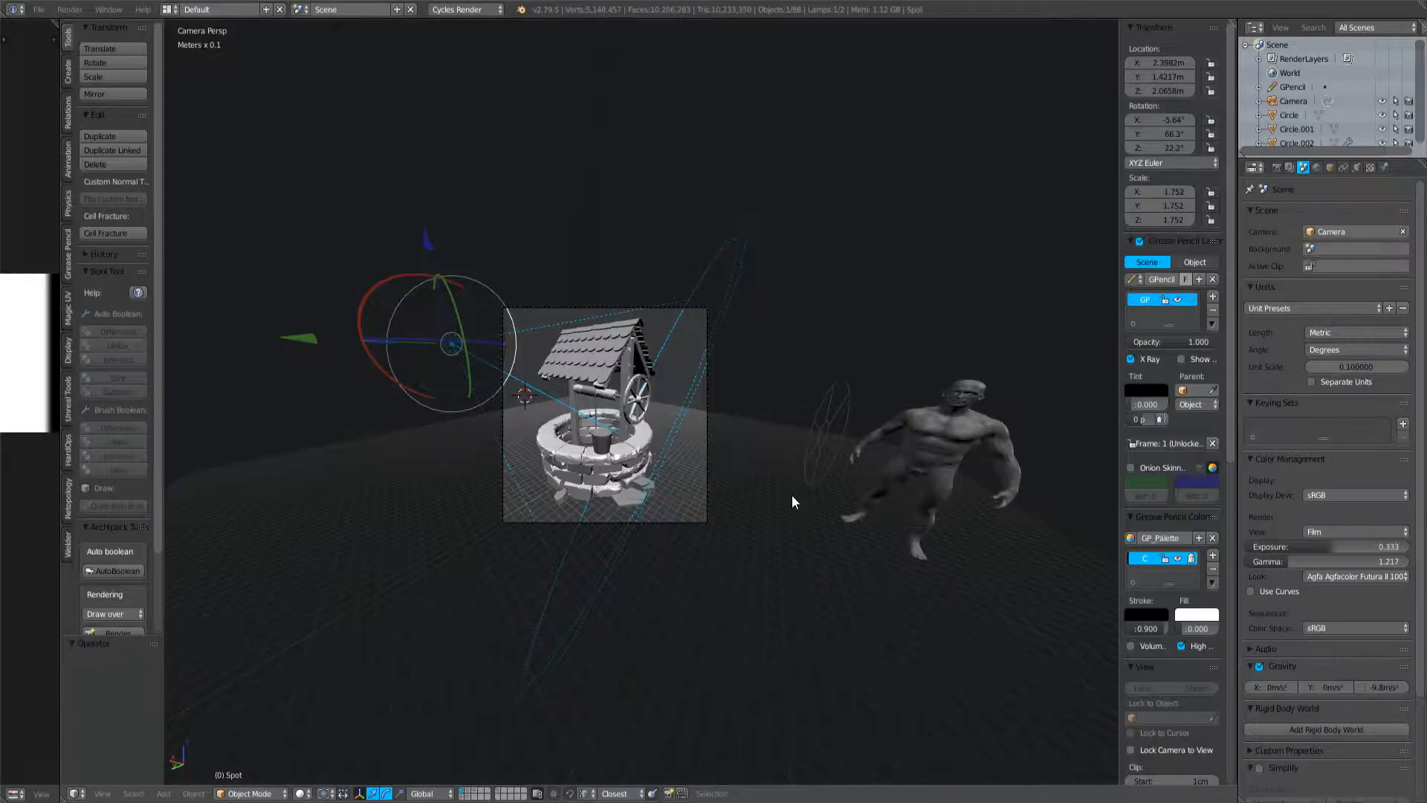
# - Leave the camera view and examine the well's log roller and rope up close
pyautogui.scroll(5, 680, 439)
pyautogui.press('KP_5')
pyautogui.moveTo(789, 422); pyautogui.dragTo(684, 404, button='middle')
pyautogui.scroll(4, 796, 431)
pyautogui.scroll(4, 684, 404)
pyautogui.rightClick(876, 408)
pyautogui.scroll(-5, 875, 407)
pyautogui.moveTo(815, 404); pyautogui.dragTo(979, 405, button='middle')
pyautogui.scroll(-2, 887, 349)
pyautogui.scroll(-4, 875, 390)
pyautogui.scroll(3, 980, 405)
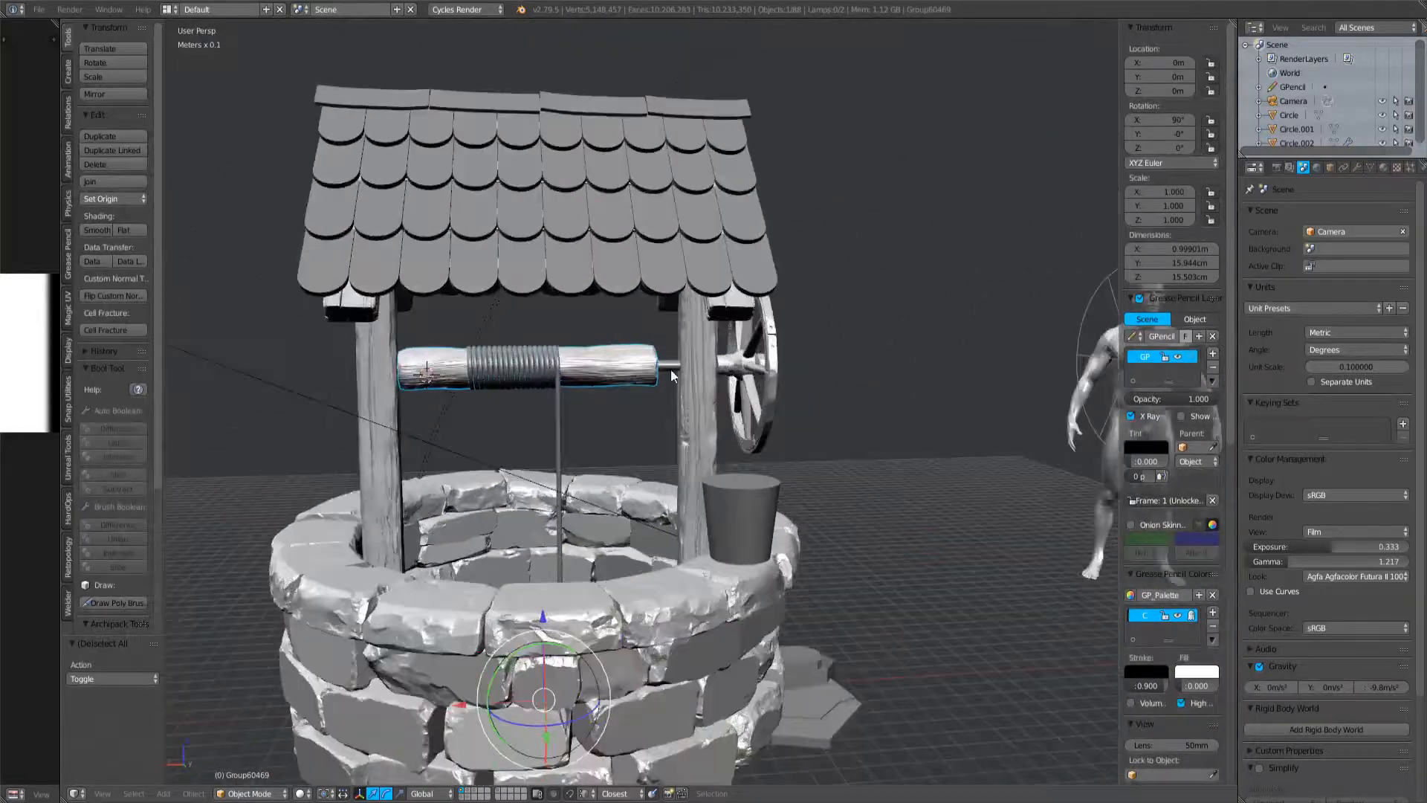
# - Examine the well's support posts and the wooden beams on the underside of the roof
pyautogui.rightClick(690, 368)
pyautogui.scroll(5, 689, 408)
pyautogui.scroll(-5, 689, 408)
pyautogui.moveTo(690, 408); pyautogui.dragTo(732, 439, button='middle')
pyautogui.moveTo(313, 471); pyautogui.dragTo(751, 373, button='middle')
pyautogui.scroll(-2, 605, 370)
pyautogui.moveTo(535, 368); pyautogui.dragTo(546, 260, button='middle')
pyautogui.scroll(3, 791, 377)
pyautogui.scroll(1, 791, 378)
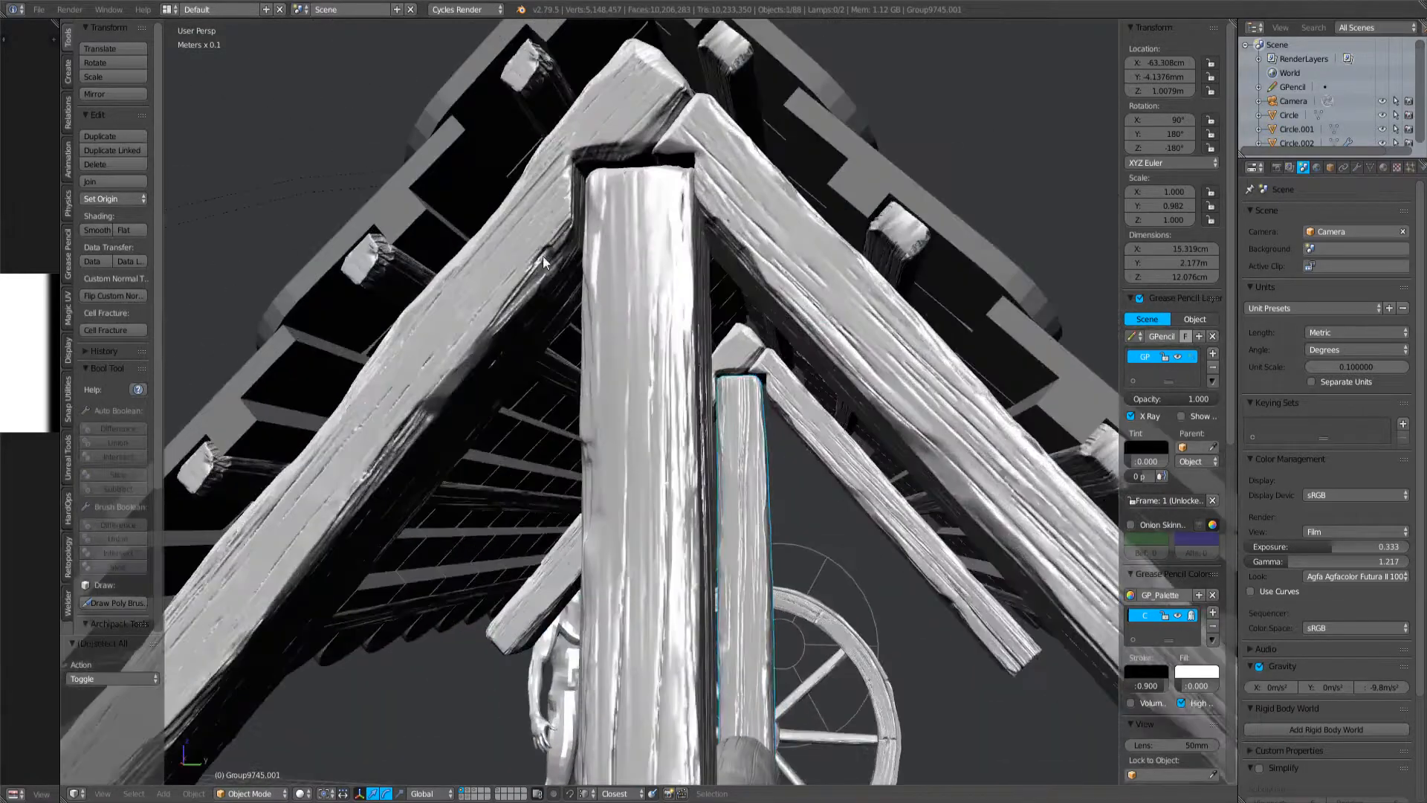
pyautogui.scroll(-2, 546, 252)
pyautogui.rightClick(669, 323)
pyautogui.scroll(-4, 669, 323)
pyautogui.moveTo(669, 323); pyautogui.dragTo(654, 373, button='middle')
pyautogui.scroll(4, 654, 374)
pyautogui.scroll(-4, 536, 438)
# - Examine the stone well ring and the placeholder bucket standing on its rim
pyautogui.keyDown('shift'); pyautogui.moveTo(536, 437); pyautogui.dragTo(827, 478, button='middle'); pyautogui.keyUp('shift')
pyautogui.scroll(-3, 597, 492)
pyautogui.press('a')
pyautogui.scroll(4, 826, 478)
pyautogui.moveTo(416, 465); pyautogui.dragTo(630, 479, button='middle')
pyautogui.scroll(6, 630, 479)
pyautogui.scroll(-2, 657, 543)
pyautogui.scroll(-4, 630, 550)
pyautogui.moveTo(631, 551); pyautogui.dragTo(714, 298, button='middle')
pyautogui.scroll(4, 669, 356)
pyautogui.moveTo(654, 357); pyautogui.dragTo(697, 462, button='middle')
pyautogui.rightClick(617, 553)
pyautogui.scroll(-5, 617, 556)
pyautogui.scroll(5, 795, 434)
pyautogui.scroll(-4, 820, 435)
pyautogui.scroll(4, 740, 455)
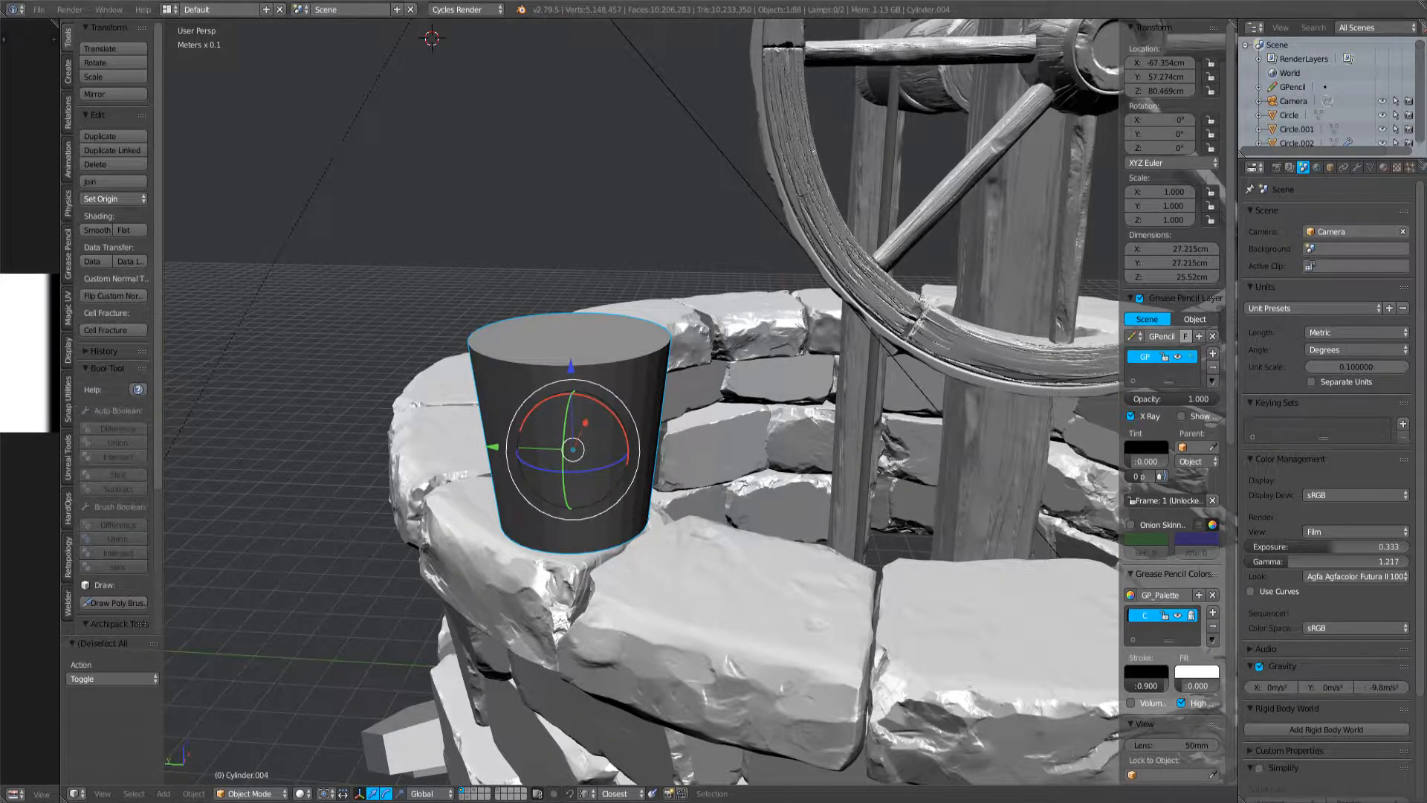
# - Clear the selection and examine the whole well from several sides
pyautogui.moveTo(550, 424); pyautogui.dragTo(791, 306, button='middle')
pyautogui.scroll(-5, 791, 305)
pyautogui.press('a')
pyautogui.scroll(4, 529, 372)
pyautogui.moveTo(513, 327); pyautogui.dragTo(615, 428, button='middle')
pyautogui.scroll(2, 617, 431)
pyautogui.scroll(-3, 630, 532)
pyautogui.scroll(2, 632, 463)
pyautogui.scroll(-3, 600, 286)
pyautogui.scroll(2, 616, 428)
pyautogui.moveTo(465, 470); pyautogui.dragTo(639, 441, button='middle')
pyautogui.scroll(2, 639, 442)
pyautogui.scroll(-6, 800, 423)
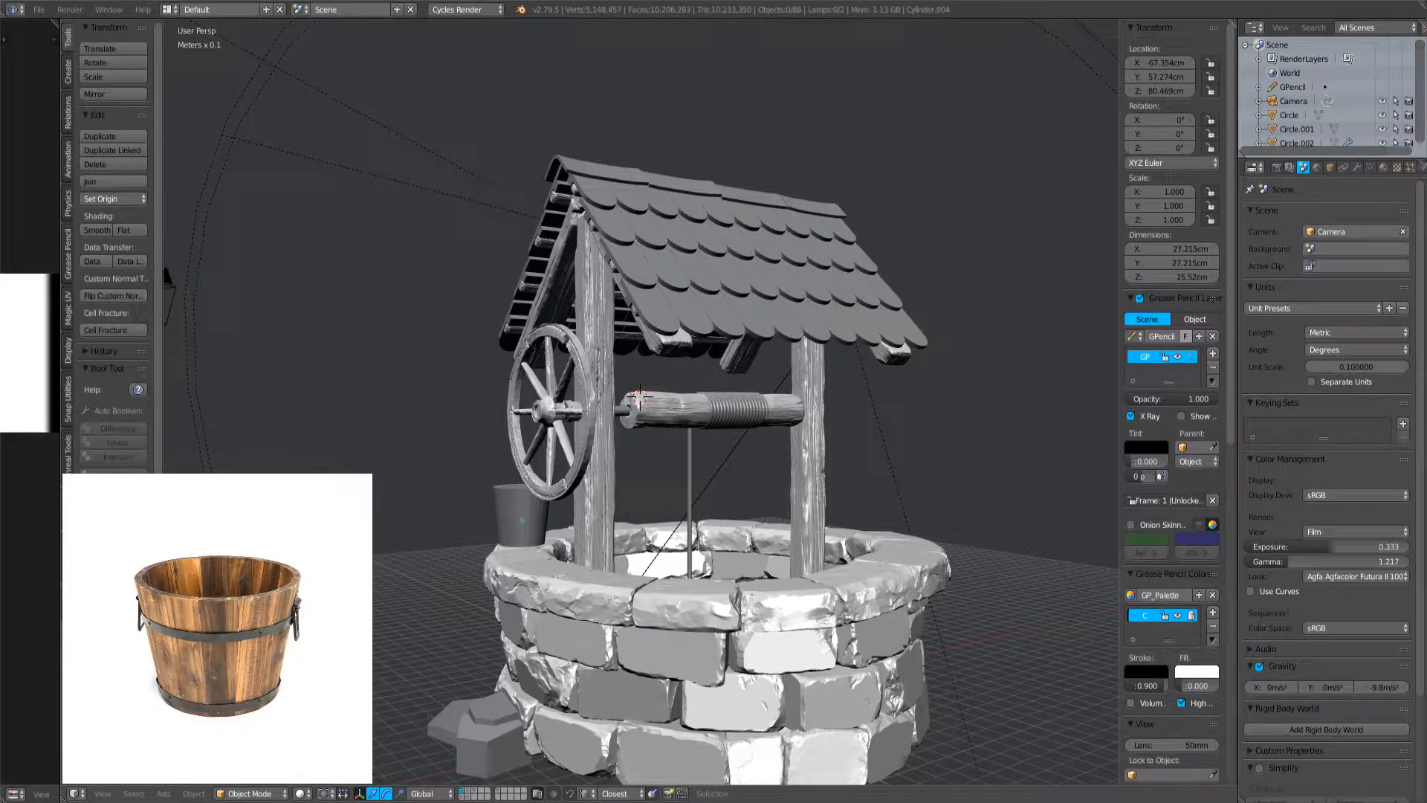
# - Widen the 3D viewport beside the bucket reference image and reframe the well
pyautogui.moveTo(63, 798); pyautogui.dragTo(29, 795)
pyautogui.scroll(-3, 374, 648)
pyautogui.scroll(2, 607, 592)
pyautogui.keyDown('shift'); pyautogui.moveTo(606, 592); pyautogui.dragTo(632, 427, button='middle'); pyautogui.keyUp('shift')
pyautogui.moveTo(632, 427)
pyautogui.mouseDown(button='middle')
pyautogui.moveTo(603, 461)
pyautogui.moveTo(629, 455)
pyautogui.mouseUp(button='middle')
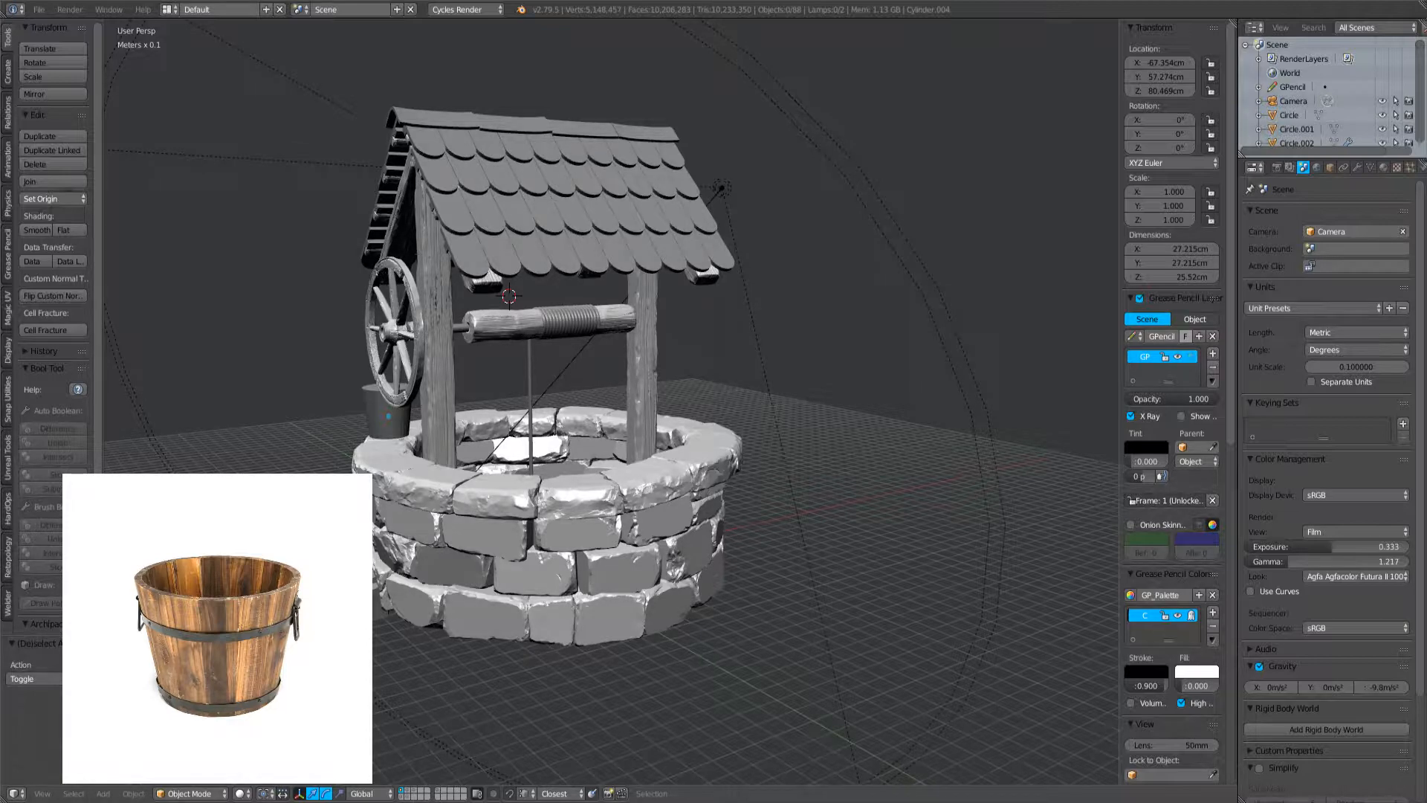
# - Select the bucket on the well's rim and examine its shape from different angles
pyautogui.scroll(4, 562, 484)
pyautogui.moveTo(562, 484); pyautogui.dragTo(675, 467, button='middle')
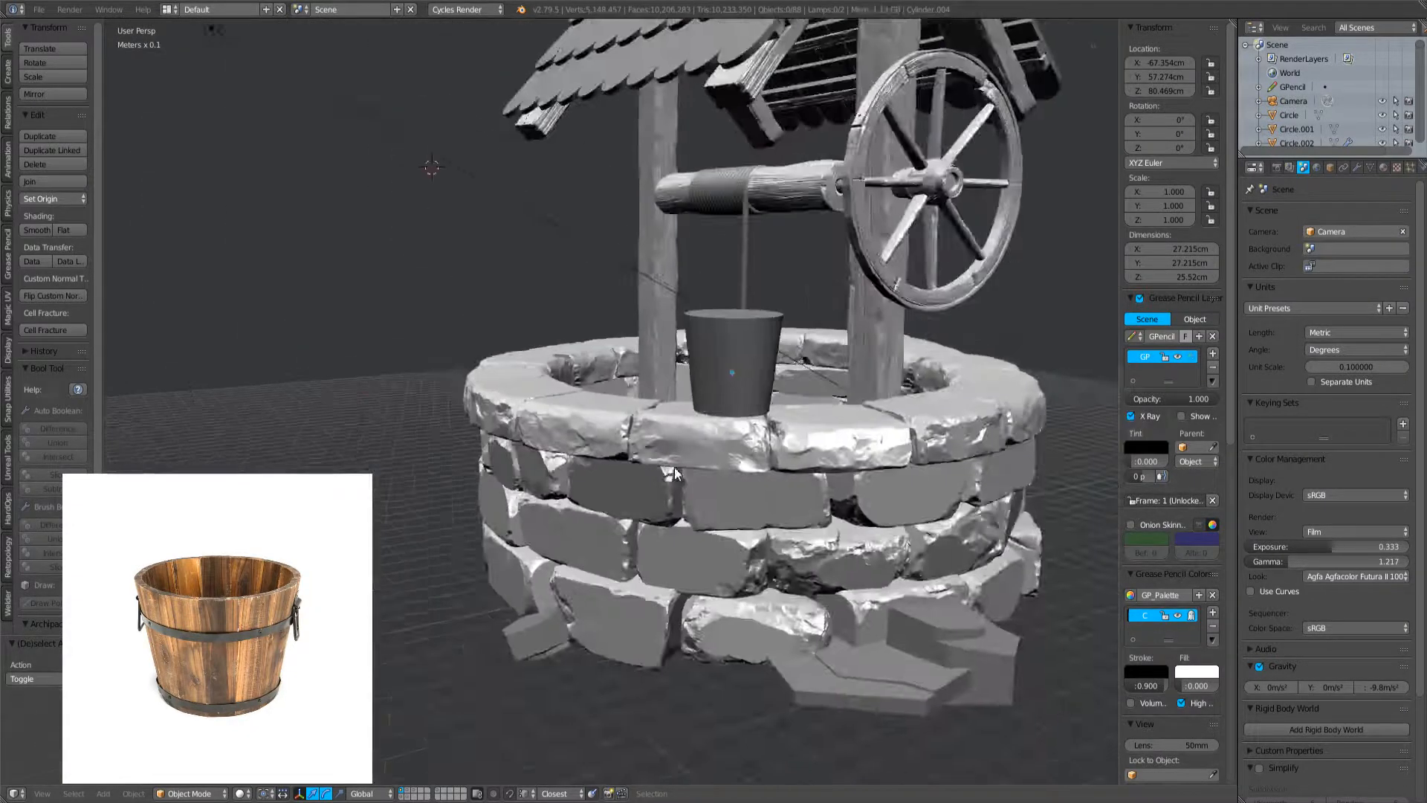
pyautogui.scroll(2, 675, 467)
pyautogui.rightClick(773, 318)
pyautogui.scroll(-2, 773, 373)
pyautogui.moveTo(773, 373); pyautogui.dragTo(713, 371, button='middle')
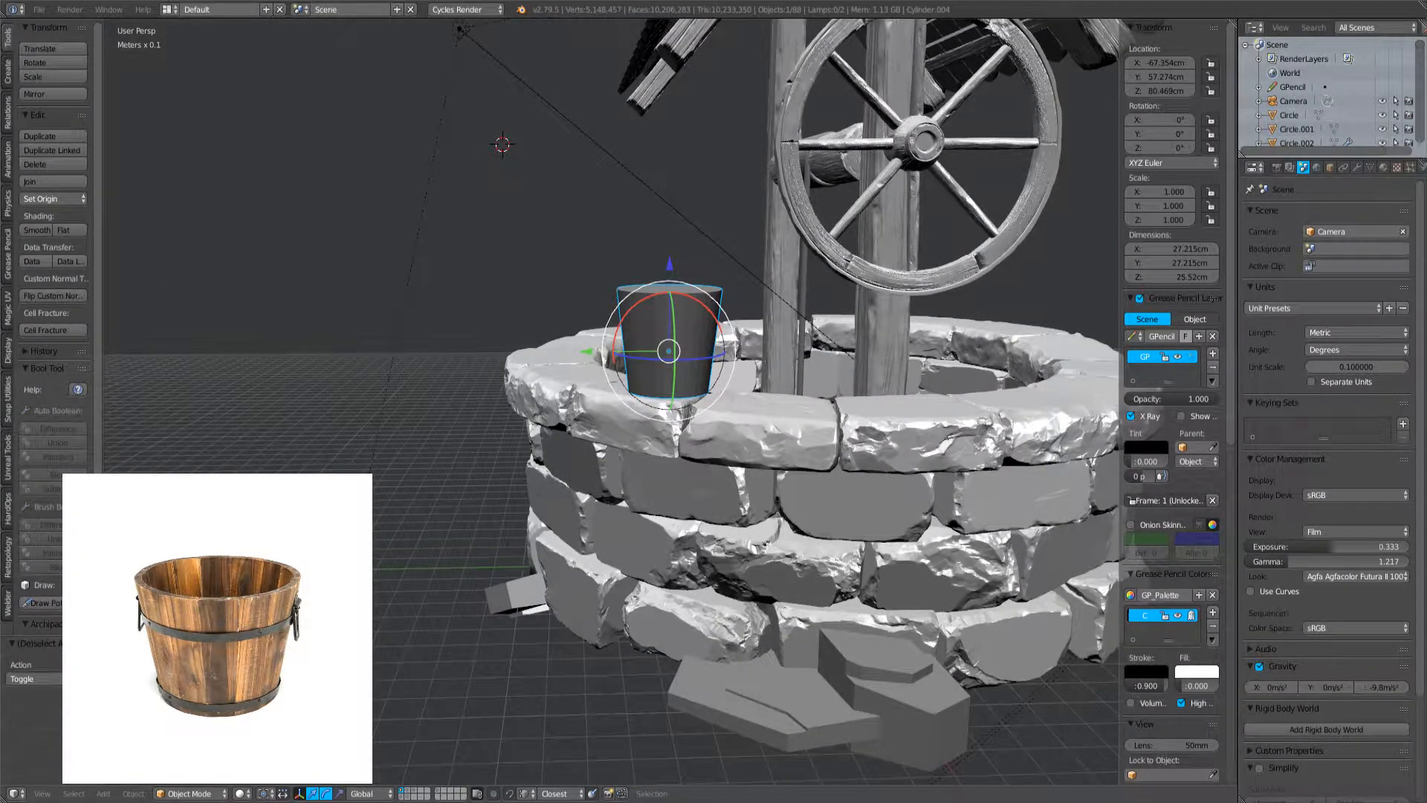
pyautogui.scroll(2, 535, 460)
pyautogui.moveTo(535, 461); pyautogui.dragTo(627, 510, button='middle')
pyautogui.scroll(-5, 627, 493)
pyautogui.scroll(-3, 627, 493)
pyautogui.scroll(5, 507, 509)
pyautogui.scroll(1, 506, 507)
# - Deselect everything and examine the rope drum, crank wheel and bucket together
pyautogui.press('a')
pyautogui.scroll(-6, 628, 510)
pyautogui.scroll(6, 627, 510)
pyautogui.scroll(-6, 617, 479)
pyautogui.moveTo(717, 440); pyautogui.dragTo(645, 438, button='middle')
pyautogui.scroll(5, 646, 438)
pyautogui.scroll(4, 538, 268)
pyautogui.moveTo(538, 223); pyautogui.dragTo(624, 382, button='middle')
pyautogui.scroll(-2, 535, 263)
pyautogui.scroll(-2, 545, 252)
pyautogui.scroll(2, 546, 253)
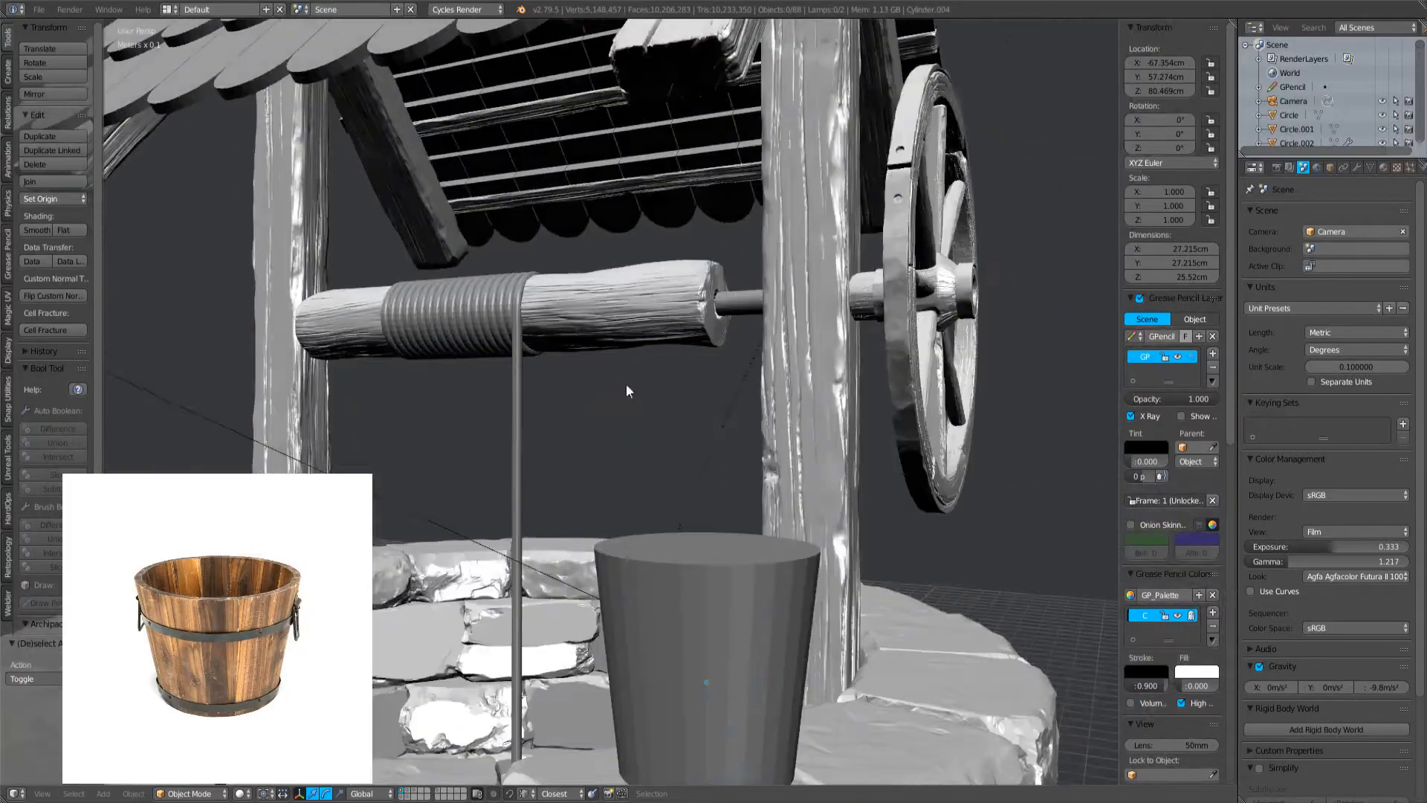
pyautogui.scroll(3, 684, 332)
pyautogui.scroll(-5, 684, 332)
# - Clear the bucket's location and move it out of the well to about 2.13 m along Y
pyautogui.rightClick(467, 425)
pyautogui.press('KP_Decimal')
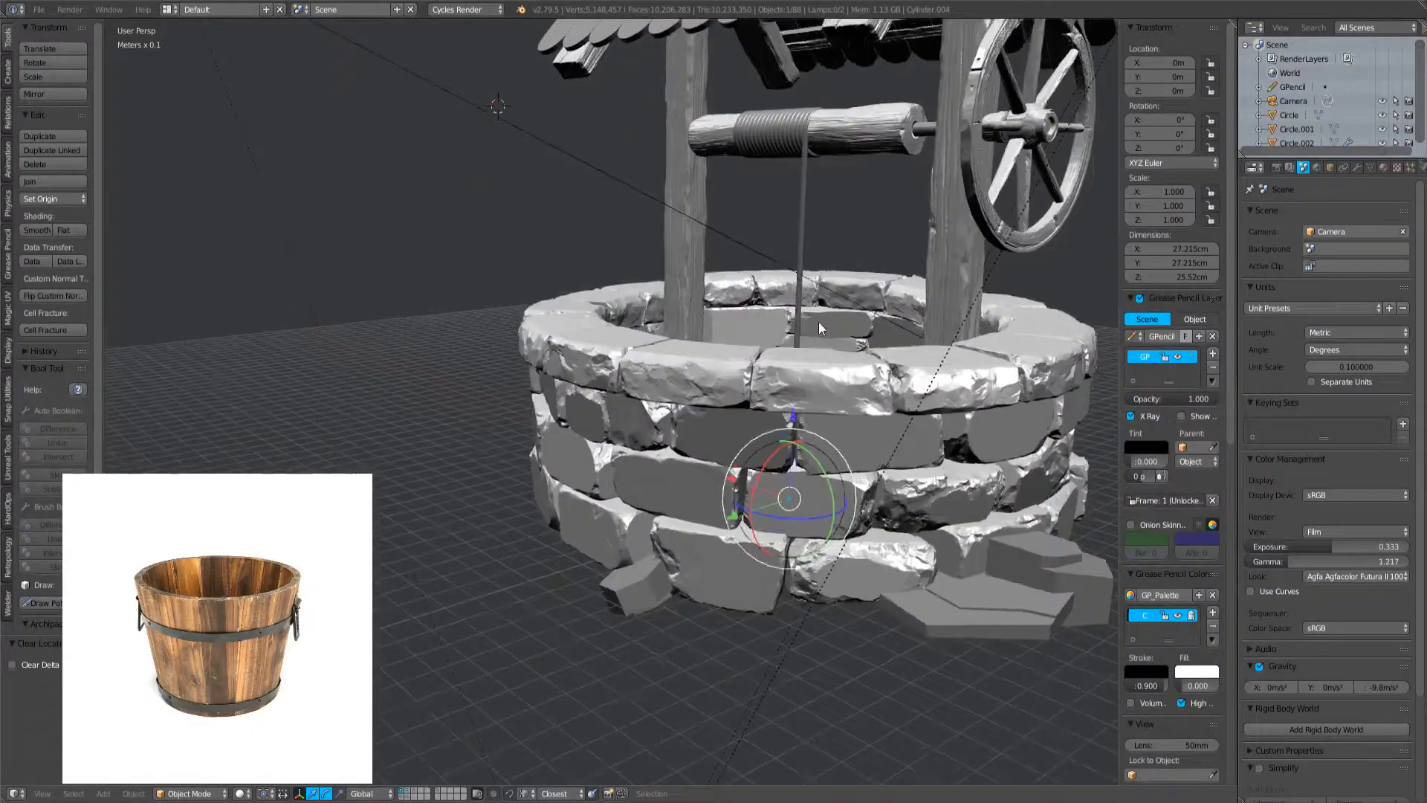
pyautogui.keyDown('shift'); pyautogui.moveTo(819, 323); pyautogui.dragTo(839, 249, button='middle'); pyautogui.keyUp('shift')
pyautogui.moveTo(751, 446); pyautogui.dragTo(280, 465)
pyautogui.keyDown('shift'); pyautogui.moveTo(281, 465); pyautogui.dragTo(546, 469, button='middle'); pyautogui.keyUp('shift')
# - Hide all objects except the bucket, raise it along Z to about 9.9 cm, and try applying its location
pyautogui.press('KP_Decimal')
pyautogui.hotkey('shift', 'h')
pyautogui.press('g')
pyautogui.press('z')
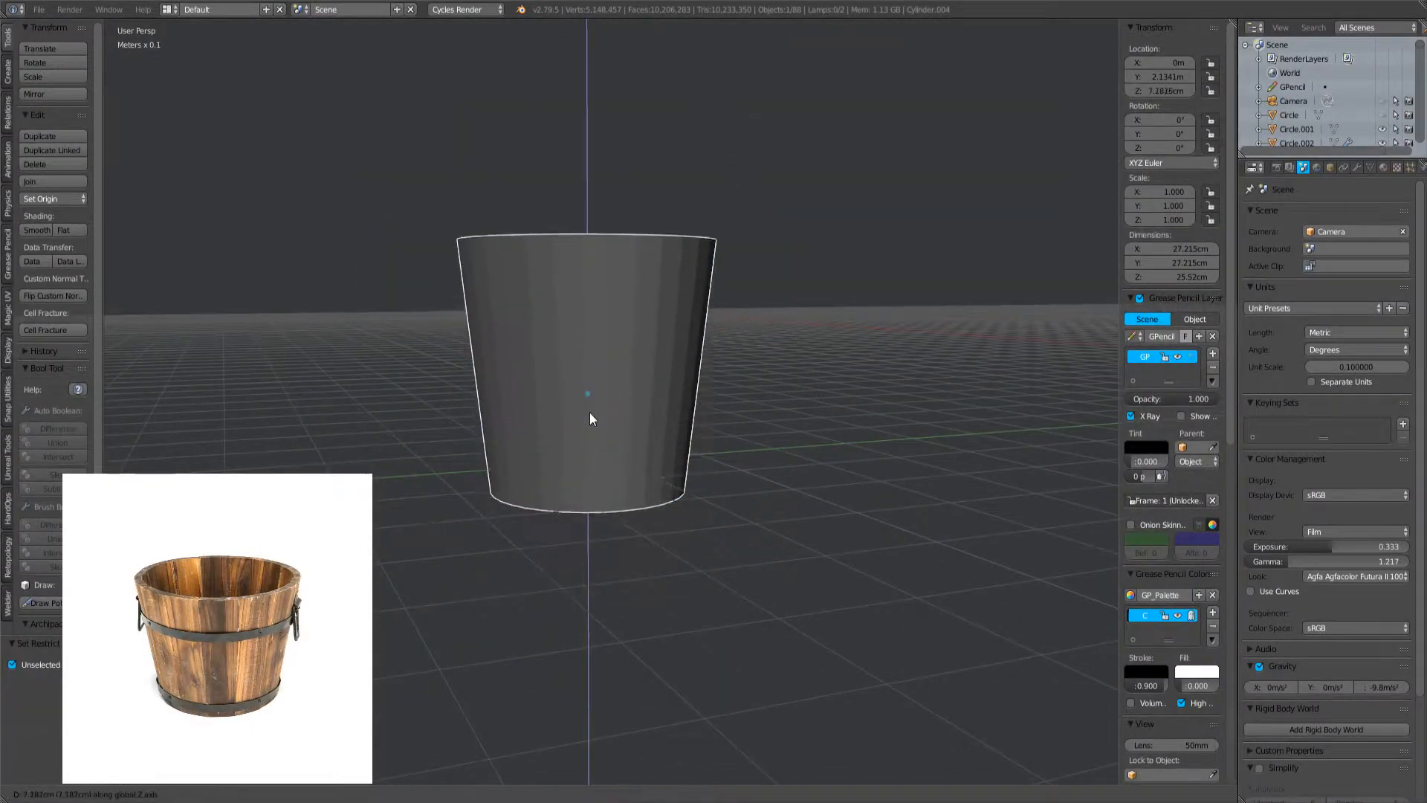
pyautogui.click(595, 177)
pyautogui.hotkey('ctrl', 'a')
pyautogui.click(694, 230)
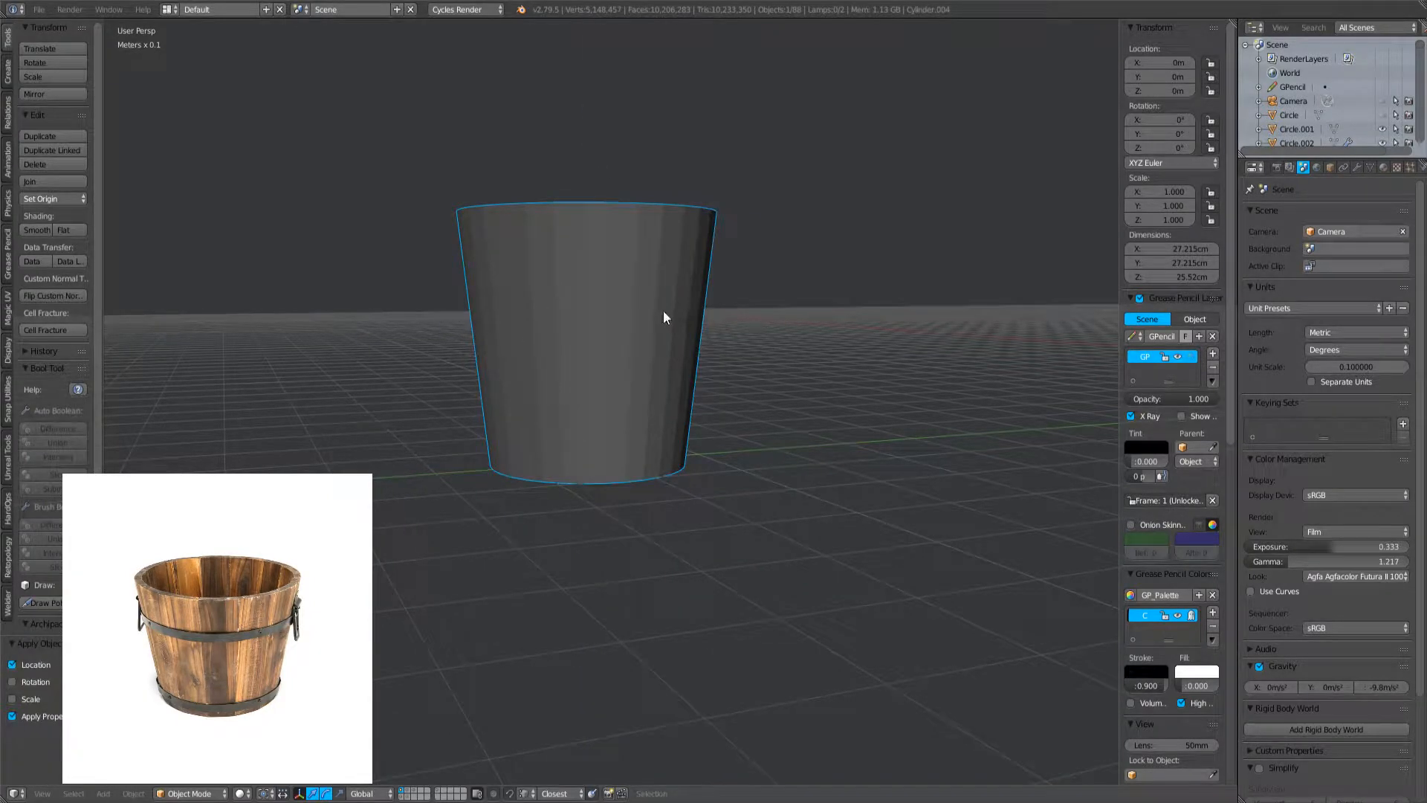
# - Snap the 3D cursor to the bucket's bottom face and set the object's origin to the cursor
pyautogui.press('Tab')
pyautogui.press('z')
pyautogui.rightClick(586, 465)
pyautogui.hotkey('shift', 's')
pyautogui.click(705, 557)
pyautogui.press('Tab')
pyautogui.hotkey('ctrl', 'alt', 'shift', 'c')
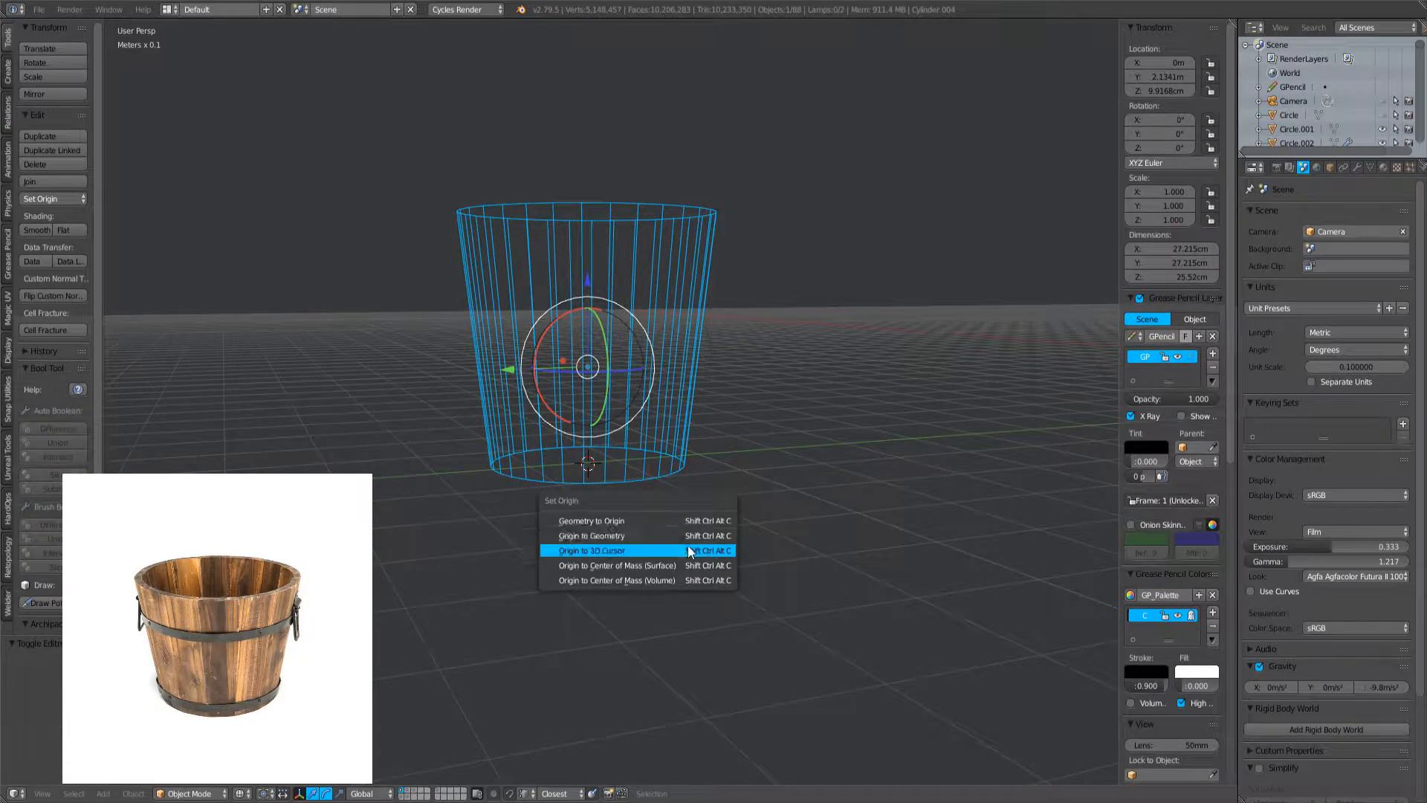
pyautogui.click(688, 550)
pyautogui.press('z')
# - Select the bottom face of the bucket in Edit Mode and scale it
pyautogui.scroll(-2, 506, 489)
pyautogui.moveTo(506, 489); pyautogui.dragTo(827, 419, button='middle')
pyautogui.press('a')
pyautogui.rightClick(612, 446)
pyautogui.press('Tab')
pyautogui.moveTo(613, 446); pyautogui.dragTo(561, 360, button='middle')
pyautogui.scroll(2, 561, 360)
pyautogui.press('a')
pyautogui.rightClick(532, 564)
pyautogui.press('z')
pyautogui.rightClick(543, 562)
pyautogui.press('z')
pyautogui.press('s')
pyautogui.click(817, 591)
# - Scale up the bucket's top face to a diameter of about 29.3 cm and return to Object Mode
pyautogui.keyDown('alt'); pyautogui.rightClick(588, 251); pyautogui.keyUp('alt')
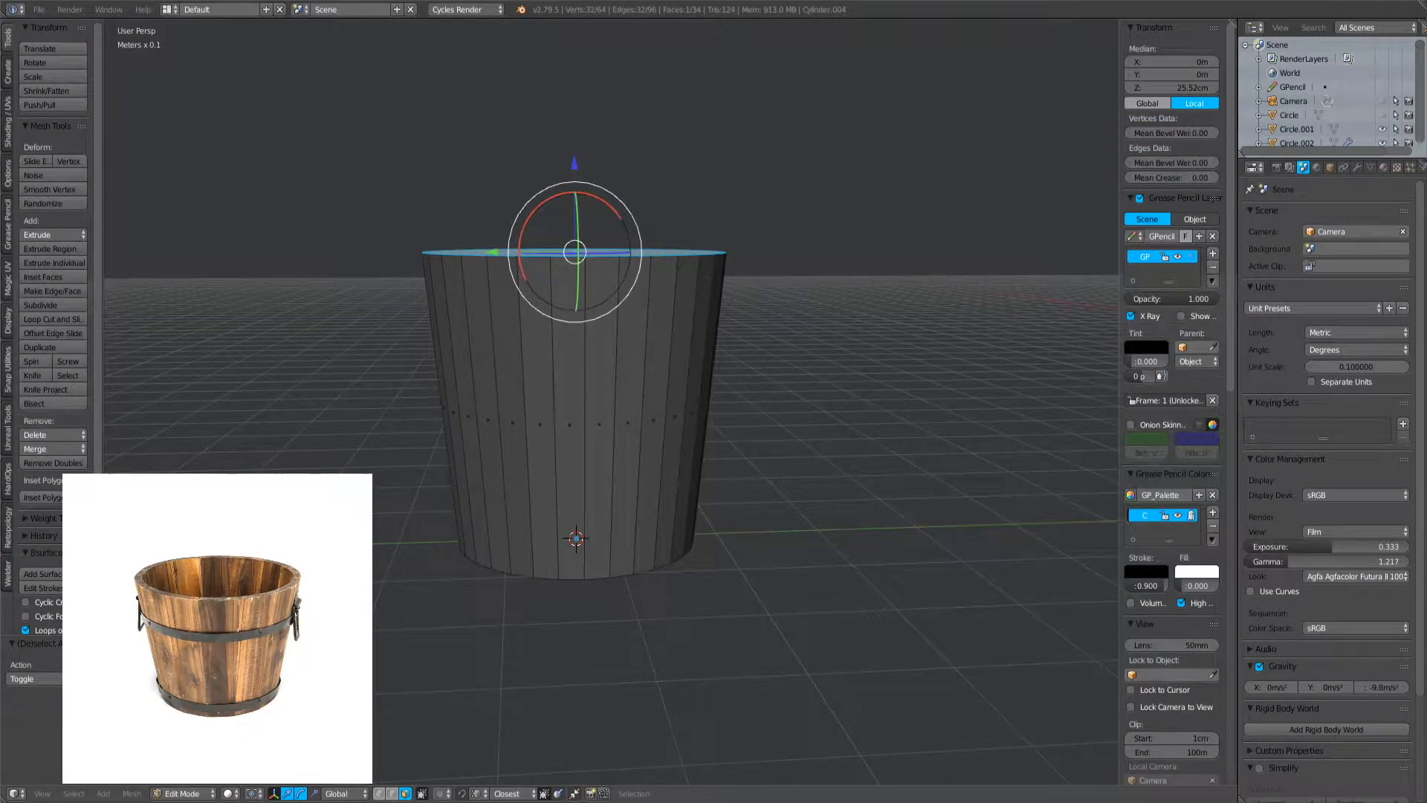
pyautogui.press('s')
pyautogui.moveTo(783, 378); pyautogui.dragTo(810, 410, button='middle')
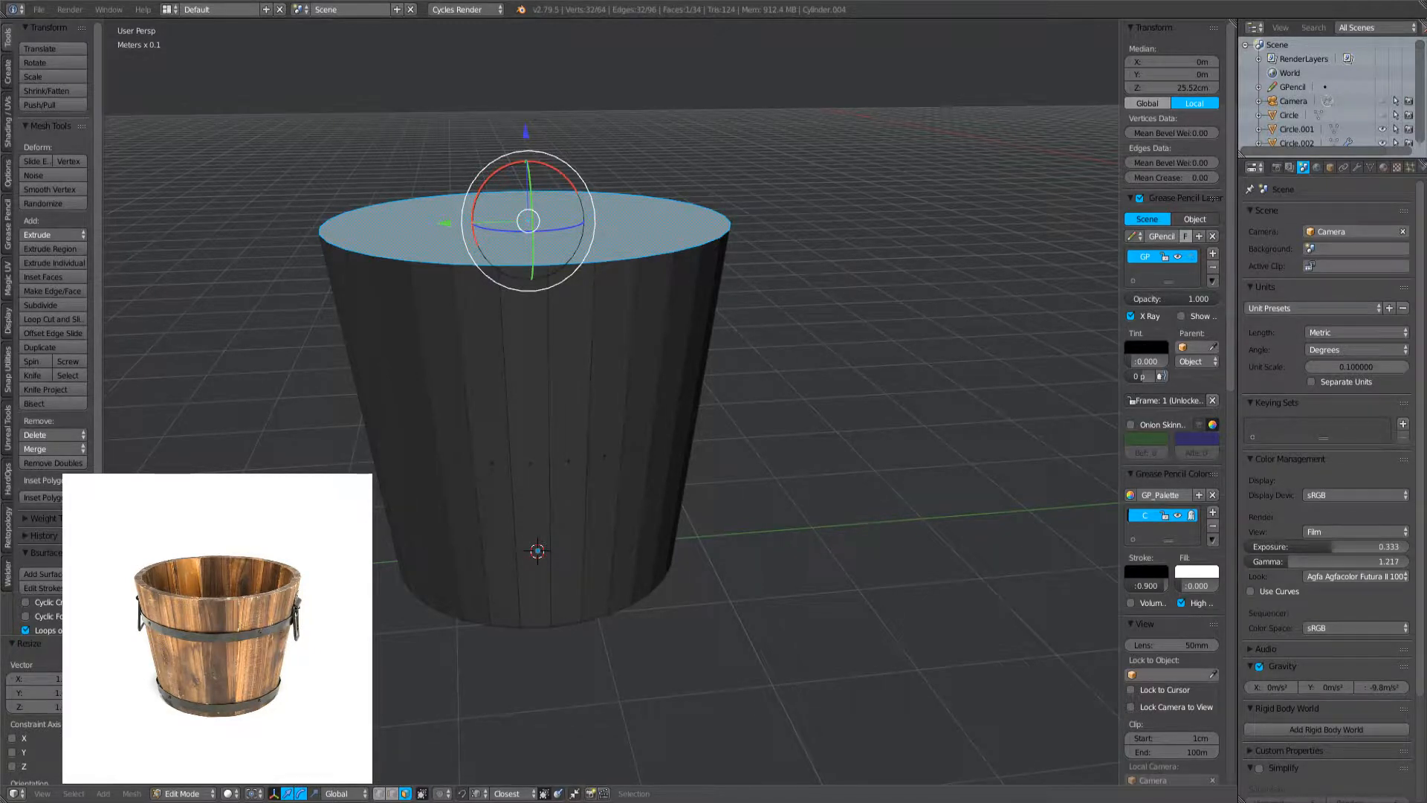
pyautogui.scroll(-2, 599, 394)
pyautogui.moveTo(599, 395); pyautogui.dragTo(667, 374, button='middle')
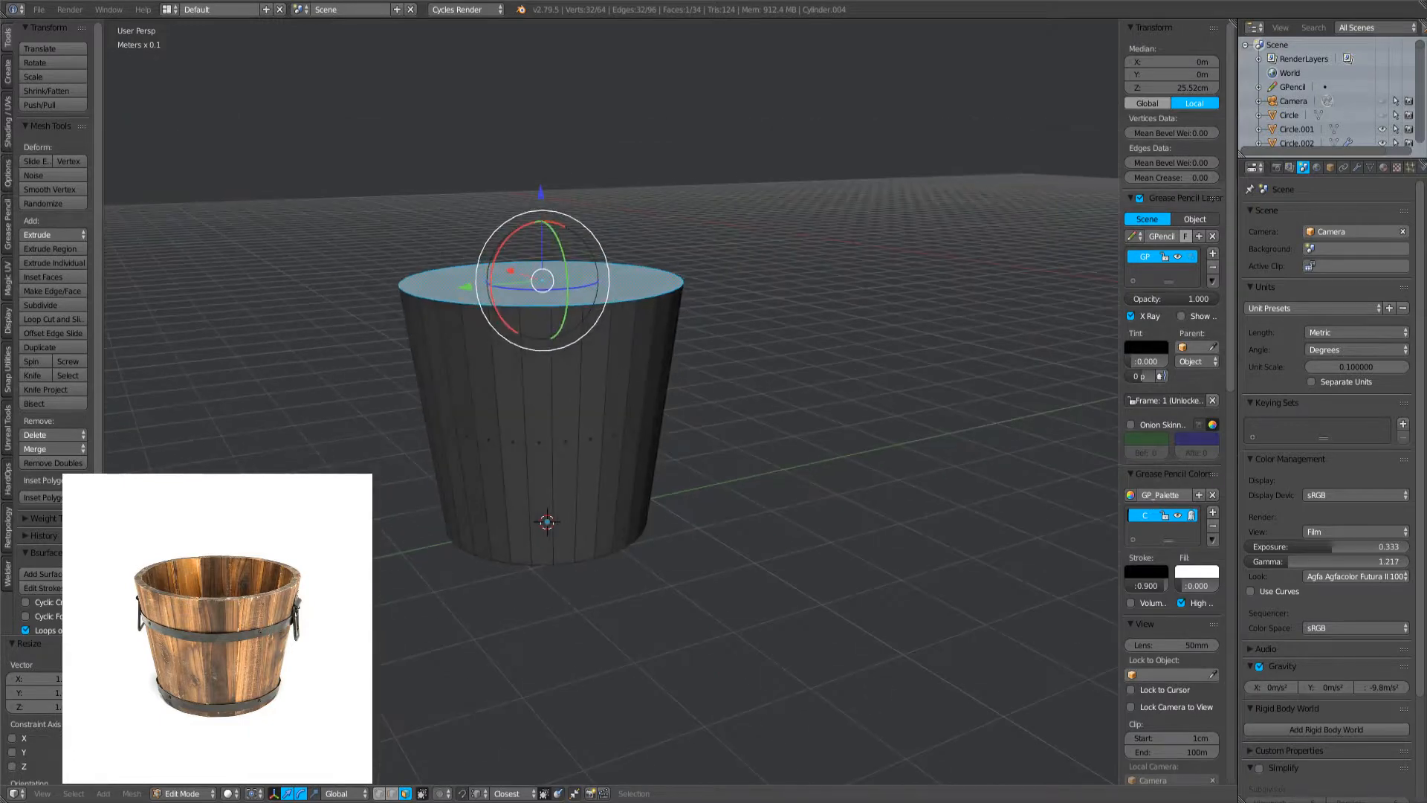
pyautogui.press('Tab')
pyautogui.scroll(4, 550, 349)
pyautogui.scroll(-4, 483, 377)
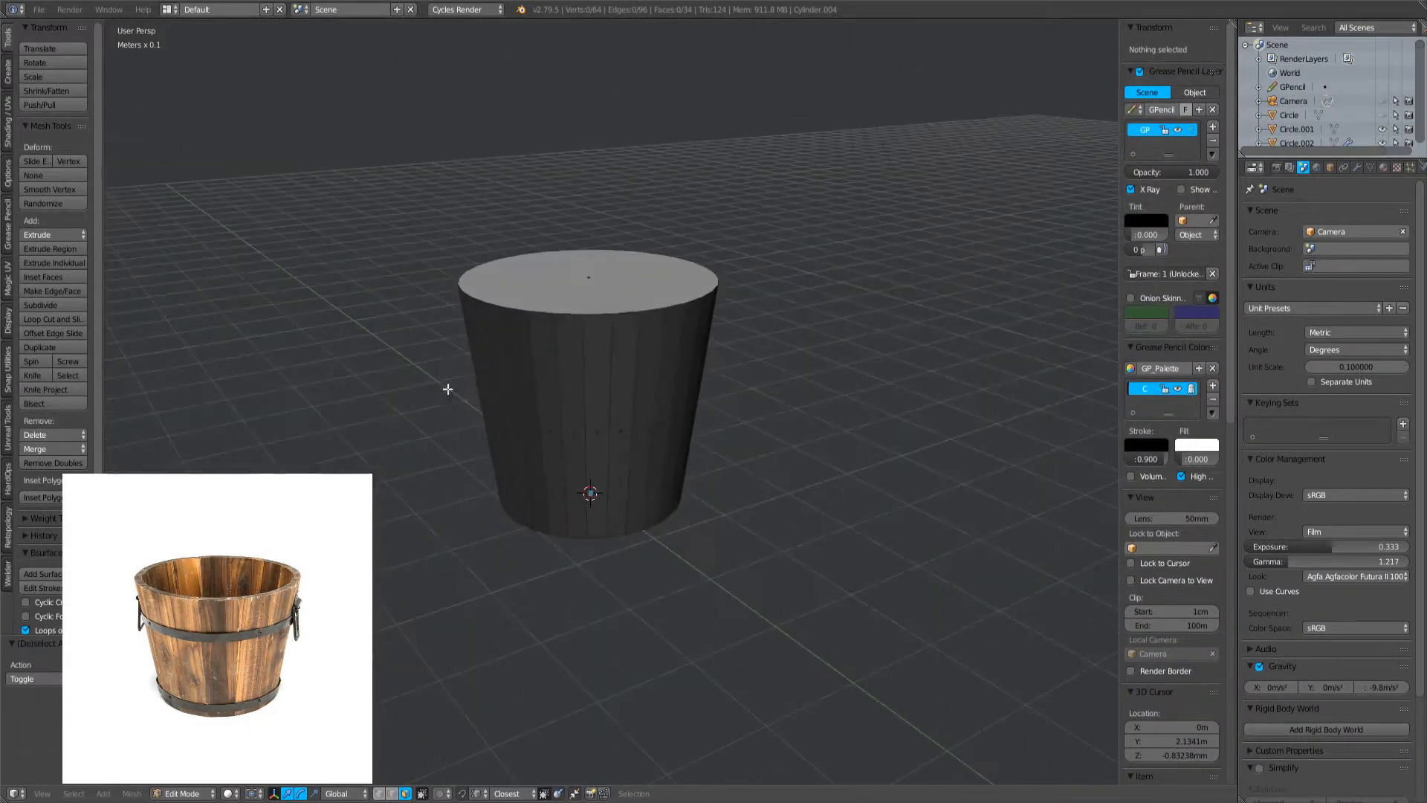
pyautogui.scroll(2, 490, 402)
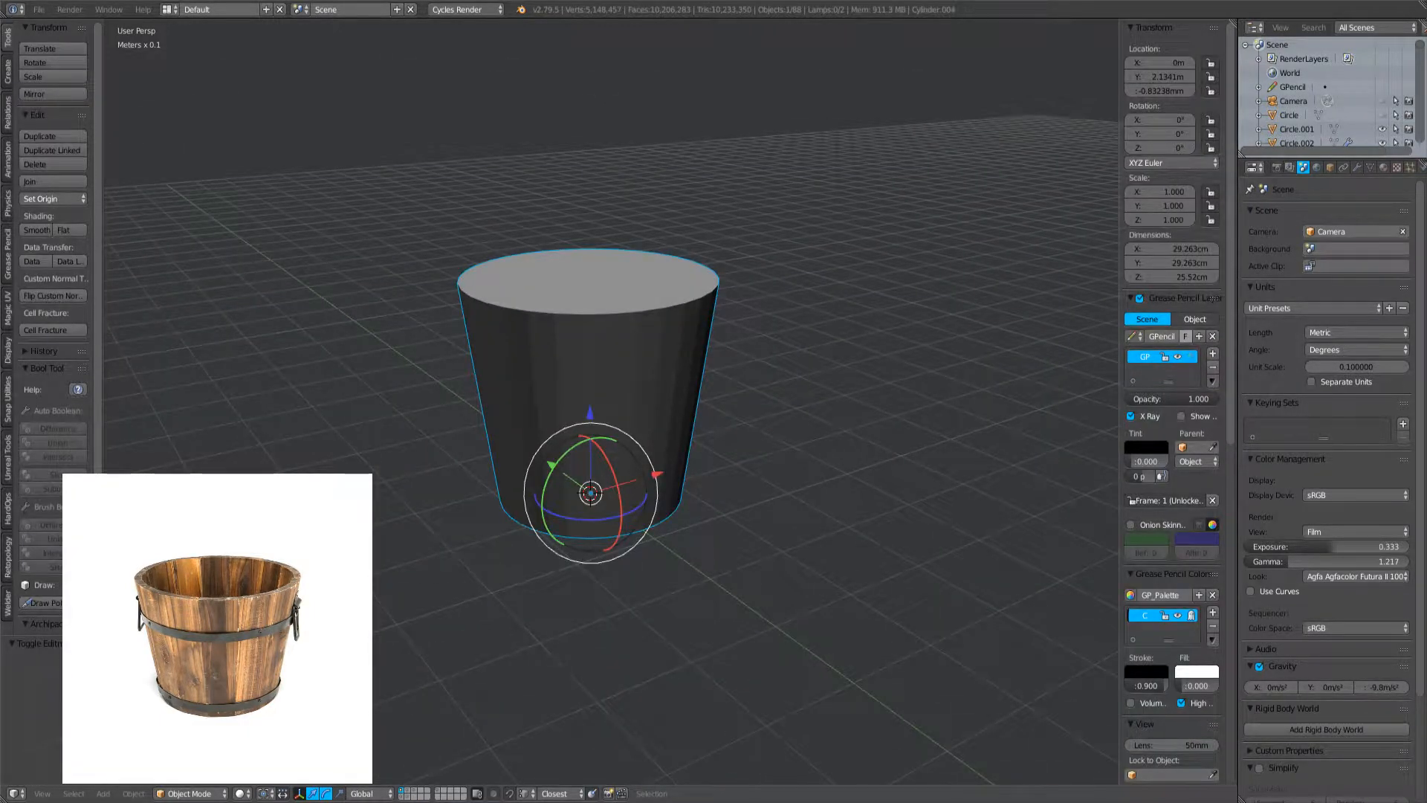
# - Deselect the bucket and examine its tapered shape from above and the sides
pyautogui.scroll(3, 438, 275)
pyautogui.moveTo(439, 275); pyautogui.dragTo(654, 302, button='middle')
pyautogui.press('a')
pyautogui.scroll(-6, 654, 319)
pyautogui.moveTo(596, 350); pyautogui.dragTo(376, 410, button='middle')
pyautogui.scroll(3, 392, 269)
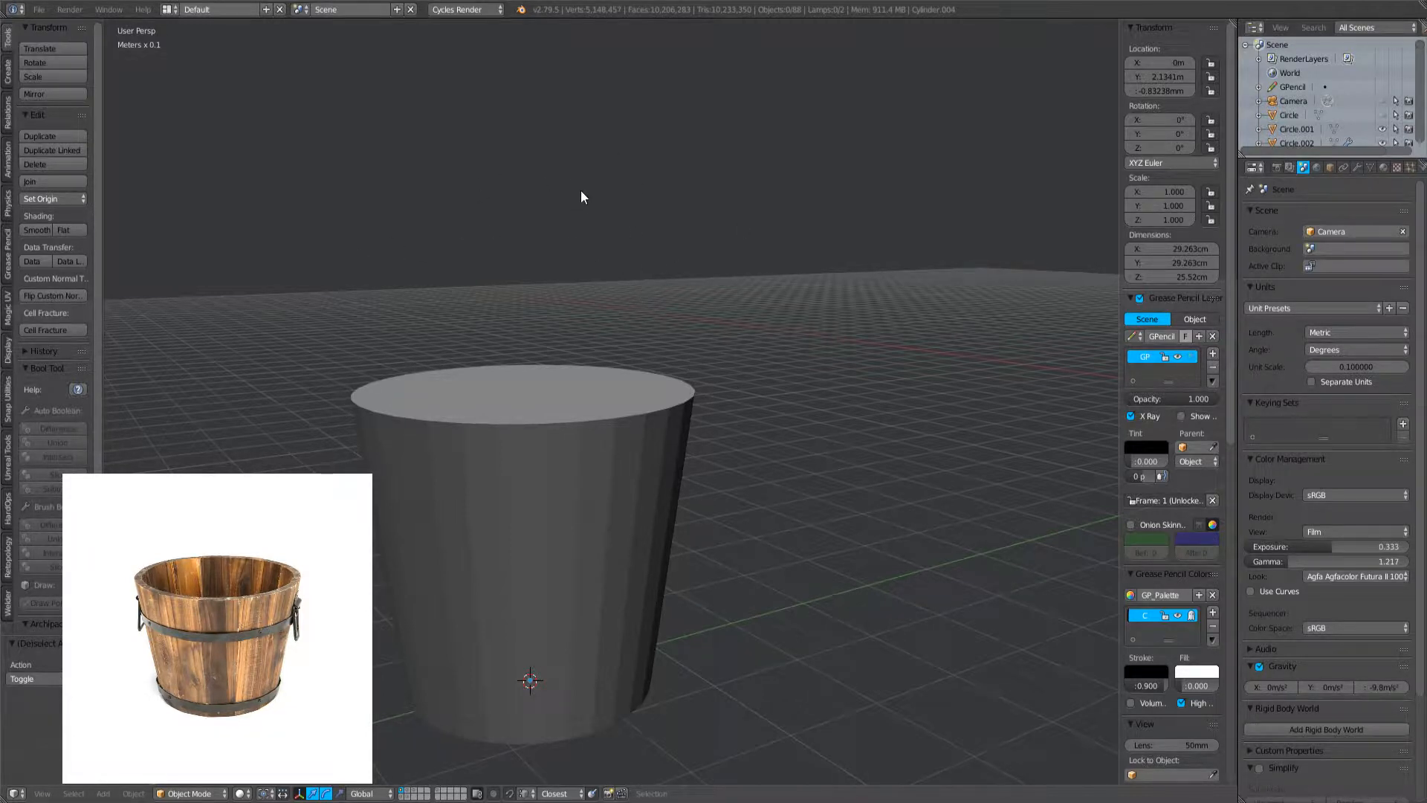
pyautogui.moveTo(732, 216); pyautogui.dragTo(516, 383, button='middle')
pyautogui.scroll(-3, 516, 345)
pyautogui.scroll(3, 608, 503)
pyautogui.scroll(-4, 516, 382)
pyautogui.scroll(3, 674, 379)
pyautogui.moveTo(875, 350); pyautogui.dragTo(595, 365, button='middle')
pyautogui.scroll(-3, 595, 364)
# - Select the bucket, inspect its mesh in Edit Mode, and show its modifier settings
pyautogui.rightClick(539, 376)
pyautogui.press('Tab')
pyautogui.scroll(3, 699, 368)
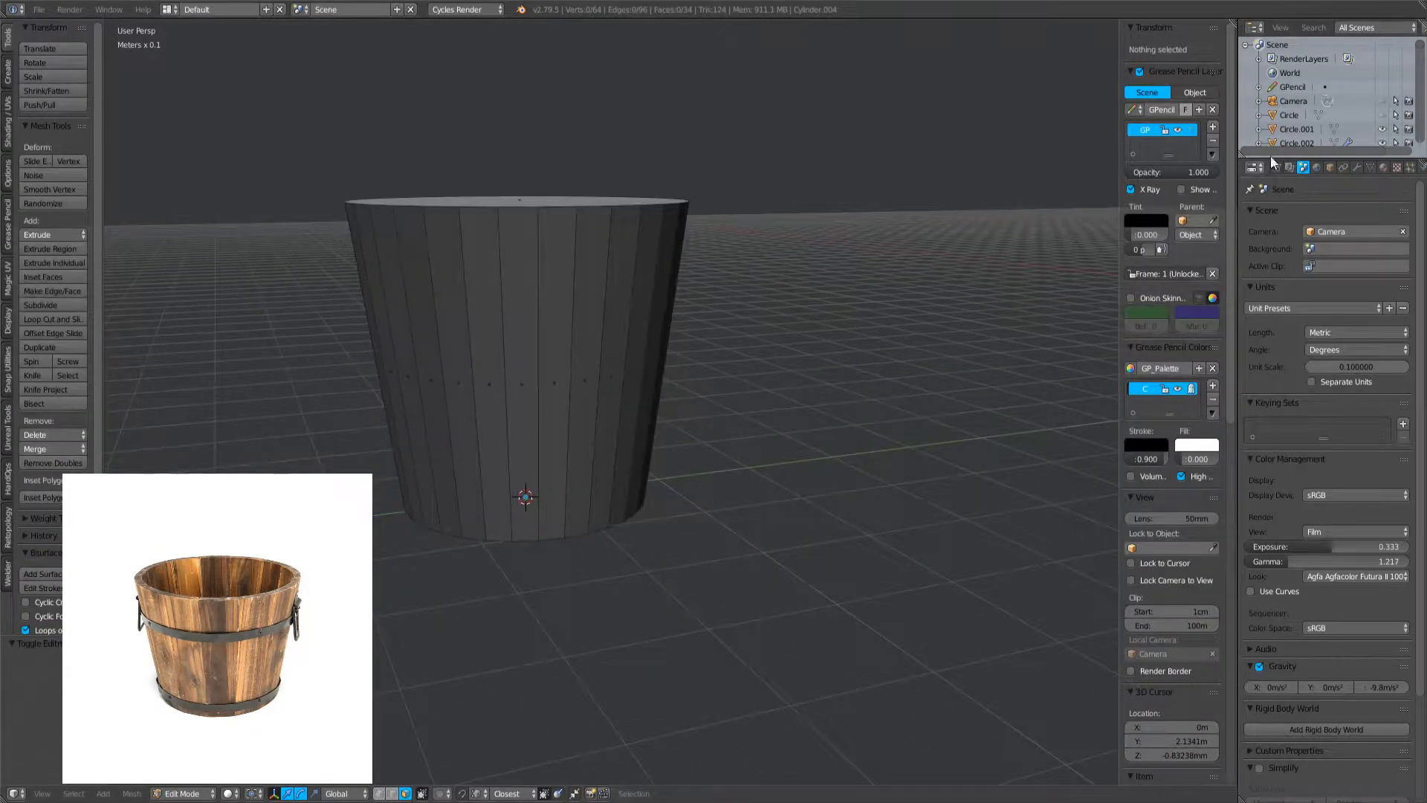
pyautogui.click(1355, 167)
pyautogui.press('Tab')
# - Unhide all objects and reselect the bucket standing beside the well
pyautogui.scroll(-4, 761, 284)
pyautogui.moveTo(667, 218); pyautogui.dragTo(769, 223, button='middle')
pyautogui.hotkey('alt', 'h')
pyautogui.scroll(-4, 793, 159)
pyautogui.moveTo(794, 159); pyautogui.dragTo(614, 365, button='middle')
pyautogui.scroll(3, 614, 364)
pyautogui.press('a')
pyautogui.scroll(2, 972, 298)
pyautogui.keyDown('shift'); pyautogui.moveTo(972, 297); pyautogui.dragTo(628, 363, button='middle'); pyautogui.keyUp('shift')
pyautogui.scroll(2, 582, 336)
pyautogui.scroll(-4, 511, 281)
pyautogui.scroll(2, 565, 357)
pyautogui.rightClick(497, 338)
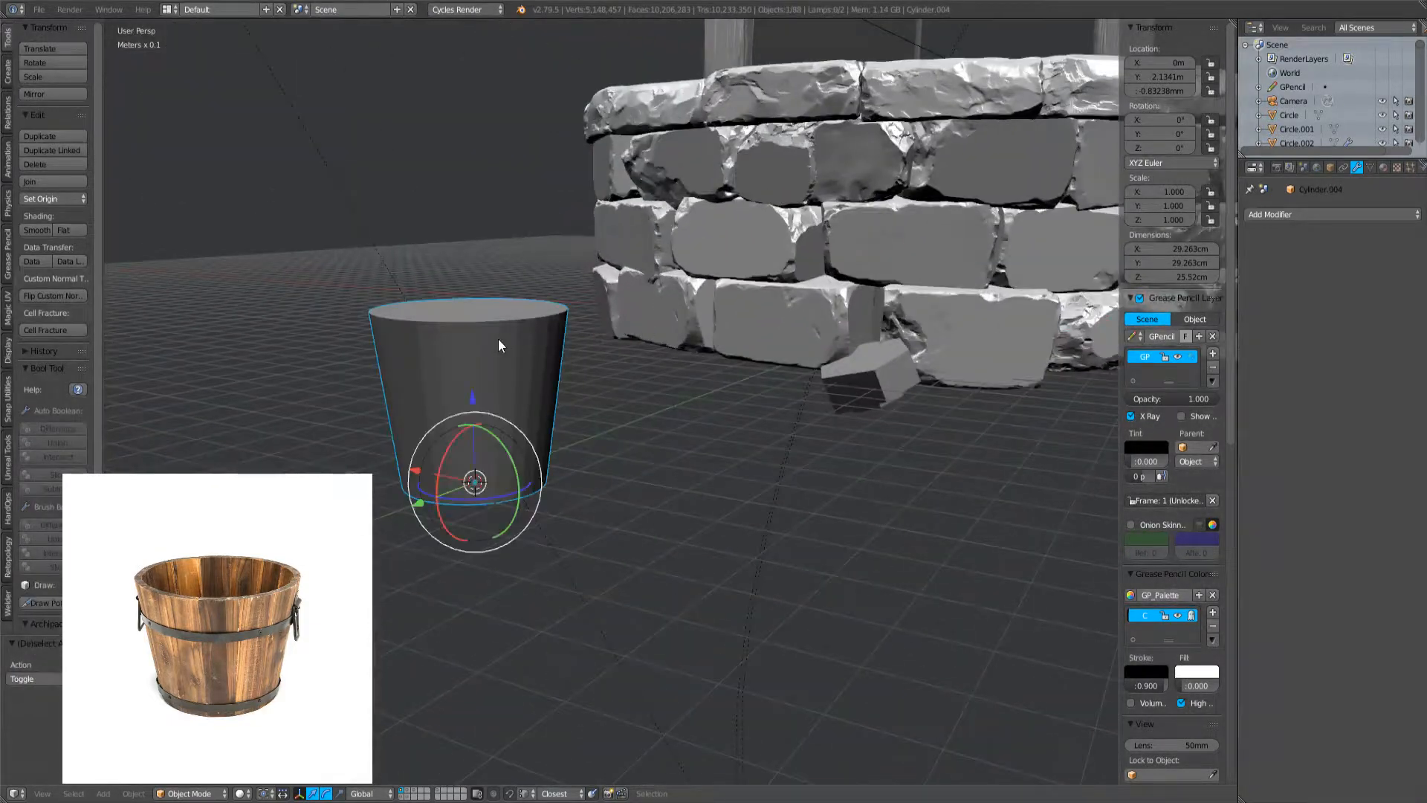
# - Hide everything except the bucket and delete its top and bottom faces in Edit Mode
pyautogui.hotkey('shift', 'h')
pyautogui.press('Tab')
pyautogui.keyDown('shift'); pyautogui.moveTo(506, 395); pyautogui.dragTo(717, 381, button='middle'); pyautogui.keyUp('shift')
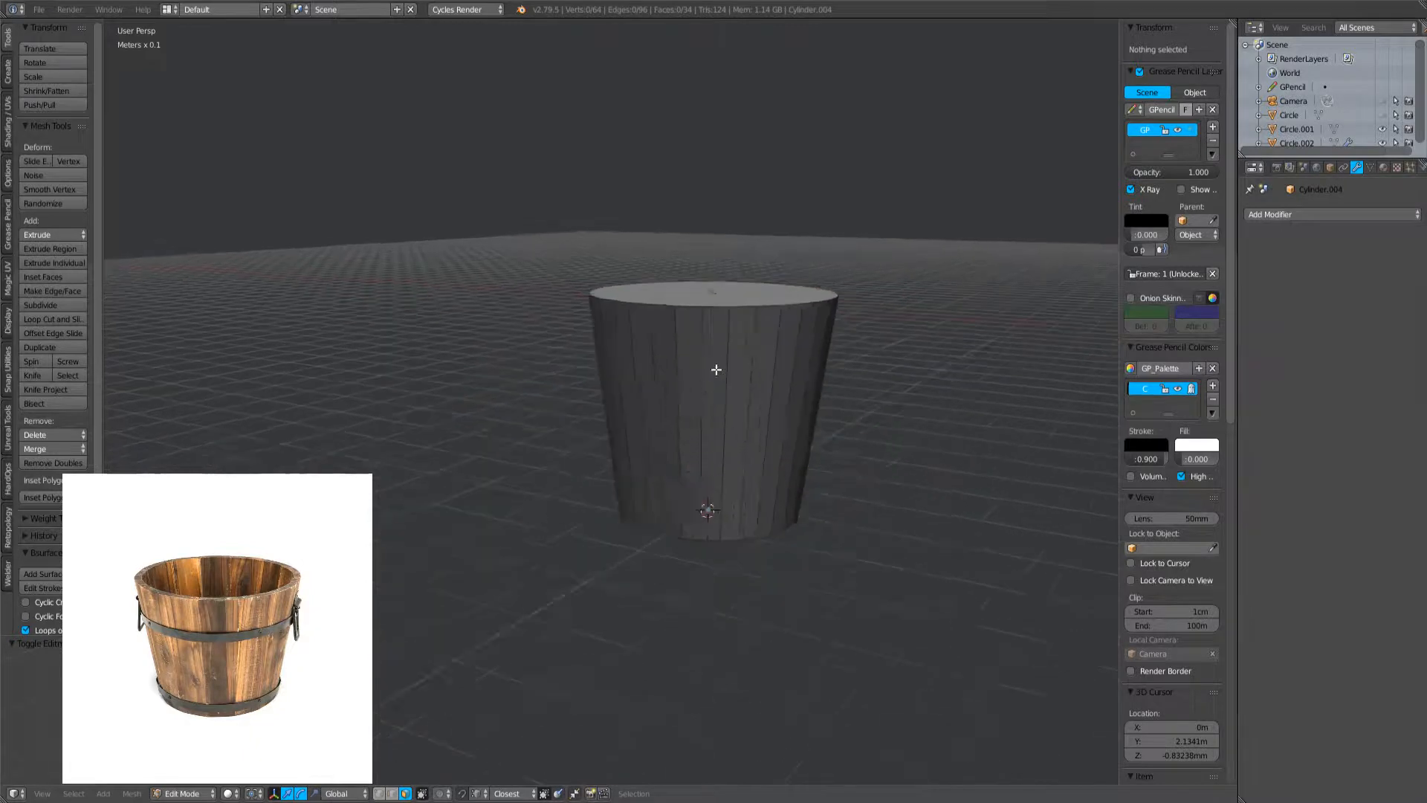
pyautogui.scroll(4, 716, 380)
pyautogui.press('z')
pyautogui.rightClick(749, 250)
pyautogui.keyDown('shift'); pyautogui.rightClick(710, 609); pyautogui.keyUp('shift')
pyautogui.press('x')
pyautogui.click(697, 633)
pyautogui.press('z')
# - Add a Solidify modifier to the open bucket and set its thickness to 1.7 cm
pyautogui.scroll(-5, 736, 517)
pyautogui.press('KP_7')
pyautogui.scroll(3, 496, 331)
pyautogui.press('Home')
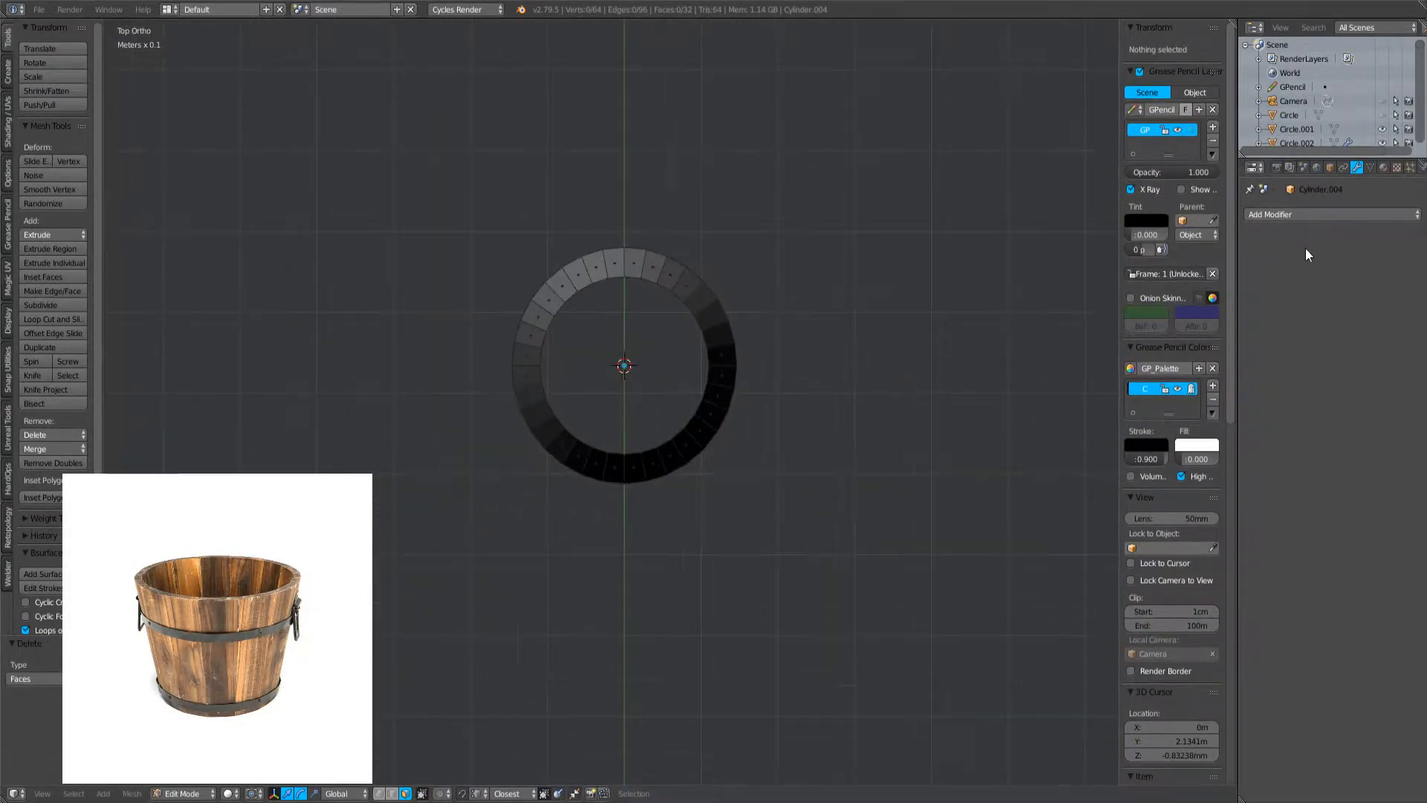
pyautogui.click(1357, 216)
pyautogui.click(1155, 429)
pyautogui.press('z')
pyautogui.scroll(2, 746, 408)
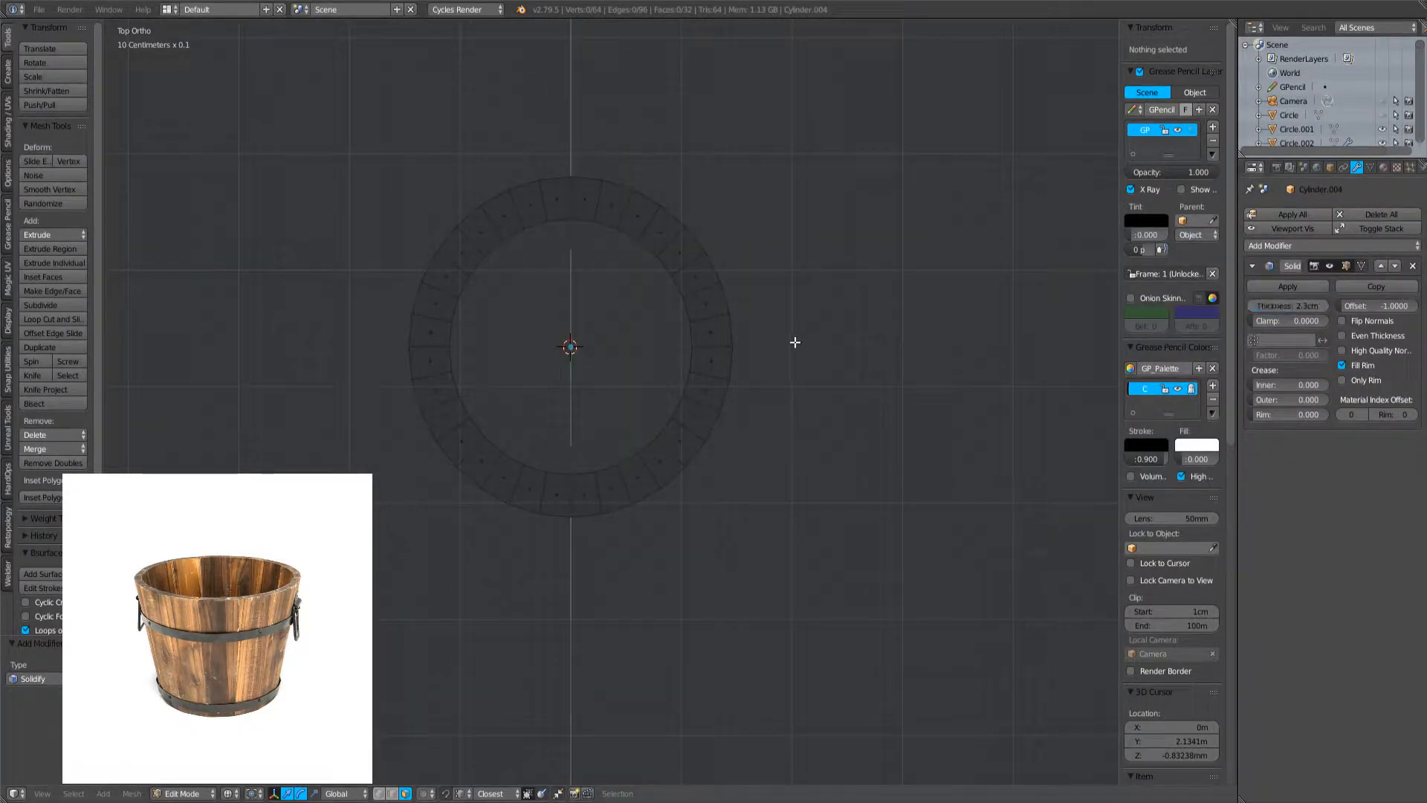
pyautogui.press('z')
pyautogui.moveTo(794, 341); pyautogui.dragTo(806, 278, button='middle')
pyautogui.scroll(2, 778, 330)
pyautogui.moveTo(1299, 306); pyautogui.dragTo(1266, 306)
pyautogui.moveTo(891, 354); pyautogui.dragTo(863, 293, button='middle')
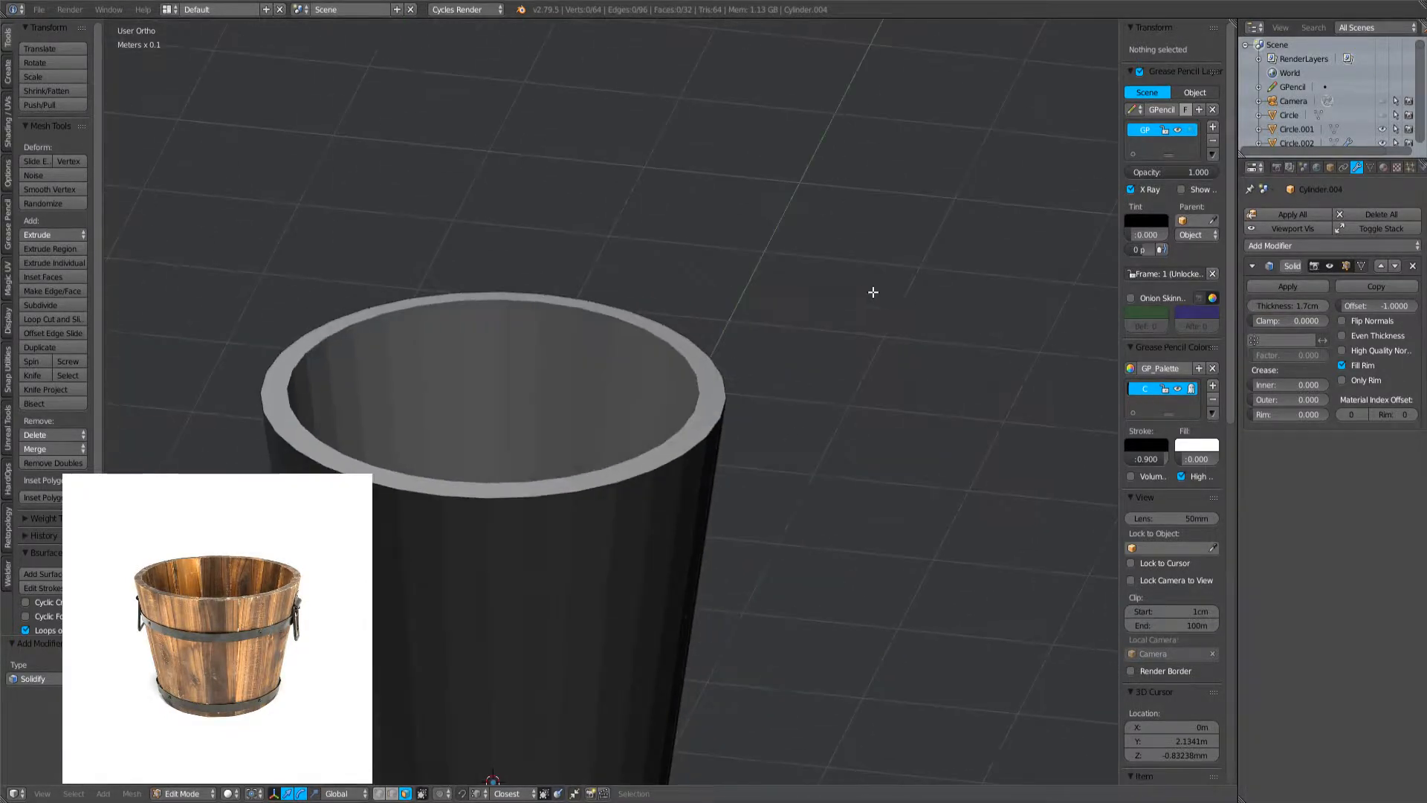
# - Add a Subdivision Surface modifier, place it above Solidify in the stack, and set its view level to 2
pyautogui.press('Tab')
pyautogui.click(1287, 246)
pyautogui.click(1183, 471)
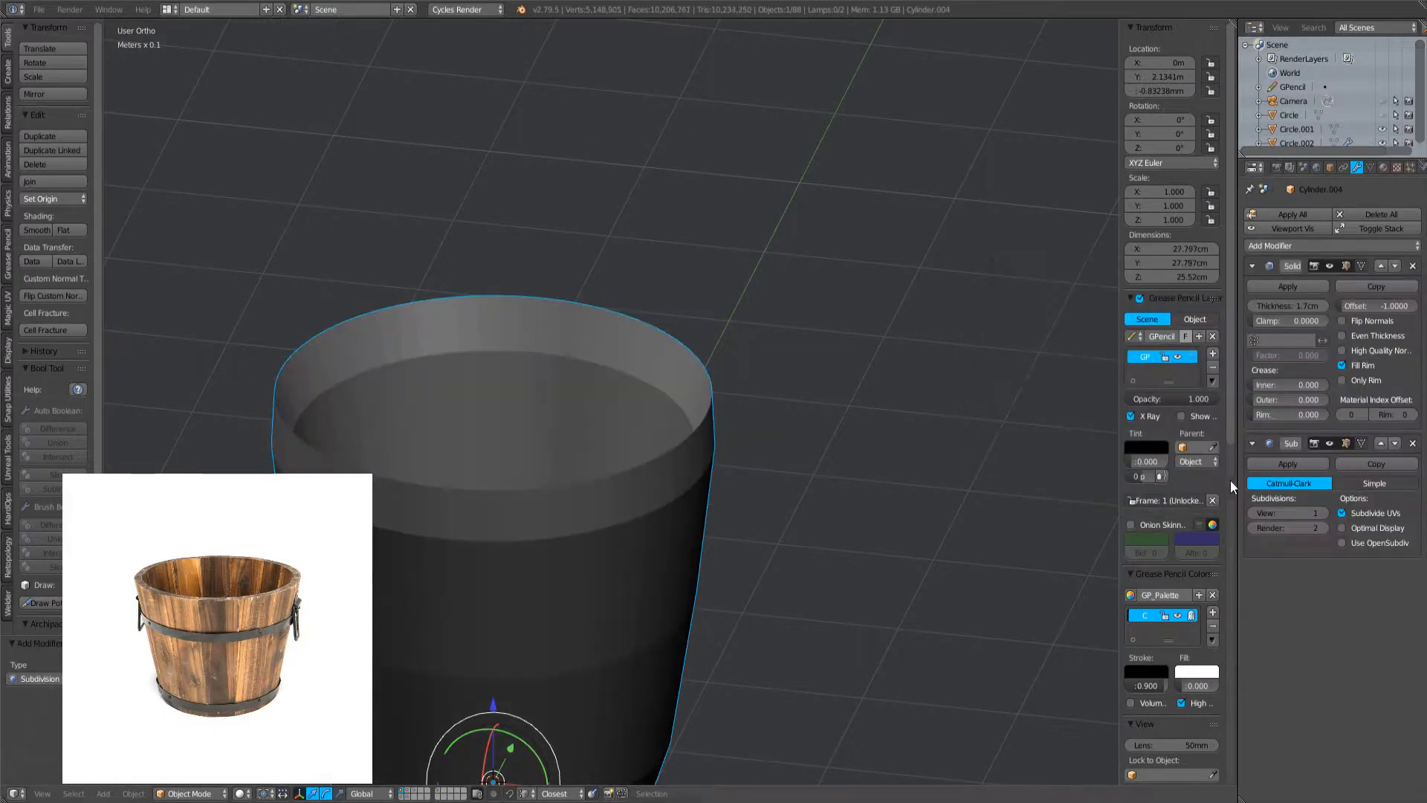
pyautogui.click(1381, 444)
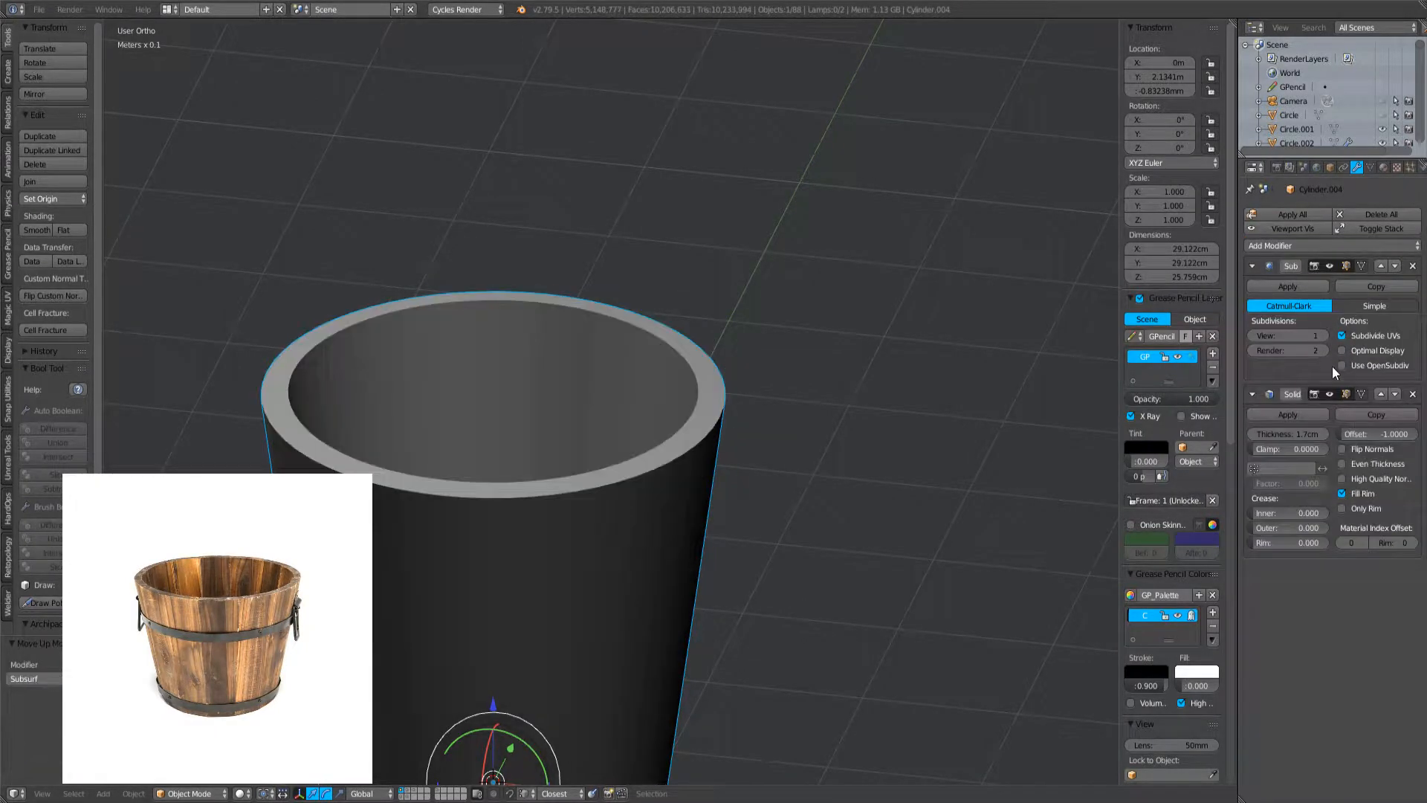
pyautogui.press('z')
pyautogui.press('z')
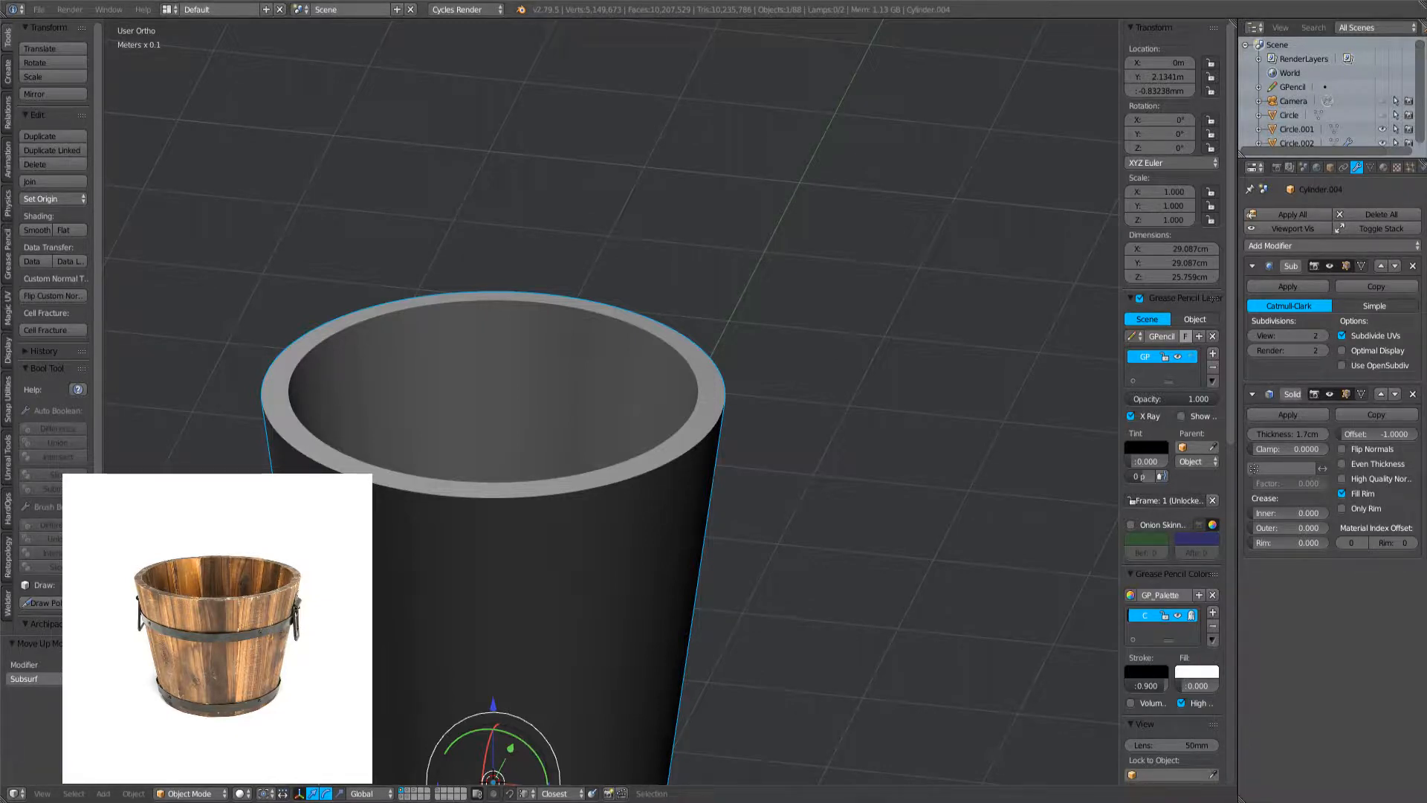
# - Examine the bucket's base mesh in Edit Mode against its subdivided wireframe
pyautogui.scroll(-6, 636, 450)
pyautogui.press('Tab')
pyautogui.press('a')
pyautogui.scroll(3, 837, 394)
pyautogui.moveTo(837, 394); pyautogui.dragTo(675, 307, button='middle')
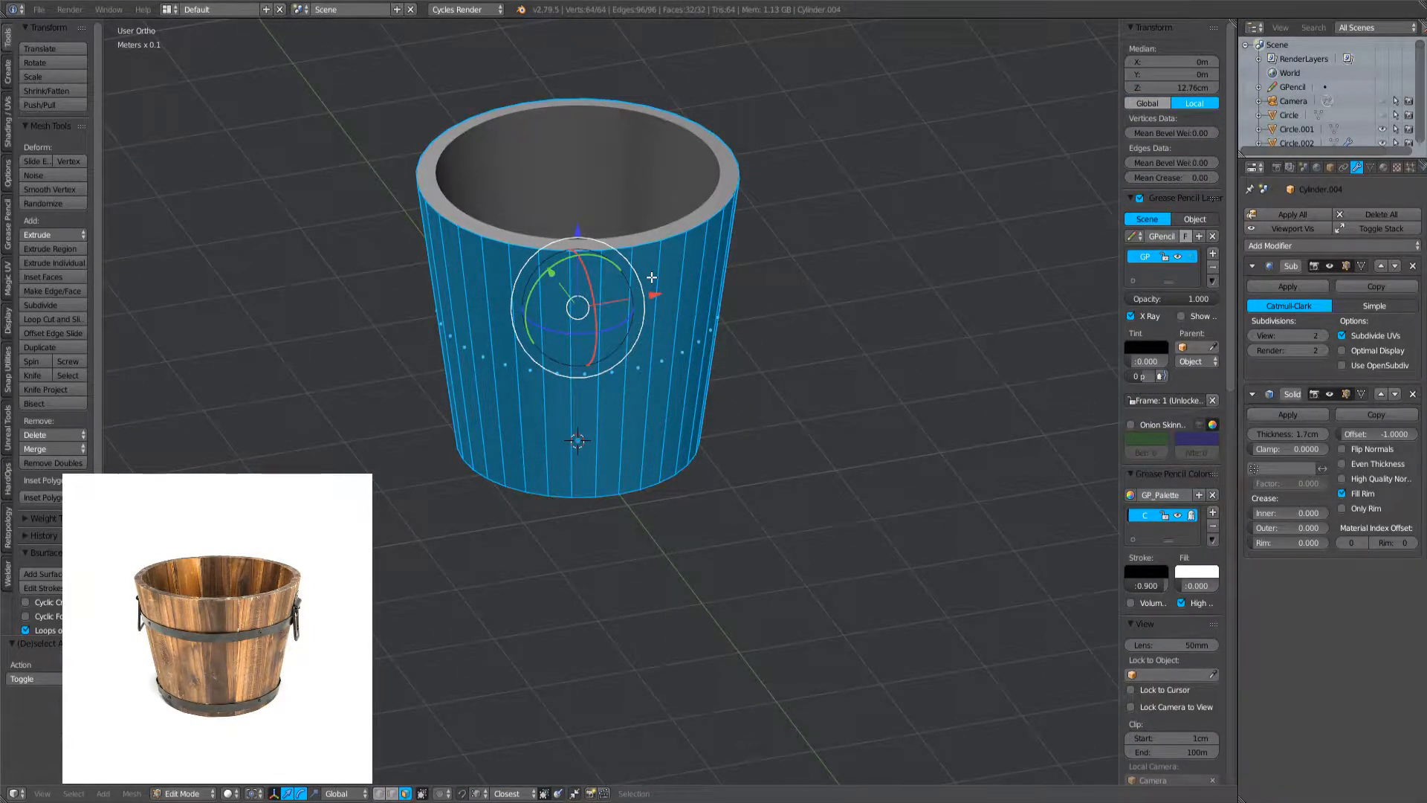
pyautogui.scroll(3, 652, 277)
pyautogui.scroll(-1, 659, 305)
pyautogui.moveTo(634, 252); pyautogui.dragTo(622, 329, button='middle')
pyautogui.press('Tab')
pyautogui.scroll(-2, 622, 329)
pyautogui.press('z')
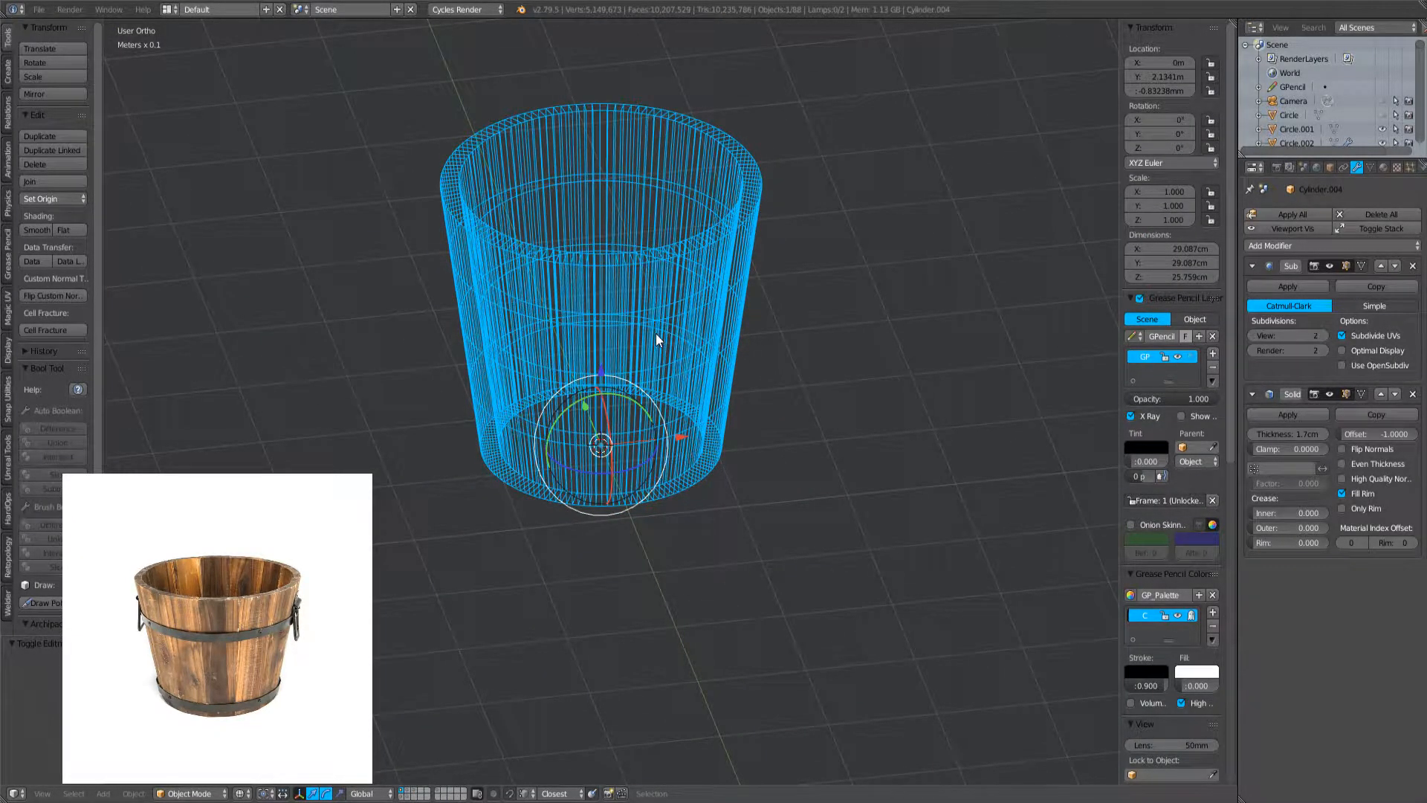
# - Examine the bucket's wall segments from above, comparing the base mesh with the subdivided wireframe
pyautogui.press('KP_7')
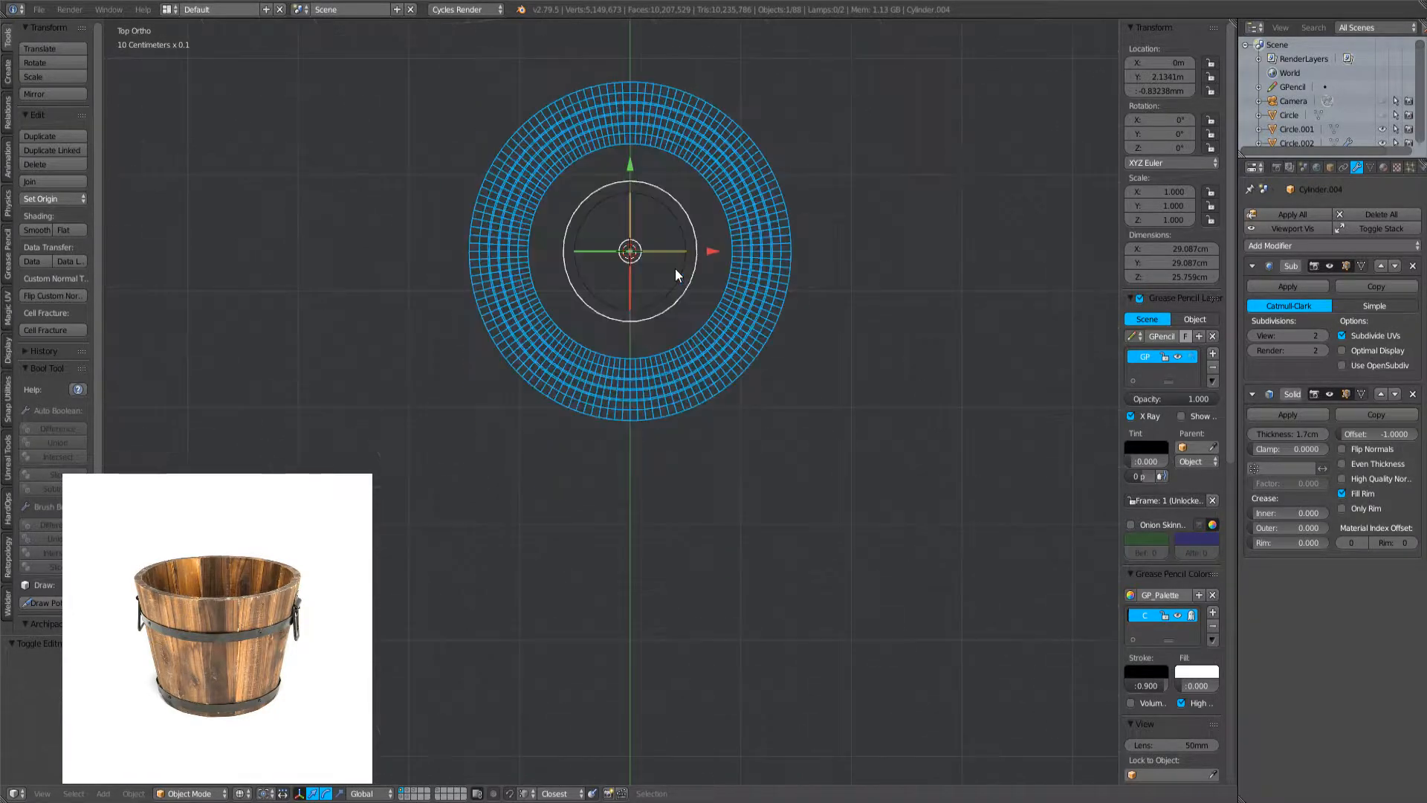
pyautogui.scroll(1, 653, 297)
pyautogui.scroll(-2, 652, 303)
pyautogui.press('a')
pyautogui.scroll(3, 648, 332)
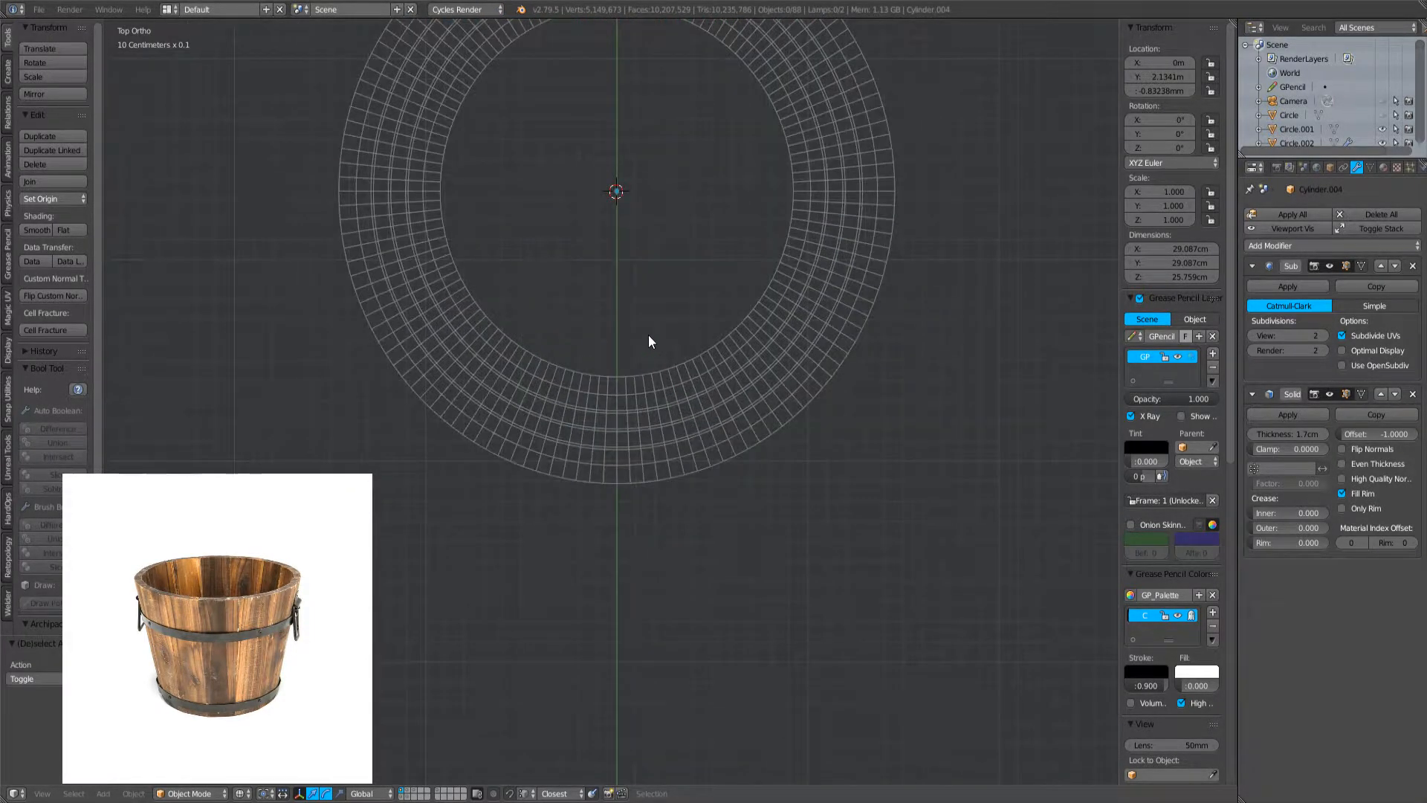
pyautogui.press('z')
pyautogui.rightClick(618, 478)
pyautogui.press('Tab')
pyautogui.scroll(-3, 490, 185)
pyautogui.keyDown('shift'); pyautogui.moveTo(492, 185); pyautogui.dragTo(452, 358, button='middle'); pyautogui.keyUp('shift')
pyautogui.scroll(3, 451, 358)
pyautogui.press('z')
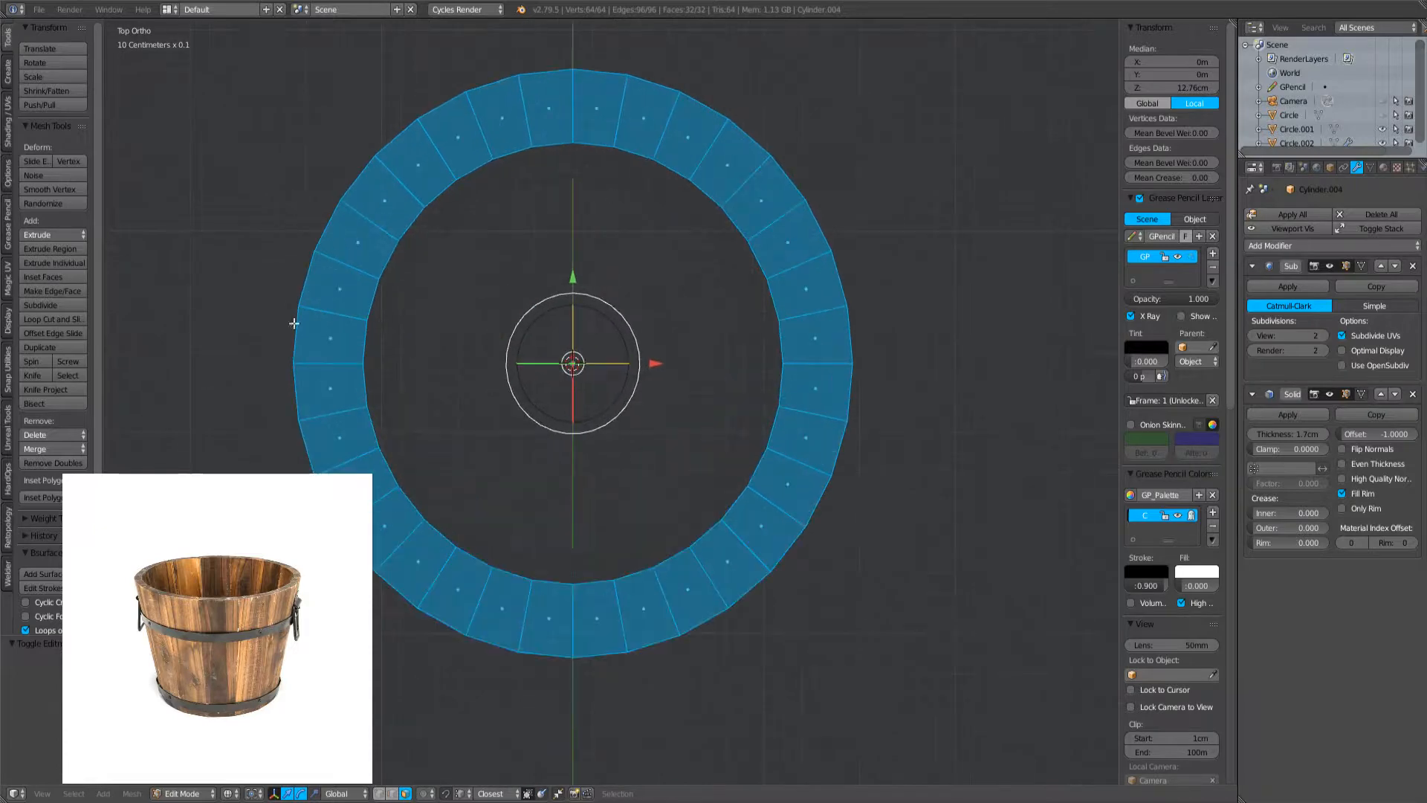
pyautogui.press('a')
pyautogui.keyDown('shift'); pyautogui.moveTo(616, 148); pyautogui.dragTo(593, 331, button='middle'); pyautogui.keyUp('shift')
pyautogui.scroll(-4, 591, 321)
pyautogui.scroll(4, 591, 321)
pyautogui.press('Tab')
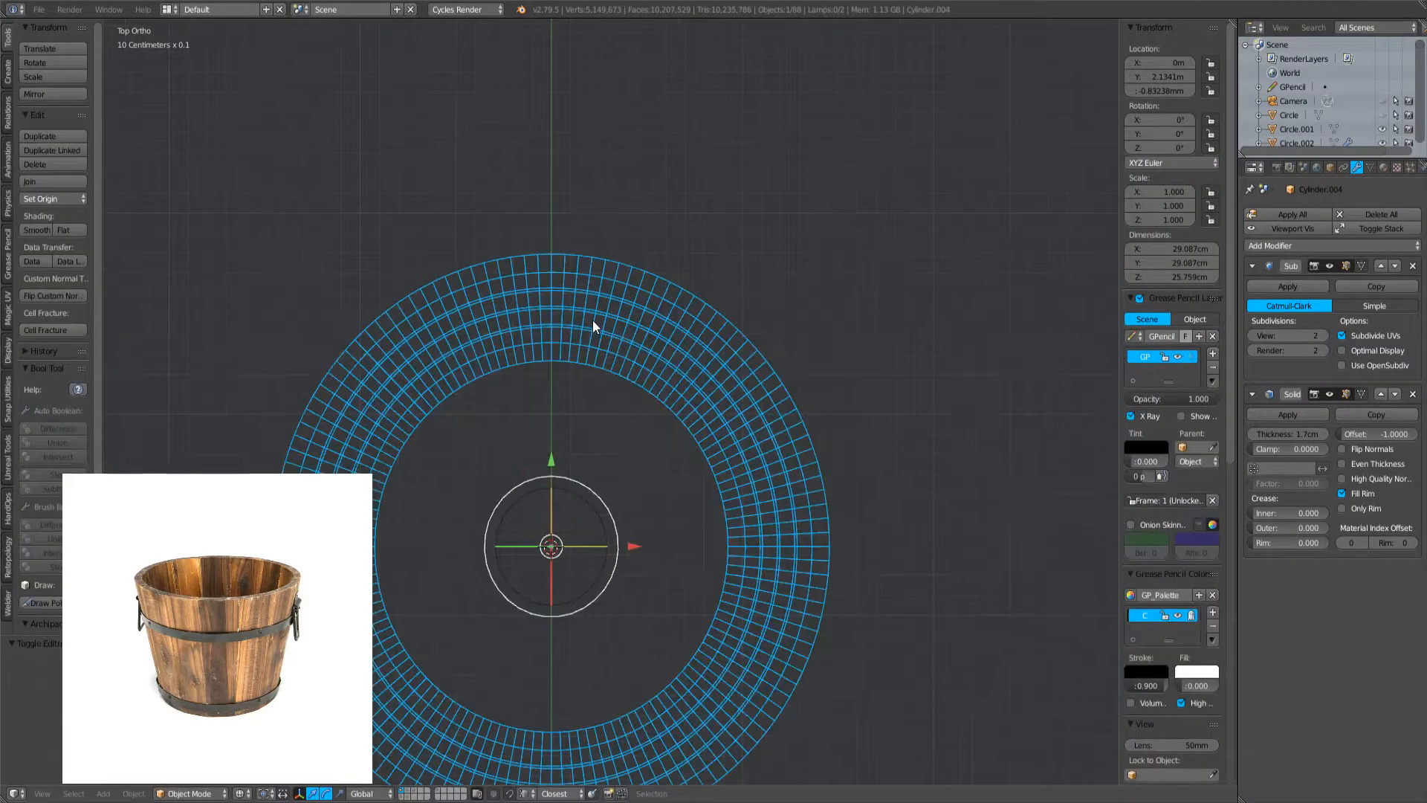
pyautogui.moveTo(587, 335); pyautogui.dragTo(542, 408, button='middle')
pyautogui.scroll(-2, 541, 408)
pyautogui.scroll(3, 650, 451)
pyautogui.press('z')
pyautogui.moveTo(651, 451); pyautogui.dragTo(644, 344, button='middle')
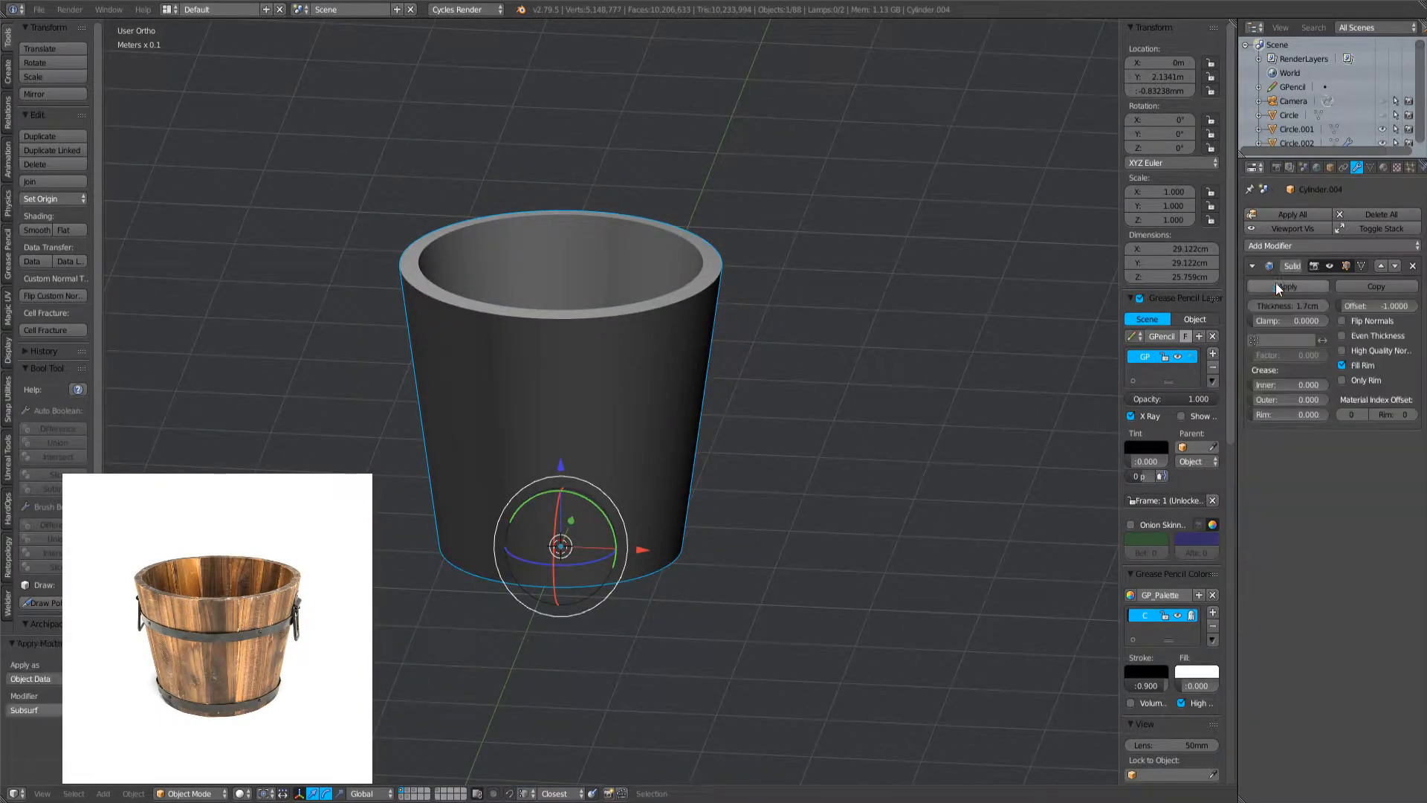
# - Apply the Subdivision Surface modifier at one subdivision level and dissolve the horizontal edge loop around the bucket's middle
pyautogui.click(1275, 284)
pyautogui.press('Tab')
pyautogui.scroll(2, 545, 443)
pyautogui.press('2')
pyautogui.keyDown('alt'); pyautogui.click(578, 444); pyautogui.keyUp('alt')
pyautogui.hotkey('ctrl', 'x')
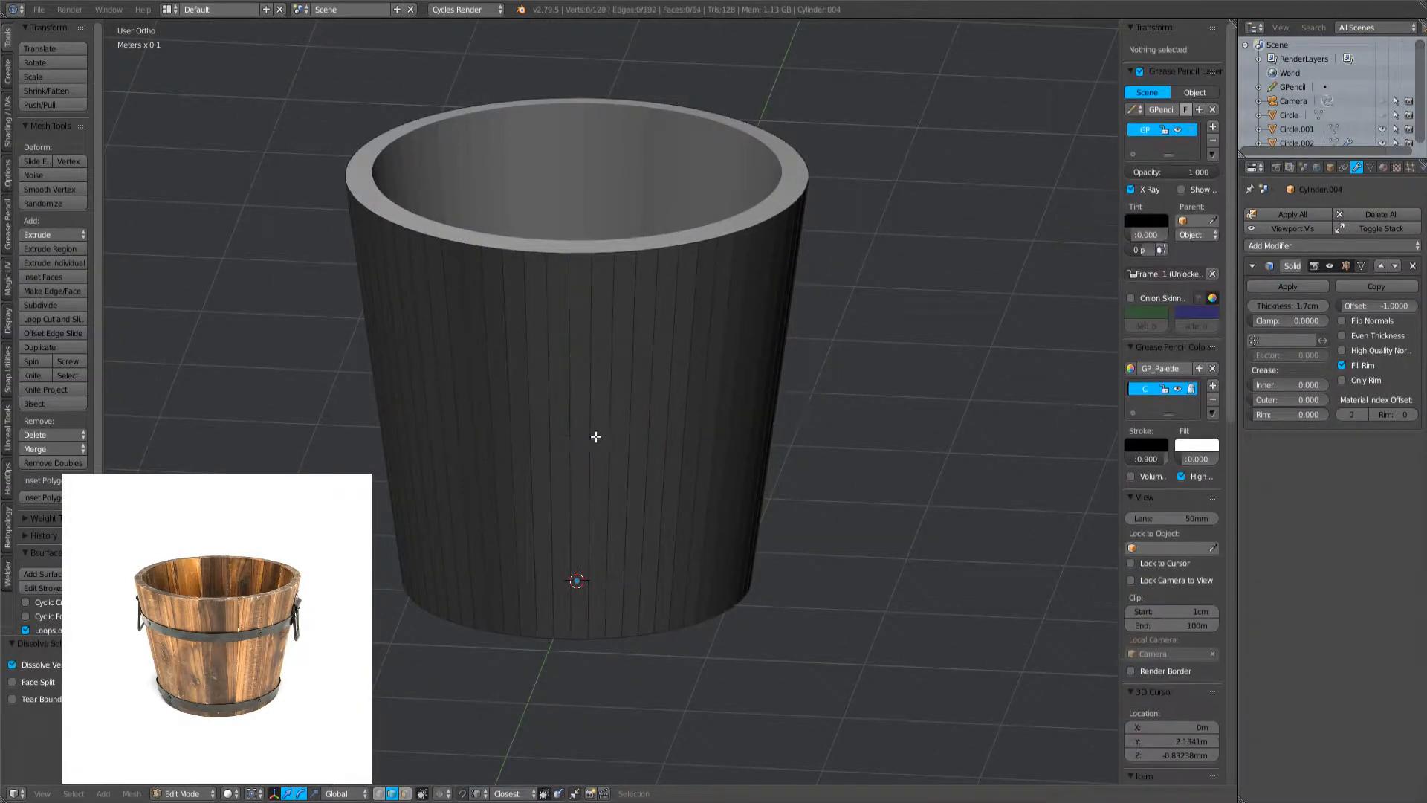
# - Select four adjacent wall faces at the bucket's front and delete all the other faces, leaving a single plank
pyautogui.press('3')
pyautogui.press('KP_1')
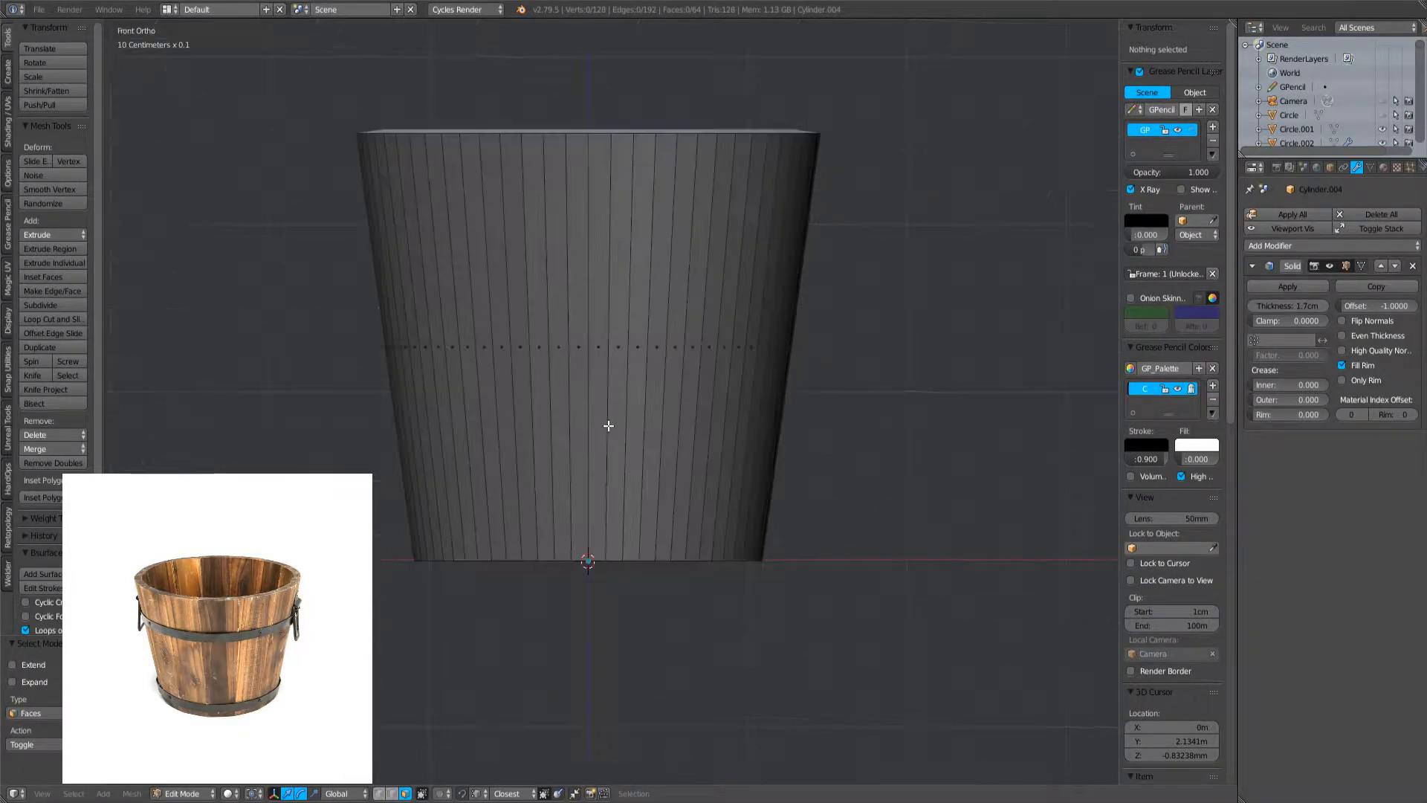
pyautogui.scroll(2, 596, 296)
pyautogui.press('c')
pyautogui.moveTo(562, 366); pyautogui.dragTo(614, 368)
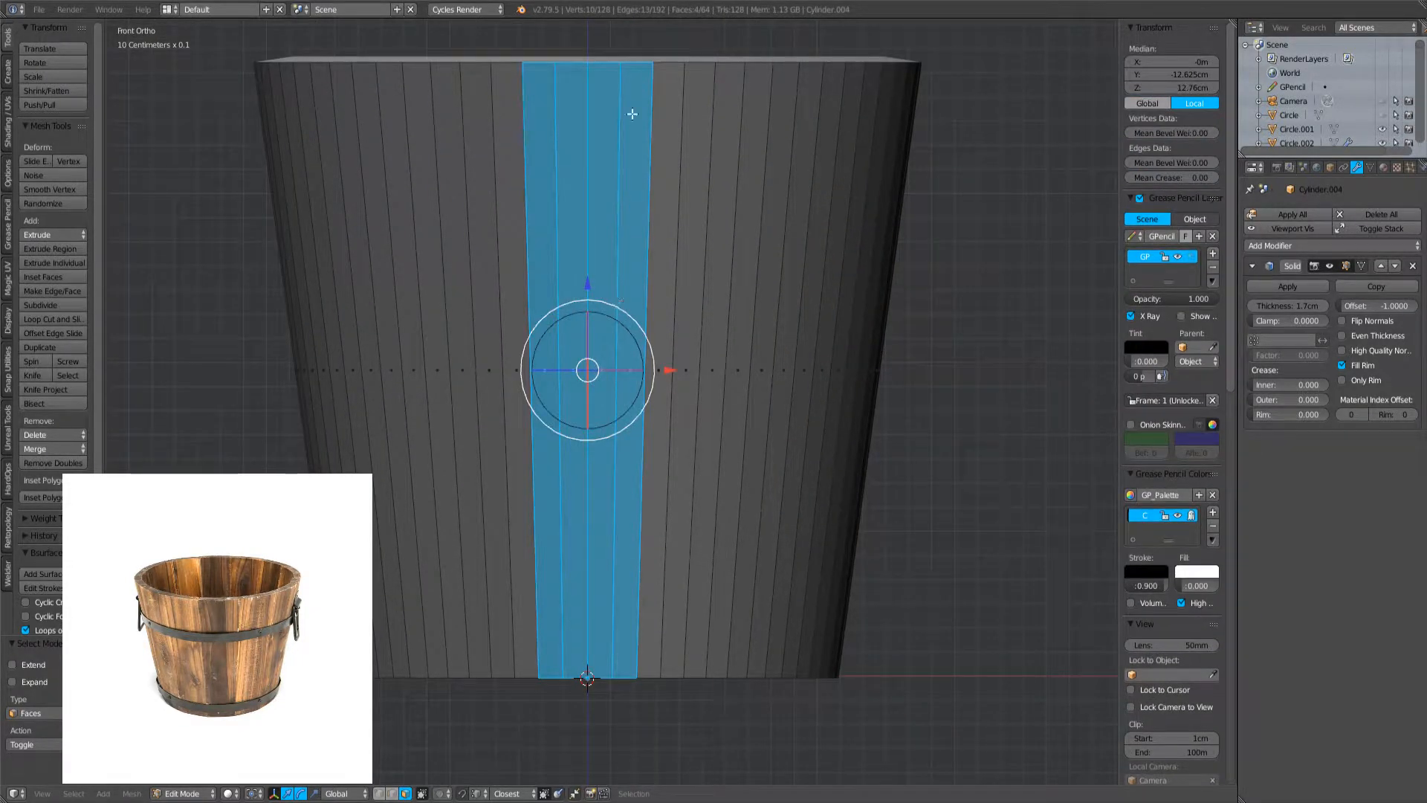
pyautogui.moveTo(699, 333); pyautogui.dragTo(584, 508, button='middle')
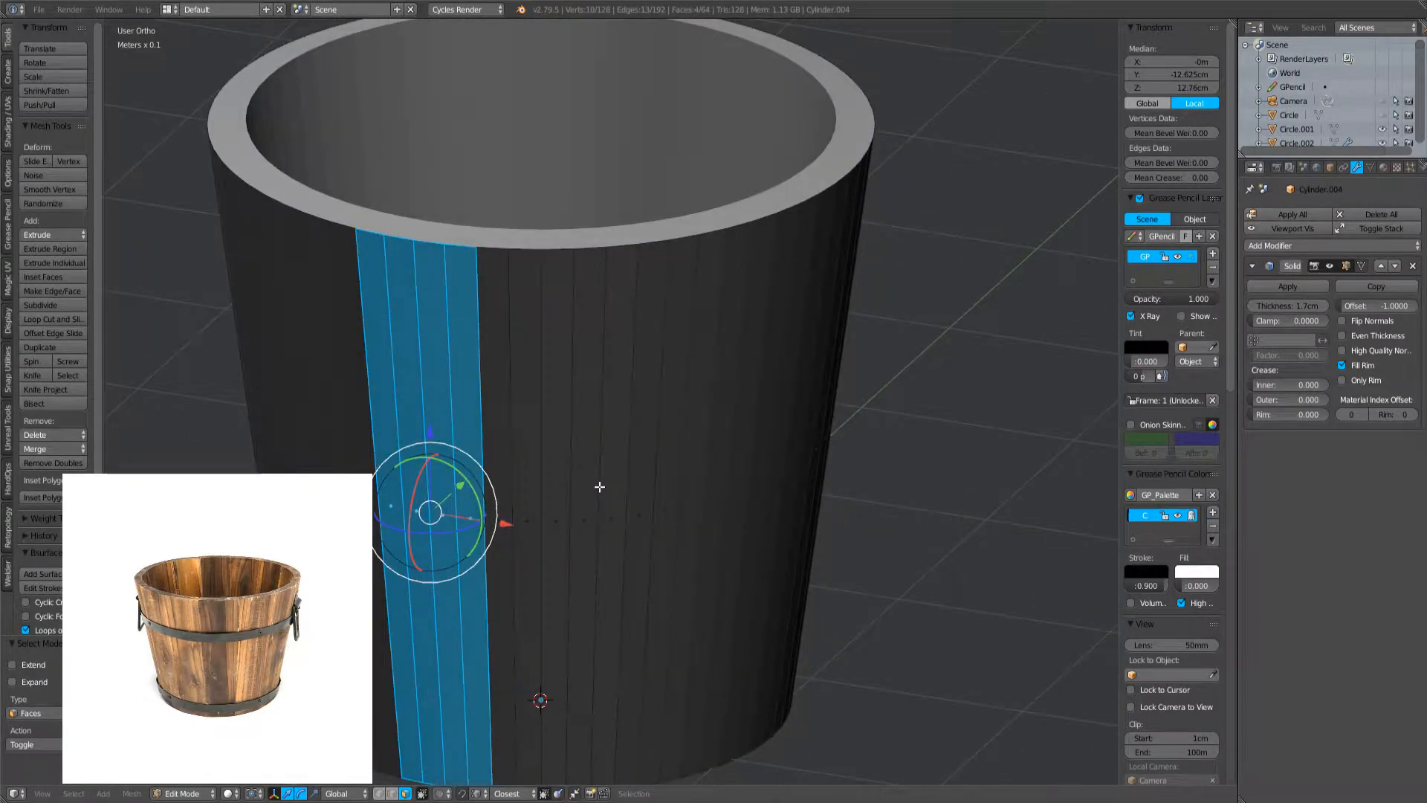
pyautogui.hotkey('ctrl', 'i')
pyautogui.press('x')
pyautogui.click(613, 400)
# - Spin the plank around the bucket's centre from top view with duplicates enabled, 15 steps and a 360° angle
pyautogui.press('a')
pyautogui.press('KP_7')
pyautogui.scroll(-4, 579, 417)
pyautogui.hotkey('alt', 'r')
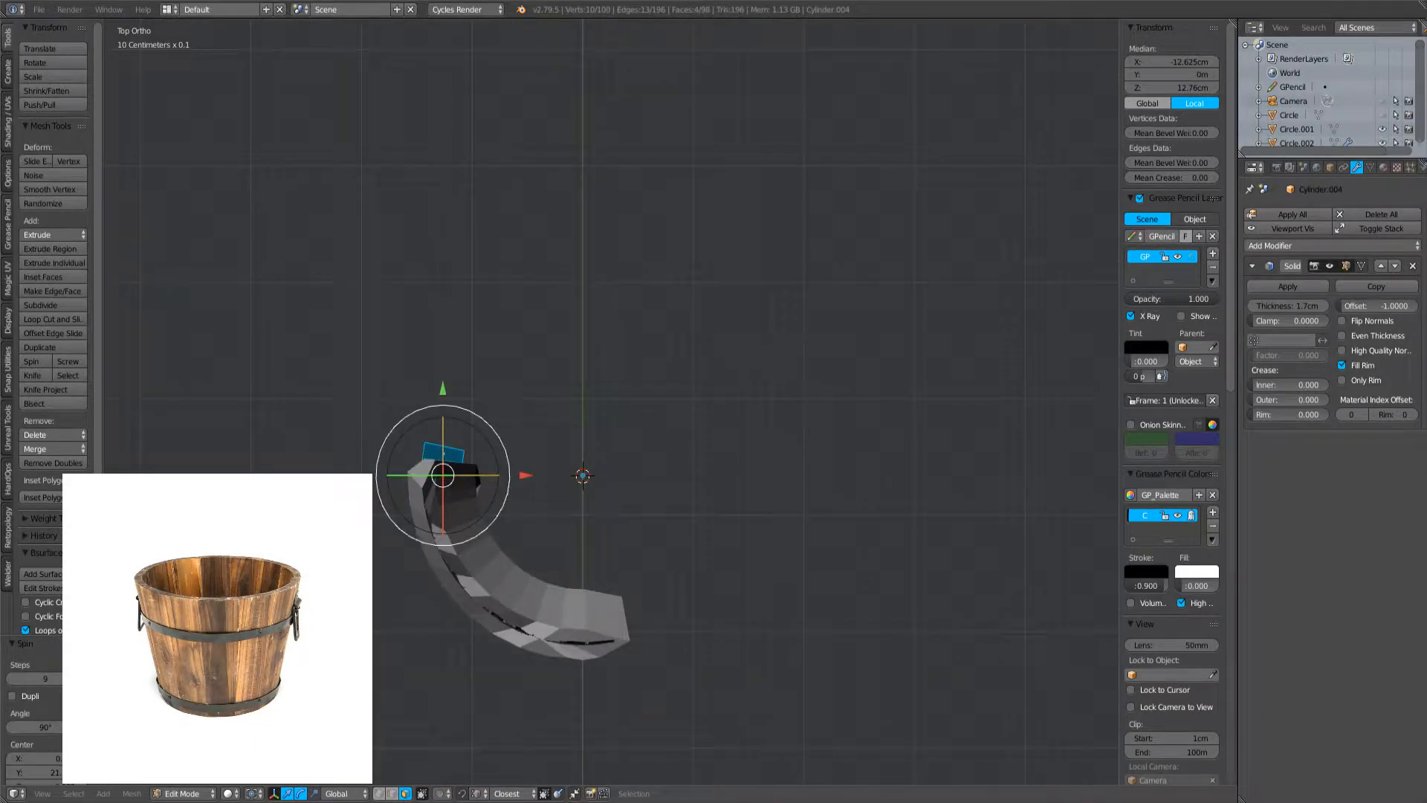
pyautogui.click(12, 695)
pyautogui.press('Return')
pyautogui.moveTo(46, 678)
pyautogui.mouseDown()
pyautogui.moveTo(80, 678)
pyautogui.moveTo(33, 683)
pyautogui.mouseUp()
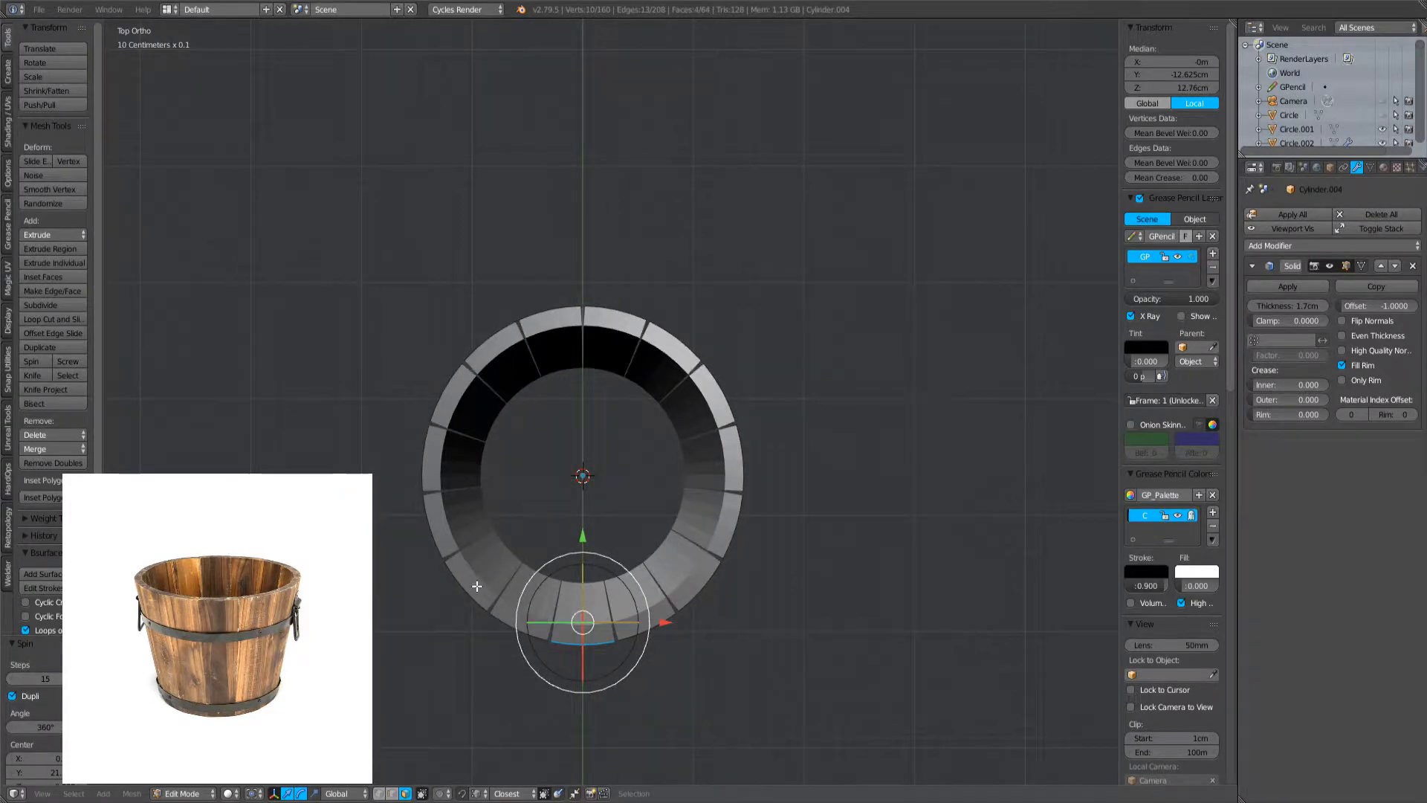
# - Undo the spin and widen the single plank slightly along the X axis
pyautogui.moveTo(594, 565); pyautogui.dragTo(713, 386, button='middle')
pyautogui.scroll(3, 716, 386)
pyautogui.scroll(1, 717, 386)
pyautogui.moveTo(665, 427); pyautogui.dragTo(738, 535, button='middle')
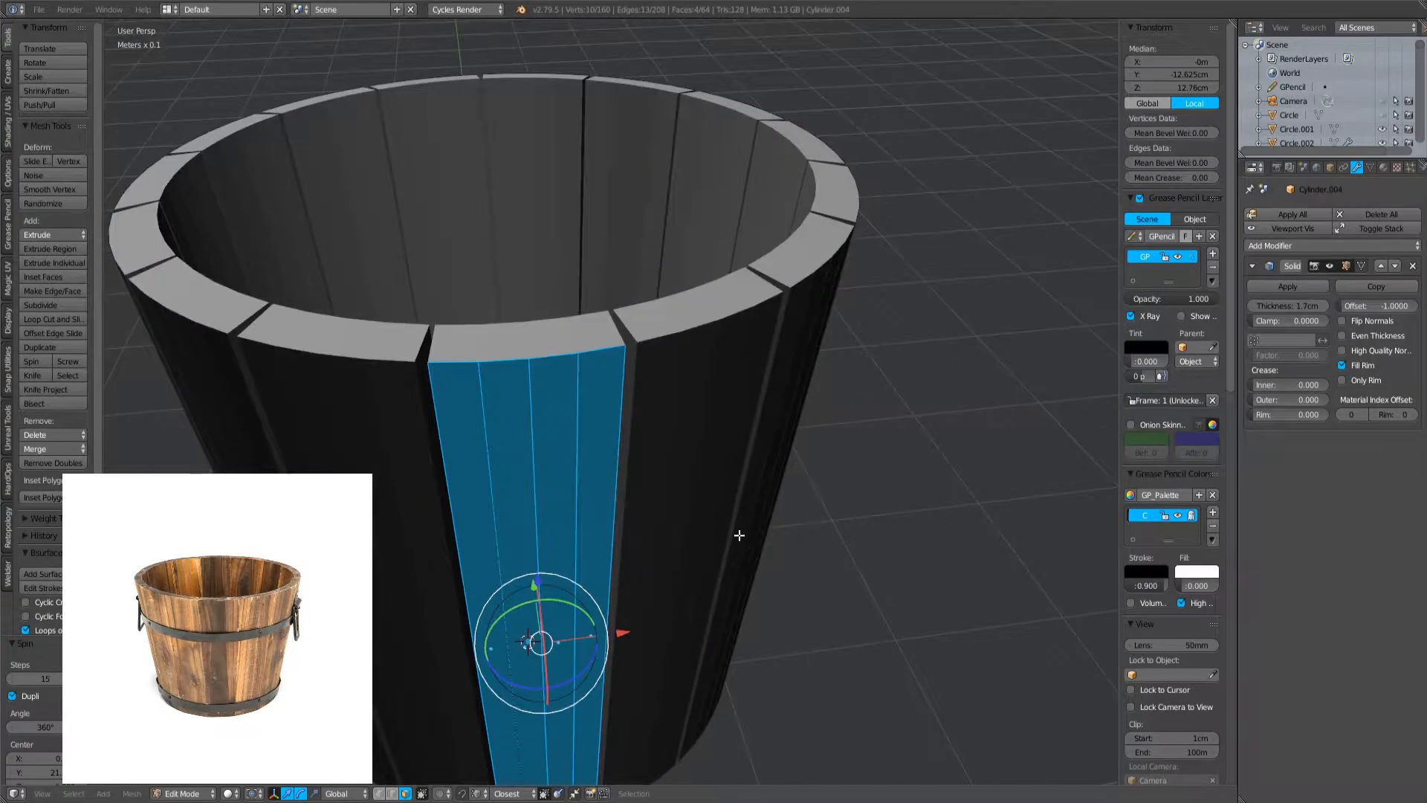
pyautogui.press('r')
pyautogui.click(749, 526)
pyautogui.press('a')
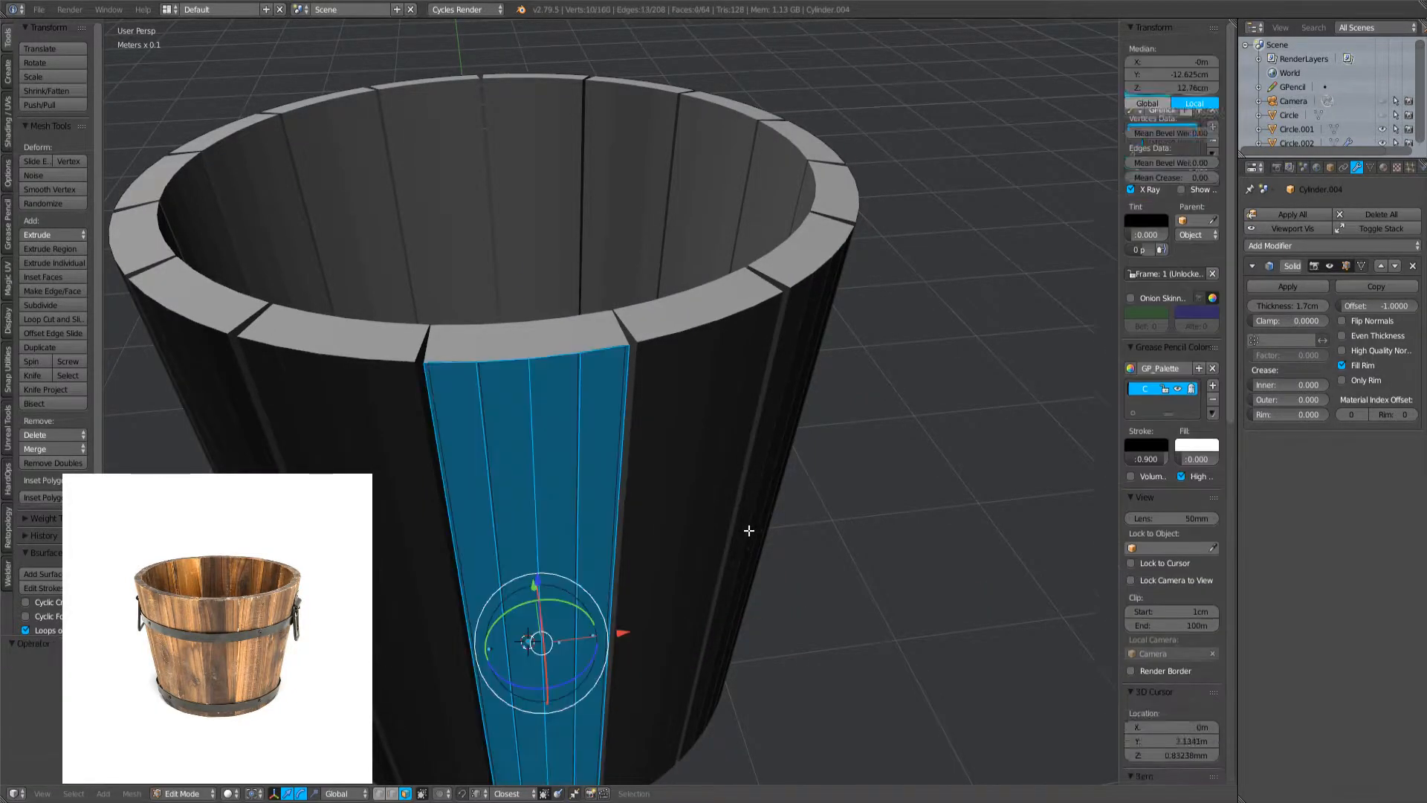
pyautogui.hotkey('ctrl', 'z')
pyautogui.hotkey('shift', 'h')
pyautogui.press('a')
pyautogui.press('a')
pyautogui.press('s')
pyautogui.press('x')
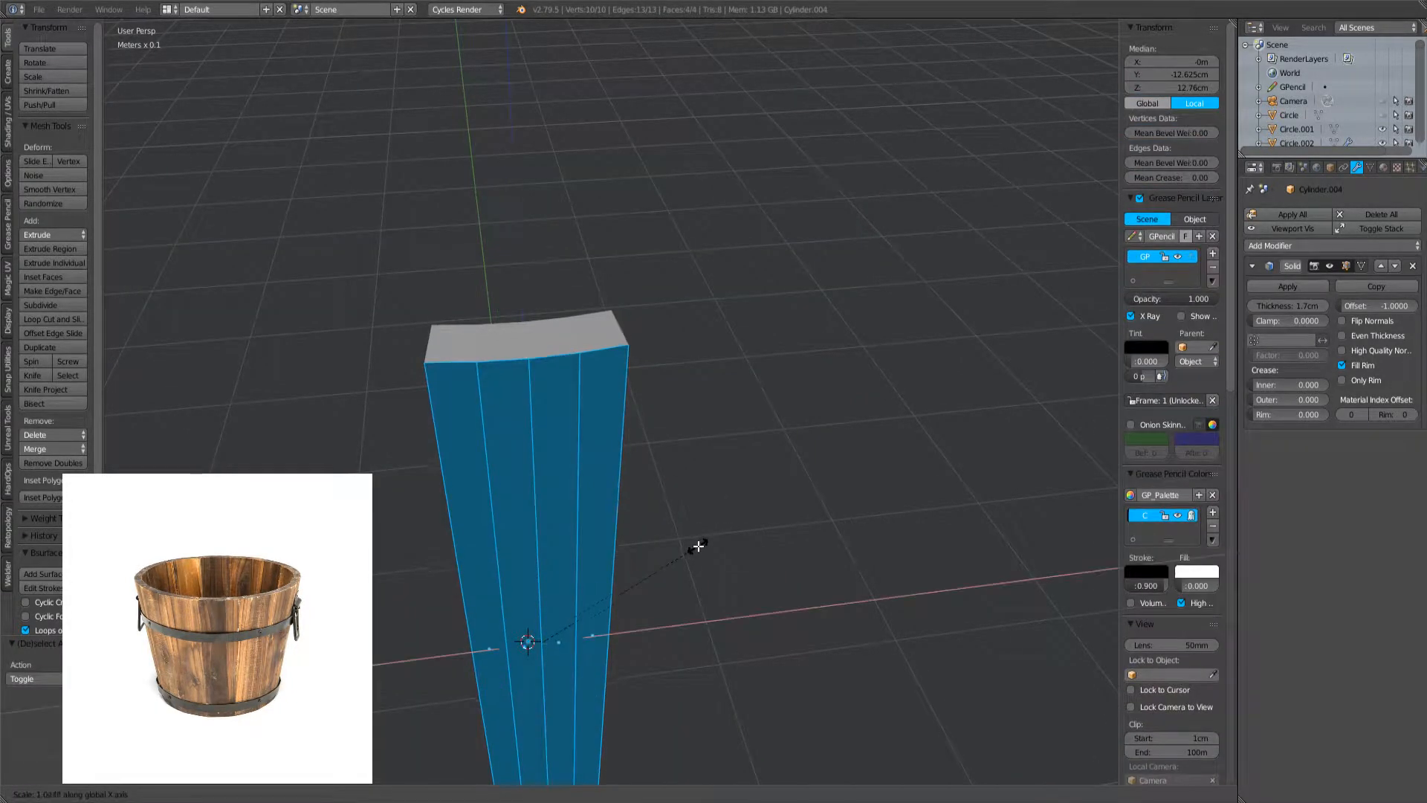
pyautogui.click(700, 546)
# - Spin the widened plank into a full ring from top view and check the joints between the planks
pyautogui.press('KP_7')
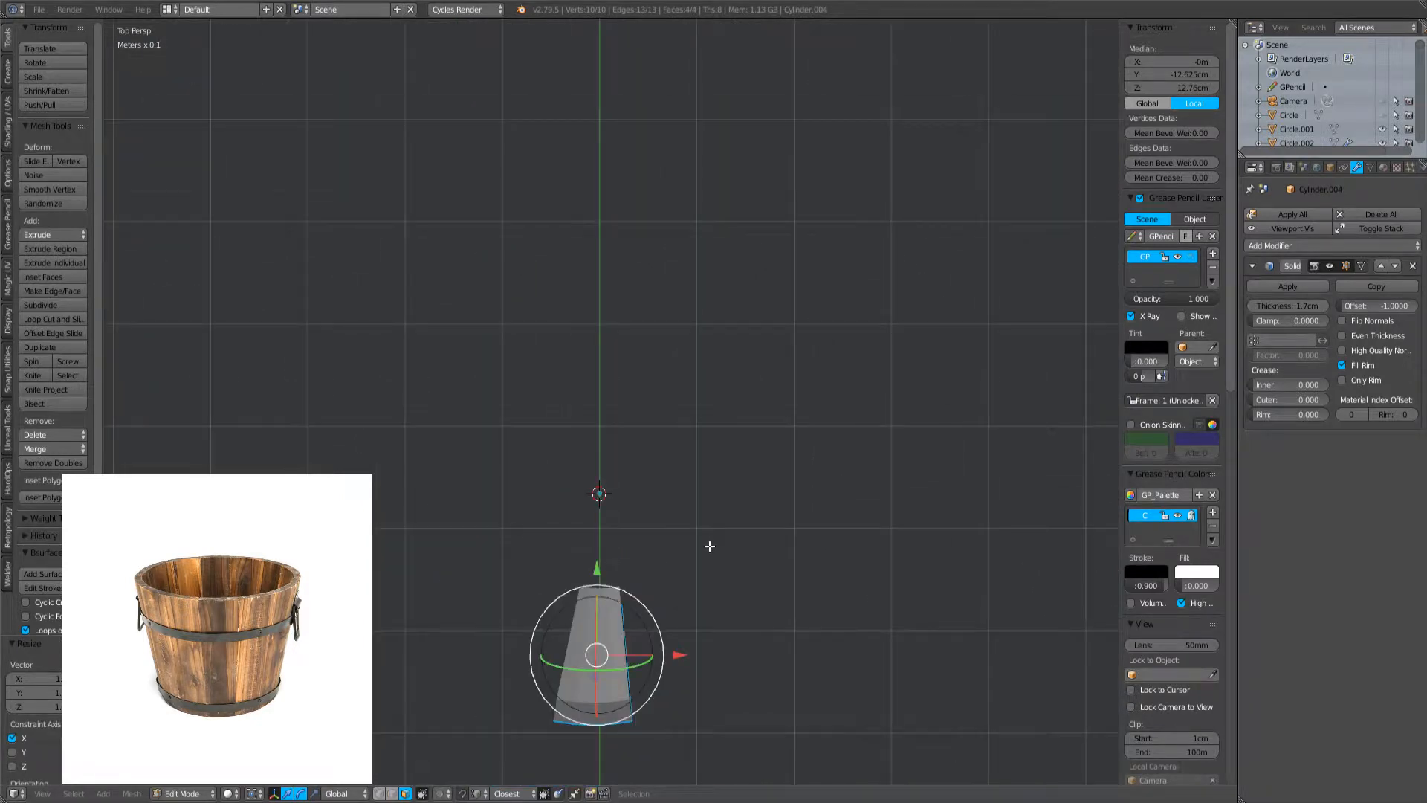
pyautogui.press('KP_5')
pyautogui.hotkey('alt', 'h')
pyautogui.moveTo(659, 525)
pyautogui.mouseDown(button='middle')
pyautogui.moveTo(672, 446)
pyautogui.moveTo(609, 436)
pyautogui.moveTo(576, 449)
pyautogui.moveTo(656, 533)
pyautogui.mouseUp(button='middle')
pyautogui.scroll(4, 651, 473)
pyautogui.press('Tab')
pyautogui.press('Tab')
pyautogui.scroll(1, 656, 534)
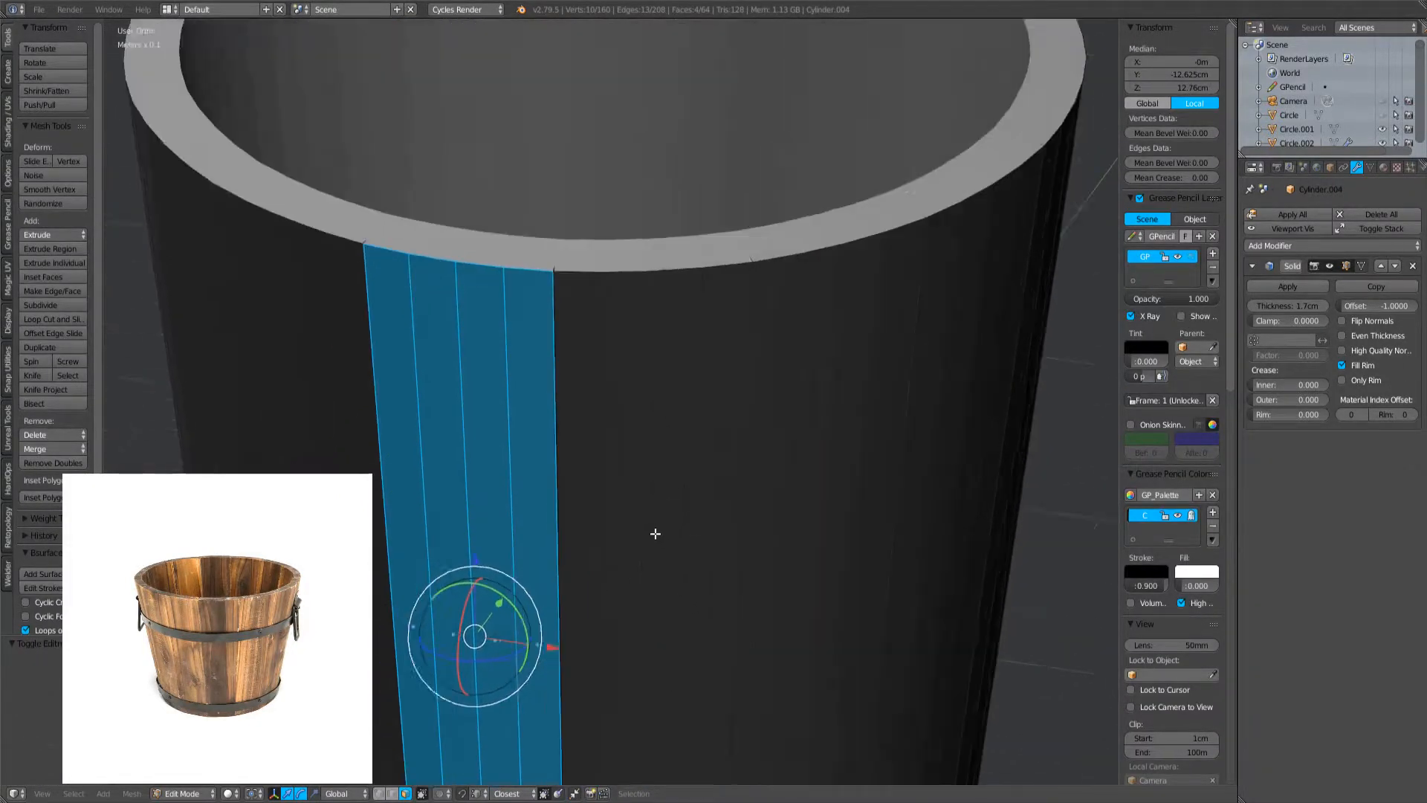
pyautogui.scroll(2, 656, 534)
pyautogui.press('z')
pyautogui.press('z')
pyautogui.scroll(-3, 645, 494)
pyautogui.scroll(2, 637, 482)
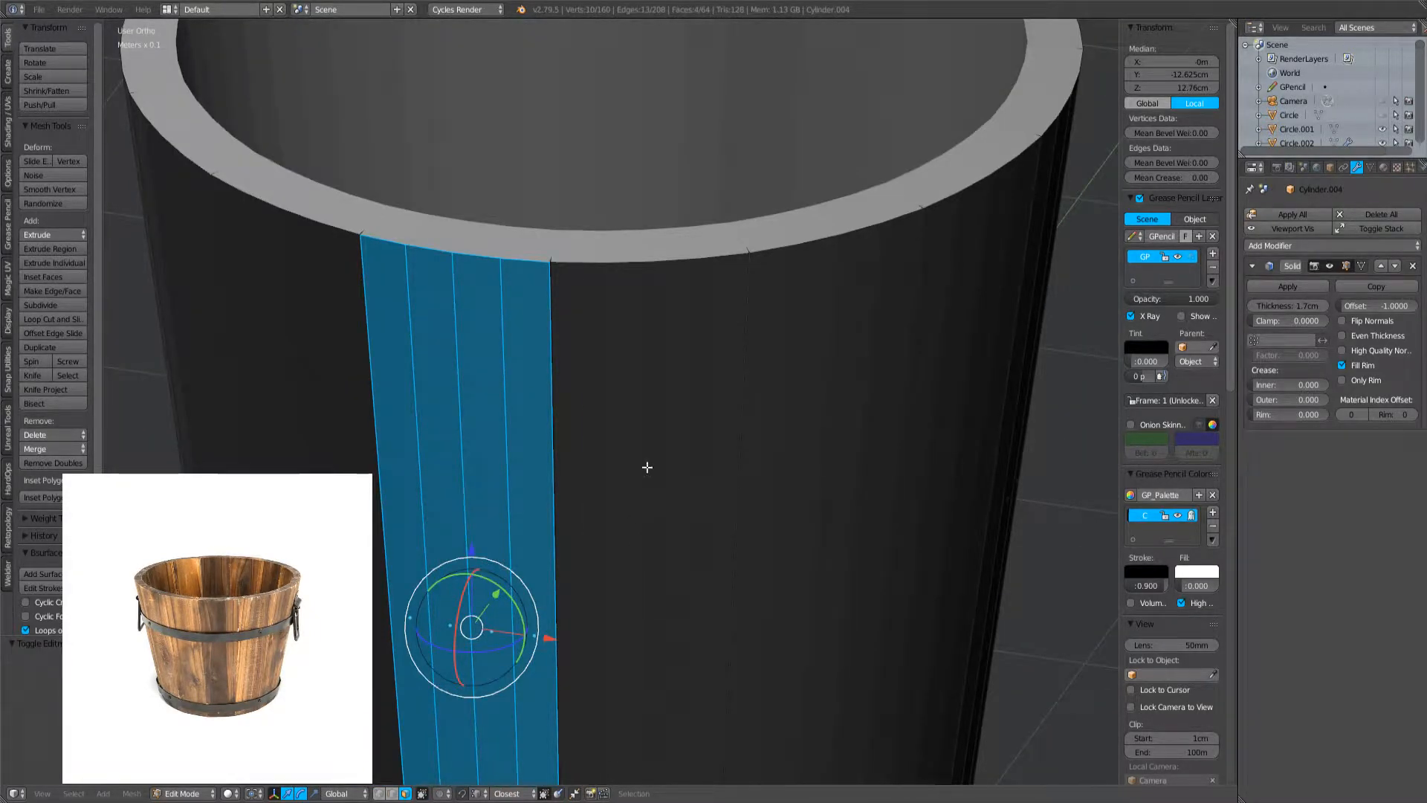
# - Undo the ring of widened planks and narrow the single plank slightly along the X axis
pyautogui.hotkey('shift', 'h')
pyautogui.write('sx')
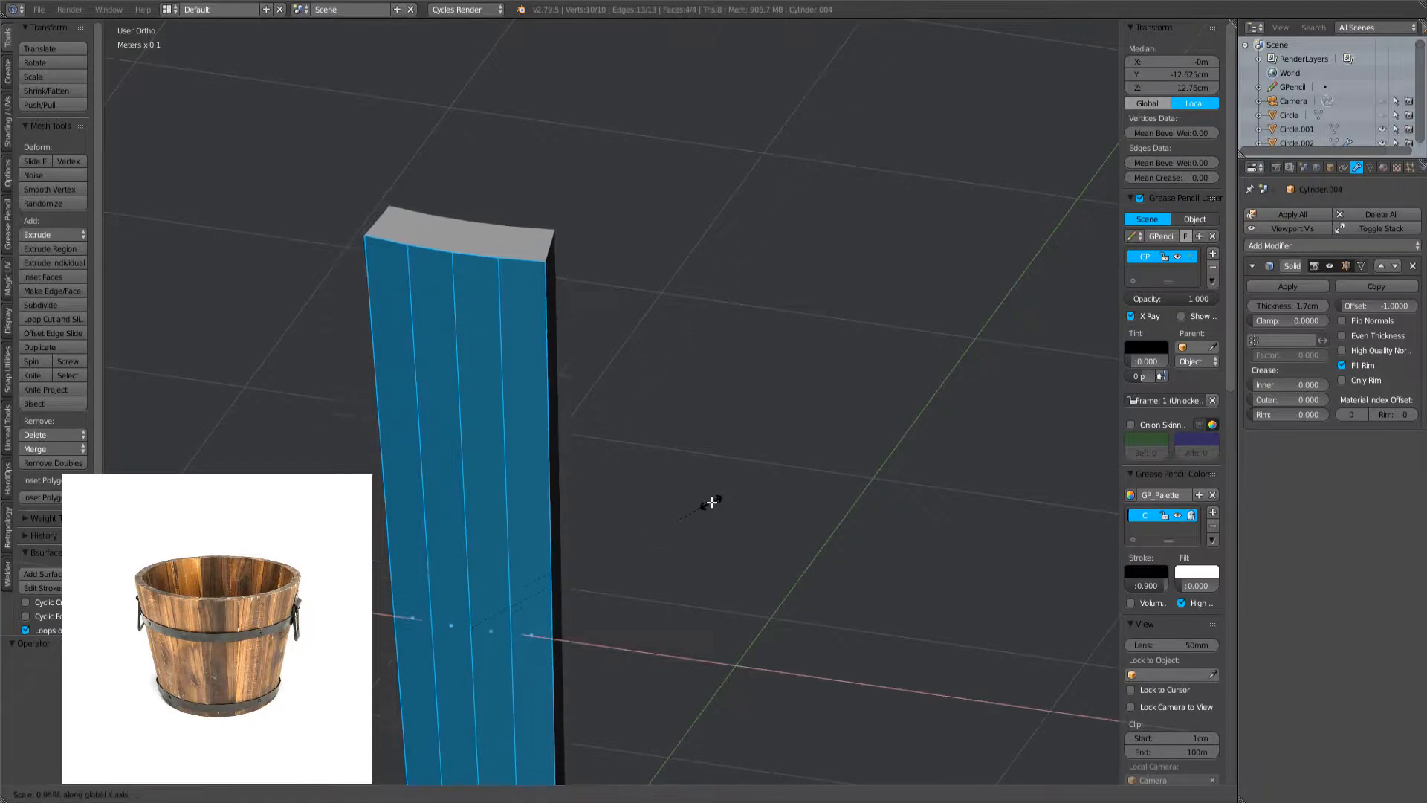
pyautogui.write('0')
pyautogui.press('Return')
# - Spin the narrowed plank around the bucket's centre into a full 360° ring with 15 duplicate steps
pyautogui.press('KP_7')
pyautogui.scroll(-7, 707, 510)
pyautogui.hotkey('alt', 'h')
pyautogui.scroll(5, 704, 446)
pyautogui.moveTo(707, 520); pyautogui.dragTo(657, 373, button='middle')
# - Delete the redundant overlapping plank from the ring, return to Object Mode and deselect the bucket
pyautogui.press('a')
pyautogui.keyDown('shift'); pyautogui.moveTo(602, 208); pyautogui.dragTo(498, 239, button='middle'); pyautogui.keyUp('shift')
pyautogui.scroll(-5, 478, 522)
pyautogui.press('l')
pyautogui.press('x')
pyautogui.click(460, 520)
pyautogui.press('Tab')
pyautogui.scroll(2, 671, 457)
pyautogui.press('a')
pyautogui.scroll(4, 497, 239)
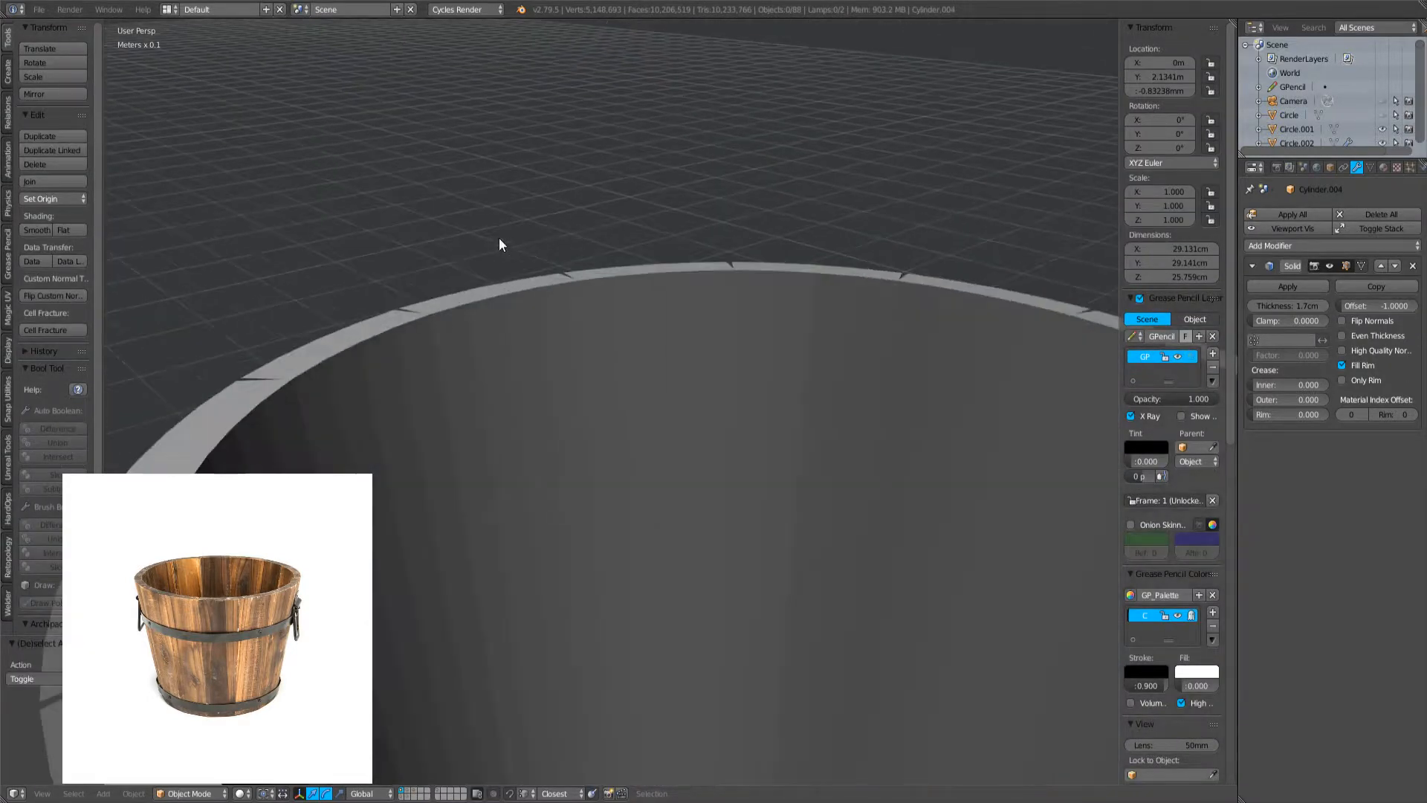
# - Inspect the gaps between the bucket's planks in Object Mode, Edit Mode and wireframe display
pyautogui.scroll(-5, 518, 356)
pyautogui.moveTo(518, 355); pyautogui.dragTo(452, 399, button='middle')
pyautogui.scroll(3, 779, 417)
pyautogui.scroll(2, 452, 399)
pyautogui.rightClick(541, 301)
pyautogui.press('Tab')
pyautogui.scroll(2, 546, 302)
pyautogui.moveTo(546, 302); pyautogui.dragTo(604, 313, button='middle')
pyautogui.press('Tab')
pyautogui.press('z')
pyautogui.press('Tab')
pyautogui.press('Tab')
pyautogui.scroll(-2, 477, 181)
pyautogui.press('z')
pyautogui.press('Tab')
pyautogui.scroll(-4, 573, 357)
pyautogui.moveTo(601, 550); pyautogui.dragTo(622, 453, button='middle')
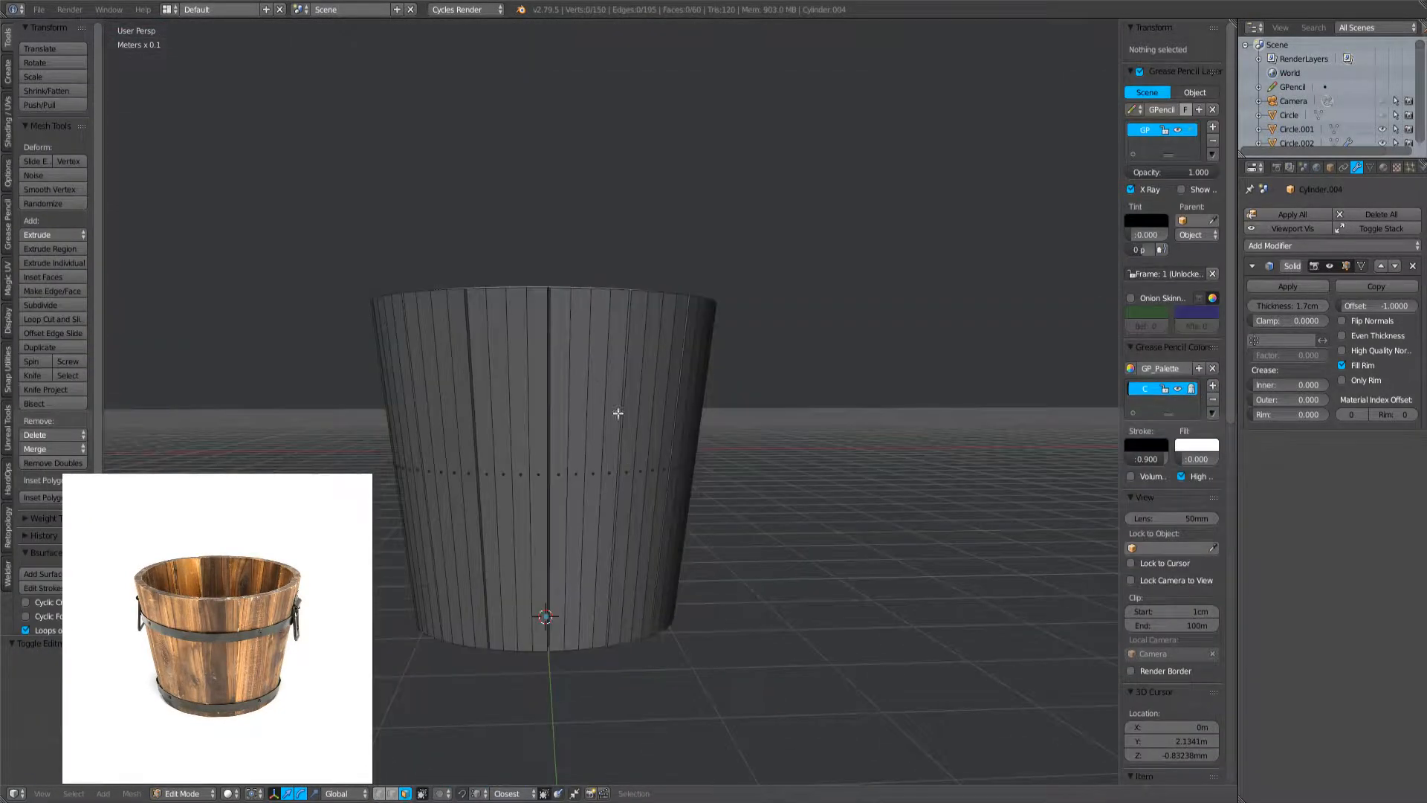
pyautogui.press('Tab')
pyautogui.press('a')
pyautogui.scroll(-1, 581, 380)
pyautogui.moveTo(581, 381); pyautogui.dragTo(622, 441, button='middle')
# - Add a circle mesh at the centre of the bucket's base and enter Edit Mode
pyautogui.hotkey('shift', 'a')
pyautogui.scroll(3, 580, 331)
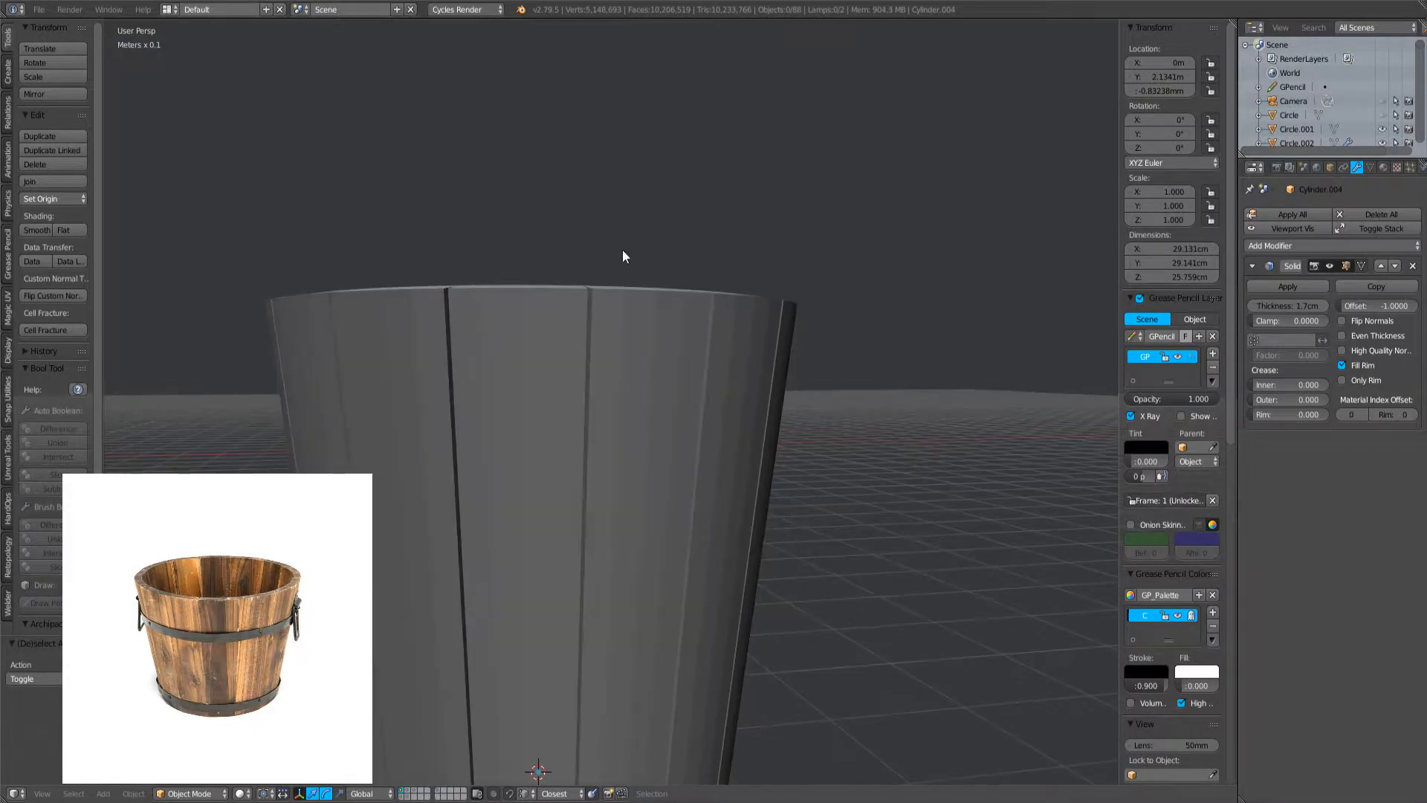
pyautogui.keyDown('shift'); pyautogui.moveTo(574, 286); pyautogui.dragTo(583, 115, button='middle'); pyautogui.keyUp('shift')
pyautogui.scroll(-3, 616, 199)
pyautogui.moveTo(615, 199); pyautogui.dragTo(600, 301, button='middle')
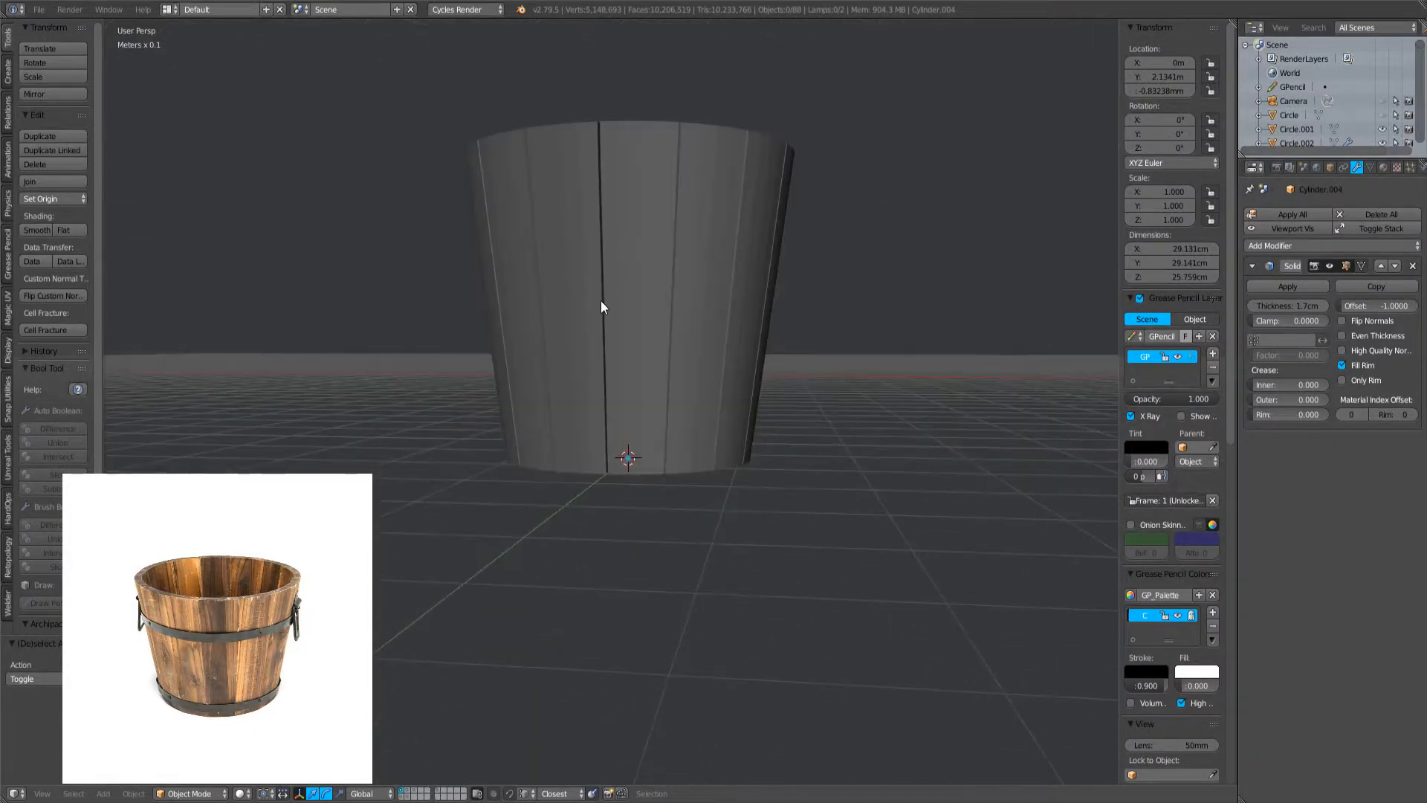
pyautogui.scroll(1, 583, 394)
pyautogui.hotkey('shift', 'a')
pyautogui.moveTo(604, 363)
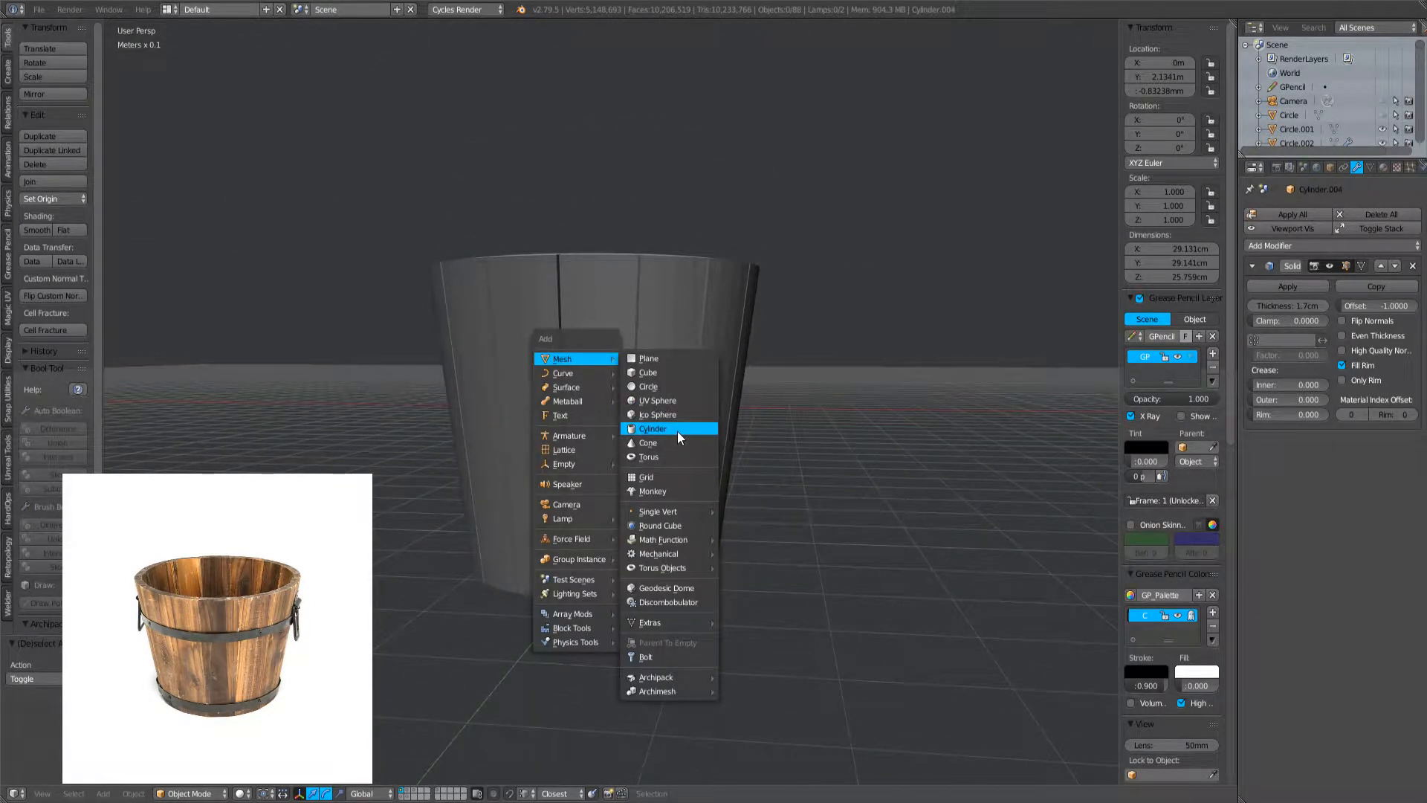
pyautogui.press('Escape')
pyautogui.hotkey('shift', 'a')
pyautogui.moveTo(617, 332)
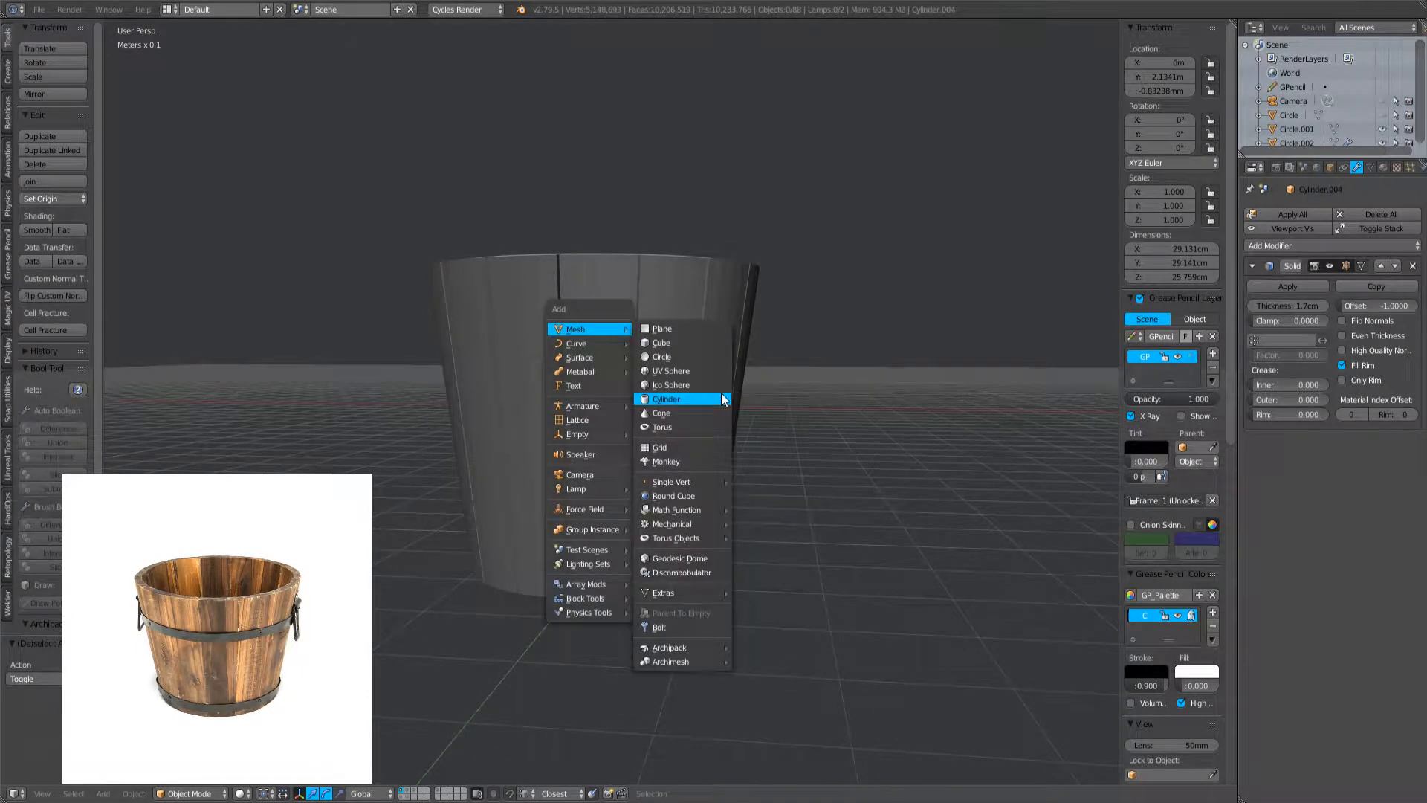
pyautogui.click(701, 357)
pyautogui.press('Tab')
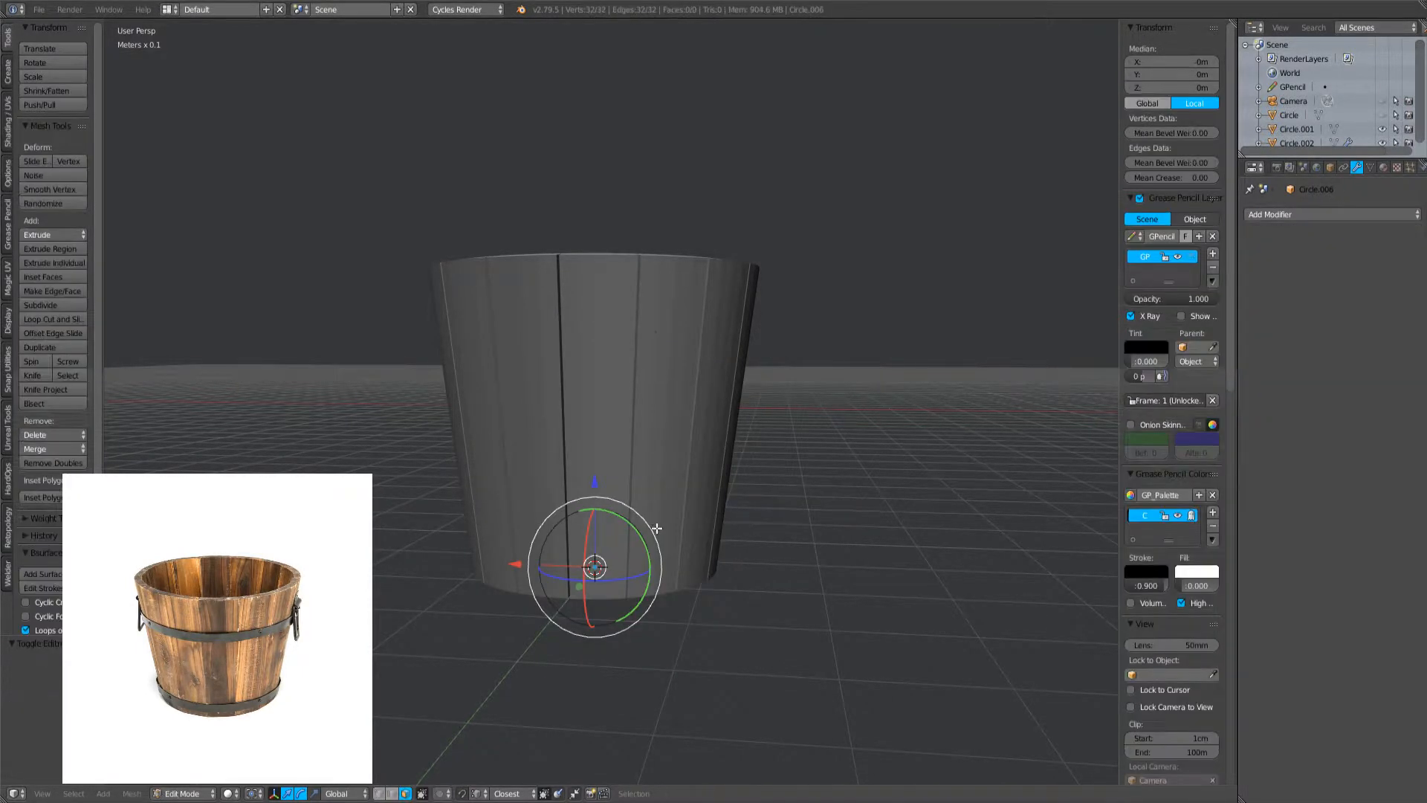
# - Scale the circle to about 24 cm across so it is slightly wider than the bucket's base
pyautogui.press('z')
pyautogui.press('s')
pyautogui.click(691, 555)
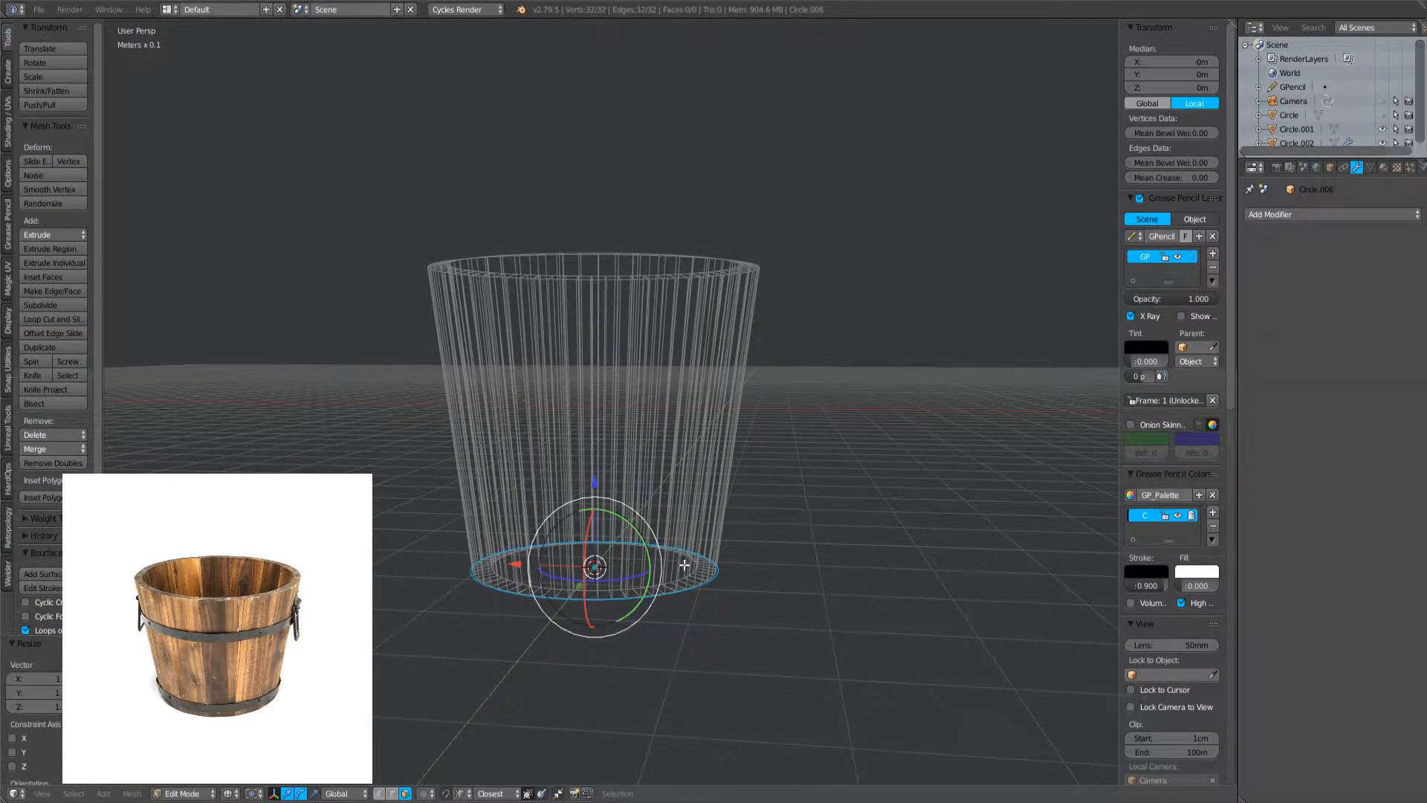
pyautogui.press('Tab')
pyautogui.press('z')
pyautogui.press('s')
pyautogui.click(710, 490)
pyautogui.press('s')
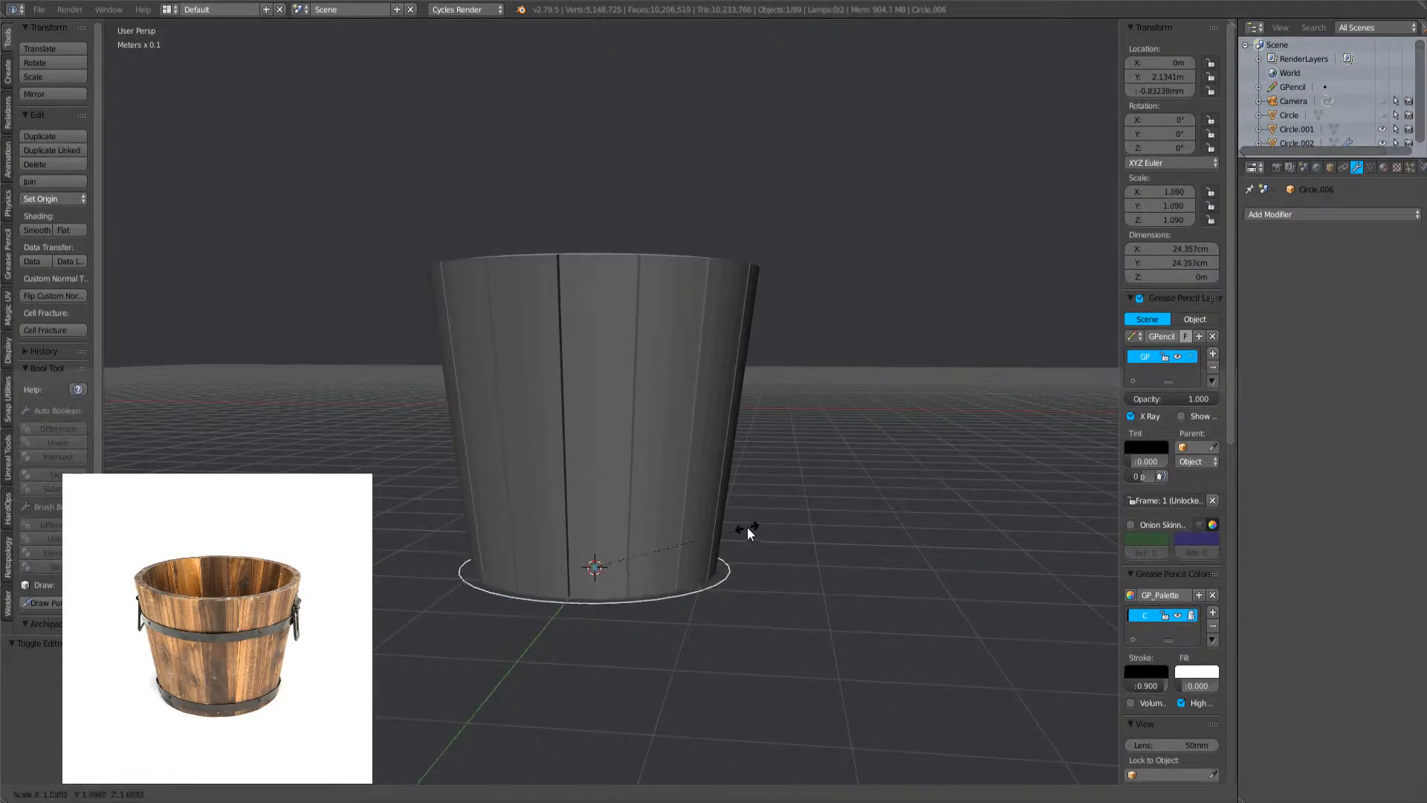
pyautogui.click(747, 526)
# - Raise the circle along Z to about 7.5 cm and fit its width to the bucket at about 24.5 cm
pyautogui.press('g')
pyautogui.press('z')
pyautogui.rightClick(774, 504)
pyautogui.press('s')
pyautogui.click(773, 504)
pyautogui.press('g')
pyautogui.rightClick(774, 505)
pyautogui.press('g')
pyautogui.press('z')
pyautogui.click(775, 513)
pyautogui.moveTo(775, 512); pyautogui.dragTo(779, 476, button='middle')
pyautogui.hotkey('ctrl', 'Tab')
pyautogui.hotkey('ctrl', 'Tab')
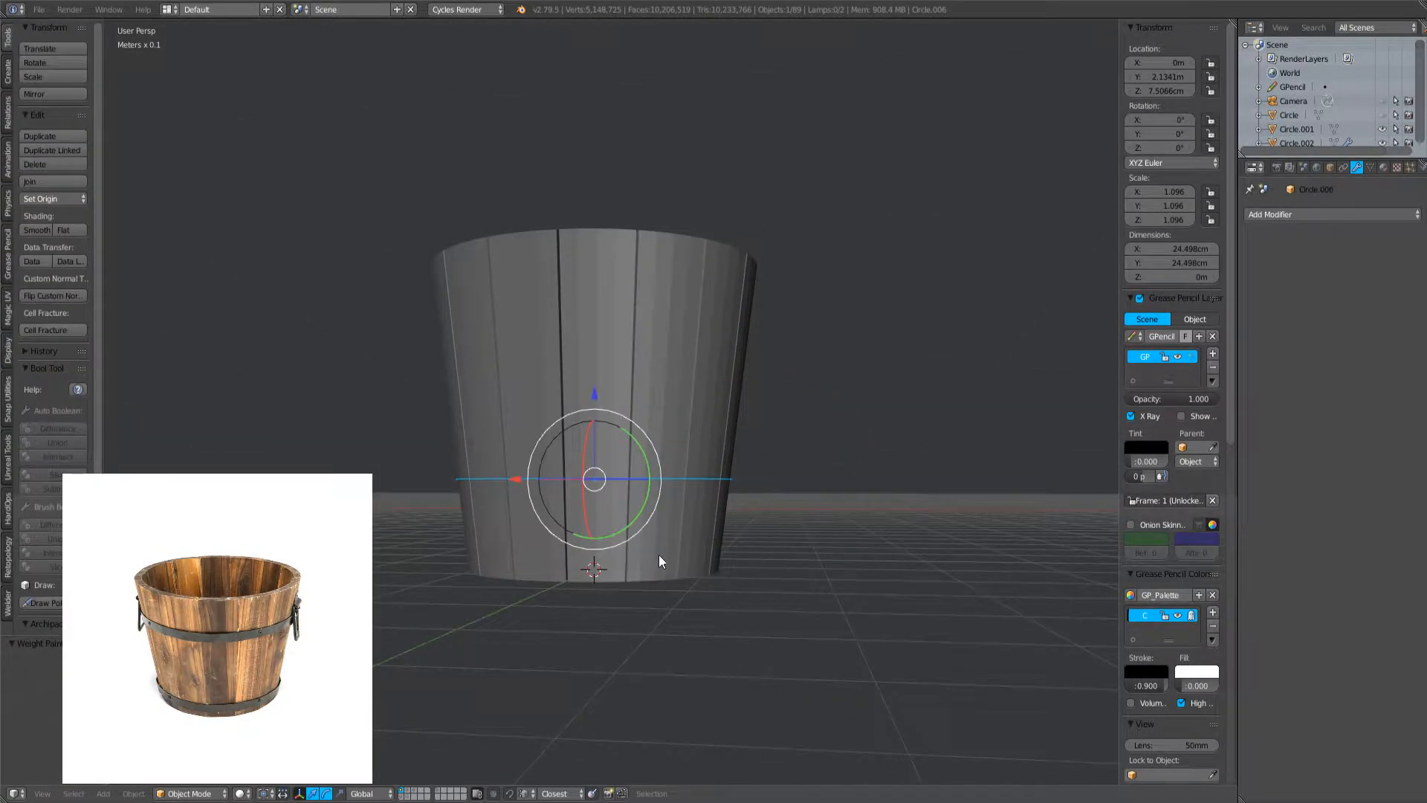
# - Extrude the circle's edges upward in Edit Mode to form a narrow band around the lower bucket
pyautogui.press('Tab')
pyautogui.press('e')
pyautogui.rightClick(755, 512)
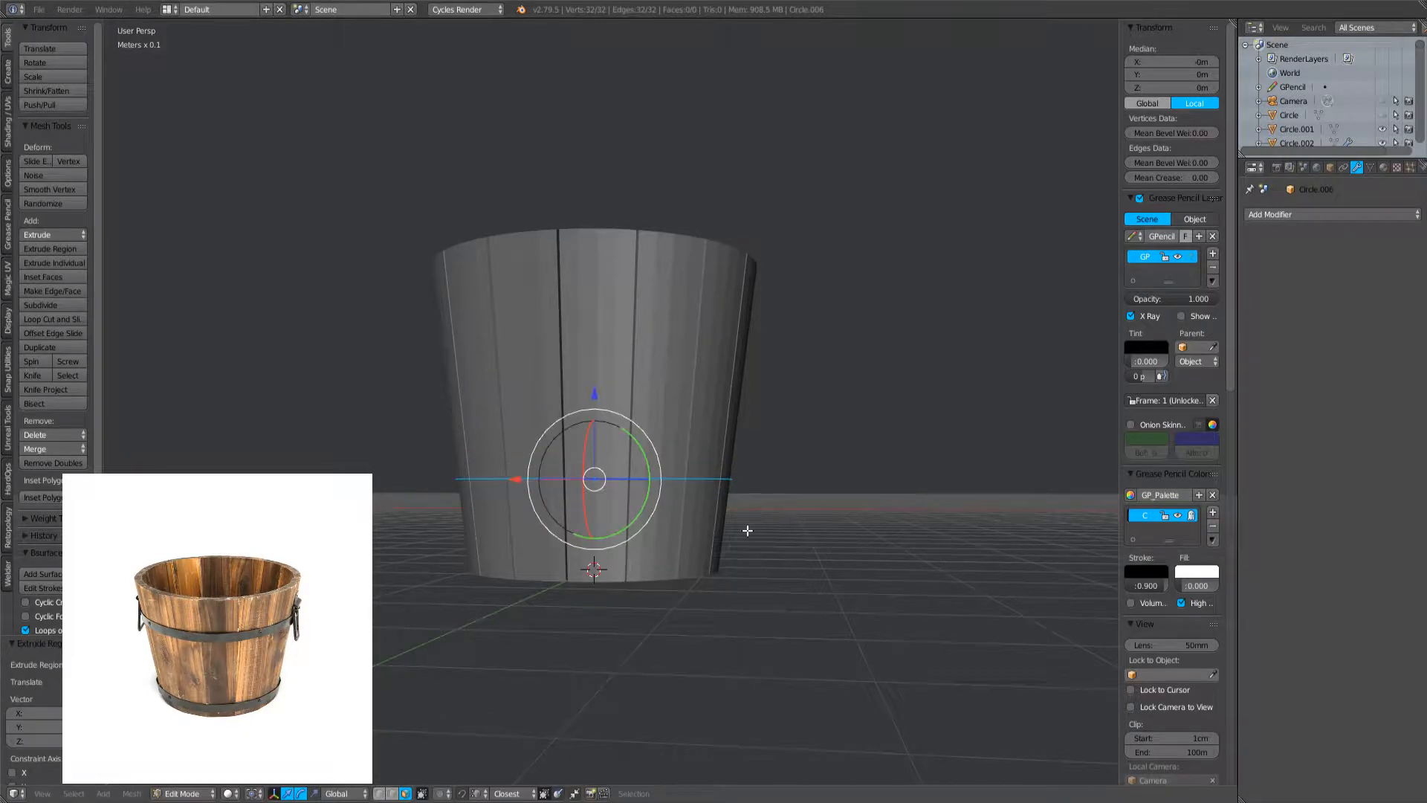
pyautogui.hotkey('ctrl', 'Tab')
pyautogui.click(683, 573)
pyautogui.press('e')
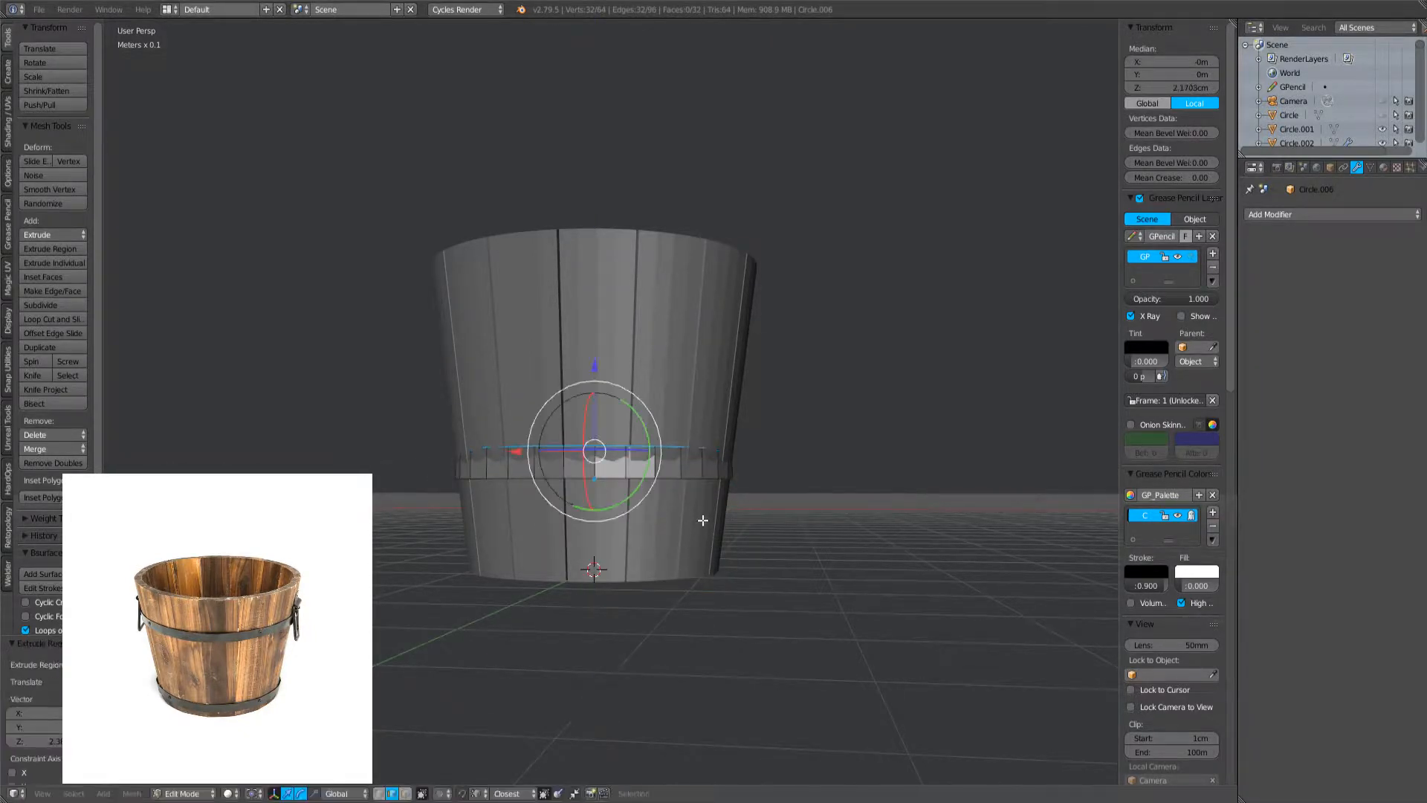
pyautogui.click(702, 528)
# - Widen the band's upper edge to follow the bucket's taper and adjust the whole band's height and size to fit the planks
pyautogui.scroll(2, 790, 515)
pyautogui.press('s')
pyautogui.click(880, 542)
pyautogui.press('a')
pyautogui.press('a')
pyautogui.press('g')
pyautogui.press('z')
pyautogui.click(832, 539)
pyautogui.press('s')
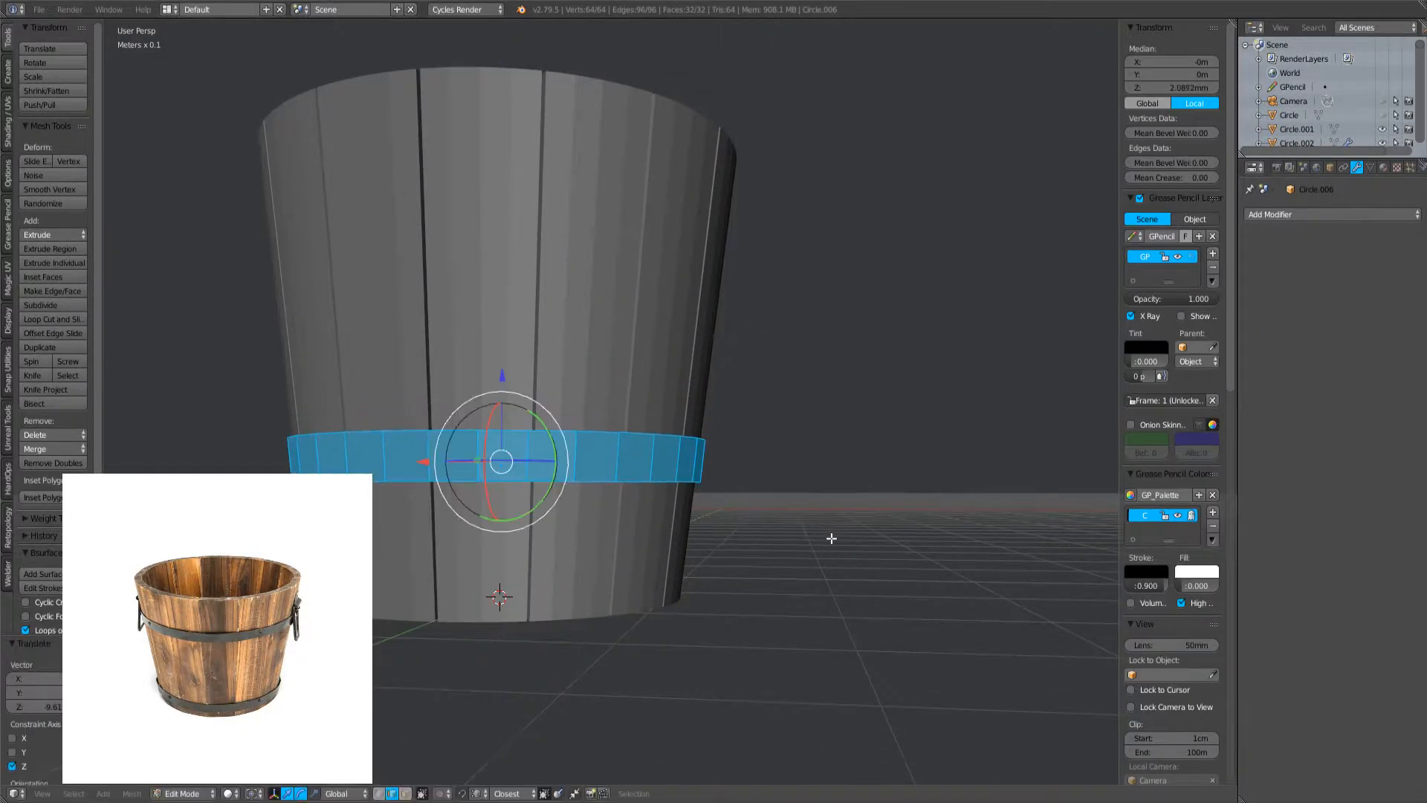
pyautogui.click(841, 543)
# - Duplicate the band upward along Z to just below the bucket's rim and enlarge the copy to fit
pyautogui.hotkey('shift', 'd')
pyautogui.press('z')
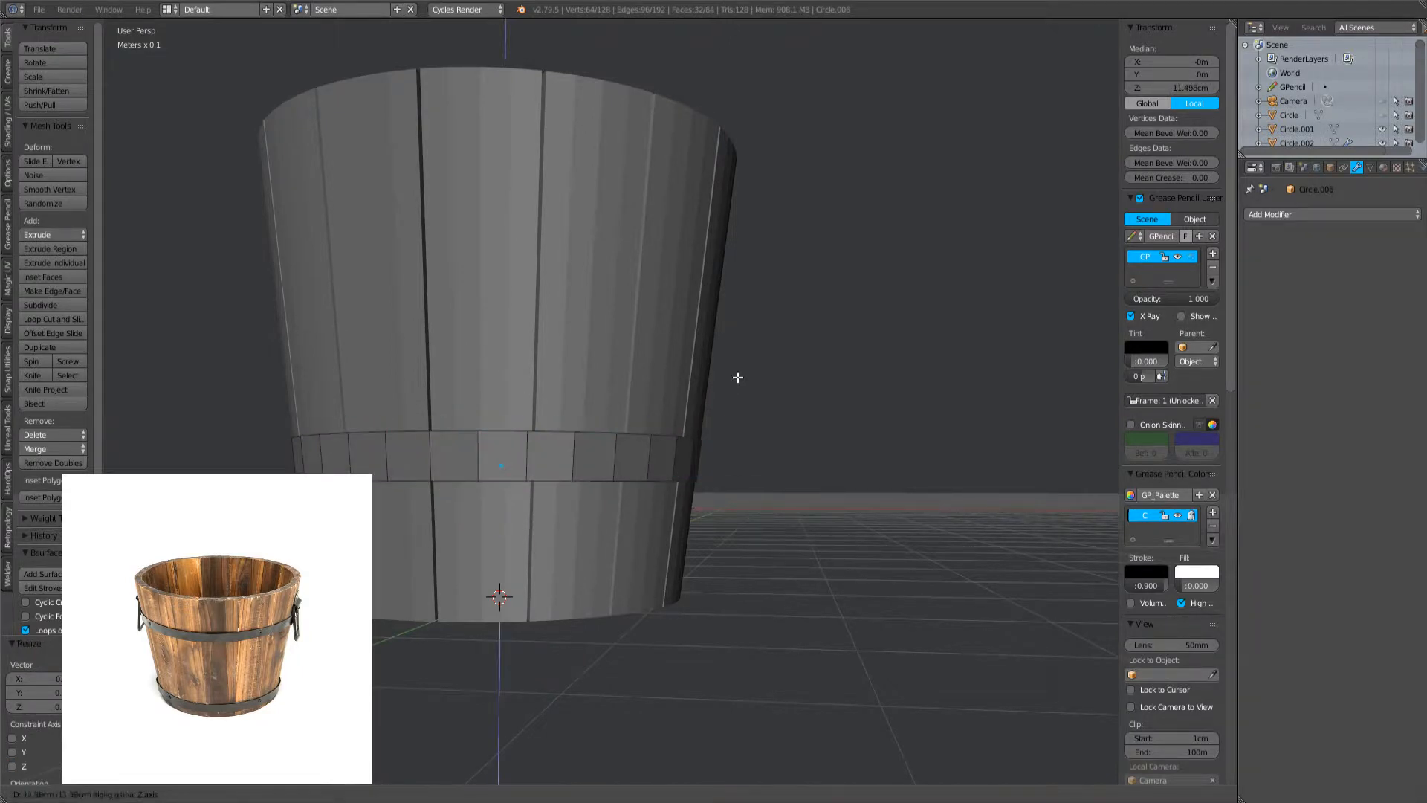
pyautogui.click(738, 378)
pyautogui.moveTo(738, 377); pyautogui.dragTo(745, 399, button='middle')
pyautogui.press('s')
pyautogui.click(773, 430)
# - Edge-slide an edge loop of the upper band to adjust its height, undoing and redoing the first slide from the front view
pyautogui.press('a')
pyautogui.keyDown('alt'); pyautogui.rightClick(595, 264); pyautogui.keyUp('alt')
pyautogui.press('g')
pyautogui.press('g')
pyautogui.click(603, 181)
pyautogui.press('KP_1')
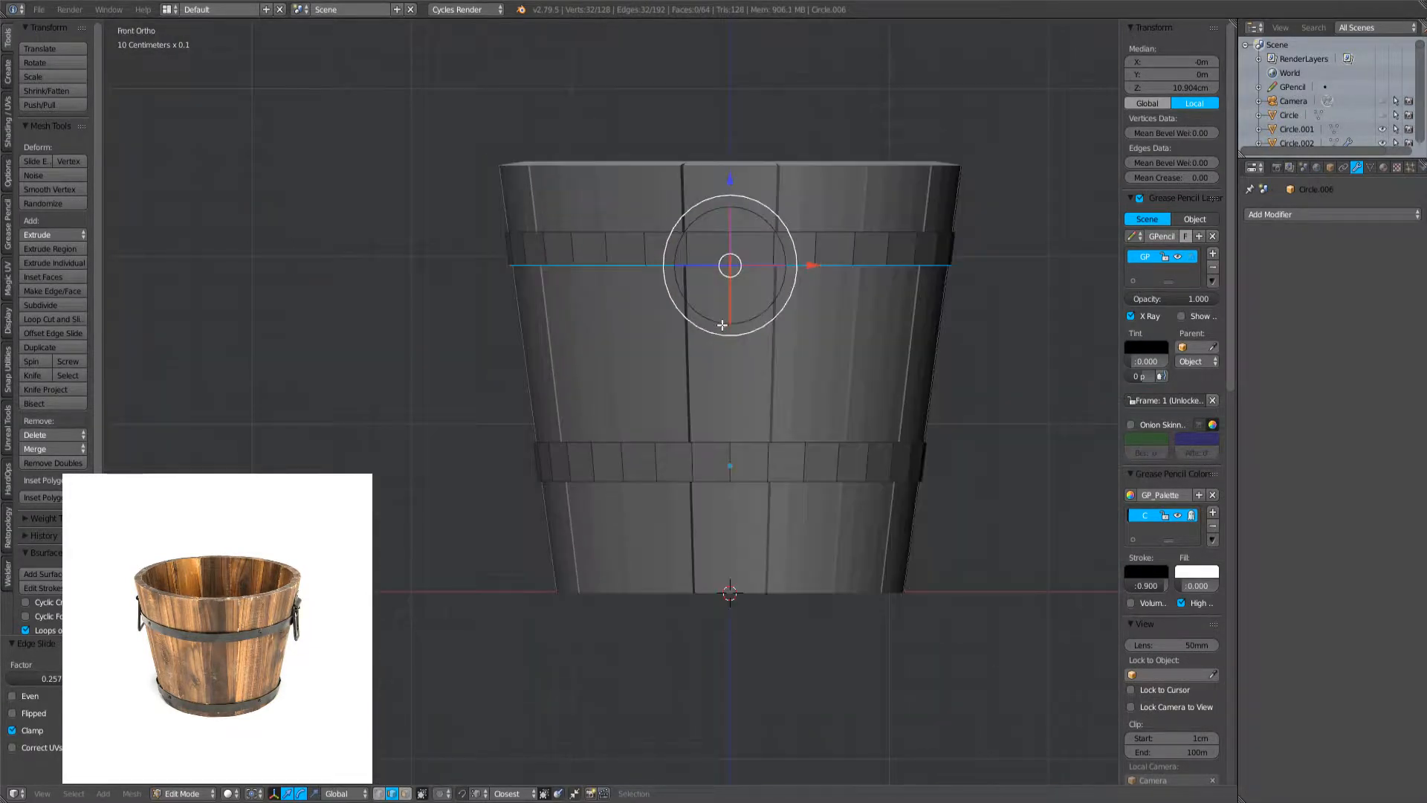
pyautogui.scroll(2, 716, 325)
pyautogui.hotkey('ctrl', 'z')
pyautogui.press('g')
pyautogui.press('g')
pyautogui.click(706, 292)
# - Edge-slide the upper edge loop of the lower band slightly downward to make the band narrower
pyautogui.press('a')
pyautogui.keyDown('alt'); pyautogui.rightClick(704, 499); pyautogui.keyUp('alt')
pyautogui.press('g')
pyautogui.press('g')
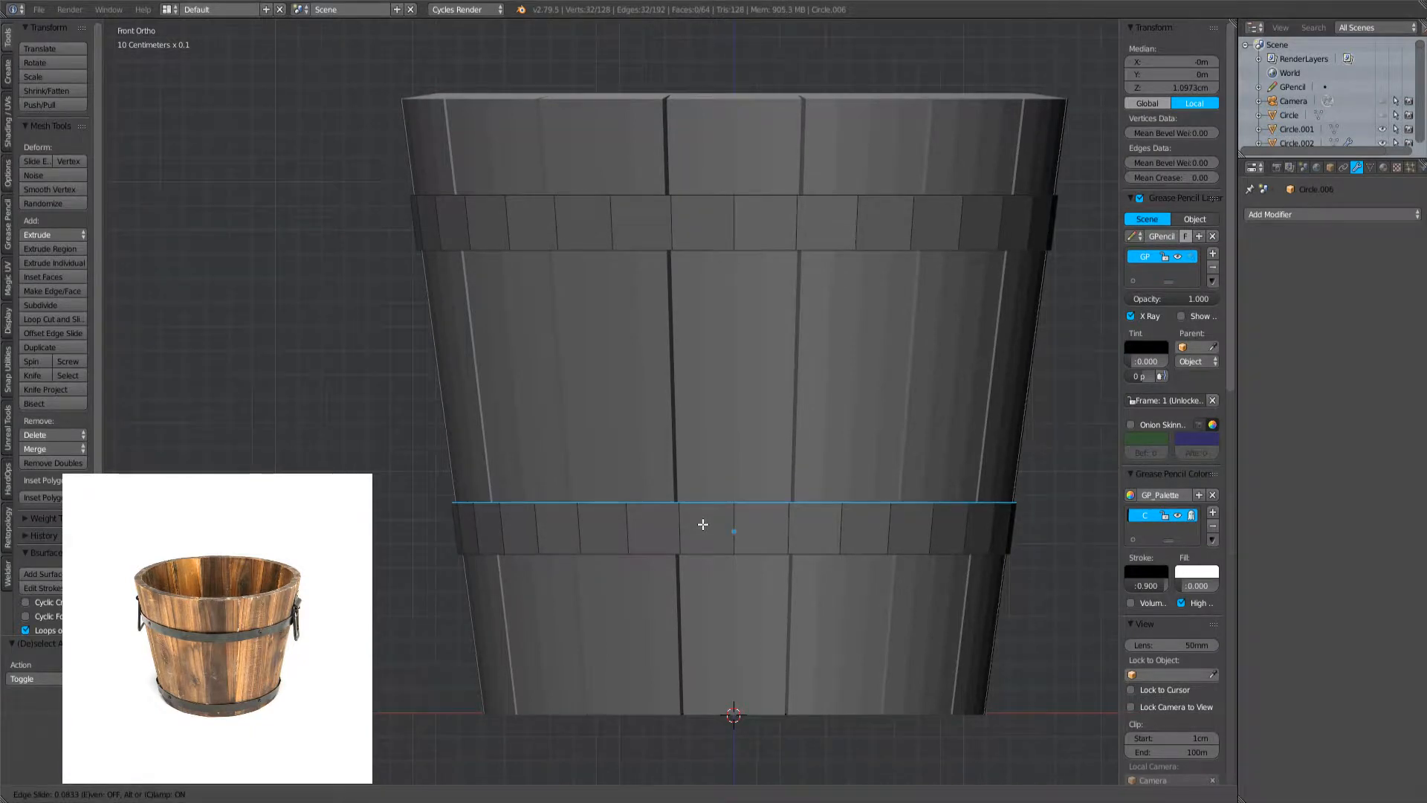
pyautogui.click(704, 523)
pyautogui.press('a')
pyautogui.scroll(-4, 705, 520)
pyautogui.moveTo(680, 436); pyautogui.dragTo(719, 453, button='middle')
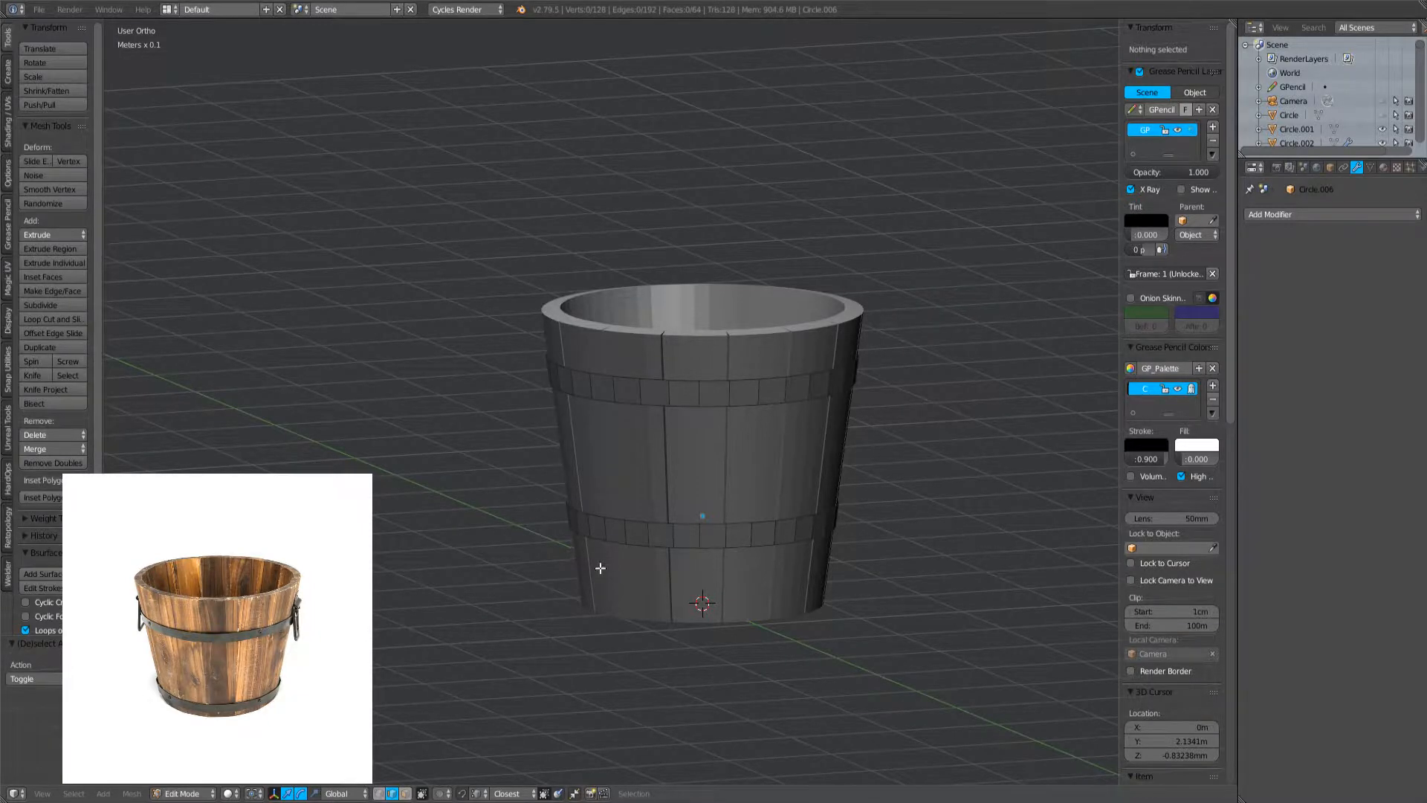
# - Examine how both bands sit around the bucket and return to Object Mode
pyautogui.press('a')
pyautogui.scroll(4, 707, 449)
pyautogui.scroll(-1, 707, 434)
pyautogui.moveTo(707, 433); pyautogui.dragTo(584, 442, button='middle')
pyautogui.press('a')
pyautogui.rightClick(776, 324)
pyautogui.press('a')
pyautogui.press('a')
pyautogui.press('Tab')
# - Add a Solidify modifier to the bands with a thickness of -3.3 mm and deselect them
pyautogui.scroll(-4, 755, 399)
pyautogui.scroll(5, 584, 442)
pyautogui.click(1332, 215)
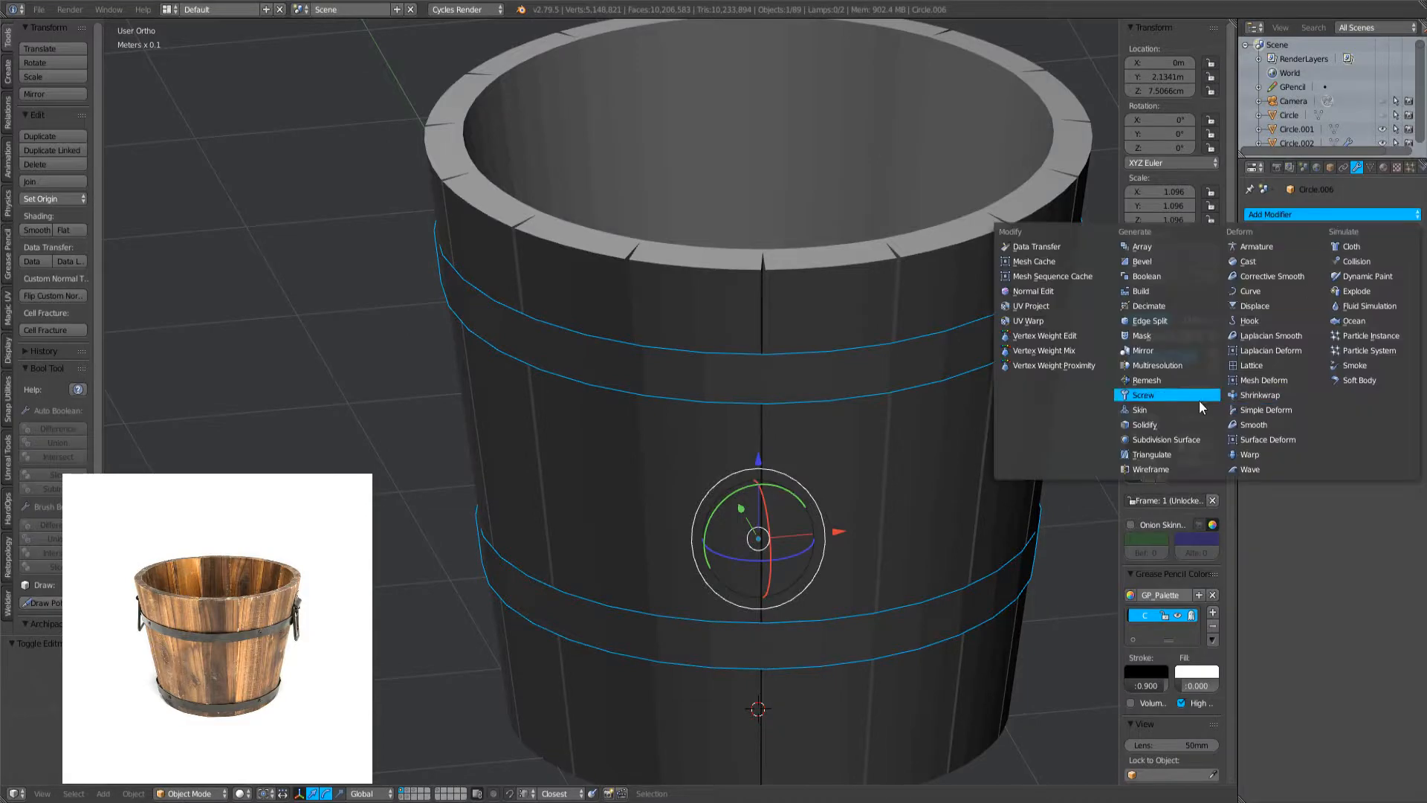
pyautogui.click(1164, 425)
pyautogui.moveTo(1302, 307)
pyautogui.mouseDown()
pyautogui.moveTo(1314, 306)
pyautogui.moveTo(1291, 307)
pyautogui.mouseUp()
pyautogui.press('a')
pyautogui.scroll(-4, 744, 355)
pyautogui.moveTo(747, 382); pyautogui.dragTo(855, 349, button='middle')
# - Box-select the lower band in wireframe side view and move it down along Z
pyautogui.press('Tab')
pyautogui.scroll(2, 660, 443)
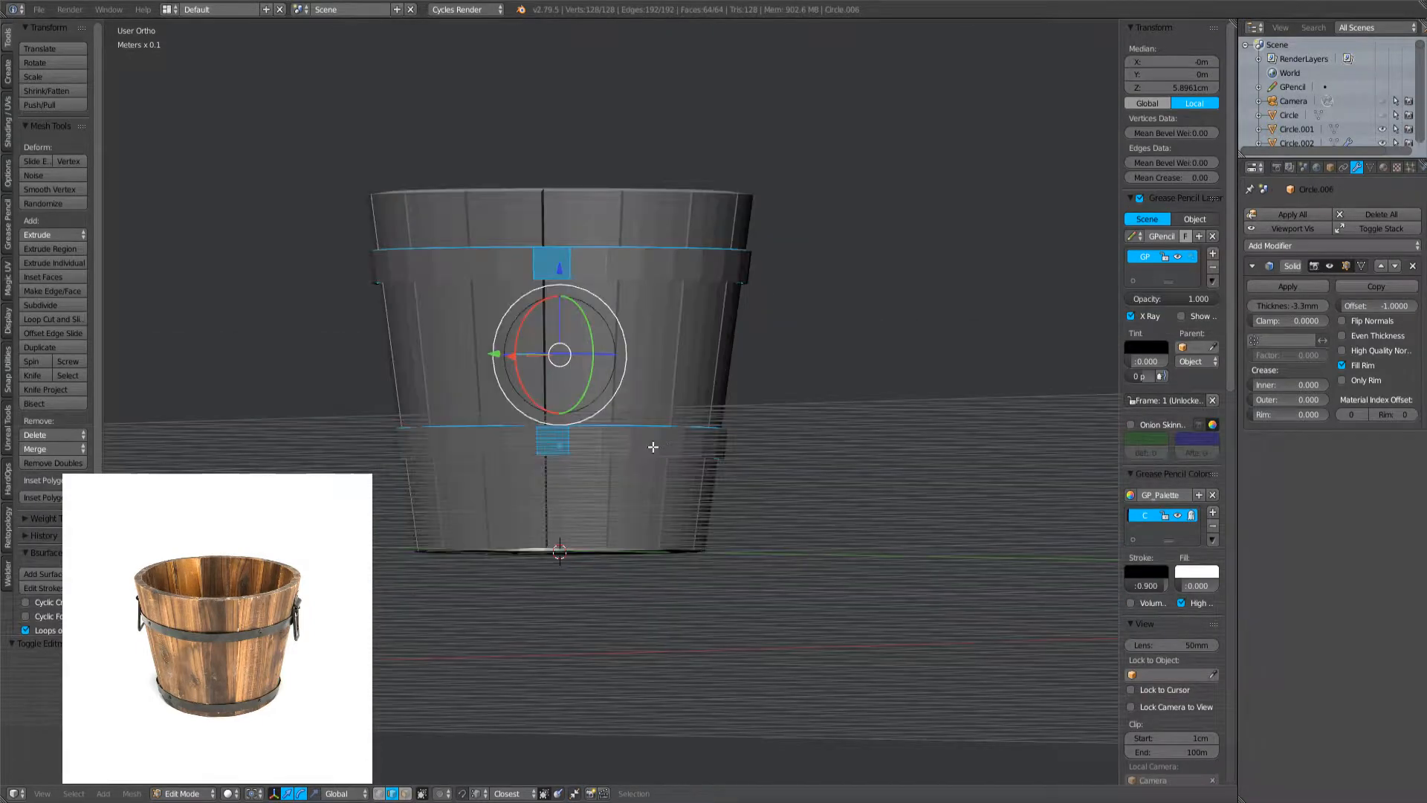
pyautogui.press('a')
pyautogui.press('z')
pyautogui.press('KP_3')
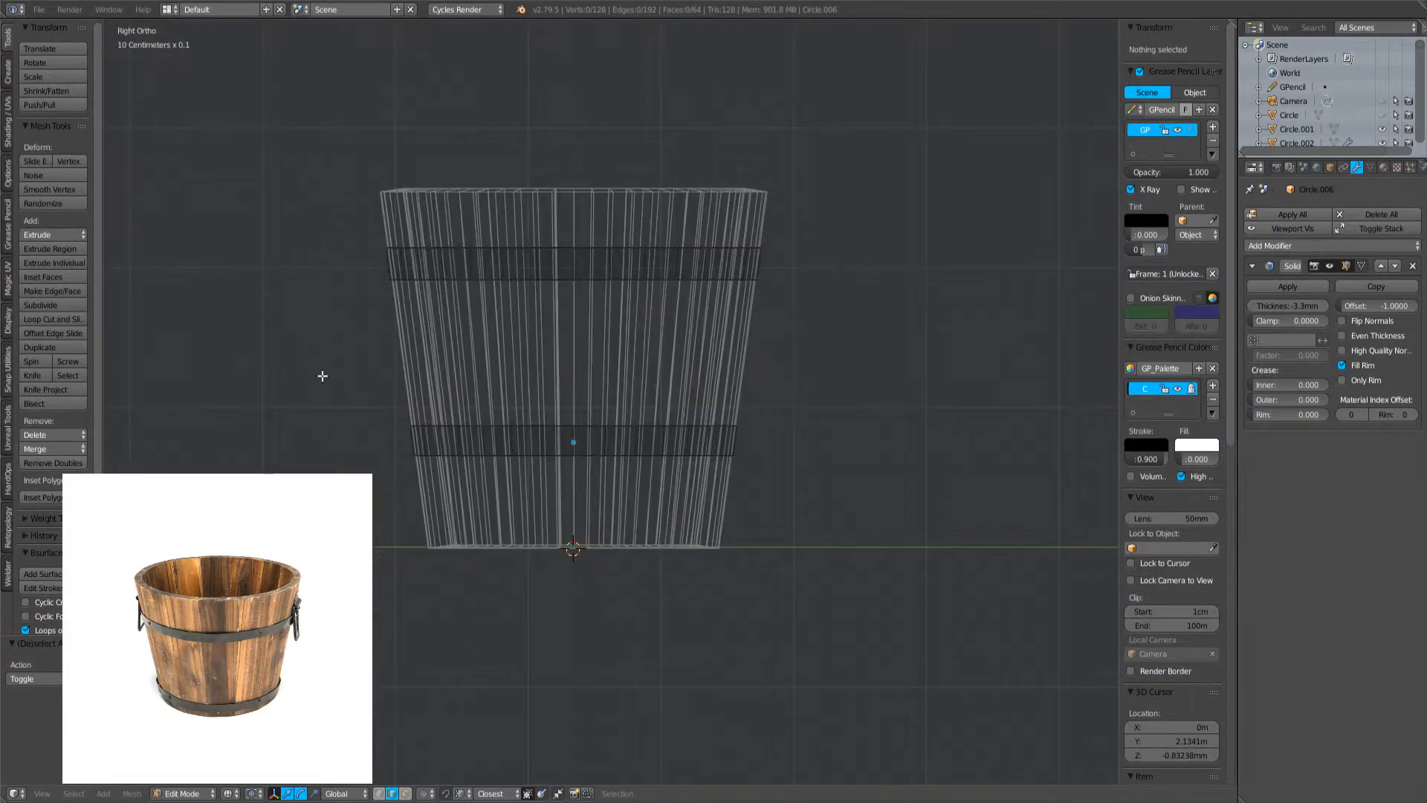
pyautogui.press('b')
pyautogui.moveTo(314, 367); pyautogui.dragTo(769, 477)
pyautogui.scroll(2, 769, 477)
pyautogui.press('g')
pyautogui.press('z')
pyautogui.click(759, 522)
# - Scale the lower band to fit the tapering planks and make it slightly taller along Z
pyautogui.press('z')
pyautogui.press('s')
pyautogui.click(758, 540)
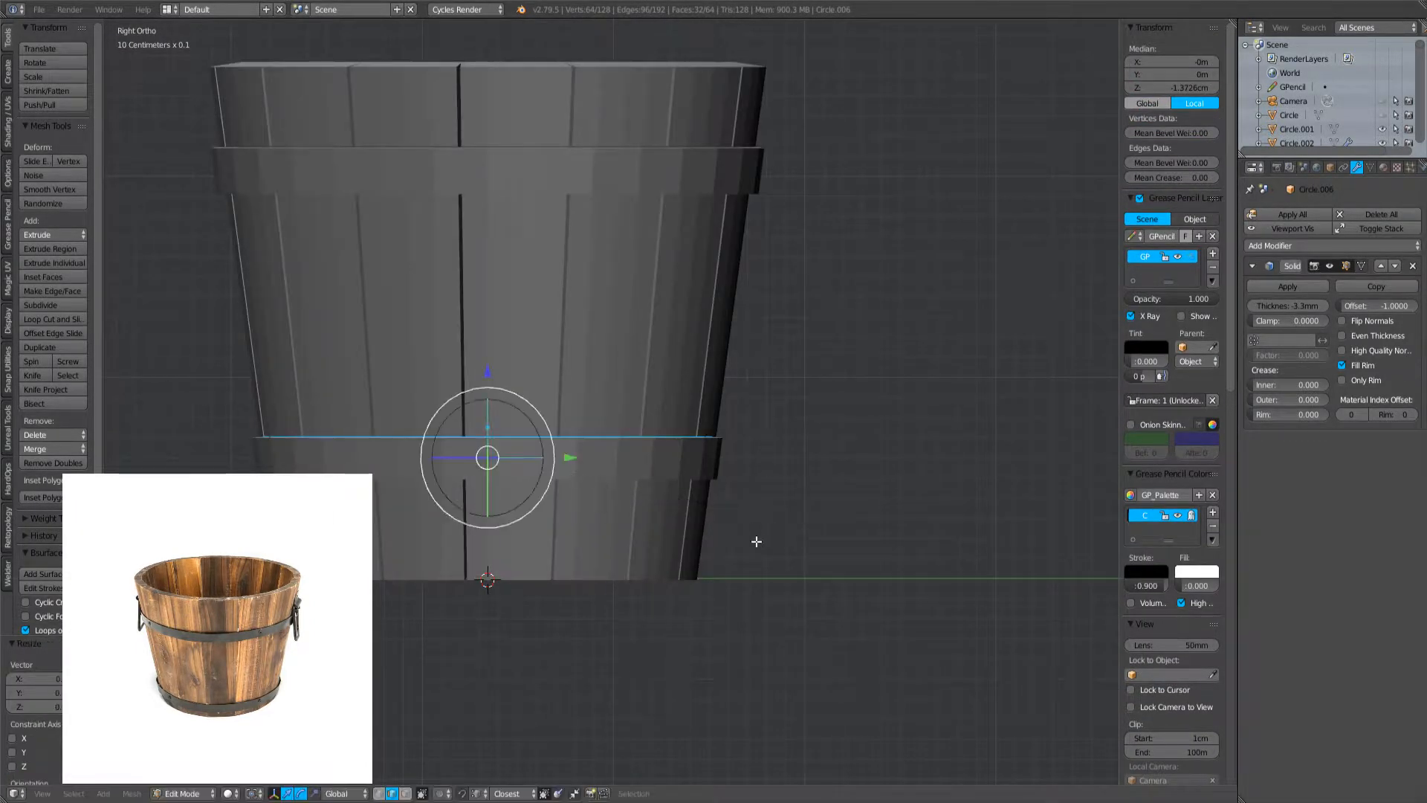
pyautogui.press('s')
pyautogui.press('z')
pyautogui.click(704, 683)
# - Move the lower band closer to the bucket's base, shrink it to fit and tilt it slightly
pyautogui.press('g')
pyautogui.press('z')
pyautogui.click(701, 711)
pyautogui.press('g')
pyautogui.press('z')
pyautogui.click(698, 726)
pyautogui.press('s')
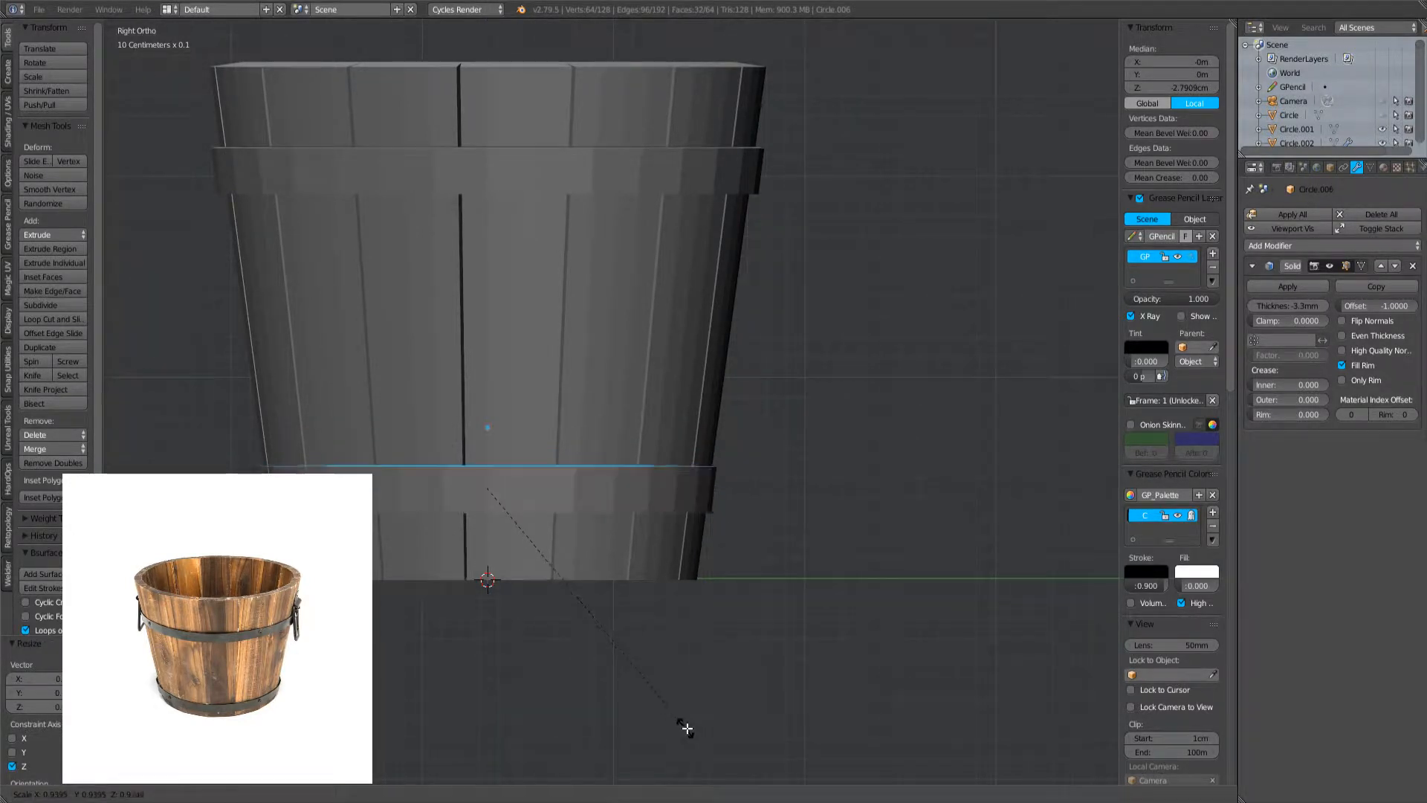
pyautogui.click(690, 732)
pyautogui.press('r')
pyautogui.click(700, 727)
pyautogui.press('a')
# - Select the upper band, shift and tilt it slightly for an uneven look, and return to Object Mode
pyautogui.press('z')
pyautogui.keyDown('alt'); pyautogui.click(277, 141); pyautogui.keyUp('alt')
pyautogui.press('z')
pyautogui.press('g')
pyautogui.click(847, 290)
pyautogui.press('r')
pyautogui.click(846, 306)
pyautogui.scroll(-3, 842, 312)
pyautogui.press('r')
pyautogui.click(854, 334)
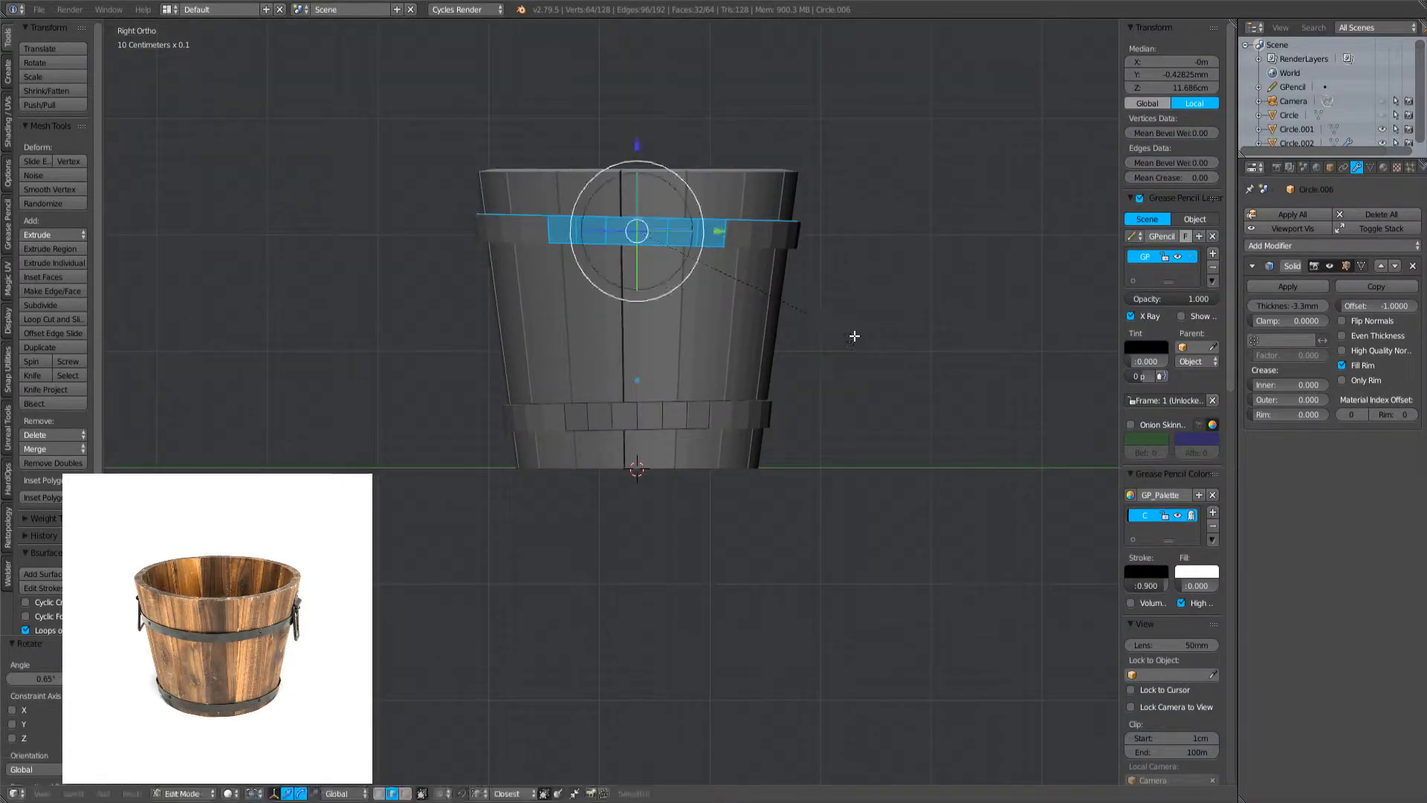
pyautogui.press('Tab')
pyautogui.press('a')
# - Inspect the bucket and its tilted bands in perspective and in orthographic side view
pyautogui.moveTo(853, 359); pyautogui.dragTo(686, 414, button='middle')
pyautogui.scroll(1, 633, 399)
pyautogui.press('KP_5')
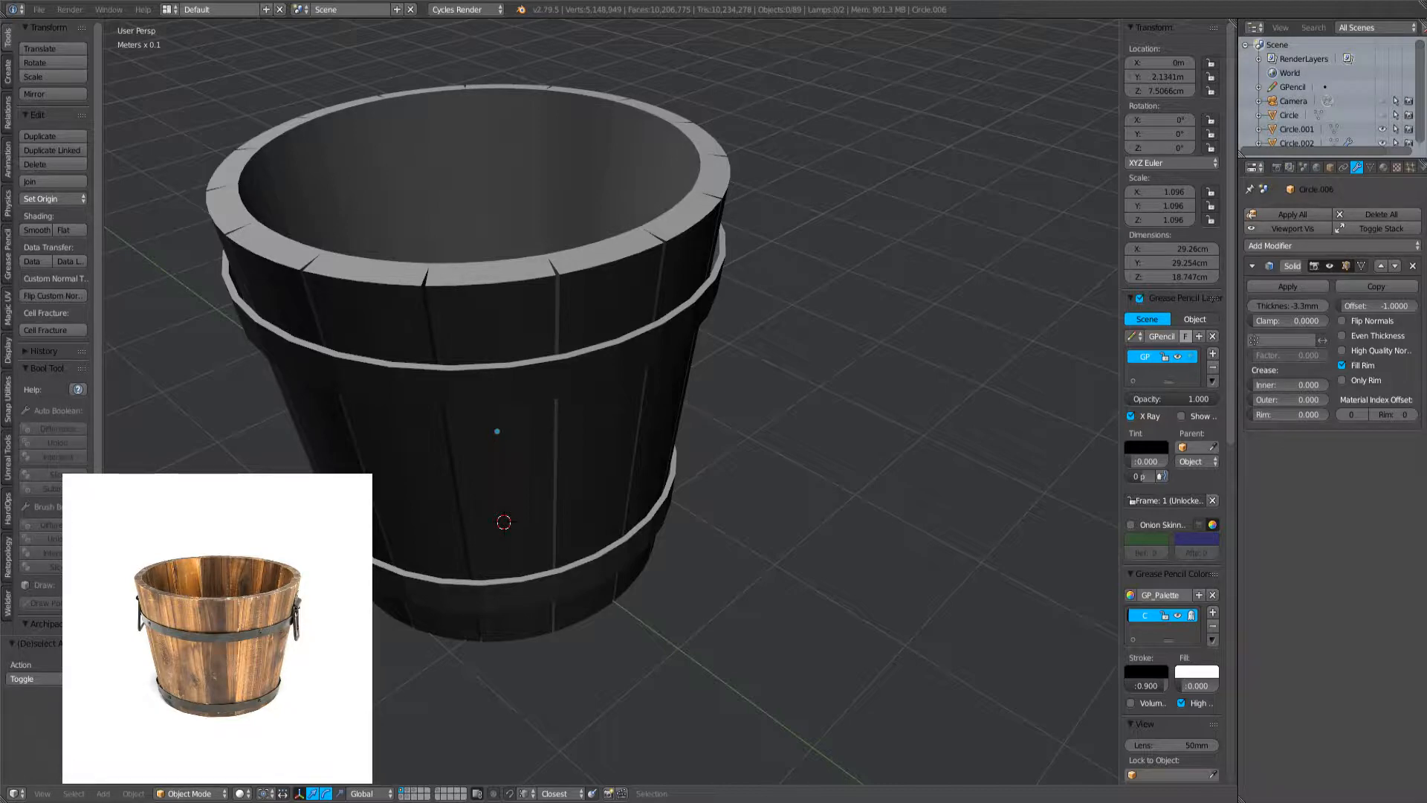
pyautogui.moveTo(530, 356); pyautogui.dragTo(569, 441, button='middle')
pyautogui.press('KP_5')
pyautogui.scroll(2, 726, 388)
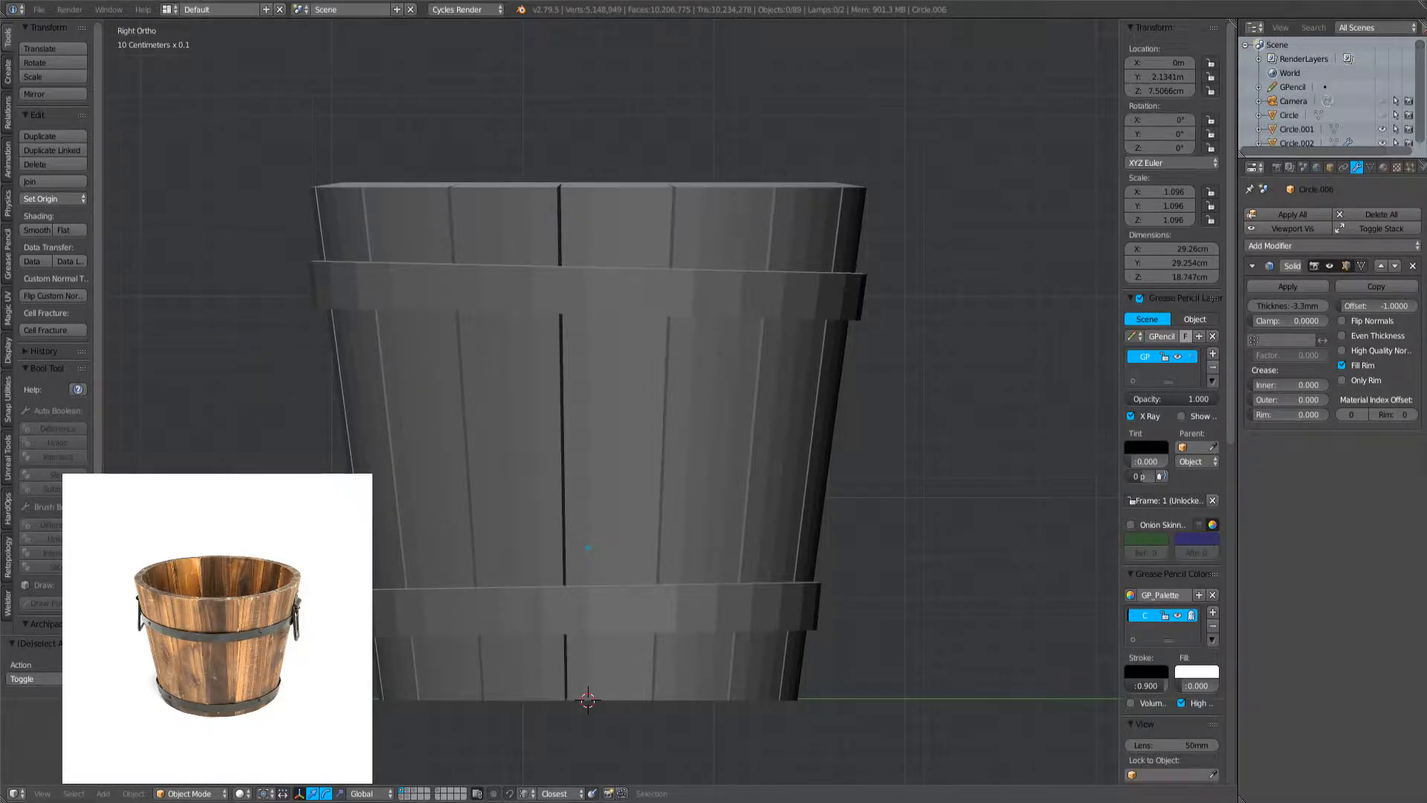
pyautogui.scroll(1, 565, 311)
pyautogui.scroll(-1, 836, 331)
# - Add a 20 cm plane at the bucket's base, aligned to the side view, in wireframe display
pyautogui.press('z')
pyautogui.hotkey('shift', 'a')
pyautogui.moveTo(831, 367)
pyautogui.click(884, 366)
pyautogui.scroll(-4, 599, 542)
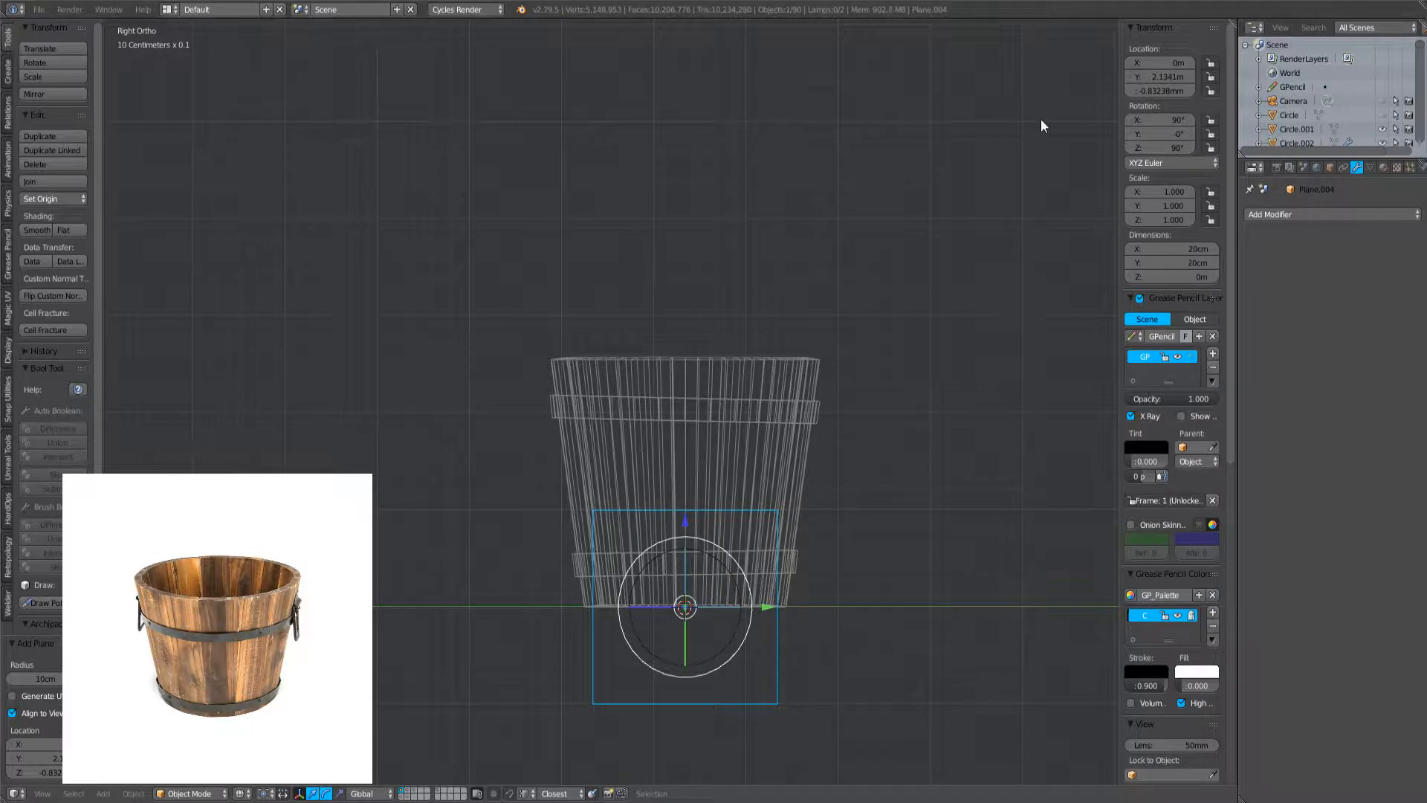
# - Edit the bucket wall mesh and delete every plank except the one at the front
pyautogui.rightClick(727, 360)
pyautogui.scroll(4, 728, 359)
pyautogui.press('Tab')
pyautogui.moveTo(737, 350); pyautogui.dragTo(706, 434, button='middle')
pyautogui.press('a')
pyautogui.scroll(-3, 707, 434)
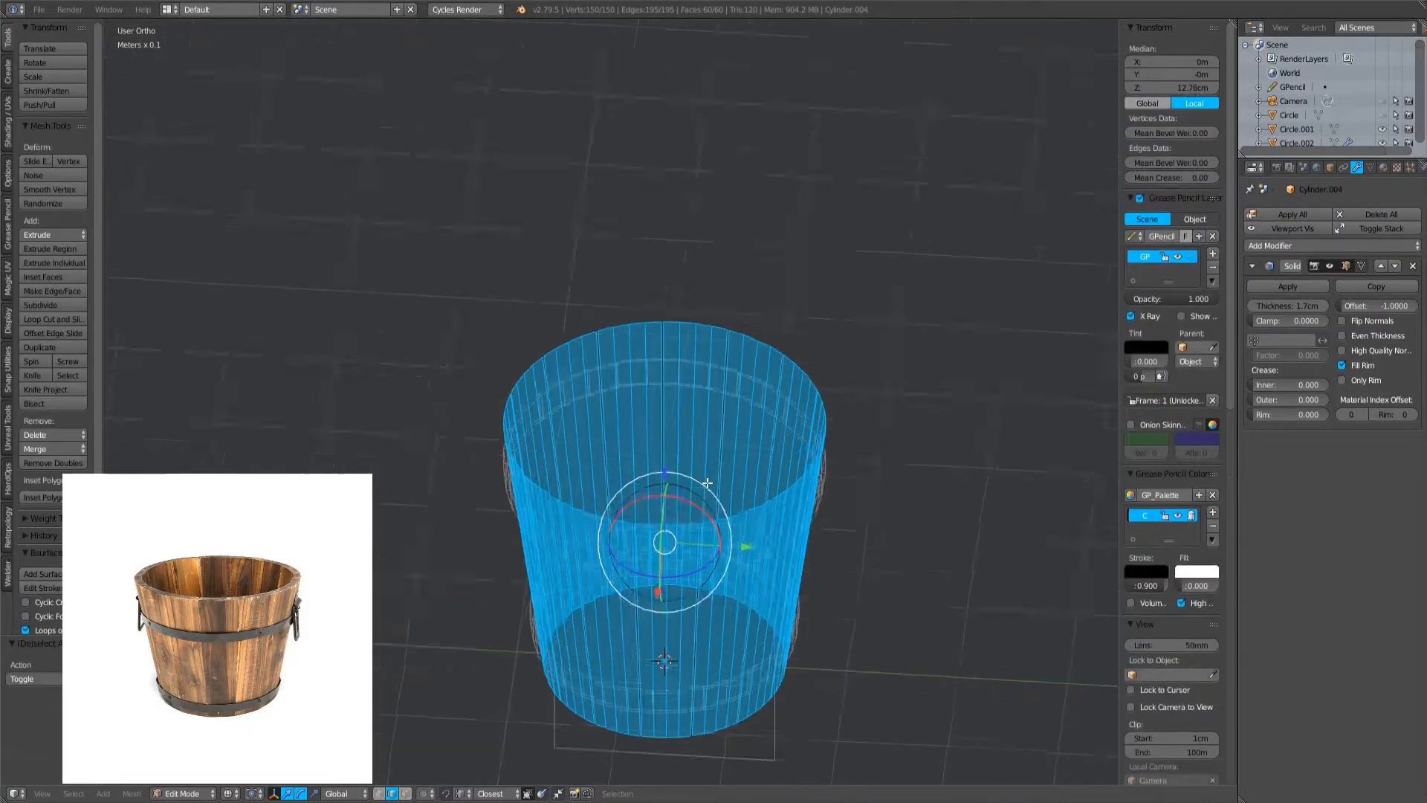
pyautogui.press('KP_7')
pyautogui.scroll(2, 790, 370)
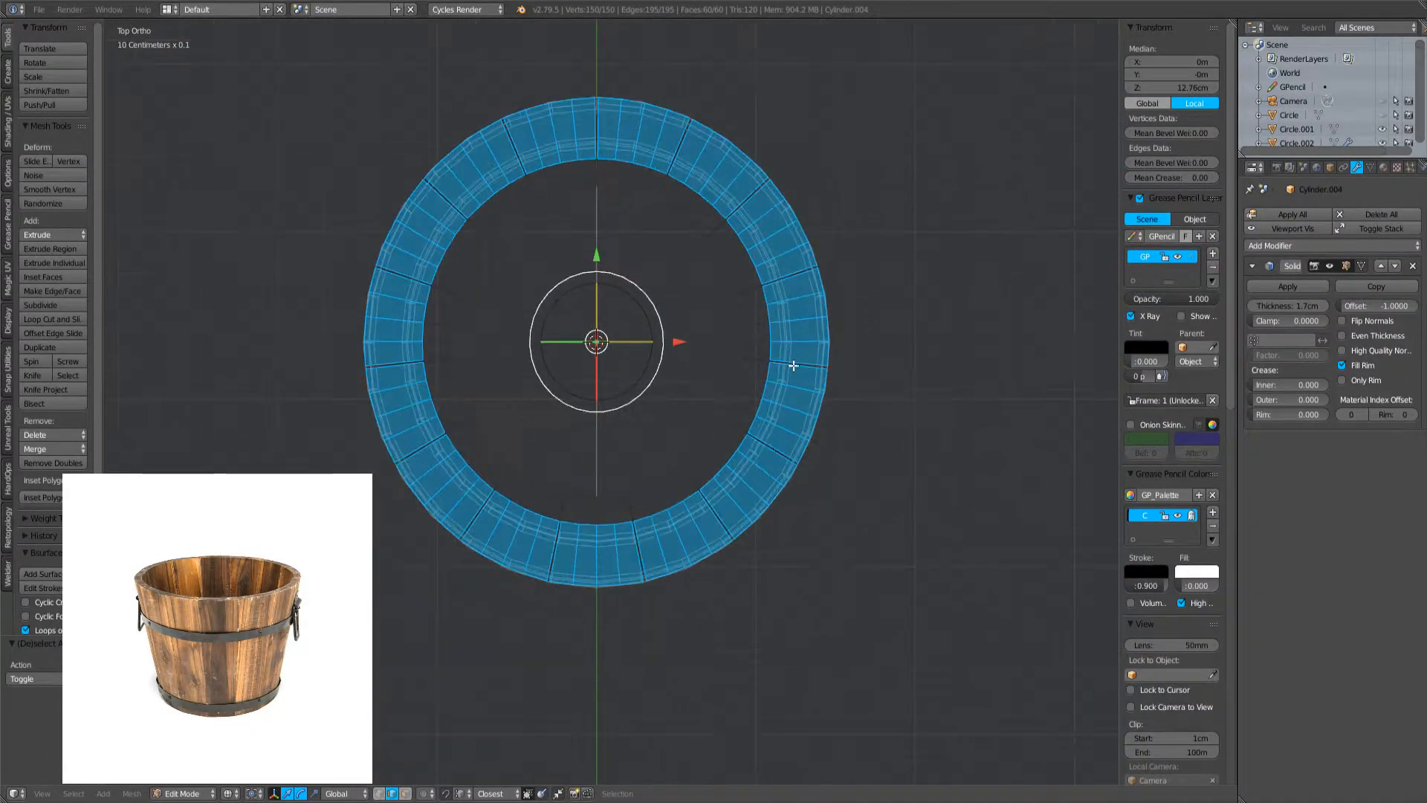
pyautogui.press('a')
pyautogui.rightClick(599, 558)
pyautogui.hotkey('ctrl', 'i')
pyautogui.press('x')
pyautogui.click(670, 411)
# - Try spinning the remaining plank 360° in 15 steps into a ring, and undo the attempt
pyautogui.hotkey('alt', 'r')
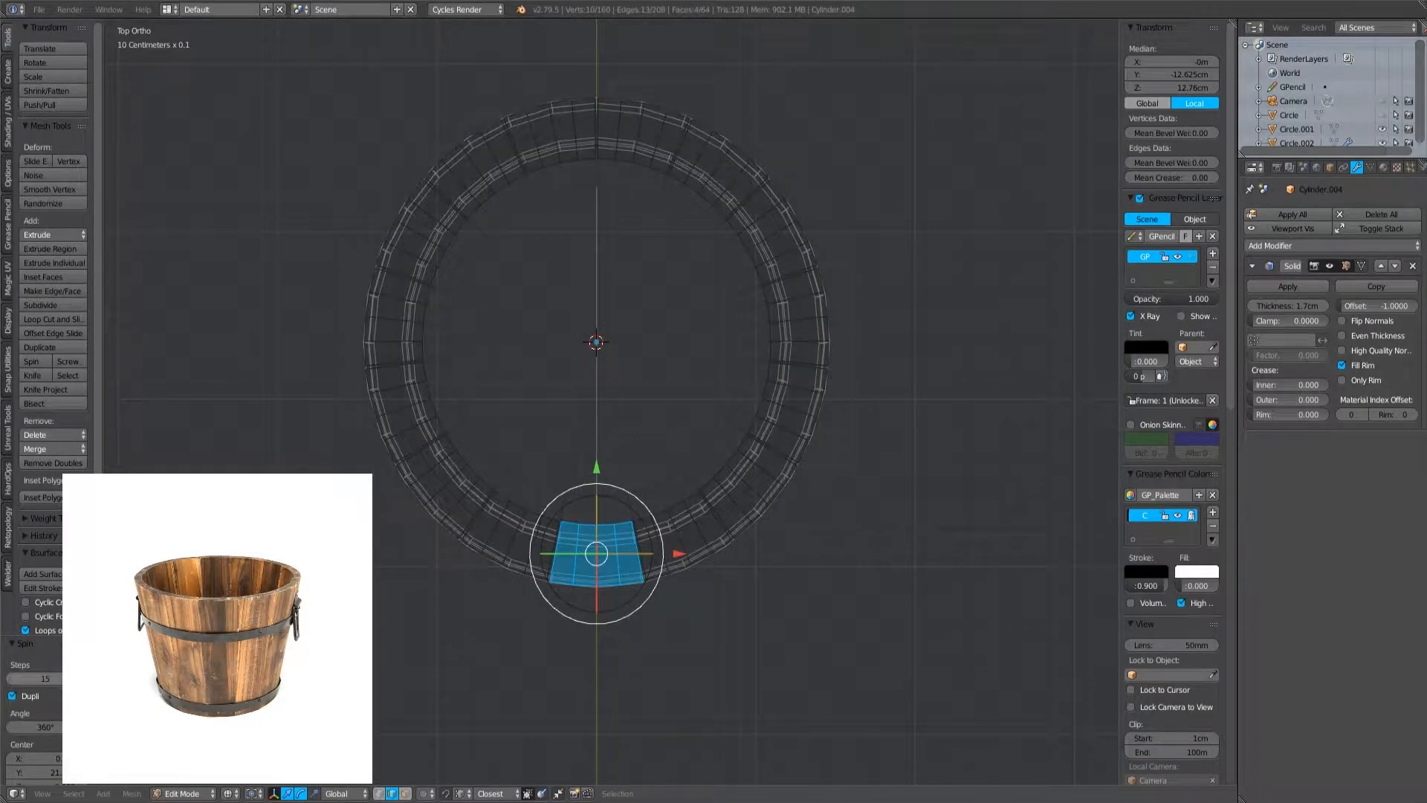
pyautogui.press('z')
pyautogui.moveTo(774, 476); pyautogui.dragTo(773, 312, button='middle')
pyautogui.scroll(3, 730, 470)
pyautogui.press('a')
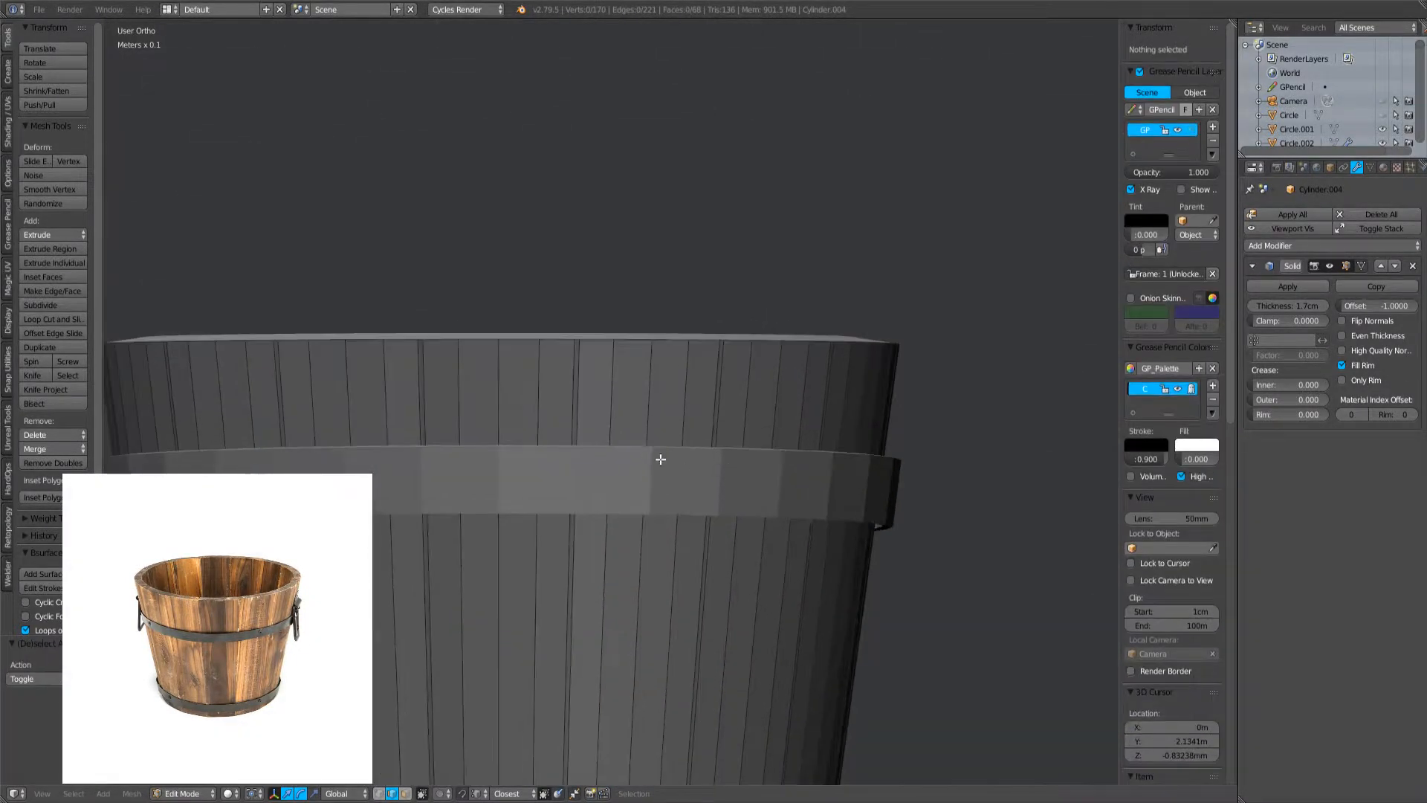
pyautogui.hotkey('ctrl', 'z')
pyautogui.hotkey('ctrl', 'z')
# - Scale the single plank along X and spin it 360° around the bucket's centre in the top view
pyautogui.press('s')
pyautogui.press('x')
pyautogui.click(735, 501)
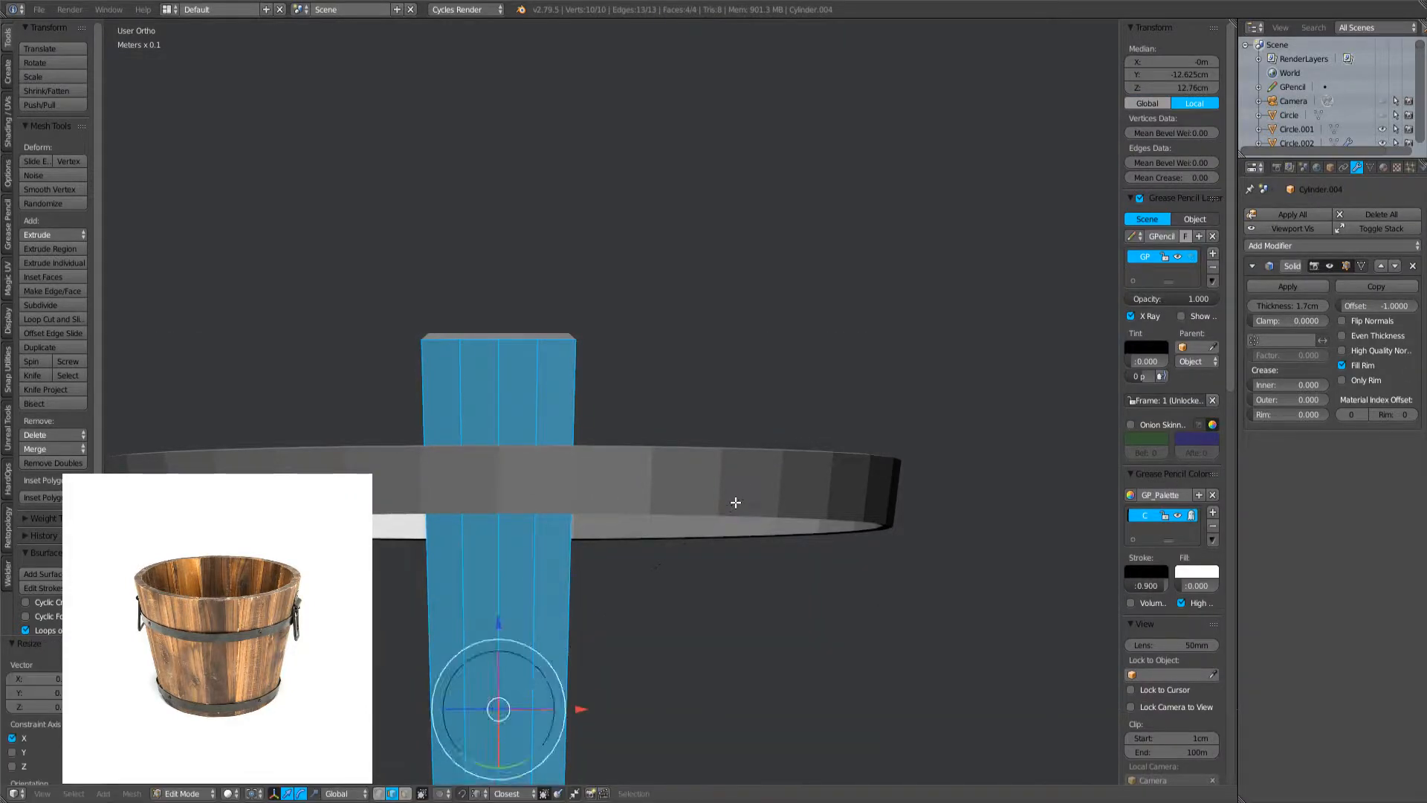
pyautogui.press('KP_7')
pyautogui.hotkey('alt', 'r')
# - Check the gaps between the planks and delete the faces of the selected overlapping plank
pyautogui.moveTo(525, 625); pyautogui.dragTo(537, 470, button='middle')
pyautogui.press('a')
pyautogui.scroll(-3, 685, 522)
pyautogui.moveTo(685, 521); pyautogui.dragTo(664, 493, button='middle')
pyautogui.scroll(2, 682, 479)
pyautogui.hotkey('ctrl', 'z')
pyautogui.press('x')
pyautogui.click(685, 475)
pyautogui.scroll(-3, 664, 493)
# - Extrude the top edges of two opposite planks upward along Z to form raised handle supports
pyautogui.press('KP_3')
pyautogui.scroll(3, 768, 475)
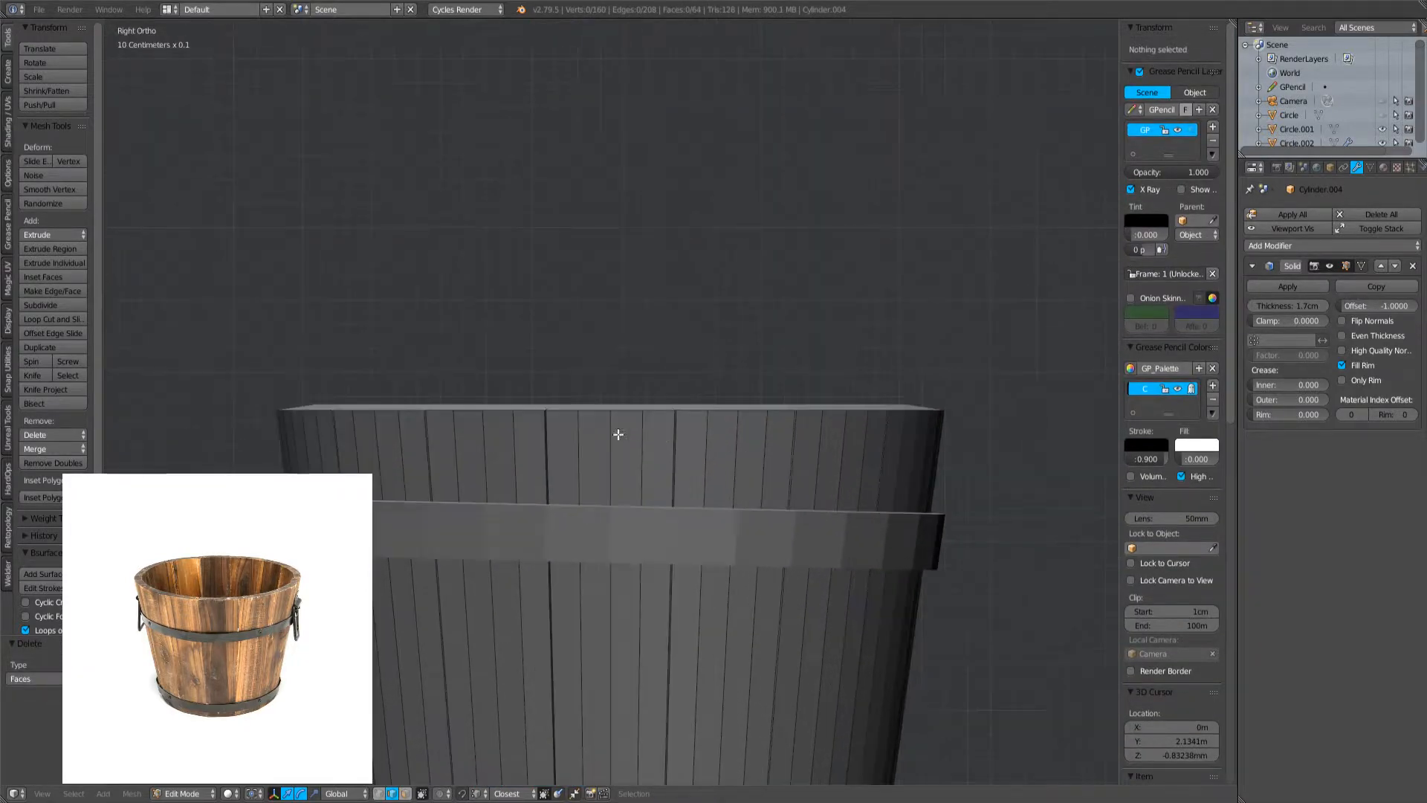
pyautogui.rightClick(605, 408)
pyautogui.moveTo(602, 387); pyautogui.dragTo(598, 403, button='middle')
pyautogui.press('z')
pyautogui.keyDown('alt'); pyautogui.keyDown('shift'); pyautogui.rightClick(592, 351); pyautogui.keyUp('shift'); pyautogui.keyUp('alt')
pyautogui.press('z')
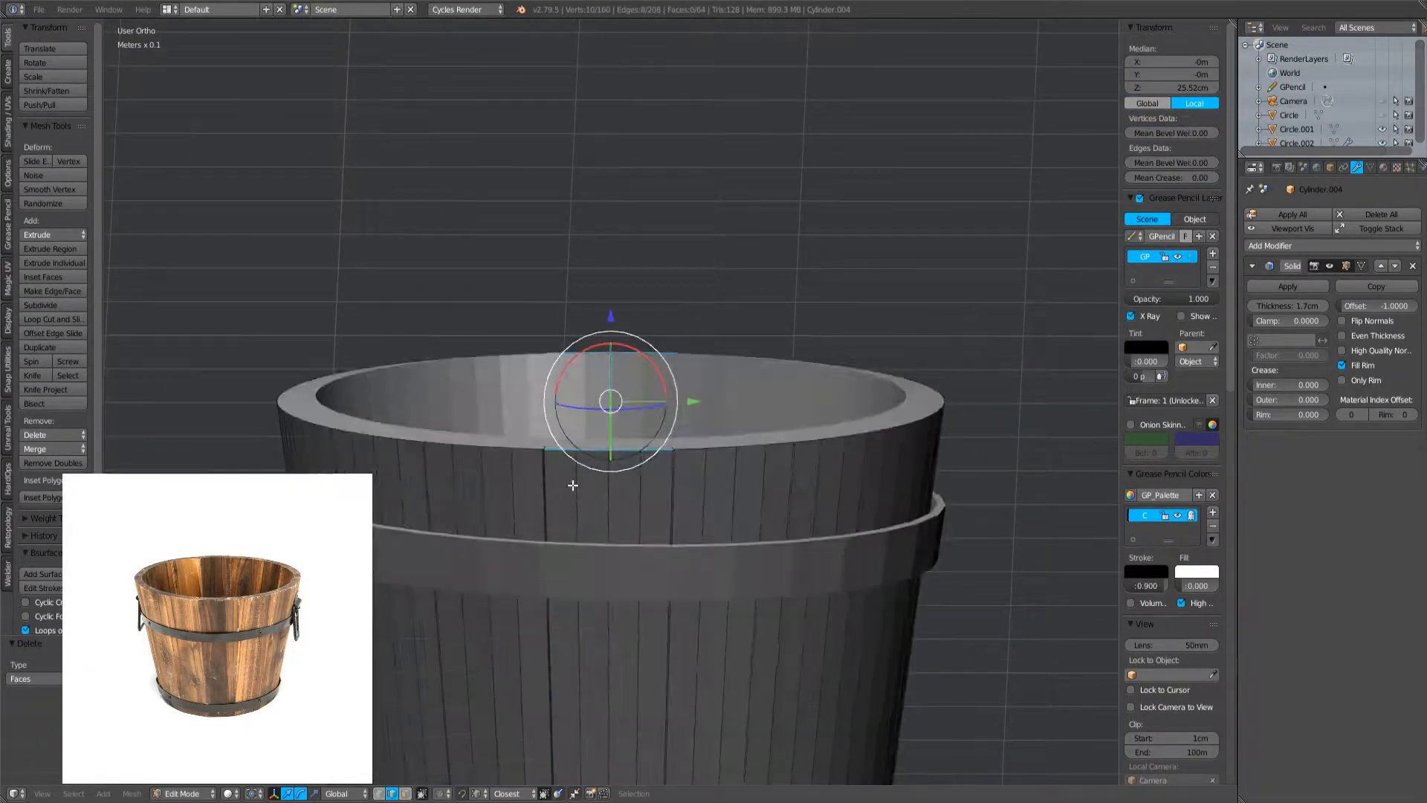
pyautogui.moveTo(583, 462); pyautogui.dragTo(620, 455, button='middle')
pyautogui.press('e')
pyautogui.press('z')
pyautogui.click(669, 316)
# - Lower the tops of both raised supports slightly along Z
pyautogui.moveTo(688, 360); pyautogui.dragTo(701, 386, button='middle')
pyautogui.press('g')
pyautogui.press('z')
pyautogui.click(742, 388)
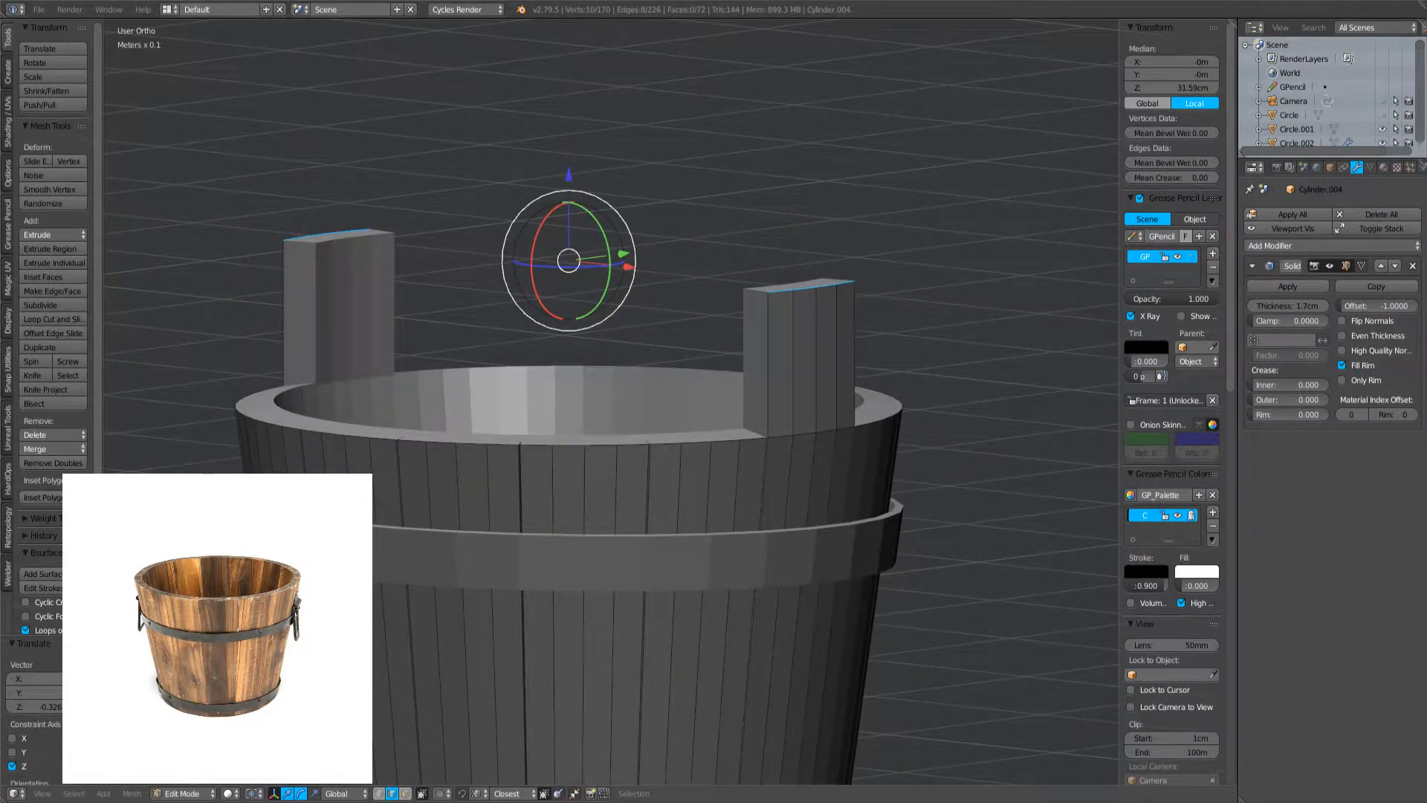
# - Select the outer top corner vertices of both raised supports in vertex mode and slide them down
pyautogui.scroll(2, 700, 366)
pyautogui.moveTo(737, 384); pyautogui.dragTo(660, 361, button='middle')
pyautogui.hotkey('ctrl', 'Tab')
pyautogui.click(664, 337)
pyautogui.press('a')
pyautogui.rightClick(861, 287)
pyautogui.keyDown('shift'); pyautogui.rightClick(972, 240); pyautogui.keyUp('shift')
pyautogui.moveTo(959, 249); pyautogui.dragTo(920, 261, button='middle')
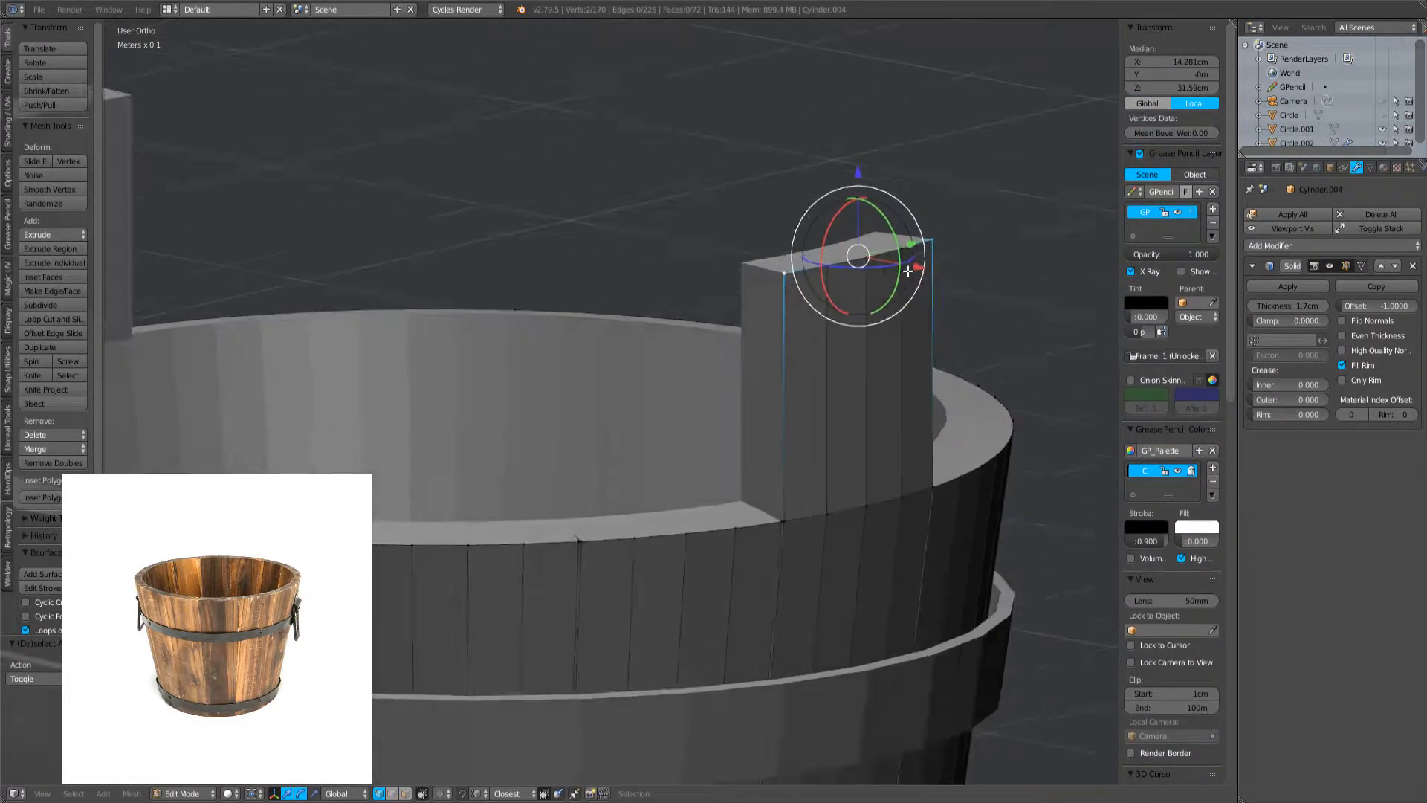
pyautogui.scroll(-3, 832, 372)
pyautogui.moveTo(726, 367); pyautogui.dragTo(706, 349, button='middle')
pyautogui.keyDown('shift'); pyautogui.rightClick(366, 231); pyautogui.keyUp('shift')
pyautogui.keyDown('shift'); pyautogui.rightClick(483, 219); pyautogui.keyUp('shift')
pyautogui.press('g')
pyautogui.press('z')
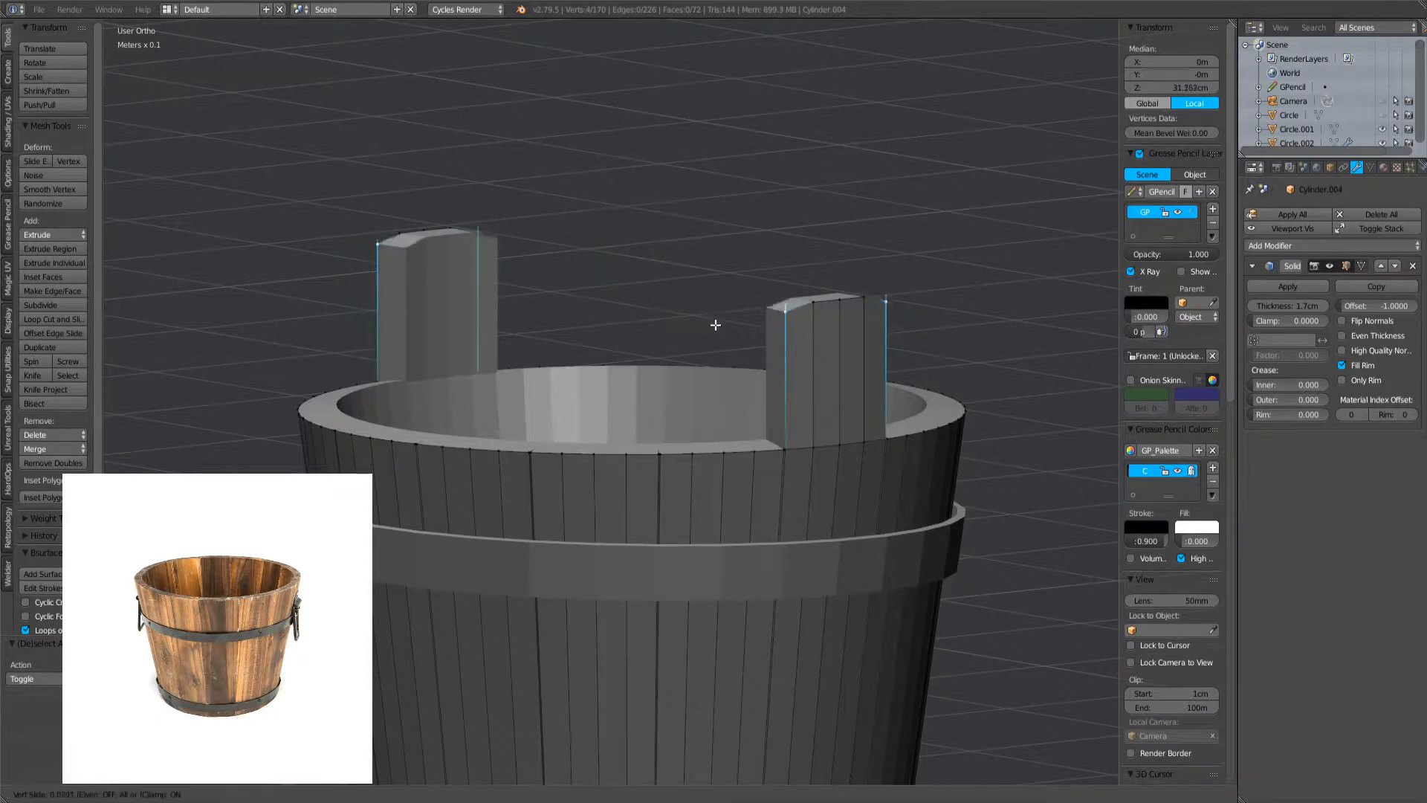
pyautogui.click(706, 394)
# - Slide the inner vertices beside the peak of both raised supports down to round their tops
pyautogui.press('a')
pyautogui.rightClick(812, 301)
pyautogui.keyDown('shift'); pyautogui.rightClick(862, 294); pyautogui.keyUp('shift')
pyautogui.keyDown('shift'); pyautogui.rightClick(423, 233); pyautogui.keyUp('shift')
pyautogui.keyDown('shift'); pyautogui.rightClick(425, 232); pyautogui.keyUp('shift')
pyautogui.keyDown('shift'); pyautogui.rightClick(451, 224); pyautogui.keyUp('shift')
pyautogui.keyDown('shift'); pyautogui.rightClick(395, 227); pyautogui.keyUp('shift')
pyautogui.press('g')
pyautogui.press('g')
pyautogui.click(349, 454)
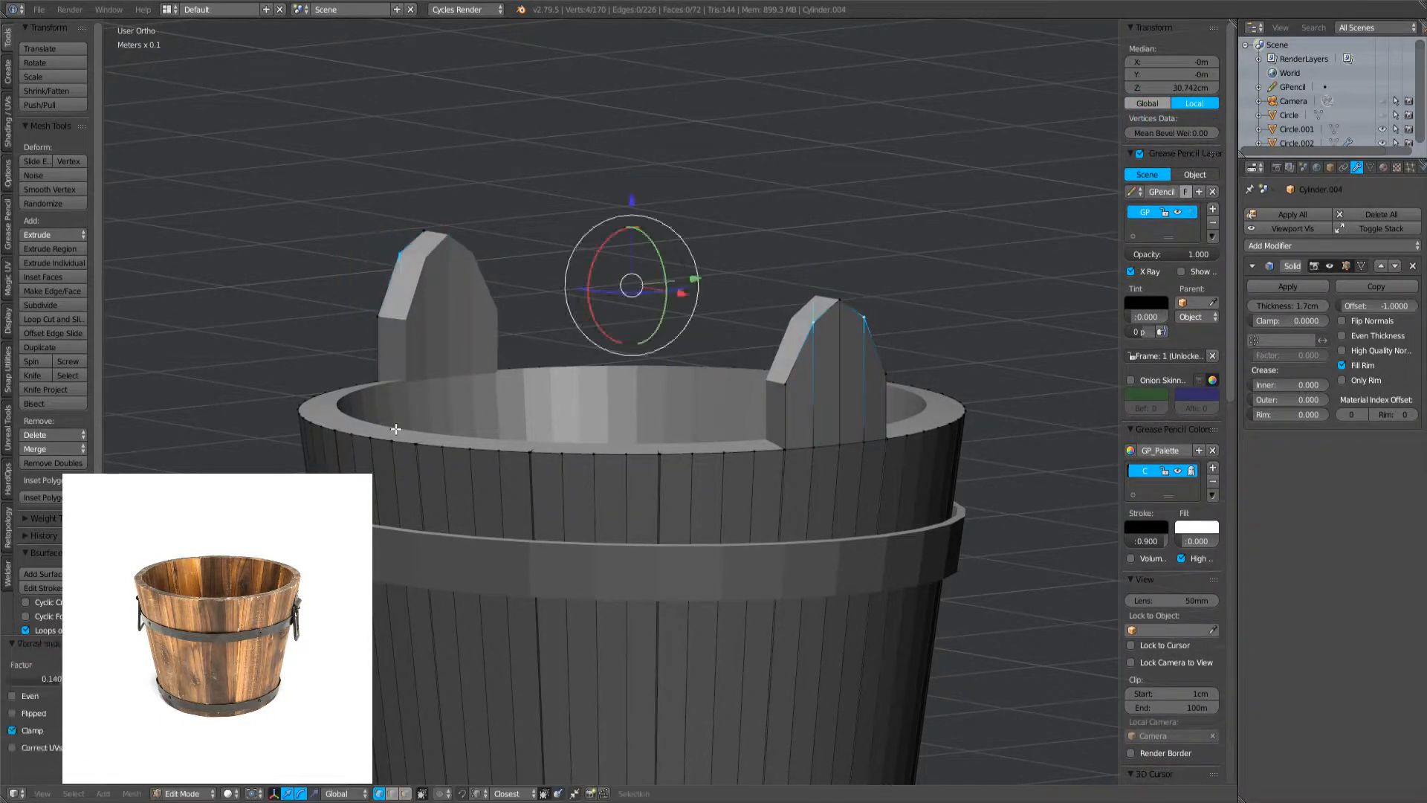
# - Reselect the outer corner vertices of both raised supports and slide them slightly back up
pyautogui.press('a')
pyautogui.press('z')
pyautogui.rightClick(771, 374)
pyautogui.keyDown('shift'); pyautogui.rightClick(901, 379); pyautogui.keyUp('shift')
pyautogui.rightClick(877, 366)
pyautogui.keyDown('shift'); pyautogui.rightClick(773, 371); pyautogui.keyUp('shift')
pyautogui.hotkey('ctrl', 'z')
pyautogui.keyDown('shift'); pyautogui.rightClick(776, 372); pyautogui.keyUp('shift')
pyautogui.hotkey('ctrl', 'z')
pyautogui.keyDown('shift'); pyautogui.rightClick(782, 387); pyautogui.keyUp('shift')
pyautogui.keyDown('shift'); pyautogui.rightClick(390, 322); pyautogui.keyUp('shift')
pyautogui.keyDown('shift'); pyautogui.rightClick(487, 311); pyautogui.keyUp('shift')
pyautogui.press('z')
pyautogui.press('g')
pyautogui.press('g')
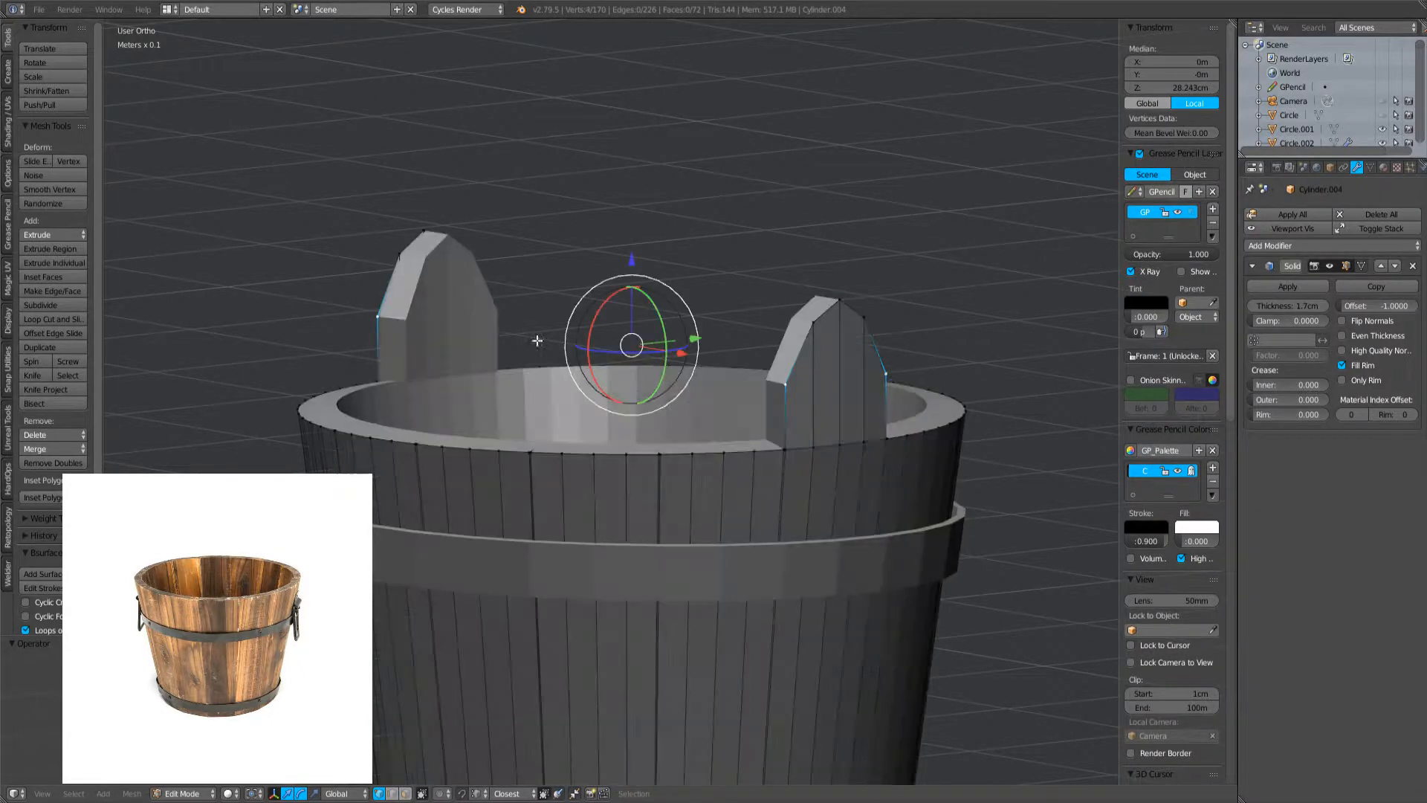
pyautogui.click(869, 414)
# - Raise the inner vertices beside the peak of both supports along Z for a smoother arch
pyautogui.press('a')
pyautogui.rightClick(812, 343)
pyautogui.keyDown('shift'); pyautogui.rightClick(864, 319); pyautogui.keyUp('shift')
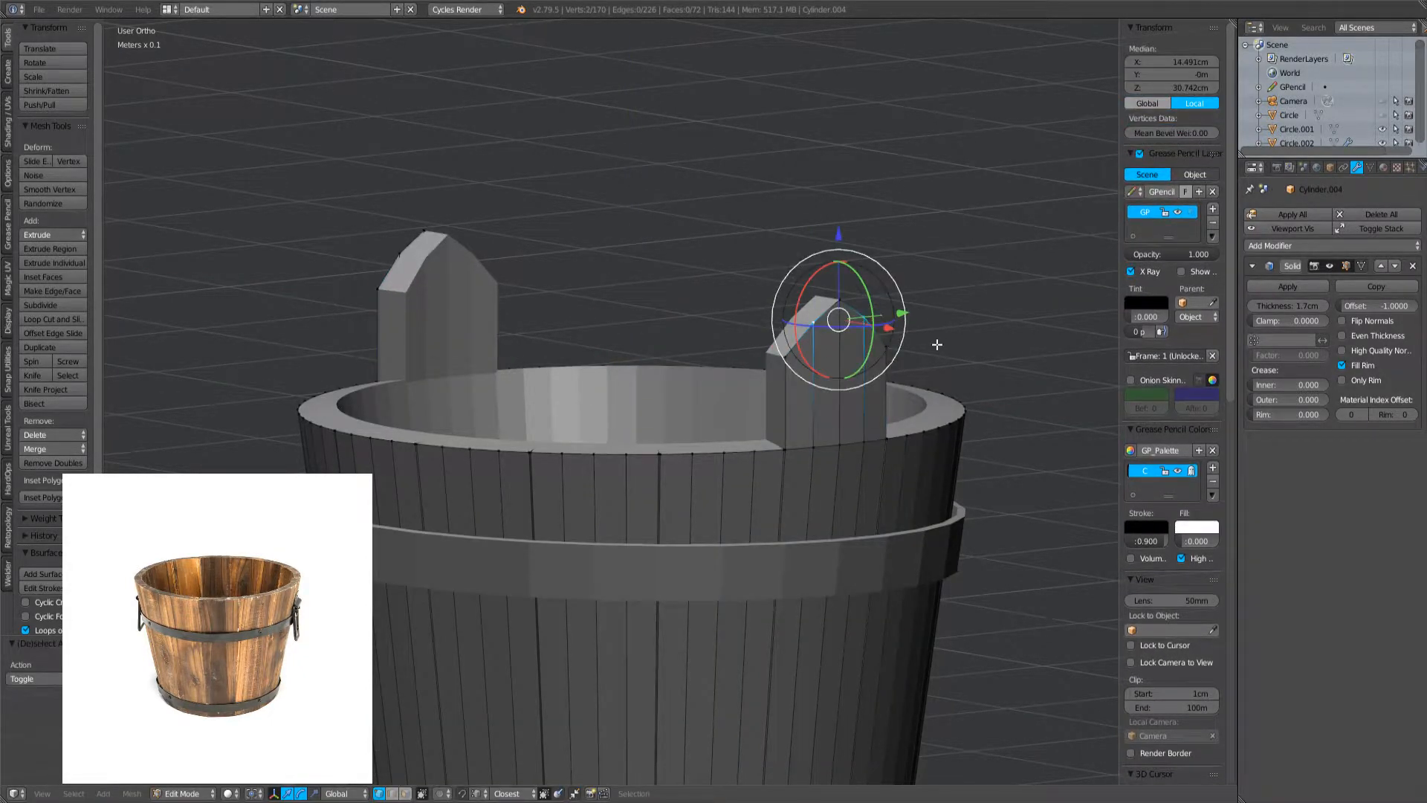
pyautogui.keyDown('shift'); pyautogui.rightClick(409, 259); pyautogui.keyUp('shift')
pyautogui.press('z')
pyautogui.keyDown('shift'); pyautogui.rightClick(456, 250); pyautogui.keyUp('shift')
pyautogui.press('g')
pyautogui.press('z')
pyautogui.click(743, 319)
# - Spread the inner top vertices of both supports apart along Y to even out the rounding
pyautogui.press('z')
pyautogui.moveTo(961, 400)
pyautogui.mouseDown(button='middle')
pyautogui.moveTo(927, 394)
pyautogui.moveTo(853, 424)
pyautogui.mouseUp(button='middle')
pyautogui.press('s')
pyautogui.press('y')
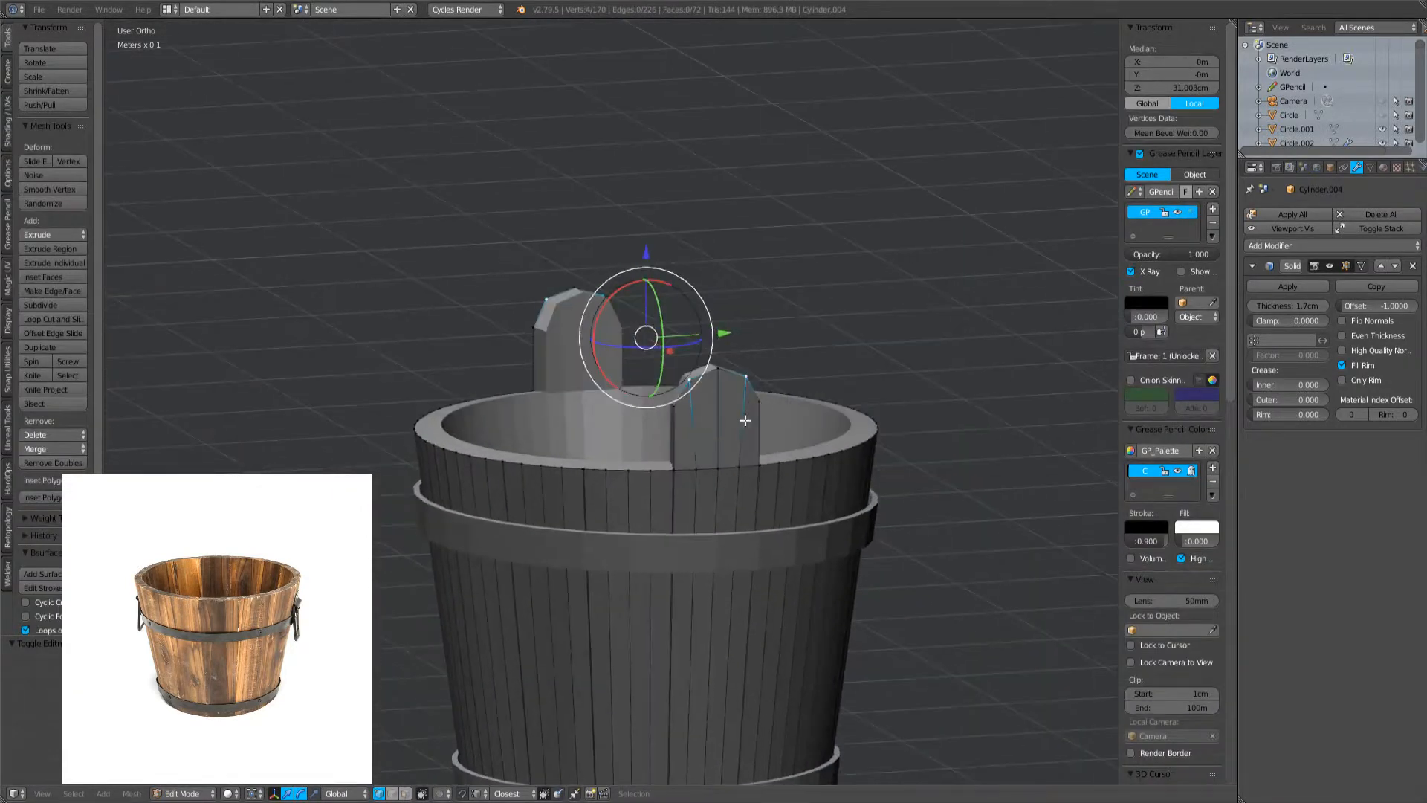
pyautogui.scroll(4, 746, 420)
pyautogui.press('a')
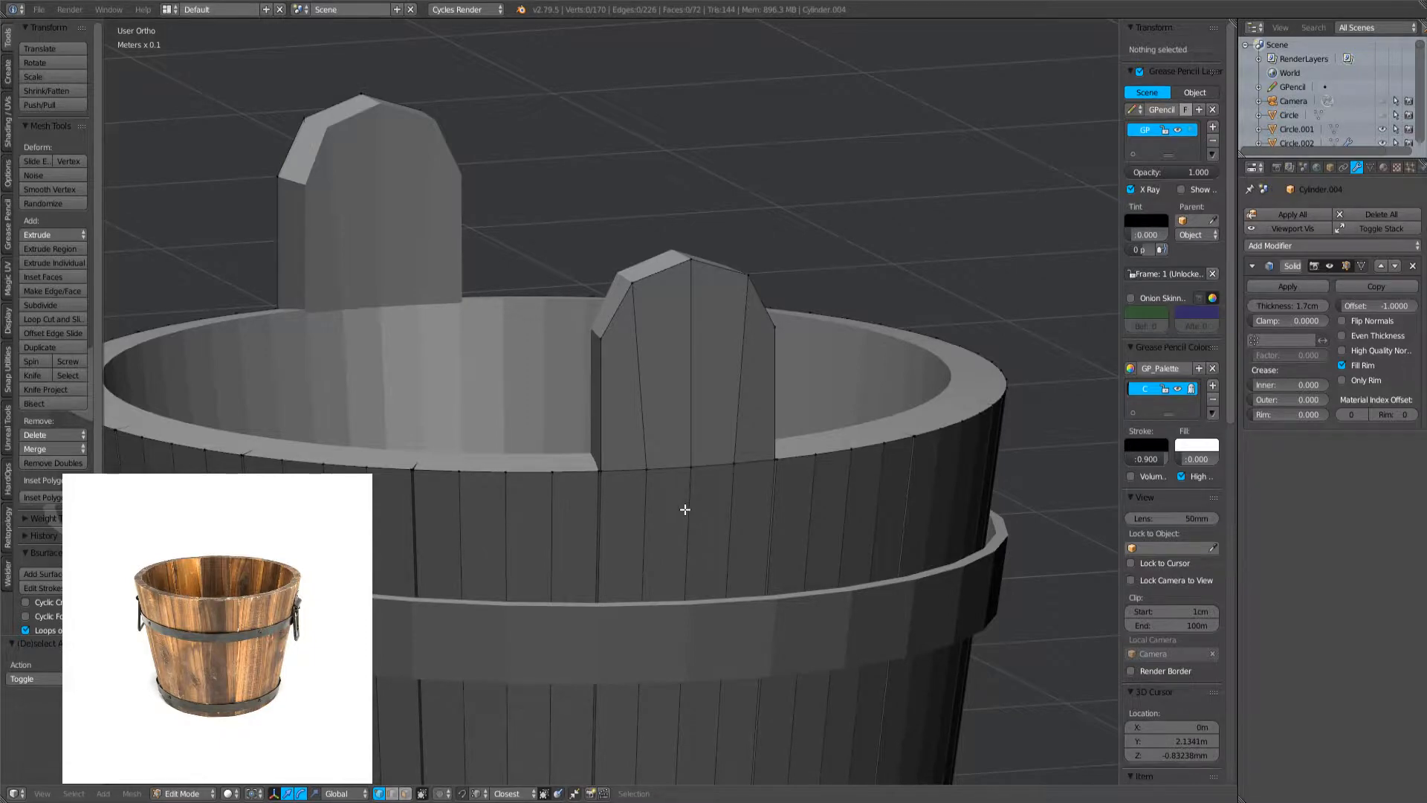
pyautogui.press('c')
pyautogui.moveTo(660, 489); pyautogui.dragTo(669, 685)
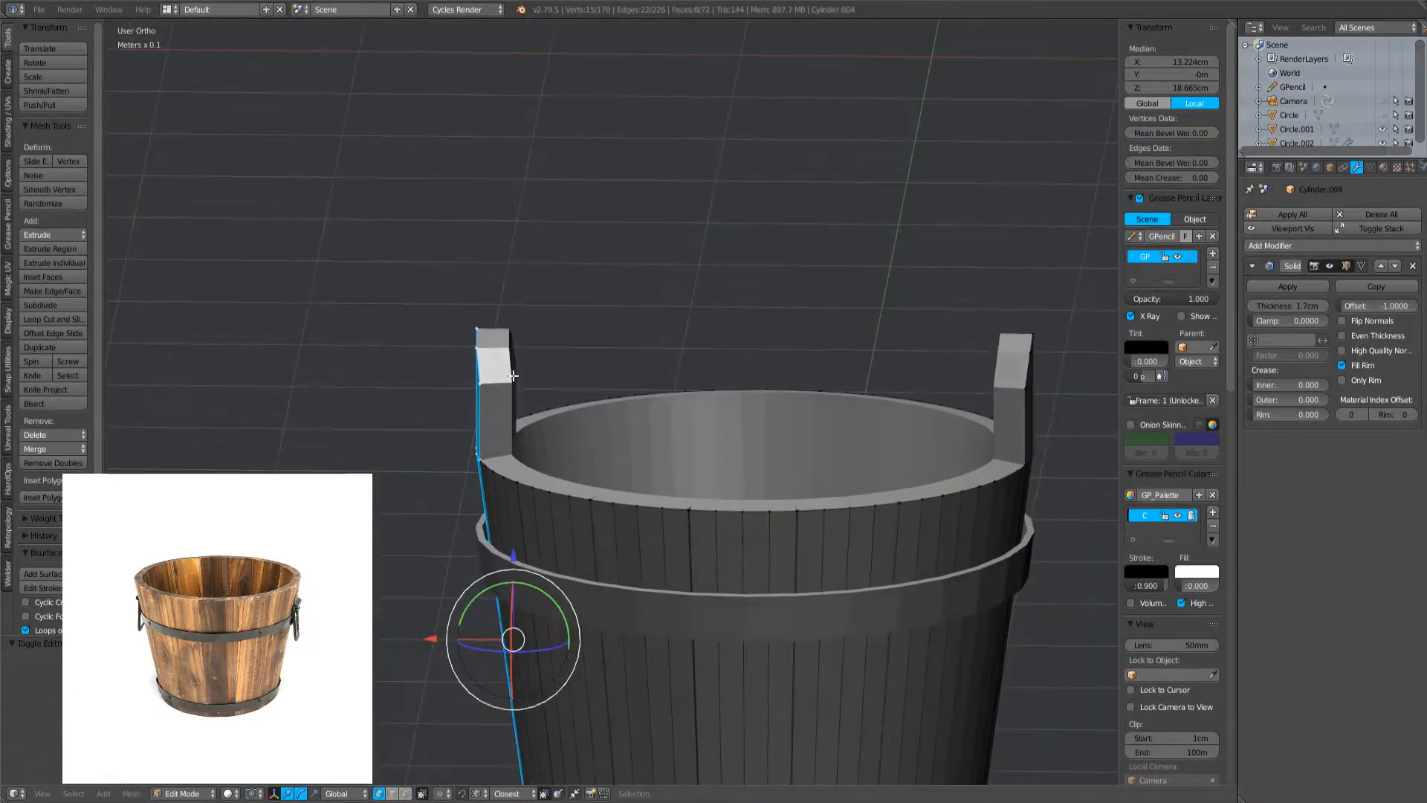
pyautogui.scroll(5, 773, 376)
pyautogui.press('a')
# - Move the five top vertices of the support on the positive X side outward along X in front view
pyautogui.rightClick(732, 392)
pyautogui.press('z')
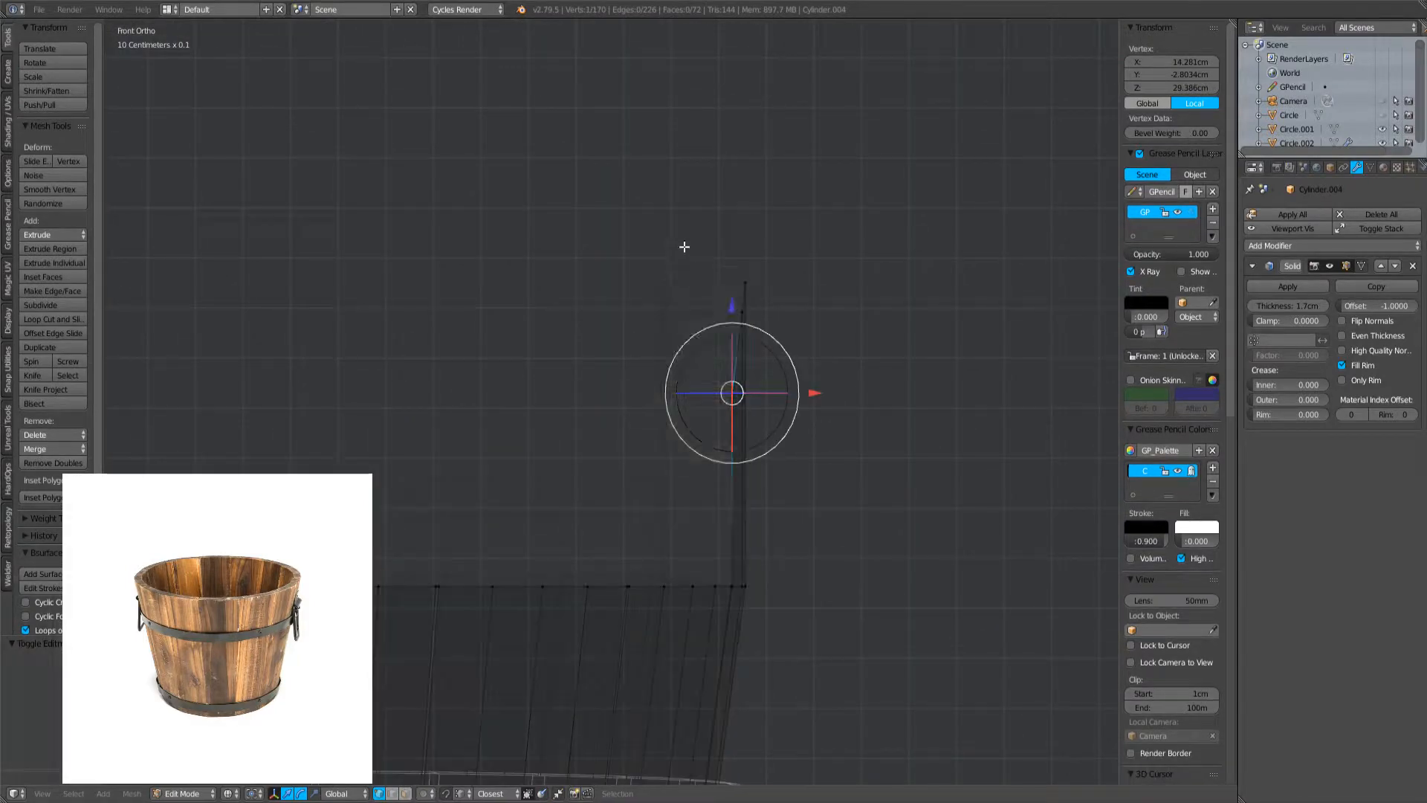
pyautogui.press('b')
pyautogui.moveTo(681, 249); pyautogui.dragTo(836, 422)
pyautogui.press('z')
pyautogui.scroll(-4, 745, 425)
pyautogui.scroll(2, 823, 411)
pyautogui.press('g')
pyautogui.press('x')
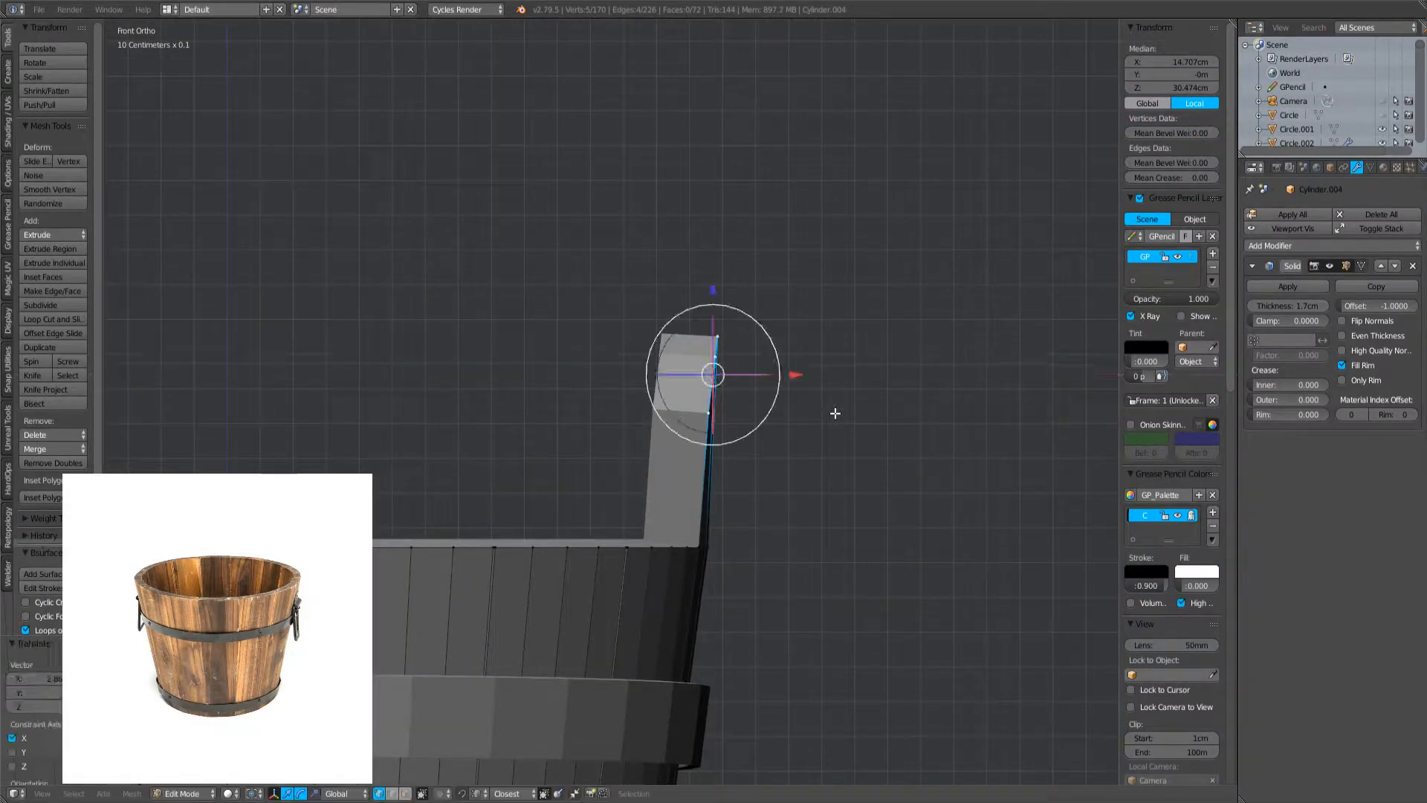
pyautogui.click(835, 413)
pyautogui.press('a')
# - Adjust a side corner vertex and an upper vertex of that support individually along X
pyautogui.scroll(1, 679, 431)
pyautogui.rightClick(714, 406)
pyautogui.press('g')
pyautogui.press('x')
pyautogui.click(690, 414)
pyautogui.rightClick(719, 340)
pyautogui.press('g')
pyautogui.press('x')
pyautogui.click(799, 344)
pyautogui.press('a')
pyautogui.scroll(-4, 761, 401)
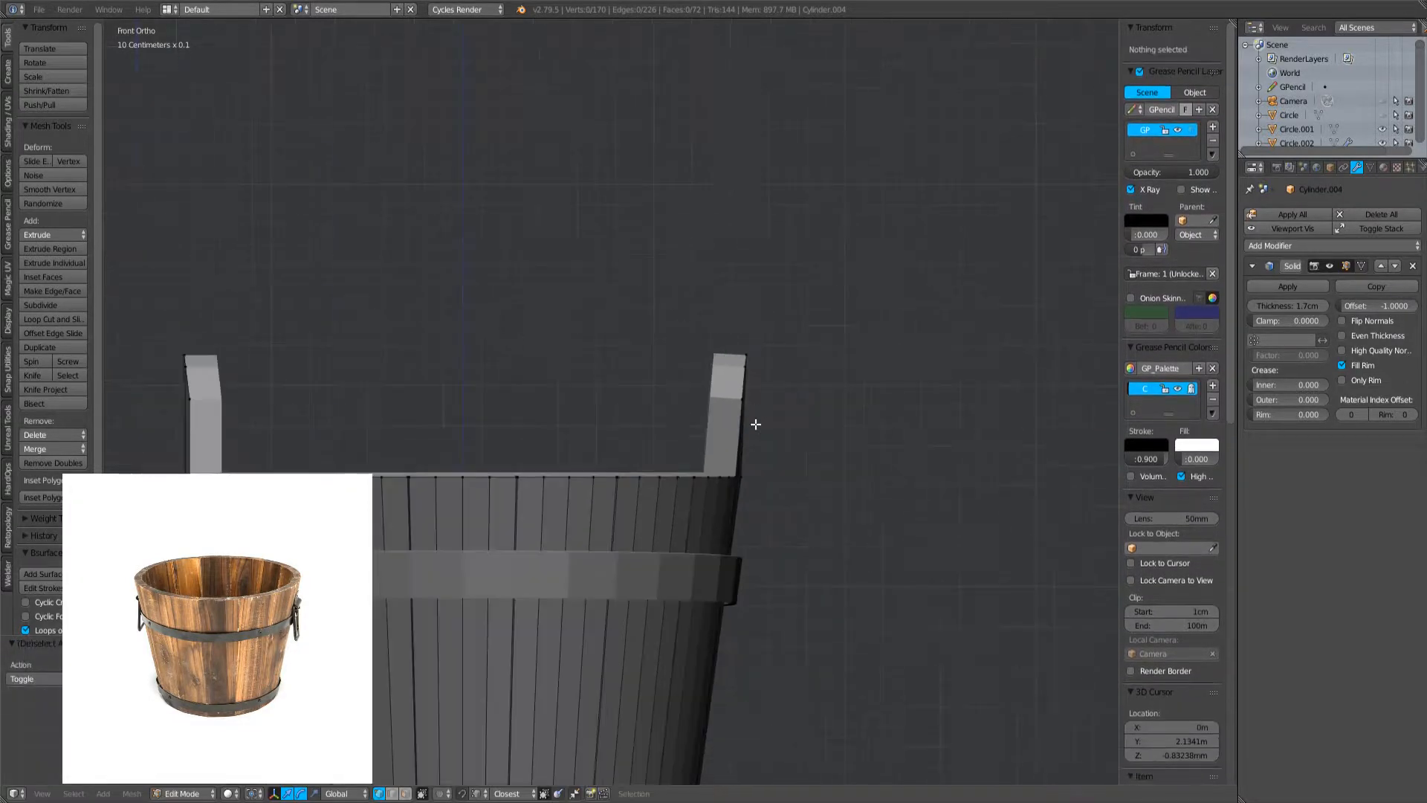
# - Try shifting one side corner vertex of the support along X, and undo the move
pyautogui.keyDown('shift'); pyautogui.moveTo(742, 414); pyautogui.dragTo(800, 395, button='middle'); pyautogui.keyUp('shift')
pyautogui.scroll(3, 800, 394)
pyautogui.rightClick(807, 364)
pyautogui.moveTo(892, 364)
pyautogui.mouseDown()
pyautogui.moveTo(955, 372)
pyautogui.moveTo(866, 368)
pyautogui.mouseUp()
pyautogui.hotkey('ctrl', 'z')
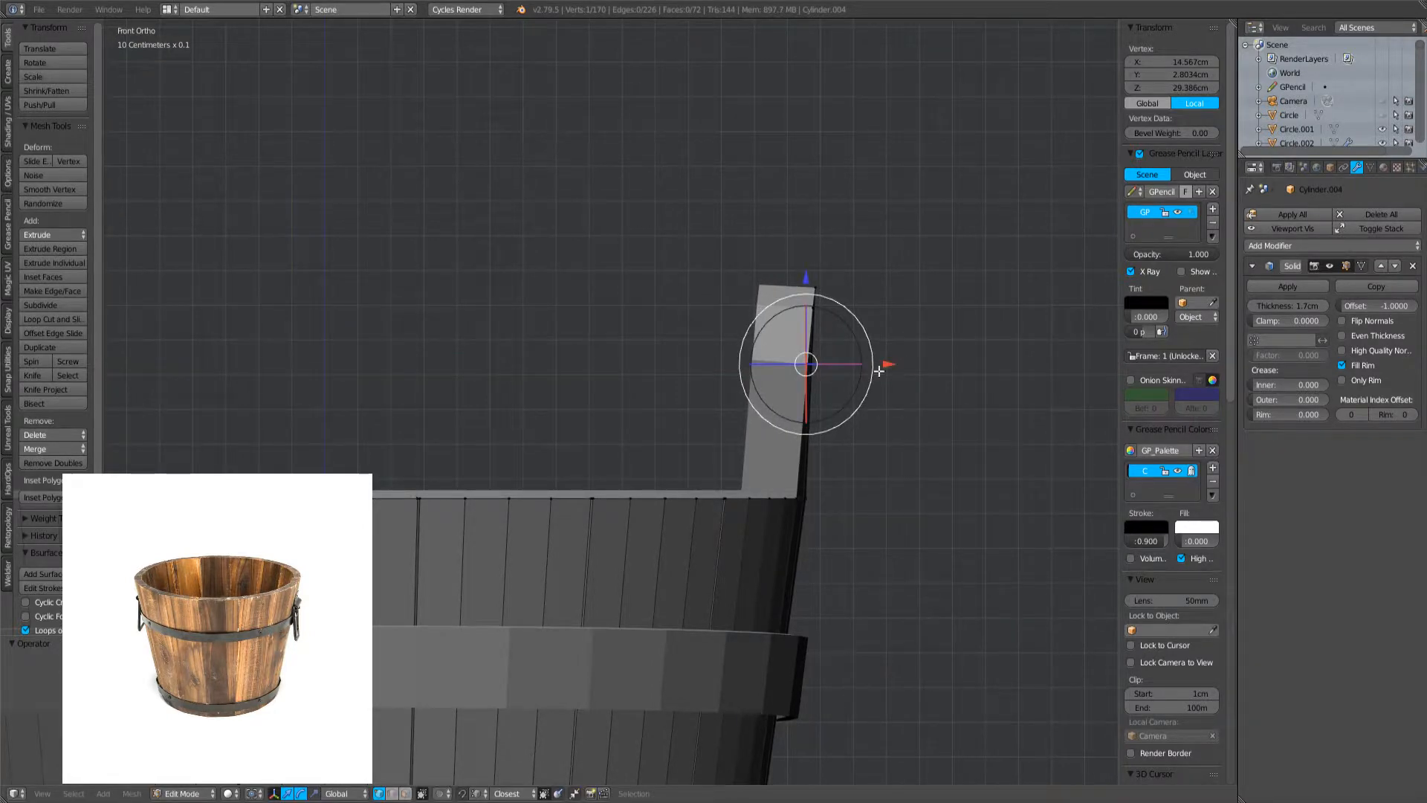
# - Box-select both side corner vertices of the support and adjust them together along X
pyautogui.press('z')
pyautogui.press('a')
pyautogui.press('b')
pyautogui.moveTo(773, 350); pyautogui.dragTo(851, 381)
pyautogui.press('z')
pyautogui.press('g')
pyautogui.press('x')
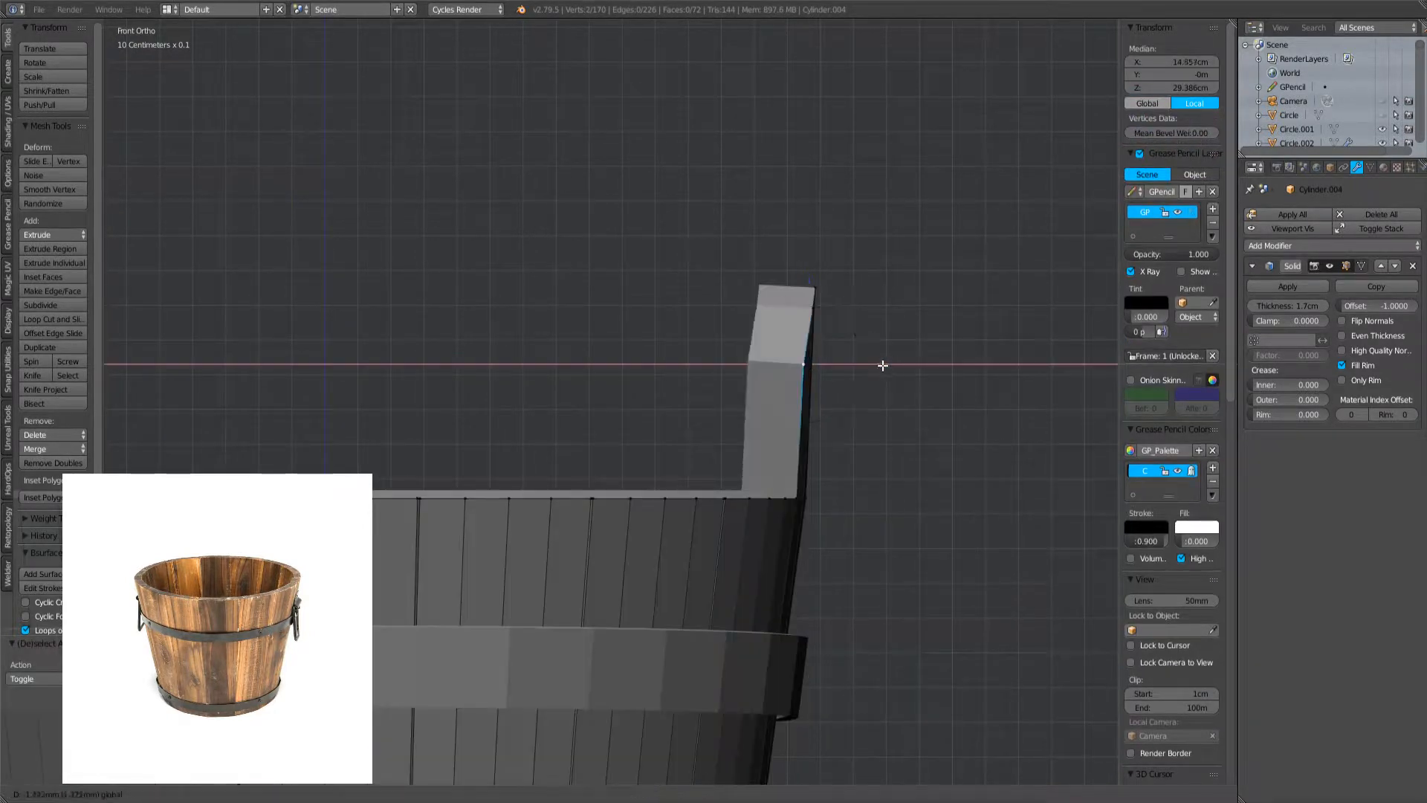
pyautogui.click(873, 371)
pyautogui.press('a')
# - Move the five top vertices of the opposite support outward along X so it leans with the bucket wall
pyautogui.scroll(-2, 783, 389)
pyautogui.keyDown('shift'); pyautogui.moveTo(783, 389); pyautogui.dragTo(417, 324, button='middle'); pyautogui.keyUp('shift')
pyautogui.scroll(-1, 617, 367)
pyautogui.scroll(3, 413, 324)
pyautogui.scroll(3, 484, 369)
pyautogui.press('z')
pyautogui.press('a')
pyautogui.press('a')
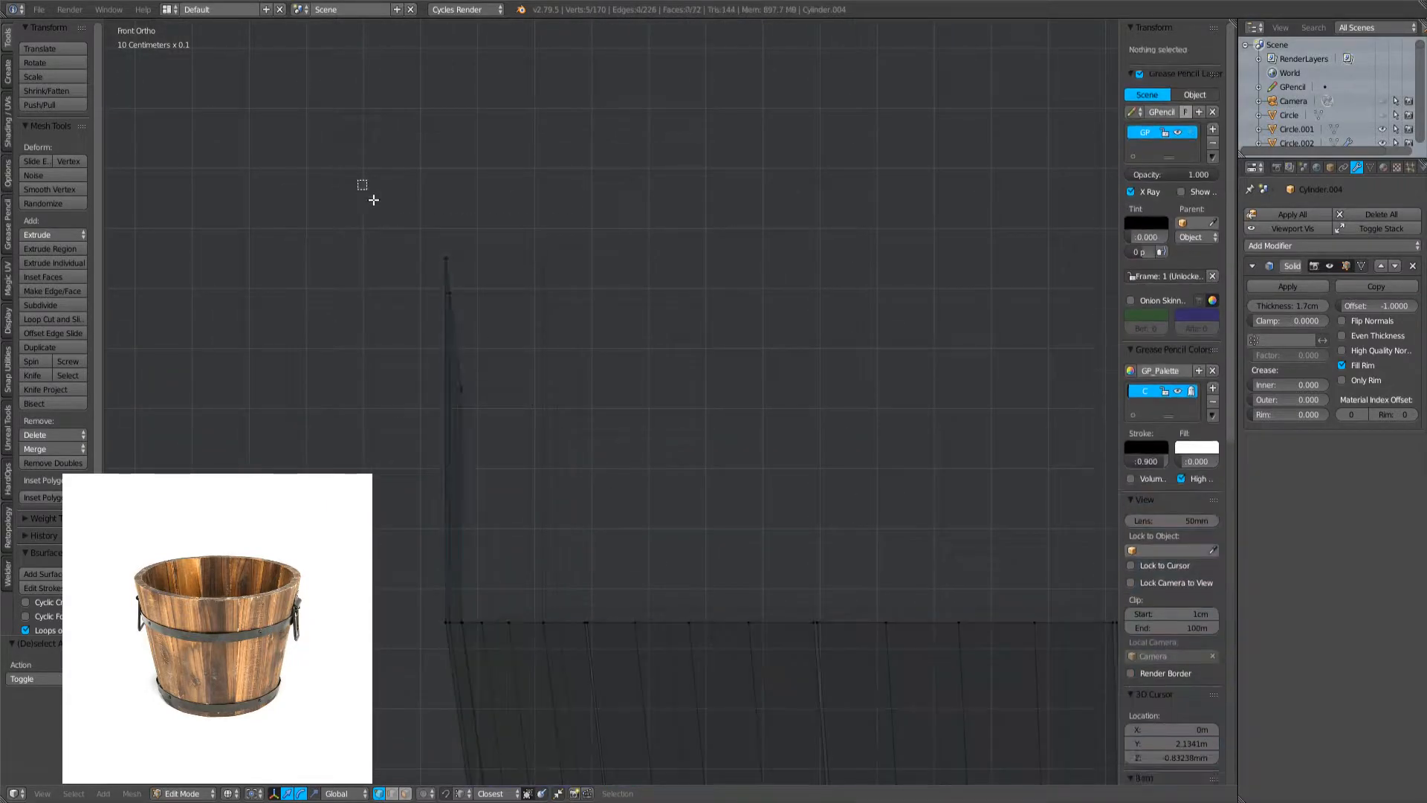
pyautogui.press('b')
pyautogui.moveTo(355, 181); pyautogui.dragTo(625, 406)
pyautogui.press('z')
pyautogui.press('g')
pyautogui.press('x')
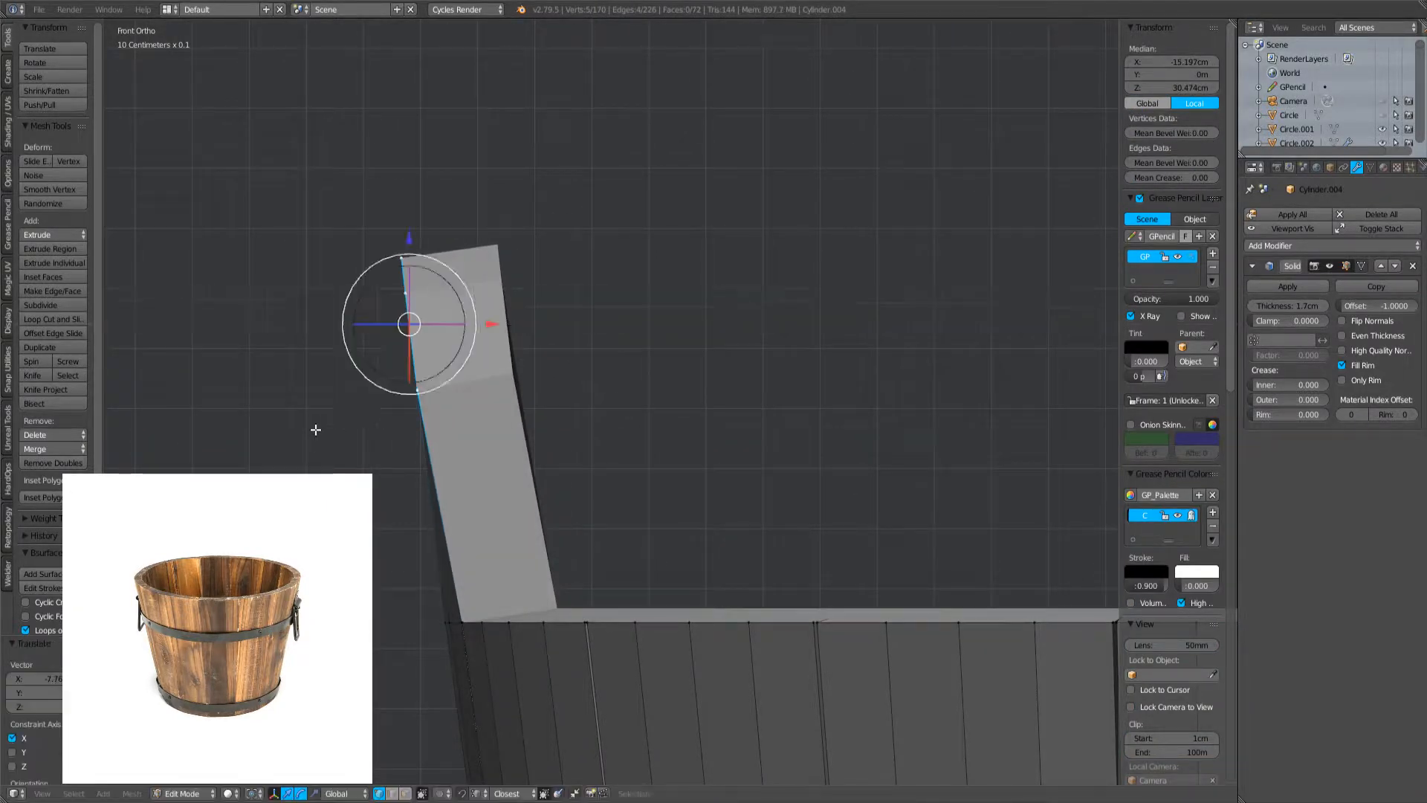
# - Undo the last move of the support's five top vertices and shift them along X again for a gentler outward lean
pyautogui.click(316, 427)
pyautogui.scroll(-2, 737, 411)
pyautogui.scroll(-2, 850, 411)
pyautogui.hotkey('ctrl', 'z')
pyautogui.press('g')
pyautogui.press('x')
pyautogui.click(711, 391)
pyautogui.press('a')
# - Box-select the side corner vertex of the leaning support and shift it along X to straighten its edge
pyautogui.scroll(5, 525, 409)
pyautogui.press('z')
pyautogui.press('b')
pyautogui.moveTo(546, 373); pyautogui.dragTo(634, 421)
pyautogui.press('z')
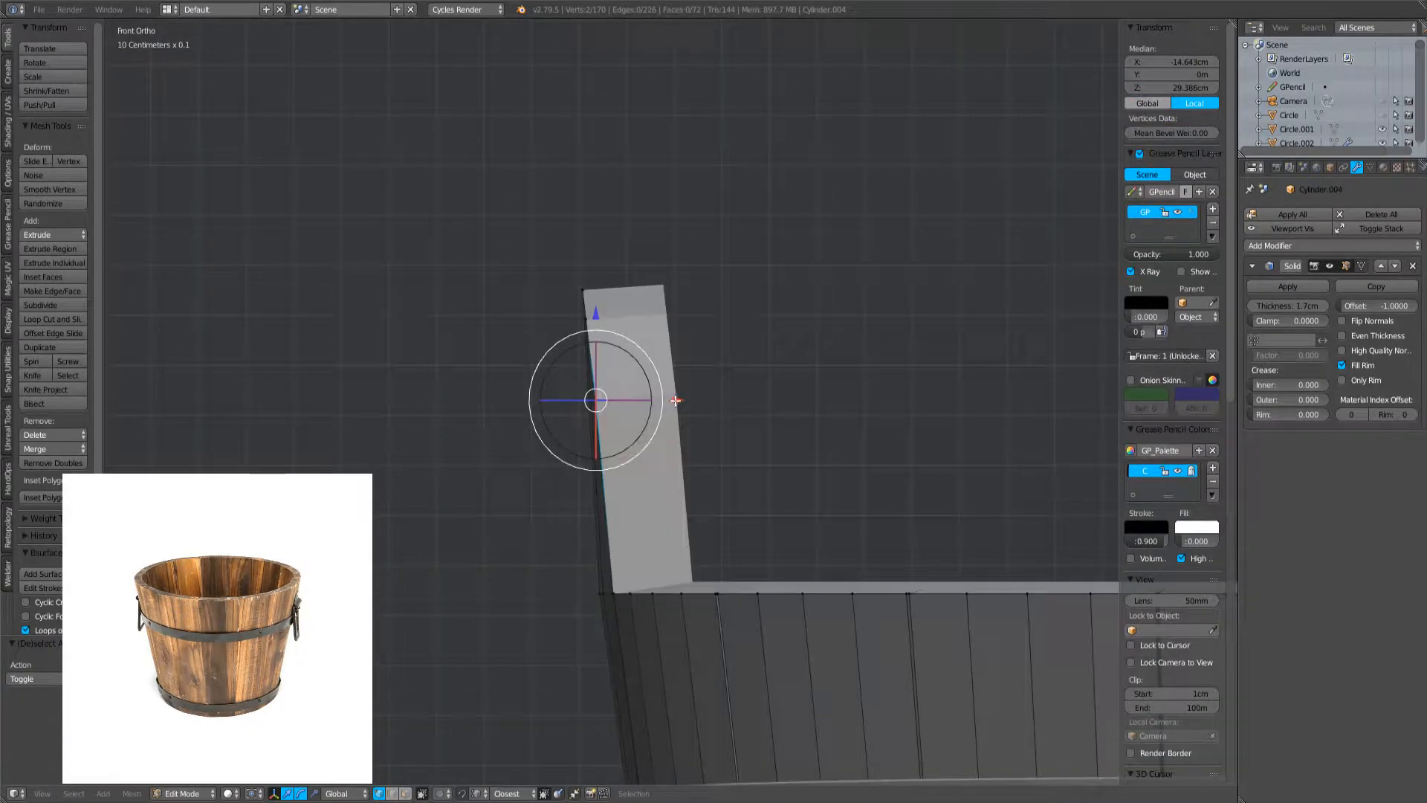
pyautogui.press('g')
pyautogui.press('x')
pyautogui.click(725, 400)
pyautogui.press('a')
# - Examine the lean and shape of both handle supports from several angles around the bucket
pyautogui.scroll(-6, 678, 398)
pyautogui.press('Tab')
pyautogui.moveTo(667, 417); pyautogui.dragTo(548, 443, button='middle')
pyautogui.scroll(-3, 761, 451)
pyautogui.scroll(3, 774, 433)
pyautogui.press('Tab')
pyautogui.moveTo(774, 434); pyautogui.dragTo(433, 398, button='middle')
pyautogui.scroll(4, 688, 443)
pyautogui.keyDown('shift'); pyautogui.moveTo(857, 474); pyautogui.dragTo(554, 468, button='middle'); pyautogui.keyUp('shift')
pyautogui.scroll(-9, 706, 451)
pyautogui.press('Tab')
pyautogui.keyDown('shift'); pyautogui.moveTo(617, 398); pyautogui.dragTo(542, 323, button='middle'); pyautogui.keyUp('shift')
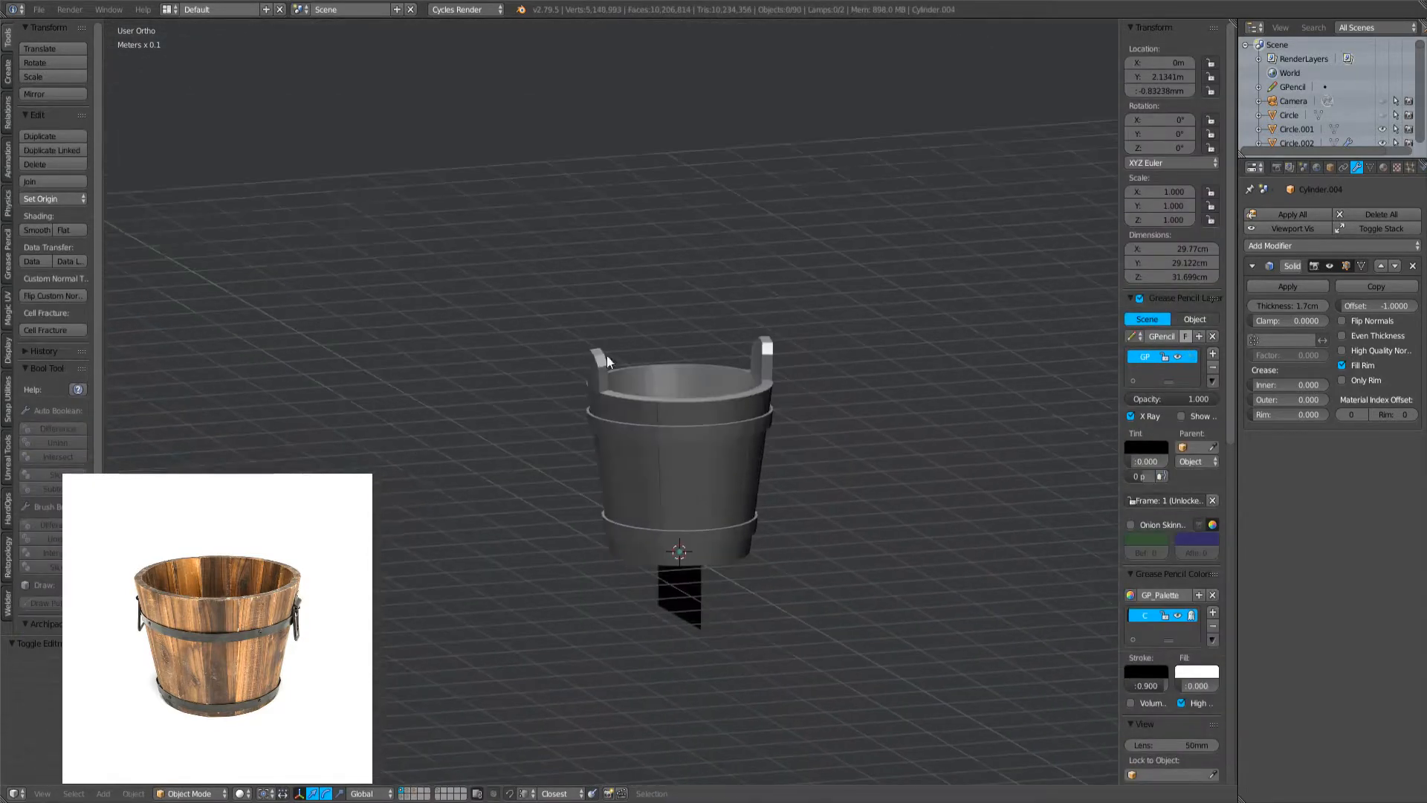
# - Add a mesh cylinder at the bucket and rotate it 90° in front view so it lies horizontally along X
pyautogui.scroll(4, 673, 405)
pyautogui.hotkey('shift', 'a')
pyautogui.moveTo(696, 405)
pyautogui.click(776, 470)
pyautogui.press('z')
pyautogui.scroll(-1, 774, 462)
pyautogui.press('KP_1')
pyautogui.press('KP_3')
pyautogui.press('KP_1')
pyautogui.write('r90')
pyautogui.press('Return')
# - Raise the cylinder to the height of the handle supports, scale it down and resize its length along X
pyautogui.press('g')
pyautogui.press('z')
pyautogui.click(838, 139)
pyautogui.press('s')
pyautogui.click(753, 336)
pyautogui.press('s')
pyautogui.click(732, 363)
pyautogui.press('s')
pyautogui.press('x')
pyautogui.click(1002, 382)
# - Adjust the cylinder's height between the supports, rescale it thinner and stretch it along X across the bucket
pyautogui.press('g')
pyautogui.press('z')
pyautogui.click(847, 375)
pyautogui.press('s')
pyautogui.click(791, 366)
pyautogui.press('s')
pyautogui.press('x')
pyautogui.click(916, 381)
# - Fine-tune the cylinder's height, thickness and X length so it passes through both handle supports
pyautogui.press('g')
pyautogui.press('z')
pyautogui.click(916, 387)
pyautogui.press('s')
pyautogui.click(930, 392)
pyautogui.press('z')
pyautogui.press('s')
pyautogui.press('x')
pyautogui.moveTo(751, 398); pyautogui.dragTo(871, 402, button='middle')
pyautogui.click(898, 376)
# - Subtract the cylinder from the bucket with a Difference Boolean to cut holes through both handle supports
pyautogui.scroll(2, 825, 403)
pyautogui.keyDown('shift'); pyautogui.rightClick(614, 376); pyautogui.keyUp('shift')
pyautogui.hotkey('ctrl', 'shift', '-')
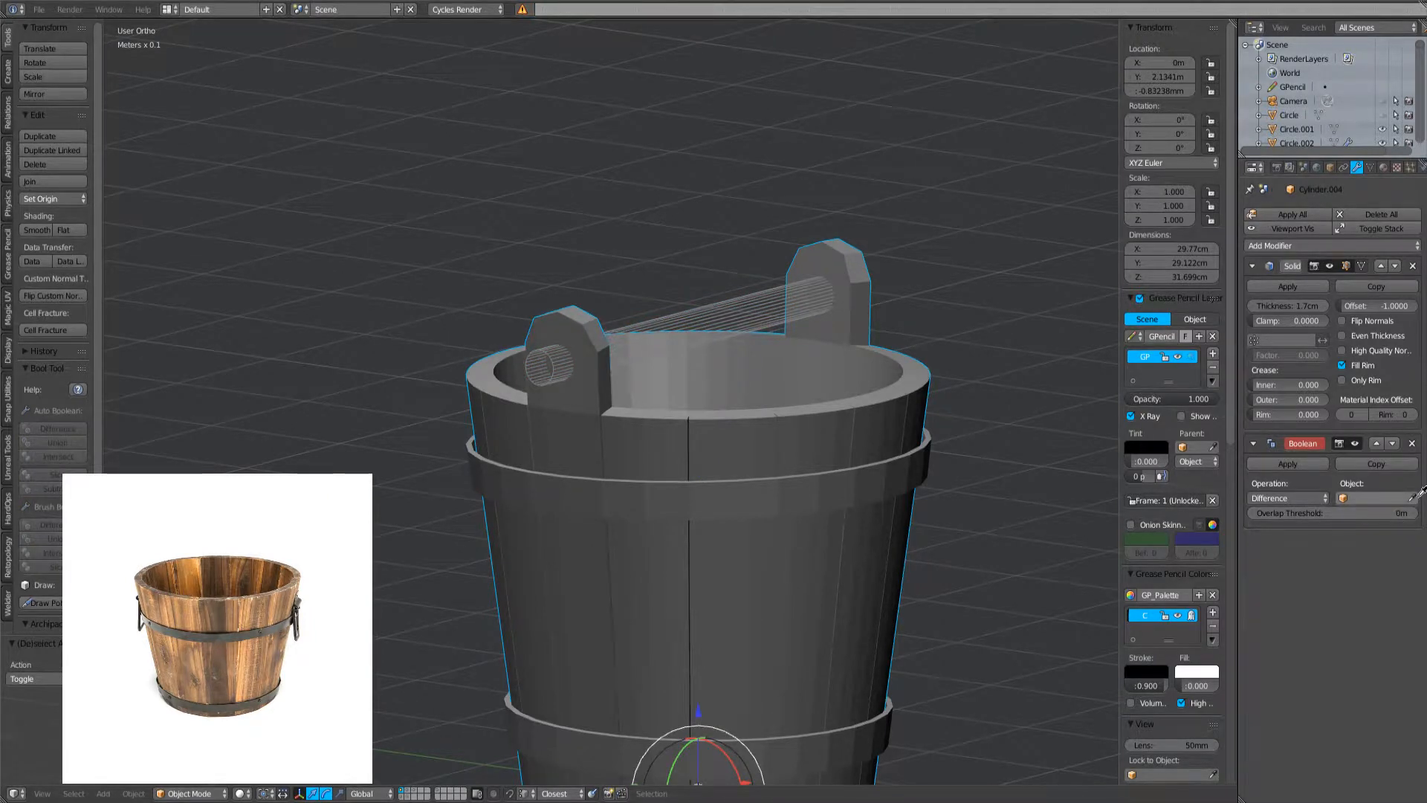
# - Scale the cutting cylinder up to about 2.5 cm in diameter to enlarge the holes in the supports
pyautogui.rightClick(703, 305)
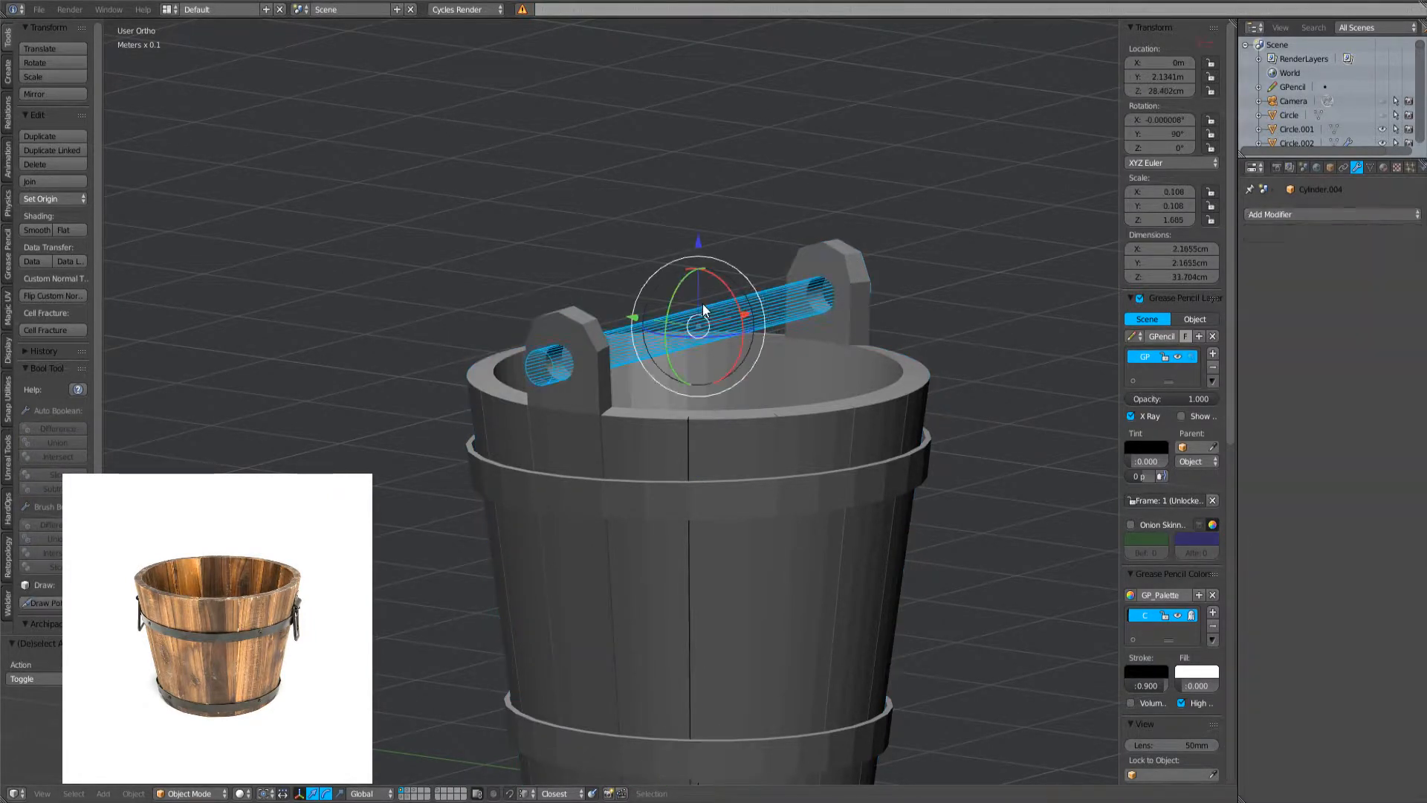
pyautogui.scroll(1, 927, 489)
pyautogui.press('s')
pyautogui.click(931, 541)
pyautogui.press('a')
pyautogui.moveTo(769, 539); pyautogui.dragTo(874, 529, button='middle')
pyautogui.rightClick(684, 291)
pyautogui.press('s')
pyautogui.click(827, 379)
pyautogui.press('a')
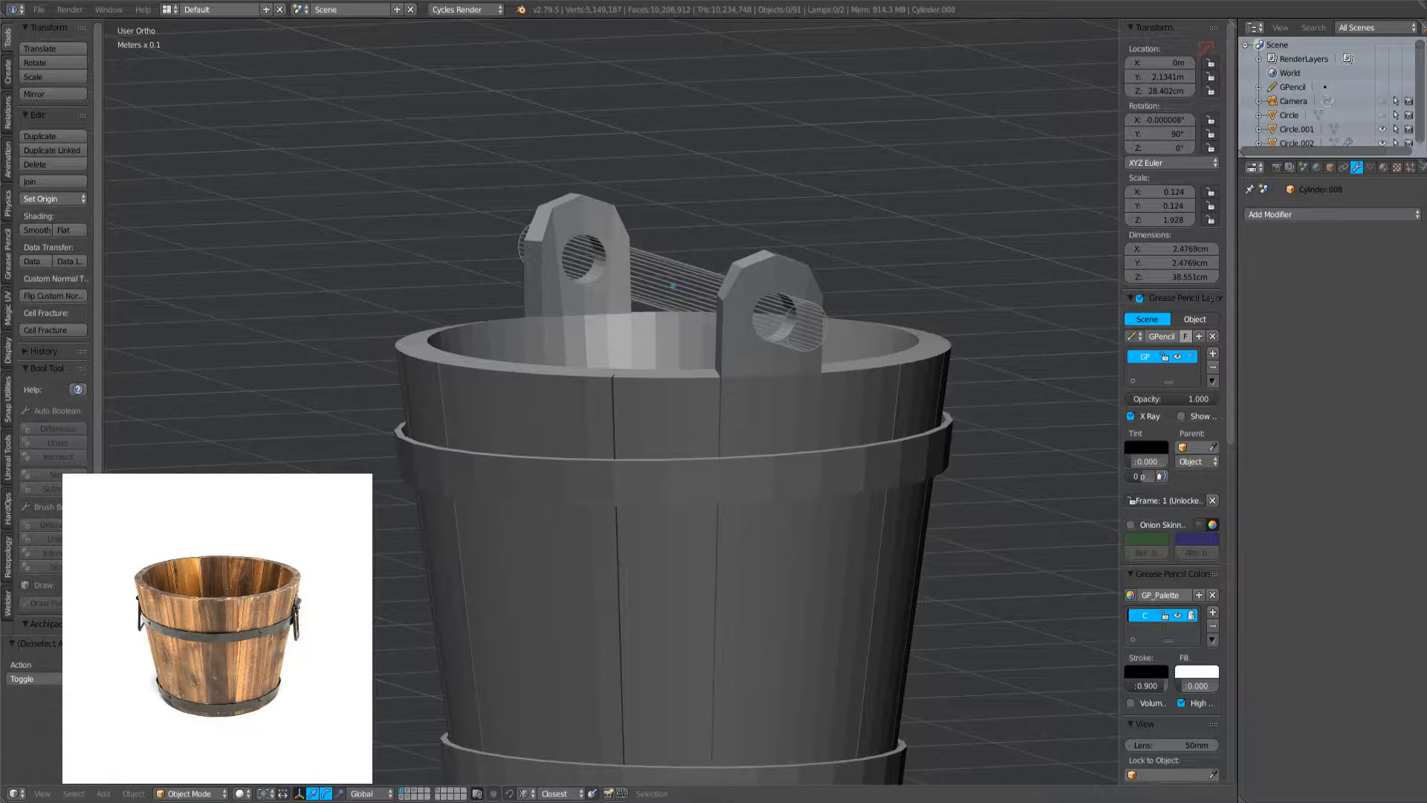
# - Examine the holes in the handle supports, the metal bands and the overall bucket from several sides
pyautogui.moveTo(784, 350); pyautogui.dragTo(892, 261, button='middle')
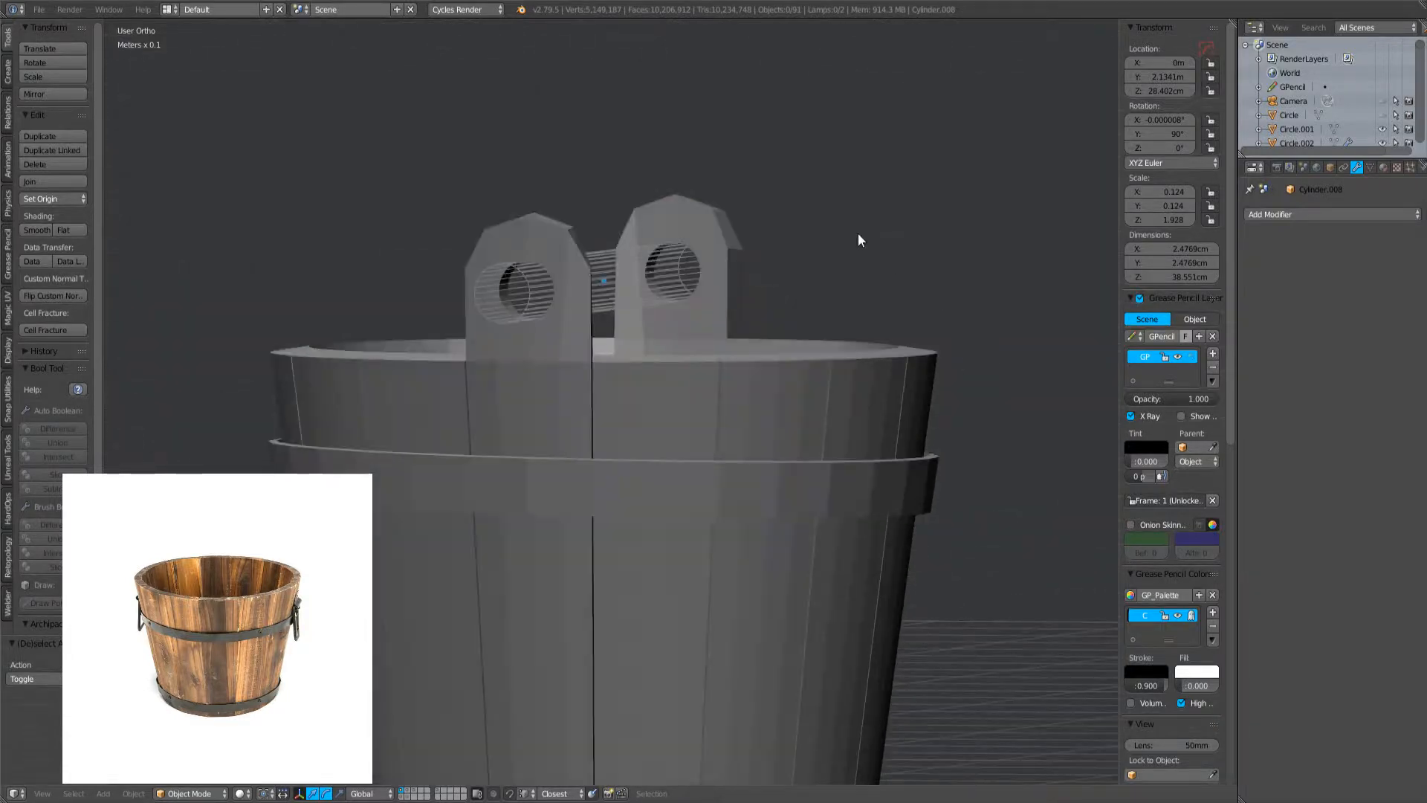
pyautogui.moveTo(667, 259); pyautogui.dragTo(514, 523, button='middle')
pyautogui.scroll(-5, 413, 306)
pyautogui.moveTo(435, 473); pyautogui.dragTo(521, 446, button='middle')
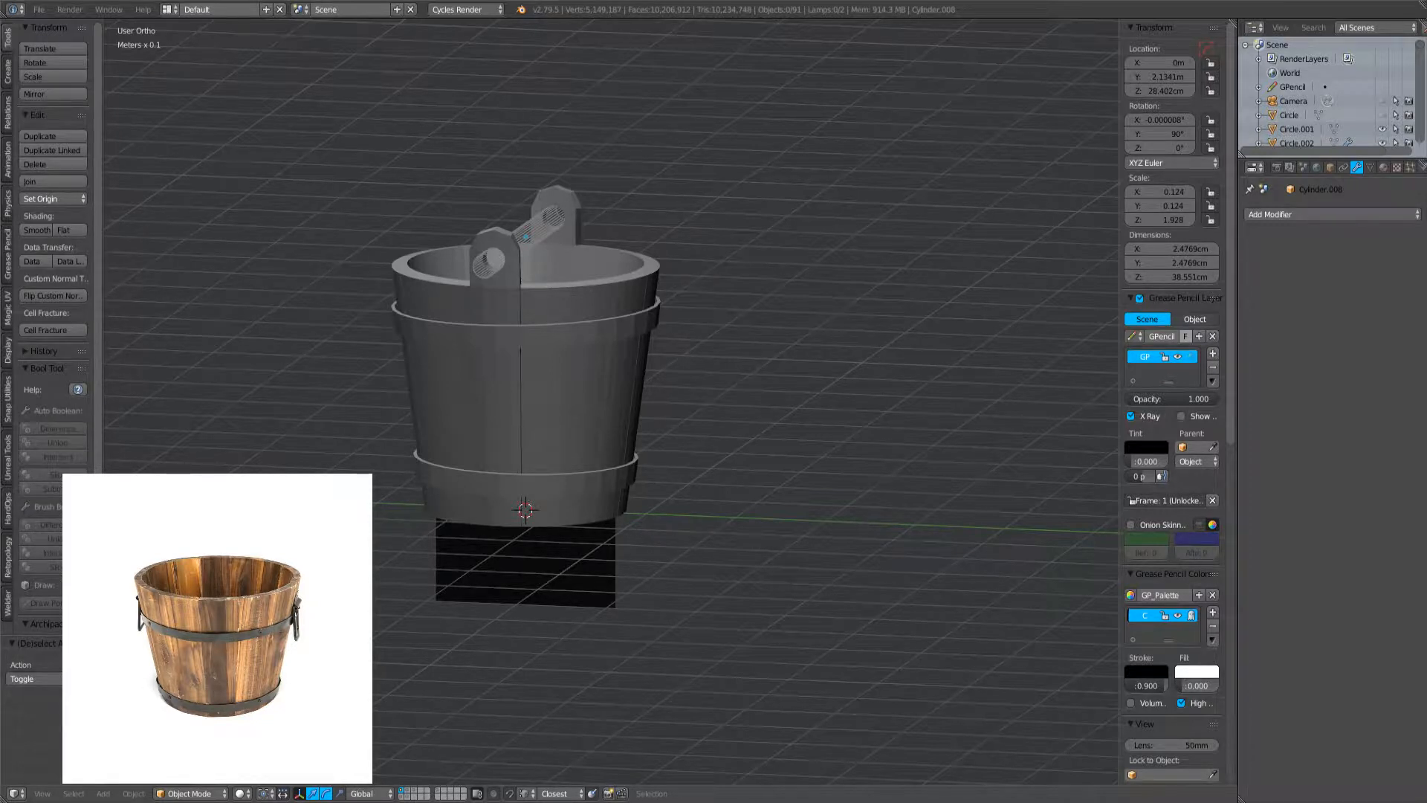
pyautogui.scroll(4, 713, 338)
pyautogui.moveTo(595, 316); pyautogui.dragTo(880, 398, button='middle')
pyautogui.scroll(-3, 736, 297)
pyautogui.scroll(3, 503, 327)
pyautogui.rightClick(502, 327)
pyautogui.press('a')
pyautogui.scroll(-3, 502, 327)
pyautogui.scroll(1, 645, 342)
pyautogui.scroll(-2, 636, 376)
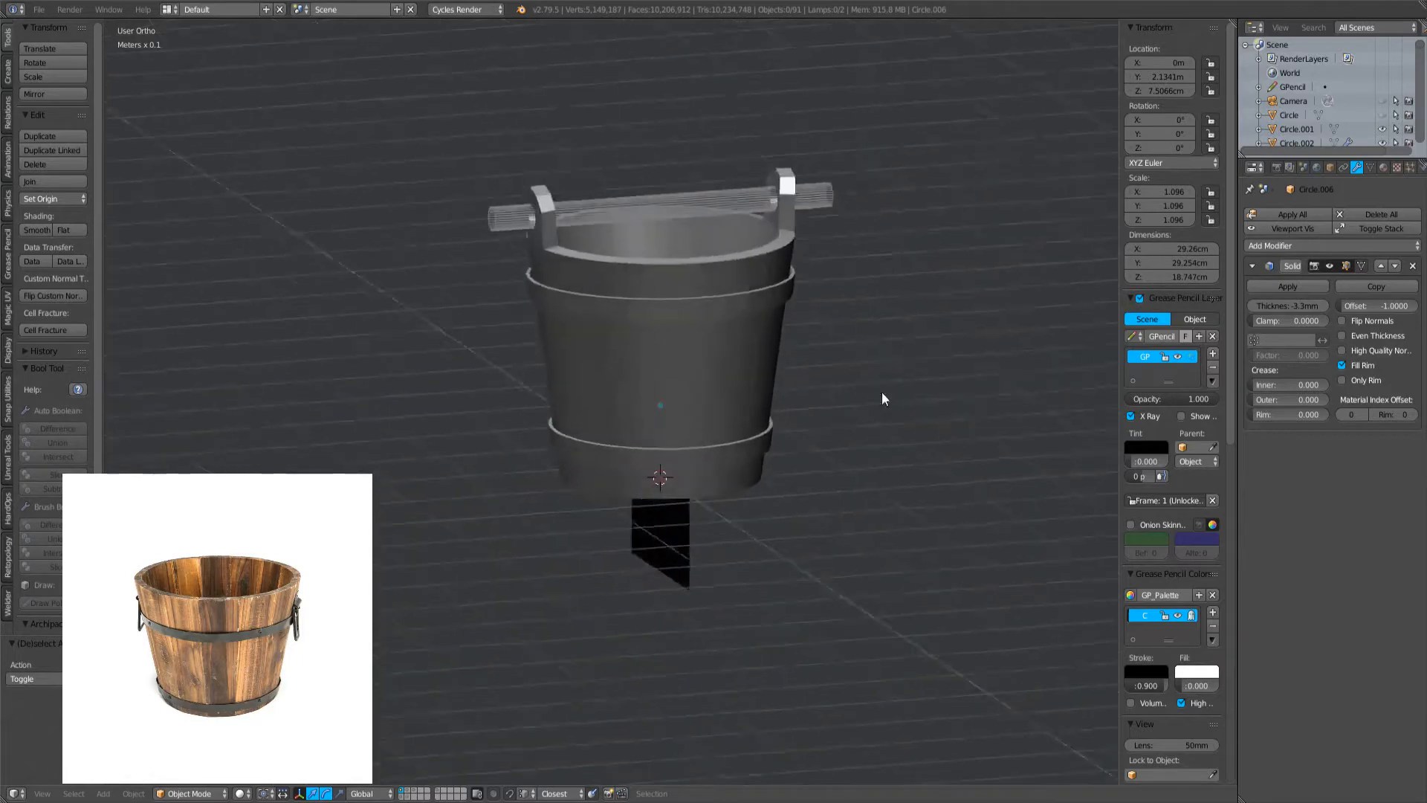
pyautogui.scroll(3, 599, 238)
pyautogui.moveTo(599, 238); pyautogui.dragTo(903, 244, button='middle')
pyautogui.rightClick(802, 101)
pyautogui.scroll(-3, 803, 102)
pyautogui.scroll(-1, 904, 244)
pyautogui.press('a')
pyautogui.moveTo(577, 379); pyautogui.dragTo(564, 444, button='middle')
# - Delete the black plane beneath the bucket
pyautogui.rightClick(603, 419)
pyautogui.click(334, 471)
pyautogui.press('x')
pyautogui.click(333, 471)
# - Add a mesh cube at the bucket's base and move it up along Z in wireframe front view
pyautogui.moveTo(334, 471); pyautogui.dragTo(373, 581, button='middle')
pyautogui.scroll(3, 639, 387)
pyautogui.moveTo(640, 550); pyautogui.dragTo(662, 357, button='middle')
pyautogui.press('z')
pyautogui.press('KP_1')
pyautogui.scroll(3, 647, 320)
pyautogui.hotkey('shift', 'a')
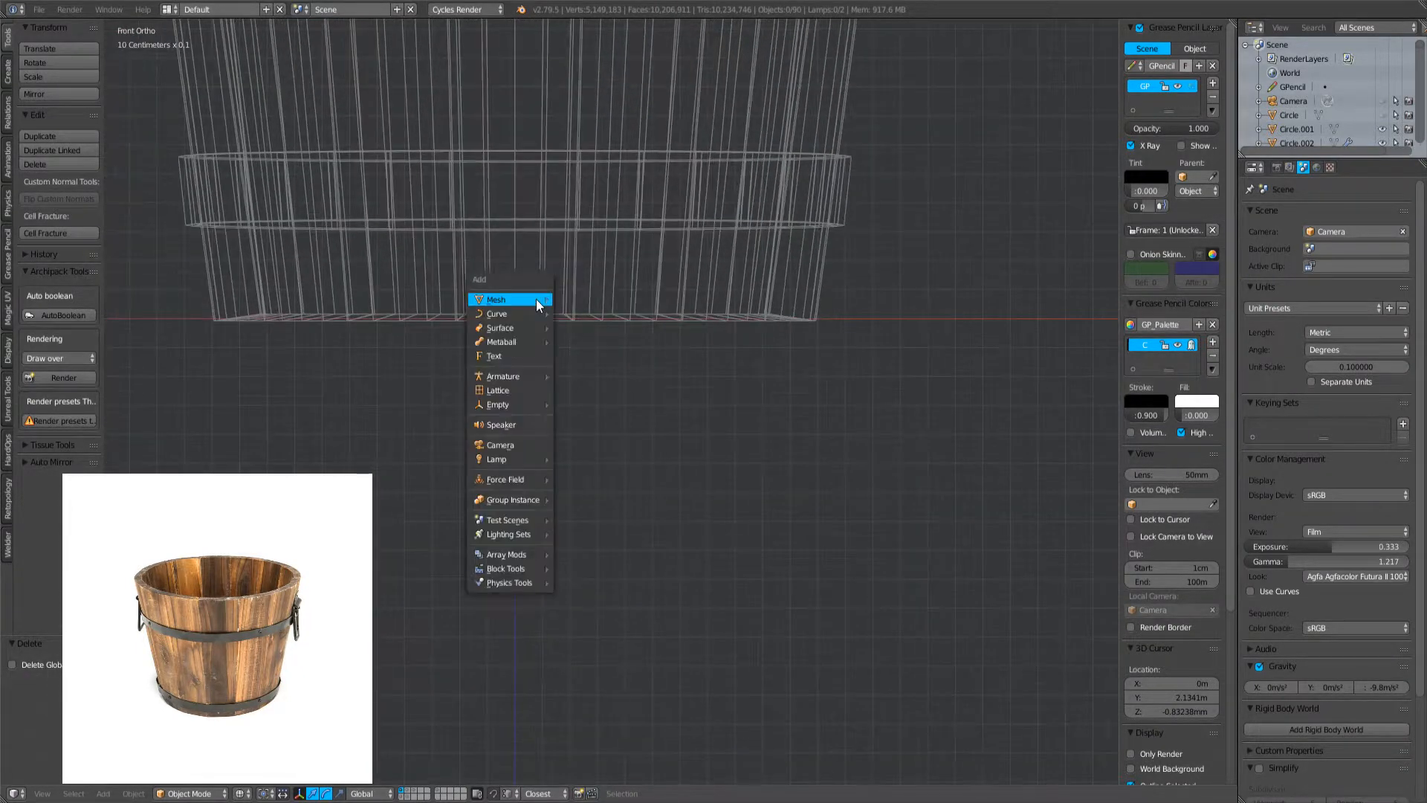
pyautogui.moveTo(537, 299)
pyautogui.click(574, 316)
pyautogui.press('g')
pyautogui.press('z')
pyautogui.click(550, 347)
# - Shrink the cube, stretch it along X across the bucket's base and adjust its height
pyautogui.press('s')
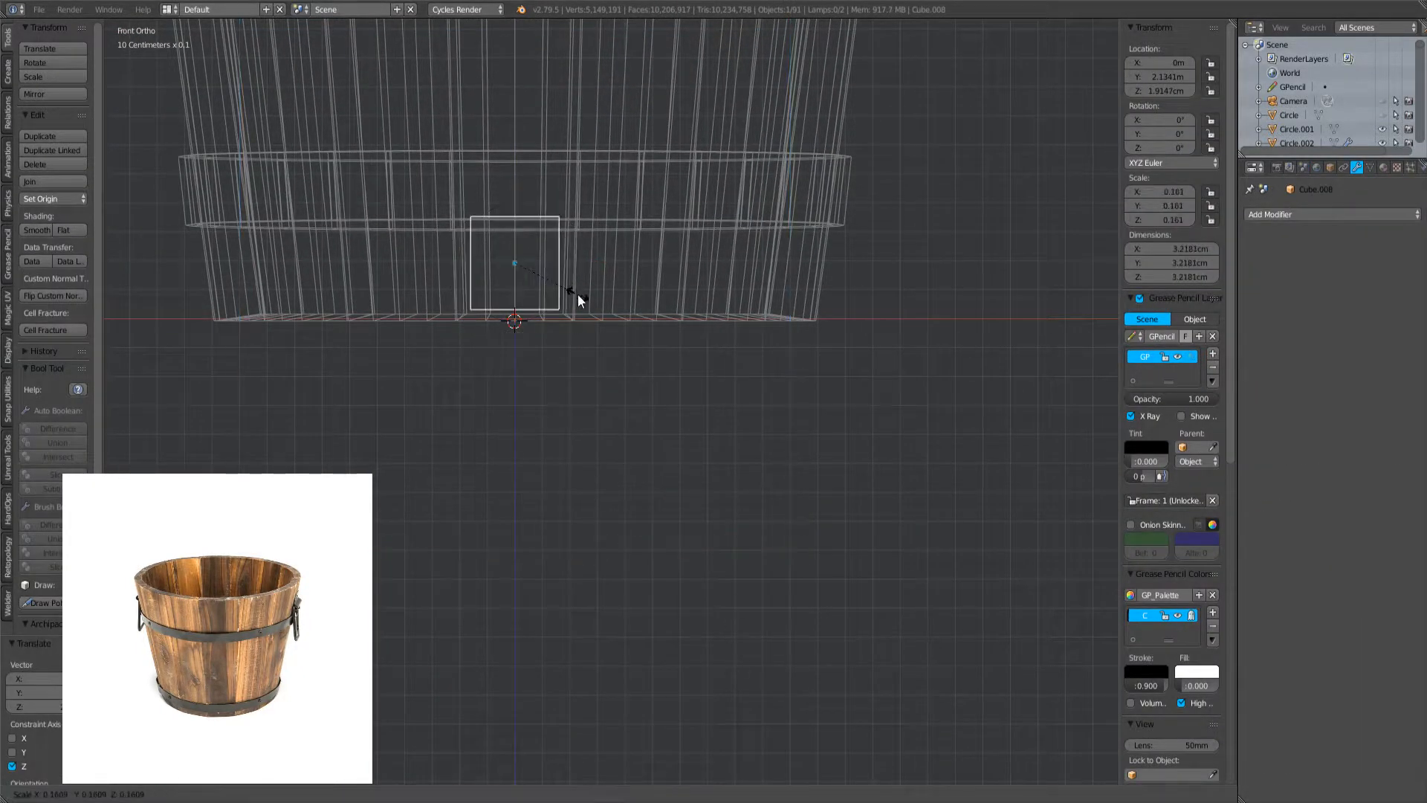
pyautogui.press('s')
pyautogui.press('x')
pyautogui.click(776, 338)
pyautogui.press('g')
pyautogui.press('z')
pyautogui.click(760, 405)
# - Flatten the cube along Z into a thin board, fit its X length and place it near the bucket's bottom edge
pyautogui.press('s')
pyautogui.press('z')
pyautogui.click(657, 384)
pyautogui.press('s')
pyautogui.press('x')
pyautogui.click(728, 319)
pyautogui.press('g')
pyautogui.press('z')
pyautogui.click(725, 322)
# - Reposition the board along Z so it sits inside the bucket's bottom opening
pyautogui.press('z')
pyautogui.moveTo(725, 326); pyautogui.dragTo(747, 146, button='middle')
pyautogui.press('a')
pyautogui.moveTo(849, 287); pyautogui.dragTo(882, 178, button='middle')
pyautogui.scroll(3, 831, 403)
pyautogui.moveTo(831, 403); pyautogui.dragTo(822, 371, button='middle')
pyautogui.moveTo(731, 431); pyautogui.dragTo(724, 465, button='middle')
pyautogui.moveTo(669, 346); pyautogui.dragTo(641, 335, button='middle')
pyautogui.rightClick(591, 396)
pyautogui.keyDown('shift'); pyautogui.moveTo(590, 396); pyautogui.dragTo(844, 346, button='middle'); pyautogui.keyUp('shift')
pyautogui.press('g')
pyautogui.press('z')
pyautogui.click(735, 369)
# - Select the bucket body and enable Even Thickness in its Solidify modifier
pyautogui.rightClick(979, 385)
pyautogui.press('Tab')
pyautogui.press('Tab')
pyautogui.press('KP_Decimal')
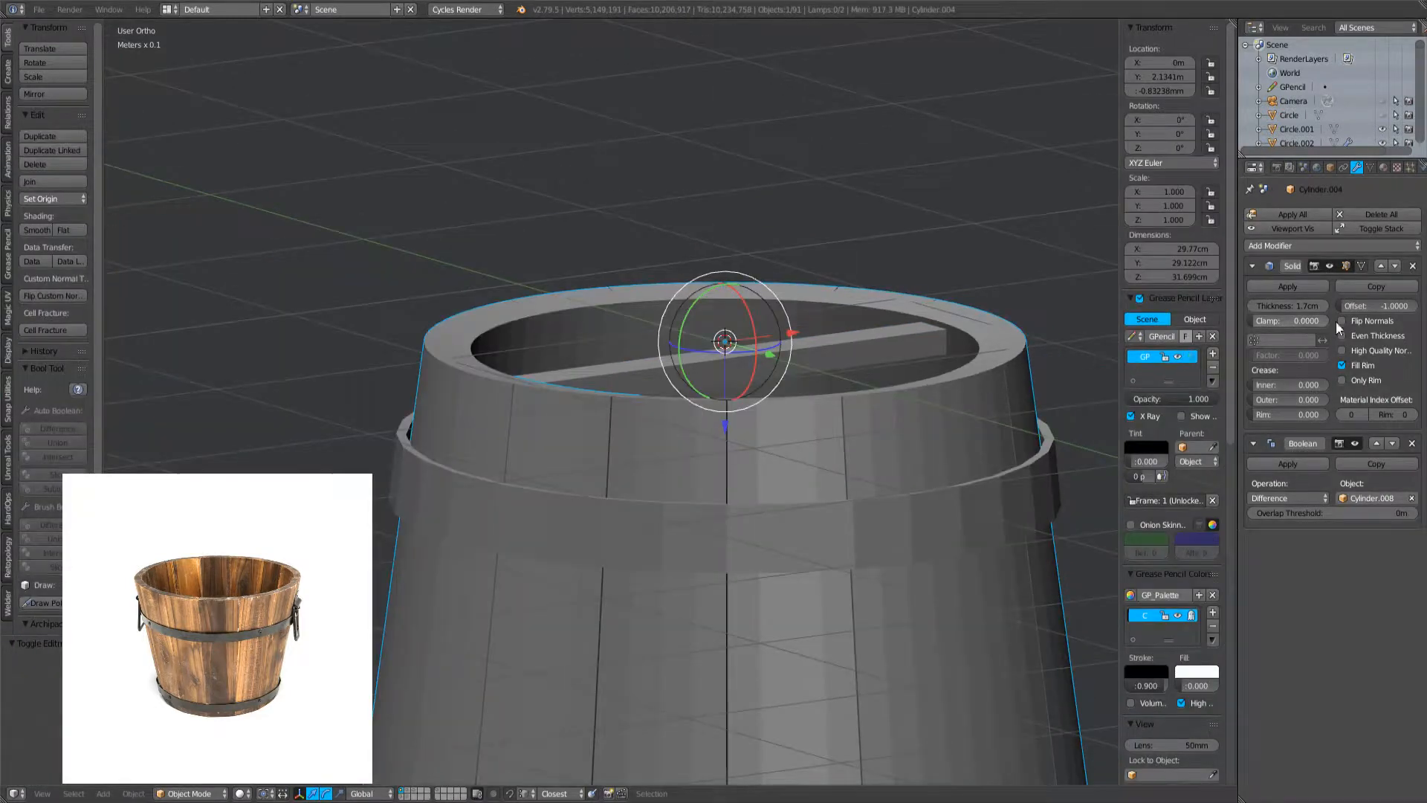
pyautogui.click(1378, 333)
# - Check the bucket's mesh around the bottom rim and apply its Solidify modifier
pyautogui.press('Tab')
pyautogui.moveTo(802, 334)
pyautogui.mouseDown(button='middle')
pyautogui.moveTo(810, 561)
pyautogui.moveTo(818, 500)
pyautogui.moveTo(828, 519)
pyautogui.moveTo(847, 213)
pyautogui.moveTo(838, 315)
pyautogui.moveTo(847, 226)
pyautogui.mouseUp(button='middle')
pyautogui.press('z')
pyautogui.press('z')
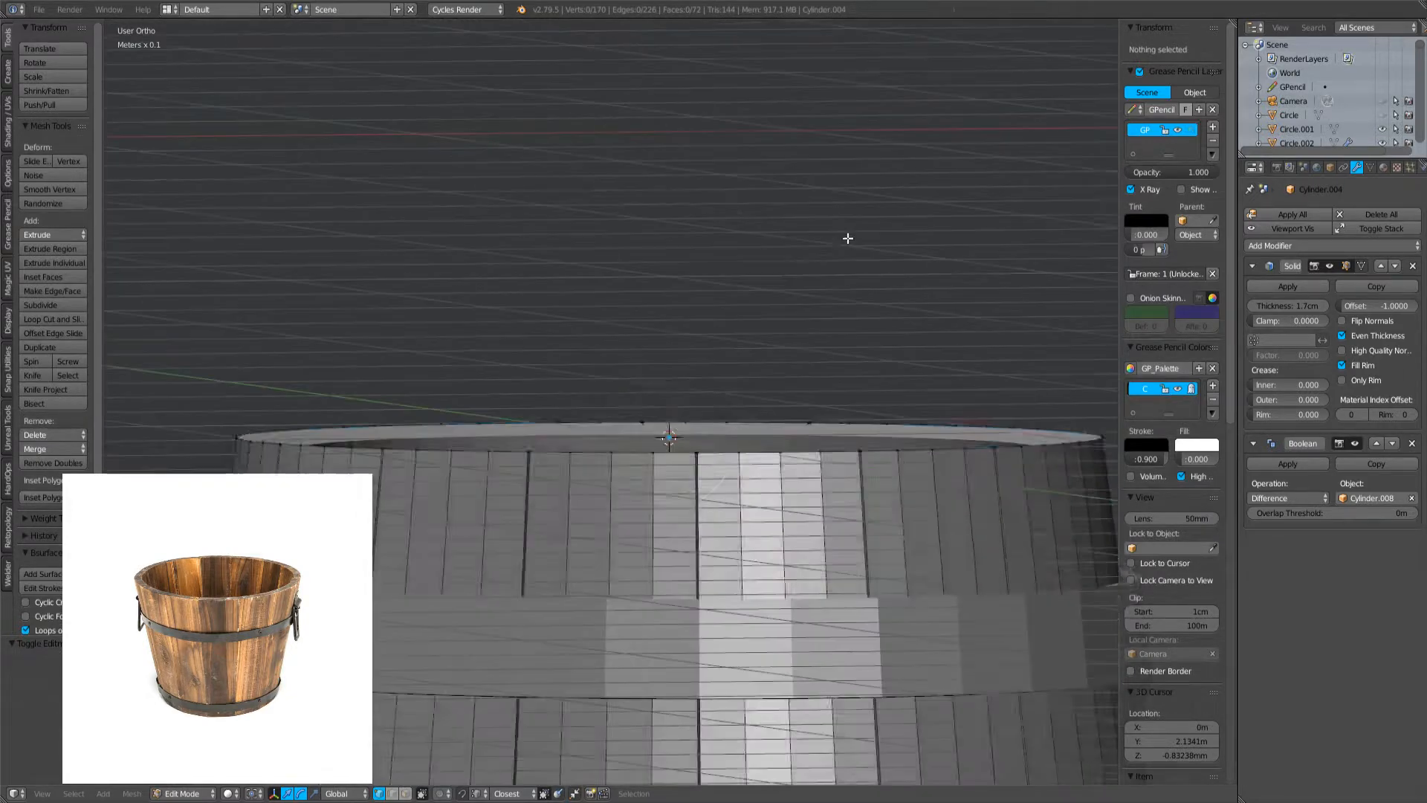
pyautogui.press('Tab')
pyautogui.click(1273, 286)
# - Select the inner edge loop around the bucket body's bottom rim in Edit Mode
pyautogui.press('Tab')
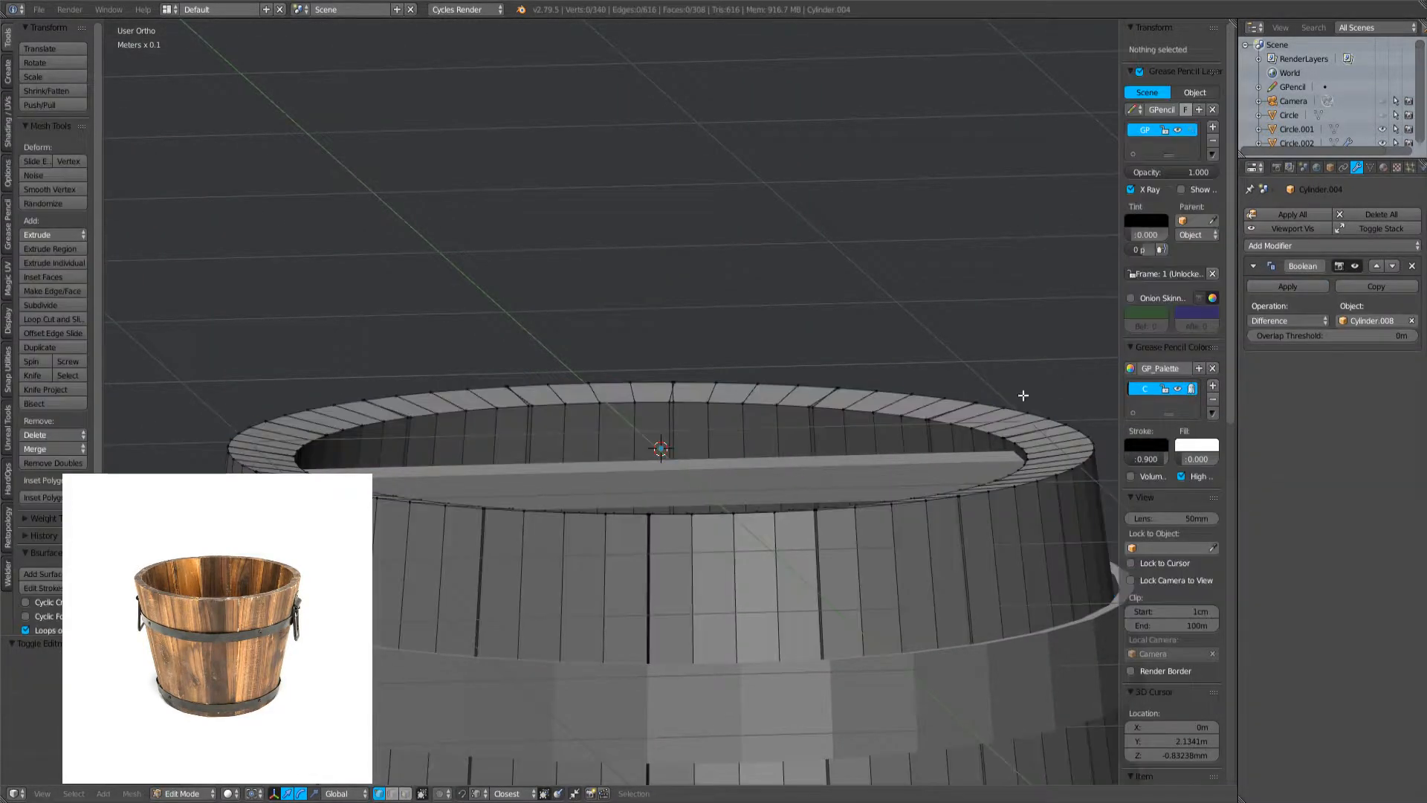
pyautogui.keyDown('alt'); pyautogui.rightClick(932, 418); pyautogui.keyUp('alt')
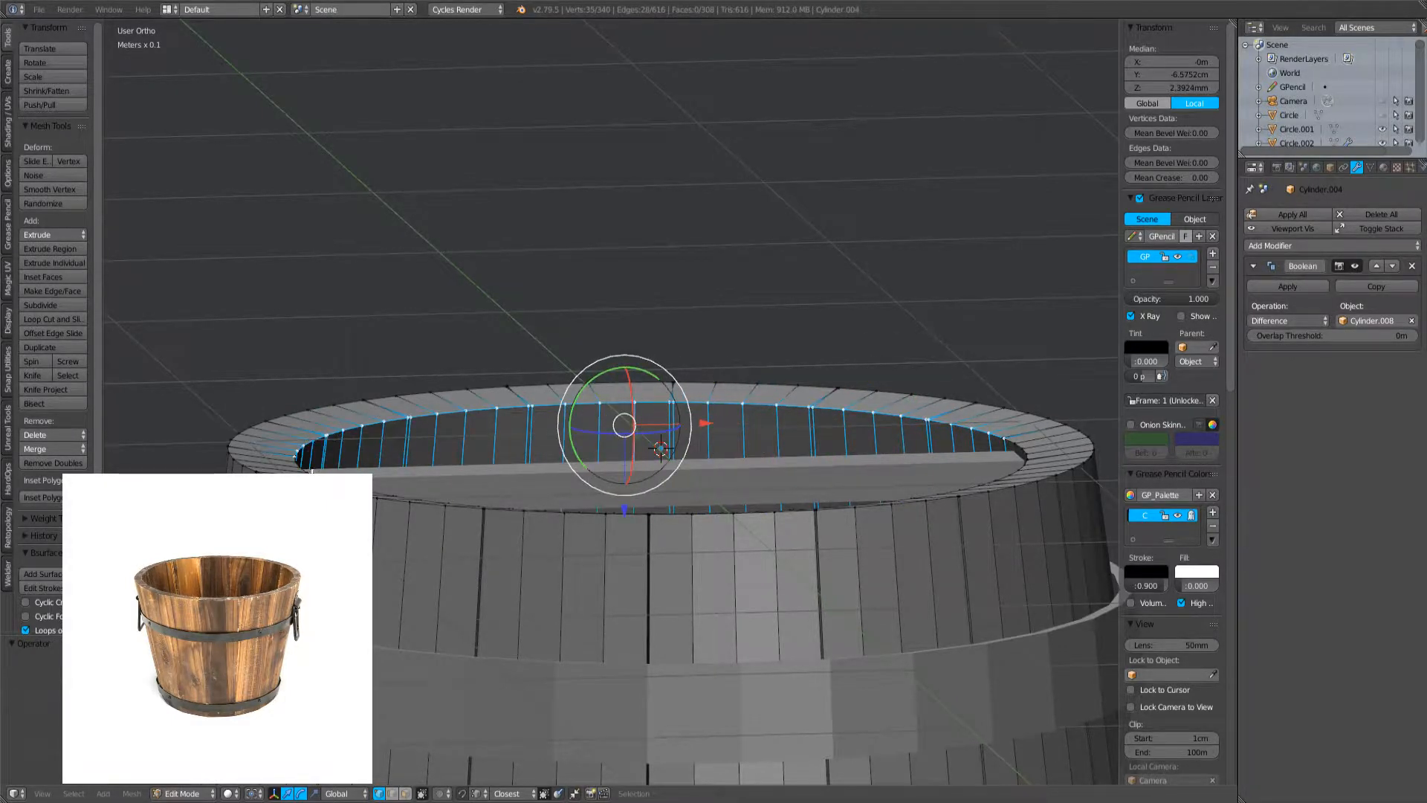
pyautogui.moveTo(416, 485); pyautogui.dragTo(412, 504, button='middle')
pyautogui.hotkey('ctrl', 'z')
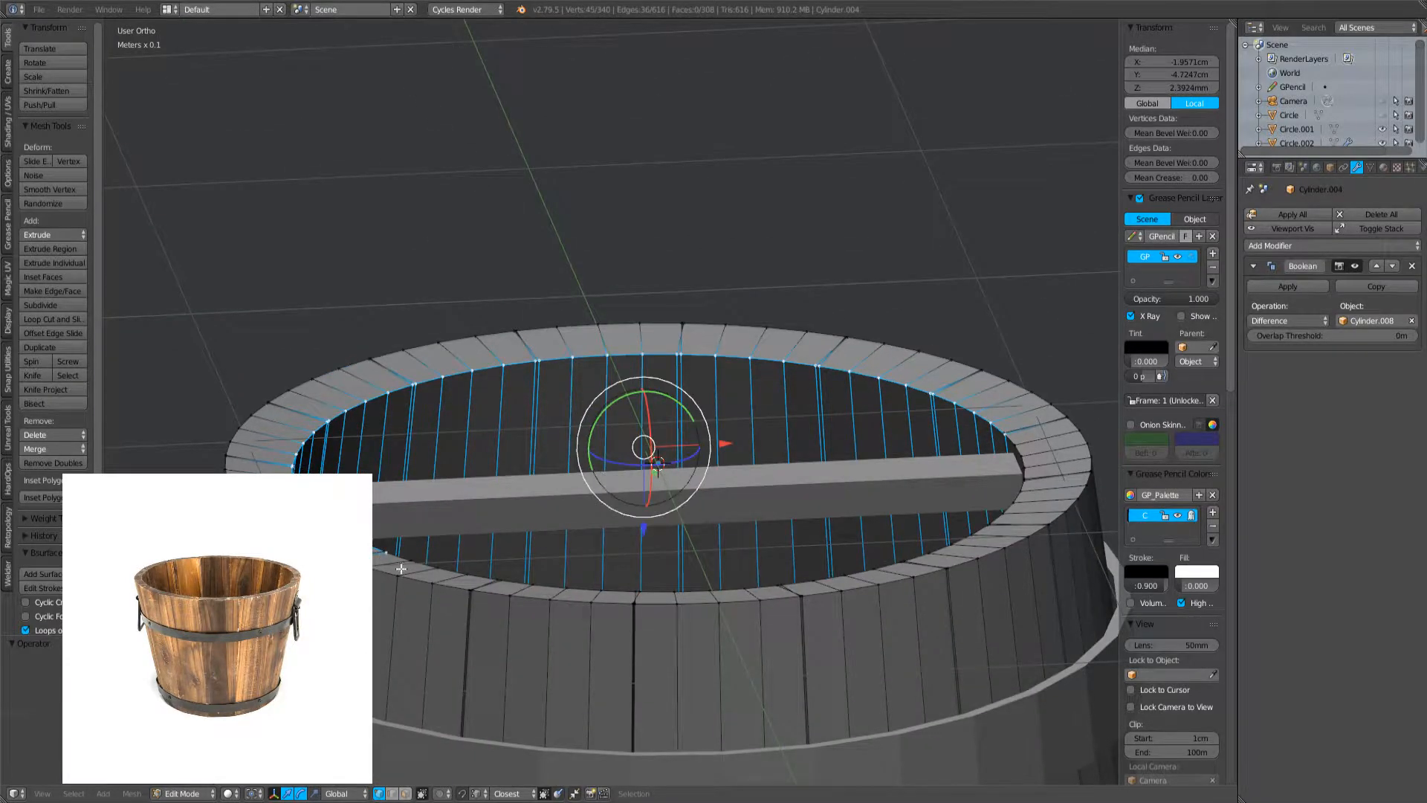
pyautogui.keyDown('ctrl'); pyautogui.rightClick(545, 589); pyautogui.keyUp('ctrl')
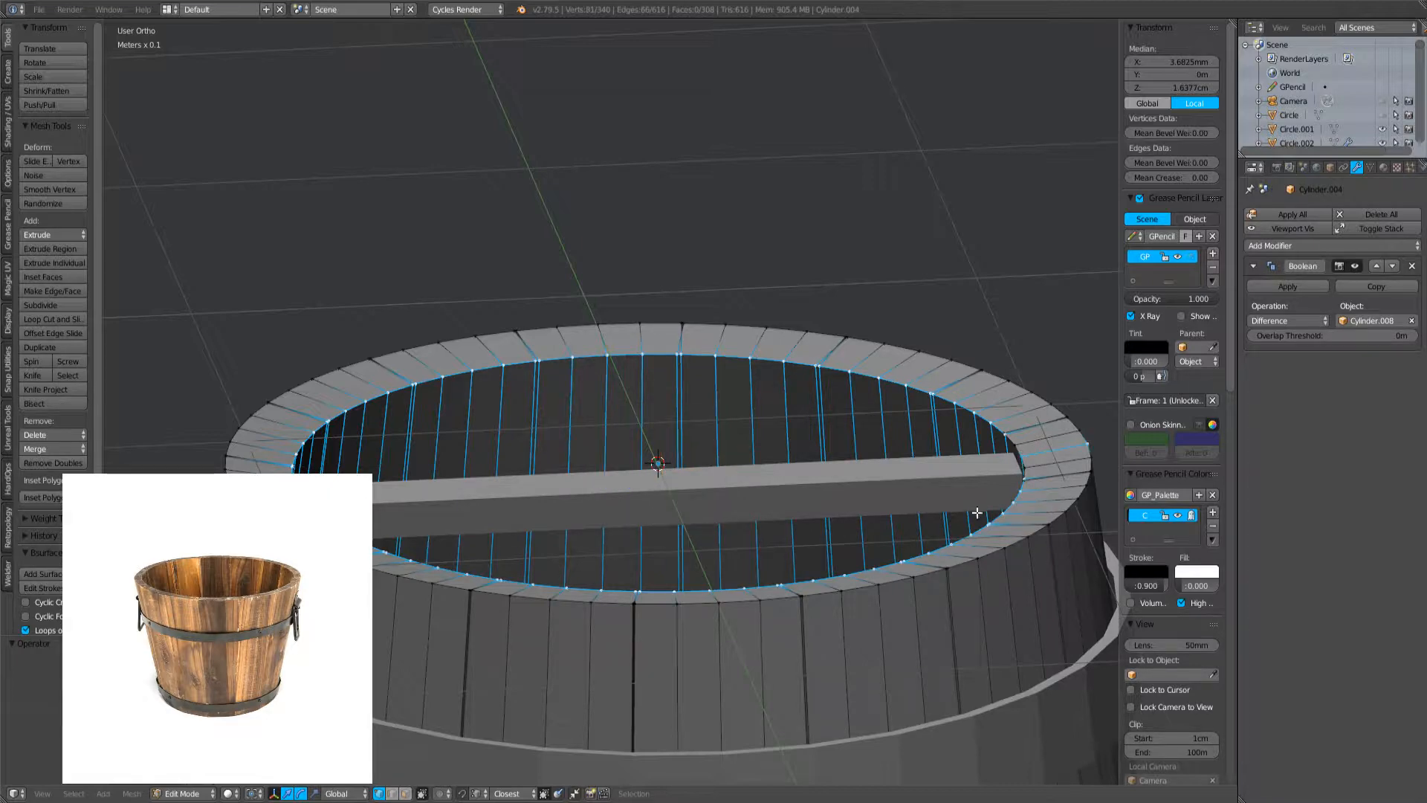
pyautogui.moveTo(831, 462); pyautogui.dragTo(819, 433, button='middle')
# - Clean up the bottom rim selection by dropping stray vertices and adding the missing segments of the inner loop
pyautogui.press('KP_1')
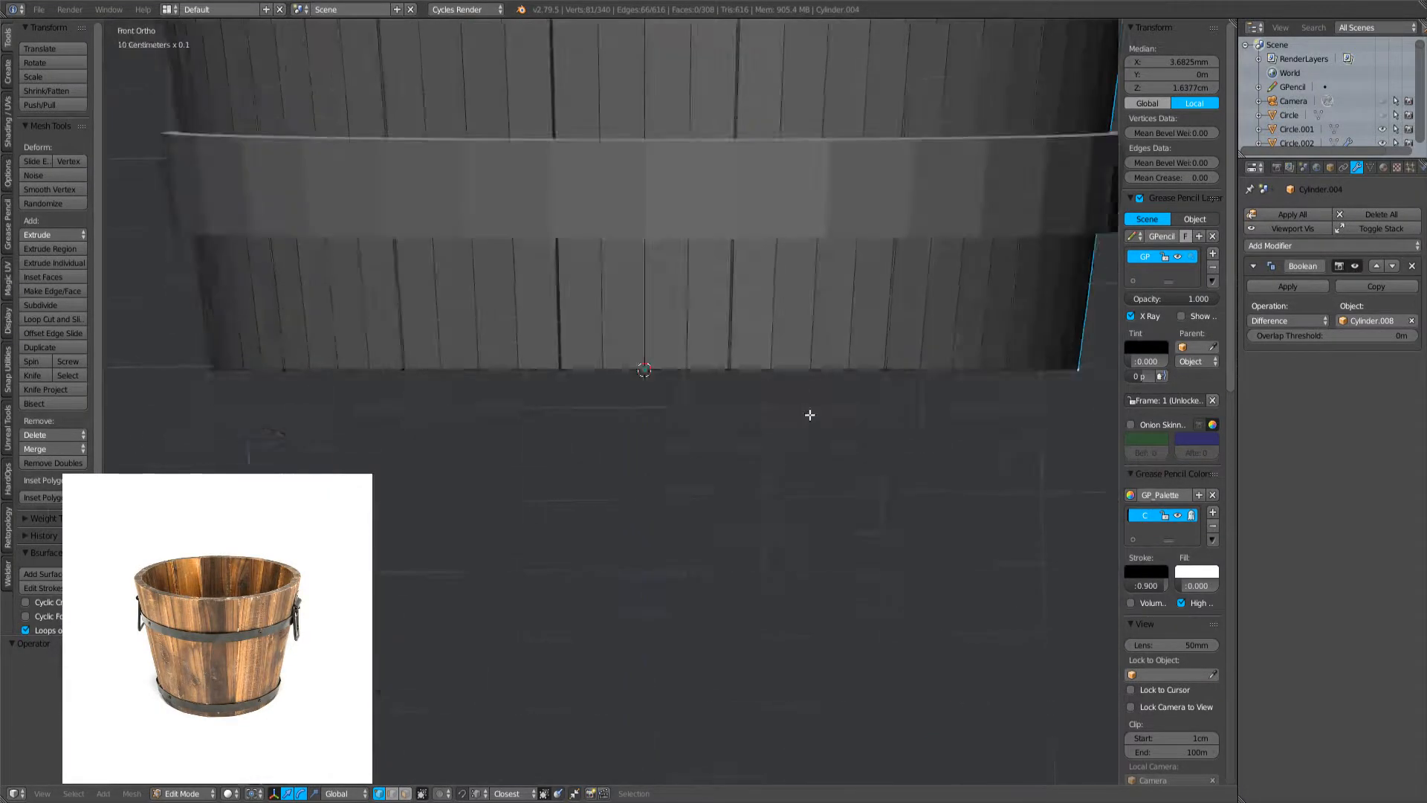
pyautogui.press('KP_5')
pyautogui.scroll(-1, 785, 357)
pyautogui.press('KP_5')
pyautogui.scroll(2, 770, 352)
pyautogui.press('z')
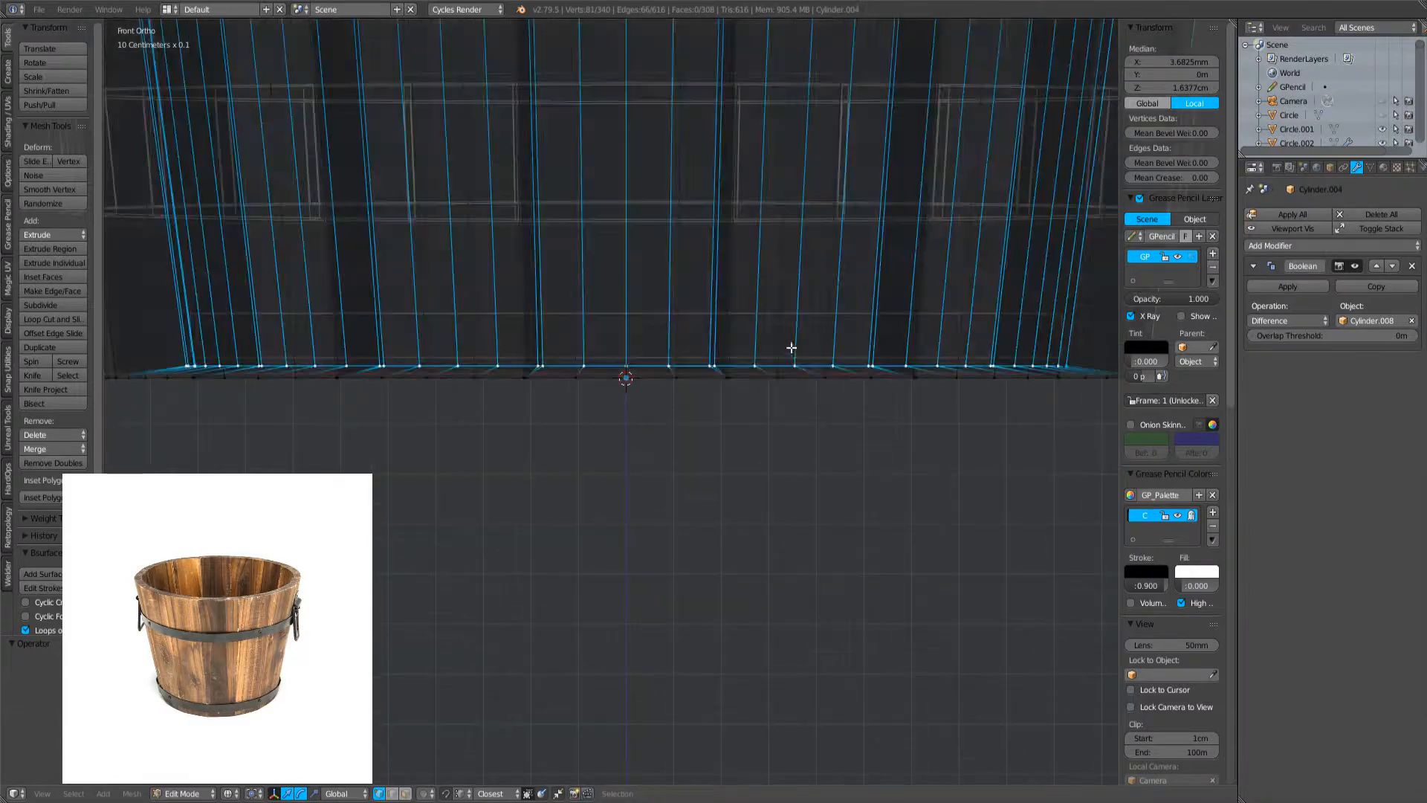
pyautogui.scroll(-5, 812, 343)
pyautogui.moveTo(899, 290)
pyautogui.mouseDown(button='middle')
pyautogui.moveTo(830, 294)
pyautogui.moveTo(876, 444)
pyautogui.moveTo(803, 498)
pyautogui.mouseUp(button='middle')
pyautogui.scroll(2, 830, 293)
pyautogui.hotkey('ctrl', 'z')
pyautogui.keyDown('alt'); pyautogui.keyDown('shift'); pyautogui.rightClick(880, 477); pyautogui.keyUp('shift'); pyautogui.keyUp('alt')
pyautogui.scroll(3, 882, 483)
pyautogui.hotkey('ctrl', 'z')
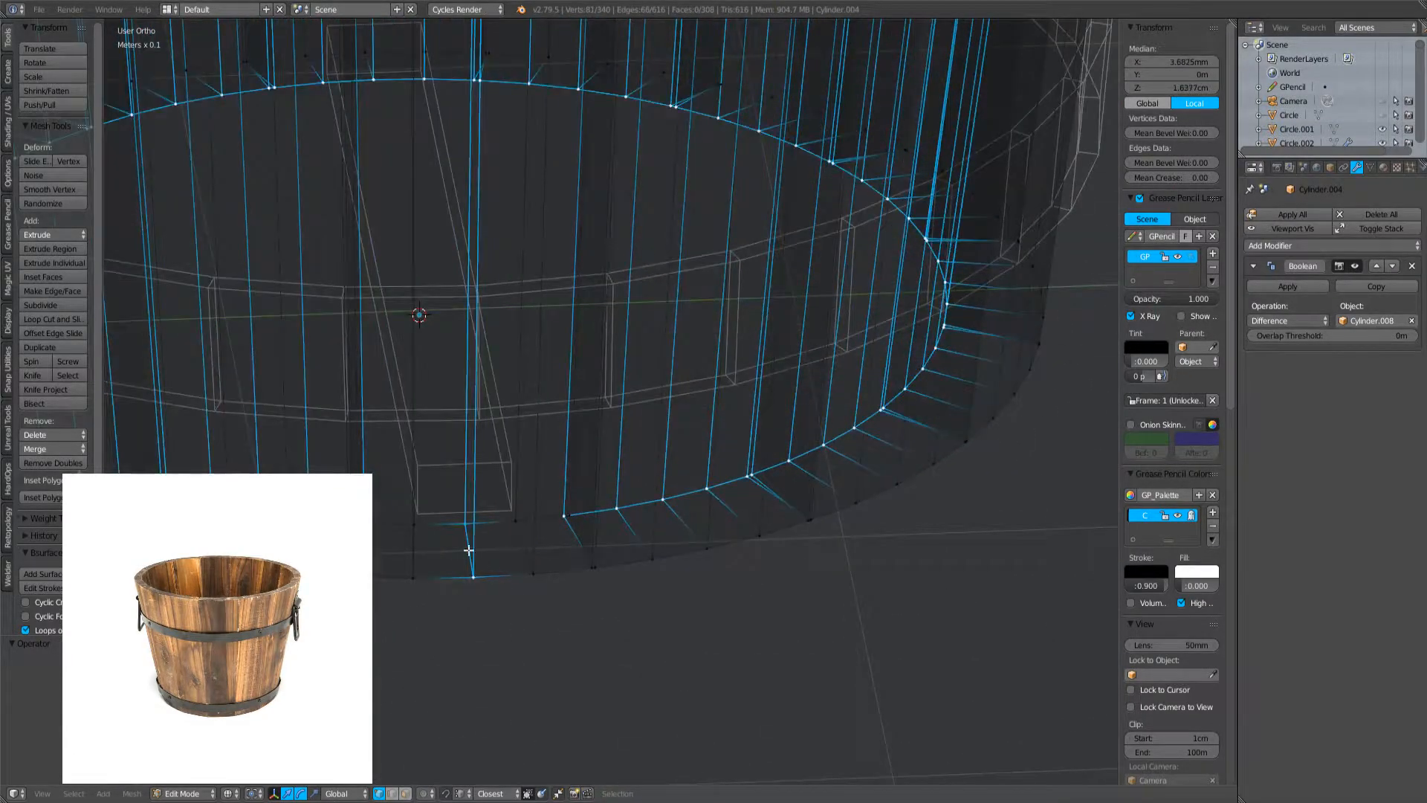
pyautogui.keyDown('alt'); pyautogui.keyDown('shift'); pyautogui.rightClick(451, 523); pyautogui.keyUp('shift'); pyautogui.keyUp('alt')
pyautogui.press('z')
pyautogui.moveTo(462, 520); pyautogui.dragTo(535, 488, button='middle')
pyautogui.scroll(-2, 535, 487)
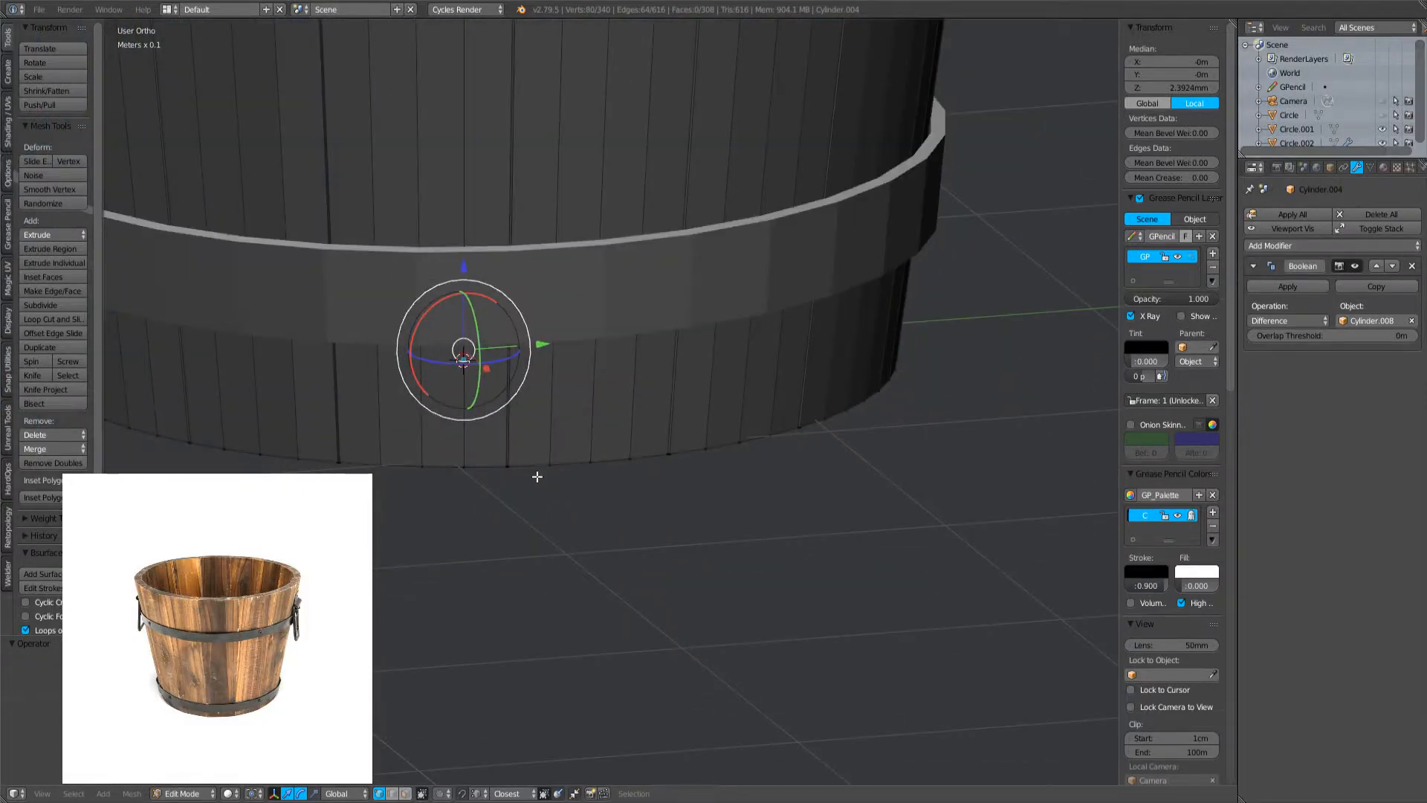
# - Move the selected inner bottom loop along Z, snapping it level with the rim's outer edge
pyautogui.press('KP_1')
pyautogui.keyDown('shift'); pyautogui.moveTo(525, 344); pyautogui.dragTo(758, 309, button='middle'); pyautogui.keyUp('shift')
pyautogui.scroll(2, 688, 290)
pyautogui.press('z')
pyautogui.press('g')
pyautogui.press('z')
pyautogui.keyDown('ctrl'); pyautogui.click(511, 341); pyautogui.keyUp('ctrl')
pyautogui.press('z')
pyautogui.scroll(-4, 556, 342)
pyautogui.moveTo(673, 424); pyautogui.dragTo(680, 661, button='middle')
pyautogui.press('a')
# - Box-select the inner vertices along the bucket's top rim between the two handle supports
pyautogui.scroll(-3, 659, 229)
pyautogui.scroll(3, 580, 466)
pyautogui.moveTo(428, 459); pyautogui.dragTo(382, 428, button='middle')
pyautogui.press('KP_1')
pyautogui.scroll(2, 481, 322)
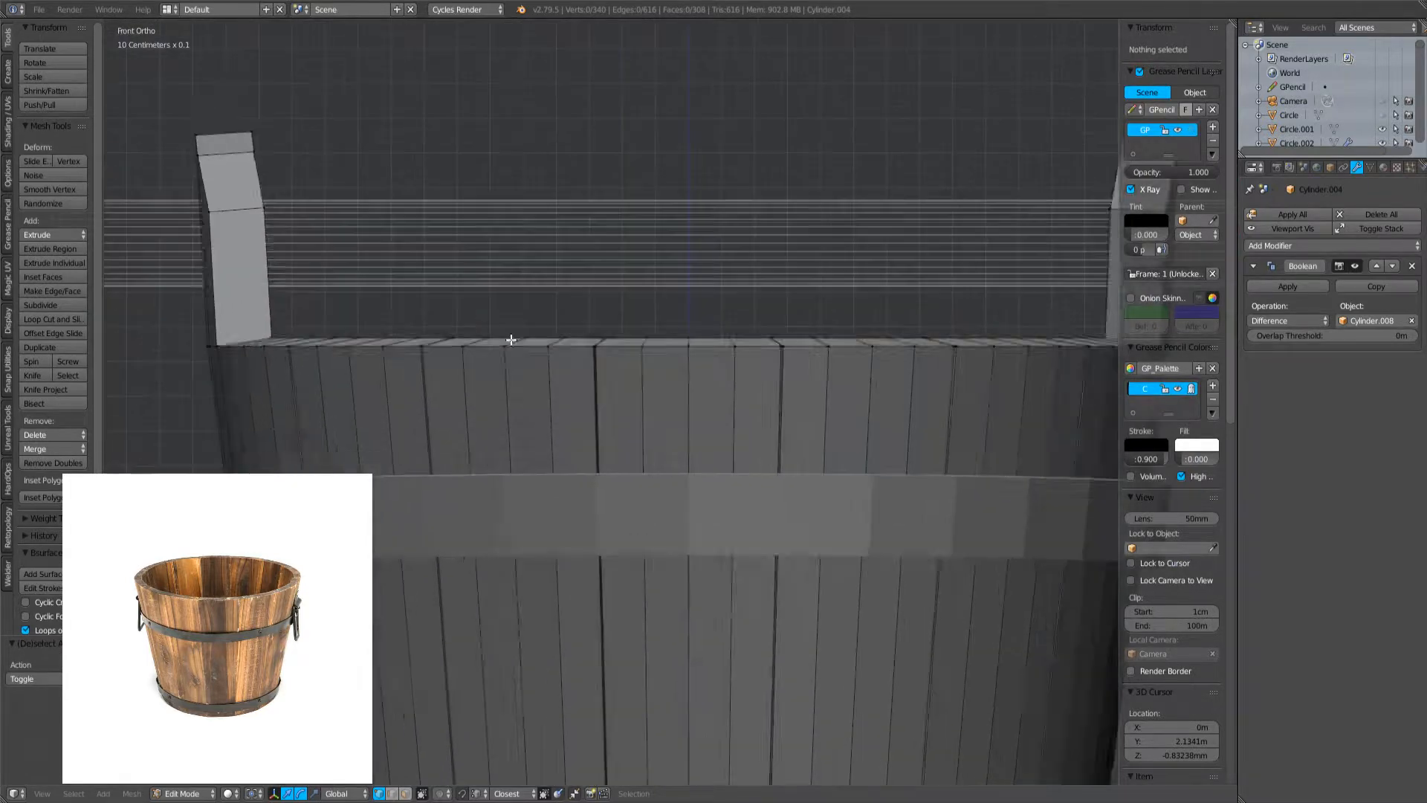
pyautogui.press('z')
pyautogui.keyDown('alt'); pyautogui.rightClick(511, 337); pyautogui.keyUp('alt')
pyautogui.scroll(1, 496, 337)
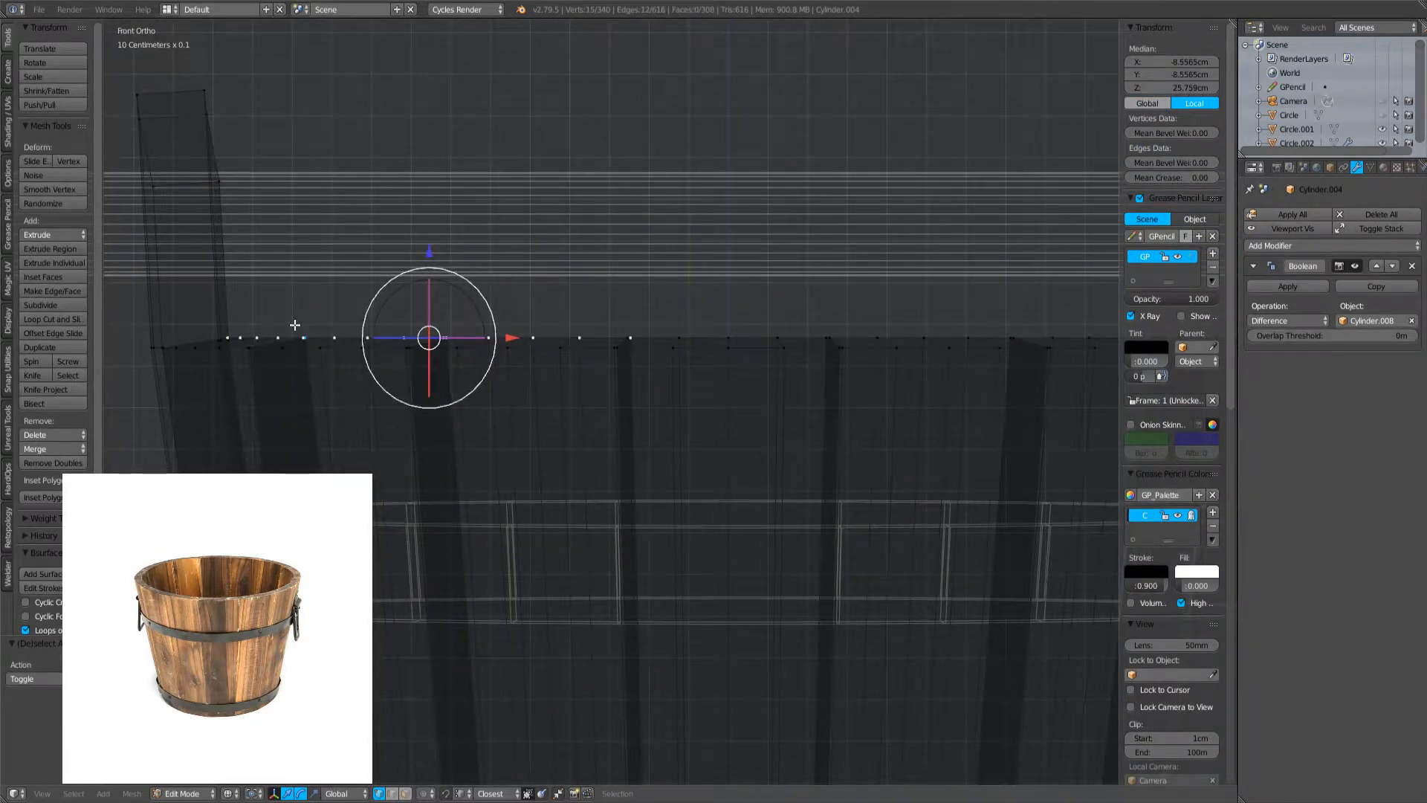
pyautogui.scroll(-2, 294, 325)
pyautogui.press('a')
pyautogui.press('b')
pyautogui.moveTo(255, 319); pyautogui.dragTo(925, 338)
pyautogui.scroll(3, 862, 338)
pyautogui.press('a')
# - Select the inner rim vertices at the base of one handle support
pyautogui.press('z')
pyautogui.moveTo(851, 334); pyautogui.dragTo(914, 362, button='middle')
pyautogui.rightClick(931, 364)
pyautogui.keyDown('shift'); pyautogui.rightClick(920, 356); pyautogui.keyUp('shift')
pyautogui.keyDown('shift'); pyautogui.rightClick(906, 347); pyautogui.keyUp('shift')
pyautogui.keyDown('shift'); pyautogui.rightClick(882, 339); pyautogui.keyUp('shift')
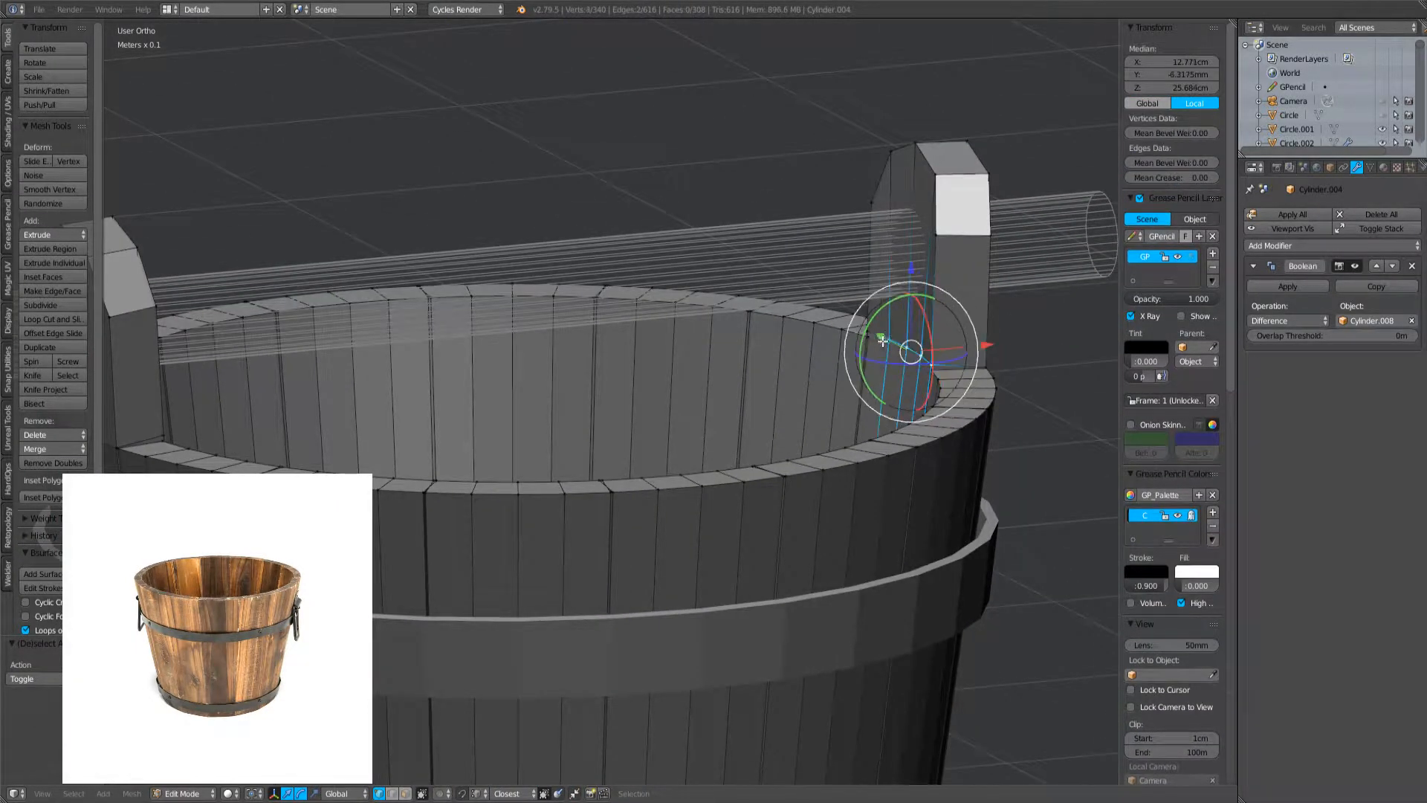
pyautogui.moveTo(898, 334); pyautogui.dragTo(789, 388, button='middle')
# - Select the inner vertices at the base of the other handle support and align them along Z with the rim
pyautogui.press('a')
pyautogui.scroll(2, 743, 381)
pyautogui.rightClick(705, 377)
pyautogui.keyDown('shift'); pyautogui.rightClick(783, 364); pyautogui.keyUp('shift')
pyautogui.keyDown('shift'); pyautogui.rightClick(752, 369); pyautogui.keyUp('shift')
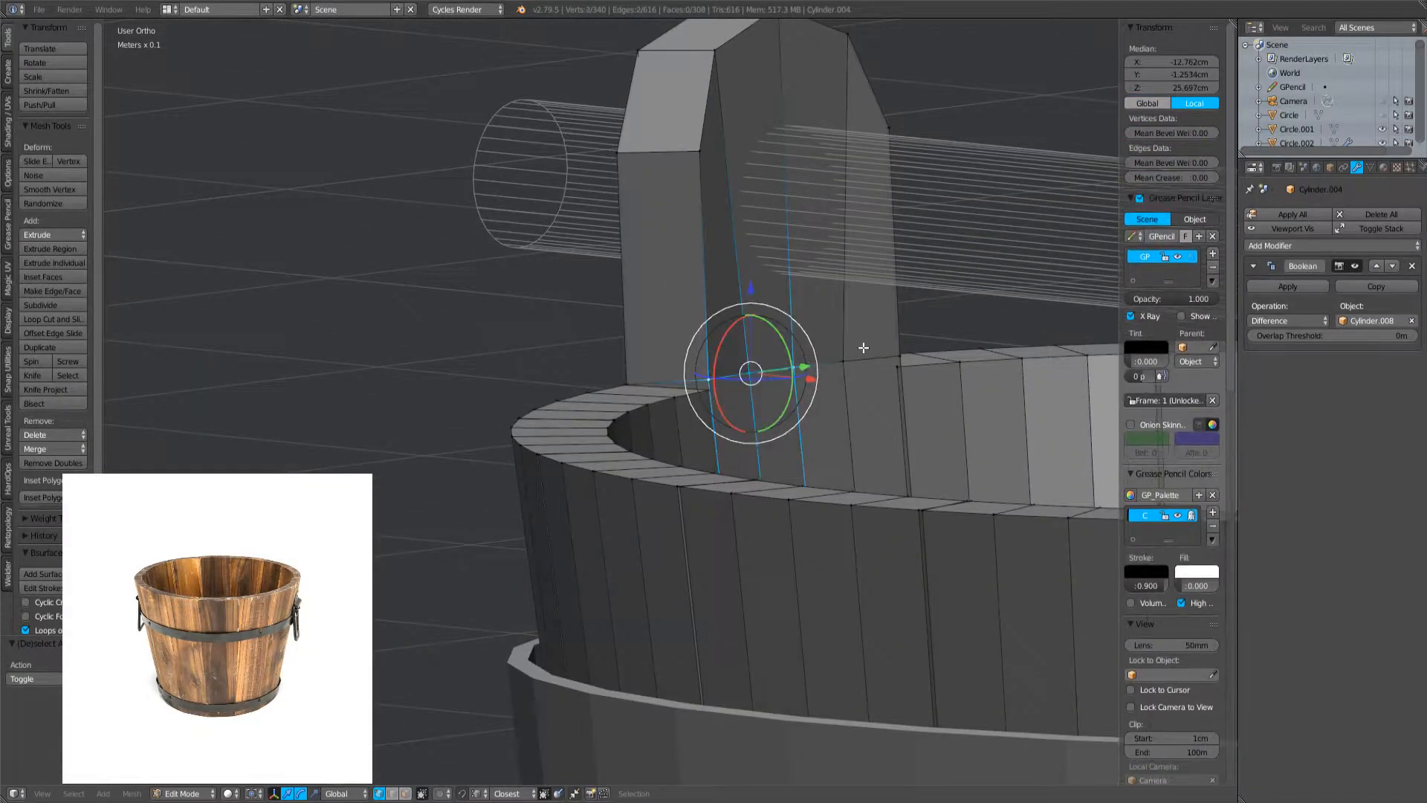
pyautogui.press('g')
pyautogui.press('z')
pyautogui.click(901, 373)
pyautogui.press('a')
pyautogui.moveTo(902, 372); pyautogui.dragTo(866, 433, button='middle')
pyautogui.scroll(-8, 866, 434)
pyautogui.press('Tab')
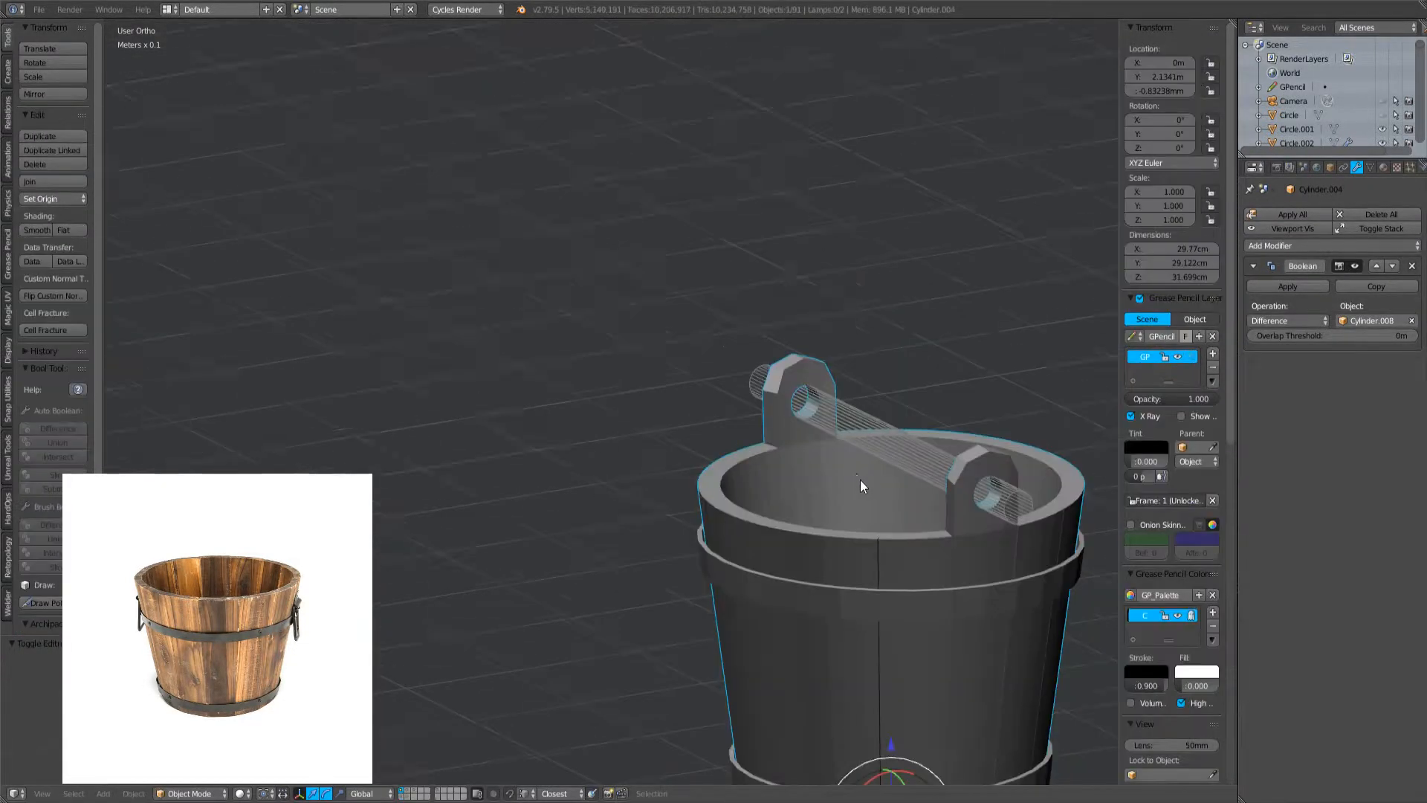
# - Examine the whole bucket body in Object Mode from several angles
pyautogui.keyDown('shift'); pyautogui.moveTo(865, 483); pyautogui.dragTo(746, 306, button='middle'); pyautogui.keyUp('shift')
pyautogui.scroll(-4, 849, 413)
pyautogui.press('a')
pyautogui.scroll(3, 733, 492)
pyautogui.press('a')
pyautogui.moveTo(733, 492); pyautogui.dragTo(585, 439, button='middle')
pyautogui.press('a')
# - Select the bottom board inside the bucket and widen it along Y to a scale of about 0.212
pyautogui.rightClick(650, 510)
pyautogui.rightClick(554, 362)
pyautogui.scroll(3, 555, 362)
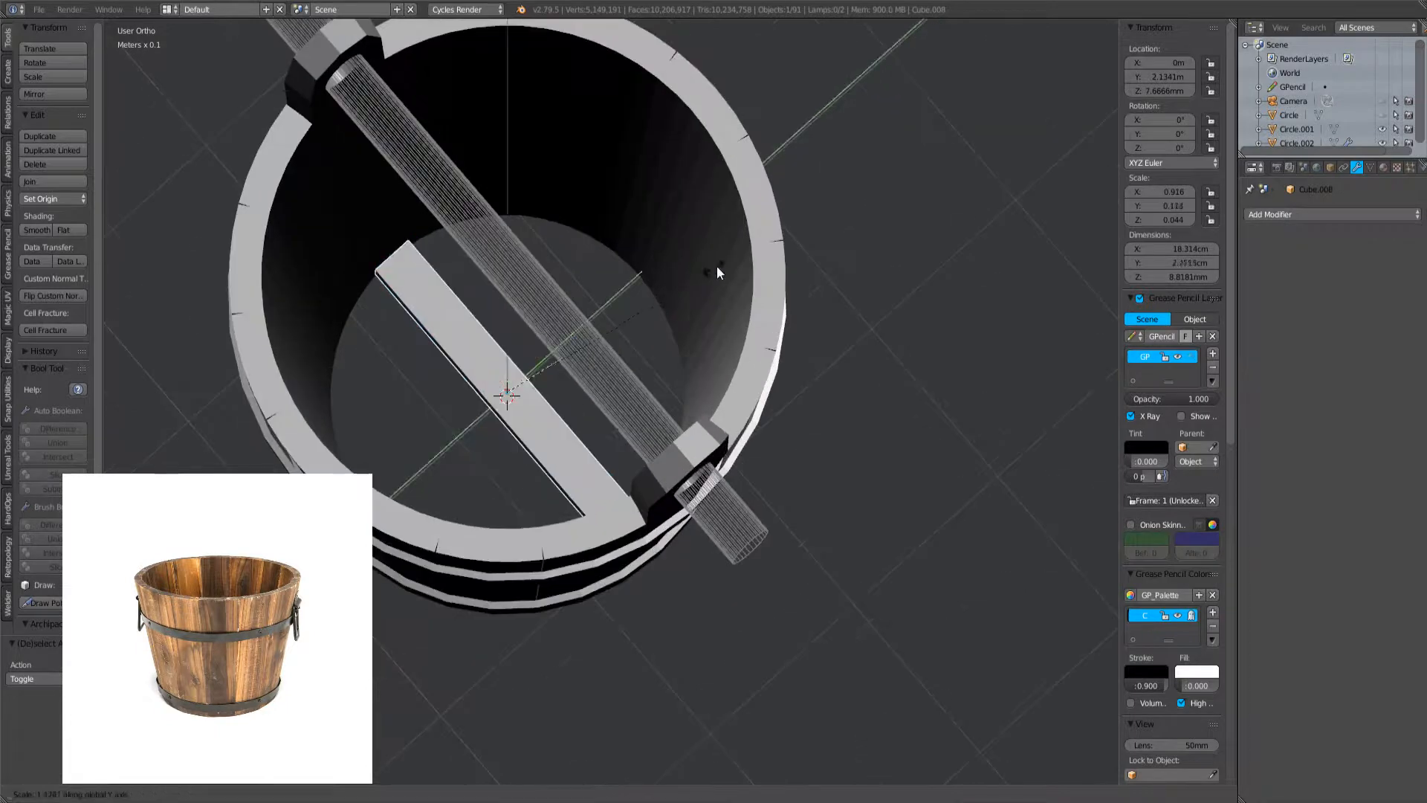
pyautogui.press('s')
pyautogui.press('y')
pyautogui.click(899, 198)
pyautogui.moveTo(899, 198); pyautogui.dragTo(736, 372, button='middle')
pyautogui.press('s')
pyautogui.press('y')
pyautogui.click(725, 305)
pyautogui.press('s')
pyautogui.press('y')
pyautogui.click(796, 416)
# - Duplicate the board's mesh four times along Y to lay five planks side by side across the bucket's bottom
pyautogui.press('Tab')
pyautogui.press('z')
pyautogui.press('a')
pyautogui.press('z')
pyautogui.hotkey('shift', 'd')
pyautogui.press('y')
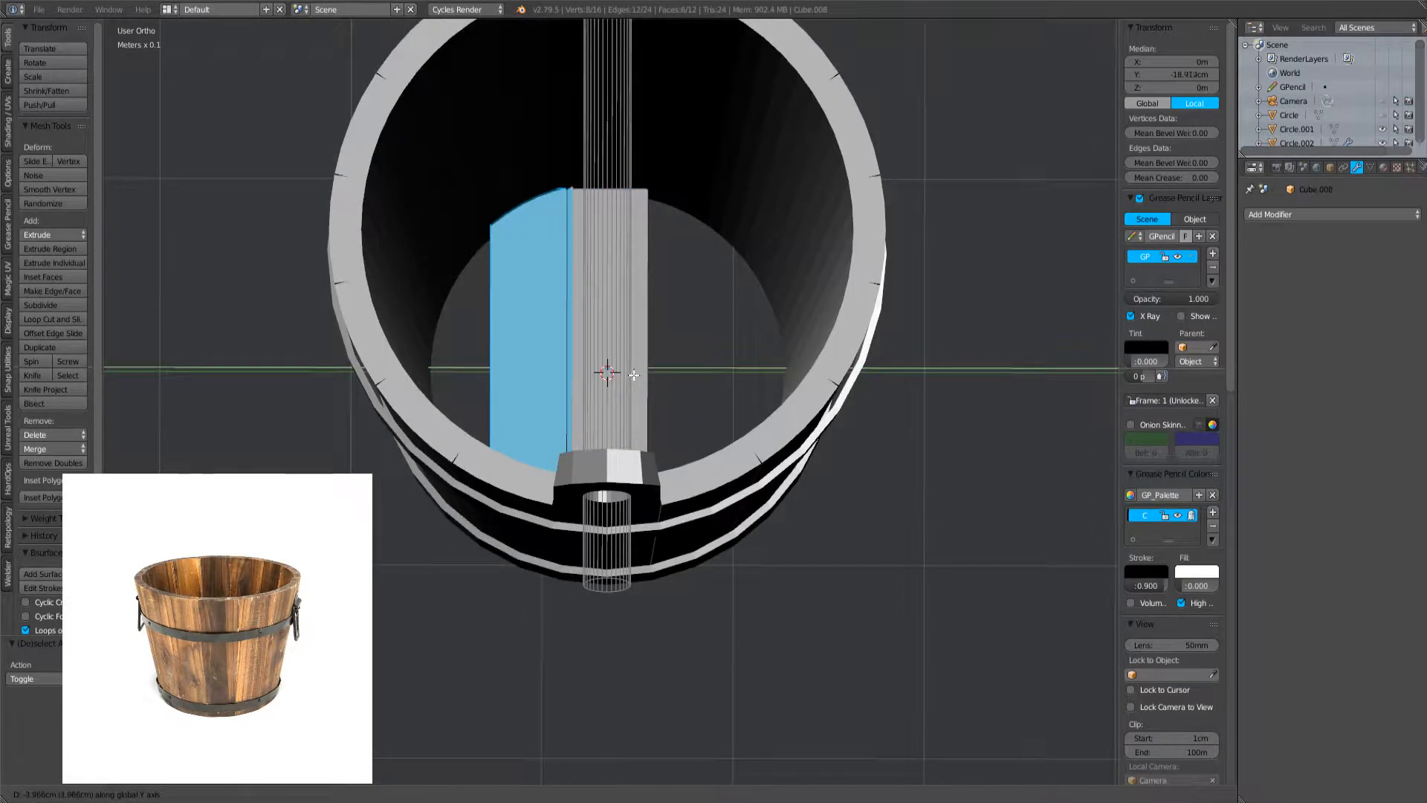
pyautogui.click(588, 382)
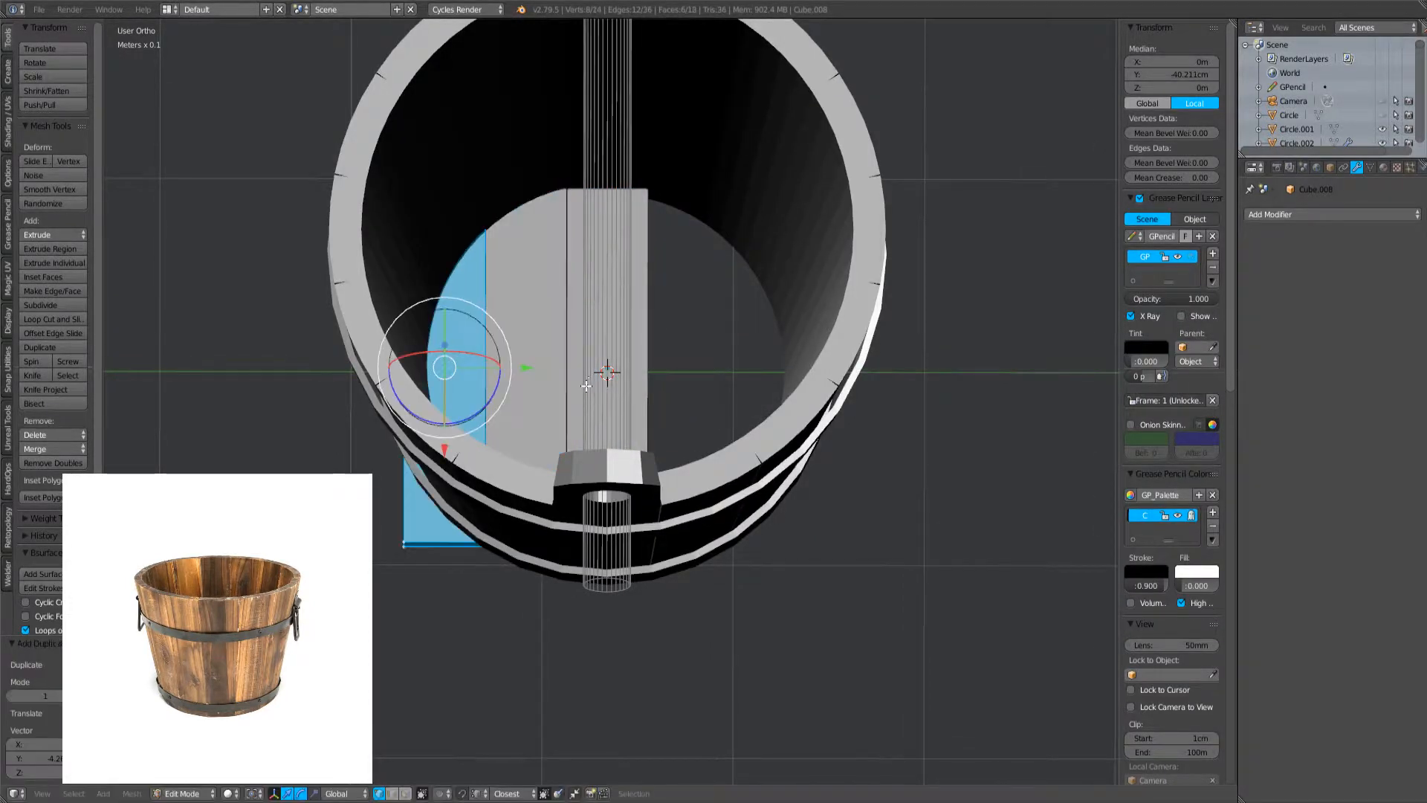
pyautogui.hotkey('shift', 'd')
pyautogui.press('y')
pyautogui.click(580, 418)
pyautogui.hotkey('shift', 'd')
pyautogui.press('y')
pyautogui.click(687, 431)
# - Lengthen all bottom planks together along X to about 20 cm so they cover the bucket's opening
pyautogui.press('a')
pyautogui.moveTo(687, 432)
pyautogui.mouseDown(button='middle')
pyautogui.moveTo(647, 458)
pyautogui.moveTo(666, 436)
pyautogui.mouseUp(button='middle')
pyautogui.scroll(-3, 665, 436)
pyautogui.press('z')
pyautogui.press('Tab')
pyautogui.press('z')
pyautogui.scroll(1, 699, 556)
pyautogui.moveTo(699, 556); pyautogui.dragTo(713, 449, button='middle')
pyautogui.scroll(3, 713, 449)
pyautogui.press('Tab')
pyautogui.press('a')
pyautogui.press('s')
pyautogui.press('x')
pyautogui.click(876, 269)
pyautogui.press('Tab')
pyautogui.press('z')
# - Add a 64-vertex cylinder with a 10 cm radius and 20 cm depth at the bucket's base
pyautogui.moveTo(736, 449); pyautogui.dragTo(746, 375, button='middle')
pyautogui.scroll(-2, 746, 374)
pyautogui.press('z')
pyautogui.press('z')
pyautogui.moveTo(813, 499); pyautogui.dragTo(786, 509, button='middle')
pyautogui.press('z')
pyautogui.hotkey('shift', 'a')
pyautogui.moveTo(720, 484)
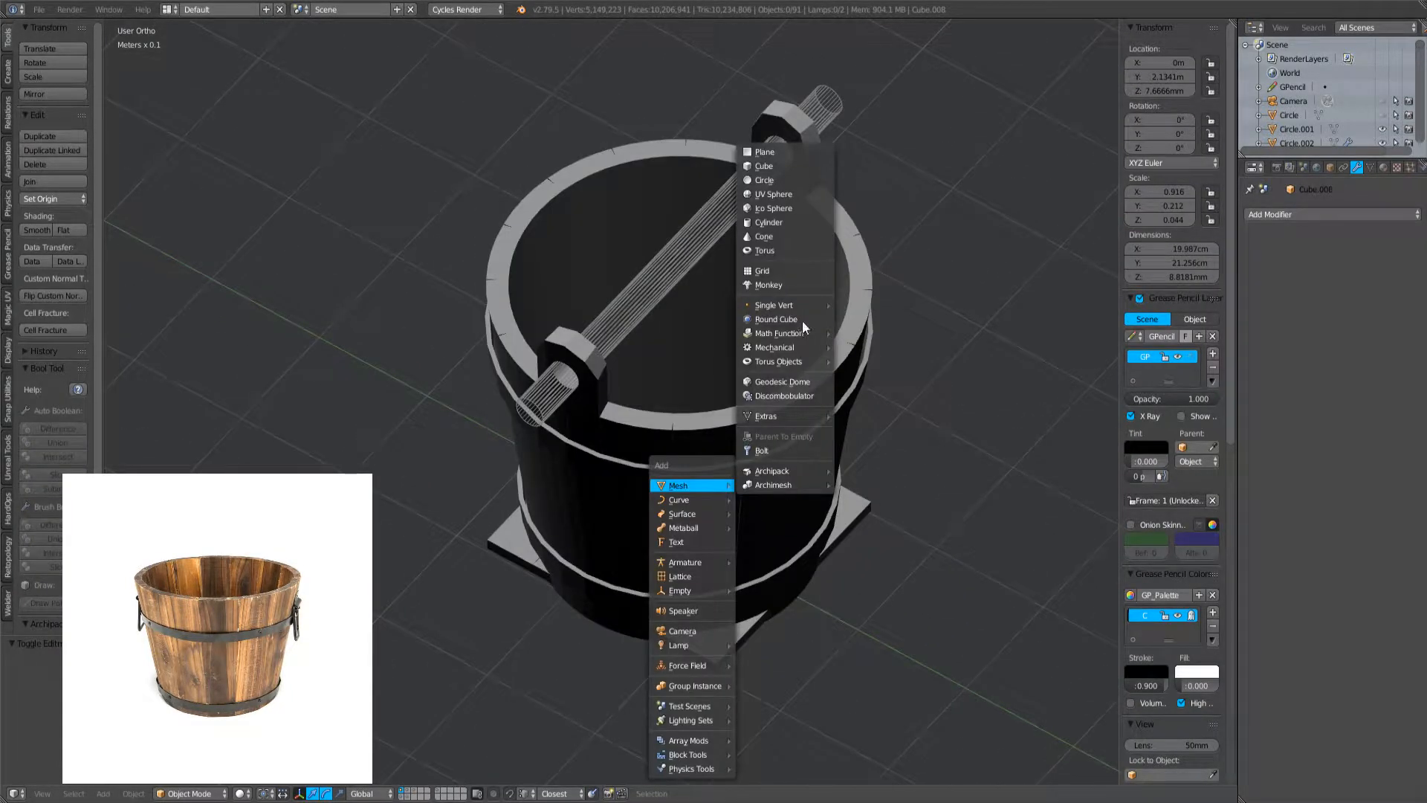
pyautogui.click(810, 223)
pyautogui.press('z')
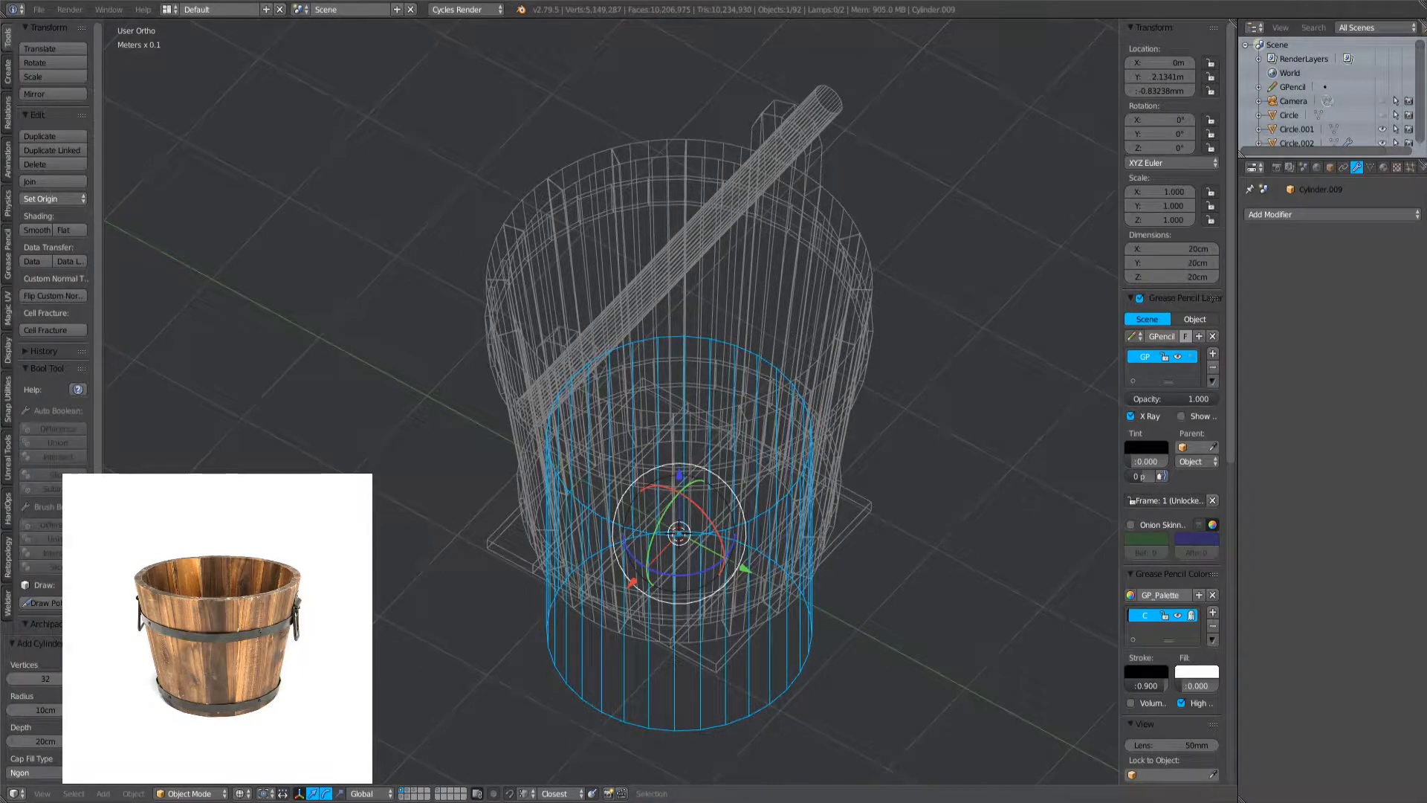
# - Move the cylinder along Z to about 8.66 cm so it passes through the bottom planks inside the bucket
pyautogui.press('g')
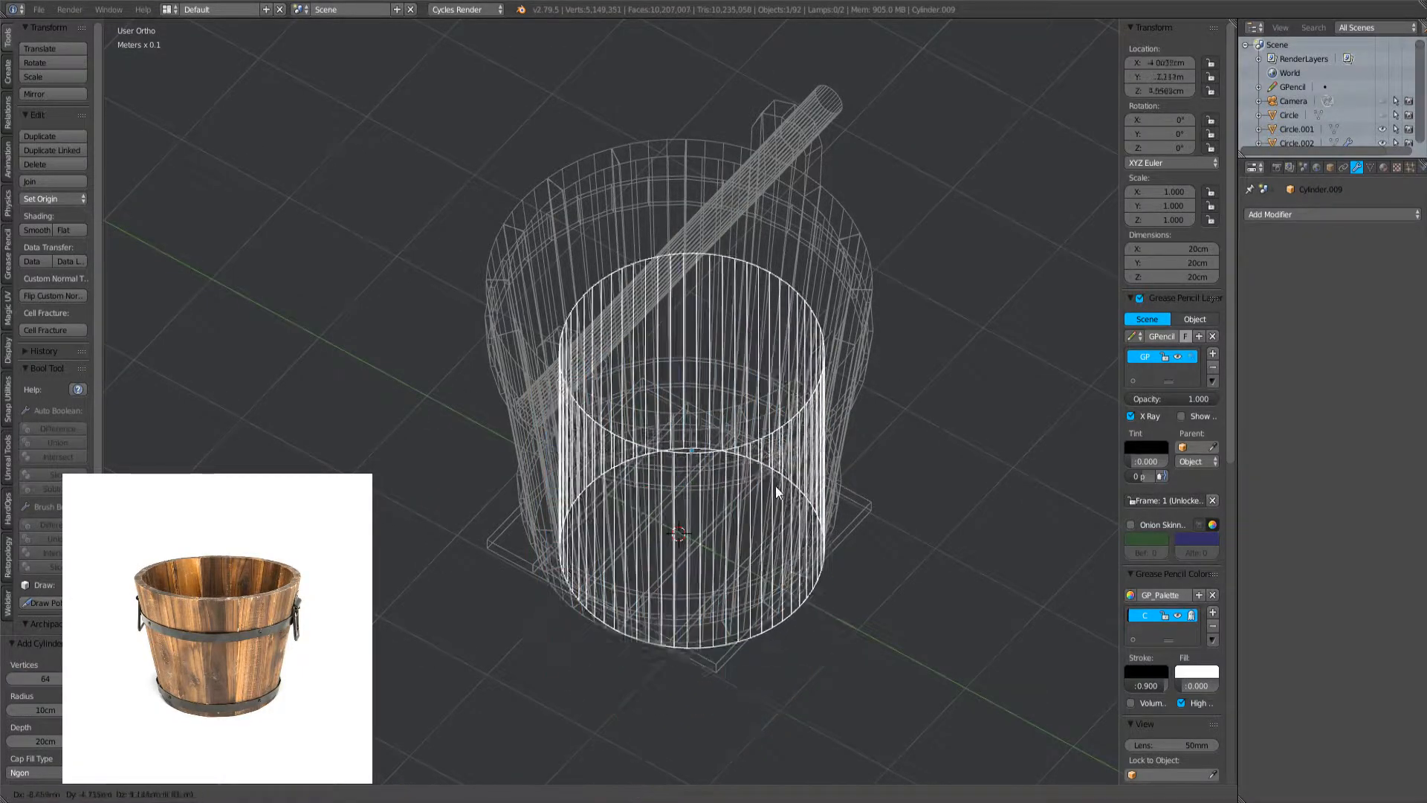
pyautogui.press('z')
pyautogui.click(769, 476)
pyautogui.press('z')
pyautogui.moveTo(767, 457); pyautogui.dragTo(754, 352, button='middle')
pyautogui.press('g')
pyautogui.press('z')
pyautogui.click(751, 404)
pyautogui.press('z')
# - Add the planks to the selection and try to subtract the cylinder from them with a Boolean difference
pyautogui.keyDown('shift'); pyautogui.rightClick(864, 658); pyautogui.keyUp('shift')
pyautogui.press('ctrl+KP_Subtract')
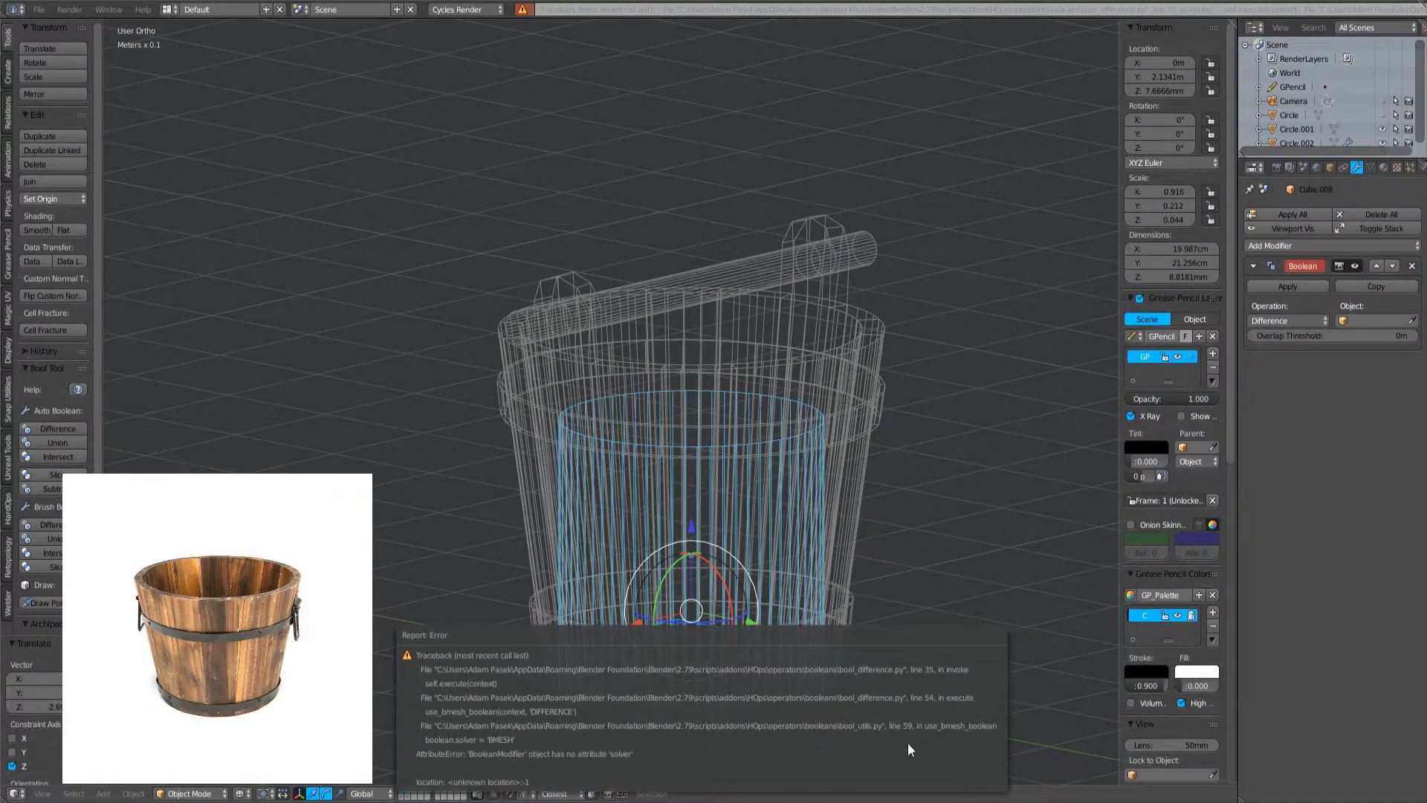
pyautogui.scroll(4, 944, 648)
pyautogui.press('a')
pyautogui.press('z')
pyautogui.moveTo(783, 430)
pyautogui.mouseDown(button='middle')
pyautogui.moveTo(857, 523)
pyautogui.moveTo(816, 446)
pyautogui.moveTo(861, 514)
pyautogui.mouseUp(button='middle')
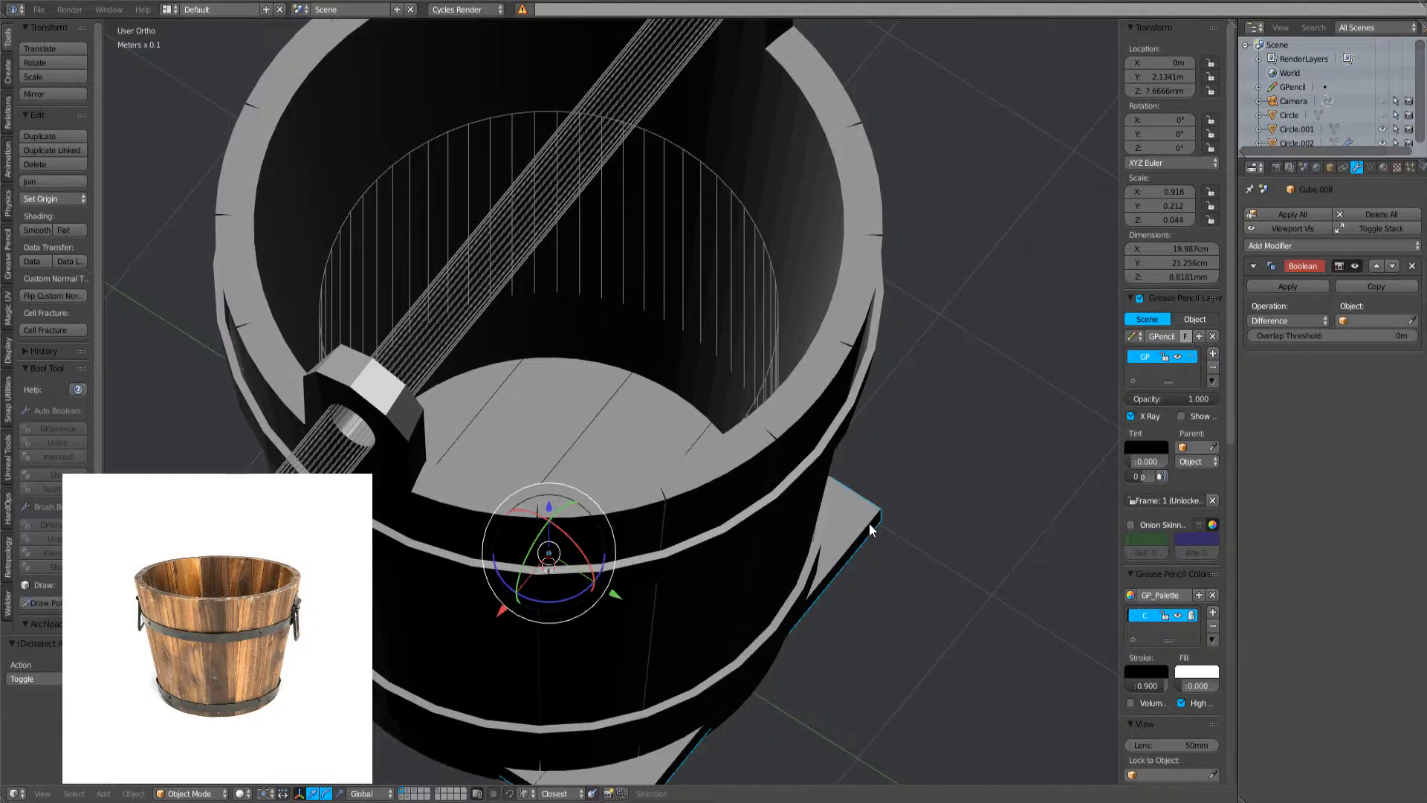
# - Pick the cylinder as the object of the planks' Boolean modifier and set its operation to Intersect
pyautogui.click(697, 160)
pyautogui.press('a')
pyautogui.moveTo(849, 417); pyautogui.dragTo(839, 426, button='middle')
pyautogui.rightClick(885, 395)
pyautogui.rightClick(888, 397)
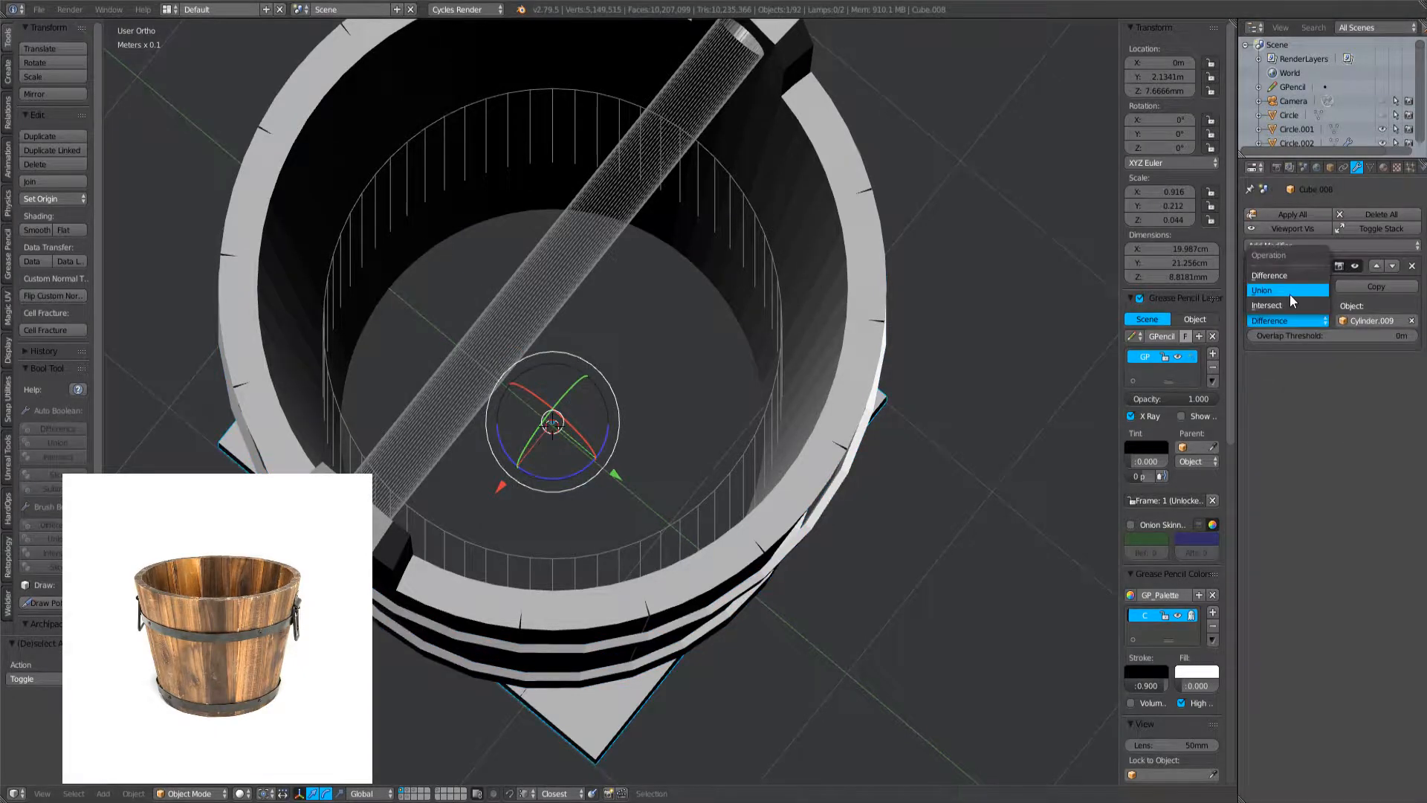
pyautogui.click(1284, 306)
pyautogui.rightClick(762, 418)
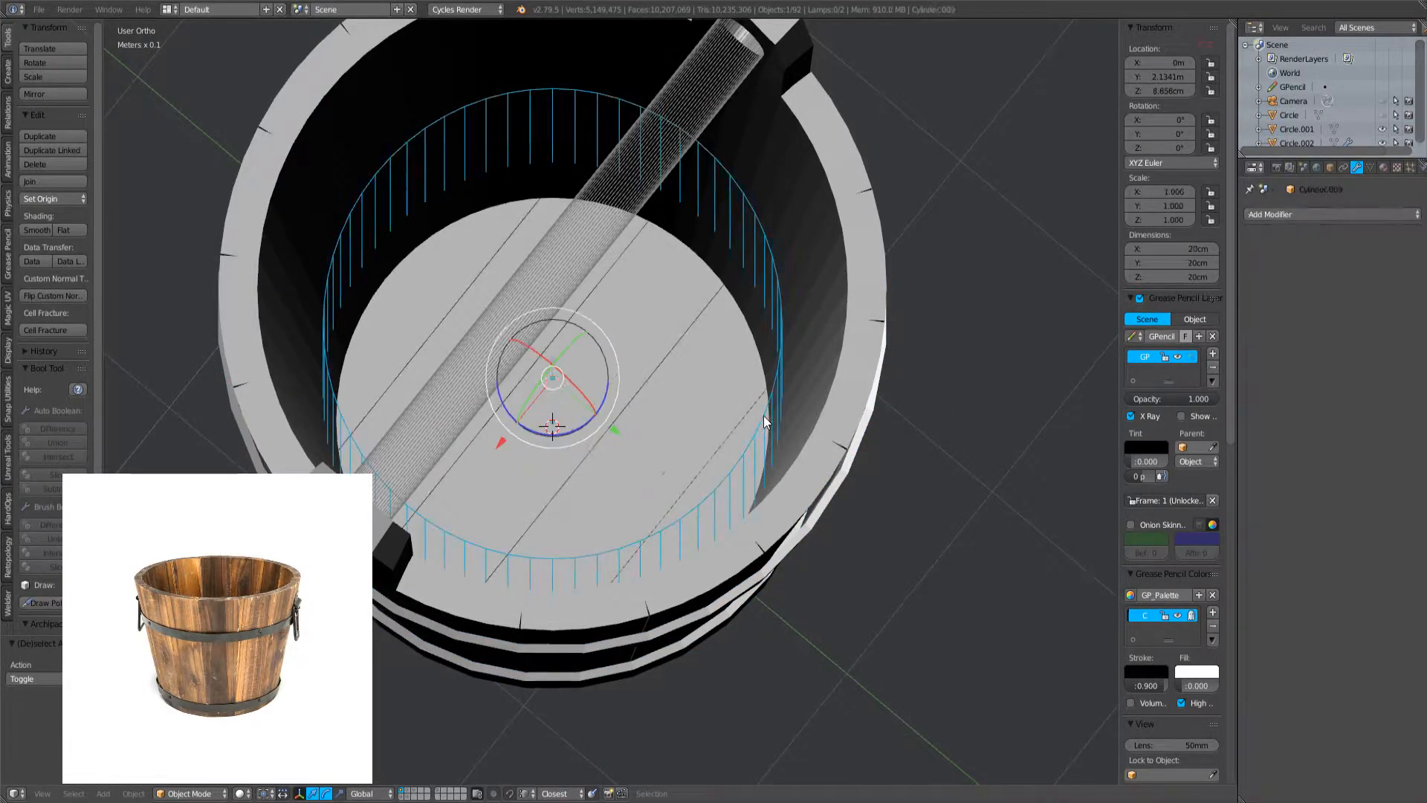
# - Scale the intersecting cylinder at the bucket's bottom and move it along Z to about 8.86 cm
pyautogui.press('z')
pyautogui.moveTo(812, 535)
pyautogui.mouseDown(button='middle')
pyautogui.moveTo(828, 487)
pyautogui.moveTo(916, 372)
pyautogui.moveTo(903, 188)
pyautogui.moveTo(922, 104)
pyautogui.mouseUp(button='middle')
pyautogui.press('z')
pyautogui.scroll(2, 933, 261)
pyautogui.press('s')
pyautogui.click(947, 413)
pyautogui.moveTo(907, 402); pyautogui.dragTo(677, 350, button='middle')
pyautogui.press('a')
pyautogui.scroll(-1, 707, 378)
pyautogui.scroll(2, 706, 379)
pyautogui.scroll(-1, 602, 331)
pyautogui.rightClick(589, 319)
pyautogui.press('g')
pyautogui.press('z')
pyautogui.click(595, 351)
# - Reselect the intersecting cylinder and scale it uniformly to about 19.1 cm so the planks are trimmed to the bucket's bottom
pyautogui.press('a')
pyautogui.rightClick(578, 275)
pyautogui.moveTo(578, 275); pyautogui.dragTo(657, 323, button='middle')
pyautogui.press('a')
pyautogui.rightClick(672, 297)
pyautogui.rightClick(657, 323)
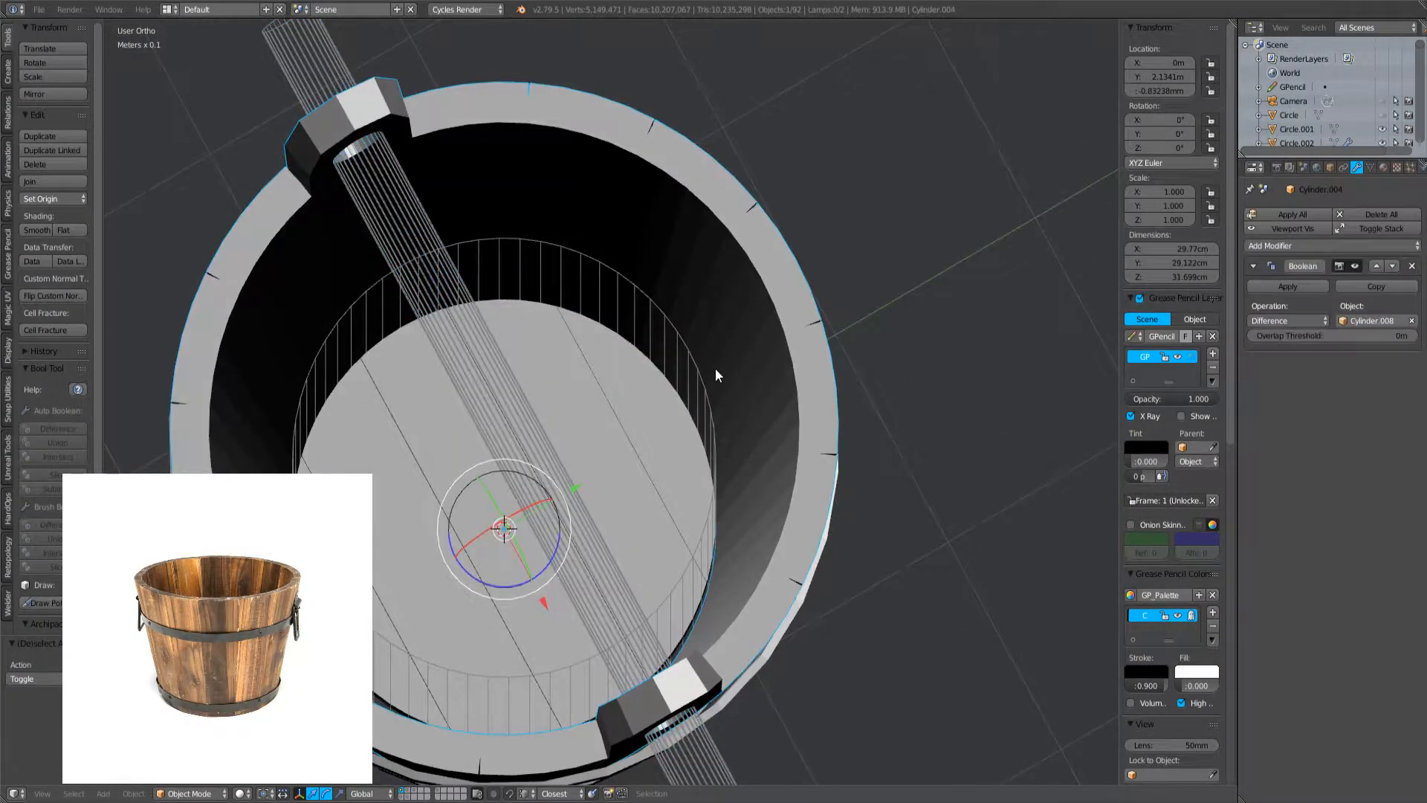
pyautogui.rightClick(711, 403)
pyautogui.moveTo(711, 403); pyautogui.dragTo(745, 397, button='middle')
pyautogui.press('s')
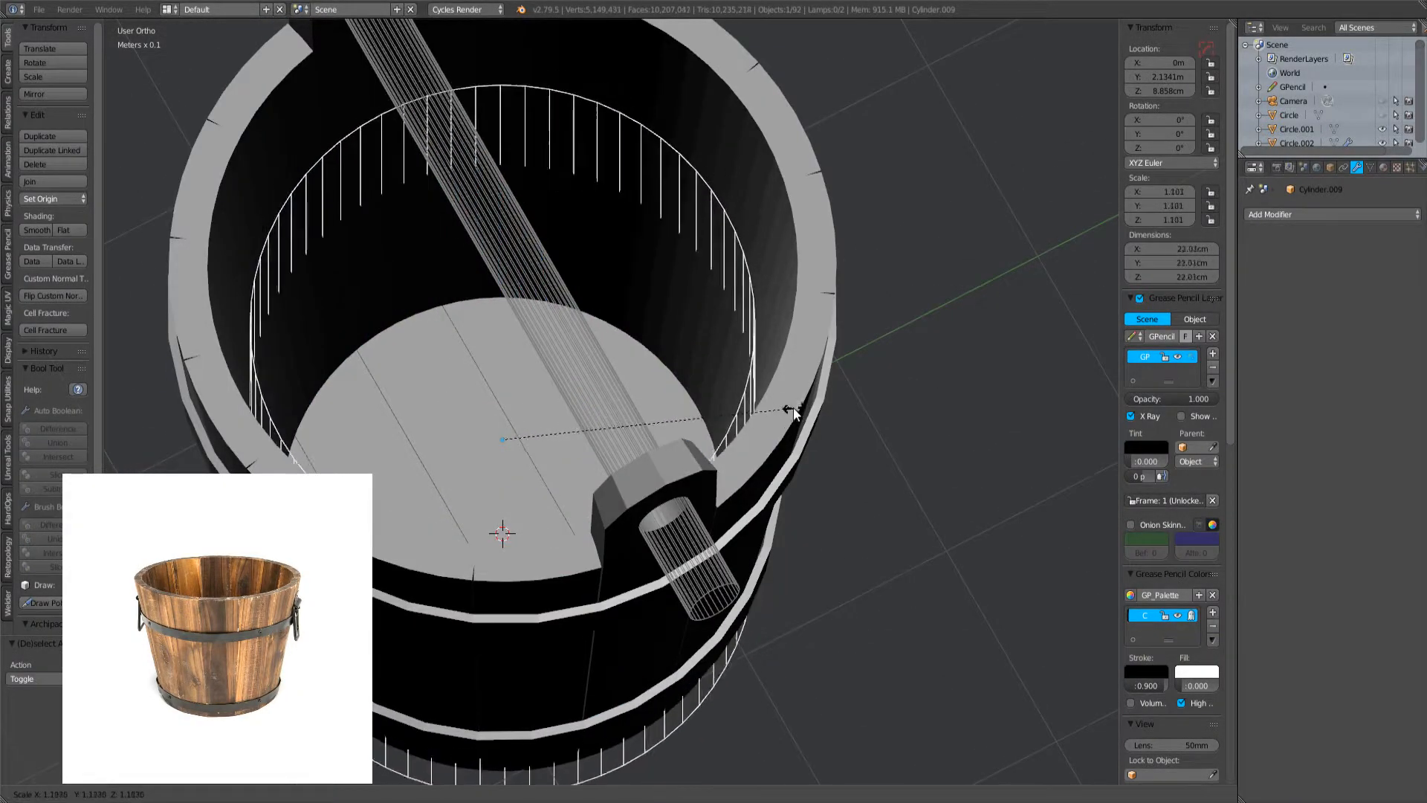
pyautogui.click(763, 425)
pyautogui.moveTo(762, 425); pyautogui.dragTo(780, 18, button='middle')
pyautogui.moveTo(678, 222); pyautogui.dragTo(752, 368, button='middle')
pyautogui.press('a')
pyautogui.scroll(-1, 727, 434)
pyautogui.scroll(-2, 729, 446)
pyautogui.scroll(4, 758, 417)
pyautogui.scroll(-3, 758, 416)
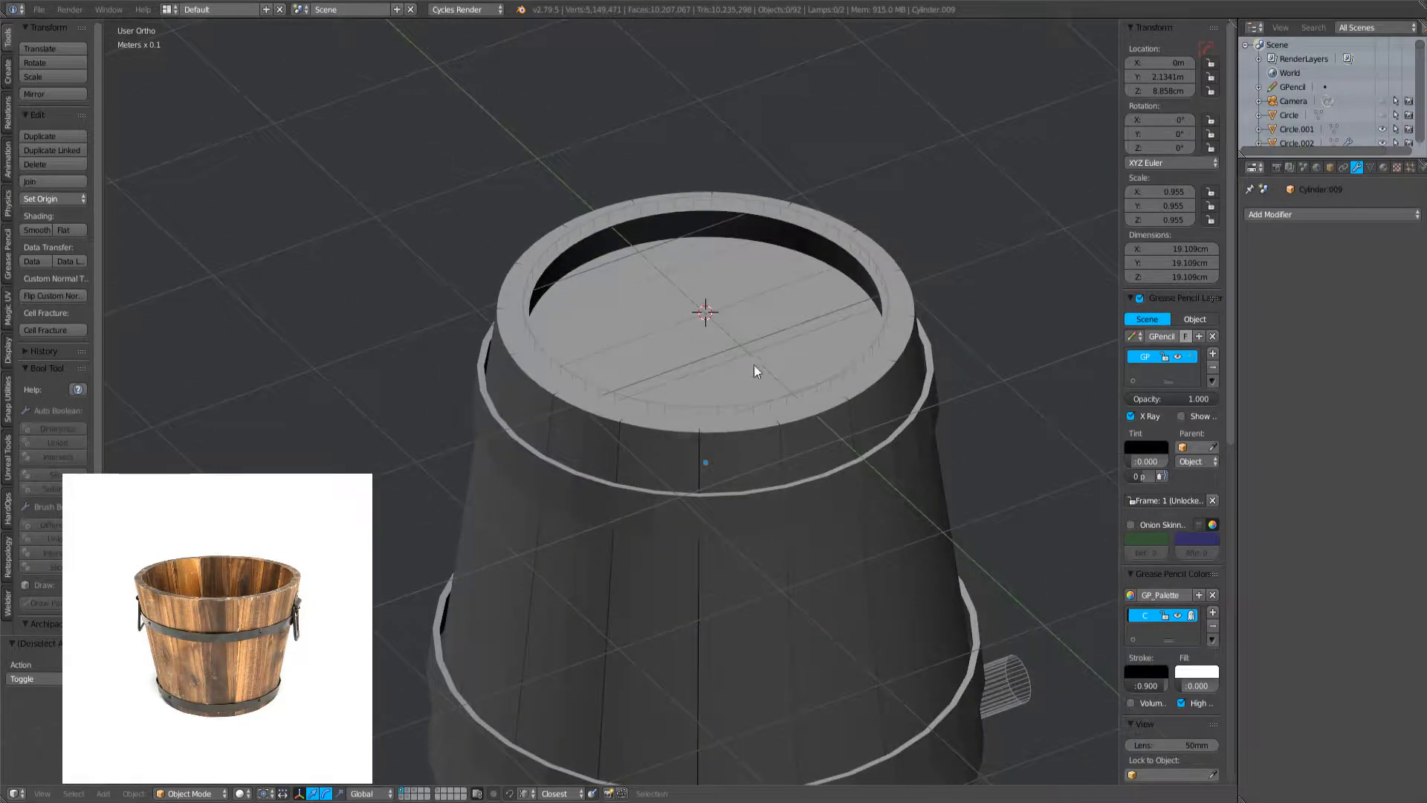
# - Add a cube at the centre of the bucket's underside and scale it down to about 1.2 cm
pyautogui.scroll(2, 752, 369)
pyautogui.moveTo(631, 241)
pyautogui.mouseDown(button='middle')
pyautogui.moveTo(731, 227)
pyautogui.moveTo(732, 306)
pyautogui.moveTo(641, 266)
pyautogui.mouseUp(button='middle')
pyautogui.hotkey('shift', 'a')
pyautogui.moveTo(640, 267)
pyautogui.click(671, 283)
pyautogui.scroll(-4, 731, 344)
pyautogui.press('s')
pyautogui.click(752, 368)
pyautogui.scroll(3, 764, 379)
pyautogui.press('s')
pyautogui.click(691, 342)
pyautogui.press('s')
pyautogui.click(707, 260)
# - Stretch the cube along Y into a bar about 18.9 cm long across the bottom planks
pyautogui.press('s')
pyautogui.press('y')
pyautogui.click(765, 171)
pyautogui.press('s')
pyautogui.press('y')
pyautogui.rightClick(822, 693)
pyautogui.moveTo(914, 247); pyautogui.dragTo(811, 265, button='middle')
pyautogui.press('s')
pyautogui.press('y')
pyautogui.click(988, 271)
pyautogui.press('s')
pyautogui.press('y')
pyautogui.click(966, 295)
# - Flatten the bar along Z to about 9.8 mm and move it along Z toward the bottom planks
pyautogui.moveTo(925, 331); pyautogui.dragTo(896, 278, button='middle')
pyautogui.scroll(2, 818, 252)
pyautogui.press('s')
pyautogui.press('z')
pyautogui.click(761, 258)
pyautogui.moveTo(761, 259); pyautogui.dragTo(792, 254, button='middle')
pyautogui.press('g')
pyautogui.press('z')
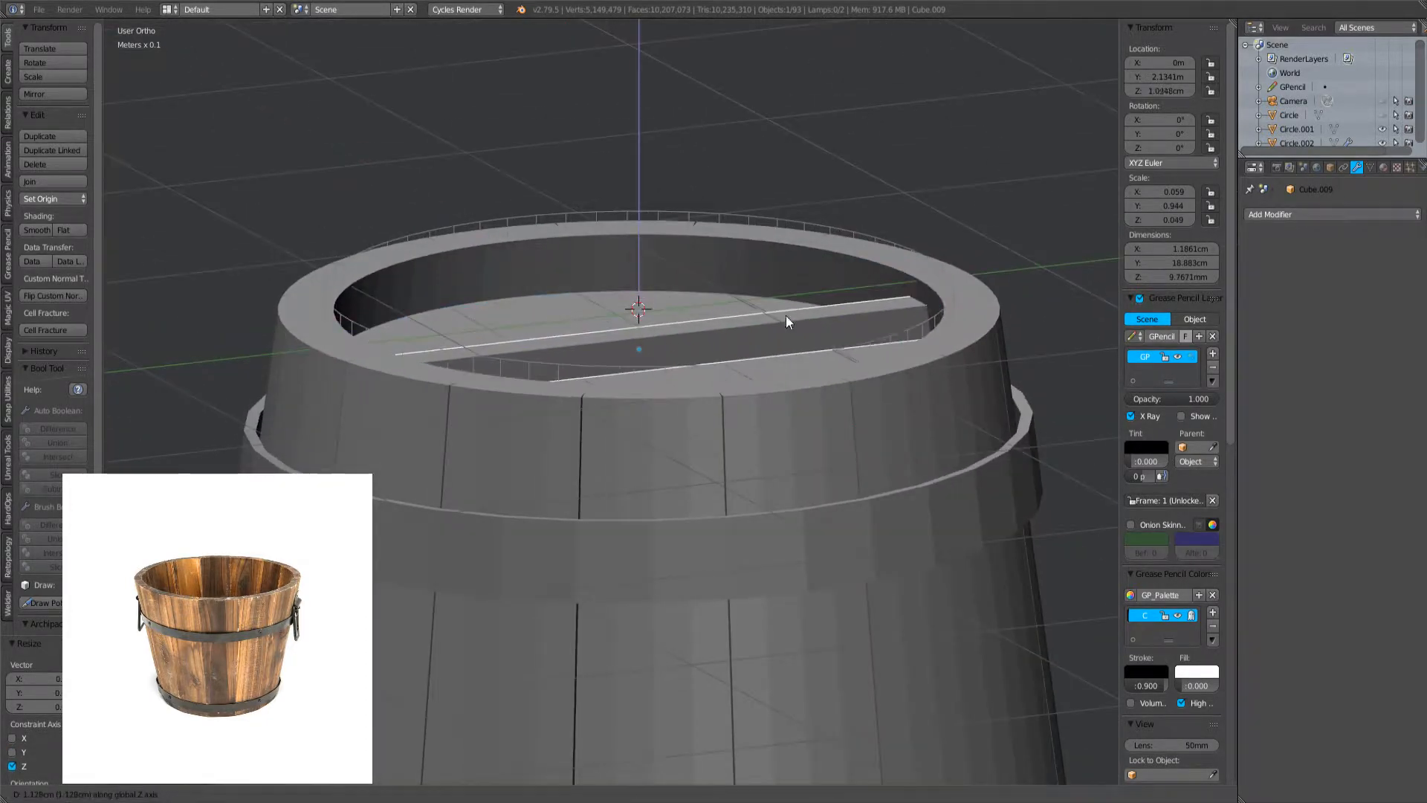
pyautogui.click(759, 328)
# - Reduce the bar's height to about 8 mm and move it along Z to about 1.27 cm
pyautogui.moveTo(712, 232); pyautogui.dragTo(756, 234, button='middle')
pyautogui.press('s')
pyautogui.press('z')
pyautogui.click(731, 233)
pyautogui.scroll(1, 759, 280)
pyautogui.scroll(2, 784, 260)
pyautogui.press('g')
pyautogui.press('z')
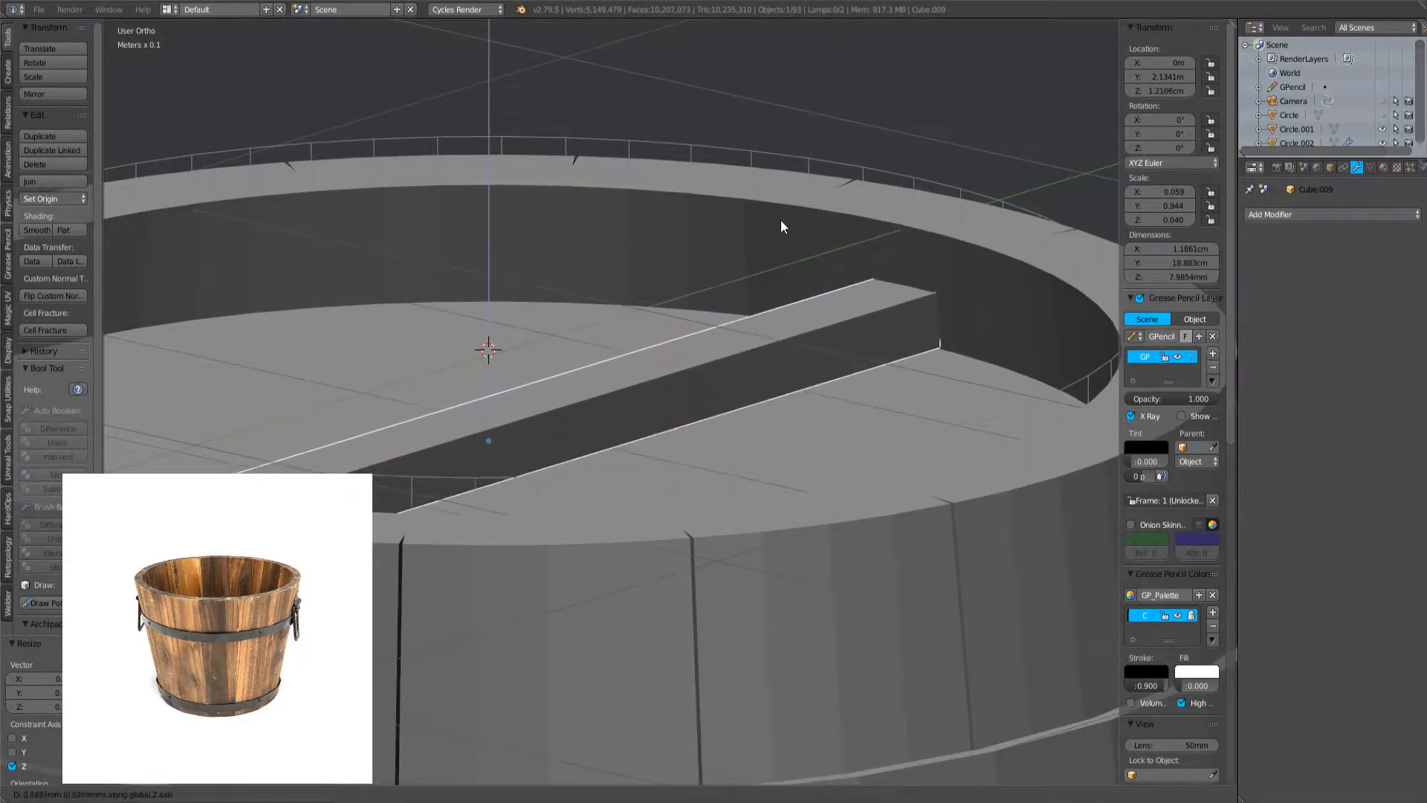
pyautogui.click(782, 264)
# - Shorten the bar slightly along Y so it fits inside the bottom rim
pyautogui.moveTo(783, 265); pyautogui.dragTo(785, 348, button='middle')
pyautogui.press('s')
pyautogui.press('y')
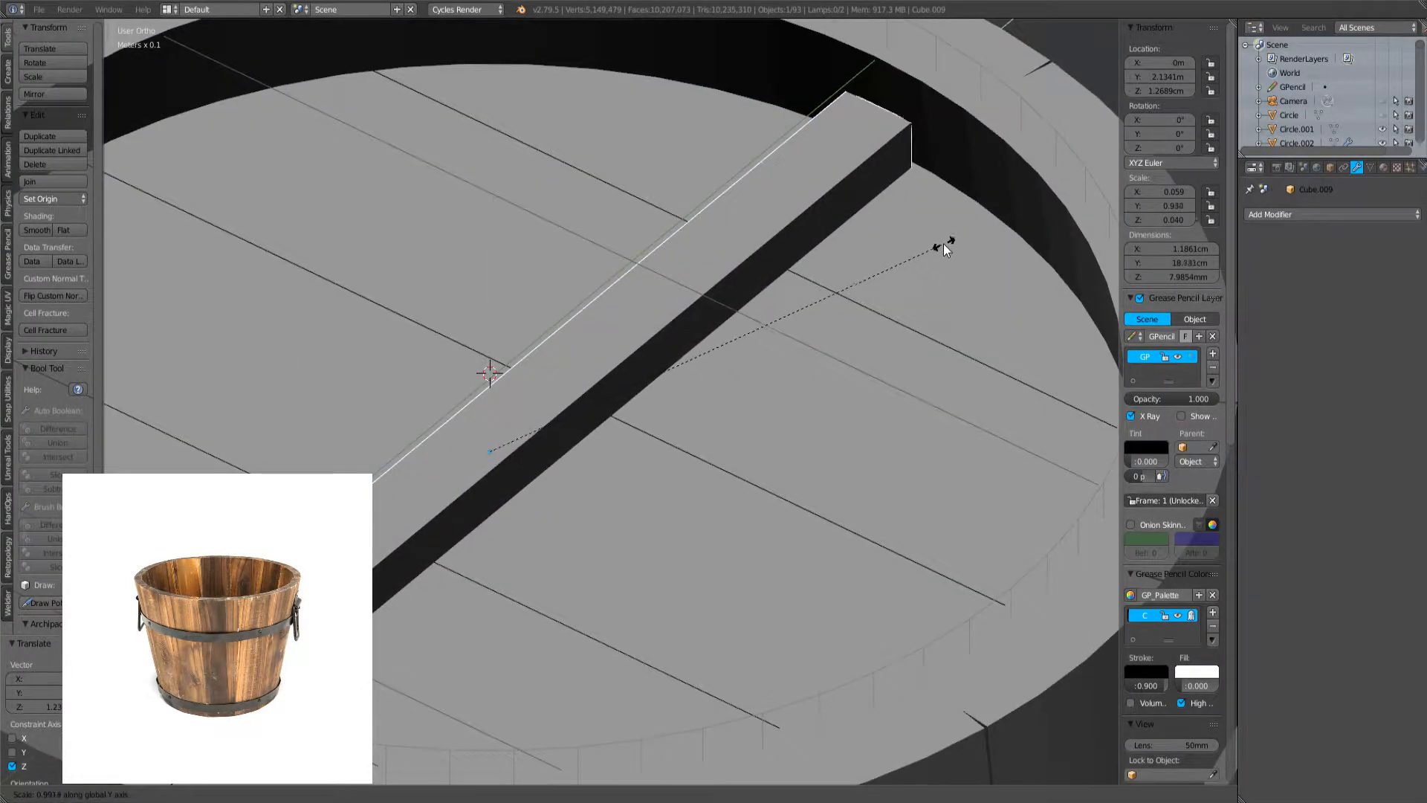
pyautogui.click(950, 243)
pyautogui.press('a')
pyautogui.scroll(-4, 874, 329)
pyautogui.moveTo(874, 328); pyautogui.dragTo(695, 399, button='middle')
pyautogui.scroll(-2, 755, 360)
pyautogui.scroll(2, 706, 457)
pyautogui.scroll(-3, 631, 413)
pyautogui.scroll(-4, 605, 372)
pyautogui.scroll(4, 694, 403)
# - Adjust the width of the bar under the bucket by scaling it along X
pyautogui.rightClick(640, 416)
pyautogui.scroll(2, 641, 416)
pyautogui.press('s')
pyautogui.press('x')
pyautogui.click(631, 349)
pyautogui.moveTo(631, 349); pyautogui.dragTo(728, 373, button='middle')
pyautogui.scroll(-2, 750, 336)
pyautogui.scroll(3, 728, 372)
pyautogui.press('s')
pyautogui.press('x')
pyautogui.click(744, 318)
pyautogui.scroll(-5, 672, 454)
pyautogui.moveTo(745, 318); pyautogui.dragTo(656, 234, button='middle')
# - Move the long cutter cylinder running through the handle supports to another layer
pyautogui.press('a')
pyautogui.scroll(-1, 675, 417)
pyautogui.scroll(3, 669, 481)
pyautogui.scroll(-2, 669, 481)
pyautogui.scroll(2, 657, 235)
pyautogui.scroll(-3, 346, 167)
pyautogui.moveTo(346, 166); pyautogui.dragTo(501, 410, button='middle')
pyautogui.scroll(-3, 633, 458)
pyautogui.rightClick(655, 253)
pyautogui.press('m')
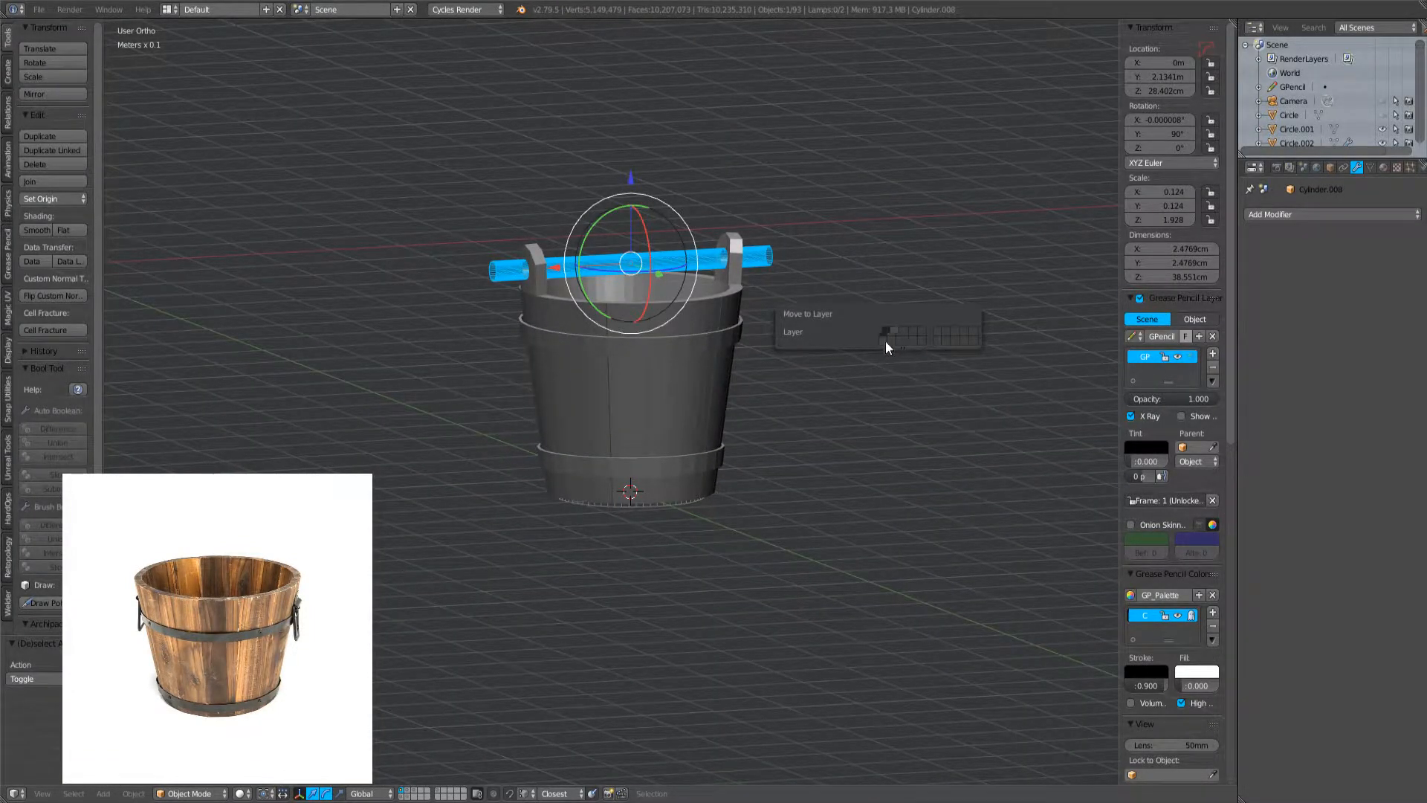
pyautogui.click(887, 341)
# - Select all parts of the bucket with the stave body as the active object, and display them in wireframe
pyautogui.moveTo(590, 379); pyautogui.dragTo(446, 408, button='middle')
pyautogui.scroll(3, 449, 372)
pyautogui.press('z')
pyautogui.press('b')
pyautogui.moveTo(394, 169); pyautogui.dragTo(878, 676)
pyautogui.press('z')
pyautogui.keyDown('shift'); pyautogui.rightClick(718, 672); pyautogui.keyUp('shift')
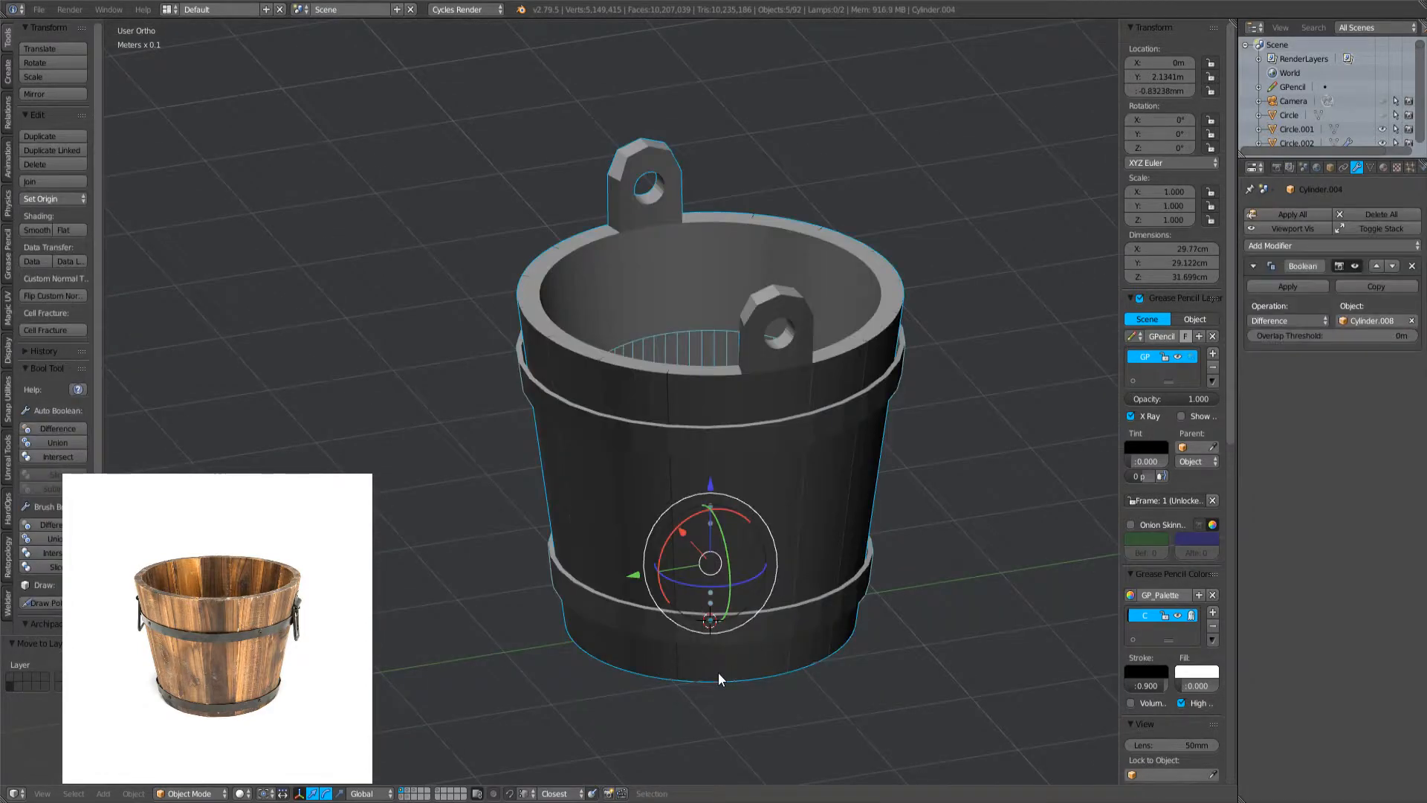
pyautogui.press('z')
# - Start a Wavefront OBJ export and create a folder named 03_Bucket in G:\Sculpt_a_Day
pyautogui.click(39, 8)
pyautogui.moveTo(125, 290)
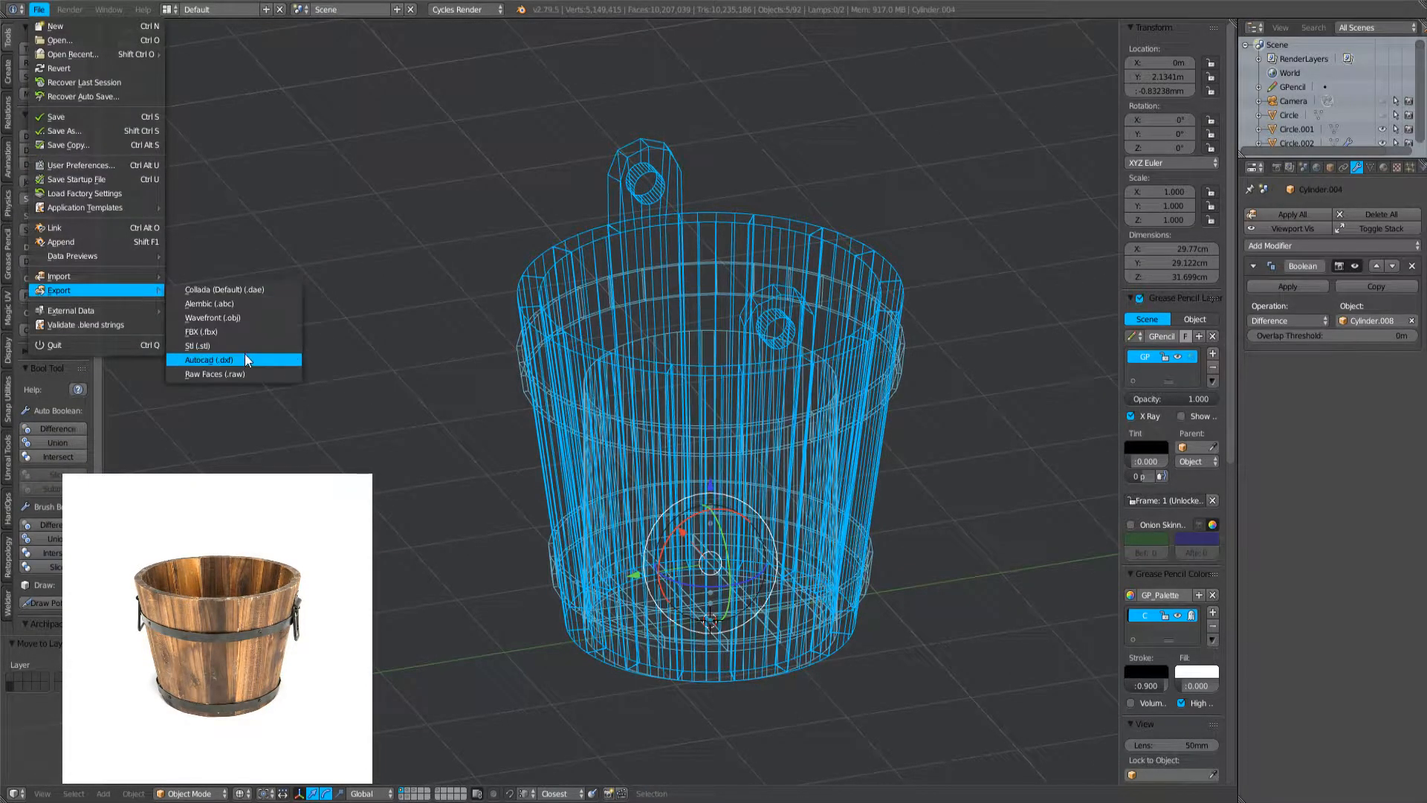
pyautogui.click(252, 318)
pyautogui.click(199, 81)
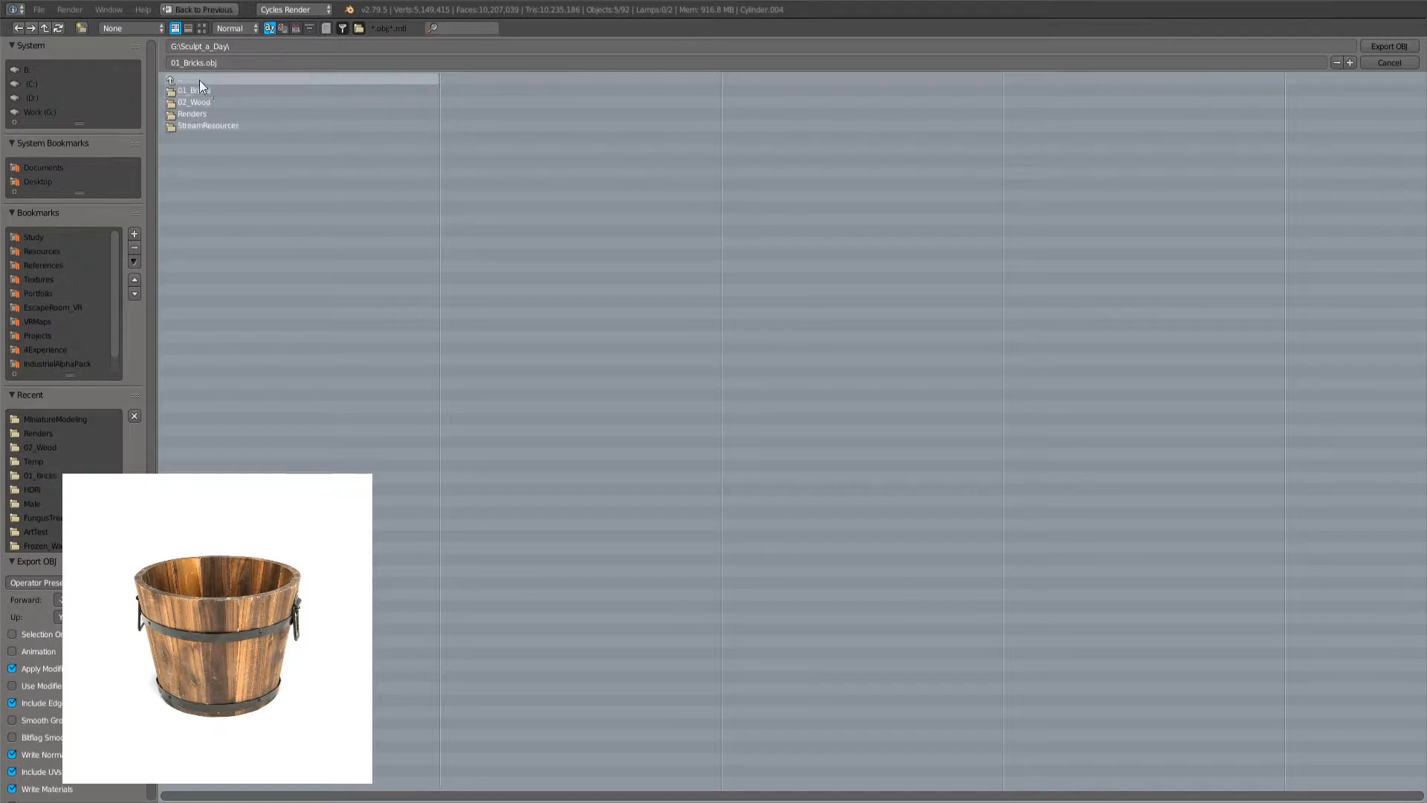
pyautogui.click(86, 26)
pyautogui.write('03_Bucket')
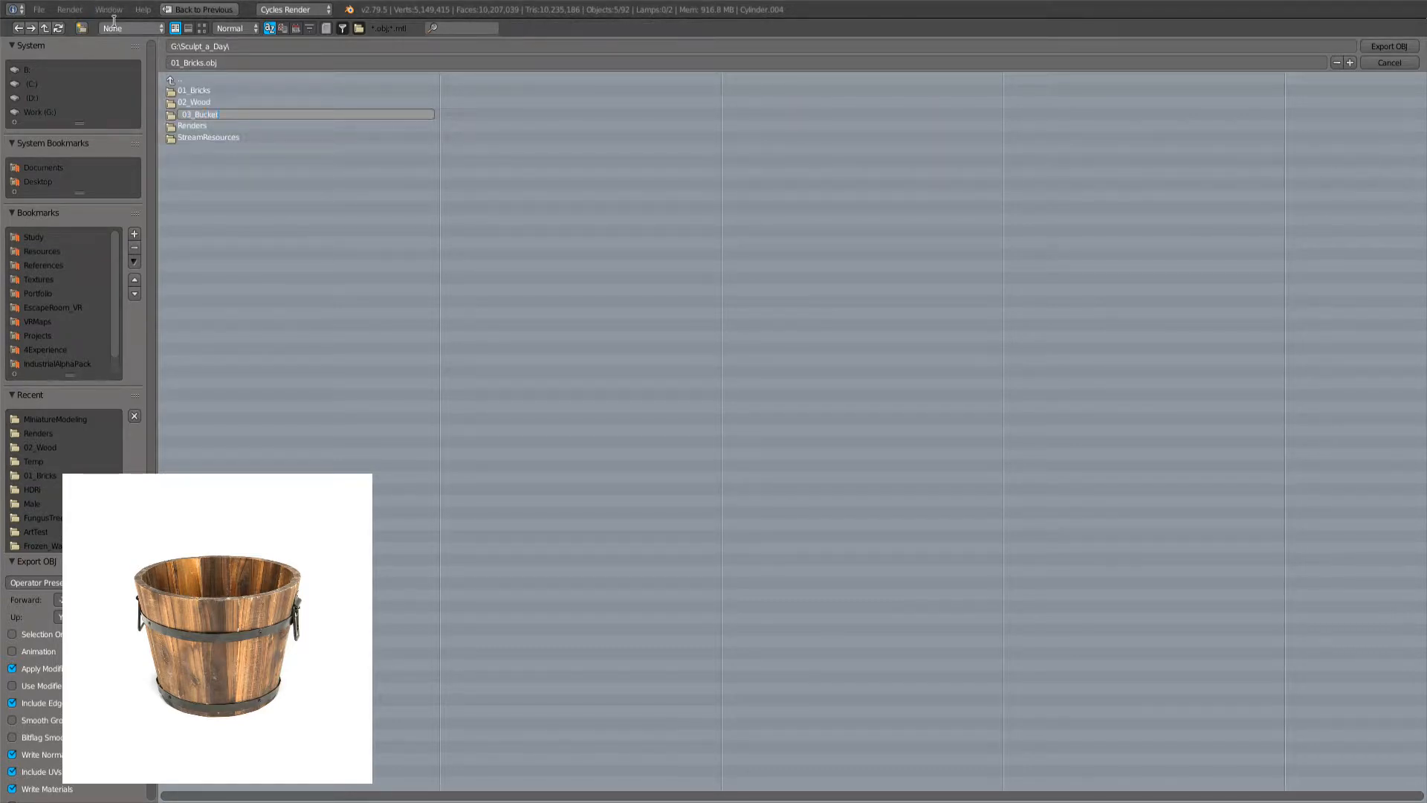
pyautogui.press('Return')
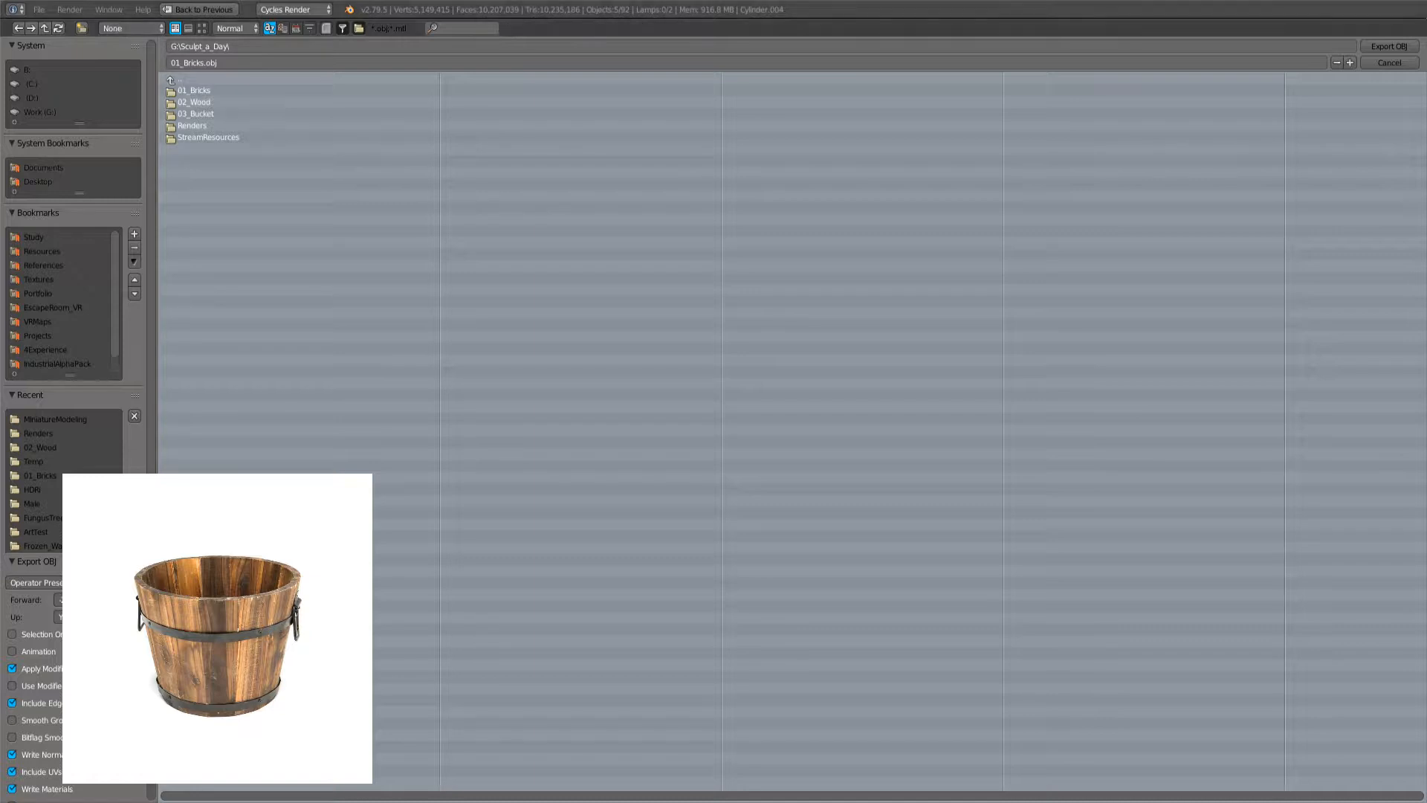
# - Export only the selected objects into the 03_Bucket folder as 03_Bucket_Basemesh.obj
pyautogui.click(249, 114)
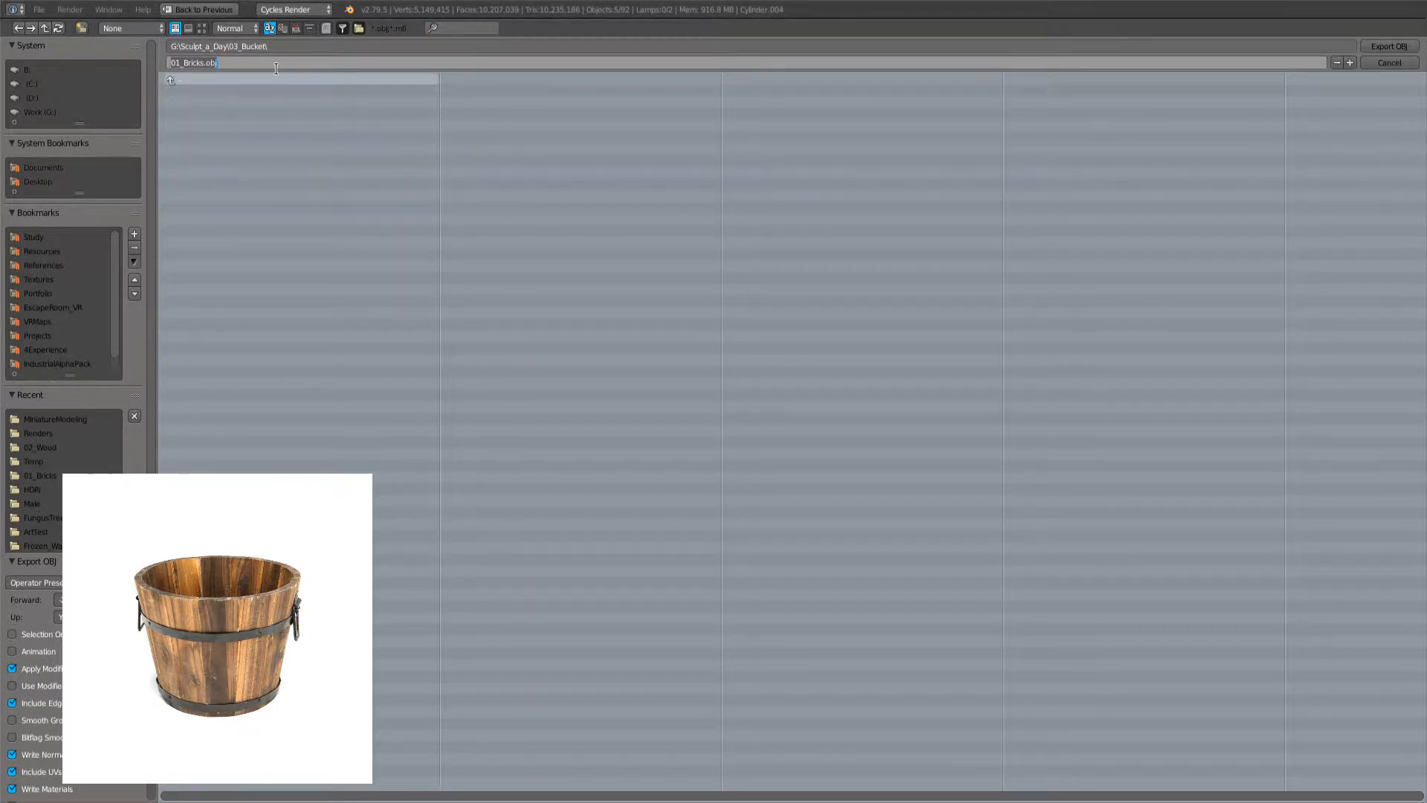
pyautogui.write('03')
pyautogui.write('_Bucket_Basemesh')
pyautogui.press('Return')
pyautogui.click(46, 634)
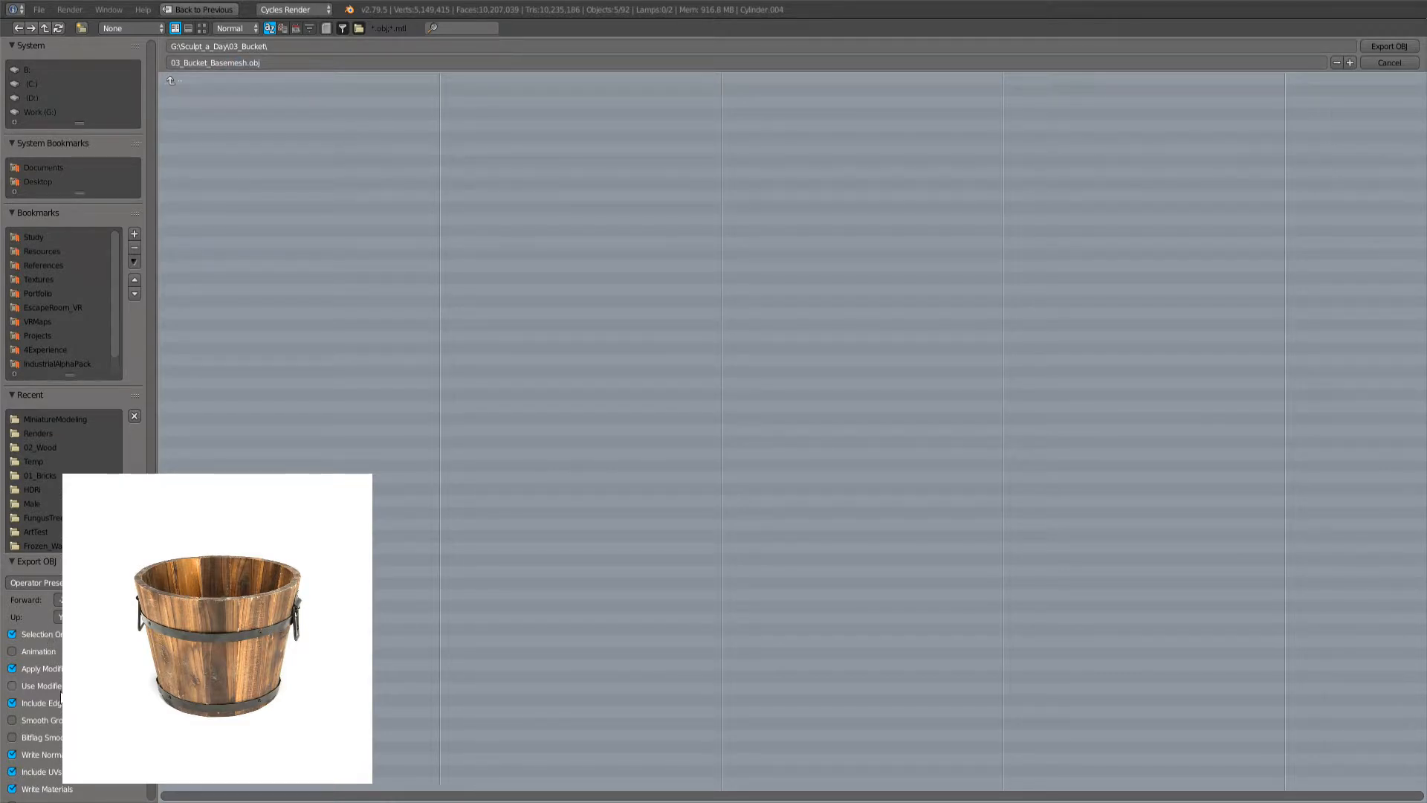
pyautogui.scroll(-5, 57, 687)
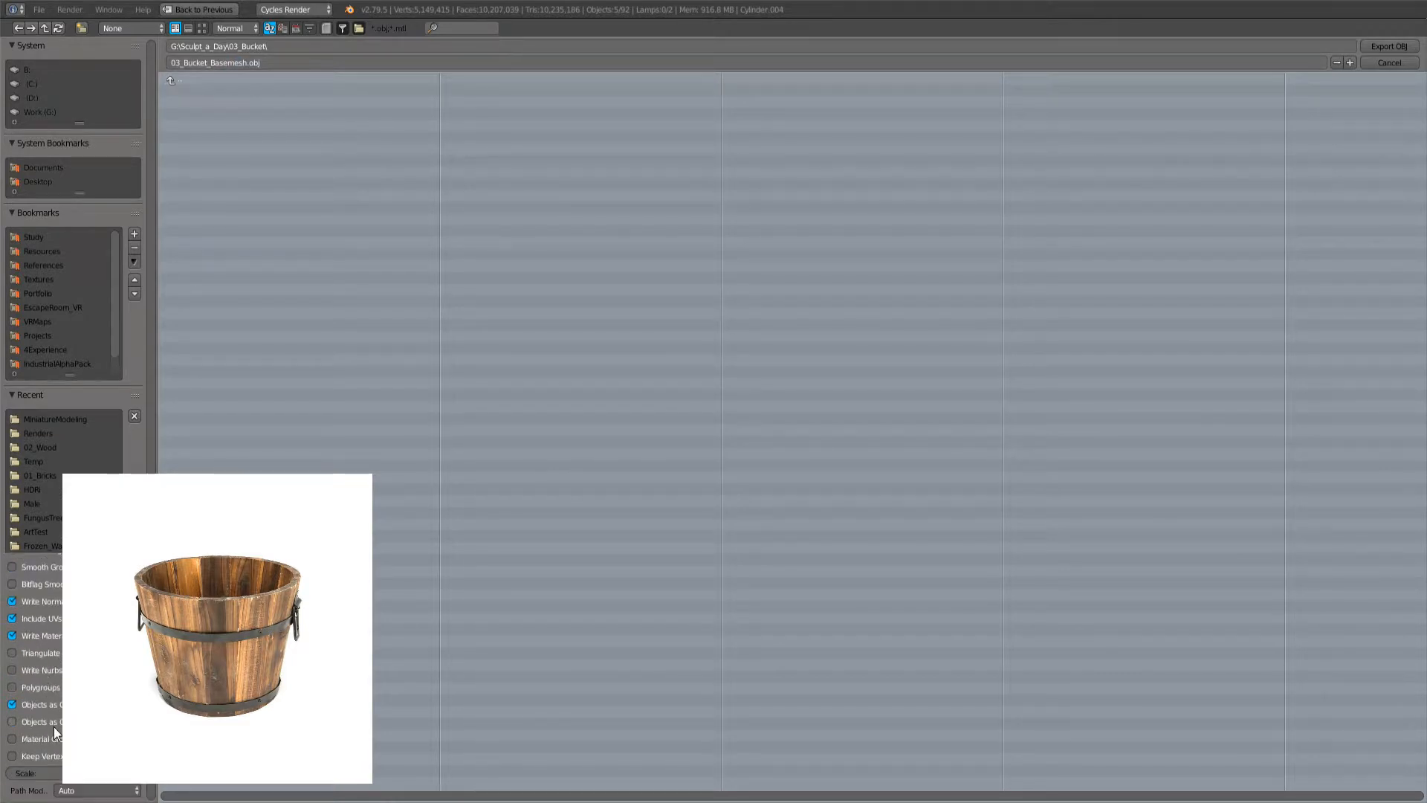
pyautogui.click(1401, 46)
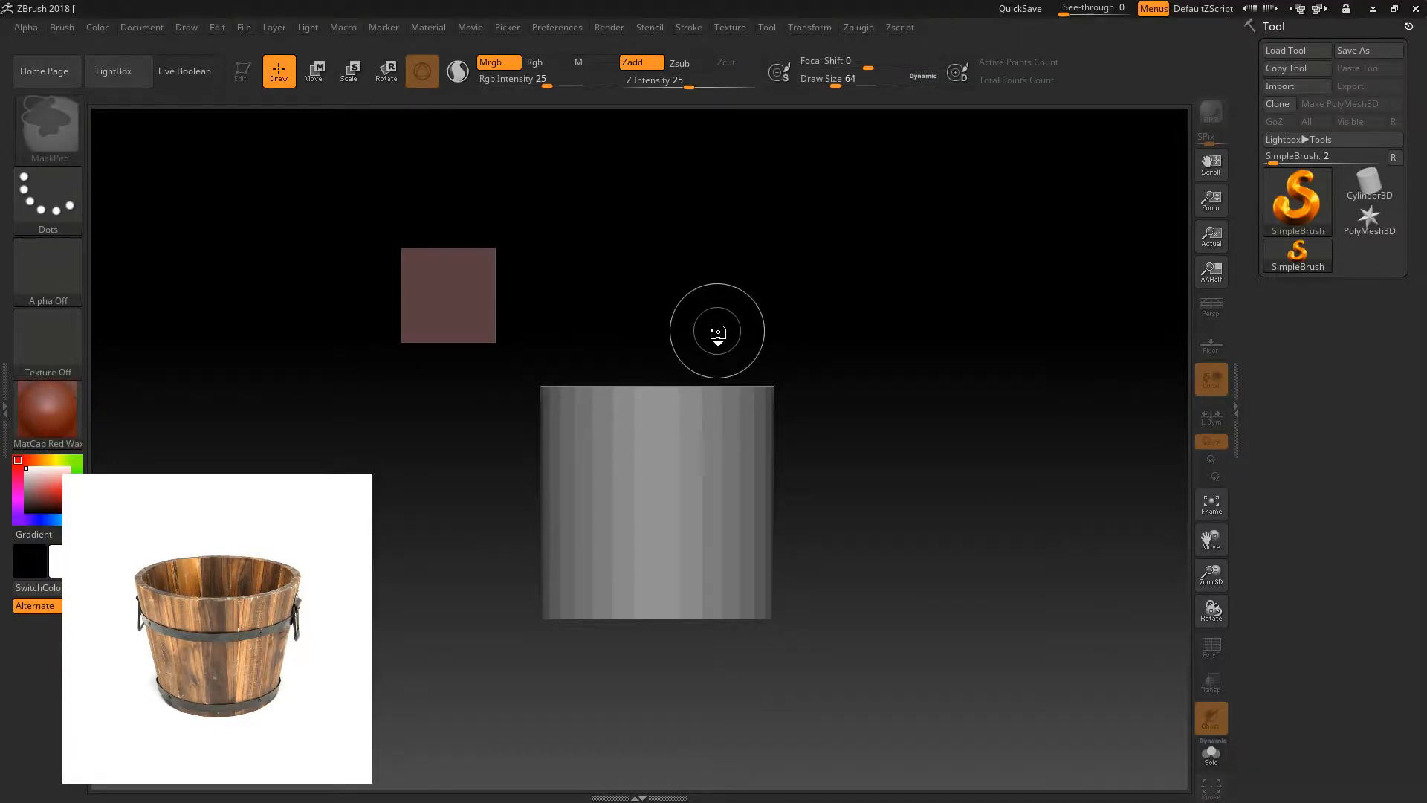
# - Switch to ZBrush, clear the canvas, import 03_Bucket_Basemesh and place it on the canvas in Edit mode
pyautogui.hotkey('ctrl', 'n')
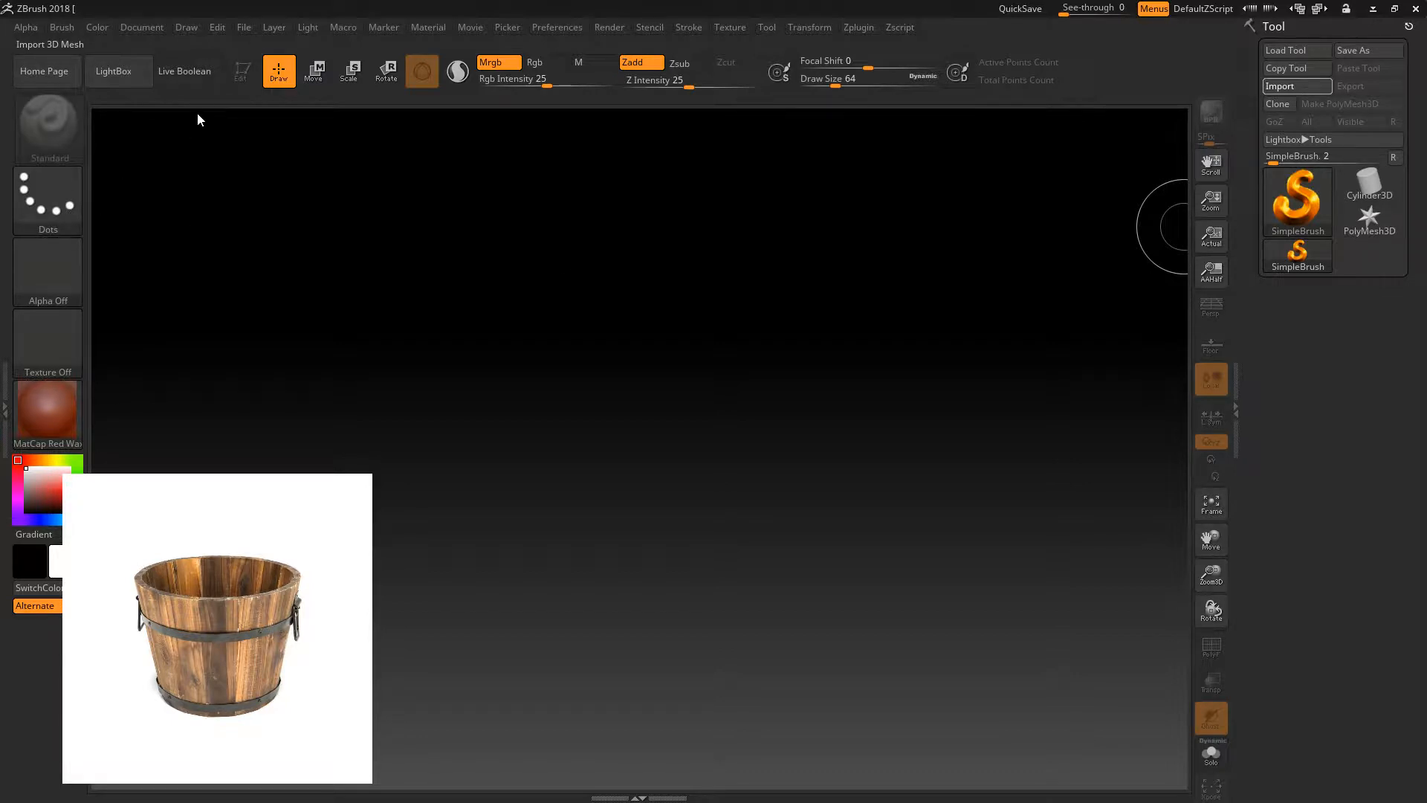
pyautogui.moveTo(687, 427)
pyautogui.mouseDown()
pyautogui.moveTo(691, 254)
pyautogui.moveTo(696, 703)
pyautogui.mouseUp()
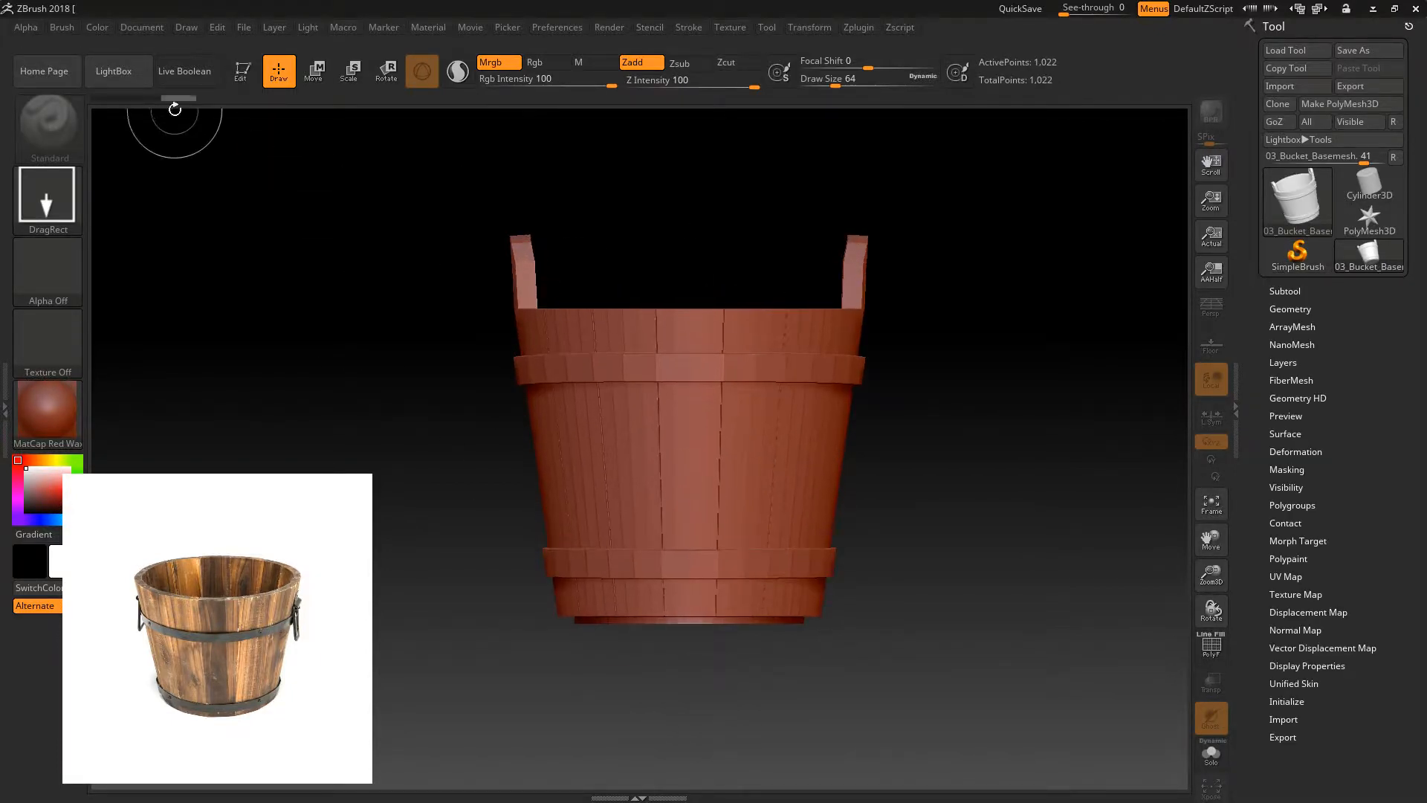
pyautogui.click(243, 72)
# - Change the bucket's material to MatCap Gray
pyautogui.moveTo(778, 205); pyautogui.dragTo(1182, 338)
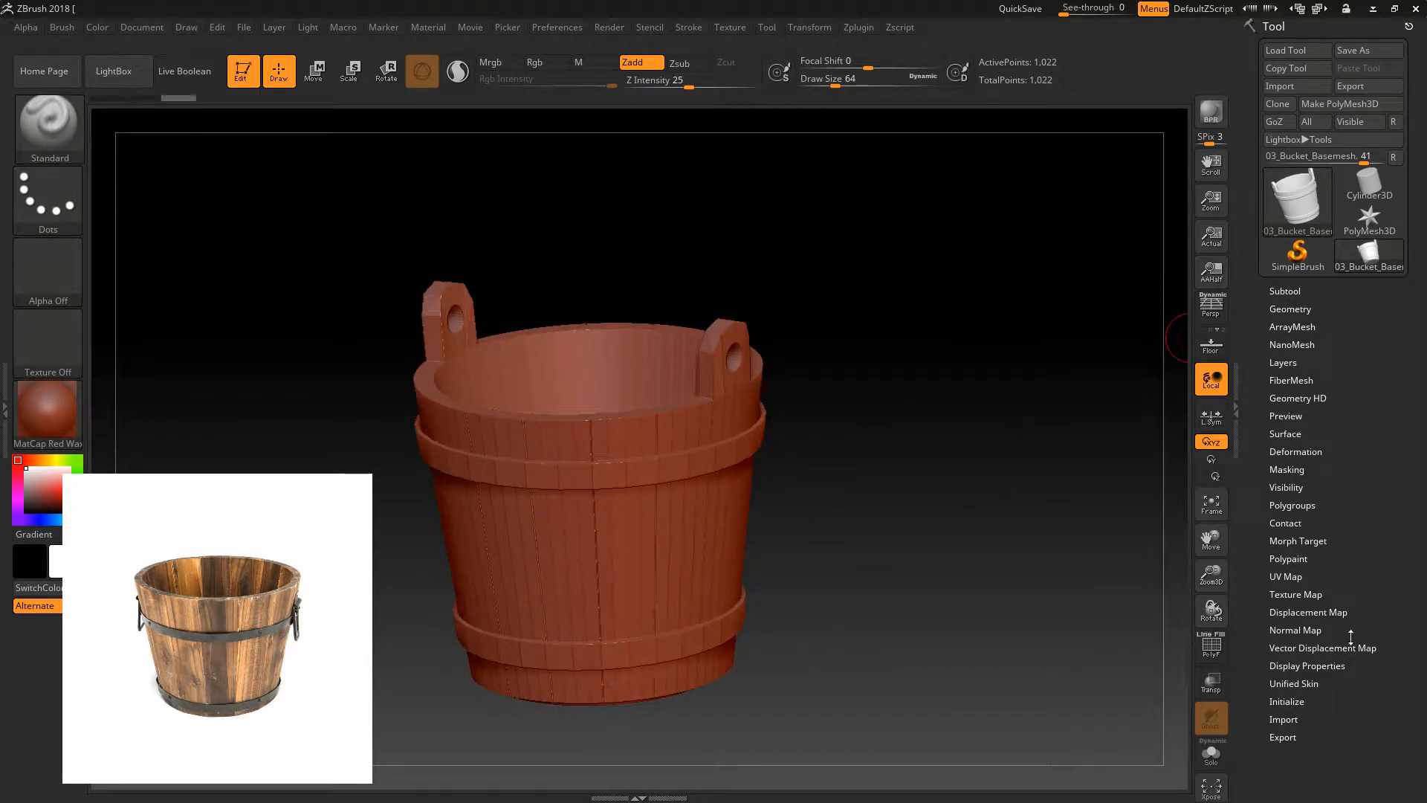
pyautogui.click(47, 411)
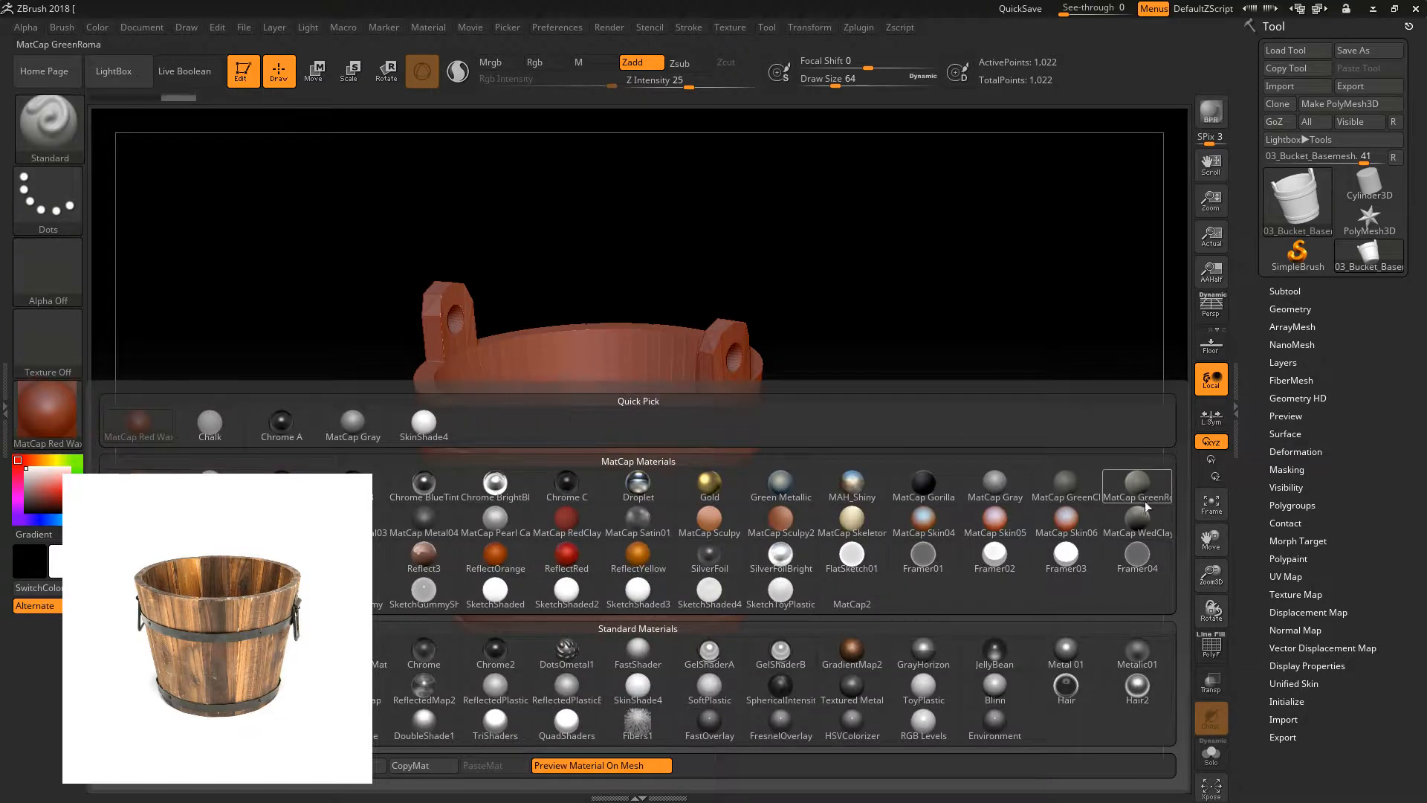
pyautogui.click(1008, 484)
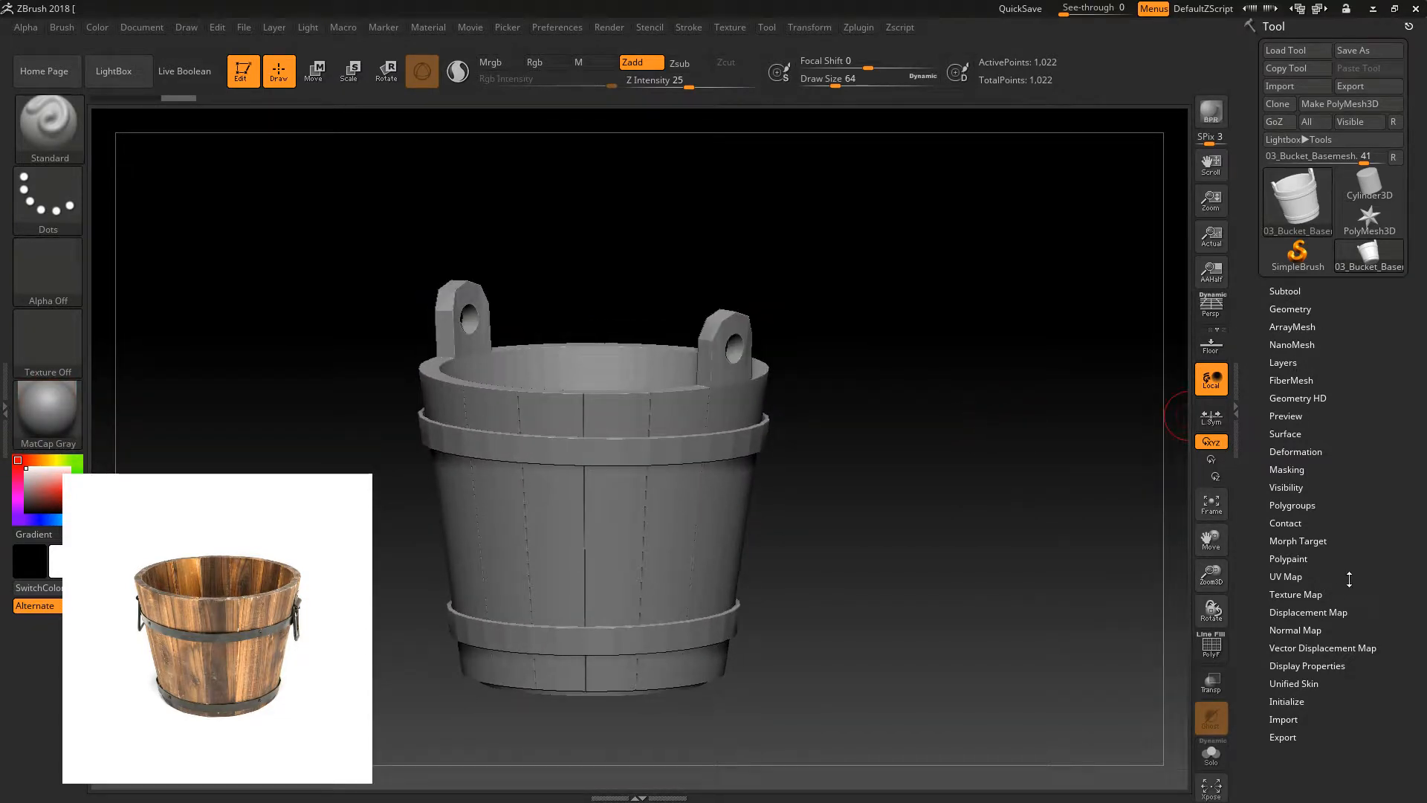
# - Auto-group the bucket's separate parts into polygroups and check them from several sides with the polyframe display
pyautogui.click(1297, 505)
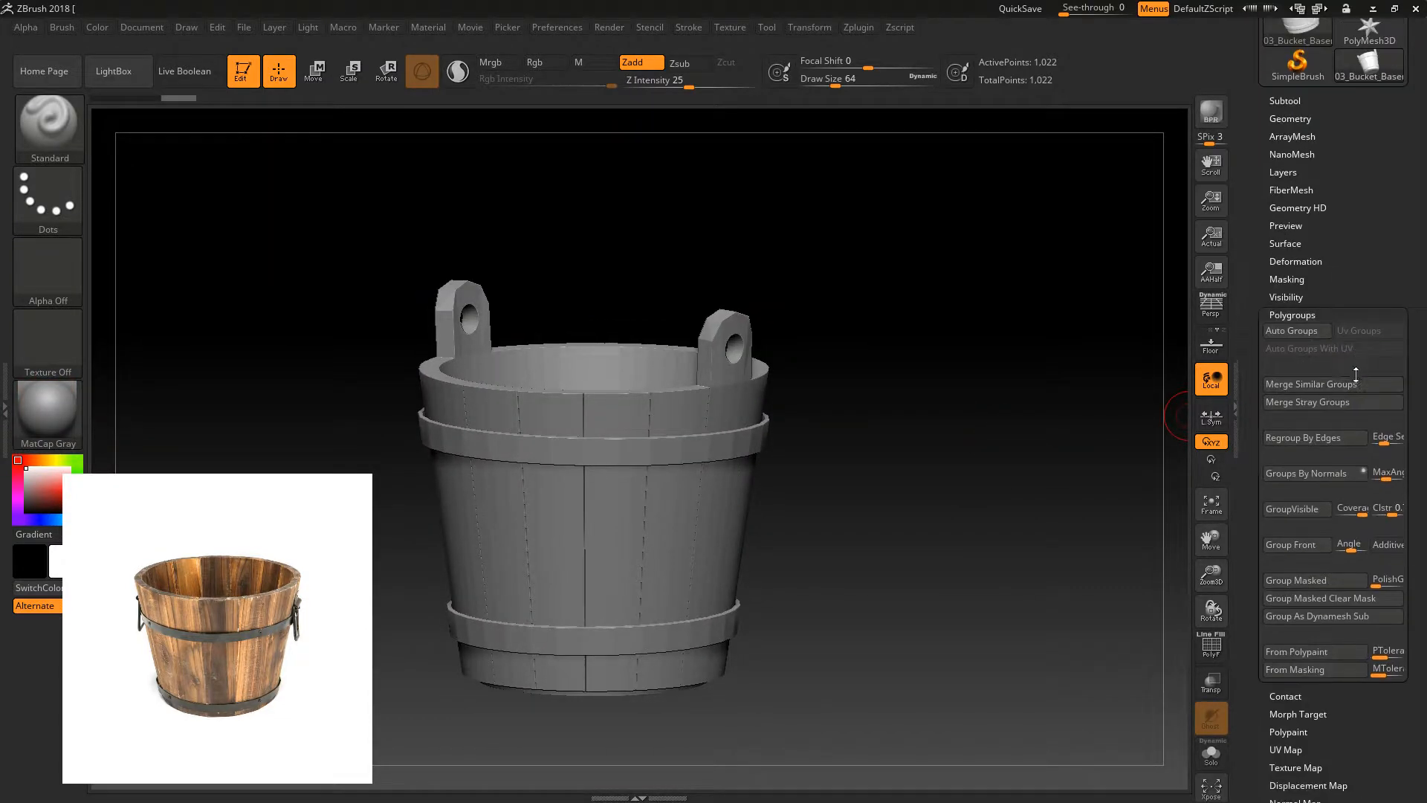
pyautogui.scroll(-5, 1356, 468)
pyautogui.click(1211, 755)
pyautogui.click(1220, 755)
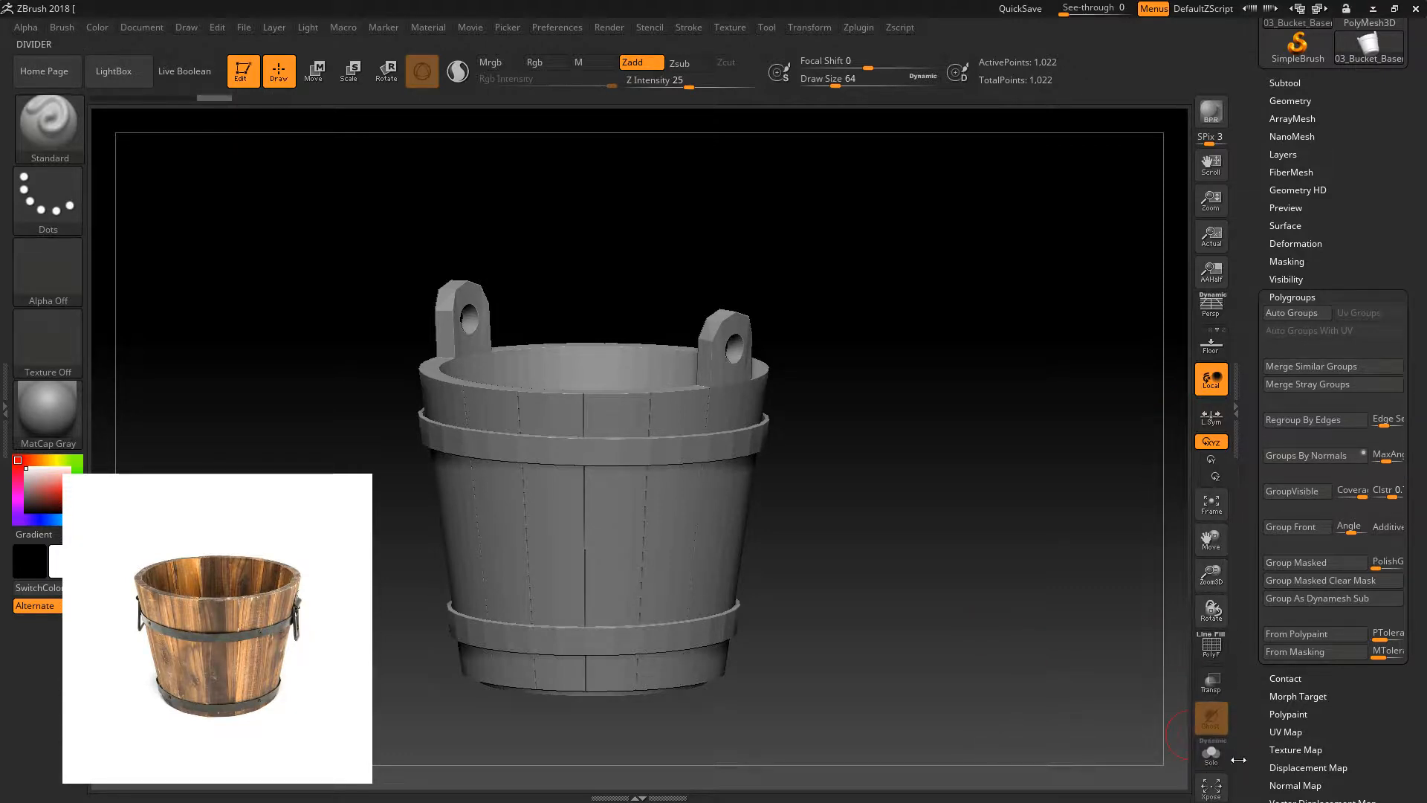
pyautogui.click(1211, 645)
pyautogui.moveTo(870, 567); pyautogui.dragTo(978, 503)
pyautogui.moveTo(332, 434); pyautogui.dragTo(521, 379)
pyautogui.moveTo(932, 502); pyautogui.dragTo(949, 446)
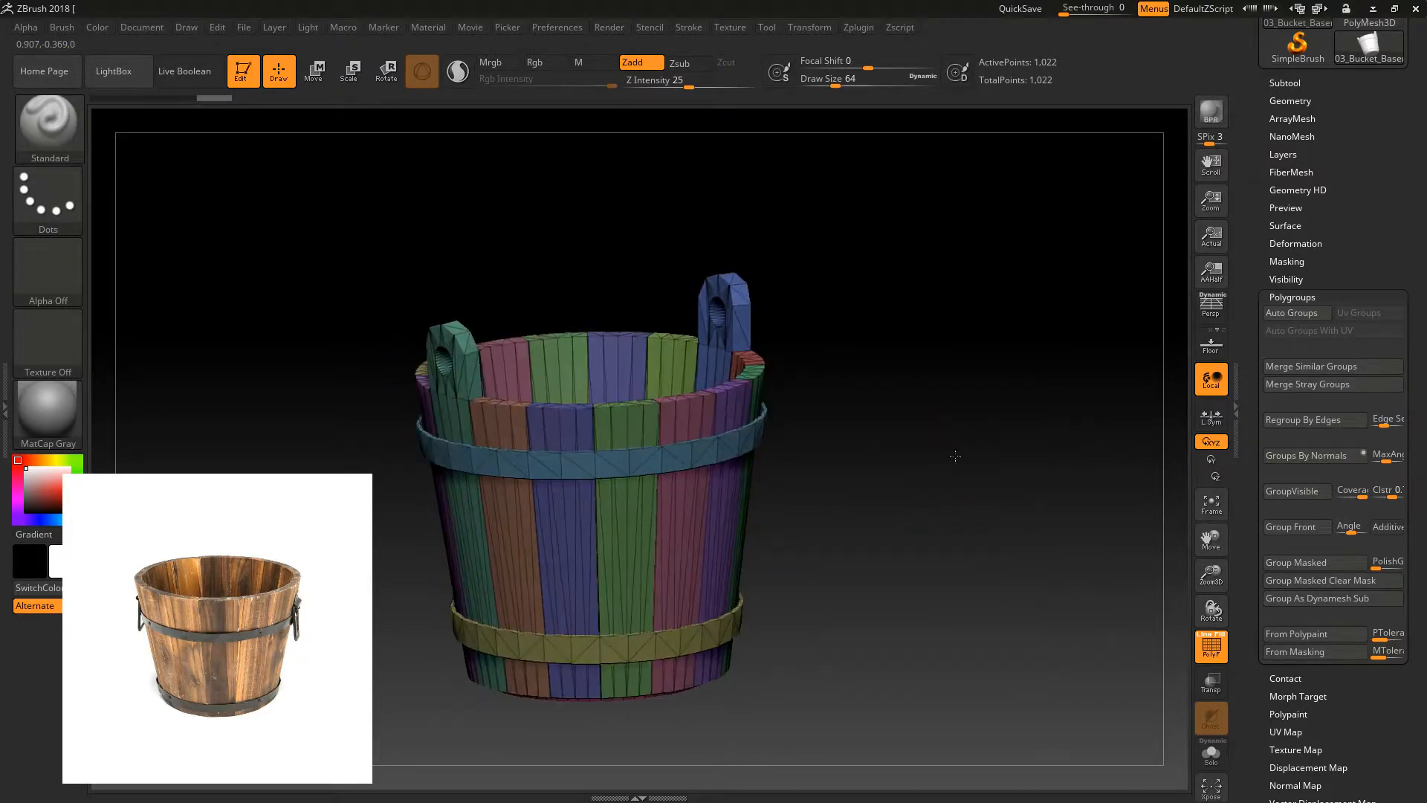
pyautogui.click(1210, 645)
pyautogui.scroll(1, 1296, 297)
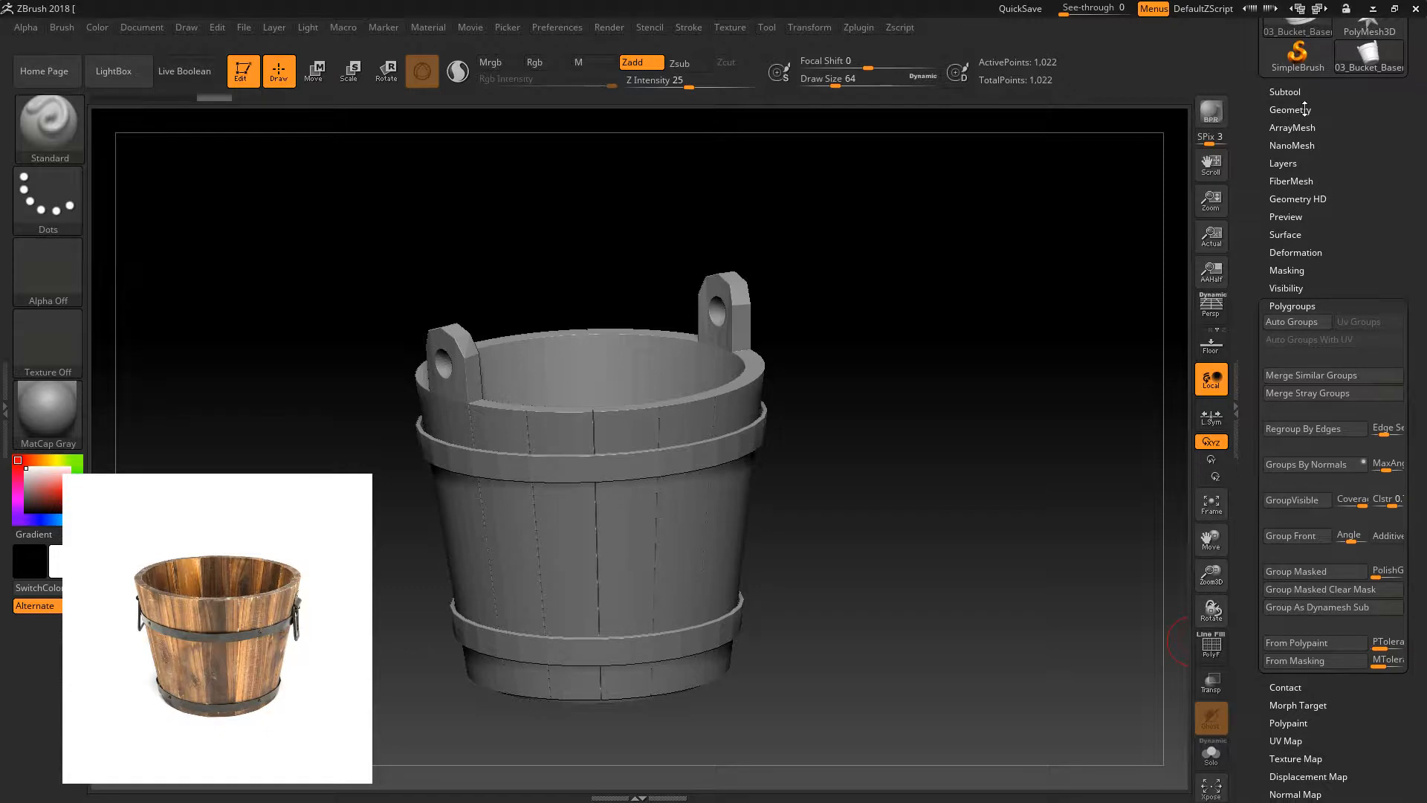
# - Try to remesh the bucket with DynaMesh at a resolution of 128
pyautogui.click(1297, 100)
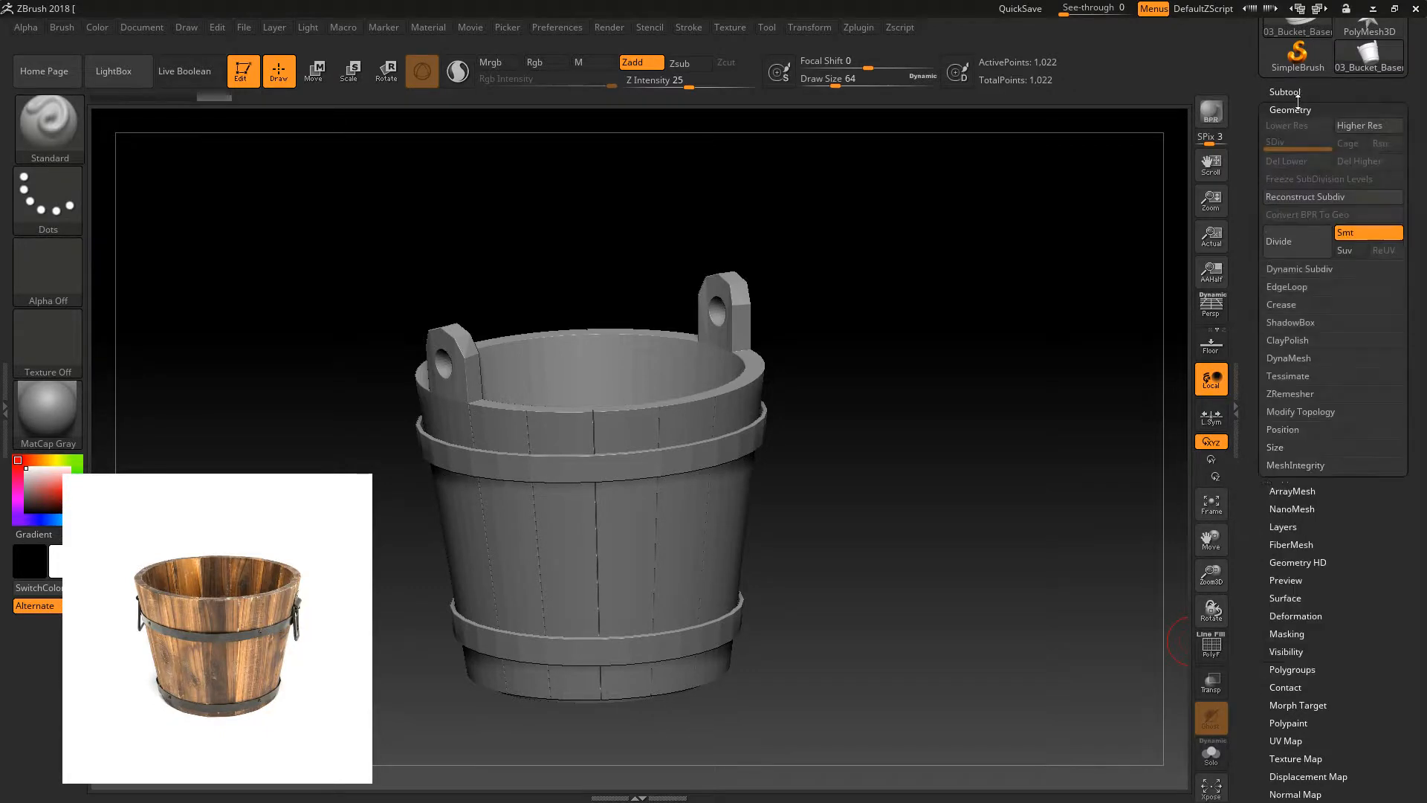
pyautogui.click(1297, 360)
pyautogui.click(1297, 383)
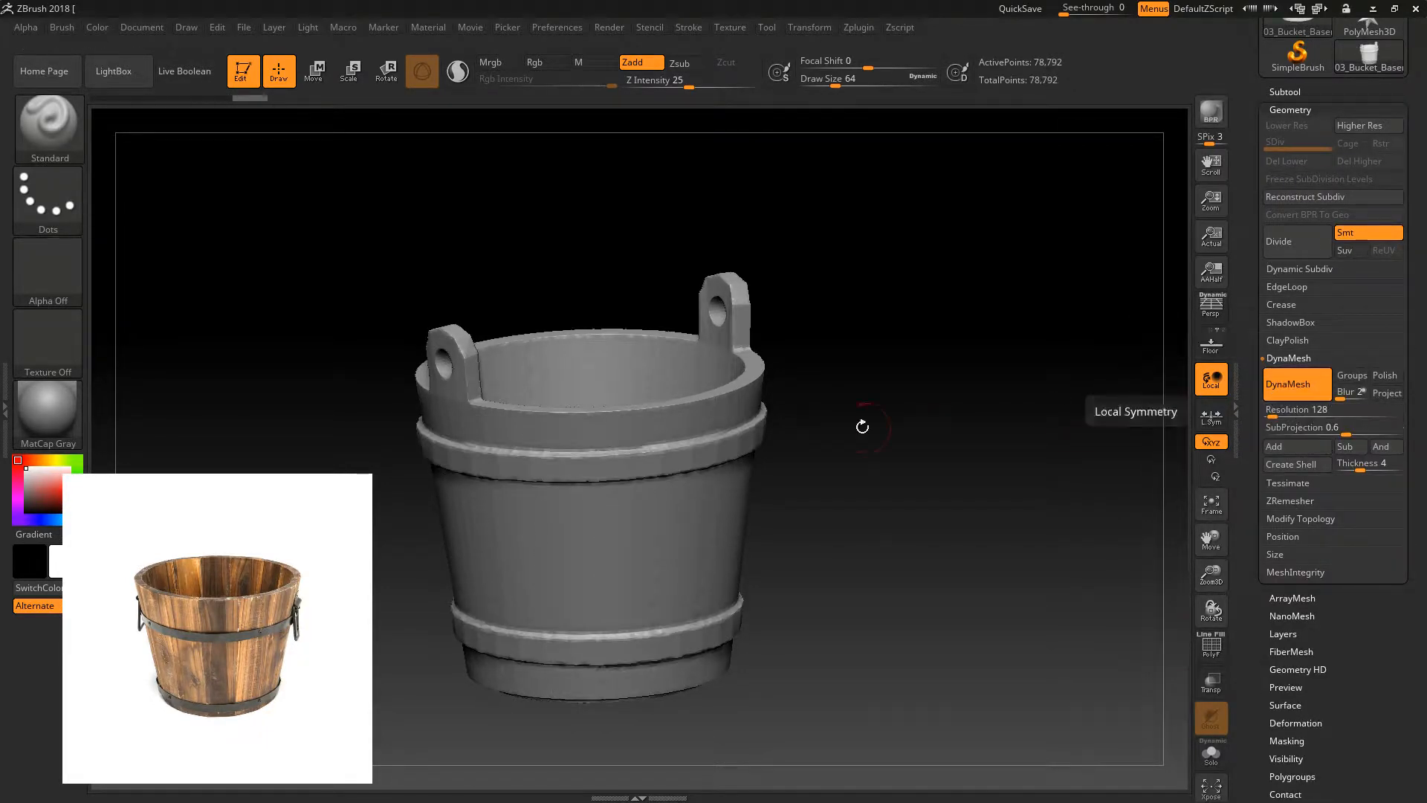
pyautogui.hotkey('ctrl', 'z')
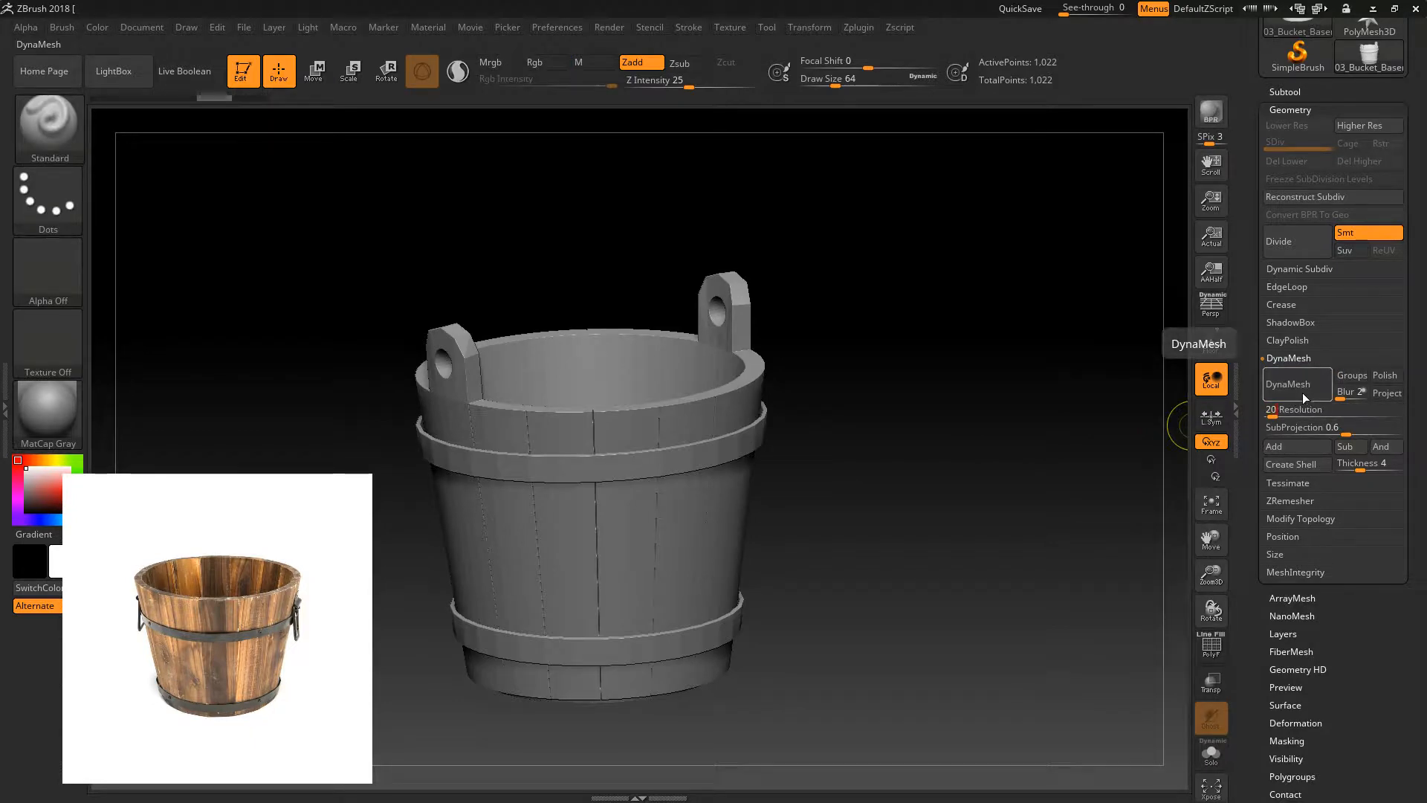
# - DynaMesh the bucket with Groups enabled, a resolution of 2048 and Blur set to 0
pyautogui.click(1350, 375)
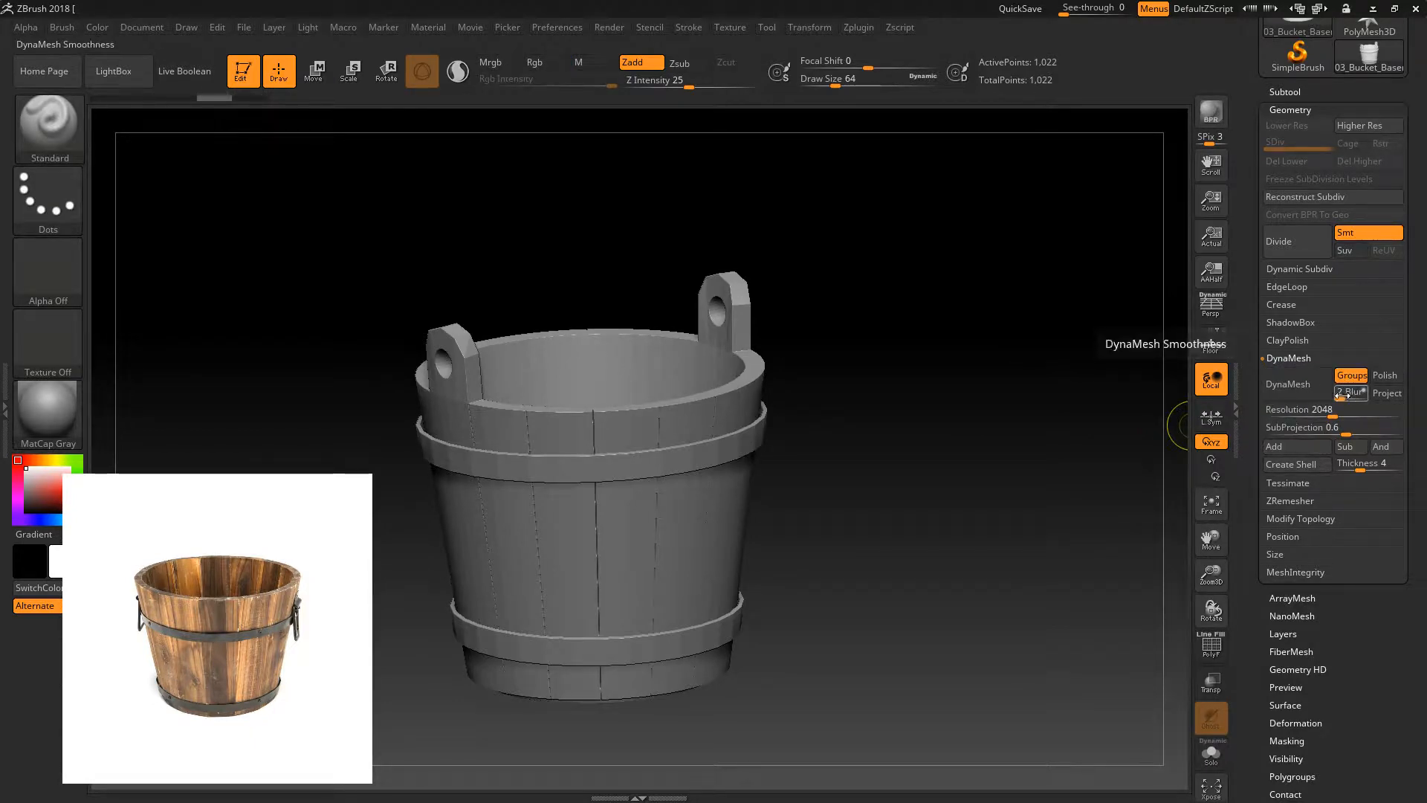
pyautogui.click(1349, 395)
pyautogui.write('0')
pyautogui.press('Return')
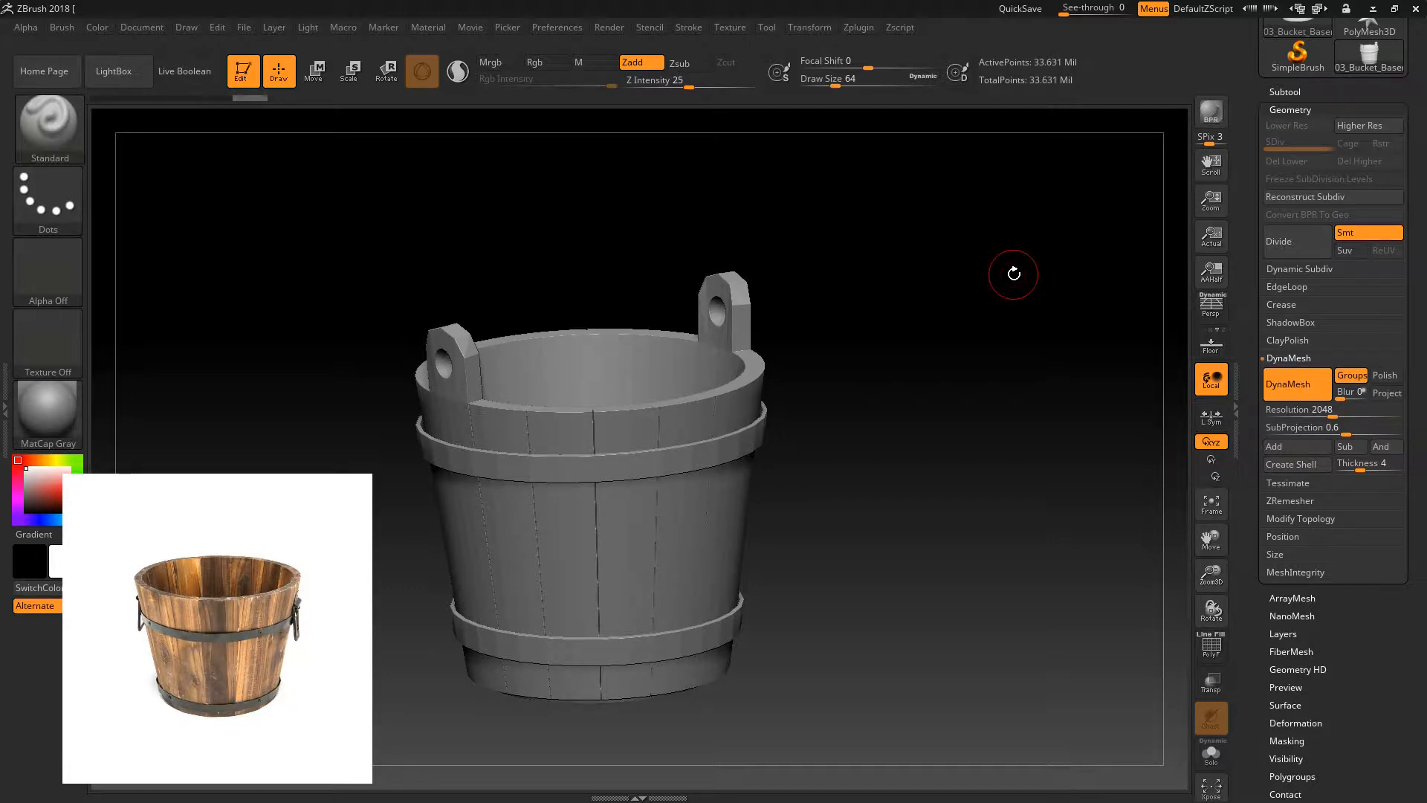
pyautogui.keyDown('alt'); pyautogui.moveTo(976, 411); pyautogui.dragTo(1031, 371); pyautogui.keyUp('alt')
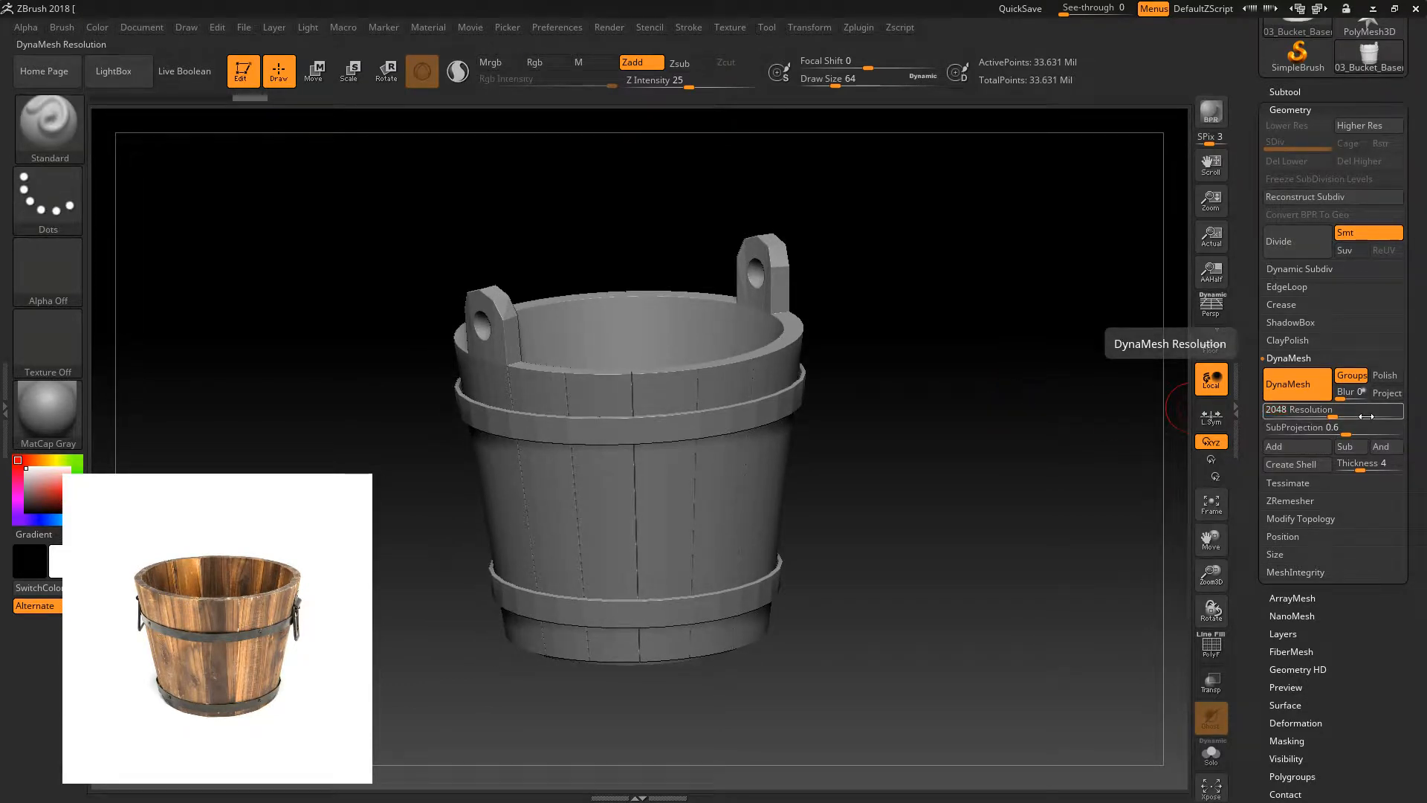
# - Try to remesh the bucket with DynaMesh at a reduced resolution of 504
pyautogui.click(1330, 413)
pyautogui.moveTo(1324, 414); pyautogui.dragTo(1294, 417)
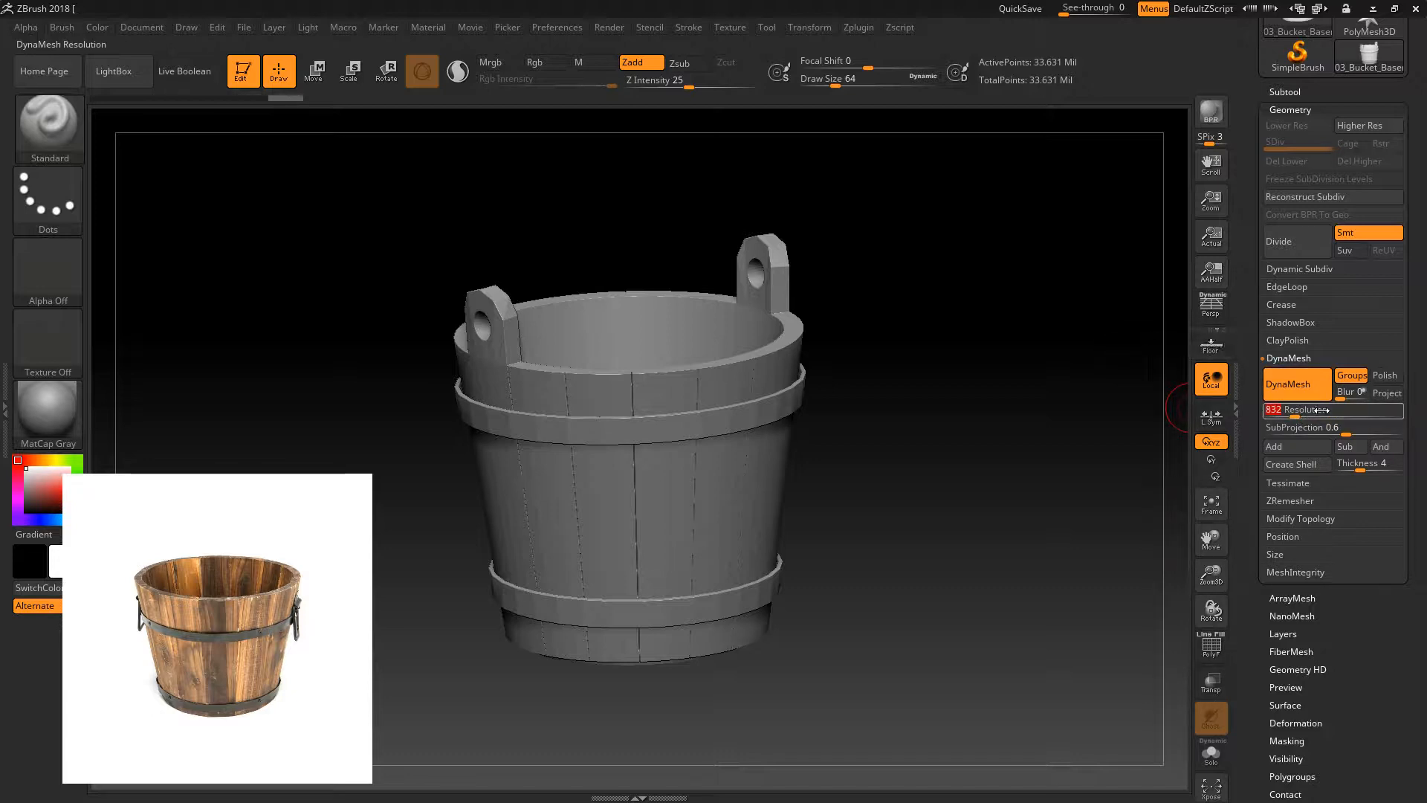
pyautogui.moveTo(1304, 409); pyautogui.dragTo(1283, 423)
pyautogui.keyDown('ctrl'); pyautogui.moveTo(934, 354); pyautogui.dragTo(1044, 459); pyautogui.keyUp('ctrl')
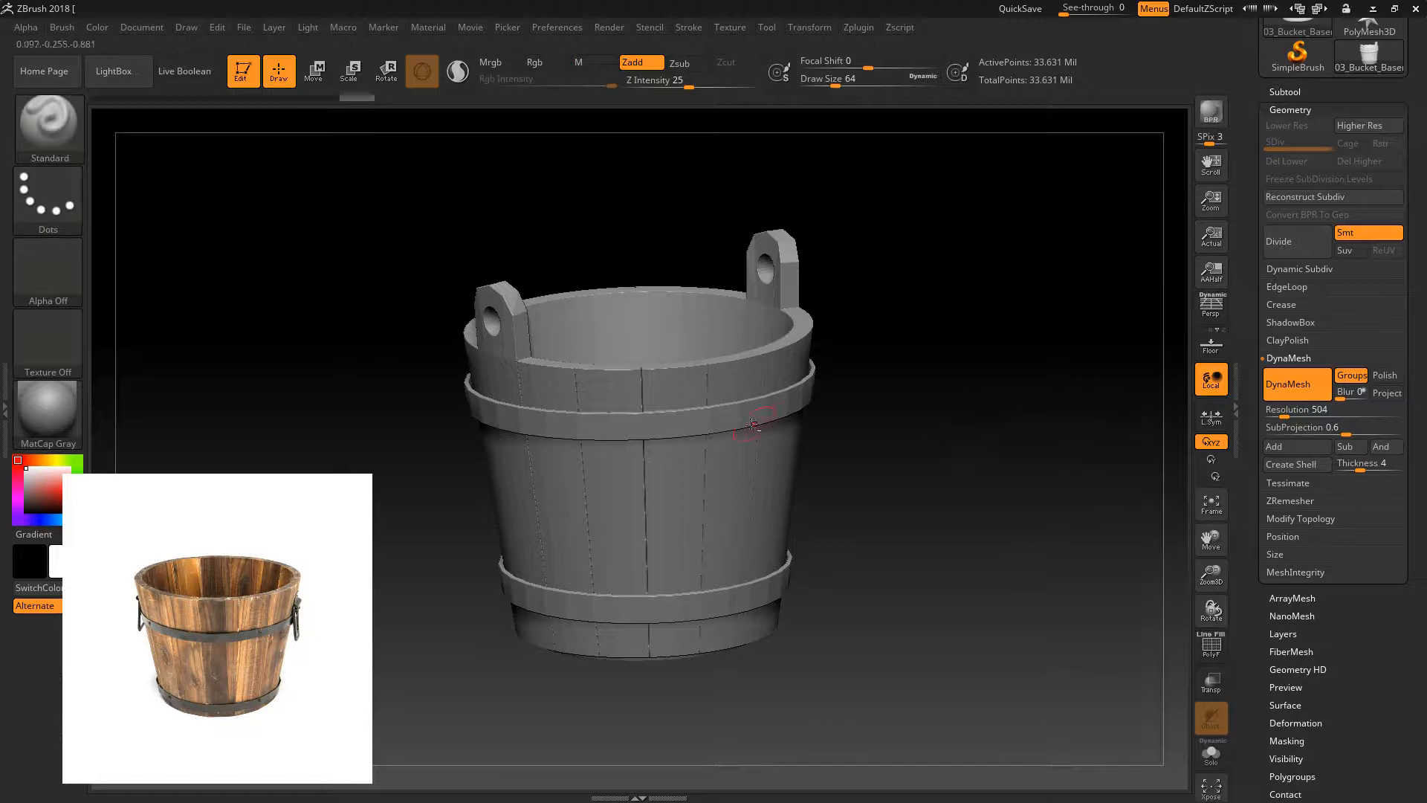
pyautogui.keyDown('ctrl'); pyautogui.moveTo(944, 433); pyautogui.dragTo(1028, 510); pyautogui.keyUp('ctrl')
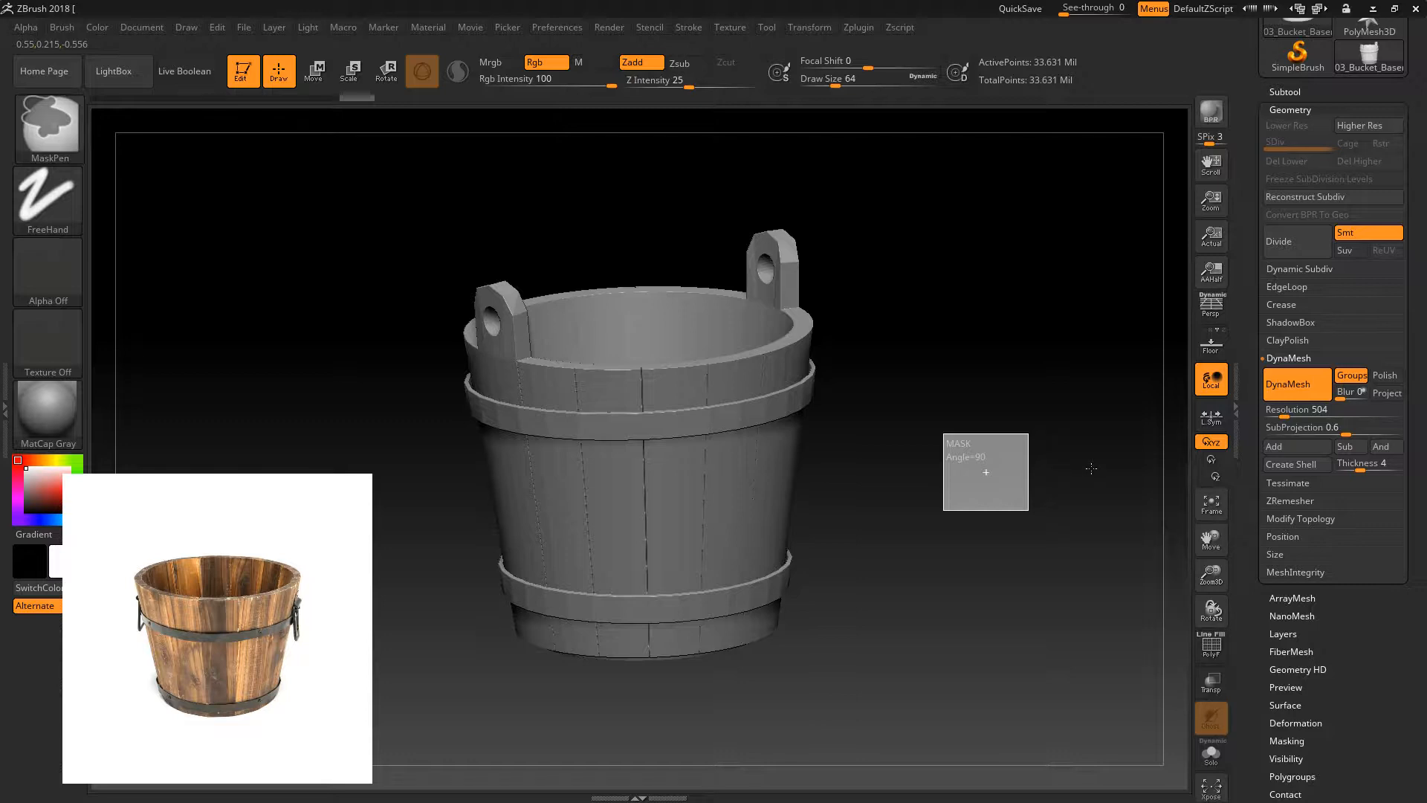
pyautogui.keyDown('alt'); pyautogui.moveTo(973, 441); pyautogui.dragTo(975, 525); pyautogui.keyUp('alt')
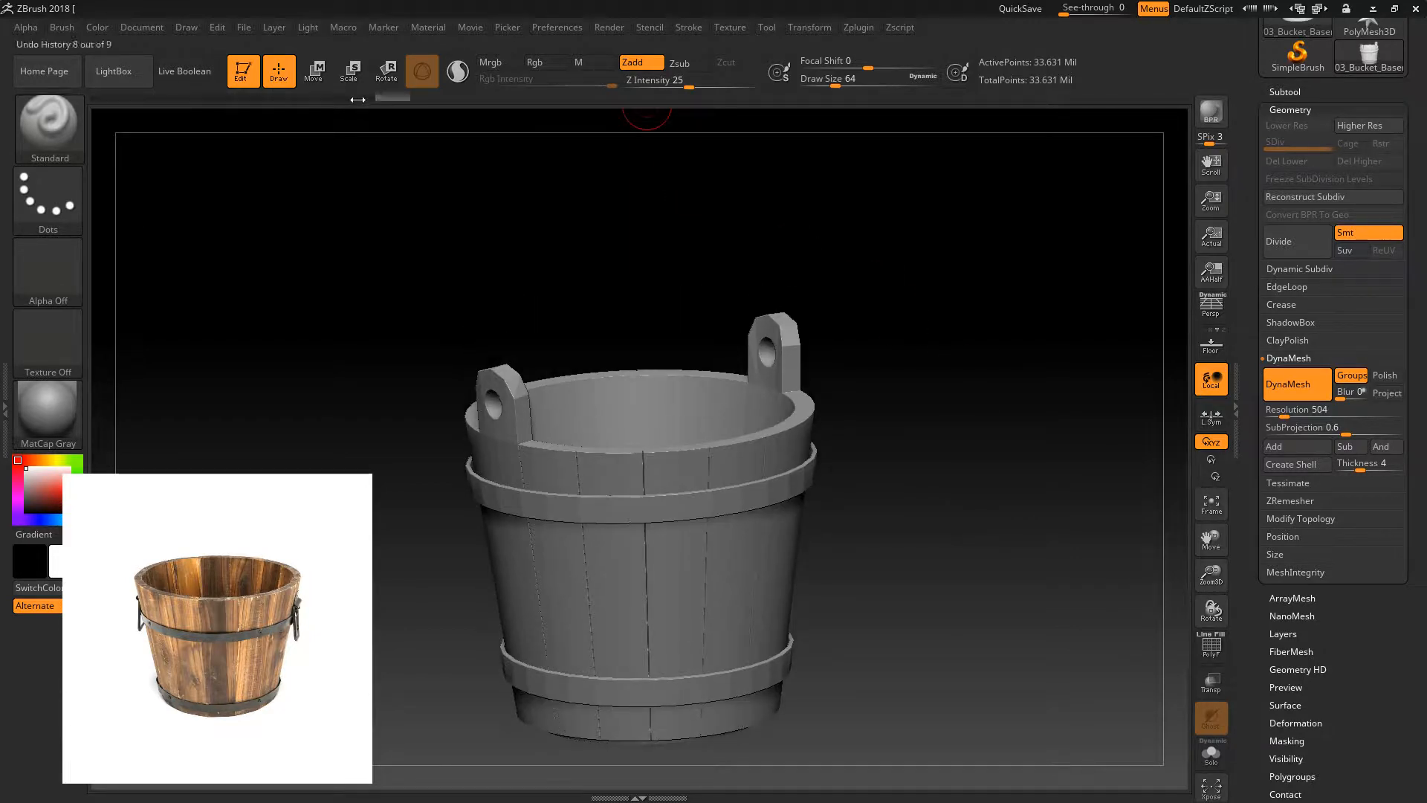
# - Step back through the undo history to the bucket's original low-poly mesh before DynaMesh
pyautogui.hotkey('ctrl', 'z')
pyautogui.hotkey('ctrl', 'z')
pyautogui.hotkey('ctrl', 'z')
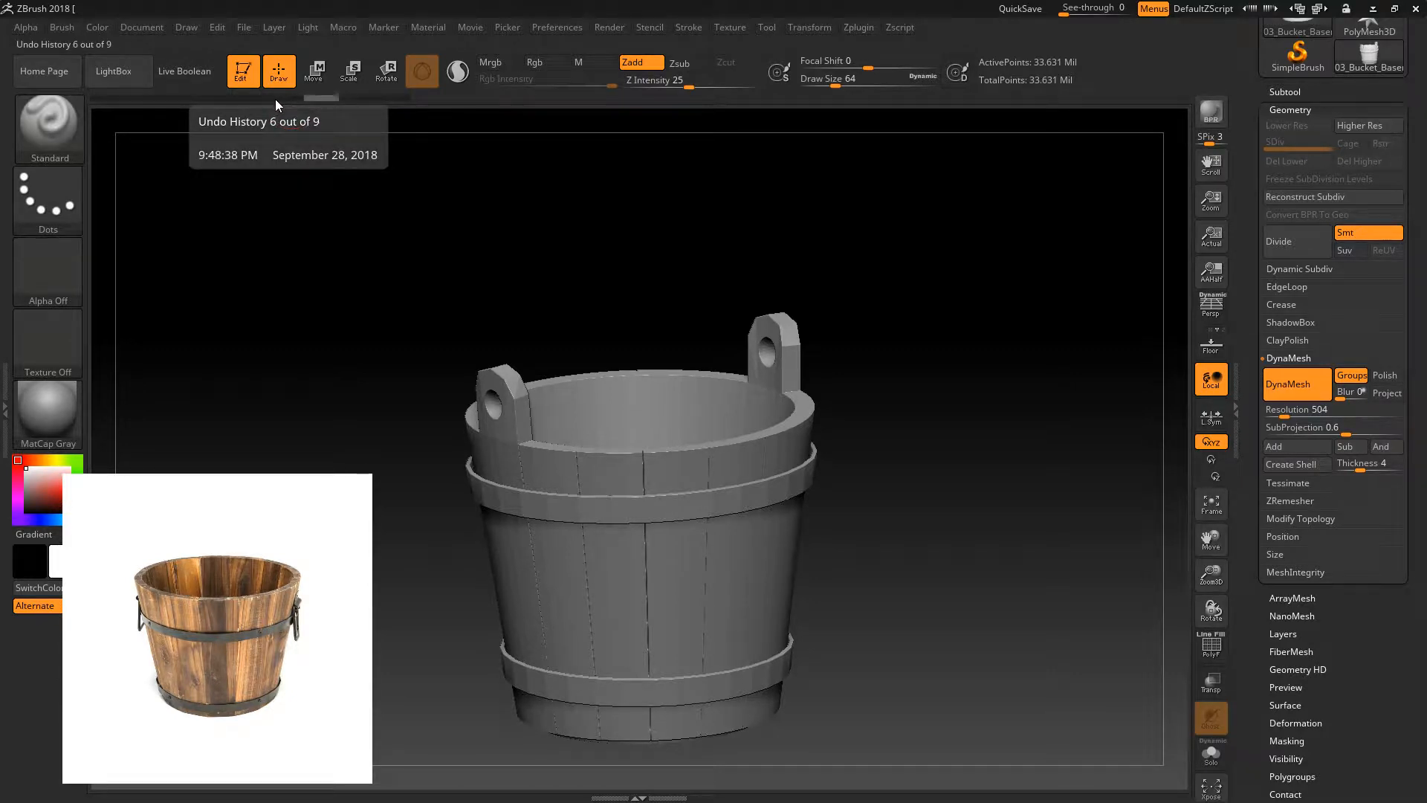
pyautogui.click(275, 100)
pyautogui.click(214, 98)
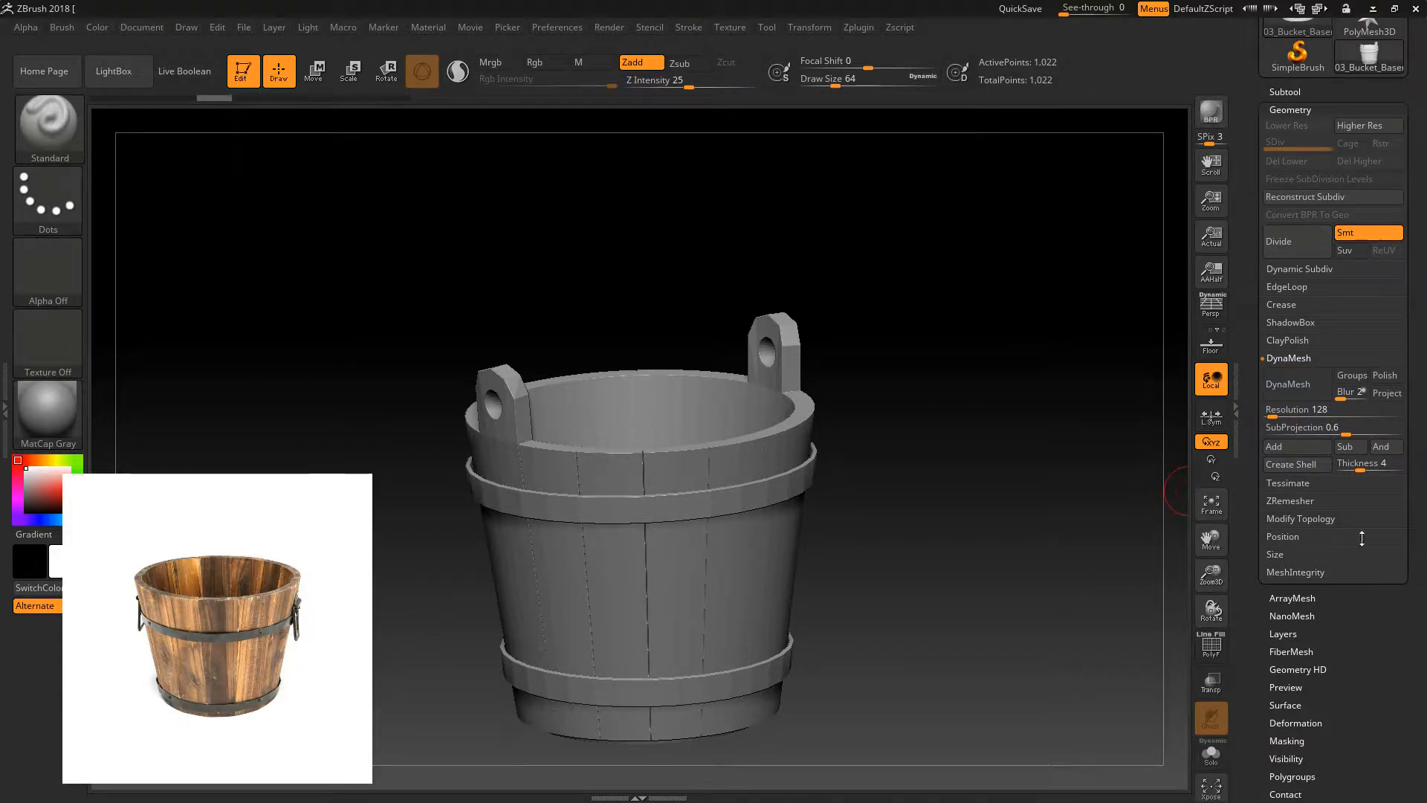
# - DynaMesh the bucket with Groups enabled, a resolution of 512 and Blur set to 0
pyautogui.click(1330, 409)
pyautogui.write('512')
pyautogui.press('Return')
pyautogui.click(1351, 375)
pyautogui.moveTo(1342, 394); pyautogui.dragTo(1282, 394)
pyautogui.click(1286, 372)
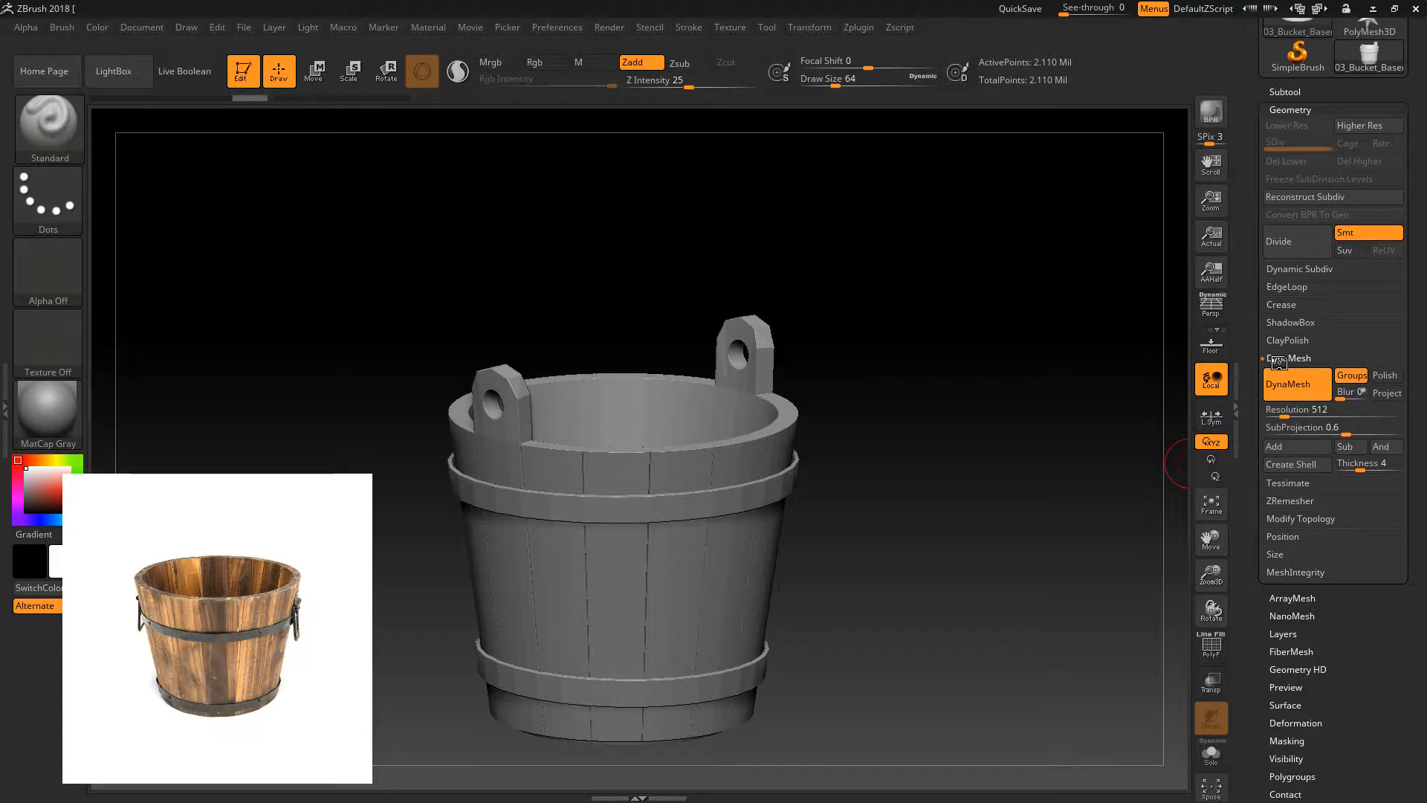
# - Soften the bucket's hard edges with the Polish deformation and inspect the planks and bands from several sides
pyautogui.moveTo(880, 364); pyautogui.dragTo(988, 359)
pyautogui.moveTo(1350, 719); pyautogui.dragTo(1332, 460)
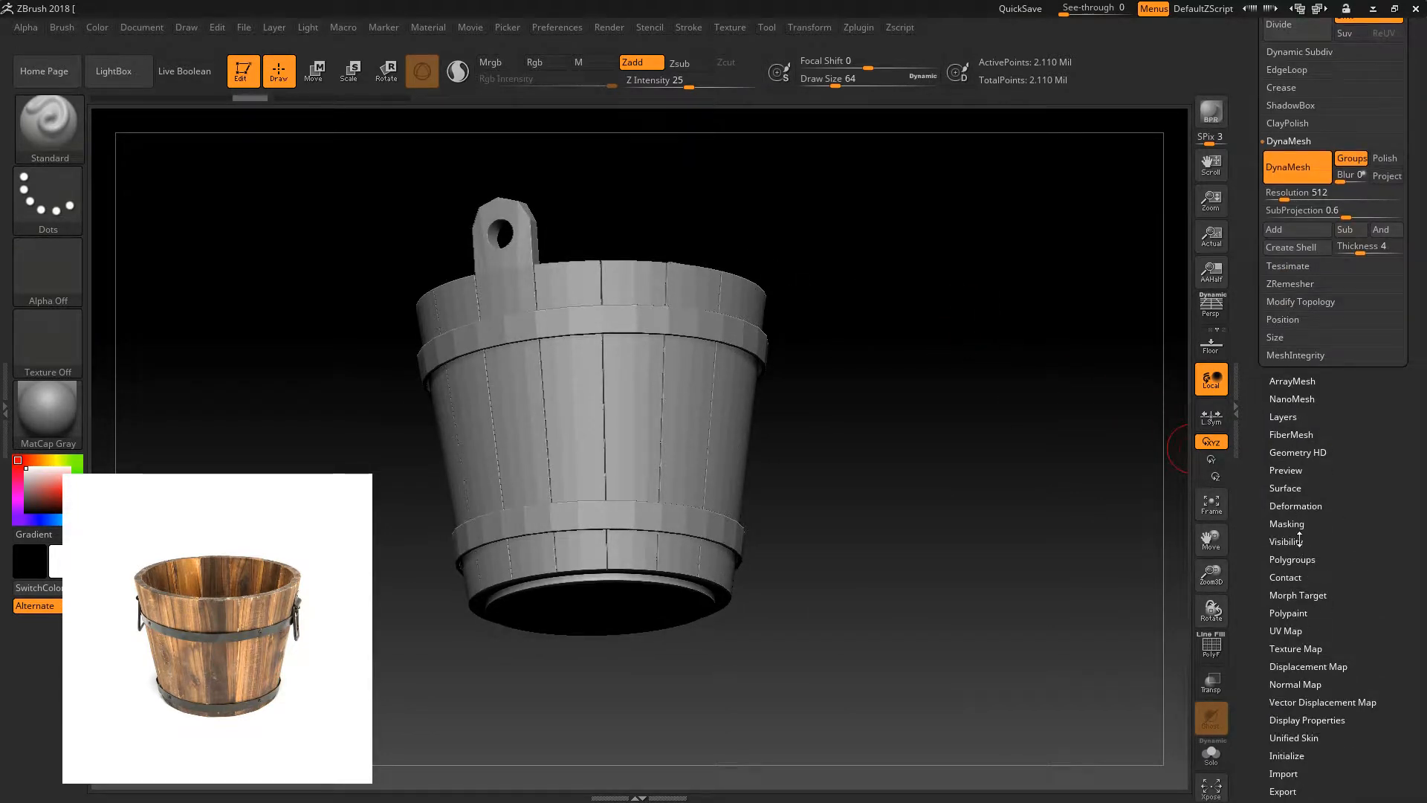
pyautogui.click(1301, 508)
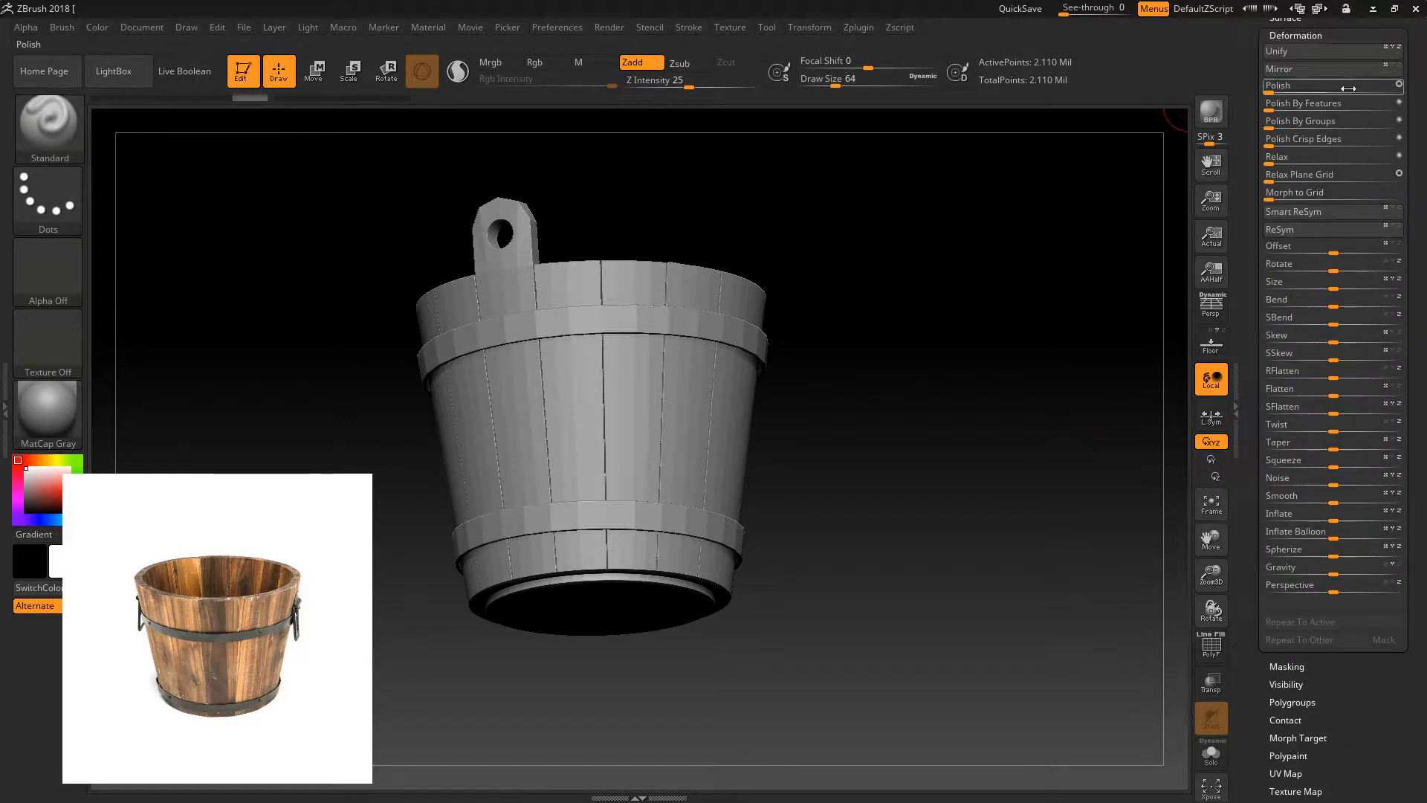
pyautogui.moveTo(1276, 88); pyautogui.dragTo(1302, 89)
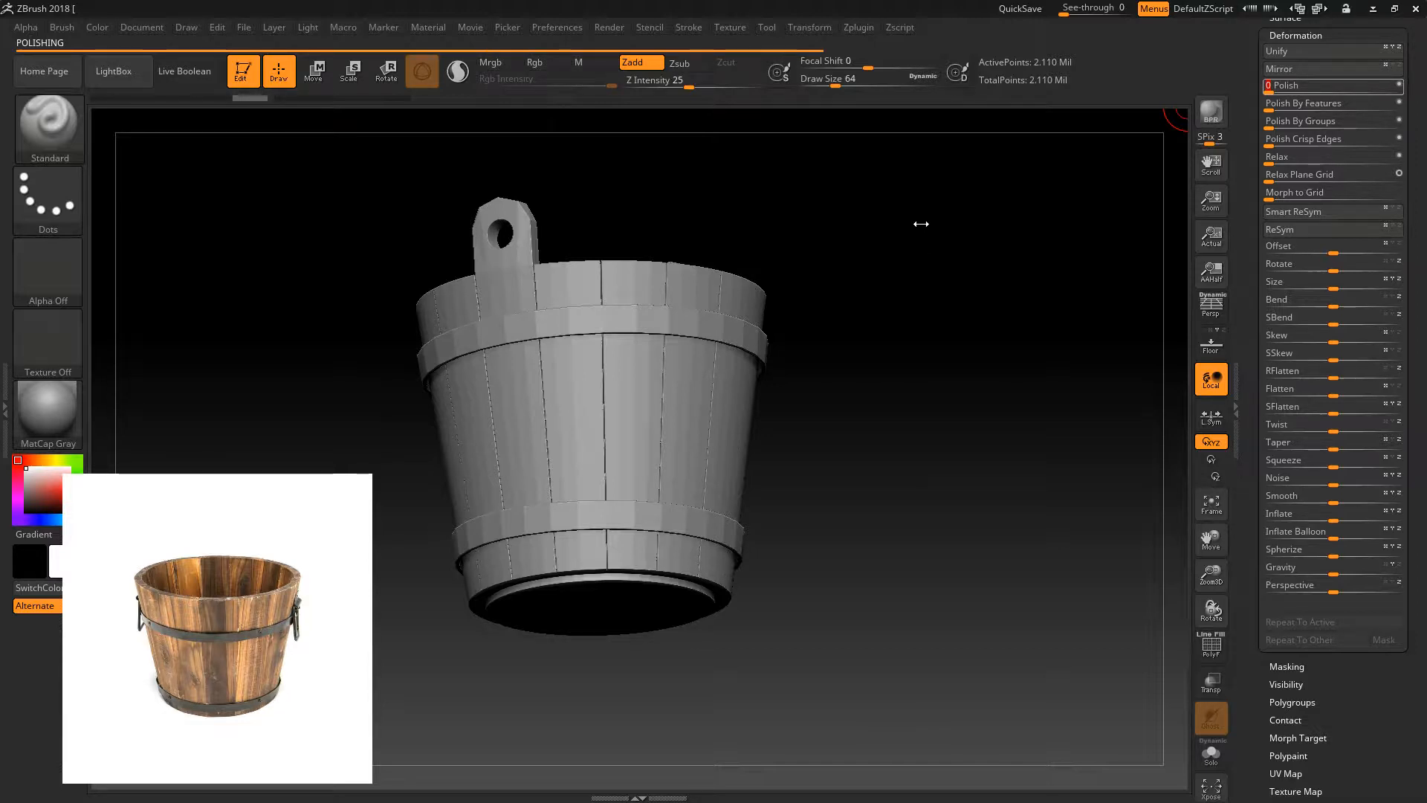
pyautogui.moveTo(845, 254); pyautogui.dragTo(691, 320)
pyautogui.moveTo(301, 350); pyautogui.dragTo(364, 364)
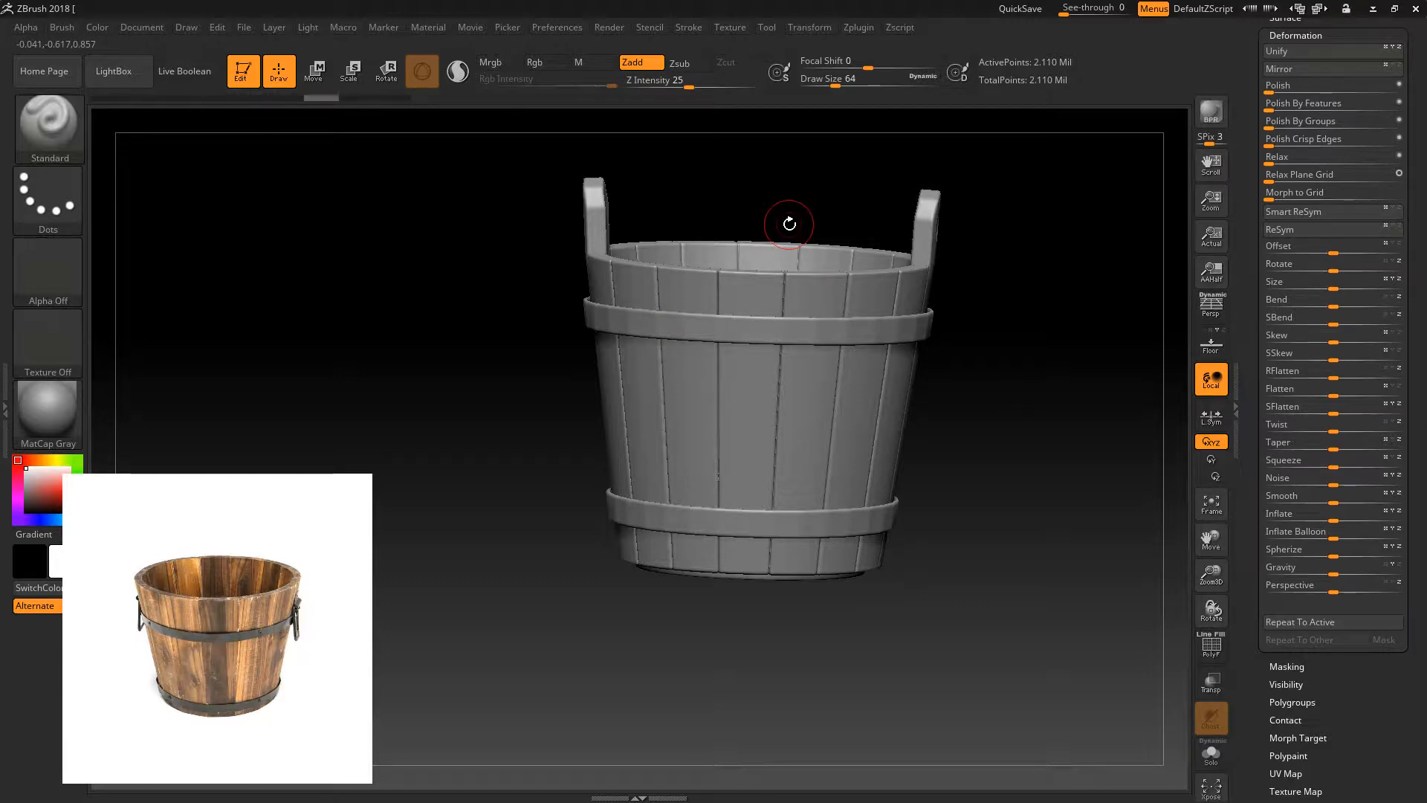
# - Isolate the solid cylinder inside the bucket and split the hidden parts off into a separate subtool
pyautogui.moveTo(997, 284); pyautogui.dragTo(1071, 377)
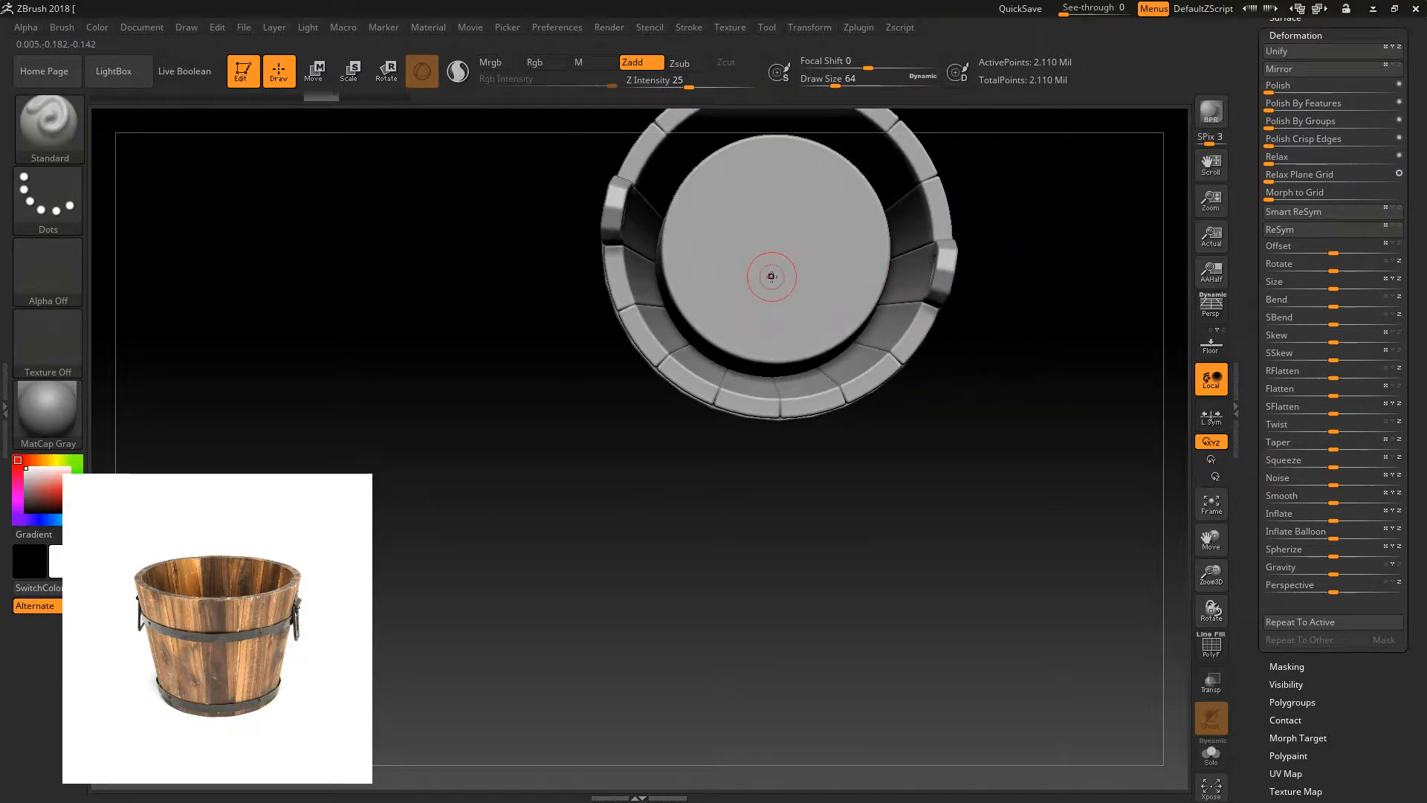
pyautogui.hotkey('ctrl', 'shift')
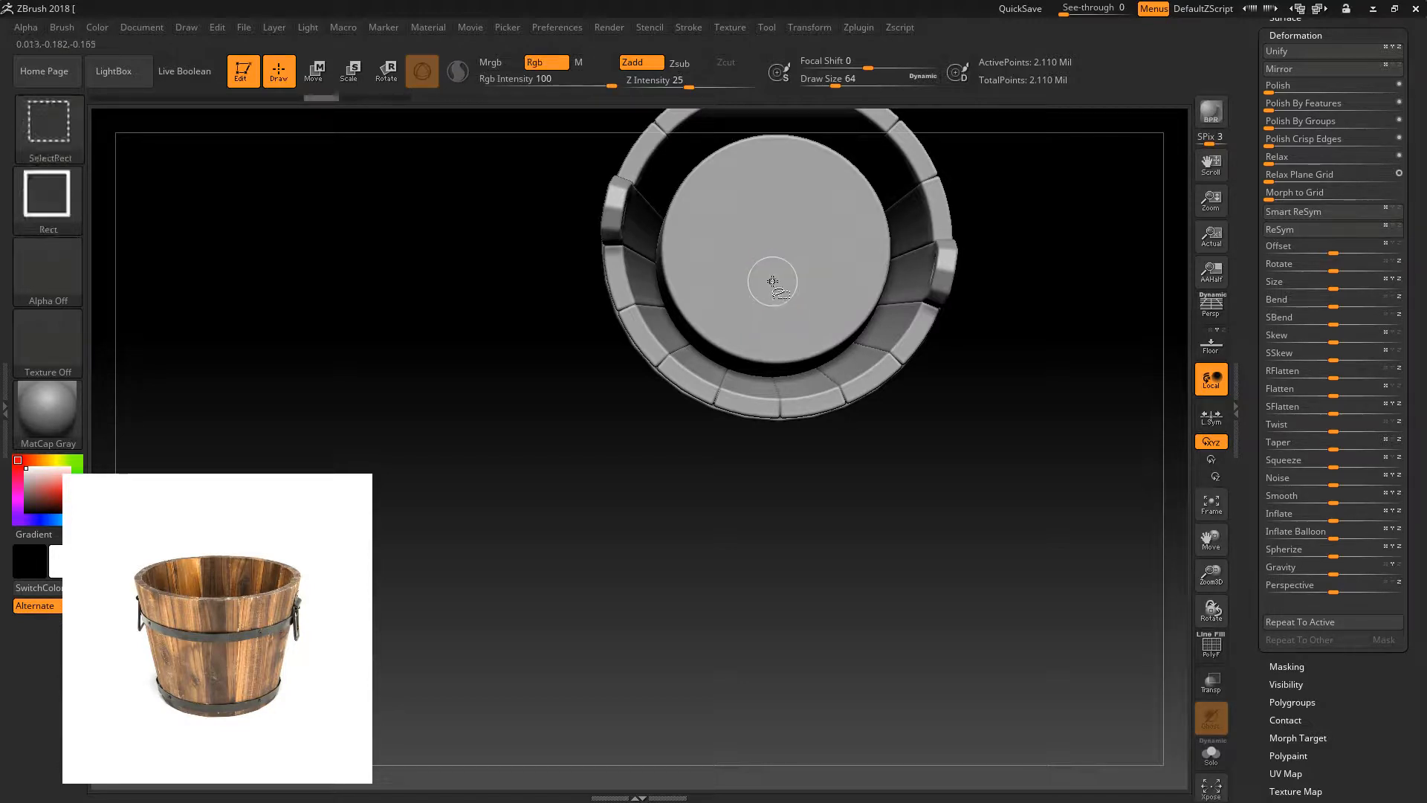
pyautogui.keyDown('ctrl'); pyautogui.keyDown('shift'); pyautogui.click(773, 281); pyautogui.keyUp('shift'); pyautogui.keyUp('ctrl')
pyautogui.moveTo(867, 388); pyautogui.dragTo(914, 446)
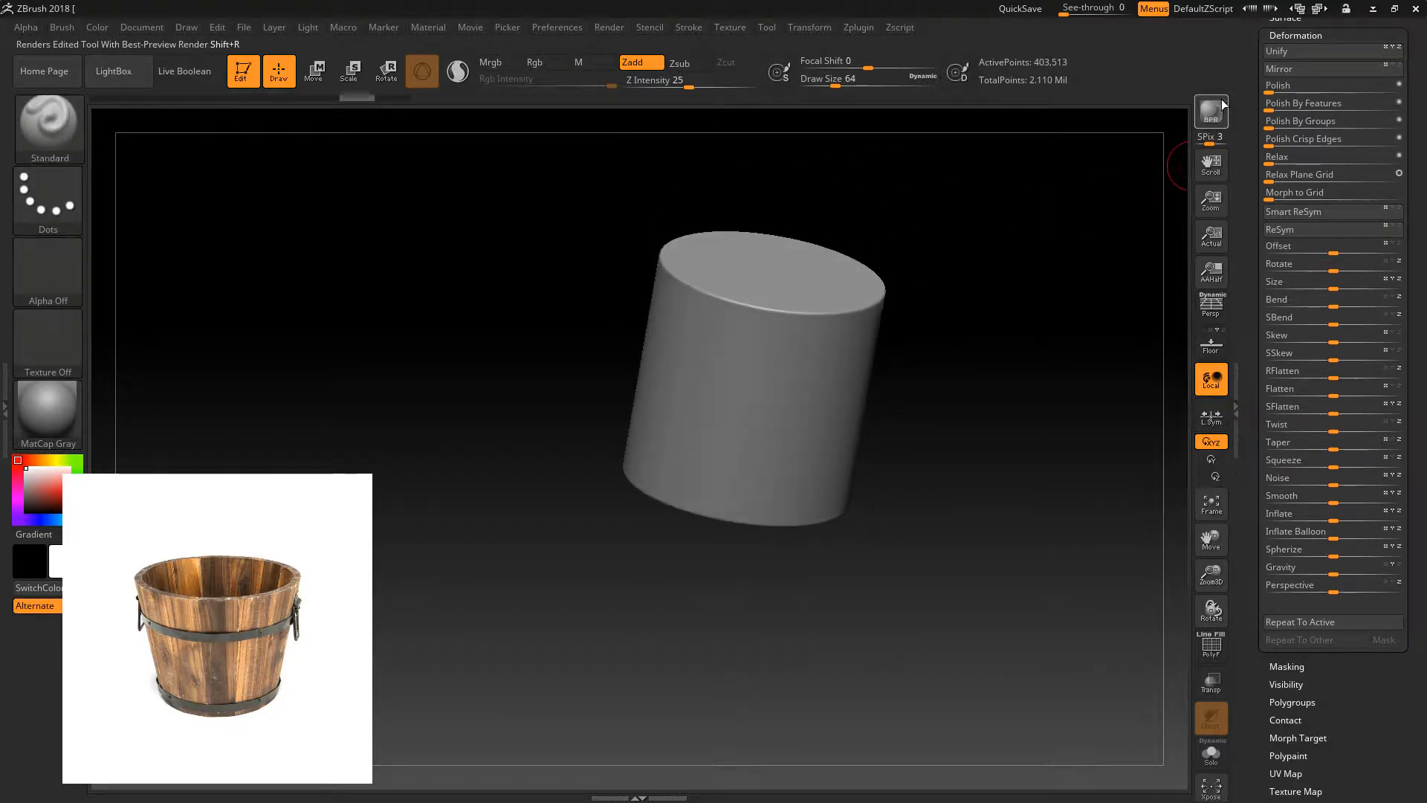
pyautogui.moveTo(1252, 93); pyautogui.dragTo(1282, 137)
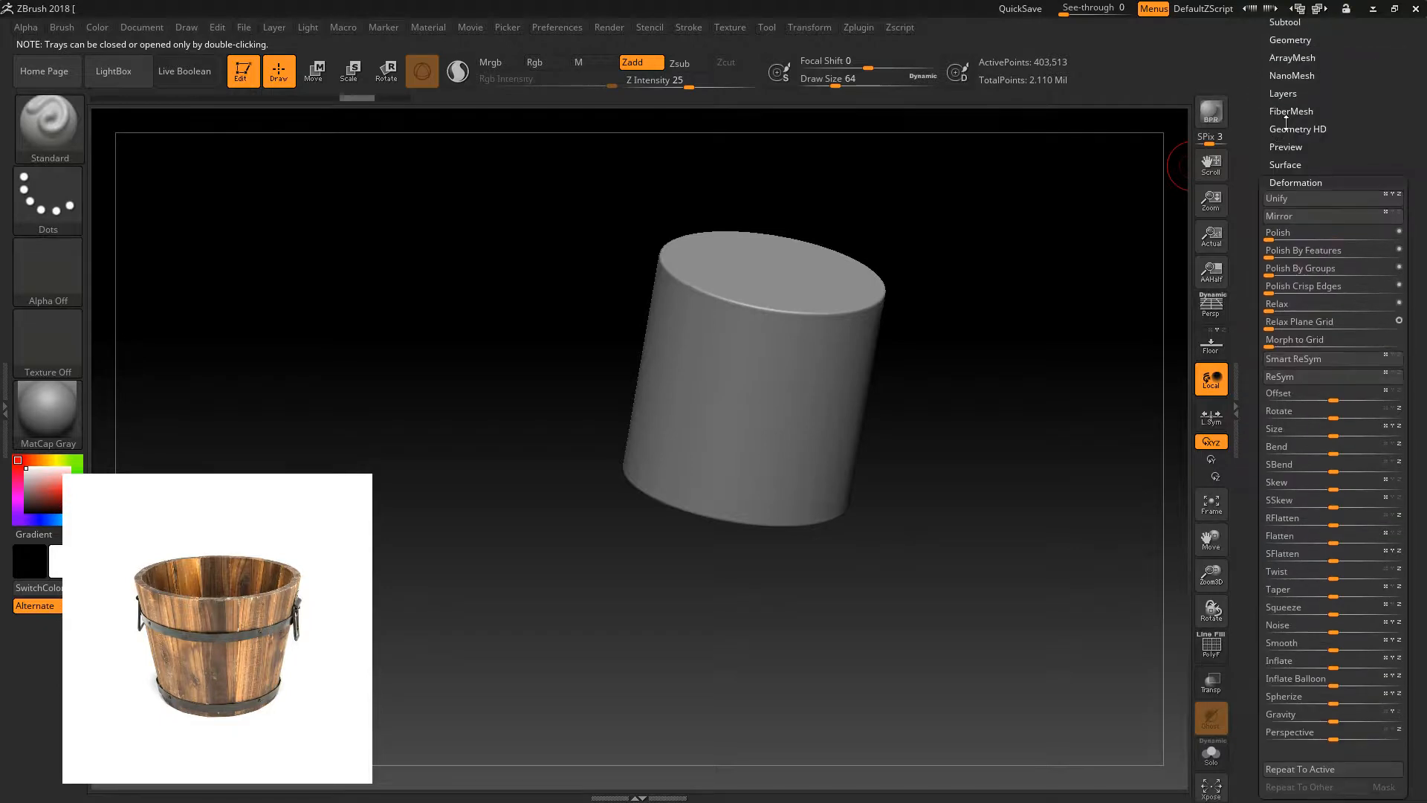
pyautogui.moveTo(1286, 28); pyautogui.dragTo(1295, 137)
pyautogui.click(1297, 147)
pyautogui.click(1292, 135)
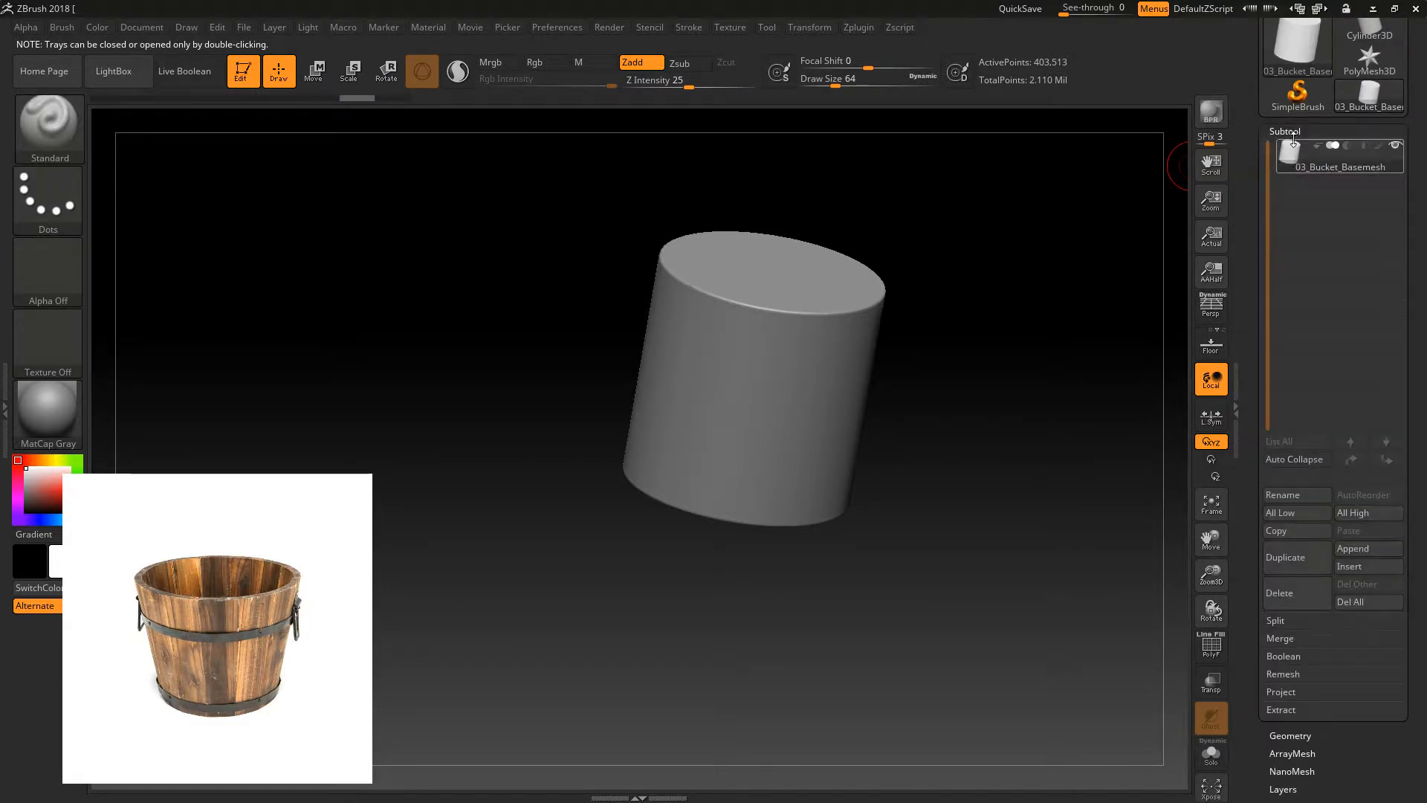
pyautogui.click(1286, 621)
pyautogui.click(1301, 639)
# - Delete the inner cylinder's subtool, keeping only the planks, bands and handle brackets
pyautogui.click(1288, 587)
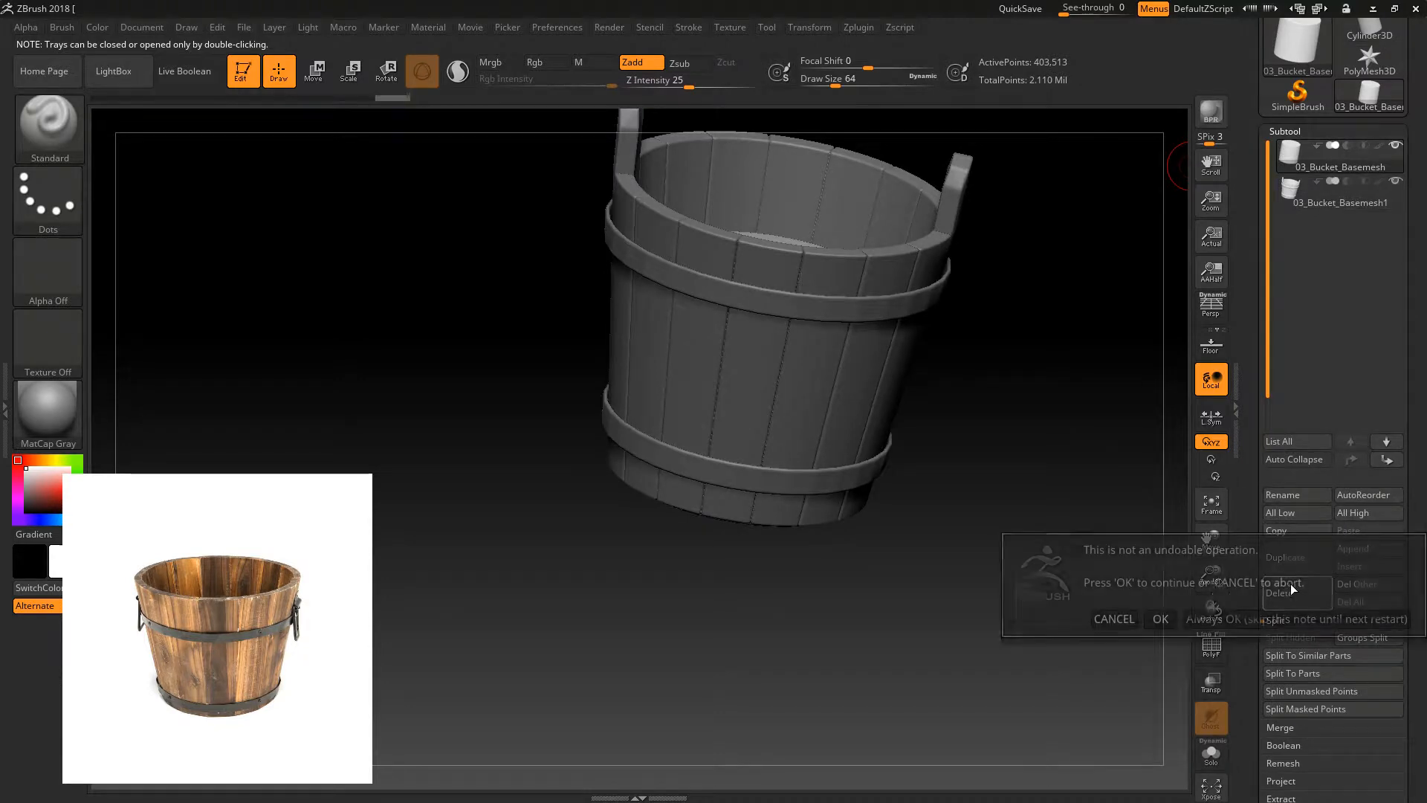
pyautogui.click(1160, 618)
pyautogui.moveTo(1056, 418); pyautogui.dragTo(1004, 317)
pyautogui.moveTo(1035, 283)
pyautogui.mouseDown()
pyautogui.moveTo(1041, 382)
pyautogui.moveTo(932, 336)
pyautogui.moveTo(966, 446)
pyautogui.moveTo(955, 409)
pyautogui.mouseUp()
# - Choose the Clay brush and set its Z Intensity to 2 and Focal Shift to -53
pyautogui.press('b')
pyautogui.press('c')
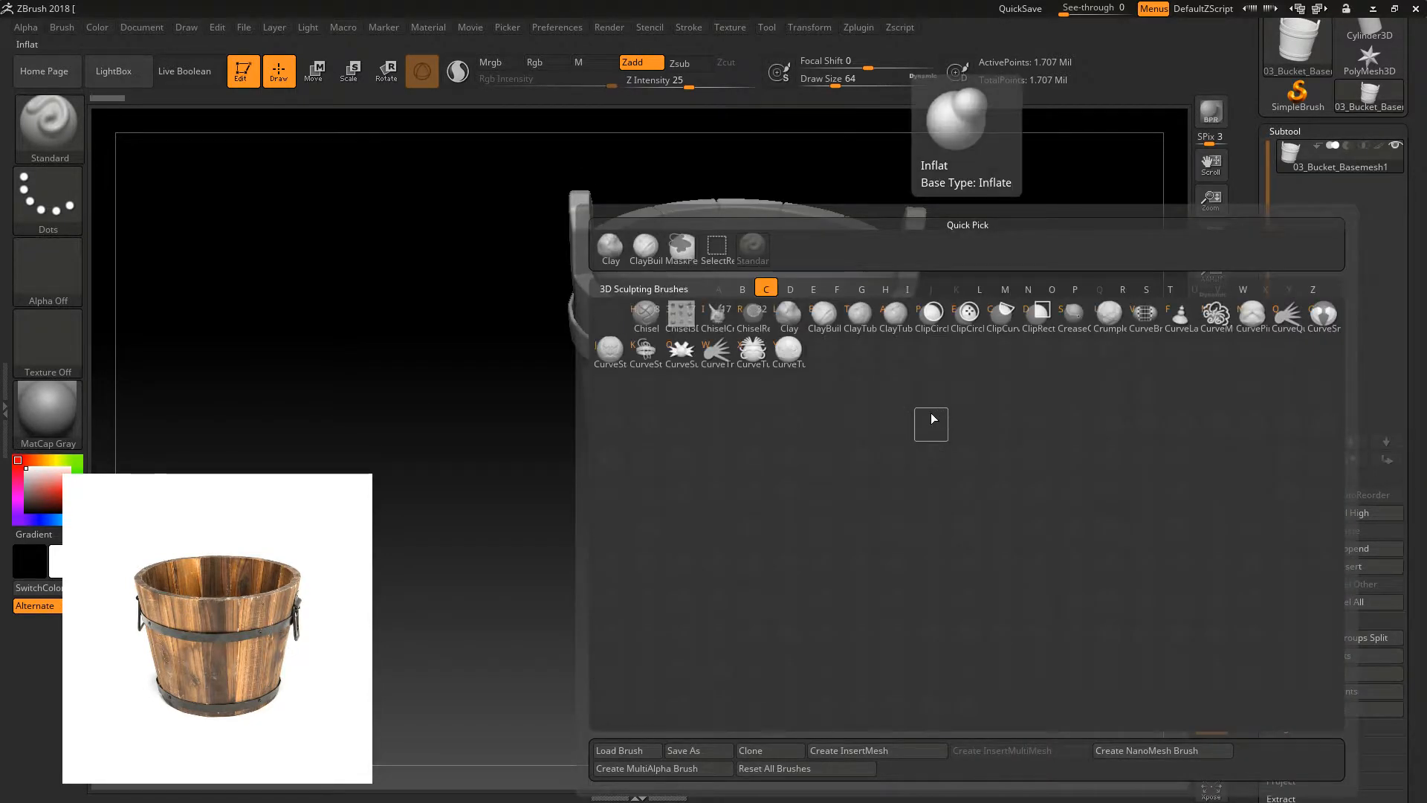
pyautogui.press('l')
pyautogui.moveTo(1198, 573); pyautogui.dragTo(811, 419)
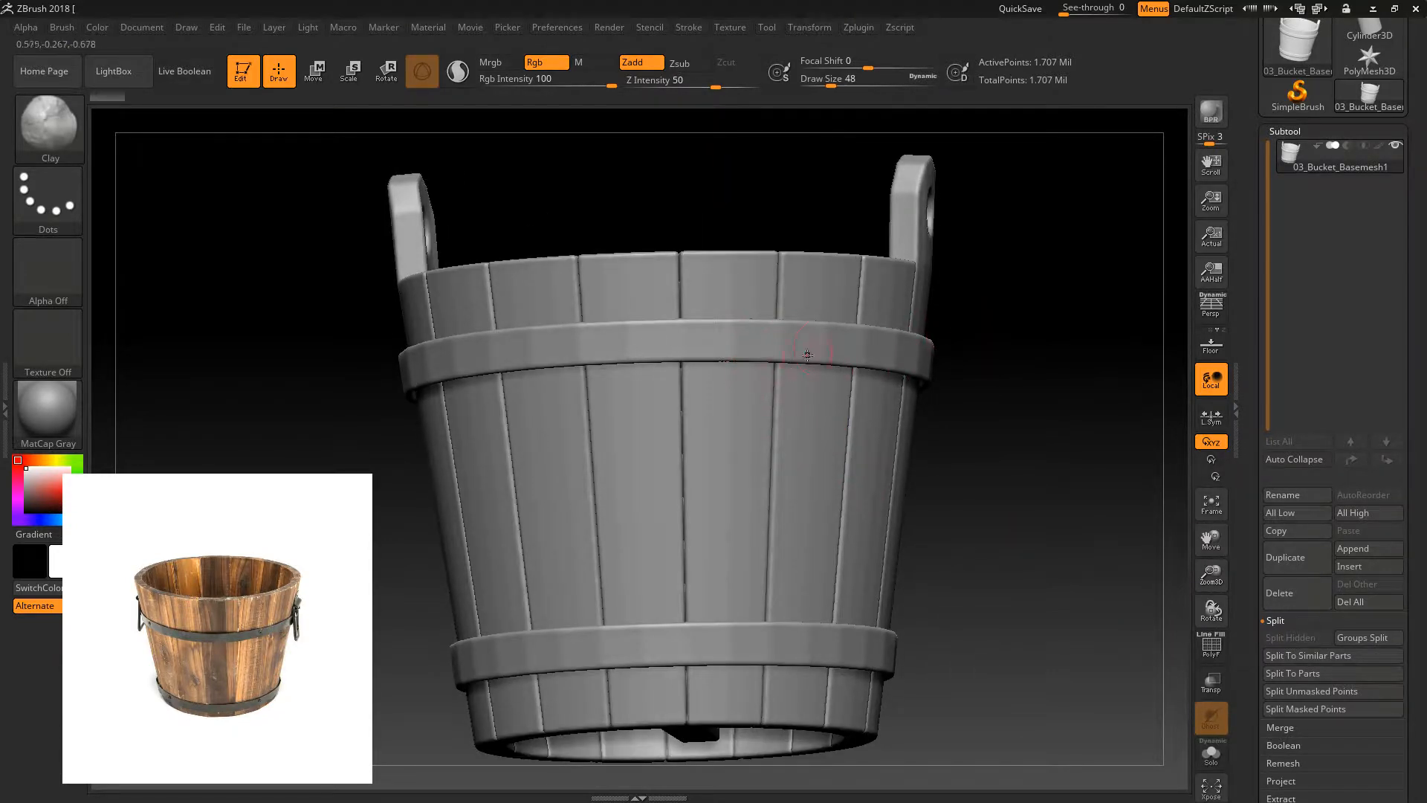
pyautogui.moveTo(1000, 346); pyautogui.dragTo(888, 346)
pyautogui.press('ctrl')
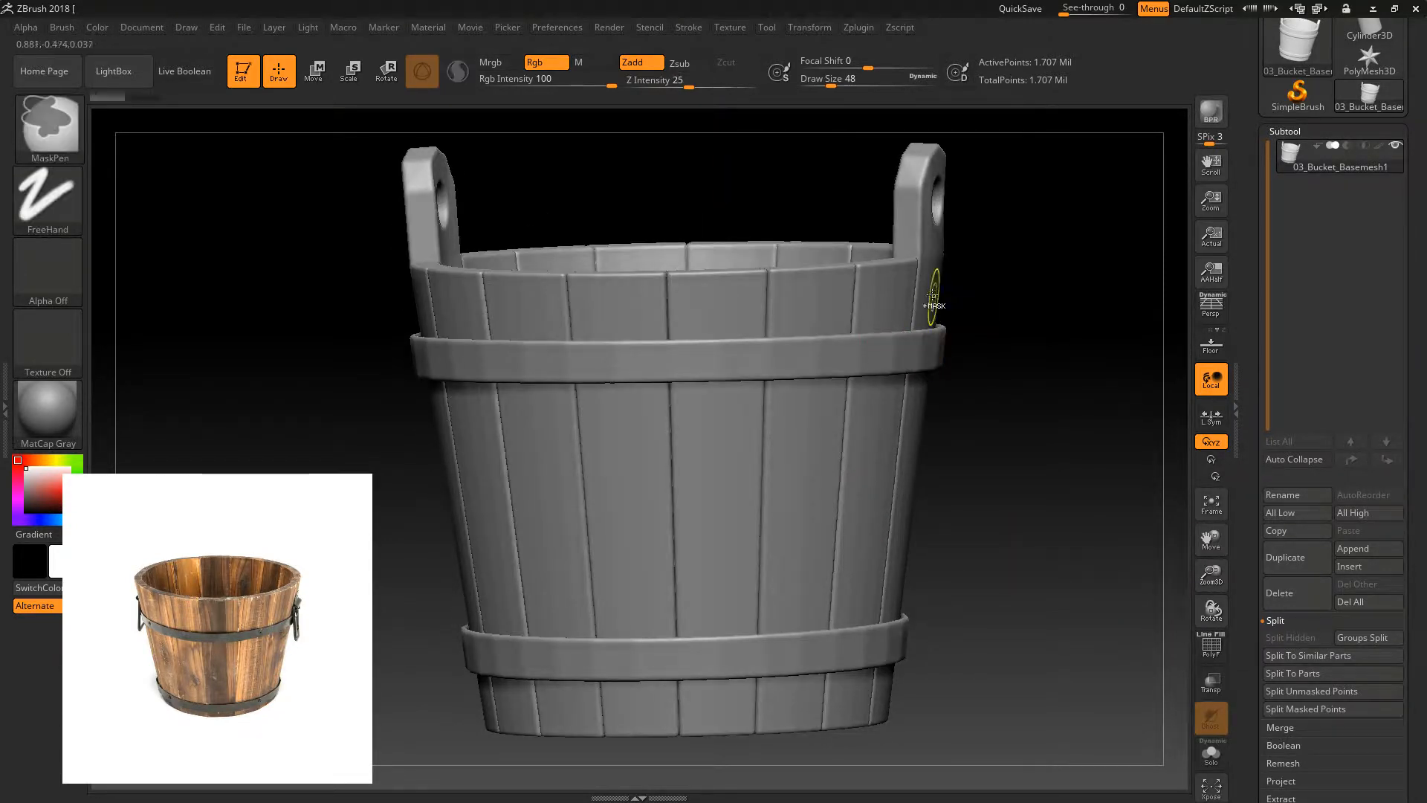
pyautogui.moveTo(686, 87); pyautogui.dragTo(659, 101)
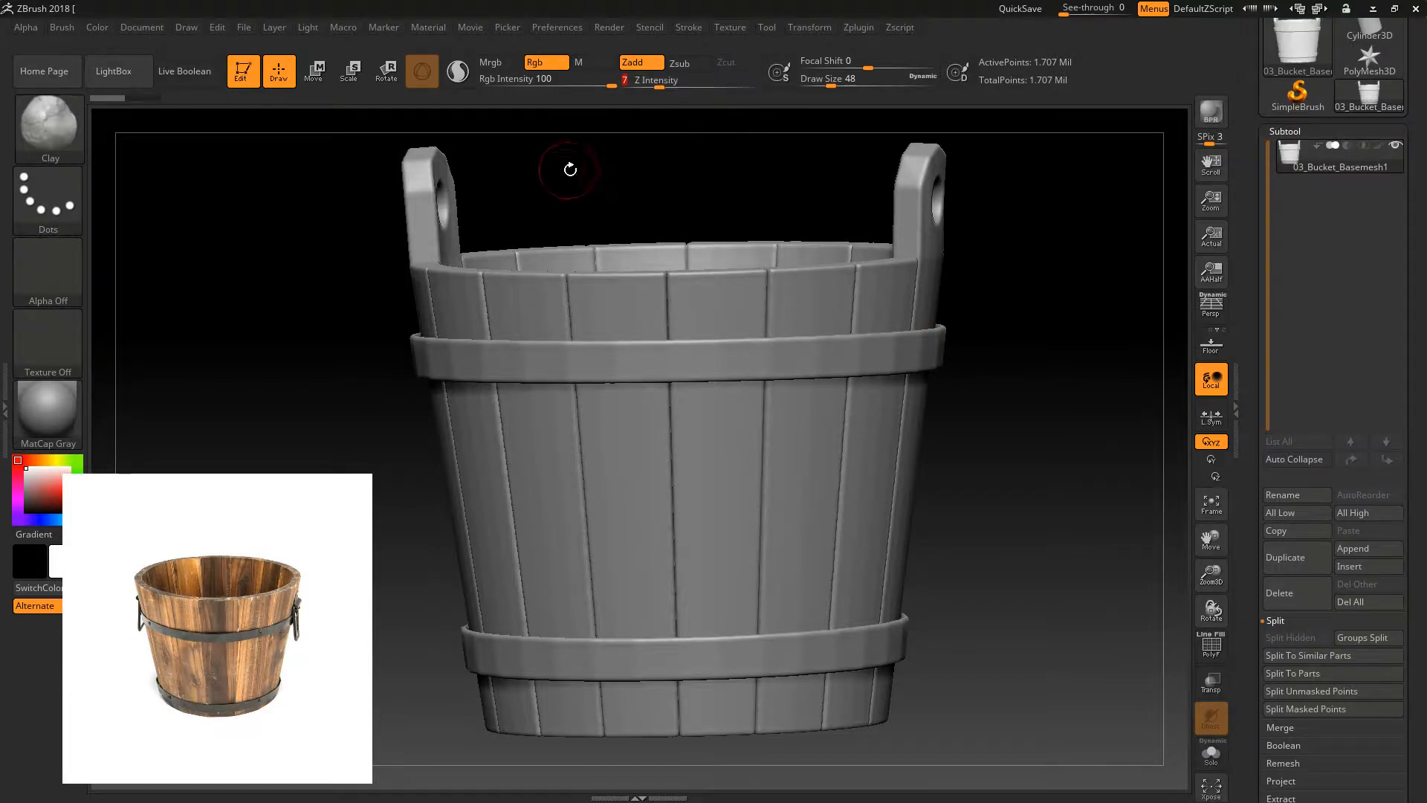
pyautogui.moveTo(562, 165); pyautogui.dragTo(602, 353)
pyautogui.press('ctrl')
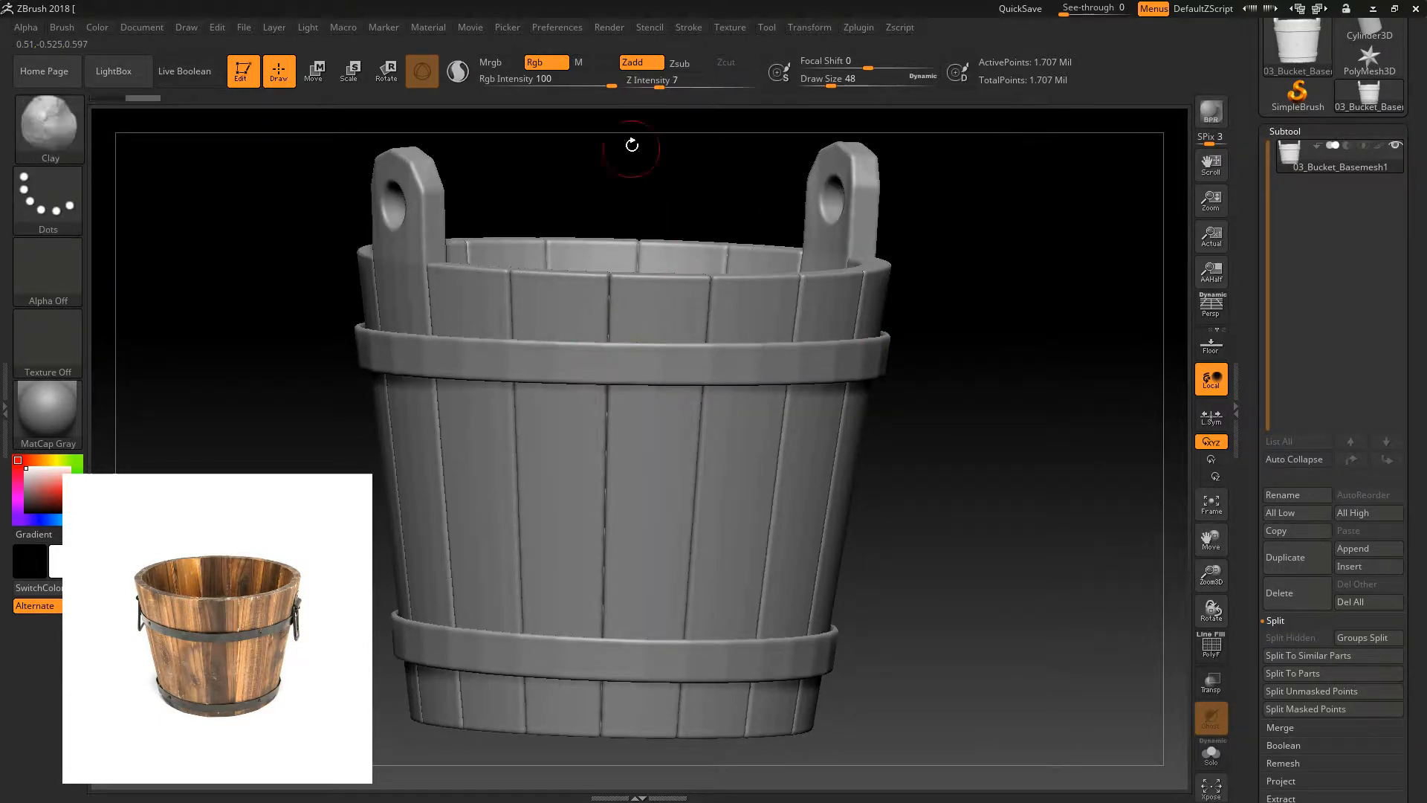
pyautogui.moveTo(660, 87); pyautogui.dragTo(643, 87)
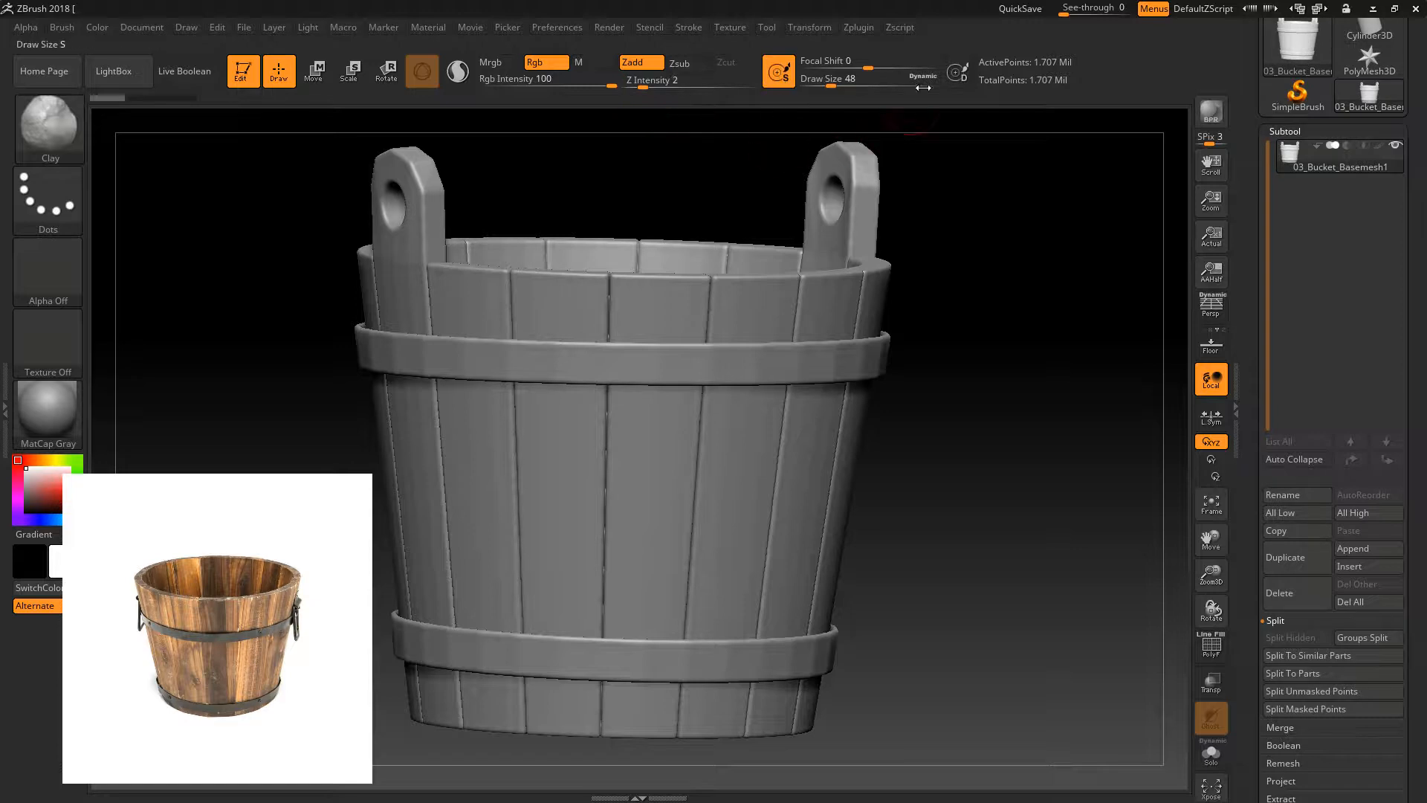
pyautogui.moveTo(868, 68); pyautogui.dragTo(833, 69)
# - Sculpt subtle uneven dents along the front of the upper metal band with the Clay brush at draw size 36
pyautogui.moveTo(652, 363); pyautogui.dragTo(678, 361)
pyautogui.moveTo(911, 356); pyautogui.dragTo(831, 353, button='right')
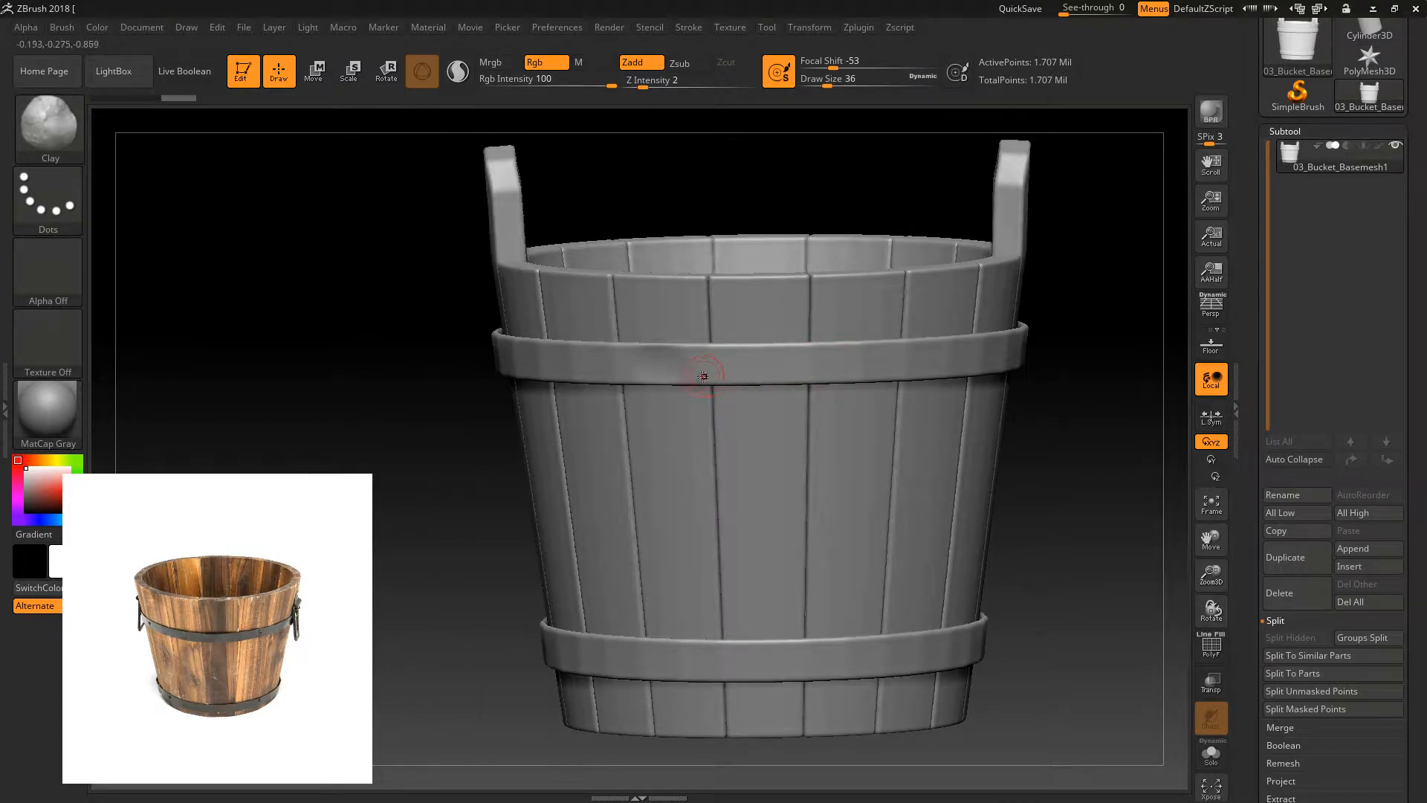
pyautogui.moveTo(700, 351)
pyautogui.mouseDown()
pyautogui.moveTo(744, 373)
pyautogui.moveTo(864, 369)
pyautogui.mouseUp()
pyautogui.moveTo(884, 363); pyautogui.dragTo(1011, 347, button='right')
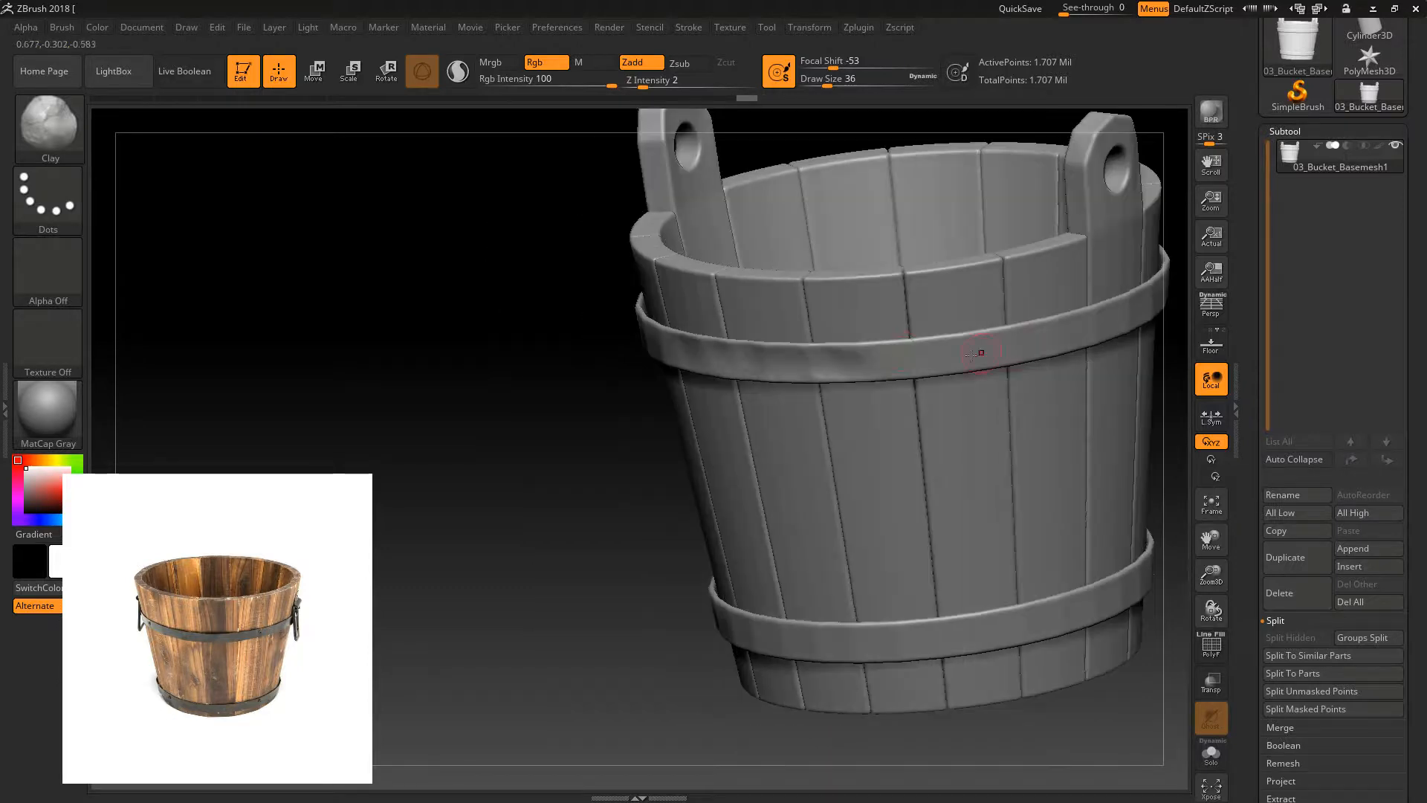
pyautogui.moveTo(885, 352)
pyautogui.mouseDown()
pyautogui.moveTo(845, 354)
pyautogui.moveTo(943, 360)
pyautogui.moveTo(941, 344)
pyautogui.mouseUp()
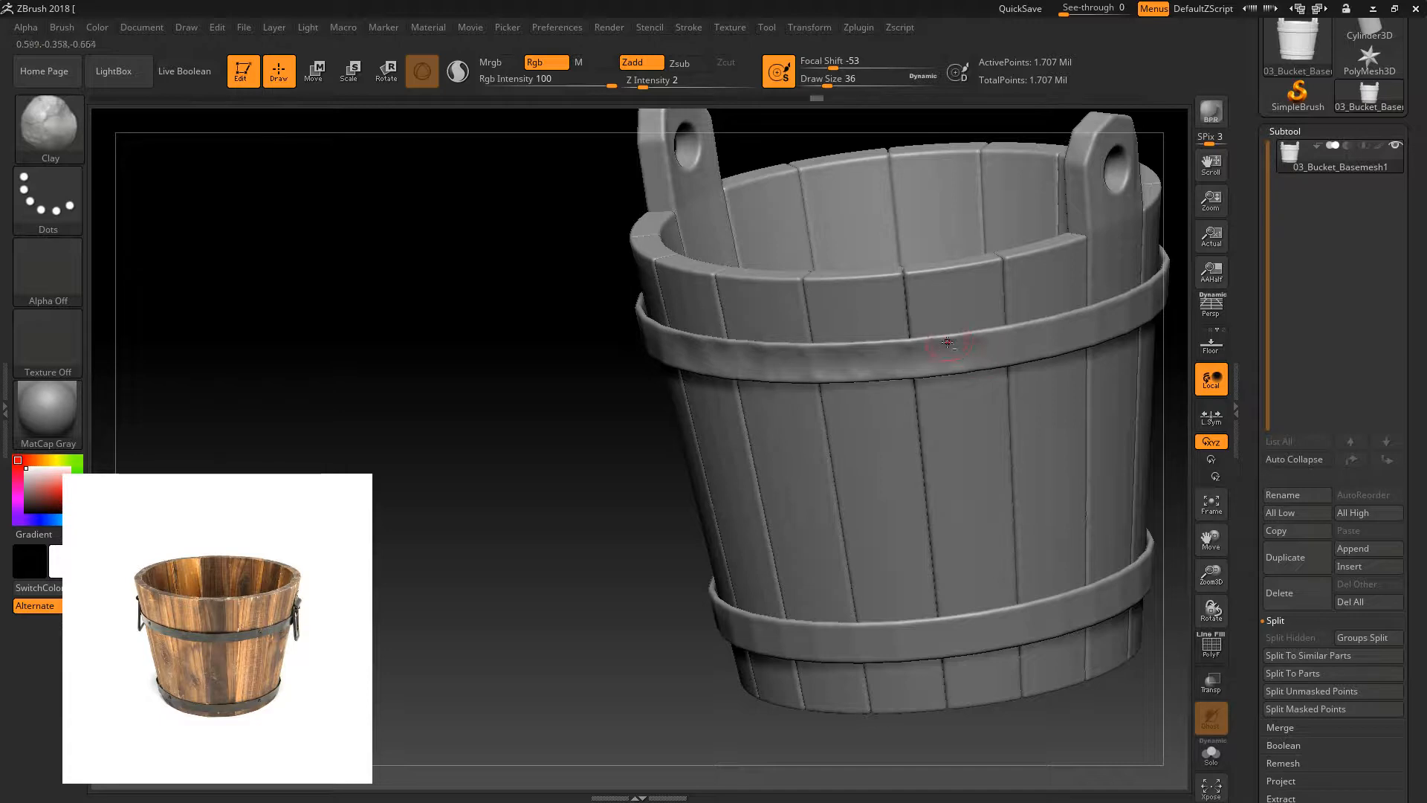
pyautogui.moveTo(1037, 334); pyautogui.dragTo(1017, 334)
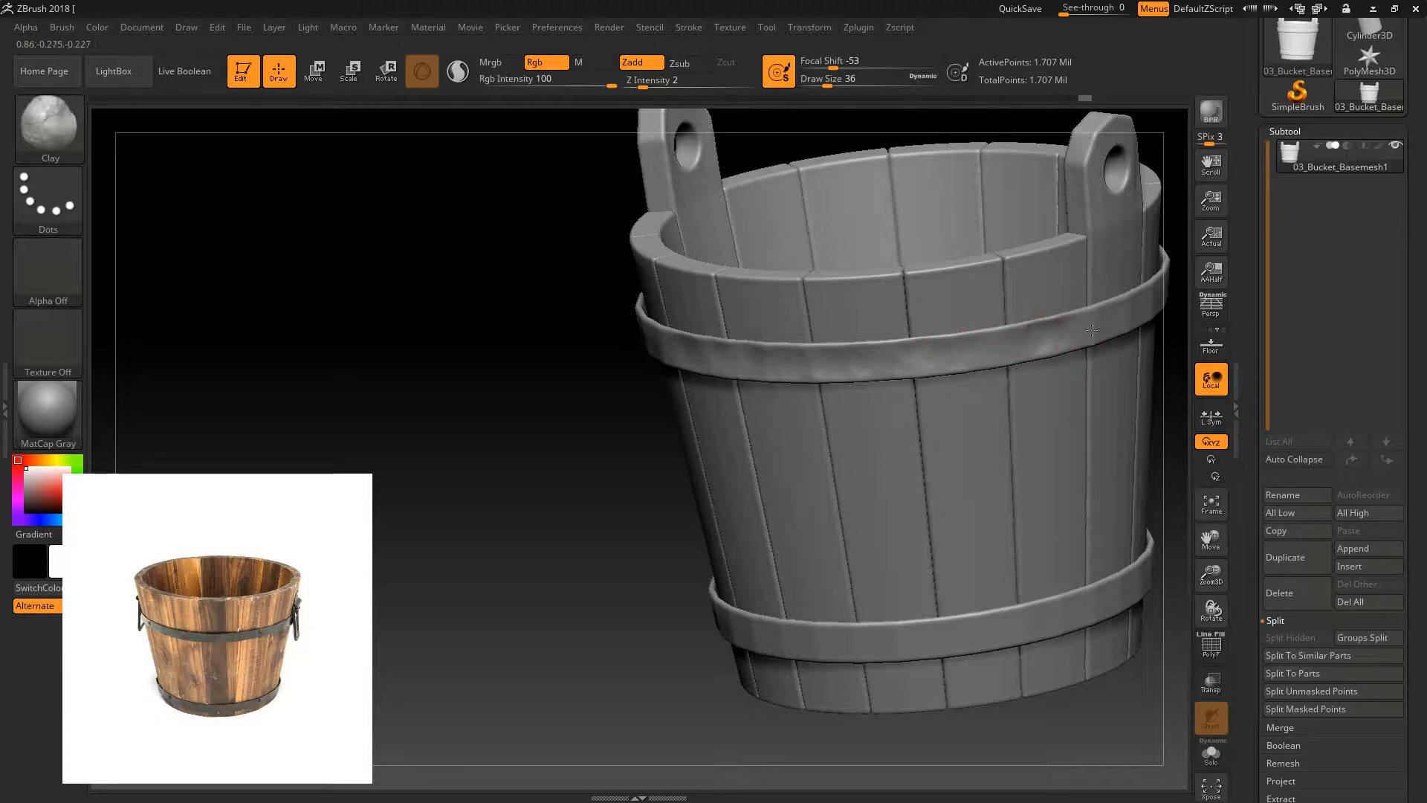
pyautogui.moveTo(1159, 446); pyautogui.dragTo(1170, 382)
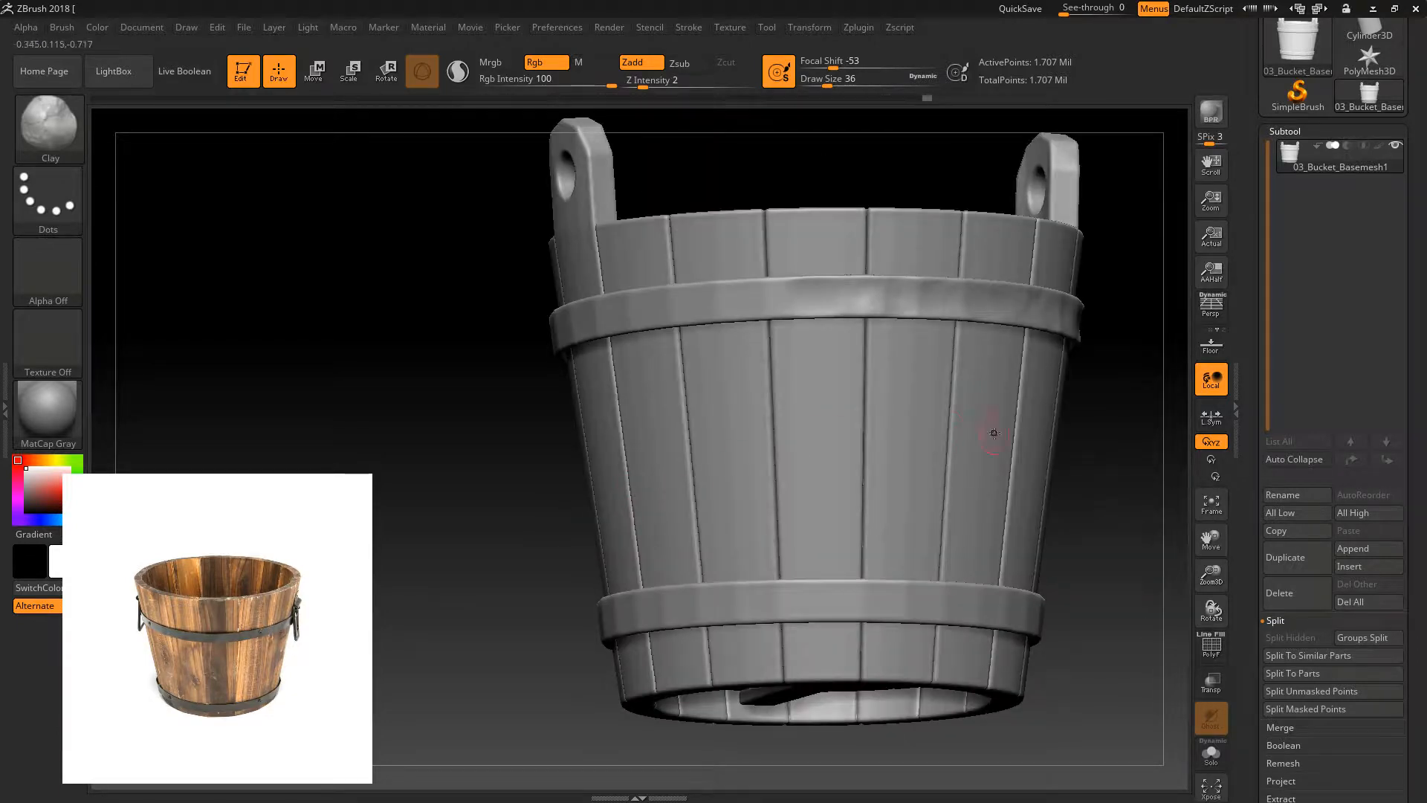
pyautogui.moveTo(1099, 443); pyautogui.dragTo(1111, 445)
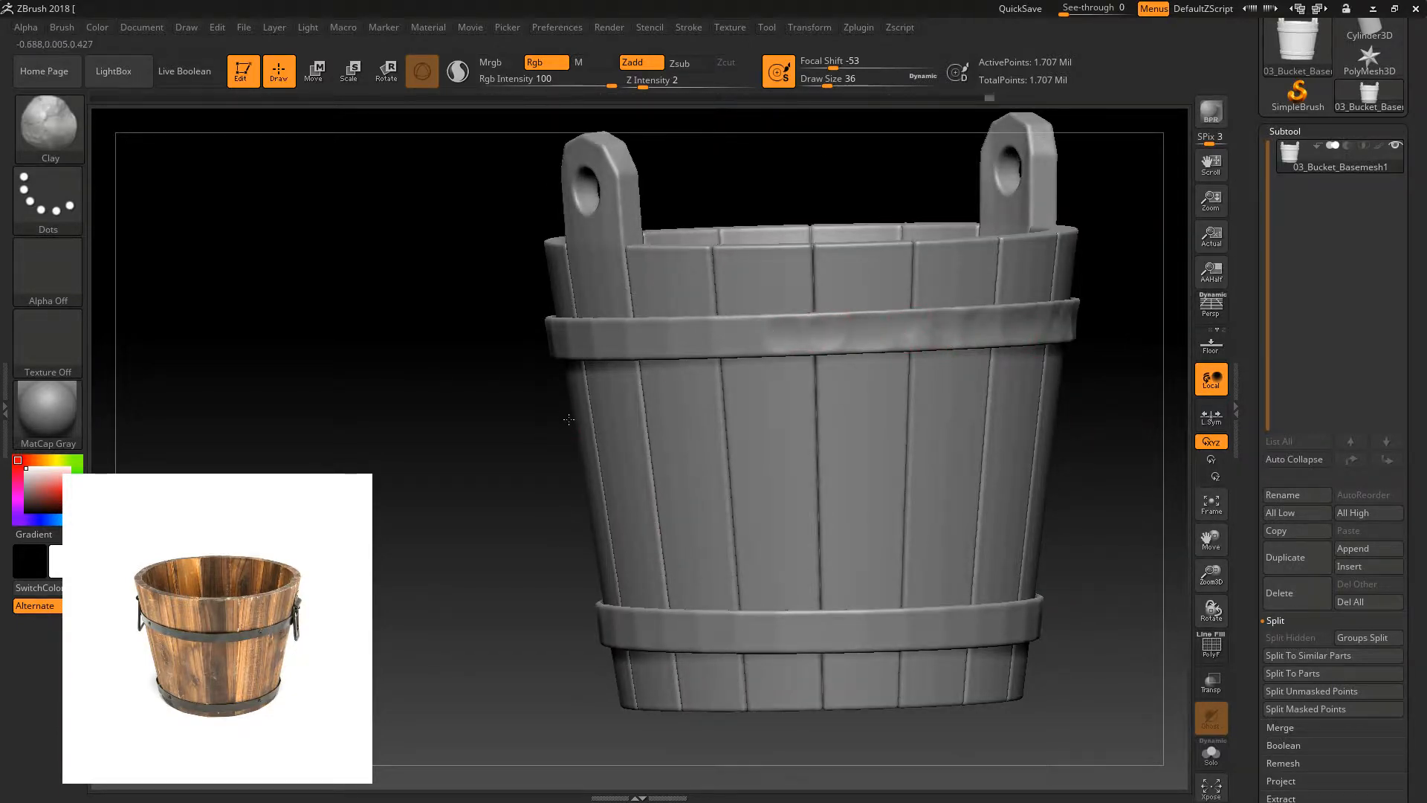
# - Extend the uneven Clay strokes around the rest of the upper band, enlarging the draw size to 52
pyautogui.moveTo(562, 419); pyautogui.dragTo(800, 315)
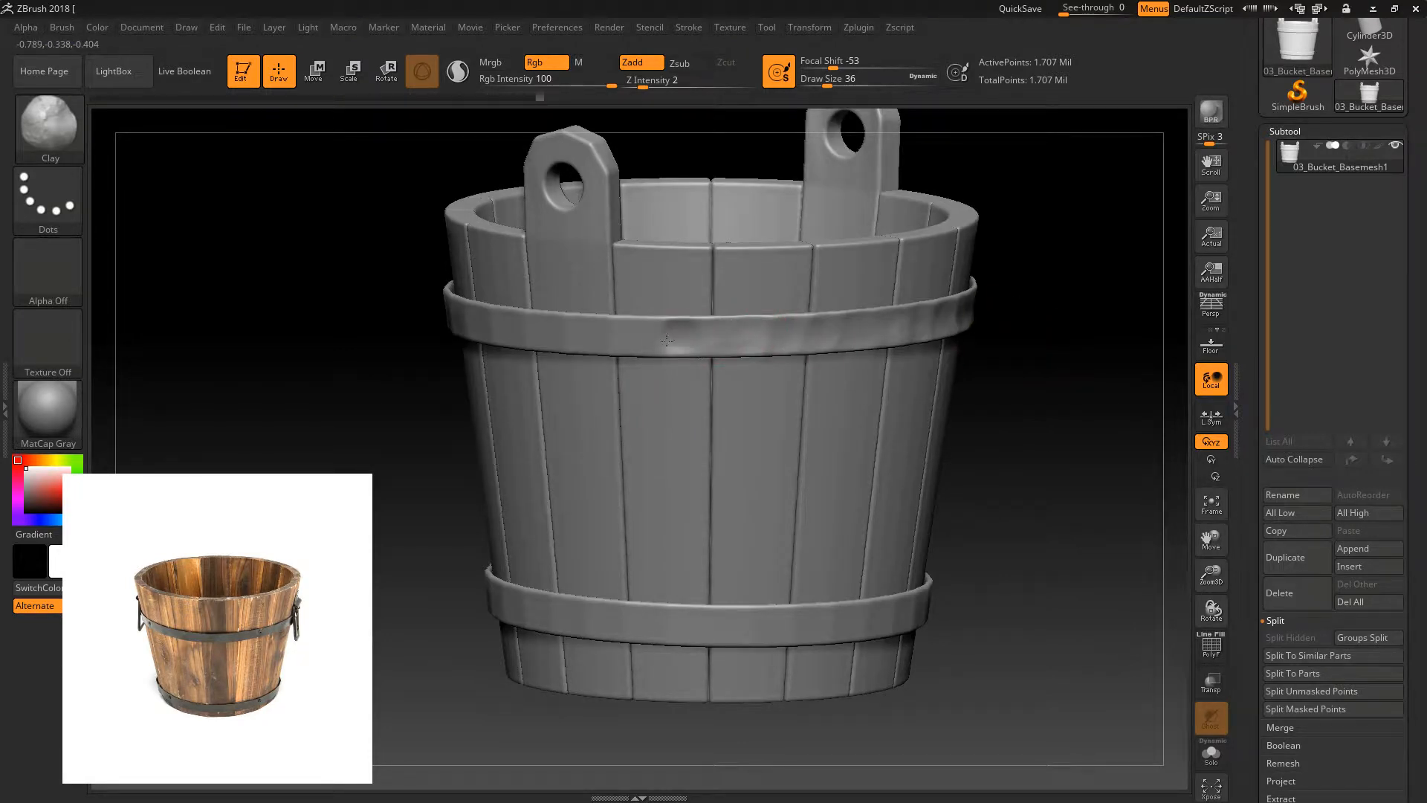
pyautogui.moveTo(410, 442); pyautogui.dragTo(588, 318)
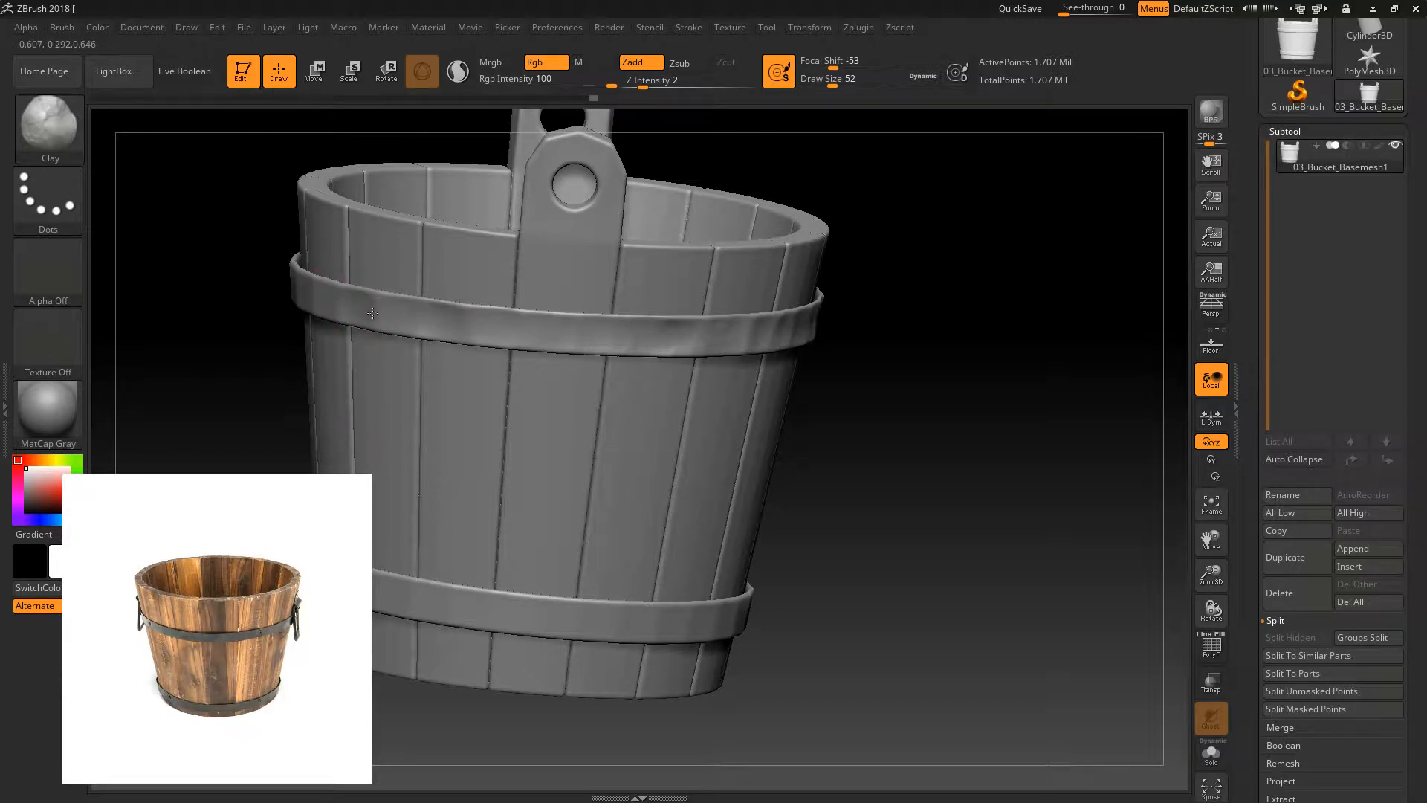
pyautogui.moveTo(223, 419); pyautogui.dragTo(853, 480)
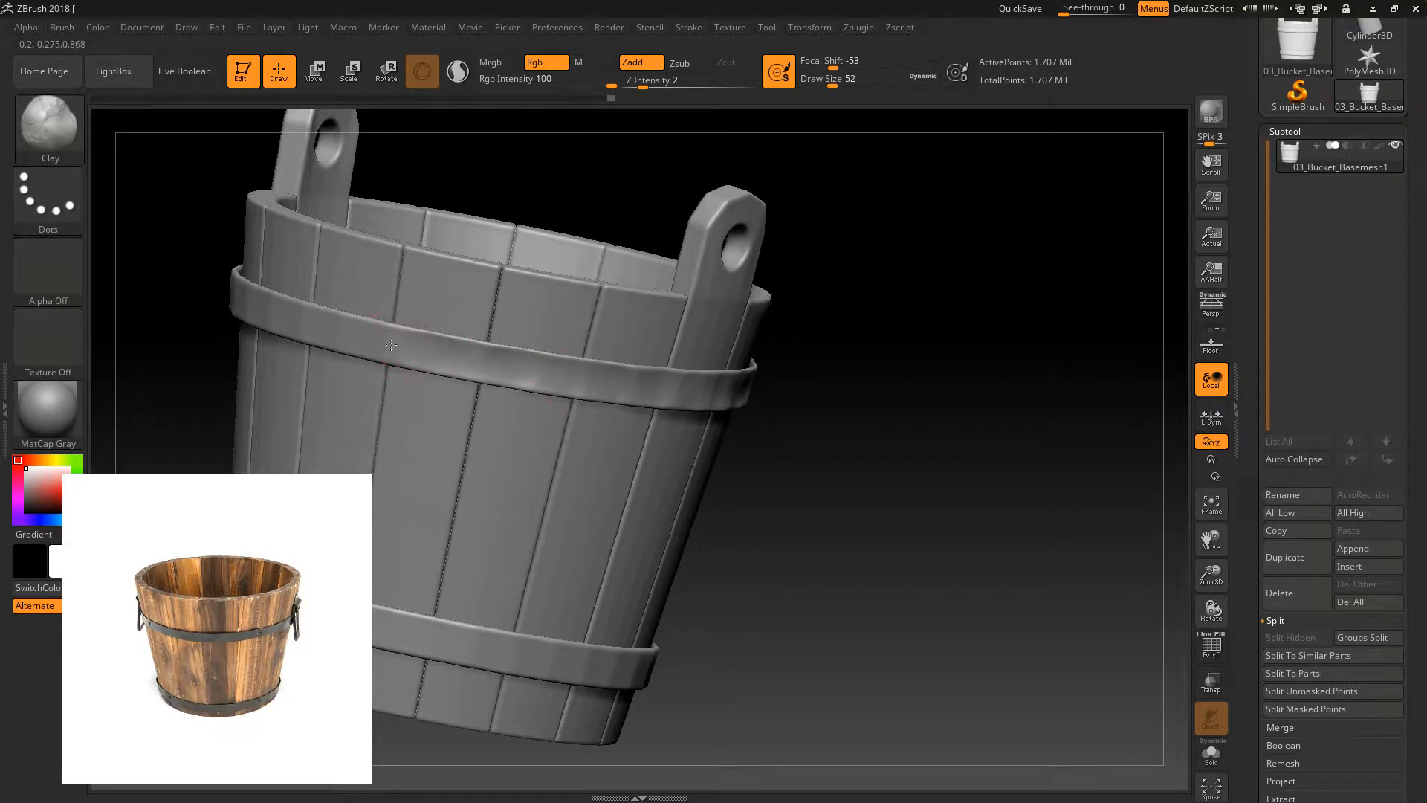
pyautogui.moveTo(313, 330); pyautogui.dragTo(543, 387)
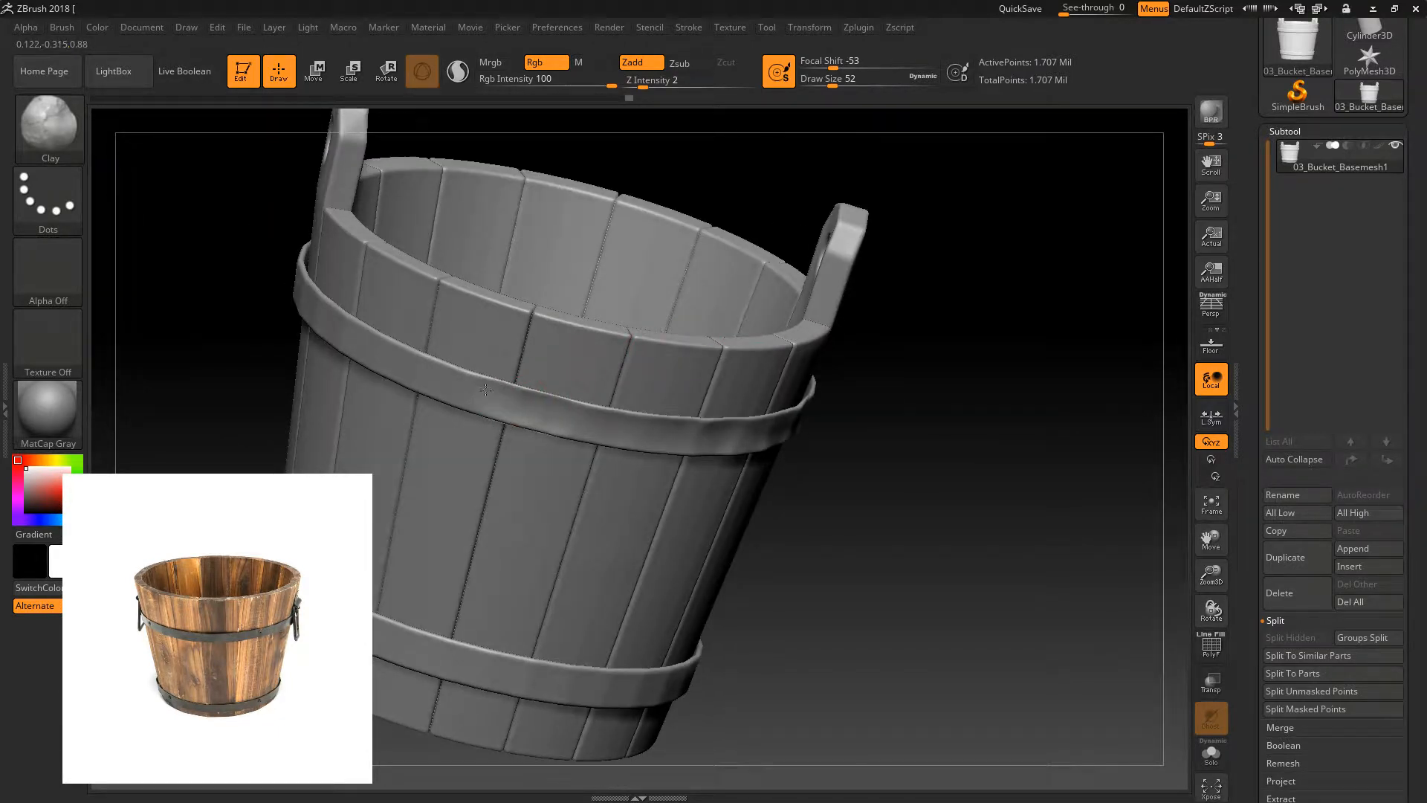
# - Set the Clay brush's Z Intensity to 4 and add stronger uneven dents to the upper metal band, starting on the lower one
pyautogui.click(656, 79)
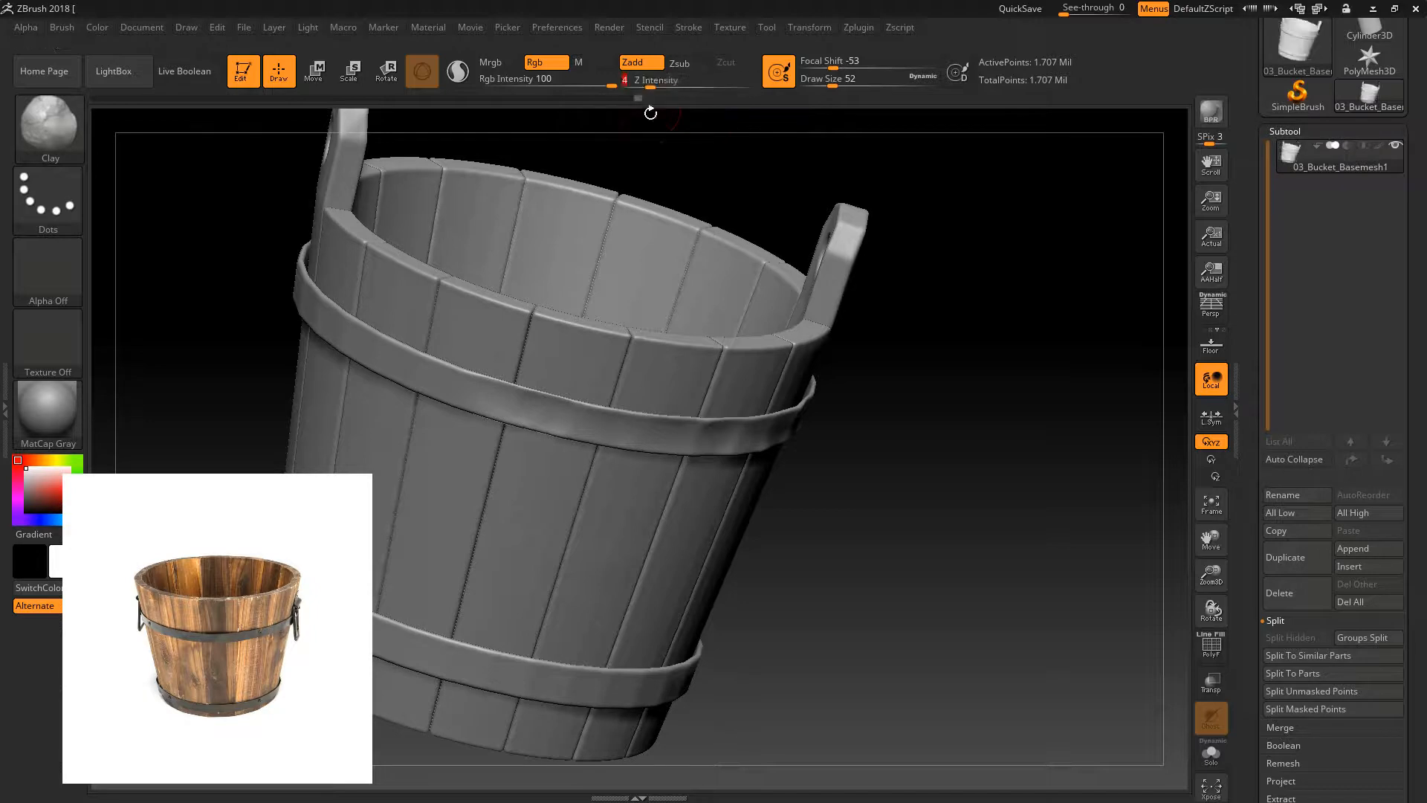
pyautogui.moveTo(435, 376)
pyautogui.mouseDown(button='right')
pyautogui.moveTo(427, 342)
pyautogui.moveTo(426, 380)
pyautogui.mouseUp(button='right')
pyautogui.keyDown('alt'); pyautogui.moveTo(714, 470); pyautogui.dragTo(799, 497); pyautogui.keyUp('alt')
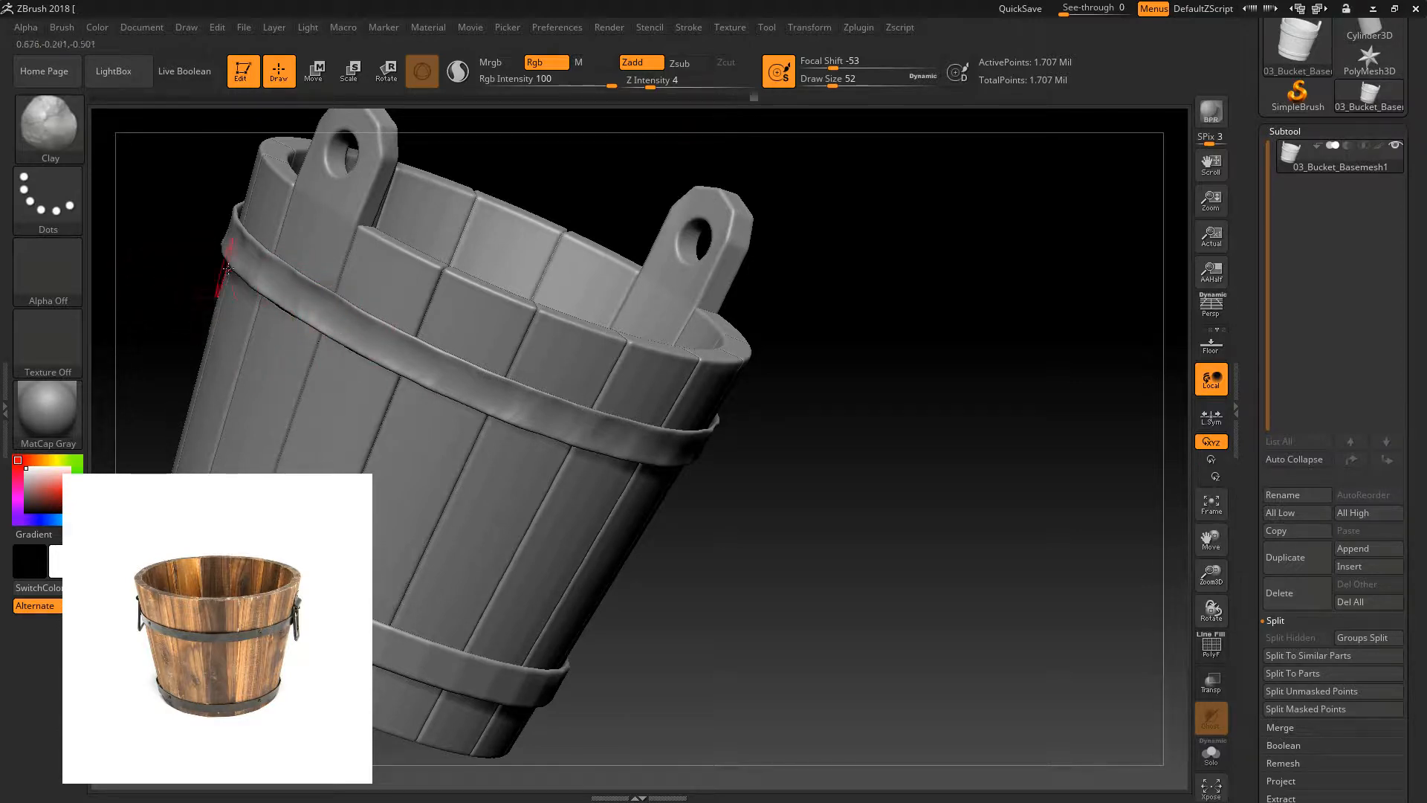
pyautogui.moveTo(846, 443); pyautogui.dragTo(881, 382)
pyautogui.moveTo(495, 515); pyautogui.dragTo(600, 510)
# - Isolate the lower metal band by hiding every other part of the bucket
pyautogui.hotkey('ctrl', 'shift')
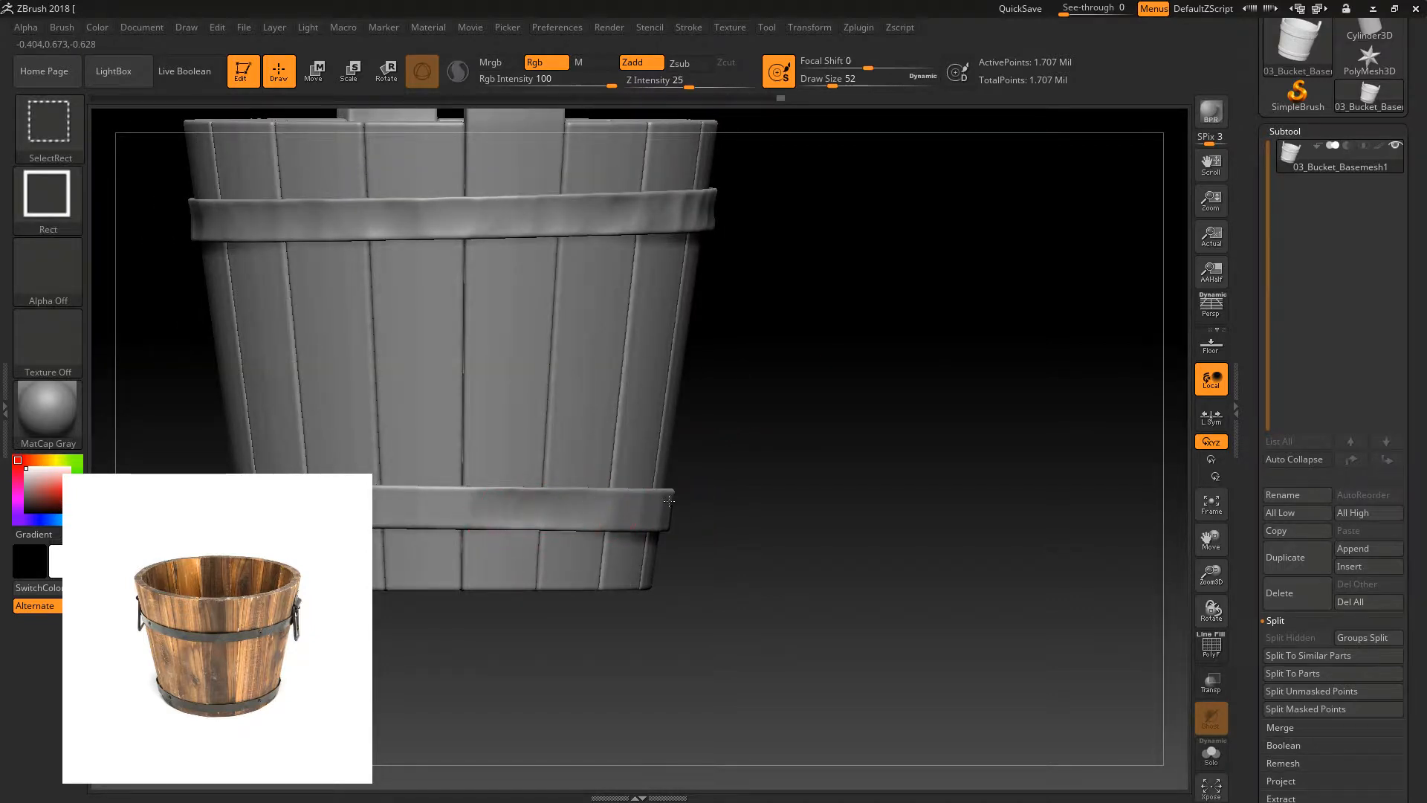
pyautogui.keyDown('ctrl'); pyautogui.keyDown('shift'); pyautogui.click(666, 497); pyautogui.keyUp('shift'); pyautogui.keyUp('ctrl')
pyautogui.keyDown('ctrl'); pyautogui.keyDown('shift'); pyautogui.click(885, 503); pyautogui.keyUp('shift'); pyautogui.keyUp('ctrl')
pyautogui.moveTo(758, 503); pyautogui.dragTo(610, 518)
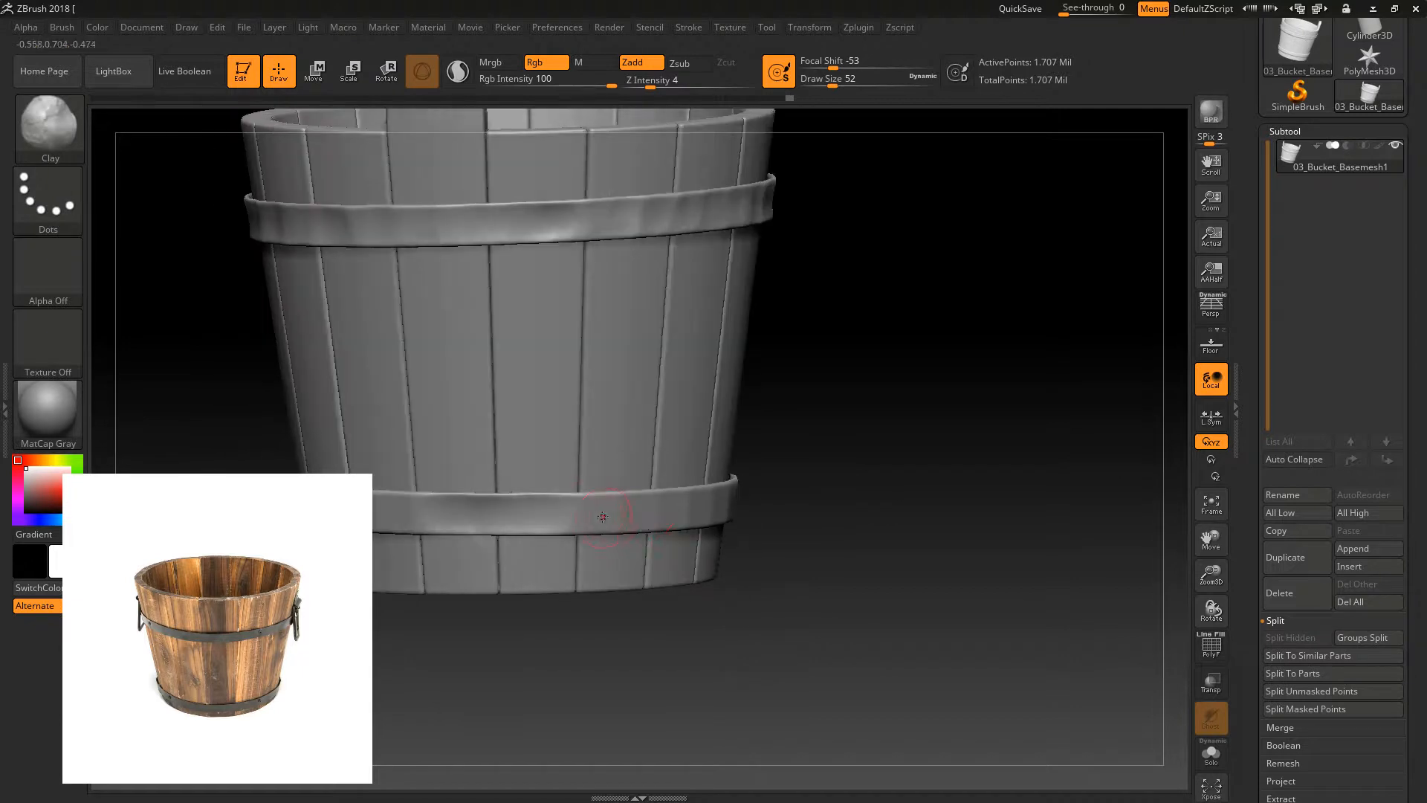
pyautogui.hotkey('ctrl', 'shift')
pyautogui.keyDown('ctrl'); pyautogui.keyDown('shift'); pyautogui.click(704, 501); pyautogui.keyUp('shift'); pyautogui.keyUp('ctrl')
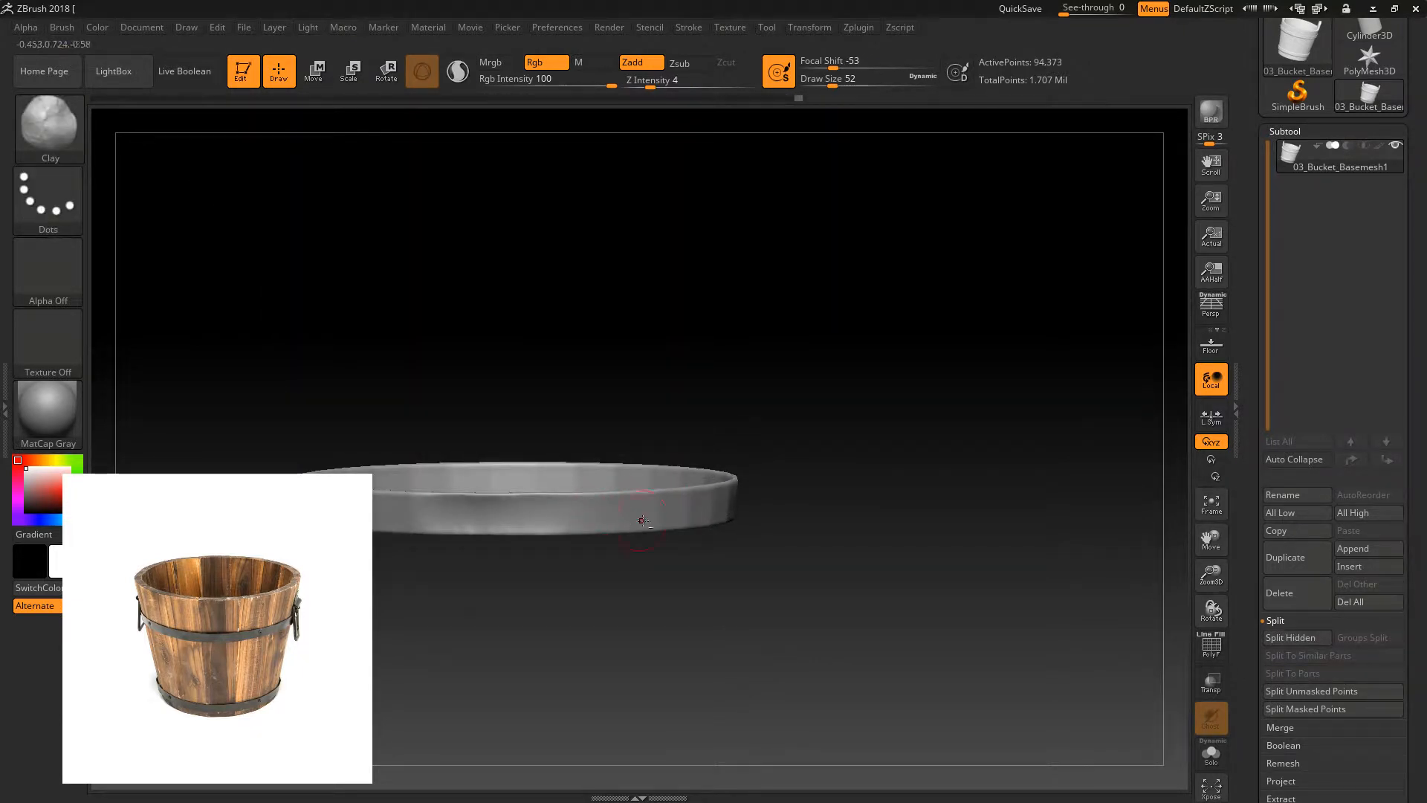
# - Sculpt light Clay dents along the outer face of the isolated lower band
pyautogui.moveTo(634, 521); pyautogui.dragTo(642, 509)
pyautogui.moveTo(741, 543); pyautogui.dragTo(624, 501)
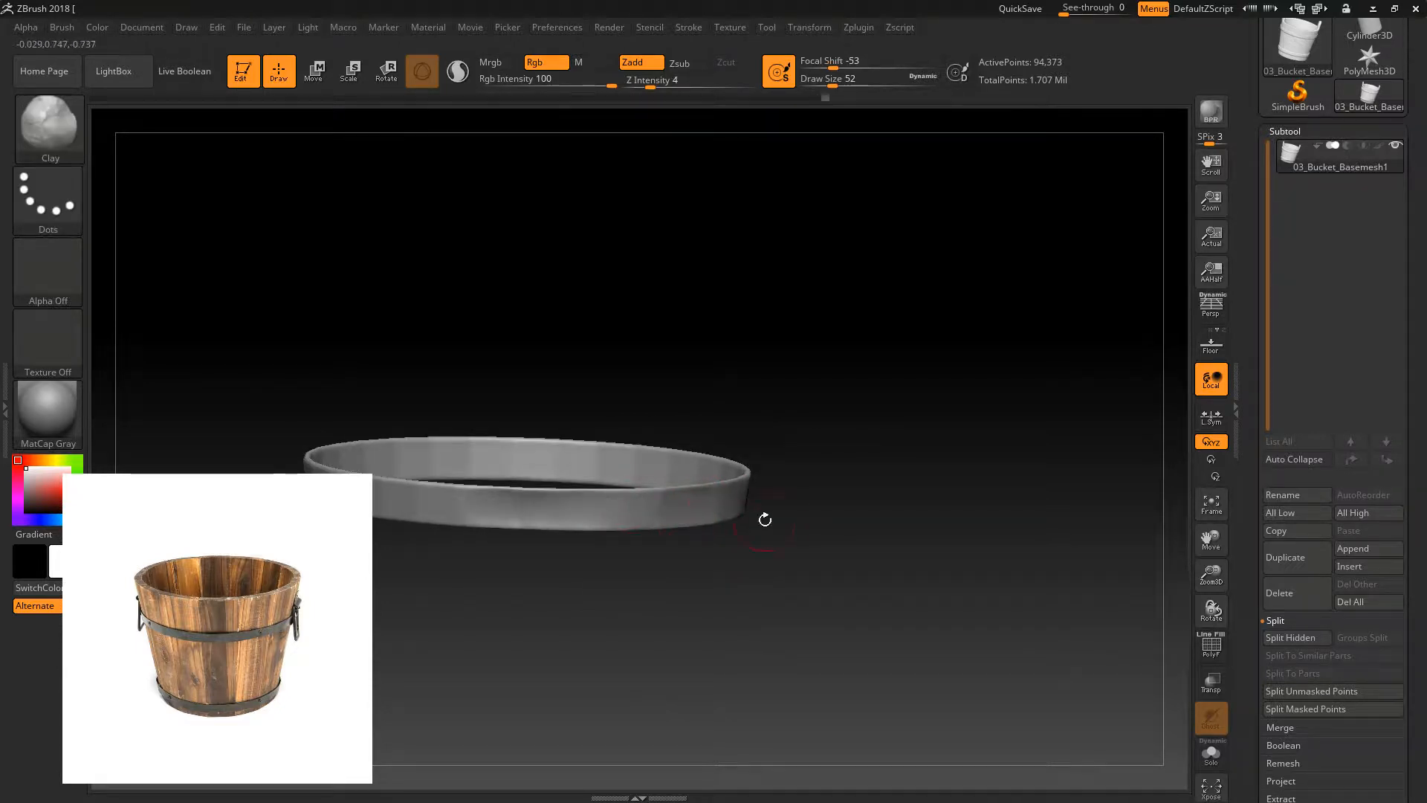
pyautogui.moveTo(742, 511); pyautogui.dragTo(773, 474)
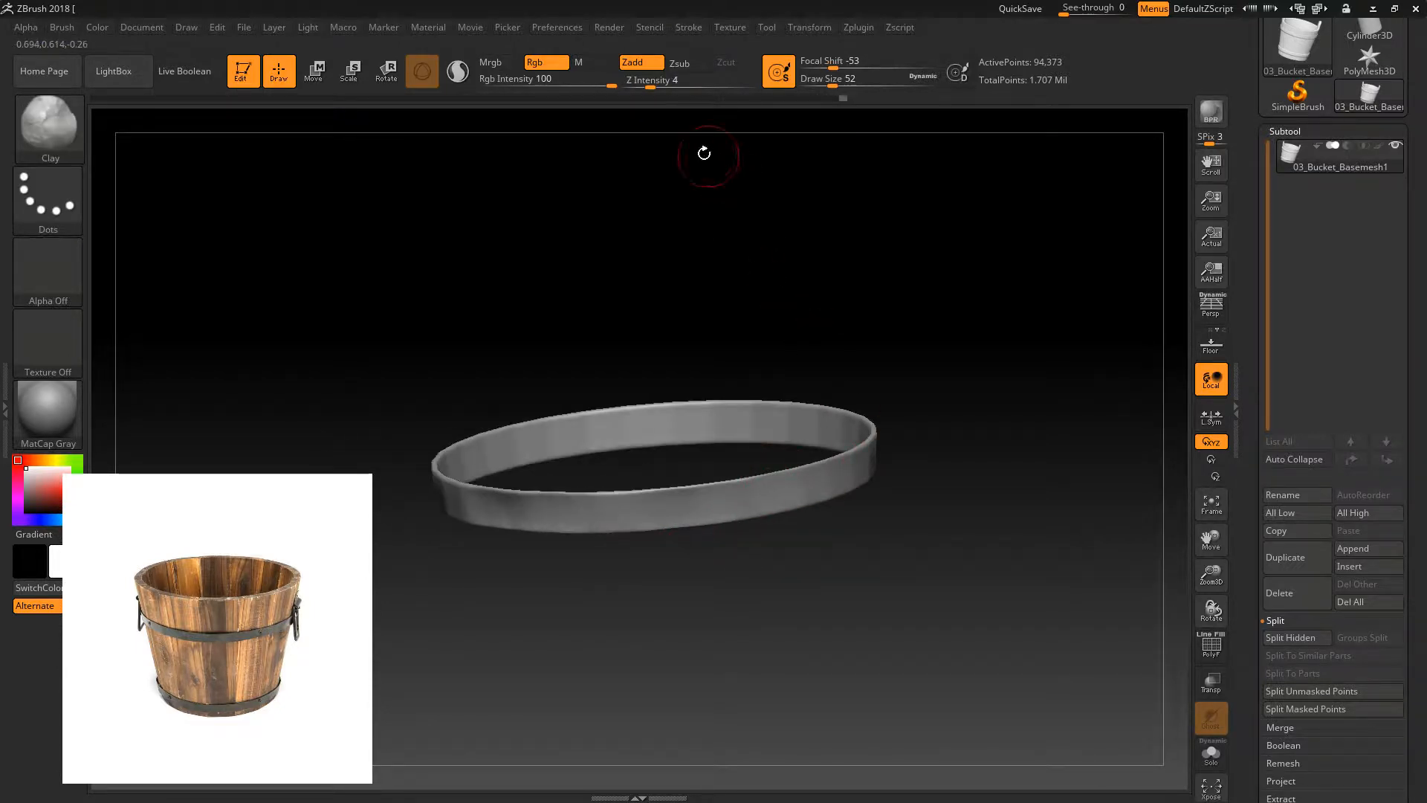
# - Set the Clay brush's Z Intensity to 11 and sculpt more pronounced dents on the lower band
pyautogui.moveTo(650, 87); pyautogui.dragTo(667, 87)
pyautogui.moveTo(788, 290); pyautogui.dragTo(837, 328)
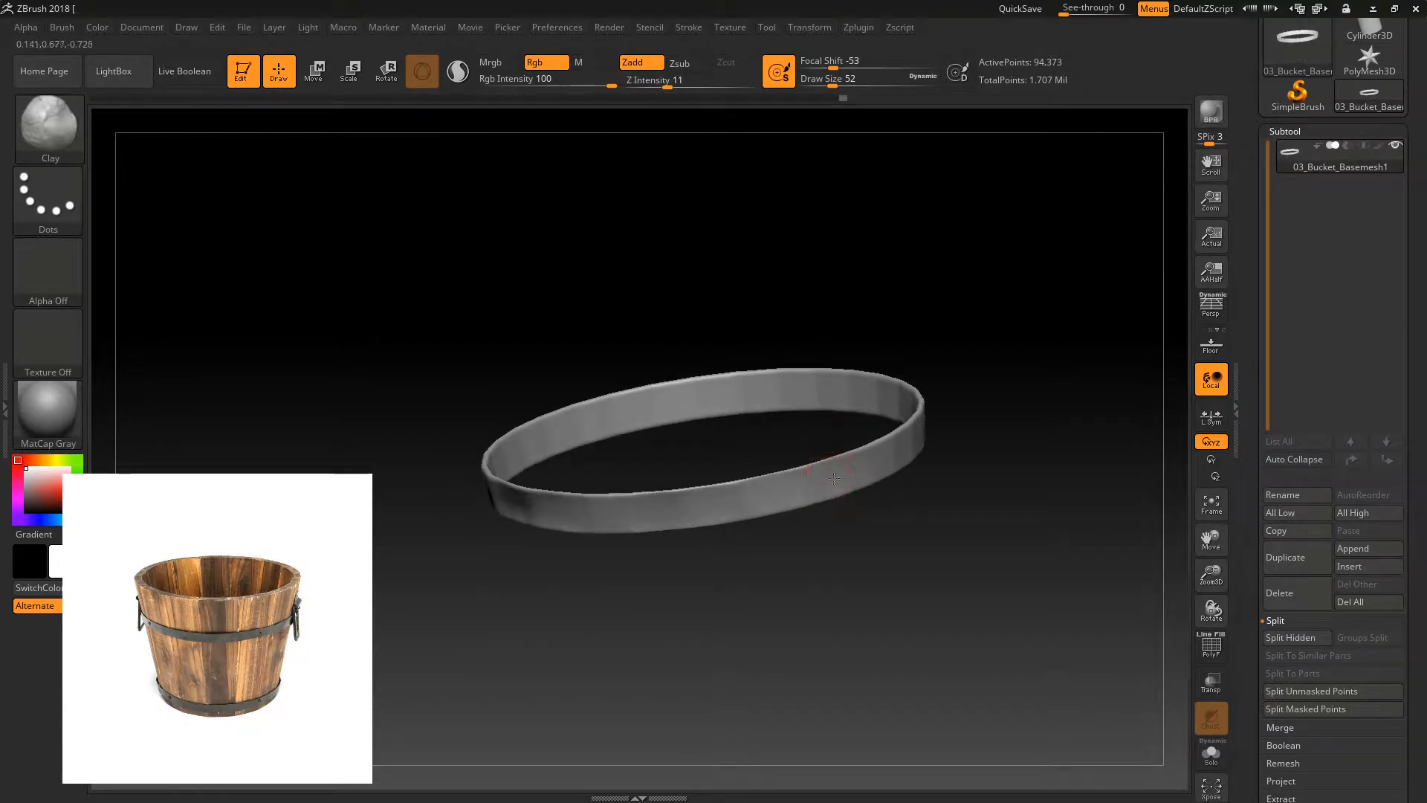
pyautogui.moveTo(909, 445)
pyautogui.mouseDown()
pyautogui.moveTo(964, 407)
pyautogui.moveTo(950, 464)
pyautogui.moveTo(984, 487)
pyautogui.mouseUp()
pyautogui.press('ctrl')
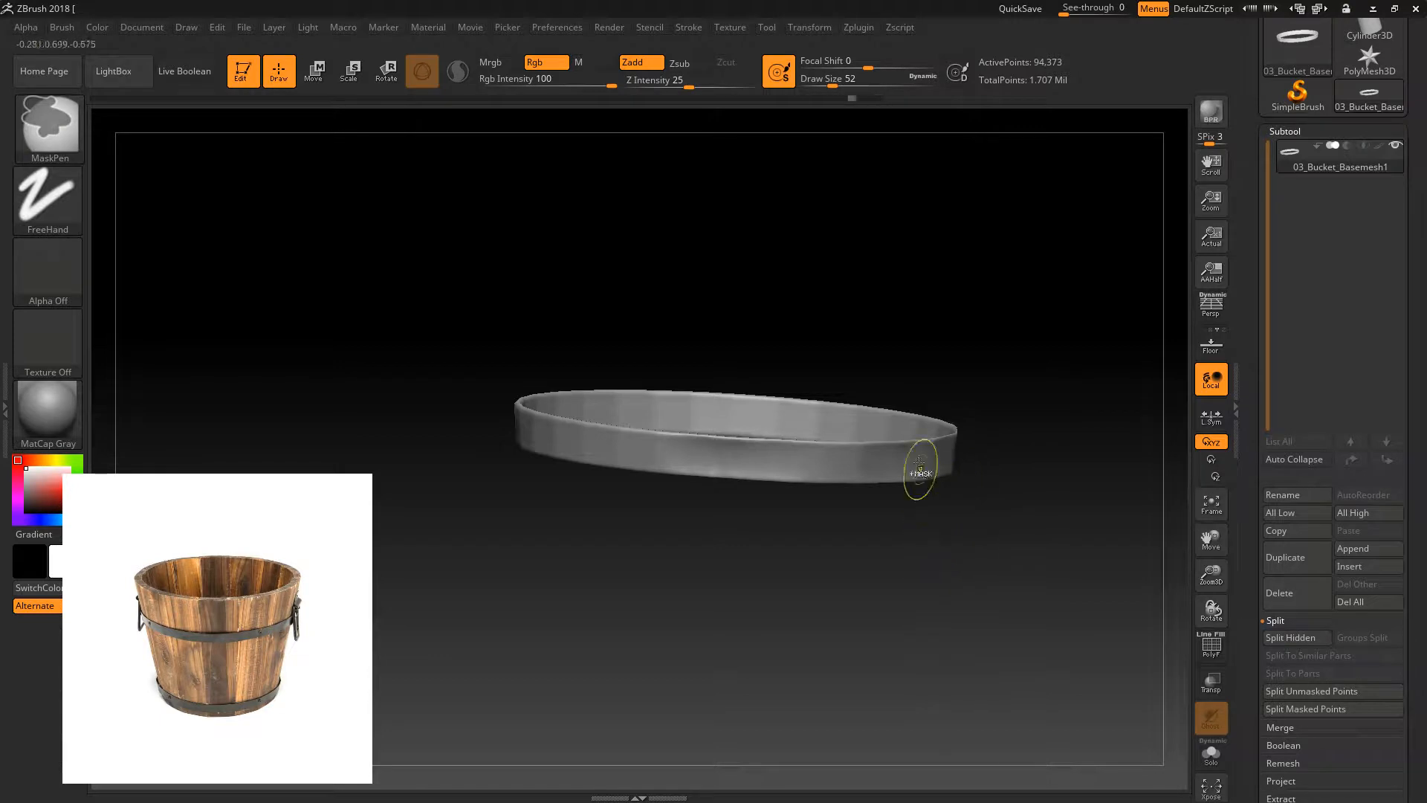
pyautogui.moveTo(588, 443); pyautogui.dragTo(573, 487)
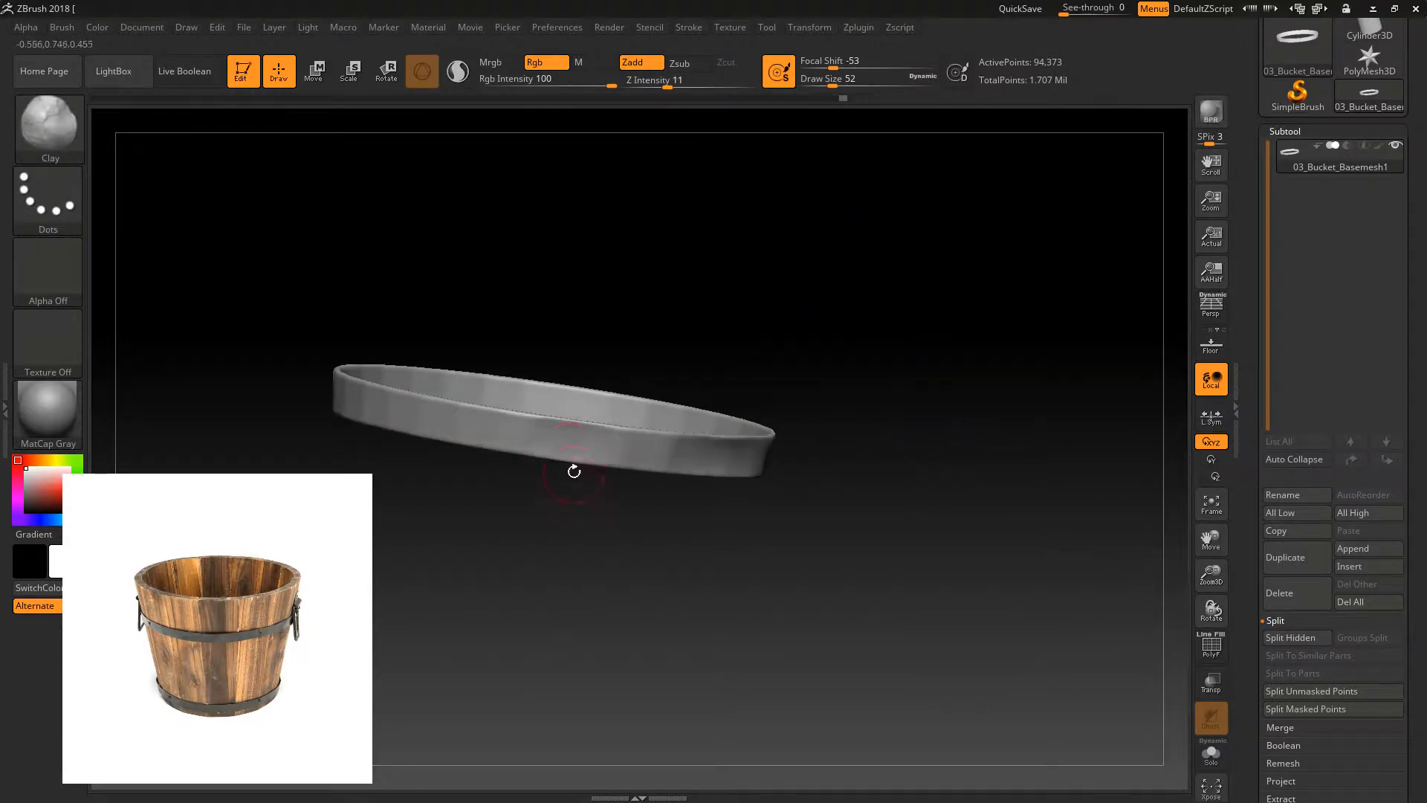
pyautogui.moveTo(526, 440); pyautogui.dragTo(555, 434)
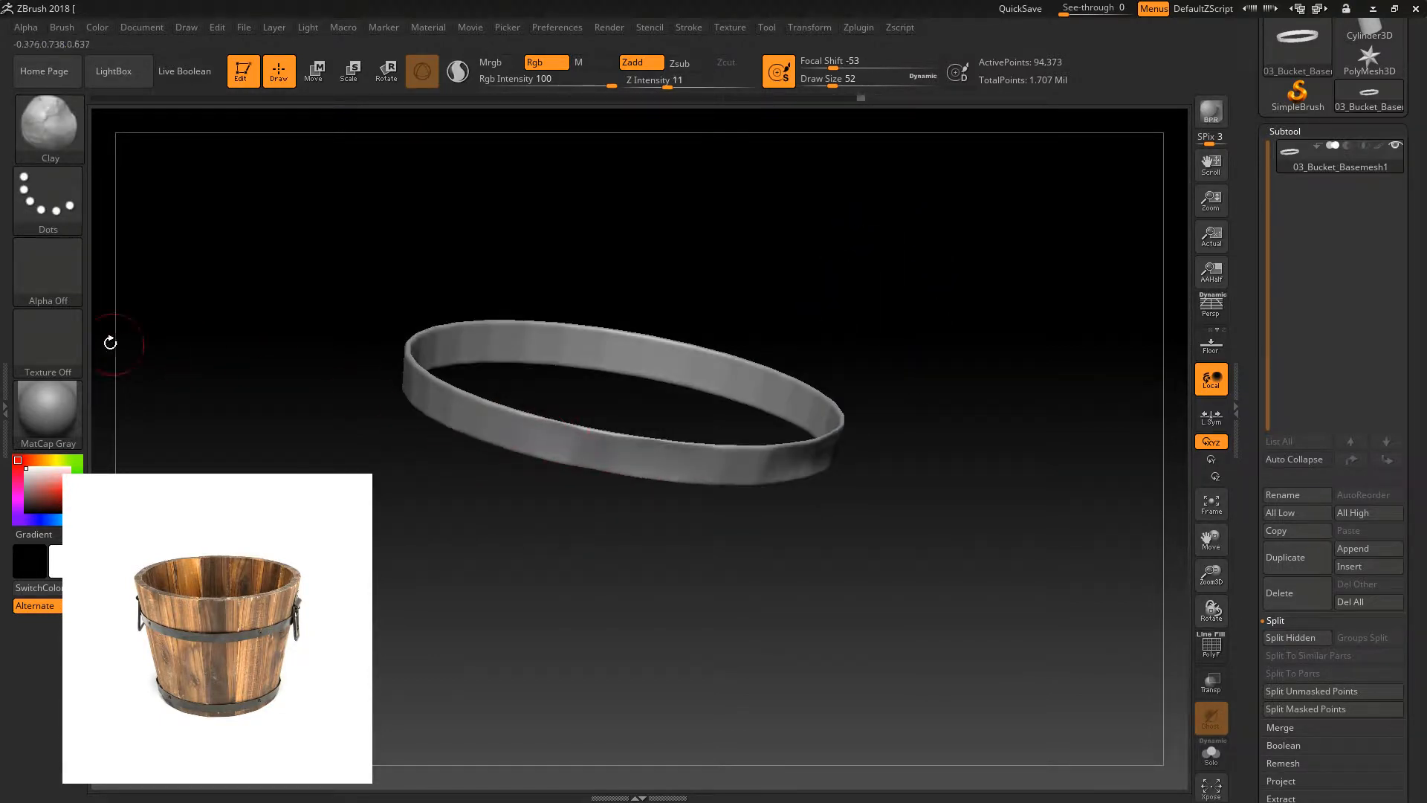
# - Change the model's material to MatCap Metal01 after trying MatCap Metal03
pyautogui.click(47, 412)
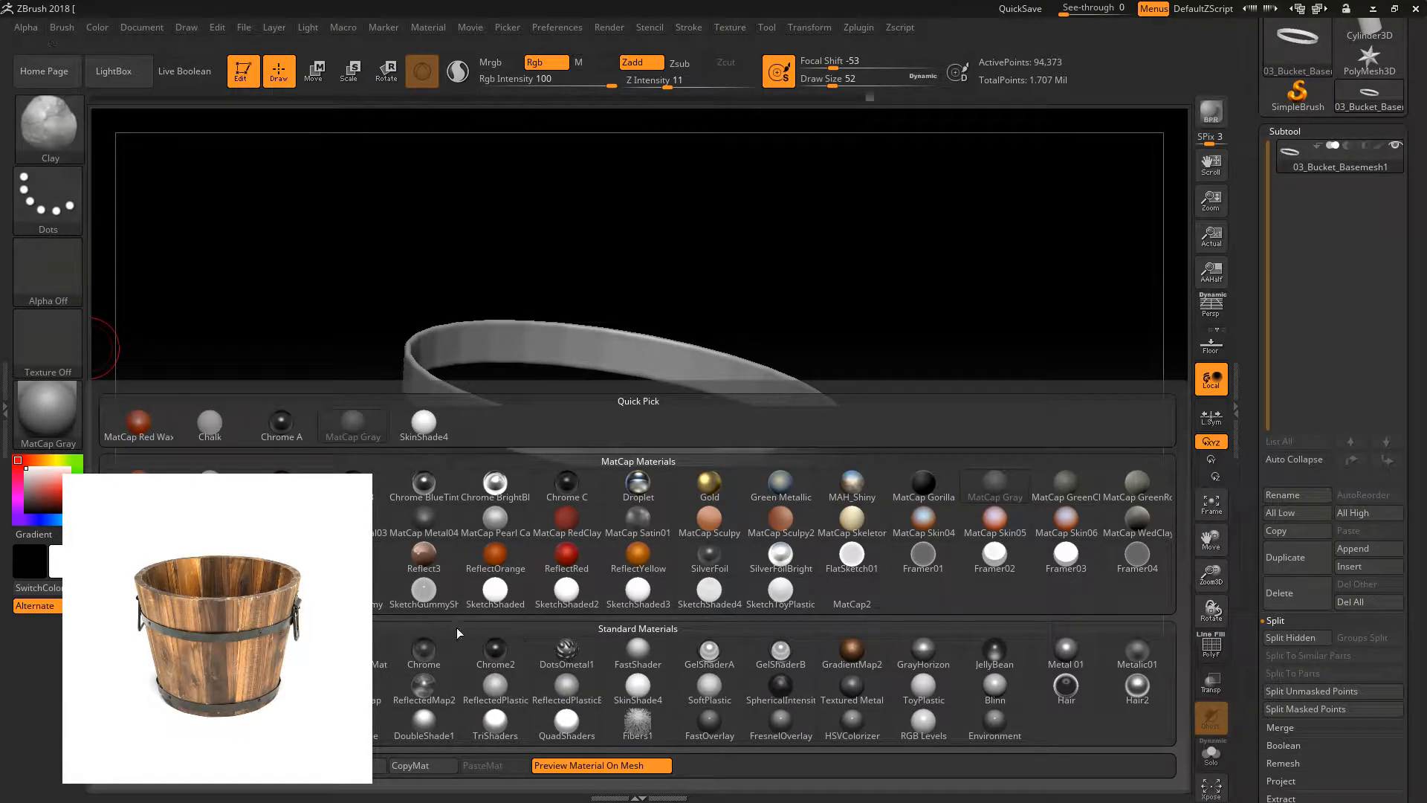
pyautogui.click(379, 524)
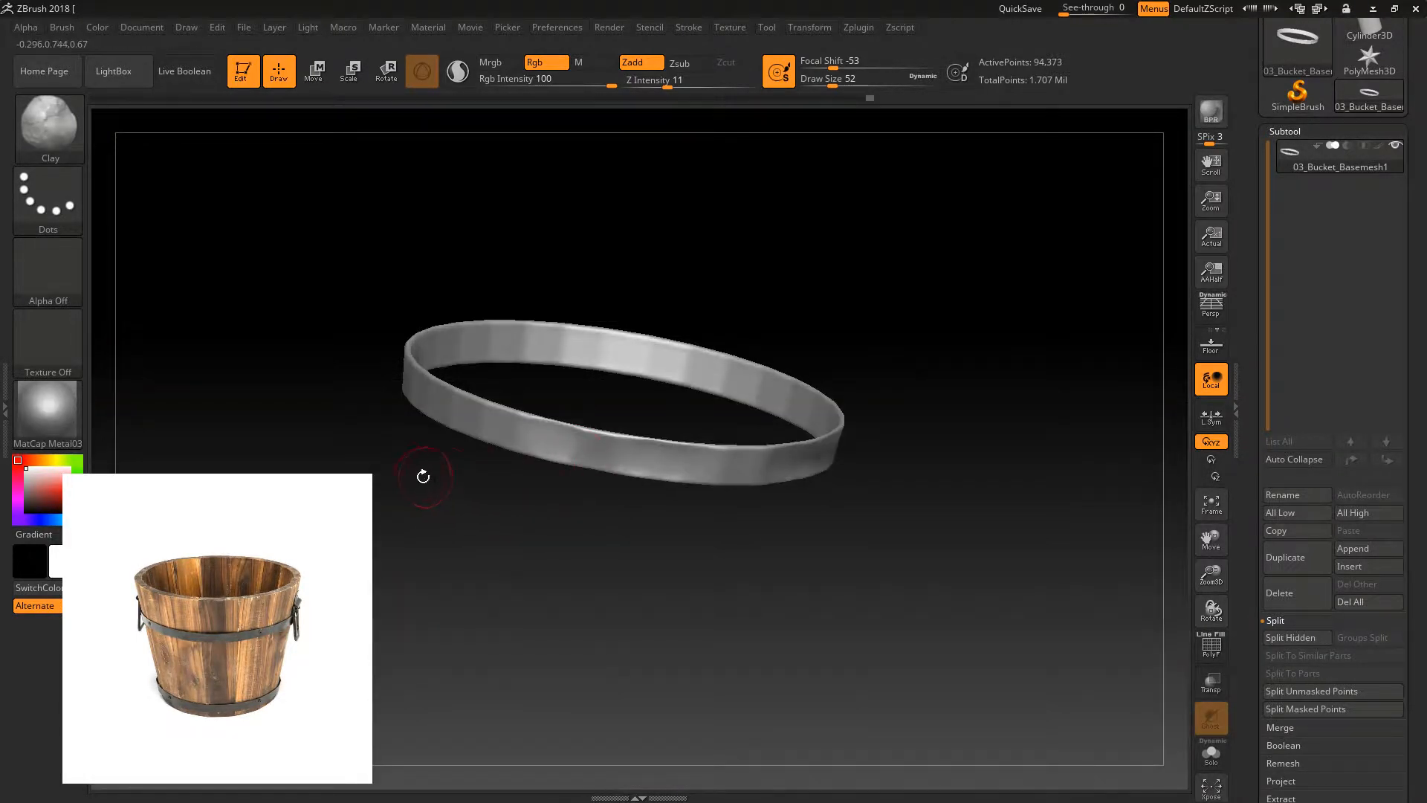
pyautogui.click(66, 394)
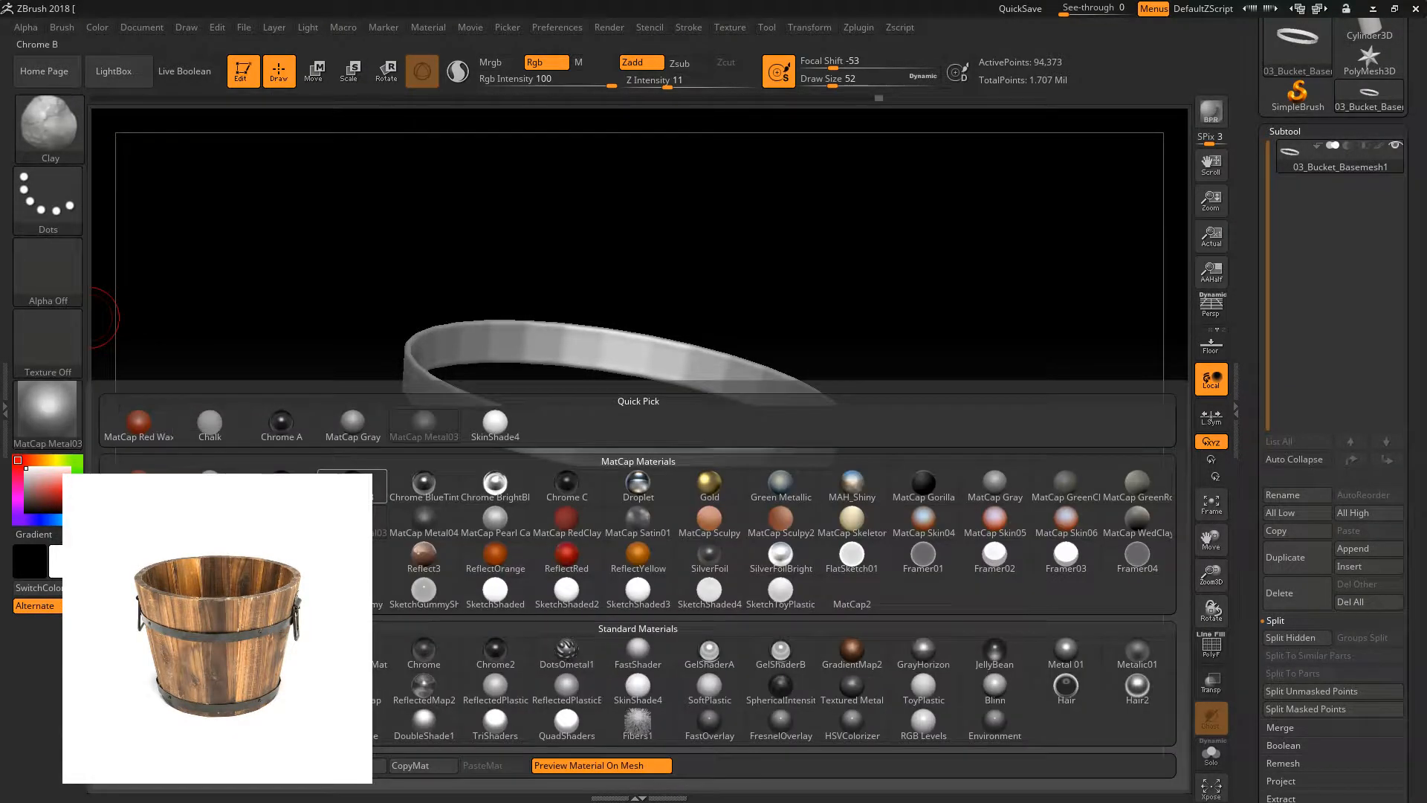
pyautogui.click(209, 520)
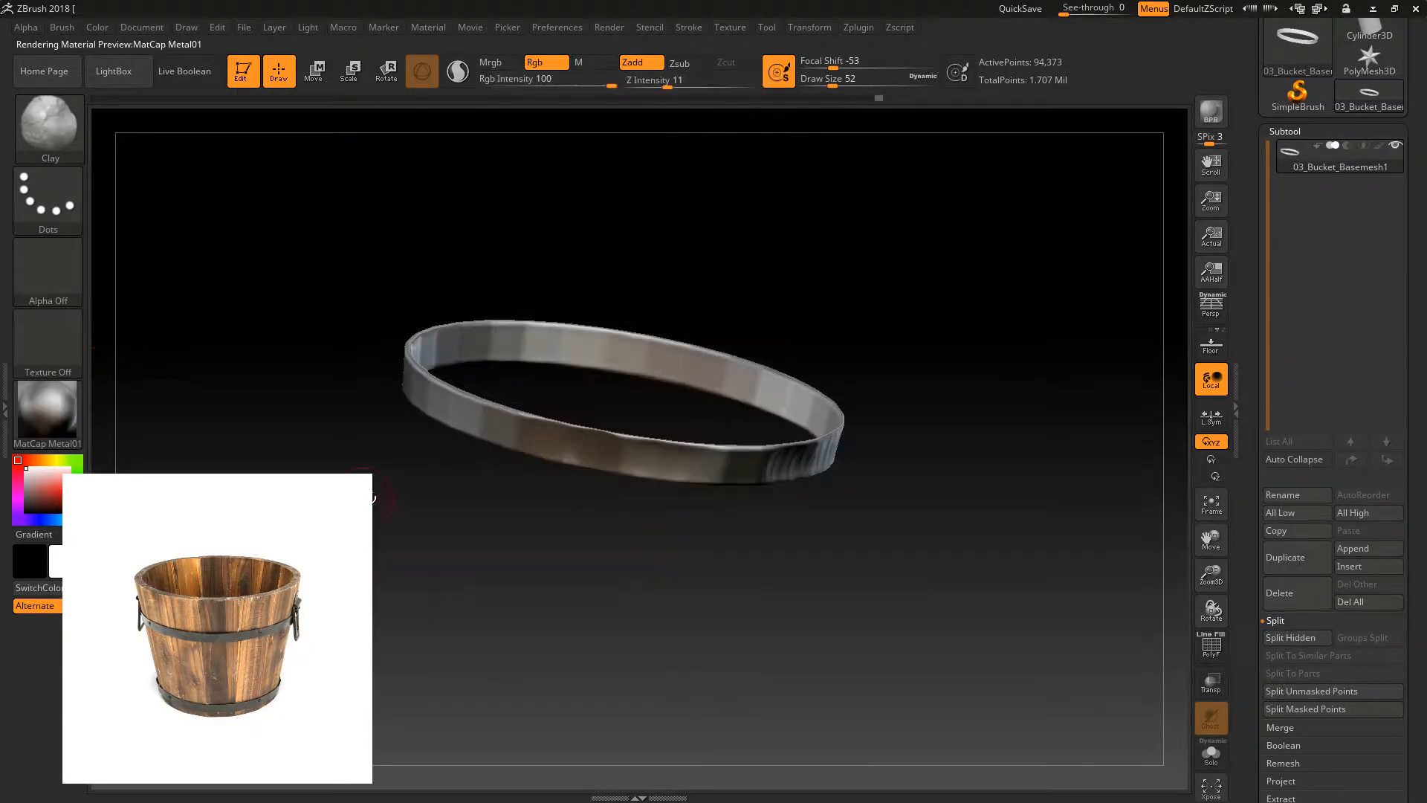
# - Sculpt alternating raised and recessed Clay strokes along the lower band's outer face to give it a hammered unevenness
pyautogui.moveTo(602, 297); pyautogui.dragTo(509, 430)
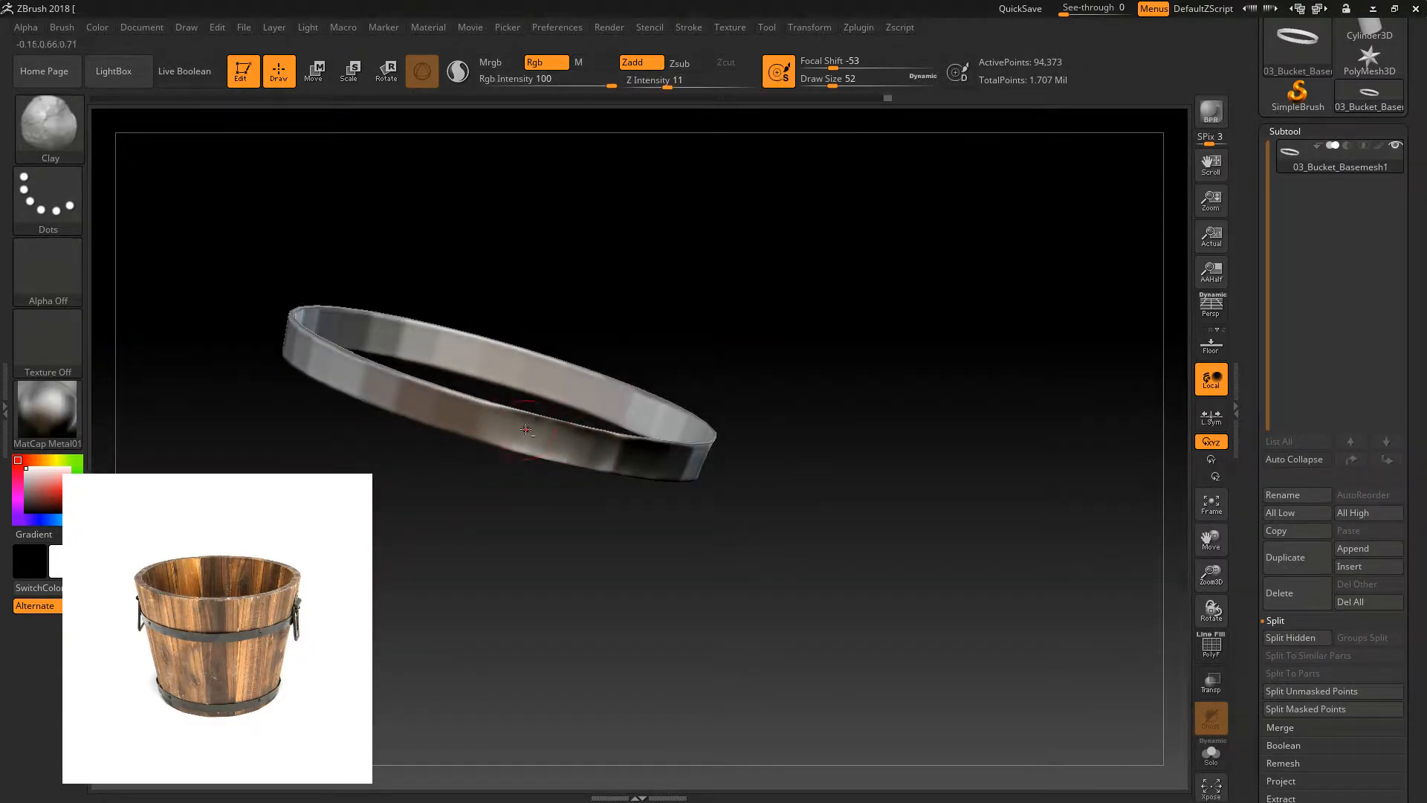
pyautogui.keyDown('alt'); pyautogui.moveTo(453, 413); pyautogui.dragTo(389, 391); pyautogui.keyUp('alt')
pyautogui.keyDown('alt'); pyautogui.moveTo(329, 445); pyautogui.dragTo(394, 493); pyautogui.keyUp('alt')
pyautogui.keyDown('alt'); pyautogui.moveTo(404, 411); pyautogui.dragTo(382, 395); pyautogui.keyUp('alt')
pyautogui.moveTo(325, 458); pyautogui.dragTo(433, 533)
pyautogui.keyDown('alt'); pyautogui.moveTo(472, 473); pyautogui.dragTo(353, 402); pyautogui.keyUp('alt')
pyautogui.keyDown('alt'); pyautogui.moveTo(342, 453); pyautogui.dragTo(367, 494); pyautogui.keyUp('alt')
pyautogui.keyDown('alt'); pyautogui.moveTo(594, 572); pyautogui.dragTo(383, 491); pyautogui.keyUp('alt')
pyautogui.keyDown('alt'); pyautogui.moveTo(252, 475); pyautogui.dragTo(518, 535); pyautogui.keyUp('alt')
pyautogui.keyDown('alt'); pyautogui.moveTo(554, 439); pyautogui.dragTo(397, 348); pyautogui.keyUp('alt')
pyautogui.moveTo(525, 500); pyautogui.dragTo(533, 455)
pyautogui.moveTo(587, 354); pyautogui.dragTo(645, 483)
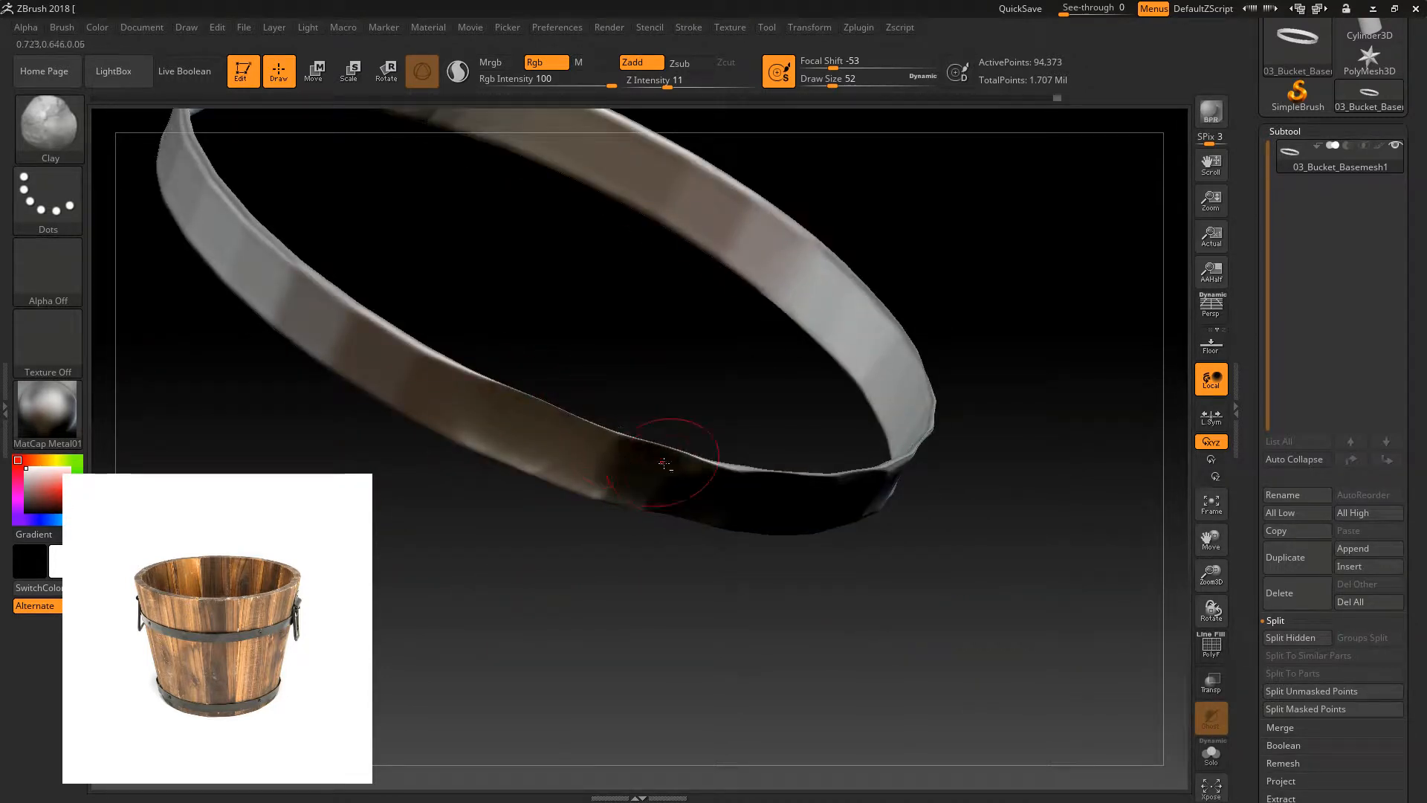
# - Continue the uneven Clay strokes around the rest of the lower band, reducing the draw size to 36
pyautogui.moveTo(651, 553); pyautogui.dragTo(640, 519)
pyautogui.moveTo(454, 387); pyautogui.dragTo(353, 333)
pyautogui.moveTo(255, 425)
pyautogui.keyDown('alt'); pyautogui.mouseDown()
pyautogui.moveTo(393, 525)
pyautogui.moveTo(409, 514)
pyautogui.mouseUp(); pyautogui.keyUp('alt')
pyautogui.moveTo(432, 426)
pyautogui.mouseDown()
pyautogui.moveTo(278, 313)
pyautogui.moveTo(372, 347)
pyautogui.moveTo(407, 387)
pyautogui.mouseUp()
pyautogui.moveTo(202, 450)
pyautogui.keyDown('alt'); pyautogui.mouseDown()
pyautogui.moveTo(414, 582)
pyautogui.moveTo(398, 475)
pyautogui.mouseUp(); pyautogui.keyUp('alt')
pyautogui.moveTo(434, 327)
pyautogui.mouseDown()
pyautogui.moveTo(431, 408)
pyautogui.moveTo(283, 342)
pyautogui.moveTo(223, 290)
pyautogui.mouseUp()
pyautogui.press('f')
pyautogui.moveTo(487, 450)
pyautogui.mouseDown()
pyautogui.moveTo(338, 399)
pyautogui.moveTo(337, 334)
pyautogui.moveTo(321, 318)
pyautogui.mouseUp()
pyautogui.moveTo(215, 416); pyautogui.dragTo(316, 568)
pyautogui.keyDown('alt'); pyautogui.moveTo(408, 454); pyautogui.dragTo(375, 425); pyautogui.keyUp('alt')
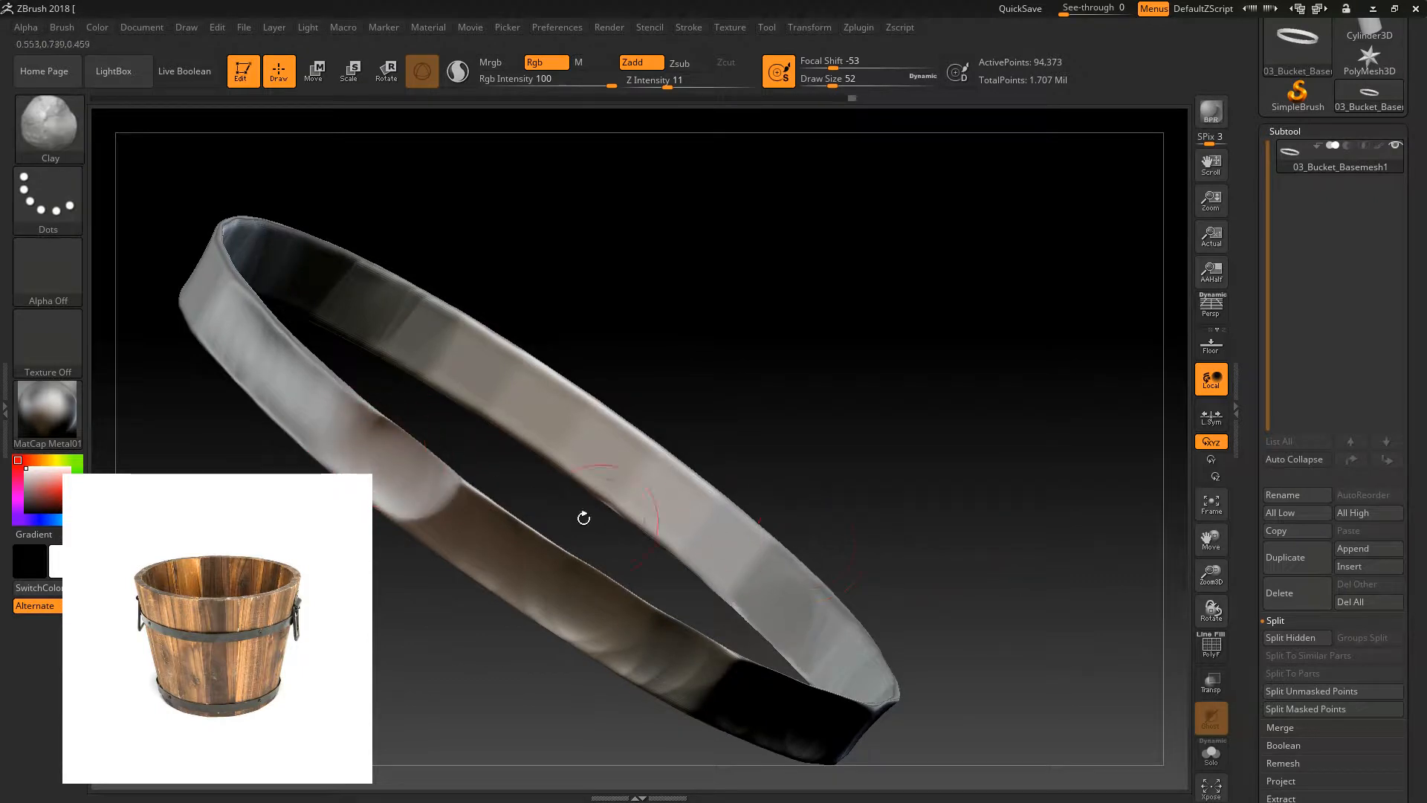
pyautogui.keyDown('alt'); pyautogui.moveTo(452, 500); pyautogui.dragTo(460, 538); pyautogui.keyUp('alt')
pyautogui.moveTo(803, 368)
pyautogui.mouseDown()
pyautogui.moveTo(814, 375)
pyautogui.moveTo(653, 452)
pyautogui.moveTo(557, 478)
pyautogui.mouseUp()
pyautogui.moveTo(137, 327); pyautogui.dragTo(437, 484)
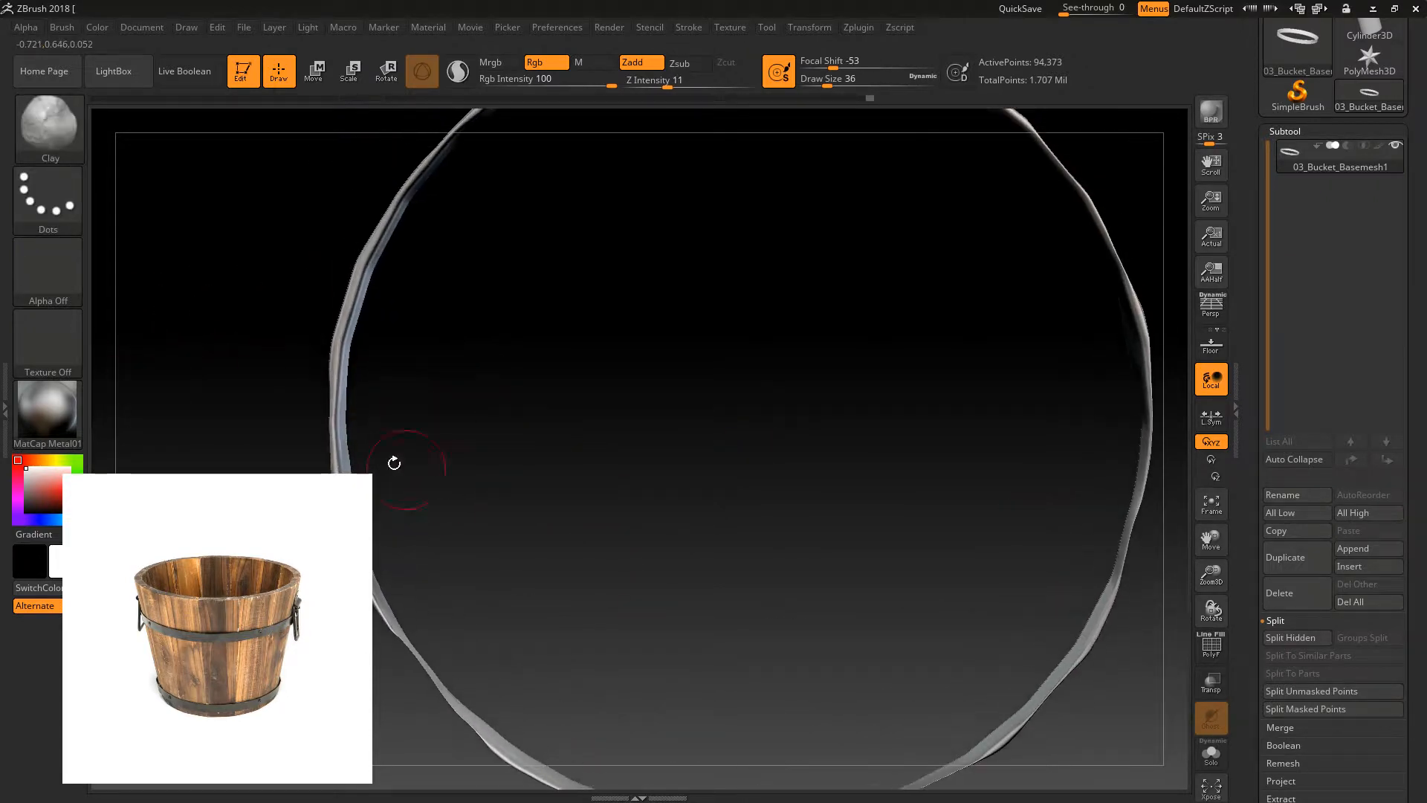
# - Try to cut through the side of the lower band with the TrimRect brush and display the polyframe
pyautogui.keyDown('ctrl'); pyautogui.keyDown('shift'); pyautogui.click(78, 131); pyautogui.keyUp('shift'); pyautogui.keyUp('ctrl')
pyautogui.click(586, 202)
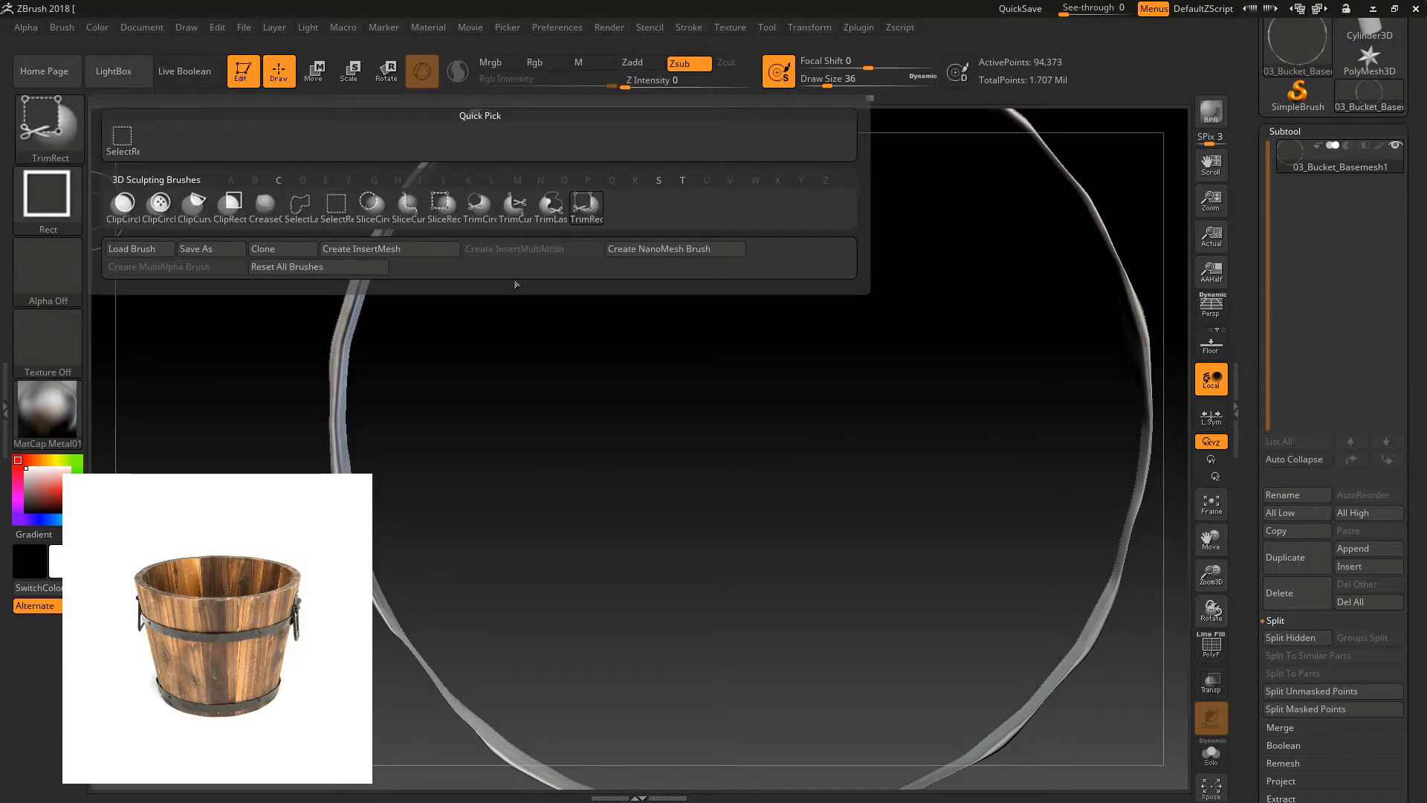
pyautogui.moveTo(287, 376)
pyautogui.keyDown('ctrl'); pyautogui.keyDown('shift'); pyautogui.mouseDown()
pyautogui.moveTo(532, 391)
pyautogui.moveTo(386, 401)
pyautogui.moveTo(405, 395)
pyautogui.mouseUp(); pyautogui.keyUp('shift'); pyautogui.keyUp('ctrl')
pyautogui.click(1205, 646)
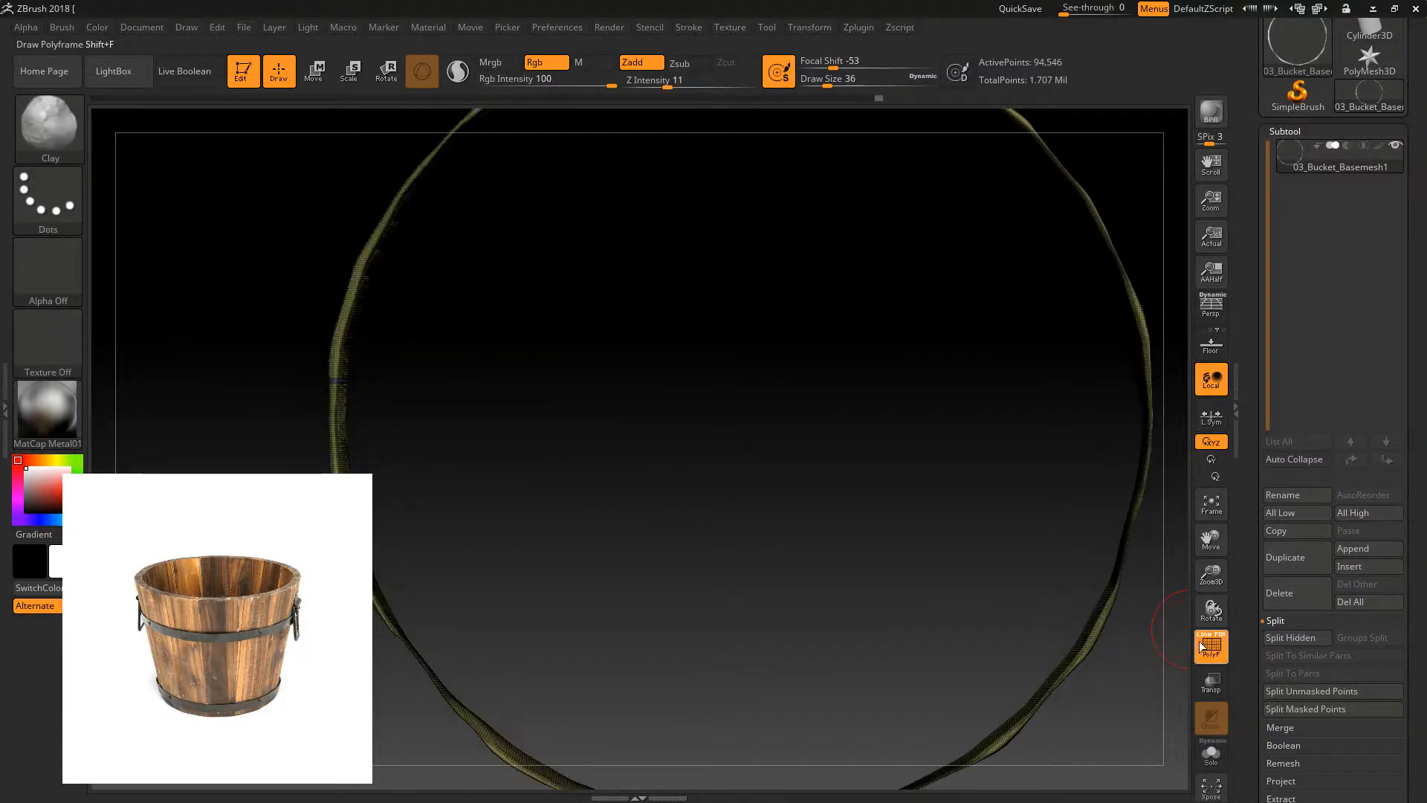
# - Try to slice a section of the lower band with the SliceRect brush, and undo the slice
pyautogui.keyDown('ctrl'); pyautogui.keyDown('shift'); pyautogui.click(48, 125); pyautogui.keyUp('shift'); pyautogui.keyUp('ctrl')
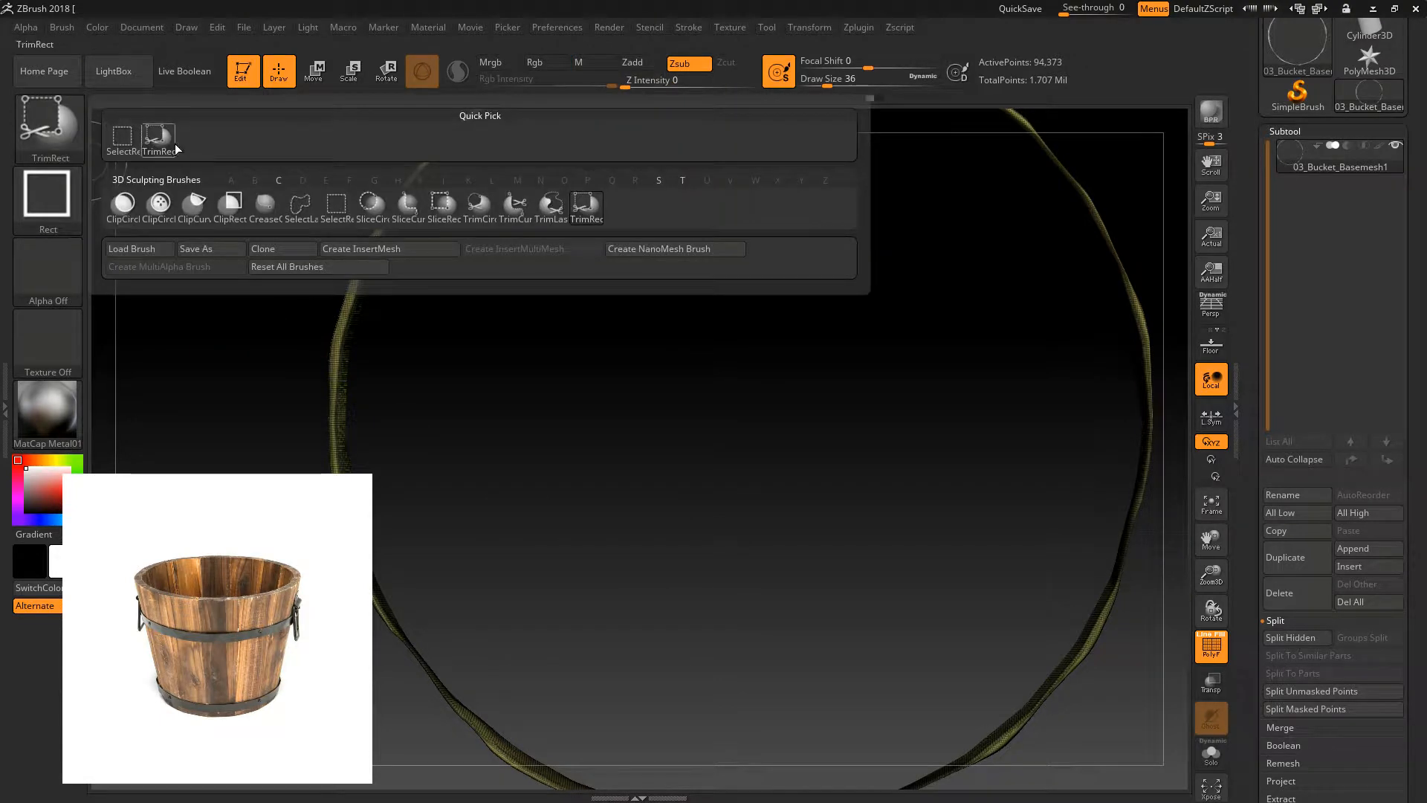
pyautogui.click(452, 208)
pyautogui.moveTo(276, 357)
pyautogui.keyDown('ctrl'); pyautogui.keyDown('shift'); pyautogui.mouseDown()
pyautogui.moveTo(404, 364)
pyautogui.moveTo(503, 402)
pyautogui.moveTo(472, 405)
pyautogui.mouseUp(); pyautogui.keyUp('shift'); pyautogui.keyUp('ctrl')
pyautogui.hotkey('ctrl', 'z')
# - Try the TrimRect brush again with a larger rectangle over the lower band's side, and undo the trim
pyautogui.keyDown('ctrl'); pyautogui.keyDown('shift'); pyautogui.click(66, 133); pyautogui.keyUp('shift'); pyautogui.keyUp('ctrl')
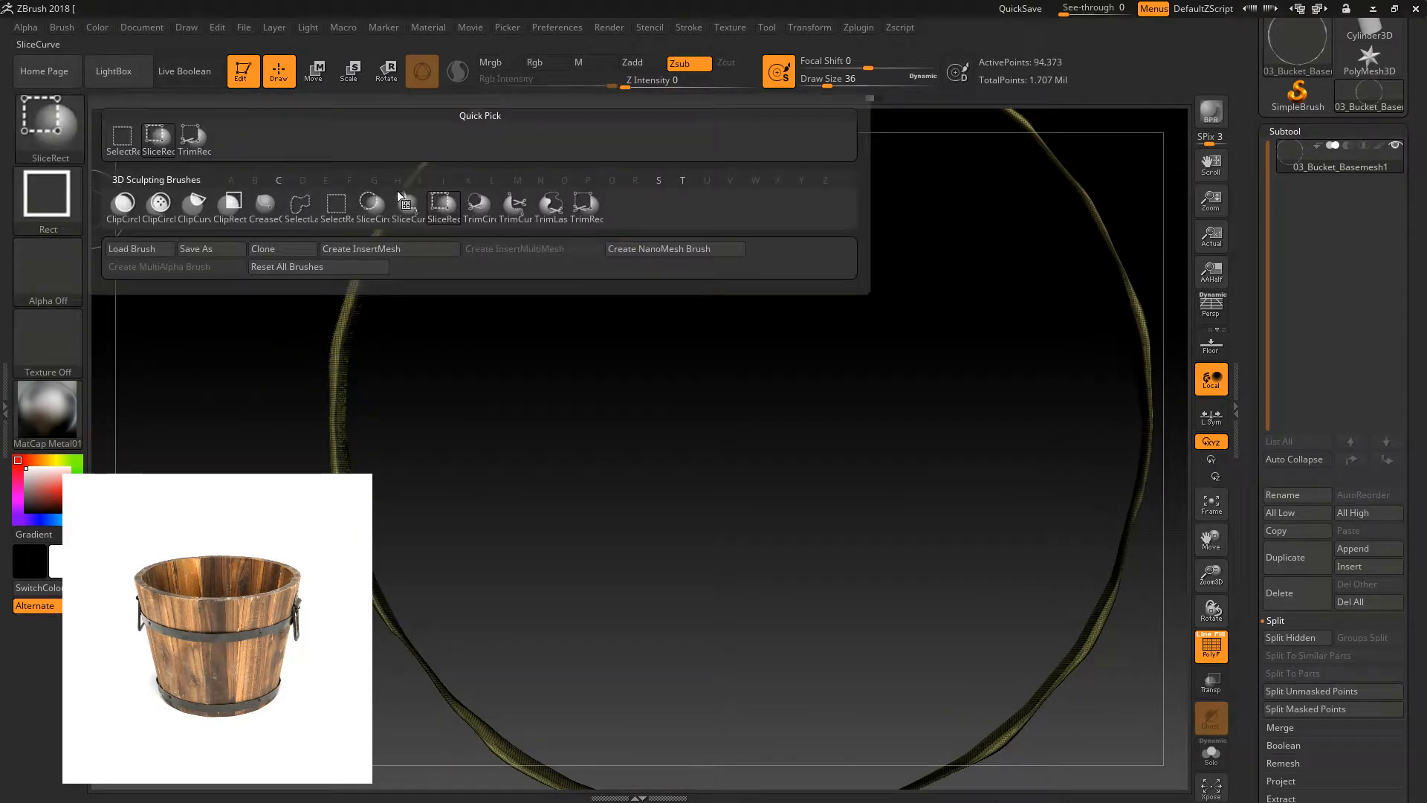
pyautogui.click(587, 209)
pyautogui.keyDown('ctrl'); pyautogui.keyDown('shift'); pyautogui.moveTo(284, 410); pyautogui.dragTo(542, 494); pyautogui.keyUp('shift'); pyautogui.keyUp('ctrl')
pyautogui.hotkey('ctrl', 'z')
pyautogui.keyDown('ctrl'); pyautogui.keyDown('shift'); pyautogui.click(80, 139); pyautogui.keyUp('shift'); pyautogui.keyUp('ctrl')
pyautogui.click(62, 124)
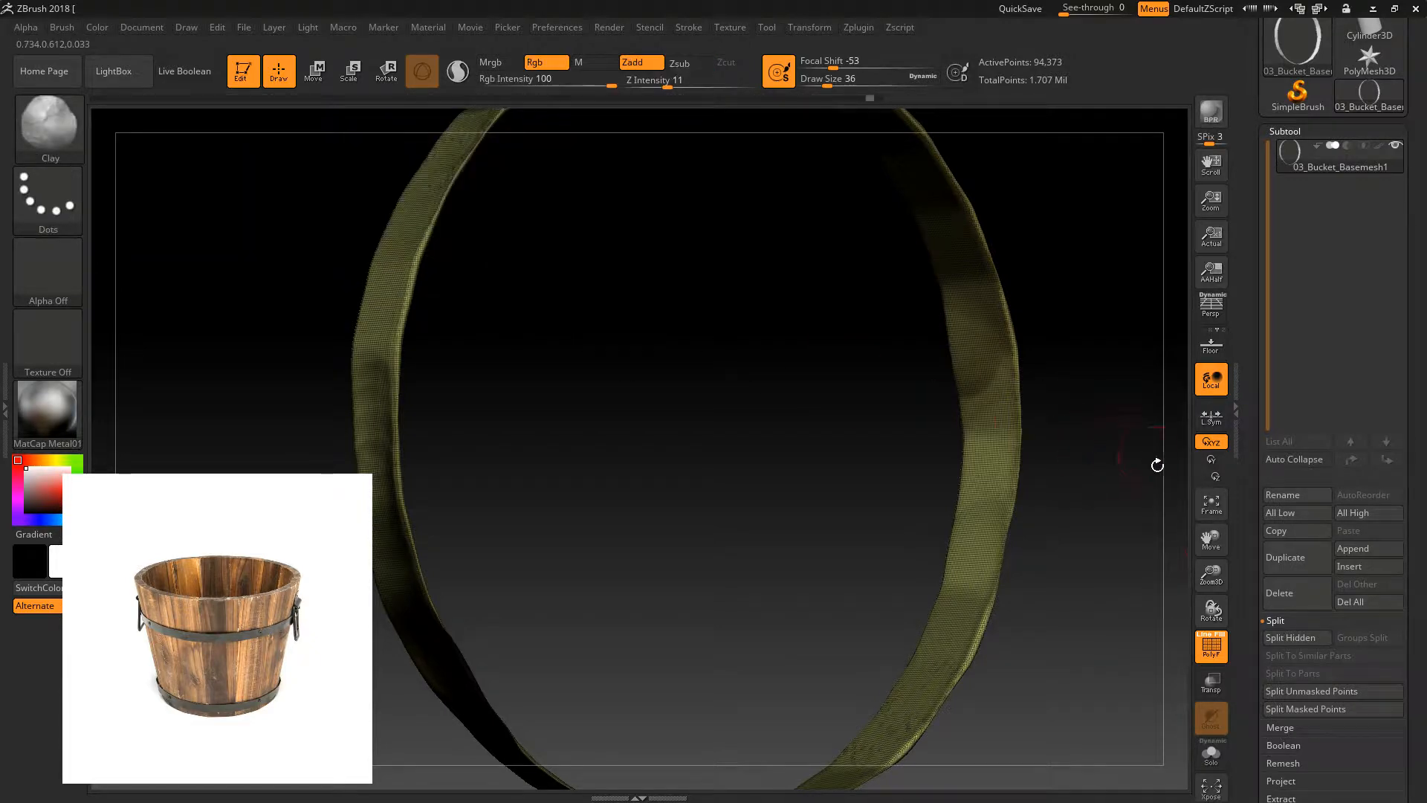
# - Unhide the whole bucket and turn off the polyframe display
pyautogui.keyDown('ctrl'); pyautogui.keyDown('shift'); pyautogui.click(1085, 606); pyautogui.keyUp('shift'); pyautogui.keyUp('ctrl')
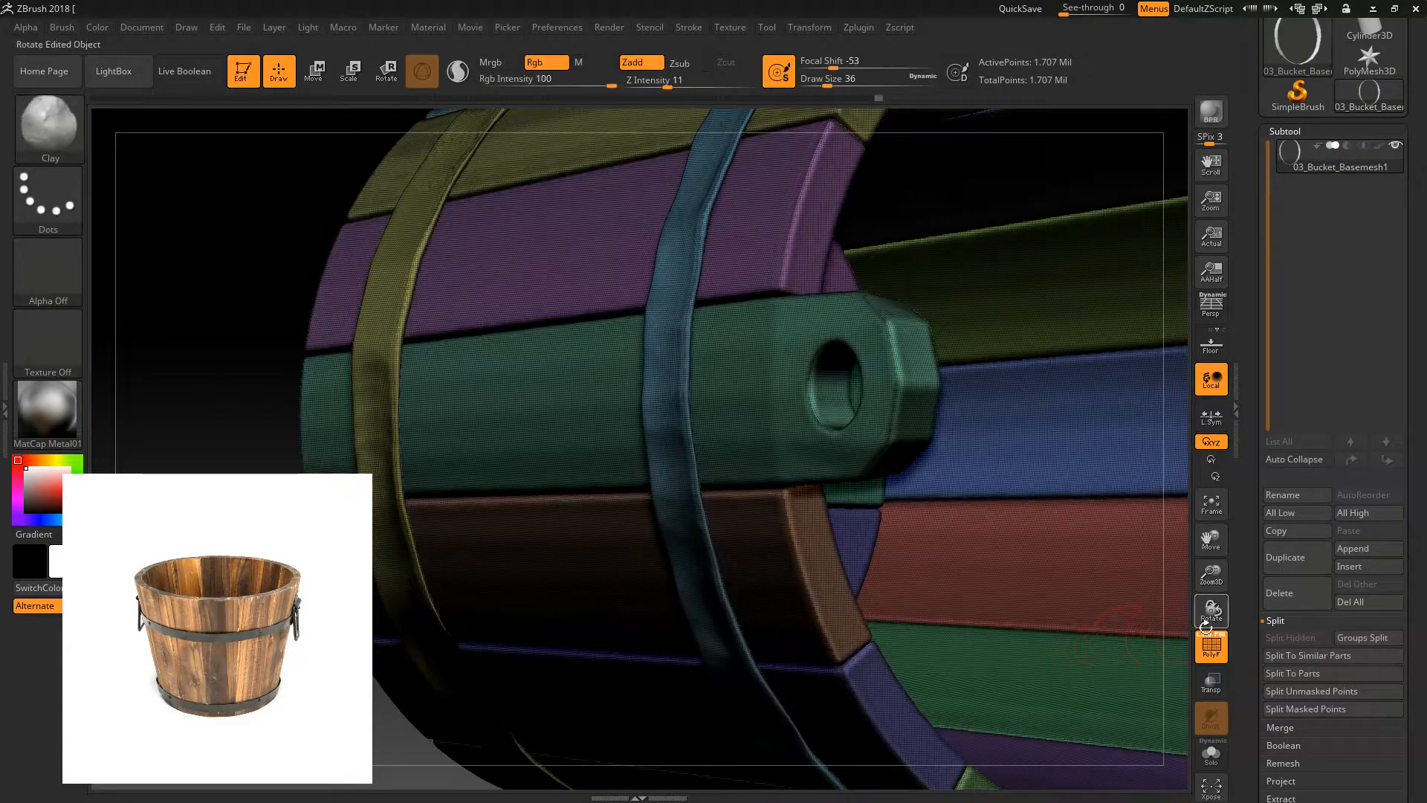
pyautogui.moveTo(1206, 579); pyautogui.dragTo(974, 342)
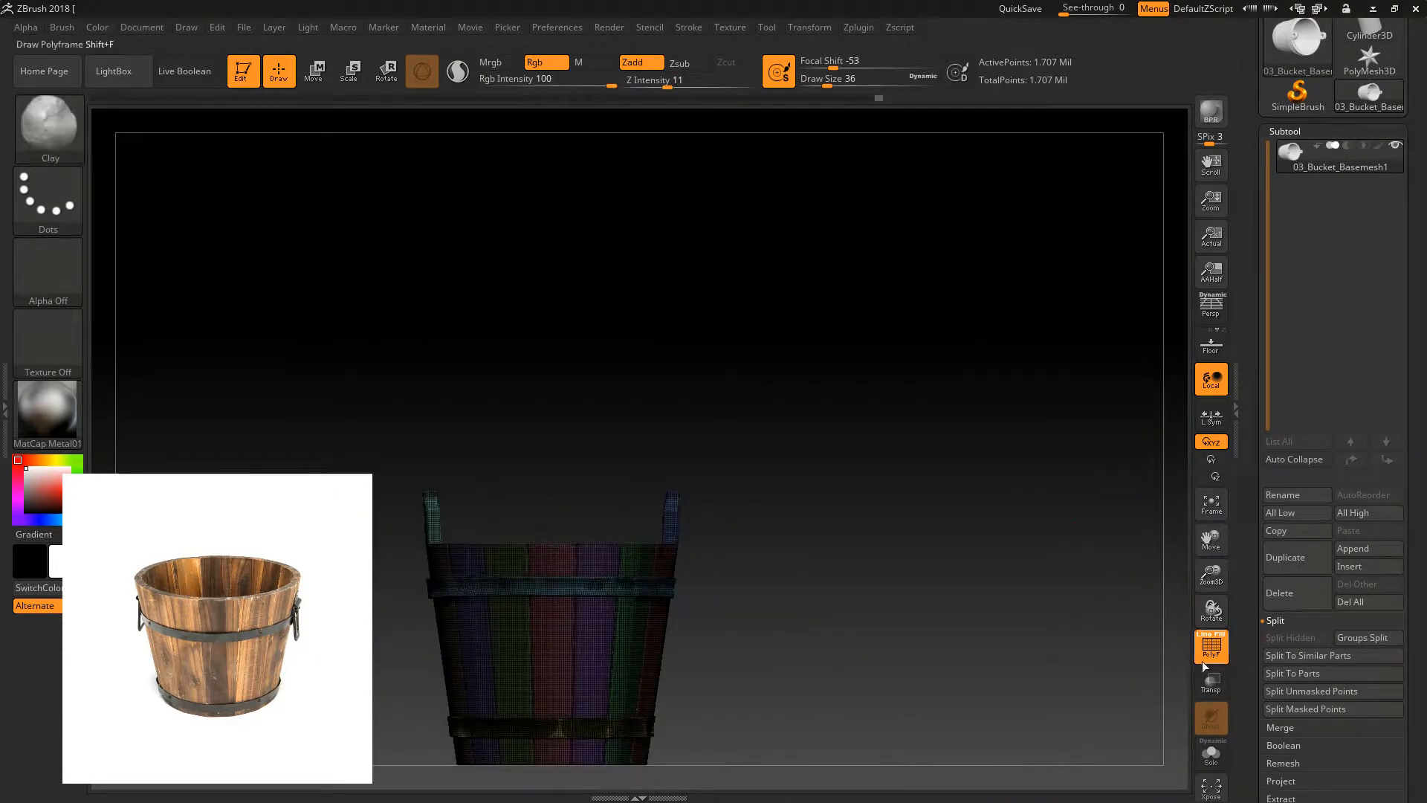
pyautogui.click(1209, 651)
# - Hide both metal bands using the SelectRect brush and split the hidden bands into their own subtool
pyautogui.keyDown('ctrl'); pyautogui.keyDown('shift'); pyautogui.click(667, 591); pyautogui.keyUp('shift'); pyautogui.keyUp('ctrl')
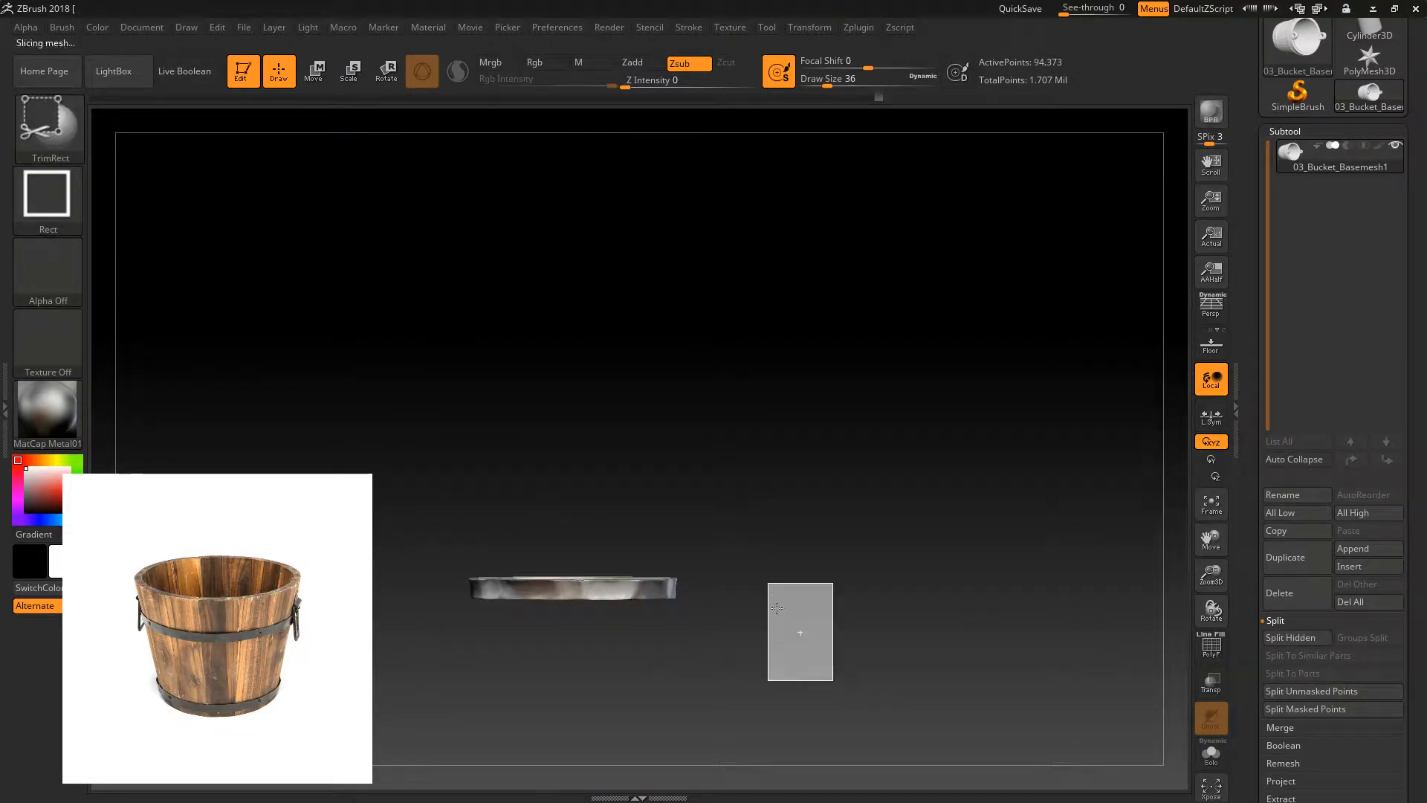
pyautogui.keyDown('ctrl'); pyautogui.keyDown('shift'); pyautogui.moveTo(860, 543); pyautogui.dragTo(966, 648); pyautogui.keyUp('shift'); pyautogui.keyUp('ctrl')
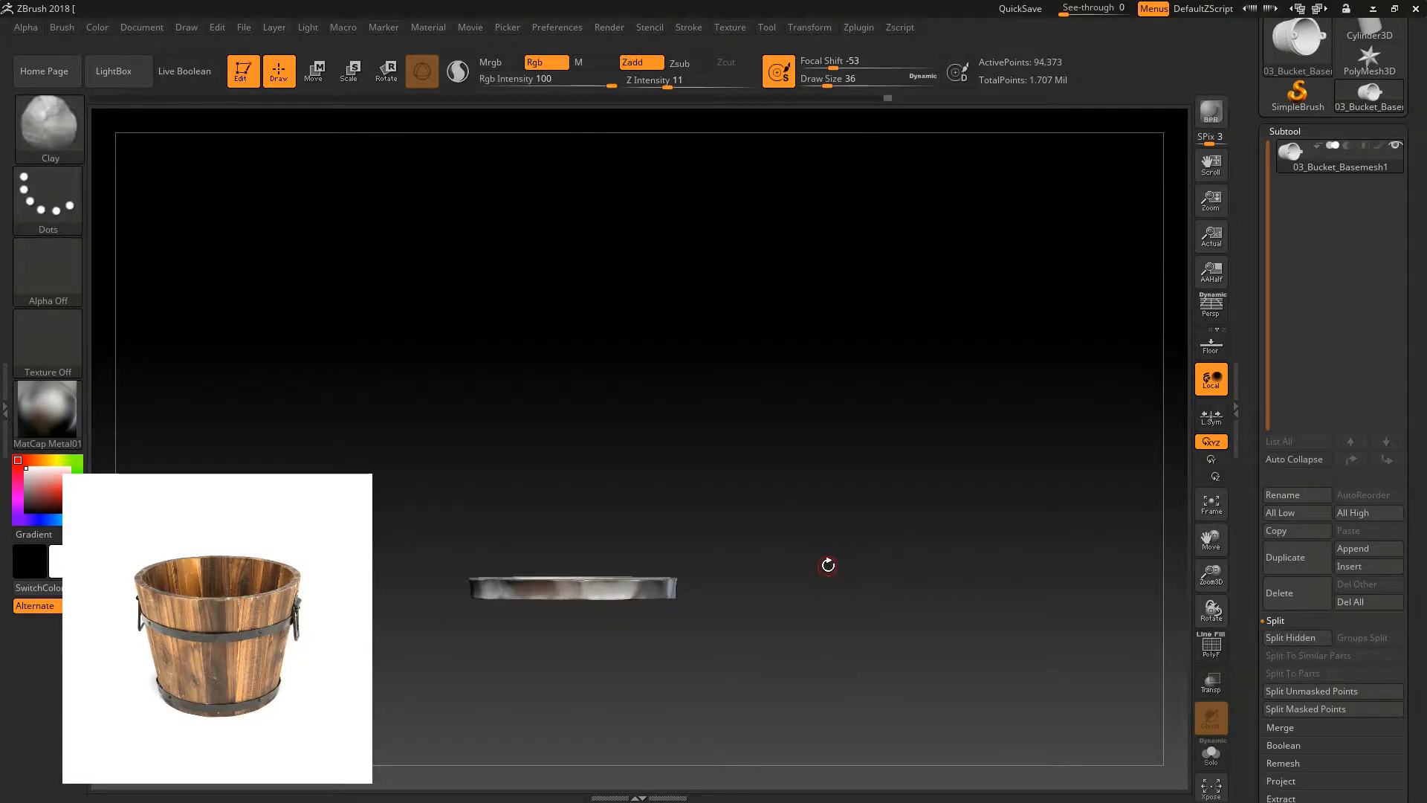
pyautogui.keyDown('ctrl'); pyautogui.keyDown('shift'); pyautogui.click(790, 570); pyautogui.keyUp('shift'); pyautogui.keyUp('ctrl')
pyautogui.keyDown('ctrl'); pyautogui.keyDown('shift'); pyautogui.click(656, 585); pyautogui.keyUp('shift'); pyautogui.keyUp('ctrl')
pyautogui.keyDown('ctrl'); pyautogui.keyDown('shift'); pyautogui.moveTo(746, 624); pyautogui.dragTo(897, 457); pyautogui.keyUp('shift'); pyautogui.keyUp('ctrl')
pyautogui.click(74, 141)
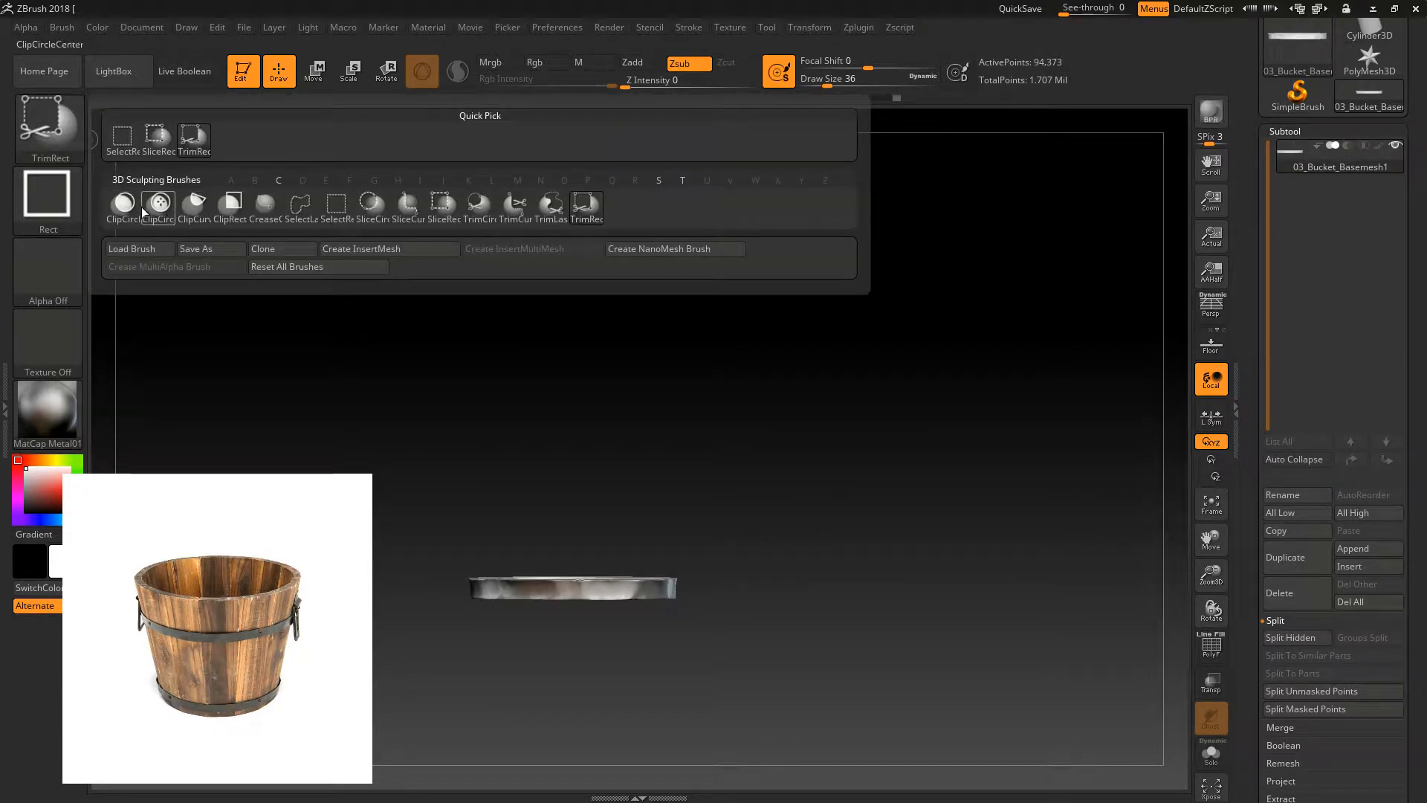
pyautogui.click(336, 216)
pyautogui.keyDown('ctrl'); pyautogui.keyDown('shift'); pyautogui.click(370, 420); pyautogui.keyUp('shift'); pyautogui.keyUp('ctrl')
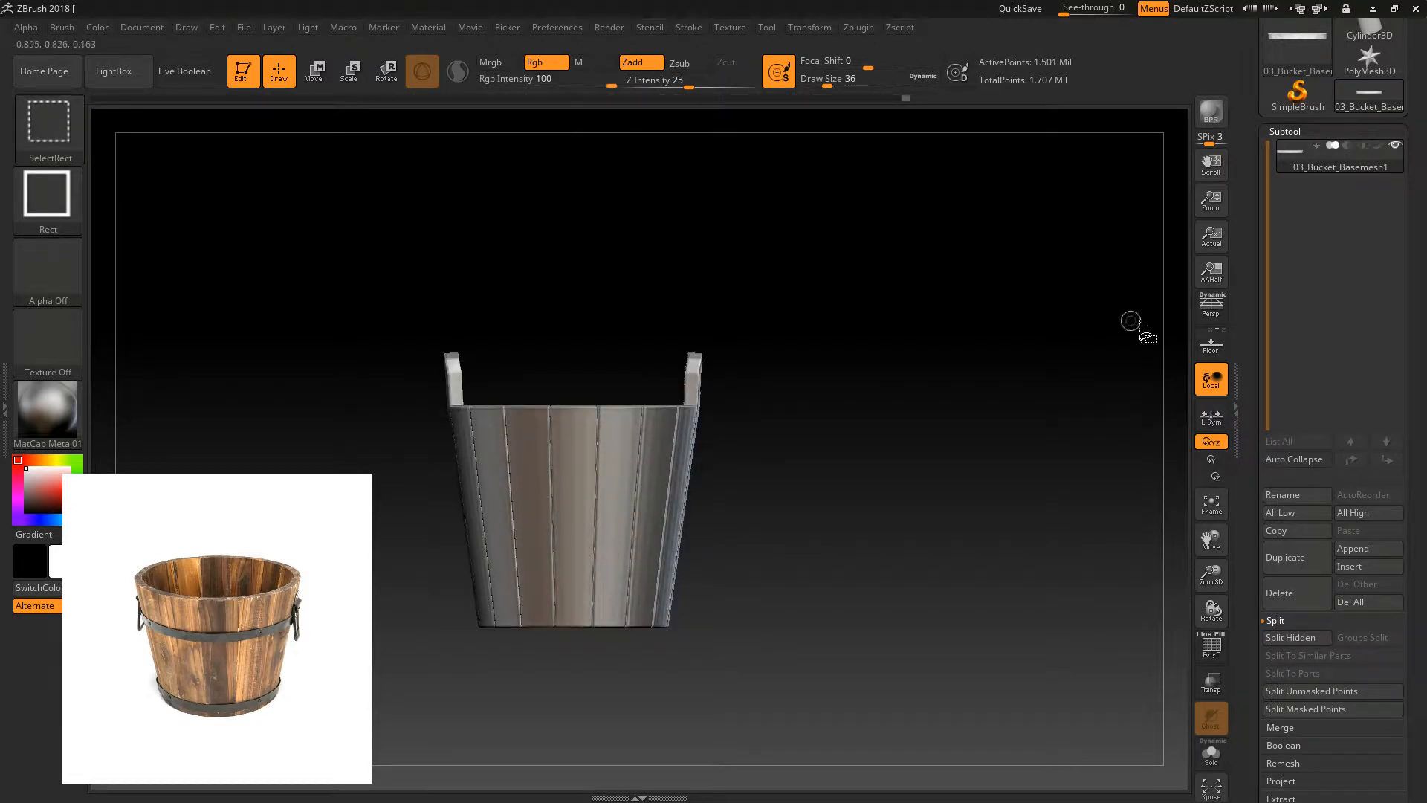
pyautogui.click(1288, 643)
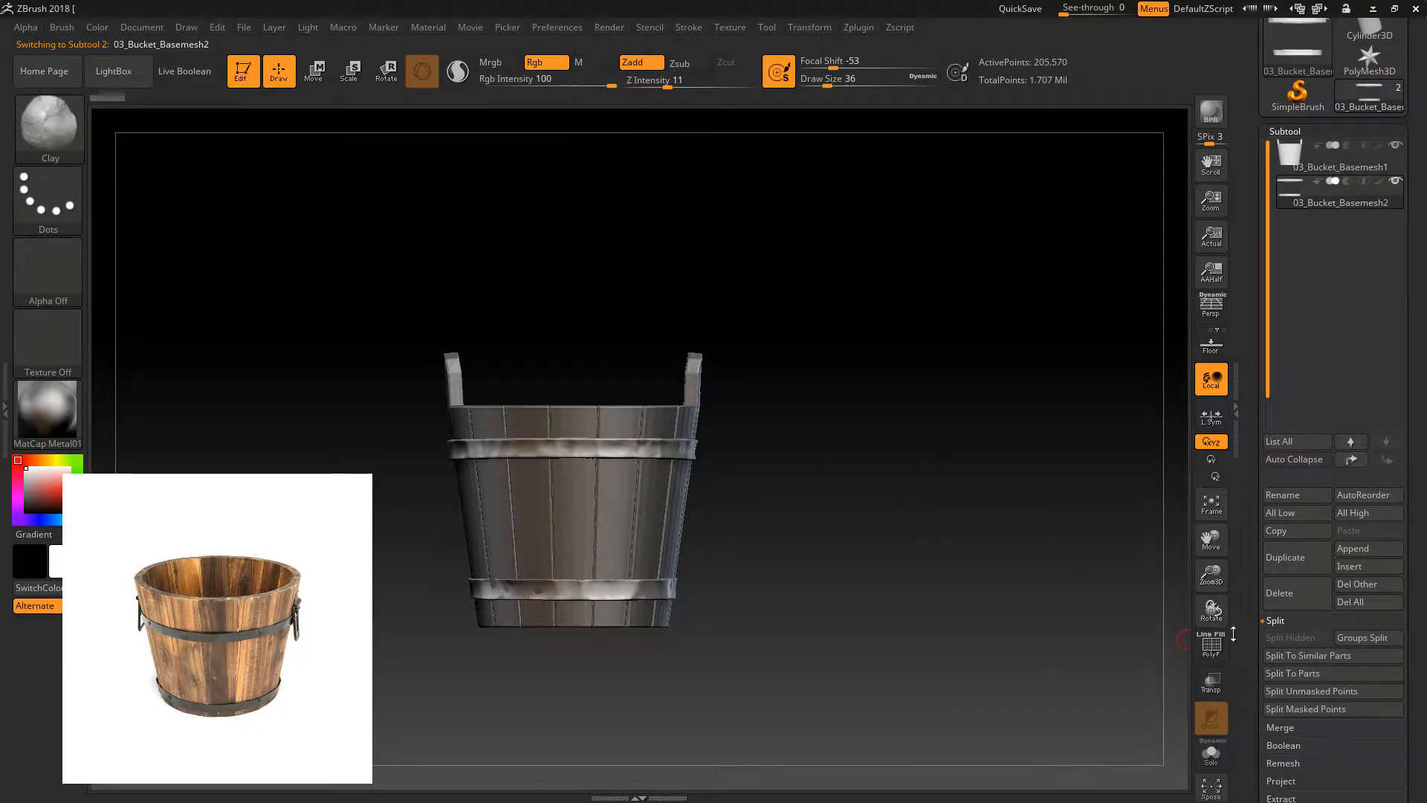
# - Open the geometry settings for the bands subtool and solo it, facing the two rings from directly above
pyautogui.moveTo(1263, 794); pyautogui.dragTo(1264, 518)
pyautogui.click(1296, 543)
pyautogui.moveTo(1102, 497); pyautogui.dragTo(1196, 670)
pyautogui.click(1211, 754)
pyautogui.keyDown('alt'); pyautogui.moveTo(899, 513); pyautogui.dragTo(899, 609); pyautogui.keyUp('alt')
pyautogui.moveTo(1211, 575); pyautogui.dragTo(1215, 676)
pyautogui.keyDown('alt'); pyautogui.moveTo(1098, 535); pyautogui.dragTo(1010, 648); pyautogui.keyUp('alt')
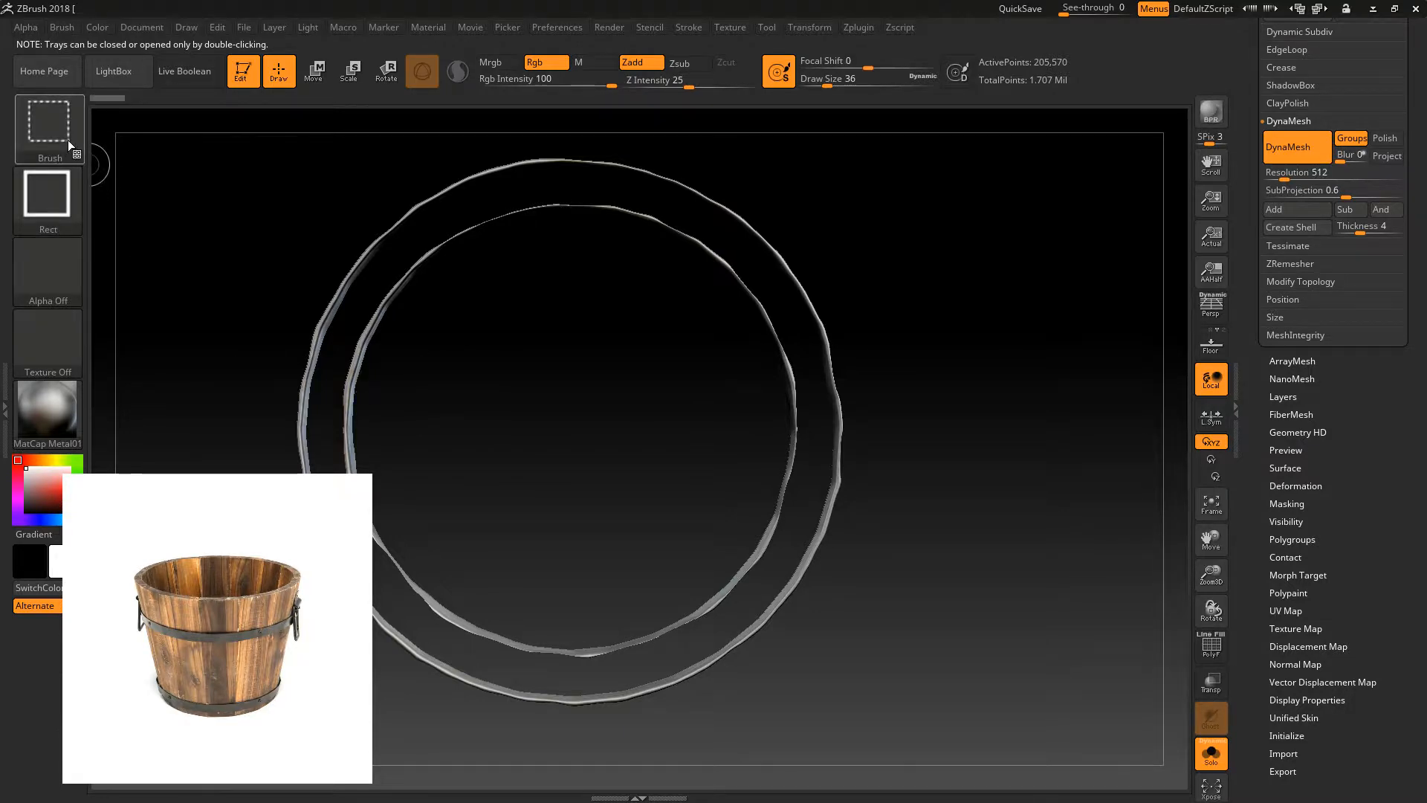
# - Try to cut the side of the bands with the ClipRect brush, and undo the clipping
pyautogui.keyDown('ctrl'); pyautogui.keyDown('shift'); pyautogui.click(48, 121); pyautogui.keyUp('shift'); pyautogui.keyUp('ctrl')
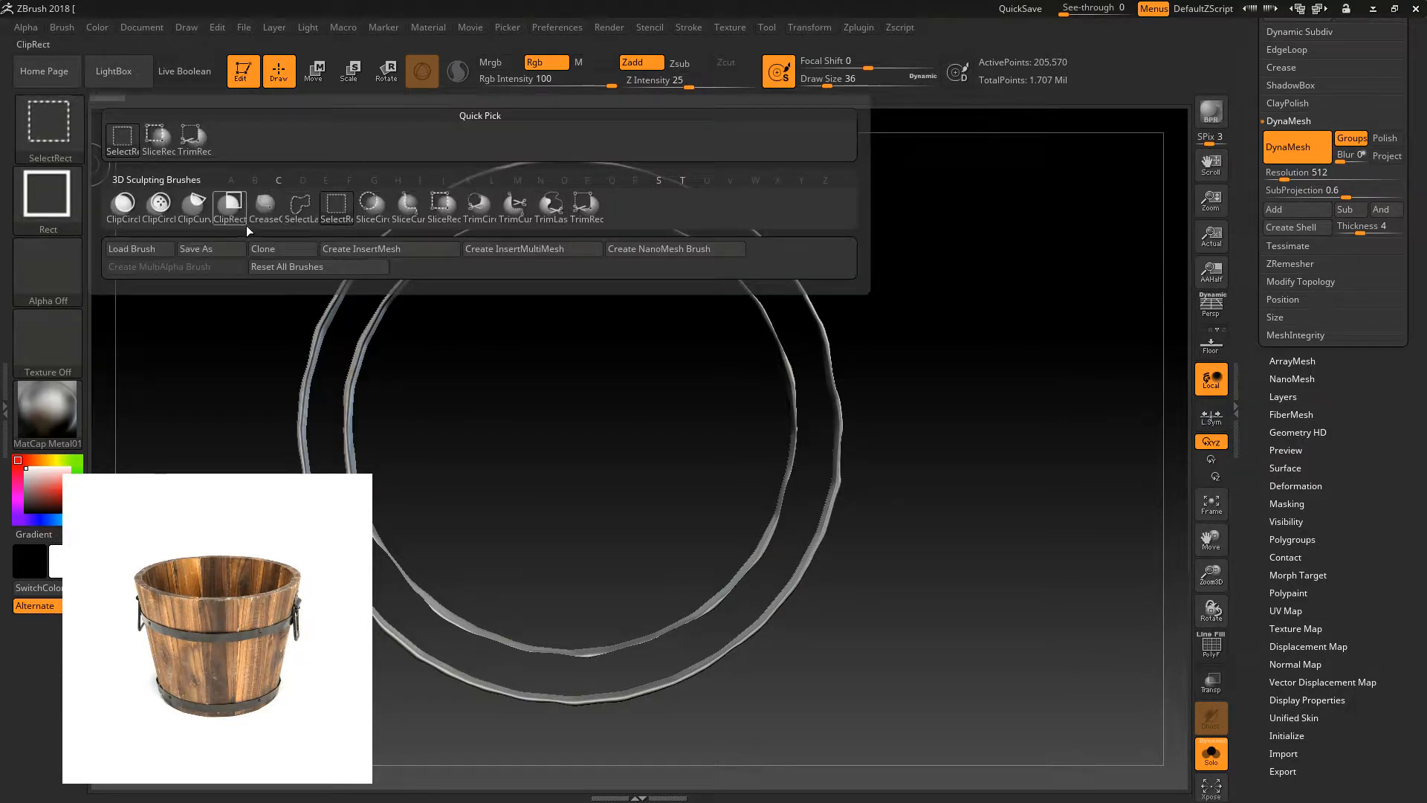
pyautogui.moveTo(236, 214)
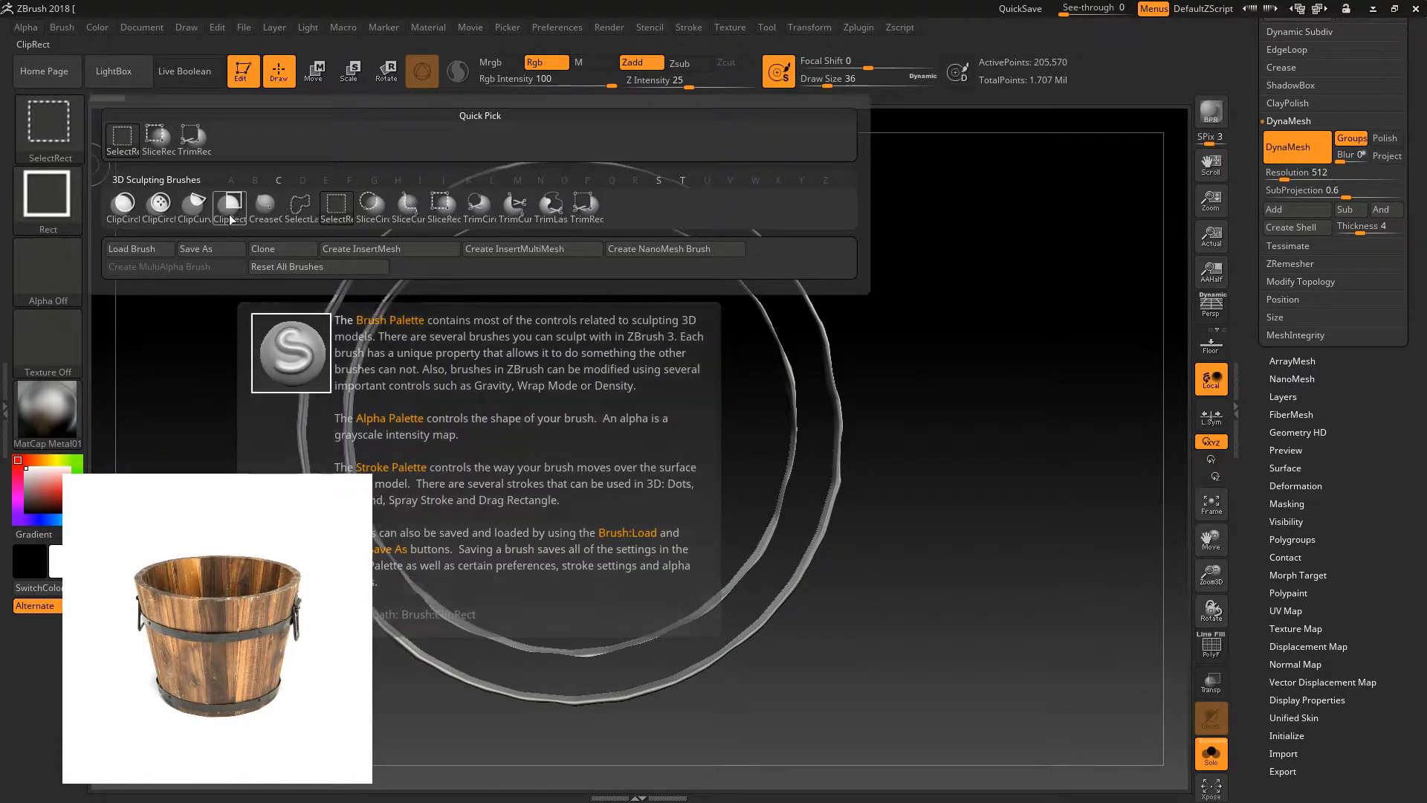
pyautogui.click(230, 204)
pyautogui.keyDown('ctrl'); pyautogui.keyDown('shift'); pyautogui.moveTo(327, 421); pyautogui.dragTo(211, 449); pyautogui.keyUp('shift'); pyautogui.keyUp('ctrl')
pyautogui.hotkey('ctrl', 'z')
pyautogui.hotkey('ctrl', 'z')
pyautogui.hotkey('ctrl', 'z')
pyautogui.hotkey('ctrl', 'z')
pyautogui.hotkey('ctrl', 'z')
pyautogui.hotkey('ctrl', 'z')
pyautogui.hotkey('ctrl', 'z')
# - Cut a narrow gap through each of the two metal bands using the TrimRect brush
pyautogui.press('b')
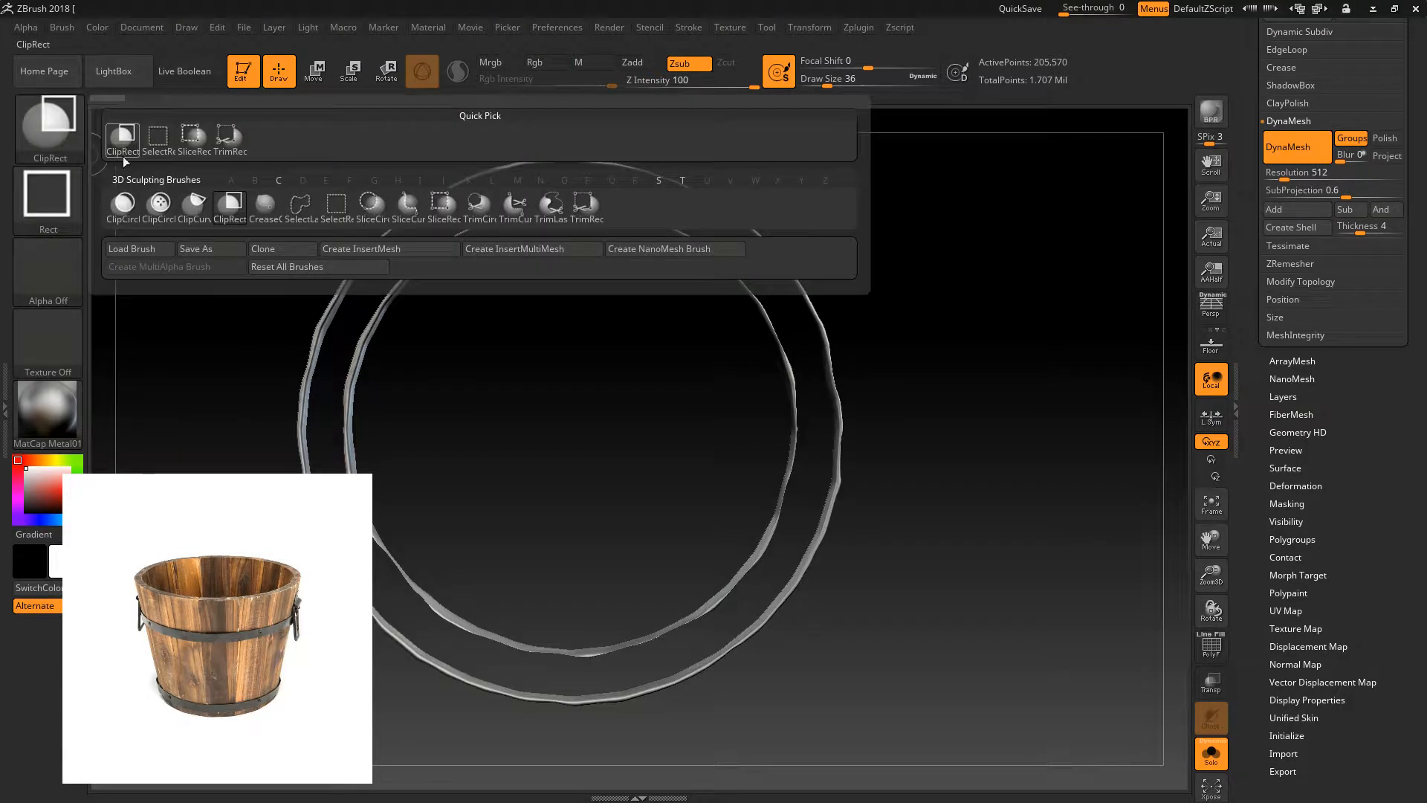
pyautogui.click(593, 209)
pyautogui.keyDown('ctrl'); pyautogui.keyDown('shift'); pyautogui.moveTo(260, 398); pyautogui.dragTo(426, 426); pyautogui.keyUp('shift'); pyautogui.keyUp('ctrl')
pyautogui.hotkey('ctrl', 'z')
pyautogui.keyDown('ctrl'); pyautogui.keyDown('shift'); pyautogui.moveTo(258, 431); pyautogui.dragTo(325, 438); pyautogui.keyUp('shift'); pyautogui.keyUp('ctrl')
pyautogui.keyDown('ctrl'); pyautogui.keyDown('shift'); pyautogui.moveTo(552, 190); pyautogui.dragTo(559, 234); pyautogui.keyUp('shift'); pyautogui.keyUp('ctrl')
pyautogui.moveTo(567, 344)
pyautogui.mouseDown()
pyautogui.moveTo(801, 472)
pyautogui.moveTo(813, 415)
pyautogui.mouseUp()
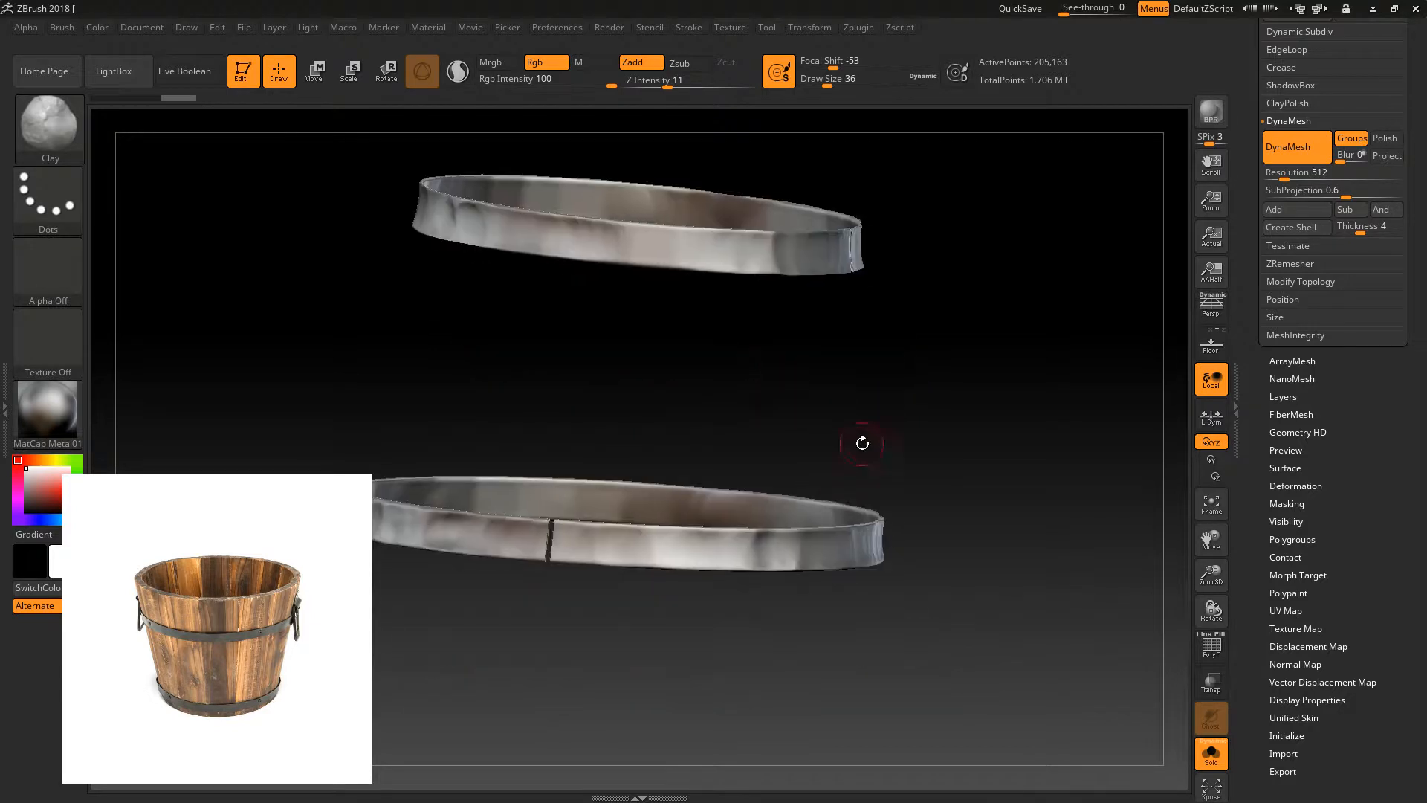
# - Close up the gap in one band and tighten its edges using the Move and Pinch brushes
pyautogui.moveTo(1182, 566); pyautogui.dragTo(1071, 602)
pyautogui.press('b')
pyautogui.press('m')
pyautogui.press('v')
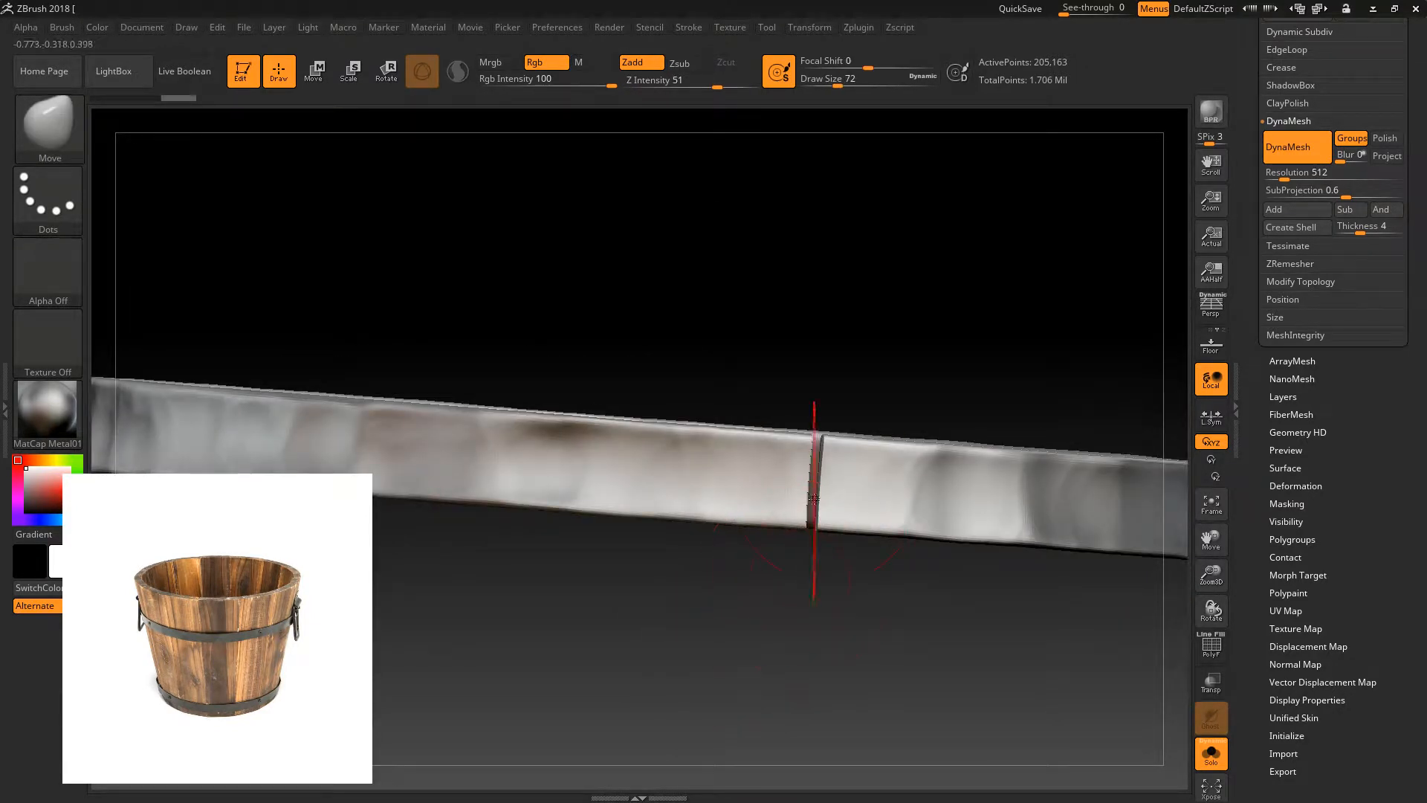
pyautogui.press('b')
pyautogui.moveTo(876, 386)
pyautogui.mouseDown()
pyautogui.moveTo(848, 446)
pyautogui.moveTo(816, 452)
pyautogui.mouseUp()
pyautogui.press('p')
pyautogui.press('i')
pyautogui.press('[')
pyautogui.moveTo(816, 526); pyautogui.dragTo(829, 536, button='right')
pyautogui.moveTo(815, 523)
pyautogui.mouseDown()
pyautogui.moveTo(815, 440)
pyautogui.moveTo(815, 518)
pyautogui.mouseUp()
pyautogui.moveTo(812, 447); pyautogui.dragTo(816, 409)
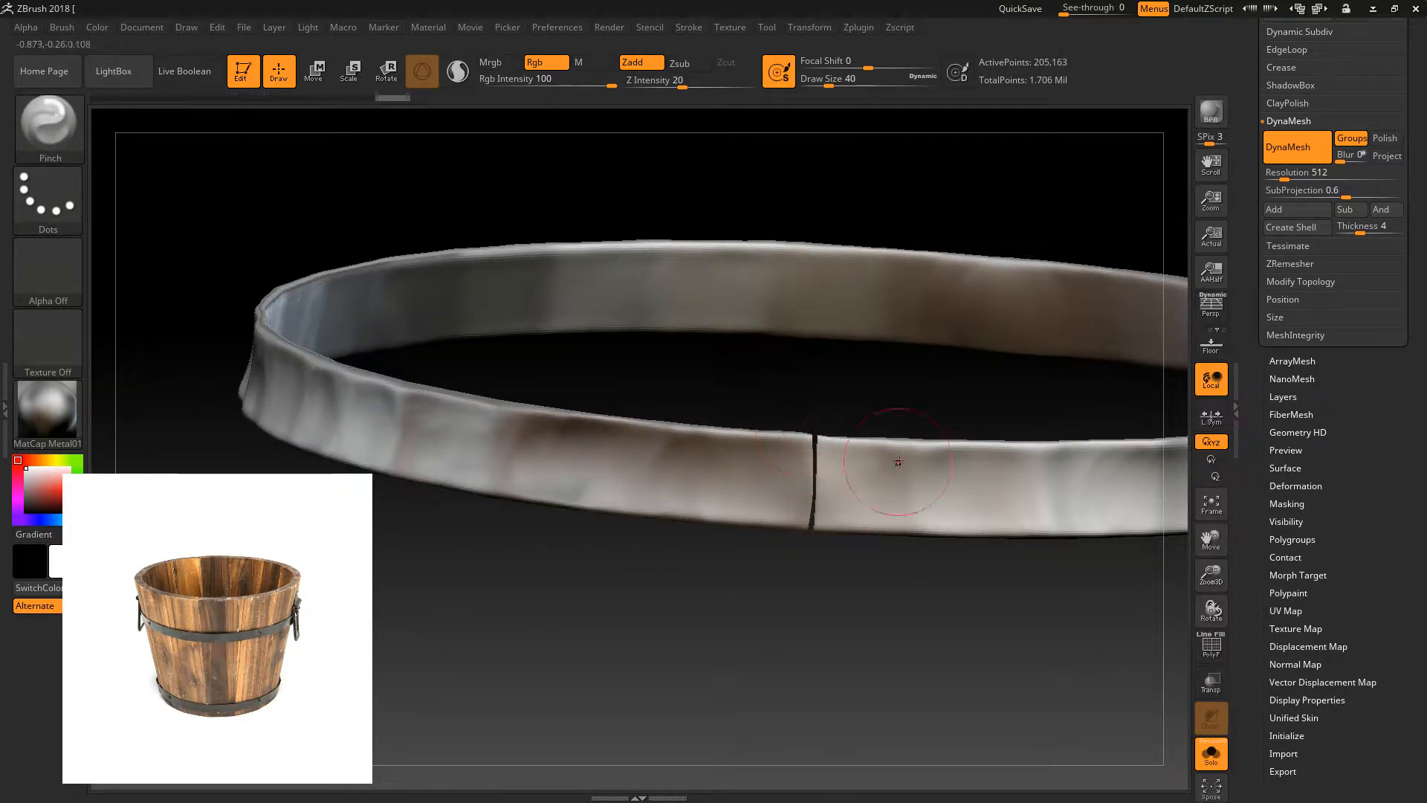
# - Pinch the edges of the gap in the other band closer together
pyautogui.moveTo(1211, 573)
pyautogui.mouseDown()
pyautogui.moveTo(1019, 201)
pyautogui.moveTo(921, 423)
pyautogui.moveTo(807, 467)
pyautogui.moveTo(885, 493)
pyautogui.moveTo(758, 474)
pyautogui.moveTo(945, 405)
pyautogui.moveTo(979, 426)
pyautogui.mouseUp()
pyautogui.moveTo(987, 367); pyautogui.dragTo(980, 421)
pyautogui.moveTo(986, 379); pyautogui.dragTo(981, 421)
pyautogui.moveTo(983, 402); pyautogui.dragTo(977, 438)
pyautogui.keyDown('alt'); pyautogui.moveTo(993, 531); pyautogui.dragTo(1019, 495); pyautogui.keyUp('alt')
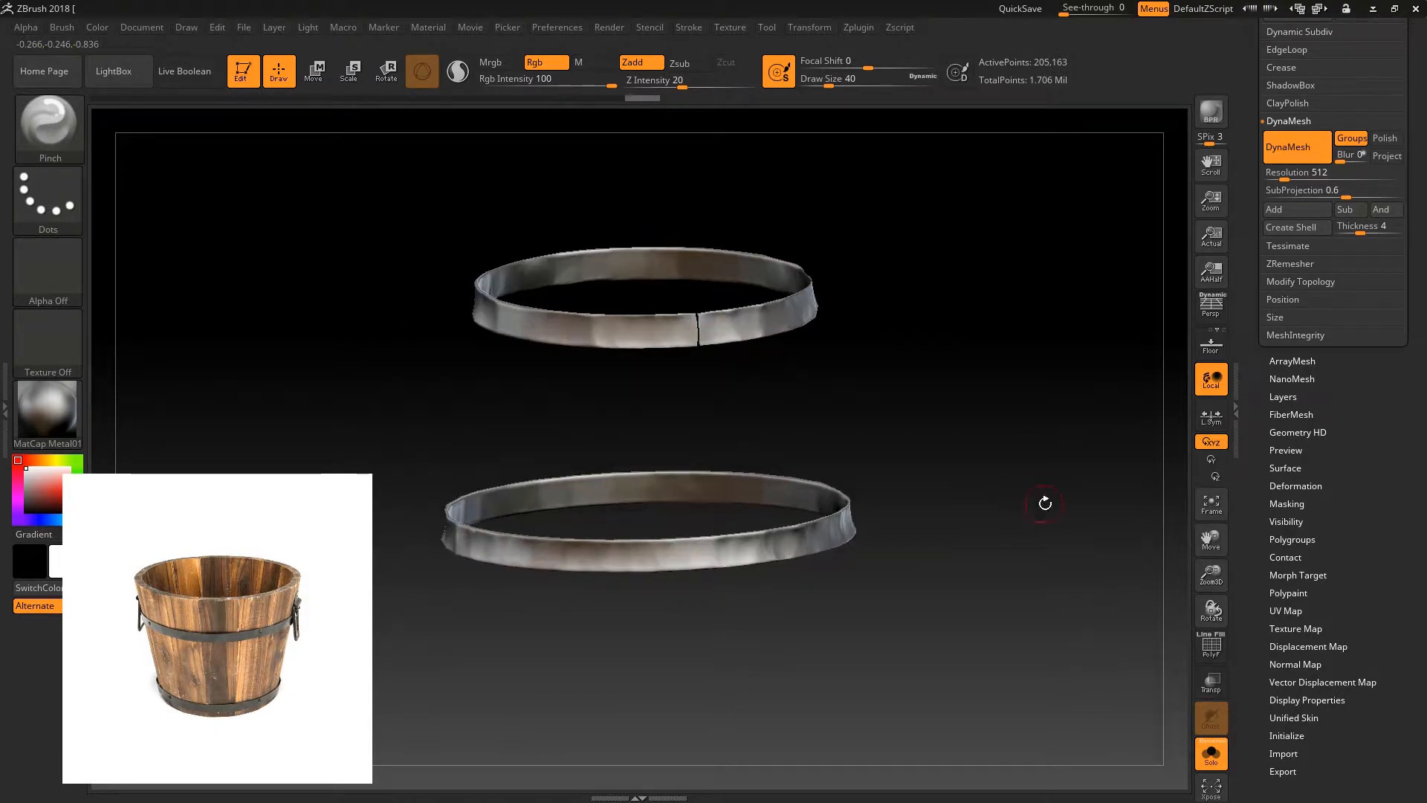
# - Apply a slight Polish deformation to the bands subtool
pyautogui.click(1309, 485)
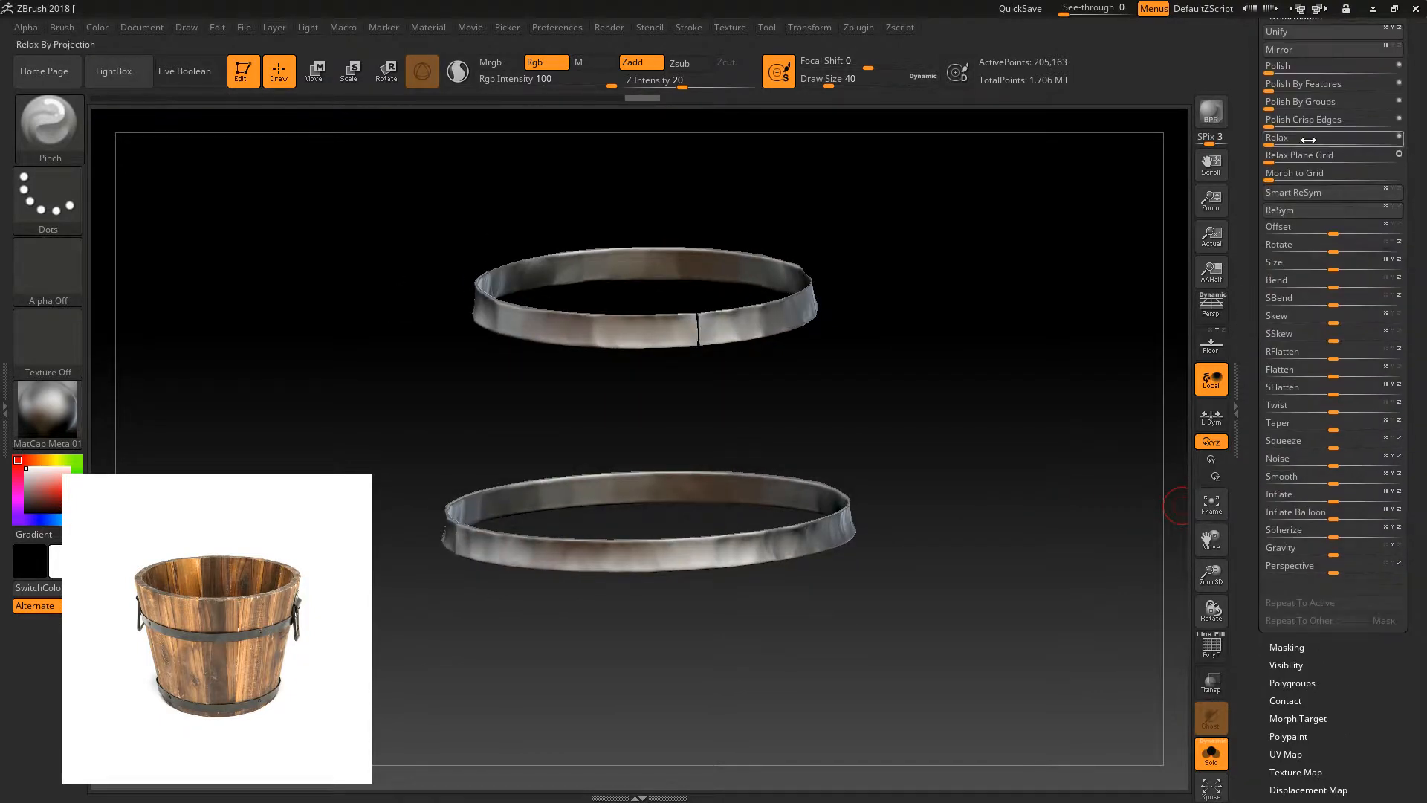
pyautogui.moveTo(1269, 67); pyautogui.dragTo(1280, 67)
pyautogui.moveTo(1134, 288)
pyautogui.mouseDown()
pyautogui.moveTo(1100, 273)
pyautogui.moveTo(1090, 312)
pyautogui.moveTo(1061, 328)
pyautogui.mouseUp()
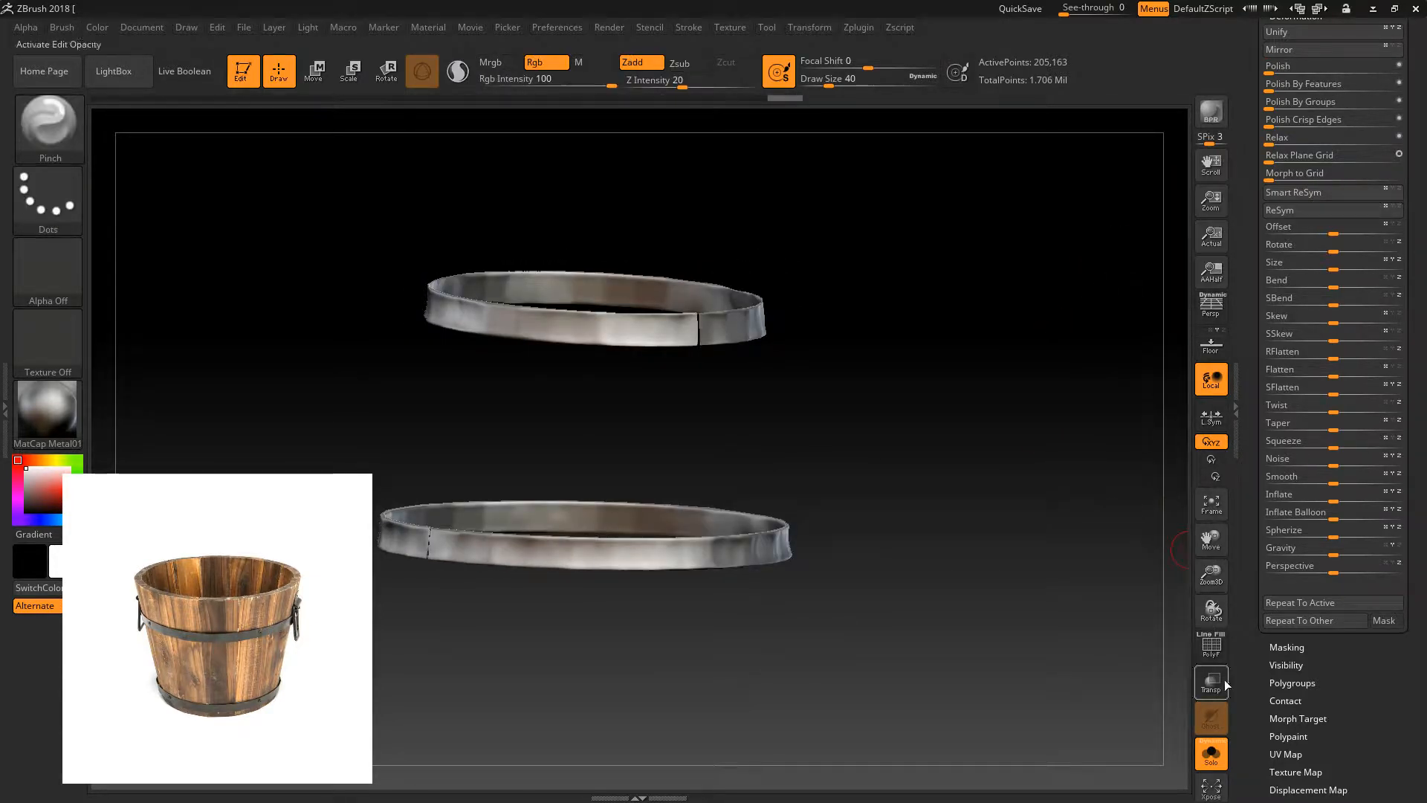
# - Turn off solo mode, switch to the bucket subtool and isolate a single wooden plank
pyautogui.click(1211, 753)
pyautogui.moveTo(1112, 621); pyautogui.dragTo(768, 408)
pyautogui.keyDown('alt'); pyautogui.click(714, 259); pyautogui.keyUp('alt')
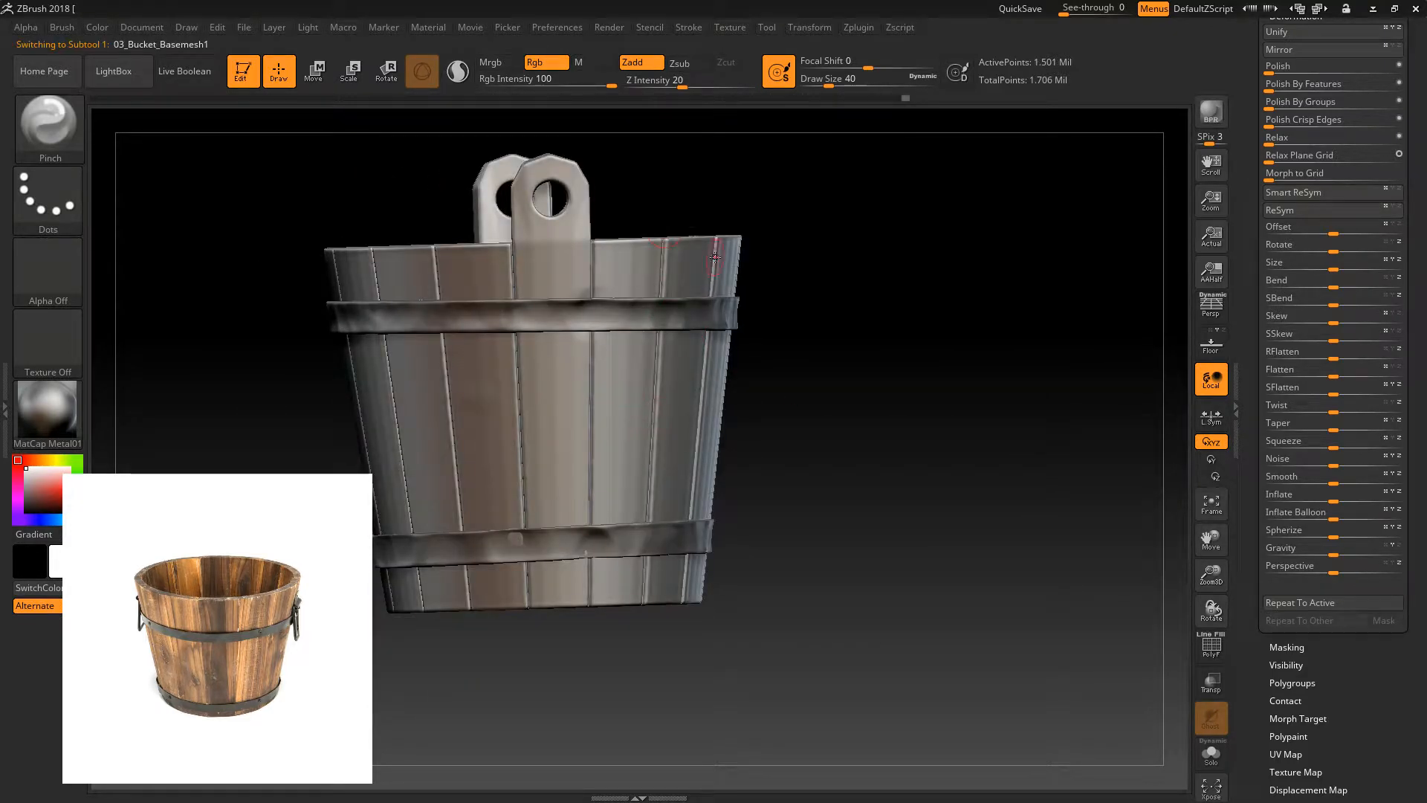
pyautogui.moveTo(942, 387); pyautogui.dragTo(1105, 464)
pyautogui.moveTo(1183, 572); pyautogui.dragTo(701, 493)
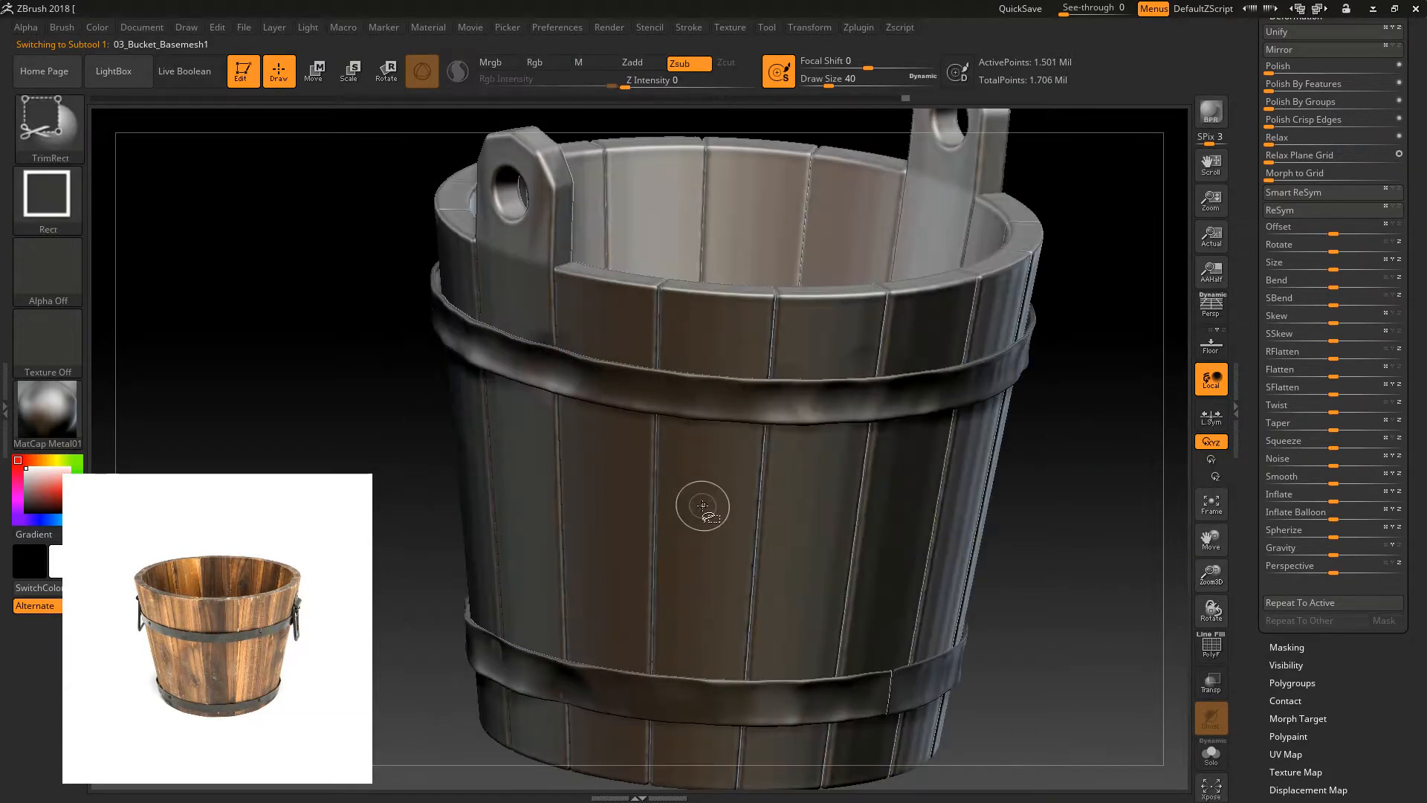
pyautogui.keyDown('ctrl'); pyautogui.keyDown('shift'); pyautogui.click(701, 494); pyautogui.keyUp('shift'); pyautogui.keyUp('ctrl')
pyautogui.moveTo(1025, 519)
pyautogui.mouseDown()
pyautogui.moveTo(1013, 494)
pyautogui.moveTo(929, 513)
pyautogui.mouseUp()
# - Try to chip the plank's upper corner and side edge with the ClayTubes brush at Z Intensity 14, and undo the strokes
pyautogui.press('b')
pyautogui.click(836, 464)
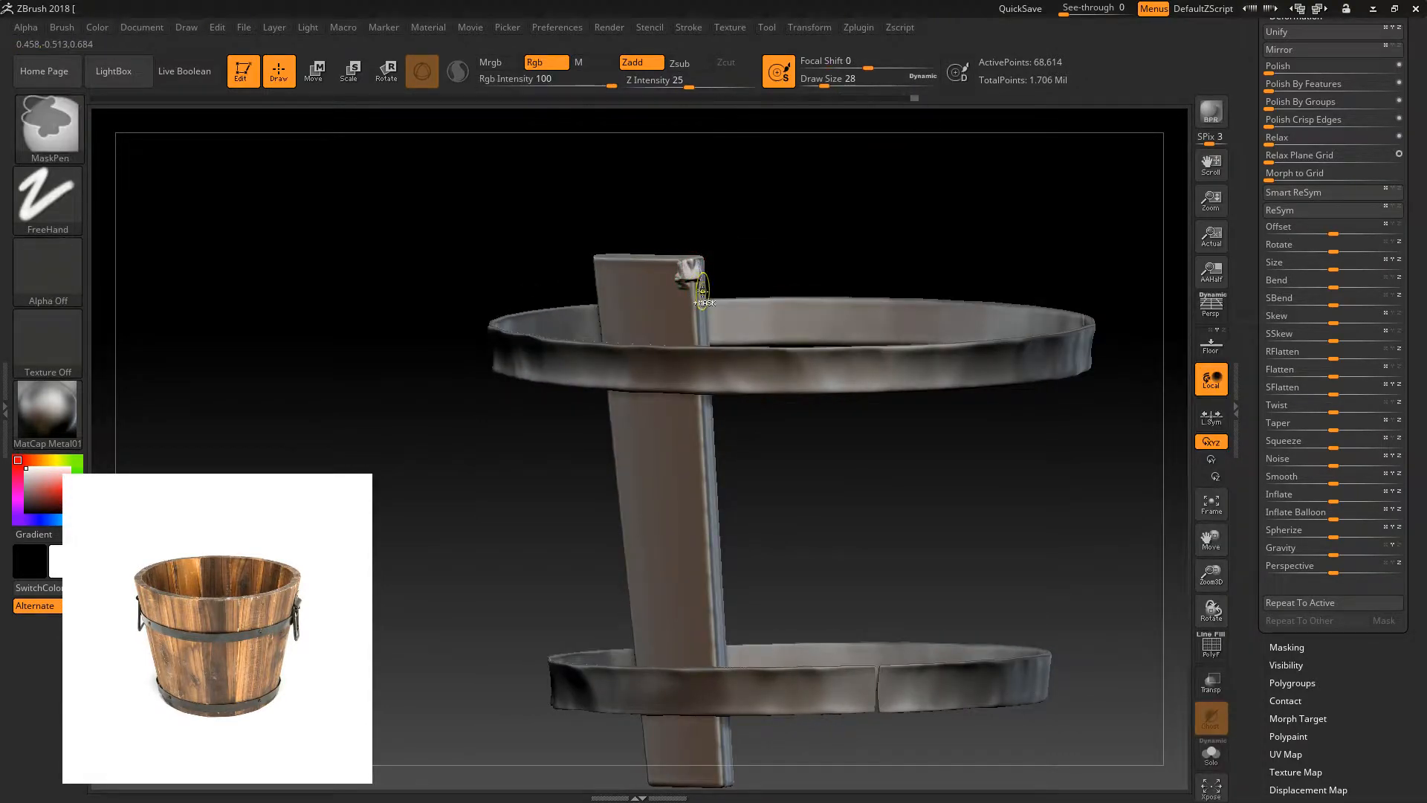
pyautogui.hotkey('ctrl', 'z')
pyautogui.hotkey('ctrl', 'z')
pyautogui.moveTo(695, 292); pyautogui.dragTo(695, 335)
pyautogui.click(673, 86)
pyautogui.moveTo(701, 424); pyautogui.dragTo(707, 522)
pyautogui.moveTo(751, 443); pyautogui.dragTo(787, 421)
pyautogui.hotkey('ctrl', 'z')
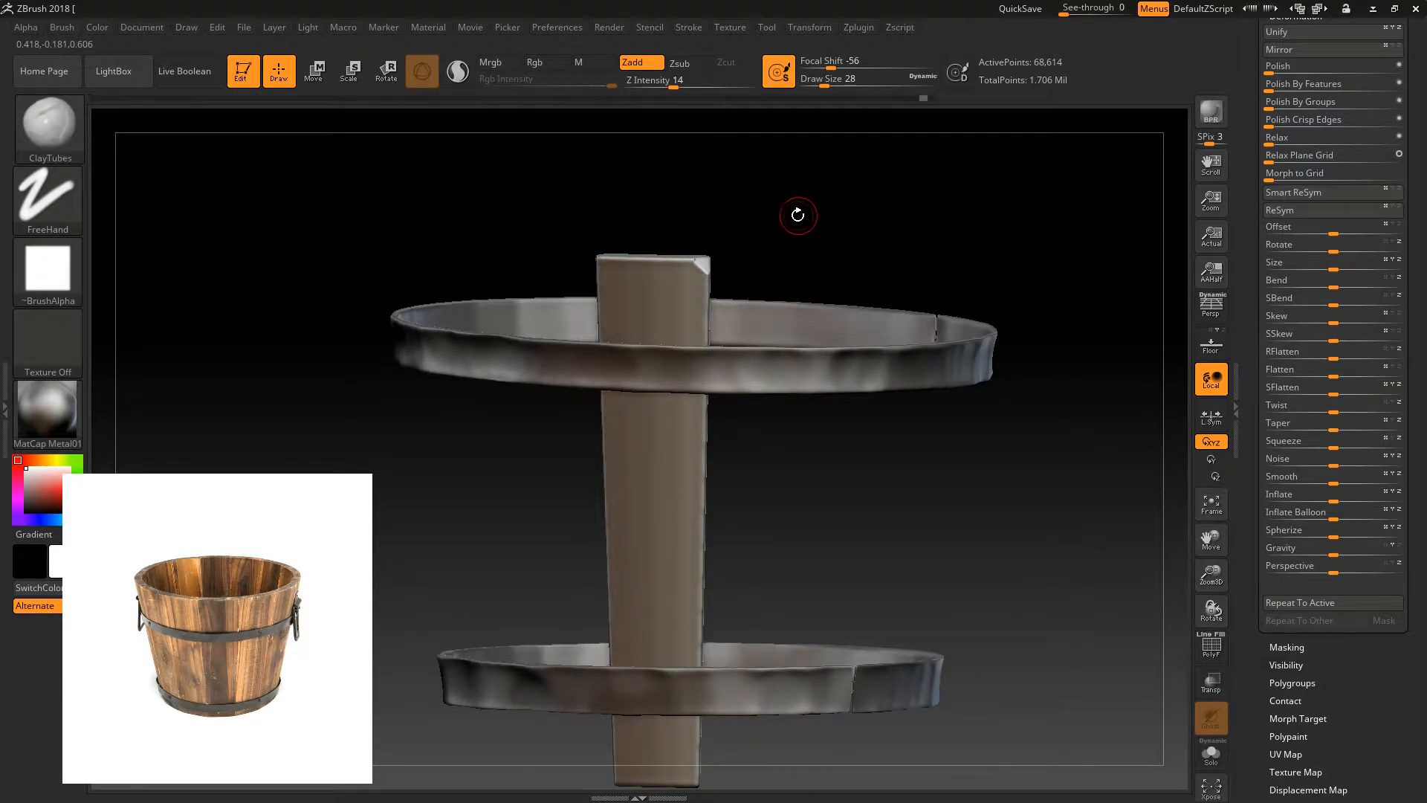
pyautogui.moveTo(799, 214); pyautogui.dragTo(783, 243)
pyautogui.hotkey('ctrl', 'z')
pyautogui.moveTo(733, 159)
pyautogui.mouseDown()
pyautogui.moveTo(703, 257)
pyautogui.moveTo(742, 176)
pyautogui.mouseUp()
# - Try wearing down the plank's top edges and corners with the TrimDynamic brush at Z Intensity 43
pyautogui.press('b')
pyautogui.press('t')
pyautogui.press('d')
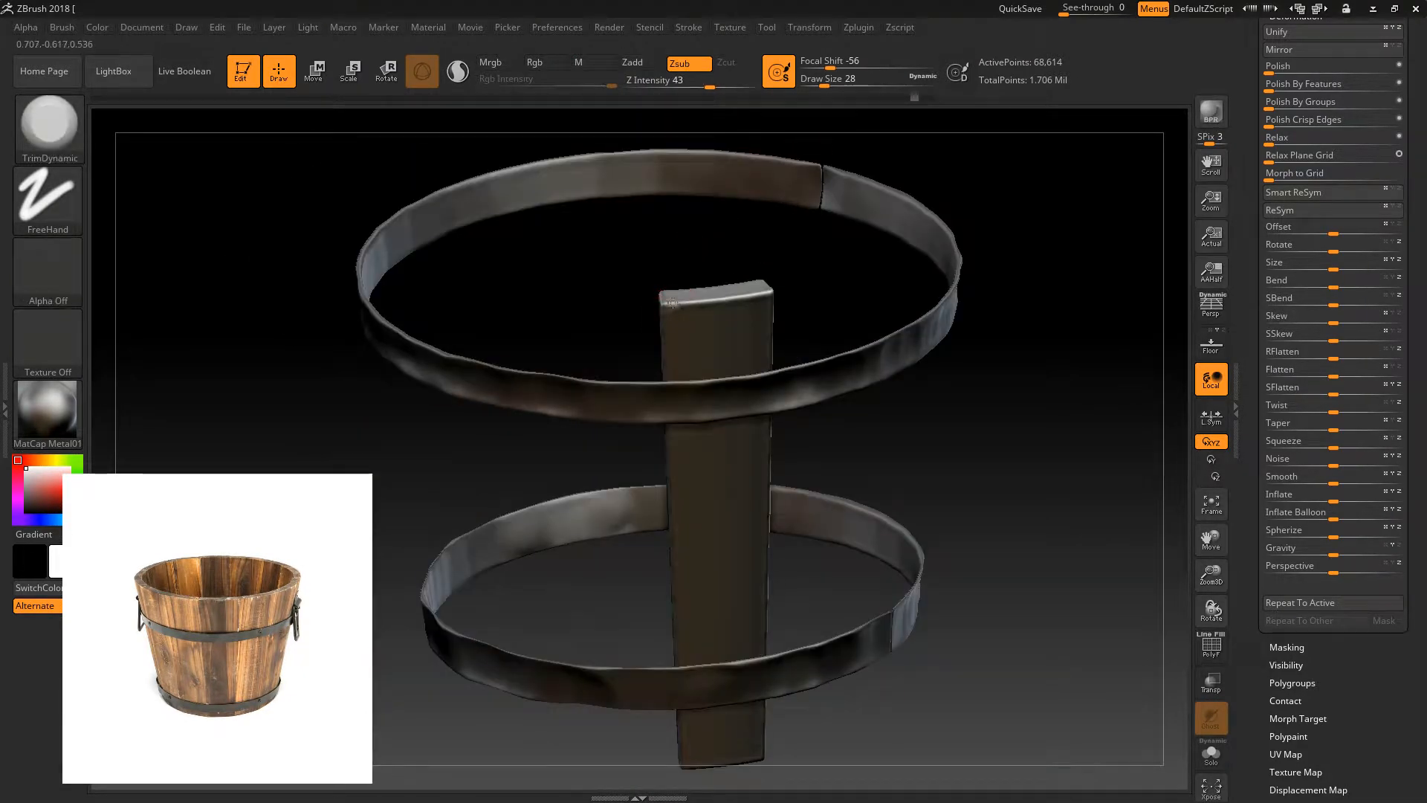
pyautogui.moveTo(672, 304); pyautogui.dragTo(668, 306)
pyautogui.moveTo(636, 257); pyautogui.dragTo(673, 260)
pyautogui.moveTo(785, 244)
pyautogui.mouseDown()
pyautogui.moveTo(748, 263)
pyautogui.moveTo(769, 296)
pyautogui.mouseUp()
pyautogui.moveTo(821, 262); pyautogui.dragTo(778, 275)
pyautogui.moveTo(765, 295); pyautogui.dragTo(776, 302)
pyautogui.moveTo(825, 255); pyautogui.dragTo(881, 257)
pyautogui.moveTo(767, 291); pyautogui.dragTo(724, 300)
pyautogui.moveTo(848, 246); pyautogui.dragTo(918, 215)
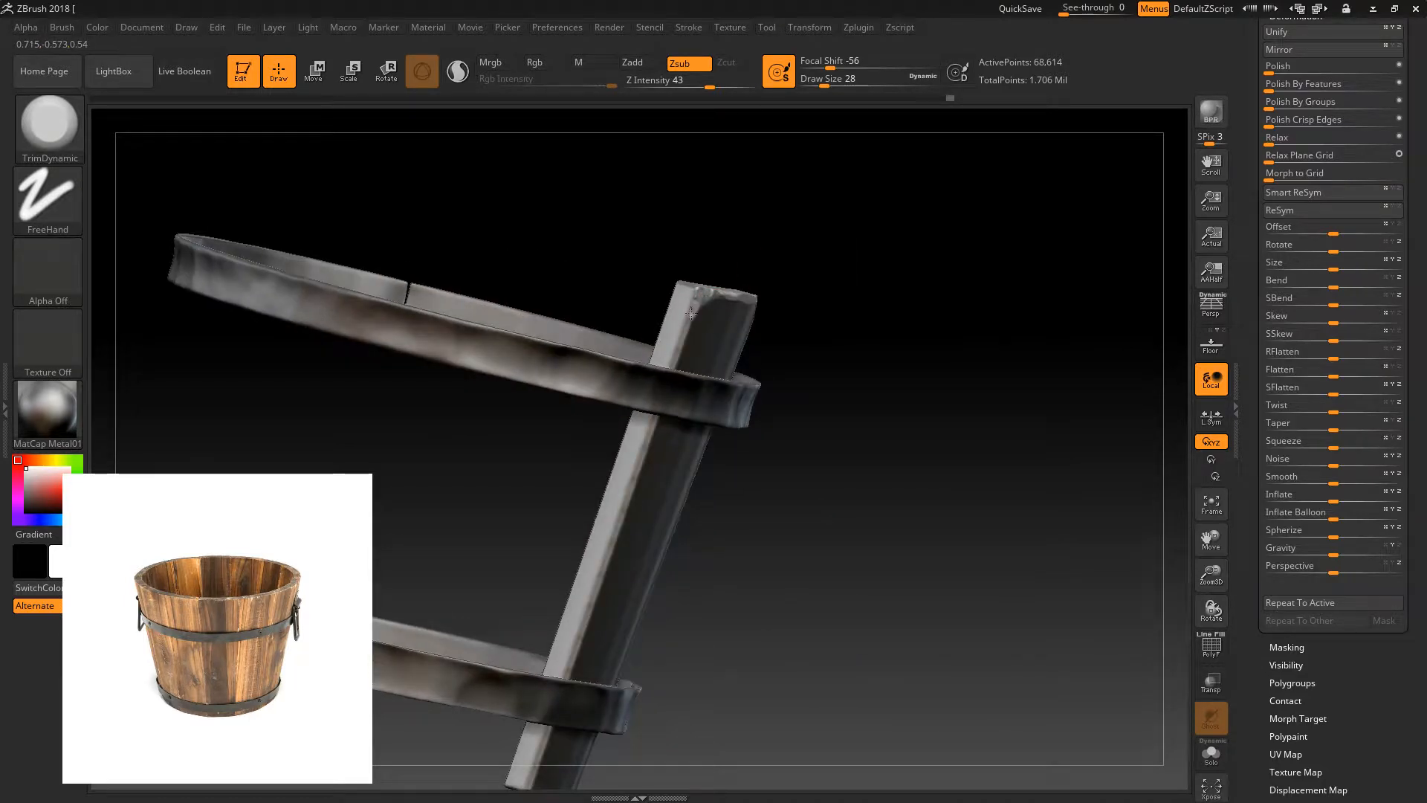
# - Solo the bucket subtool and trim irregular chips along the isolated plank's long side edge
pyautogui.click(1212, 754)
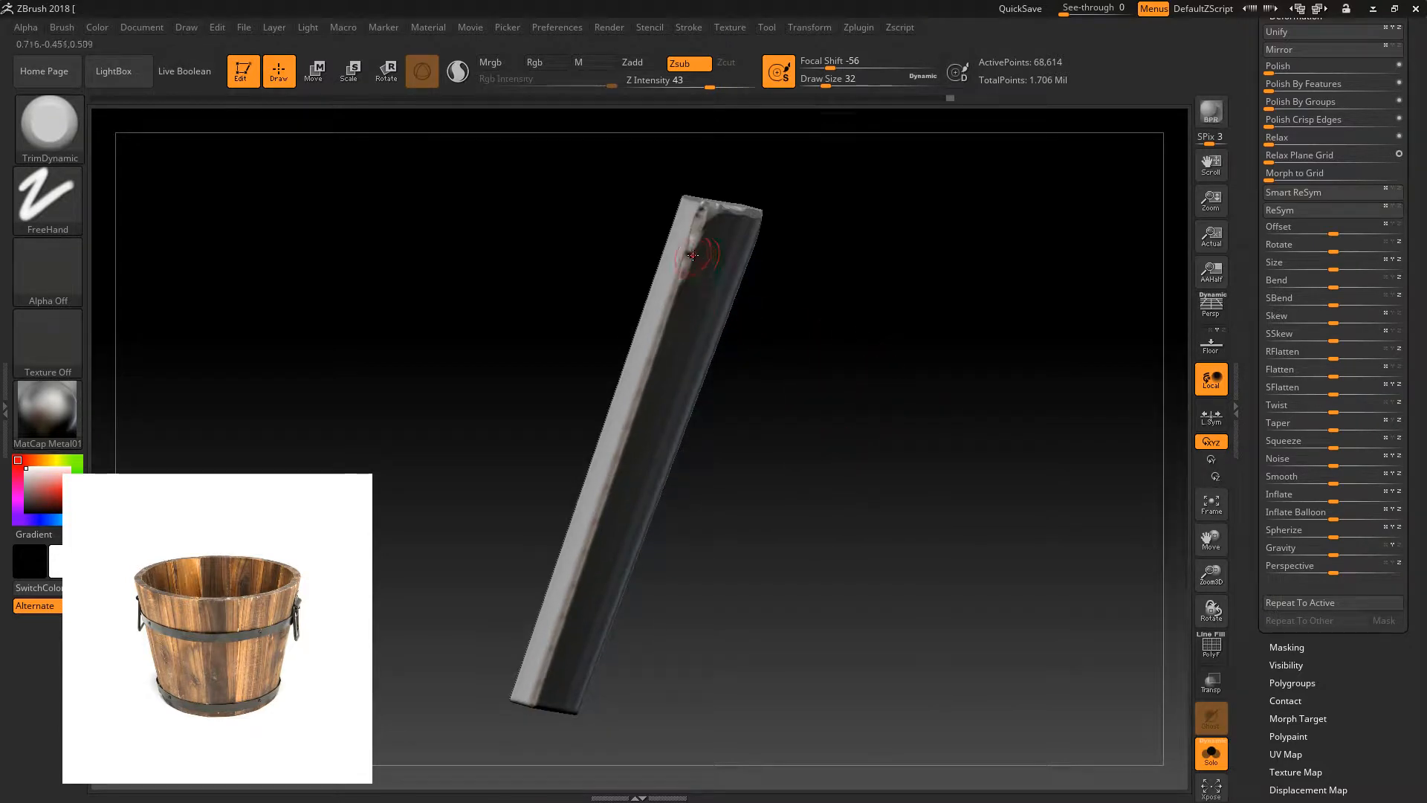
pyautogui.moveTo(651, 372)
pyautogui.mouseDown()
pyautogui.moveTo(645, 383)
pyautogui.moveTo(706, 209)
pyautogui.mouseUp()
pyautogui.moveTo(746, 297)
pyautogui.mouseDown()
pyautogui.moveTo(621, 294)
pyautogui.moveTo(676, 213)
pyautogui.mouseUp()
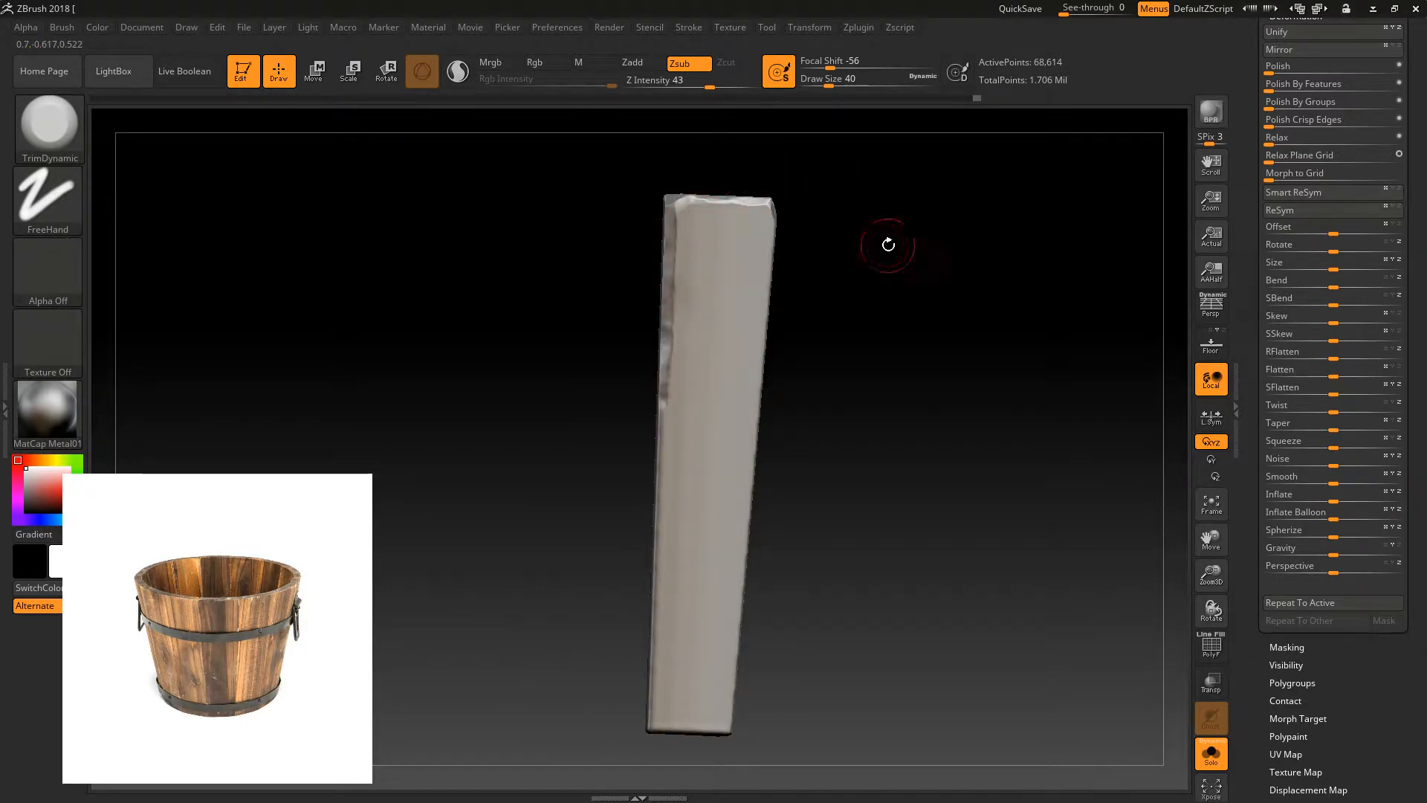
# - Unhide the whole bucket to examine the chipped plank among its neighbours, and isolate that plank again
pyautogui.keyDown('ctrl'); pyautogui.keyDown('shift'); pyautogui.click(1025, 483); pyautogui.keyUp('shift'); pyautogui.keyUp('ctrl')
pyautogui.moveTo(1063, 484)
pyautogui.mouseDown()
pyautogui.moveTo(1077, 589)
pyautogui.moveTo(1083, 503)
pyautogui.moveTo(1120, 497)
pyautogui.moveTo(1071, 500)
pyautogui.mouseUp()
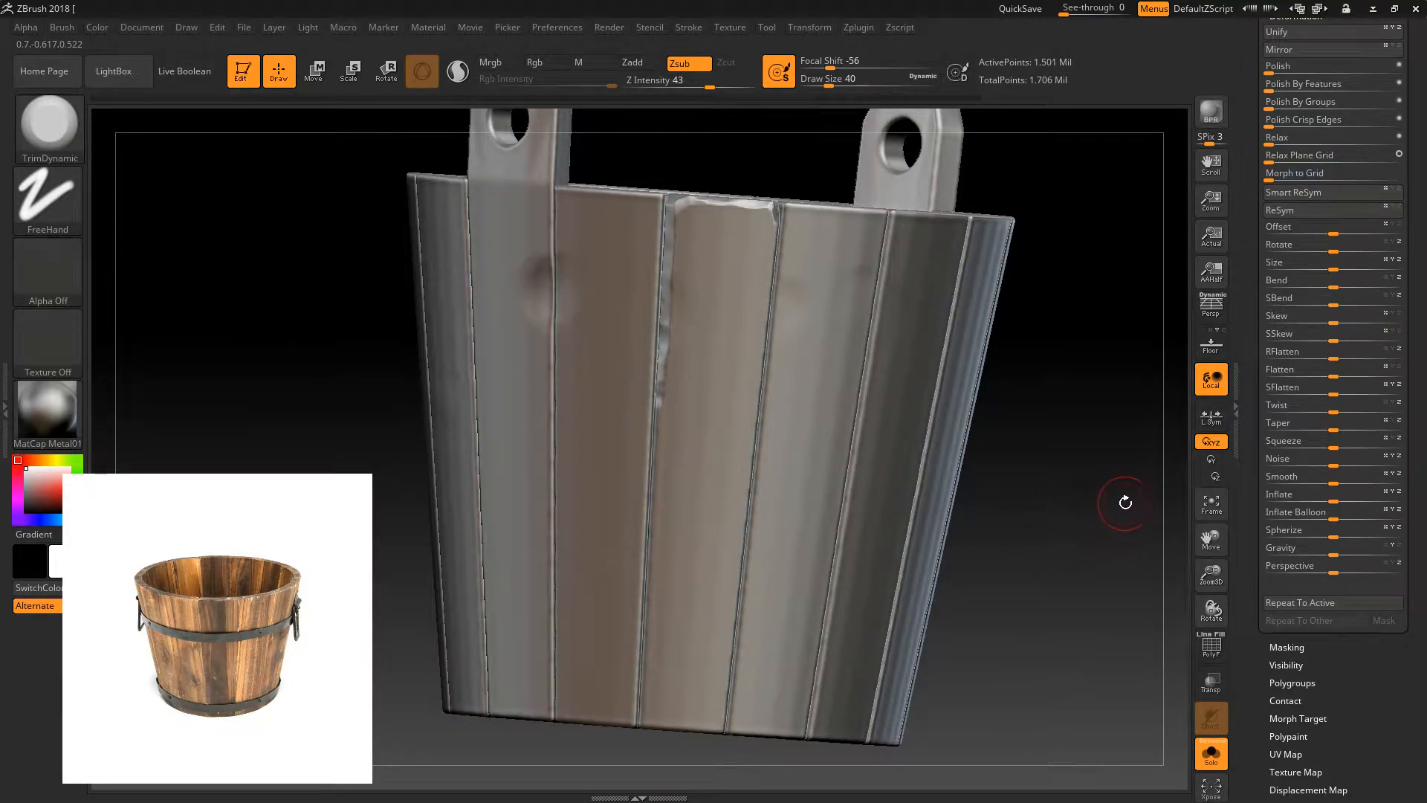
pyautogui.moveTo(1095, 527); pyautogui.dragTo(985, 557)
pyautogui.moveTo(429, 461); pyautogui.dragTo(631, 431)
pyautogui.keyDown('ctrl'); pyautogui.keyDown('shift'); pyautogui.click(722, 450); pyautogui.keyUp('shift'); pyautogui.keyUp('ctrl')
pyautogui.keyDown('ctrl'); pyautogui.keyDown('shift'); pyautogui.click(630, 431); pyautogui.keyUp('shift'); pyautogui.keyUp('ctrl')
pyautogui.keyDown('ctrl'); pyautogui.keyDown('shift'); pyautogui.click(696, 391); pyautogui.keyUp('shift'); pyautogui.keyUp('ctrl')
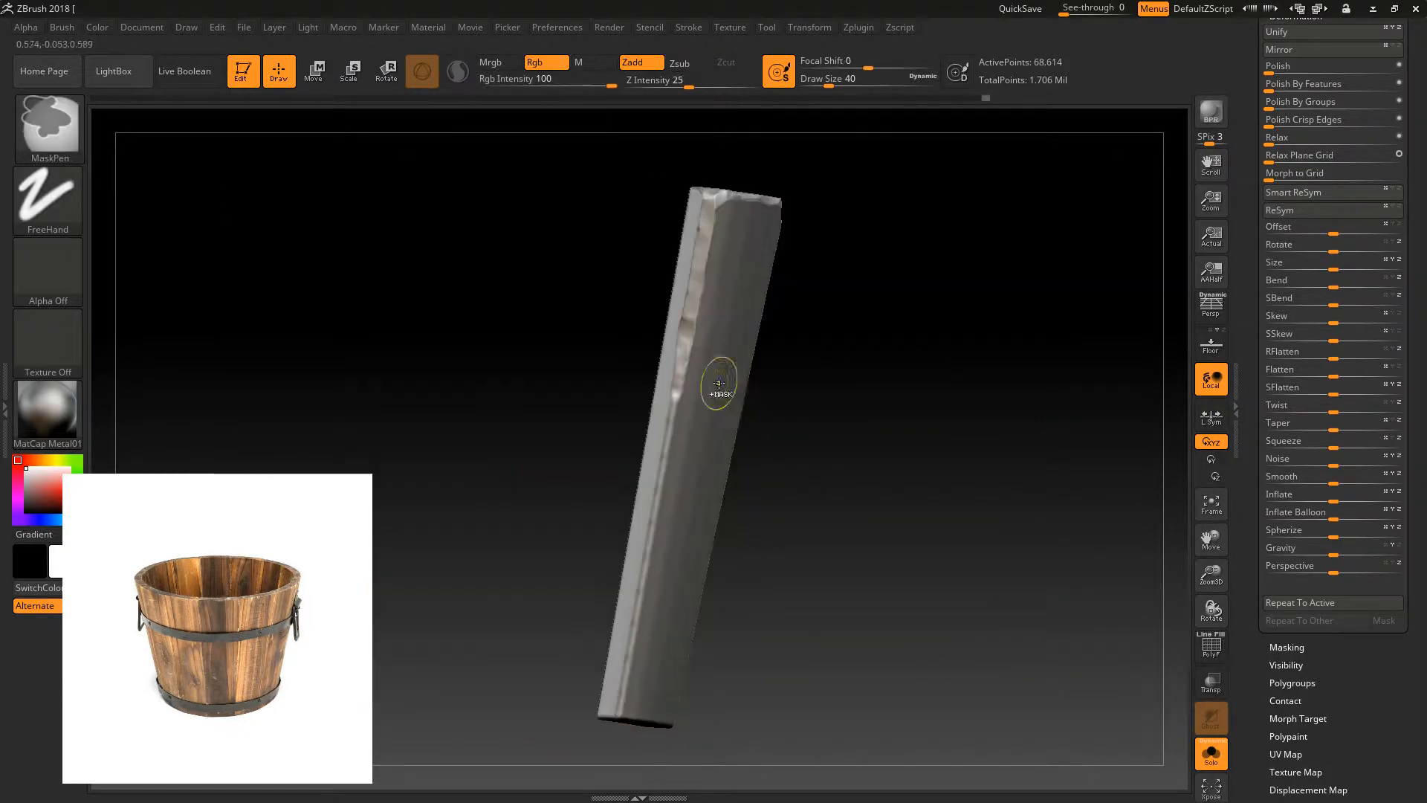
# - Undo all the TrimDynamic strokes on the plank's edges and corners
pyautogui.hotkey('ctrl', 'z')
pyautogui.hotkey('ctrl', 'z')
pyautogui.hotkey('ctrl', 'z')
pyautogui.hotkey('ctrl', 'z')
pyautogui.hotkey('ctrl', 'z')
pyautogui.hotkey('ctrl', 'z')
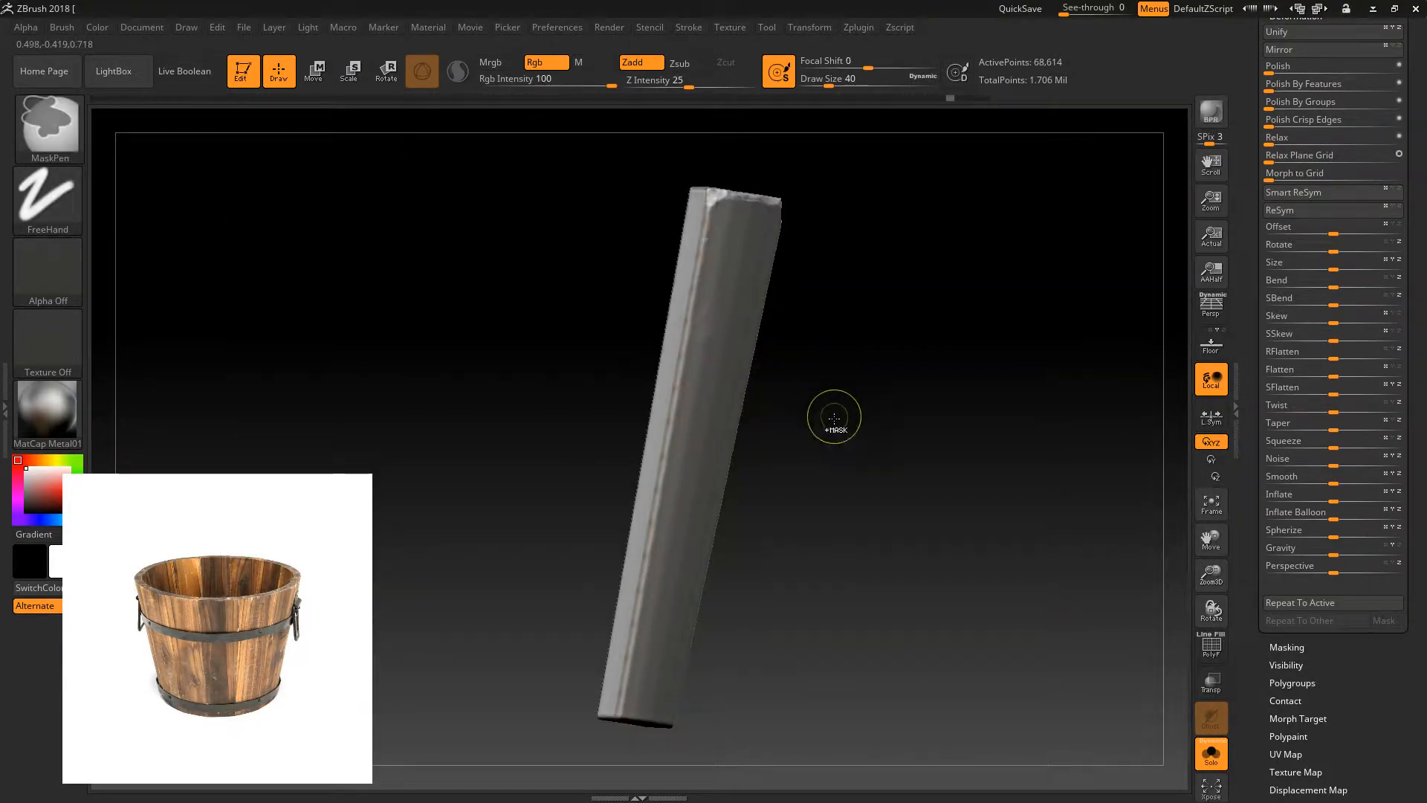
pyautogui.hotkey('ctrl', 'z')
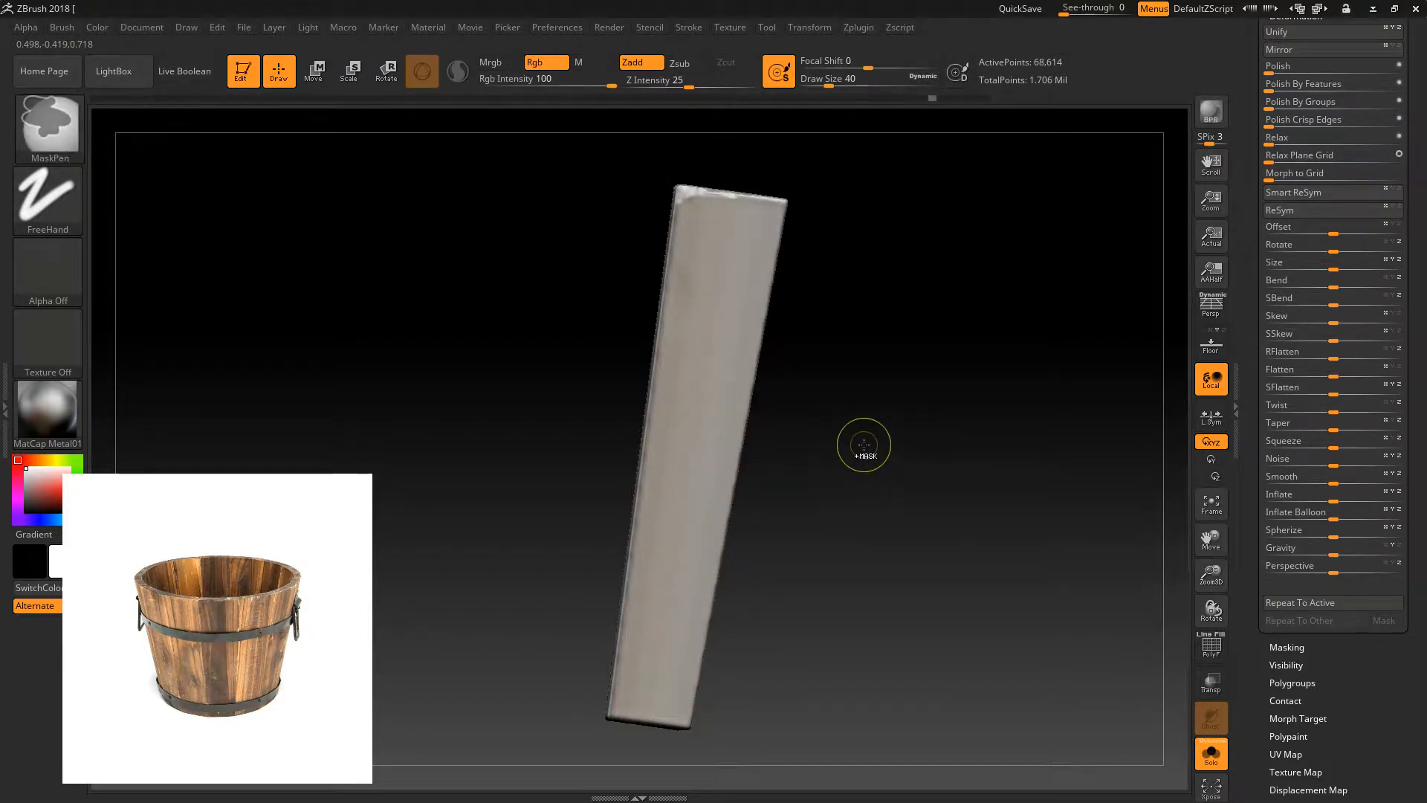
pyautogui.hotkey('ctrl', 'z')
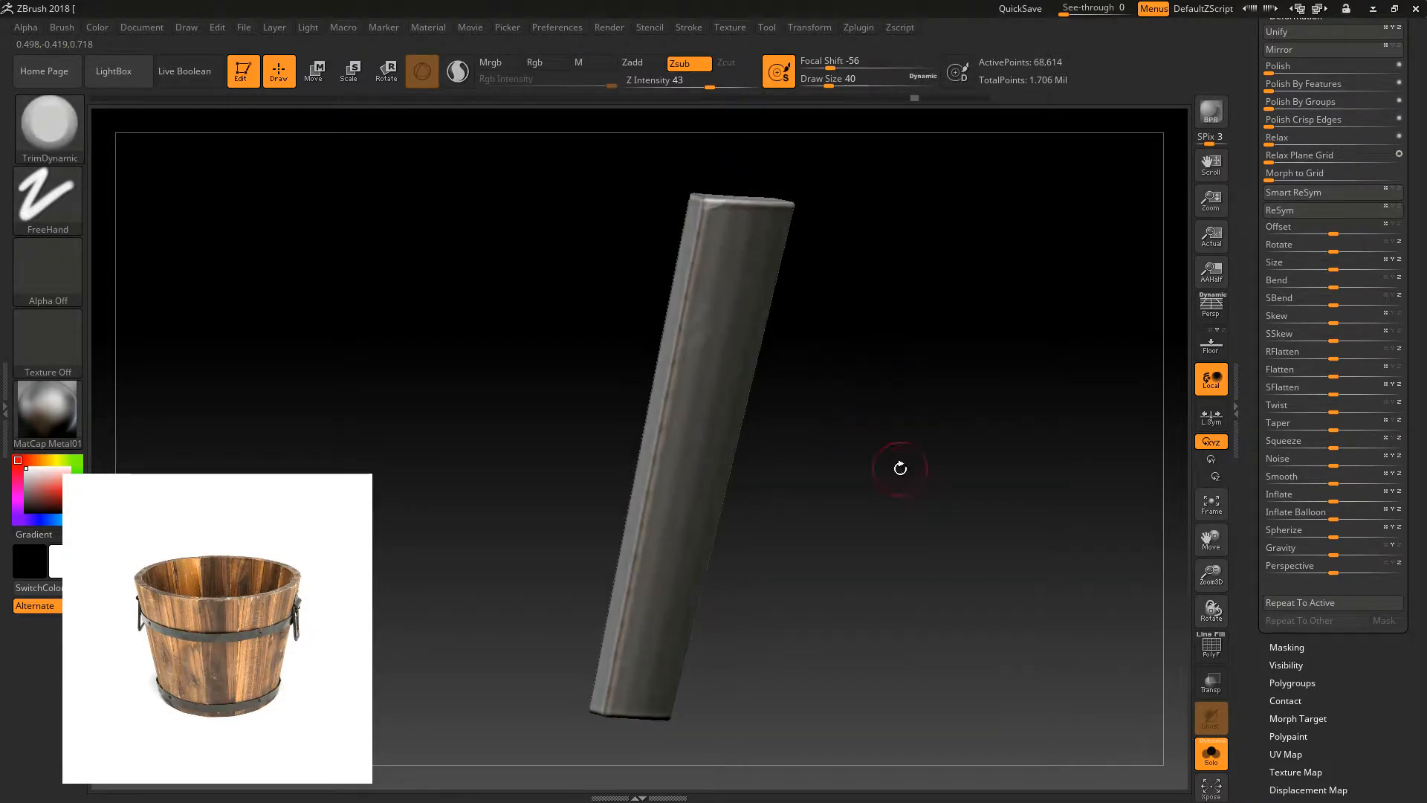
# - Try flattening the plank's upper face with the TrimDynamic brush at Z Intensity 20 and Draw Size 72, and undo it
pyautogui.click(714, 363)
pyautogui.click(723, 395)
pyautogui.moveTo(712, 81); pyautogui.dragTo(681, 82)
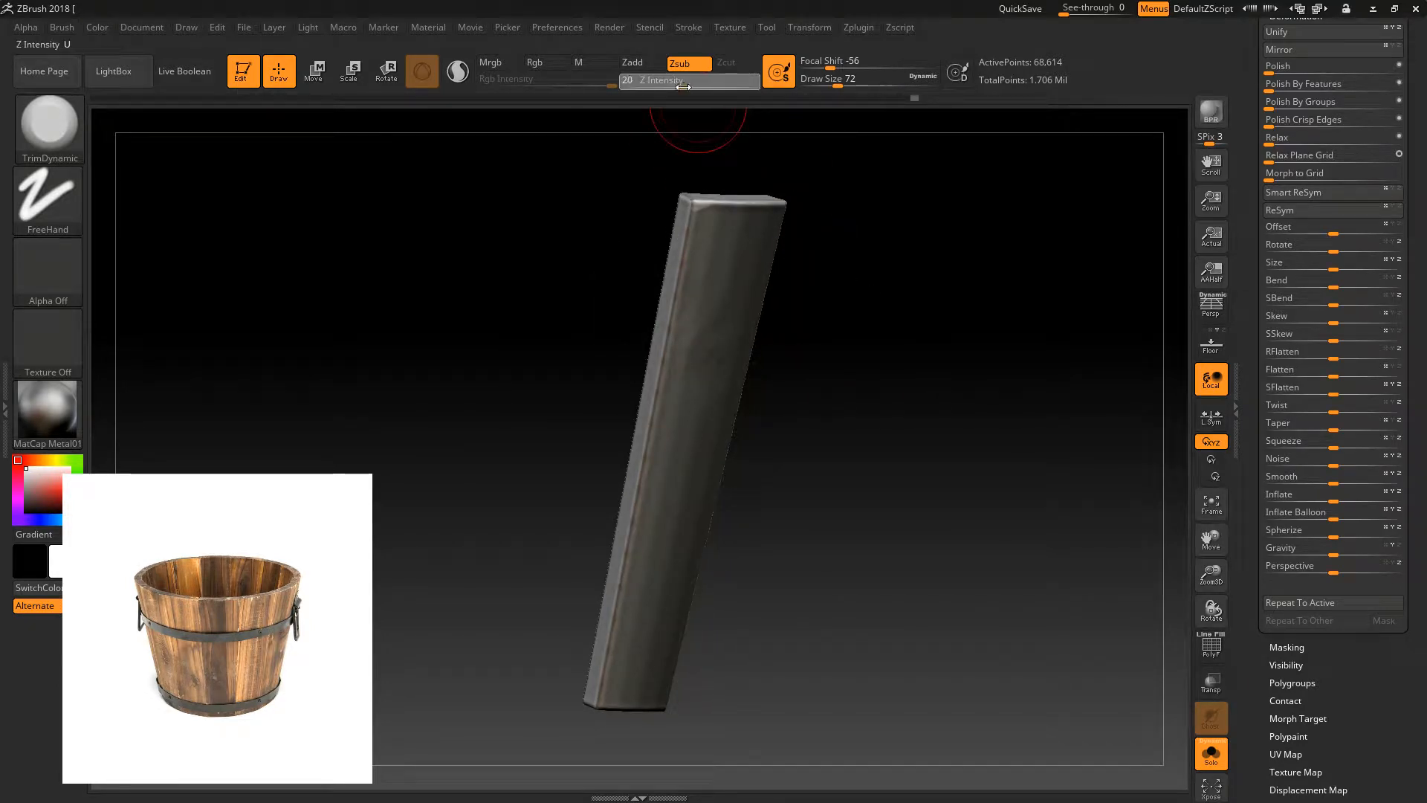
pyautogui.moveTo(720, 223); pyautogui.dragTo(695, 219)
pyautogui.moveTo(697, 225); pyautogui.dragTo(773, 238, button='right')
pyautogui.moveTo(690, 255); pyautogui.dragTo(731, 225, button='right')
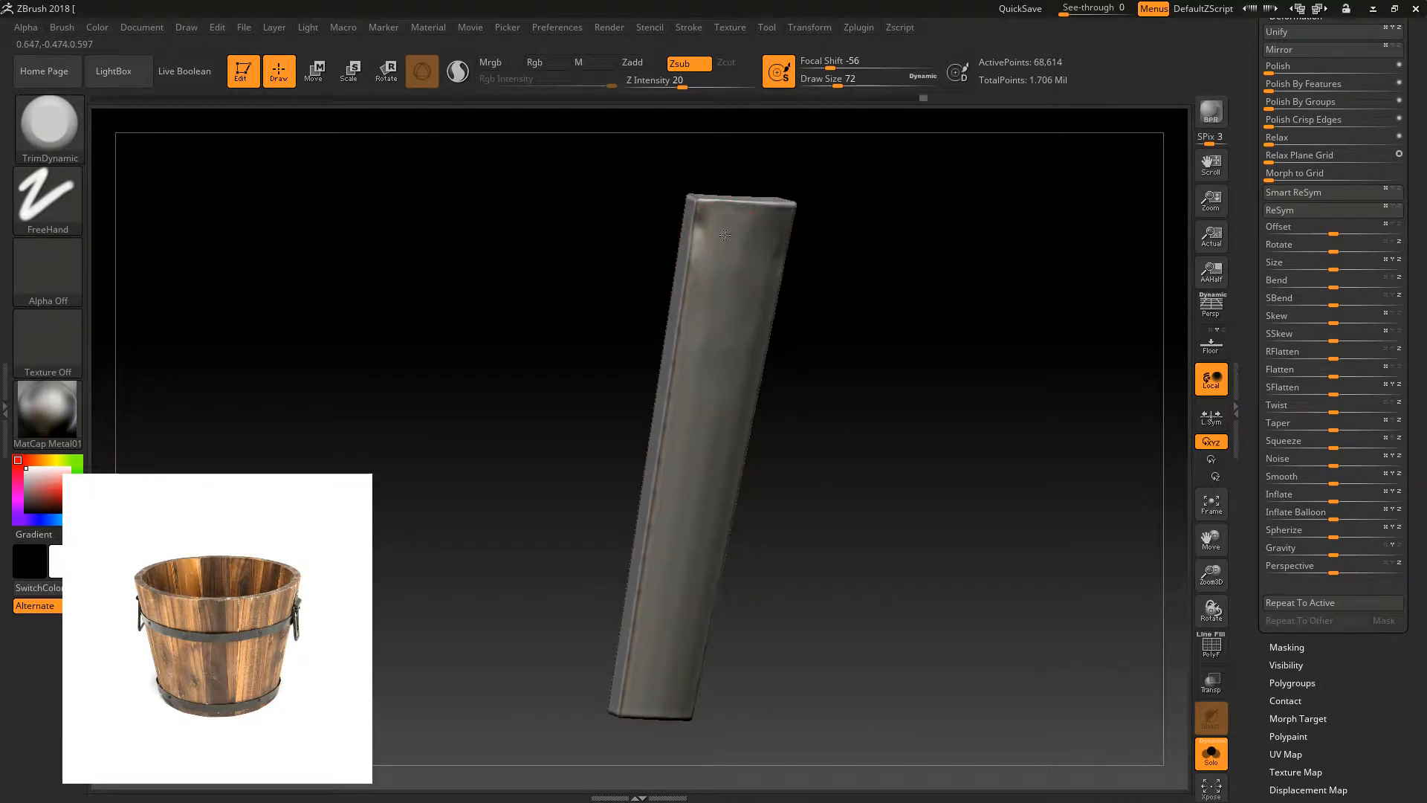
pyautogui.moveTo(706, 237); pyautogui.dragTo(723, 237)
pyautogui.hotkey('ctrl', 'z')
# - Sculpt an uneven dent near the plank's upper end using the Clay brush at Z Intensity 6 and Draw Size 32
pyautogui.moveTo(739, 240); pyautogui.dragTo(700, 310, button='right')
pyautogui.moveTo(824, 288); pyautogui.dragTo(773, 273)
pyautogui.press('b')
pyautogui.press('c')
pyautogui.press('l')
pyautogui.moveTo(882, 306); pyautogui.dragTo(825, 290)
pyautogui.moveTo(705, 228)
pyautogui.mouseDown(button='right')
pyautogui.moveTo(848, 255)
pyautogui.moveTo(854, 216)
pyautogui.moveTo(780, 242)
pyautogui.moveTo(806, 213)
pyautogui.mouseUp(button='right')
pyautogui.moveTo(668, 83); pyautogui.dragTo(656, 83)
pyautogui.moveTo(721, 227); pyautogui.dragTo(724, 248)
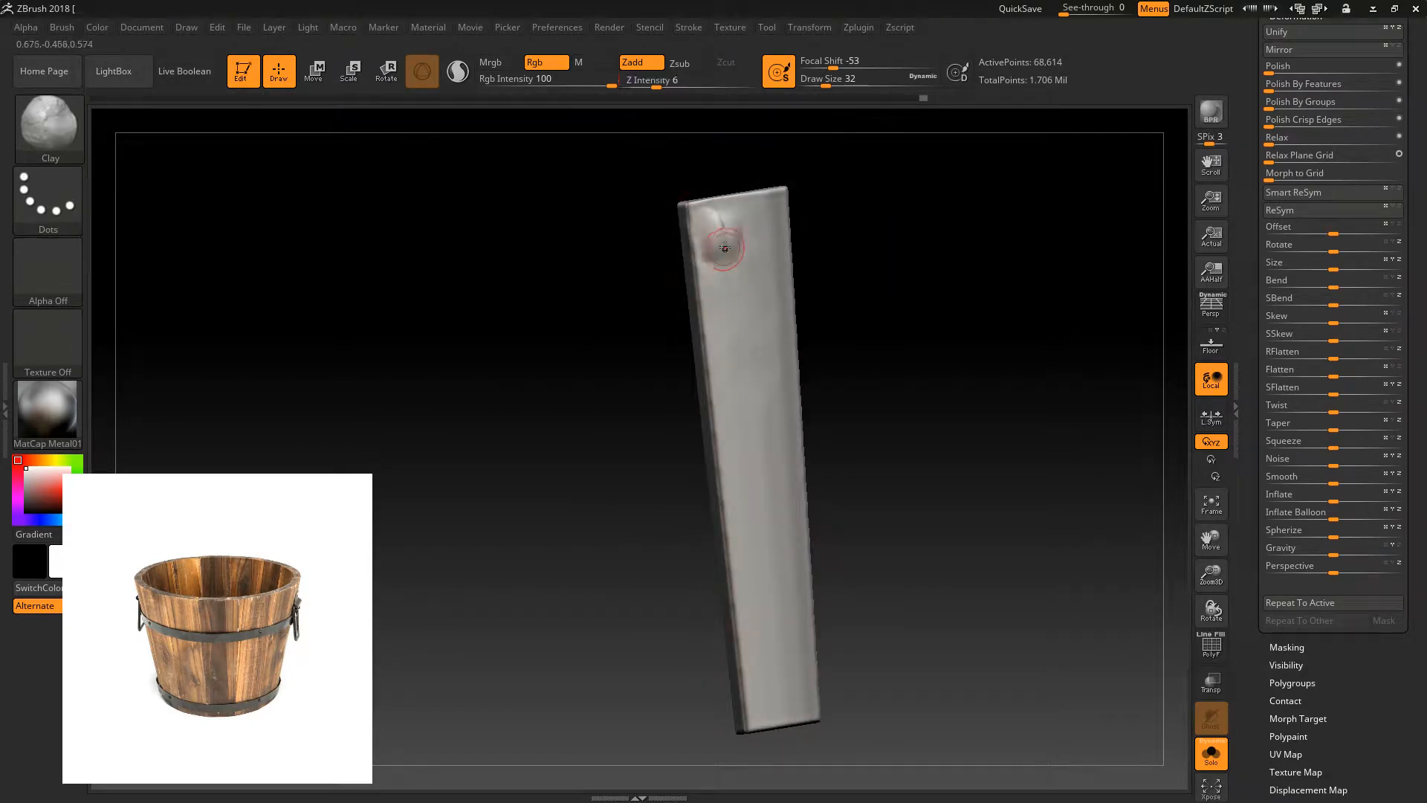
pyautogui.moveTo(720, 236); pyautogui.dragTo(718, 224, button='right')
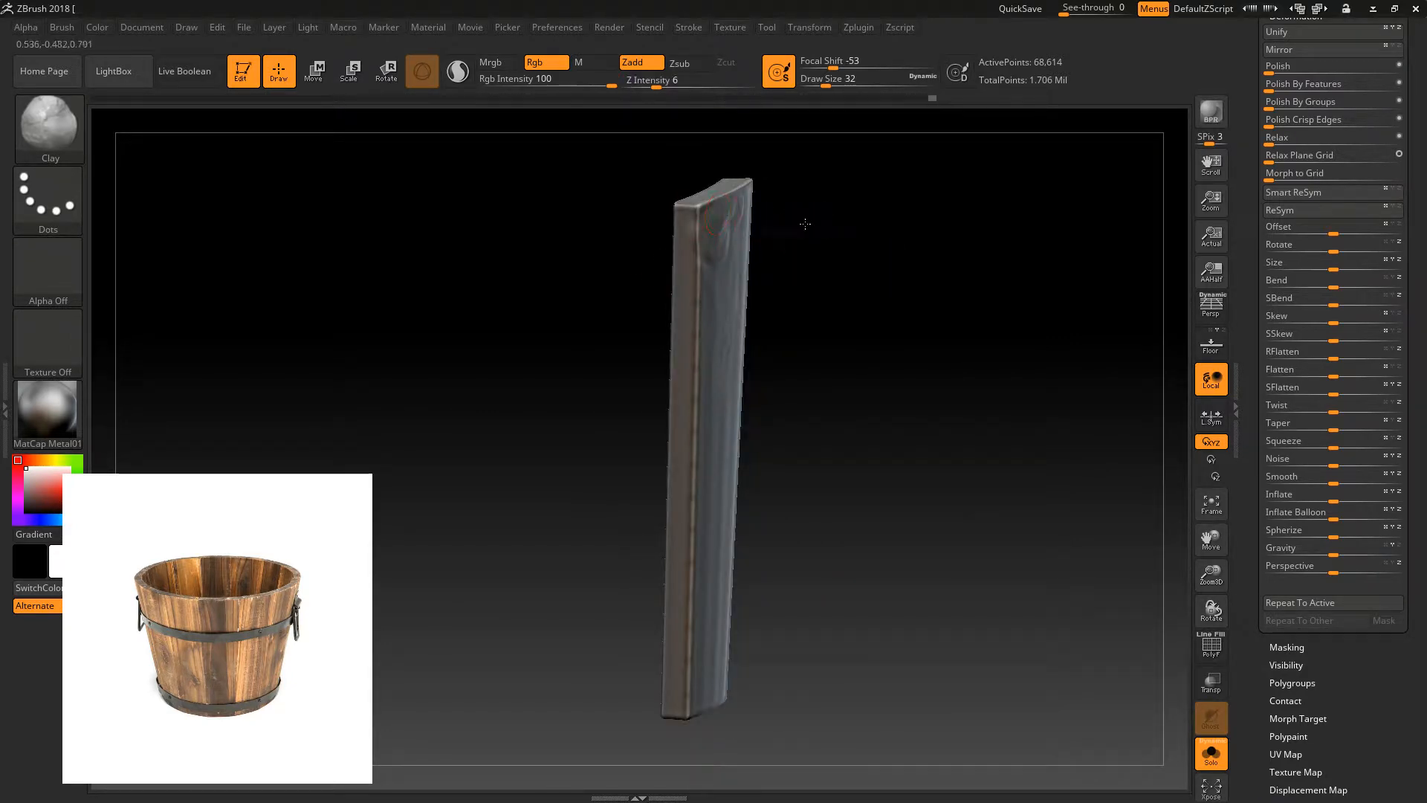
pyautogui.moveTo(810, 226); pyautogui.dragTo(723, 228, button='right')
pyautogui.moveTo(720, 231)
pyautogui.mouseDown()
pyautogui.moveTo(709, 261)
pyautogui.moveTo(730, 200)
pyautogui.moveTo(735, 270)
pyautogui.mouseUp()
# - Try building up the plank's lower end with the Clay brush at Z Intensity 3 and Draw Size 64, and undo the stroke
pyautogui.moveTo(893, 416); pyautogui.dragTo(910, 451, button='right')
pyautogui.moveTo(665, 80); pyautogui.dragTo(647, 84)
pyautogui.moveTo(632, 204); pyautogui.dragTo(613, 190, button='right')
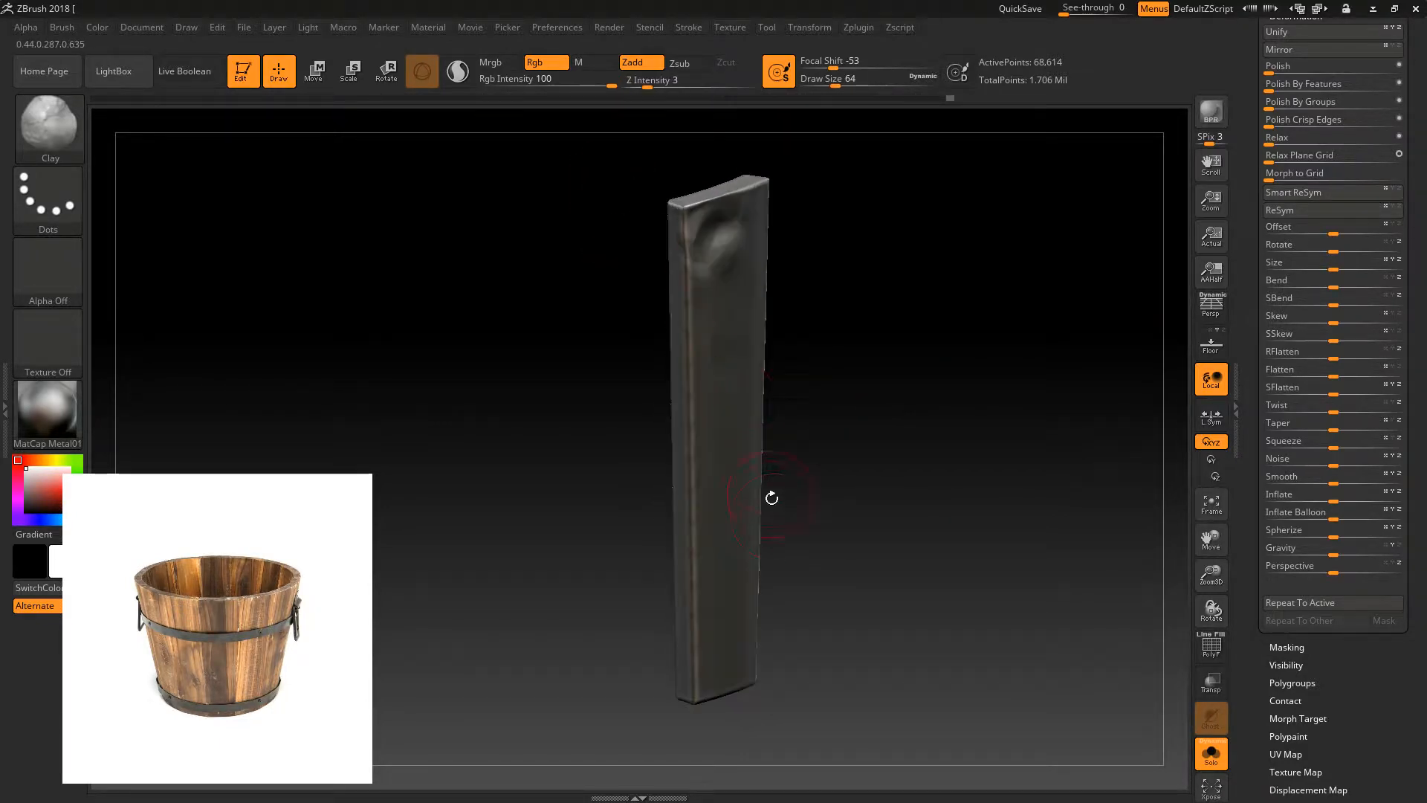
pyautogui.moveTo(821, 565); pyautogui.dragTo(791, 583, button='right')
pyautogui.moveTo(773, 641); pyautogui.dragTo(757, 635)
pyautogui.hotkey('ctrl', 'z')
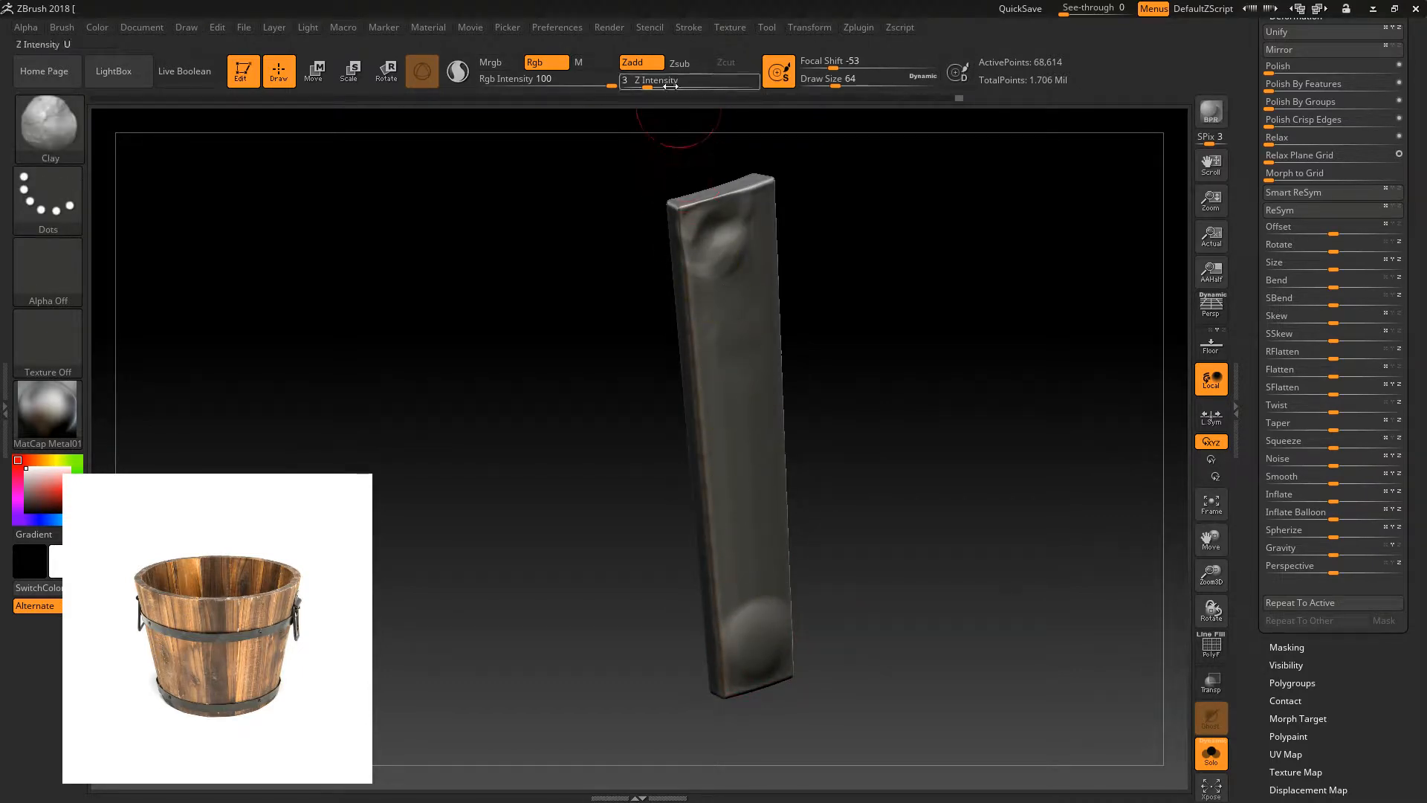
pyautogui.hotkey('ctrl', 'z')
# - Sculpt subtle unevenness along the plank's faces using the Clay brush at Z Intensity 1 and Draw Size 64
pyautogui.moveTo(647, 87); pyautogui.dragTo(638, 87)
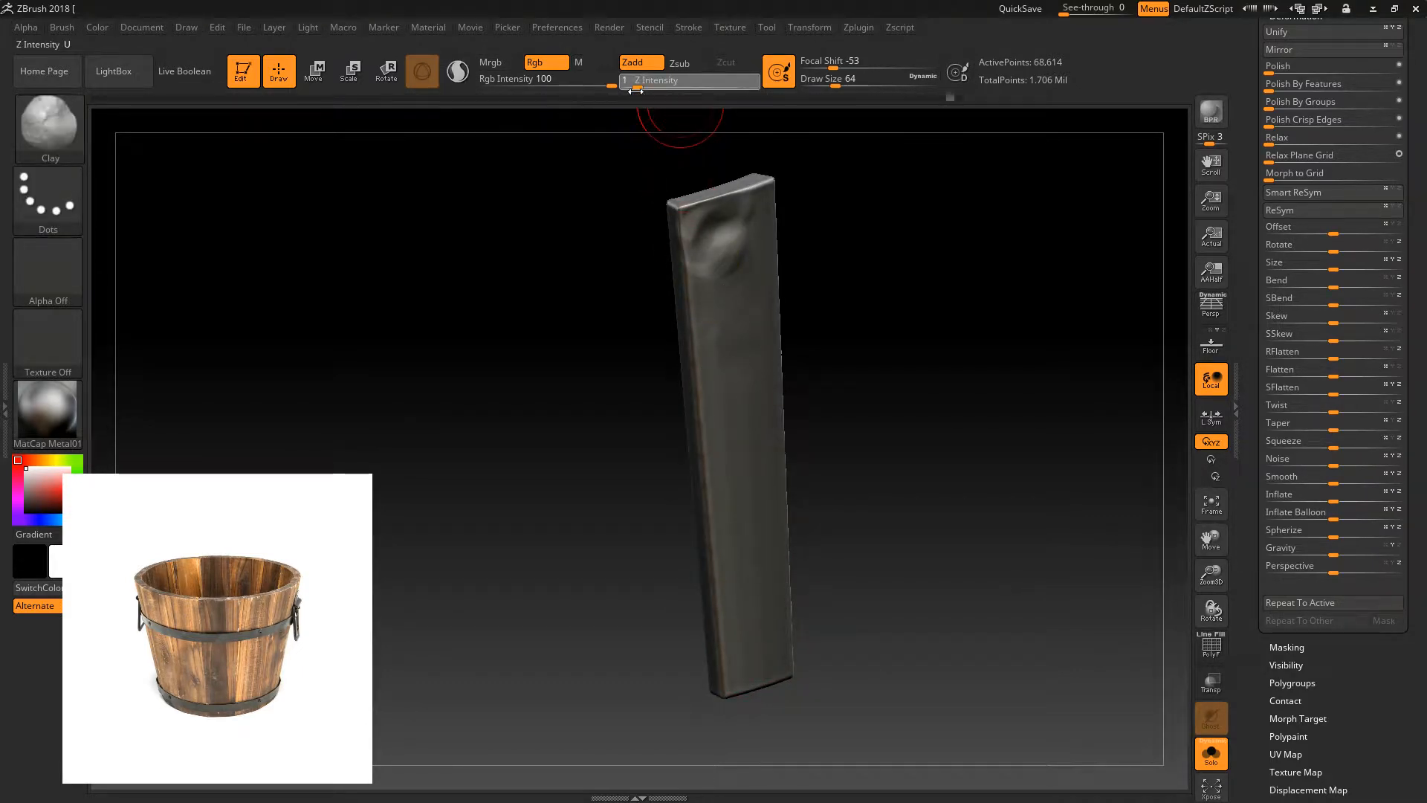
pyautogui.moveTo(752, 637)
pyautogui.mouseDown()
pyautogui.moveTo(758, 661)
pyautogui.moveTo(768, 650)
pyautogui.mouseUp()
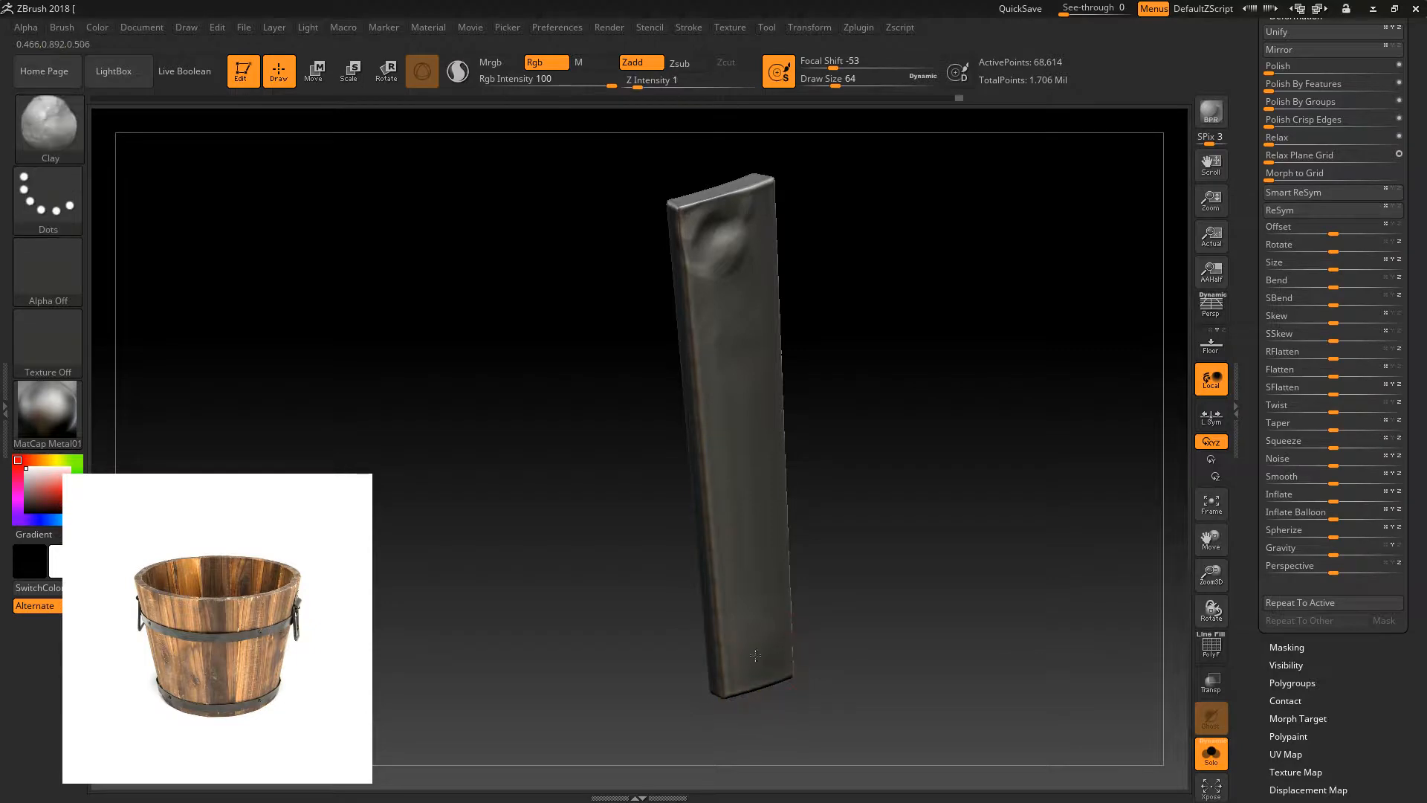
pyautogui.moveTo(867, 439); pyautogui.dragTo(727, 576)
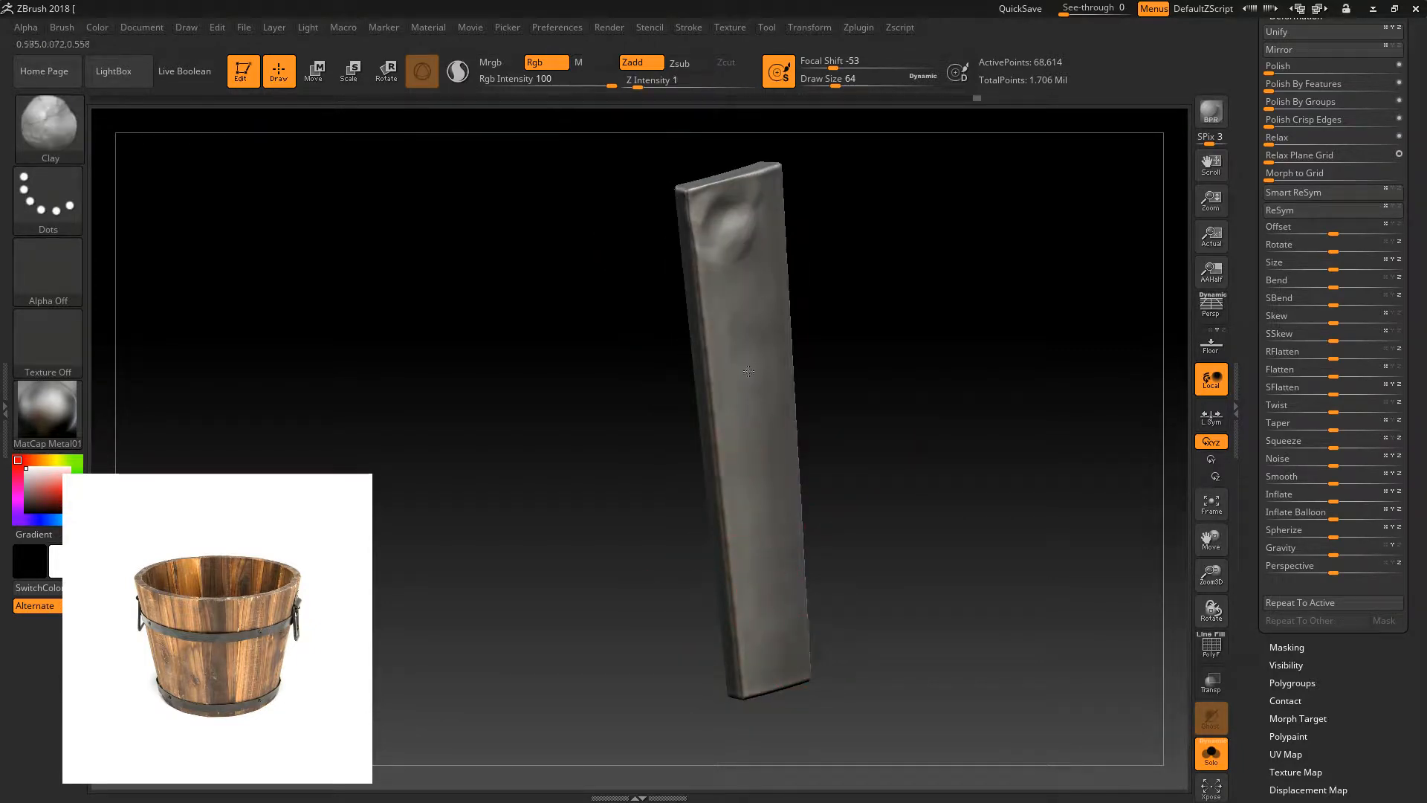
pyautogui.moveTo(731, 258); pyautogui.dragTo(776, 264)
pyautogui.moveTo(819, 215); pyautogui.dragTo(812, 388)
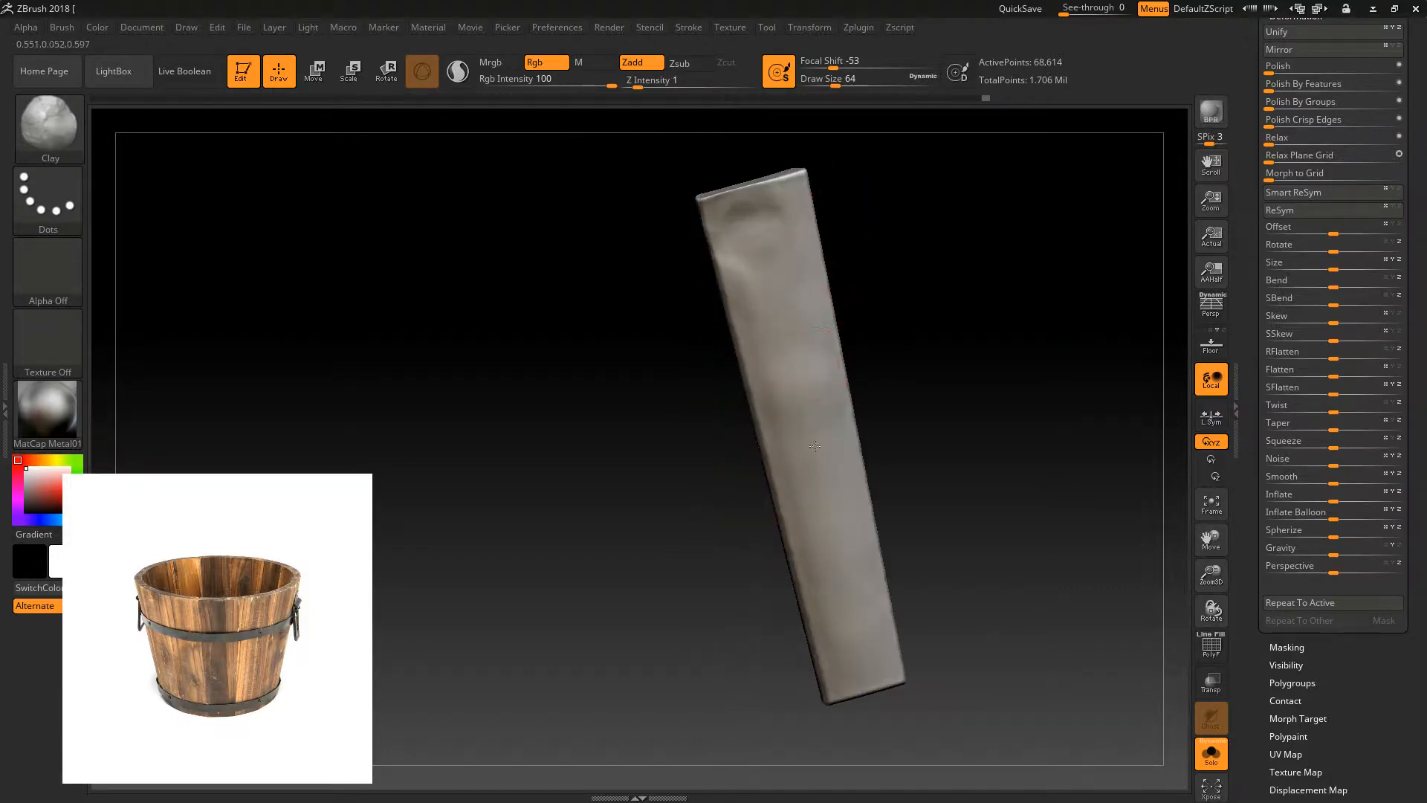
pyautogui.moveTo(740, 544)
pyautogui.mouseDown()
pyautogui.moveTo(753, 587)
pyautogui.moveTo(828, 590)
pyautogui.moveTo(833, 626)
pyautogui.mouseUp()
pyautogui.moveTo(848, 467); pyautogui.dragTo(842, 631)
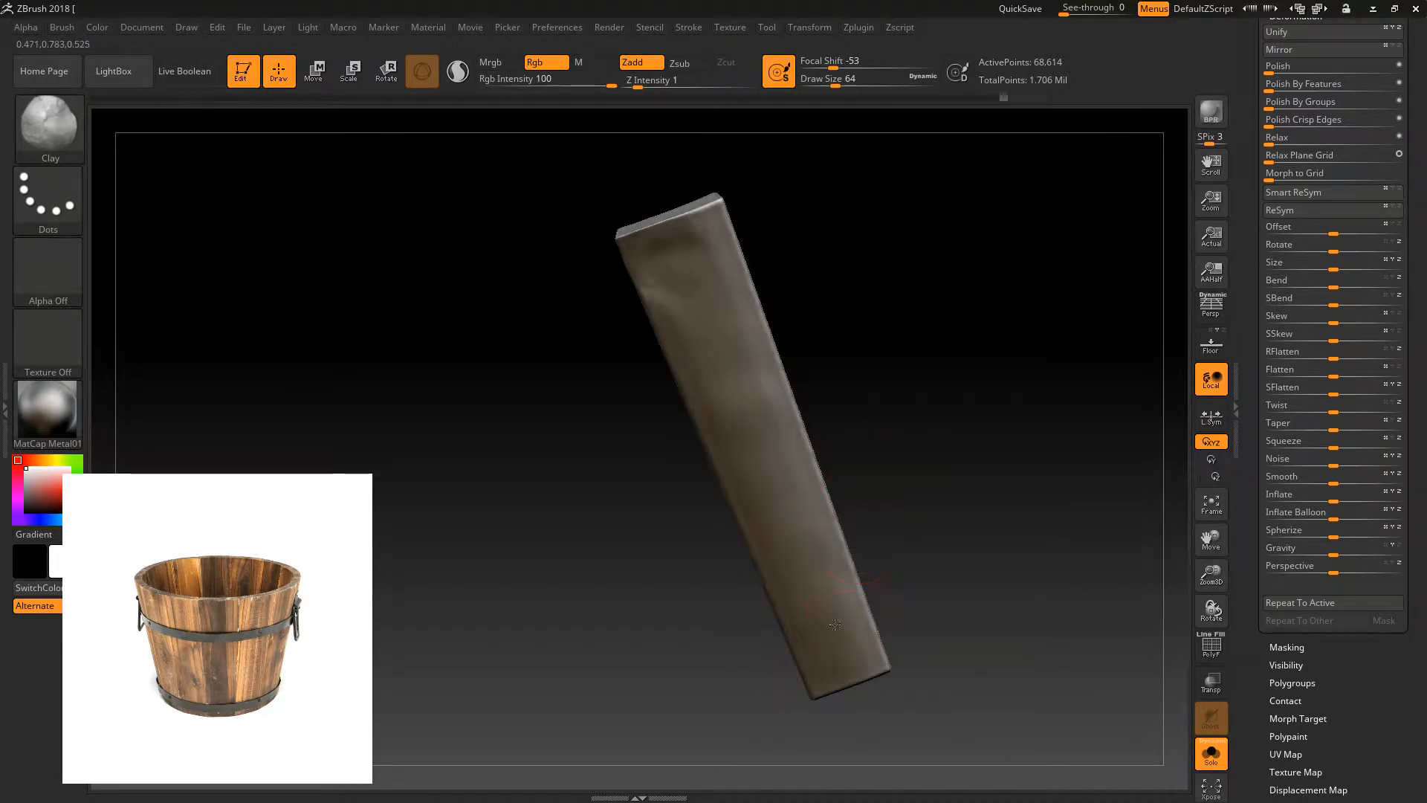
pyautogui.moveTo(637, 303); pyautogui.dragTo(656, 342)
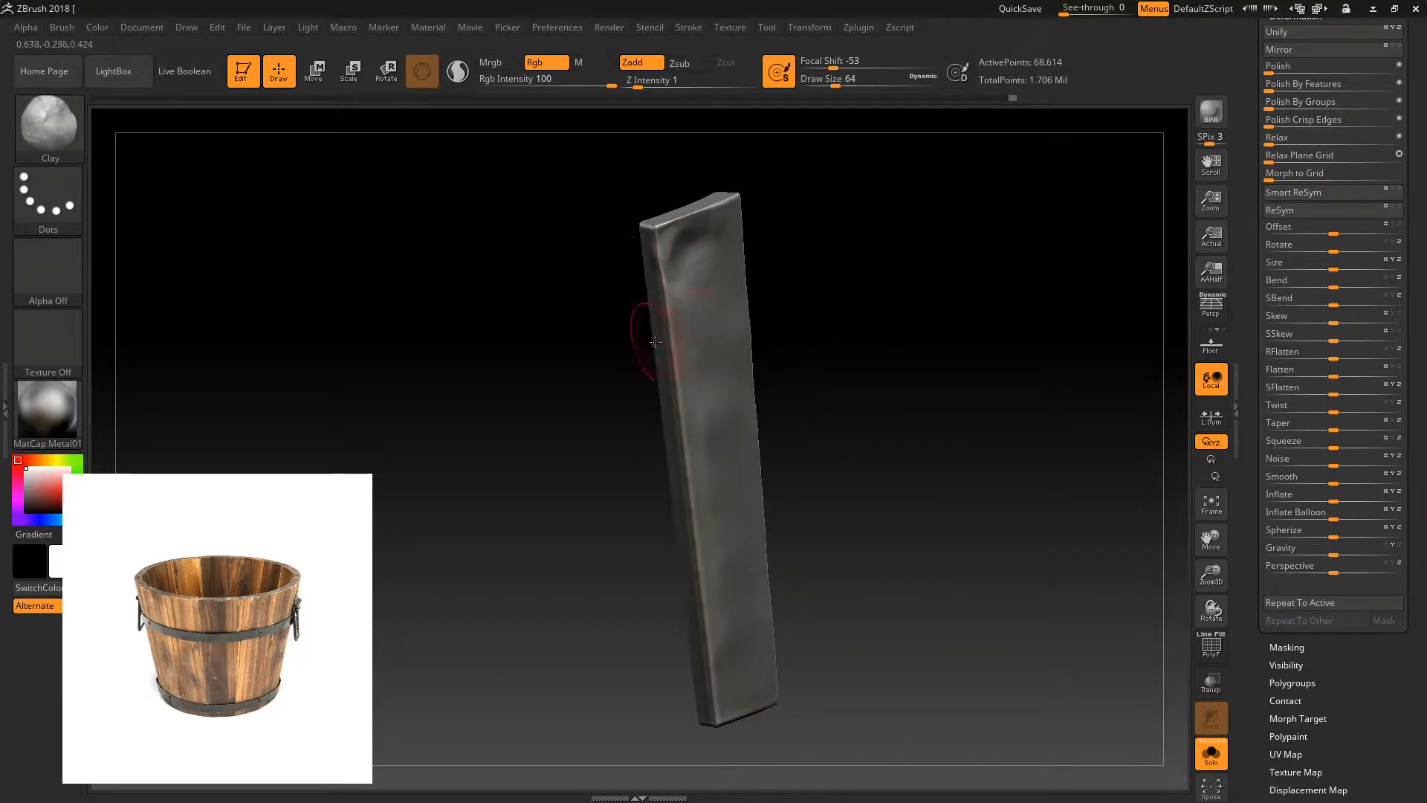
# - Refine the dents near the plank's upper end using the Clay brush at Draw Size 40
pyautogui.moveTo(700, 253); pyautogui.dragTo(697, 249)
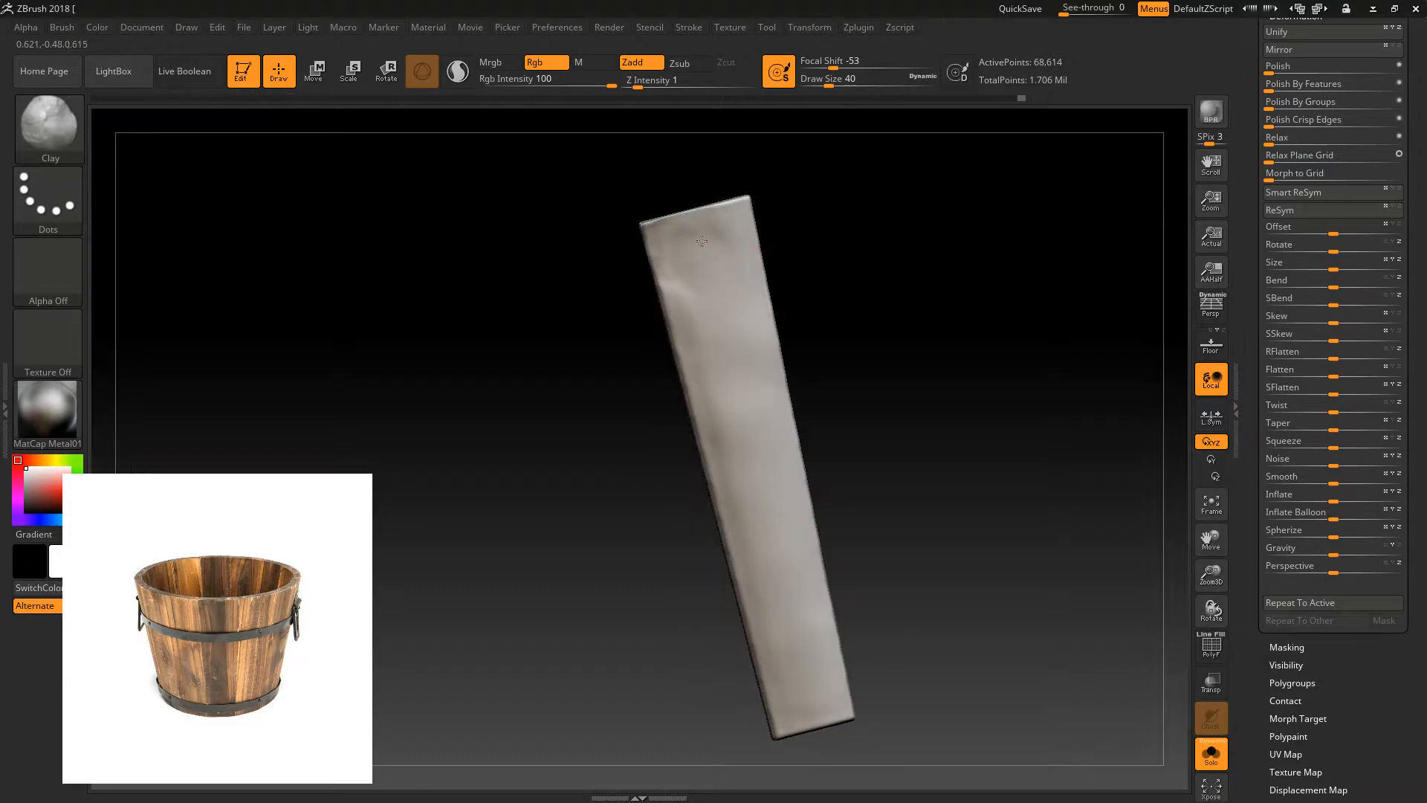
pyautogui.moveTo(628, 319)
pyautogui.mouseDown()
pyautogui.moveTo(682, 282)
pyautogui.moveTo(673, 272)
pyautogui.mouseUp()
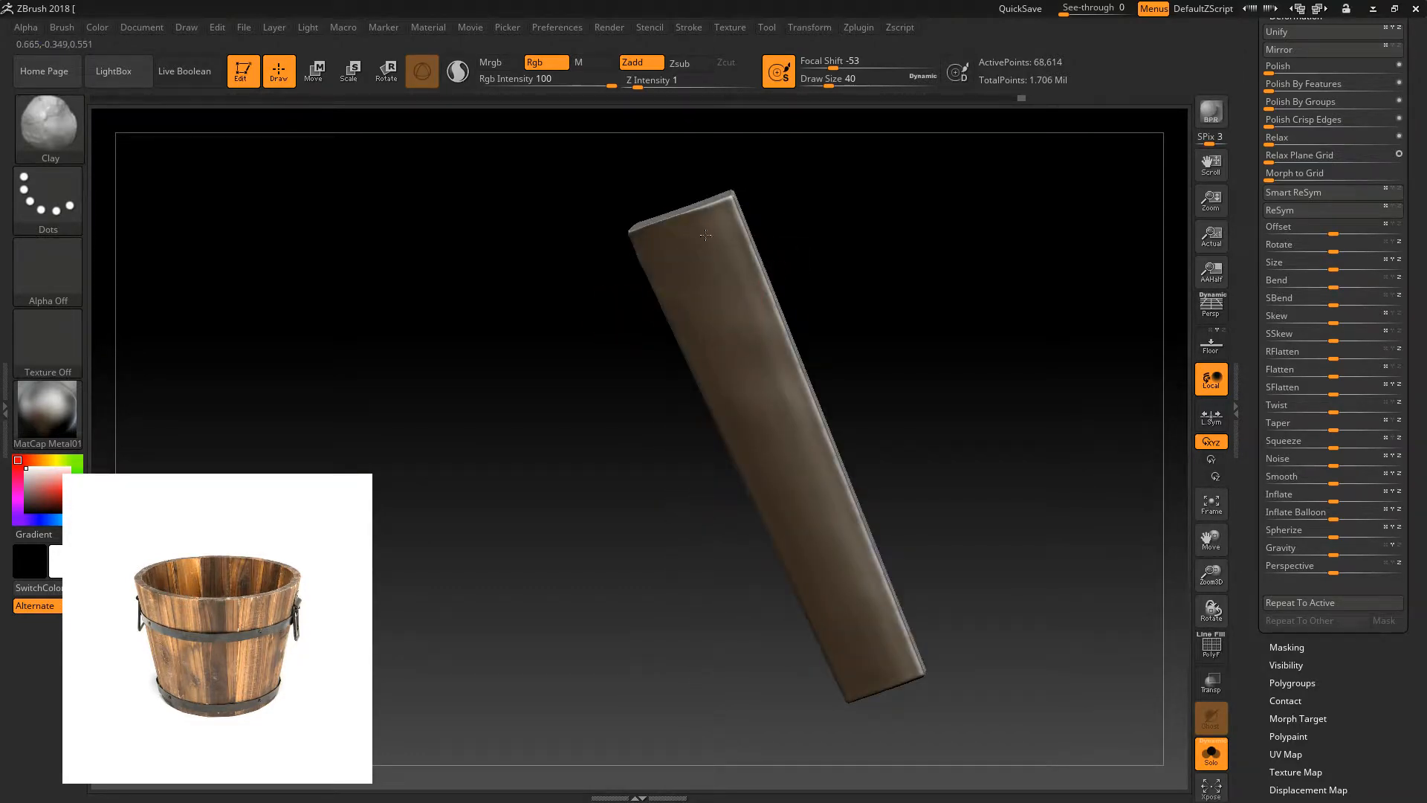
pyautogui.moveTo(730, 234); pyautogui.dragTo(724, 255)
# - Trim the plank's long edge and lower corner using the TrimDynamic brush at Z Intensity 70 and Draw Size 32
pyautogui.moveTo(743, 350)
pyautogui.mouseDown()
pyautogui.moveTo(812, 372)
pyautogui.moveTo(902, 366)
pyautogui.mouseUp()
pyautogui.press('b')
pyautogui.press('t')
pyautogui.press('d')
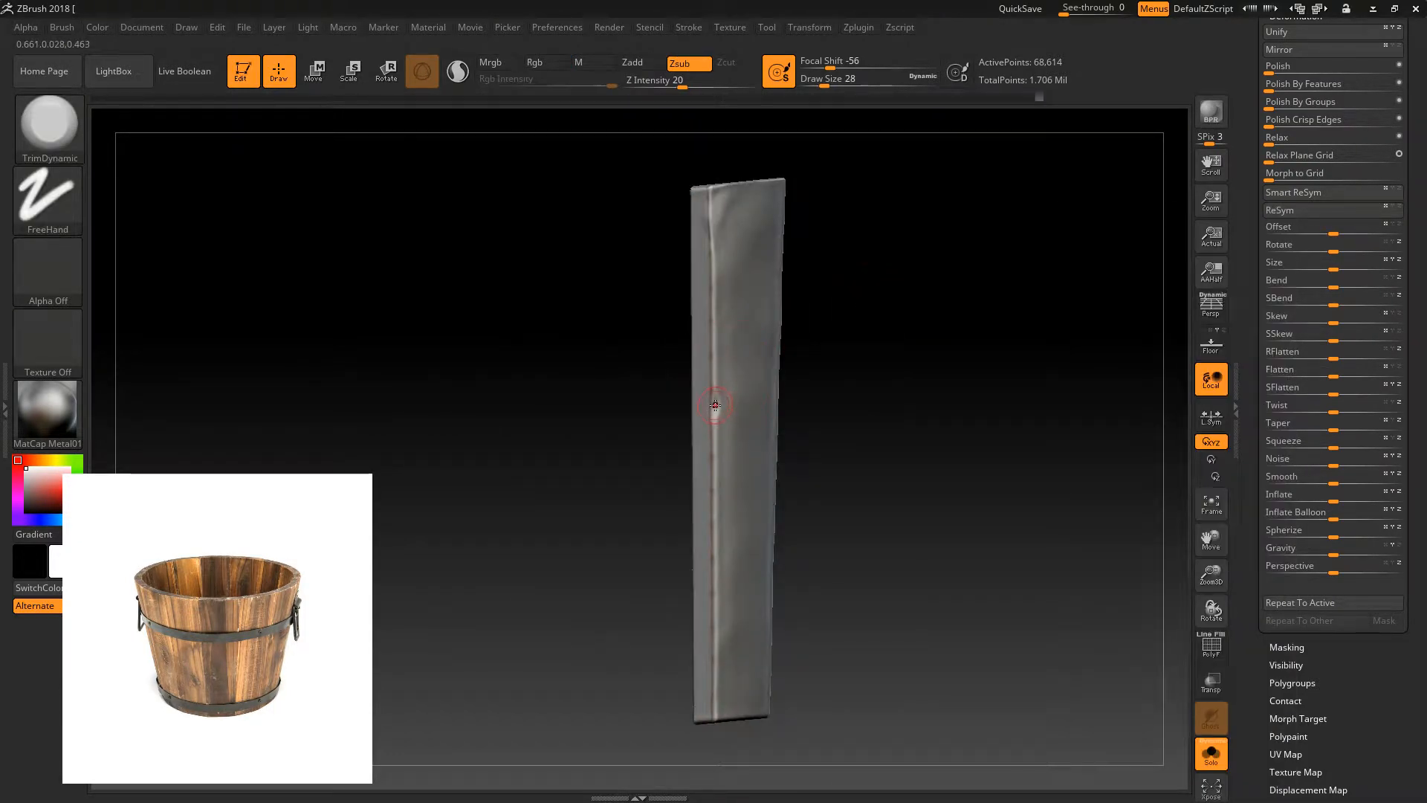
pyautogui.click(733, 84)
pyautogui.moveTo(854, 280); pyautogui.dragTo(846, 602)
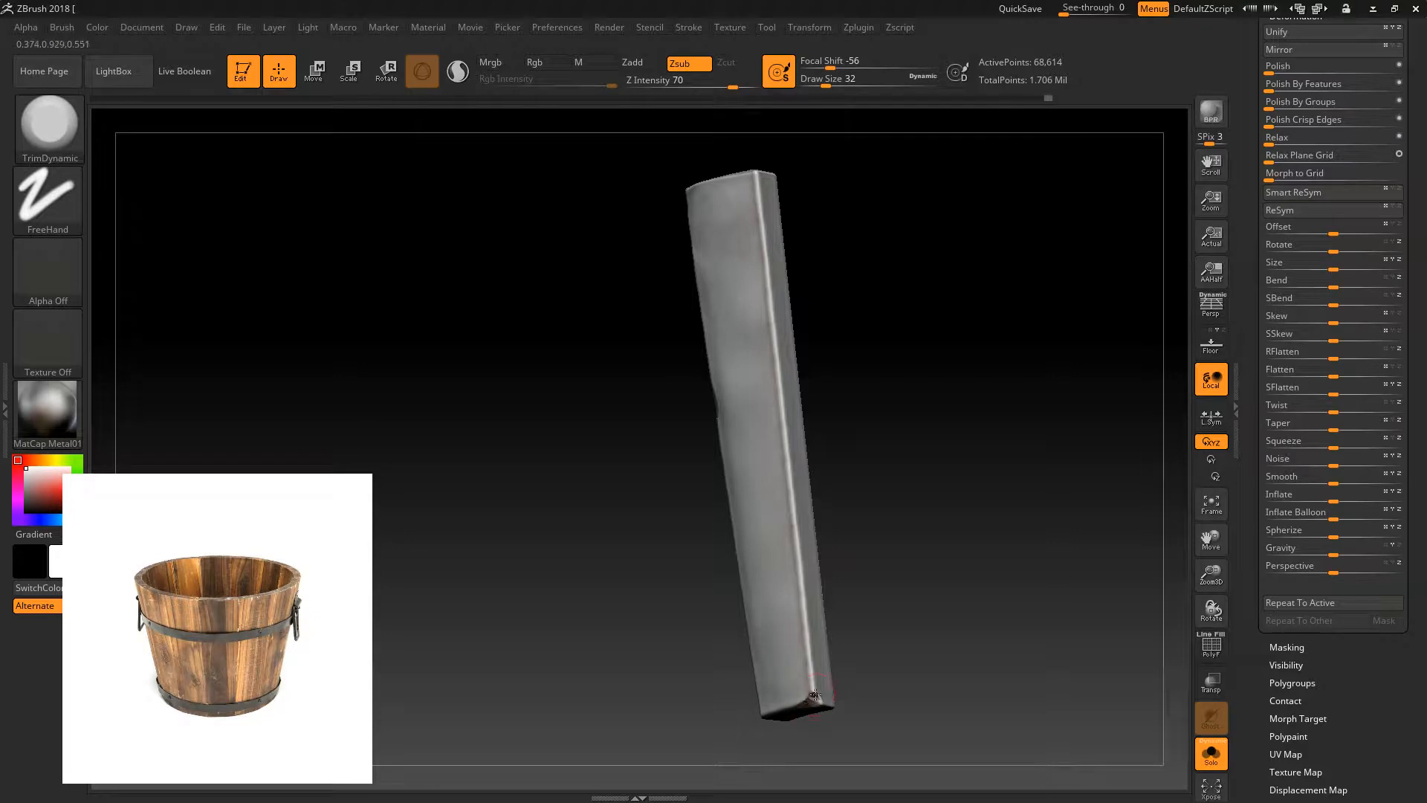
pyautogui.moveTo(742, 563); pyautogui.dragTo(805, 688)
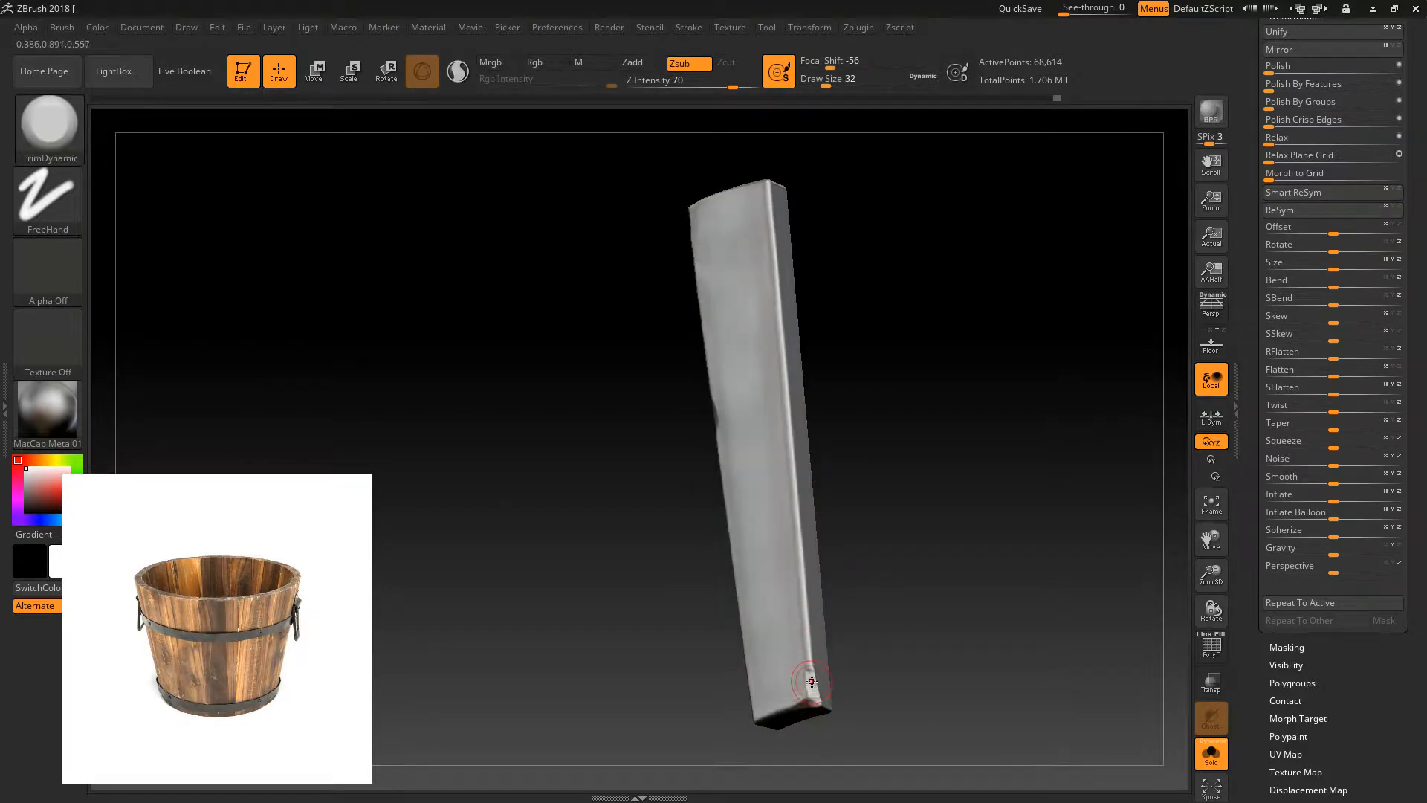
# - Wear down the edge of the plank's upper end using the TrimDynamic brush at Draw Size 32
pyautogui.moveTo(843, 477); pyautogui.dragTo(778, 249)
pyautogui.moveTo(658, 282)
pyautogui.mouseDown()
pyautogui.moveTo(748, 255)
pyautogui.moveTo(691, 268)
pyautogui.mouseUp()
pyautogui.moveTo(662, 275); pyautogui.dragTo(732, 297)
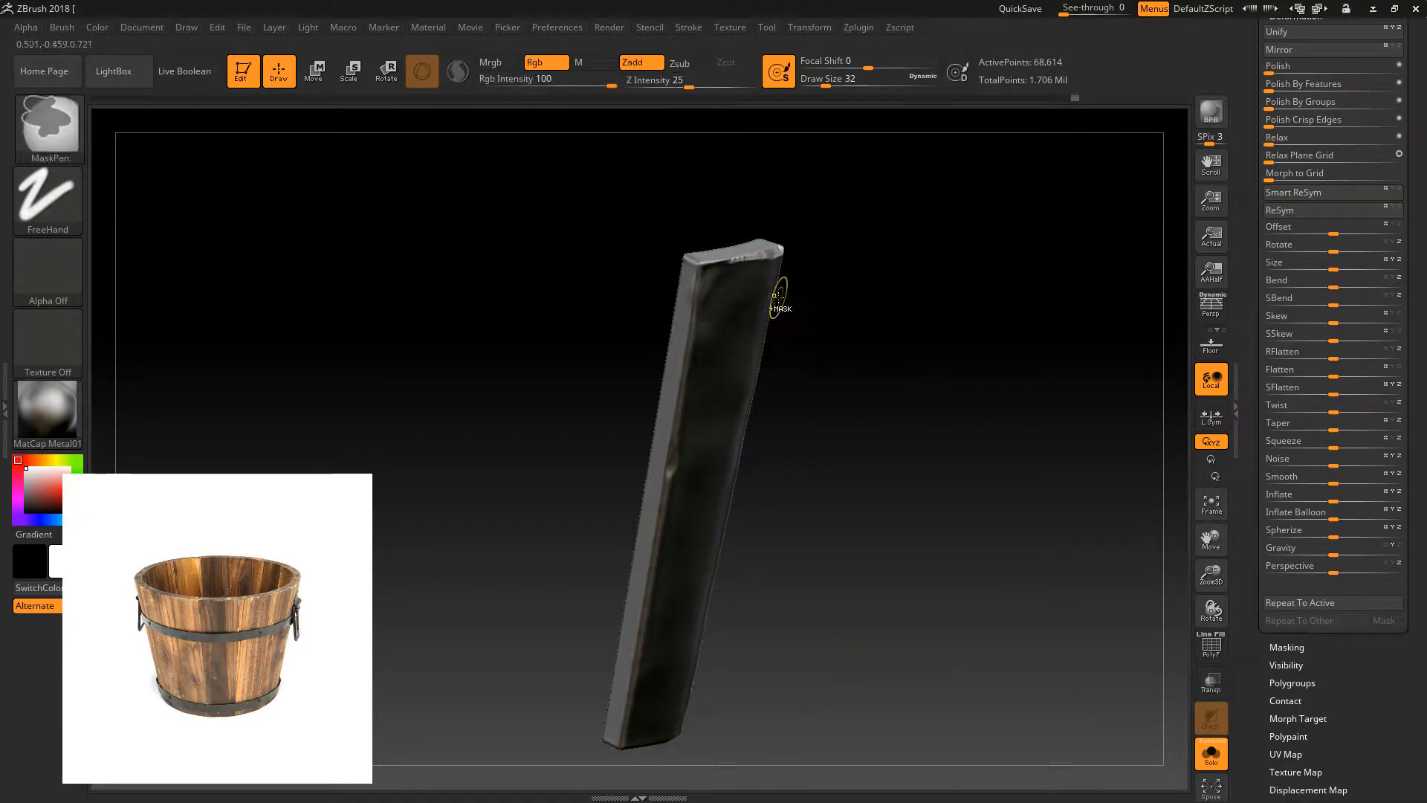
# - Chip the long edge just above the plank's lower corner using the TrimDynamic brush at Draw Size 12
pyautogui.moveTo(868, 484); pyautogui.dragTo(878, 476)
pyautogui.moveTo(978, 470)
pyautogui.keyDown('alt'); pyautogui.mouseDown()
pyautogui.moveTo(975, 347)
pyautogui.moveTo(969, 500)
pyautogui.moveTo(913, 454)
pyautogui.moveTo(755, 535)
pyautogui.moveTo(799, 567)
pyautogui.mouseUp(); pyautogui.keyUp('alt')
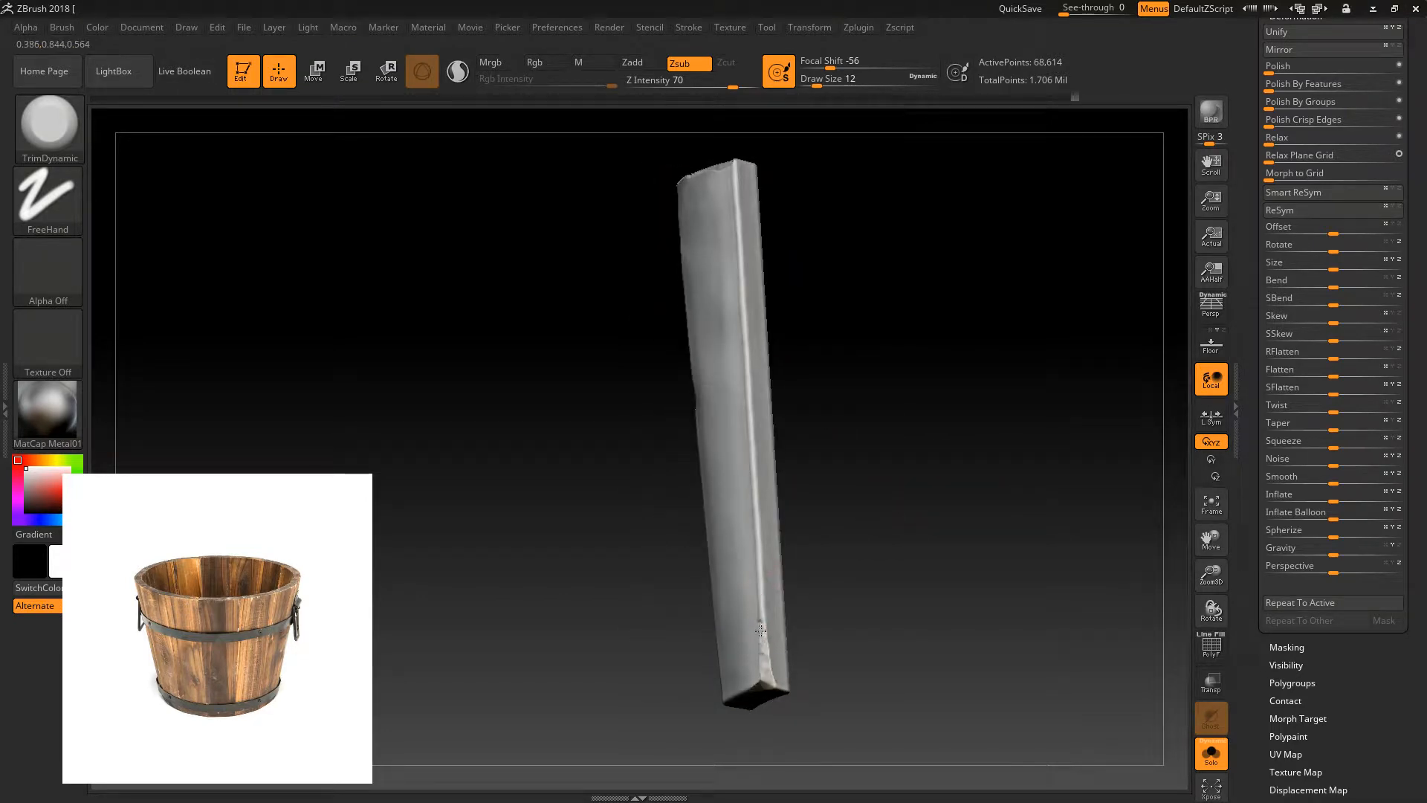
pyautogui.moveTo(795, 467); pyautogui.dragTo(863, 474)
pyautogui.moveTo(865, 478); pyautogui.dragTo(855, 505)
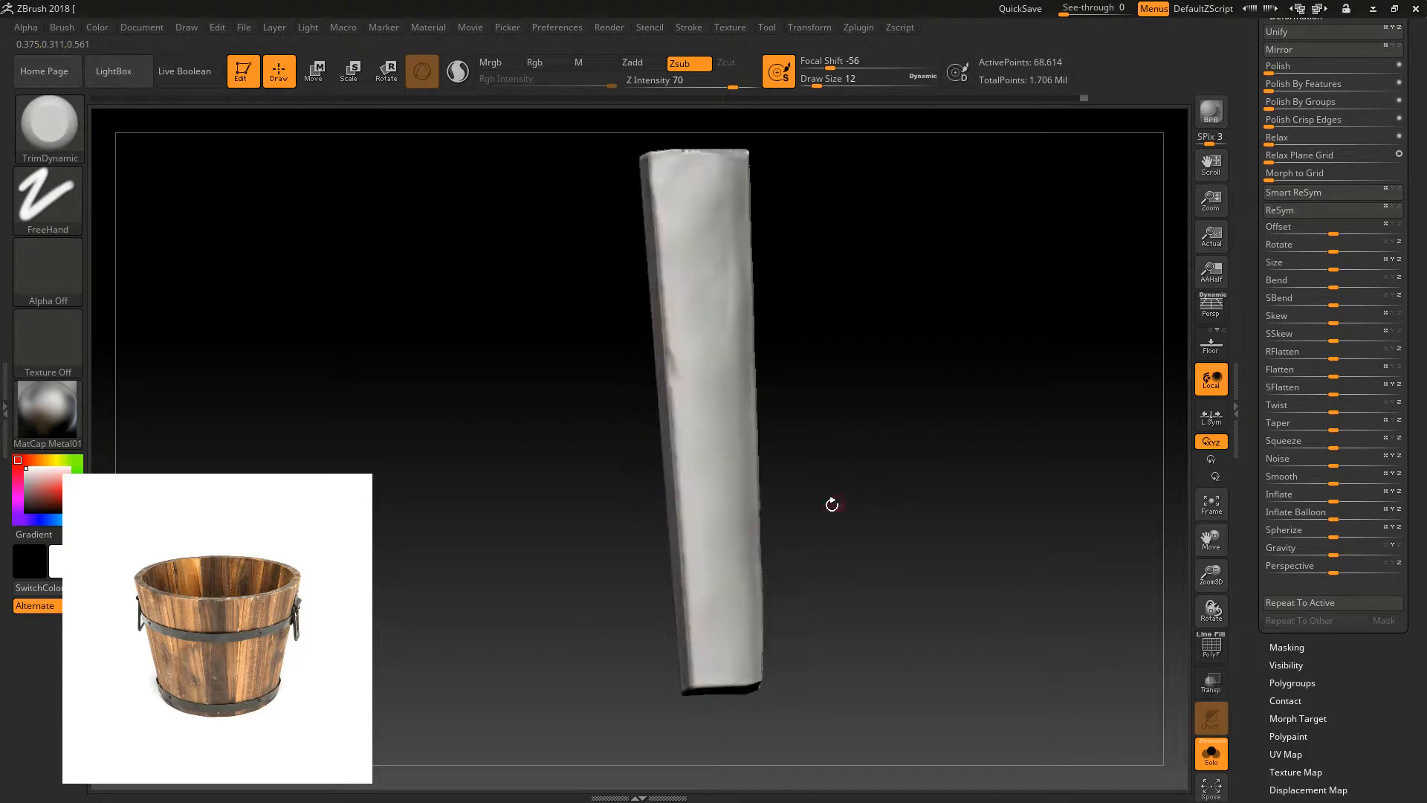
# - Trim uneven nicks along the lower half of the plank's opposite long edge using the TrimDynamic brush at Draw Size 24
pyautogui.moveTo(662, 602); pyautogui.dragTo(685, 570)
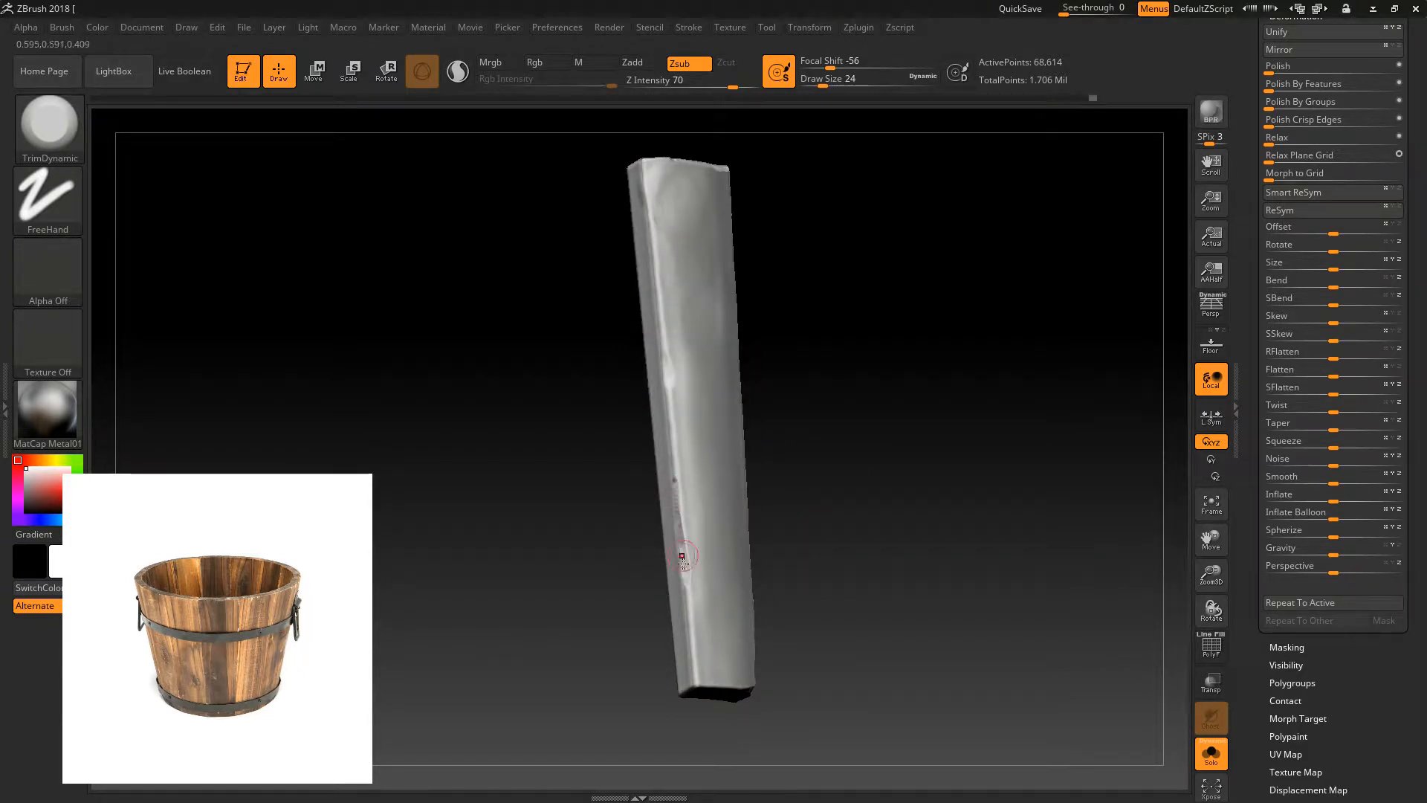
pyautogui.moveTo(690, 610); pyautogui.dragTo(698, 684)
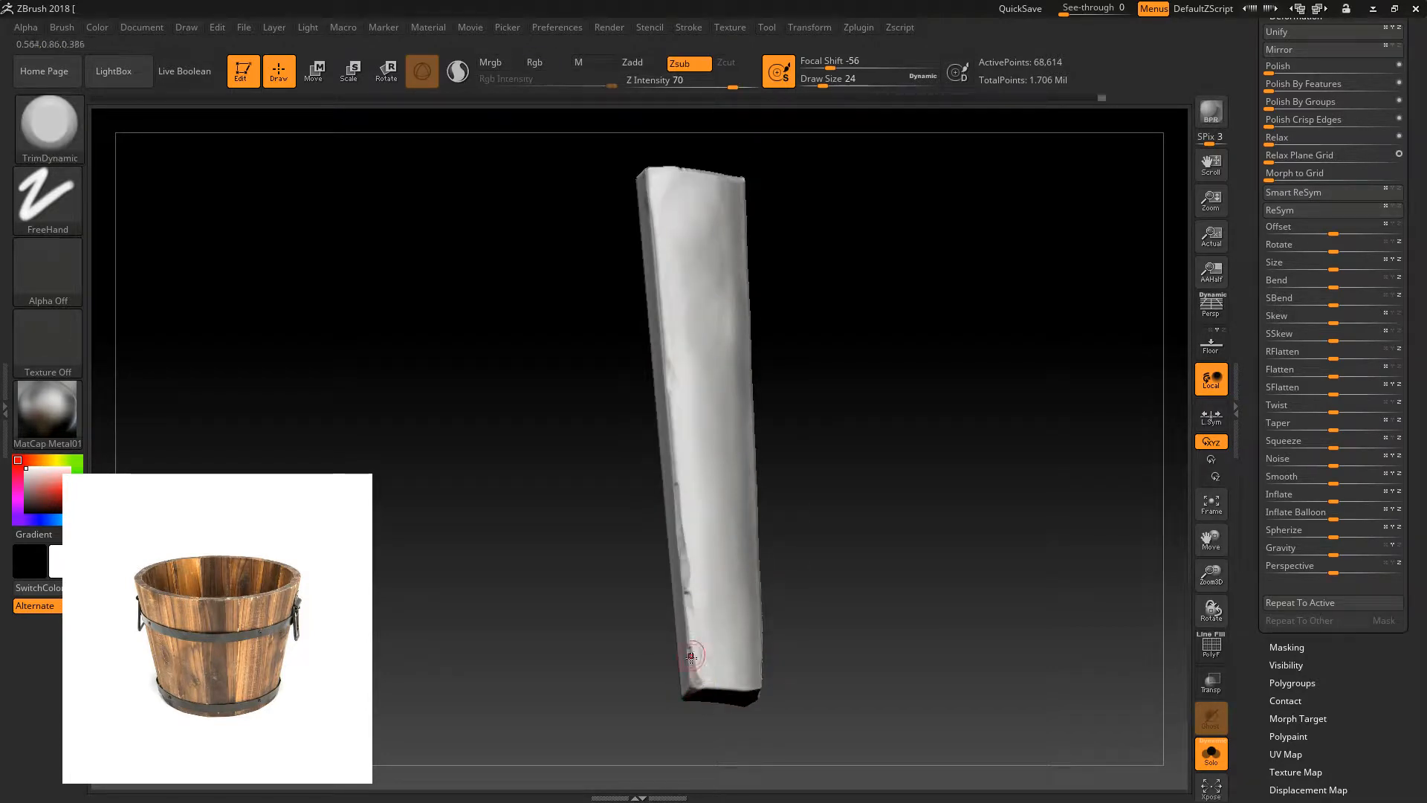
pyautogui.moveTo(836, 527)
pyautogui.mouseDown()
pyautogui.moveTo(895, 481)
pyautogui.moveTo(905, 514)
pyautogui.mouseUp()
# - Select the Displace brush and load the generic wood alpha into it
pyautogui.press('b')
pyautogui.click(884, 512)
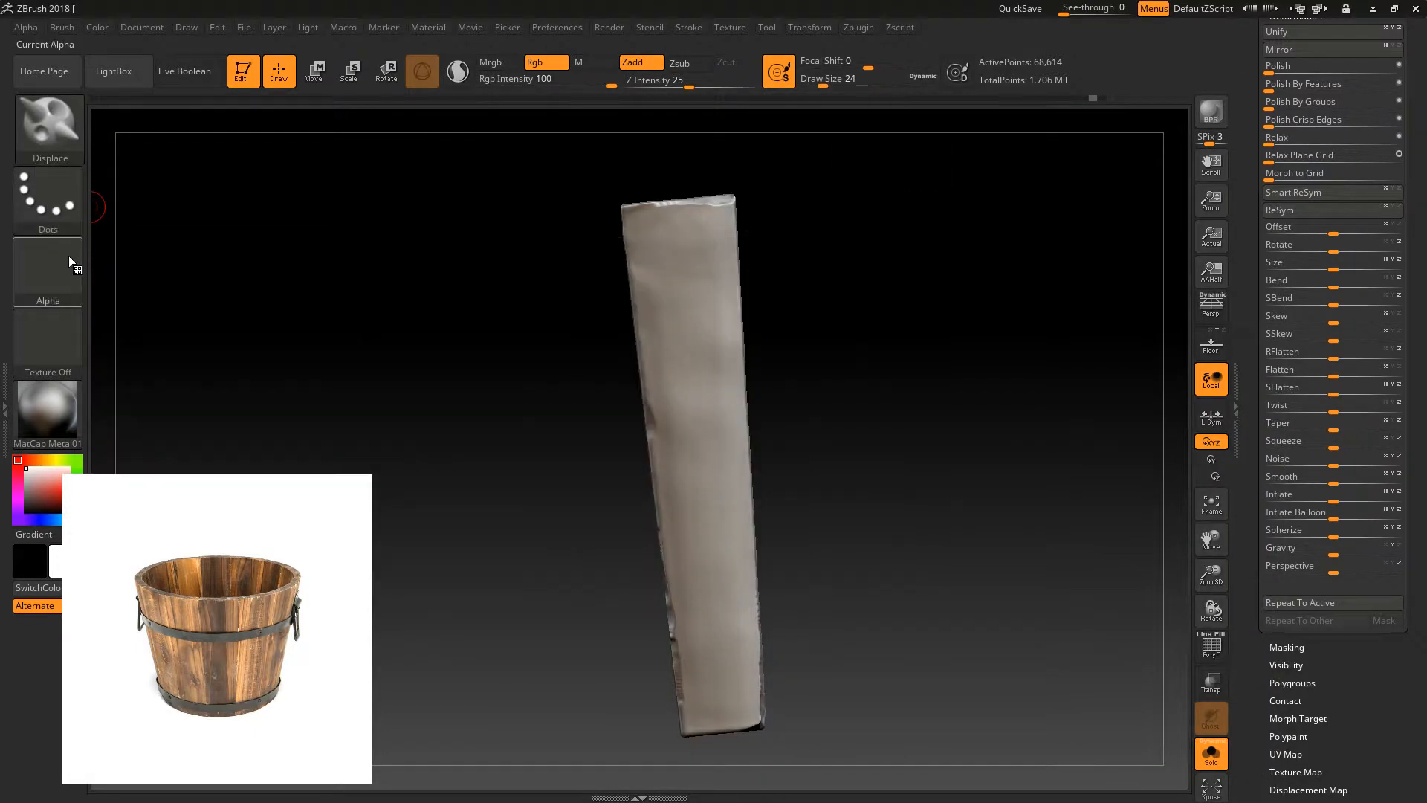
pyautogui.click(77, 275)
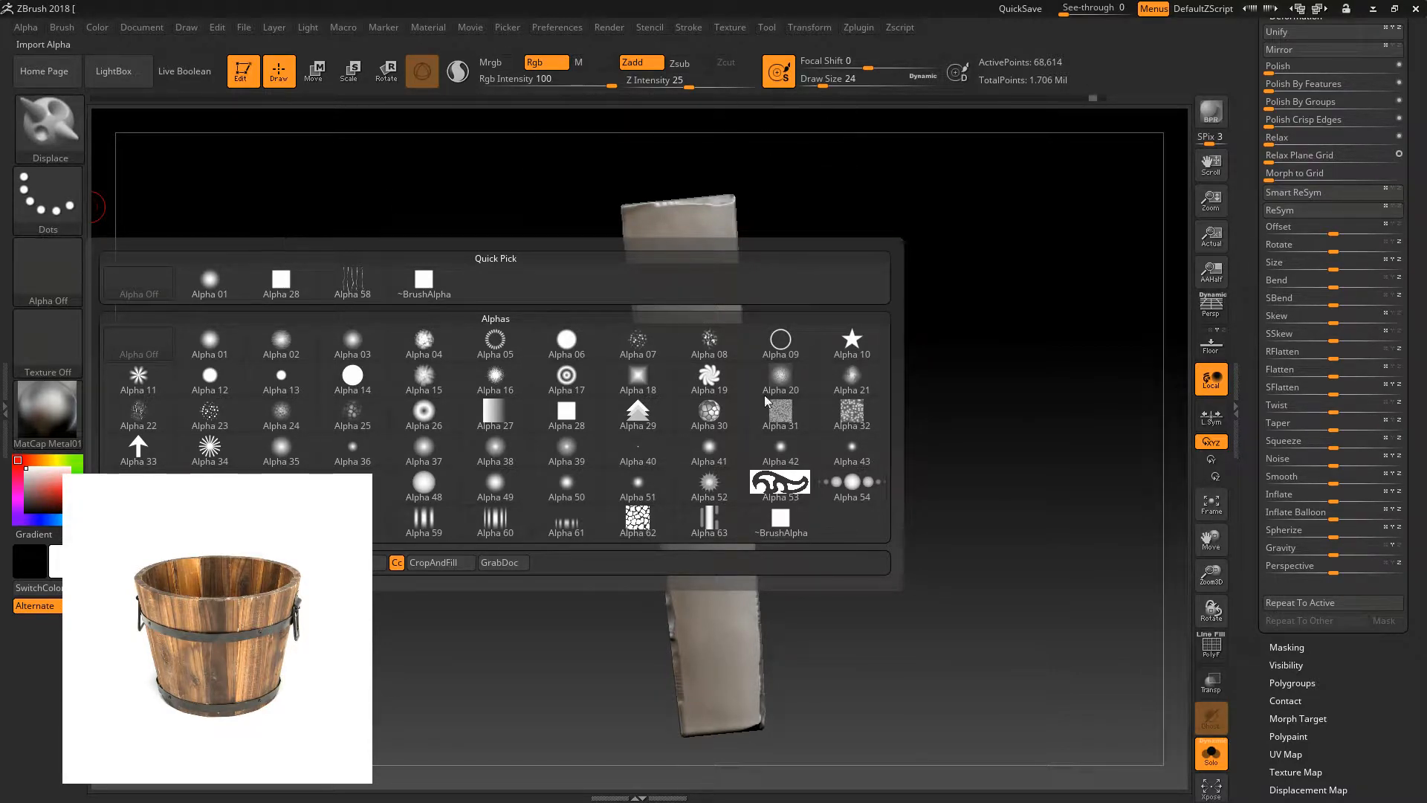
pyautogui.click(711, 487)
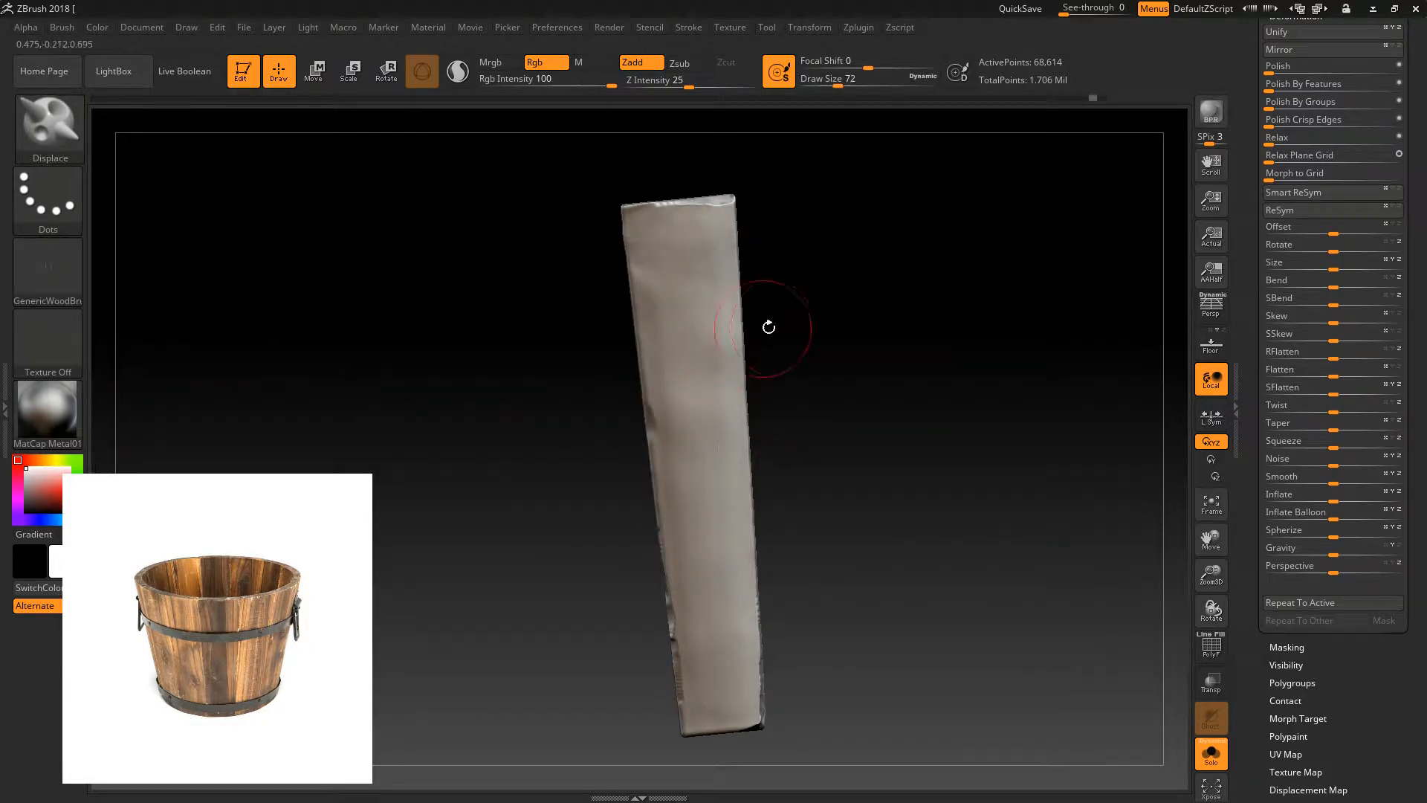
# - Try displacing wood grain down the plank's front face at Z Intensity 25 and Draw Size 268, and undo the stroke
pyautogui.keyDown('shift'); pyautogui.moveTo(835, 345); pyautogui.dragTo(764, 367); pyautogui.keyUp('shift')
pyautogui.moveTo(857, 320)
pyautogui.mouseDown()
pyautogui.moveTo(837, 305)
pyautogui.moveTo(914, 293)
pyautogui.moveTo(882, 318)
pyautogui.moveTo(879, 306)
pyautogui.mouseUp()
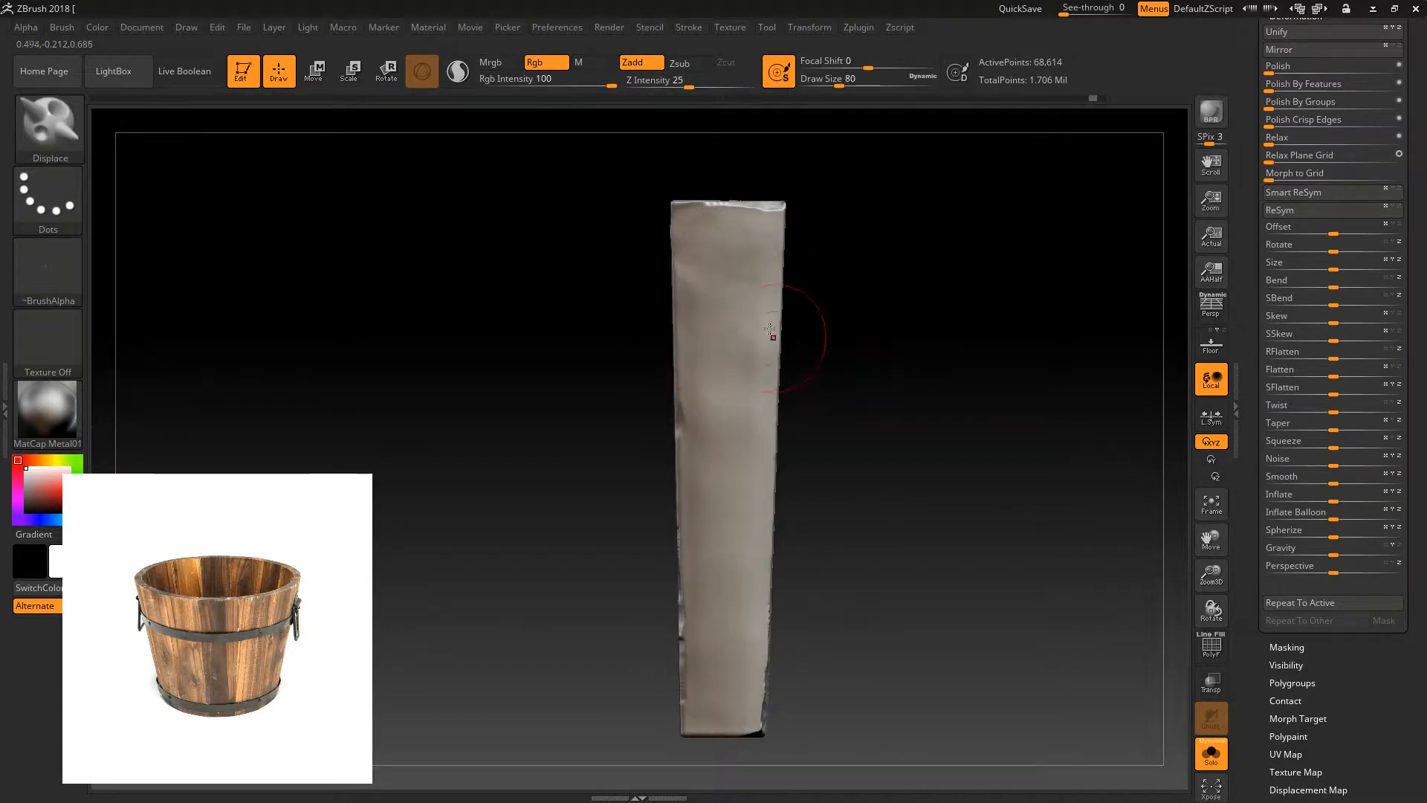
pyautogui.press(']')
pyautogui.press(']')
pyautogui.press(']')
pyautogui.press(']')
pyautogui.press(']')
pyautogui.press(']')
pyautogui.press(']')
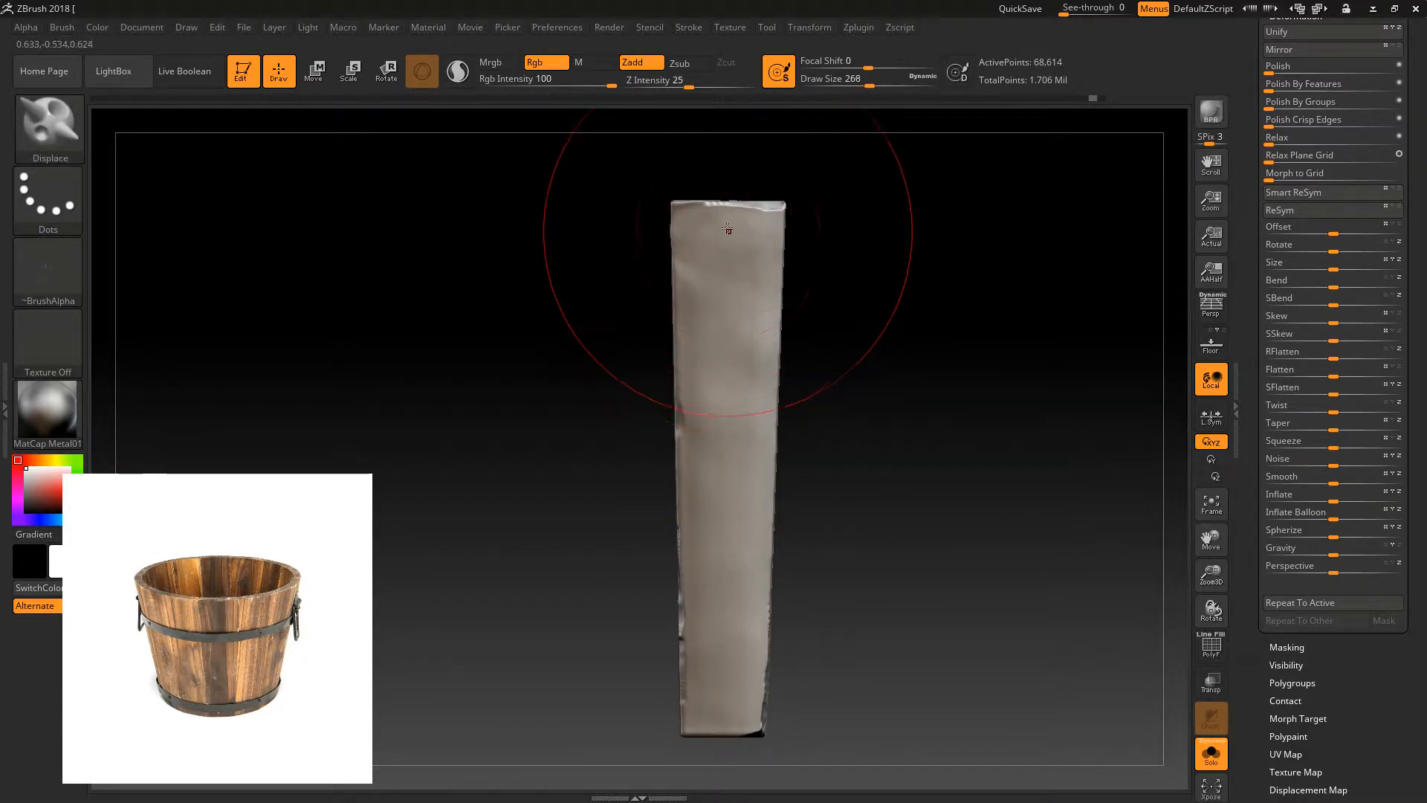
pyautogui.keyDown('alt'); pyautogui.moveTo(725, 216); pyautogui.dragTo(721, 706); pyautogui.keyUp('alt')
pyautogui.moveTo(870, 454)
pyautogui.mouseDown()
pyautogui.moveTo(913, 443)
pyautogui.moveTo(837, 330)
pyautogui.mouseUp()
pyautogui.hotkey('ctrl', 'z')
# - Try subtler wood grain strokes on the plank at Z Intensity 5 and Draw Size 300, and undo them
pyautogui.click(663, 83)
pyautogui.write('5')
pyautogui.moveTo(723, 230); pyautogui.dragTo(726, 407)
pyautogui.press('Return')
pyautogui.hotkey('ctrl', 'z')
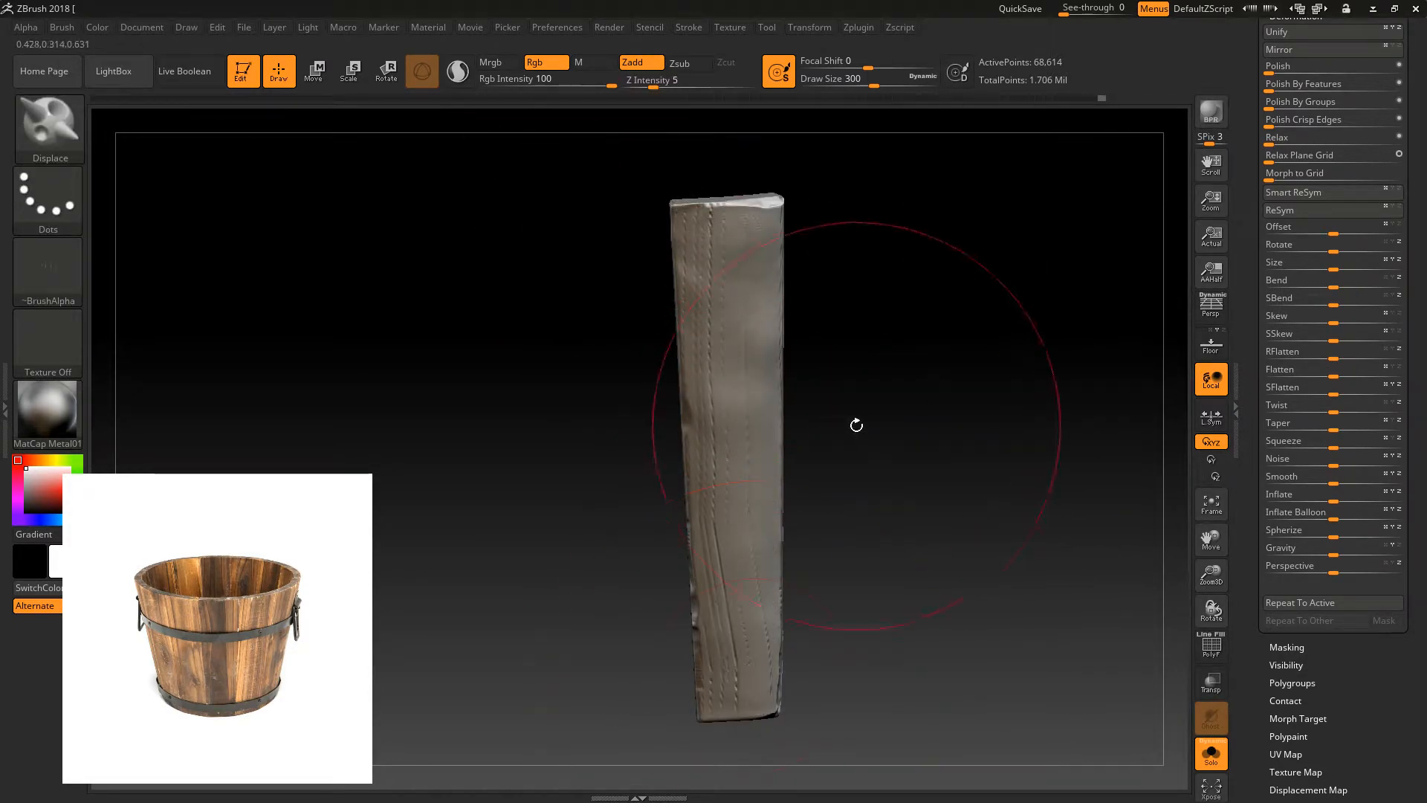
pyautogui.moveTo(750, 579); pyautogui.dragTo(754, 661)
pyautogui.moveTo(877, 453)
pyautogui.mouseDown()
pyautogui.moveTo(892, 411)
pyautogui.moveTo(981, 408)
pyautogui.mouseUp()
pyautogui.hotkey('ctrl', 'z')
# - Show the whole bucket again and remesh it with DynaMesh at resolution 1024
pyautogui.click(1222, 752)
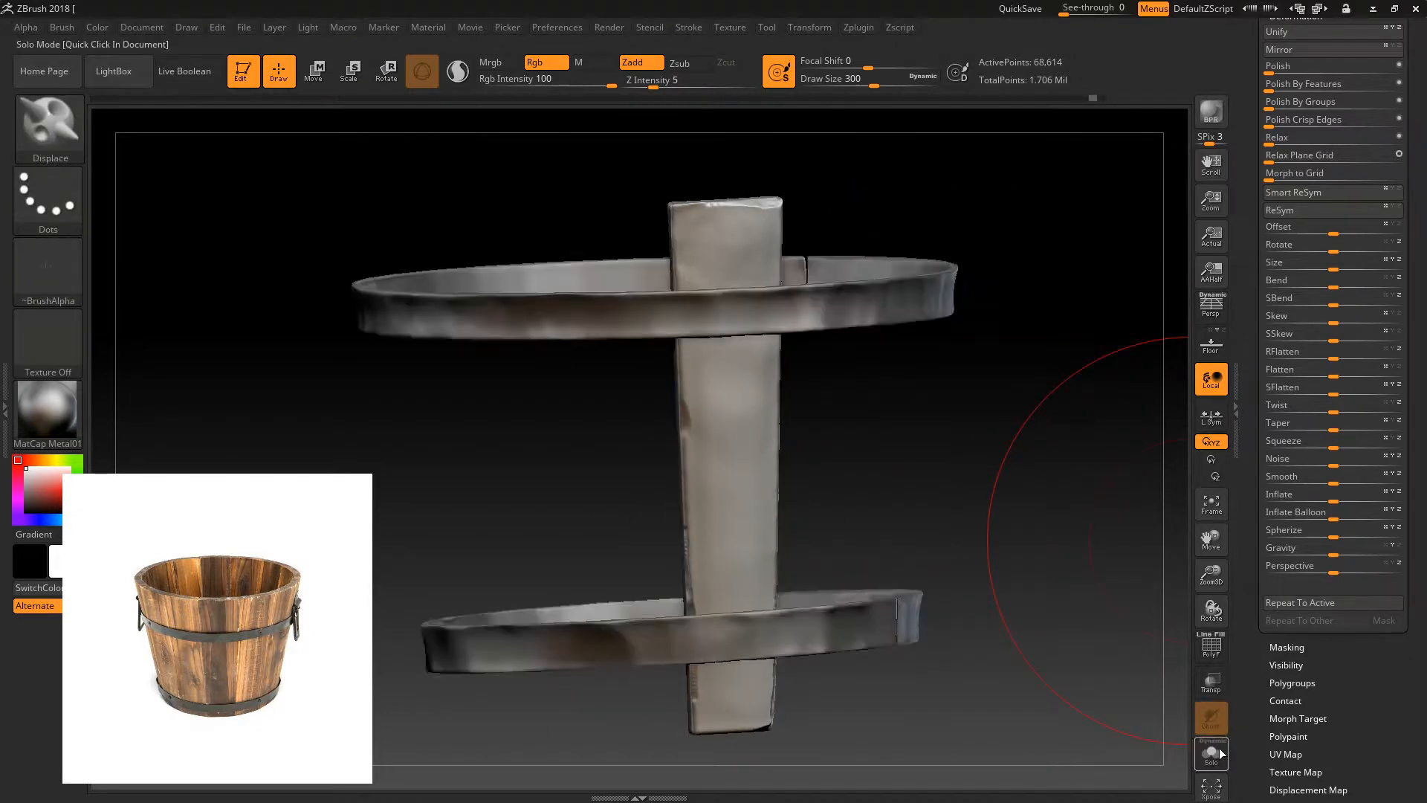
pyautogui.hotkey('ctrl', 'shift')
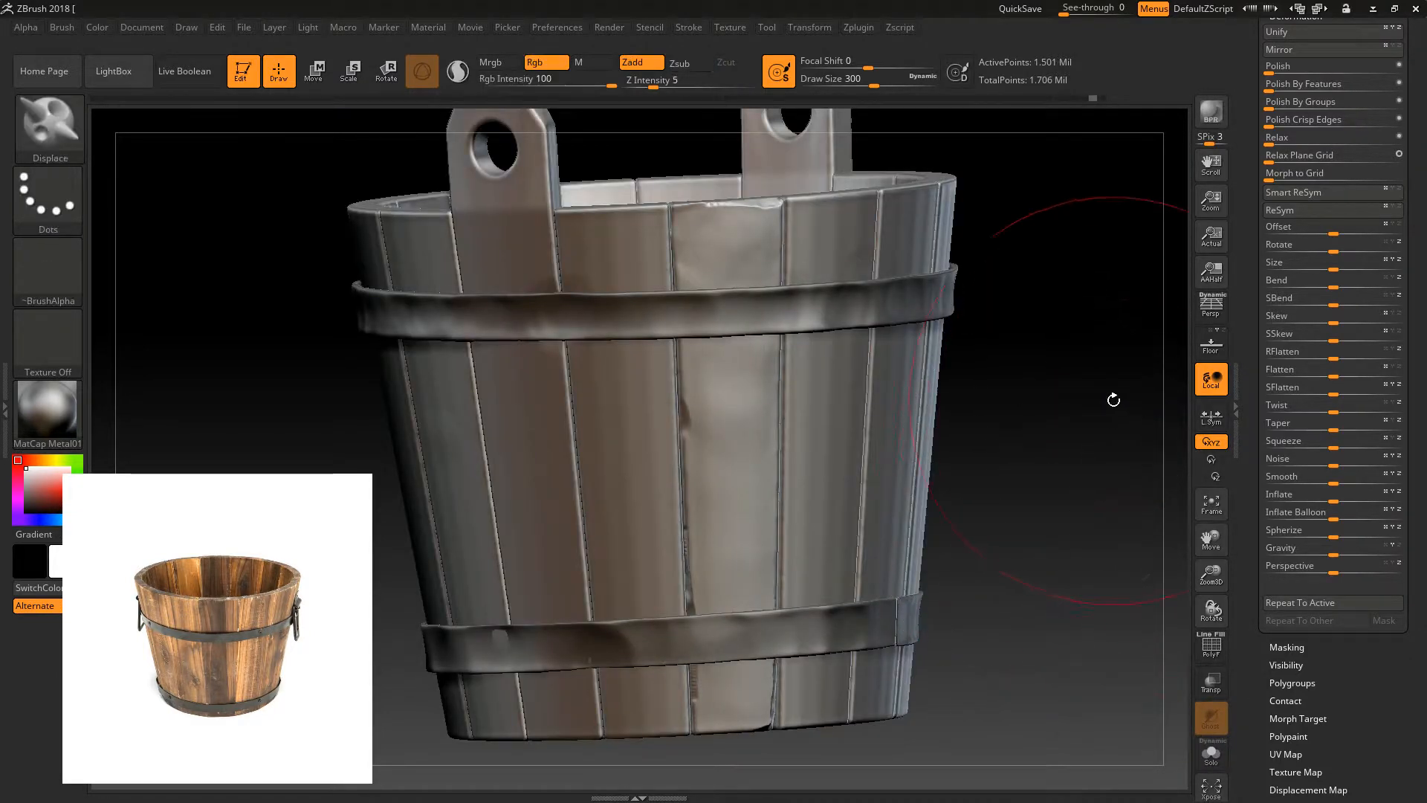
pyautogui.scroll(5, 1300, 169)
pyautogui.click(1293, 150)
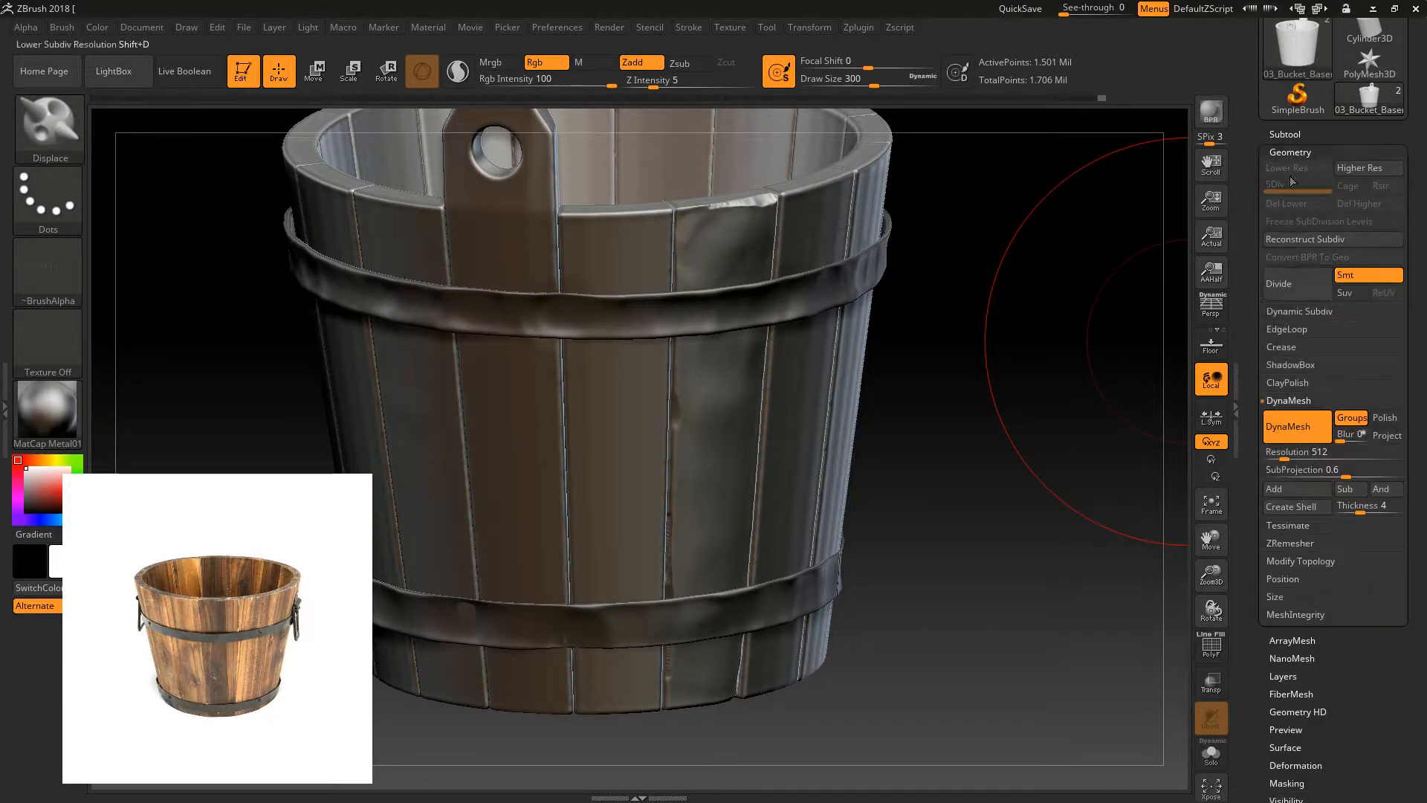
pyautogui.click(1301, 452)
pyautogui.write('1024')
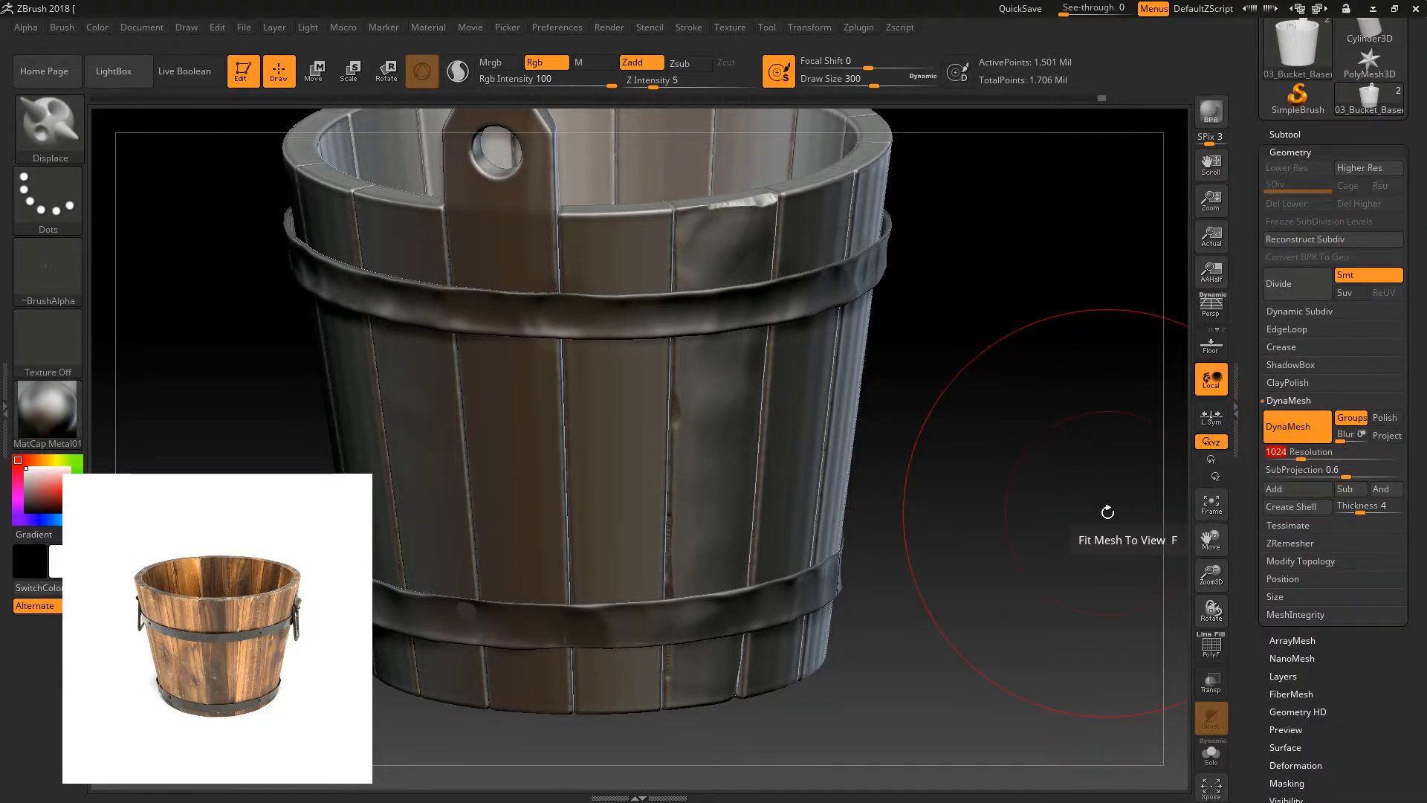
pyautogui.moveTo(1107, 512); pyautogui.dragTo(1076, 488)
pyautogui.moveTo(983, 414)
pyautogui.keyDown('ctrl'); pyautogui.mouseDown()
pyautogui.moveTo(1062, 470)
pyautogui.moveTo(1013, 467)
pyautogui.mouseUp(); pyautogui.keyUp('ctrl')
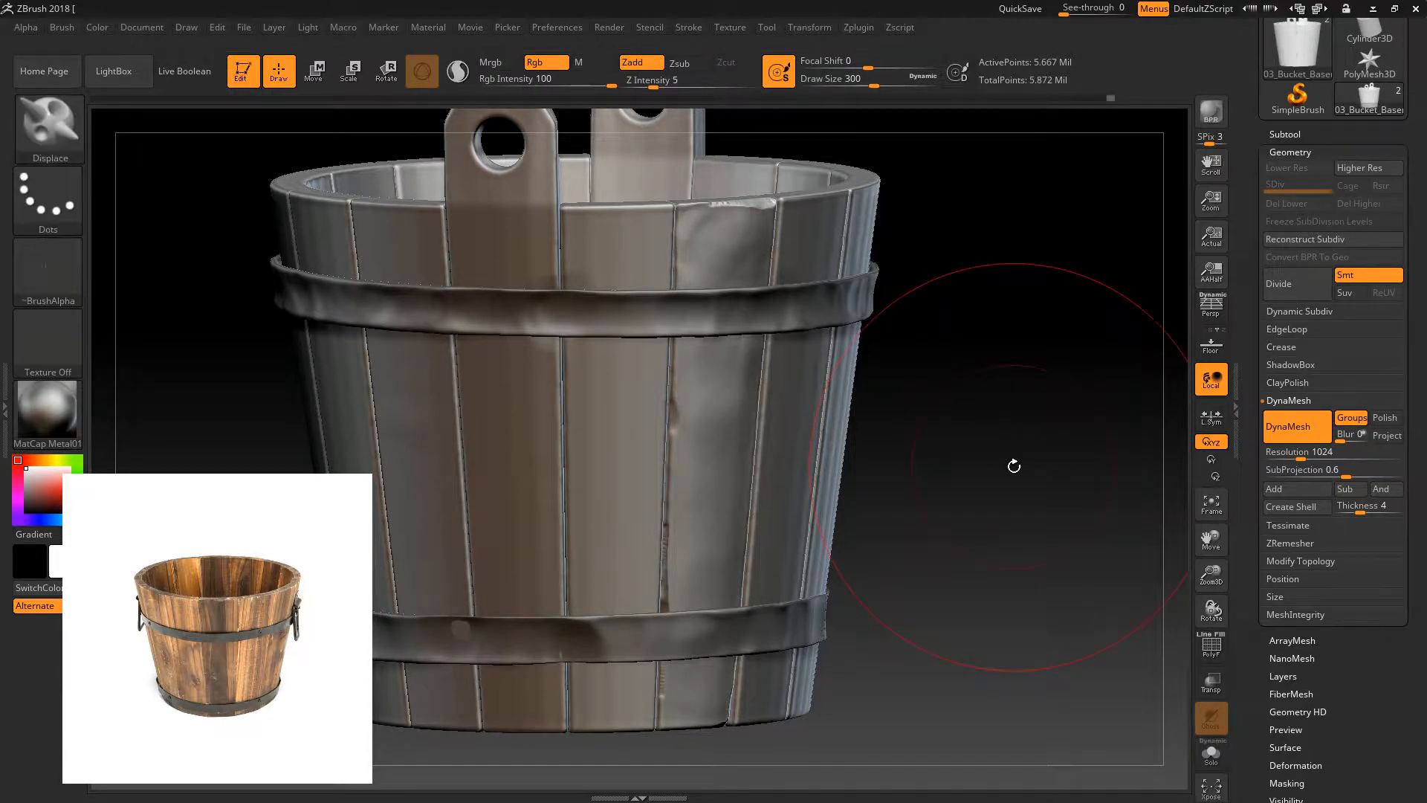
# - Solo the wooden planks subtool and hide everything except the worn plank
pyautogui.moveTo(1054, 414); pyautogui.dragTo(1052, 535)
pyautogui.click(1211, 754)
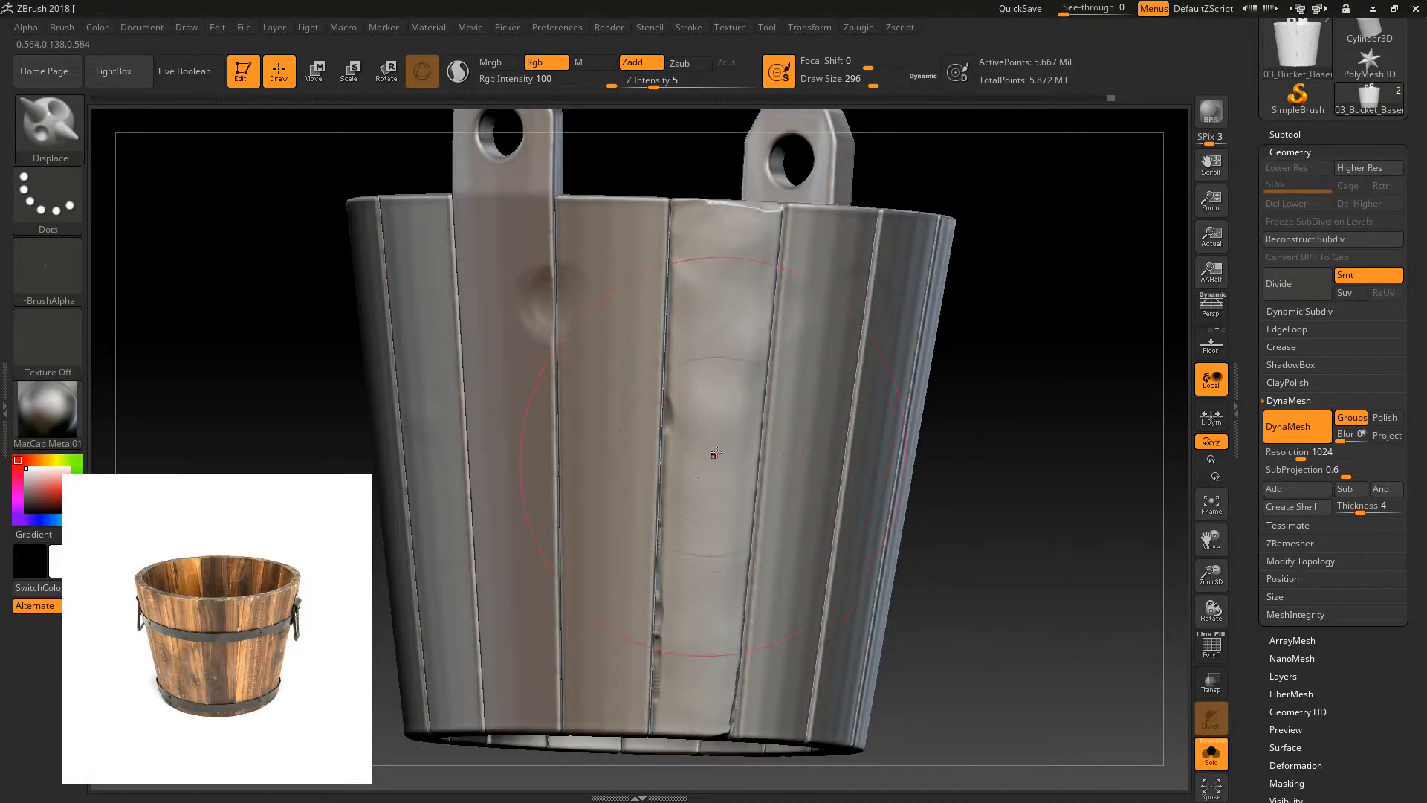
pyautogui.press('[')
pyautogui.press('[')
pyautogui.press('[')
pyautogui.moveTo(987, 340); pyautogui.dragTo(987, 363)
pyautogui.keyDown('ctrl'); pyautogui.keyDown('shift'); pyautogui.click(749, 400); pyautogui.keyUp('shift'); pyautogui.keyUp('ctrl')
pyautogui.moveTo(872, 382); pyautogui.dragTo(864, 360)
# - Try carving wood grain into the plank with the Displace brush in Zsub mode at Focal Shift -53 and Z Intensity 5, and undo it
pyautogui.moveTo(844, 83)
pyautogui.mouseDown()
pyautogui.moveTo(892, 83)
pyautogui.moveTo(838, 64)
pyautogui.mouseUp()
pyautogui.click(887, 85)
pyautogui.press('ctrl')
pyautogui.hotkey('ctrl', 'z')
pyautogui.moveTo(706, 199); pyautogui.dragTo(700, 758)
pyautogui.moveTo(831, 430); pyautogui.dragTo(778, 317)
pyautogui.press('alt')
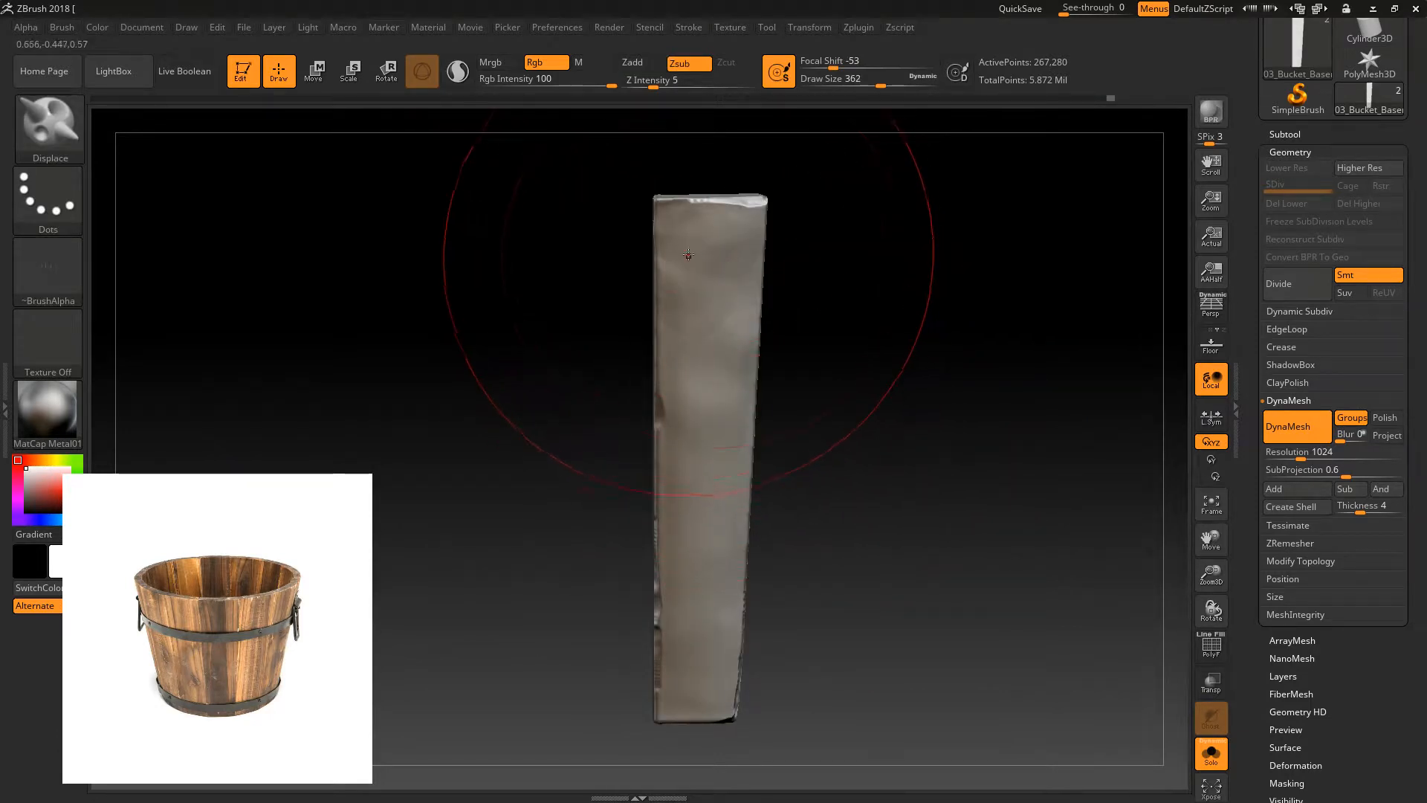
pyautogui.moveTo(703, 203); pyautogui.dragTo(698, 706)
pyautogui.hotkey('ctrl', 'z')
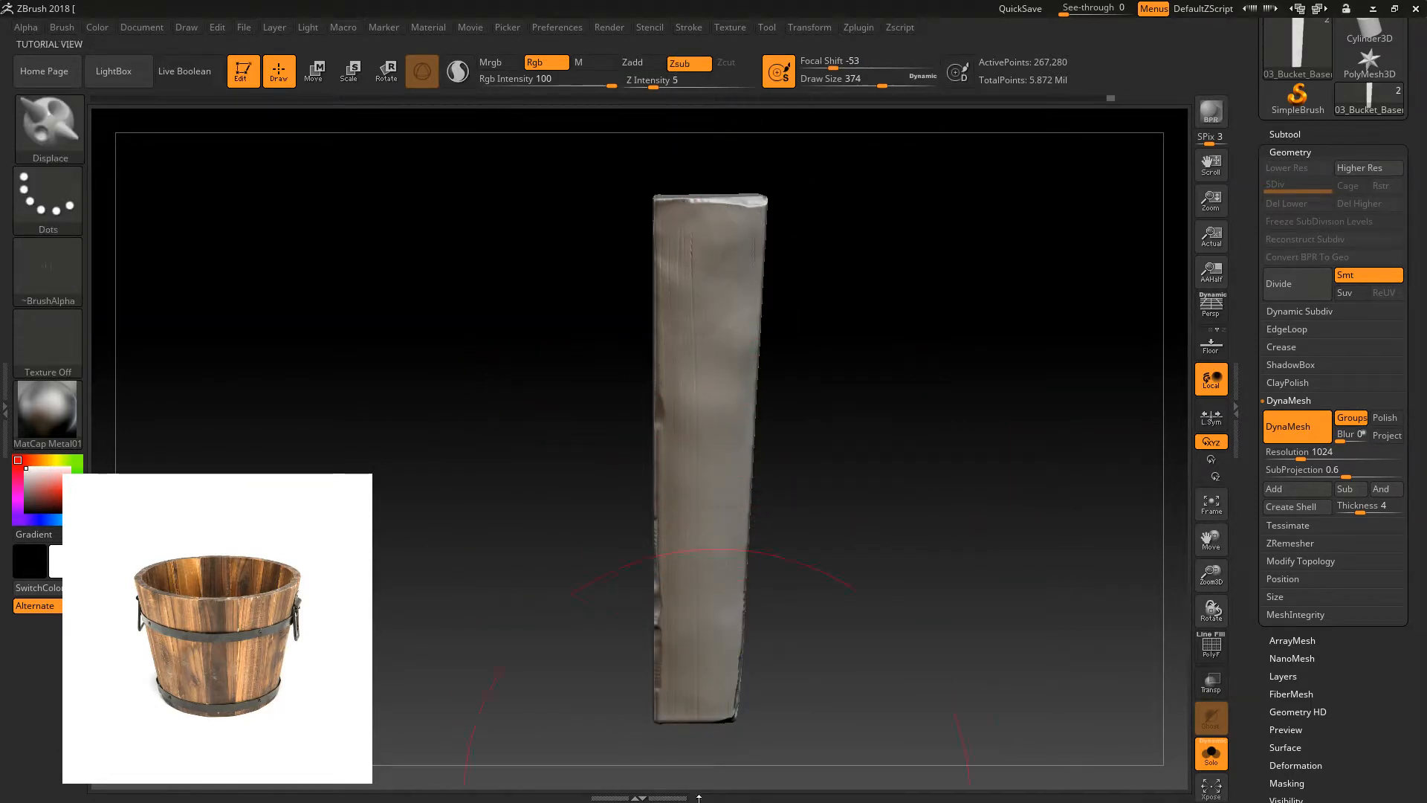
pyautogui.hotkey('ctrl', 'z')
# - Try repeated wood grain strokes down the plank at Z Intensity 13 and Draw Size 374, undoing each one
pyautogui.click(48, 199)
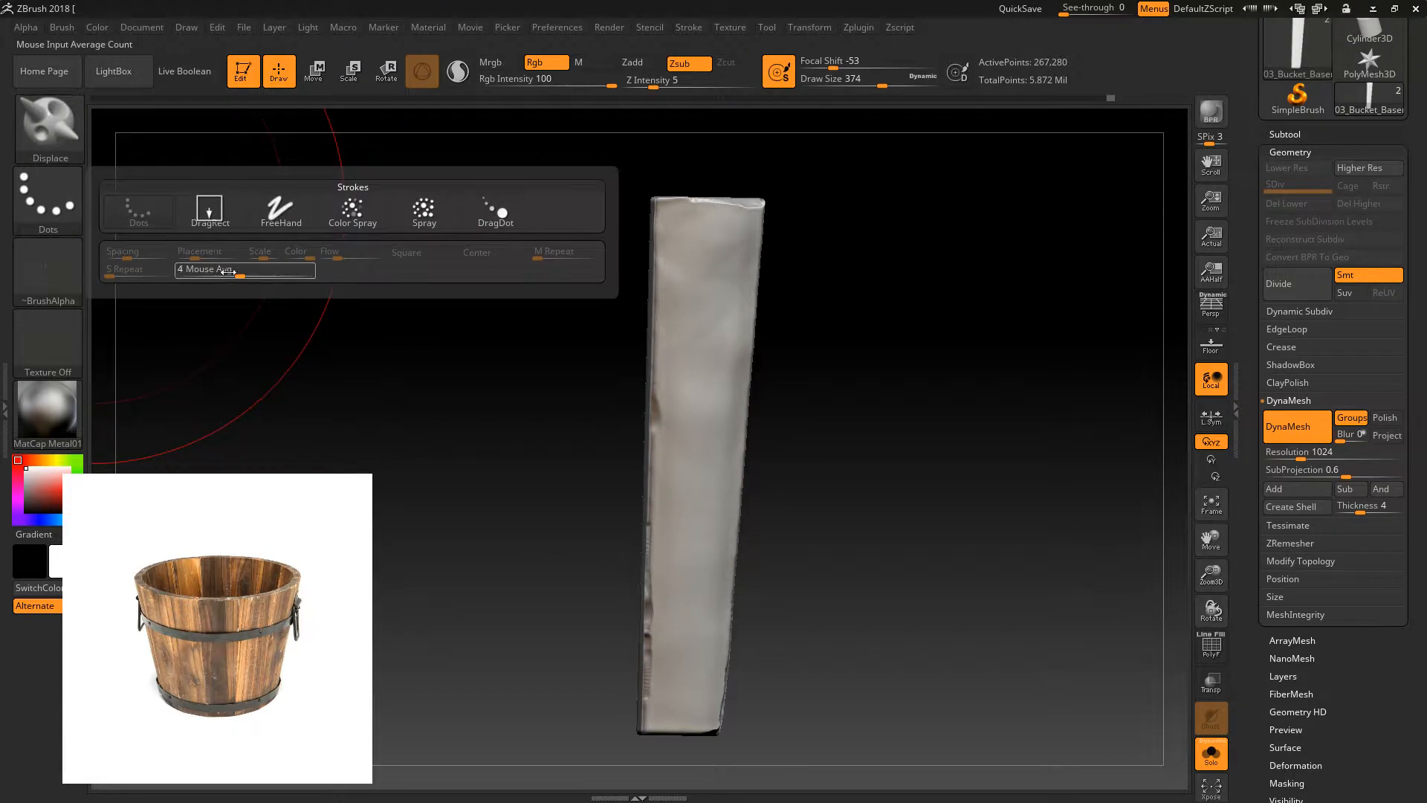
pyautogui.moveTo(660, 85); pyautogui.dragTo(672, 85)
pyautogui.moveTo(700, 200); pyautogui.dragTo(697, 692)
pyautogui.hotkey('ctrl', 'z')
pyautogui.moveTo(695, 238); pyautogui.dragTo(699, 594)
pyautogui.moveTo(825, 475); pyautogui.dragTo(819, 474)
pyautogui.hotkey('ctrl', 'z')
pyautogui.moveTo(829, 275); pyautogui.dragTo(799, 269)
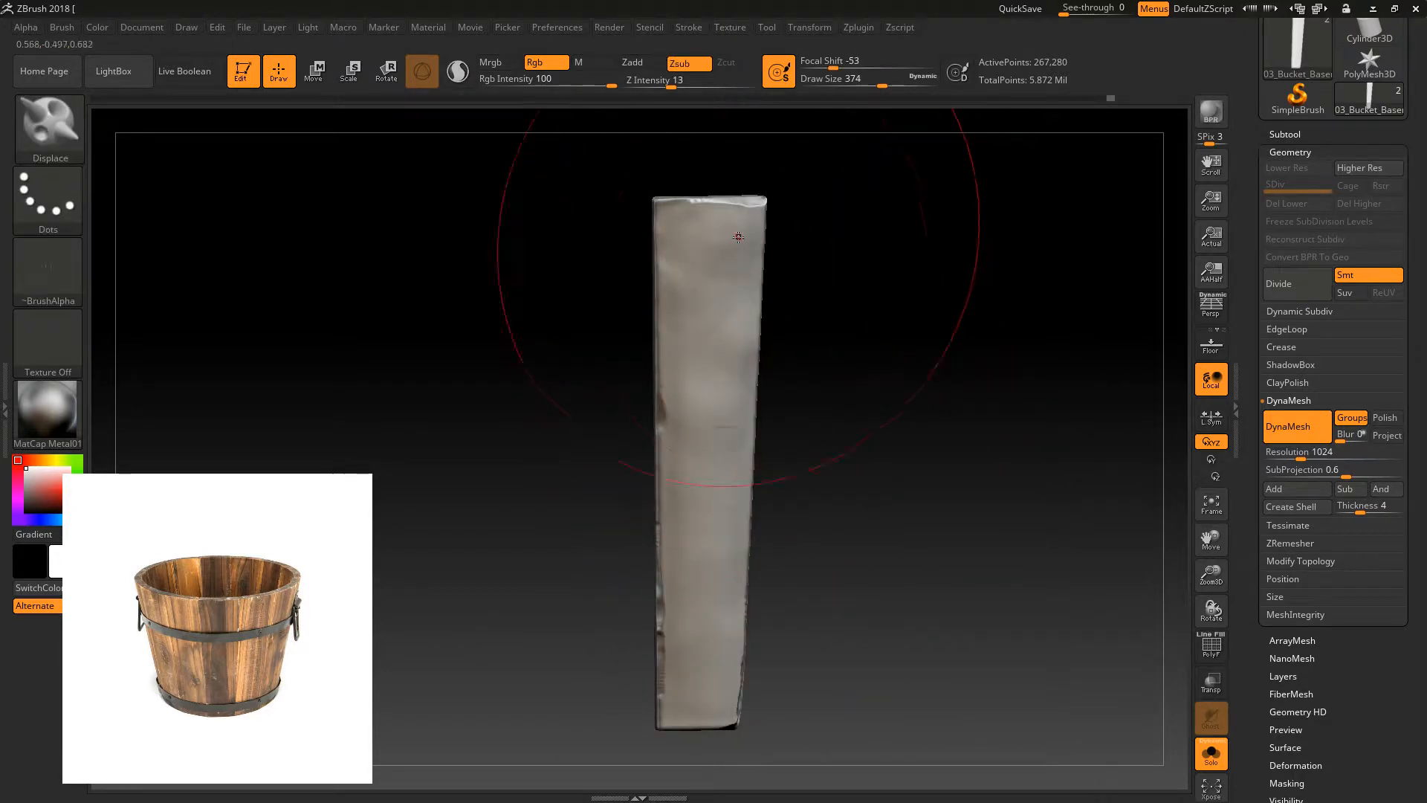
pyautogui.moveTo(707, 186); pyautogui.dragTo(706, 769)
pyautogui.hotkey('ctrl', 'z')
pyautogui.moveTo(721, 202); pyautogui.dragTo(723, 789)
pyautogui.moveTo(797, 412); pyautogui.dragTo(926, 516)
pyautogui.hotkey('ctrl', 'z')
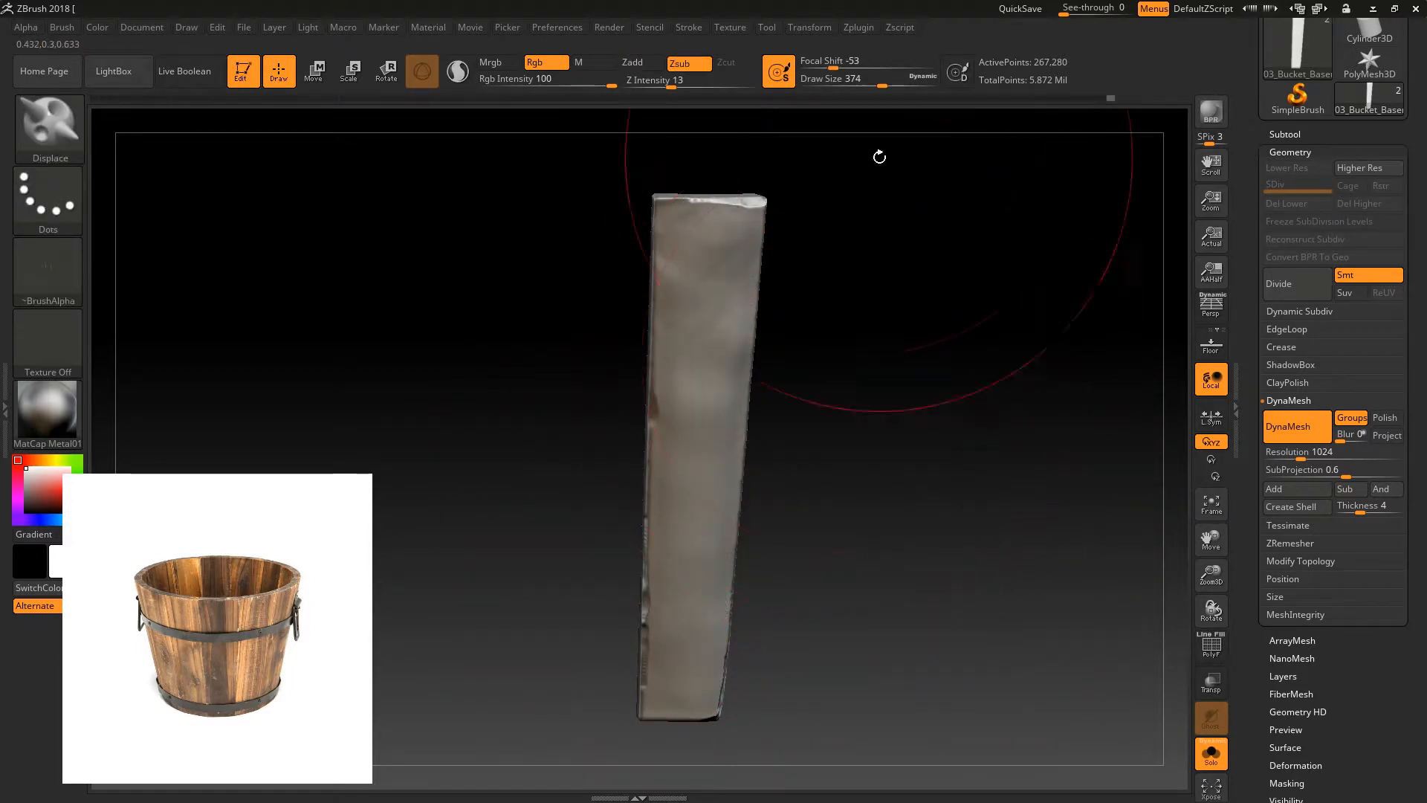
# - Try the wood grain strokes down the plank at Draw Size 576, undoing each one
pyautogui.moveTo(881, 84); pyautogui.dragTo(902, 84)
pyautogui.moveTo(725, 196); pyautogui.dragTo(734, 733)
pyautogui.hotkey('ctrl', 'z')
pyautogui.moveTo(717, 209); pyautogui.dragTo(698, 714)
pyautogui.moveTo(785, 361)
pyautogui.mouseDown()
pyautogui.moveTo(837, 424)
pyautogui.moveTo(645, 438)
pyautogui.moveTo(825, 357)
pyautogui.mouseUp()
pyautogui.hotkey('ctrl', 'z')
pyautogui.moveTo(724, 196); pyautogui.dragTo(715, 691)
pyautogui.hotkey('ctrl', 'z')
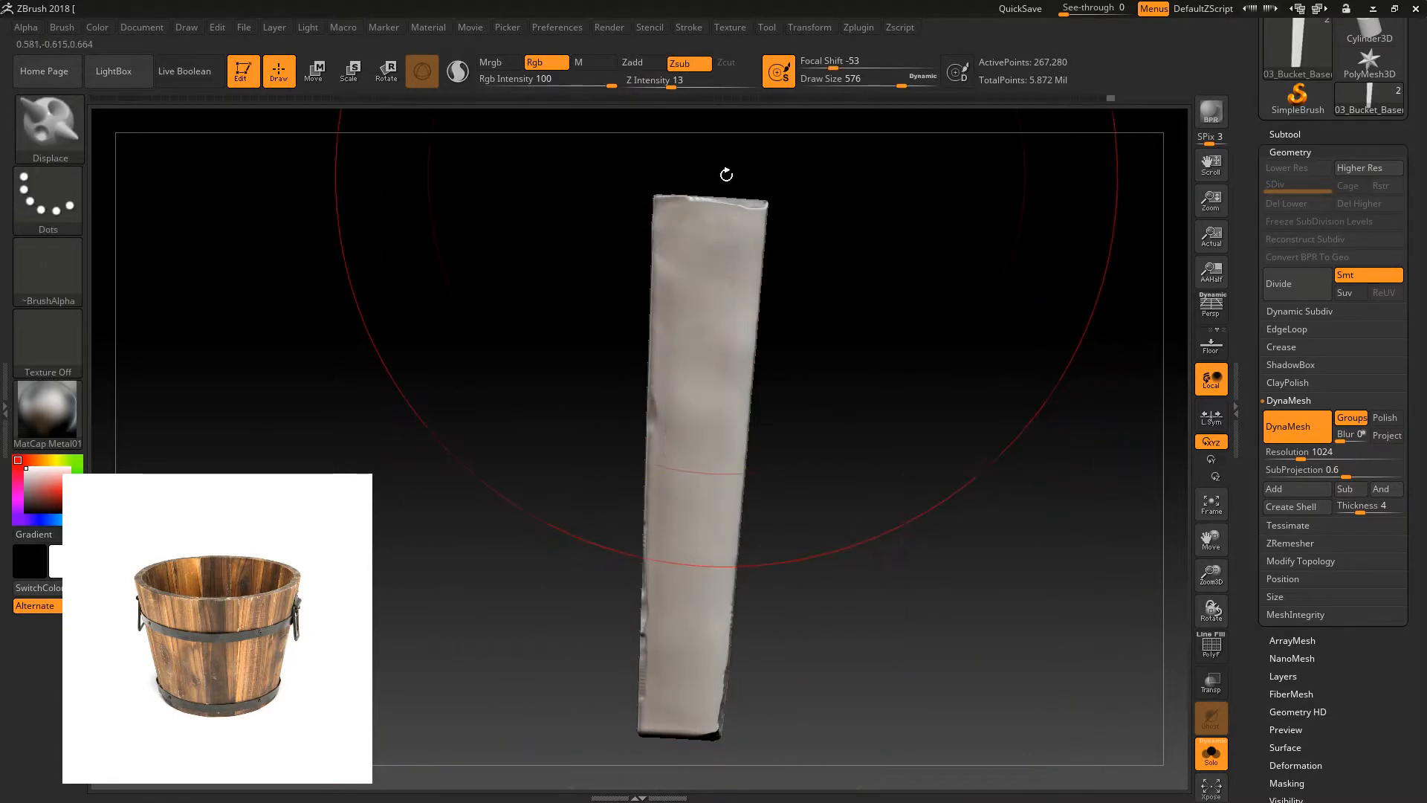
pyautogui.moveTo(724, 198); pyautogui.dragTo(715, 732)
pyautogui.hotkey('ctrl', 'z')
# - Sculpt the first long grain ridges down the plank's front face using the Layer brush at Z Intensity 20 and Draw Size 38
pyautogui.press('b')
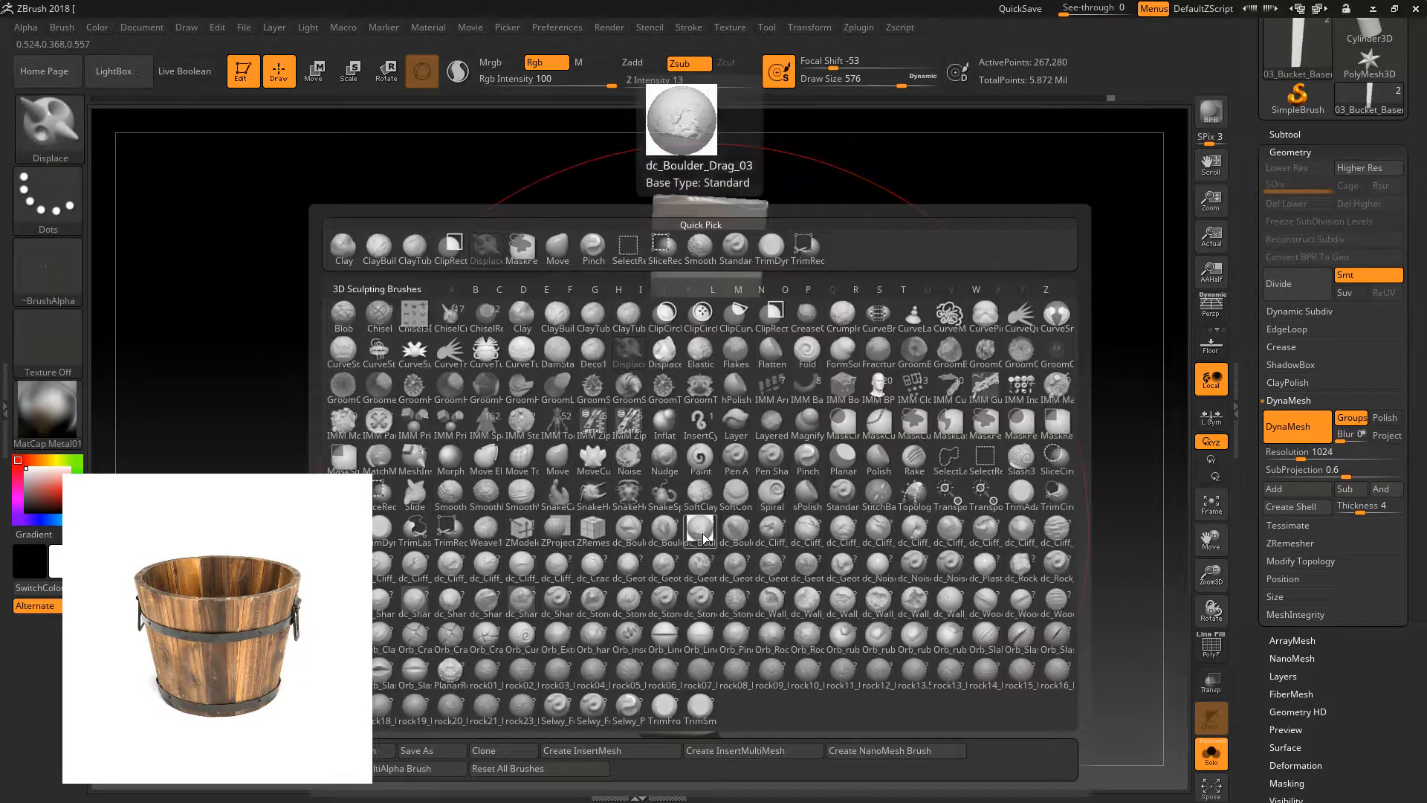
pyautogui.press('l')
pyautogui.press('y')
pyautogui.moveTo(863, 83); pyautogui.dragTo(825, 83)
pyautogui.press('[')
pyautogui.press('[')
pyautogui.press('[')
pyautogui.press('[')
pyautogui.press('[')
pyautogui.press('[')
pyautogui.press(']')
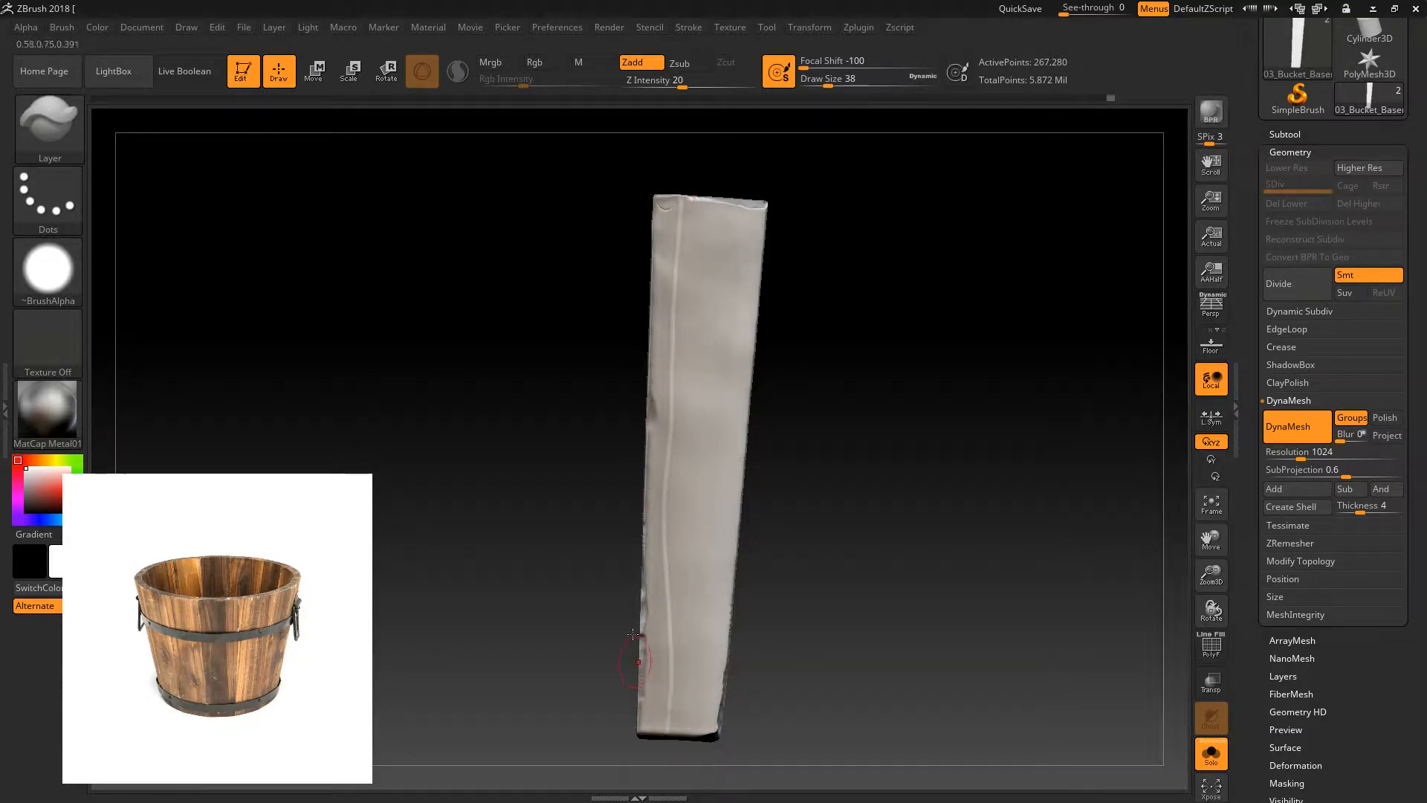
pyautogui.moveTo(684, 207); pyautogui.dragTo(676, 706)
pyautogui.moveTo(719, 187)
pyautogui.mouseDown()
pyautogui.moveTo(702, 311)
pyautogui.moveTo(789, 240)
pyautogui.mouseUp()
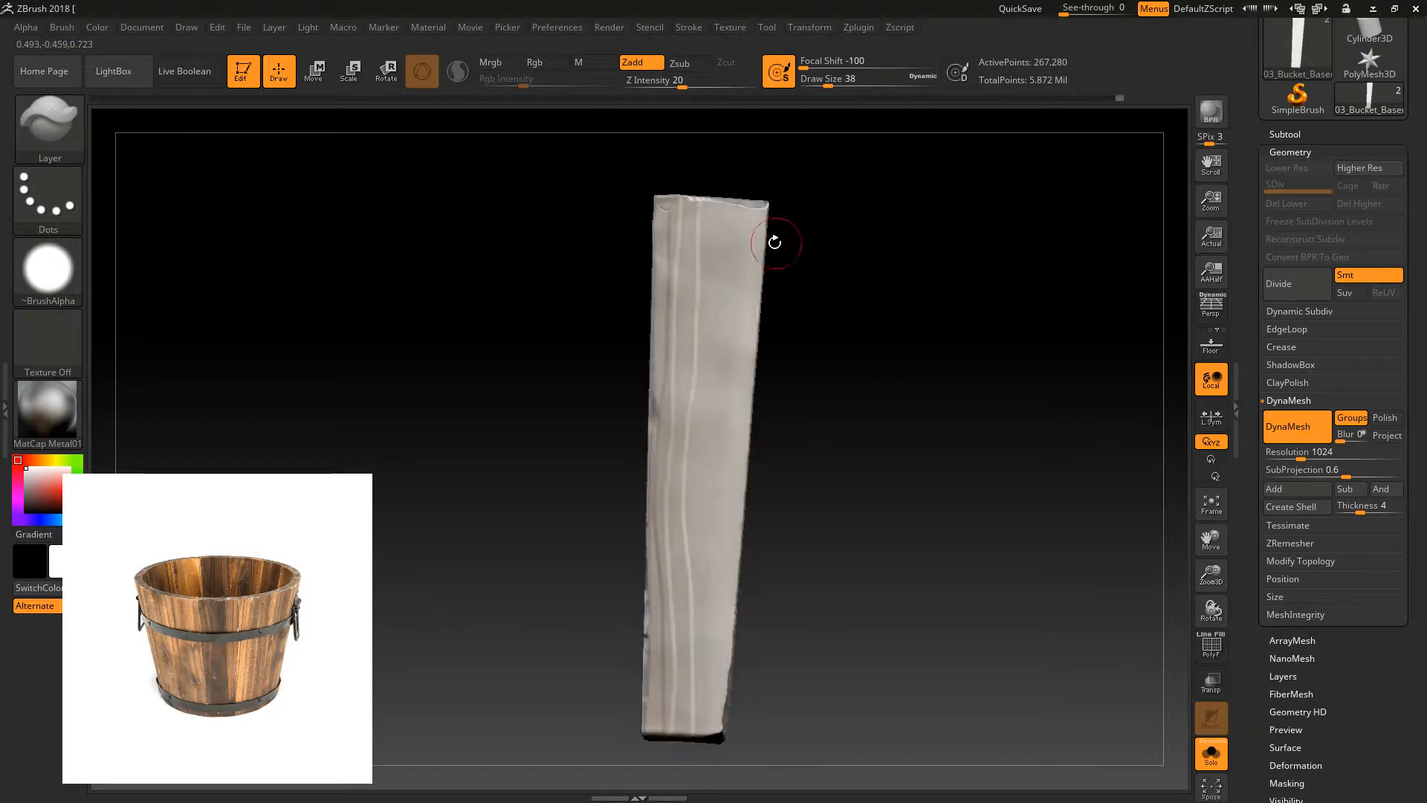
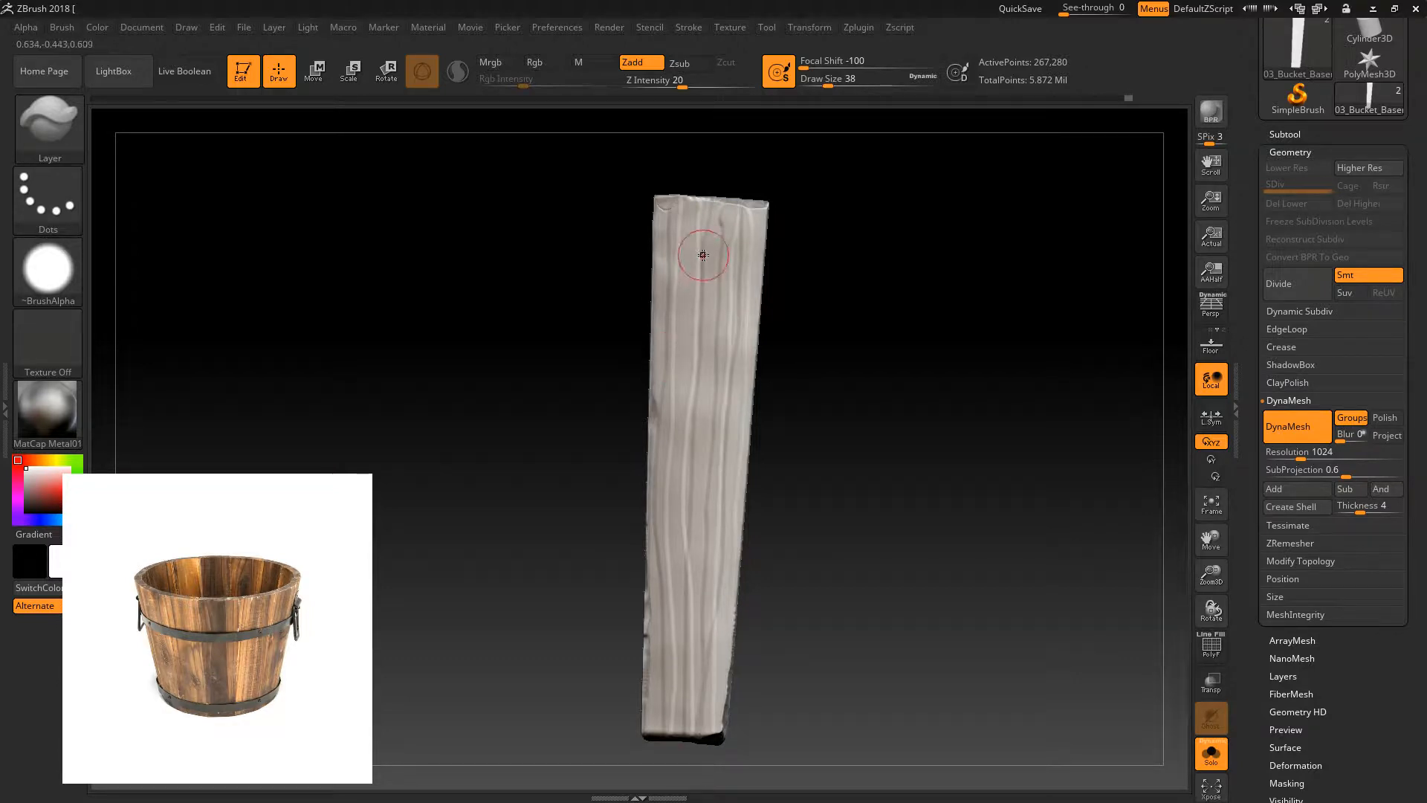
# - Cover the rest of the plank's front face with overlapping lengthwise grain strokes using the Layer brush at Draw Size 38
pyautogui.moveTo(706, 216); pyautogui.dragTo(680, 704)
pyautogui.moveTo(695, 649)
pyautogui.mouseDown()
pyautogui.moveTo(699, 357)
pyautogui.moveTo(723, 223)
pyautogui.mouseUp()
pyautogui.moveTo(722, 435); pyautogui.dragTo(708, 725)
pyautogui.moveTo(798, 496)
pyautogui.mouseDown()
pyautogui.moveTo(813, 551)
pyautogui.moveTo(805, 473)
pyautogui.mouseUp()
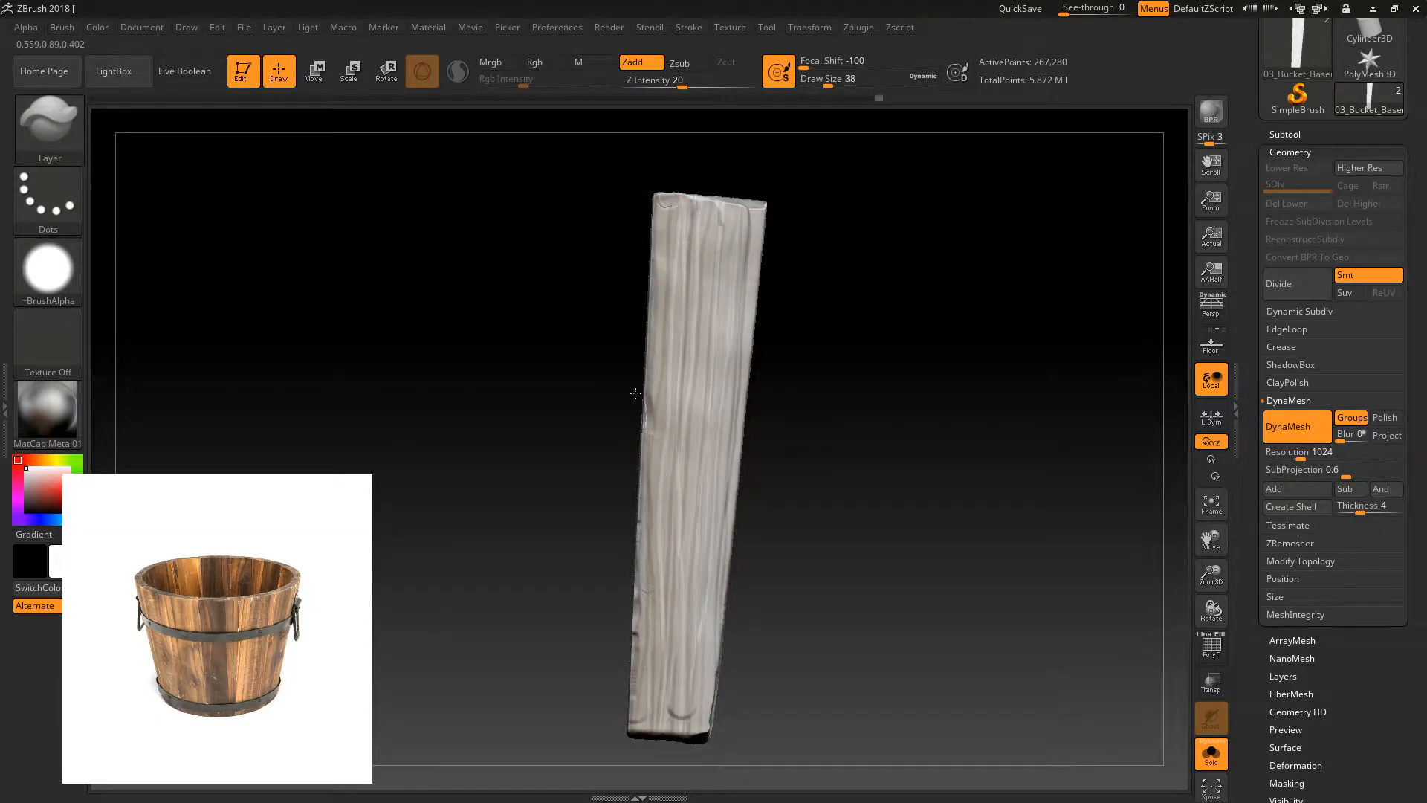
pyautogui.moveTo(810, 232)
pyautogui.mouseDown()
pyautogui.moveTo(823, 240)
pyautogui.moveTo(741, 335)
pyautogui.moveTo(736, 402)
pyautogui.mouseUp()
# - Add crisper grain lines down the plank using the Layer brush with a hard-edged round alpha at Draw Size 34
pyautogui.click(823, 83)
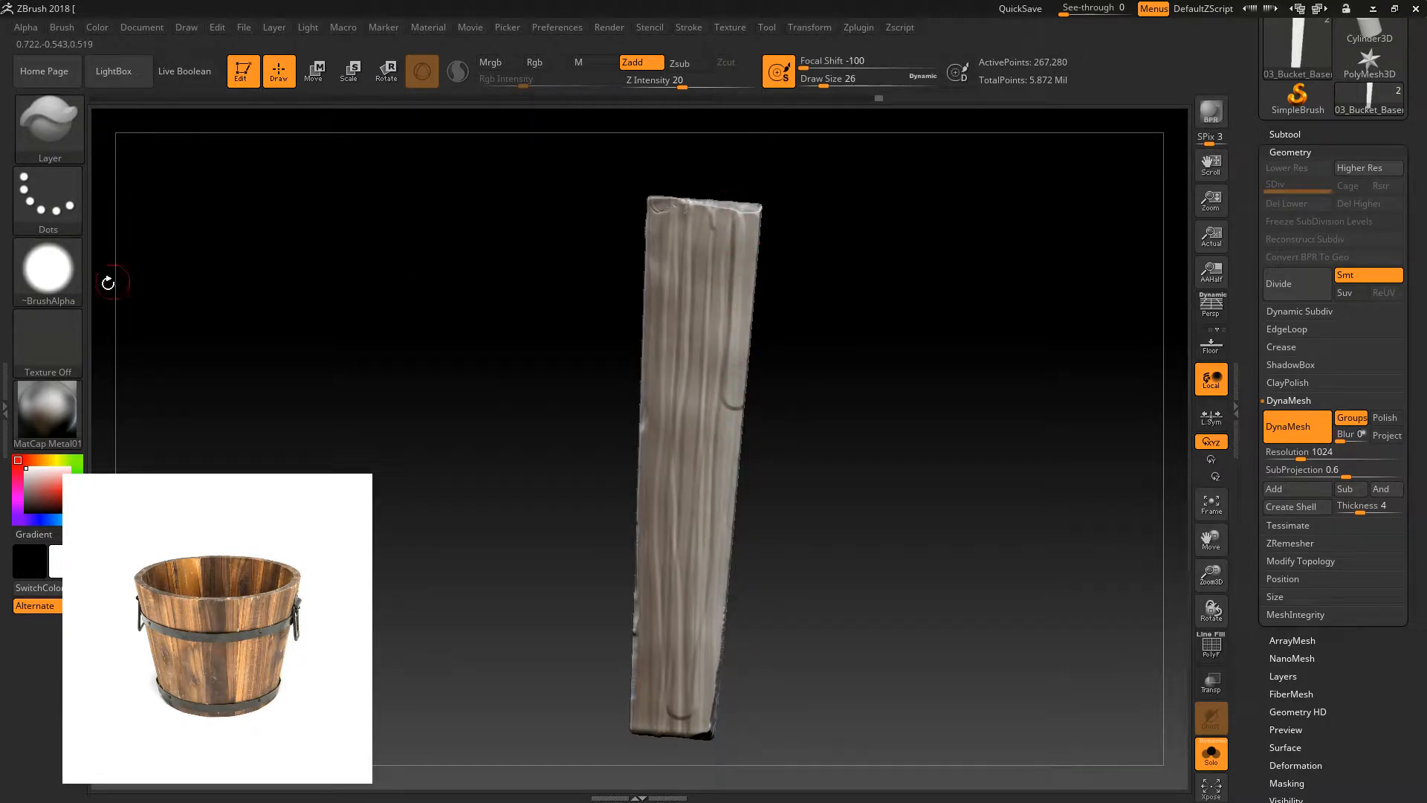
pyautogui.click(63, 276)
pyautogui.click(280, 379)
pyautogui.moveTo(825, 341)
pyautogui.mouseDown()
pyautogui.moveTo(792, 341)
pyautogui.moveTo(761, 274)
pyautogui.mouseUp()
pyautogui.hotkey('ctrl', 'z')
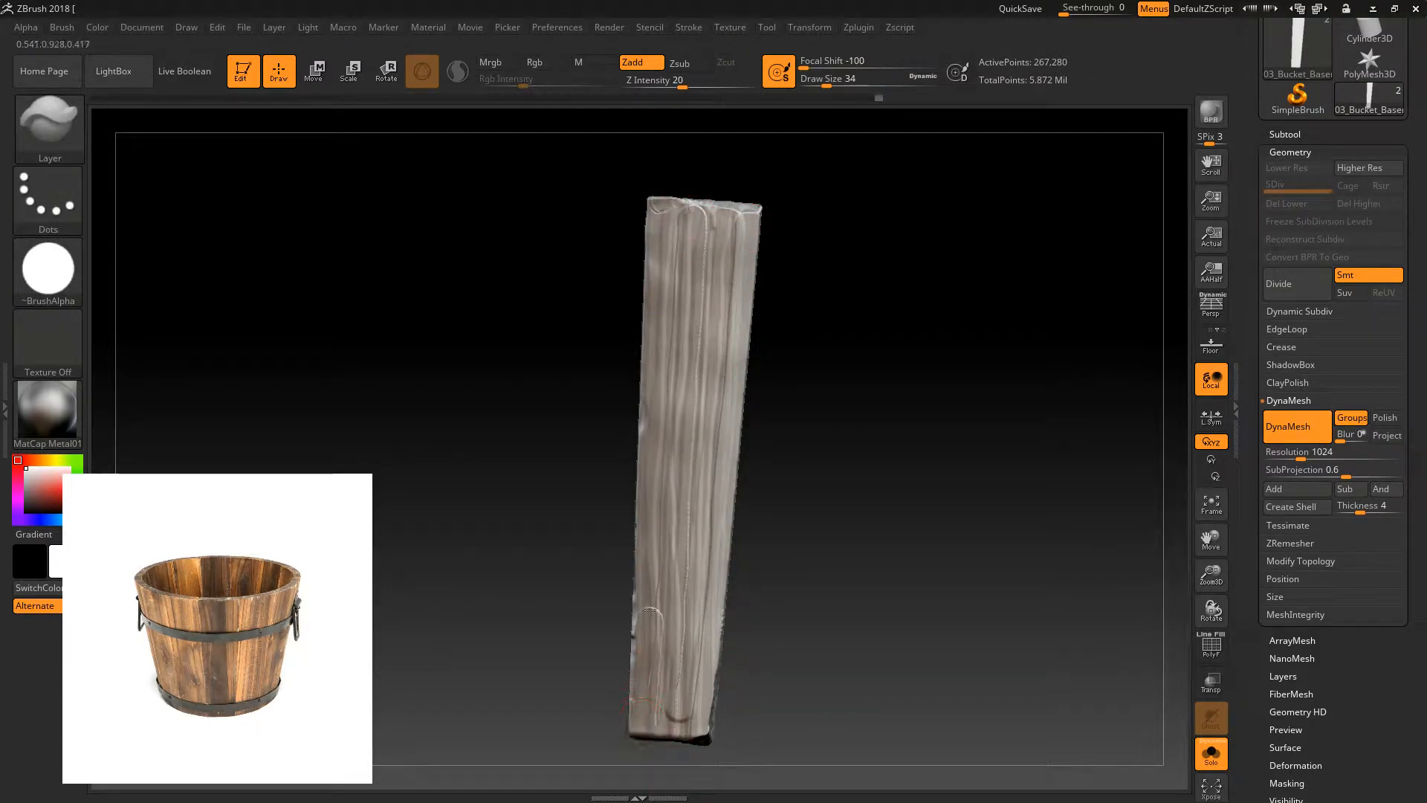
# - Soften the grain on the plank's front face with the TrimSmoothBorder brush at Z Intensity 12 and Draw Size 218
pyautogui.press('b')
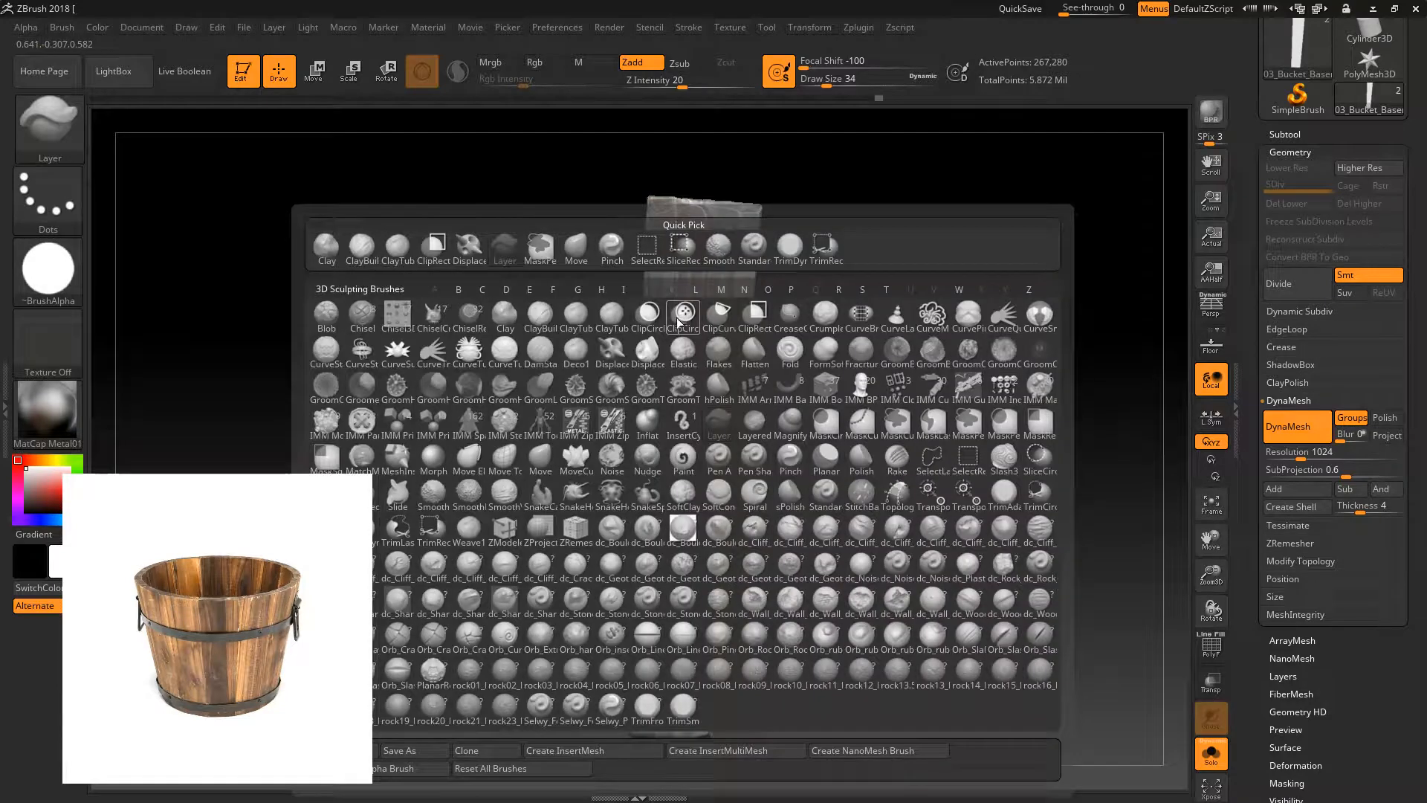
pyautogui.press('t')
pyautogui.press('s')
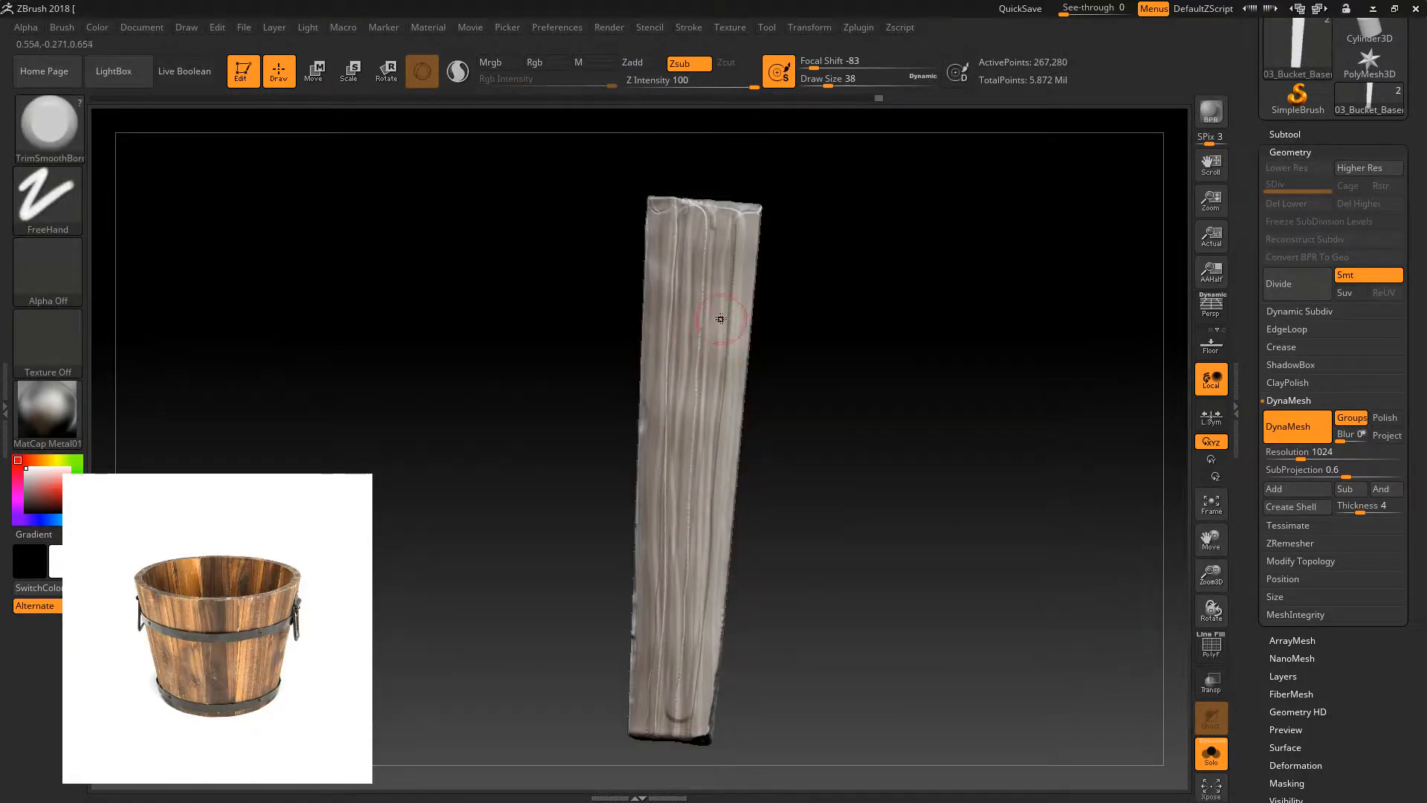
pyautogui.moveTo(639, 355); pyautogui.dragTo(600, 394)
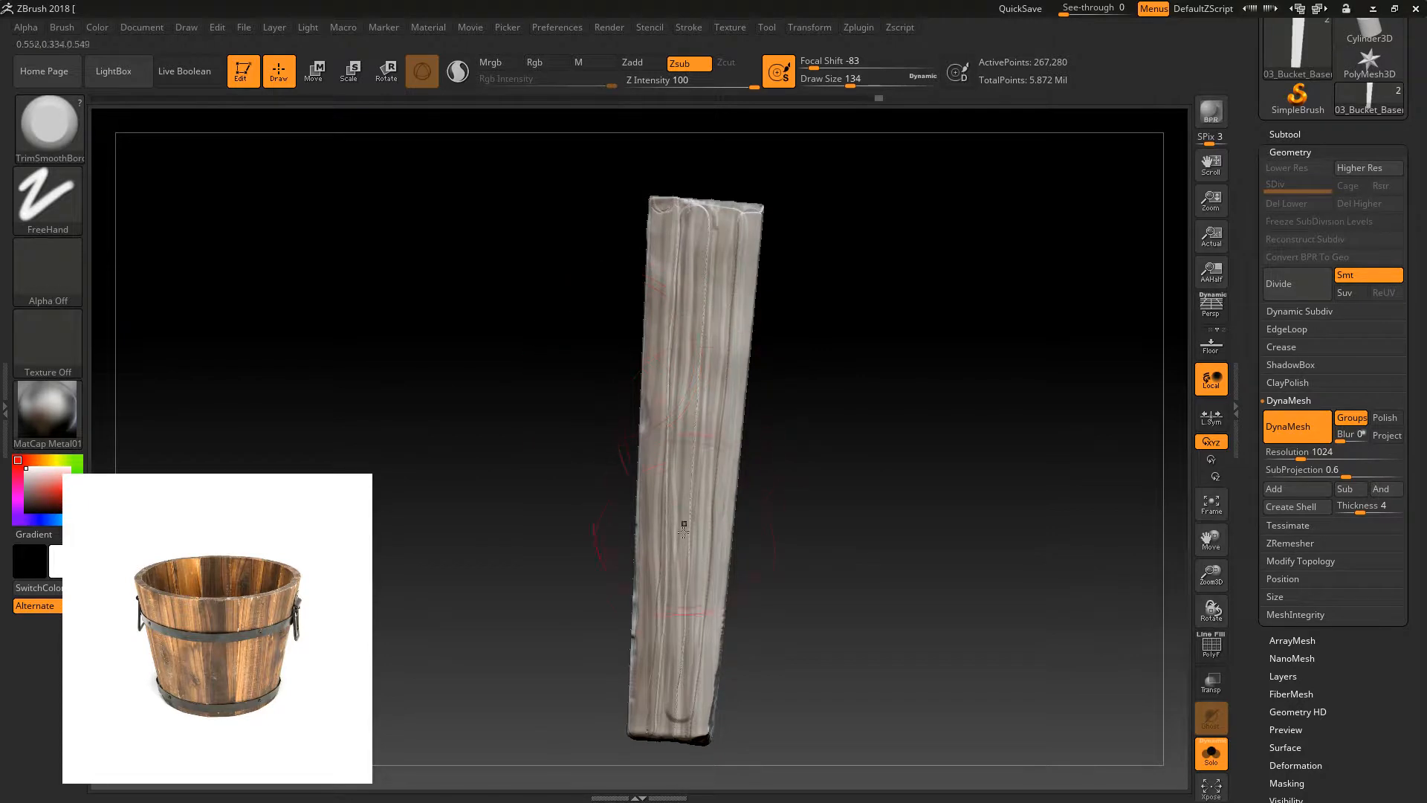
pyautogui.moveTo(669, 653); pyautogui.dragTo(674, 674)
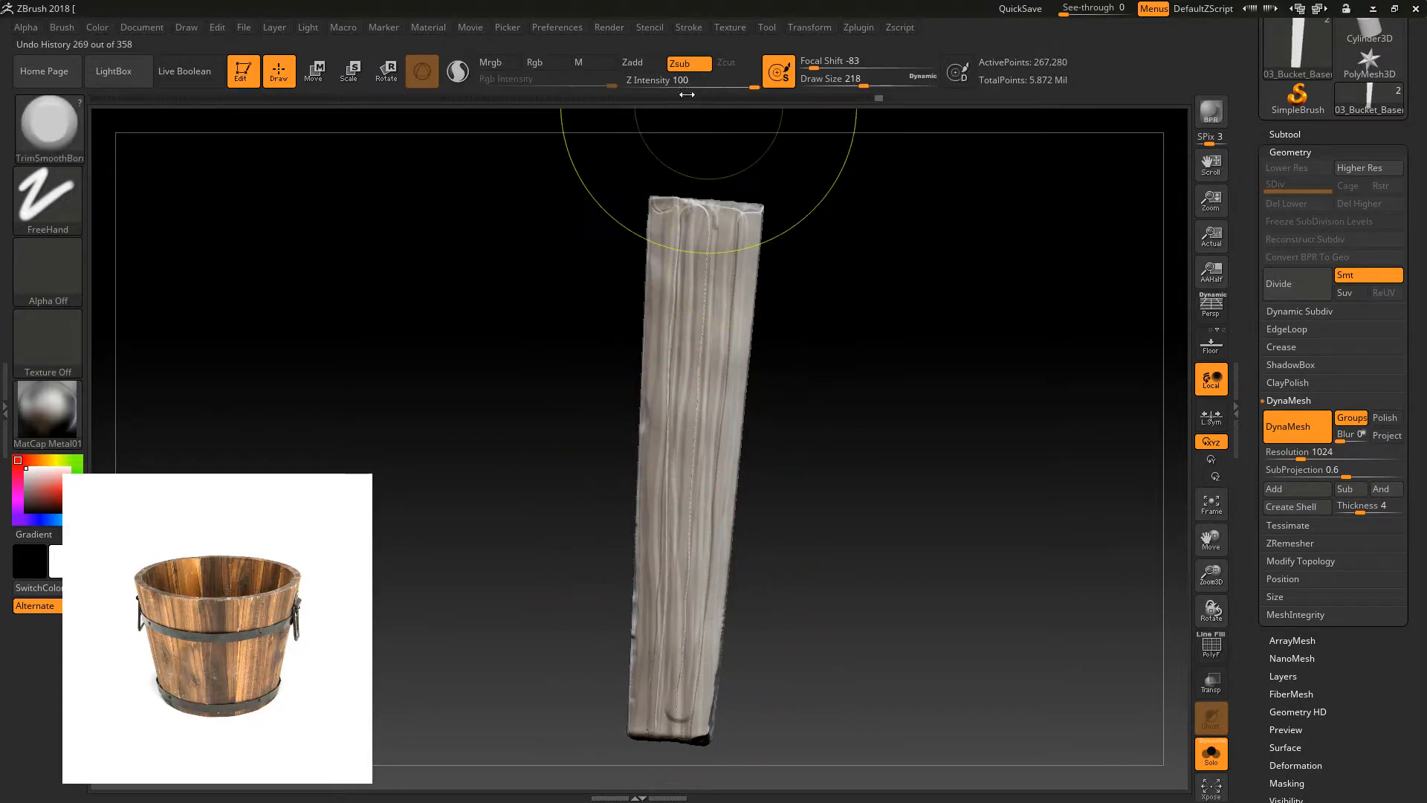
pyautogui.moveTo(732, 79); pyautogui.dragTo(671, 82)
pyautogui.moveTo(698, 368)
pyautogui.mouseDown()
pyautogui.moveTo(704, 264)
pyautogui.moveTo(677, 654)
pyautogui.mouseUp()
pyautogui.moveTo(676, 654); pyautogui.dragTo(638, 587, button='right')
# - Flatten the remaining grain ridges along the whole plank using the TrimSmoothBorder brush, undoing one stroke
pyautogui.moveTo(681, 623)
pyautogui.mouseDown()
pyautogui.moveTo(680, 685)
pyautogui.moveTo(663, 506)
pyautogui.mouseUp()
pyautogui.moveTo(673, 383)
pyautogui.mouseDown()
pyautogui.moveTo(661, 617)
pyautogui.moveTo(687, 288)
pyautogui.mouseUp()
pyautogui.hotkey('ctrl', 'z')
pyautogui.moveTo(776, 322); pyautogui.dragTo(771, 316)
pyautogui.moveTo(730, 424)
pyautogui.mouseDown()
pyautogui.moveTo(742, 289)
pyautogui.moveTo(679, 636)
pyautogui.mouseUp()
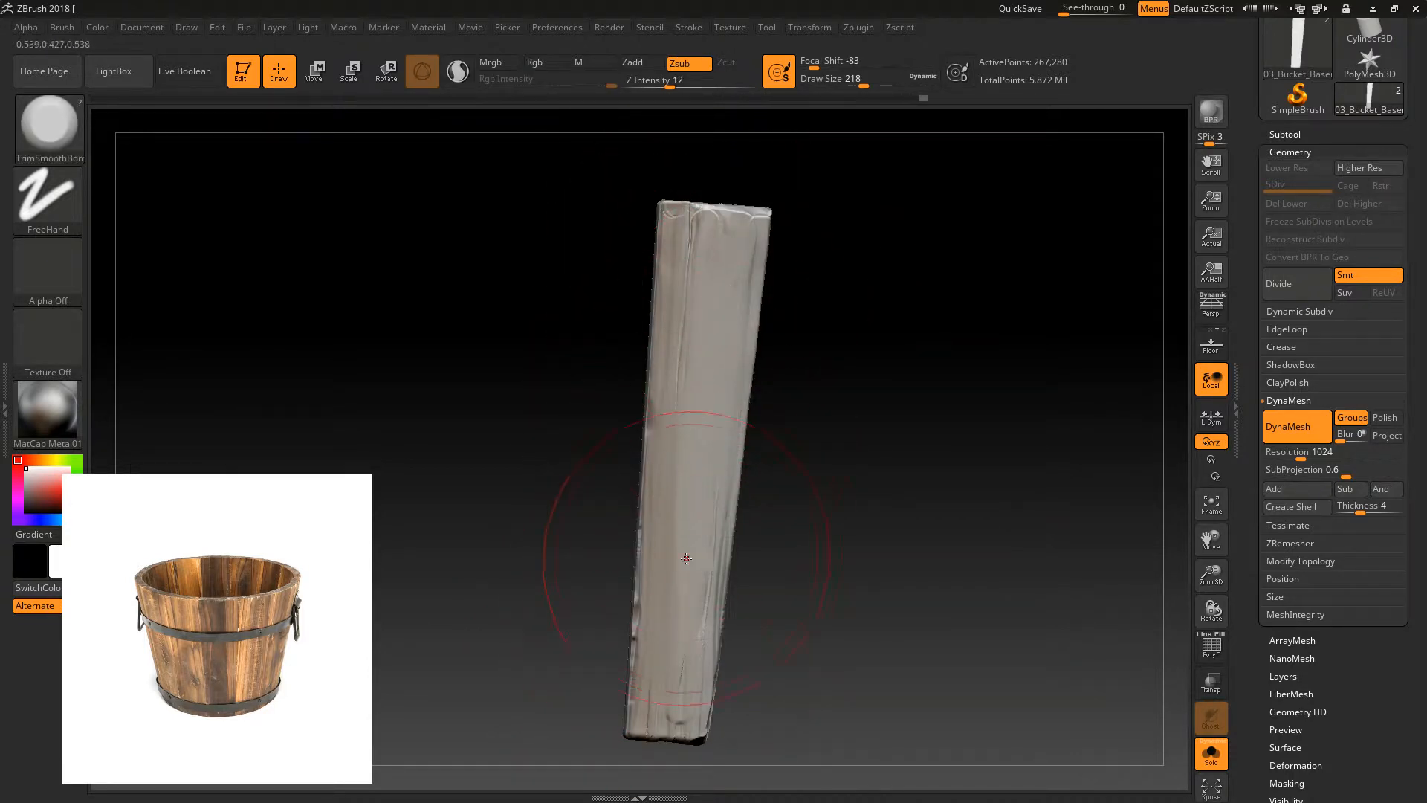
pyautogui.moveTo(685, 596); pyautogui.dragTo(755, 478, button='right')
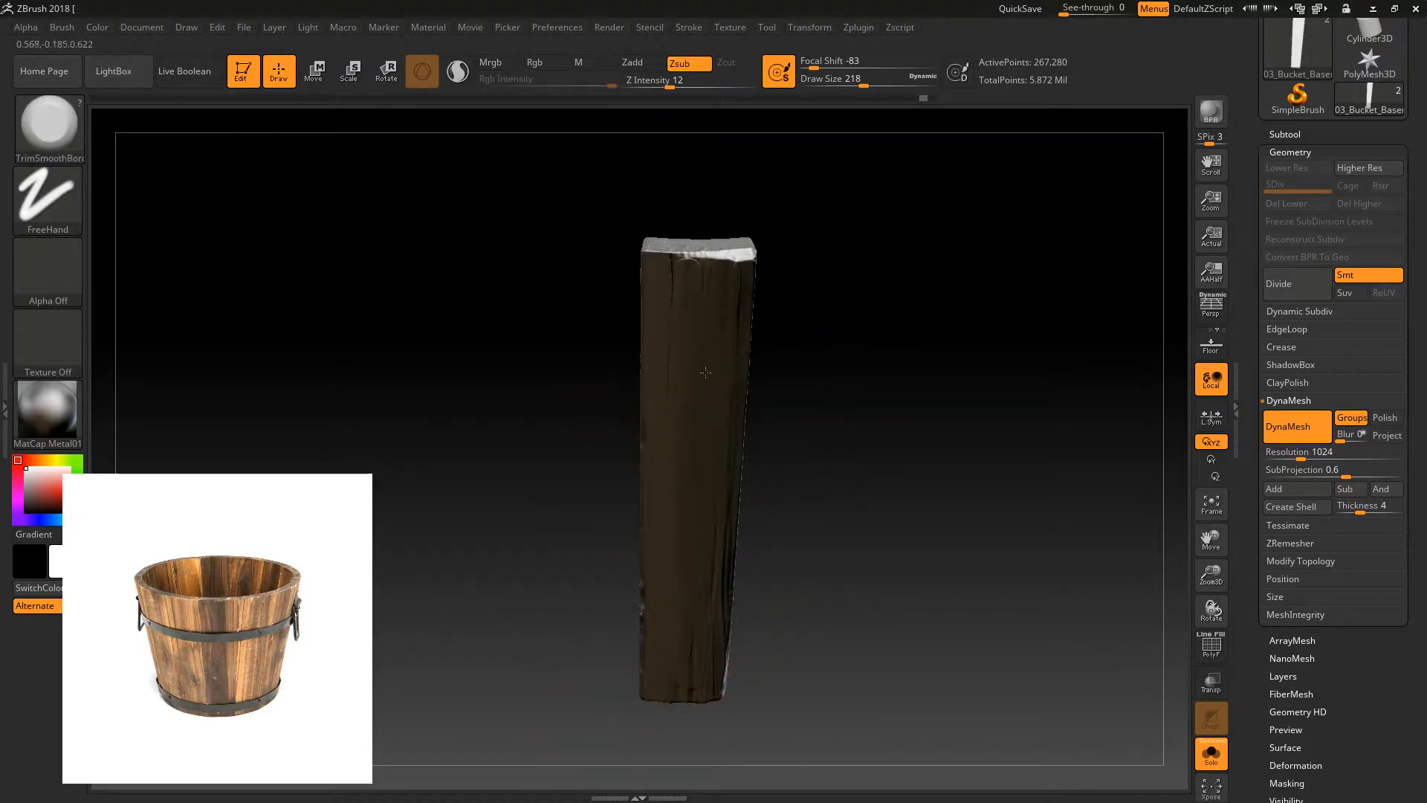
pyautogui.moveTo(708, 374)
pyautogui.mouseDown(button='right')
pyautogui.moveTo(773, 443)
pyautogui.moveTo(793, 503)
pyautogui.mouseUp(button='right')
# - Sculpt new long grain lines down the plank's front face using the Layer brush at Z Intensity 20
pyautogui.press('b')
pyautogui.press('l')
pyautogui.press('y')
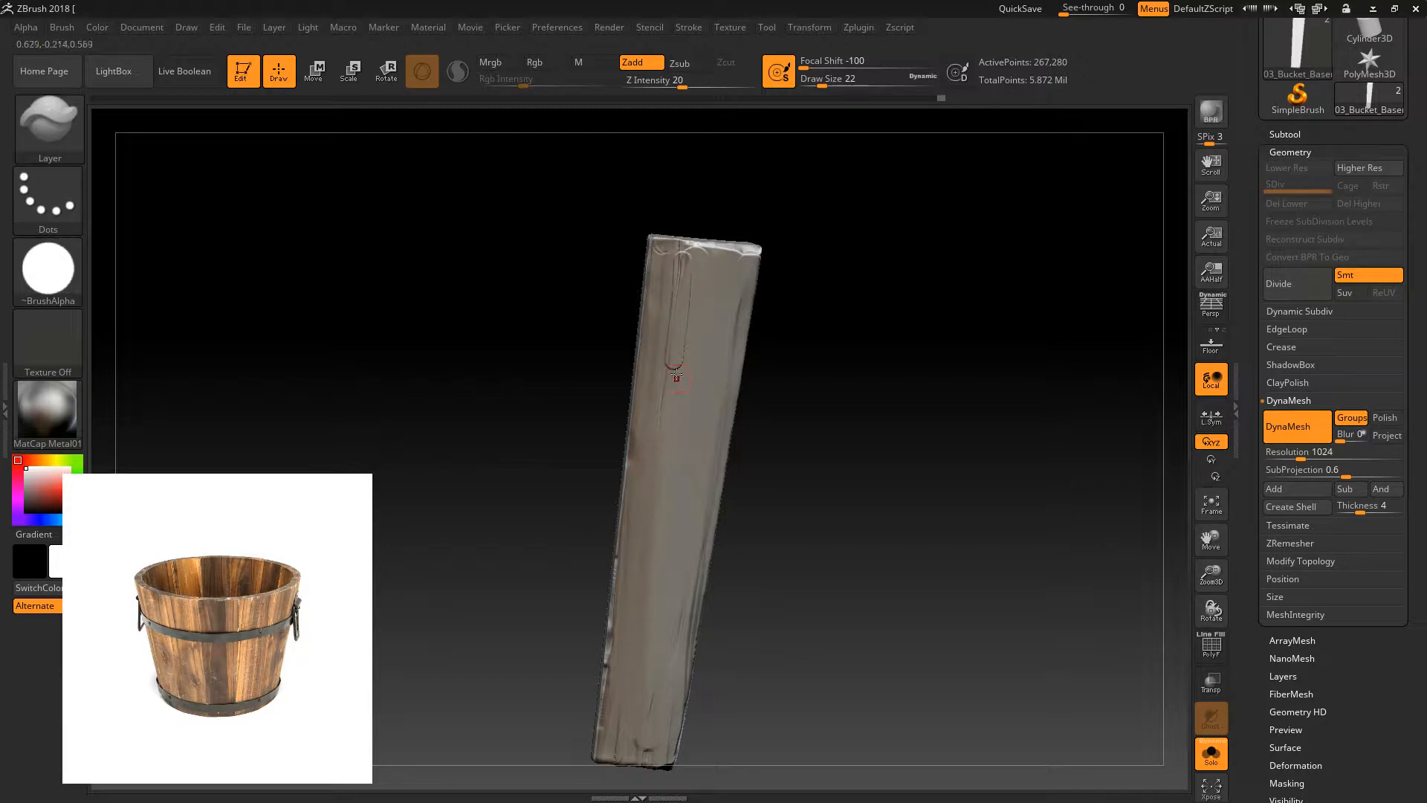
pyautogui.hotkey('ctrl', 'z')
pyautogui.moveTo(783, 383)
pyautogui.mouseDown(button='right')
pyautogui.moveTo(829, 389)
pyautogui.moveTo(825, 408)
pyautogui.mouseUp(button='right')
pyautogui.press(']')
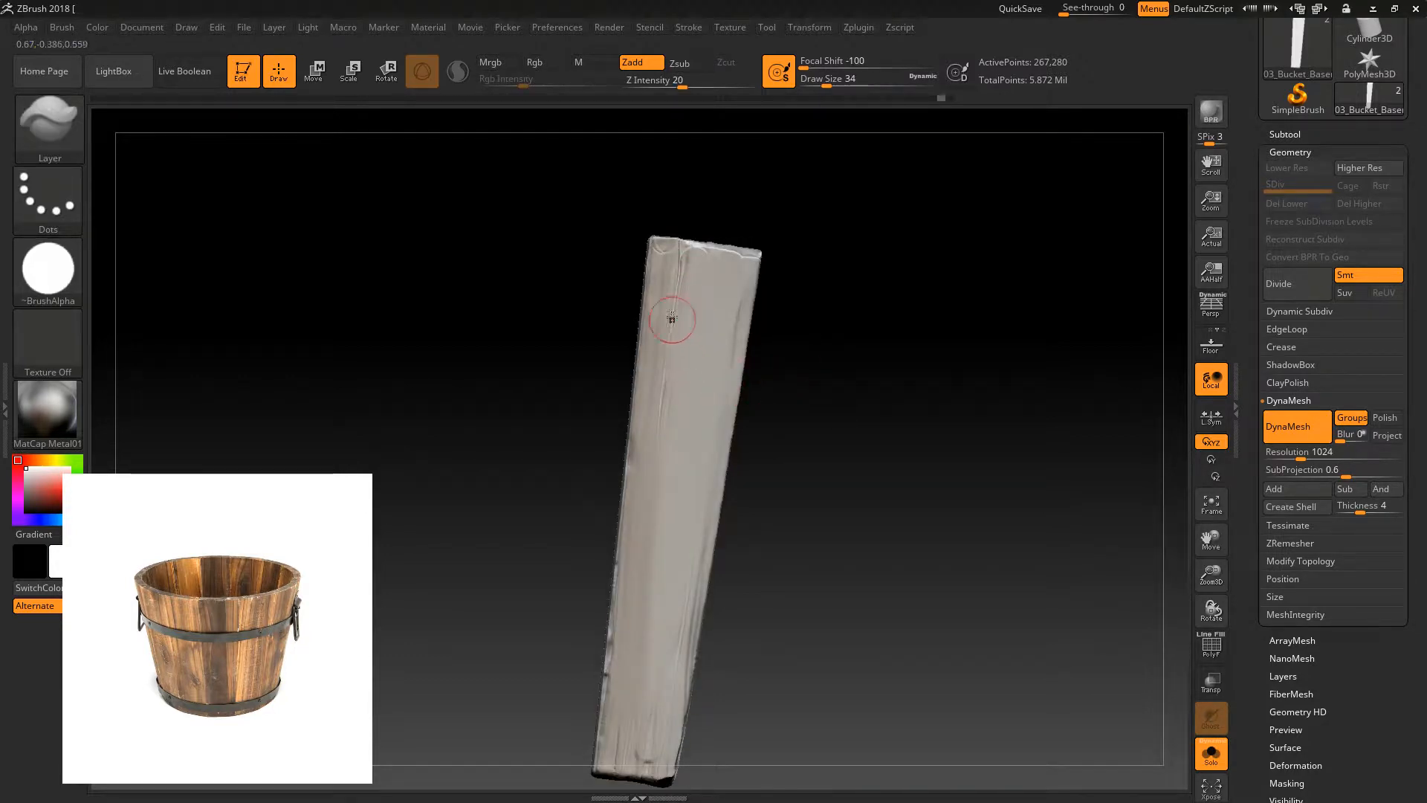
pyautogui.moveTo(693, 266); pyautogui.dragTo(622, 741)
pyautogui.moveTo(726, 269); pyautogui.dragTo(651, 744)
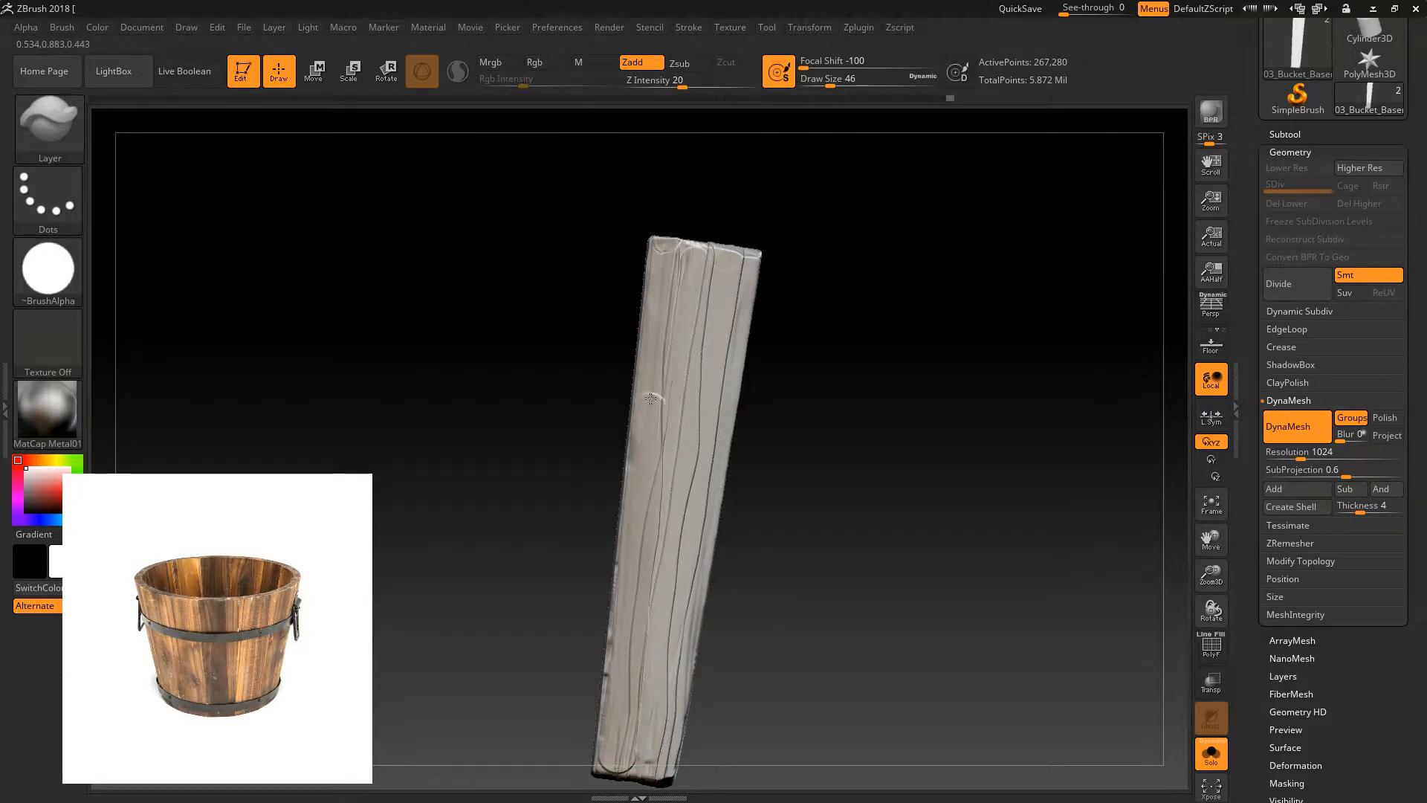
# - Add overlapping wavy lengthwise grain strokes across the plank's front face using the Layer brush at Draw Size 46
pyautogui.moveTo(717, 288); pyautogui.dragTo(637, 762)
pyautogui.moveTo(691, 566); pyautogui.dragTo(738, 252)
pyautogui.moveTo(617, 727); pyautogui.dragTo(637, 473)
pyautogui.moveTo(723, 236); pyautogui.dragTo(666, 769)
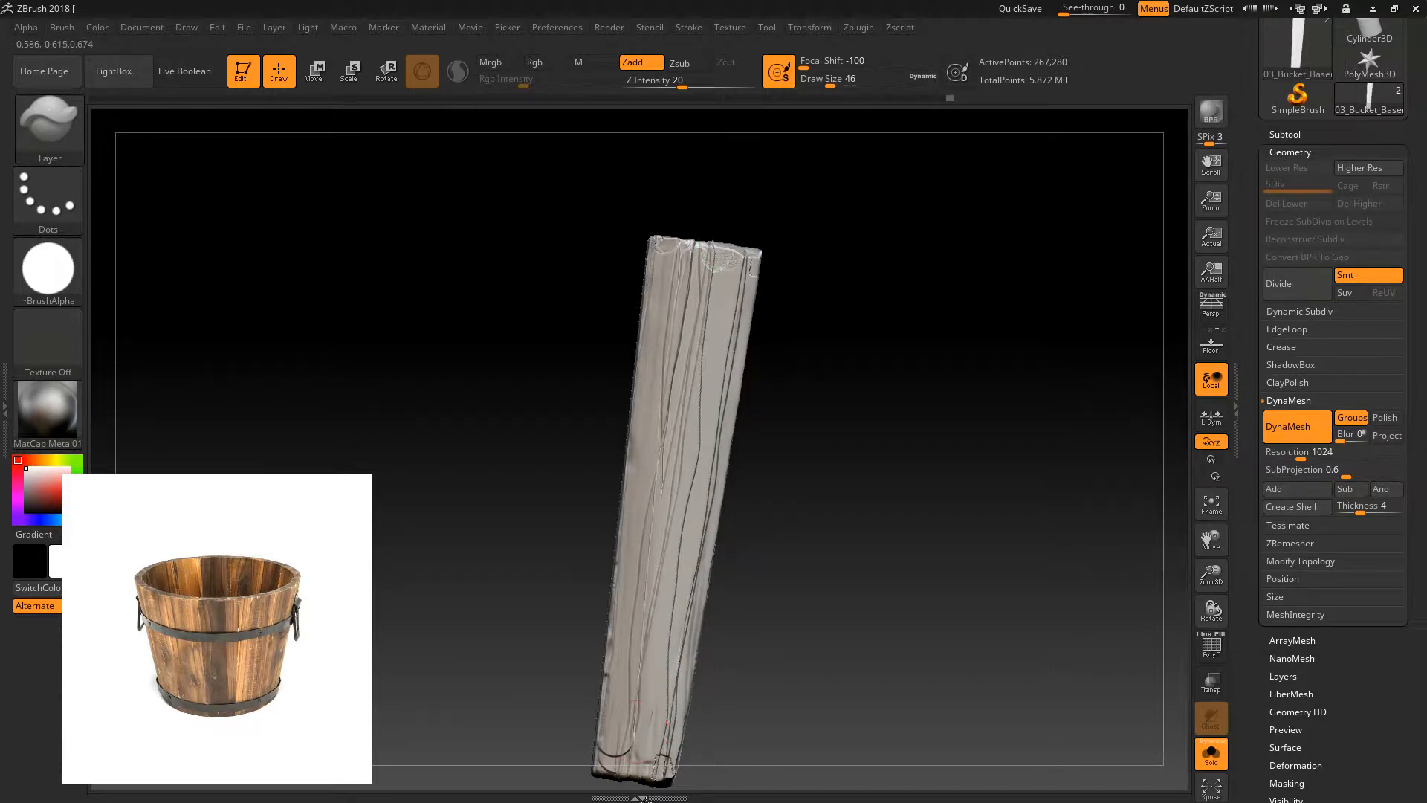
pyautogui.moveTo(691, 267); pyautogui.dragTo(635, 747)
pyautogui.moveTo(804, 468)
pyautogui.mouseDown()
pyautogui.moveTo(828, 446)
pyautogui.moveTo(845, 325)
pyautogui.moveTo(834, 239)
pyautogui.moveTo(842, 275)
pyautogui.moveTo(800, 312)
pyautogui.mouseUp()
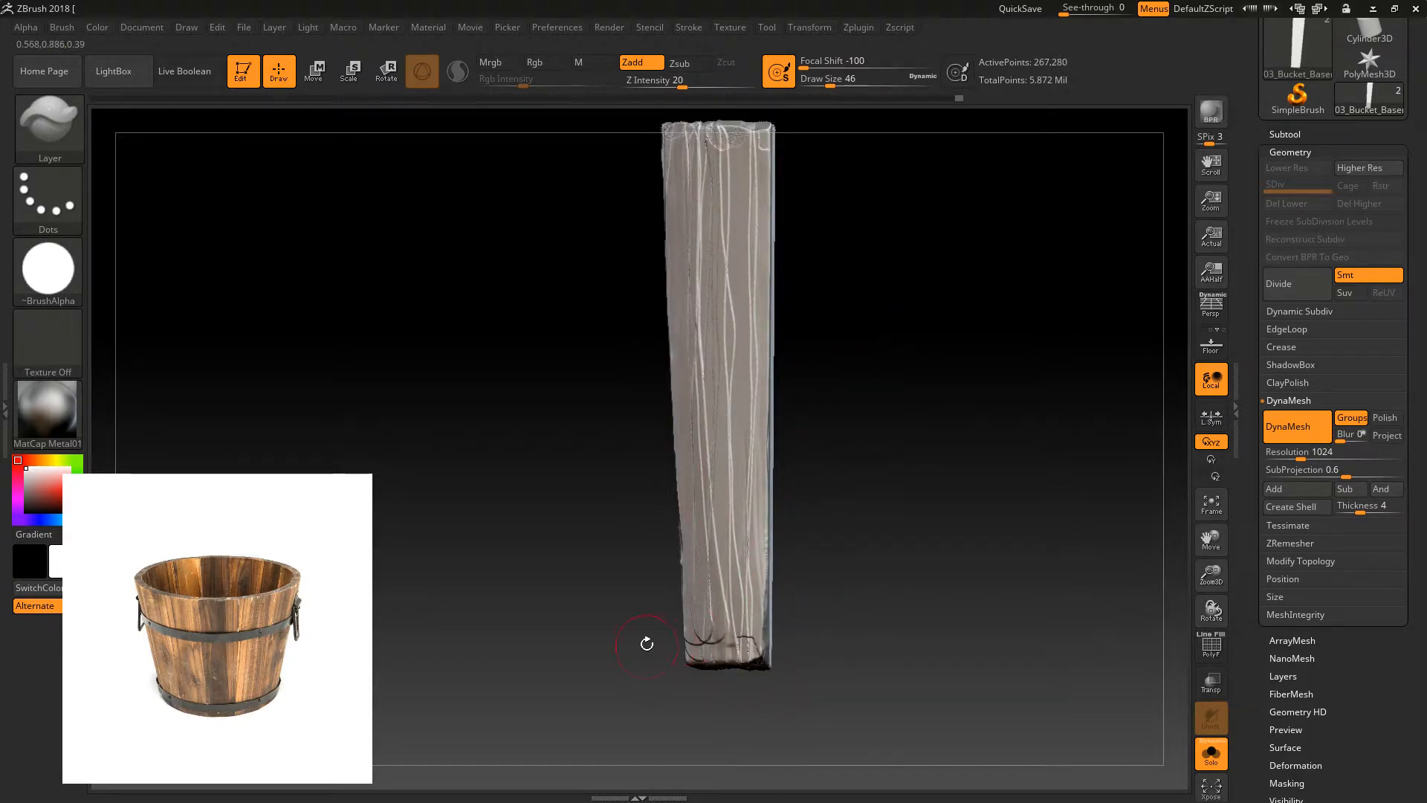
pyautogui.moveTo(660, 644); pyautogui.dragTo(710, 609)
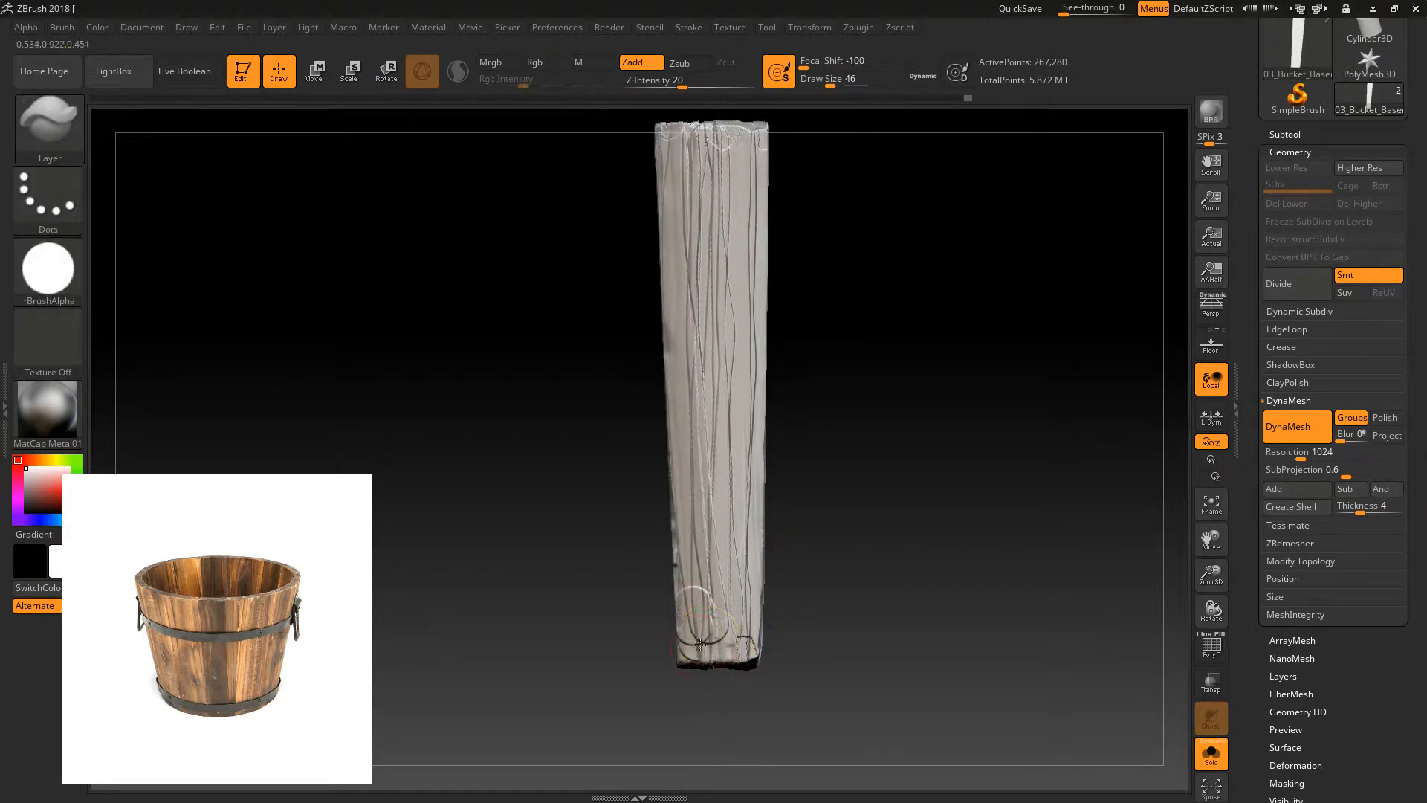
# - Turn on perspective and soften the new grain on the plank's upper part using TrimSmoothBorder at Z Intensity 12
pyautogui.press('b')
pyautogui.click(794, 706)
pyautogui.moveTo(830, 346)
pyautogui.mouseDown()
pyautogui.moveTo(949, 376)
pyautogui.moveTo(947, 352)
pyautogui.mouseUp()
pyautogui.moveTo(864, 84); pyautogui.dragTo(852, 84)
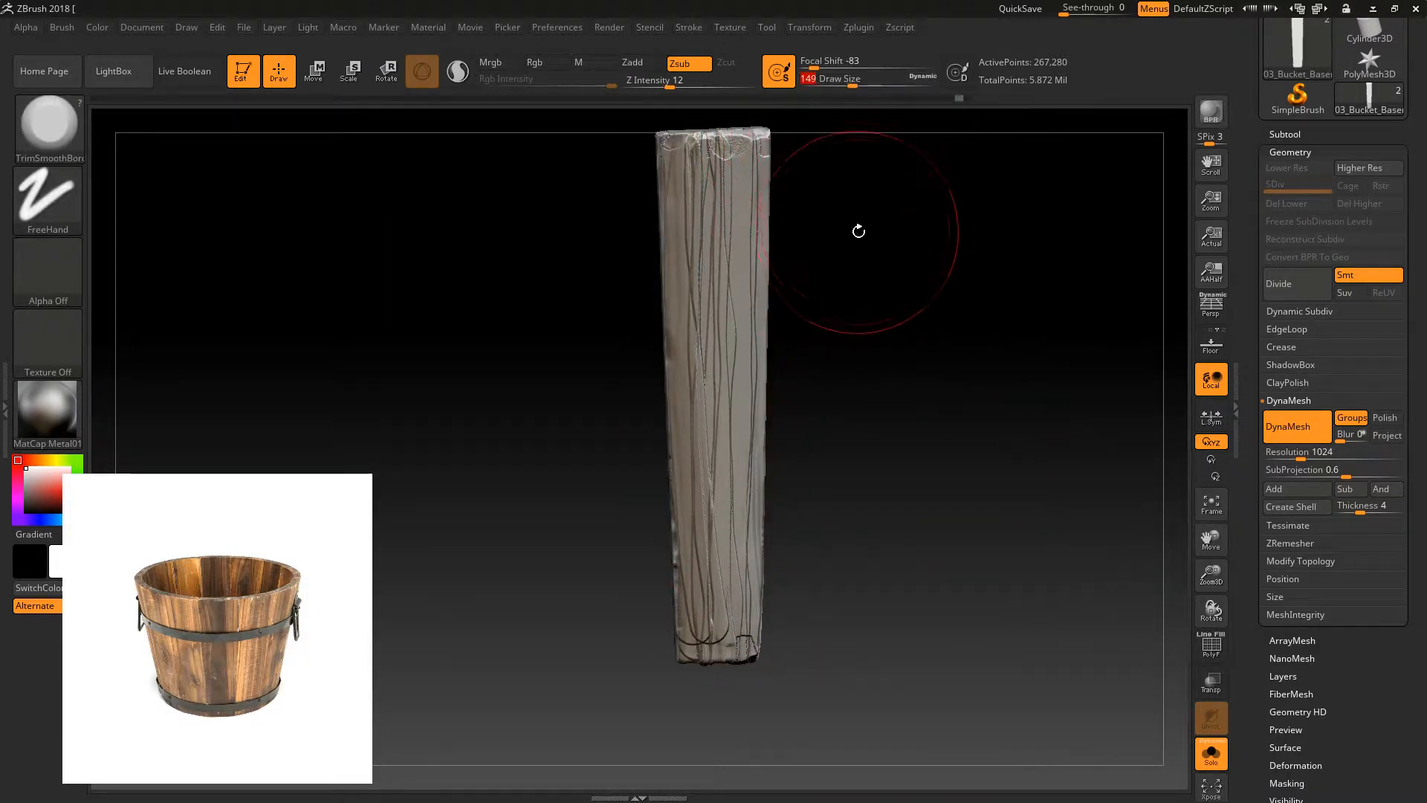
pyautogui.press('p')
pyautogui.moveTo(718, 223); pyautogui.dragTo(721, 209)
pyautogui.moveTo(832, 204)
pyautogui.mouseDown()
pyautogui.moveTo(915, 233)
pyautogui.moveTo(890, 341)
pyautogui.mouseUp()
pyautogui.moveTo(663, 232)
pyautogui.mouseDown()
pyautogui.moveTo(682, 452)
pyautogui.moveTo(607, 528)
pyautogui.mouseUp()
pyautogui.keyDown('alt'); pyautogui.moveTo(671, 681); pyautogui.dragTo(660, 547, button='right'); pyautogui.keyUp('alt')
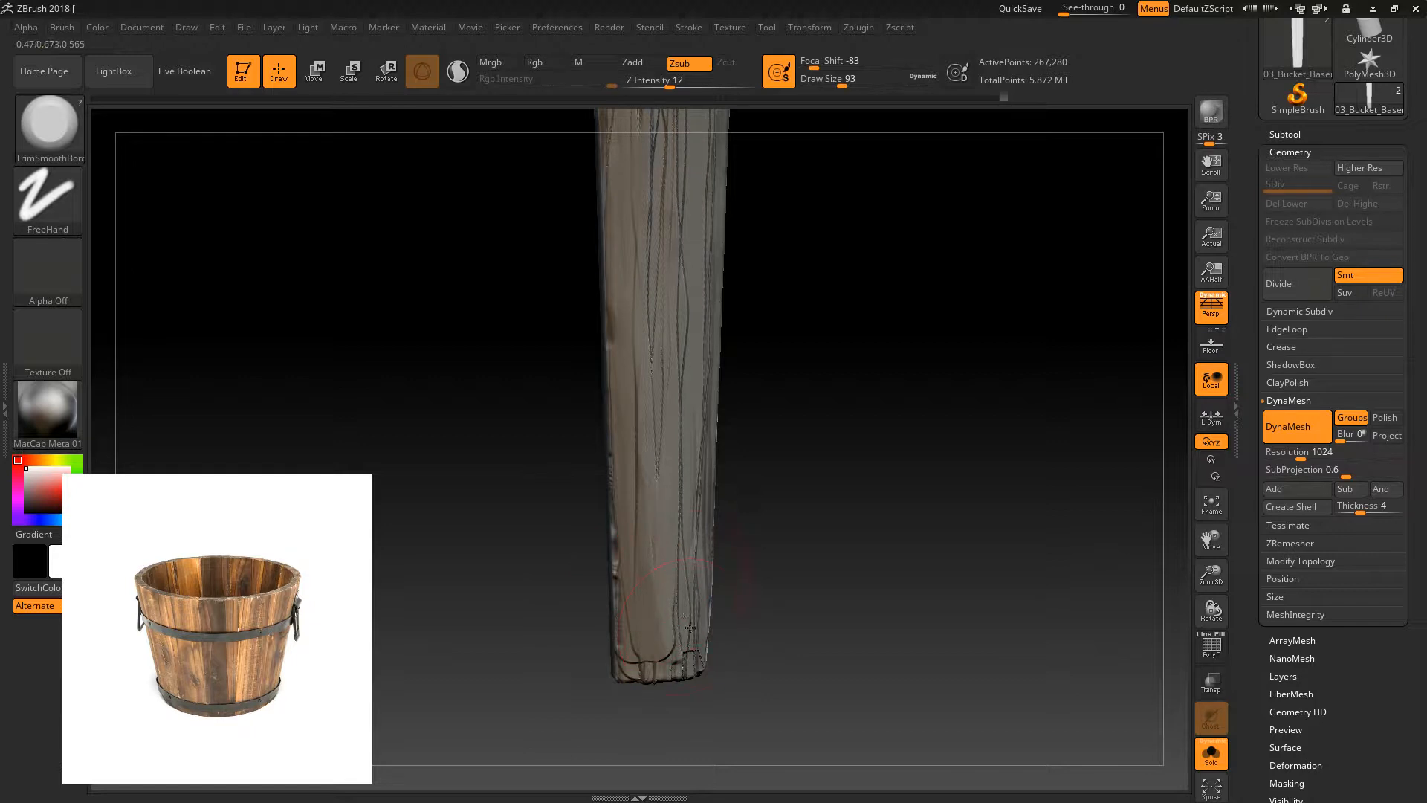
# - Blend the grain lines on the plank's lower half using the TrimSmoothBorder brush at Draw Size 93
pyautogui.moveTo(691, 576); pyautogui.dragTo(698, 532)
pyautogui.keyDown('alt'); pyautogui.moveTo(751, 521); pyautogui.dragTo(736, 618); pyautogui.keyUp('alt')
pyautogui.moveTo(660, 311); pyautogui.dragTo(652, 202)
pyautogui.moveTo(735, 570); pyautogui.dragTo(715, 472)
pyautogui.moveTo(703, 446); pyautogui.dragTo(696, 543)
pyautogui.moveTo(565, 551); pyautogui.dragTo(621, 522)
pyautogui.moveTo(797, 483)
pyautogui.keyDown('alt'); pyautogui.mouseDown()
pyautogui.moveTo(793, 370)
pyautogui.moveTo(732, 475)
pyautogui.mouseUp(); pyautogui.keyUp('alt')
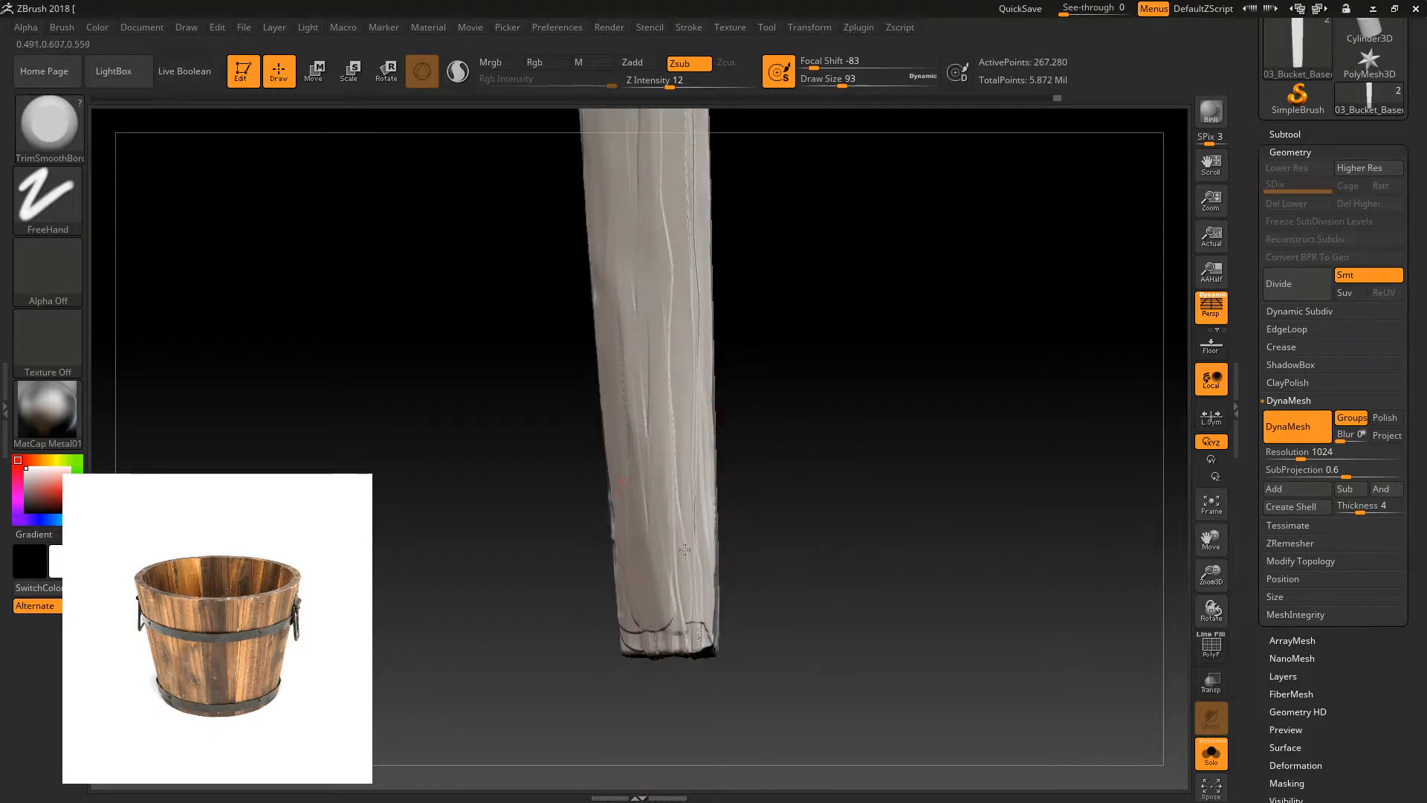
pyautogui.moveTo(514, 508); pyautogui.dragTo(805, 411)
# - Try fine wood grain strokes on the plank with the Displace brush at Z Intensity 13 and a large Draw Size
pyautogui.press('b')
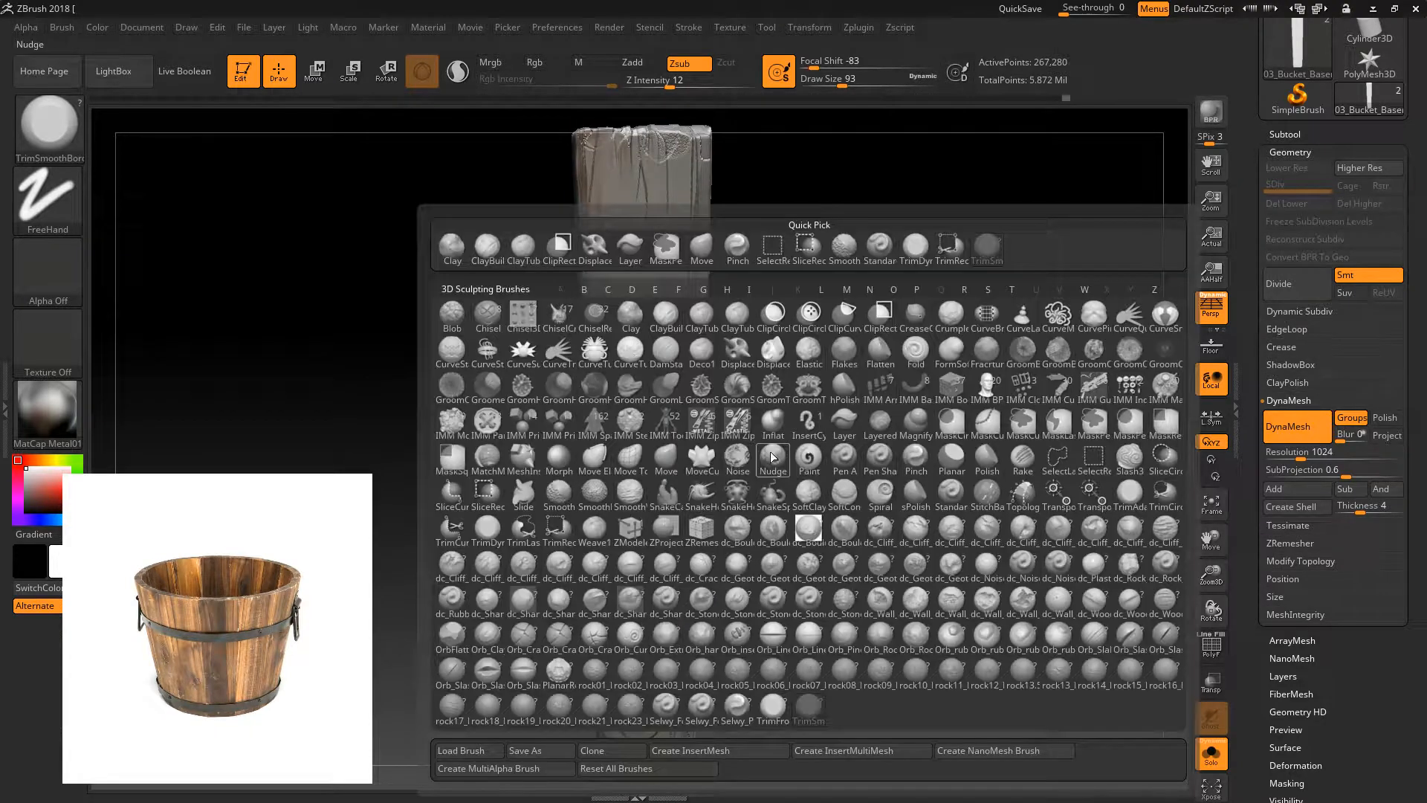
pyautogui.press('d')
pyautogui.press('p')
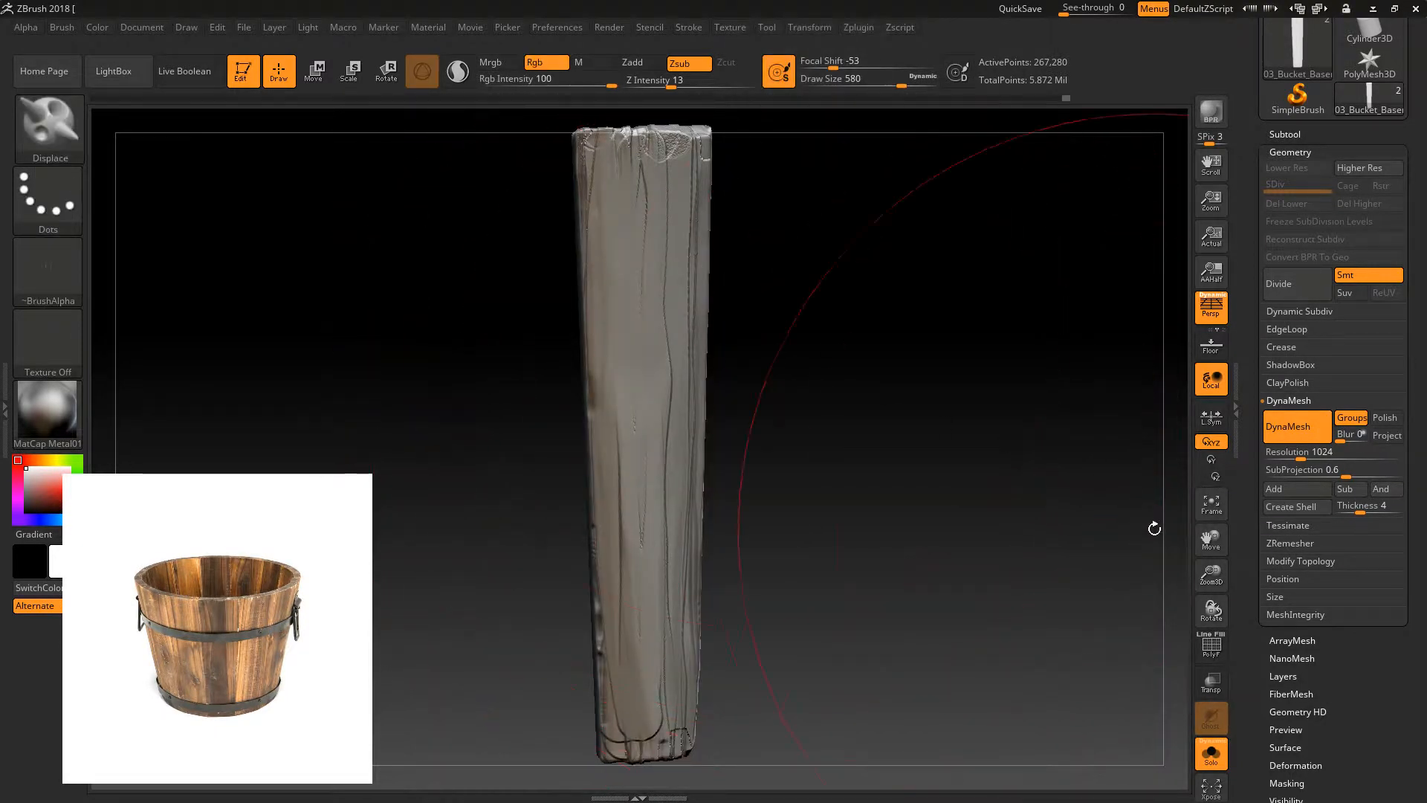
pyautogui.moveTo(1216, 544); pyautogui.dragTo(1216, 513)
pyautogui.moveTo(643, 271); pyautogui.dragTo(669, 274)
pyautogui.hotkey('ctrl', 'z')
pyautogui.moveTo(654, 781); pyautogui.dragTo(664, 775)
pyautogui.moveTo(641, 455); pyautogui.dragTo(654, 305)
pyautogui.moveTo(796, 520)
pyautogui.mouseDown()
pyautogui.moveTo(774, 503)
pyautogui.moveTo(831, 399)
pyautogui.moveTo(837, 443)
pyautogui.moveTo(828, 357)
pyautogui.moveTo(885, 439)
pyautogui.moveTo(1188, 576)
pyautogui.moveTo(1130, 627)
pyautogui.moveTo(996, 516)
pyautogui.moveTo(1062, 501)
pyautogui.mouseUp()
pyautogui.moveTo(1212, 568)
pyautogui.mouseDown()
pyautogui.moveTo(972, 449)
pyautogui.moveTo(1152, 564)
pyautogui.moveTo(1055, 371)
pyautogui.moveTo(962, 268)
pyautogui.moveTo(910, 465)
pyautogui.moveTo(921, 520)
pyautogui.moveTo(898, 586)
pyautogui.moveTo(602, 645)
pyautogui.moveTo(627, 275)
pyautogui.moveTo(670, 637)
pyautogui.moveTo(746, 191)
pyautogui.moveTo(761, 426)
pyautogui.moveTo(688, 334)
pyautogui.moveTo(765, 325)
pyautogui.moveTo(271, 290)
pyautogui.moveTo(201, 497)
pyautogui.mouseUp()
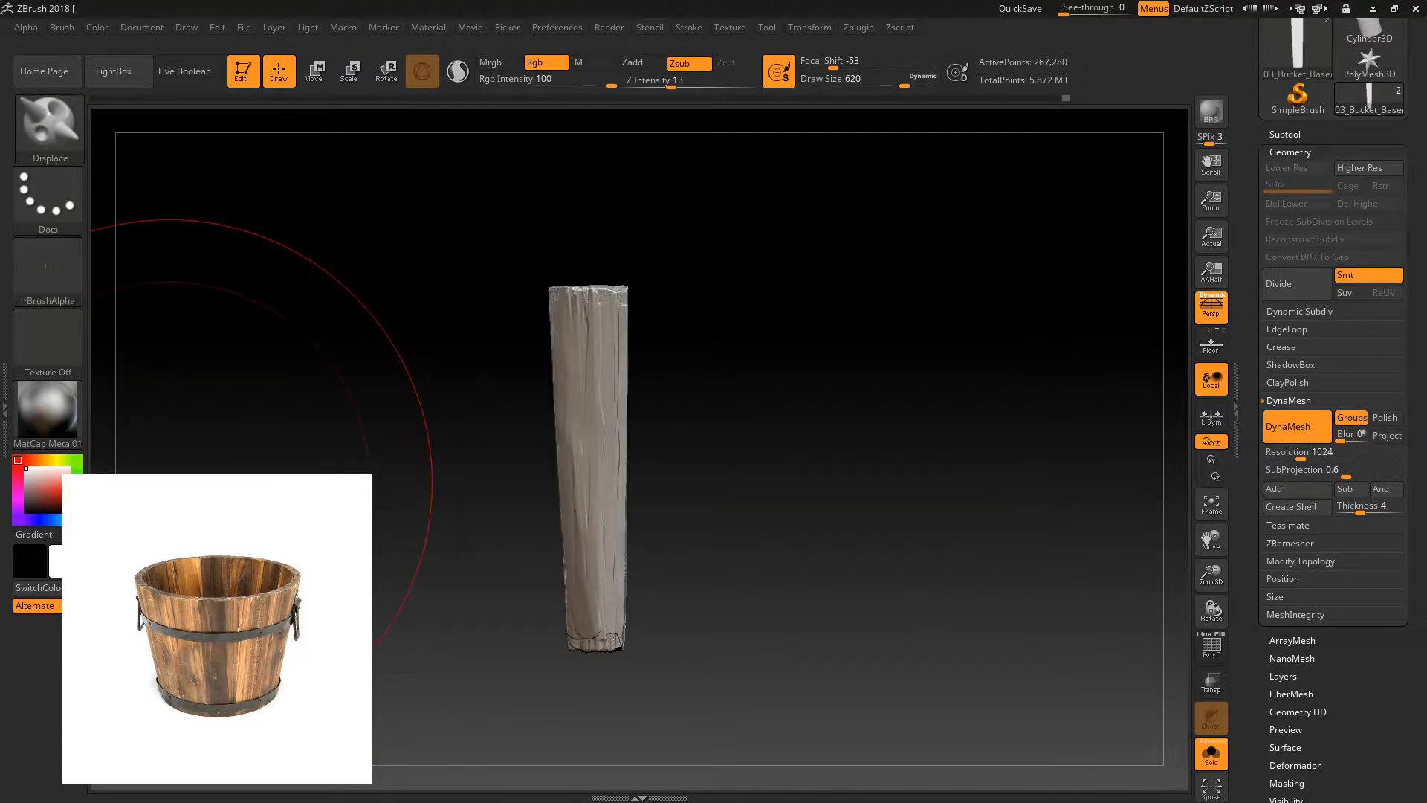
# - Try a GenericWood alpha on the Displace brush at Draw Size 620 with strokes down the plank, undoing each one
pyautogui.click(60, 336)
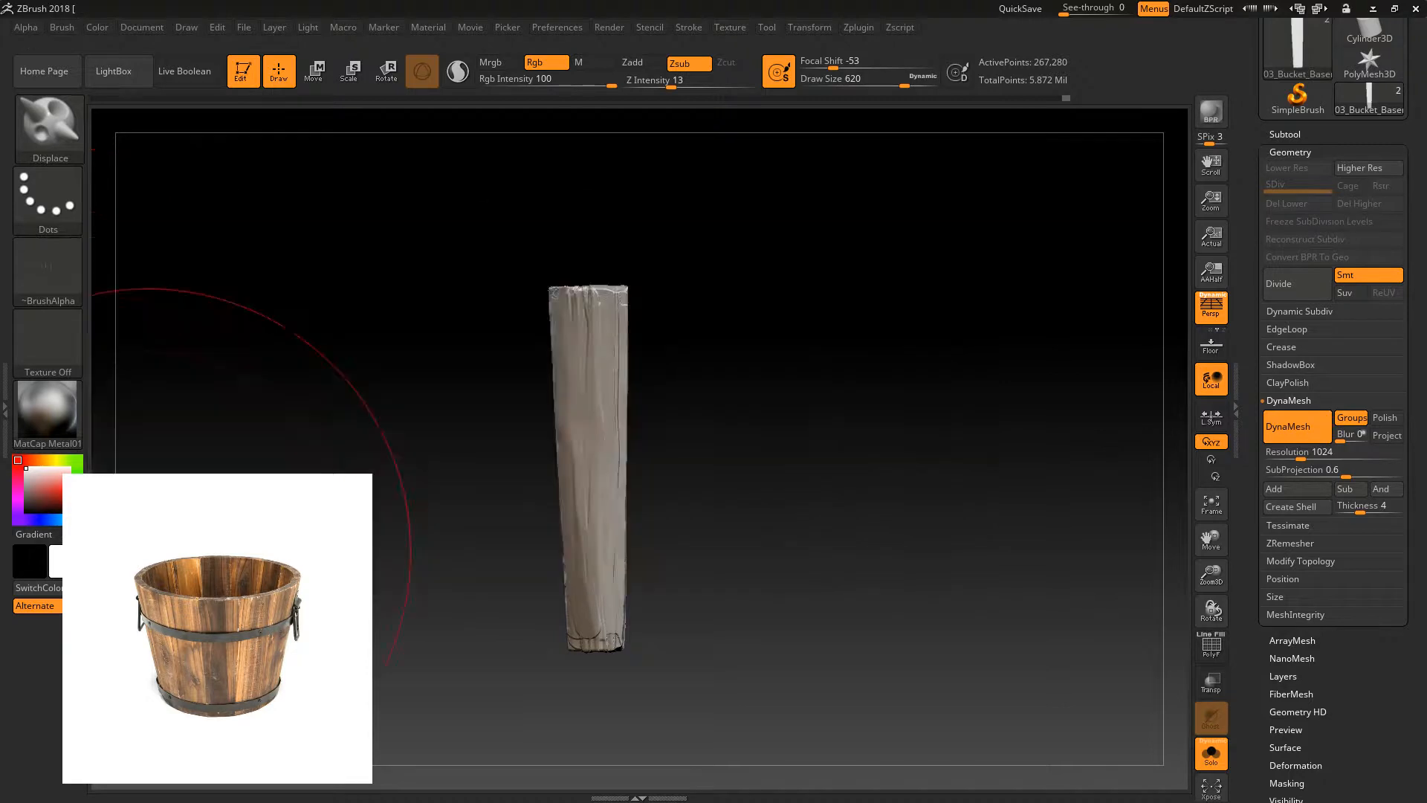
pyautogui.click(46, 266)
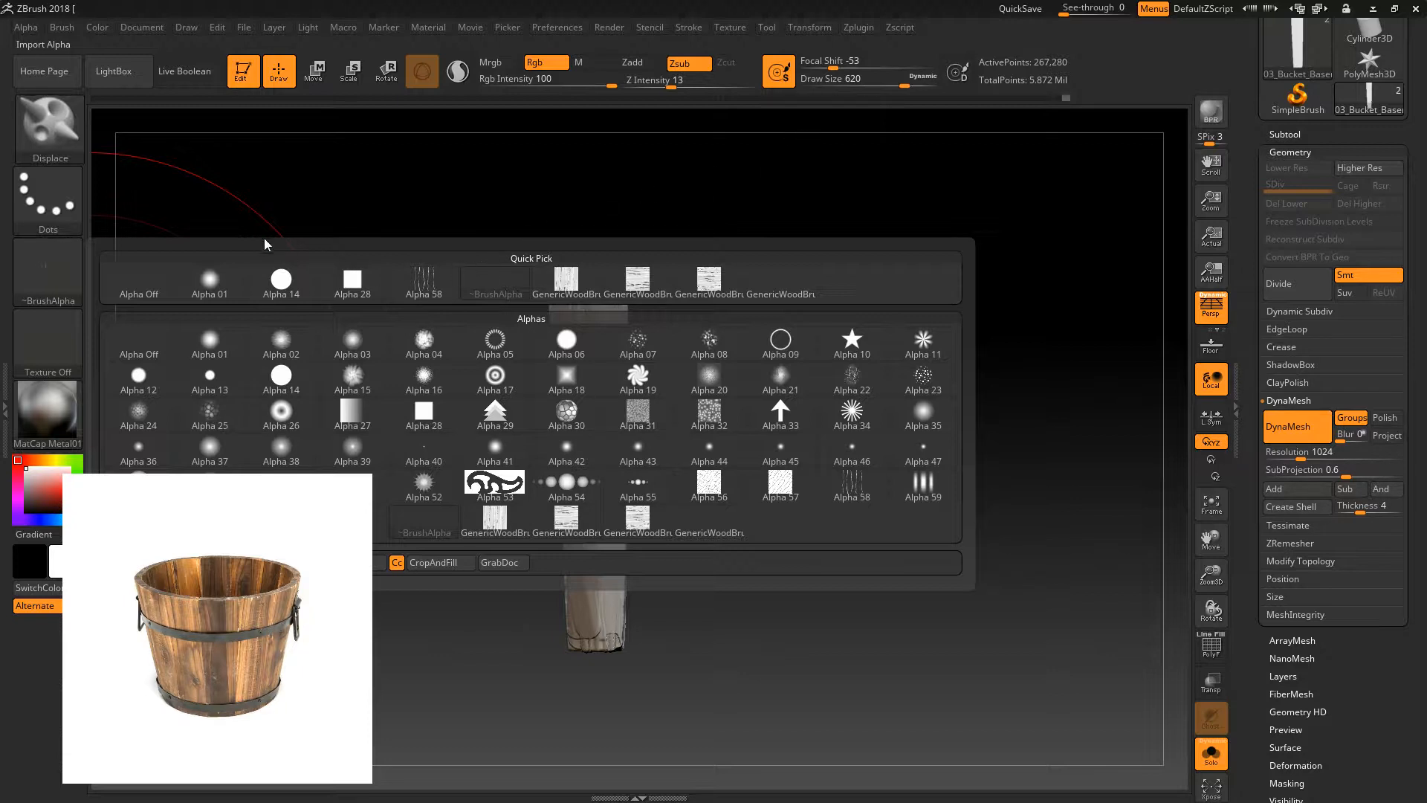
pyautogui.moveTo(587, 307); pyautogui.dragTo(589, 324)
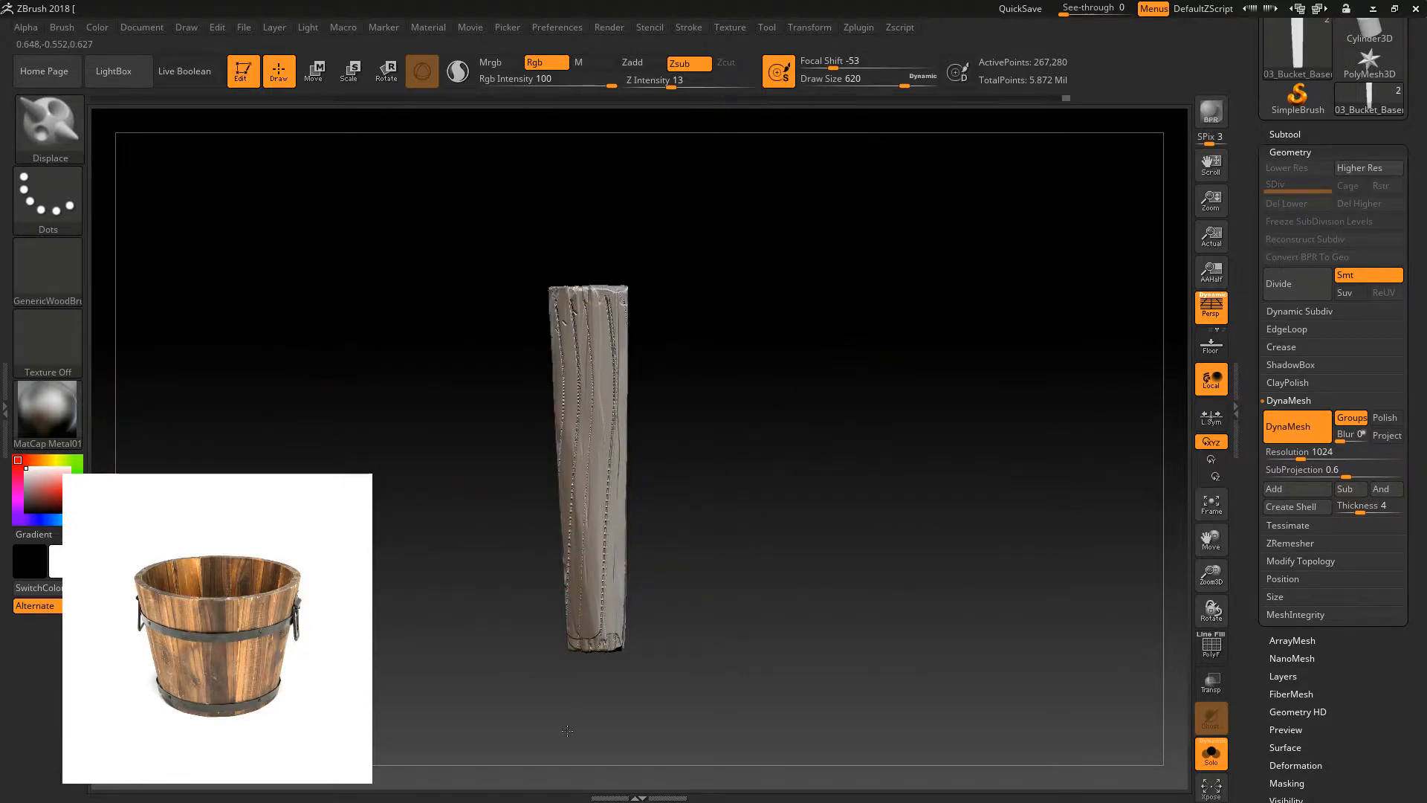
pyautogui.hotkey('ctrl', 'z')
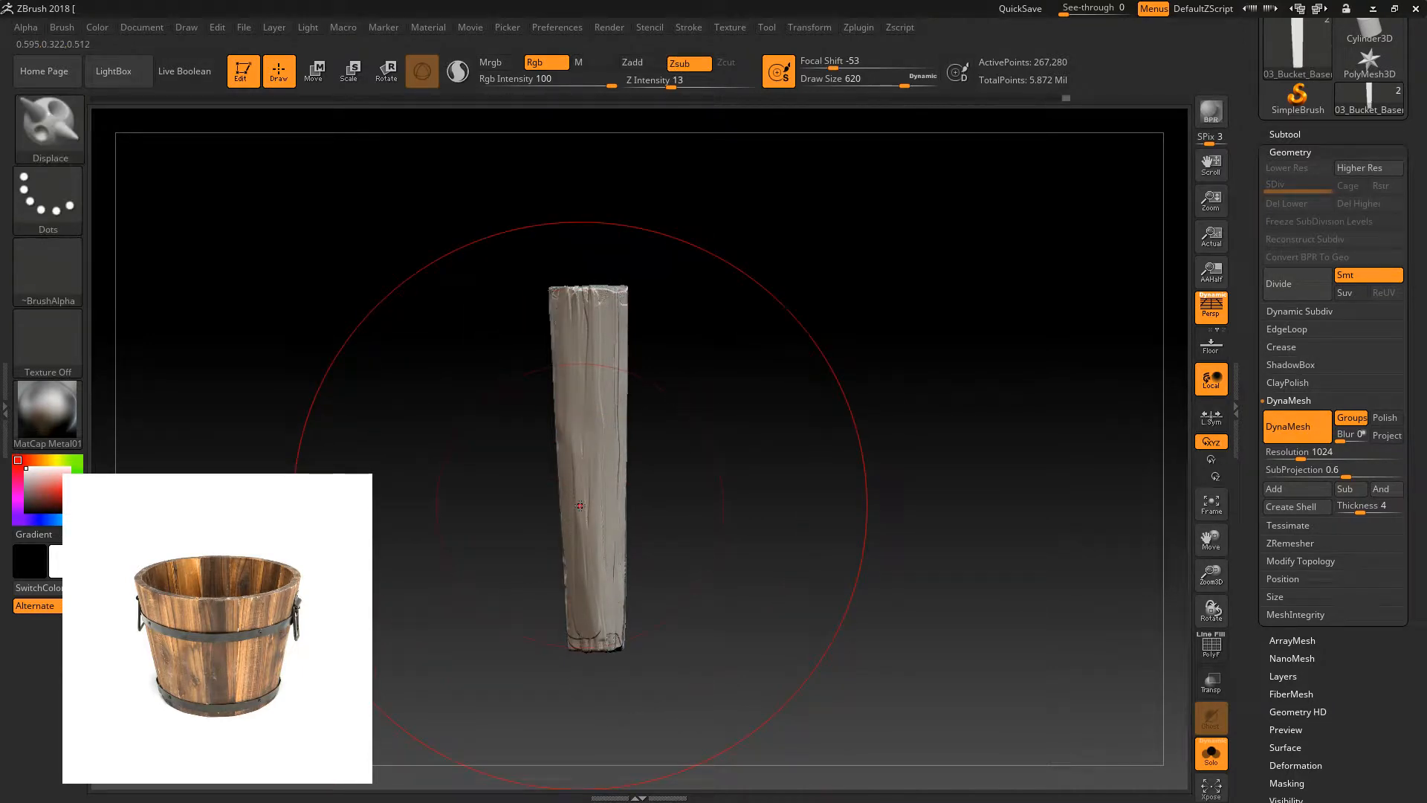
pyautogui.moveTo(1210, 575); pyautogui.dragTo(1213, 657)
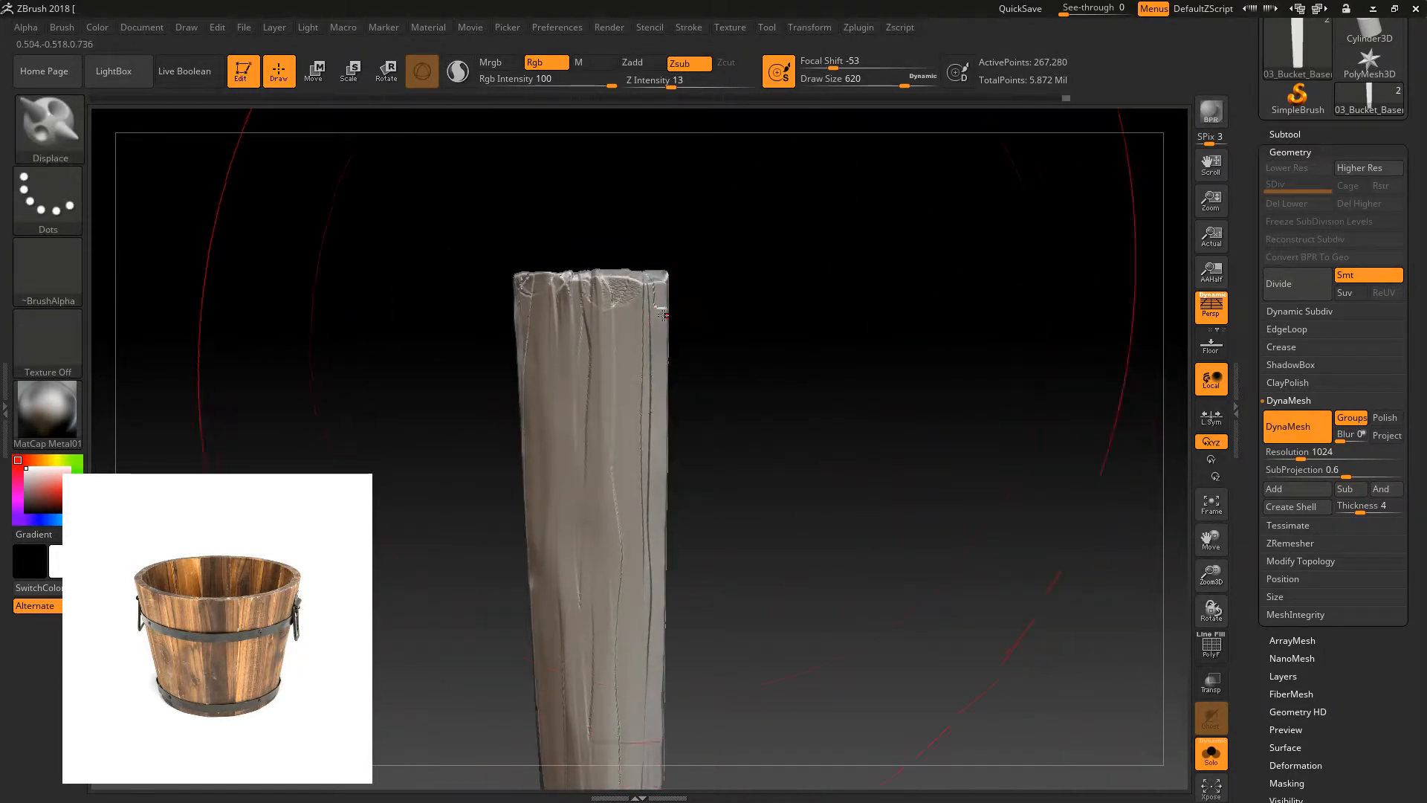
pyautogui.moveTo(593, 291); pyautogui.dragTo(595, 324)
pyautogui.hotkey('ctrl', 'z')
# - Try longer Displace grain strokes from the plank's top end downwards, undoing them
pyautogui.keyDown('ctrl'); pyautogui.moveTo(772, 429); pyautogui.dragTo(960, 465); pyautogui.keyUp('ctrl')
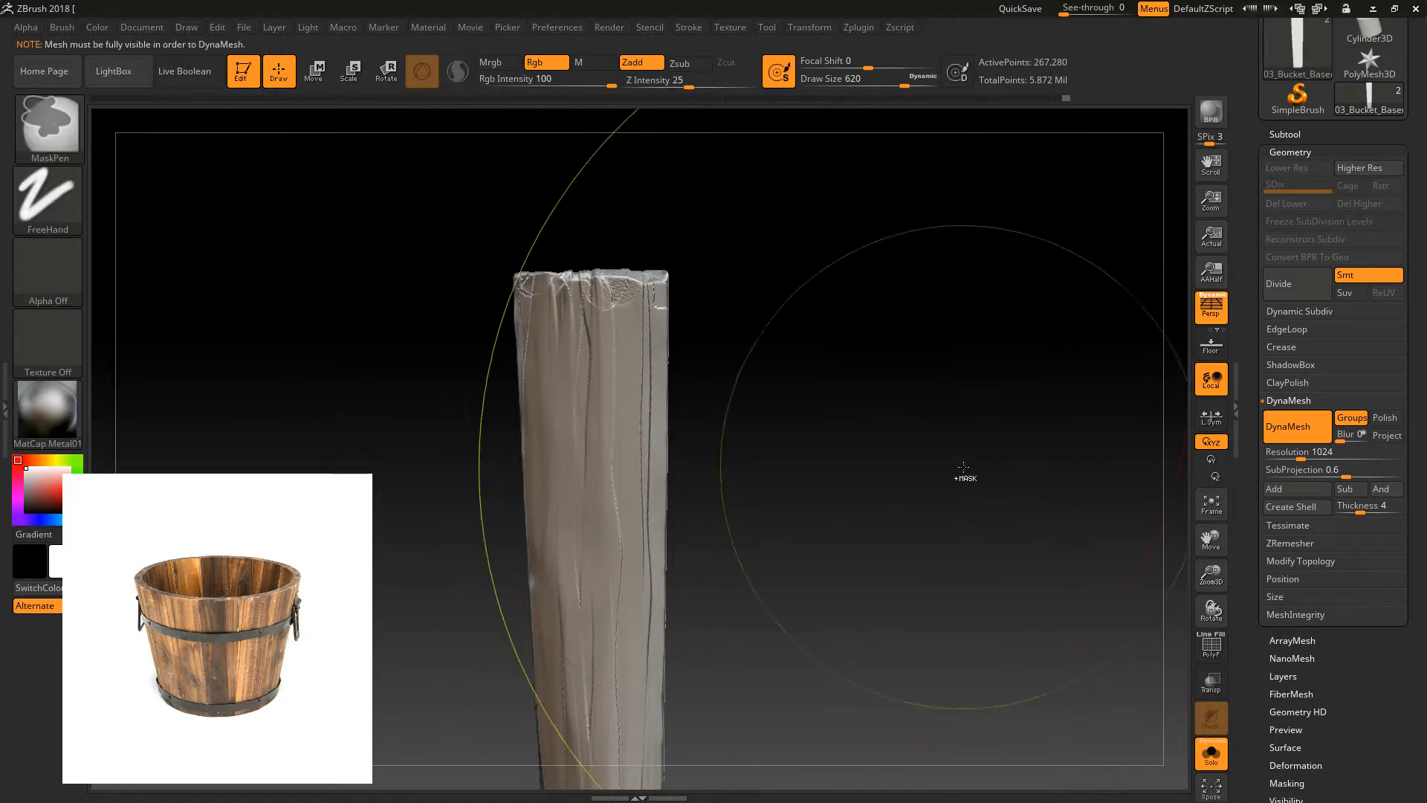
pyautogui.moveTo(594, 291); pyautogui.dragTo(599, 610)
pyautogui.hotkey('ctrl', 'z')
pyautogui.moveTo(595, 291); pyautogui.dragTo(618, 773)
pyautogui.keyDown('alt'); pyautogui.moveTo(790, 525); pyautogui.dragTo(797, 246); pyautogui.keyUp('alt')
pyautogui.hotkey('ctrl', 'z')
# - Try Displace grain strokes along the plank's lower half, undoing each one
pyautogui.moveTo(603, 182)
pyautogui.mouseDown()
pyautogui.moveTo(599, 446)
pyautogui.moveTo(619, 709)
pyautogui.mouseUp()
pyautogui.moveTo(520, 594); pyautogui.dragTo(553, 590)
pyautogui.hotkey('ctrl', 'z')
pyautogui.moveTo(593, 234); pyautogui.dragTo(594, 480)
pyautogui.hotkey('ctrl', 'z')
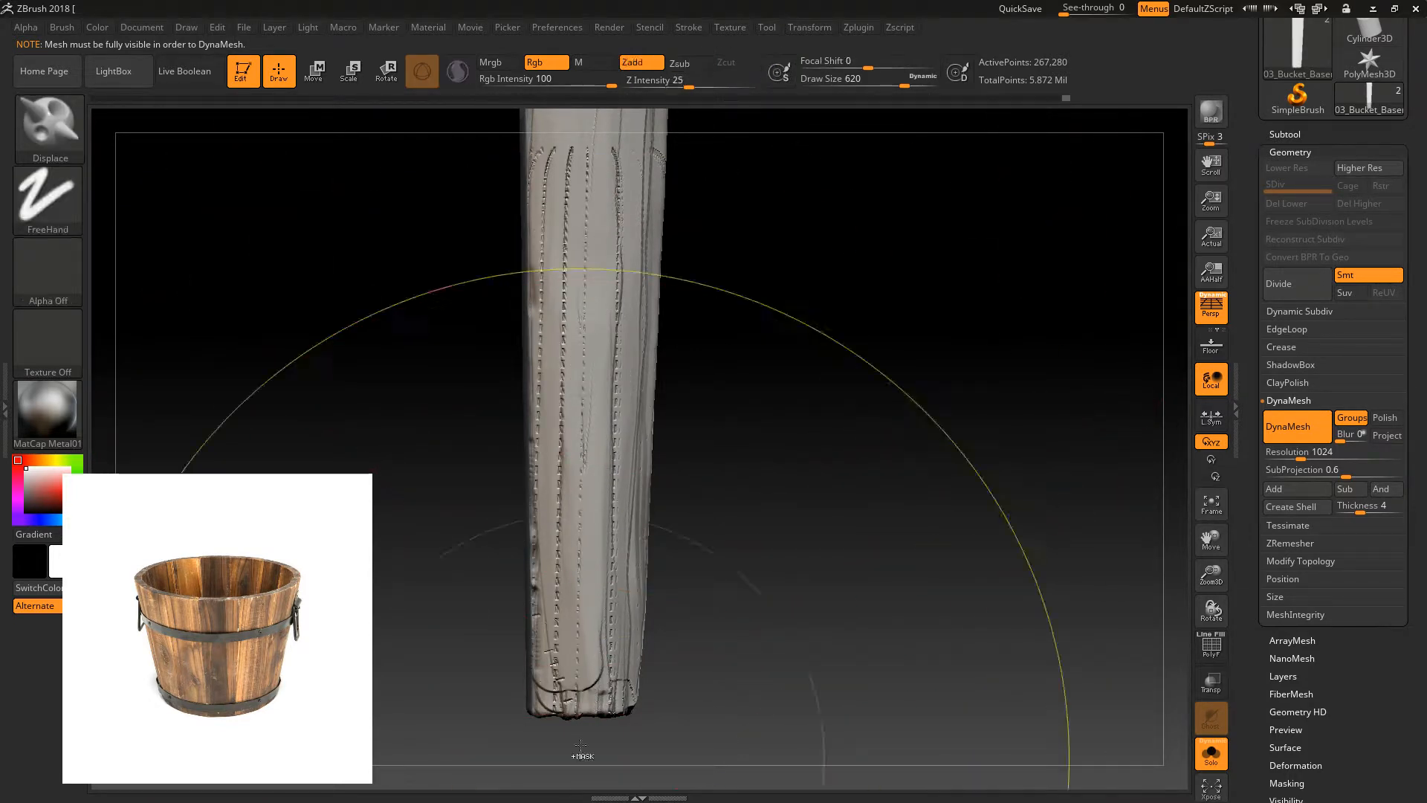
pyautogui.moveTo(617, 377); pyautogui.dragTo(623, 157)
pyautogui.hotkey('ctrl', 'z')
pyautogui.keyDown('alt'); pyautogui.moveTo(741, 293); pyautogui.dragTo(707, 457); pyautogui.keyUp('alt')
pyautogui.moveTo(574, 165)
pyautogui.mouseDown()
pyautogui.moveTo(559, 429)
pyautogui.moveTo(572, 580)
pyautogui.moveTo(535, 439)
pyautogui.moveTo(570, 442)
pyautogui.moveTo(559, 454)
pyautogui.moveTo(587, 321)
pyautogui.moveTo(603, 329)
pyautogui.mouseUp()
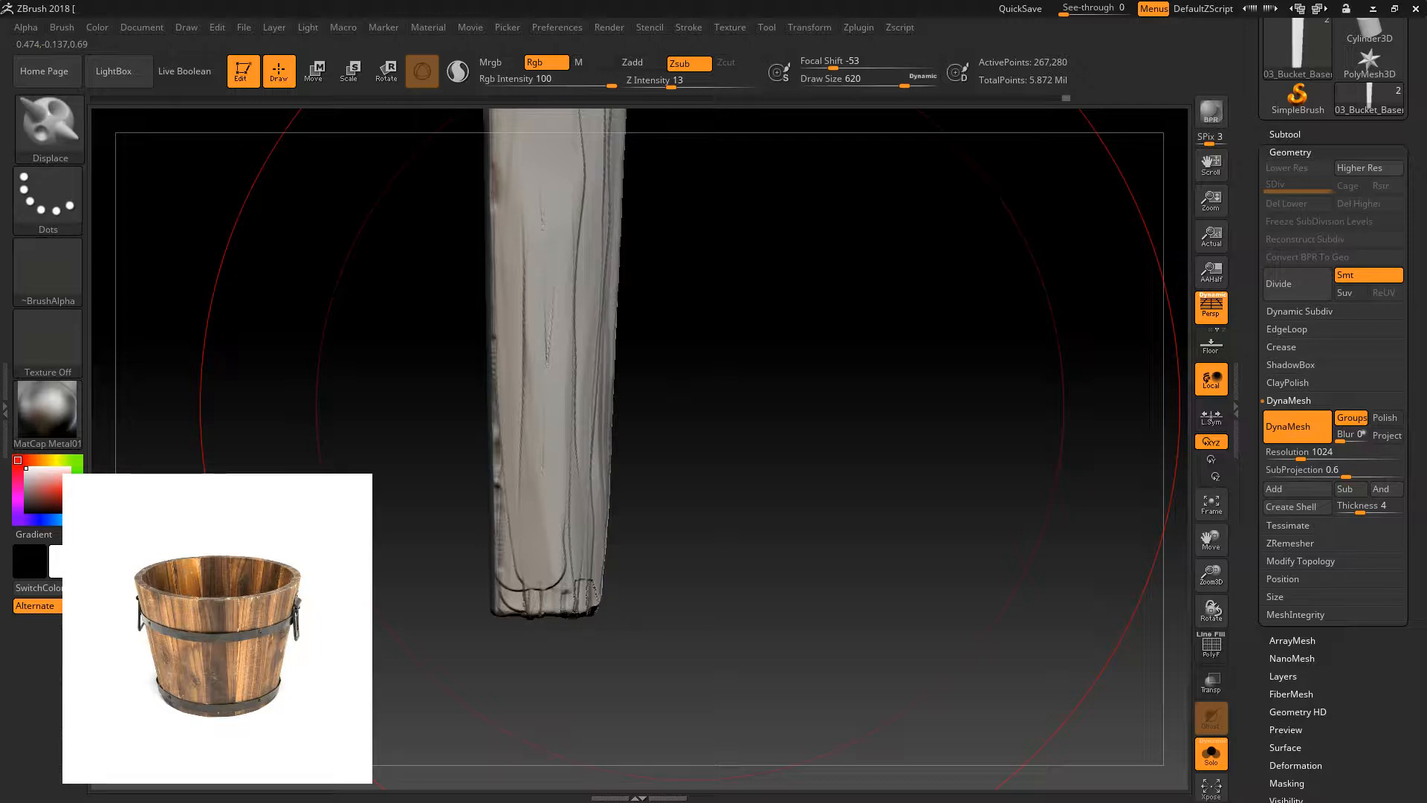
# - Give the Displace brush a GenericWood alpha and switch its stroke type to DragRect
pyautogui.click(48, 271)
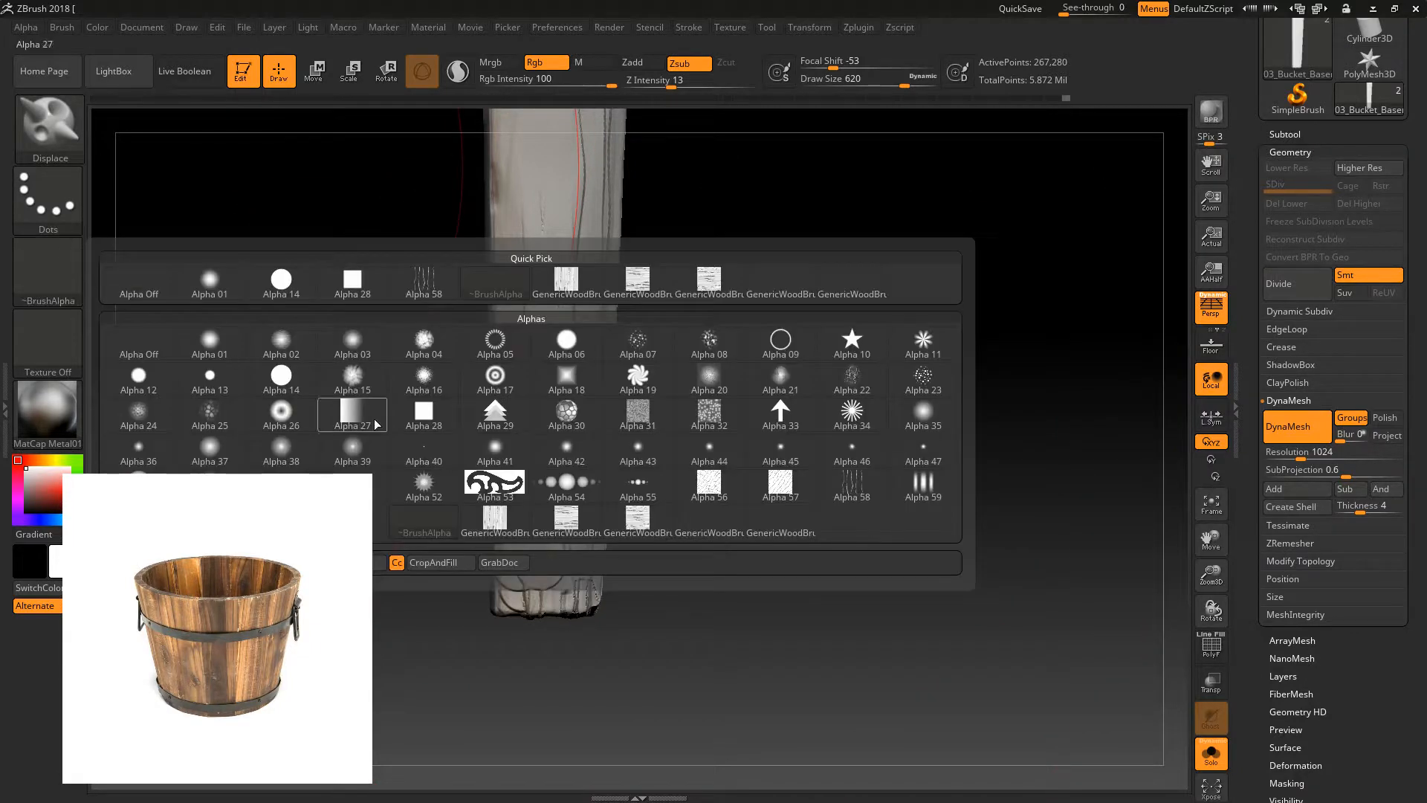
pyautogui.click(693, 521)
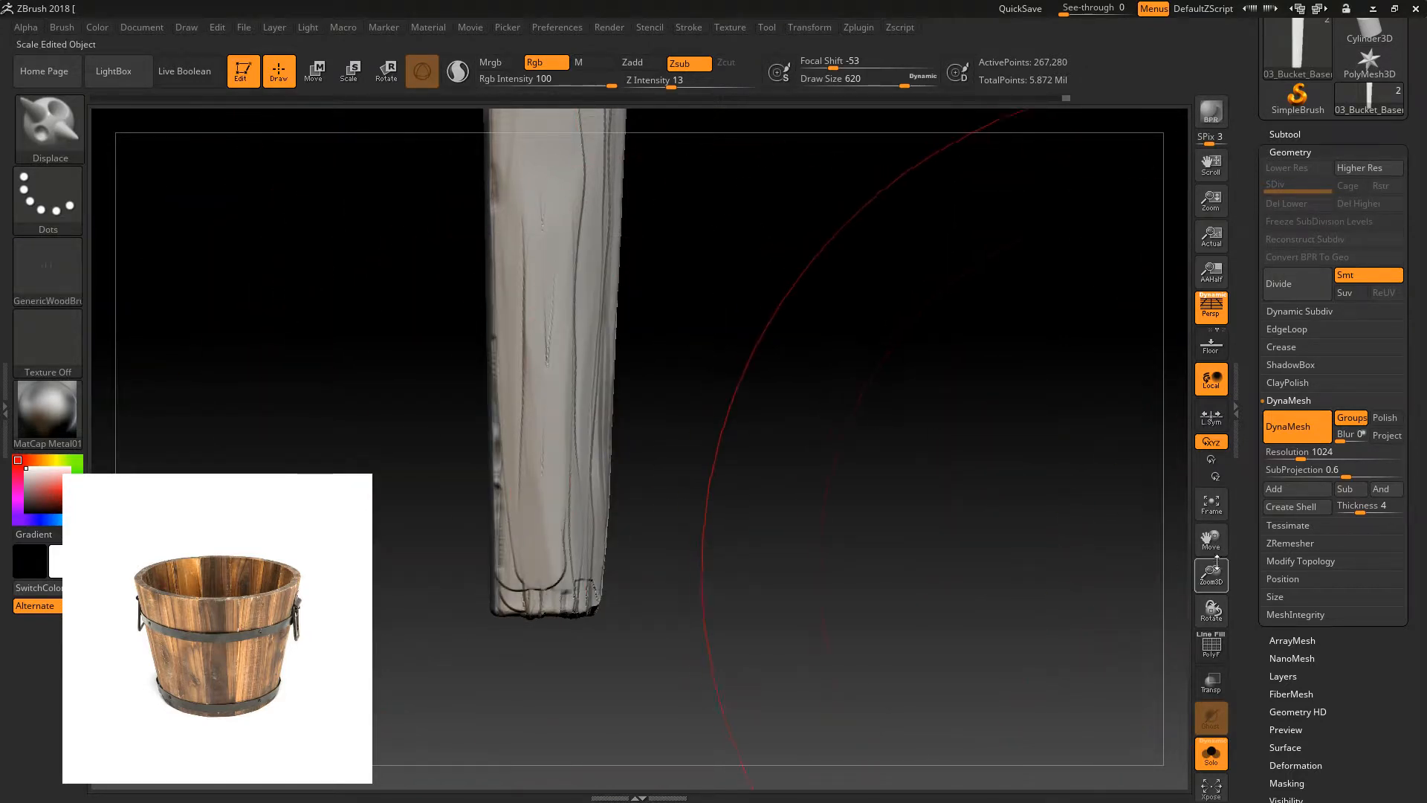
pyautogui.moveTo(1216, 559); pyautogui.dragTo(1216, 539)
pyautogui.click(62, 276)
pyautogui.click(59, 205)
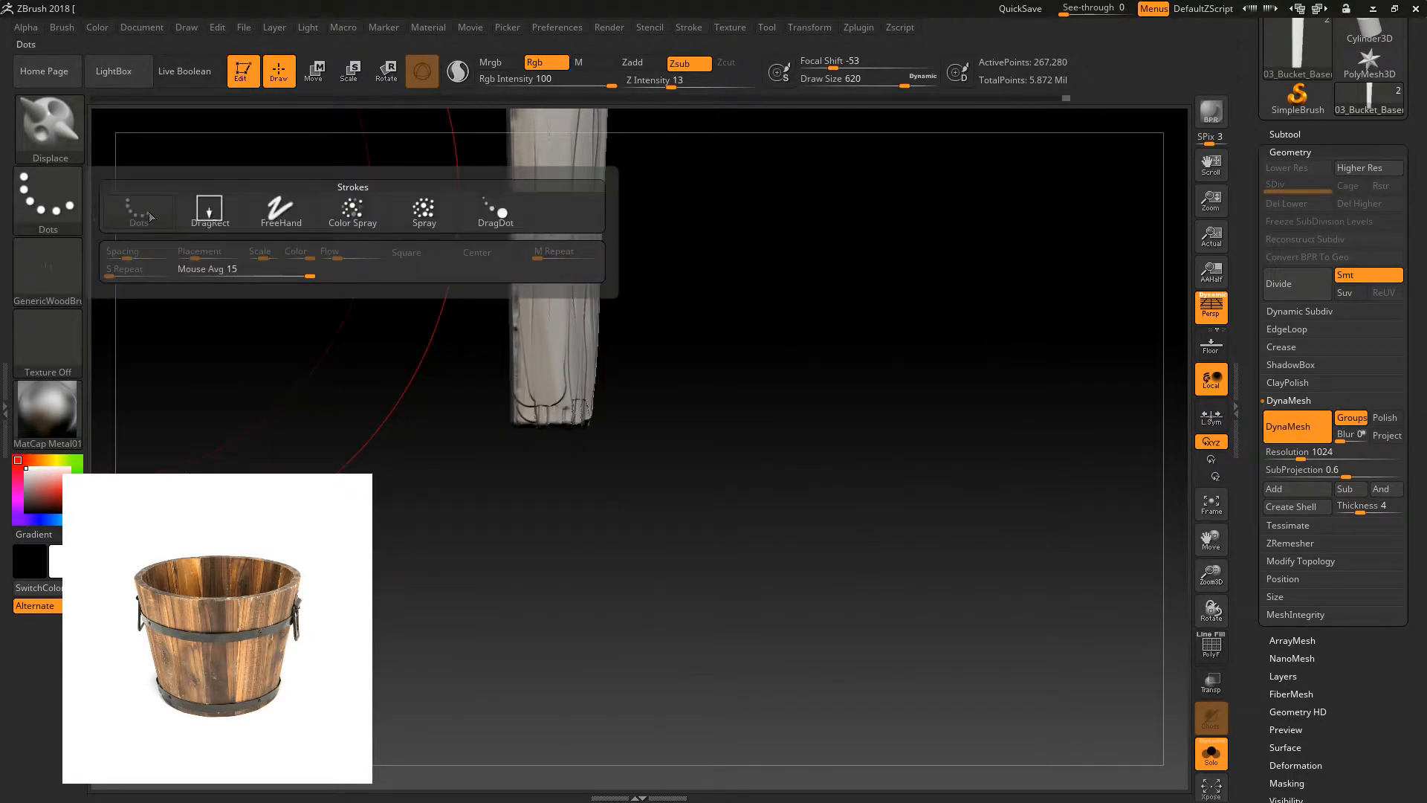
pyautogui.click(208, 209)
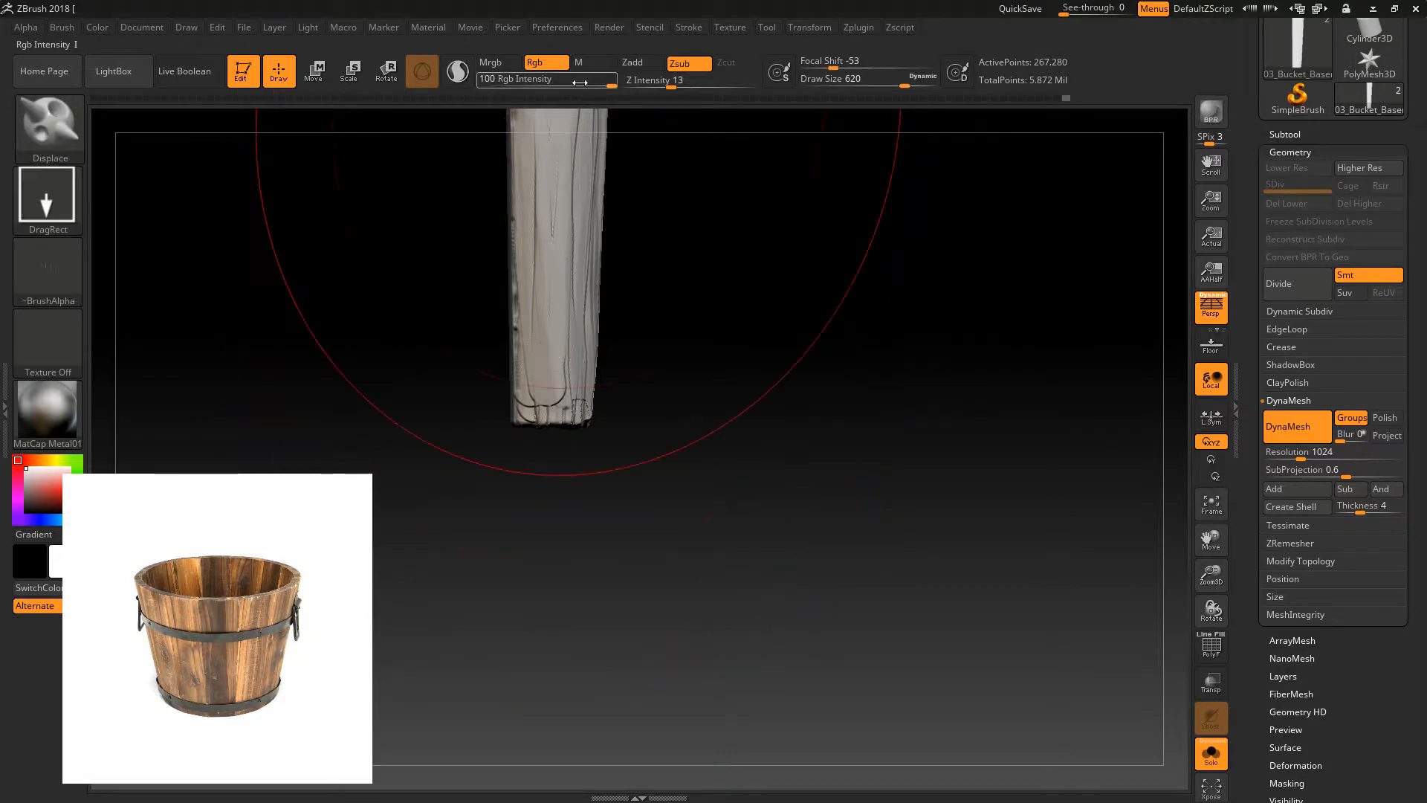
# - Try stamping the grain pattern over the plank's lower half with the DragRect stroke, undoing it
pyautogui.moveTo(540, 380); pyautogui.dragTo(528, 114)
pyautogui.moveTo(530, 1); pyautogui.dragTo(532, 1)
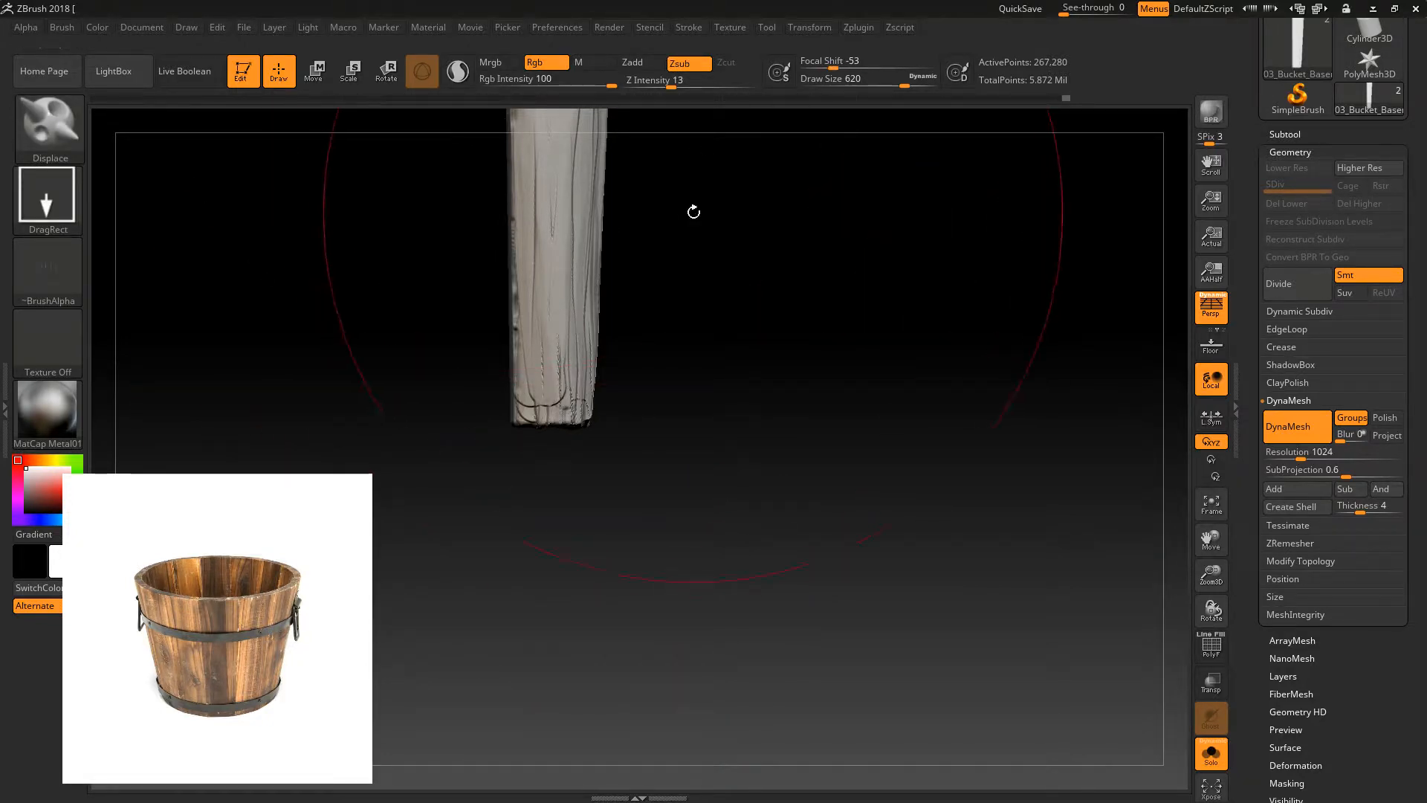
pyautogui.keyDown('alt'); pyautogui.moveTo(691, 210); pyautogui.dragTo(660, 347); pyautogui.keyUp('alt')
pyautogui.hotkey('ctrl', 'z')
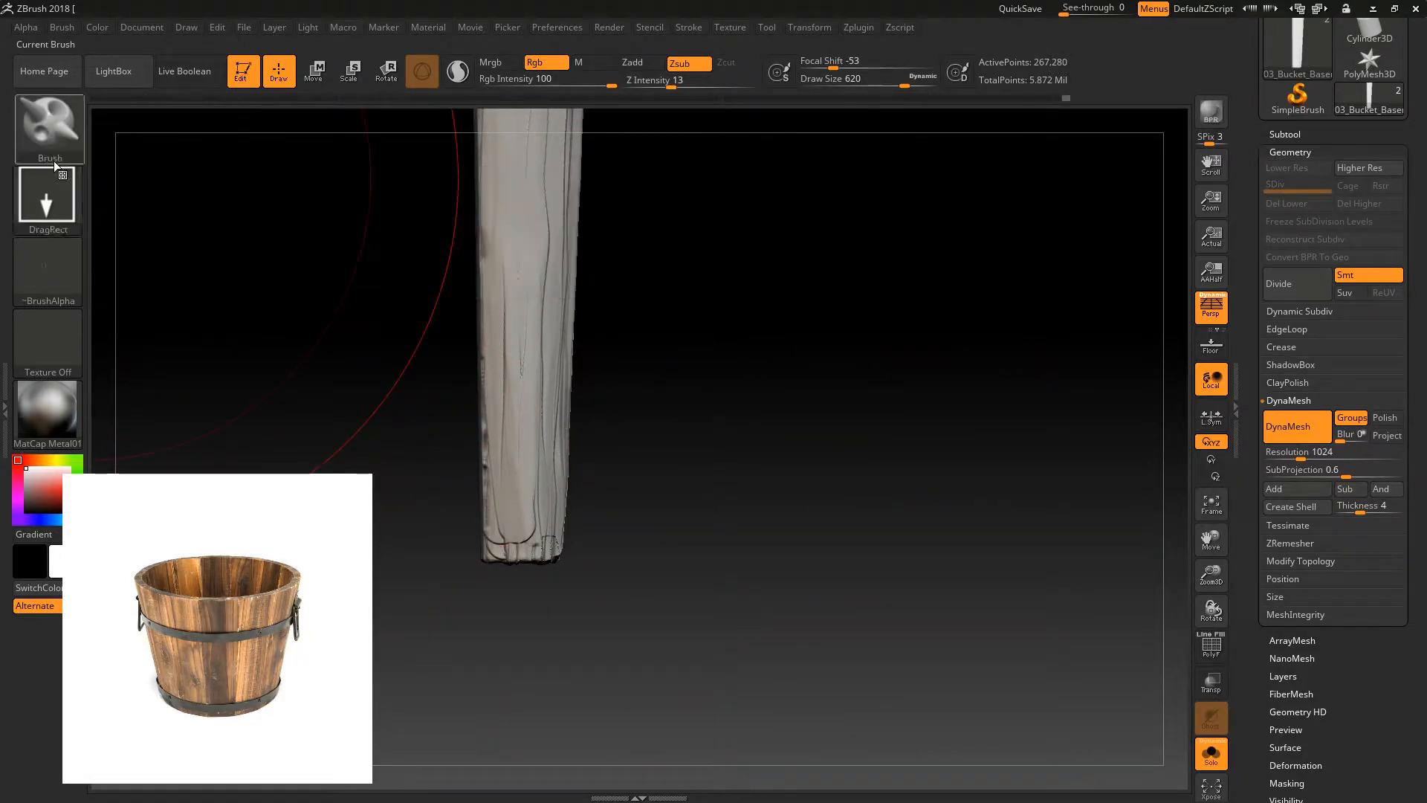
# - Assign the vertical GenericWood grain alpha to the Displace brush and try stamping it with Zsub, undoing the result
pyautogui.click(79, 280)
pyautogui.click(514, 527)
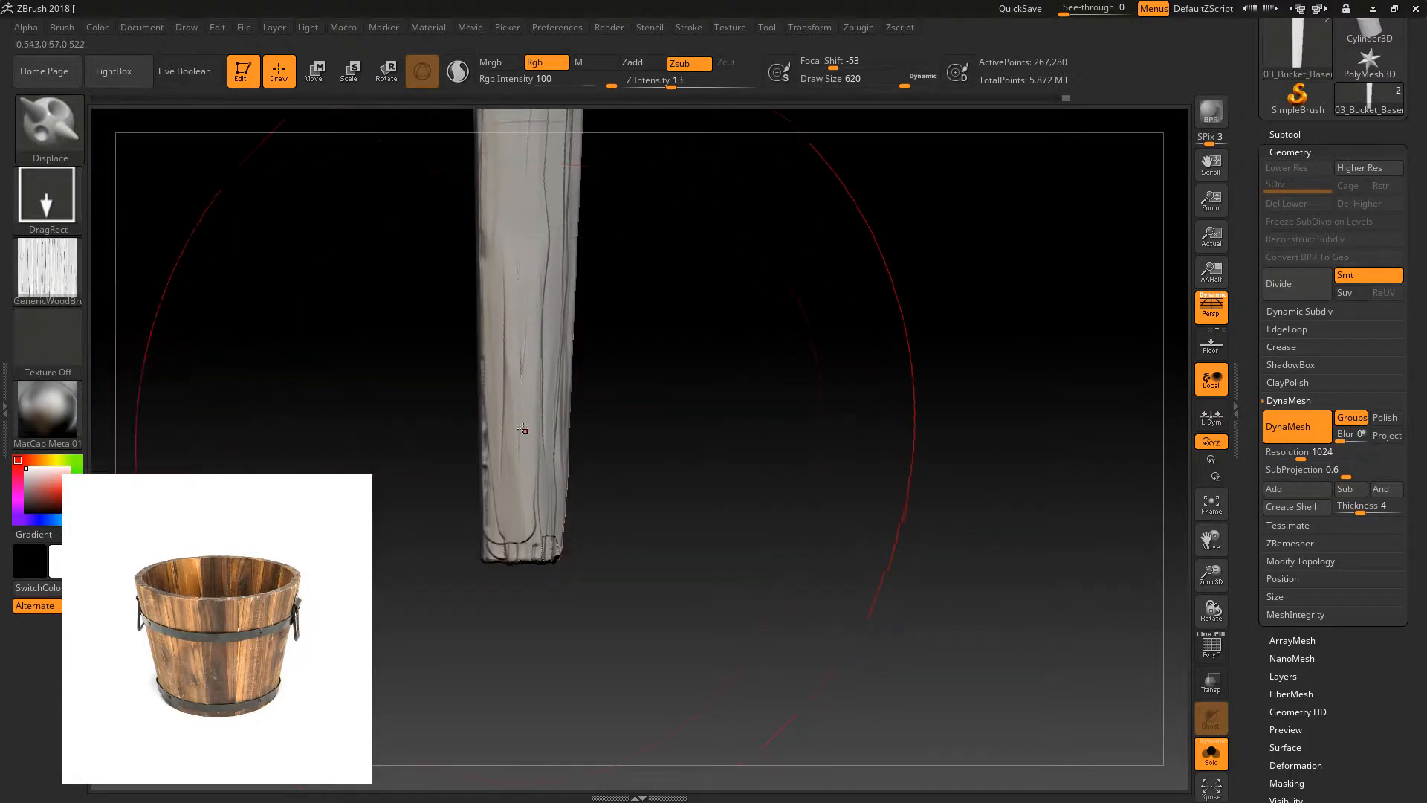
pyautogui.moveTo(532, 437); pyautogui.dragTo(549, 88)
pyautogui.hotkey('ctrl', 'z')
# - Switch the Displace brush to Zadd and try stamping the vertical grain alpha on the plank, undoing the result
pyautogui.click(644, 64)
pyautogui.moveTo(514, 301); pyautogui.dragTo(524, 178)
pyautogui.moveTo(611, 259); pyautogui.dragTo(693, 331)
pyautogui.keyDown('alt'); pyautogui.moveTo(693, 331); pyautogui.dragTo(726, 376); pyautogui.keyUp('alt')
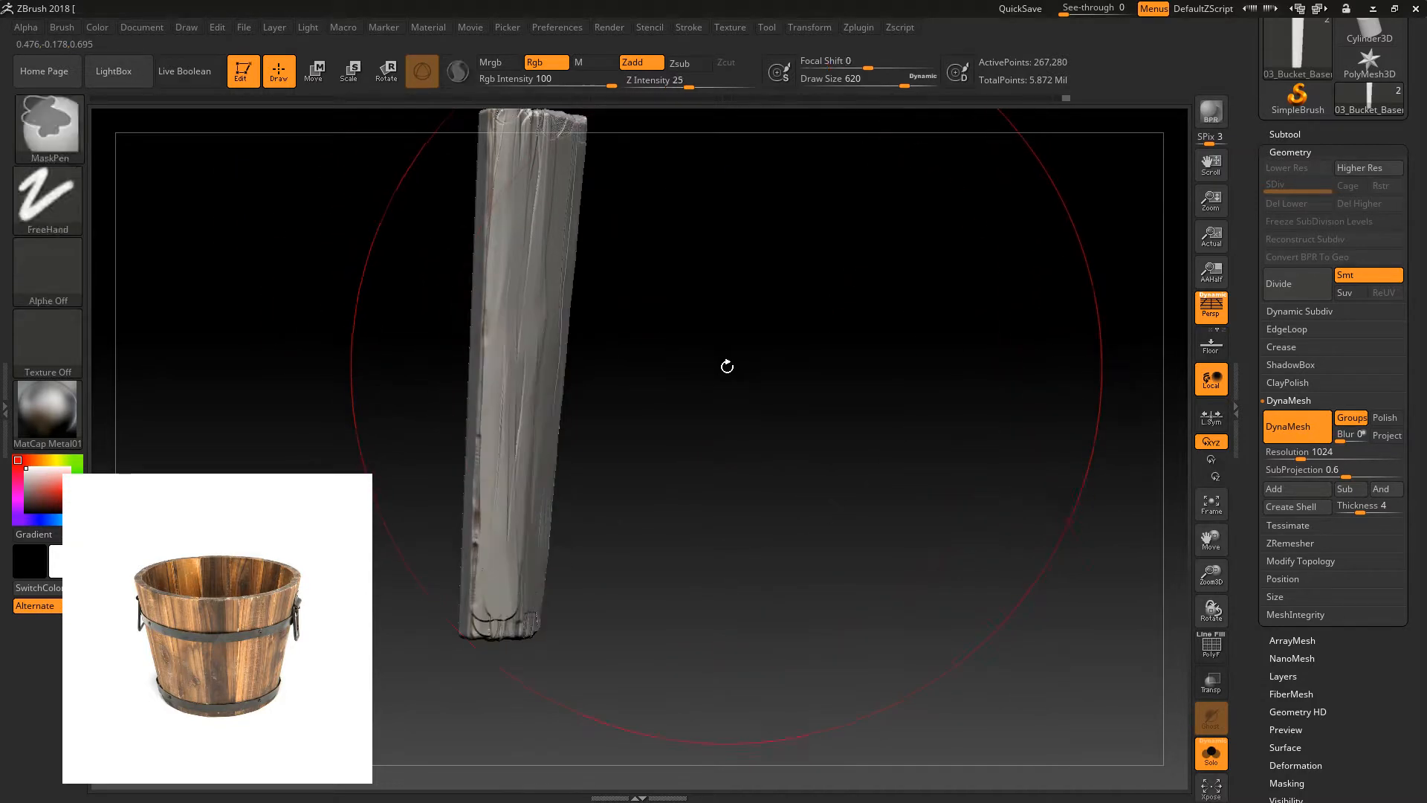
pyautogui.hotkey('ctrl', 'z')
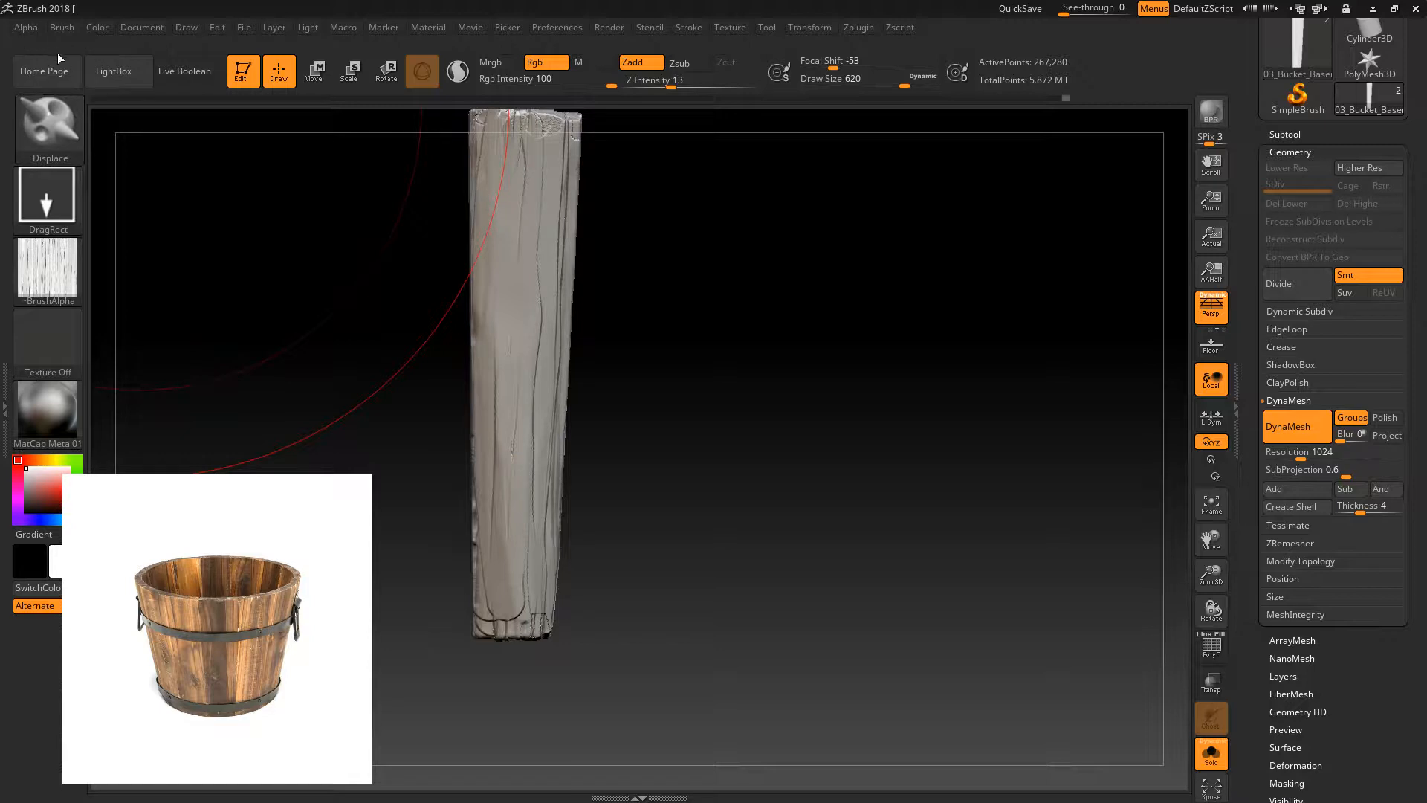
# - Fade out the edges of the vertical wood grain alpha with its modify settings and try it on the plank
pyautogui.click(25, 27)
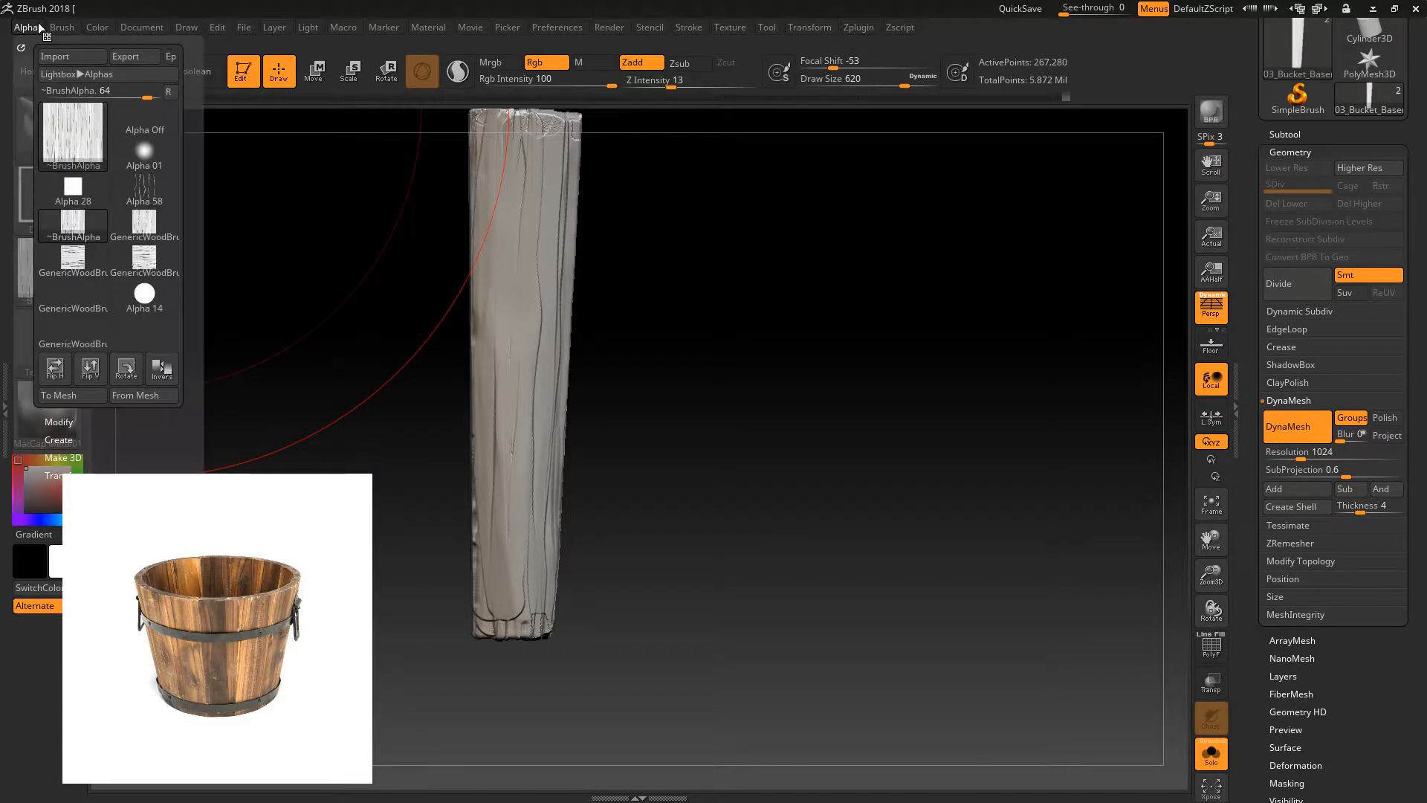
pyautogui.click(59, 421)
pyautogui.moveTo(116, 513); pyautogui.dragTo(161, 529)
pyautogui.moveTo(515, 533); pyautogui.dragTo(448, 171)
pyautogui.moveTo(656, 298)
pyautogui.keyDown('alt'); pyautogui.mouseDown()
pyautogui.moveTo(649, 370)
pyautogui.moveTo(750, 382)
pyautogui.moveTo(755, 370)
pyautogui.moveTo(729, 483)
pyautogui.moveTo(681, 410)
pyautogui.moveTo(676, 456)
pyautogui.mouseUp(); pyautogui.keyUp('alt')
pyautogui.moveTo(779, 402)
pyautogui.mouseDown()
pyautogui.moveTo(790, 444)
pyautogui.moveTo(744, 435)
pyautogui.moveTo(825, 404)
pyautogui.moveTo(803, 424)
pyautogui.moveTo(844, 424)
pyautogui.mouseUp()
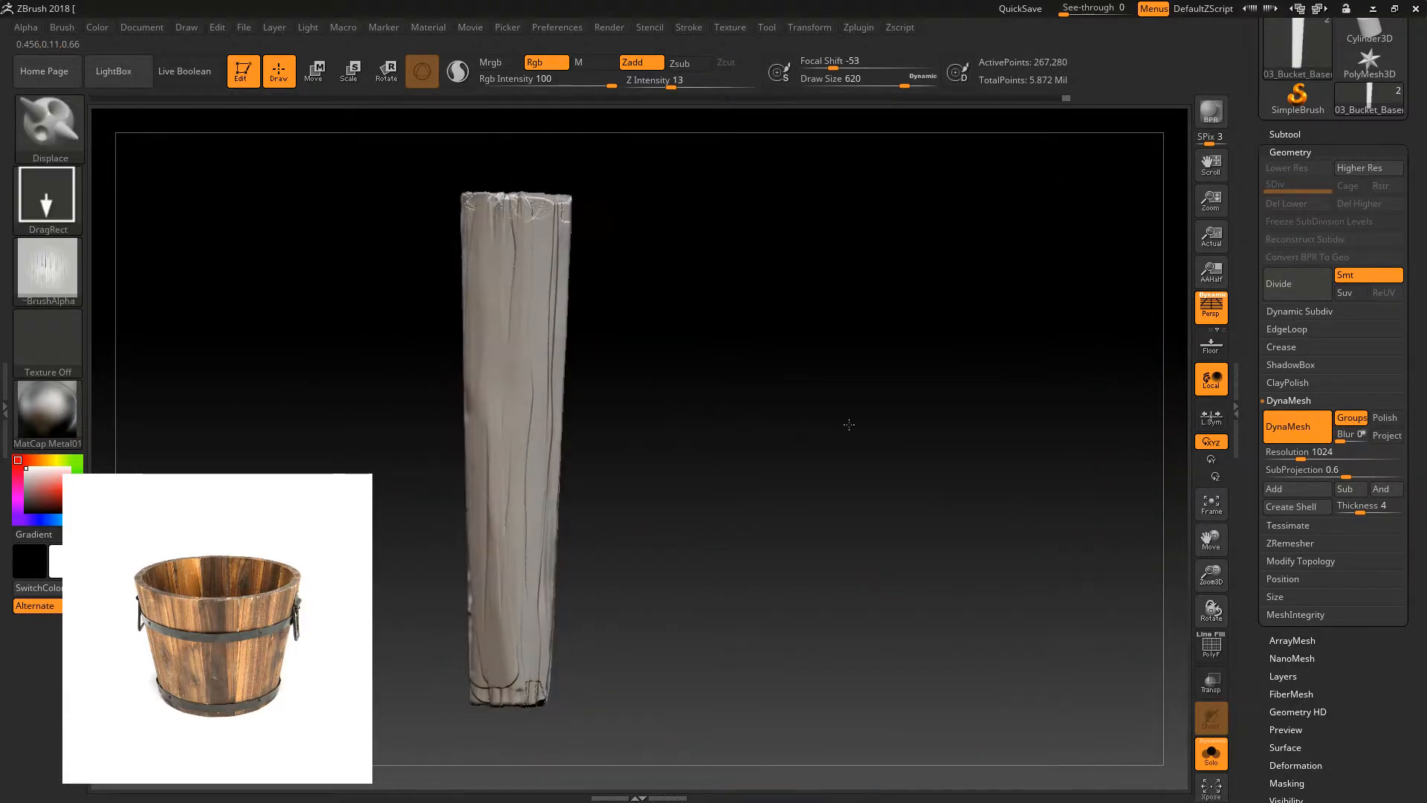
# - Try masking the plank's front face with the draw size at 620
pyautogui.press('ctrl')
pyautogui.keyDown('ctrl'); pyautogui.moveTo(516, 237); pyautogui.dragTo(536, 577); pyautogui.keyUp('ctrl')
pyautogui.moveTo(699, 412)
pyautogui.mouseDown()
pyautogui.moveTo(758, 405)
pyautogui.moveTo(711, 395)
pyautogui.mouseUp()
pyautogui.keyDown('ctrl'); pyautogui.click(712, 392); pyautogui.keyUp('ctrl')
# - Set the draw size to 136 and paint a mask down the plank's front face
pyautogui.moveTo(817, 82); pyautogui.dragTo(762, 82)
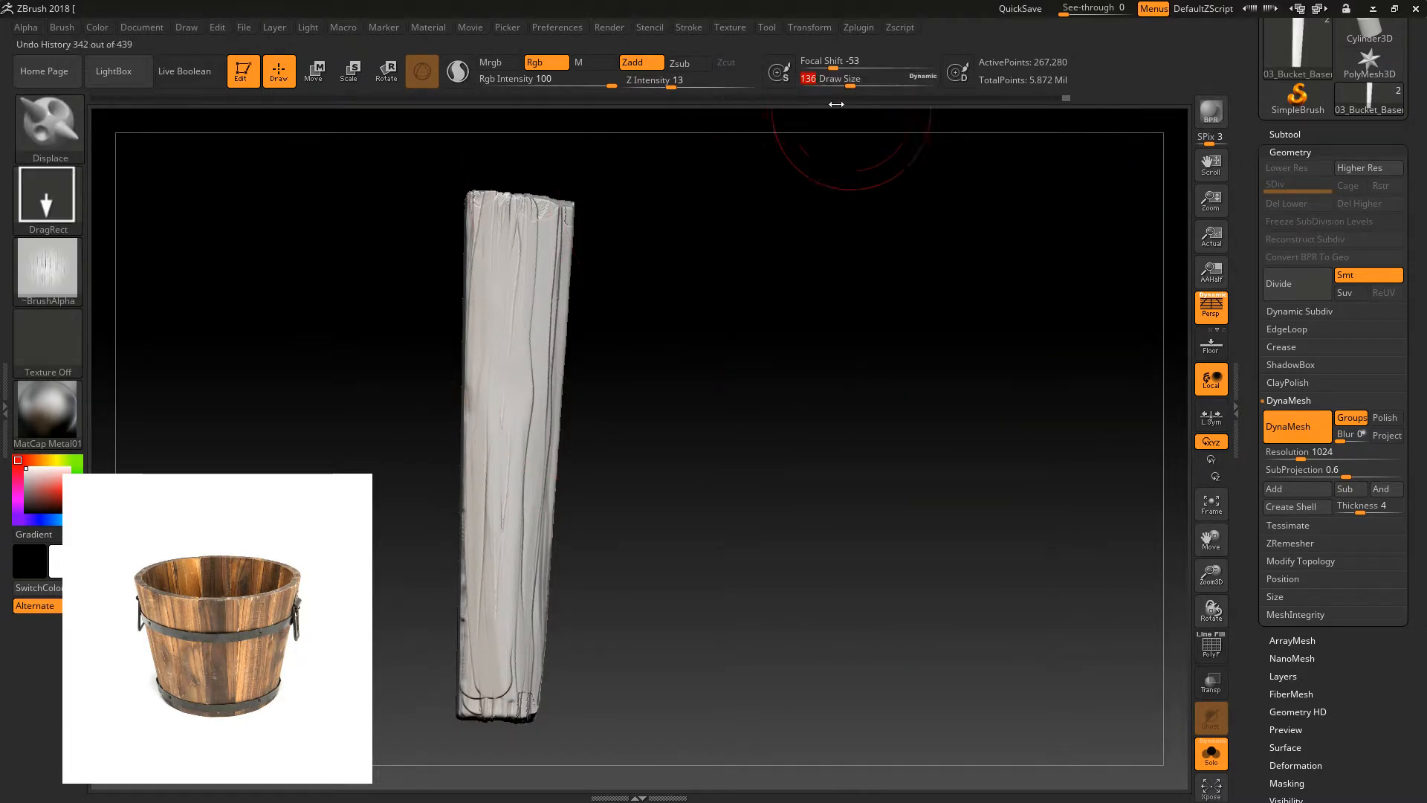
pyautogui.press('ctrl')
pyautogui.moveTo(516, 226)
pyautogui.keyDown('ctrl'); pyautogui.mouseDown()
pyautogui.moveTo(524, 595)
pyautogui.moveTo(519, 557)
pyautogui.mouseUp(); pyautogui.keyUp('ctrl')
pyautogui.moveTo(598, 372)
pyautogui.mouseDown()
pyautogui.moveTo(431, 433)
pyautogui.moveTo(541, 425)
pyautogui.mouseUp()
pyautogui.keyDown('ctrl'); pyautogui.click(461, 449); pyautogui.keyUp('ctrl')
pyautogui.moveTo(625, 378); pyautogui.dragTo(682, 377)
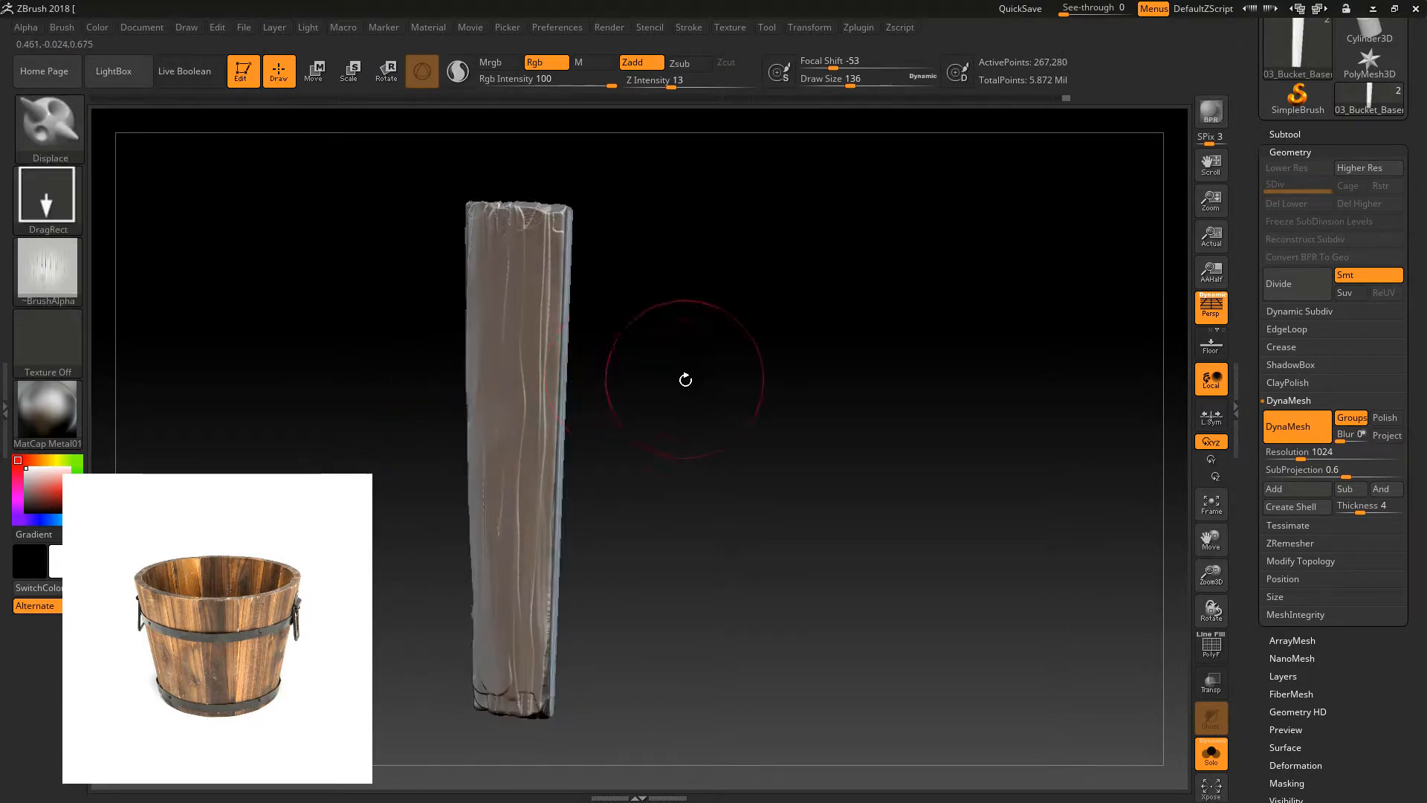
pyautogui.moveTo(429, 318); pyautogui.dragTo(462, 308)
# - Fill the gaps in the front face mask near the plank's edges using a draw size of 40
pyautogui.moveTo(522, 232)
pyautogui.keyDown('ctrl'); pyautogui.mouseDown()
pyautogui.moveTo(493, 233)
pyautogui.moveTo(569, 264)
pyautogui.mouseUp(); pyautogui.keyUp('ctrl')
pyautogui.moveTo(628, 281)
pyautogui.mouseDown()
pyautogui.moveTo(520, 284)
pyautogui.moveTo(638, 256)
pyautogui.mouseUp()
pyautogui.moveTo(494, 257)
pyautogui.keyDown('ctrl'); pyautogui.mouseDown()
pyautogui.moveTo(569, 264)
pyautogui.moveTo(528, 705)
pyautogui.mouseUp(); pyautogui.keyUp('ctrl')
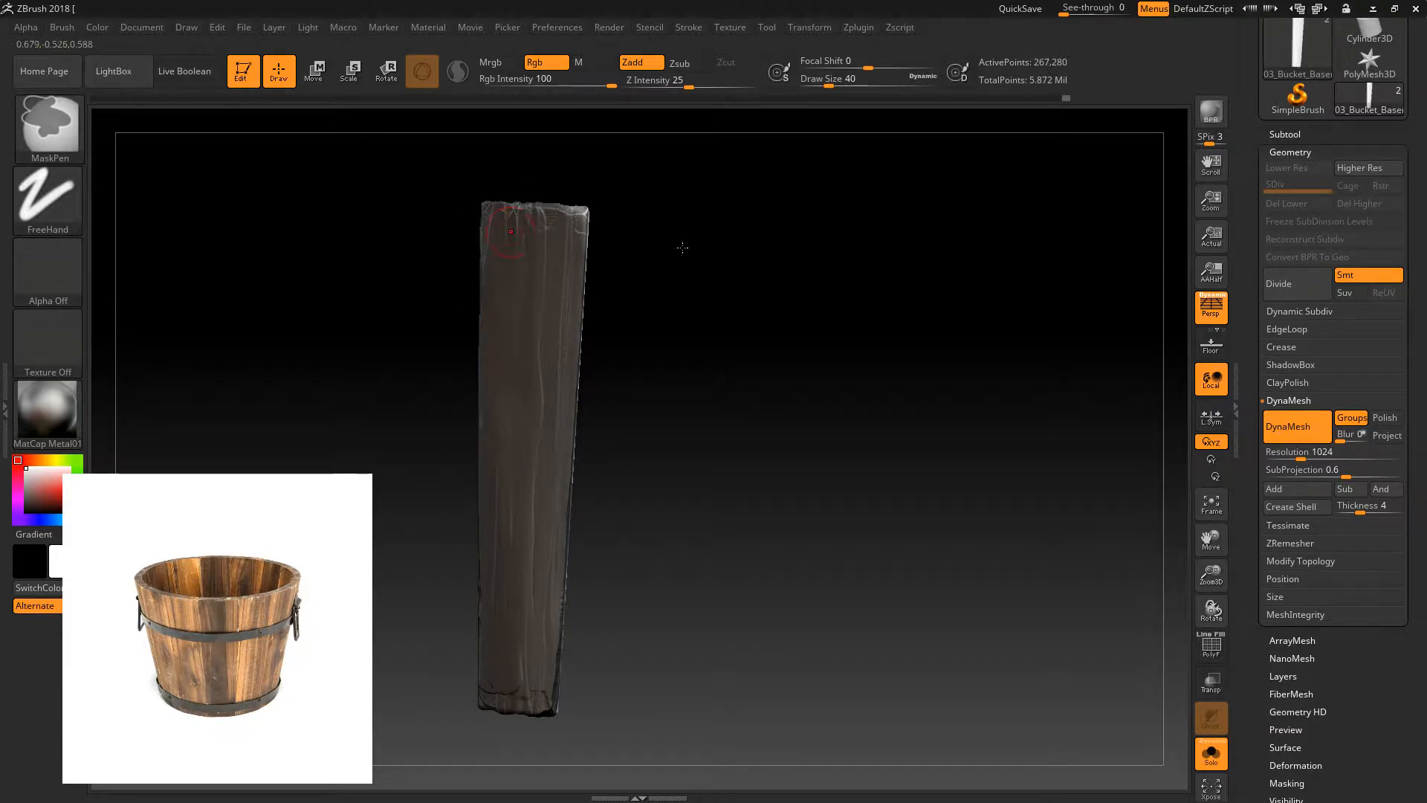
pyautogui.moveTo(636, 256)
pyautogui.mouseDown()
pyautogui.moveTo(698, 276)
pyautogui.moveTo(786, 346)
pyautogui.mouseUp()
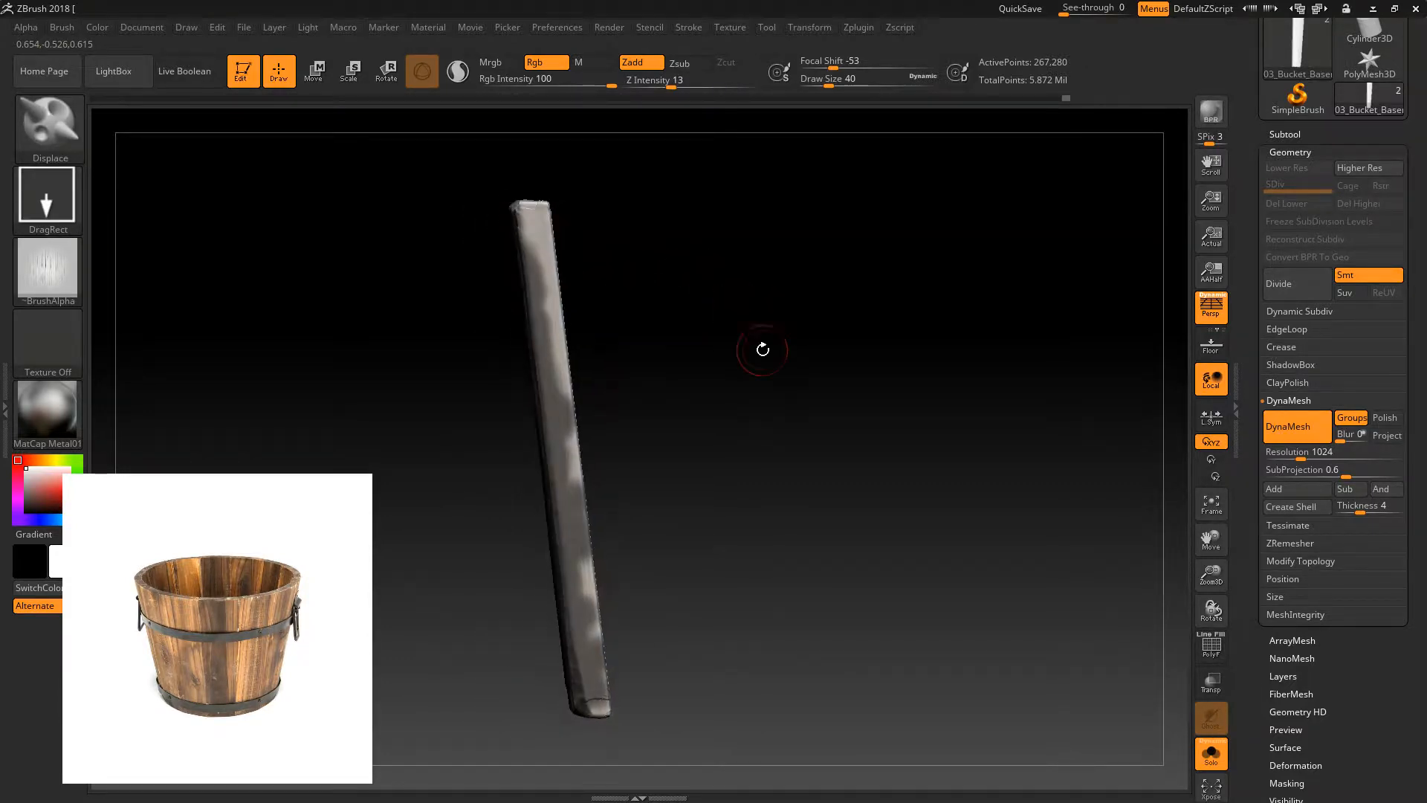
# - Erase the mask spill from the plank's narrow side, touch up the opposite edge and invert the mask
pyautogui.press('ctrl')
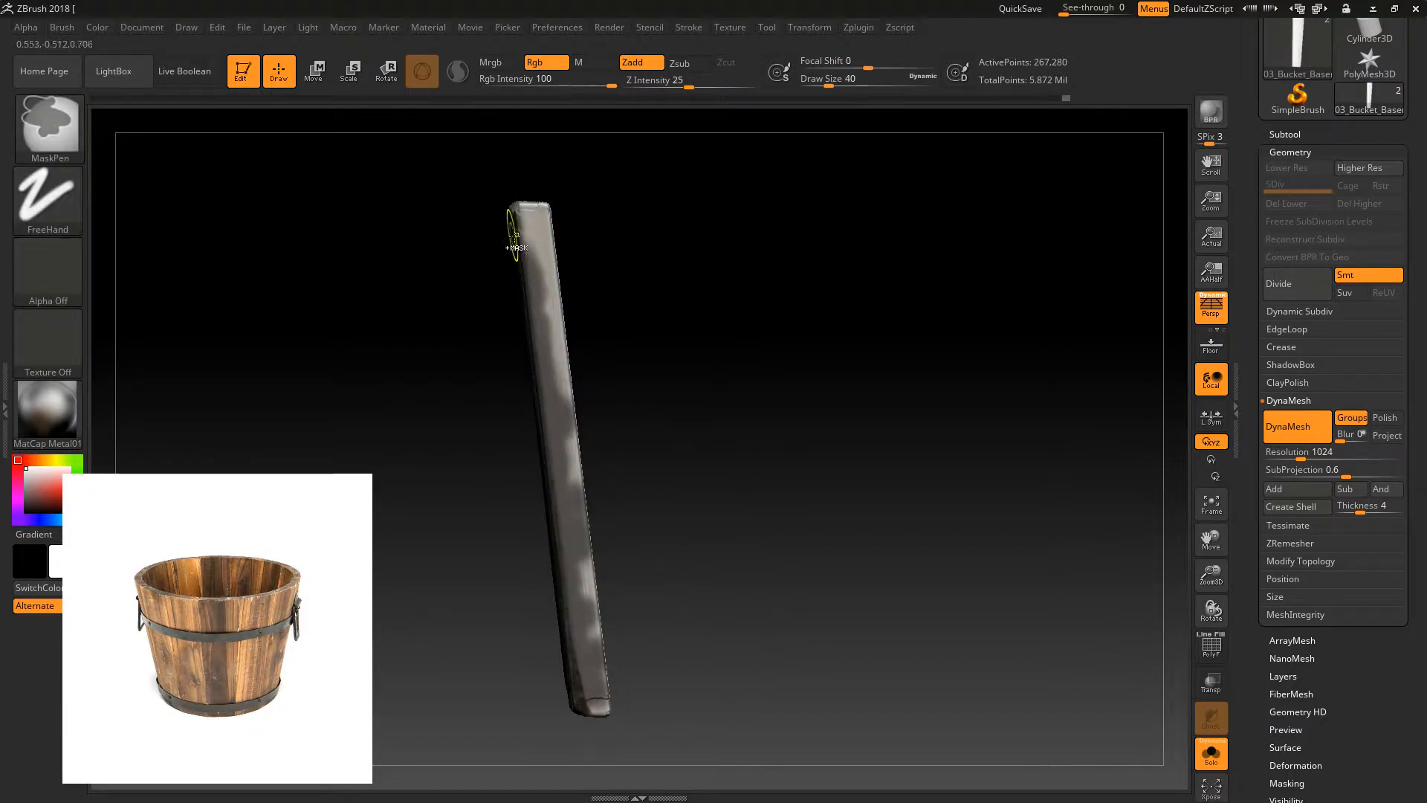
pyautogui.press('alt')
pyautogui.moveTo(532, 238)
pyautogui.keyDown('ctrl'); pyautogui.keyDown('alt'); pyautogui.mouseDown()
pyautogui.moveTo(572, 382)
pyautogui.moveTo(587, 572)
pyautogui.moveTo(569, 580)
pyautogui.moveTo(604, 679)
pyautogui.mouseUp(); pyautogui.keyUp('alt'); pyautogui.keyUp('ctrl')
pyautogui.moveTo(711, 275)
pyautogui.mouseDown()
pyautogui.moveTo(759, 272)
pyautogui.moveTo(673, 315)
pyautogui.moveTo(513, 334)
pyautogui.moveTo(573, 238)
pyautogui.moveTo(565, 691)
pyautogui.mouseUp()
pyautogui.keyDown('ctrl'); pyautogui.moveTo(568, 556); pyautogui.dragTo(567, 688); pyautogui.keyUp('ctrl')
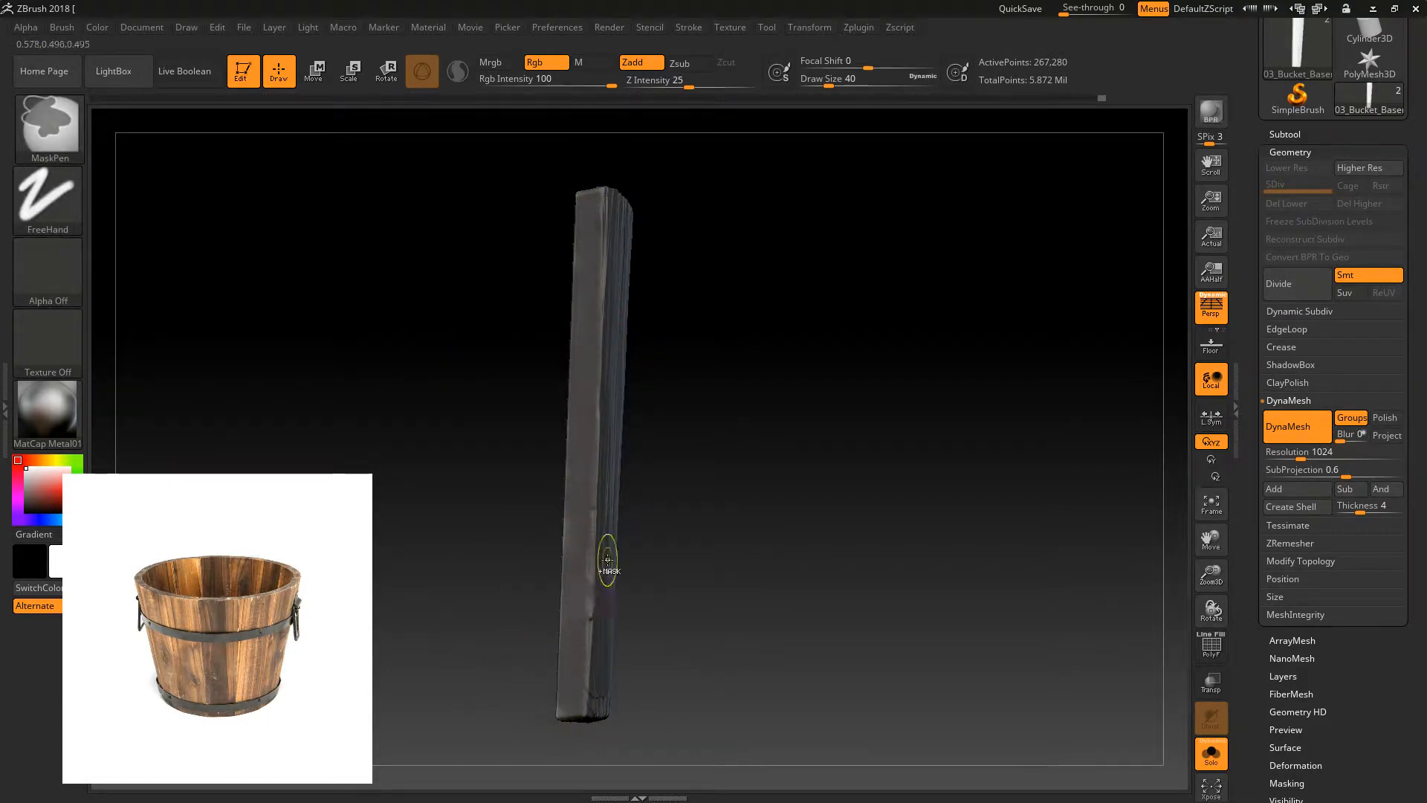
pyautogui.keyDown('ctrl'); pyautogui.click(624, 518); pyautogui.keyUp('ctrl')
pyautogui.moveTo(707, 394); pyautogui.dragTo(762, 355)
pyautogui.keyDown('ctrl'); pyautogui.click(666, 410); pyautogui.keyUp('ctrl')
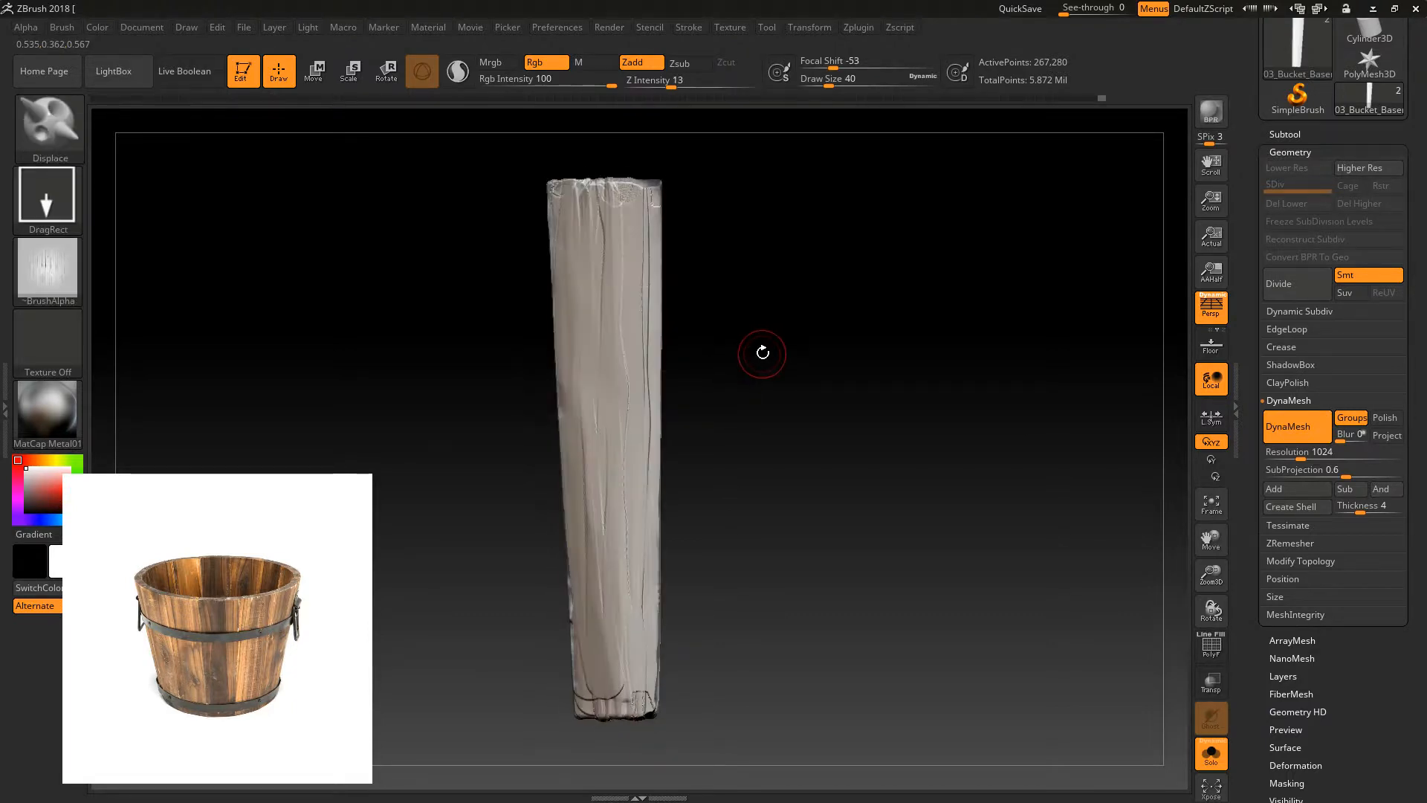
# - Stamp the wood grain alpha on the plank's front face using the Displace brush at Z Intensity 9 and draw size 88
pyautogui.press('b')
pyautogui.press('d')
pyautogui.press('i')
pyautogui.moveTo(617, 628); pyautogui.dragTo(592, 480)
pyautogui.moveTo(522, 342)
pyautogui.mouseDown()
pyautogui.moveTo(685, 346)
pyautogui.moveTo(606, 334)
pyautogui.moveTo(611, 212)
pyautogui.mouseUp()
pyautogui.hotkey('ctrl', 'z')
pyautogui.click(664, 83)
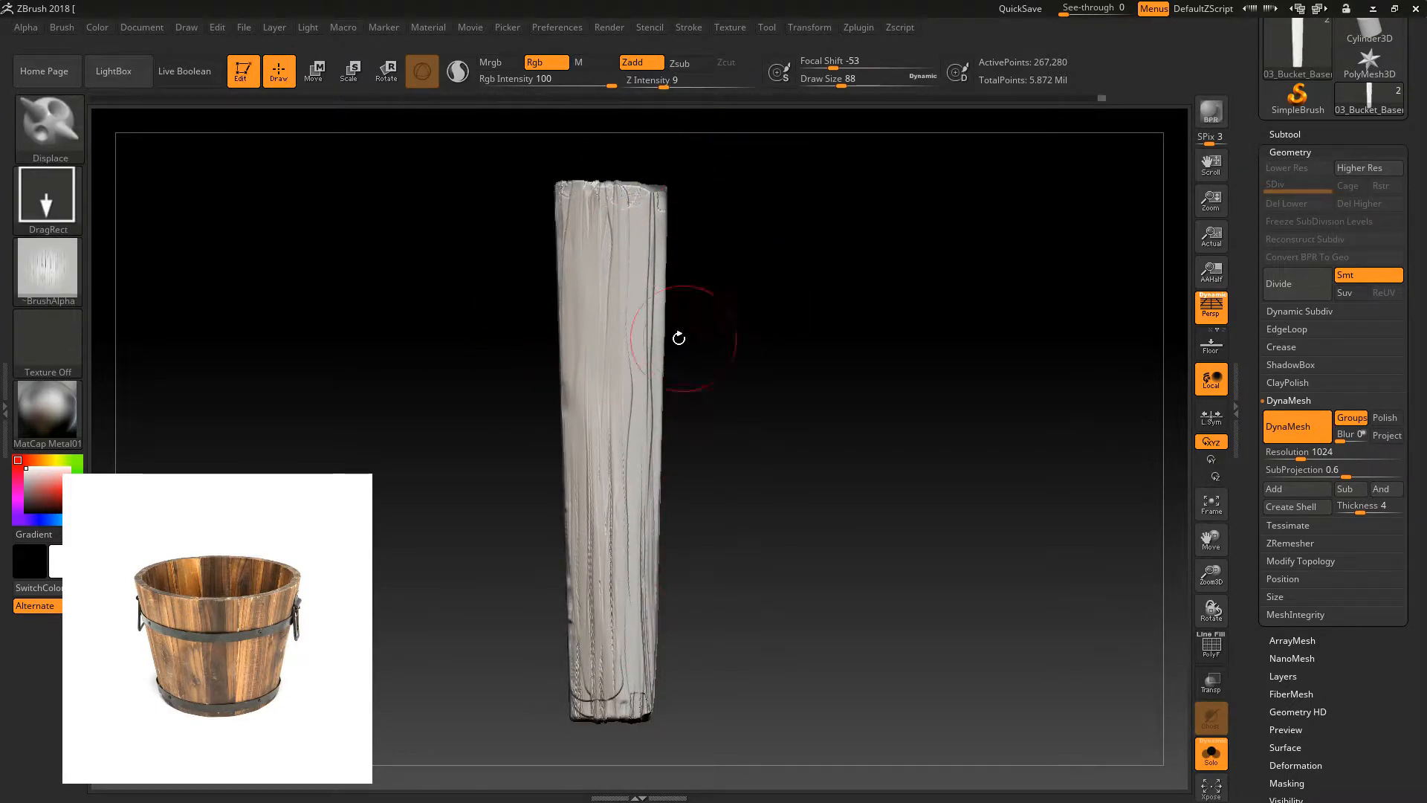
pyautogui.moveTo(681, 586); pyautogui.dragTo(764, 401)
# - Stamp the wood grain along the plank's narrow side with Z Intensity set to 14
pyautogui.hotkey('ctrl', 'z')
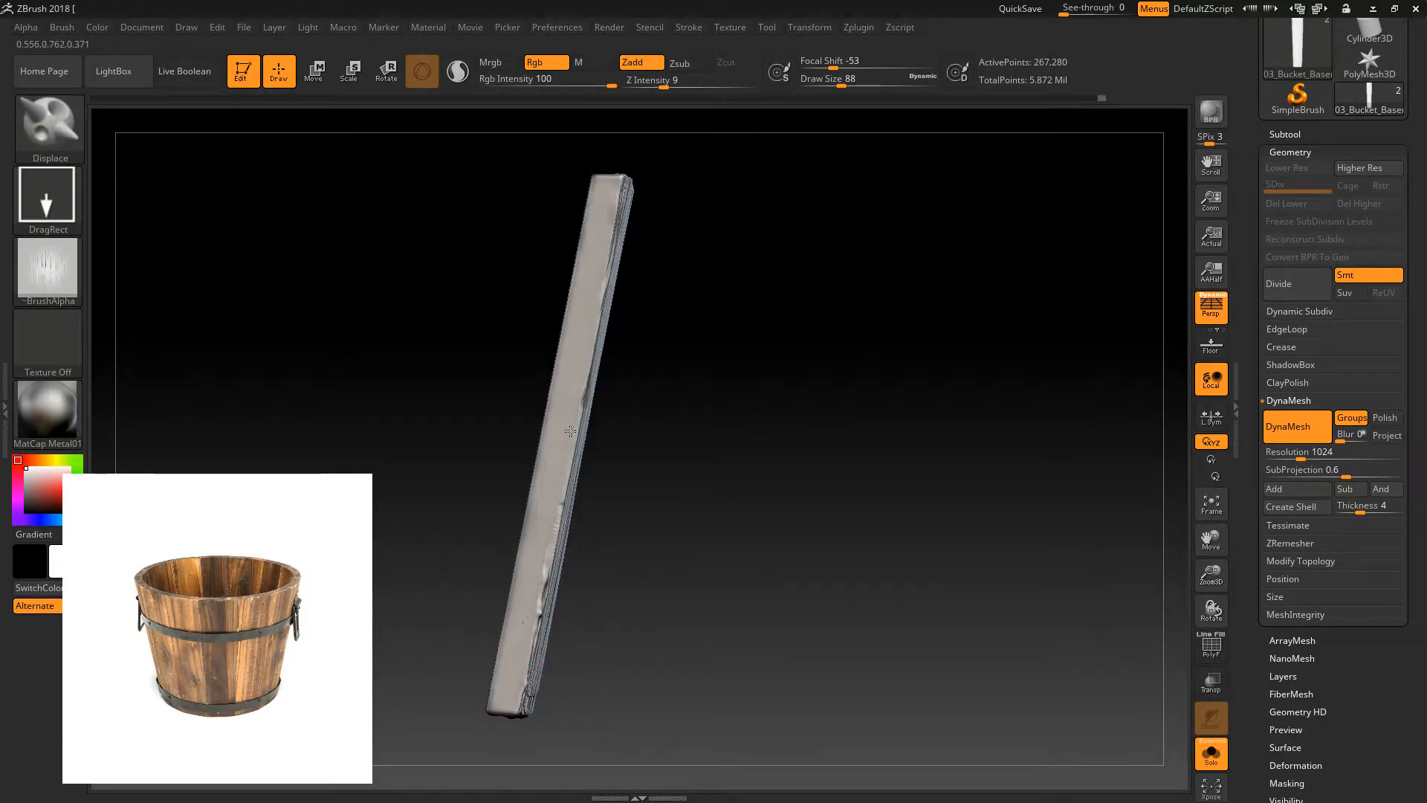
pyautogui.moveTo(662, 465); pyautogui.dragTo(691, 275)
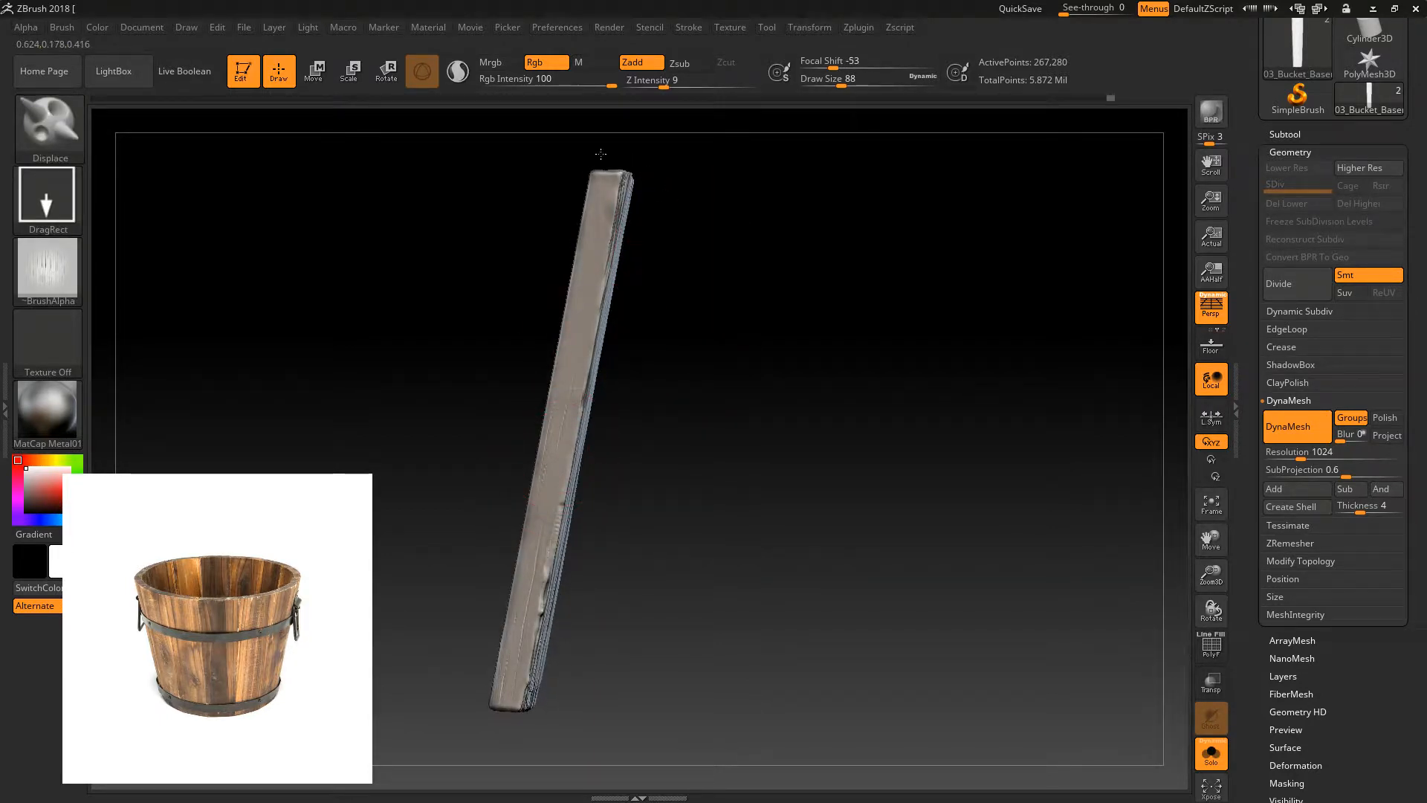
pyautogui.write('14')
pyautogui.press('Return')
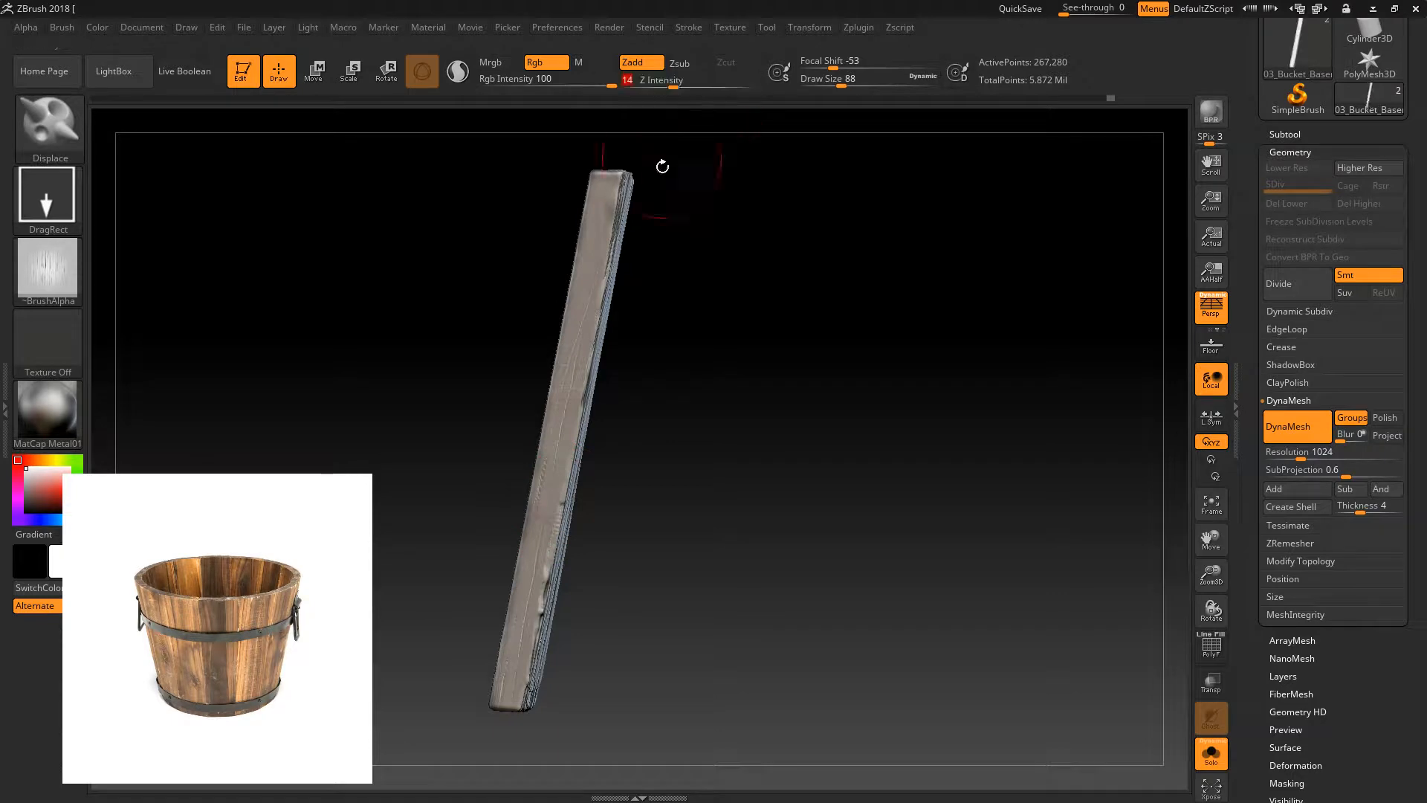
pyautogui.moveTo(666, 119); pyautogui.dragTo(687, 124)
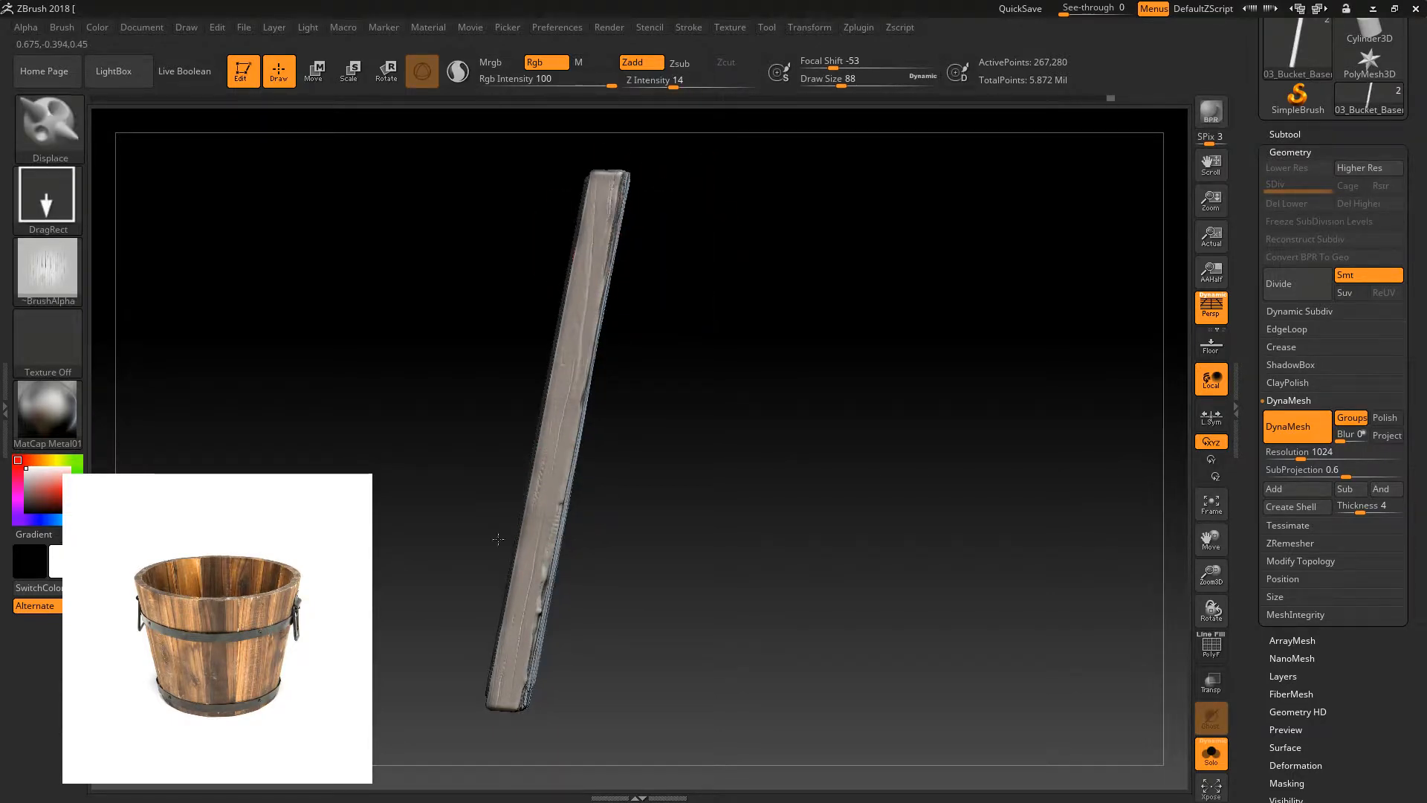
pyautogui.moveTo(503, 506)
pyautogui.mouseDown()
pyautogui.moveTo(449, 385)
pyautogui.moveTo(472, 344)
pyautogui.mouseUp()
# - Import the WoodBase_01 alpha for the Displace brush, stamp its grain on the plank and set Z Intensity to 9
pyautogui.click(57, 264)
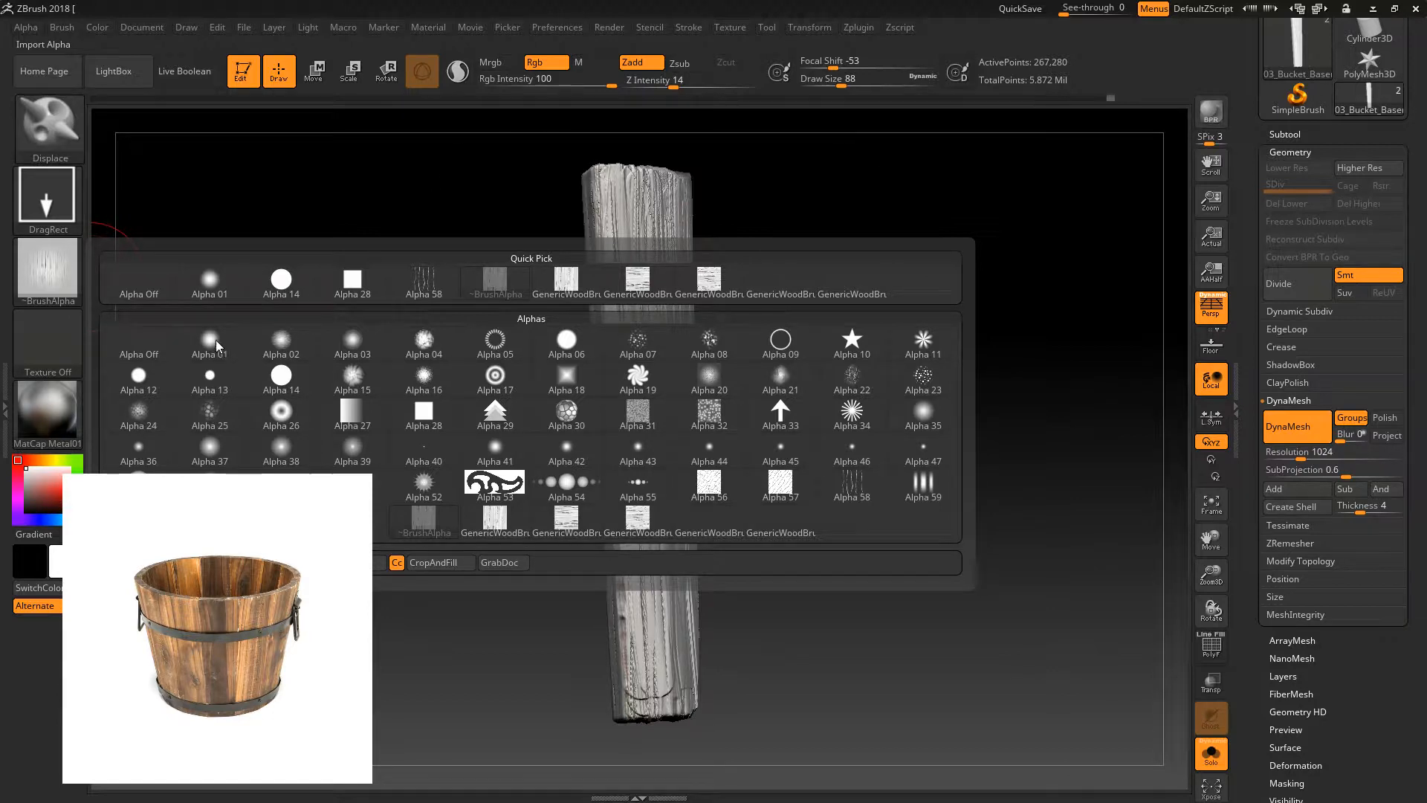
pyautogui.click(266, 332)
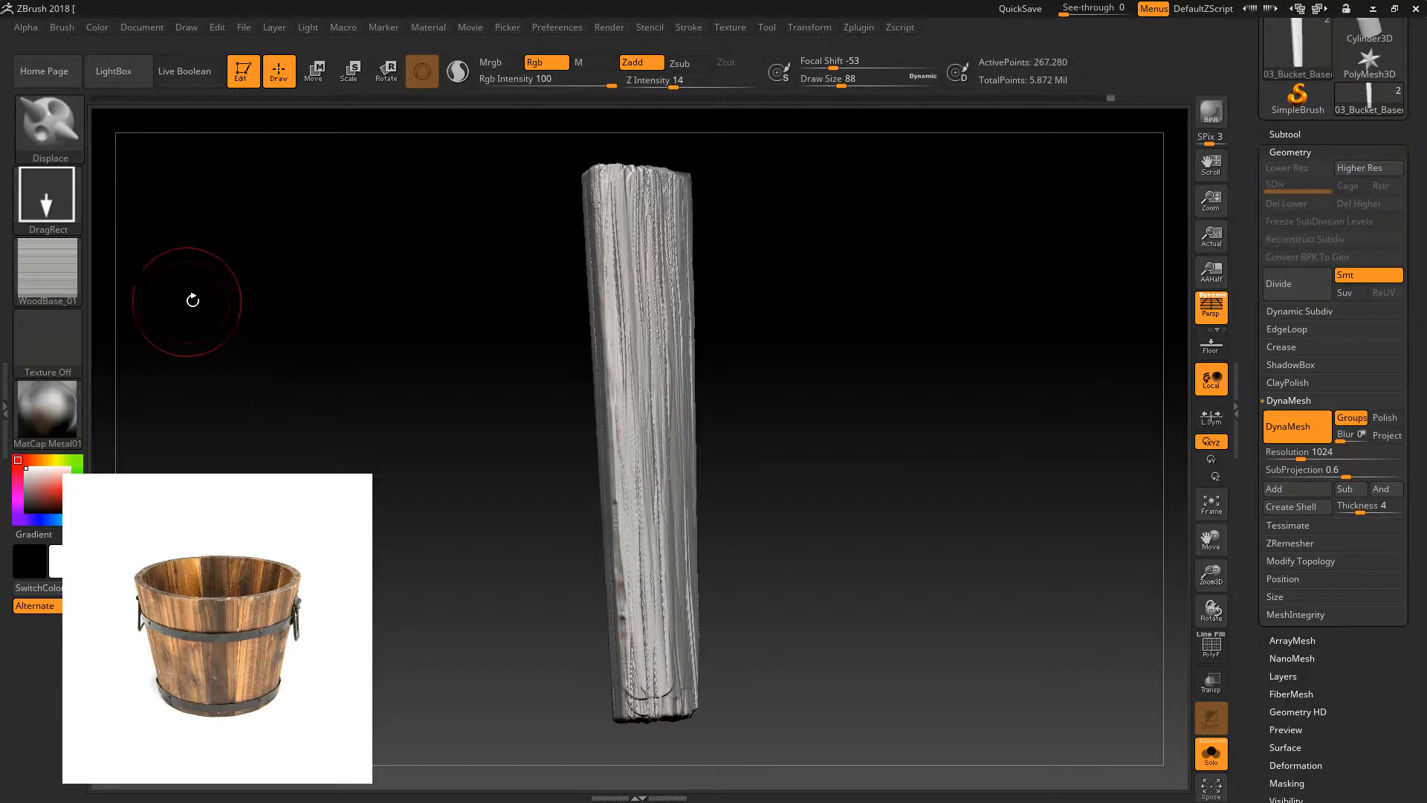
pyautogui.moveTo(808, 306)
pyautogui.mouseDown()
pyautogui.moveTo(850, 280)
pyautogui.moveTo(825, 292)
pyautogui.moveTo(854, 376)
pyautogui.moveTo(832, 414)
pyautogui.moveTo(867, 389)
pyautogui.moveTo(860, 421)
pyautogui.moveTo(621, 469)
pyautogui.moveTo(754, 437)
pyautogui.moveTo(767, 567)
pyautogui.mouseUp()
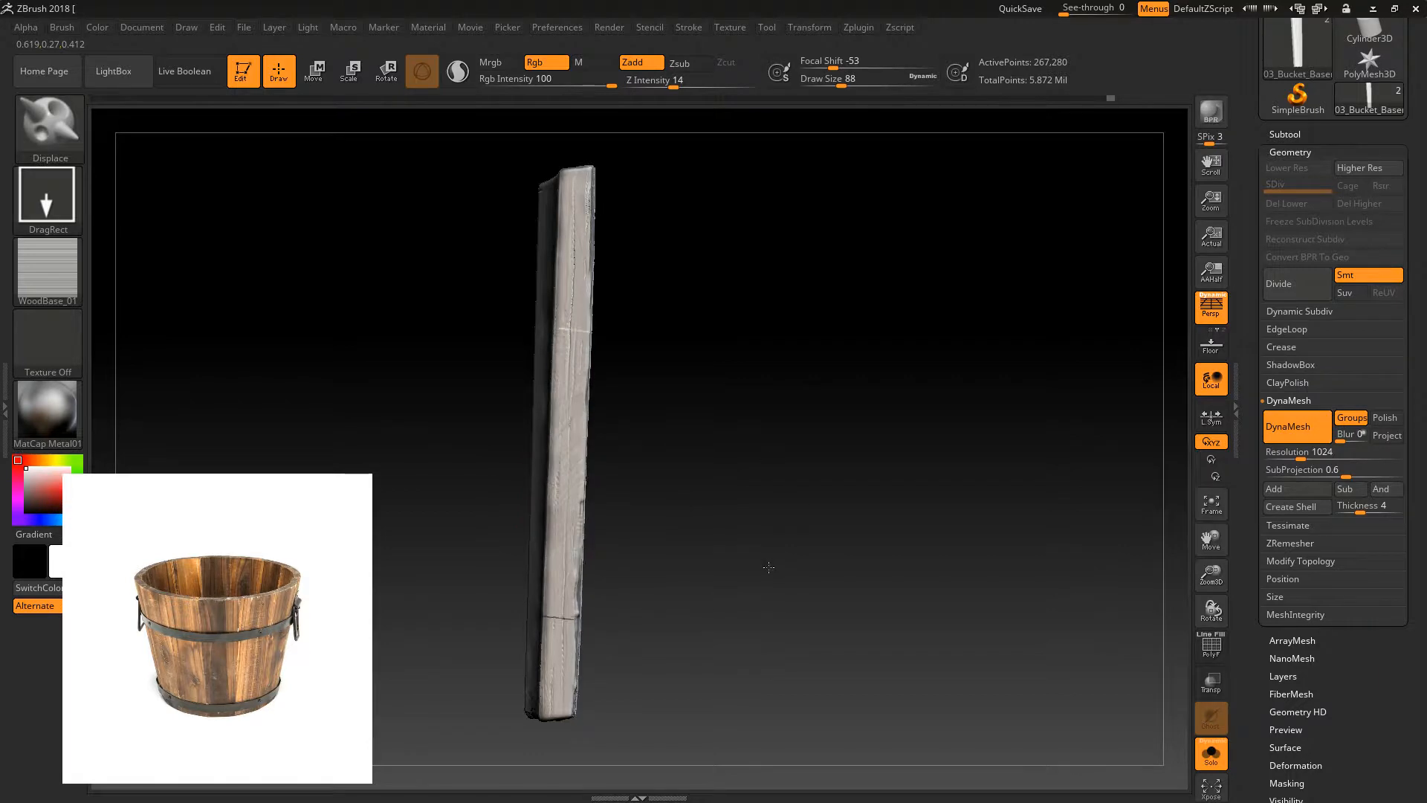
pyautogui.moveTo(848, 449)
pyautogui.mouseDown()
pyautogui.moveTo(885, 411)
pyautogui.moveTo(943, 474)
pyautogui.moveTo(1009, 499)
pyautogui.mouseUp()
pyautogui.moveTo(887, 468); pyautogui.dragTo(802, 446)
pyautogui.moveTo(938, 397)
pyautogui.mouseDown()
pyautogui.moveTo(1002, 442)
pyautogui.moveTo(906, 472)
pyautogui.mouseUp()
pyautogui.moveTo(673, 86); pyautogui.dragTo(663, 87)
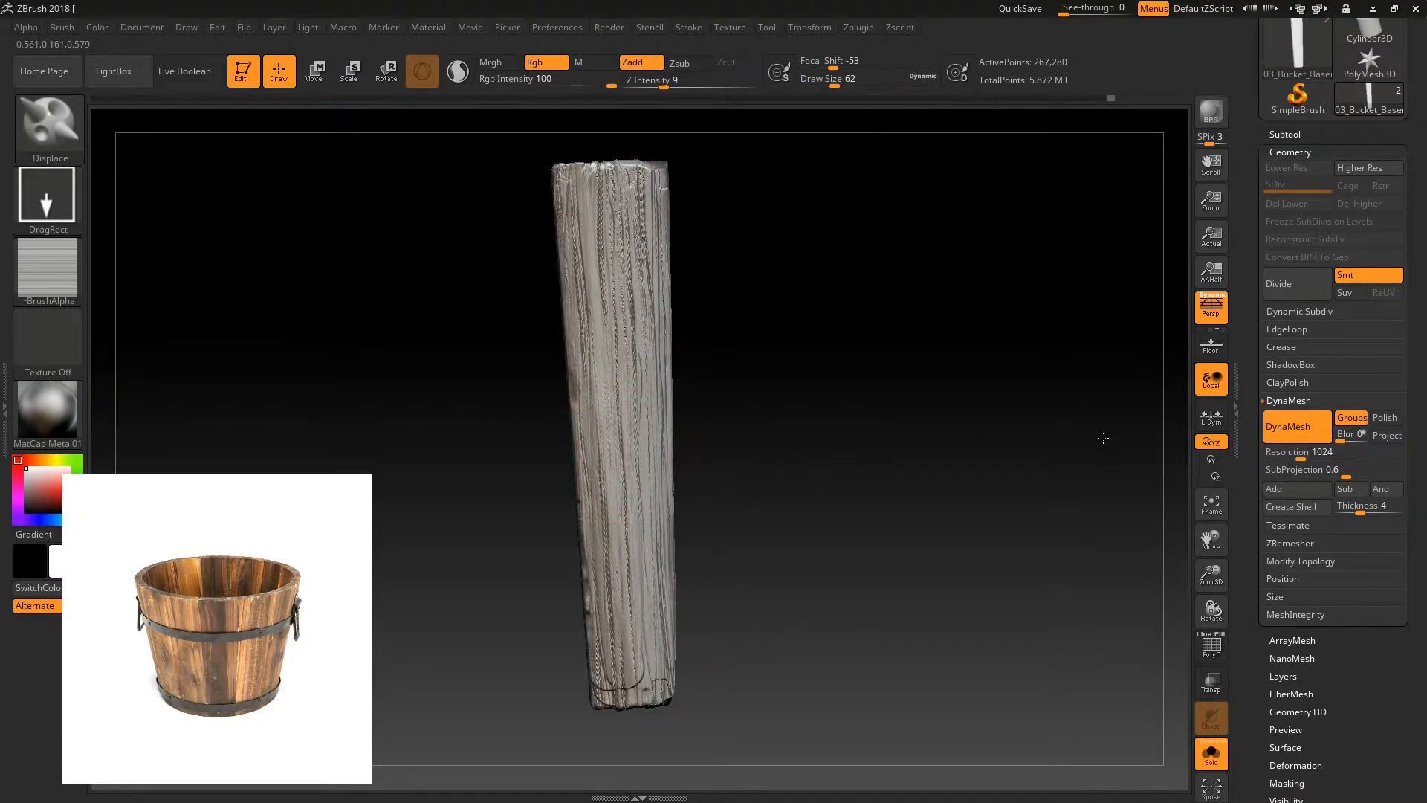
# - Soften the plank's grain with the TrimSmoothBorder brush at Z Intensity 5 and draw size 98
pyautogui.press('b')
pyautogui.press('t')
pyautogui.press('s')
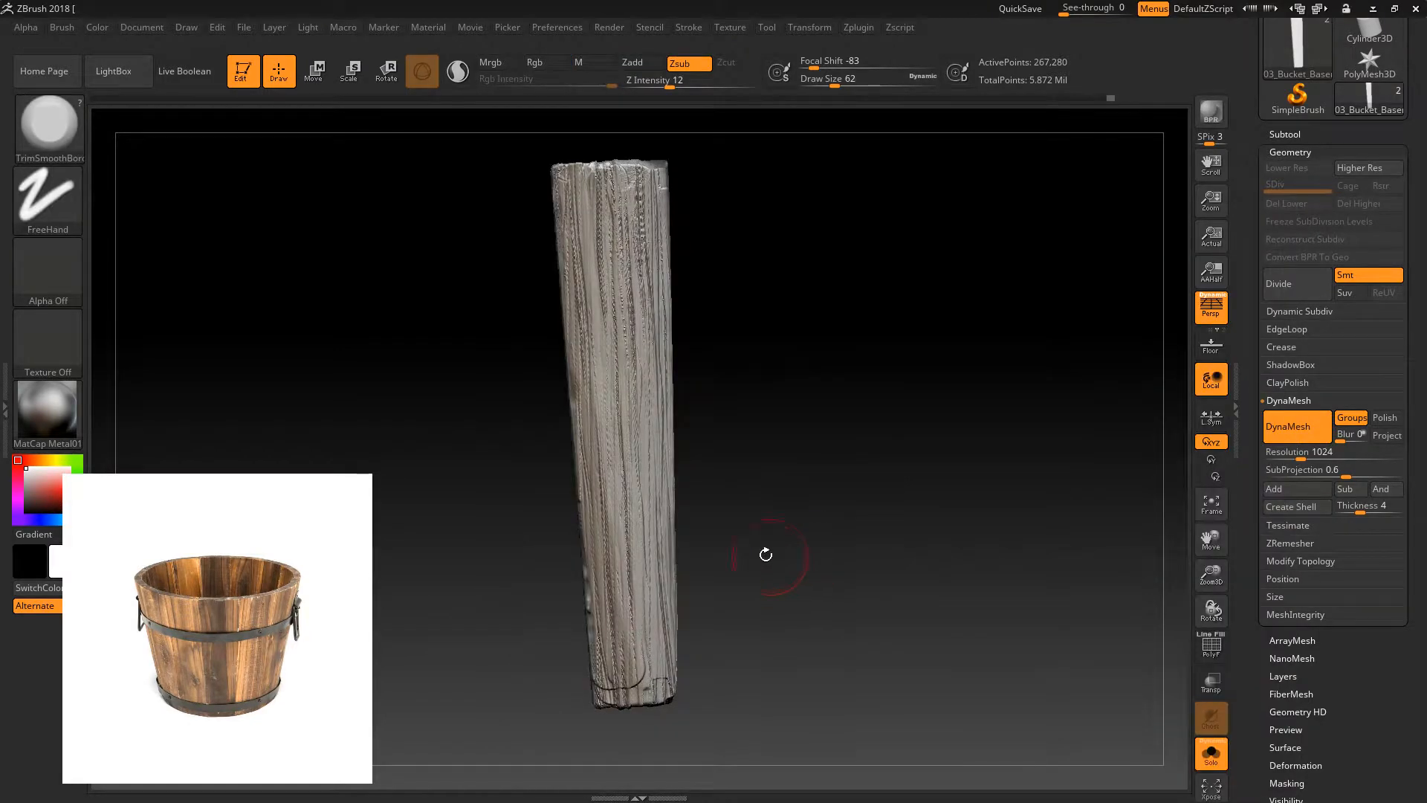
pyautogui.moveTo(669, 87); pyautogui.dragTo(653, 86)
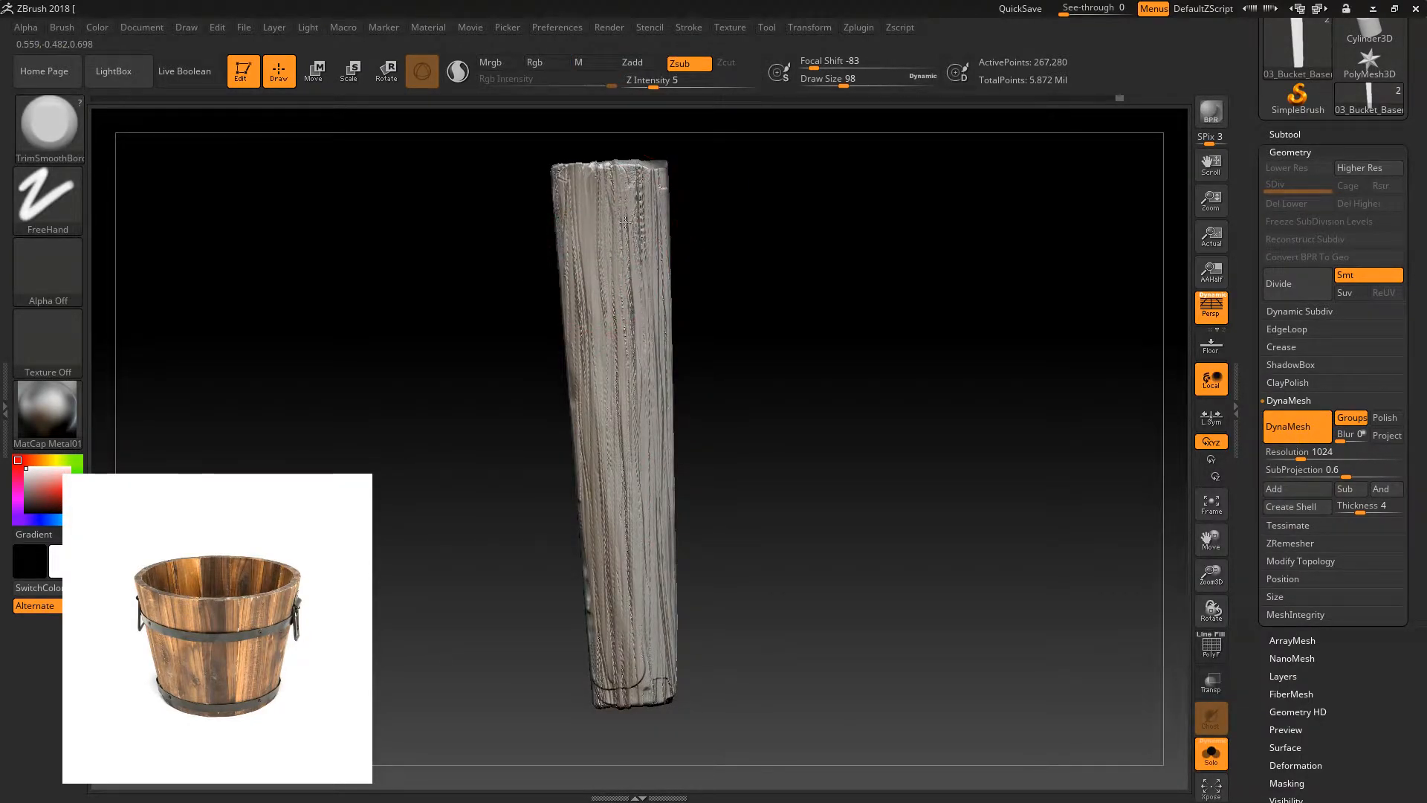
pyautogui.moveTo(540, 417); pyautogui.dragTo(570, 354)
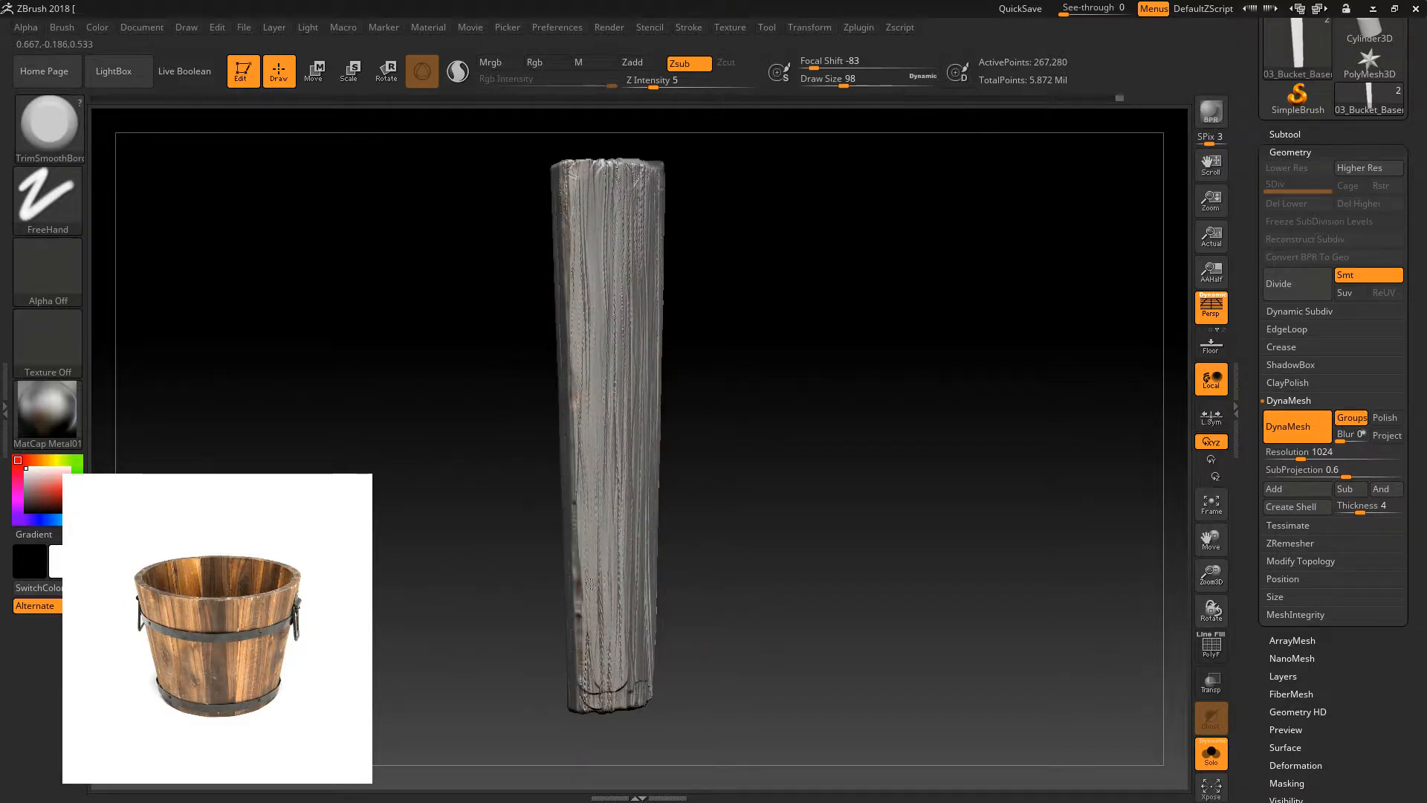
pyautogui.moveTo(598, 588); pyautogui.dragTo(656, 710)
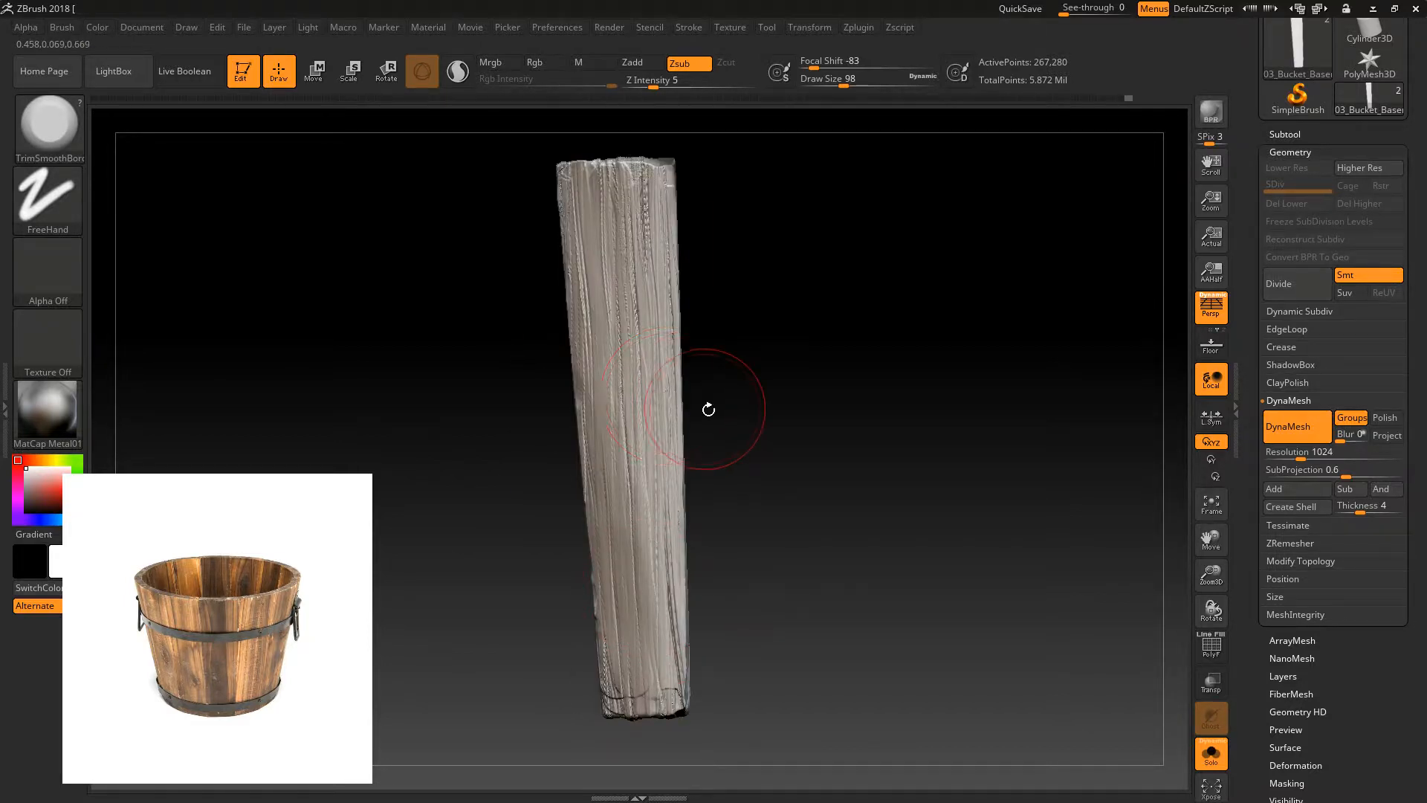
# - Continue trimming the grain across the plank's faces and undo the last stroke near the top end
pyautogui.keyDown('shift'); pyautogui.moveTo(686, 402); pyautogui.dragTo(677, 413); pyautogui.keyUp('shift')
pyautogui.moveTo(752, 359)
pyautogui.mouseDown()
pyautogui.moveTo(790, 338)
pyautogui.moveTo(773, 349)
pyautogui.mouseUp()
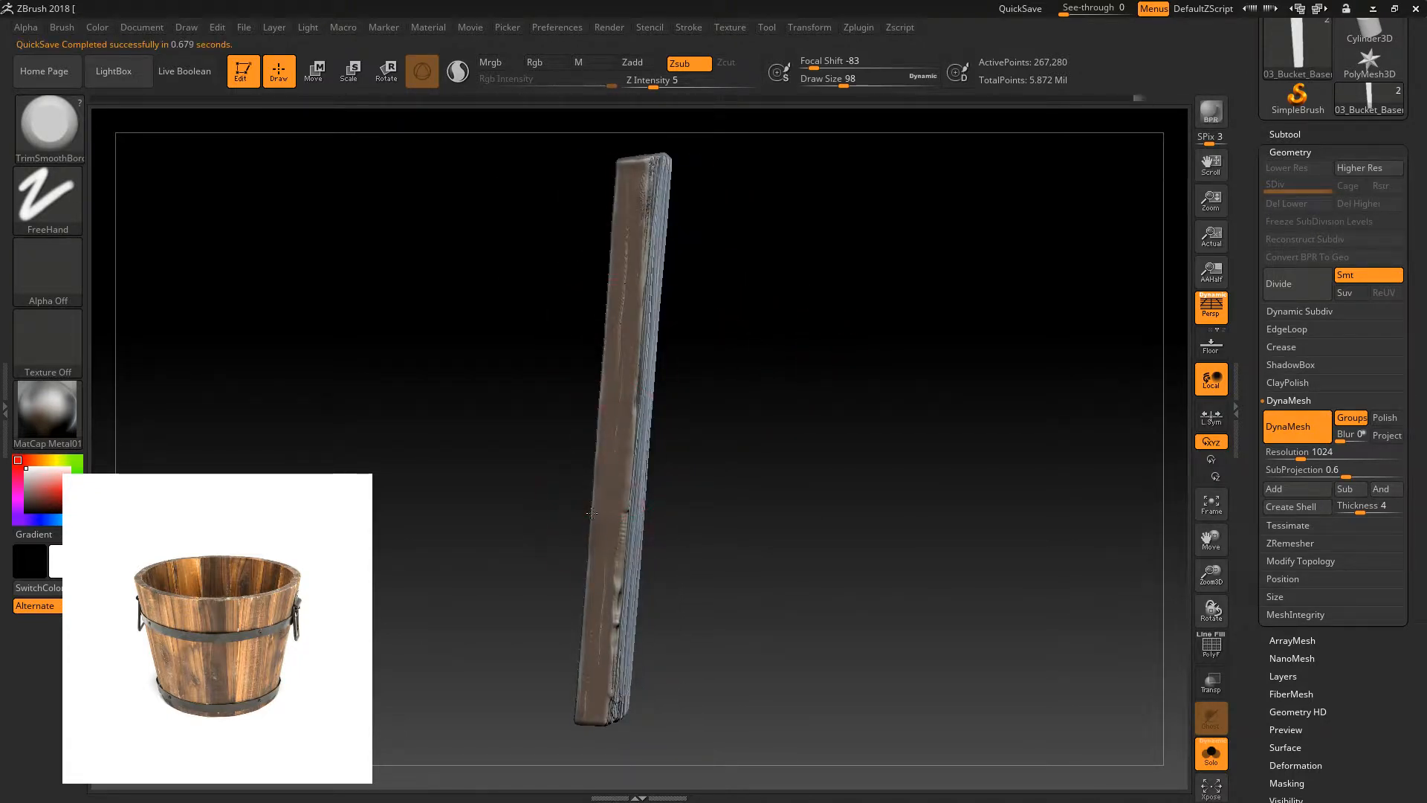
pyautogui.moveTo(747, 506); pyautogui.dragTo(551, 334)
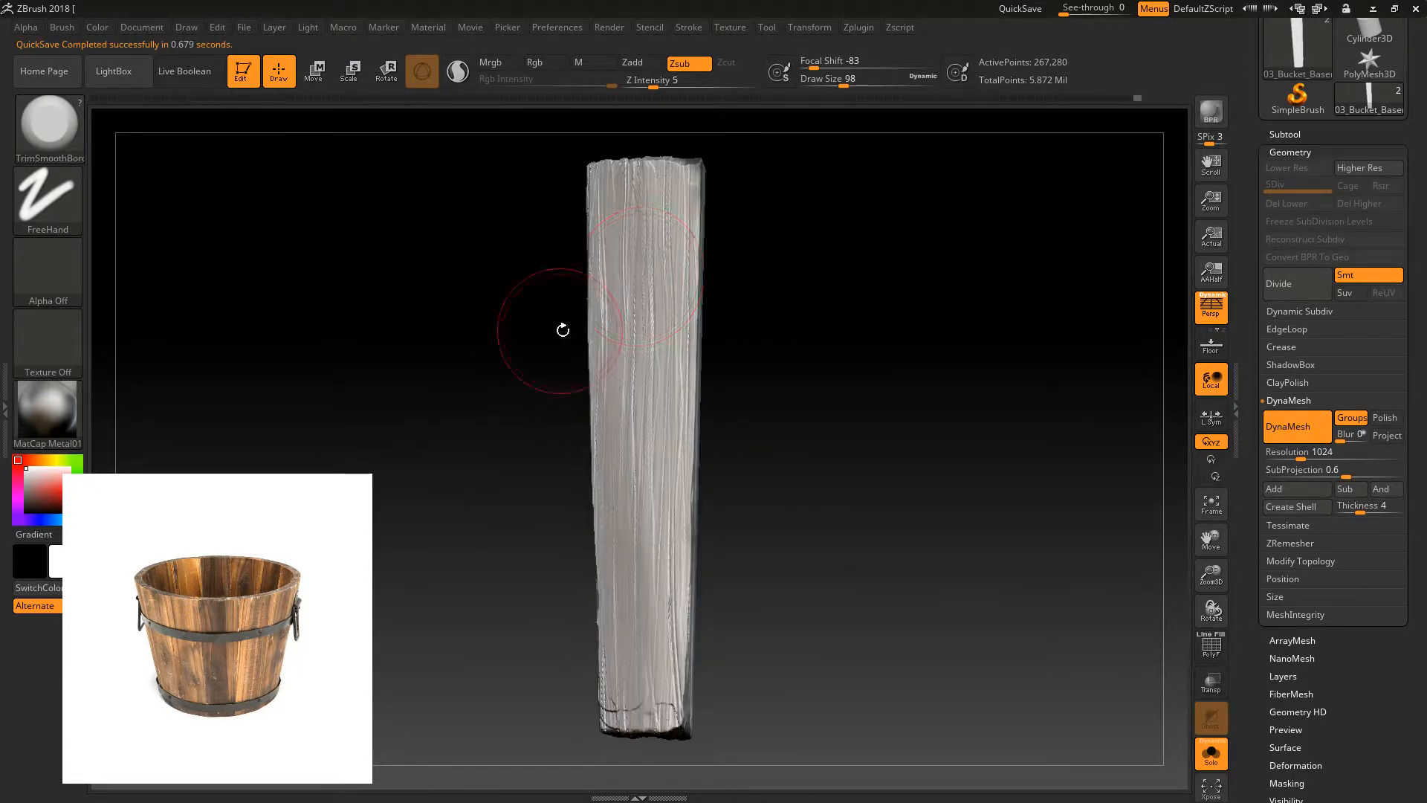
pyautogui.moveTo(664, 170); pyautogui.dragTo(687, 266)
pyautogui.hotkey('ctrl', 'z')
# - Display the polygon wireframe on a close-up of the plank to examine its mesh density
pyautogui.press('b')
pyautogui.moveTo(1201, 533)
pyautogui.mouseDown()
pyautogui.moveTo(1189, 621)
pyautogui.moveTo(1211, 581)
pyautogui.moveTo(1206, 669)
pyautogui.mouseUp()
pyautogui.moveTo(1003, 358)
pyautogui.mouseDown()
pyautogui.moveTo(997, 478)
pyautogui.moveTo(1026, 525)
pyautogui.moveTo(1178, 532)
pyautogui.mouseUp()
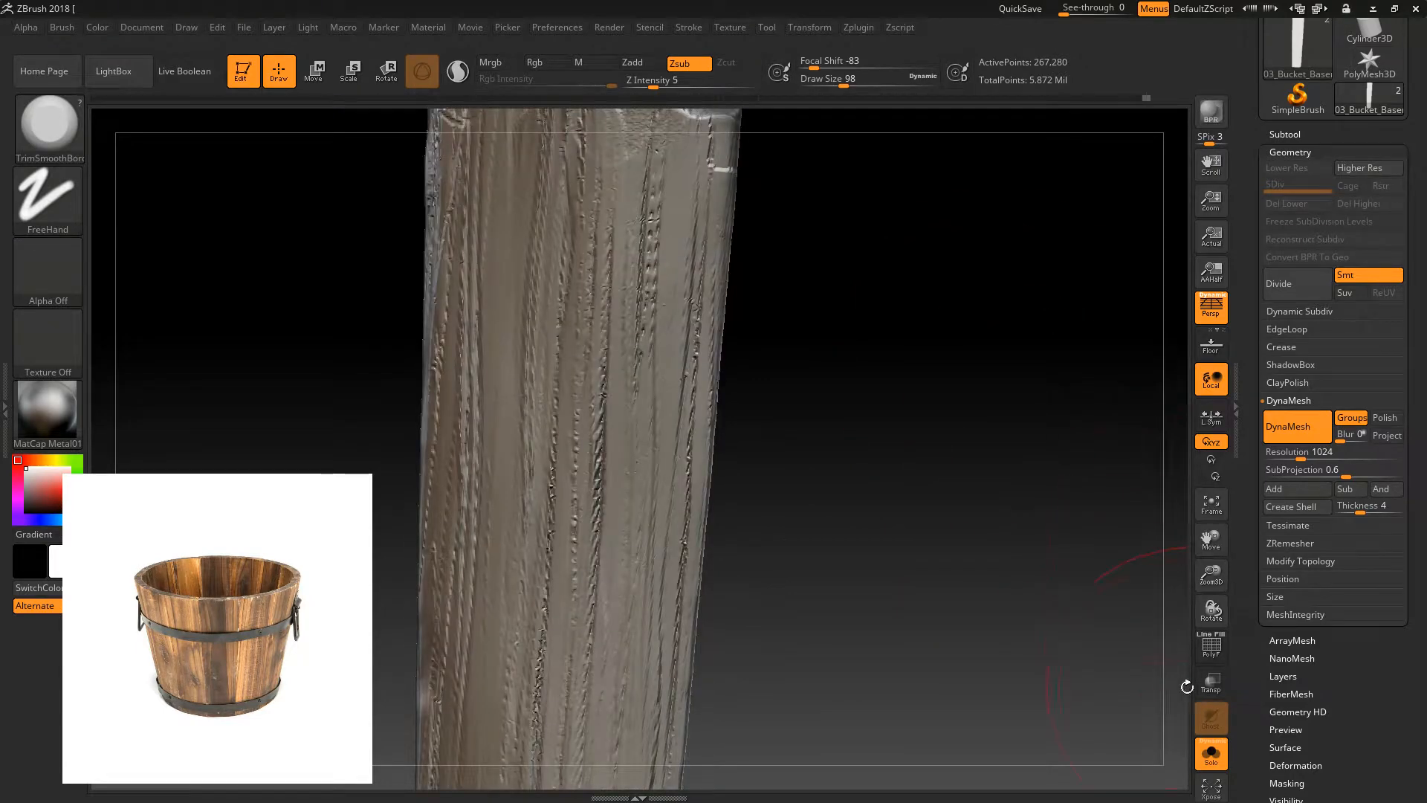
pyautogui.click(1210, 643)
pyautogui.click(1212, 659)
pyautogui.click(1212, 660)
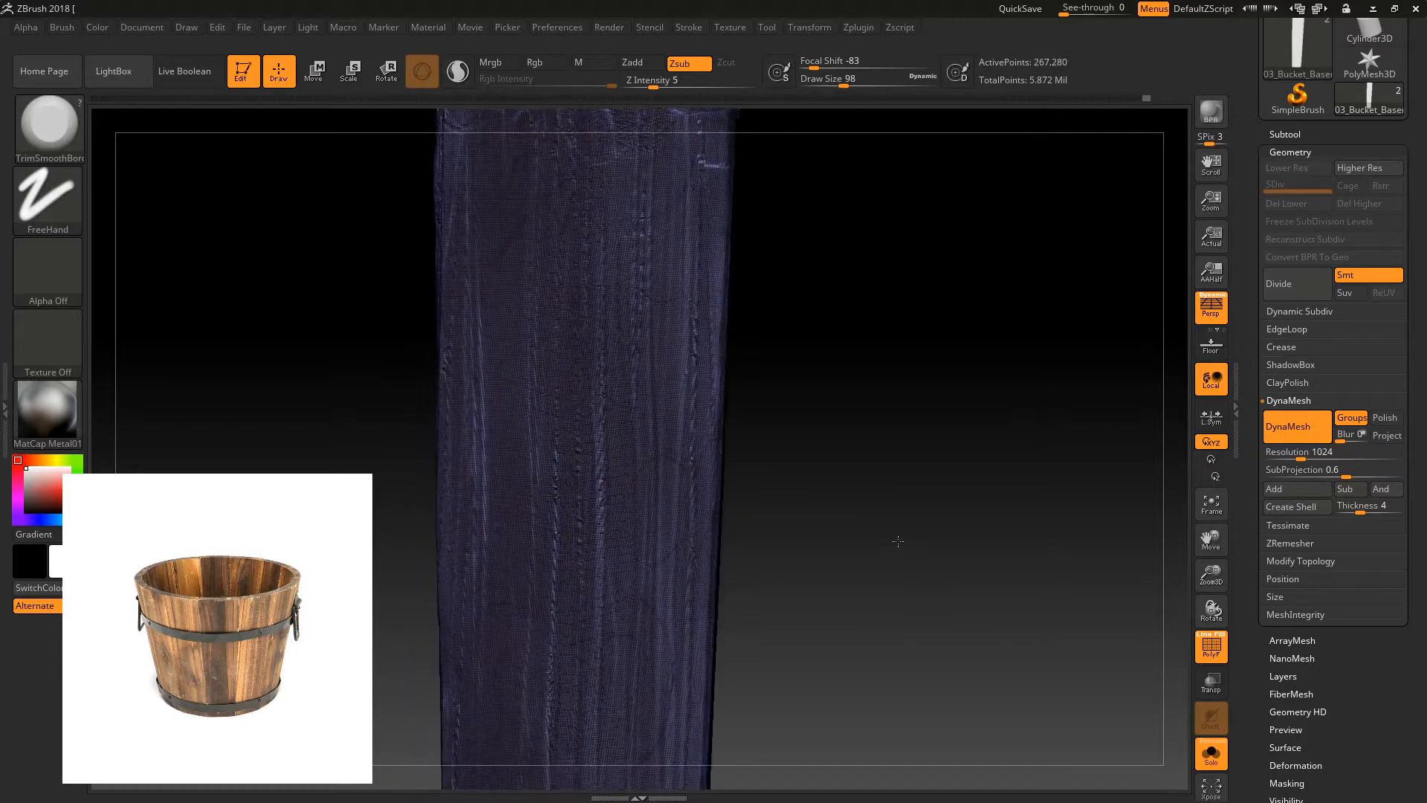
# - Hide the polyframe display, reduce the draw size to 22 and choose the Displace brush for the plank
pyautogui.click(1211, 645)
pyautogui.moveTo(1210, 578); pyautogui.dragTo(1167, 524)
pyautogui.moveTo(939, 468)
pyautogui.mouseDown()
pyautogui.moveTo(917, 541)
pyautogui.moveTo(926, 514)
pyautogui.moveTo(994, 573)
pyautogui.moveTo(1192, 575)
pyautogui.moveTo(1176, 546)
pyautogui.moveTo(1100, 576)
pyautogui.moveTo(1013, 567)
pyautogui.moveTo(912, 482)
pyautogui.moveTo(944, 501)
pyautogui.moveTo(907, 523)
pyautogui.moveTo(925, 514)
pyautogui.moveTo(865, 429)
pyautogui.moveTo(874, 481)
pyautogui.moveTo(845, 434)
pyautogui.moveTo(854, 417)
pyautogui.moveTo(885, 490)
pyautogui.moveTo(903, 481)
pyautogui.moveTo(905, 498)
pyautogui.mouseUp()
pyautogui.press('[')
pyautogui.press('[')
pyautogui.press('[')
pyautogui.press('[')
pyautogui.press('[')
pyautogui.press('ctrl')
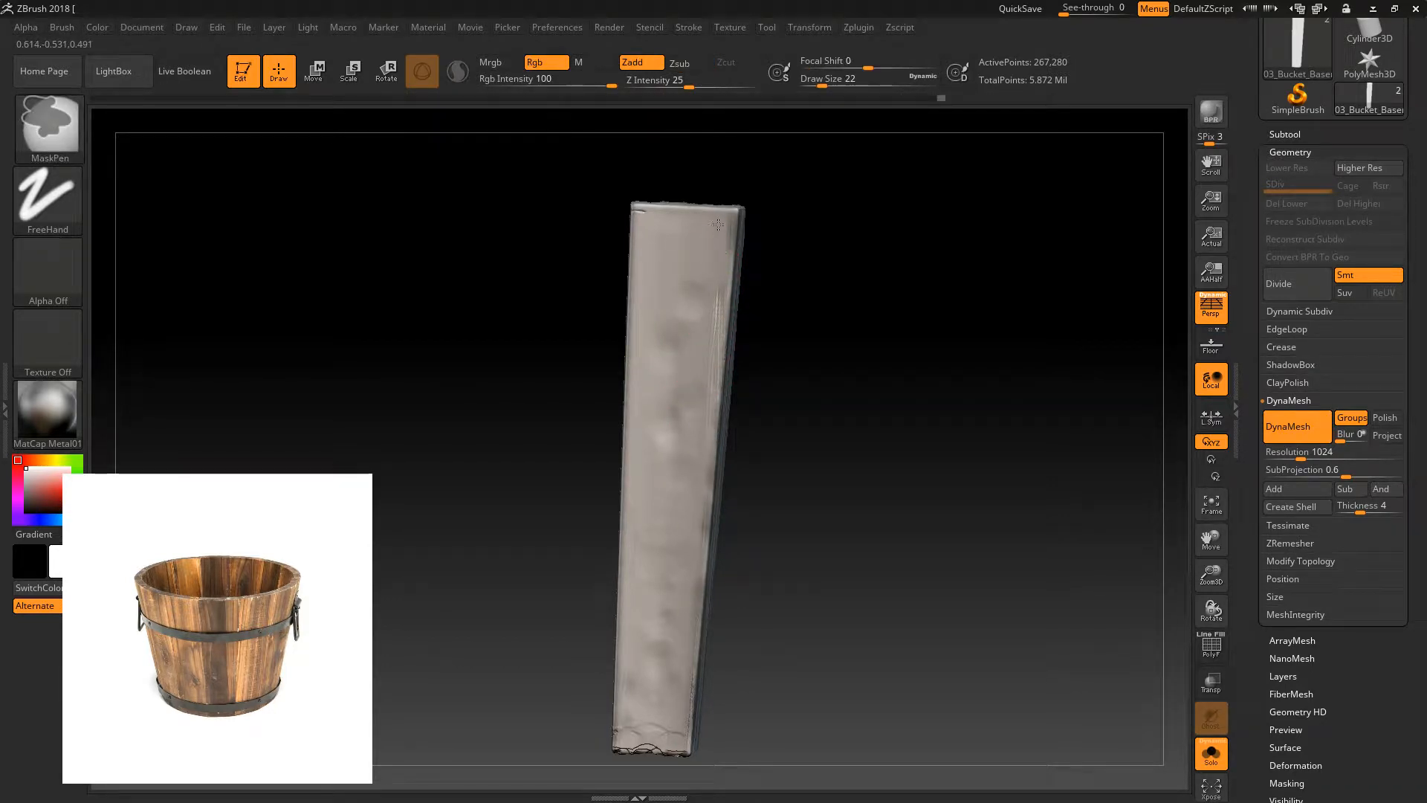
pyautogui.press('b')
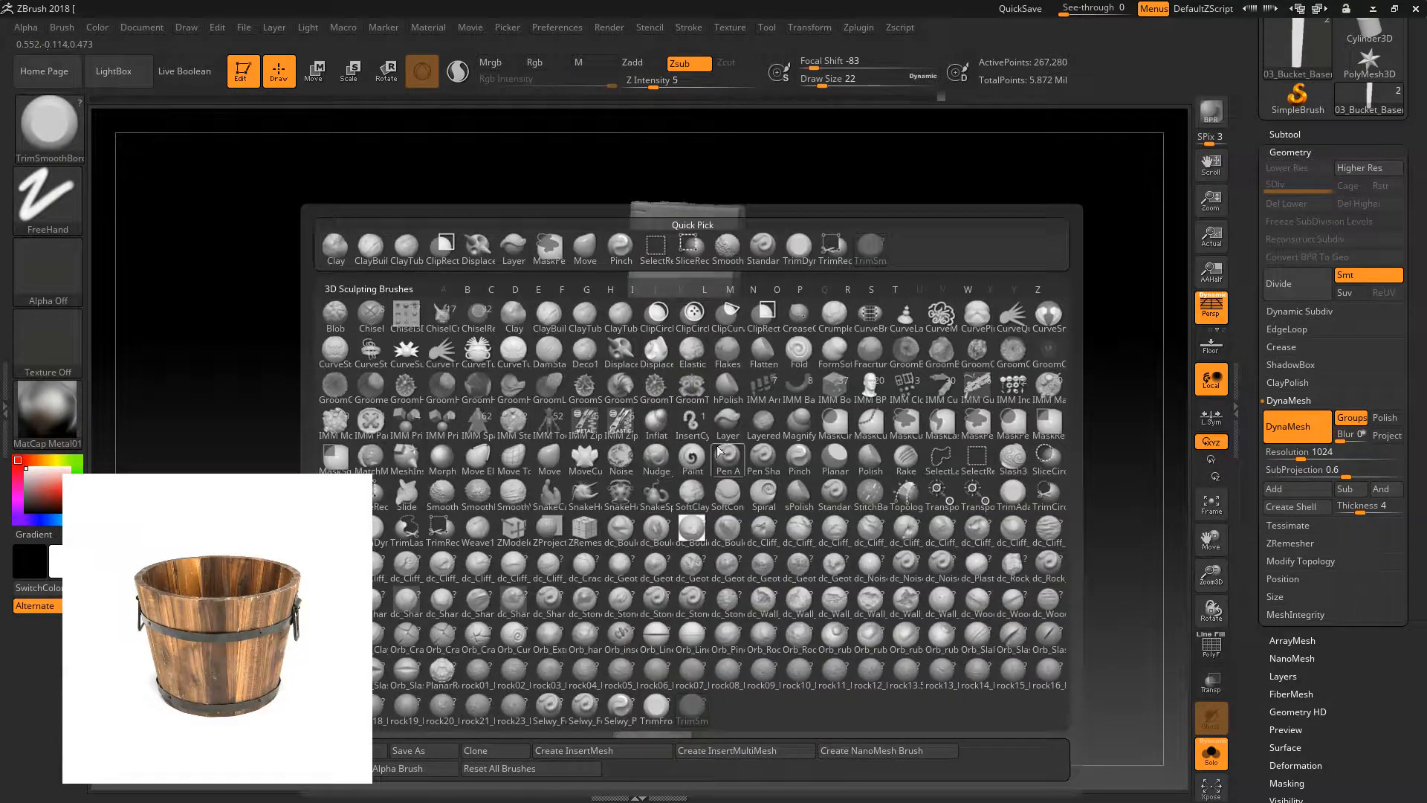
pyautogui.press('d')
pyautogui.press('p')
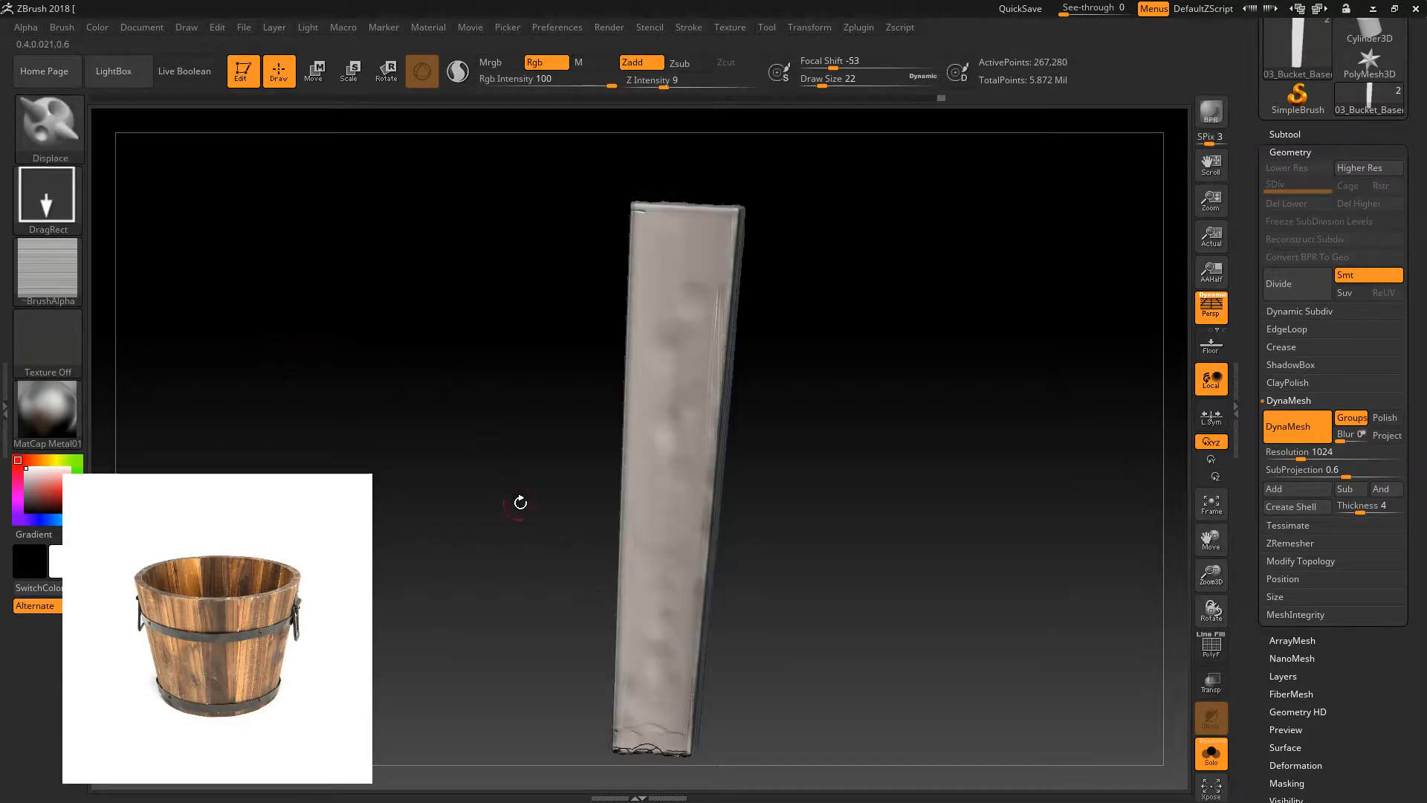
pyautogui.moveTo(509, 485); pyautogui.dragTo(527, 471)
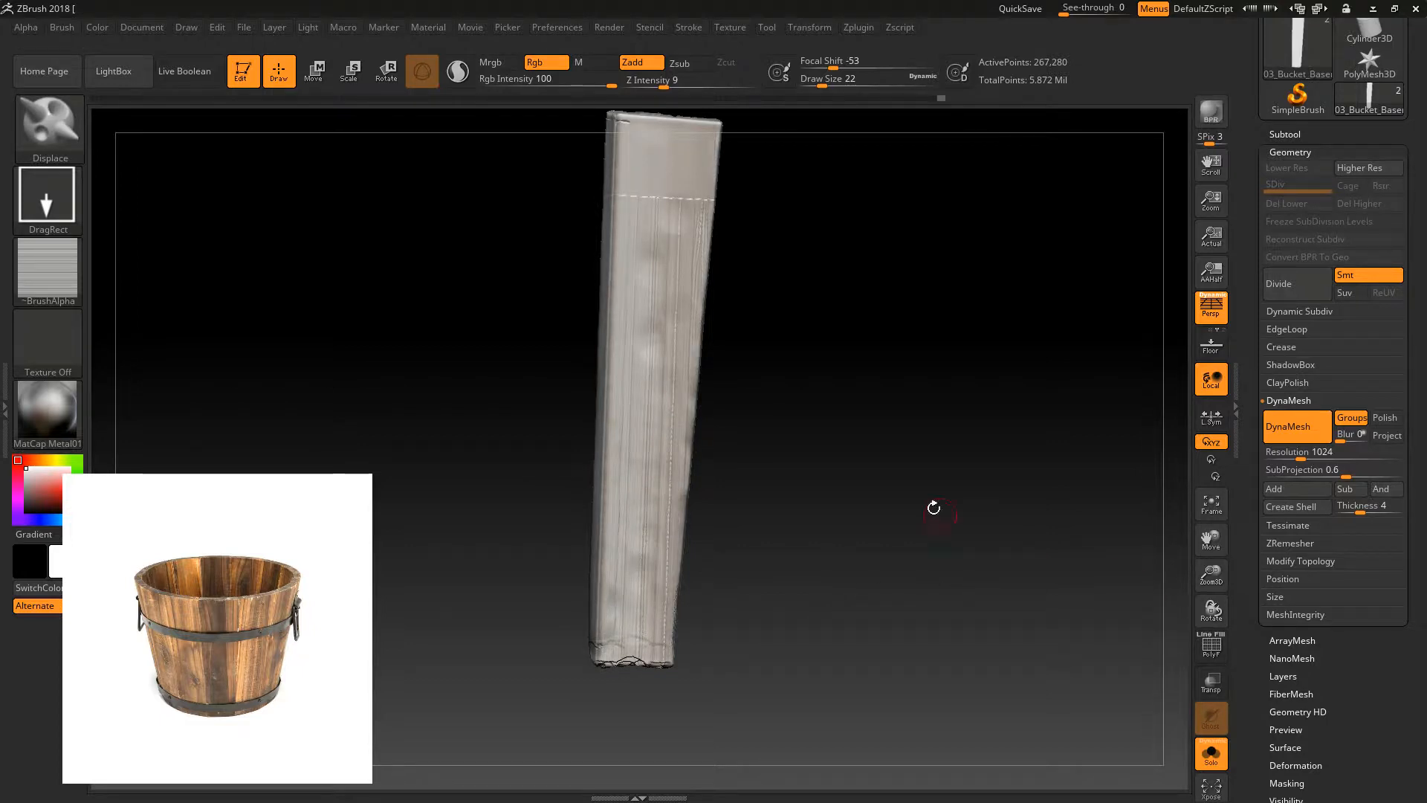
# - Set the Displace brush's Z Intensity to 20 and stamp the wood grain alpha along the plank's faces
pyautogui.moveTo(672, 84); pyautogui.dragTo(682, 85)
pyautogui.moveTo(821, 267); pyautogui.dragTo(770, 277)
pyautogui.moveTo(646, 413); pyautogui.dragTo(1171, 466)
pyautogui.moveTo(996, 480); pyautogui.dragTo(918, 498)
pyautogui.hotkey('ctrl', 'z')
pyautogui.moveTo(863, 439); pyautogui.dragTo(816, 437)
pyautogui.moveTo(661, 392)
pyautogui.mouseDown()
pyautogui.moveTo(990, 354)
pyautogui.moveTo(1083, 411)
pyautogui.moveTo(1125, 408)
pyautogui.moveTo(1030, 417)
pyautogui.moveTo(941, 451)
pyautogui.moveTo(637, 391)
pyautogui.mouseUp()
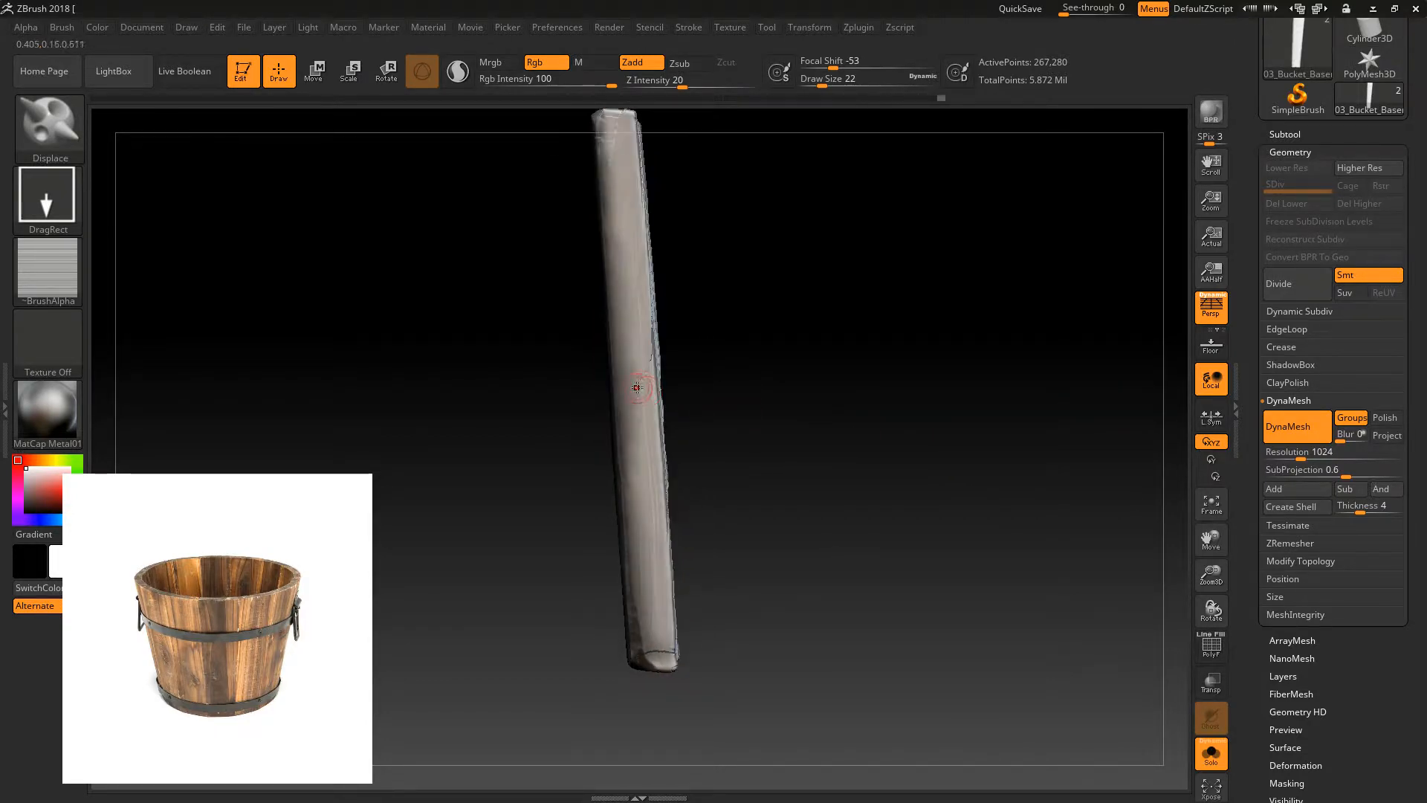
pyautogui.moveTo(841, 370)
pyautogui.mouseDown()
pyautogui.moveTo(1040, 364)
pyautogui.moveTo(1033, 379)
pyautogui.moveTo(978, 381)
pyautogui.moveTo(974, 359)
pyautogui.moveTo(929, 335)
pyautogui.mouseUp()
# - Switch the Displace brush to a GenericWood alpha, set its Z Intensity to 10 and test it on the plank
pyautogui.press('b')
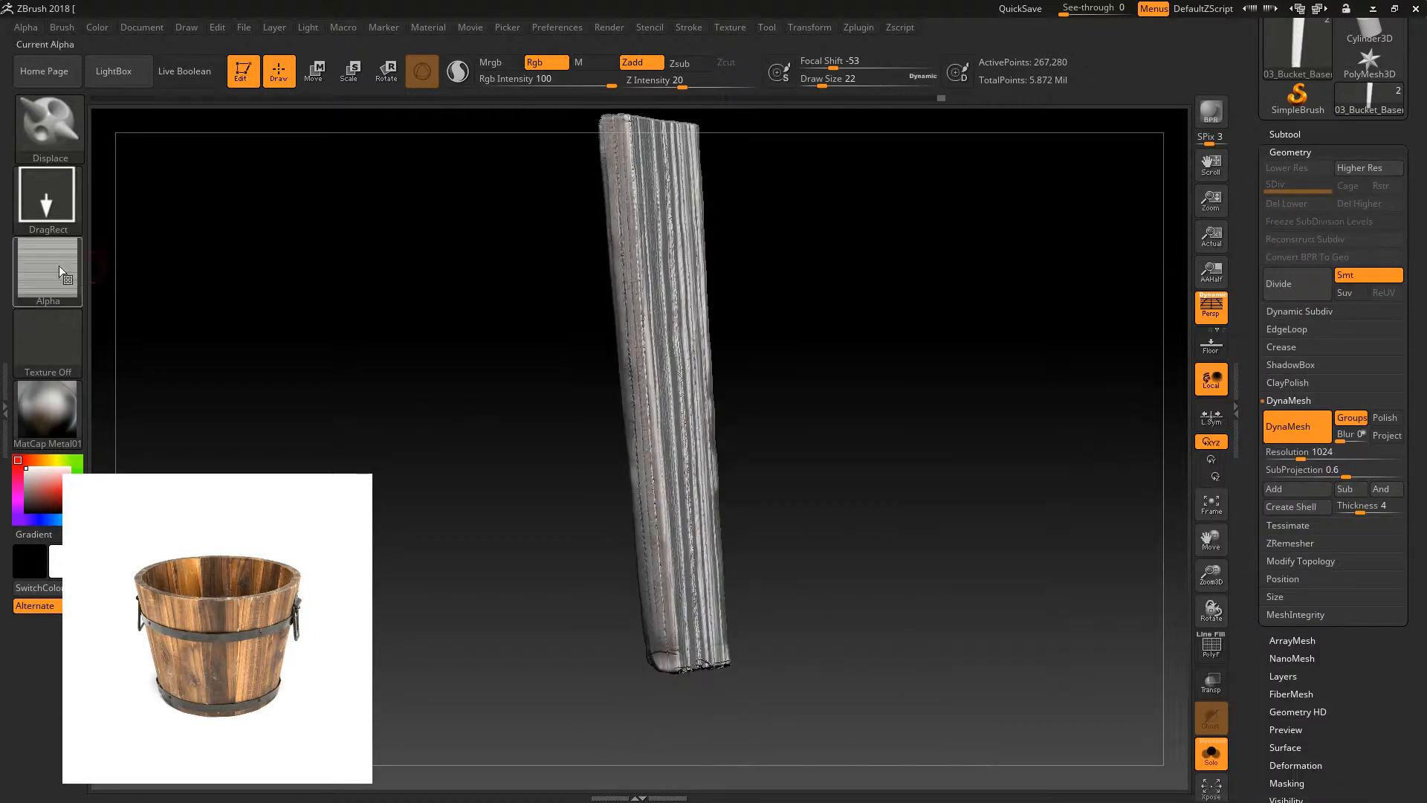
pyautogui.click(67, 268)
pyautogui.click(495, 523)
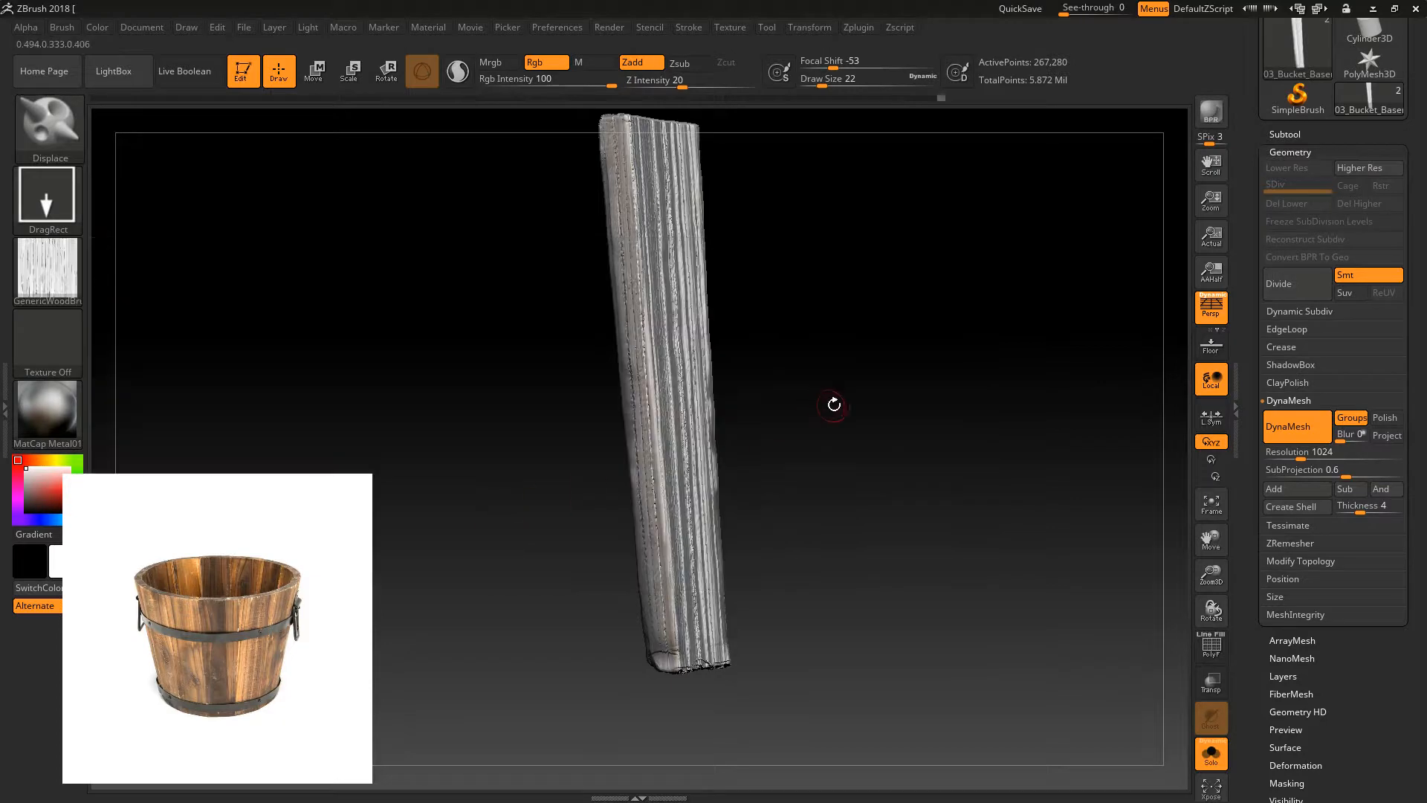
pyautogui.moveTo(803, 529); pyautogui.dragTo(841, 487)
pyautogui.hotkey('ctrl', 'z')
pyautogui.click(666, 84)
pyautogui.moveTo(684, 543); pyautogui.dragTo(513, 639)
pyautogui.hotkey('ctrl', 'z')
# - Soften the wood alpha's edges in its modify settings and stamp the grain over the plank's broad face
pyautogui.click(26, 27)
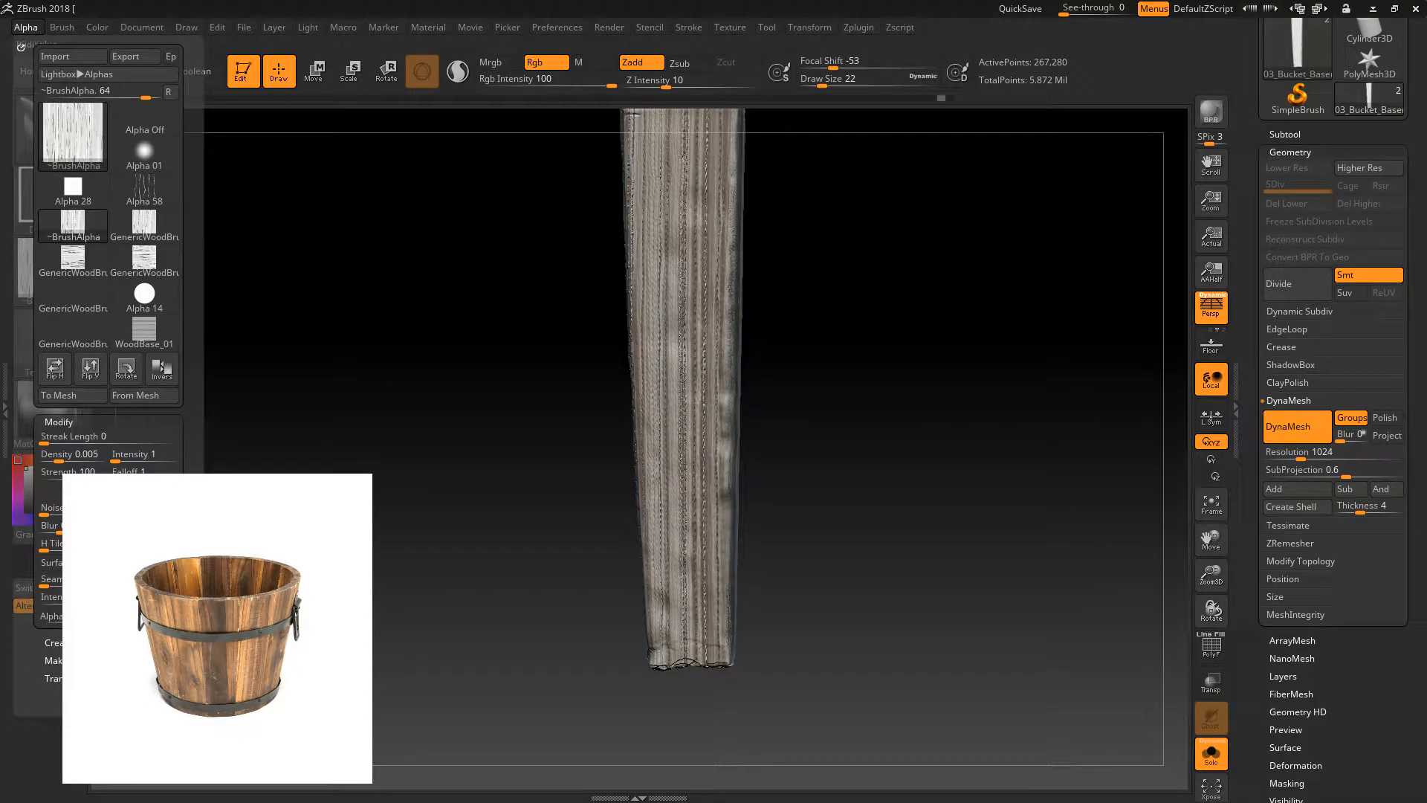
pyautogui.click(134, 528)
pyautogui.click(143, 512)
pyautogui.moveTo(143, 513); pyautogui.dragTo(164, 513)
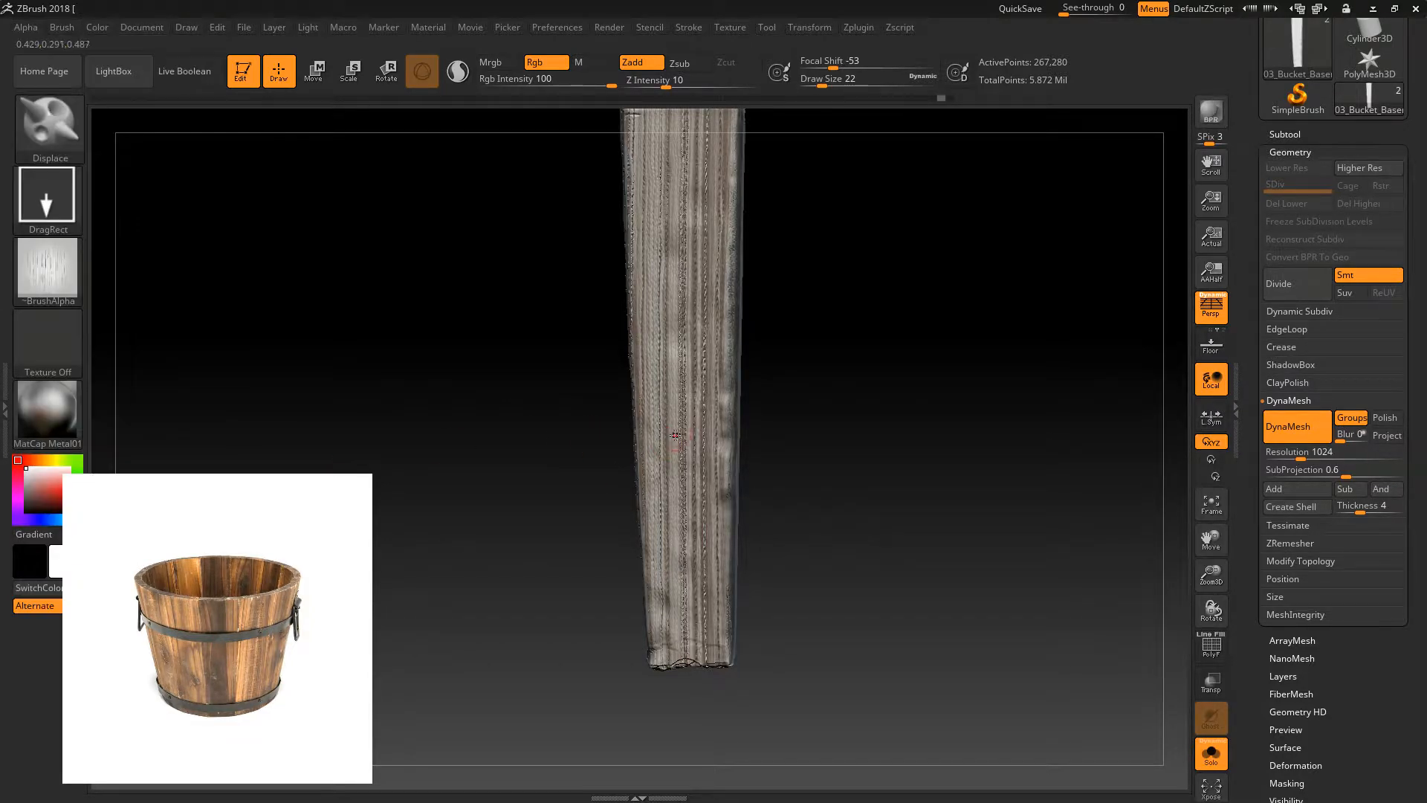
pyautogui.moveTo(672, 442); pyautogui.dragTo(654, 69)
pyautogui.moveTo(692, 406); pyautogui.dragTo(673, 371)
pyautogui.keyDown('alt'); pyautogui.moveTo(574, 341); pyautogui.dragTo(577, 428); pyautogui.keyUp('alt')
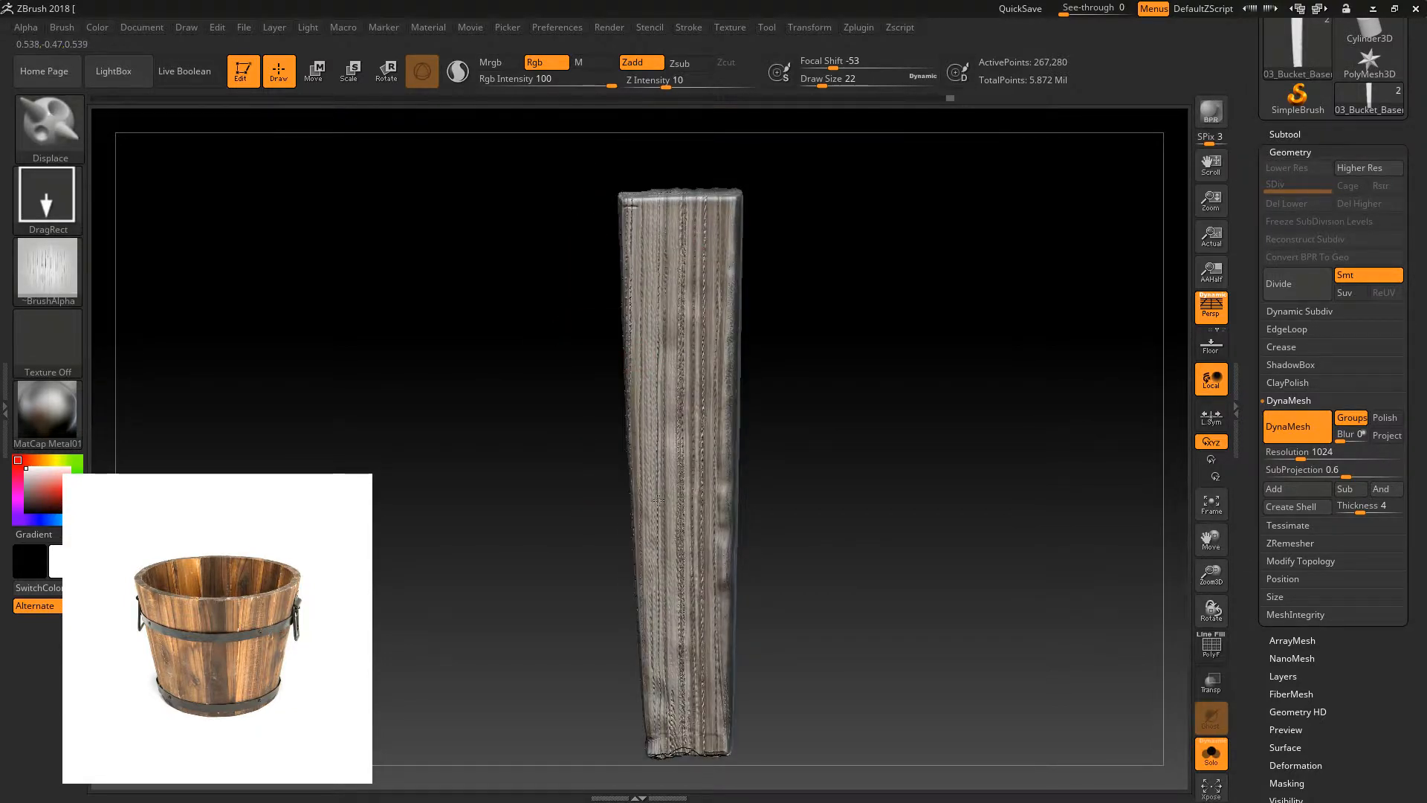
pyautogui.moveTo(750, 497); pyautogui.dragTo(744, 492)
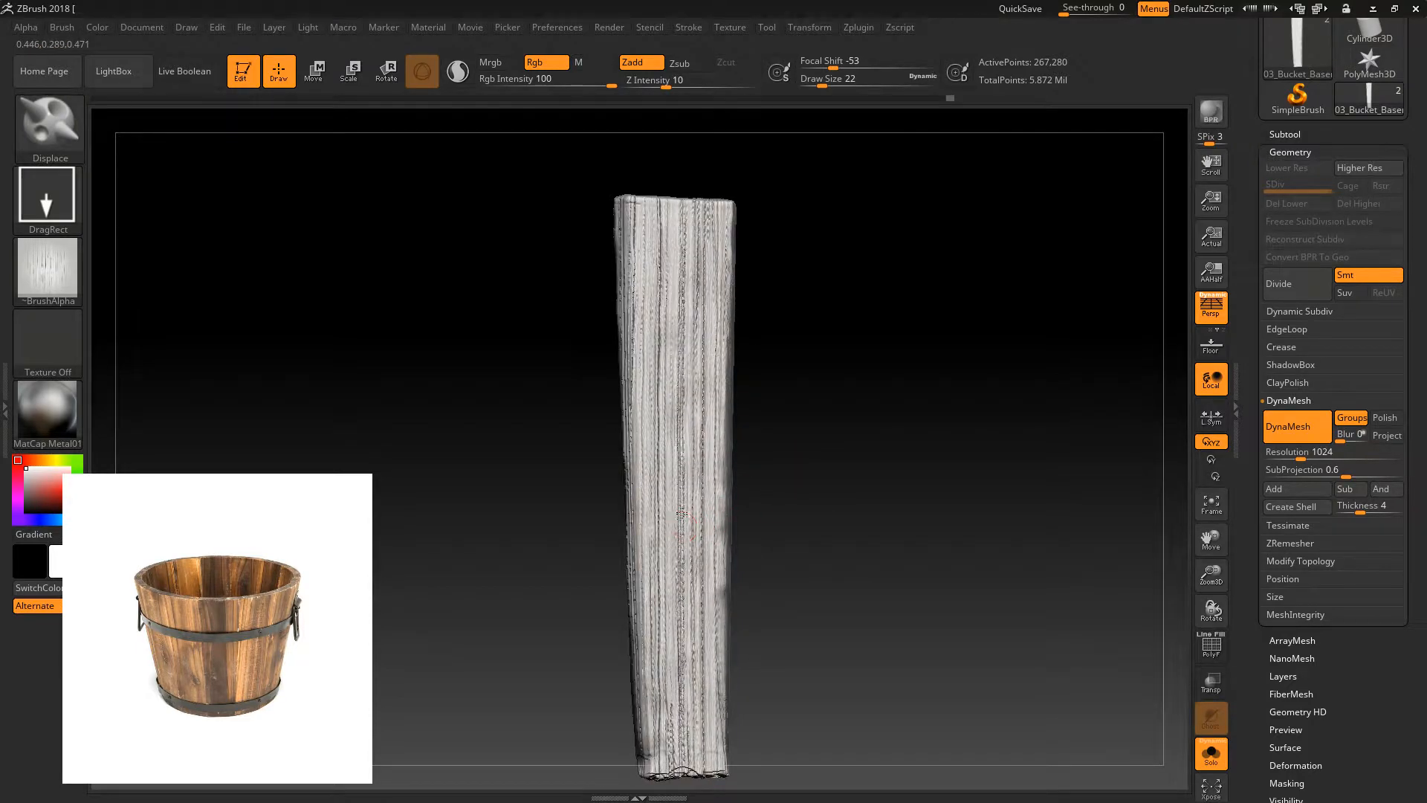
# - Smooth the grain on the plank's broad face from top to bottom with the TrimSmoothBorder brush at draw size 110
pyautogui.moveTo(786, 339); pyautogui.dragTo(762, 388)
pyautogui.press('b')
pyautogui.press('t')
pyautogui.press('s')
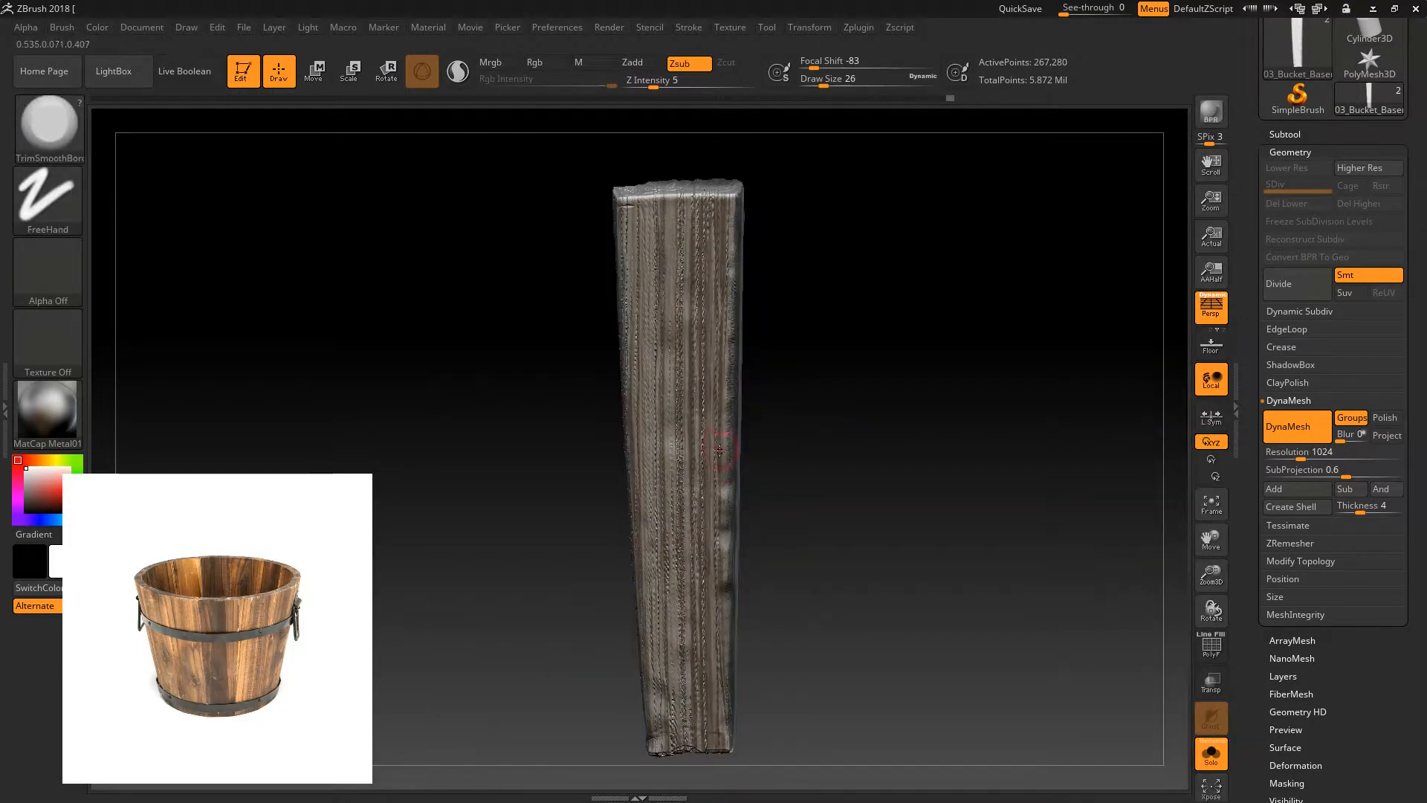
pyautogui.moveTo(678, 339); pyautogui.dragTo(671, 324)
pyautogui.moveTo(586, 329); pyautogui.dragTo(597, 322)
pyautogui.moveTo(669, 251); pyautogui.dragTo(677, 335)
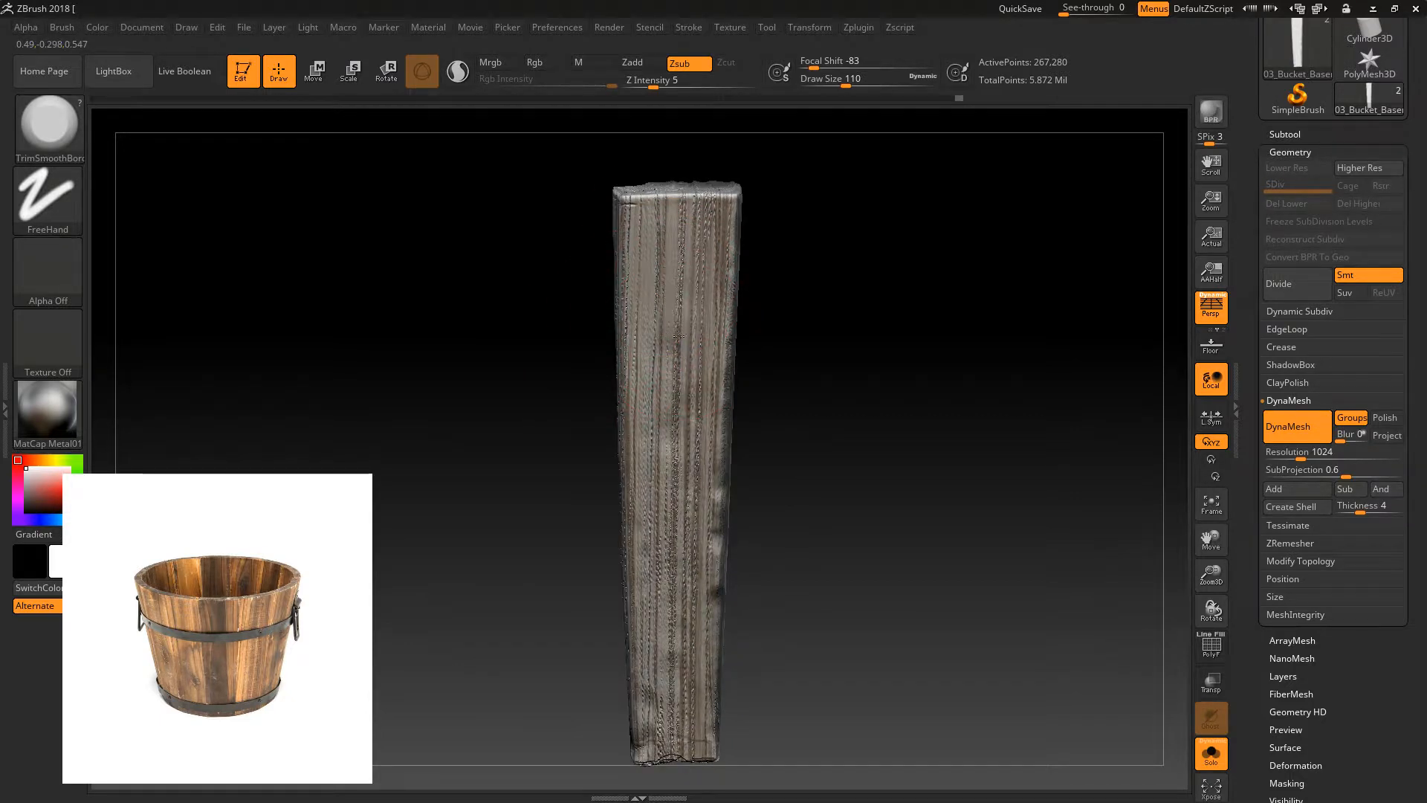
pyautogui.moveTo(714, 549); pyautogui.dragTo(703, 513, button='right')
pyautogui.moveTo(657, 444); pyautogui.dragTo(666, 368)
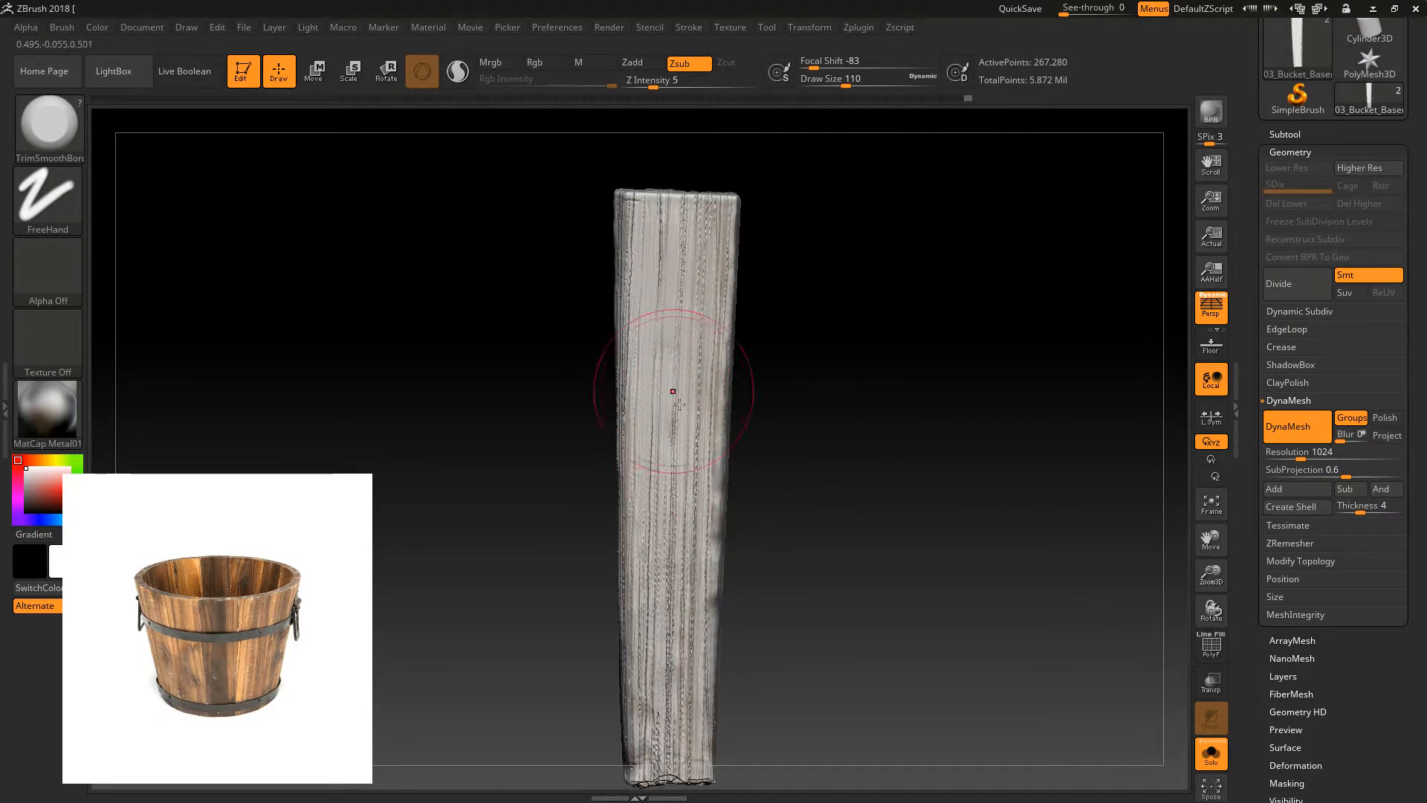
pyautogui.moveTo(677, 379); pyautogui.dragTo(683, 419, button='right')
pyautogui.moveTo(674, 595); pyautogui.dragTo(671, 725)
pyautogui.moveTo(654, 721); pyautogui.dragTo(668, 707, button='right')
# - Smooth the grain along the plank's narrow side with the TrimSmoothBorder brush
pyautogui.moveTo(814, 258); pyautogui.dragTo(790, 291)
pyautogui.moveTo(847, 335); pyautogui.dragTo(836, 301)
pyautogui.moveTo(574, 301); pyautogui.dragTo(617, 306)
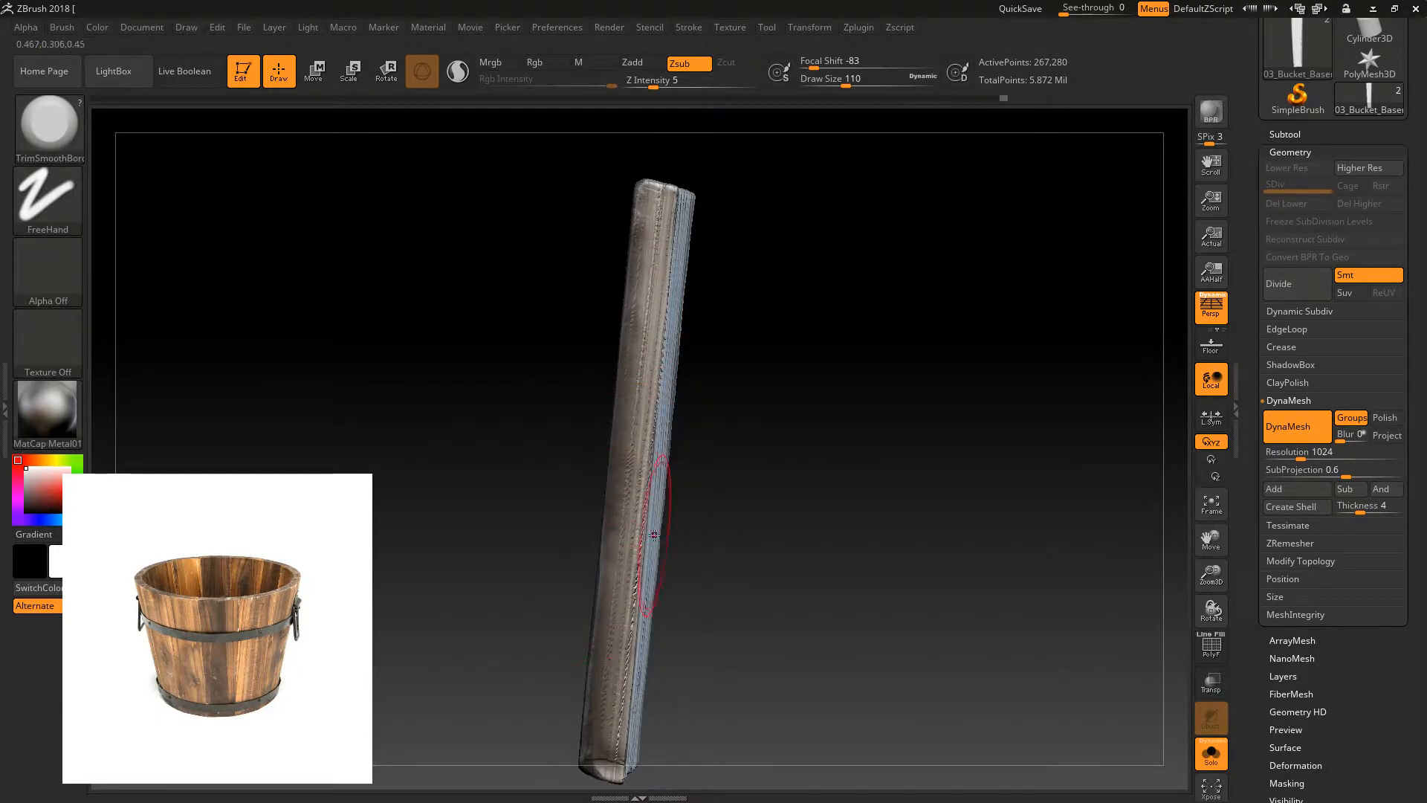
pyautogui.moveTo(684, 159); pyautogui.dragTo(764, 325)
# - Switch to the TrimDynamic brush with draw size 46 and Z Intensity 7, and lightly flatten the plank's broad face
pyautogui.press('b')
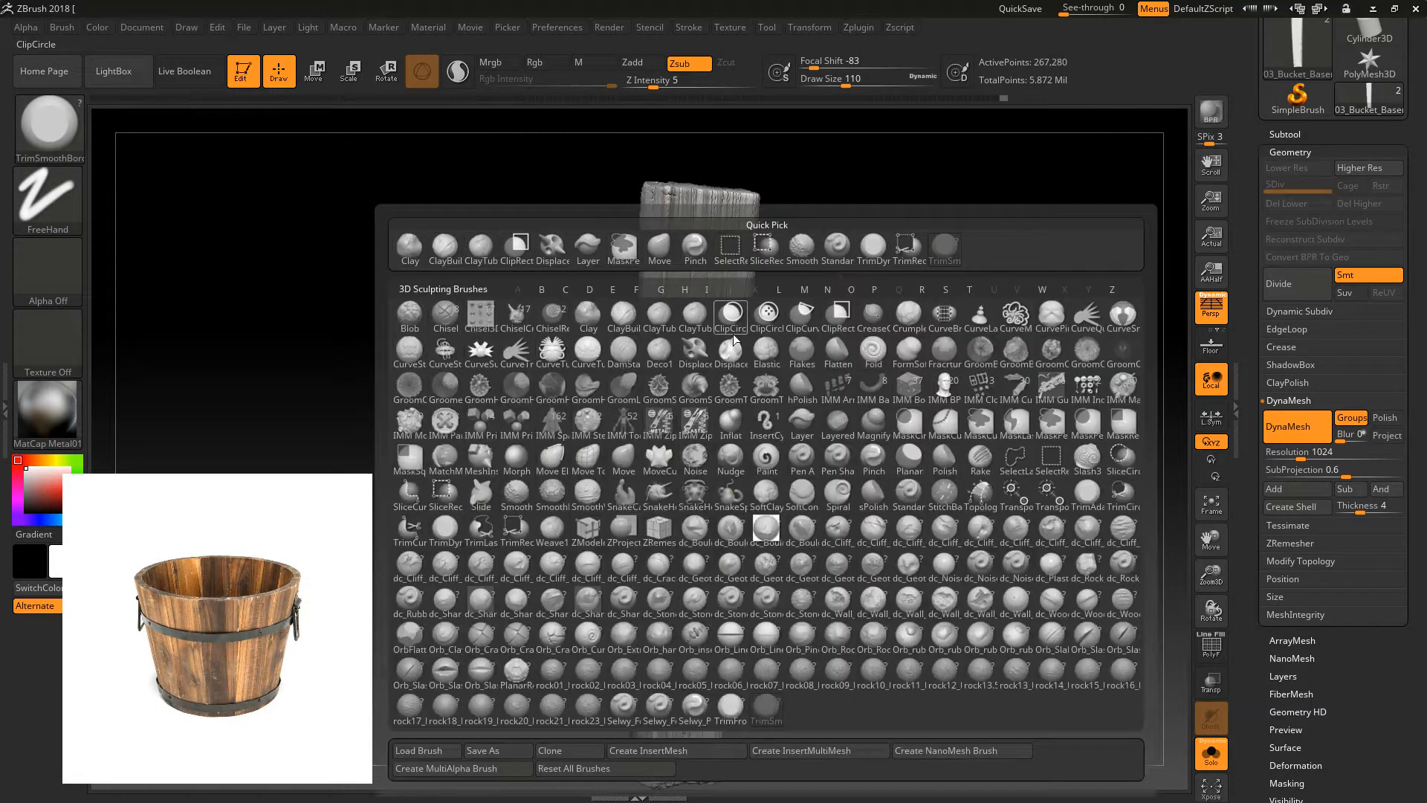
pyautogui.press('t')
pyautogui.press('d')
pyautogui.moveTo(494, 414); pyautogui.dragTo(612, 344)
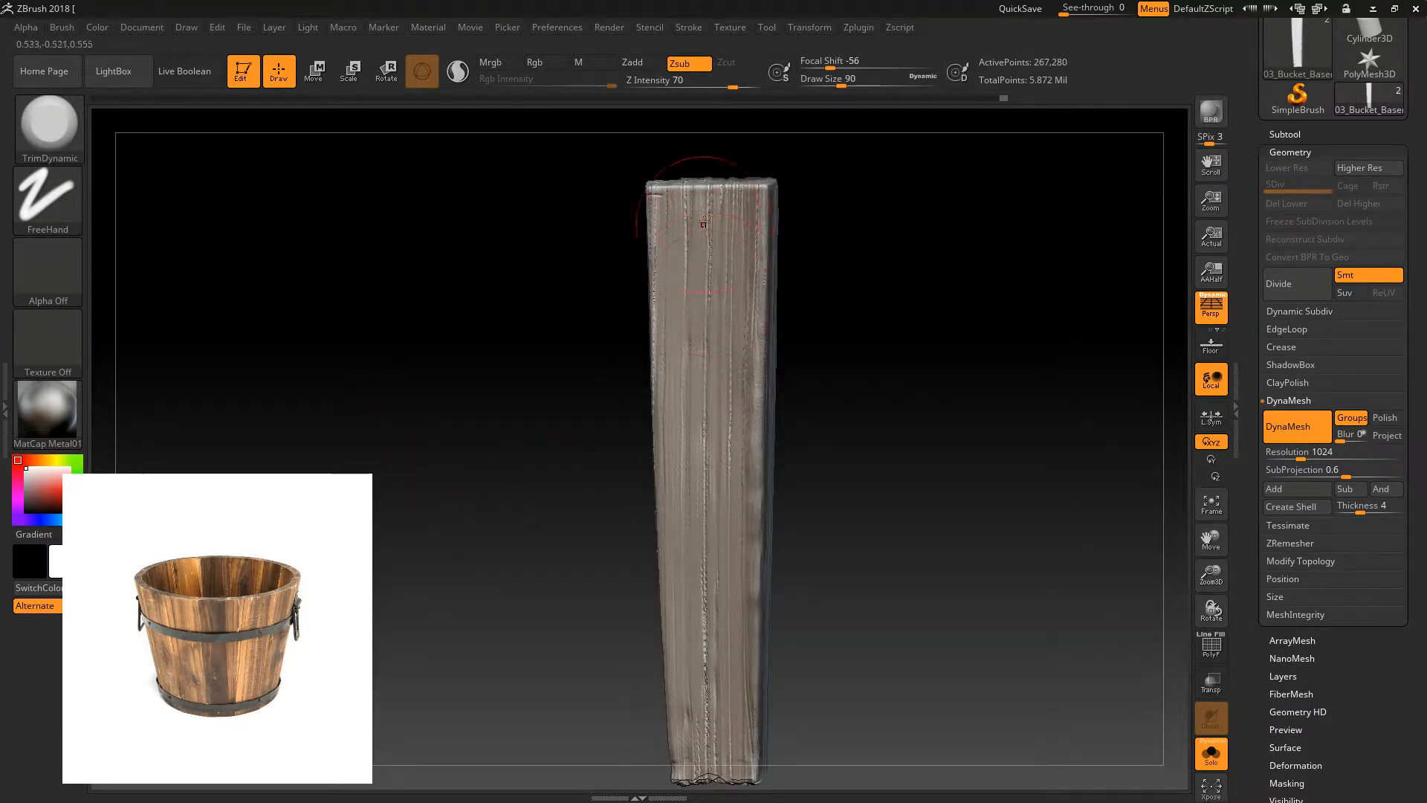
pyautogui.moveTo(612, 245); pyautogui.dragTo(632, 252)
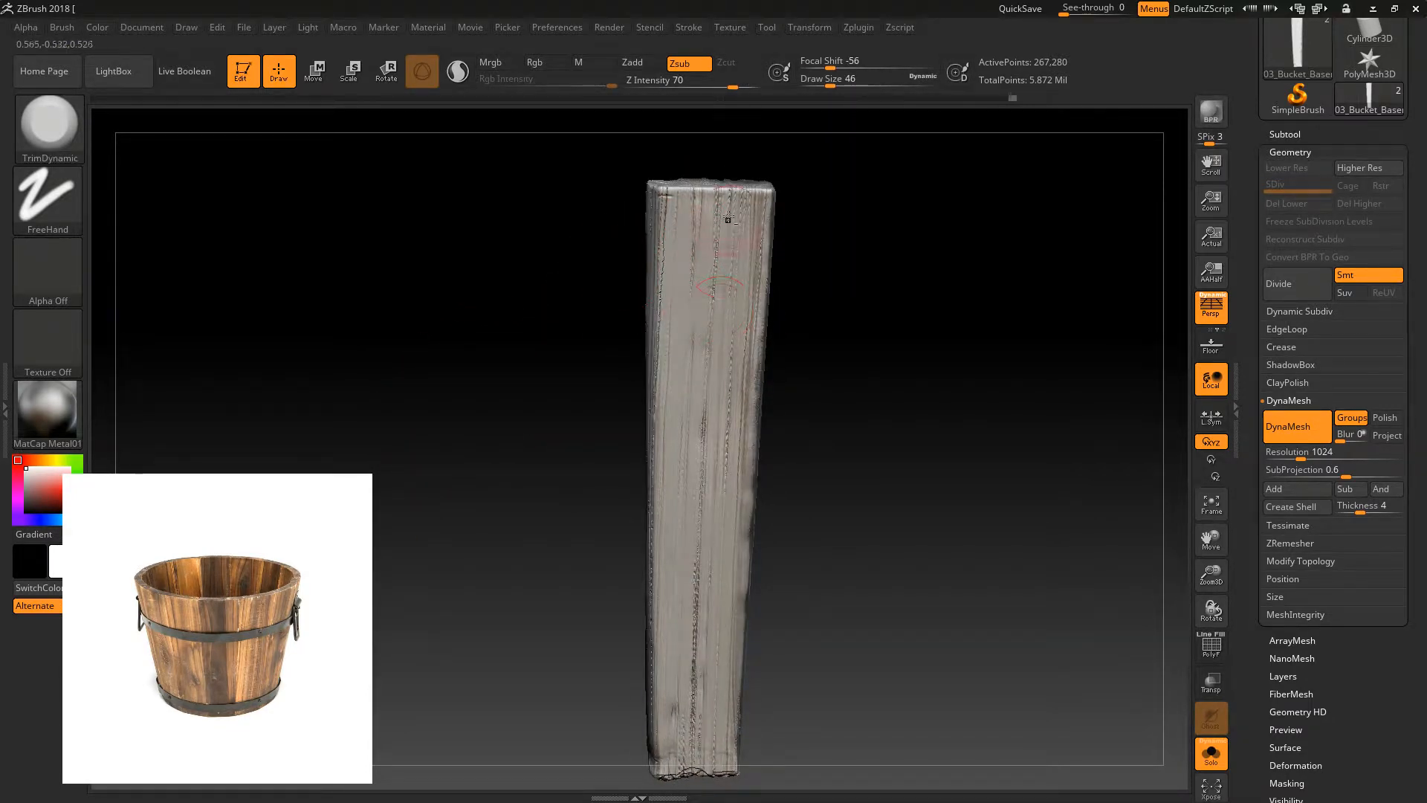
pyautogui.moveTo(731, 87); pyautogui.dragTo(659, 108)
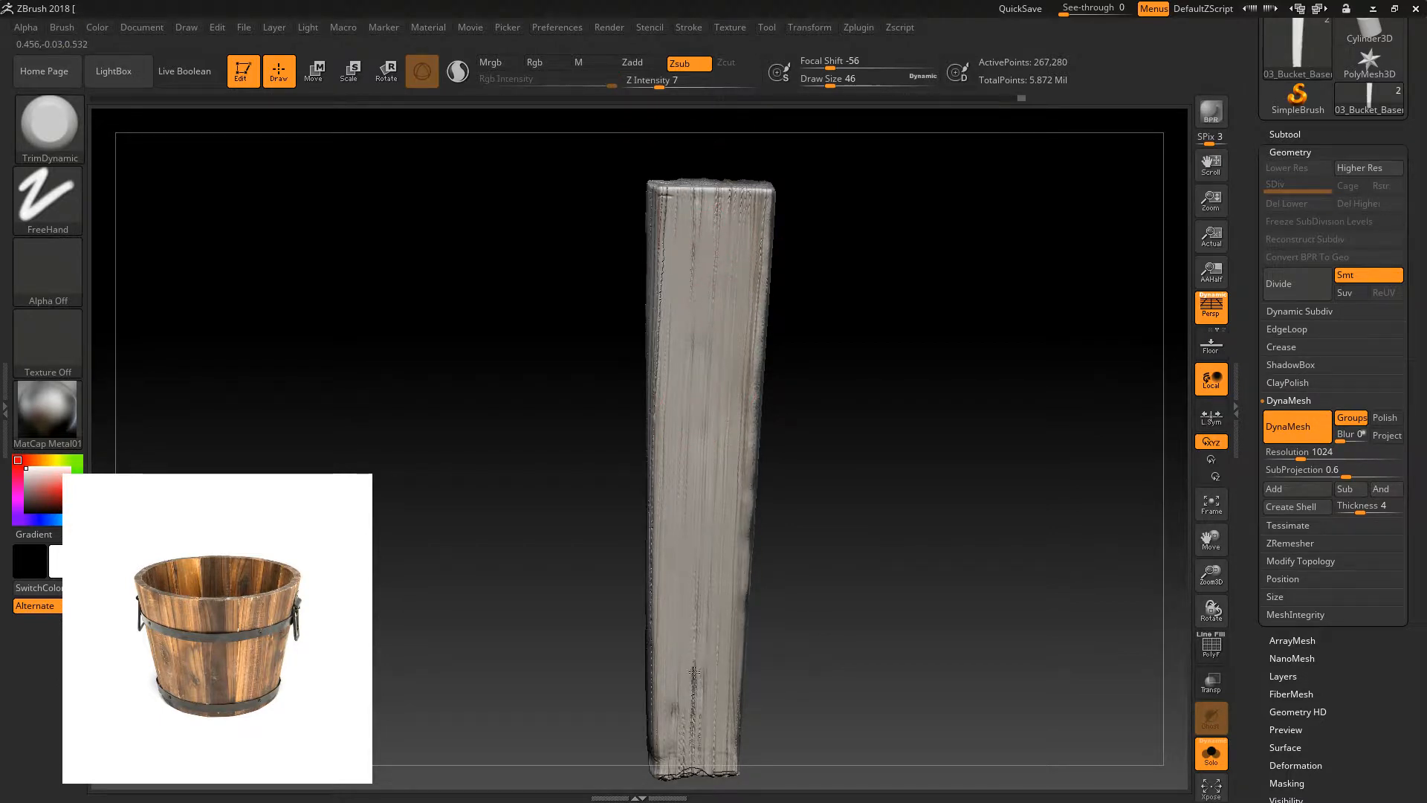
pyautogui.moveTo(761, 612); pyautogui.dragTo(788, 394)
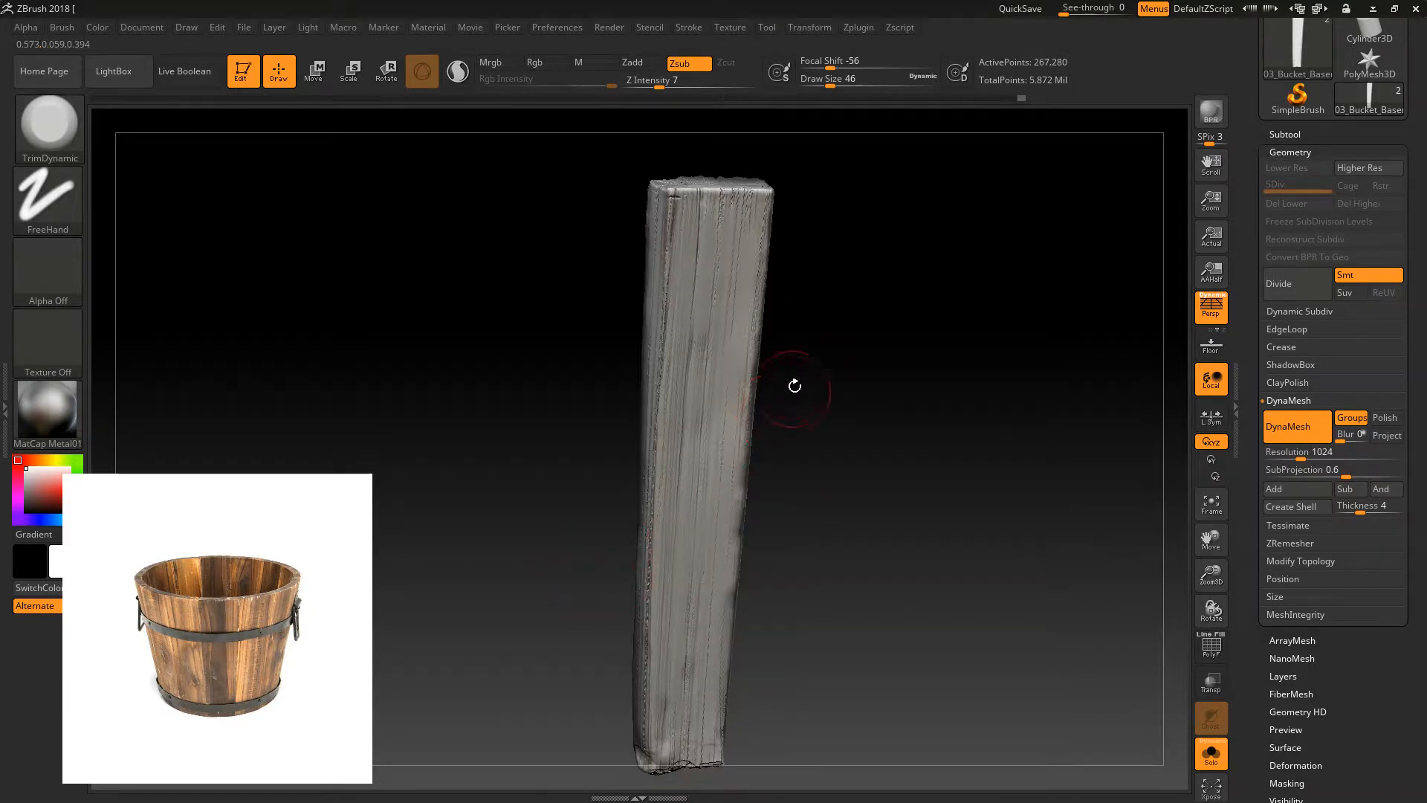
pyautogui.moveTo(752, 223)
pyautogui.mouseDown()
pyautogui.moveTo(750, 199)
pyautogui.moveTo(797, 223)
pyautogui.mouseUp()
pyautogui.hotkey('ctrl', 'z')
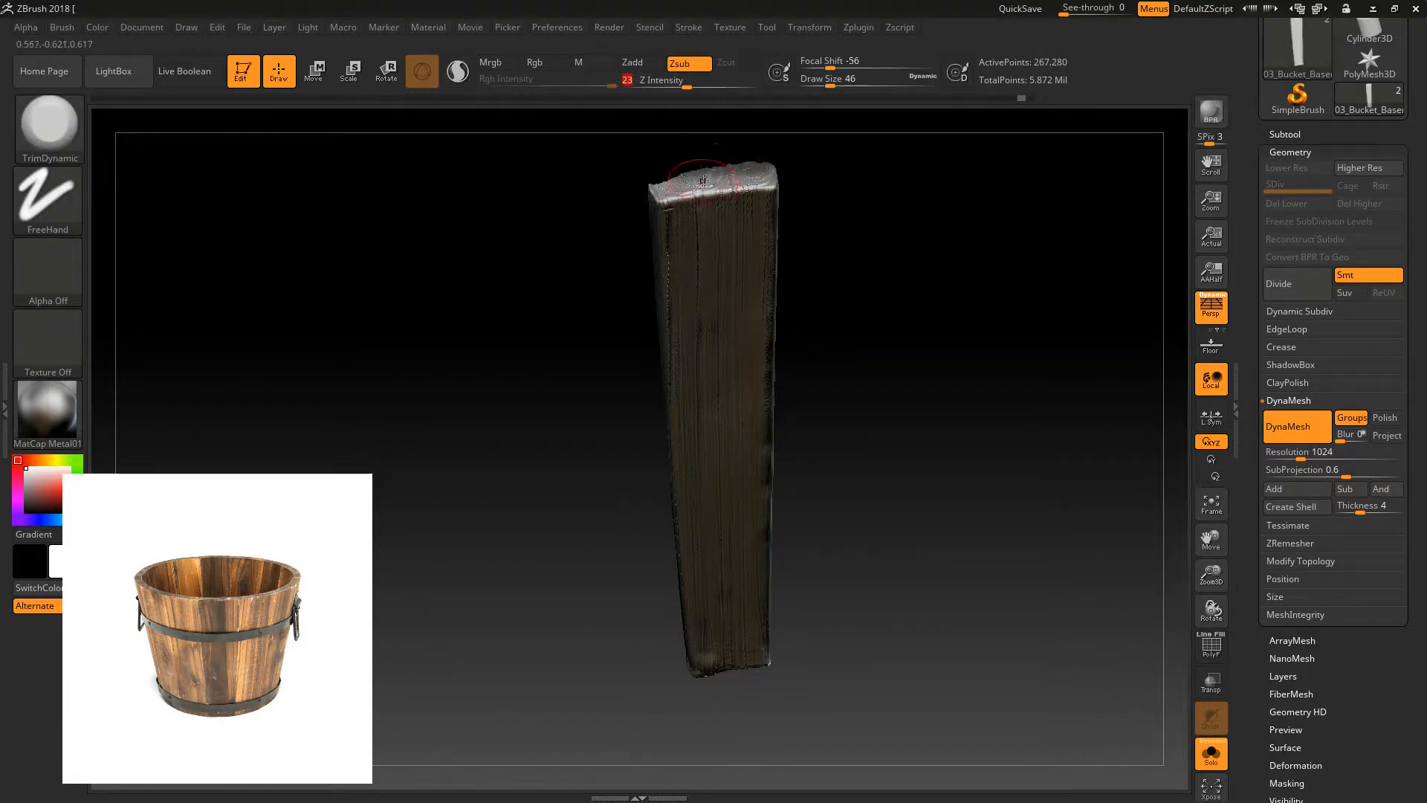
# - Trim the edge of the plank's top end with the TrimDynamic brush at draw size 26
pyautogui.press('[')
pyautogui.press('[')
pyautogui.press(']')
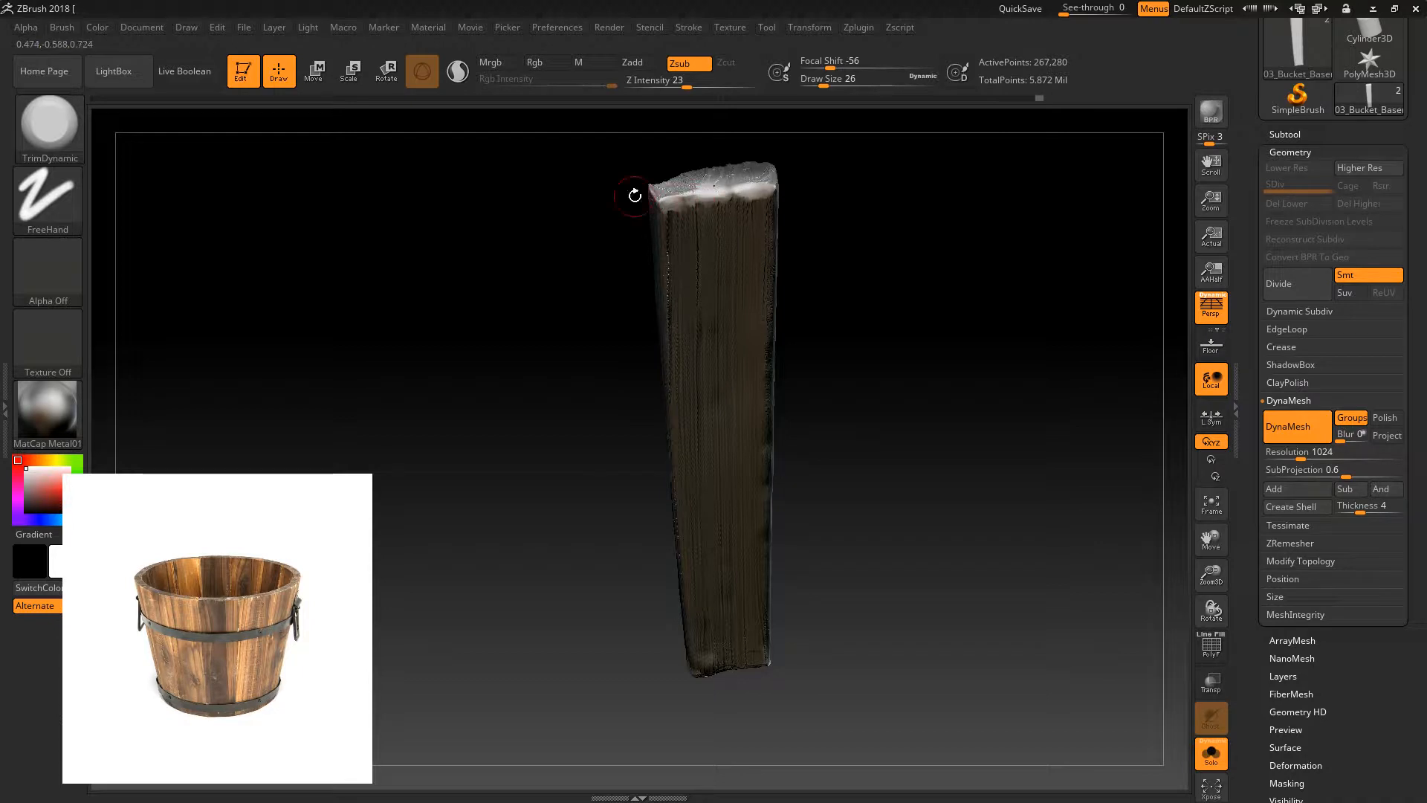
pyautogui.keyDown('ctrl'); pyautogui.keyDown('alt'); pyautogui.moveTo(581, 159); pyautogui.dragTo(812, 696); pyautogui.keyUp('alt'); pyautogui.keyUp('ctrl')
pyautogui.keyDown('ctrl'); pyautogui.keyDown('alt'); pyautogui.moveTo(593, 140); pyautogui.dragTo(926, 761); pyautogui.keyUp('alt'); pyautogui.keyUp('ctrl')
# - Trim the plank's narrow side and the corners of its bottom end with the TrimDynamic brush
pyautogui.moveTo(938, 617); pyautogui.dragTo(910, 353)
pyautogui.moveTo(613, 353)
pyautogui.mouseDown()
pyautogui.moveTo(693, 294)
pyautogui.moveTo(706, 261)
pyautogui.moveTo(759, 328)
pyautogui.moveTo(713, 324)
pyautogui.mouseUp()
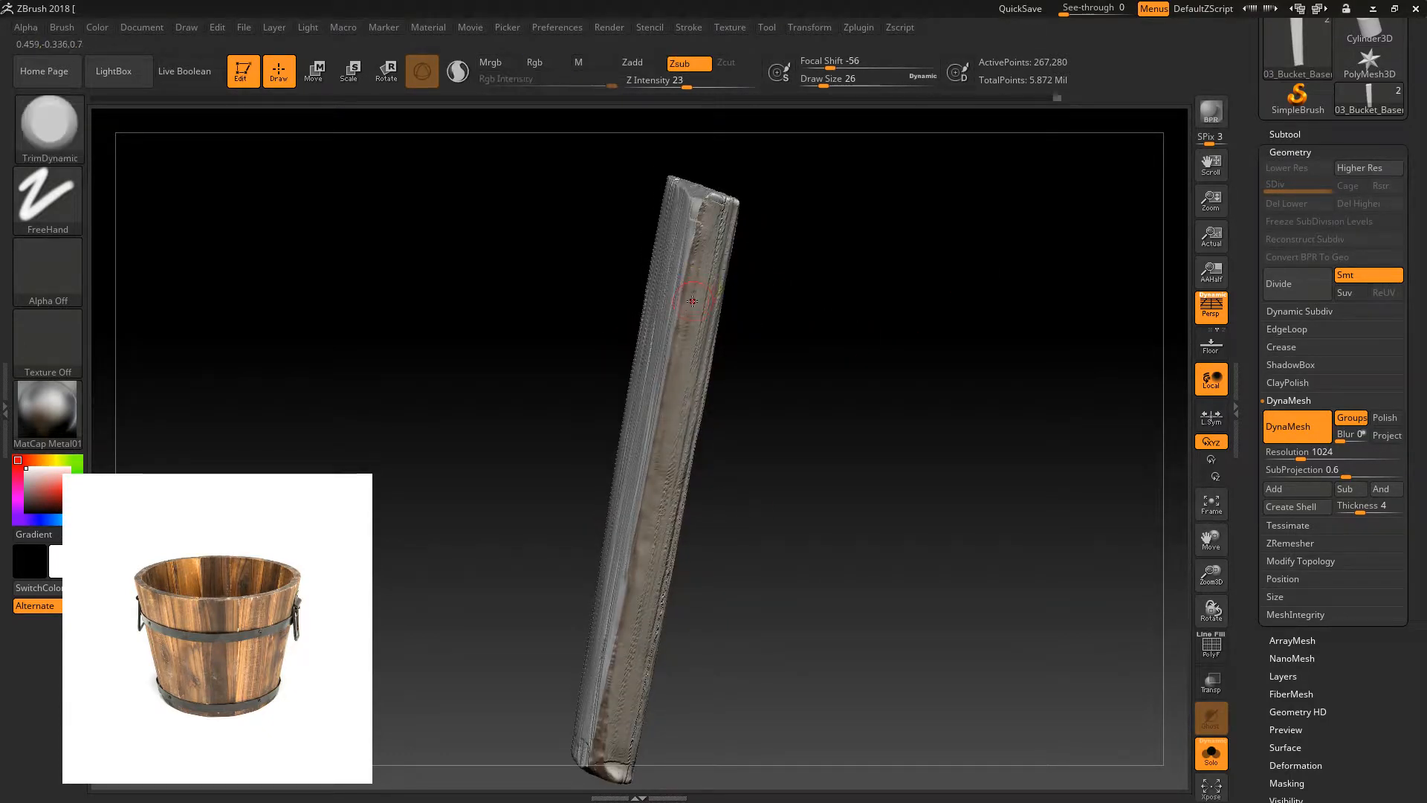
pyautogui.keyDown('alt'); pyautogui.moveTo(603, 444); pyautogui.dragTo(641, 261); pyautogui.keyUp('alt')
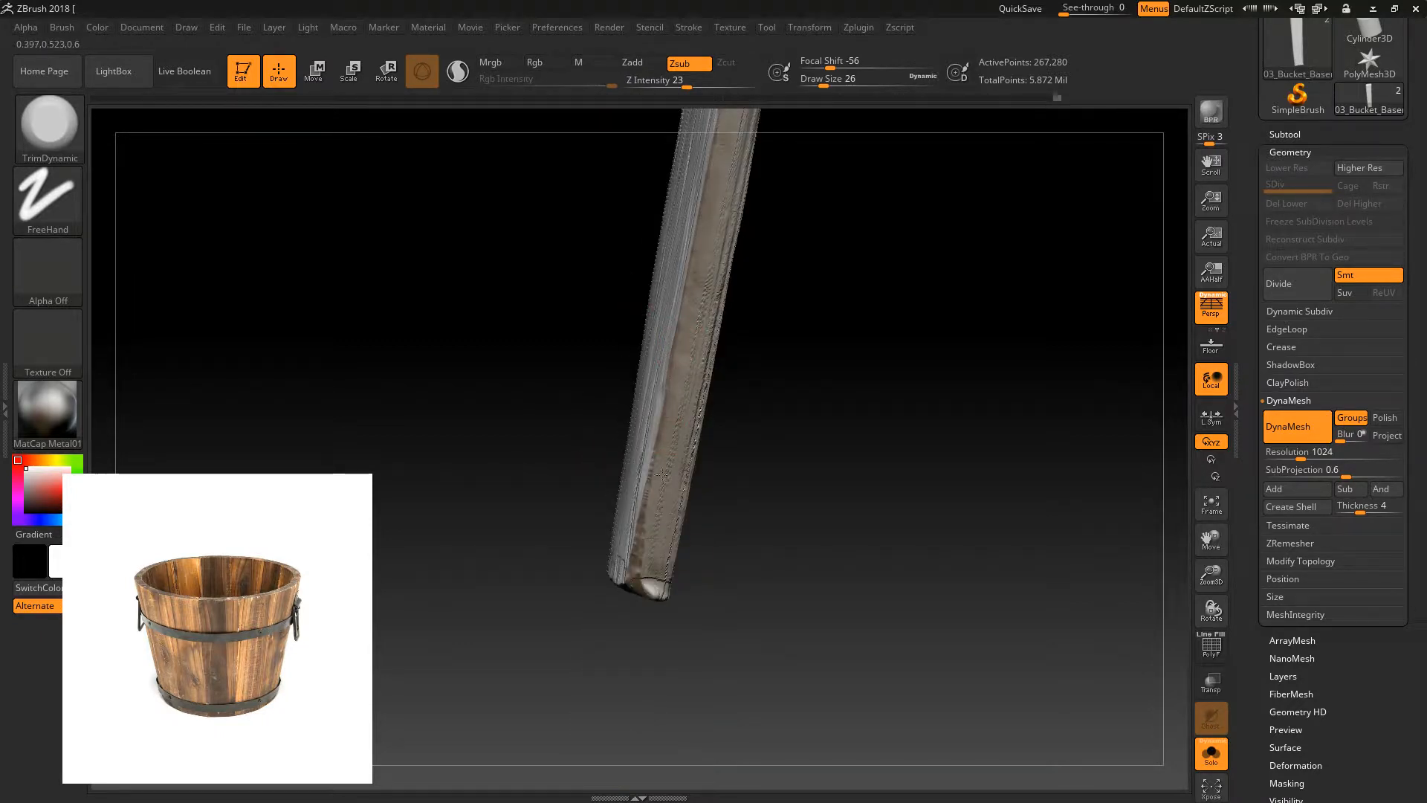
pyautogui.moveTo(643, 573); pyautogui.dragTo(560, 532)
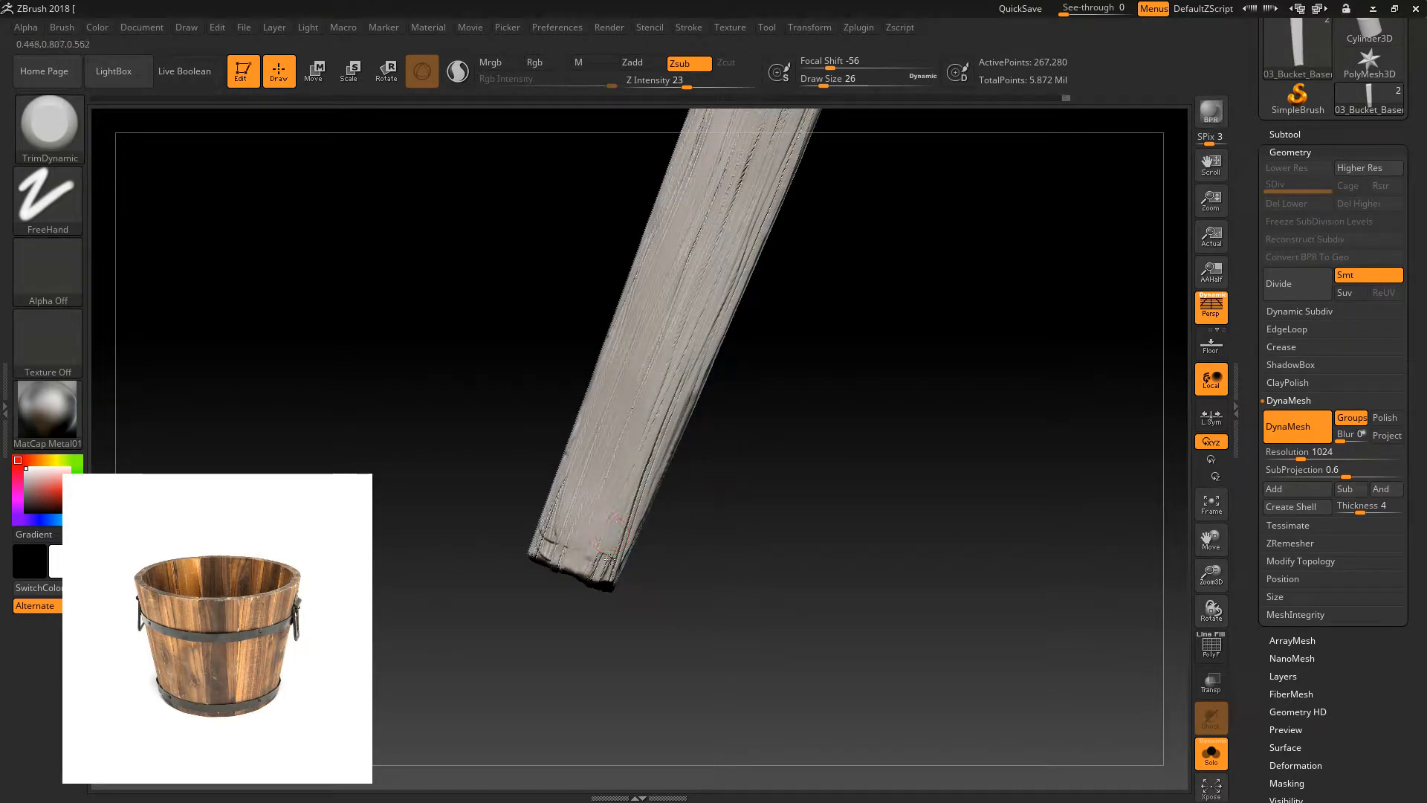
pyautogui.moveTo(538, 616)
pyautogui.mouseDown()
pyautogui.moveTo(557, 541)
pyautogui.moveTo(611, 449)
pyautogui.mouseUp()
pyautogui.moveTo(568, 568); pyautogui.dragTo(582, 576)
pyautogui.moveTo(751, 458); pyautogui.dragTo(770, 458)
pyautogui.moveTo(801, 482)
pyautogui.mouseDown()
pyautogui.moveTo(832, 415)
pyautogui.moveTo(787, 344)
pyautogui.mouseUp()
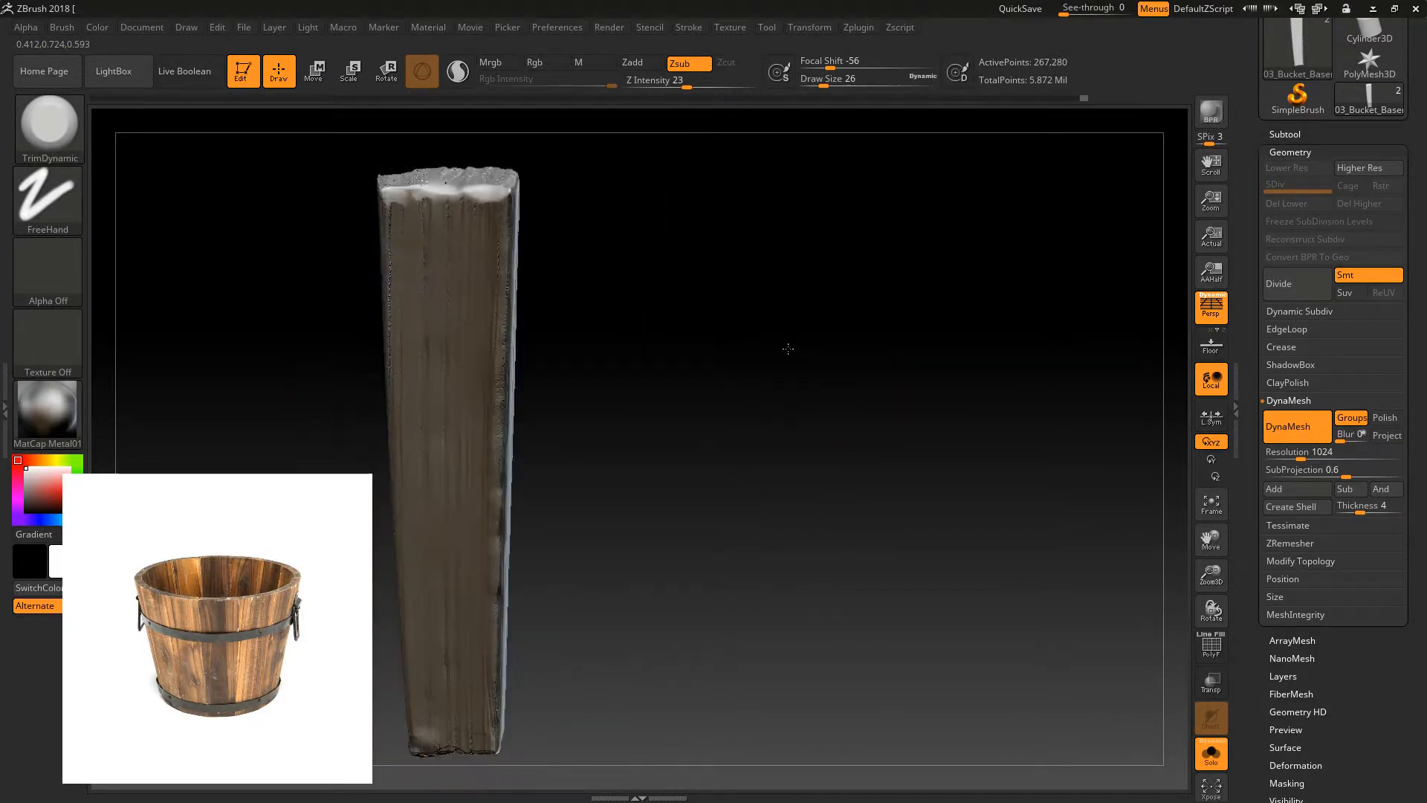
# - Soften the plank's long edges with the TrimSmoothBorder brush at Z Intensity 37 and draw size 38
pyautogui.moveTo(949, 570)
pyautogui.mouseDown()
pyautogui.moveTo(672, 411)
pyautogui.moveTo(682, 456)
pyautogui.mouseUp()
pyautogui.press('b')
pyautogui.press('t')
pyautogui.press('s')
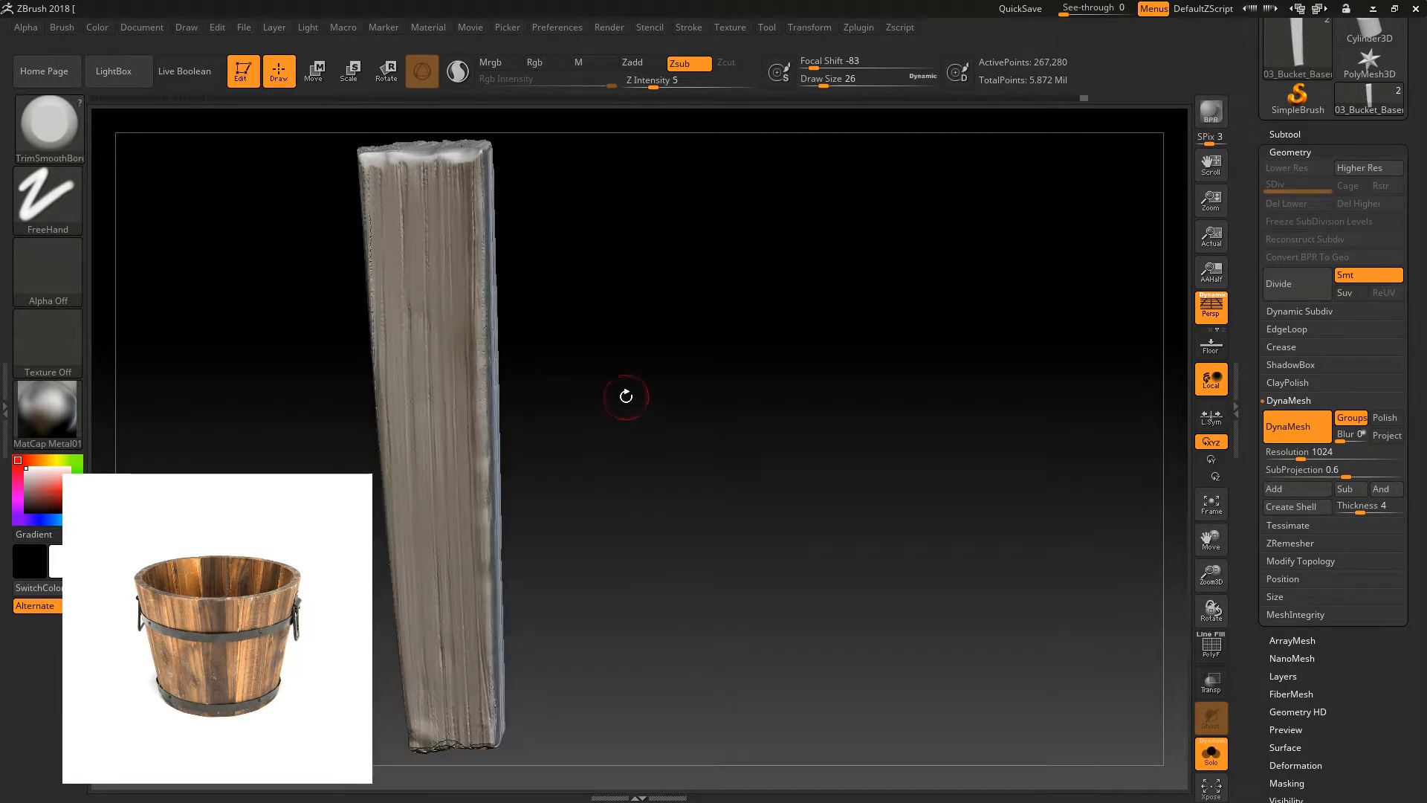
pyautogui.moveTo(535, 442)
pyautogui.mouseDown()
pyautogui.moveTo(533, 511)
pyautogui.moveTo(496, 556)
pyautogui.moveTo(510, 537)
pyautogui.mouseUp()
pyautogui.moveTo(654, 87); pyautogui.dragTo(703, 87)
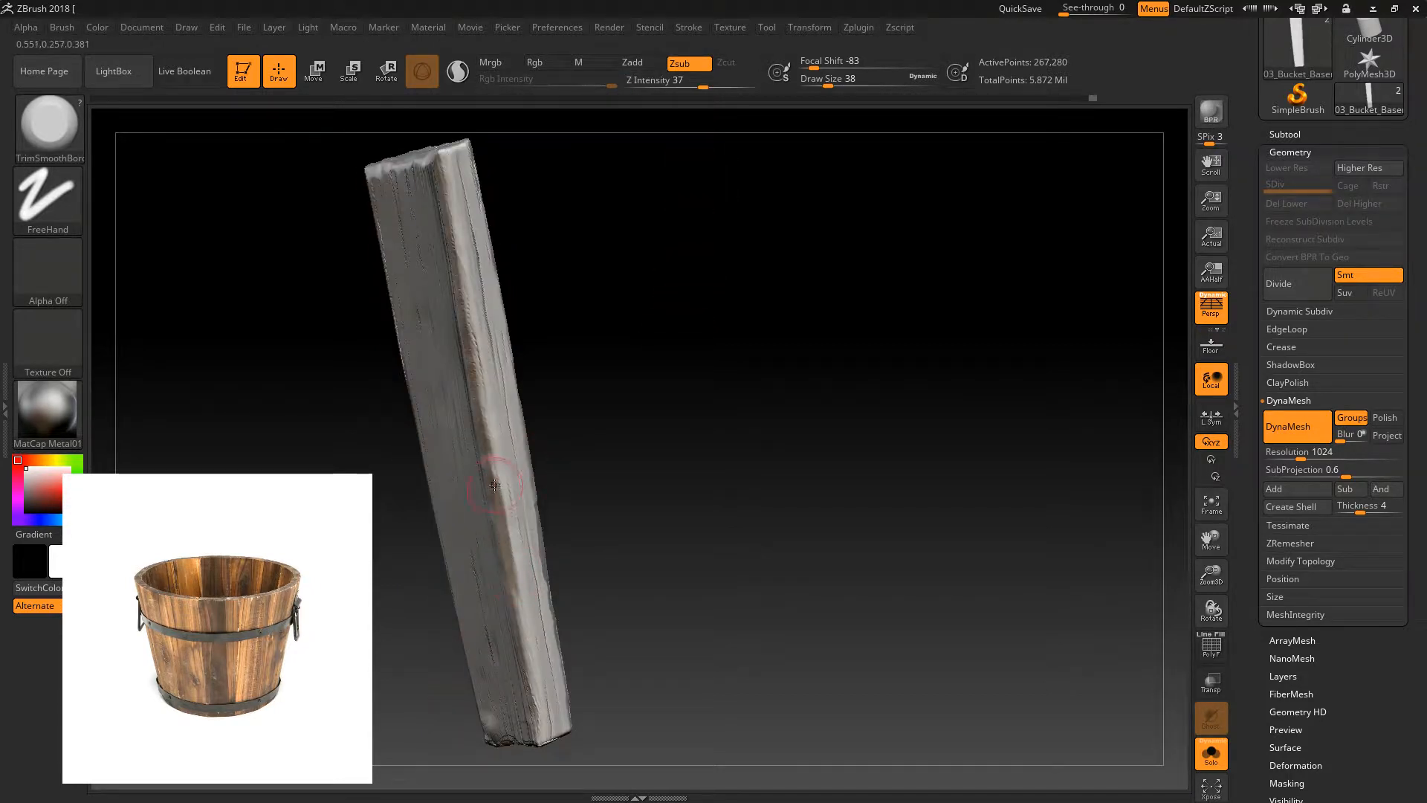
pyautogui.moveTo(492, 445); pyautogui.dragTo(513, 476)
pyautogui.moveTo(535, 305); pyautogui.dragTo(472, 321)
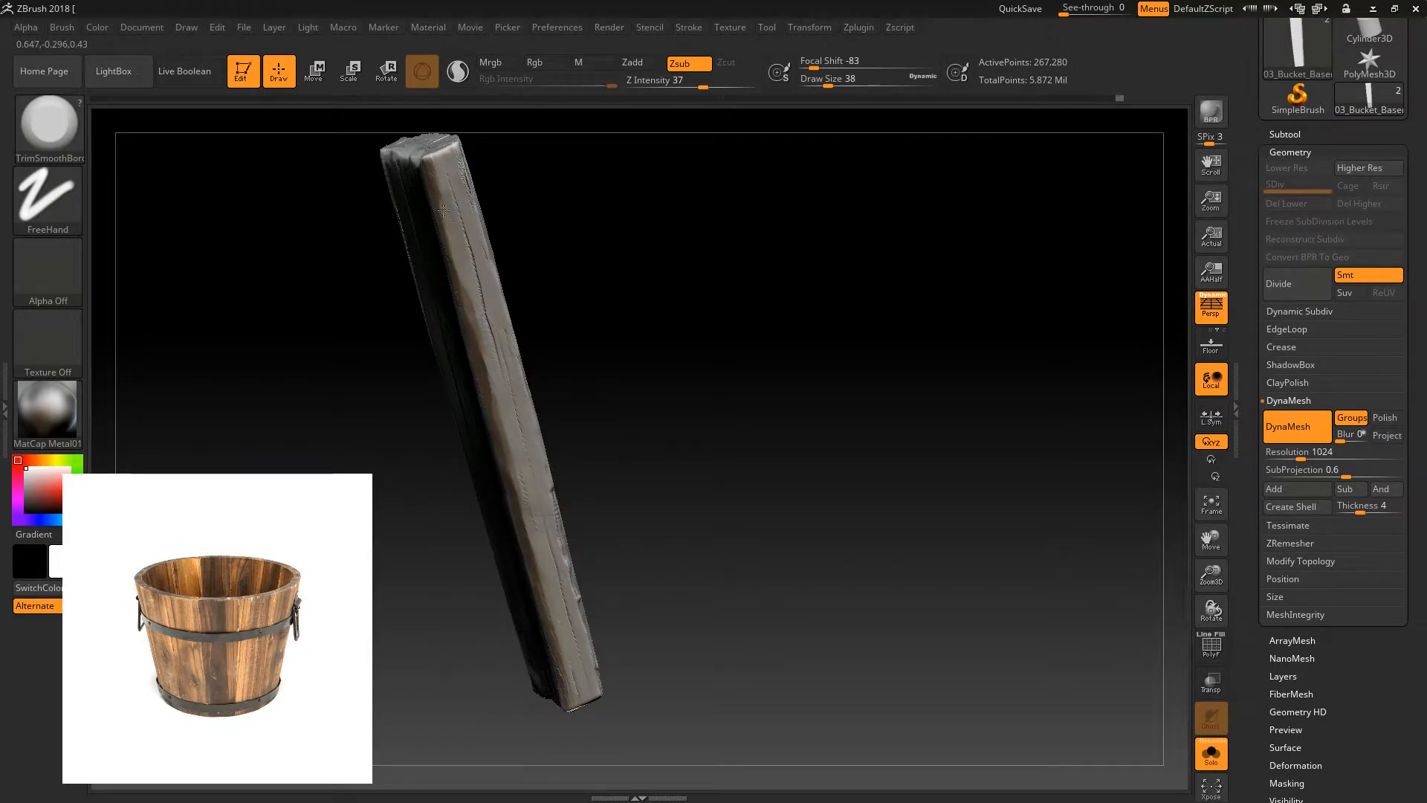
pyautogui.moveTo(394, 271); pyautogui.dragTo(510, 309)
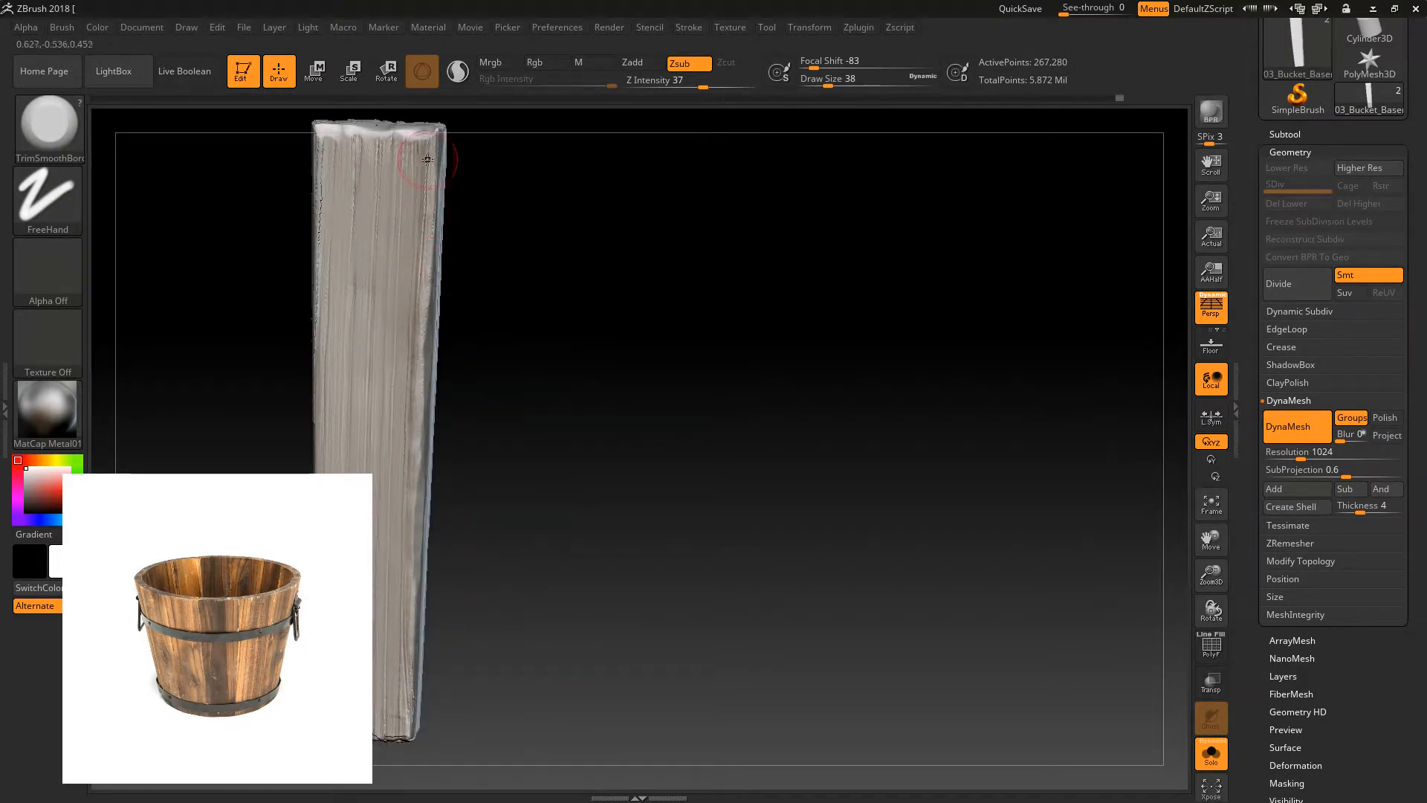
pyautogui.moveTo(417, 422); pyautogui.dragTo(418, 628)
pyautogui.hotkey('ctrl', 'z')
# - Smooth away the rough grain on the plank's bottom end face
pyautogui.moveTo(461, 535); pyautogui.dragTo(554, 336)
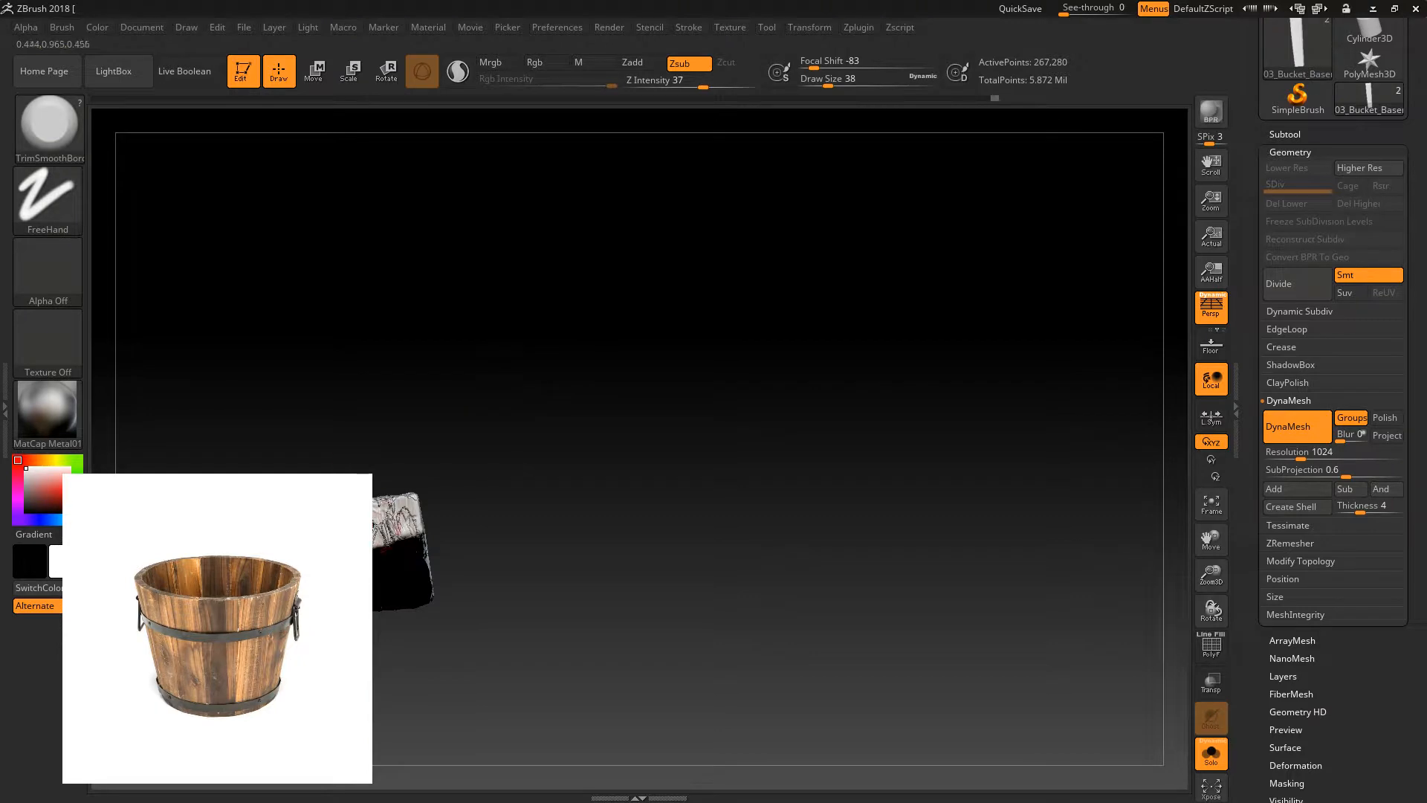
pyautogui.moveTo(390, 518)
pyautogui.keyDown('shift'); pyautogui.mouseDown()
pyautogui.moveTo(405, 511)
pyautogui.moveTo(402, 529)
pyautogui.moveTo(359, 518)
pyautogui.mouseUp(); pyautogui.keyUp('shift')
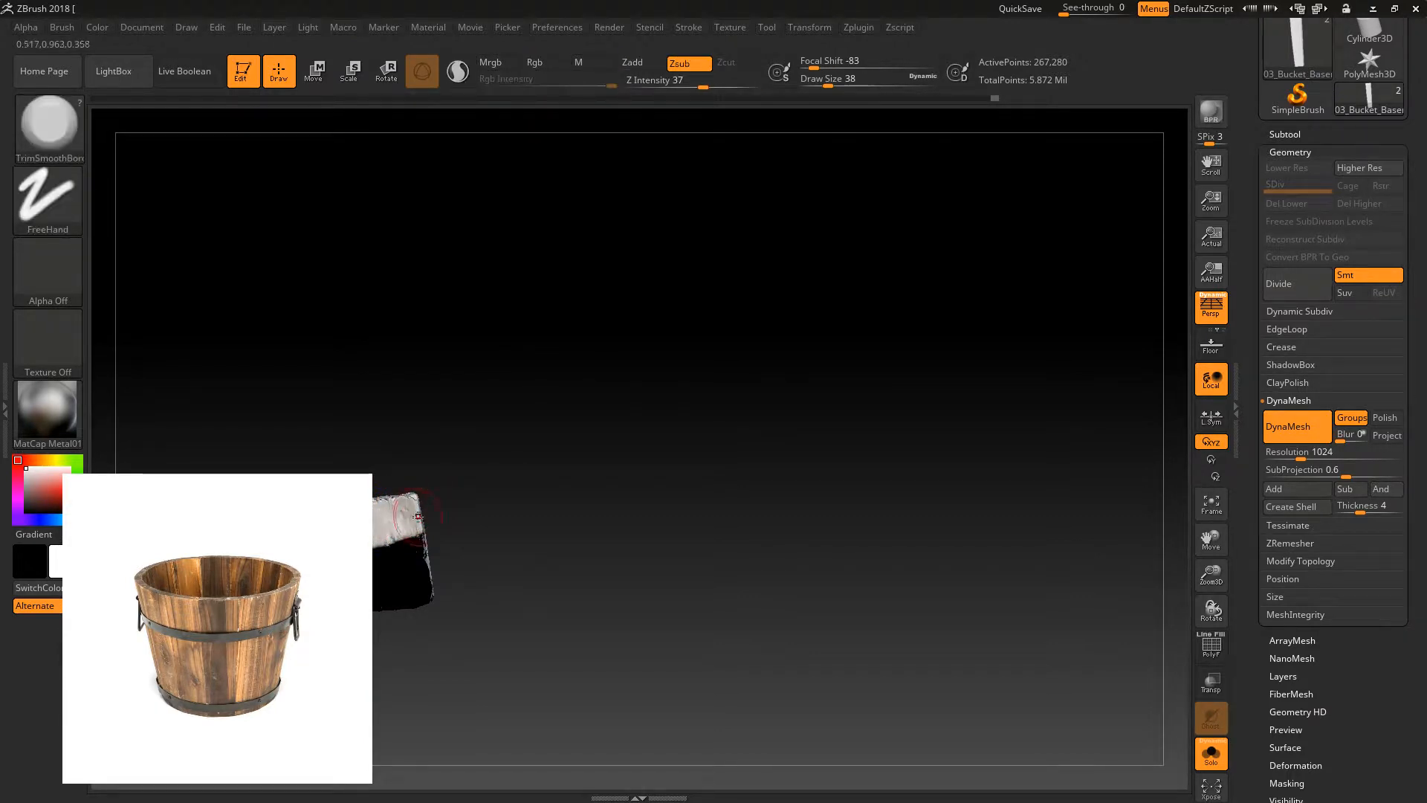
# - Choose the Displace brush with a FreeHand stroke and increase its draw size to 178
pyautogui.press('b')
pyautogui.click(264, 337)
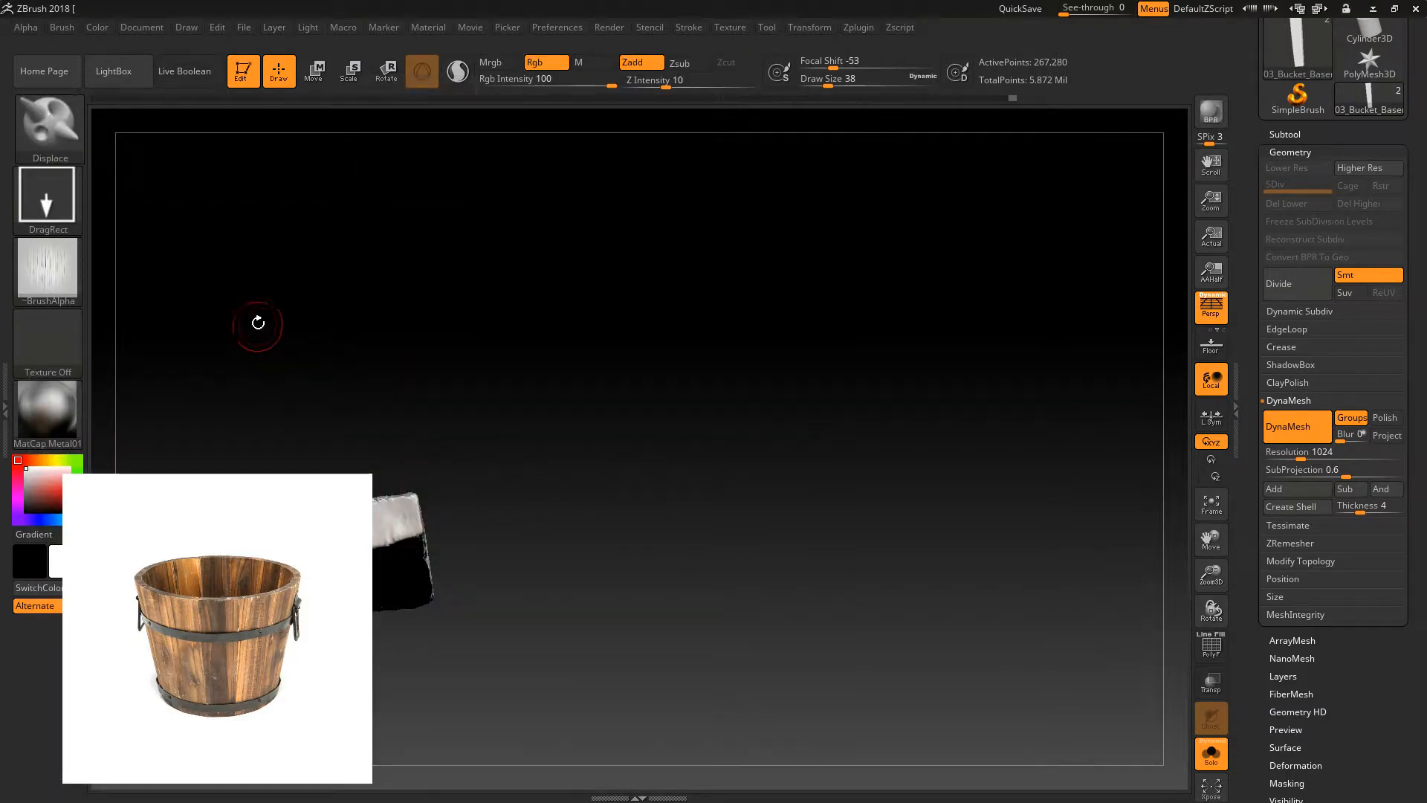
pyautogui.click(48, 195)
pyautogui.click(281, 213)
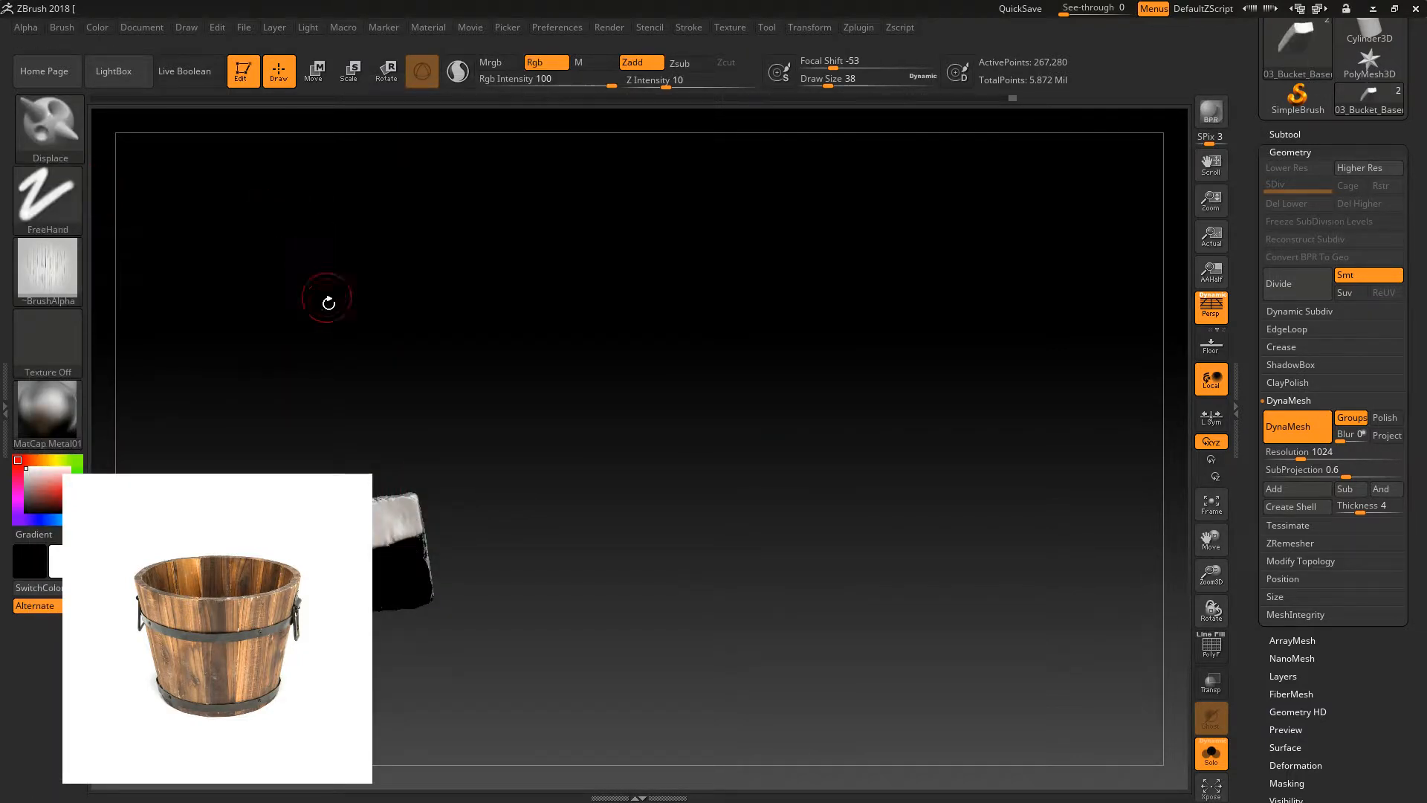
pyautogui.hotkey('ctrl', 'z')
pyautogui.press(']')
pyautogui.press(']')
pyautogui.press(']')
pyautogui.press(']')
pyautogui.press(']')
pyautogui.press(']')
pyautogui.press(']')
pyautogui.press(']')
pyautogui.press(']')
pyautogui.press(']')
pyautogui.press(']')
pyautogui.press(']')
pyautogui.press(']')
pyautogui.press(']')
pyautogui.press(']')
# - Try brushing wood grain onto the plank's smoothed end face with the Displace brush
pyautogui.moveTo(376, 511); pyautogui.dragTo(383, 523)
pyautogui.hotkey('ctrl', 'z')
pyautogui.moveTo(381, 441); pyautogui.dragTo(391, 429)
pyautogui.press('ctrl')
pyautogui.press('ctrl')
pyautogui.press('ctrl')
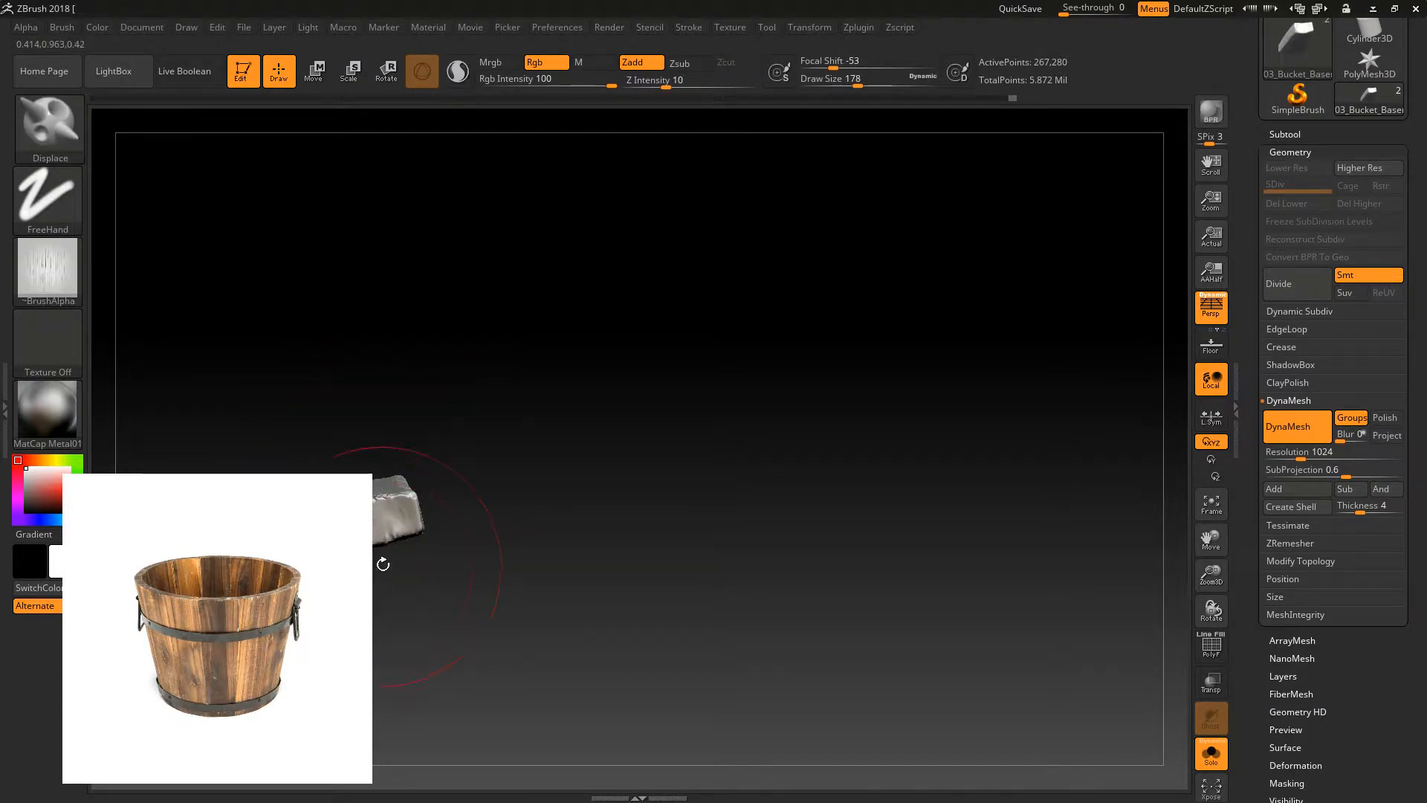
# - Switch the Displace brush to a DragRect stroke and set its Z Intensity to 34
pyautogui.click(47, 197)
pyautogui.click(204, 214)
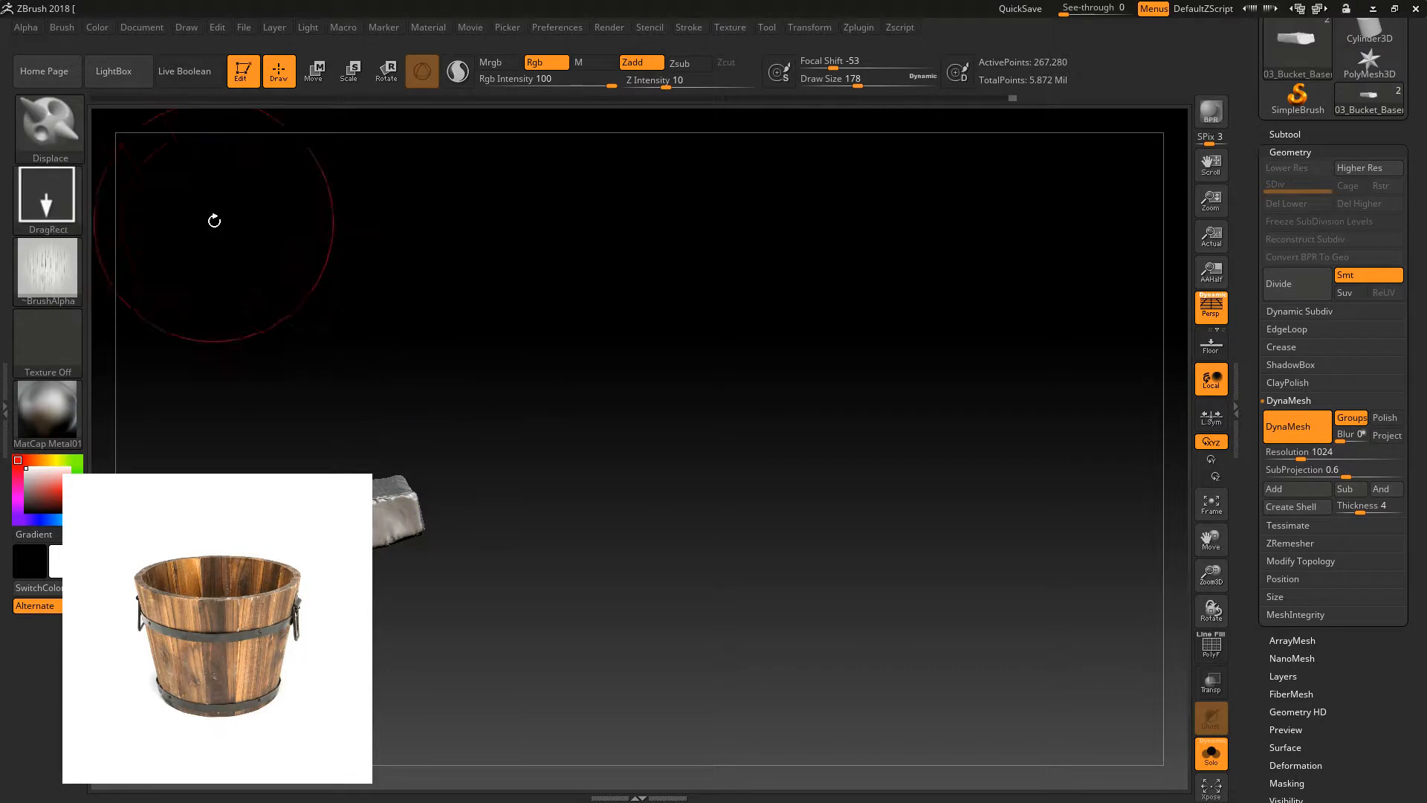
pyautogui.press('ctrl')
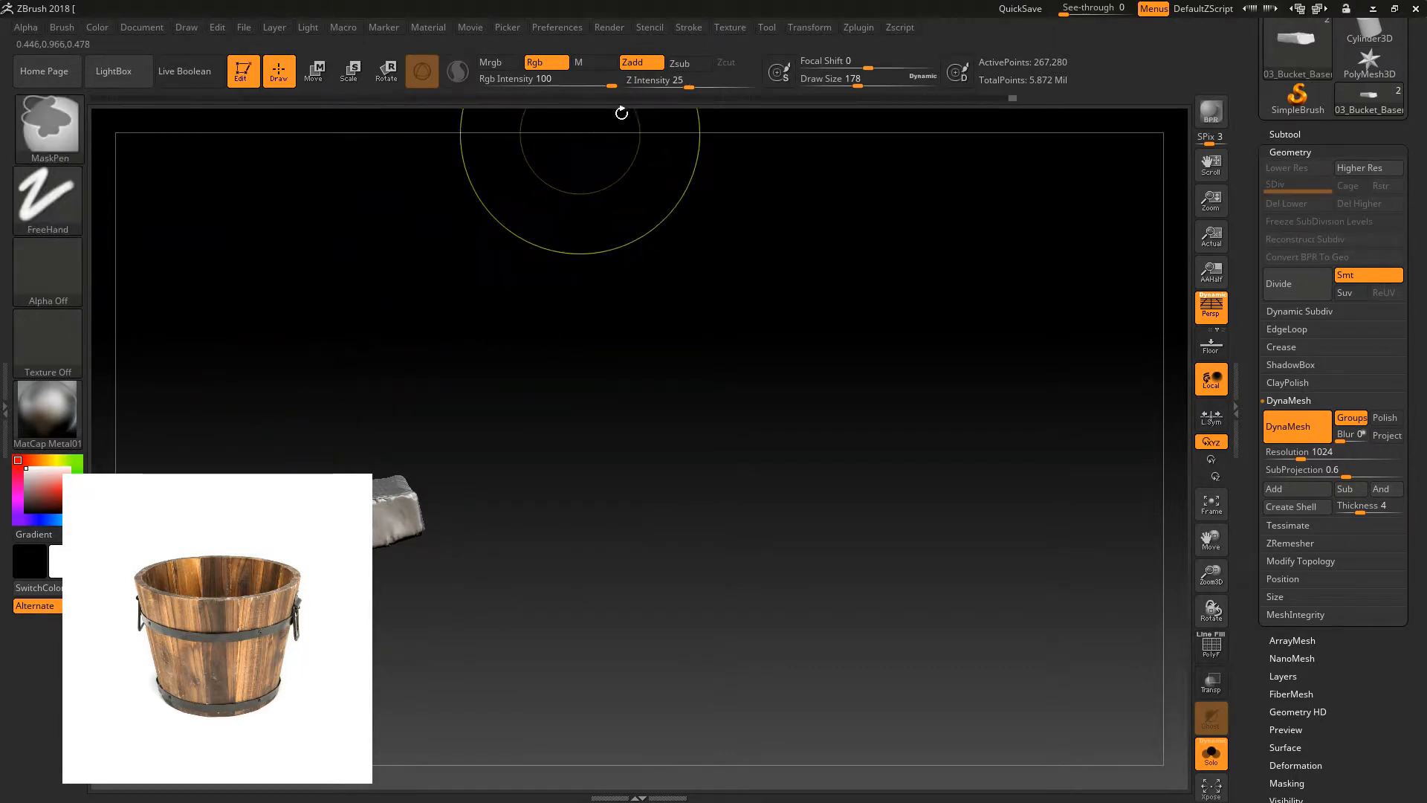
pyautogui.click(700, 82)
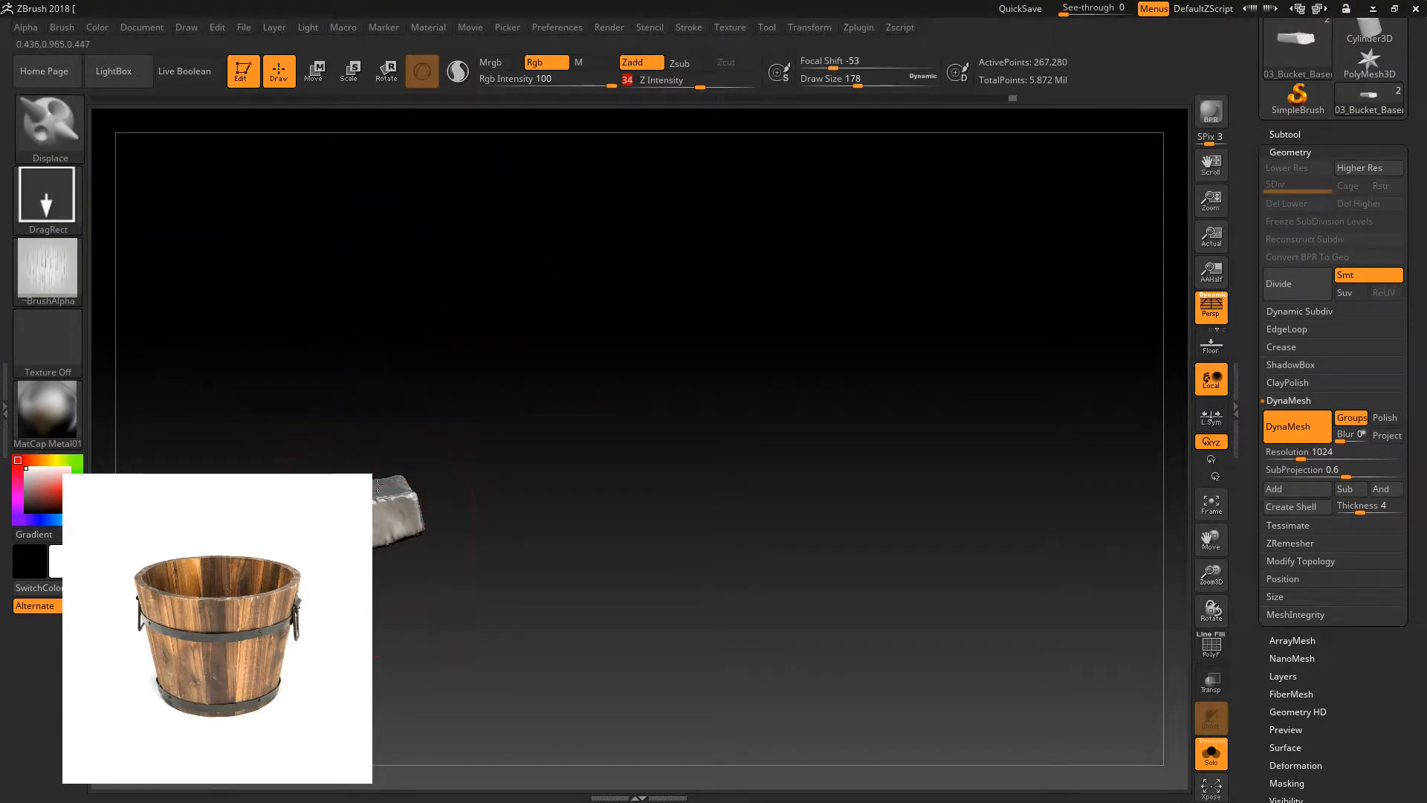
# - Try stamping wood grain onto the plank's bottom end face, reducing the draw size to 26
pyautogui.moveTo(529, 408)
pyautogui.mouseDown()
pyautogui.moveTo(529, 332)
pyautogui.moveTo(423, 322)
pyautogui.mouseUp()
pyautogui.moveTo(555, 472); pyautogui.dragTo(377, 504)
pyautogui.press('[')
pyautogui.press('[')
pyautogui.press('[')
pyautogui.press('[')
pyautogui.press('[')
pyautogui.press('[')
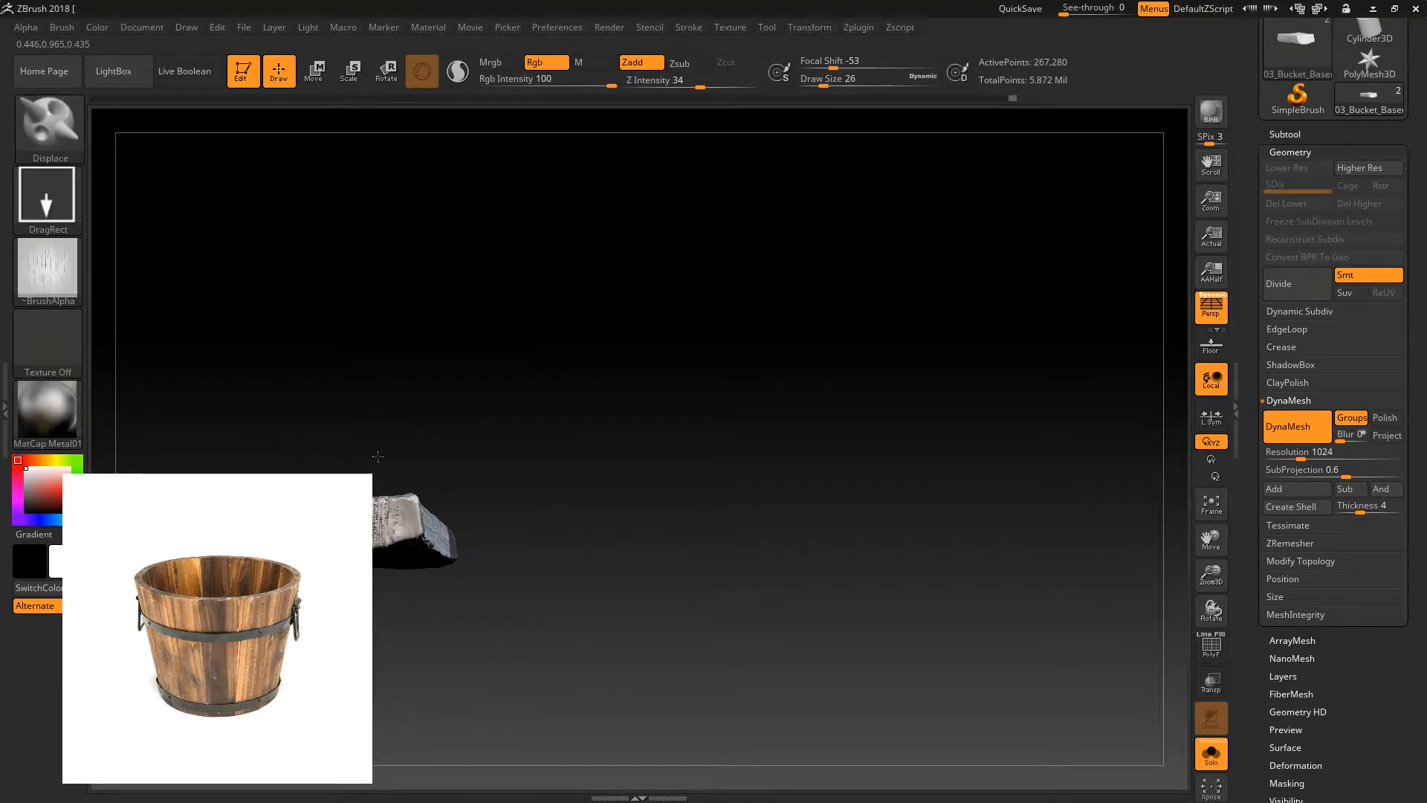
pyautogui.moveTo(382, 312)
pyautogui.mouseDown()
pyautogui.moveTo(402, 395)
pyautogui.moveTo(575, 167)
pyautogui.mouseUp()
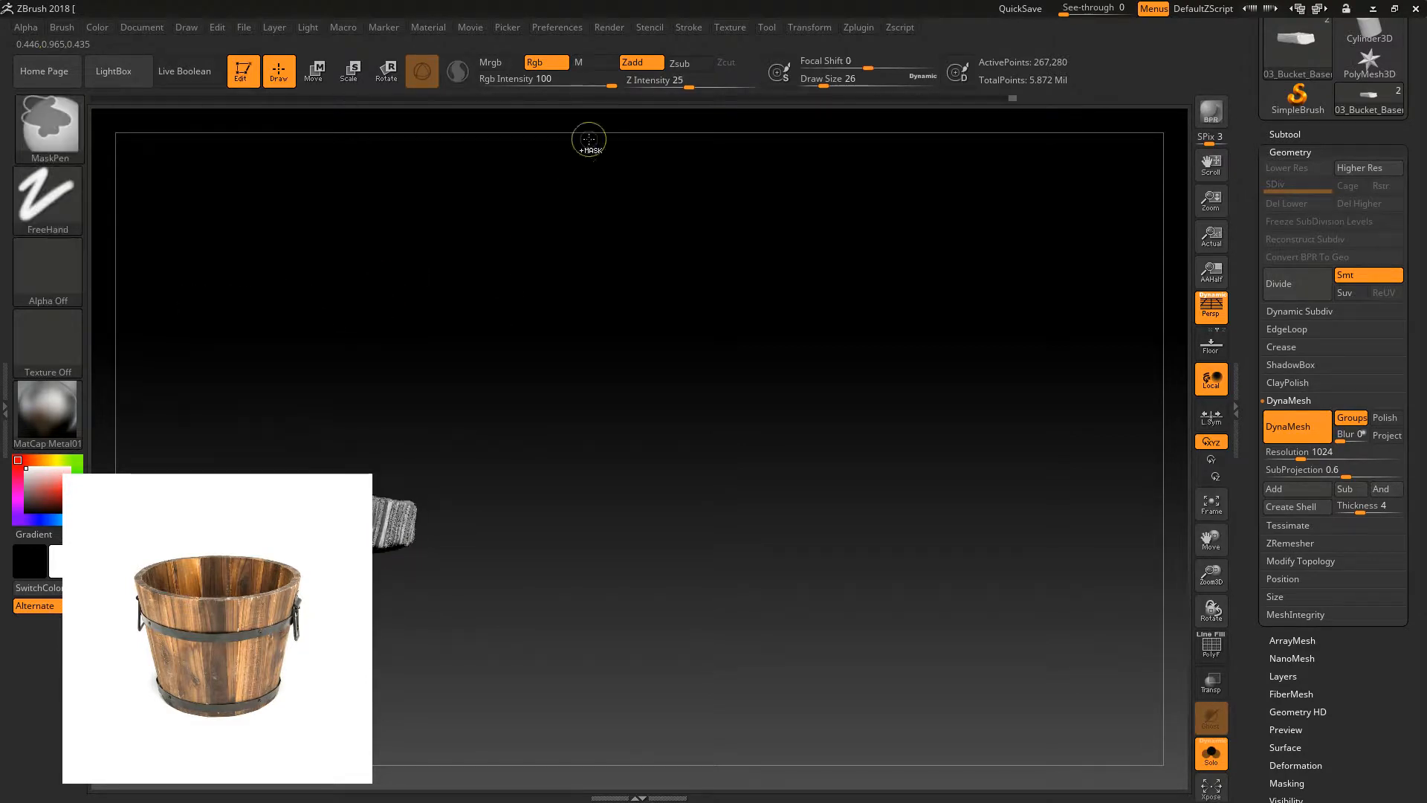
# - Set the Displace brush's Z Intensity to 11 and stamp wood grain onto the bottom end face
pyautogui.moveTo(701, 85); pyautogui.dragTo(520, 342)
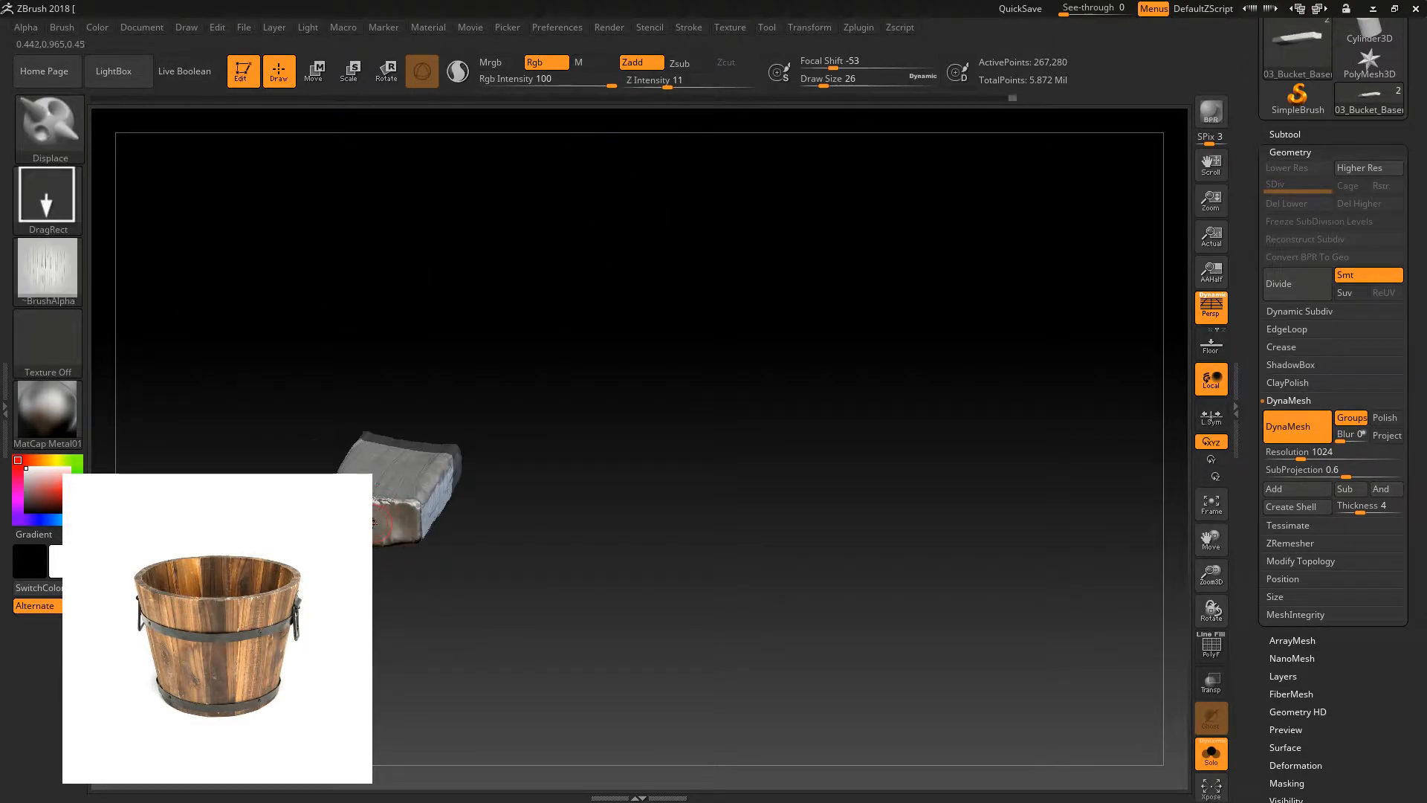
pyautogui.moveTo(406, 347)
pyautogui.mouseDown()
pyautogui.moveTo(469, 293)
pyautogui.moveTo(478, 322)
pyautogui.moveTo(542, 280)
pyautogui.moveTo(556, 316)
pyautogui.moveTo(622, 261)
pyautogui.moveTo(658, 417)
pyautogui.moveTo(606, 397)
pyautogui.mouseUp()
pyautogui.keyDown('ctrl'); pyautogui.moveTo(278, 154); pyautogui.dragTo(397, 312); pyautogui.keyUp('ctrl')
# - Stamp wood grain across the plank's top end face with the Displace brush
pyautogui.moveTo(583, 378)
pyautogui.mouseDown()
pyautogui.moveTo(592, 449)
pyautogui.moveTo(506, 506)
pyautogui.moveTo(490, 555)
pyautogui.moveTo(513, 545)
pyautogui.mouseUp()
pyautogui.moveTo(449, 578)
pyautogui.keyDown('shift'); pyautogui.mouseDown()
pyautogui.moveTo(550, 548)
pyautogui.moveTo(483, 552)
pyautogui.mouseUp(); pyautogui.keyUp('shift')
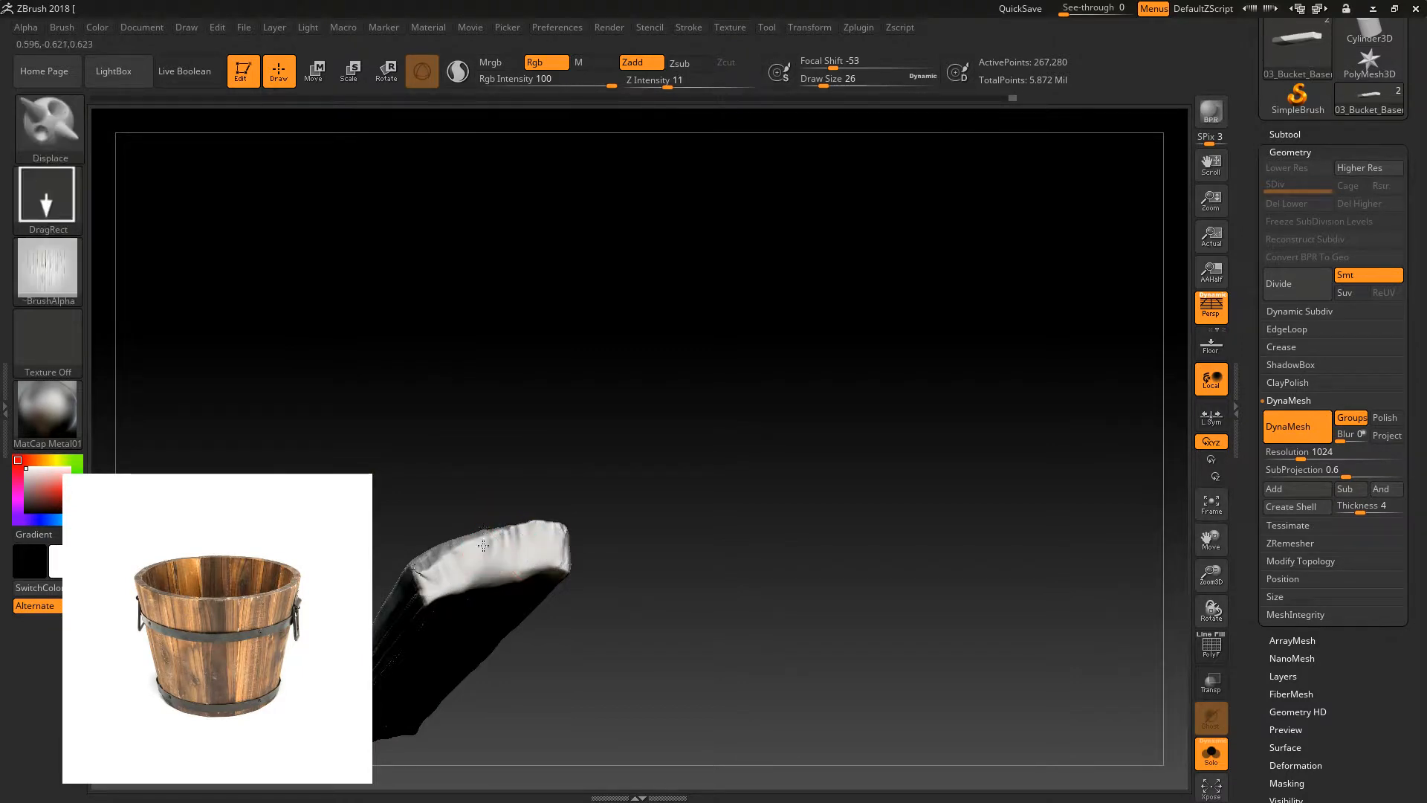
pyautogui.moveTo(510, 341); pyautogui.dragTo(466, 386)
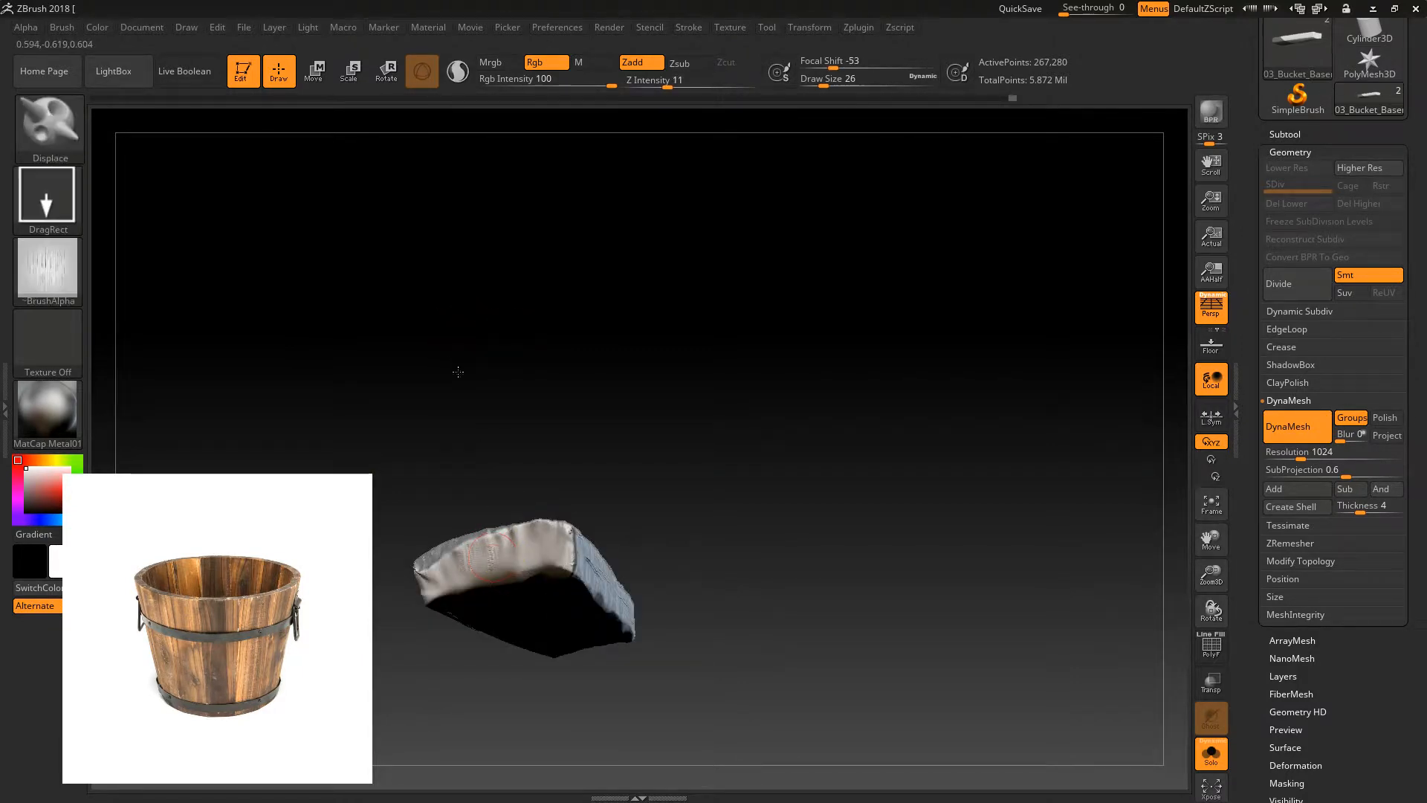
pyautogui.moveTo(441, 314); pyautogui.dragTo(516, 319)
# - Soften the stamped grain on the top end face with the TrimSmoothBorder brush and select the TrimDynamic brush
pyautogui.press('b')
pyautogui.press('t')
pyautogui.press('s')
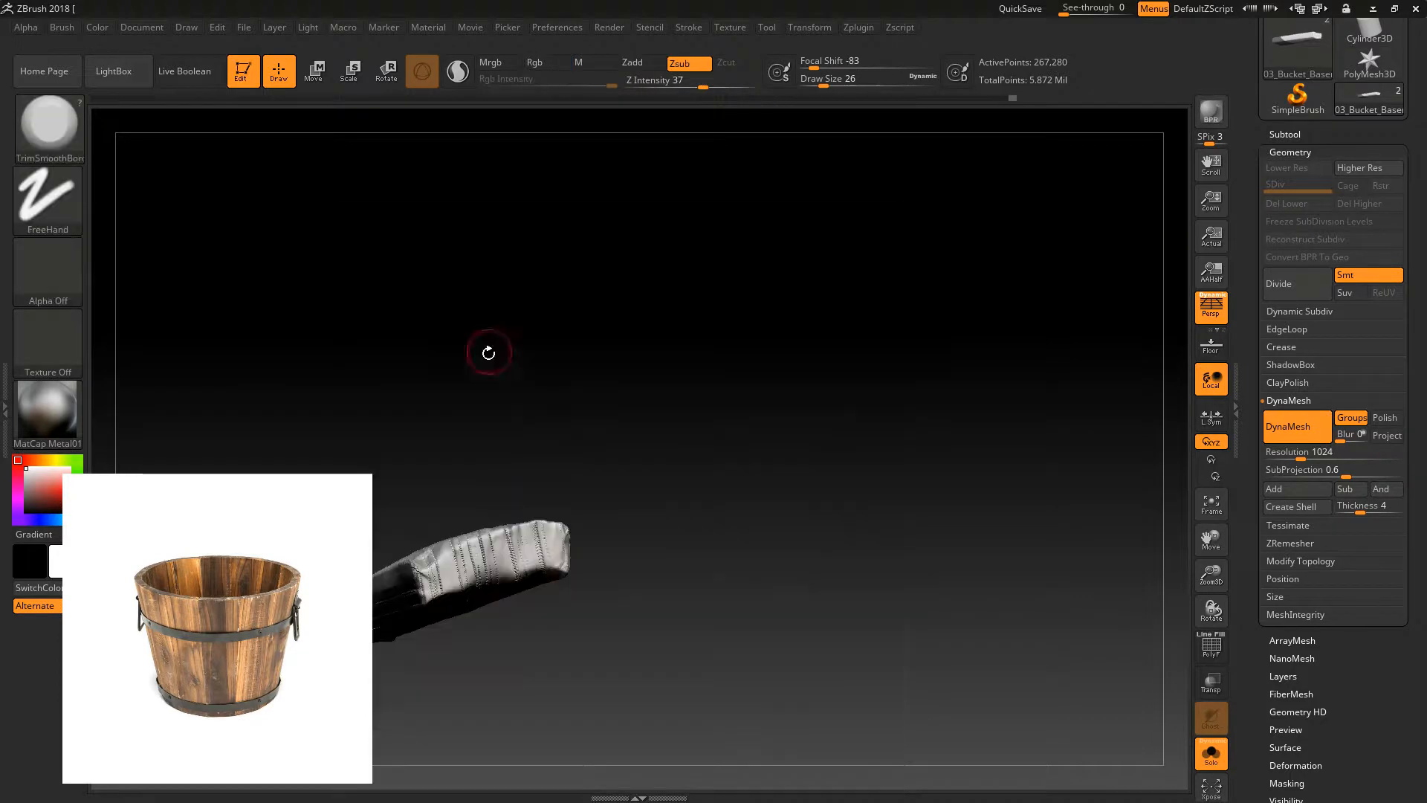
pyautogui.moveTo(513, 529); pyautogui.dragTo(484, 565)
pyautogui.press('b')
pyautogui.press('t')
pyautogui.press('d')
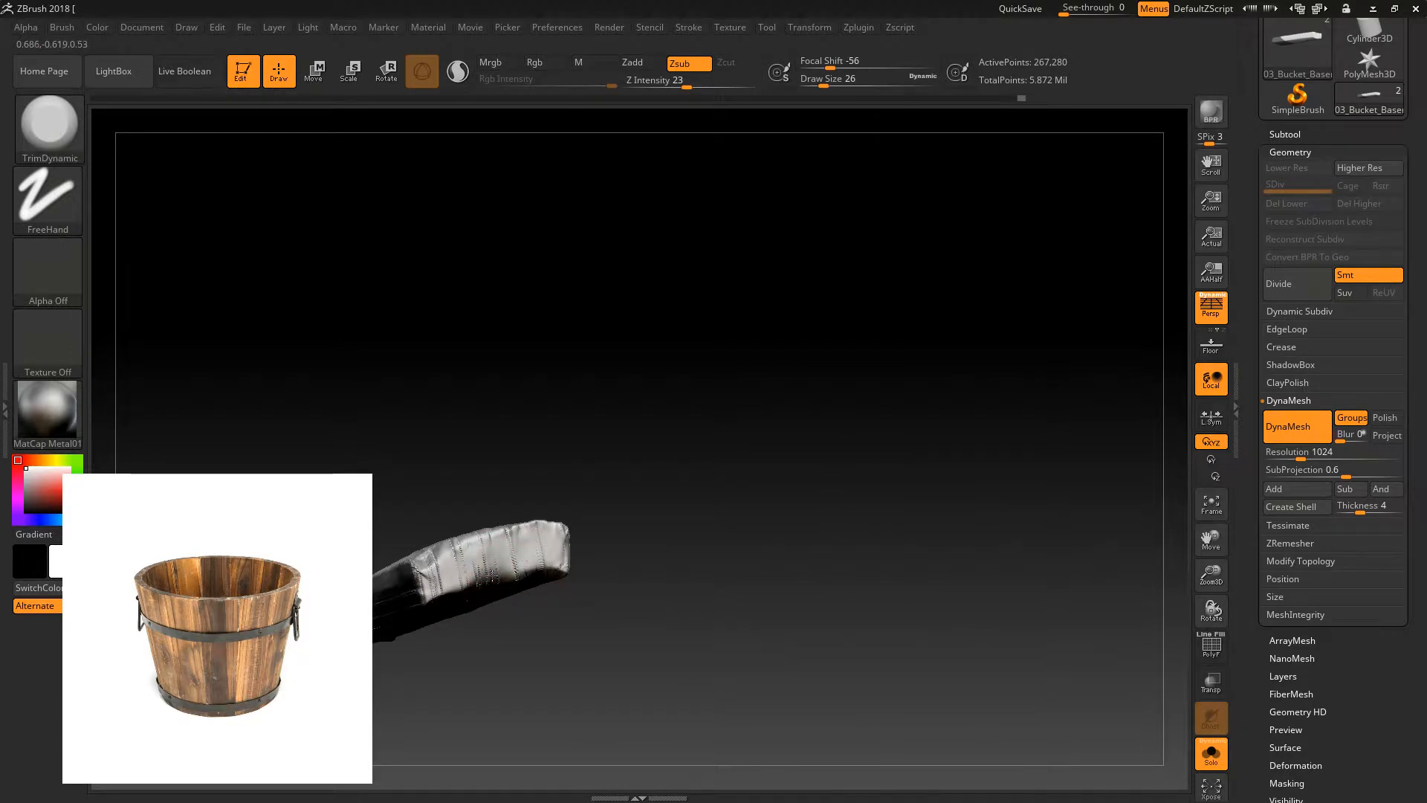
# - Trim the top end face with the TrimSmoothBorder brush at Z Intensity 52 and draw size 10
pyautogui.press('b')
pyautogui.press('t')
pyautogui.press('s')
pyautogui.moveTo(548, 484)
pyautogui.mouseDown()
pyautogui.moveTo(478, 500)
pyautogui.moveTo(546, 440)
pyautogui.mouseUp()
pyautogui.click(718, 84)
pyautogui.press('[')
pyautogui.press('[')
pyautogui.moveTo(508, 579); pyautogui.dragTo(514, 543)
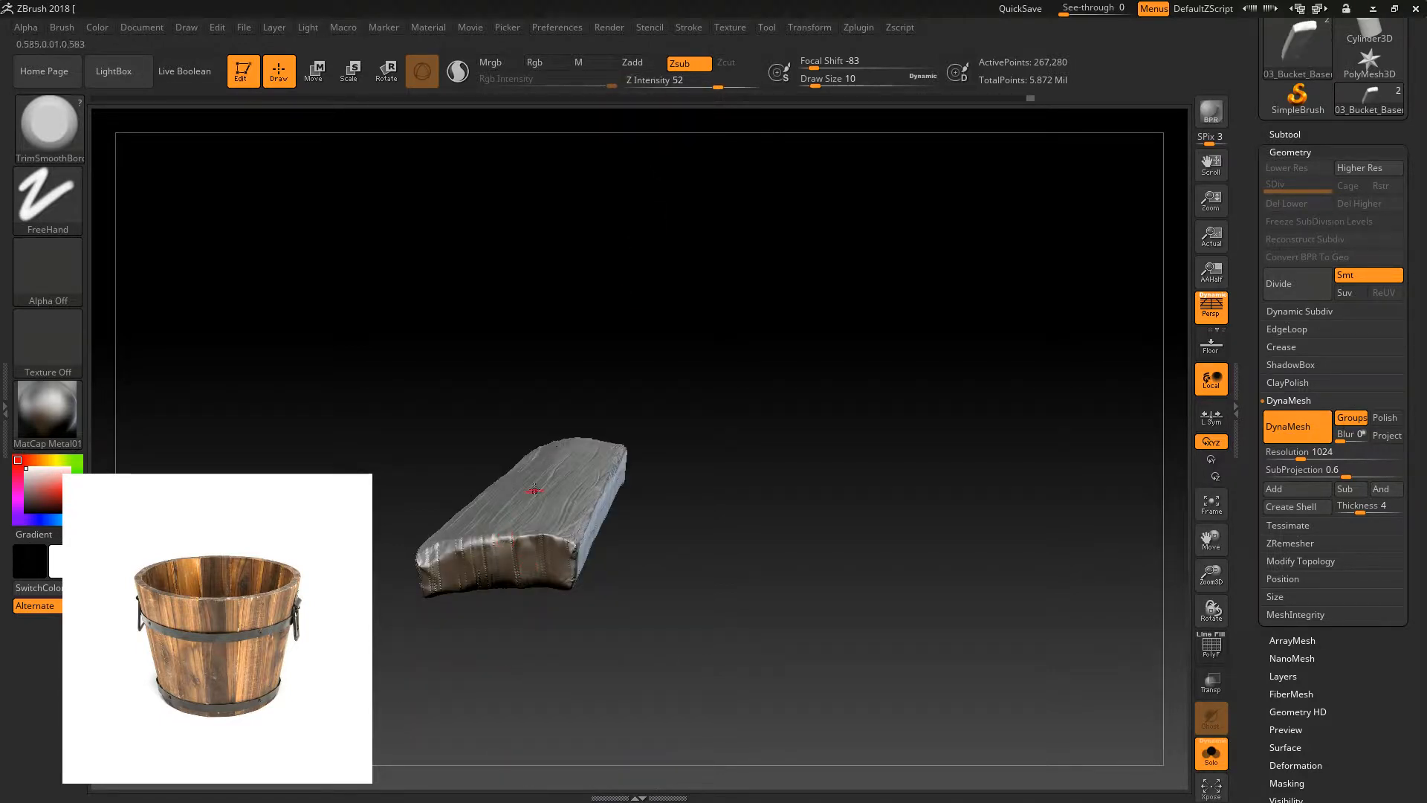
# - Try trimming the edge between the plank's face and its top end with slightly larger brush sizes, and undo the strokes
pyautogui.press(']')
pyautogui.moveTo(366, 462); pyautogui.dragTo(476, 590)
pyautogui.press('[')
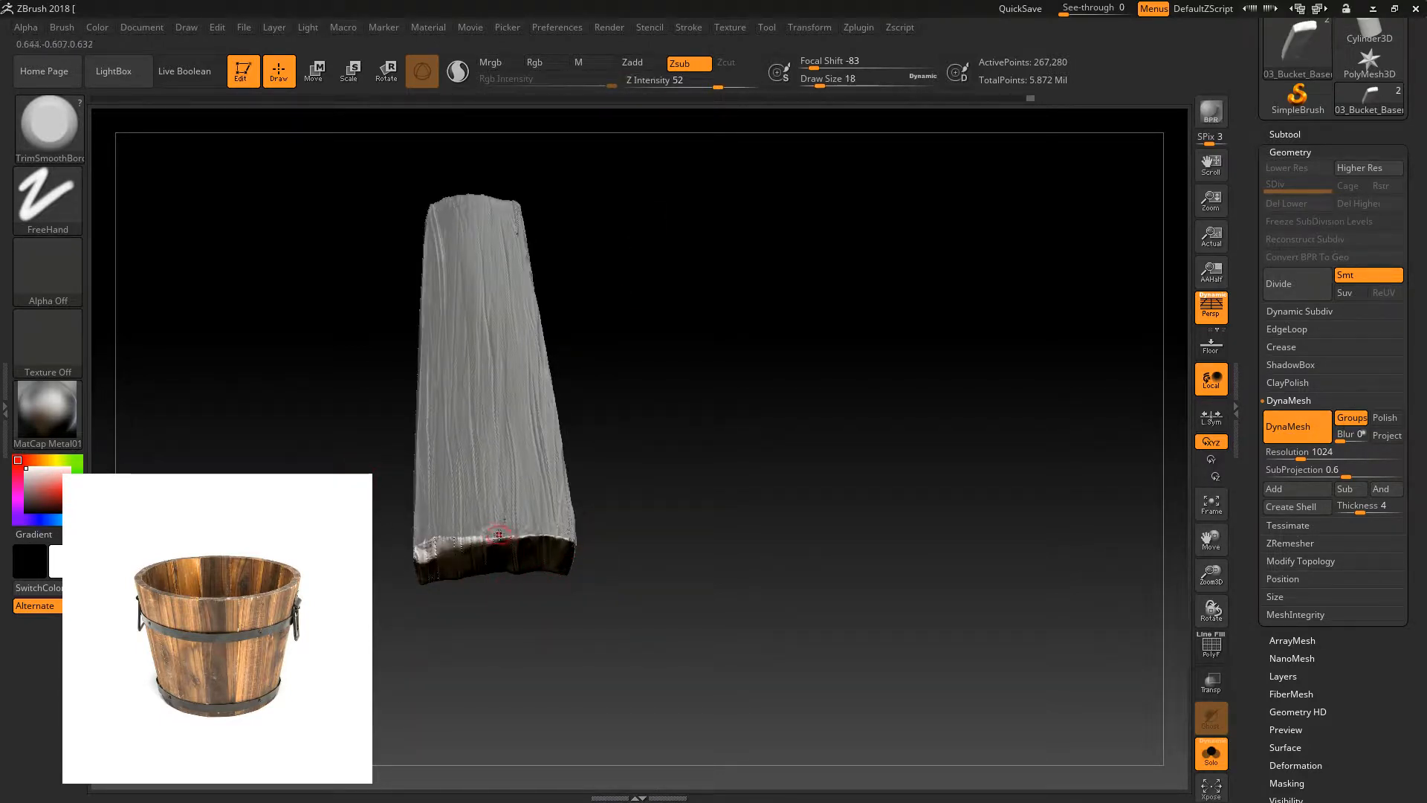
pyautogui.press('ctrl')
pyautogui.press('ctrl')
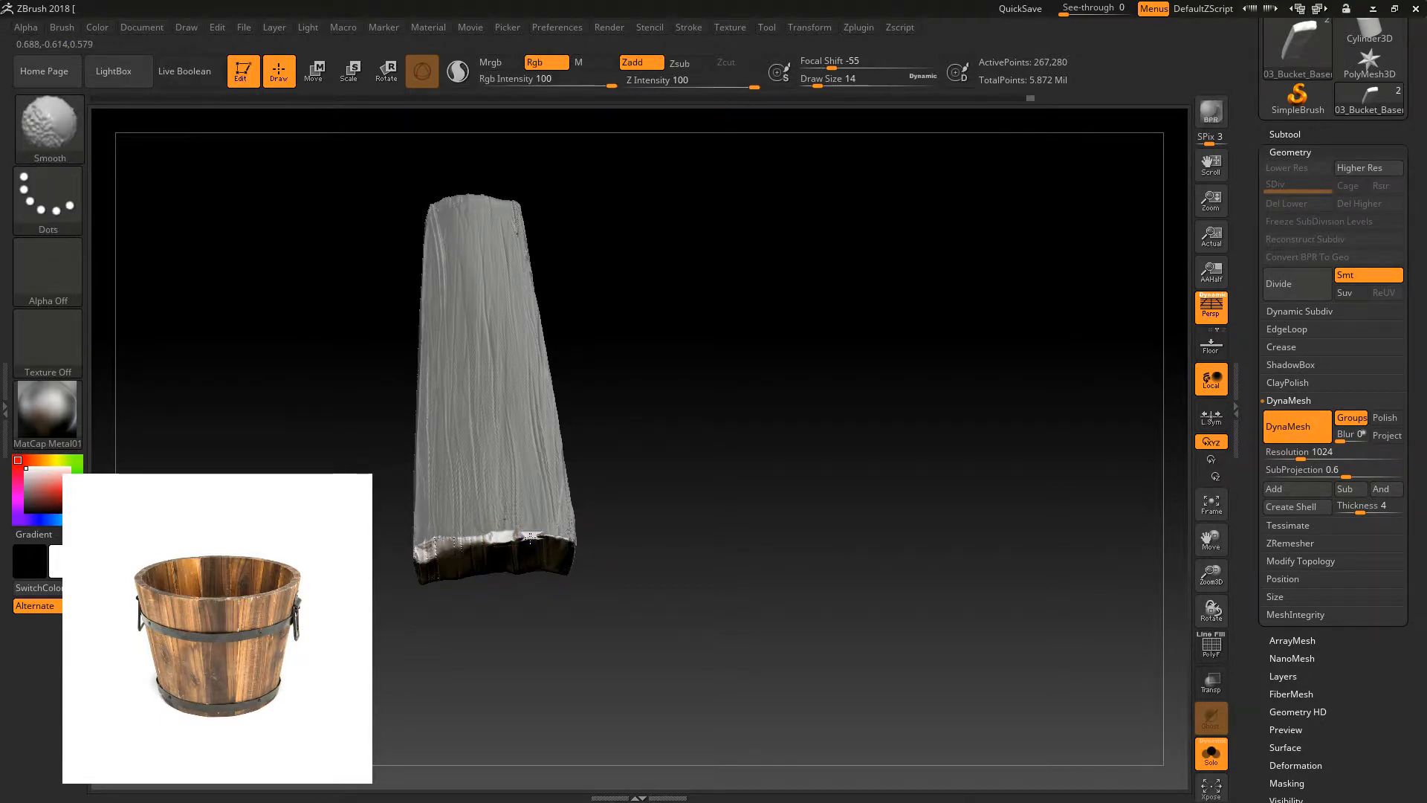
pyautogui.moveTo(487, 542)
pyautogui.mouseDown(button='right')
pyautogui.moveTo(477, 585)
pyautogui.moveTo(468, 554)
pyautogui.mouseUp(button='right')
pyautogui.hotkey('ctrl', 'z')
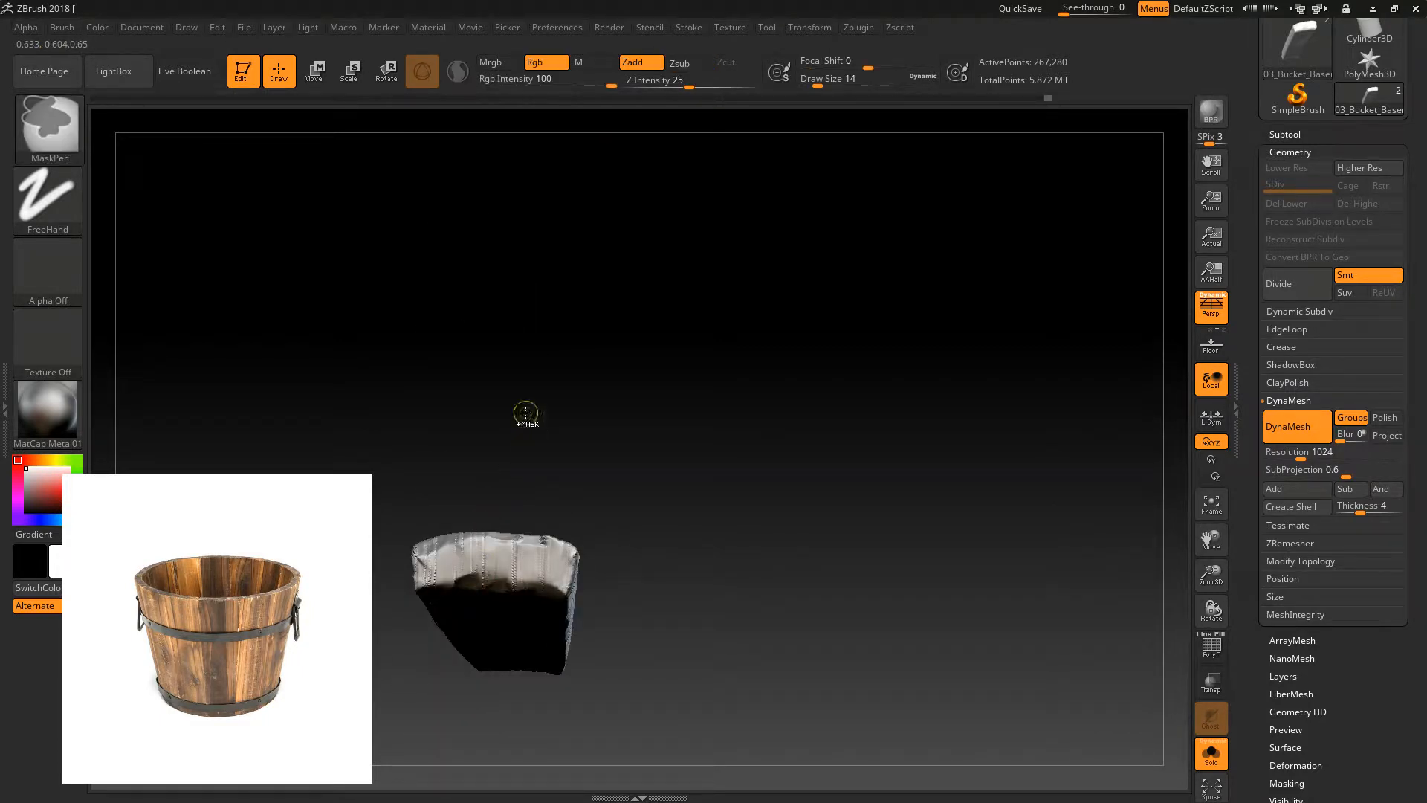
# - Flatten the grain on the top end face with the TrimDynamic brush at Z Intensity 23 and draw size 42
pyautogui.moveTo(664, 524)
pyautogui.mouseDown(button='right')
pyautogui.moveTo(671, 545)
pyautogui.moveTo(628, 524)
pyautogui.moveTo(633, 493)
pyautogui.moveTo(483, 560)
pyautogui.mouseUp(button='right')
pyautogui.press('b')
pyautogui.press('t')
pyautogui.press('d')
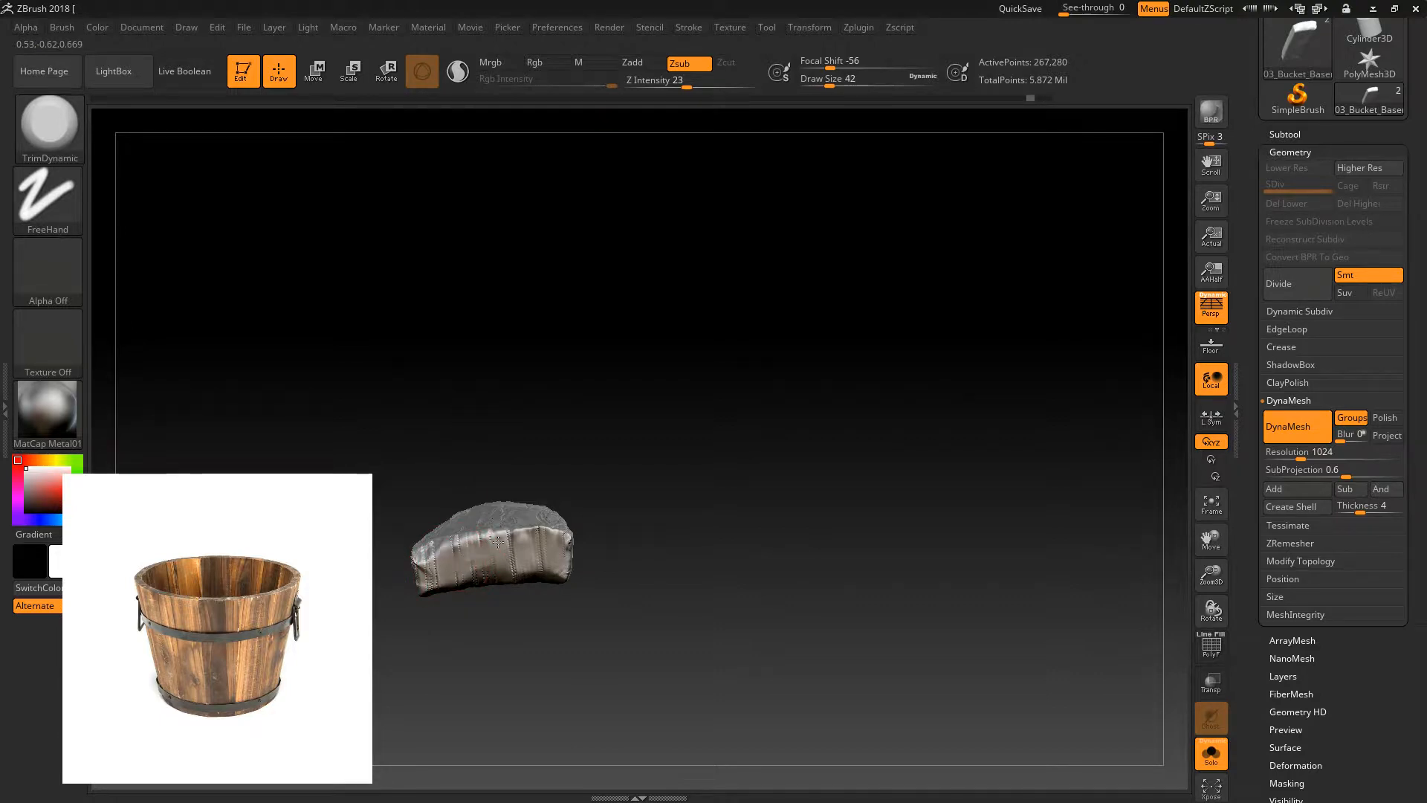
pyautogui.moveTo(504, 559)
pyautogui.mouseDown(button='right')
pyautogui.moveTo(512, 535)
pyautogui.moveTo(565, 552)
pyautogui.mouseUp(button='right')
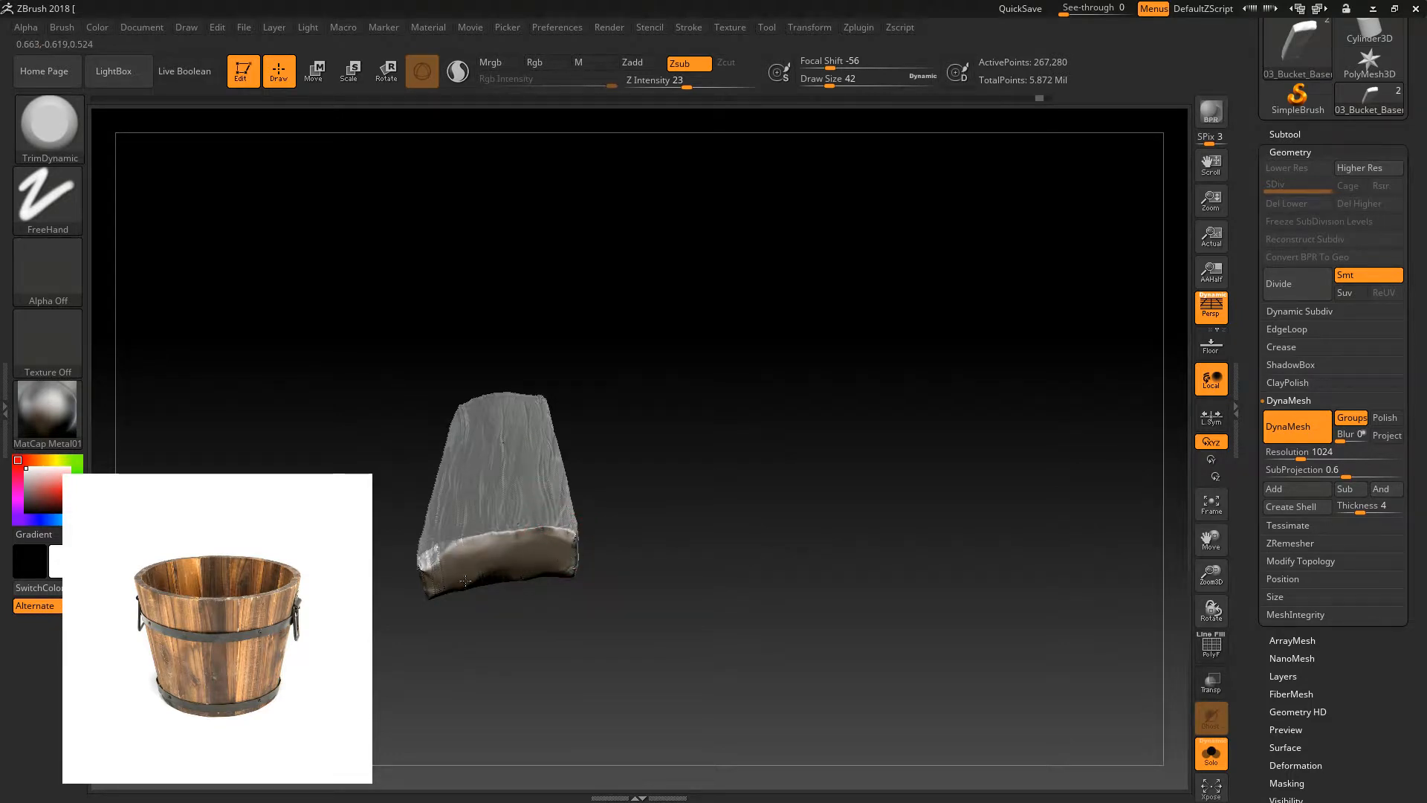
pyautogui.press('b')
pyautogui.press('d')
pyautogui.press('p')
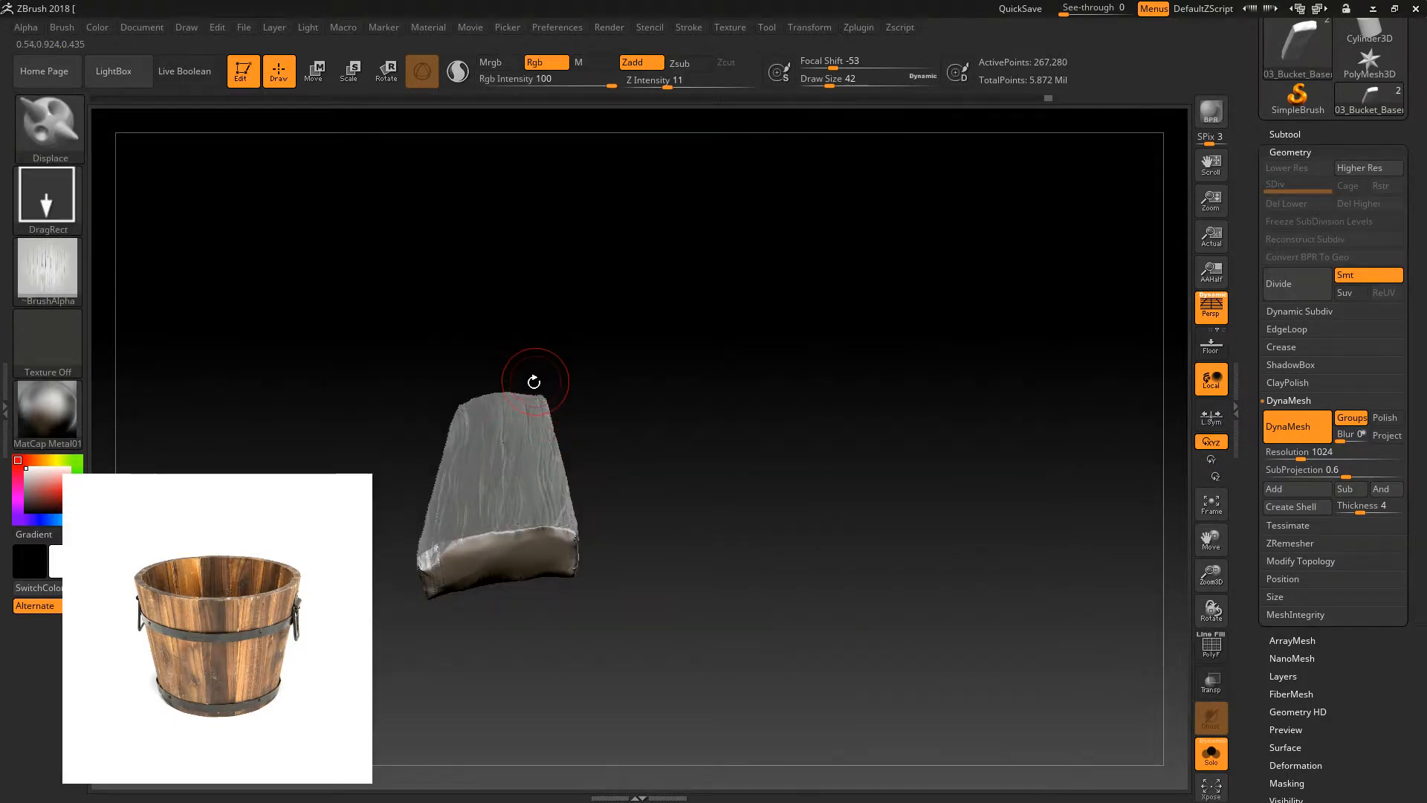
pyautogui.press('b')
pyautogui.press('i')
pyautogui.press('Escape')
# - Carve a crack across the top end face with the Orb_Cracks2 brush at Z Intensity 17 and draw size 14
pyautogui.press('b')
pyautogui.press('o')
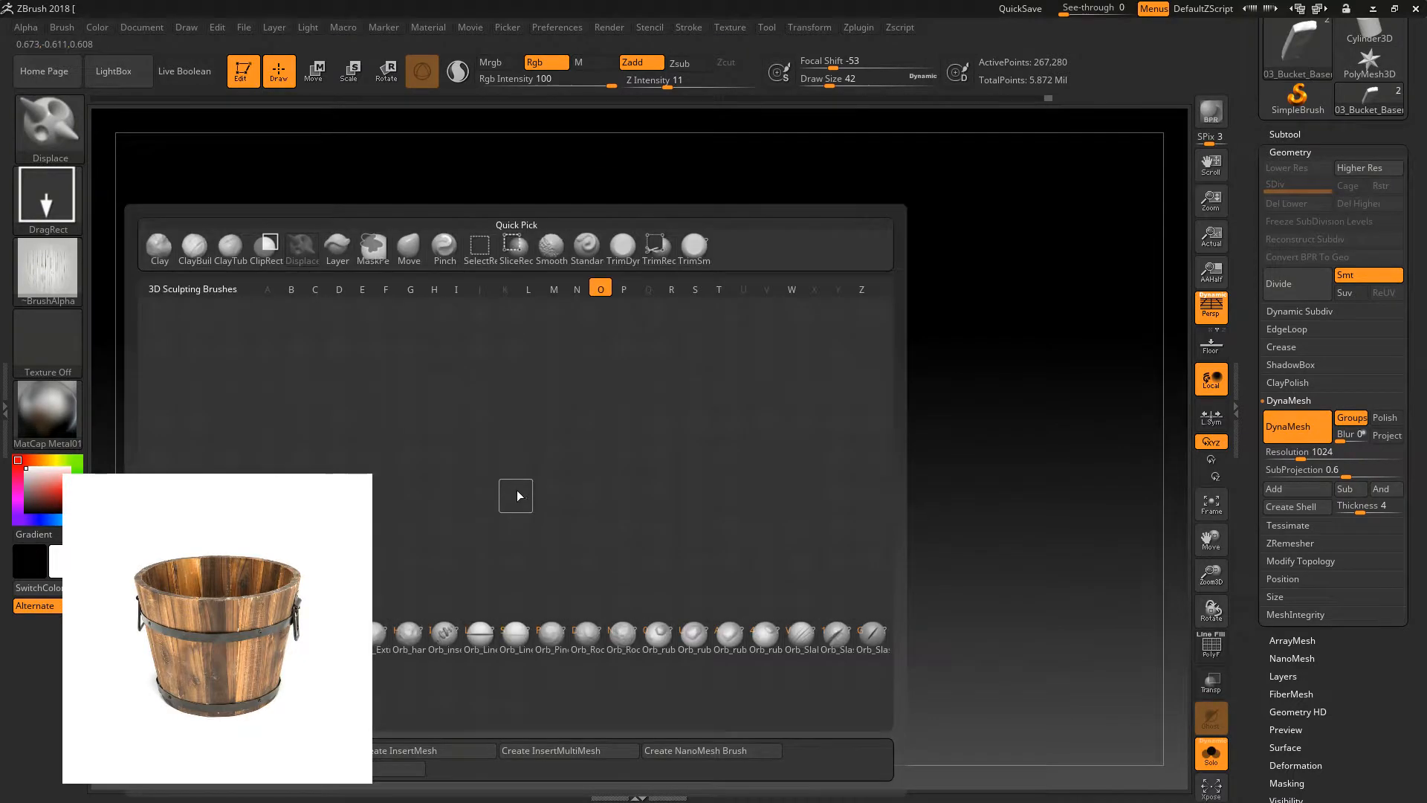
pyautogui.press('c')
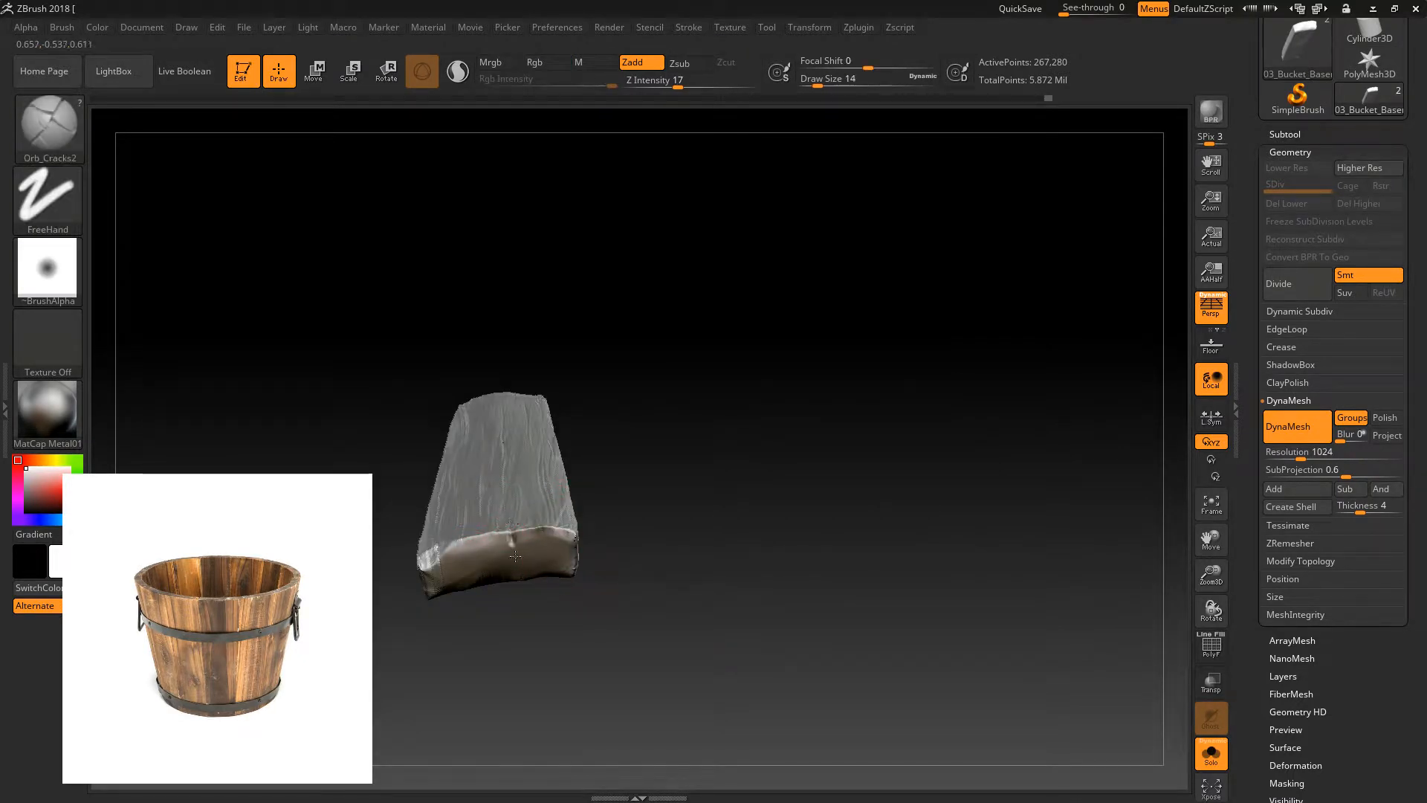
pyautogui.moveTo(527, 620); pyautogui.dragTo(514, 525)
# - Carve finer cracks across the top end face and over its edges with the Orb_Cracks2 brush at draw size 9
pyautogui.moveTo(512, 465)
pyautogui.mouseDown()
pyautogui.moveTo(542, 385)
pyautogui.moveTo(442, 511)
pyautogui.mouseUp()
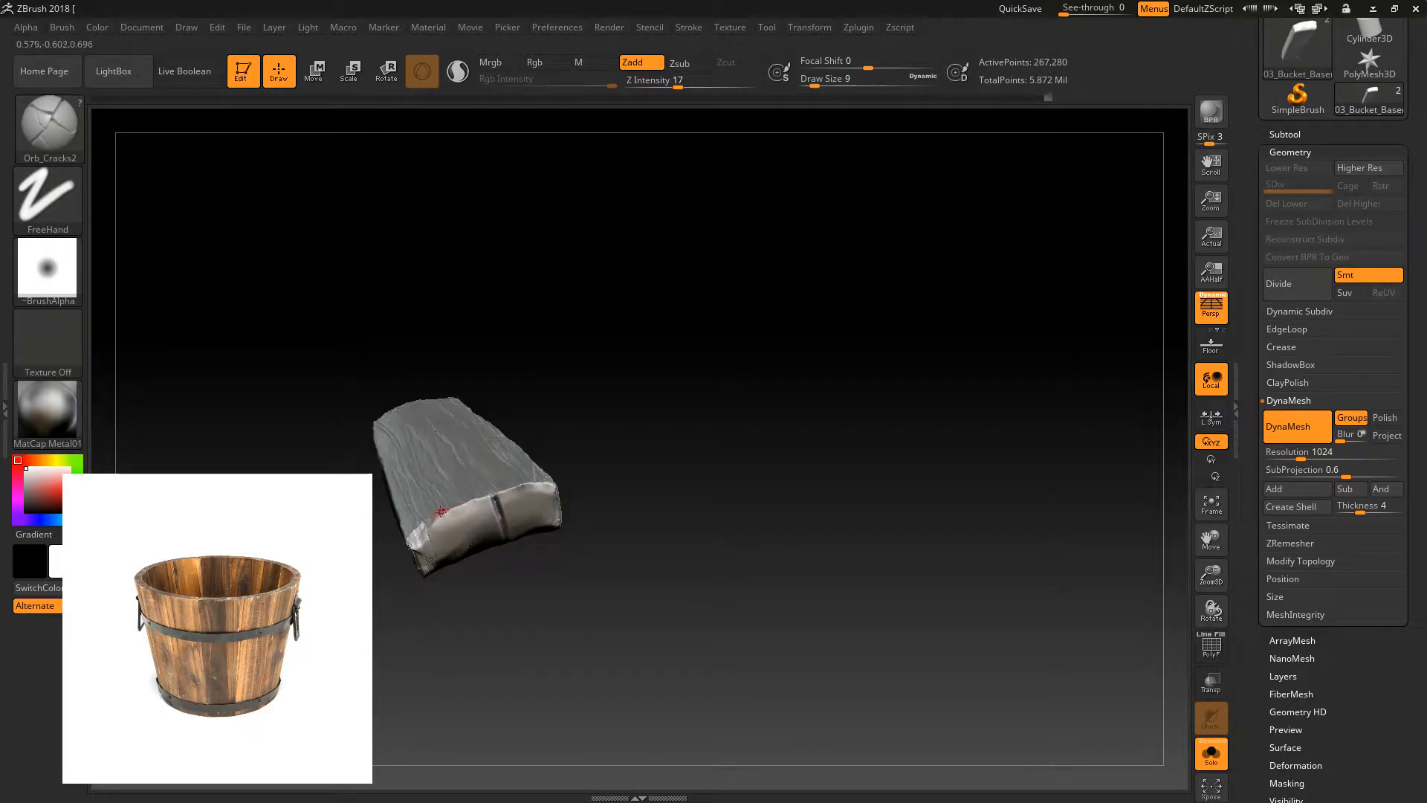
pyautogui.moveTo(464, 598); pyautogui.dragTo(446, 530)
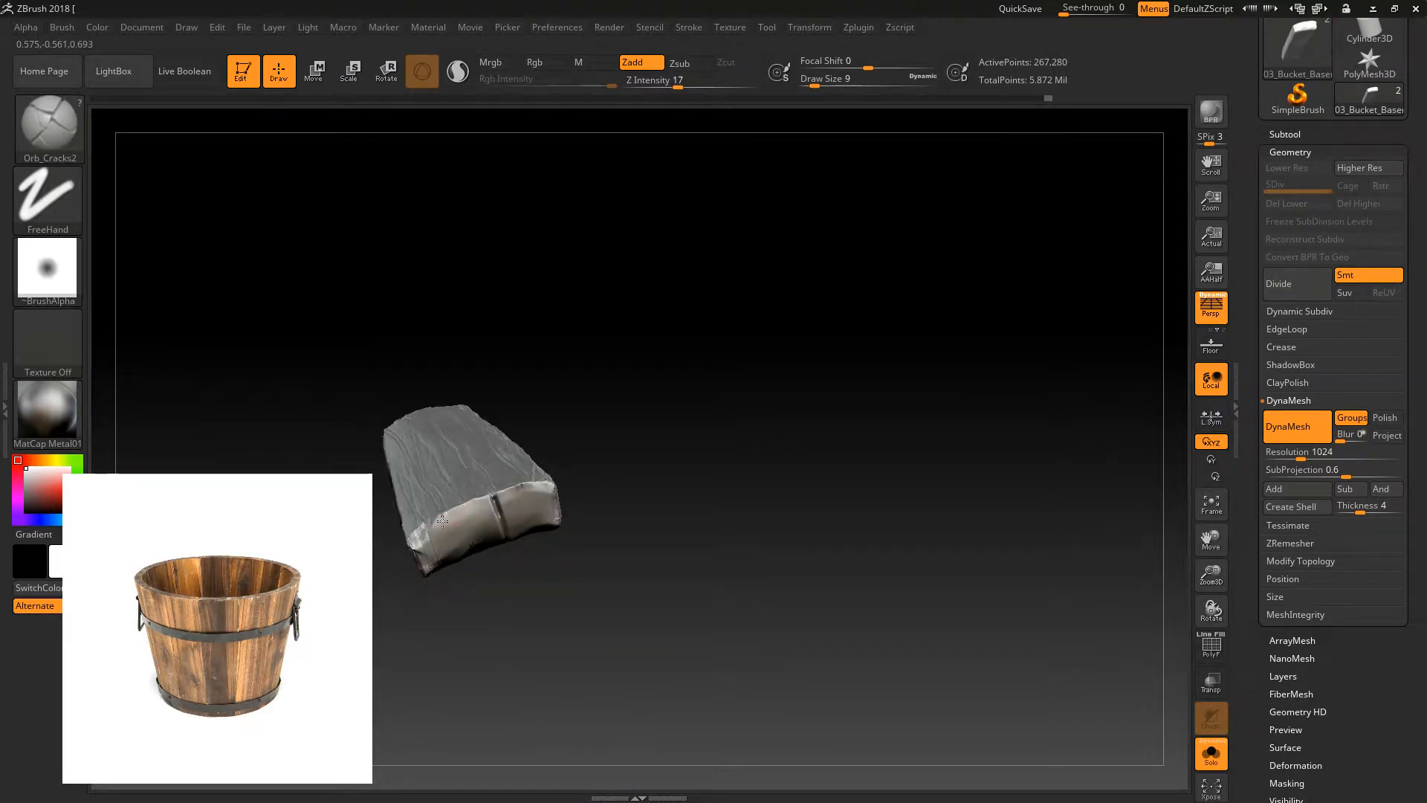
pyautogui.moveTo(464, 588); pyautogui.dragTo(449, 418)
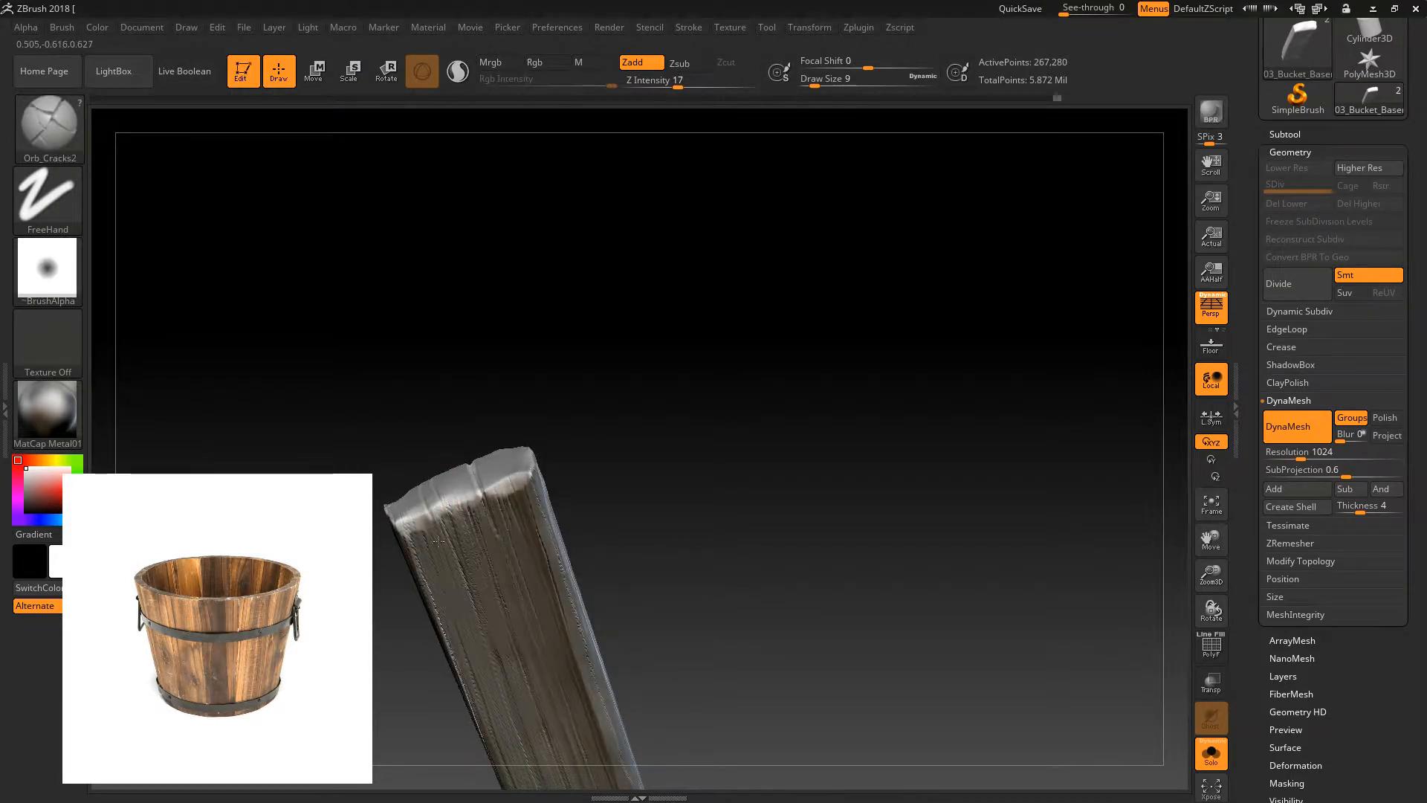
pyautogui.moveTo(451, 380); pyautogui.dragTo(386, 478)
pyautogui.moveTo(388, 574); pyautogui.dragTo(410, 511)
pyautogui.moveTo(517, 257); pyautogui.dragTo(387, 628)
pyautogui.moveTo(397, 571); pyautogui.dragTo(391, 647)
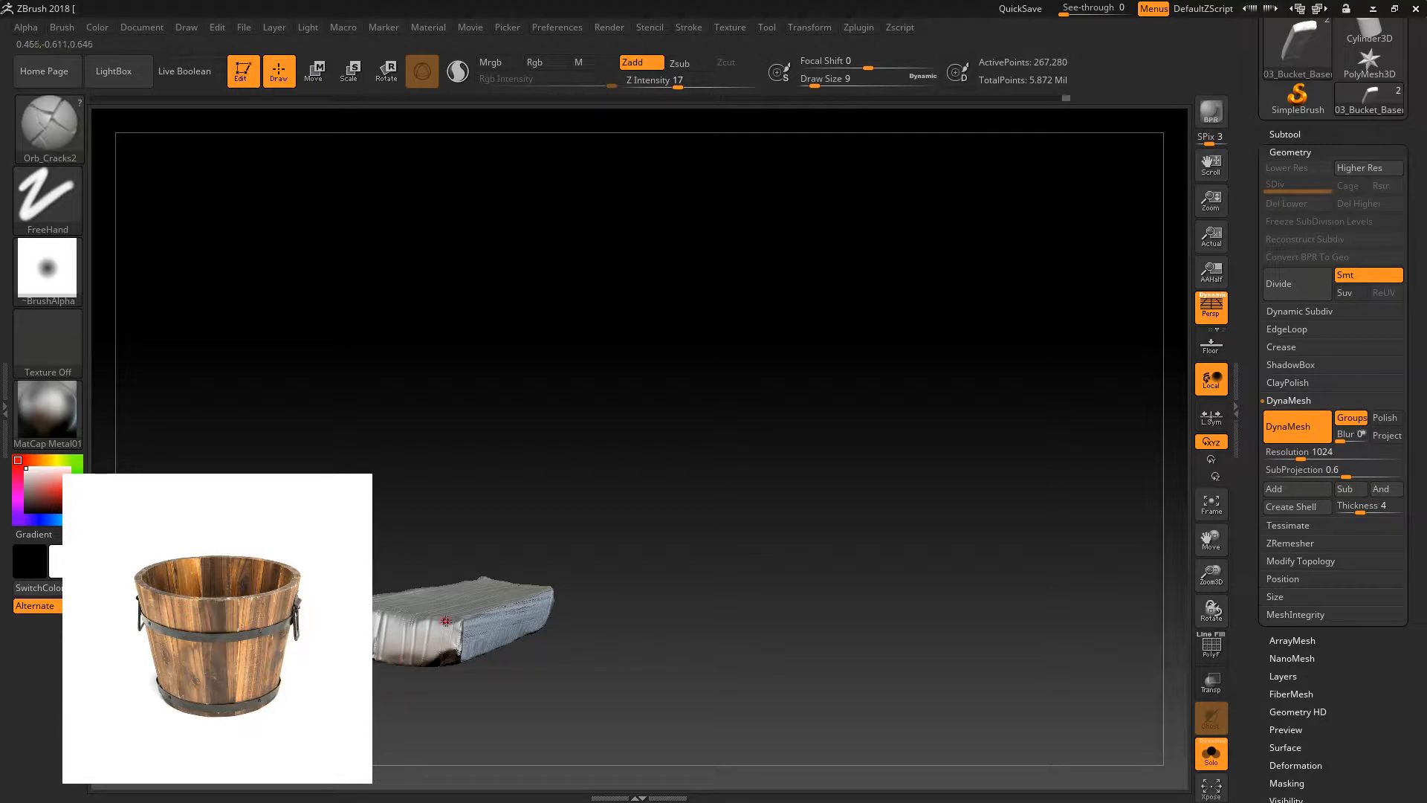
pyautogui.moveTo(412, 754); pyautogui.dragTo(380, 581)
pyautogui.moveTo(379, 581); pyautogui.dragTo(374, 667)
pyautogui.moveTo(494, 520)
pyautogui.mouseDown()
pyautogui.moveTo(573, 327)
pyautogui.moveTo(631, 459)
pyautogui.moveTo(710, 471)
pyautogui.moveTo(572, 485)
pyautogui.mouseUp()
# - Try softening the cracked top end's edge with the TrimSmoothBorder brush at draw size 26, and undo the stroke
pyautogui.press('b')
pyautogui.press('t')
pyautogui.press('s')
pyautogui.moveTo(559, 283)
pyautogui.mouseDown()
pyautogui.moveTo(567, 428)
pyautogui.moveTo(408, 389)
pyautogui.mouseUp()
pyautogui.moveTo(397, 454); pyautogui.dragTo(412, 404)
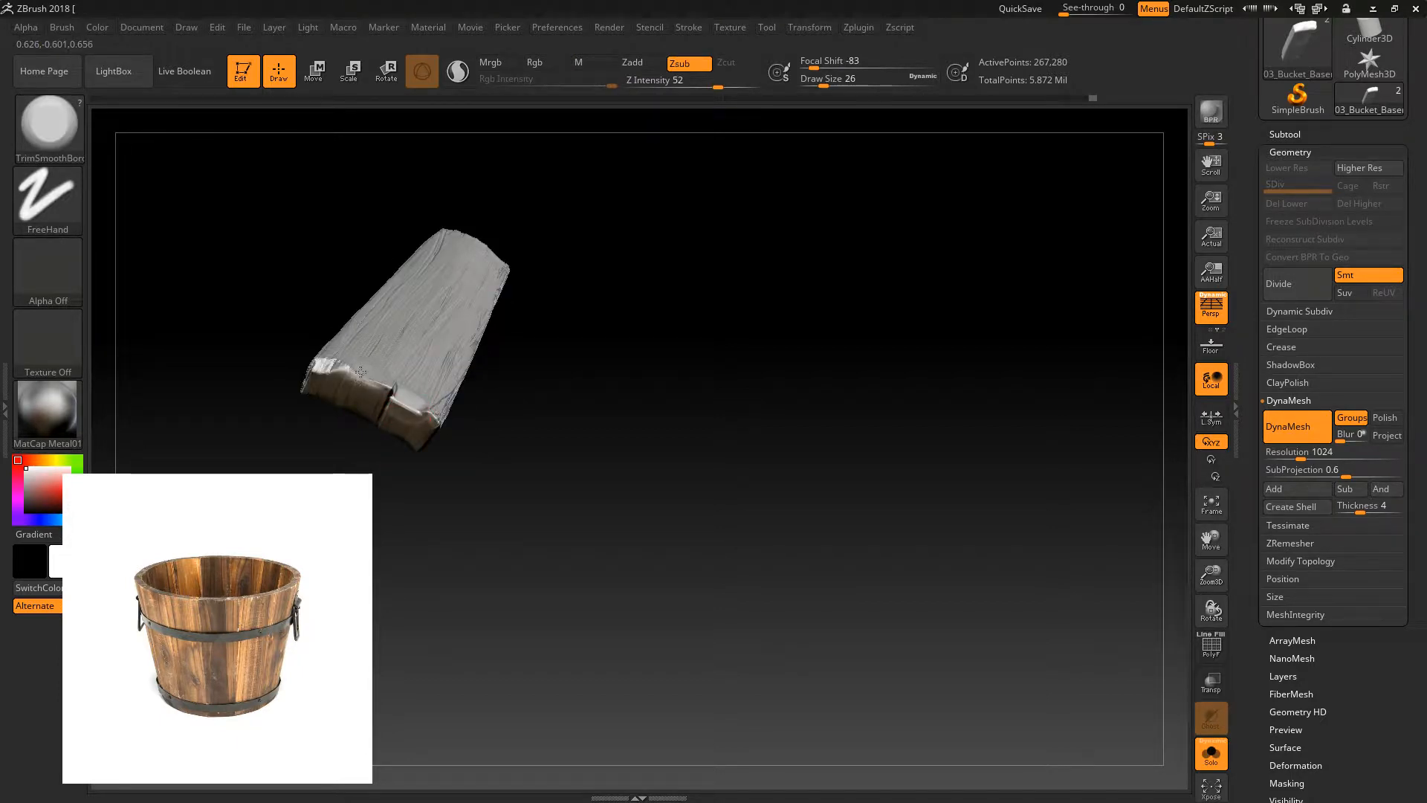
pyautogui.hotkey('ctrl', 'z')
# - Trim the top end's edge beside the crack with the TrimDynamic brush at Z Intensity 23 and draw size 22
pyautogui.press('b')
pyautogui.press('t')
pyautogui.press('s')
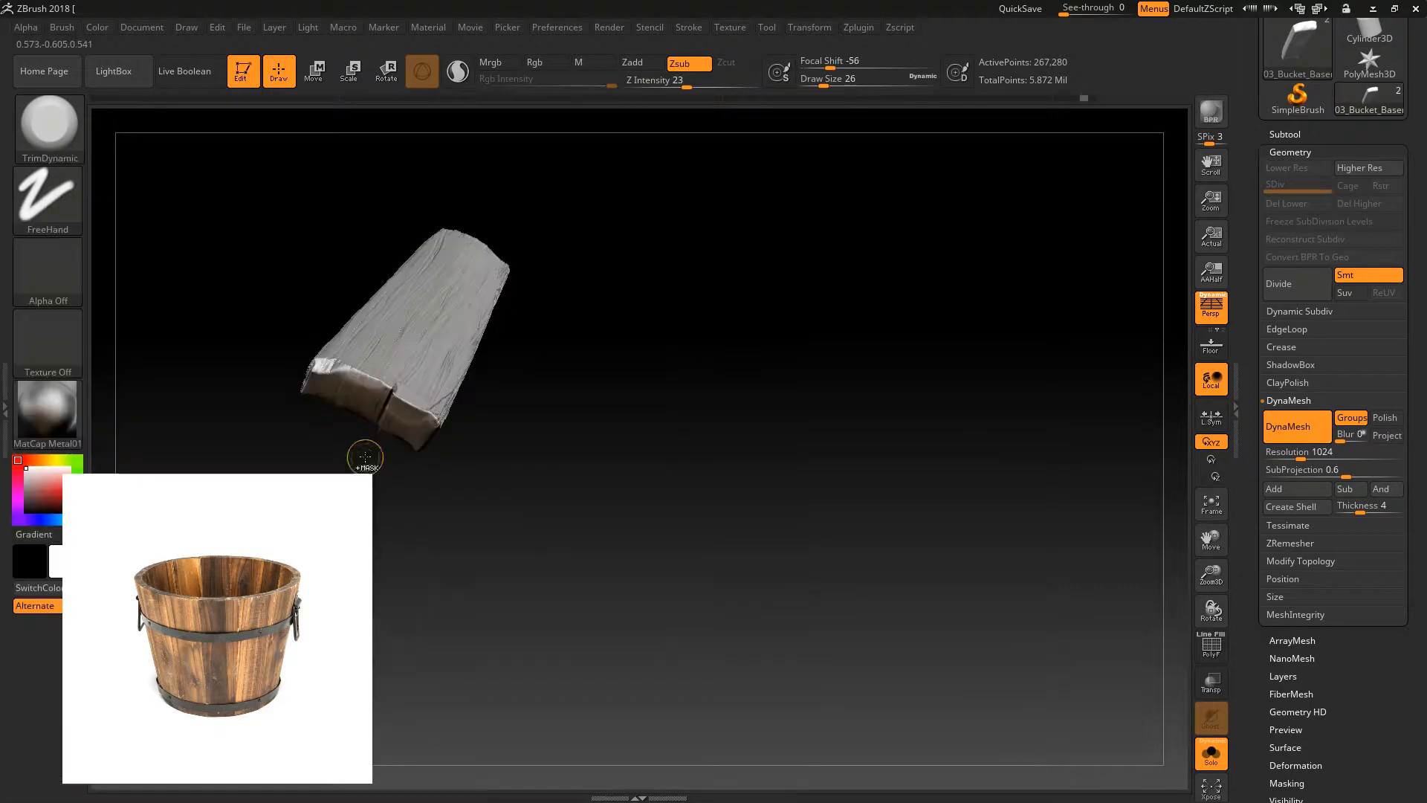
pyautogui.moveTo(397, 399); pyautogui.dragTo(410, 405)
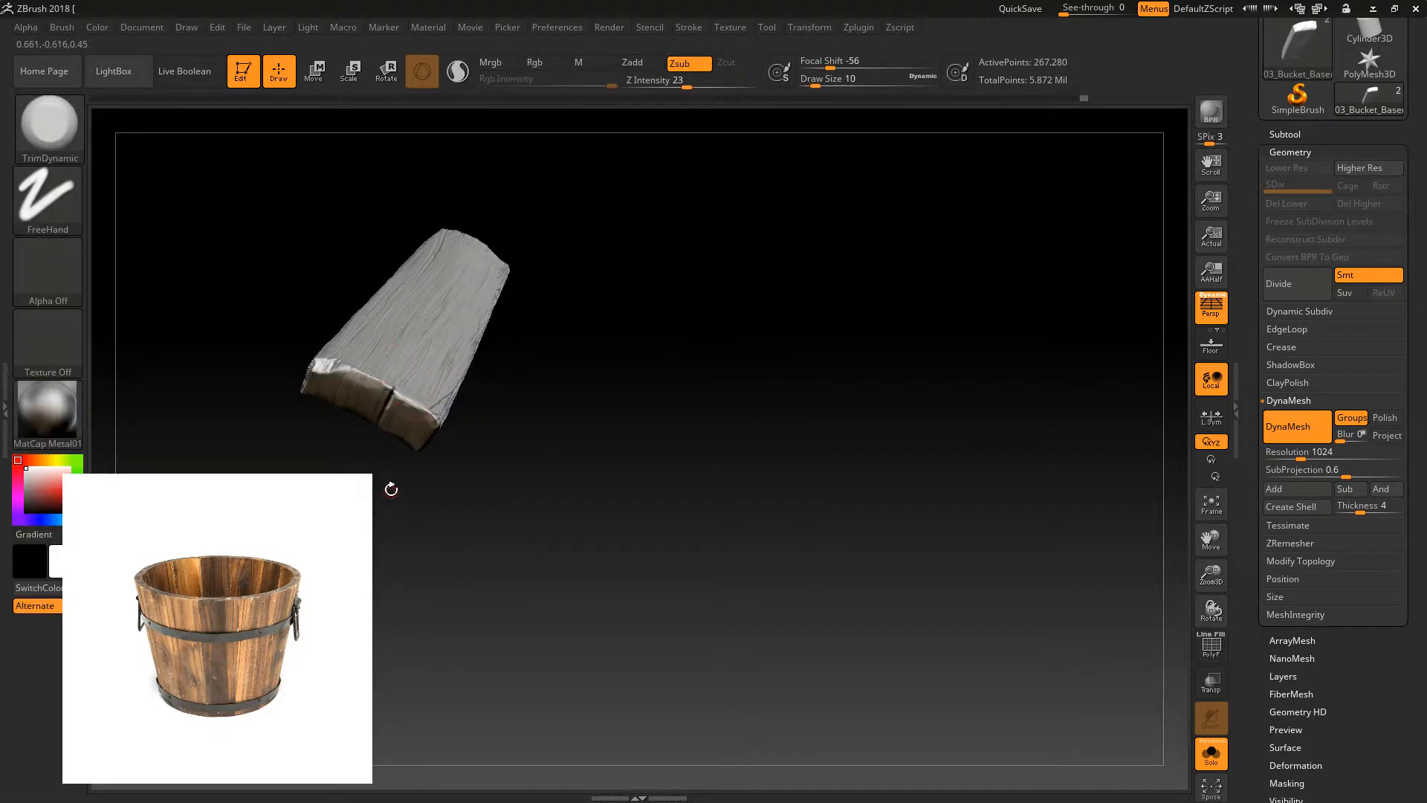
pyautogui.moveTo(391, 490); pyautogui.dragTo(416, 396)
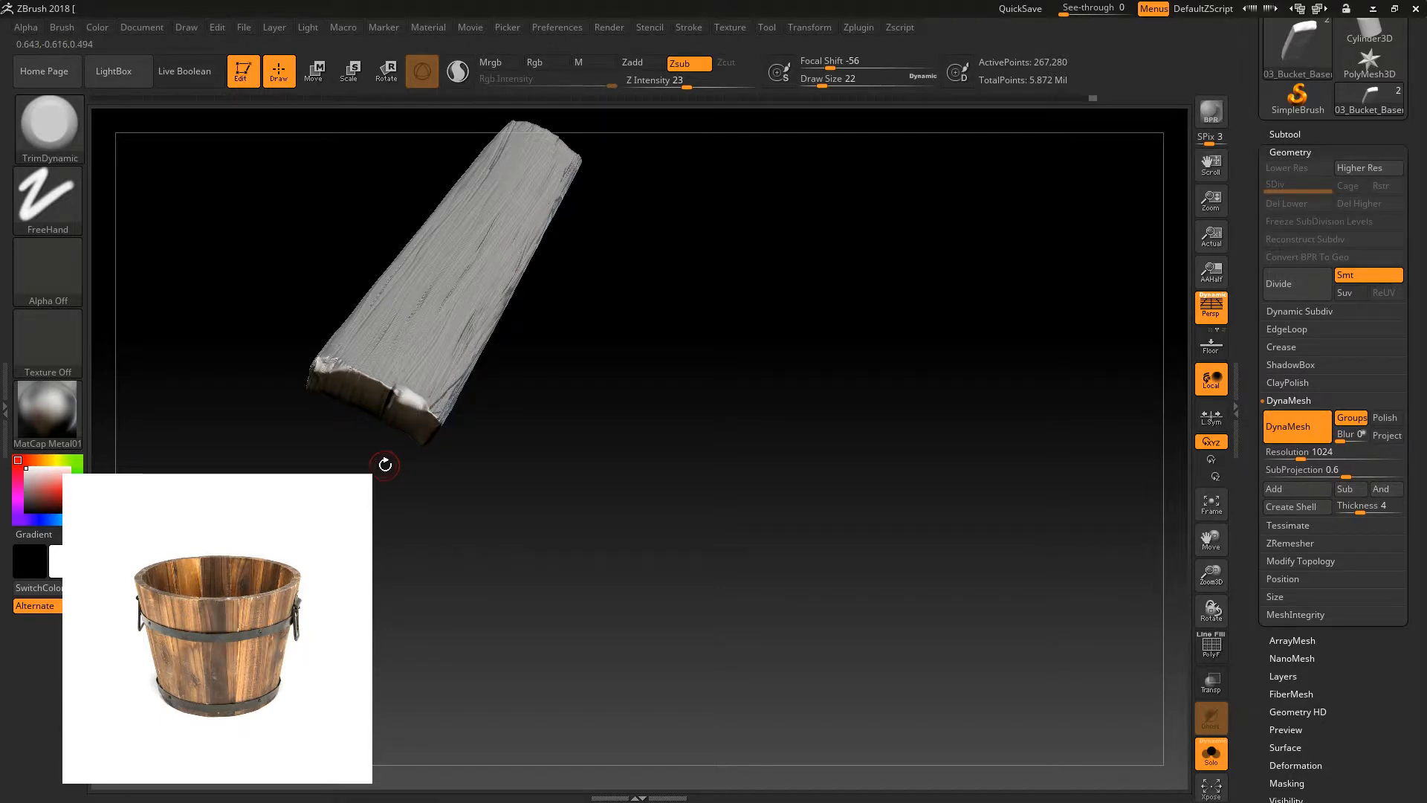
pyautogui.moveTo(385, 468); pyautogui.dragTo(395, 503)
# - Set the TrimDynamic brush to Z Intensity 63 and Focal Shift -91, and assign the square Alpha 28
pyautogui.click(727, 83)
pyautogui.click(809, 65)
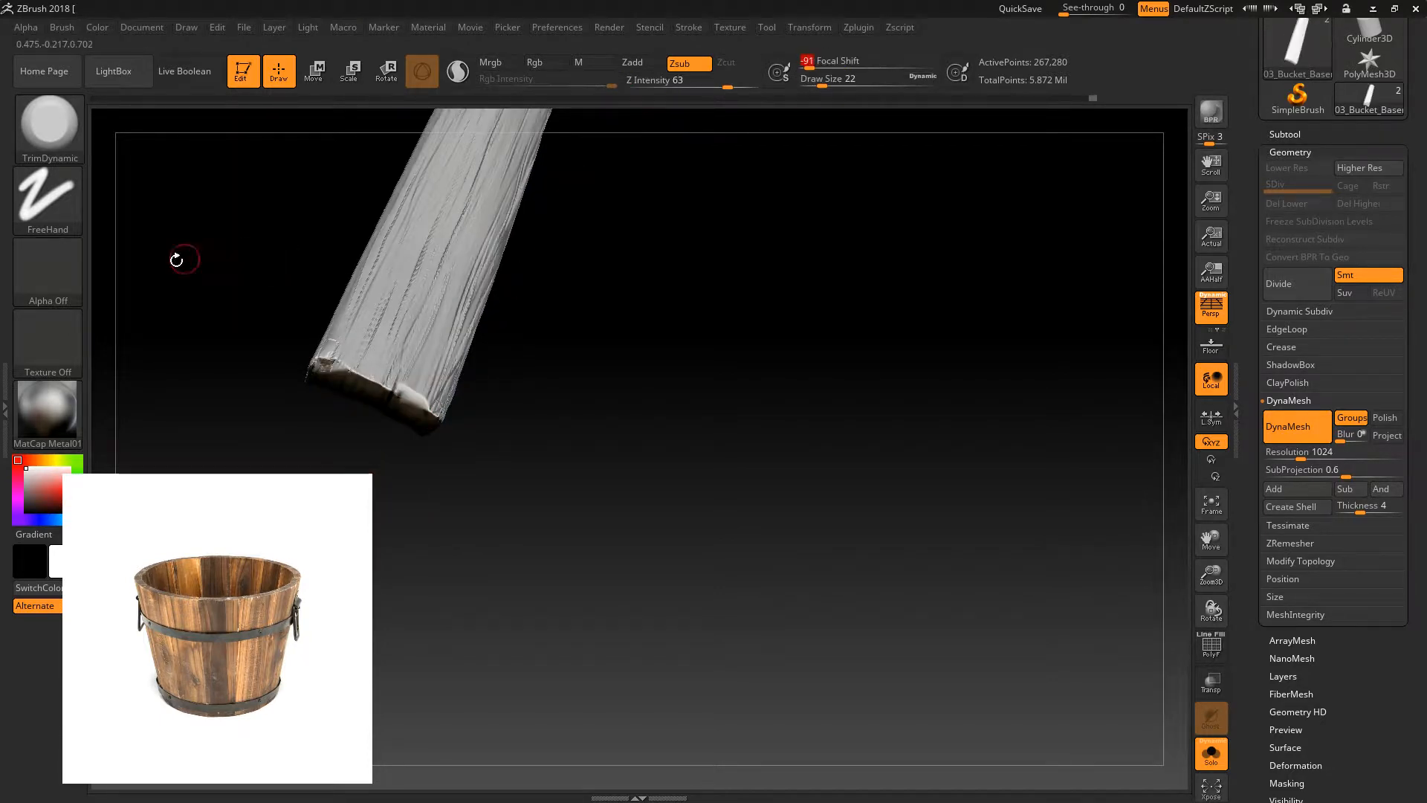
pyautogui.moveTo(227, 255); pyautogui.dragTo(223, 283)
pyautogui.click(48, 272)
pyautogui.click(344, 284)
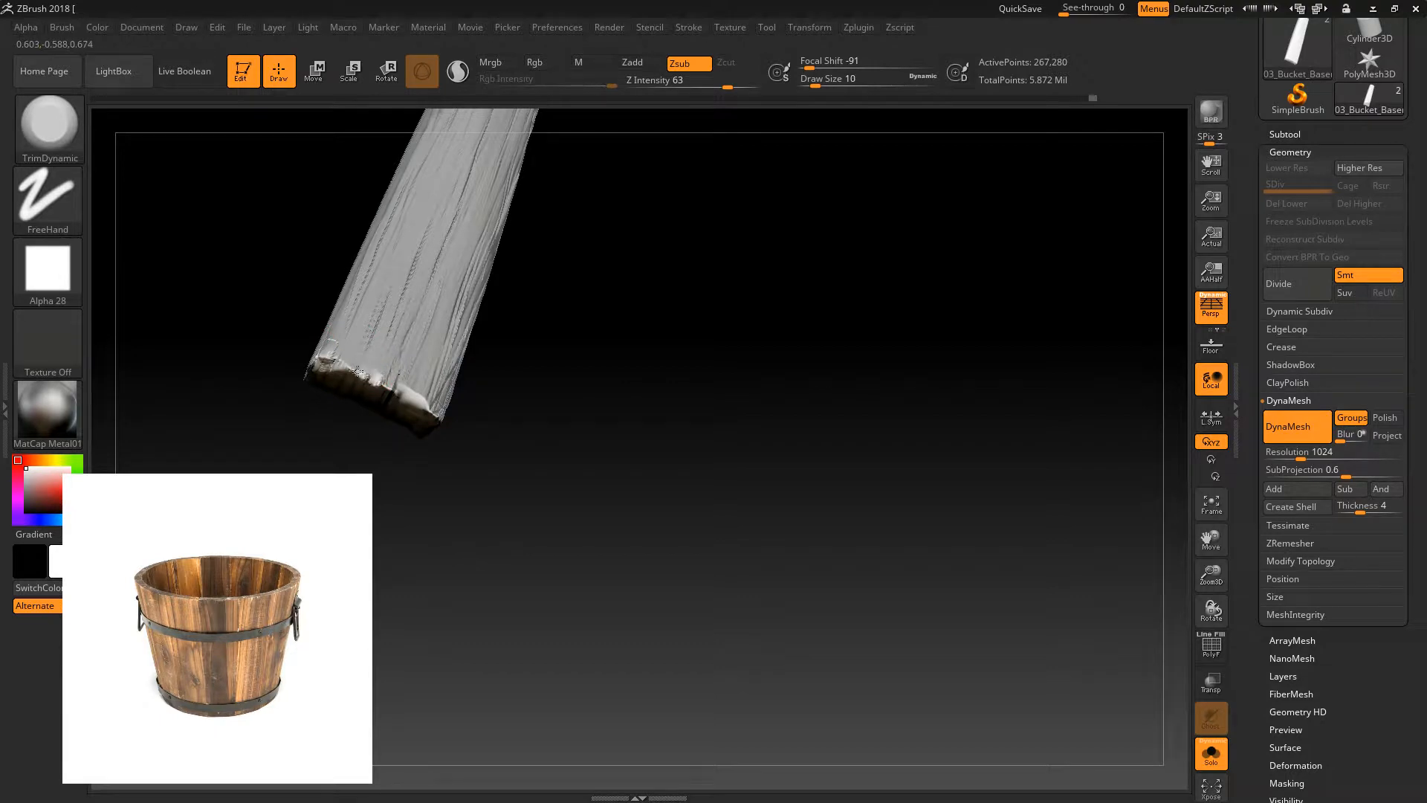
# - Chip irregular notches along both long edges of the top end face with the TrimDynamic brush
pyautogui.moveTo(331, 405); pyautogui.dragTo(315, 440)
pyautogui.moveTo(345, 364)
pyautogui.mouseDown()
pyautogui.moveTo(426, 402)
pyautogui.moveTo(409, 418)
pyautogui.moveTo(410, 393)
pyautogui.moveTo(398, 413)
pyautogui.moveTo(417, 364)
pyautogui.moveTo(491, 334)
pyautogui.moveTo(456, 235)
pyautogui.moveTo(480, 271)
pyautogui.moveTo(500, 267)
pyautogui.moveTo(520, 344)
pyautogui.mouseUp()
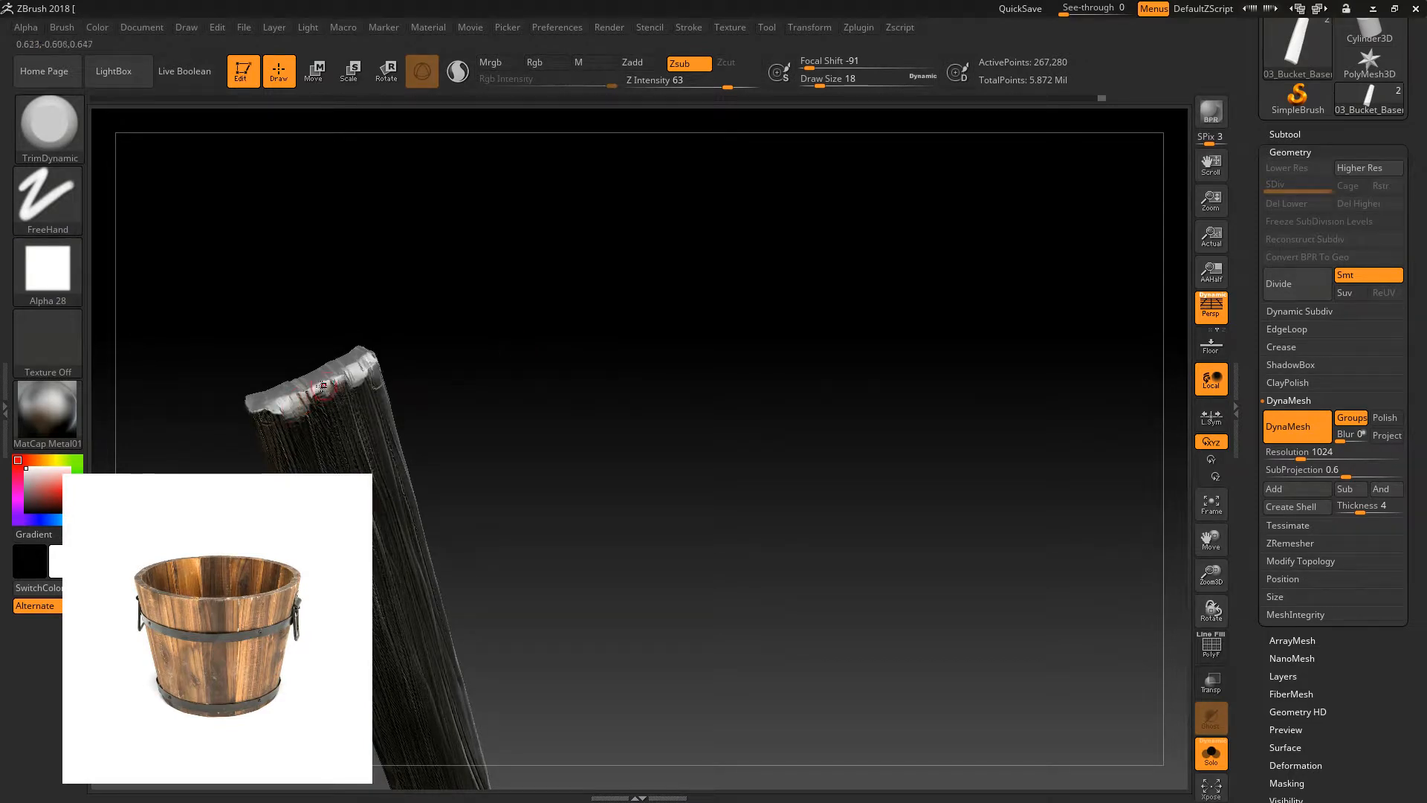
pyautogui.moveTo(331, 386); pyautogui.dragTo(323, 390)
pyautogui.moveTo(451, 379)
pyautogui.mouseDown()
pyautogui.moveTo(455, 331)
pyautogui.moveTo(418, 306)
pyautogui.mouseUp()
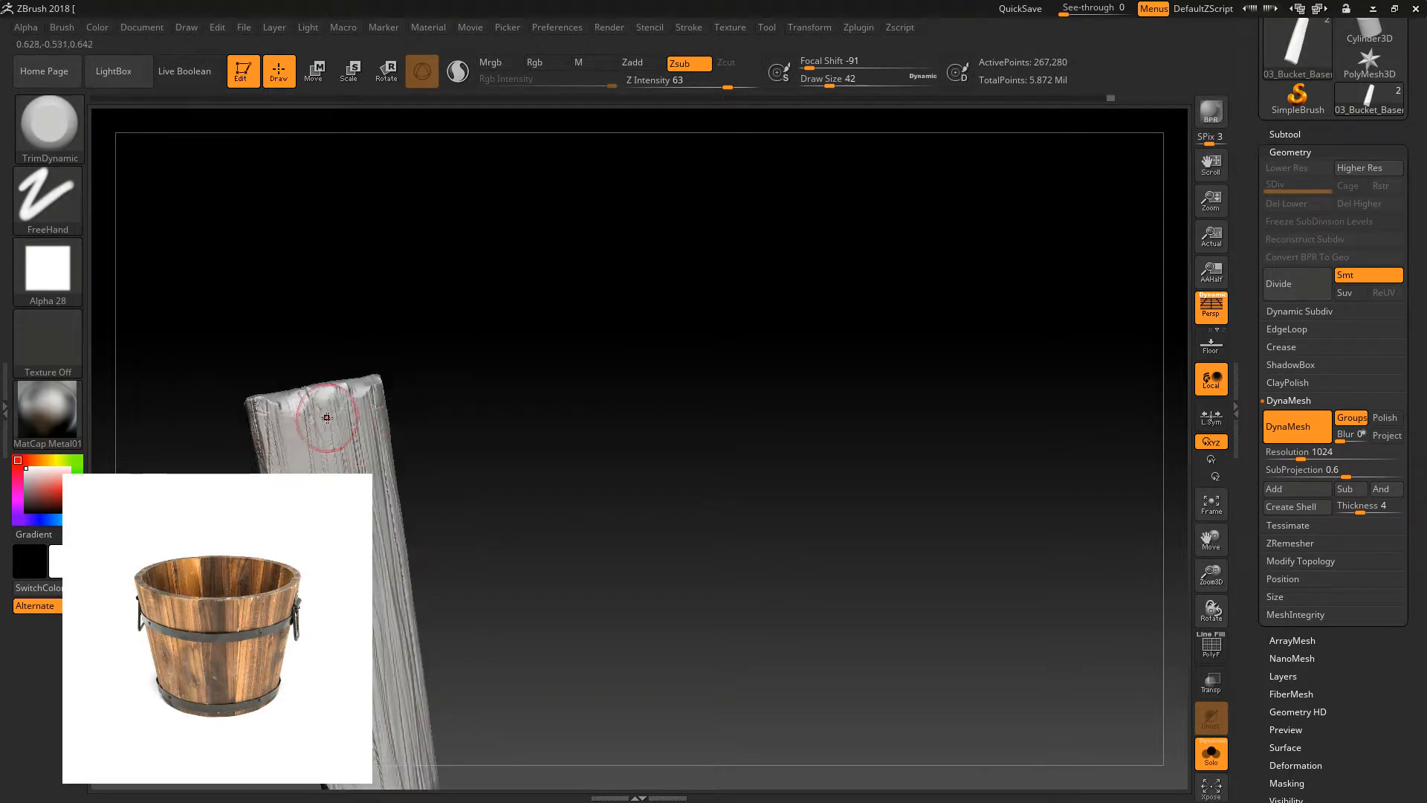
pyautogui.moveTo(425, 394); pyautogui.dragTo(451, 436)
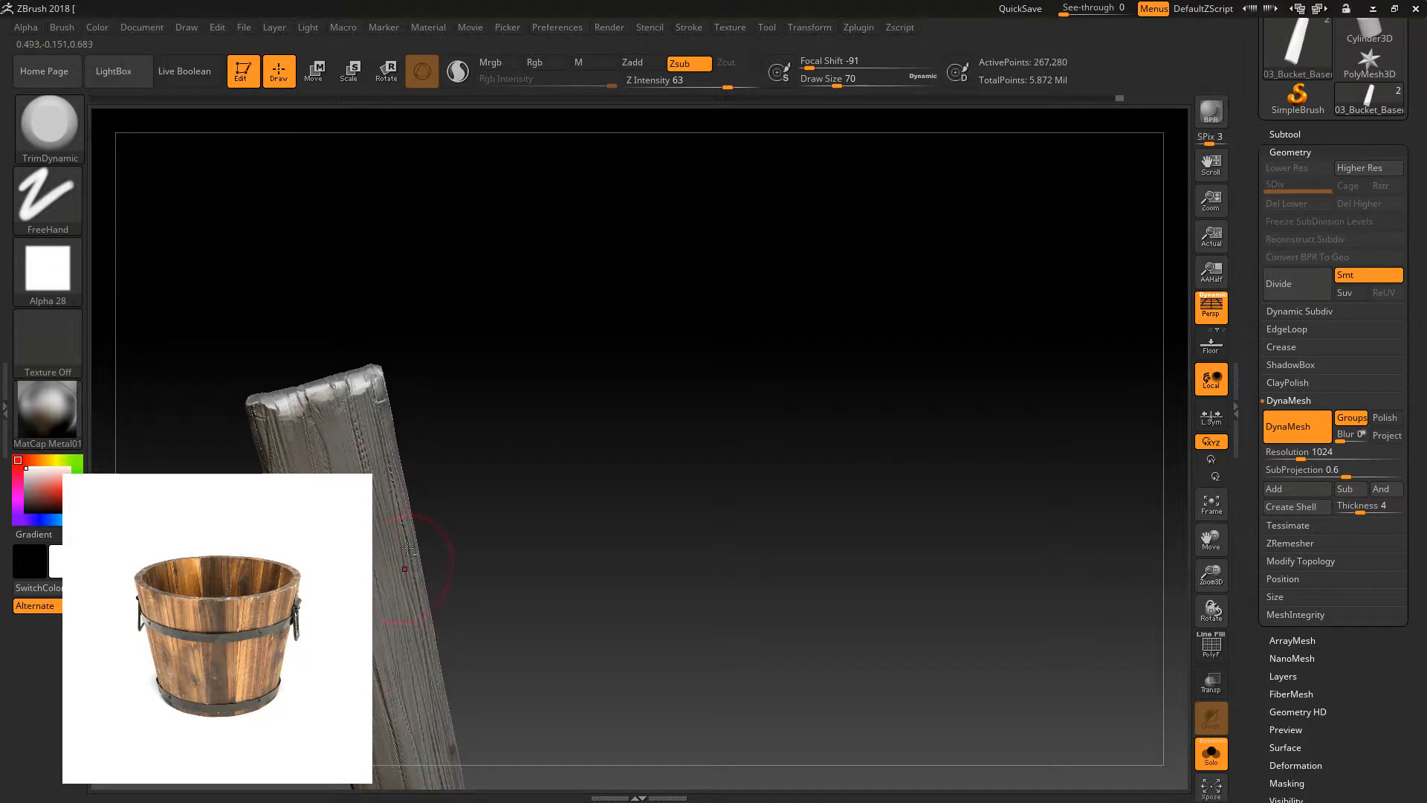
# - Flatten and smooth patches of grain along the plank's wide face with the TrimDynamic brush at draw size 70
pyautogui.keyDown('alt'); pyautogui.moveTo(403, 639); pyautogui.dragTo(362, 433, button='right'); pyautogui.keyUp('alt')
pyautogui.moveTo(332, 332)
pyautogui.keyDown('shift'); pyautogui.mouseDown()
pyautogui.moveTo(425, 624)
pyautogui.moveTo(347, 371)
pyautogui.mouseUp(); pyautogui.keyUp('shift')
pyautogui.moveTo(389, 513); pyautogui.dragTo(423, 669)
pyautogui.moveTo(453, 449); pyautogui.dragTo(394, 457, button='right')
pyautogui.moveTo(394, 464)
pyautogui.keyDown('shift'); pyautogui.mouseDown()
pyautogui.moveTo(411, 683)
pyautogui.moveTo(394, 595)
pyautogui.mouseUp(); pyautogui.keyUp('shift')
pyautogui.moveTo(506, 387); pyautogui.dragTo(584, 346, button='right')
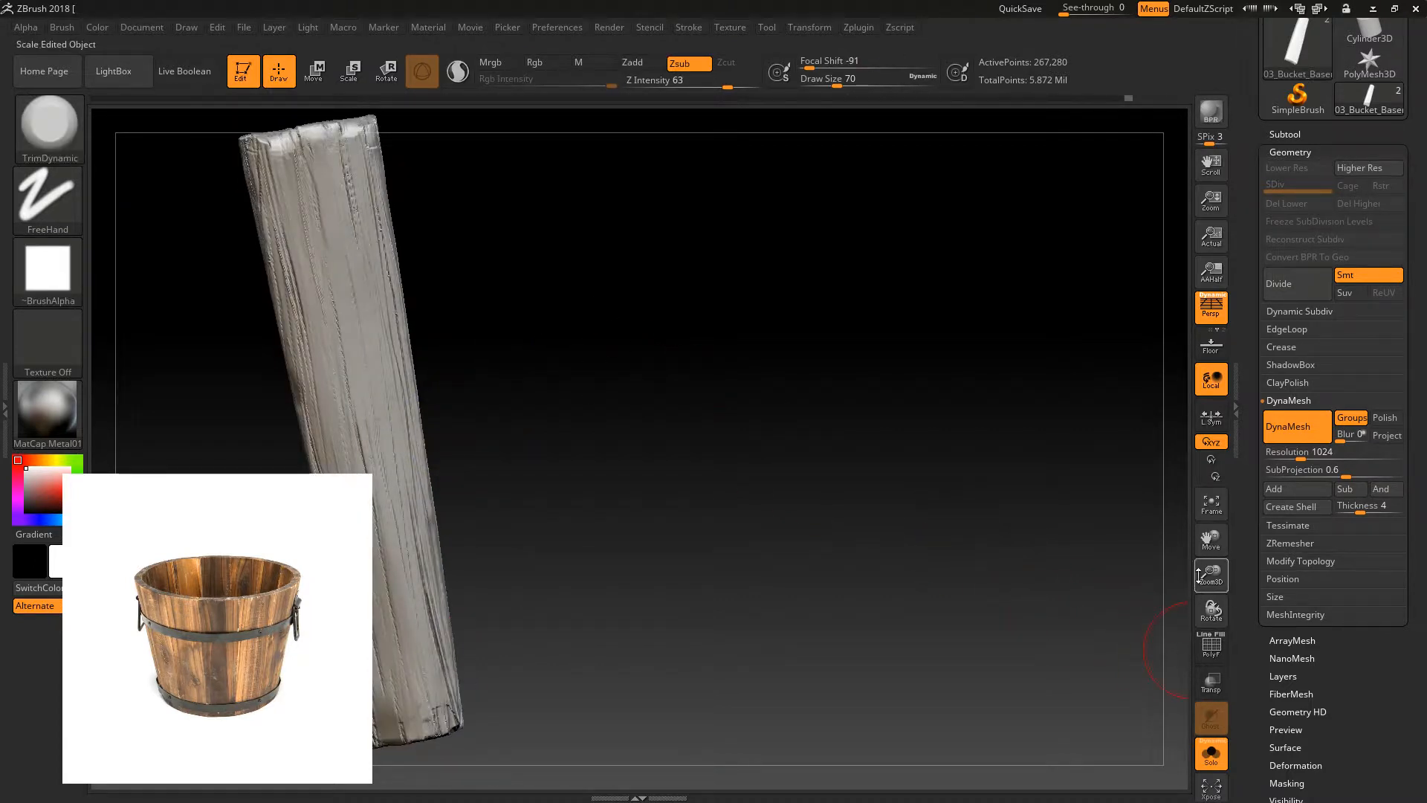
# - Unhide the whole bucket and isolate the unsculpted plank next to the finished one
pyautogui.moveTo(1211, 577); pyautogui.dragTo(1115, 581)
pyautogui.keyDown('ctrl'); pyautogui.keyDown('shift'); pyautogui.click(997, 570); pyautogui.keyUp('shift'); pyautogui.keyUp('ctrl')
pyautogui.moveTo(804, 484)
pyautogui.mouseDown()
pyautogui.moveTo(743, 480)
pyautogui.moveTo(743, 538)
pyautogui.moveTo(731, 502)
pyautogui.moveTo(797, 510)
pyautogui.moveTo(824, 478)
pyautogui.moveTo(783, 494)
pyautogui.moveTo(477, 430)
pyautogui.mouseUp()
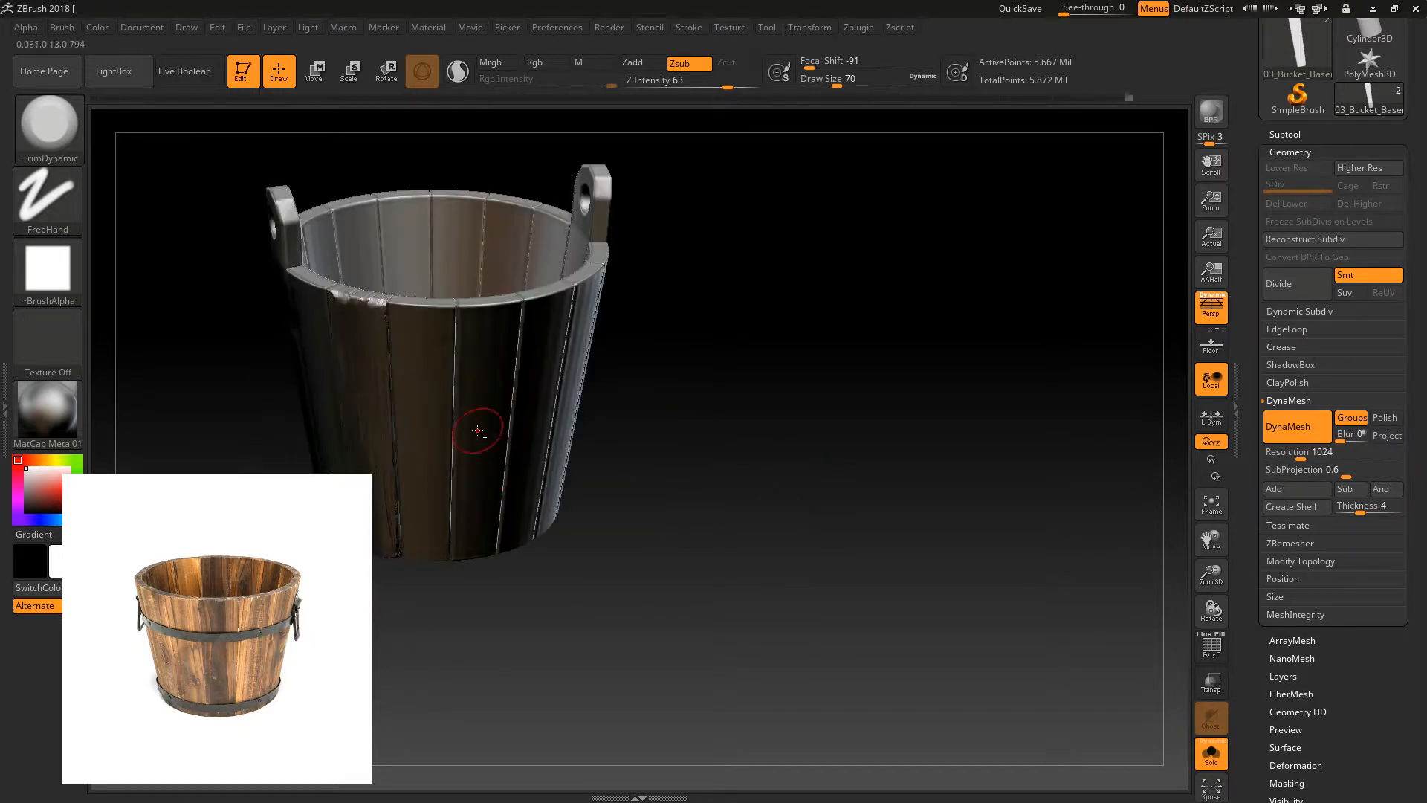
pyautogui.keyDown('ctrl'); pyautogui.keyDown('shift'); pyautogui.click(424, 438); pyautogui.keyUp('shift'); pyautogui.keyUp('ctrl')
pyautogui.moveTo(700, 519); pyautogui.dragTo(726, 496)
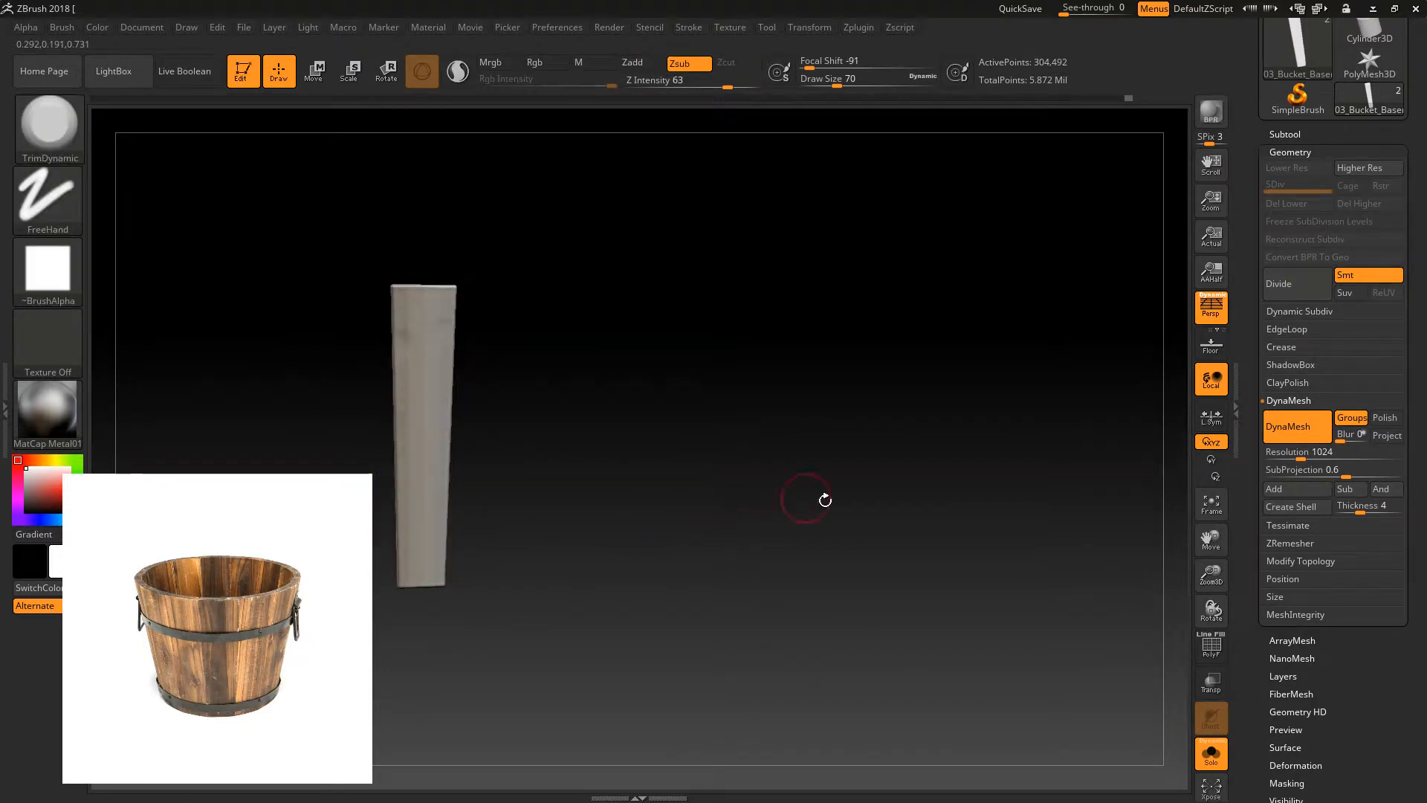
# - Sculpt overlapping lengthwise grain layers over the isolated plank's first wide face with the Layer brush at draw size 54
pyautogui.moveTo(1211, 575); pyautogui.dragTo(1148, 685)
pyautogui.press('b')
pyautogui.press('Escape')
pyautogui.press('b')
pyautogui.press('l')
pyautogui.press('a')
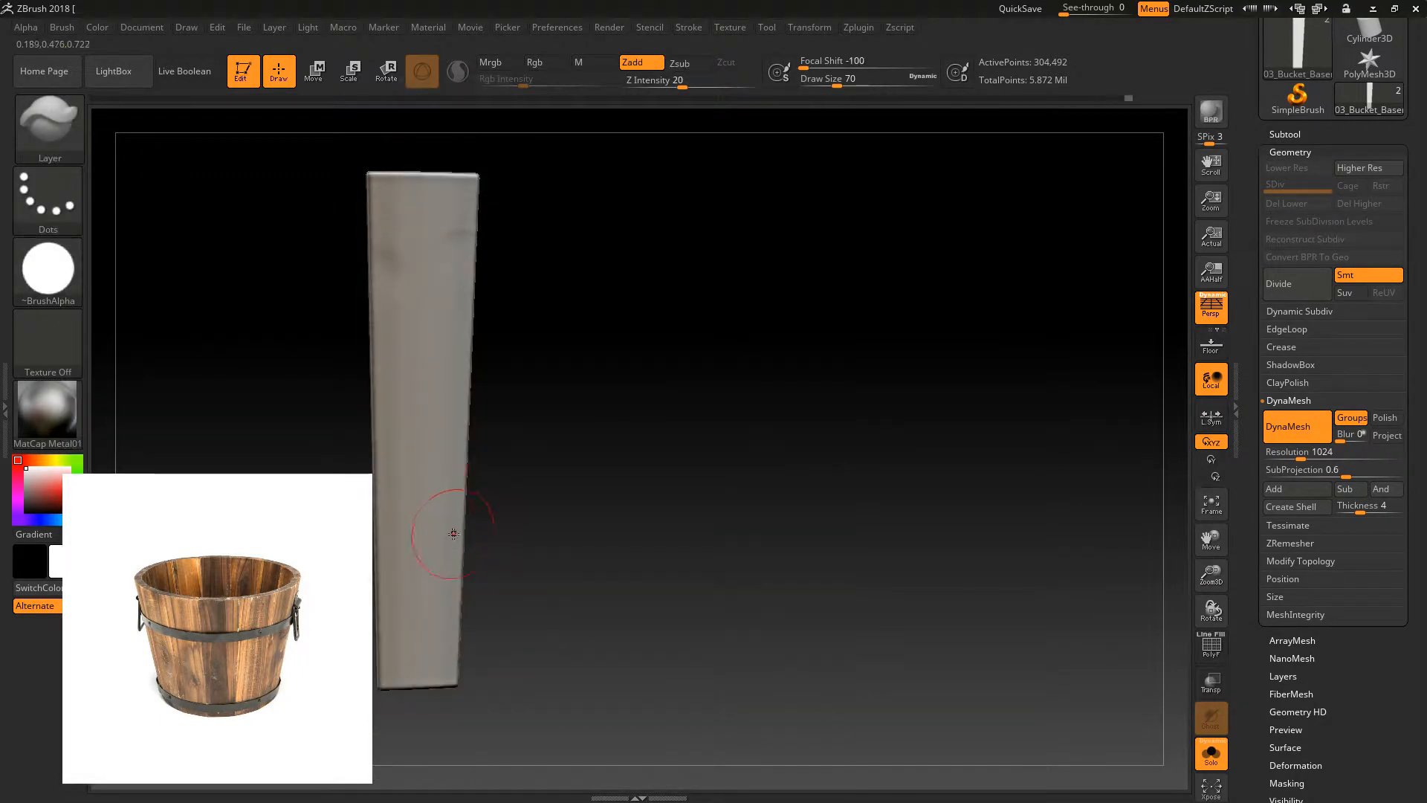
pyautogui.press('[')
pyautogui.press('[')
pyautogui.moveTo(378, 177); pyautogui.dragTo(375, 249)
pyautogui.hotkey('ctrl', 'z')
pyautogui.moveTo(385, 622)
pyautogui.mouseDown()
pyautogui.moveTo(396, 663)
pyautogui.moveTo(391, 336)
pyautogui.mouseUp()
pyautogui.moveTo(392, 159)
pyautogui.mouseDown()
pyautogui.moveTo(407, 190)
pyautogui.moveTo(419, 677)
pyautogui.moveTo(416, 153)
pyautogui.moveTo(435, 665)
pyautogui.moveTo(448, 620)
pyautogui.moveTo(440, 212)
pyautogui.moveTo(441, 654)
pyautogui.moveTo(463, 178)
pyautogui.moveTo(446, 619)
pyautogui.mouseUp()
pyautogui.press('ctrl')
pyautogui.hotkey('ctrl', 'z')
pyautogui.hotkey('ctrl', 'z')
pyautogui.hotkey('ctrl', 'z')
pyautogui.moveTo(465, 180); pyautogui.dragTo(443, 657)
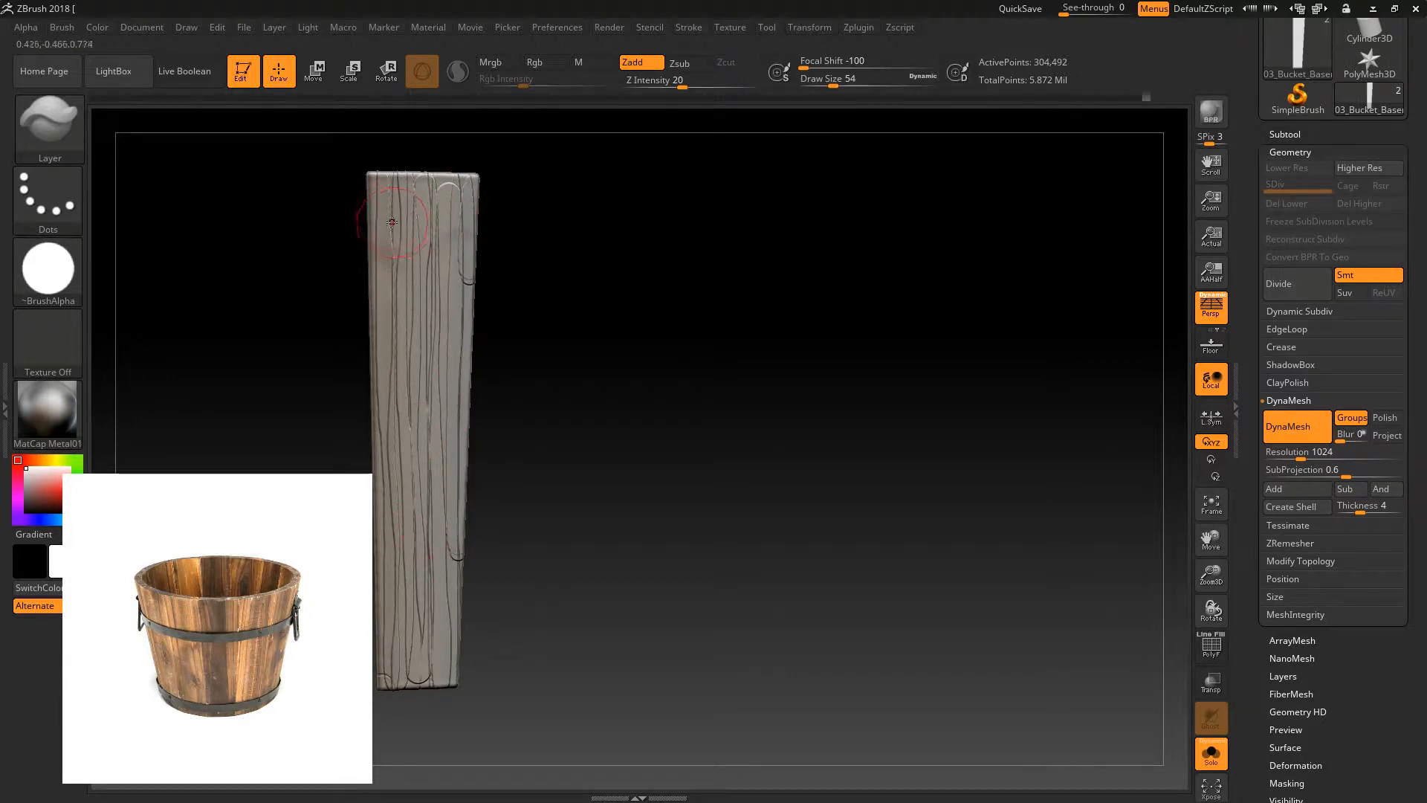
pyautogui.moveTo(393, 264)
pyautogui.mouseDown()
pyautogui.moveTo(399, 664)
pyautogui.moveTo(427, 446)
pyautogui.moveTo(431, 175)
pyautogui.mouseUp()
# - Sculpt long wavy grain lines down the plank's opposite wide face with the Layer brush at draw size 50
pyautogui.moveTo(478, 134)
pyautogui.mouseDown()
pyautogui.moveTo(609, 246)
pyautogui.moveTo(691, 253)
pyautogui.moveTo(471, 223)
pyautogui.moveTo(417, 389)
pyautogui.moveTo(577, 315)
pyautogui.mouseUp()
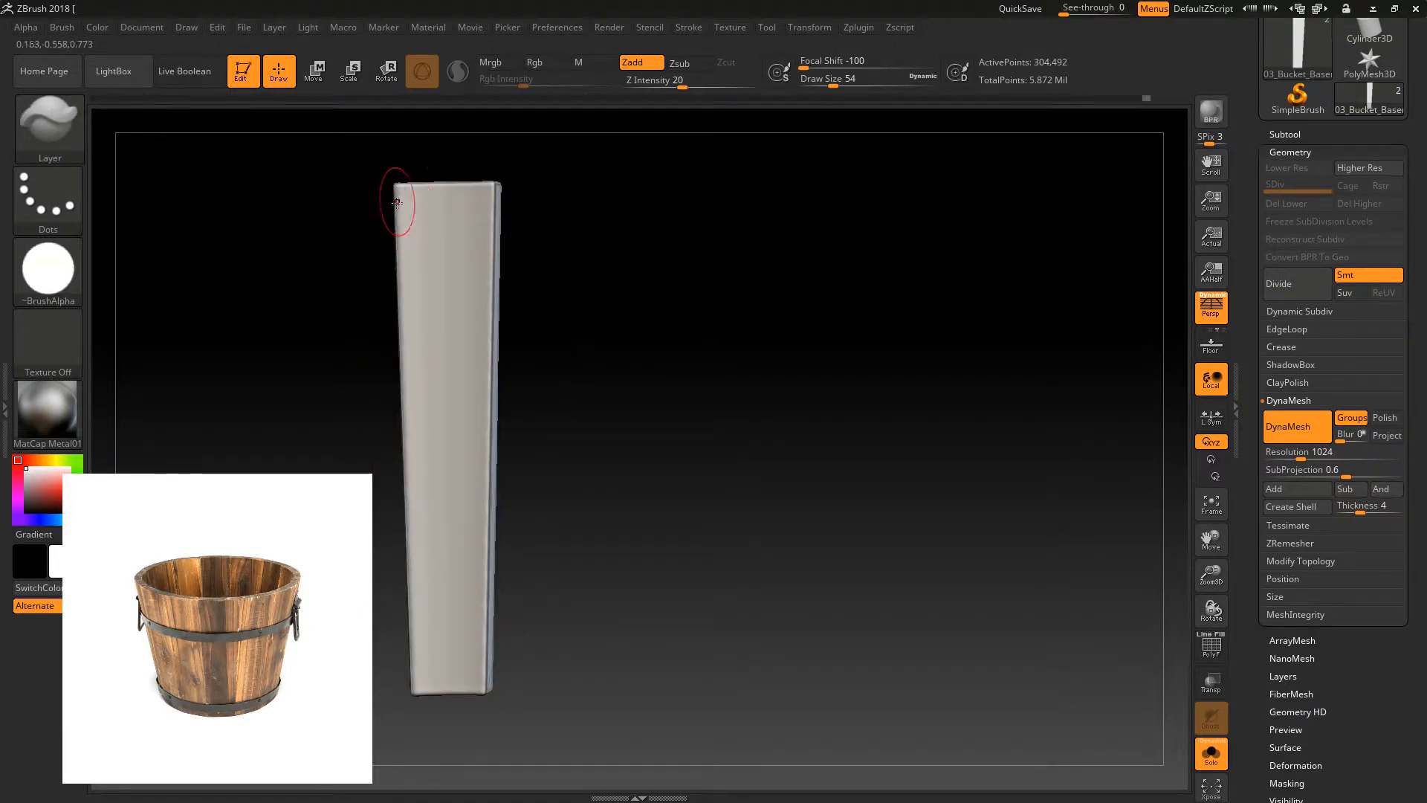
pyautogui.moveTo(404, 194)
pyautogui.mouseDown()
pyautogui.moveTo(403, 249)
pyautogui.moveTo(379, 244)
pyautogui.mouseUp()
pyautogui.hotkey('ctrl', 'z')
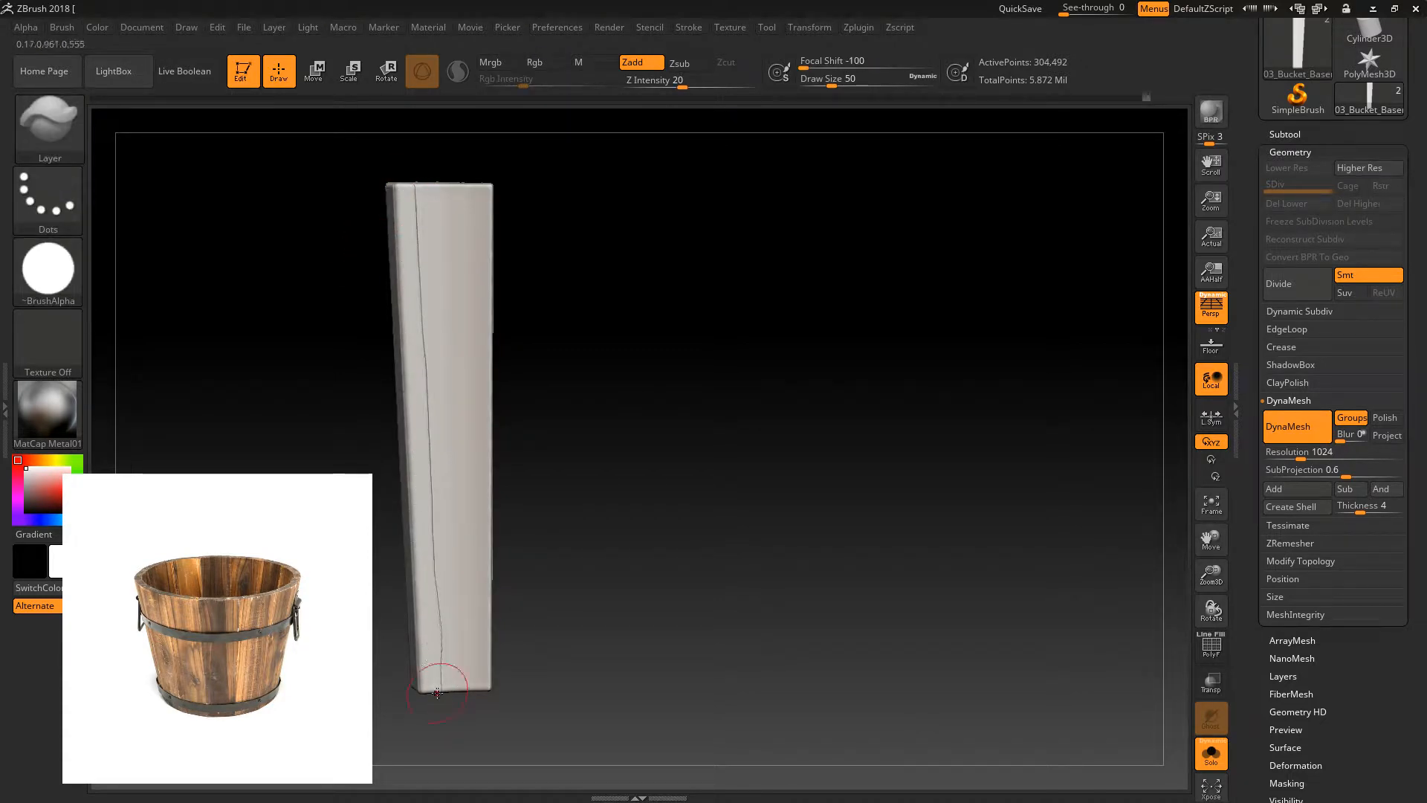
pyautogui.moveTo(425, 195); pyautogui.dragTo(450, 698)
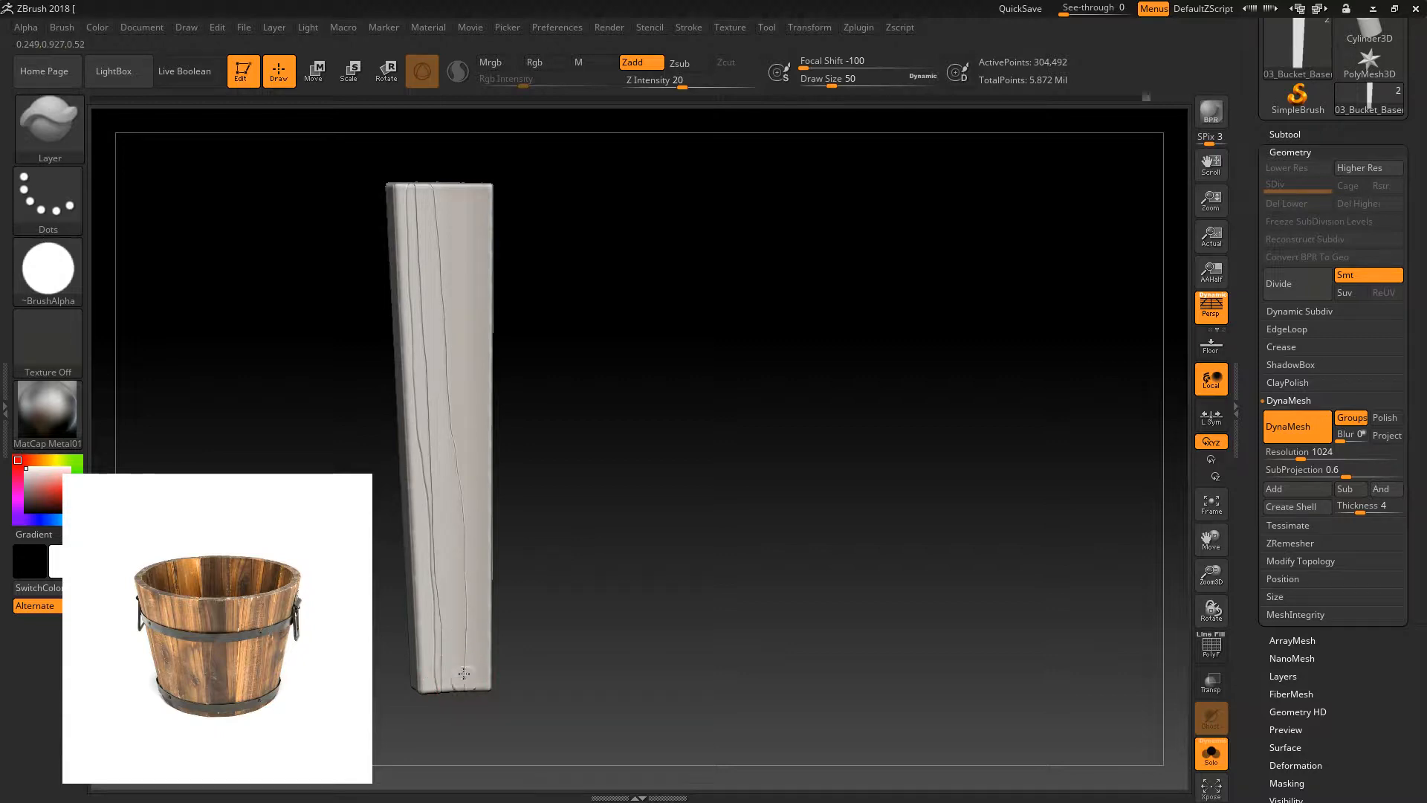
pyautogui.moveTo(442, 223)
pyautogui.mouseDown()
pyautogui.moveTo(485, 658)
pyautogui.moveTo(472, 524)
pyautogui.mouseUp()
pyautogui.moveTo(477, 190); pyautogui.dragTo(487, 687)
# - Sculpt lengthwise grain layers along one narrow side of the plank with the Layer brush at draw size 34
pyautogui.moveTo(506, 186)
pyautogui.mouseDown()
pyautogui.moveTo(542, 226)
pyautogui.moveTo(605, 198)
pyautogui.moveTo(604, 256)
pyautogui.moveTo(548, 196)
pyautogui.mouseUp()
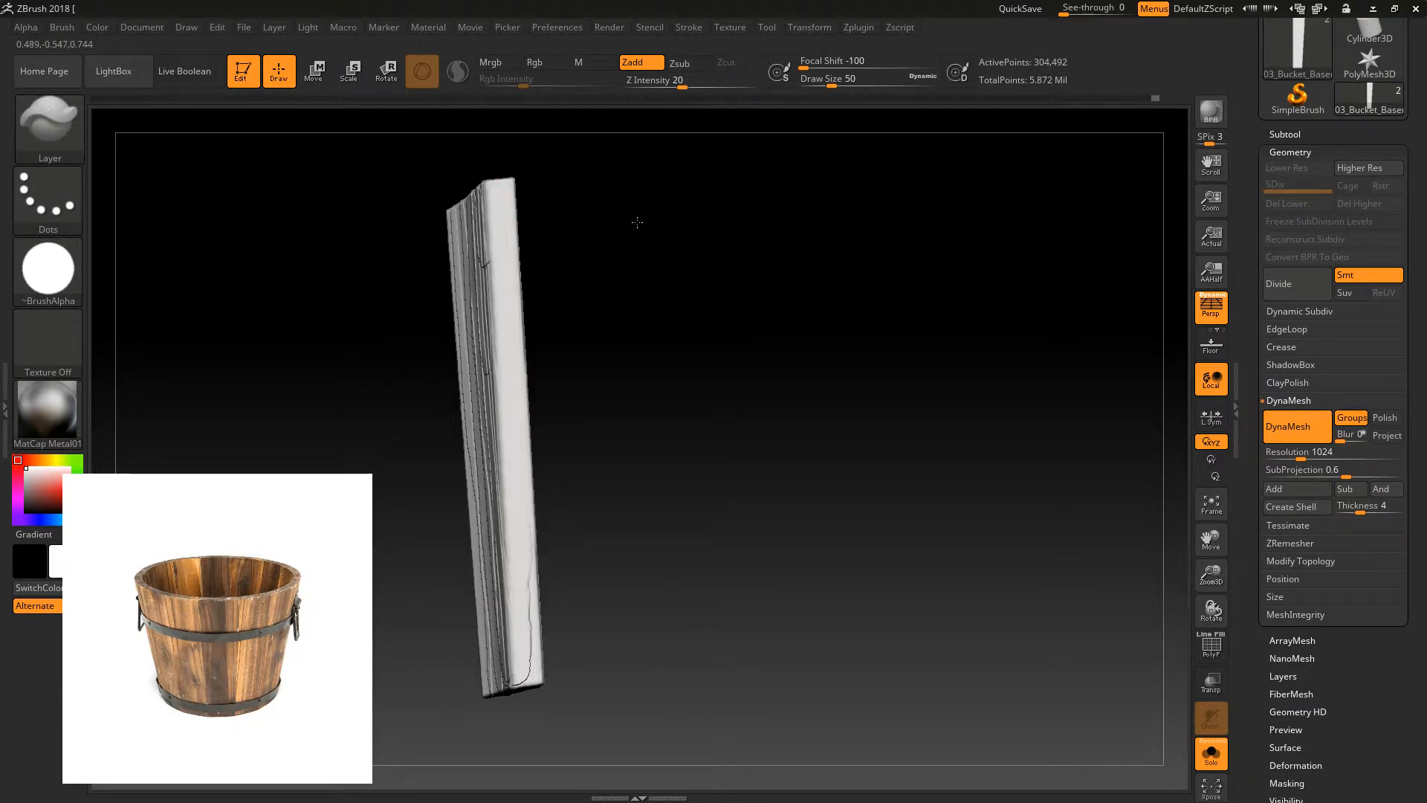
pyautogui.moveTo(643, 199); pyautogui.dragTo(582, 288)
pyautogui.moveTo(482, 206); pyautogui.dragTo(489, 208)
pyautogui.press(']')
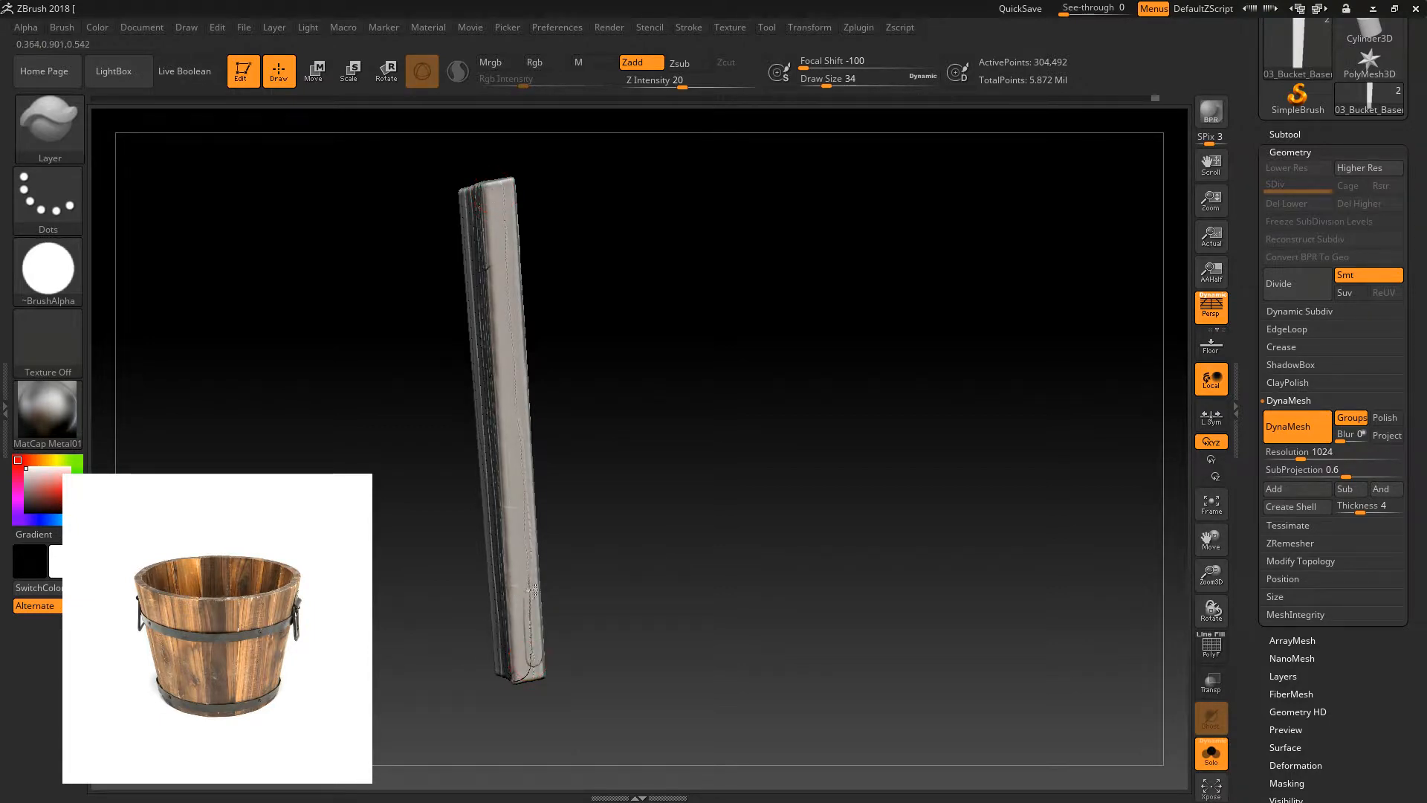
pyautogui.moveTo(511, 274); pyautogui.dragTo(509, 192)
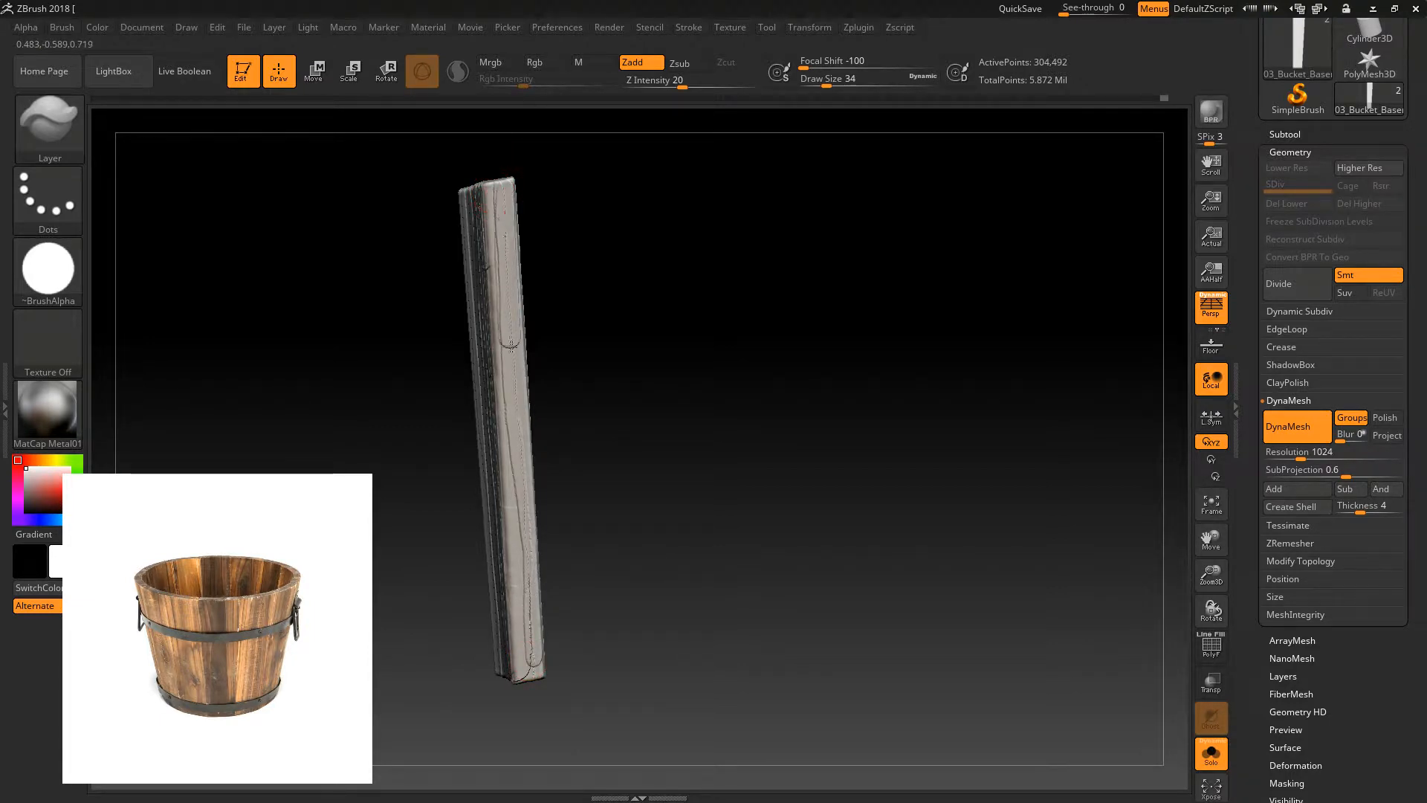
pyautogui.moveTo(534, 546); pyautogui.dragTo(536, 657)
# - Sculpt matching lengthwise grain layers along the plank's other narrow side with the Layer brush
pyautogui.moveTo(637, 350)
pyautogui.mouseDown()
pyautogui.moveTo(595, 363)
pyautogui.moveTo(577, 347)
pyautogui.mouseUp()
pyautogui.moveTo(424, 375); pyautogui.dragTo(386, 363)
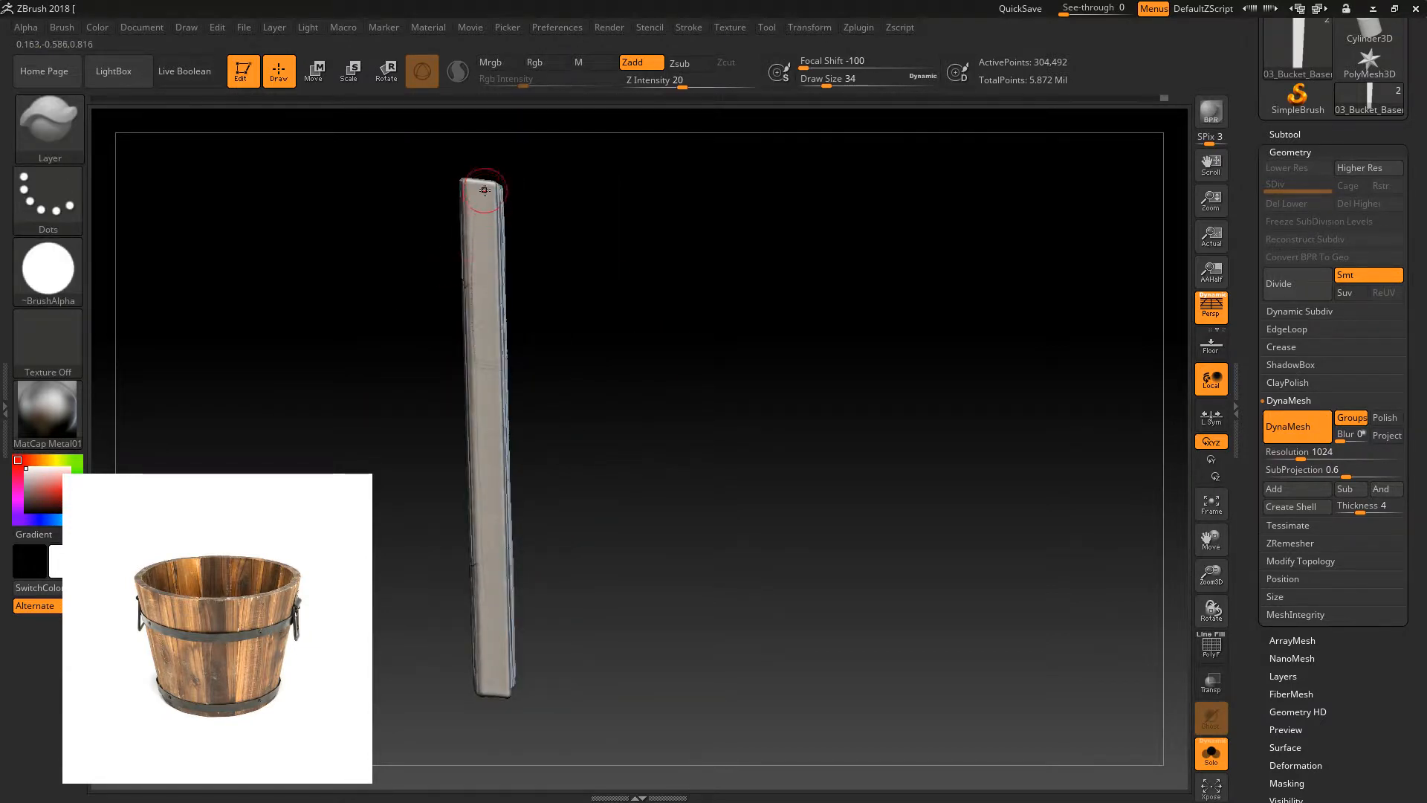
pyautogui.hotkey('ctrl', 'z')
pyautogui.moveTo(483, 272); pyautogui.dragTo(485, 182)
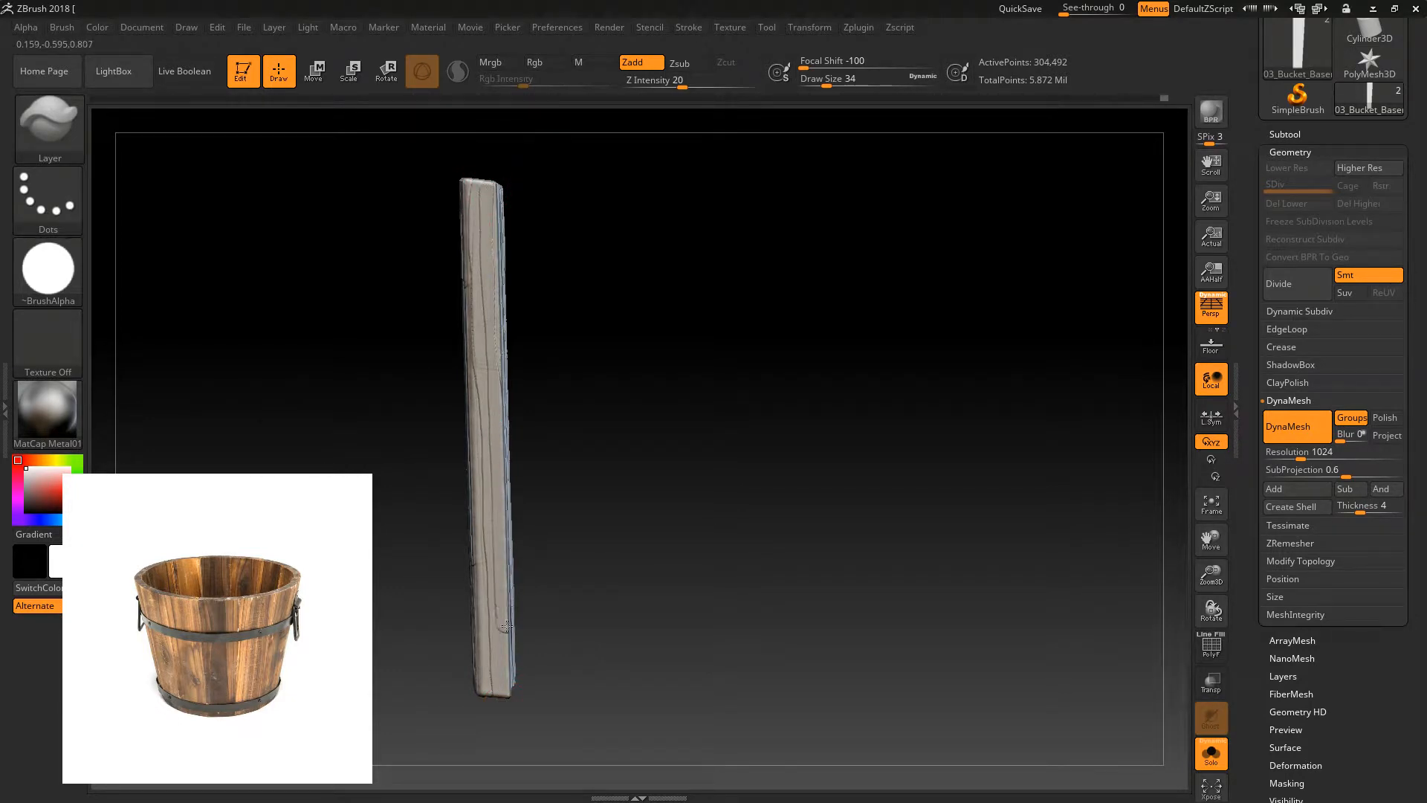
pyautogui.moveTo(482, 545); pyautogui.dragTo(475, 421)
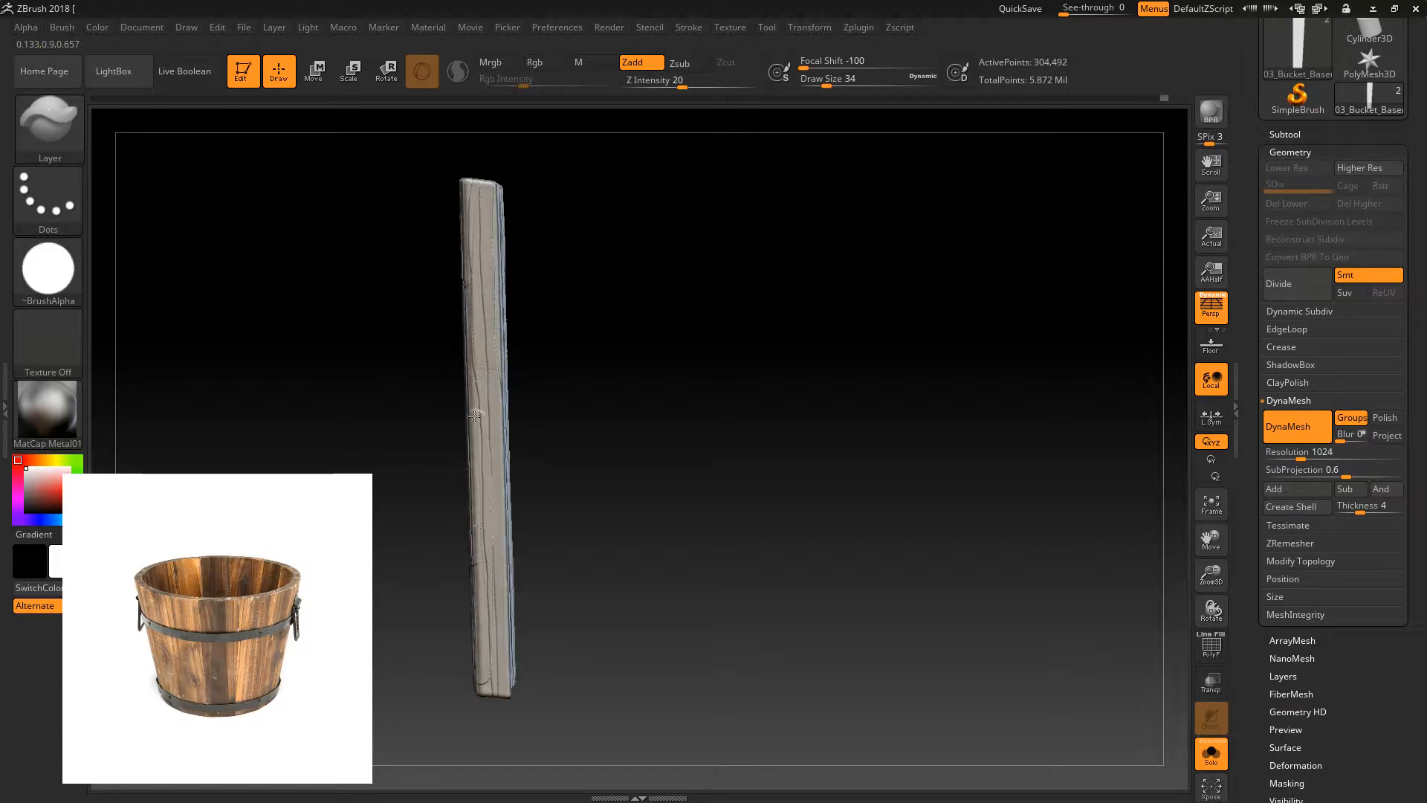
# - Fill and soften the curved stroke ends atop the wide face with ClayTubes and Clay brushes, using Z Intensity 5 for Clay
pyautogui.moveTo(546, 171); pyautogui.dragTo(584, 280)
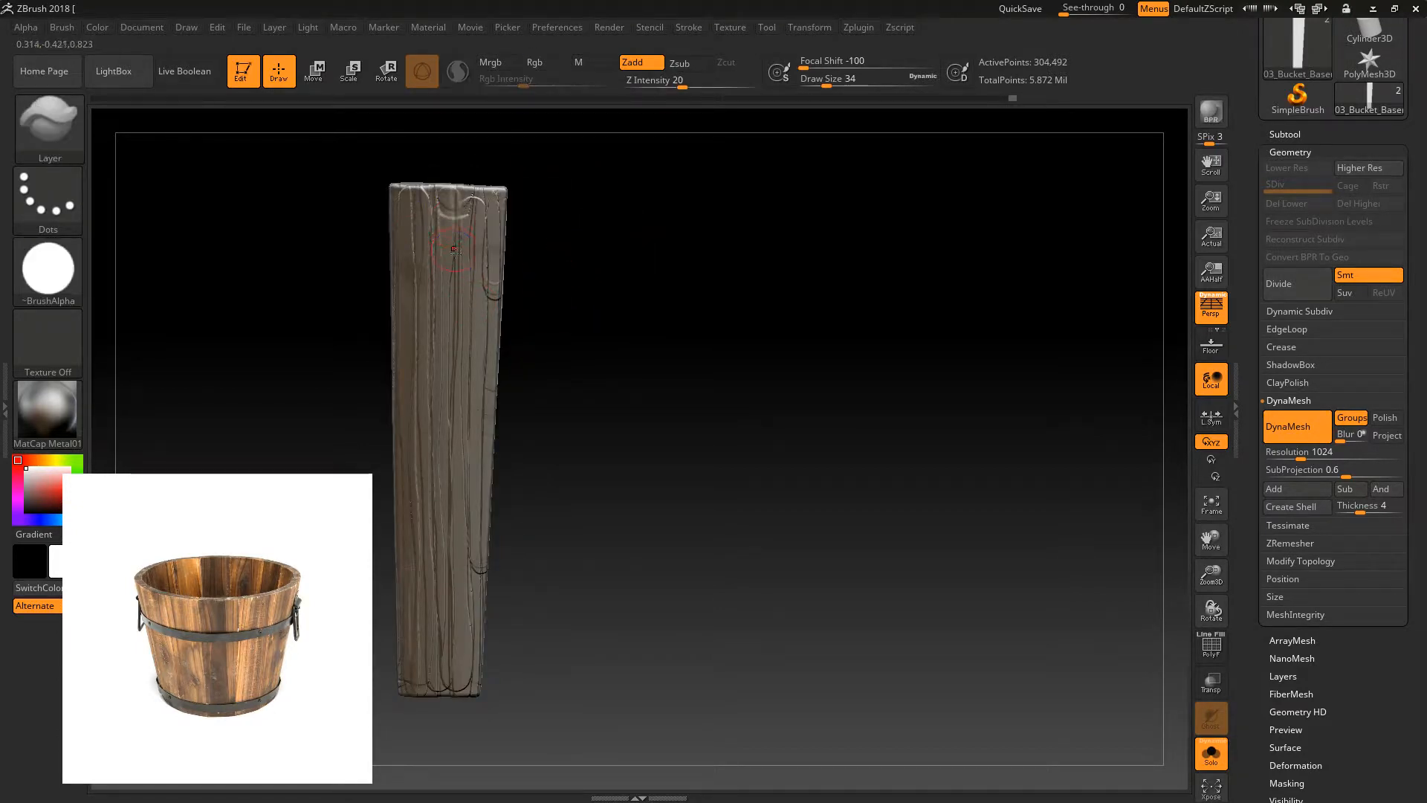
pyautogui.press('b')
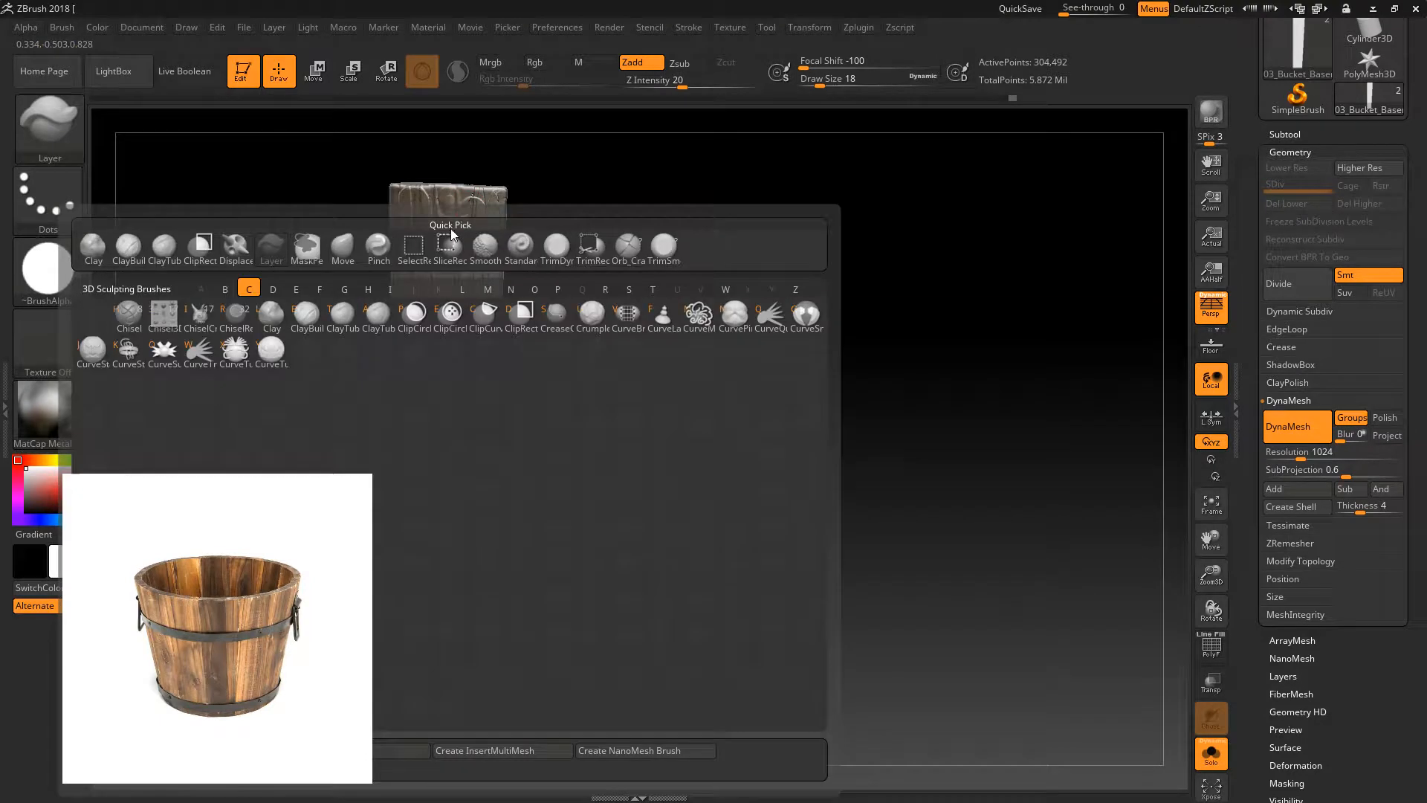
pyautogui.press('c')
pyautogui.press('t')
pyautogui.press(']')
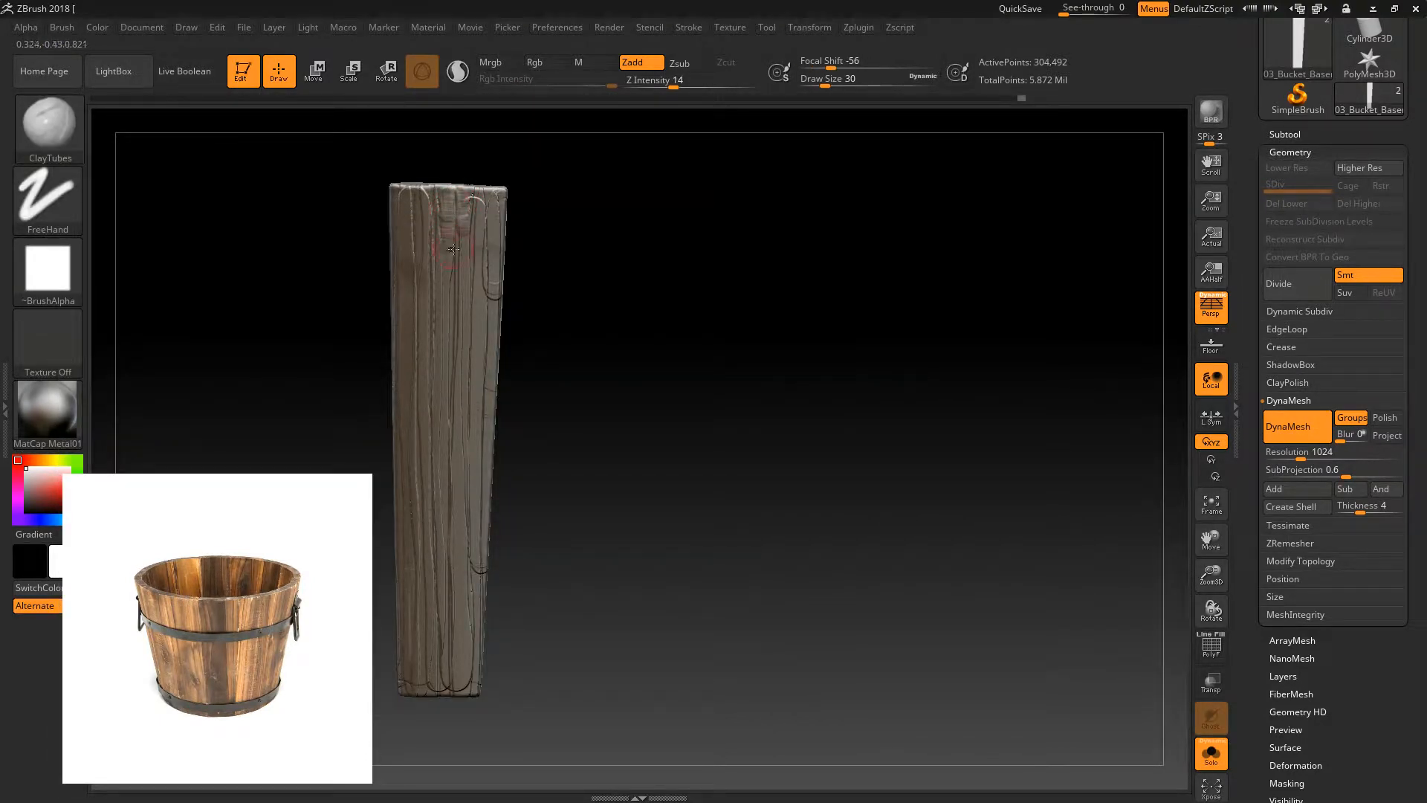
pyautogui.press('b')
pyautogui.press('c')
pyautogui.press('l')
pyautogui.press(']')
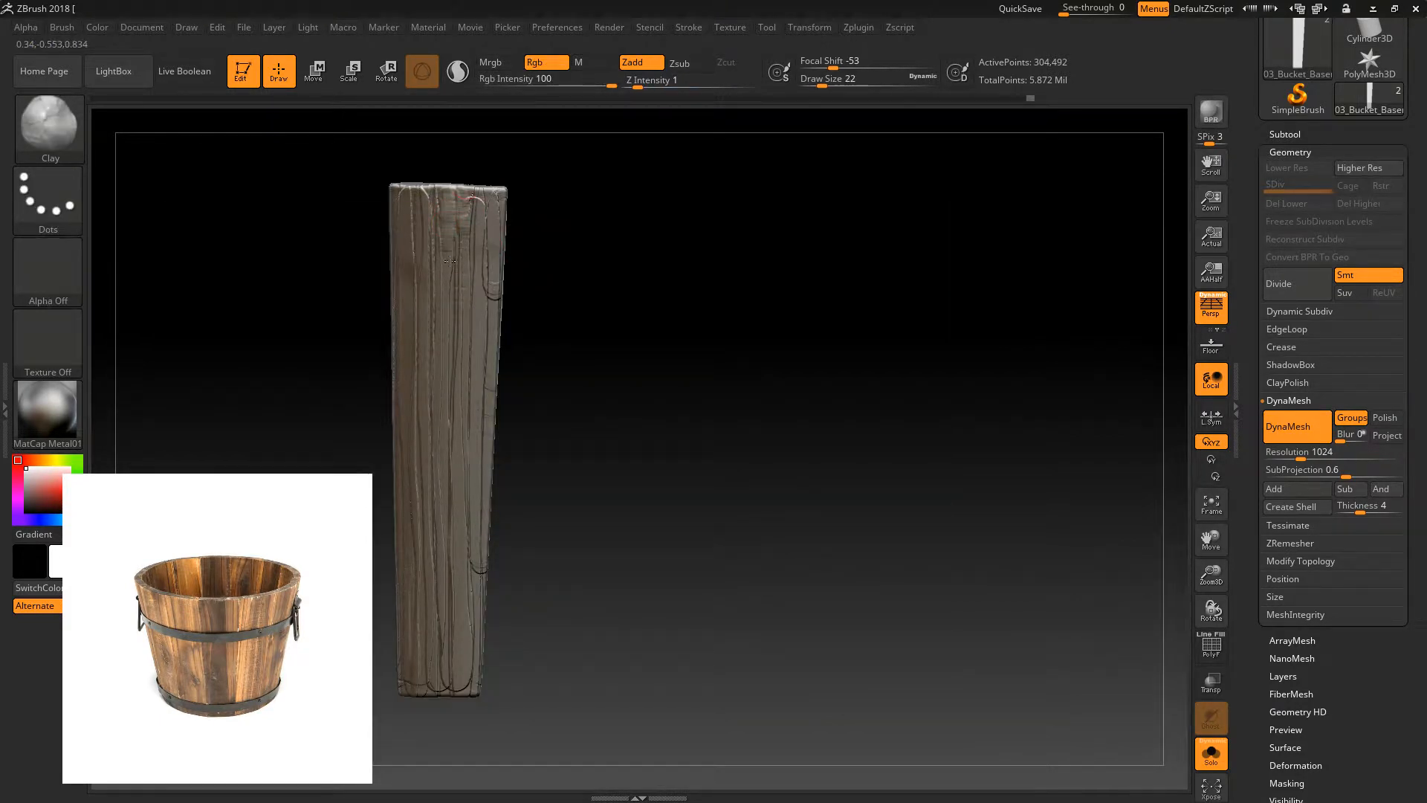
pyautogui.click(653, 87)
pyautogui.moveTo(629, 196); pyautogui.dragTo(614, 229)
pyautogui.press(']')
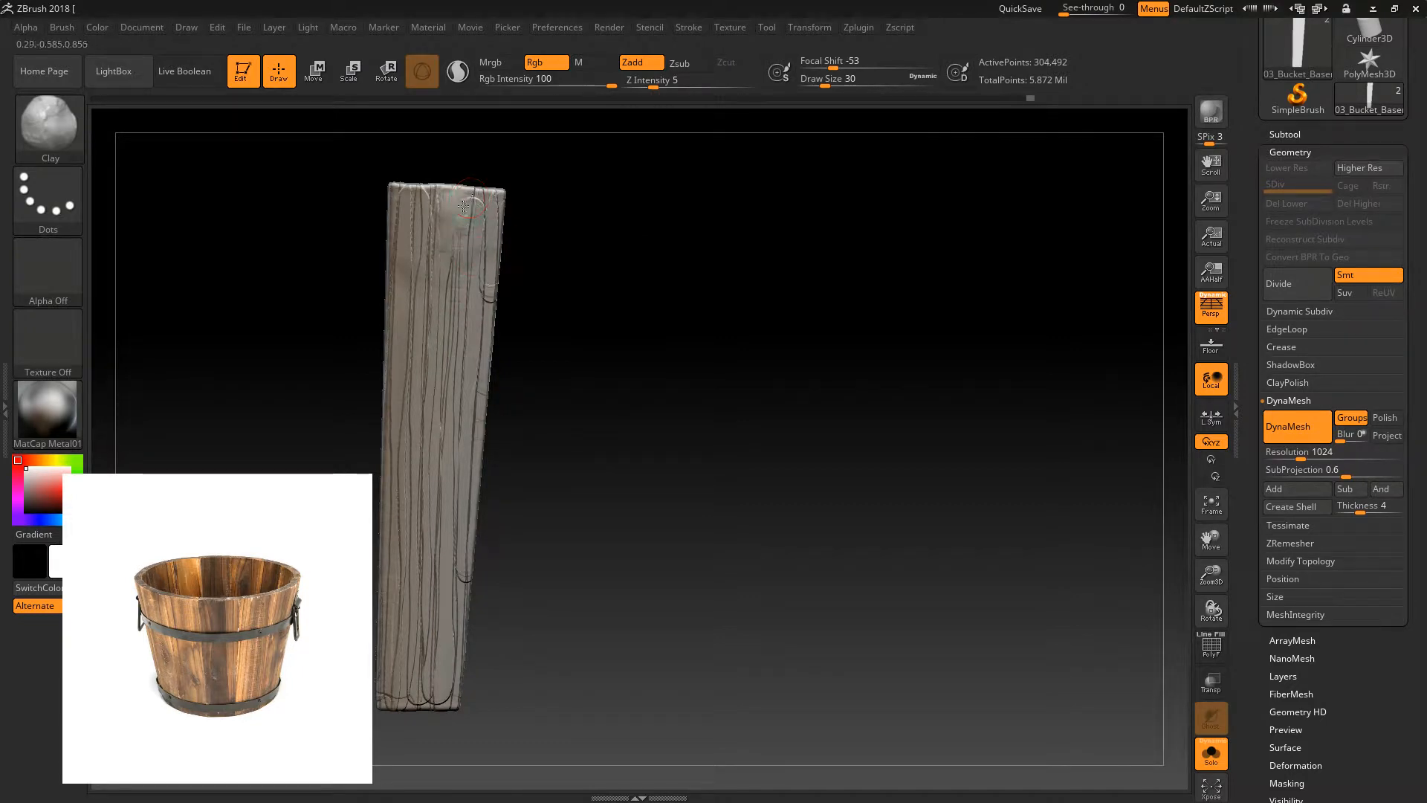
# - Switch to the Displace brush with the WoodBase_01 alpha, turn off Rgb, and set Z Intensity to 10
pyautogui.moveTo(517, 581)
pyautogui.mouseDown()
pyautogui.moveTo(694, 414)
pyautogui.moveTo(577, 414)
pyautogui.mouseUp()
pyautogui.press('b')
pyautogui.press('d')
pyautogui.press('s')
pyautogui.moveTo(411, 234)
pyautogui.keyDown('ctrl'); pyautogui.mouseDown()
pyautogui.moveTo(382, 195)
pyautogui.moveTo(475, 223)
pyautogui.moveTo(387, 282)
pyautogui.moveTo(510, 216)
pyautogui.moveTo(476, 312)
pyautogui.moveTo(401, 372)
pyautogui.moveTo(494, 351)
pyautogui.moveTo(392, 455)
pyautogui.moveTo(461, 506)
pyautogui.moveTo(416, 531)
pyautogui.moveTo(446, 554)
pyautogui.moveTo(401, 576)
pyautogui.moveTo(454, 609)
pyautogui.moveTo(416, 647)
pyautogui.moveTo(431, 683)
pyautogui.moveTo(495, 673)
pyautogui.mouseUp(); pyautogui.keyUp('ctrl')
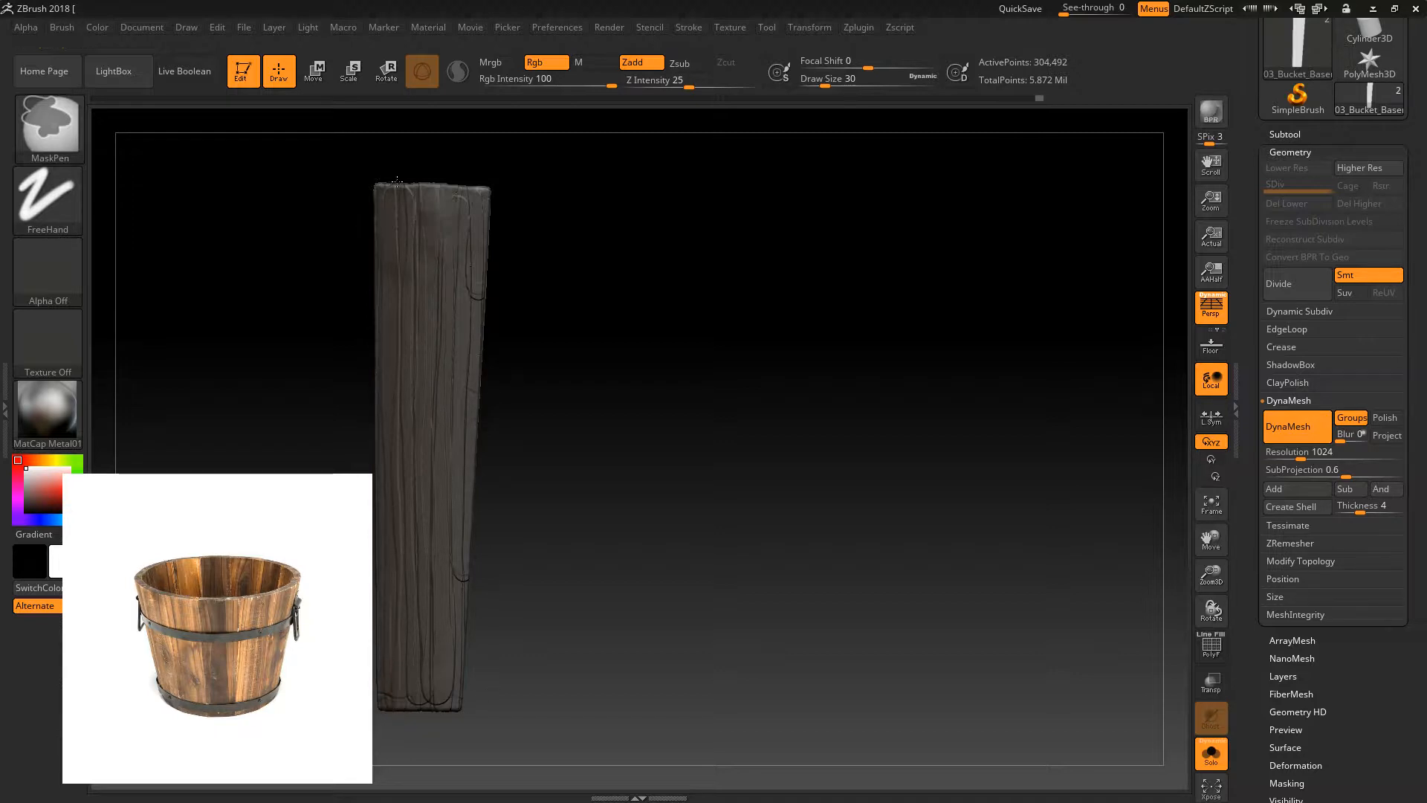
pyautogui.moveTo(573, 315)
pyautogui.mouseDown()
pyautogui.moveTo(577, 327)
pyautogui.moveTo(520, 330)
pyautogui.moveTo(729, 324)
pyautogui.mouseUp()
pyautogui.keyDown('ctrl'); pyautogui.click(669, 338); pyautogui.keyUp('ctrl')
pyautogui.moveTo(592, 417); pyautogui.dragTo(576, 419)
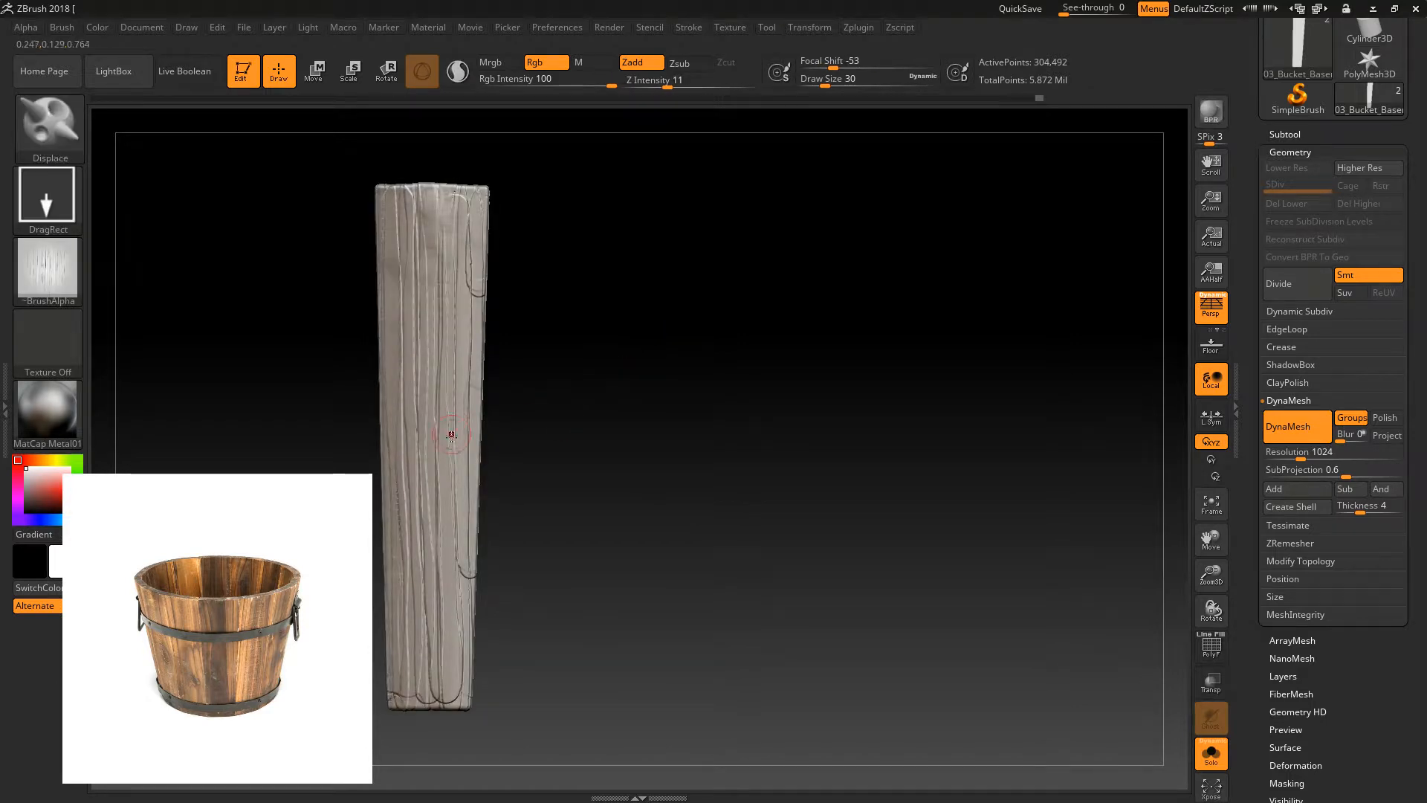
pyautogui.click(70, 281)
pyautogui.click(852, 521)
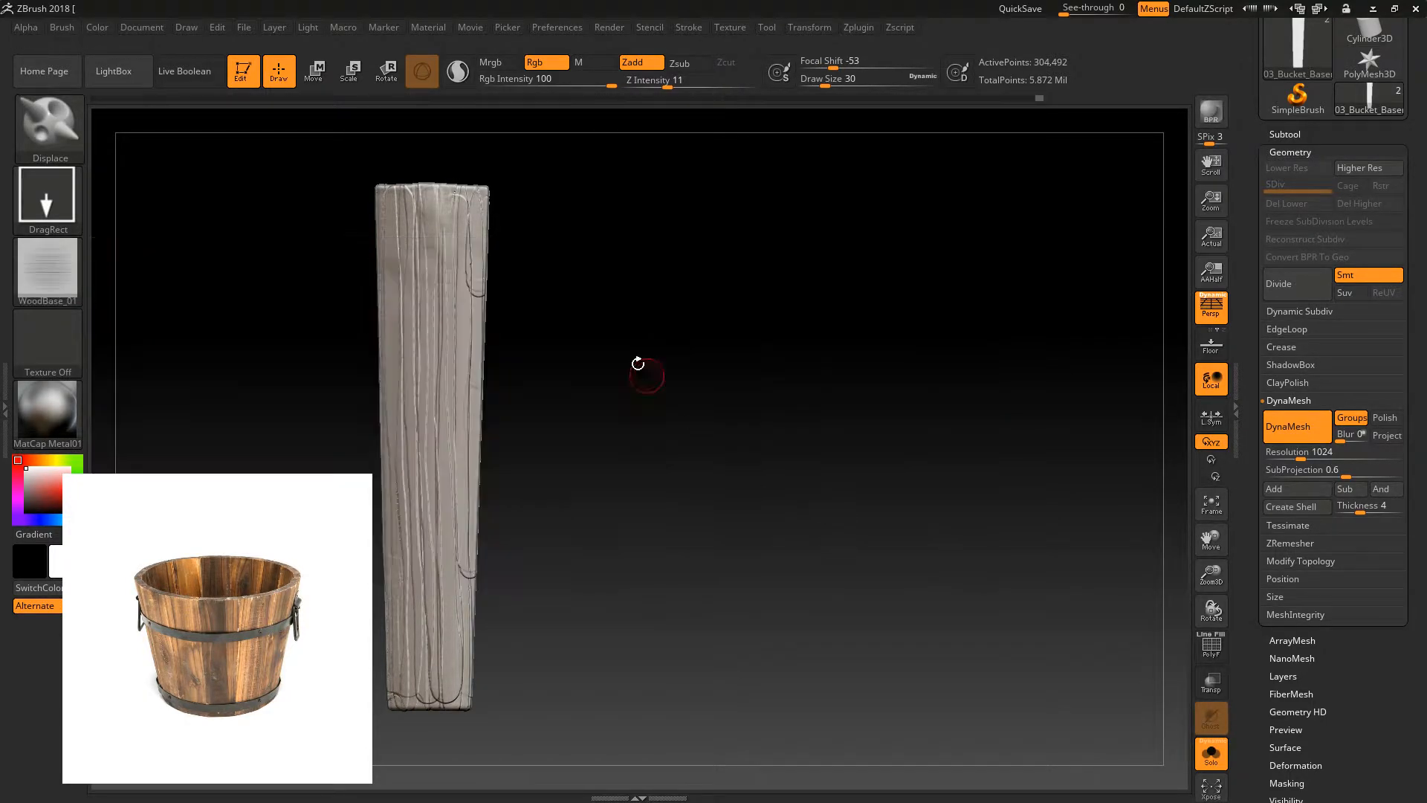
pyautogui.click(660, 84)
pyautogui.click(554, 63)
pyautogui.moveTo(660, 86); pyautogui.dragTo(666, 86)
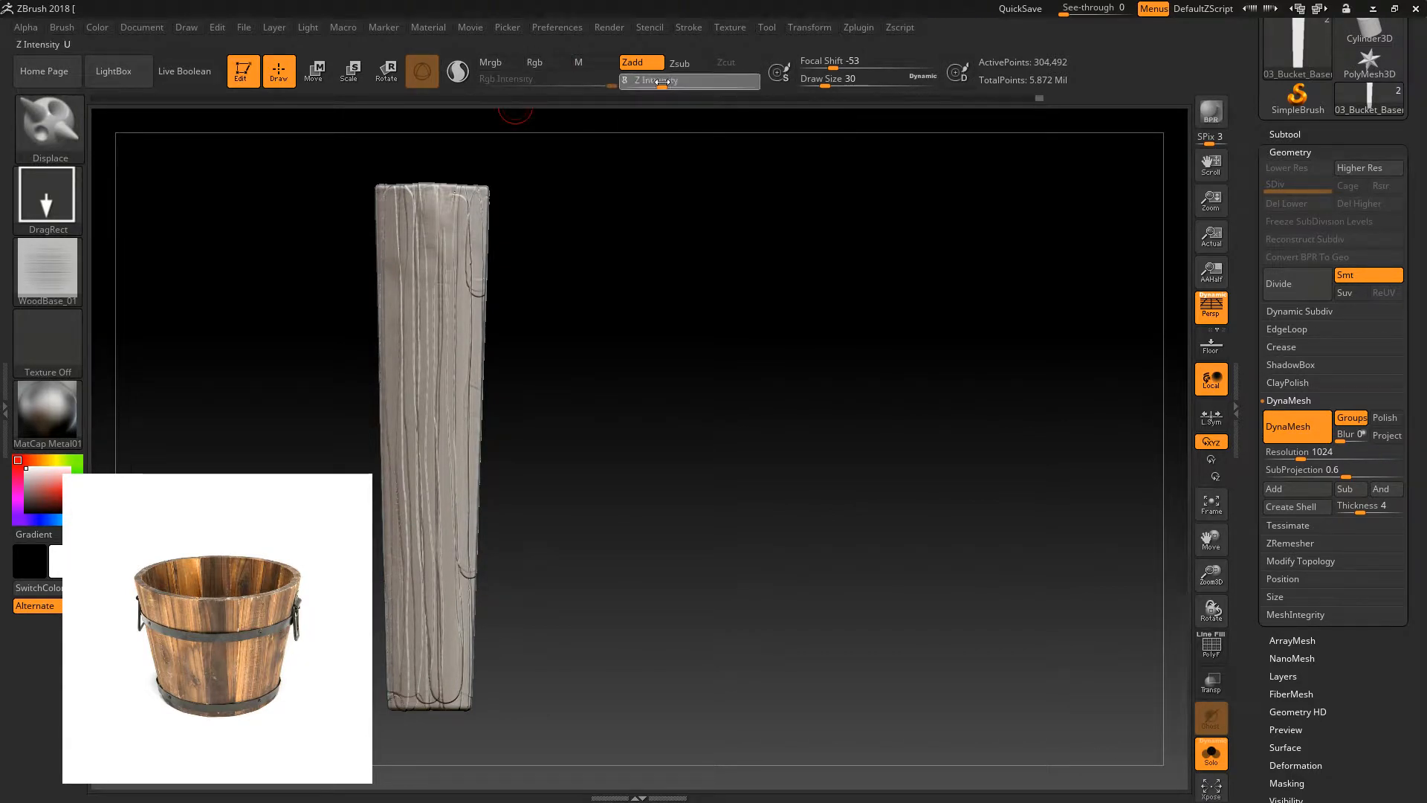
# - Try stamping the WoodBase_01 grain over the plank's wide face with the Displace brush
pyautogui.moveTo(432, 616)
pyautogui.mouseDown()
pyautogui.moveTo(561, 459)
pyautogui.moveTo(736, 627)
pyautogui.moveTo(774, 627)
pyautogui.moveTo(801, 588)
pyautogui.mouseUp()
pyautogui.hotkey('ctrl', 'z')
pyautogui.hotkey('ctrl', 'z')
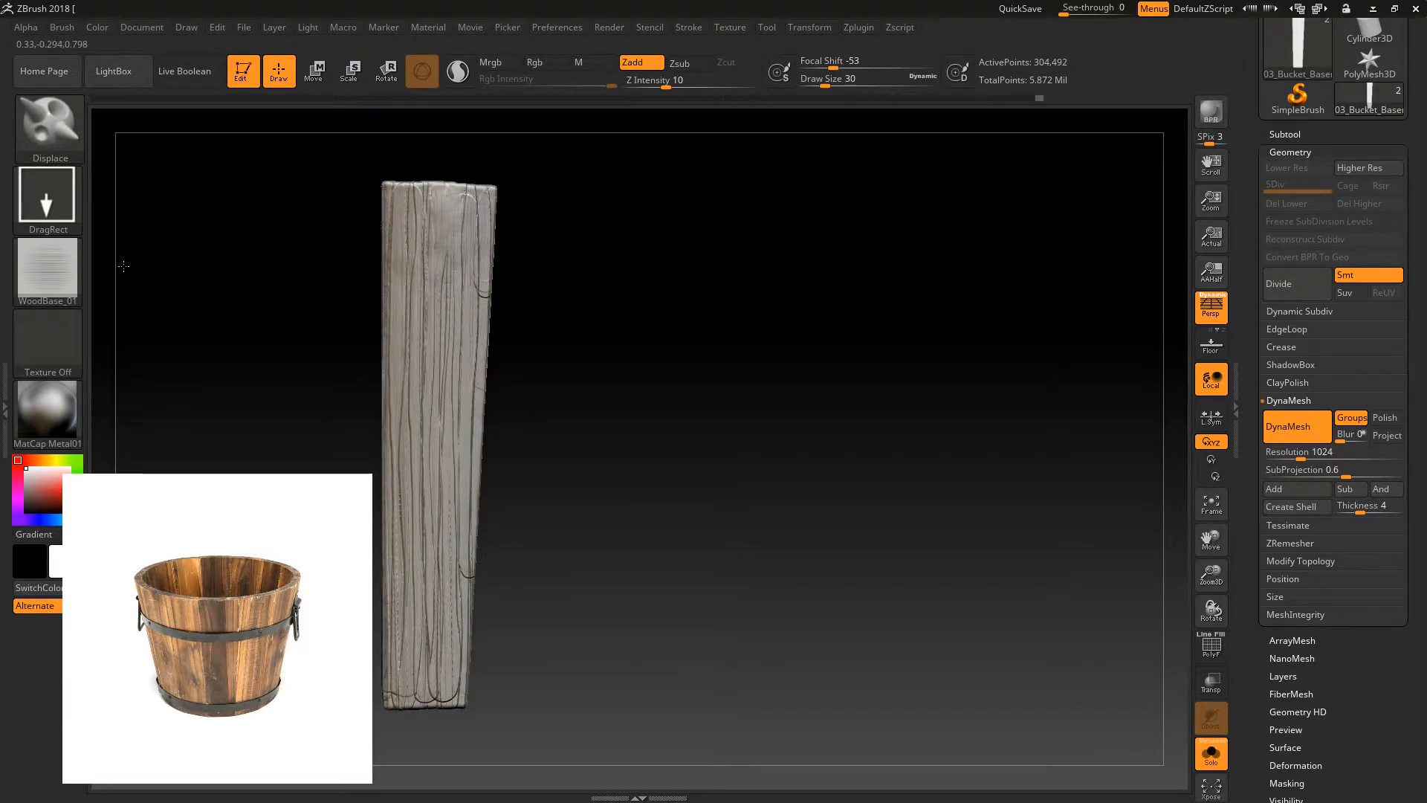
# - Assign the wood-grain ~BrushAlpha and stamp fine lengthwise grain over the whole wide face with the Displace brush
pyautogui.moveTo(154, 303); pyautogui.dragTo(177, 306)
pyautogui.click(56, 279)
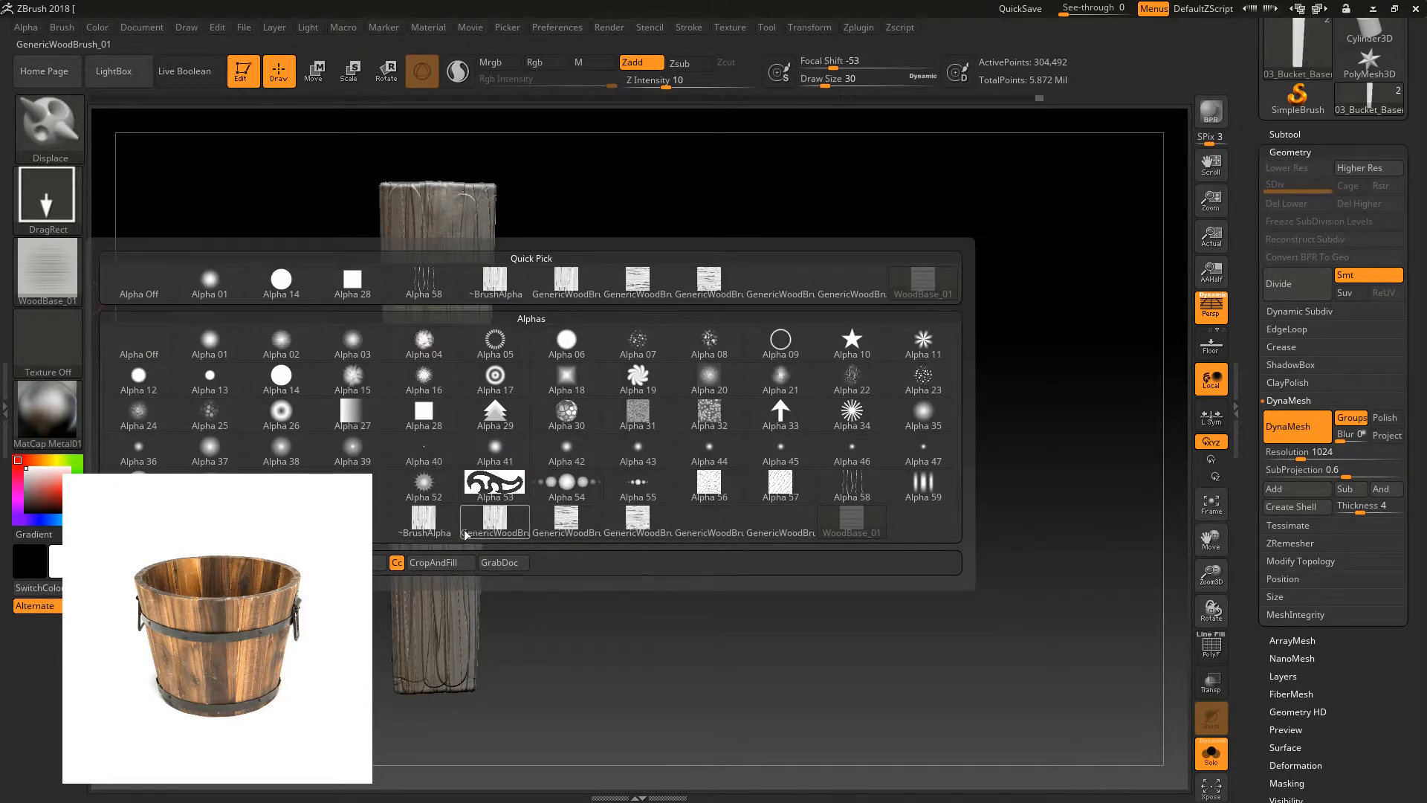
pyautogui.click(425, 520)
pyautogui.moveTo(446, 605)
pyautogui.mouseDown()
pyautogui.moveTo(671, 554)
pyautogui.moveTo(632, 432)
pyautogui.moveTo(513, 327)
pyautogui.moveTo(432, 286)
pyautogui.mouseUp()
pyautogui.moveTo(544, 306)
pyautogui.mouseDown()
pyautogui.moveTo(564, 309)
pyautogui.moveTo(562, 293)
pyautogui.mouseUp()
pyautogui.moveTo(472, 360); pyautogui.dragTo(443, 604)
pyautogui.moveTo(513, 543); pyautogui.dragTo(642, 450)
# - Flatten the fine grain on the upper part and edge of the wide face with the TrimSmoothBorder brush at draw size 90
pyautogui.press('b')
pyautogui.press('t')
pyautogui.press('s')
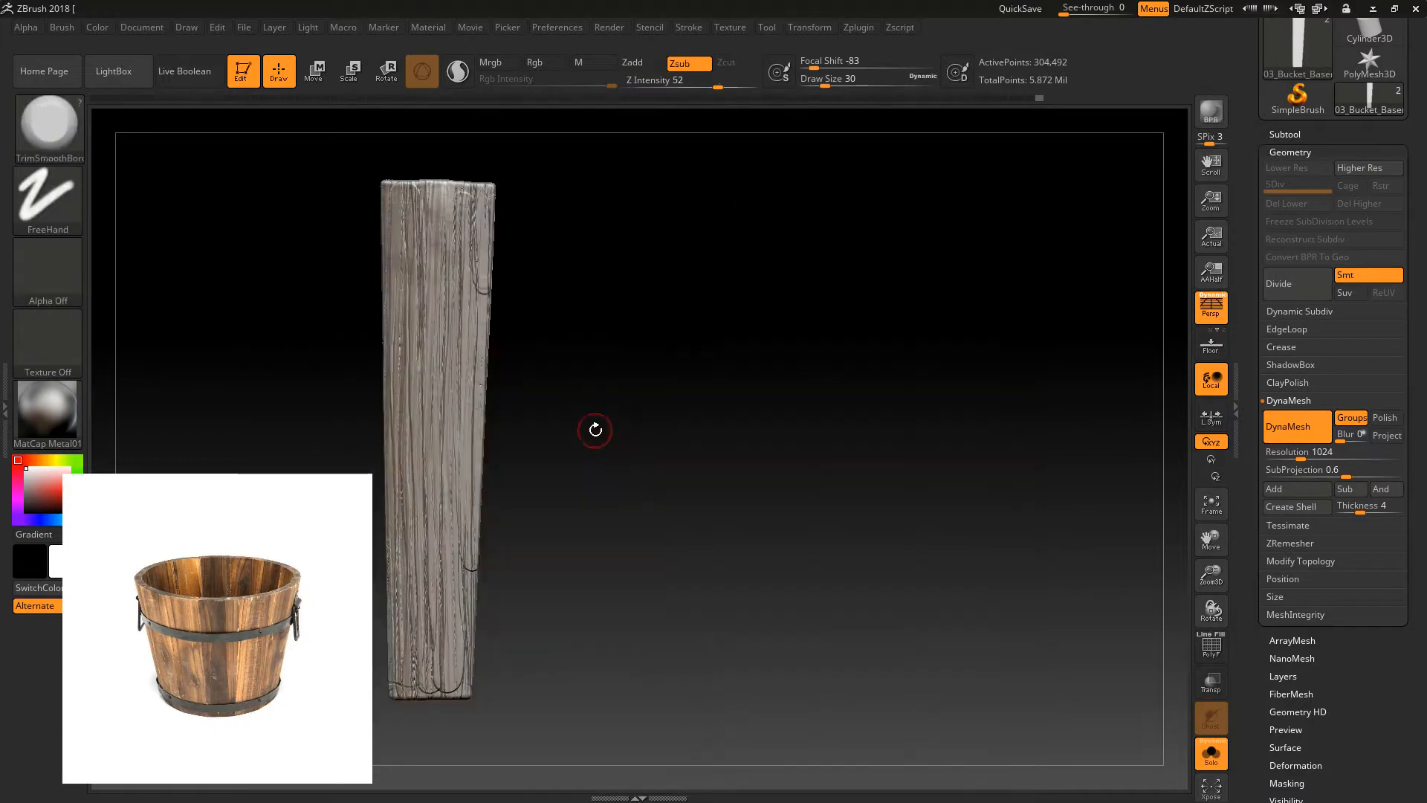
pyautogui.press(']')
pyautogui.press(']')
pyautogui.press(']')
pyautogui.press(']')
pyautogui.press(']')
pyautogui.press(']')
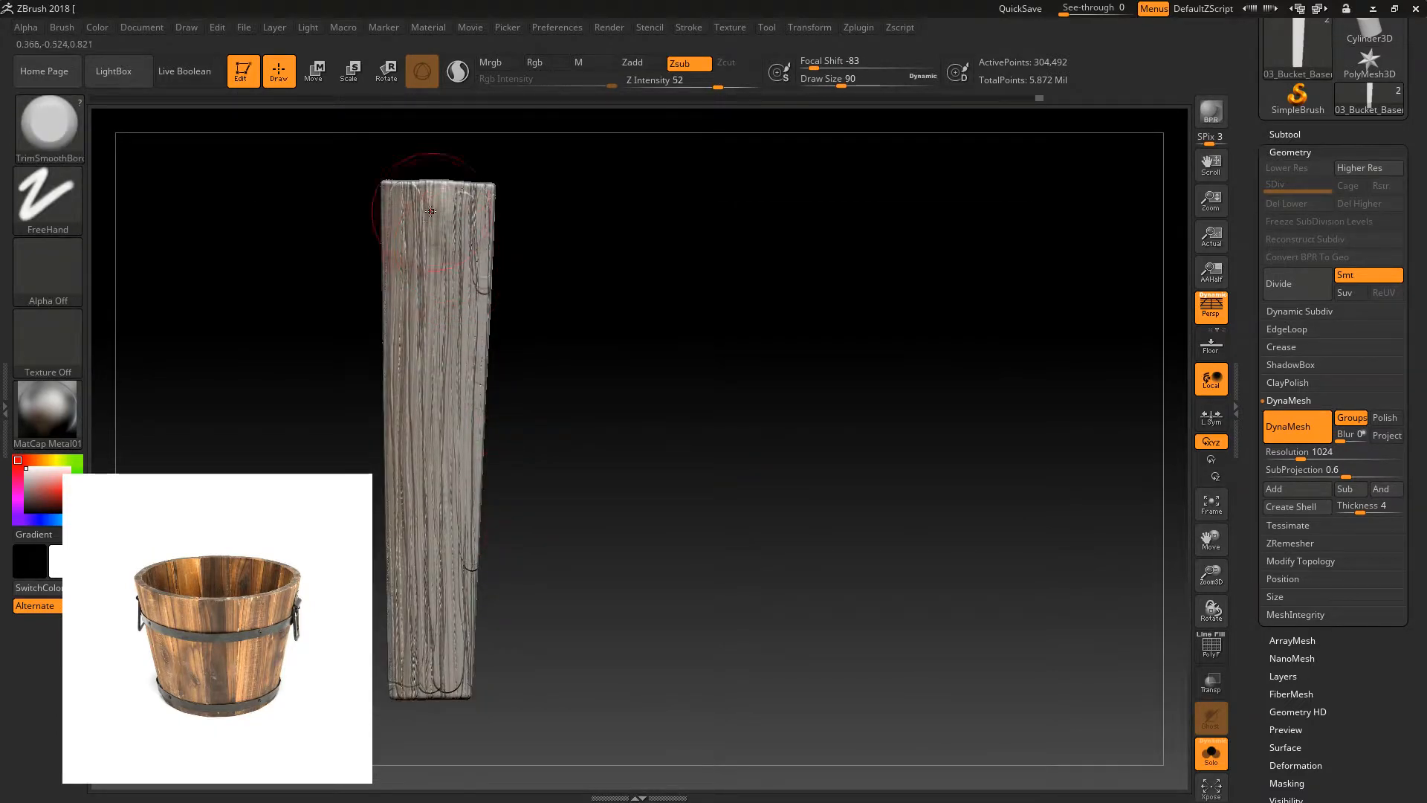
pyautogui.moveTo(442, 204); pyautogui.dragTo(362, 269)
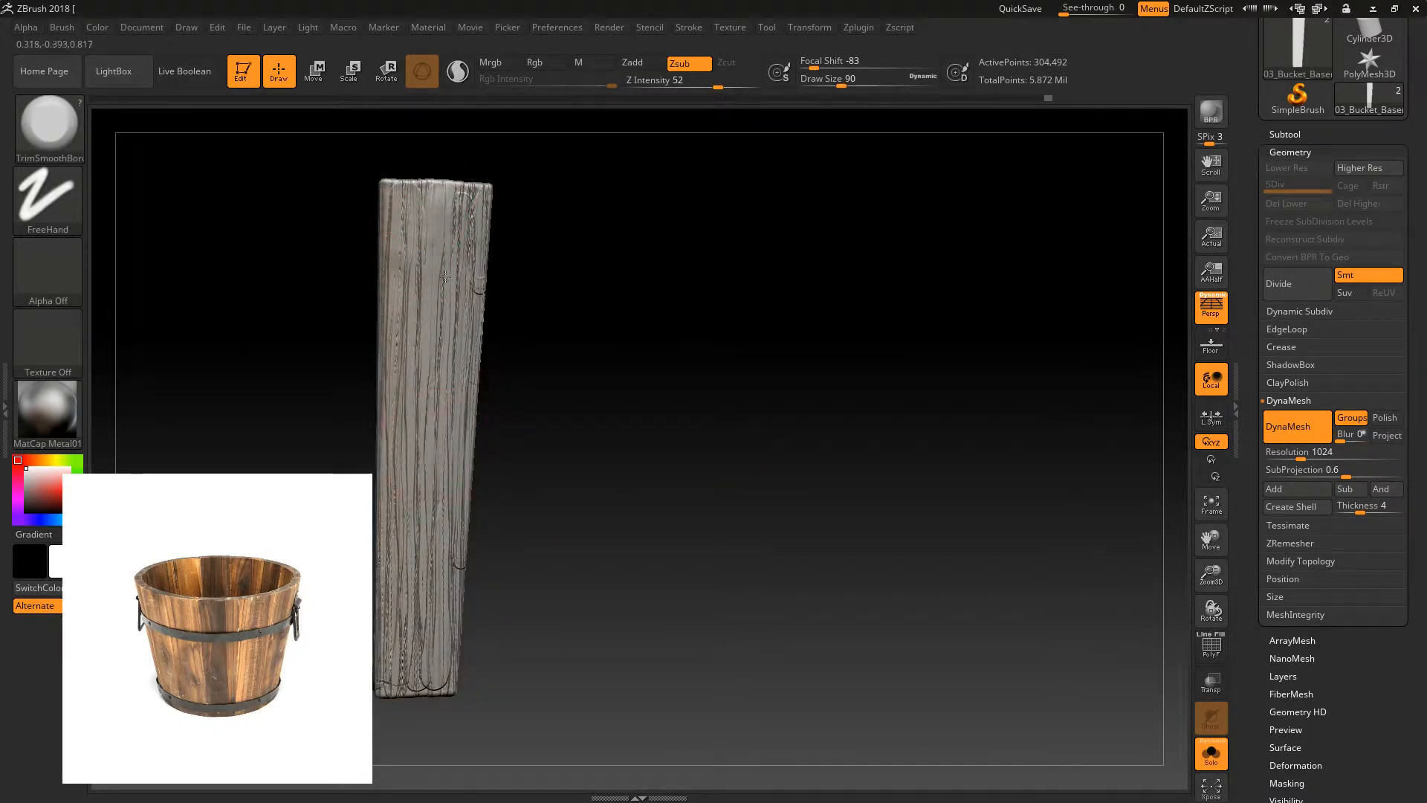
pyautogui.moveTo(516, 344); pyautogui.dragTo(518, 320)
pyautogui.moveTo(480, 253); pyautogui.dragTo(478, 528)
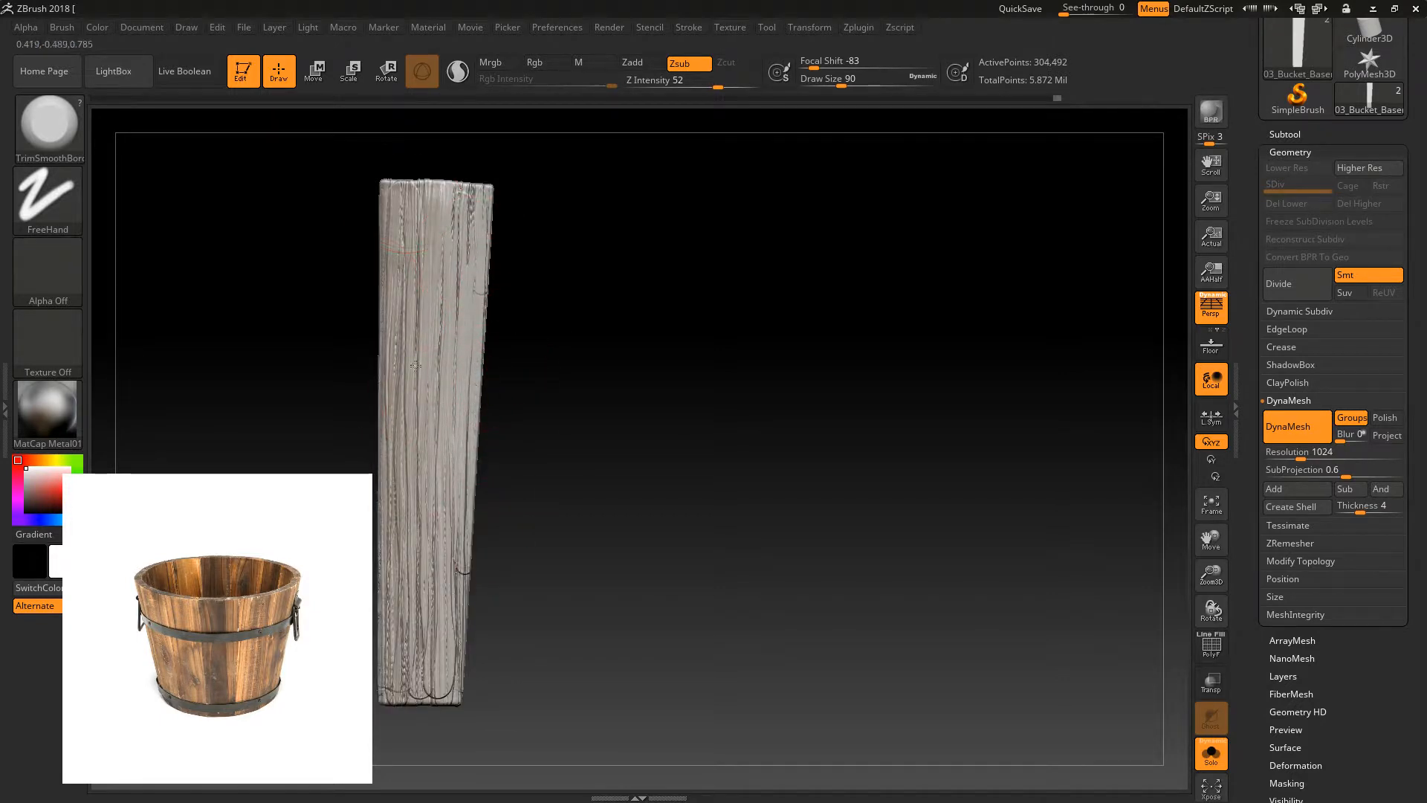
# - Flatten the grain down the middle and lower part of the wide face with the TrimSmoothBorder brush
pyautogui.moveTo(348, 360); pyautogui.dragTo(330, 357)
pyautogui.moveTo(431, 371)
pyautogui.mouseDown()
pyautogui.moveTo(427, 572)
pyautogui.moveTo(401, 461)
pyautogui.moveTo(398, 675)
pyautogui.mouseUp()
pyautogui.moveTo(499, 595); pyautogui.dragTo(522, 587)
pyautogui.moveTo(446, 520); pyautogui.dragTo(460, 688)
pyautogui.moveTo(514, 557); pyautogui.dragTo(525, 542)
pyautogui.moveTo(499, 476); pyautogui.dragTo(510, 346)
pyautogui.moveTo(544, 286); pyautogui.dragTo(526, 327)
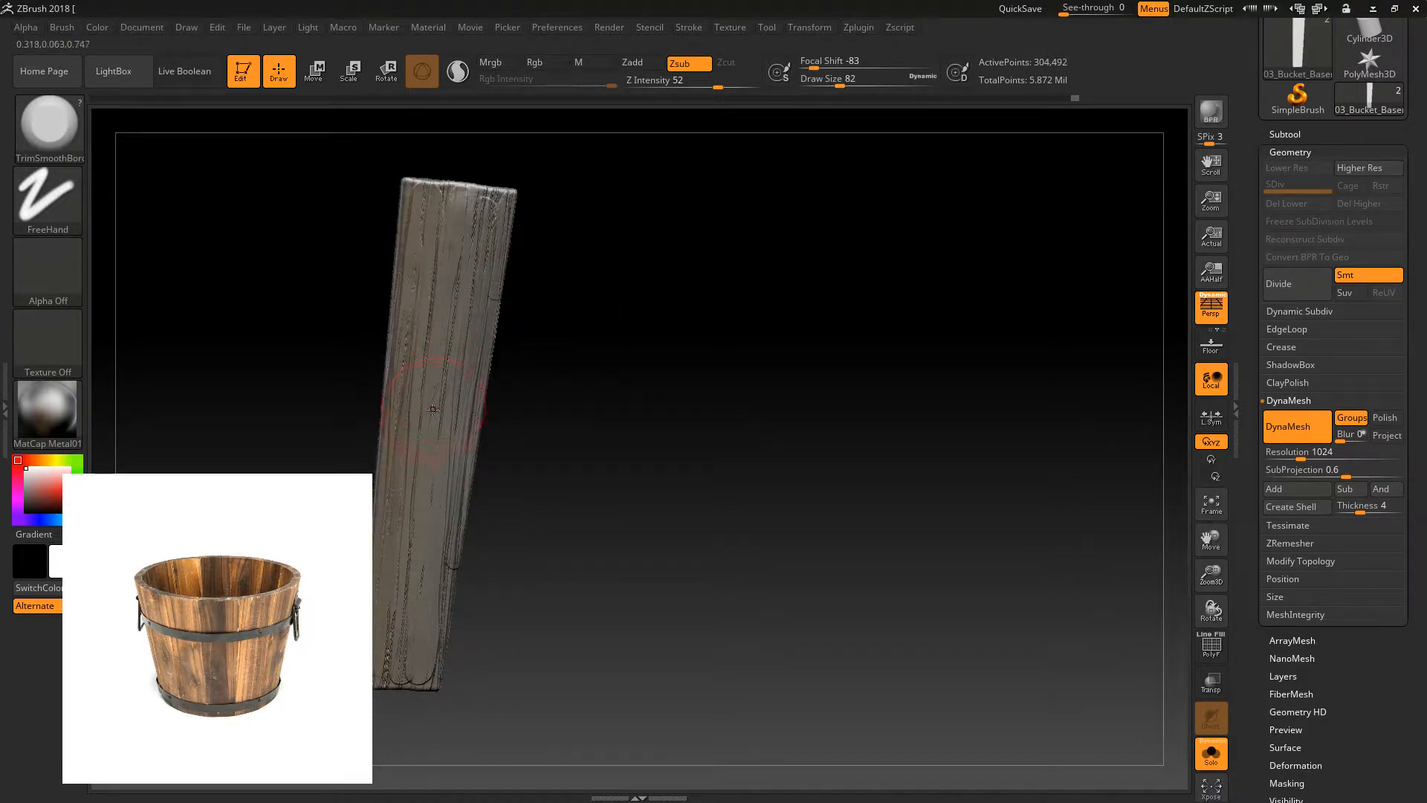
# - Smooth and trim the remaining harsh grain along the wide face, using draw size 62
pyautogui.moveTo(542, 258); pyautogui.dragTo(535, 227)
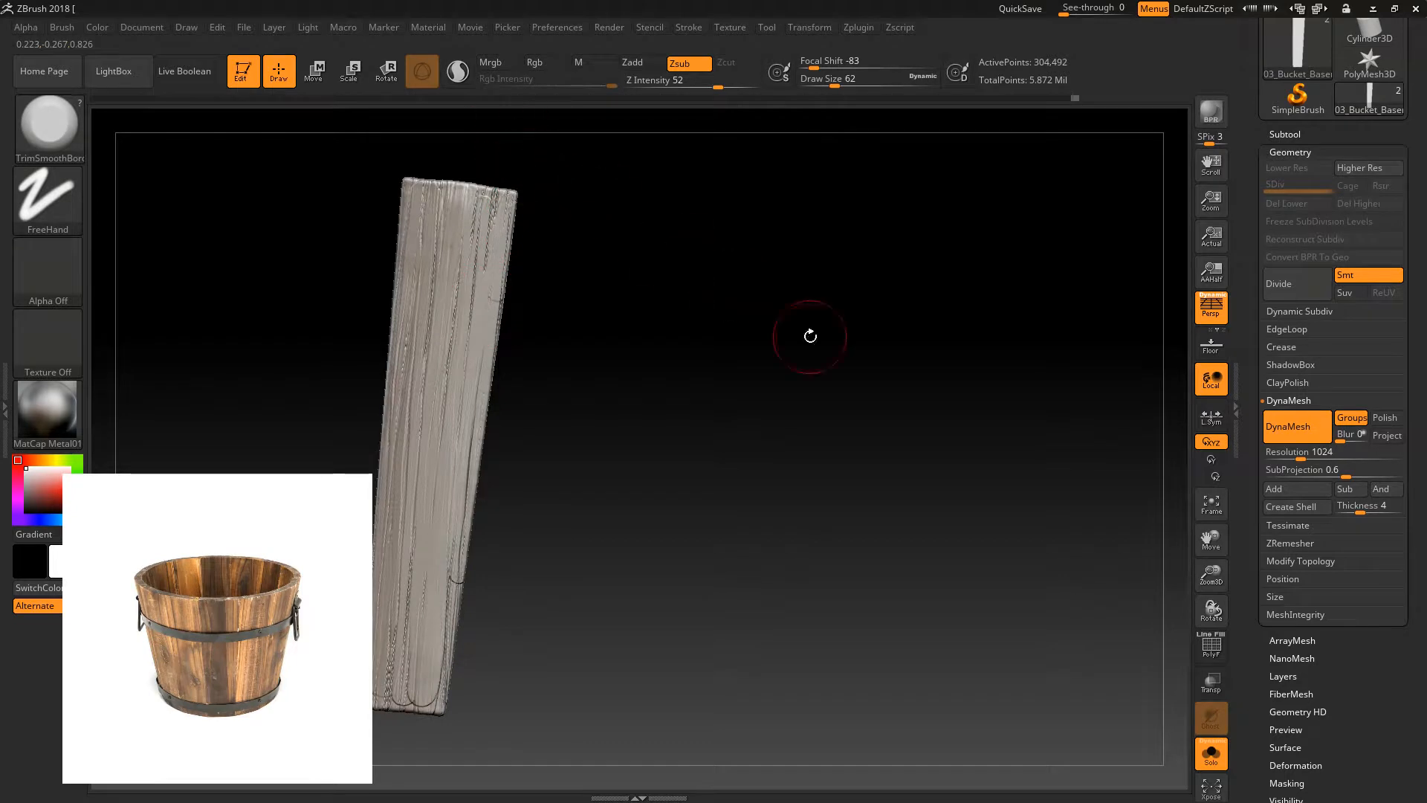
pyautogui.moveTo(887, 520); pyautogui.dragTo(805, 478)
pyautogui.keyDown('ctrl'); pyautogui.keyDown('alt'); pyautogui.moveTo(310, 156); pyautogui.dragTo(695, 789); pyautogui.keyUp('alt'); pyautogui.keyUp('ctrl')
pyautogui.moveTo(610, 547)
pyautogui.mouseDown()
pyautogui.moveTo(694, 583)
pyautogui.moveTo(691, 564)
pyautogui.mouseUp()
pyautogui.keyDown('shift'); pyautogui.moveTo(433, 213); pyautogui.dragTo(402, 481); pyautogui.keyUp('shift')
pyautogui.moveTo(548, 299)
pyautogui.mouseDown()
pyautogui.moveTo(520, 287)
pyautogui.moveTo(450, 300)
pyautogui.moveTo(461, 259)
pyautogui.mouseUp()
pyautogui.press('shift')
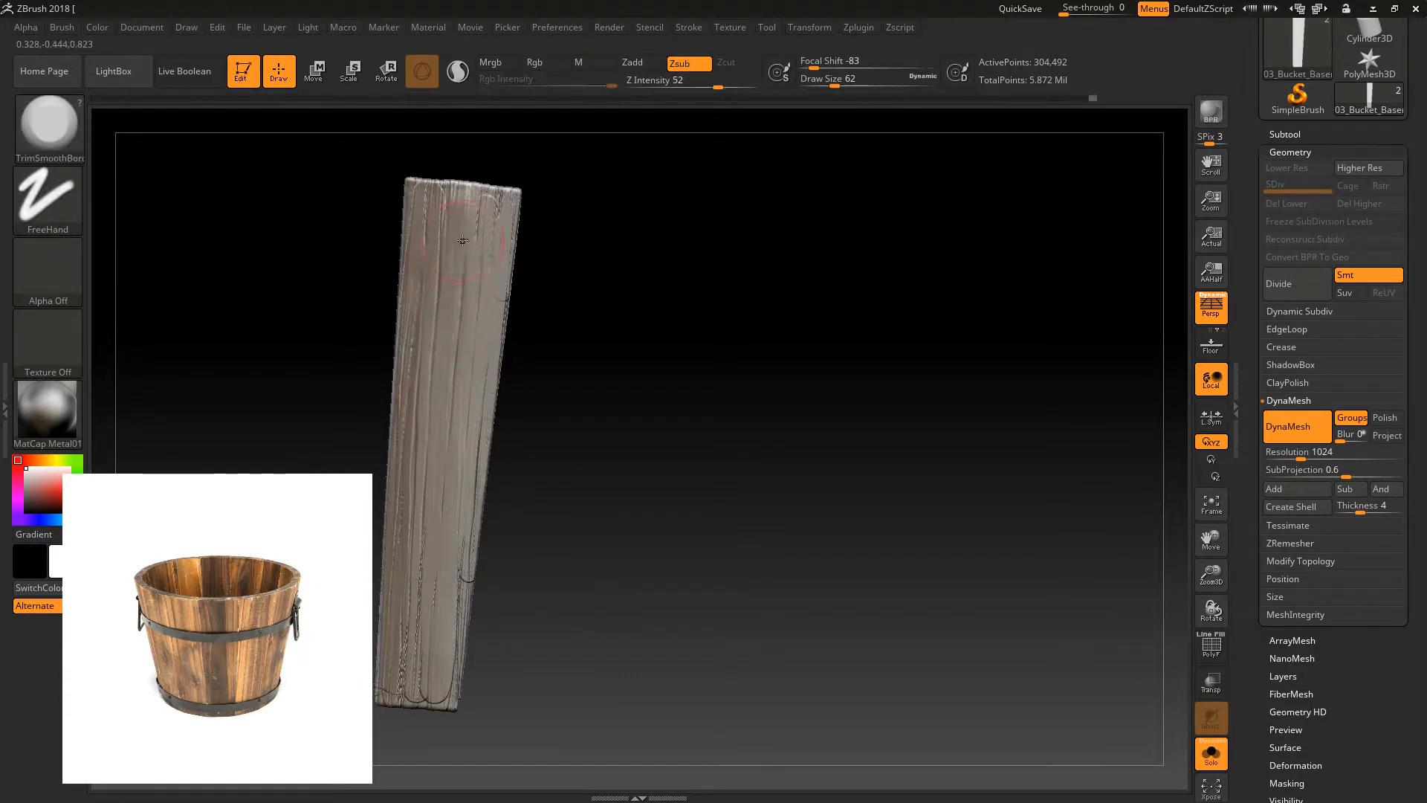
pyautogui.moveTo(546, 371)
pyautogui.mouseDown()
pyautogui.moveTo(585, 327)
pyautogui.moveTo(548, 327)
pyautogui.mouseUp()
pyautogui.moveTo(406, 679)
pyautogui.keyDown('shift'); pyautogui.mouseDown()
pyautogui.moveTo(402, 664)
pyautogui.moveTo(488, 548)
pyautogui.moveTo(437, 736)
pyautogui.moveTo(401, 583)
pyautogui.mouseUp(); pyautogui.keyUp('shift')
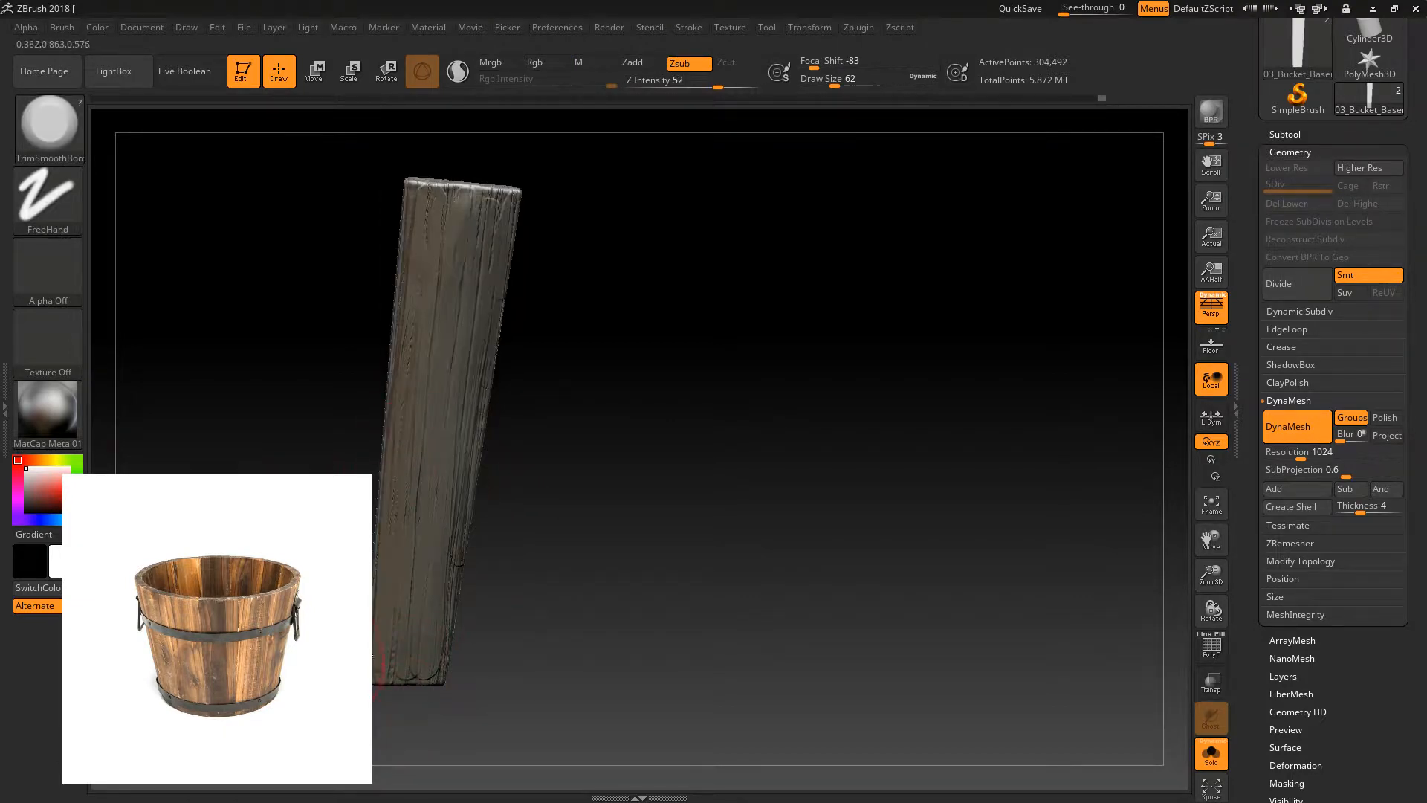
pyautogui.moveTo(413, 407)
pyautogui.mouseDown()
pyautogui.moveTo(427, 328)
pyautogui.moveTo(414, 414)
pyautogui.moveTo(314, 457)
pyautogui.moveTo(376, 487)
pyautogui.mouseUp()
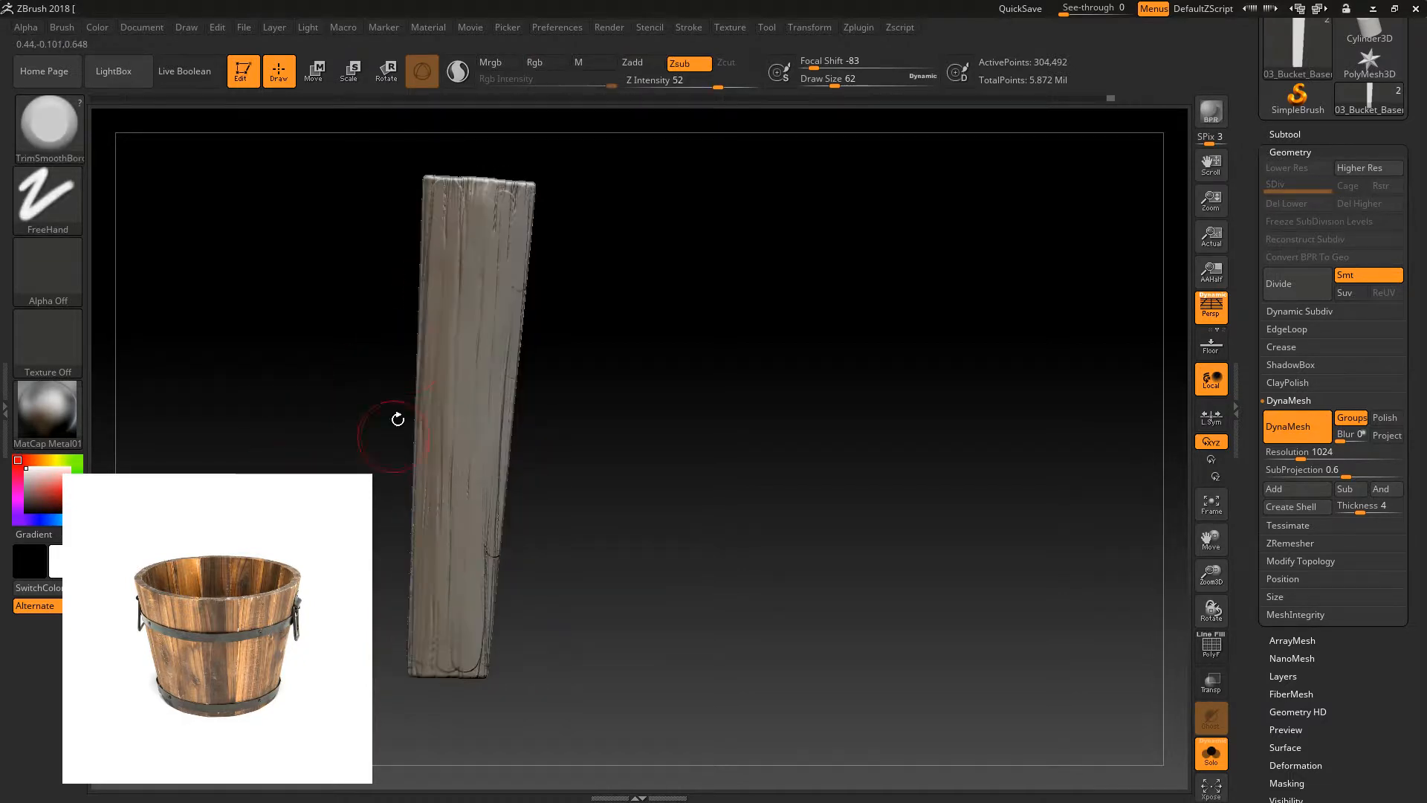
# - Chip the plank's long edges and the rim of its upper end with the TrimDynamic brush at draw size 18
pyautogui.moveTo(637, 446)
pyautogui.mouseDown()
pyautogui.moveTo(622, 551)
pyautogui.moveTo(488, 578)
pyautogui.mouseUp()
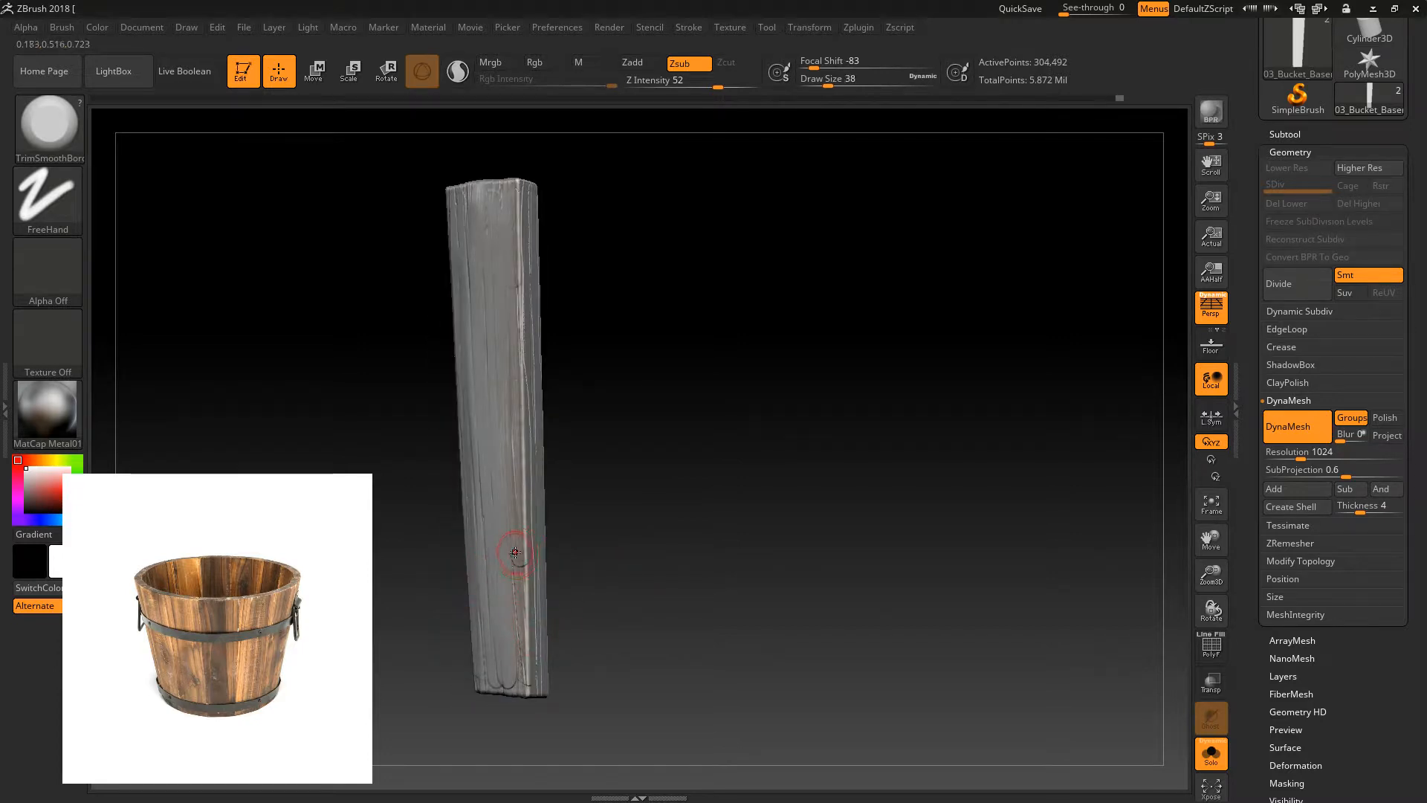
pyautogui.press('b')
pyautogui.press('t')
pyautogui.press('d')
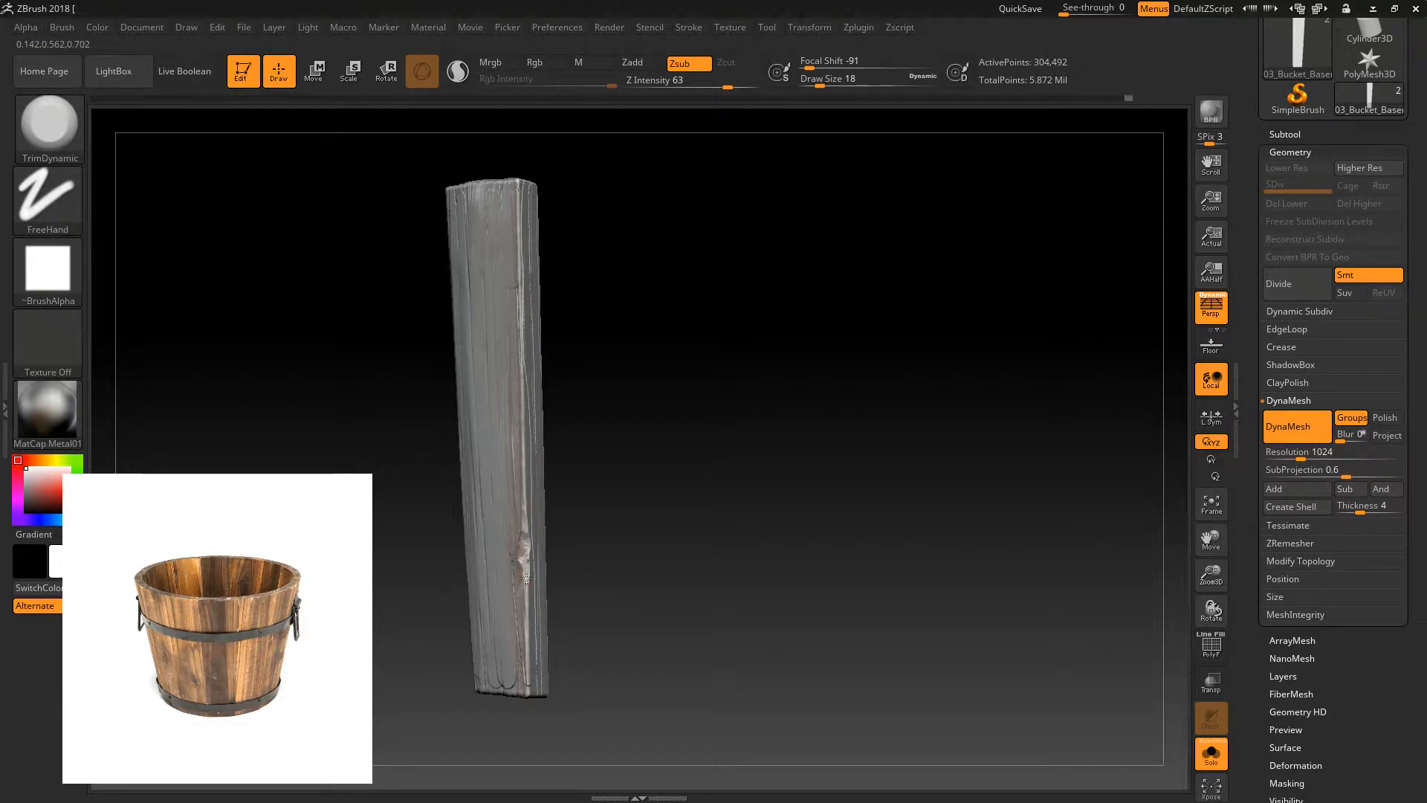
pyautogui.moveTo(578, 518); pyautogui.dragTo(624, 480)
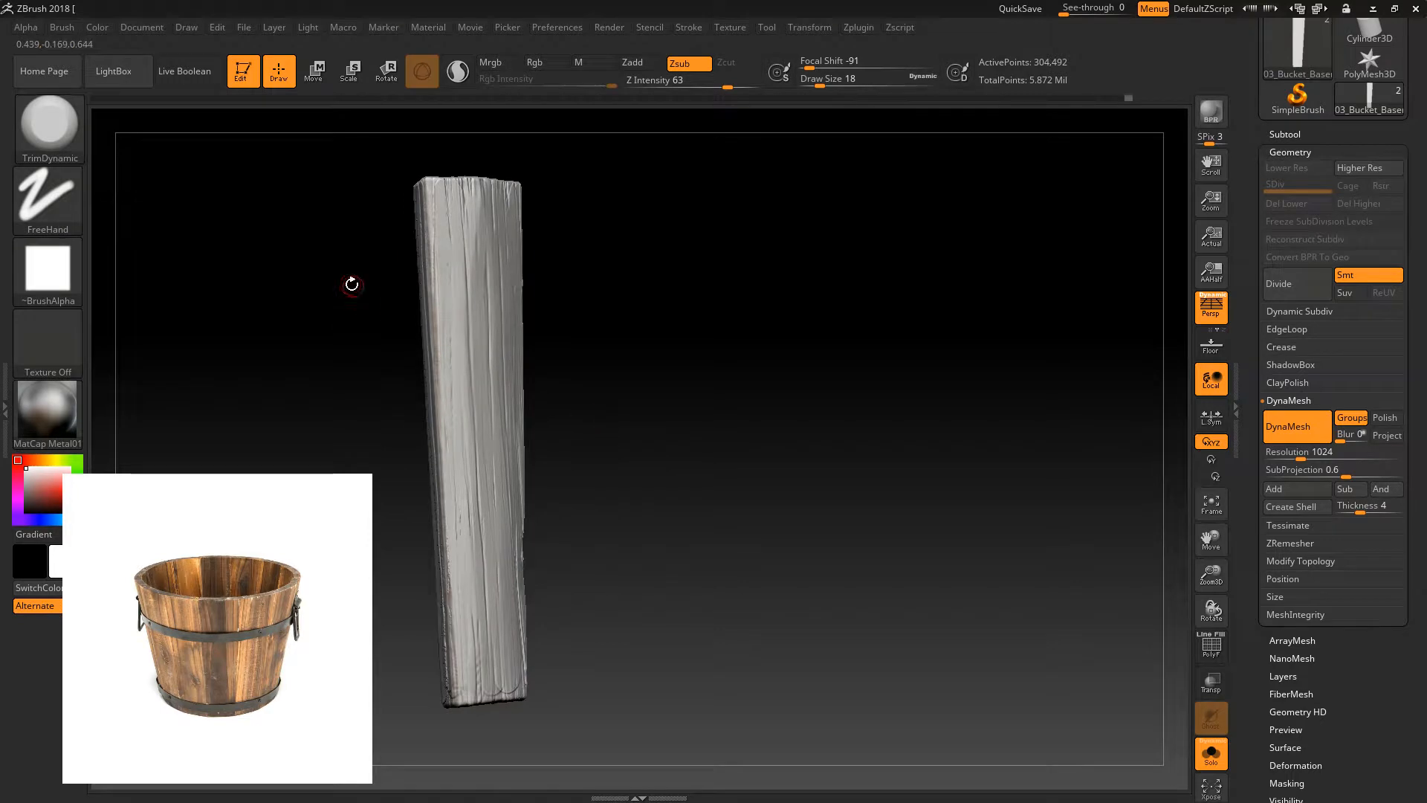
pyautogui.moveTo(362, 291); pyautogui.dragTo(416, 284)
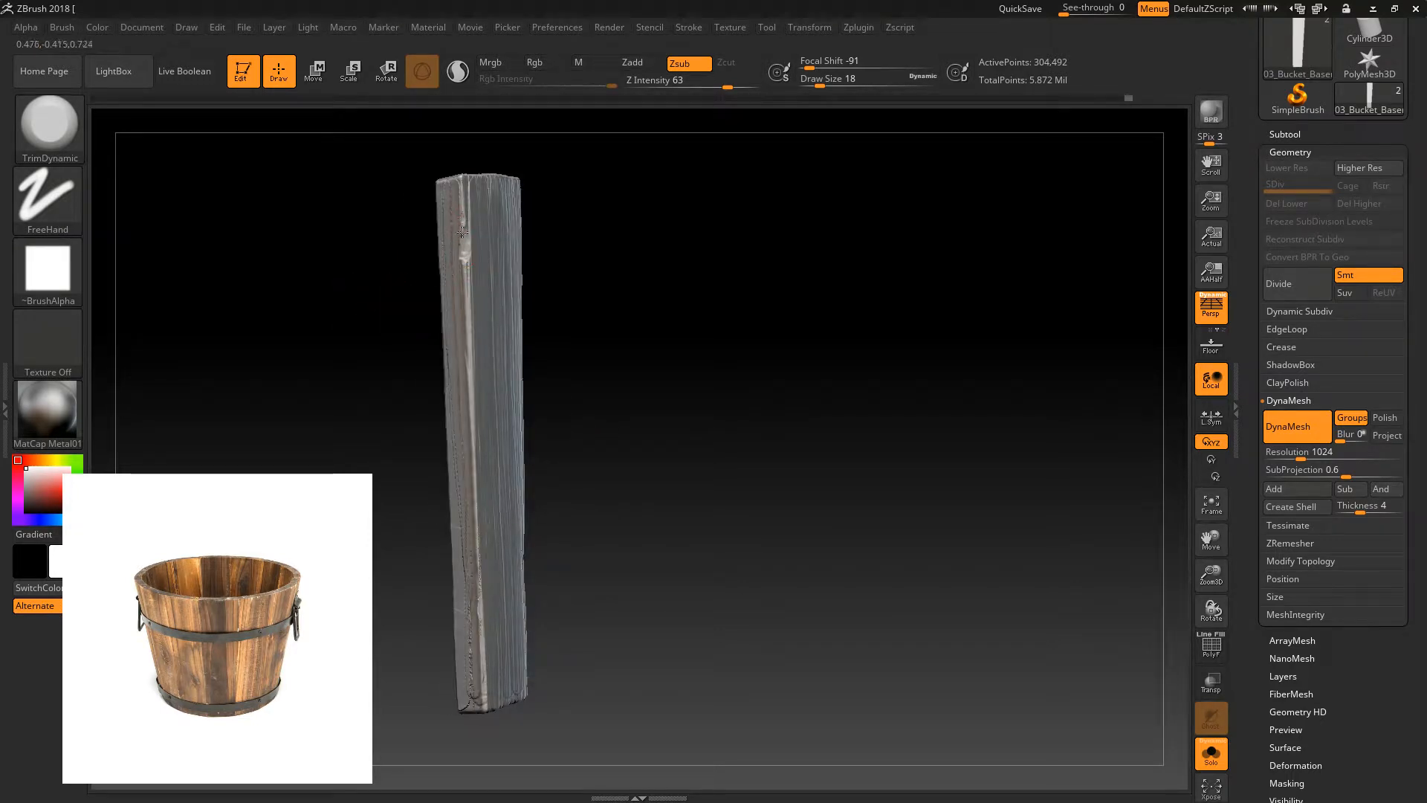
pyautogui.moveTo(554, 295); pyautogui.dragTo(503, 184)
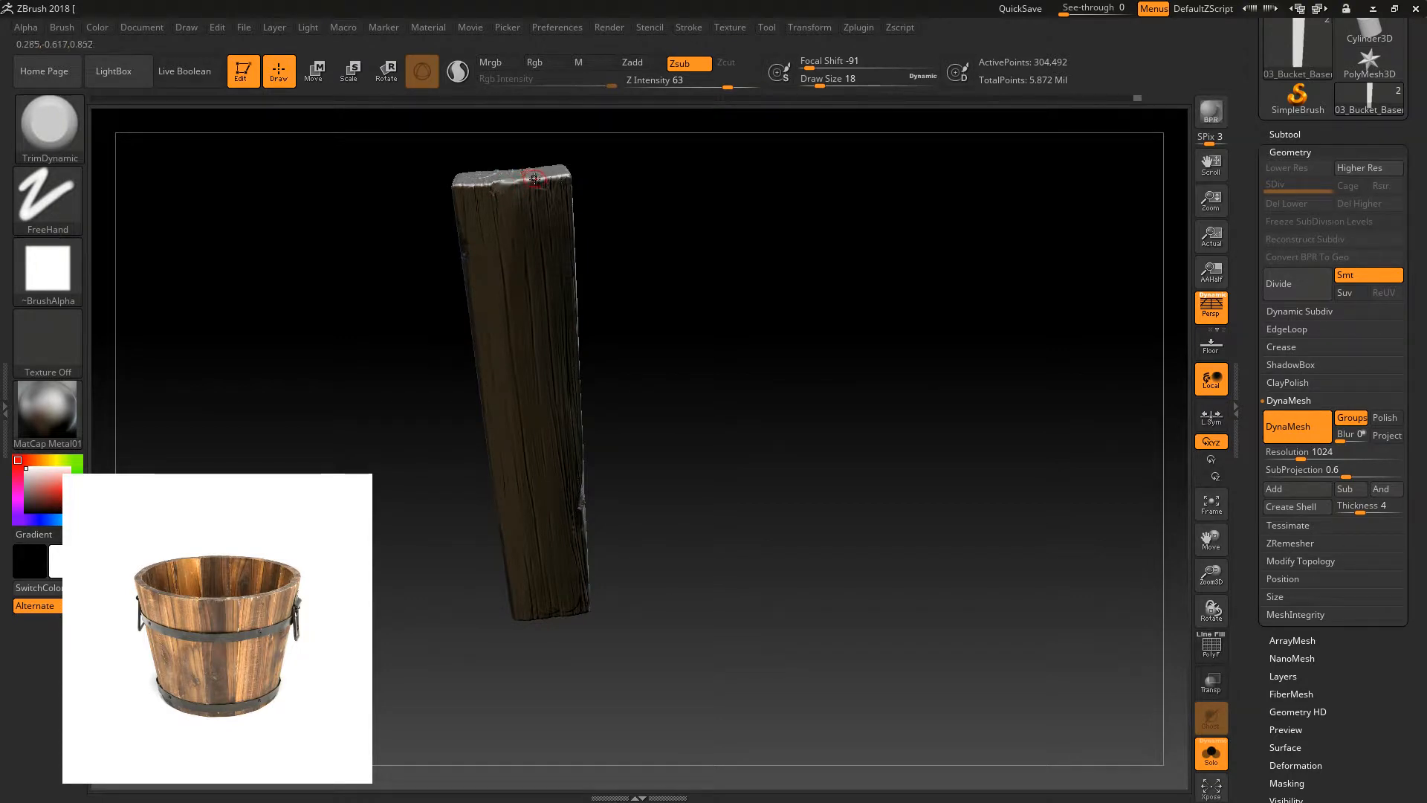
pyautogui.keyDown('shift'); pyautogui.moveTo(548, 178); pyautogui.dragTo(418, 215); pyautogui.keyUp('shift')
pyautogui.moveTo(633, 226); pyautogui.dragTo(667, 345)
# - Trim the edges and corners around the plank's lower end with the TrimDynamic brush
pyautogui.moveTo(410, 631)
pyautogui.mouseDown()
pyautogui.moveTo(400, 501)
pyautogui.moveTo(413, 512)
pyautogui.mouseUp()
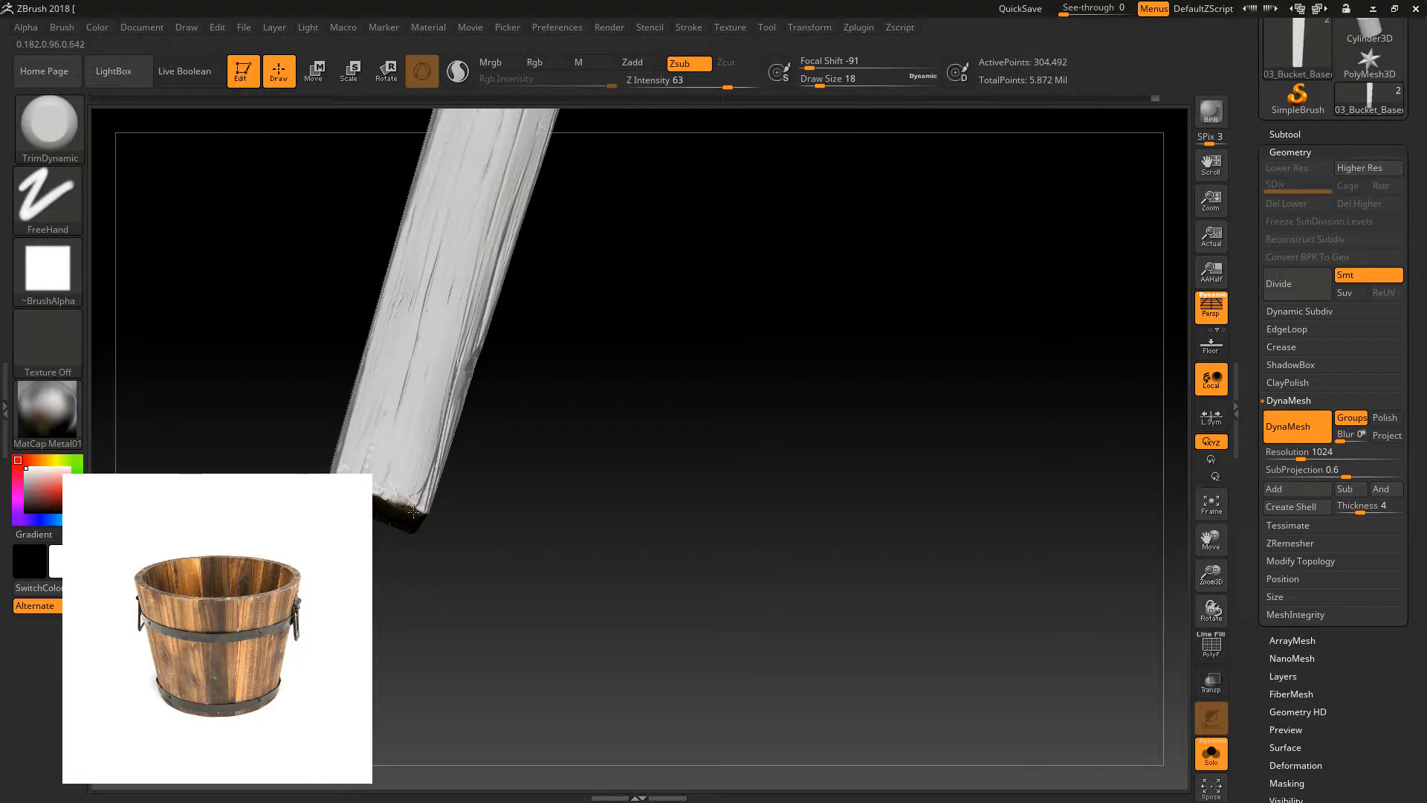
pyautogui.moveTo(404, 559)
pyautogui.mouseDown()
pyautogui.moveTo(414, 524)
pyautogui.moveTo(431, 525)
pyautogui.mouseUp()
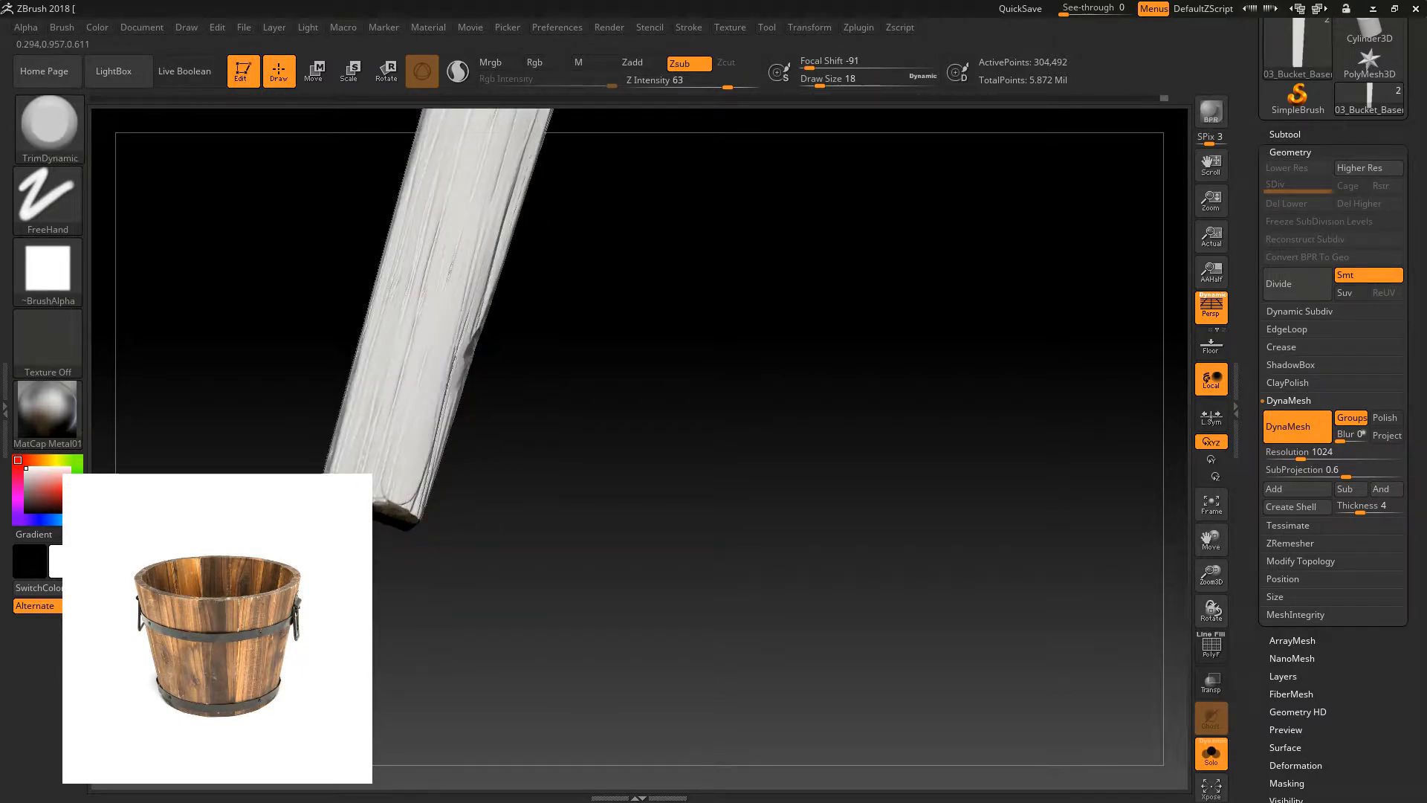
pyautogui.moveTo(470, 462); pyautogui.dragTo(513, 459)
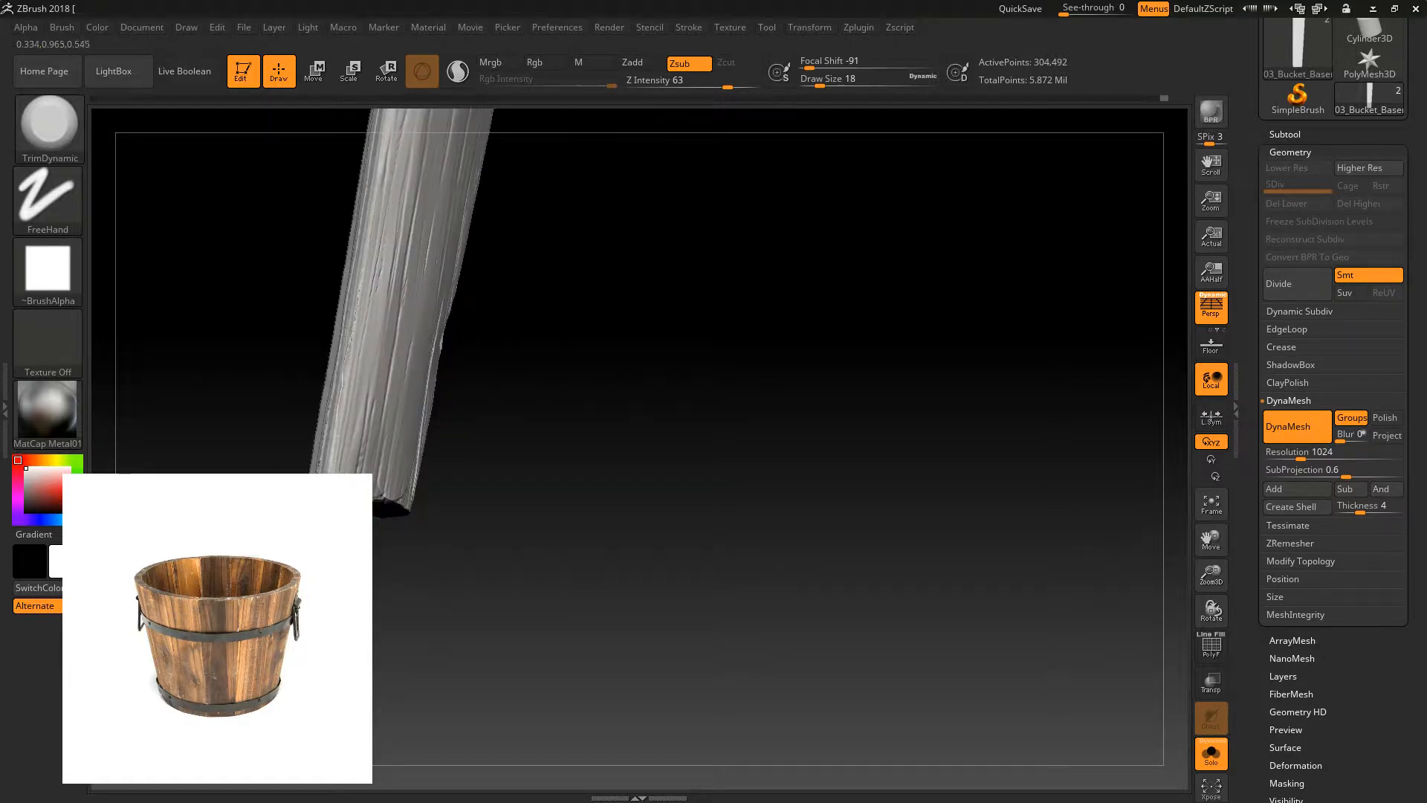
pyautogui.moveTo(377, 556); pyautogui.dragTo(443, 548)
pyautogui.moveTo(475, 446)
pyautogui.mouseDown()
pyautogui.moveTo(443, 454)
pyautogui.moveTo(576, 448)
pyautogui.moveTo(515, 455)
pyautogui.moveTo(489, 511)
pyautogui.moveTo(551, 497)
pyautogui.moveTo(413, 547)
pyautogui.mouseUp()
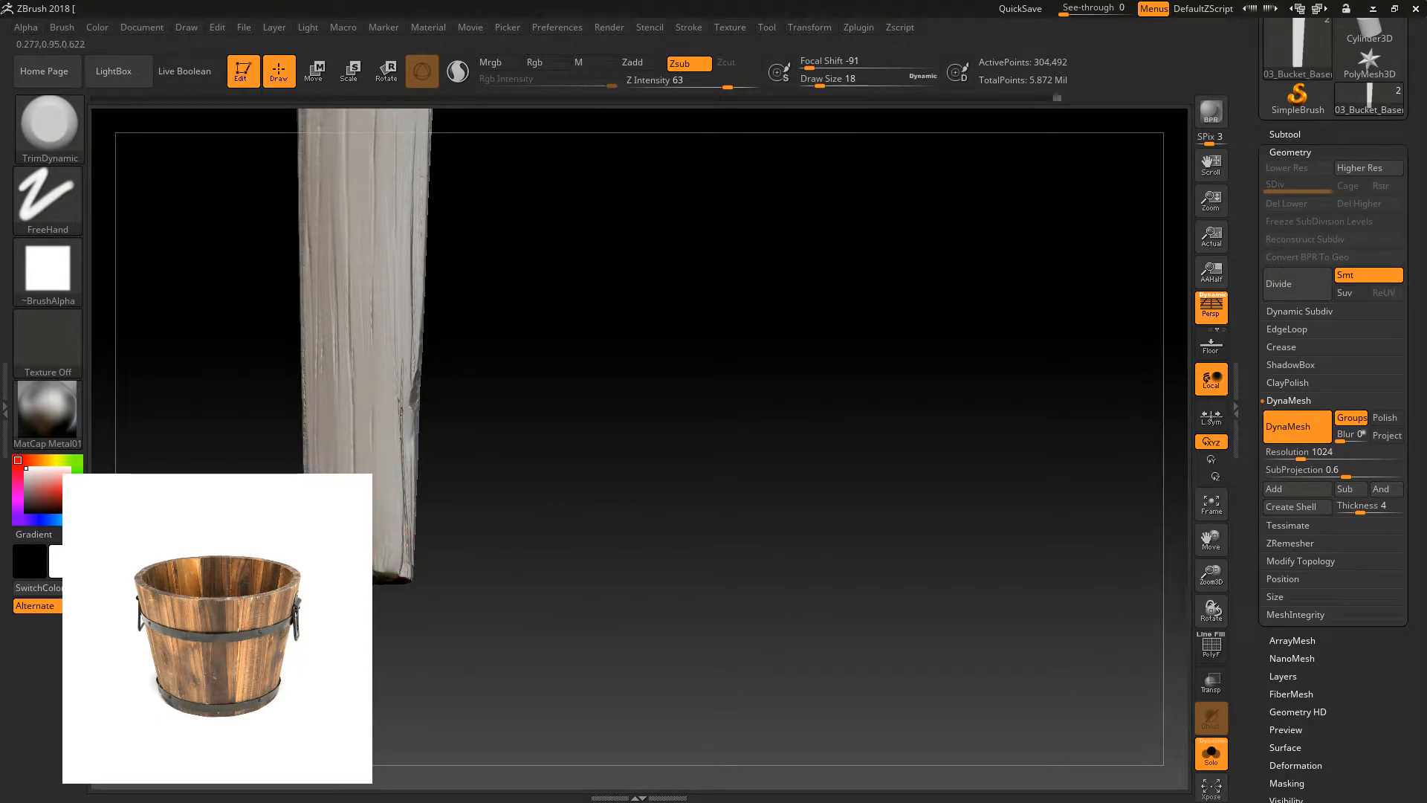
pyautogui.moveTo(475, 528); pyautogui.dragTo(508, 455)
pyautogui.moveTo(377, 572); pyautogui.dragTo(394, 582)
# - Mask the whole inner wide face with the MaskPen at focal shift -76 and invert the mask
pyautogui.moveTo(465, 551); pyautogui.dragTo(934, 532)
pyautogui.moveTo(1208, 576); pyautogui.dragTo(682, 465)
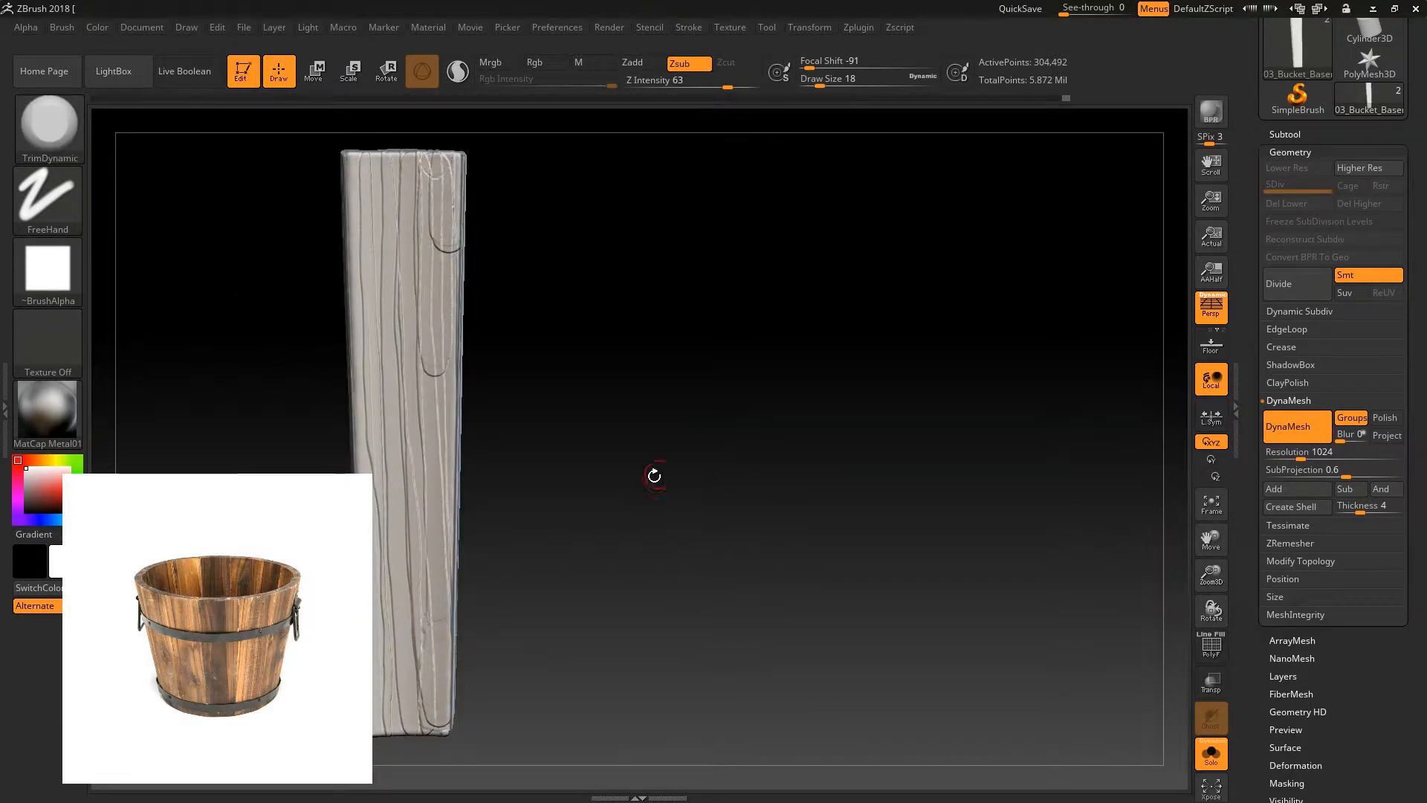
pyautogui.keyDown('ctrl'); pyautogui.click(370, 196); pyautogui.keyUp('ctrl')
pyautogui.moveTo(370, 197)
pyautogui.keyDown('ctrl'); pyautogui.mouseDown()
pyautogui.moveTo(358, 165)
pyautogui.moveTo(368, 223)
pyautogui.moveTo(460, 141)
pyautogui.moveTo(323, 309)
pyautogui.moveTo(480, 230)
pyautogui.moveTo(488, 248)
pyautogui.moveTo(481, 289)
pyautogui.moveTo(358, 428)
pyautogui.mouseUp(); pyautogui.keyUp('ctrl')
pyautogui.keyDown('ctrl'); pyautogui.moveTo(862, 65); pyautogui.dragTo(816, 65); pyautogui.keyUp('ctrl')
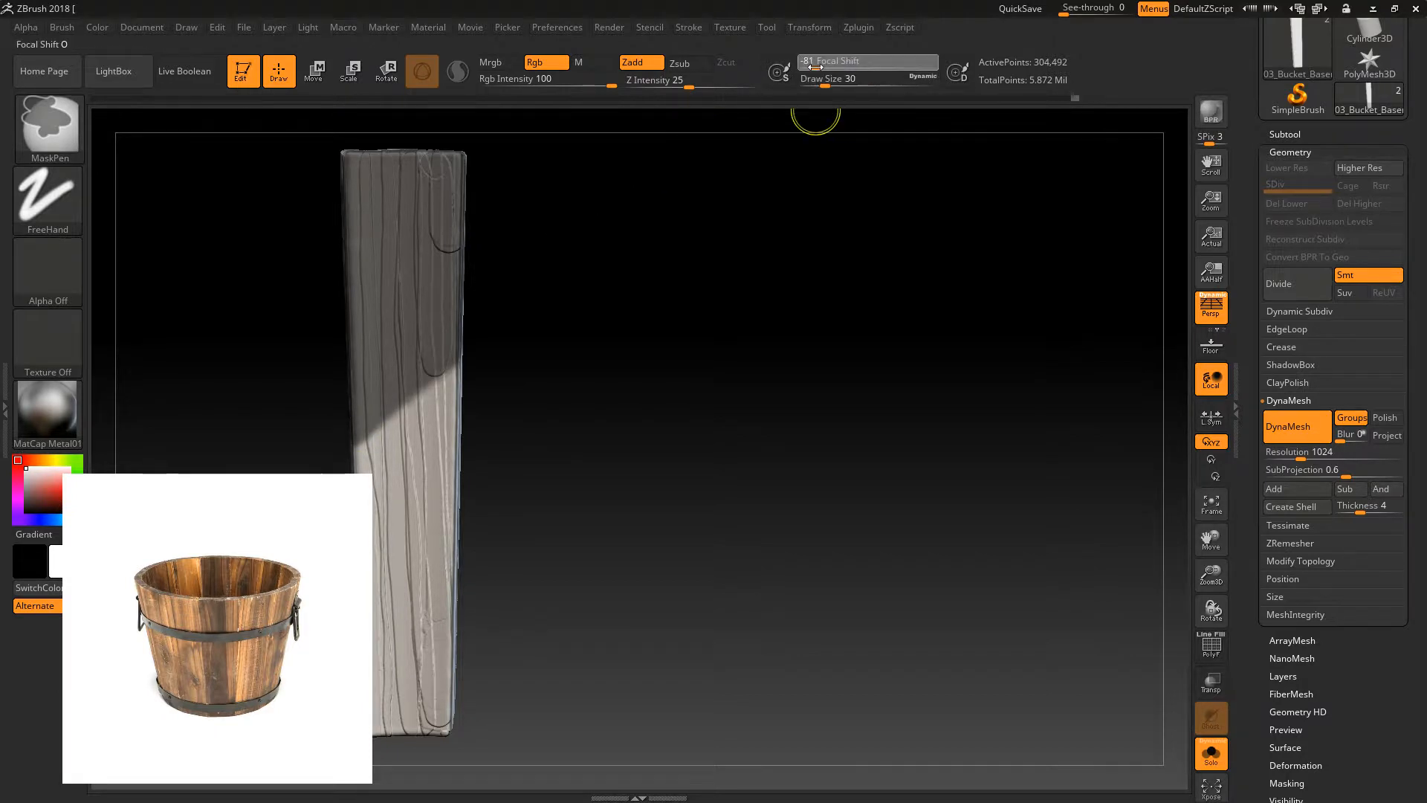
pyautogui.moveTo(386, 410)
pyautogui.keyDown('ctrl'); pyautogui.mouseDown()
pyautogui.moveTo(446, 475)
pyautogui.moveTo(375, 539)
pyautogui.moveTo(453, 591)
pyautogui.moveTo(474, 513)
pyautogui.moveTo(387, 683)
pyautogui.moveTo(438, 699)
pyautogui.moveTo(454, 732)
pyautogui.mouseUp(); pyautogui.keyUp('ctrl')
pyautogui.moveTo(528, 640)
pyautogui.mouseDown()
pyautogui.moveTo(440, 609)
pyautogui.moveTo(546, 583)
pyautogui.mouseUp()
pyautogui.keyDown('ctrl'); pyautogui.click(536, 577); pyautogui.keyUp('ctrl')
# - Mask the remaining unprotected patches along the plank's narrow side faces with the MaskPen, leaving the inner wide face unmasked
pyautogui.moveTo(538, 508)
pyautogui.mouseDown()
pyautogui.moveTo(547, 480)
pyautogui.moveTo(446, 455)
pyautogui.mouseUp()
pyautogui.moveTo(289, 296)
pyautogui.mouseDown()
pyautogui.moveTo(372, 275)
pyautogui.moveTo(372, 464)
pyautogui.mouseUp()
pyautogui.hotkey('ctrl', 'z')
pyautogui.keyDown('ctrl'); pyautogui.moveTo(397, 167); pyautogui.dragTo(382, 372); pyautogui.keyUp('ctrl')
pyautogui.keyDown('ctrl'); pyautogui.moveTo(404, 276); pyautogui.dragTo(385, 384); pyautogui.keyUp('ctrl')
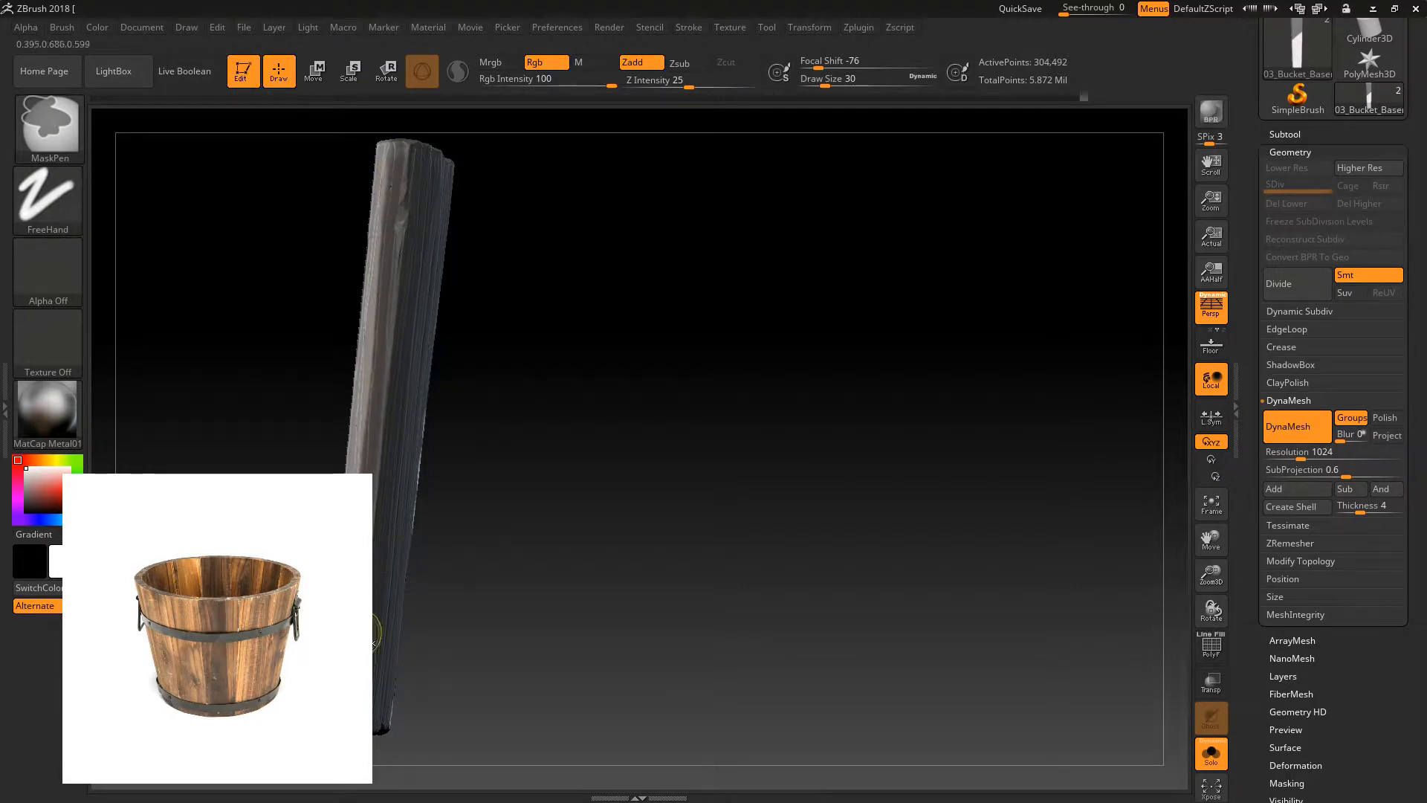
pyautogui.moveTo(519, 493)
pyautogui.mouseDown()
pyautogui.moveTo(373, 463)
pyautogui.moveTo(312, 242)
pyautogui.mouseUp()
pyautogui.moveTo(393, 141)
pyautogui.keyDown('ctrl'); pyautogui.mouseDown()
pyautogui.moveTo(379, 405)
pyautogui.moveTo(390, 516)
pyautogui.mouseUp(); pyautogui.keyUp('ctrl')
pyautogui.keyDown('ctrl'); pyautogui.moveTo(377, 410); pyautogui.dragTo(389, 741); pyautogui.keyUp('ctrl')
pyautogui.moveTo(500, 555); pyautogui.dragTo(393, 528)
# - Switch to the Displace brush and stamp the WoodBase_01 alpha on the inner wide face
pyautogui.press('b')
pyautogui.press('d')
pyautogui.press('p')
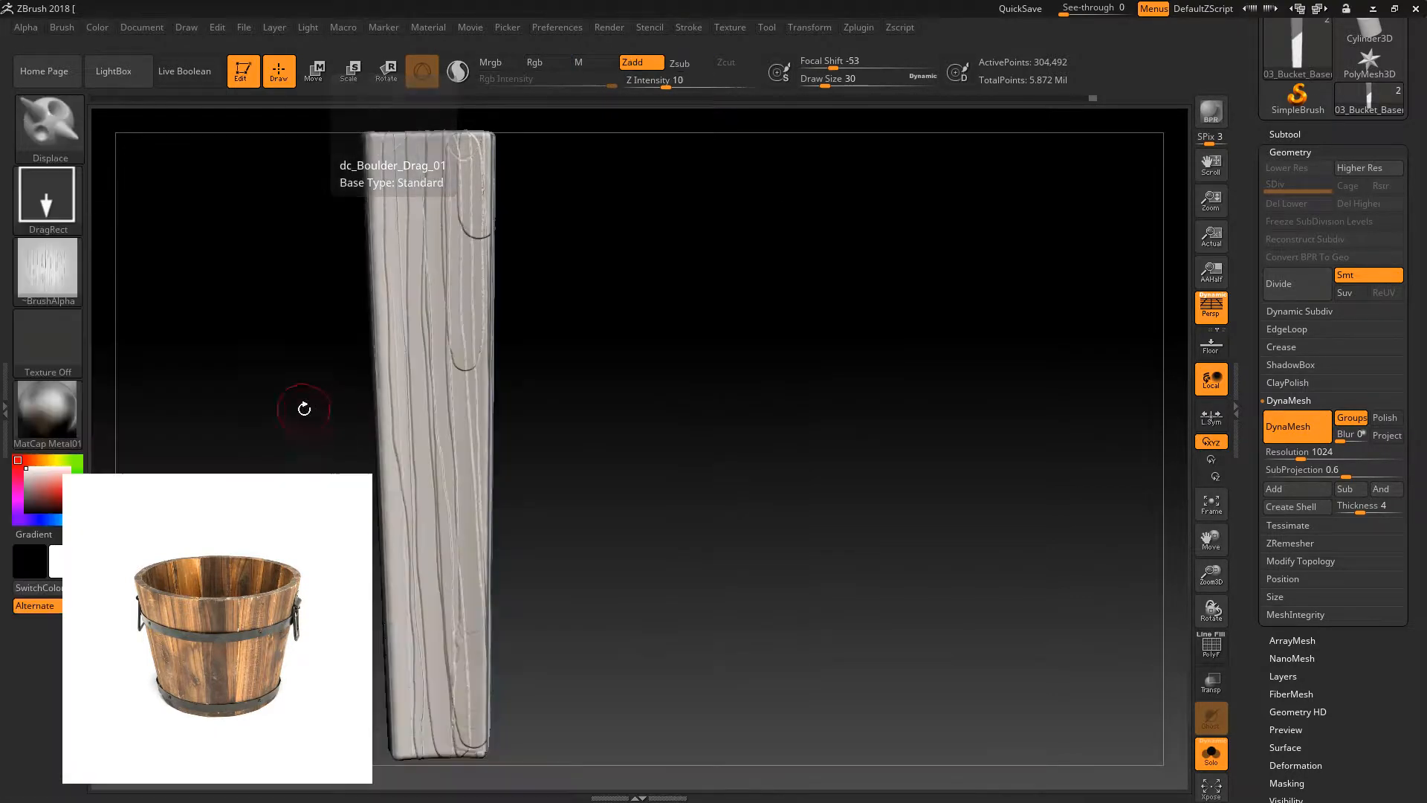
pyautogui.click(65, 268)
pyautogui.click(852, 520)
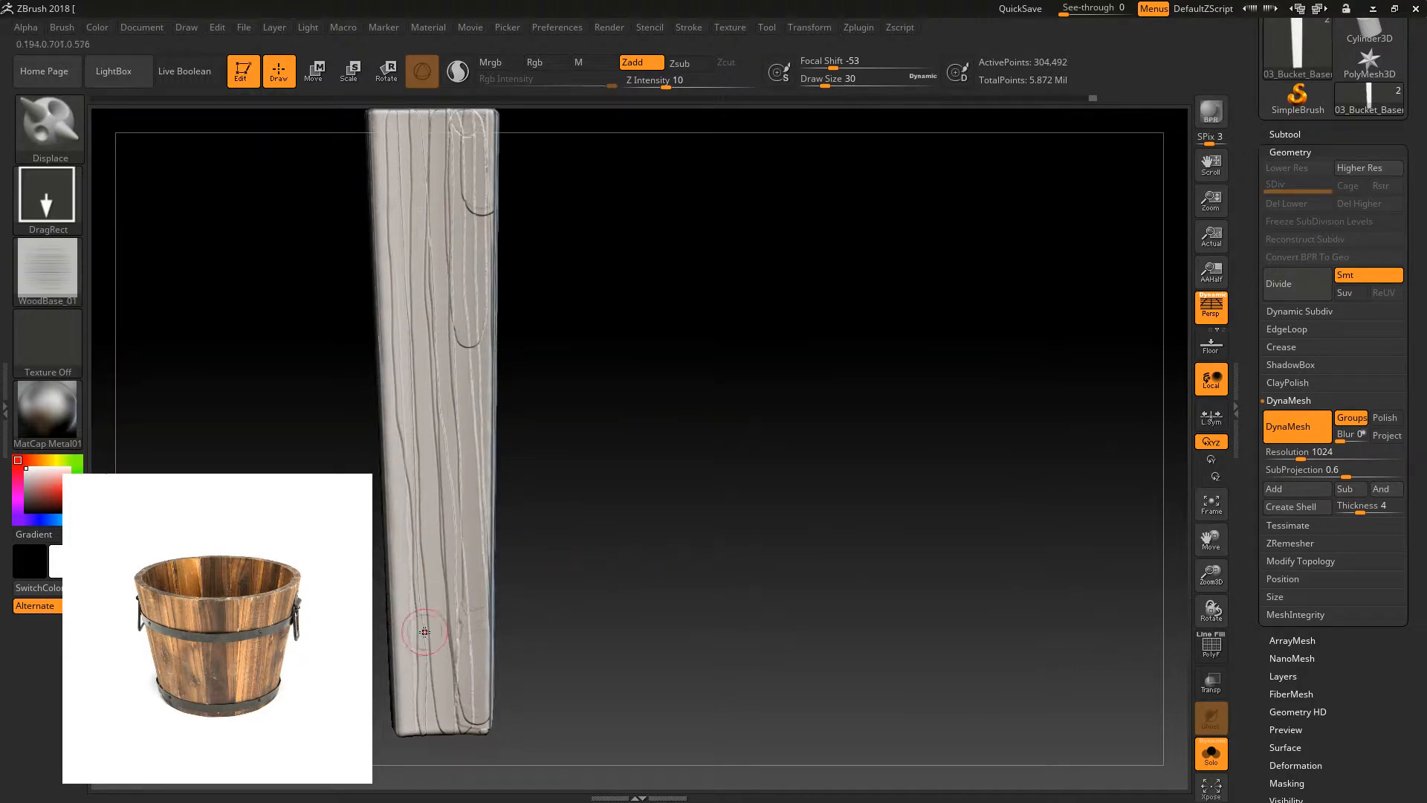
pyautogui.moveTo(537, 375); pyautogui.dragTo(755, 581)
pyautogui.moveTo(755, 580); pyautogui.dragTo(748, 618)
pyautogui.moveTo(1173, 589); pyautogui.dragTo(949, 535)
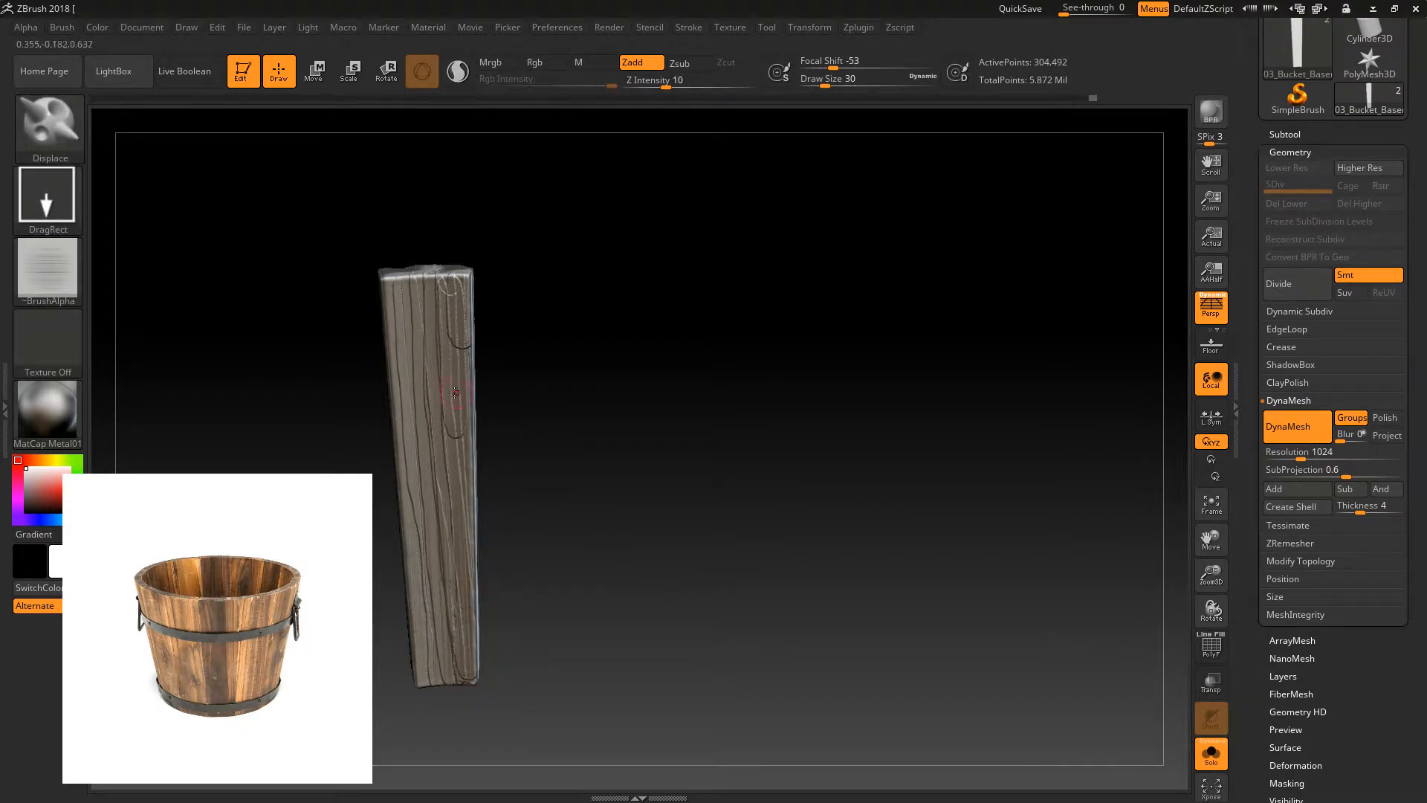
pyautogui.moveTo(128, 413); pyautogui.dragTo(621, 429)
# - Assign a GenericWood brush alpha and stamp lengthwise grain over the inner wide face, undoing the badly placed stamps
pyautogui.click(47, 268)
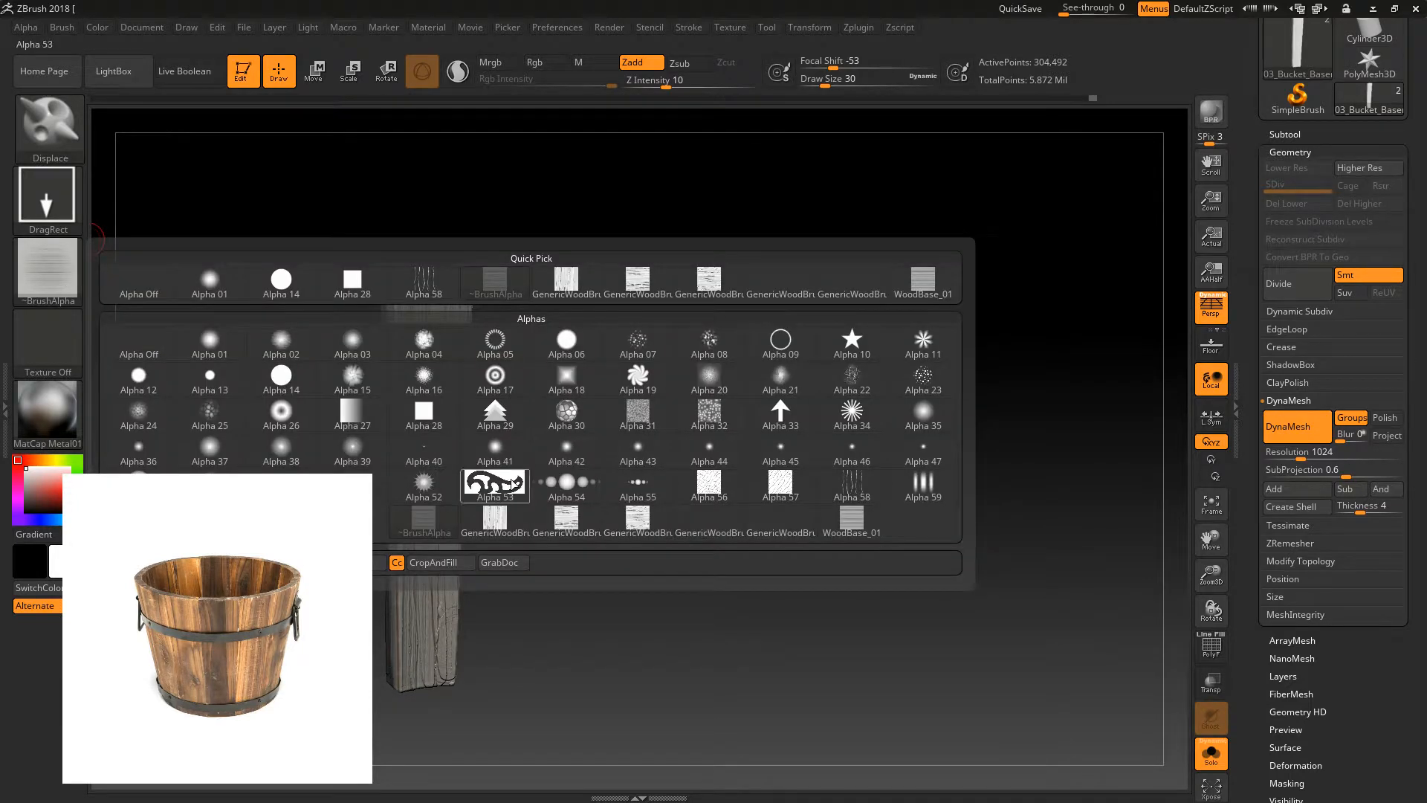
pyautogui.click(522, 526)
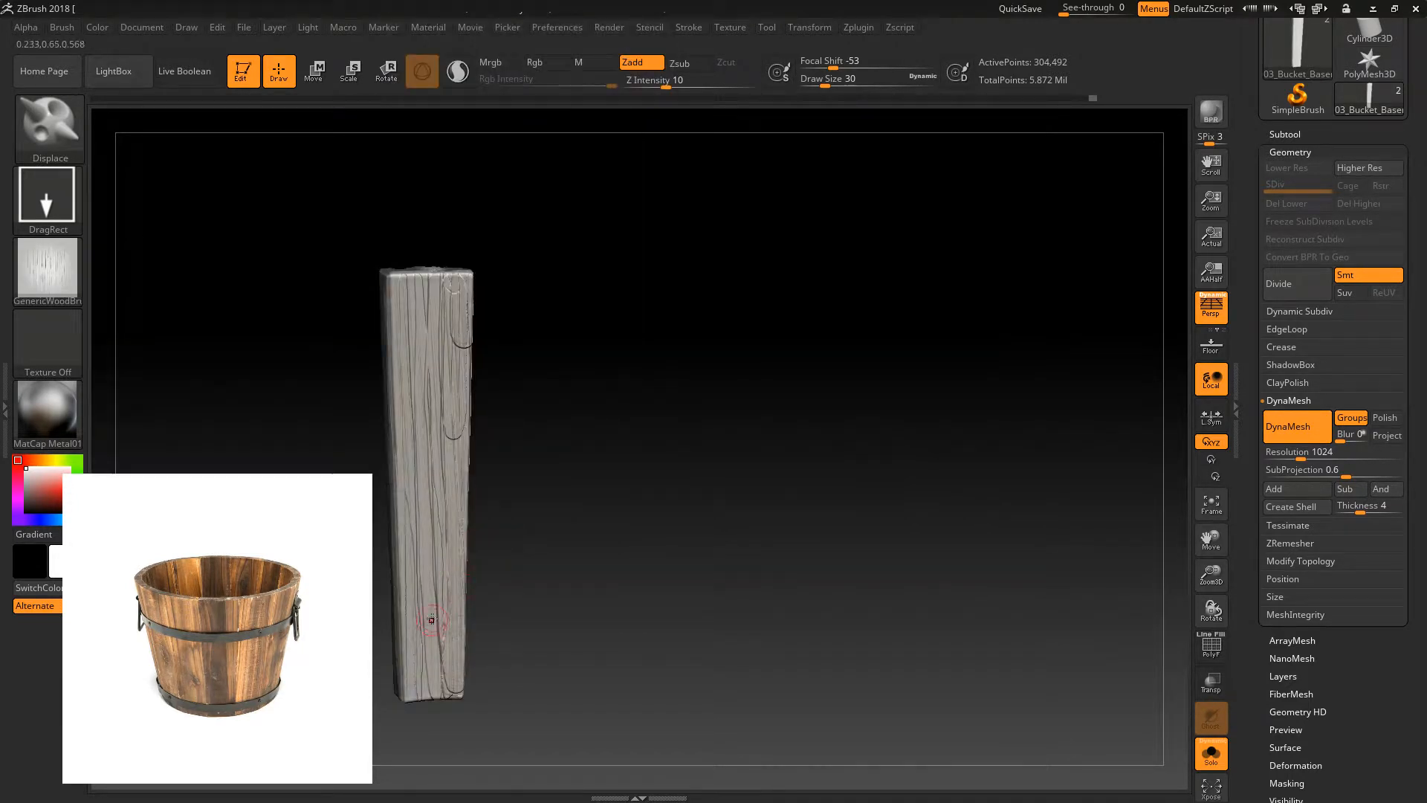
pyautogui.moveTo(592, 626); pyautogui.dragTo(455, 73)
pyautogui.moveTo(648, 301)
pyautogui.mouseDown()
pyautogui.moveTo(622, 306)
pyautogui.moveTo(622, 341)
pyautogui.mouseUp()
pyautogui.hotkey('ctrl', 'z')
pyautogui.moveTo(442, 280); pyautogui.dragTo(421, 220)
pyautogui.hotkey('ctrl', 'z')
pyautogui.moveTo(434, 611)
pyautogui.mouseDown()
pyautogui.moveTo(437, 265)
pyautogui.moveTo(449, 322)
pyautogui.mouseUp()
pyautogui.moveTo(451, 498); pyautogui.dragTo(454, 553)
pyautogui.moveTo(617, 486)
pyautogui.mouseDown()
pyautogui.moveTo(630, 518)
pyautogui.moveTo(633, 493)
pyautogui.mouseUp()
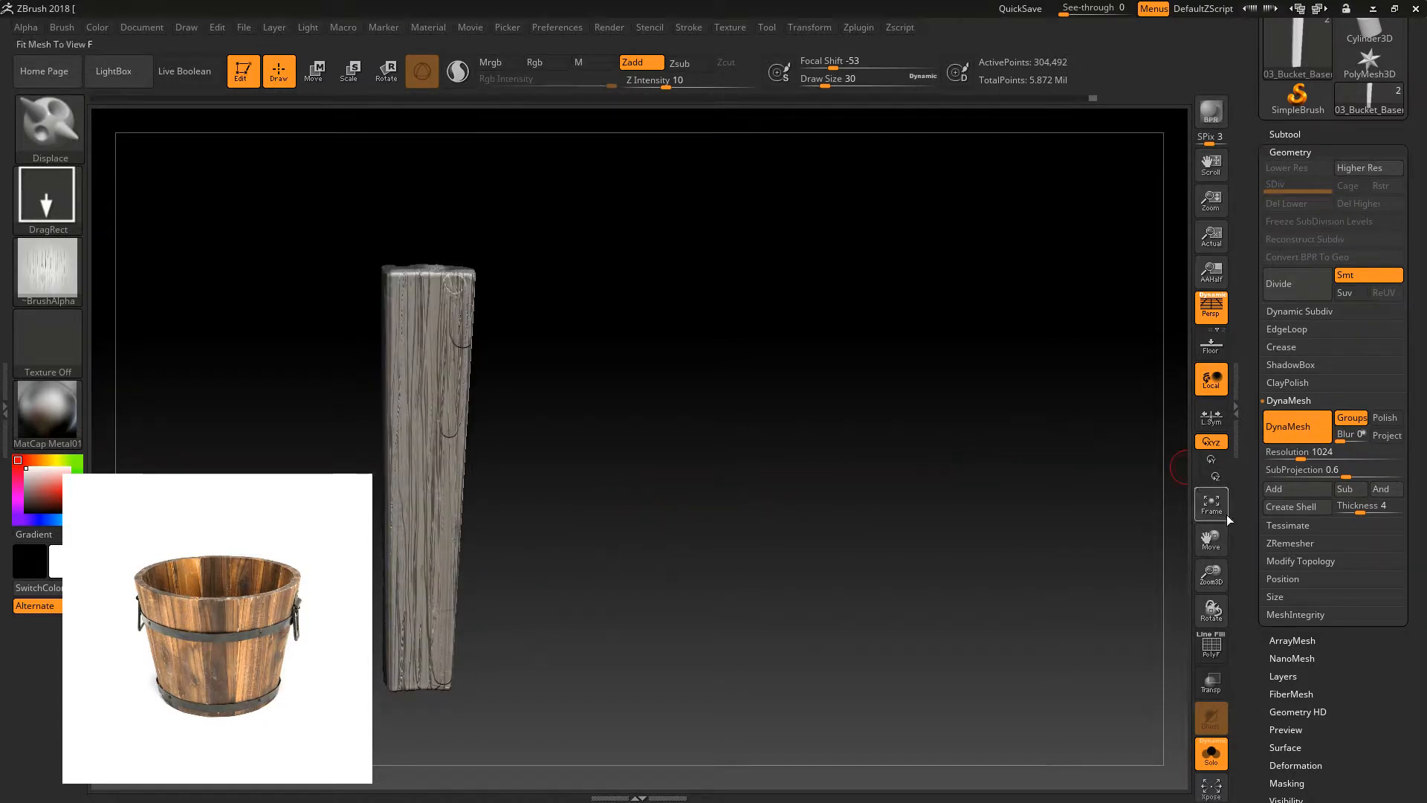
# - Try softening the stamped grain with the Polish Crisp Edges deformation
pyautogui.scroll(-5, 1335, 581)
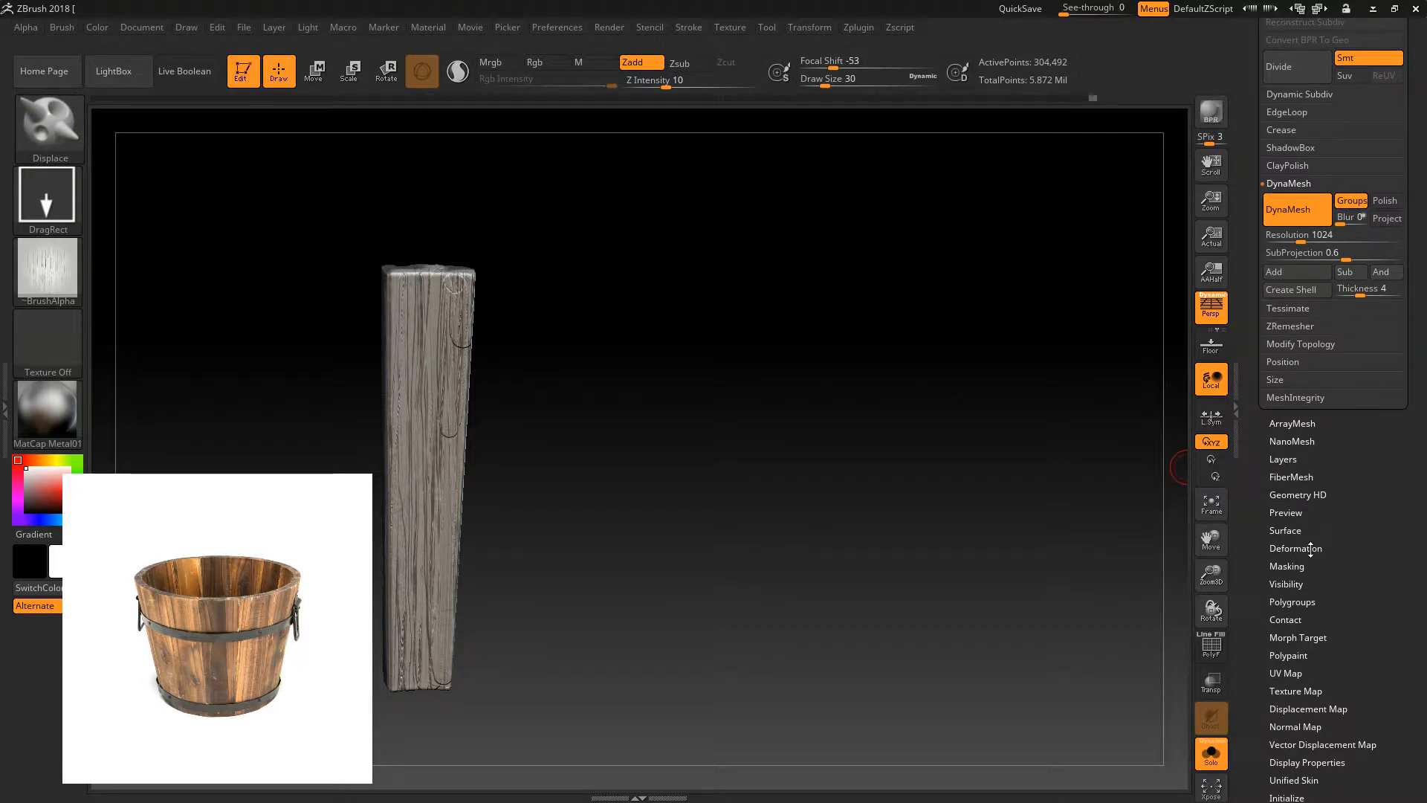
pyautogui.moveTo(1309, 552); pyautogui.dragTo(1308, 555)
pyautogui.click(1311, 550)
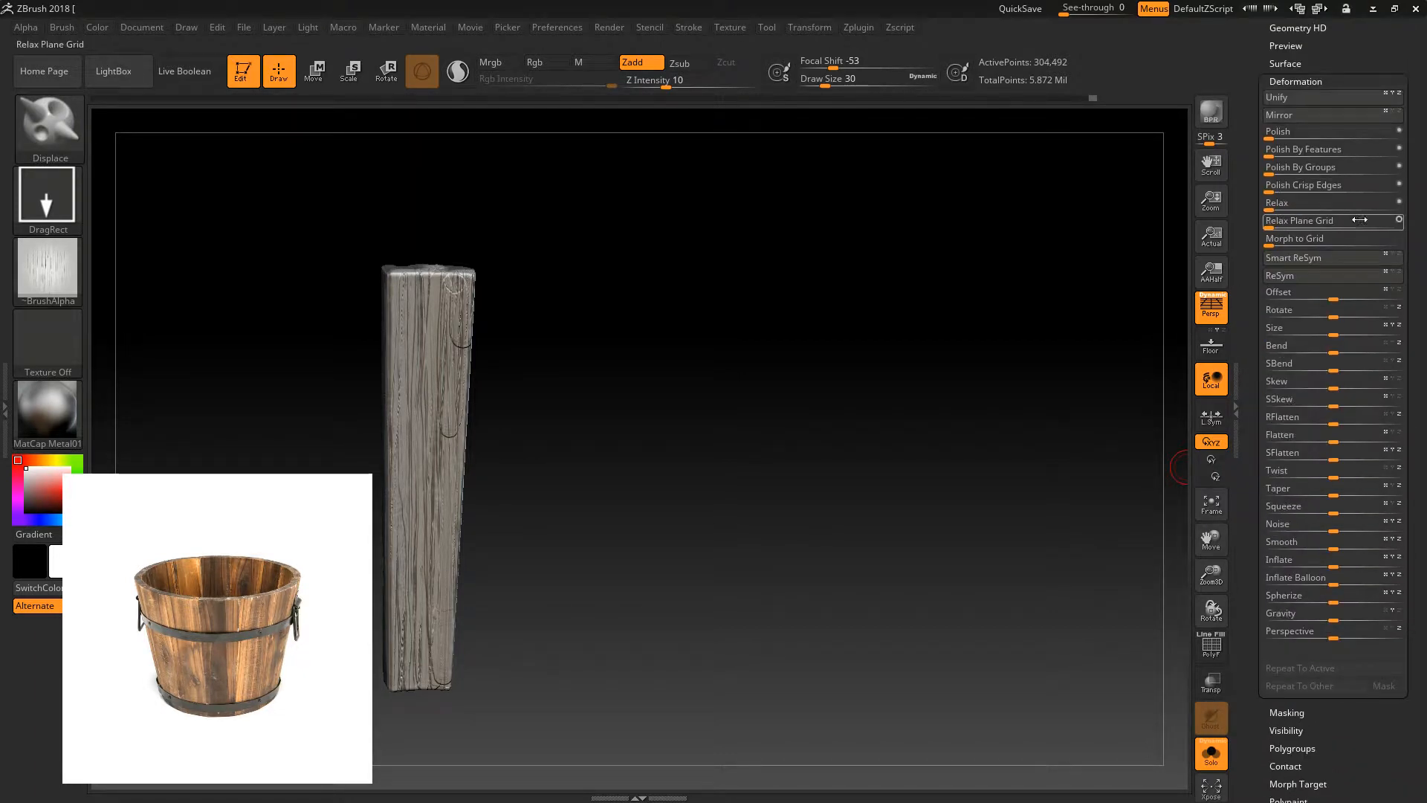
pyautogui.click(1271, 191)
pyautogui.moveTo(1009, 344)
pyautogui.mouseDown()
pyautogui.moveTo(927, 382)
pyautogui.moveTo(924, 430)
pyautogui.moveTo(870, 440)
pyautogui.mouseUp()
# - Try flattening the inner wide face's grain from its upper to its lower end with TrimSmoothBorder at draw size 82
pyautogui.press('b')
pyautogui.press('t')
pyautogui.press('s')
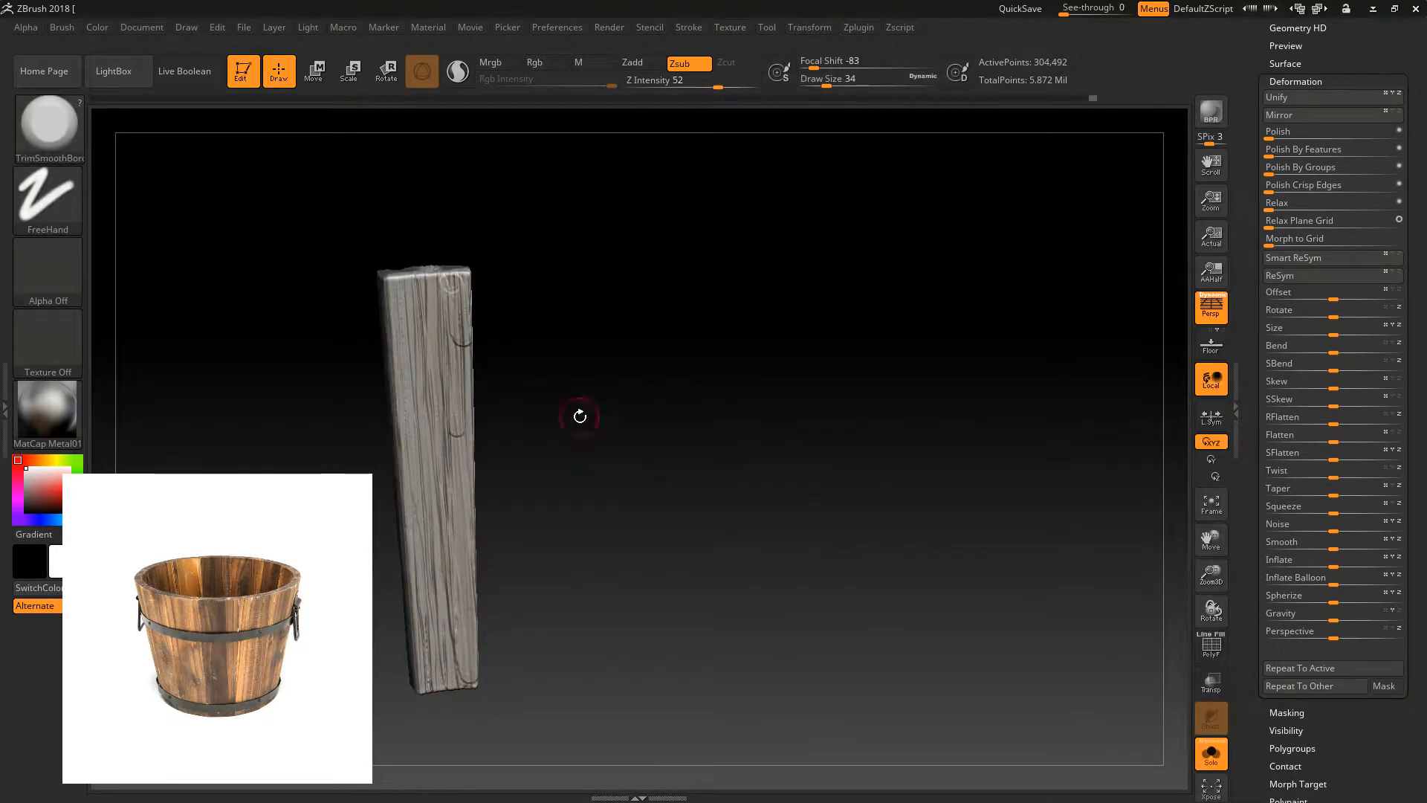
pyautogui.moveTo(445, 292); pyautogui.dragTo(419, 385)
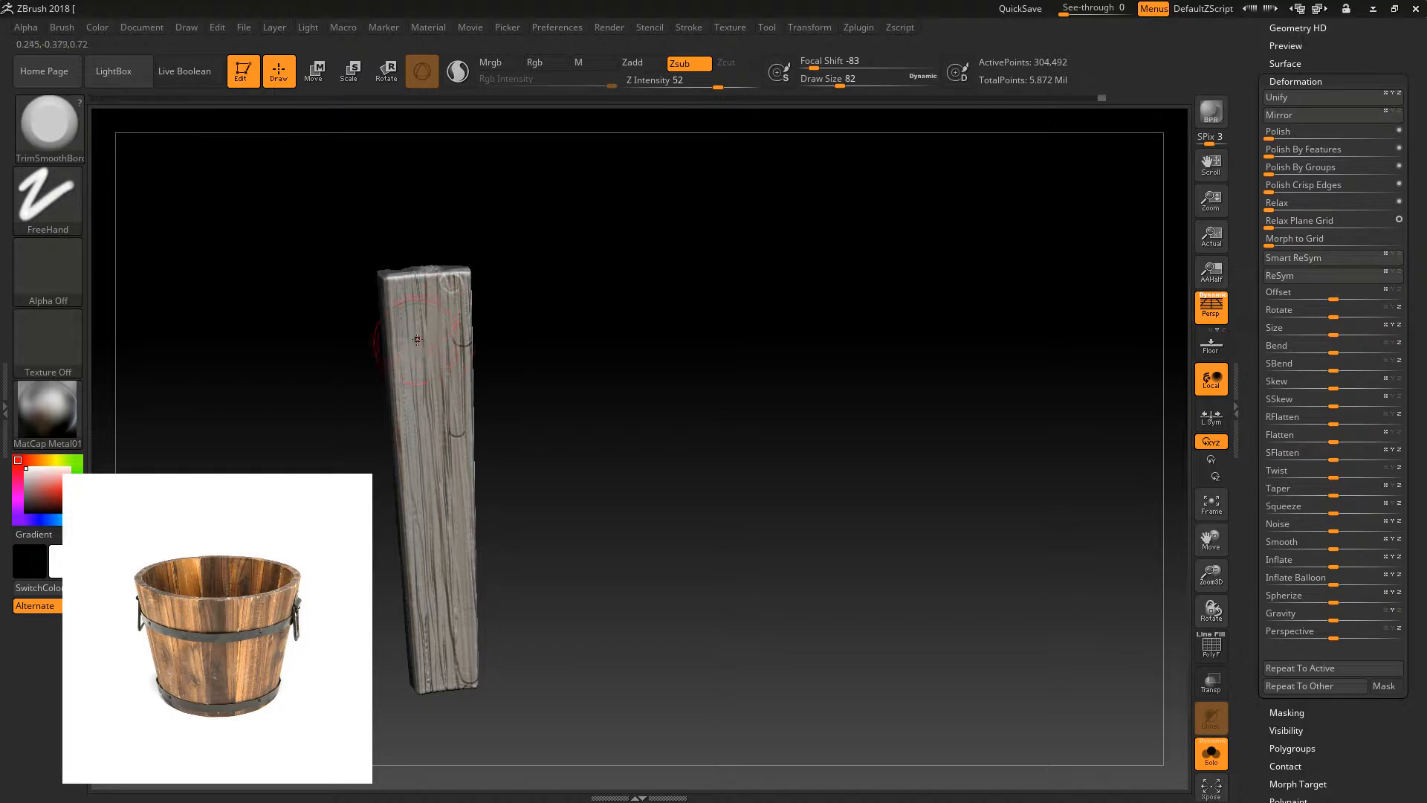
pyautogui.moveTo(537, 369); pyautogui.dragTo(449, 418)
pyautogui.moveTo(493, 462); pyautogui.dragTo(410, 463)
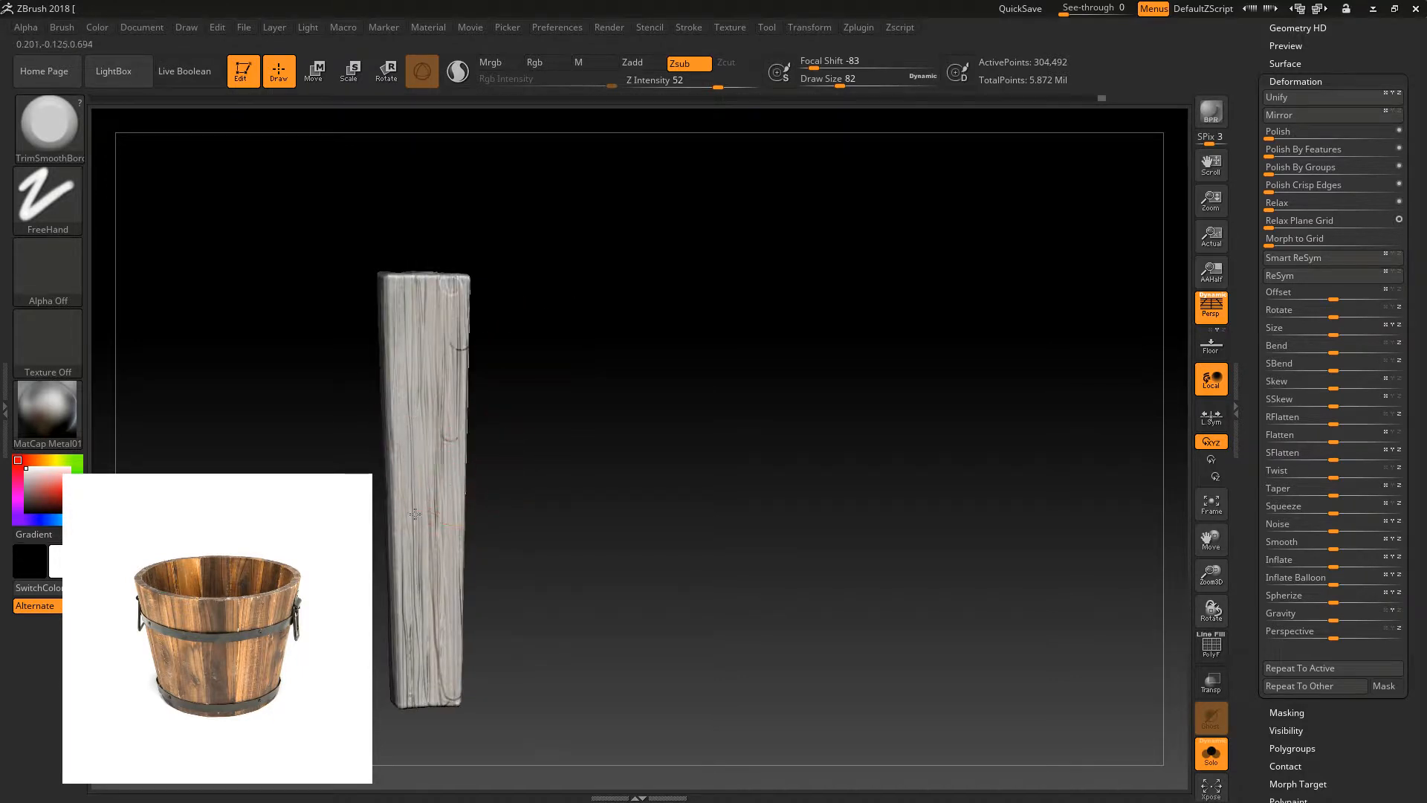
pyautogui.moveTo(394, 524); pyautogui.dragTo(408, 693)
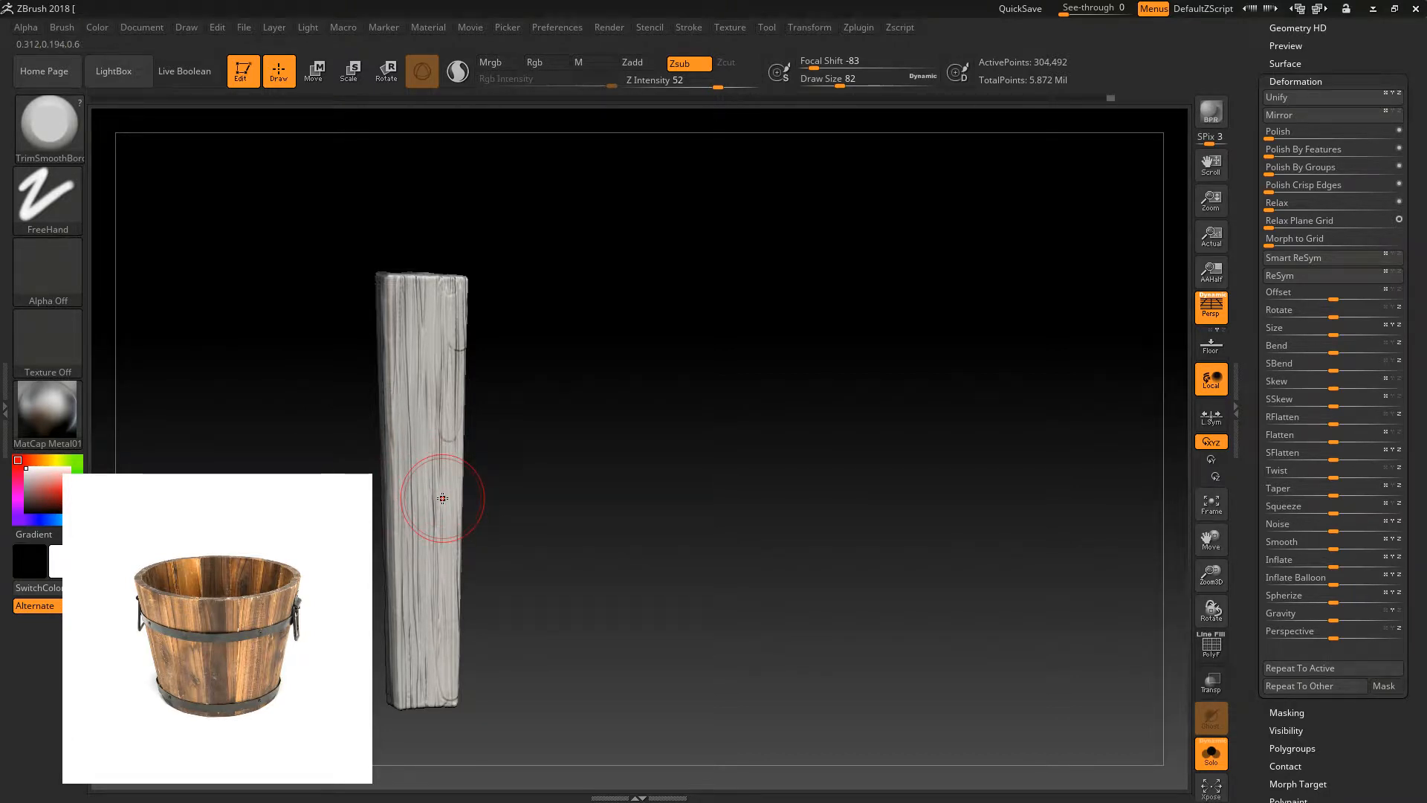
# - Set the TrimSmoothBorder brush's Z Intensity to 9 and lightly flatten the grain along the inner wide face
pyautogui.moveTo(630, 380)
pyautogui.mouseDown()
pyautogui.moveTo(647, 392)
pyautogui.moveTo(639, 383)
pyautogui.mouseUp()
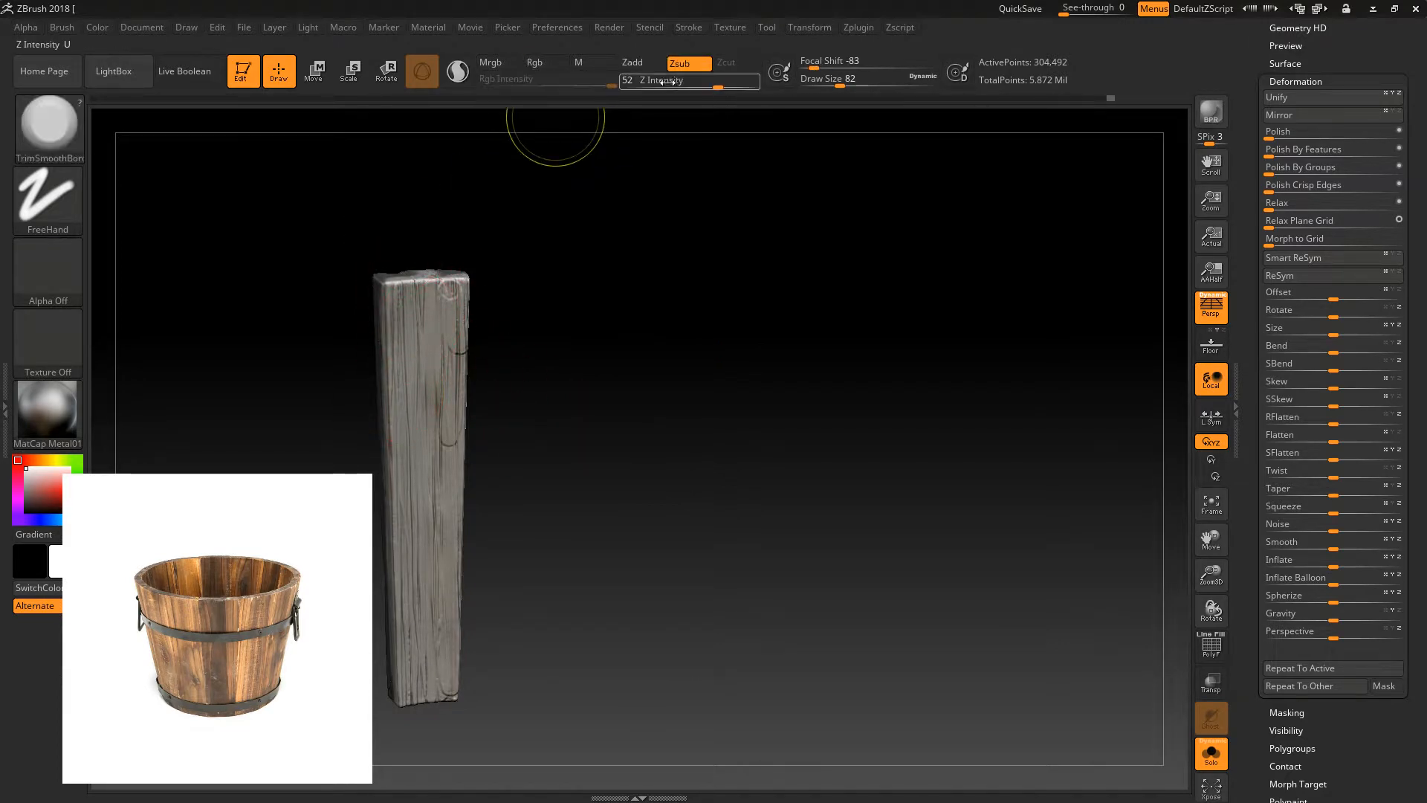
pyautogui.moveTo(668, 89); pyautogui.dragTo(663, 88)
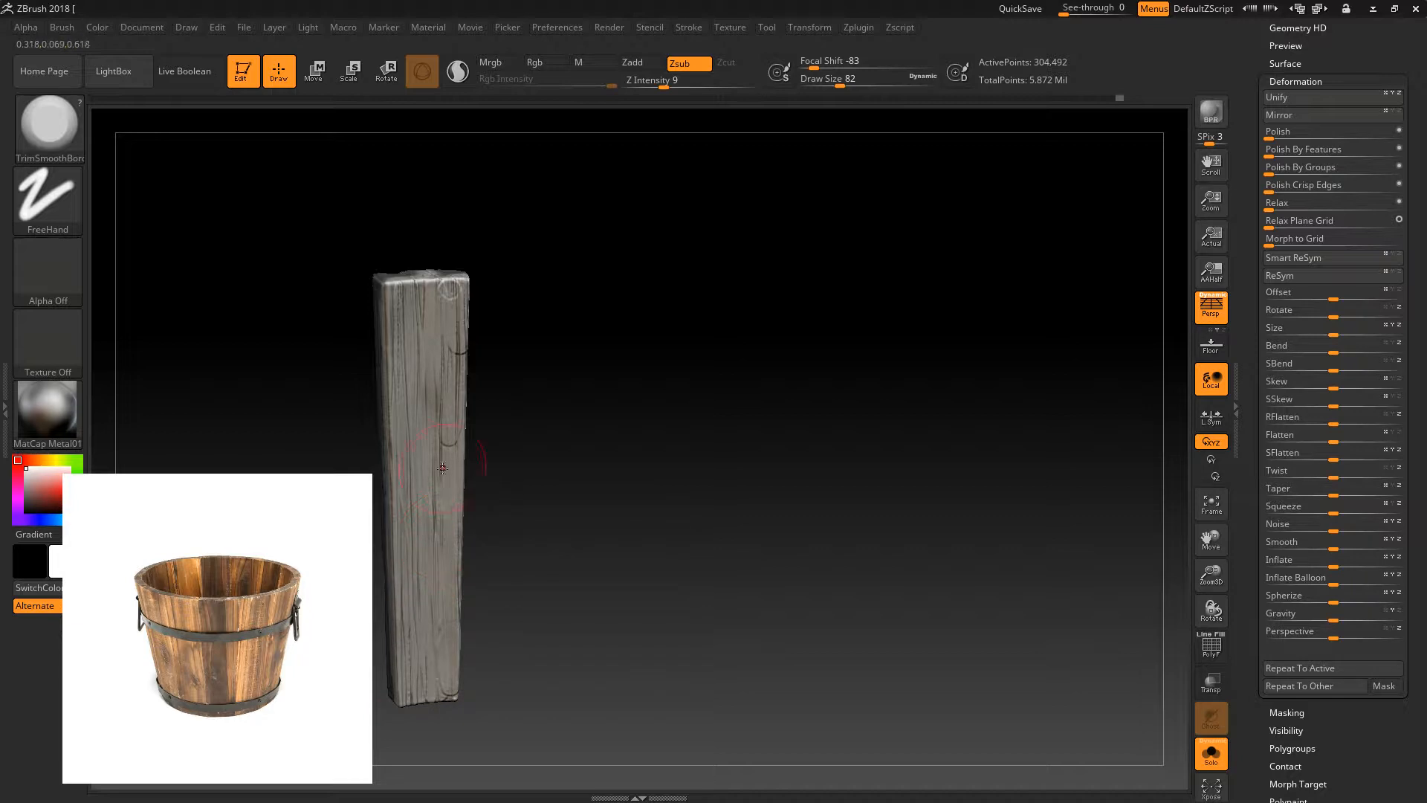
pyautogui.moveTo(489, 382)
pyautogui.mouseDown()
pyautogui.moveTo(491, 355)
pyautogui.moveTo(485, 390)
pyautogui.mouseUp()
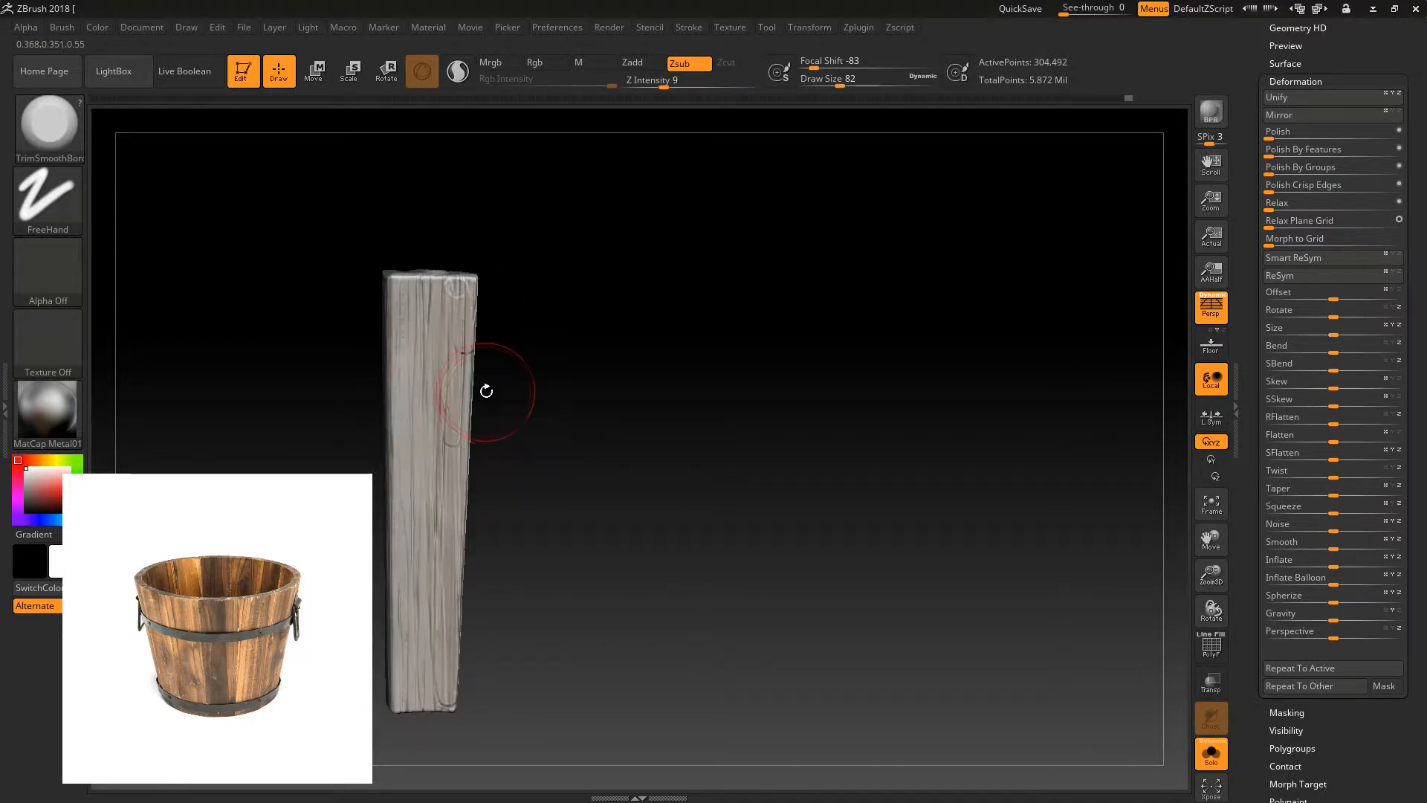
pyautogui.moveTo(565, 364); pyautogui.dragTo(554, 377)
# - Undo the flattening and polishing of the inner wide face, back to the freshly stamped grain
pyautogui.press('b')
pyautogui.press('t')
pyautogui.press('d')
pyautogui.moveTo(1210, 576); pyautogui.dragTo(1101, 674)
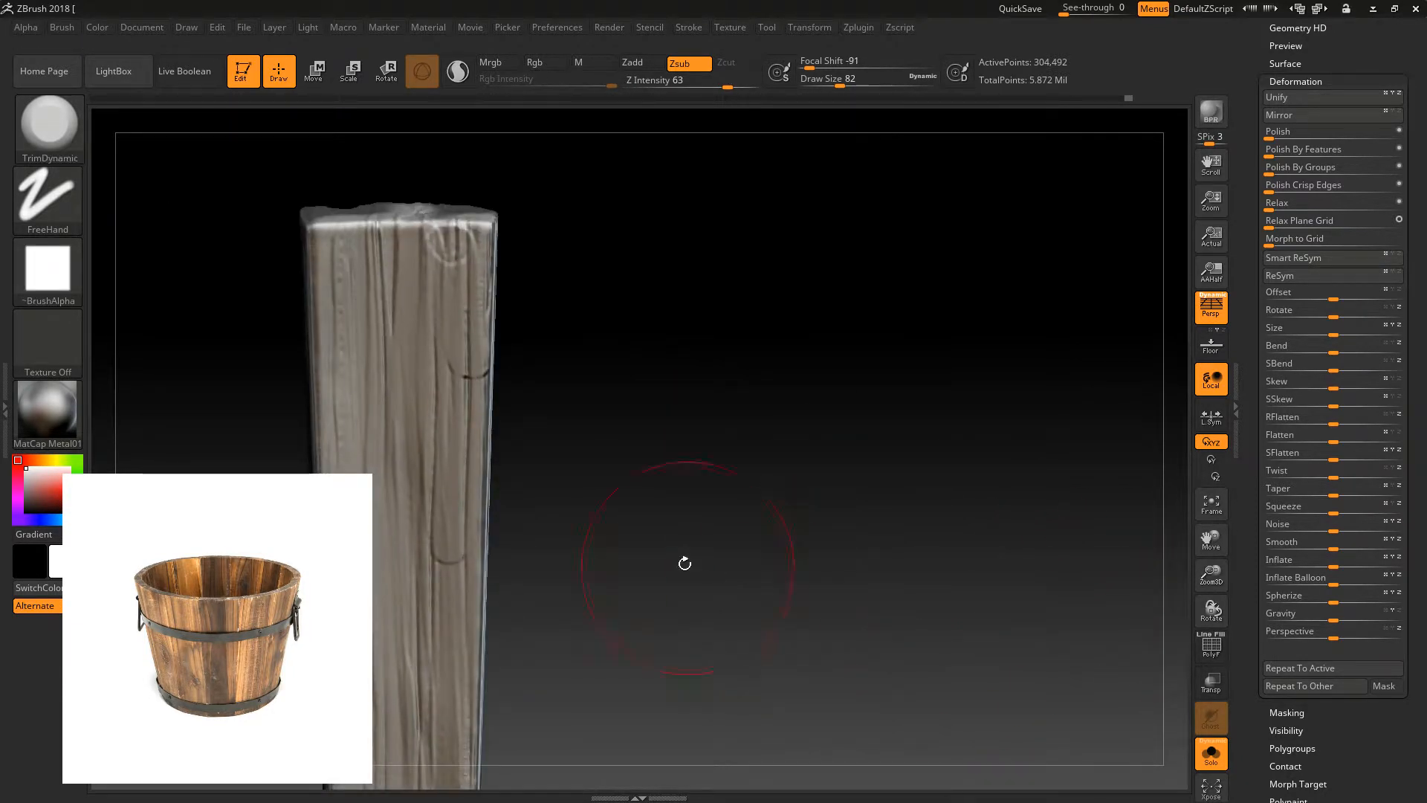
pyautogui.moveTo(512, 359)
pyautogui.mouseDown()
pyautogui.moveTo(678, 311)
pyautogui.moveTo(676, 352)
pyautogui.mouseUp()
pyautogui.hotkey('ctrl', 'z')
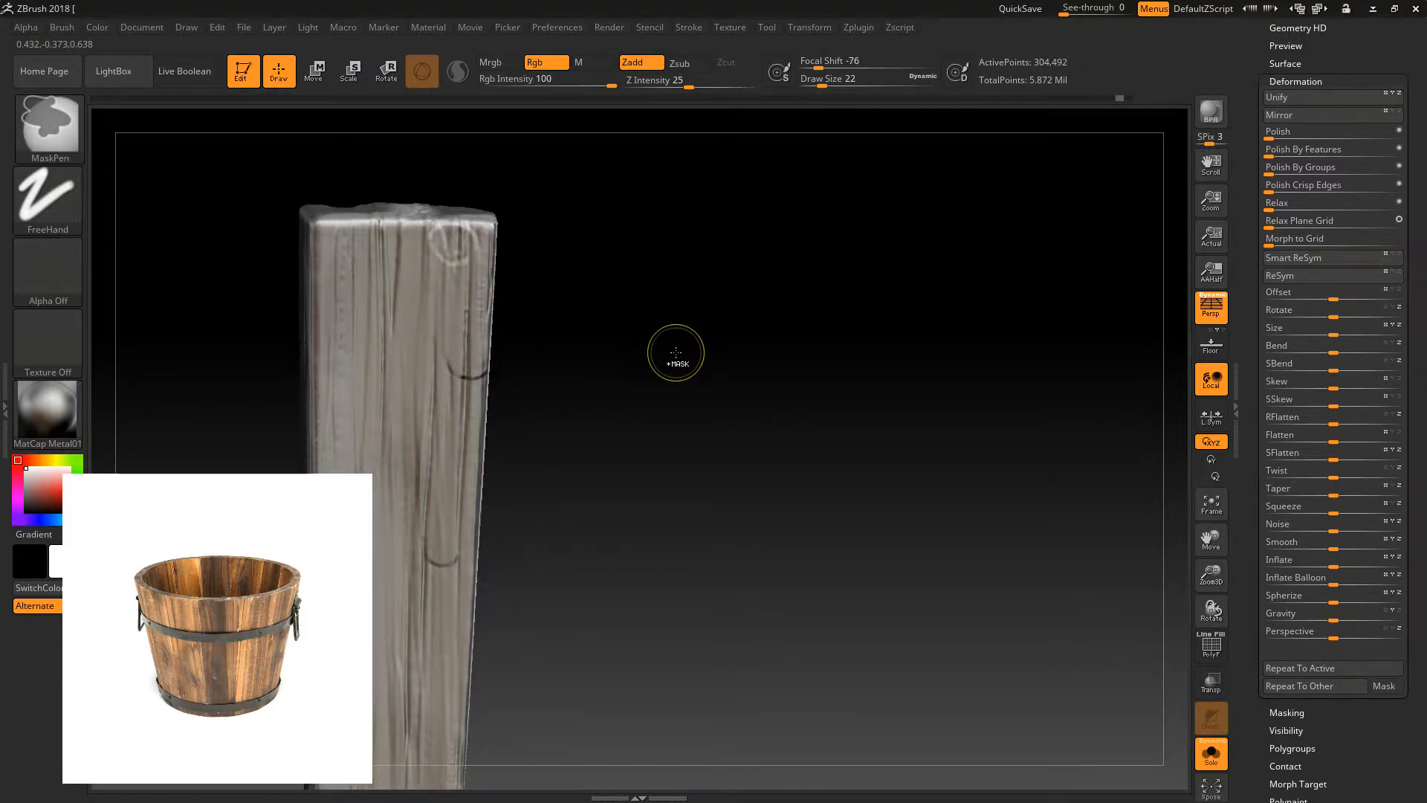
pyautogui.moveTo(1107, 93)
pyautogui.mouseDown()
pyautogui.moveTo(1070, 102)
pyautogui.moveTo(1095, 104)
pyautogui.mouseUp()
pyautogui.hotkey('ctrl', 'z')
pyautogui.hotkey('ctrl', 'shift', 'z')
pyautogui.hotkey('ctrl', 'z')
pyautogui.hotkey('ctrl', 'shift', 'z')
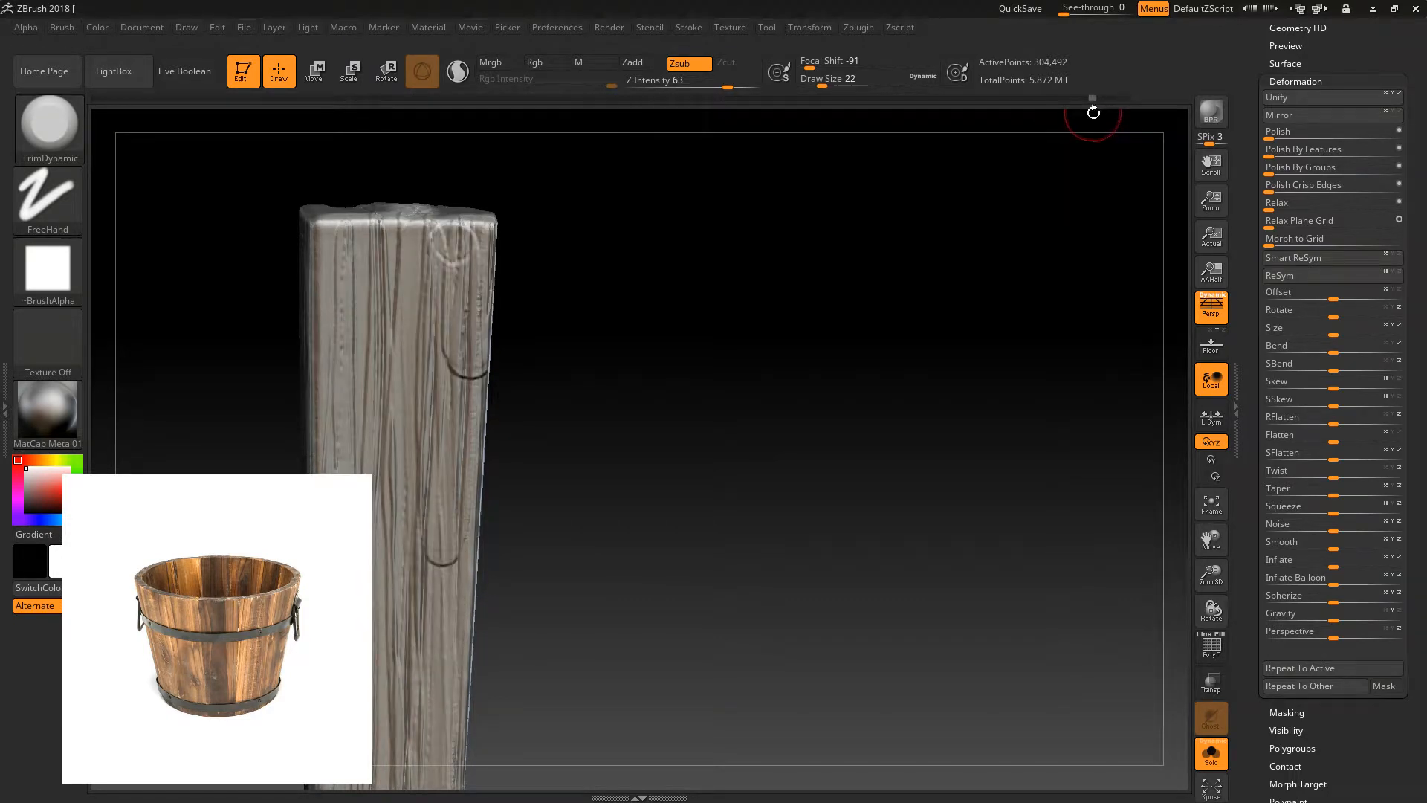
pyautogui.keyDown('shift'); pyautogui.moveTo(1083, 118); pyautogui.dragTo(1046, 173); pyautogui.keyUp('shift')
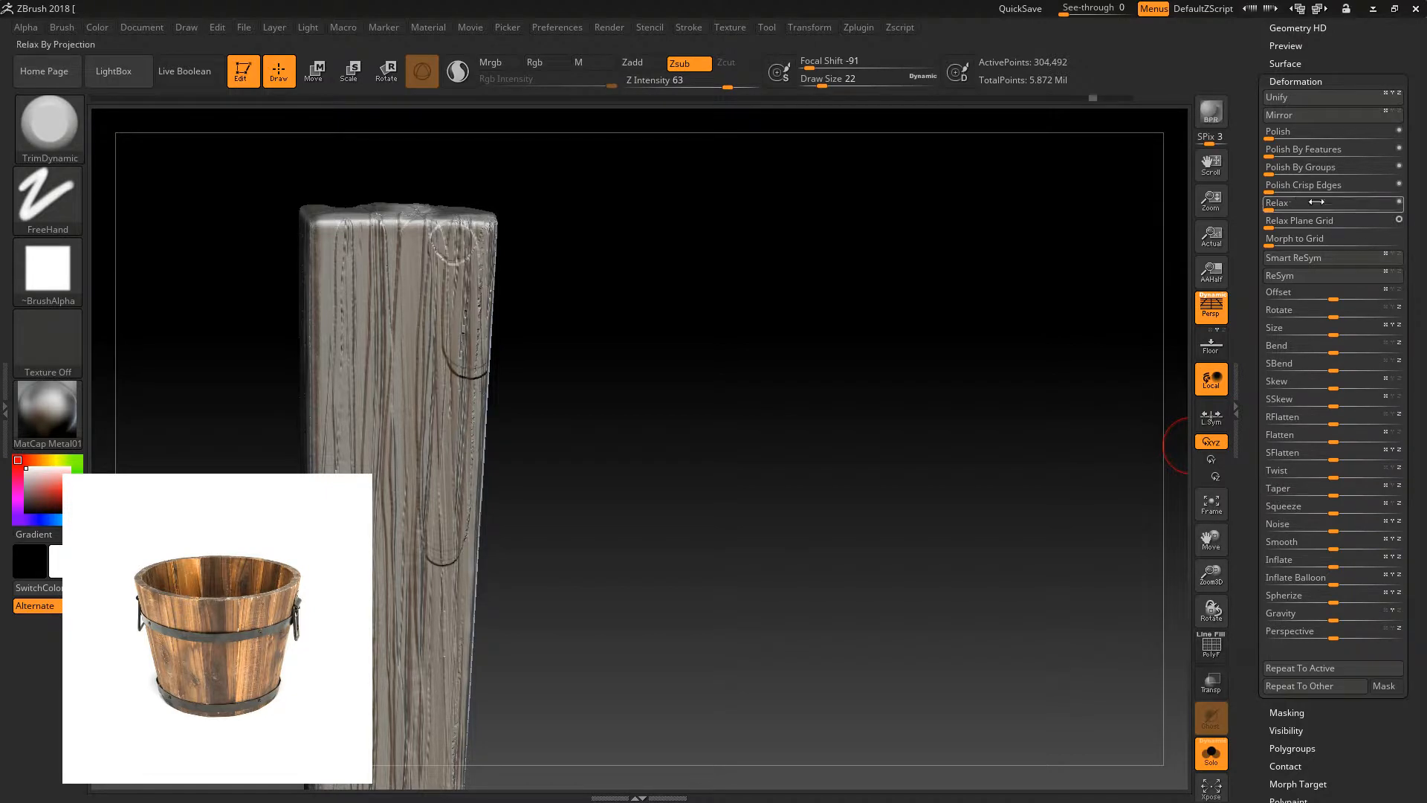
# - Apply a very slight Polish Crisp Edges deformation to the isolated plank's stamped grain
pyautogui.moveTo(1275, 198); pyautogui.dragTo(1277, 192)
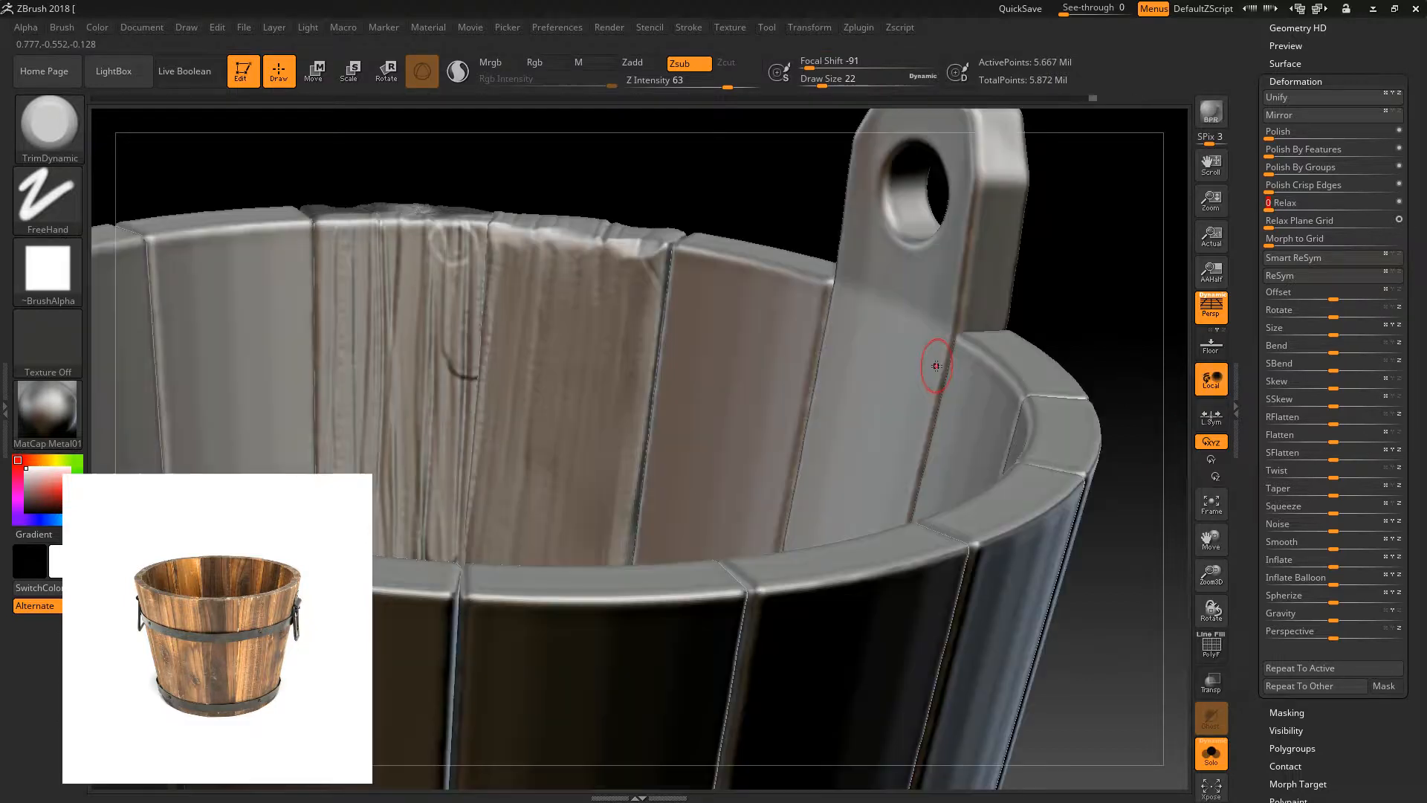
pyautogui.keyDown('ctrl'); pyautogui.keyDown('shift'); pyautogui.click(416, 382); pyautogui.keyUp('shift'); pyautogui.keyUp('ctrl')
pyautogui.click(1272, 189)
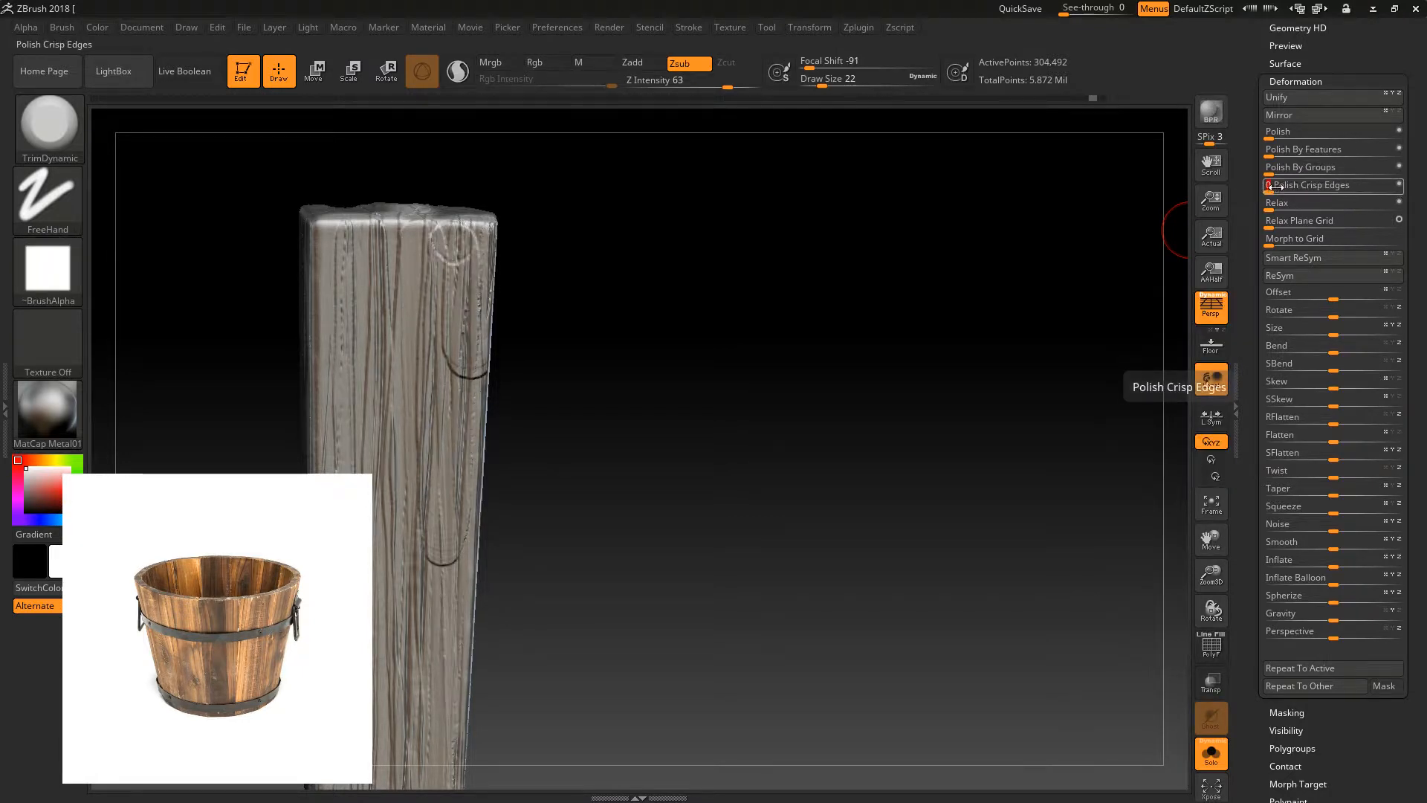
# - Flatten the grain on the middle and lower inner wide face with TrimSmoothBorder at draw size 134 and Z Intensity 9
pyautogui.moveTo(847, 408)
pyautogui.mouseDown()
pyautogui.moveTo(876, 399)
pyautogui.moveTo(842, 409)
pyautogui.mouseUp()
pyautogui.press('b')
pyautogui.press('t')
pyautogui.press('s')
pyautogui.moveTo(706, 442); pyautogui.dragTo(688, 447)
pyautogui.press(']')
pyautogui.press(']')
pyautogui.press(']')
pyautogui.press(']')
pyautogui.press(']')
pyautogui.press(']')
pyautogui.keyDown('alt'); pyautogui.moveTo(269, 487); pyautogui.dragTo(271, 264); pyautogui.keyUp('alt')
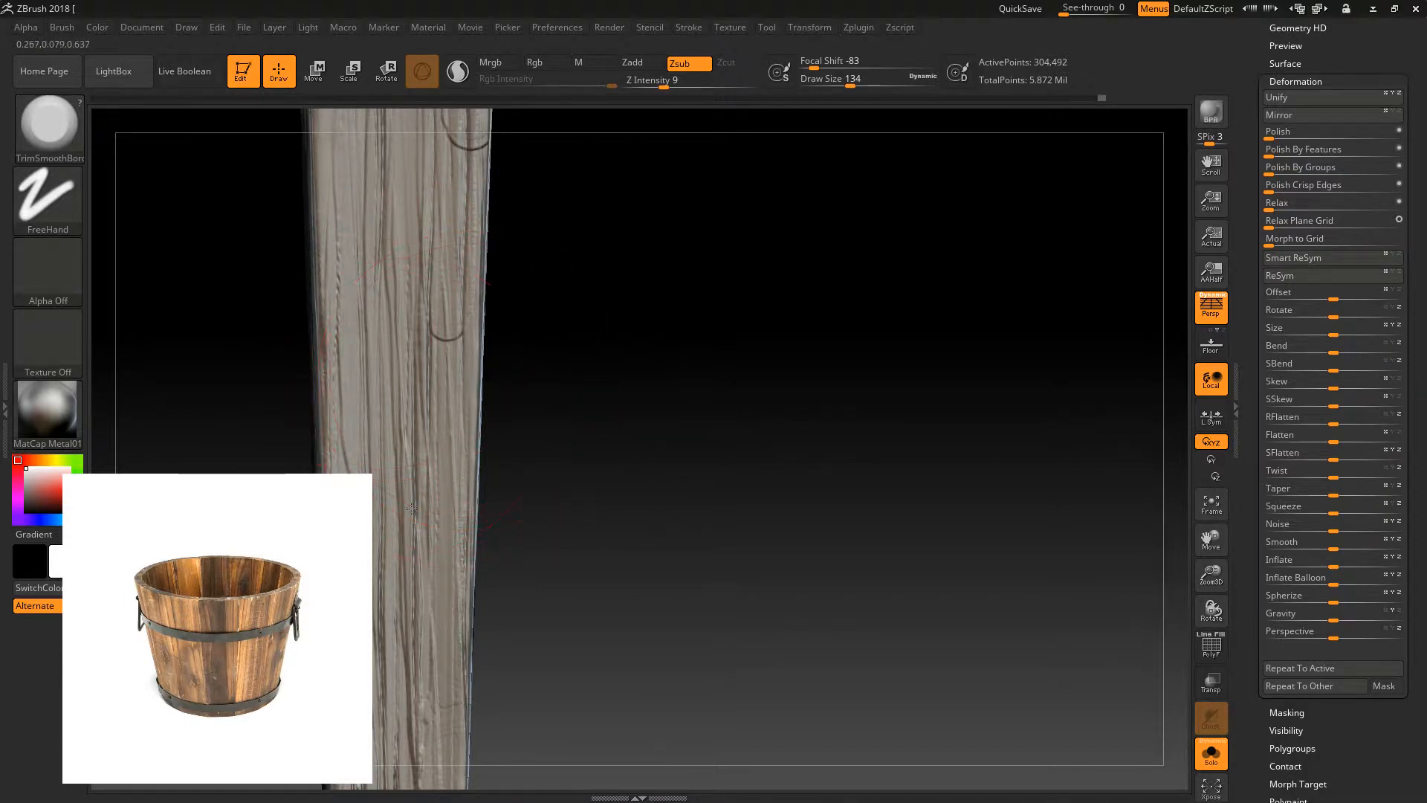
pyautogui.keyDown('alt'); pyautogui.moveTo(283, 537); pyautogui.dragTo(292, 332); pyautogui.keyUp('alt')
# - Flatten the grain on the upper part of the inner wide face with TrimSmoothBorder, reducing the draw size to 82
pyautogui.moveTo(392, 401)
pyautogui.mouseDown()
pyautogui.moveTo(380, 494)
pyautogui.moveTo(393, 487)
pyautogui.mouseUp()
pyautogui.keyDown('alt'); pyautogui.moveTo(539, 324); pyautogui.dragTo(532, 520); pyautogui.keyUp('alt')
pyautogui.keyDown('alt'); pyautogui.moveTo(516, 189); pyautogui.dragTo(511, 447); pyautogui.keyUp('alt')
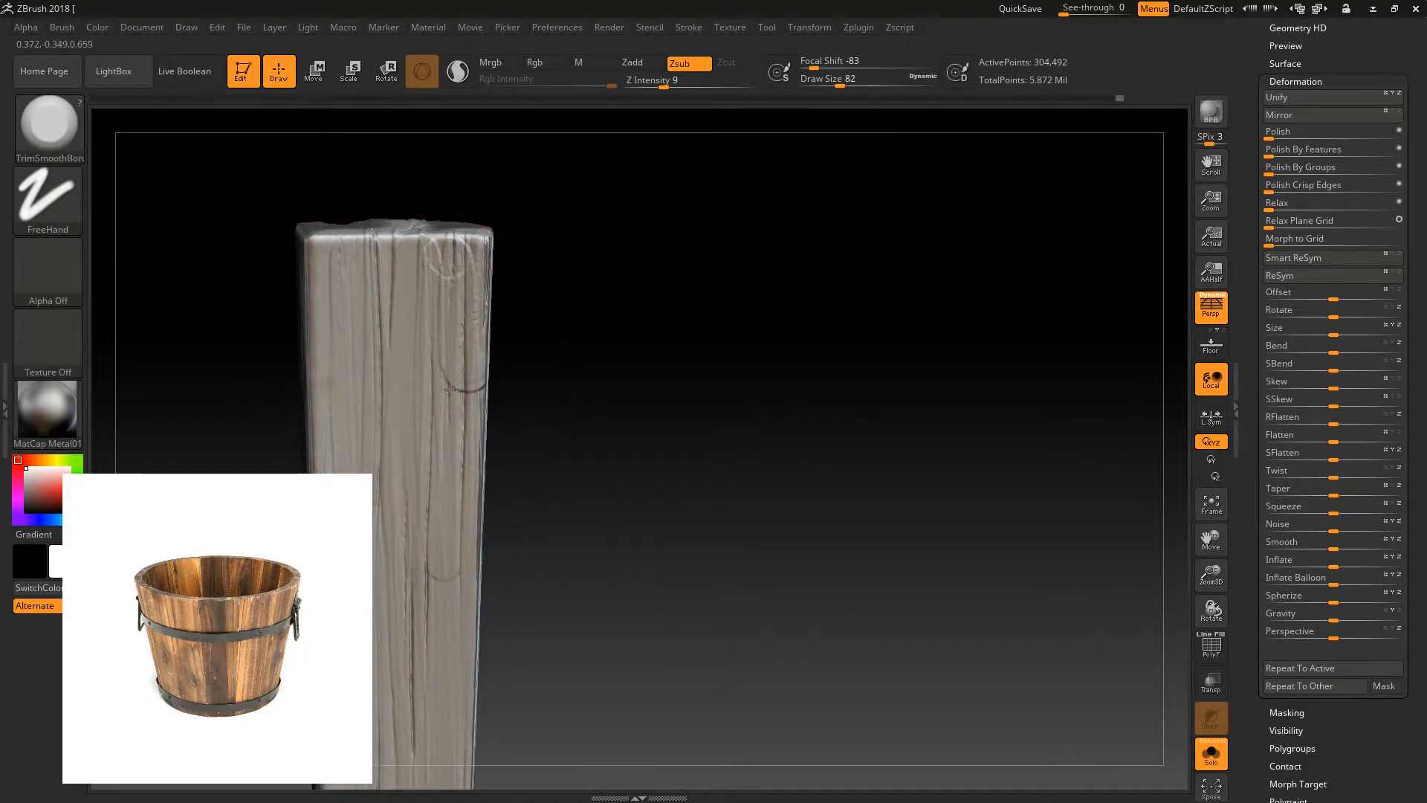
# - Chip the top edge and upper corner of the plank's inner face with TrimSmoothBorder at draw size 22 and Z Intensity 36
pyautogui.moveTo(529, 346); pyautogui.dragTo(544, 341)
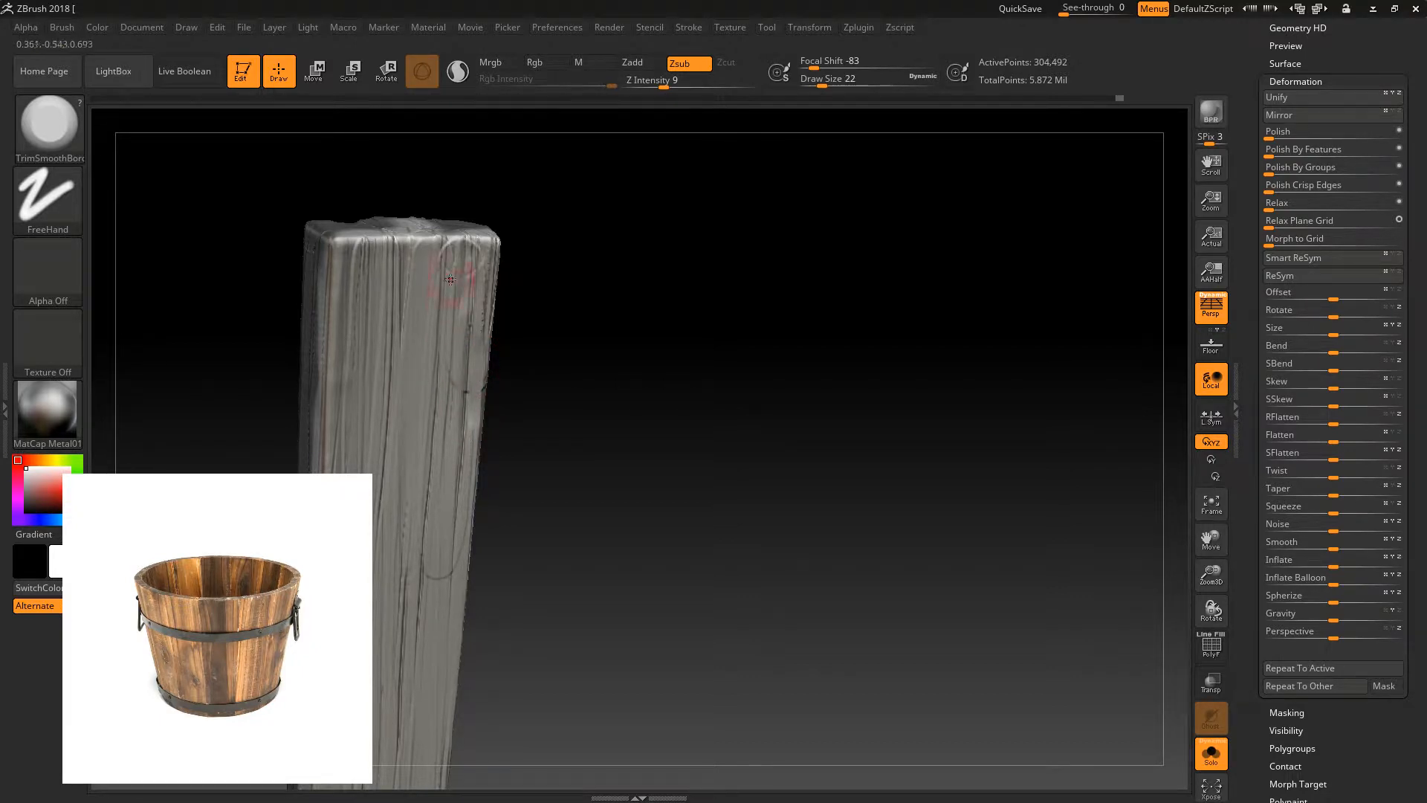
pyautogui.moveTo(498, 200); pyautogui.dragTo(562, 195)
pyautogui.click(702, 85)
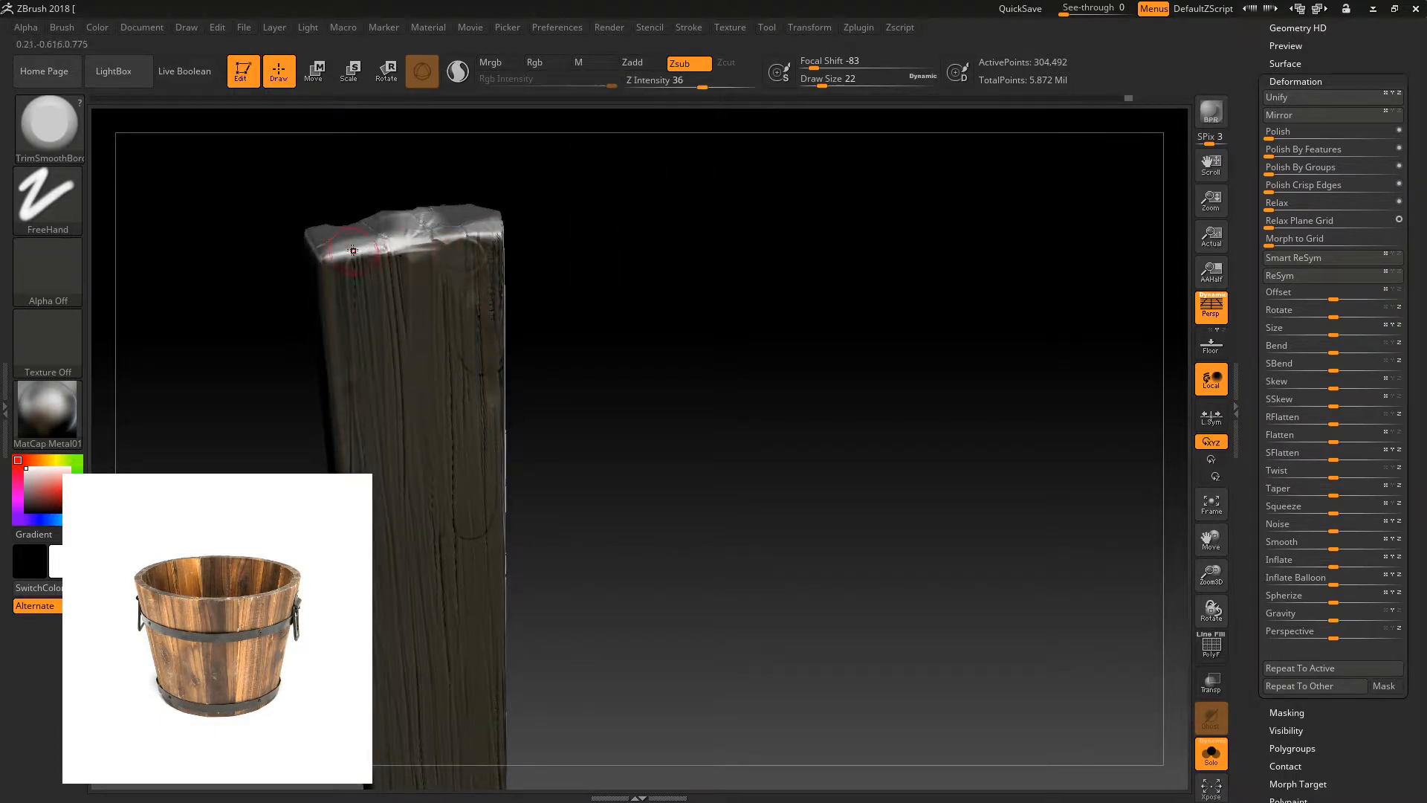
pyautogui.moveTo(476, 235); pyautogui.dragTo(457, 234)
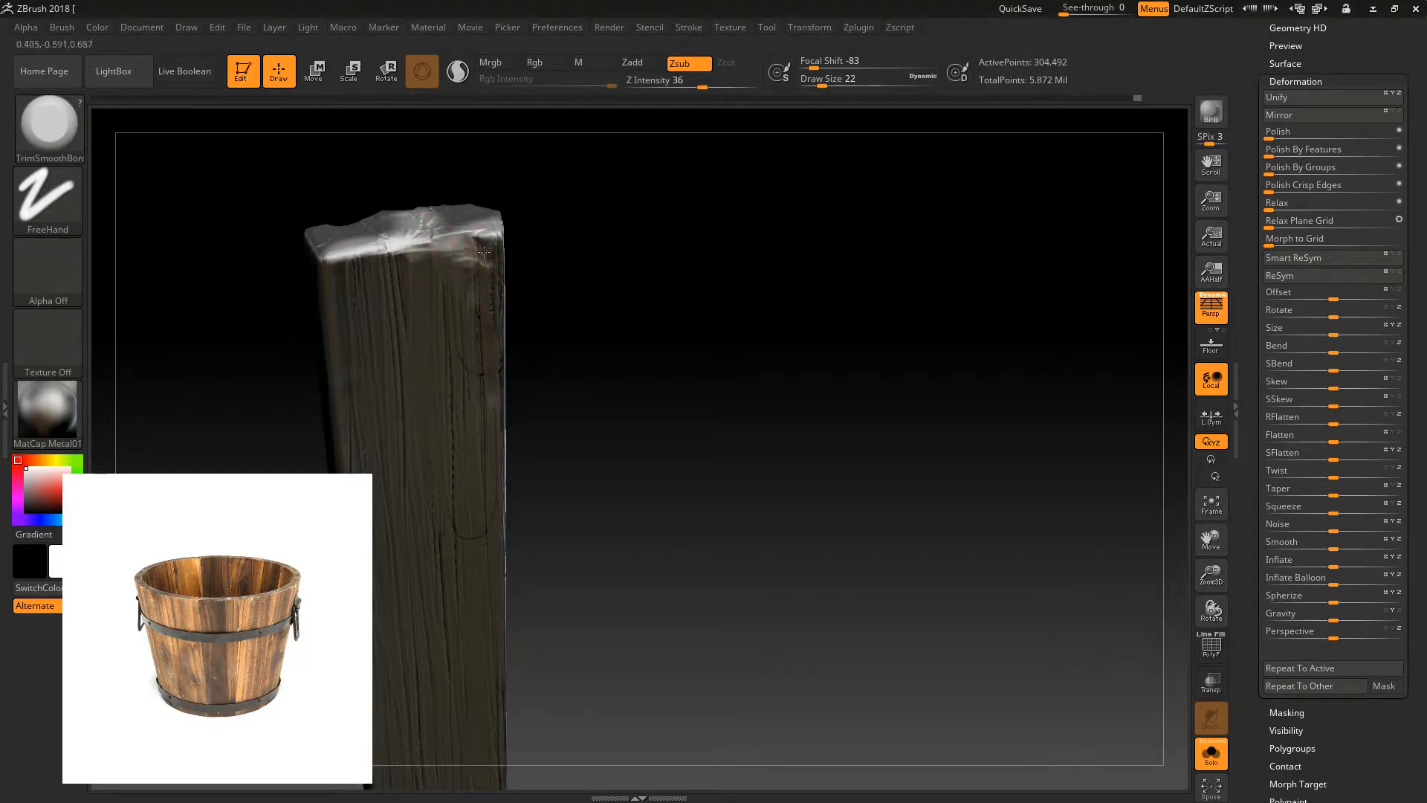
pyautogui.moveTo(535, 256); pyautogui.dragTo(492, 235)
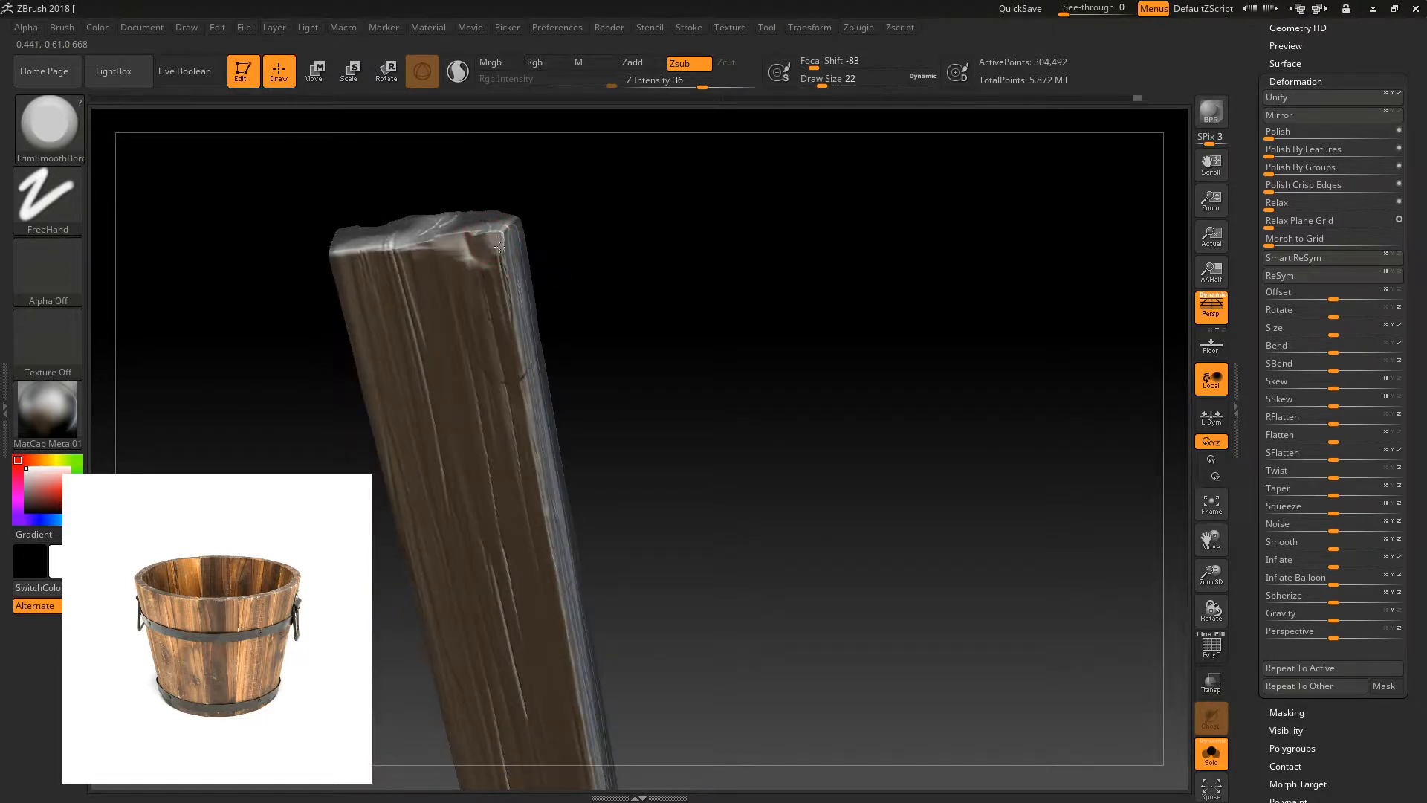
pyautogui.moveTo(497, 297)
pyautogui.mouseDown()
pyautogui.moveTo(560, 257)
pyautogui.moveTo(500, 330)
pyautogui.mouseUp()
# - Chip the upper part of the plank's long edge with TrimDynamic at draw size 14 and Z Intensity 63
pyautogui.press('b')
pyautogui.press('t')
pyautogui.press('d')
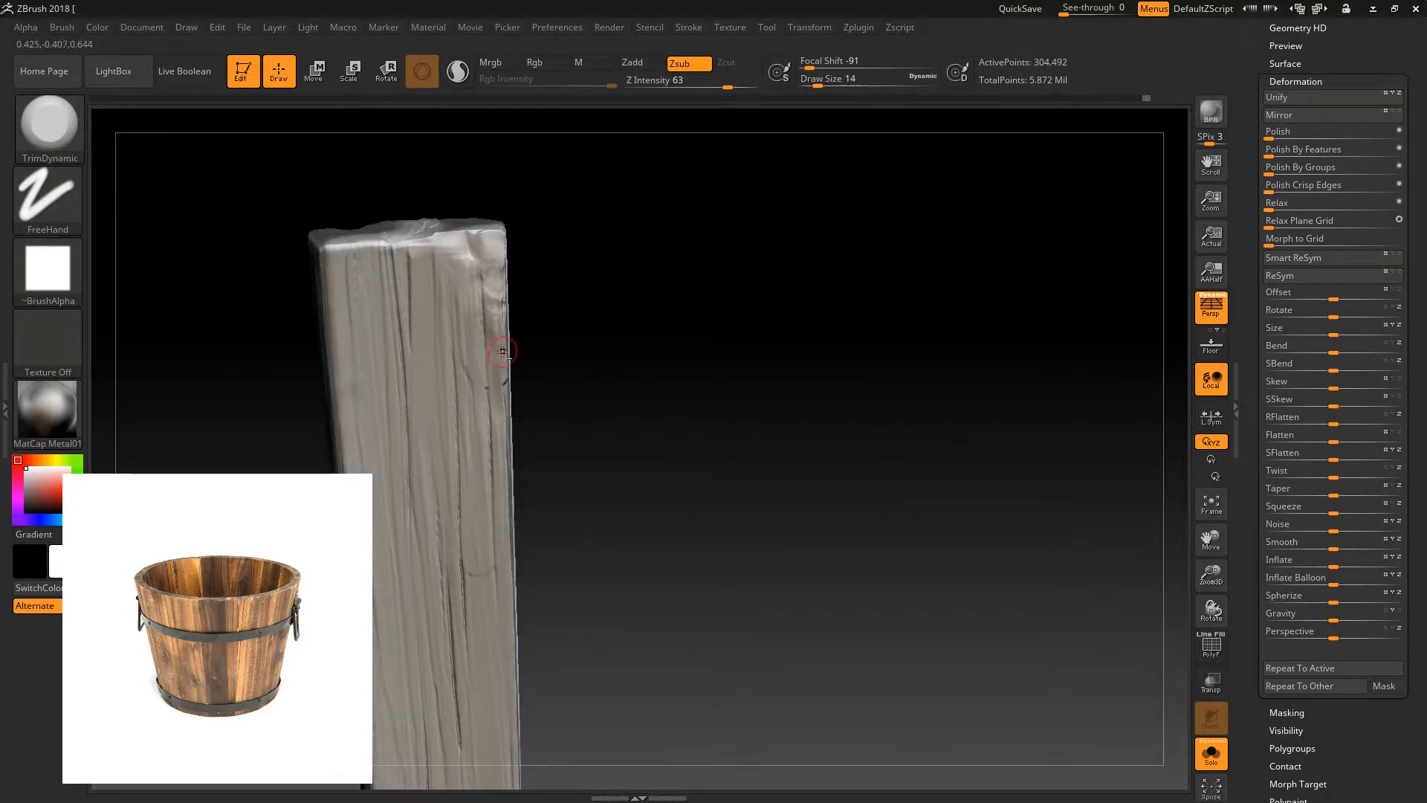
pyautogui.moveTo(503, 412); pyautogui.dragTo(510, 413)
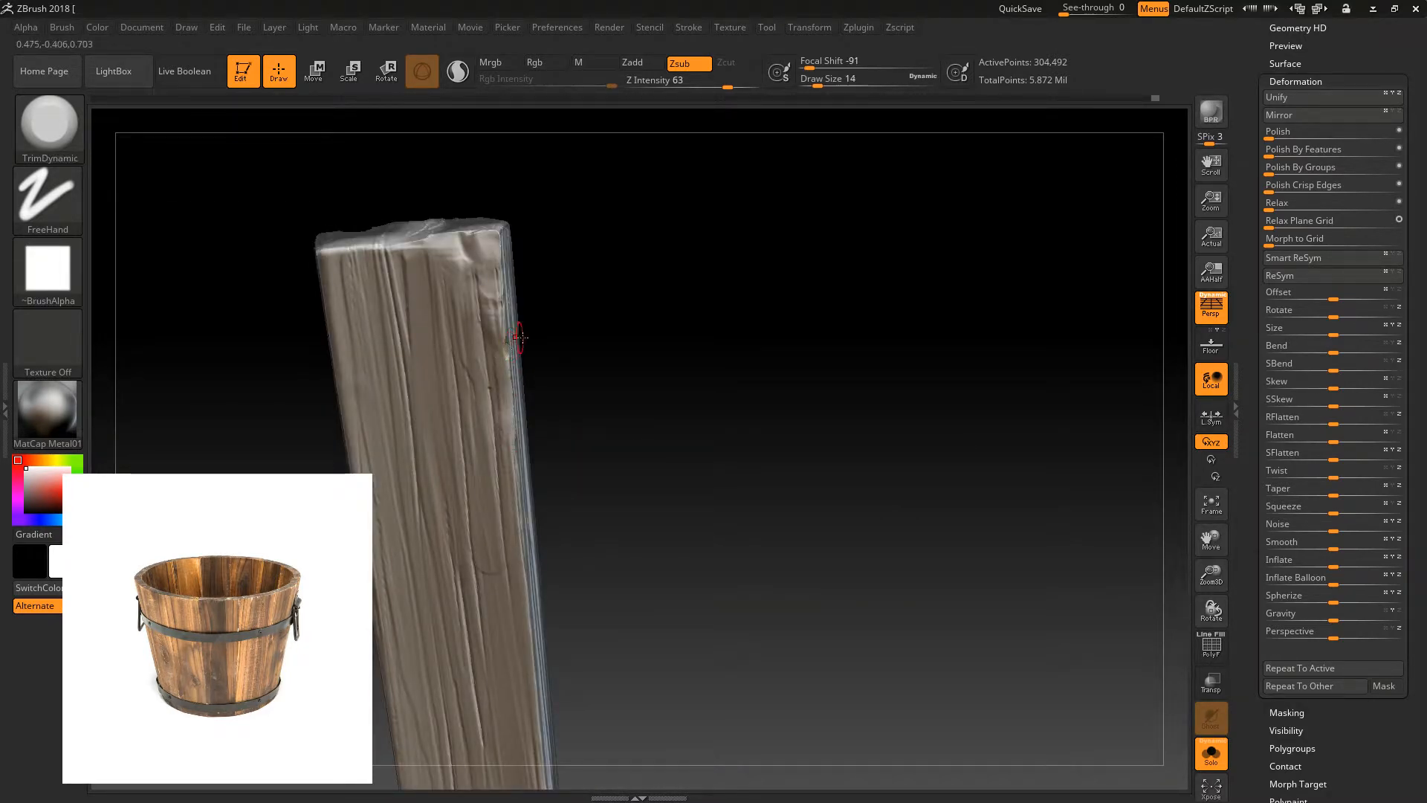
pyautogui.moveTo(512, 339); pyautogui.dragTo(505, 347)
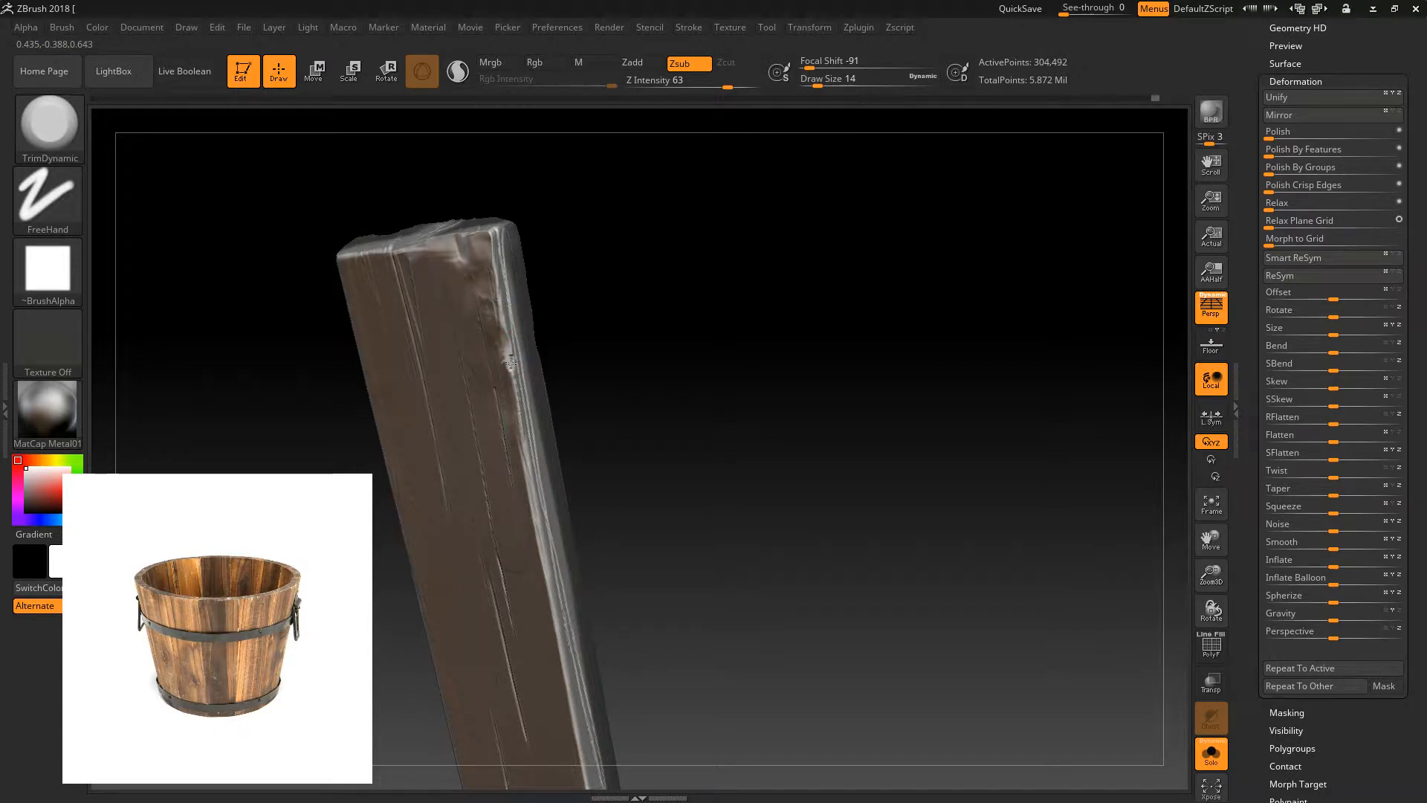
pyautogui.moveTo(499, 313)
pyautogui.mouseDown()
pyautogui.moveTo(612, 281)
pyautogui.moveTo(571, 280)
pyautogui.moveTo(662, 246)
pyautogui.moveTo(653, 118)
pyautogui.moveTo(698, 286)
pyautogui.mouseUp()
# - Turn off Solo and unhide all the bucket's parts around the finished plank
pyautogui.keyDown('alt'); pyautogui.moveTo(997, 485); pyautogui.dragTo(921, 397); pyautogui.keyUp('alt')
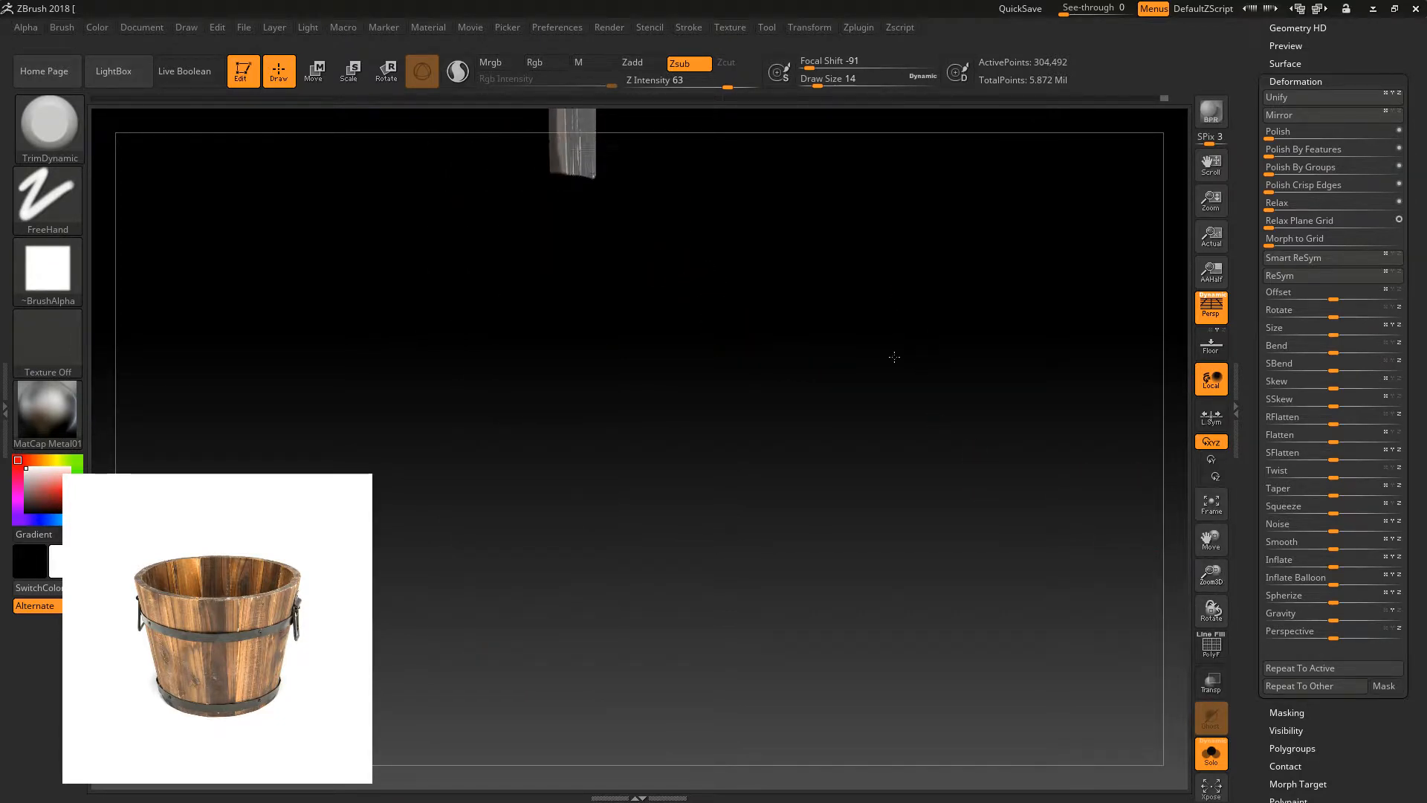
pyautogui.press('f')
pyautogui.keyDown('ctrl'); pyautogui.moveTo(453, 145); pyautogui.dragTo(717, 649); pyautogui.keyUp('ctrl')
pyautogui.moveTo(792, 446)
pyautogui.mouseDown()
pyautogui.moveTo(816, 422)
pyautogui.moveTo(843, 429)
pyautogui.moveTo(869, 468)
pyautogui.moveTo(908, 479)
pyautogui.moveTo(1064, 615)
pyautogui.mouseUp()
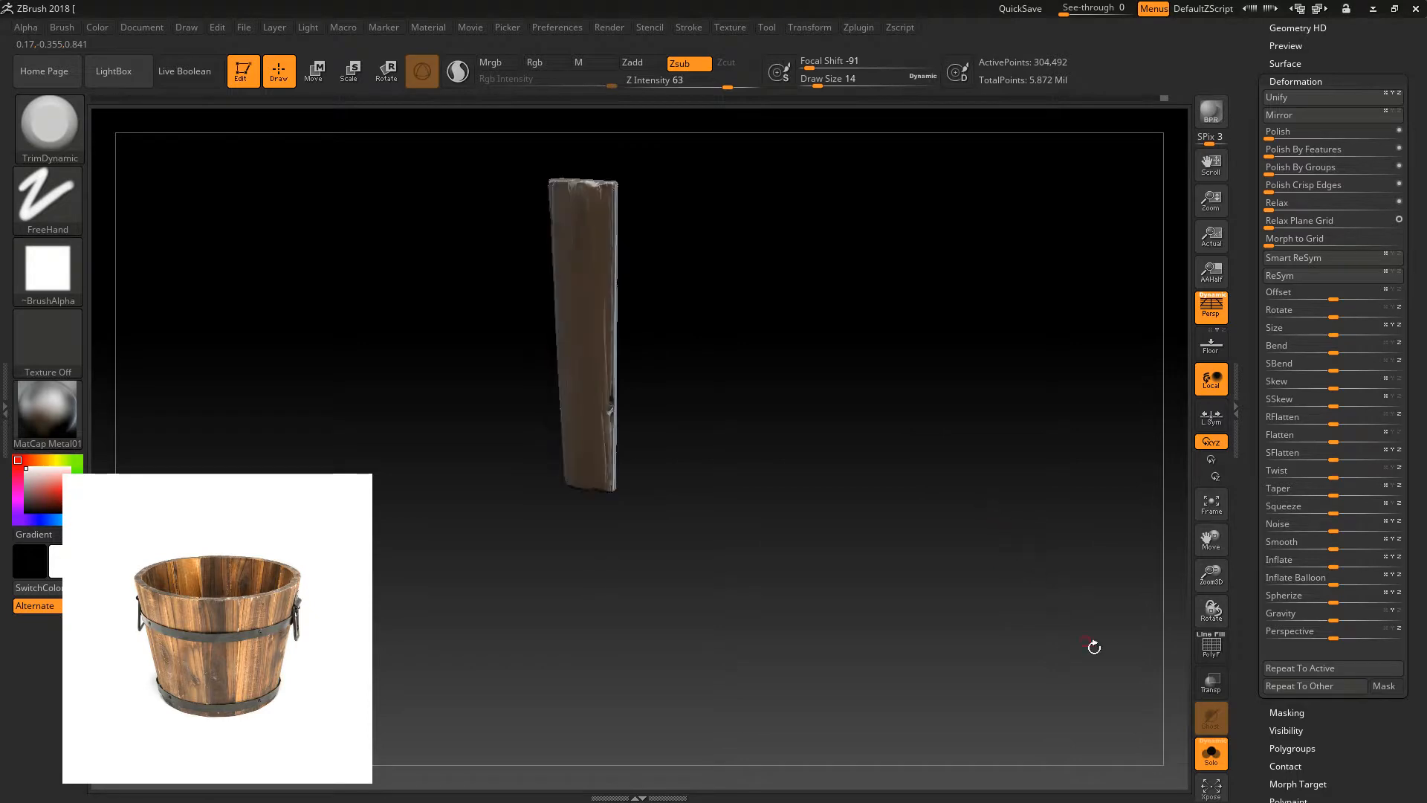
pyautogui.click(1211, 754)
pyautogui.moveTo(1100, 662); pyautogui.dragTo(1052, 619)
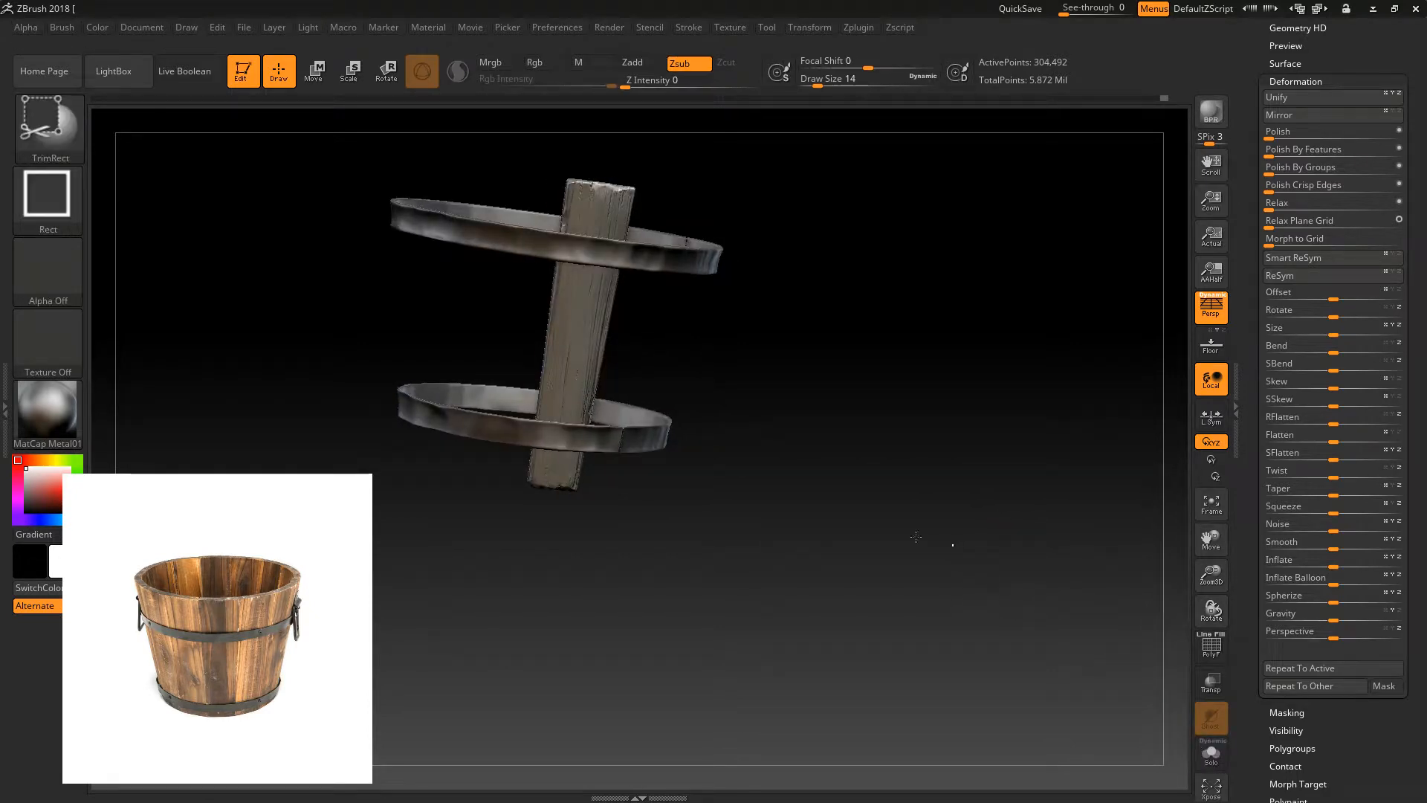
pyautogui.keyDown('ctrl'); pyautogui.keyDown('shift'); pyautogui.click(944, 542); pyautogui.keyUp('shift'); pyautogui.keyUp('ctrl')
pyautogui.moveTo(905, 372); pyautogui.dragTo(801, 398)
pyautogui.moveTo(563, 564); pyautogui.dragTo(844, 405)
pyautogui.moveTo(811, 469); pyautogui.dragTo(734, 378)
# - Isolate the next smooth plank and show it in Solo mode, facing its outer wide side
pyautogui.keyDown('ctrl'); pyautogui.keyDown('shift'); pyautogui.click(623, 368); pyautogui.keyUp('shift'); pyautogui.keyUp('ctrl')
pyautogui.moveTo(934, 369); pyautogui.dragTo(993, 459)
pyautogui.moveTo(1211, 576); pyautogui.dragTo(1189, 630)
pyautogui.click(1211, 752)
pyautogui.moveTo(1087, 542)
pyautogui.mouseDown()
pyautogui.moveTo(943, 491)
pyautogui.moveTo(930, 500)
pyautogui.moveTo(947, 488)
pyautogui.mouseUp()
pyautogui.moveTo(961, 494); pyautogui.dragTo(946, 487)
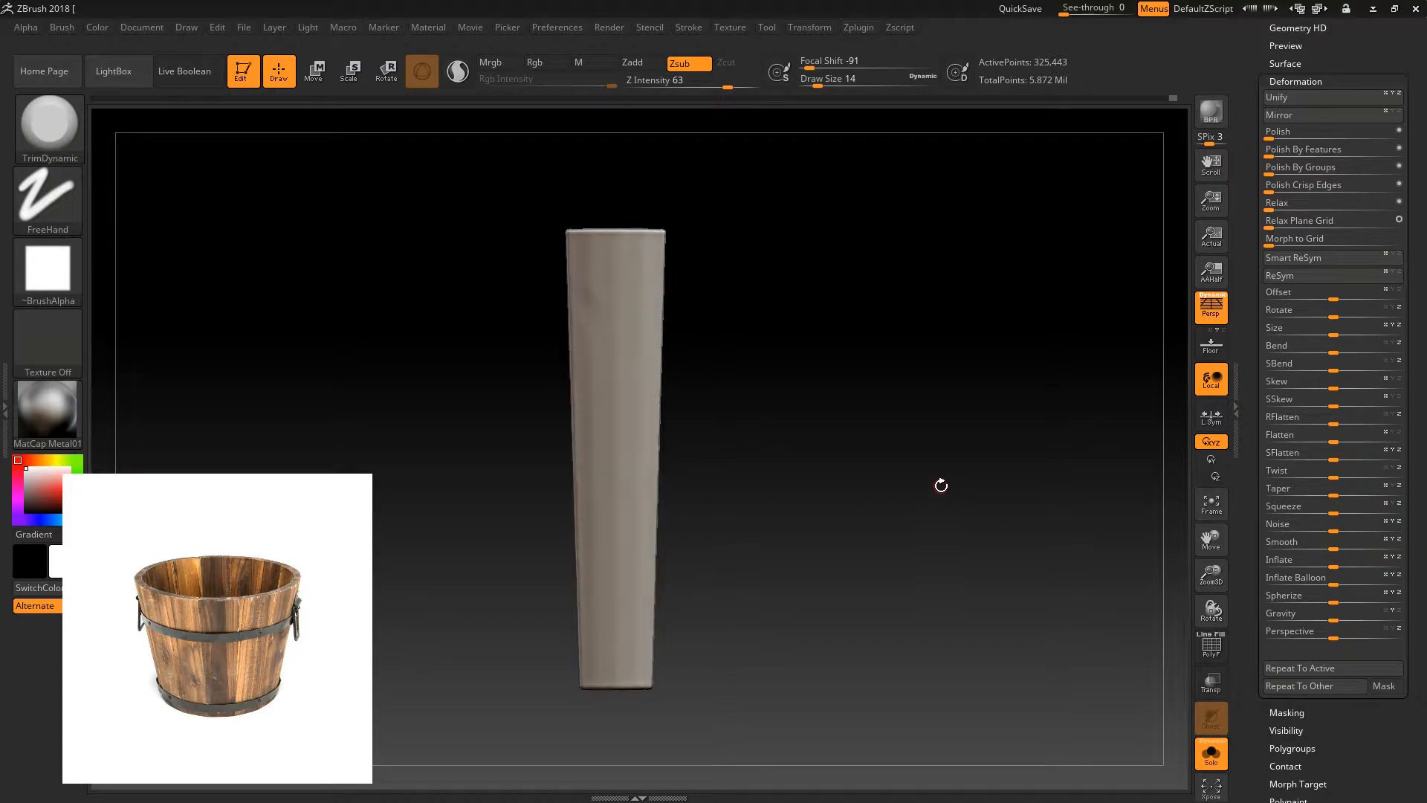
# - Draw long wavy grain lines down the plank's outer wide face with the Layer brush at draw size 30 and Z Intensity 20
pyautogui.press('b')
pyautogui.press('l')
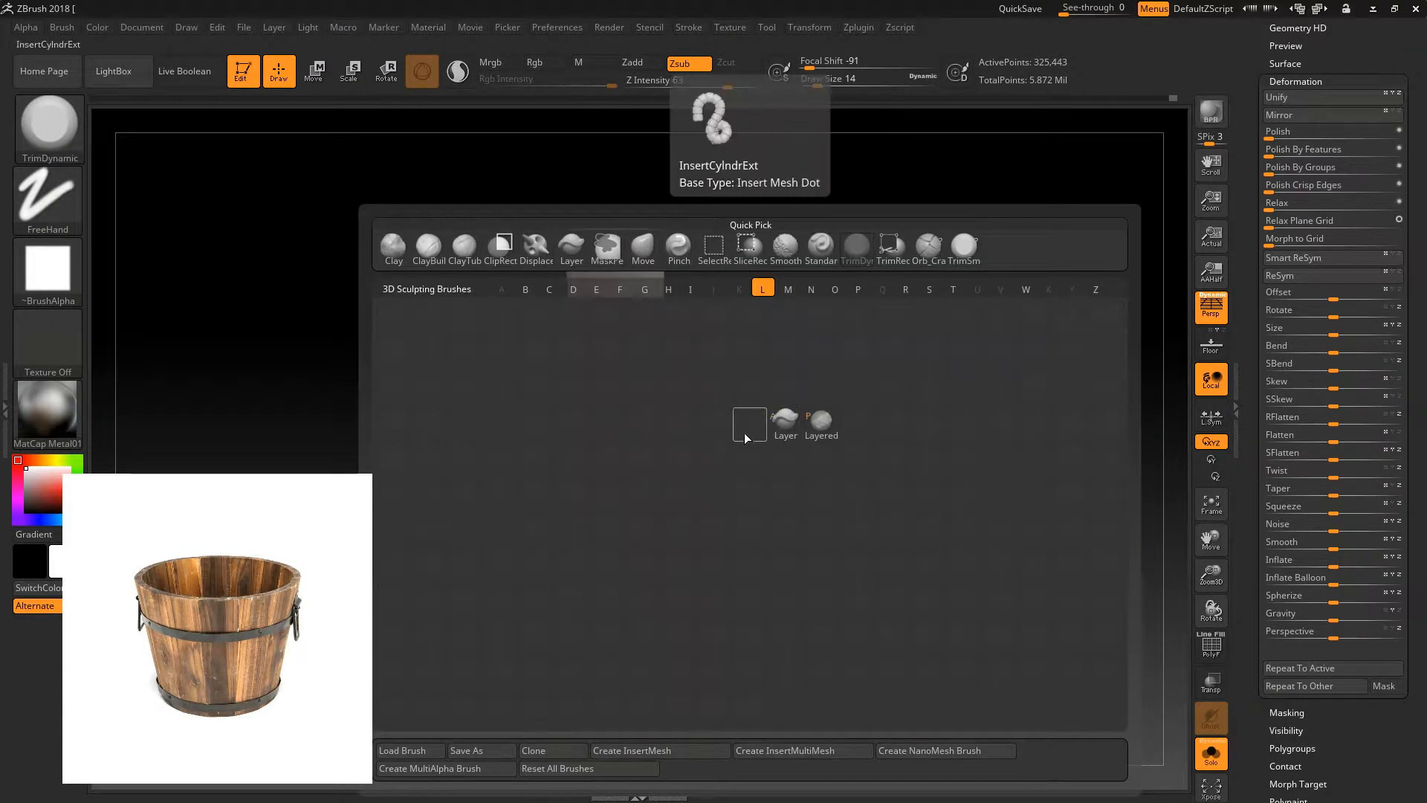
pyautogui.press('y')
pyautogui.press(']')
pyautogui.press(']')
pyautogui.press(']')
pyautogui.press(']')
pyautogui.moveTo(654, 231); pyautogui.dragTo(635, 669)
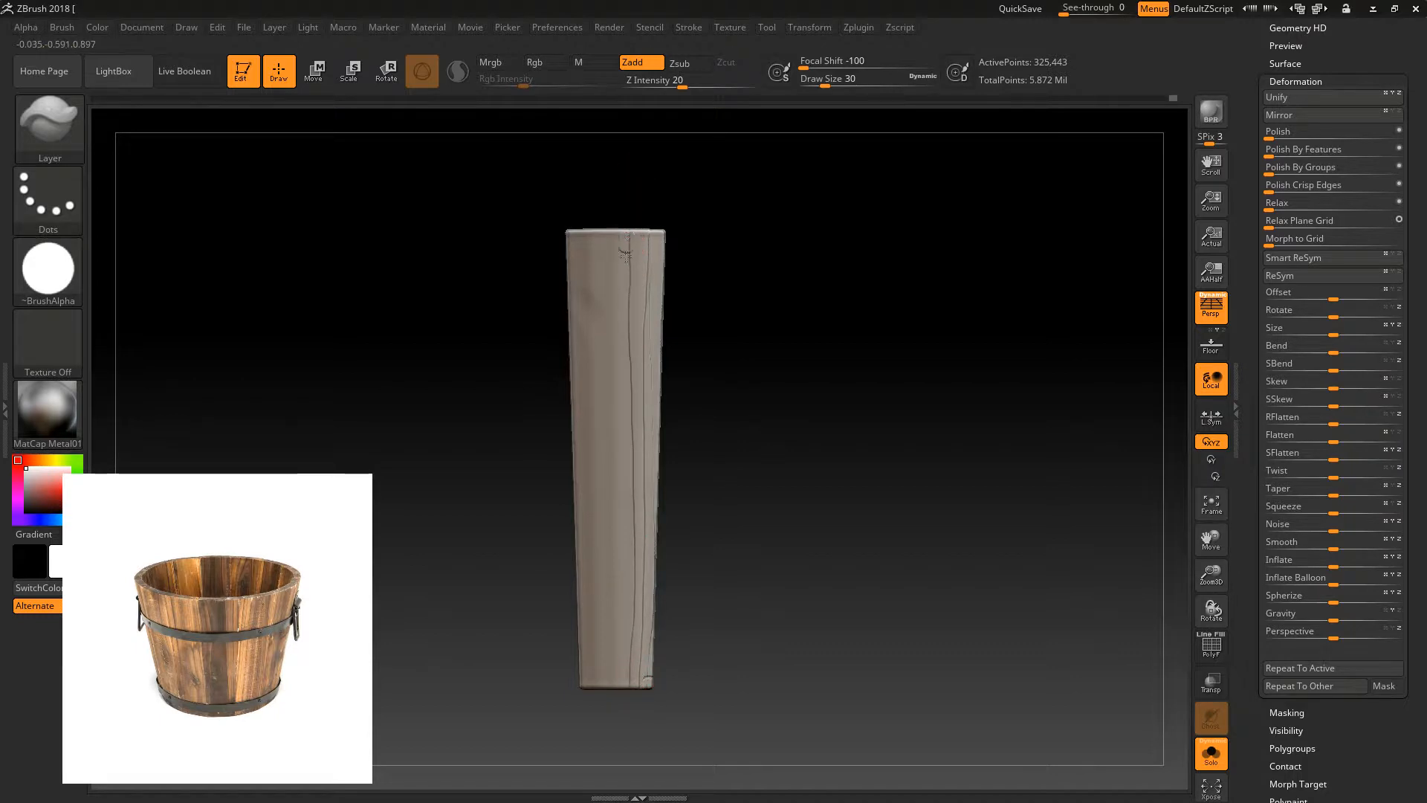
pyautogui.moveTo(627, 463); pyautogui.dragTo(624, 227)
pyautogui.moveTo(610, 706); pyautogui.dragTo(613, 556)
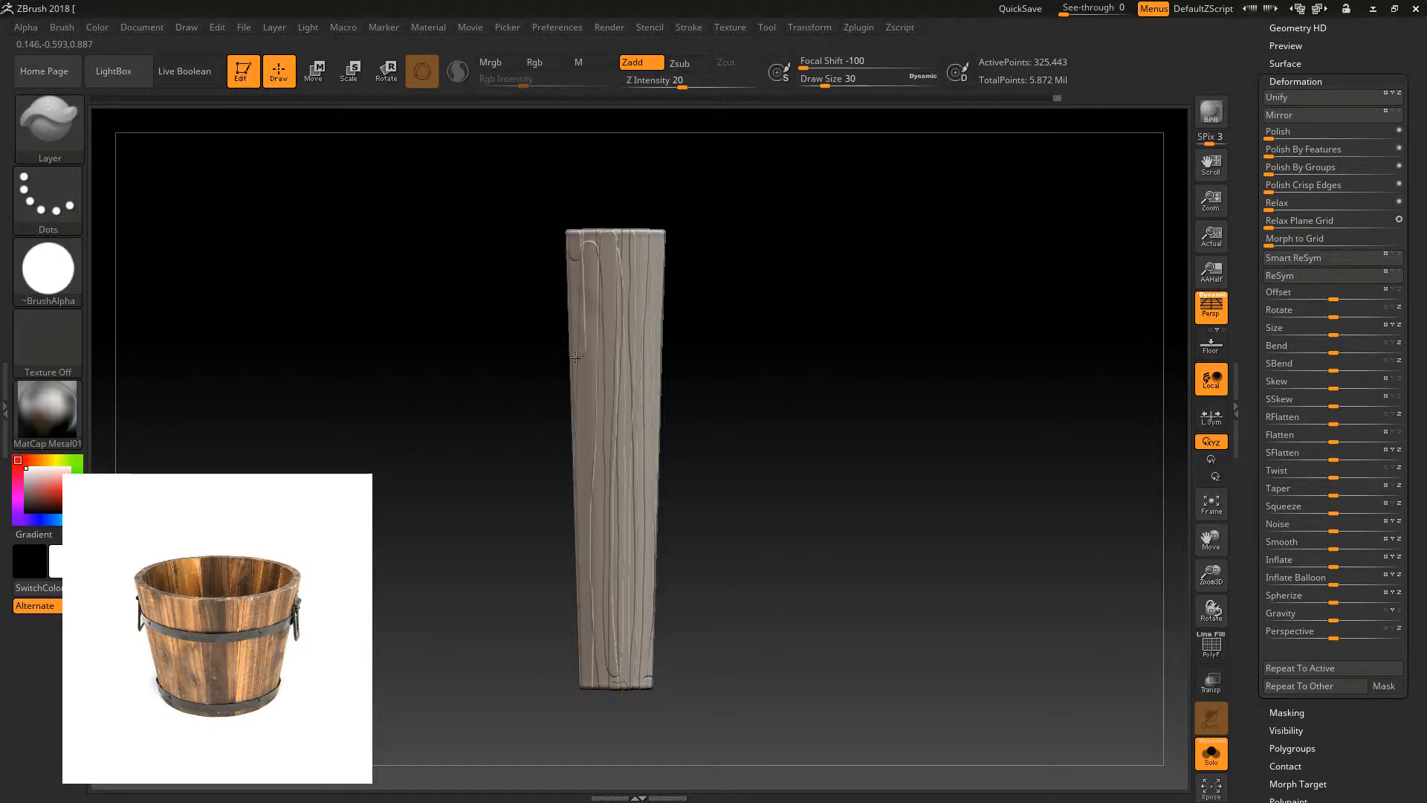
pyautogui.moveTo(598, 446); pyautogui.dragTo(598, 206)
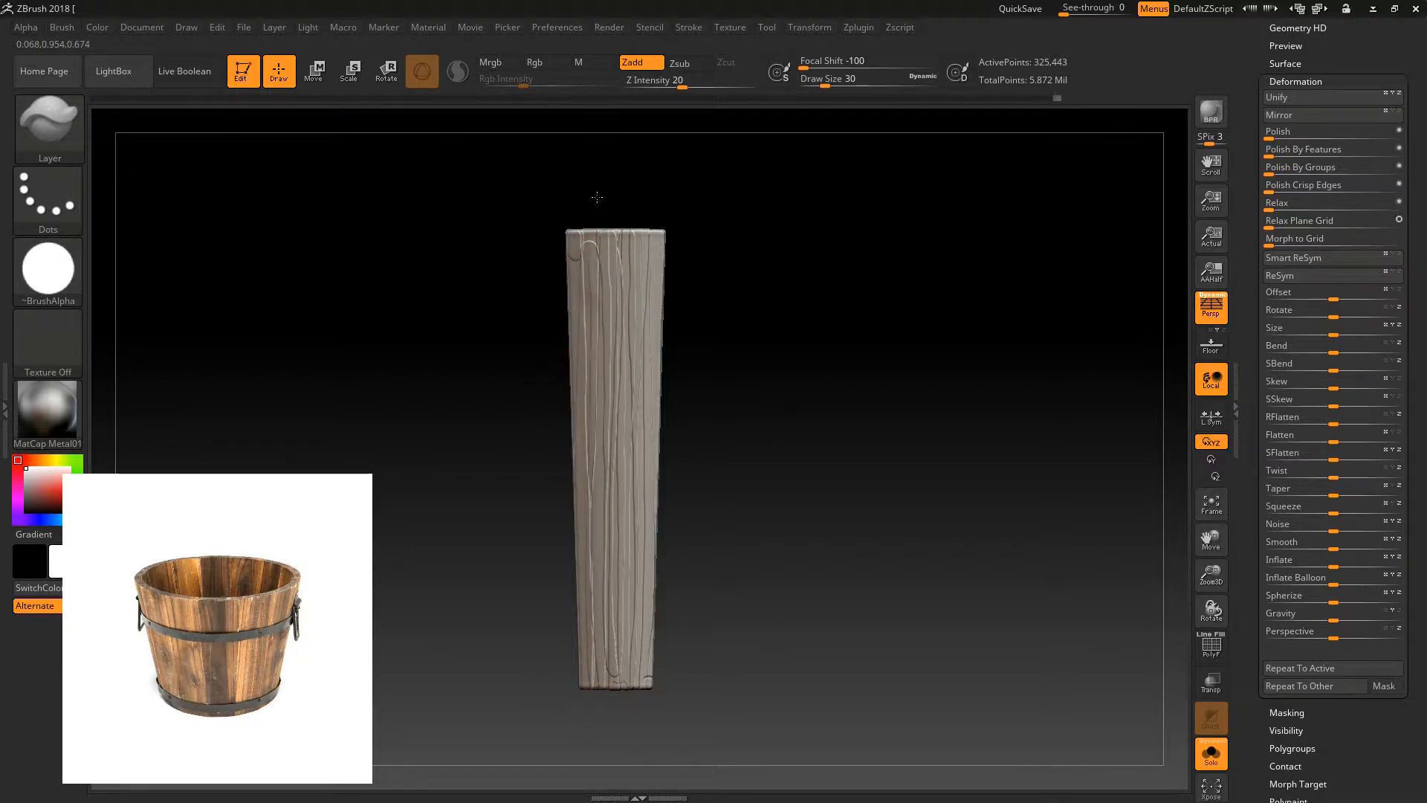
pyautogui.moveTo(582, 255); pyautogui.dragTo(584, 535)
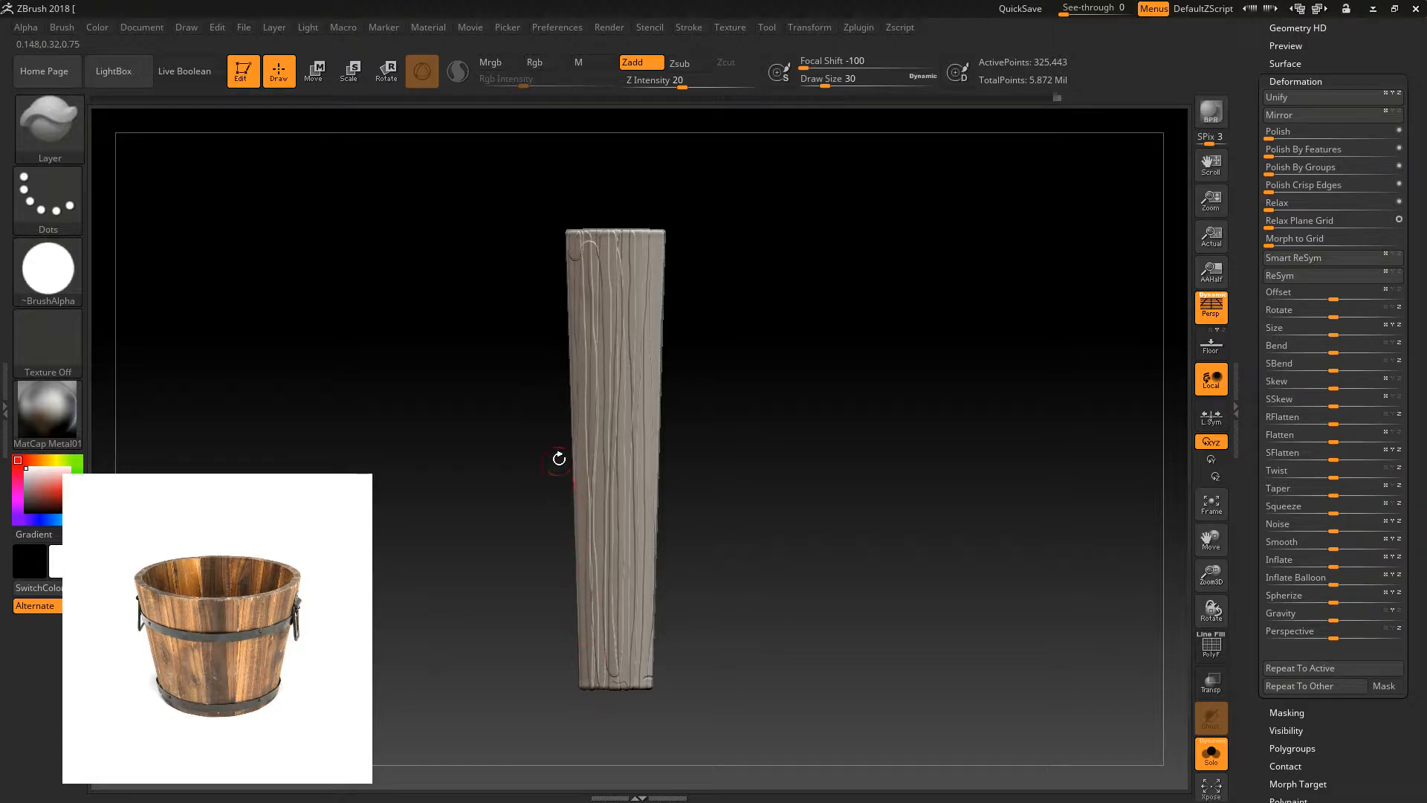
# - Add more lengthwise Layer grain lines across the middle and along one long edge of the outer face
pyautogui.moveTo(835, 316); pyautogui.dragTo(743, 316)
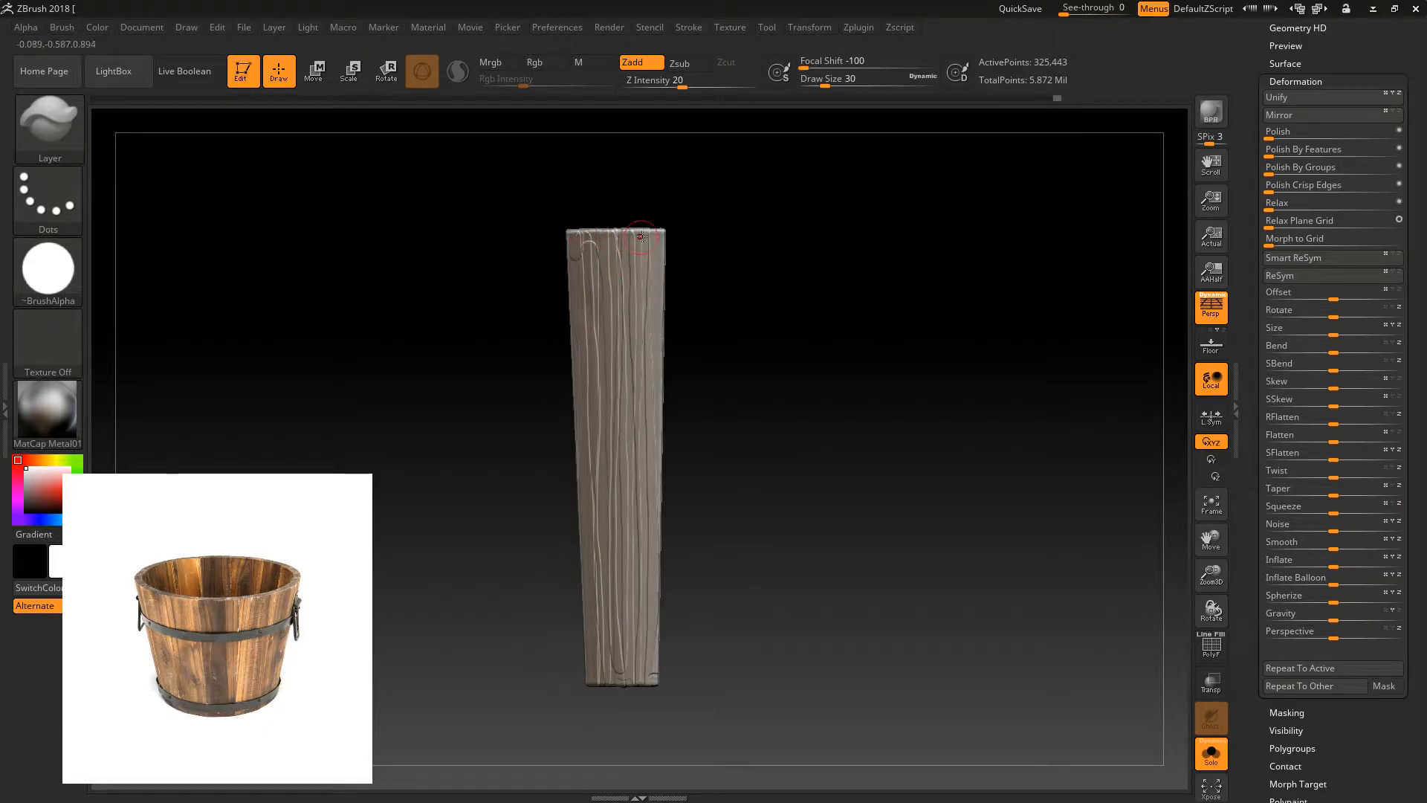
pyautogui.moveTo(643, 284); pyautogui.dragTo(649, 538)
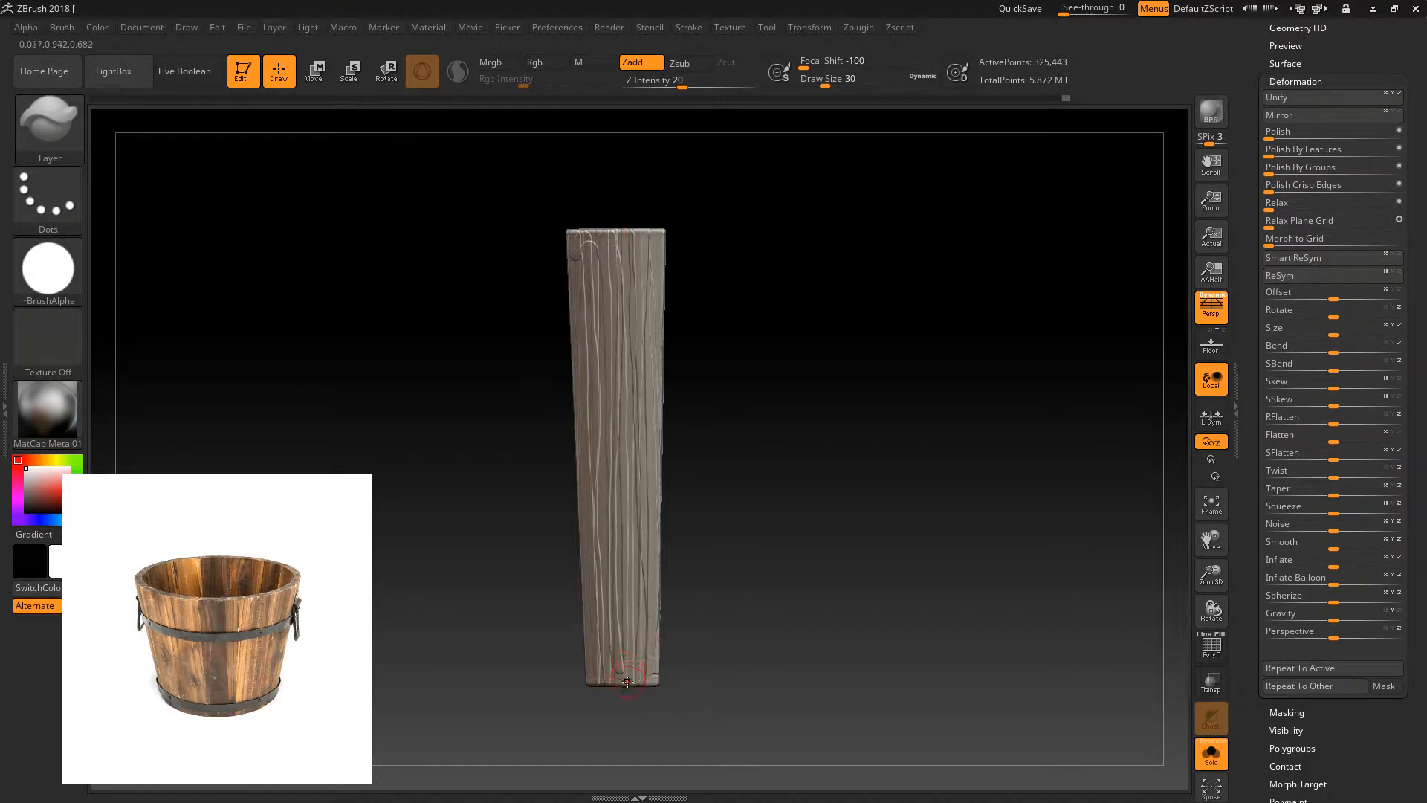
pyautogui.moveTo(614, 682); pyautogui.dragTo(691, 422)
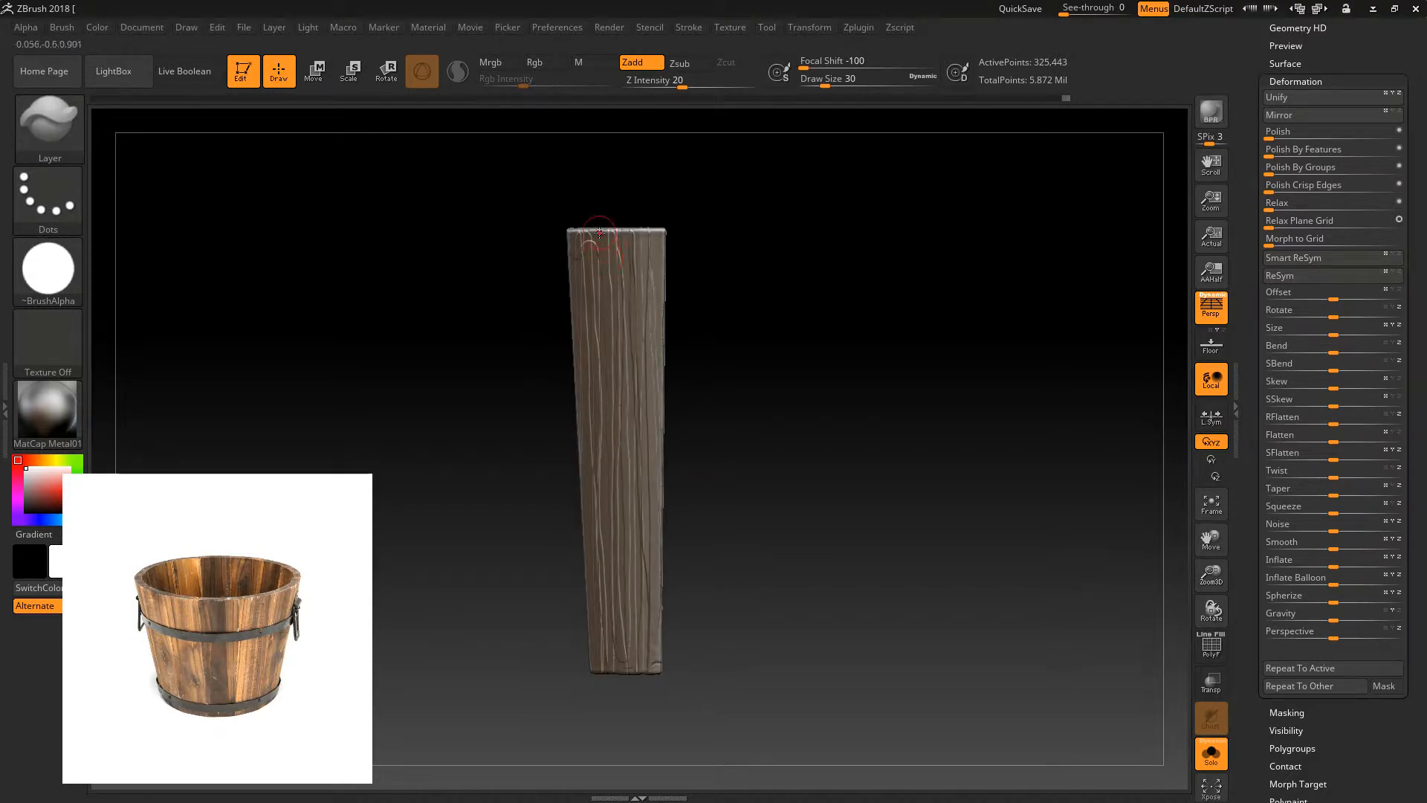
pyautogui.moveTo(648, 319); pyautogui.dragTo(651, 473)
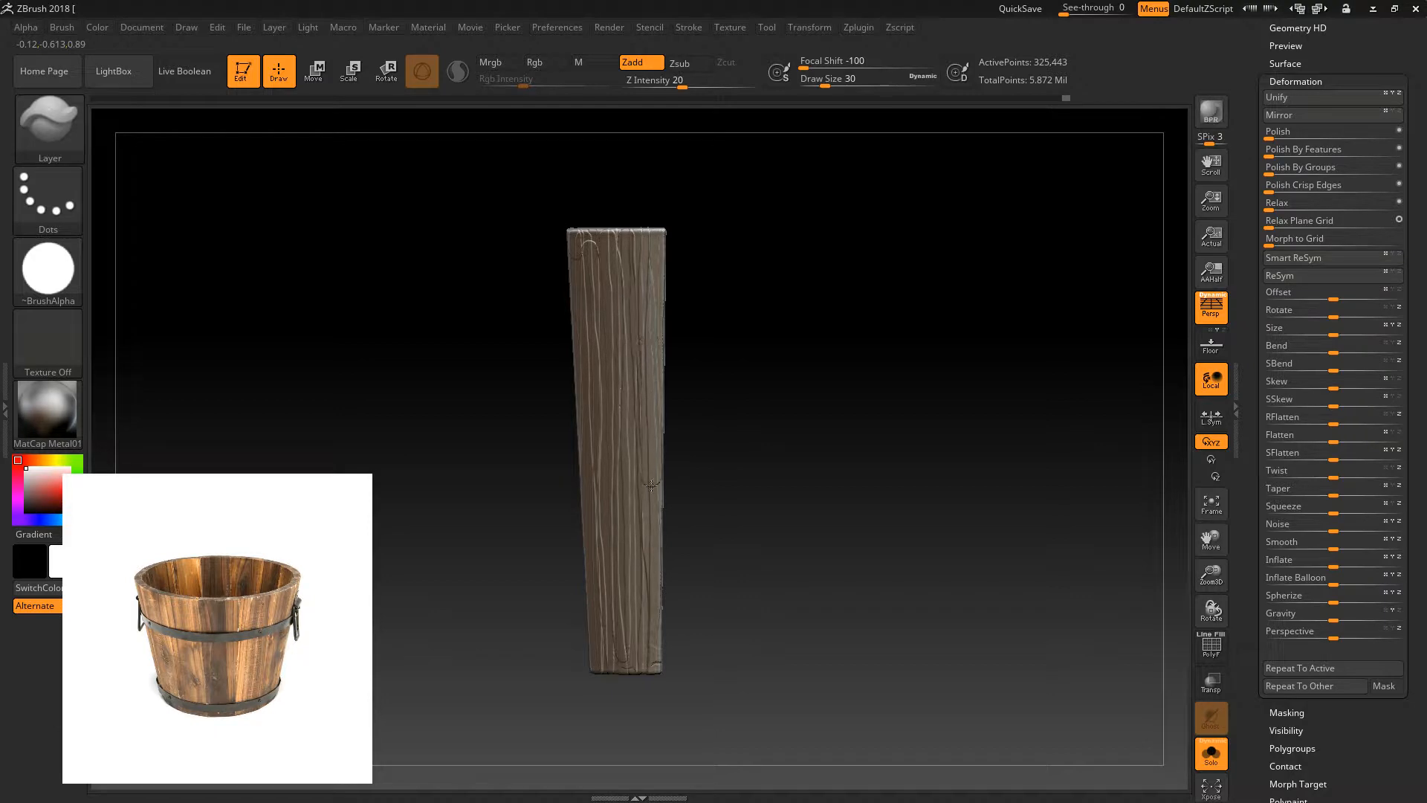
pyautogui.moveTo(669, 276); pyautogui.dragTo(541, 271)
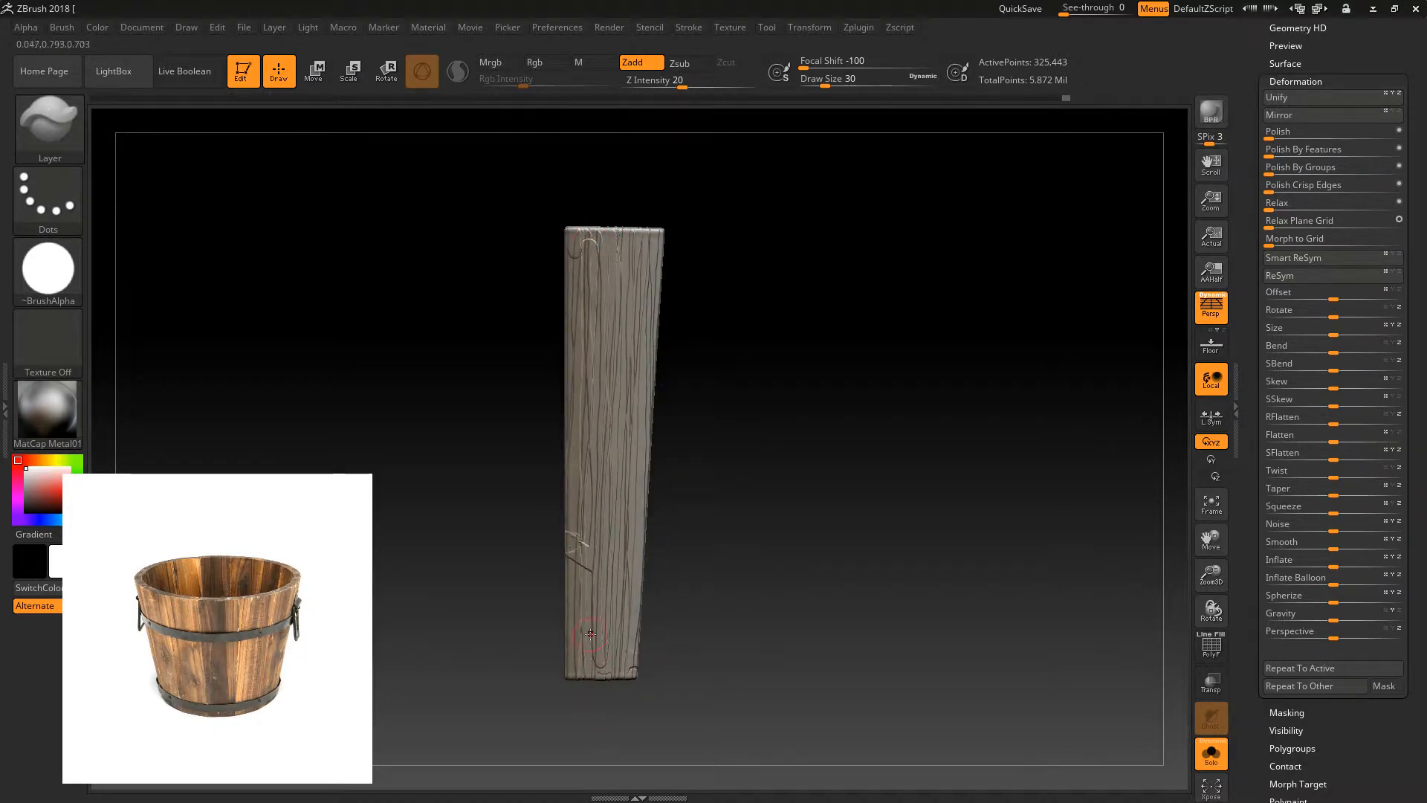
# - Fill the gaps in the outer face's grain with finer Layer strokes at draw size 22
pyautogui.moveTo(831, 328)
pyautogui.mouseDown()
pyautogui.moveTo(627, 468)
pyautogui.moveTo(526, 466)
pyautogui.mouseUp()
pyautogui.moveTo(746, 340); pyautogui.dragTo(707, 298)
pyautogui.keyDown('shift'); pyautogui.moveTo(595, 218); pyautogui.dragTo(602, 616); pyautogui.keyUp('shift')
pyautogui.moveTo(538, 577); pyautogui.dragTo(569, 257)
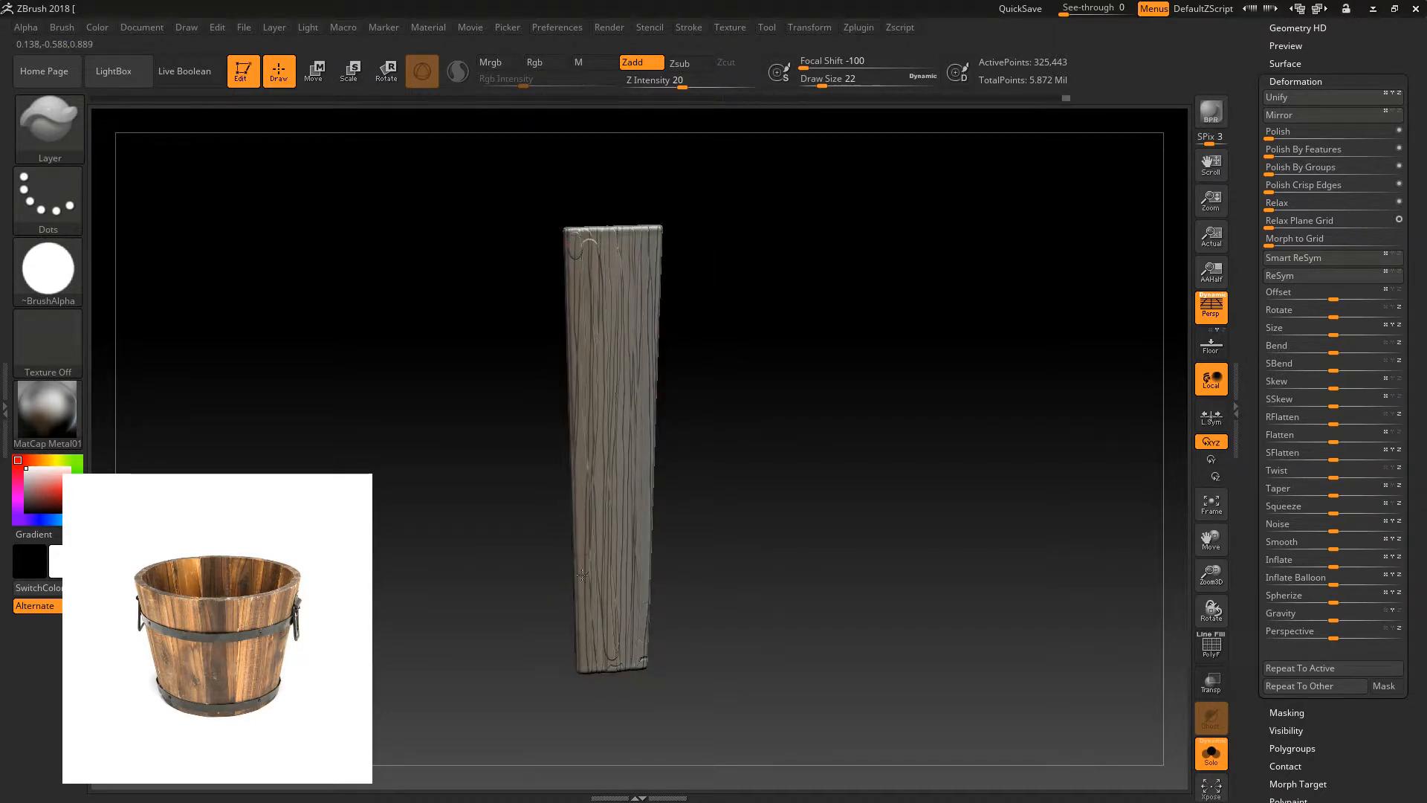
pyautogui.keyDown('shift'); pyautogui.moveTo(702, 410); pyautogui.dragTo(558, 239); pyautogui.keyUp('shift')
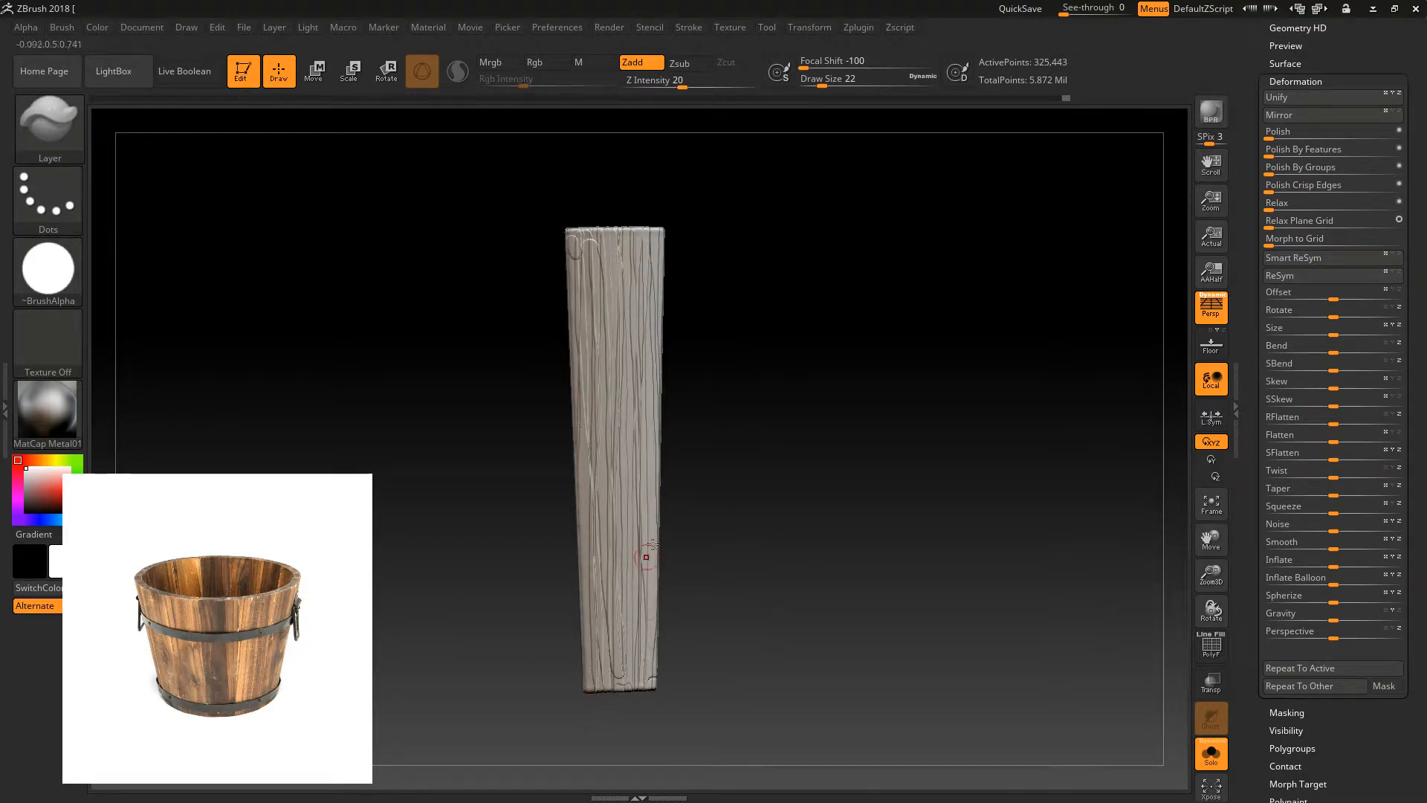
# - Cover the plank's inner wide face with lengthwise grain lines using the Layer brush at draw size 34
pyautogui.moveTo(673, 350)
pyautogui.mouseDown()
pyautogui.moveTo(679, 287)
pyautogui.moveTo(784, 325)
pyautogui.moveTo(773, 254)
pyautogui.mouseUp()
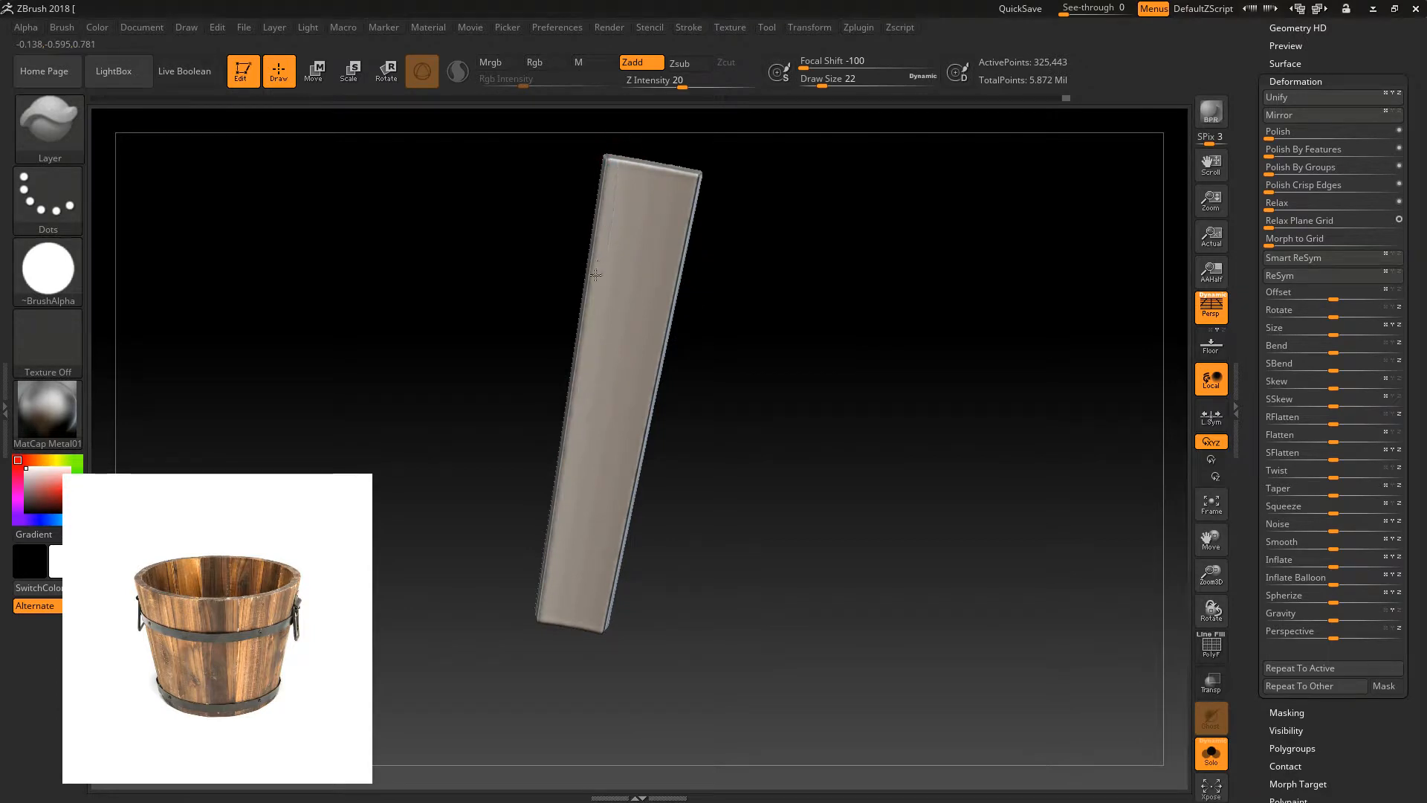
pyautogui.press(']')
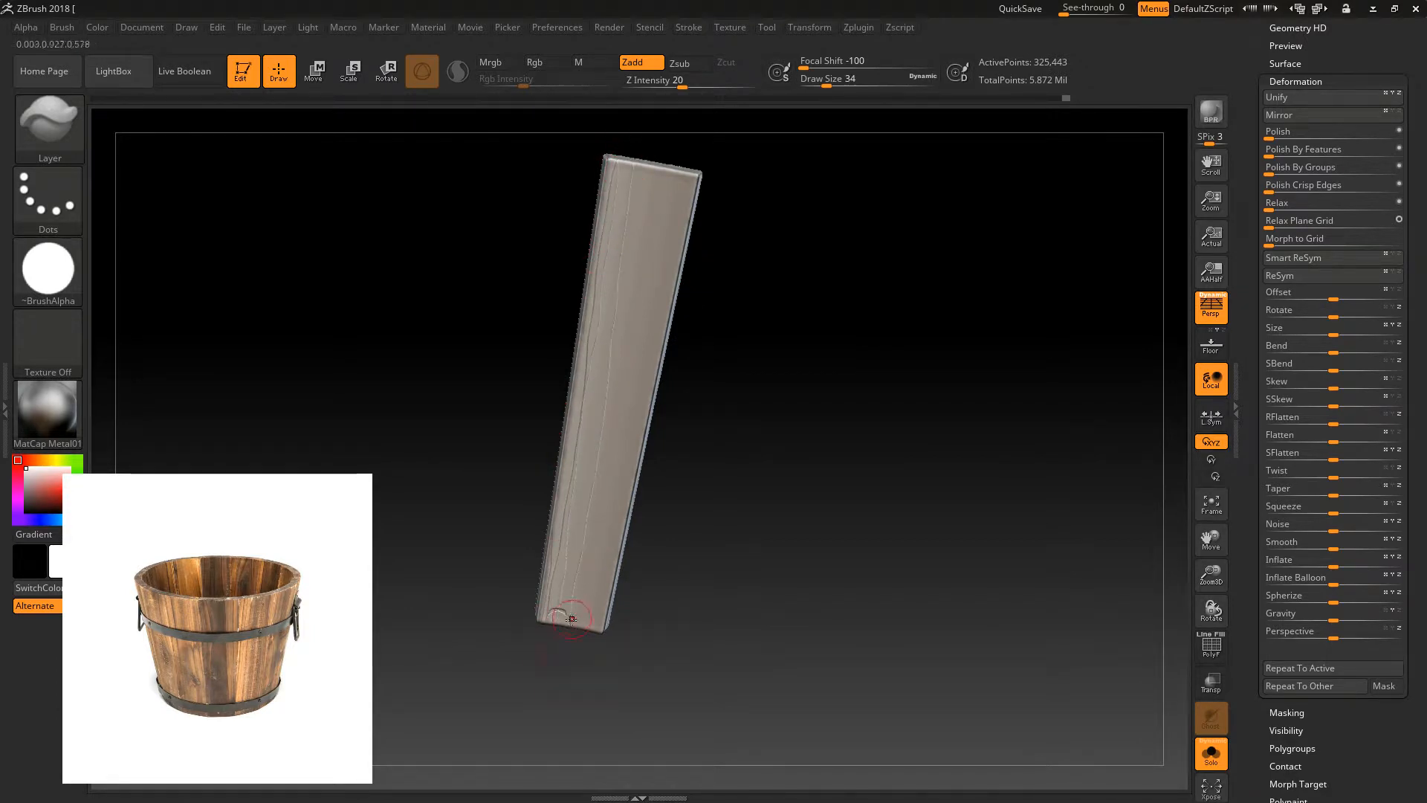
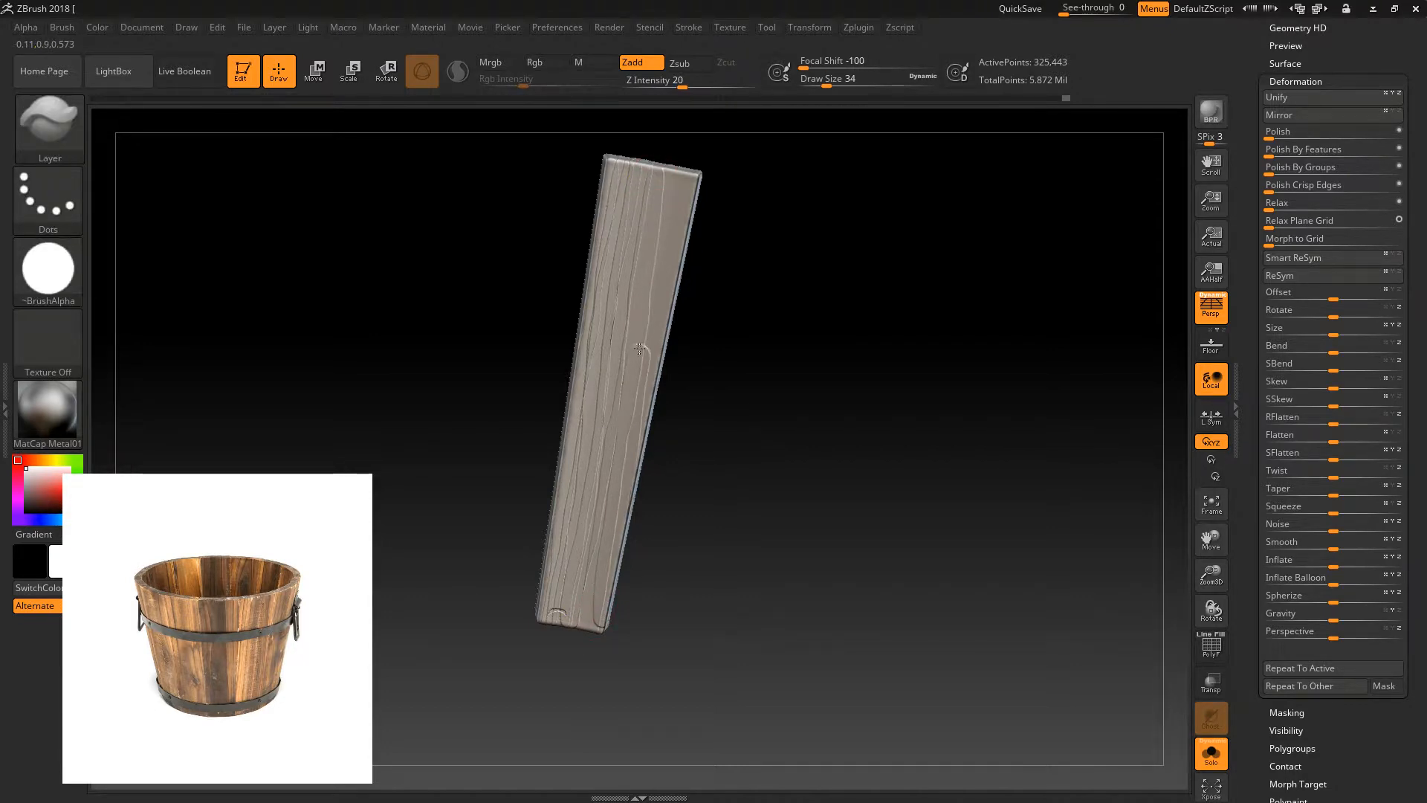
pyautogui.moveTo(671, 173); pyautogui.dragTo(682, 177)
pyautogui.moveTo(684, 475); pyautogui.dragTo(692, 473)
pyautogui.keyDown('shift'); pyautogui.moveTo(586, 309); pyautogui.dragTo(582, 332); pyautogui.keyUp('shift')
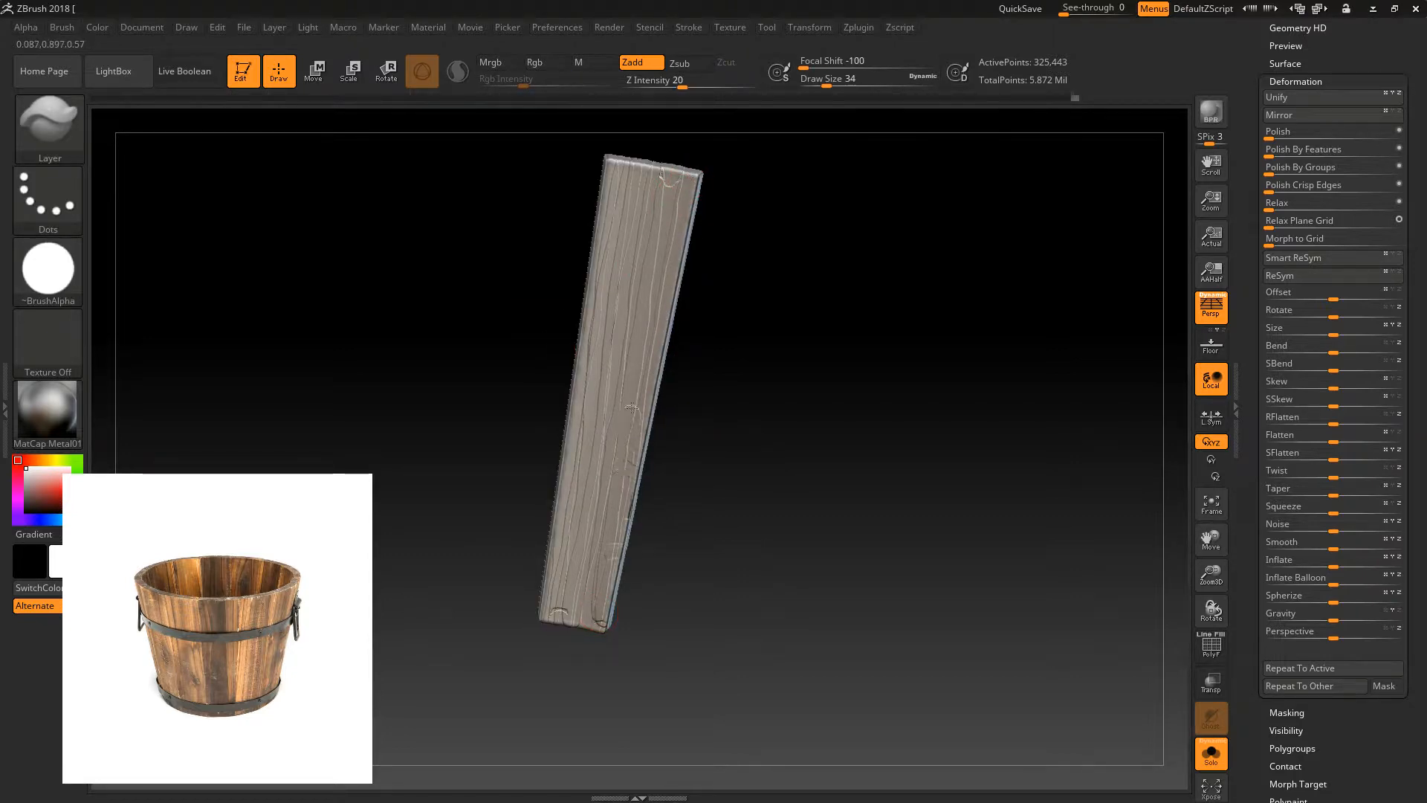
pyautogui.moveTo(661, 191); pyautogui.dragTo(674, 193)
# - Try to mask the plank from its narrow side with Transpose line masking in Move mode
pyautogui.moveTo(554, 401); pyautogui.dragTo(535, 480)
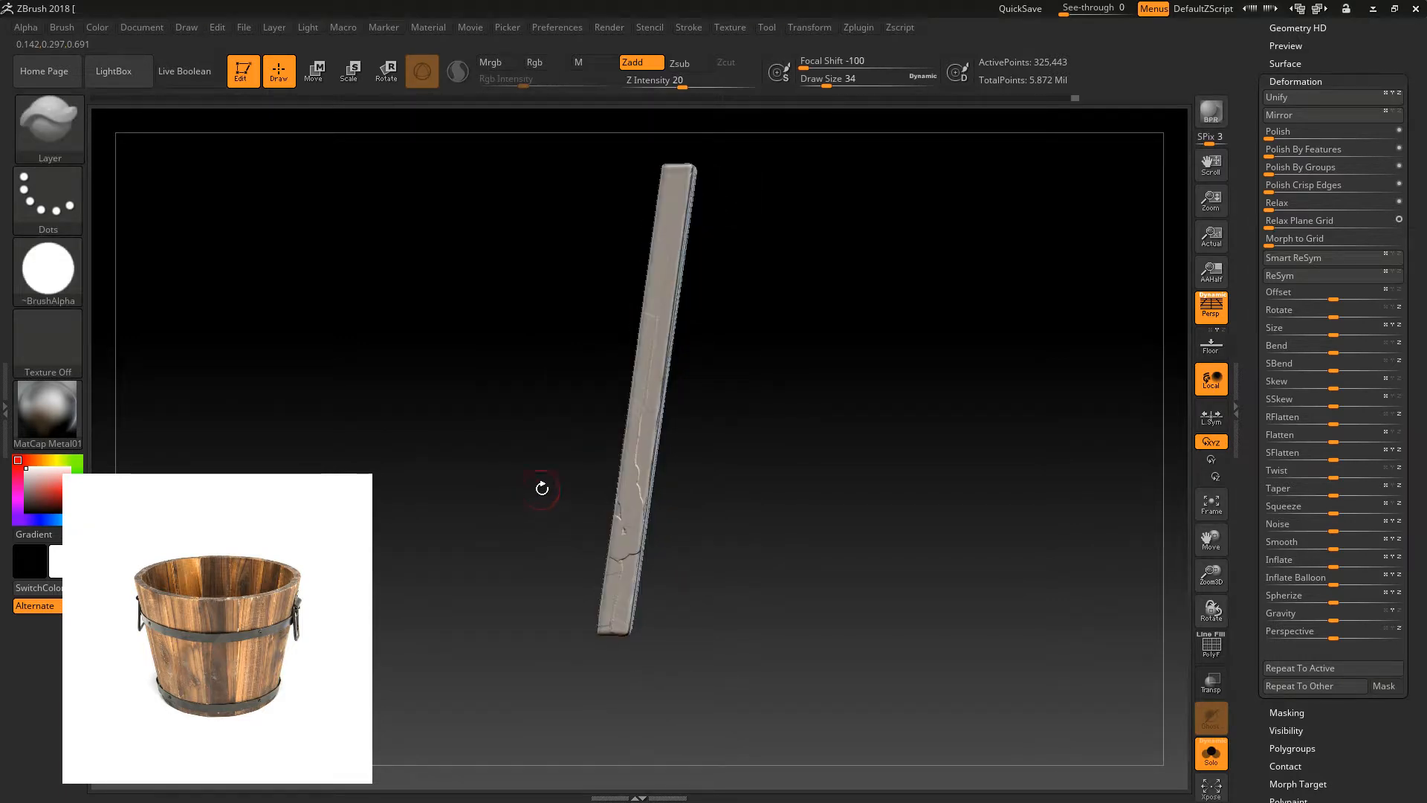
pyautogui.press('ctrl')
pyautogui.press('w')
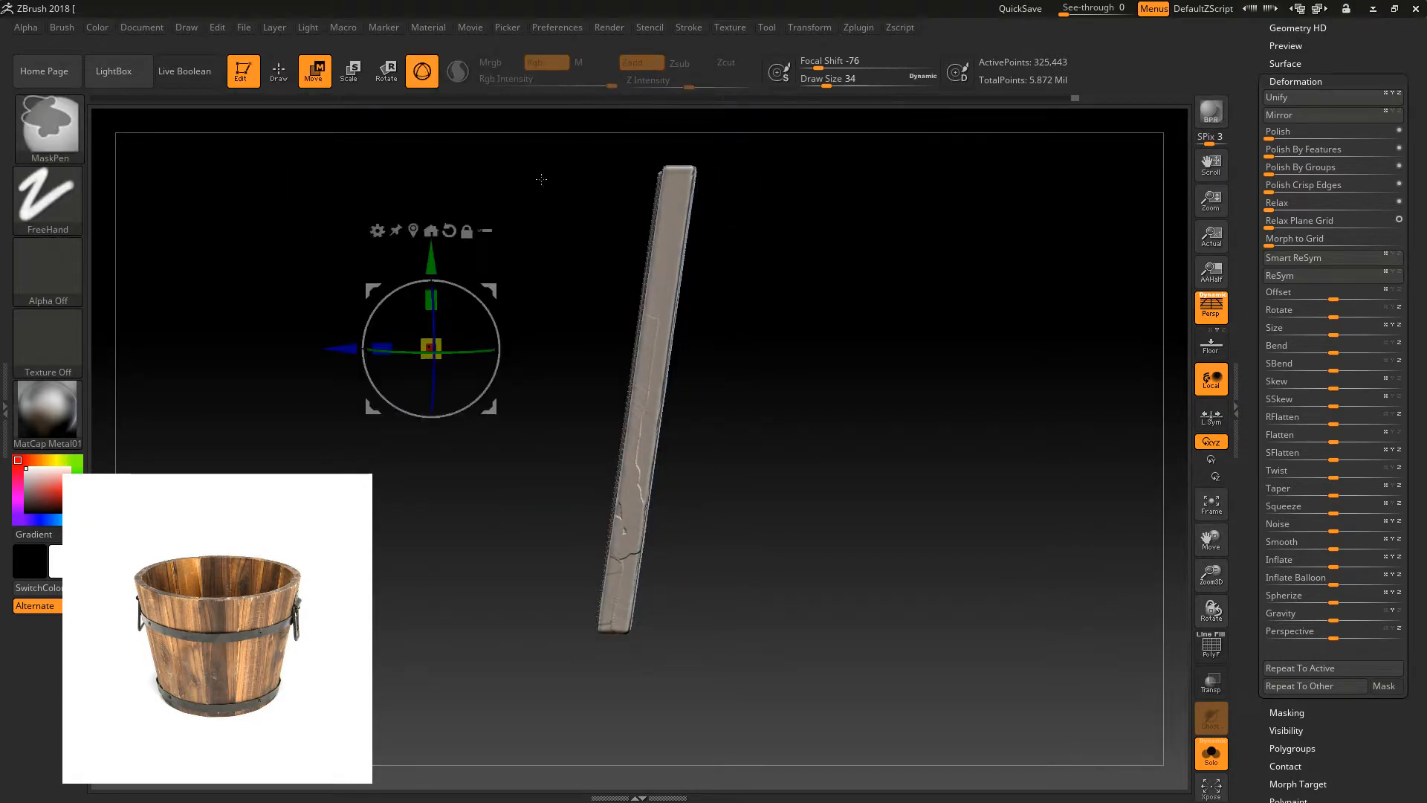
pyautogui.keyDown('ctrl'); pyautogui.moveTo(626, 396); pyautogui.dragTo(769, 446); pyautogui.keyUp('ctrl')
pyautogui.hotkey('ctrl', 'z')
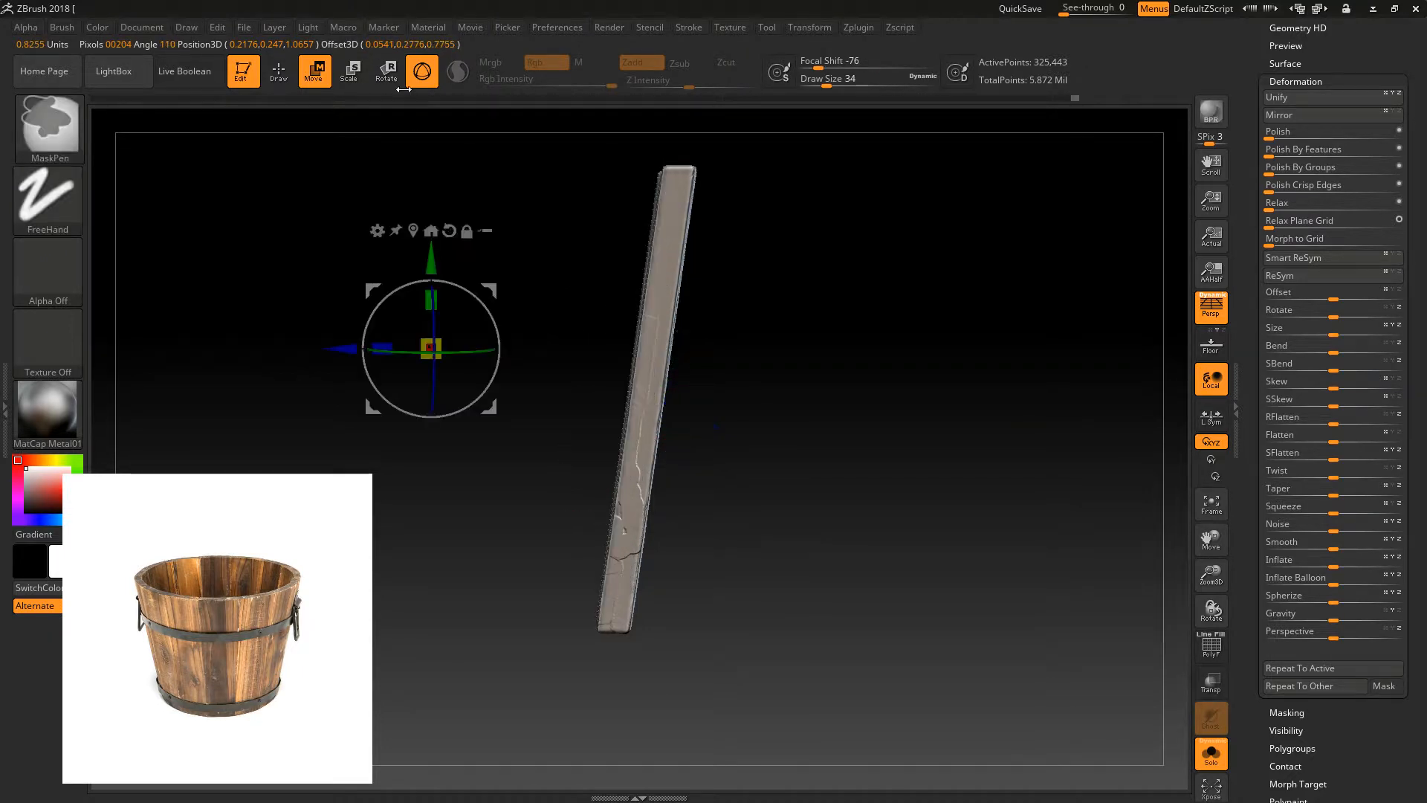
pyautogui.press('y')
pyautogui.keyDown('ctrl'); pyautogui.moveTo(637, 361); pyautogui.dragTo(745, 395); pyautogui.keyUp('ctrl')
pyautogui.moveTo(839, 401); pyautogui.dragTo(946, 258)
pyautogui.keyDown('ctrl'); pyautogui.moveTo(668, 320); pyautogui.dragTo(537, 278); pyautogui.keyUp('ctrl')
pyautogui.press('ctrl')
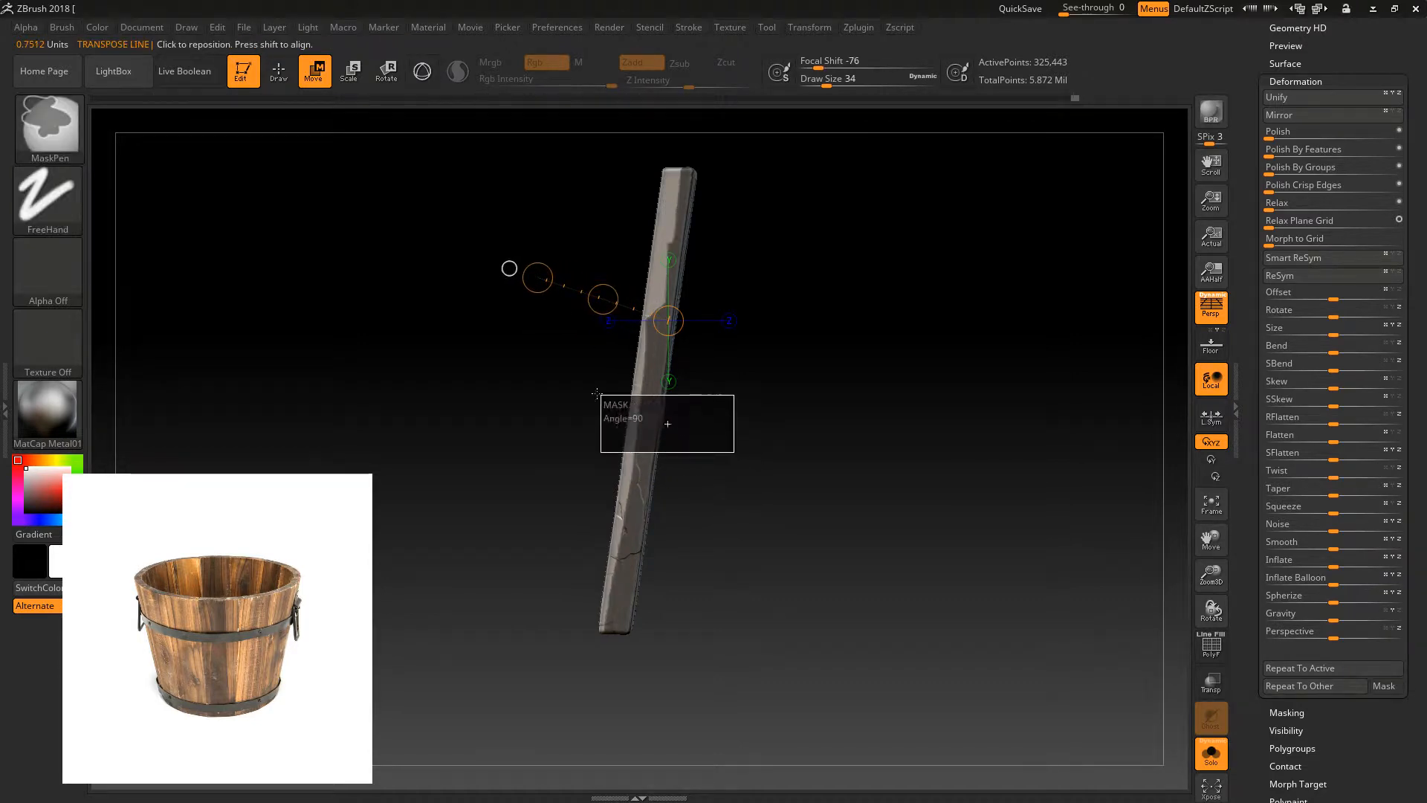
pyautogui.keyDown('ctrl'); pyautogui.moveTo(659, 403); pyautogui.dragTo(722, 322); pyautogui.keyUp('ctrl')
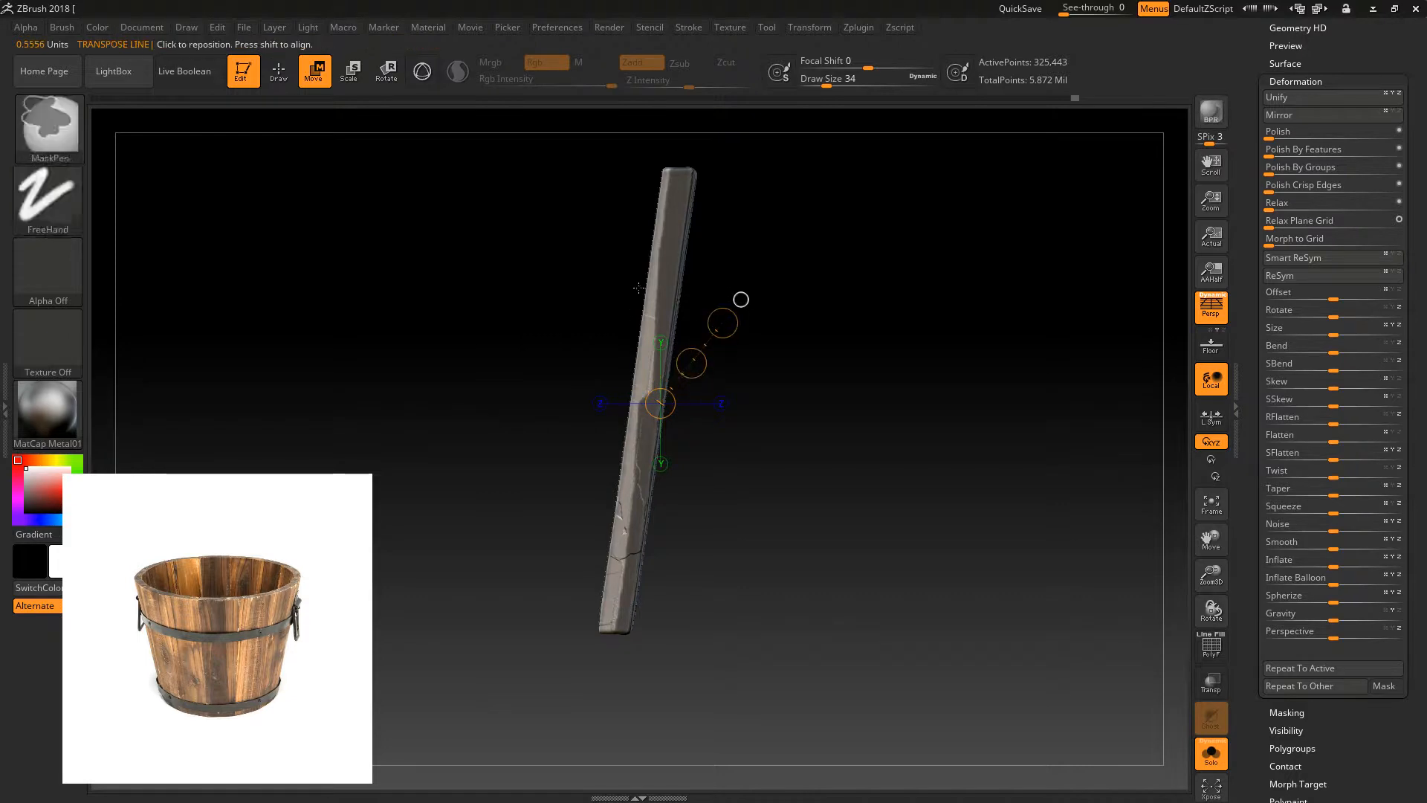
pyautogui.moveTo(673, 179)
pyautogui.keyDown('ctrl'); pyautogui.mouseDown()
pyautogui.moveTo(631, 383)
pyautogui.moveTo(601, 675)
pyautogui.mouseUp(); pyautogui.keyUp('ctrl')
# - Clear the mask, set the draw size to 49 and return to Draw mode
pyautogui.moveTo(576, 460)
pyautogui.mouseDown()
pyautogui.moveTo(796, 430)
pyautogui.moveTo(839, 394)
pyautogui.moveTo(949, 373)
pyautogui.moveTo(854, 395)
pyautogui.moveTo(888, 383)
pyautogui.moveTo(895, 345)
pyautogui.mouseUp()
pyautogui.keyDown('ctrl'); pyautogui.click(887, 371); pyautogui.keyUp('ctrl')
pyautogui.click(822, 81)
pyautogui.moveTo(821, 84); pyautogui.dragTo(832, 85)
pyautogui.moveTo(612, 233)
pyautogui.keyDown('ctrl'); pyautogui.mouseDown()
pyautogui.moveTo(627, 153)
pyautogui.moveTo(610, 155)
pyautogui.mouseUp(); pyautogui.keyUp('ctrl')
pyautogui.keyDown('ctrl'); pyautogui.click(481, 153); pyautogui.keyUp('ctrl')
pyautogui.keyDown('ctrl'); pyautogui.moveTo(481, 153); pyautogui.dragTo(464, 165); pyautogui.keyUp('ctrl')
pyautogui.click(277, 80)
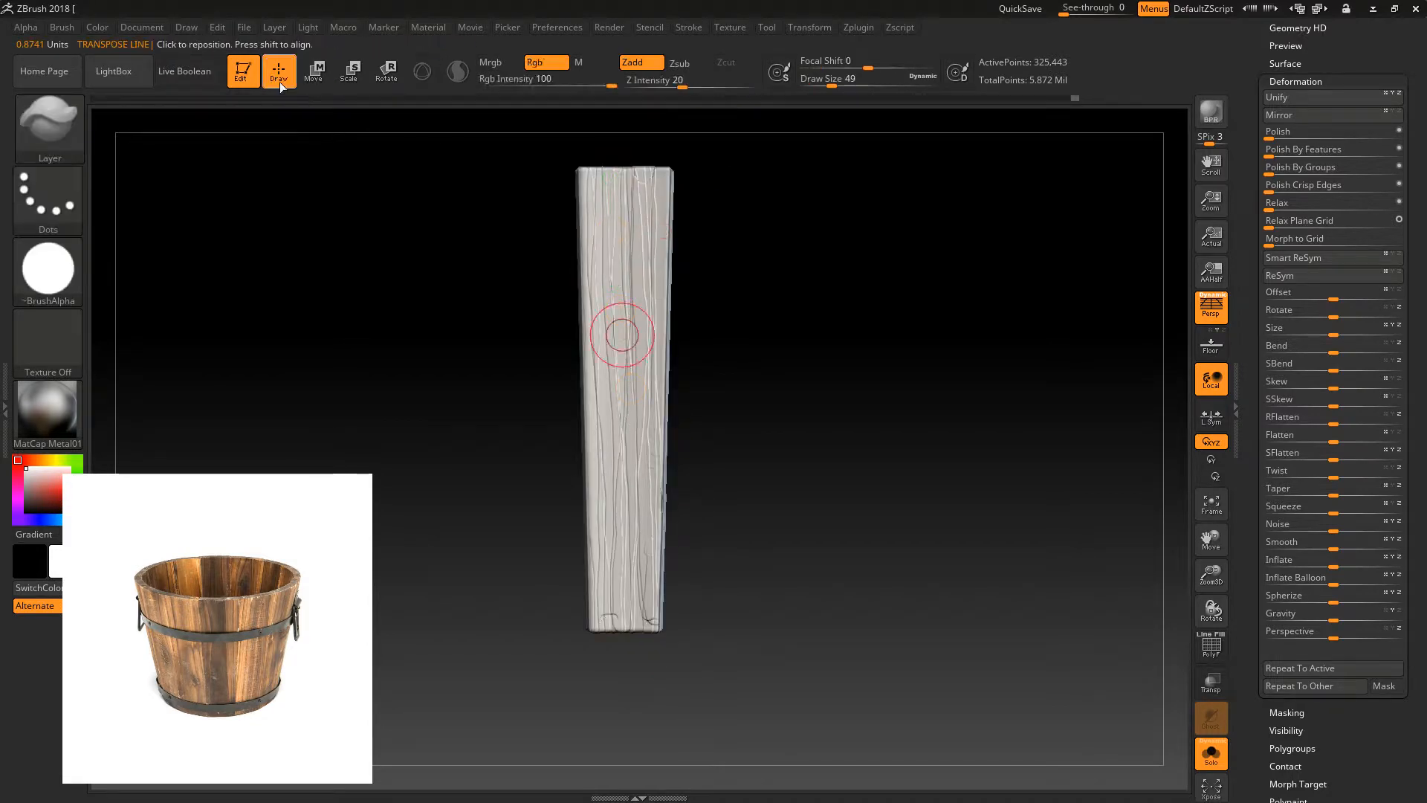
# - Paint a mask along the plank's grained outer face with MaskPen at draw size 49 and erase the excess near its long edge
pyautogui.moveTo(619, 197)
pyautogui.keyDown('ctrl'); pyautogui.mouseDown()
pyautogui.moveTo(605, 192)
pyautogui.moveTo(623, 165)
pyautogui.moveTo(601, 274)
pyautogui.moveTo(601, 391)
pyautogui.moveTo(624, 506)
pyautogui.moveTo(680, 602)
pyautogui.mouseUp(); pyautogui.keyUp('ctrl')
pyautogui.moveTo(790, 540)
pyautogui.mouseDown()
pyautogui.moveTo(645, 557)
pyautogui.moveTo(781, 427)
pyautogui.mouseUp()
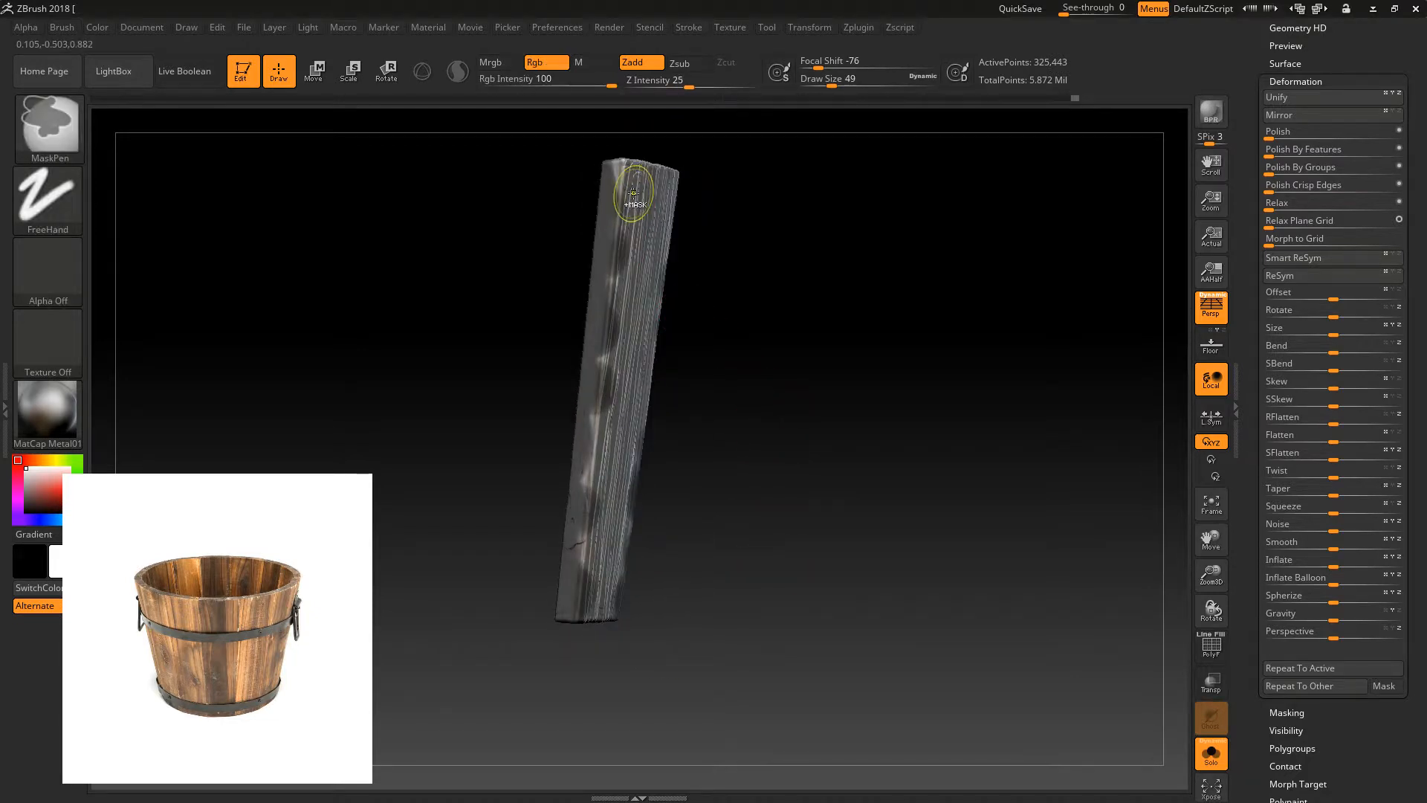
pyautogui.keyDown('ctrl'); pyautogui.moveTo(636, 206); pyautogui.dragTo(585, 603); pyautogui.keyUp('ctrl')
pyautogui.moveTo(788, 386); pyautogui.dragTo(676, 372)
pyautogui.moveTo(743, 276)
pyautogui.mouseDown()
pyautogui.moveTo(691, 282)
pyautogui.moveTo(654, 239)
pyautogui.moveTo(650, 559)
pyautogui.mouseUp()
pyautogui.keyDown('ctrl'); pyautogui.keyDown('alt'); pyautogui.moveTo(655, 493); pyautogui.dragTo(657, 483); pyautogui.keyUp('alt'); pyautogui.keyUp('ctrl')
pyautogui.moveTo(828, 321); pyautogui.dragTo(764, 326)
pyautogui.keyDown('ctrl'); pyautogui.keyDown('alt'); pyautogui.moveTo(637, 233); pyautogui.dragTo(654, 414); pyautogui.keyUp('alt'); pyautogui.keyUp('ctrl')
pyautogui.moveTo(699, 356)
pyautogui.mouseDown()
pyautogui.moveTo(749, 346)
pyautogui.moveTo(730, 326)
pyautogui.mouseUp()
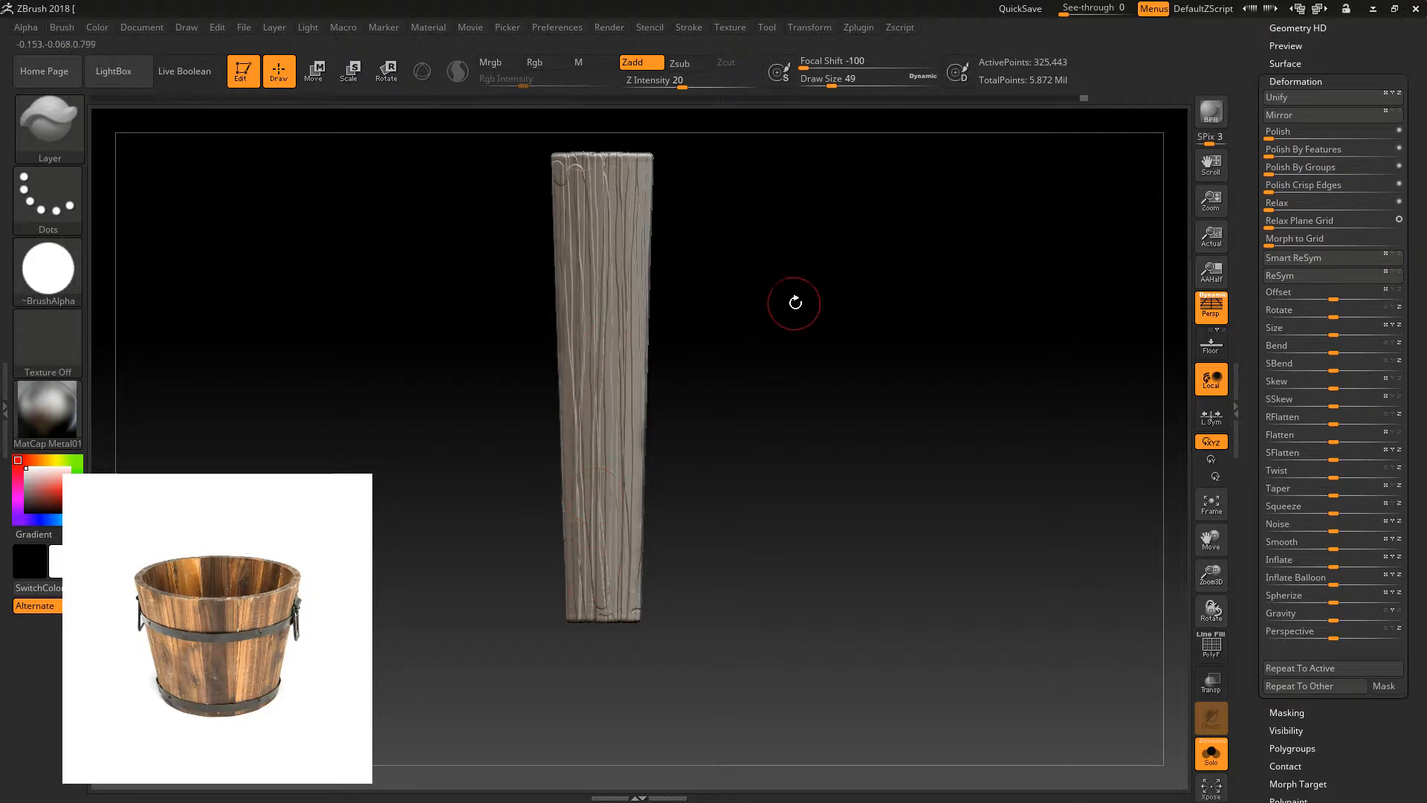
# - Stamp WoodBase_01 grain across the plank's wide face with the Displace brush at Z intensity 10, undoing the first stamps
pyautogui.press('b')
pyautogui.press('i')
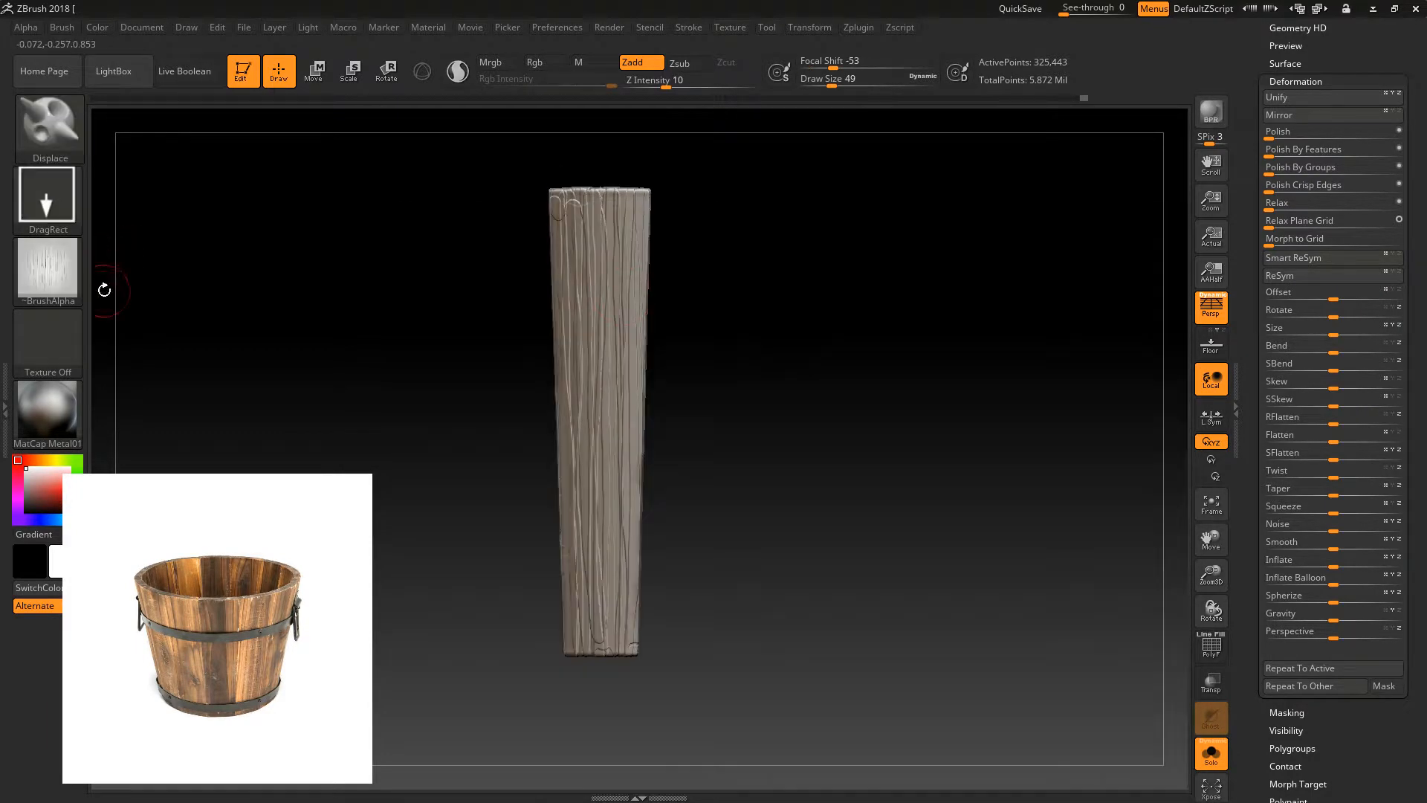
pyautogui.click(52, 269)
pyautogui.click(849, 509)
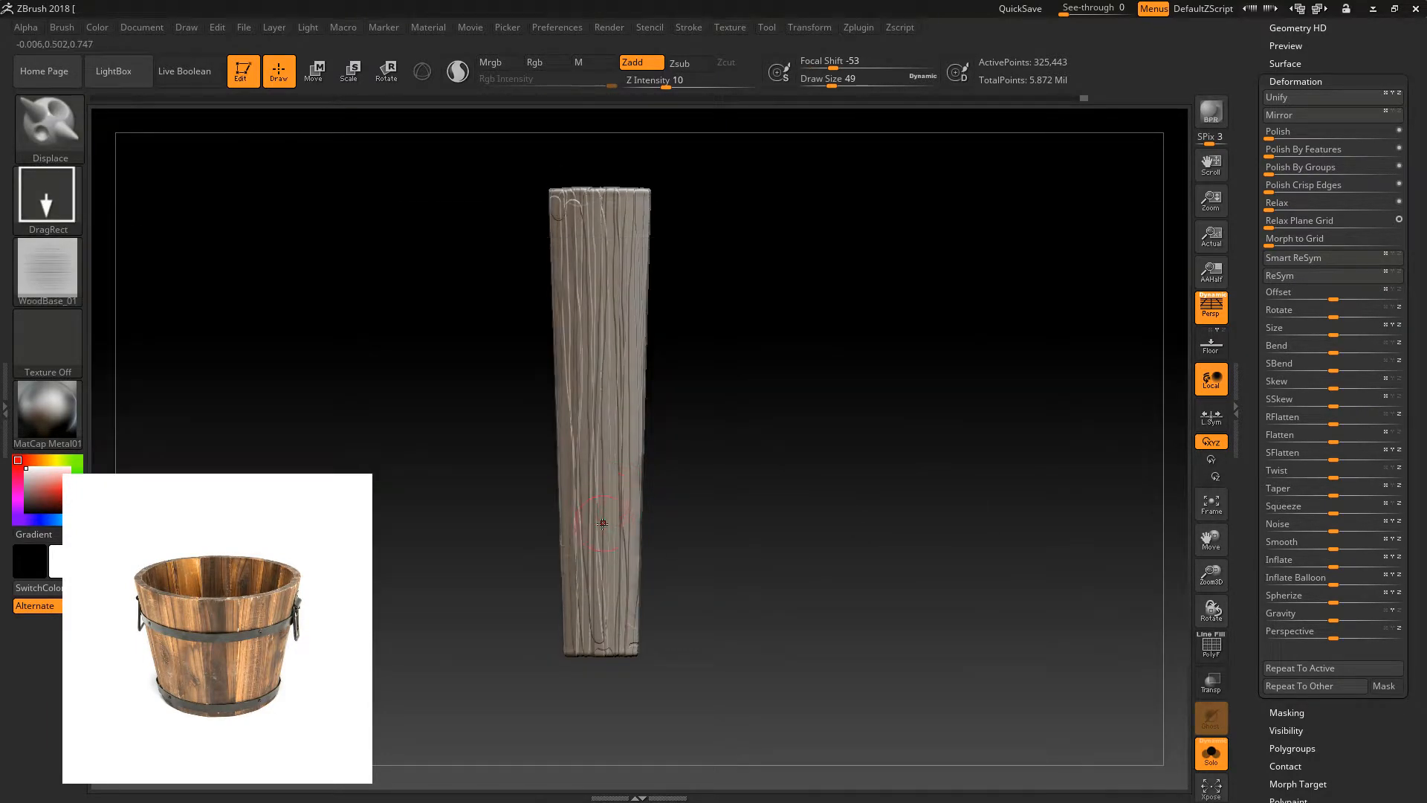
pyautogui.moveTo(841, 518); pyautogui.dragTo(847, 470)
pyautogui.hotkey('ctrl', 'z')
pyautogui.moveTo(597, 532); pyautogui.dragTo(631, 525)
pyautogui.moveTo(988, 484); pyautogui.dragTo(986, 487)
pyautogui.hotkey('ctrl', 'z')
pyautogui.moveTo(900, 530)
pyautogui.mouseDown()
pyautogui.moveTo(961, 484)
pyautogui.moveTo(978, 500)
pyautogui.moveTo(973, 553)
pyautogui.mouseUp()
pyautogui.moveTo(598, 366)
pyautogui.mouseDown()
pyautogui.moveTo(218, 315)
pyautogui.moveTo(255, 344)
pyautogui.mouseUp()
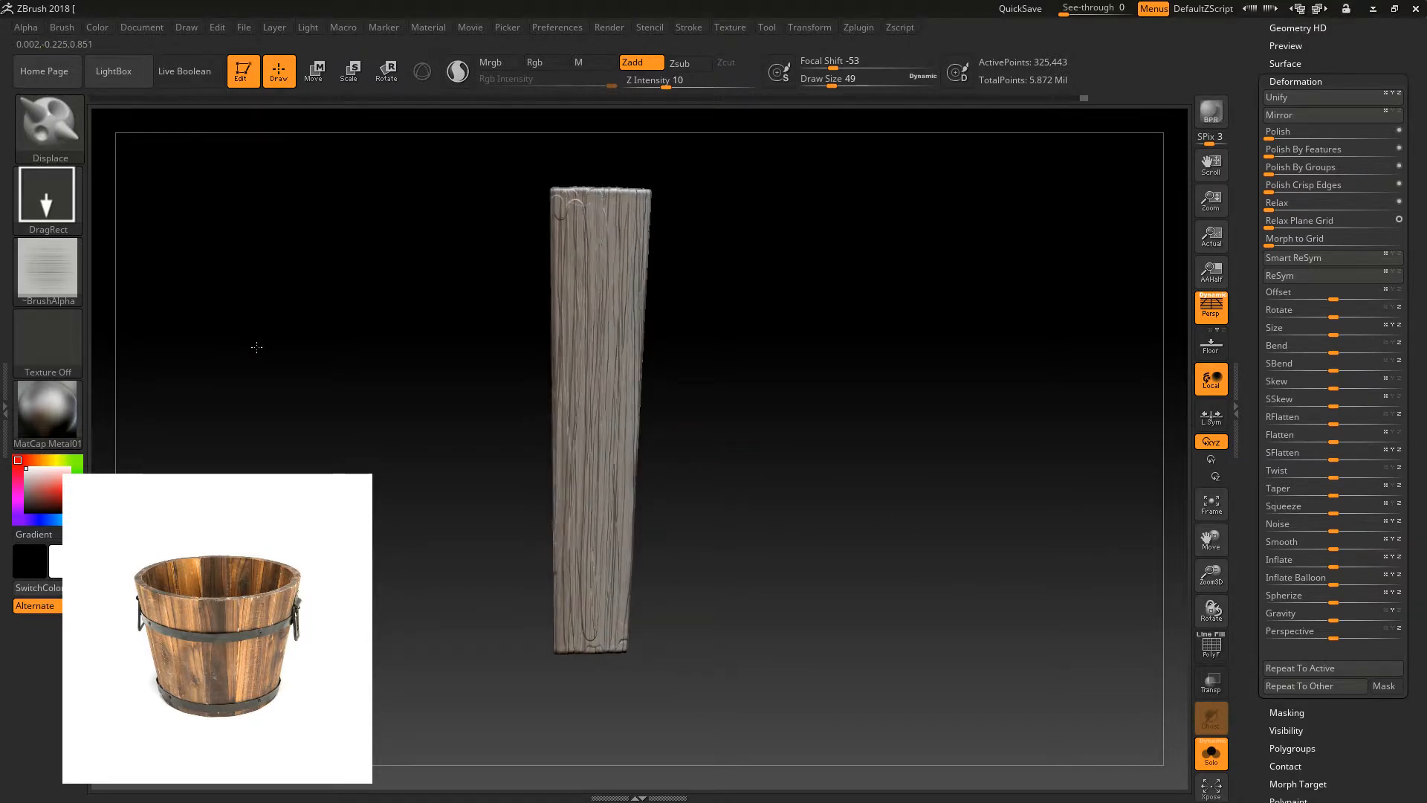
# - Overlay the same wide face with the first GenericWoodBrush alpha, lowering the Displace brush's Z intensity to 5
pyautogui.click(56, 282)
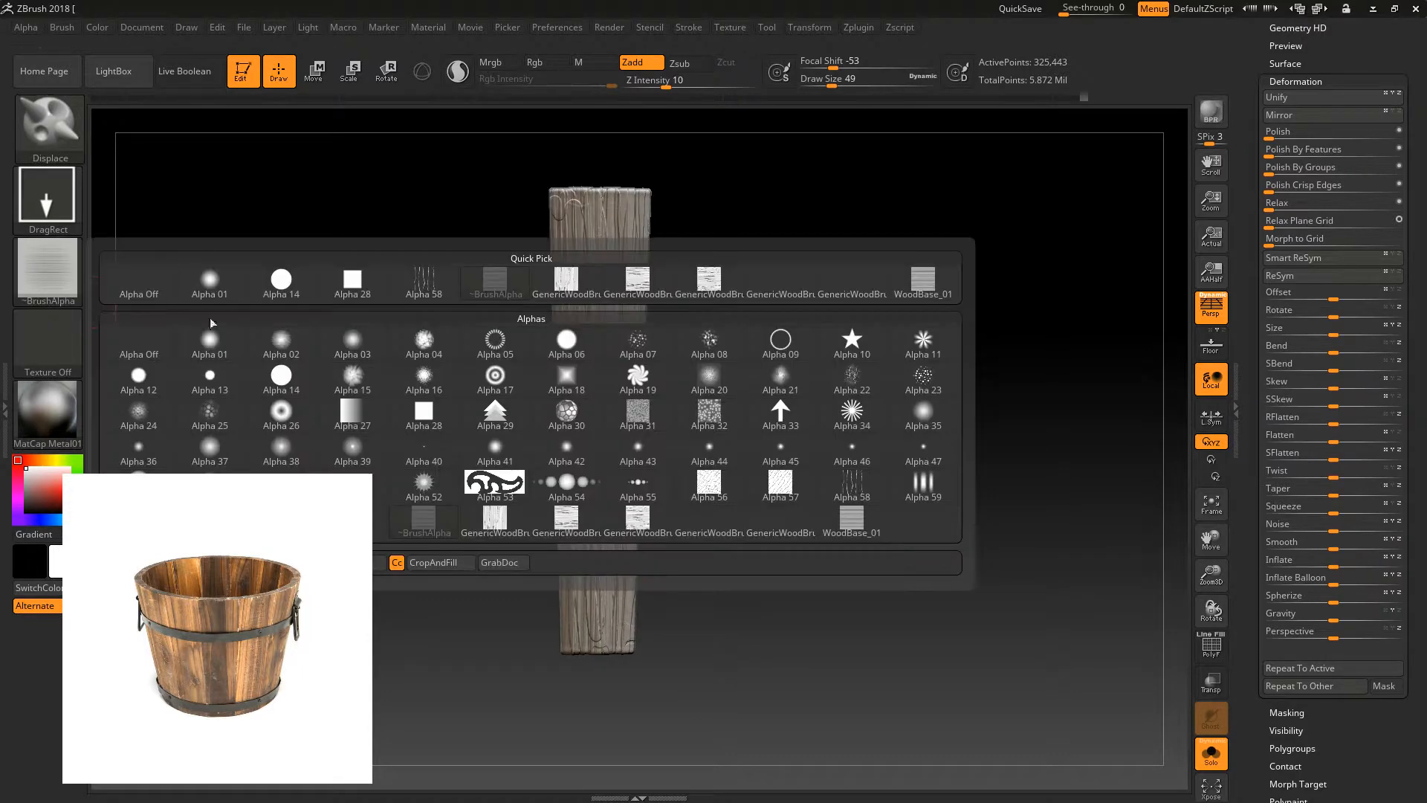
pyautogui.click(502, 525)
pyautogui.moveTo(599, 537)
pyautogui.mouseDown()
pyautogui.moveTo(790, 526)
pyautogui.moveTo(677, 259)
pyautogui.moveTo(591, 216)
pyautogui.mouseUp()
pyautogui.moveTo(439, 312)
pyautogui.mouseDown()
pyautogui.moveTo(462, 354)
pyautogui.moveTo(471, 347)
pyautogui.mouseUp()
pyautogui.moveTo(668, 87); pyautogui.dragTo(654, 92)
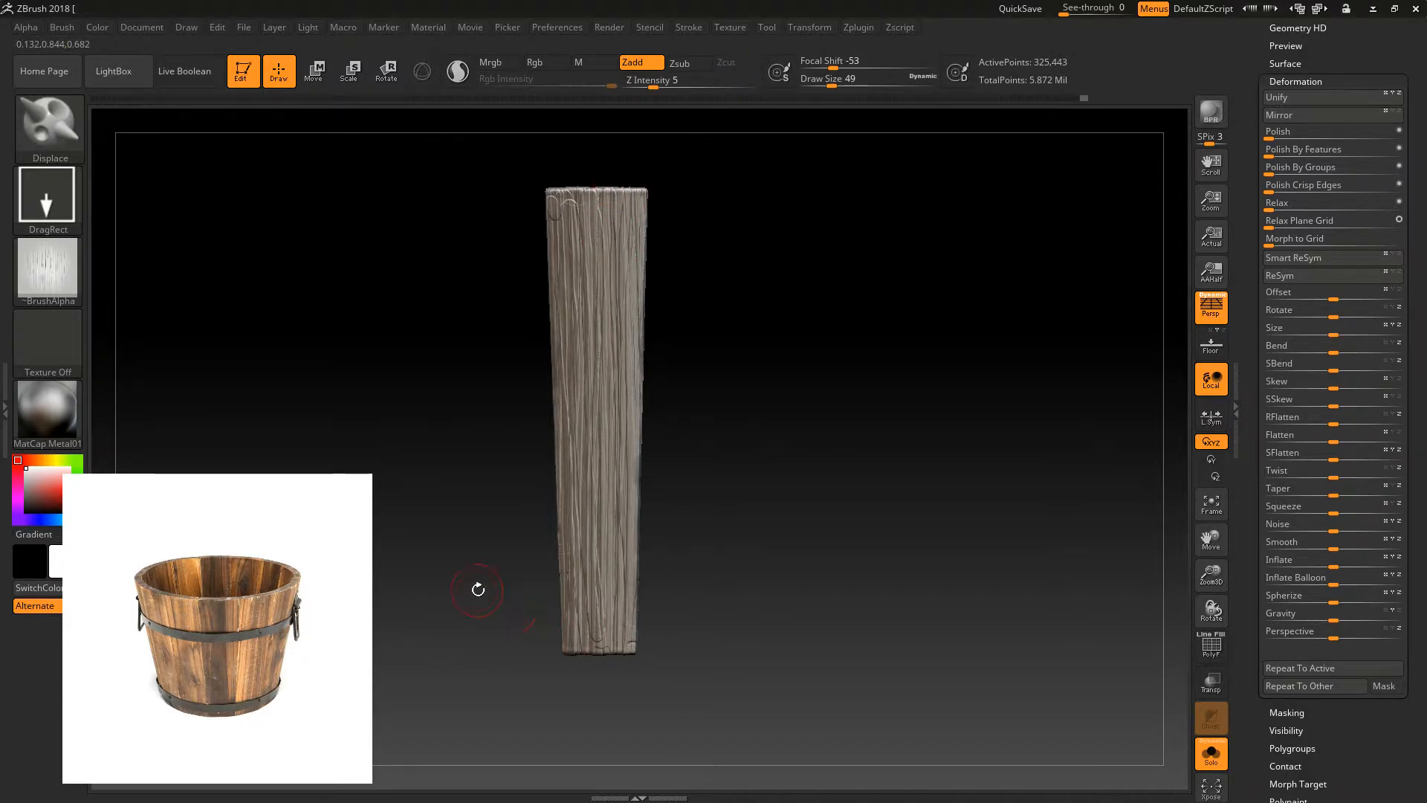
# - Flatten the stamped grain along the whole wide face with TrimSmoothBorder at draw size 109
pyautogui.press('b')
pyautogui.press('t')
pyautogui.press('s')
pyautogui.press(']')
pyautogui.press(']')
pyautogui.moveTo(570, 277); pyautogui.dragTo(574, 253, button='right')
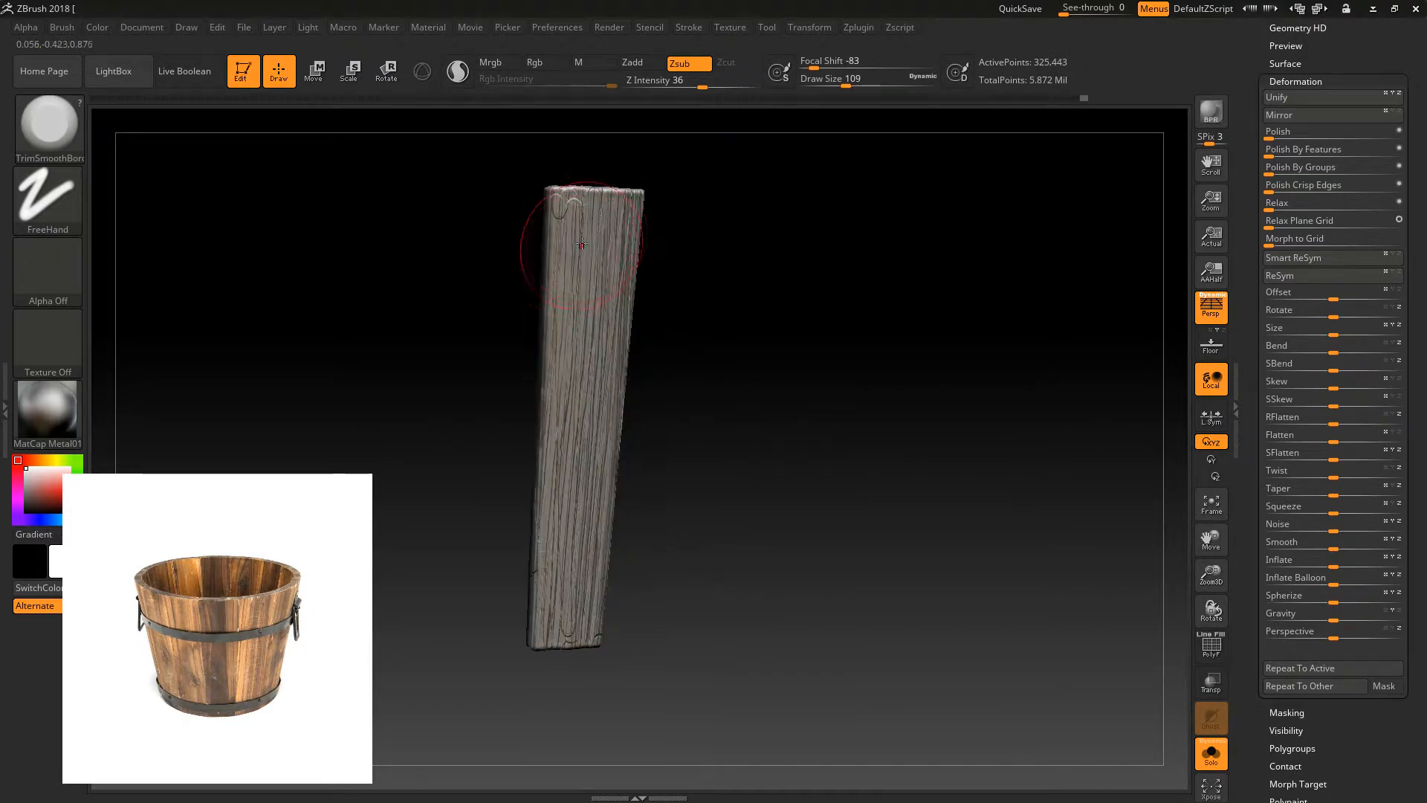
pyautogui.moveTo(550, 439); pyautogui.dragTo(621, 498, button='right')
pyautogui.moveTo(610, 413); pyautogui.dragTo(580, 458, button='right')
pyautogui.moveTo(579, 458)
pyautogui.mouseDown()
pyautogui.moveTo(592, 580)
pyautogui.moveTo(594, 542)
pyautogui.mouseUp()
pyautogui.moveTo(670, 437); pyautogui.dragTo(574, 469, button='right')
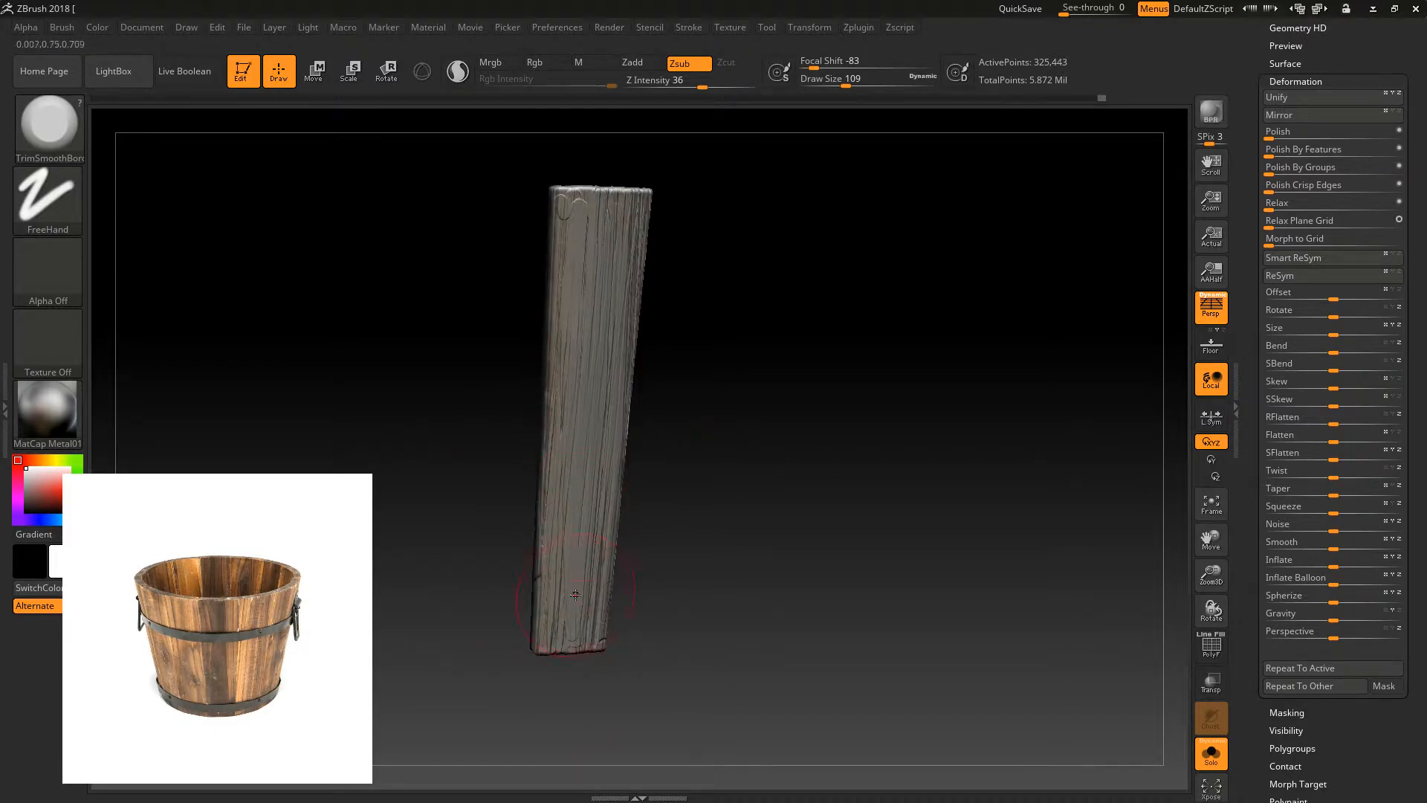
pyautogui.moveTo(655, 547); pyautogui.dragTo(558, 538, button='right')
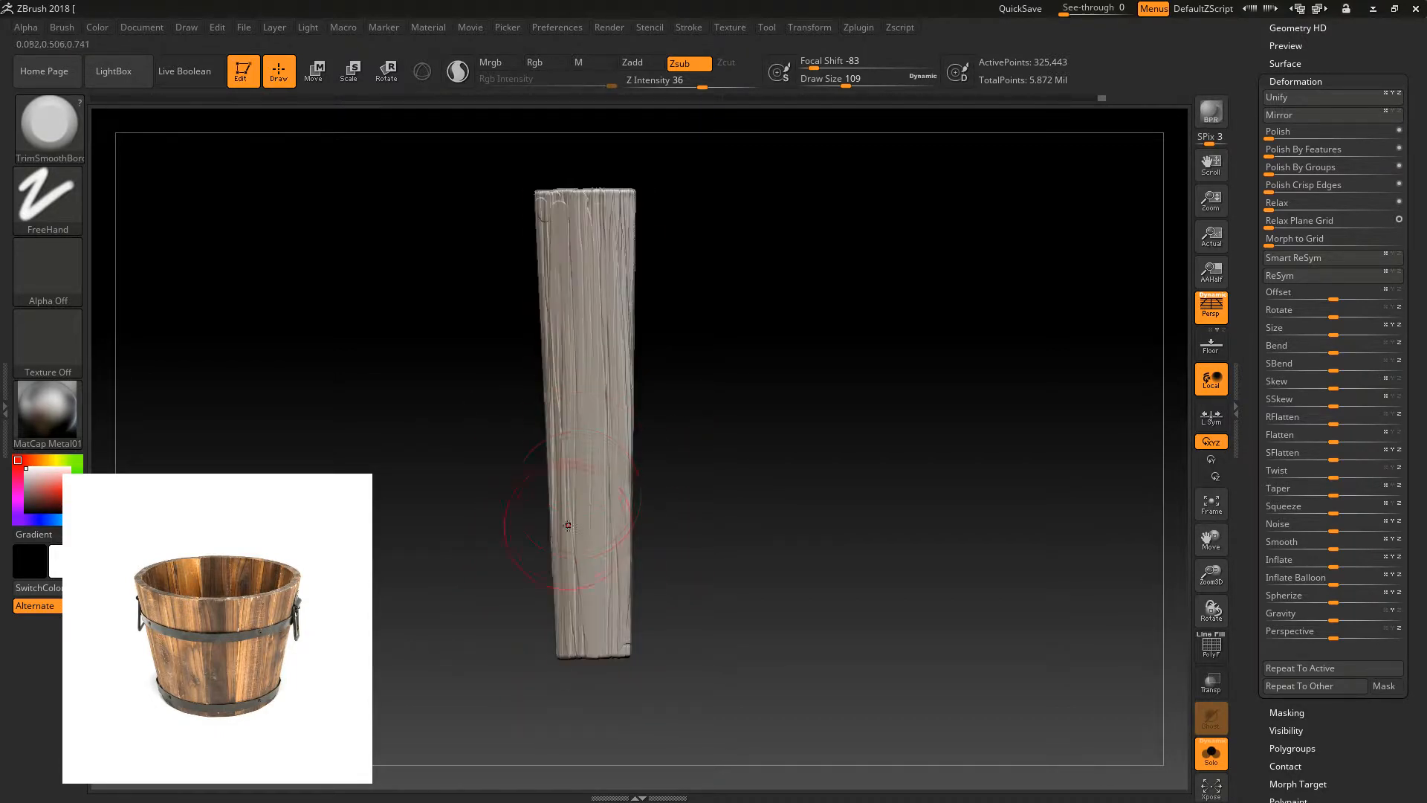
pyautogui.moveTo(672, 315); pyautogui.dragTo(562, 429, button='right')
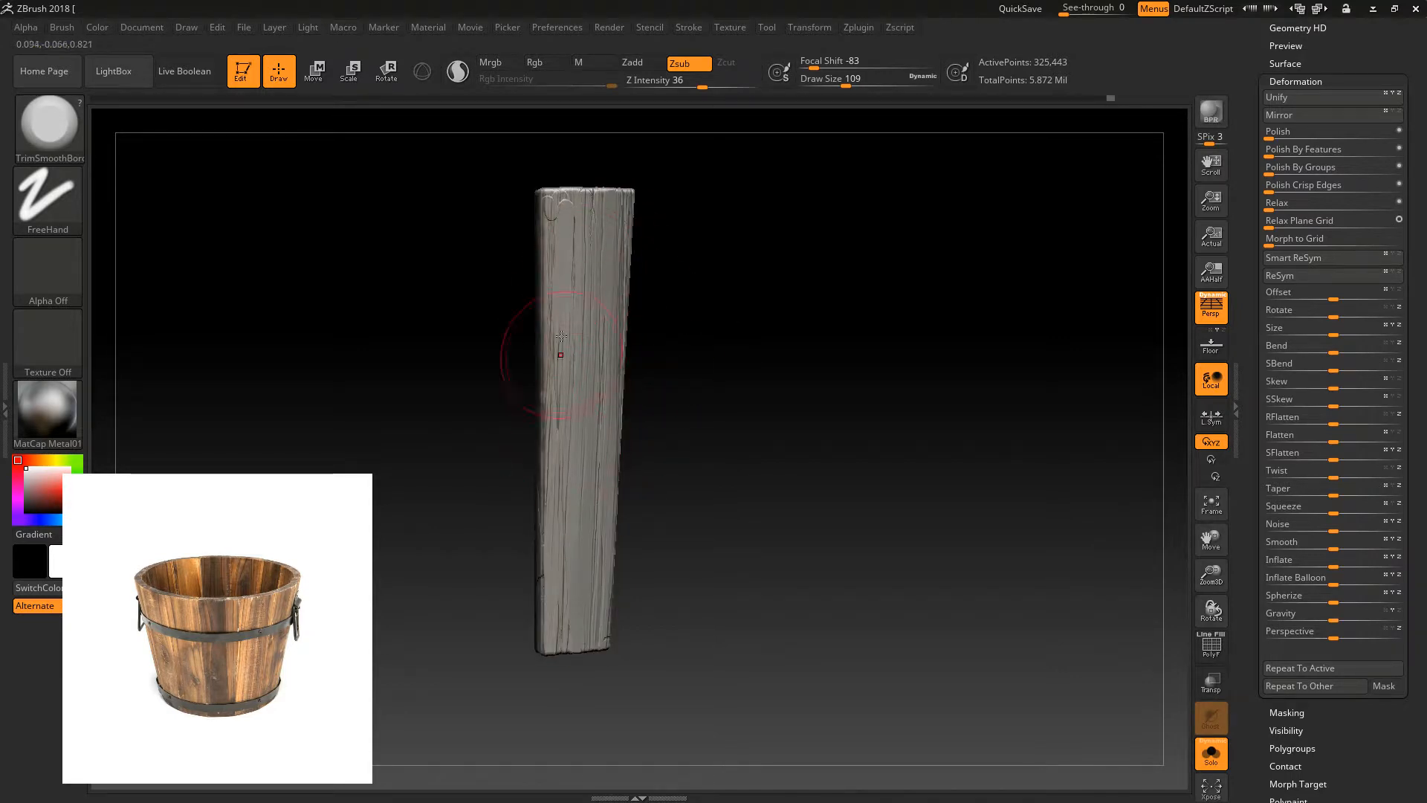
pyautogui.moveTo(672, 439)
pyautogui.mouseDown(button='right')
pyautogui.moveTo(454, 464)
pyautogui.moveTo(497, 429)
pyautogui.mouseUp(button='right')
# - Trim the plank's upper long edge and top rim with TrimSmoothBorder at draw sizes 25 and 14
pyautogui.press('[')
pyautogui.press('[')
pyautogui.press('[')
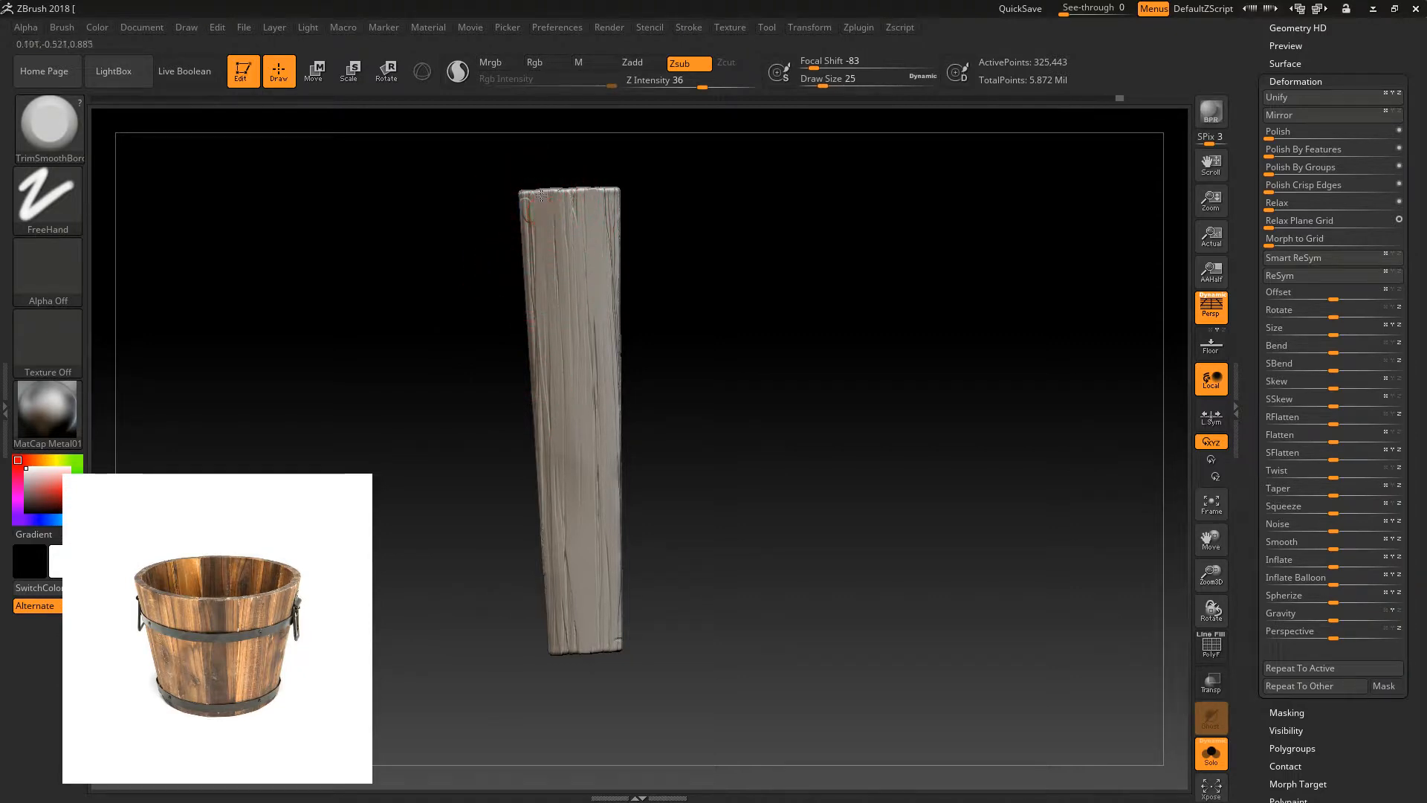
pyautogui.moveTo(527, 237); pyautogui.dragTo(618, 172, button='right')
pyautogui.moveTo(1211, 575)
pyautogui.mouseDown()
pyautogui.moveTo(1112, 637)
pyautogui.moveTo(949, 471)
pyautogui.moveTo(840, 448)
pyautogui.mouseUp()
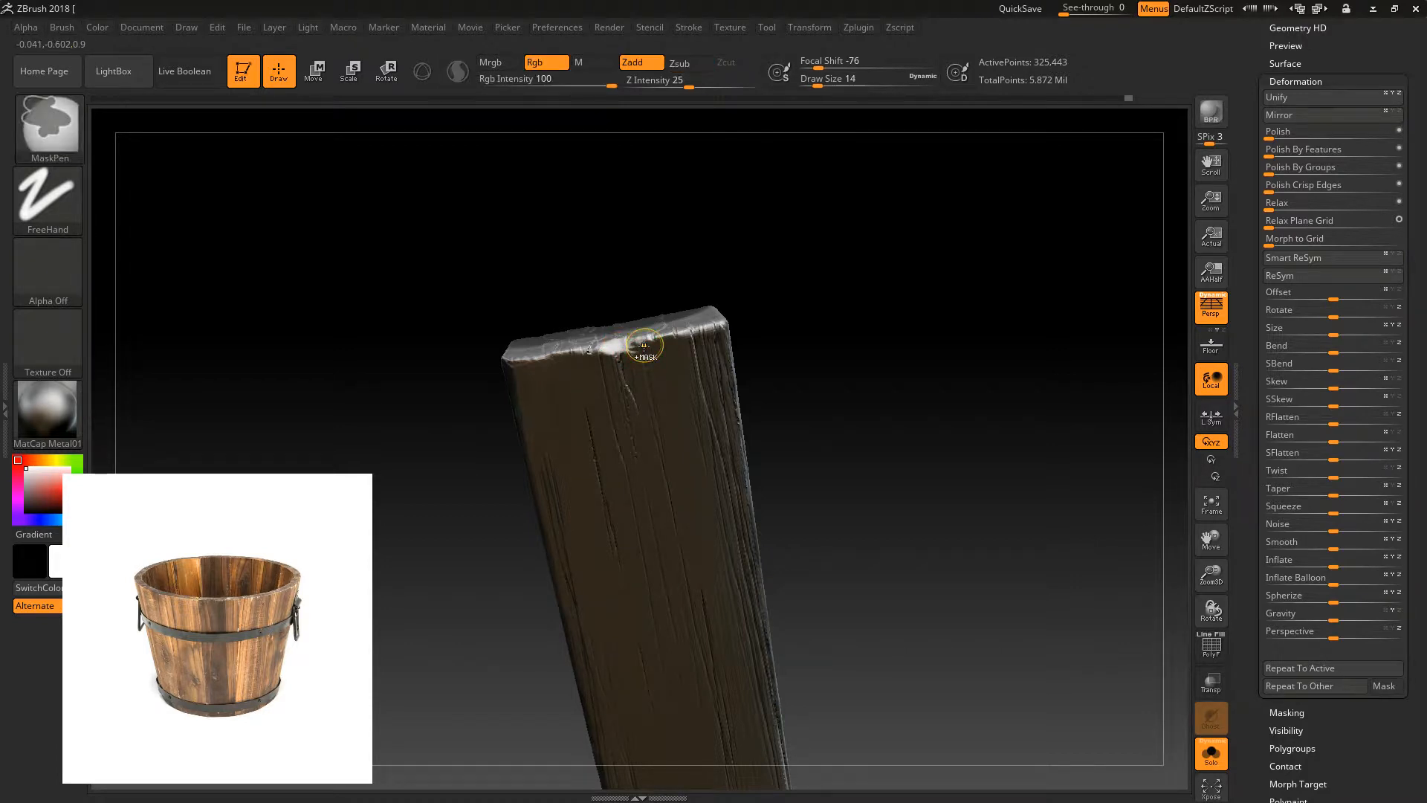
pyautogui.moveTo(625, 345); pyautogui.dragTo(920, 573, button='right')
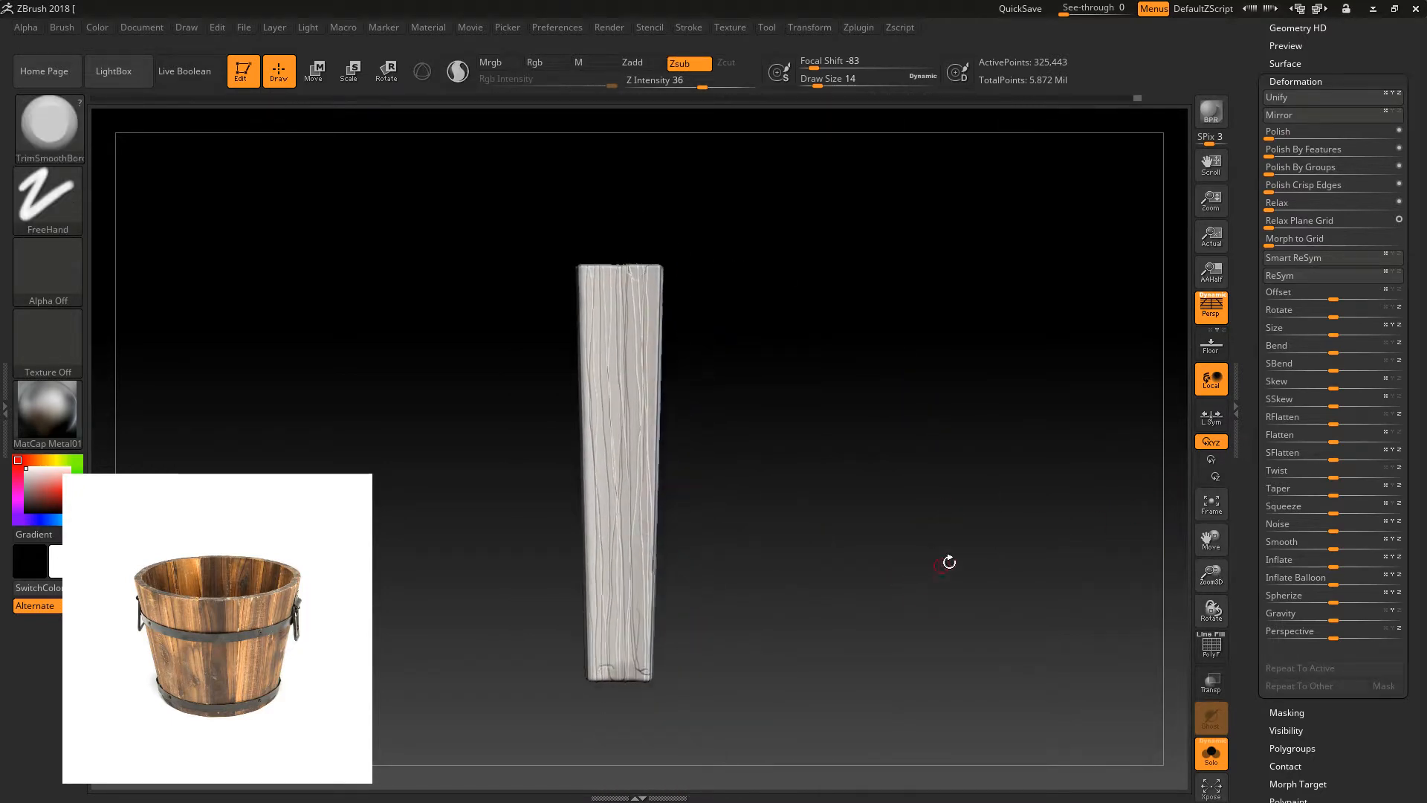
# - Stamp WoodBase_01 grain over the plank's opposite wide face with the Displace brush at Z intensity 10
pyautogui.moveTo(1212, 572)
pyautogui.mouseDown()
pyautogui.moveTo(942, 493)
pyautogui.moveTo(848, 532)
pyautogui.mouseUp()
pyautogui.press('b')
pyautogui.press('d')
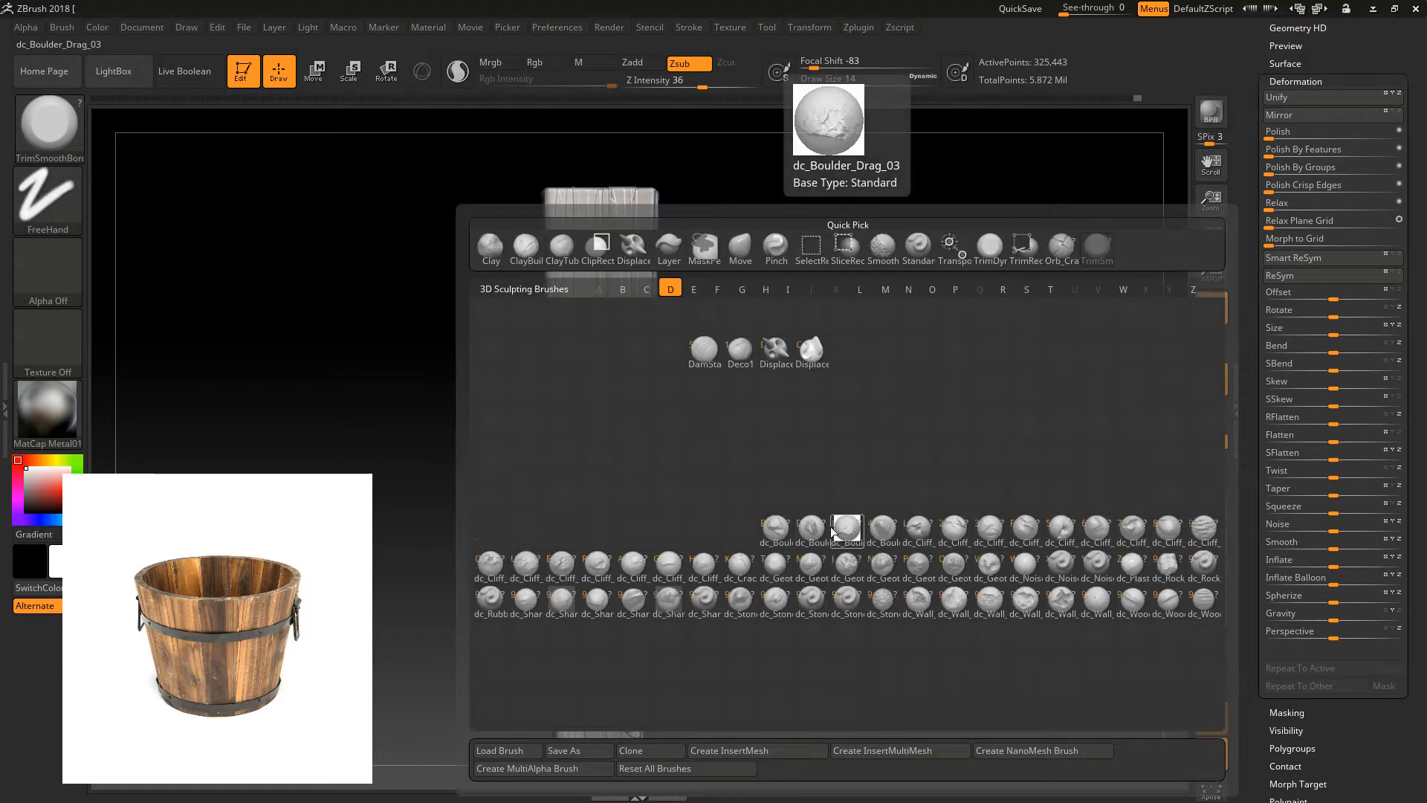
pyautogui.click(836, 531)
pyautogui.click(48, 271)
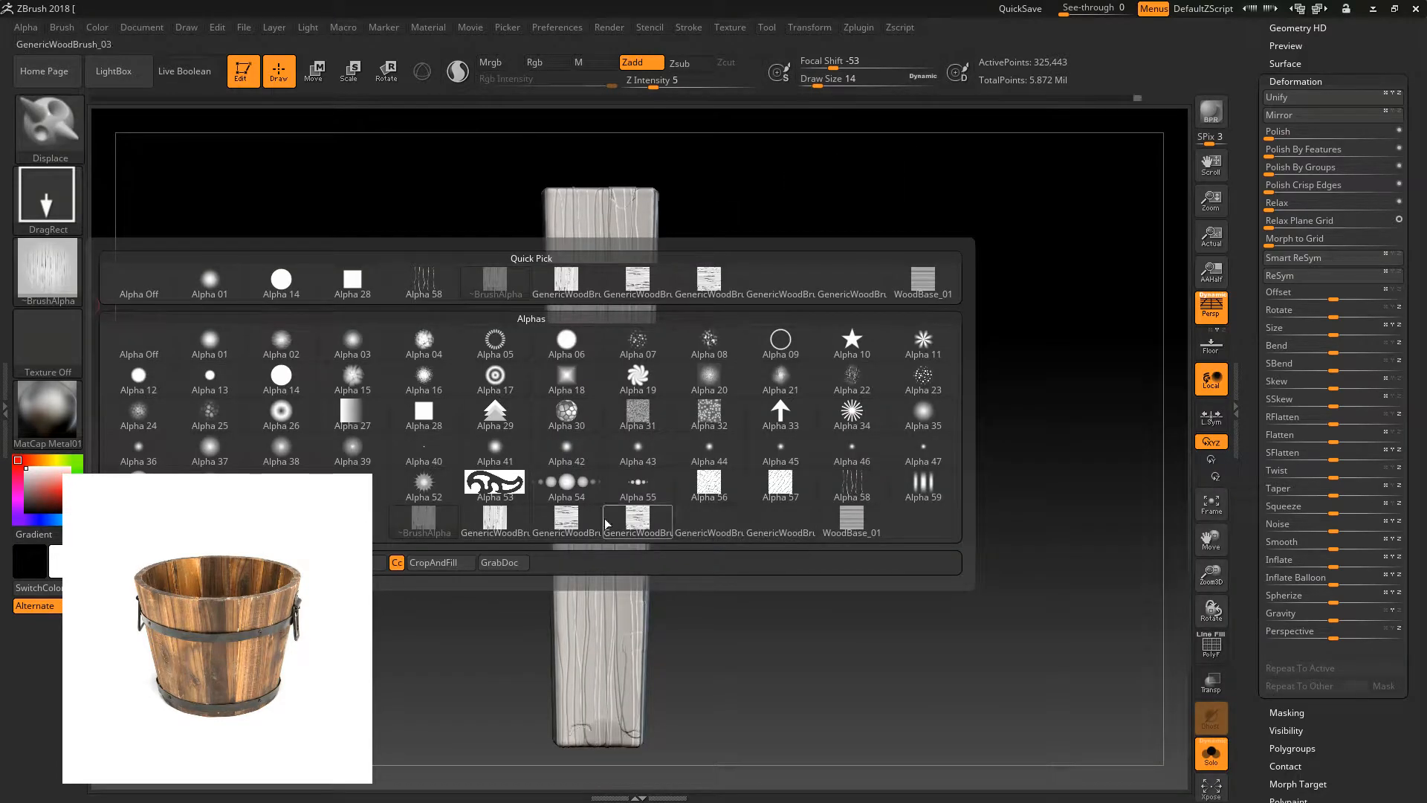
pyautogui.click(852, 520)
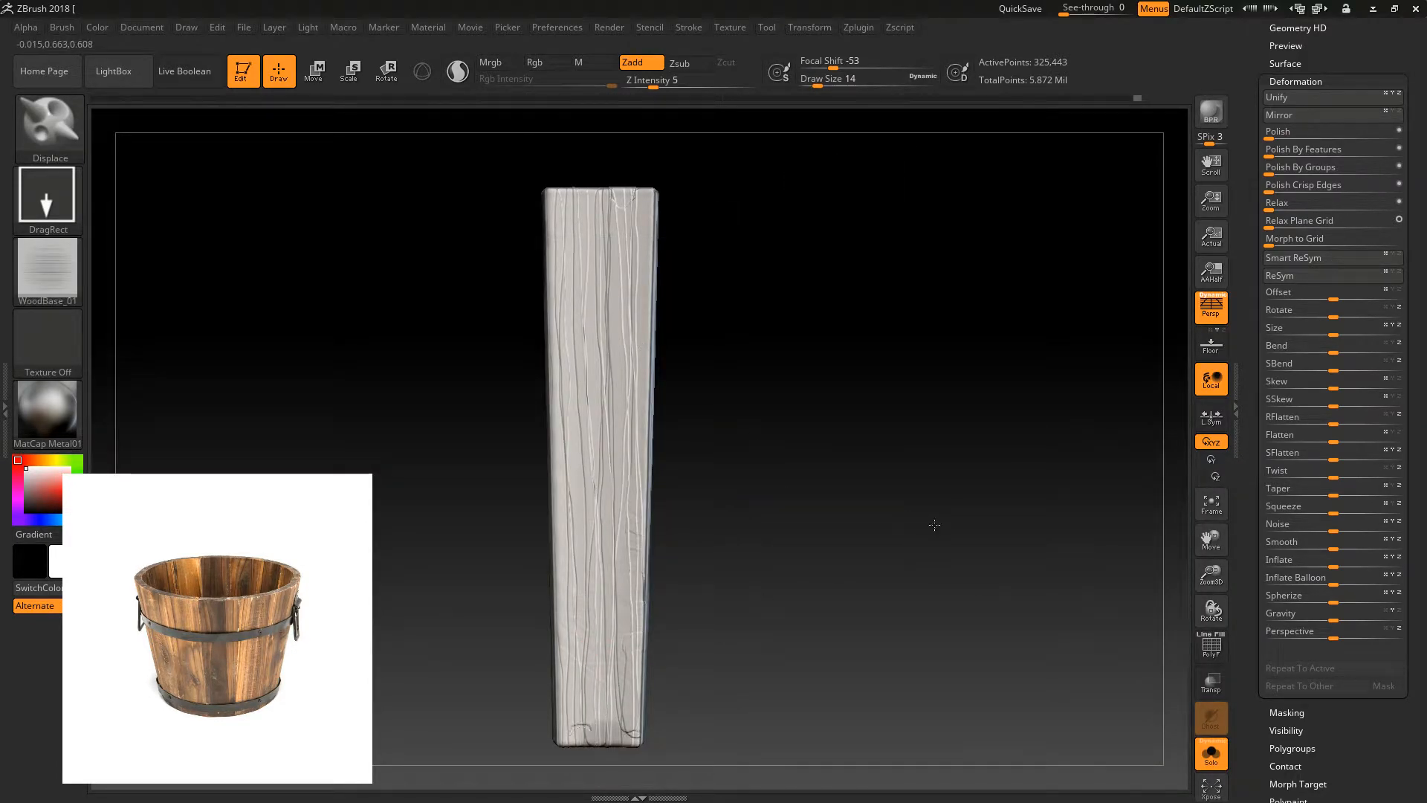
pyautogui.moveTo(653, 84); pyautogui.dragTo(666, 83)
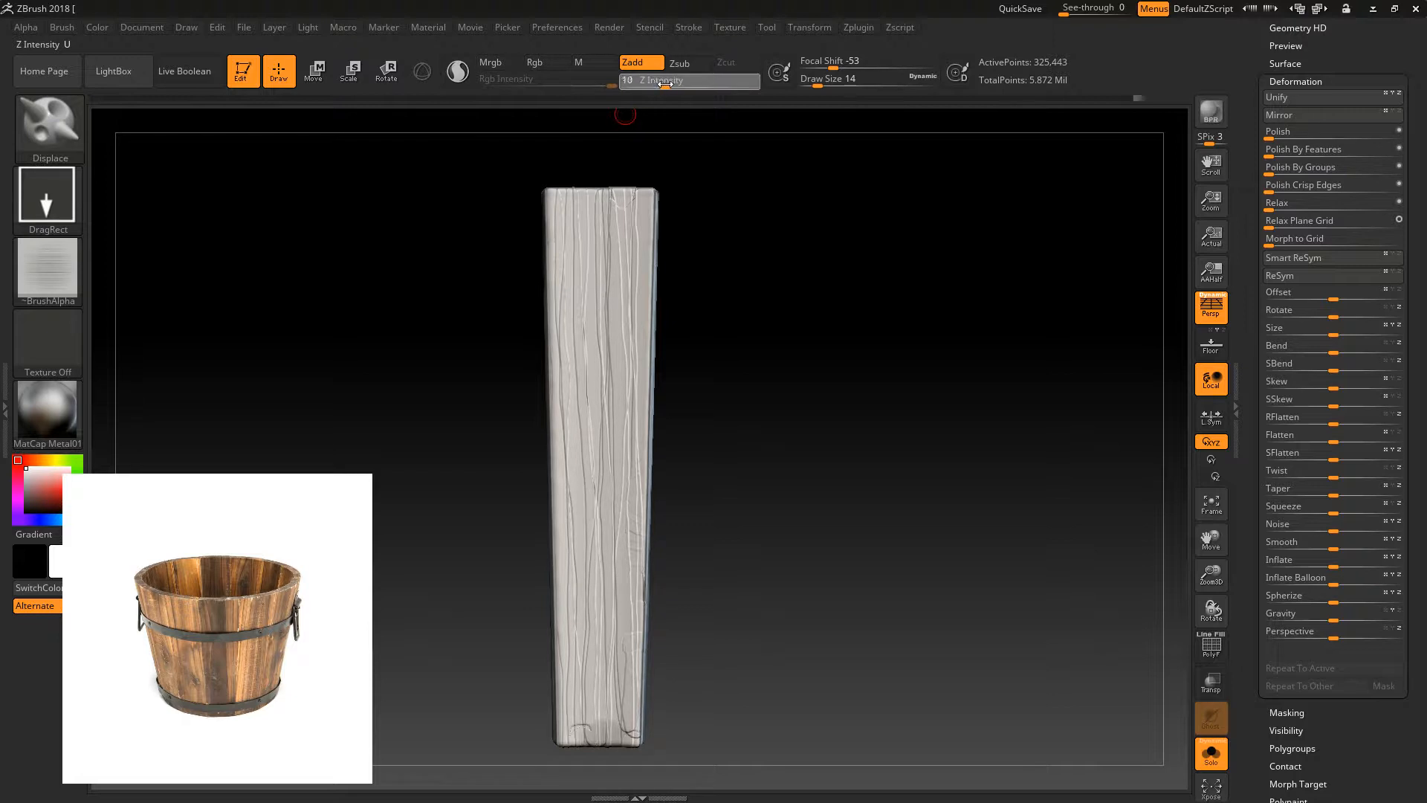
pyautogui.moveTo(924, 545); pyautogui.dragTo(957, 603)
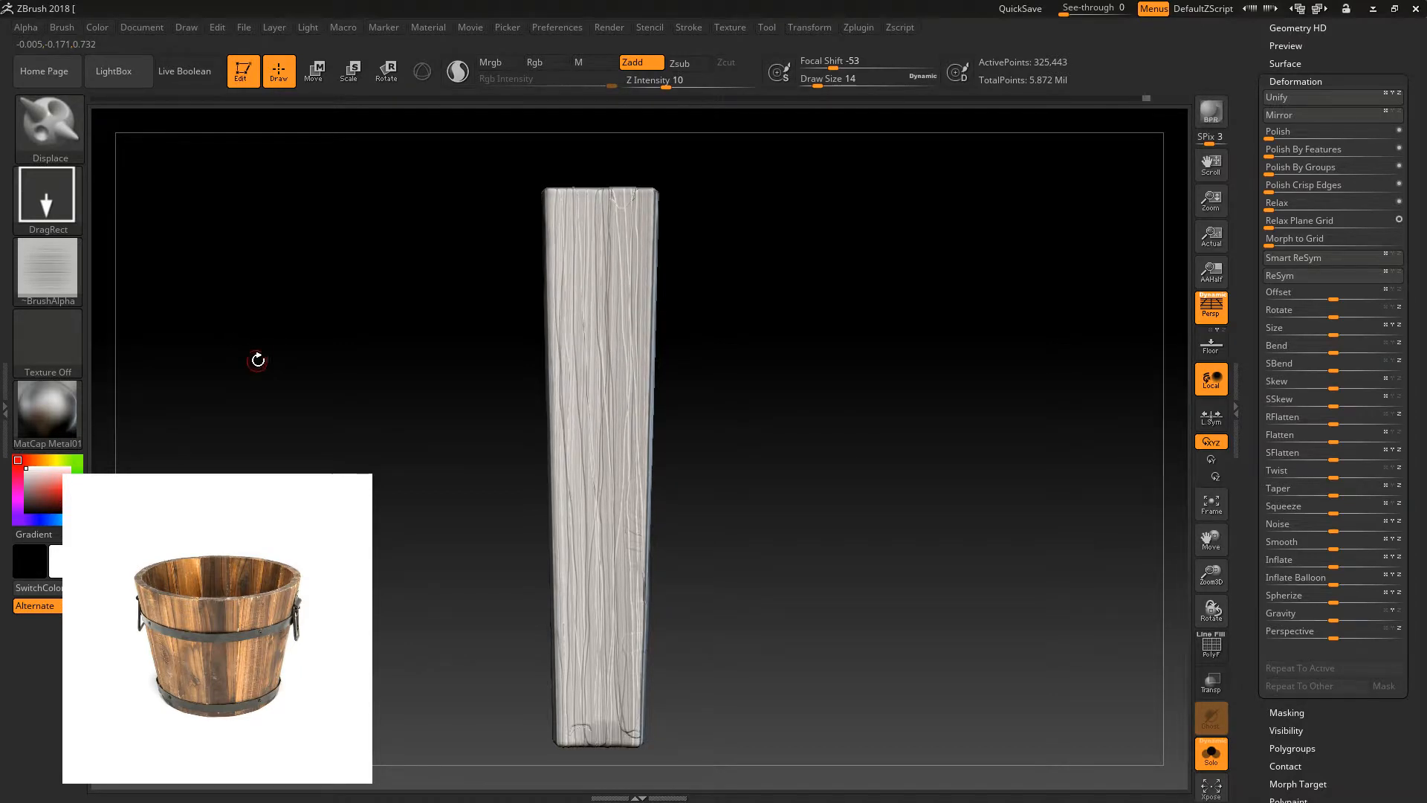
pyautogui.moveTo(456, 322)
pyautogui.mouseDown()
pyautogui.moveTo(440, 369)
pyautogui.moveTo(464, 377)
pyautogui.mouseUp()
pyautogui.moveTo(452, 308); pyautogui.dragTo(446, 284)
# - Overlay the opposite face with the first GenericWoodBrush alpha at Z intensity 6, undoing the first stamp and stamping it again
pyautogui.click(48, 269)
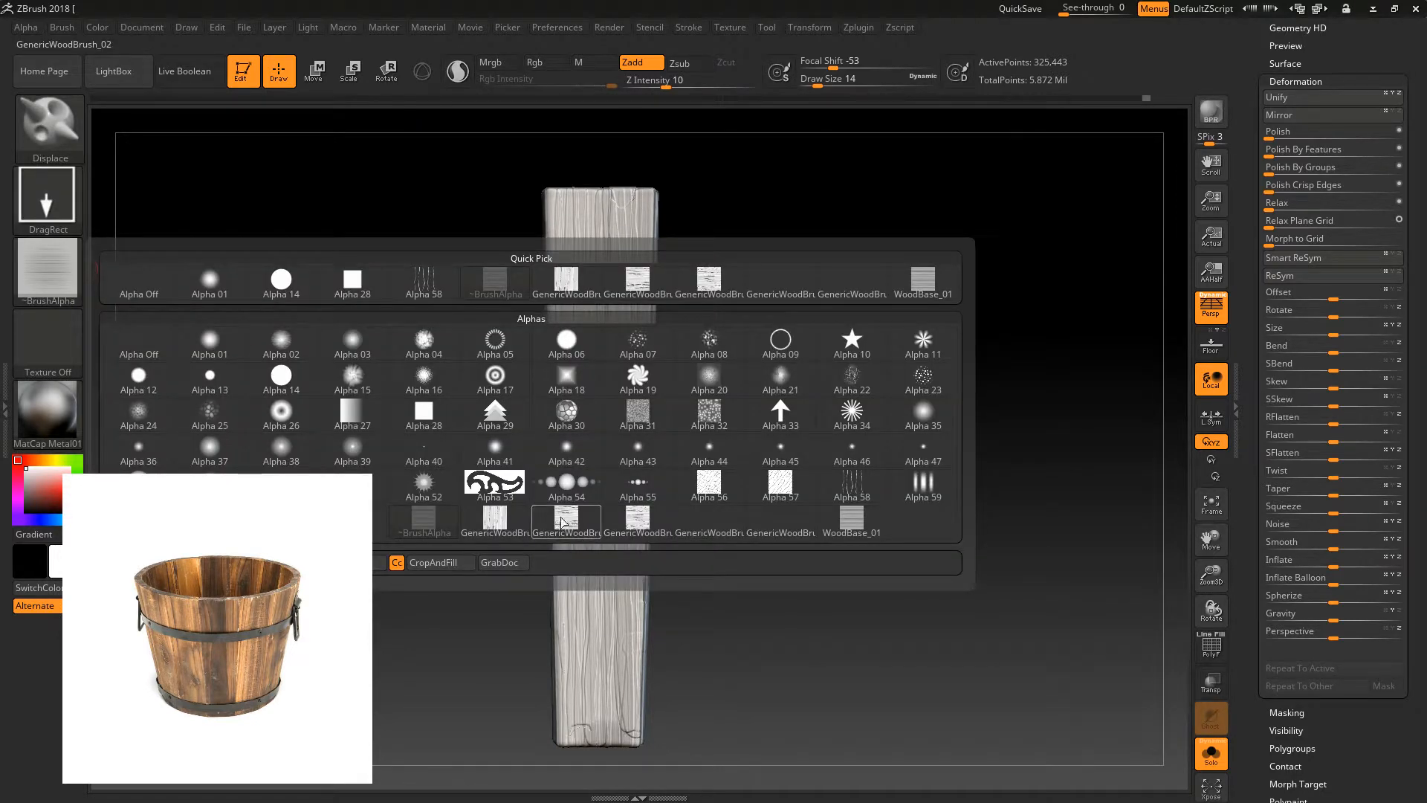
pyautogui.click(501, 529)
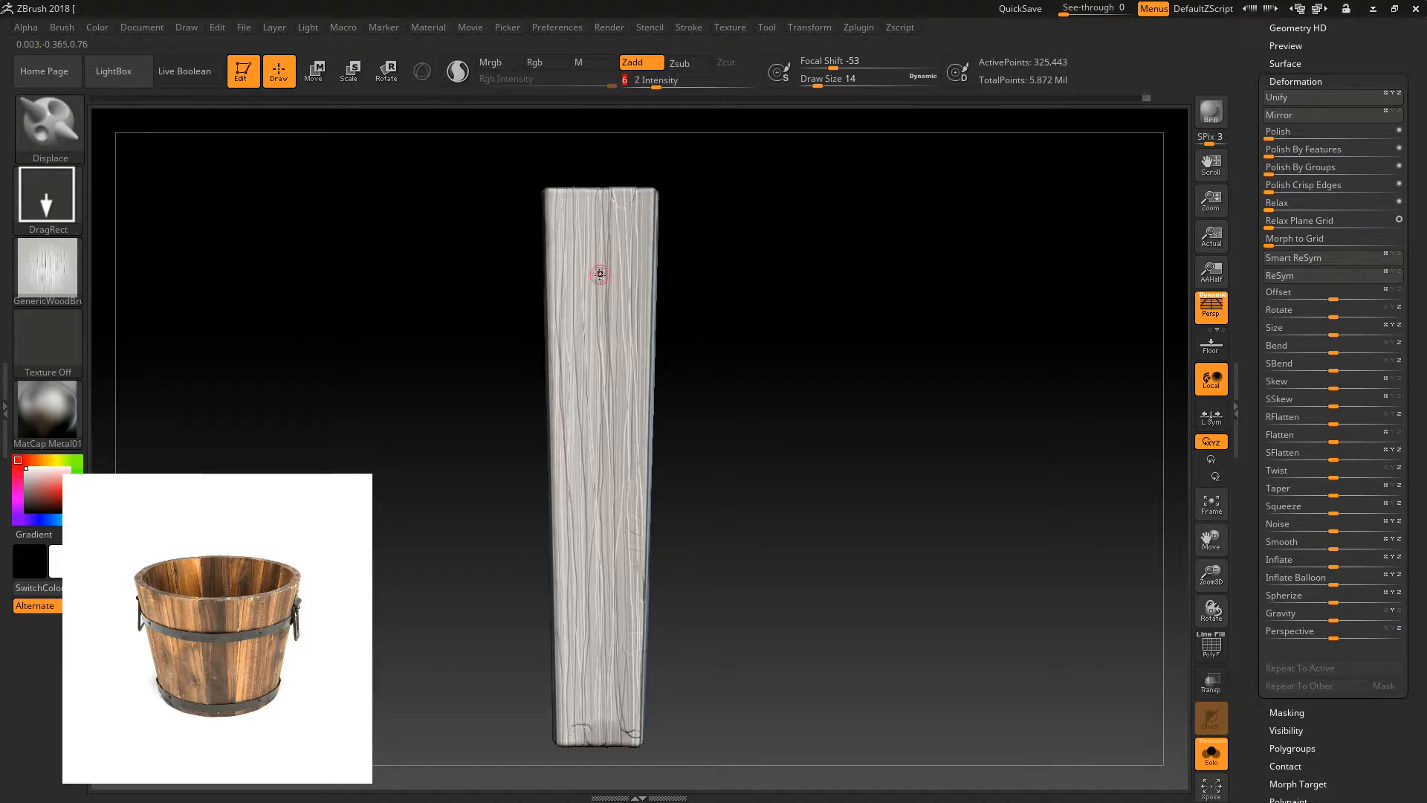
pyautogui.hotkey('ctrl', 'z')
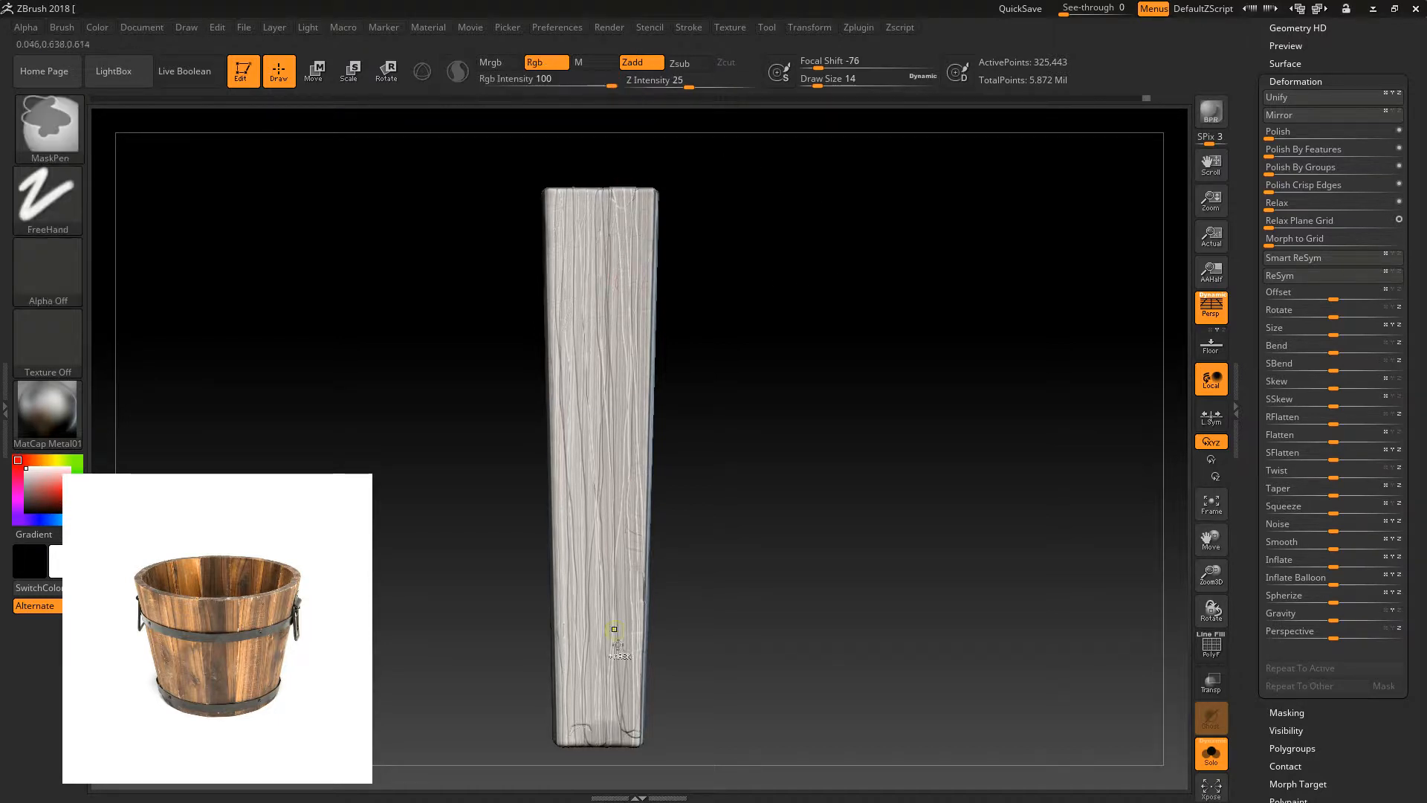
pyautogui.moveTo(858, 565)
pyautogui.mouseDown()
pyautogui.moveTo(891, 389)
pyautogui.moveTo(655, 179)
pyautogui.moveTo(589, 176)
pyautogui.mouseUp()
pyautogui.moveTo(515, 256); pyautogui.dragTo(484, 313)
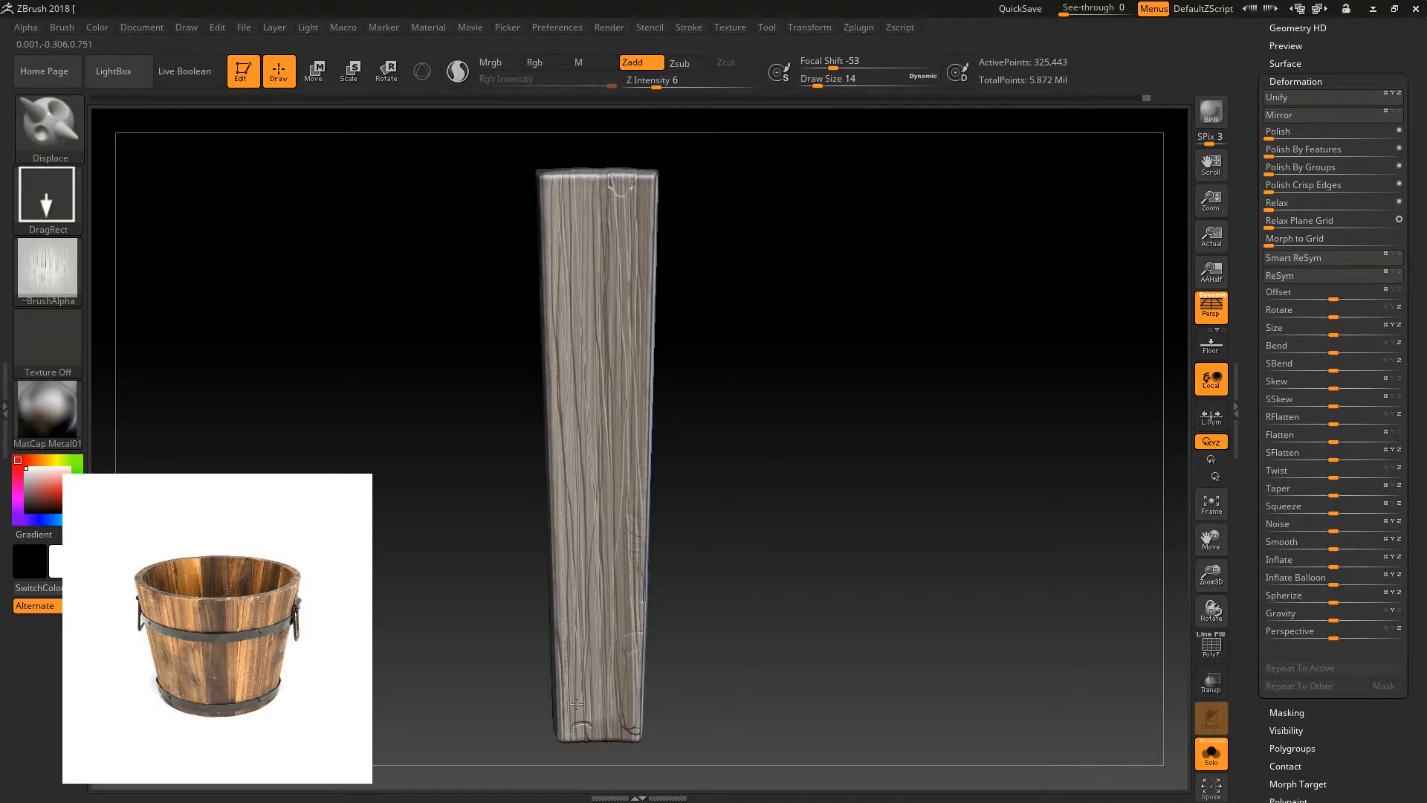
# - Soften the grain along the opposite face with TrimSmoothBorder at draw size 118 and Z intensity 17
pyautogui.press('b')
pyautogui.press('t')
pyautogui.press('s')
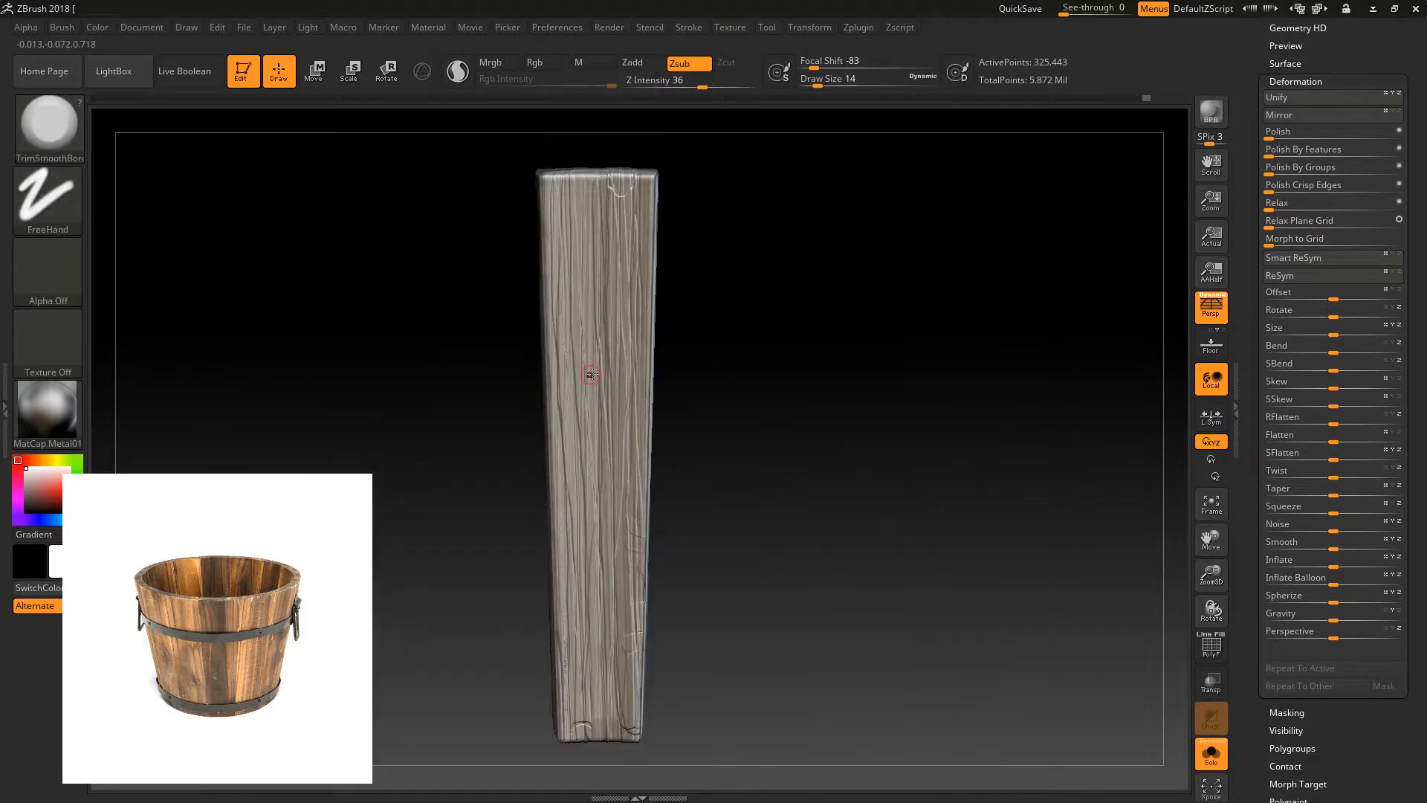
pyautogui.press(']')
pyautogui.press(']')
pyautogui.press(']')
pyautogui.press(']')
pyautogui.press(']')
pyautogui.press(']')
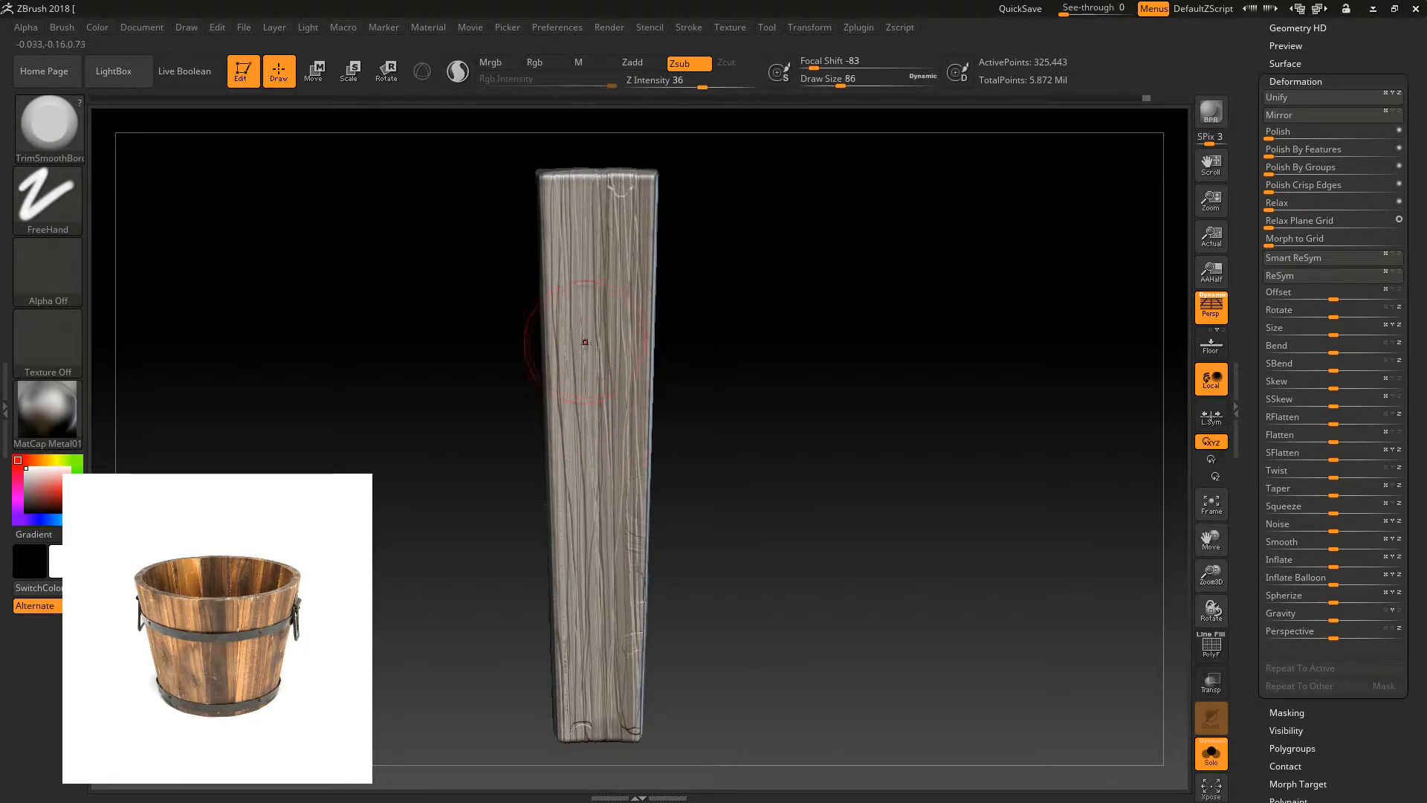
pyautogui.press(']')
pyautogui.press(']')
pyautogui.press(']')
pyautogui.click(678, 86)
pyautogui.moveTo(611, 308)
pyautogui.mouseDown()
pyautogui.moveTo(596, 231)
pyautogui.moveTo(569, 416)
pyautogui.moveTo(518, 429)
pyautogui.mouseUp()
pyautogui.moveTo(603, 483); pyautogui.dragTo(587, 692)
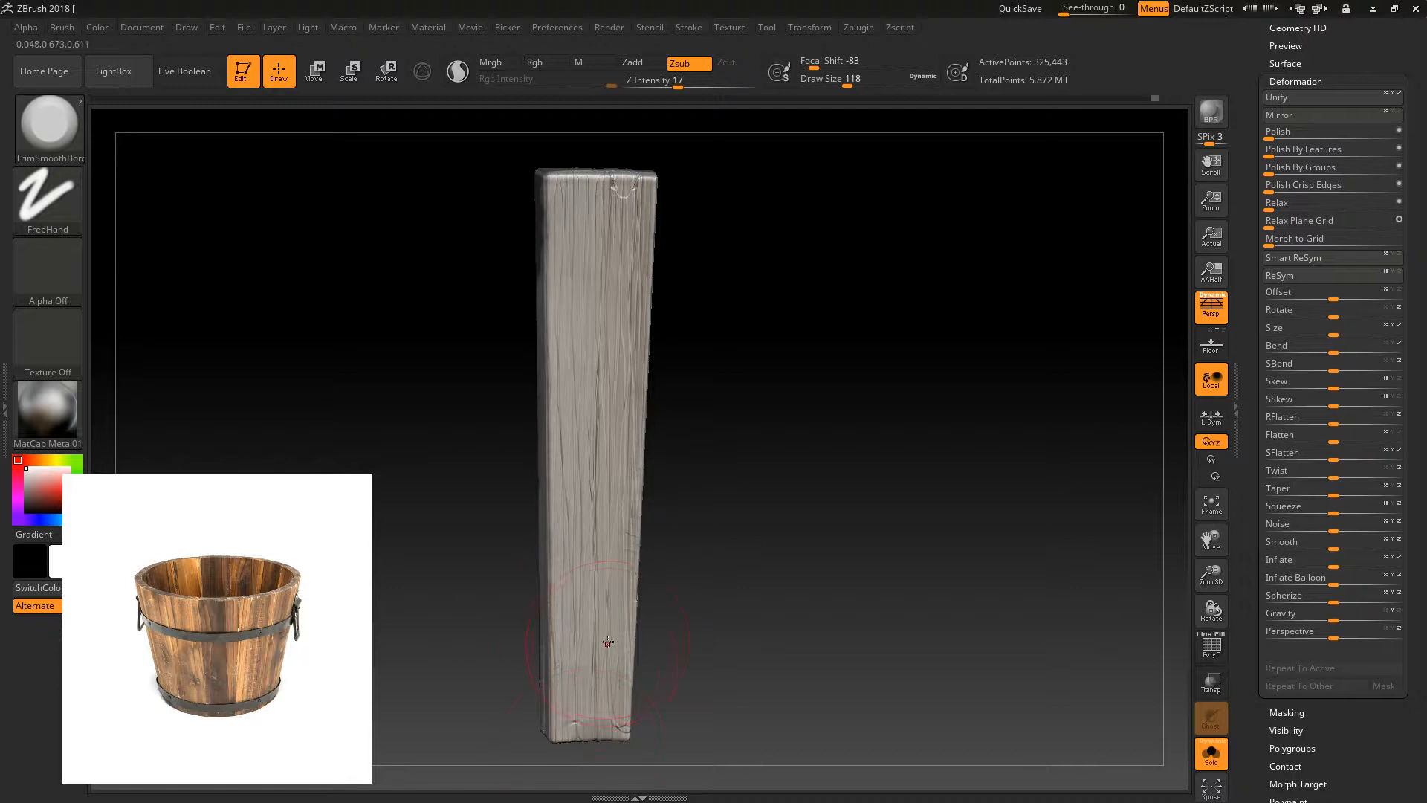
# - Trim the opposite face's long edge with TrimSmoothBorder reduced to draw size 46
pyautogui.moveTo(695, 511); pyautogui.dragTo(689, 543)
pyautogui.moveTo(689, 242); pyautogui.dragTo(659, 216)
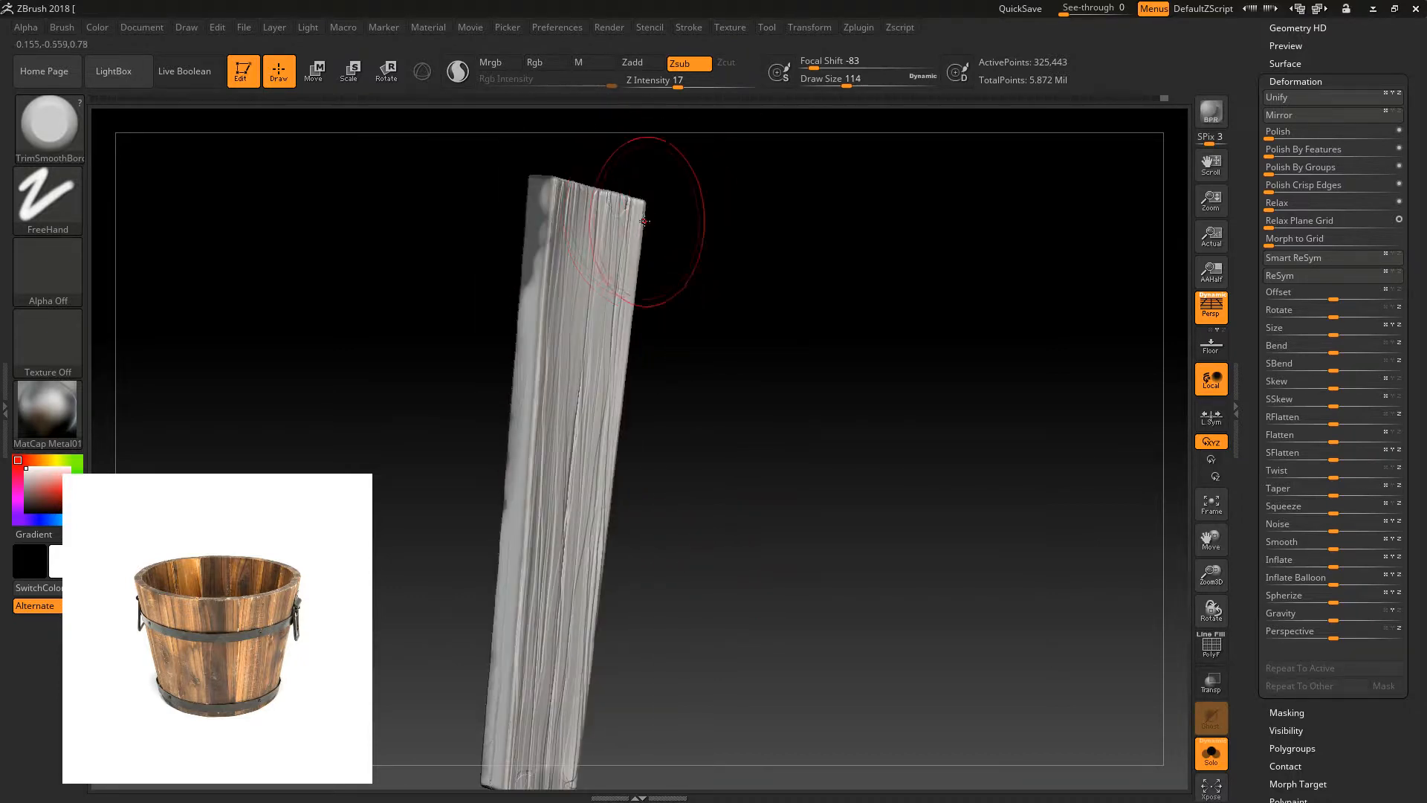
pyautogui.press('[')
pyautogui.press('[')
pyautogui.press('[')
pyautogui.press('[')
pyautogui.press('[')
pyautogui.press('[')
pyautogui.press('[')
pyautogui.moveTo(711, 330); pyautogui.dragTo(664, 349)
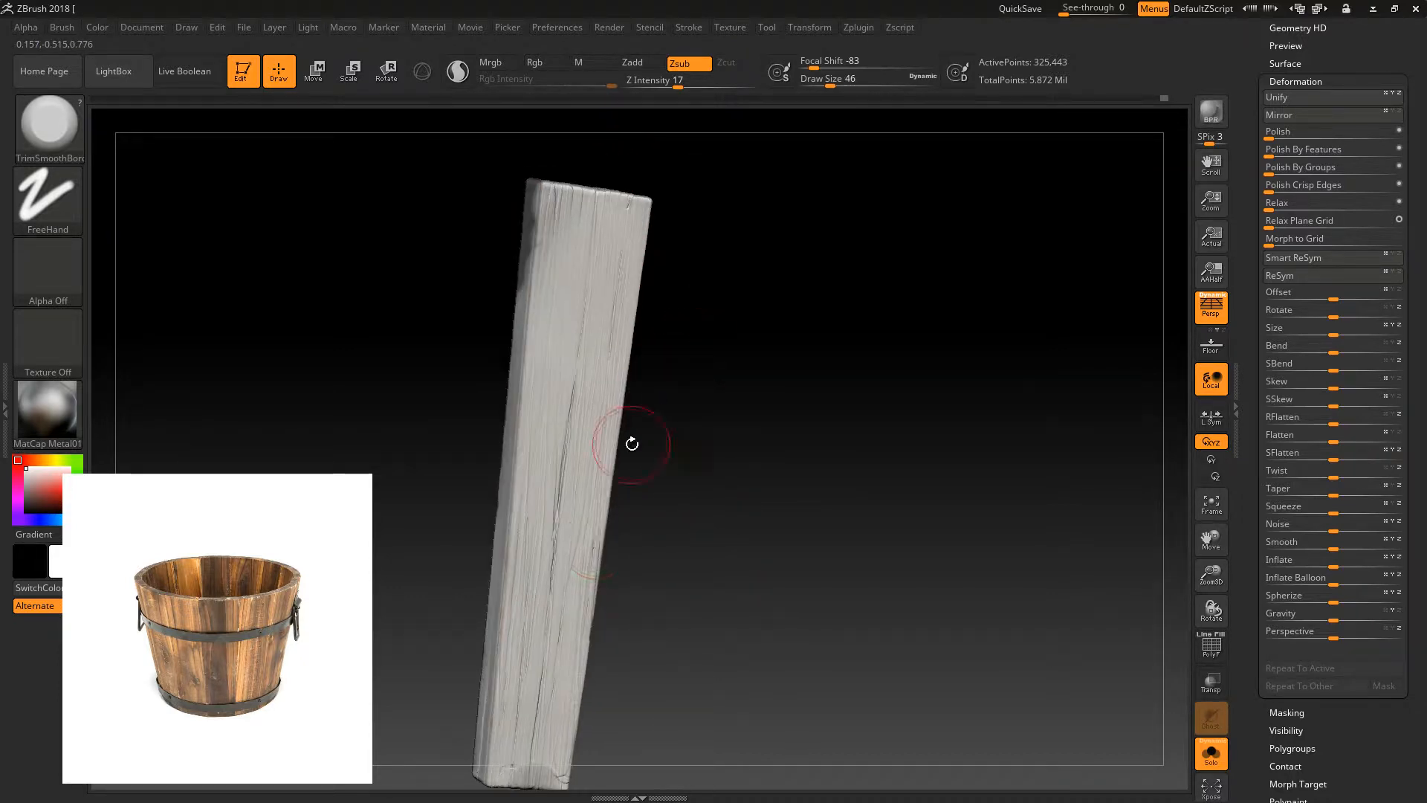
pyautogui.moveTo(661, 459); pyautogui.dragTo(653, 503)
# - Carve a chip into the plank's top edge with the TrimDynamic brush at draw size 22
pyautogui.press('b')
pyautogui.press('t')
pyautogui.press('d')
pyautogui.moveTo(726, 366); pyautogui.dragTo(573, 272)
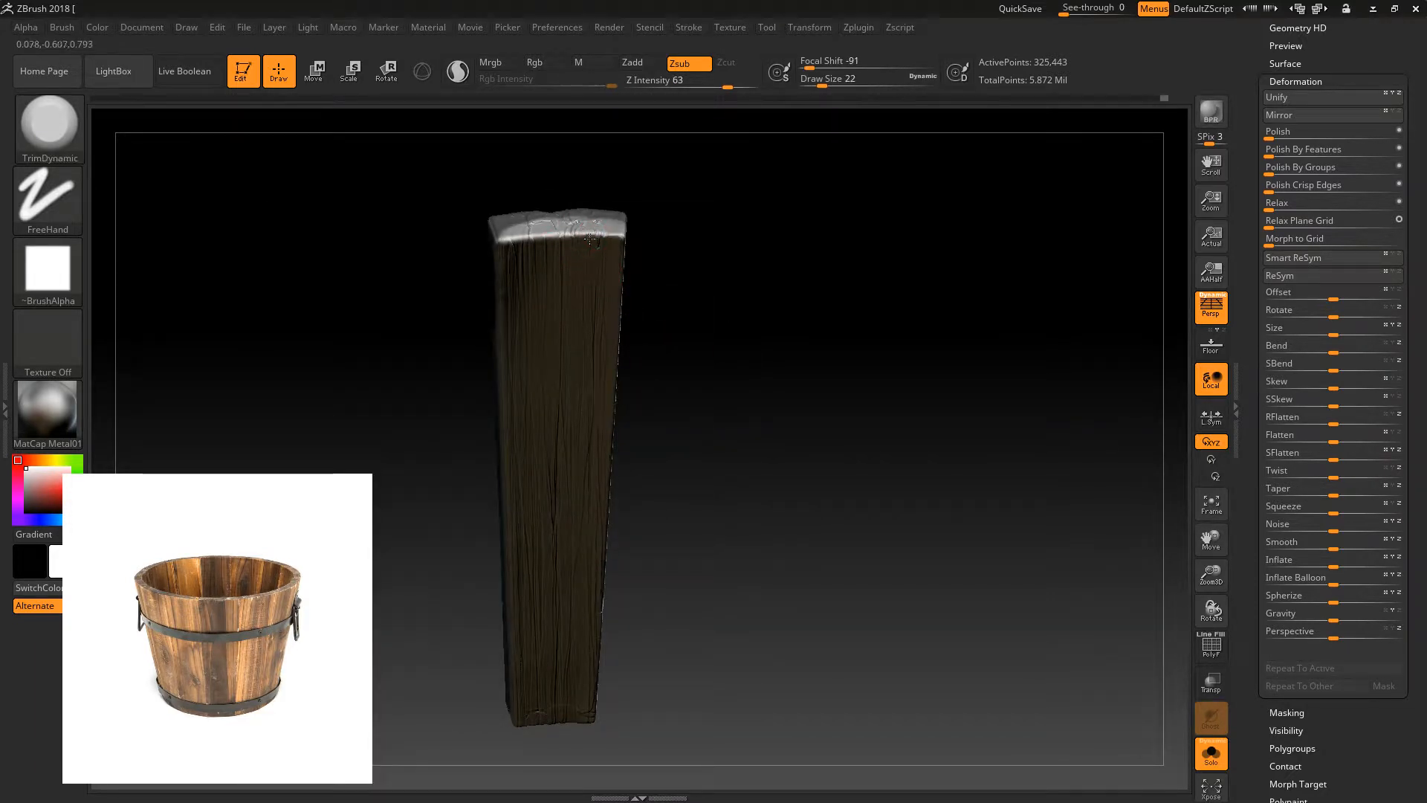
pyautogui.moveTo(580, 232); pyautogui.dragTo(566, 229)
pyautogui.moveTo(661, 249)
pyautogui.mouseDown()
pyautogui.moveTo(650, 198)
pyautogui.moveTo(583, 235)
pyautogui.mouseUp()
pyautogui.moveTo(594, 194); pyautogui.dragTo(580, 228)
pyautogui.moveTo(497, 266); pyautogui.dragTo(516, 280)
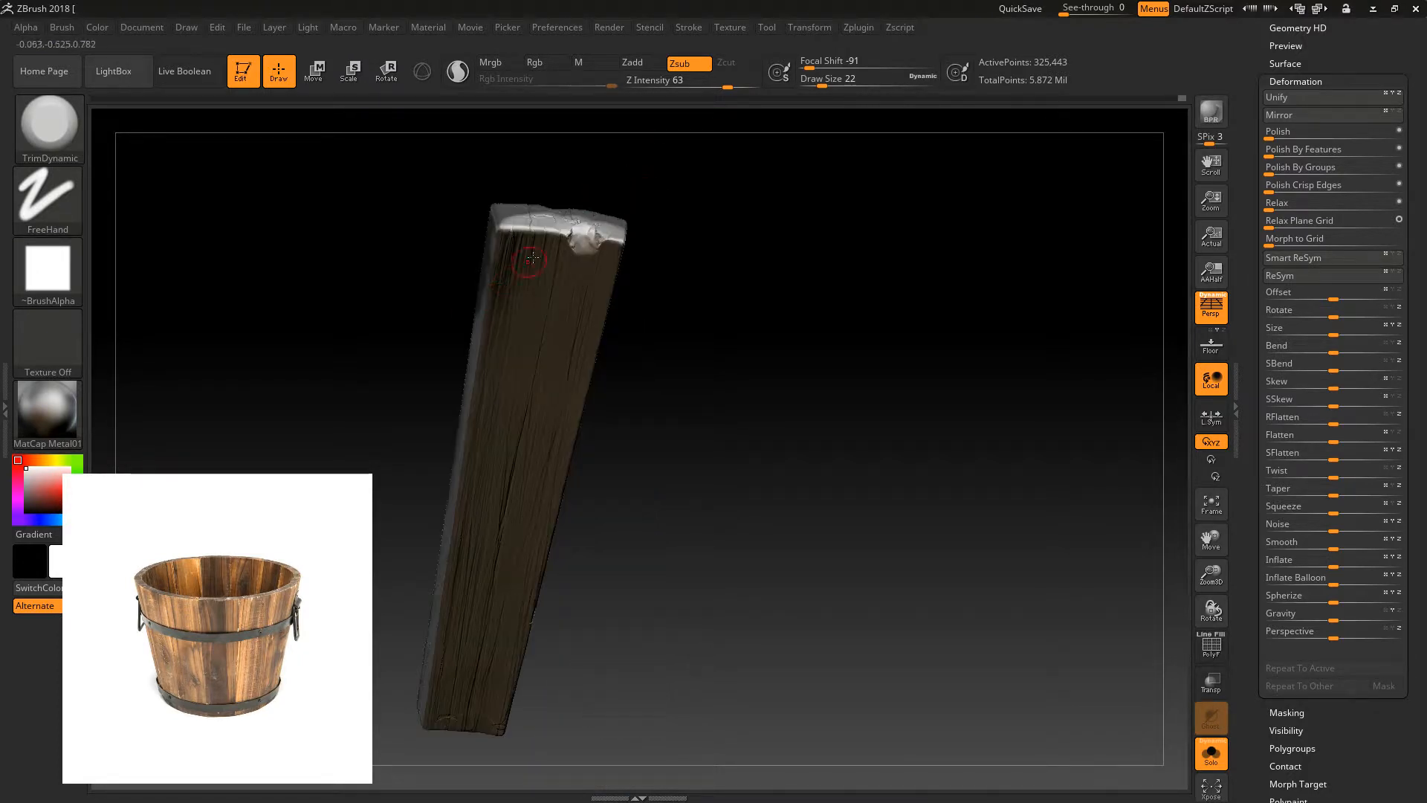
pyautogui.moveTo(353, 164)
pyautogui.keyDown('ctrl'); pyautogui.mouseDown()
pyautogui.moveTo(648, 676)
pyautogui.moveTo(699, 681)
pyautogui.mouseUp(); pyautogui.keyUp('ctrl')
pyautogui.moveTo(736, 681)
pyautogui.mouseDown()
pyautogui.moveTo(746, 477)
pyautogui.moveTo(773, 339)
pyautogui.moveTo(736, 339)
pyautogui.mouseUp()
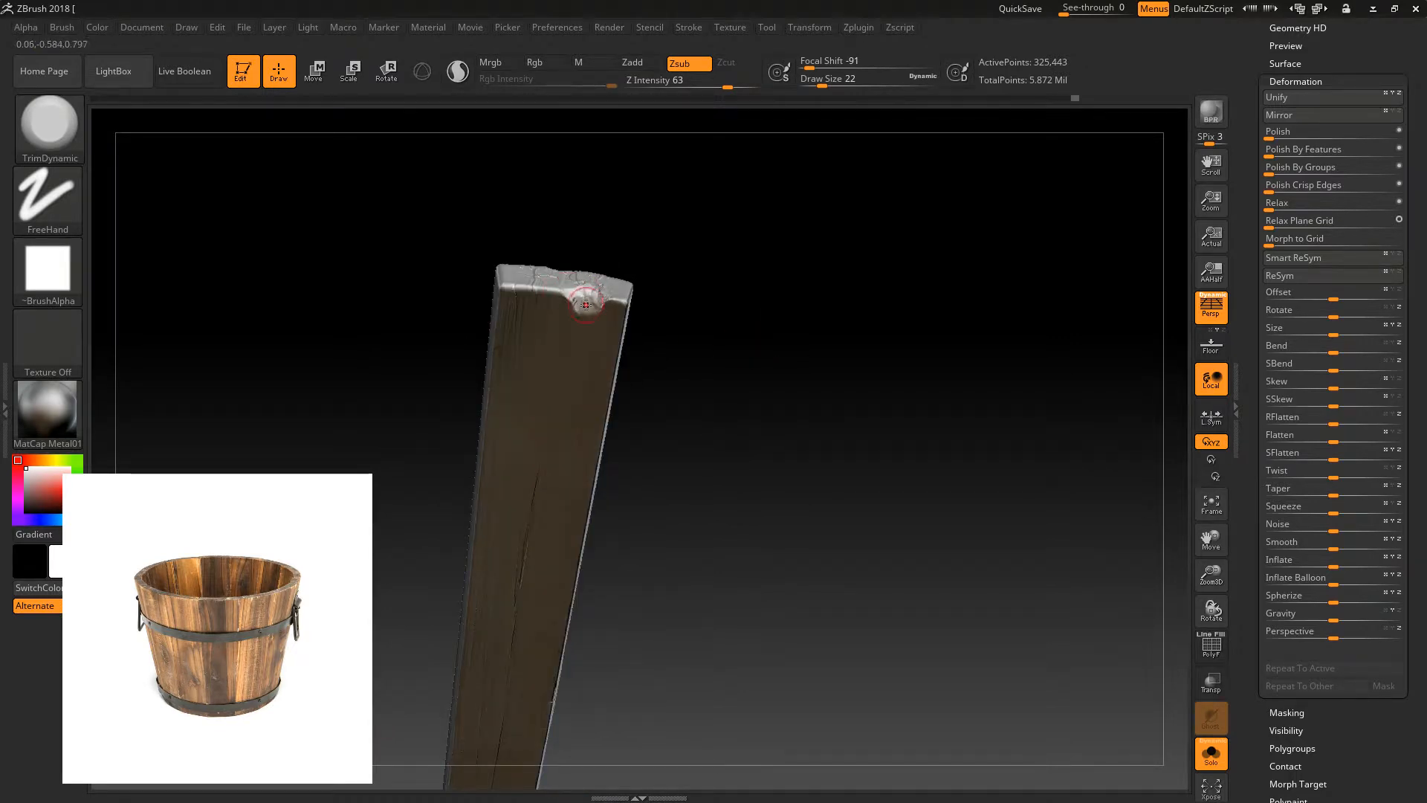
# - Bevel and roughen the middle stretch of the plank's long edge with TrimDynamic at draw size 9
pyautogui.moveTo(1211, 541); pyautogui.dragTo(1156, 732)
pyautogui.moveTo(1025, 565); pyautogui.dragTo(972, 491)
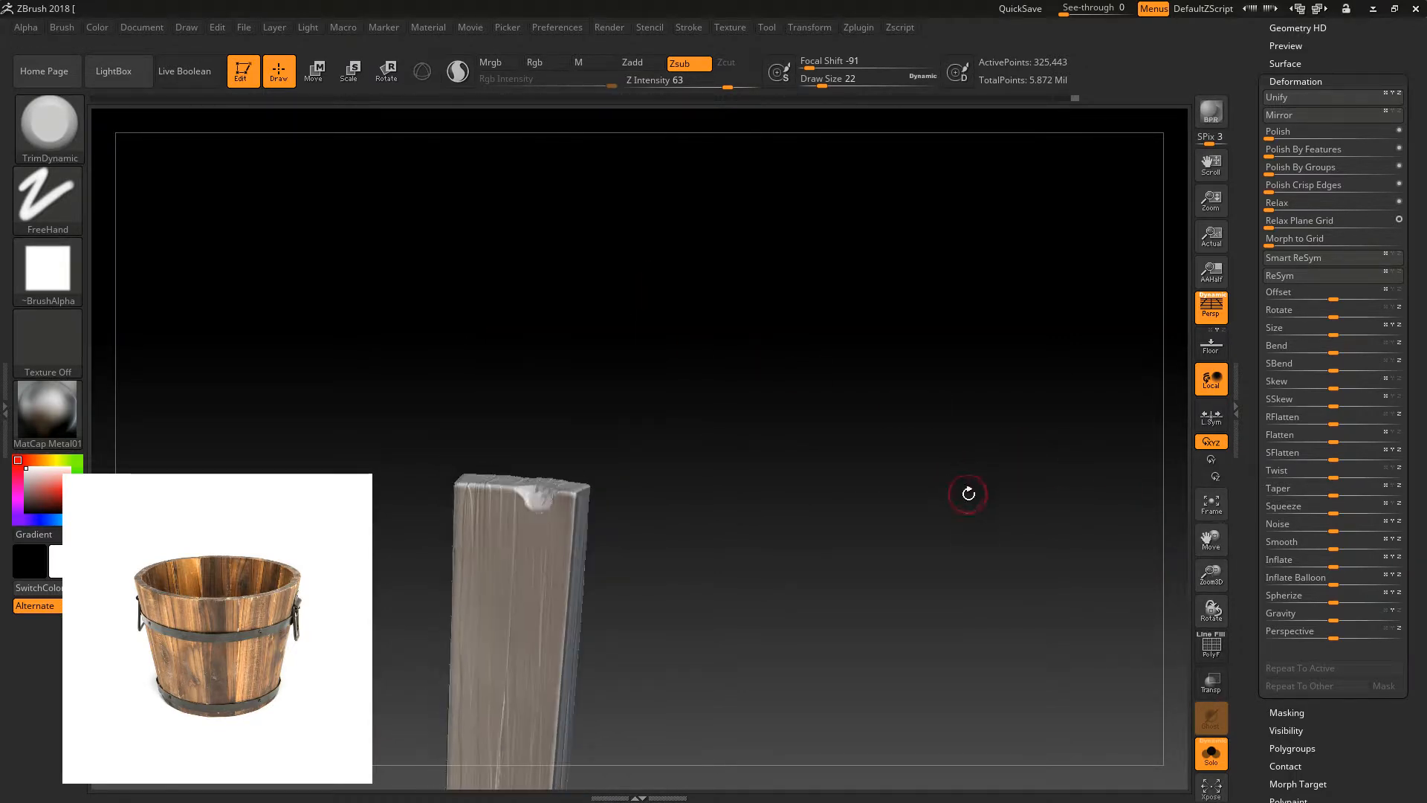
pyautogui.keyDown('alt'); pyautogui.moveTo(937, 551); pyautogui.dragTo(979, 435); pyautogui.keyUp('alt')
pyautogui.moveTo(1211, 575); pyautogui.dragTo(1164, 710)
pyautogui.keyDown('alt'); pyautogui.moveTo(954, 435); pyautogui.dragTo(956, 220); pyautogui.keyUp('alt')
pyautogui.moveTo(947, 349); pyautogui.dragTo(826, 450)
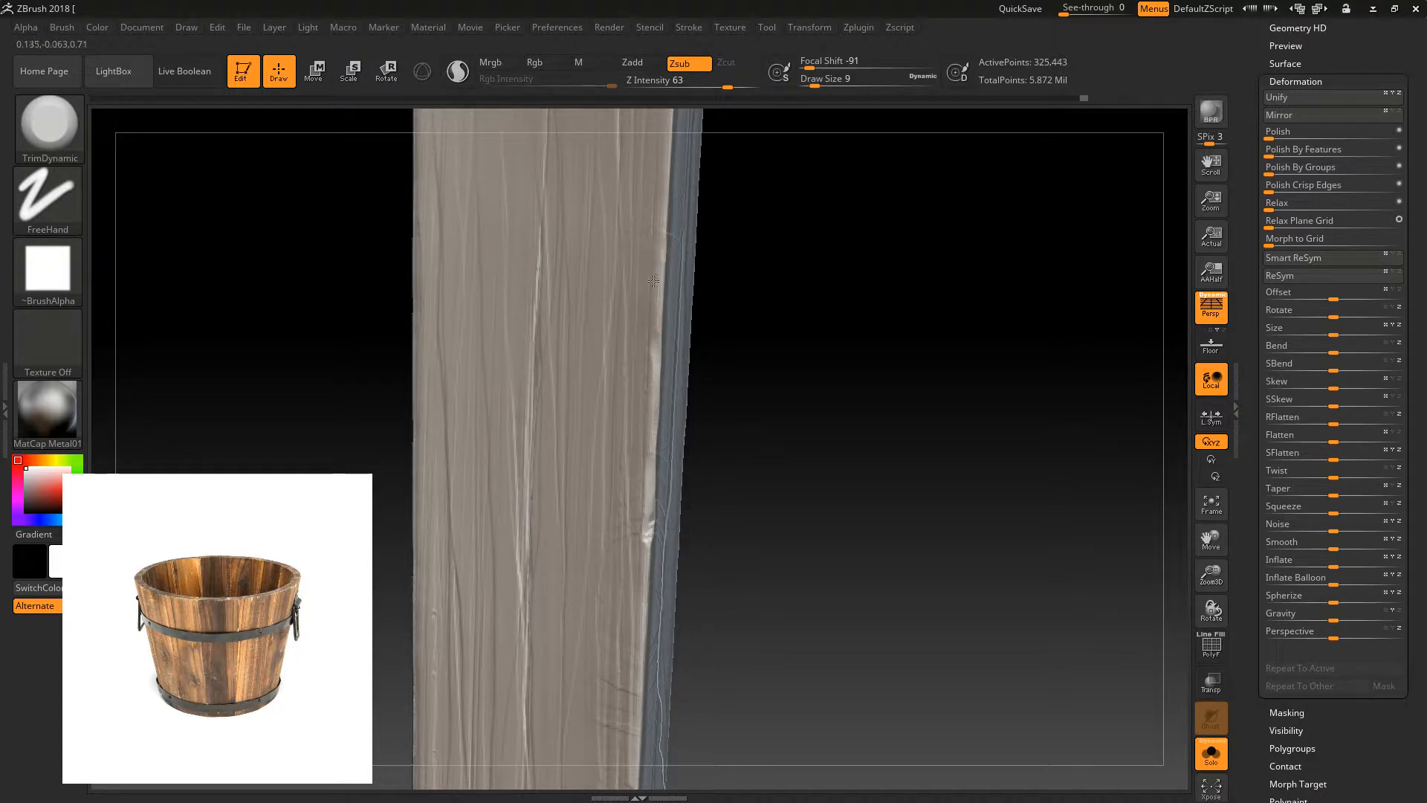
# - Carve small notches into the lower part of the long edge with TrimDynamic at draw size 9
pyautogui.moveTo(744, 546)
pyautogui.keyDown('alt'); pyautogui.mouseDown()
pyautogui.moveTo(739, 379)
pyautogui.moveTo(725, 370)
pyautogui.mouseUp(); pyautogui.keyUp('alt')
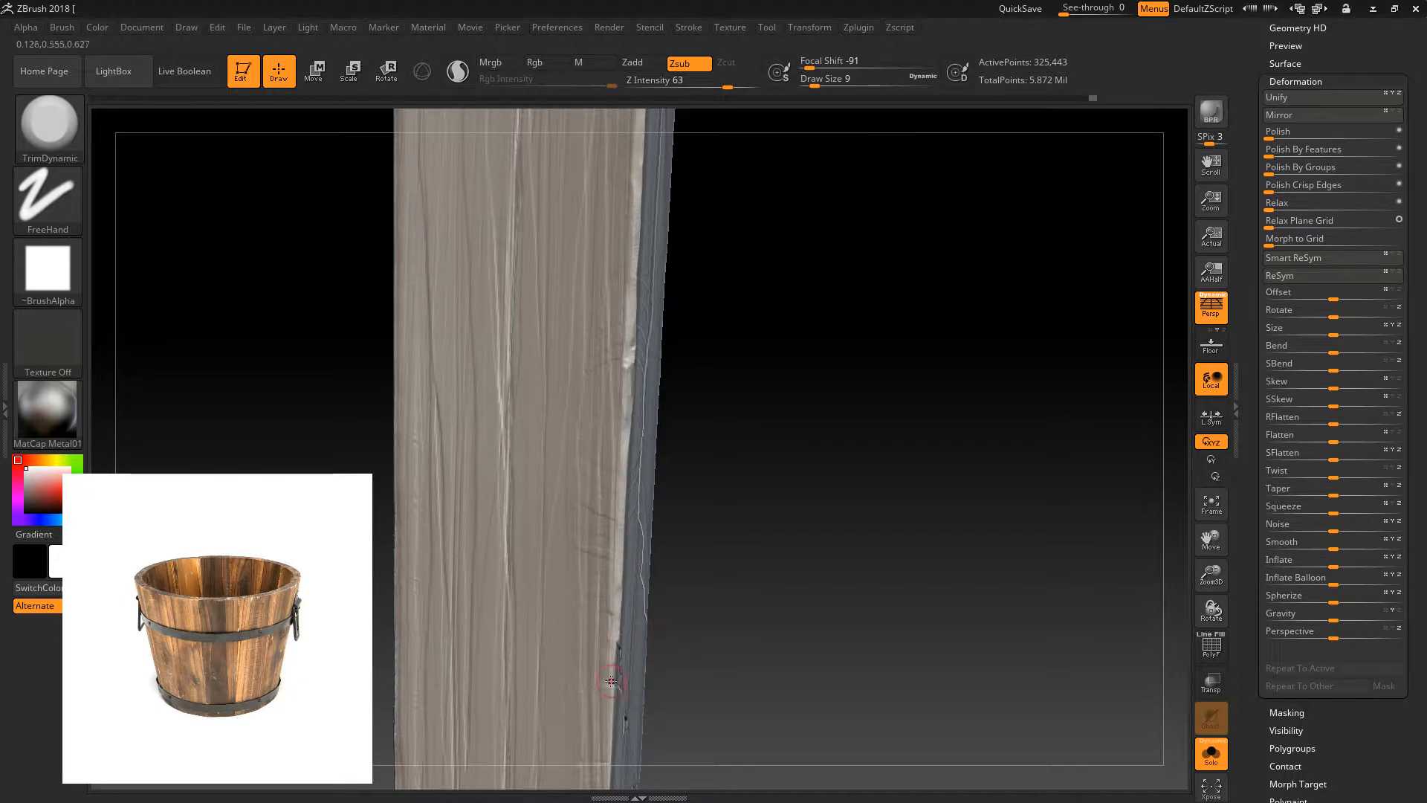
pyautogui.keyDown('alt'); pyautogui.moveTo(608, 672); pyautogui.dragTo(625, 444, button='right'); pyautogui.keyUp('alt')
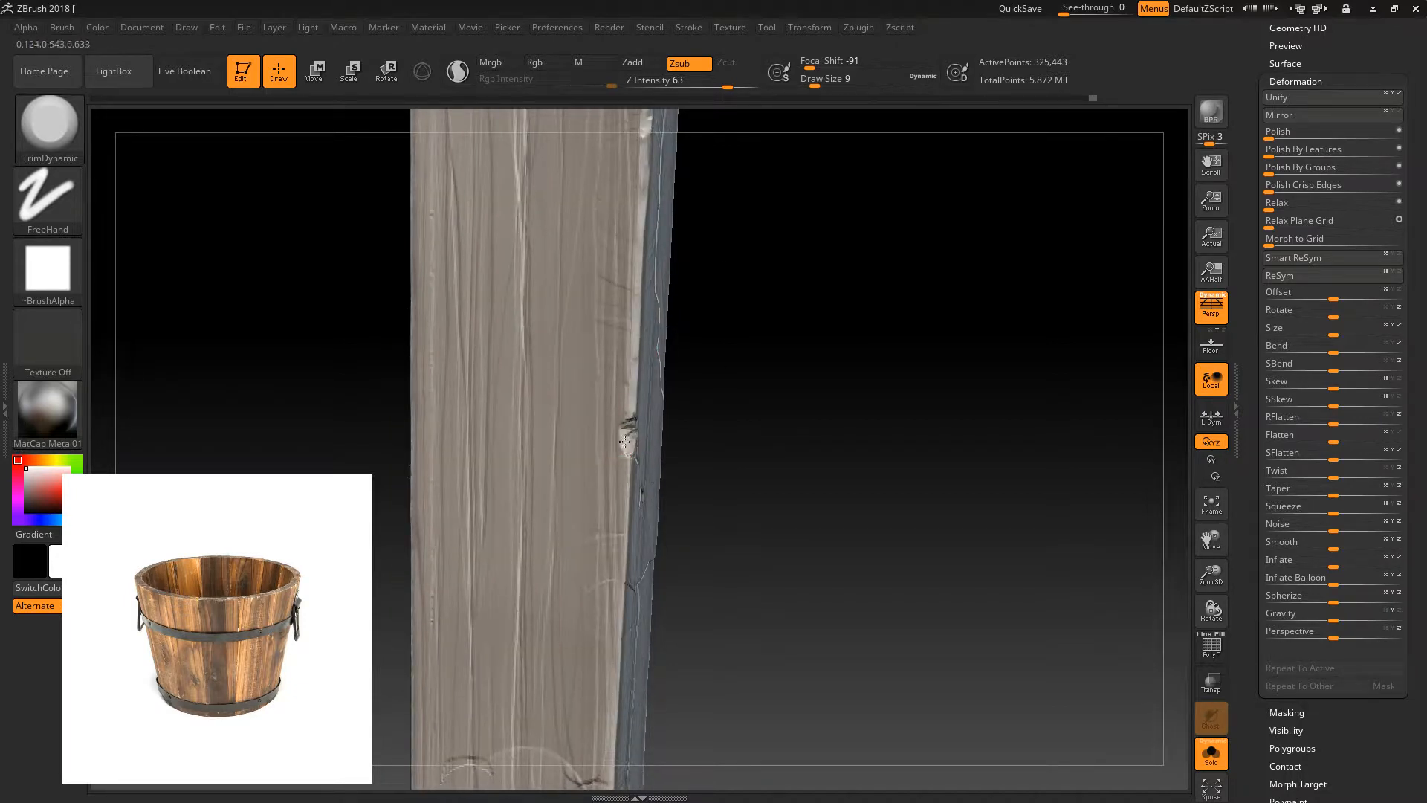
pyautogui.keyDown('alt'); pyautogui.moveTo(739, 398); pyautogui.dragTo(768, 232); pyautogui.keyUp('alt')
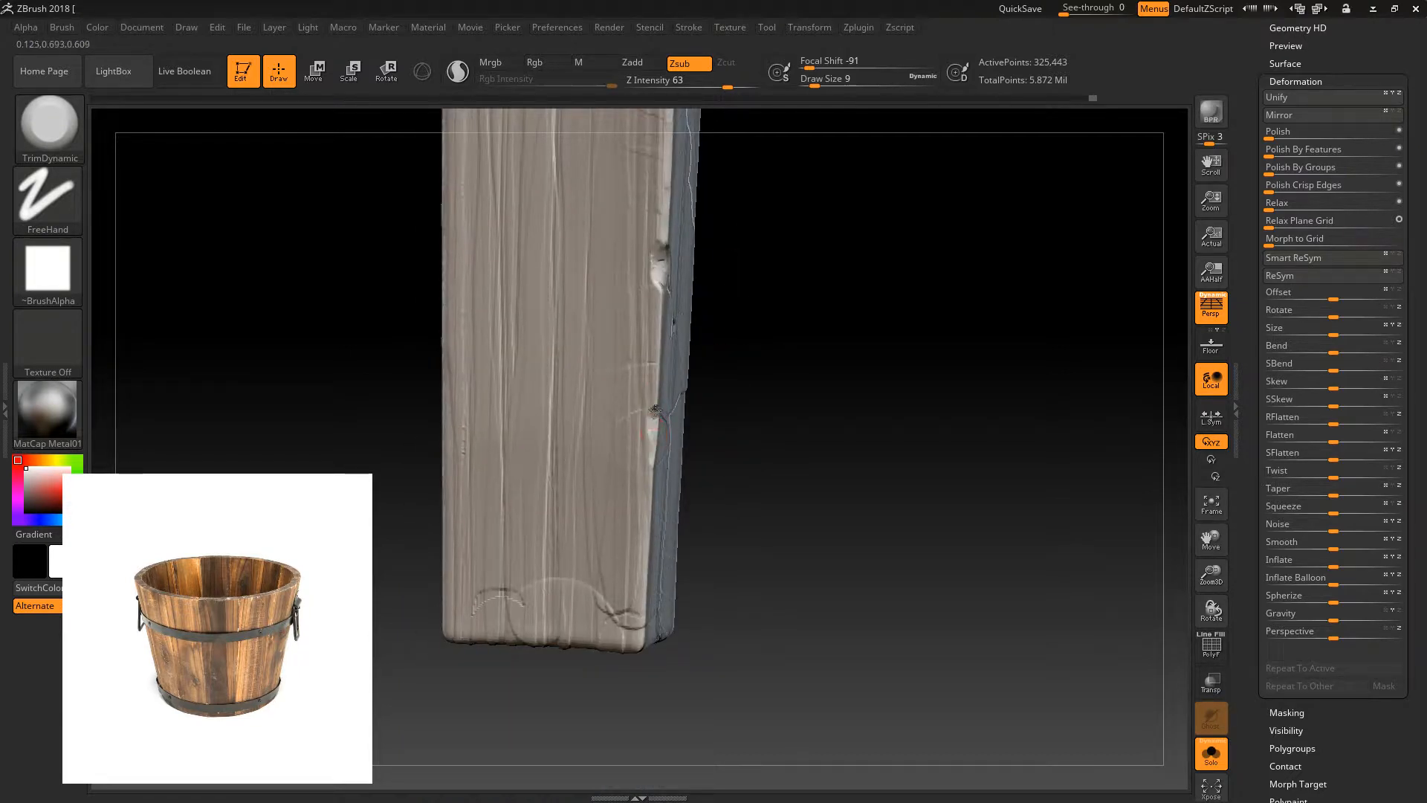
pyautogui.moveTo(659, 401); pyautogui.dragTo(726, 372)
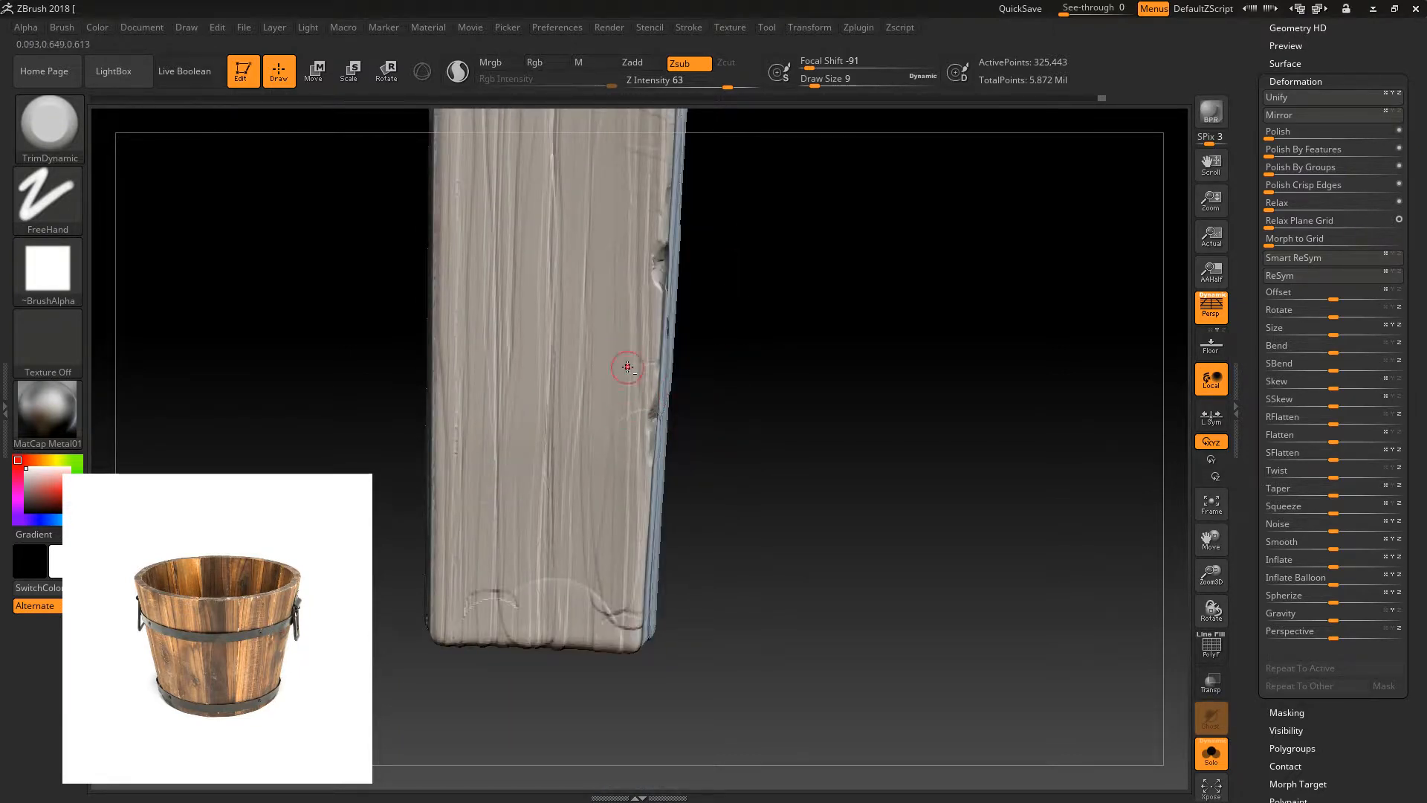
# - Flatten the leftover stroke marks near the lower end of the plank's face with TrimDynamic at draw size 18
pyautogui.press(']')
pyautogui.moveTo(595, 580); pyautogui.dragTo(637, 633)
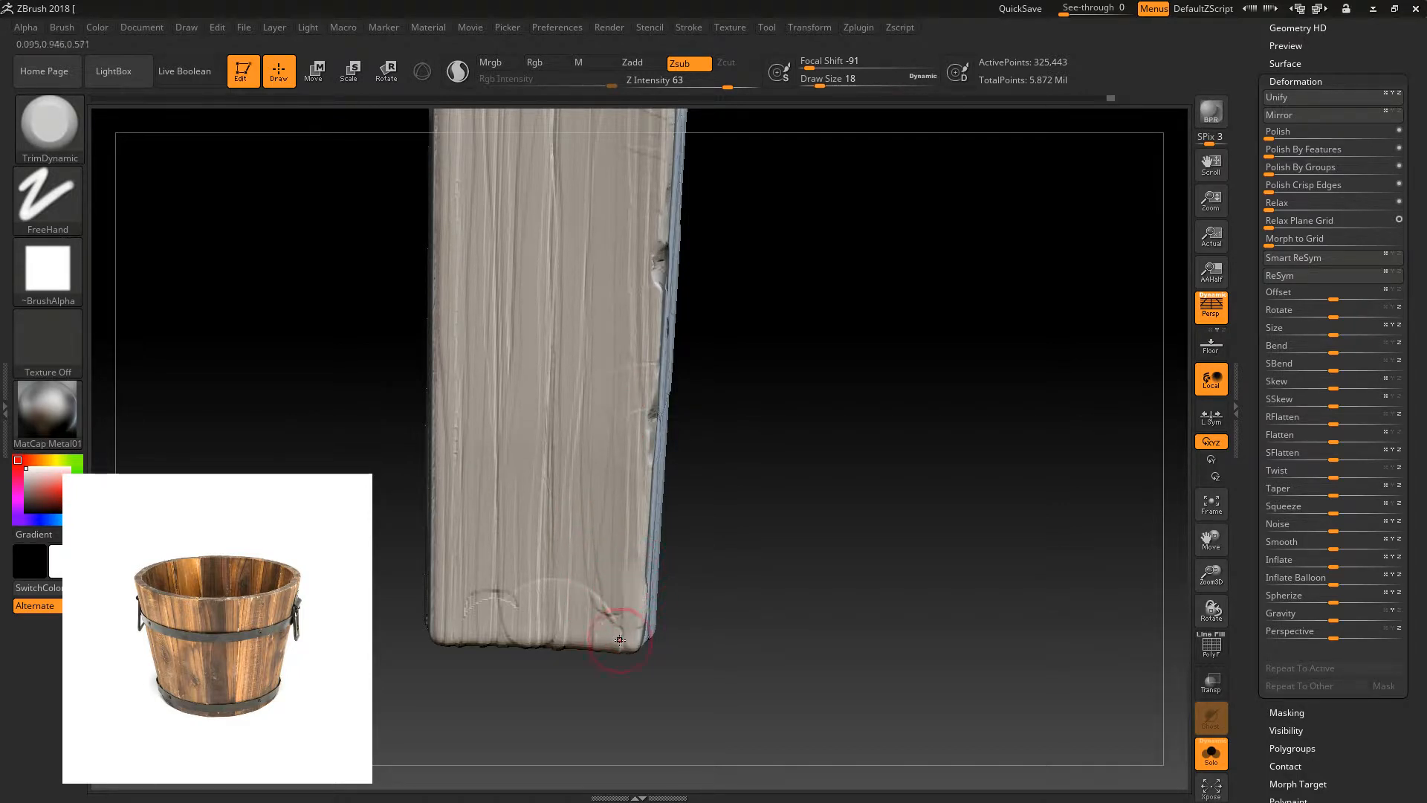
pyautogui.moveTo(494, 565)
pyautogui.mouseDown()
pyautogui.moveTo(507, 550)
pyautogui.moveTo(477, 619)
pyautogui.mouseUp()
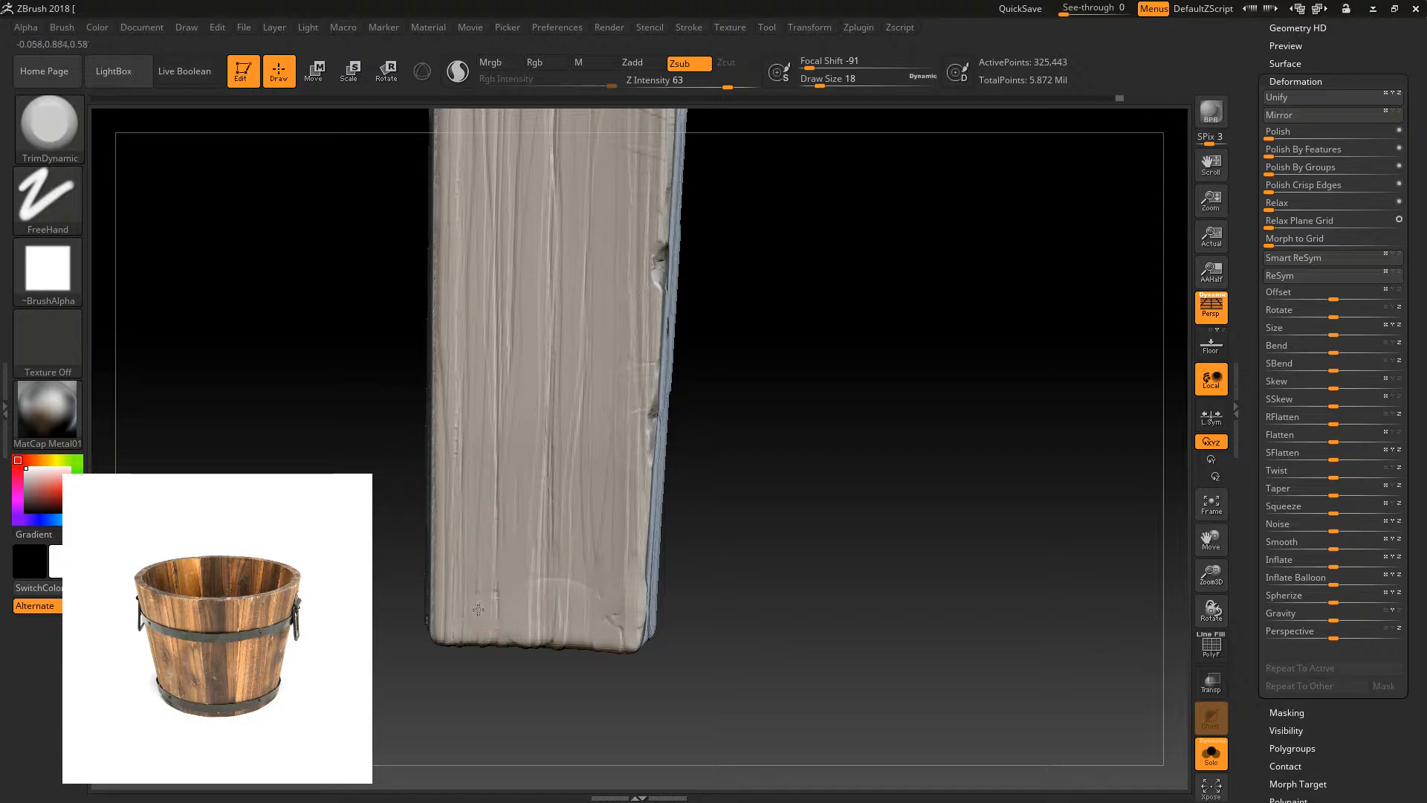
pyautogui.moveTo(533, 707); pyautogui.dragTo(586, 544)
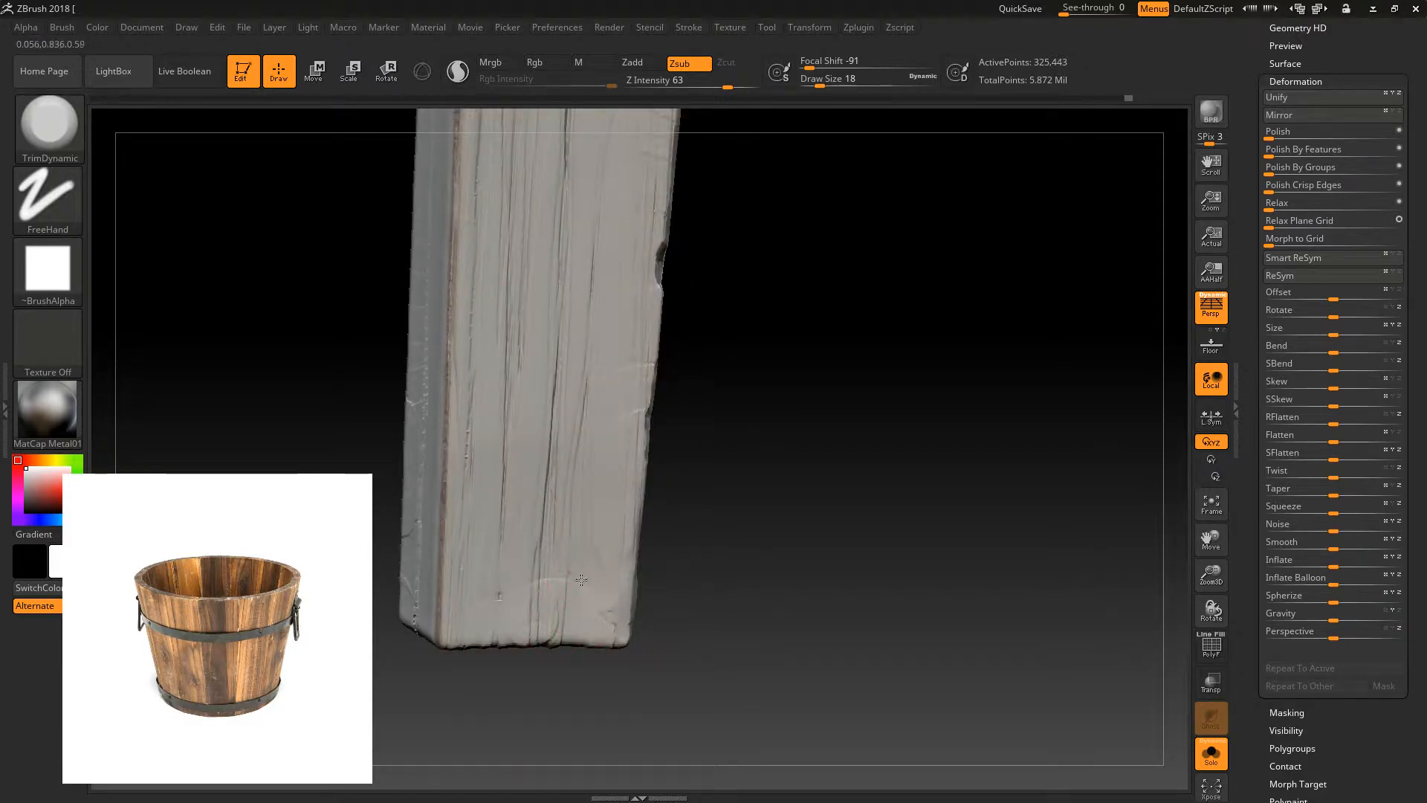
pyautogui.moveTo(672, 573); pyautogui.dragTo(582, 572)
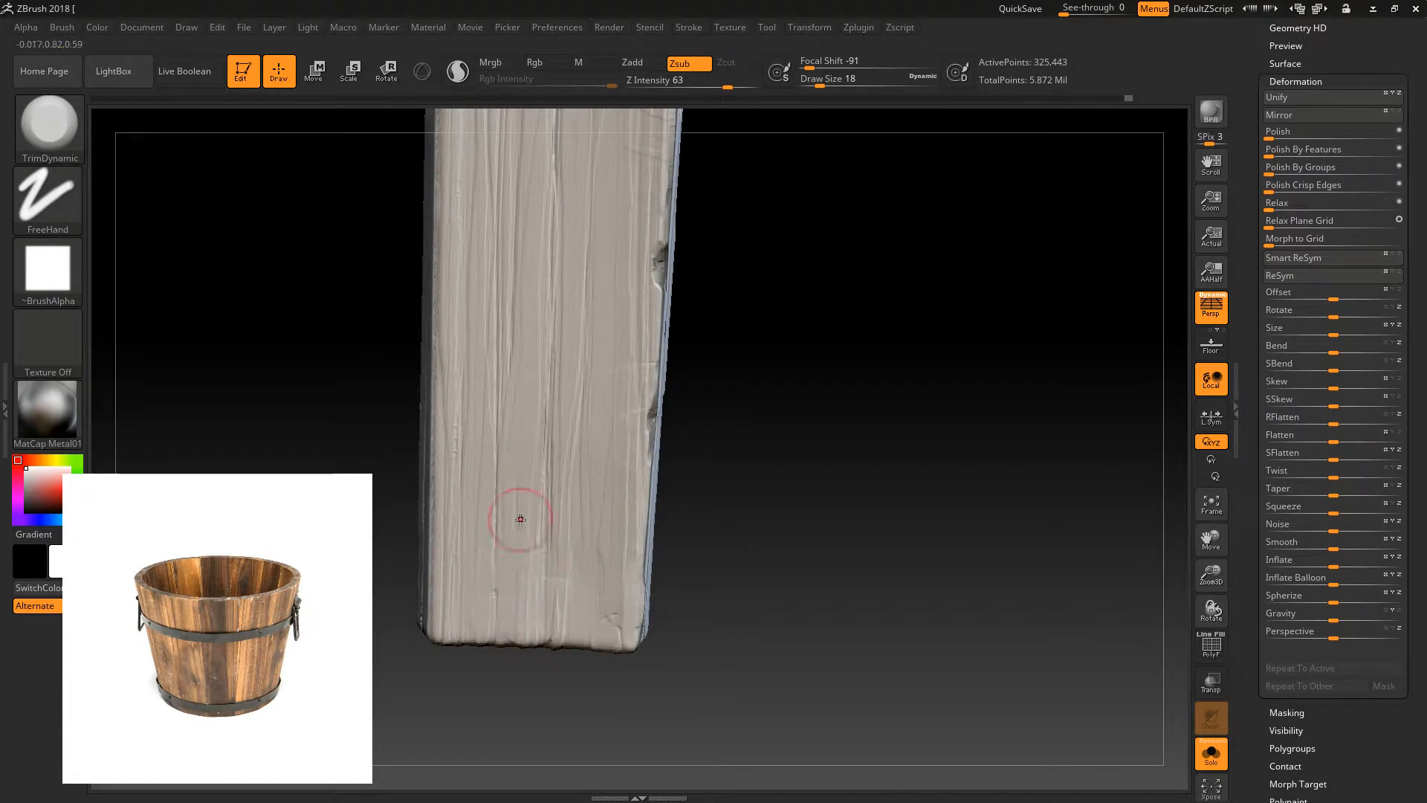
# - Chip the plank's end edge and bevel the lower stretch of its long edge with TrimDynamic at draw sizes 9 and 18
pyautogui.moveTo(1195, 576)
pyautogui.mouseDown()
pyautogui.moveTo(929, 506)
pyautogui.moveTo(805, 449)
pyautogui.moveTo(761, 484)
pyautogui.moveTo(742, 312)
pyautogui.moveTo(768, 420)
pyautogui.moveTo(777, 382)
pyautogui.moveTo(656, 268)
pyautogui.mouseUp()
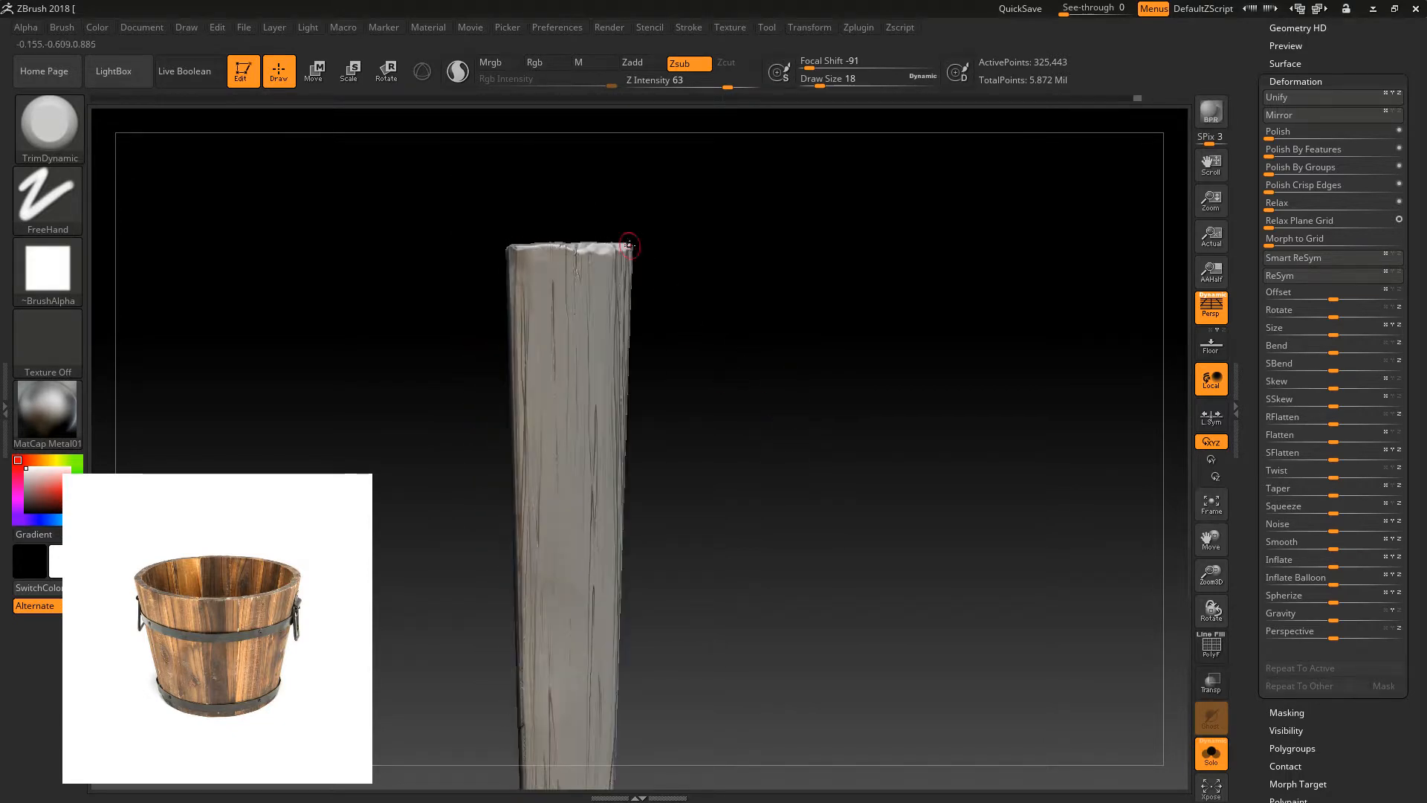
pyautogui.moveTo(577, 248)
pyautogui.mouseDown()
pyautogui.moveTo(598, 248)
pyautogui.moveTo(691, 360)
pyautogui.moveTo(756, 357)
pyautogui.moveTo(832, 509)
pyautogui.moveTo(784, 574)
pyautogui.moveTo(1006, 599)
pyautogui.moveTo(966, 520)
pyautogui.moveTo(721, 352)
pyautogui.mouseUp()
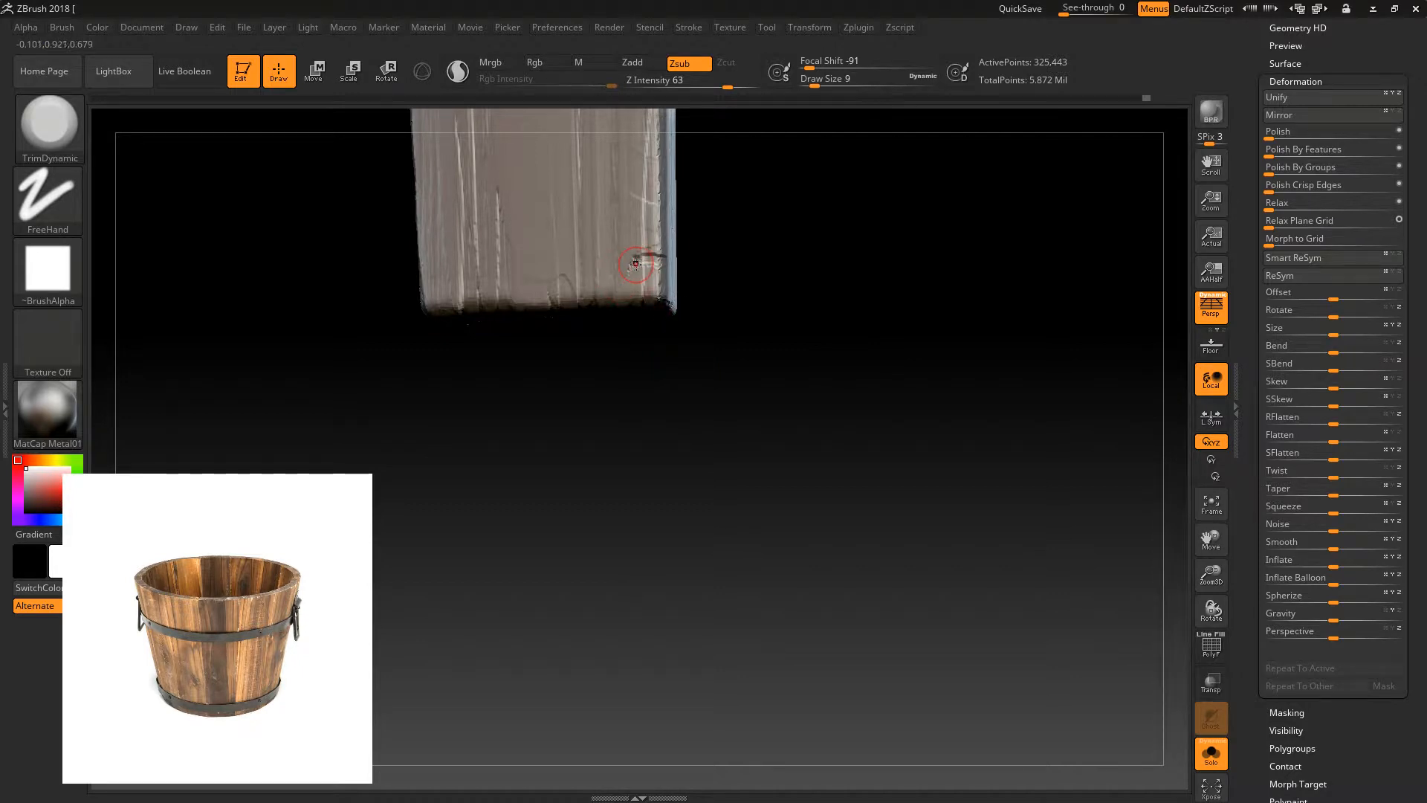
pyautogui.moveTo(644, 279)
pyautogui.mouseDown()
pyautogui.moveTo(652, 233)
pyautogui.moveTo(691, 382)
pyautogui.mouseUp()
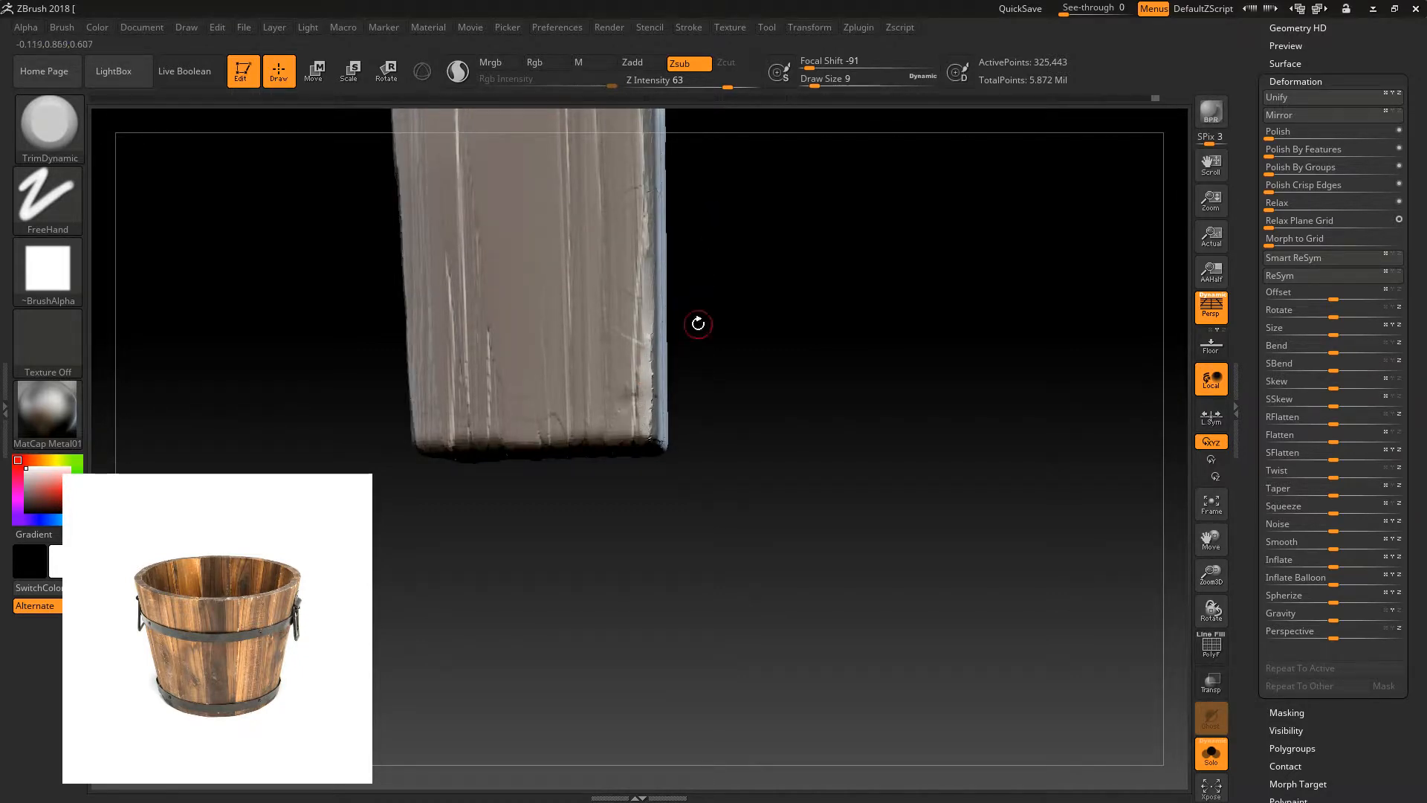
pyautogui.moveTo(697, 325); pyautogui.dragTo(649, 342)
pyautogui.moveTo(662, 403); pyautogui.dragTo(657, 410)
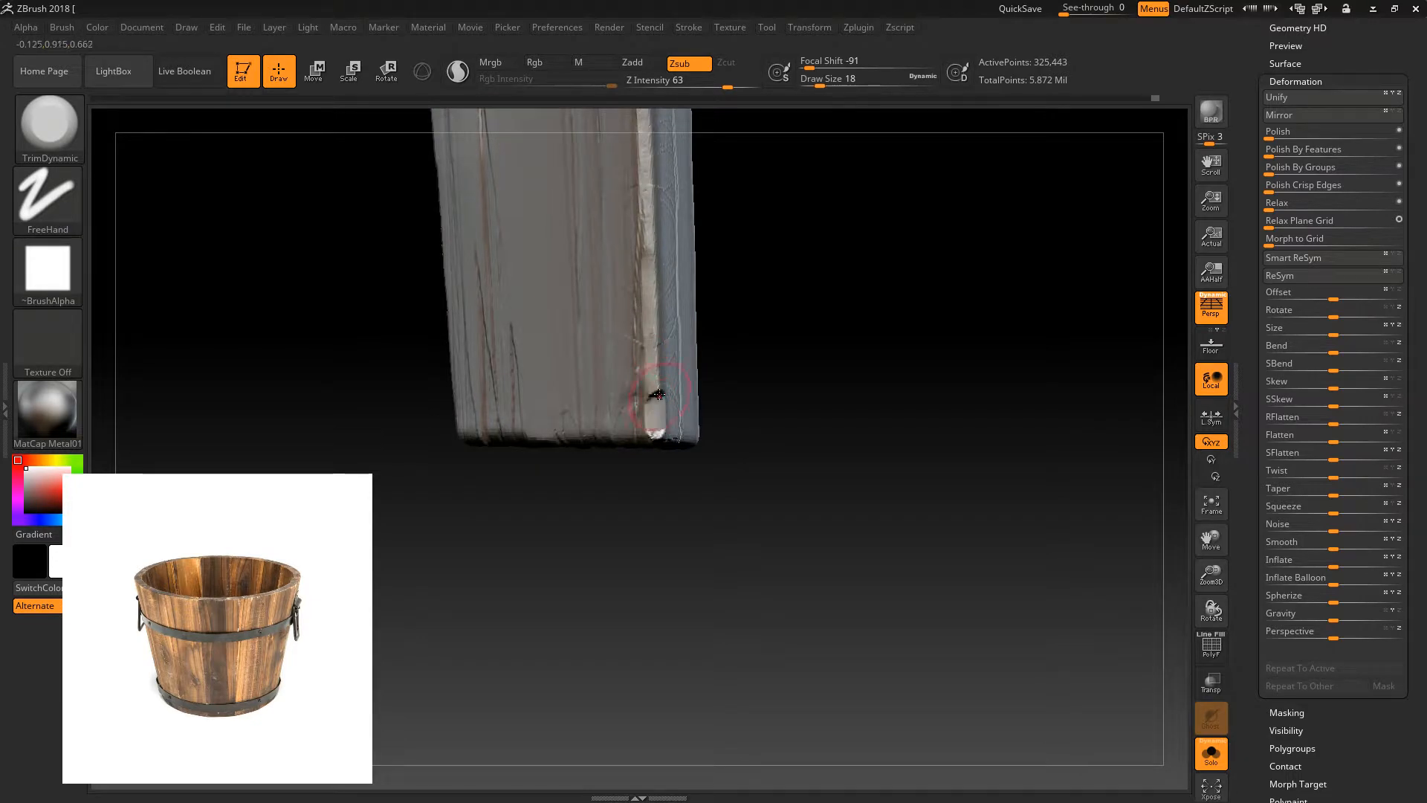
pyautogui.moveTo(654, 353); pyautogui.dragTo(647, 204)
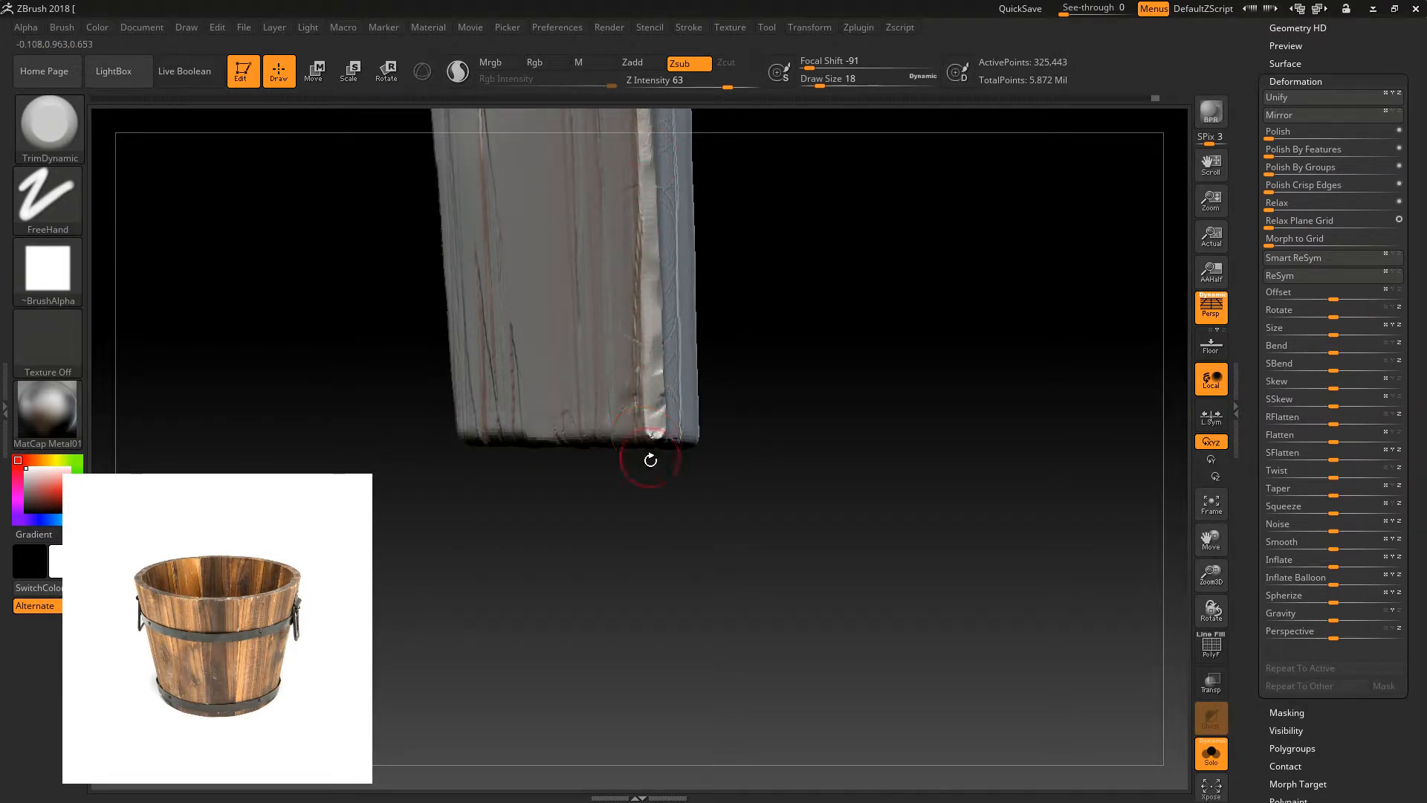
pyautogui.moveTo(651, 450); pyautogui.dragTo(666, 453)
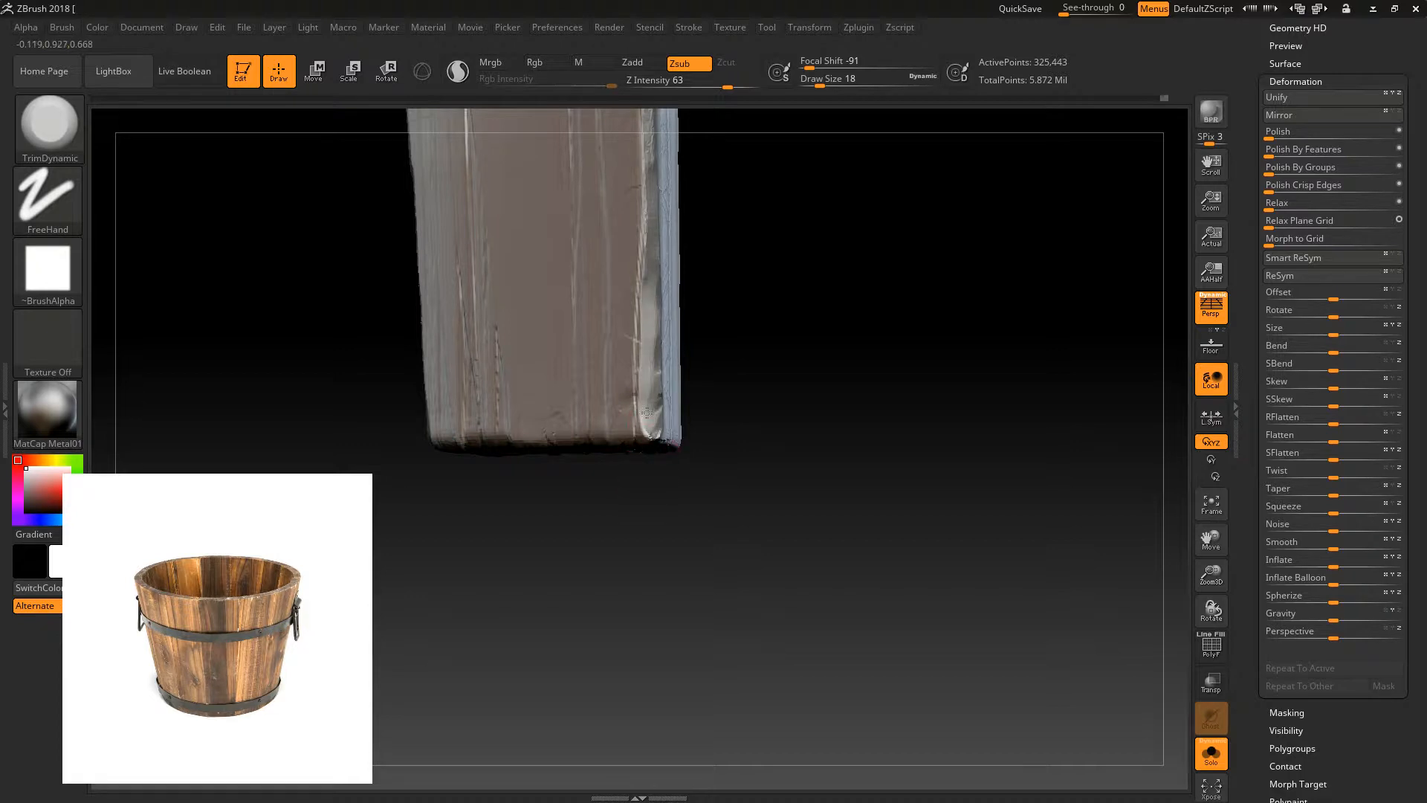
# - Show all the bucket's planks again and isolate the next plank that has no grain yet
pyautogui.moveTo(1210, 574); pyautogui.dragTo(1212, 446)
pyautogui.keyDown('ctrl'); pyautogui.keyDown('shift'); pyautogui.click(899, 376); pyautogui.keyUp('shift'); pyautogui.keyUp('ctrl')
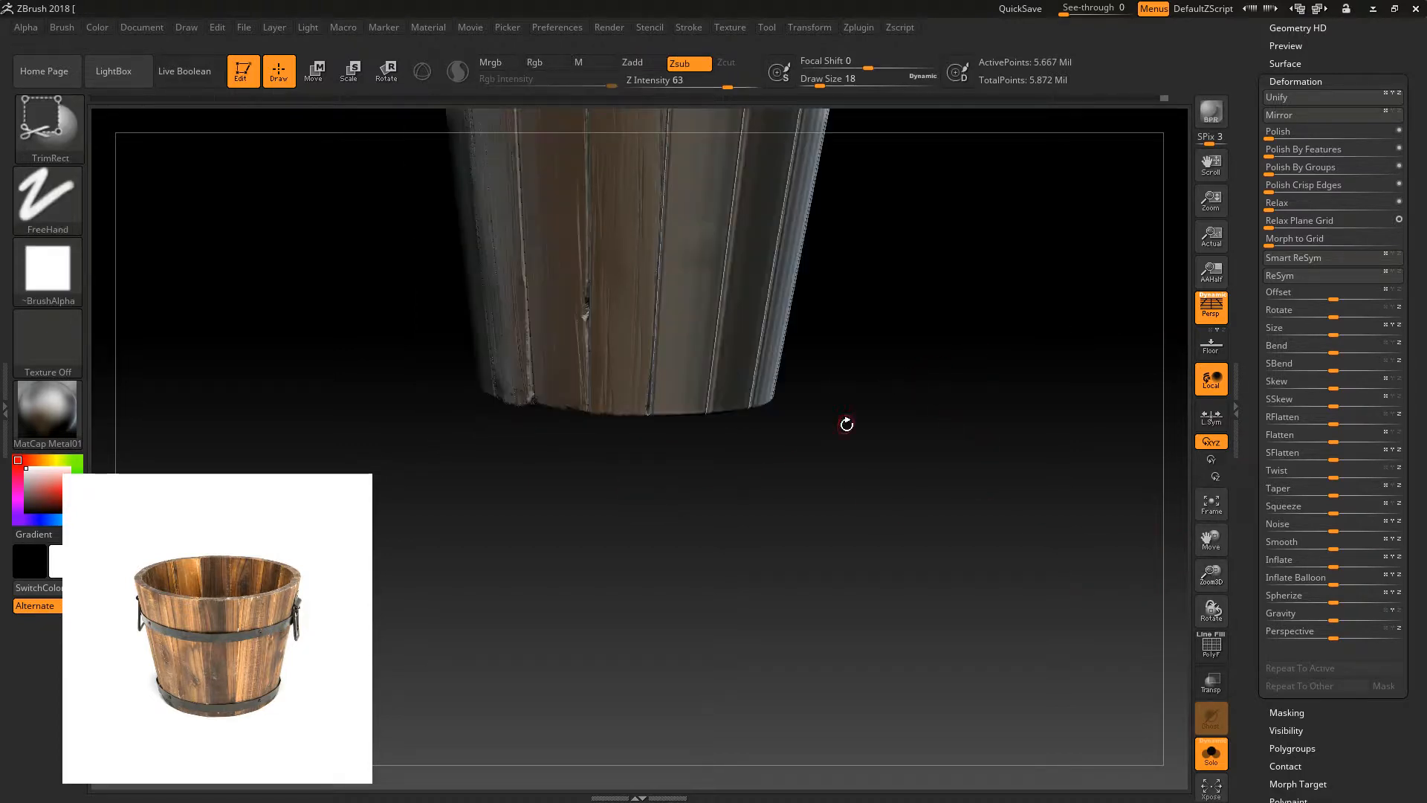
pyautogui.moveTo(1051, 253)
pyautogui.keyDown('alt'); pyautogui.mouseDown()
pyautogui.moveTo(1013, 534)
pyautogui.moveTo(1039, 470)
pyautogui.mouseUp(); pyautogui.keyUp('alt')
pyautogui.moveTo(1198, 565); pyautogui.dragTo(1045, 558)
pyautogui.keyDown('alt'); pyautogui.moveTo(1045, 557); pyautogui.dragTo(1029, 476); pyautogui.keyUp('alt')
pyautogui.keyDown('alt'); pyautogui.moveTo(899, 547); pyautogui.dragTo(907, 359); pyautogui.keyUp('alt')
pyautogui.moveTo(1000, 475); pyautogui.dragTo(1023, 479)
pyautogui.moveTo(1214, 577); pyautogui.dragTo(1070, 583)
pyautogui.keyDown('alt'); pyautogui.moveTo(948, 421); pyautogui.dragTo(886, 595); pyautogui.keyUp('alt')
pyautogui.moveTo(885, 594); pyautogui.dragTo(817, 564)
pyautogui.moveTo(678, 372)
pyautogui.mouseDown(button='right')
pyautogui.moveTo(751, 380)
pyautogui.moveTo(628, 413)
pyautogui.mouseUp(button='right')
pyautogui.keyDown('ctrl'); pyautogui.keyDown('shift'); pyautogui.click(628, 413); pyautogui.keyUp('shift'); pyautogui.keyUp('ctrl')
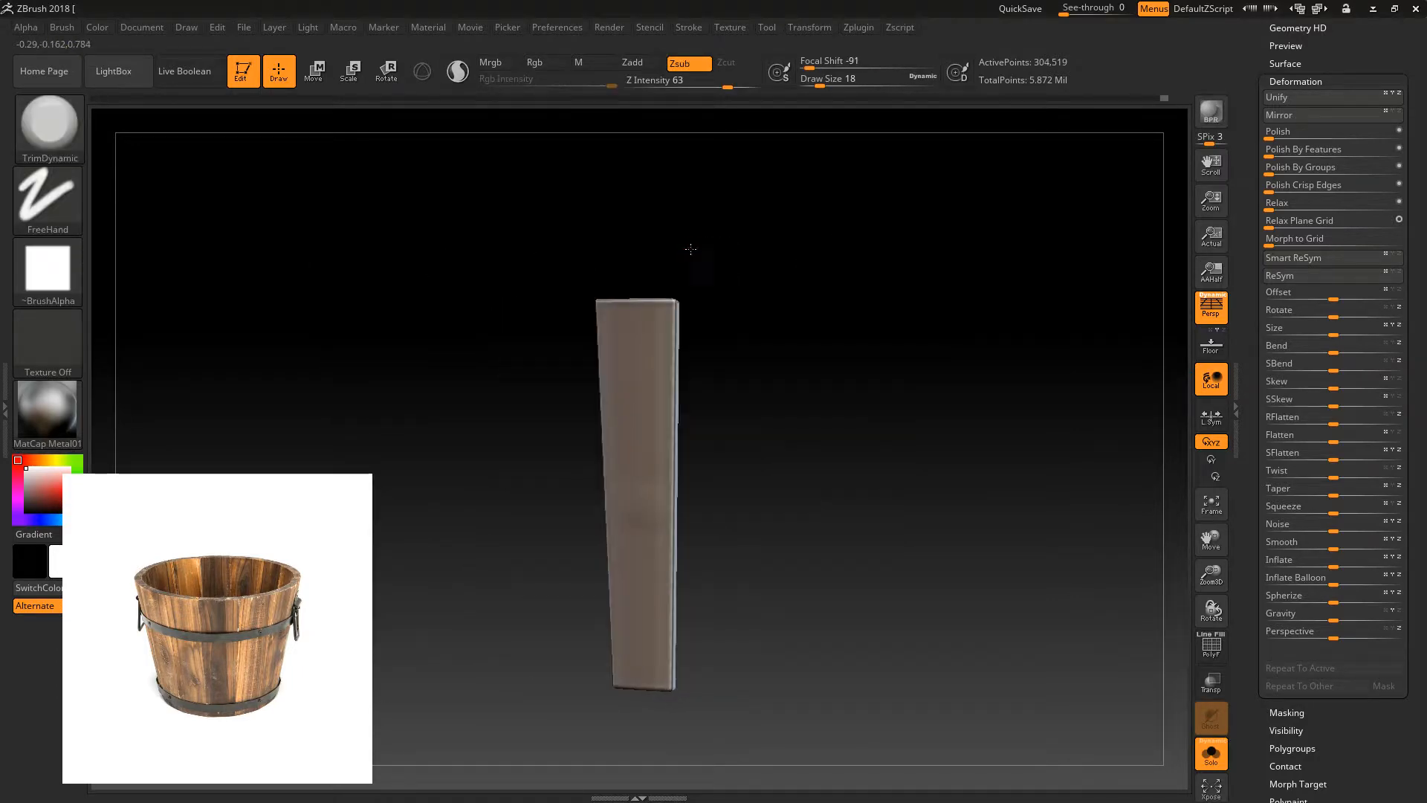
# - Draw long lengthwise grain strokes across the smooth plank's face with the Layer brush at draw size 34
pyautogui.press('b')
pyautogui.press('d')
pyautogui.press('s')
pyautogui.press('b')
pyautogui.press('l')
pyautogui.press('a')
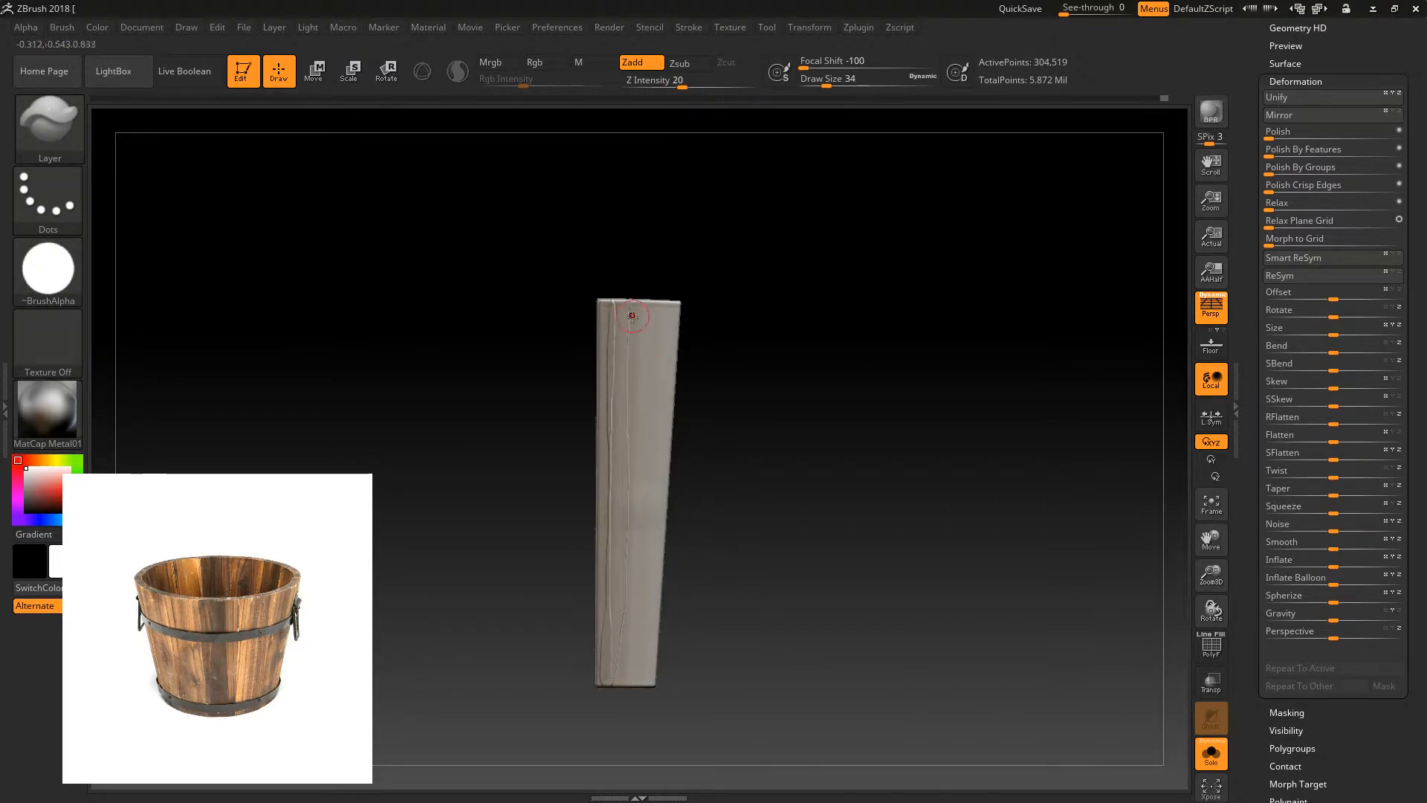
pyautogui.moveTo(627, 447); pyautogui.dragTo(622, 641)
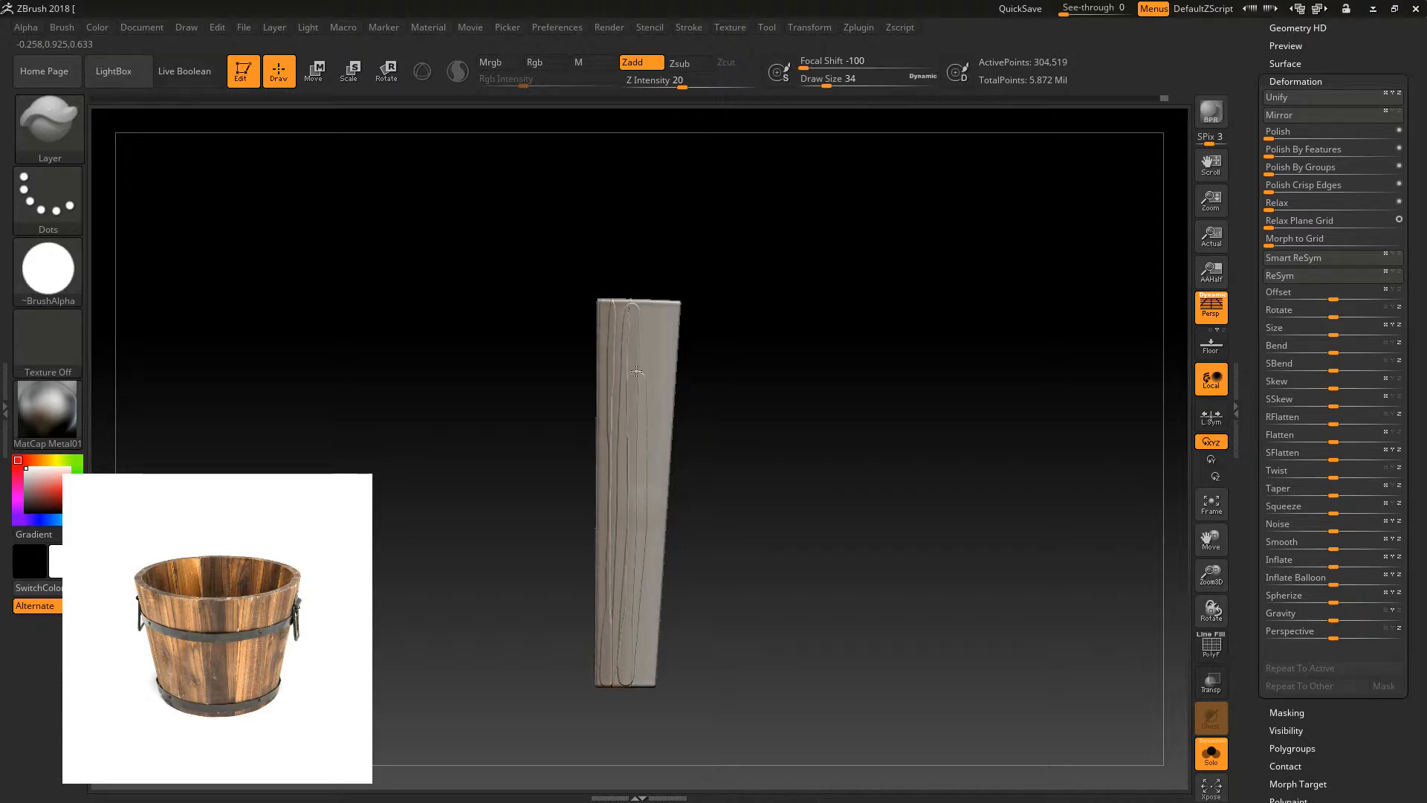
pyautogui.moveTo(642, 500); pyautogui.dragTo(625, 688)
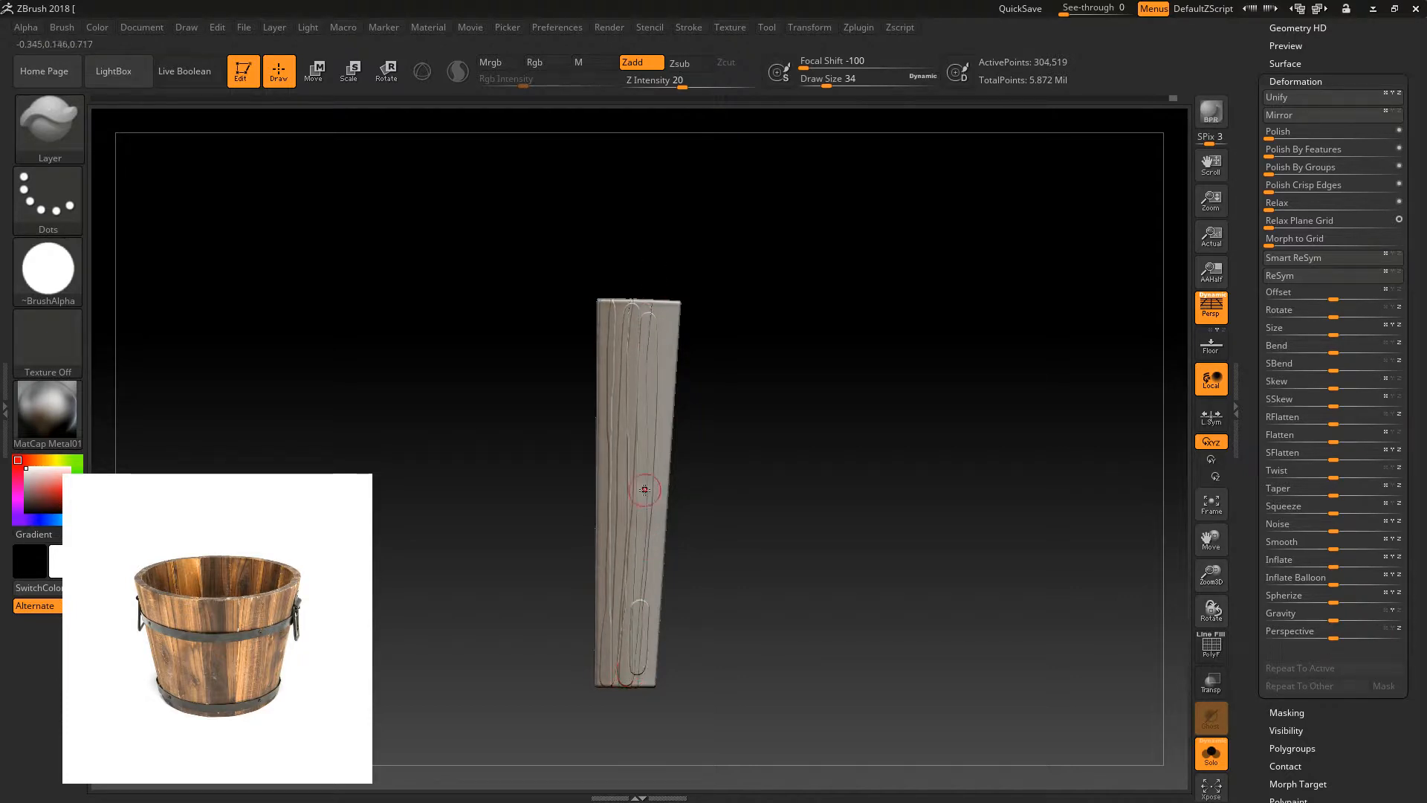
pyautogui.press('shift')
pyautogui.moveTo(645, 305); pyautogui.dragTo(646, 548)
pyautogui.moveTo(647, 679)
pyautogui.mouseDown()
pyautogui.moveTo(666, 299)
pyautogui.moveTo(669, 383)
pyautogui.mouseUp()
pyautogui.moveTo(658, 597)
pyautogui.mouseDown()
pyautogui.moveTo(656, 609)
pyautogui.moveTo(666, 574)
pyautogui.mouseUp()
pyautogui.keyDown('shift'); pyautogui.moveTo(657, 301); pyautogui.dragTo(650, 300); pyautogui.keyUp('shift')
# - Draw wavy grain lines down the full length of the plank's opposite face with the Layer brush
pyautogui.moveTo(766, 293); pyautogui.dragTo(702, 289)
pyautogui.moveTo(770, 266); pyautogui.dragTo(691, 282)
pyautogui.moveTo(716, 257)
pyautogui.mouseDown()
pyautogui.moveTo(640, 289)
pyautogui.moveTo(623, 350)
pyautogui.mouseUp()
pyautogui.keyDown('shift'); pyautogui.moveTo(630, 582); pyautogui.dragTo(630, 310); pyautogui.keyUp('shift')
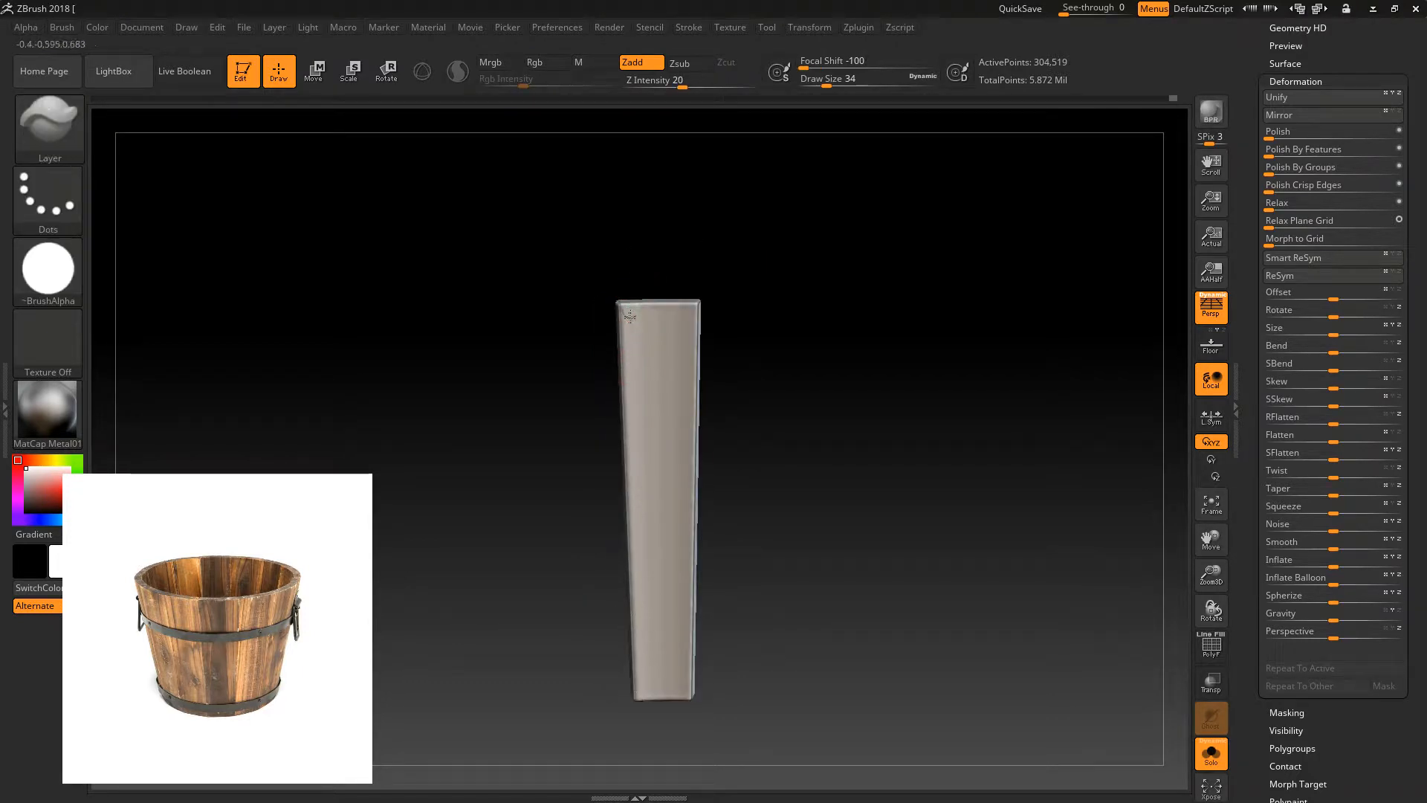
pyautogui.moveTo(627, 506)
pyautogui.mouseDown()
pyautogui.moveTo(642, 687)
pyautogui.moveTo(651, 288)
pyautogui.moveTo(646, 374)
pyautogui.mouseUp()
pyautogui.hotkey('ctrl', 'z')
pyautogui.moveTo(653, 309); pyautogui.dragTo(658, 511)
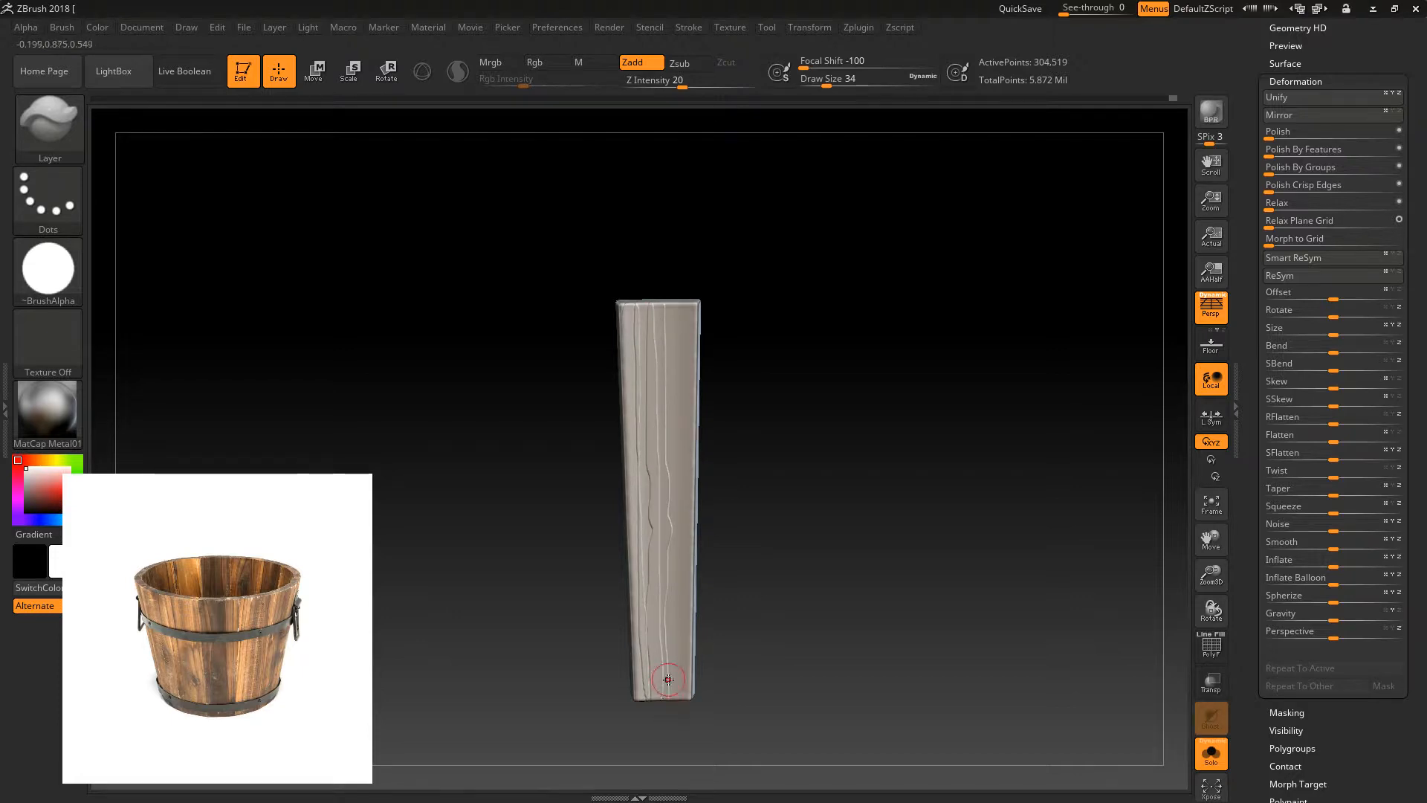
pyautogui.moveTo(676, 301); pyautogui.dragTo(681, 525)
pyautogui.moveTo(693, 305); pyautogui.dragTo(683, 698)
pyautogui.moveTo(668, 535); pyautogui.dragTo(666, 687)
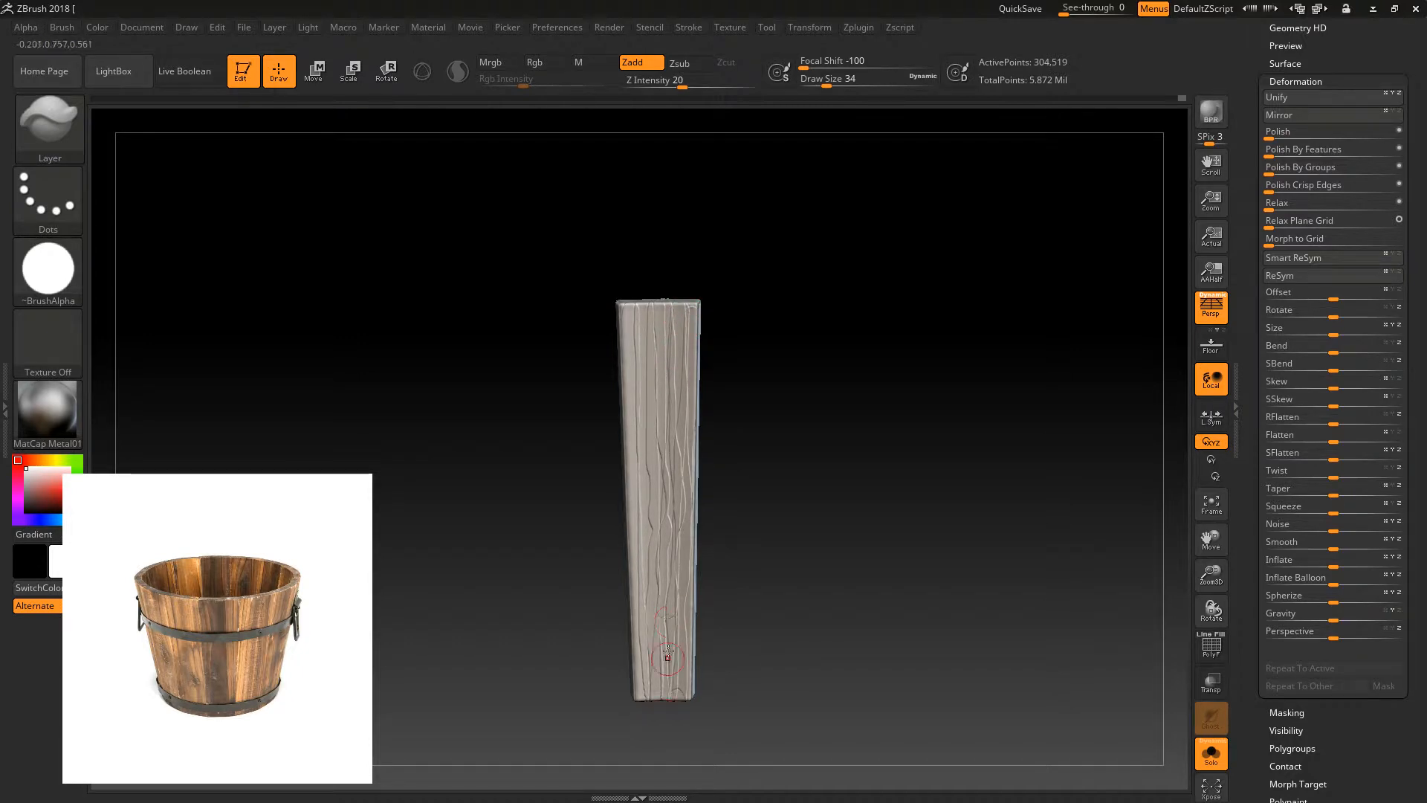
pyautogui.press('ctrl')
pyautogui.press('ctrl')
pyautogui.moveTo(640, 309); pyautogui.dragTo(667, 695)
pyautogui.moveTo(664, 305); pyautogui.dragTo(678, 696)
# - Add broader lengthwise grain strokes over the first face with the Layer brush at draw size 46
pyautogui.moveTo(743, 495)
pyautogui.mouseDown()
pyautogui.moveTo(811, 482)
pyautogui.moveTo(853, 446)
pyautogui.mouseUp()
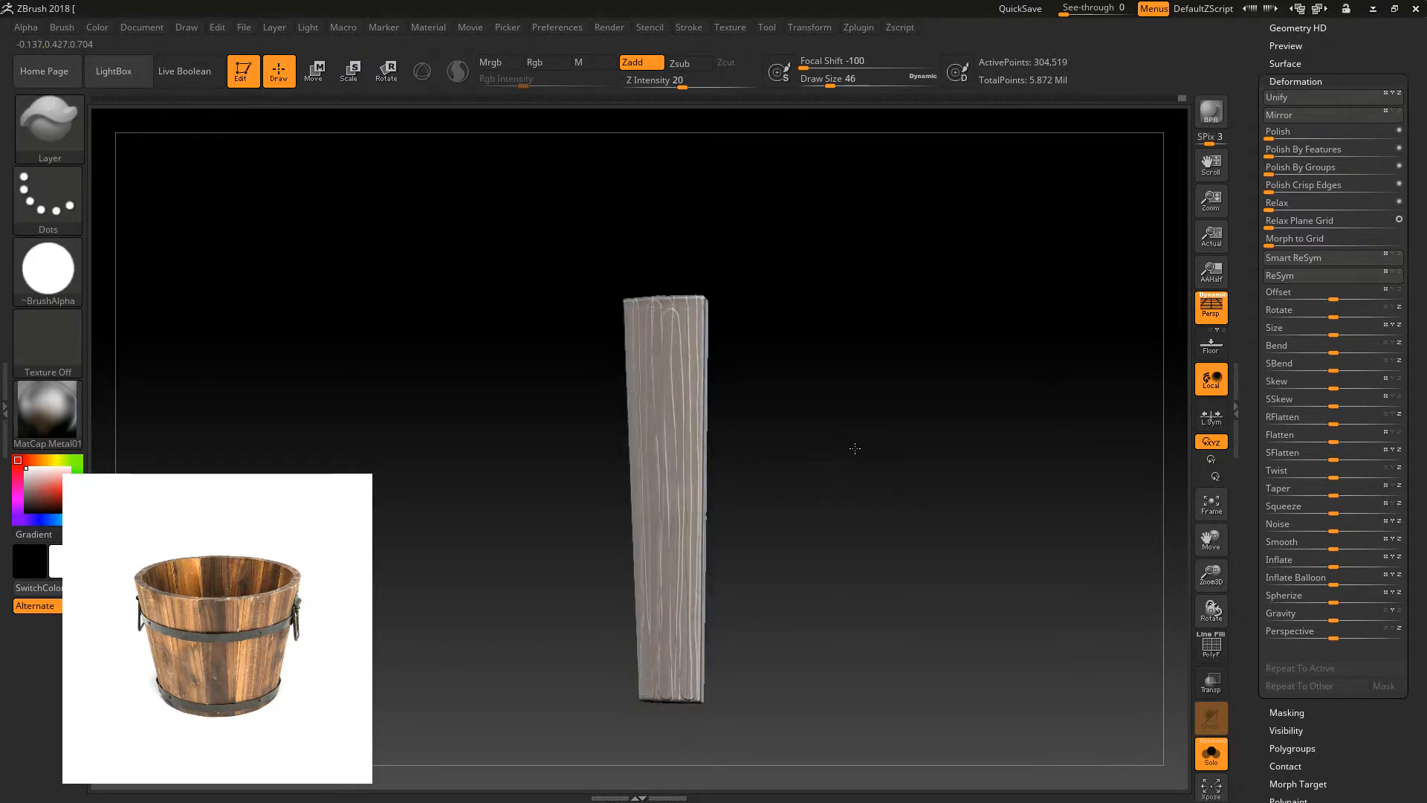
pyautogui.moveTo(688, 321); pyautogui.dragTo(689, 526)
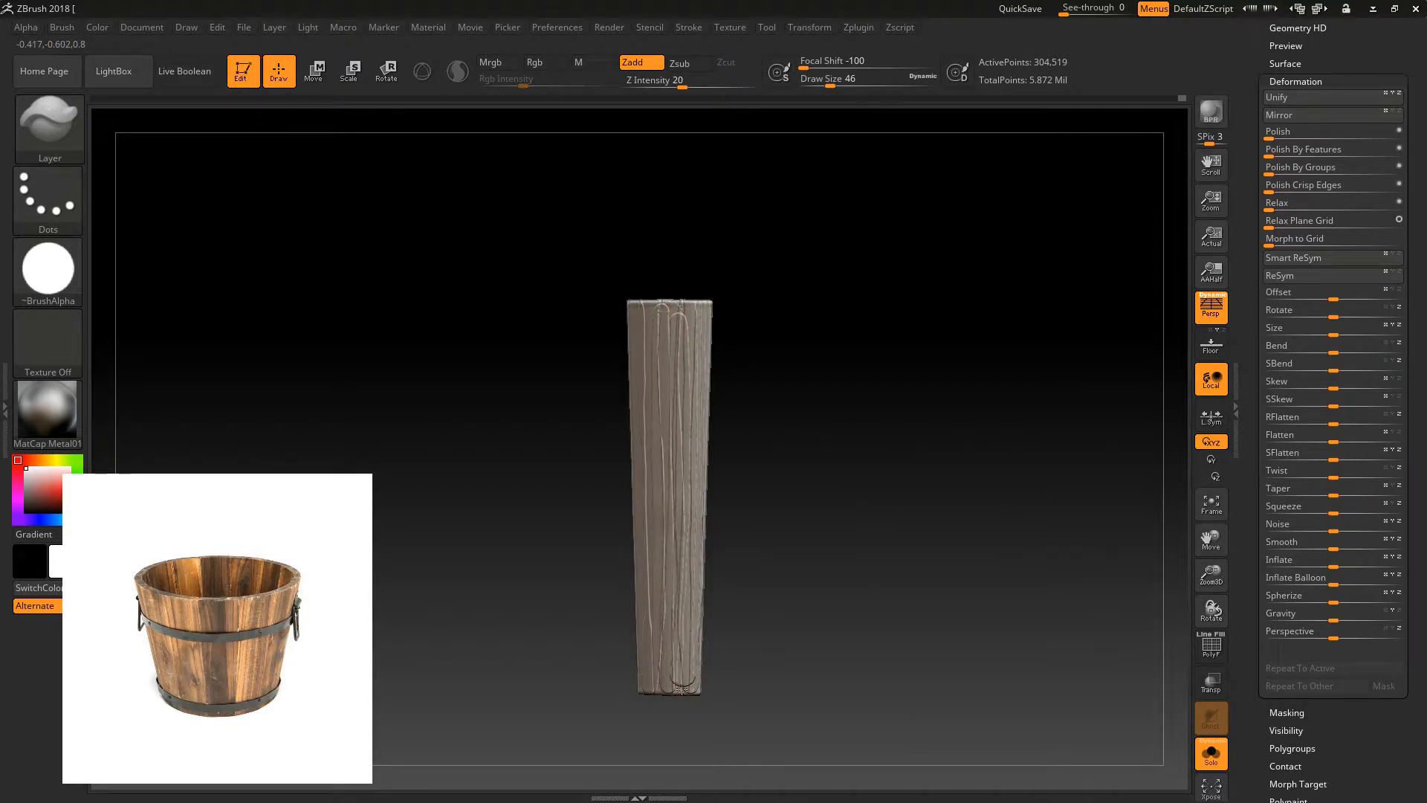
pyautogui.moveTo(657, 311); pyautogui.dragTo(658, 449)
pyautogui.hotkey('ctrl', 'z')
pyautogui.click(683, 523)
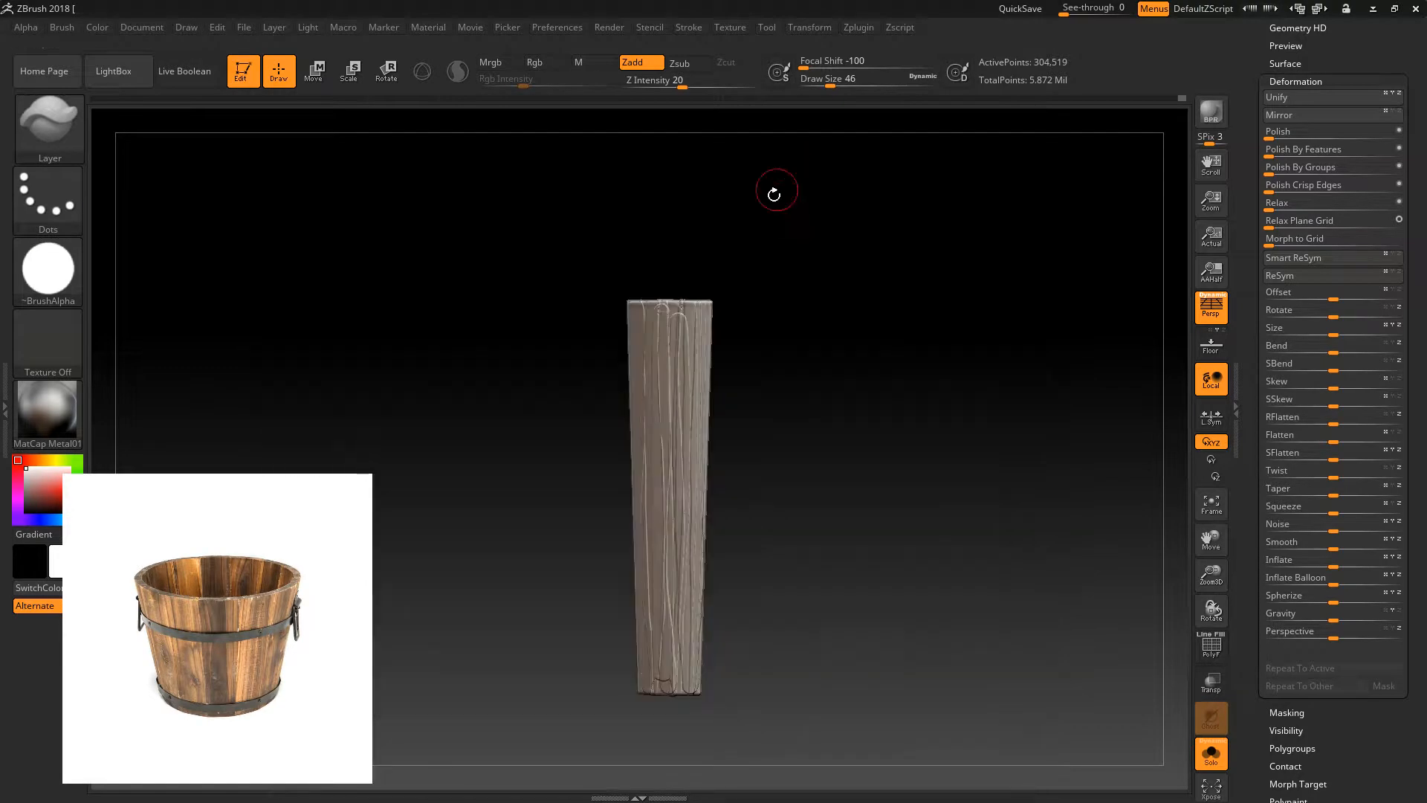
pyautogui.press('ctrl')
pyautogui.moveTo(649, 314)
pyautogui.keyDown('ctrl'); pyautogui.mouseDown()
pyautogui.moveTo(611, 456)
pyautogui.moveTo(653, 726)
pyautogui.mouseUp(); pyautogui.keyUp('ctrl')
pyautogui.moveTo(829, 597); pyautogui.dragTo(755, 599)
pyautogui.moveTo(858, 484)
pyautogui.mouseDown()
pyautogui.moveTo(828, 497)
pyautogui.moveTo(844, 497)
pyautogui.mouseUp()
# - Stamp fine wood grain on the plank using the Displace brush with the WoodBase_01 alpha at Z Intensity 11
pyautogui.press('b')
pyautogui.press('d')
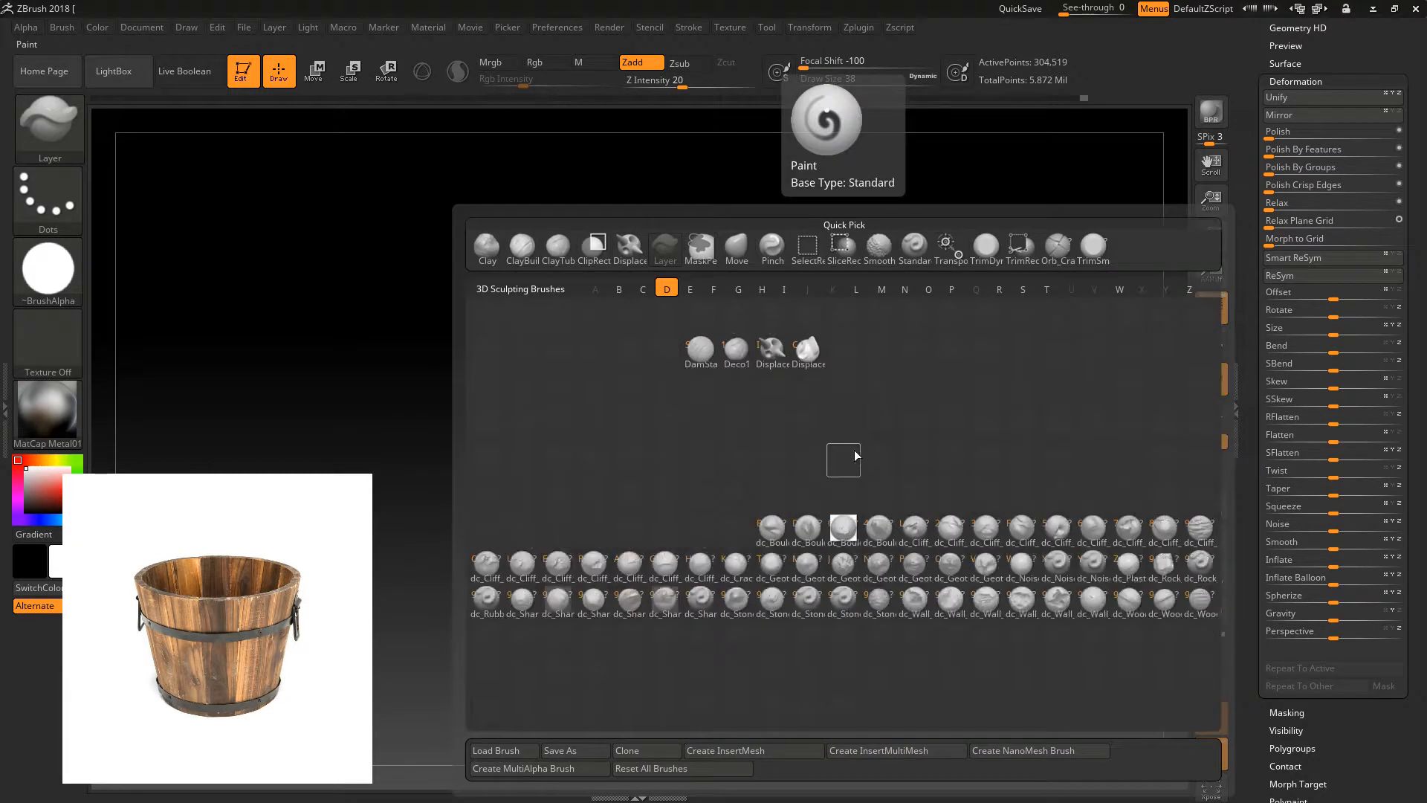
pyautogui.press('p')
pyautogui.moveTo(816, 399); pyautogui.dragTo(838, 398)
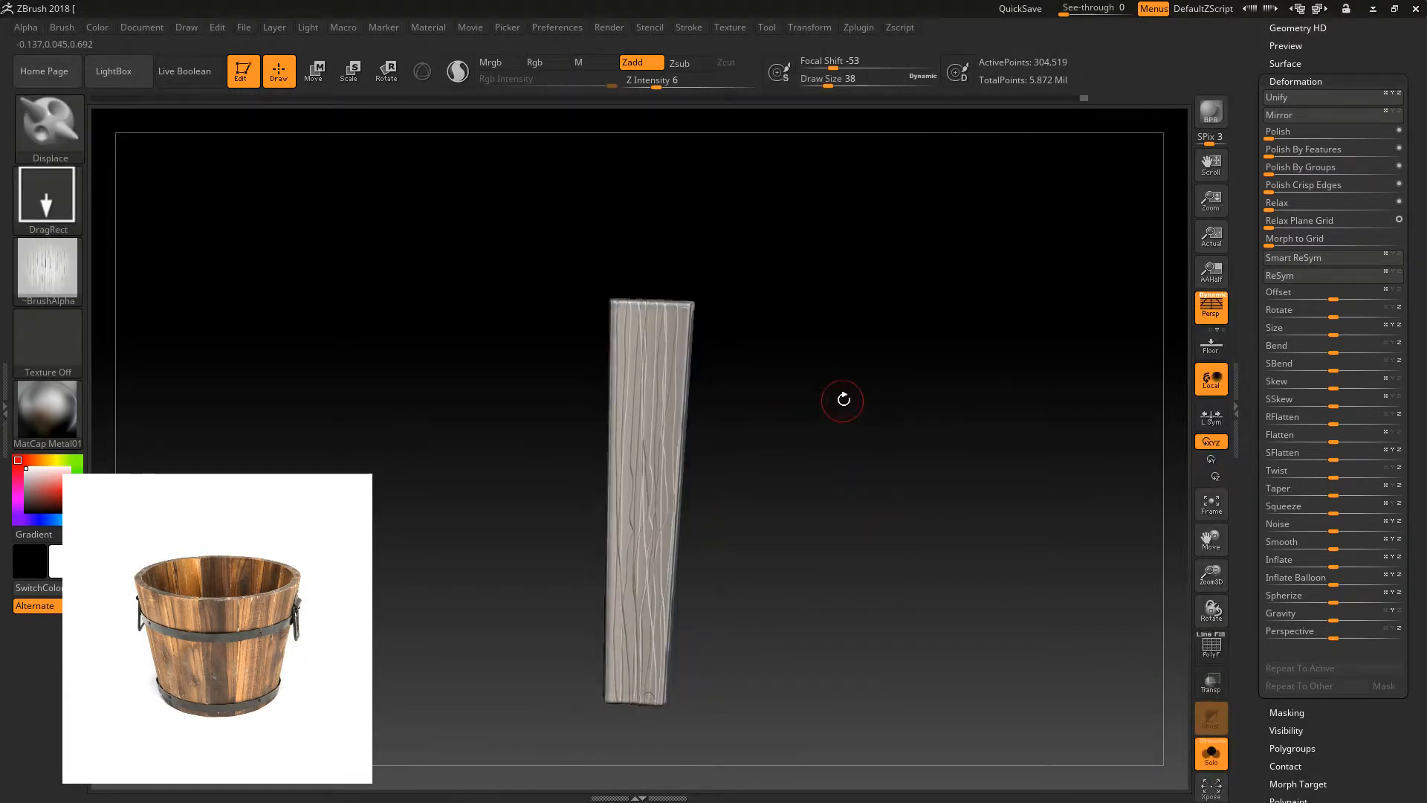
pyautogui.click(74, 264)
pyautogui.click(64, 258)
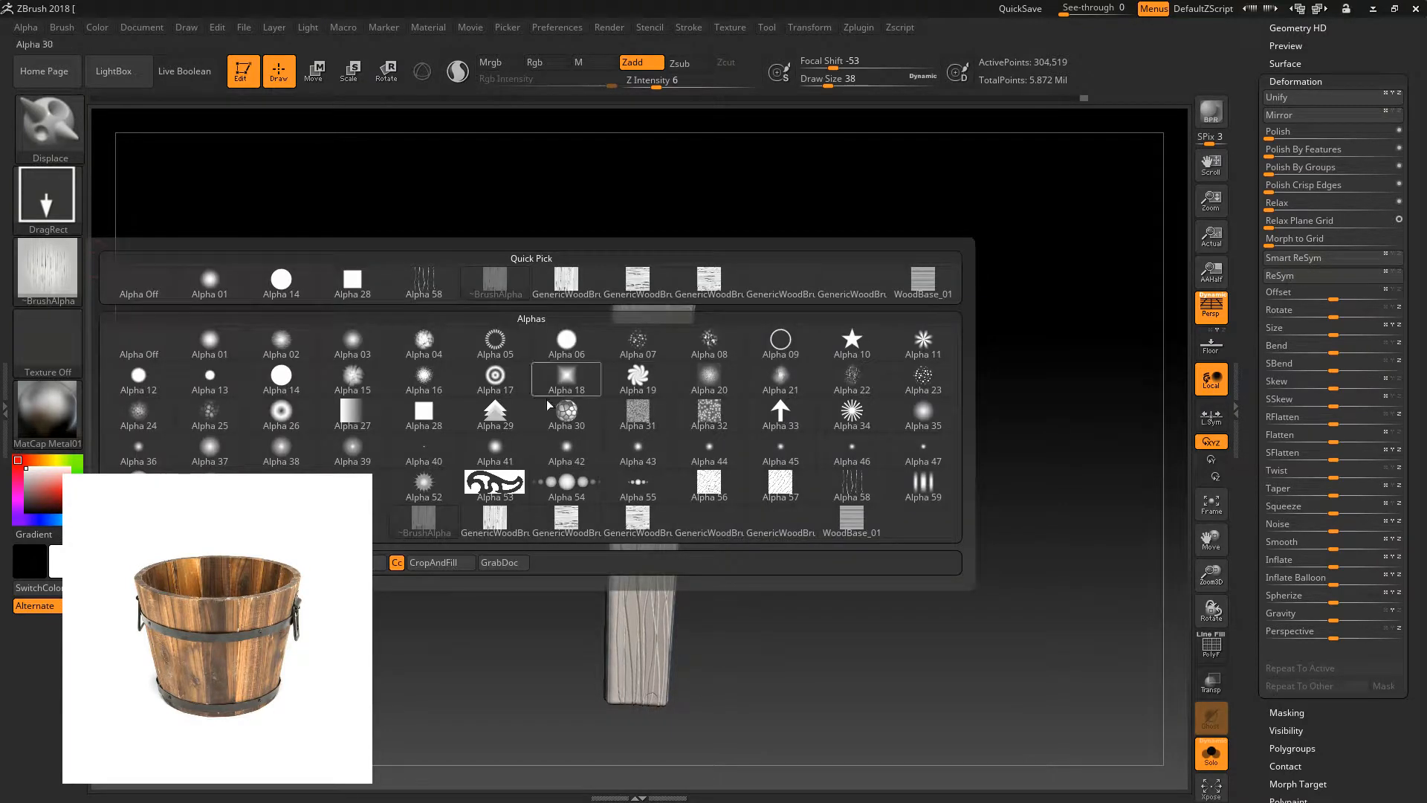
pyautogui.click(849, 516)
pyautogui.moveTo(666, 84); pyautogui.dragTo(668, 86)
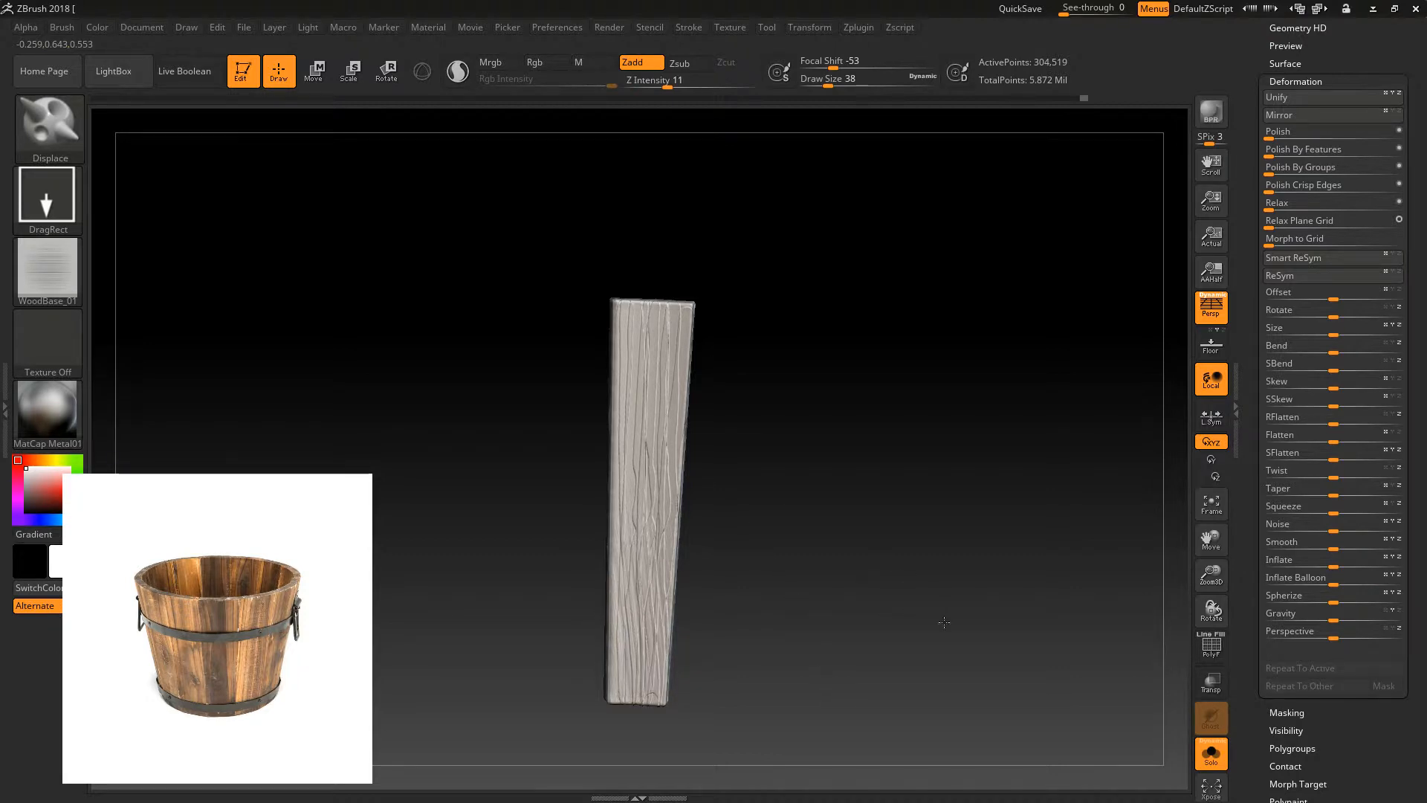
pyautogui.moveTo(903, 578)
pyautogui.mouseDown()
pyautogui.moveTo(893, 587)
pyautogui.moveTo(749, 428)
pyautogui.mouseUp()
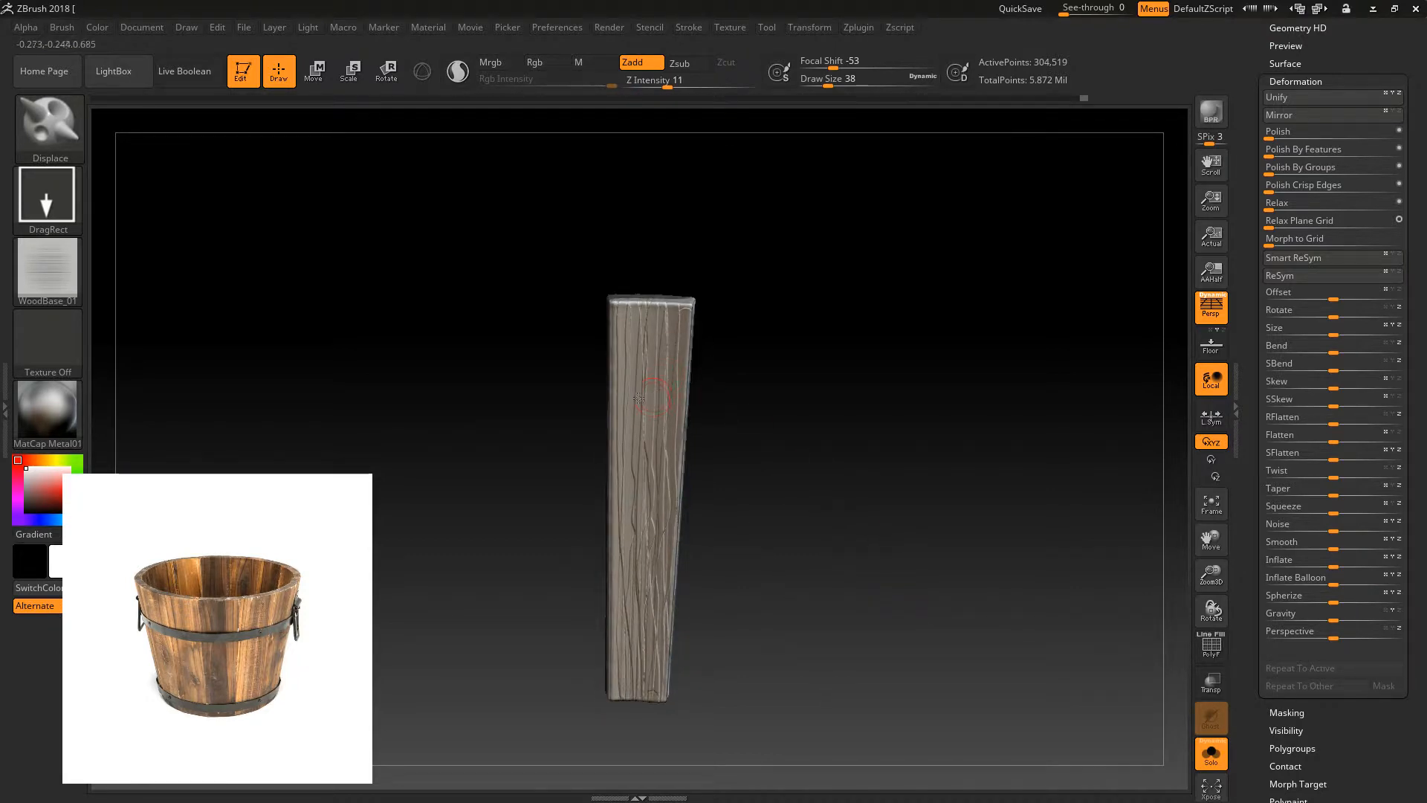
pyautogui.moveTo(261, 408)
pyautogui.mouseDown()
pyautogui.moveTo(424, 446)
pyautogui.moveTo(429, 262)
pyautogui.mouseUp()
pyautogui.press('ctrl')
pyautogui.moveTo(484, 379); pyautogui.dragTo(538, 392)
pyautogui.moveTo(653, 618)
pyautogui.mouseDown()
pyautogui.moveTo(959, 598)
pyautogui.moveTo(985, 625)
pyautogui.moveTo(959, 611)
pyautogui.mouseUp()
pyautogui.moveTo(652, 391)
pyautogui.mouseDown()
pyautogui.moveTo(389, 385)
pyautogui.moveTo(350, 371)
pyautogui.moveTo(414, 414)
pyautogui.moveTo(539, 430)
pyautogui.moveTo(513, 443)
pyautogui.moveTo(414, 392)
pyautogui.moveTo(394, 404)
pyautogui.mouseUp()
# - Stamp vertical wood fibres over the face using the ~BrushAlpha grain alpha at Z Intensity 5, and quick-save the project
pyautogui.click(71, 268)
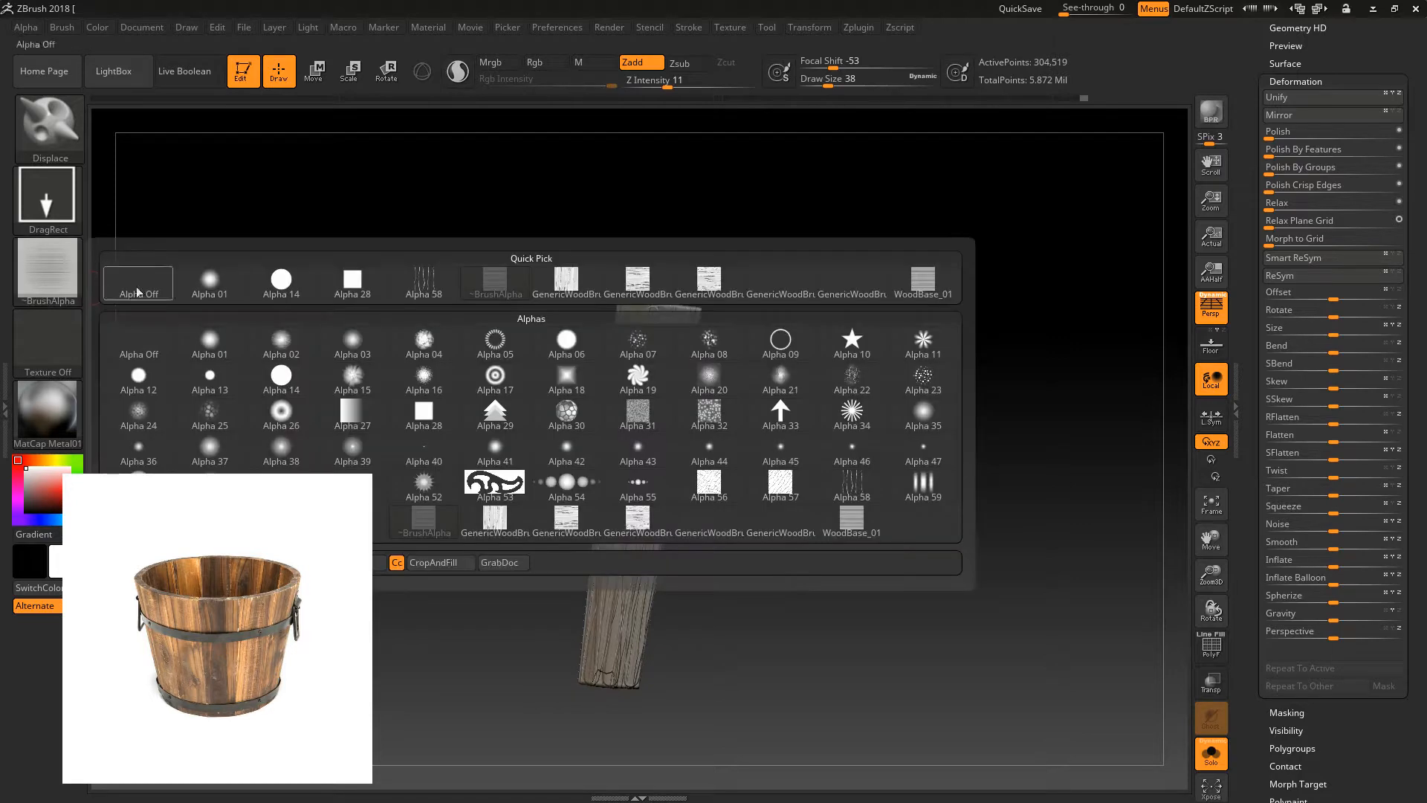
pyautogui.click(507, 522)
pyautogui.moveTo(669, 84); pyautogui.dragTo(654, 87)
pyautogui.keyDown('shift'); pyautogui.moveTo(717, 392); pyautogui.dragTo(726, 359); pyautogui.keyUp('shift')
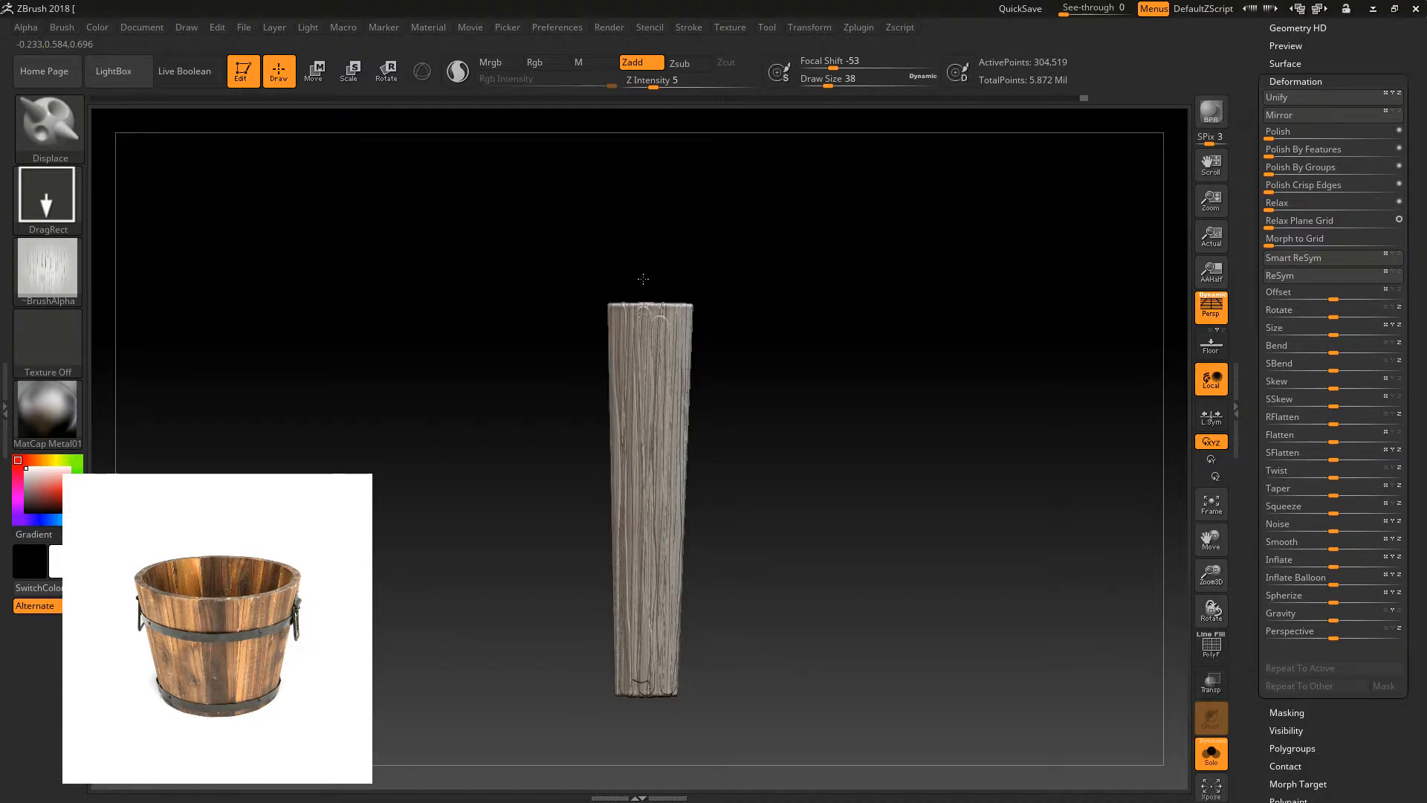
pyautogui.moveTo(640, 284); pyautogui.dragTo(842, 336)
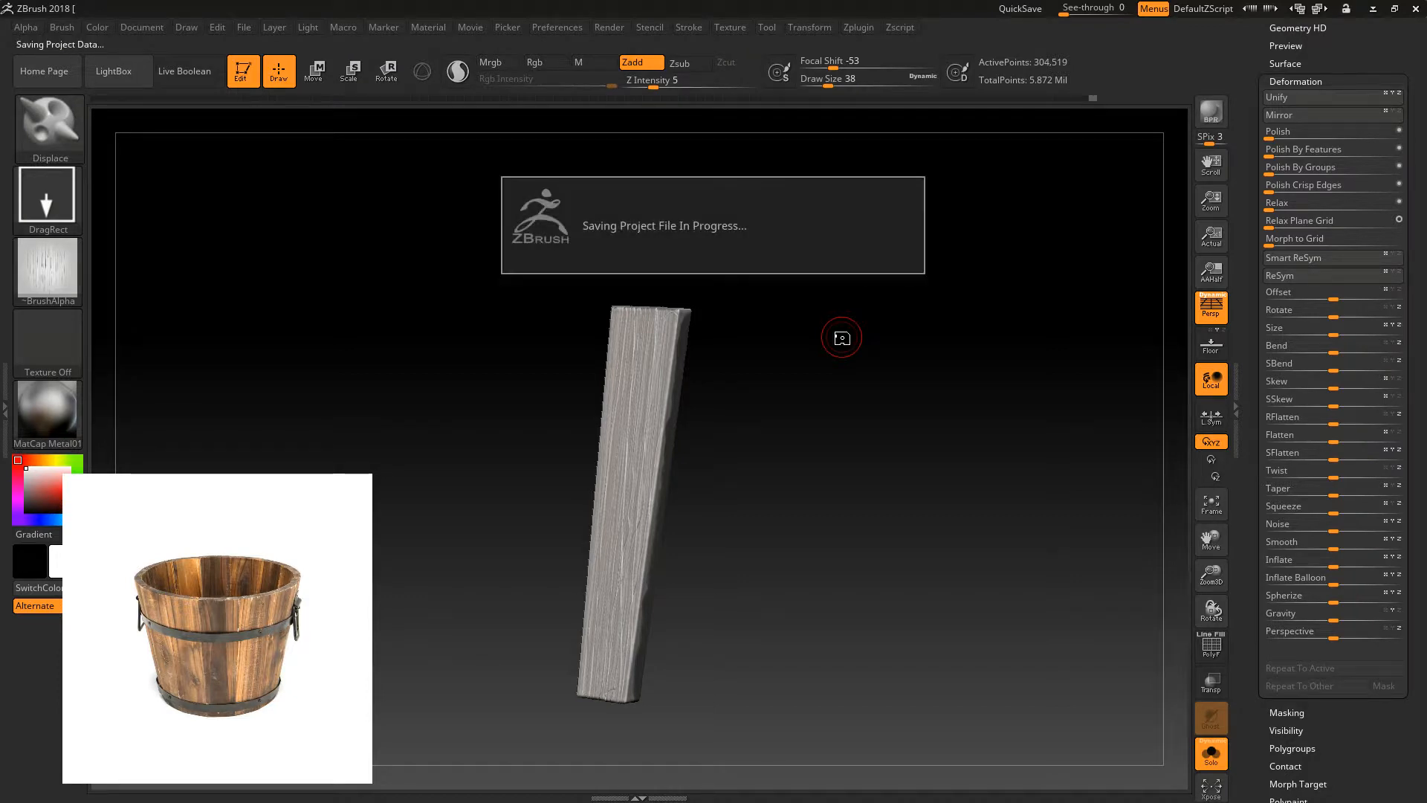
# - Stamp the same vertical fibre alpha over the plank's other wide face with the Displace brush
pyautogui.moveTo(840, 296); pyautogui.dragTo(816, 348)
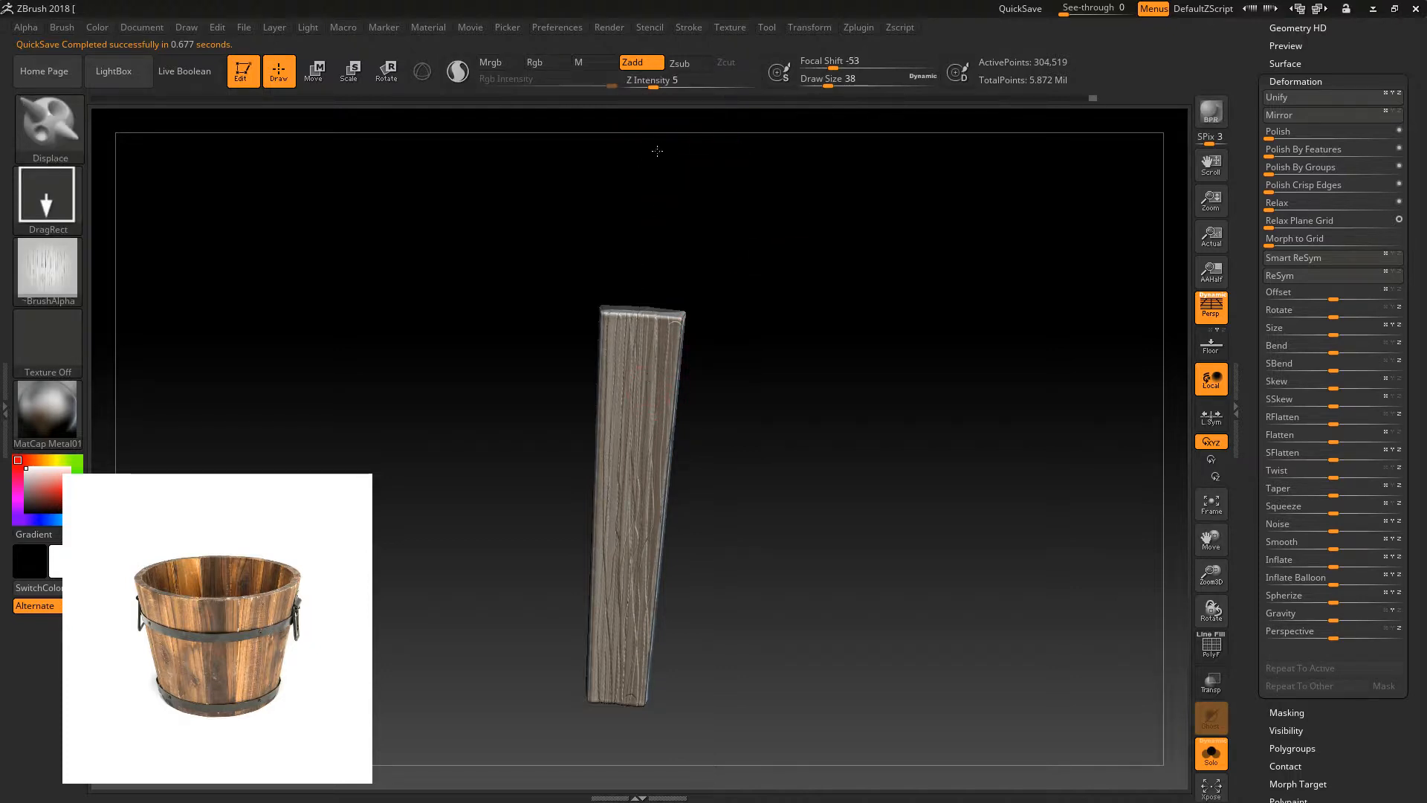
pyautogui.moveTo(679, 211); pyautogui.dragTo(691, 194)
pyautogui.moveTo(735, 368); pyautogui.dragTo(740, 364)
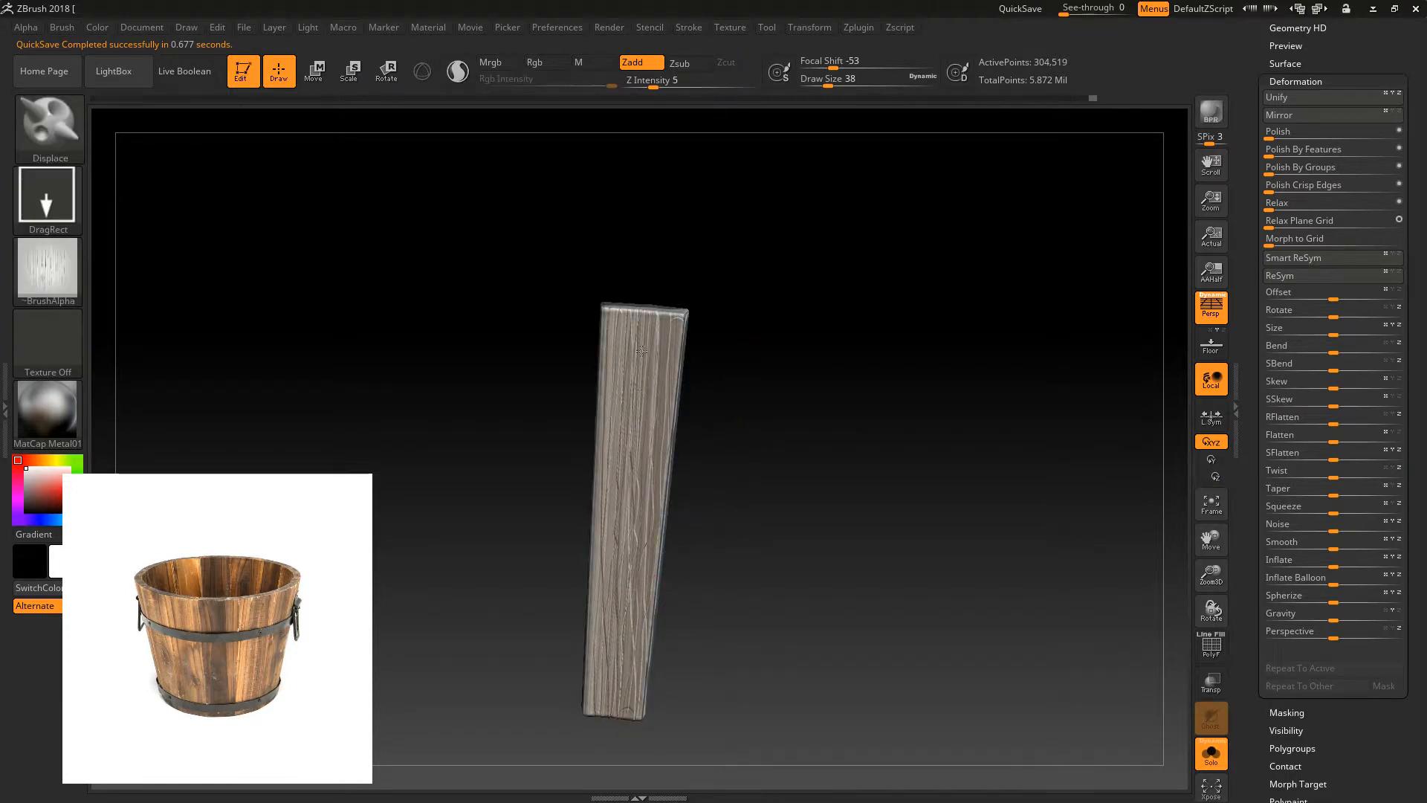
pyautogui.moveTo(579, 350); pyautogui.dragTo(572, 358)
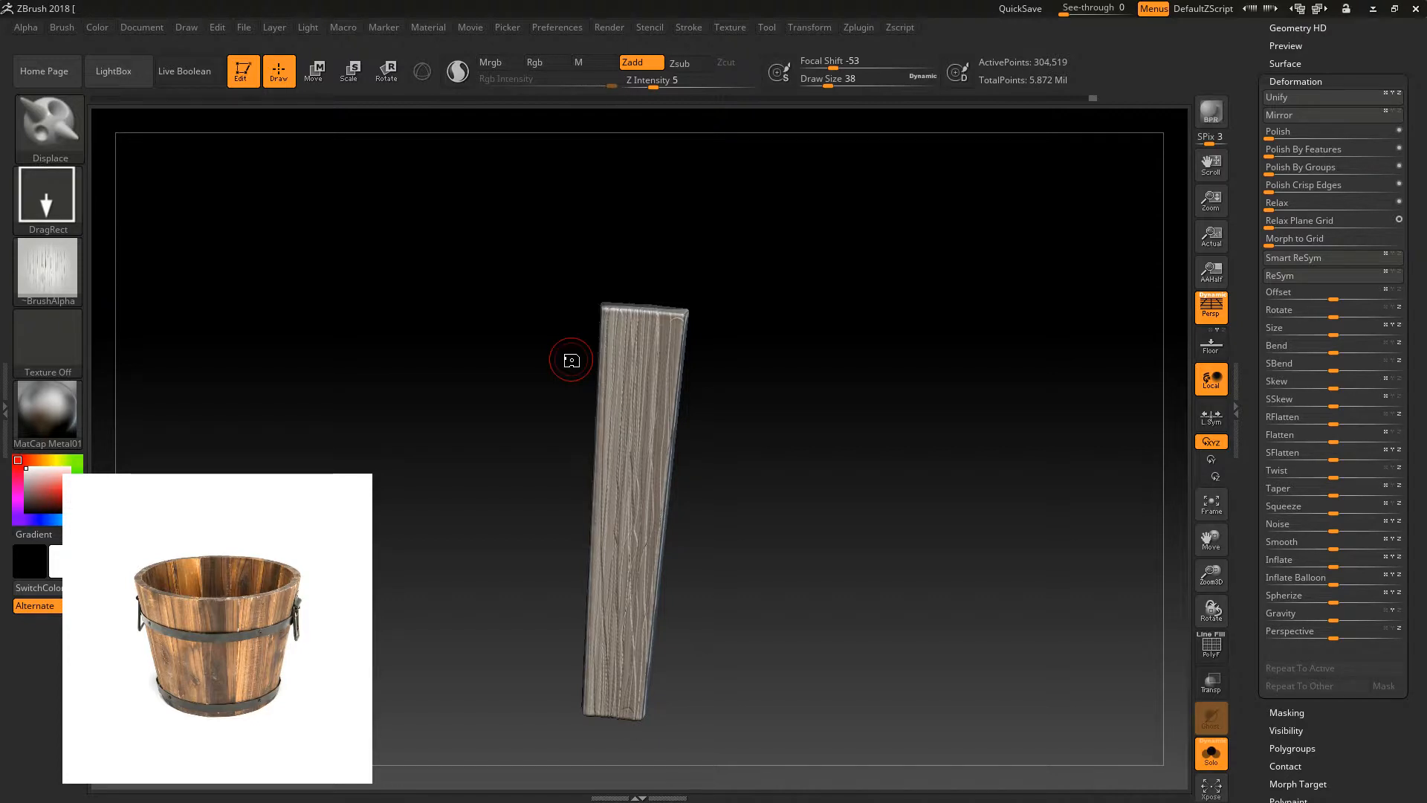
pyautogui.keyDown('alt'); pyautogui.moveTo(856, 359); pyautogui.dragTo(849, 352); pyautogui.keyUp('alt')
pyautogui.moveTo(1210, 571); pyautogui.dragTo(1089, 602)
pyautogui.moveTo(957, 521)
pyautogui.mouseDown()
pyautogui.moveTo(921, 488)
pyautogui.moveTo(903, 539)
pyautogui.moveTo(864, 508)
pyautogui.moveTo(847, 520)
pyautogui.moveTo(999, 491)
pyautogui.moveTo(806, 503)
pyautogui.moveTo(837, 478)
pyautogui.moveTo(869, 407)
pyautogui.moveTo(736, 450)
pyautogui.mouseUp()
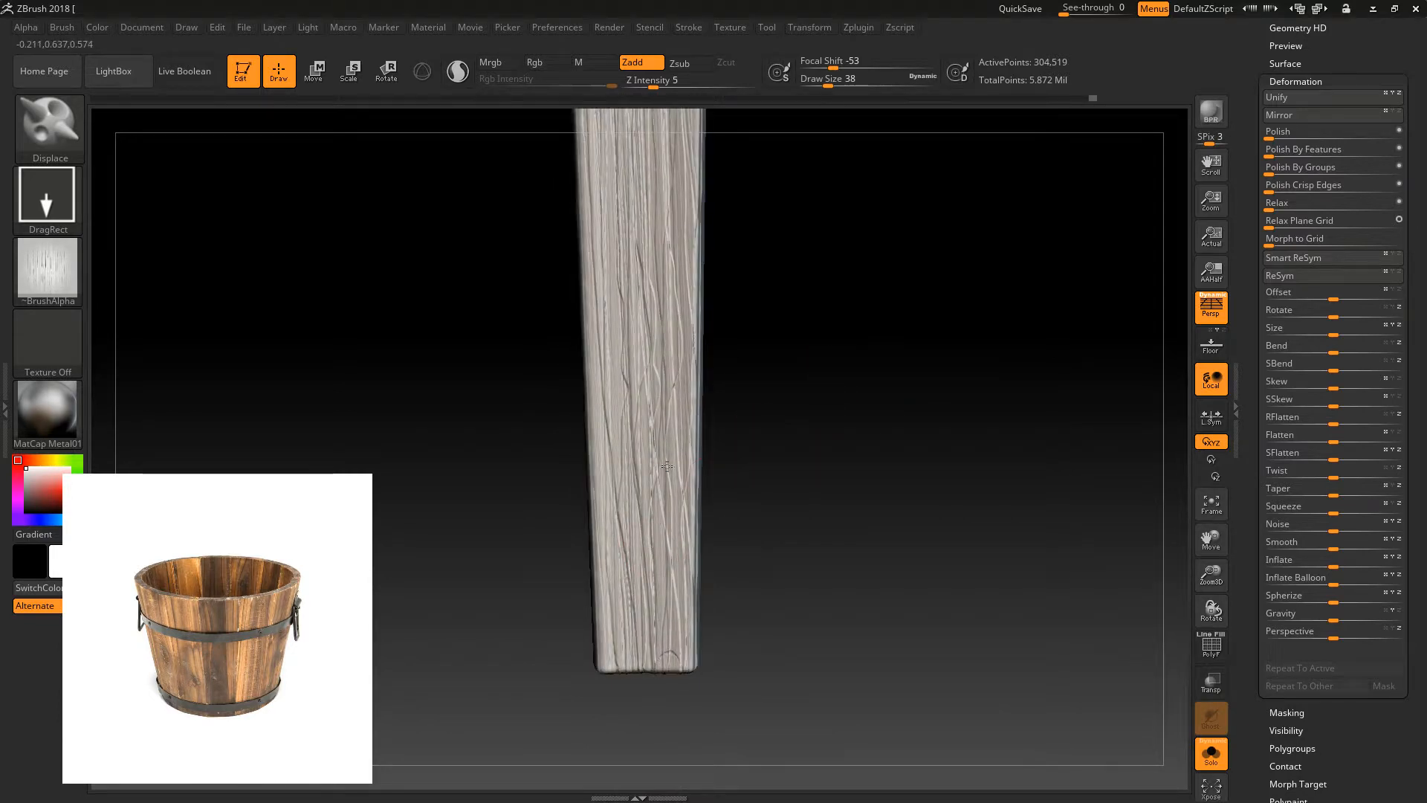
pyautogui.moveTo(664, 219); pyautogui.dragTo(665, 220)
pyautogui.hotkey('ctrl', 'z')
# - Soften the wood grain on the lower part of the plank's wide face with the TrimSmoothBorder brush at draw size 110
pyautogui.press('b')
pyautogui.press('t')
pyautogui.press('s')
pyautogui.press(']')
pyautogui.press(']')
pyautogui.press(']')
pyautogui.press(']')
pyautogui.press(']')
pyautogui.press(']')
pyautogui.press(']')
pyautogui.press(']')
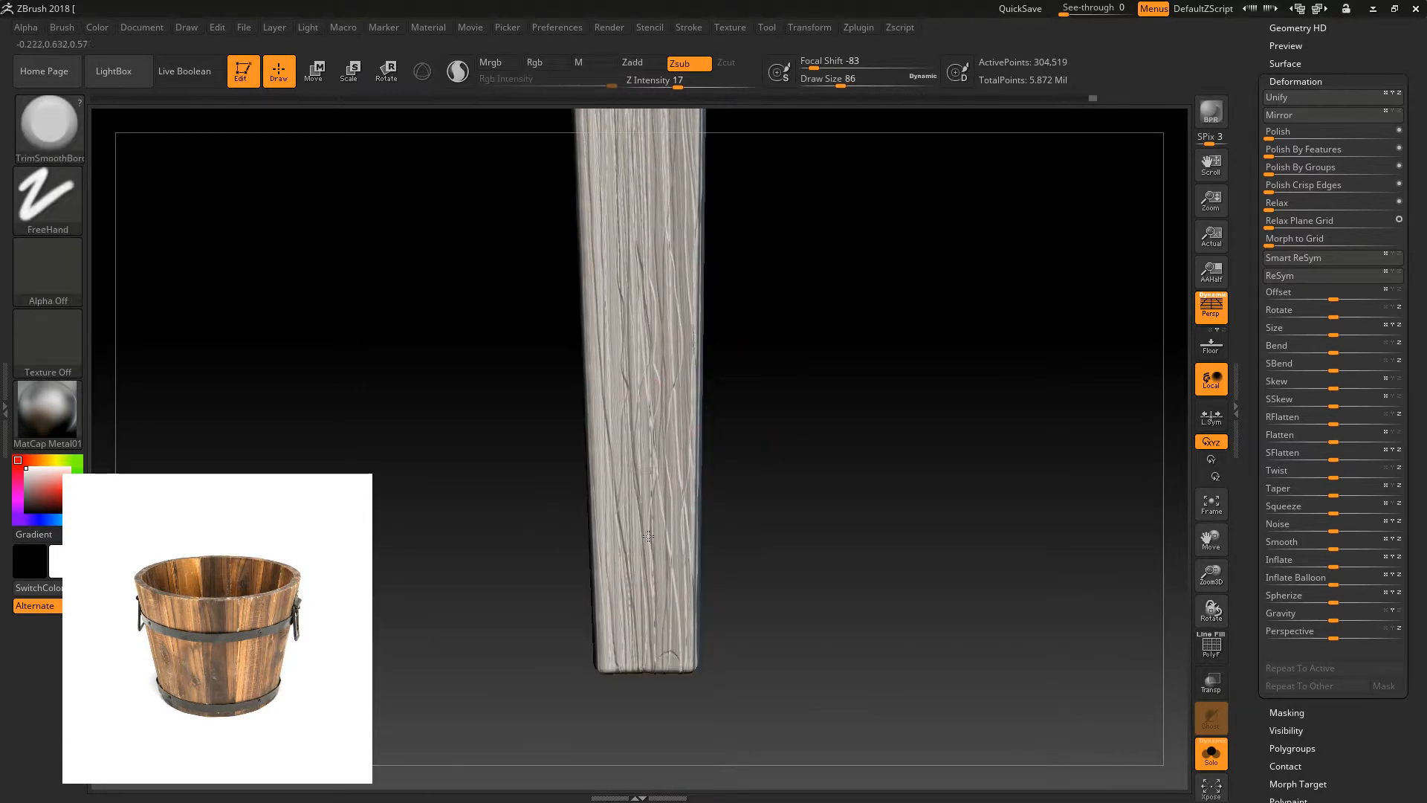
pyautogui.moveTo(746, 459); pyautogui.dragTo(769, 464)
pyautogui.keyDown('alt'); pyautogui.moveTo(767, 385); pyautogui.dragTo(769, 448); pyautogui.keyUp('alt')
pyautogui.moveTo(643, 477); pyautogui.dragTo(643, 529)
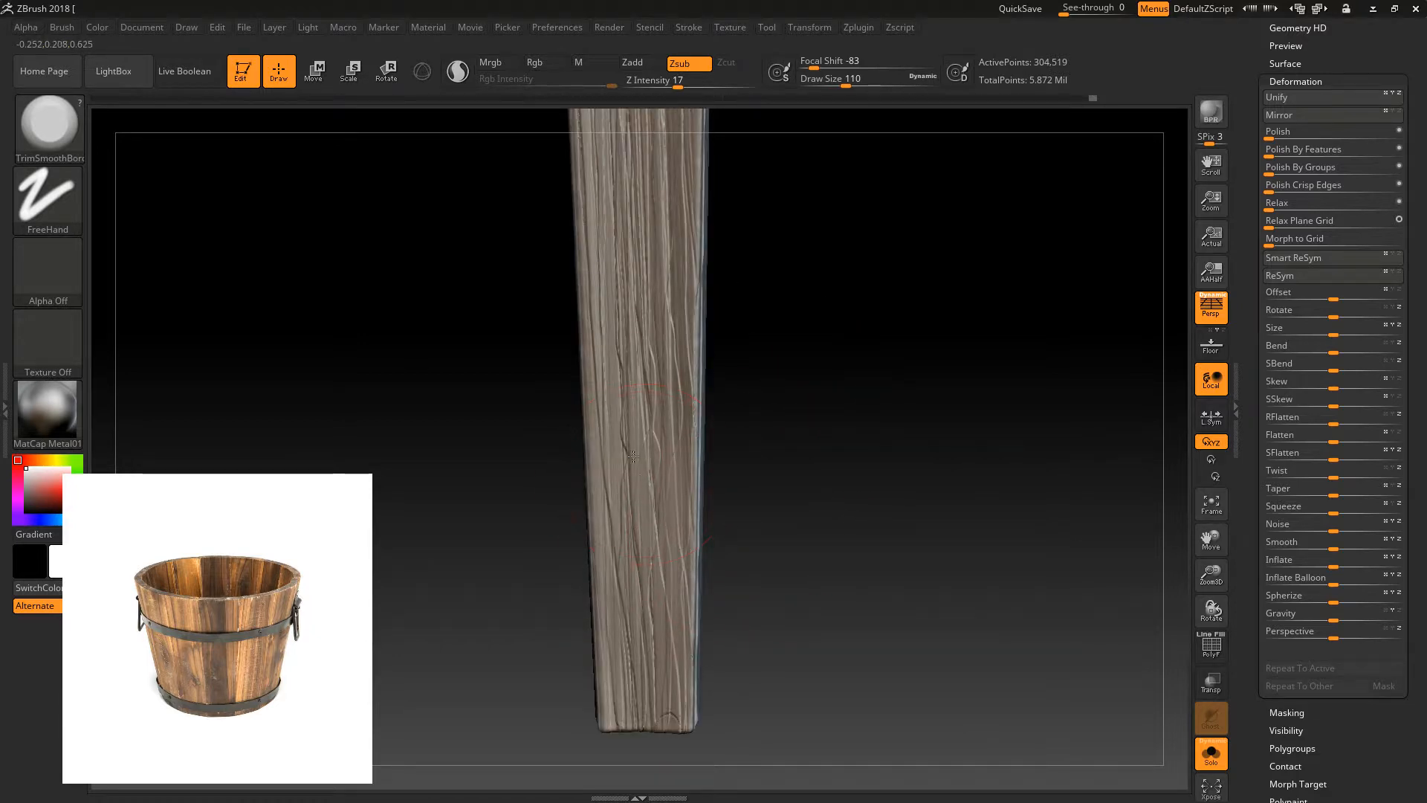
pyautogui.moveTo(624, 739); pyautogui.dragTo(574, 510)
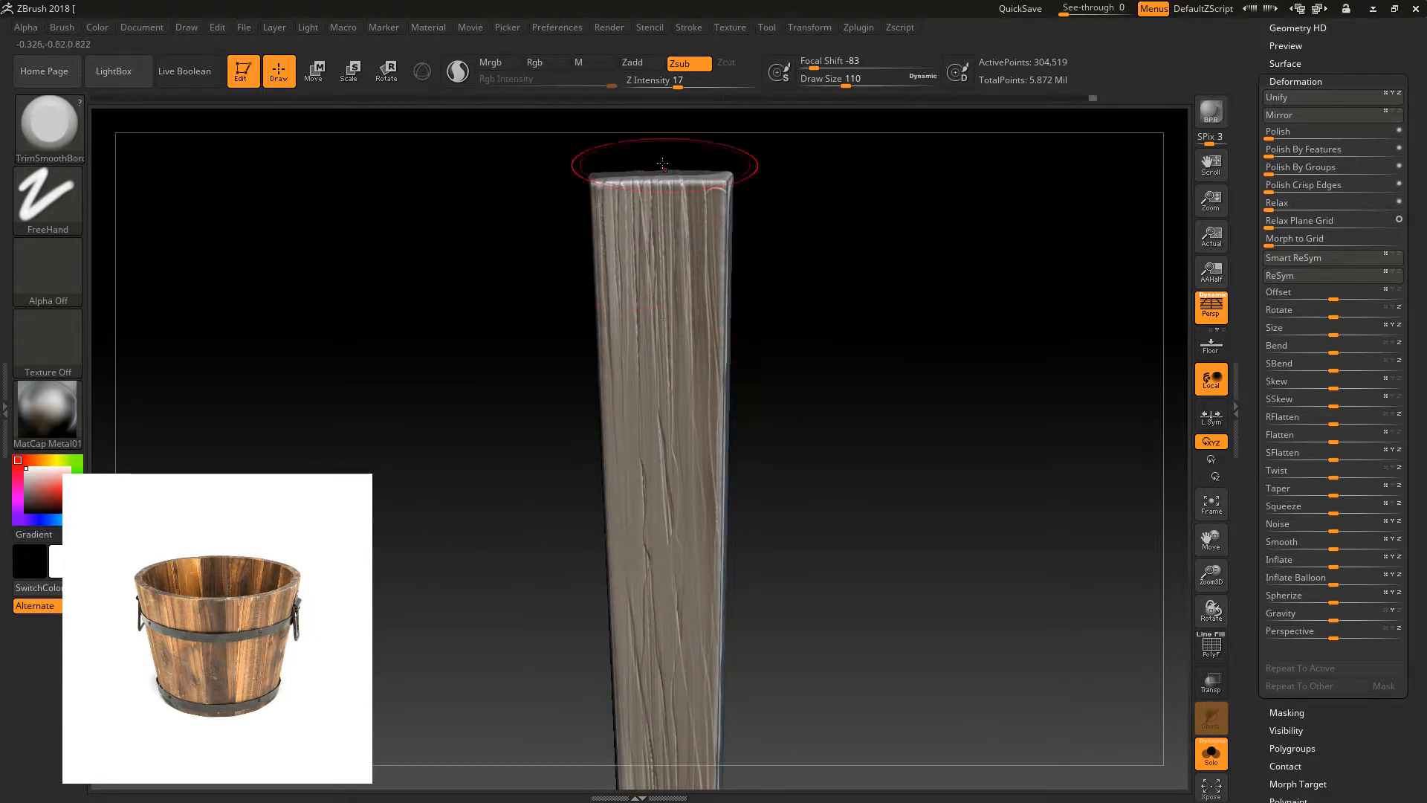
# - Even out the raised grain along the same face from the upper end down to the lower end with the TrimSmoothBorder brush
pyautogui.moveTo(553, 345); pyautogui.dragTo(572, 339)
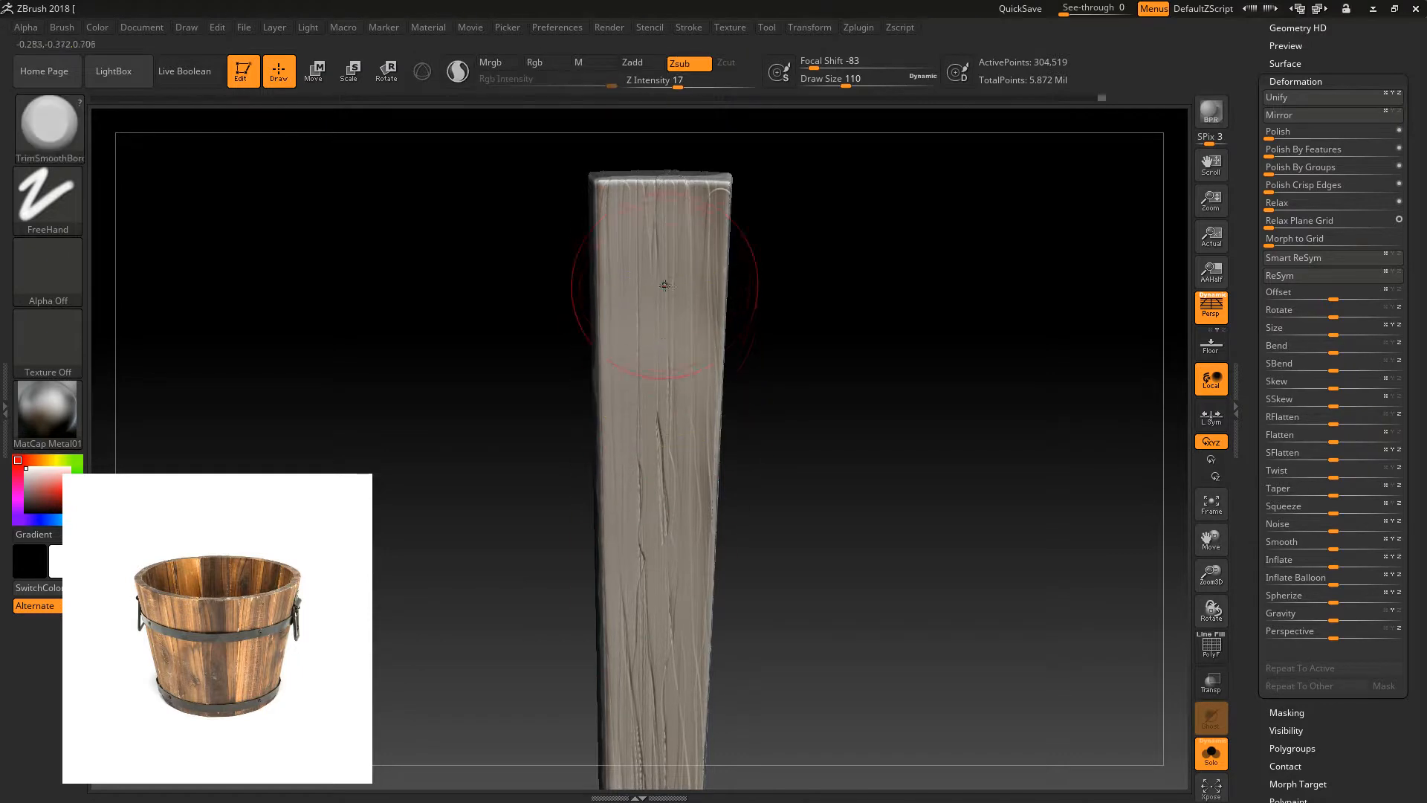
pyautogui.keyDown('alt'); pyautogui.moveTo(510, 602); pyautogui.dragTo(538, 357); pyautogui.keyUp('alt')
pyautogui.keyDown('alt'); pyautogui.moveTo(819, 291); pyautogui.dragTo(717, 481); pyautogui.keyUp('alt')
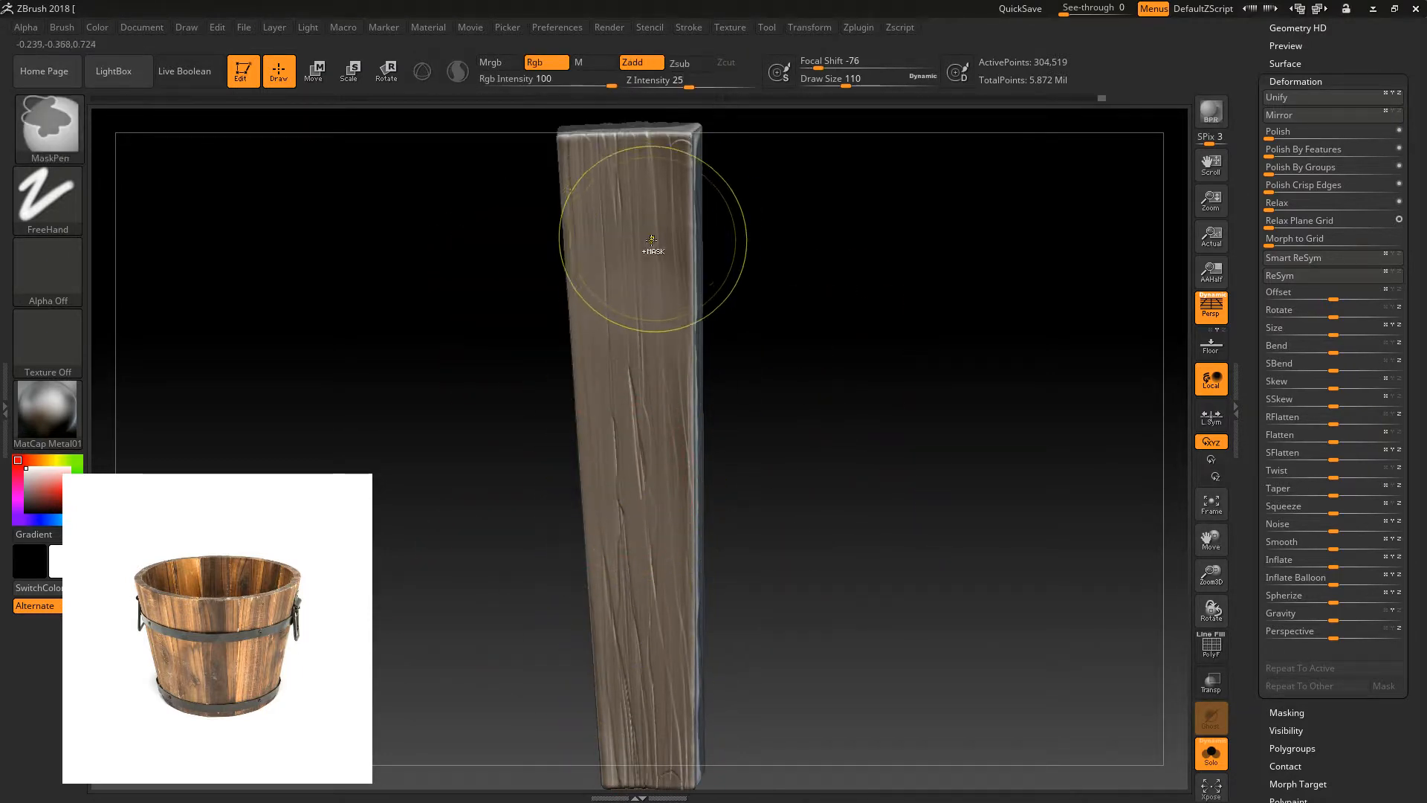
pyautogui.moveTo(637, 207); pyautogui.dragTo(631, 174)
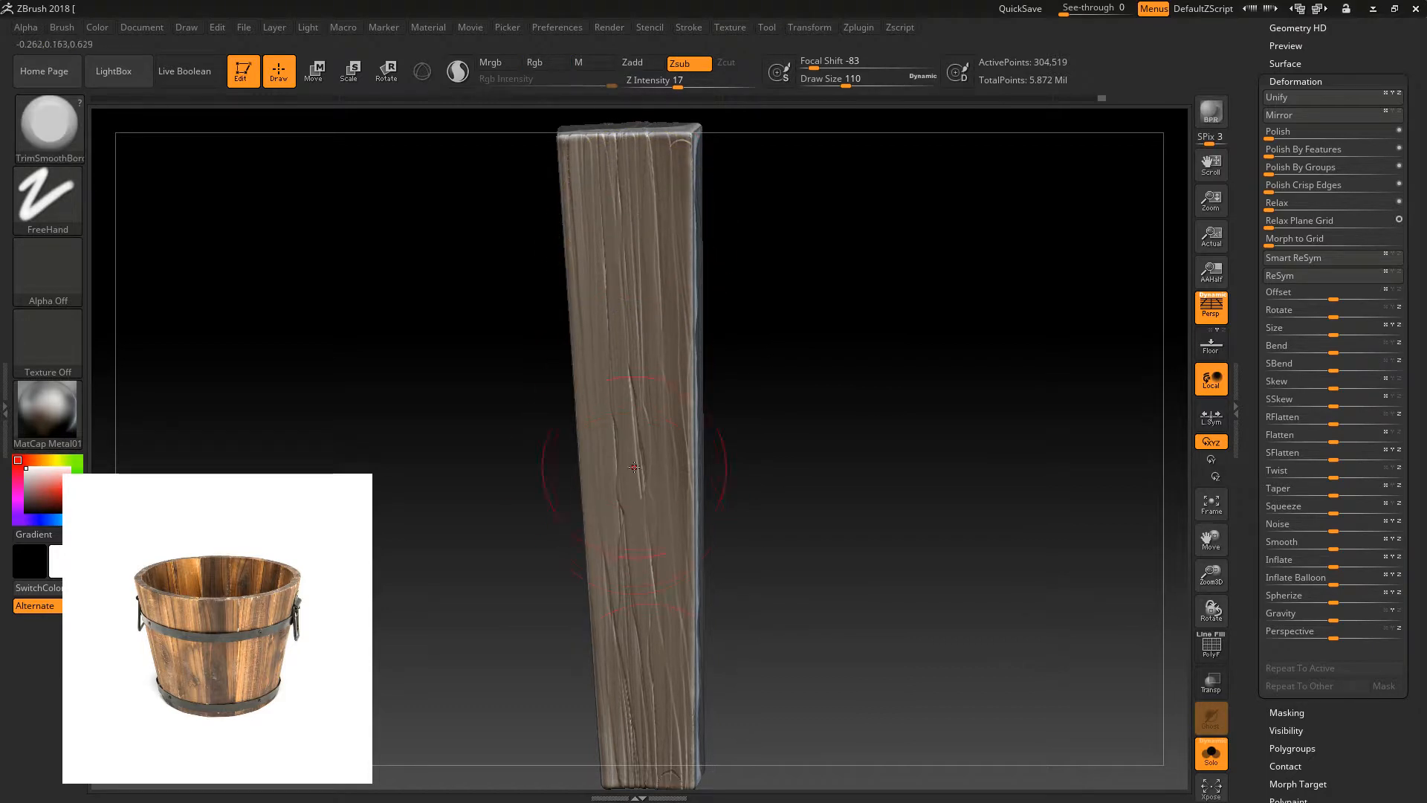
pyautogui.keyDown('alt'); pyautogui.moveTo(510, 516); pyautogui.dragTo(514, 364); pyautogui.keyUp('alt')
pyautogui.moveTo(624, 417)
pyautogui.mouseDown()
pyautogui.moveTo(636, 476)
pyautogui.moveTo(557, 539)
pyautogui.moveTo(754, 512)
pyautogui.mouseUp()
pyautogui.moveTo(764, 324)
pyautogui.keyDown('alt'); pyautogui.mouseDown()
pyautogui.moveTo(768, 423)
pyautogui.moveTo(781, 384)
pyautogui.mouseUp(); pyautogui.keyUp('alt')
pyautogui.keyDown('ctrl'); pyautogui.click(821, 344); pyautogui.keyUp('ctrl')
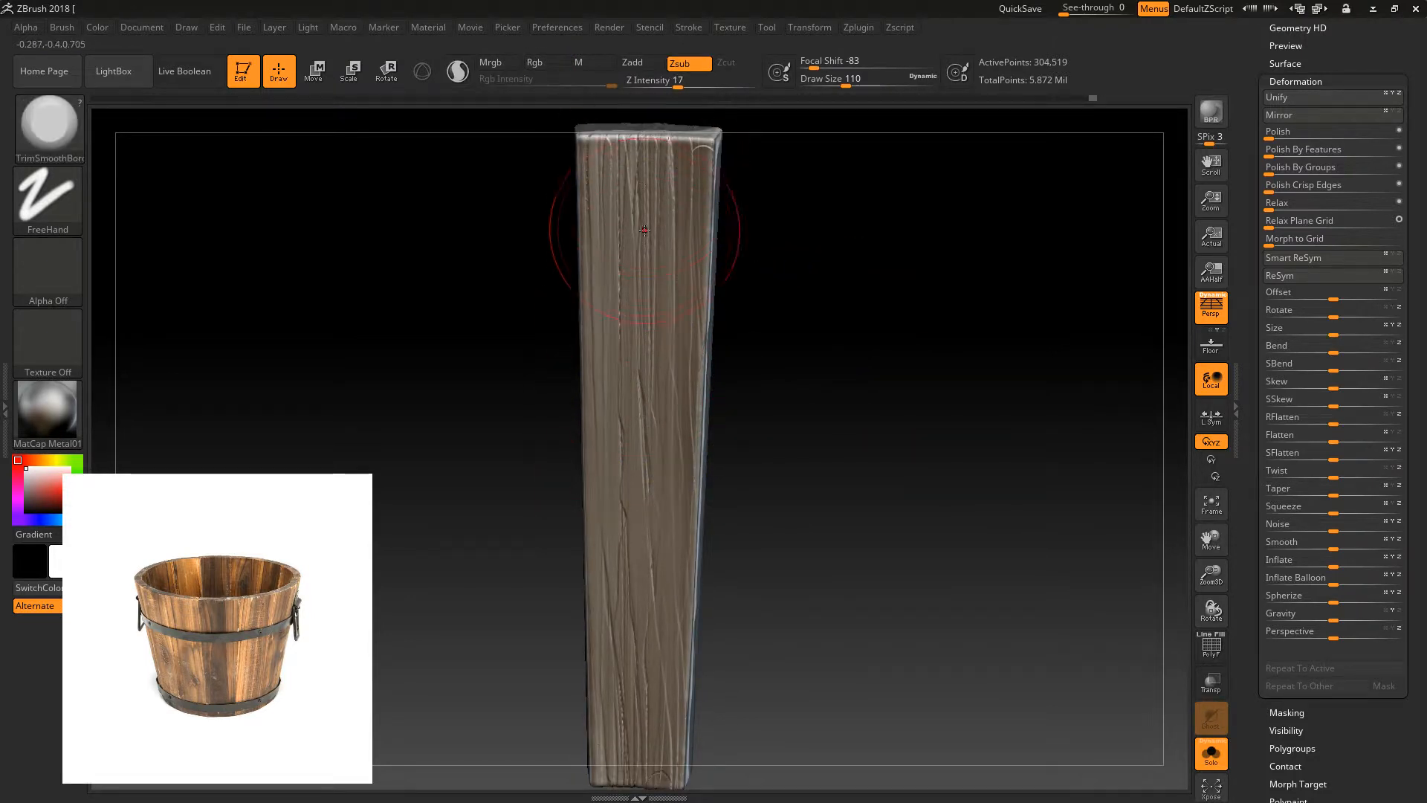
pyautogui.moveTo(631, 282); pyautogui.dragTo(629, 452)
pyautogui.keyDown('alt'); pyautogui.moveTo(541, 529); pyautogui.dragTo(535, 299); pyautogui.keyUp('alt')
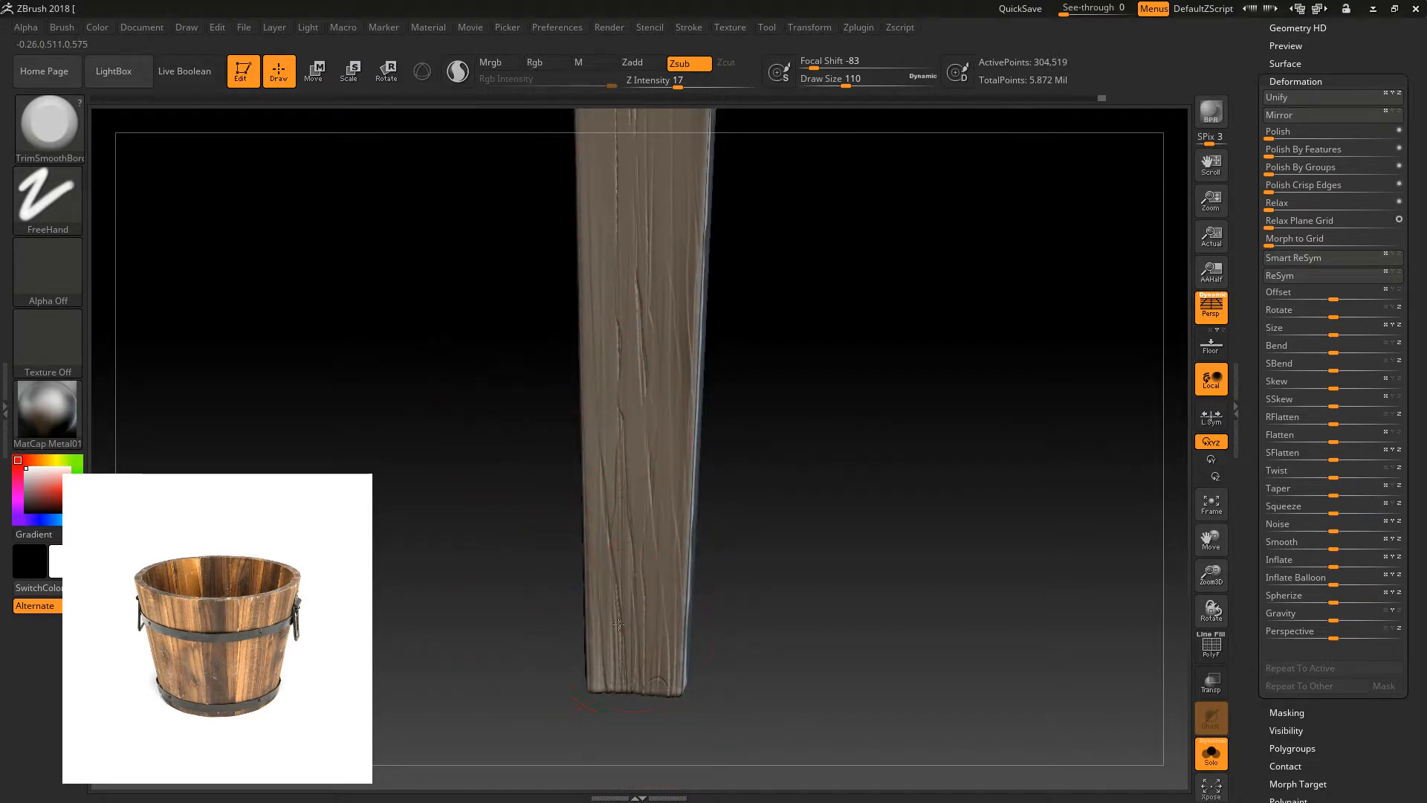
pyautogui.moveTo(615, 706); pyautogui.dragTo(788, 466)
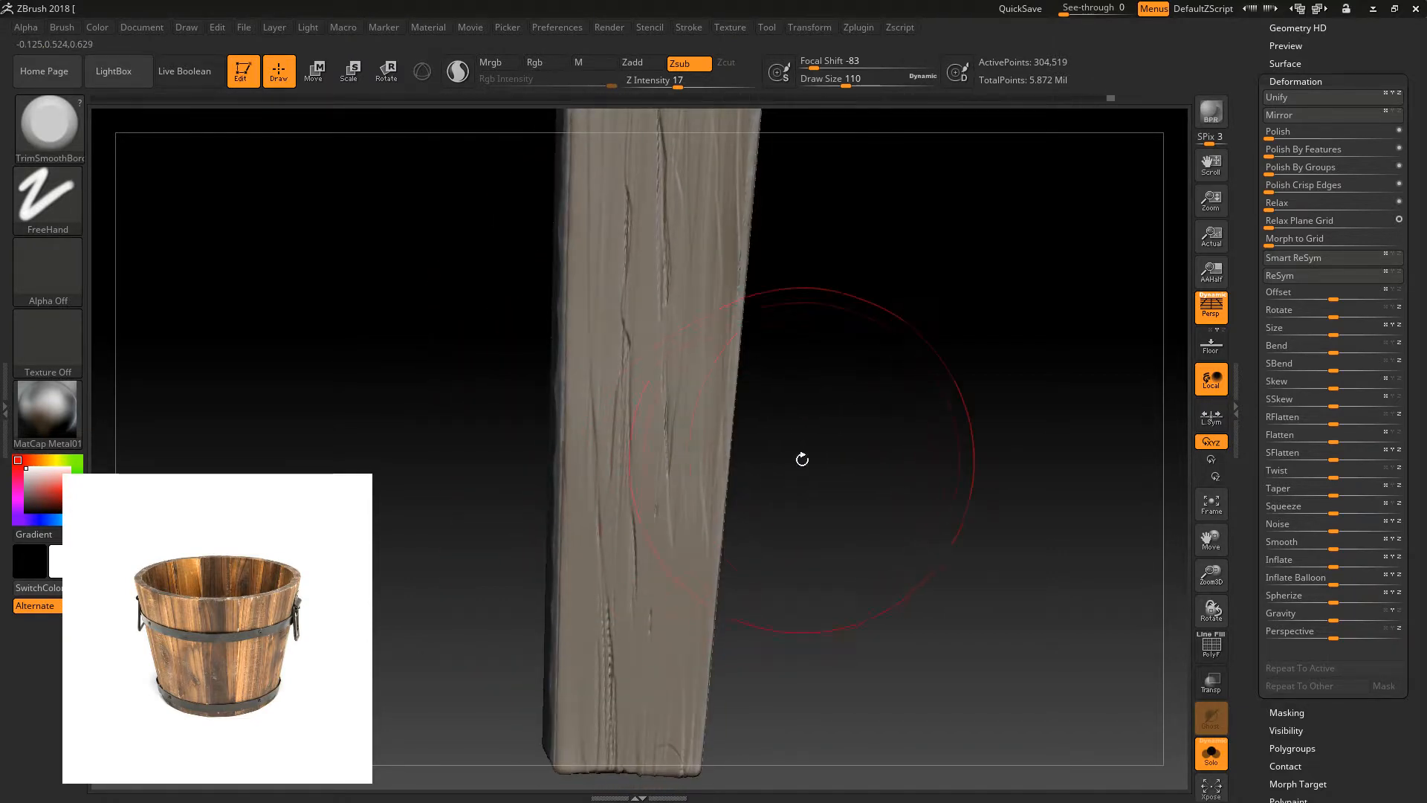
# - Flatten the harsh grain lengthwise over the plank's opposite wide face with TrimSmoothBorder
pyautogui.moveTo(1211, 575); pyautogui.dragTo(1210, 548)
pyautogui.moveTo(981, 446)
pyautogui.mouseDown()
pyautogui.moveTo(898, 430)
pyautogui.moveTo(893, 475)
pyautogui.moveTo(809, 439)
pyautogui.mouseUp()
pyautogui.moveTo(662, 152)
pyautogui.mouseDown()
pyautogui.moveTo(764, 363)
pyautogui.moveTo(911, 349)
pyautogui.moveTo(836, 474)
pyautogui.moveTo(825, 408)
pyautogui.moveTo(684, 580)
pyautogui.moveTo(658, 648)
pyautogui.mouseUp()
pyautogui.moveTo(692, 699)
pyautogui.mouseDown()
pyautogui.moveTo(628, 632)
pyautogui.moveTo(632, 475)
pyautogui.mouseUp()
pyautogui.moveTo(634, 414); pyautogui.dragTo(620, 418)
pyautogui.moveTo(737, 466); pyautogui.dragTo(701, 430)
pyautogui.moveTo(714, 377)
pyautogui.mouseDown()
pyautogui.moveTo(767, 465)
pyautogui.moveTo(783, 417)
pyautogui.moveTo(757, 408)
pyautogui.moveTo(744, 332)
pyautogui.mouseUp()
pyautogui.moveTo(644, 386); pyautogui.dragTo(636, 661)
pyautogui.moveTo(724, 416); pyautogui.dragTo(747, 394)
pyautogui.moveTo(599, 401)
pyautogui.mouseDown()
pyautogui.moveTo(588, 276)
pyautogui.moveTo(541, 294)
pyautogui.moveTo(599, 342)
pyautogui.moveTo(613, 477)
pyautogui.mouseUp()
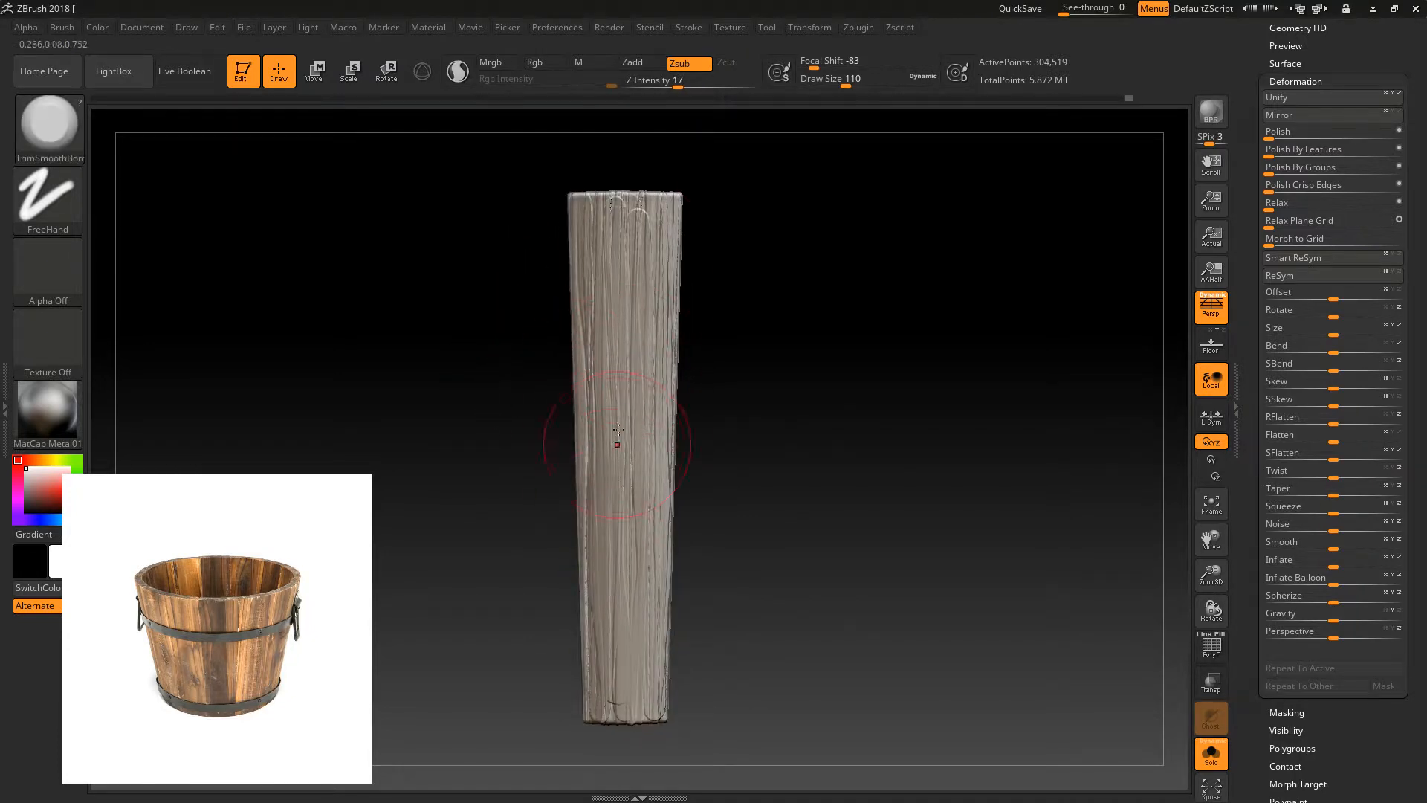
# - Add further softening strokes near the long edge and upper part of this face, checking it under different angles
pyautogui.moveTo(773, 342); pyautogui.dragTo(742, 437)
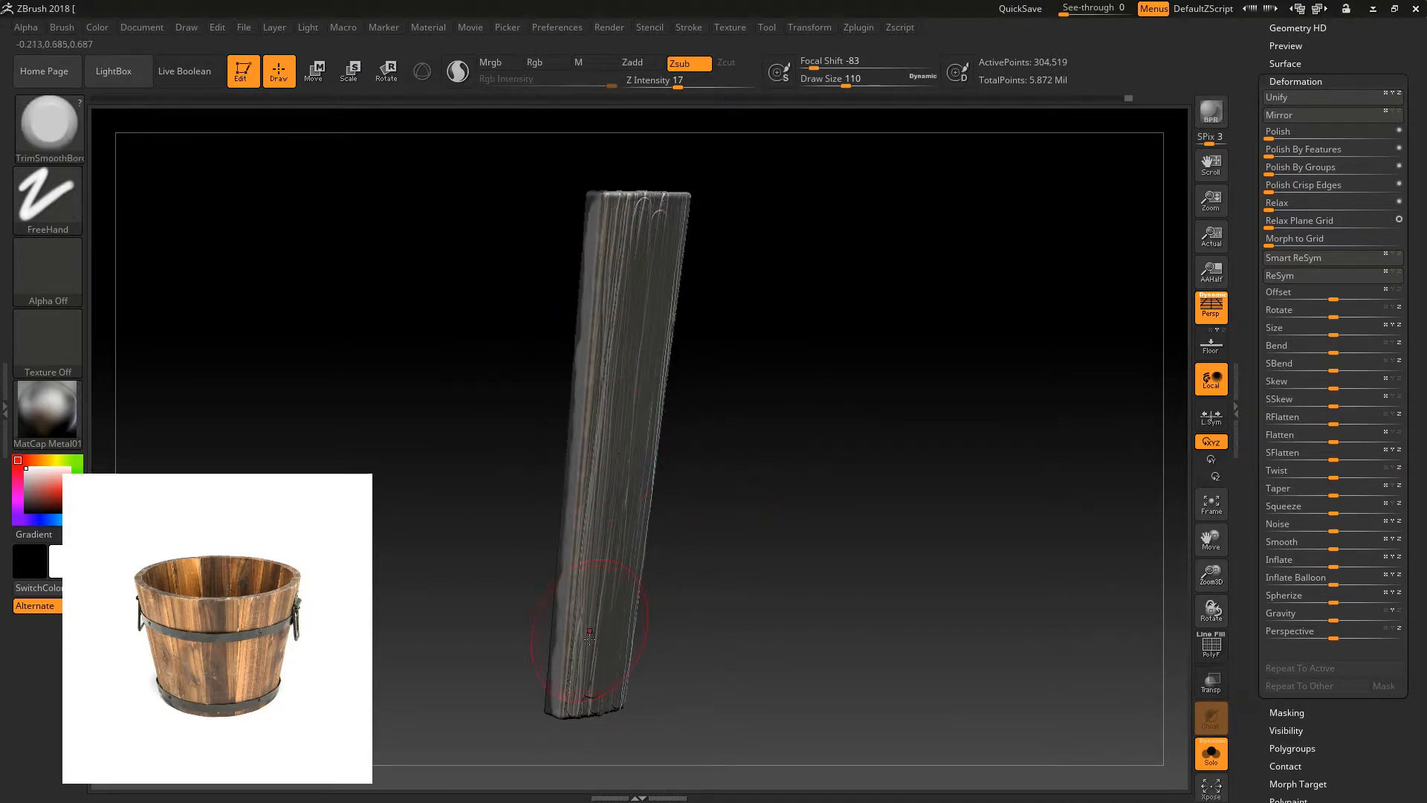
pyautogui.moveTo(695, 531); pyautogui.dragTo(665, 484)
pyautogui.moveTo(586, 537)
pyautogui.mouseDown()
pyautogui.moveTo(587, 685)
pyautogui.moveTo(589, 638)
pyautogui.moveTo(603, 657)
pyautogui.mouseUp()
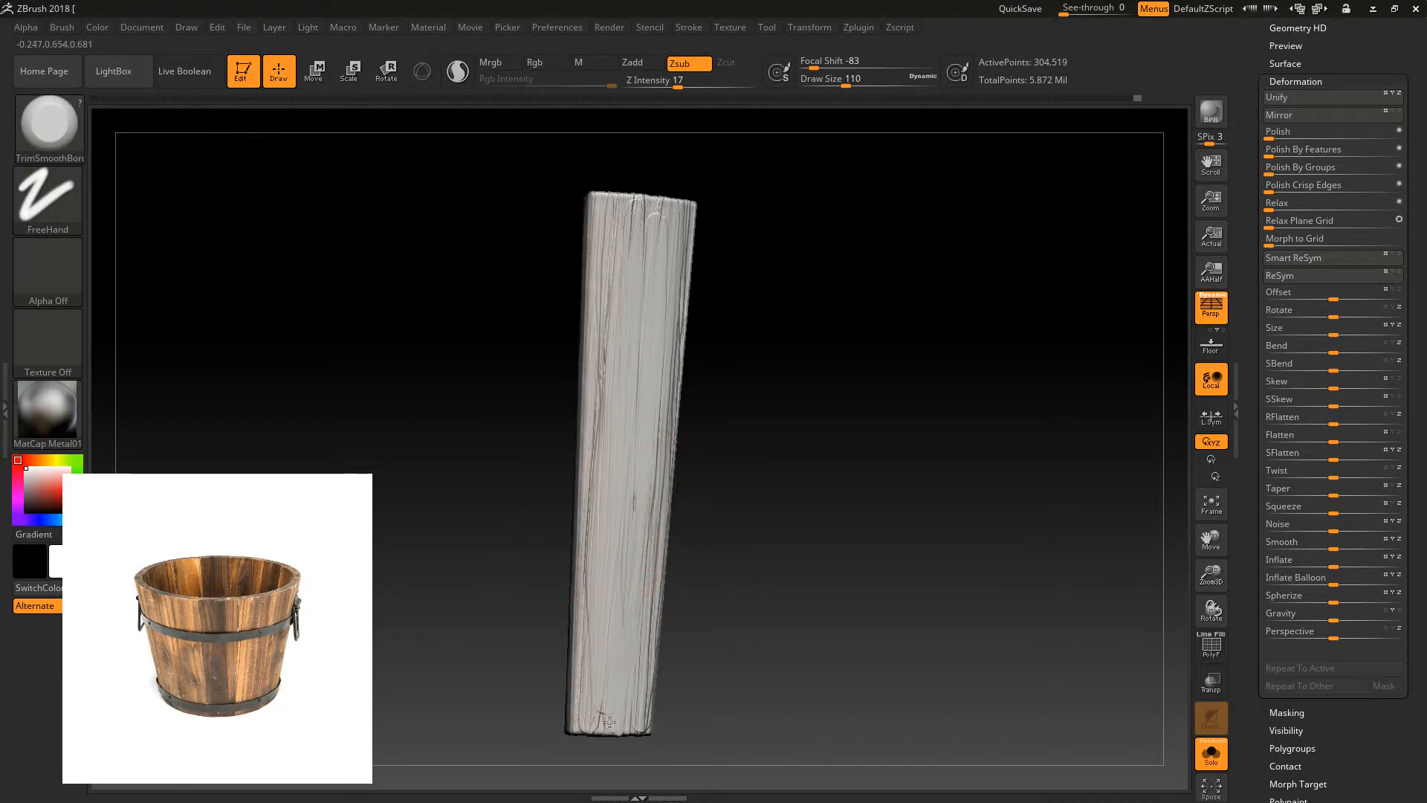
pyautogui.moveTo(748, 453); pyautogui.dragTo(694, 426)
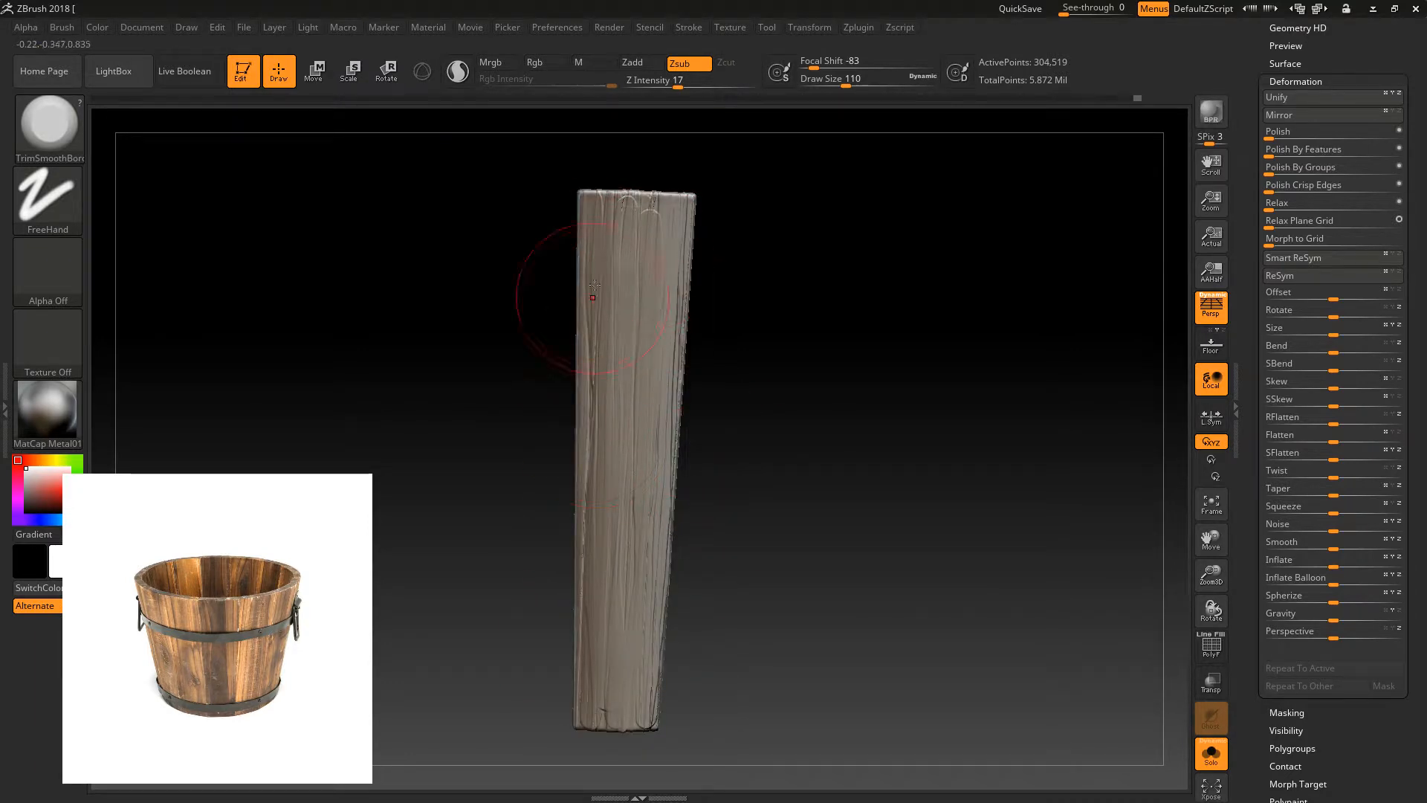
pyautogui.moveTo(584, 358); pyautogui.dragTo(593, 216)
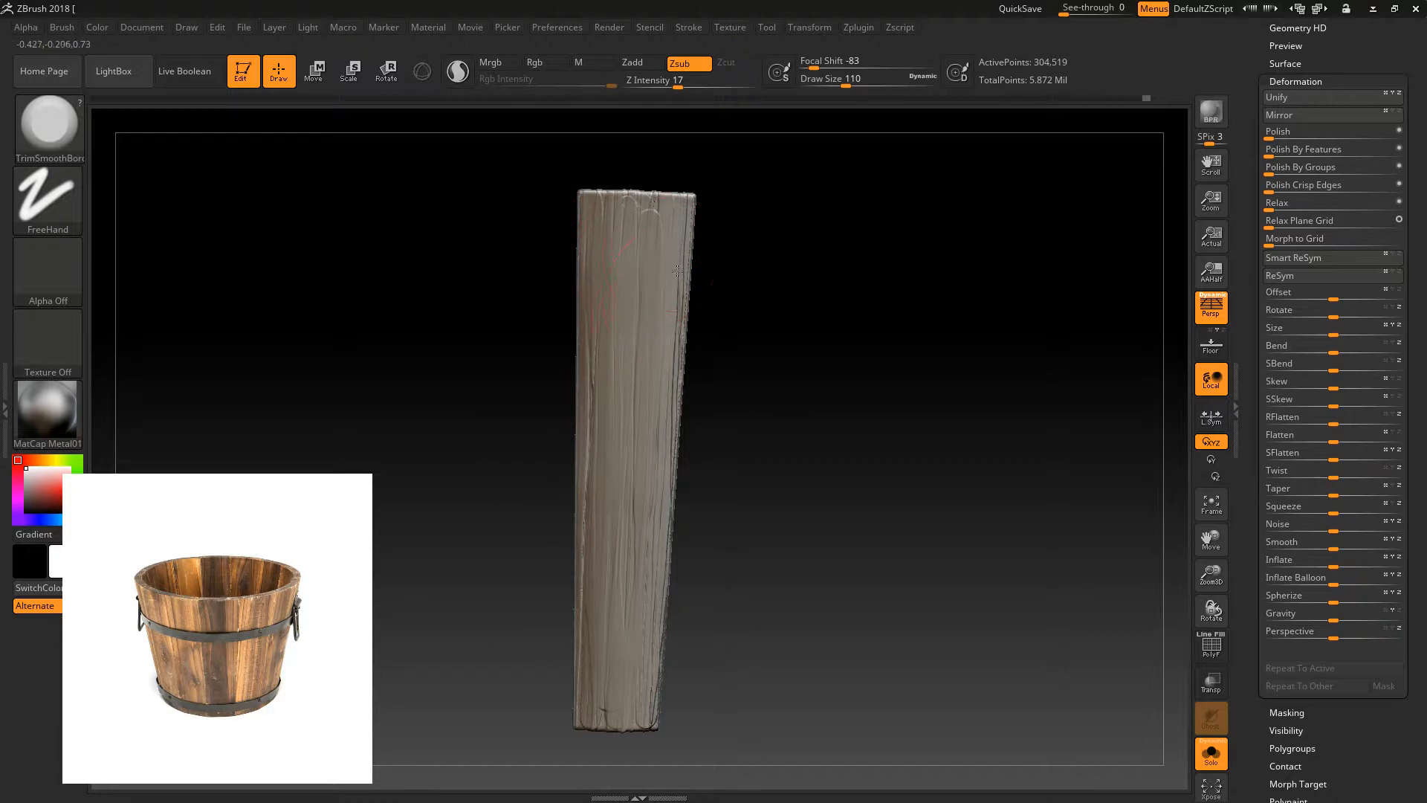
# - Smooth out the curved stamp marks just below the plank's upper edge with the TrimSmoothBorder brush at draw size 18
pyautogui.moveTo(802, 357); pyautogui.dragTo(816, 516)
pyautogui.keyDown('alt'); pyautogui.moveTo(816, 516); pyautogui.dragTo(733, 427); pyautogui.keyUp('alt')
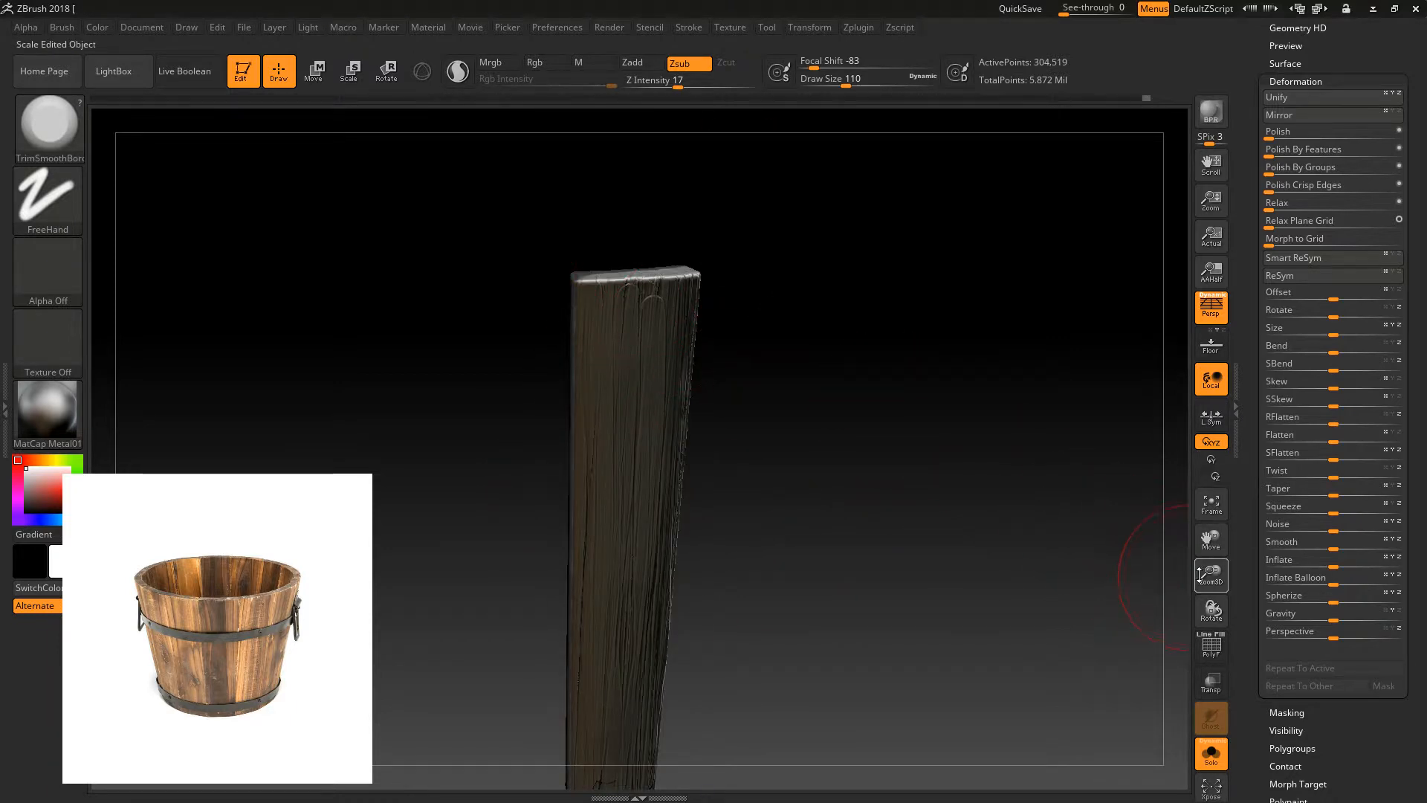
pyautogui.moveTo(1199, 576); pyautogui.dragTo(1188, 637)
pyautogui.moveTo(1060, 538)
pyautogui.mouseDown()
pyautogui.moveTo(902, 369)
pyautogui.moveTo(927, 579)
pyautogui.moveTo(917, 379)
pyautogui.moveTo(882, 483)
pyautogui.mouseUp()
pyautogui.press('b')
pyautogui.press('t')
pyautogui.press('s')
pyautogui.press('[')
pyautogui.press('[')
pyautogui.press('[')
pyautogui.press('[')
pyautogui.press('[')
pyautogui.press('[')
pyautogui.press('[')
pyautogui.press('[')
pyautogui.press('[')
pyautogui.moveTo(691, 474); pyautogui.dragTo(686, 432)
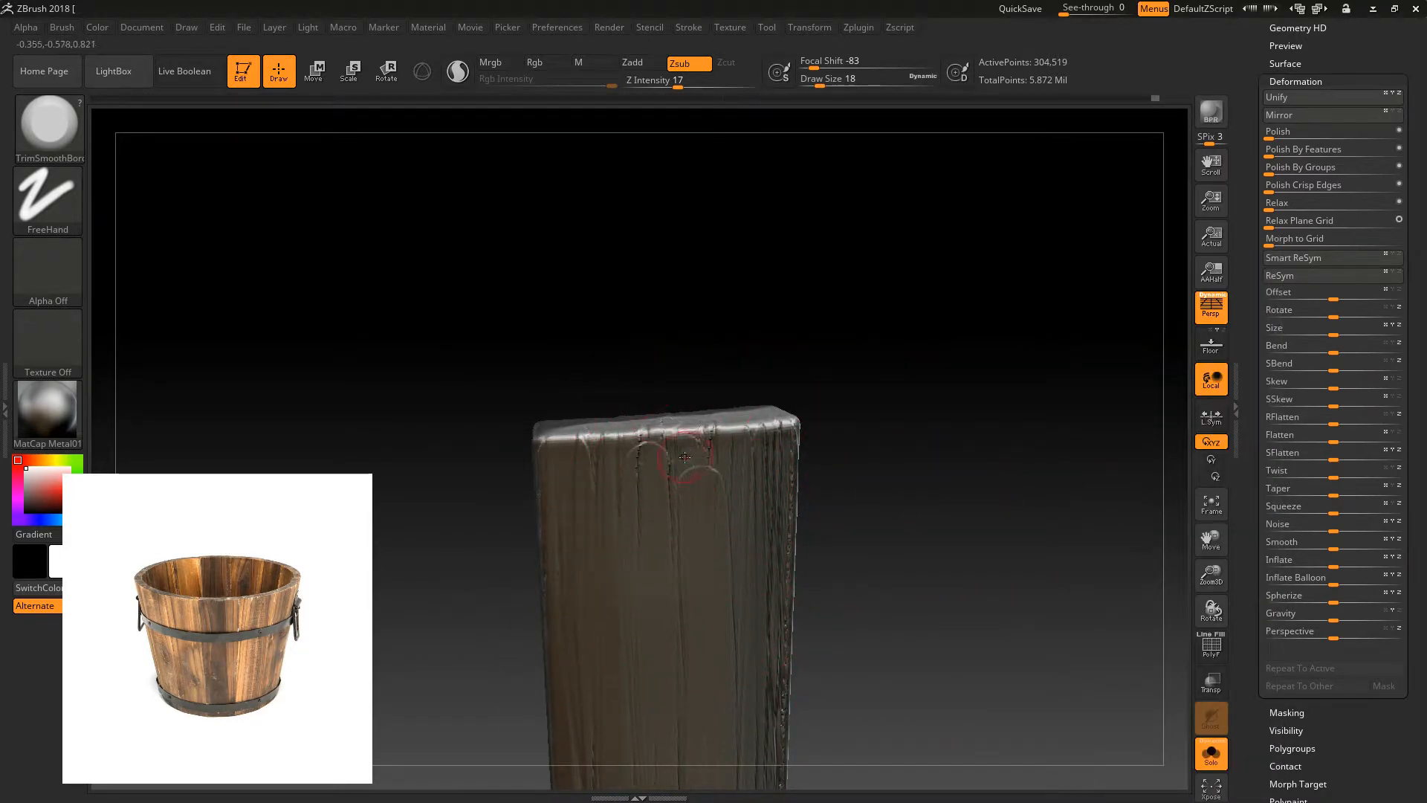
pyautogui.moveTo(689, 488); pyautogui.dragTo(691, 460)
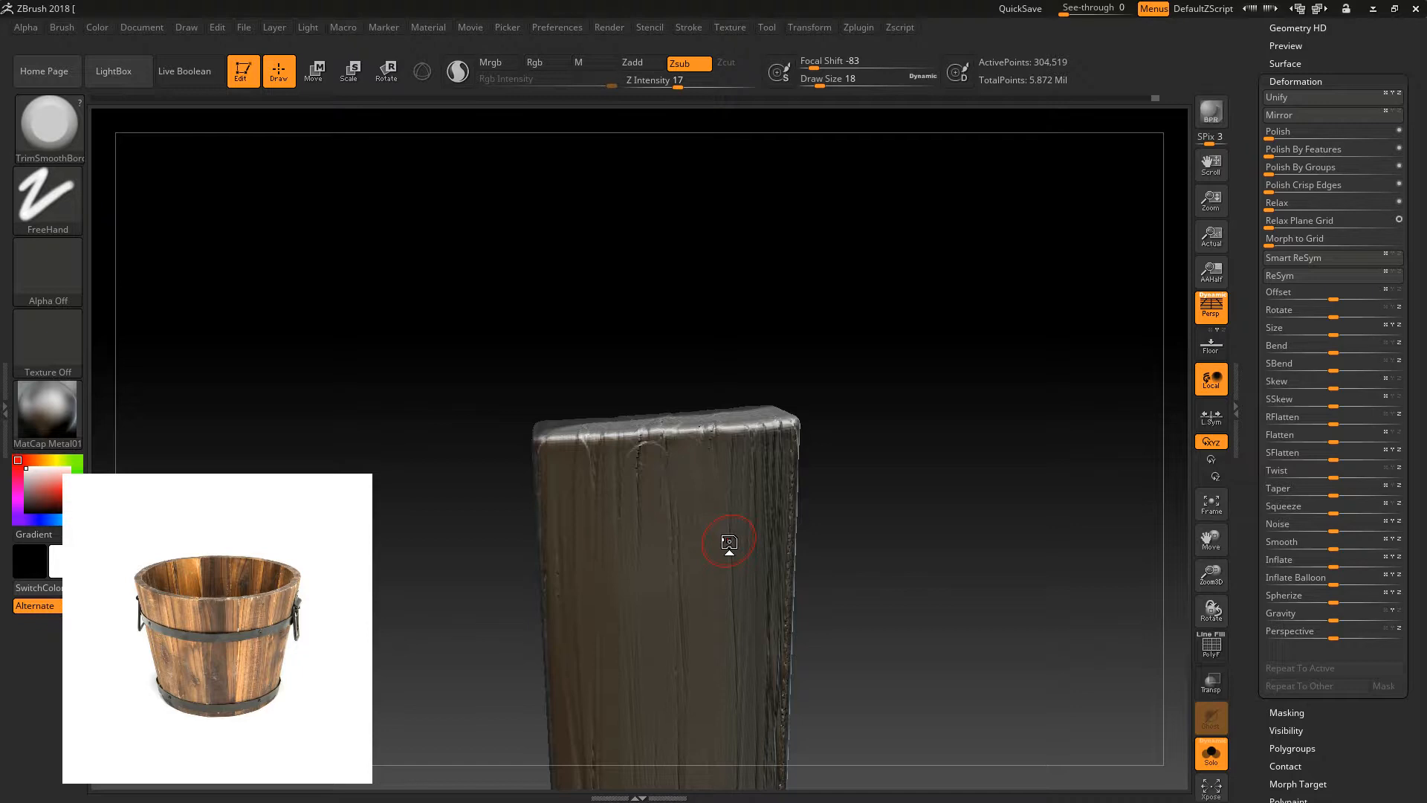
# - Trim and chip the plank's upper edge with the TrimDynamic brush at draw size 8
pyautogui.press('b')
pyautogui.press('t')
pyautogui.press('d')
pyautogui.press('[')
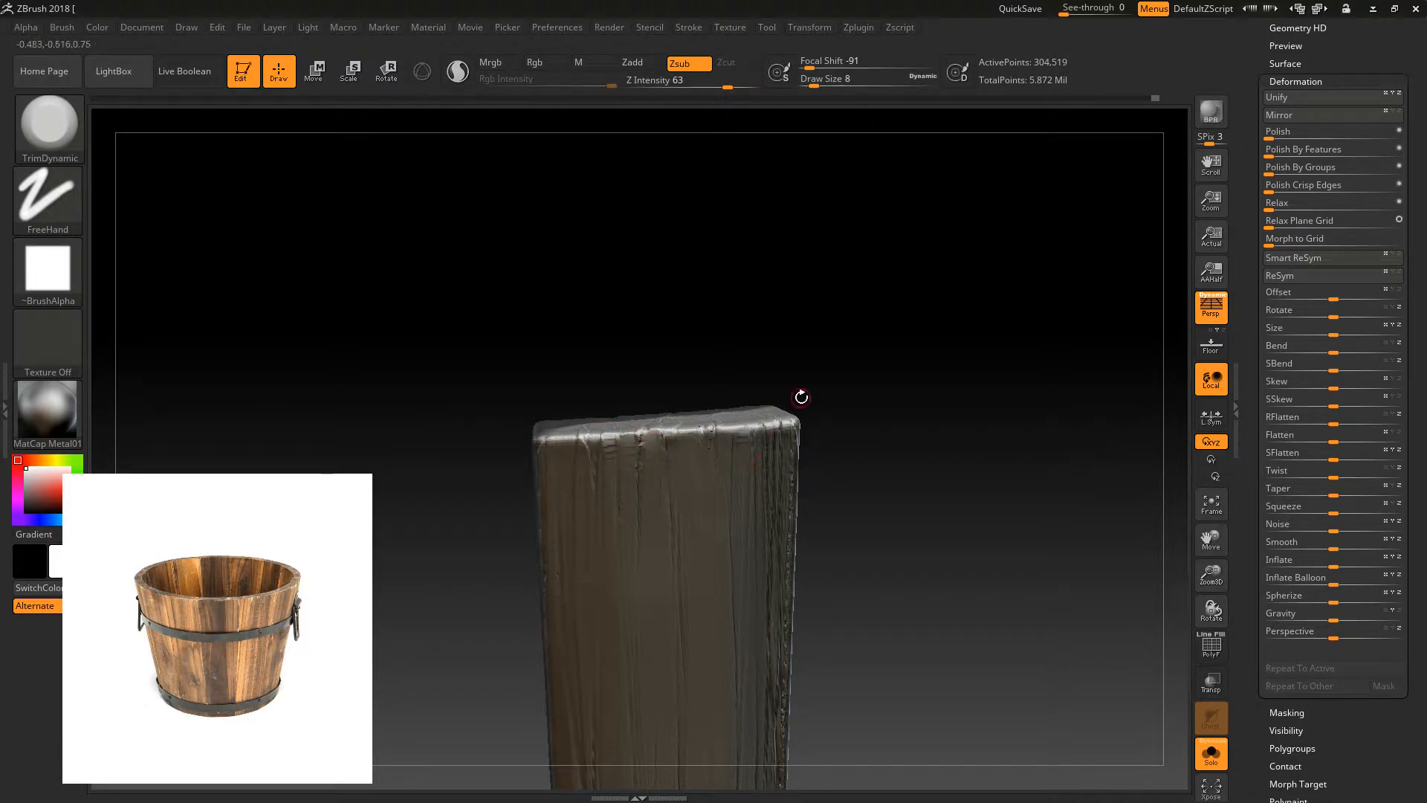
pyautogui.moveTo(811, 413); pyautogui.dragTo(806, 440)
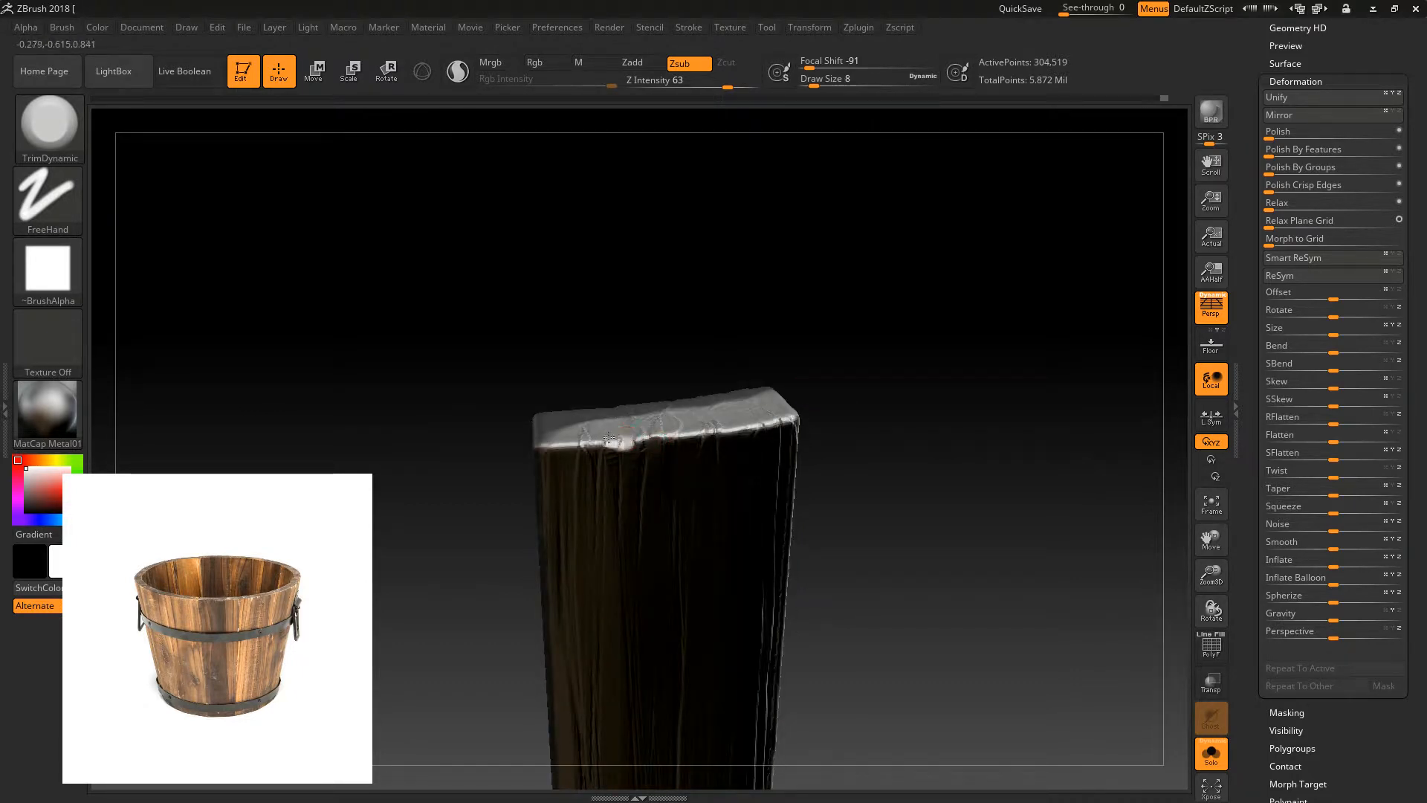
pyautogui.moveTo(591, 397); pyautogui.dragTo(617, 119)
# - Chip the plank's long side edge with TrimDynamic at draw size 14, comparing it with the neighbouring planks
pyautogui.moveTo(863, 292)
pyautogui.keyDown('alt'); pyautogui.mouseDown()
pyautogui.moveTo(875, 131)
pyautogui.moveTo(842, 327)
pyautogui.moveTo(831, 348)
pyautogui.moveTo(783, 364)
pyautogui.mouseUp(); pyautogui.keyUp('alt')
pyautogui.press(']')
pyautogui.hotkey('ctrl', 'shift')
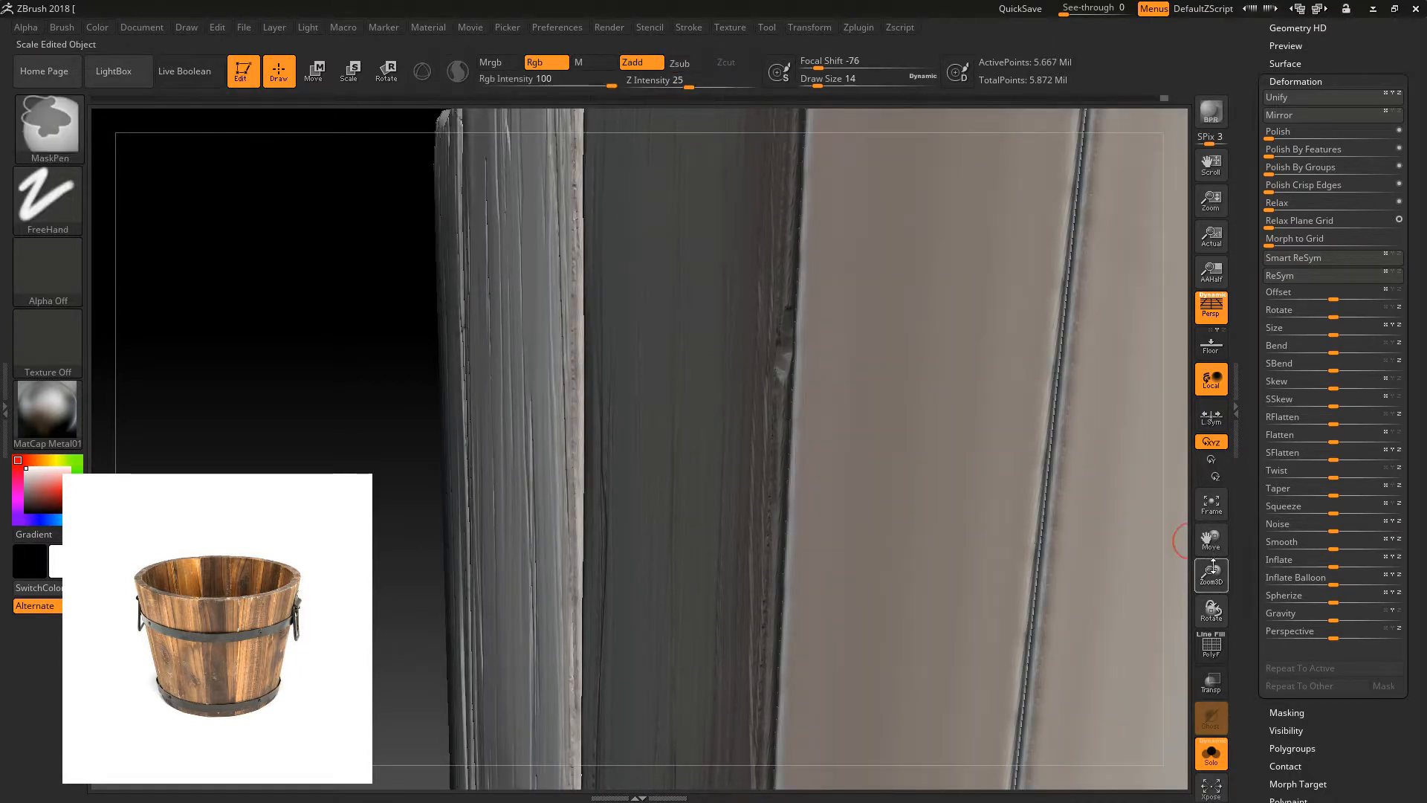
pyautogui.moveTo(1211, 573); pyautogui.dragTo(1212, 494)
pyautogui.keyDown('ctrl'); pyautogui.keyDown('alt'); pyautogui.moveTo(667, 203); pyautogui.dragTo(870, 673); pyautogui.keyUp('alt'); pyautogui.keyUp('ctrl')
pyautogui.moveTo(1210, 574); pyautogui.dragTo(1153, 765)
pyautogui.moveTo(857, 325); pyautogui.dragTo(859, 369)
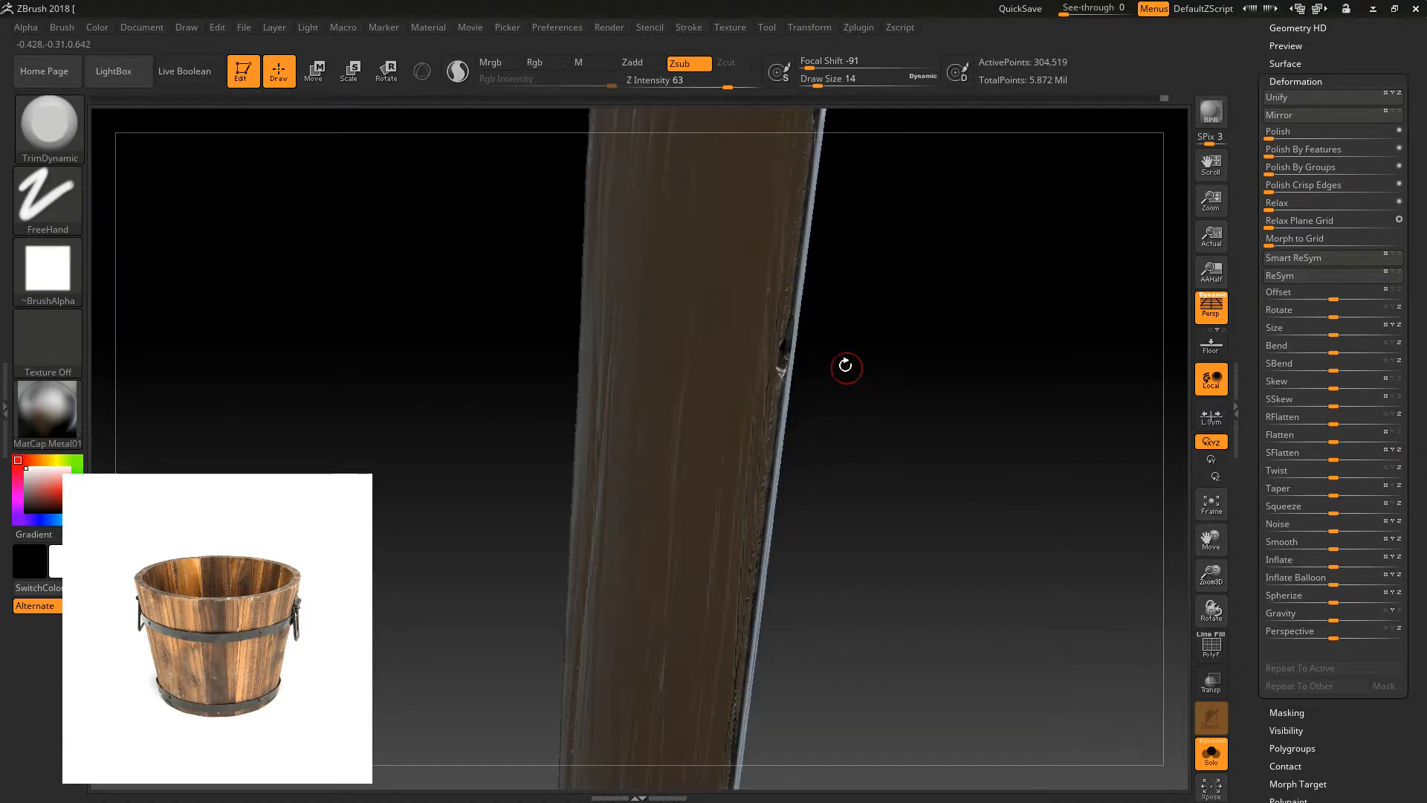
pyautogui.moveTo(794, 319); pyautogui.dragTo(672, 354)
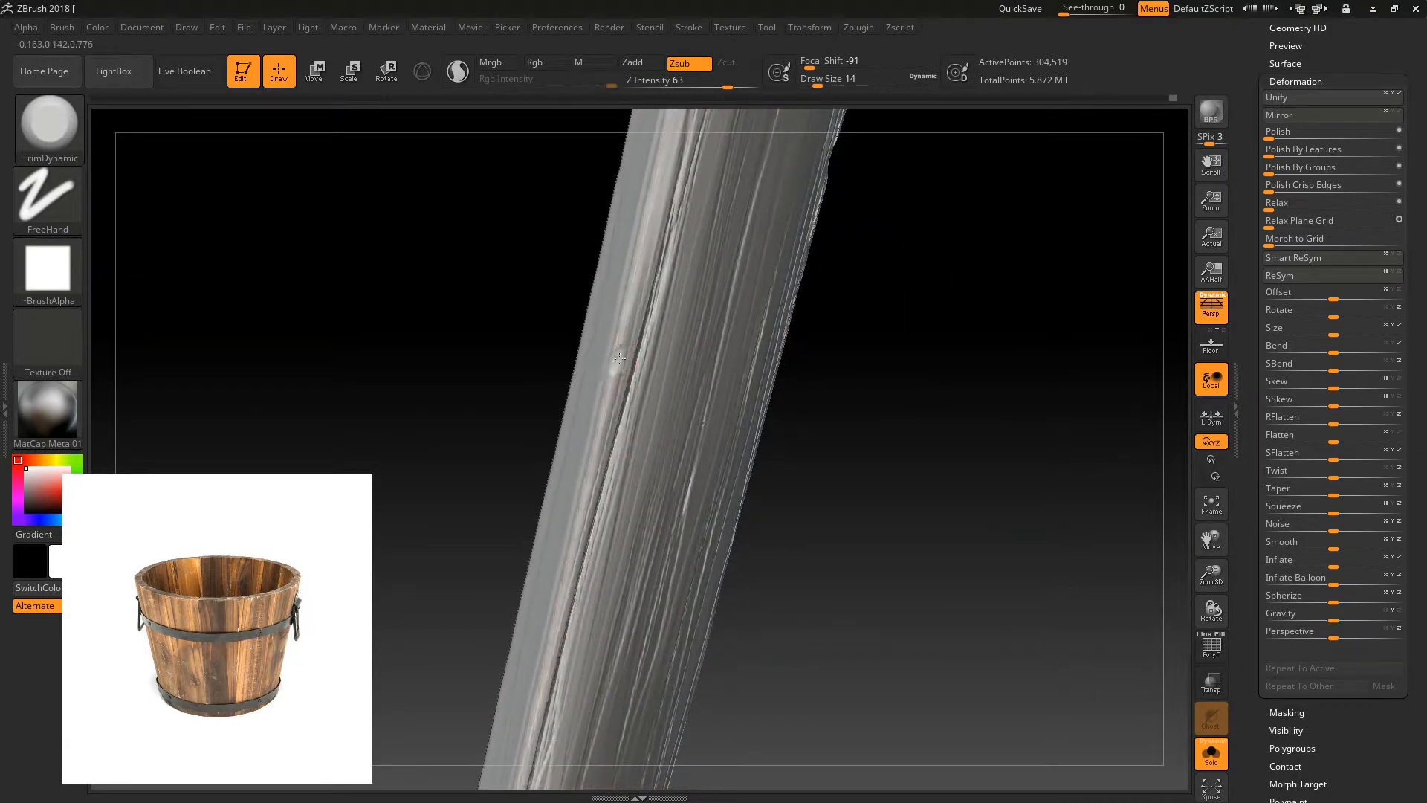
# - Trim down the curved stamp marks near the plank's lower end with the TrimDynamic brush
pyautogui.moveTo(529, 455); pyautogui.dragTo(449, 500)
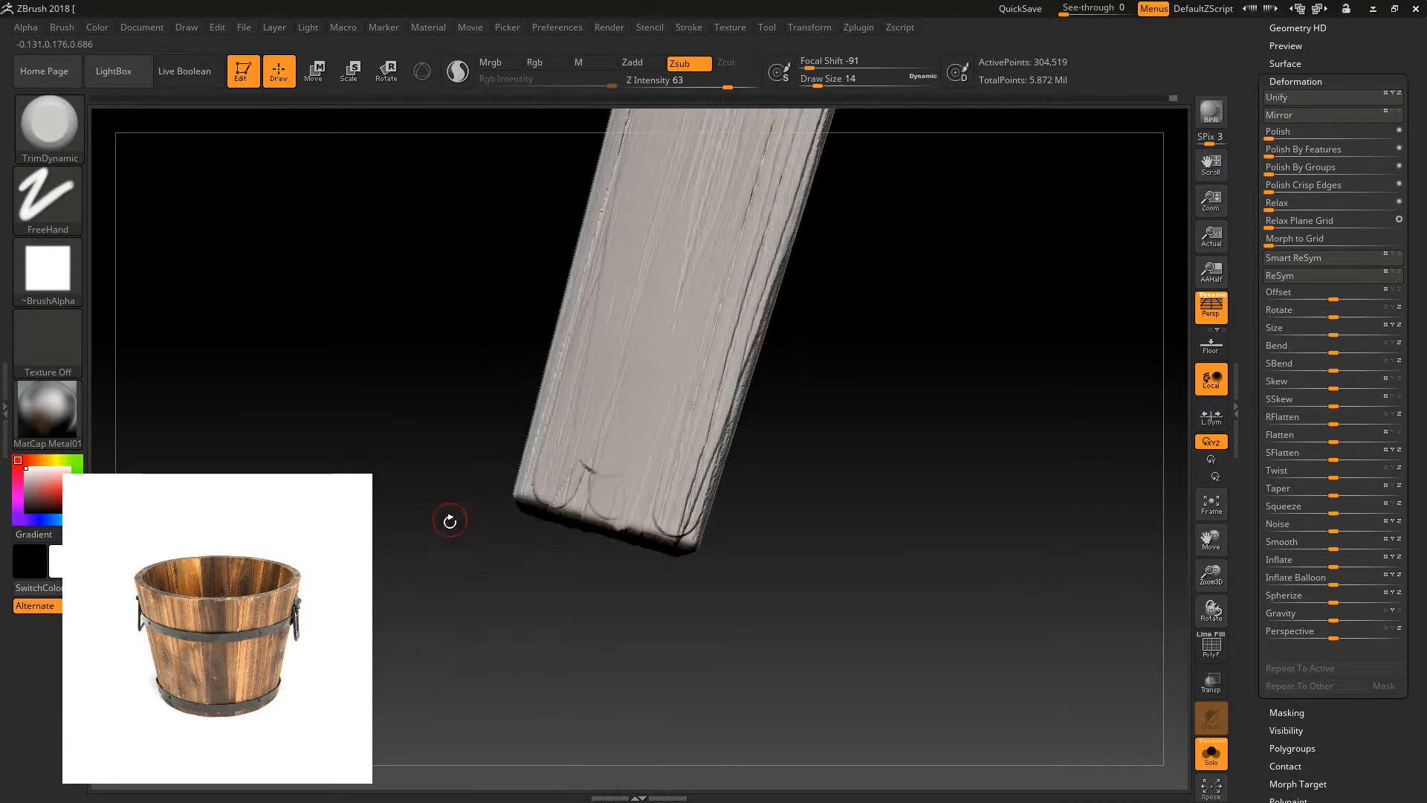
pyautogui.moveTo(621, 437); pyautogui.dragTo(625, 469)
pyautogui.moveTo(577, 559); pyautogui.dragTo(591, 598)
pyautogui.moveTo(628, 421)
pyautogui.mouseDown()
pyautogui.moveTo(621, 456)
pyautogui.moveTo(578, 453)
pyautogui.moveTo(580, 477)
pyautogui.mouseUp()
pyautogui.moveTo(570, 545); pyautogui.dragTo(578, 513)
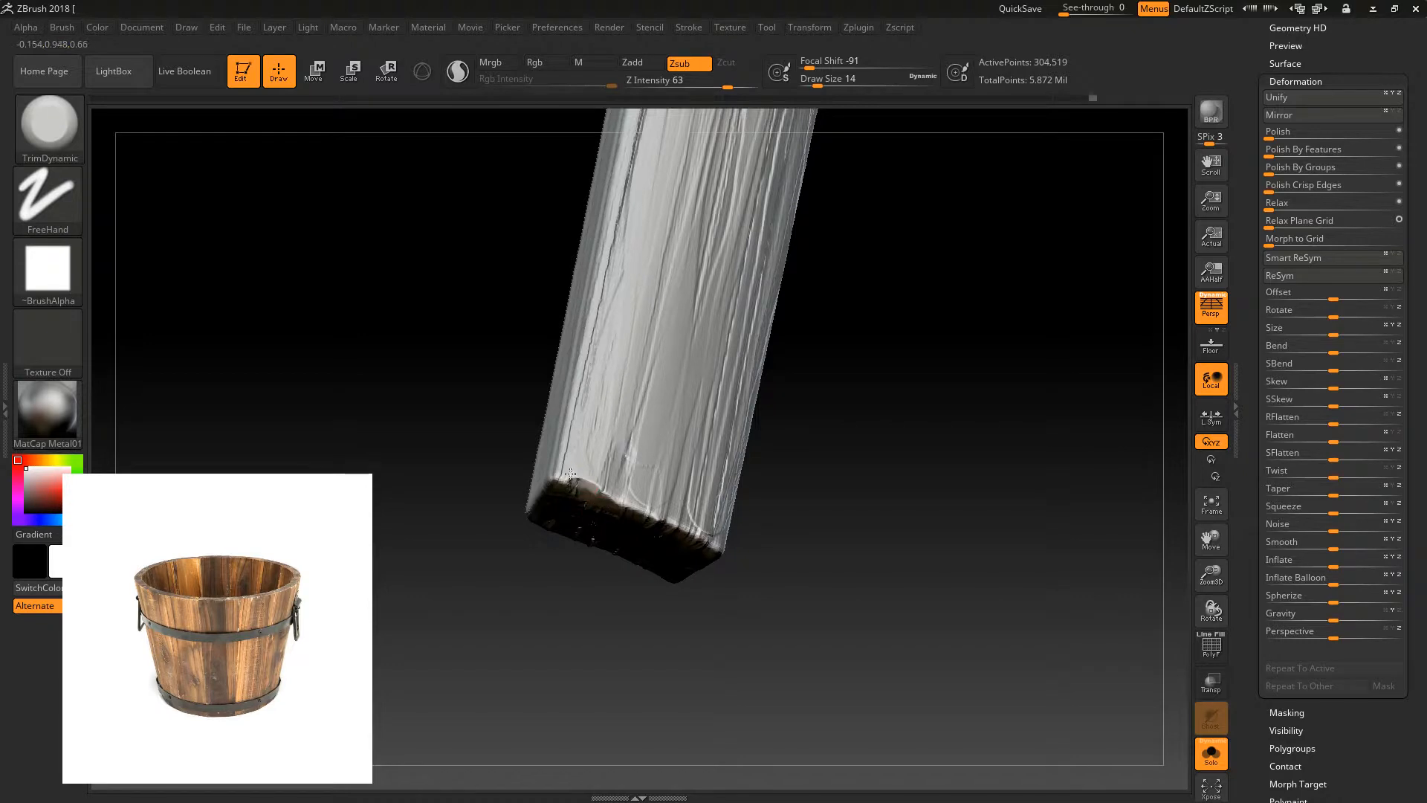
# - Carve irregular chips along the plank's lower front edge with the TrimDynamic brush
pyautogui.moveTo(573, 480); pyautogui.dragTo(697, 531, button='right')
pyautogui.moveTo(698, 531); pyautogui.dragTo(723, 532)
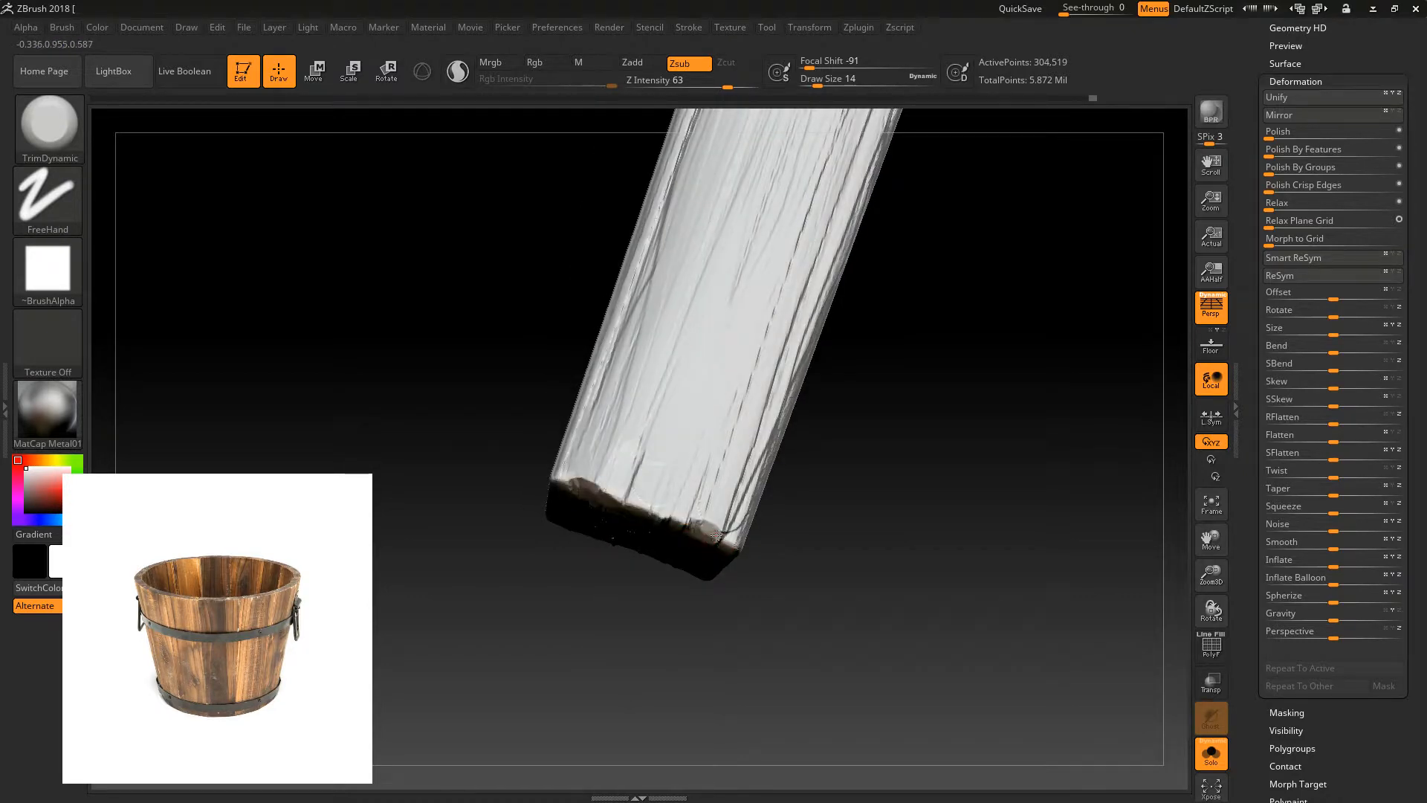
pyautogui.moveTo(701, 595); pyautogui.dragTo(686, 629)
pyautogui.press('space')
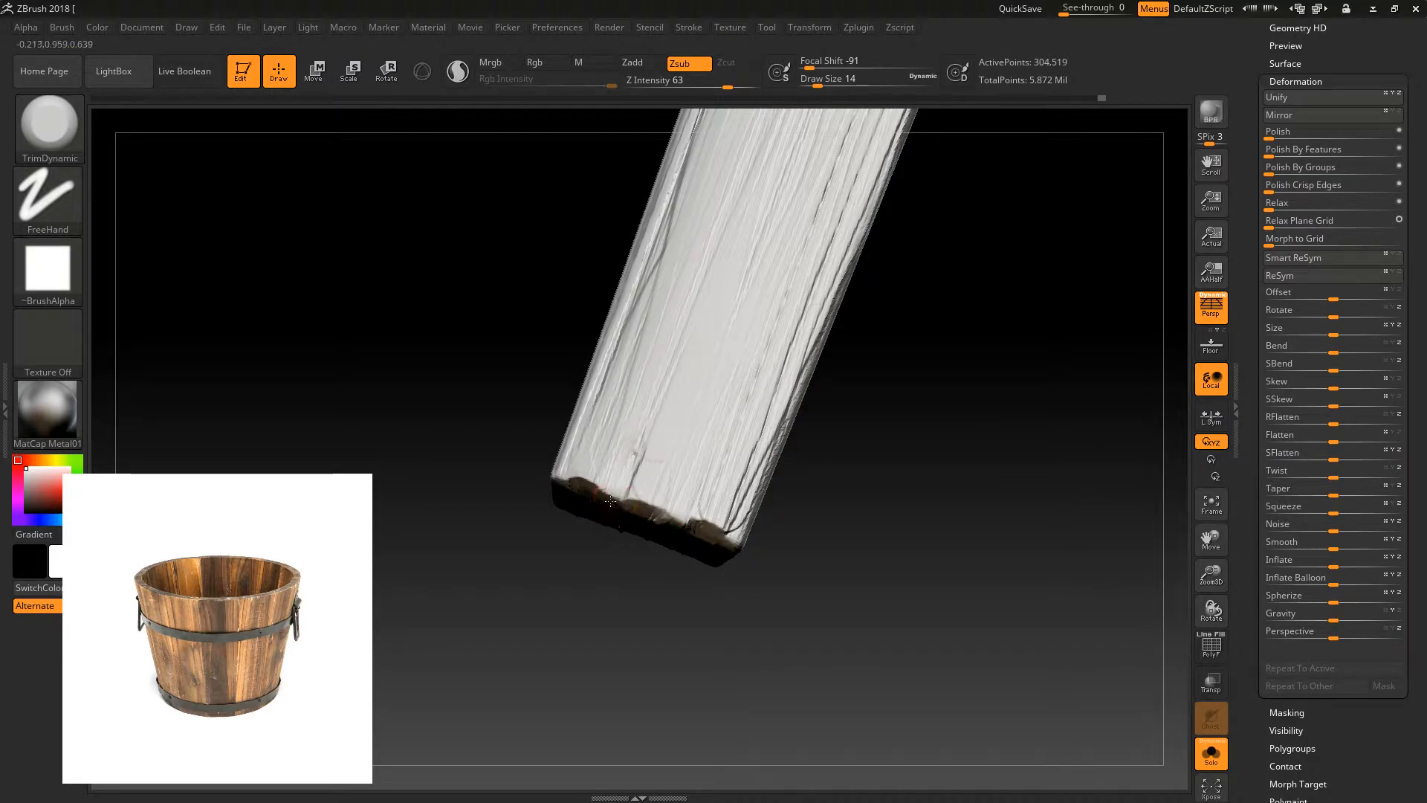
pyautogui.moveTo(670, 569); pyautogui.dragTo(637, 521)
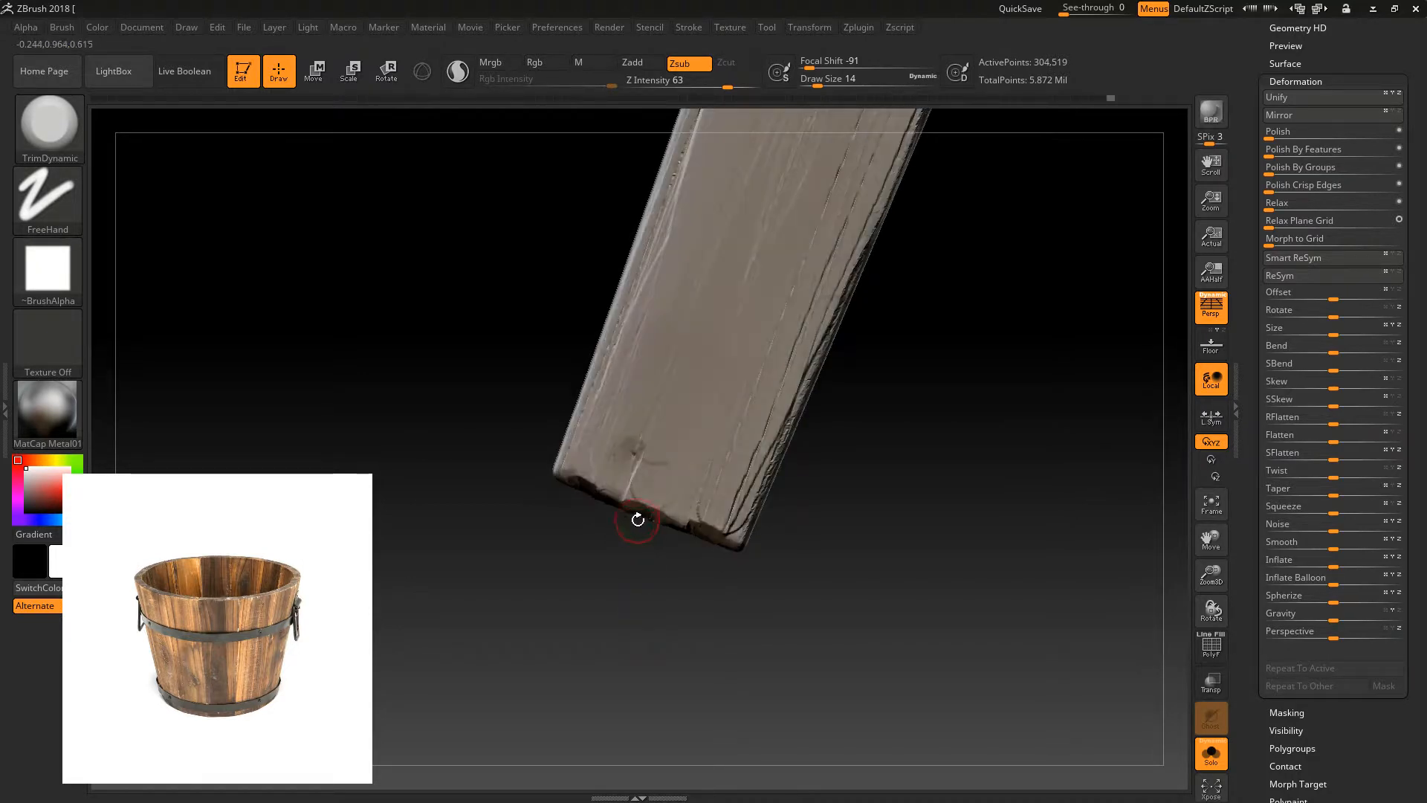
# - Review the whole plank and touch up the lower corner and the small crack above its bottom edge
pyautogui.moveTo(1179, 572); pyautogui.dragTo(1118, 414)
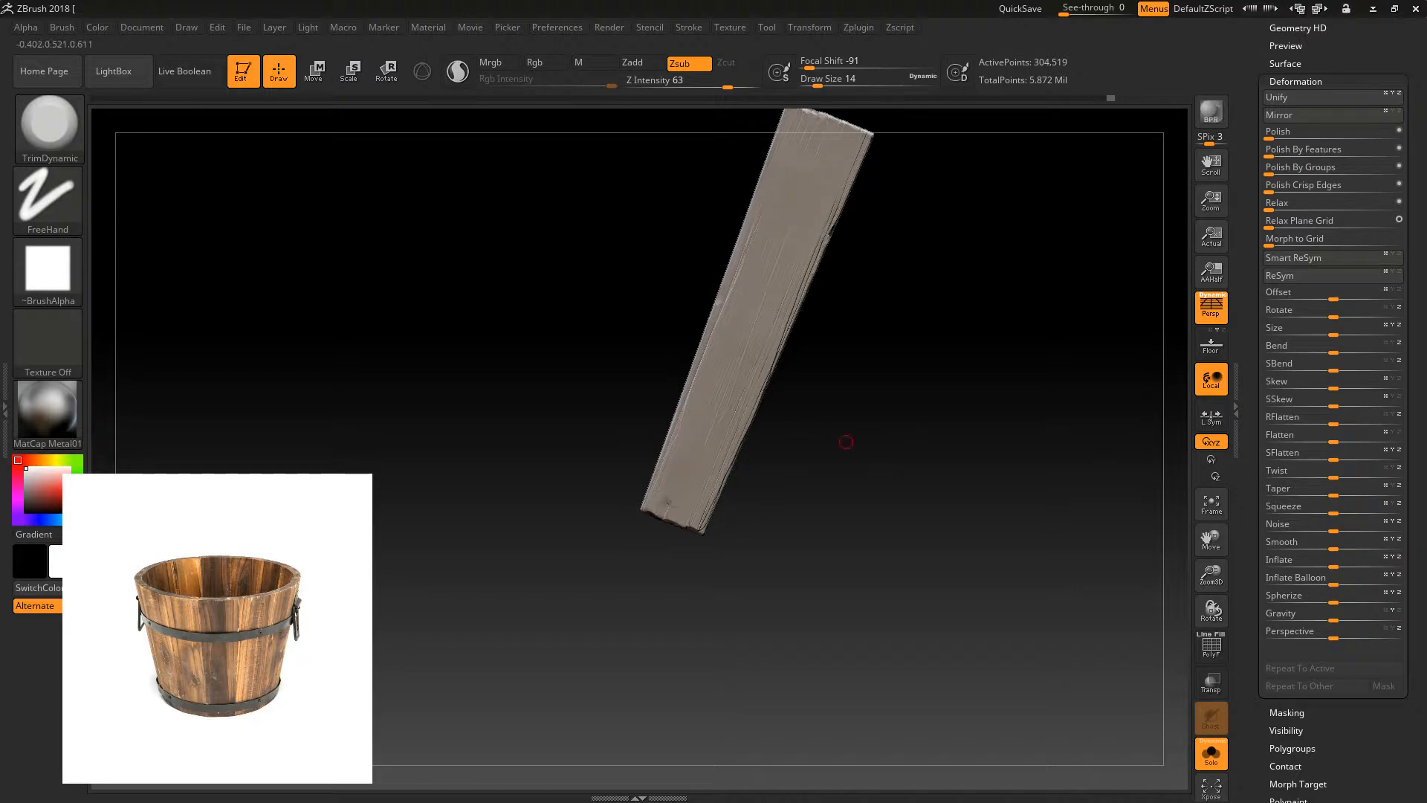
pyautogui.moveTo(1209, 576)
pyautogui.mouseDown()
pyautogui.moveTo(1044, 671)
pyautogui.moveTo(961, 518)
pyautogui.moveTo(873, 491)
pyautogui.moveTo(799, 596)
pyautogui.moveTo(605, 528)
pyautogui.mouseUp()
pyautogui.moveTo(667, 460); pyautogui.dragTo(654, 440)
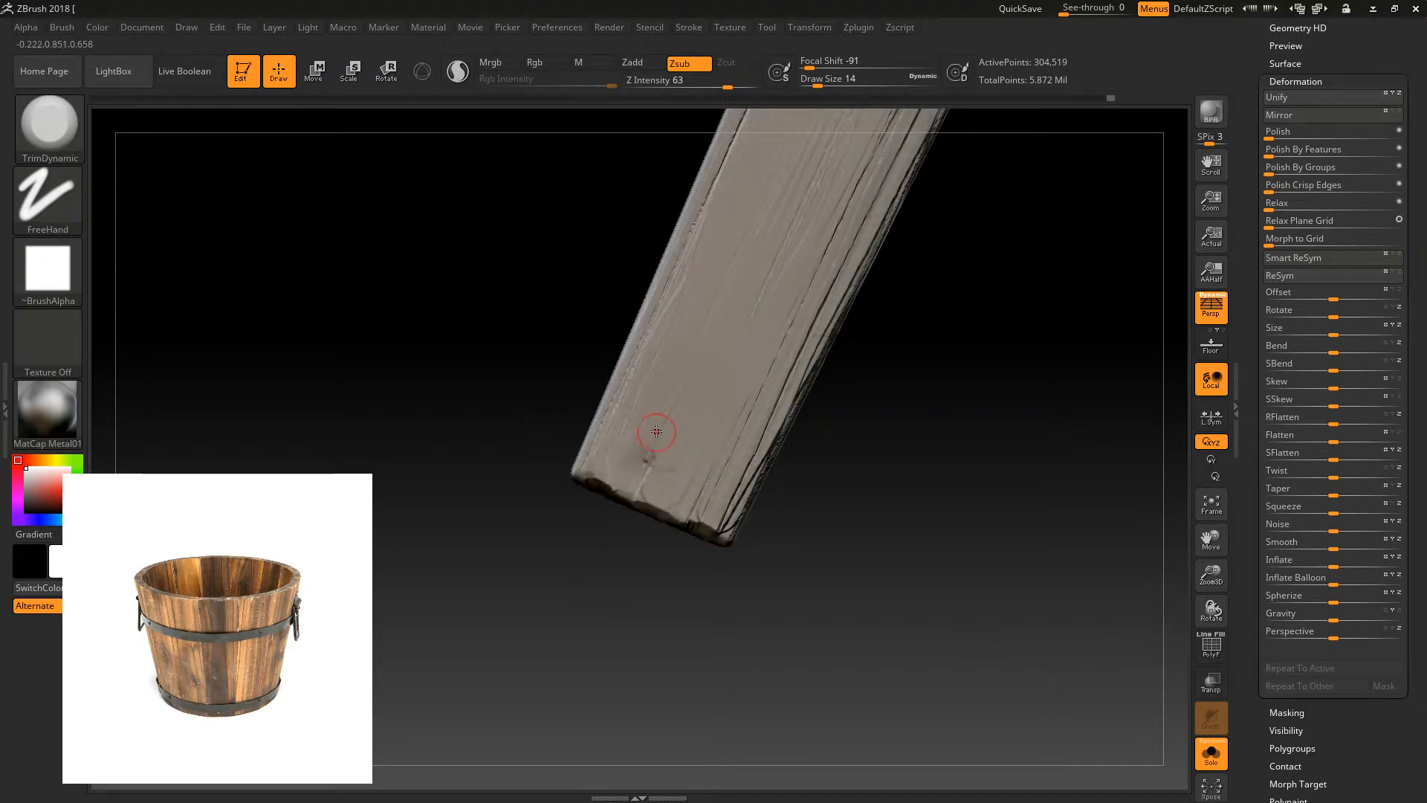
pyautogui.moveTo(621, 521); pyautogui.dragTo(600, 468)
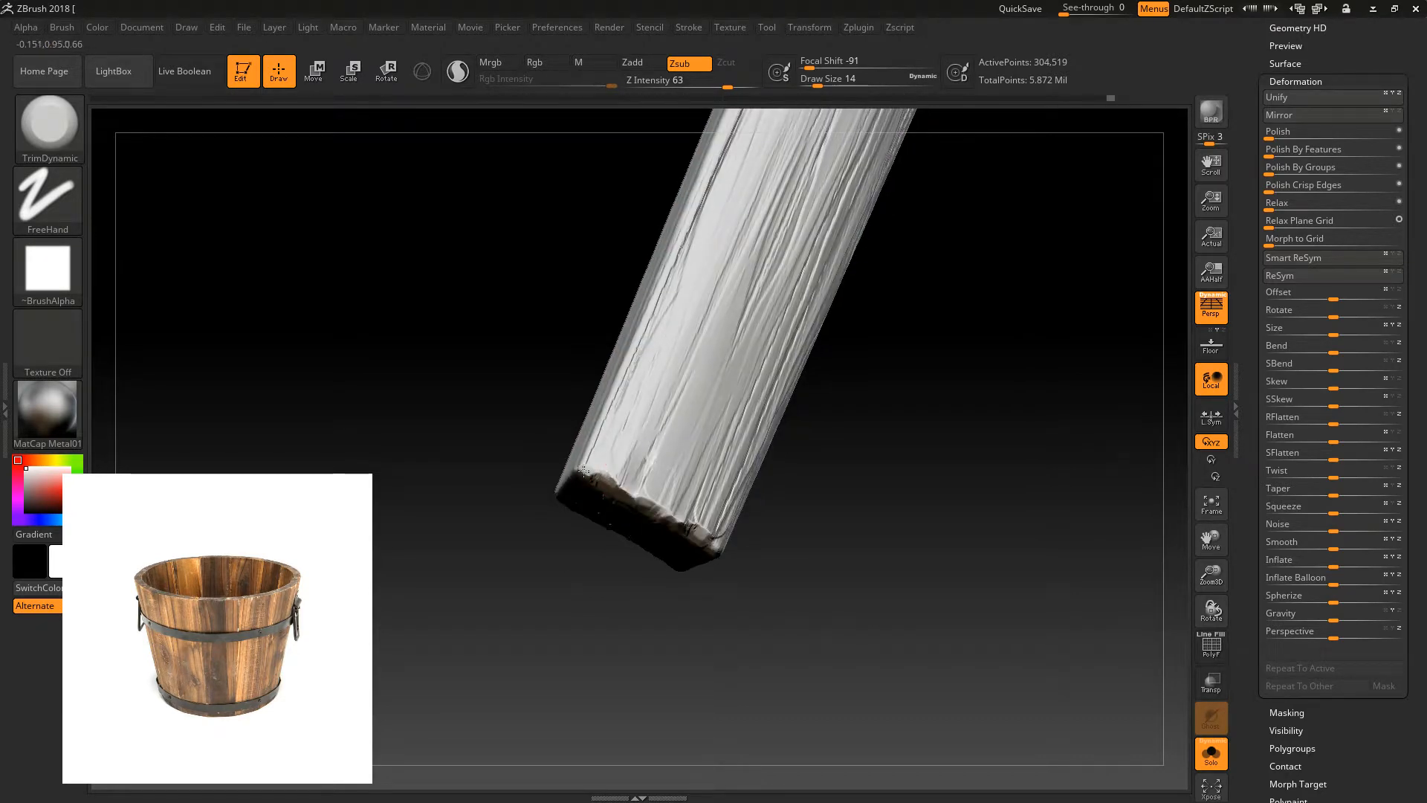
pyautogui.moveTo(664, 664)
pyautogui.mouseDown()
pyautogui.moveTo(861, 599)
pyautogui.moveTo(1056, 571)
pyautogui.mouseUp()
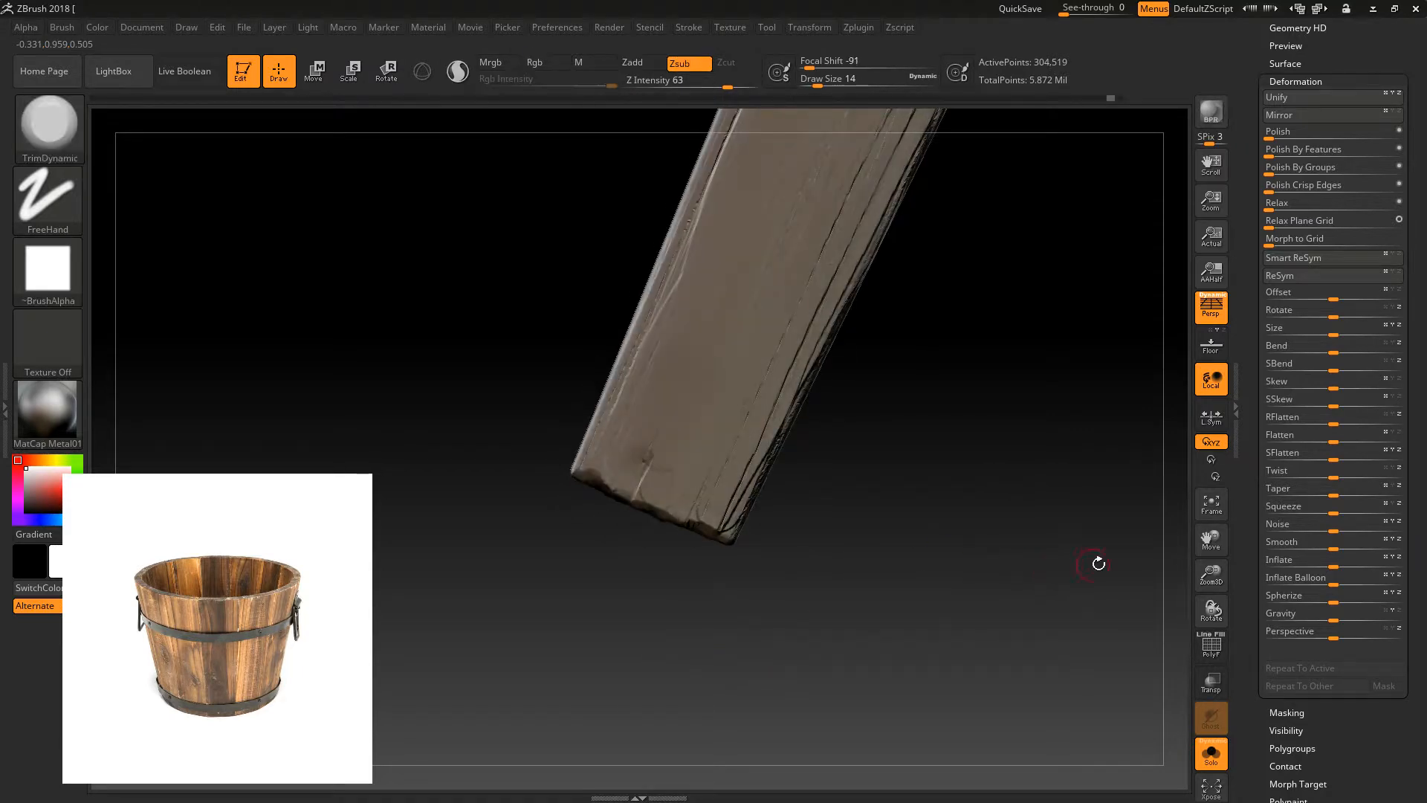
# - Show all the planks again and examine the finished plank within the bucket from below and from the side
pyautogui.moveTo(1212, 573); pyautogui.dragTo(1062, 539)
pyautogui.keyDown('ctrl'); pyautogui.keyDown('shift'); pyautogui.click(884, 415); pyautogui.keyUp('shift'); pyautogui.keyUp('ctrl')
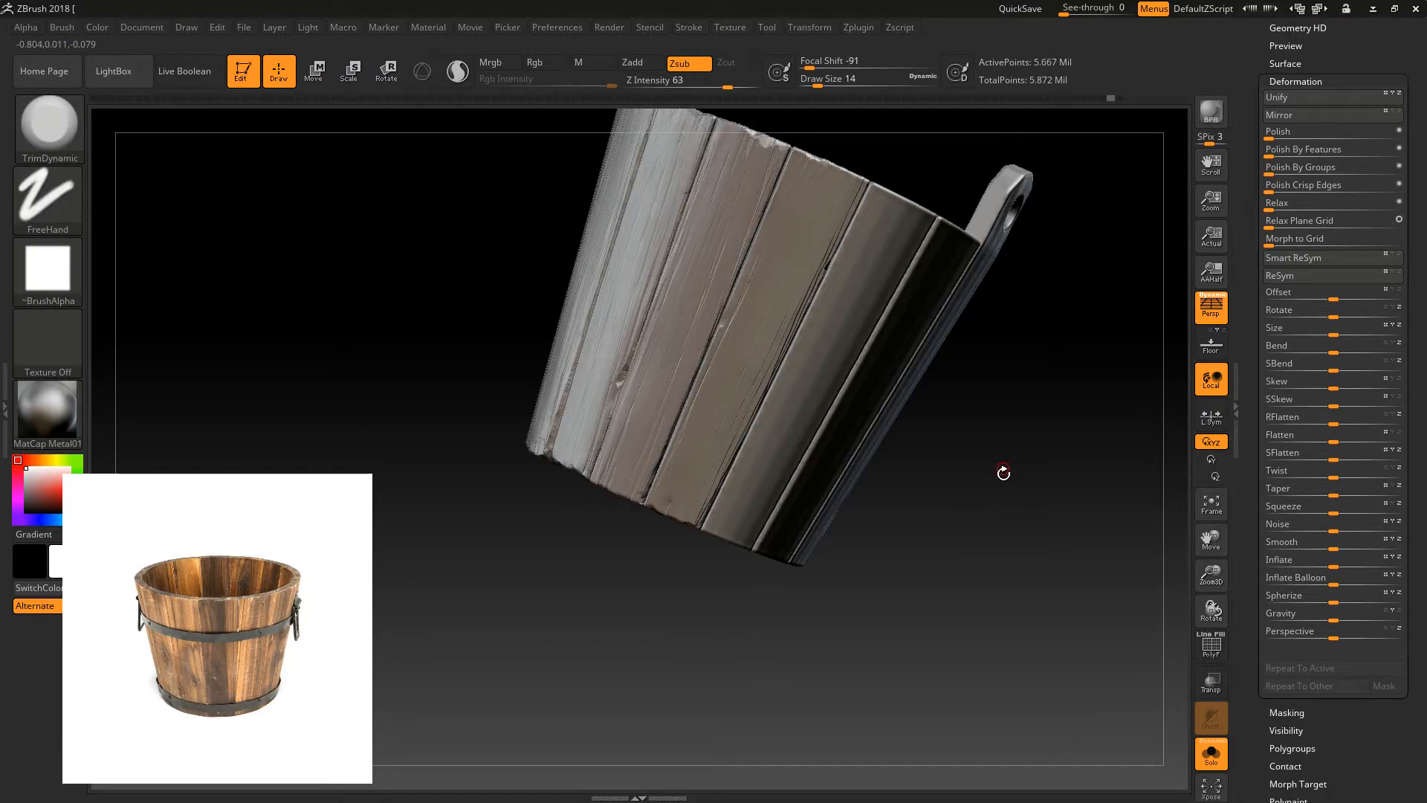
pyautogui.moveTo(994, 443); pyautogui.dragTo(940, 525)
pyautogui.moveTo(914, 573); pyautogui.dragTo(719, 677)
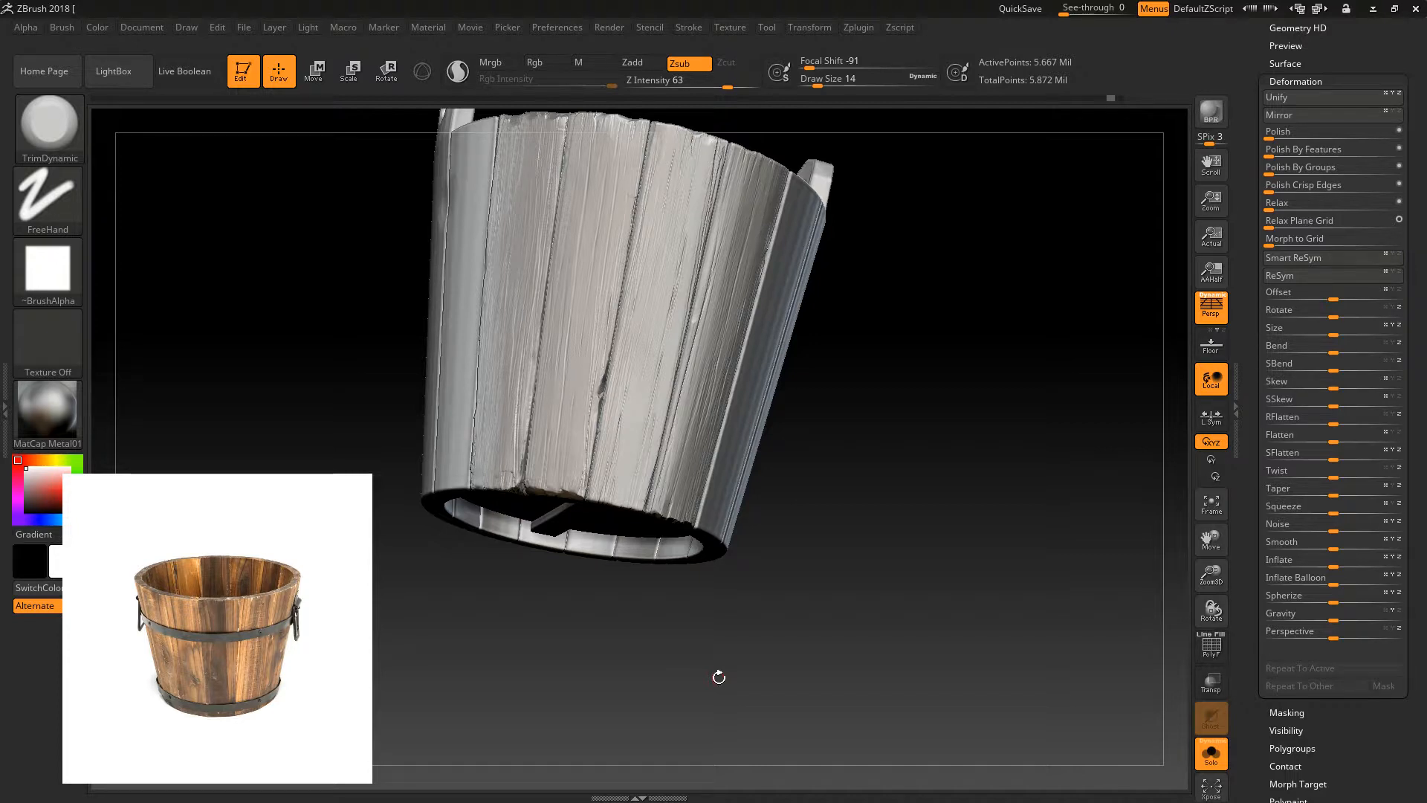
pyautogui.moveTo(930, 309); pyautogui.dragTo(958, 400)
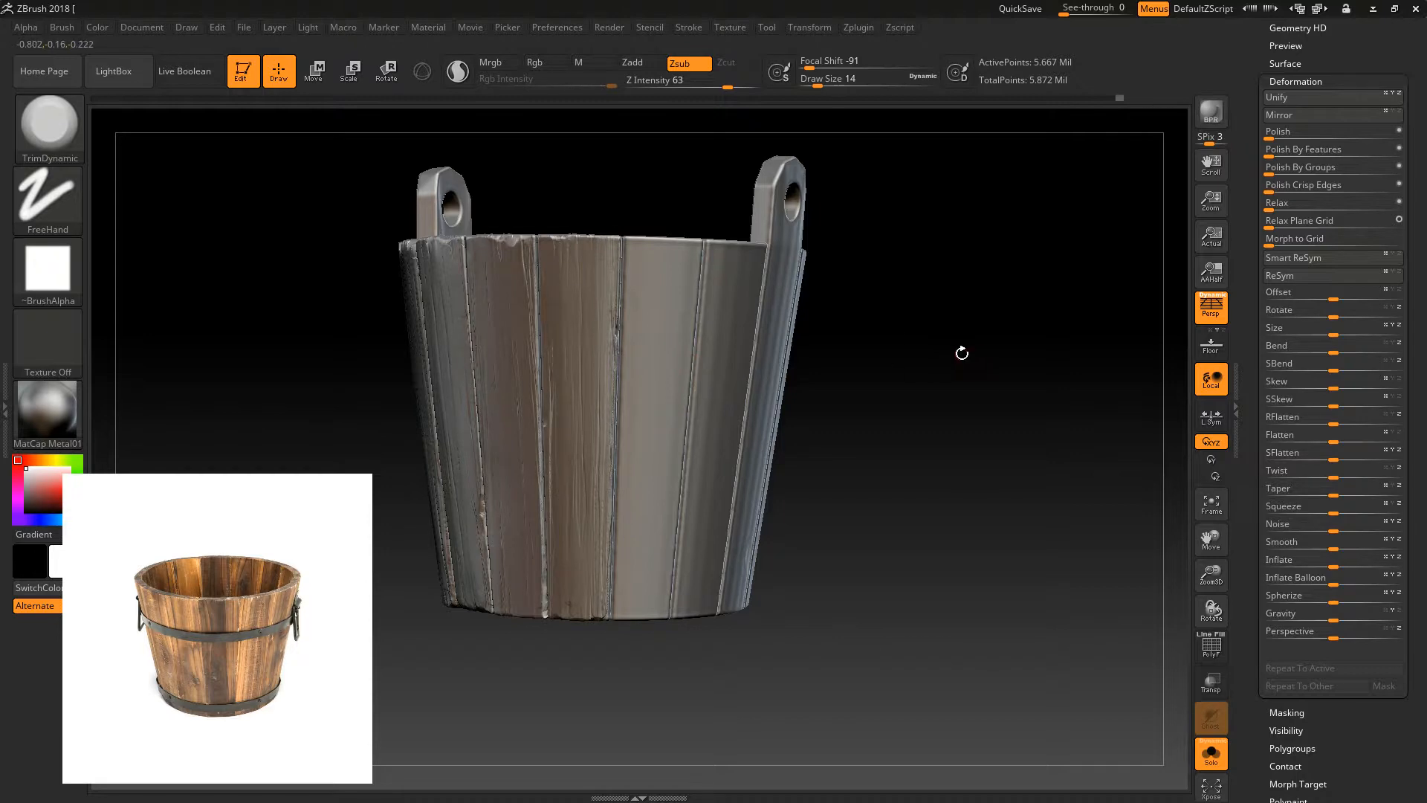
# - Isolate the next smooth plank and stroke long wood-grain lines down one face with the Layer brush at draw size 42
pyautogui.keyDown('ctrl'); pyautogui.keyDown('shift'); pyautogui.click(649, 405); pyautogui.keyUp('shift'); pyautogui.keyUp('ctrl')
pyautogui.moveTo(935, 437)
pyautogui.mouseDown()
pyautogui.moveTo(943, 408)
pyautogui.moveTo(901, 421)
pyautogui.mouseUp()
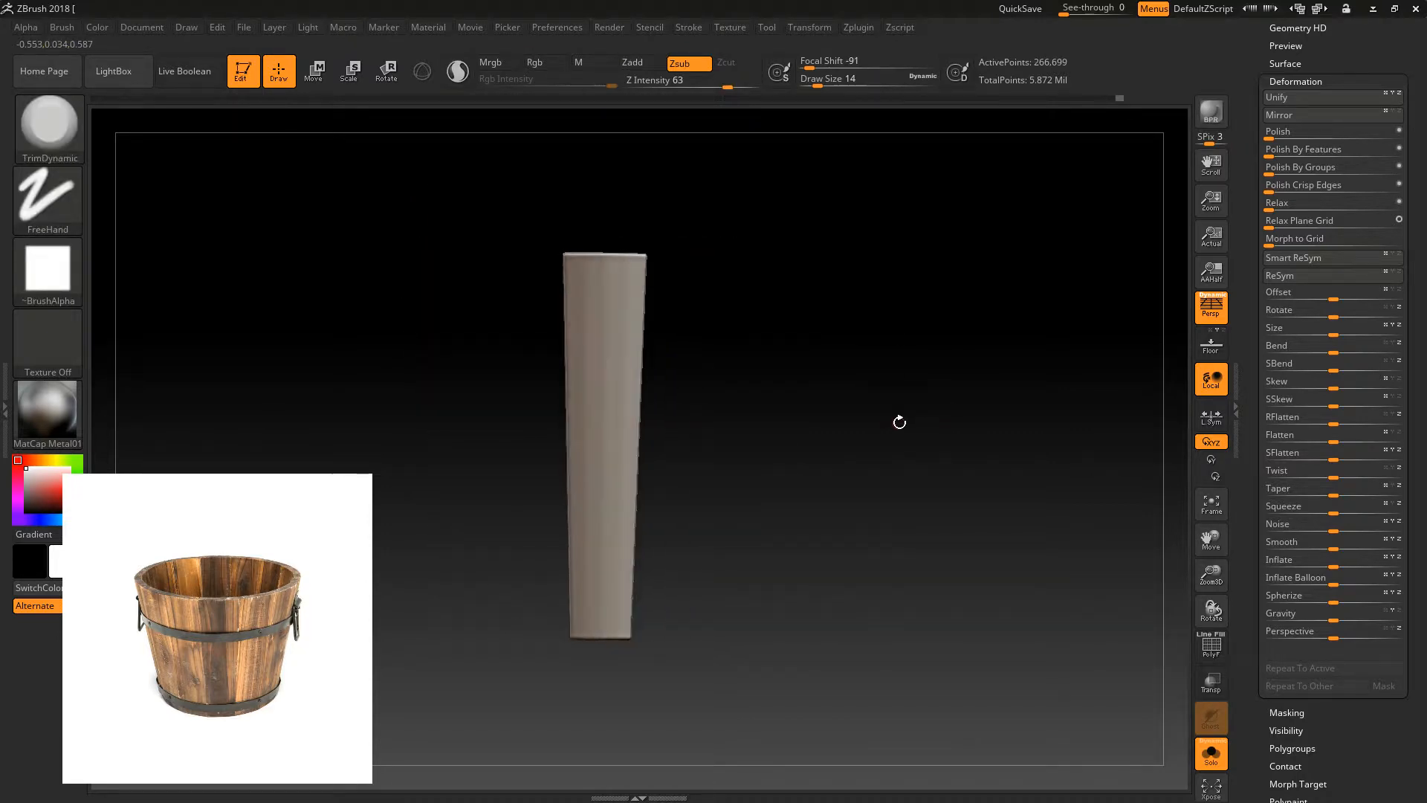
pyautogui.press('b')
pyautogui.click(866, 421)
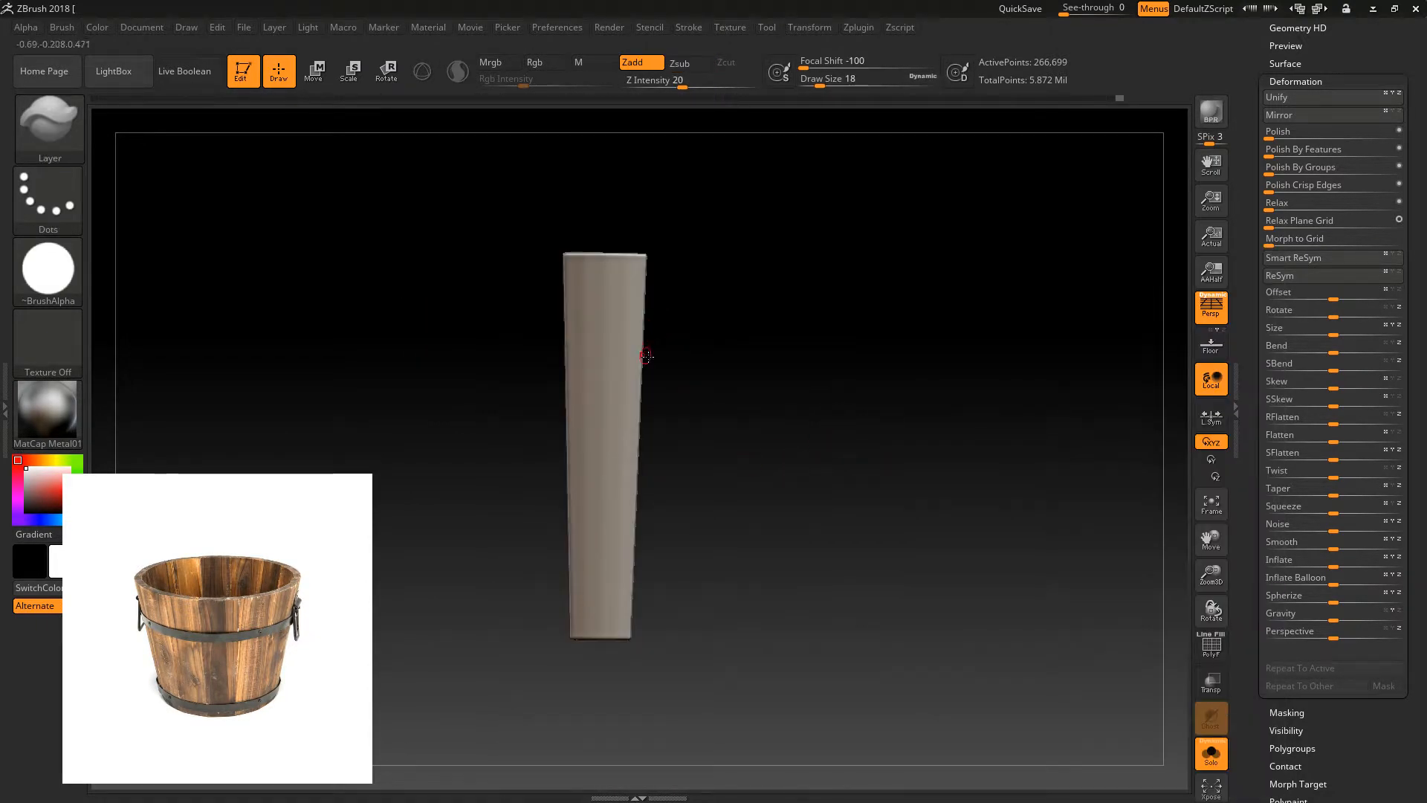
pyautogui.moveTo(641, 259); pyautogui.dragTo(634, 392)
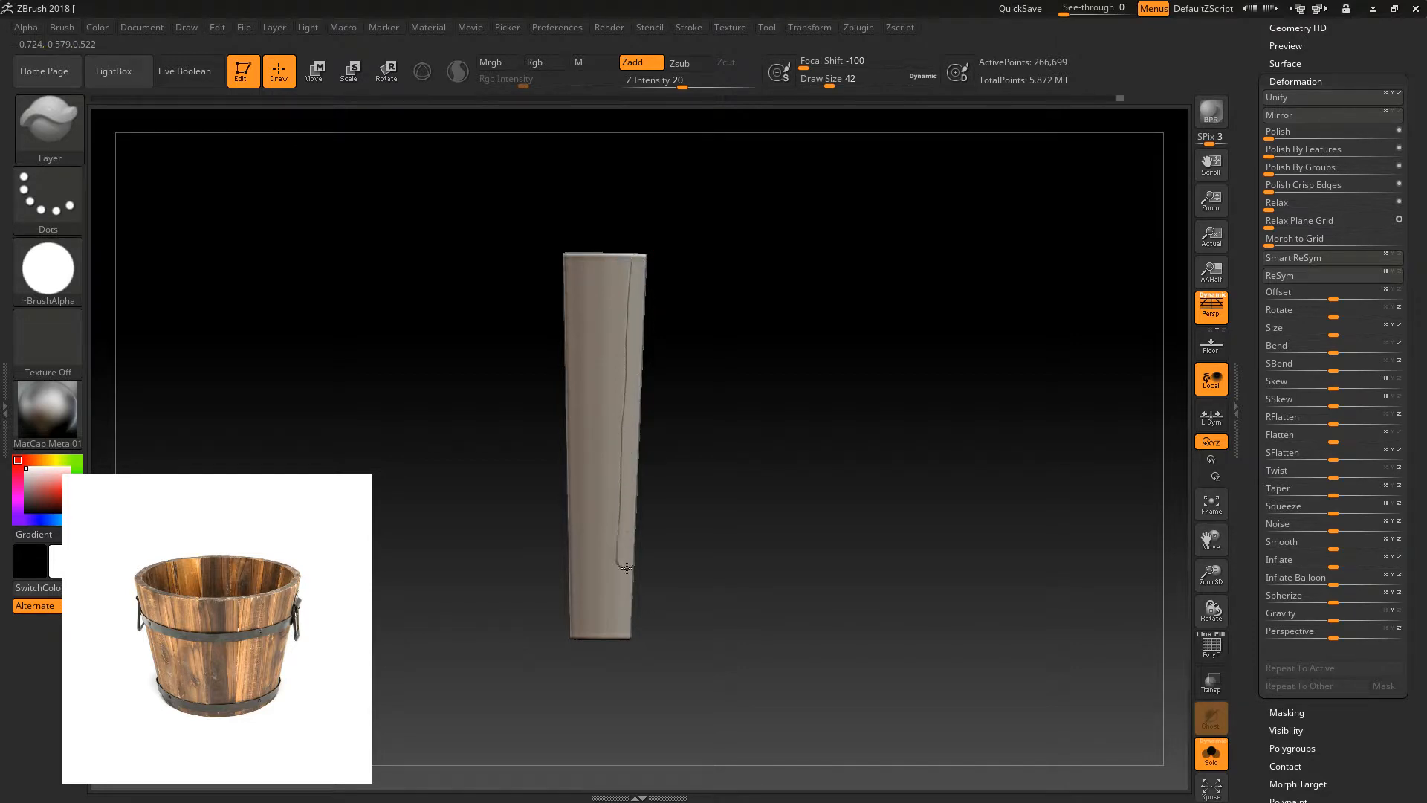
pyautogui.moveTo(605, 635)
pyautogui.mouseDown()
pyautogui.moveTo(619, 361)
pyautogui.moveTo(609, 256)
pyautogui.moveTo(591, 624)
pyautogui.moveTo(593, 320)
pyautogui.mouseUp()
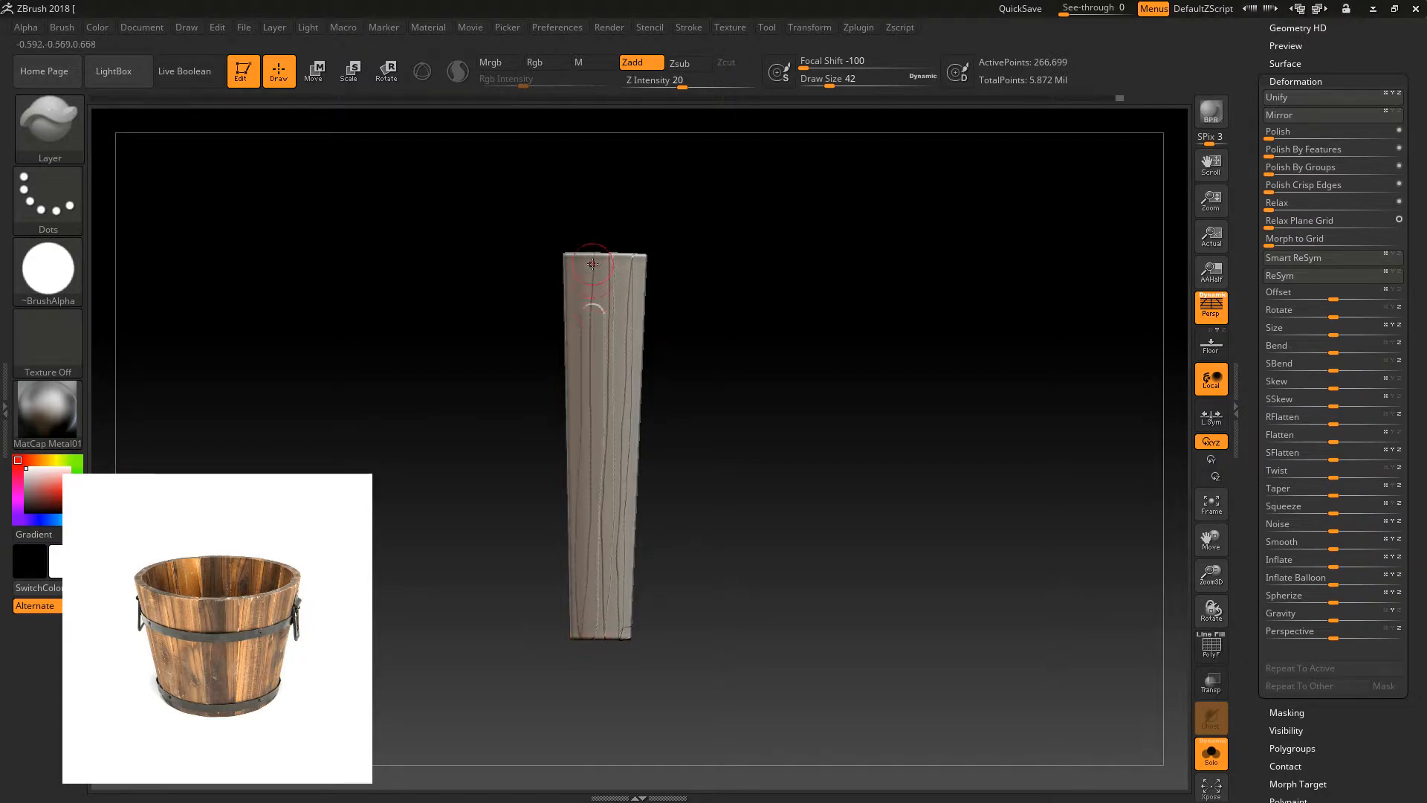
# - Undo the last grain stroke and fill the rest of that face with lengthwise Layer strokes, reducing the draw size to 30
pyautogui.press('space')
pyautogui.hotkey('ctrl', 'z')
pyautogui.moveTo(593, 264); pyautogui.dragTo(589, 433)
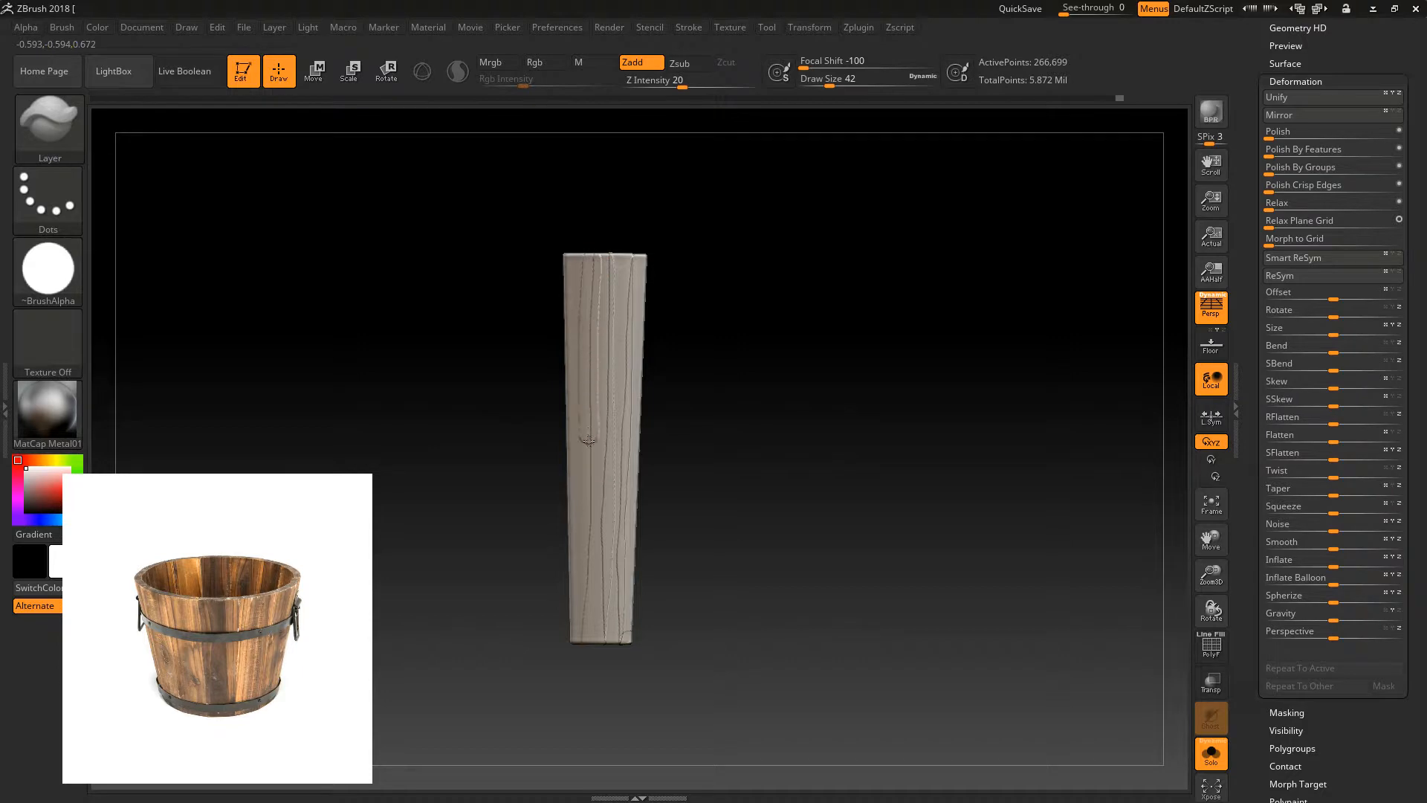
pyautogui.moveTo(577, 639); pyautogui.dragTo(583, 407)
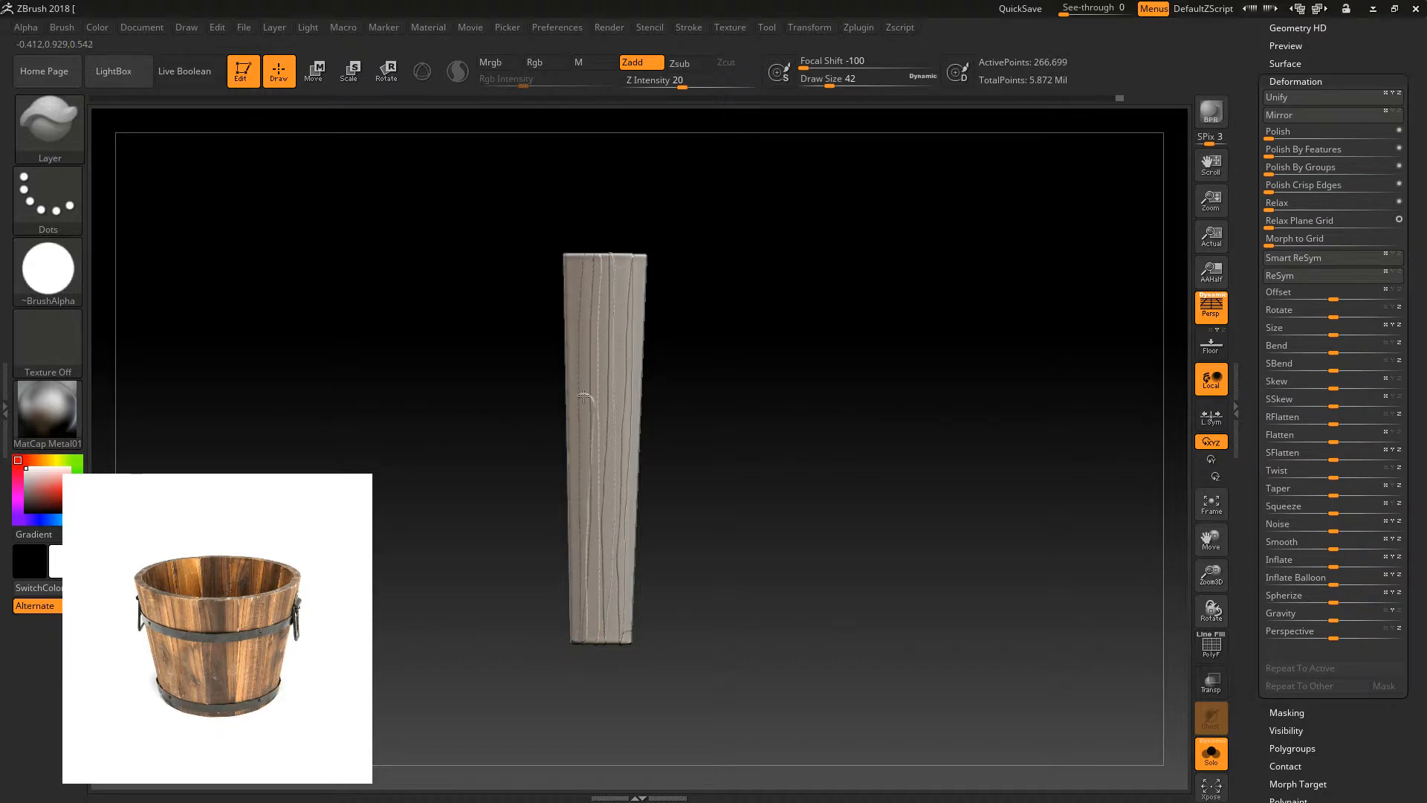
pyautogui.moveTo(589, 251)
pyautogui.mouseDown()
pyautogui.moveTo(574, 272)
pyautogui.moveTo(570, 502)
pyautogui.mouseUp()
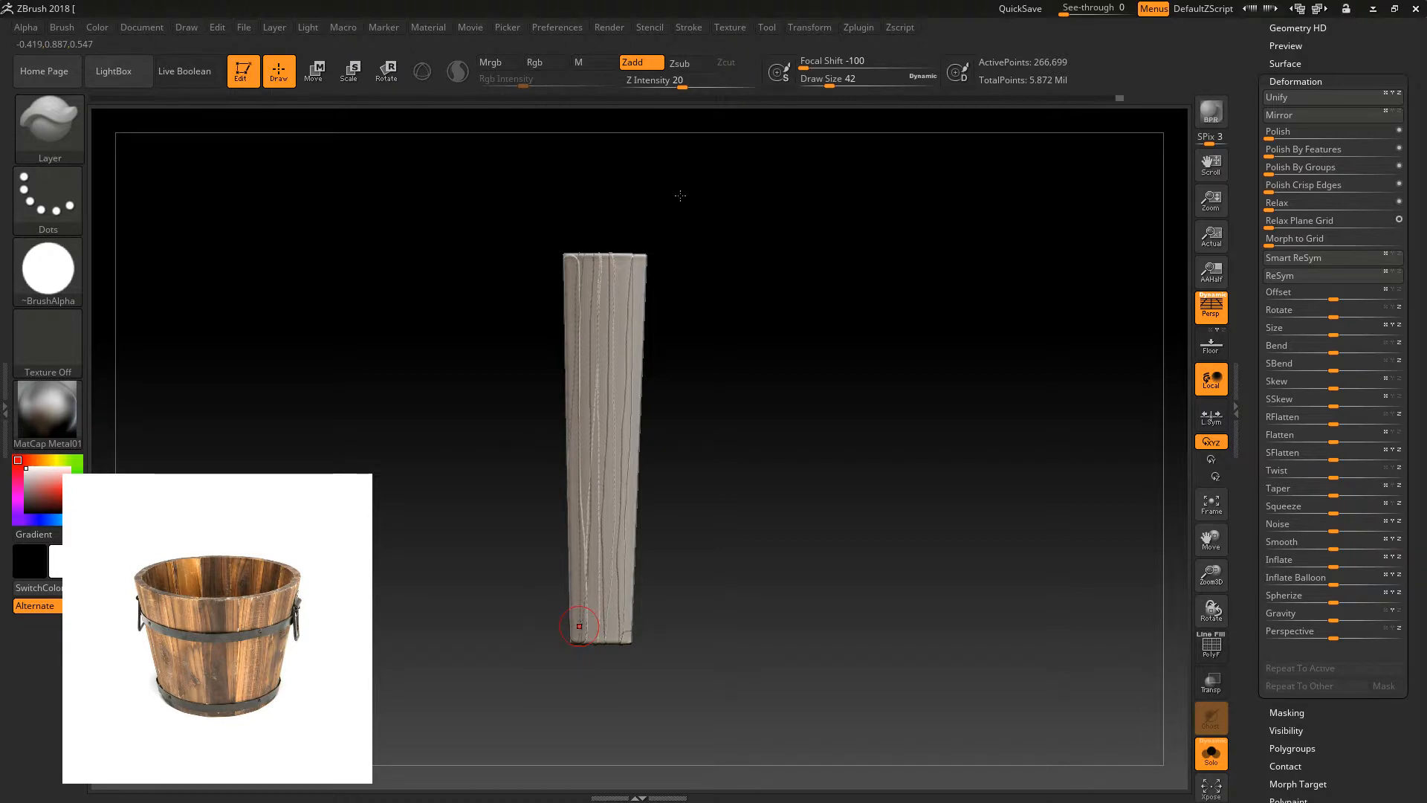
pyautogui.press('[')
pyautogui.press('[')
pyautogui.press(']')
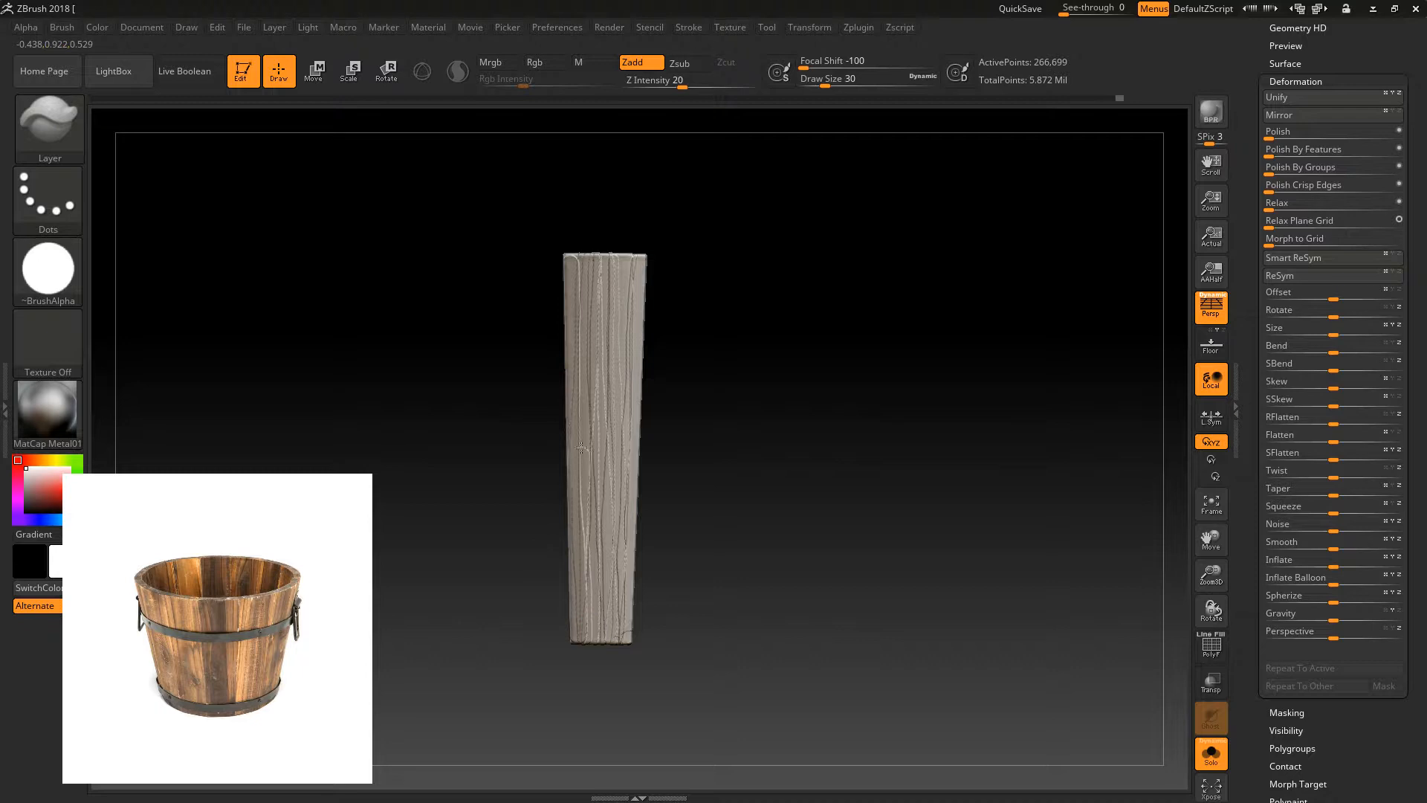
# - Cover the plank's opposite face with wavy lengthwise grain lines using the Layer brush at draw size 30
pyautogui.moveTo(605, 185)
pyautogui.mouseDown()
pyautogui.moveTo(730, 162)
pyautogui.moveTo(672, 277)
pyautogui.moveTo(678, 223)
pyautogui.moveTo(653, 239)
pyautogui.moveTo(644, 216)
pyautogui.mouseUp()
pyautogui.moveTo(594, 262); pyautogui.dragTo(599, 340)
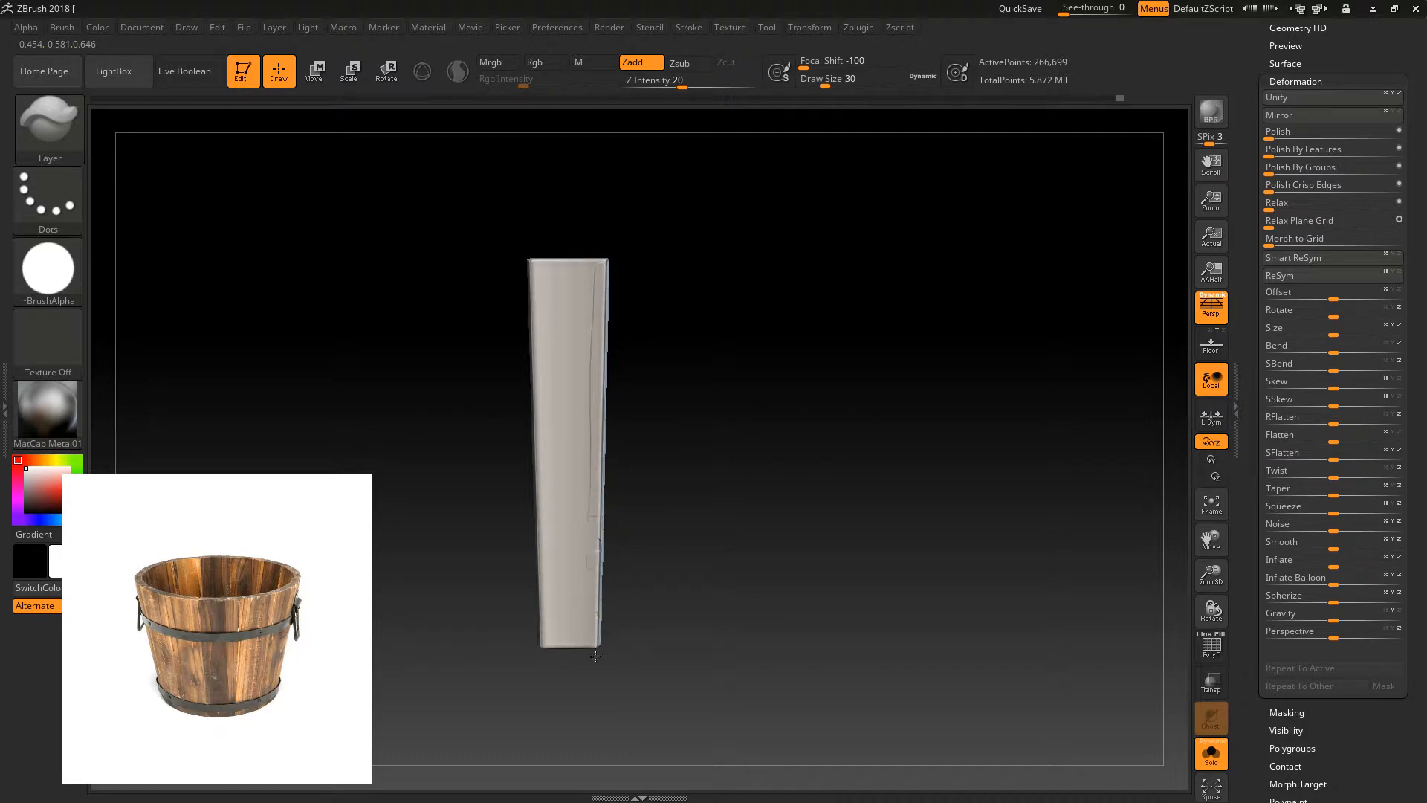
pyautogui.moveTo(585, 645); pyautogui.dragTo(588, 590)
pyautogui.moveTo(591, 458)
pyautogui.mouseDown()
pyautogui.moveTo(583, 262)
pyautogui.moveTo(577, 682)
pyautogui.moveTo(574, 240)
pyautogui.moveTo(551, 646)
pyautogui.moveTo(559, 266)
pyautogui.mouseUp()
pyautogui.moveTo(564, 343)
pyautogui.mouseDown()
pyautogui.moveTo(557, 640)
pyautogui.moveTo(557, 302)
pyautogui.moveTo(535, 267)
pyautogui.moveTo(547, 633)
pyautogui.mouseUp()
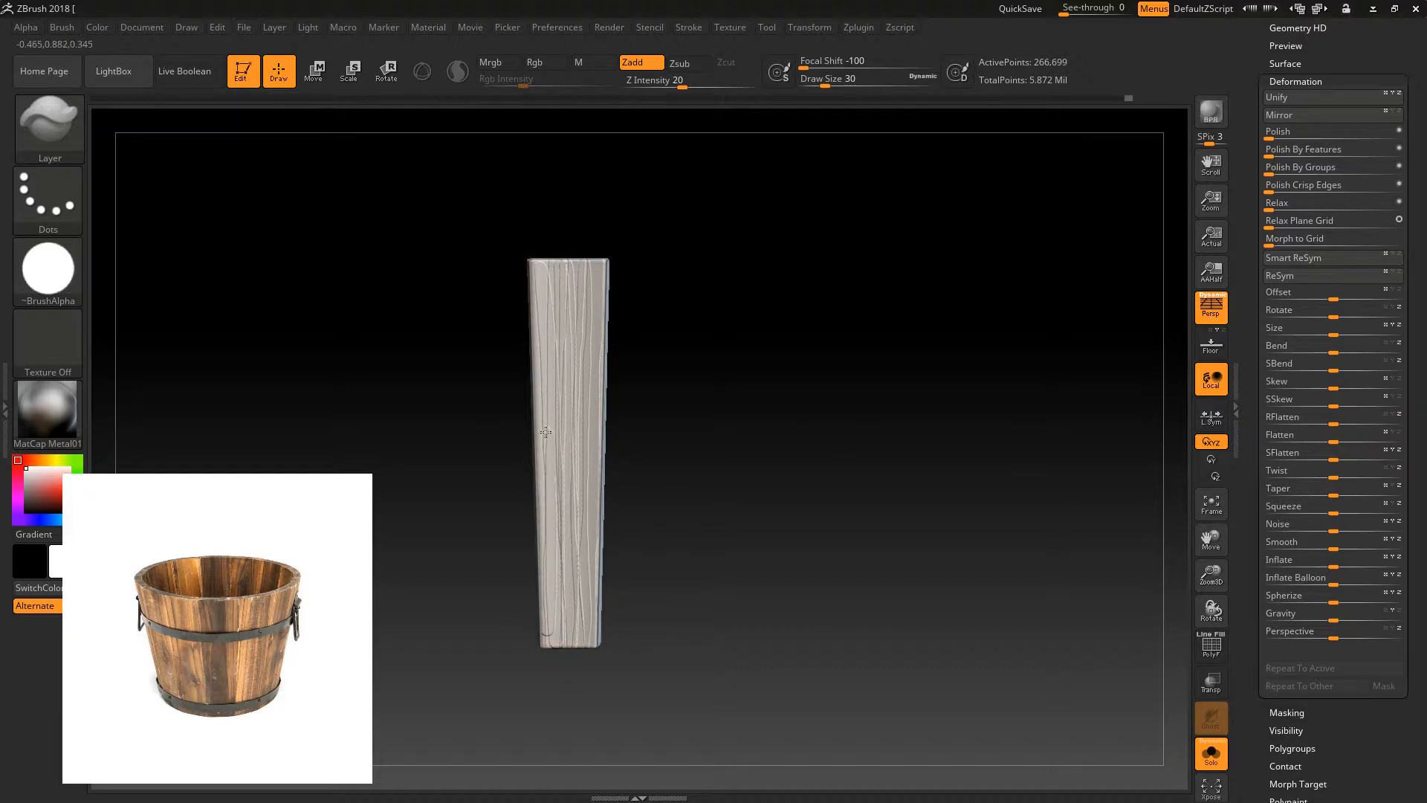
pyautogui.moveTo(538, 271); pyautogui.dragTo(556, 632)
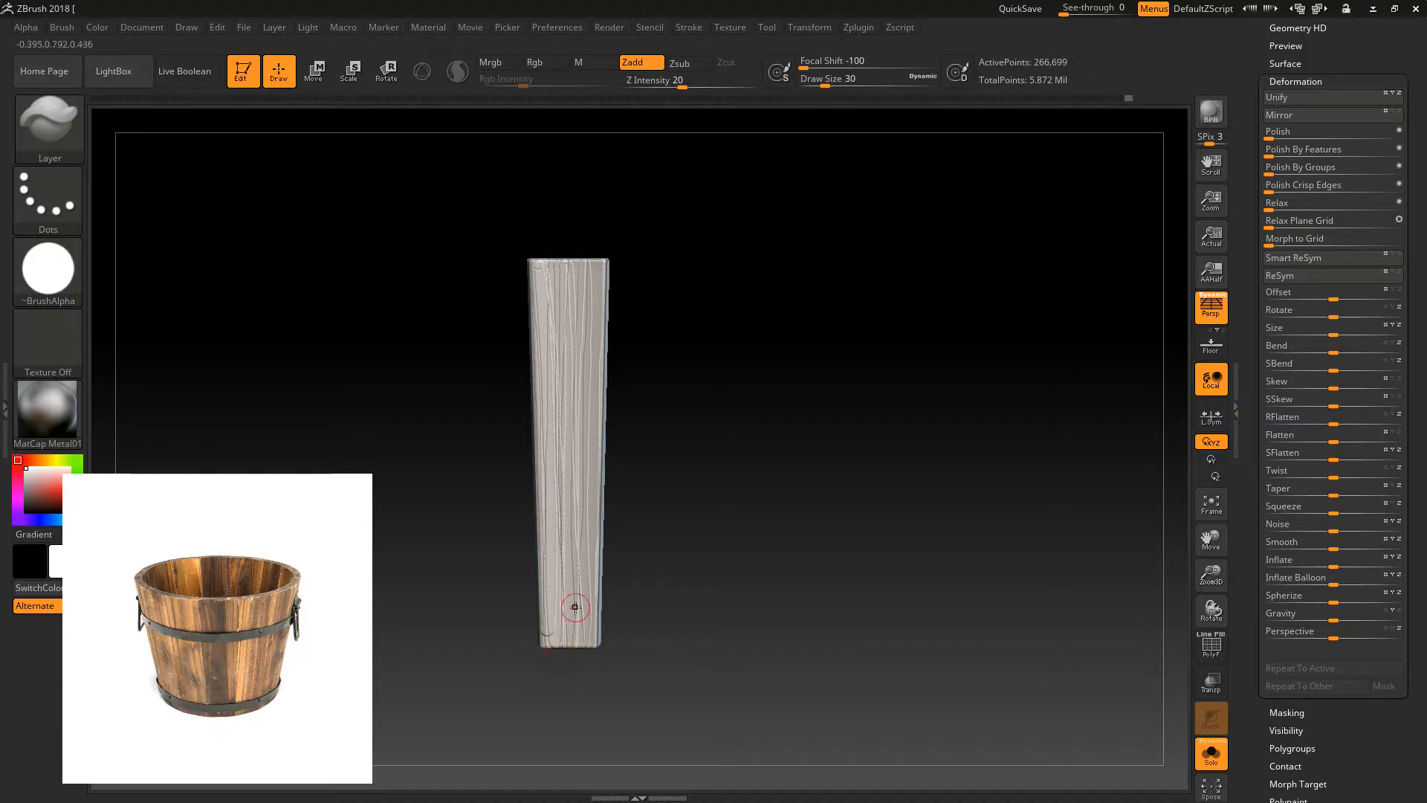
# - Add further Layer grain strokes on both faces of the plank, enlarging the draw size to 38
pyautogui.moveTo(618, 309); pyautogui.dragTo(615, 340)
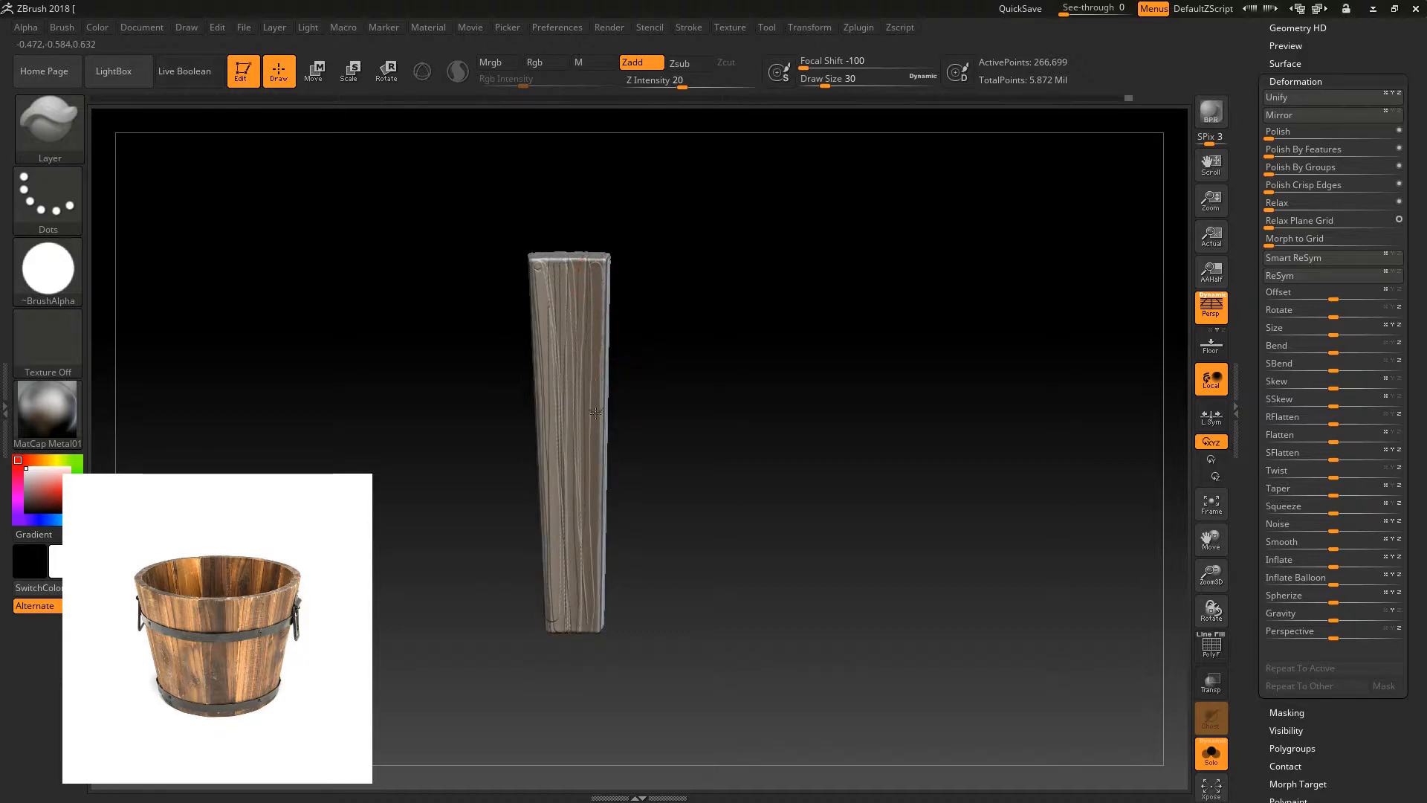
pyautogui.moveTo(657, 490); pyautogui.dragTo(793, 334)
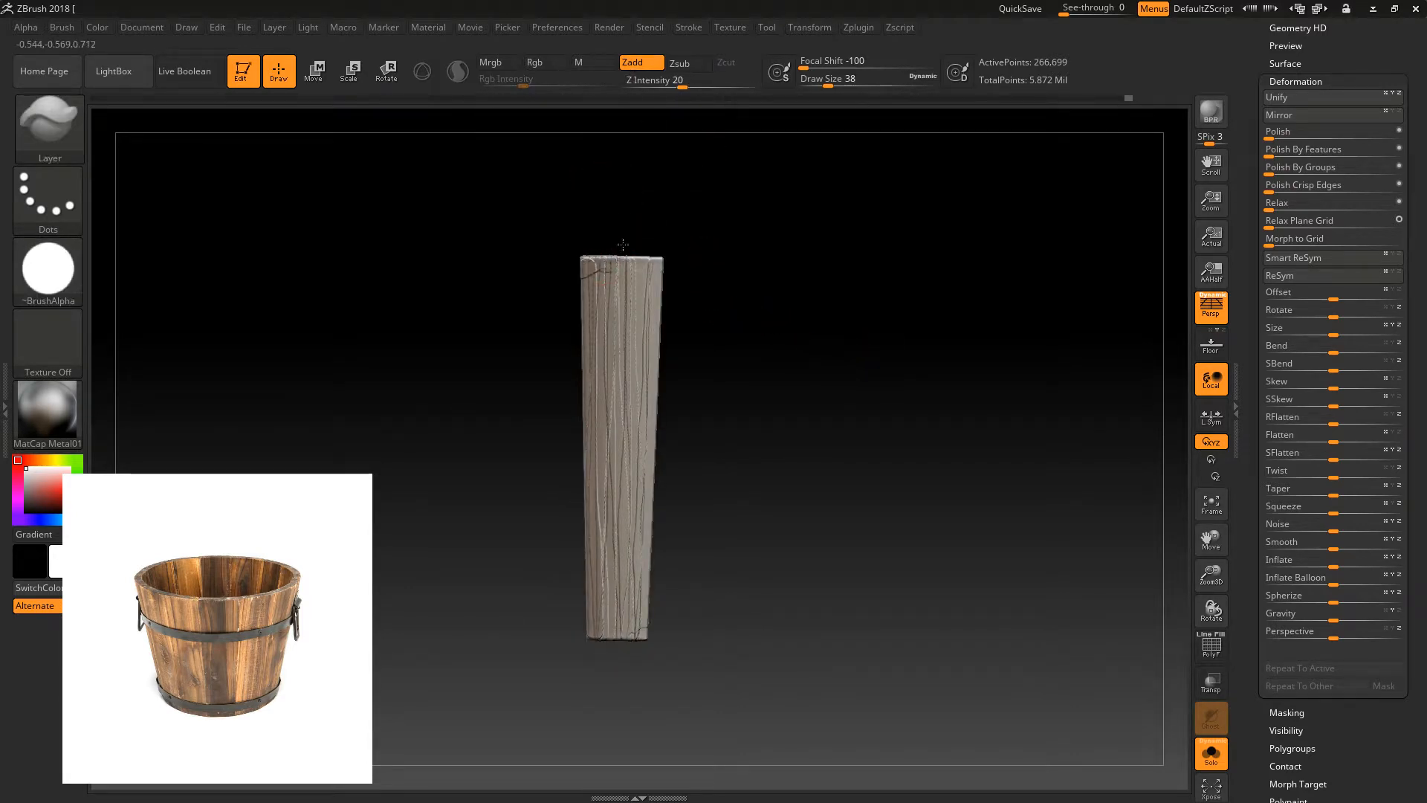
pyautogui.moveTo(599, 249)
pyautogui.keyDown('ctrl'); pyautogui.mouseDown()
pyautogui.moveTo(639, 282)
pyautogui.moveTo(625, 334)
pyautogui.moveTo(688, 306)
pyautogui.moveTo(624, 431)
pyautogui.moveTo(563, 500)
pyautogui.moveTo(678, 532)
pyautogui.moveTo(636, 632)
pyautogui.mouseUp(); pyautogui.keyUp('ctrl')
pyautogui.moveTo(706, 588)
pyautogui.mouseDown()
pyautogui.moveTo(756, 547)
pyautogui.moveTo(756, 469)
pyautogui.moveTo(695, 433)
pyautogui.moveTo(759, 434)
pyautogui.moveTo(787, 417)
pyautogui.moveTo(753, 419)
pyautogui.mouseUp()
# - Set up the Displace brush with the WoodBase_01 alpha and a Z Intensity of 33
pyautogui.press('b')
pyautogui.press('d')
pyautogui.press('i')
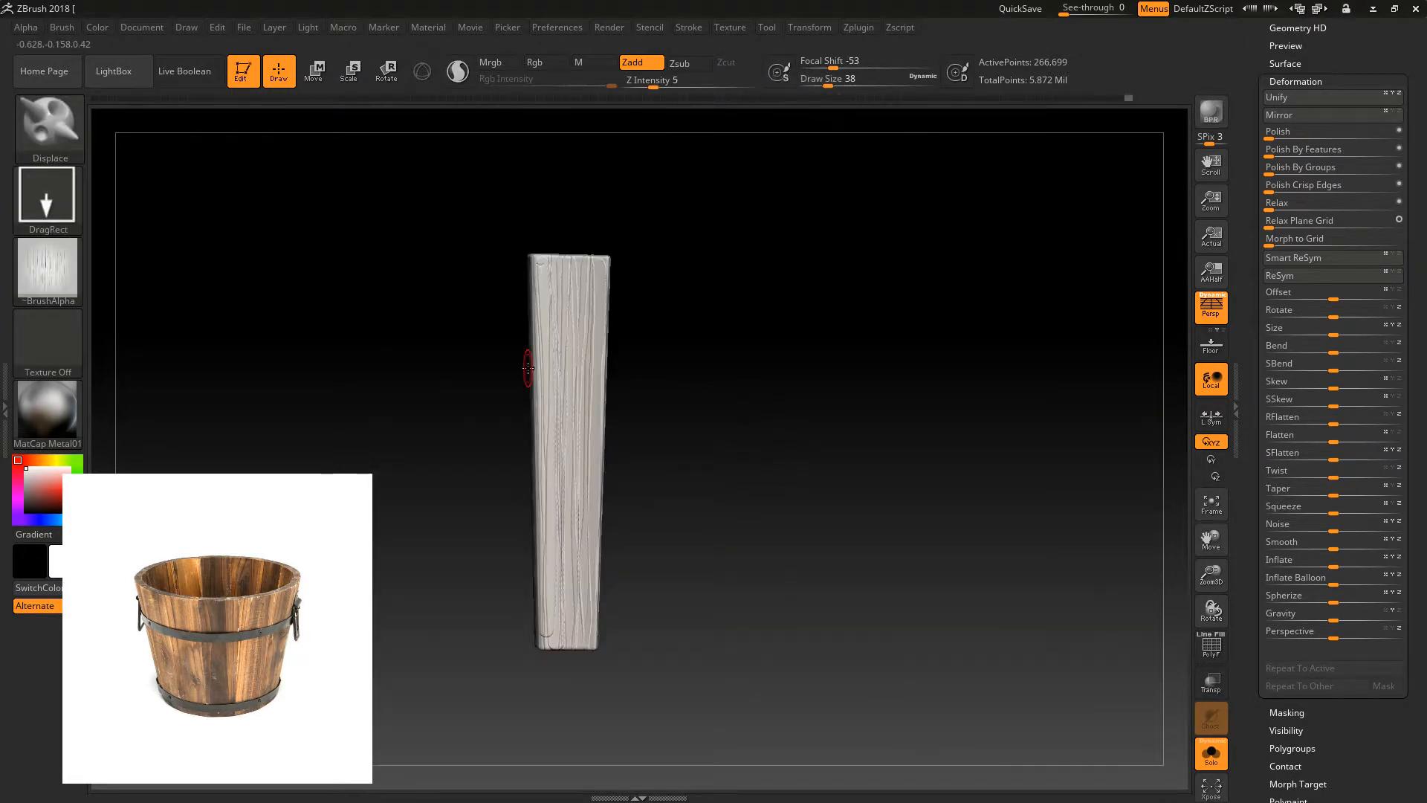
pyautogui.click(68, 278)
pyautogui.click(846, 511)
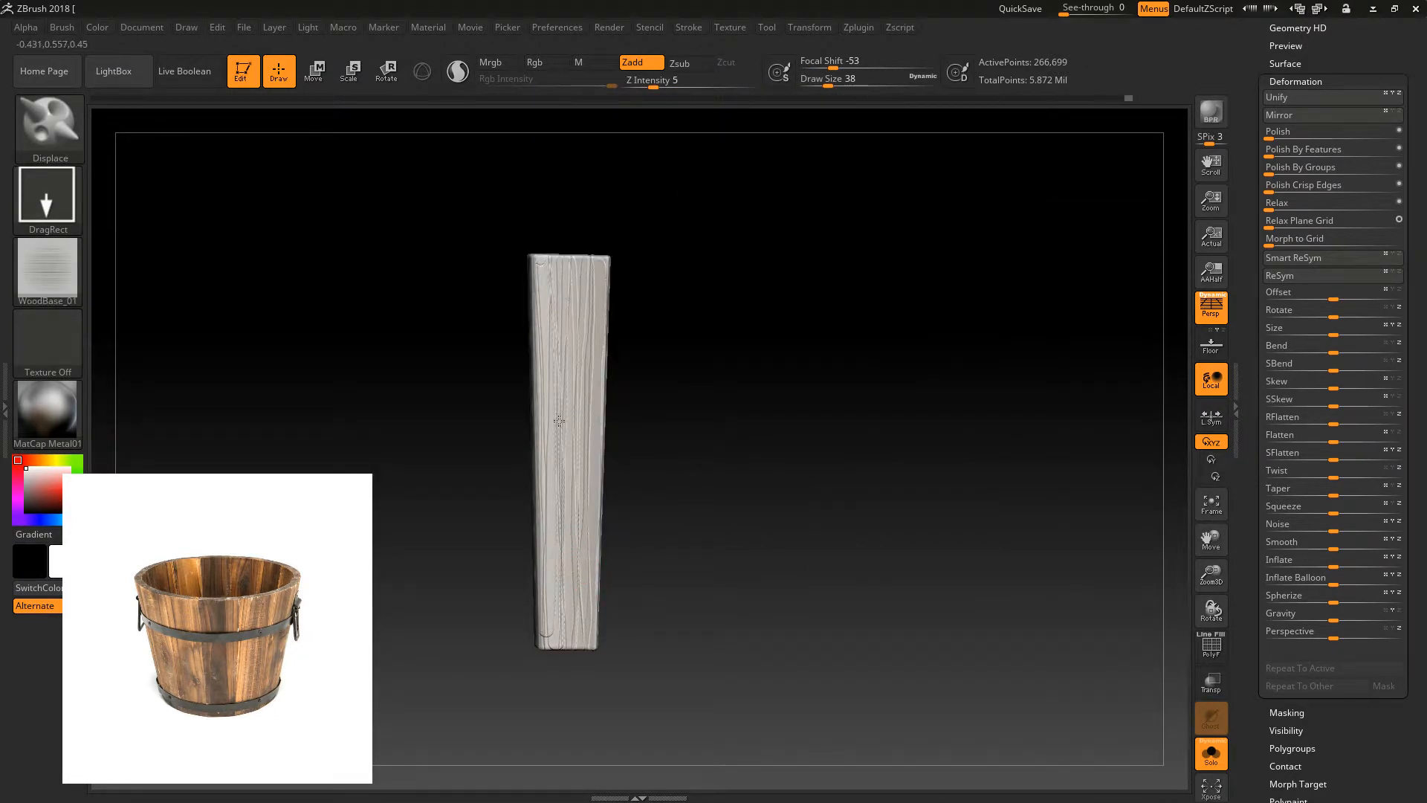
pyautogui.click(696, 83)
pyautogui.write('10')
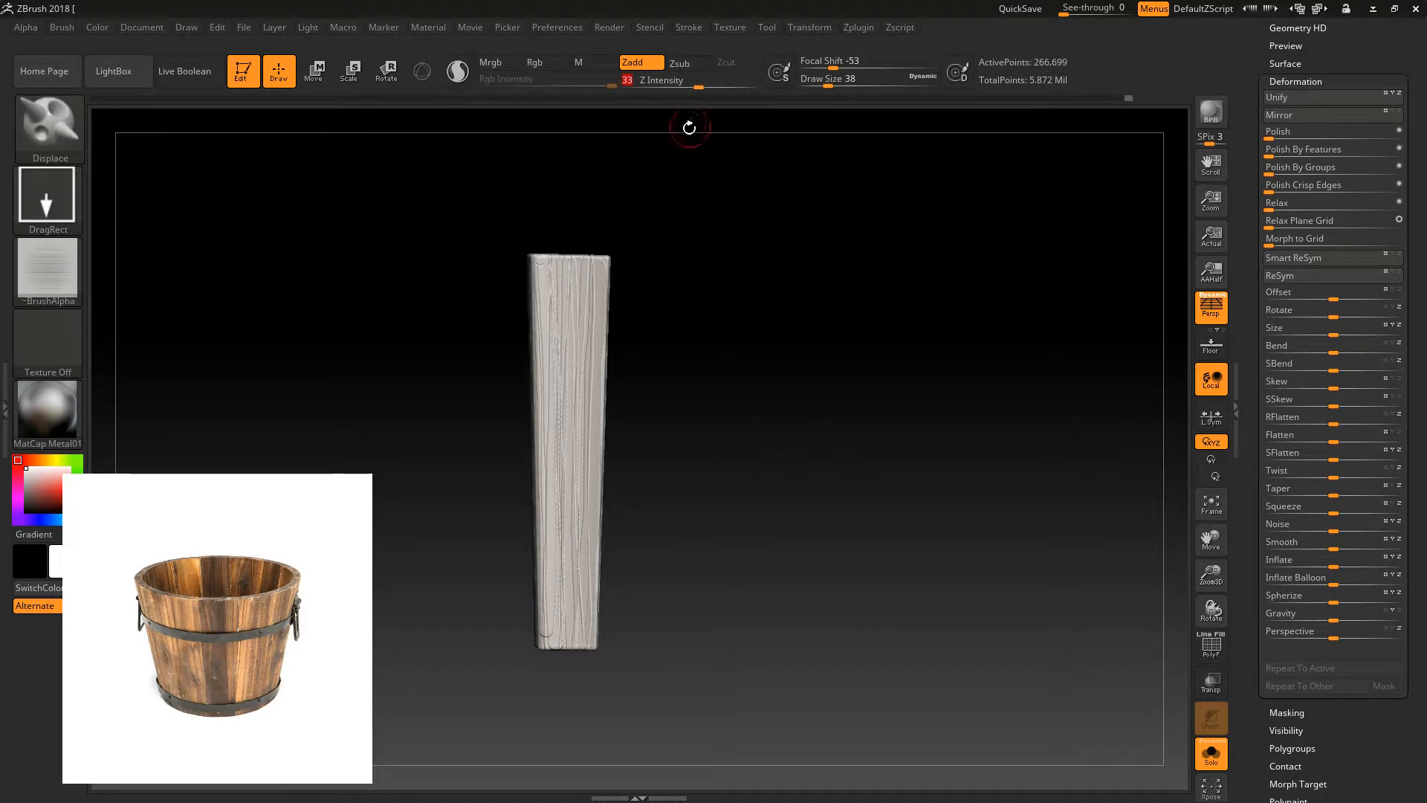
# - Test the wood stamp on the plank, set its Z Intensity to 10, and save the brush as WoodBase_01
pyautogui.moveTo(714, 273); pyautogui.dragTo(624, 357)
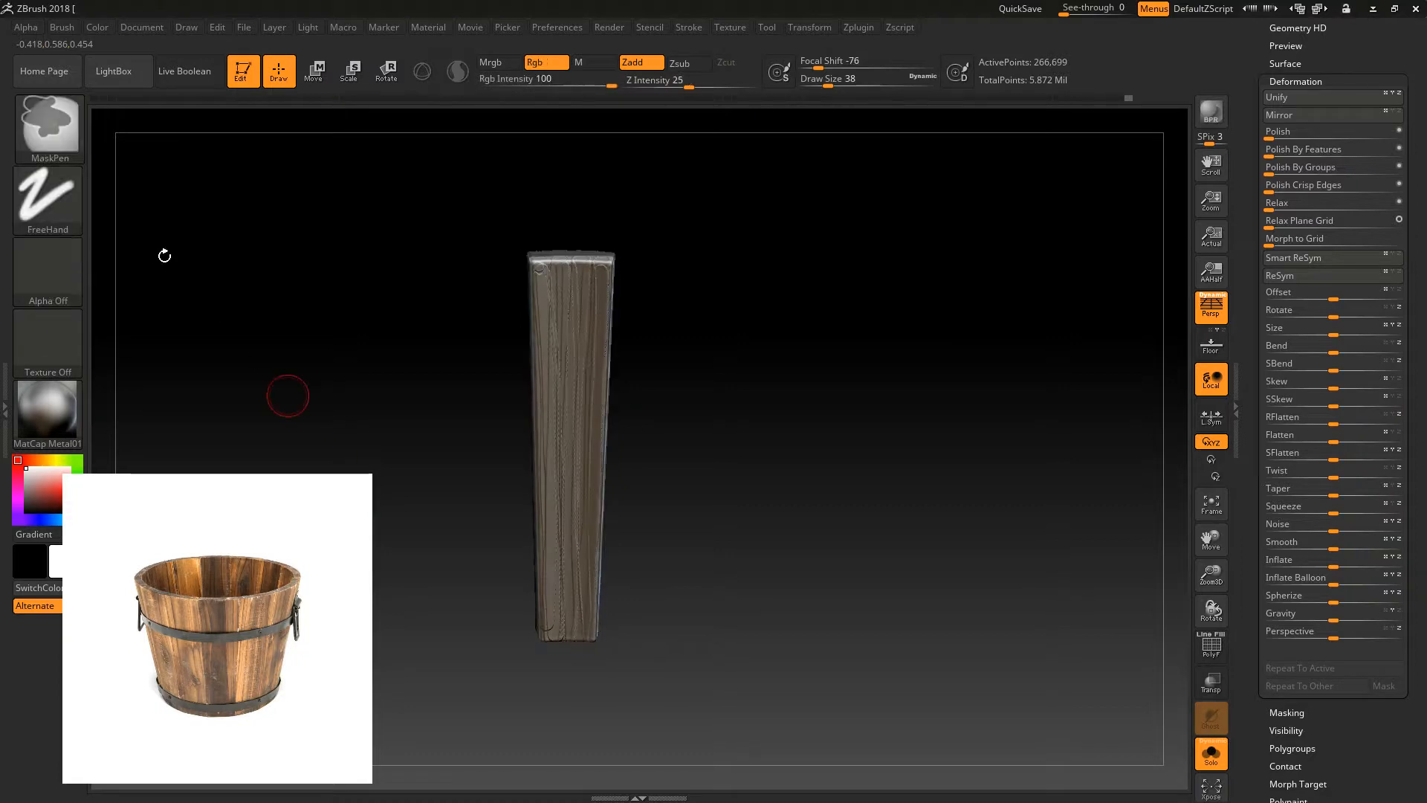
pyautogui.click(60, 111)
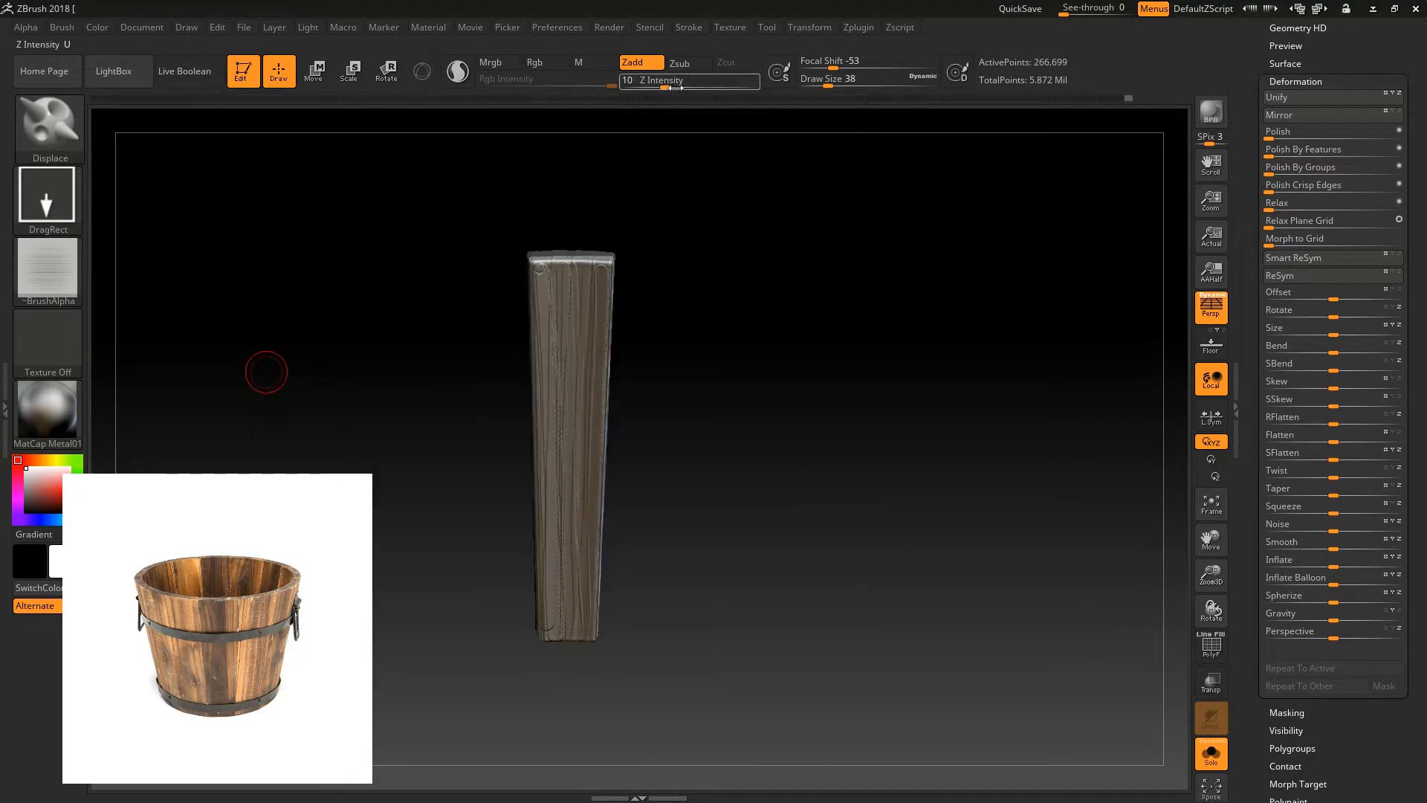
pyautogui.moveTo(697, 84); pyautogui.dragTo(675, 84)
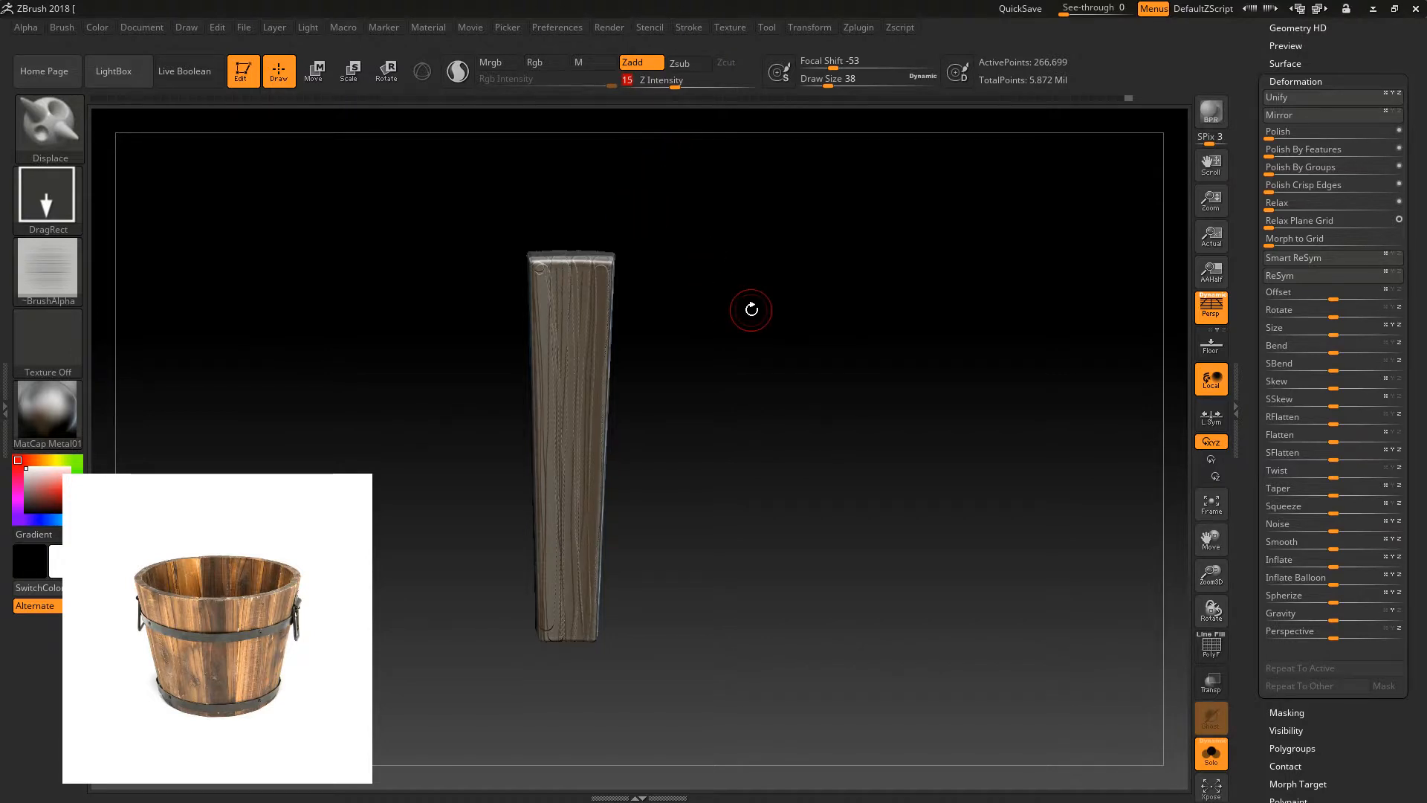
pyautogui.moveTo(580, 327)
pyautogui.mouseDown()
pyautogui.moveTo(446, 239)
pyautogui.moveTo(351, 334)
pyautogui.moveTo(332, 320)
pyautogui.mouseUp()
pyautogui.click(78, 125)
pyautogui.click(665, 84)
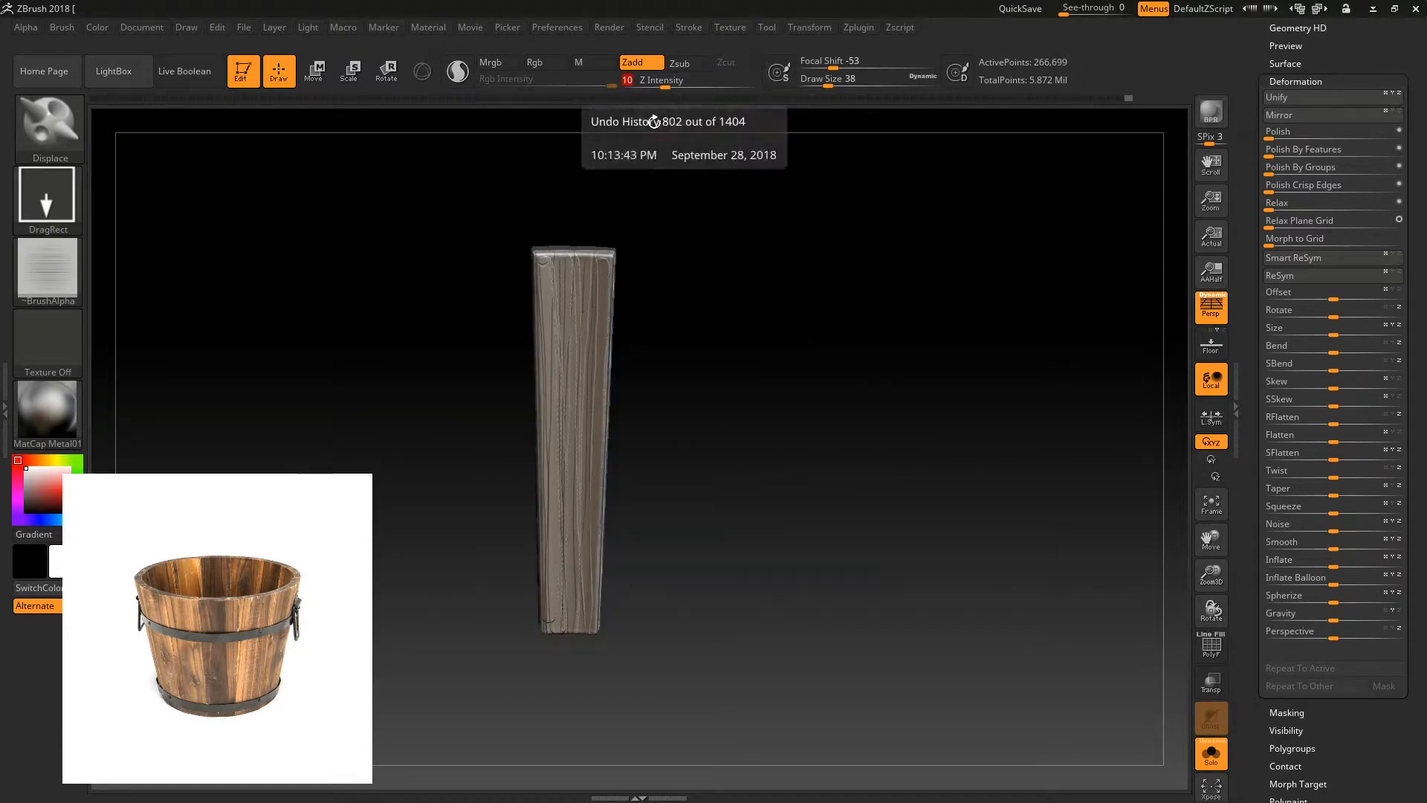
pyautogui.click(74, 122)
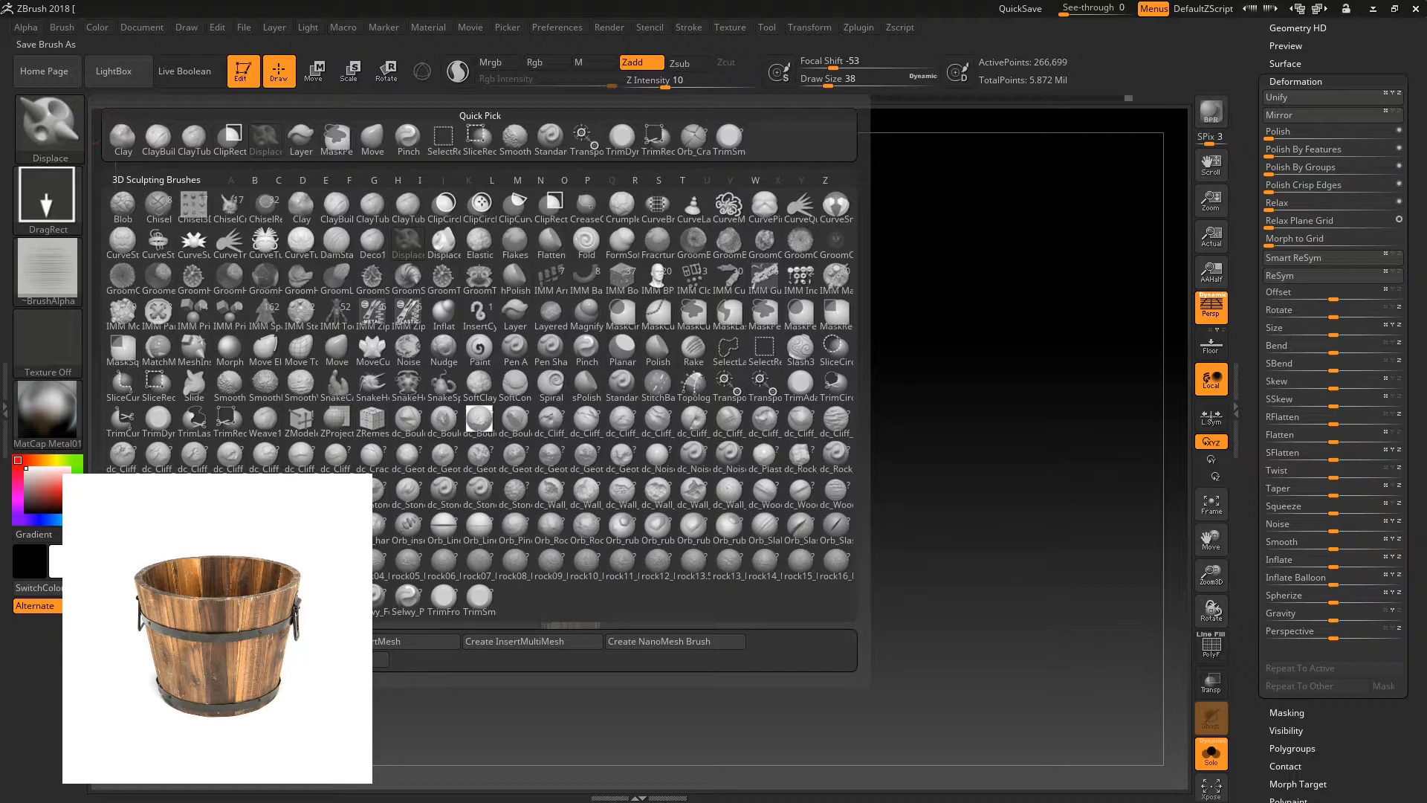
pyautogui.click(295, 288)
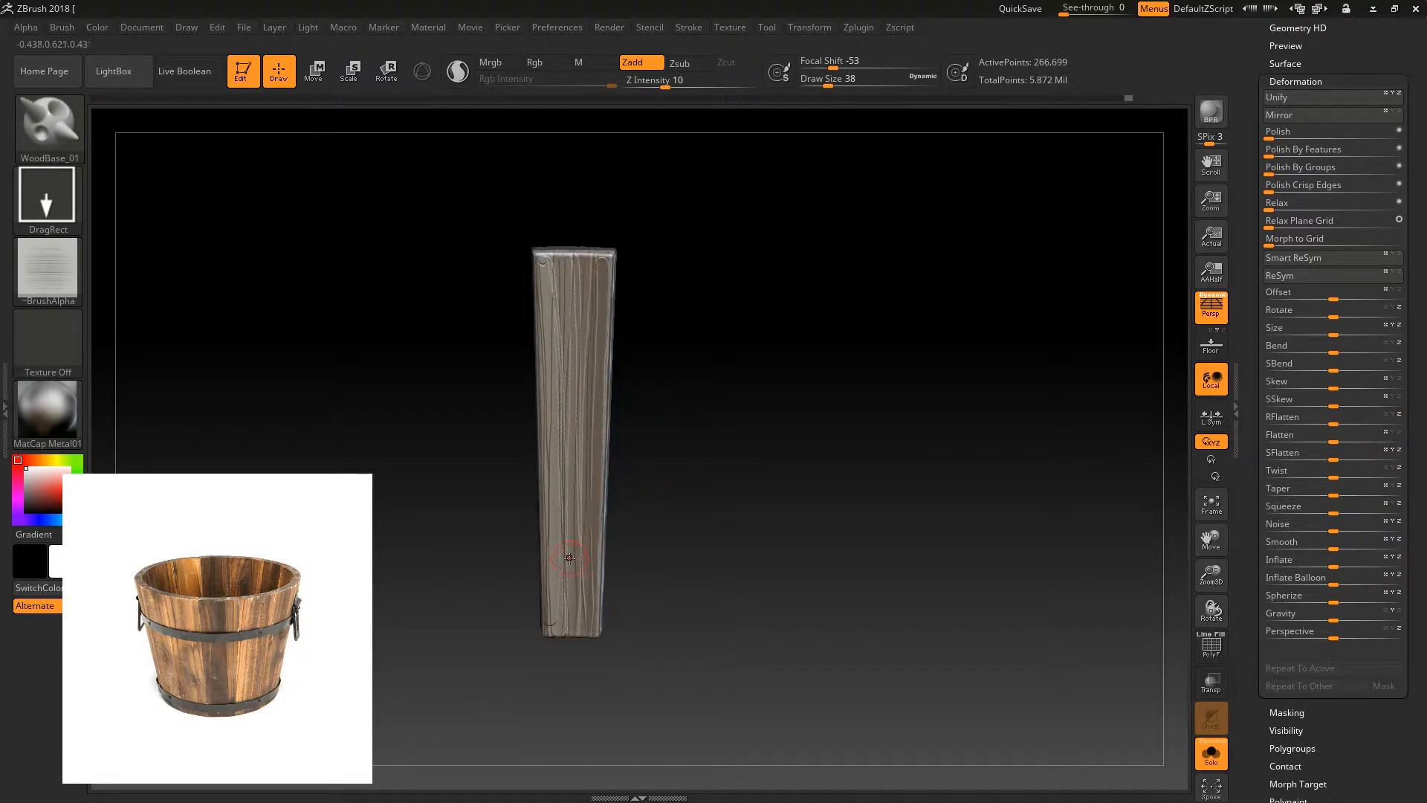
# - Stamp fine base wood grain over both faces of the plank with the WoodBase_01 brush at Z Intensity 10
pyautogui.moveTo(575, 407); pyautogui.dragTo(353, 538)
pyautogui.moveTo(802, 359)
pyautogui.mouseDown()
pyautogui.moveTo(777, 366)
pyautogui.moveTo(767, 401)
pyautogui.moveTo(835, 392)
pyautogui.moveTo(781, 404)
pyautogui.moveTo(854, 404)
pyautogui.moveTo(726, 409)
pyautogui.moveTo(761, 394)
pyautogui.moveTo(822, 444)
pyautogui.moveTo(844, 436)
pyautogui.moveTo(809, 439)
pyautogui.mouseUp()
pyautogui.press('ctrl')
pyautogui.press('shift')
pyautogui.moveTo(806, 626); pyautogui.dragTo(807, 608)
pyautogui.moveTo(791, 532); pyautogui.dragTo(816, 588)
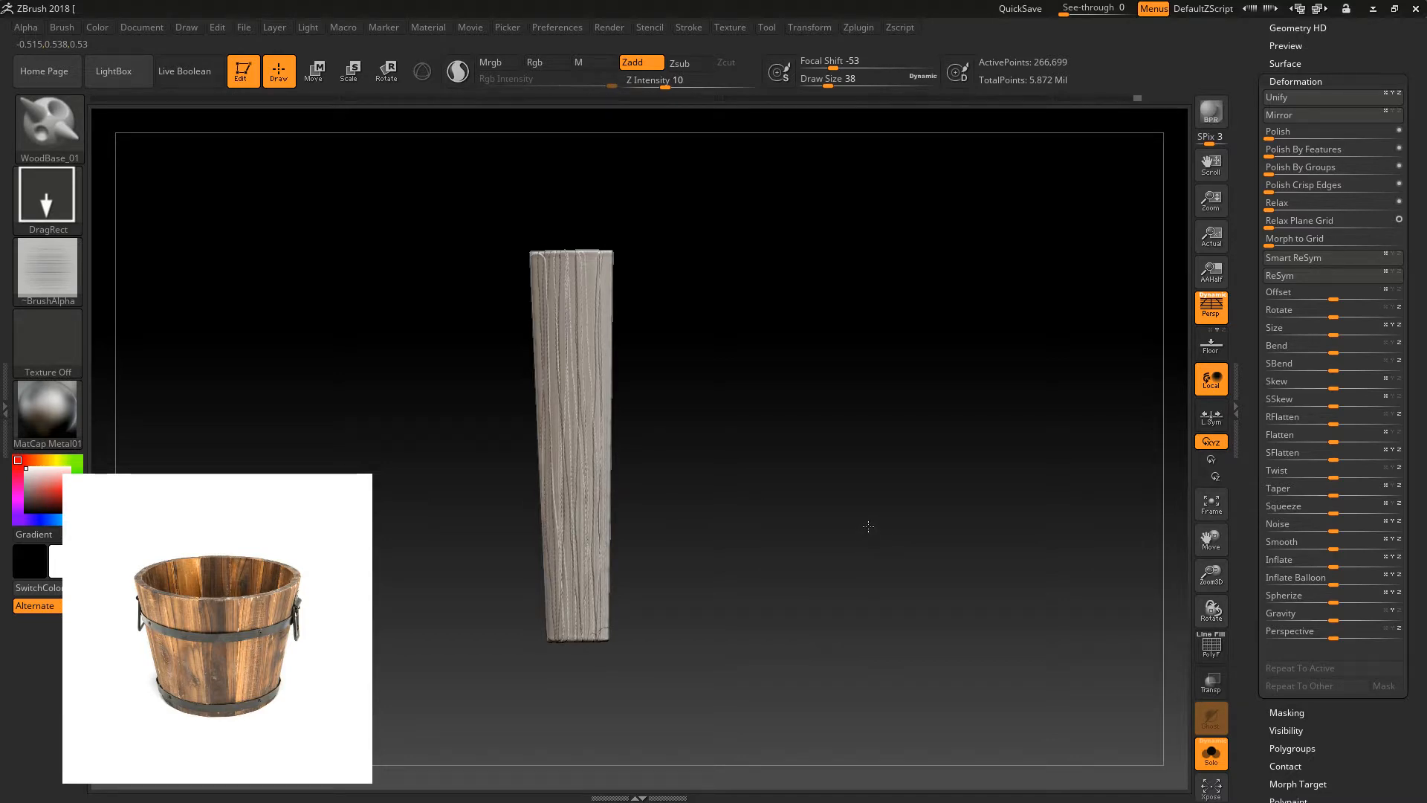
pyautogui.moveTo(867, 525); pyautogui.dragTo(845, 524)
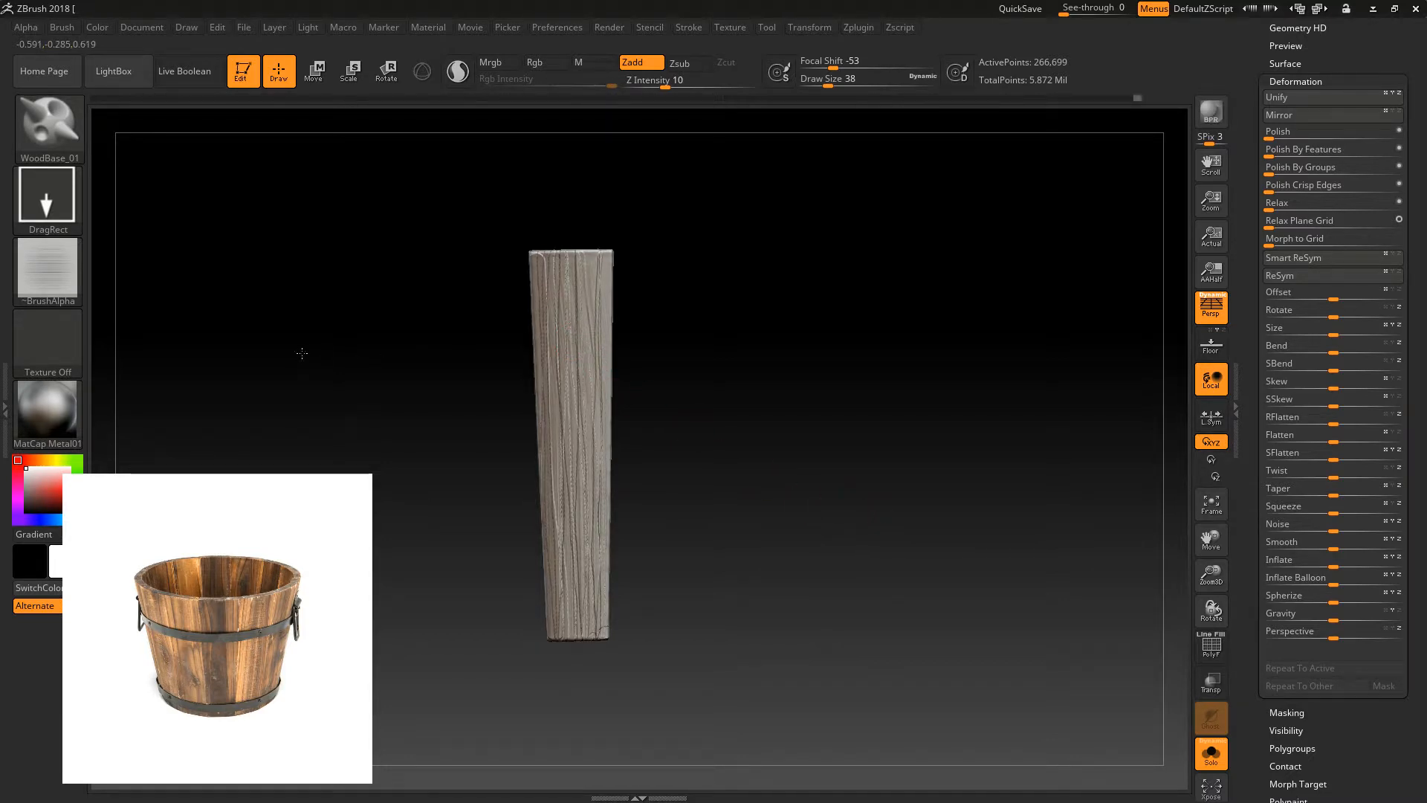
pyautogui.moveTo(315, 338); pyautogui.dragTo(299, 392)
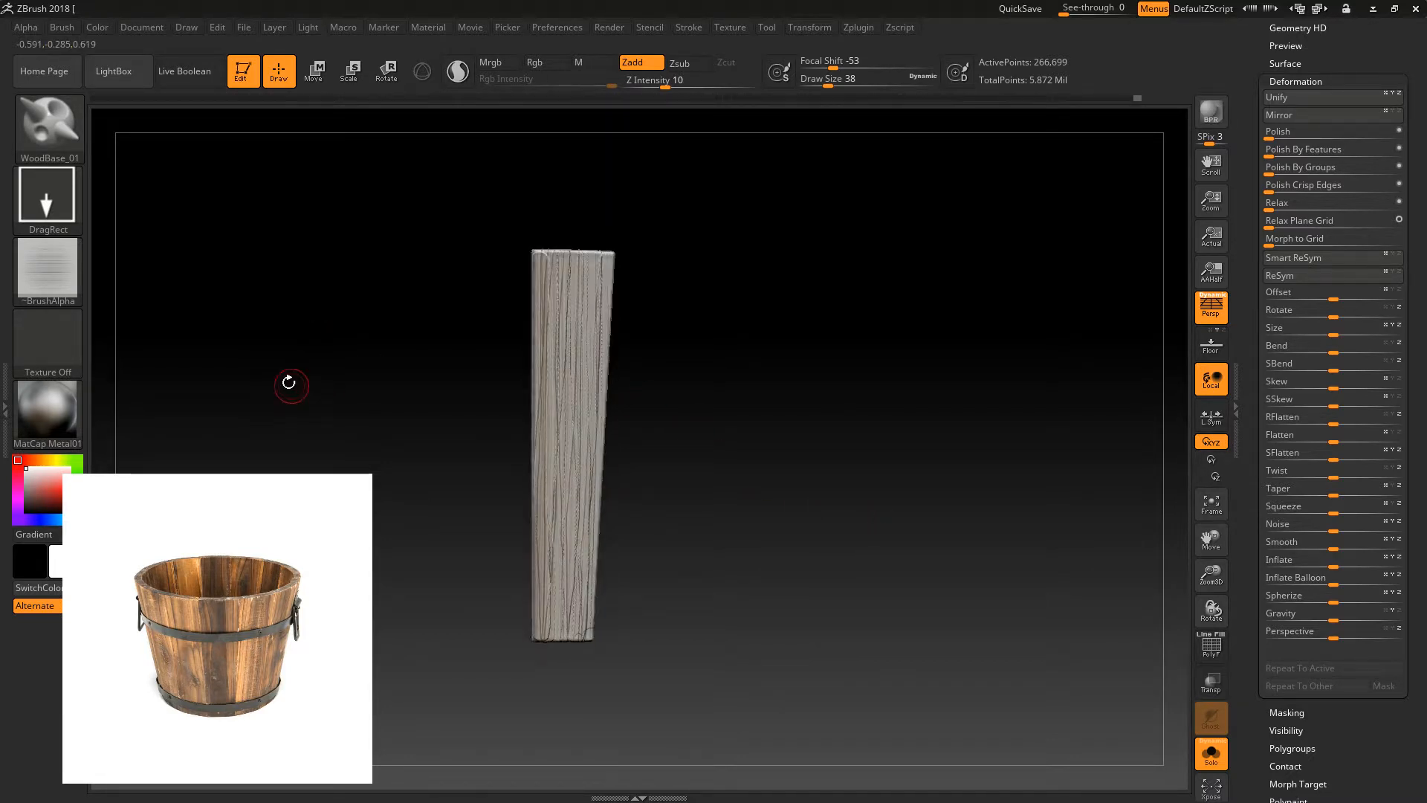
pyautogui.click(50, 133)
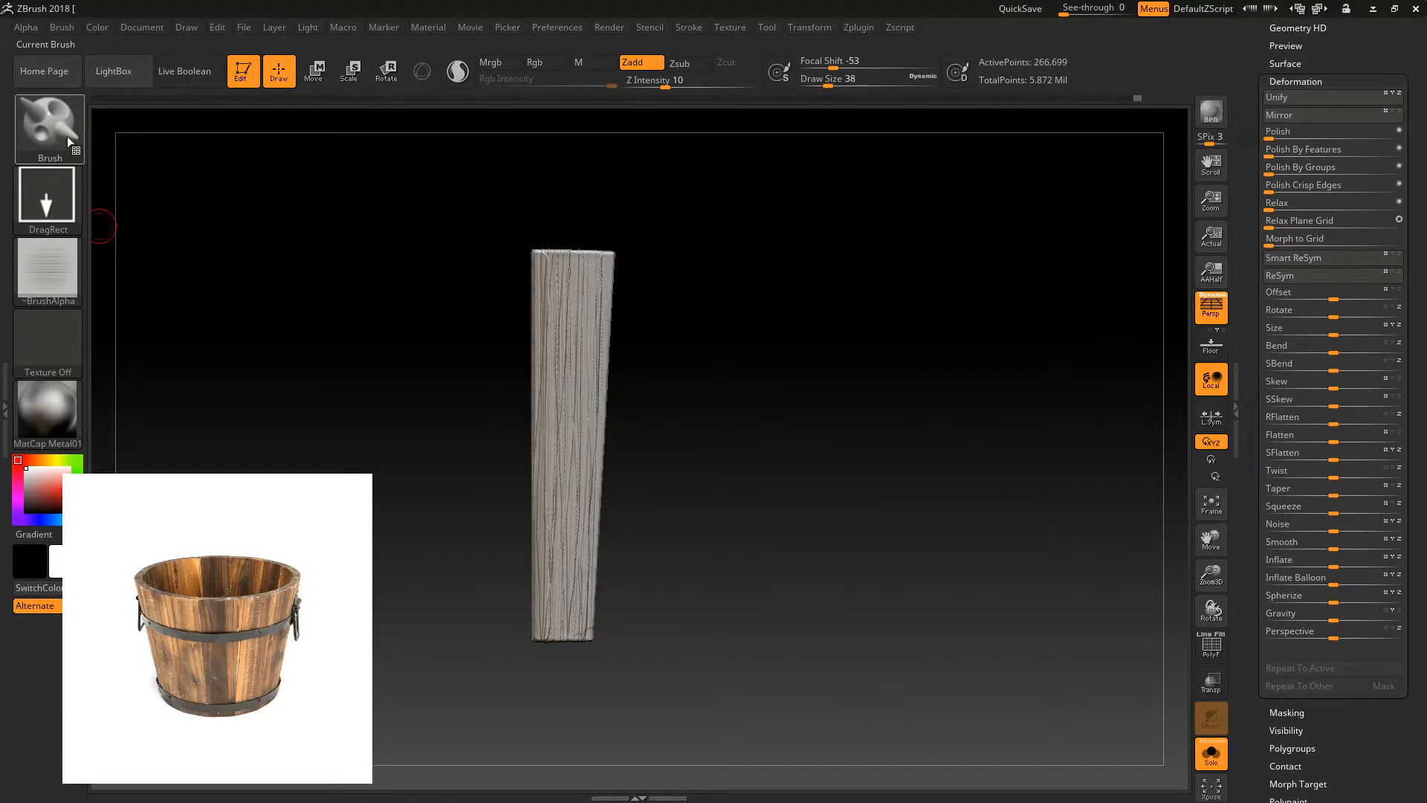
pyautogui.click(64, 141)
pyautogui.press('d')
pyautogui.press('s')
pyautogui.click(60, 155)
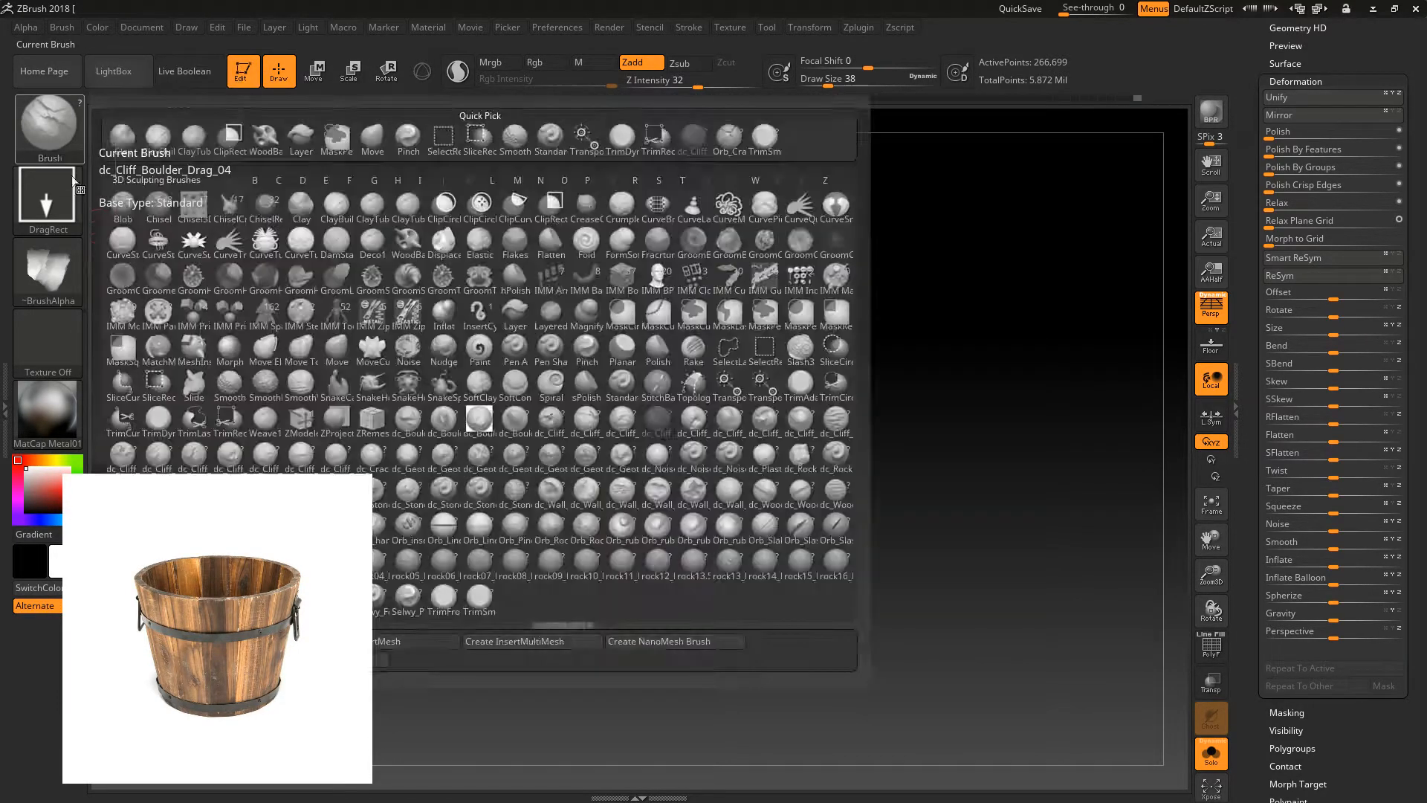
pyautogui.click(62, 150)
pyautogui.click(123, 208)
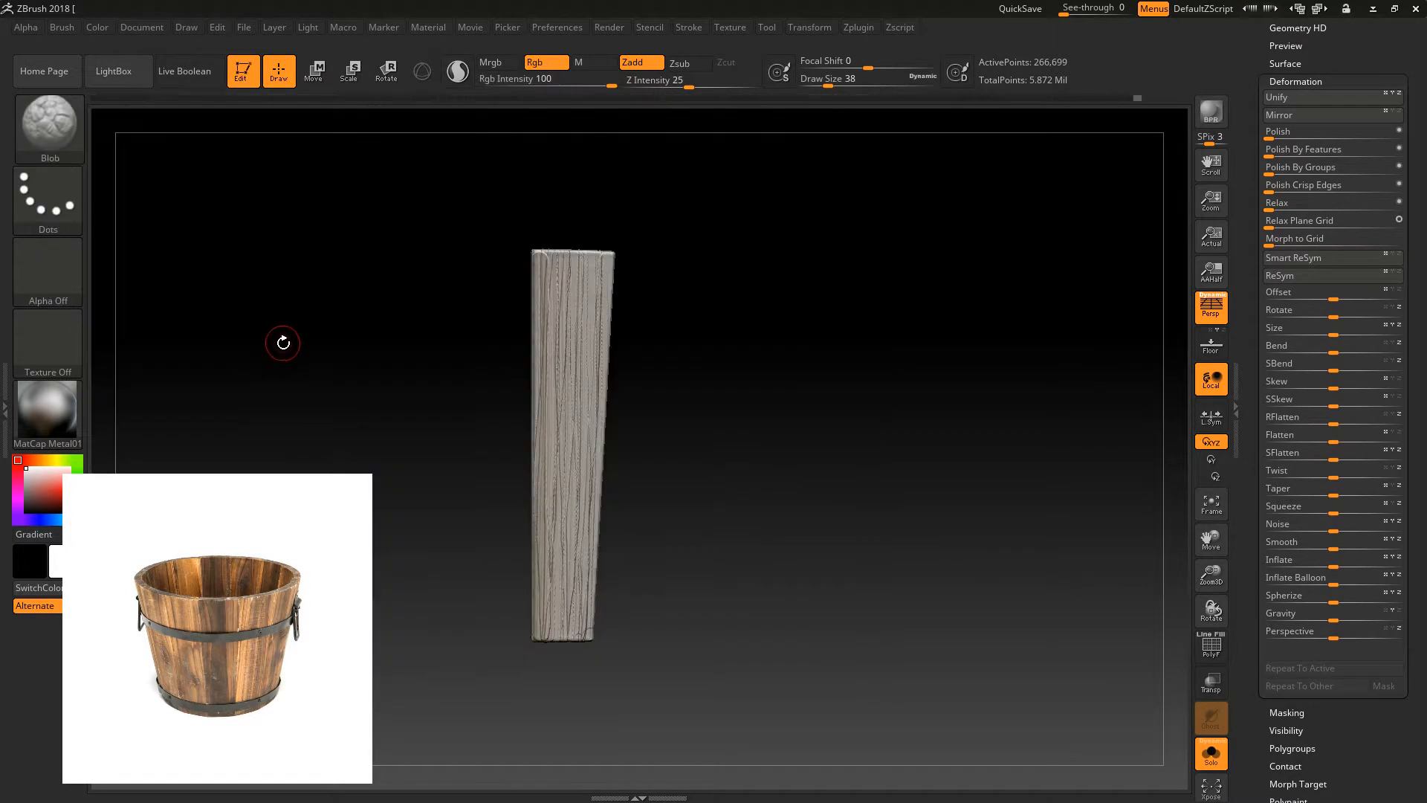
pyautogui.click(59, 148)
pyautogui.press('d')
pyautogui.press('s')
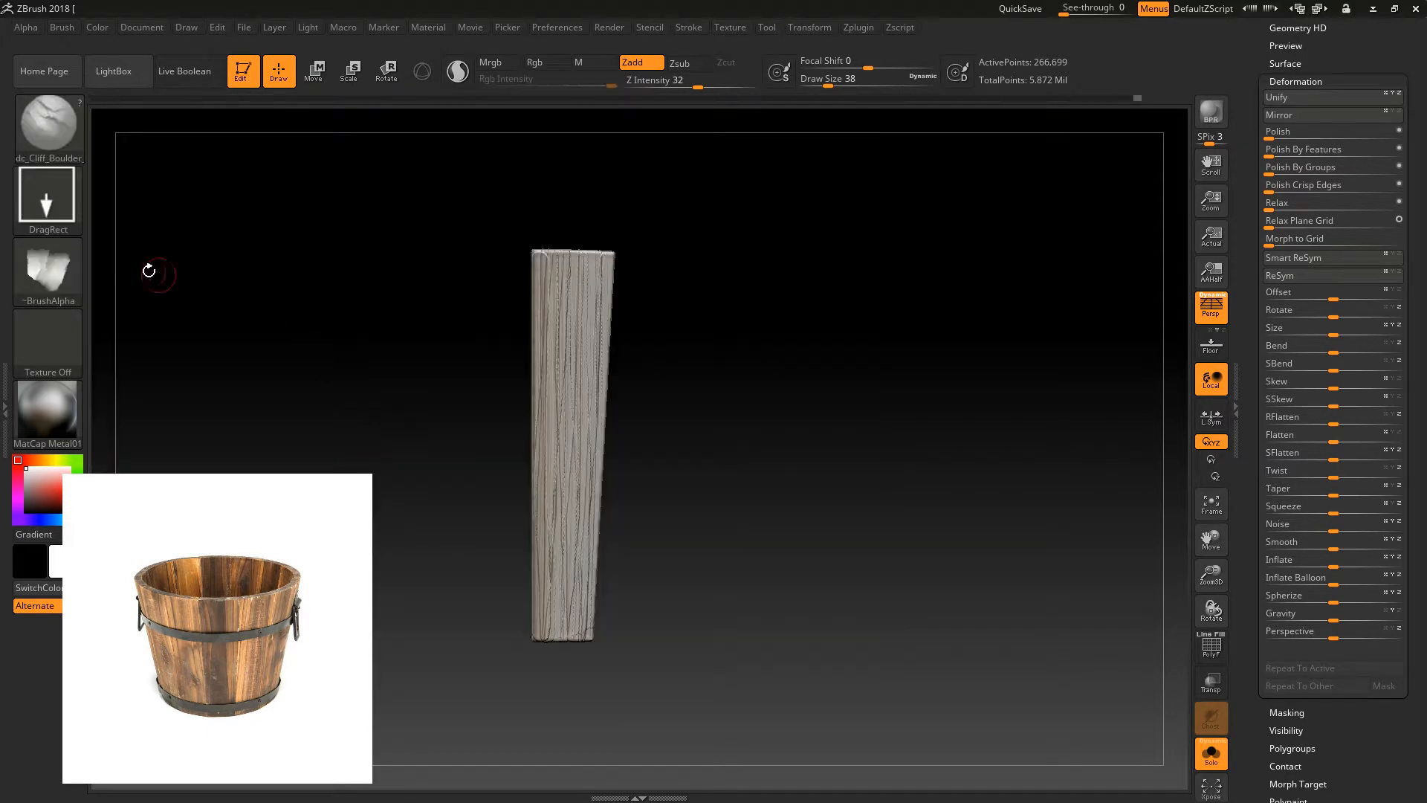
pyautogui.click(58, 153)
pyautogui.press('d')
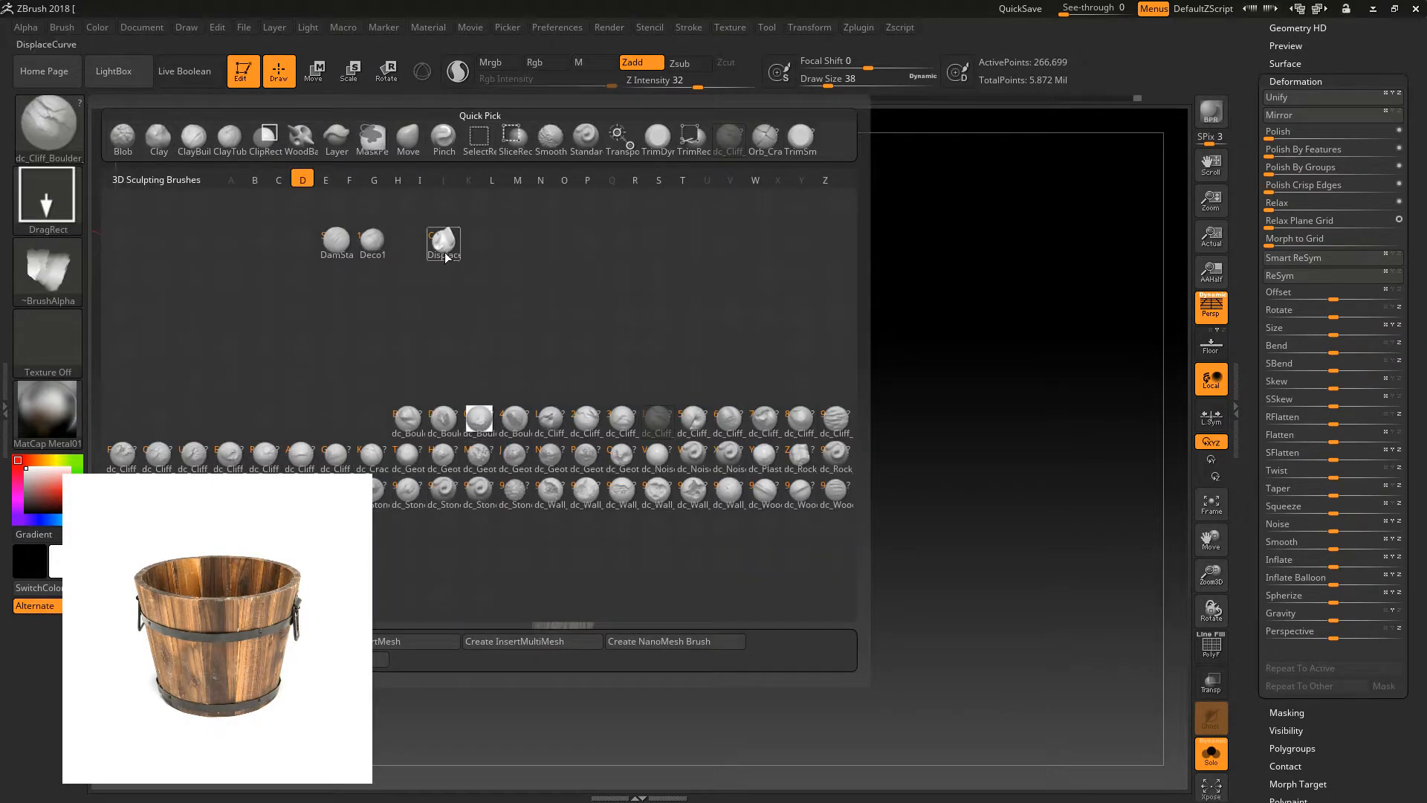
pyautogui.moveTo(449, 247)
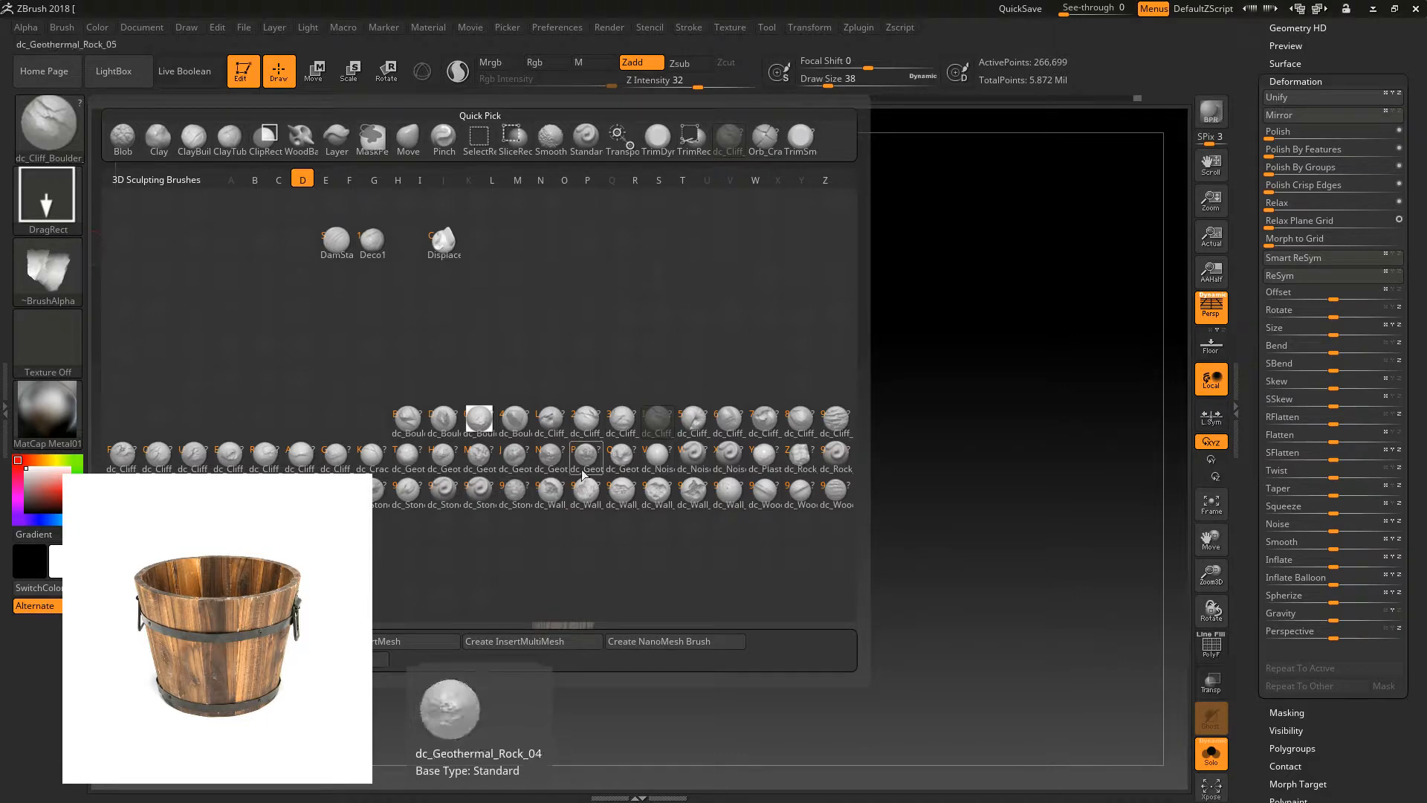
# - Select the WoodBase_01 brush again and load the vertical-grain GenericWood alpha into it
pyautogui.click(68, 136)
pyautogui.press('w')
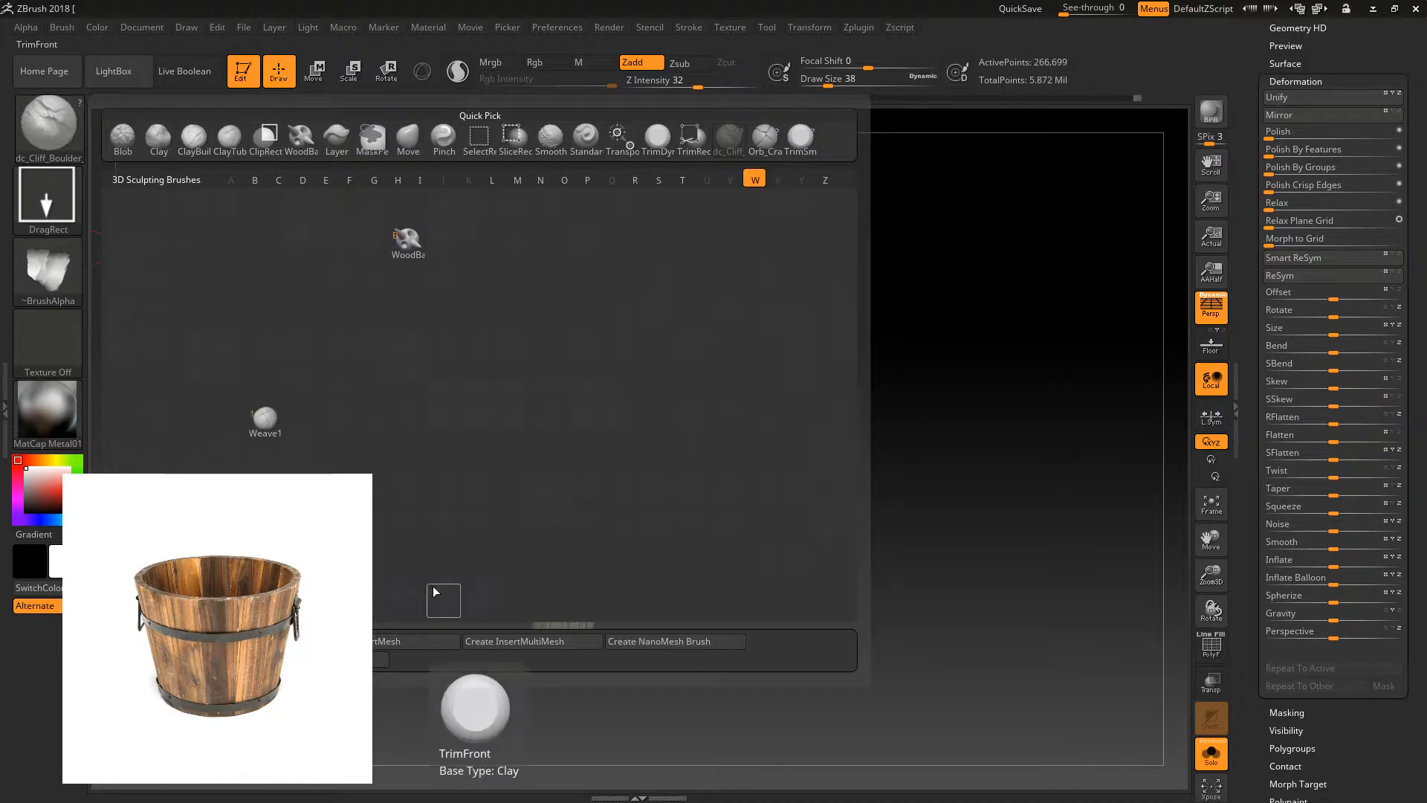
pyautogui.click(408, 248)
pyautogui.click(82, 264)
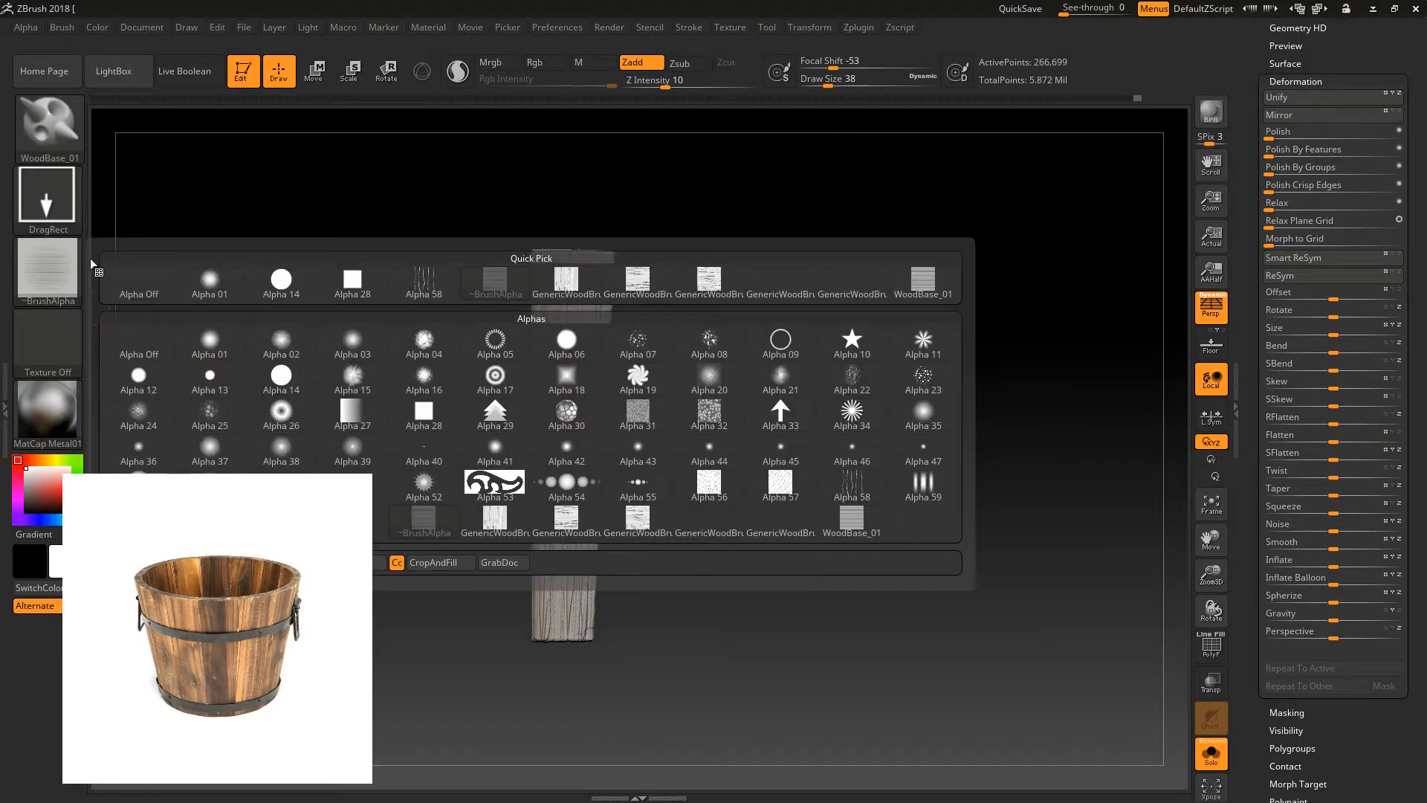
pyautogui.click(492, 518)
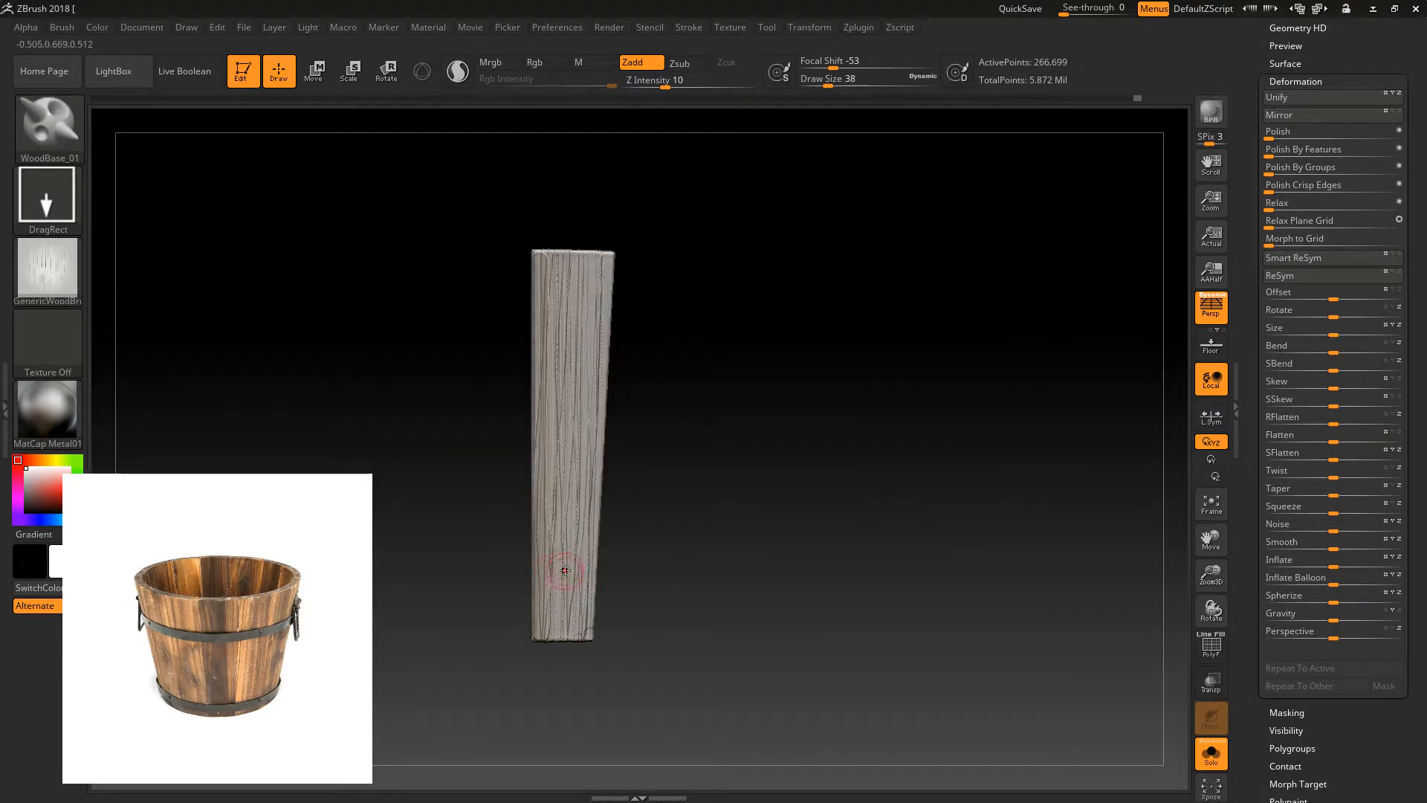
# - Try the new grain stamp on the plank, undo it, and set the brush's Z Intensity to 5
pyautogui.moveTo(680, 559)
pyautogui.mouseDown()
pyautogui.moveTo(662, 490)
pyautogui.moveTo(599, 431)
pyautogui.mouseUp()
pyautogui.moveTo(652, 316); pyautogui.dragTo(682, 303)
pyautogui.hotkey('ctrl', 'z')
pyautogui.click(707, 81)
pyautogui.write('5')
pyautogui.press('Return')
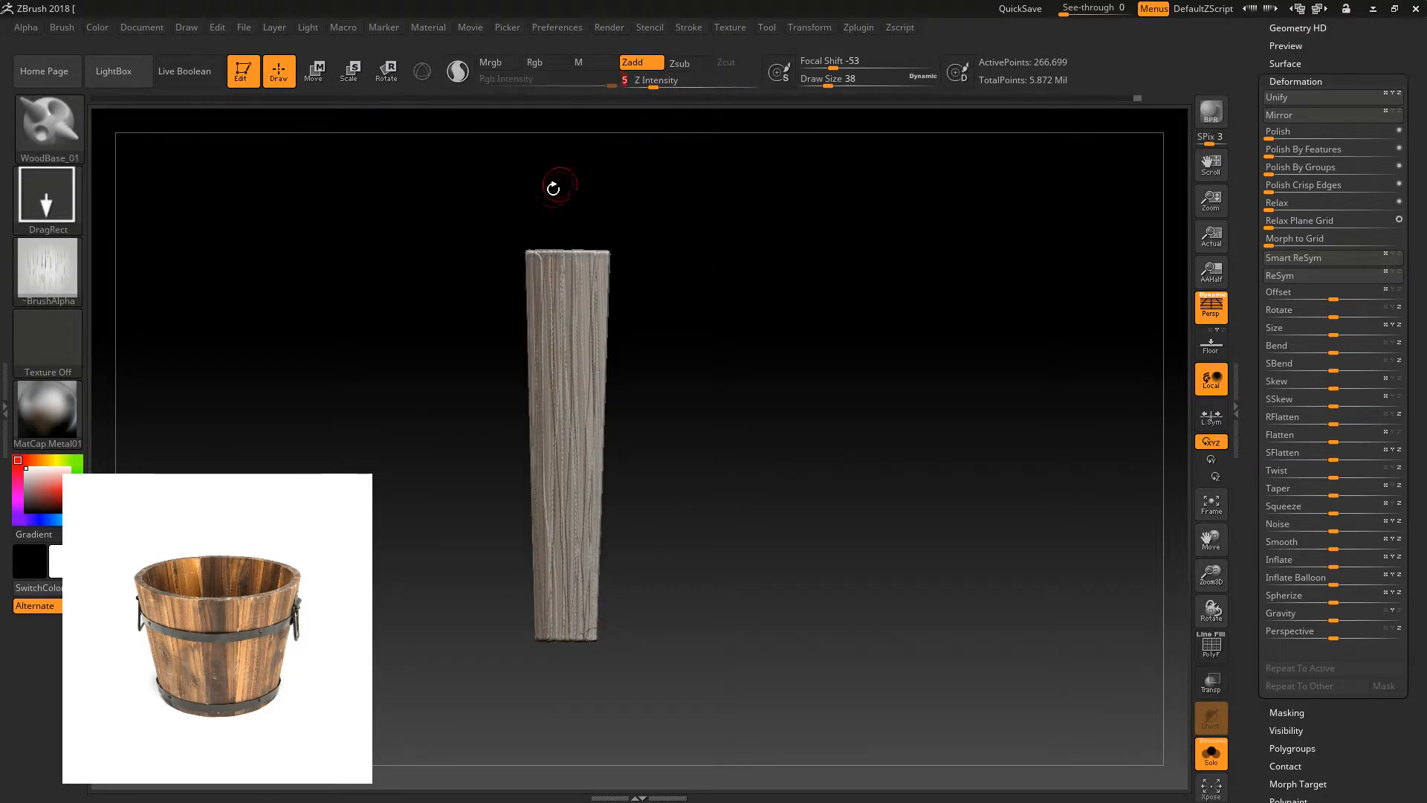
# - Save the vertical-grain stamp brush under a Wood_Generic name and make it the active brush
pyautogui.click(48, 270)
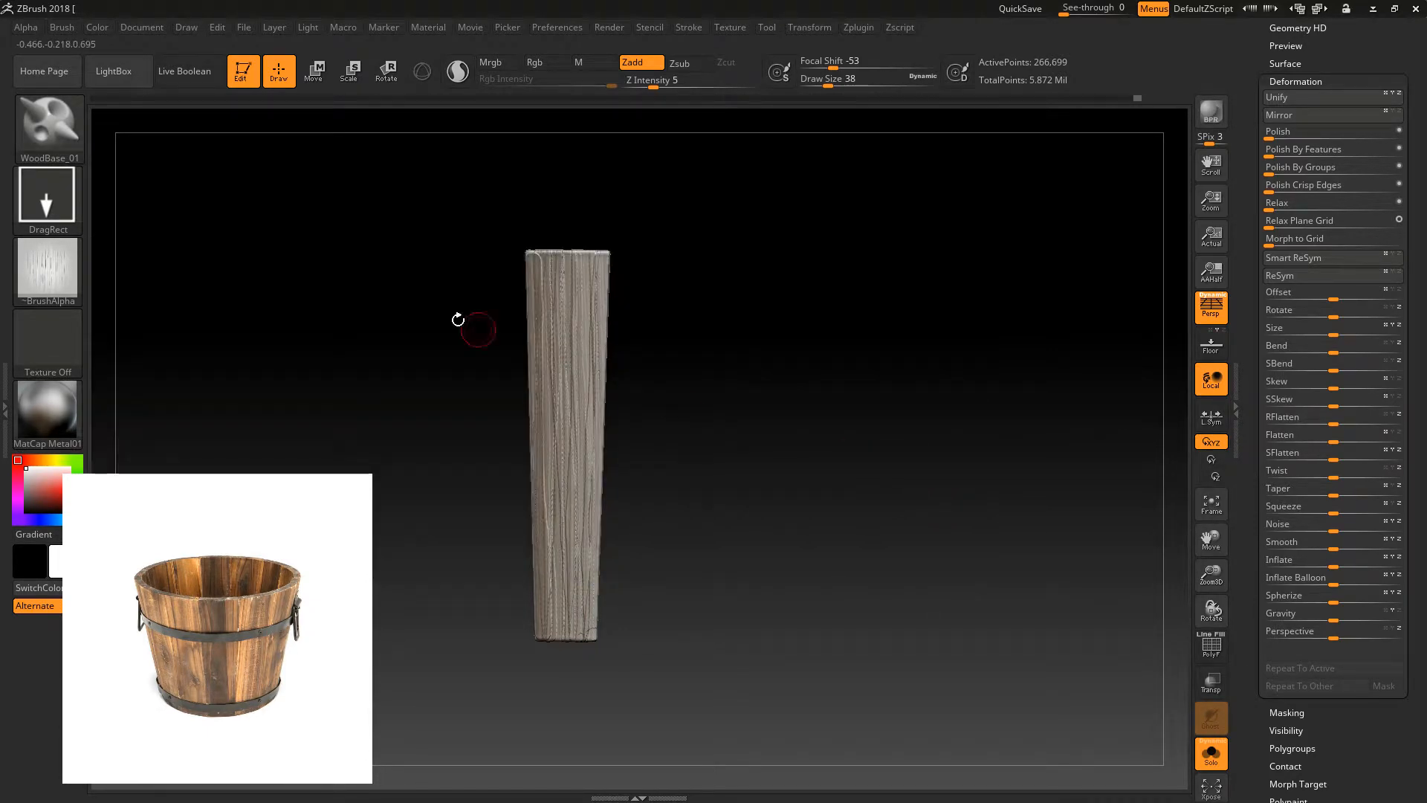
pyautogui.click(75, 157)
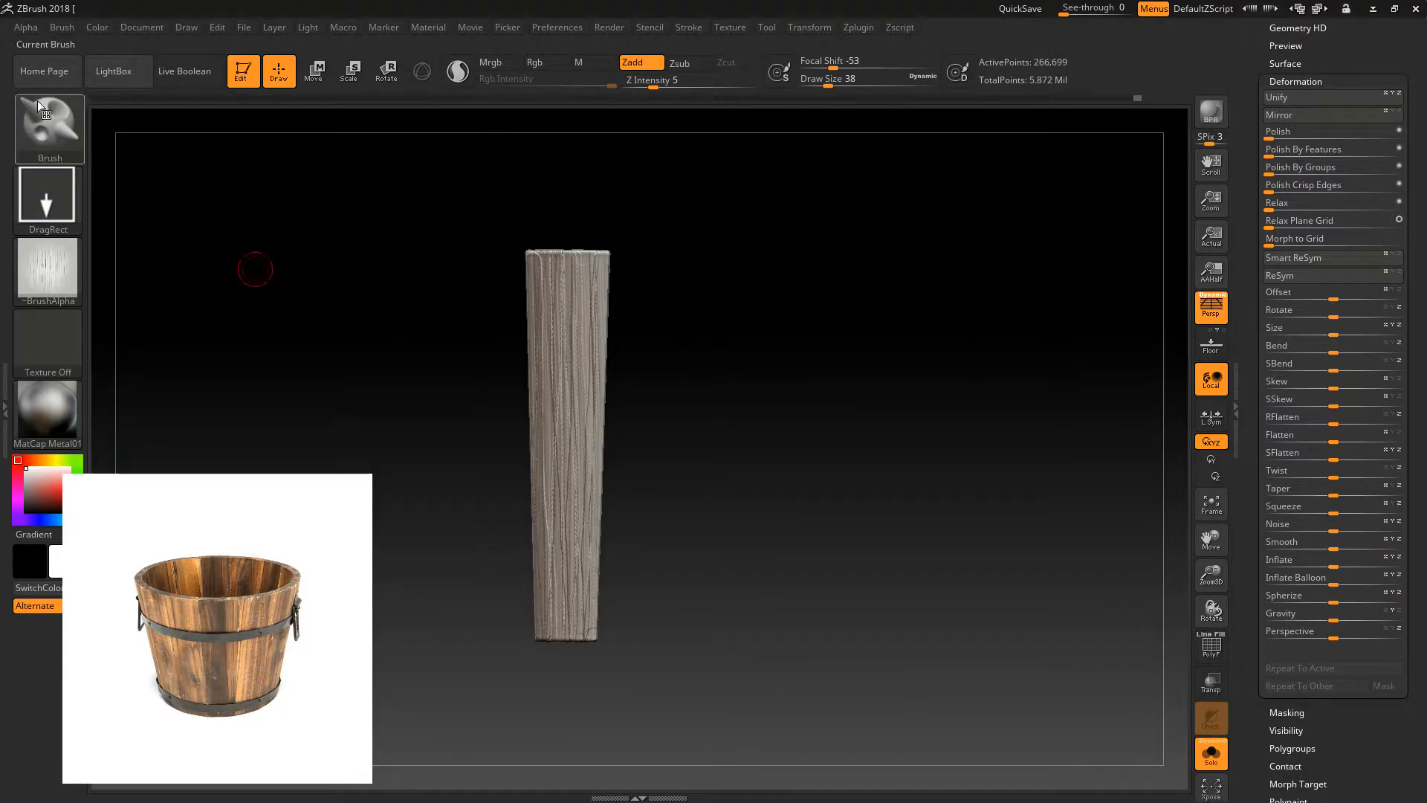
pyautogui.press('b')
pyautogui.press('w')
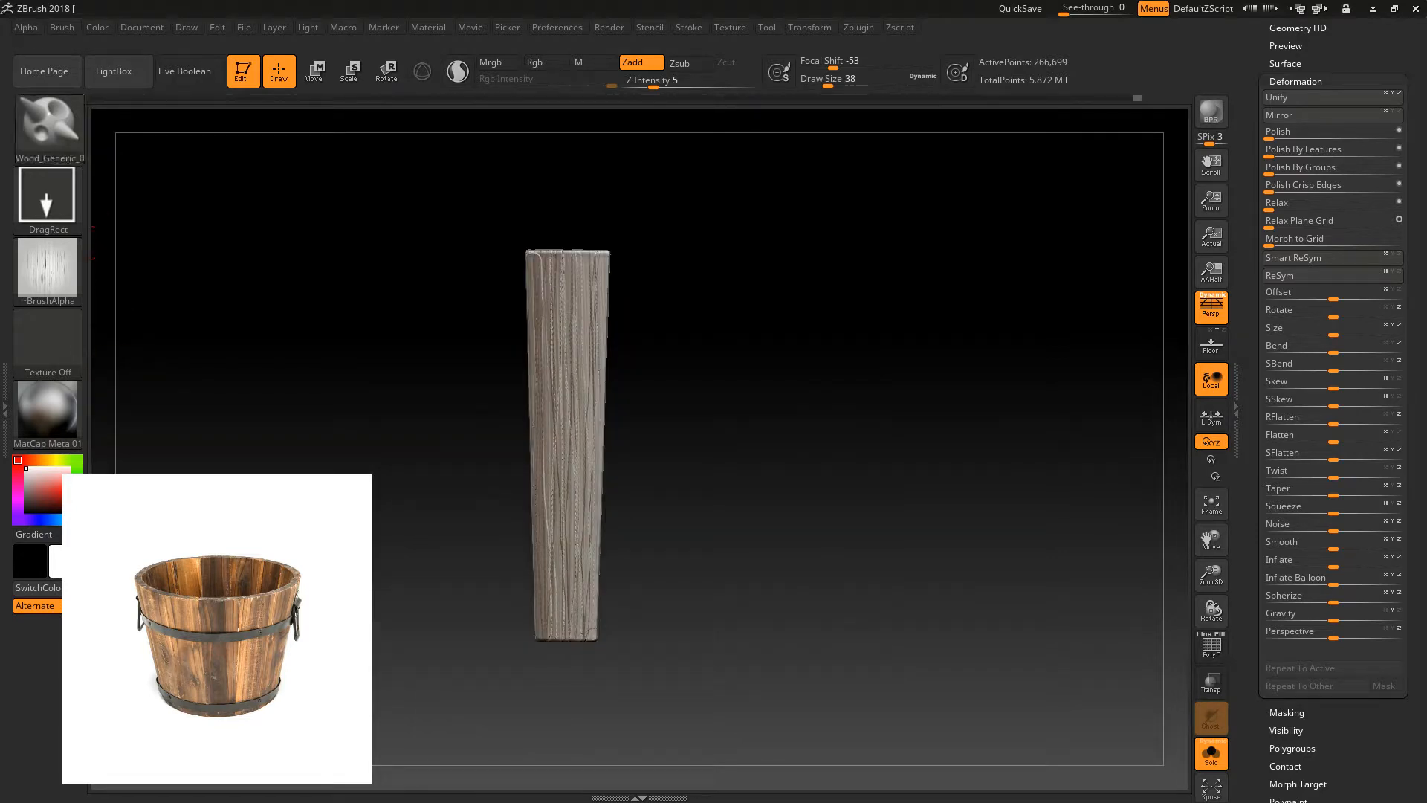
pyautogui.click(48, 123)
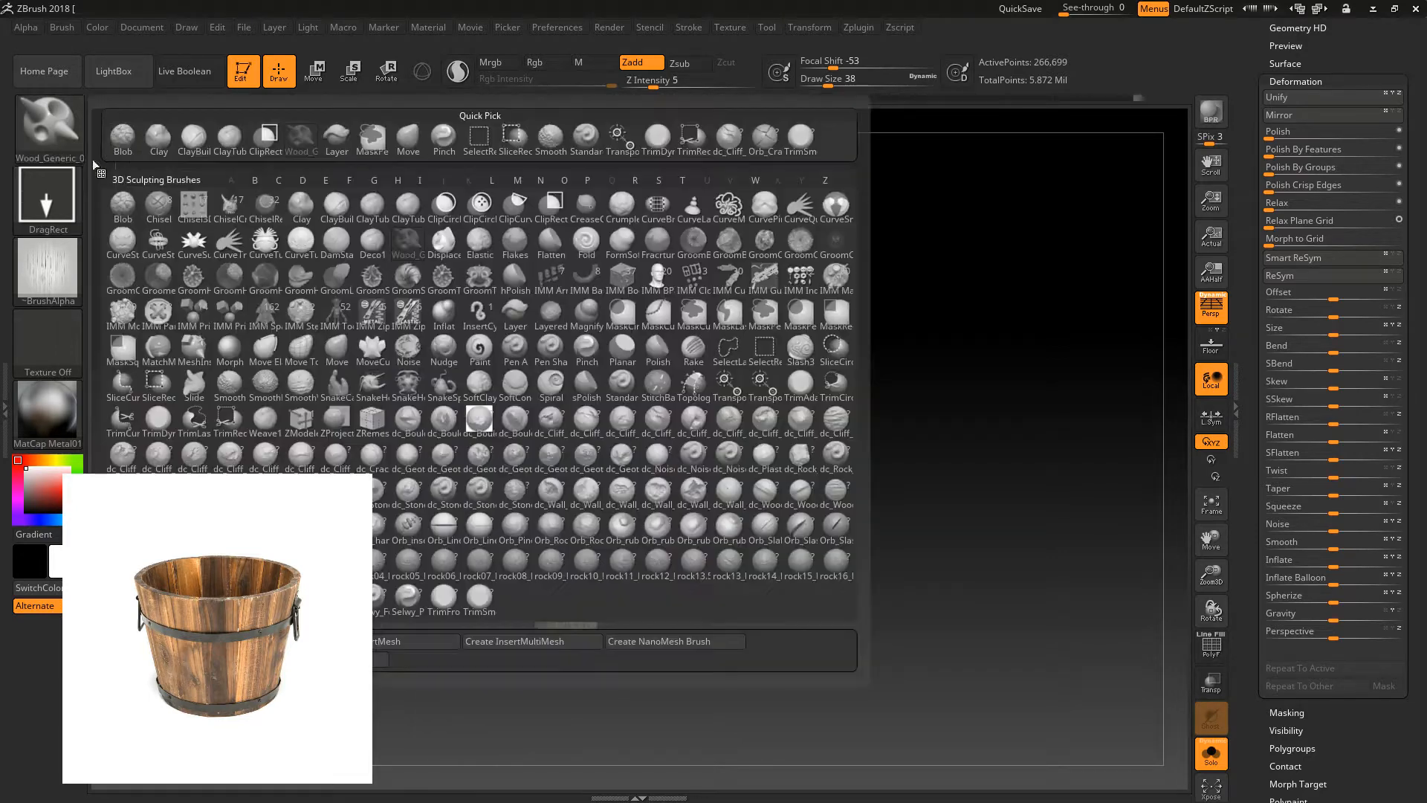
pyautogui.doubleClick(352, 132)
pyautogui.click(62, 131)
pyautogui.press('w')
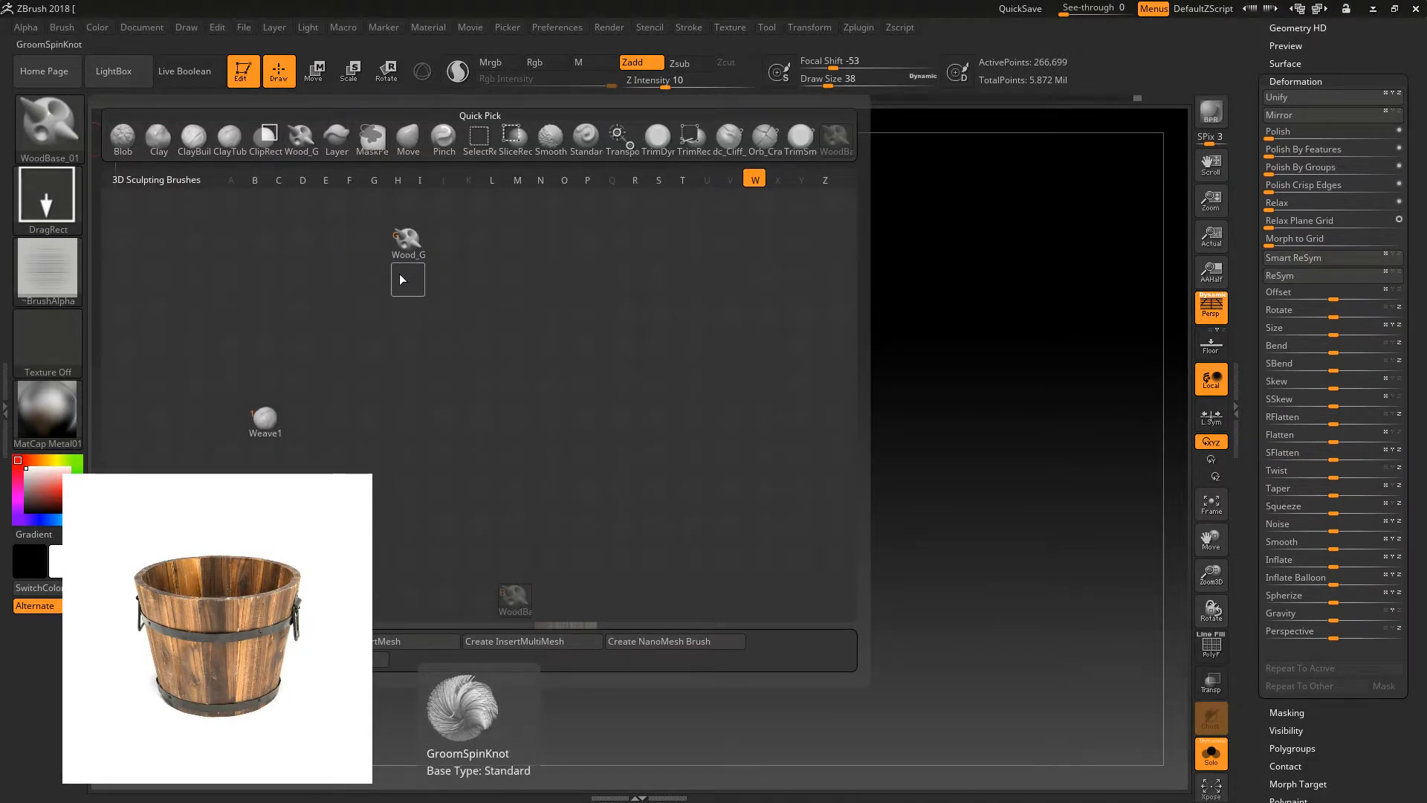
pyautogui.click(411, 253)
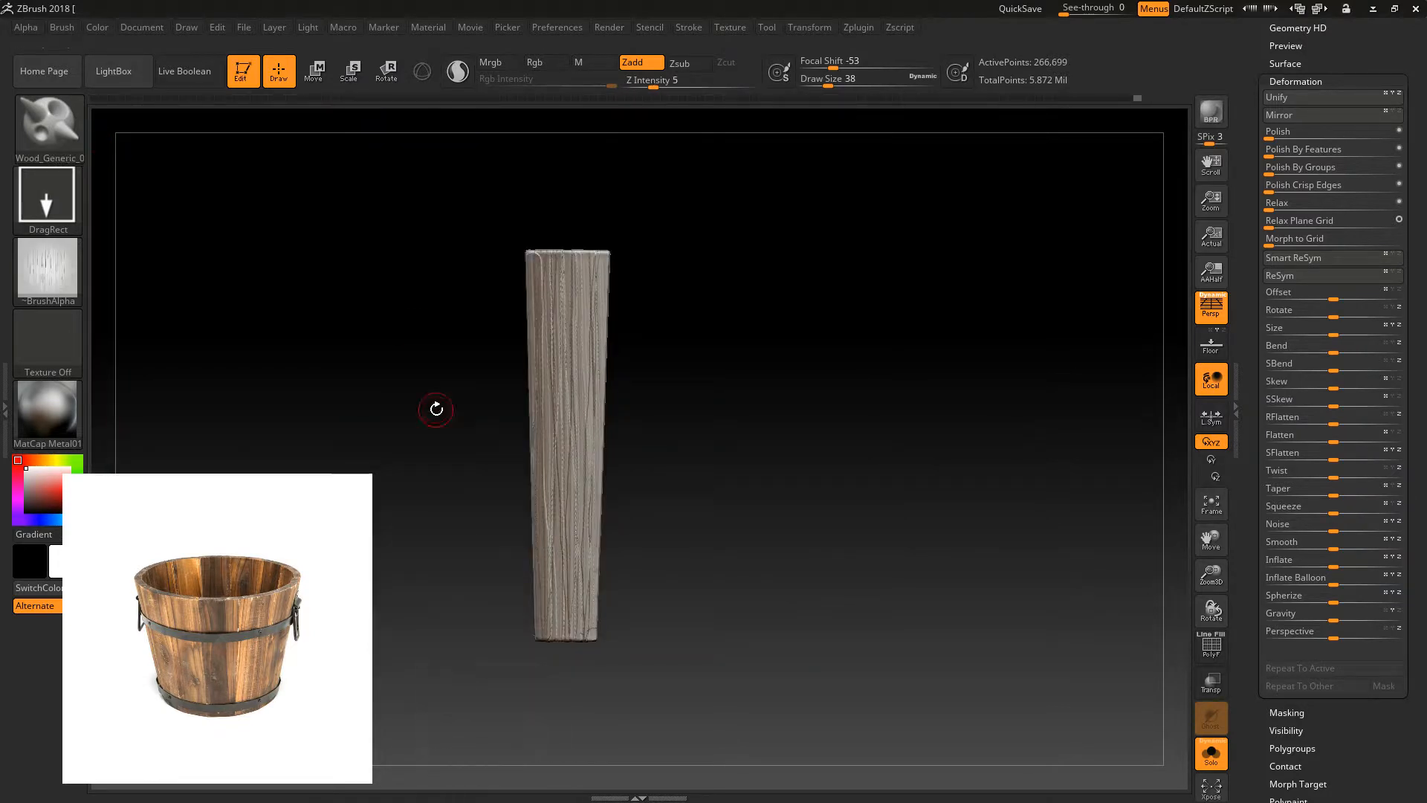
# - Soften the grain on the plank's inner face and along its edges with the TrimSmoothBorder brush, reducing the Draw Size to 70
pyautogui.moveTo(473, 376); pyautogui.dragTo(484, 382)
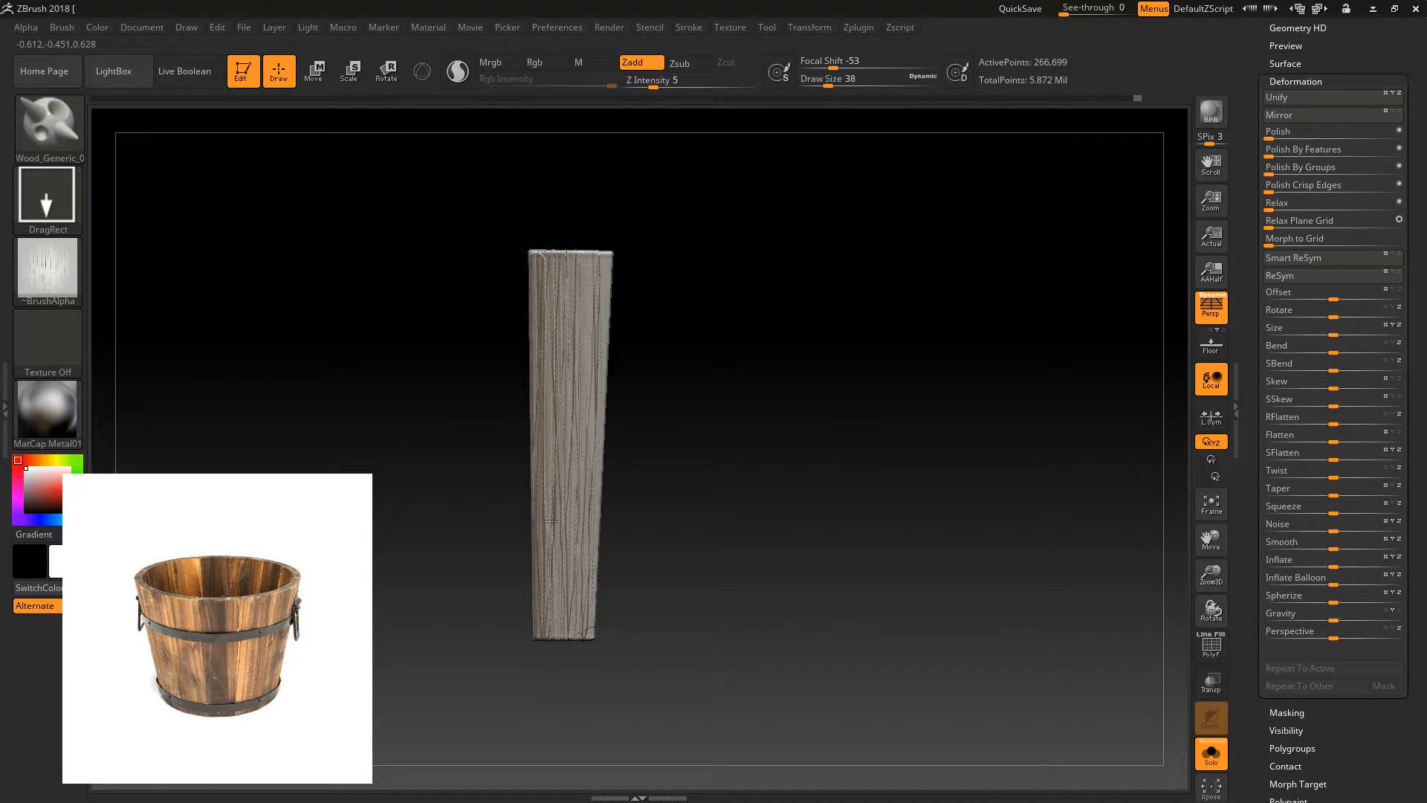
pyautogui.moveTo(505, 491)
pyautogui.mouseDown()
pyautogui.moveTo(622, 488)
pyautogui.moveTo(751, 426)
pyautogui.moveTo(746, 443)
pyautogui.mouseUp()
pyautogui.press('ctrl')
pyautogui.keyDown('ctrl'); pyautogui.click(722, 446); pyautogui.keyUp('ctrl')
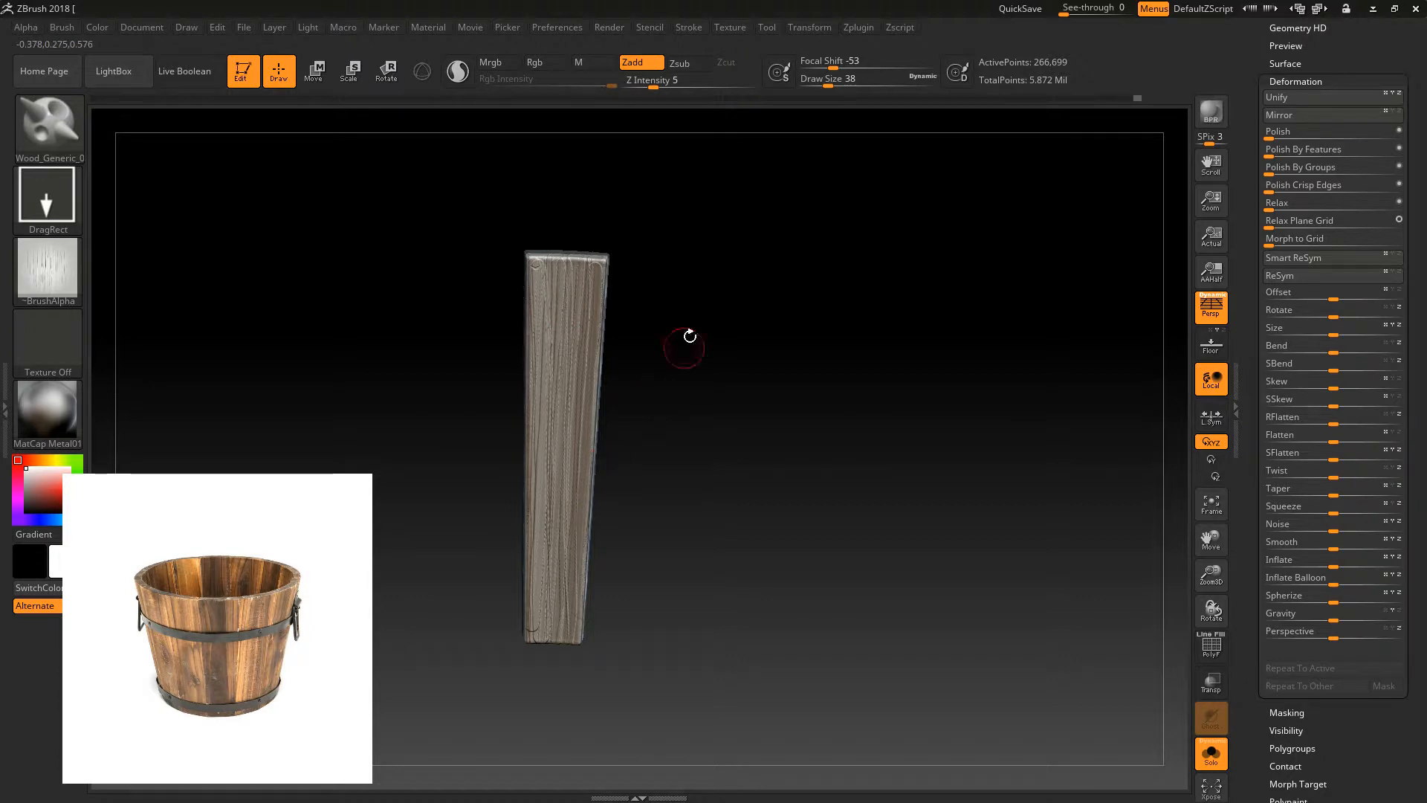
pyautogui.click(656, 83)
pyautogui.moveTo(693, 479); pyautogui.dragTo(711, 465)
pyautogui.press('b')
pyautogui.press('t')
pyautogui.press('s')
pyautogui.moveTo(699, 382); pyautogui.dragTo(673, 420)
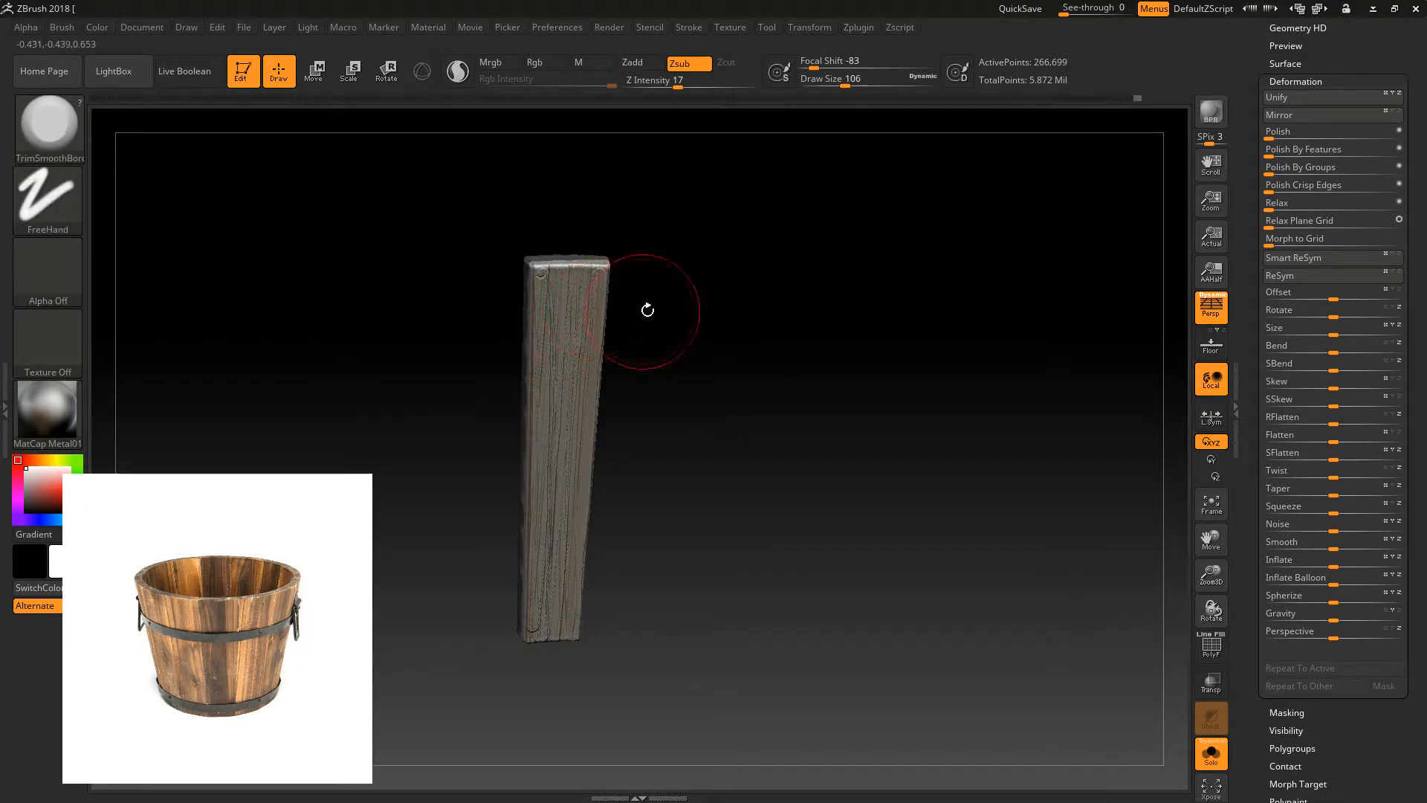
pyautogui.moveTo(625, 309); pyautogui.dragTo(547, 280)
pyautogui.keyDown('ctrl'); pyautogui.moveTo(459, 206); pyautogui.dragTo(624, 659); pyautogui.keyUp('ctrl')
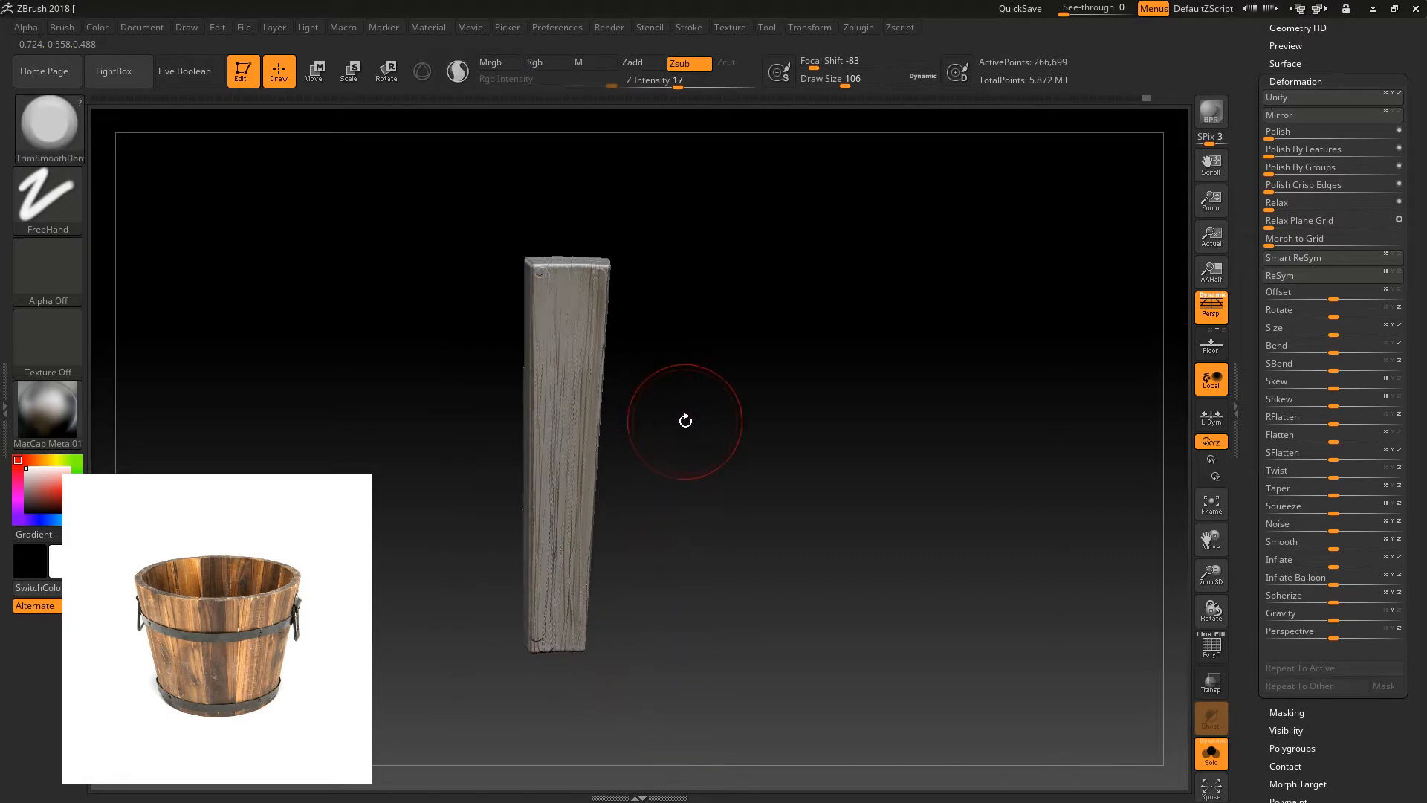
pyautogui.moveTo(657, 313); pyautogui.dragTo(618, 309)
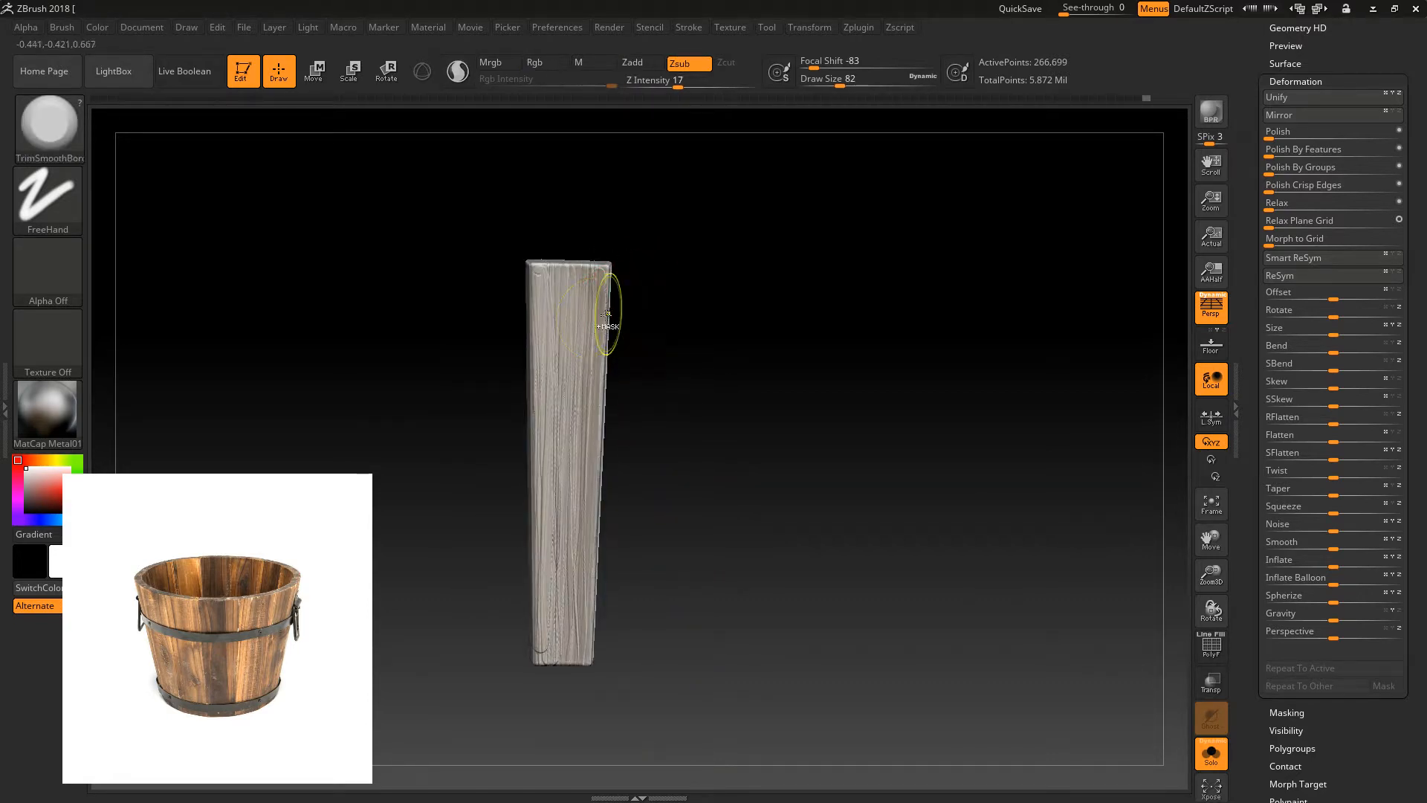
pyautogui.keyDown('ctrl'); pyautogui.moveTo(449, 221); pyautogui.dragTo(637, 583); pyautogui.keyUp('ctrl')
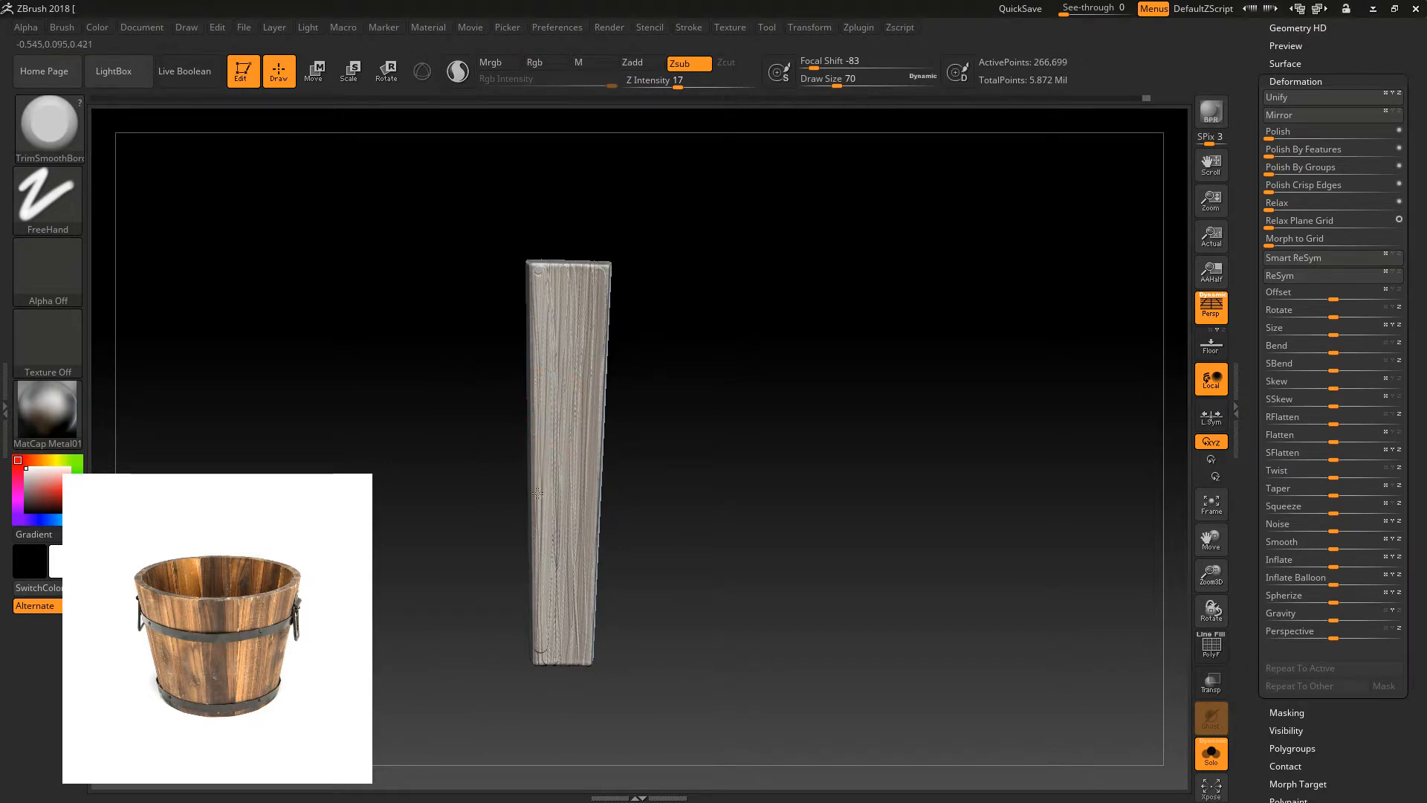
pyautogui.moveTo(645, 406); pyautogui.dragTo(639, 452)
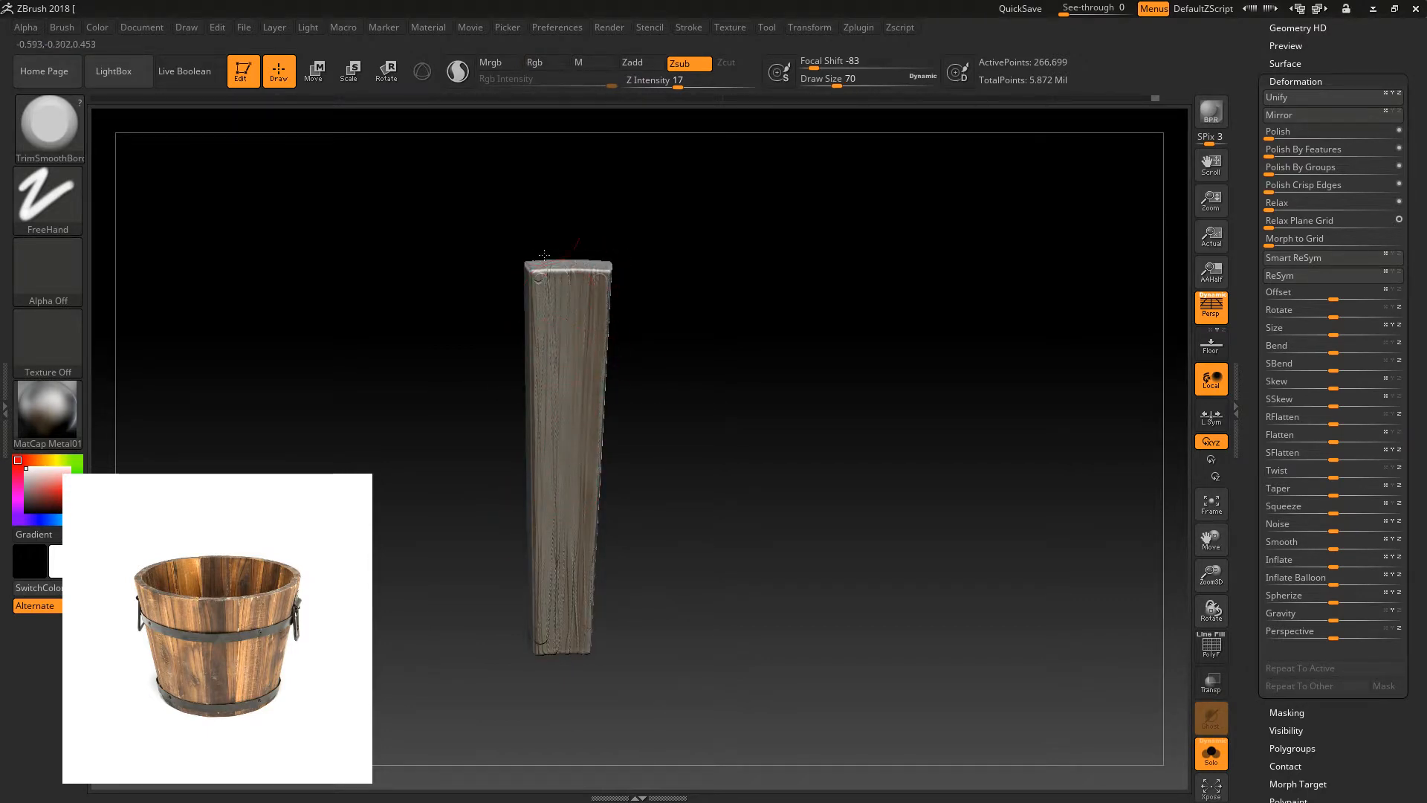
pyautogui.moveTo(486, 336); pyautogui.dragTo(493, 319)
pyautogui.moveTo(633, 500); pyautogui.dragTo(629, 525)
pyautogui.moveTo(521, 588); pyautogui.dragTo(513, 658)
pyautogui.moveTo(614, 584); pyautogui.dragTo(592, 581)
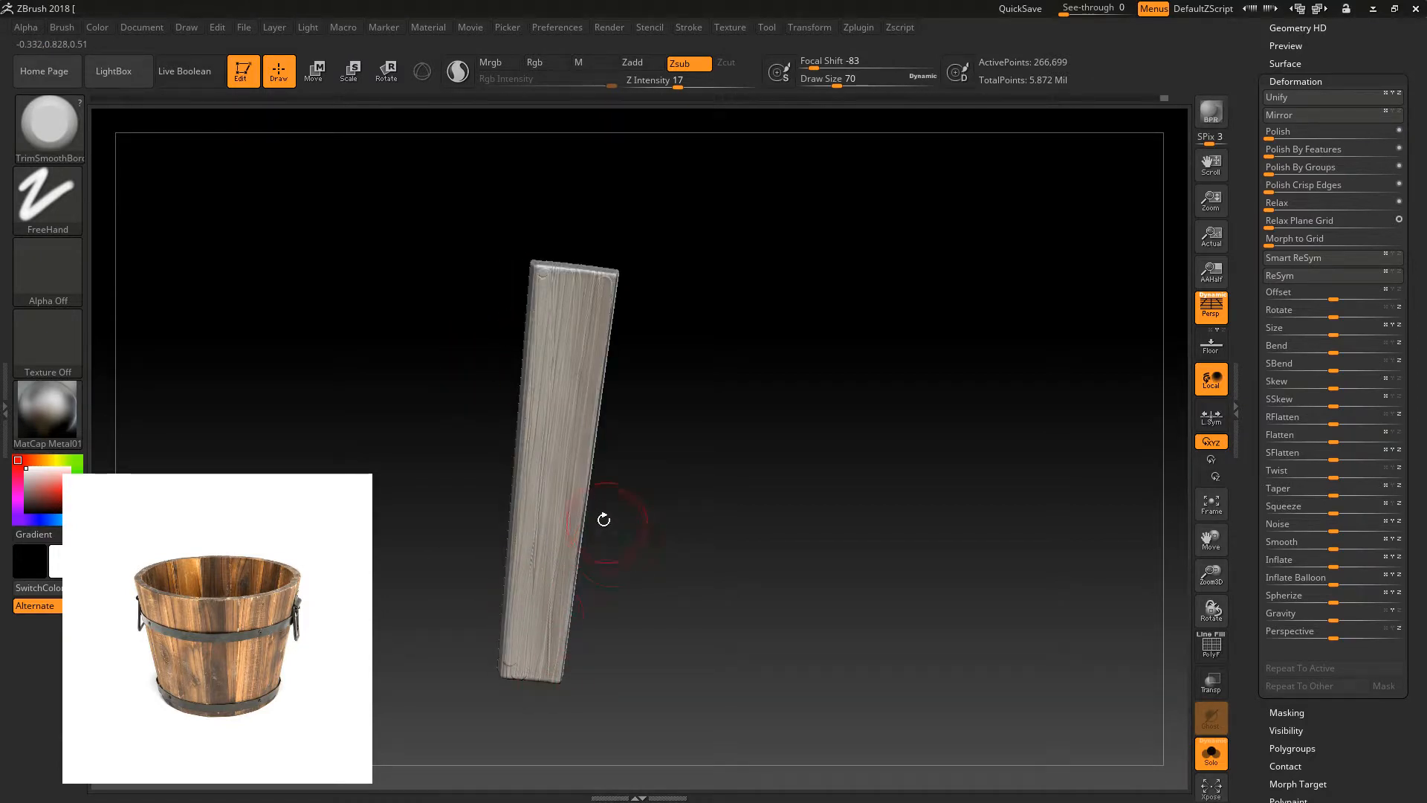
# - Soften the grain on the plank's opposite face with TrimSmoothBorder at Draw Size 70 and Z Intensity 17
pyautogui.moveTo(651, 469); pyautogui.dragTo(650, 312)
pyautogui.moveTo(745, 573); pyautogui.dragTo(627, 564)
pyautogui.moveTo(689, 471)
pyautogui.mouseDown()
pyautogui.moveTo(689, 430)
pyautogui.moveTo(673, 416)
pyautogui.mouseUp()
pyautogui.moveTo(512, 337); pyautogui.dragTo(521, 296)
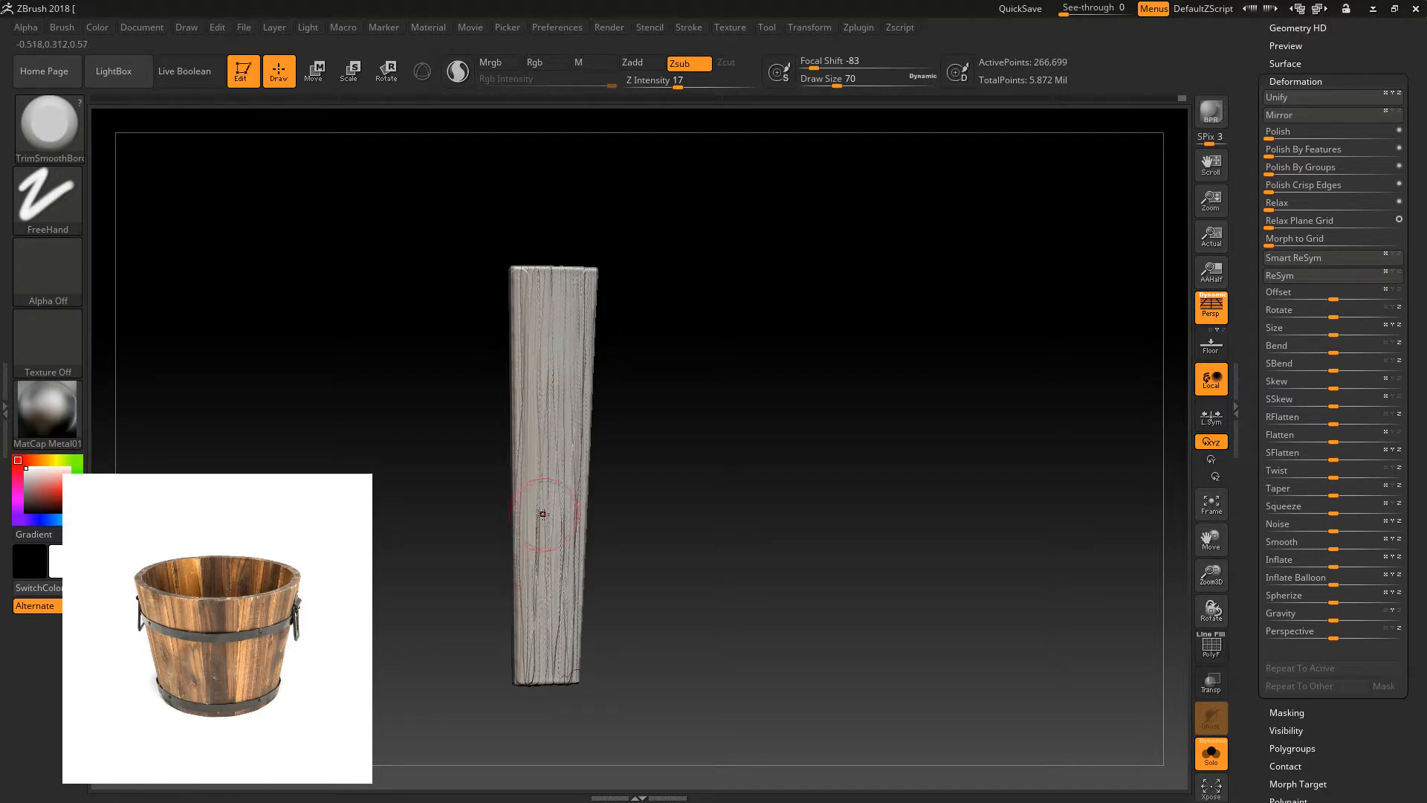
pyautogui.moveTo(576, 580); pyautogui.dragTo(597, 517, button='right')
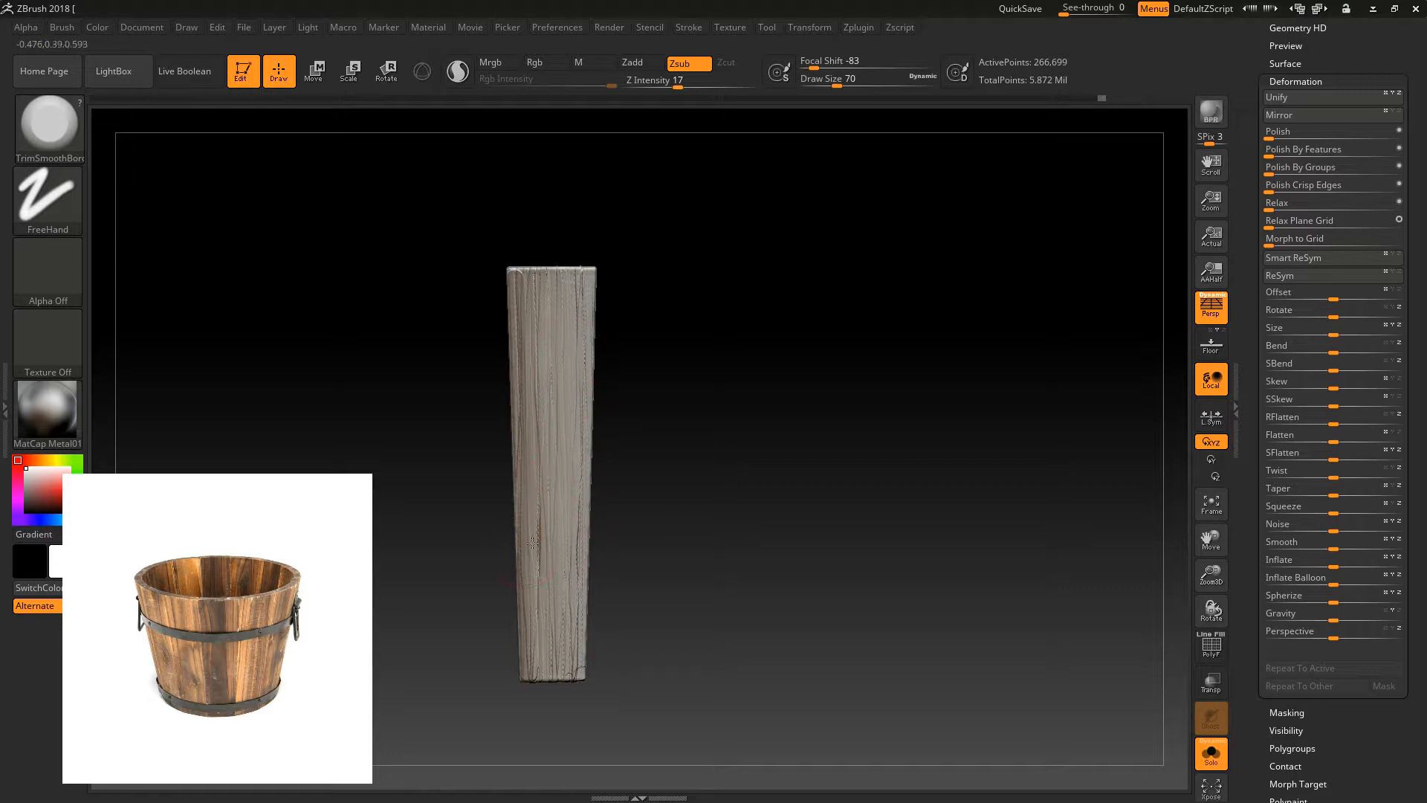
pyautogui.moveTo(576, 610)
pyautogui.mouseDown(button='right')
pyautogui.moveTo(640, 576)
pyautogui.moveTo(681, 459)
pyautogui.moveTo(551, 381)
pyautogui.mouseUp(button='right')
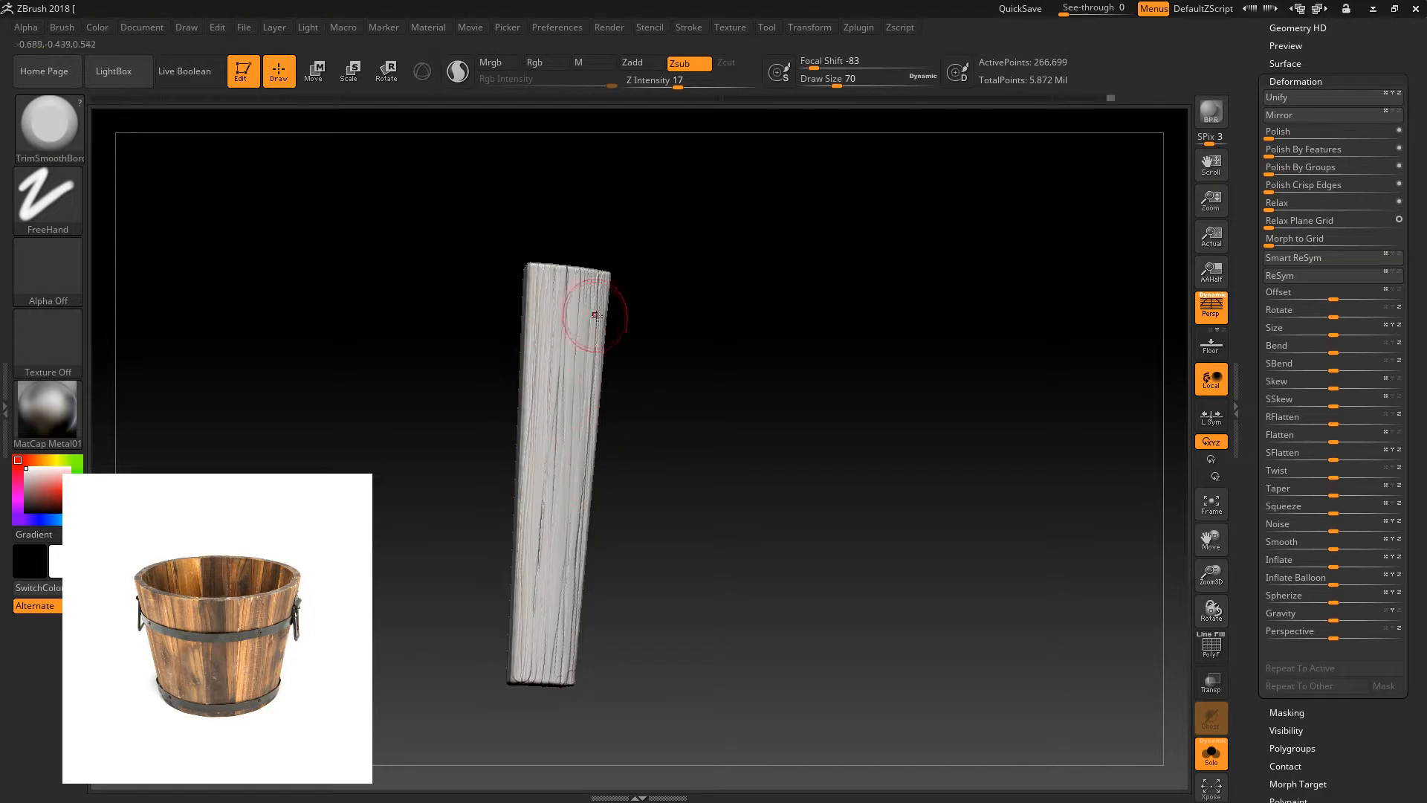
# - Switch the display material to MatCap Gray and check the plank's grain
pyautogui.click(47, 413)
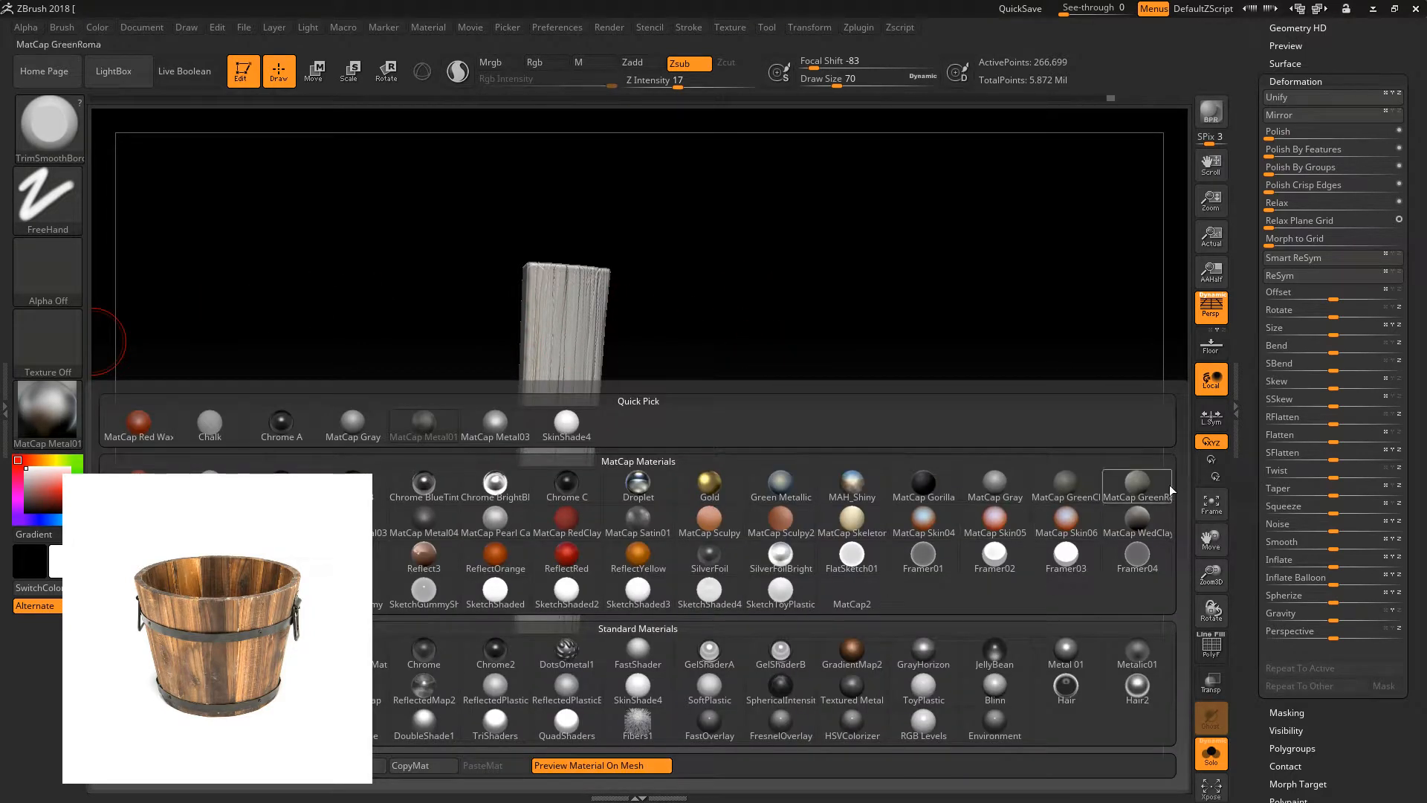
pyautogui.click(994, 484)
pyautogui.moveTo(837, 465)
pyautogui.mouseDown(button='right')
pyautogui.moveTo(765, 484)
pyautogui.moveTo(946, 478)
pyautogui.mouseUp(button='right')
pyautogui.press('ctrl')
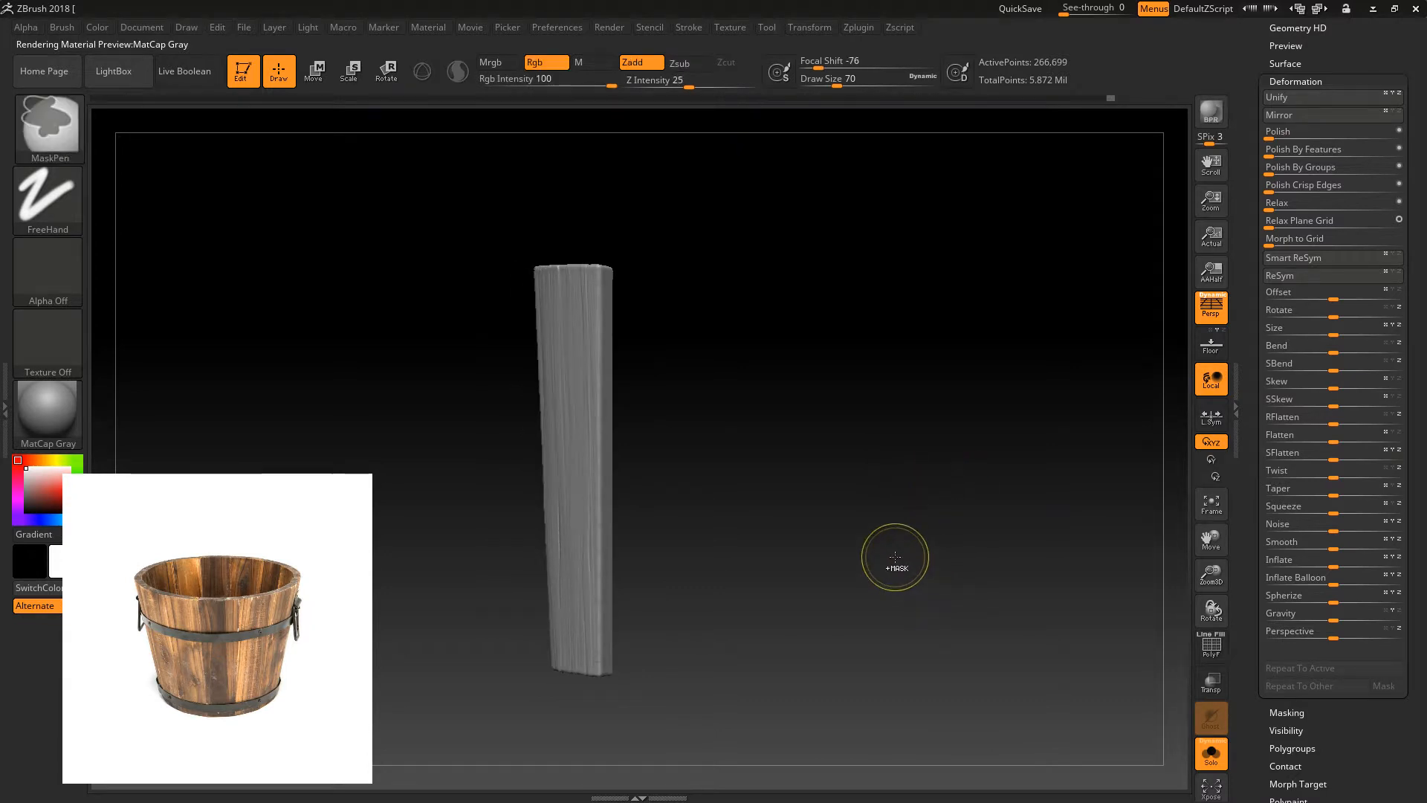
# - Turn off Solo and unhide all planks to bring back the whole bucket
pyautogui.keyDown('ctrl'); pyautogui.keyDown('shift'); pyautogui.click(1041, 688); pyautogui.keyUp('shift'); pyautogui.keyUp('ctrl')
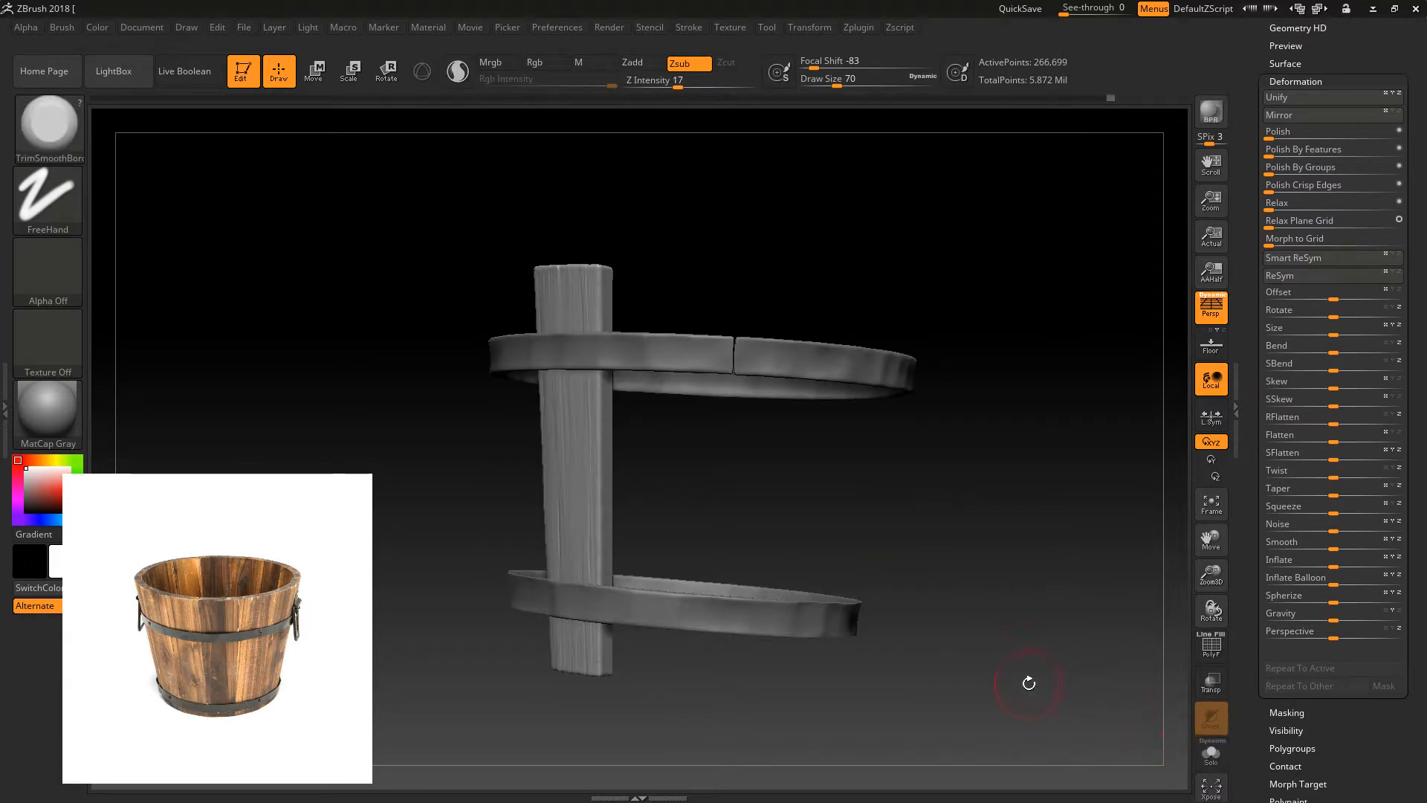
pyautogui.moveTo(1040, 688); pyautogui.dragTo(1023, 647, button='right')
pyautogui.keyDown('ctrl'); pyautogui.keyDown('shift'); pyautogui.click(979, 511); pyautogui.keyUp('shift'); pyautogui.keyUp('ctrl')
pyautogui.moveTo(993, 501)
pyautogui.mouseDown(button='right')
pyautogui.moveTo(889, 481)
pyautogui.moveTo(1090, 538)
pyautogui.mouseUp(button='right')
pyautogui.moveTo(1210, 574); pyautogui.dragTo(1049, 546)
pyautogui.keyDown('ctrl'); pyautogui.moveTo(1050, 547); pyautogui.dragTo(1044, 520, button='right'); pyautogui.keyUp('ctrl')
pyautogui.moveTo(1043, 520); pyautogui.dragTo(780, 509, button='right')
pyautogui.moveTo(668, 489); pyautogui.dragTo(601, 467, button='right')
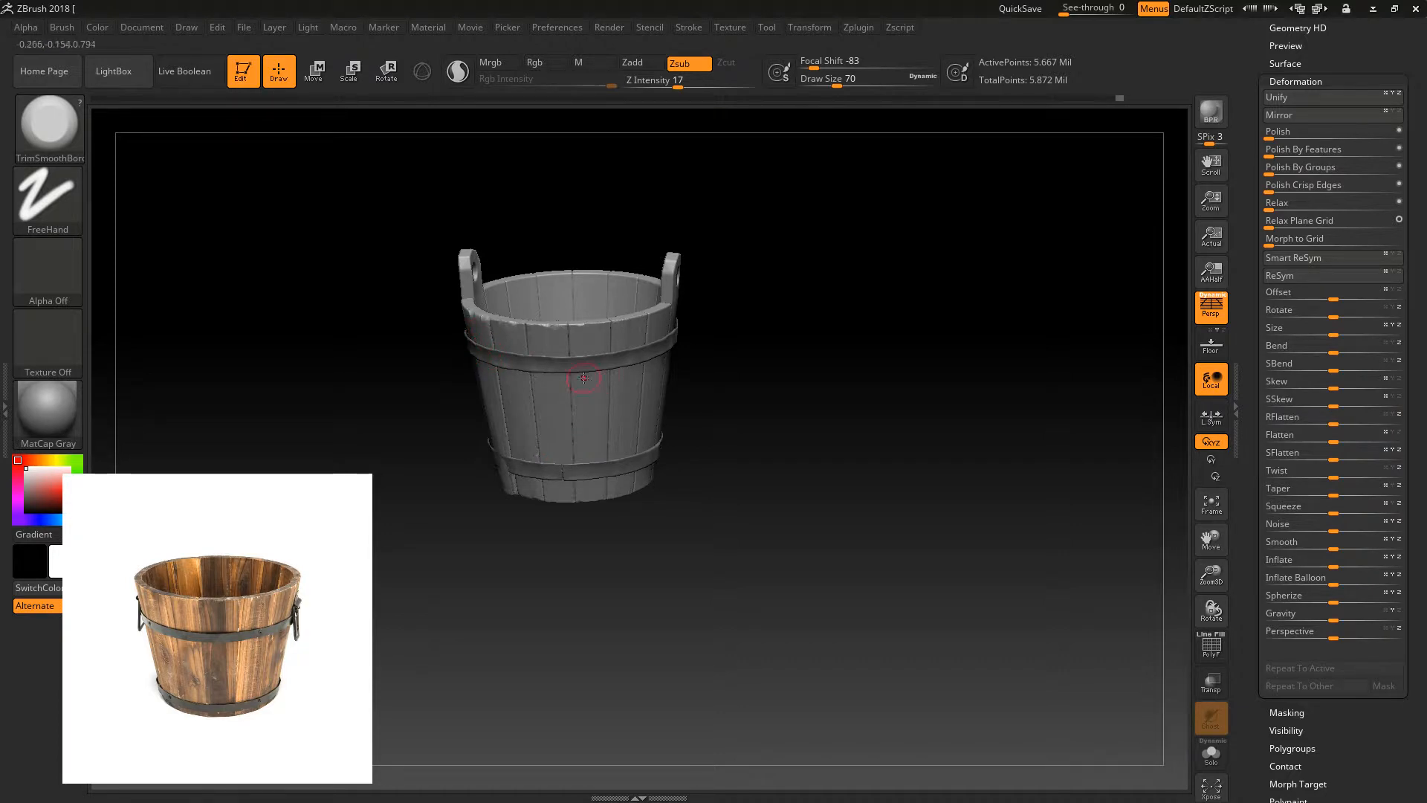
# - Select the metal bands subtool and adjust the bands' fit around the planks with the Move brush at Draw Size 131
pyautogui.moveTo(837, 87); pyautogui.dragTo(821, 88)
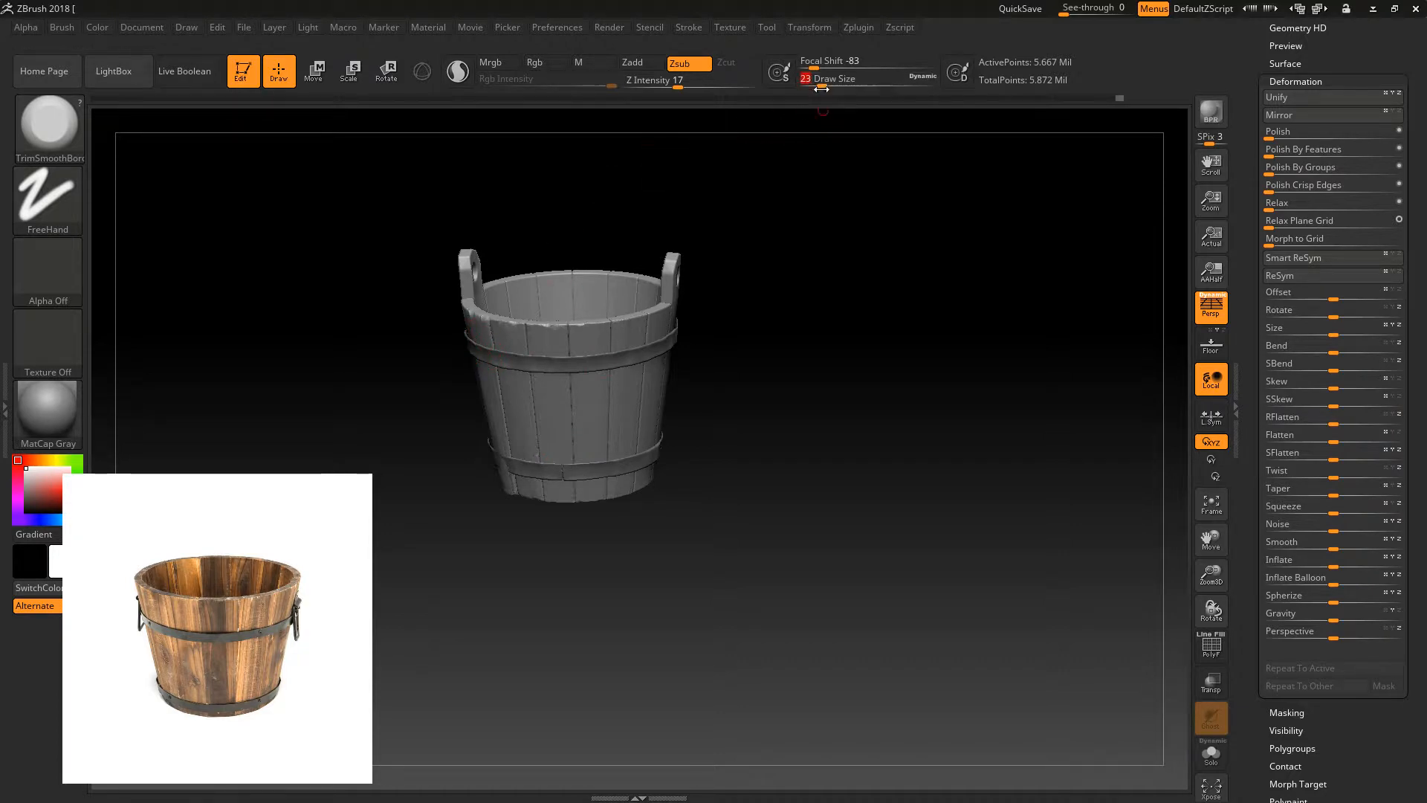
pyautogui.keyDown('alt'); pyautogui.click(650, 350); pyautogui.keyUp('alt')
pyautogui.moveTo(1205, 573); pyautogui.dragTo(1029, 680)
pyautogui.press('b')
pyautogui.press('m')
pyautogui.press('v')
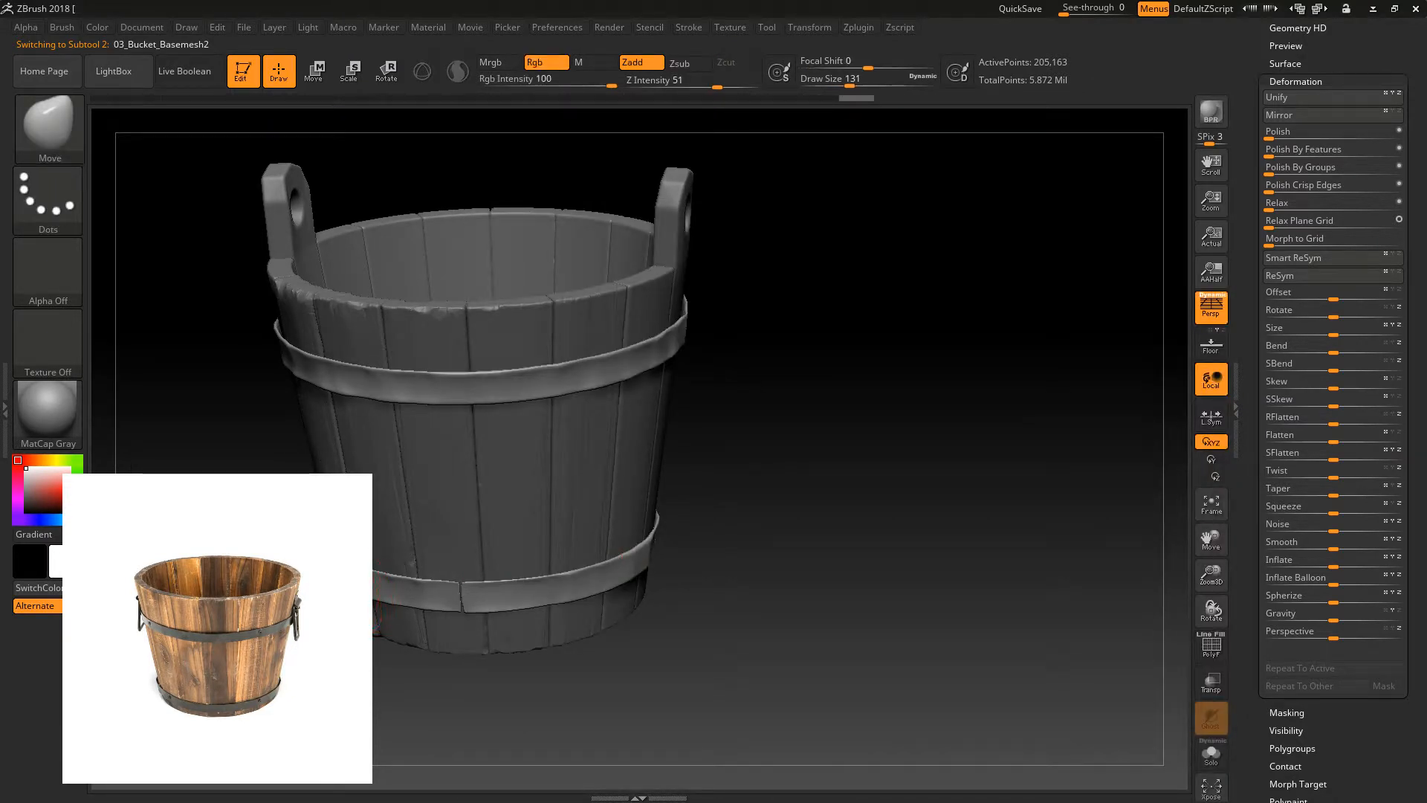
pyautogui.moveTo(339, 606); pyautogui.dragTo(435, 608)
pyautogui.moveTo(732, 476); pyautogui.dragTo(855, 491)
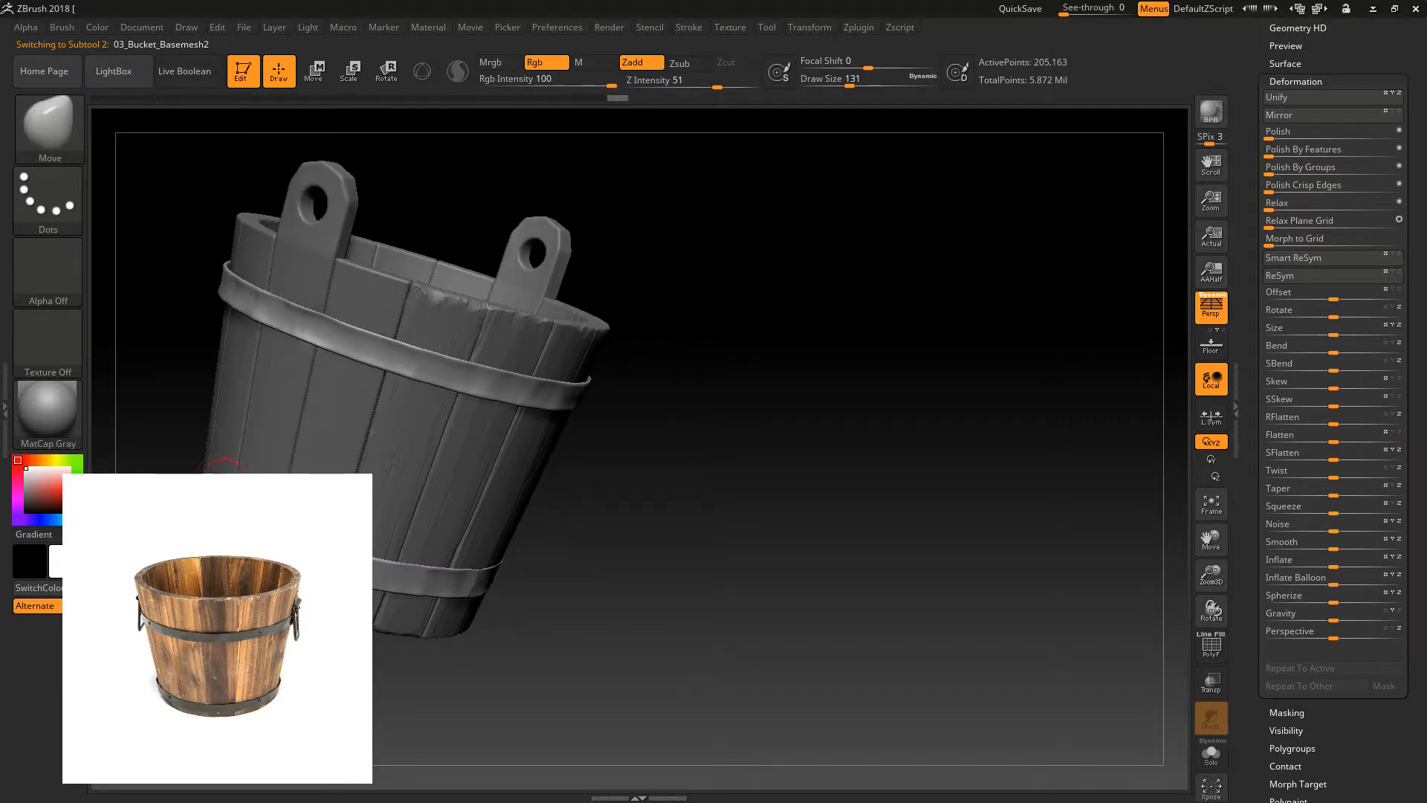
pyautogui.moveTo(706, 461); pyautogui.dragTo(834, 570)
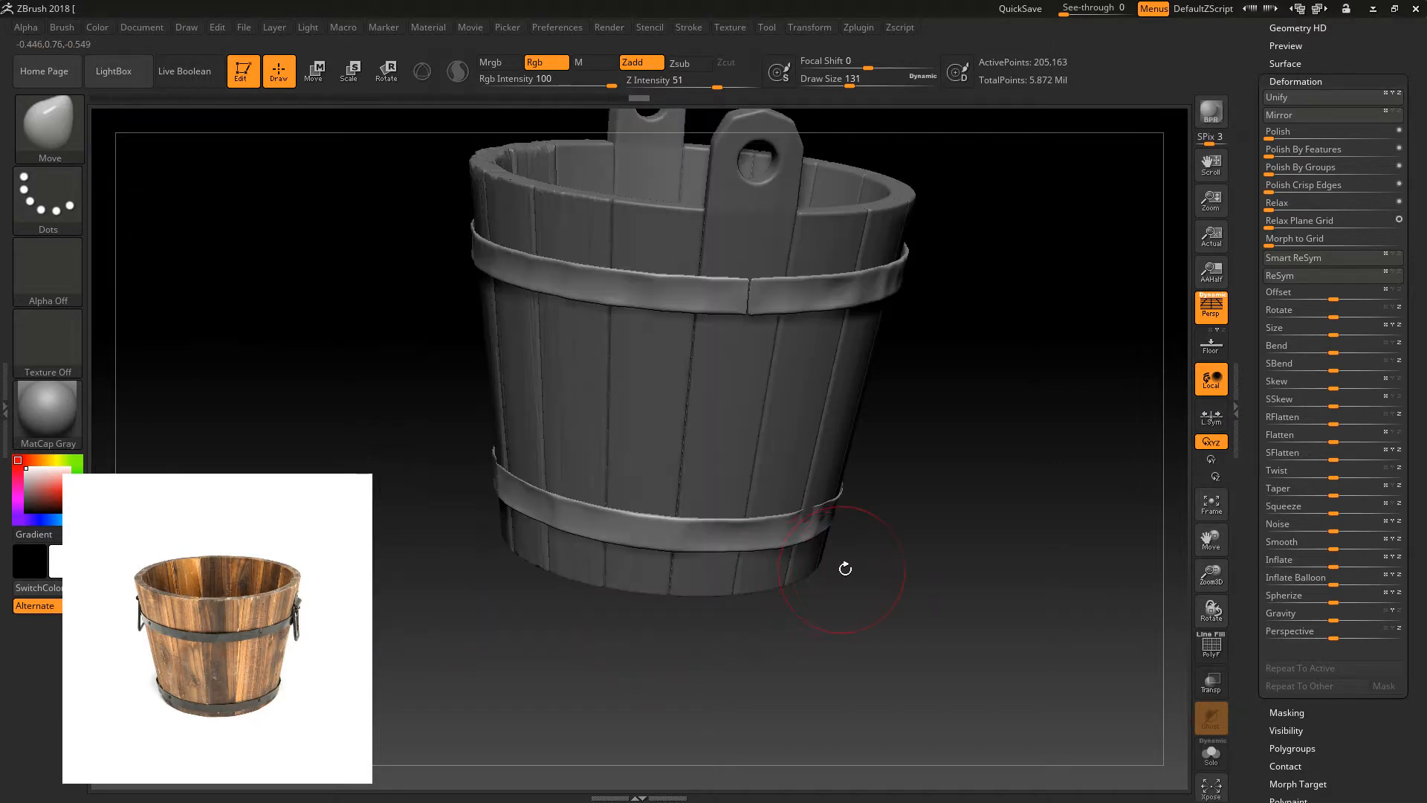
pyautogui.moveTo(858, 523); pyautogui.dragTo(1130, 463)
pyautogui.moveTo(1028, 650); pyautogui.dragTo(1137, 498)
pyautogui.moveTo(1137, 513); pyautogui.dragTo(691, 441)
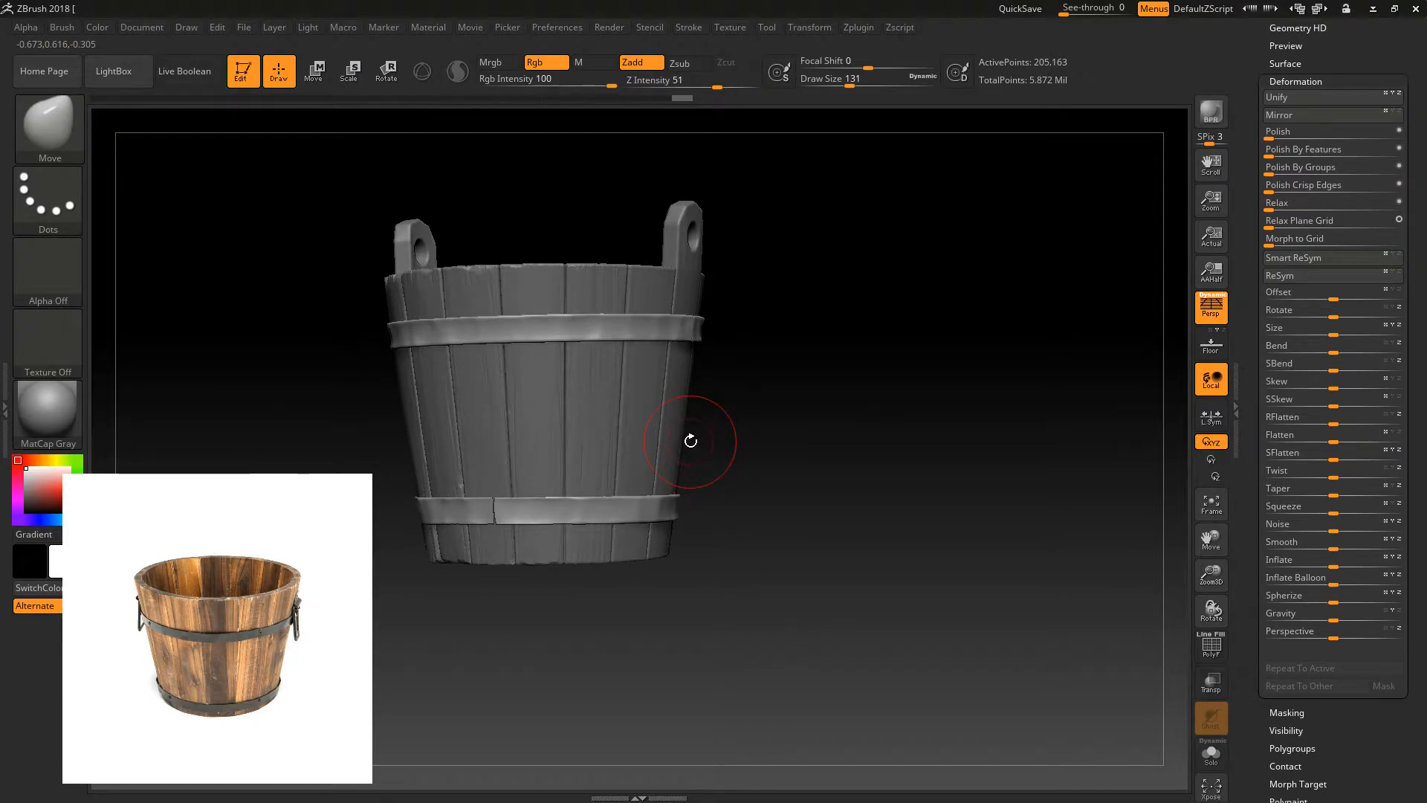
pyautogui.moveTo(788, 378)
pyautogui.mouseDown()
pyautogui.moveTo(870, 405)
pyautogui.moveTo(788, 375)
pyautogui.mouseUp()
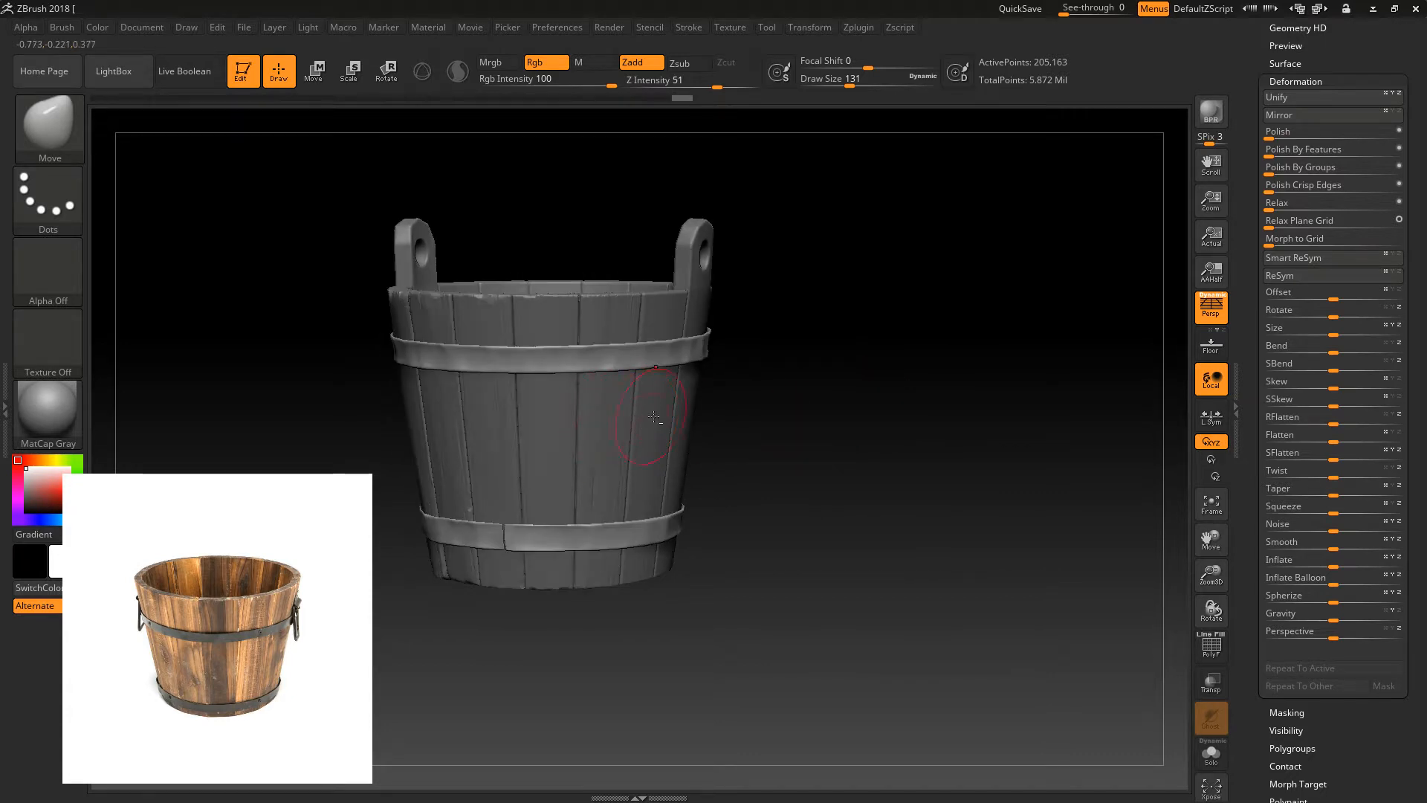
# - Make the planks subtool active and isolate the grained plank by hiding the other planks
pyautogui.keyDown('ctrl'); pyautogui.keyDown('shift'); pyautogui.click(594, 441); pyautogui.keyUp('shift'); pyautogui.keyUp('ctrl')
pyautogui.hotkey('ctrl', 'z')
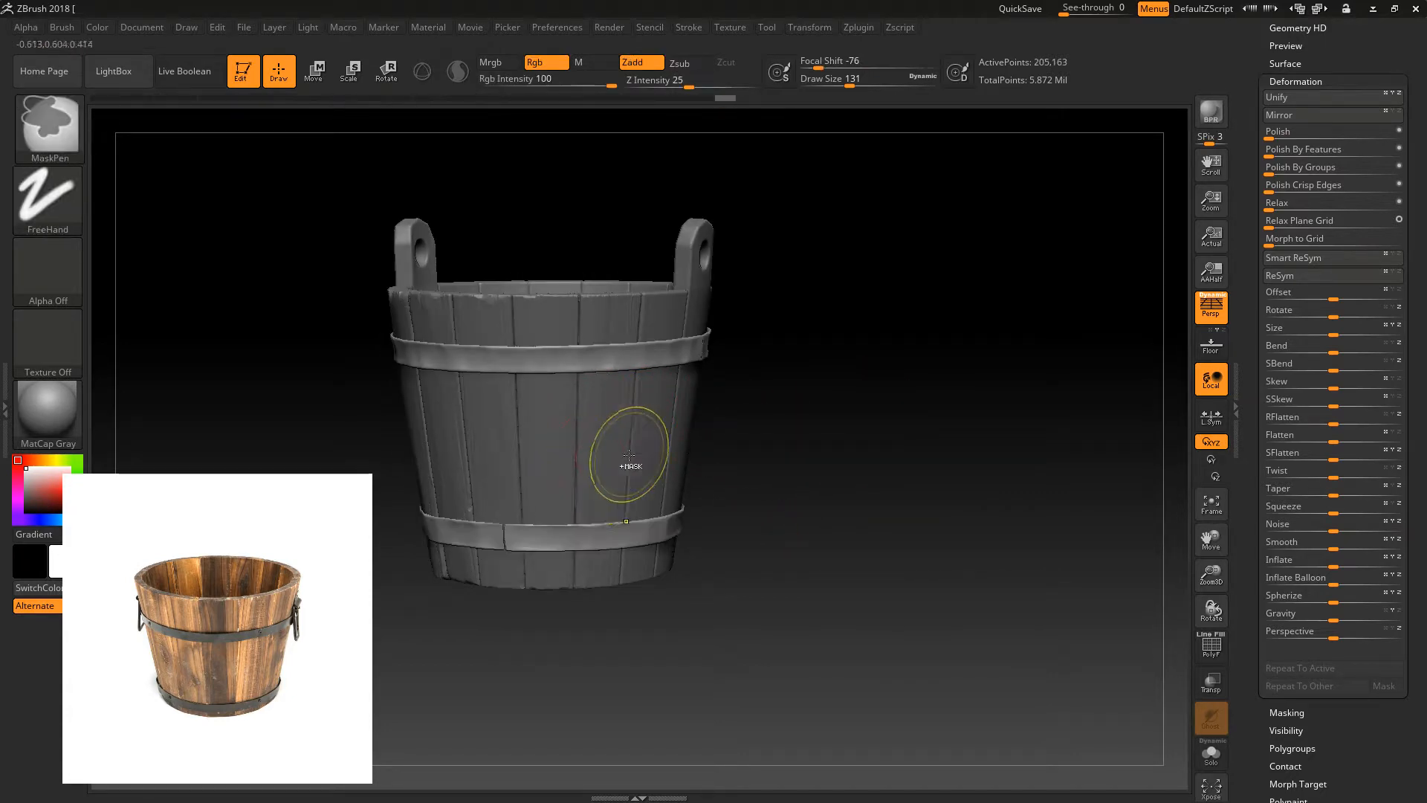
pyautogui.keyDown('alt'); pyautogui.click(598, 445); pyautogui.keyUp('alt')
pyautogui.keyDown('ctrl'); pyautogui.keyDown('shift'); pyautogui.click(591, 446); pyautogui.keyUp('shift'); pyautogui.keyUp('ctrl')
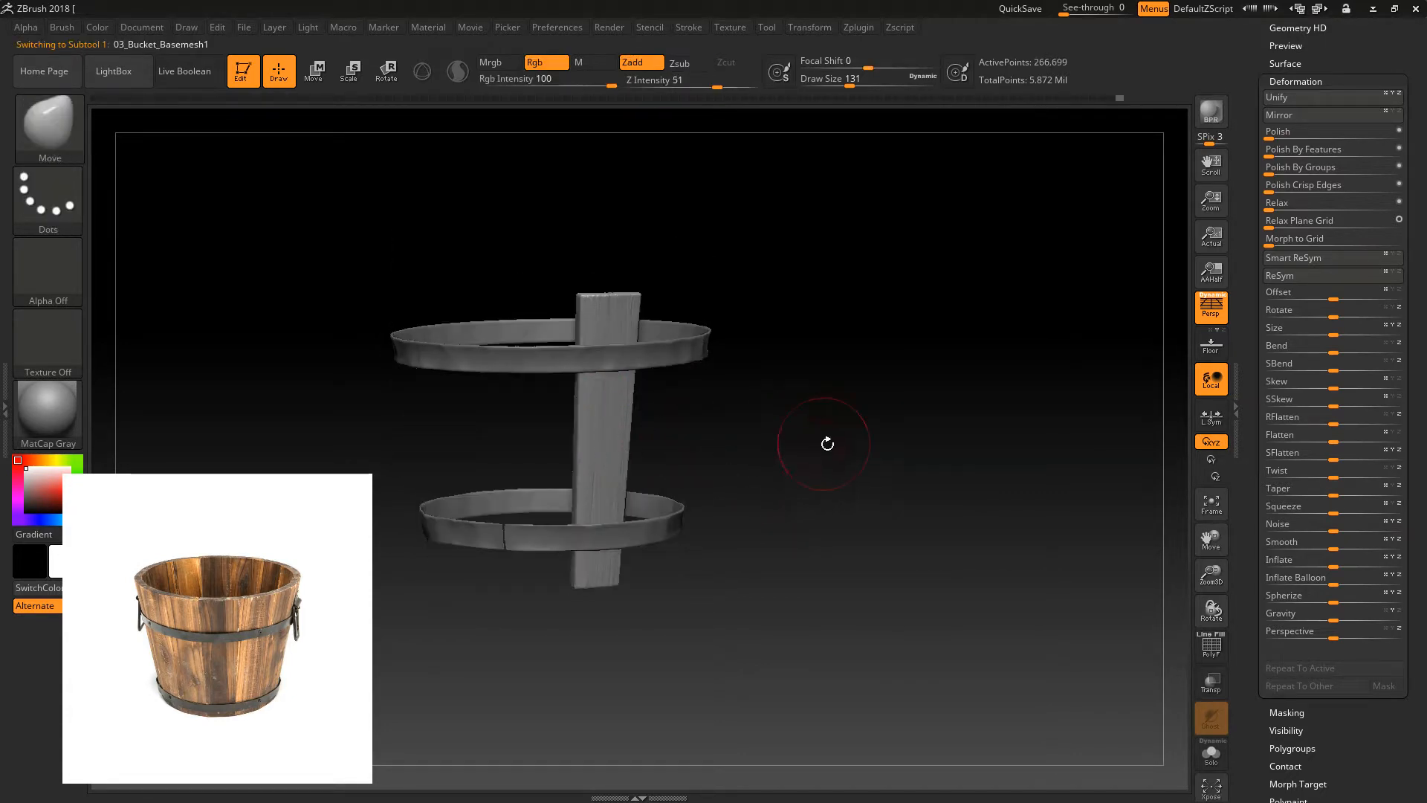
pyautogui.moveTo(1210, 576); pyautogui.dragTo(1191, 632)
pyautogui.moveTo(985, 405); pyautogui.dragTo(961, 487)
# - Chip and trim the edges of the plank's upper end with the TrimDynamic brush at Draw Sizes between 10 and 22
pyautogui.press('b')
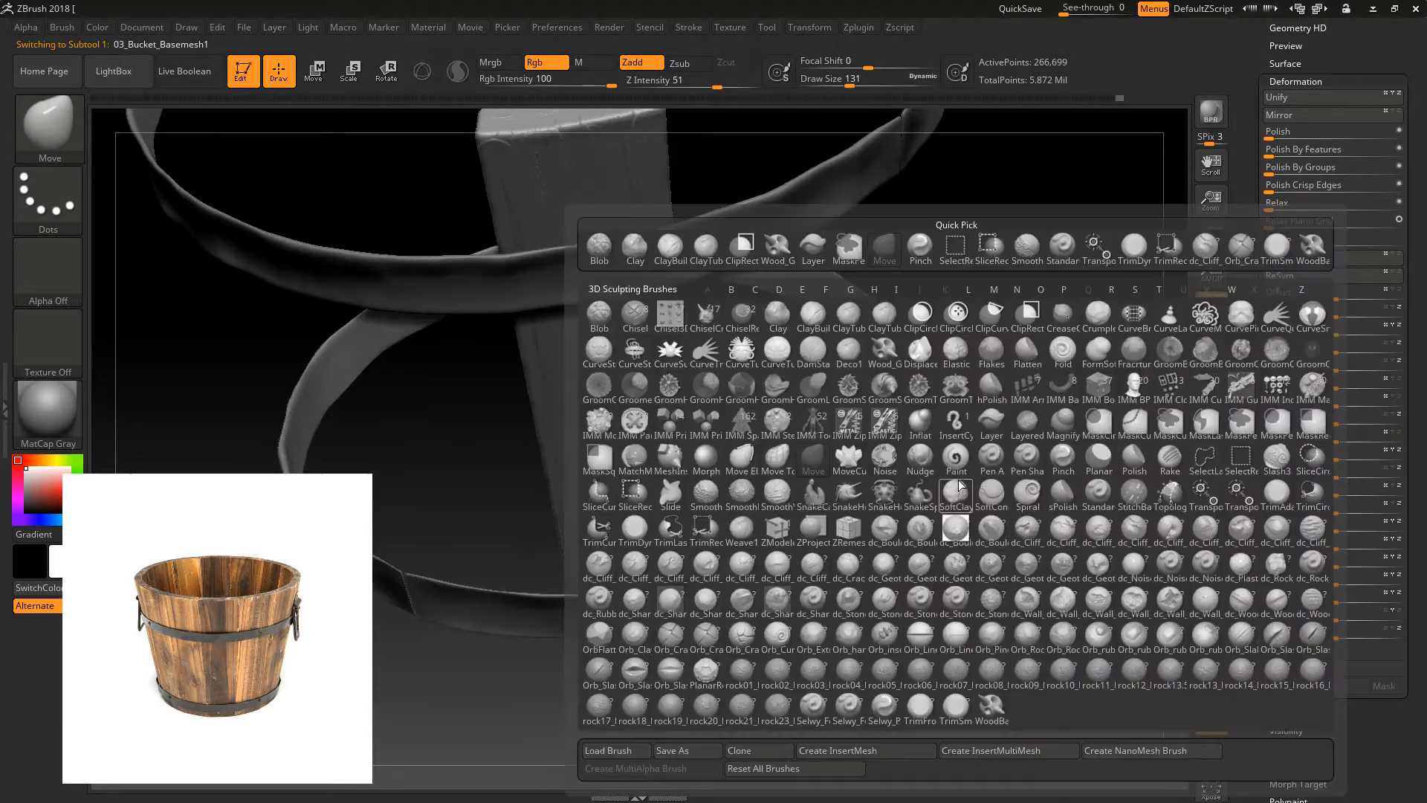
pyautogui.press('t')
pyautogui.press('d')
pyautogui.moveTo(988, 572)
pyautogui.keyDown('alt'); pyautogui.mouseDown()
pyautogui.moveTo(981, 689)
pyautogui.moveTo(961, 728)
pyautogui.mouseUp(); pyautogui.keyUp('alt')
pyautogui.press('[')
pyautogui.press('[')
pyautogui.press('[')
pyautogui.press('[')
pyautogui.press('[')
pyautogui.press('[')
pyautogui.press('[')
pyautogui.press('[')
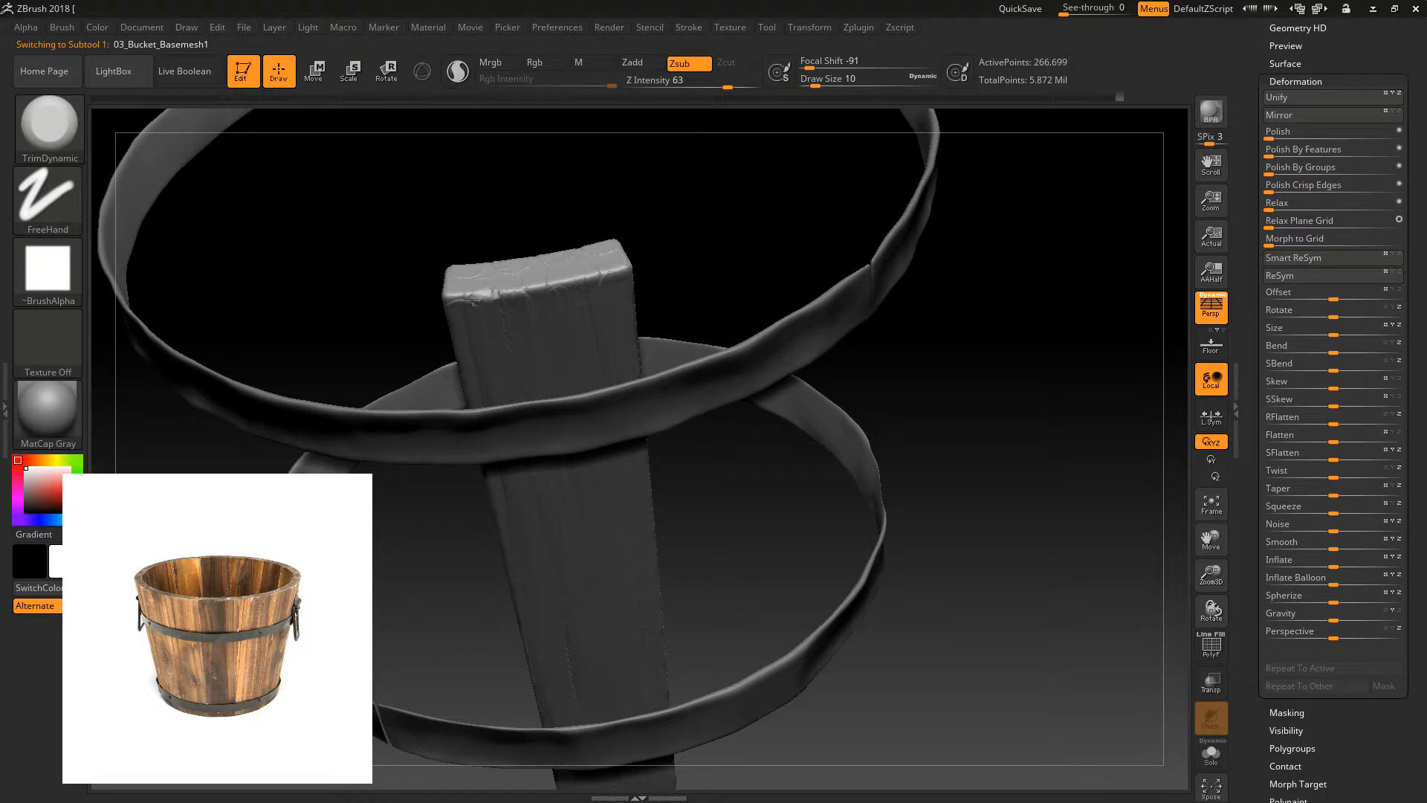
pyautogui.moveTo(526, 223)
pyautogui.mouseDown()
pyautogui.moveTo(462, 301)
pyautogui.moveTo(621, 266)
pyautogui.moveTo(720, 182)
pyautogui.moveTo(532, 277)
pyautogui.moveTo(729, 213)
pyautogui.moveTo(701, 292)
pyautogui.moveTo(609, 312)
pyautogui.moveTo(506, 239)
pyautogui.moveTo(483, 204)
pyautogui.mouseUp()
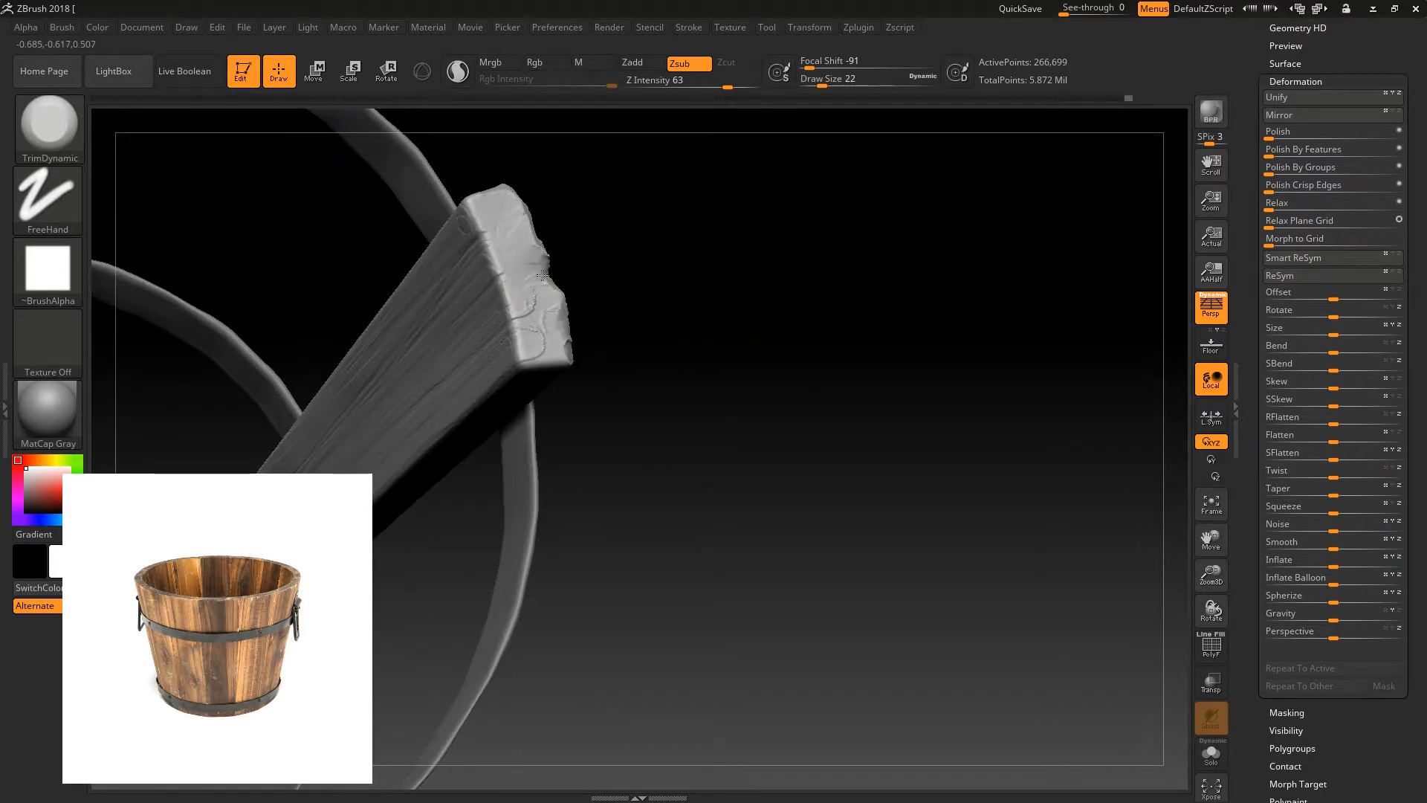
pyautogui.moveTo(602, 319); pyautogui.dragTo(509, 330)
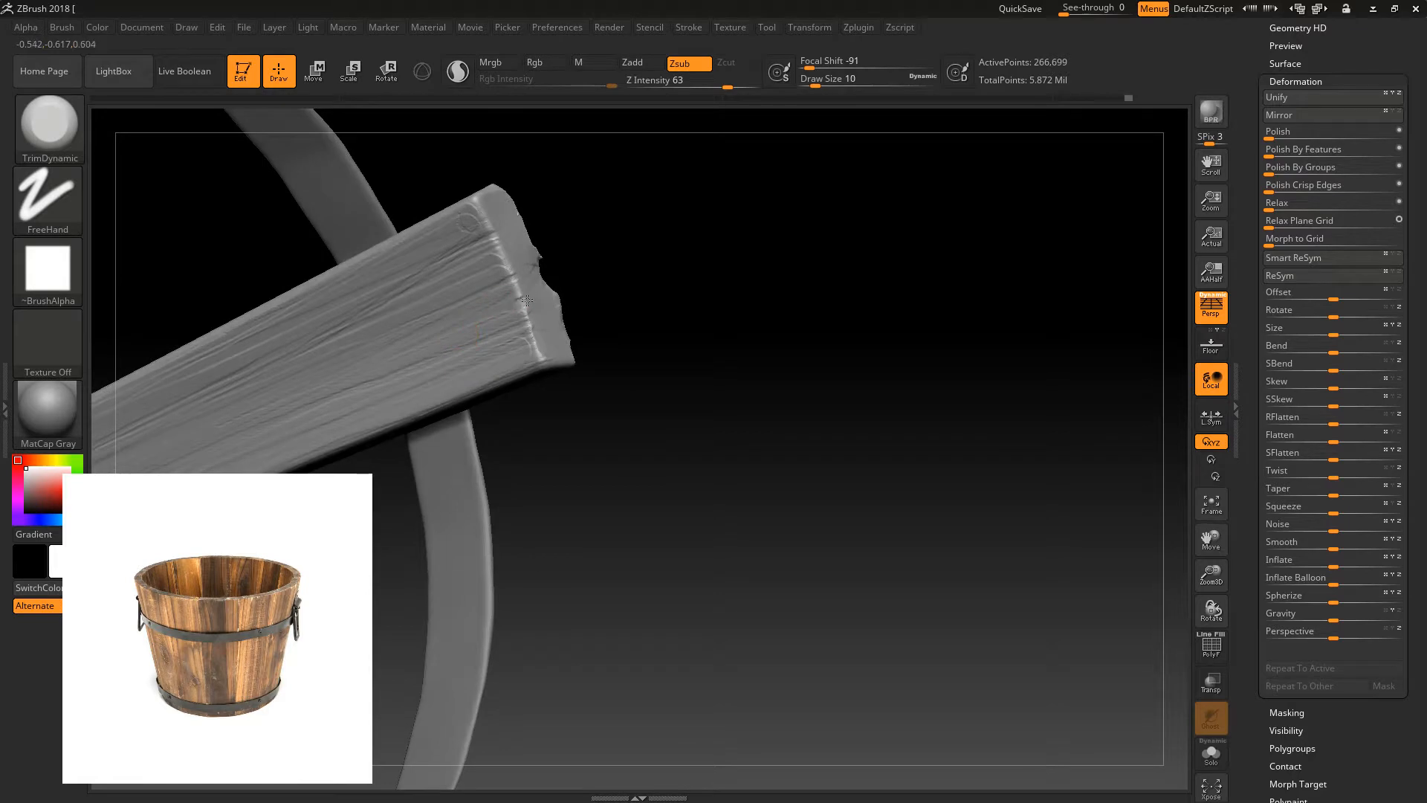
pyautogui.moveTo(497, 244); pyautogui.dragTo(489, 223)
pyautogui.moveTo(614, 280); pyautogui.dragTo(523, 333)
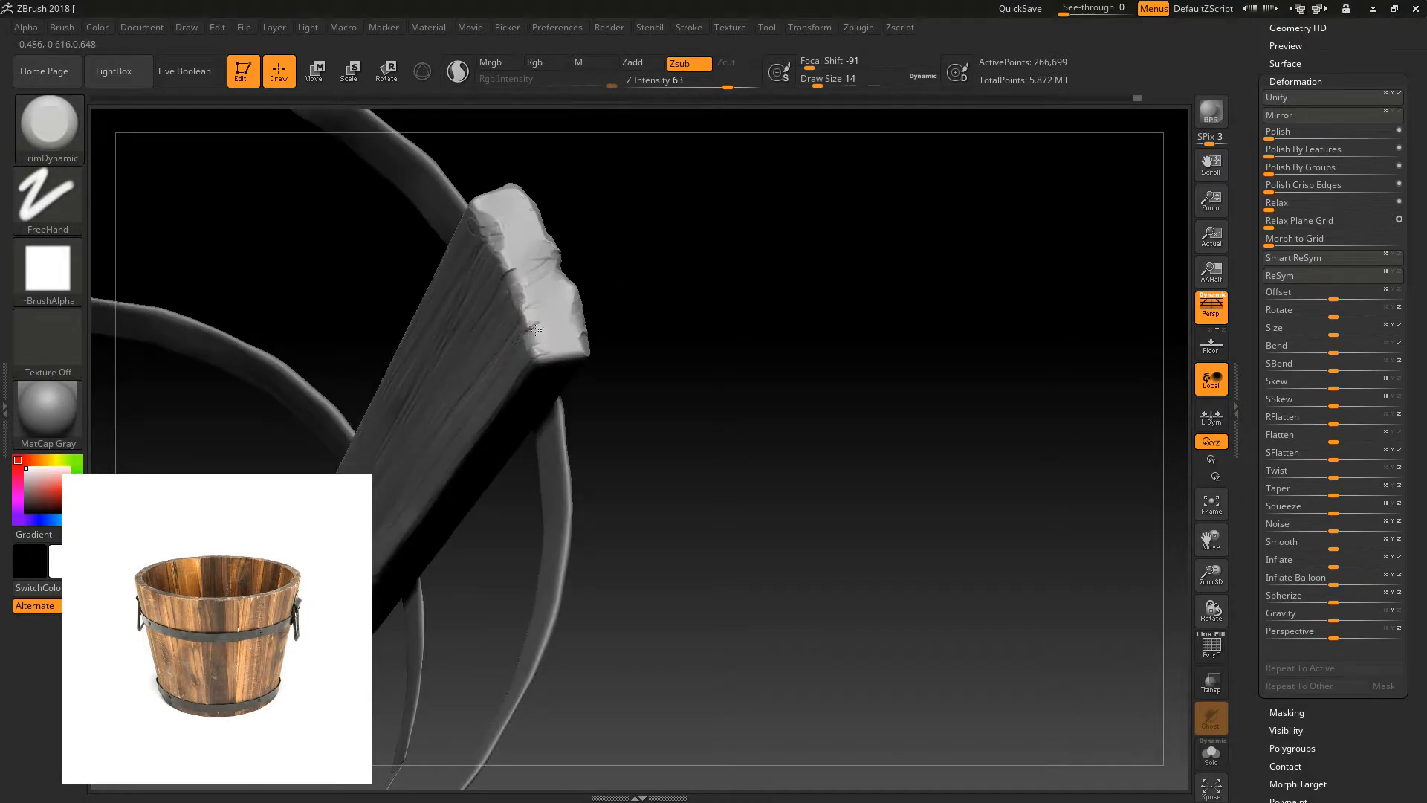
pyautogui.moveTo(1211, 609)
pyautogui.mouseDown()
pyautogui.moveTo(1049, 484)
pyautogui.moveTo(796, 357)
pyautogui.mouseUp()
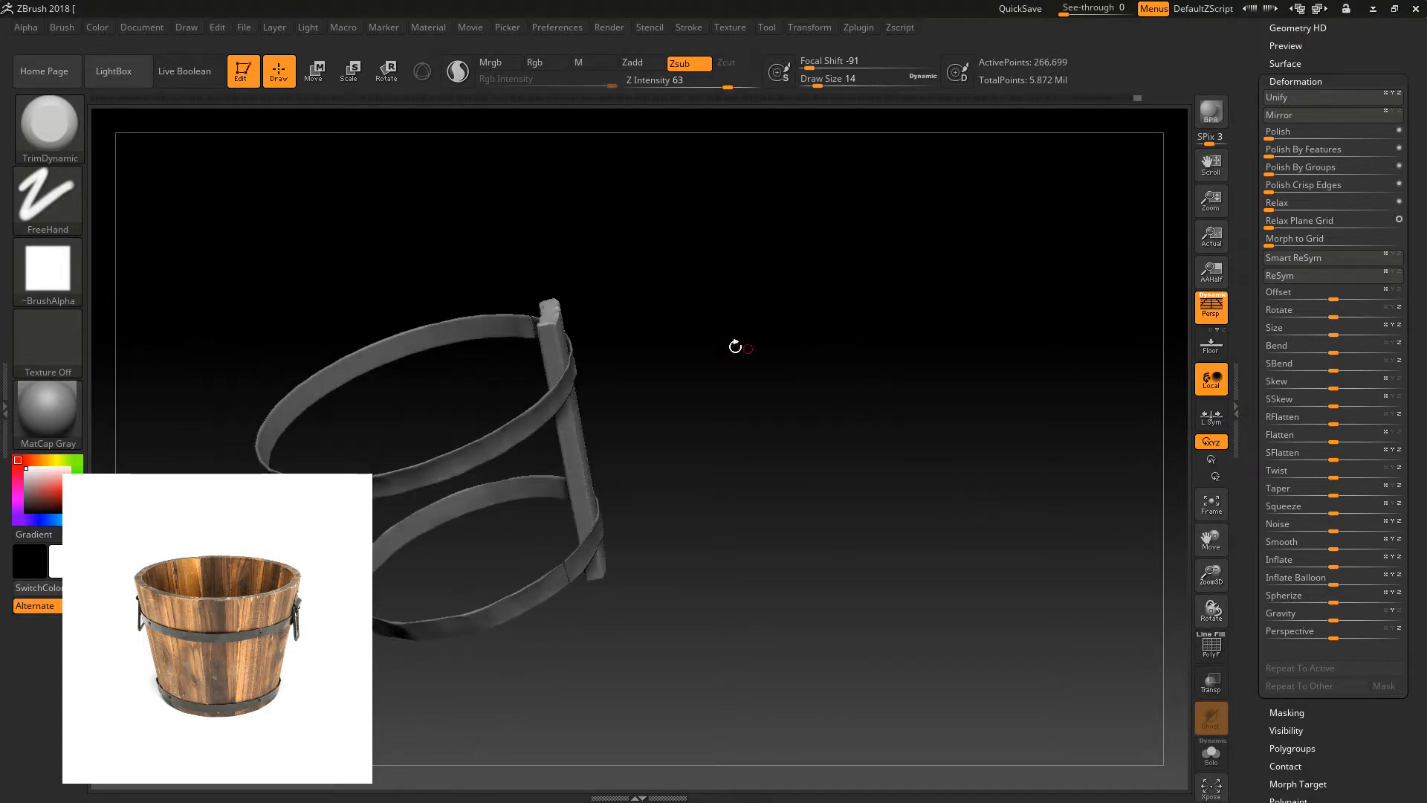
# - Unhide all planks and isolate the tall handle plank with the hole by hiding the other planks
pyautogui.keyDown('ctrl'); pyautogui.keyDown('shift'); pyautogui.click(774, 389); pyautogui.keyUp('shift'); pyautogui.keyUp('ctrl')
pyautogui.moveTo(687, 321); pyautogui.dragTo(580, 293)
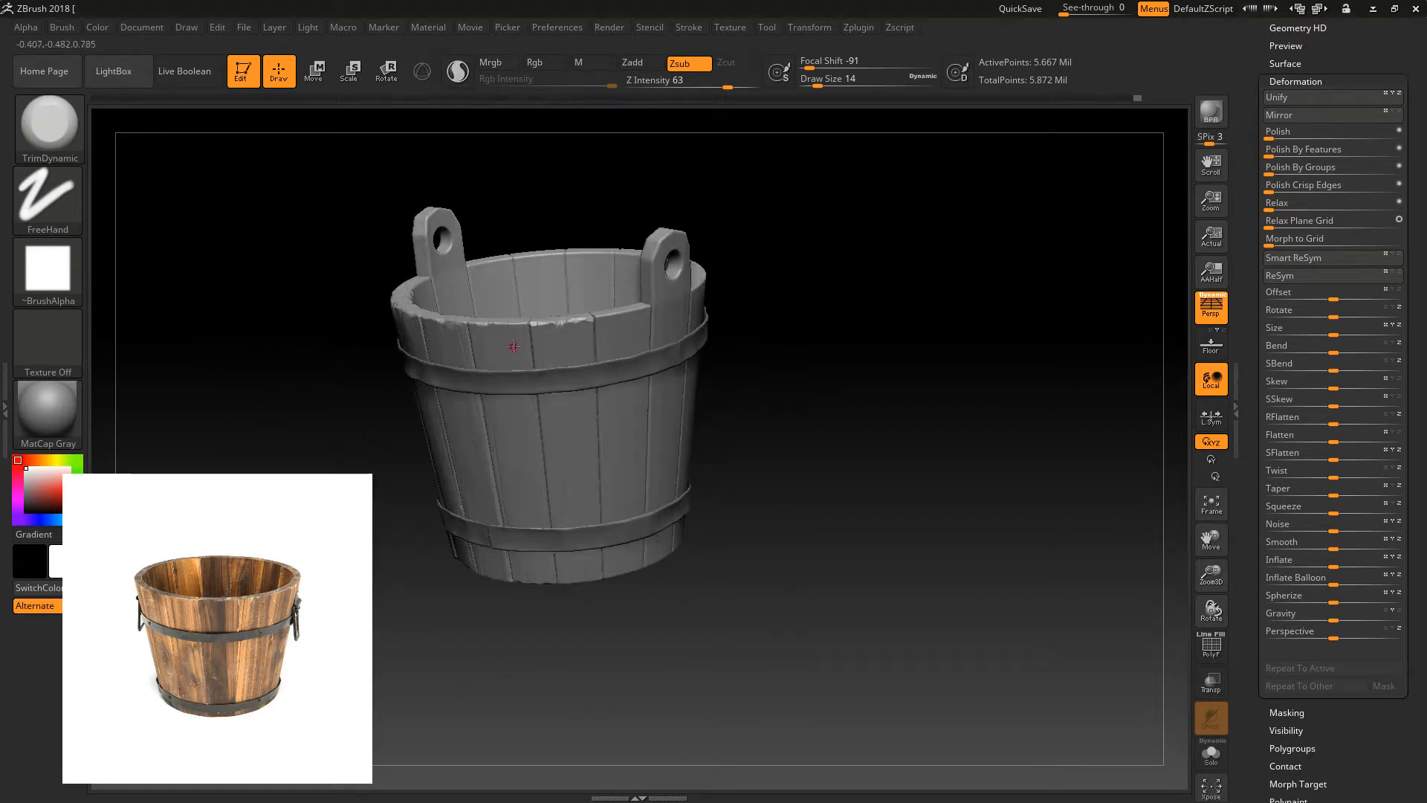
pyautogui.keyDown('ctrl'); pyautogui.keyDown('shift'); pyautogui.click(673, 301); pyautogui.keyUp('shift'); pyautogui.keyUp('ctrl')
pyautogui.moveTo(822, 395); pyautogui.dragTo(946, 465)
pyautogui.moveTo(1210, 574); pyautogui.dragTo(1150, 609)
pyautogui.keyDown('alt'); pyautogui.moveTo(1060, 542); pyautogui.dragTo(968, 532); pyautogui.keyUp('alt')
pyautogui.moveTo(954, 484)
pyautogui.keyDown('alt'); pyautogui.mouseDown()
pyautogui.moveTo(939, 476)
pyautogui.moveTo(993, 529)
pyautogui.moveTo(1013, 471)
pyautogui.moveTo(936, 443)
pyautogui.moveTo(930, 382)
pyautogui.mouseUp(); pyautogui.keyUp('alt')
# - Flatten the corners along the handle plank's rounded upper end with the TrimDynamic brush at Draw Sizes 38 to 46
pyautogui.press('b')
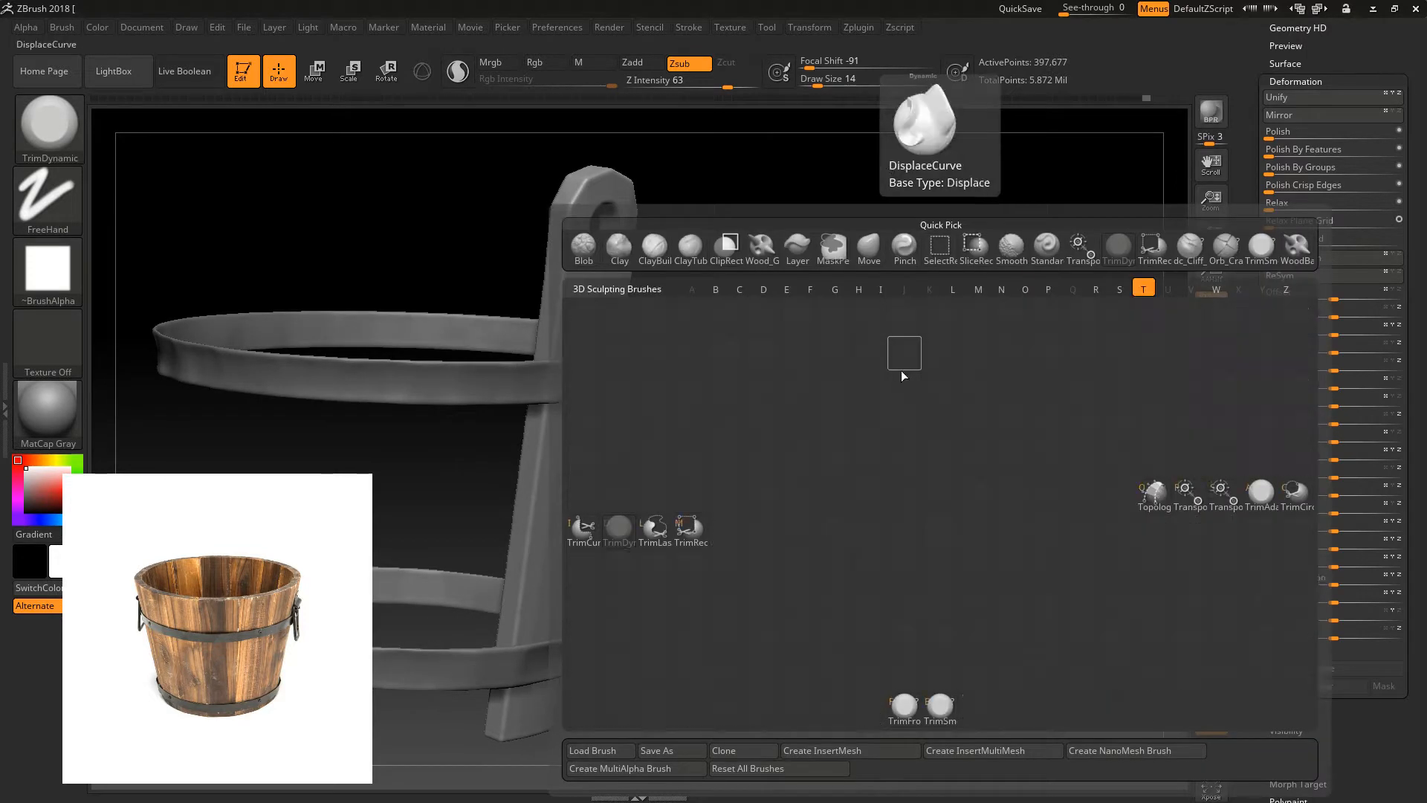
pyautogui.moveTo(774, 217)
pyautogui.mouseDown()
pyautogui.moveTo(765, 368)
pyautogui.moveTo(743, 357)
pyautogui.mouseUp()
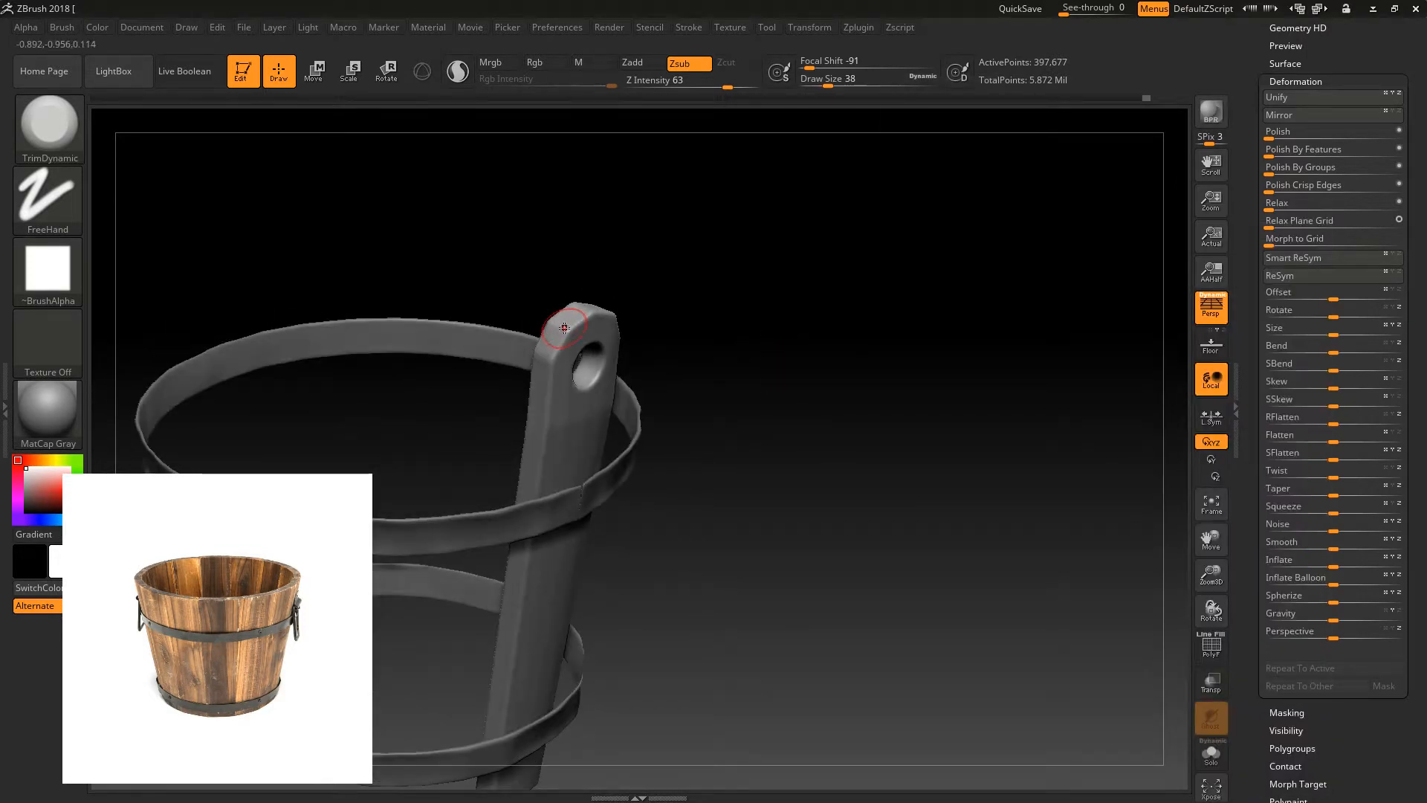
pyautogui.moveTo(561, 325); pyautogui.dragTo(552, 329)
pyautogui.moveTo(522, 297); pyautogui.dragTo(526, 327)
pyautogui.moveTo(558, 314); pyautogui.dragTo(549, 334)
pyautogui.moveTo(624, 270)
pyautogui.mouseDown()
pyautogui.moveTo(549, 324)
pyautogui.moveTo(642, 303)
pyautogui.moveTo(608, 309)
pyautogui.moveTo(640, 203)
pyautogui.moveTo(726, 245)
pyautogui.moveTo(669, 260)
pyautogui.mouseUp()
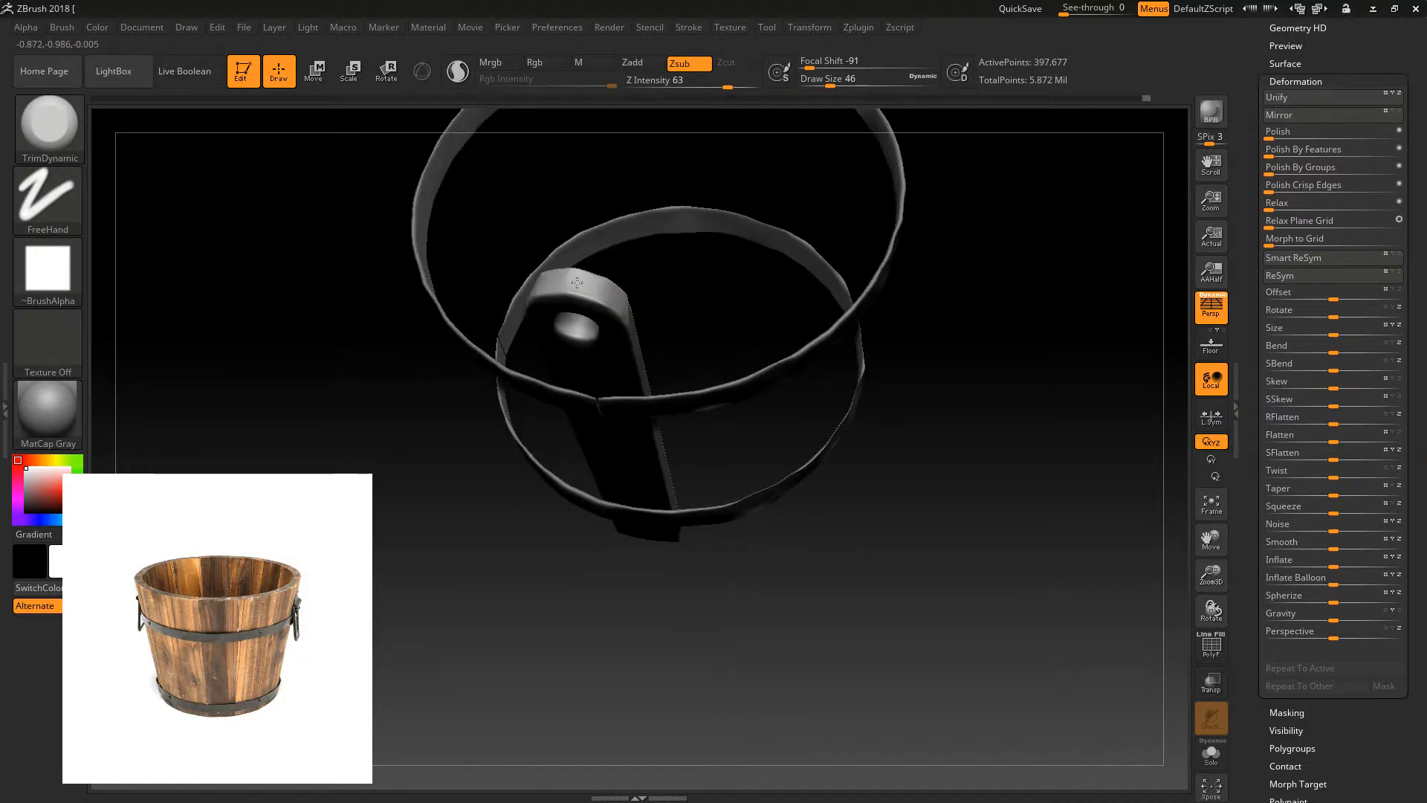
# - Turn off the brush alpha and trim the handle plank's rounded upper end smoother with TrimDynamic at Draw Sizes 34 to 30
pyautogui.click(47, 271)
pyautogui.click(146, 280)
pyautogui.press('[')
pyautogui.moveTo(662, 267); pyautogui.dragTo(624, 274)
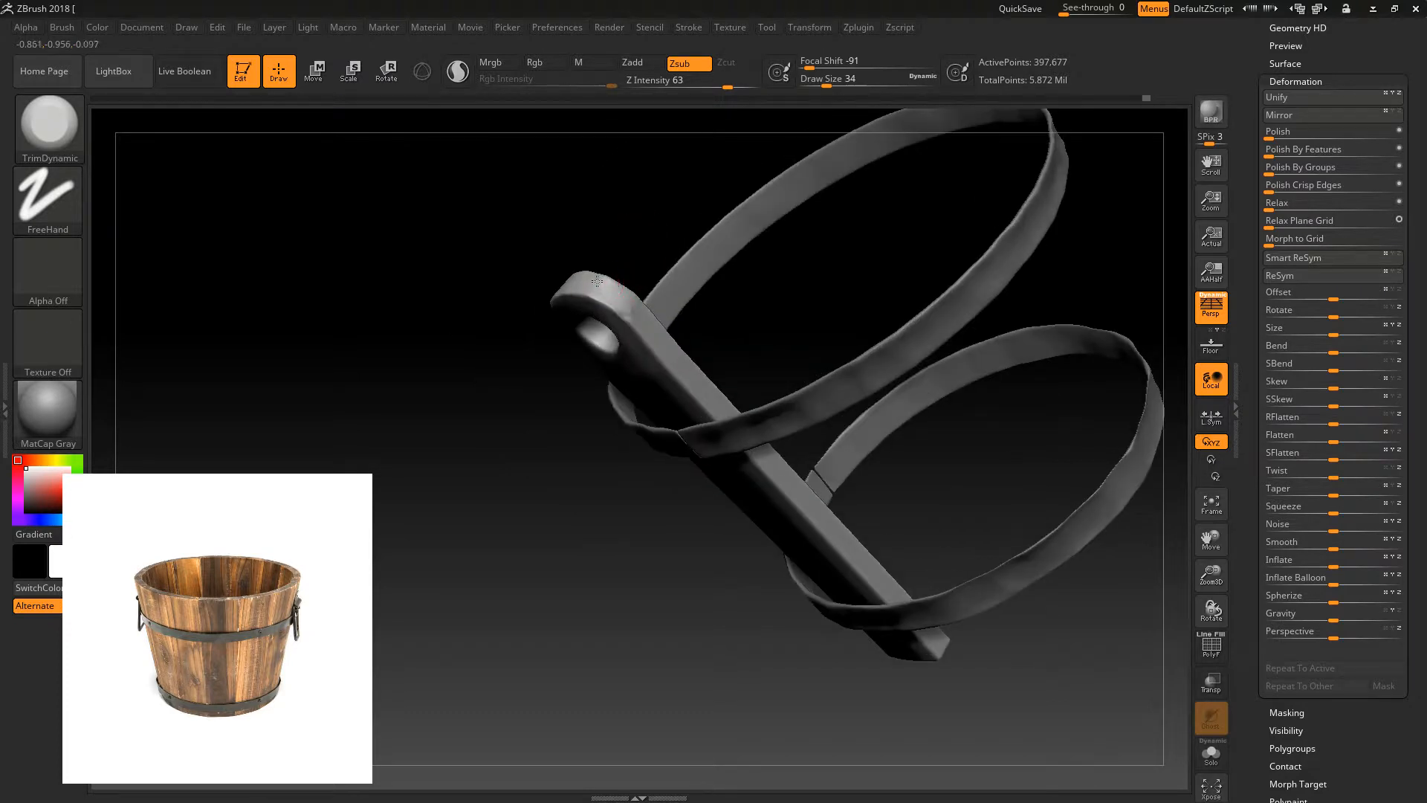
pyautogui.moveTo(627, 223)
pyautogui.mouseDown()
pyautogui.moveTo(694, 191)
pyautogui.moveTo(524, 317)
pyautogui.mouseUp()
pyautogui.moveTo(625, 257)
pyautogui.mouseDown()
pyautogui.moveTo(665, 268)
pyautogui.moveTo(648, 273)
pyautogui.moveTo(632, 211)
pyautogui.moveTo(642, 228)
pyautogui.moveTo(619, 241)
pyautogui.mouseUp()
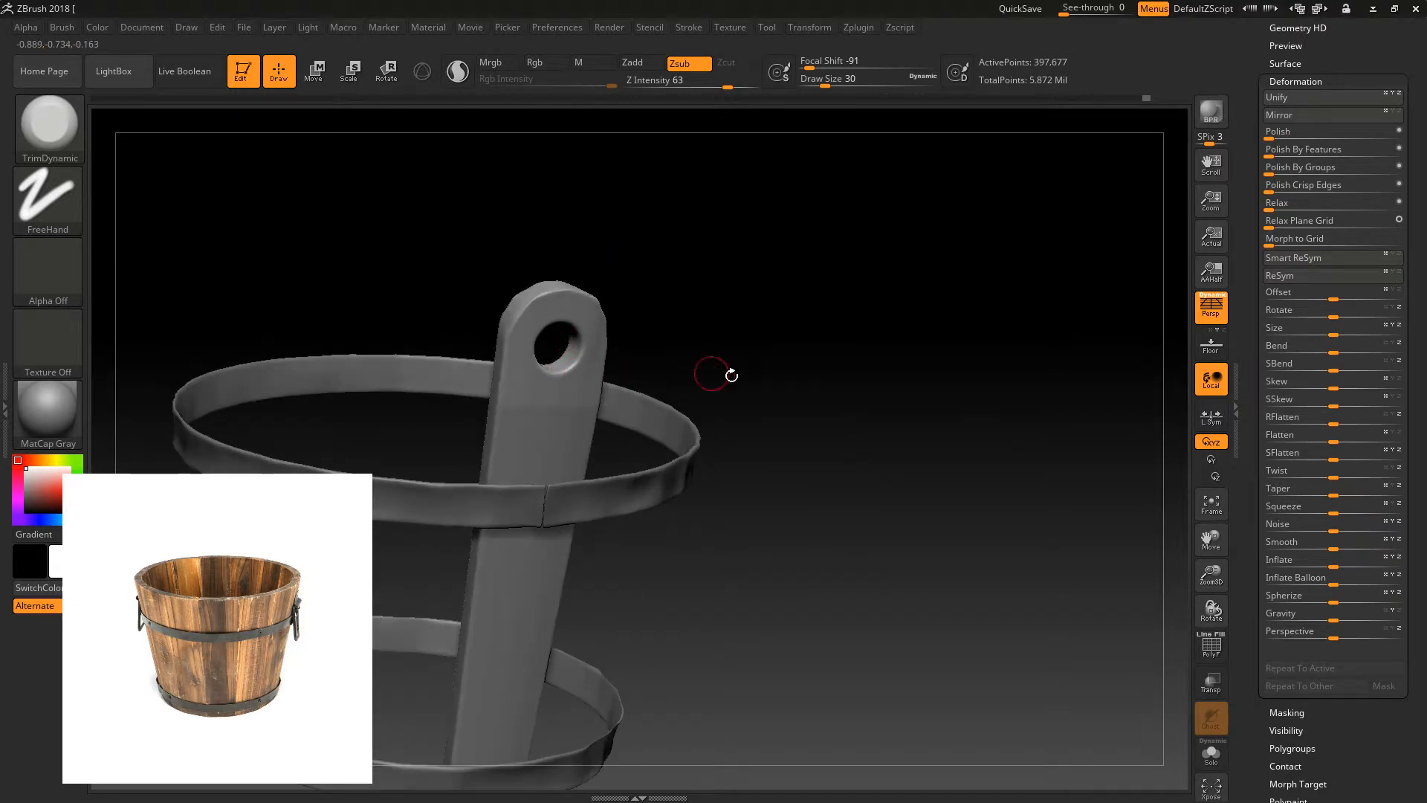
# - Chip the rim of the handle hole and the plank's upper edge with the TrimDynamic brush at Draw Size 14
pyautogui.moveTo(1210, 574); pyautogui.dragTo(1210, 592)
pyautogui.press('[')
pyautogui.press('[')
pyautogui.moveTo(678, 339); pyautogui.dragTo(664, 265)
pyautogui.moveTo(592, 367); pyautogui.dragTo(592, 356)
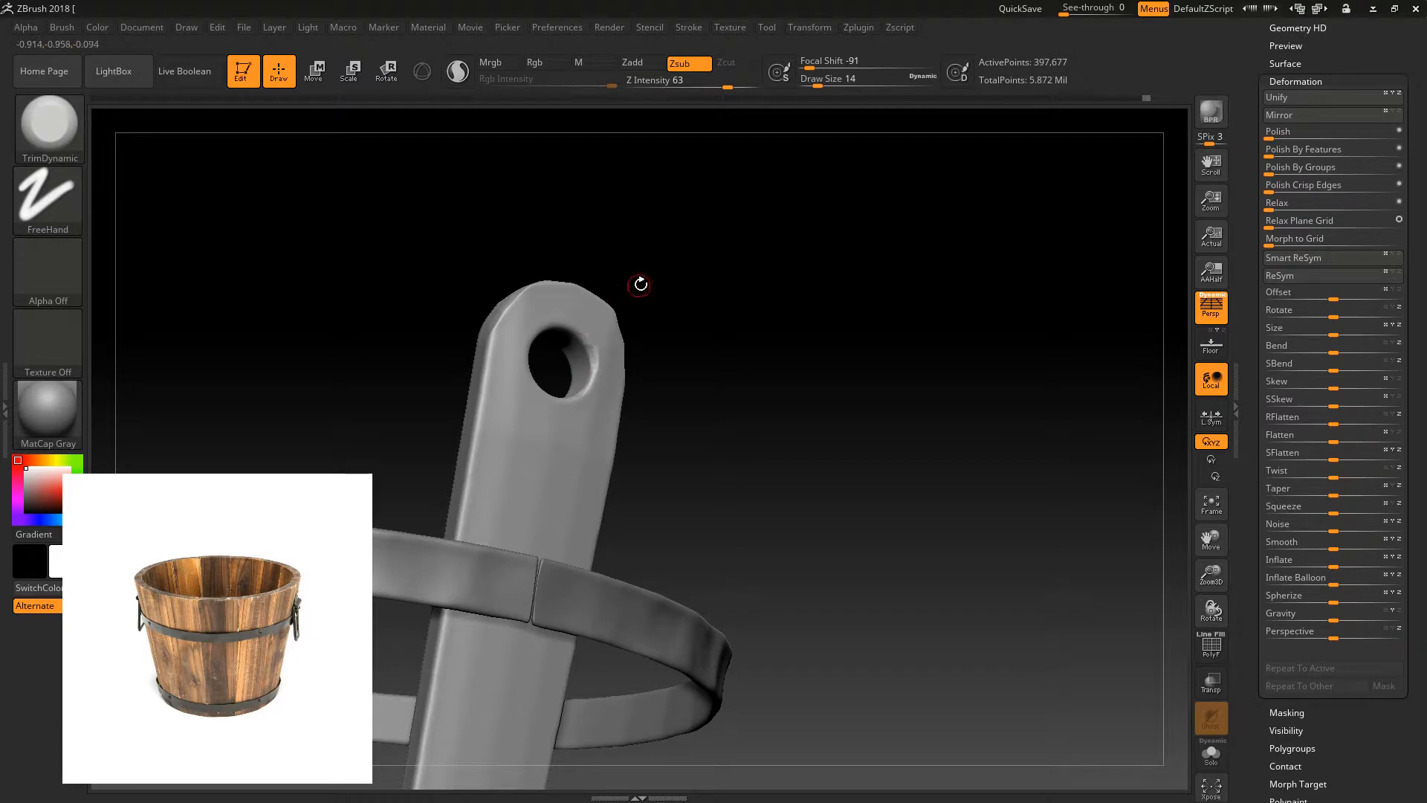
pyautogui.moveTo(629, 292); pyautogui.dragTo(579, 312)
pyautogui.moveTo(453, 300); pyautogui.dragTo(504, 365)
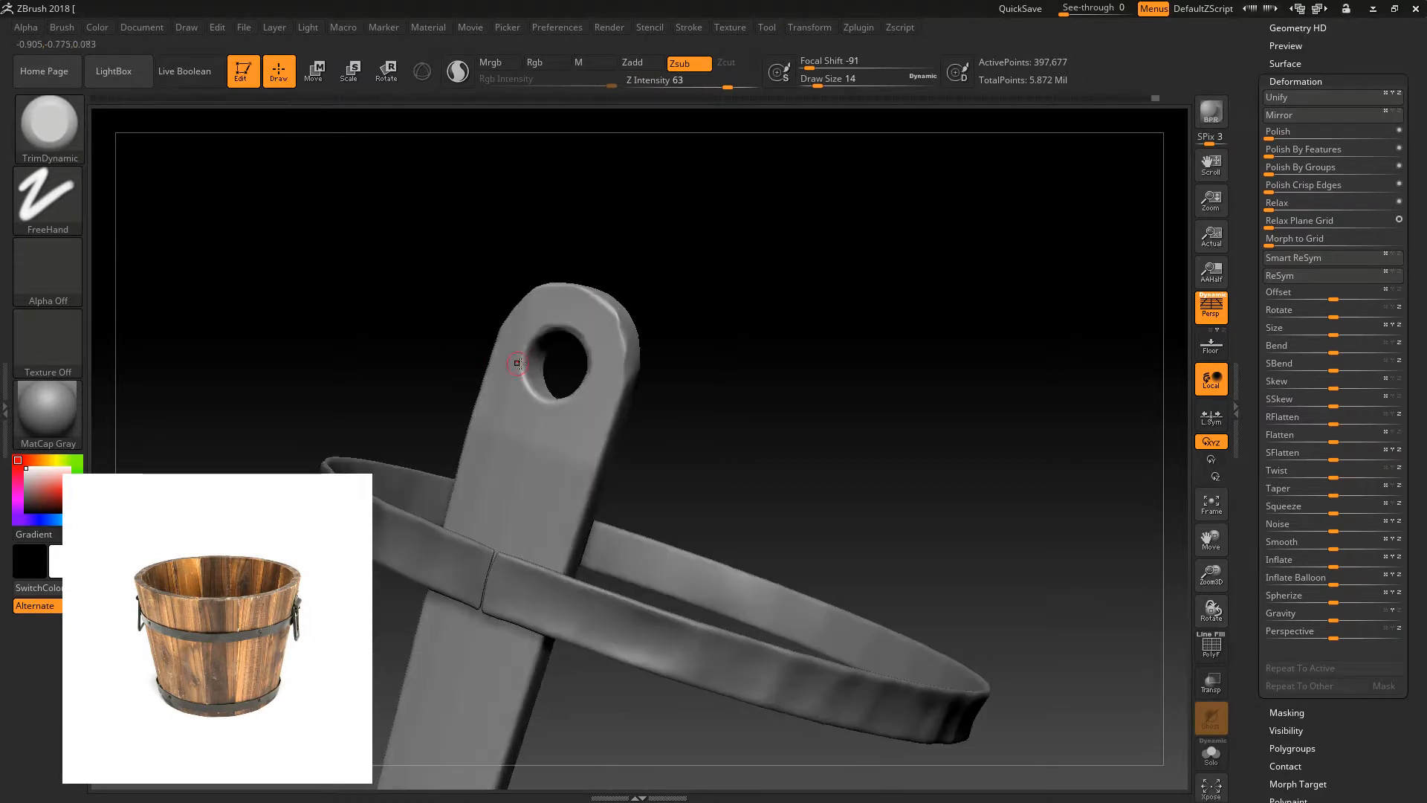
pyautogui.moveTo(543, 315)
pyautogui.mouseDown()
pyautogui.moveTo(524, 355)
pyautogui.moveTo(546, 401)
pyautogui.moveTo(575, 401)
pyautogui.mouseUp()
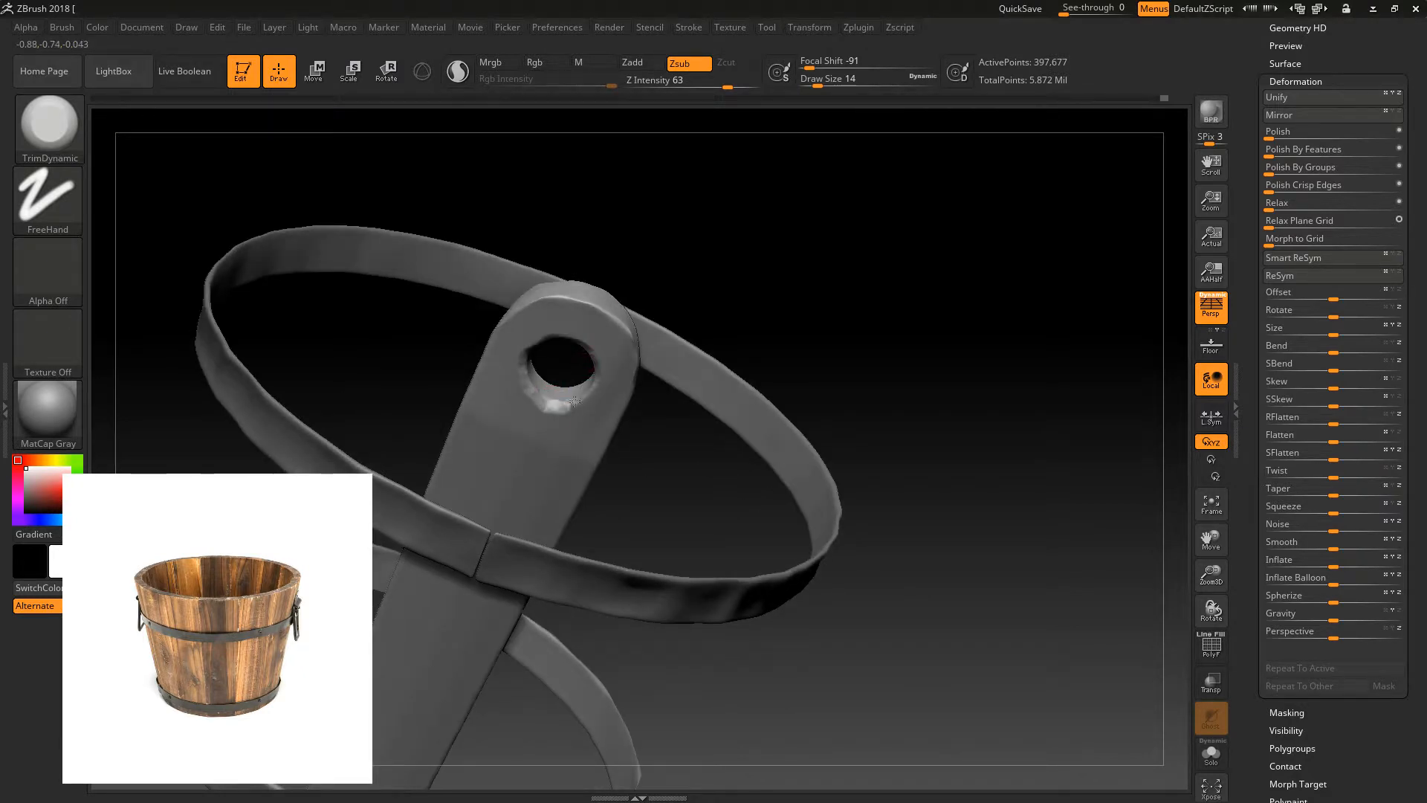
pyautogui.moveTo(749, 313); pyautogui.dragTo(617, 361)
pyautogui.moveTo(571, 405); pyautogui.dragTo(699, 371)
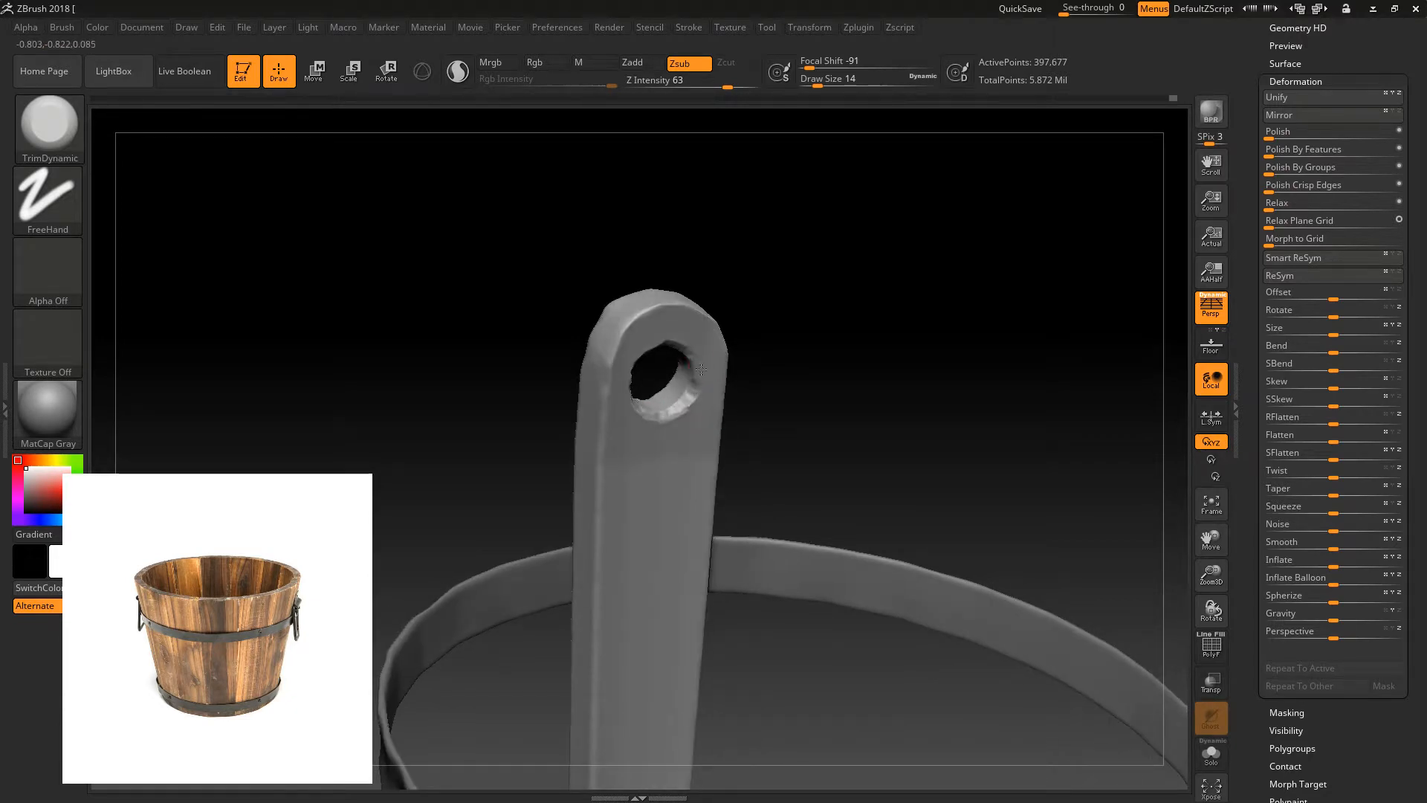
# - Switch to the Layer brush and turn on Solo to show the handle plank without the metal bands
pyautogui.moveTo(1211, 580); pyautogui.dragTo(1206, 491)
pyautogui.moveTo(1026, 394); pyautogui.dragTo(917, 395)
pyautogui.moveTo(1211, 576); pyautogui.dragTo(1194, 650)
pyautogui.keyDown('alt'); pyautogui.moveTo(1052, 562); pyautogui.dragTo(1026, 420); pyautogui.keyUp('alt')
pyautogui.moveTo(1212, 578); pyautogui.dragTo(1204, 564)
pyautogui.keyDown('alt'); pyautogui.moveTo(902, 480); pyautogui.dragTo(889, 535); pyautogui.keyUp('alt')
pyautogui.press('b')
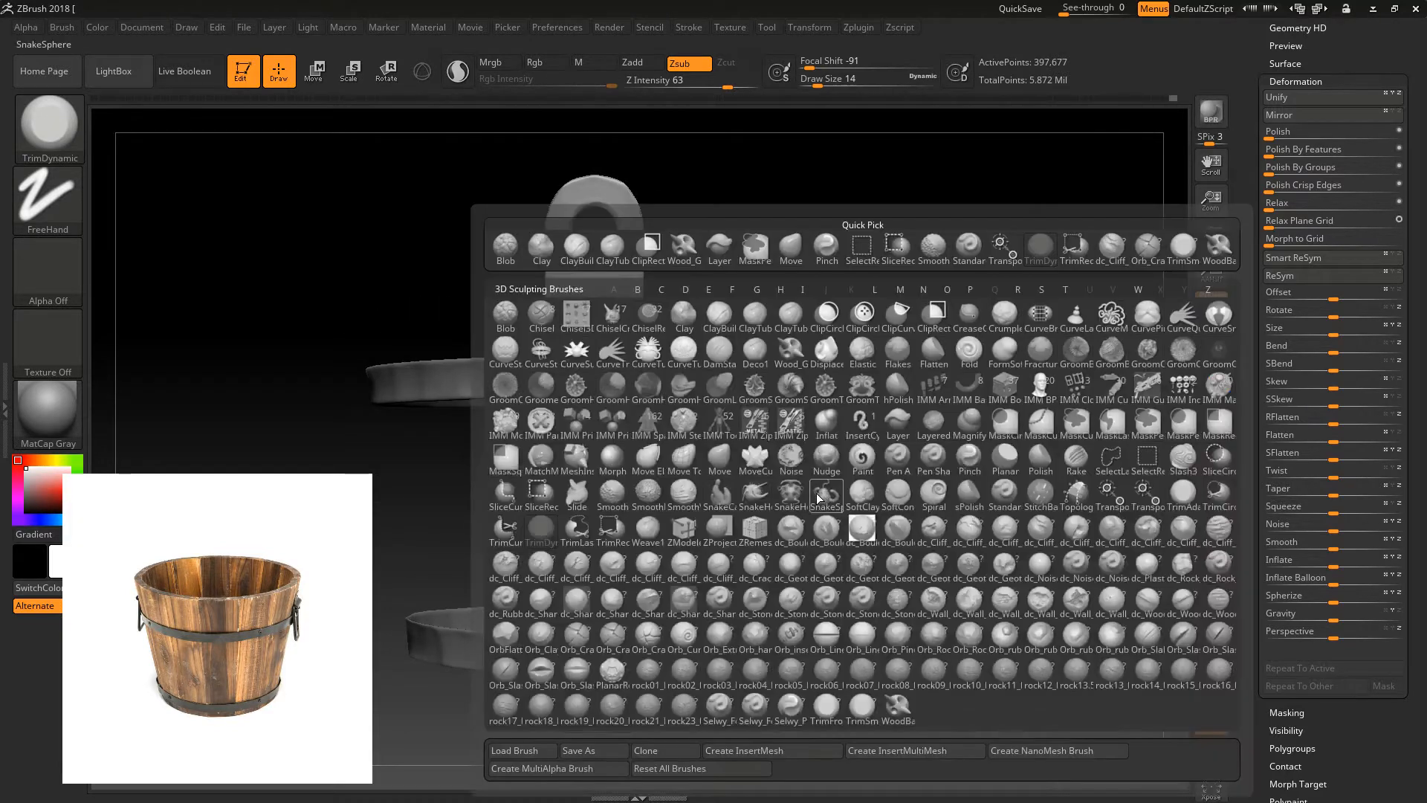
pyautogui.press('l')
pyautogui.press('a')
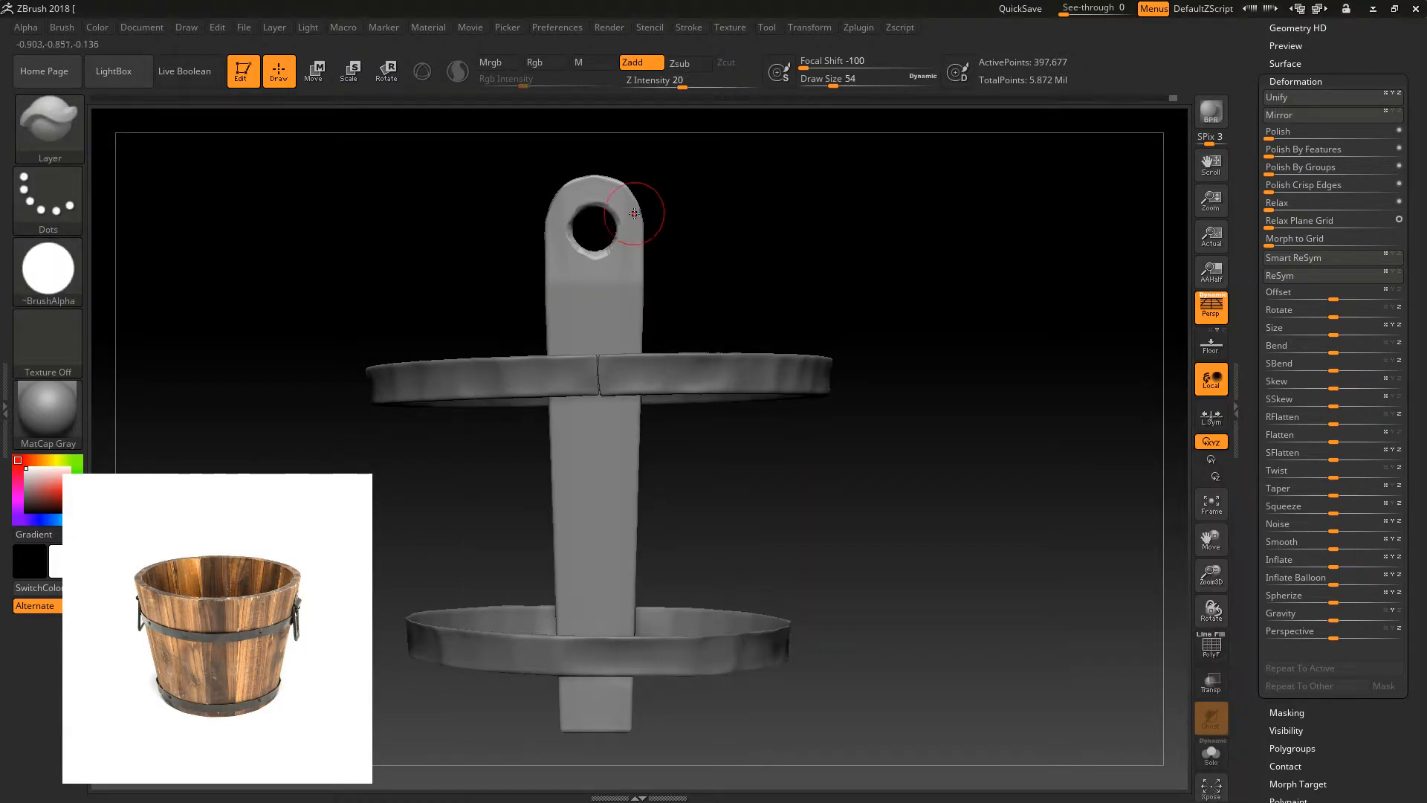
pyautogui.click(1220, 754)
# - Draw thin wood grain lines down the handle plank's flat face with the Layer brush at Draw Sizes 50 to 42
pyautogui.press('[')
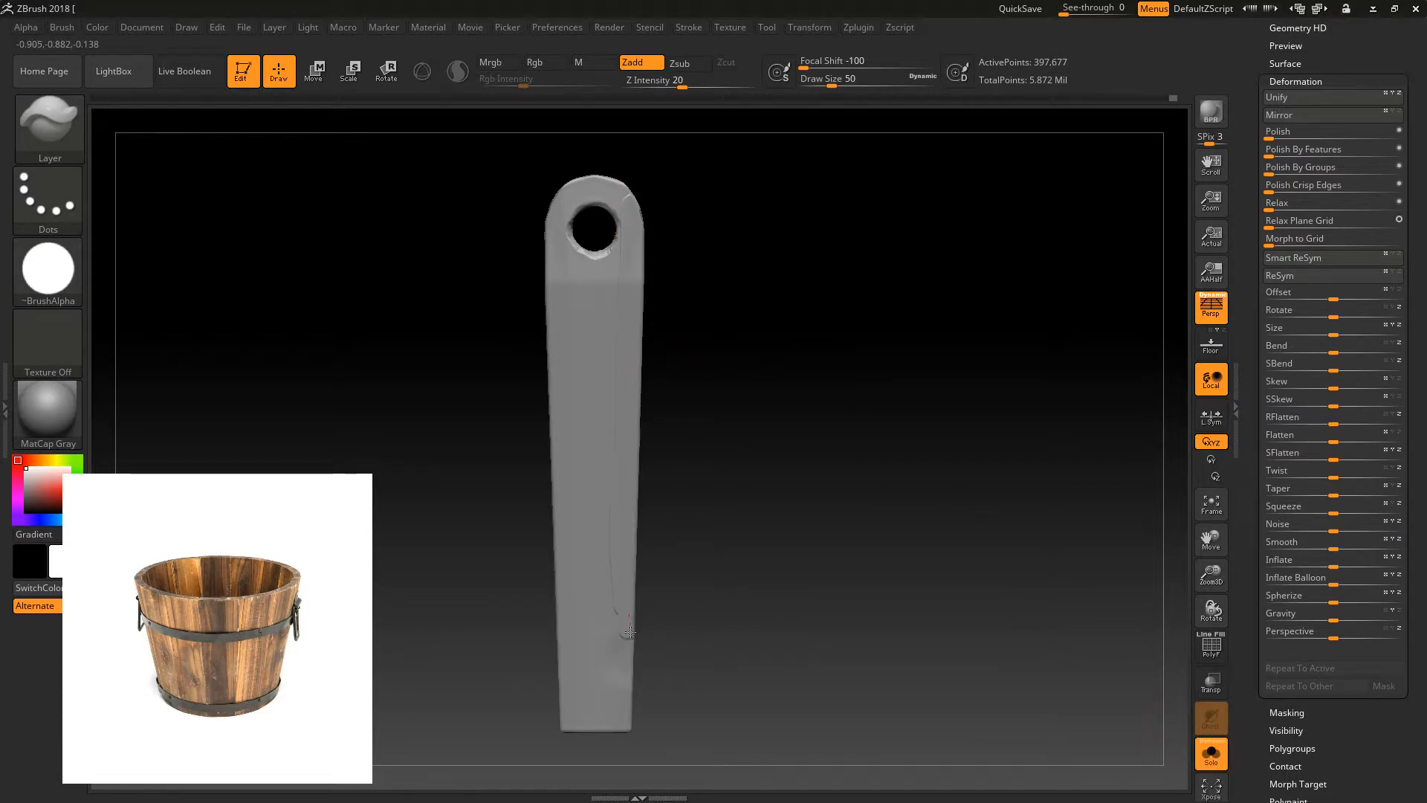
pyautogui.moveTo(623, 183); pyautogui.dragTo(603, 396)
pyautogui.moveTo(679, 245)
pyautogui.mouseDown()
pyautogui.moveTo(654, 280)
pyautogui.moveTo(582, 309)
pyautogui.moveTo(589, 271)
pyautogui.moveTo(614, 250)
pyautogui.mouseUp()
pyautogui.press('[')
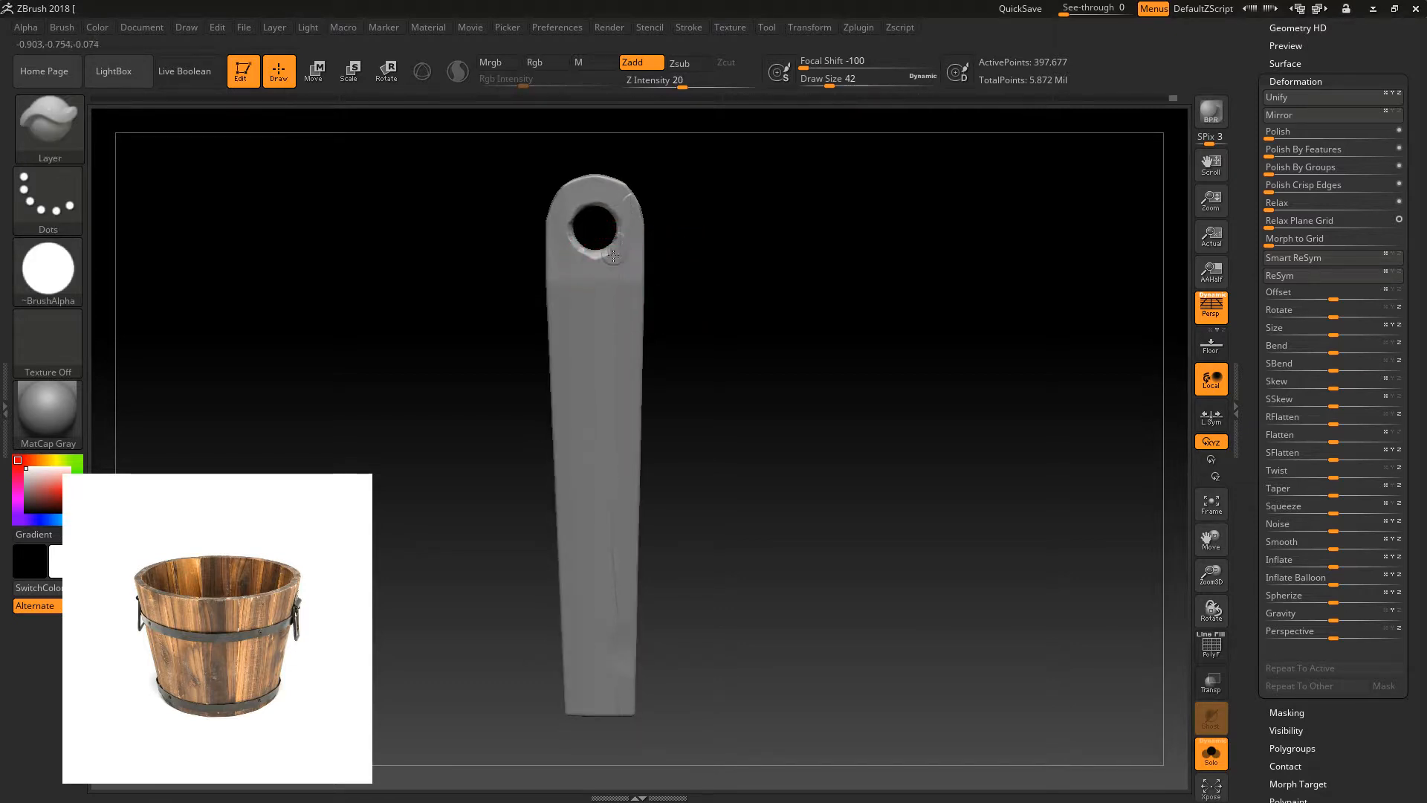
# - Sculpt lengthwise wood grain lines on one broad face of the plank and around its hole with the Layer brush at Draw Size 26
pyautogui.moveTo(610, 382); pyautogui.dragTo(616, 559)
pyautogui.moveTo(602, 265); pyautogui.dragTo(592, 269)
pyautogui.moveTo(576, 250); pyautogui.dragTo(567, 532)
pyautogui.press('[')
pyautogui.press('[')
pyautogui.moveTo(678, 163); pyautogui.dragTo(604, 272)
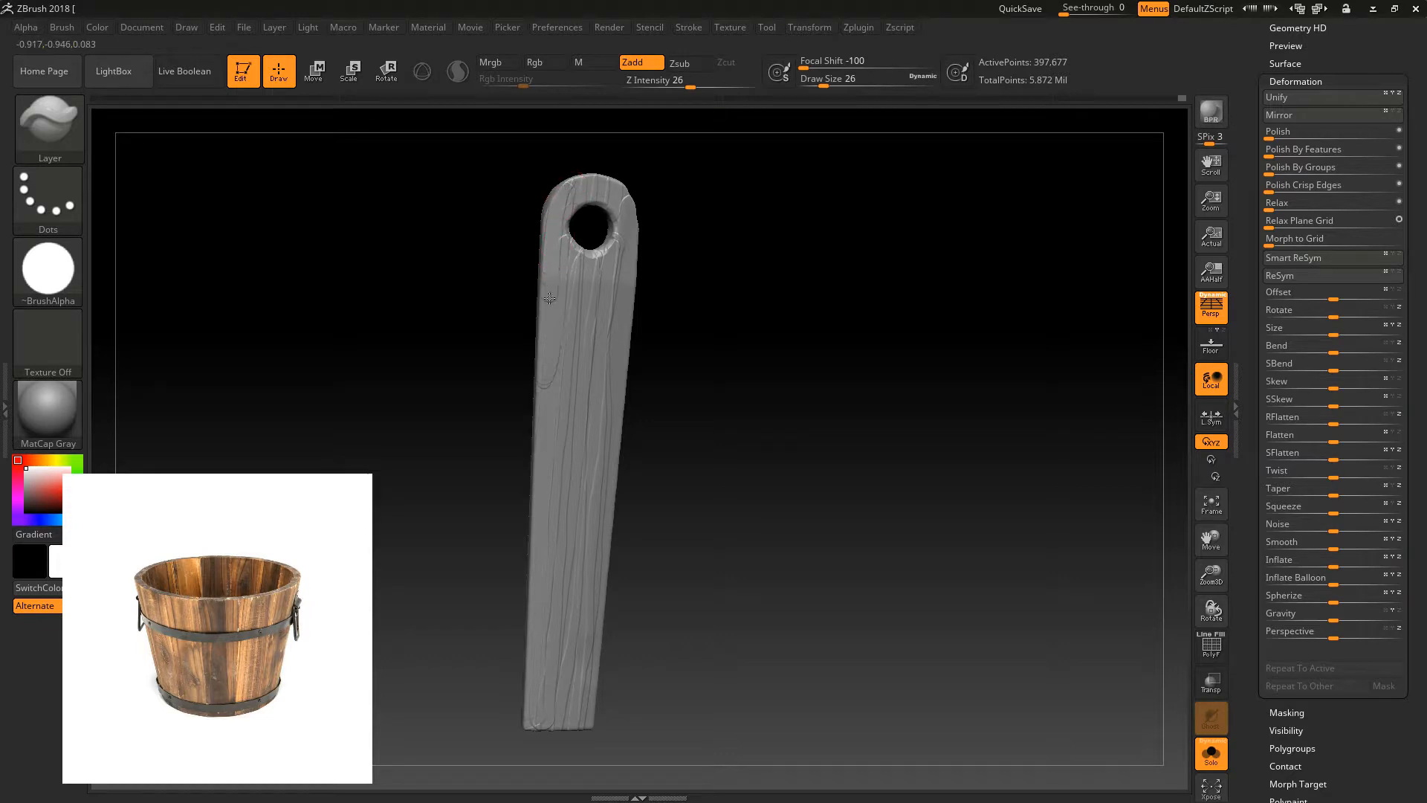
pyautogui.moveTo(681, 480); pyautogui.dragTo(675, 385)
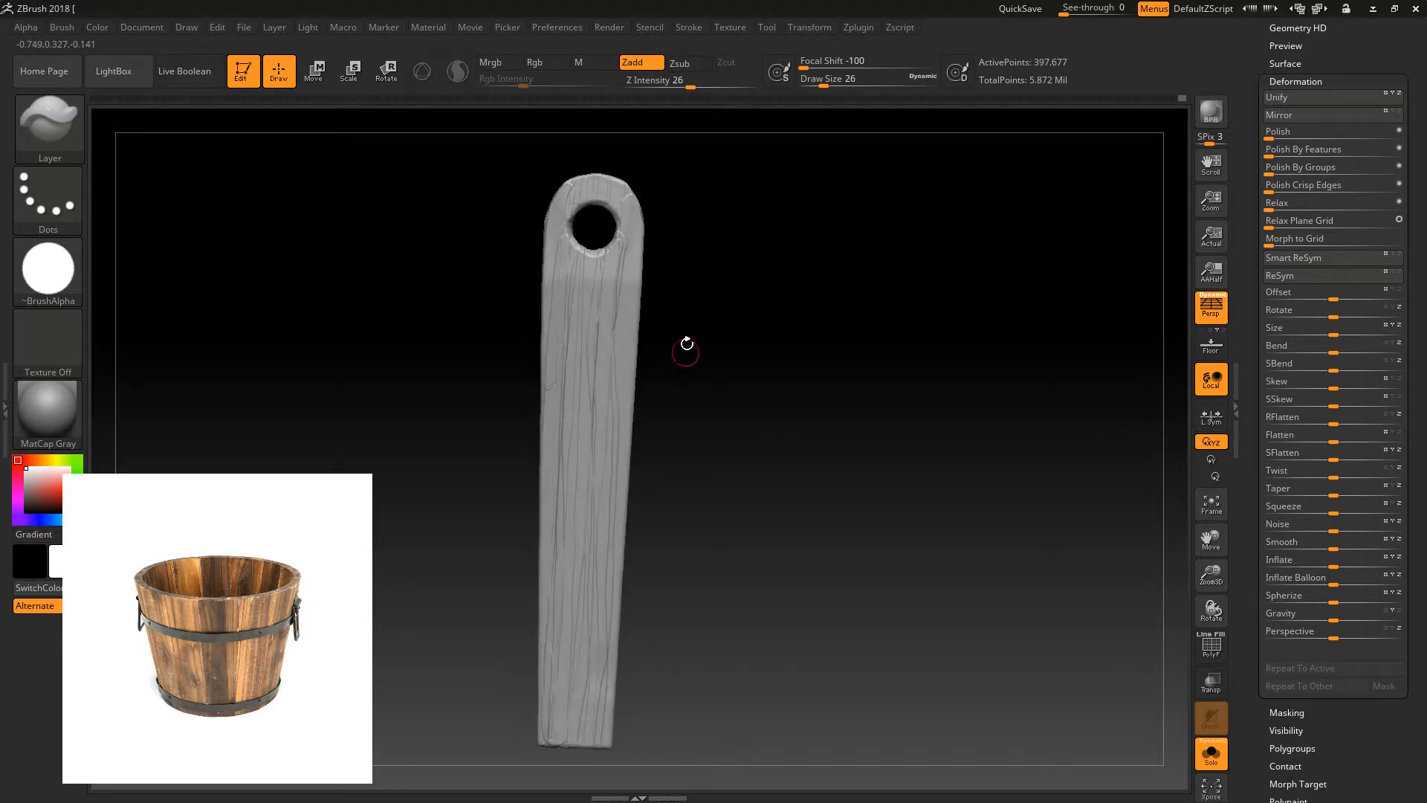
pyautogui.moveTo(660, 229); pyautogui.dragTo(644, 220)
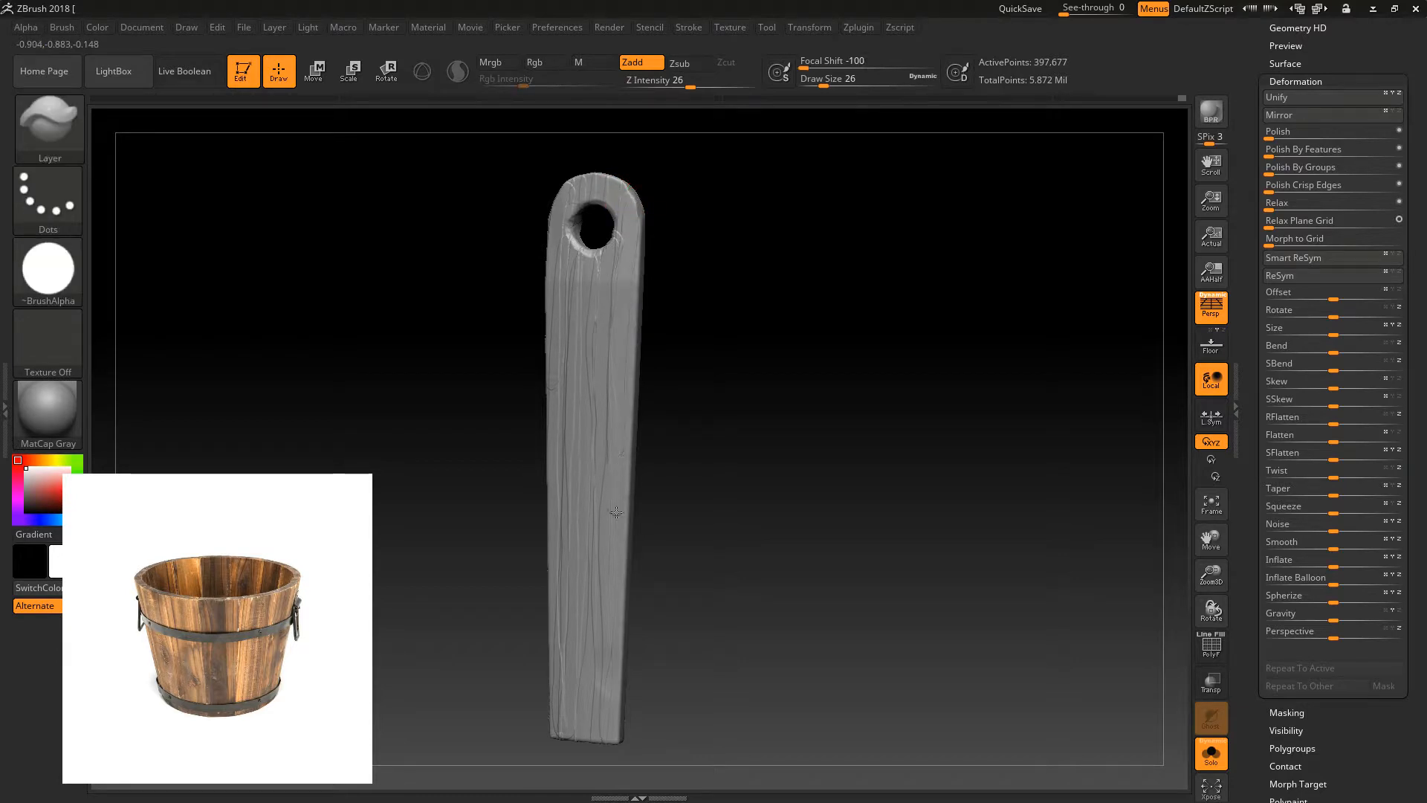
# - Sculpt lengthwise grain lines and rounded knot outlines on the plank's opposite face and rounded head with the Layer brush
pyautogui.moveTo(669, 502)
pyautogui.mouseDown()
pyautogui.moveTo(742, 501)
pyautogui.moveTo(942, 440)
pyautogui.moveTo(834, 328)
pyautogui.mouseUp()
pyautogui.moveTo(841, 422); pyautogui.dragTo(764, 261)
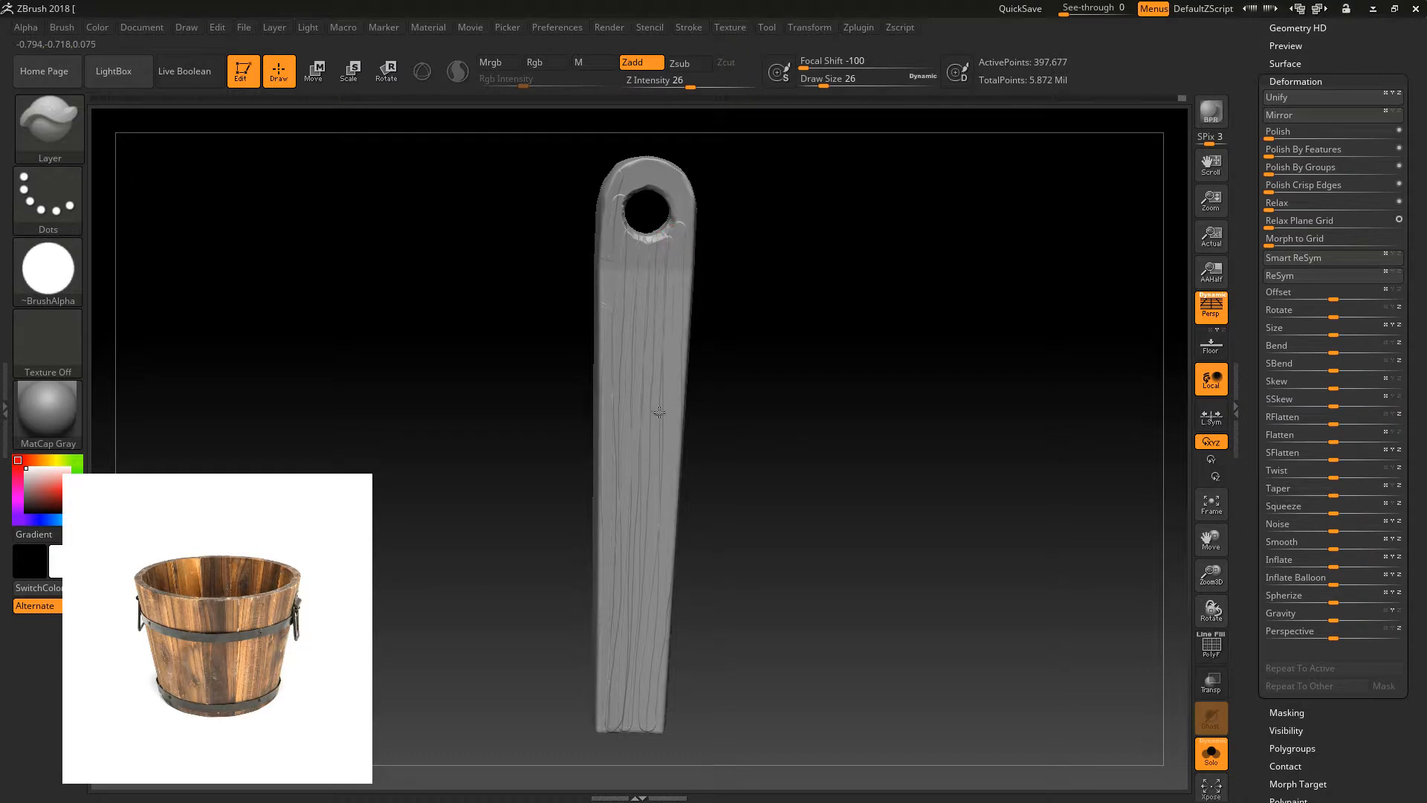
pyautogui.moveTo(727, 520); pyautogui.dragTo(726, 285)
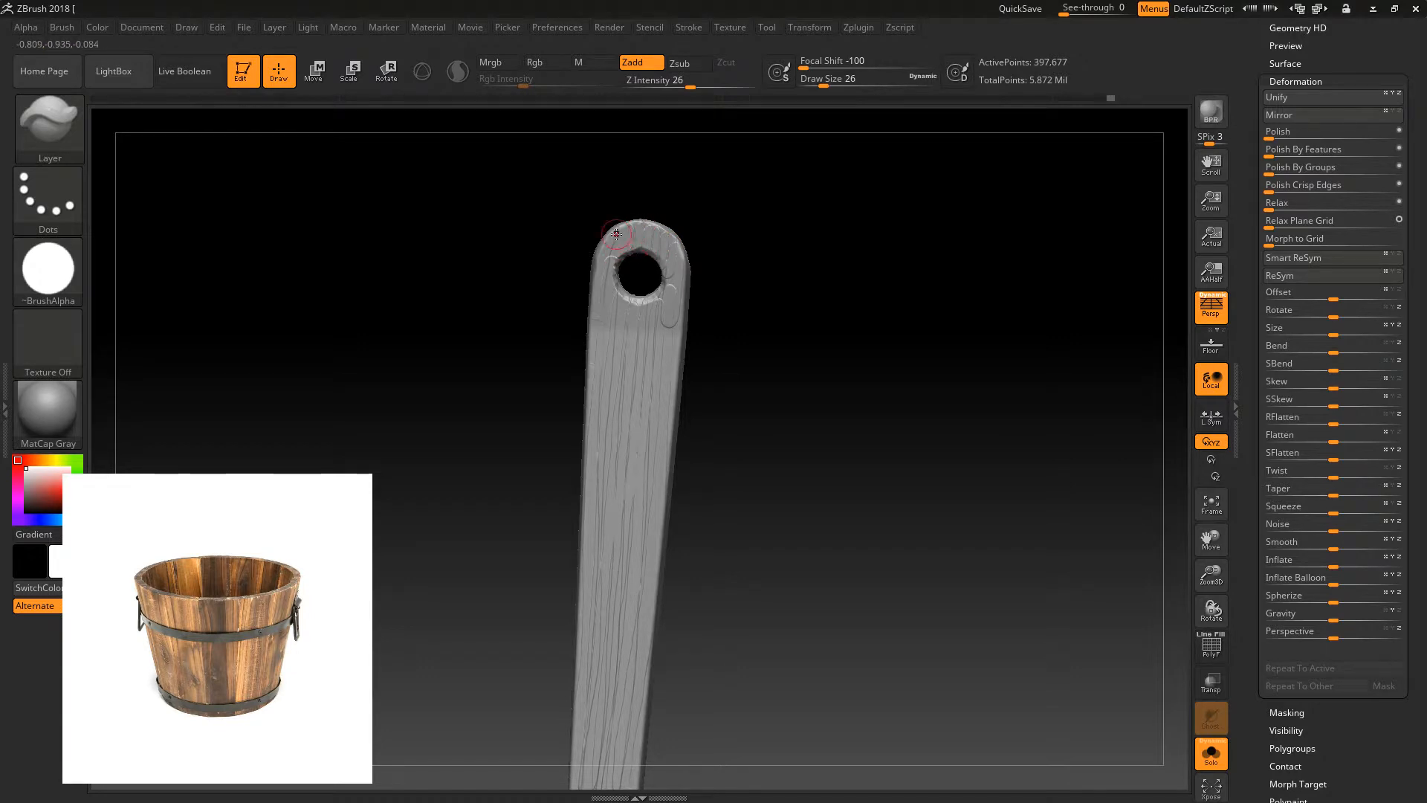
pyautogui.moveTo(659, 237); pyautogui.dragTo(663, 244)
pyautogui.moveTo(693, 257); pyautogui.dragTo(718, 258)
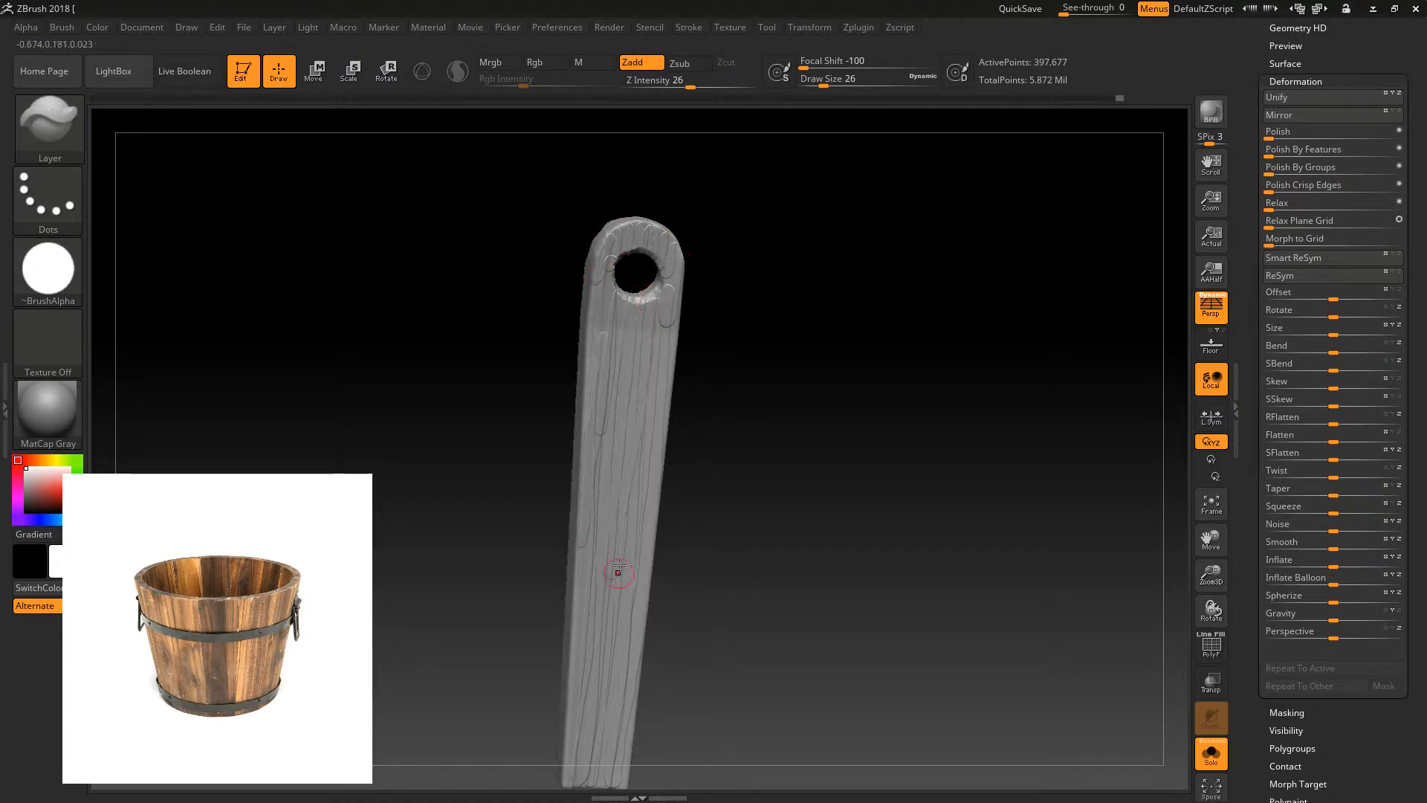
pyautogui.keyDown('alt'); pyautogui.moveTo(617, 432); pyautogui.dragTo(625, 324, button='right'); pyautogui.keyUp('alt')
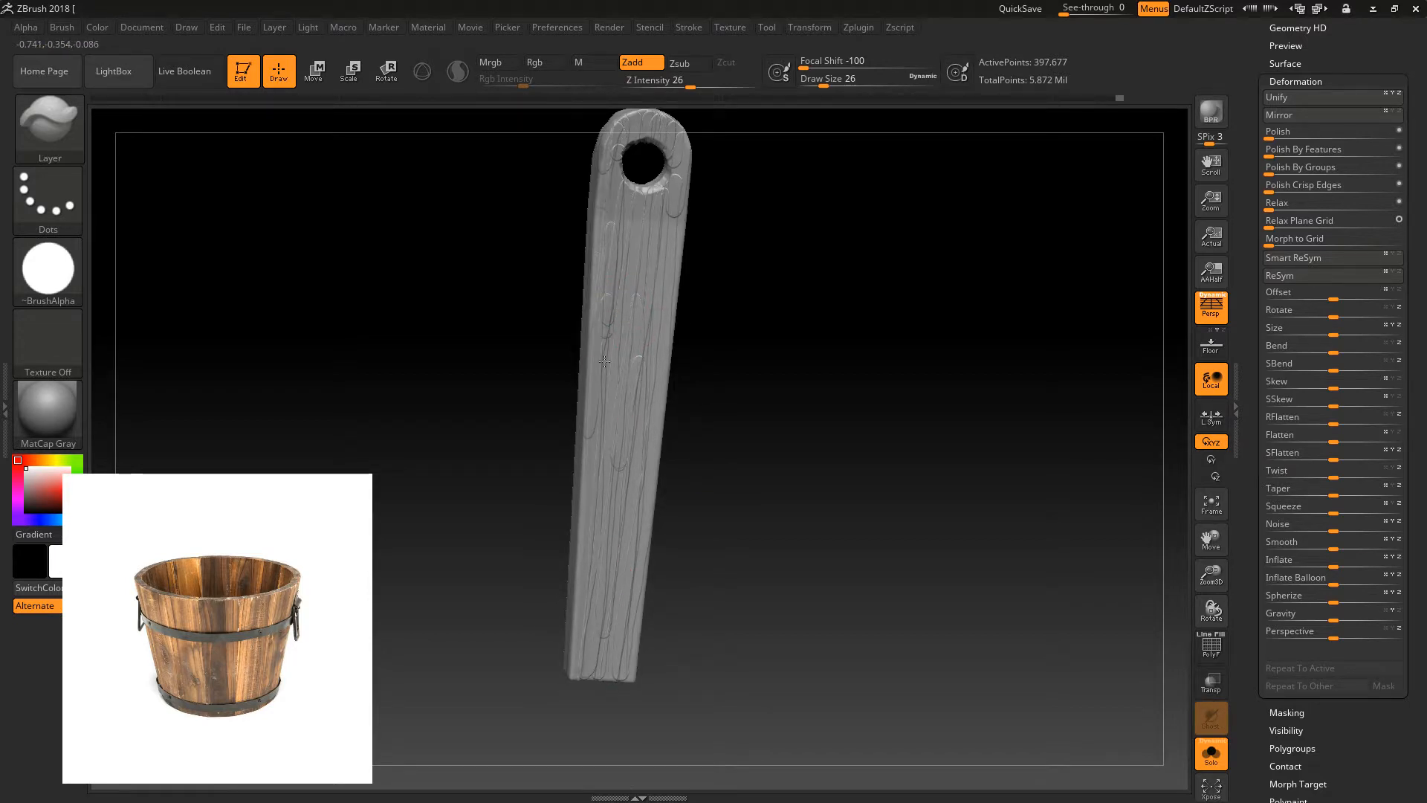
# - Extend the Layer brush grain strokes over the plank's narrow side and square end
pyautogui.keyDown('alt'); pyautogui.moveTo(801, 297); pyautogui.dragTo(715, 256); pyautogui.keyUp('alt')
pyautogui.moveTo(629, 308)
pyautogui.mouseDown(button='right')
pyautogui.moveTo(643, 220)
pyautogui.moveTo(667, 210)
pyautogui.moveTo(745, 382)
pyautogui.mouseUp(button='right')
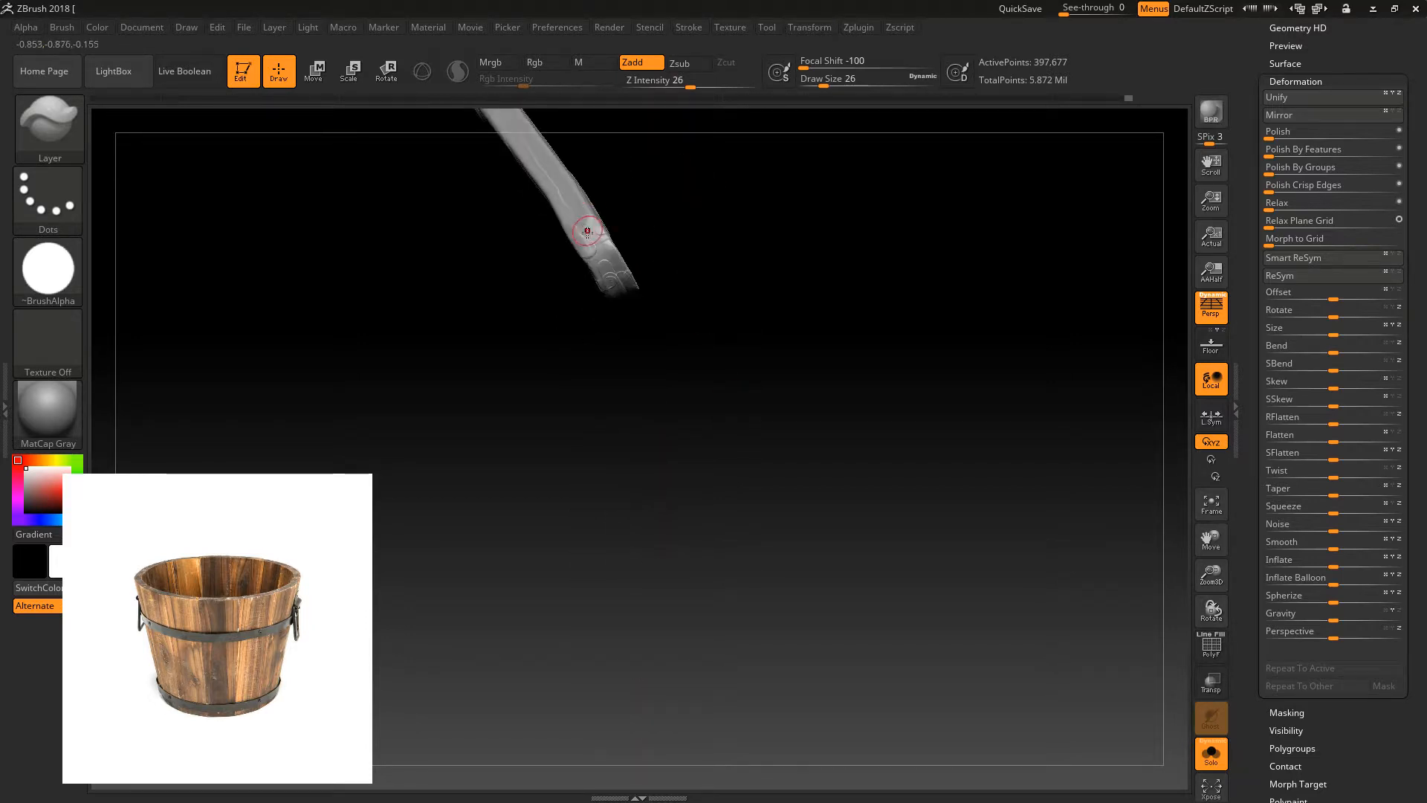
pyautogui.moveTo(591, 230); pyautogui.dragTo(599, 243)
pyautogui.moveTo(599, 243); pyautogui.dragTo(579, 340, button='right')
pyautogui.moveTo(573, 342)
pyautogui.mouseDown()
pyautogui.moveTo(617, 412)
pyautogui.moveTo(567, 354)
pyautogui.moveTo(590, 349)
pyautogui.moveTo(630, 409)
pyautogui.mouseUp()
pyautogui.moveTo(551, 322); pyautogui.dragTo(613, 408)
pyautogui.moveTo(711, 316); pyautogui.dragTo(784, 350, button='right')
pyautogui.moveTo(1212, 578); pyautogui.dragTo(1191, 525)
pyautogui.moveTo(824, 462); pyautogui.dragTo(825, 461)
pyautogui.moveTo(623, 163)
pyautogui.keyDown('ctrl'); pyautogui.mouseDown()
pyautogui.moveTo(598, 260)
pyautogui.moveTo(570, 303)
pyautogui.moveTo(675, 299)
pyautogui.moveTo(615, 331)
pyautogui.mouseUp(); pyautogui.keyUp('ctrl')
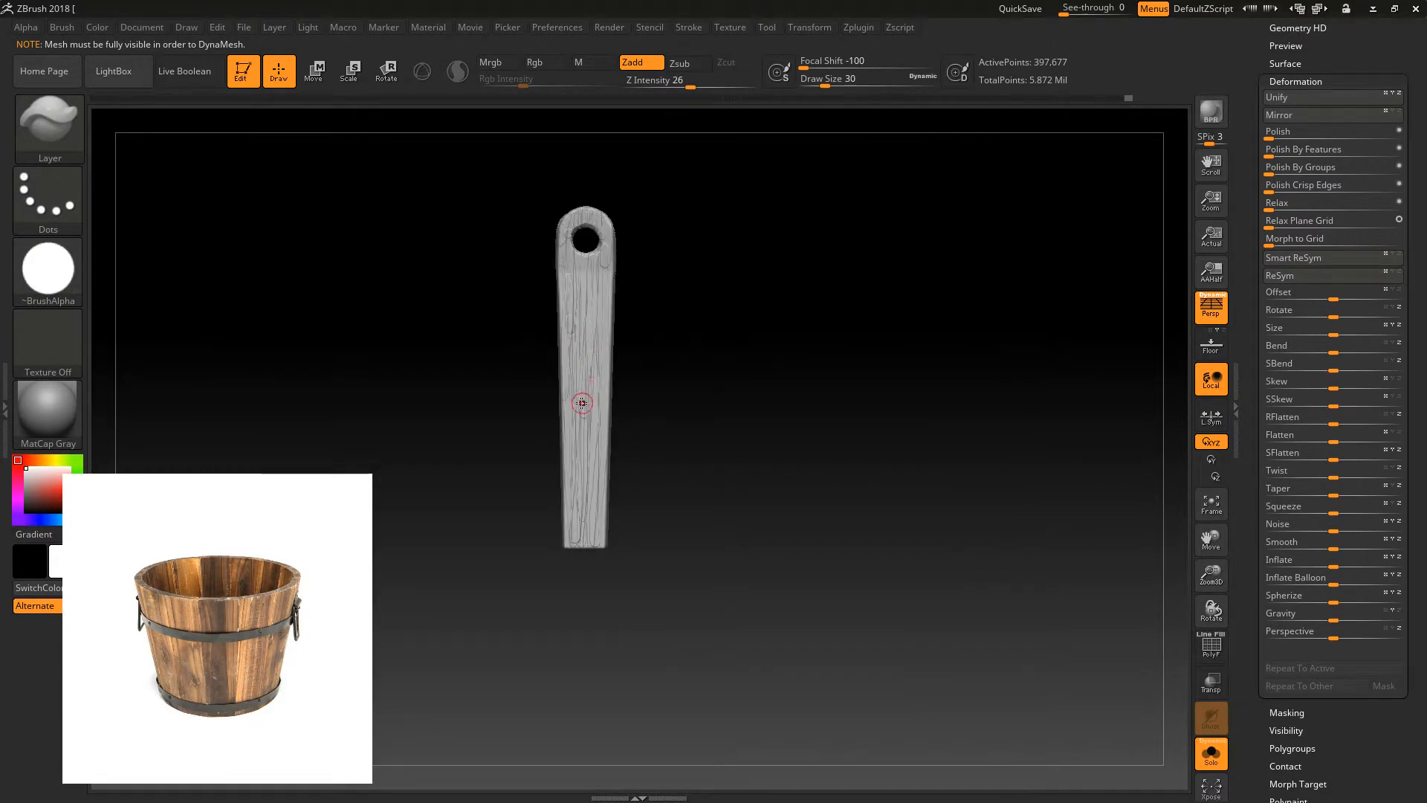
pyautogui.moveTo(594, 405)
pyautogui.keyDown('ctrl'); pyautogui.mouseDown()
pyautogui.moveTo(571, 422)
pyautogui.moveTo(600, 546)
pyautogui.mouseUp(); pyautogui.keyUp('ctrl')
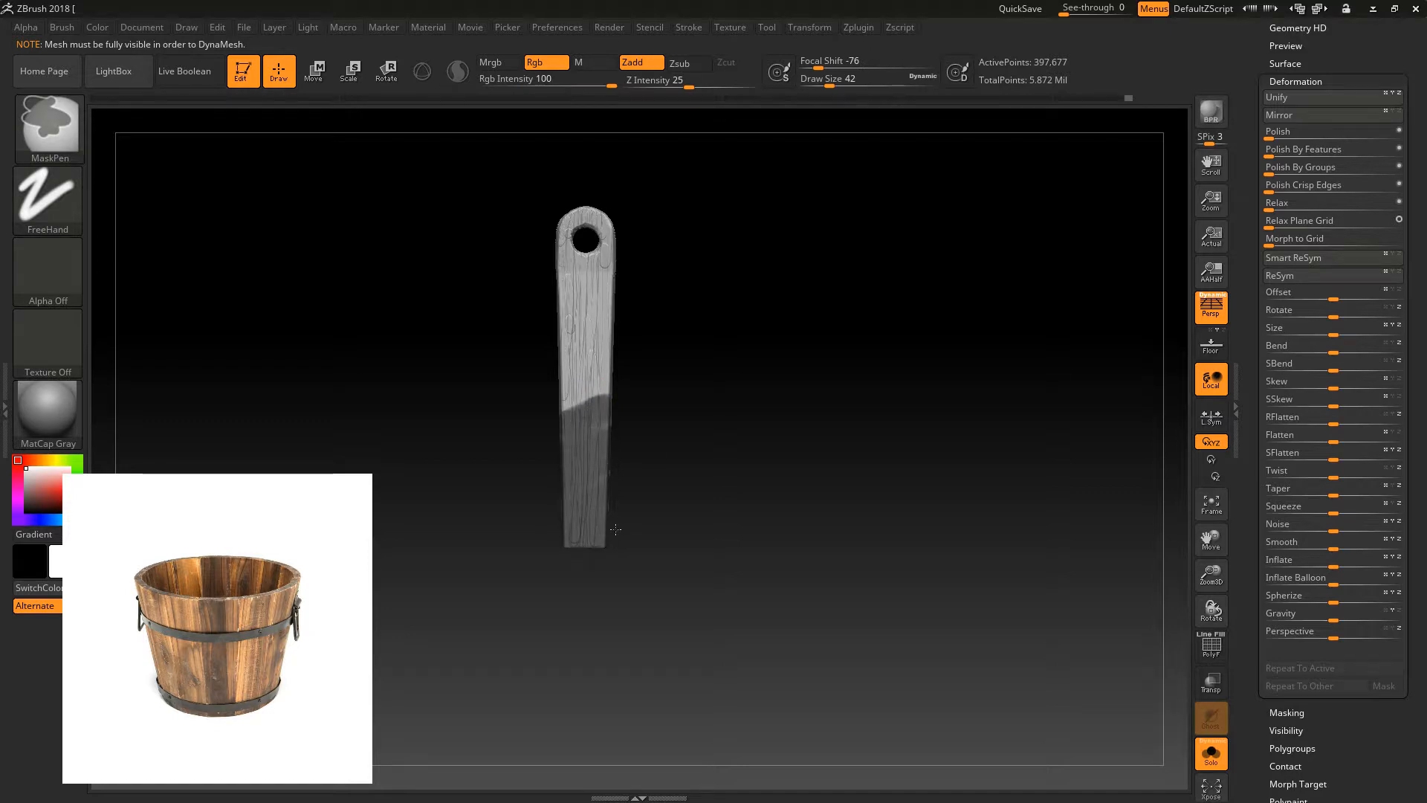
pyautogui.moveTo(641, 423)
pyautogui.keyDown('ctrl'); pyautogui.mouseDown()
pyautogui.moveTo(625, 366)
pyautogui.moveTo(637, 316)
pyautogui.moveTo(606, 272)
pyautogui.moveTo(543, 256)
pyautogui.moveTo(574, 215)
pyautogui.moveTo(743, 257)
pyautogui.mouseUp(); pyautogui.keyUp('ctrl')
pyautogui.moveTo(589, 304)
pyautogui.keyDown('ctrl'); pyautogui.keyDown('alt'); pyautogui.mouseDown()
pyautogui.moveTo(592, 443)
pyautogui.moveTo(621, 382)
pyautogui.mouseUp(); pyautogui.keyUp('alt'); pyautogui.keyUp('ctrl')
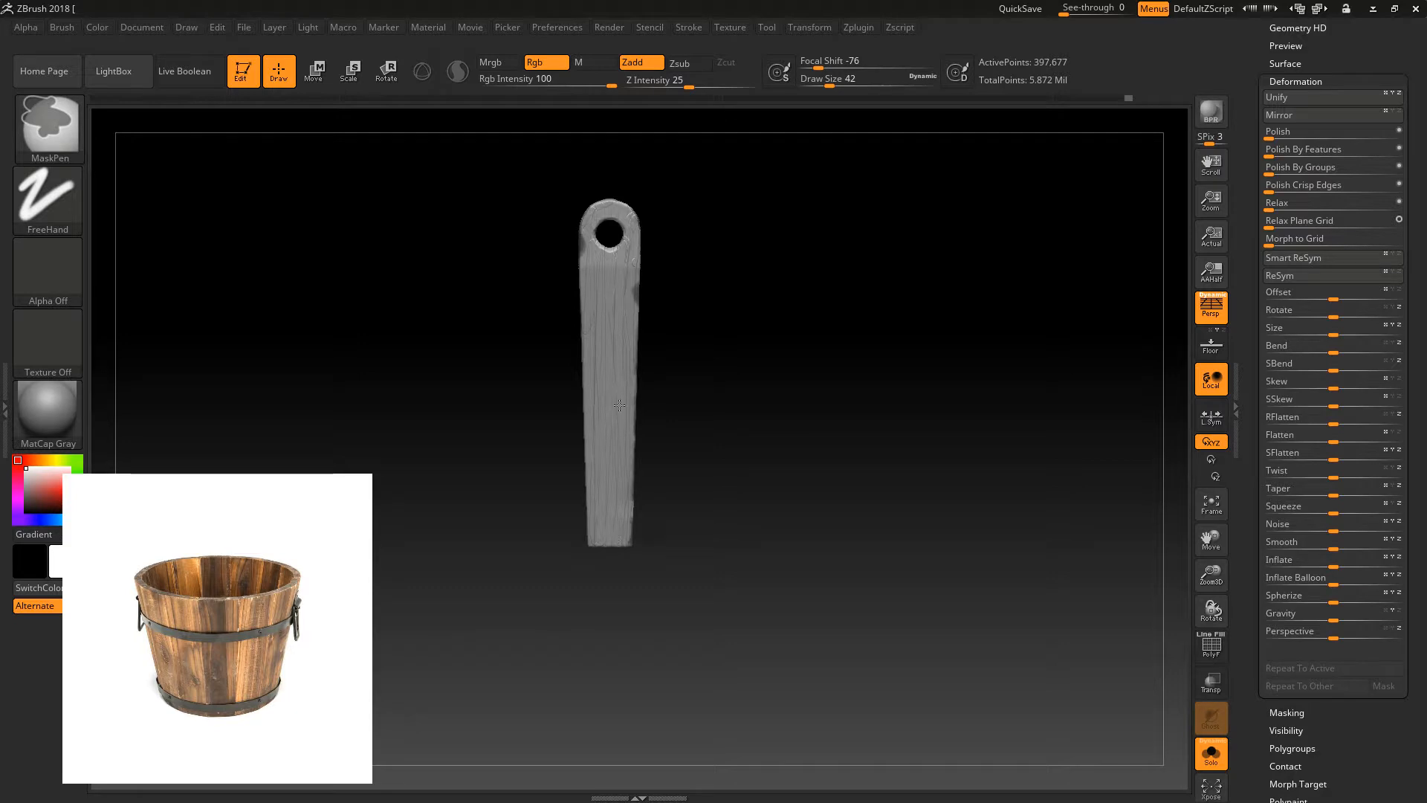
pyautogui.keyDown('ctrl'); pyautogui.keyDown('alt'); pyautogui.moveTo(591, 235); pyautogui.dragTo(588, 249); pyautogui.keyUp('alt'); pyautogui.keyUp('ctrl')
pyautogui.moveTo(542, 302)
pyautogui.mouseDown()
pyautogui.moveTo(624, 316)
pyautogui.moveTo(694, 297)
pyautogui.mouseUp()
pyautogui.keyDown('ctrl'); pyautogui.click(642, 289); pyautogui.keyUp('ctrl')
# - Switch to the WoodBase_01 brush for adding grain texture to the plank
pyautogui.moveTo(1066, 474); pyautogui.dragTo(993, 479)
pyautogui.moveTo(1217, 569)
pyautogui.mouseDown()
pyautogui.moveTo(1178, 653)
pyautogui.moveTo(1211, 552)
pyautogui.mouseUp()
pyautogui.press('b')
pyautogui.click(773, 456)
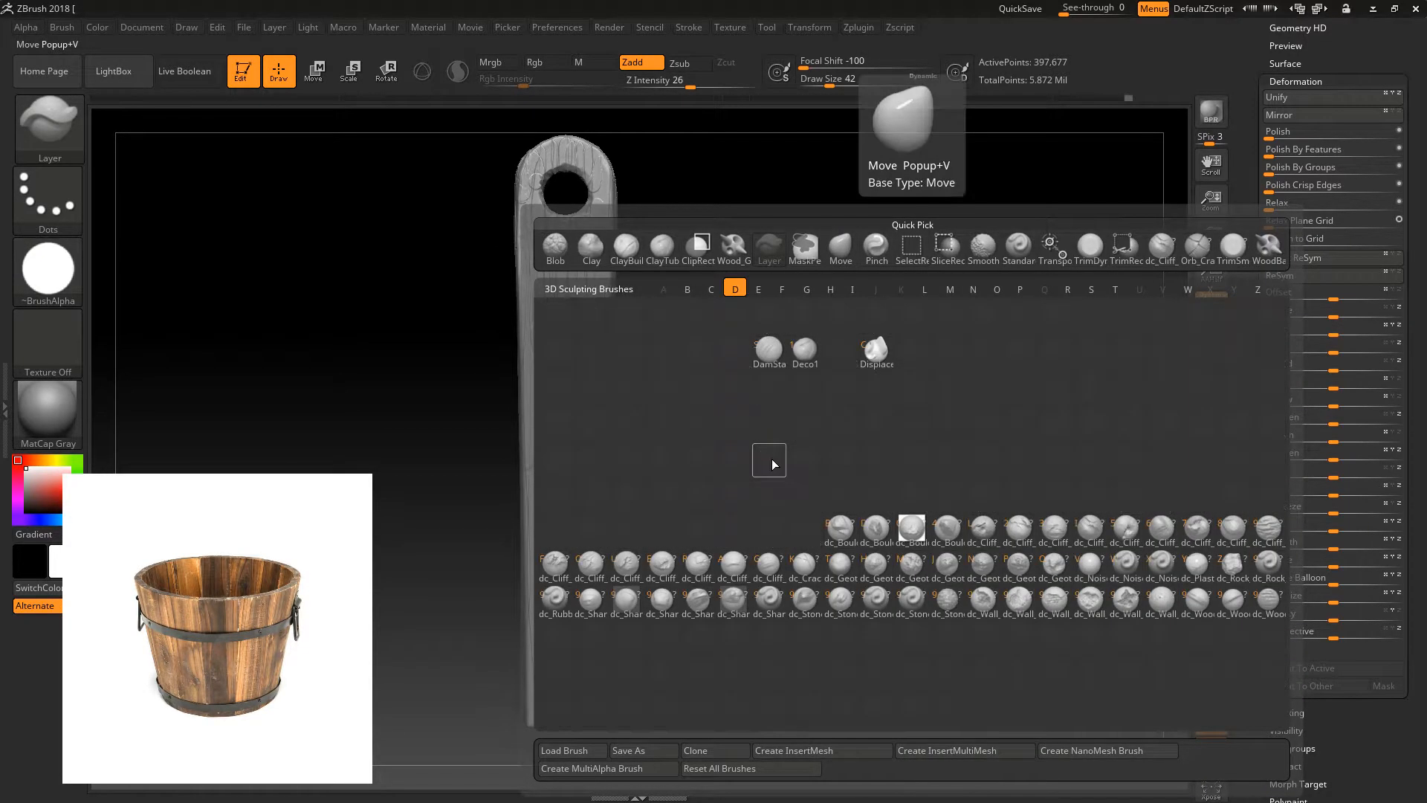
pyautogui.click(49, 125)
pyautogui.press('w')
pyautogui.click(430, 700)
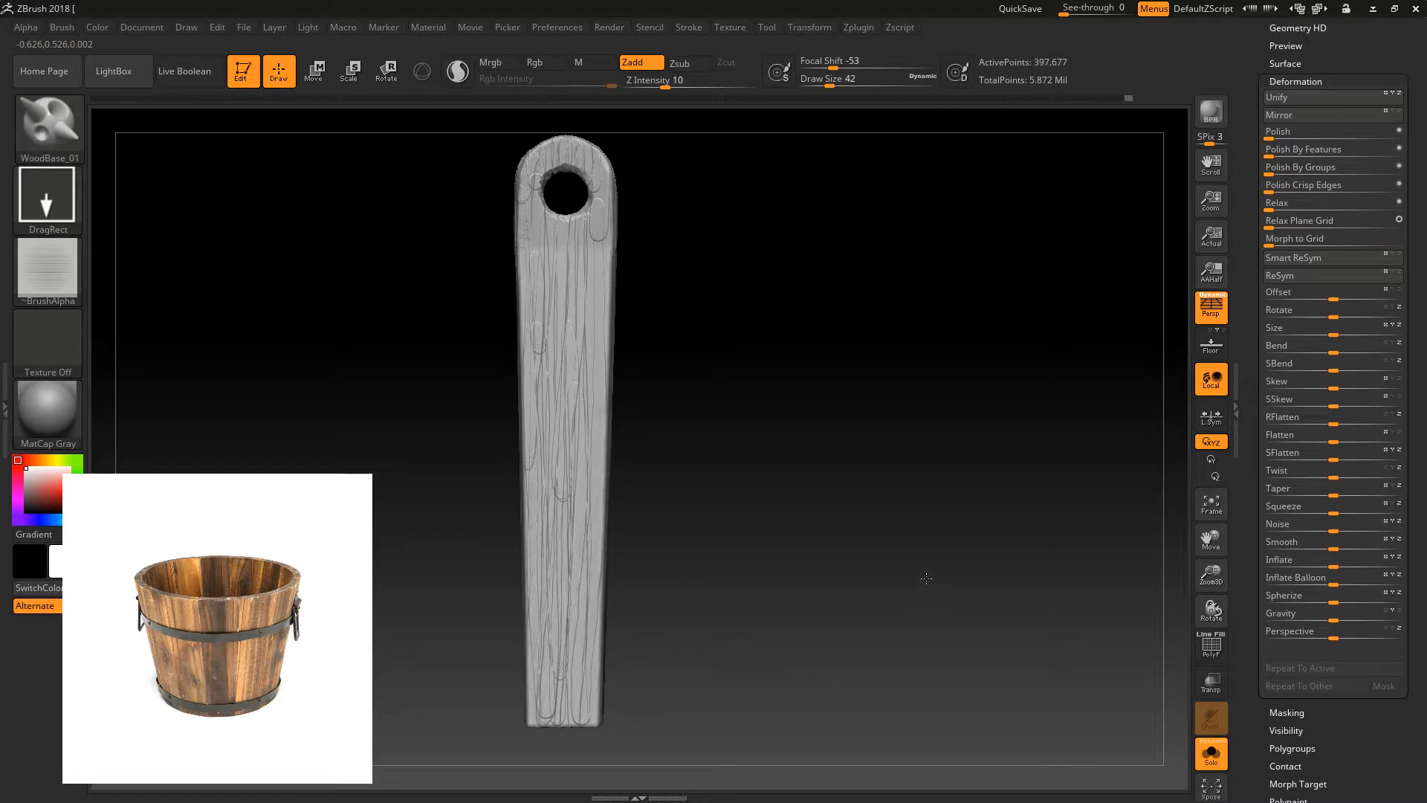
pyautogui.moveTo(903, 557); pyautogui.dragTo(857, 557)
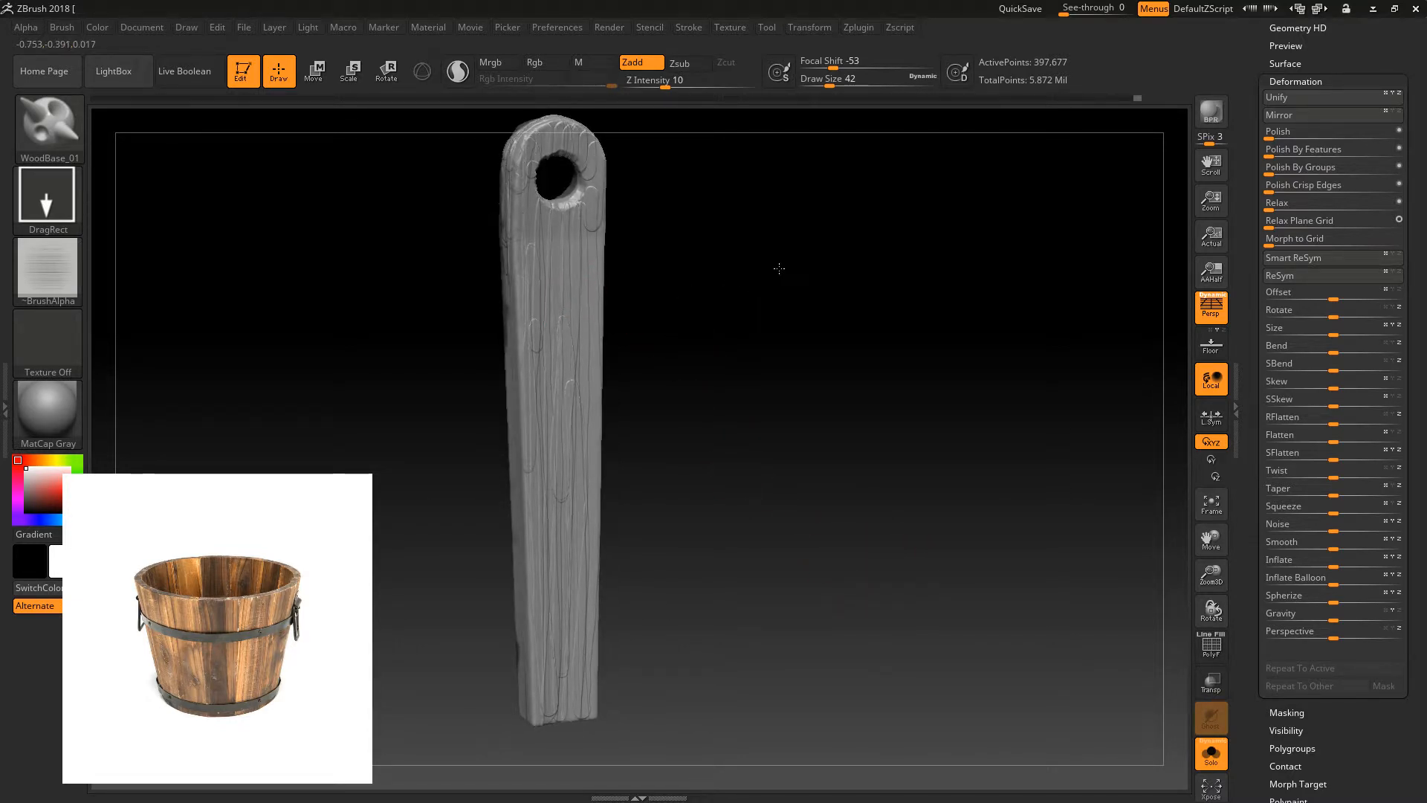
# - Try stamping the WoodBase_01 grain texture on the plank at Z Intensity 16
pyautogui.moveTo(666, 87); pyautogui.dragTo(676, 87)
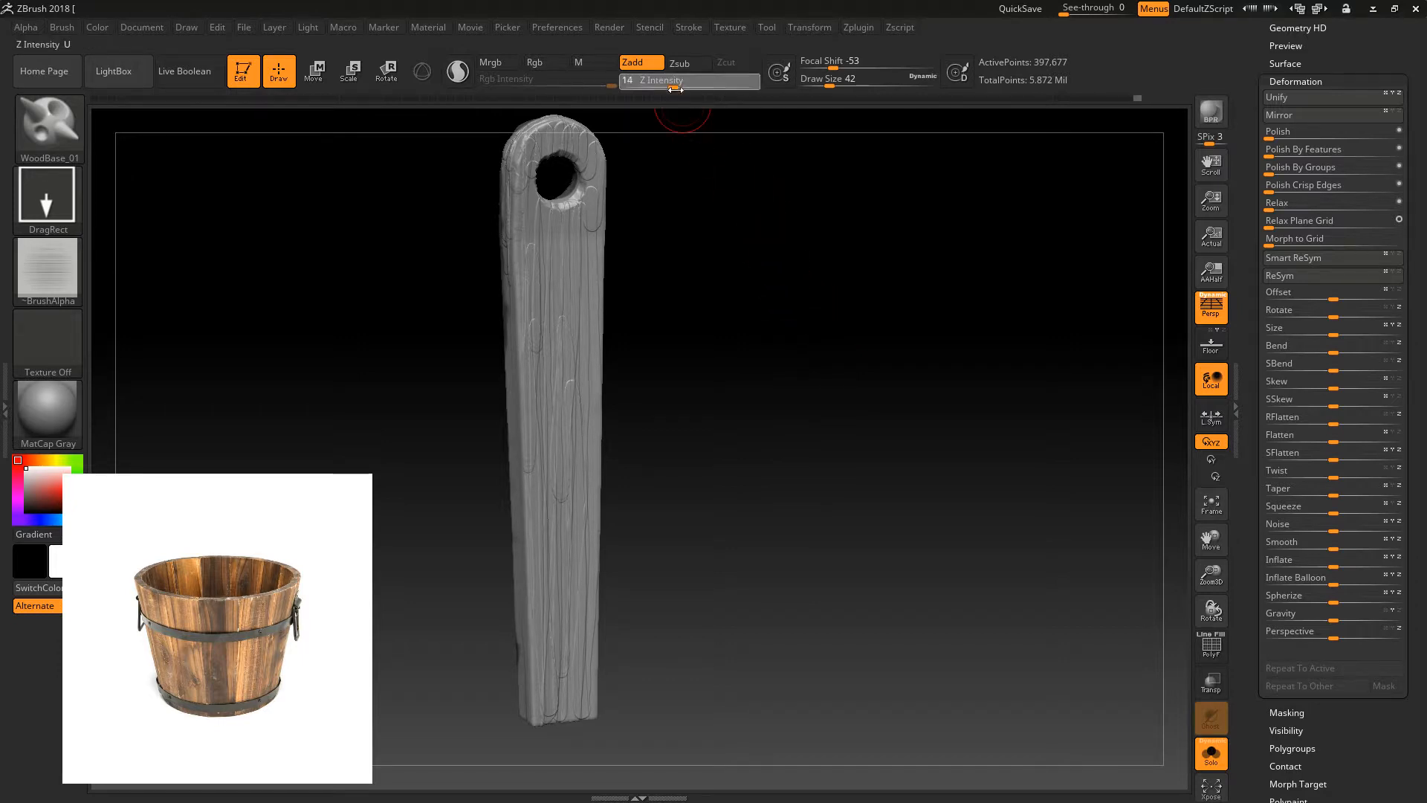
pyautogui.moveTo(792, 311); pyautogui.dragTo(776, 296)
pyautogui.press('ctrl')
pyautogui.press('ctrl')
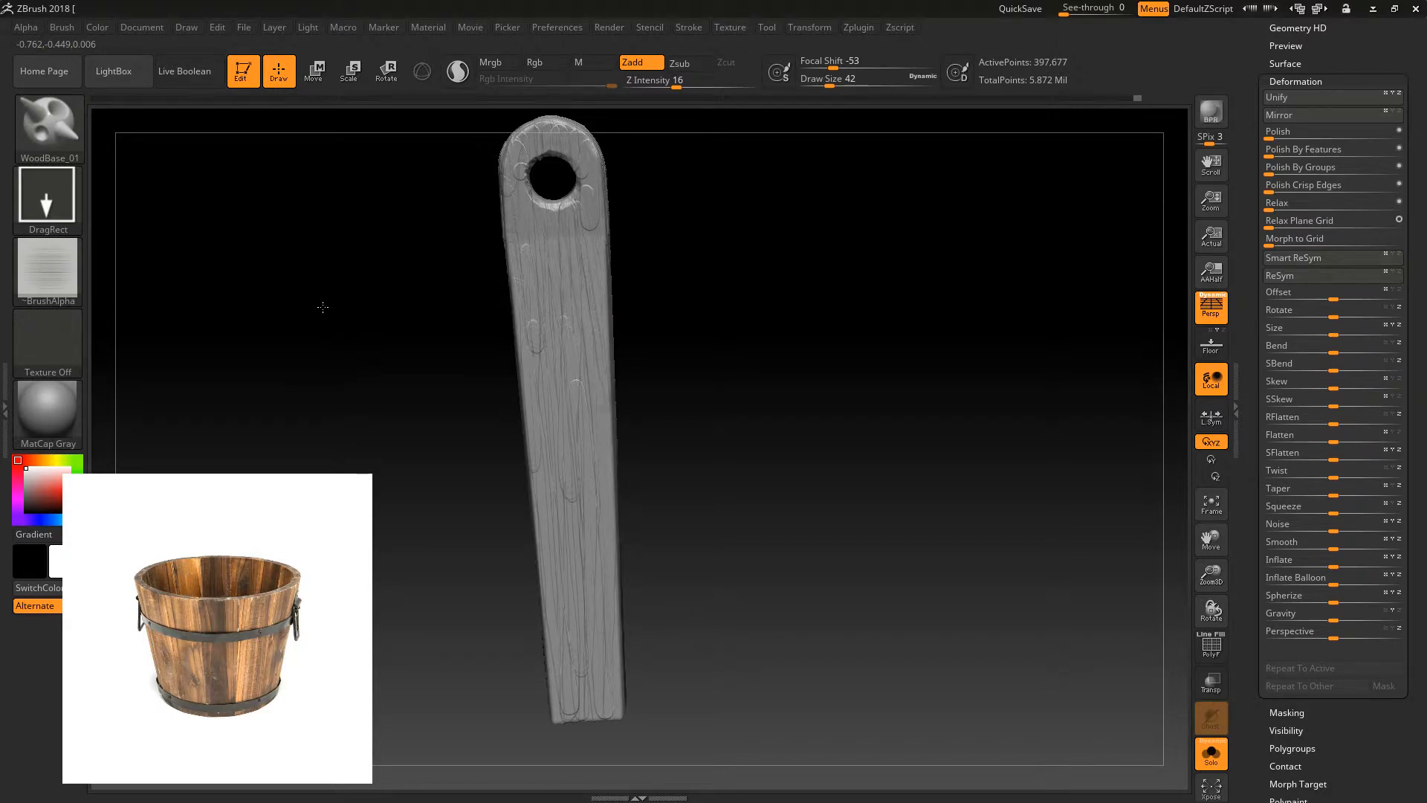
pyautogui.moveTo(318, 305)
pyautogui.mouseDown()
pyautogui.moveTo(342, 334)
pyautogui.moveTo(399, 267)
pyautogui.mouseUp()
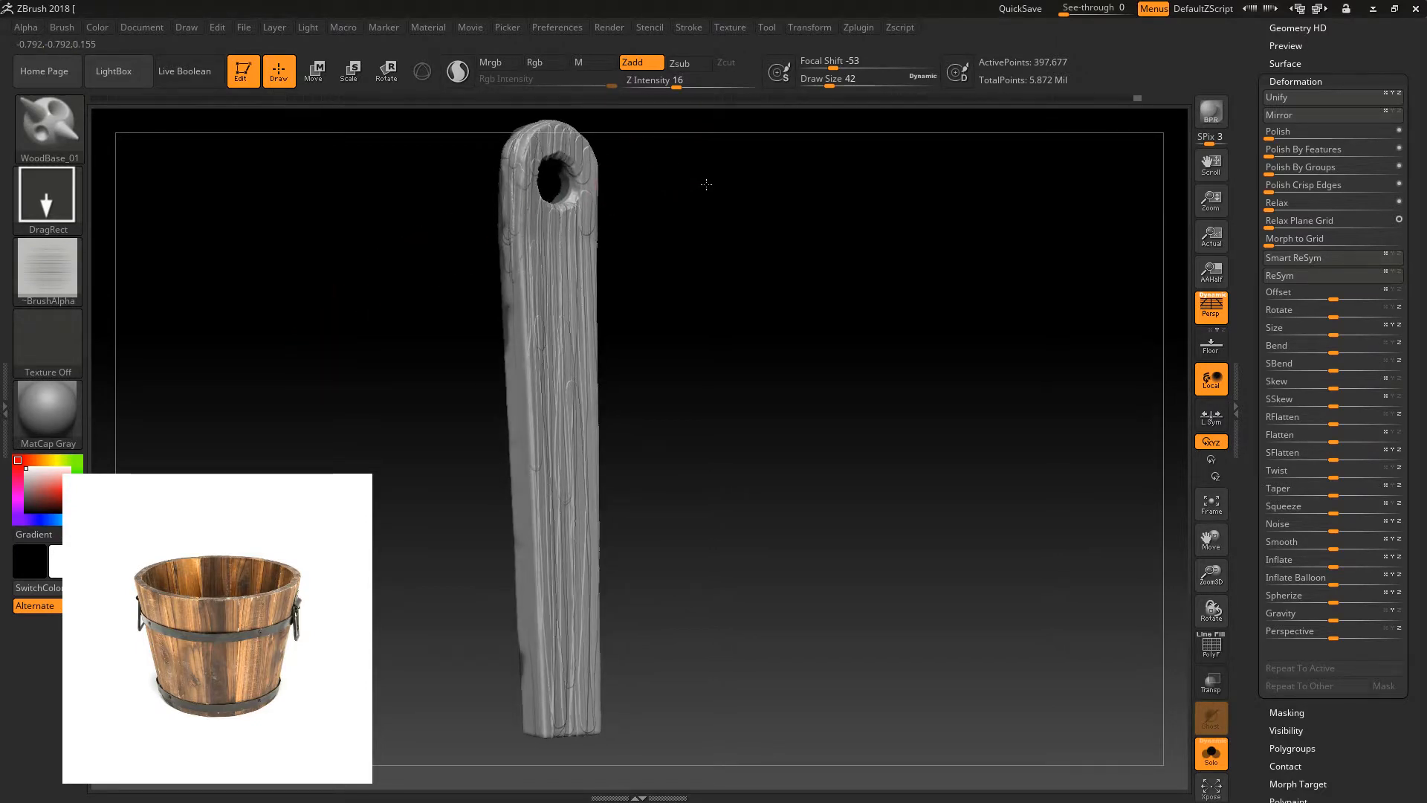
pyautogui.press('ctrl')
# - Set the brush's Z Intensity to 9 and stamp the WoodBase_01 grain texture over the plank's faces
pyautogui.moveTo(672, 87); pyautogui.dragTo(664, 87)
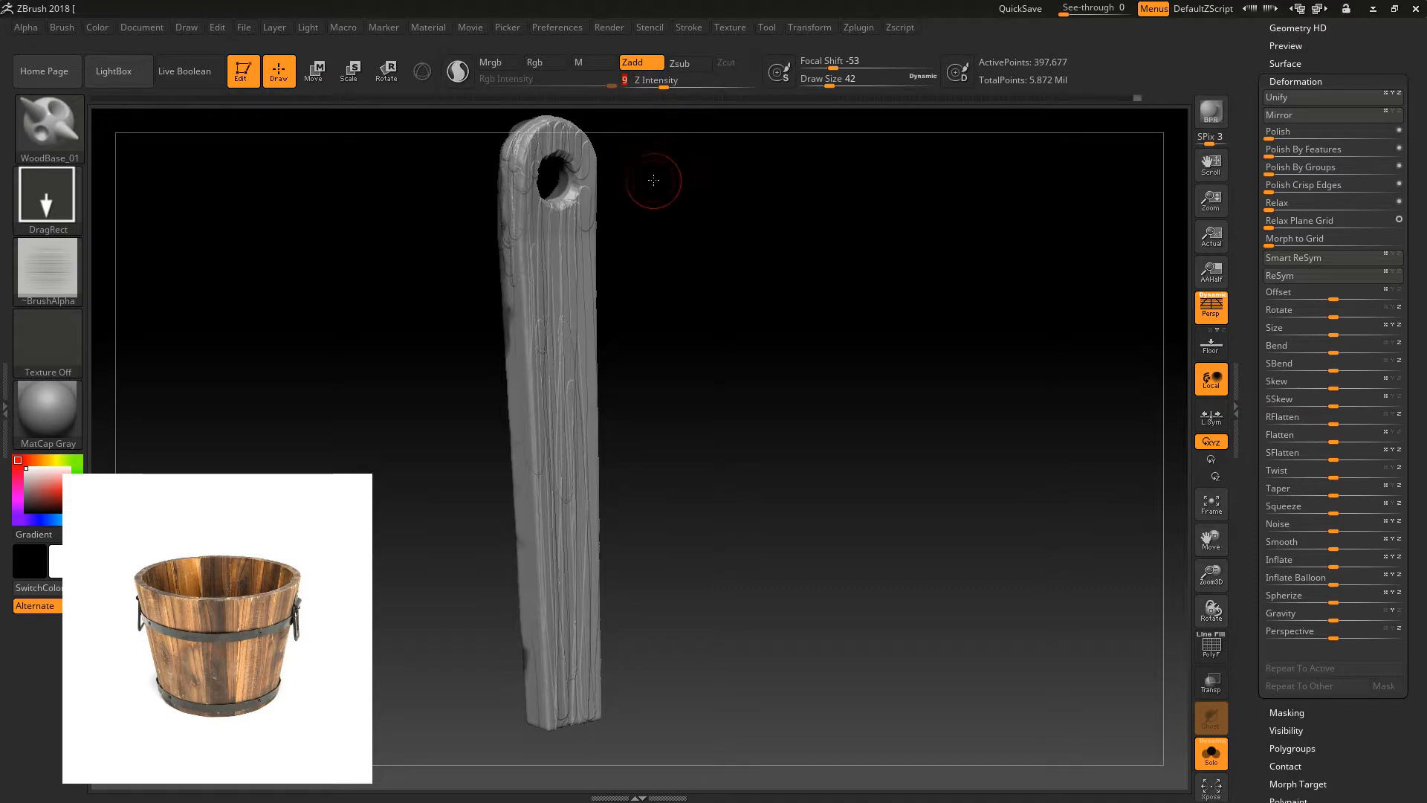
pyautogui.moveTo(653, 181); pyautogui.dragTo(634, 191)
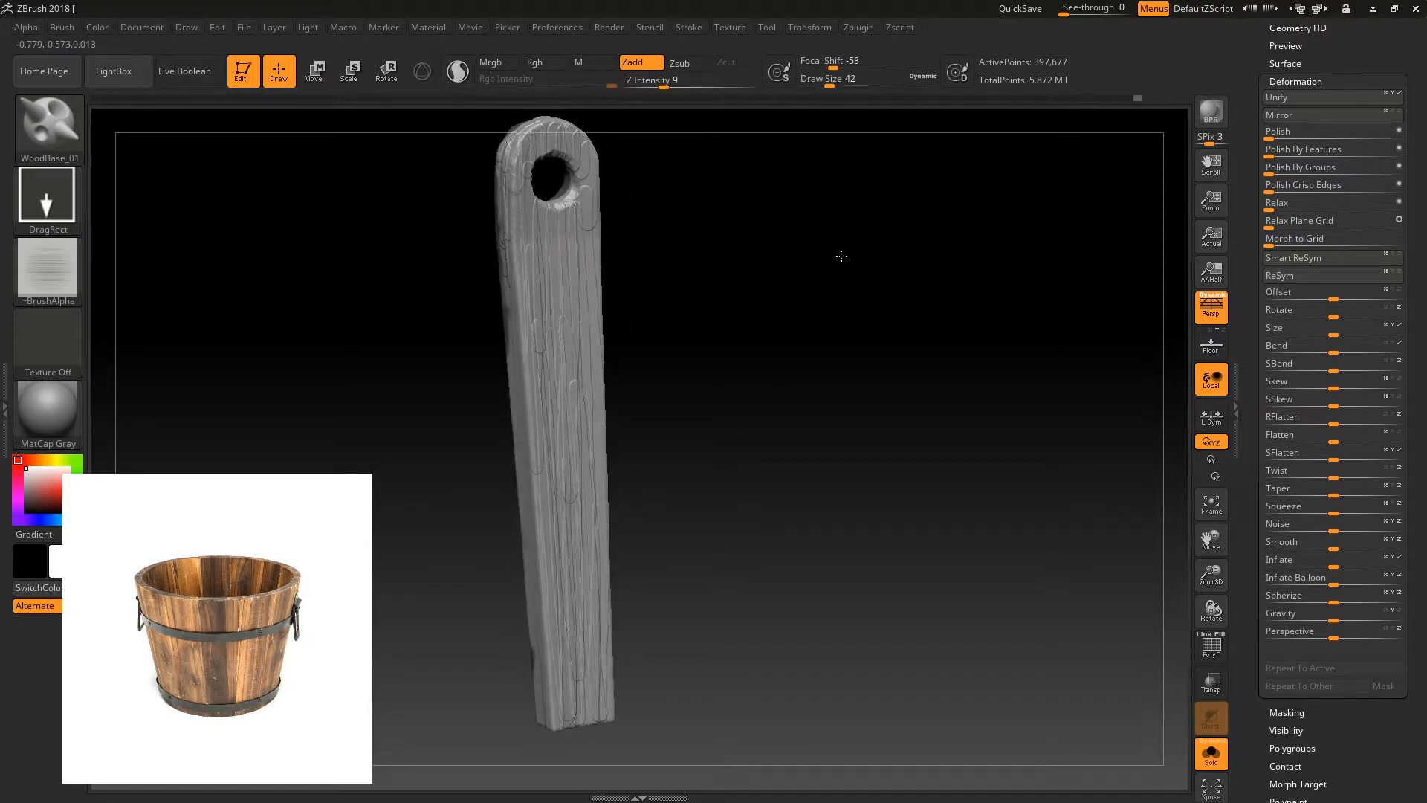
pyautogui.moveTo(886, 222)
pyautogui.mouseDown()
pyautogui.moveTo(828, 268)
pyautogui.moveTo(739, 281)
pyautogui.moveTo(815, 268)
pyautogui.moveTo(777, 375)
pyautogui.moveTo(653, 248)
pyautogui.mouseUp()
pyautogui.press('ctrl')
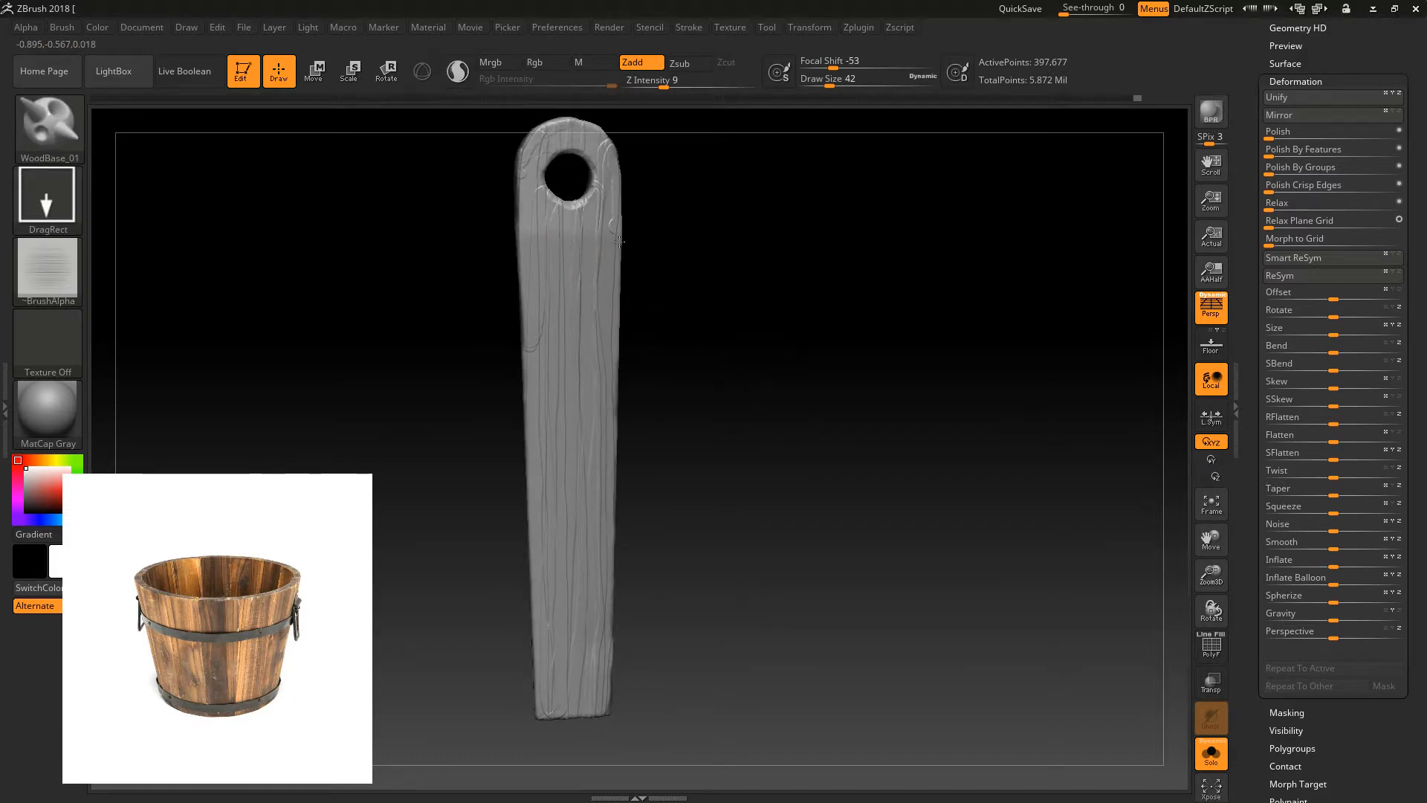
pyautogui.keyDown('alt'); pyautogui.moveTo(763, 366); pyautogui.dragTo(771, 240); pyautogui.keyUp('alt')
pyautogui.moveTo(1128, 429); pyautogui.dragTo(567, 339)
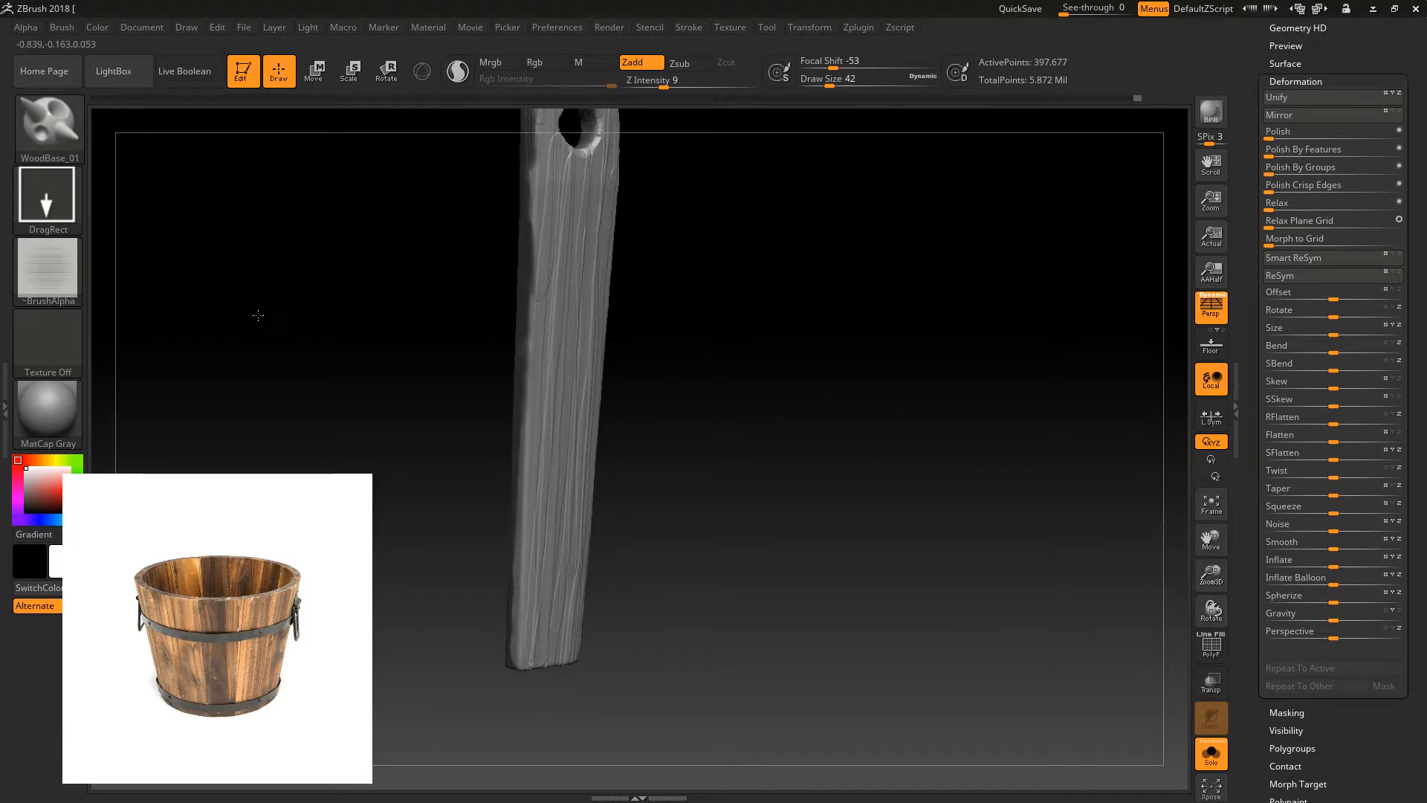
pyautogui.keyDown('alt'); pyautogui.moveTo(707, 279); pyautogui.dragTo(663, 414); pyautogui.keyUp('alt')
pyautogui.moveTo(688, 366); pyautogui.dragTo(645, 306)
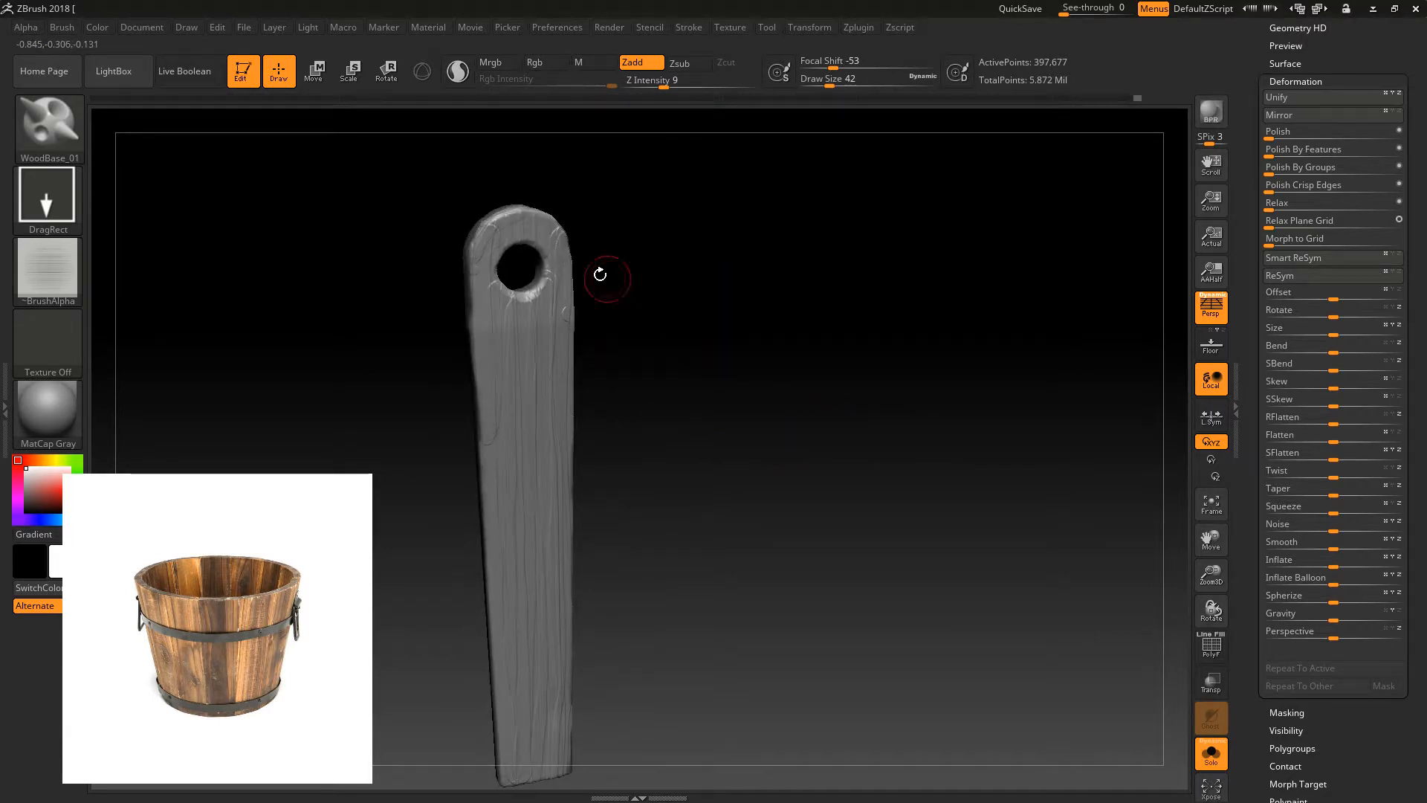
pyautogui.moveTo(938, 210); pyautogui.dragTo(561, 265)
pyautogui.moveTo(825, 341)
pyautogui.mouseDown()
pyautogui.moveTo(815, 359)
pyautogui.moveTo(357, 312)
pyautogui.mouseUp()
# - Switch to the Wood_Generic brush and stamp fine grain along the first broad face at Z Intensity 6
pyautogui.click(62, 137)
pyautogui.press('w')
pyautogui.click(407, 243)
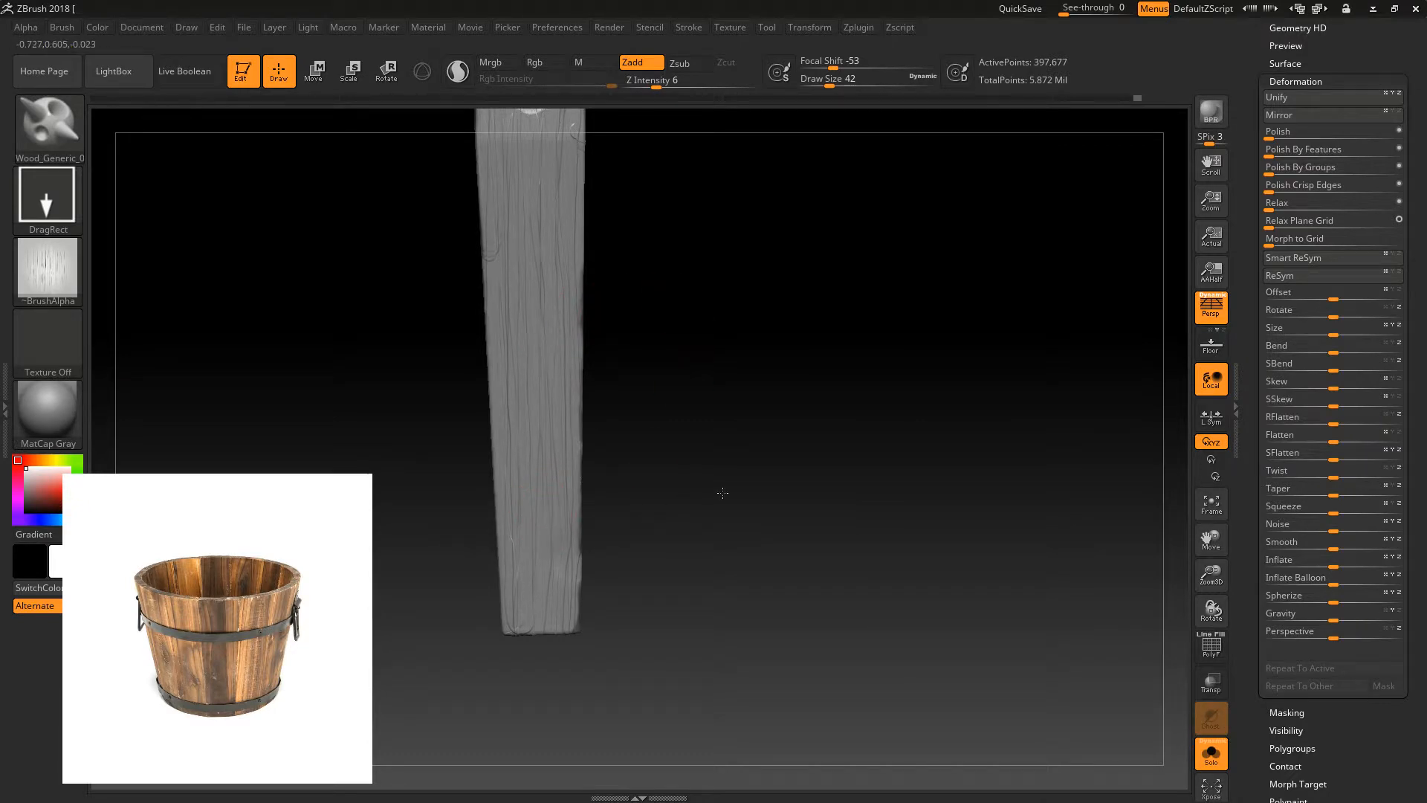
pyautogui.moveTo(401, 340); pyautogui.dragTo(640, 446)
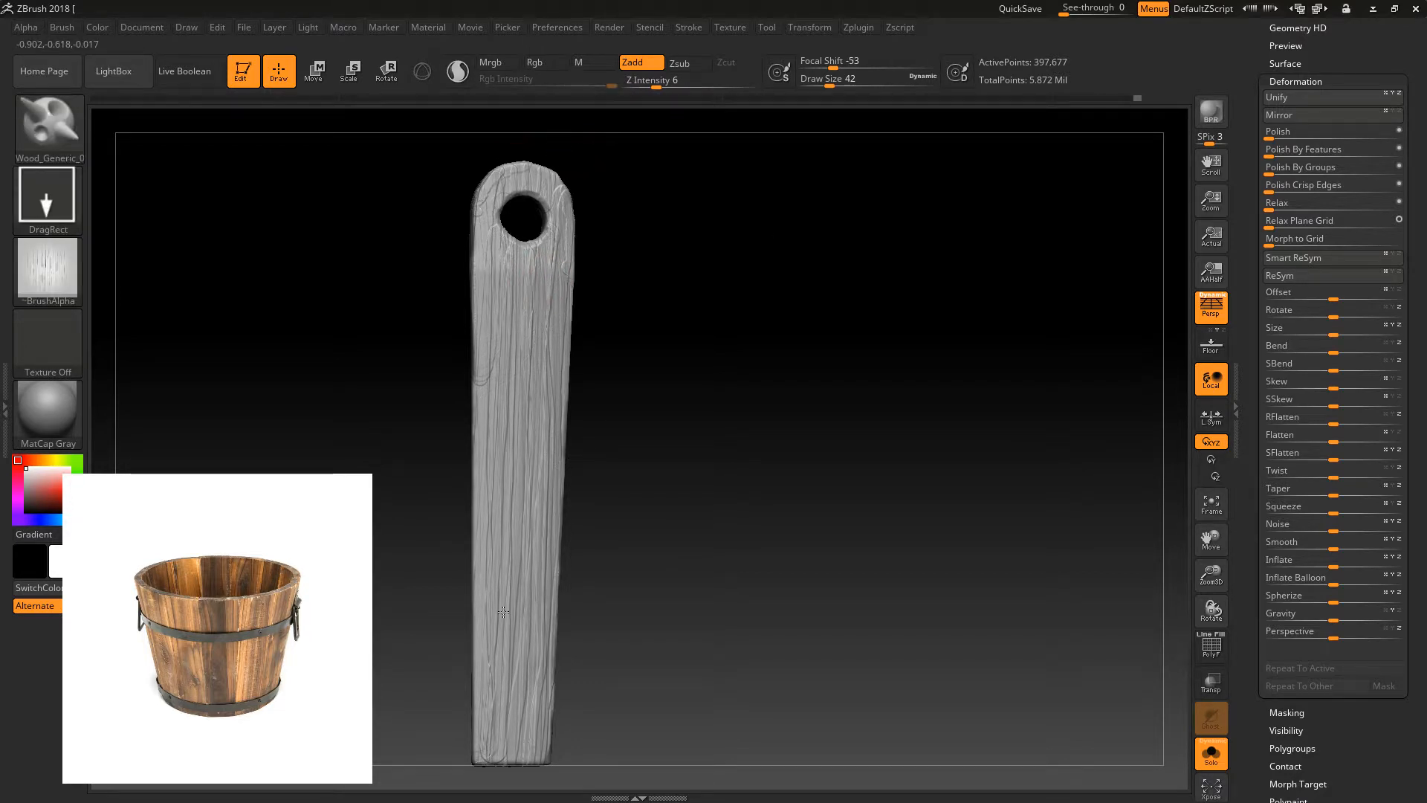
pyautogui.moveTo(631, 439); pyautogui.dragTo(557, 455)
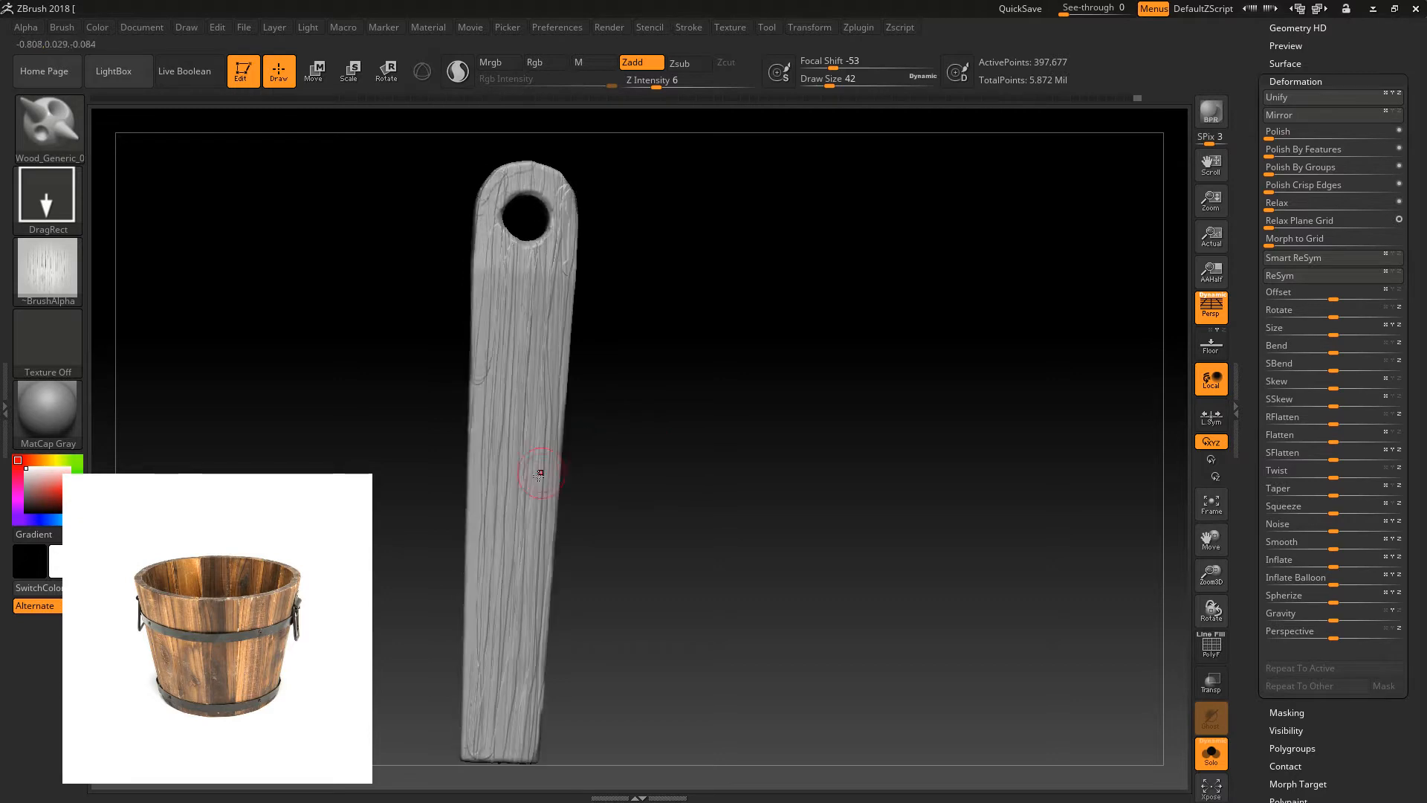
pyautogui.moveTo(638, 534); pyautogui.dragTo(687, 294)
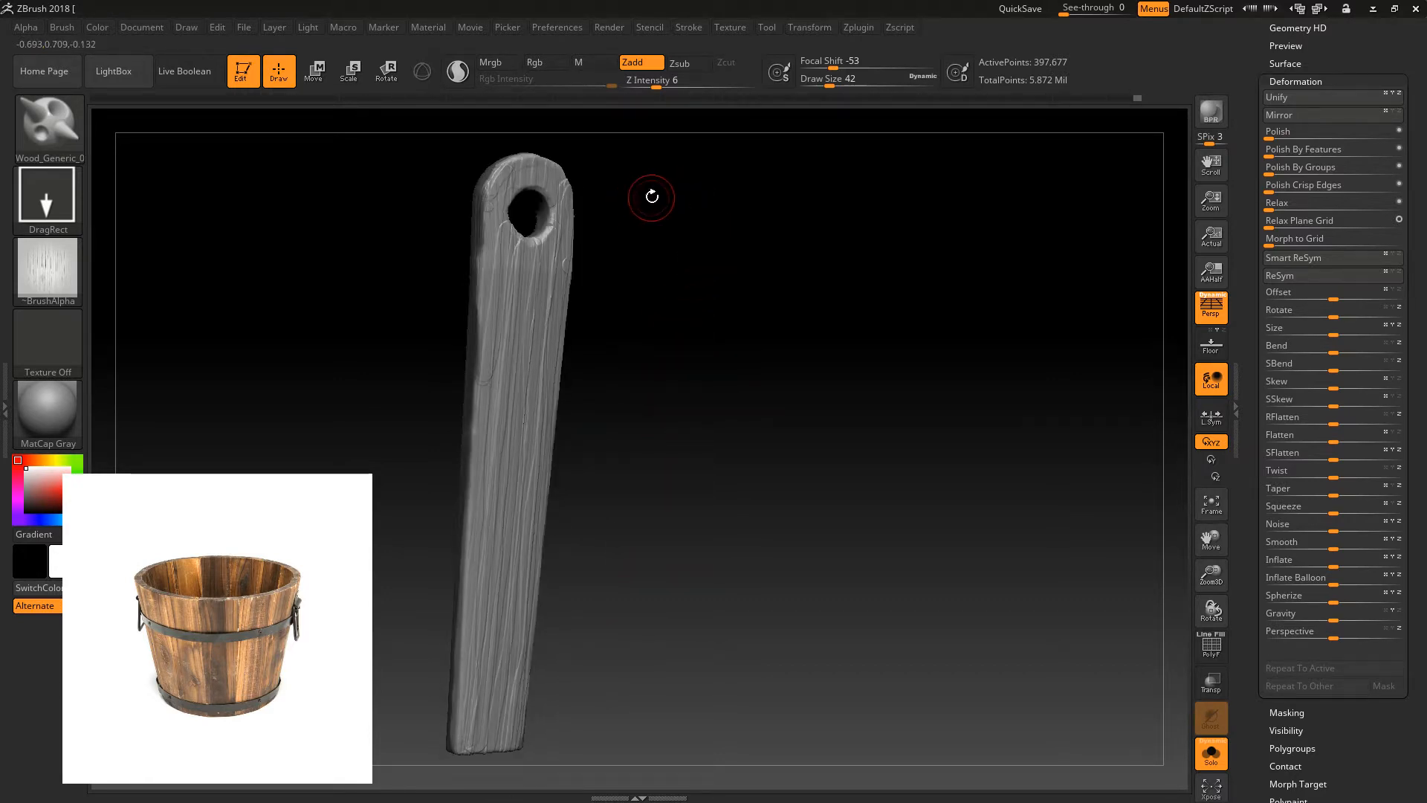
pyautogui.moveTo(647, 198); pyautogui.dragTo(627, 235)
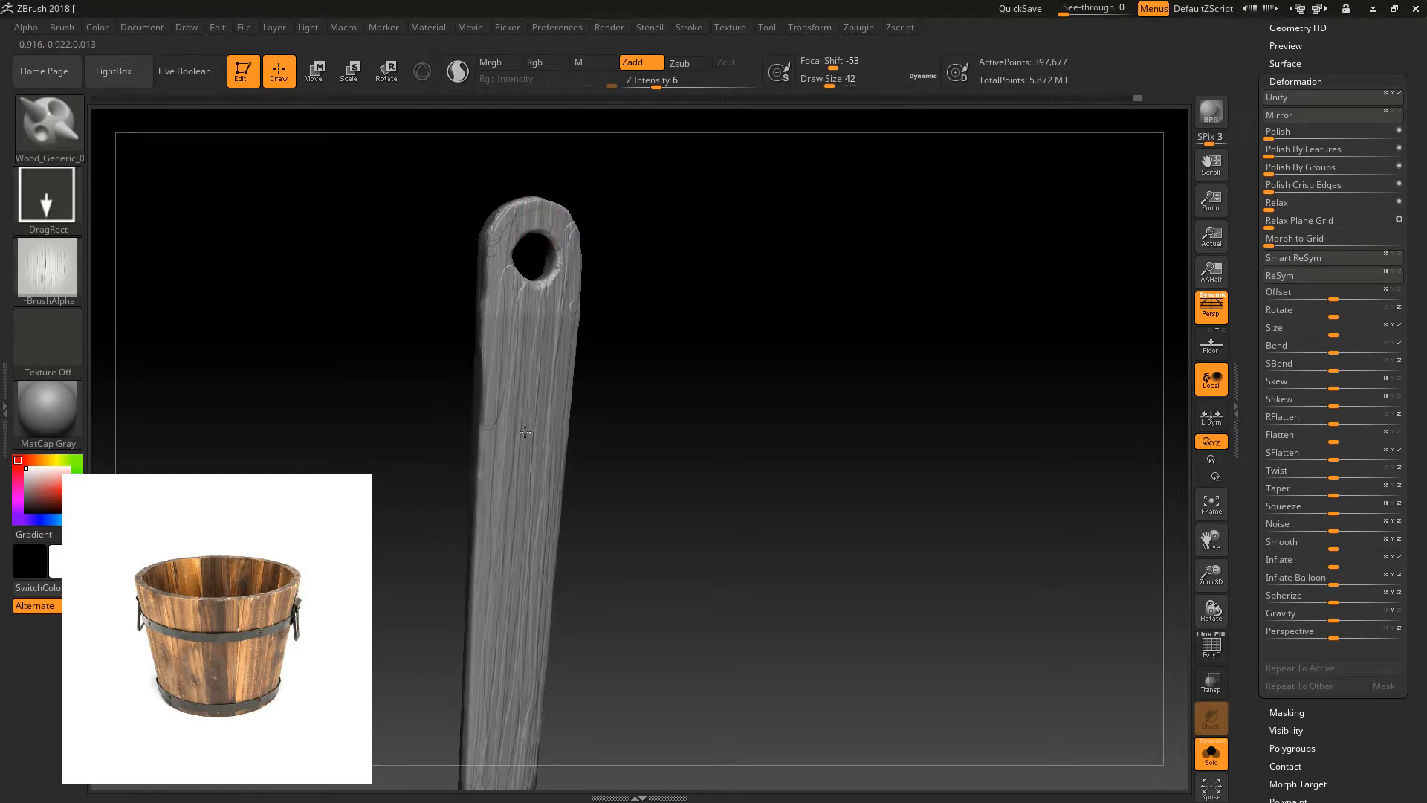
pyautogui.moveTo(625, 443); pyautogui.dragTo(745, 363)
# - Stamp Wood_Generic fine grain along the plank's other broad face with the knot outlines
pyautogui.moveTo(1198, 568)
pyautogui.mouseDown()
pyautogui.moveTo(978, 551)
pyautogui.moveTo(714, 570)
pyautogui.mouseUp()
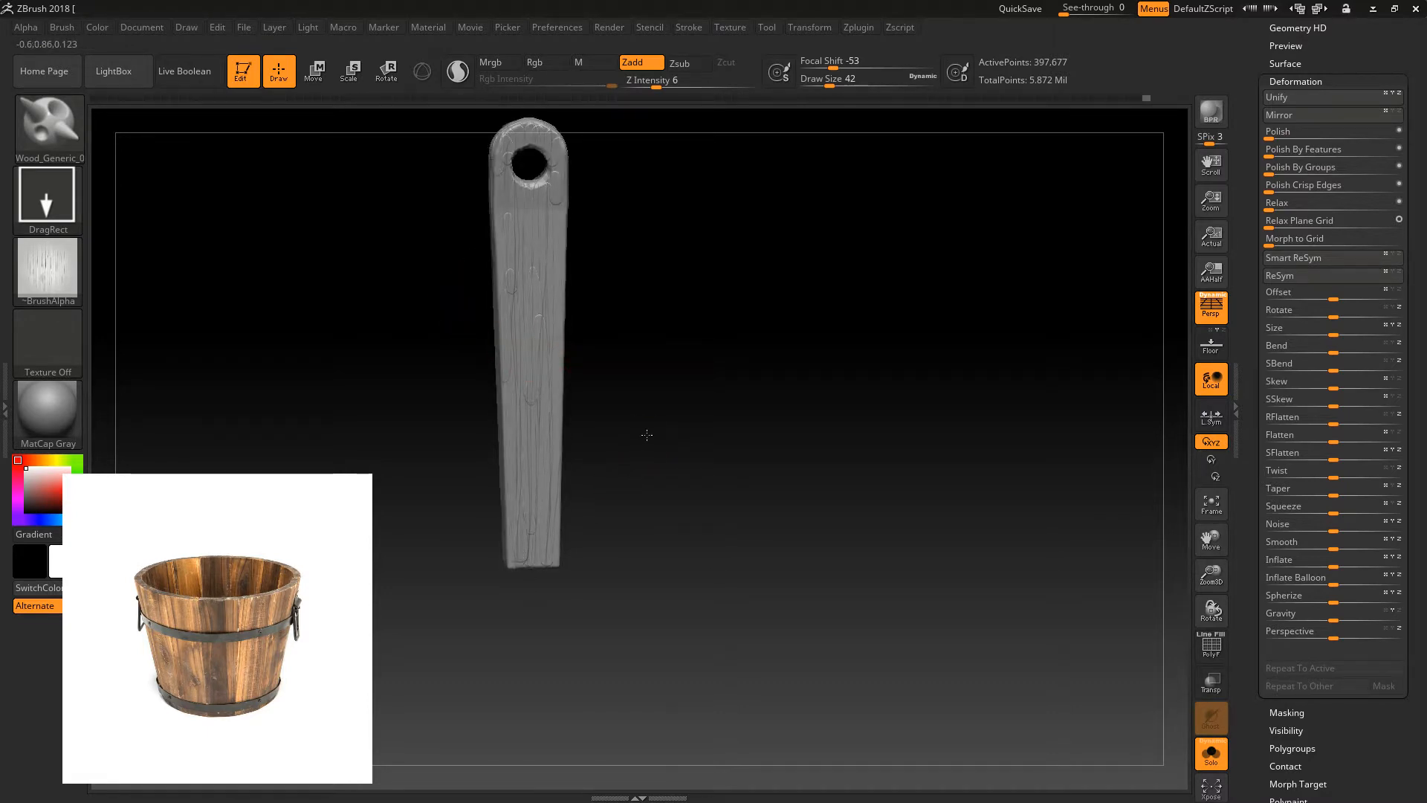
pyautogui.moveTo(646, 436); pyautogui.dragTo(666, 411)
pyautogui.moveTo(1197, 571); pyautogui.dragTo(1181, 654)
pyautogui.keyDown('alt'); pyautogui.moveTo(935, 432); pyautogui.dragTo(920, 561); pyautogui.keyUp('alt')
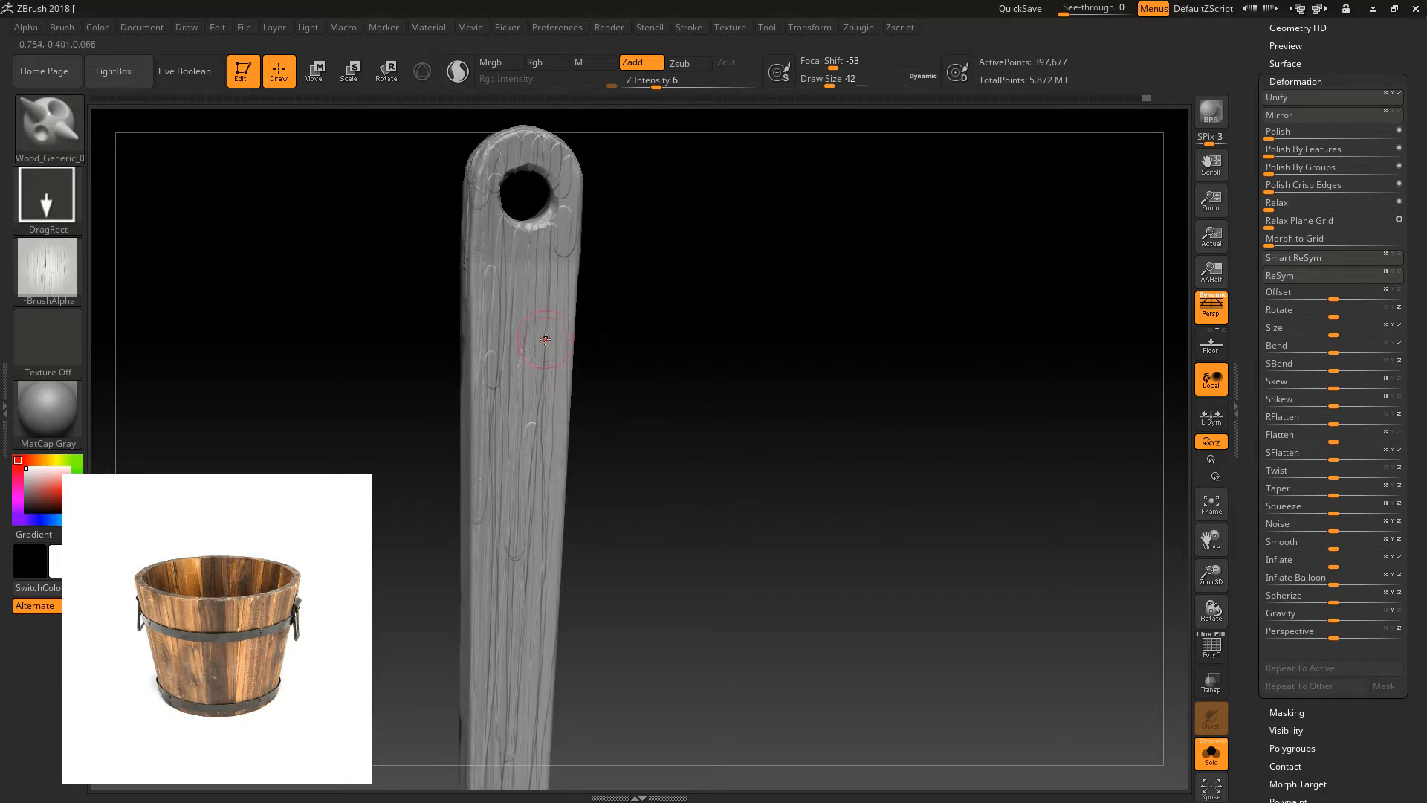
pyautogui.moveTo(671, 527); pyautogui.dragTo(666, 511)
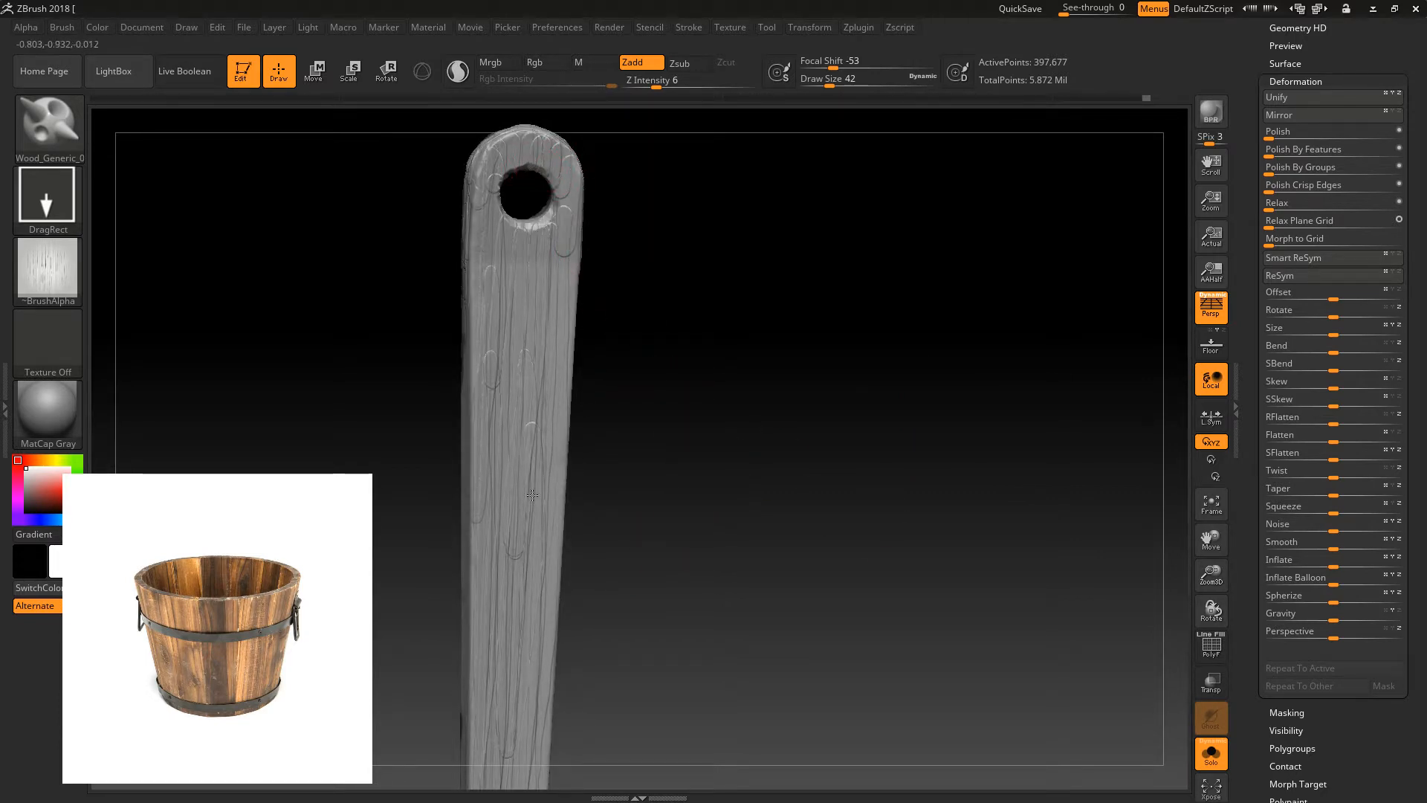
pyautogui.moveTo(698, 413); pyautogui.dragTo(684, 446)
pyautogui.moveTo(684, 446)
pyautogui.keyDown('alt'); pyautogui.mouseDown()
pyautogui.moveTo(684, 341)
pyautogui.moveTo(691, 364)
pyautogui.moveTo(668, 379)
pyautogui.moveTo(658, 431)
pyautogui.mouseUp(); pyautogui.keyUp('alt')
# - Switch to the TrimSmoothBorder brush and soften the wood grain along the plank's broad face at Z Intensity 17
pyautogui.press('b')
pyautogui.press('t')
pyautogui.press('s')
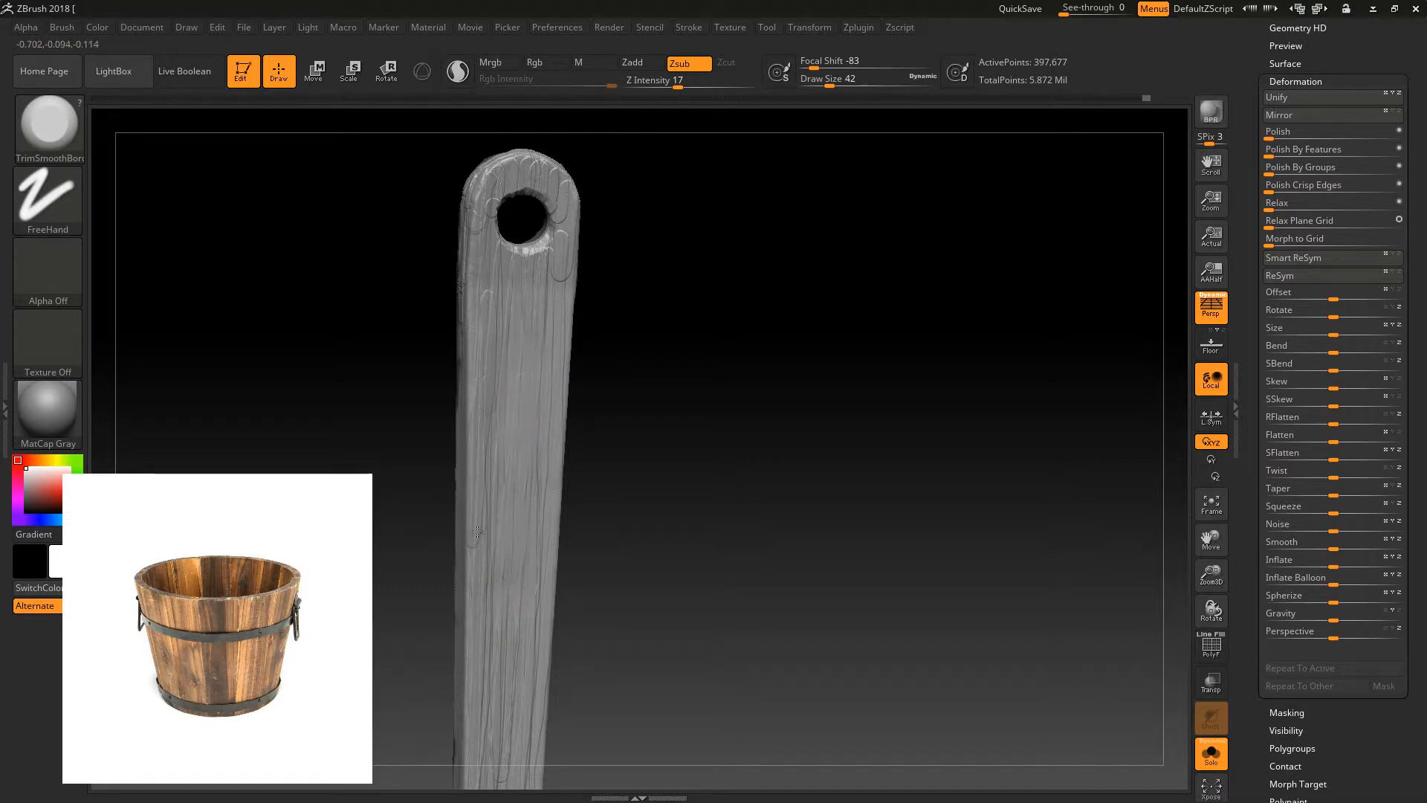
pyautogui.moveTo(419, 570); pyautogui.dragTo(533, 430)
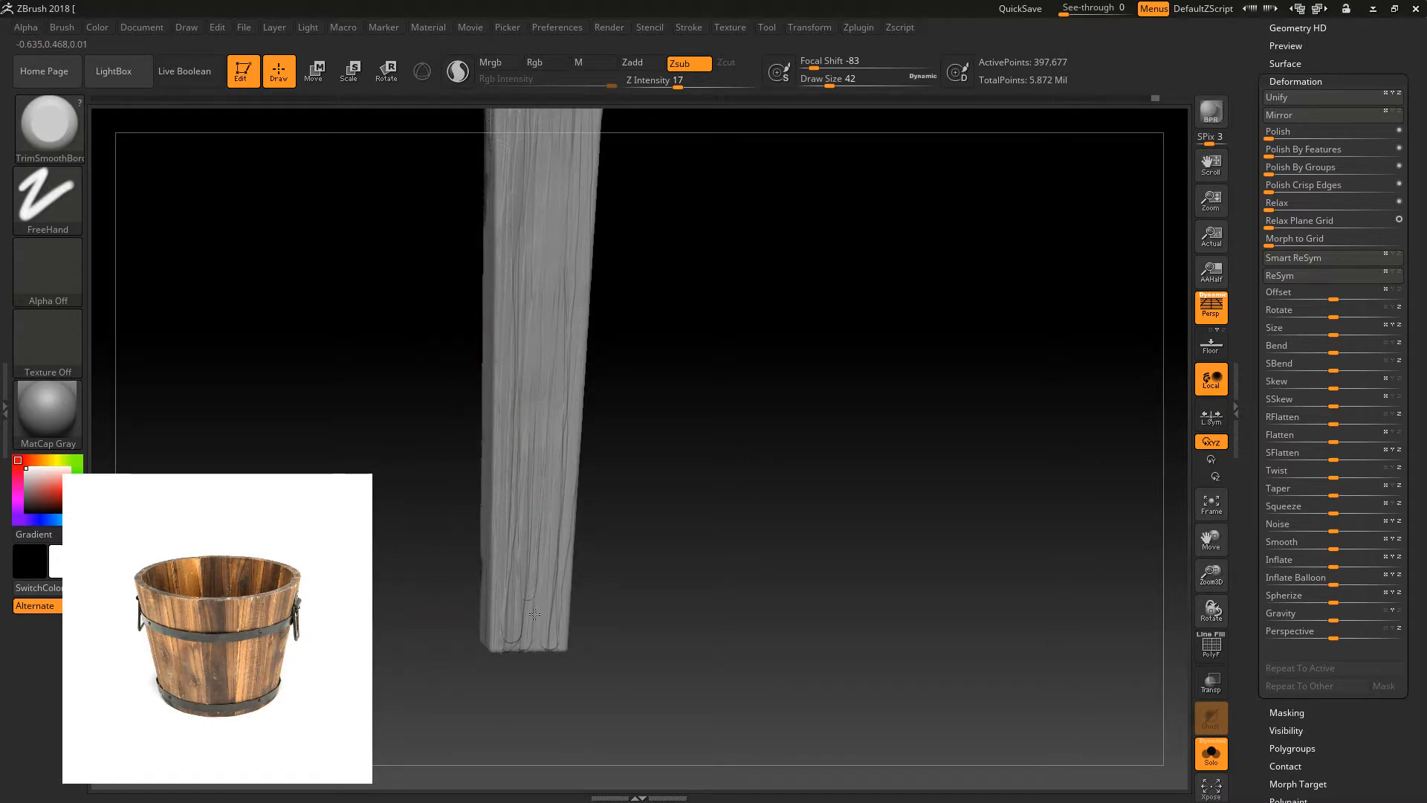
pyautogui.moveTo(619, 488); pyautogui.dragTo(629, 492)
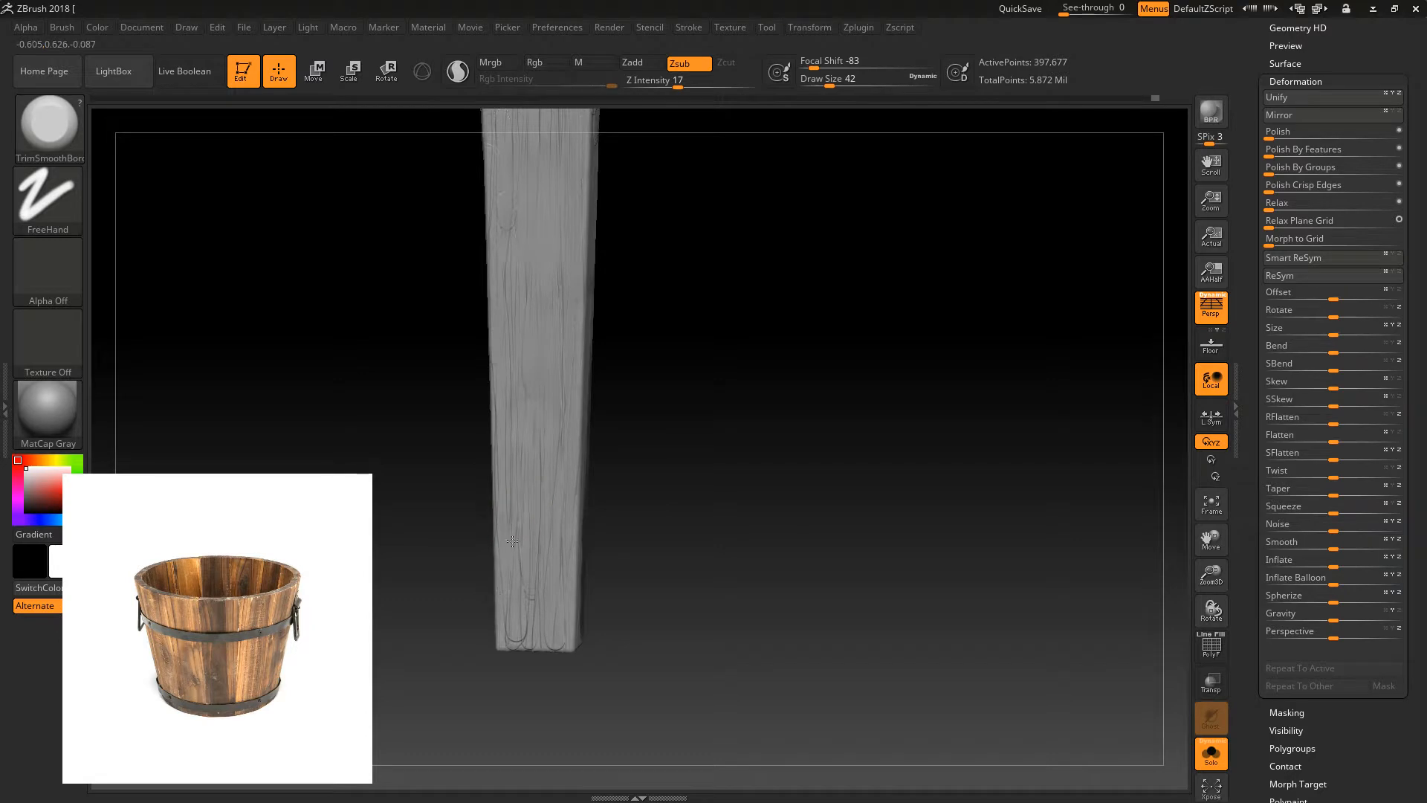
pyautogui.moveTo(512, 658); pyautogui.dragTo(538, 543)
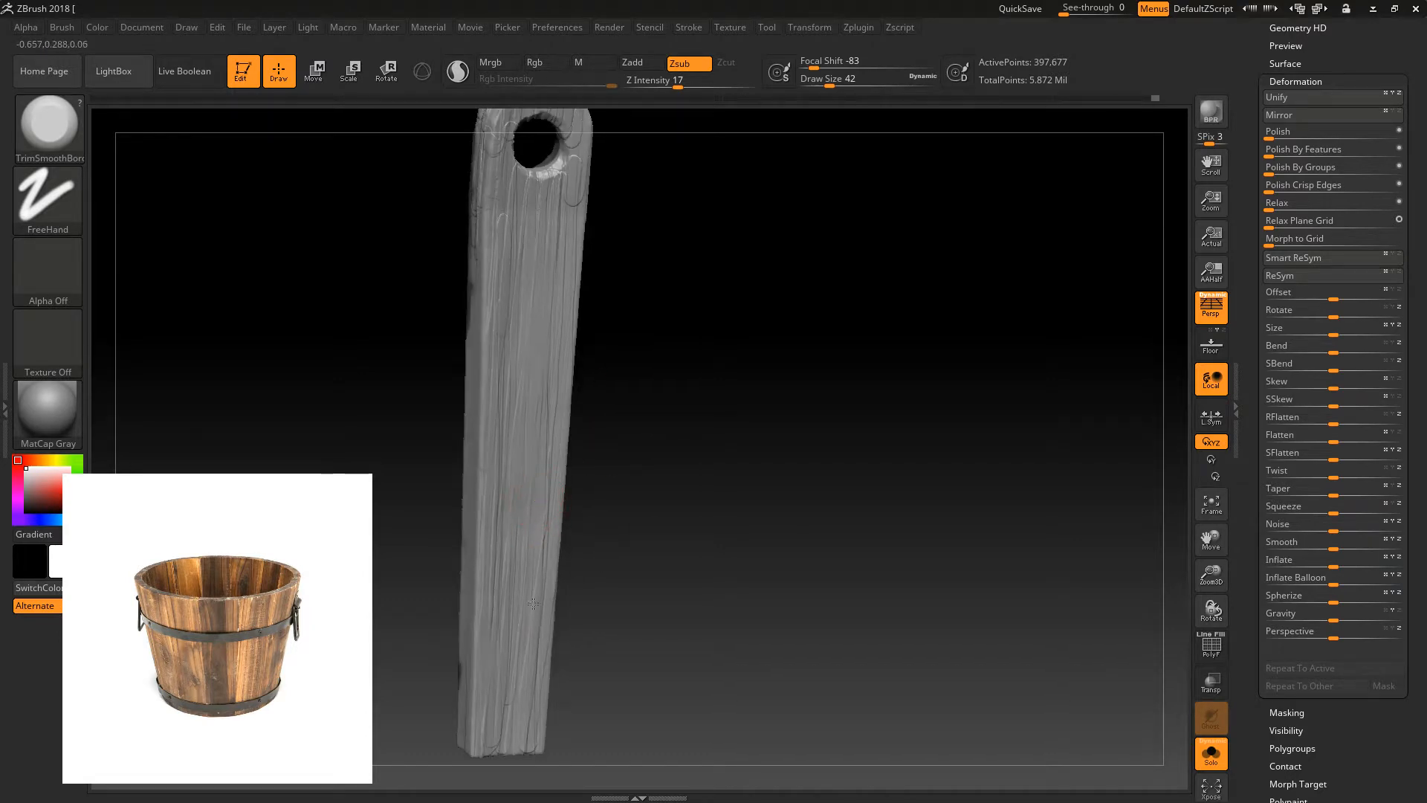
pyautogui.moveTo(631, 422); pyautogui.dragTo(575, 525)
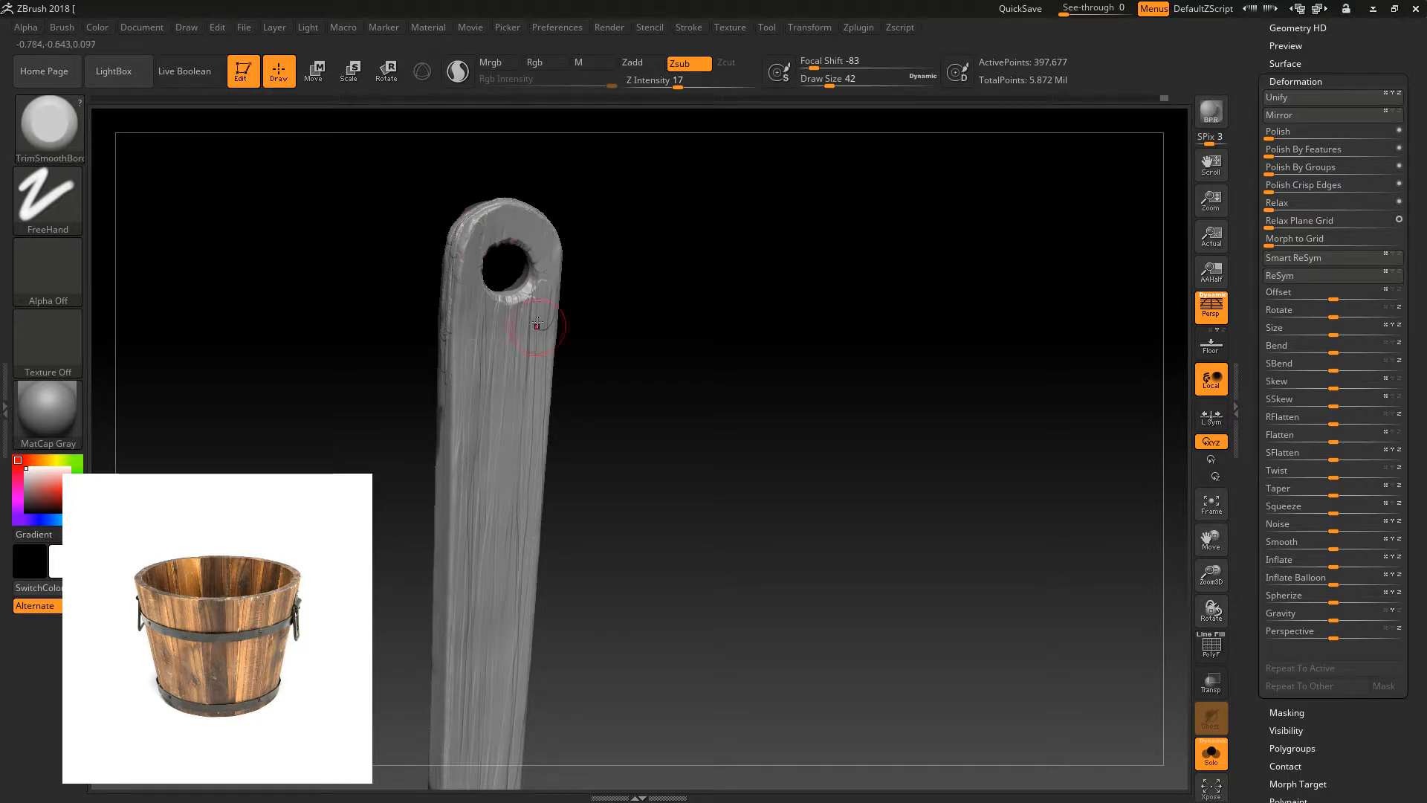
# - Soften the grain around the plank's holed end, enlarging the brush's draw size to 86
pyautogui.moveTo(592, 427); pyautogui.dragTo(548, 432)
pyautogui.moveTo(360, 427); pyautogui.dragTo(351, 445)
pyautogui.moveTo(428, 340)
pyautogui.mouseDown()
pyautogui.moveTo(379, 414)
pyautogui.moveTo(573, 328)
pyautogui.moveTo(542, 382)
pyautogui.moveTo(537, 321)
pyautogui.mouseUp()
pyautogui.press('ctrl')
pyautogui.keyDown('ctrl'); pyautogui.click(523, 394); pyautogui.keyUp('ctrl')
pyautogui.press('alt')
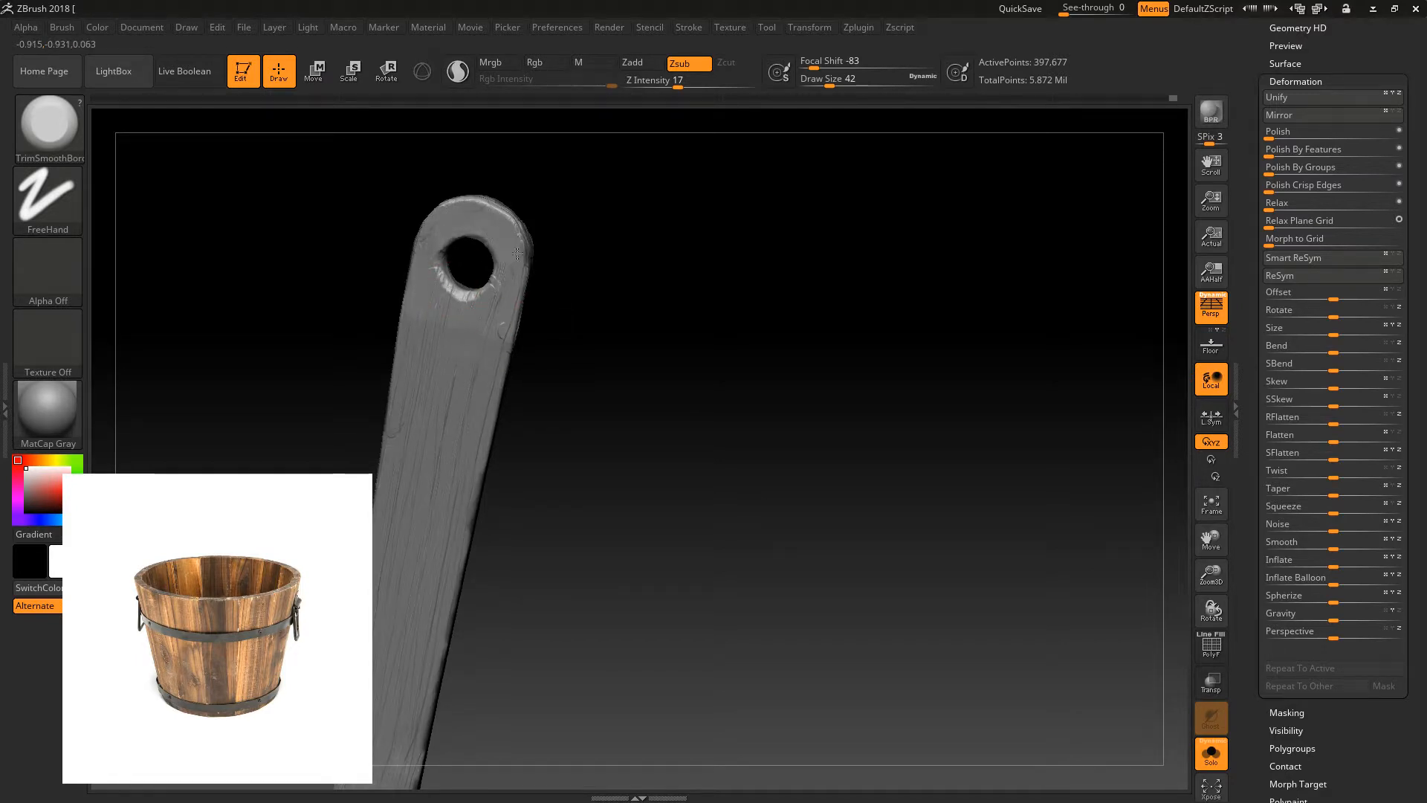
pyautogui.moveTo(576, 411); pyautogui.dragTo(786, 416)
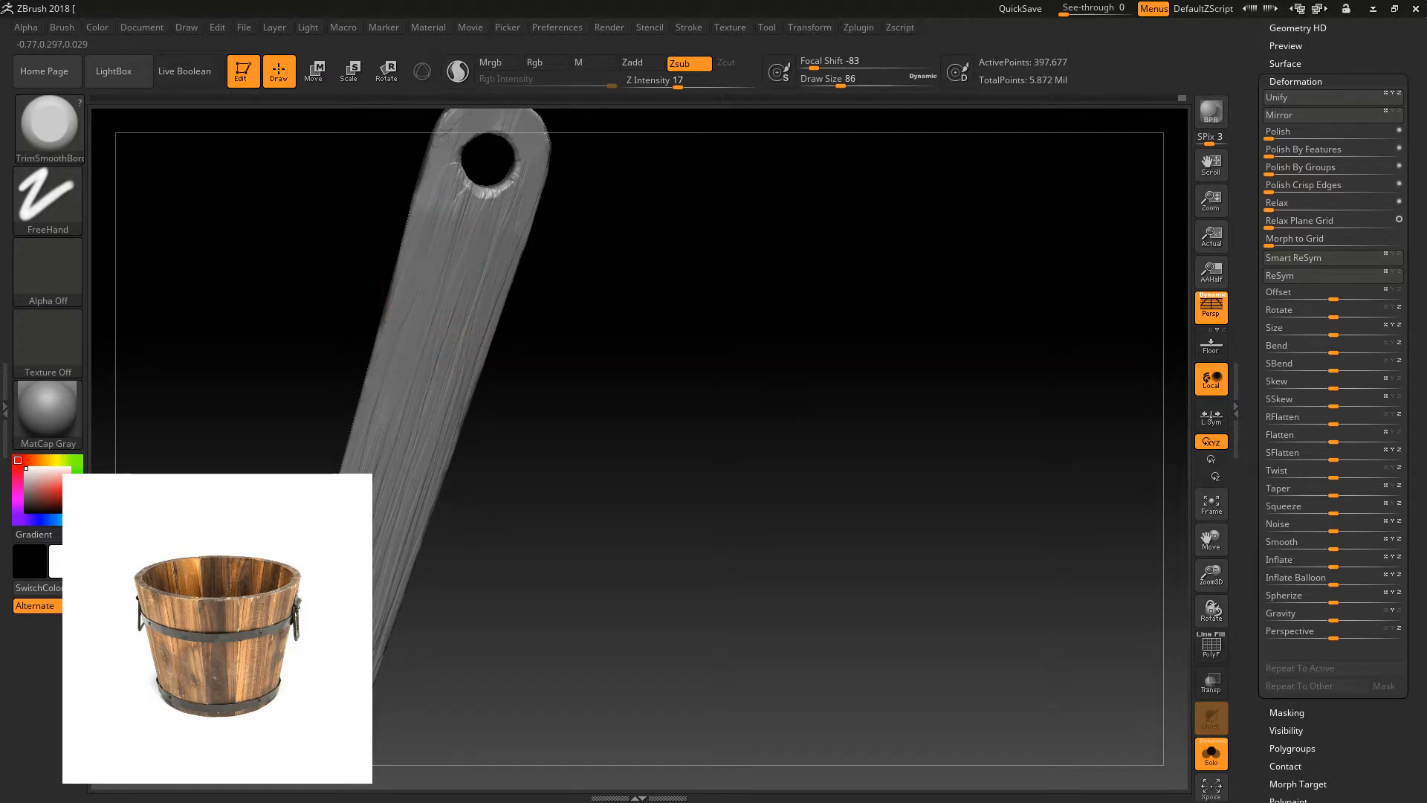
pyautogui.moveTo(375, 604)
pyautogui.mouseDown()
pyautogui.moveTo(451, 443)
pyautogui.moveTo(420, 427)
pyautogui.mouseUp()
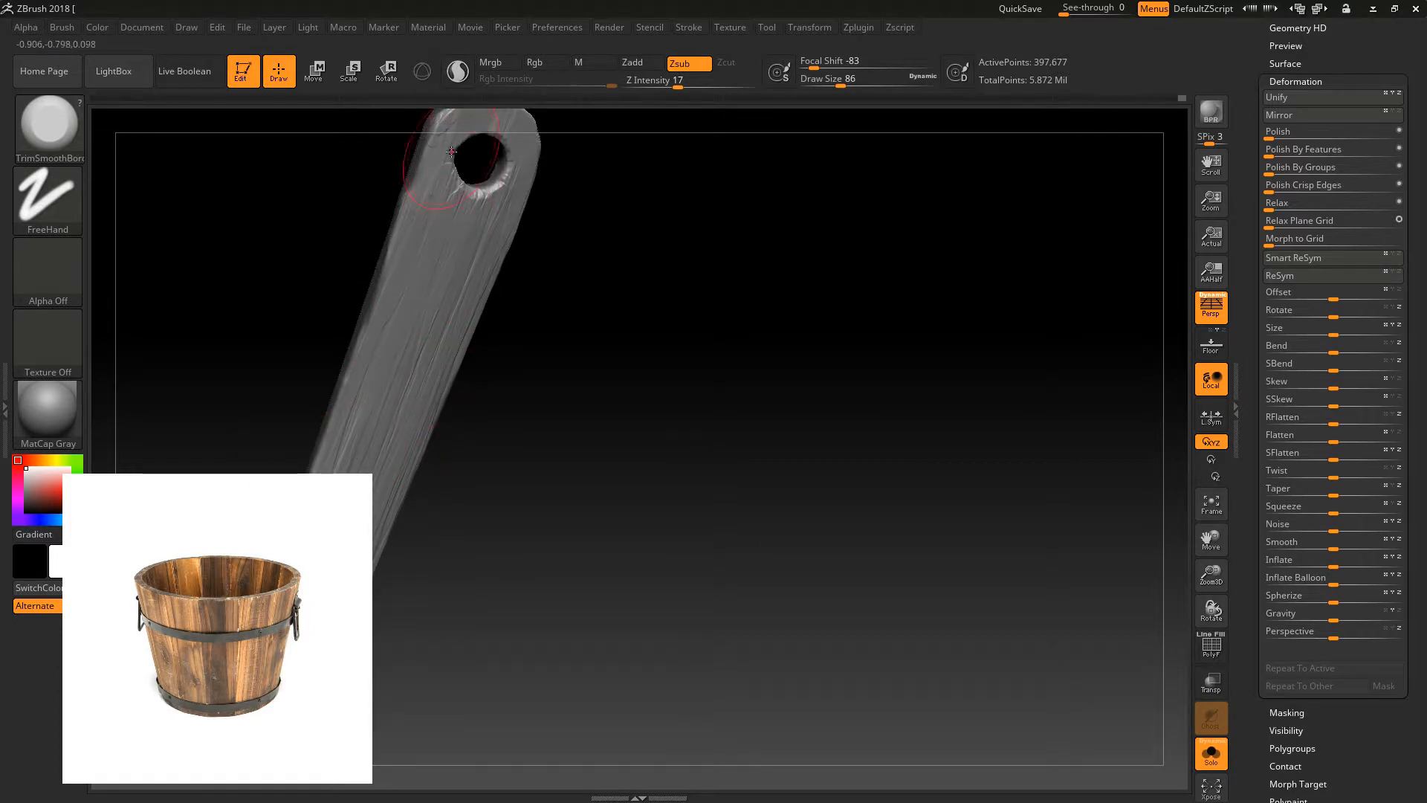
# - Reduce the draw size to 74 and trim the raised grain along the narrow edge of the plank's rounded end
pyautogui.moveTo(1211, 574); pyautogui.dragTo(1204, 480)
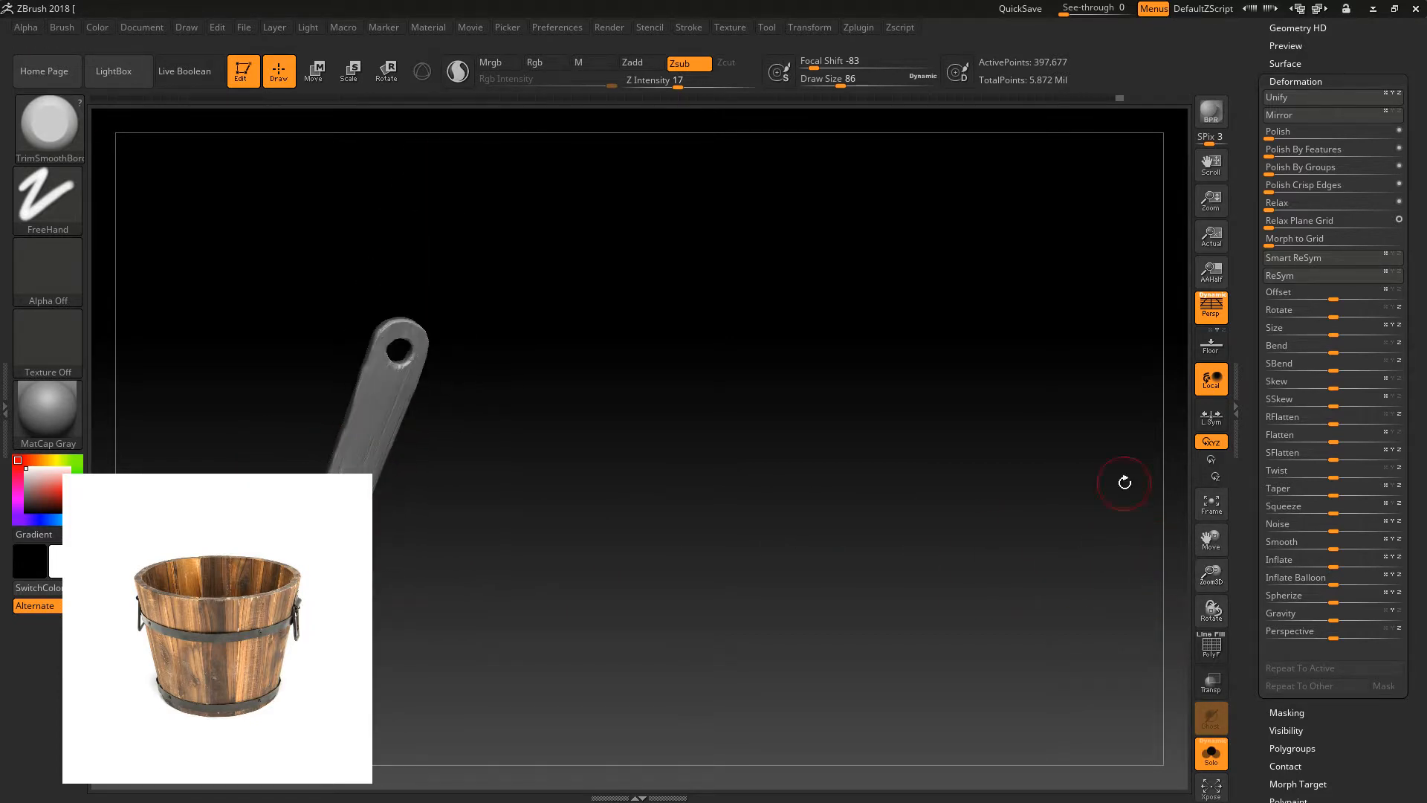
pyautogui.keyDown('ctrl'); pyautogui.moveTo(281, 250); pyautogui.dragTo(510, 762); pyautogui.keyUp('ctrl')
pyautogui.moveTo(670, 513); pyautogui.dragTo(849, 508)
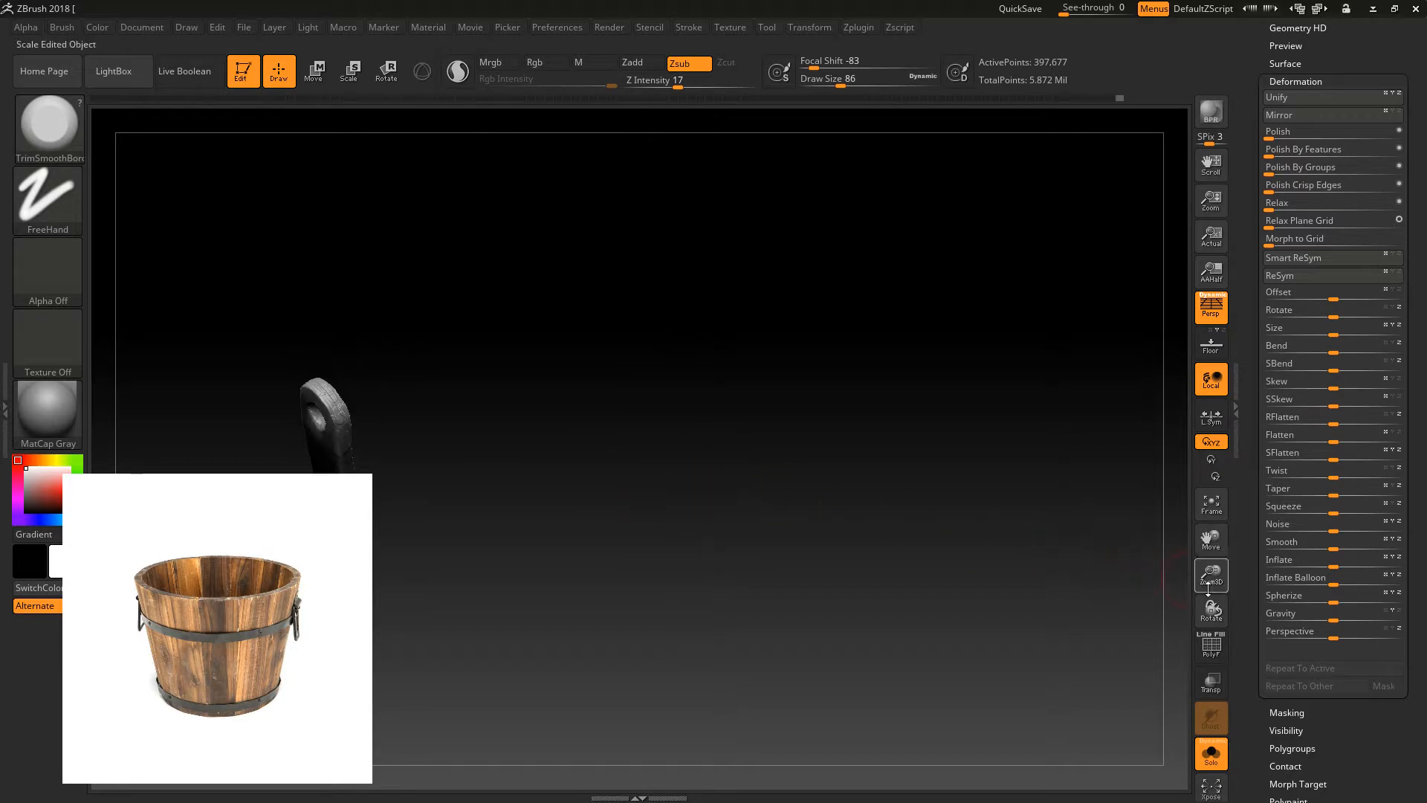
pyautogui.moveTo(1212, 575); pyautogui.dragTo(1163, 741)
pyautogui.moveTo(773, 327)
pyautogui.keyDown('alt'); pyautogui.mouseDown()
pyautogui.moveTo(760, 504)
pyautogui.moveTo(592, 382)
pyautogui.mouseUp(); pyautogui.keyUp('alt')
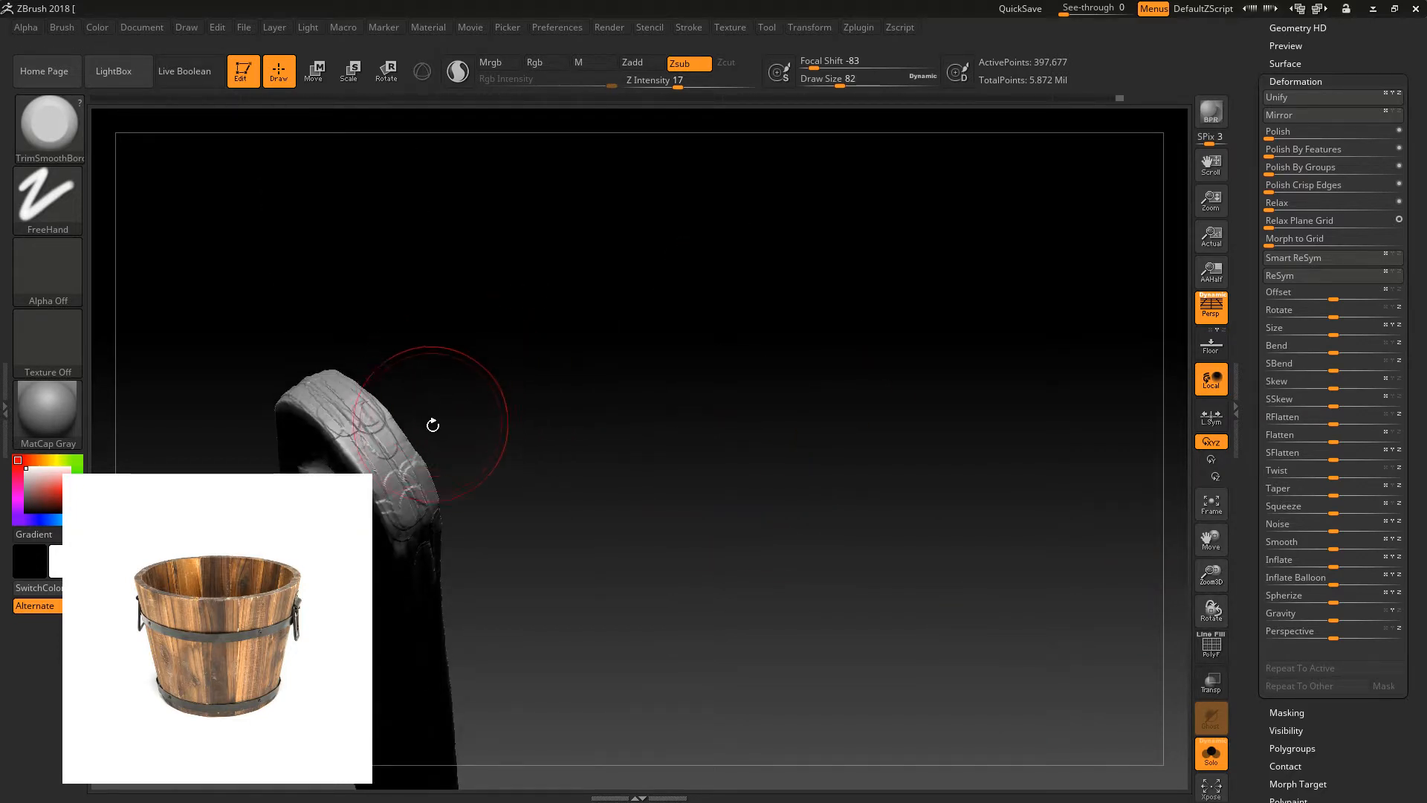
pyautogui.moveTo(402, 458); pyautogui.dragTo(377, 429)
pyautogui.moveTo(421, 395)
pyautogui.mouseDown()
pyautogui.moveTo(413, 479)
pyautogui.moveTo(332, 397)
pyautogui.moveTo(338, 408)
pyautogui.mouseUp()
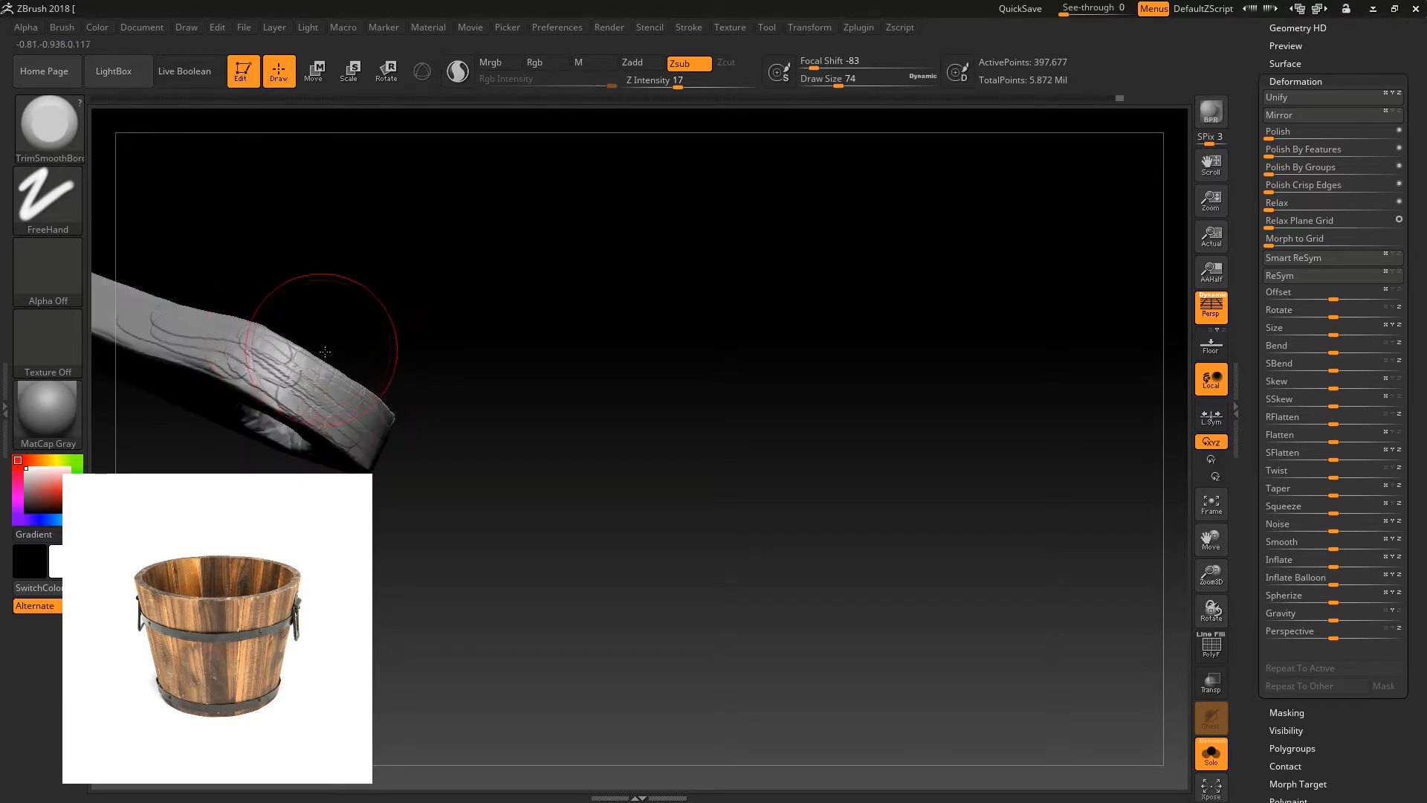
pyautogui.moveTo(317, 328); pyautogui.dragTo(298, 370)
pyautogui.moveTo(364, 419); pyautogui.dragTo(360, 380)
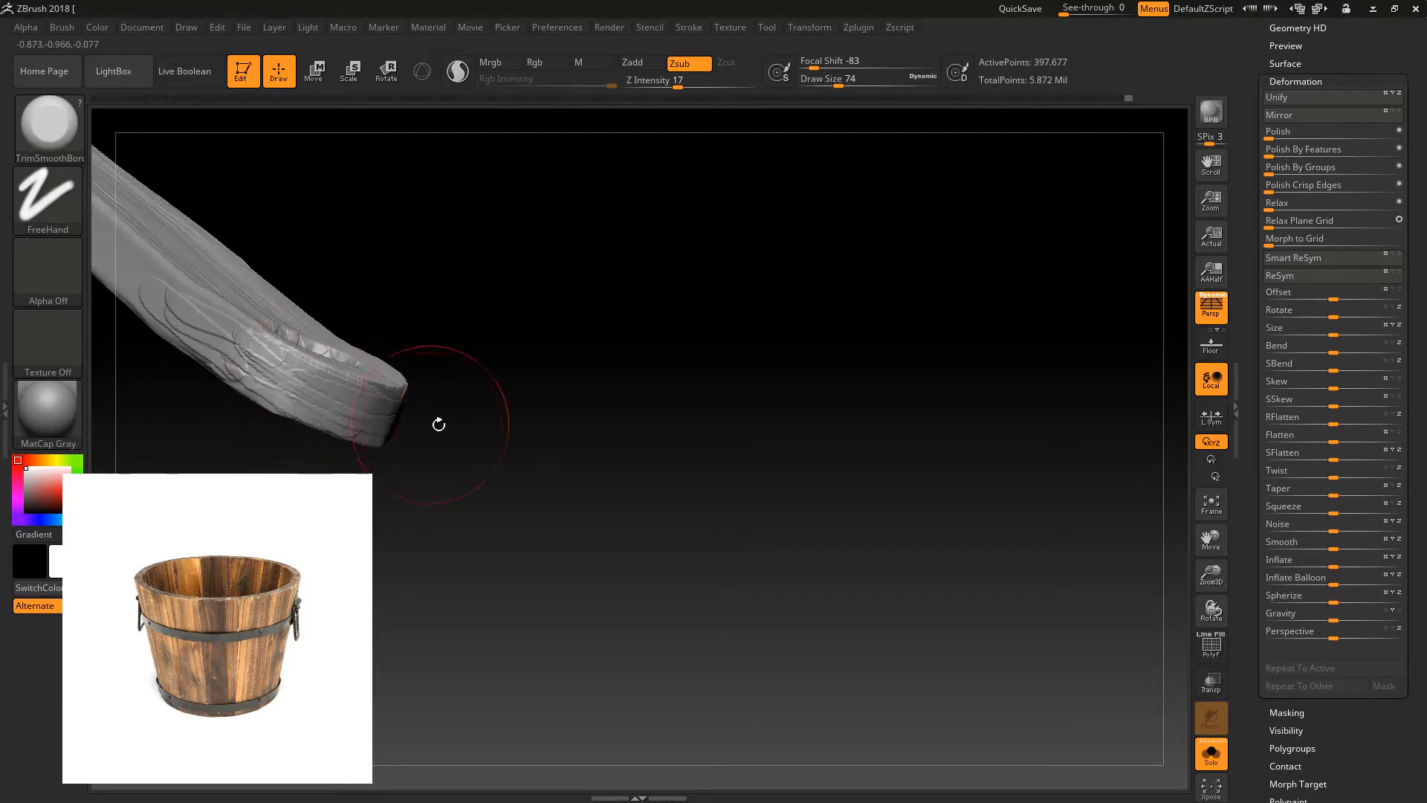
# - Smooth the grain lines on the plank's narrow sides just below the rounded end
pyautogui.moveTo(407, 426); pyautogui.dragTo(366, 409)
pyautogui.moveTo(449, 503); pyautogui.dragTo(432, 453)
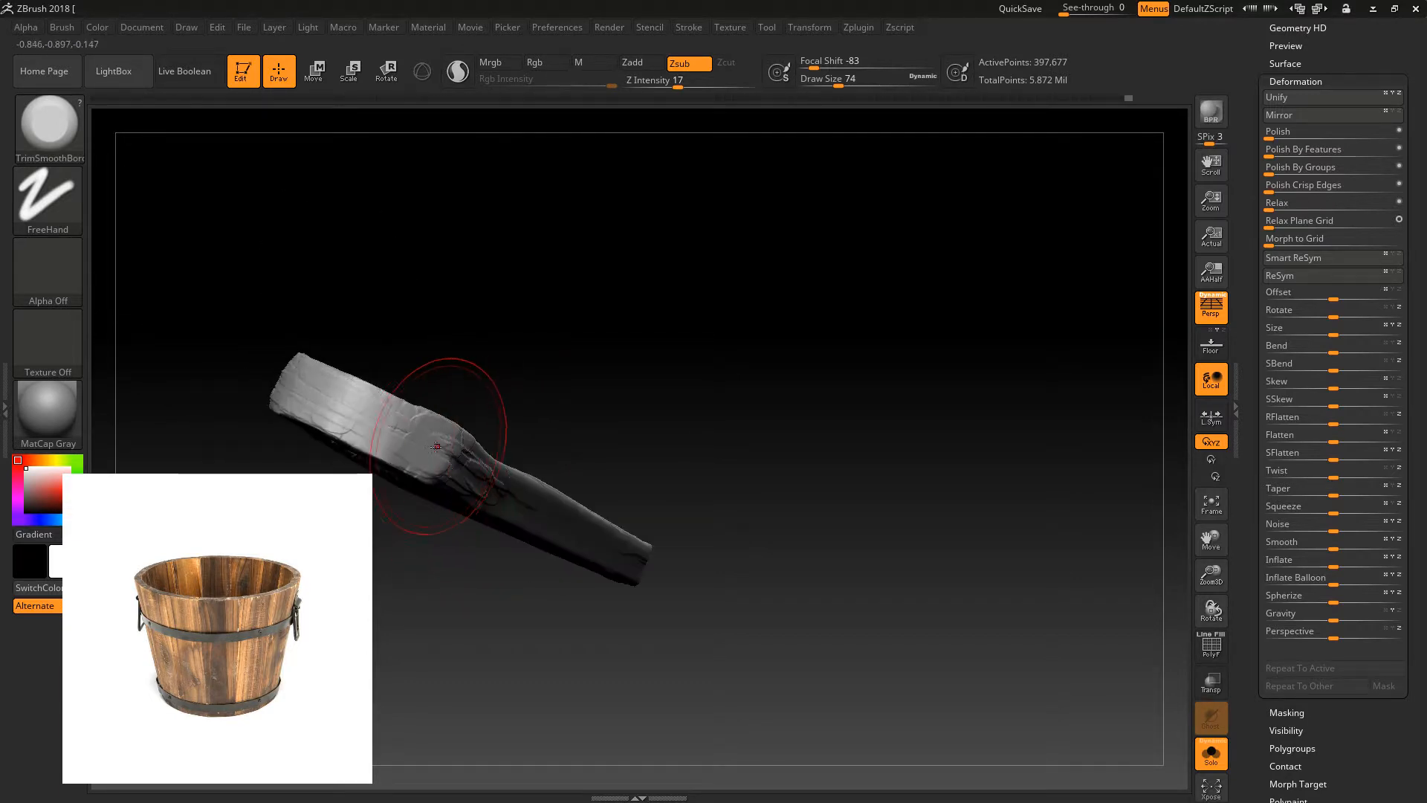
pyautogui.moveTo(523, 409)
pyautogui.mouseDown()
pyautogui.moveTo(494, 400)
pyautogui.moveTo(504, 483)
pyautogui.mouseUp()
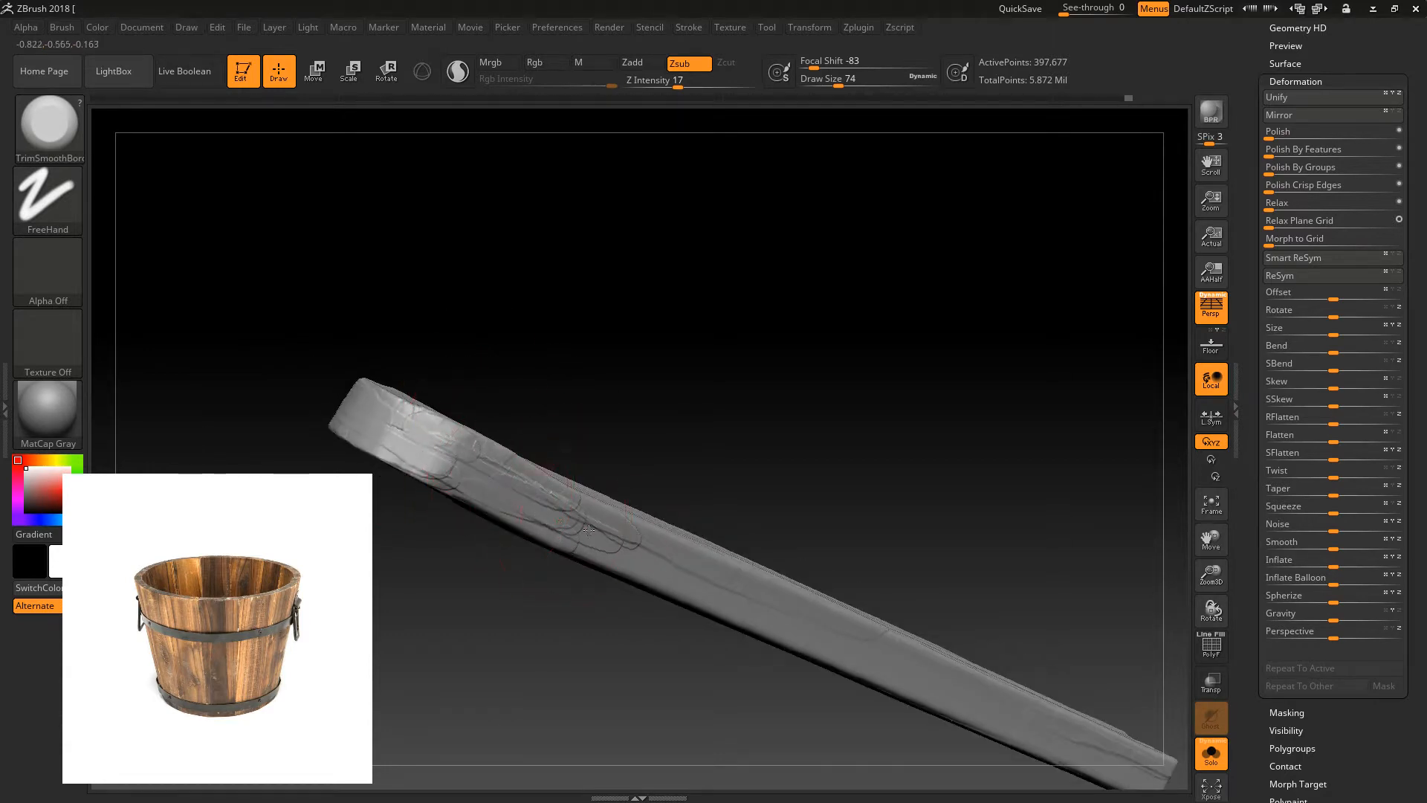
pyautogui.moveTo(538, 355); pyautogui.dragTo(556, 401)
pyautogui.moveTo(446, 357); pyautogui.dragTo(553, 379)
pyautogui.moveTo(628, 439); pyautogui.dragTo(603, 397)
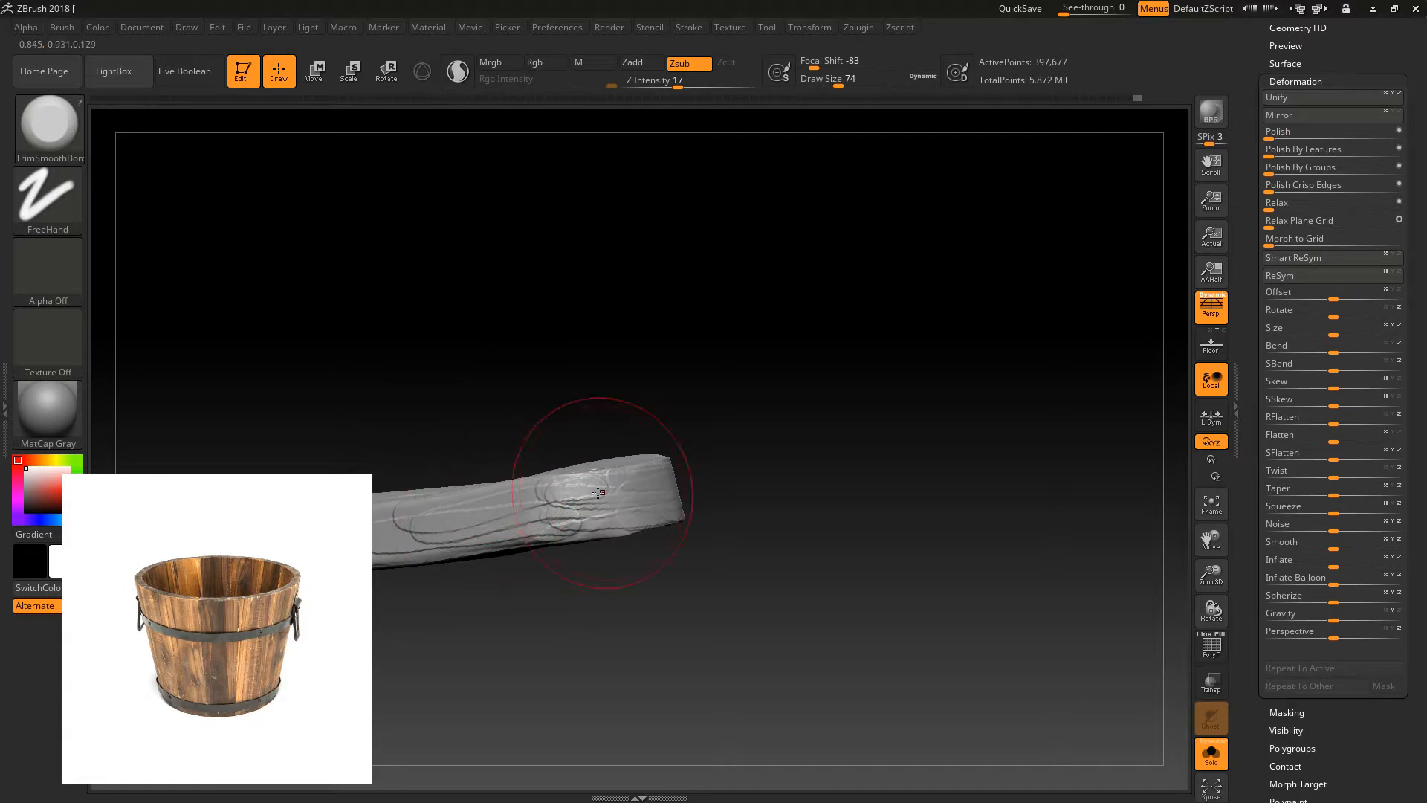
pyautogui.moveTo(568, 543)
pyautogui.mouseDown()
pyautogui.moveTo(591, 509)
pyautogui.moveTo(446, 567)
pyautogui.moveTo(646, 328)
pyautogui.mouseUp()
# - Try stamping the dc_Cliff_Boulder crack texture on the plank's rounded end at Z Intensity 32
pyautogui.press('b')
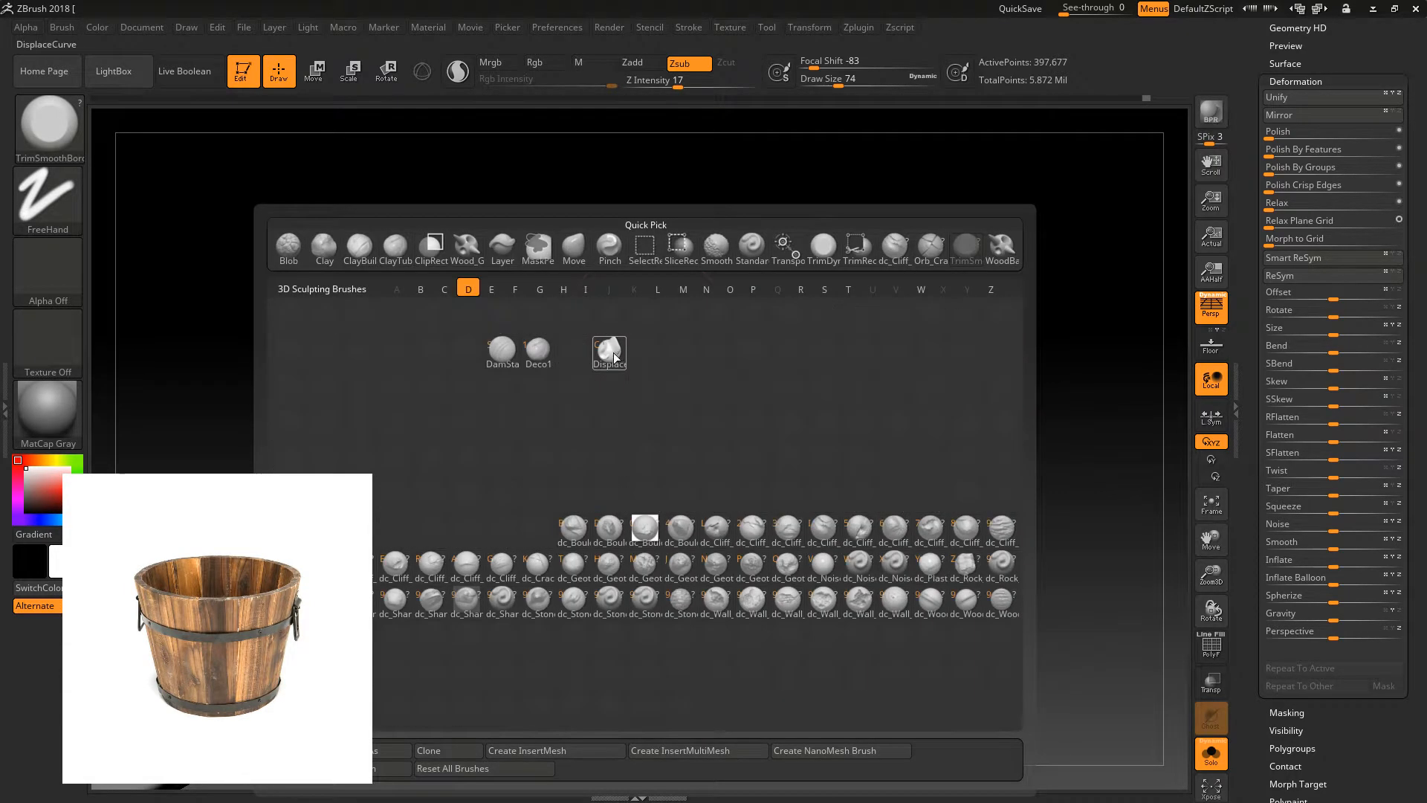
pyautogui.click(611, 349)
pyautogui.moveTo(710, 432); pyautogui.dragTo(663, 439)
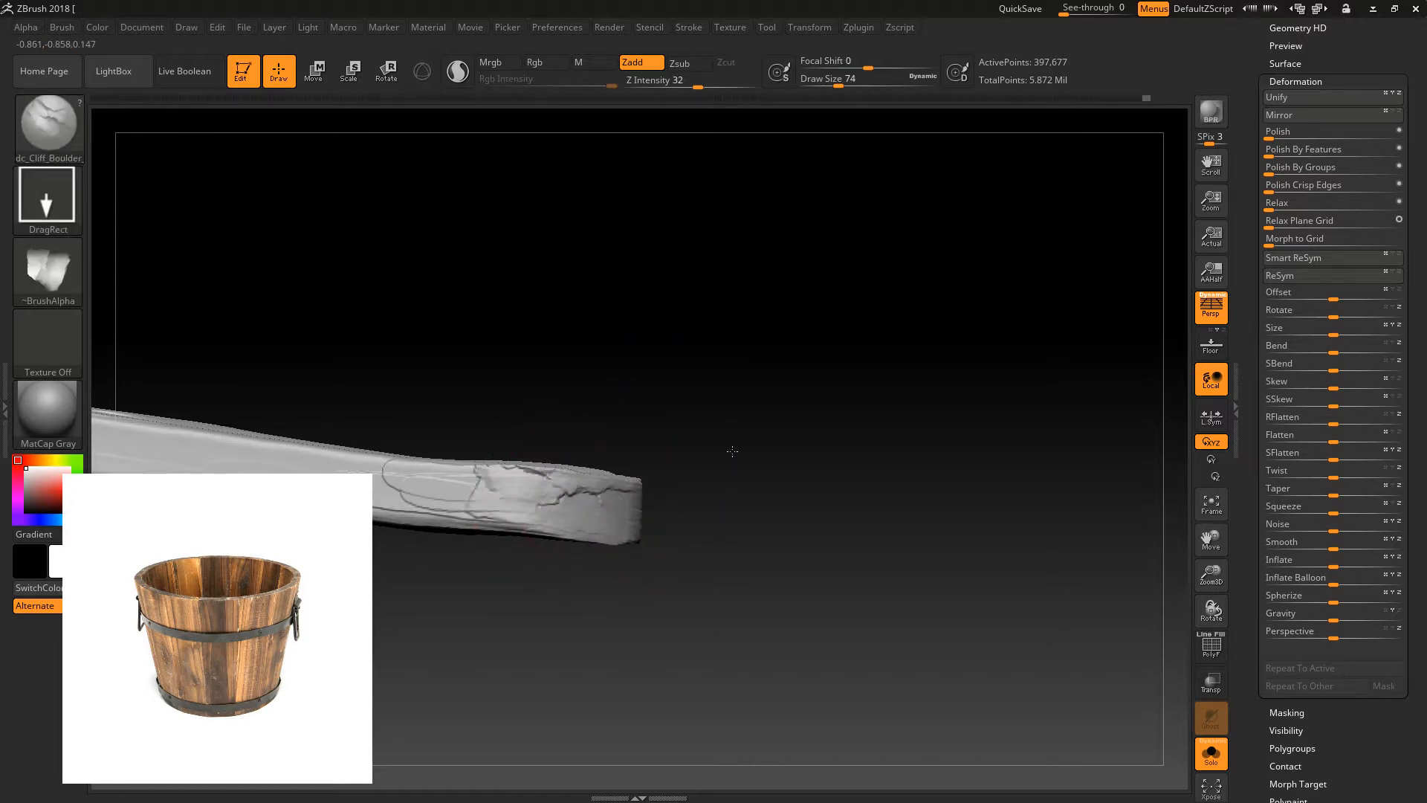
# - Switch to the WoodBase_01 brush and stamp wood grain across the narrow edge of the rounded end at Z Intensity 9
pyautogui.press('b')
pyautogui.press('w')
pyautogui.press('b')
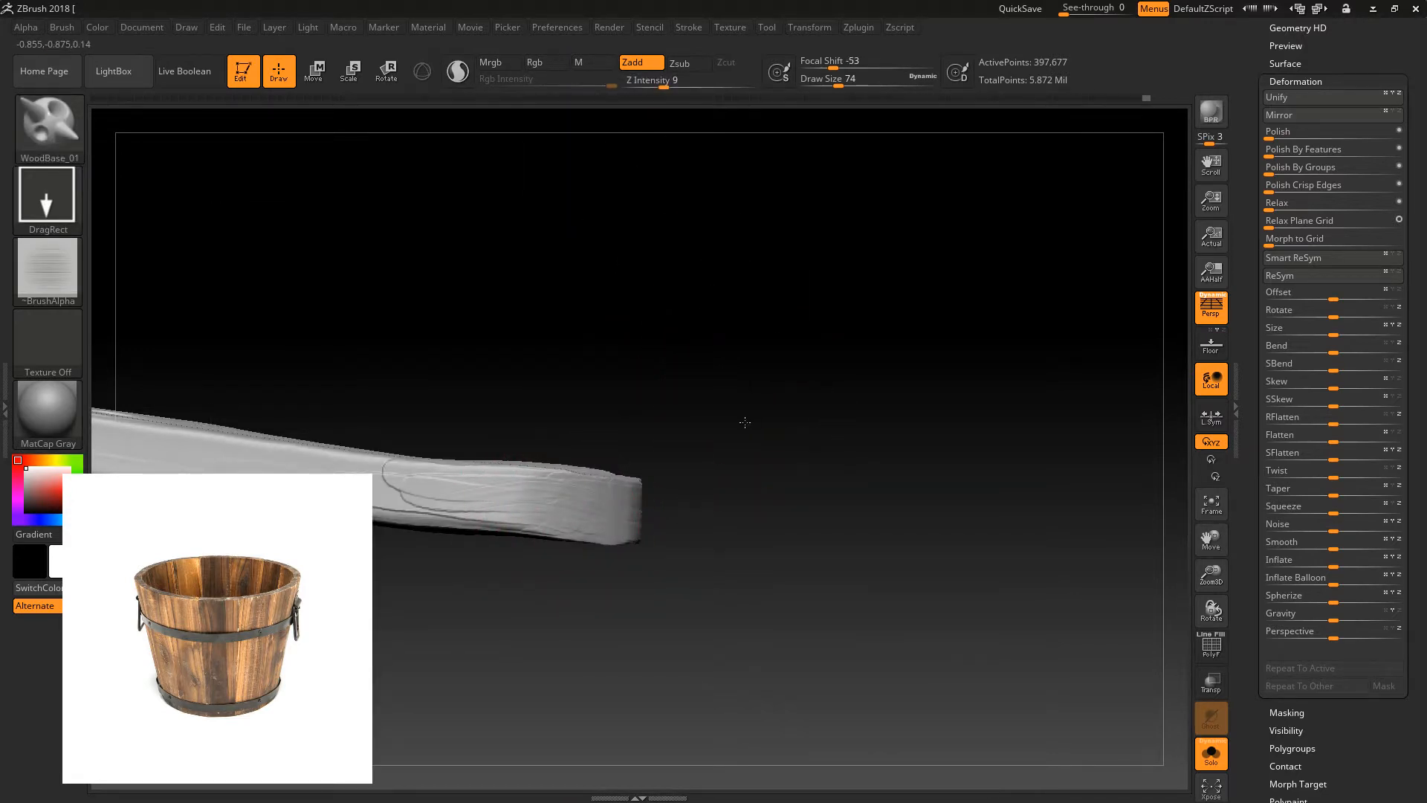
pyautogui.moveTo(745, 420); pyautogui.dragTo(683, 464)
pyautogui.keyDown('shift'); pyautogui.moveTo(602, 510); pyautogui.dragTo(569, 494); pyautogui.keyUp('shift')
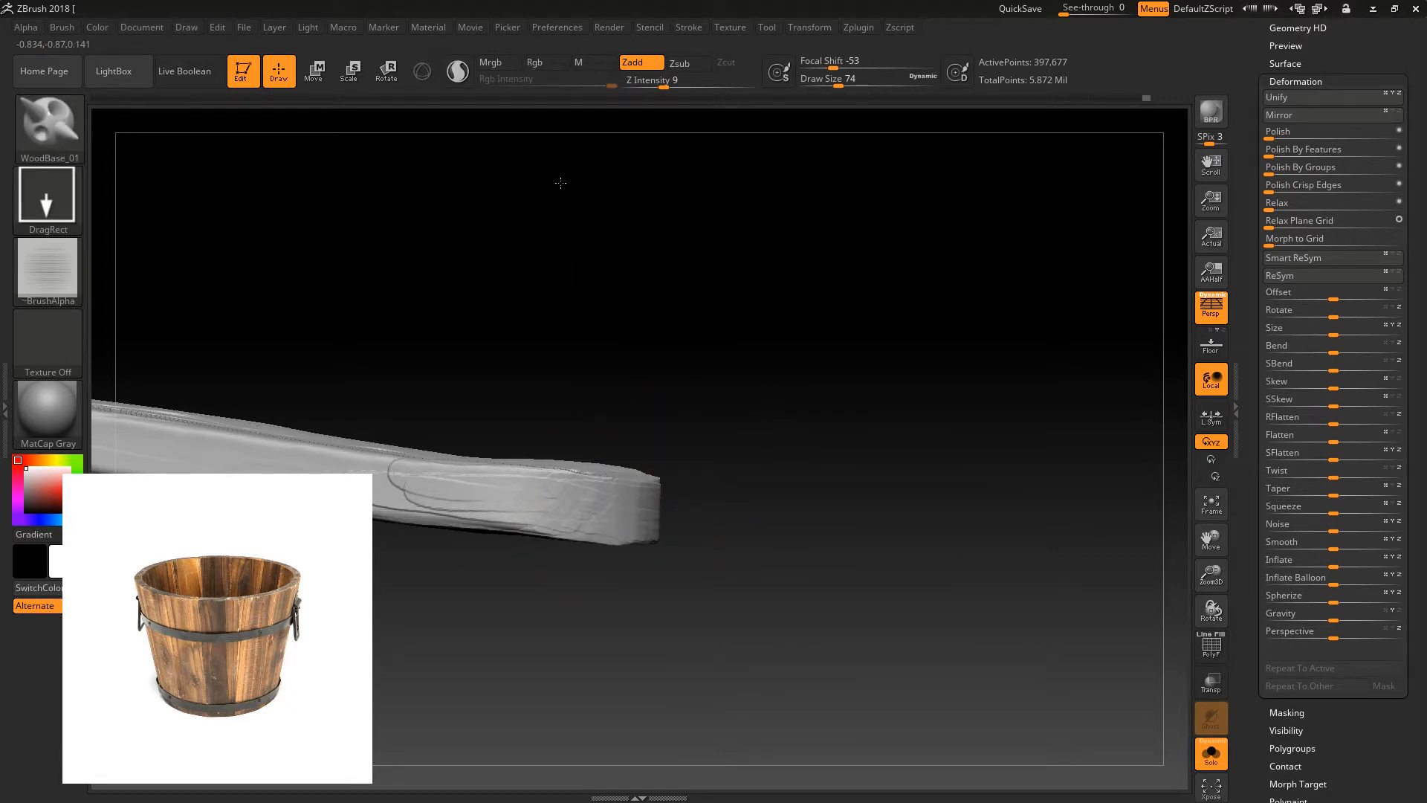
pyautogui.moveTo(582, 219)
pyautogui.mouseDown()
pyautogui.moveTo(634, 226)
pyautogui.moveTo(678, 582)
pyautogui.moveTo(669, 483)
pyautogui.mouseUp()
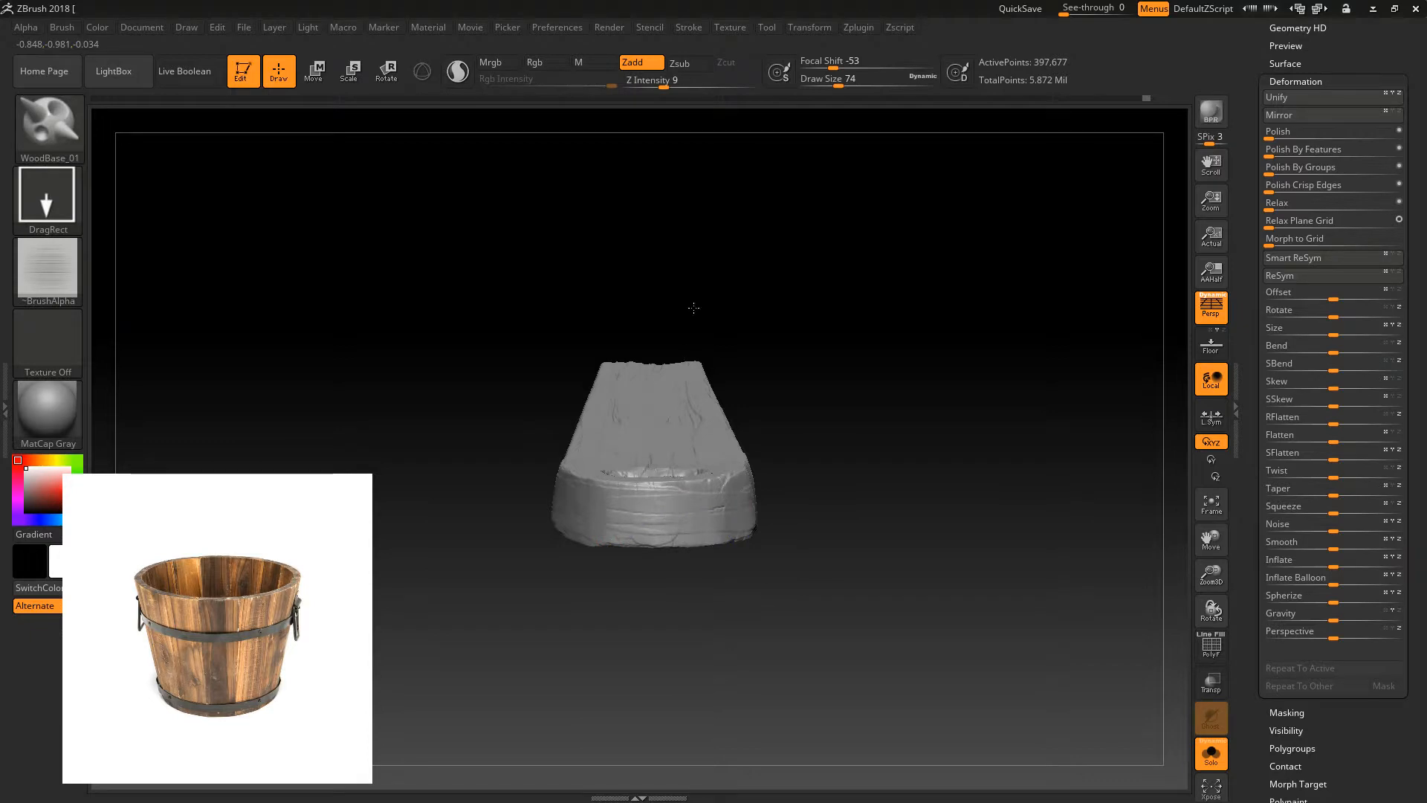
# - Switch to the TrimDynamic brush at draw size 10 and bevel the rounded end's edge beside the hole
pyautogui.moveTo(1053, 574)
pyautogui.mouseDown()
pyautogui.moveTo(874, 601)
pyautogui.moveTo(810, 576)
pyautogui.mouseUp()
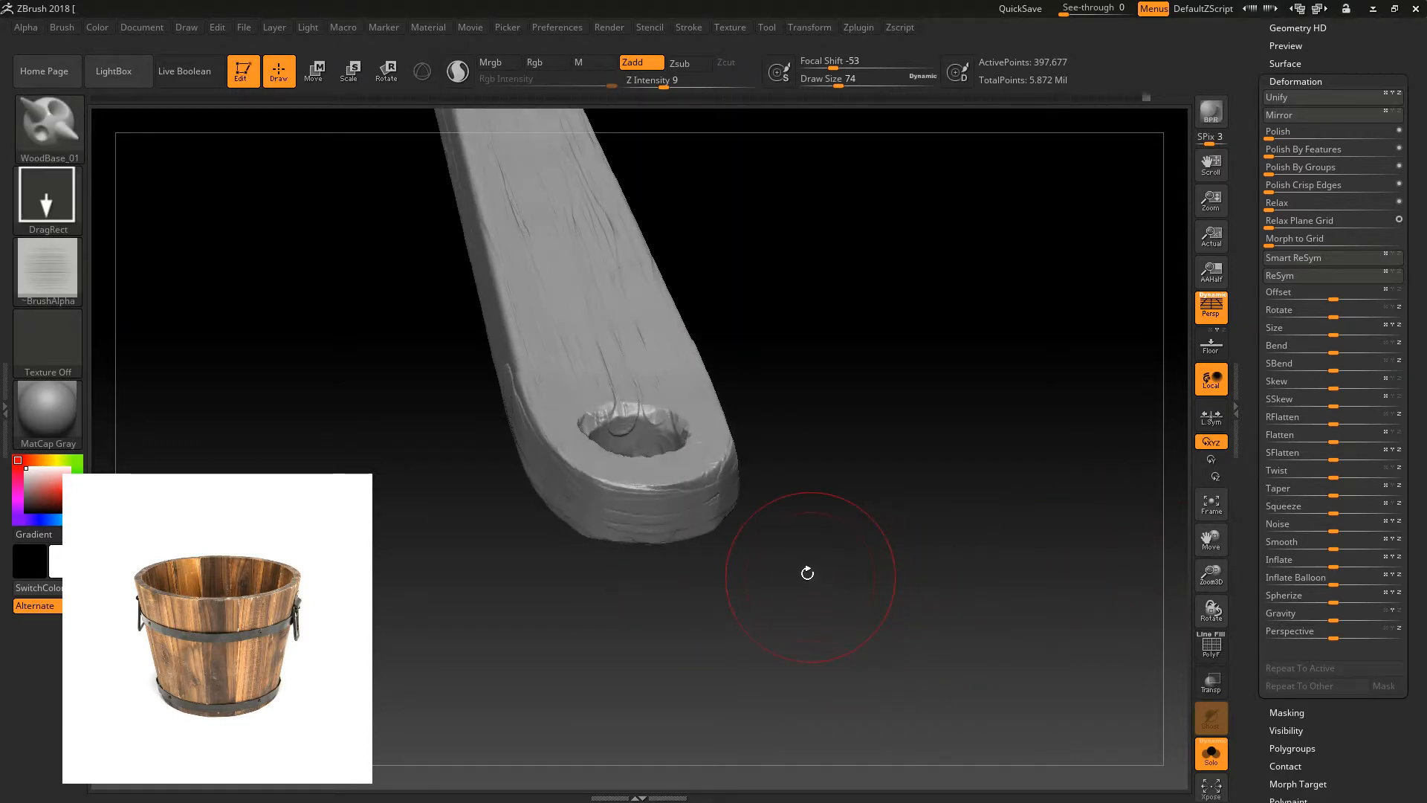
pyautogui.press('b')
pyautogui.press('t')
pyautogui.press('d')
pyautogui.moveTo(793, 526); pyautogui.dragTo(765, 520)
pyautogui.moveTo(644, 480); pyautogui.dragTo(700, 480)
pyautogui.moveTo(827, 513); pyautogui.dragTo(773, 507)
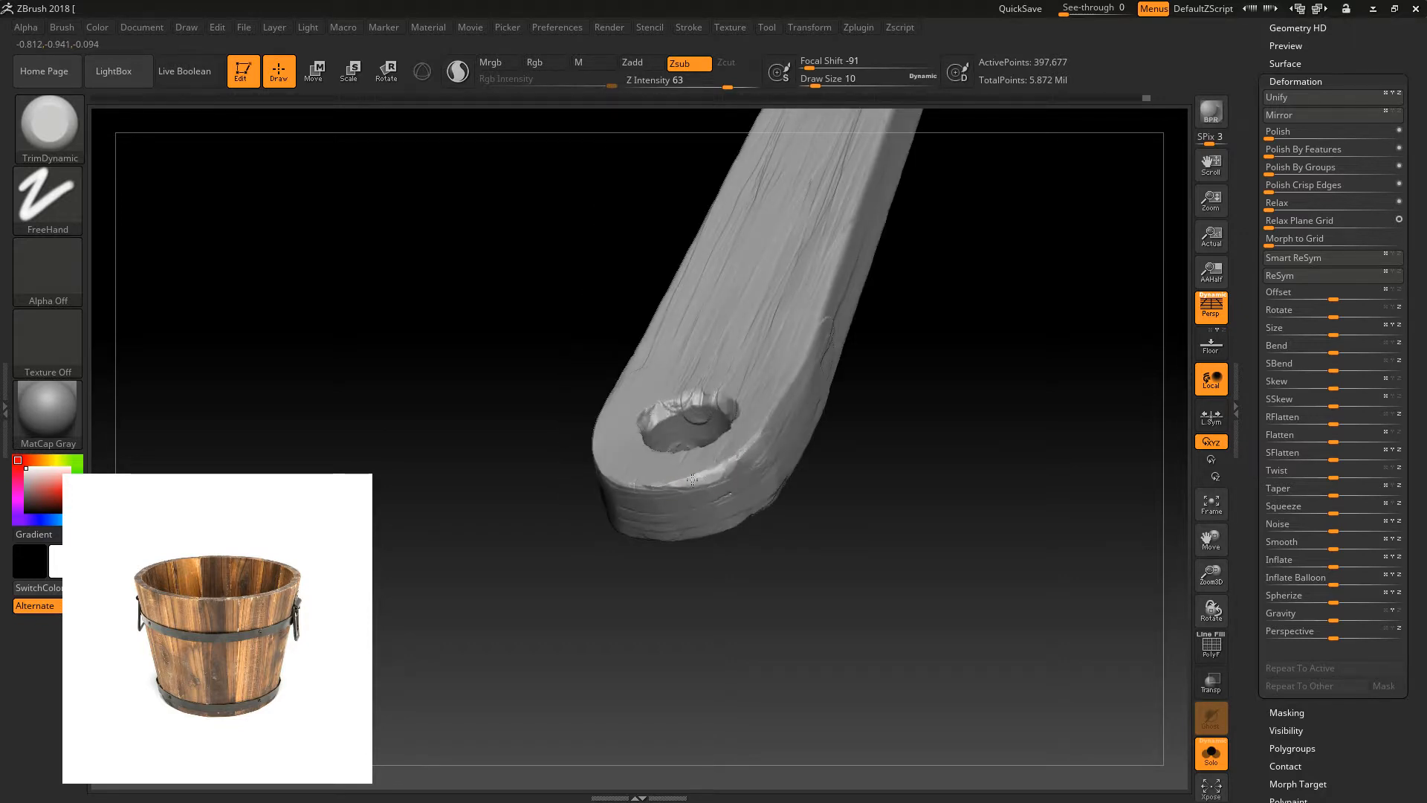
# - Trim uneven facets into the hole's rim and the surrounding outer edge of the rounded end
pyautogui.moveTo(699, 475); pyautogui.dragTo(675, 483)
pyautogui.moveTo(570, 532)
pyautogui.mouseDown()
pyautogui.moveTo(583, 573)
pyautogui.moveTo(634, 575)
pyautogui.mouseUp()
pyautogui.moveTo(654, 526); pyautogui.dragTo(659, 541)
pyautogui.moveTo(688, 409); pyautogui.dragTo(682, 420)
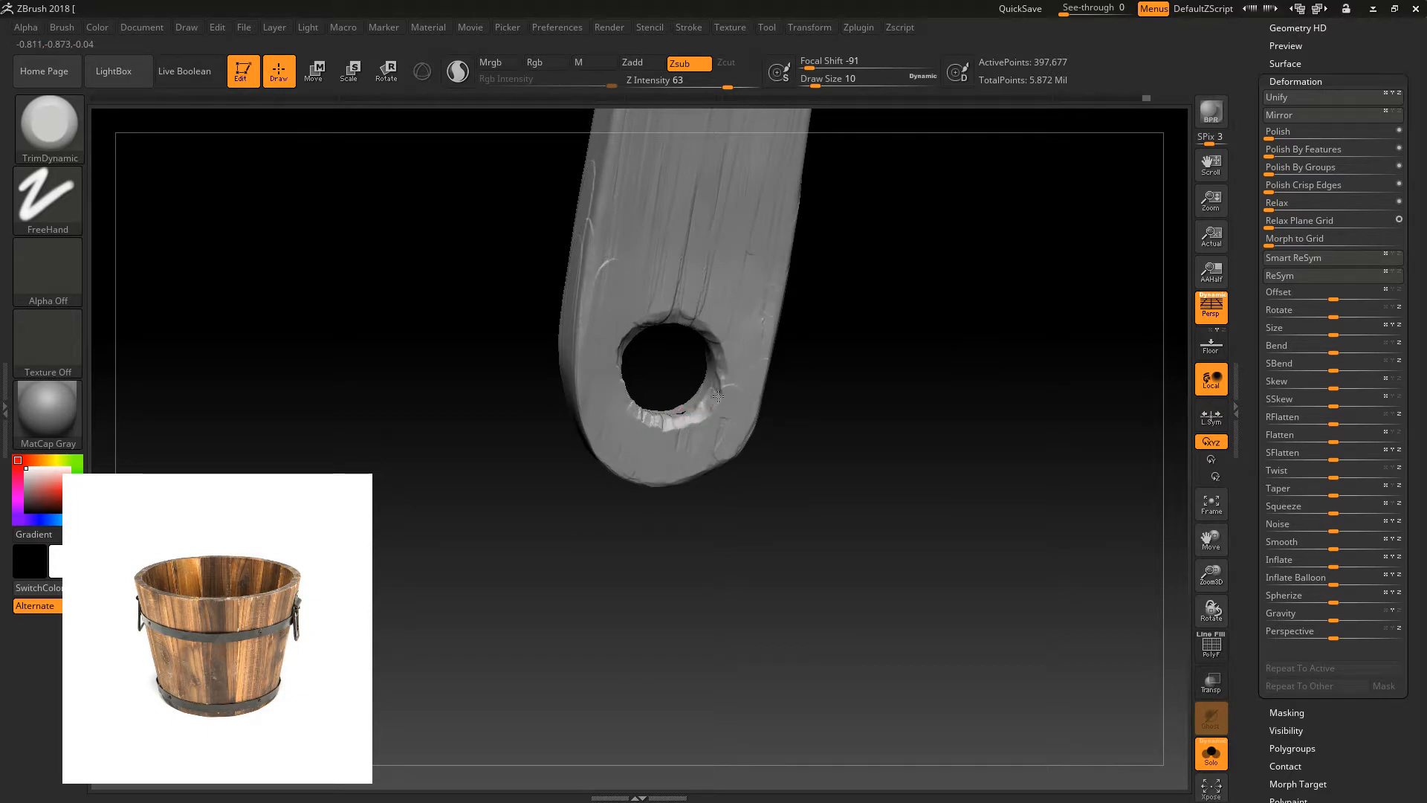
pyautogui.moveTo(664, 370)
pyautogui.mouseDown()
pyautogui.moveTo(695, 321)
pyautogui.moveTo(646, 344)
pyautogui.mouseUp()
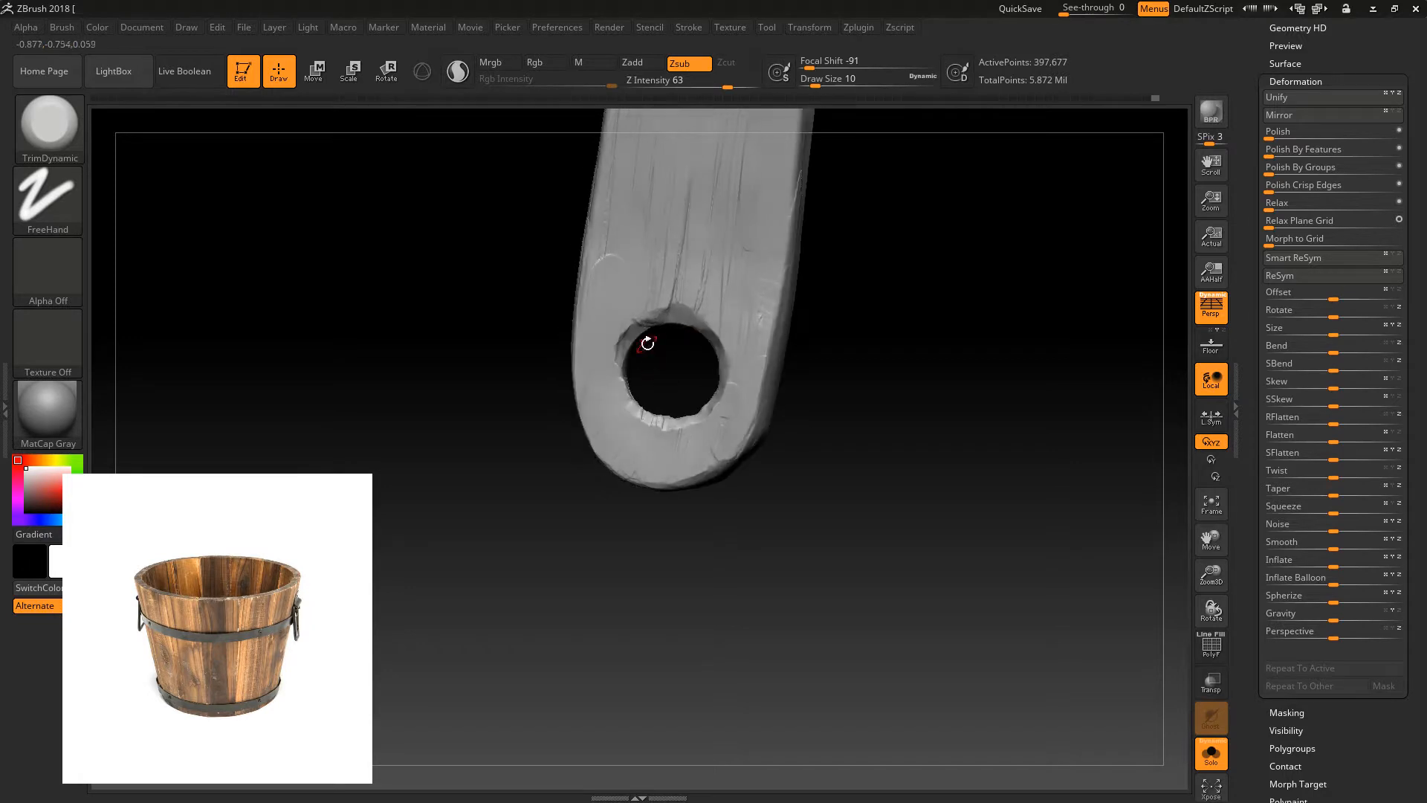
pyautogui.moveTo(481, 428)
pyautogui.mouseDown()
pyautogui.moveTo(787, 401)
pyautogui.moveTo(688, 372)
pyautogui.mouseUp()
pyautogui.moveTo(615, 321)
pyautogui.mouseDown()
pyautogui.moveTo(590, 313)
pyautogui.moveTo(530, 354)
pyautogui.moveTo(552, 398)
pyautogui.moveTo(507, 424)
pyautogui.mouseUp()
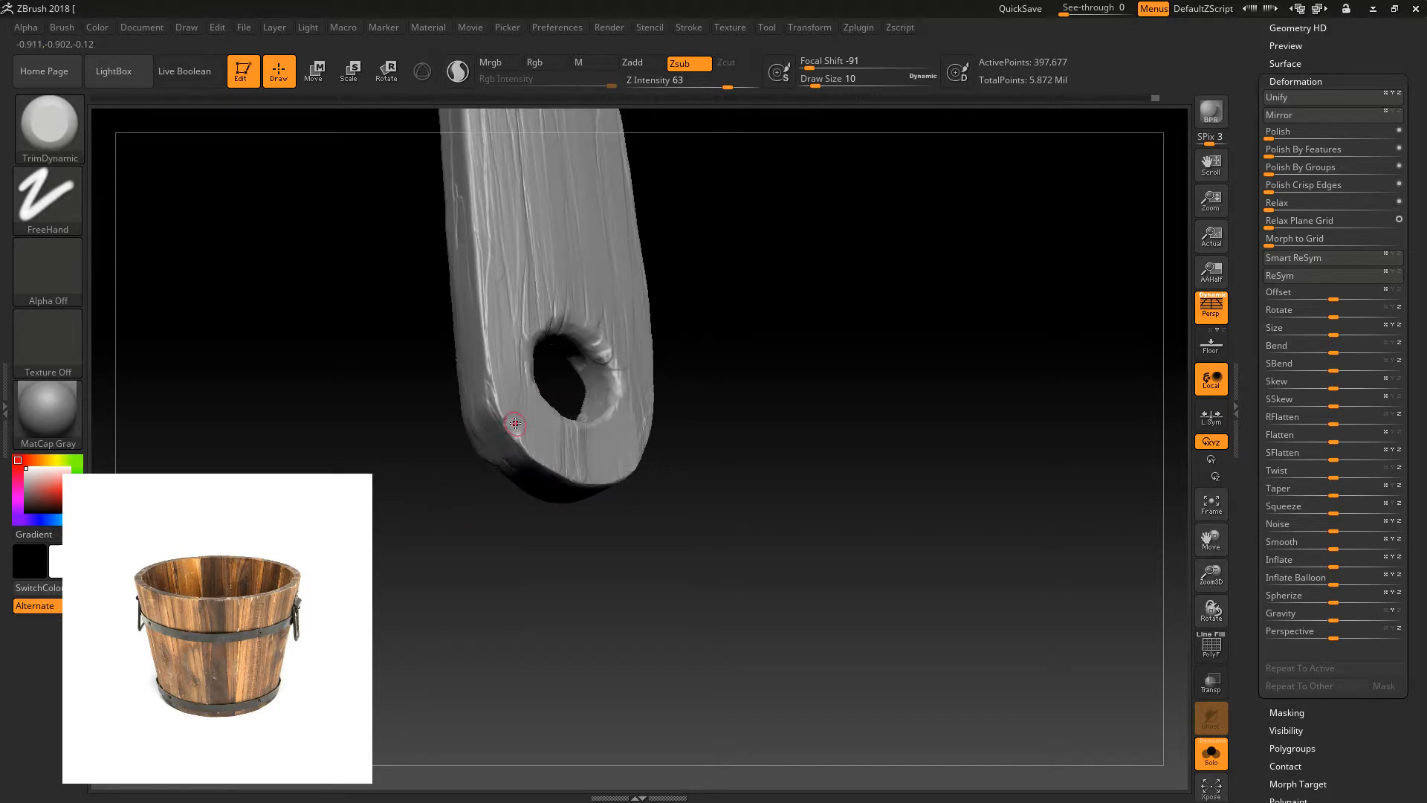
pyautogui.moveTo(481, 518); pyautogui.dragTo(469, 518)
# - Switch to the TrimSmoothBorder brush and set its Z Intensity to 46 and draw size to 18
pyautogui.press('b')
pyautogui.press('t')
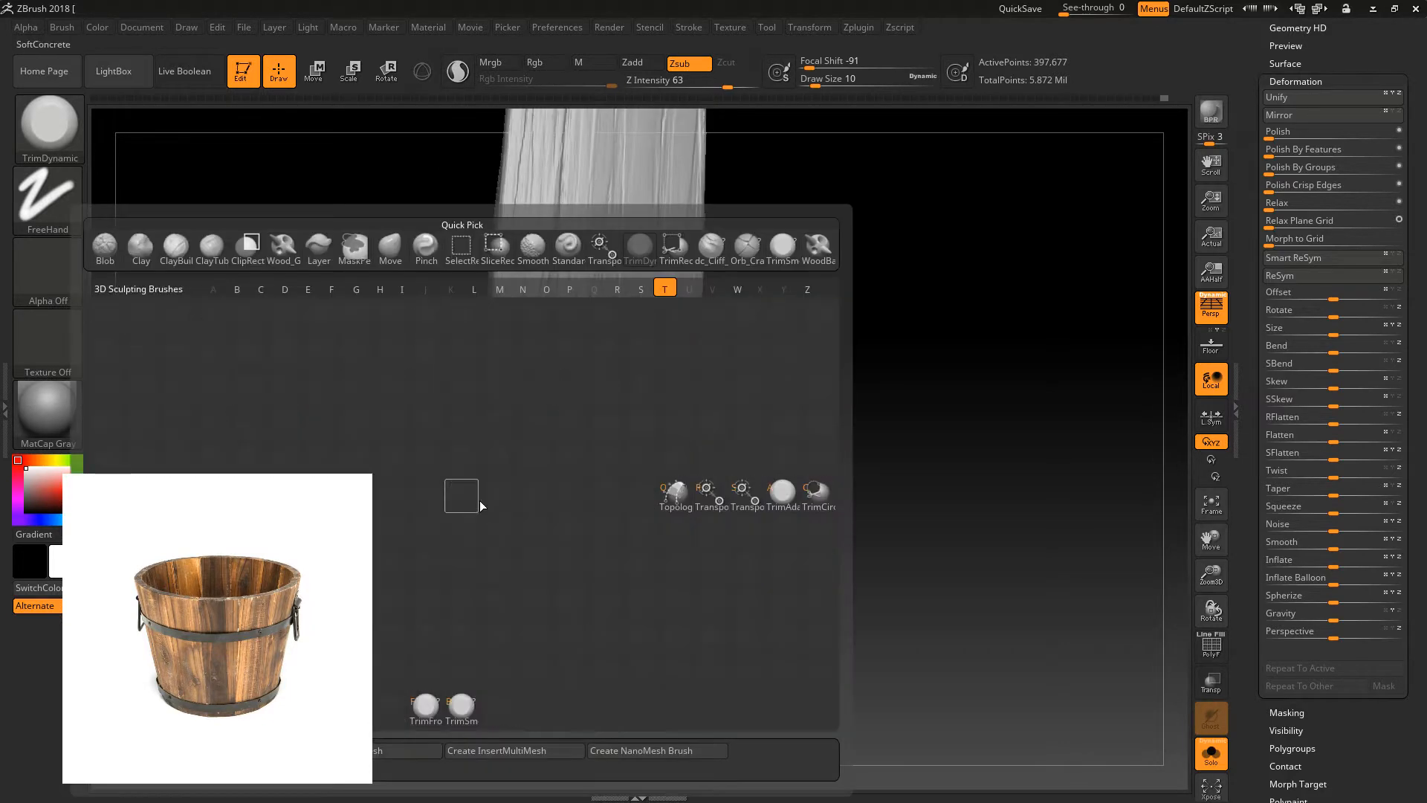
pyautogui.press('s')
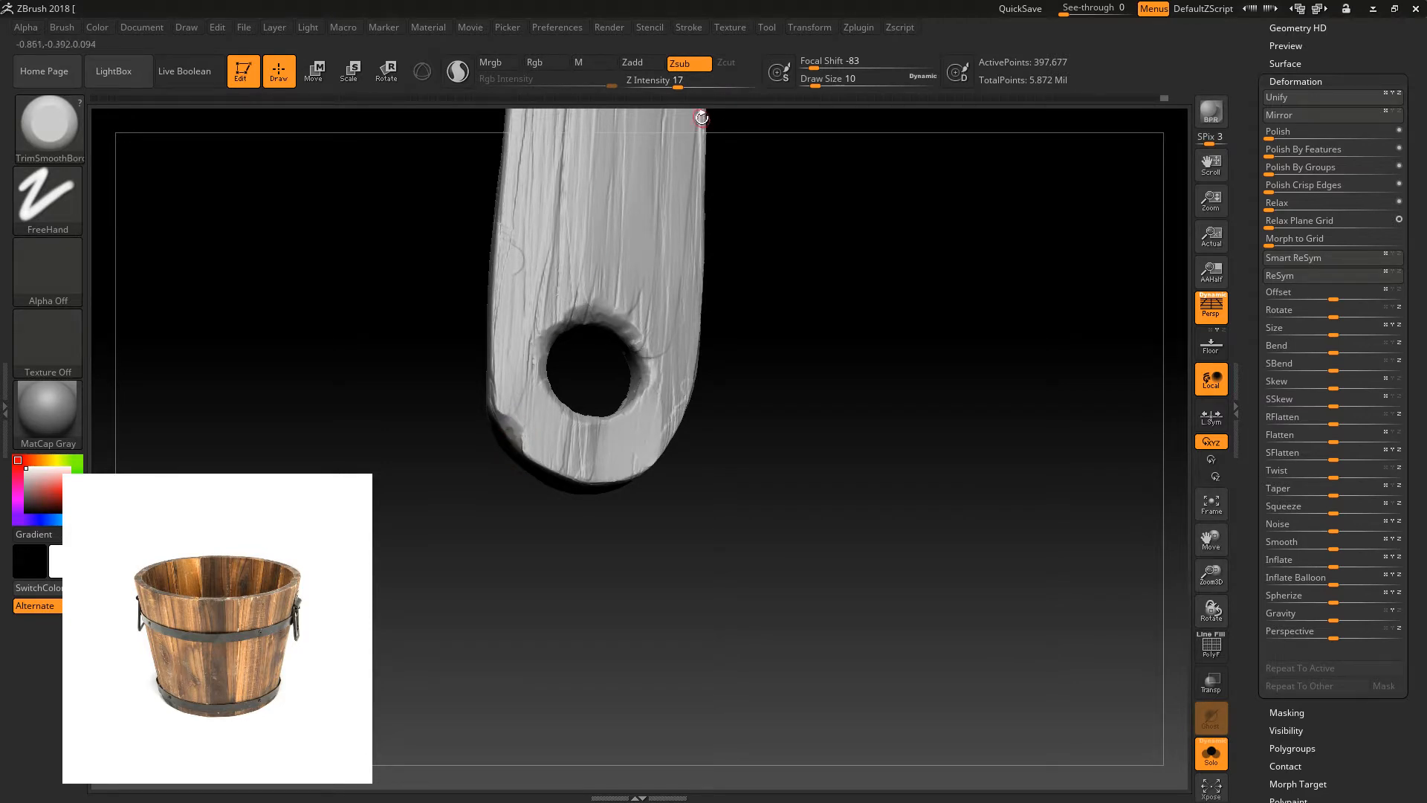
pyautogui.moveTo(678, 85); pyautogui.dragTo(713, 85)
pyautogui.press(']')
pyautogui.moveTo(528, 512); pyautogui.dragTo(517, 544)
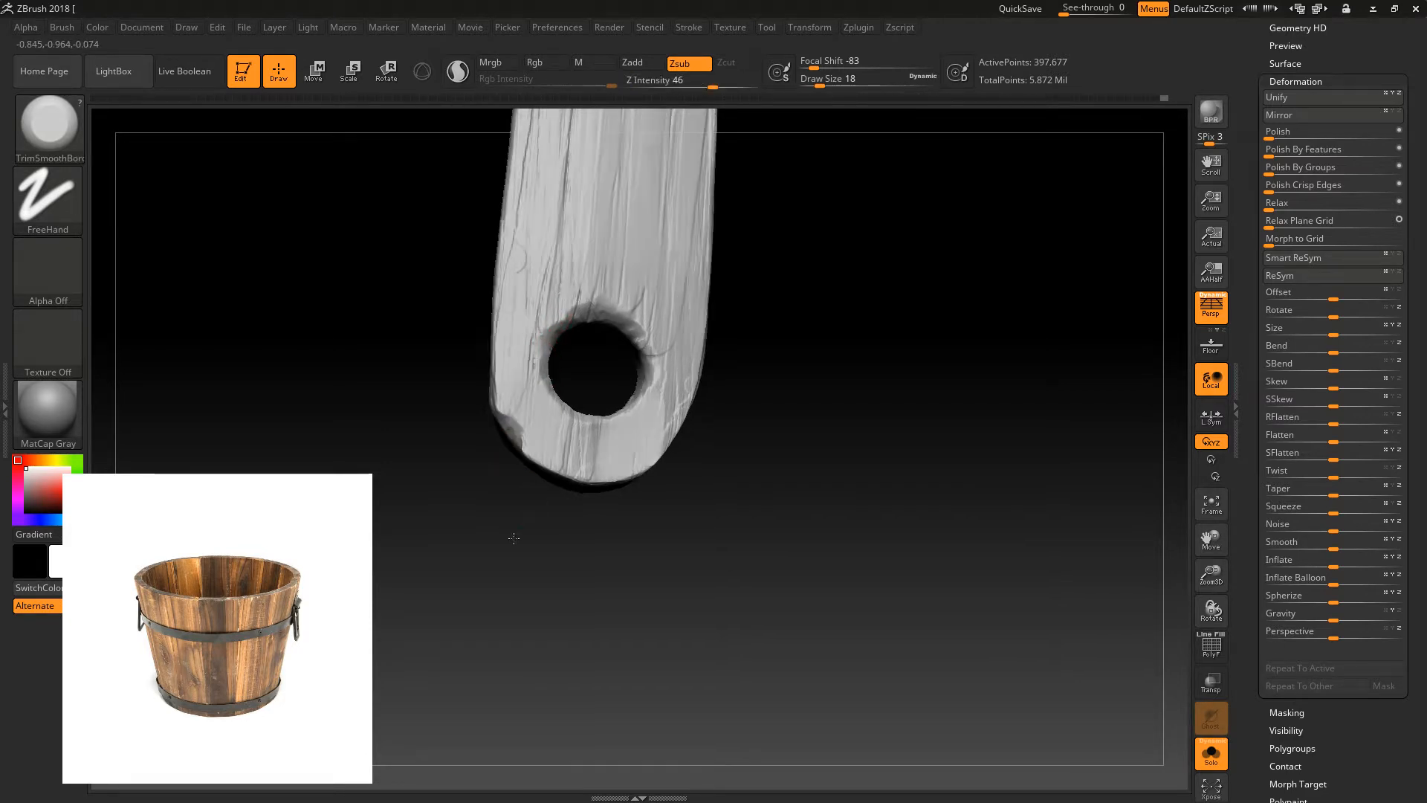
# - Apply a square alpha to the brush and cut chips into the outer edge of the plank's rounded end
pyautogui.click(47, 269)
pyautogui.click(353, 279)
pyautogui.moveTo(413, 306)
pyautogui.mouseDown()
pyautogui.moveTo(479, 449)
pyautogui.moveTo(583, 488)
pyautogui.moveTo(636, 474)
pyautogui.mouseUp()
pyautogui.moveTo(732, 568)
pyautogui.mouseDown()
pyautogui.moveTo(754, 513)
pyautogui.moveTo(771, 305)
pyautogui.moveTo(695, 333)
pyautogui.mouseUp()
pyautogui.moveTo(1018, 564); pyautogui.dragTo(1100, 602)
# - Unhide all the bucket's planks, then isolate the plain, undetailed plank next to the holed one
pyautogui.moveTo(1211, 576); pyautogui.dragTo(1194, 672)
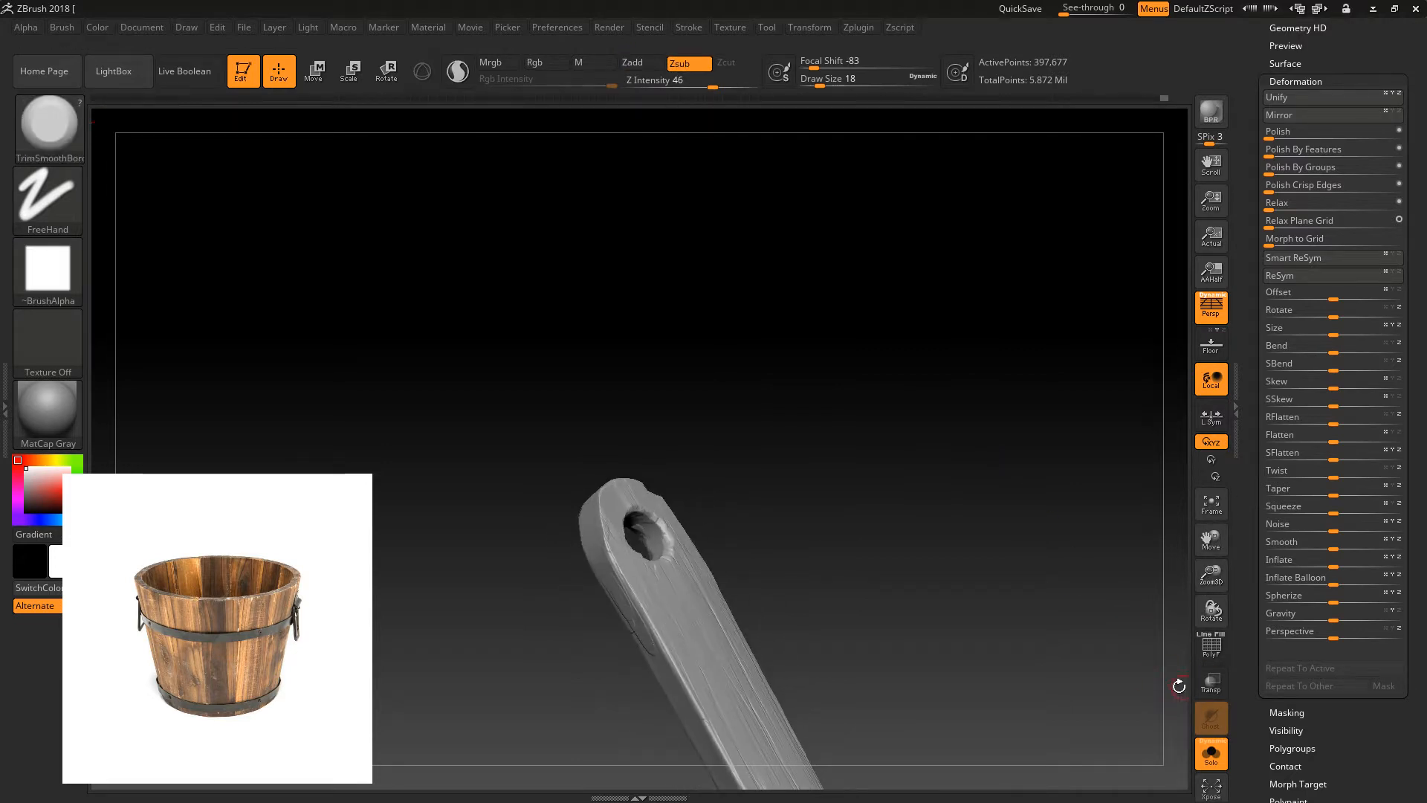
pyautogui.keyDown('ctrl'); pyautogui.keyDown('shift'); pyautogui.click(815, 374); pyautogui.keyUp('shift'); pyautogui.keyUp('ctrl')
pyautogui.moveTo(816, 374); pyautogui.dragTo(987, 274)
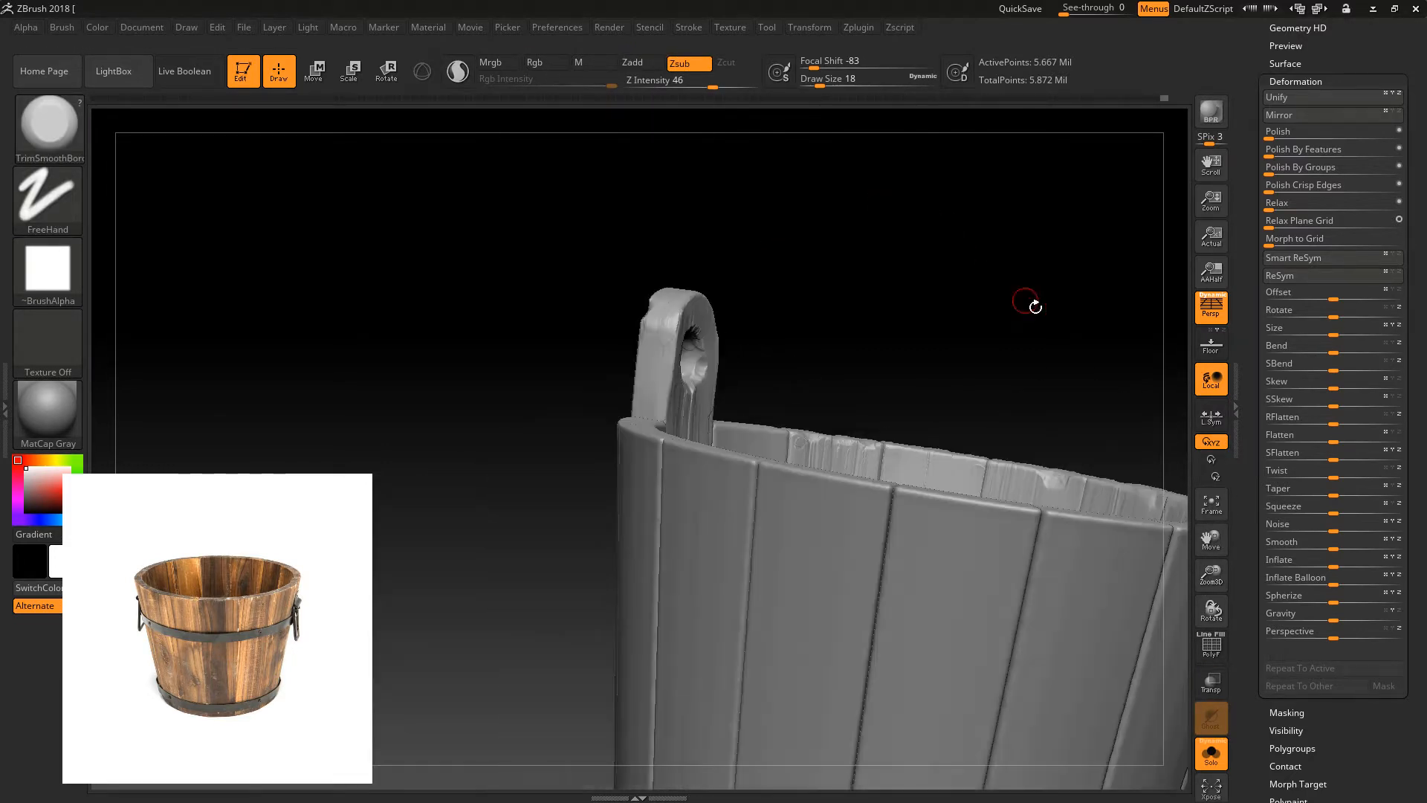
pyautogui.moveTo(1210, 605); pyautogui.dragTo(1195, 615)
pyautogui.moveTo(1212, 574); pyautogui.dragTo(1193, 673)
pyautogui.moveTo(1047, 472); pyautogui.dragTo(949, 379)
pyautogui.moveTo(939, 377); pyautogui.dragTo(966, 402)
pyautogui.keyDown('alt'); pyautogui.moveTo(1033, 454); pyautogui.dragTo(1067, 632); pyautogui.keyUp('alt')
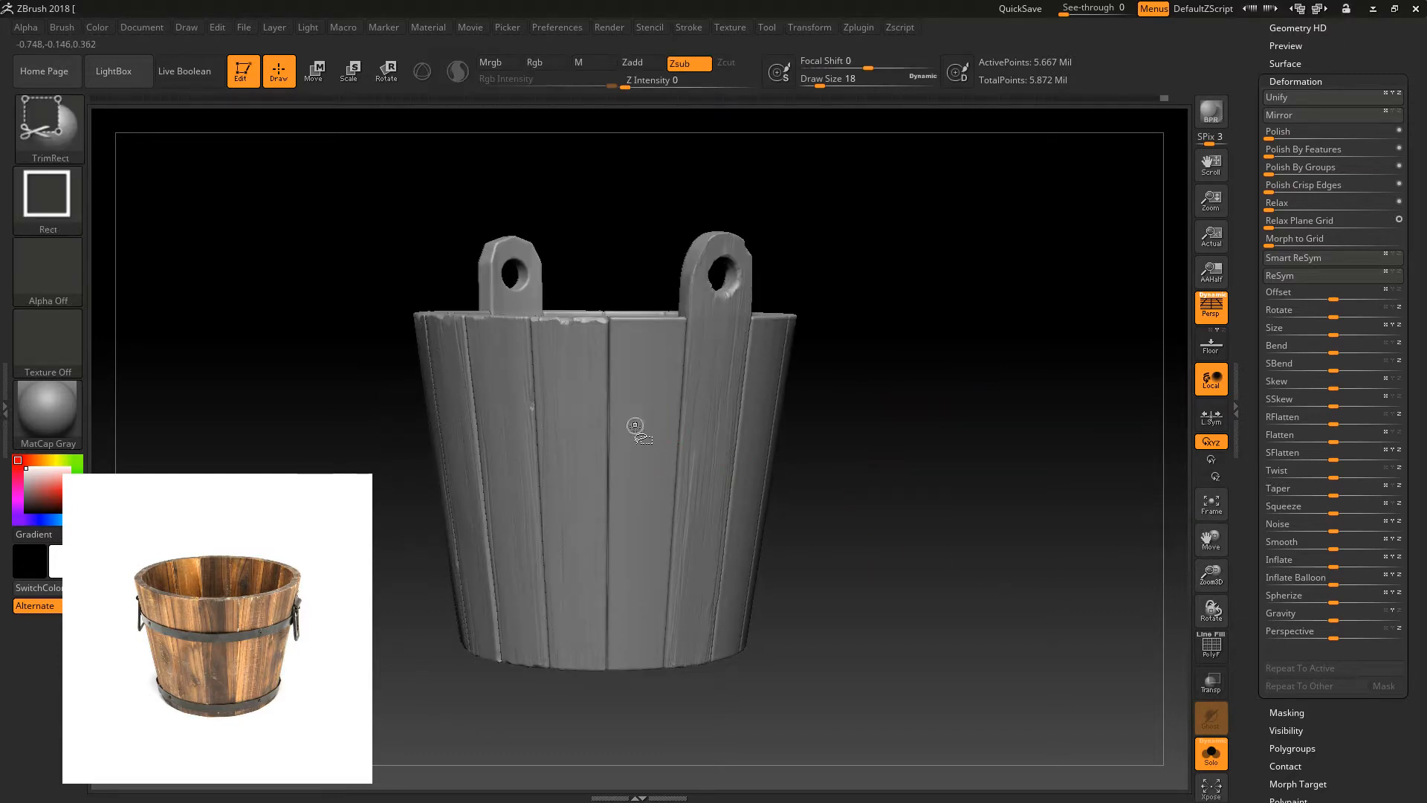
pyautogui.keyDown('ctrl'); pyautogui.keyDown('shift'); pyautogui.click(637, 429); pyautogui.keyUp('shift'); pyautogui.keyUp('ctrl')
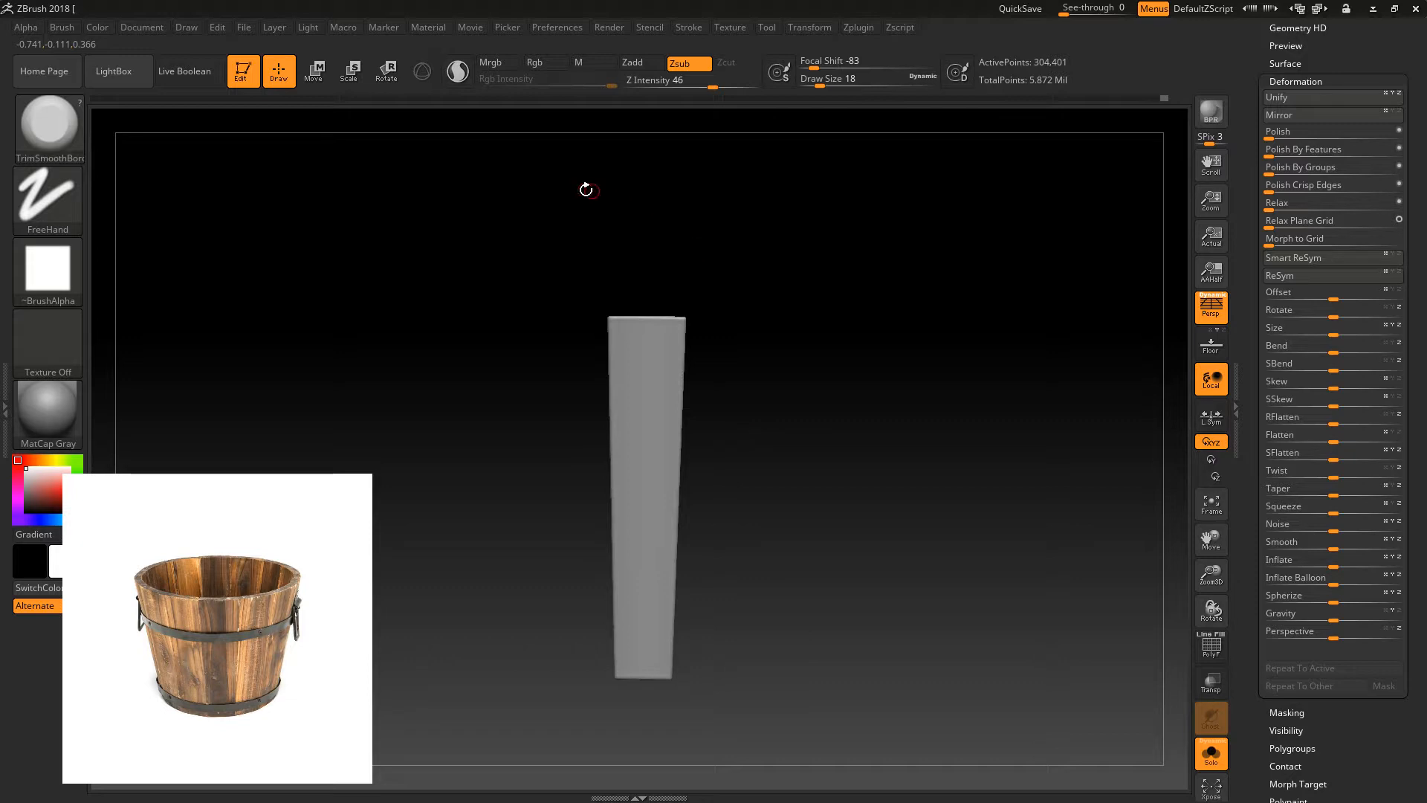
pyautogui.moveTo(633, 232); pyautogui.dragTo(646, 227)
# - Switch to the Layer brush with a draw size of 42 and apply the square Alpha 28
pyautogui.press('b')
pyautogui.click(644, 257)
pyautogui.press('b')
pyautogui.click(604, 316)
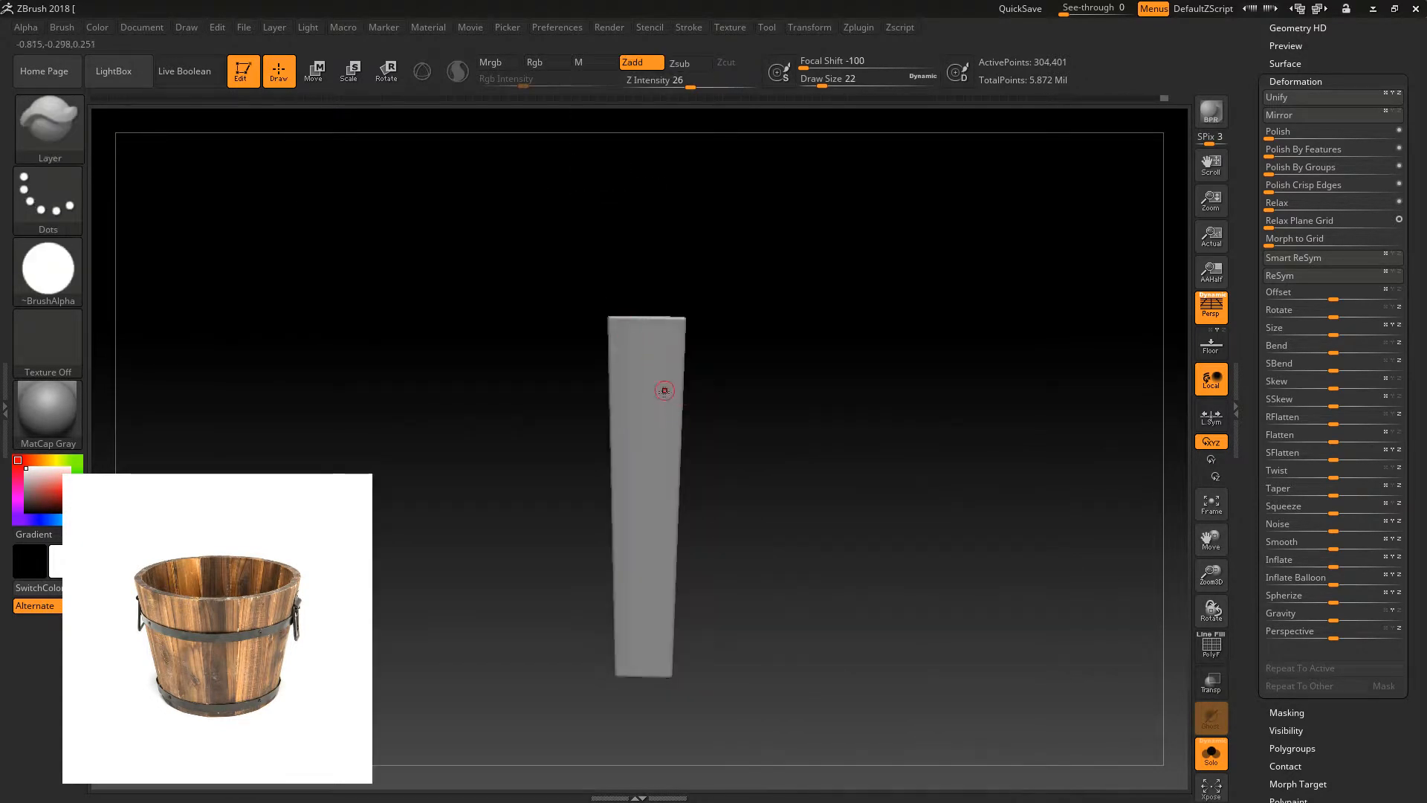
pyautogui.moveTo(707, 330); pyautogui.dragTo(690, 331)
pyautogui.press(']')
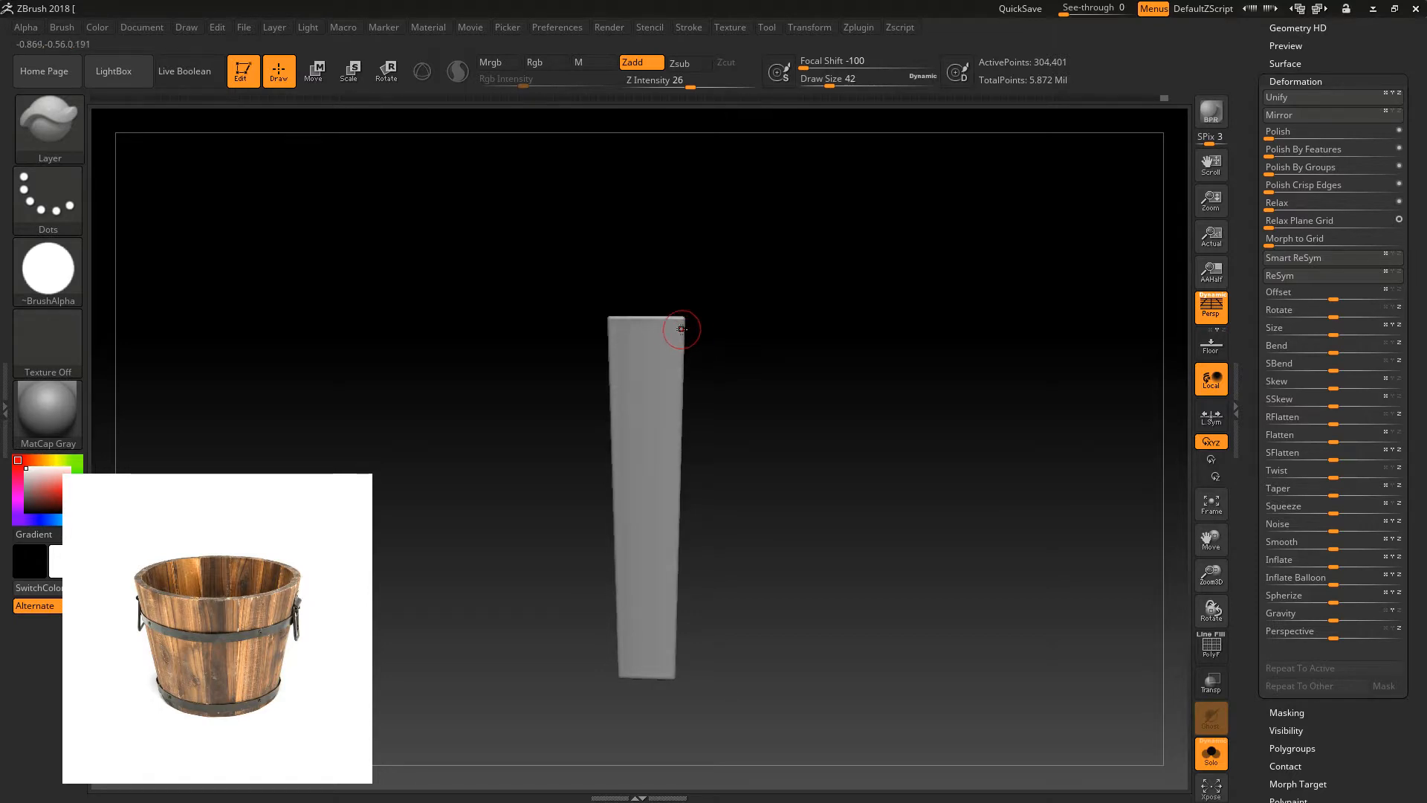
pyautogui.hotkey('ctrl', 'z')
pyautogui.click(48, 269)
pyautogui.click(610, 377)
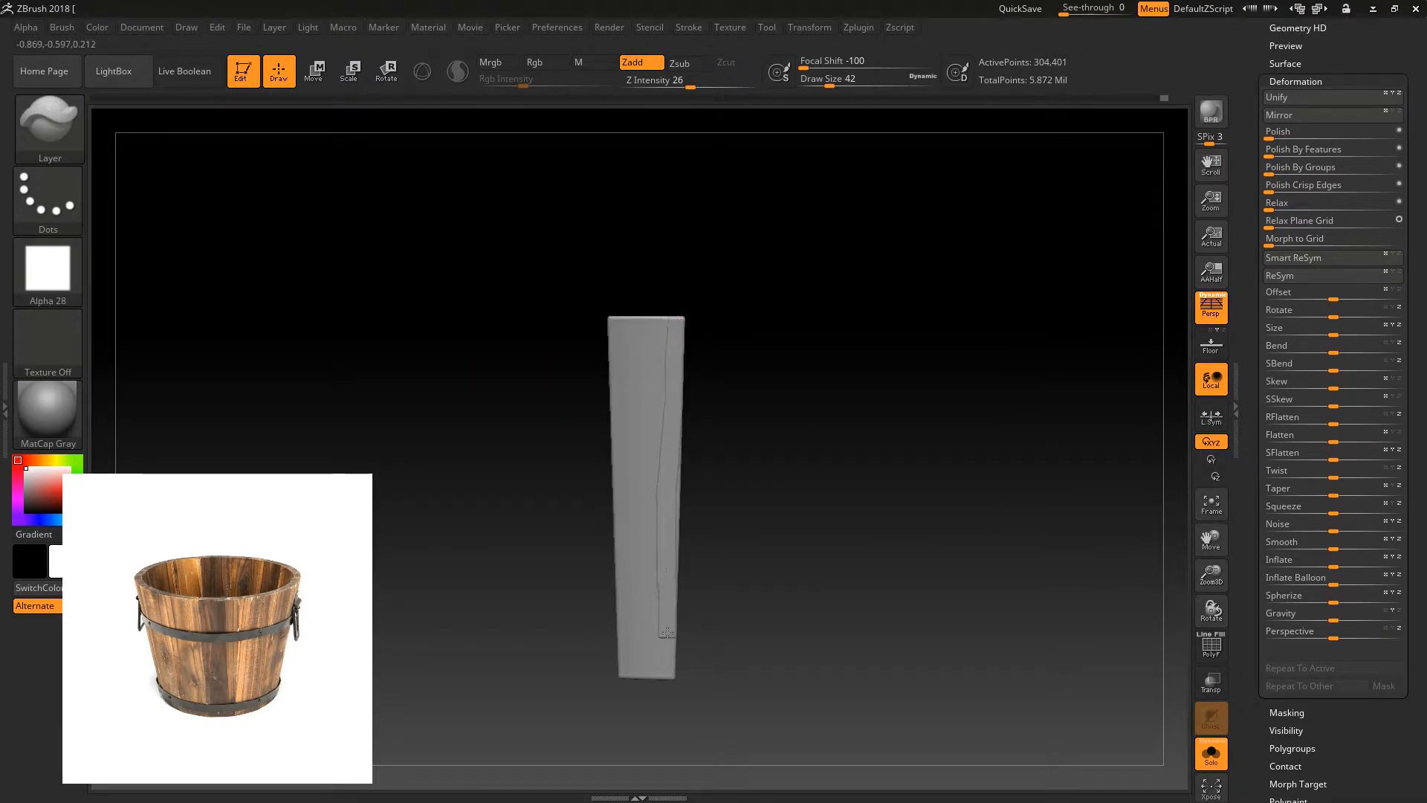
# - Lay overlapping wood-grain strokes along the full length of the plank's broad face
pyautogui.moveTo(658, 318); pyautogui.dragTo(661, 376)
pyautogui.moveTo(634, 659); pyautogui.dragTo(640, 549)
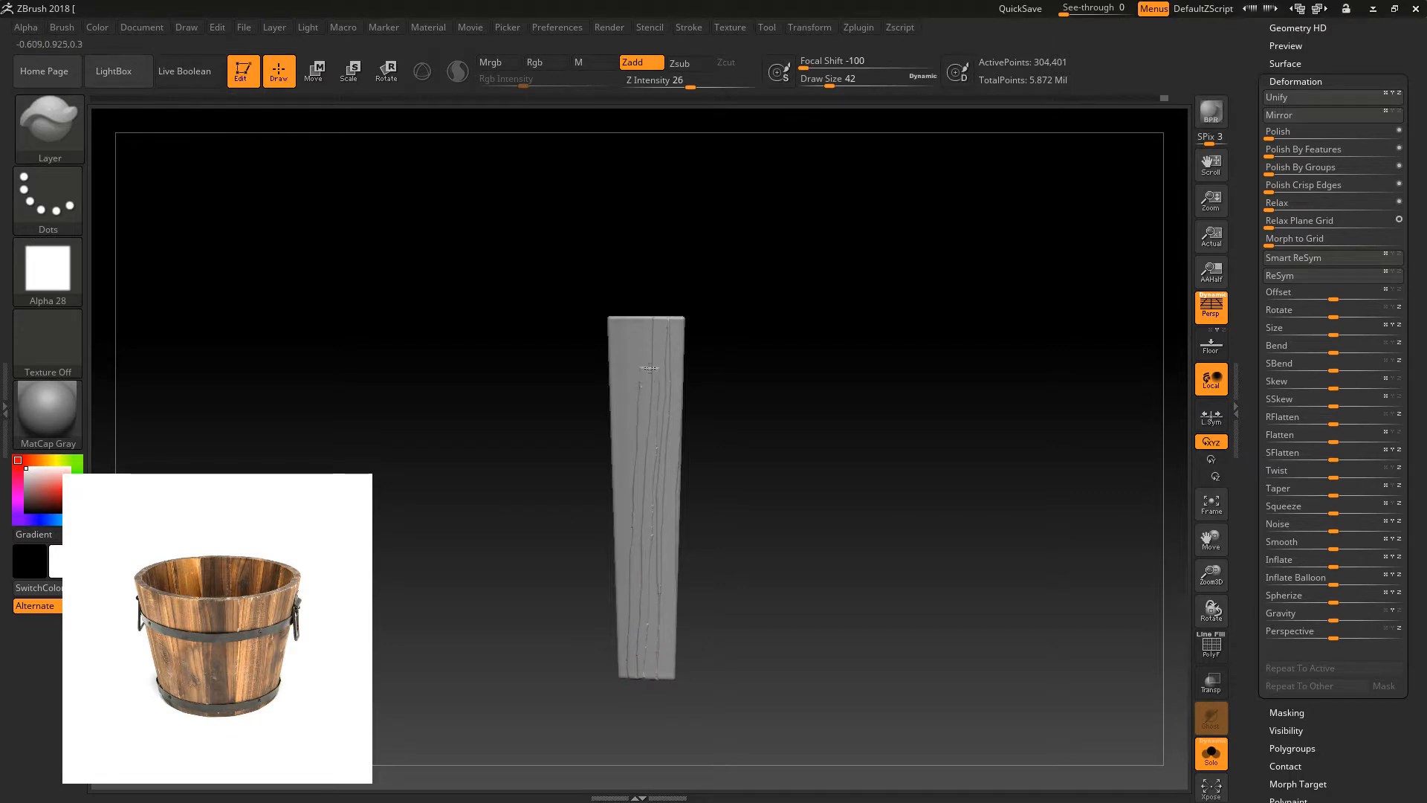
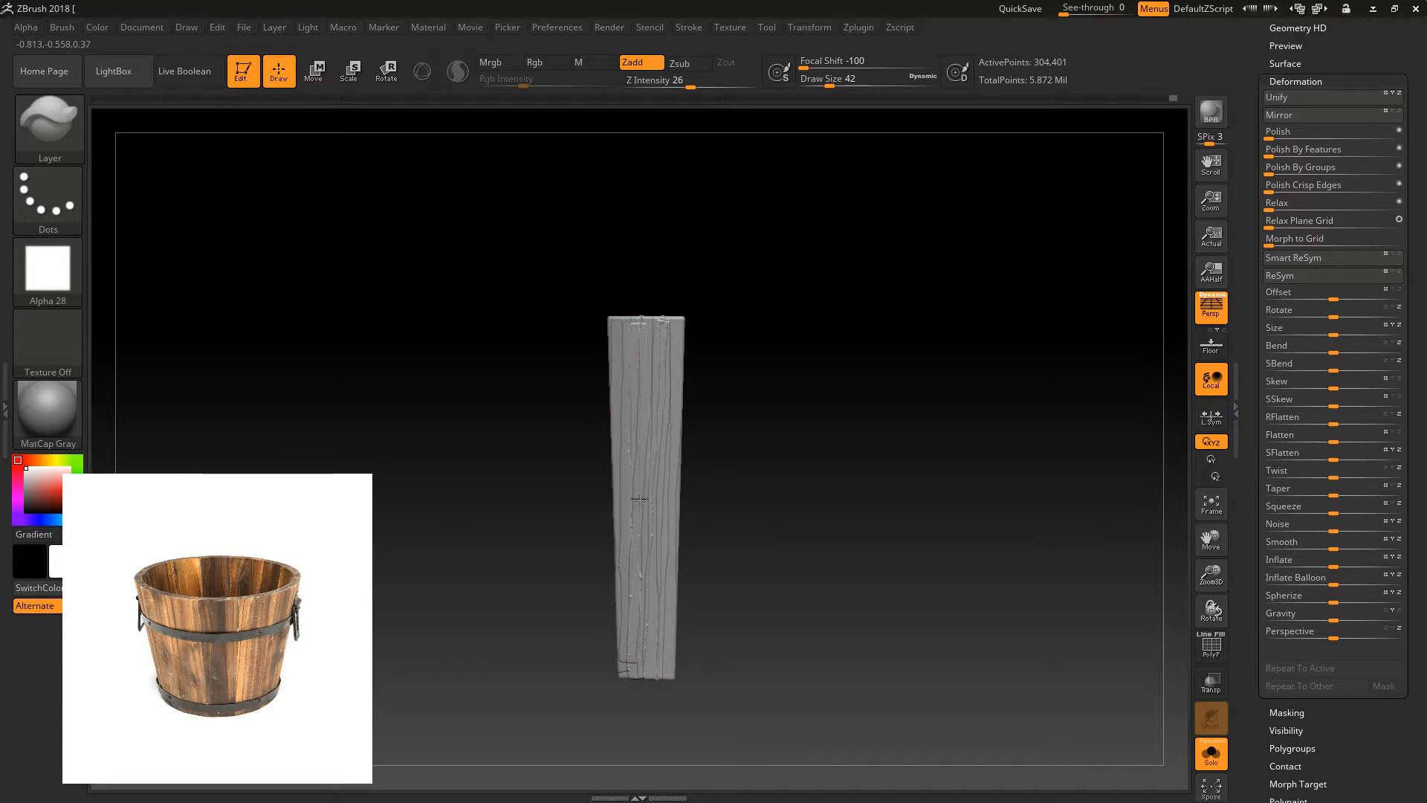
pyautogui.moveTo(642, 664); pyautogui.dragTo(642, 686)
pyautogui.moveTo(702, 390)
pyautogui.mouseDown()
pyautogui.moveTo(748, 385)
pyautogui.moveTo(761, 315)
pyautogui.mouseUp()
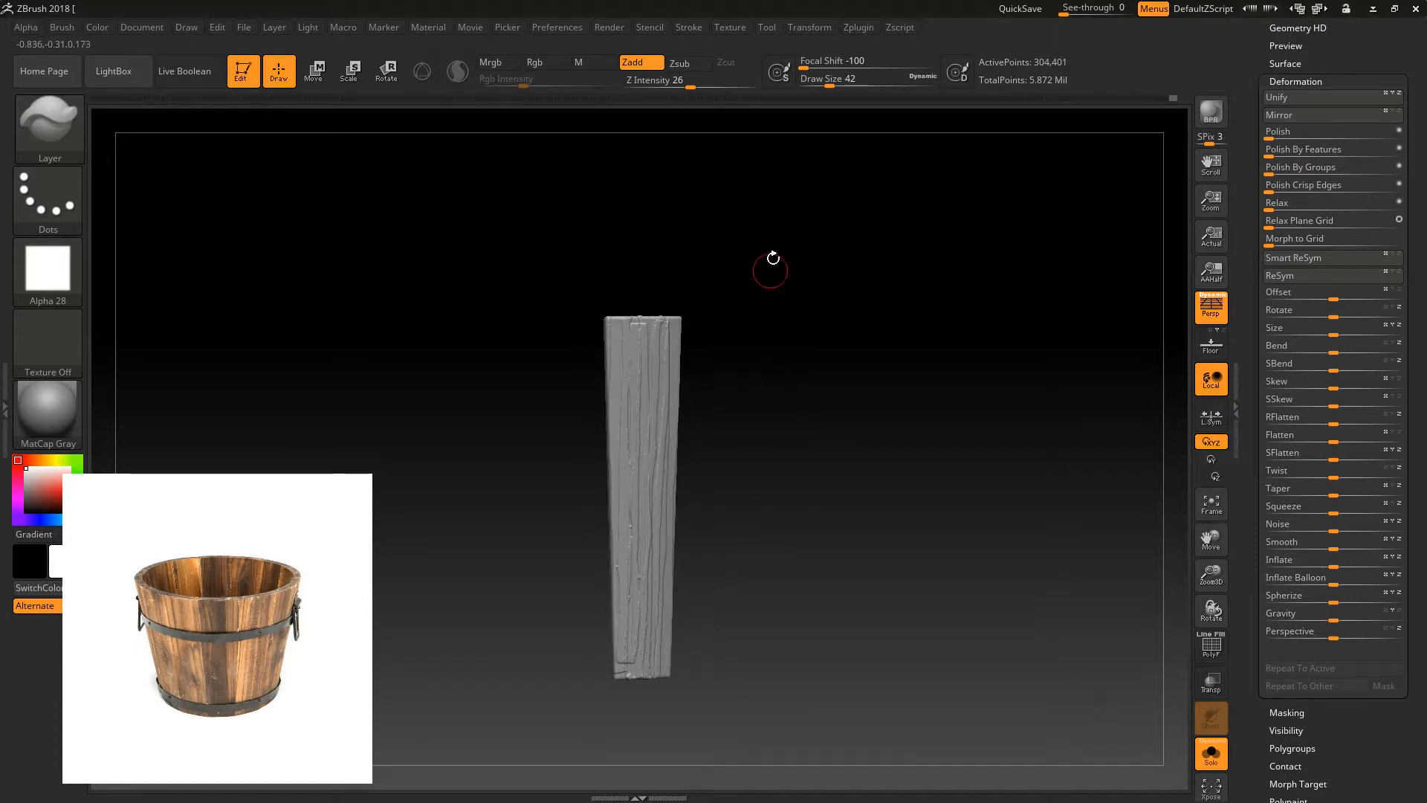
# - Set the Layer brush's Focal Shift to -75 and add more grain strokes down the same face
pyautogui.click(820, 68)
pyautogui.moveTo(771, 175); pyautogui.dragTo(653, 328)
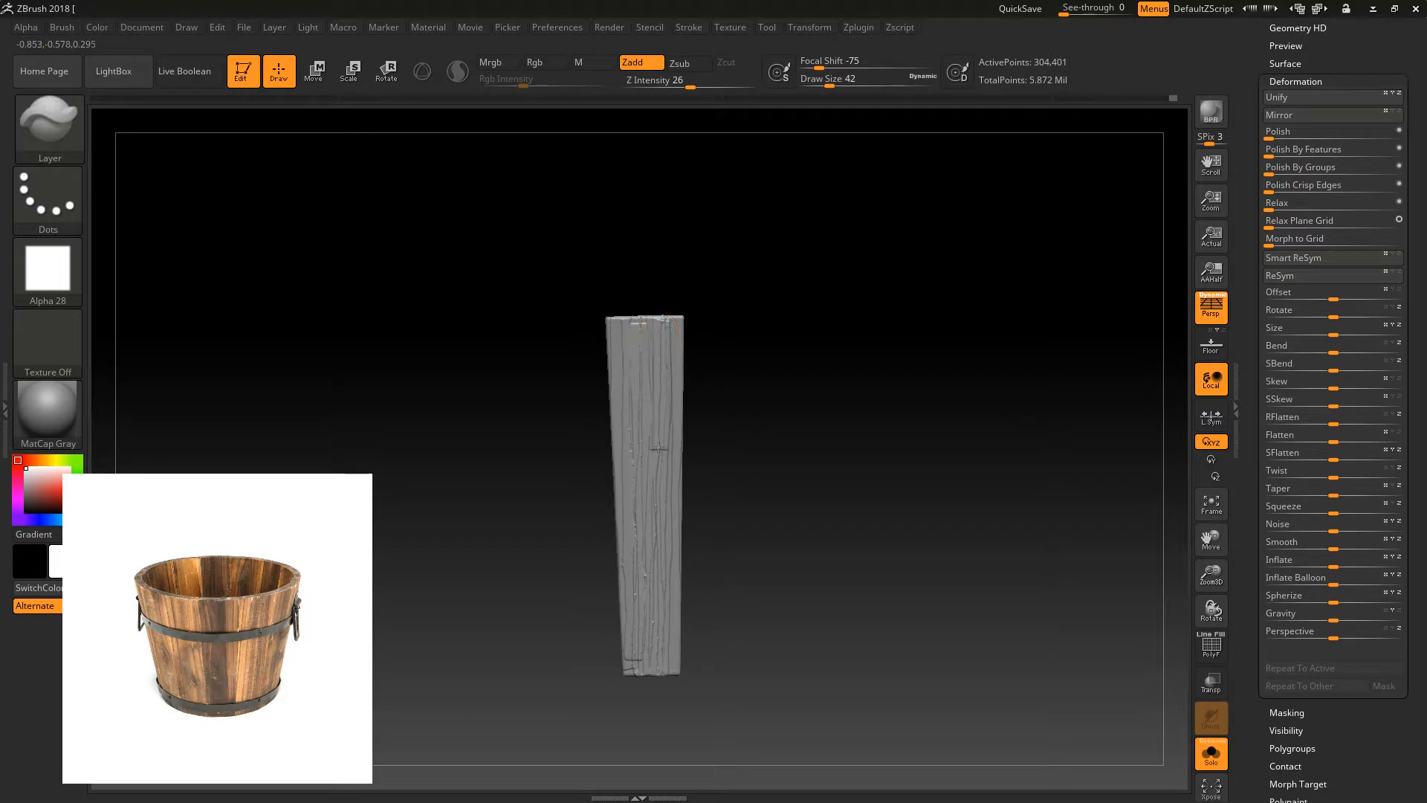
pyautogui.moveTo(651, 623); pyautogui.dragTo(665, 621)
# - Undo the grain strokes laid on the plank's broad face
pyautogui.hotkey('ctrl', 'z')
pyautogui.hotkey('ctrl', 'z')
pyautogui.hotkey('ctrl', 'z')
pyautogui.hotkey('ctrl', 'z')
pyautogui.hotkey('ctrl', 'z')
pyautogui.hotkey('ctrl', 'z')
pyautogui.hotkey('ctrl', 'z')
pyautogui.hotkey('ctrl', 'z')
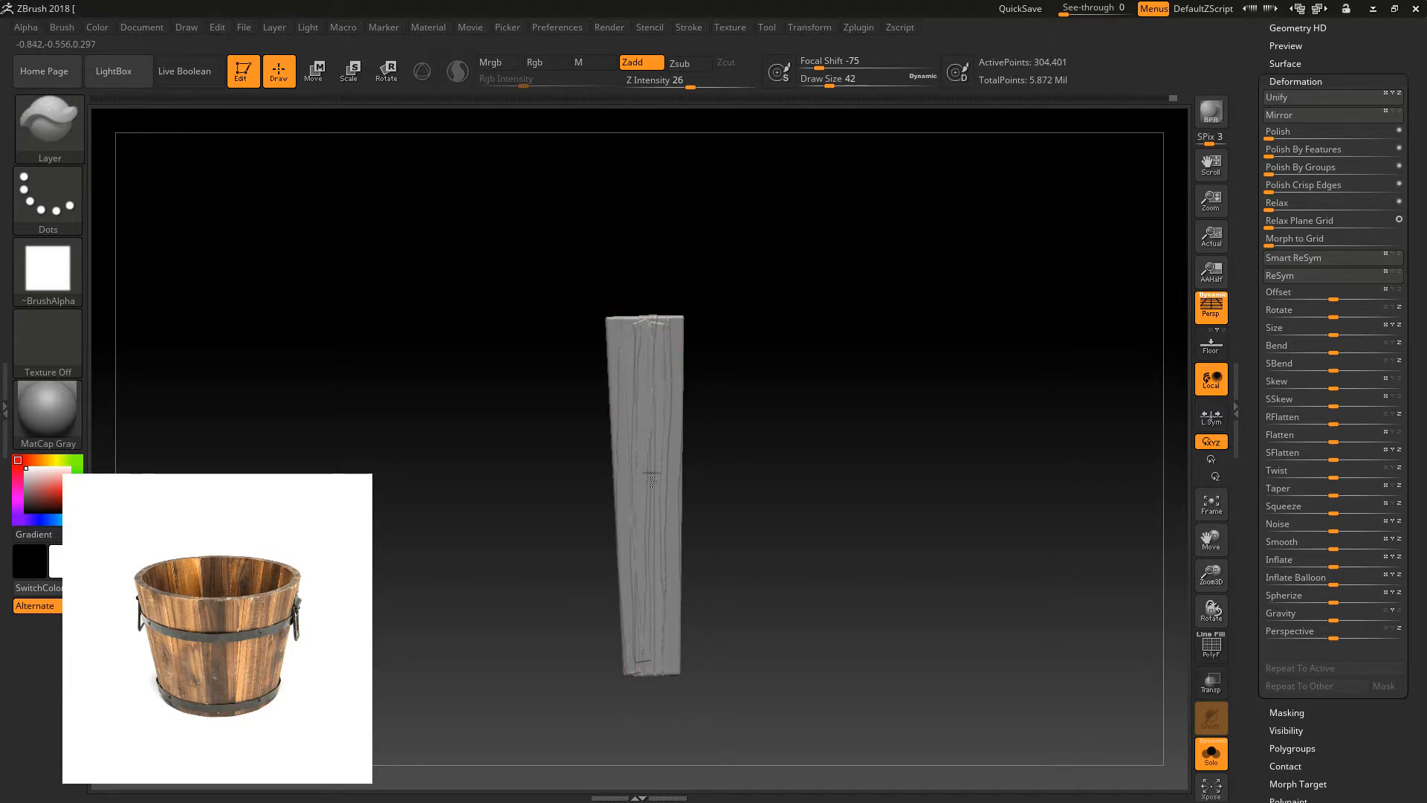
# - Redraw lengthwise grain strokes on the plank's broad face using the softer Layer brush
pyautogui.moveTo(691, 344); pyautogui.dragTo(768, 382)
pyautogui.moveTo(649, 319); pyautogui.dragTo(648, 469)
pyautogui.keyDown('shift'); pyautogui.moveTo(655, 649); pyautogui.dragTo(652, 334); pyautogui.keyUp('shift')
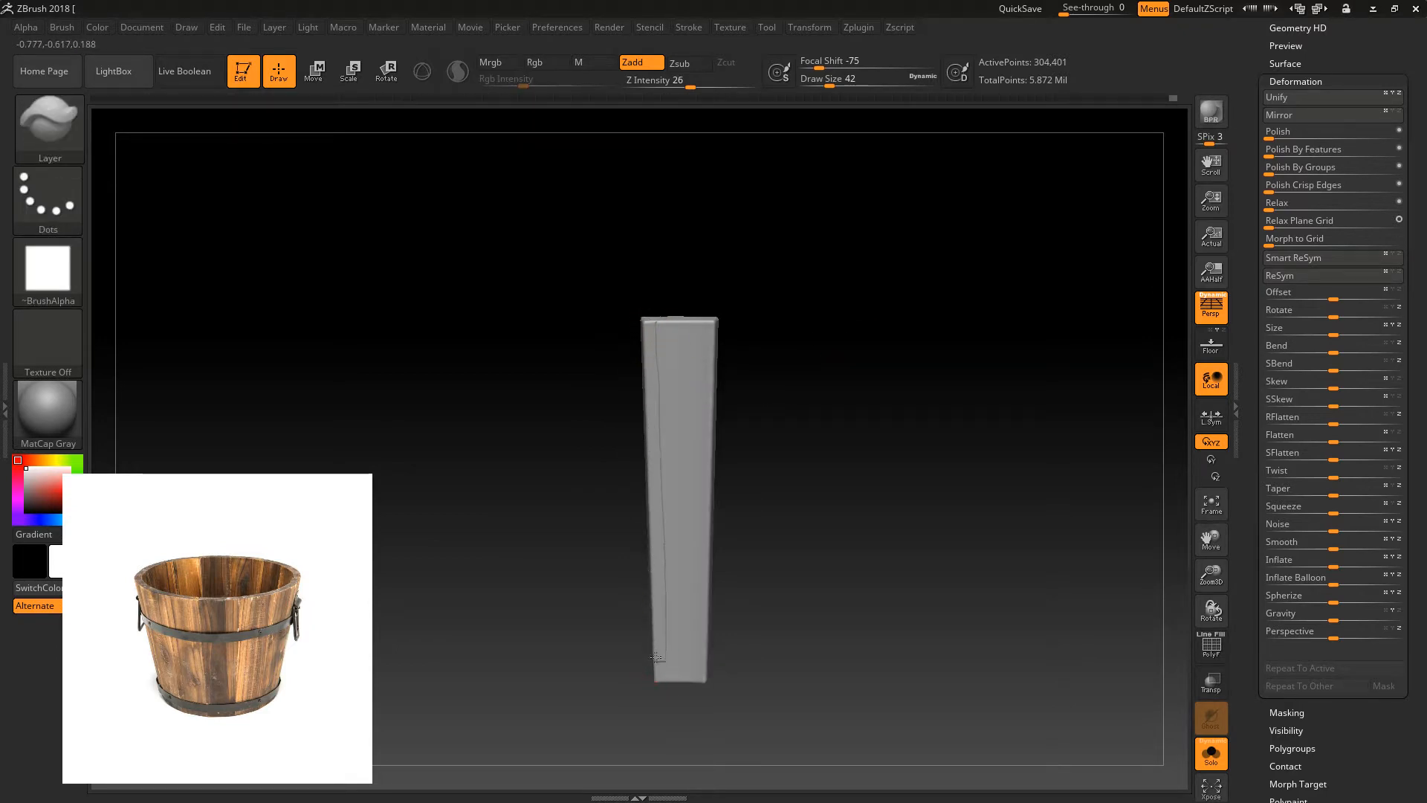
# - Cover the plank's opposite broad face with lengthwise grain strokes, including small splits near the narrow end
pyautogui.moveTo(669, 319); pyautogui.dragTo(670, 394)
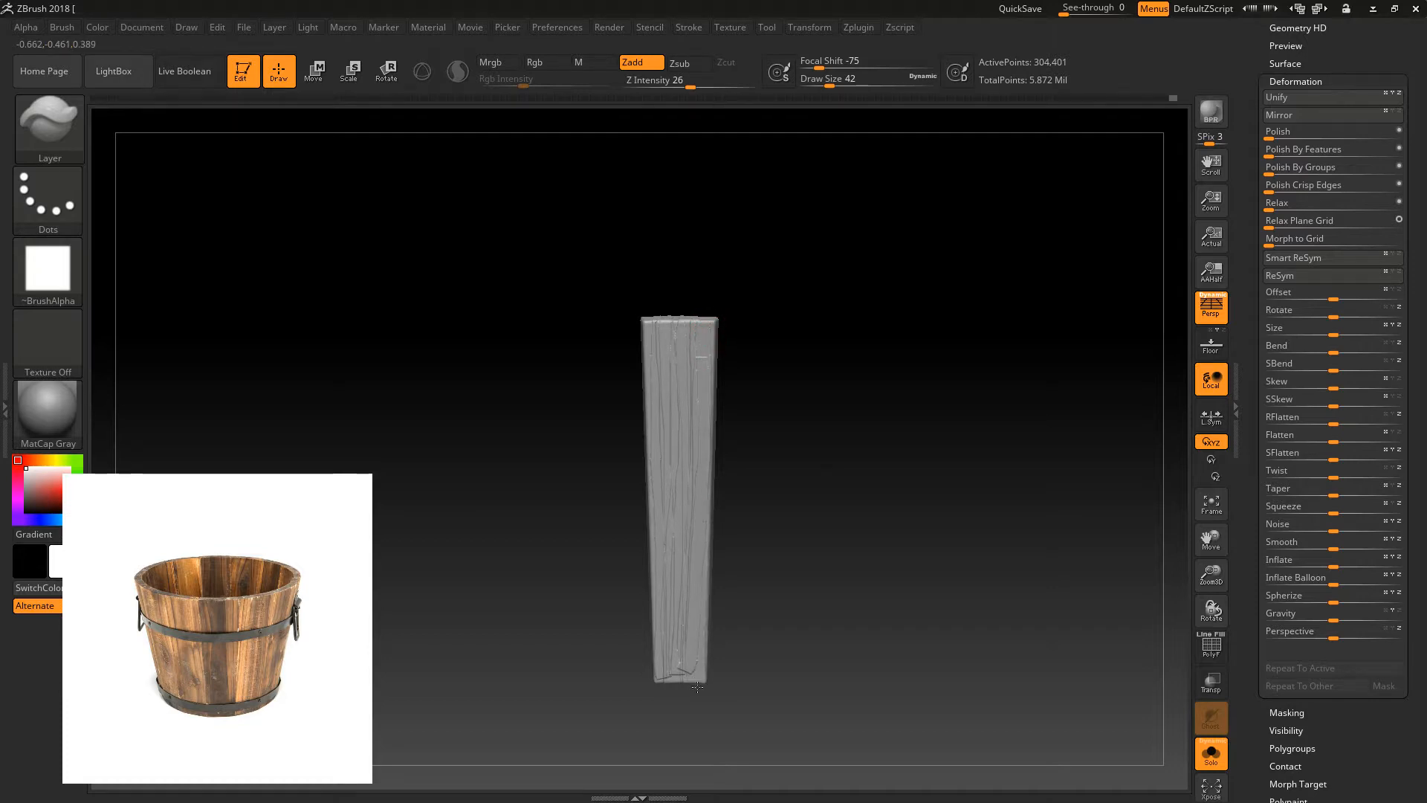
pyautogui.moveTo(696, 685); pyautogui.dragTo(745, 424)
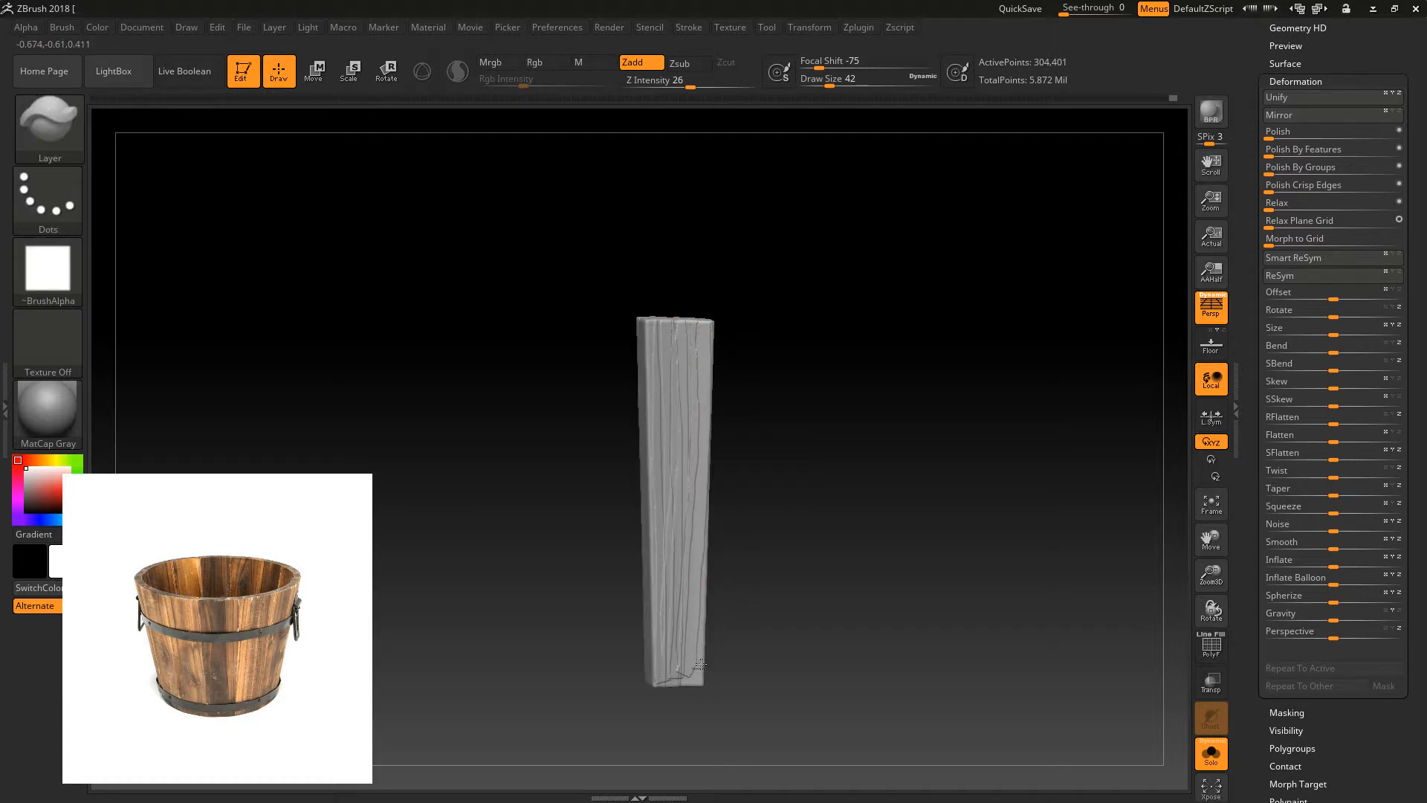
pyautogui.moveTo(691, 406)
pyautogui.mouseDown()
pyautogui.moveTo(703, 323)
pyautogui.moveTo(689, 668)
pyautogui.mouseUp()
pyautogui.moveTo(734, 529); pyautogui.dragTo(718, 490)
pyautogui.moveTo(698, 416); pyautogui.dragTo(697, 326)
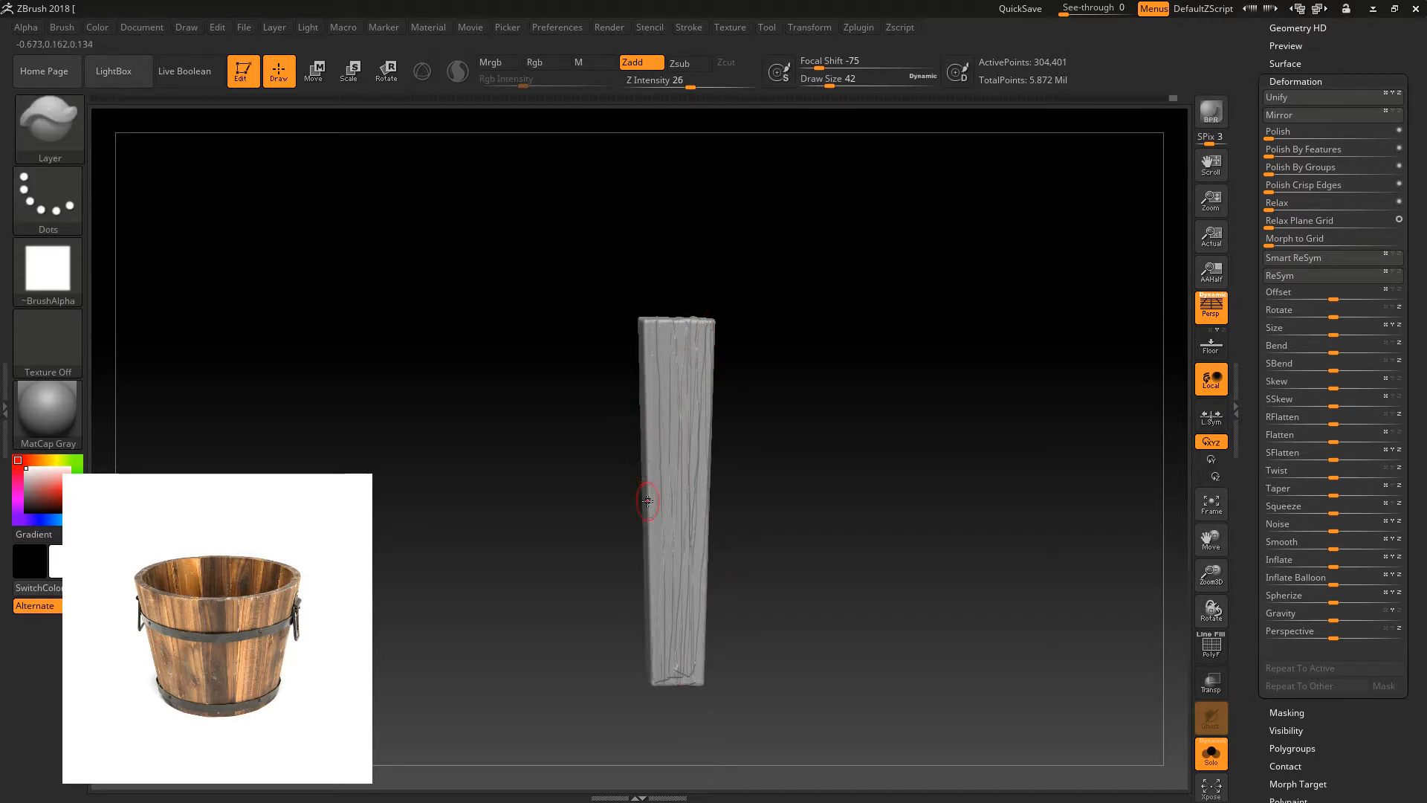
pyautogui.moveTo(718, 574); pyautogui.dragTo(703, 606)
pyautogui.keyDown('shift'); pyautogui.moveTo(684, 670); pyautogui.dragTo(674, 643); pyautogui.keyUp('shift')
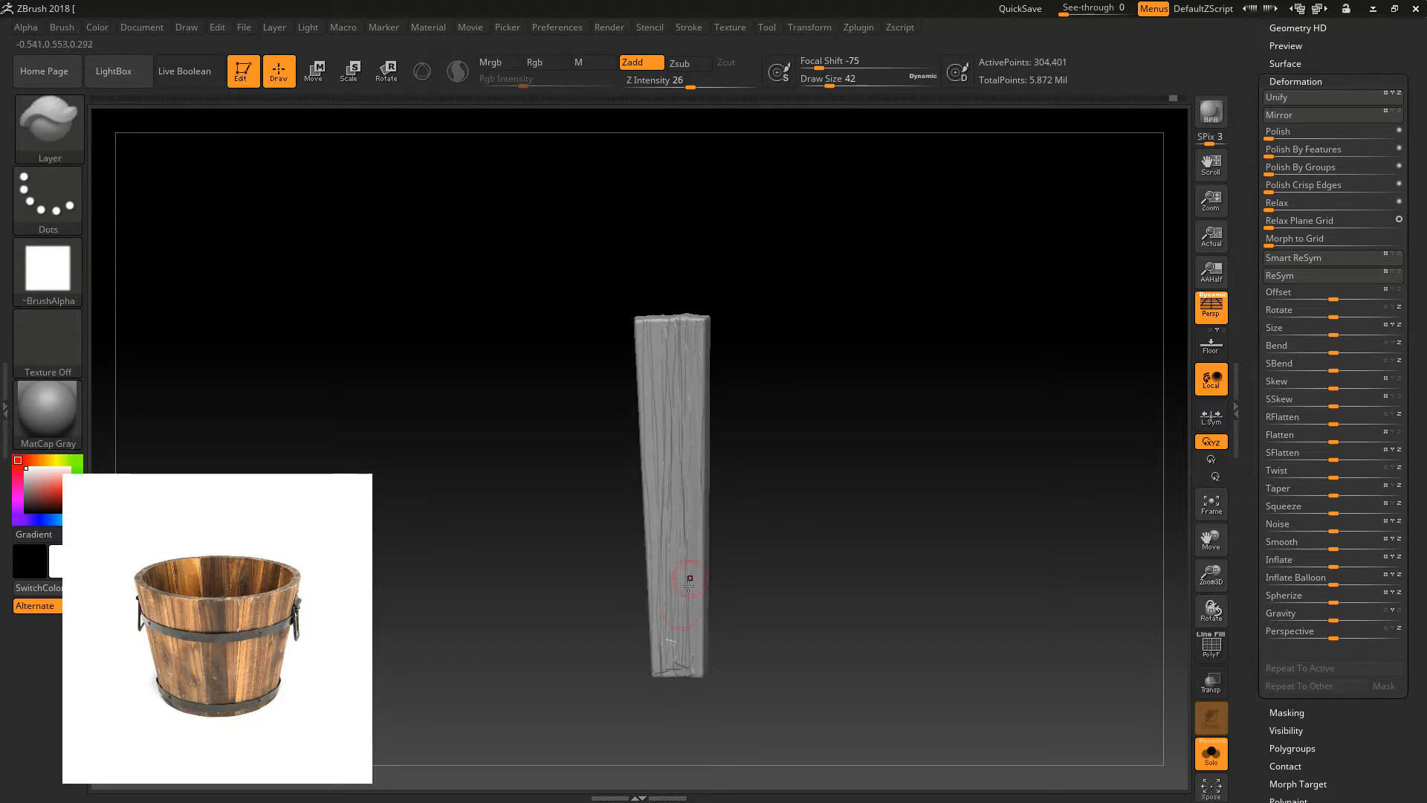
# - Try masking the plank's grained face from a side view, then clear the mask
pyautogui.moveTo(630, 397); pyautogui.dragTo(932, 302)
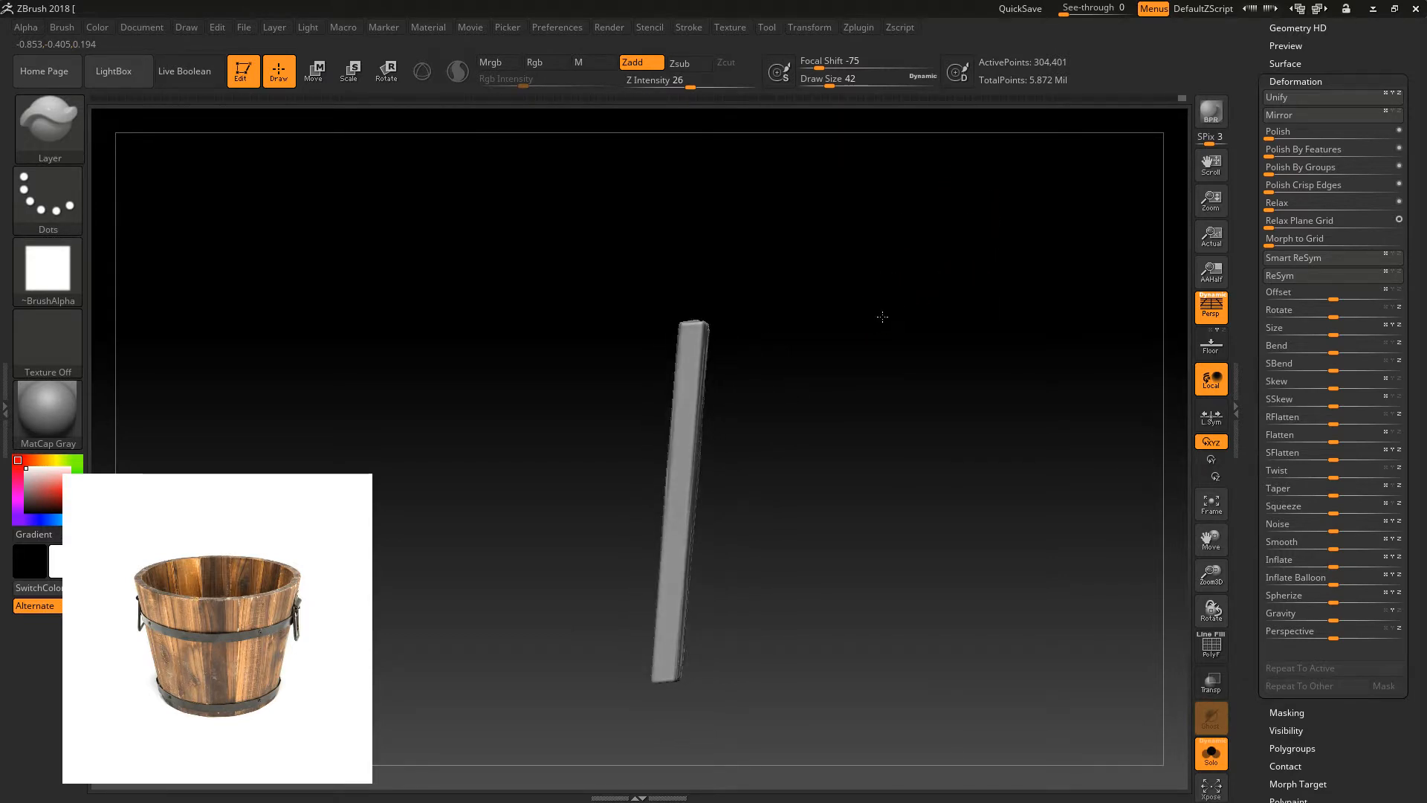
pyautogui.moveTo(908, 249)
pyautogui.keyDown('ctrl'); pyautogui.mouseDown()
pyautogui.moveTo(675, 684)
pyautogui.moveTo(684, 733)
pyautogui.moveTo(722, 678)
pyautogui.mouseUp(); pyautogui.keyUp('ctrl')
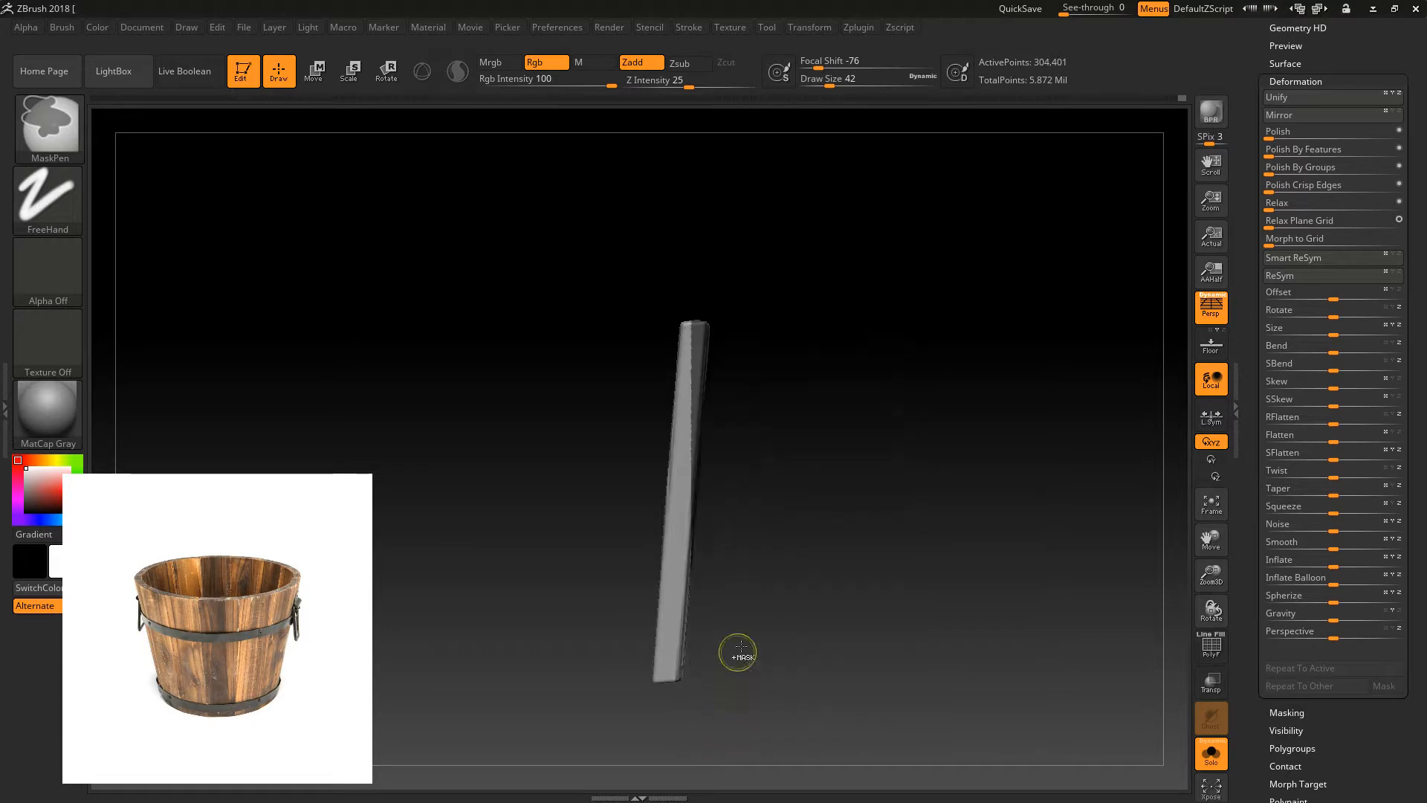
pyautogui.moveTo(955, 379); pyautogui.dragTo(927, 399)
pyautogui.moveTo(819, 250)
pyautogui.keyDown('ctrl'); pyautogui.mouseDown()
pyautogui.moveTo(726, 605)
pyautogui.moveTo(661, 685)
pyautogui.moveTo(666, 733)
pyautogui.mouseUp(); pyautogui.keyUp('ctrl')
pyautogui.moveTo(666, 733); pyautogui.dragTo(895, 498)
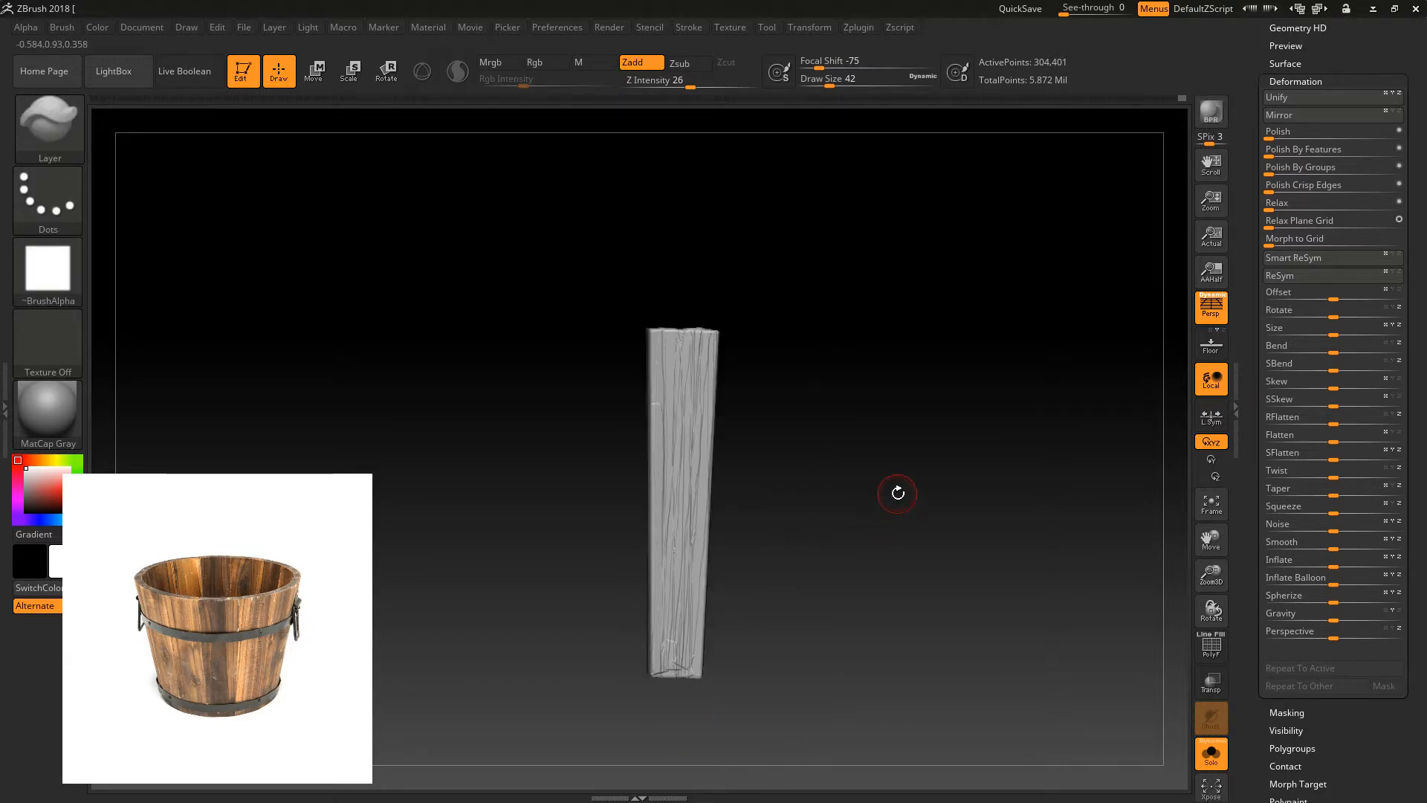
pyautogui.press('ctrl')
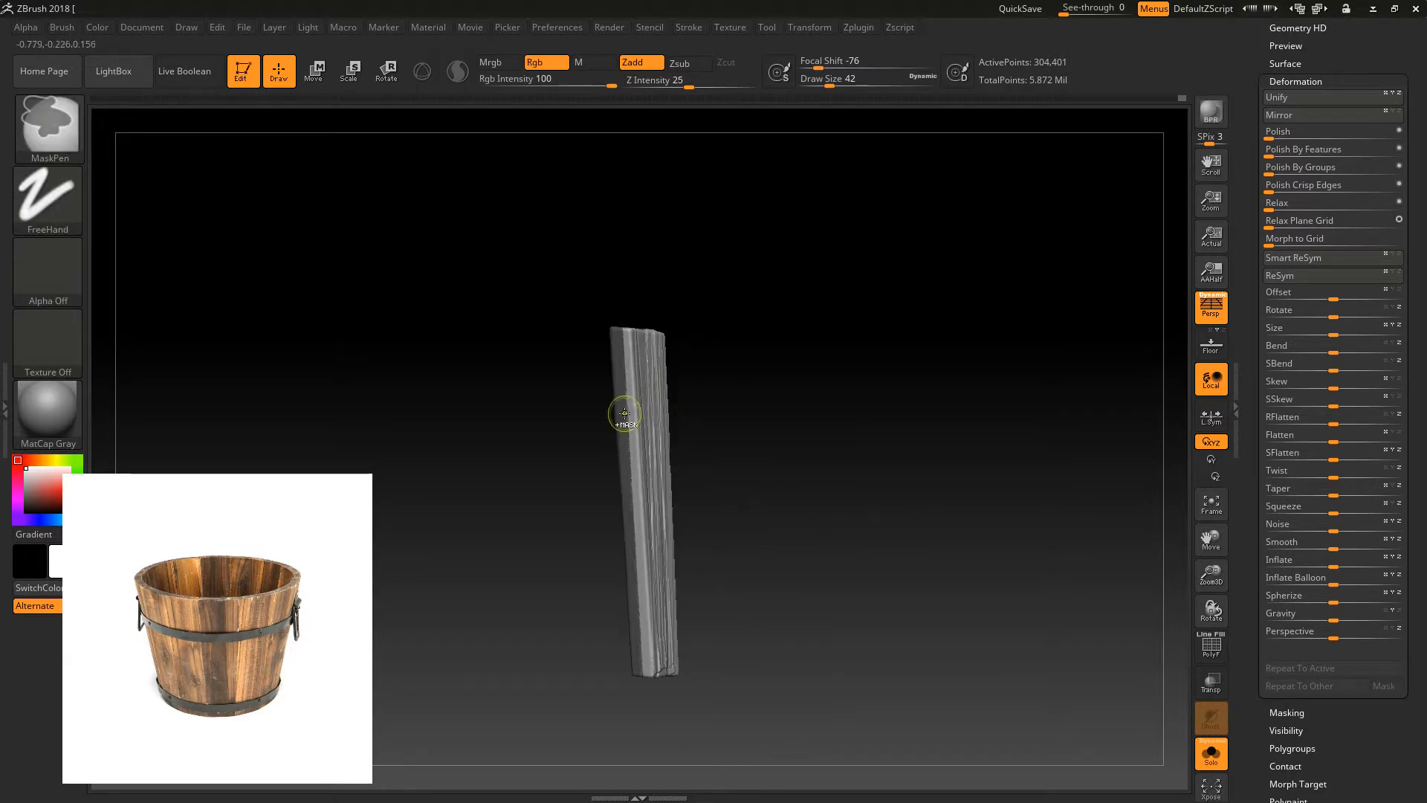
# - Switch to the WoodBase_01 brush for stamping wood texture onto the plank
pyautogui.moveTo(1095, 550)
pyautogui.mouseDown()
pyautogui.moveTo(954, 498)
pyautogui.moveTo(971, 494)
pyautogui.moveTo(963, 470)
pyautogui.mouseUp()
pyautogui.moveTo(1202, 575); pyautogui.dragTo(1197, 605)
pyautogui.moveTo(1212, 542); pyautogui.dragTo(1207, 516)
pyautogui.moveTo(1212, 611)
pyautogui.mouseDown()
pyautogui.moveTo(1242, 617)
pyautogui.moveTo(1219, 609)
pyautogui.moveTo(1233, 574)
pyautogui.moveTo(1172, 590)
pyautogui.moveTo(1015, 570)
pyautogui.moveTo(996, 448)
pyautogui.moveTo(994, 465)
pyautogui.mouseUp()
pyautogui.press('b')
pyautogui.click(921, 529)
pyautogui.press('b')
pyautogui.press('w')
pyautogui.press('b')
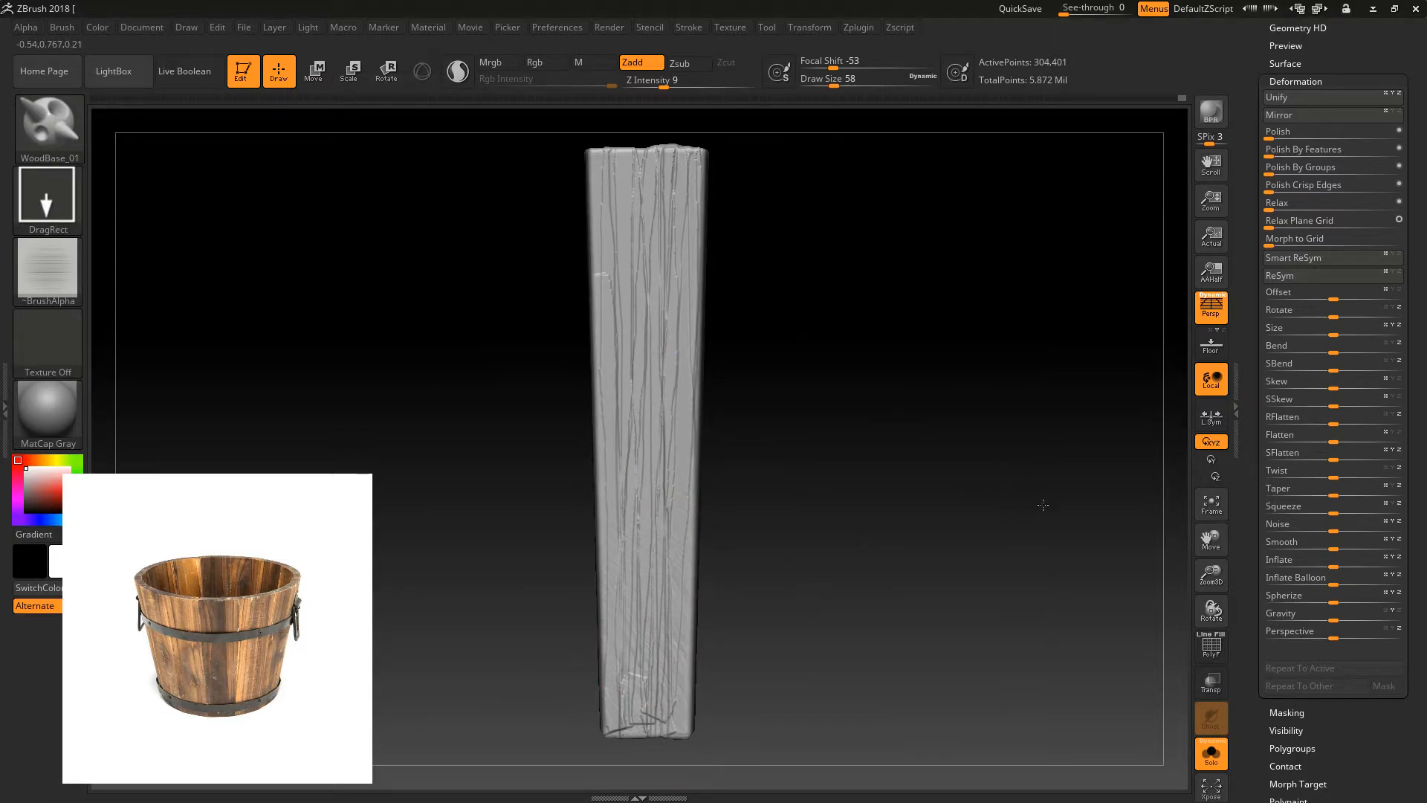
# - Stamp the WoodBase_01 texture along the broad face that has the splits near its narrow end
pyautogui.moveTo(1071, 643)
pyautogui.mouseDown()
pyautogui.moveTo(974, 595)
pyautogui.moveTo(955, 564)
pyautogui.moveTo(874, 584)
pyautogui.moveTo(886, 495)
pyautogui.moveTo(862, 498)
pyautogui.mouseUp()
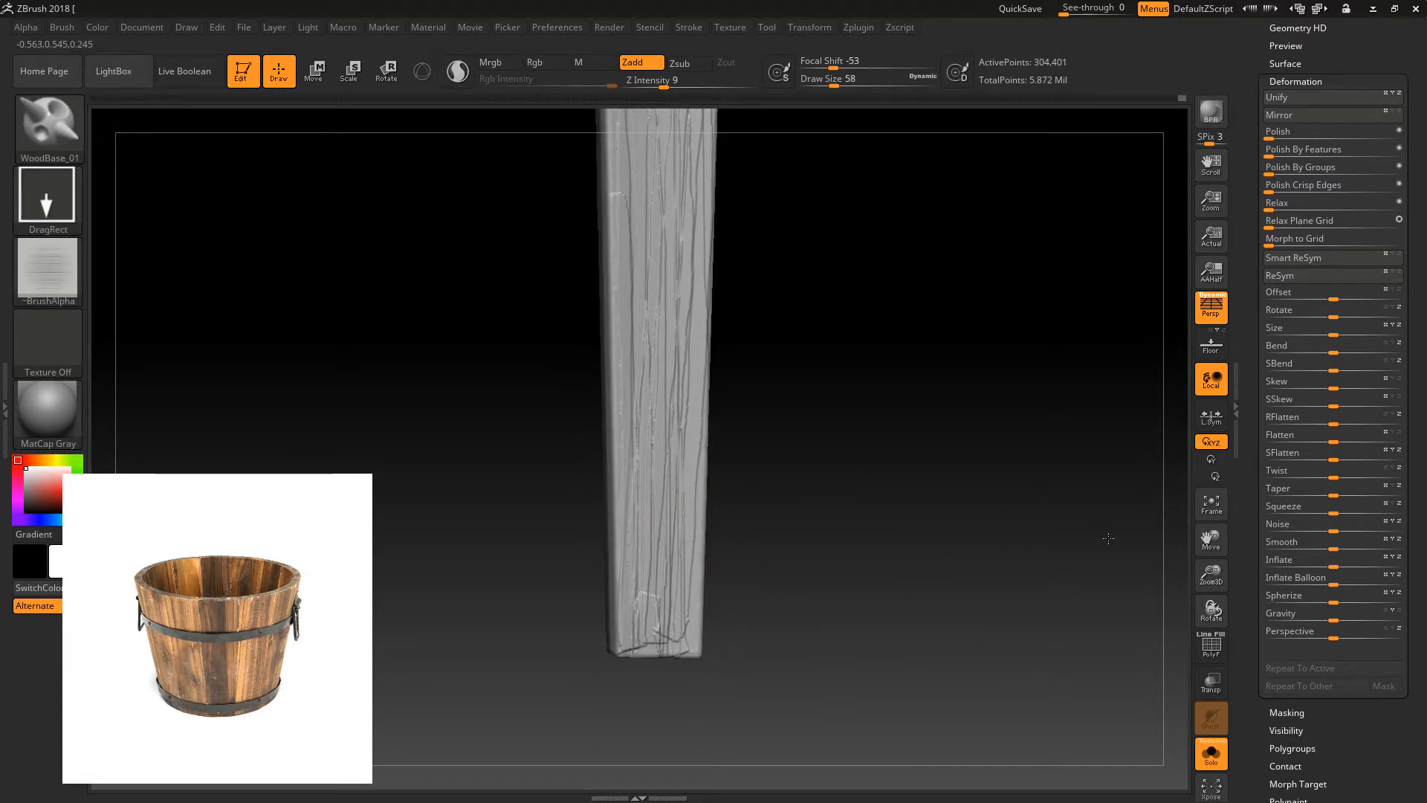
pyautogui.moveTo(1038, 491); pyautogui.dragTo(644, 342)
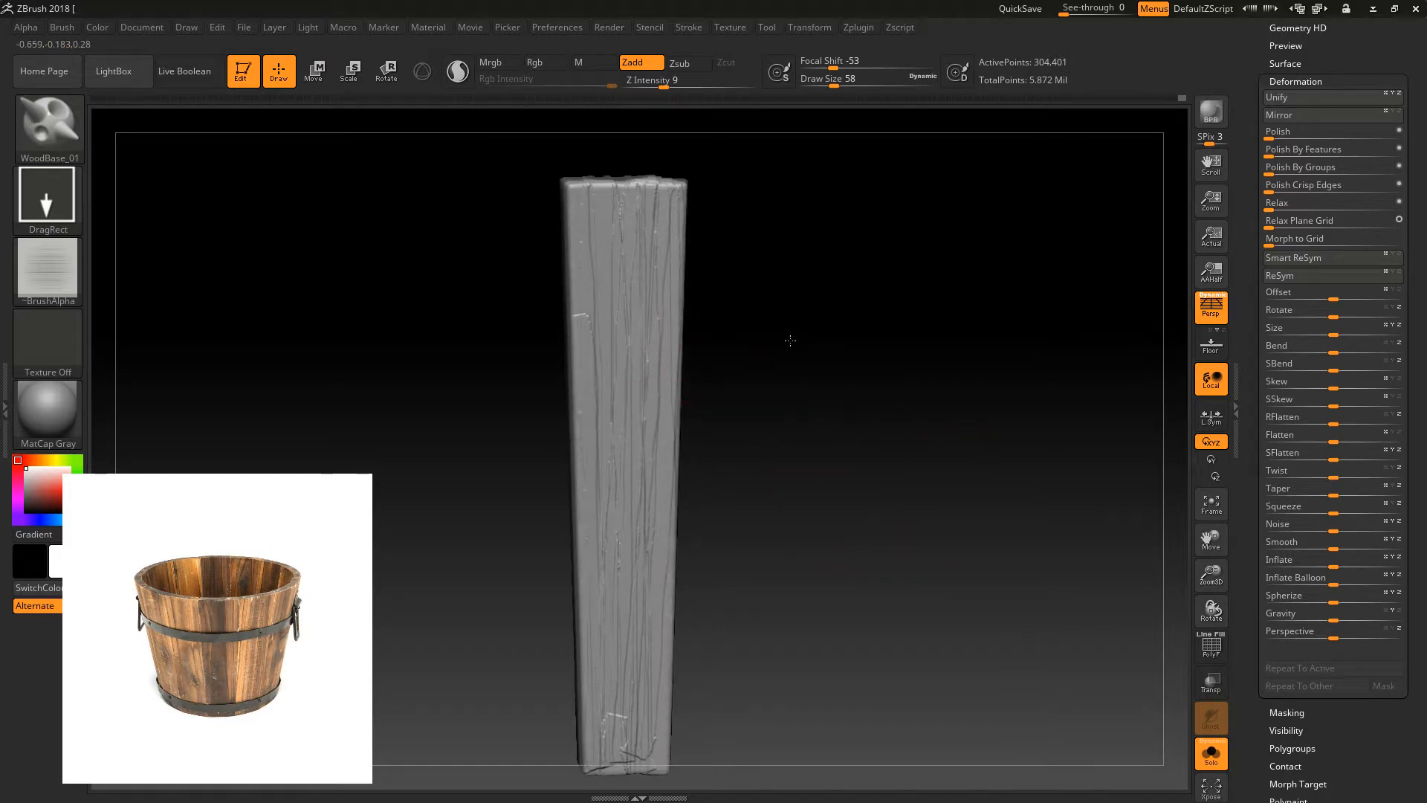
pyautogui.moveTo(898, 379); pyautogui.dragTo(882, 342)
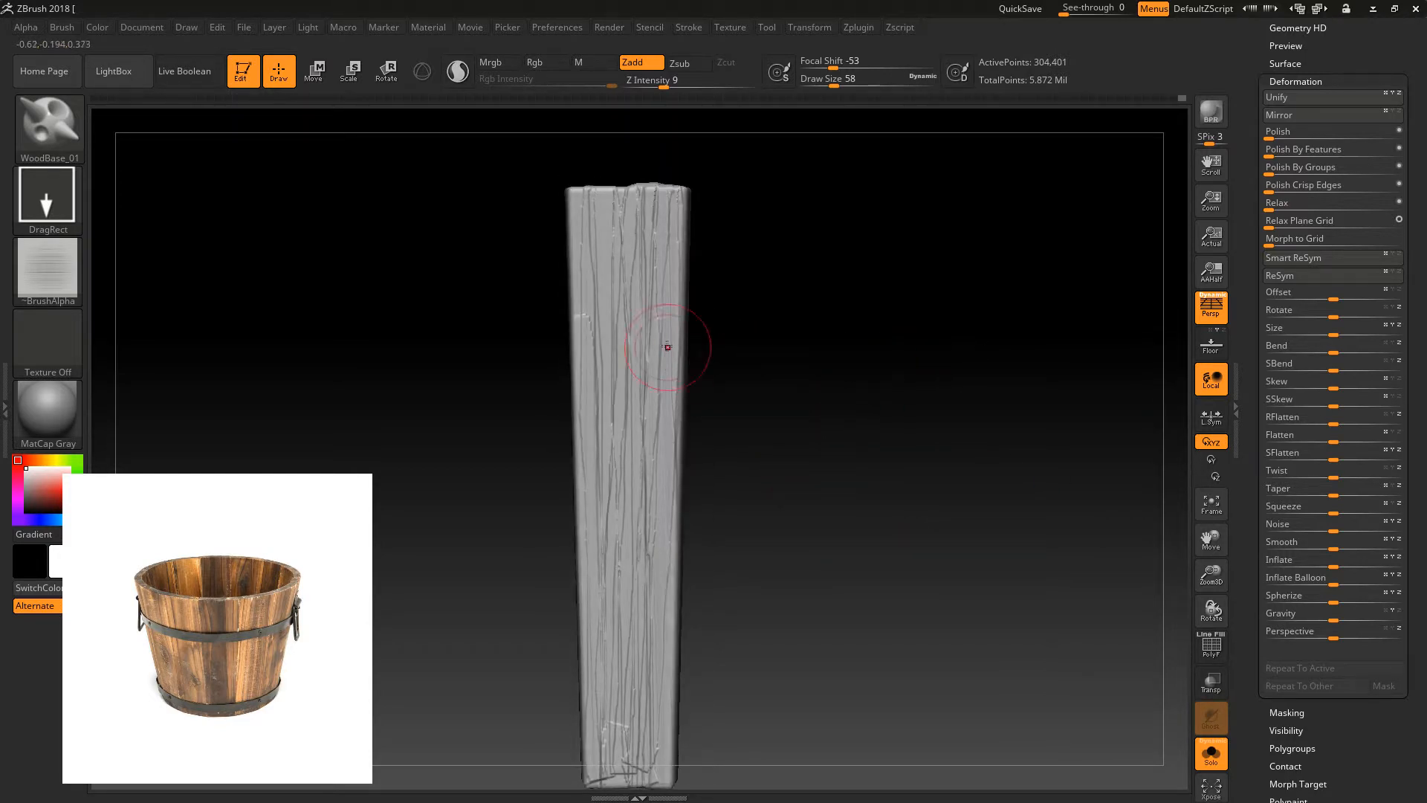
pyautogui.moveTo(484, 456); pyautogui.dragTo(588, 511)
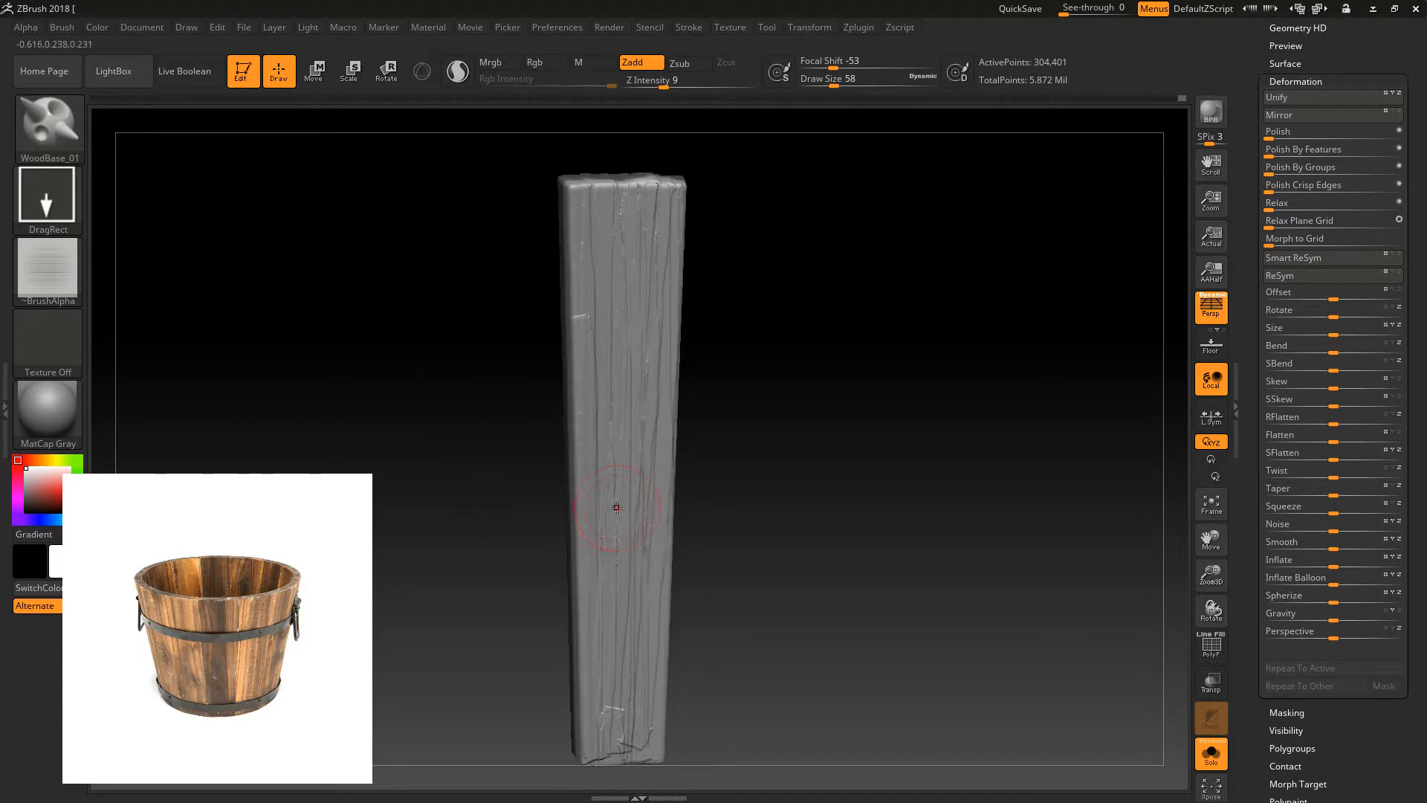
pyautogui.moveTo(870, 532)
pyautogui.mouseDown()
pyautogui.moveTo(885, 510)
pyautogui.moveTo(860, 509)
pyautogui.mouseUp()
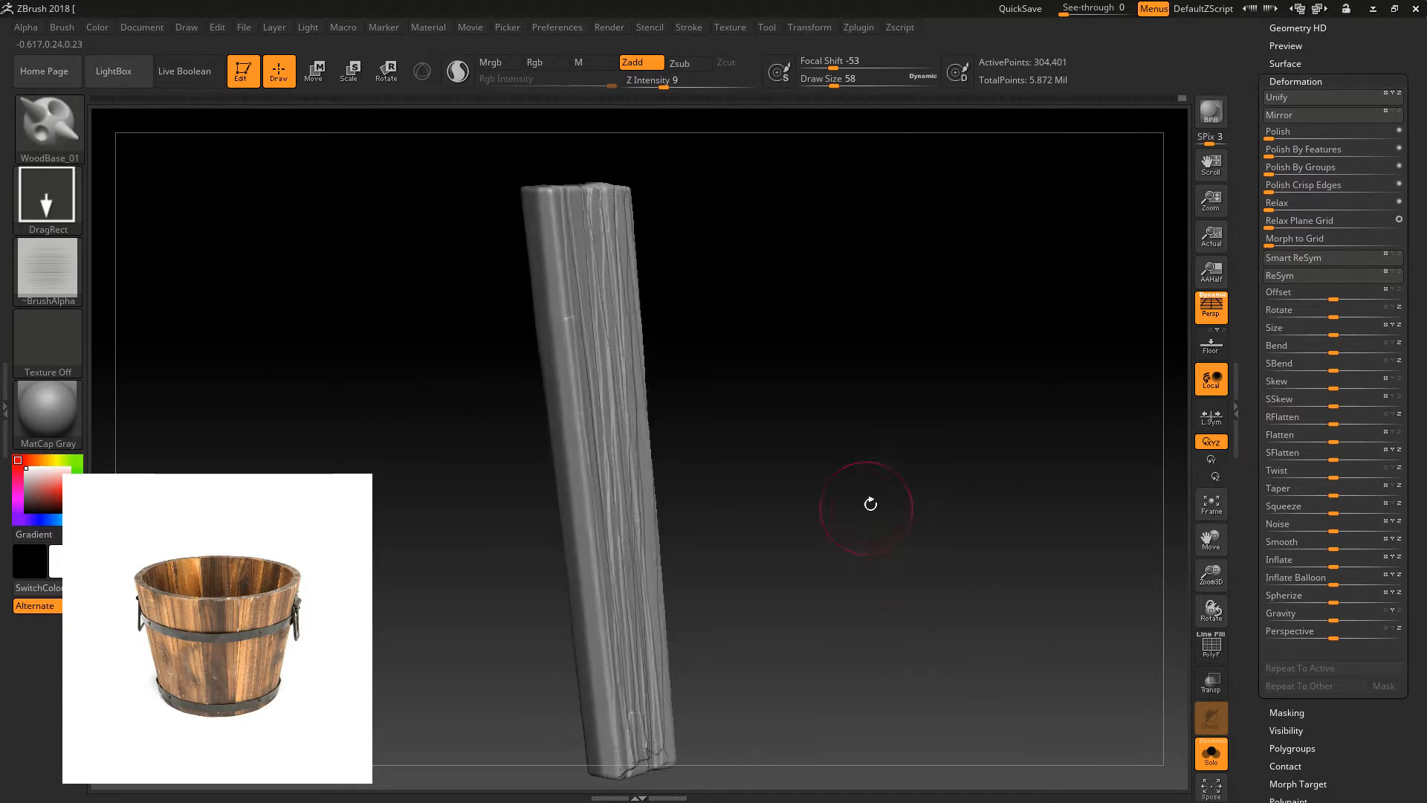
# - Turn the plank around and stamp the WoodBase_01 texture on its other broad face
pyautogui.keyDown('ctrl'); pyautogui.click(739, 489); pyautogui.keyUp('ctrl')
pyautogui.keyDown('ctrl'); pyautogui.click(431, 509); pyautogui.keyUp('ctrl')
pyautogui.moveTo(431, 508); pyautogui.dragTo(475, 497)
pyautogui.keyDown('shift'); pyautogui.moveTo(802, 416); pyautogui.dragTo(761, 414); pyautogui.keyUp('shift')
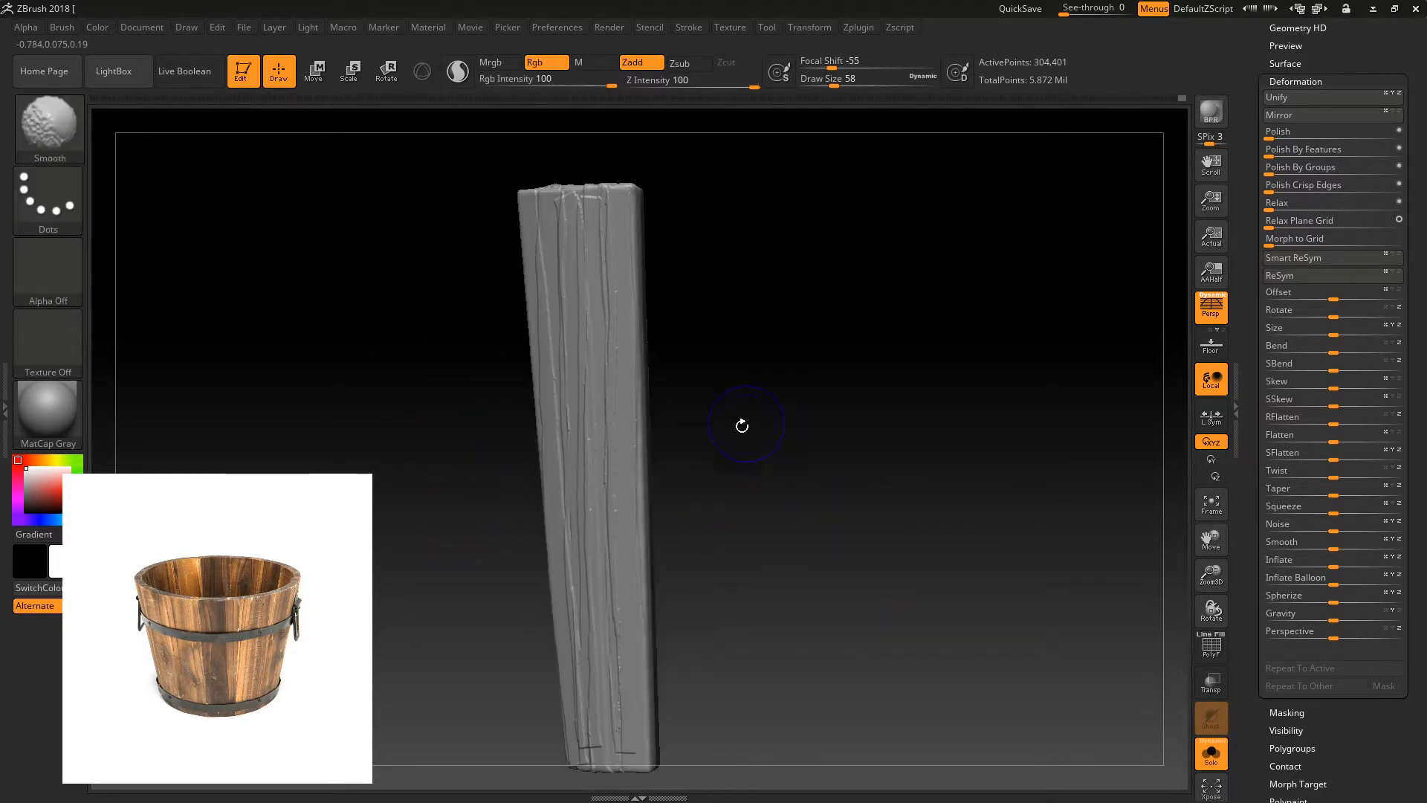
pyautogui.moveTo(743, 625); pyautogui.dragTo(788, 632)
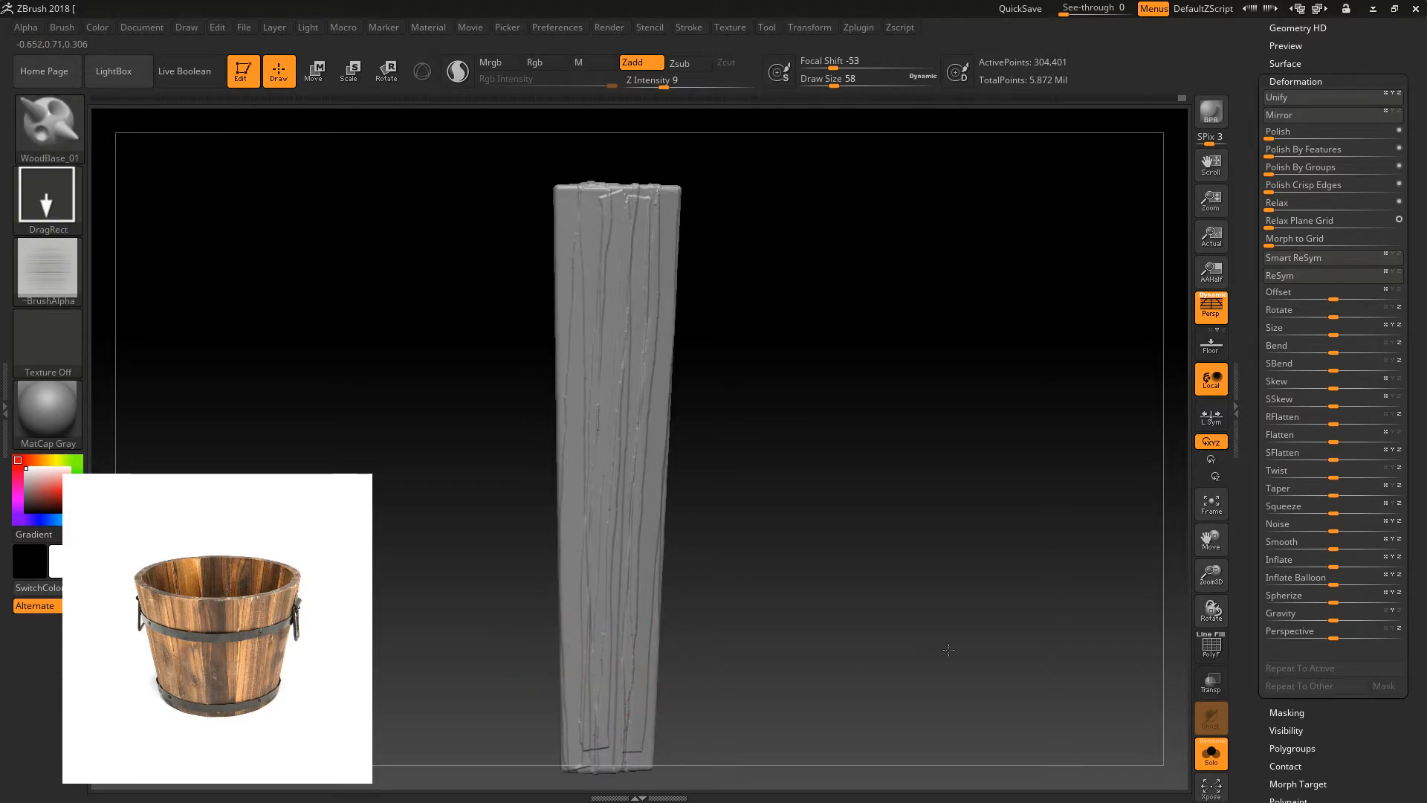
pyautogui.moveTo(1048, 705)
pyautogui.mouseDown()
pyautogui.moveTo(867, 557)
pyautogui.moveTo(669, 495)
pyautogui.mouseUp()
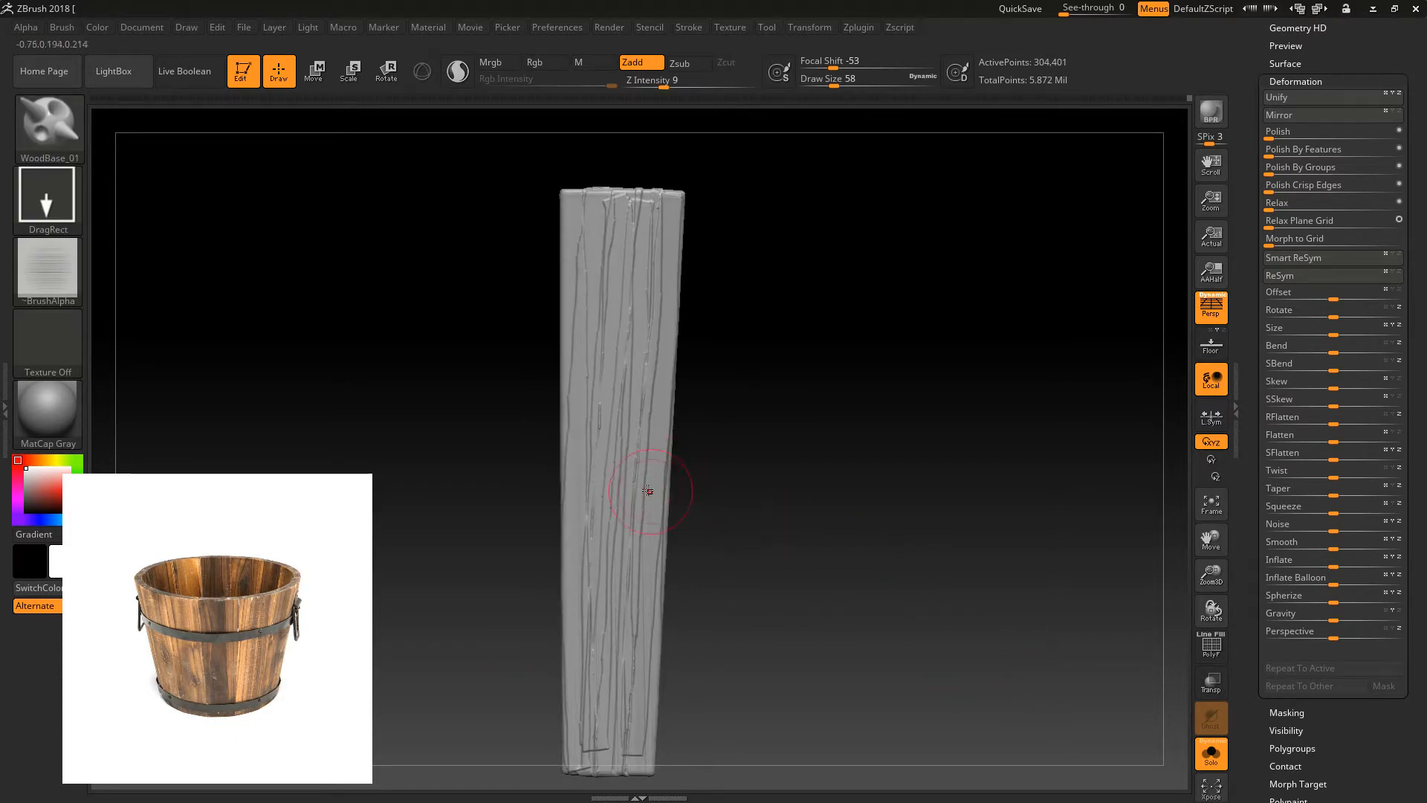
pyautogui.moveTo(294, 463); pyautogui.dragTo(411, 460)
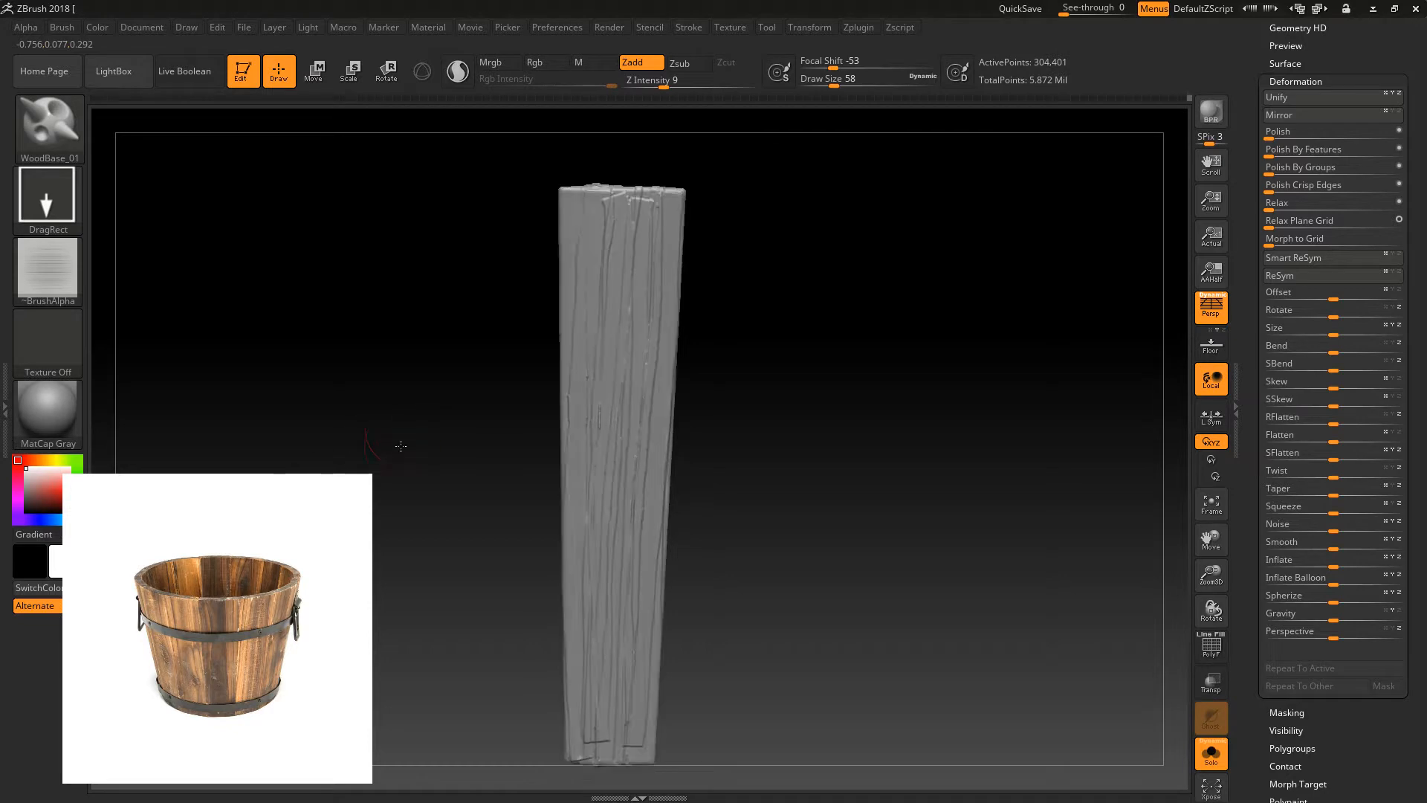
pyautogui.moveTo(929, 334); pyautogui.dragTo(870, 355)
# - Raise the WoodBase_01 brush's Z Intensity to 13 and stamp stronger grain over the same face
pyautogui.moveTo(663, 83); pyautogui.dragTo(671, 84)
pyautogui.moveTo(683, 256); pyautogui.dragTo(647, 312)
pyautogui.moveTo(622, 360); pyautogui.dragTo(631, 459)
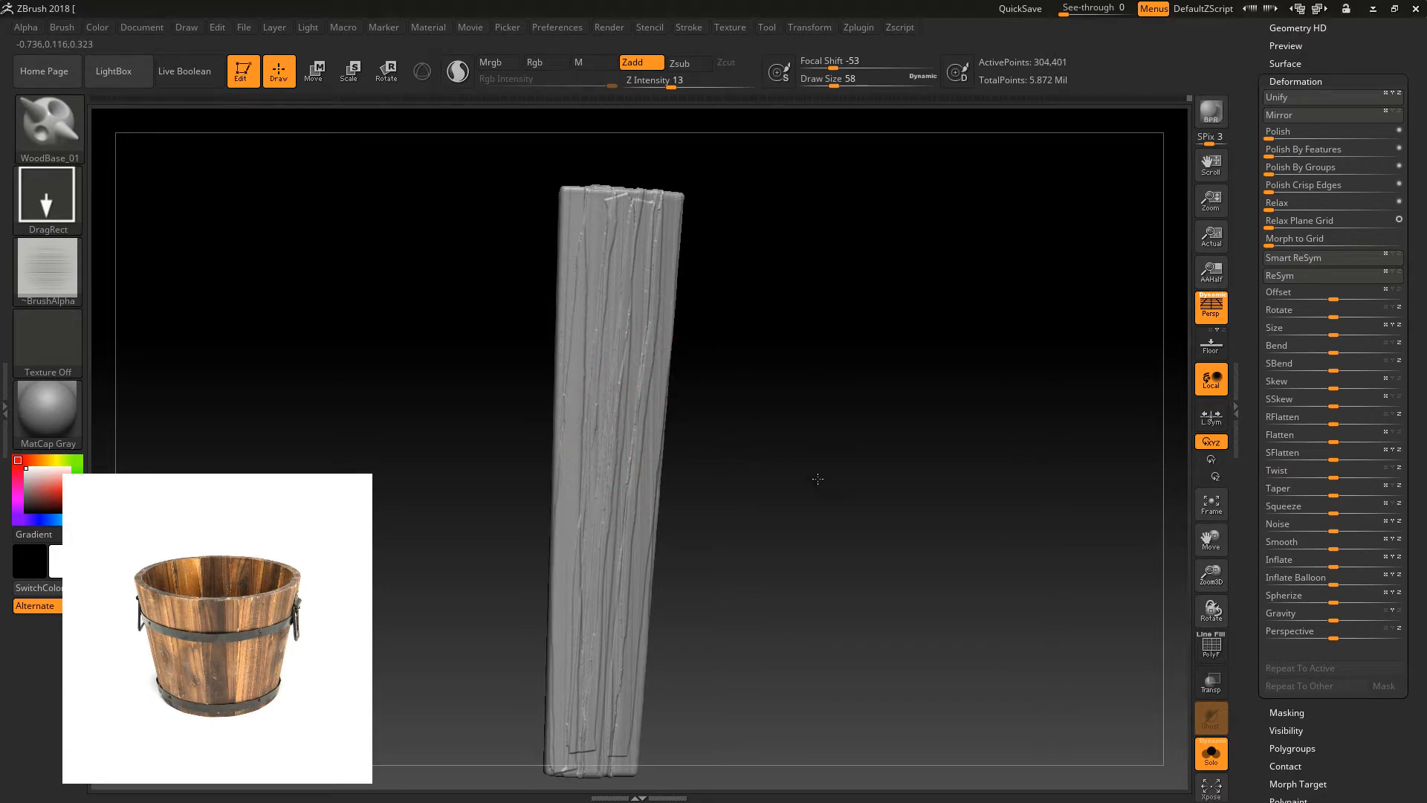
pyautogui.moveTo(956, 478); pyautogui.dragTo(915, 484)
pyautogui.press('ctrl')
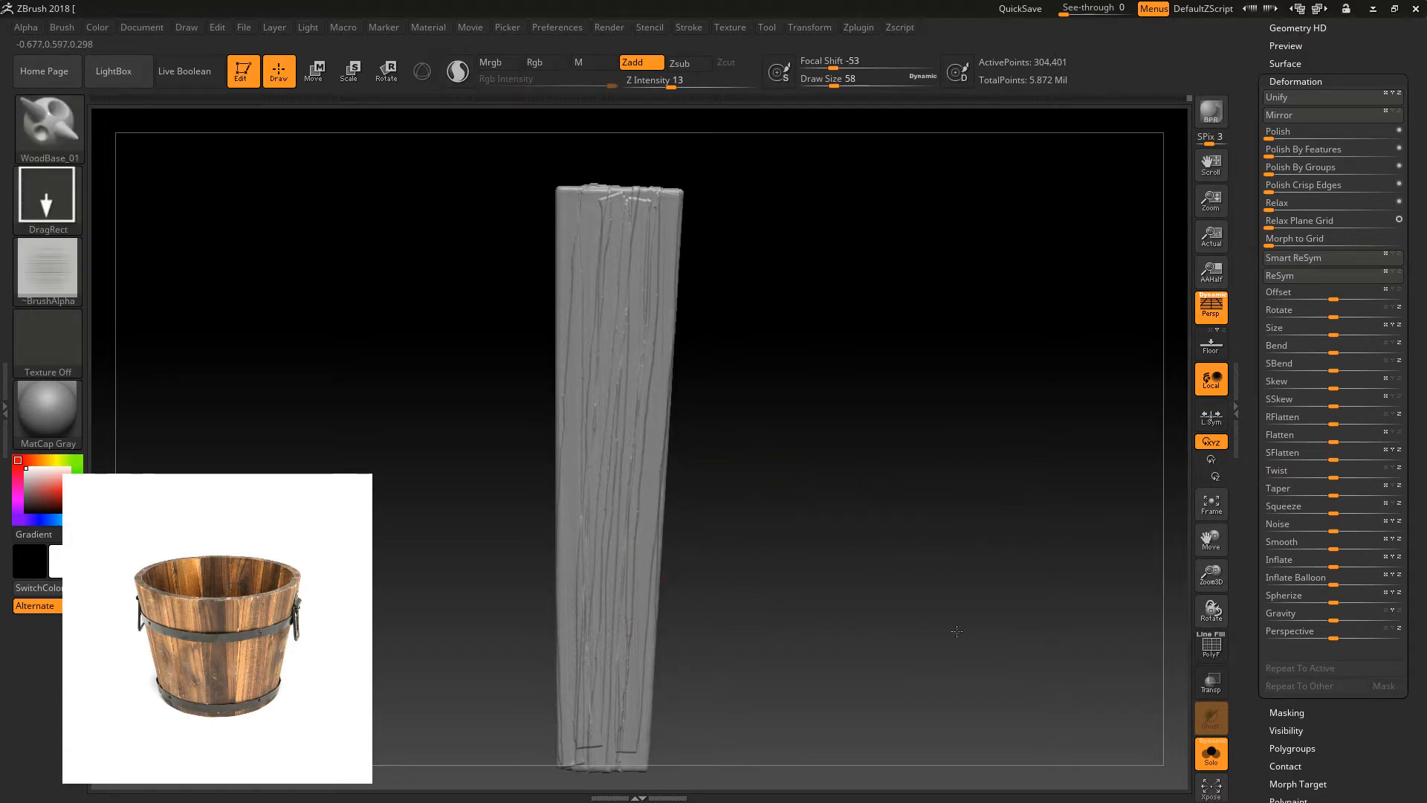
pyautogui.moveTo(903, 565); pyautogui.dragTo(854, 514)
pyautogui.press('shift')
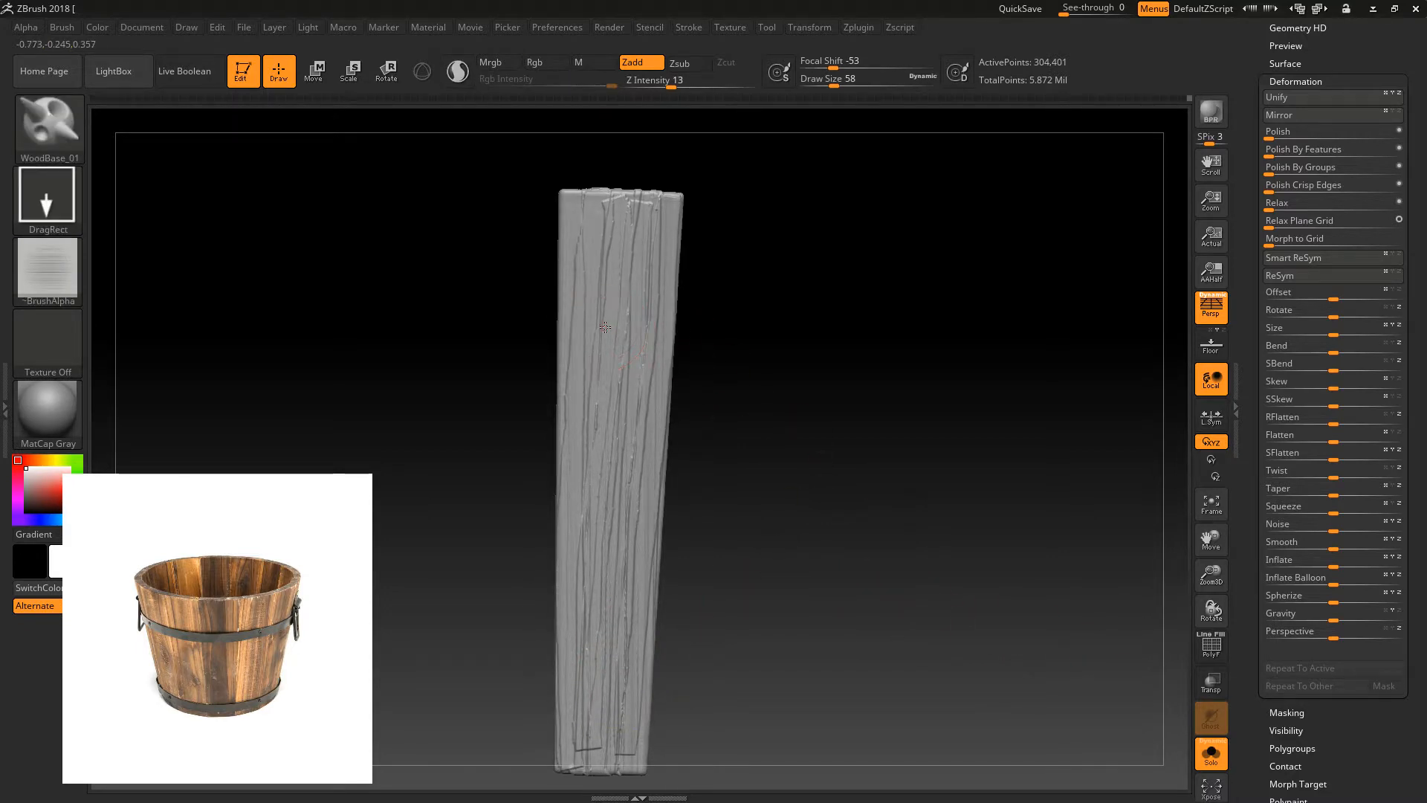
pyautogui.moveTo(414, 379); pyautogui.dragTo(679, 461)
# - Switch to the Wood_Generic brush and stamp fine lengthwise grain over both broad faces of the plank
pyautogui.press('b')
pyautogui.press('w')
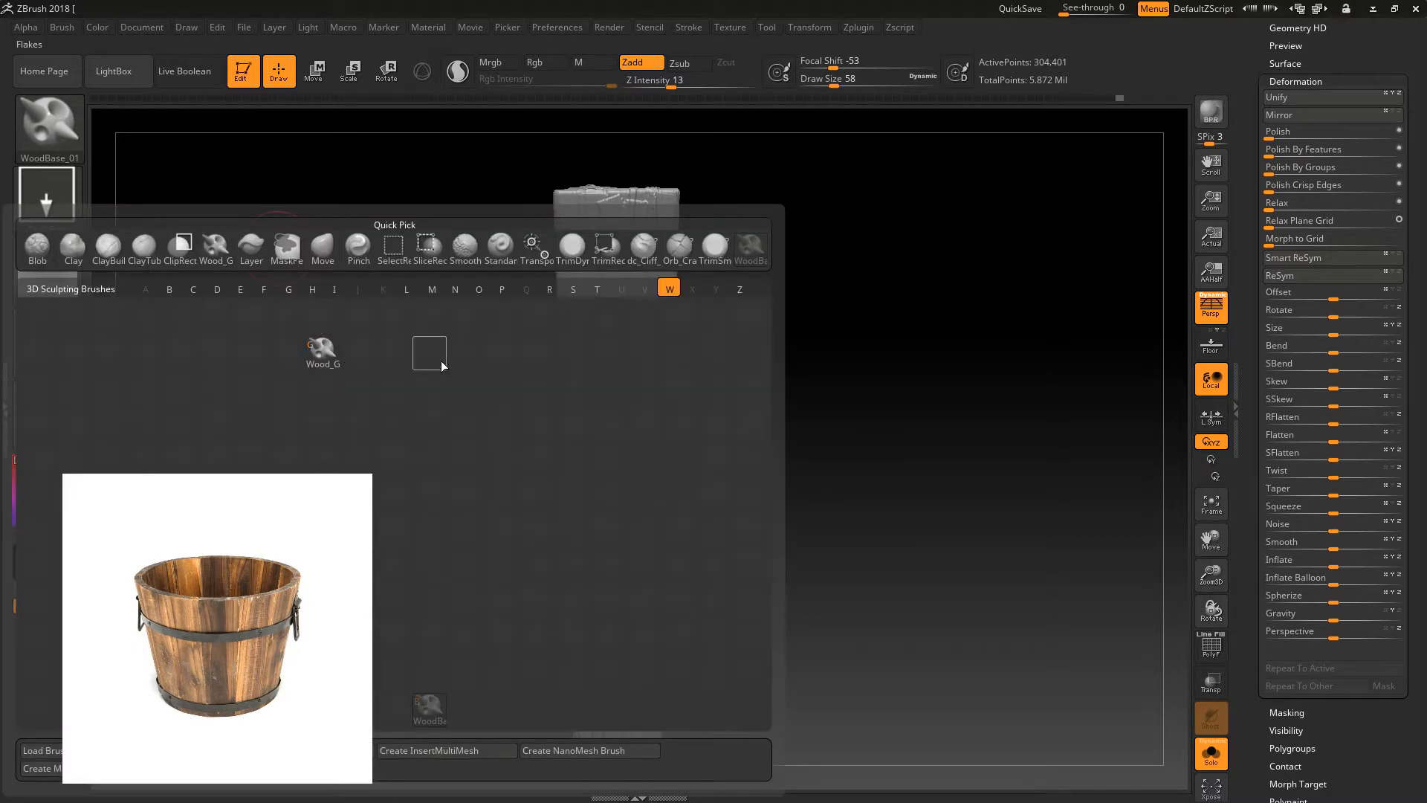
pyautogui.press('g')
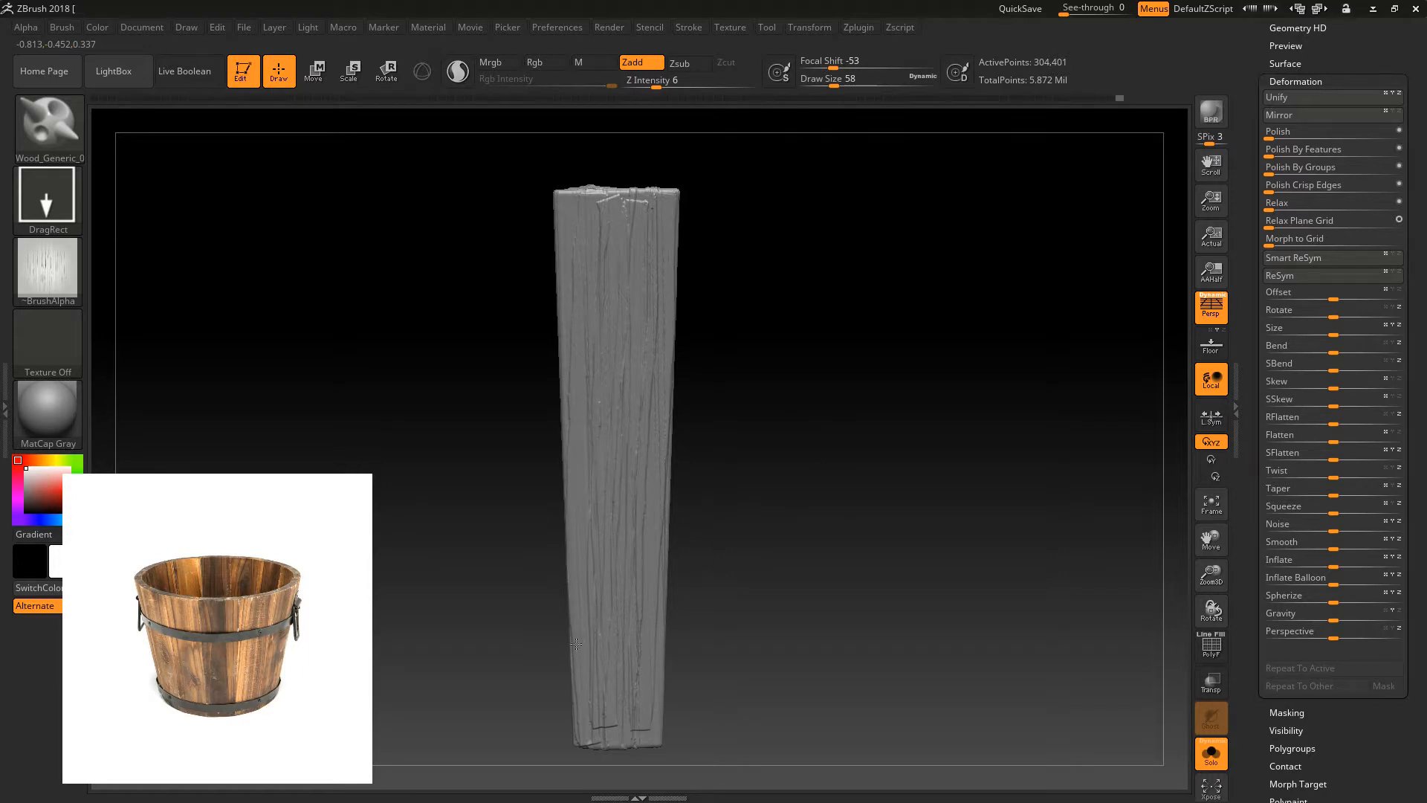
pyautogui.keyDown('alt'); pyautogui.moveTo(531, 580); pyautogui.dragTo(507, 548); pyautogui.keyUp('alt')
pyautogui.moveTo(802, 543); pyautogui.dragTo(764, 476)
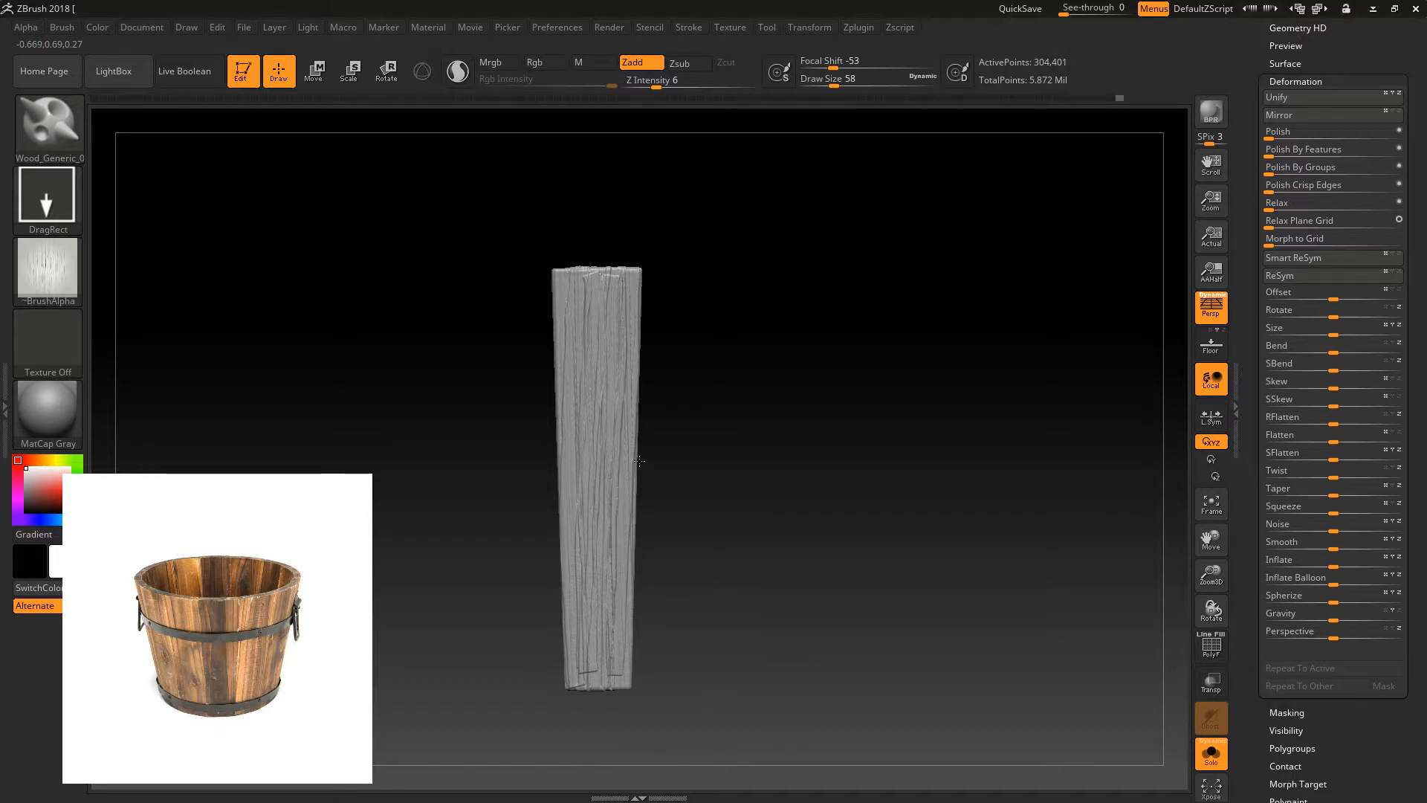
pyautogui.moveTo(547, 425)
pyautogui.mouseDown()
pyautogui.moveTo(800, 468)
pyautogui.moveTo(747, 487)
pyautogui.mouseUp()
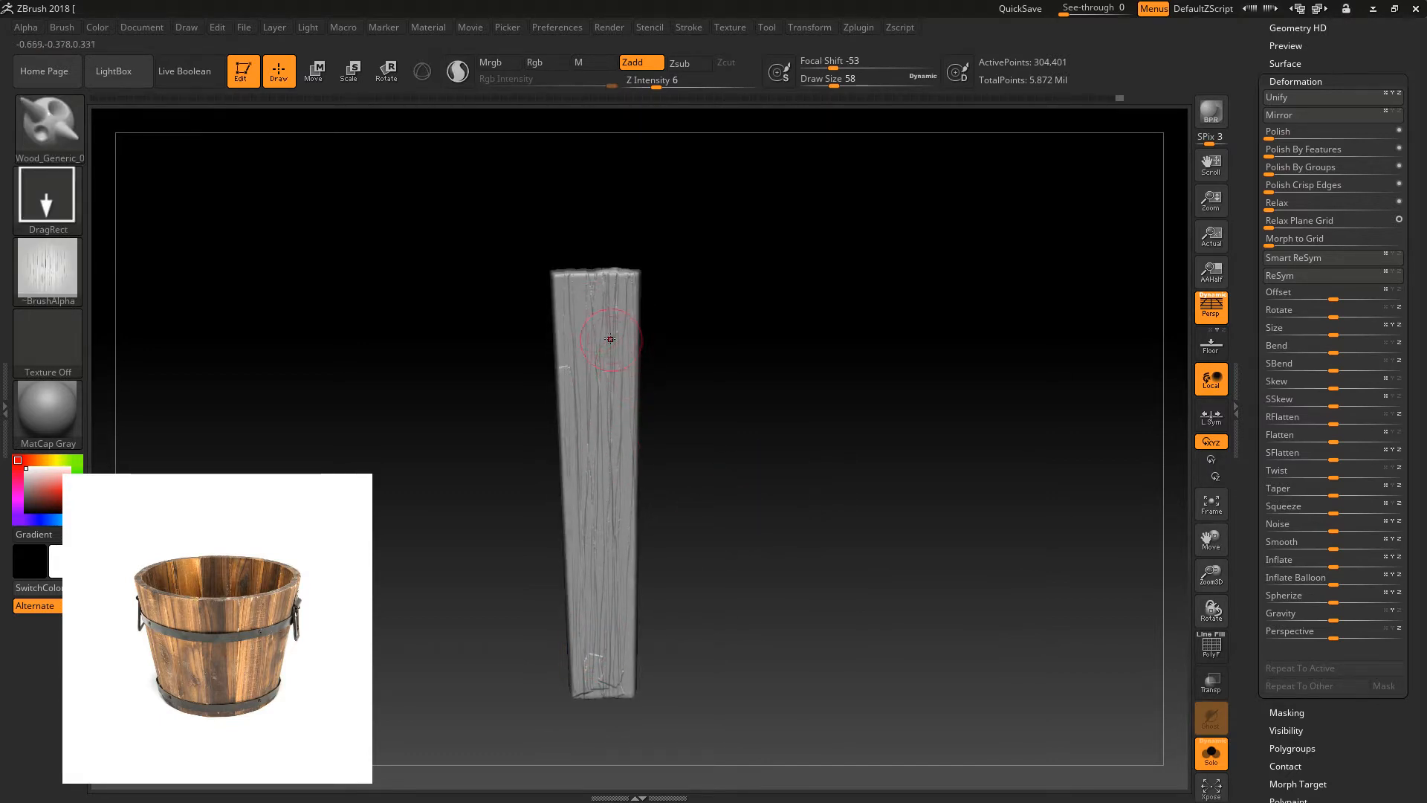
pyautogui.moveTo(544, 674); pyautogui.dragTo(571, 595)
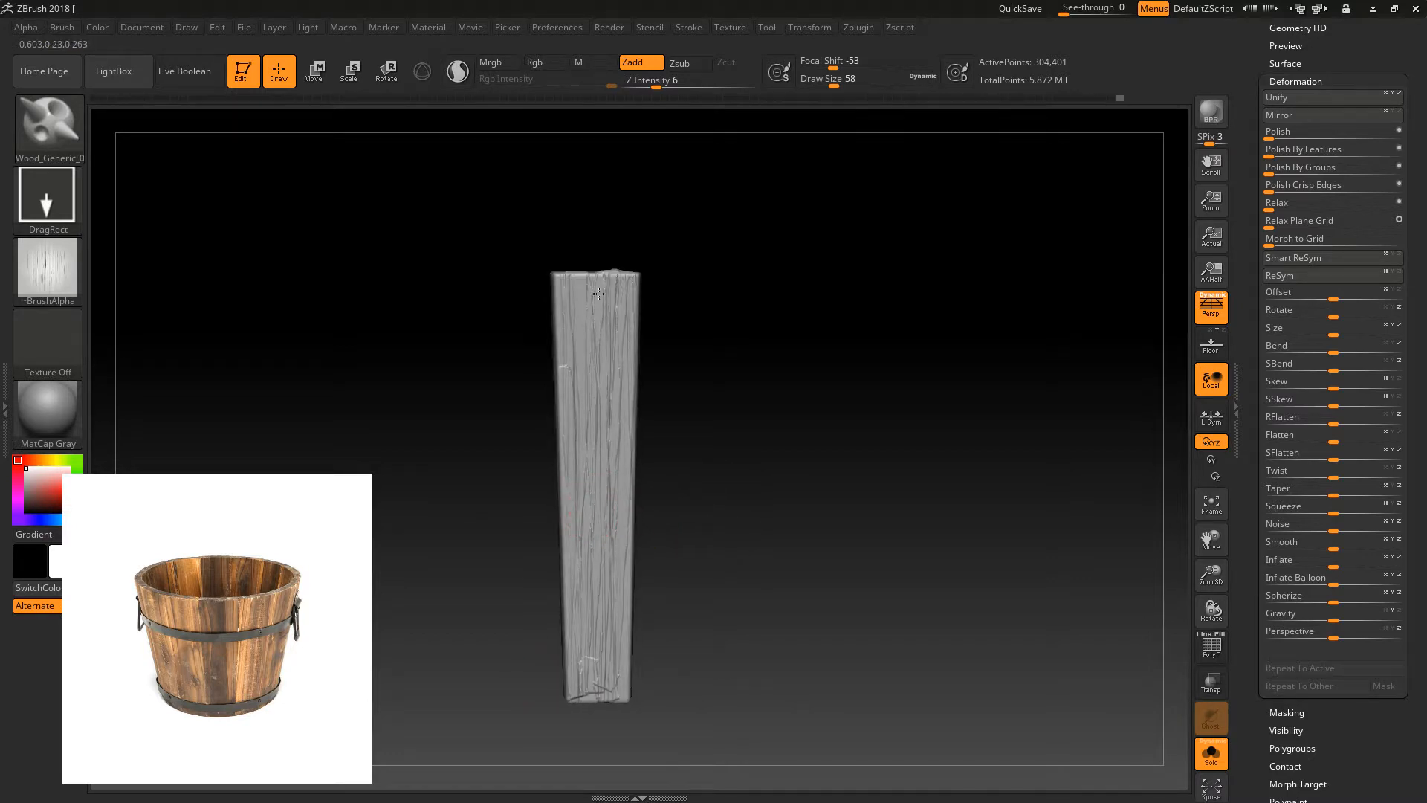
# - Switch to the TrimSmoothBorder brush at Draw Size 98 and soften the raised grain along the plank's broad faces
pyautogui.moveTo(672, 322)
pyautogui.mouseDown()
pyautogui.moveTo(714, 394)
pyautogui.moveTo(774, 445)
pyautogui.moveTo(877, 434)
pyautogui.mouseUp()
pyautogui.keyDown('ctrl'); pyautogui.moveTo(472, 174); pyautogui.dragTo(574, 420); pyautogui.keyUp('ctrl')
pyautogui.moveTo(749, 567); pyautogui.dragTo(768, 528)
pyautogui.press('b')
pyautogui.press('t')
pyautogui.press('s')
pyautogui.moveTo(761, 424); pyautogui.dragTo(774, 439)
pyautogui.press(']')
pyautogui.moveTo(597, 374); pyautogui.dragTo(598, 395)
pyautogui.moveTo(578, 247); pyautogui.dragTo(559, 308)
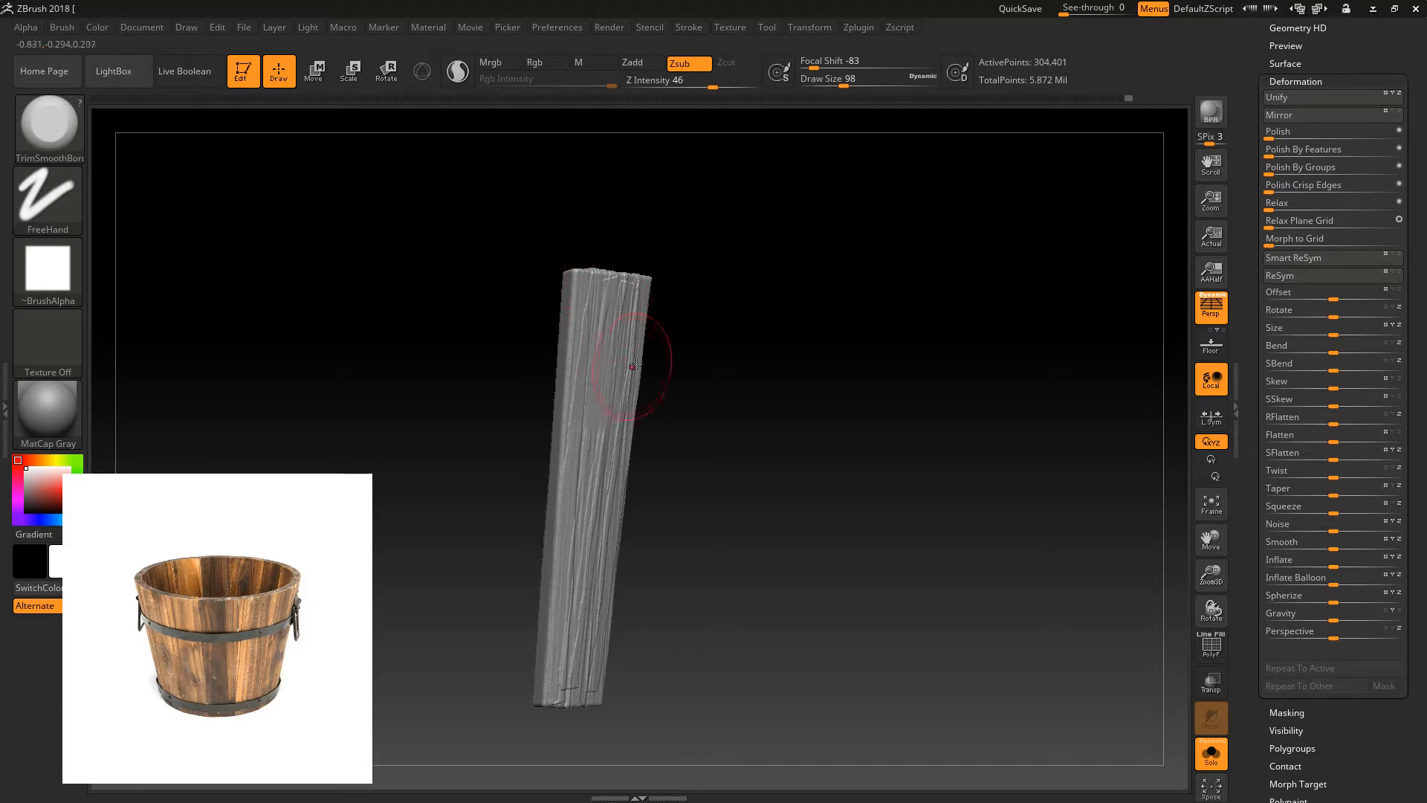
pyautogui.moveTo(678, 321); pyautogui.dragTo(645, 308)
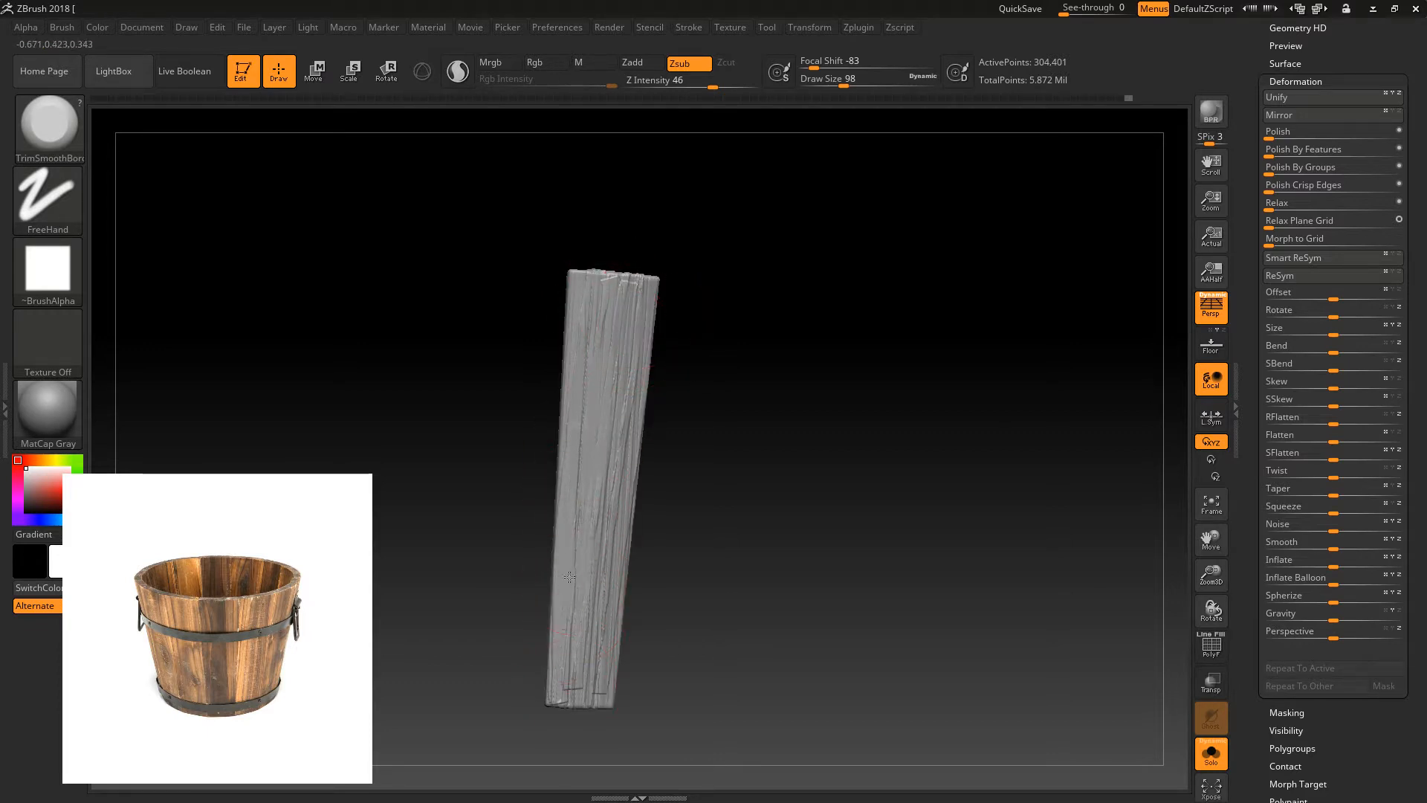
pyautogui.moveTo(663, 513); pyautogui.dragTo(628, 492)
pyautogui.moveTo(506, 570); pyautogui.dragTo(491, 558)
# - Turn off the brush's alpha, set Z Intensity to 22 and flatten the grain gently over both broad faces
pyautogui.click(47, 272)
pyautogui.click(139, 280)
pyautogui.click(685, 85)
pyautogui.moveTo(645, 239); pyautogui.dragTo(638, 266)
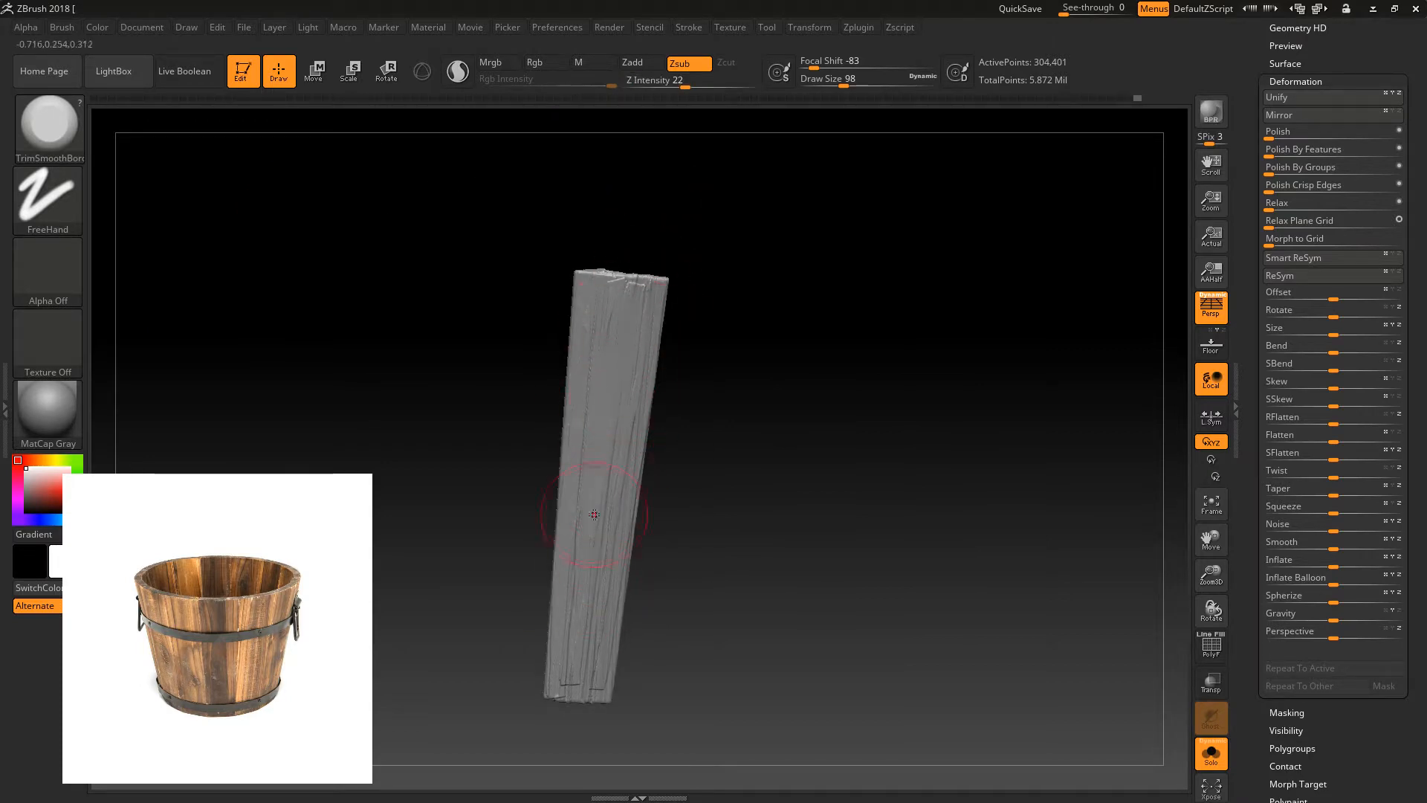
pyautogui.moveTo(661, 549)
pyautogui.mouseDown()
pyautogui.moveTo(654, 509)
pyautogui.moveTo(591, 611)
pyautogui.moveTo(583, 661)
pyautogui.mouseUp()
pyautogui.moveTo(516, 488); pyautogui.dragTo(514, 513)
pyautogui.moveTo(608, 214); pyautogui.dragTo(698, 295)
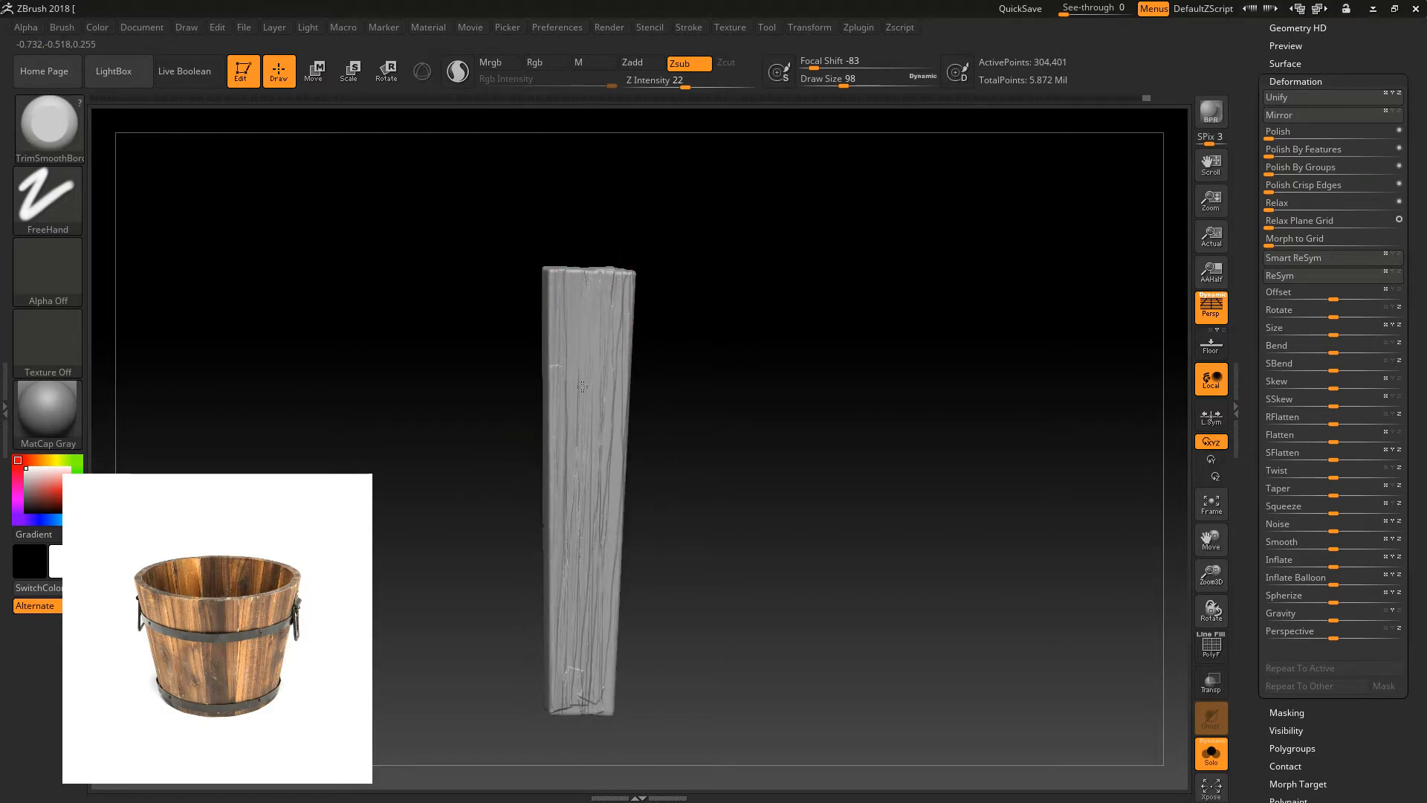
pyautogui.moveTo(593, 662)
pyautogui.mouseDown()
pyautogui.moveTo(580, 662)
pyautogui.moveTo(590, 668)
pyautogui.mouseUp()
pyautogui.moveTo(683, 470)
pyautogui.mouseDown()
pyautogui.moveTo(720, 431)
pyautogui.moveTo(692, 502)
pyautogui.mouseUp()
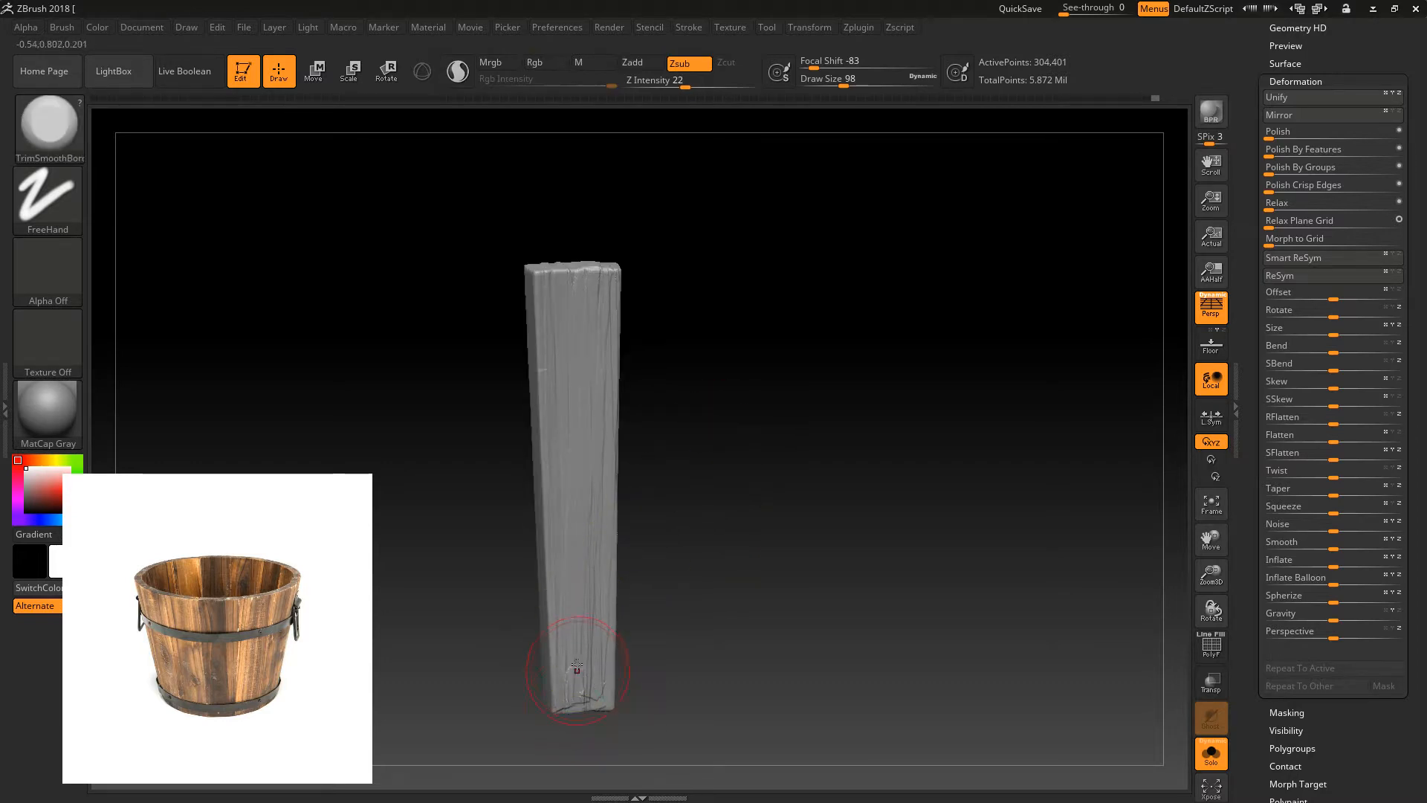
# - Switch to TrimDynamic with Draw Size 9 and Z Intensity 83, and carve chips into the plank's wide end
pyautogui.press('b')
pyautogui.press('t')
pyautogui.press('d')
pyautogui.moveTo(1217, 566); pyautogui.dragTo(1219, 654)
pyautogui.moveTo(1018, 334); pyautogui.dragTo(860, 475)
pyautogui.press('[')
pyautogui.press('[')
pyautogui.press('[')
pyautogui.press('[')
pyautogui.press('[')
pyautogui.press('[')
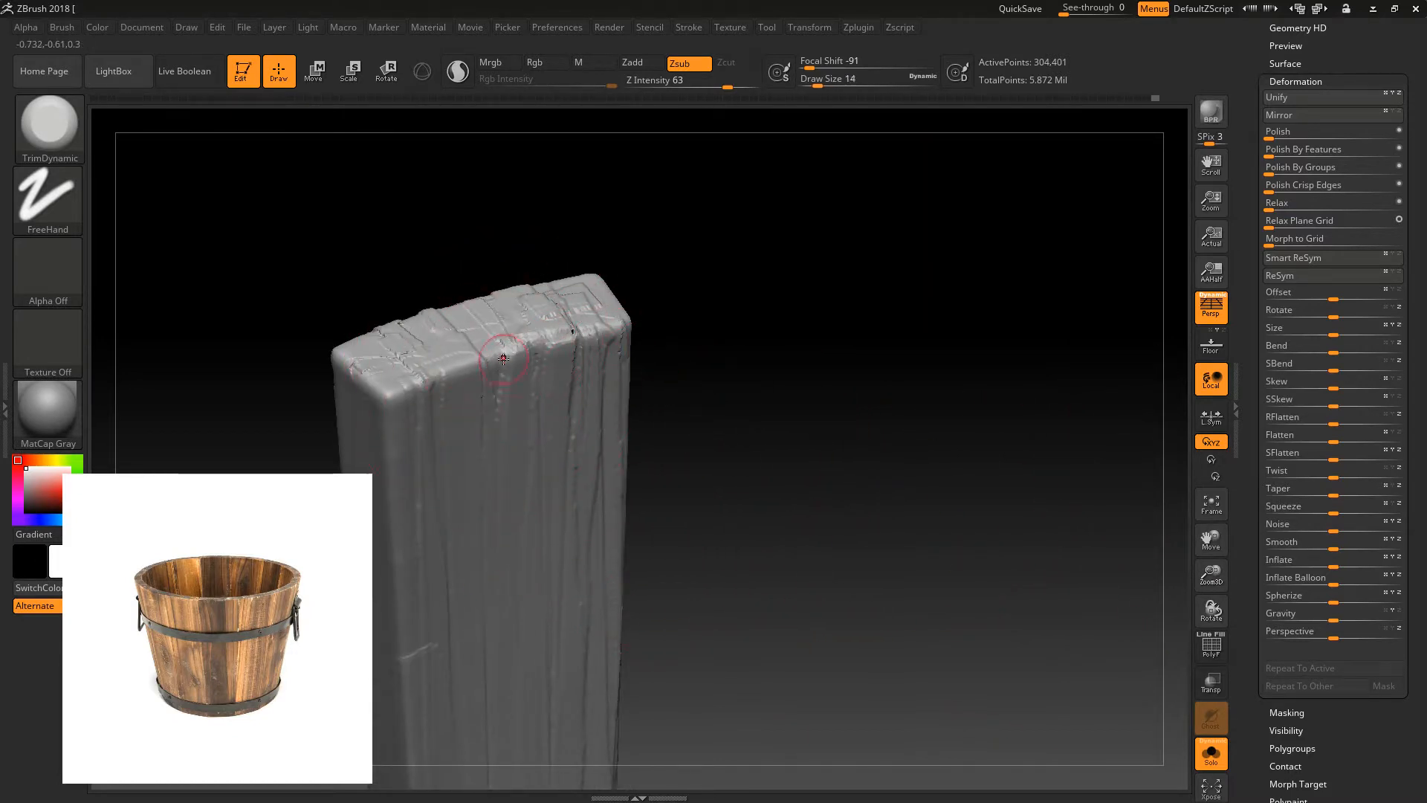
pyautogui.moveTo(490, 355); pyautogui.dragTo(572, 334, button='right')
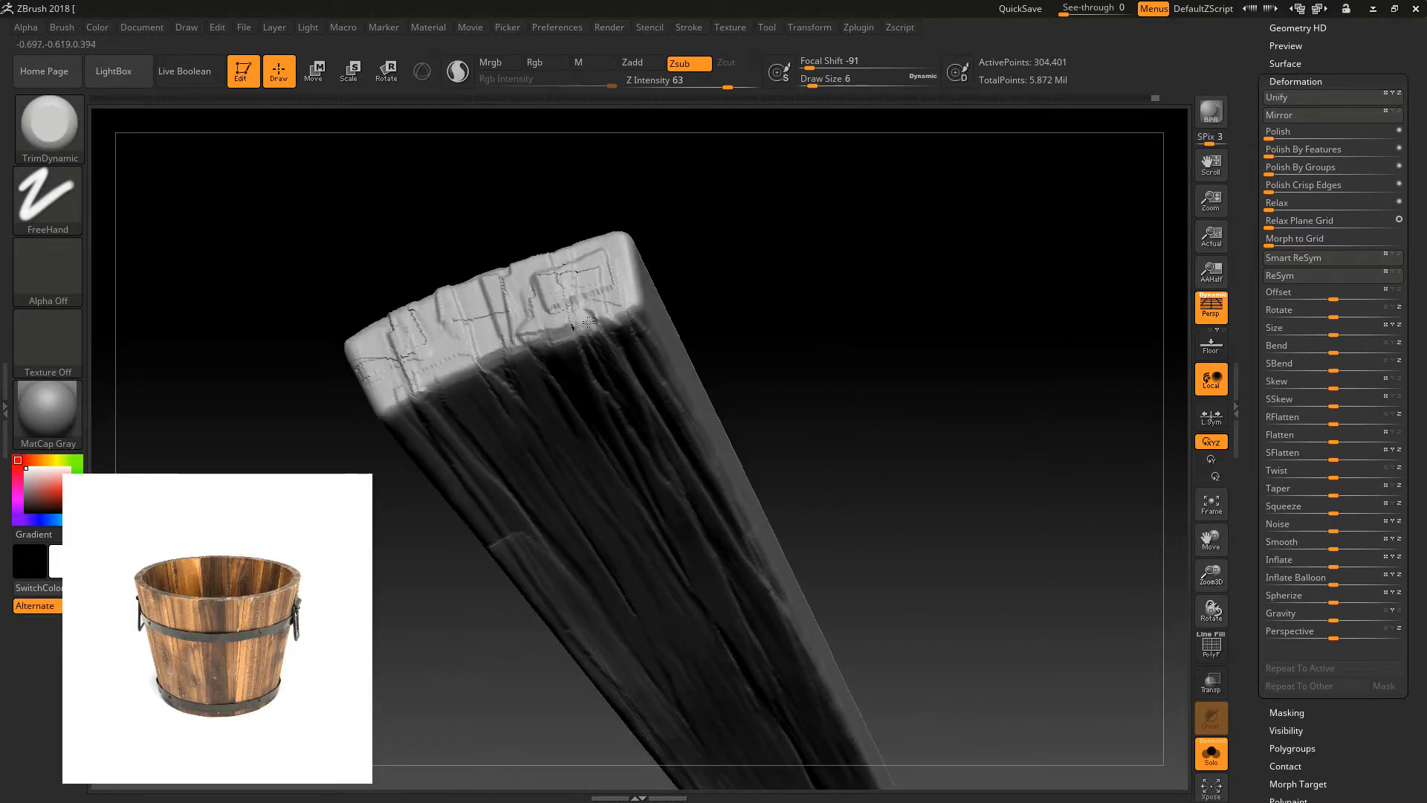
pyautogui.click(743, 84)
pyautogui.moveTo(765, 238); pyautogui.dragTo(801, 259, button='right')
pyautogui.moveTo(673, 285)
pyautogui.mouseDown(button='right')
pyautogui.moveTo(640, 305)
pyautogui.moveTo(627, 293)
pyautogui.mouseUp(button='right')
pyautogui.moveTo(628, 293)
pyautogui.mouseDown()
pyautogui.moveTo(548, 262)
pyautogui.moveTo(534, 290)
pyautogui.moveTo(396, 310)
pyautogui.moveTo(382, 358)
pyautogui.moveTo(364, 349)
pyautogui.mouseUp()
pyautogui.moveTo(360, 261); pyautogui.dragTo(373, 339)
pyautogui.moveTo(353, 408)
pyautogui.mouseDown()
pyautogui.moveTo(419, 312)
pyautogui.moveTo(415, 261)
pyautogui.moveTo(414, 283)
pyautogui.moveTo(431, 255)
pyautogui.moveTo(469, 255)
pyautogui.mouseUp()
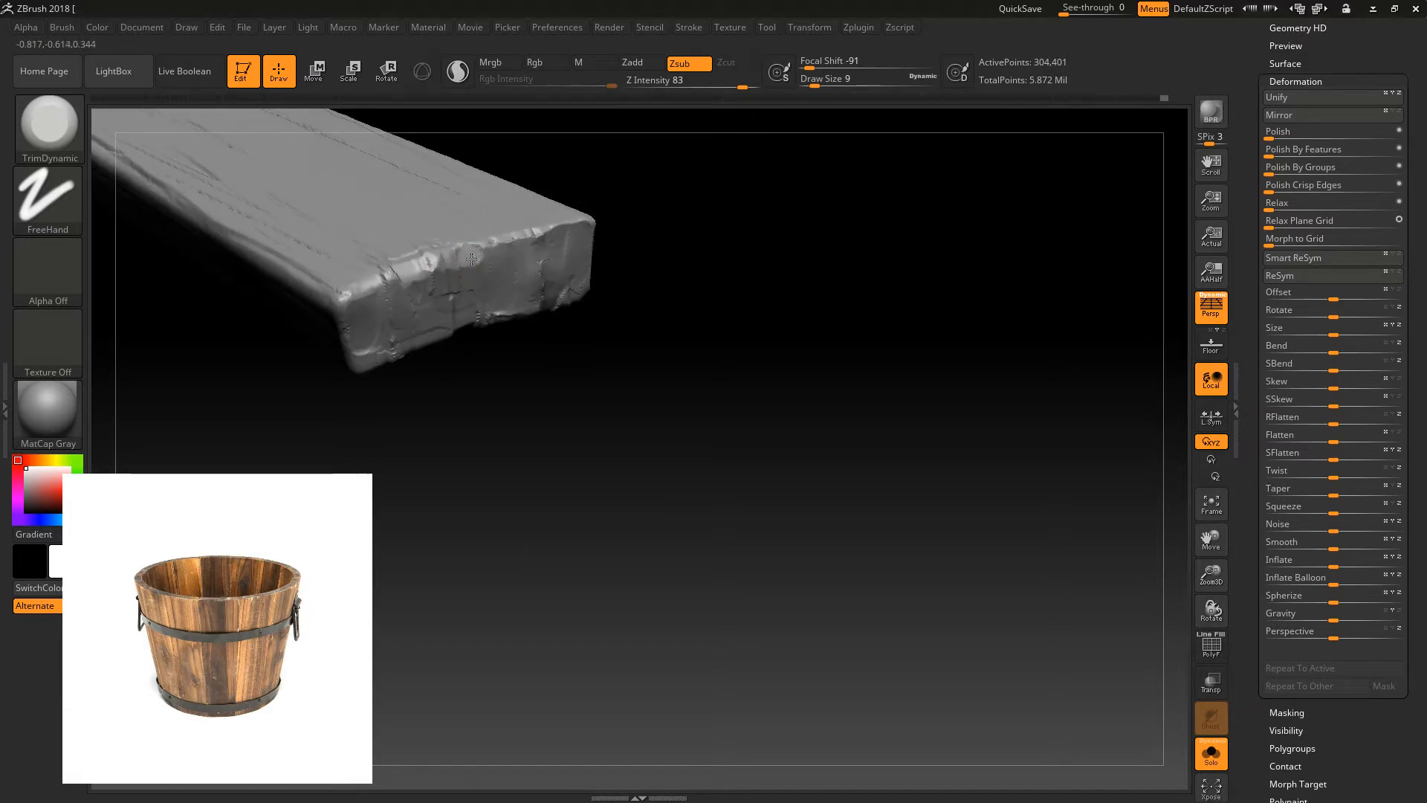
# - Chip the remaining edges and corners around the wide end until its outline is uneven
pyautogui.moveTo(645, 236); pyautogui.dragTo(586, 264)
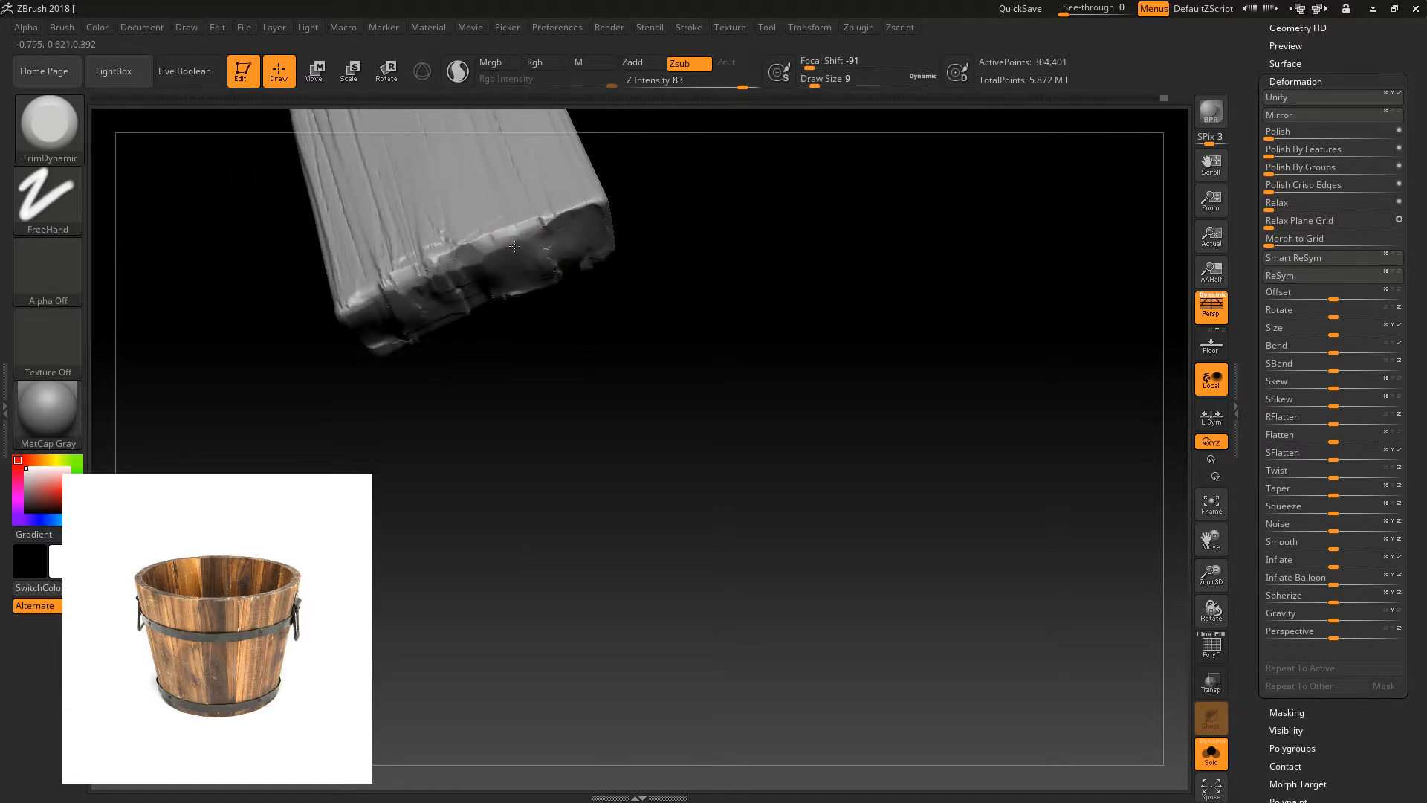
pyautogui.moveTo(538, 346); pyautogui.dragTo(560, 276)
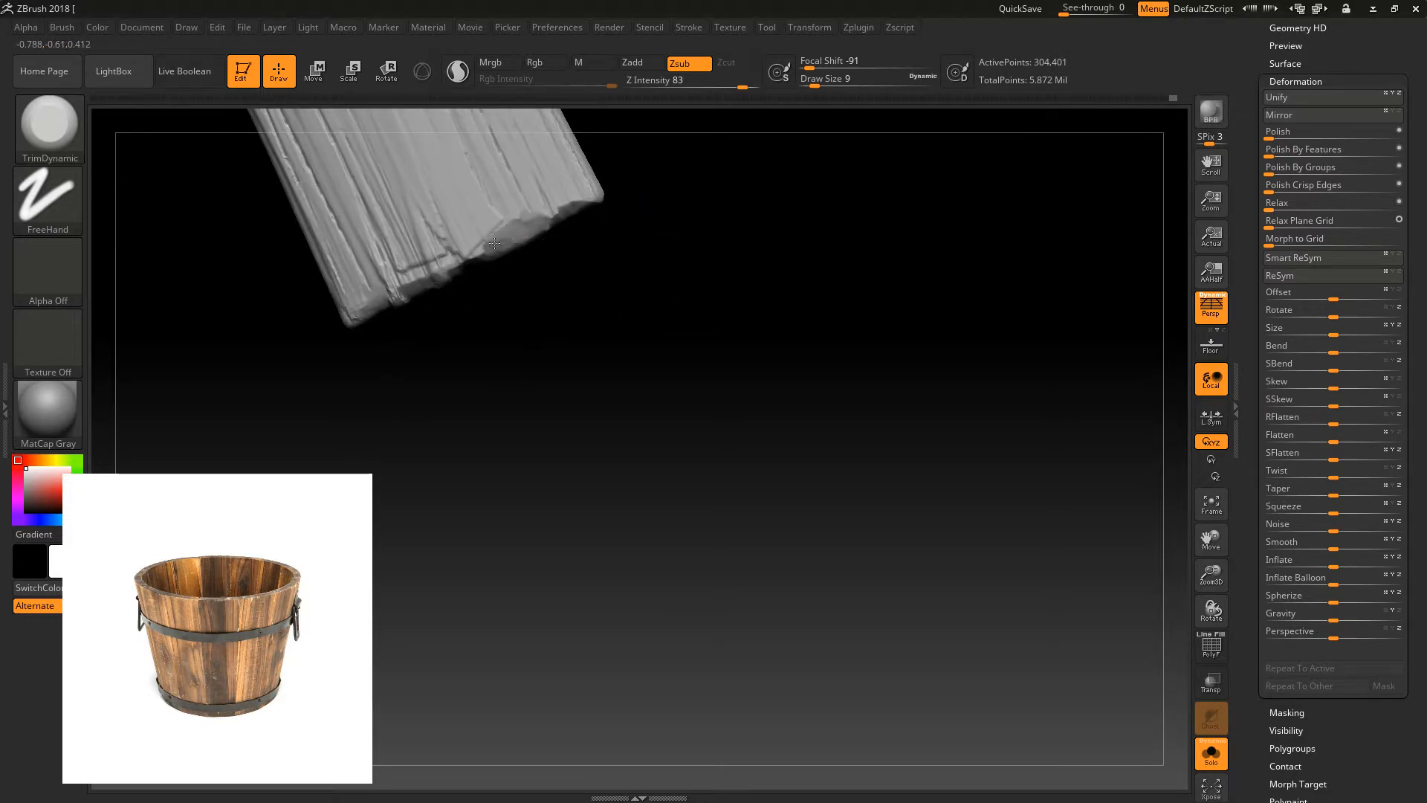
pyautogui.moveTo(508, 233); pyautogui.dragTo(412, 338)
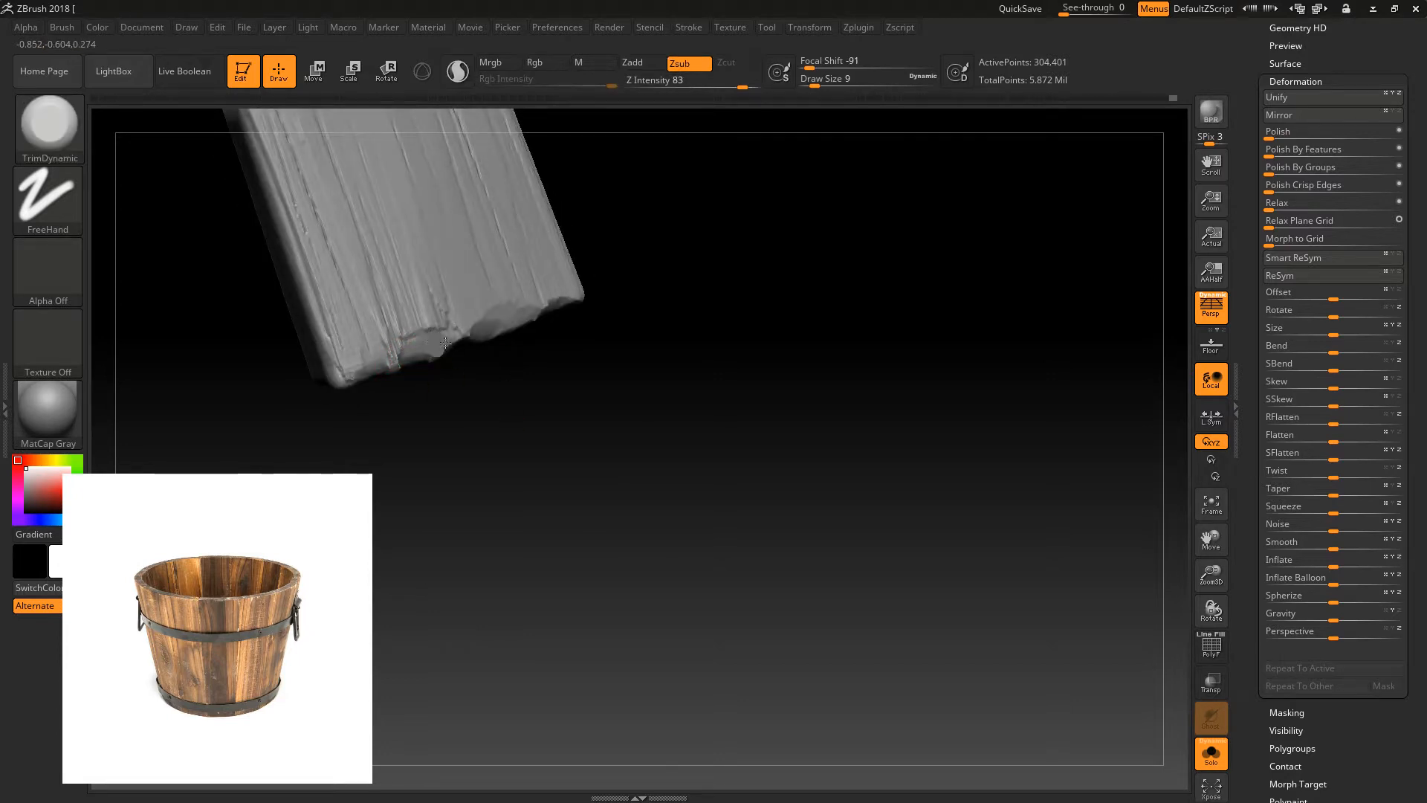
pyautogui.moveTo(430, 442); pyautogui.dragTo(541, 319)
pyautogui.moveTo(391, 291); pyautogui.dragTo(416, 309)
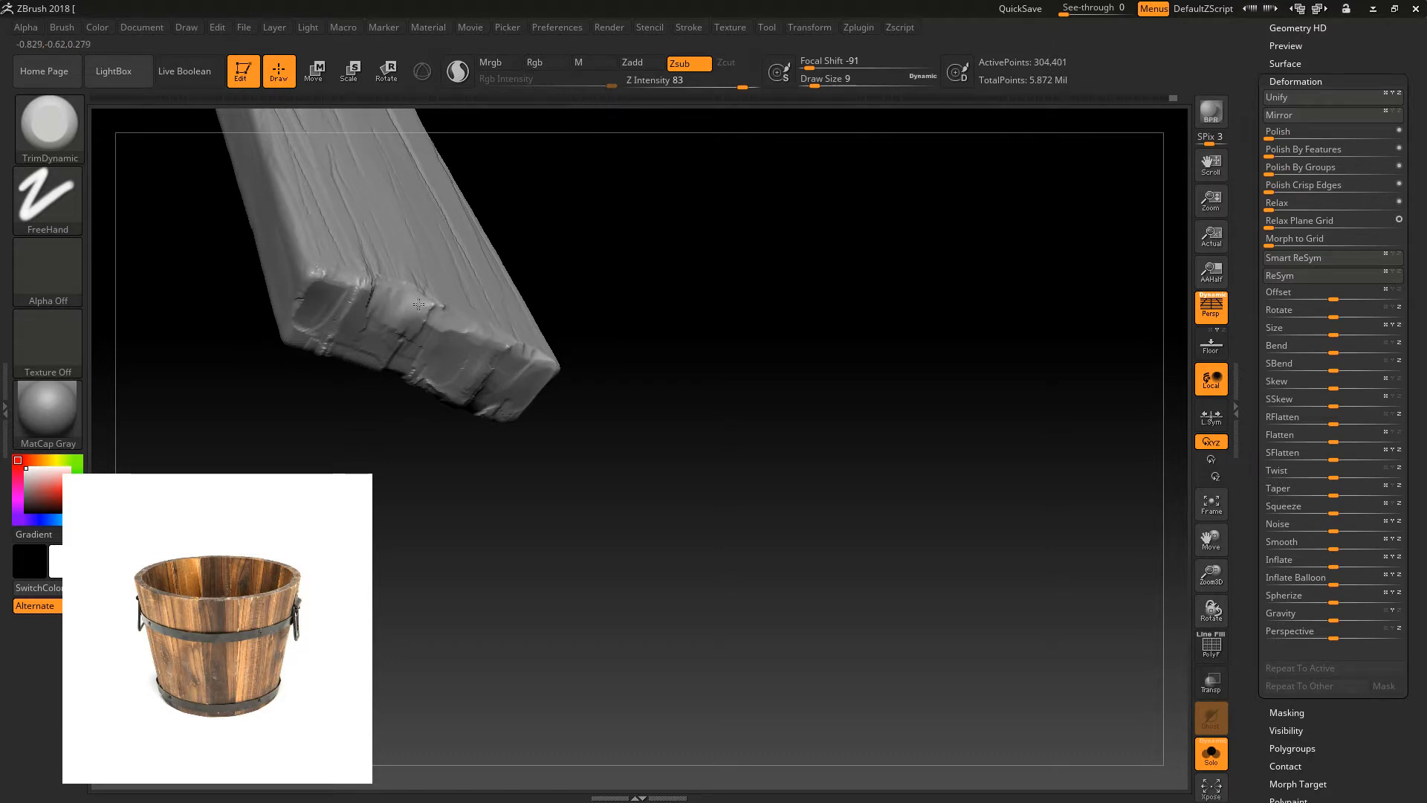
pyautogui.moveTo(446, 446); pyautogui.dragTo(293, 261)
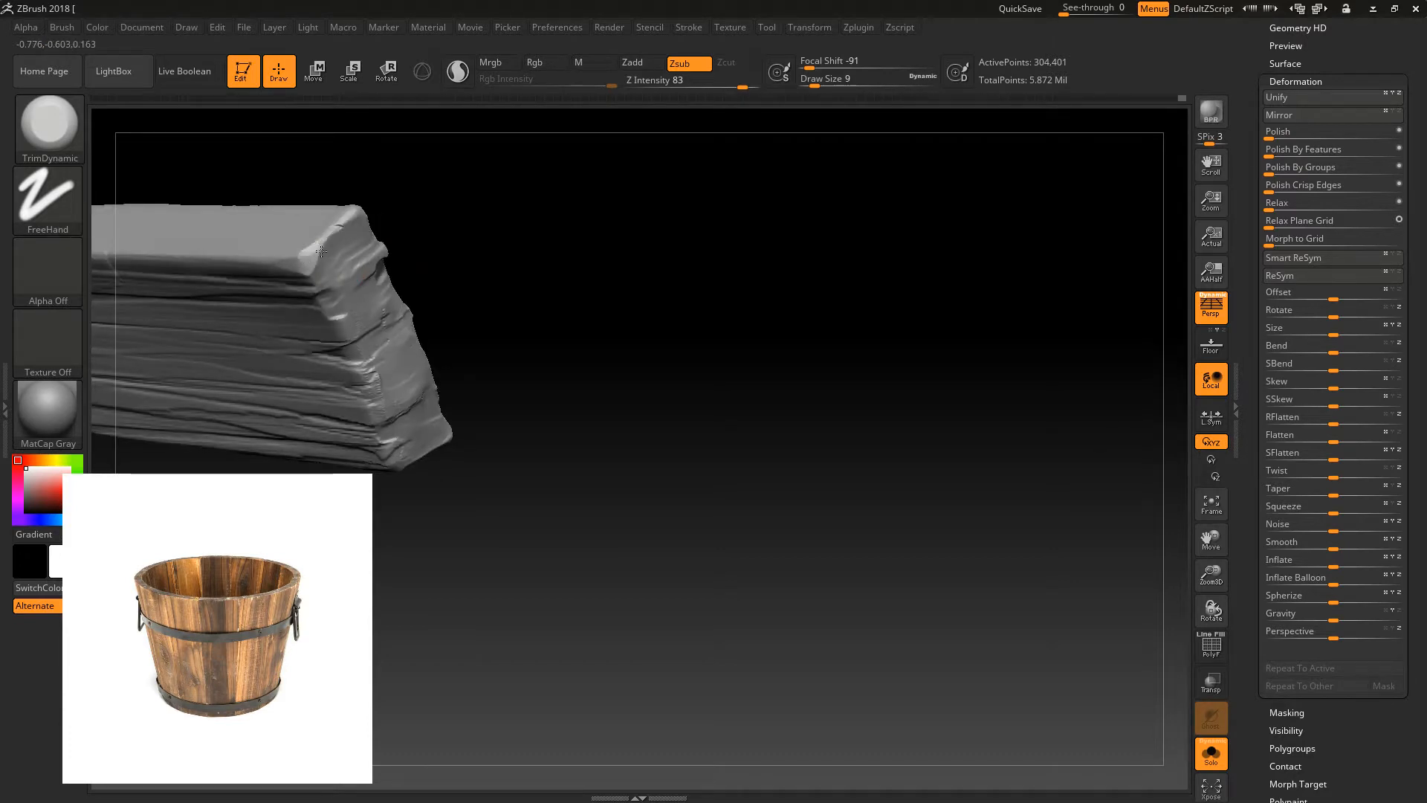
# - Raise TrimDynamic's Draw Size to 18 and wear down the plank's long side edges
pyautogui.moveTo(653, 433)
pyautogui.mouseDown()
pyautogui.moveTo(650, 203)
pyautogui.moveTo(582, 365)
pyautogui.moveTo(563, 357)
pyautogui.moveTo(407, 425)
pyautogui.mouseUp()
pyautogui.moveTo(498, 411); pyautogui.dragTo(413, 468)
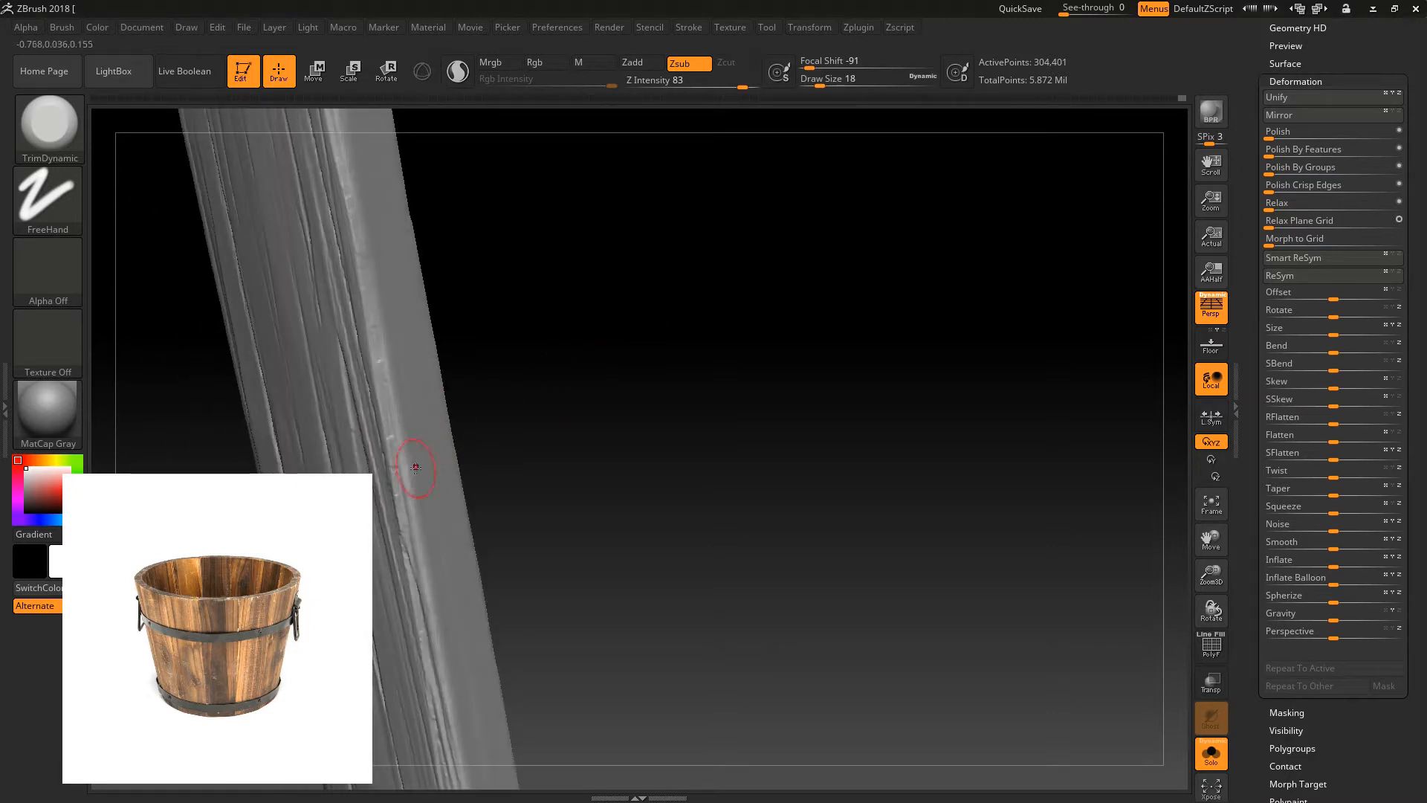
pyautogui.moveTo(513, 405)
pyautogui.mouseDown()
pyautogui.moveTo(584, 456)
pyautogui.moveTo(506, 326)
pyautogui.mouseUp()
pyautogui.moveTo(390, 302); pyautogui.dragTo(421, 568)
pyautogui.moveTo(458, 310)
pyautogui.mouseDown()
pyautogui.moveTo(608, 335)
pyautogui.moveTo(621, 376)
pyautogui.moveTo(395, 365)
pyautogui.moveTo(424, 426)
pyautogui.mouseUp()
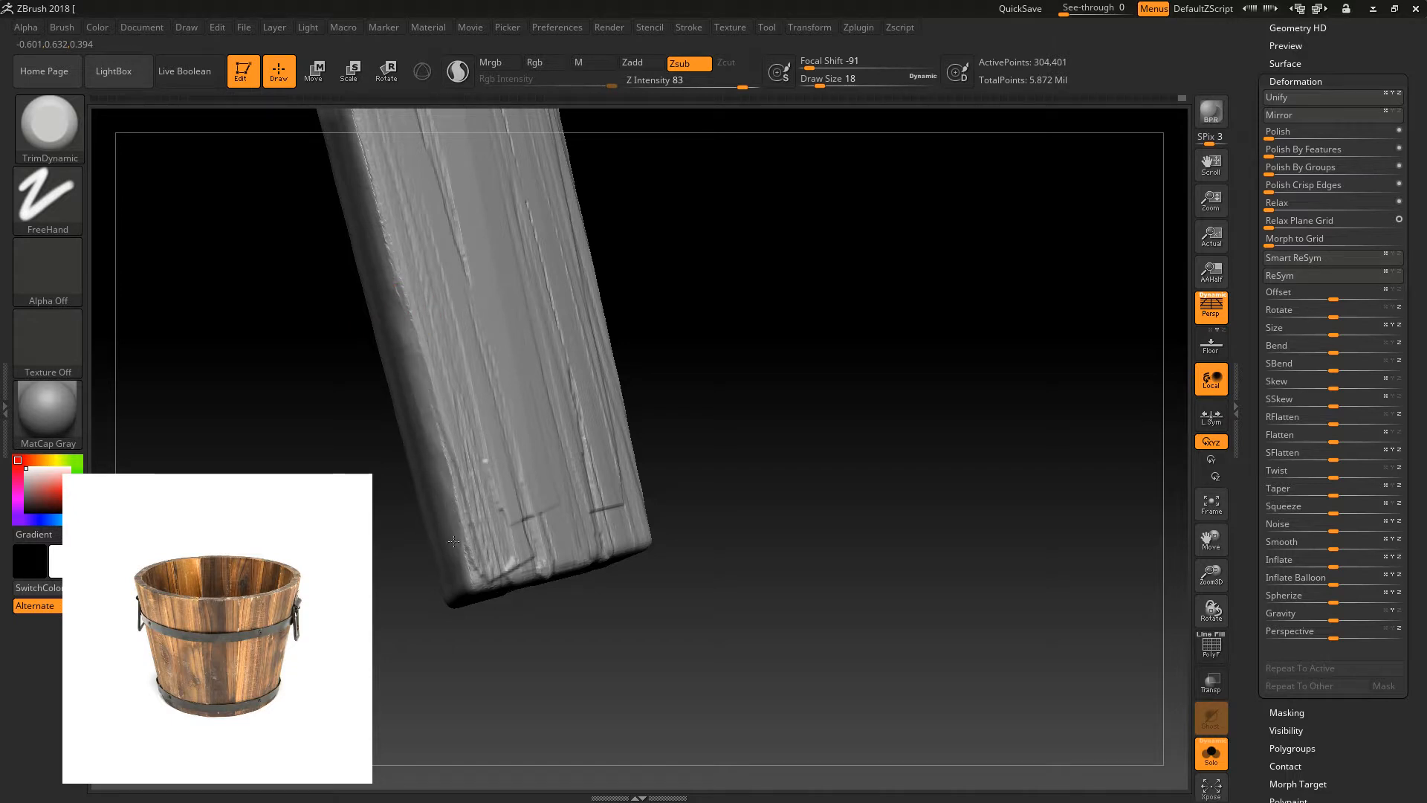
# - Chip the edges of the plank's narrow end with TrimDynamic, using Draw Size 14 for the face with the splits
pyautogui.moveTo(611, 701); pyautogui.dragTo(573, 645)
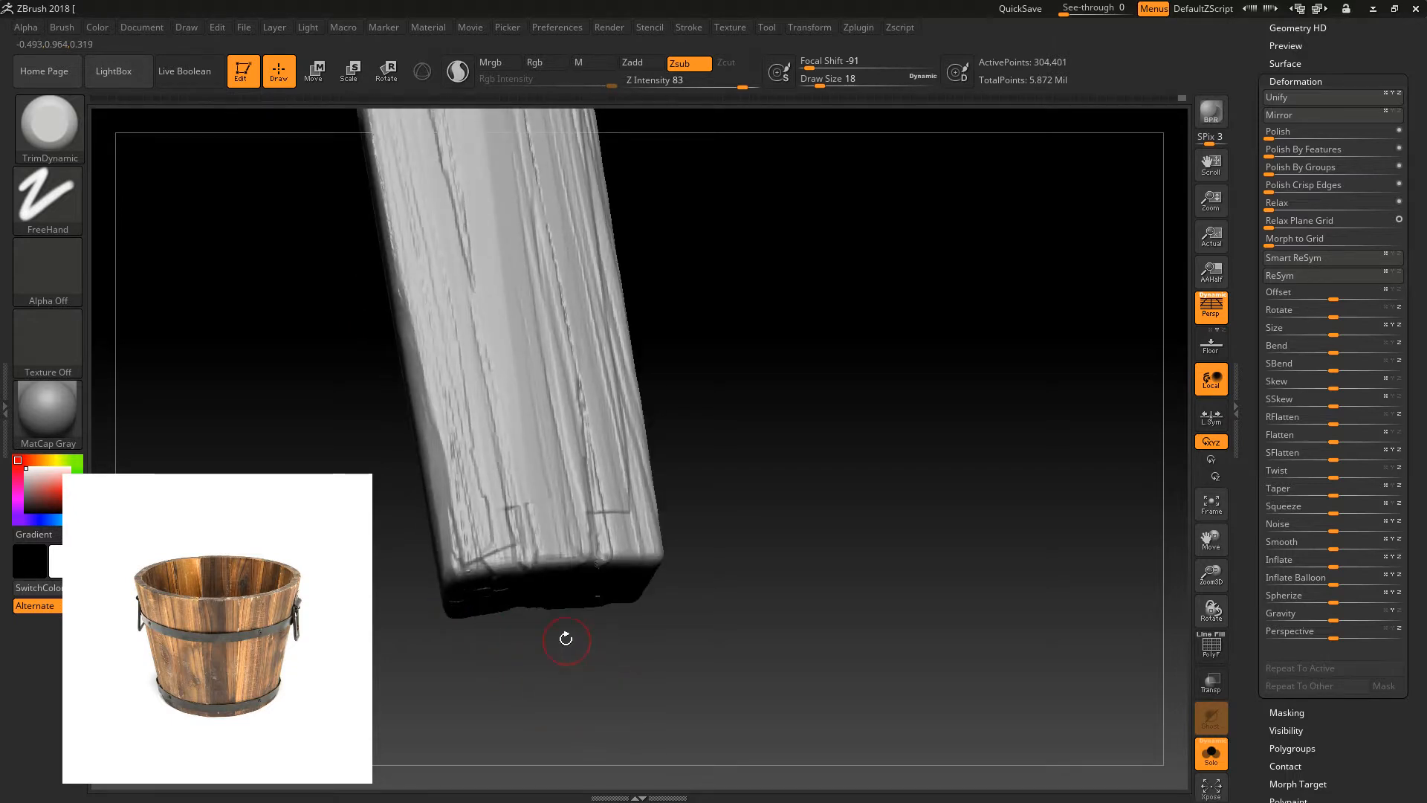
pyautogui.moveTo(518, 557)
pyautogui.mouseDown()
pyautogui.moveTo(491, 565)
pyautogui.moveTo(636, 564)
pyautogui.moveTo(629, 618)
pyautogui.moveTo(568, 557)
pyautogui.moveTo(648, 555)
pyautogui.moveTo(679, 590)
pyautogui.moveTo(532, 595)
pyautogui.mouseUp()
pyautogui.moveTo(513, 528)
pyautogui.mouseDown()
pyautogui.moveTo(485, 523)
pyautogui.moveTo(482, 536)
pyautogui.mouseUp()
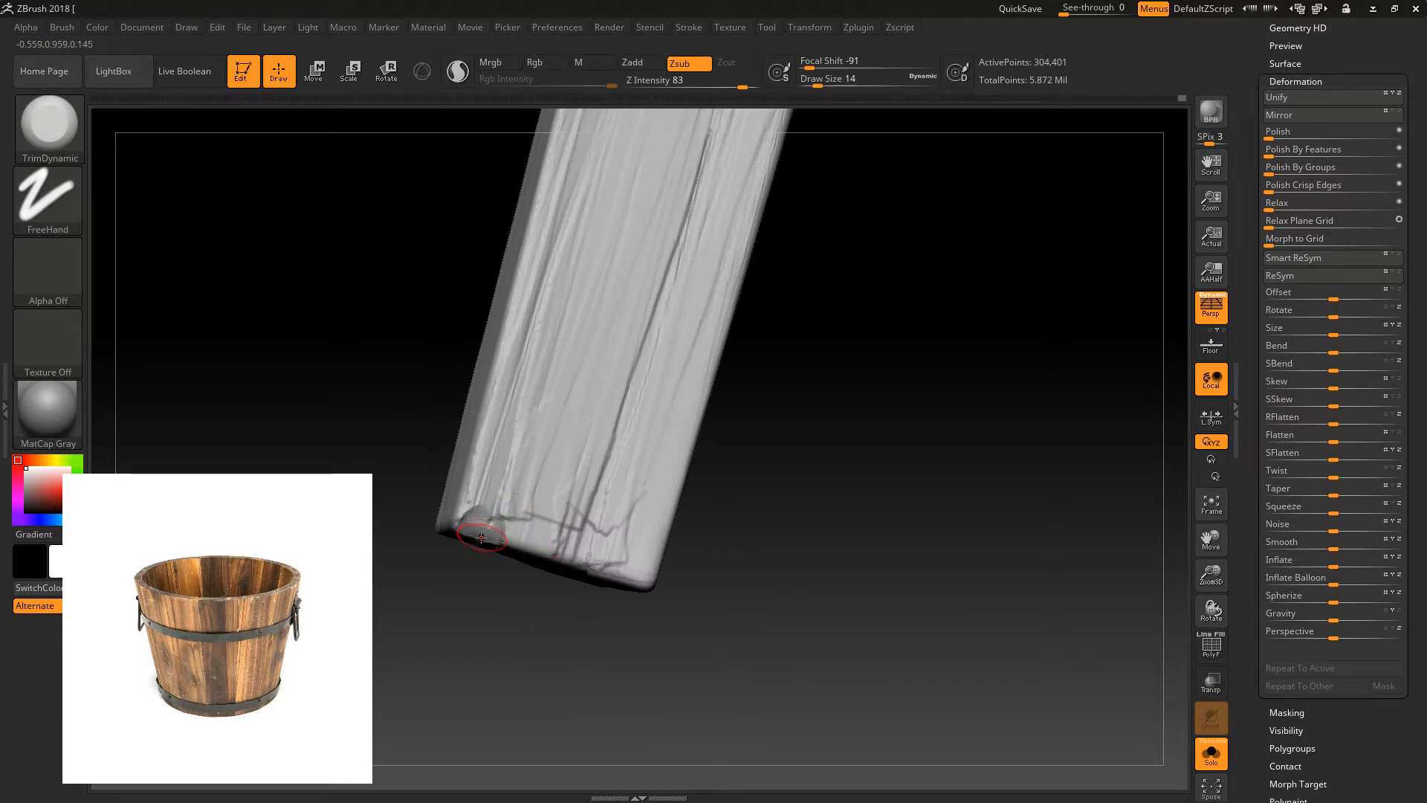
pyautogui.moveTo(473, 616); pyautogui.dragTo(474, 593)
pyautogui.moveTo(478, 537)
pyautogui.mouseDown()
pyautogui.moveTo(537, 531)
pyautogui.moveTo(561, 571)
pyautogui.moveTo(642, 585)
pyautogui.mouseUp()
pyautogui.moveTo(576, 553); pyautogui.dragTo(606, 558)
pyautogui.moveTo(691, 541); pyautogui.dragTo(694, 561)
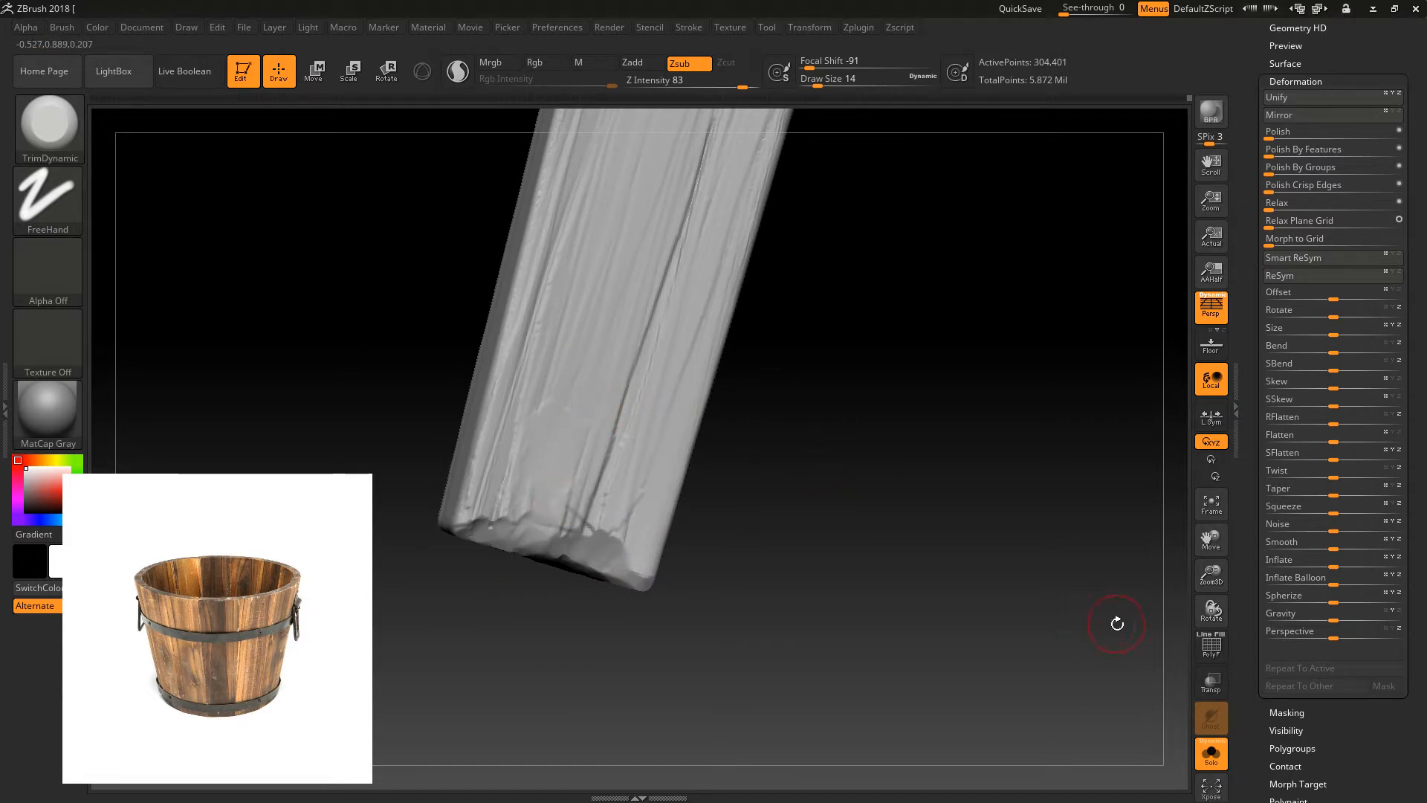
pyautogui.moveTo(1210, 574); pyautogui.dragTo(1229, 408)
pyautogui.moveTo(788, 407); pyautogui.dragTo(885, 553)
pyautogui.moveTo(1211, 574)
pyautogui.mouseDown()
pyautogui.moveTo(1019, 643)
pyautogui.moveTo(699, 619)
pyautogui.mouseUp()
pyautogui.press('b')
pyautogui.press('d')
pyautogui.click(699, 620)
pyautogui.moveTo(494, 611); pyautogui.dragTo(394, 550)
pyautogui.press('b')
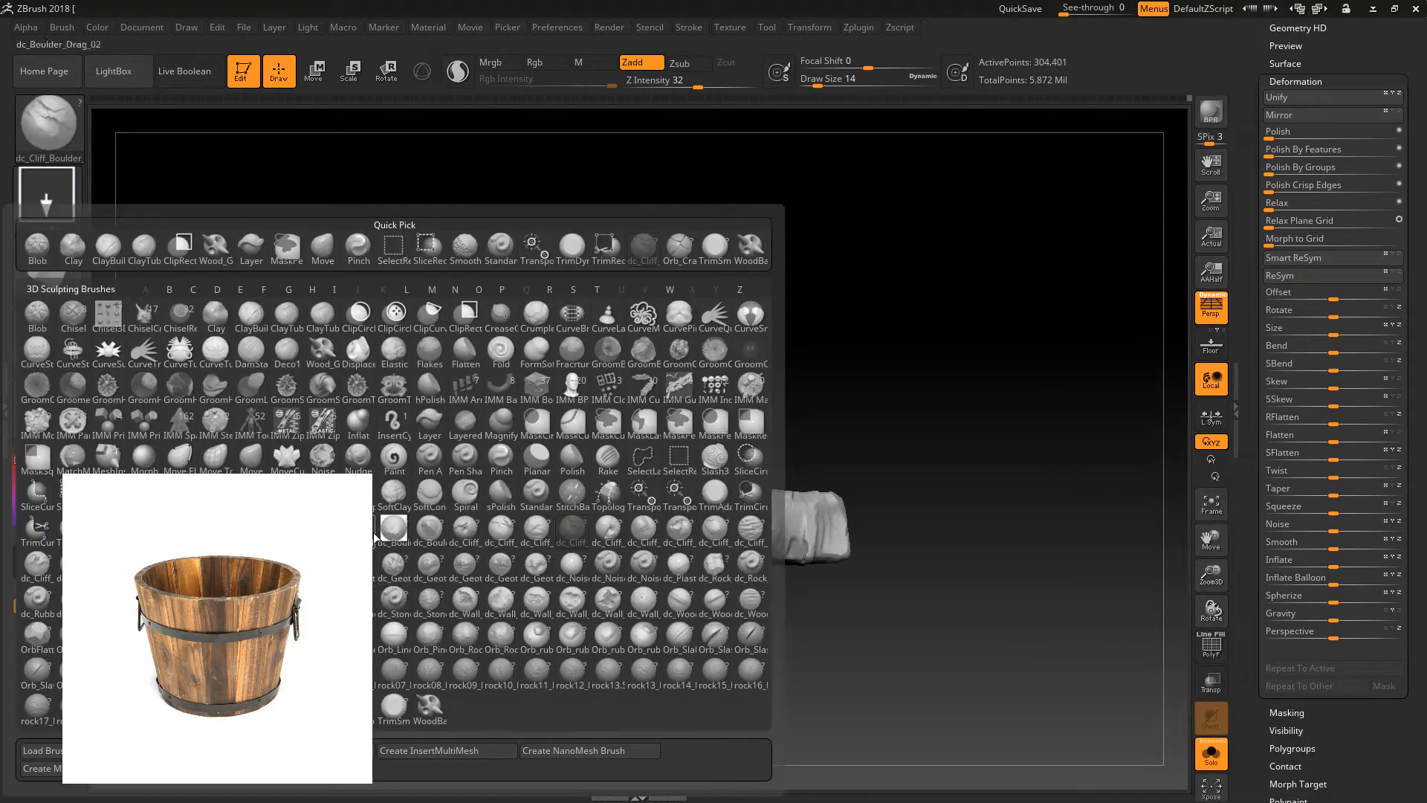
pyautogui.press('b')
pyautogui.press('l')
pyautogui.moveTo(611, 578)
pyautogui.mouseDown()
pyautogui.moveTo(484, 684)
pyautogui.moveTo(417, 659)
pyautogui.mouseUp()
# - Switch to the WoodBase_01 brush and stamp its grain across the plank's chipped end face
pyautogui.press('b')
pyautogui.press('w')
pyautogui.press('b')
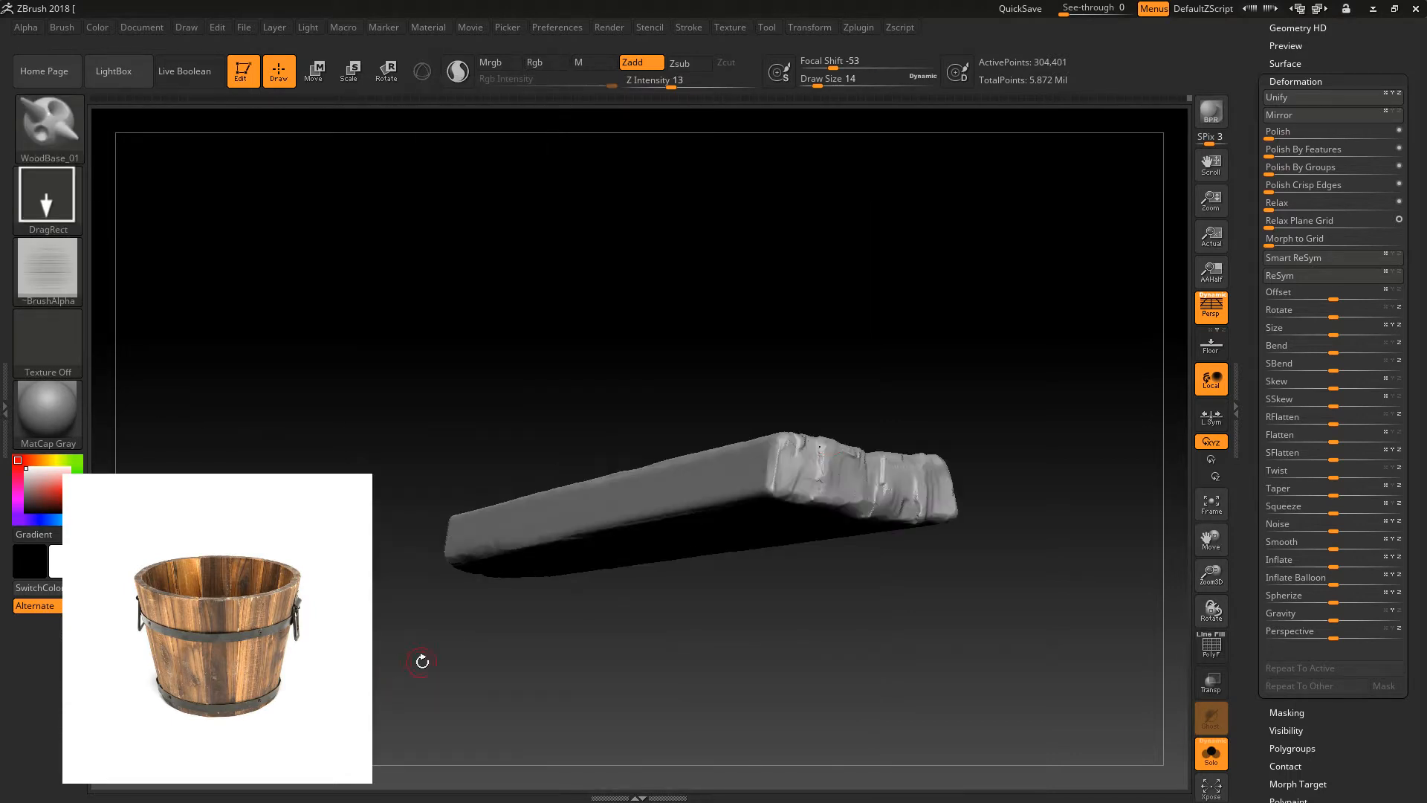
pyautogui.moveTo(876, 389); pyautogui.dragTo(398, 675)
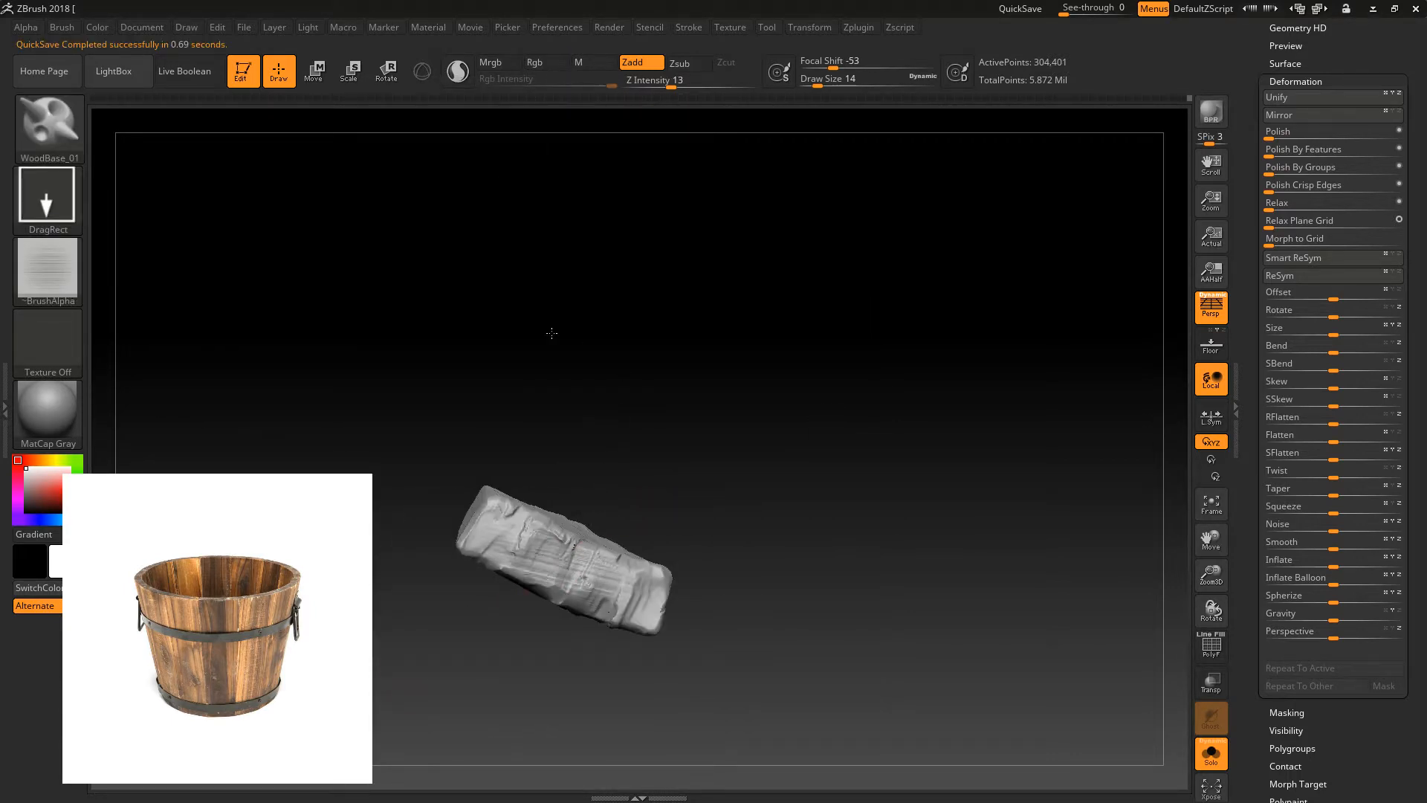
# - Isolate an already chipped neighbouring plank and stamp the WoodBase_01 grain across its rim end
pyautogui.moveTo(230, 424); pyautogui.dragTo(841, 399)
pyautogui.moveTo(1227, 586)
pyautogui.mouseDown()
pyautogui.moveTo(1096, 481)
pyautogui.moveTo(879, 573)
pyautogui.mouseUp()
pyautogui.press('b')
pyautogui.press('t')
pyautogui.press('r')
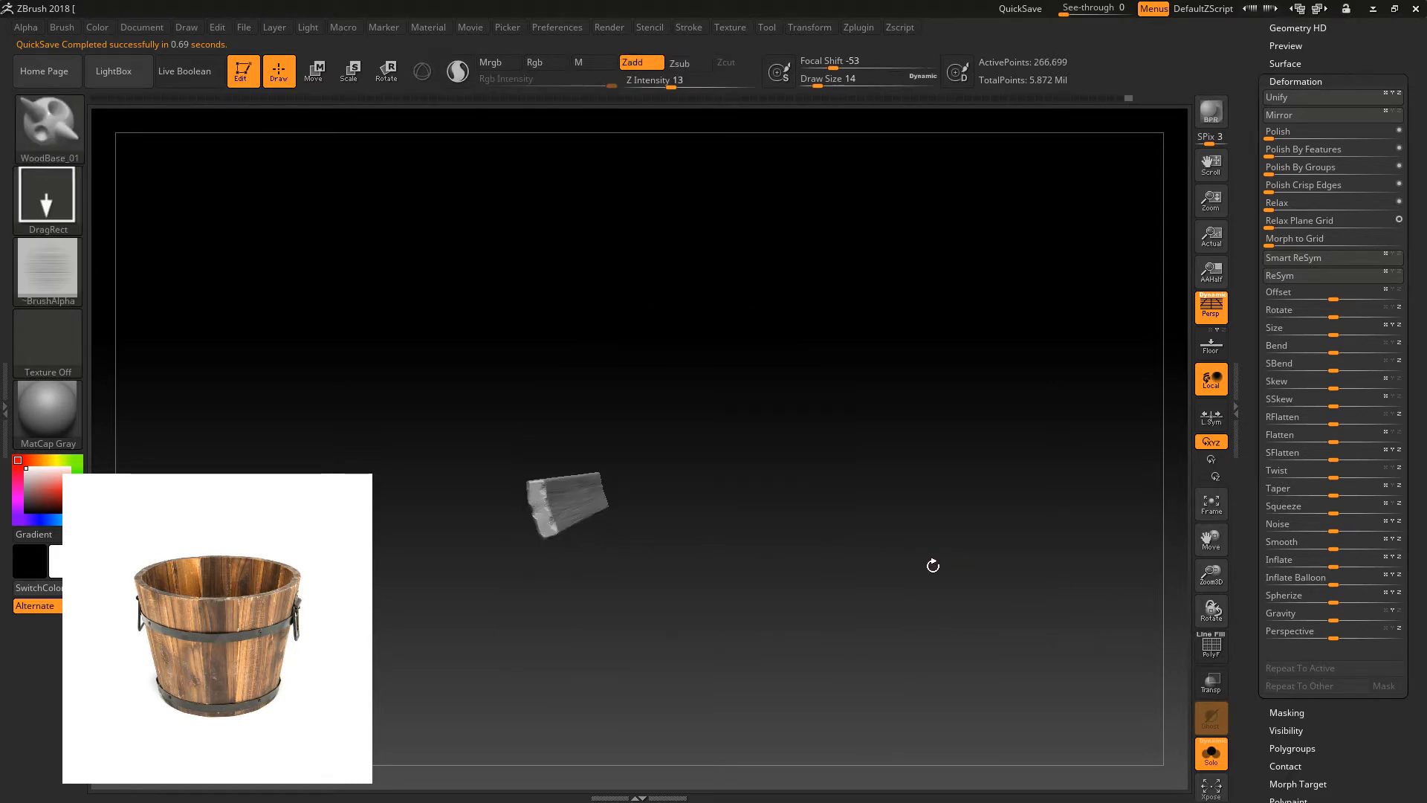
pyautogui.moveTo(1211, 574); pyautogui.dragTo(1050, 682)
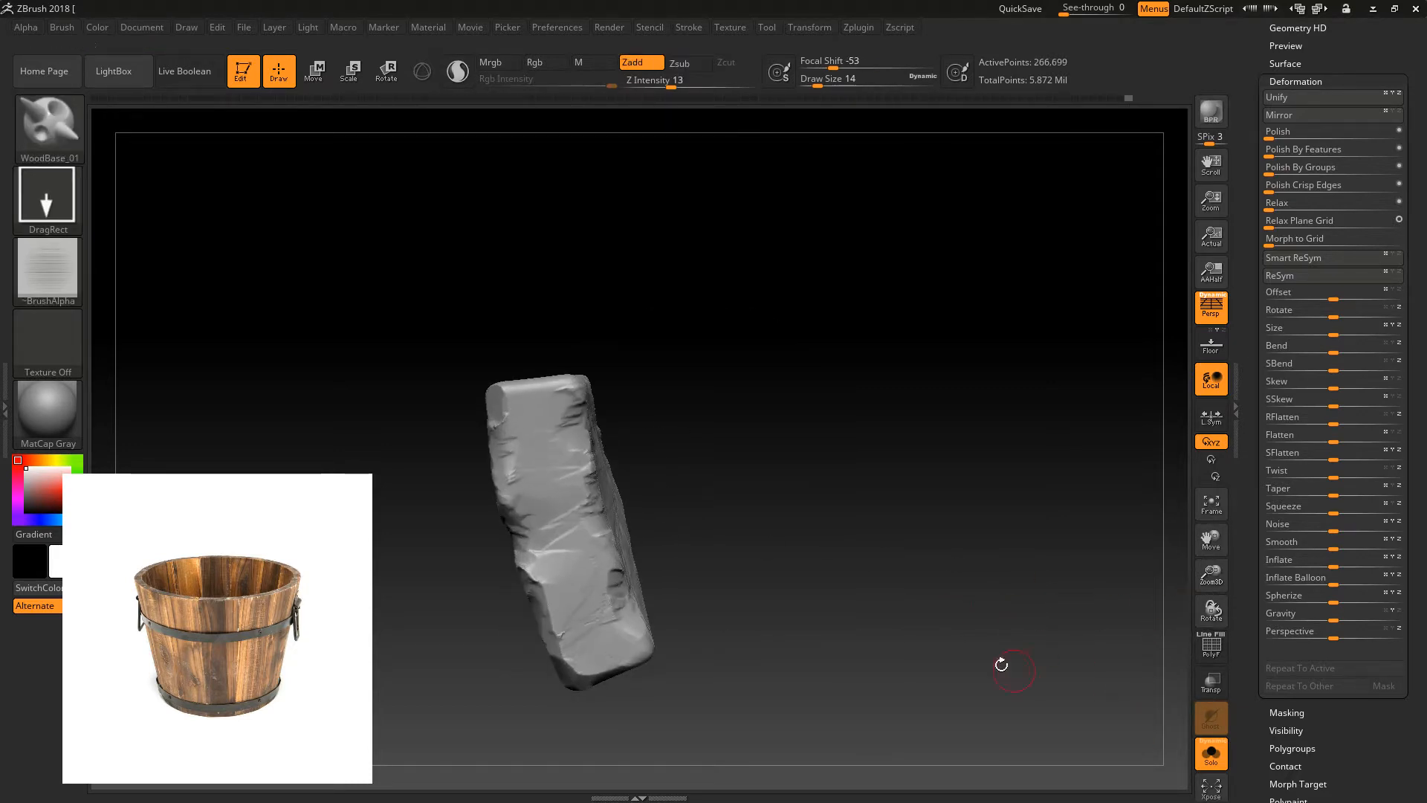
pyautogui.moveTo(565, 535); pyautogui.dragTo(424, 343)
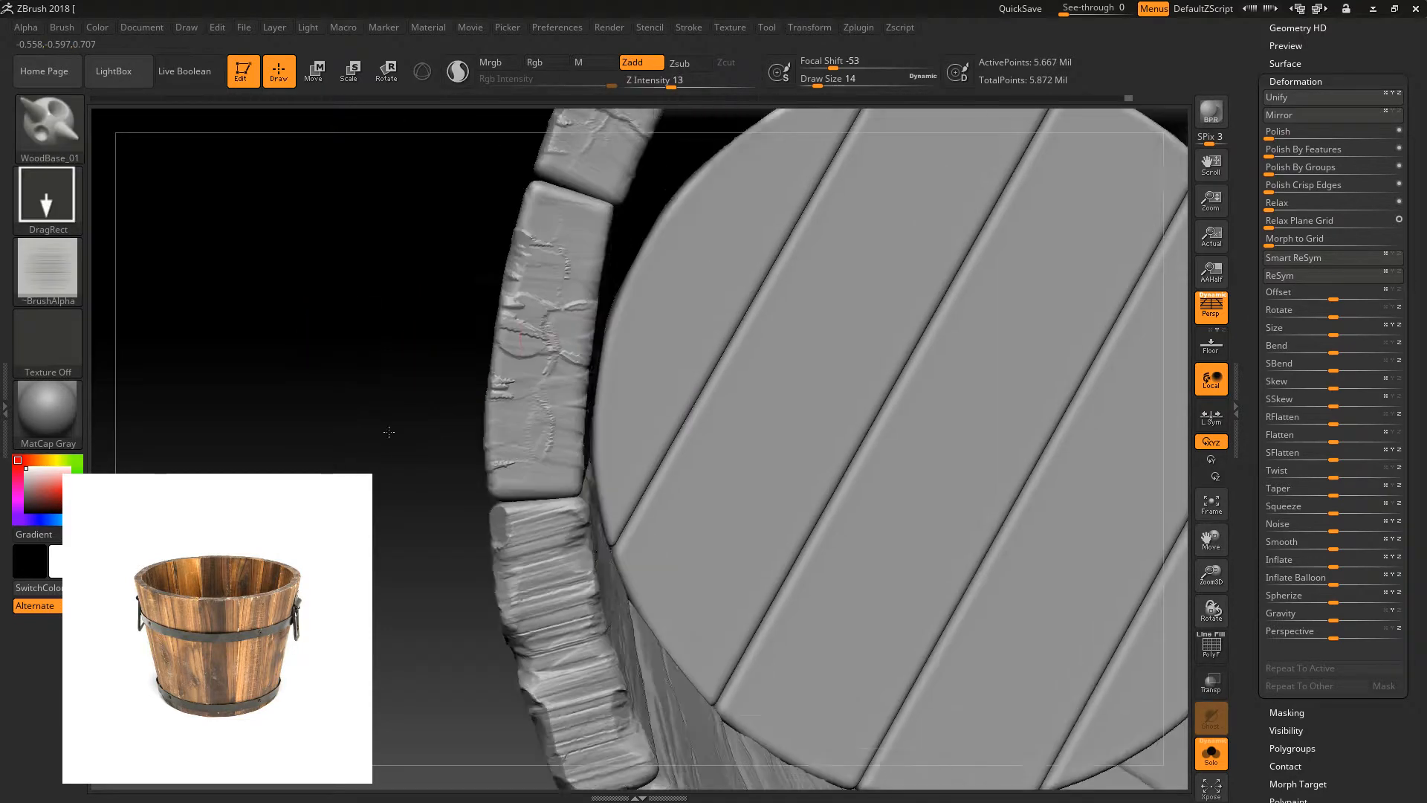
# - Isolate the next plank along the rim, smooth its cracked end face and stamp the WoodBase_01 grain over it
pyautogui.keyDown('alt'); pyautogui.moveTo(388, 431); pyautogui.dragTo(372, 507); pyautogui.keyUp('alt')
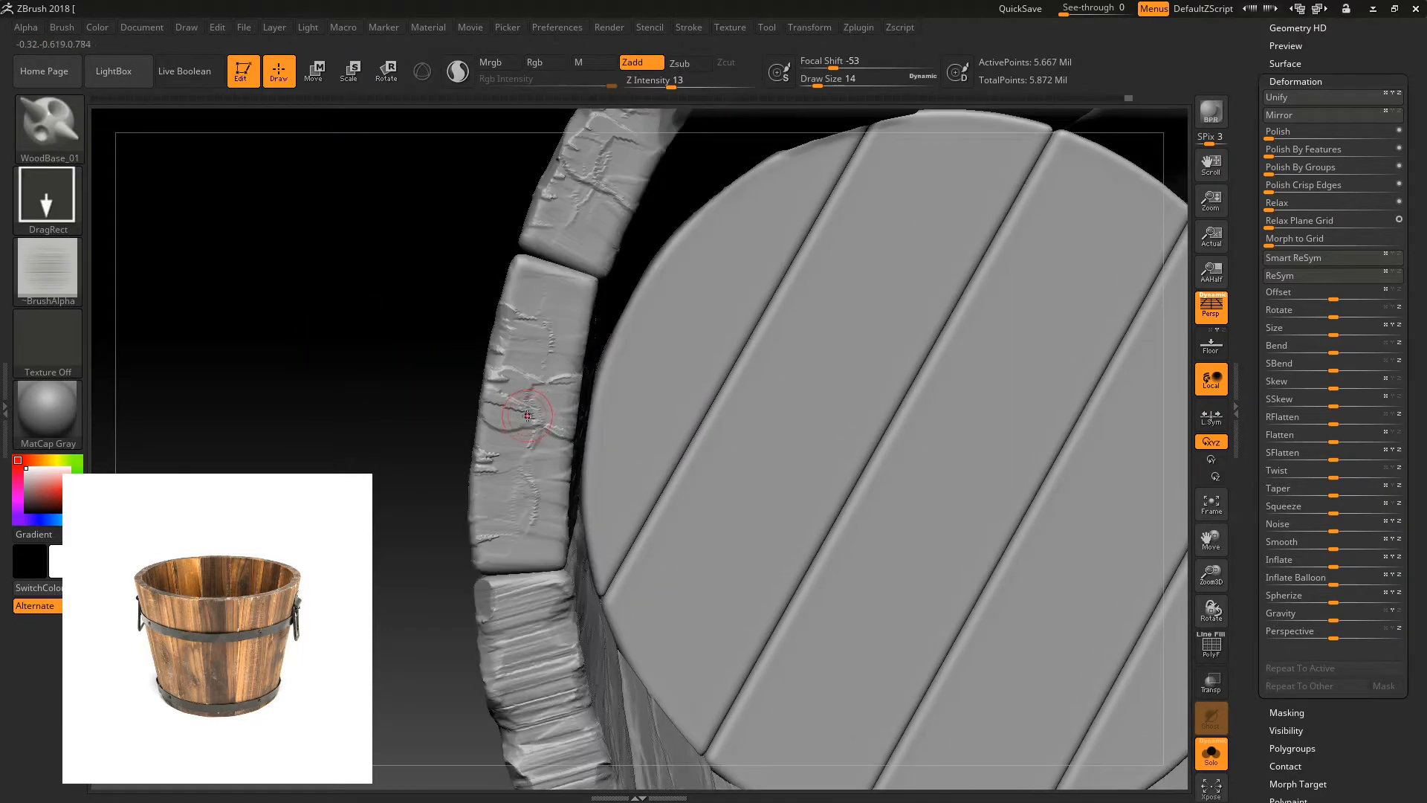
pyautogui.keyDown('ctrl'); pyautogui.keyDown('shift'); pyautogui.click(529, 420); pyautogui.keyUp('shift'); pyautogui.keyUp('ctrl')
pyautogui.moveTo(529, 321)
pyautogui.keyDown('shift'); pyautogui.mouseDown()
pyautogui.moveTo(514, 419)
pyautogui.moveTo(537, 405)
pyautogui.mouseUp(); pyautogui.keyUp('shift')
pyautogui.moveTo(764, 463)
pyautogui.mouseDown()
pyautogui.moveTo(659, 134)
pyautogui.moveTo(561, 52)
pyautogui.mouseUp()
pyautogui.keyDown('ctrl'); pyautogui.keyDown('shift'); pyautogui.click(350, 310); pyautogui.keyUp('shift'); pyautogui.keyUp('ctrl')
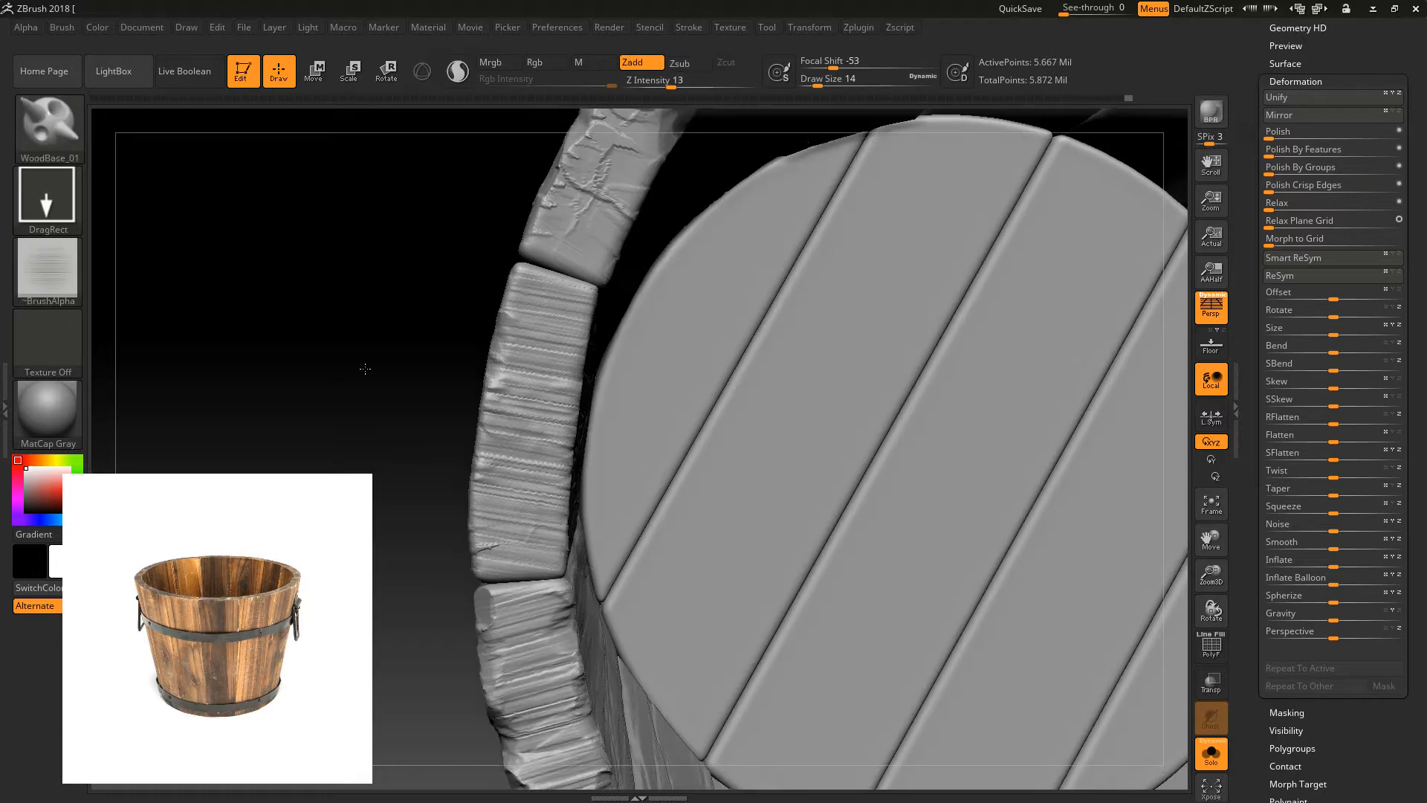
# - Smooth the rim end of the following plank with the notched inner edge and stamp WoodBase_01 grain across it
pyautogui.keyDown('alt'); pyautogui.moveTo(363, 366); pyautogui.dragTo(293, 646); pyautogui.keyUp('alt')
pyautogui.keyDown('ctrl'); pyautogui.keyDown('shift'); pyautogui.click(550, 414); pyautogui.keyUp('shift'); pyautogui.keyUp('ctrl')
pyautogui.moveTo(569, 327)
pyautogui.keyDown('shift'); pyautogui.mouseDown()
pyautogui.moveTo(550, 386)
pyautogui.moveTo(496, 437)
pyautogui.mouseUp(); pyautogui.keyUp('shift')
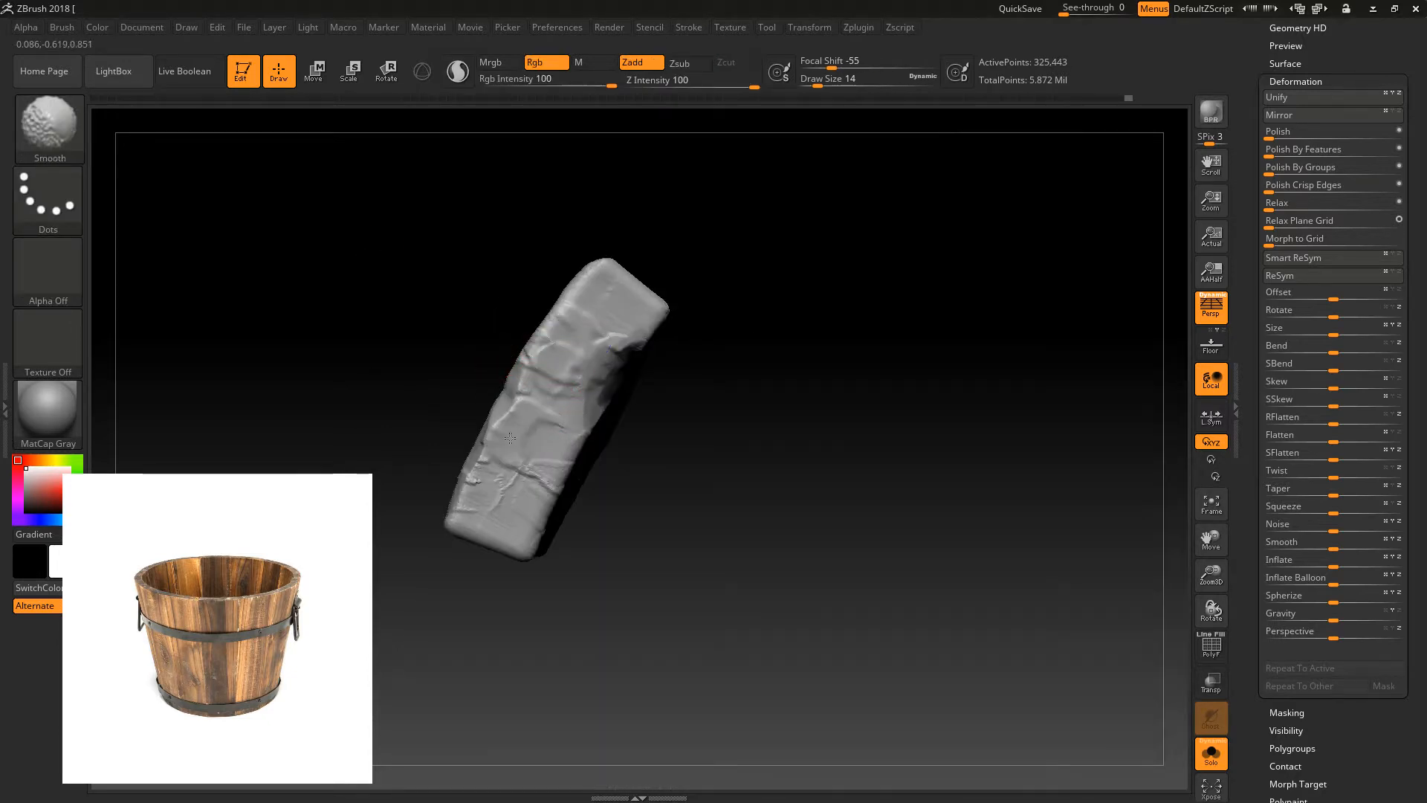
pyautogui.moveTo(712, 100); pyautogui.dragTo(749, 33)
pyautogui.keyDown('ctrl'); pyautogui.keyDown('shift'); pyautogui.click(430, 227); pyautogui.keyUp('shift'); pyautogui.keyUp('ctrl')
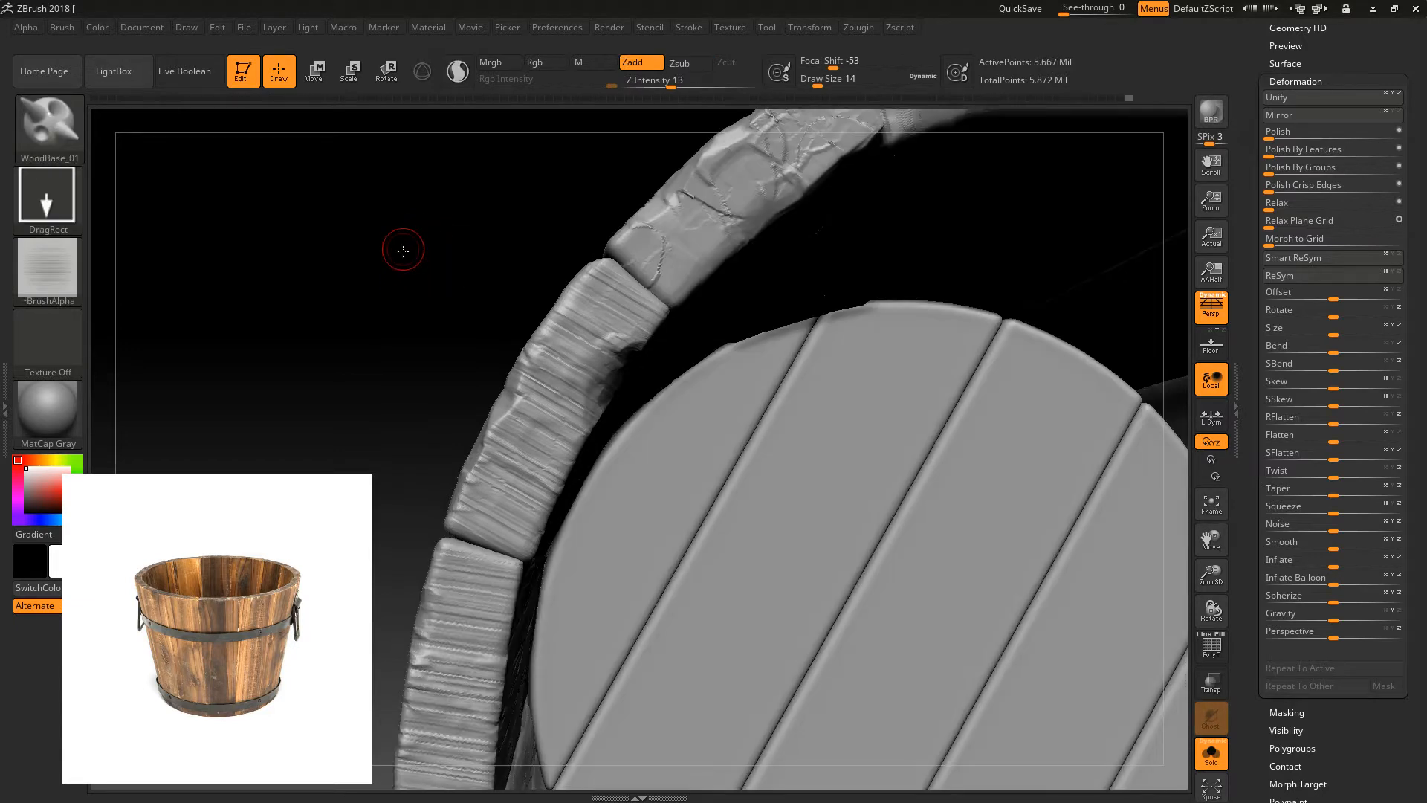
# - Isolate the adjacent cracked plank, smooth and grain its rim end with WoodBase_01, and show the whole bucket again
pyautogui.moveTo(398, 245); pyautogui.dragTo(589, 424)
pyautogui.keyDown('ctrl'); pyautogui.keyDown('shift'); pyautogui.click(585, 454); pyautogui.keyUp('shift'); pyautogui.keyUp('ctrl')
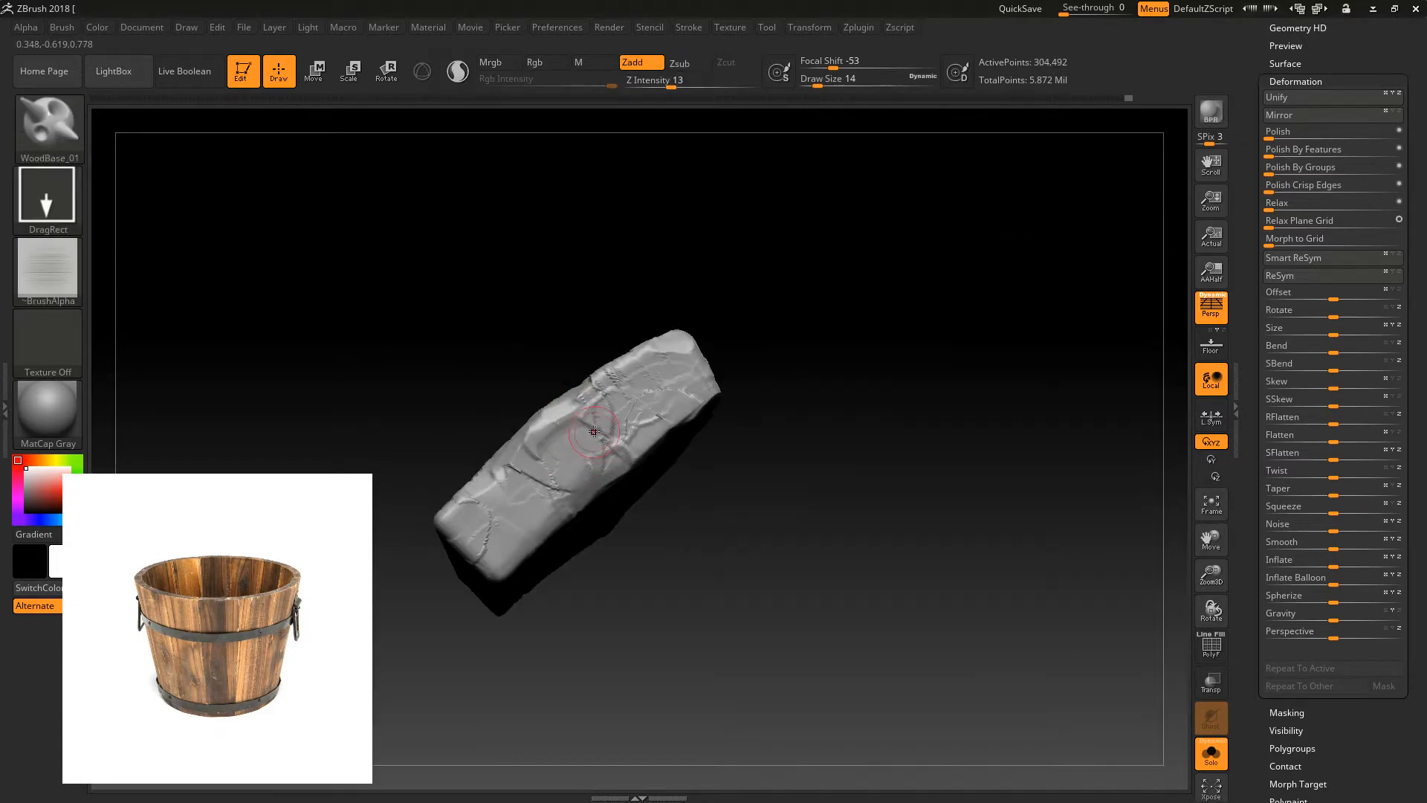
pyautogui.keyDown('shift'); pyautogui.moveTo(637, 402); pyautogui.dragTo(549, 499); pyautogui.keyUp('shift')
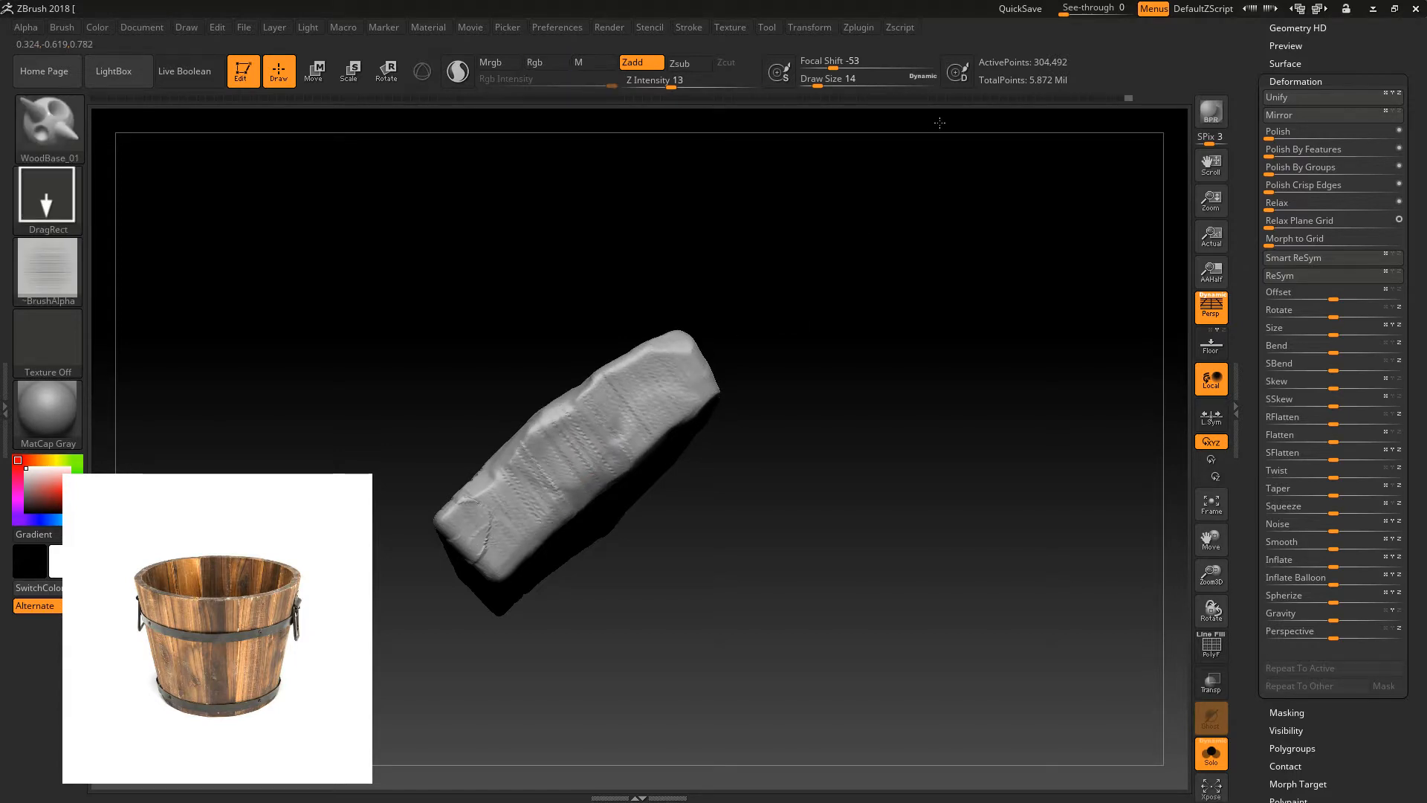
pyautogui.moveTo(828, 385); pyautogui.dragTo(991, 532)
pyautogui.moveTo(1210, 576); pyautogui.dragTo(1178, 520)
pyautogui.moveTo(918, 532)
pyautogui.mouseDown()
pyautogui.moveTo(892, 453)
pyautogui.moveTo(968, 345)
pyautogui.moveTo(966, 558)
pyautogui.moveTo(1006, 561)
pyautogui.moveTo(1006, 398)
pyautogui.moveTo(1067, 408)
pyautogui.moveTo(1012, 453)
pyautogui.moveTo(981, 521)
pyautogui.moveTo(957, 592)
pyautogui.moveTo(997, 609)
pyautogui.moveTo(966, 471)
pyautogui.moveTo(847, 414)
pyautogui.moveTo(968, 443)
pyautogui.moveTo(920, 354)
pyautogui.moveTo(932, 412)
pyautogui.moveTo(1023, 497)
pyautogui.moveTo(1056, 439)
pyautogui.moveTo(1000, 481)
pyautogui.moveTo(1028, 467)
pyautogui.mouseUp()
pyautogui.keyDown('ctrl'); pyautogui.keyDown('shift'); pyautogui.click(879, 426); pyautogui.keyUp('shift'); pyautogui.keyUp('ctrl')
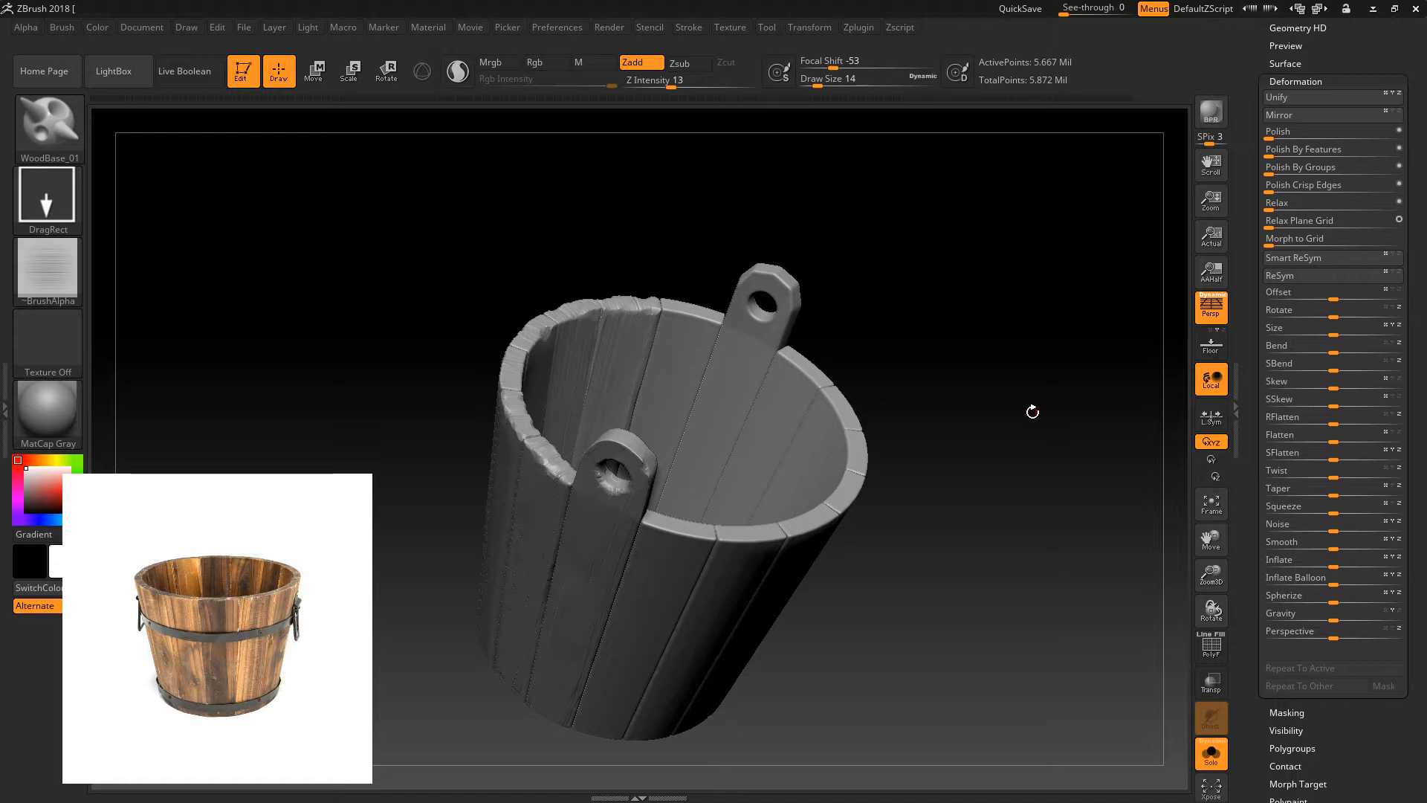
# - Isolate the smooth plank beside the front handle plank, switch the selection brush to SelectRect and invert visibility to hide that plank
pyautogui.moveTo(1094, 387); pyautogui.dragTo(611, 404)
pyautogui.moveTo(856, 324); pyautogui.dragTo(707, 536)
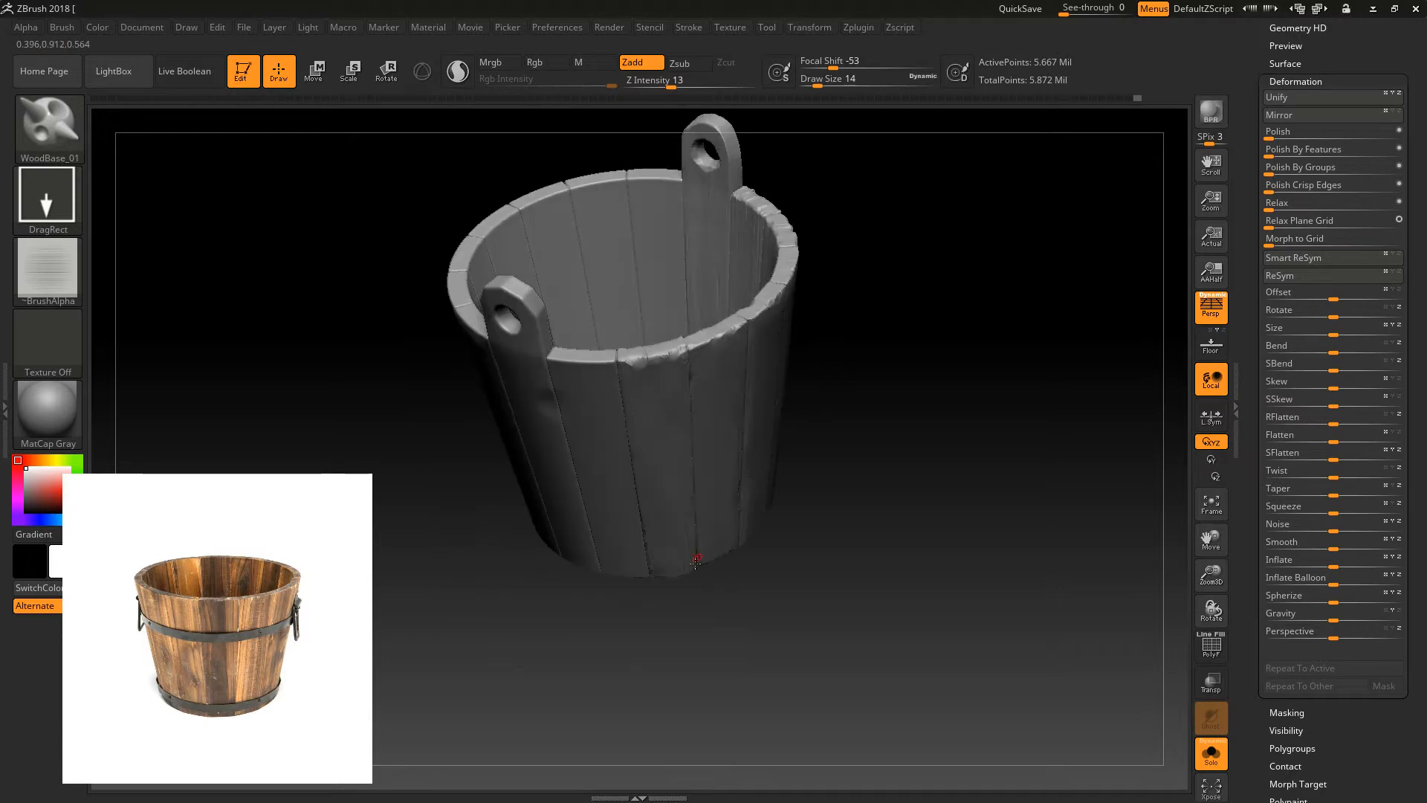
pyautogui.moveTo(803, 543); pyautogui.dragTo(773, 468)
pyautogui.keyDown('ctrl'); pyautogui.keyDown('shift'); pyautogui.click(564, 476); pyautogui.keyUp('shift'); pyautogui.keyUp('ctrl')
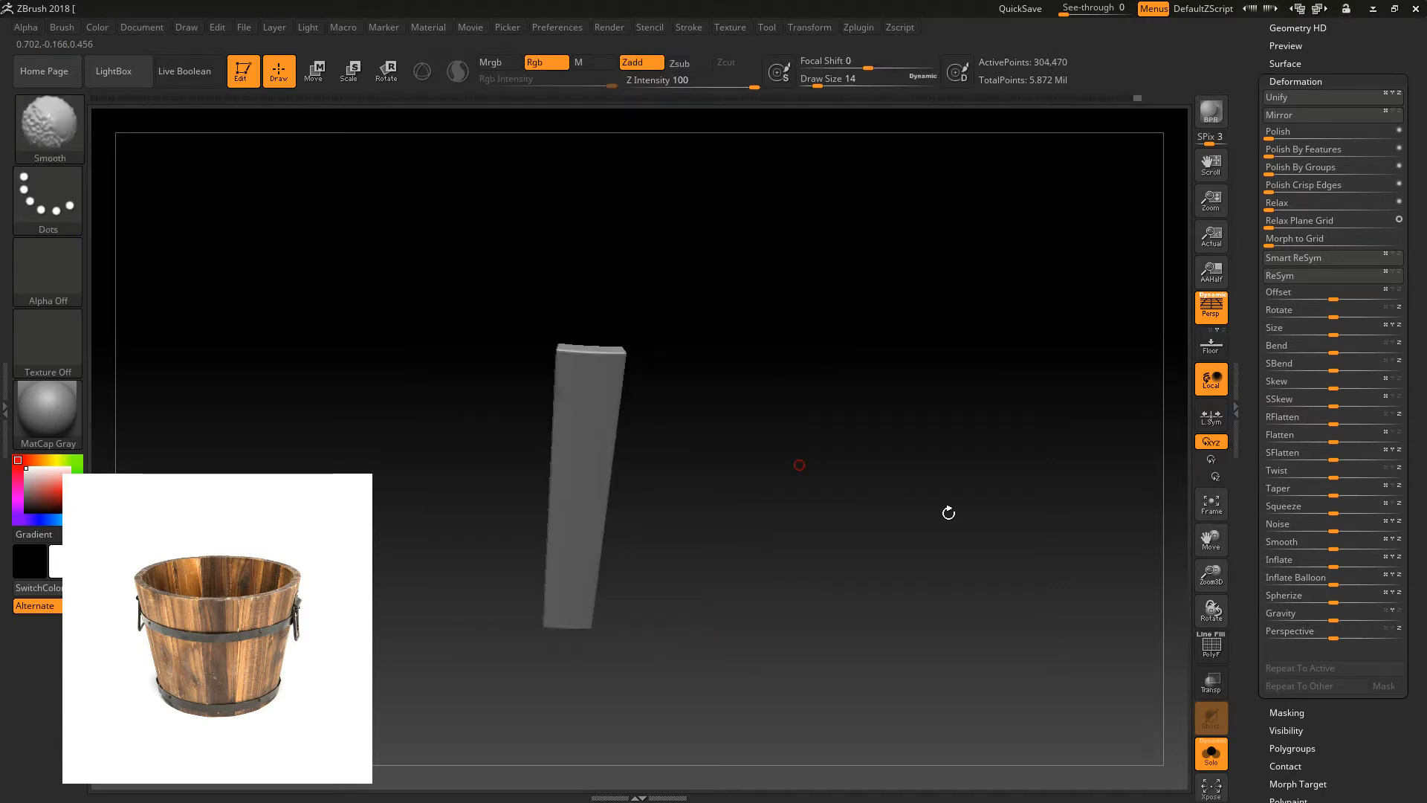
pyautogui.keyDown('ctrl'); pyautogui.keyDown('shift'); pyautogui.moveTo(868, 477); pyautogui.dragTo(1033, 637); pyautogui.keyUp('shift'); pyautogui.keyUp('ctrl')
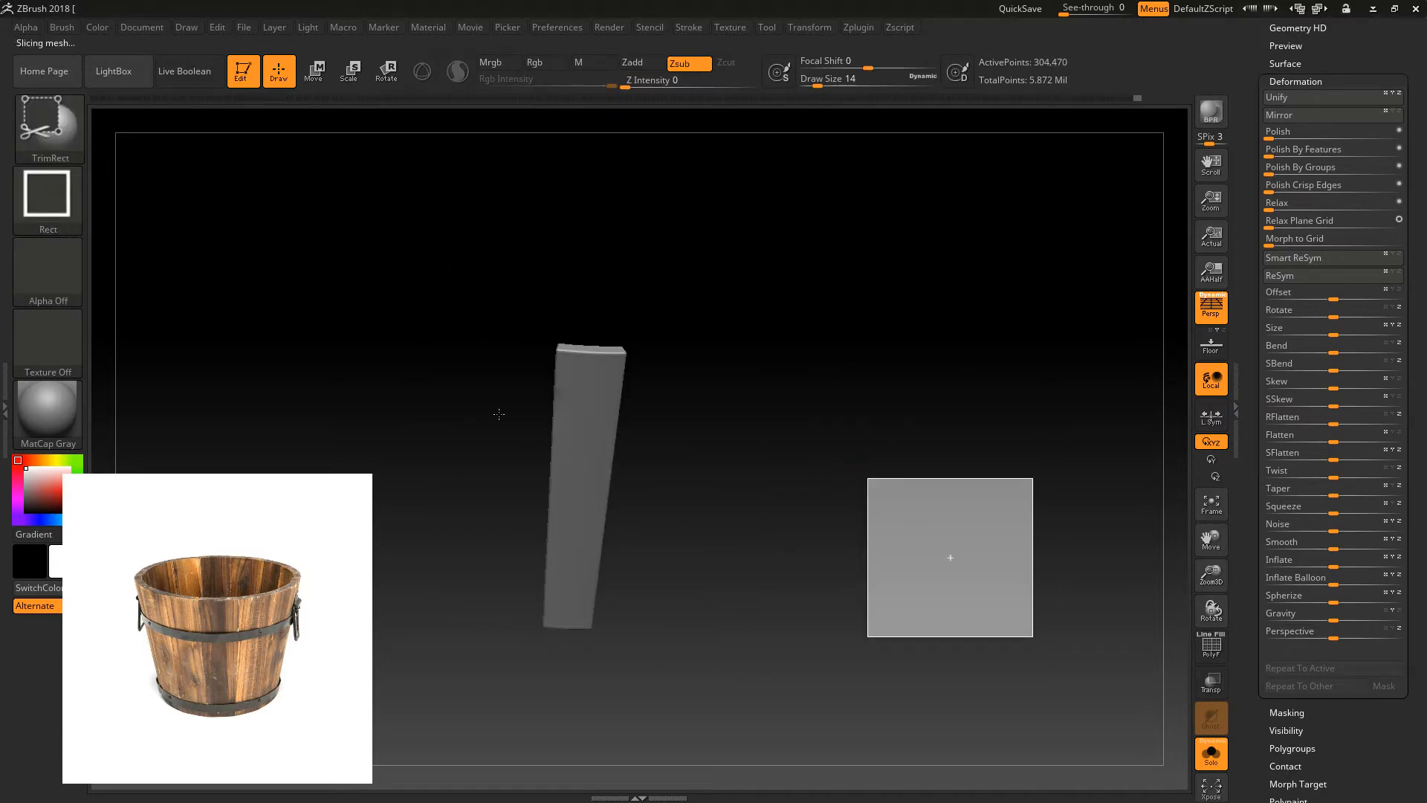
pyautogui.keyDown('ctrl'); pyautogui.keyDown('shift'); pyautogui.moveTo(888, 556); pyautogui.dragTo(955, 653); pyautogui.keyUp('shift'); pyautogui.keyUp('ctrl')
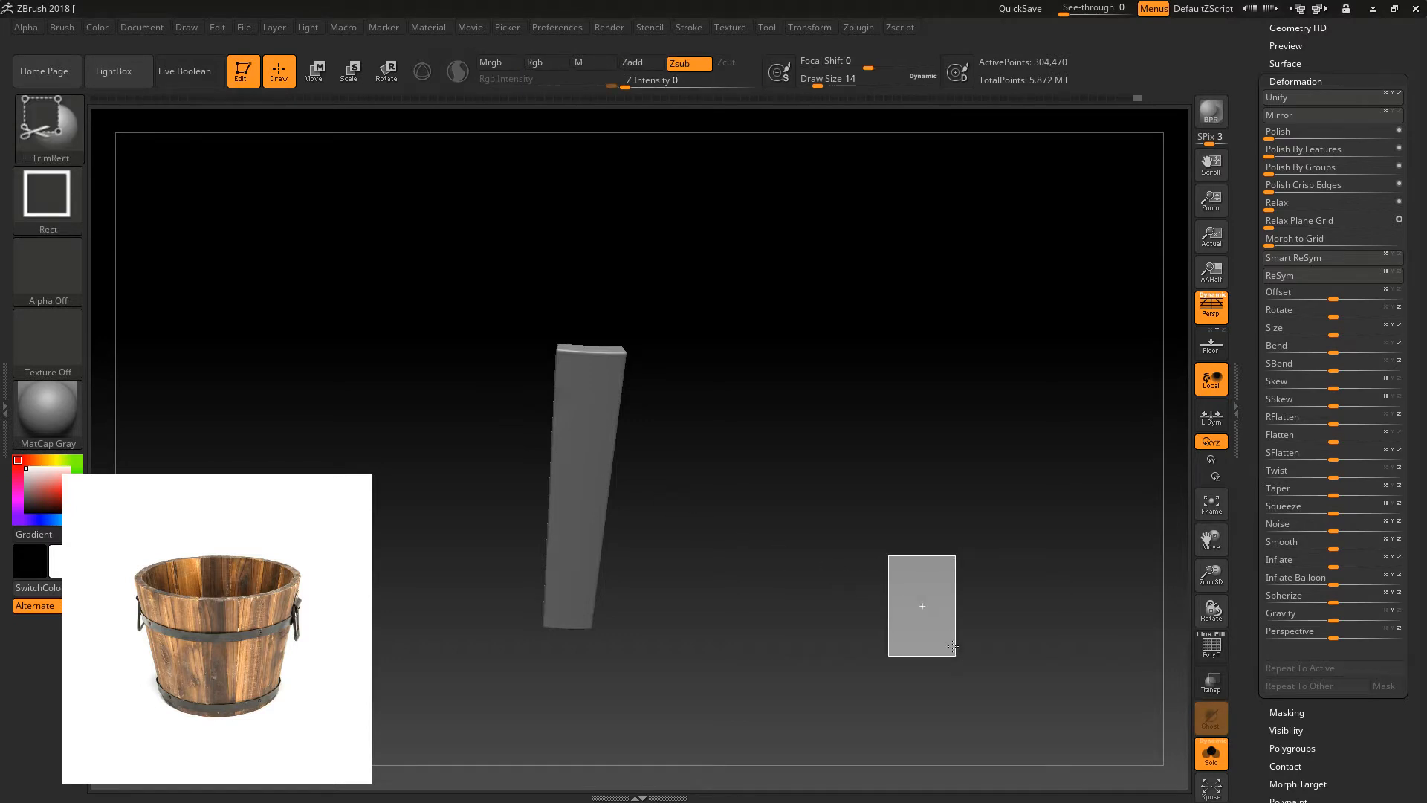
pyautogui.click(46, 120)
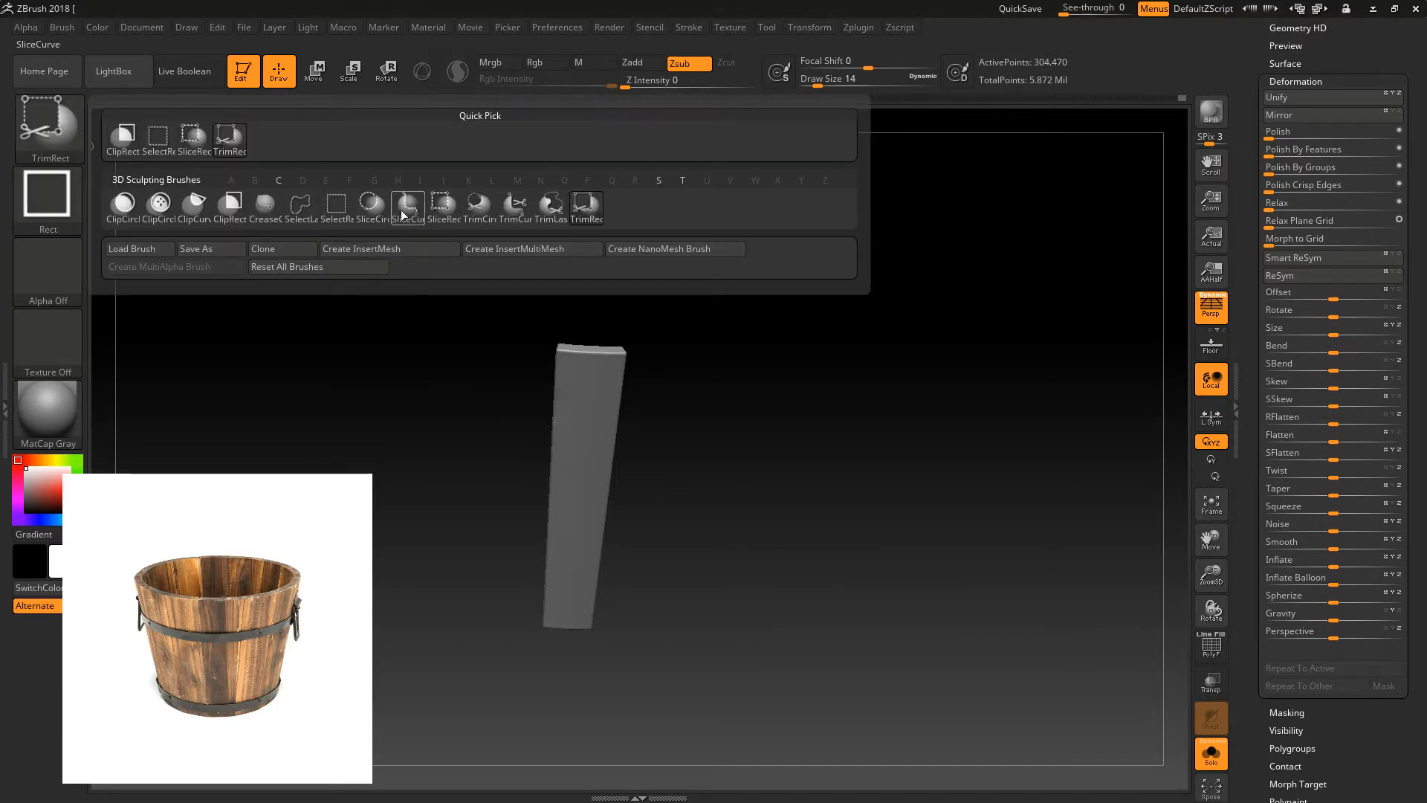
pyautogui.click(338, 208)
pyautogui.keyDown('ctrl'); pyautogui.keyDown('shift'); pyautogui.moveTo(805, 479); pyautogui.dragTo(856, 562); pyautogui.keyUp('shift'); pyautogui.keyUp('ctrl')
# - Hide the front handle plank and the remaining unsculpted planks, keeping the grained planks, the rear handle plank and the base boards visible
pyautogui.keyDown('ctrl'); pyautogui.keyDown('shift'); pyautogui.click(510, 422); pyautogui.keyUp('shift'); pyautogui.keyUp('ctrl')
pyautogui.keyDown('ctrl'); pyautogui.keyDown('alt'); pyautogui.keyDown('shift'); pyautogui.click(526, 418); pyautogui.keyUp('shift'); pyautogui.keyUp('alt'); pyautogui.keyUp('ctrl')
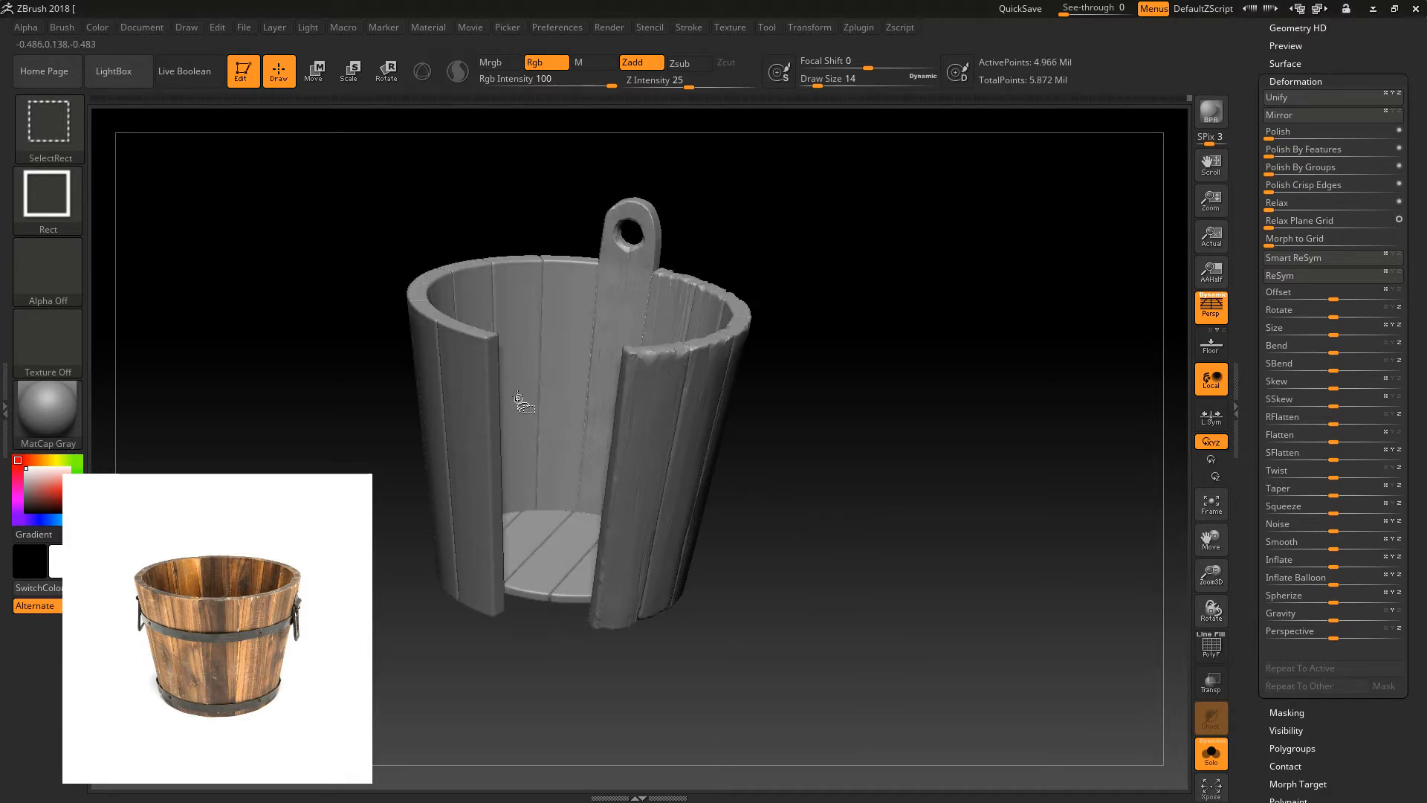
pyautogui.keyDown('ctrl'); pyautogui.keyDown('shift'); pyautogui.click(431, 333); pyautogui.keyUp('shift'); pyautogui.keyUp('ctrl')
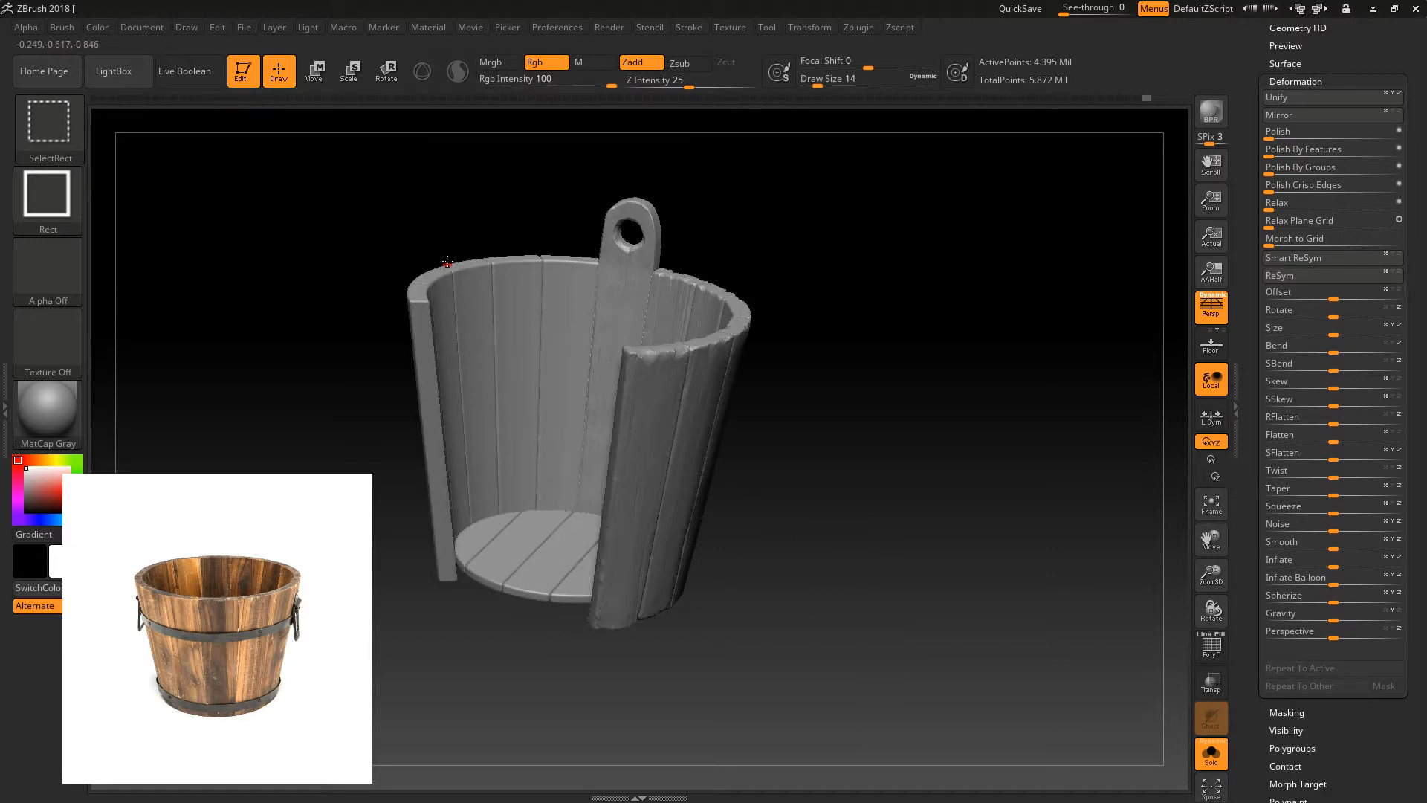
pyautogui.moveTo(476, 222); pyautogui.dragTo(461, 252)
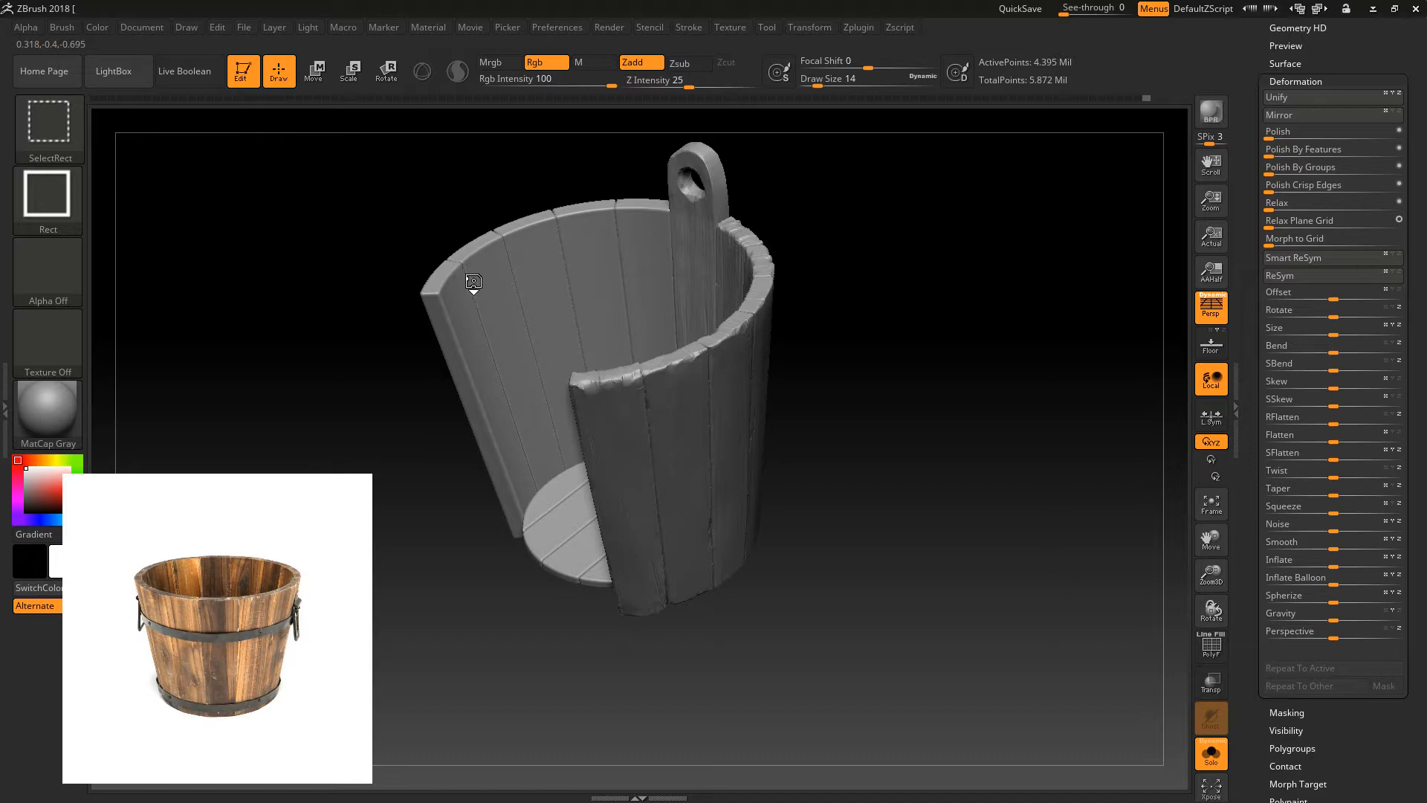
pyautogui.keyDown('ctrl'); pyautogui.keyDown('alt'); pyautogui.keyDown('shift'); pyautogui.click(528, 248); pyautogui.keyUp('shift'); pyautogui.keyUp('alt'); pyautogui.keyUp('ctrl')
pyautogui.keyDown('ctrl'); pyautogui.keyDown('alt'); pyautogui.keyDown('shift'); pyautogui.click(548, 246); pyautogui.keyUp('shift'); pyautogui.keyUp('alt'); pyautogui.keyUp('ctrl')
pyautogui.keyDown('ctrl'); pyautogui.keyDown('alt'); pyautogui.keyDown('shift'); pyautogui.click(630, 233); pyautogui.keyUp('shift'); pyautogui.keyUp('alt'); pyautogui.keyUp('ctrl')
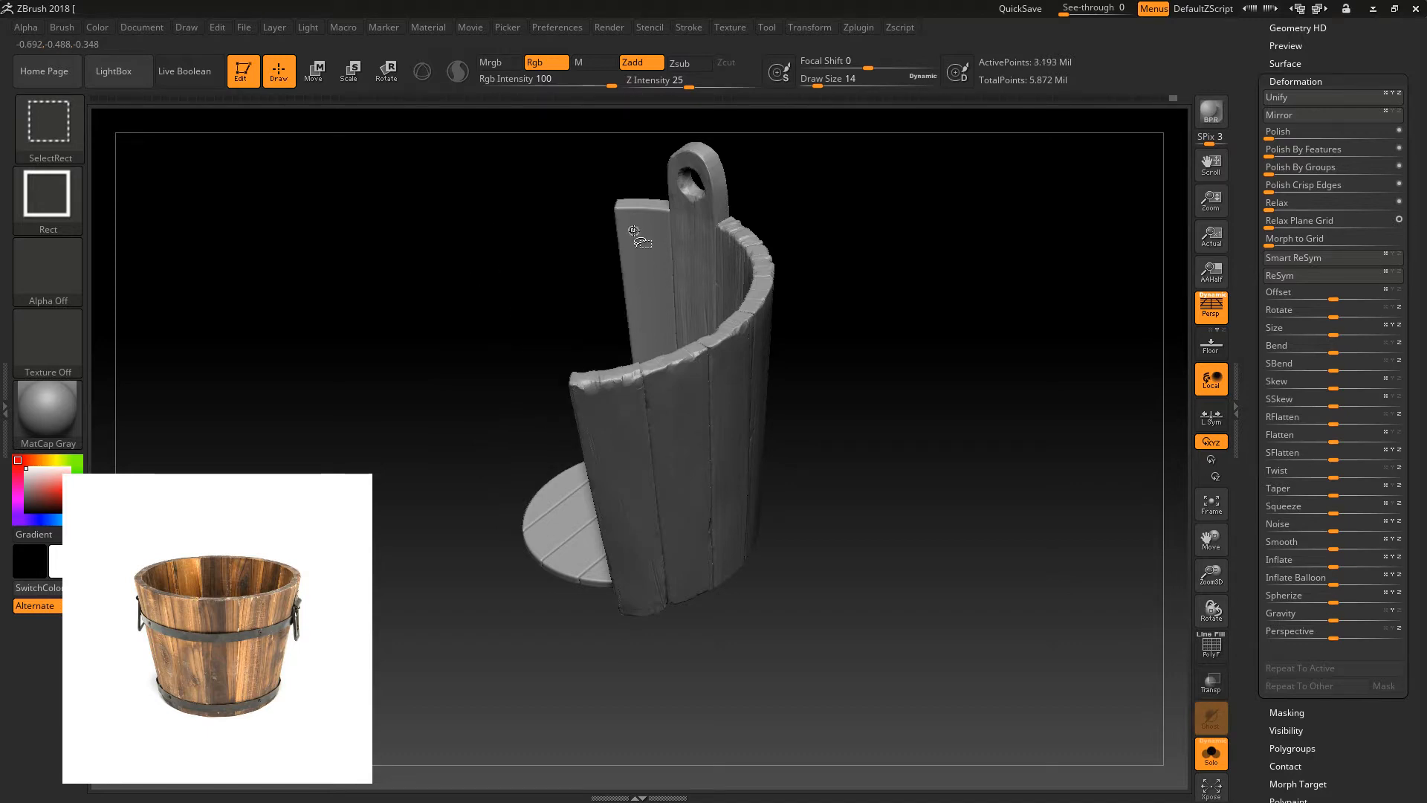
pyautogui.keyDown('ctrl'); pyautogui.keyDown('alt'); pyautogui.keyDown('shift'); pyautogui.click(633, 232); pyautogui.keyUp('shift'); pyautogui.keyUp('alt'); pyautogui.keyUp('ctrl')
# - Split the hidden unsculpted planks off into their own subtool
pyautogui.moveTo(468, 325); pyautogui.dragTo(788, 550)
pyautogui.moveTo(1297, 73); pyautogui.dragTo(1310, 125)
pyautogui.click(1292, 62)
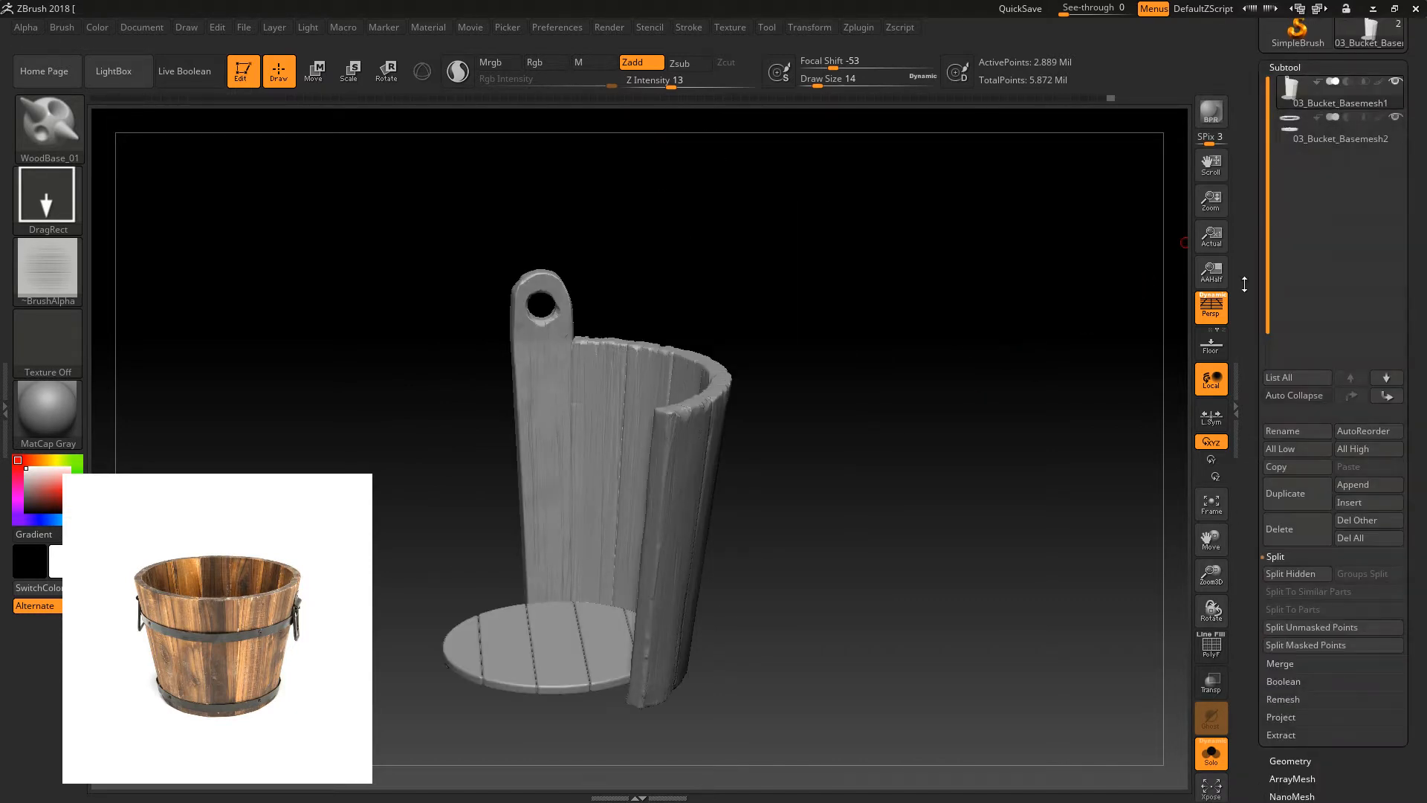
pyautogui.click(1298, 573)
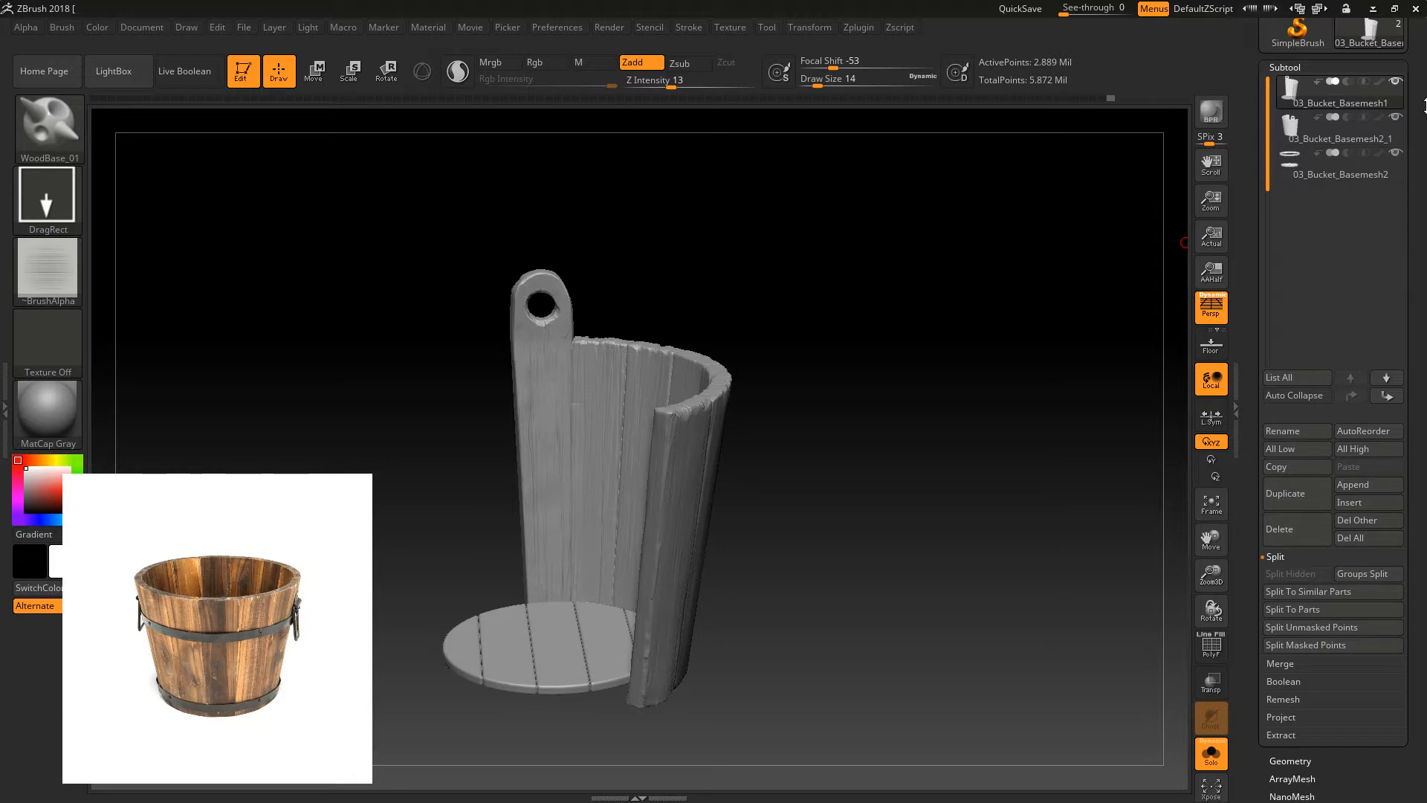
# - View the bucket from above and mask everything except one grained rim plank for rotation
pyautogui.keyDown('shift'); pyautogui.moveTo(821, 351); pyautogui.dragTo(877, 427); pyautogui.keyUp('shift')
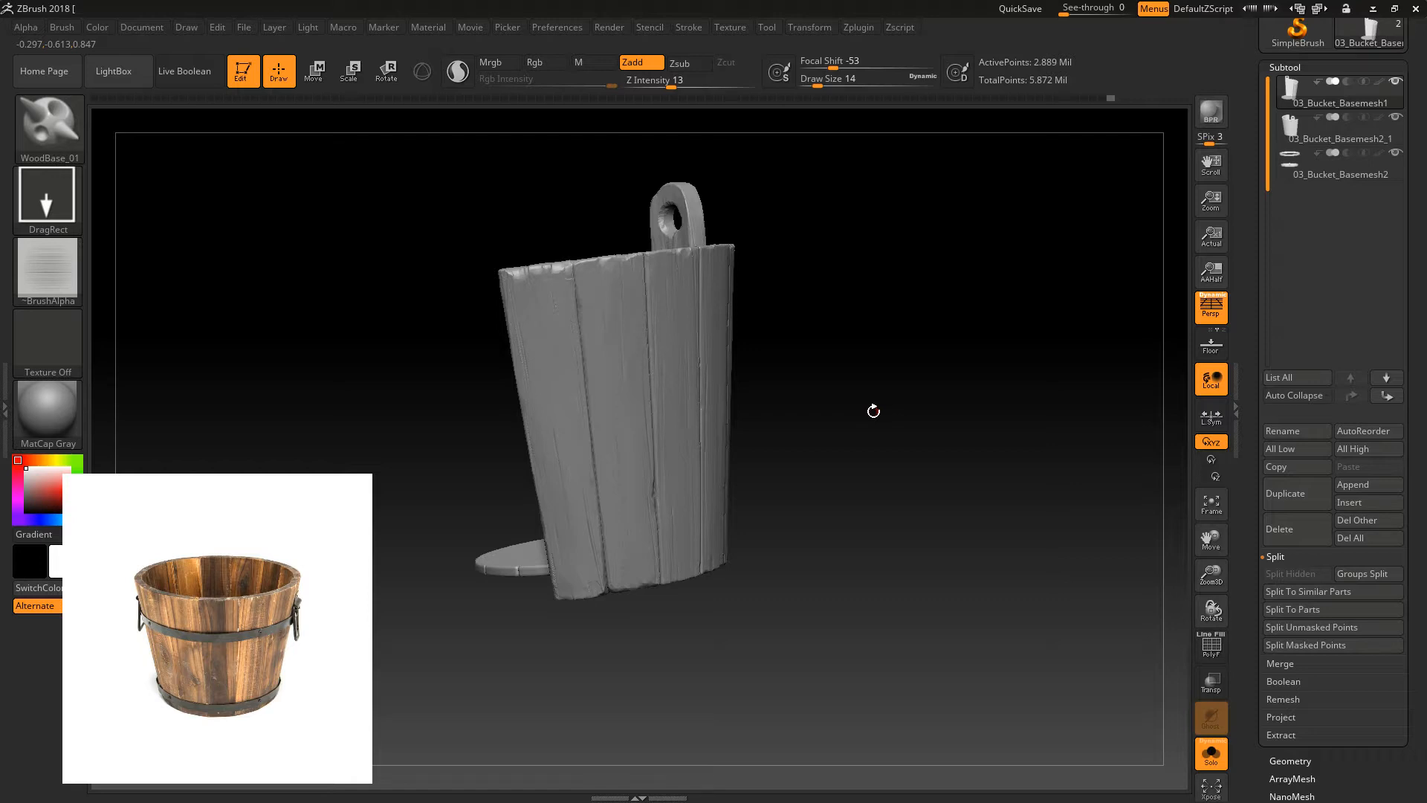
pyautogui.moveTo(818, 414); pyautogui.dragTo(839, 521)
pyautogui.keyDown('alt'); pyautogui.moveTo(941, 409); pyautogui.dragTo(875, 440); pyautogui.keyUp('alt')
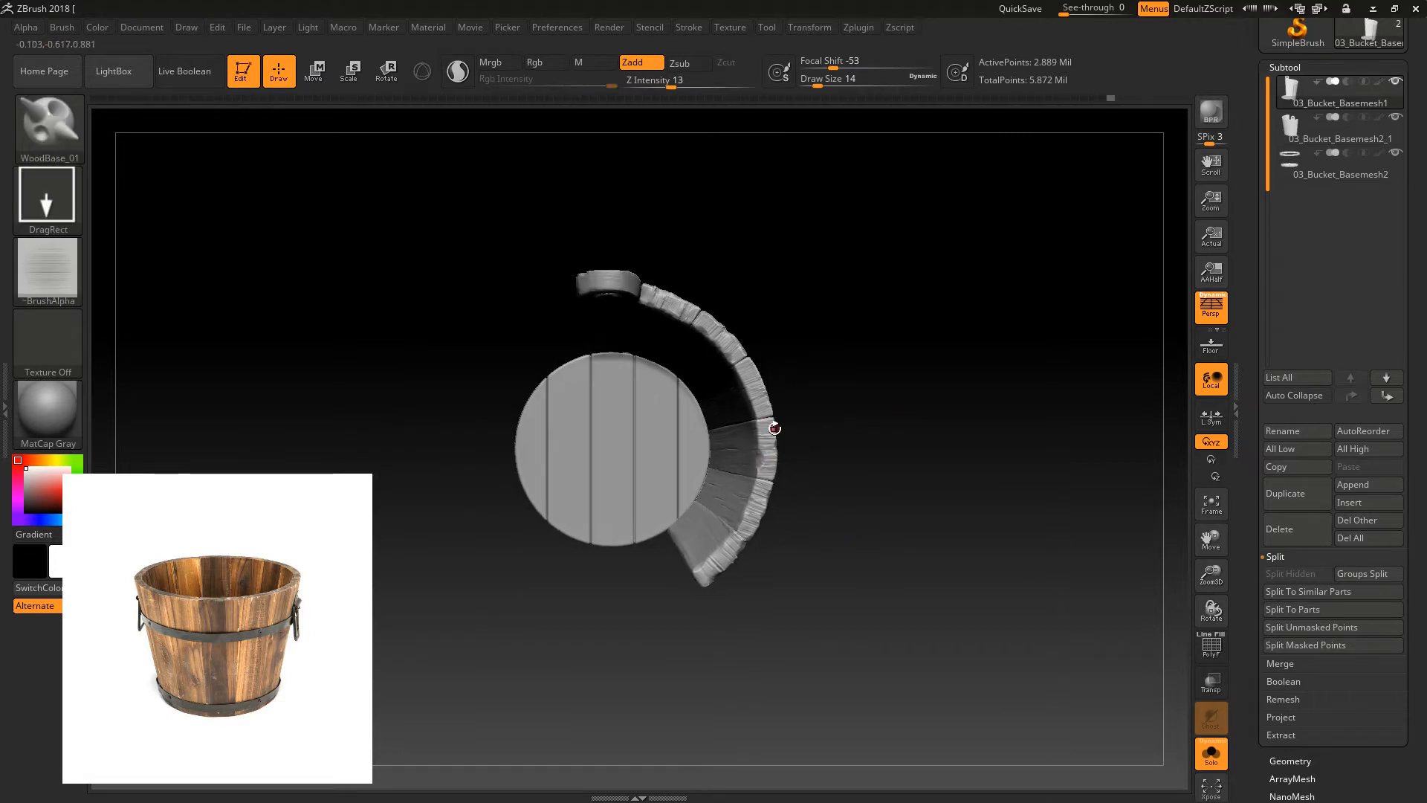
pyautogui.press('w')
pyautogui.press('r')
pyautogui.keyDown('ctrl'); pyautogui.click(743, 396); pyautogui.keyUp('ctrl')
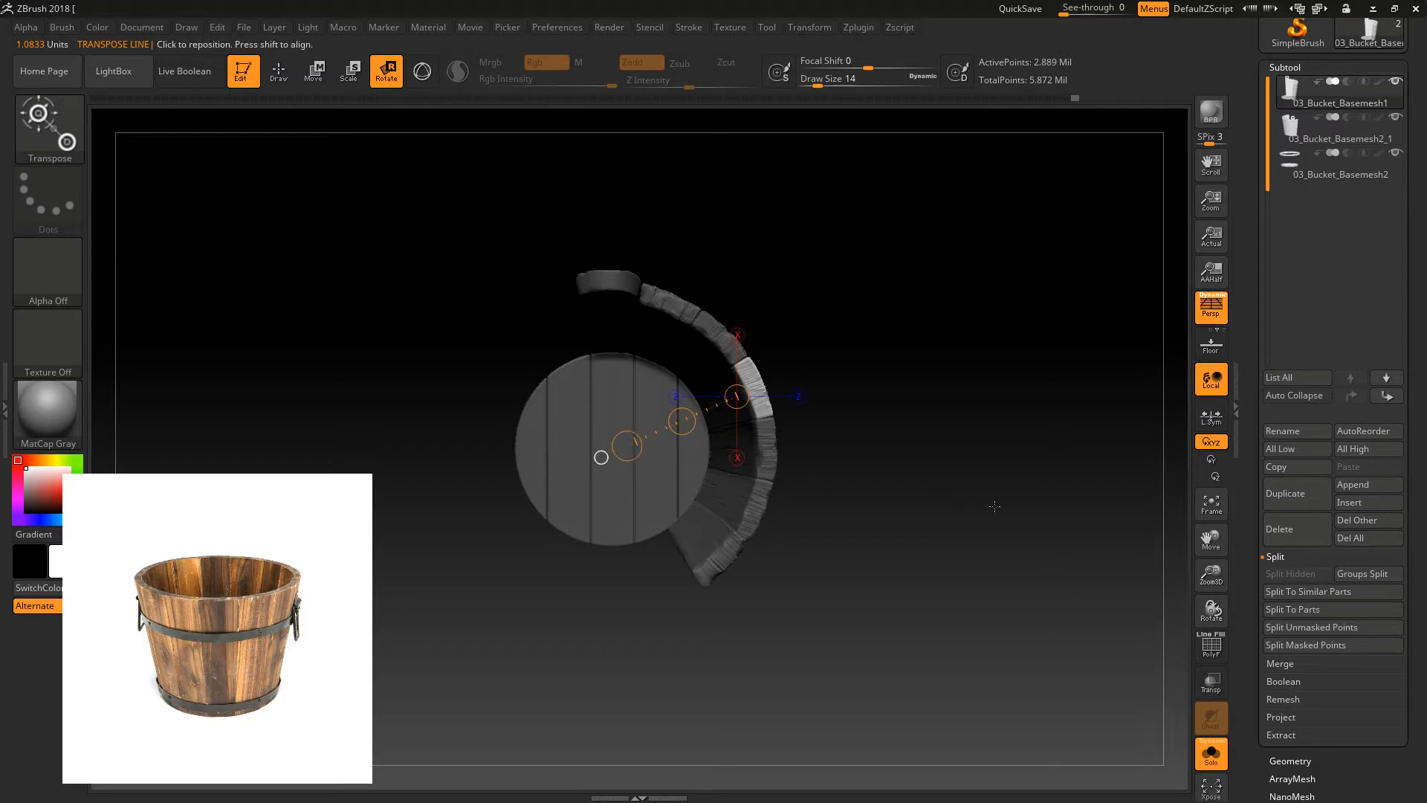
# - Turn off perspective and draw a transpose rotation line from the base's centre to the unmasked plank
pyautogui.click(1209, 323)
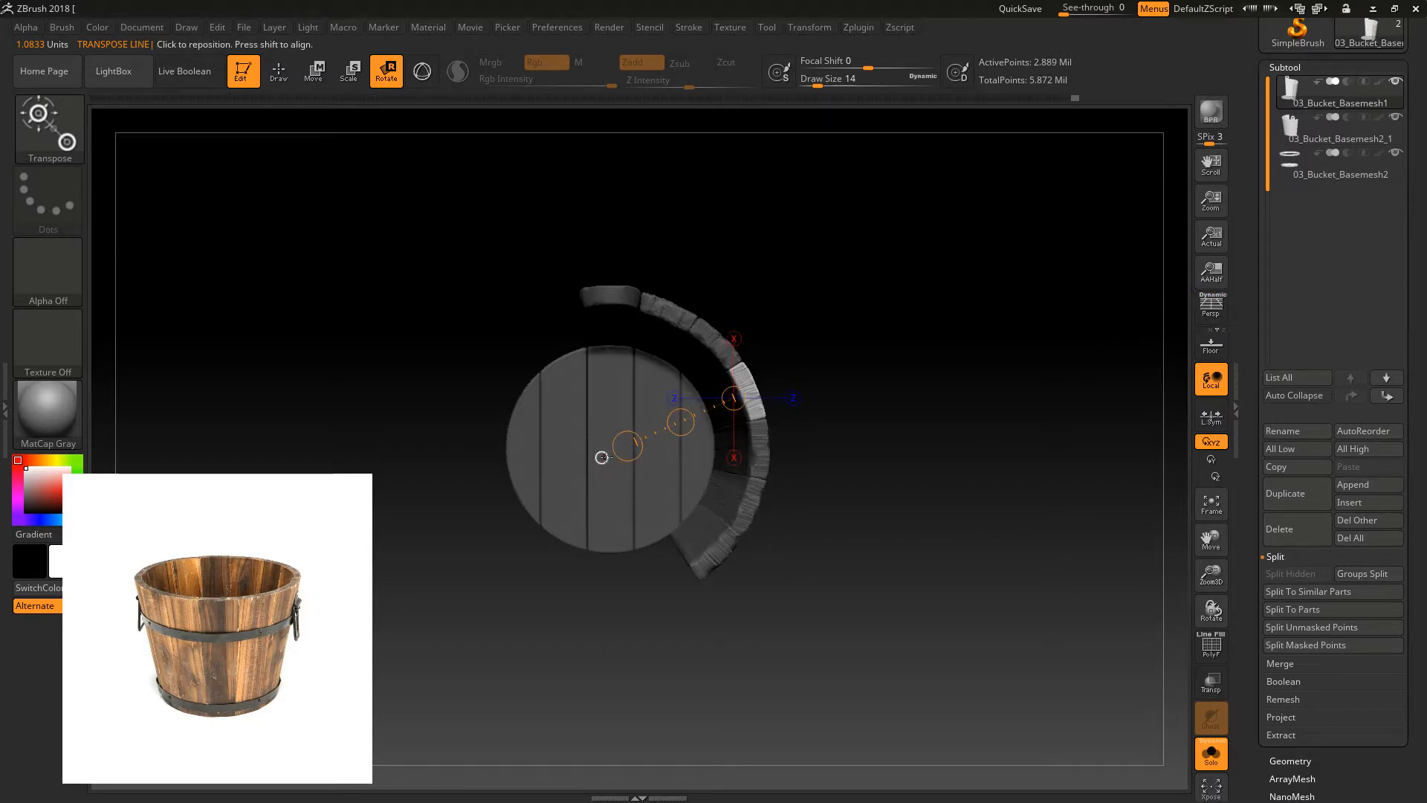
pyautogui.click(608, 445)
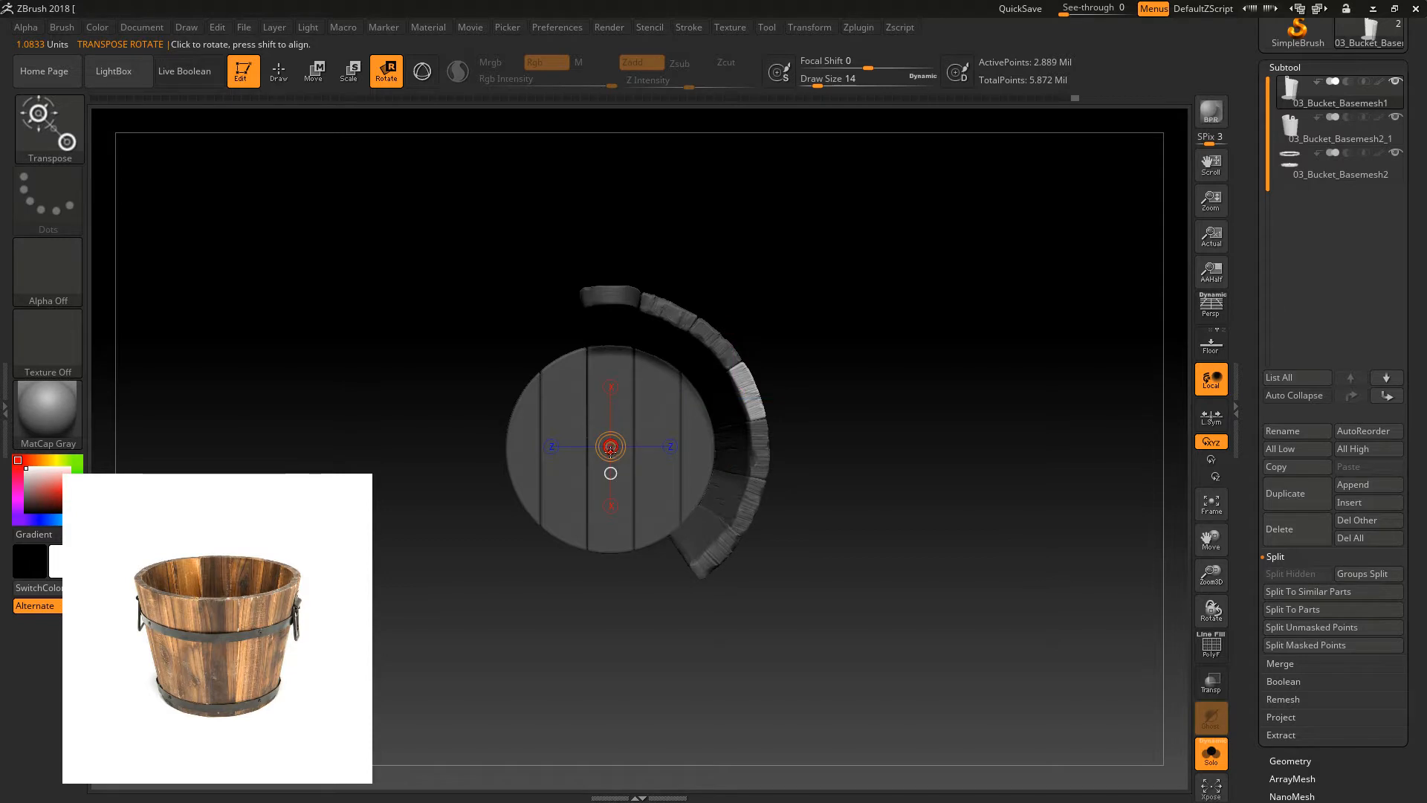
pyautogui.moveTo(610, 447); pyautogui.dragTo(747, 399)
pyautogui.moveTo(613, 448); pyautogui.dragTo(747, 392)
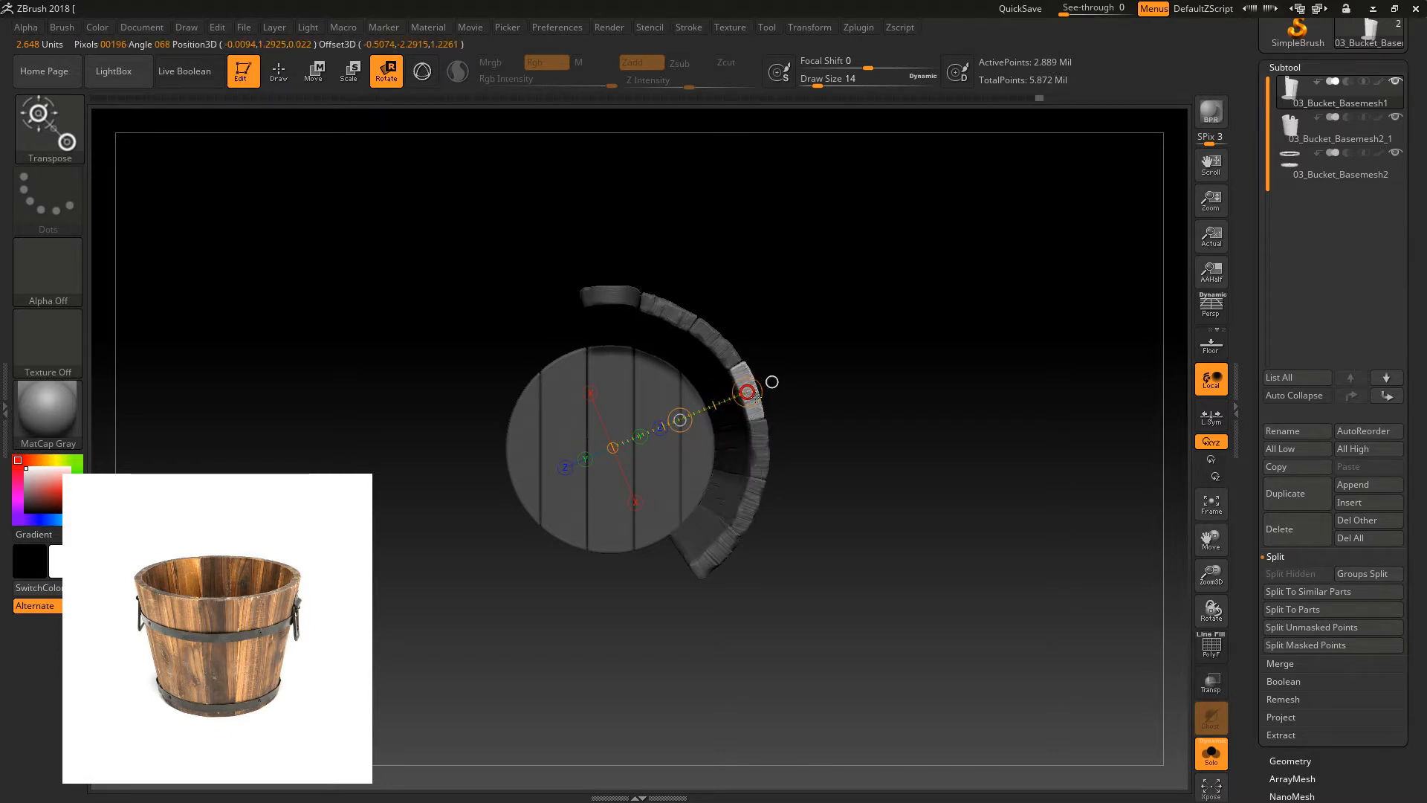
# - Try to duplicate the unmasked plank and rotate it around the bucket's centre, undoing the attempts
pyautogui.click(313, 70)
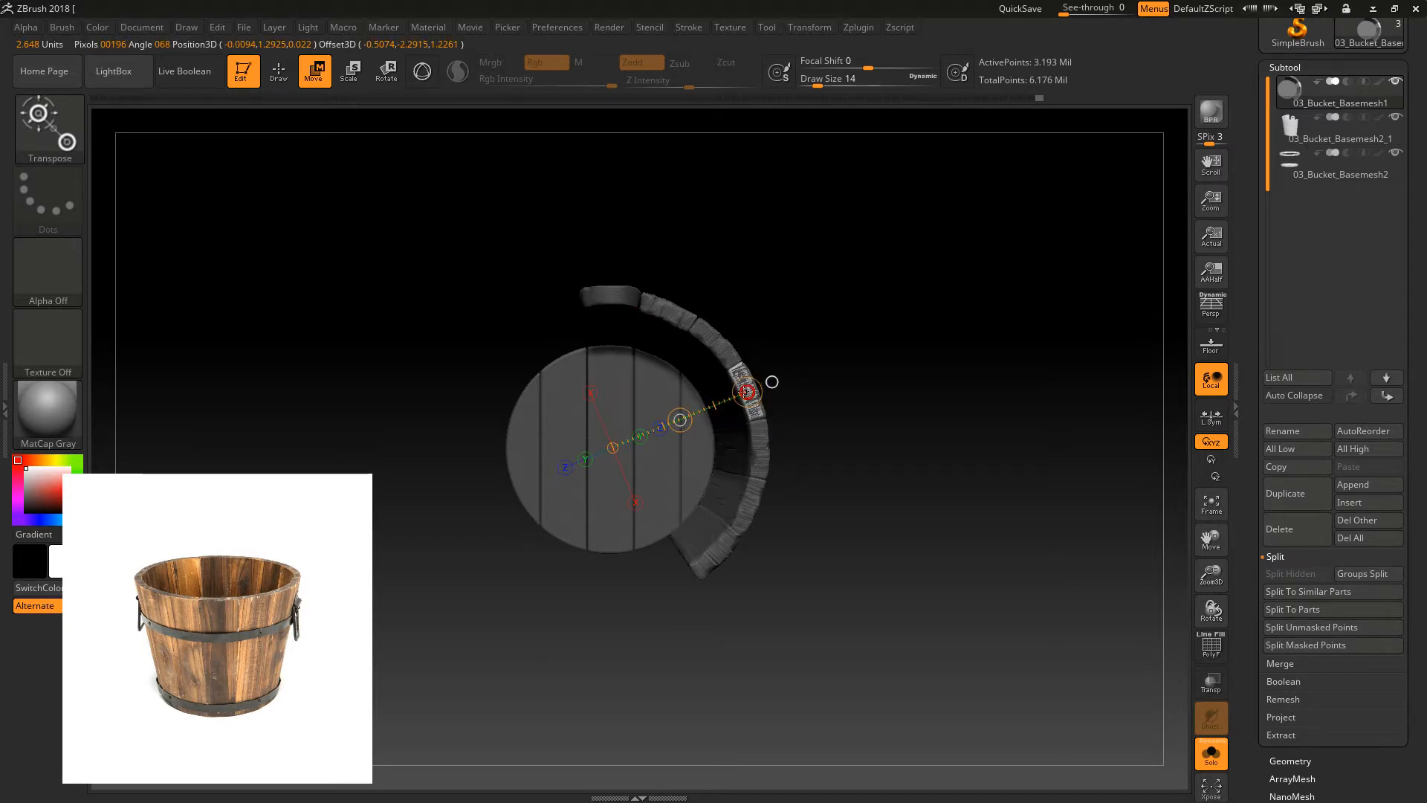
pyautogui.press('r')
pyautogui.moveTo(734, 518)
pyautogui.mouseDown()
pyautogui.moveTo(699, 535)
pyautogui.moveTo(854, 435)
pyautogui.mouseUp()
pyautogui.hotkey('ctrl', 'z')
pyautogui.keyDown('ctrl'); pyautogui.keyDown('alt'); pyautogui.moveTo(491, 235); pyautogui.dragTo(845, 597); pyautogui.keyUp('alt'); pyautogui.keyUp('ctrl')
pyautogui.keyDown('ctrl'); pyautogui.moveTo(757, 413); pyautogui.dragTo(686, 459); pyautogui.keyUp('ctrl')
pyautogui.hotkey('ctrl', 'z')
pyautogui.hotkey('ctrl', 'z')
pyautogui.hotkey('ctrl', 'z')
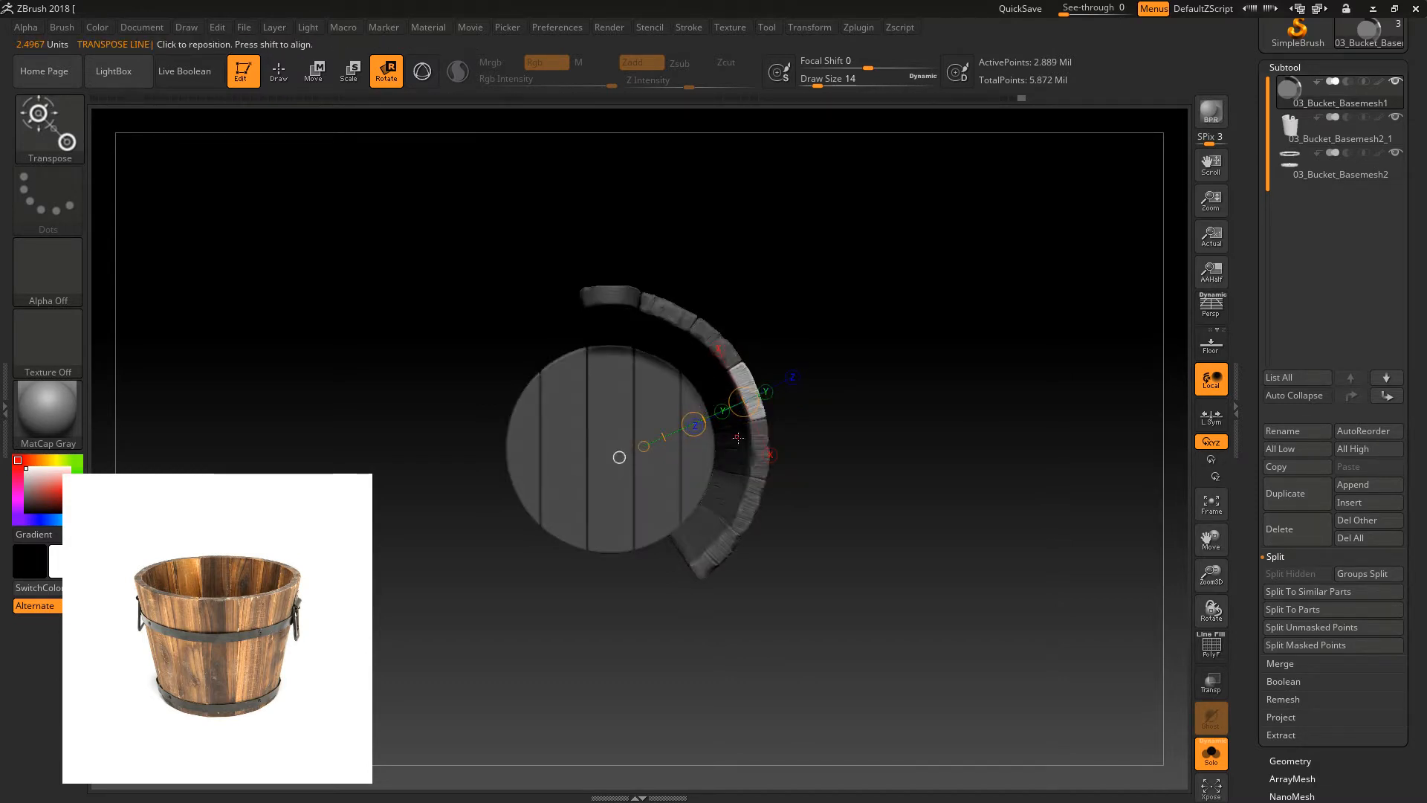
# - Clear the mask from the sculpted planks and the base
pyautogui.moveTo(892, 430); pyautogui.dragTo(933, 331)
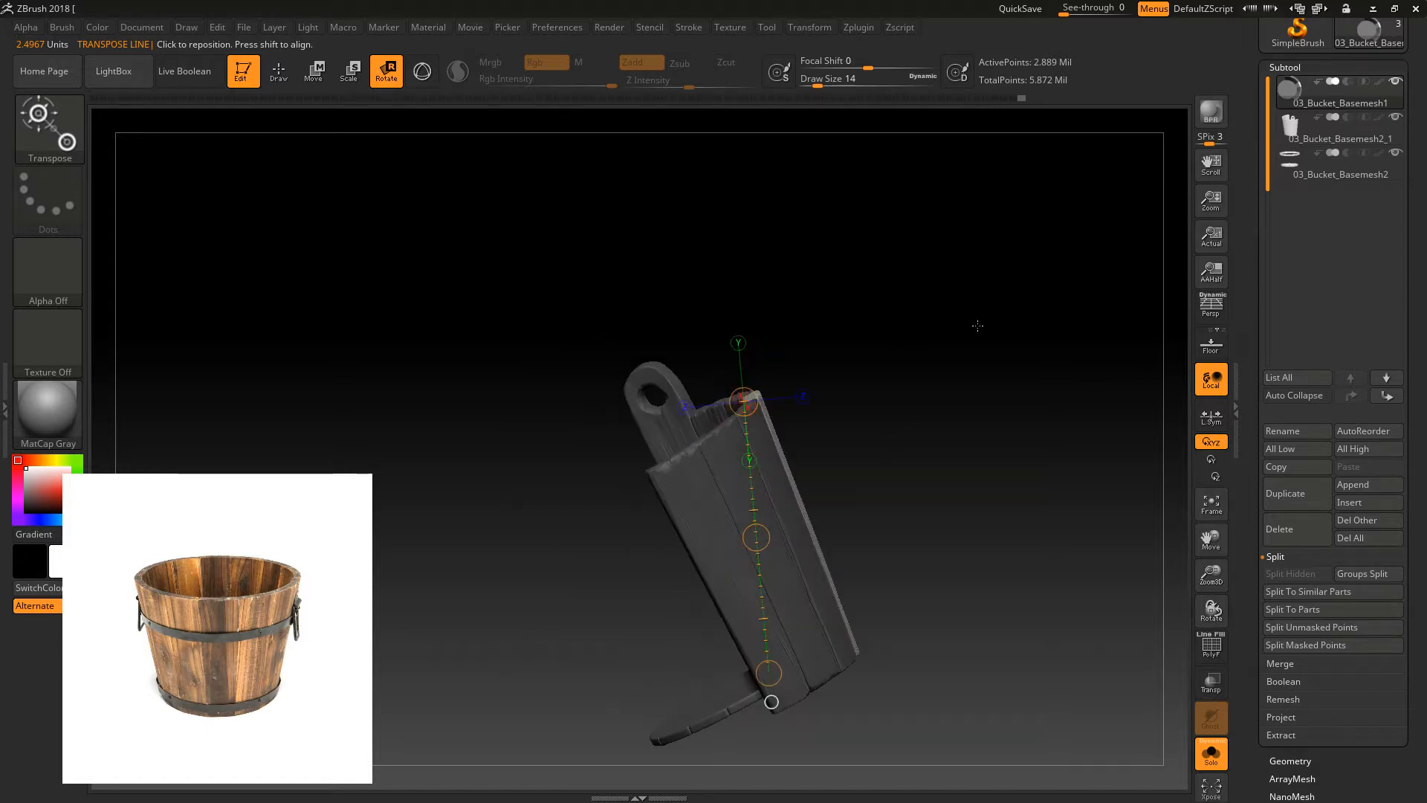
pyautogui.moveTo(946, 422); pyautogui.dragTo(1029, 471)
pyautogui.keyDown('ctrl'); pyautogui.keyDown('alt'); pyautogui.moveTo(482, 272); pyautogui.dragTo(1013, 789); pyautogui.keyUp('alt'); pyautogui.keyUp('ctrl')
pyautogui.moveTo(1048, 583); pyautogui.dragTo(1041, 446)
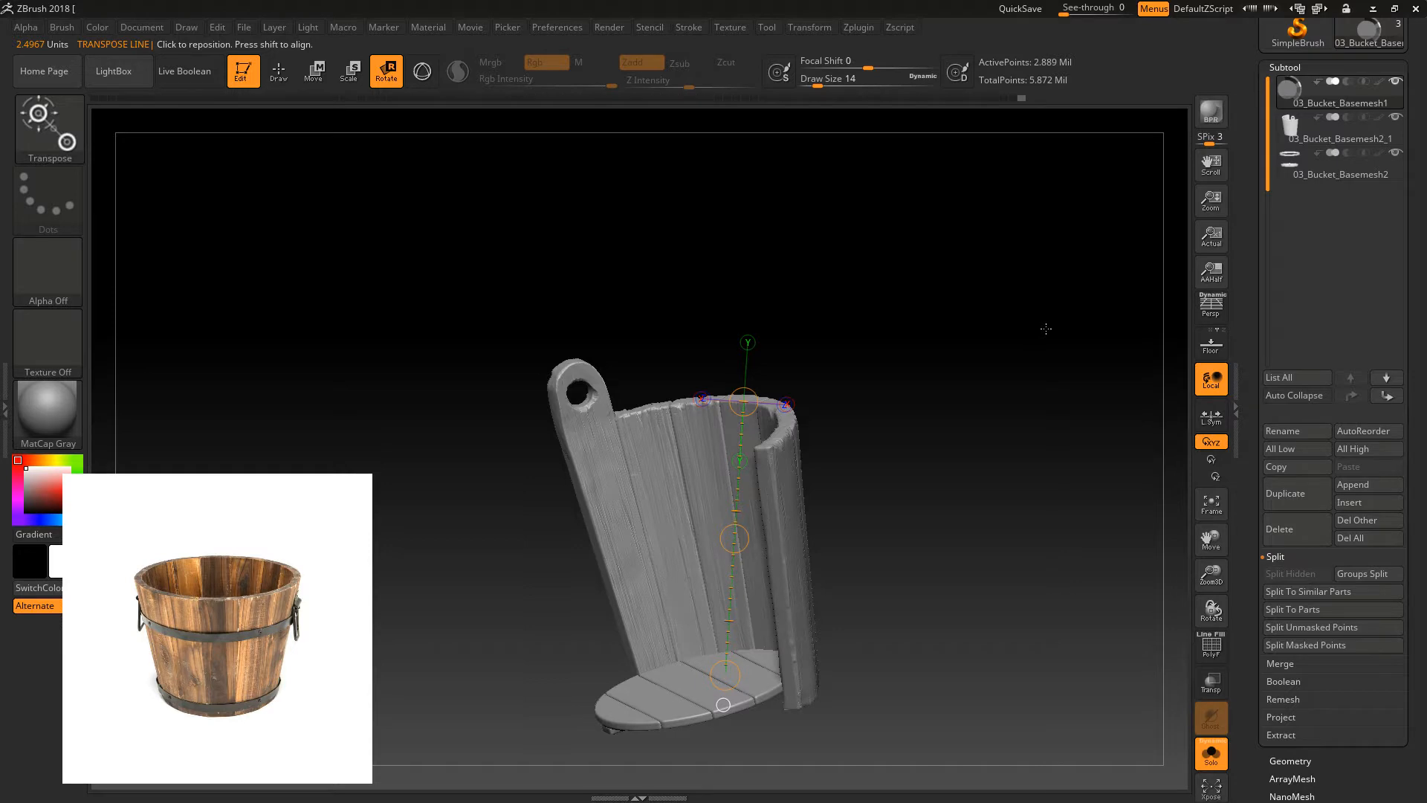
pyautogui.moveTo(1031, 215); pyautogui.dragTo(1035, 252)
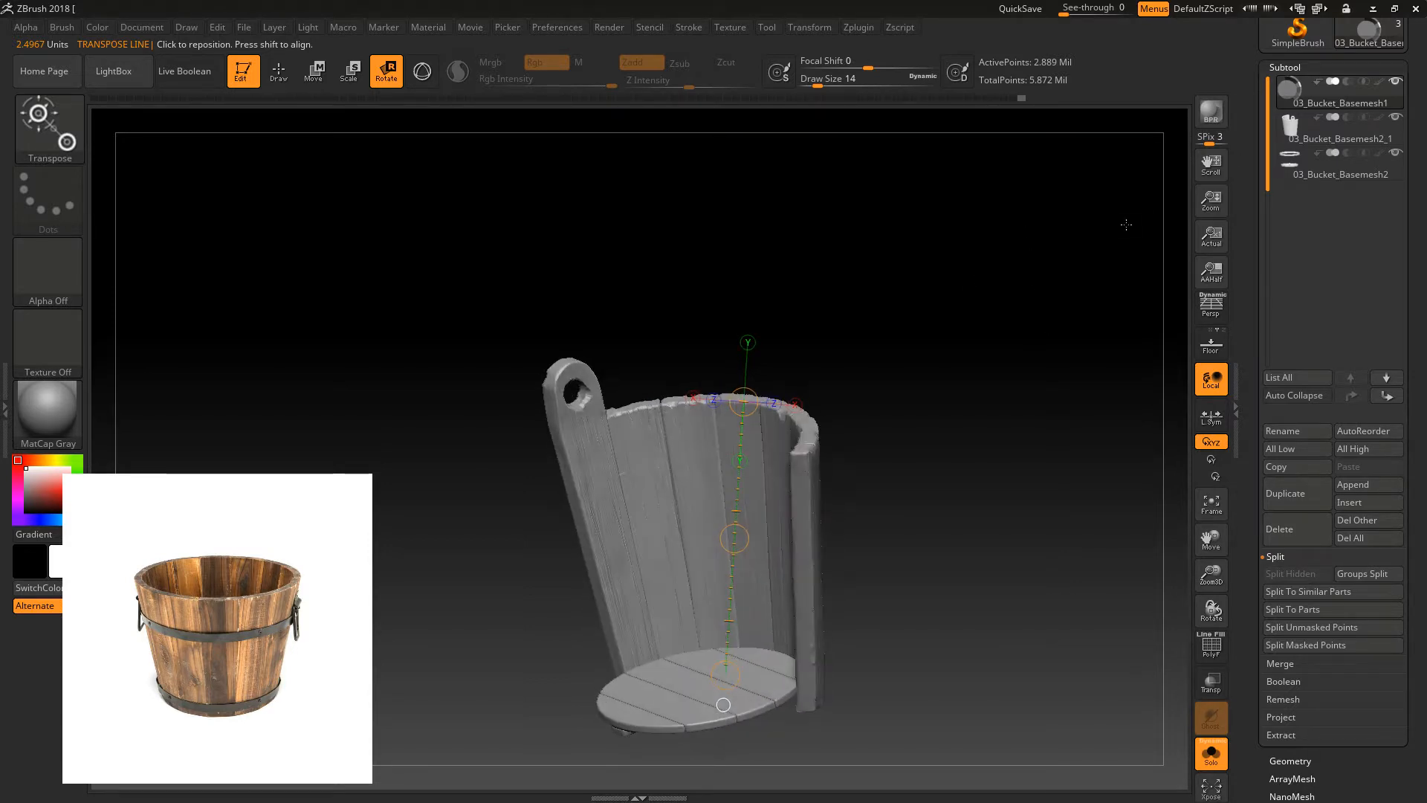
# - Delete the 03_Bucket_Basemesh2_1 subtool containing the unsculpted planks
pyautogui.scroll(1, 1282, 198)
pyautogui.click(1294, 156)
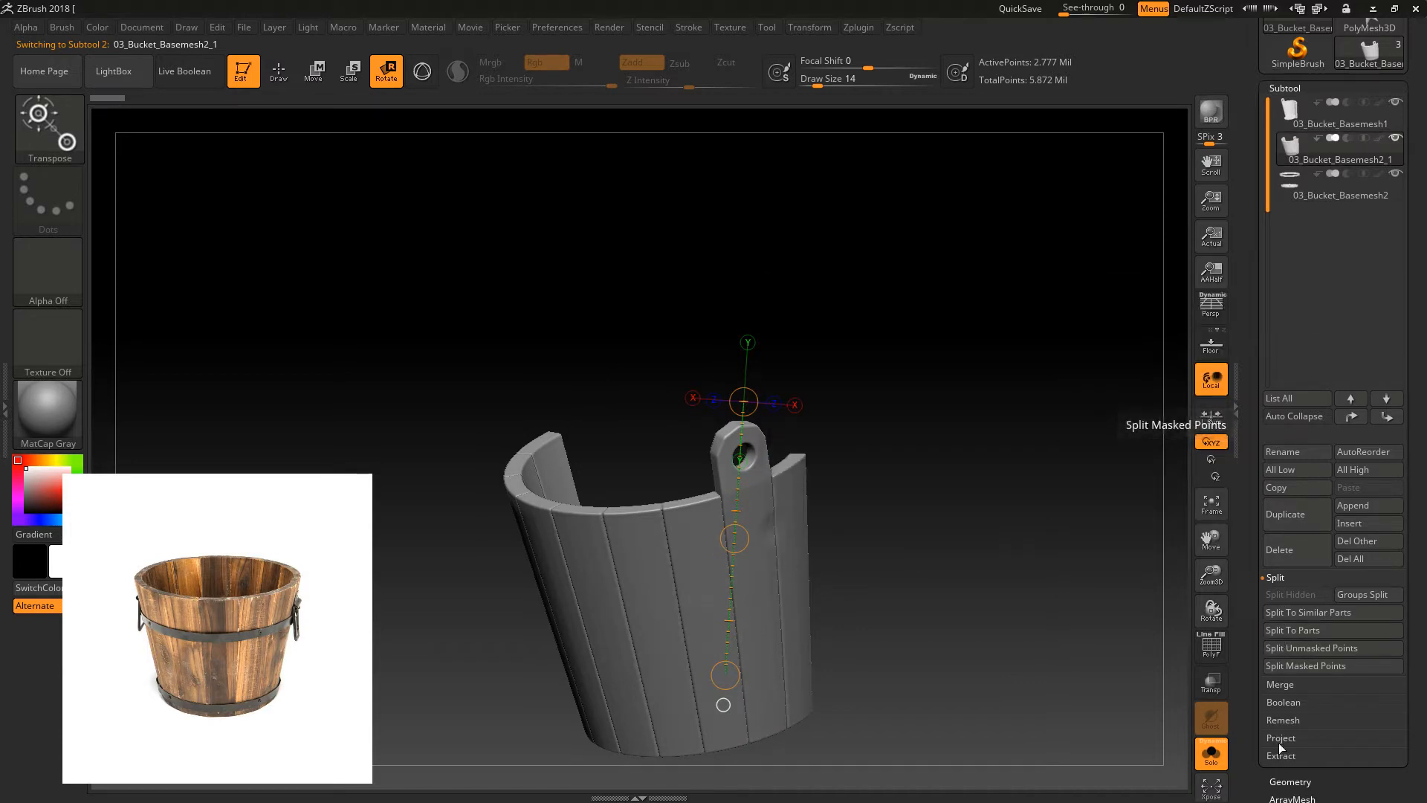
pyautogui.click(1297, 550)
pyautogui.click(1153, 585)
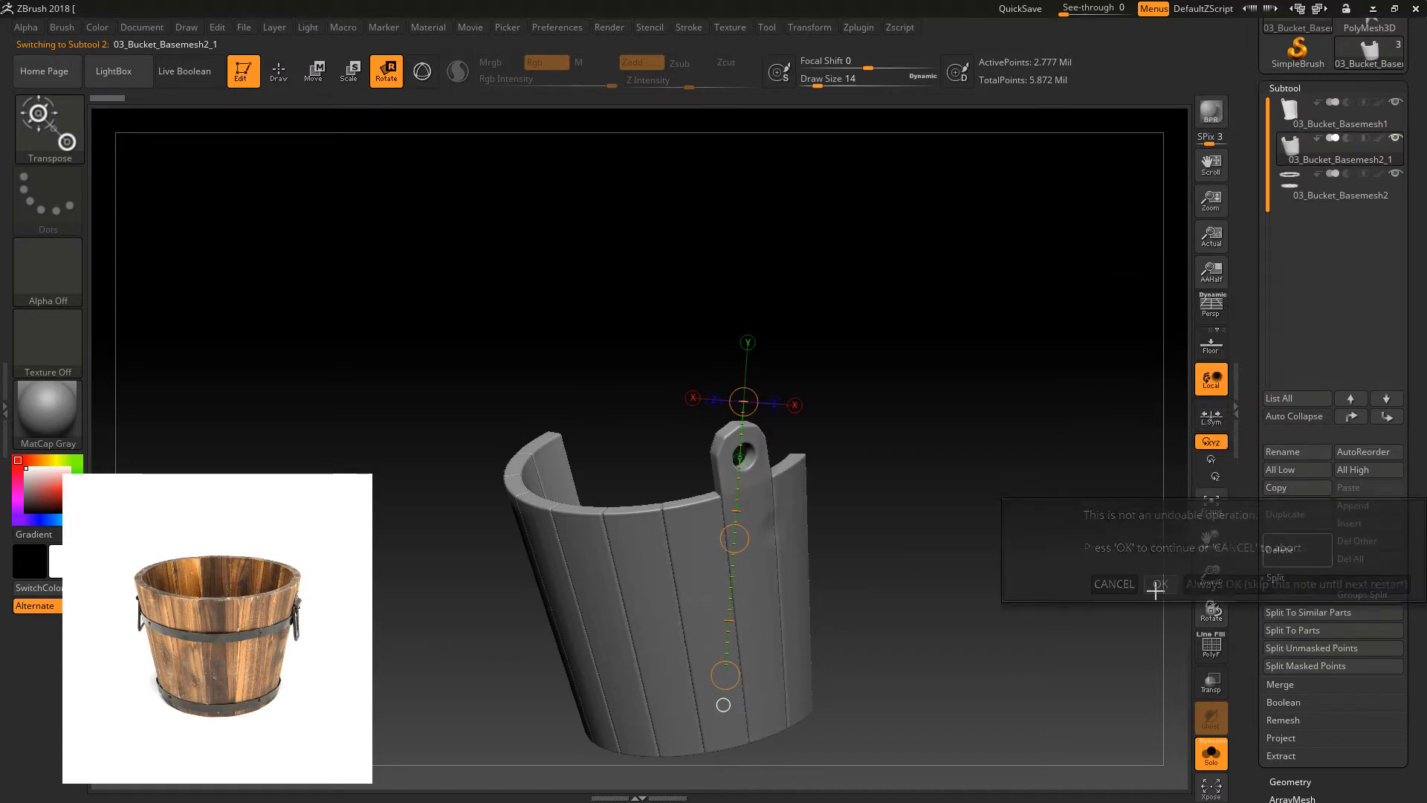
# - Split 03_Bucket_Basemesh1 into separate subtools by polygroup and turn off Solo mode
pyautogui.click(1330, 113)
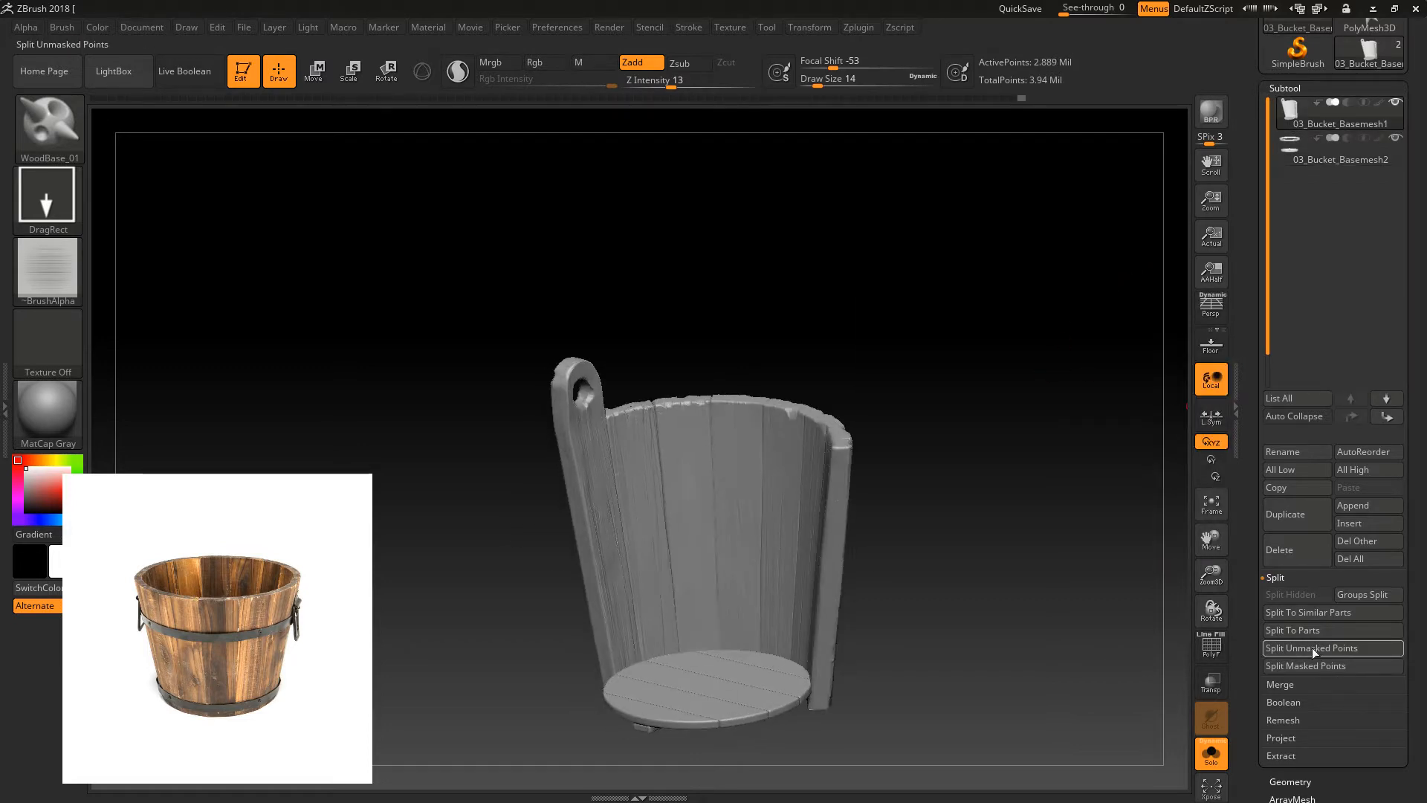
pyautogui.click(1357, 595)
pyautogui.click(1160, 628)
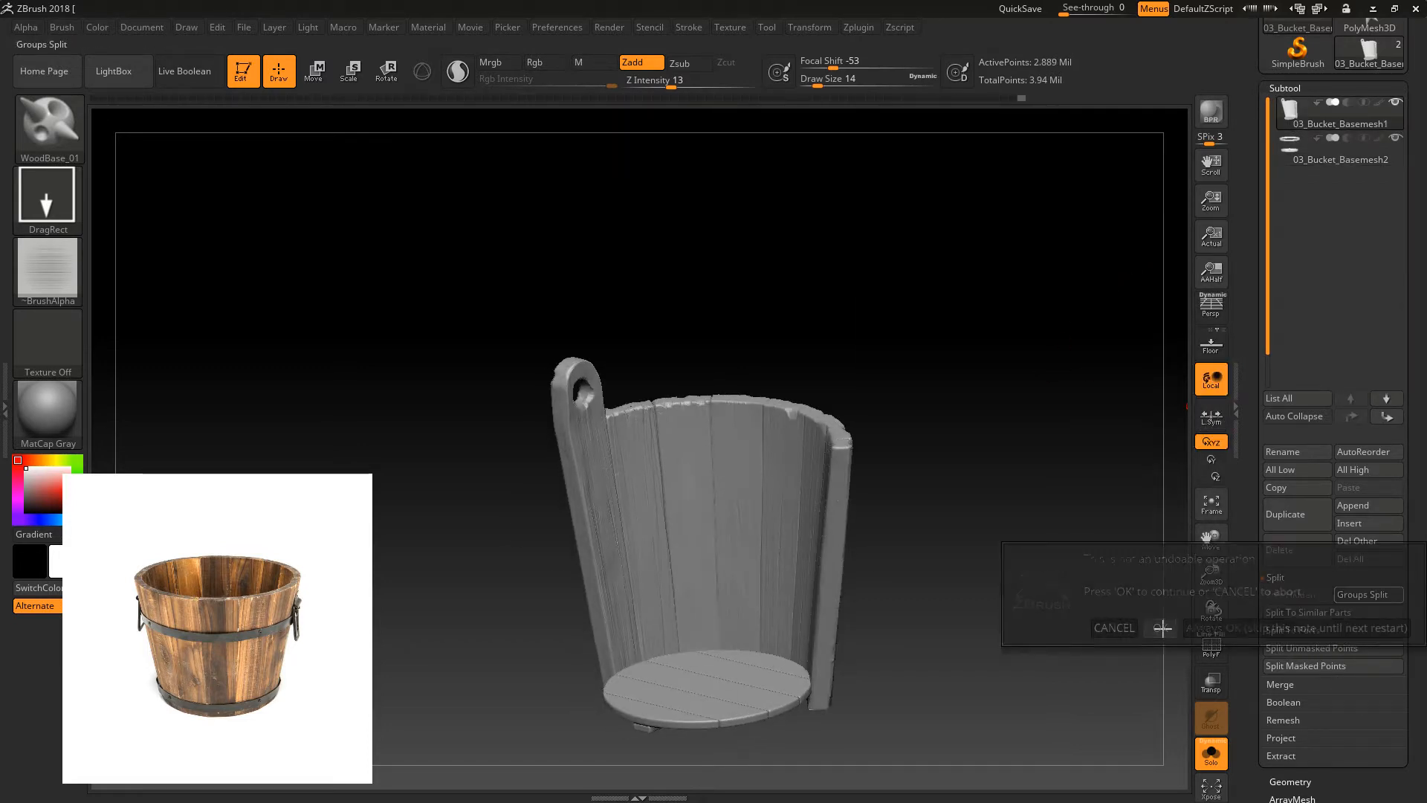
pyautogui.click(1210, 761)
# - From above, duplicate the grained plank in the middle of the arc and rotate the copy around the bucket's centre to extend the arc's open end
pyautogui.moveTo(974, 413); pyautogui.dragTo(958, 569)
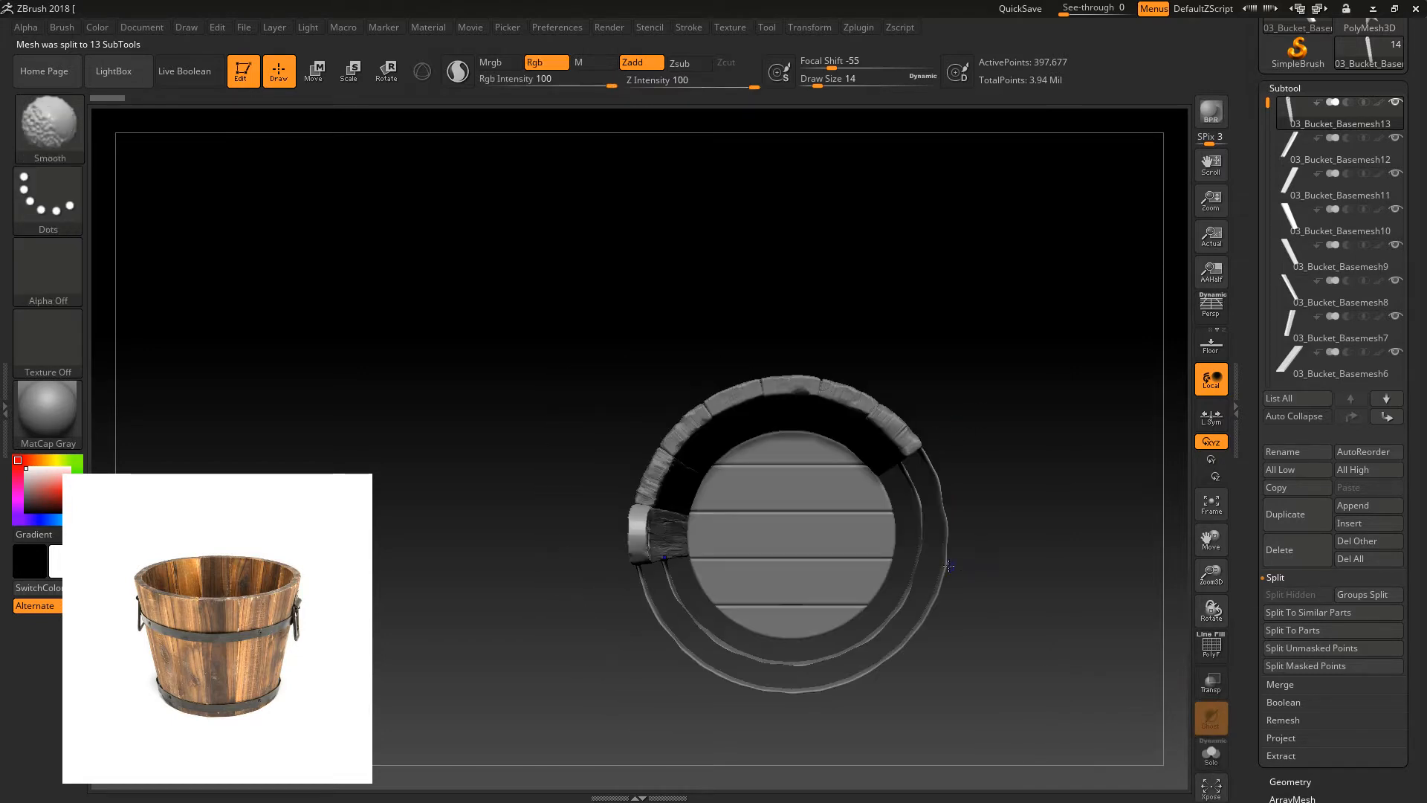
pyautogui.keyDown('alt'); pyautogui.click(799, 408); pyautogui.keyUp('alt')
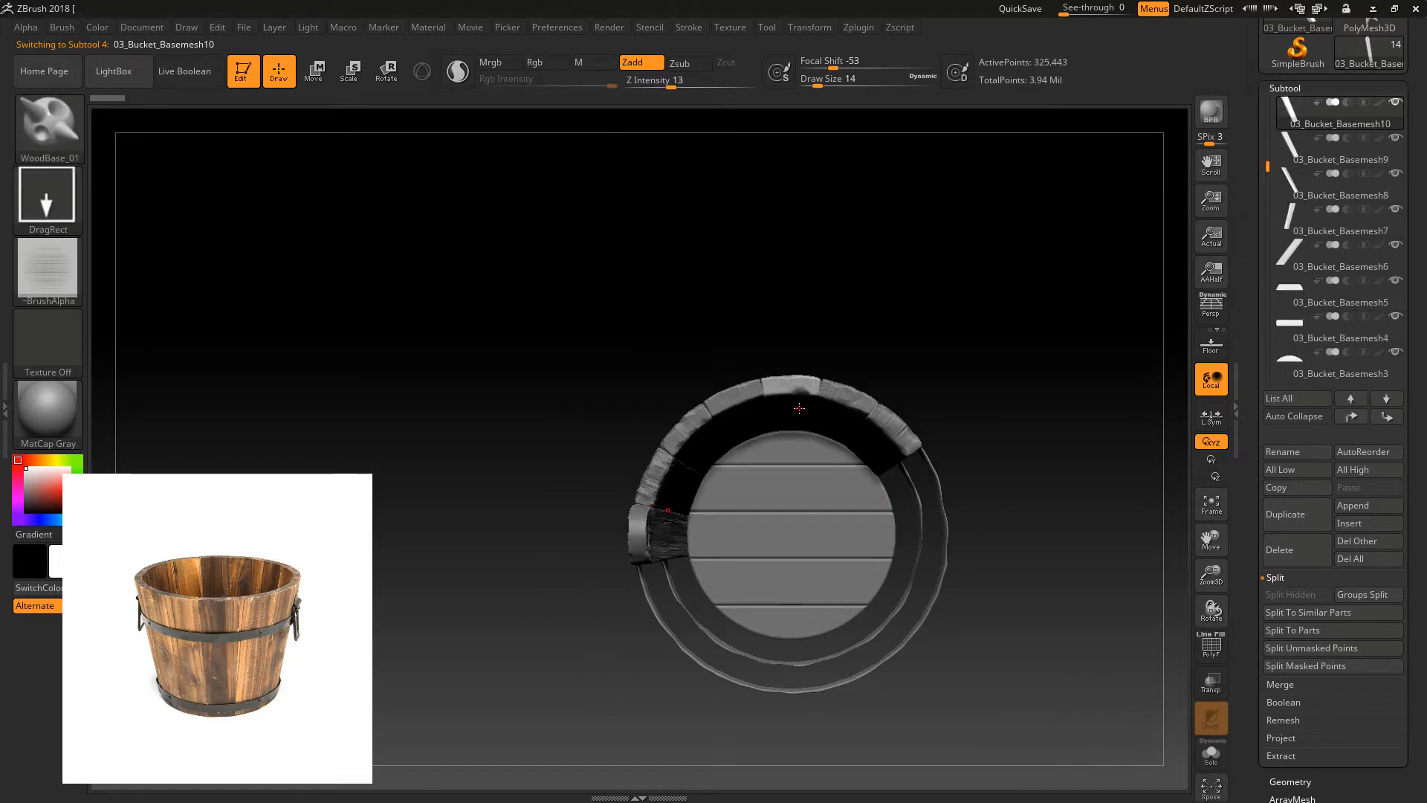
pyautogui.click(1290, 523)
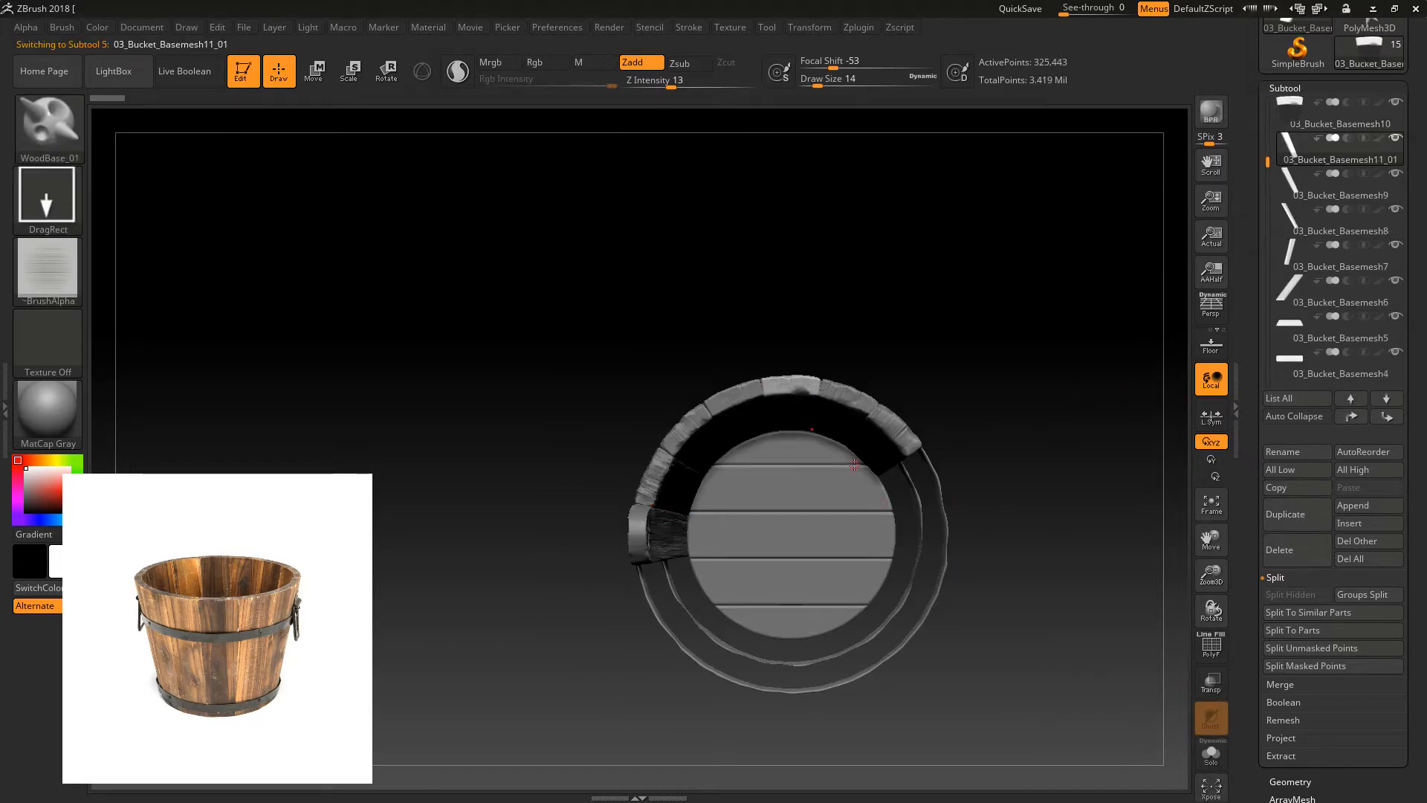
pyautogui.click(386, 71)
pyautogui.click(423, 72)
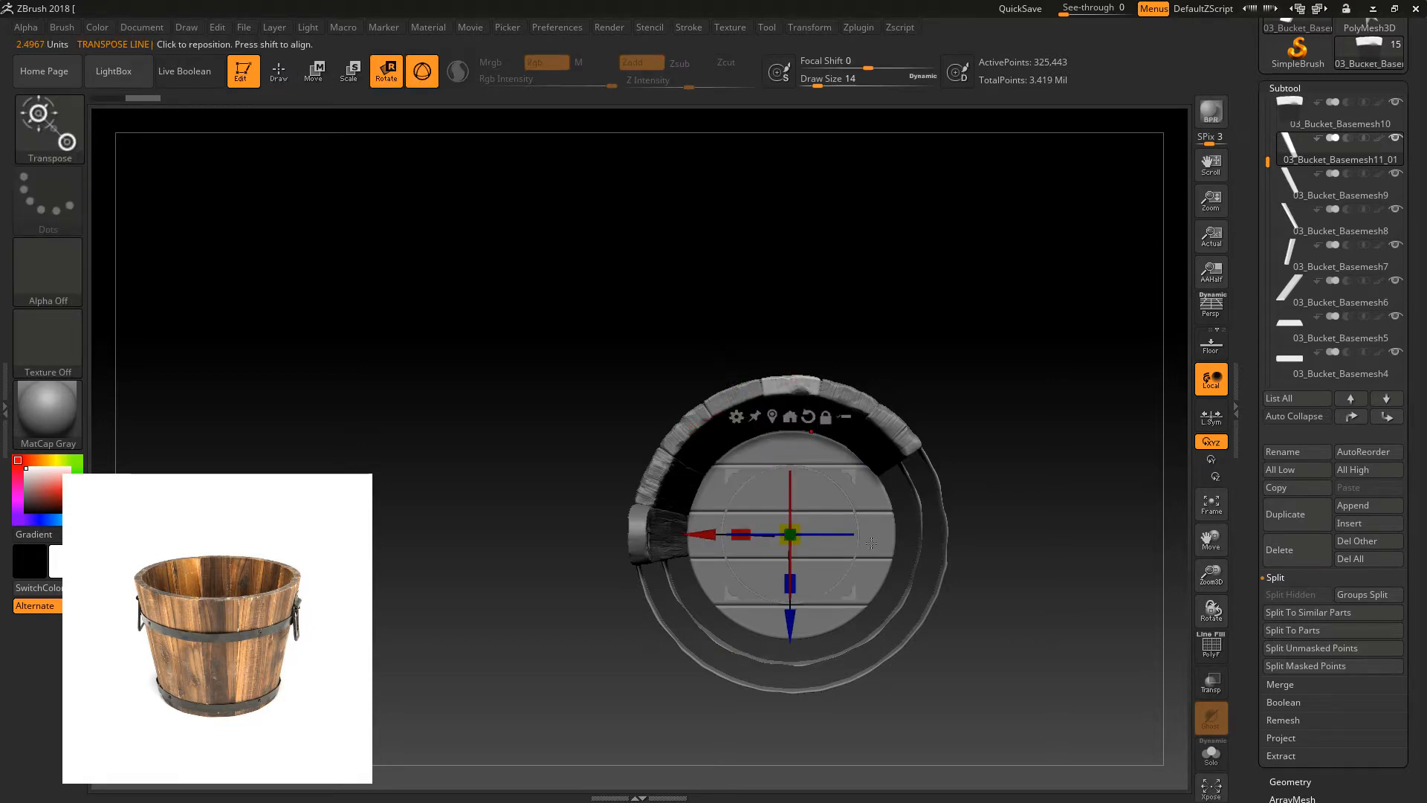
pyautogui.moveTo(840, 511); pyautogui.dragTo(896, 628)
# - Duplicate the sculpted handle plank and rotate the copy around the bucket's centre to the opposite side
pyautogui.keyDown('alt'); pyautogui.click(646, 507); pyautogui.keyUp('alt')
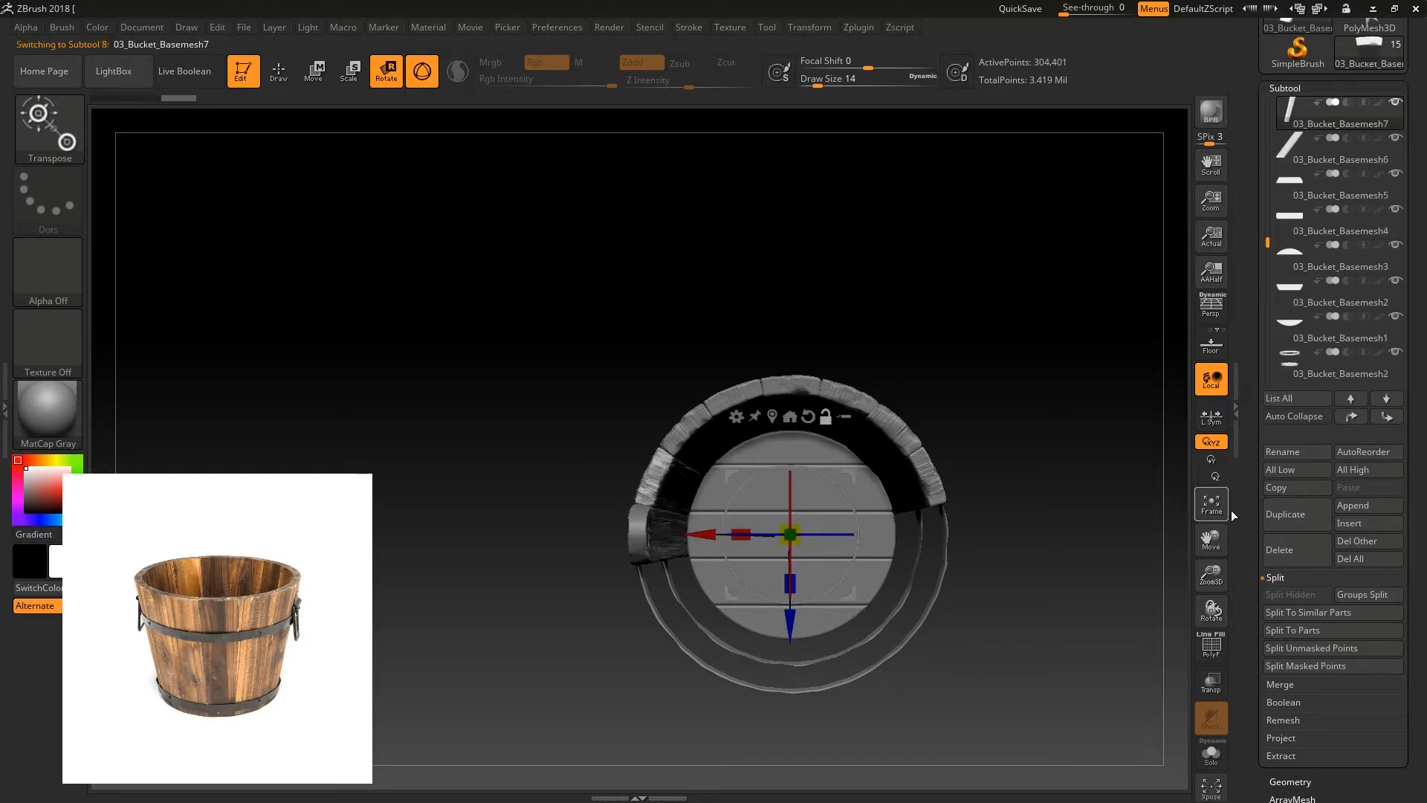
pyautogui.keyDown('alt'); pyautogui.click(643, 533); pyautogui.keyUp('alt')
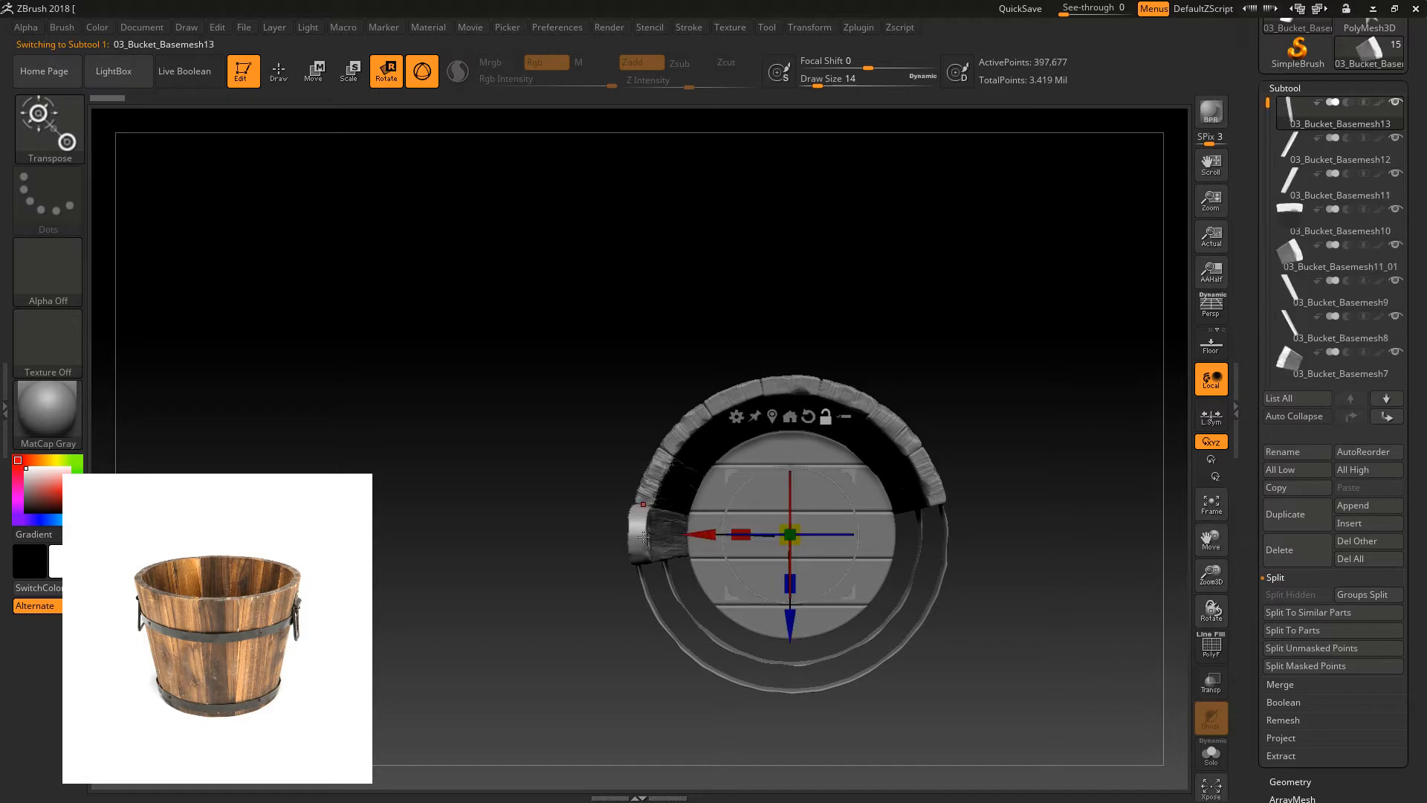
pyautogui.click(1293, 526)
pyautogui.moveTo(849, 501); pyautogui.dragTo(654, 616)
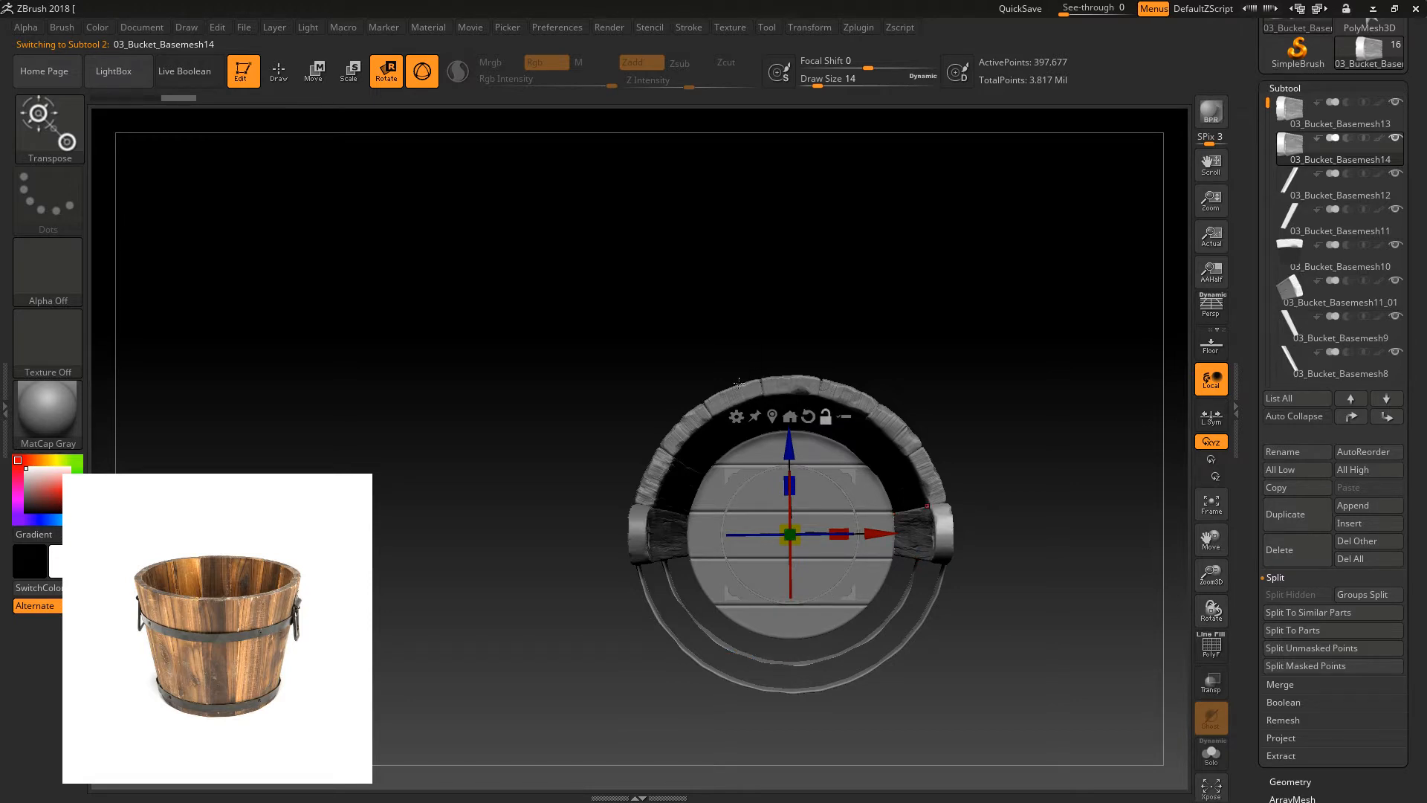
# - Duplicate the grained plank next to one handle and an upper-arc plank, rotating each copy around the centre to extend the ring past the opposite handle
pyautogui.keyDown('alt'); pyautogui.click(750, 394); pyautogui.keyUp('alt')
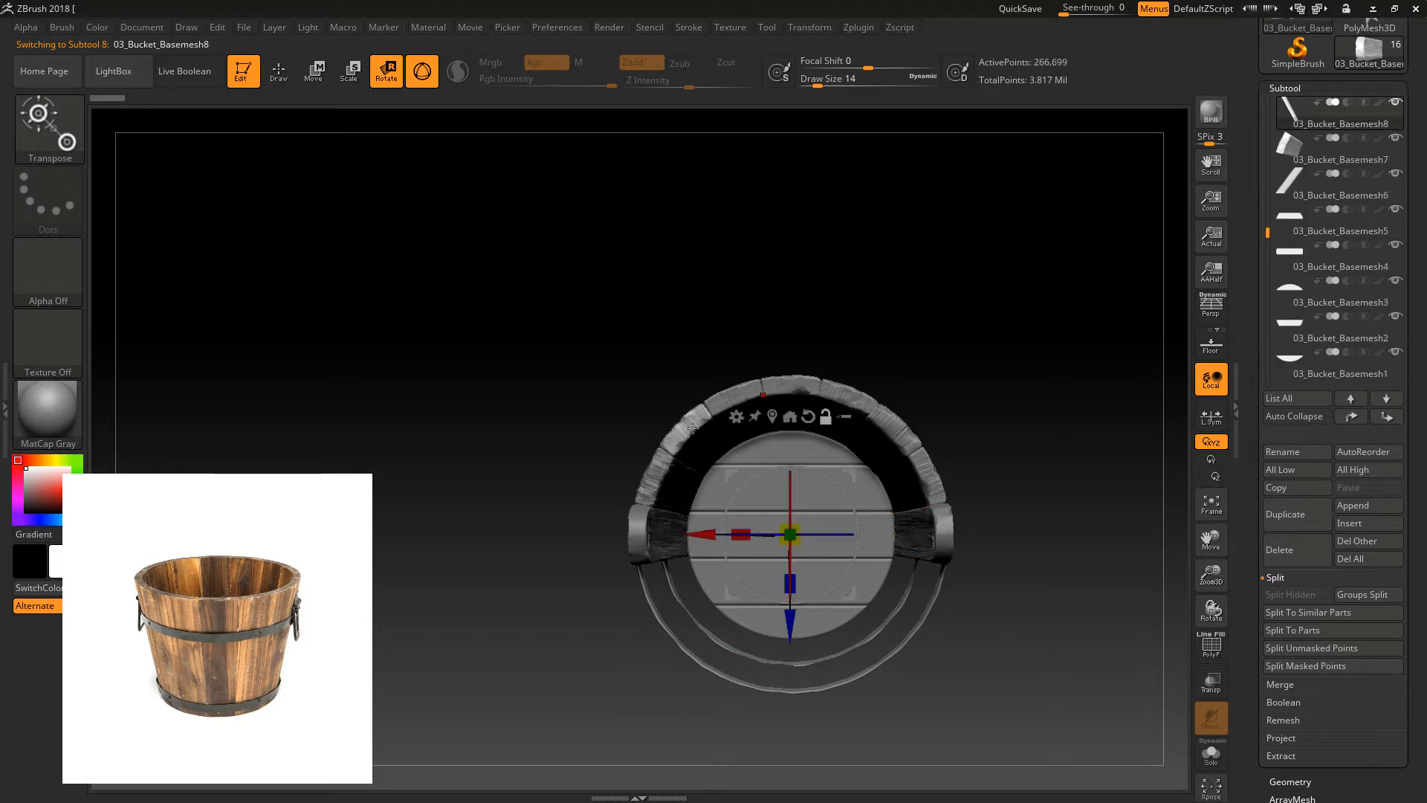
pyautogui.keyDown('alt'); pyautogui.click(652, 488); pyautogui.keyUp('alt')
pyautogui.click(1287, 520)
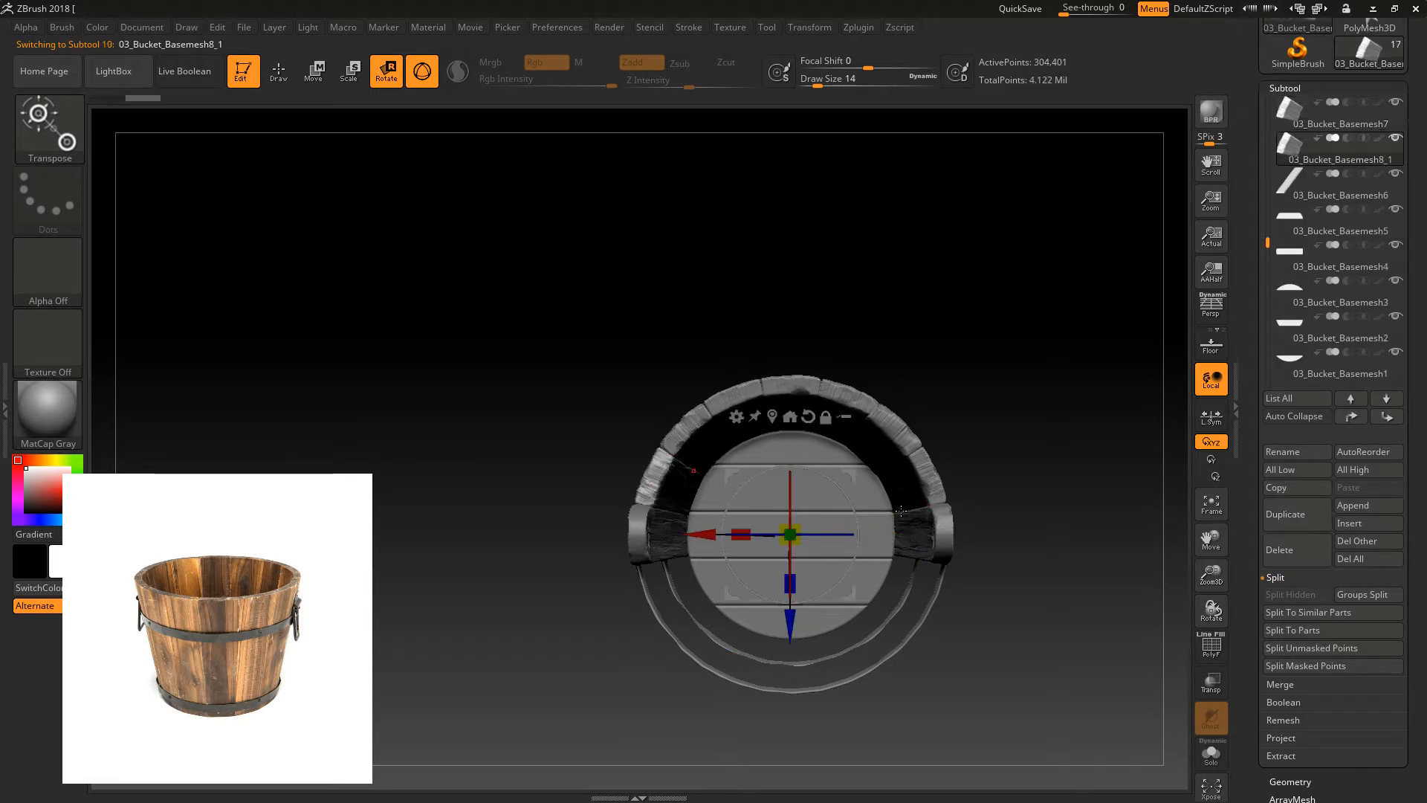
pyautogui.moveTo(851, 494); pyautogui.dragTo(623, 645)
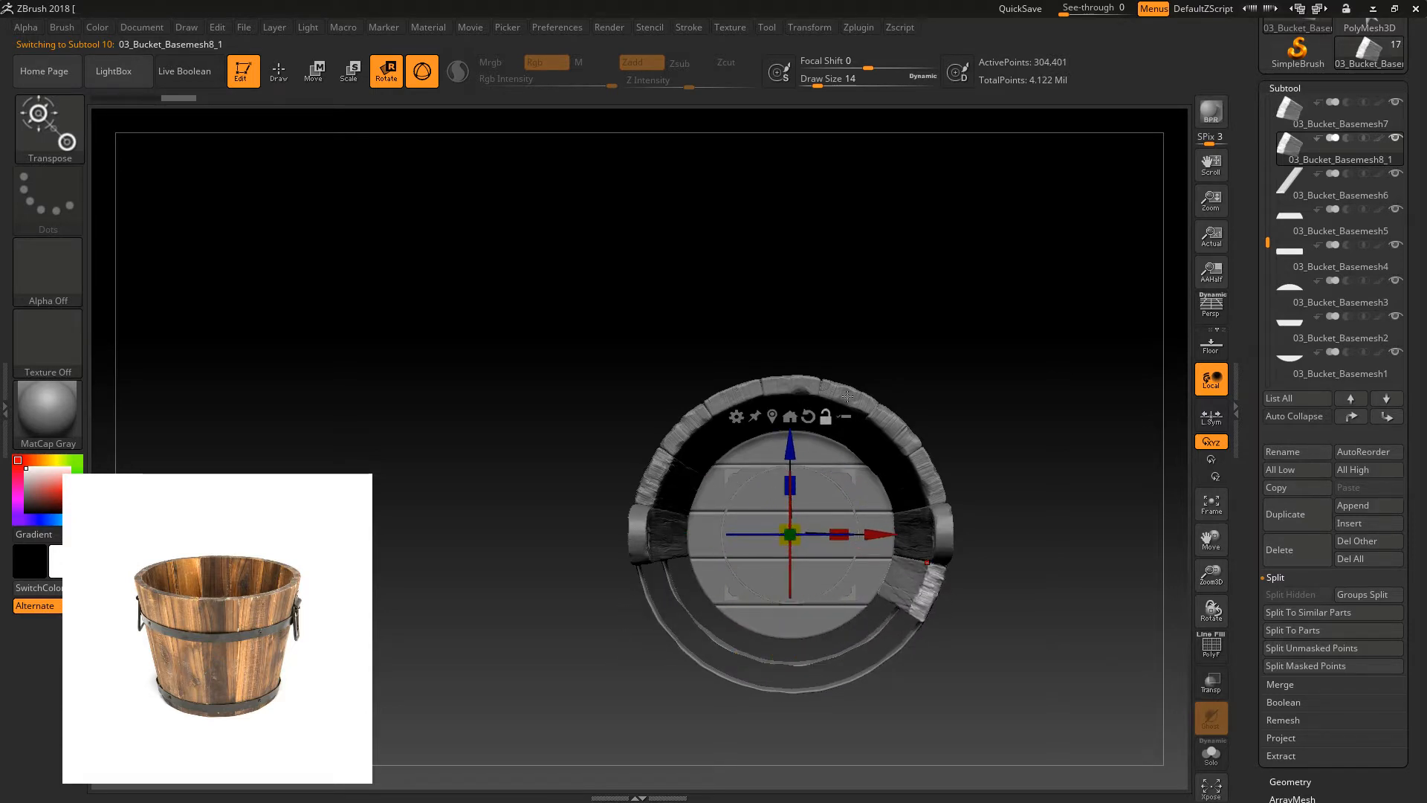
pyautogui.keyDown('alt'); pyautogui.click(878, 418); pyautogui.keyUp('alt')
pyautogui.click(1296, 526)
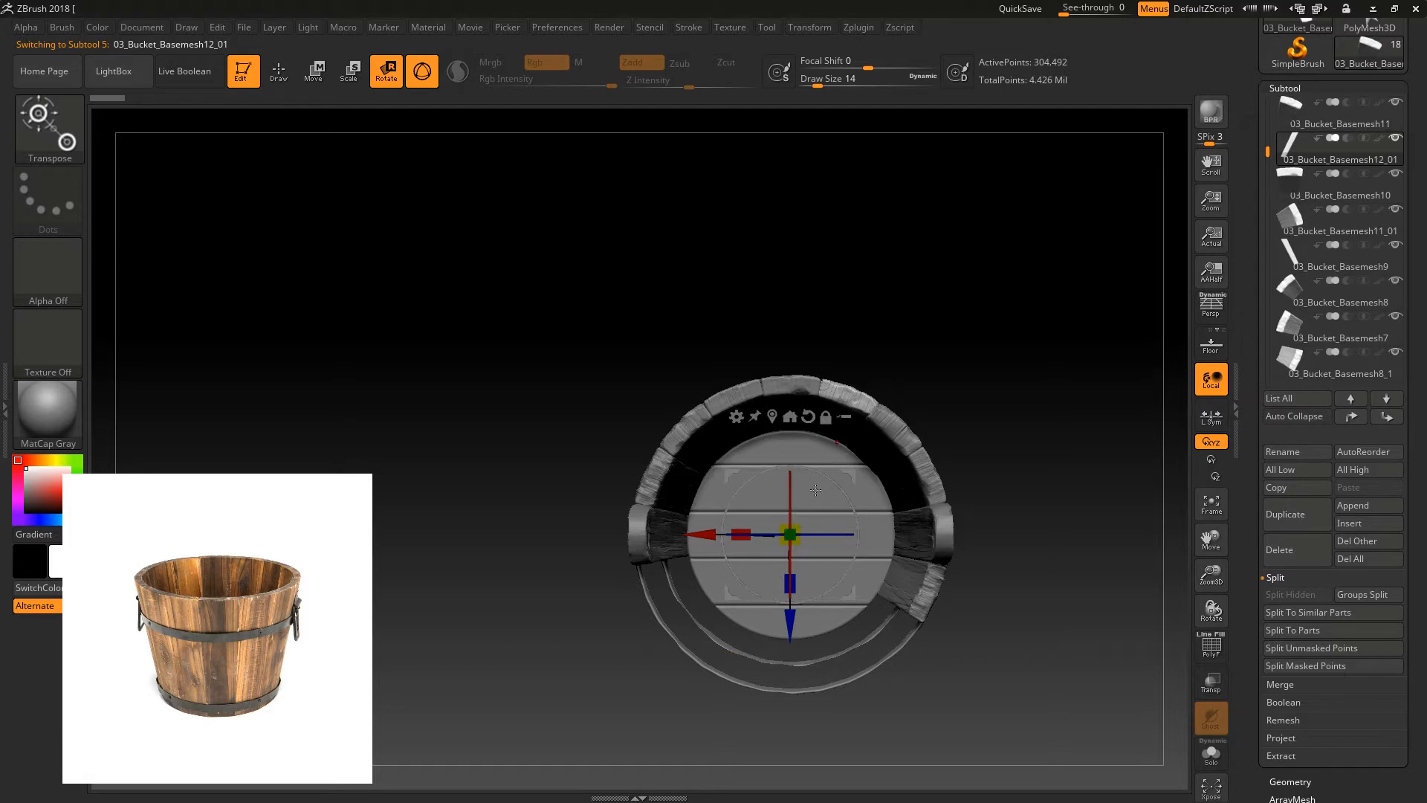
pyautogui.moveTo(750, 595); pyautogui.dragTo(852, 654)
# - Duplicate the arc's middle plank and another upper-arc plank, rotating both copies around the bucket's centre to continue the ring along the open side
pyautogui.keyDown('alt'); pyautogui.click(792, 386); pyautogui.keyUp('alt')
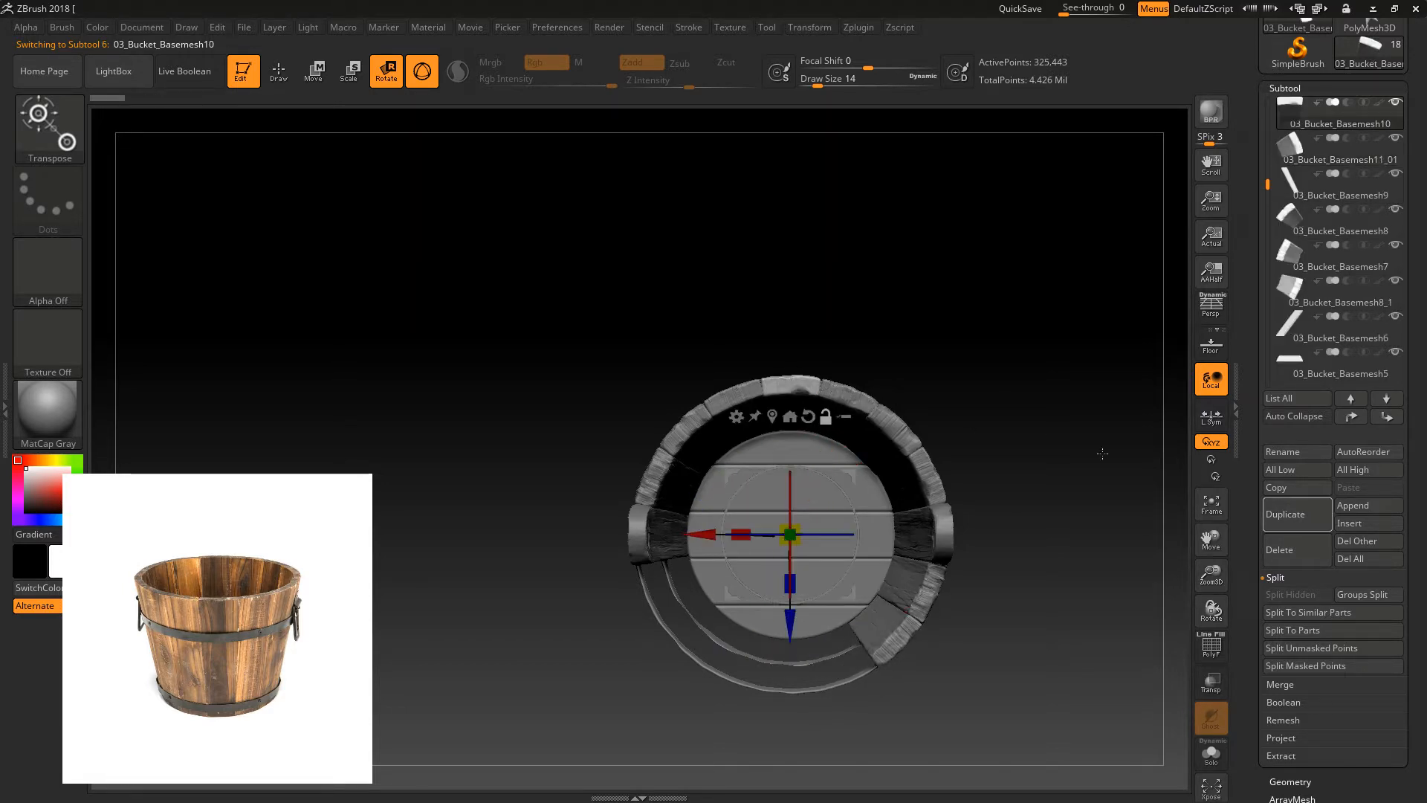
pyautogui.click(1322, 520)
pyautogui.moveTo(745, 591); pyautogui.dragTo(729, 663)
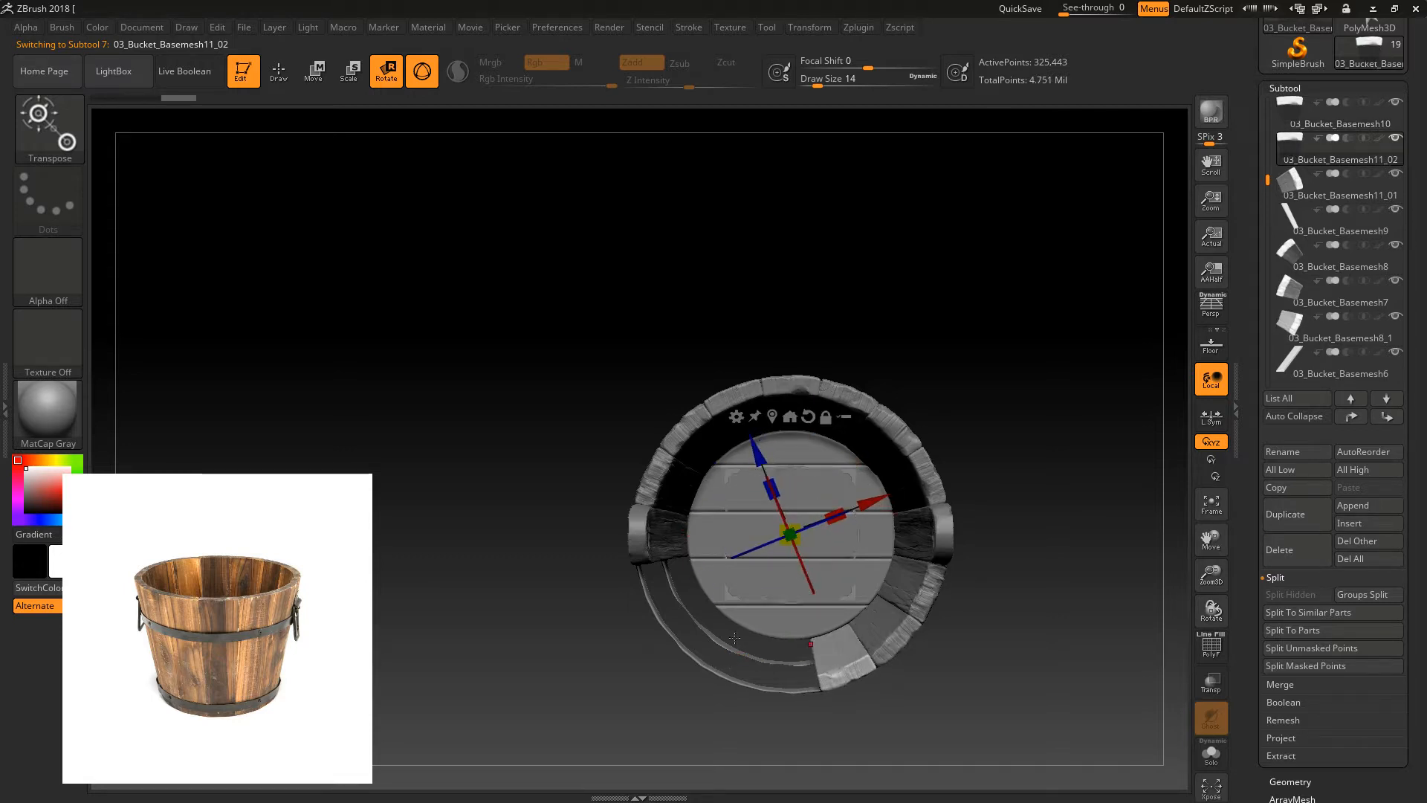
pyautogui.keyDown('alt'); pyautogui.click(919, 468); pyautogui.keyUp('alt')
pyautogui.keyDown('alt'); pyautogui.click(897, 431); pyautogui.keyUp('alt')
pyautogui.click(1286, 521)
pyautogui.moveTo(818, 678); pyautogui.dragTo(752, 678)
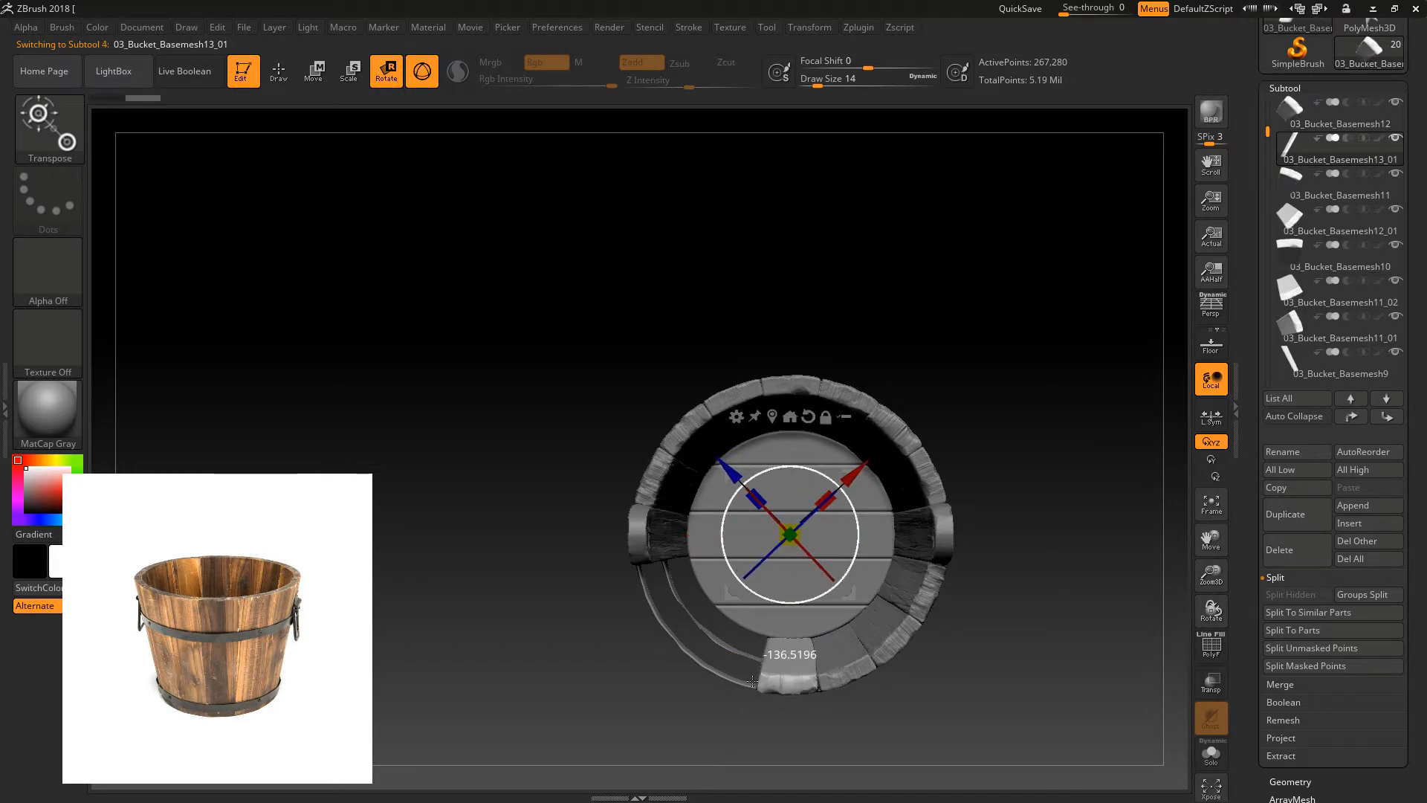
# - Duplicate three more sculpted arc planks and rotate the copies around the bucket's centre to close the remaining gap in the ring
pyautogui.keyDown('alt'); pyautogui.click(728, 396); pyautogui.keyUp('alt')
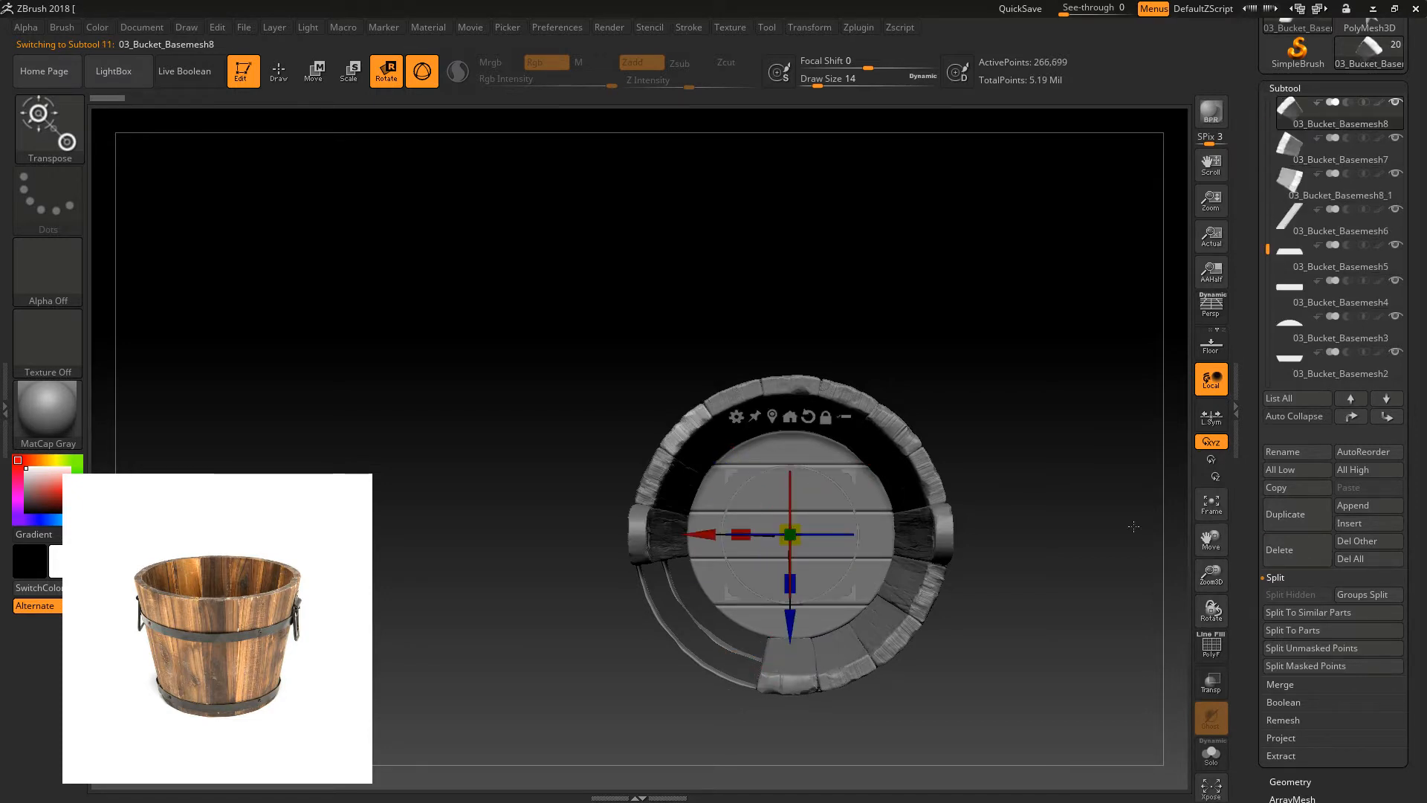
pyautogui.click(1308, 523)
pyautogui.moveTo(851, 496)
pyautogui.mouseDown()
pyautogui.moveTo(825, 476)
pyautogui.moveTo(779, 495)
pyautogui.moveTo(860, 518)
pyautogui.mouseUp()
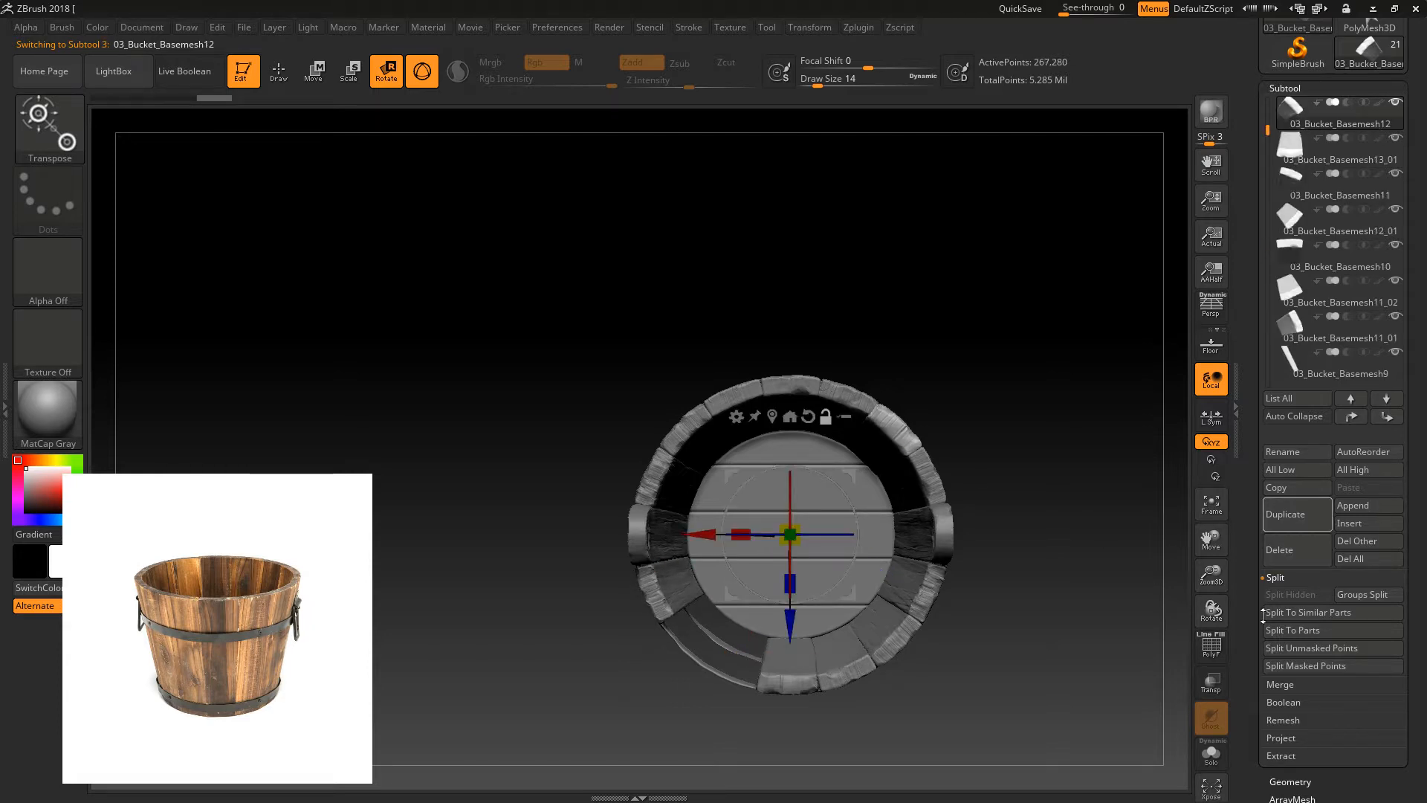
pyautogui.click(1317, 524)
pyautogui.moveTo(782, 419); pyautogui.dragTo(589, 614)
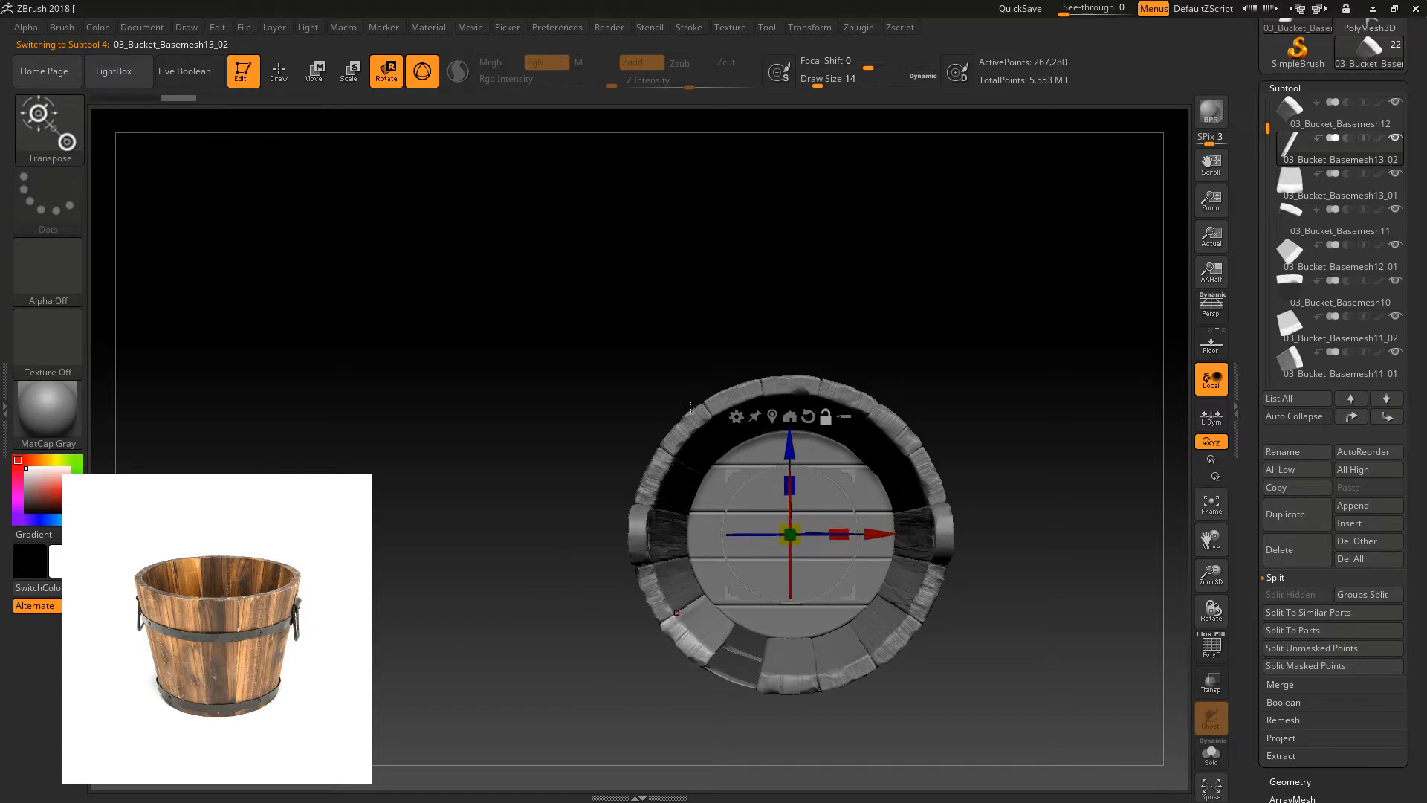
pyautogui.keyDown('alt'); pyautogui.click(934, 508); pyautogui.keyUp('alt')
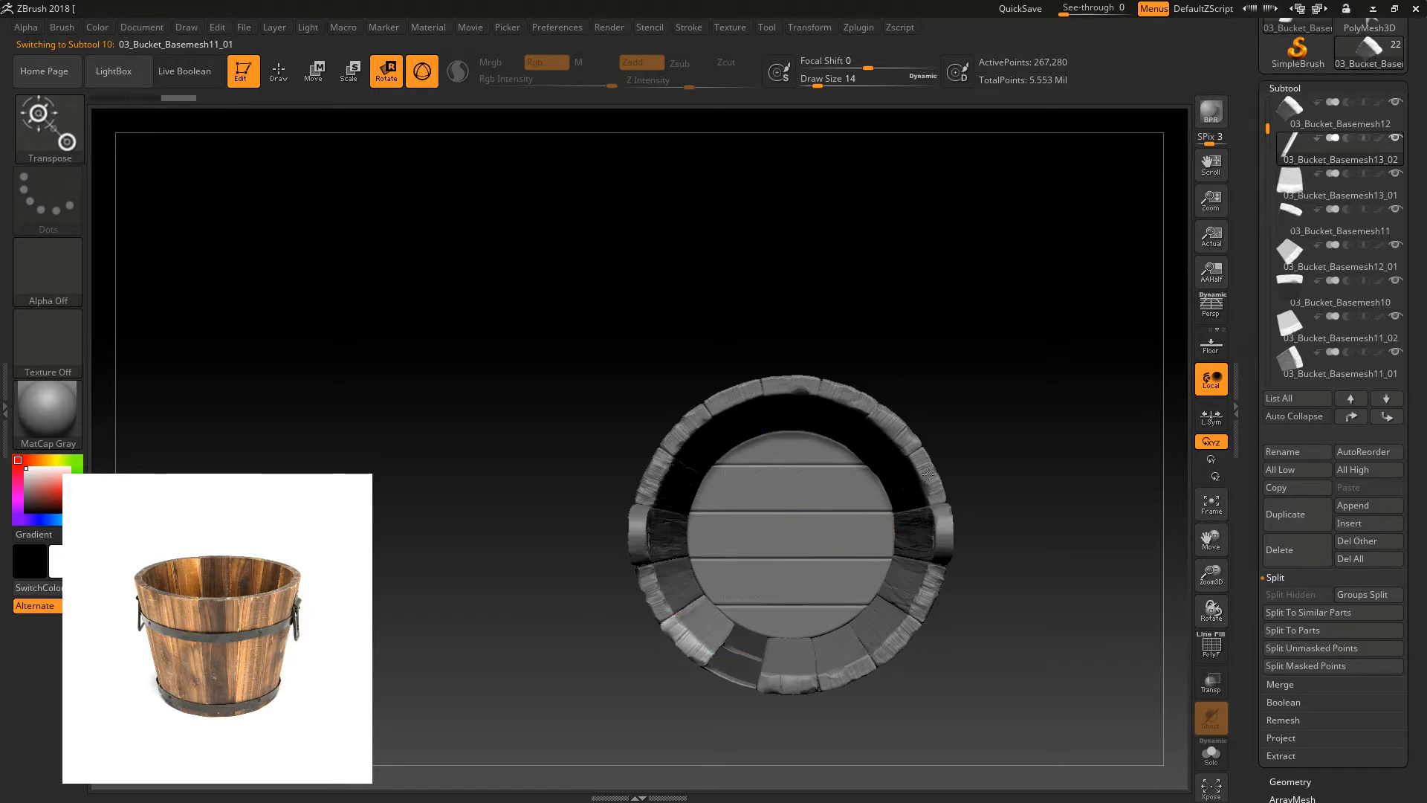
pyautogui.click(1289, 515)
pyautogui.moveTo(824, 507); pyautogui.dragTo(792, 657)
# - Go through the copied planks and fine-tune their rotation around the centre, then return to Draw mode and view the bucket from the side
pyautogui.keyDown('alt'); pyautogui.click(802, 681); pyautogui.keyUp('alt')
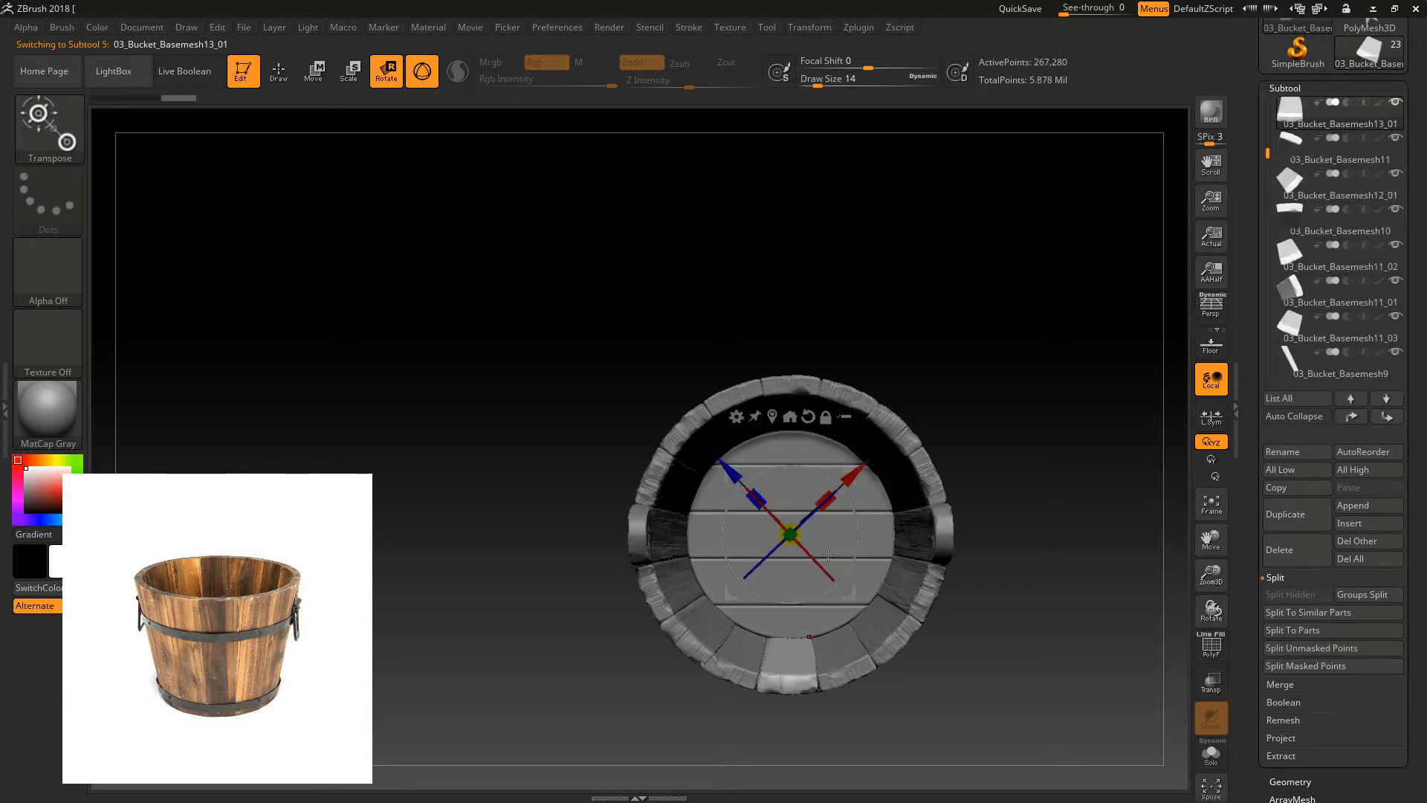
pyautogui.keyDown('alt'); pyautogui.click(855, 680); pyautogui.keyUp('alt')
pyautogui.moveTo(860, 535); pyautogui.dragTo(867, 504)
pyautogui.keyDown('alt'); pyautogui.click(934, 596); pyautogui.keyUp('alt')
pyautogui.keyDown('alt'); pyautogui.click(880, 594); pyautogui.keyUp('alt')
pyautogui.keyDown('alt'); pyautogui.click(849, 641); pyautogui.keyUp('alt')
pyautogui.keyDown('alt'); pyautogui.click(843, 641); pyautogui.keyUp('alt')
pyautogui.keyDown('alt'); pyautogui.click(849, 541); pyautogui.keyUp('alt')
pyautogui.keyDown('alt'); pyautogui.click(863, 532); pyautogui.keyUp('alt')
pyautogui.keyDown('alt'); pyautogui.click(759, 608); pyautogui.keyUp('alt')
pyautogui.moveTo(974, 525); pyautogui.dragTo(1090, 371)
pyautogui.click(279, 72)
pyautogui.keyDown('ctrl'); pyautogui.moveTo(430, 220); pyautogui.dragTo(1171, 788); pyautogui.keyUp('ctrl')
pyautogui.moveTo(1019, 556)
pyautogui.mouseDown()
pyautogui.moveTo(1083, 527)
pyautogui.moveTo(998, 597)
pyautogui.mouseUp()
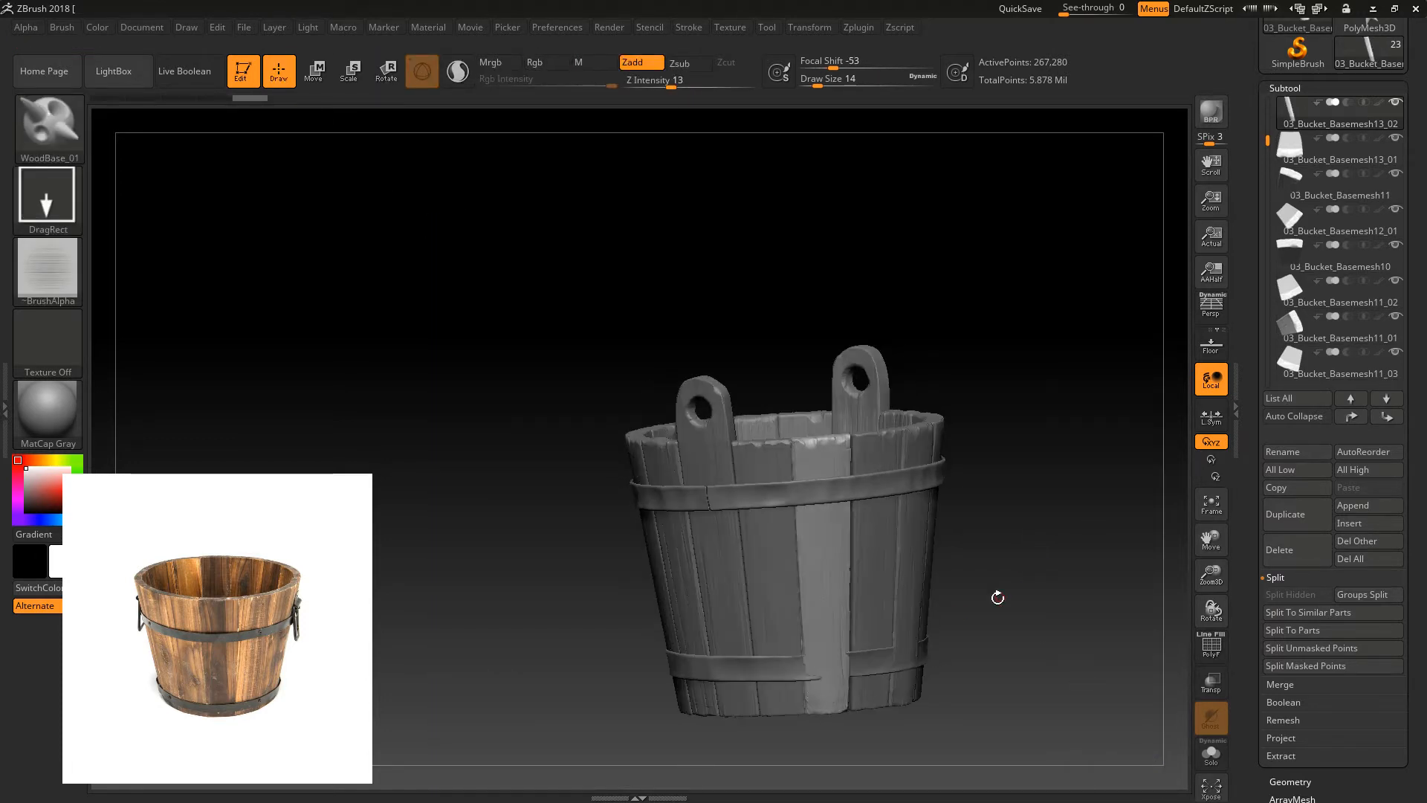
# - On the 03_Bucket_Basemesh2 metal bands, pull the lower band outward with the Move brush at draw size 197 where planks poke through
pyautogui.keyDown('alt'); pyautogui.click(803, 669); pyautogui.keyUp('alt')
pyautogui.press('b')
pyautogui.press('m')
pyautogui.press('v')
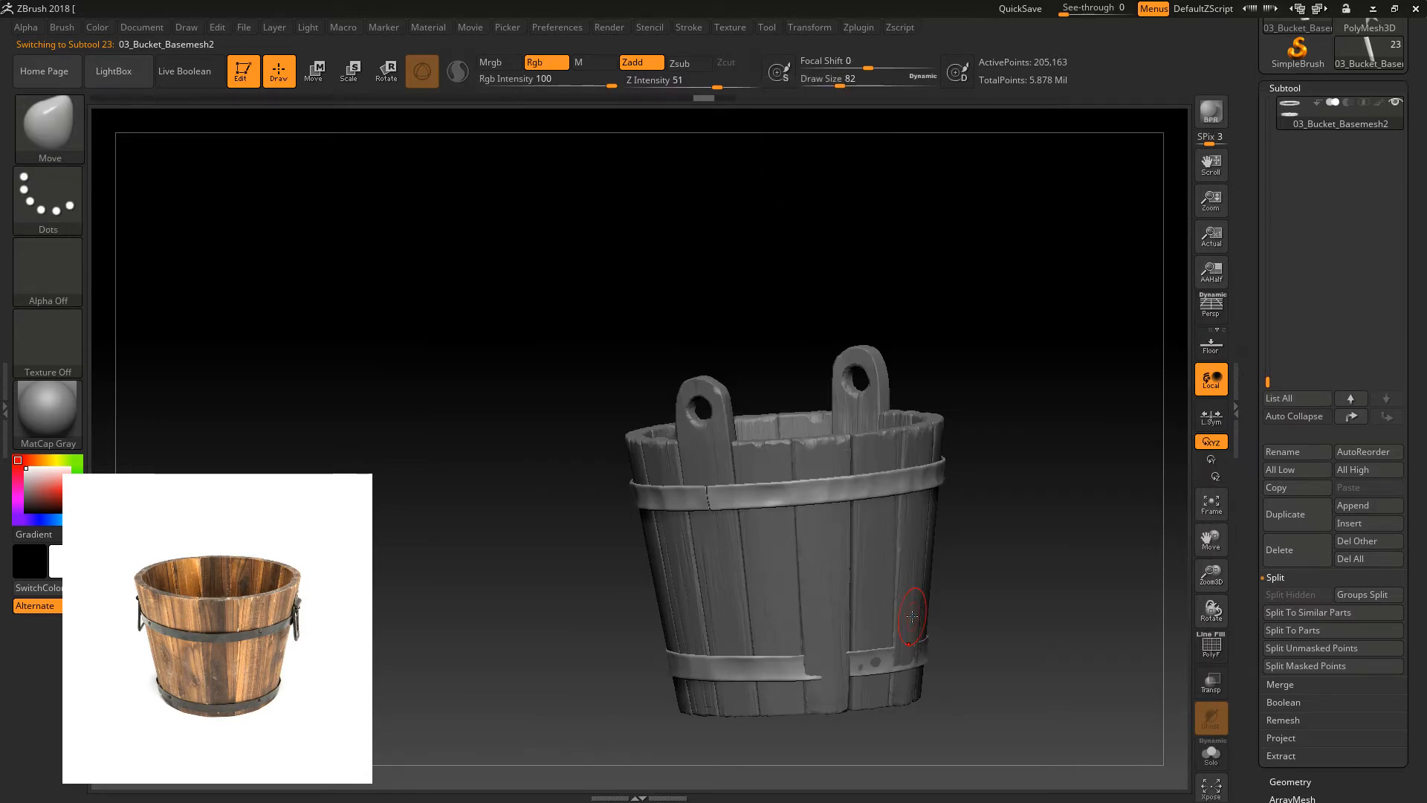
pyautogui.moveTo(839, 84); pyautogui.dragTo(860, 84)
pyautogui.keyDown('alt'); pyautogui.moveTo(1048, 415); pyautogui.dragTo(947, 323); pyautogui.keyUp('alt')
pyautogui.moveTo(921, 417); pyautogui.dragTo(736, 574)
pyautogui.moveTo(845, 549); pyautogui.dragTo(815, 552)
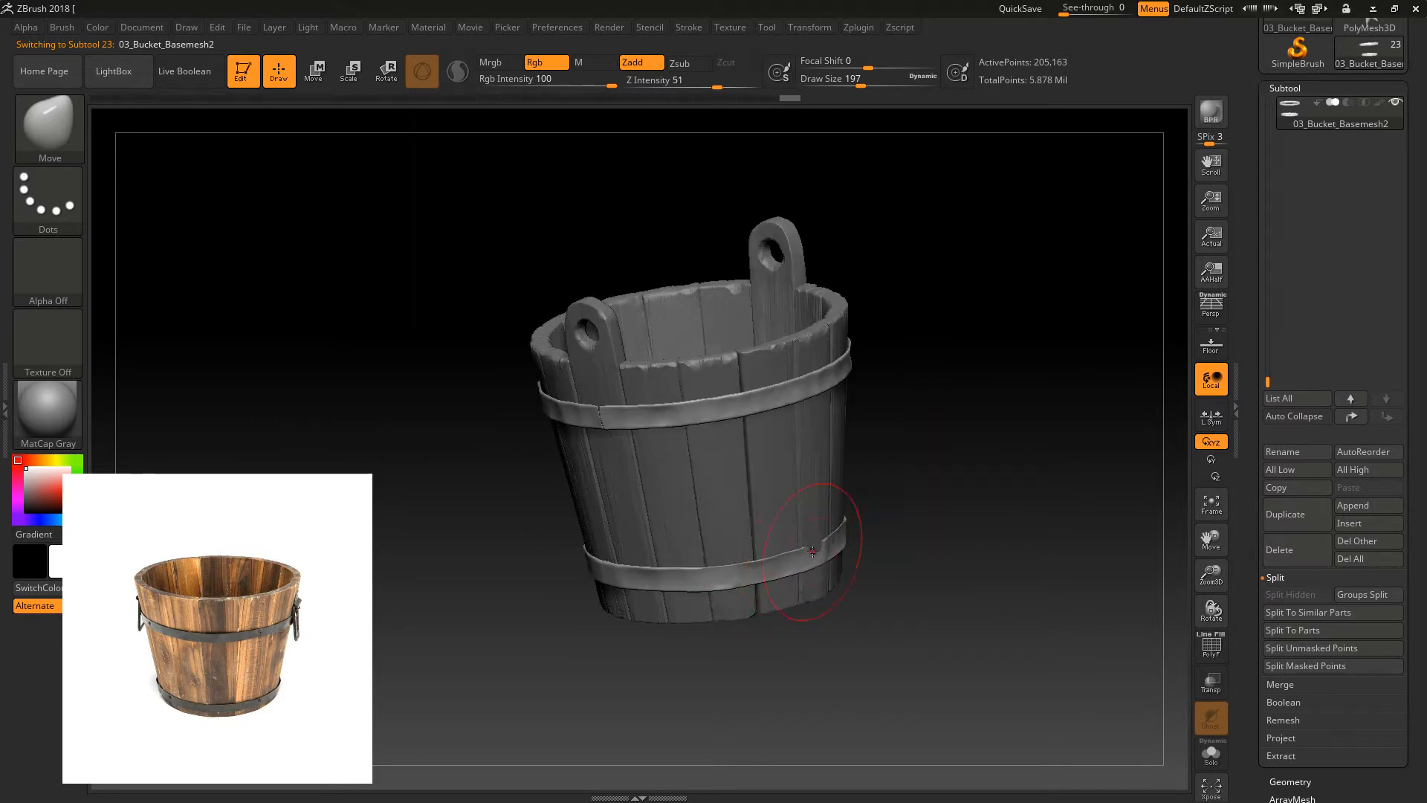
pyautogui.moveTo(1077, 455); pyautogui.dragTo(1035, 395)
pyautogui.moveTo(764, 552); pyautogui.dragTo(609, 609)
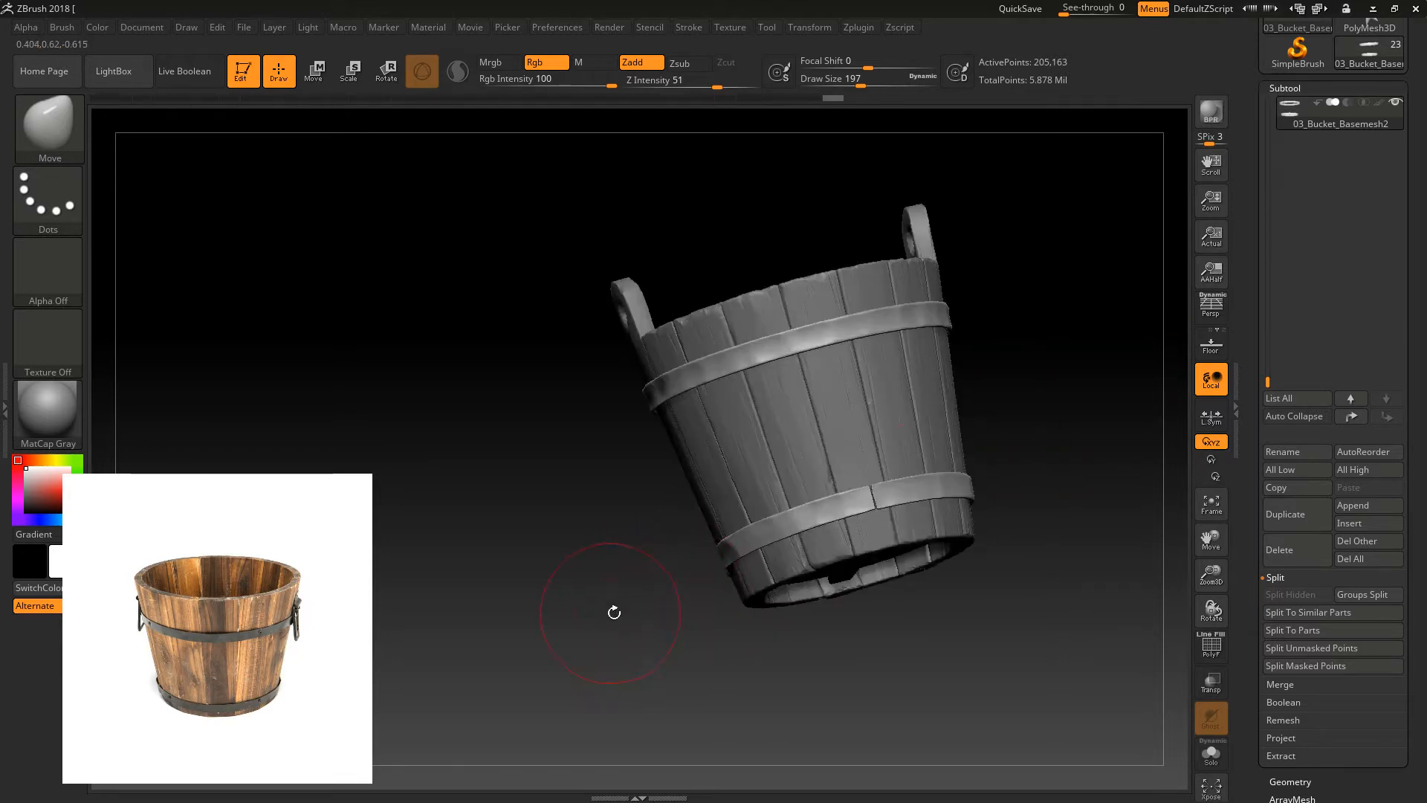
pyautogui.moveTo(1068, 394); pyautogui.dragTo(988, 416)
pyautogui.moveTo(739, 408); pyautogui.dragTo(792, 529)
# - Examine the bucket's floor boards from above, picking individual boards, and check the outside of the bucket
pyautogui.keyDown('alt'); pyautogui.click(795, 527); pyautogui.keyUp('alt')
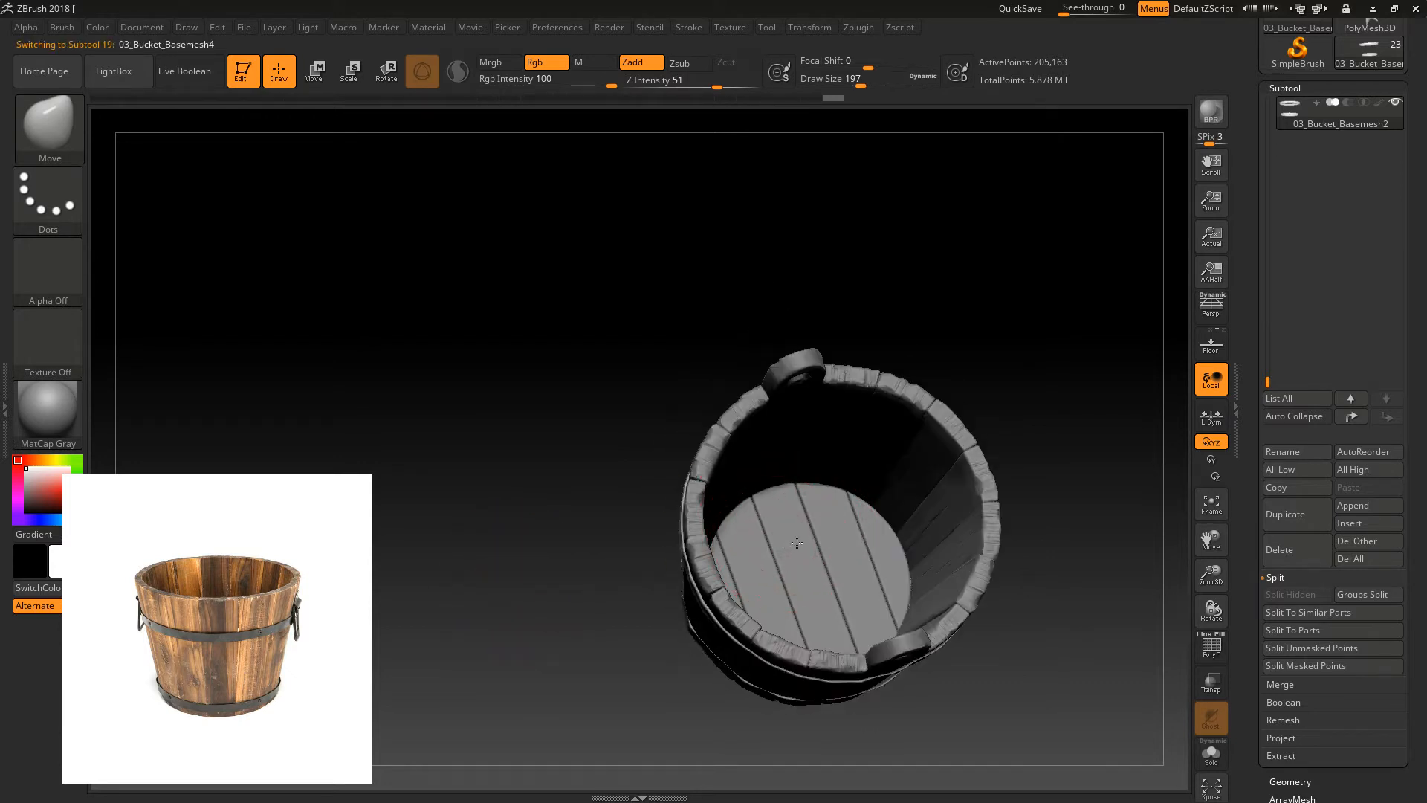
pyautogui.keyDown('alt'); pyautogui.click(834, 571); pyautogui.keyUp('alt')
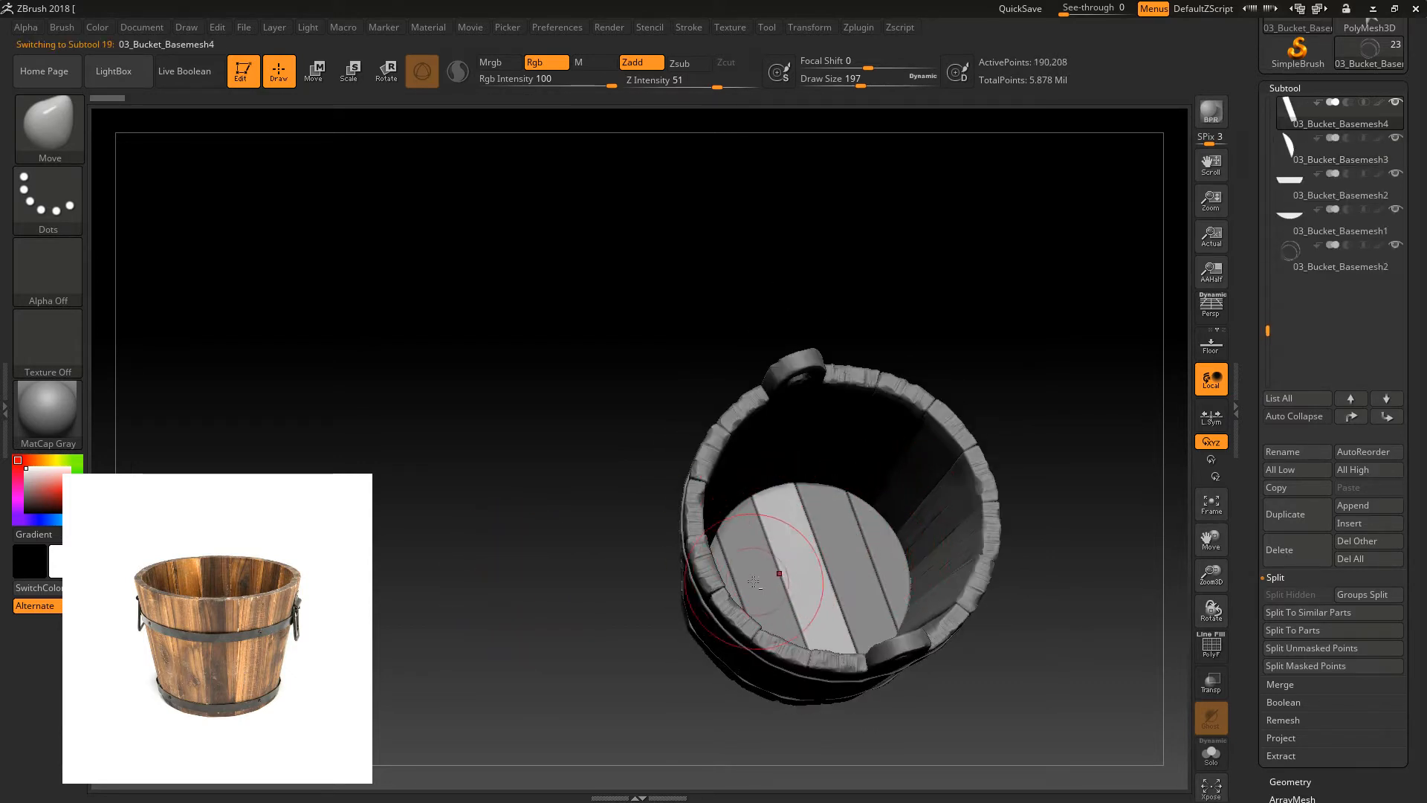
pyautogui.moveTo(934, 458); pyautogui.dragTo(893, 488)
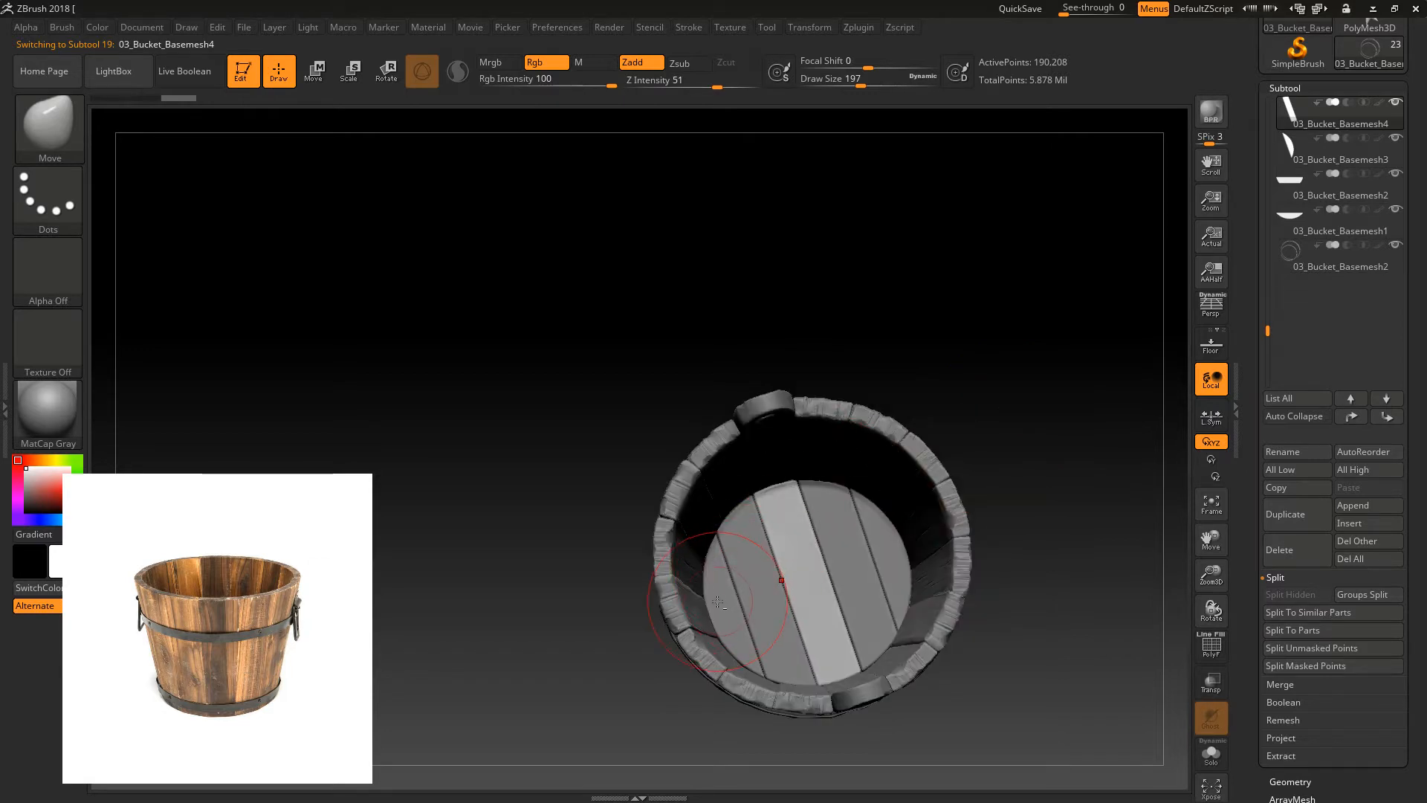
pyautogui.keyDown('alt'); pyautogui.click(752, 583); pyautogui.keyUp('alt')
pyautogui.moveTo(1067, 367)
pyautogui.mouseDown()
pyautogui.moveTo(1077, 315)
pyautogui.moveTo(1086, 335)
pyautogui.moveTo(1077, 271)
pyautogui.moveTo(1052, 364)
pyautogui.mouseUp()
pyautogui.moveTo(1043, 455); pyautogui.dragTo(869, 528)
pyautogui.keyDown('alt'); pyautogui.click(715, 511); pyautogui.keyUp('alt')
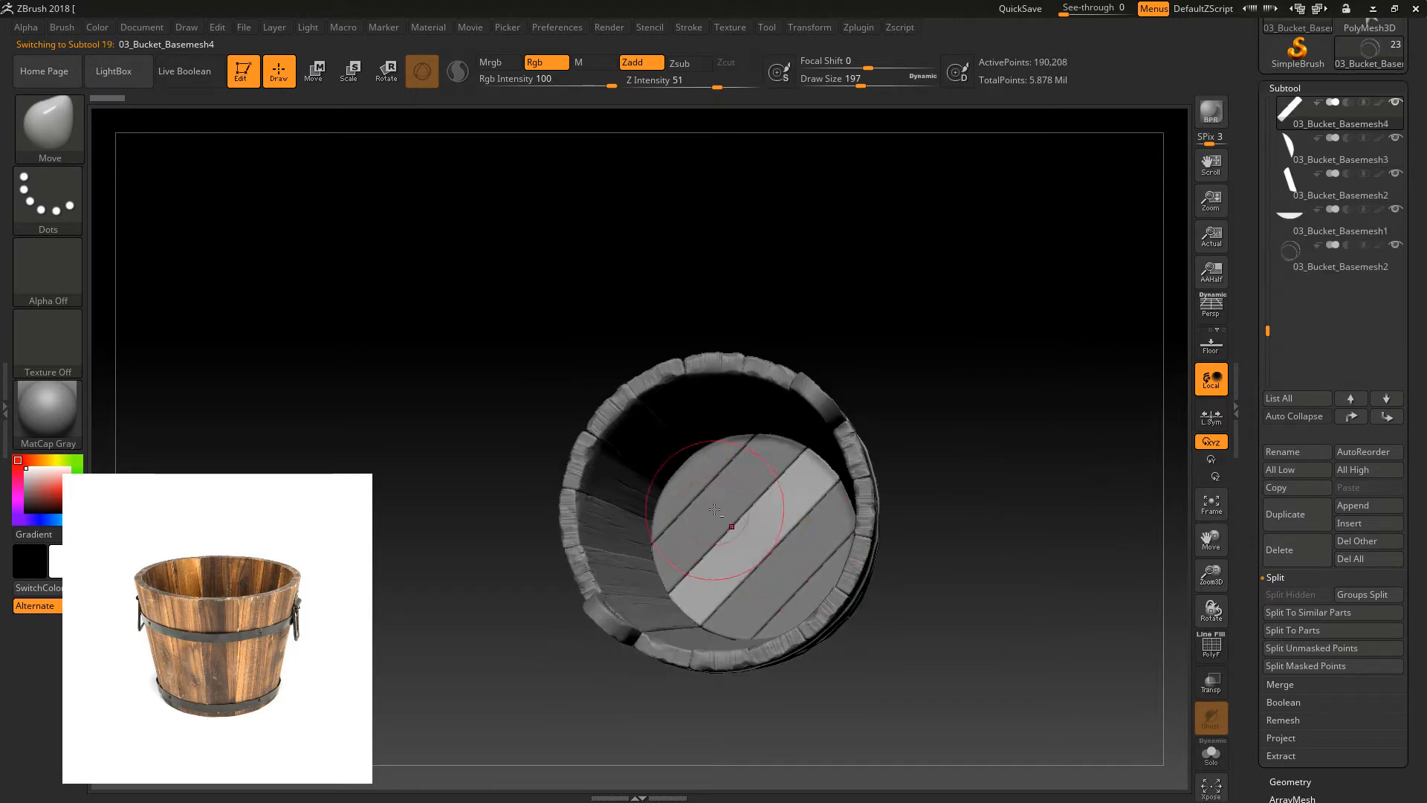
pyautogui.keyDown('alt'); pyautogui.click(688, 480); pyautogui.keyUp('alt')
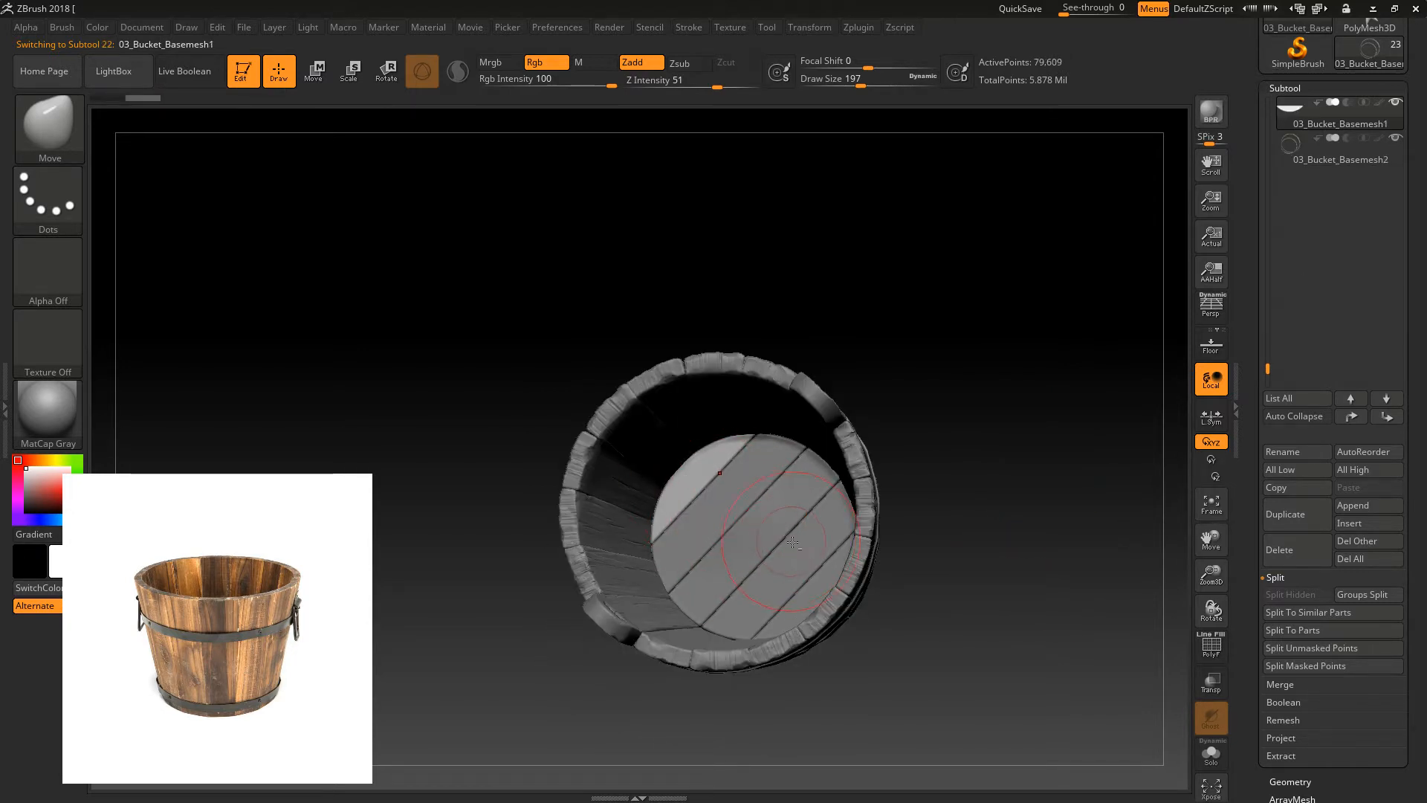
pyautogui.keyDown('alt'); pyautogui.click(790, 541); pyautogui.keyUp('alt')
pyautogui.moveTo(565, 513); pyautogui.dragTo(903, 310)
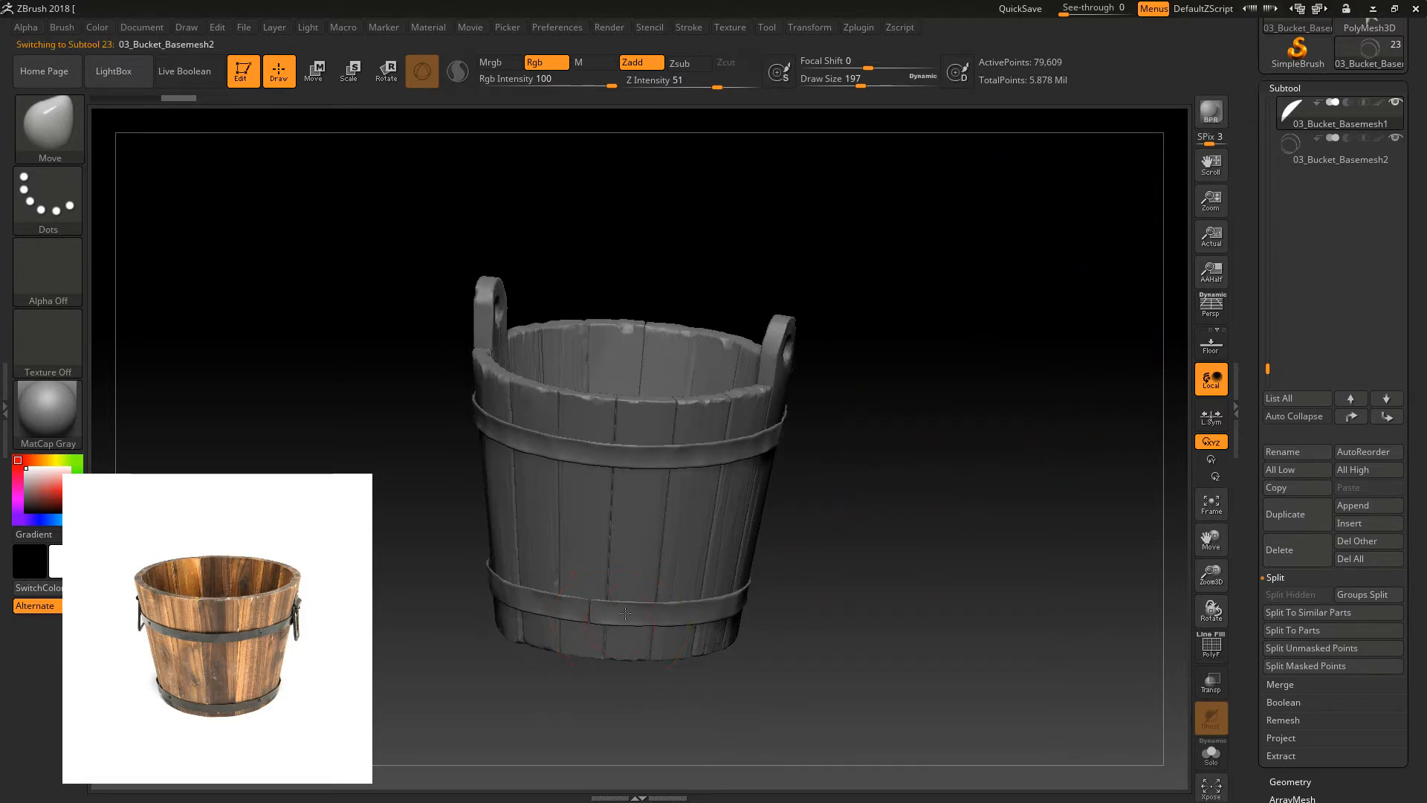
# - Select the 03_Bucket_Basemesh2 metal bands, show the brush palette beside the canvas and save the project
pyautogui.keyDown('alt'); pyautogui.click(627, 612); pyautogui.keyUp('alt')
pyautogui.scroll(4, 1258, 348)
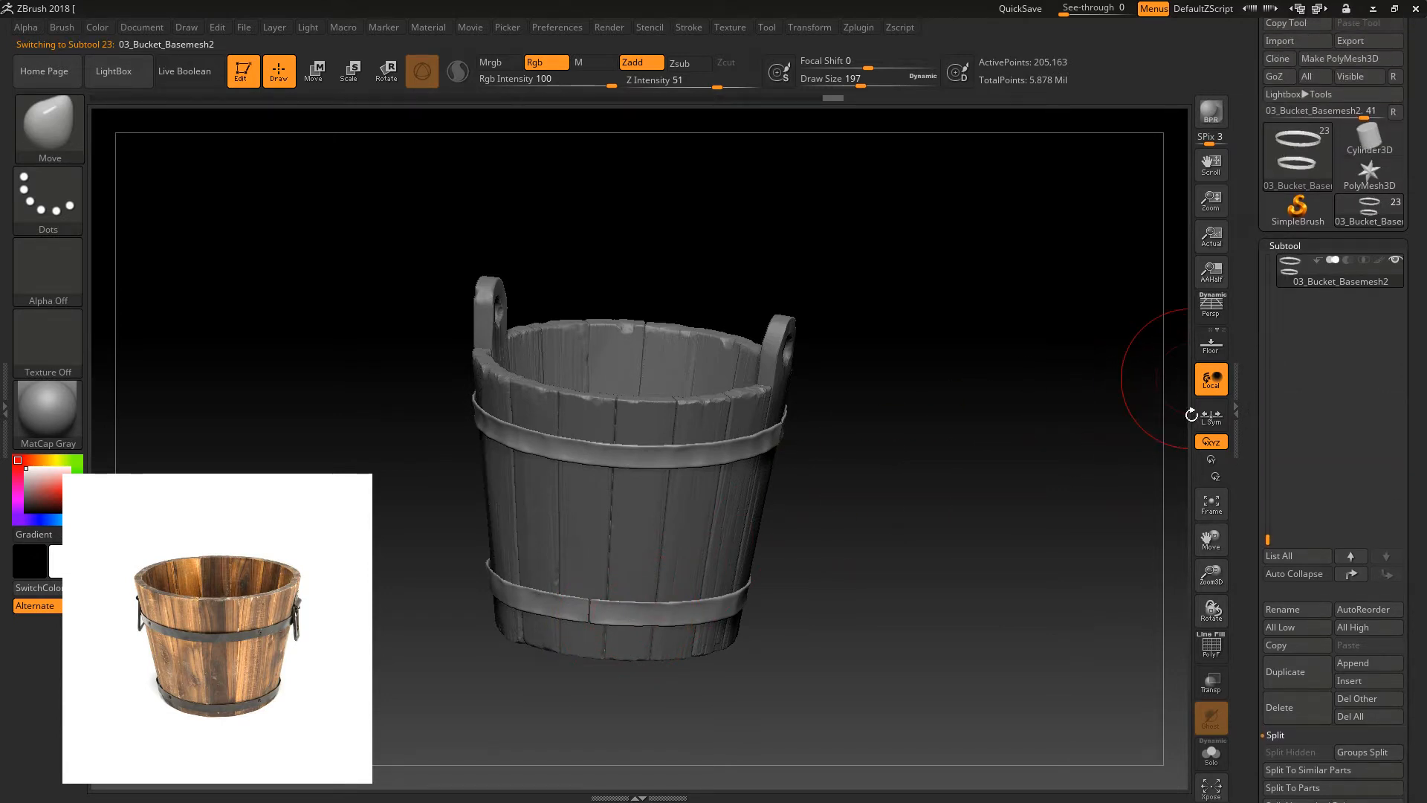
pyautogui.keyDown('shift'); pyautogui.moveTo(867, 431); pyautogui.dragTo(798, 469); pyautogui.keyUp('shift')
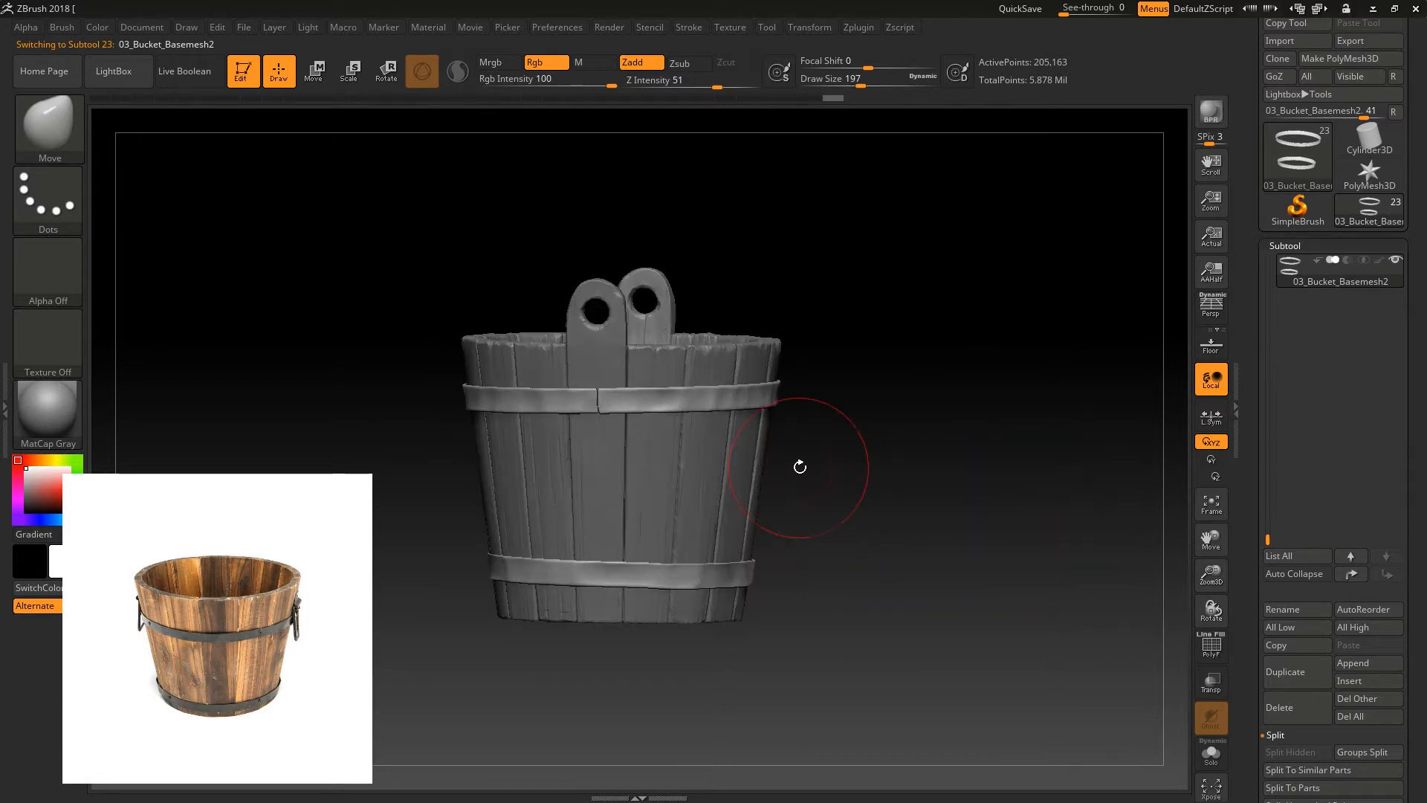
pyautogui.moveTo(970, 482); pyautogui.dragTo(882, 433)
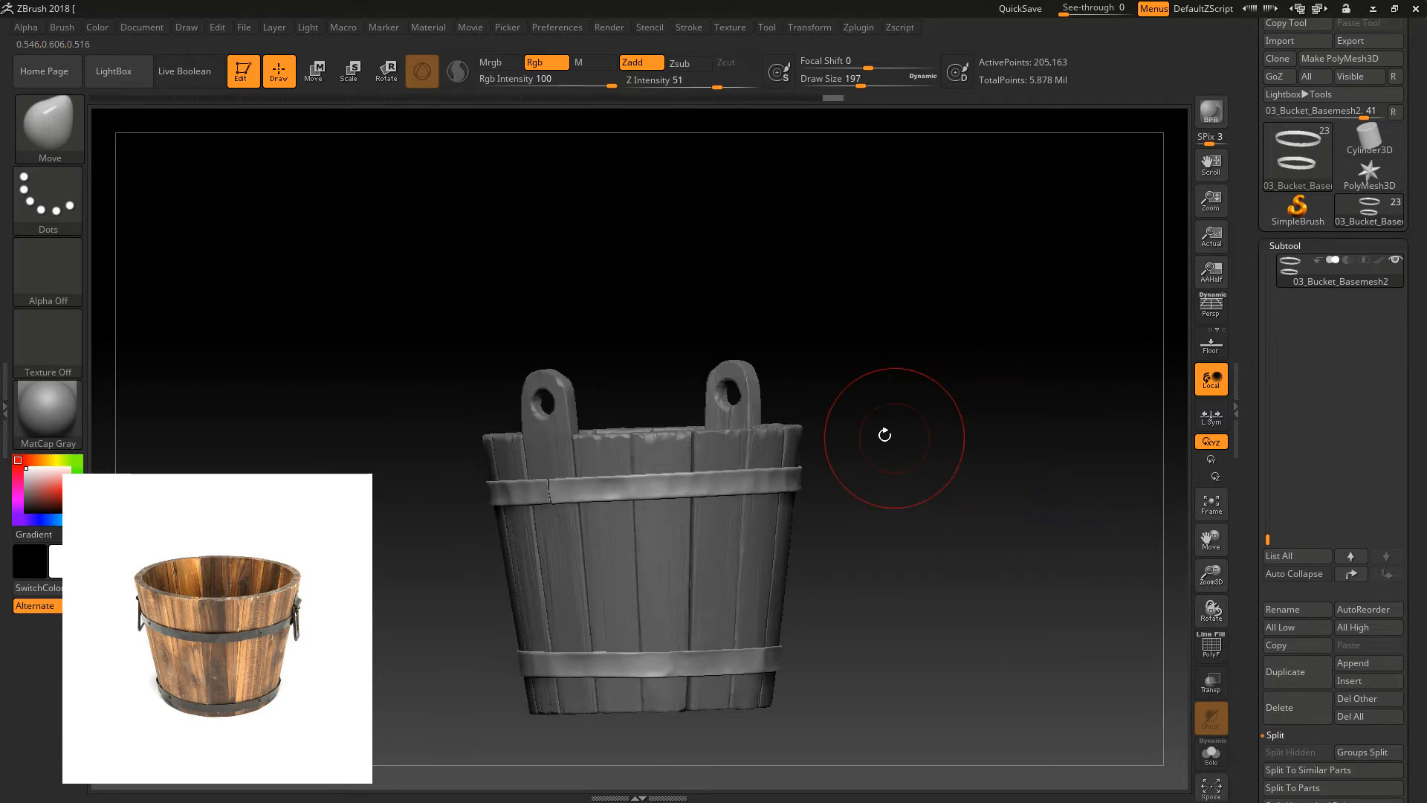
pyautogui.click(6, 404)
pyautogui.scroll(-5, 42, 550)
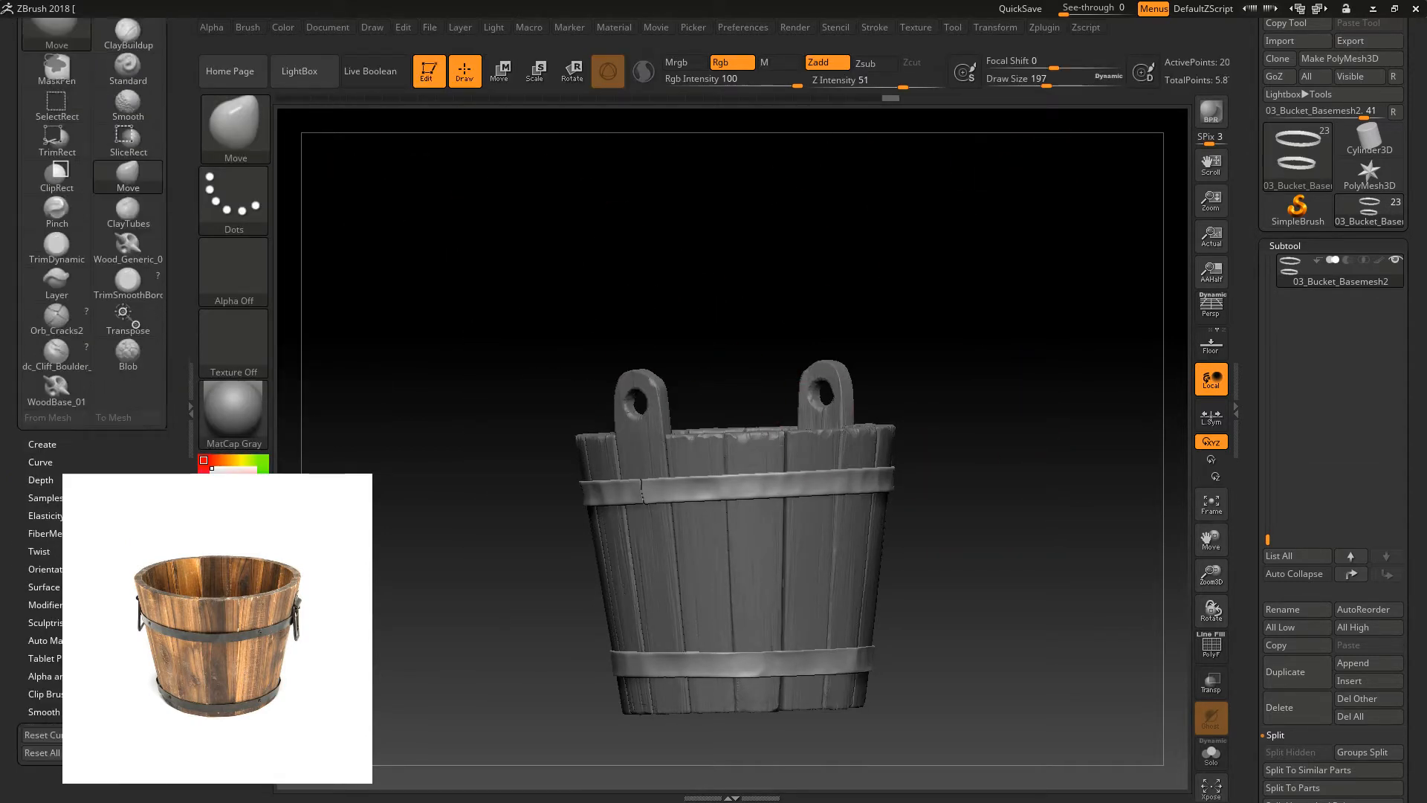
pyautogui.press('ctrl')
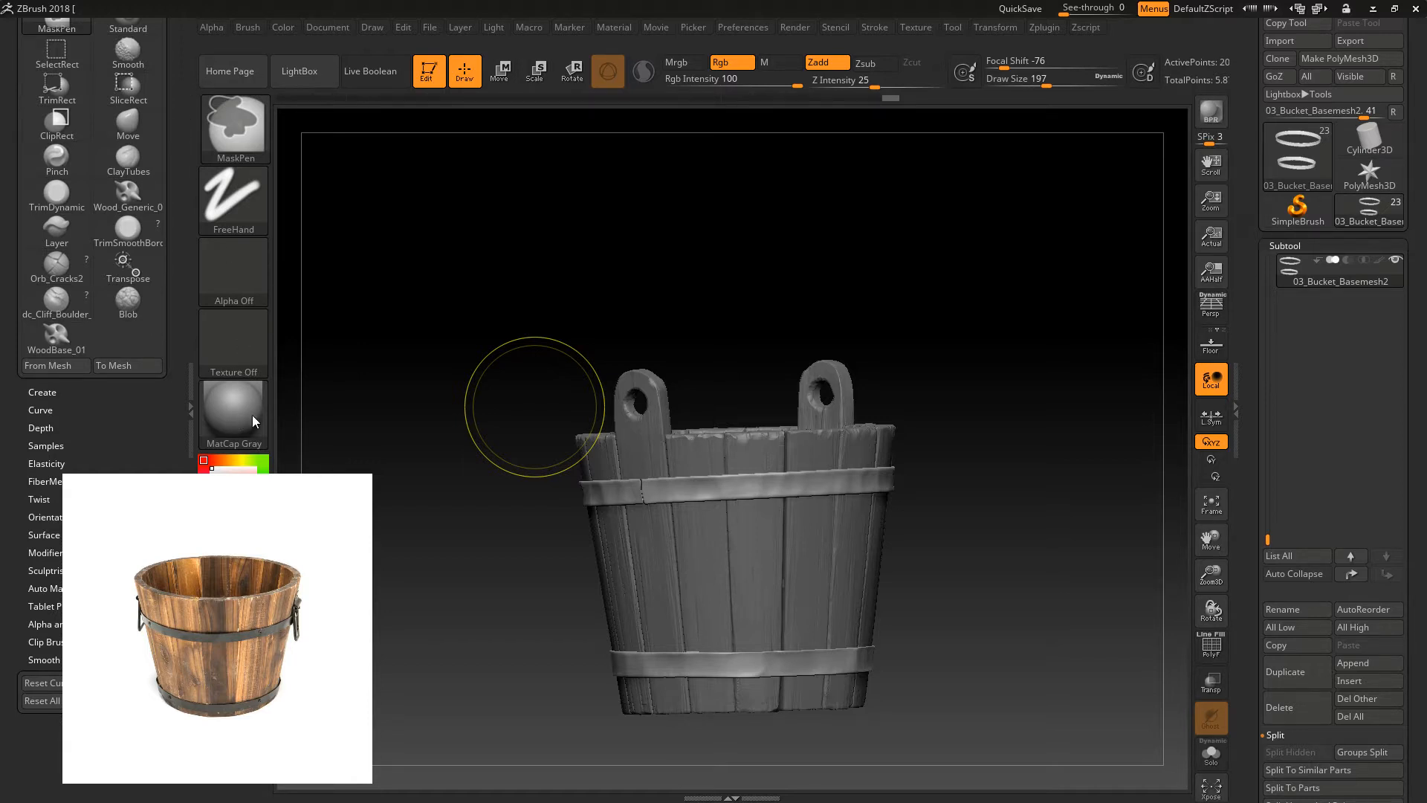
pyautogui.hotkey('ctrl', 's')
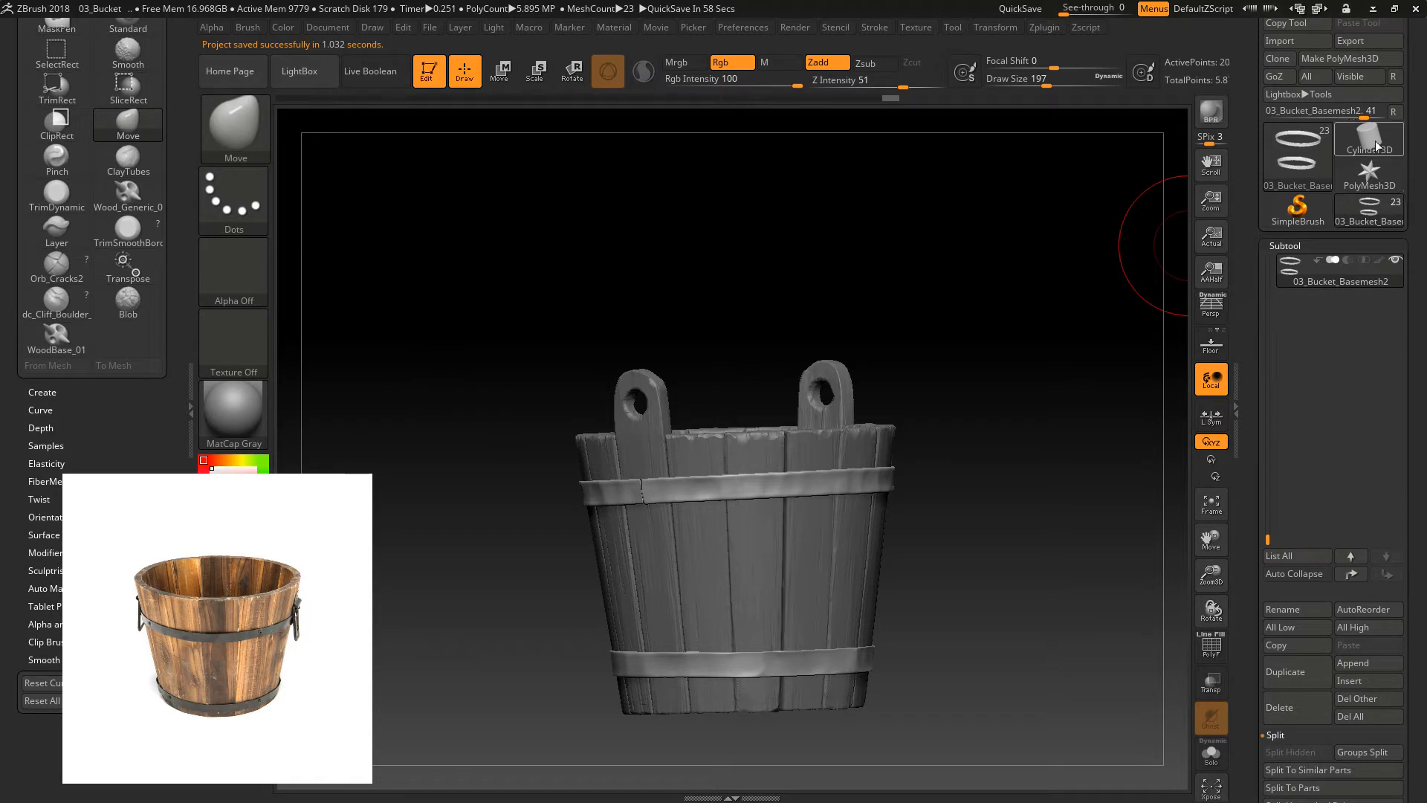
# - Switch to the Cylinder3D tool, convert it to a PolyMesh3D and subdivide it to level 5
pyautogui.click(1376, 143)
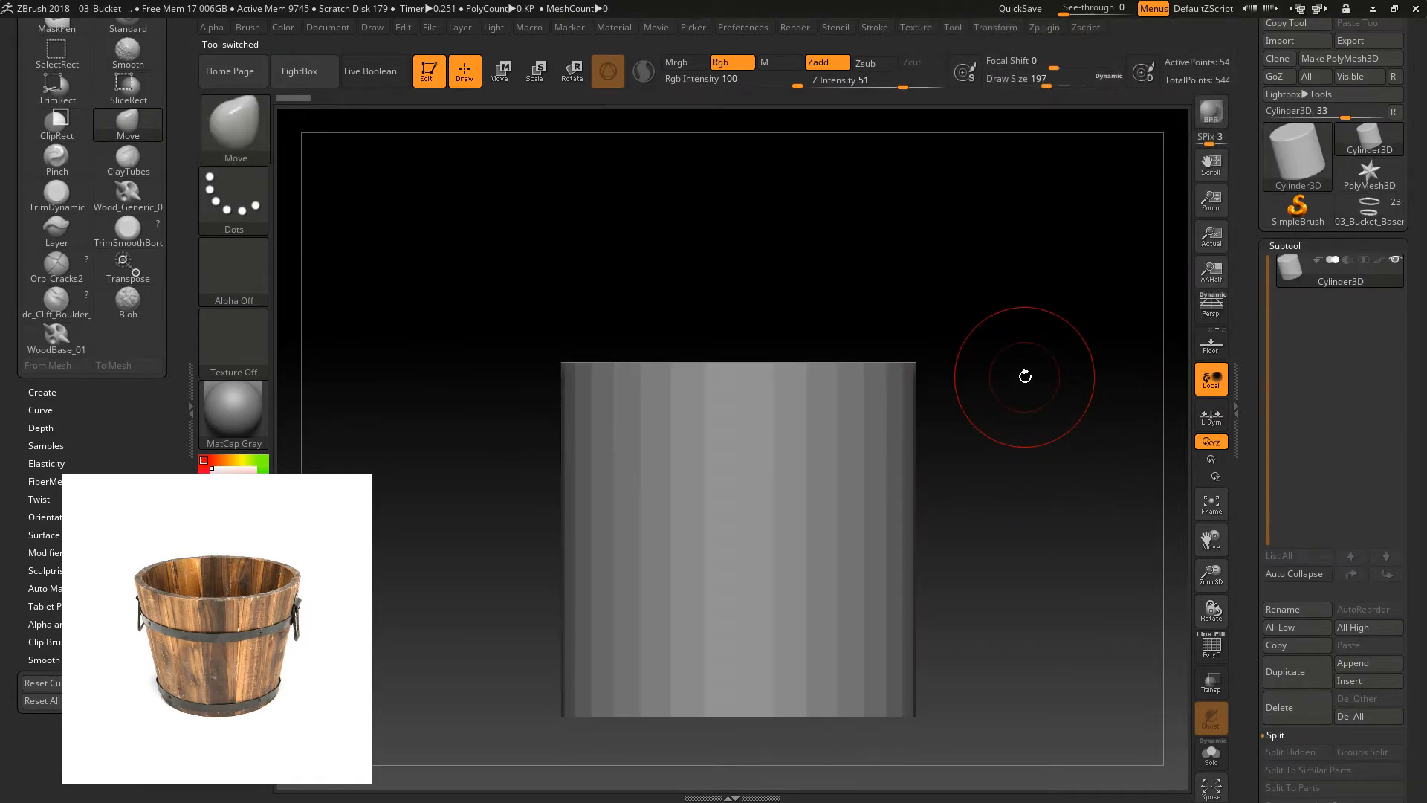
pyautogui.click(1285, 245)
pyautogui.click(1291, 261)
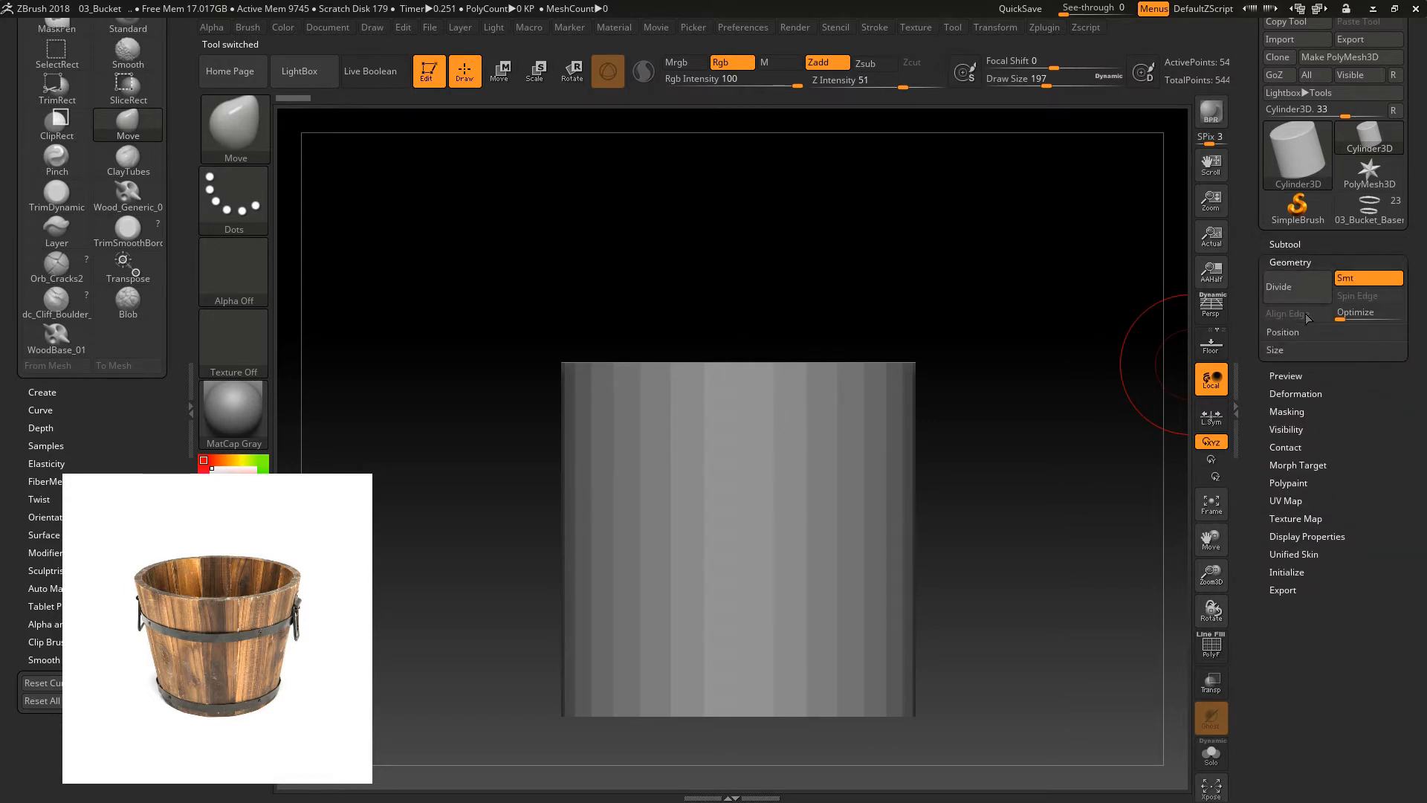
pyautogui.click(1360, 57)
pyautogui.hotkey('ctrl', 'd')
pyautogui.hotkey('ctrl', 'd')
pyautogui.hotkey('ctrl', 'd')
pyautogui.hotkey('ctrl', 'd')
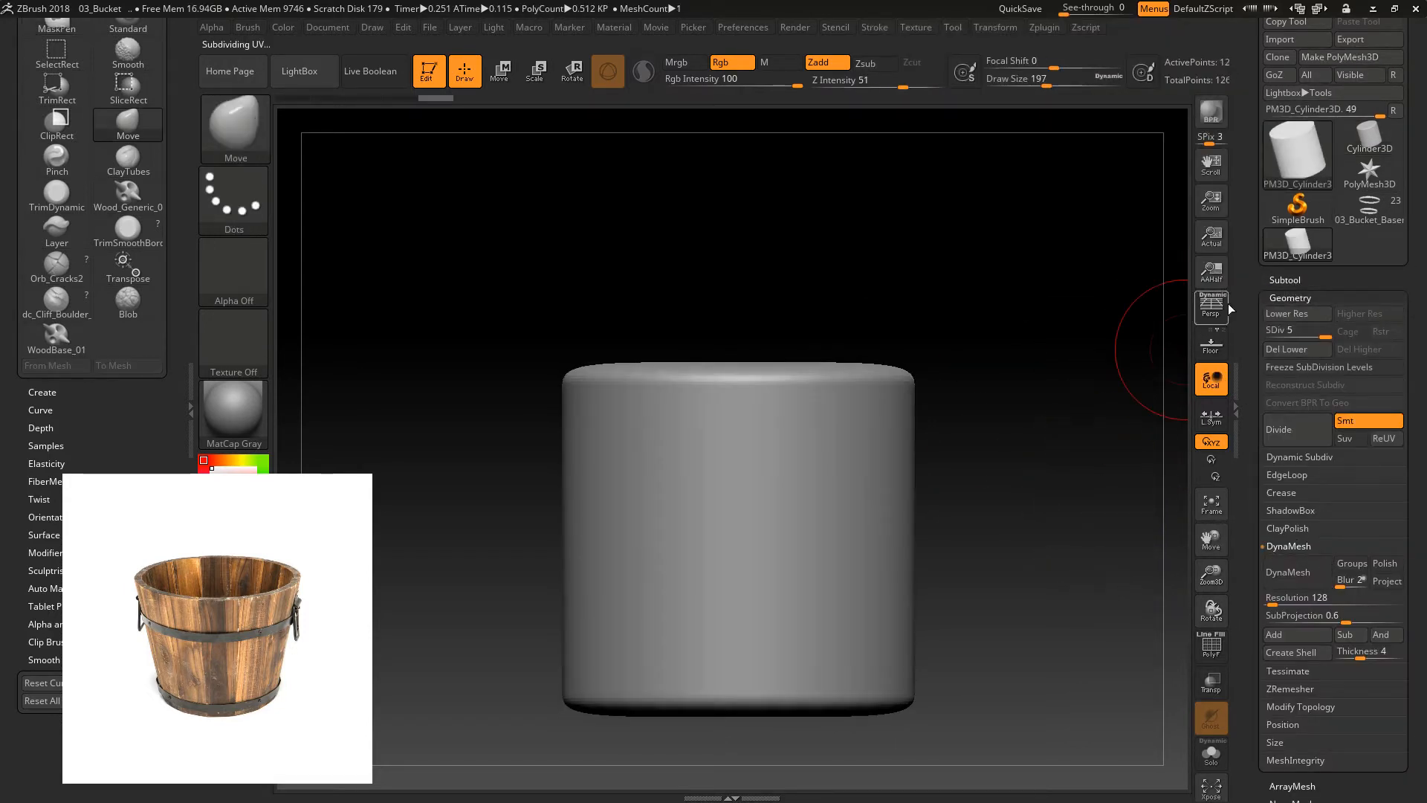
# - Bevel the cylinder's top rim with uneven strokes of the TrimDynamic brush
pyautogui.press('b')
pyautogui.press('t')
pyautogui.press('d')
pyautogui.moveTo(780, 426)
pyautogui.mouseDown()
pyautogui.moveTo(765, 420)
pyautogui.moveTo(832, 445)
pyautogui.moveTo(851, 425)
pyautogui.mouseUp()
pyautogui.moveTo(927, 388); pyautogui.dragTo(862, 407)
pyautogui.moveTo(810, 439)
pyautogui.mouseDown()
pyautogui.moveTo(977, 366)
pyautogui.moveTo(777, 425)
pyautogui.moveTo(725, 405)
pyautogui.mouseUp()
pyautogui.moveTo(654, 409)
pyautogui.mouseDown()
pyautogui.moveTo(738, 420)
pyautogui.moveTo(639, 379)
pyautogui.moveTo(632, 242)
pyautogui.moveTo(754, 230)
pyautogui.moveTo(765, 257)
pyautogui.mouseUp()
pyautogui.moveTo(688, 223)
pyautogui.mouseDown()
pyautogui.moveTo(615, 261)
pyautogui.moveTo(695, 405)
pyautogui.moveTo(808, 417)
pyautogui.mouseUp()
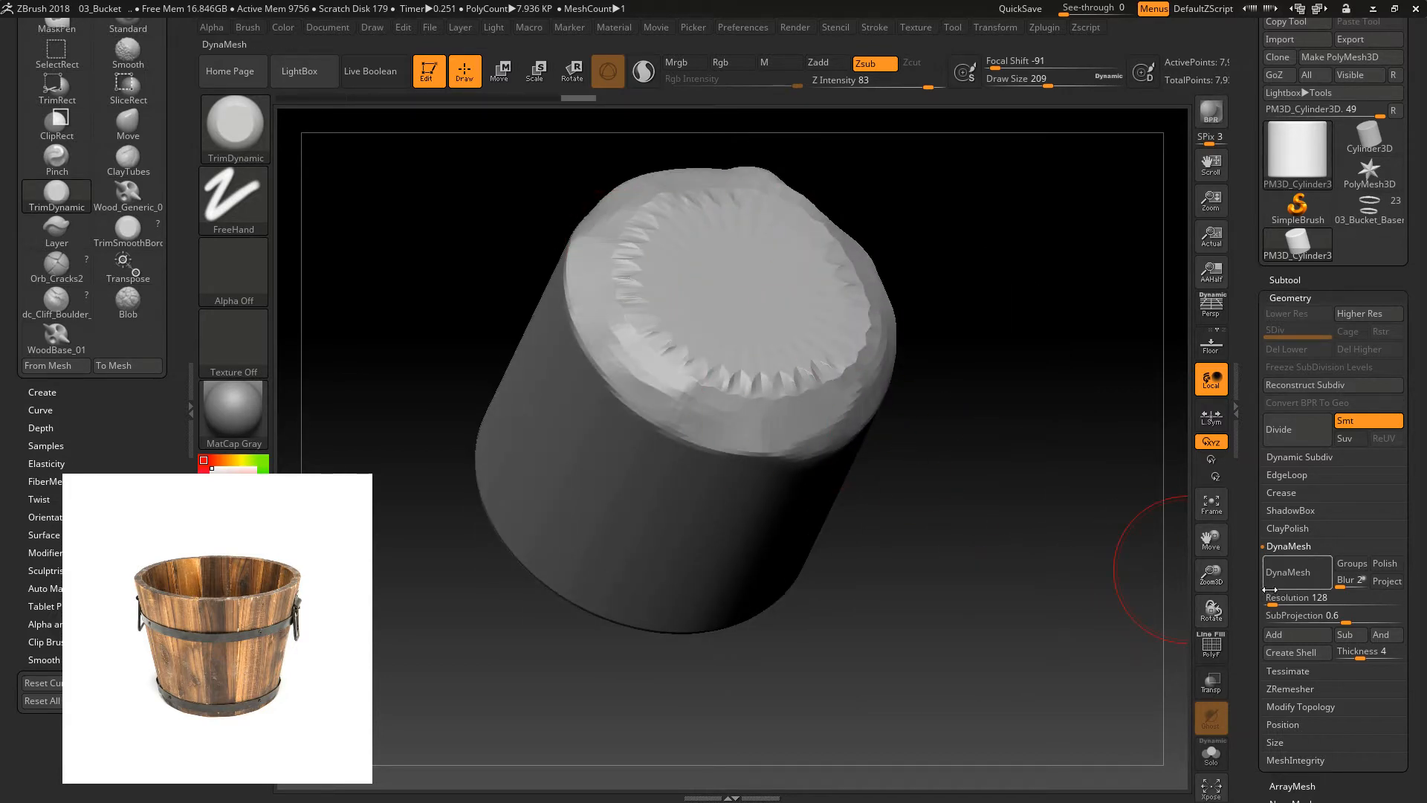
# - Convert the cylinder to DynaMesh at resolution 128 and flatten more facets around its top with TrimDynamic
pyautogui.click(1286, 572)
pyautogui.moveTo(1157, 542); pyautogui.dragTo(893, 462)
pyautogui.moveTo(706, 431)
pyautogui.mouseDown()
pyautogui.moveTo(833, 359)
pyautogui.moveTo(862, 305)
pyautogui.moveTo(788, 186)
pyautogui.moveTo(595, 298)
pyautogui.moveTo(773, 400)
pyautogui.moveTo(854, 379)
pyautogui.mouseUp()
pyautogui.moveTo(981, 372); pyautogui.dragTo(949, 265)
pyautogui.moveTo(855, 393)
pyautogui.mouseDown()
pyautogui.moveTo(691, 442)
pyautogui.moveTo(524, 386)
pyautogui.moveTo(743, 439)
pyautogui.moveTo(817, 416)
pyautogui.mouseUp()
pyautogui.moveTo(981, 454)
pyautogui.mouseDown()
pyautogui.moveTo(978, 424)
pyautogui.moveTo(892, 402)
pyautogui.mouseUp()
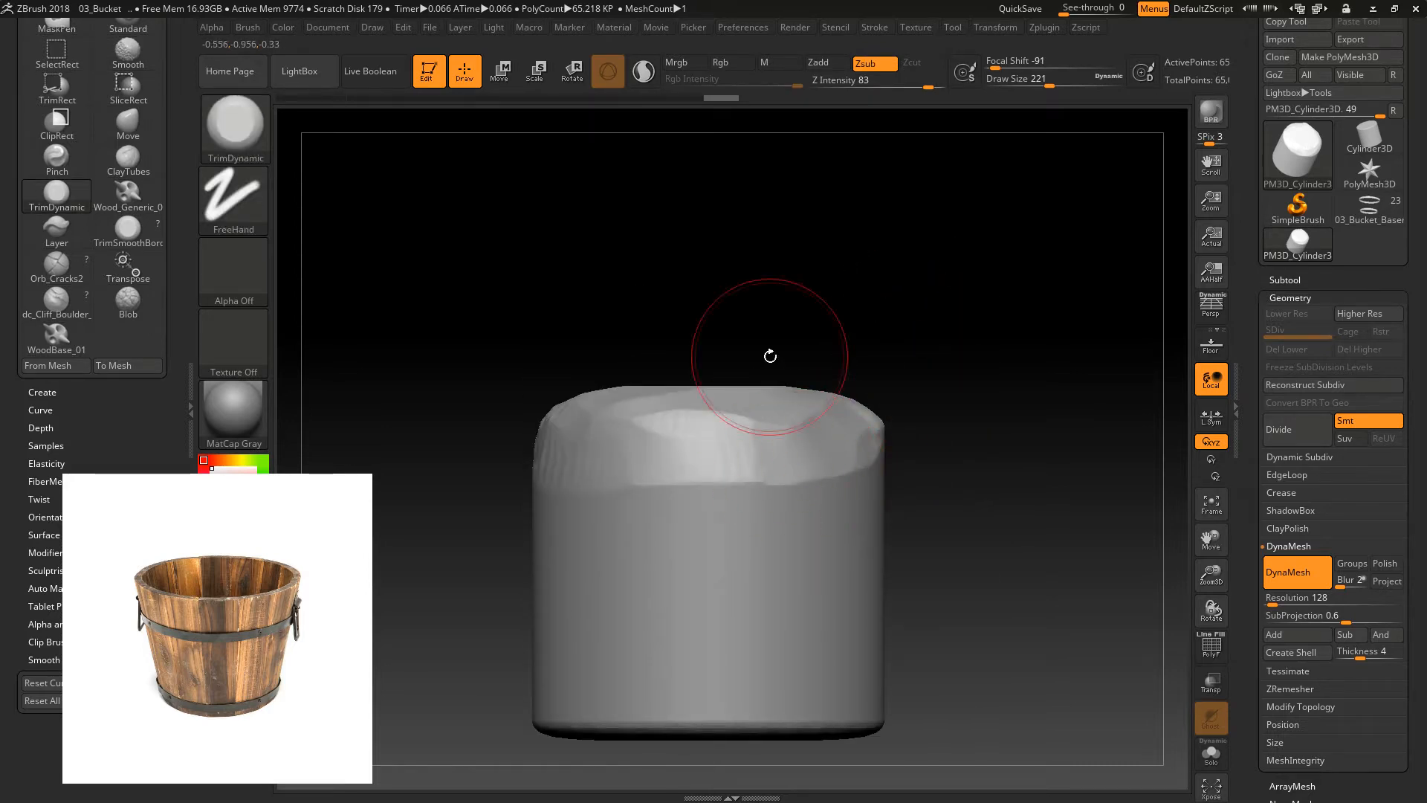
# - Limit the radial symmetry to the Y axis with a RadialCount of 8 and undo the test stroke on the cylinder's side
pyautogui.click(1039, 29)
pyautogui.moveTo(1007, 28)
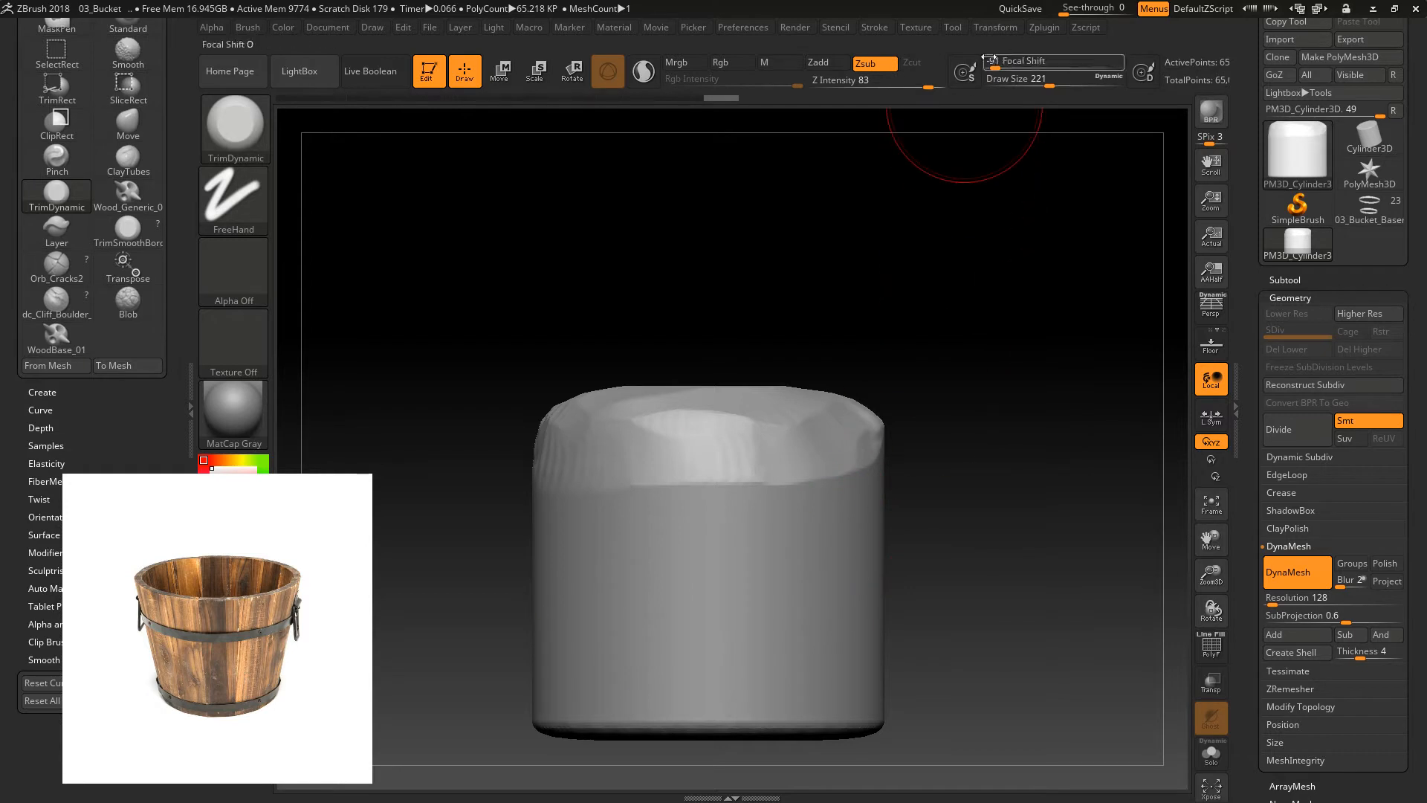
pyautogui.click(995, 27)
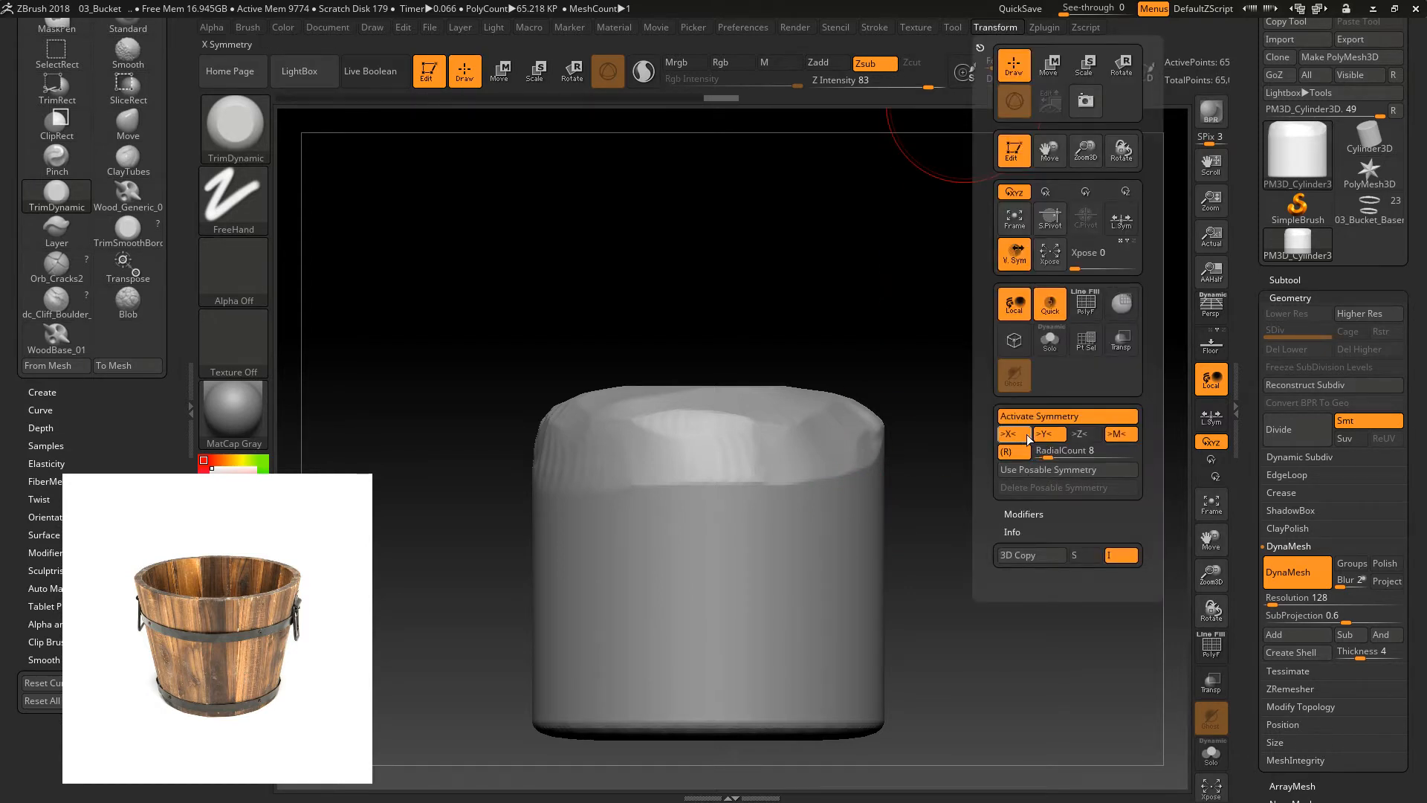
pyautogui.click(1027, 437)
pyautogui.moveTo(868, 576)
pyautogui.mouseDown()
pyautogui.moveTo(704, 595)
pyautogui.moveTo(732, 667)
pyautogui.moveTo(751, 662)
pyautogui.moveTo(729, 703)
pyautogui.moveTo(758, 668)
pyautogui.moveTo(821, 646)
pyautogui.moveTo(790, 669)
pyautogui.moveTo(797, 598)
pyautogui.moveTo(714, 639)
pyautogui.moveTo(787, 565)
pyautogui.moveTo(595, 535)
pyautogui.moveTo(736, 593)
pyautogui.moveTo(758, 624)
pyautogui.moveTo(773, 572)
pyautogui.moveTo(744, 592)
pyautogui.mouseUp()
pyautogui.hotkey('ctrl', 'z')
pyautogui.hotkey('ctrl', 'z')
pyautogui.hotkey('ctrl', 'z')
pyautogui.hotkey('ctrl', 'z')
pyautogui.hotkey('ctrl', 'z')
pyautogui.hotkey('ctrl', 'z')
pyautogui.hotkey('ctrl', 'z')
pyautogui.hotkey('ctrl', 'z')
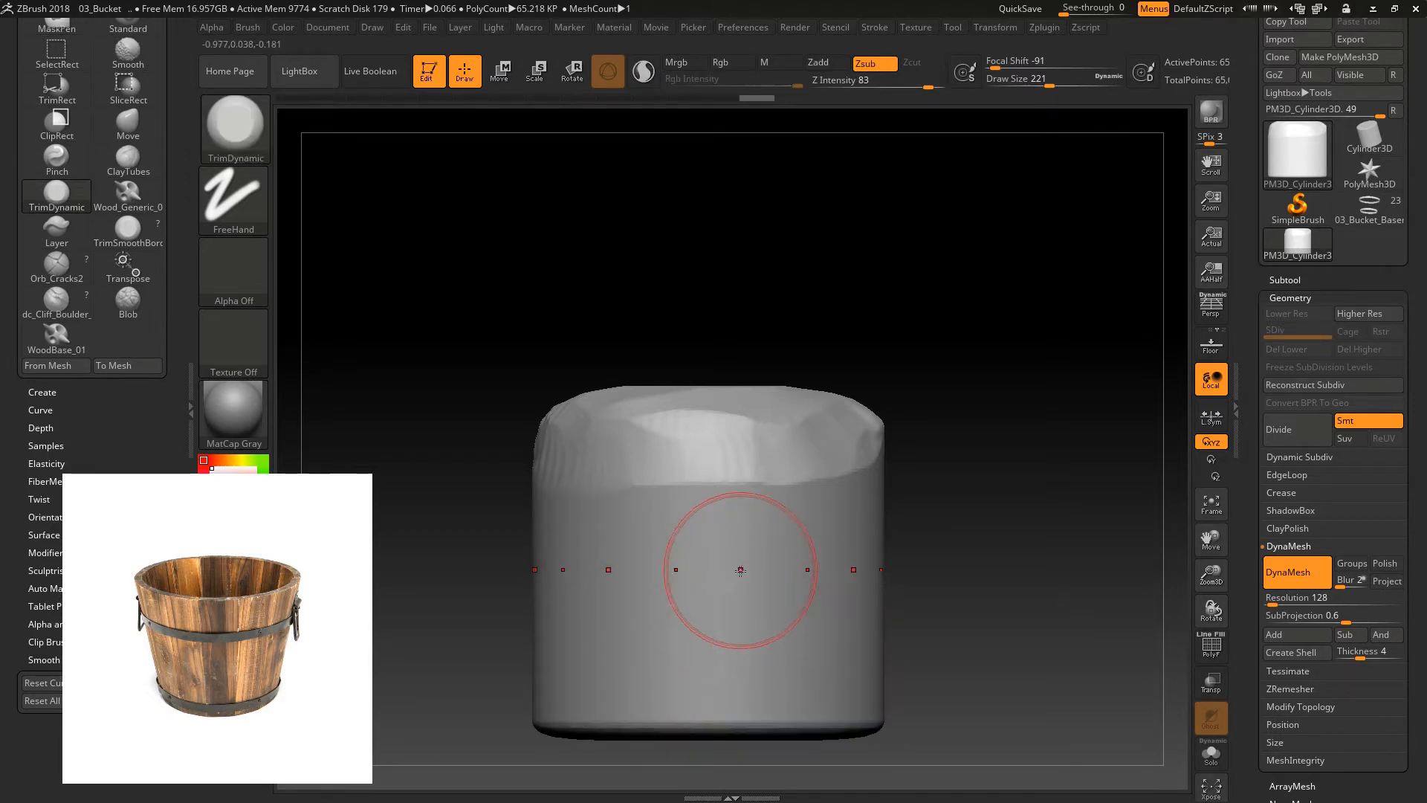
# - Carve the cylinder's lower body inward below the head with the Standard brush and remesh it at DynaMesh resolution 64
pyautogui.press('b')
pyautogui.press('s')
pyautogui.press('t')
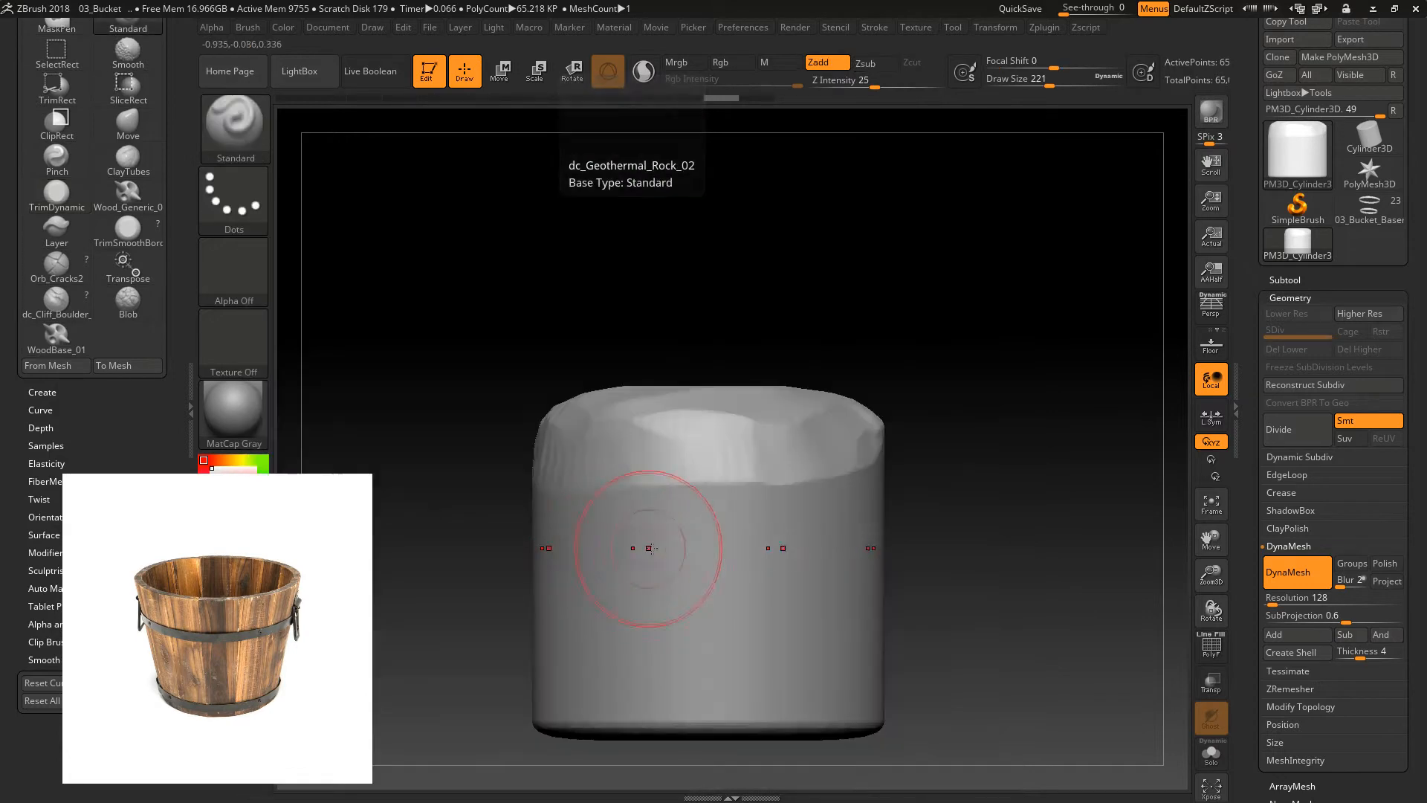
pyautogui.moveTo(790, 674)
pyautogui.keyDown('alt'); pyautogui.mouseDown()
pyautogui.moveTo(632, 672)
pyautogui.moveTo(574, 591)
pyautogui.moveTo(814, 641)
pyautogui.moveTo(631, 554)
pyautogui.moveTo(669, 513)
pyautogui.mouseUp(); pyautogui.keyUp('alt')
pyautogui.moveTo(781, 732)
pyautogui.keyDown('alt'); pyautogui.mouseDown()
pyautogui.moveTo(654, 718)
pyautogui.moveTo(756, 722)
pyautogui.moveTo(695, 723)
pyautogui.mouseUp(); pyautogui.keyUp('alt')
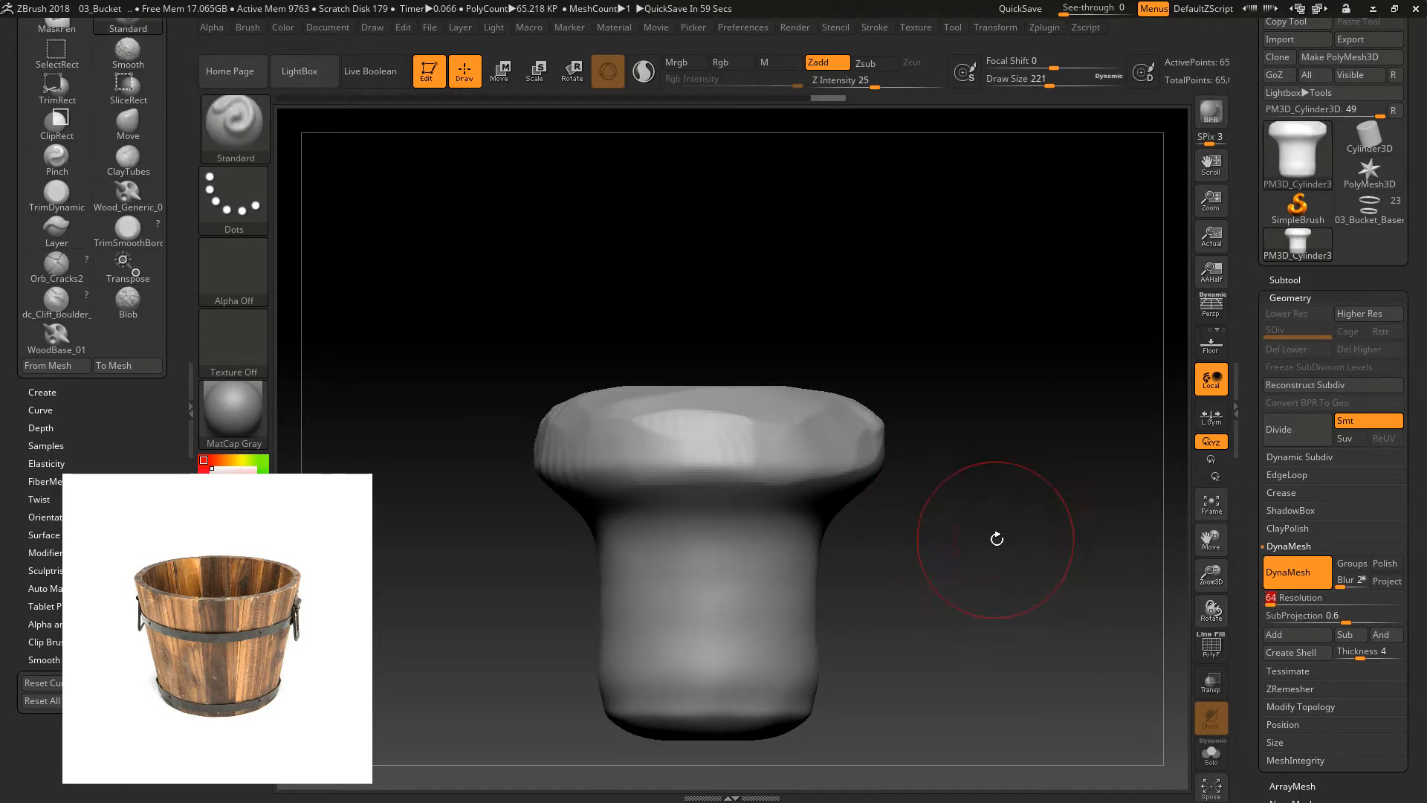
# - Smooth the lower body and carve it further with the Standard brush into a thin, tapered nail shank
pyautogui.moveTo(863, 622)
pyautogui.keyDown('shift'); pyautogui.mouseDown()
pyautogui.moveTo(667, 707)
pyautogui.moveTo(747, 687)
pyautogui.moveTo(689, 705)
pyautogui.mouseUp(); pyautogui.keyUp('shift')
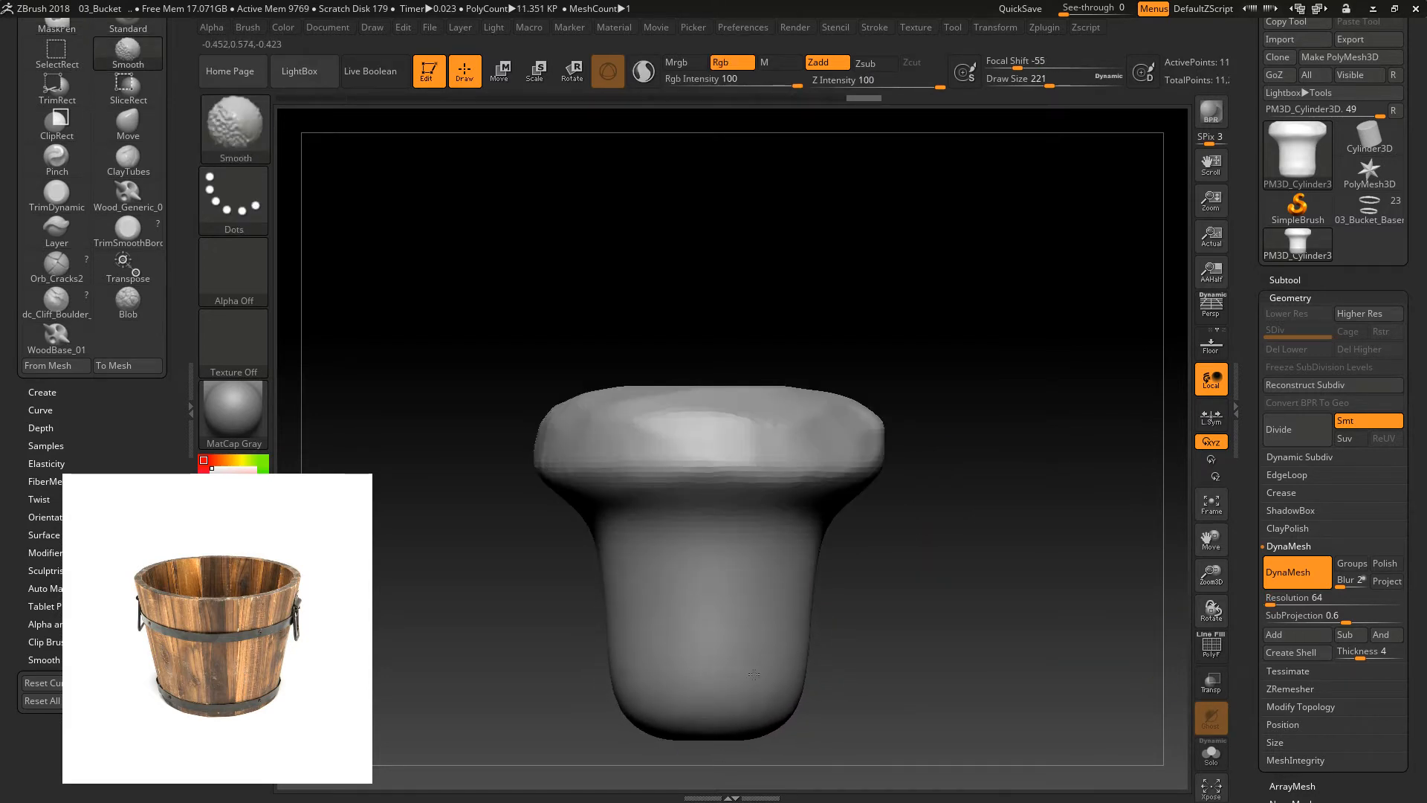
pyautogui.moveTo(634, 621)
pyautogui.keyDown('shift'); pyautogui.mouseDown()
pyautogui.moveTo(698, 512)
pyautogui.moveTo(810, 520)
pyautogui.mouseUp(); pyautogui.keyUp('shift')
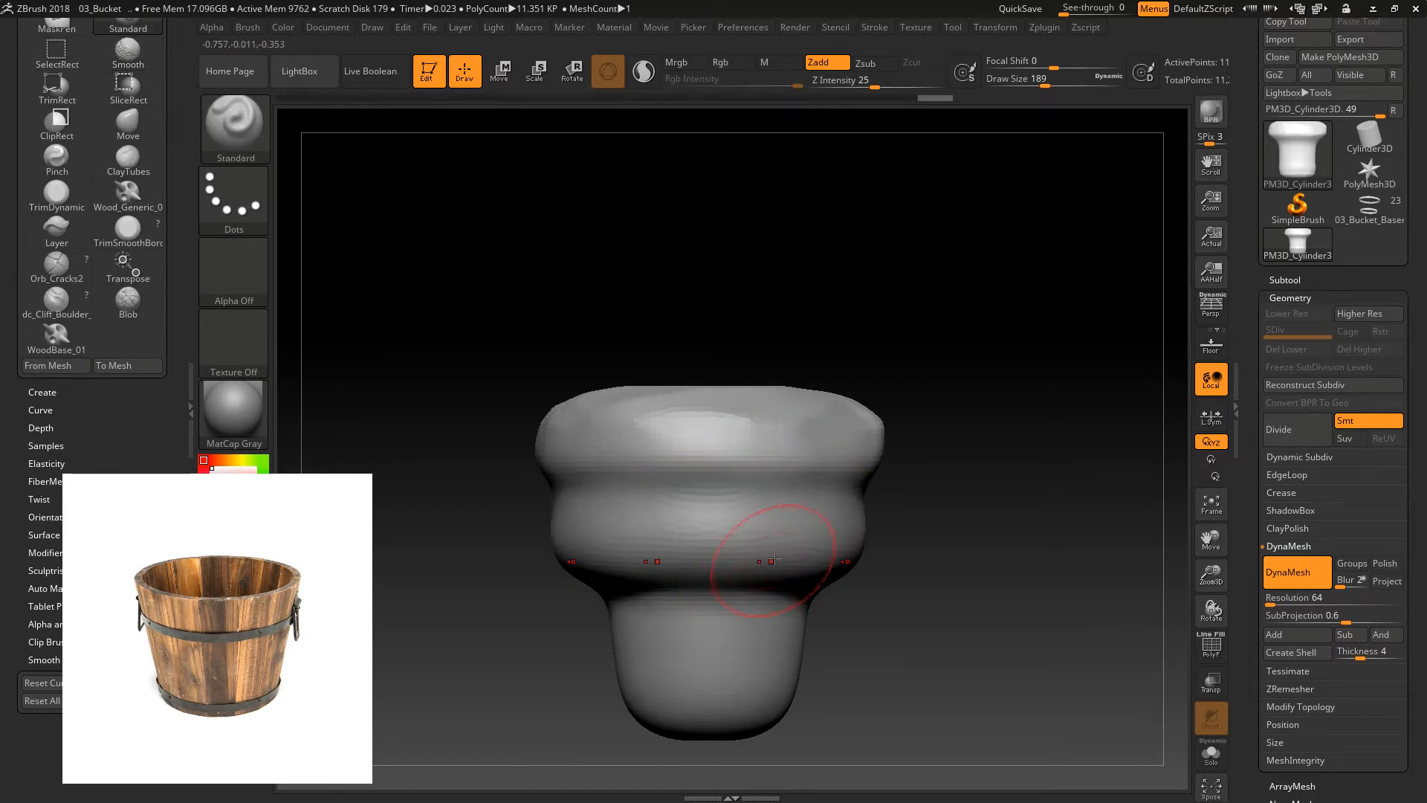
pyautogui.hotkey('ctrl', 'z')
pyautogui.moveTo(875, 81); pyautogui.dragTo(853, 82)
pyautogui.moveTo(781, 546)
pyautogui.keyDown('alt'); pyautogui.mouseDown()
pyautogui.moveTo(771, 660)
pyautogui.moveTo(732, 721)
pyautogui.moveTo(697, 712)
pyautogui.moveTo(753, 565)
pyautogui.mouseUp(); pyautogui.keyUp('alt')
pyautogui.moveTo(754, 567); pyautogui.dragTo(760, 587, button='right')
pyautogui.keyDown('shift'); pyautogui.moveTo(737, 648); pyautogui.dragTo(735, 657); pyautogui.keyUp('shift')
pyautogui.moveTo(765, 569)
pyautogui.keyDown('shift'); pyautogui.mouseDown()
pyautogui.moveTo(584, 500)
pyautogui.moveTo(541, 504)
pyautogui.moveTo(544, 526)
pyautogui.mouseUp(); pyautogui.keyUp('shift')
# - Flatten uneven facets across the nail head's top and rim with the TrimDynamic brush
pyautogui.press('b')
pyautogui.press('t')
pyautogui.press('d')
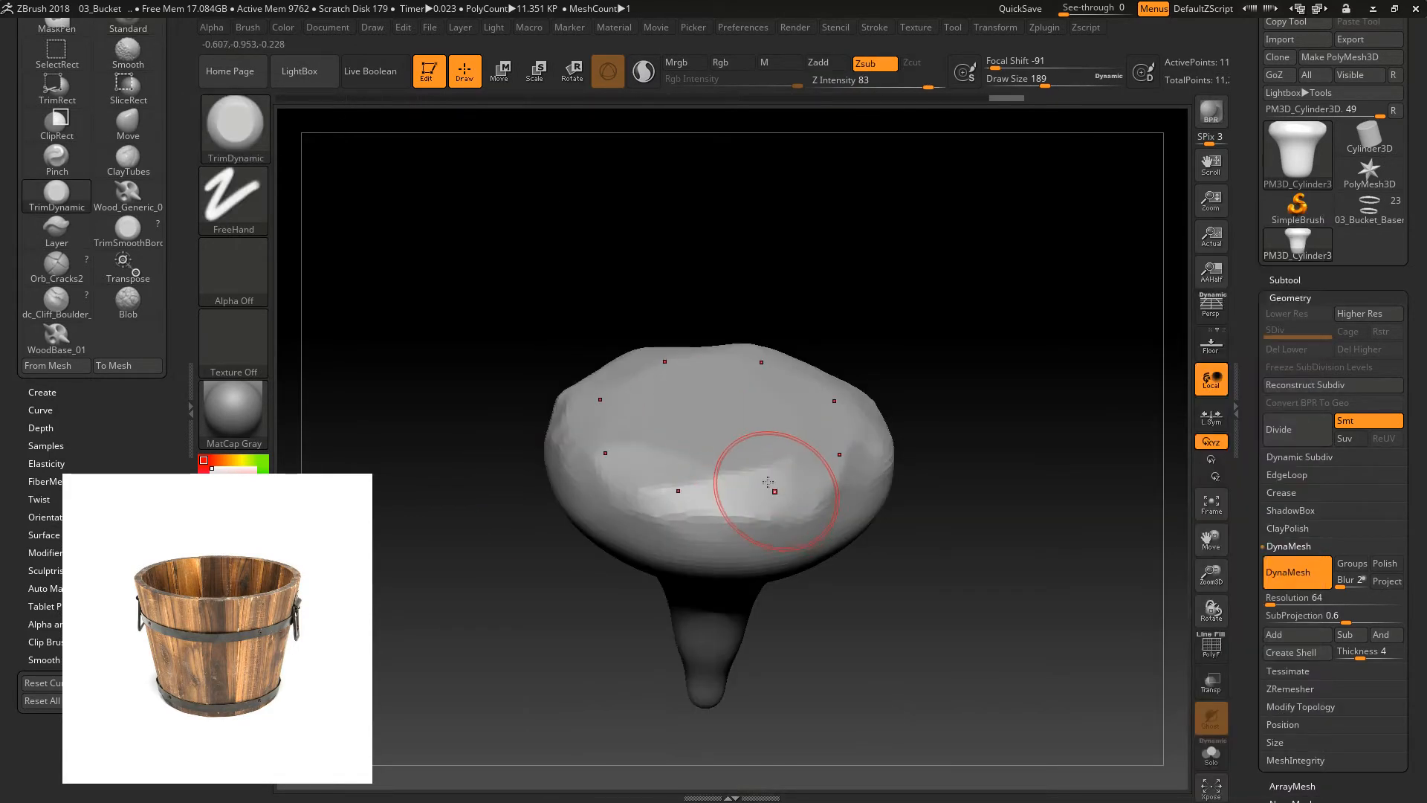
pyautogui.moveTo(758, 520)
pyautogui.mouseDown()
pyautogui.moveTo(793, 516)
pyautogui.moveTo(622, 511)
pyautogui.mouseUp()
pyautogui.hotkey('ctrl', 'z')
pyautogui.moveTo(549, 537); pyautogui.dragTo(573, 580)
pyautogui.moveTo(644, 523); pyautogui.dragTo(583, 480)
pyautogui.moveTo(524, 458); pyautogui.dragTo(541, 531)
pyautogui.moveTo(636, 453)
pyautogui.mouseDown()
pyautogui.moveTo(584, 420)
pyautogui.moveTo(714, 491)
pyautogui.moveTo(814, 461)
pyautogui.moveTo(781, 278)
pyautogui.mouseUp()
pyautogui.moveTo(681, 425); pyautogui.dragTo(598, 394)
pyautogui.moveTo(483, 476); pyautogui.dragTo(840, 340)
pyautogui.moveTo(496, 380); pyautogui.dragTo(549, 472)
pyautogui.moveTo(672, 659); pyautogui.dragTo(645, 641)
pyautogui.moveTo(609, 464)
pyautogui.mouseDown()
pyautogui.moveTo(565, 446)
pyautogui.moveTo(584, 438)
pyautogui.moveTo(628, 472)
pyautogui.mouseUp()
pyautogui.moveTo(773, 631); pyautogui.dragTo(669, 624)
pyautogui.moveTo(654, 499); pyautogui.dragTo(678, 508)
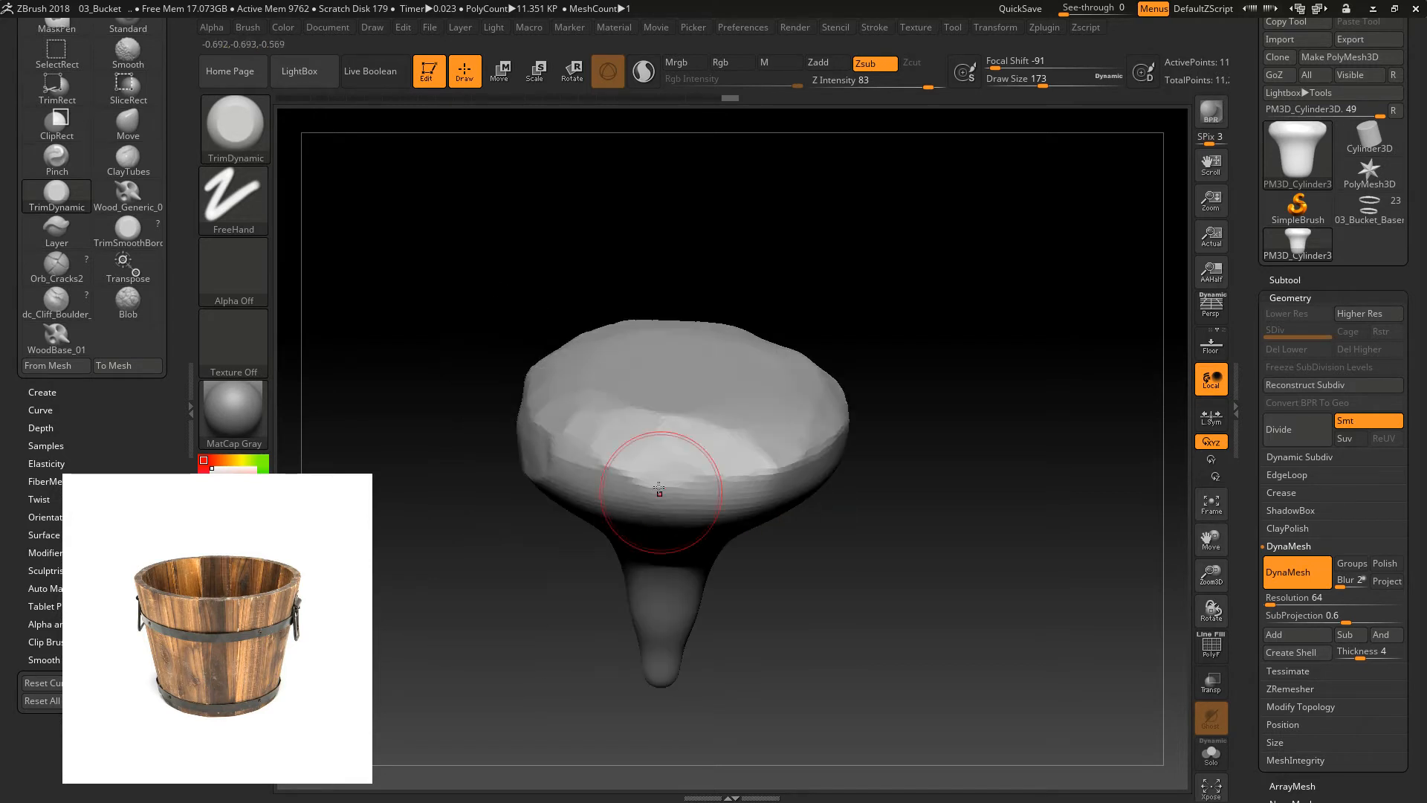
pyautogui.moveTo(907, 468)
pyautogui.mouseDown()
pyautogui.moveTo(751, 475)
pyautogui.moveTo(863, 409)
pyautogui.mouseUp()
pyautogui.moveTo(911, 423); pyautogui.dragTo(926, 401)
pyautogui.moveTo(786, 434); pyautogui.dragTo(840, 383)
pyautogui.moveTo(925, 438); pyautogui.dragTo(981, 372)
pyautogui.moveTo(799, 386)
pyautogui.mouseDown()
pyautogui.moveTo(841, 357)
pyautogui.moveTo(877, 294)
pyautogui.mouseUp()
# - Set TrimDynamic's Z Intensity to 100 and cut stronger facets around the nail head's edge and top
pyautogui.moveTo(928, 83); pyautogui.dragTo(945, 83)
pyautogui.moveTo(981, 215); pyautogui.dragTo(877, 275)
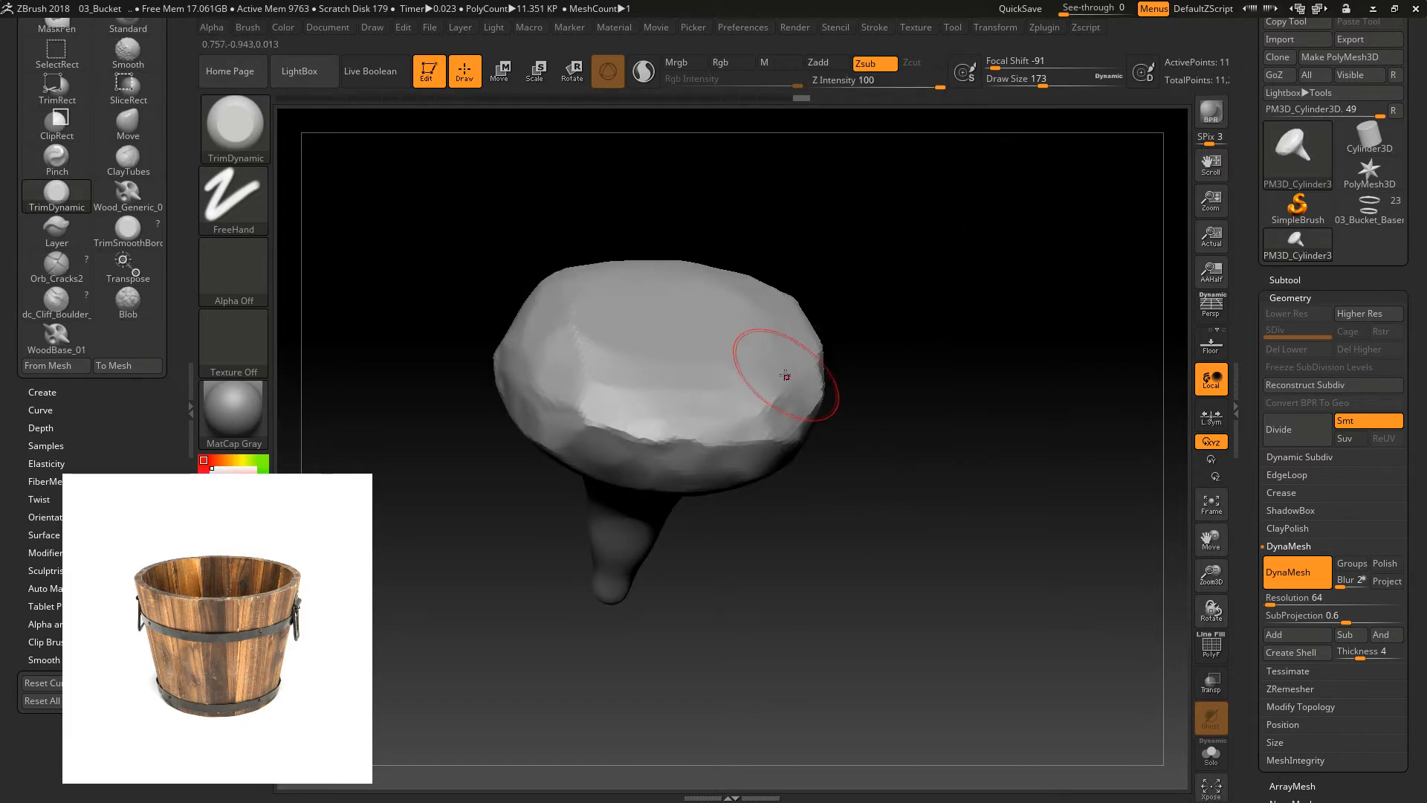
pyautogui.moveTo(869, 457); pyautogui.dragTo(795, 419)
pyautogui.moveTo(706, 455); pyautogui.dragTo(640, 448)
pyautogui.moveTo(583, 510); pyautogui.dragTo(660, 509)
pyautogui.moveTo(859, 484); pyautogui.dragTo(860, 450)
pyautogui.moveTo(617, 455); pyautogui.dragTo(652, 442)
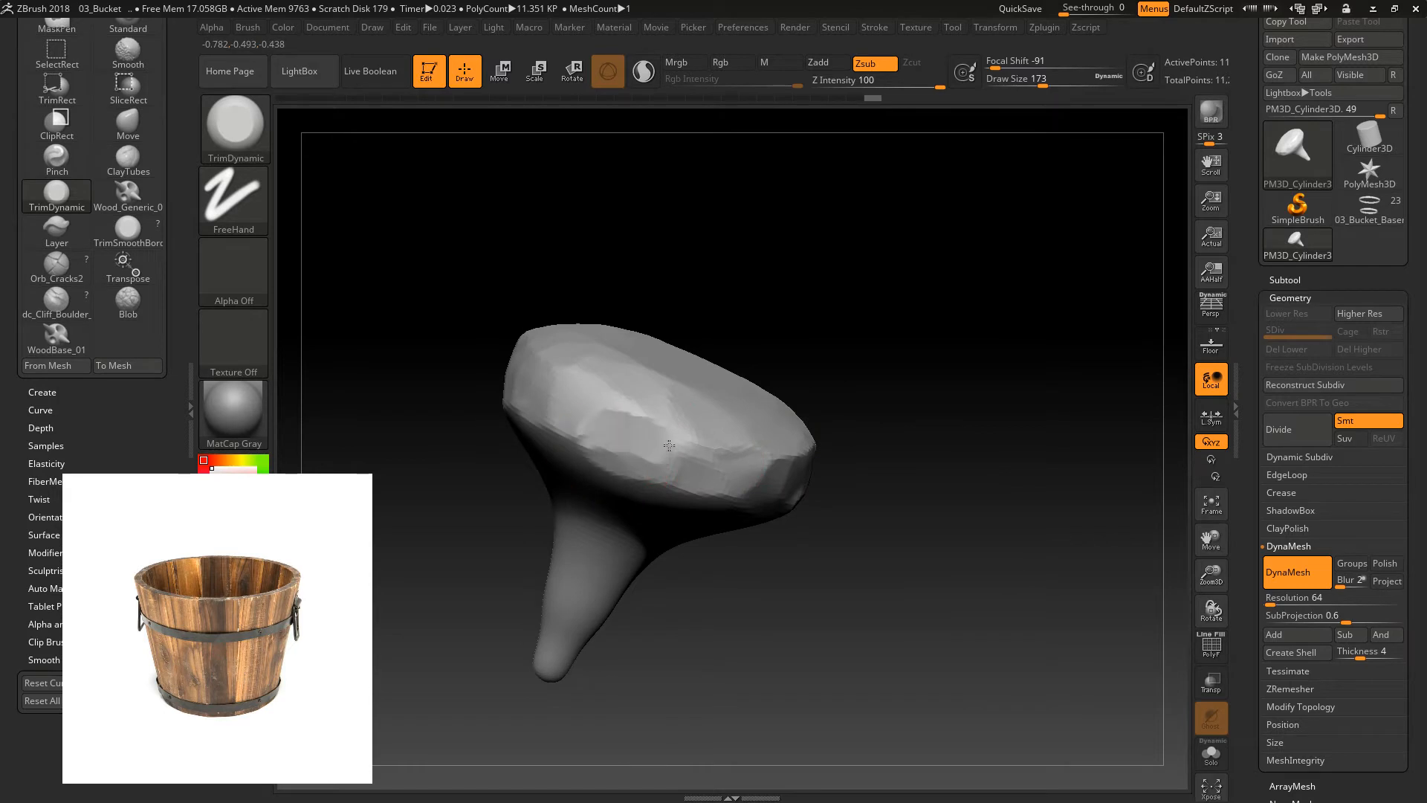
pyautogui.moveTo(825, 443); pyautogui.dragTo(890, 439)
pyautogui.moveTo(526, 392); pyautogui.dragTo(654, 424)
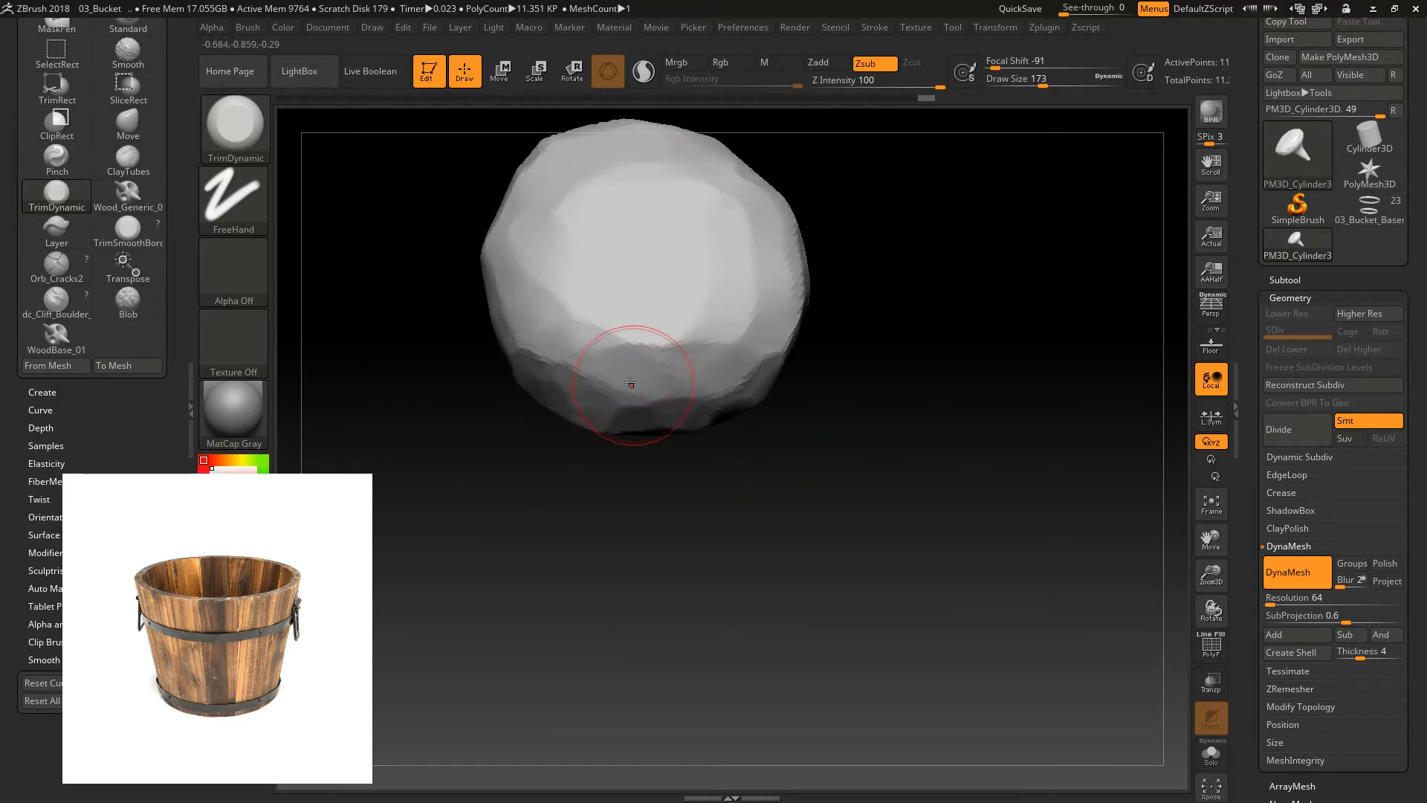
pyautogui.moveTo(648, 512); pyautogui.dragTo(613, 597)
pyautogui.moveTo(628, 477)
pyautogui.mouseDown()
pyautogui.moveTo(604, 430)
pyautogui.moveTo(631, 467)
pyautogui.mouseUp()
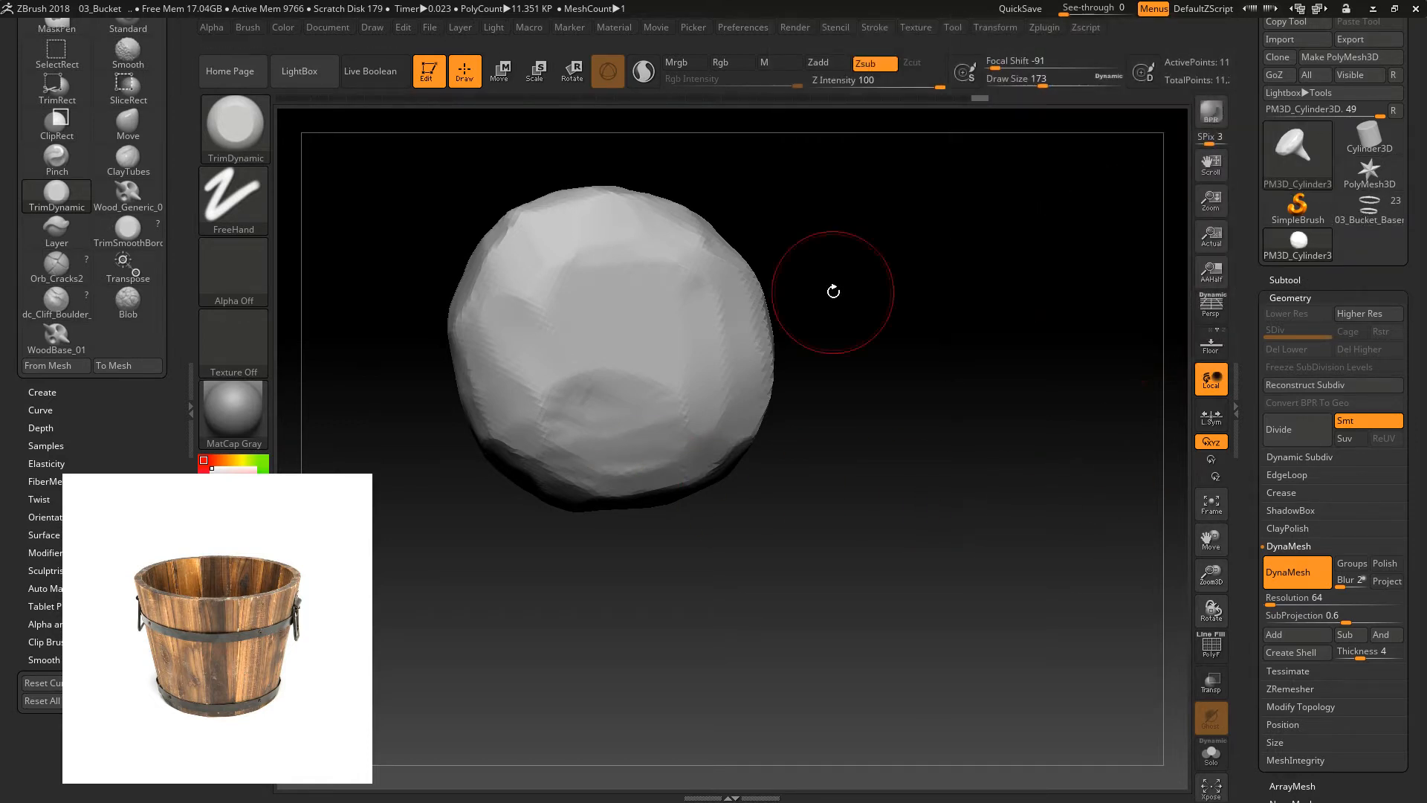
pyautogui.moveTo(901, 357)
pyautogui.mouseDown()
pyautogui.moveTo(966, 277)
pyautogui.moveTo(880, 389)
pyautogui.moveTo(557, 252)
pyautogui.mouseUp()
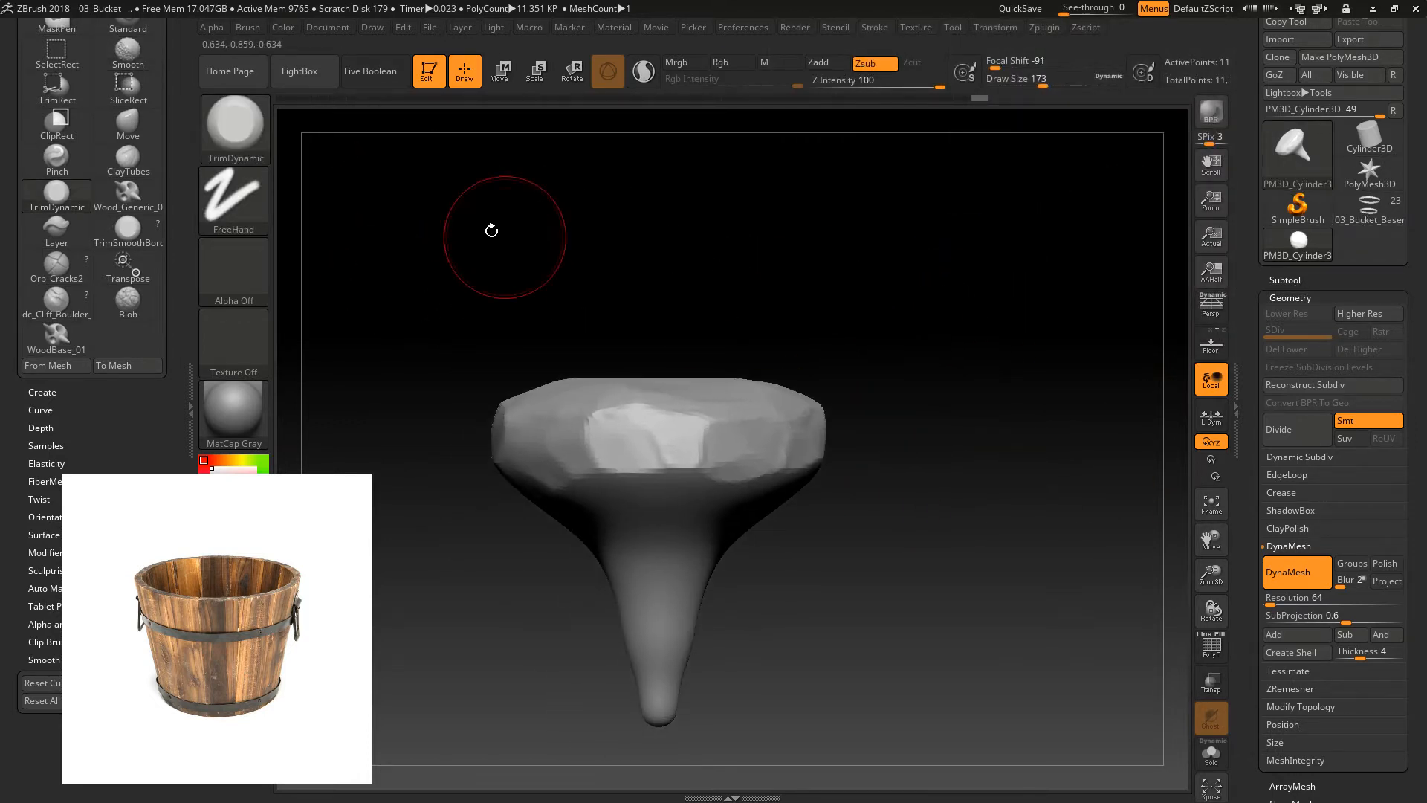
# - Create a new InsertMesh brush from the sculpted nail
pyautogui.click(235, 126)
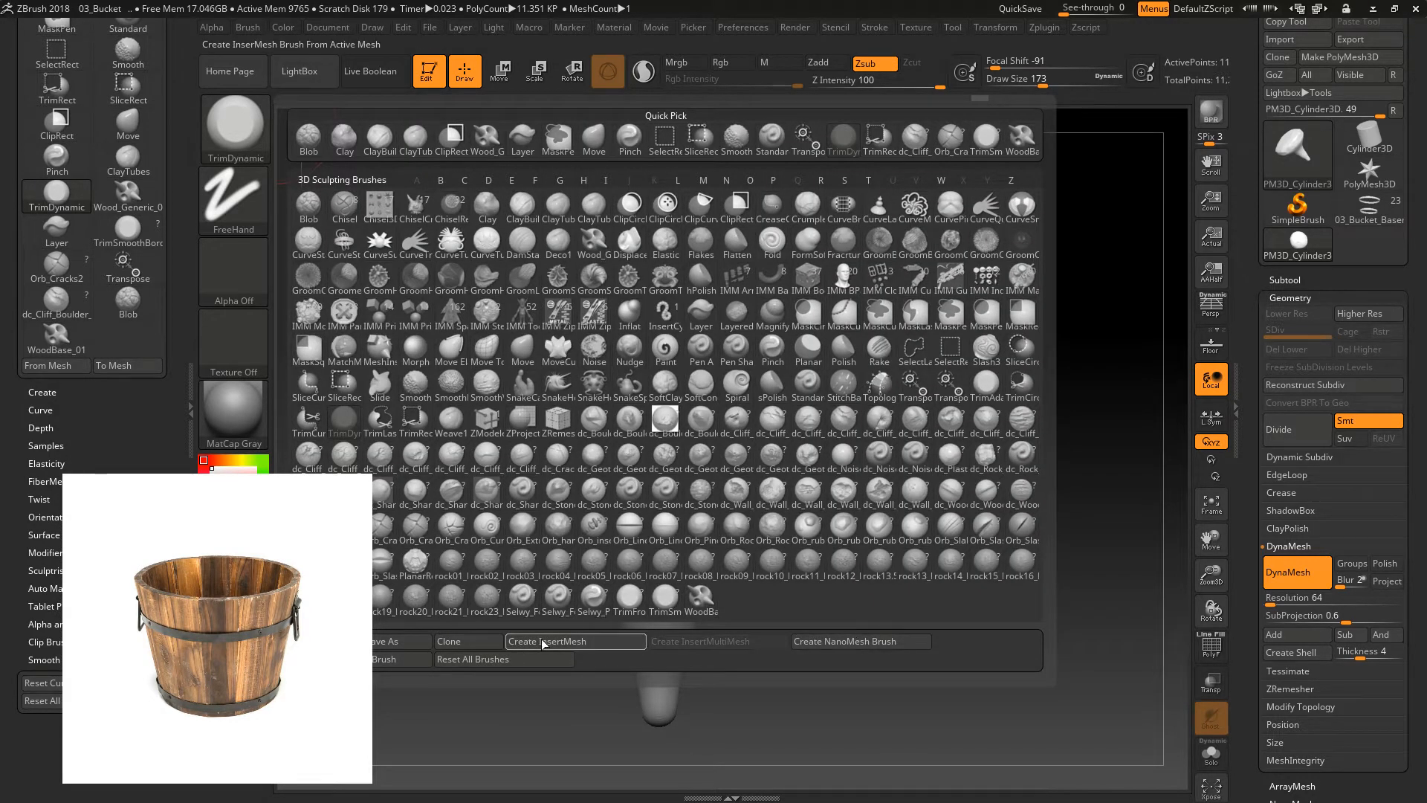
pyautogui.click(579, 642)
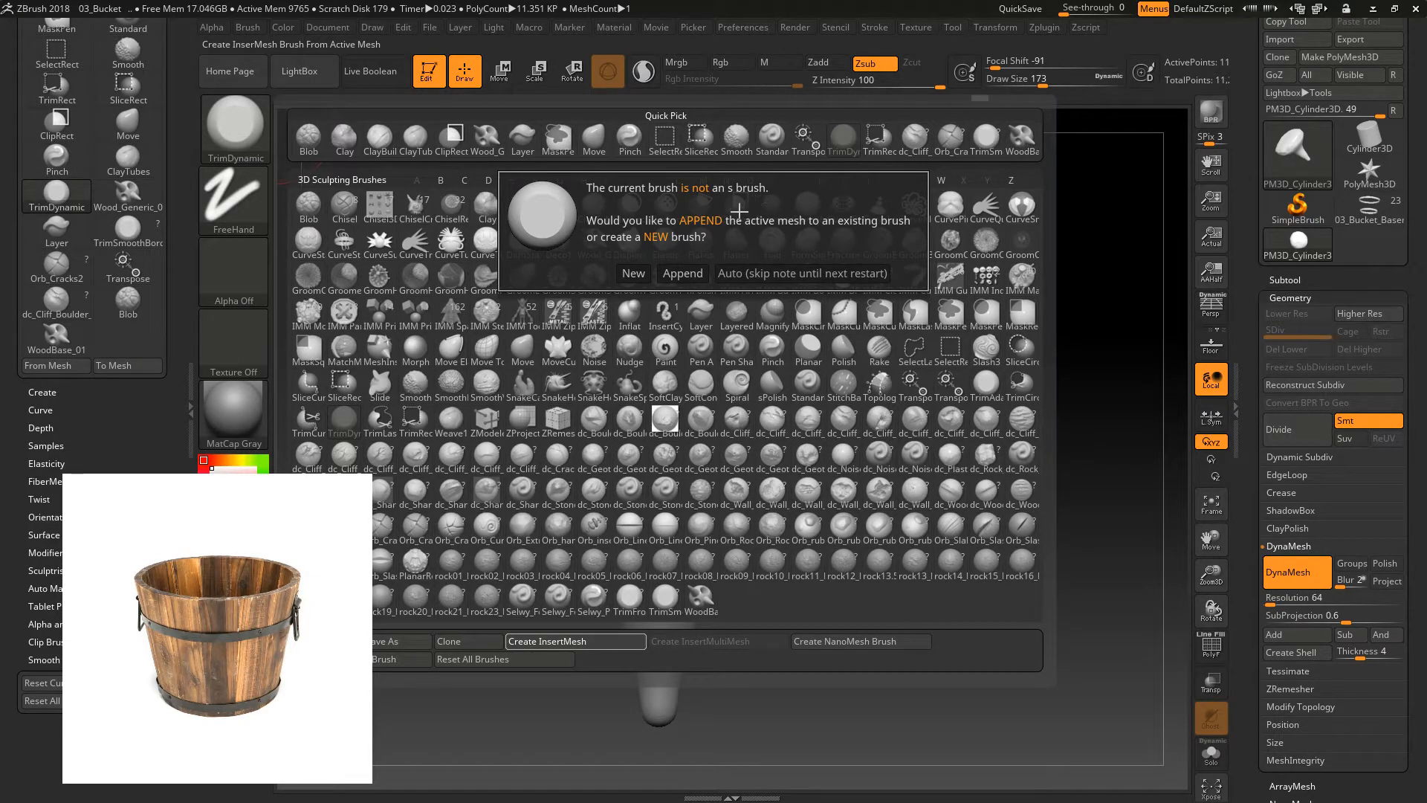
pyautogui.click(647, 273)
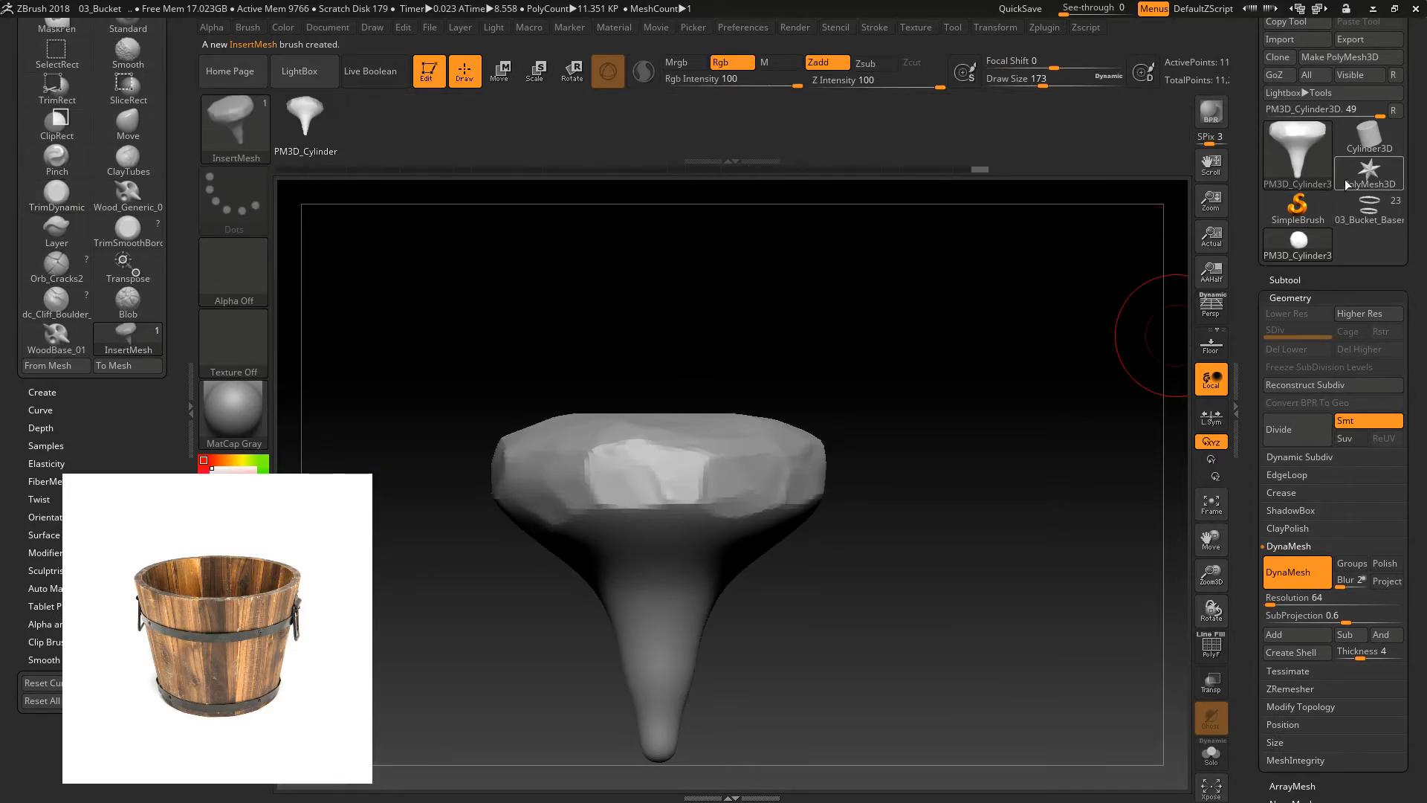
# - Switch to the 03_Bucket_Basemesh2 tool and insert a nail on the upper metal band, just right of its seam
pyautogui.click(1380, 217)
pyautogui.keyDown('alt'); pyautogui.moveTo(1189, 588); pyautogui.dragTo(1169, 636); pyautogui.keyUp('alt')
pyautogui.keyDown('alt'); pyautogui.moveTo(1067, 465); pyautogui.dragTo(1105, 652); pyautogui.keyUp('alt')
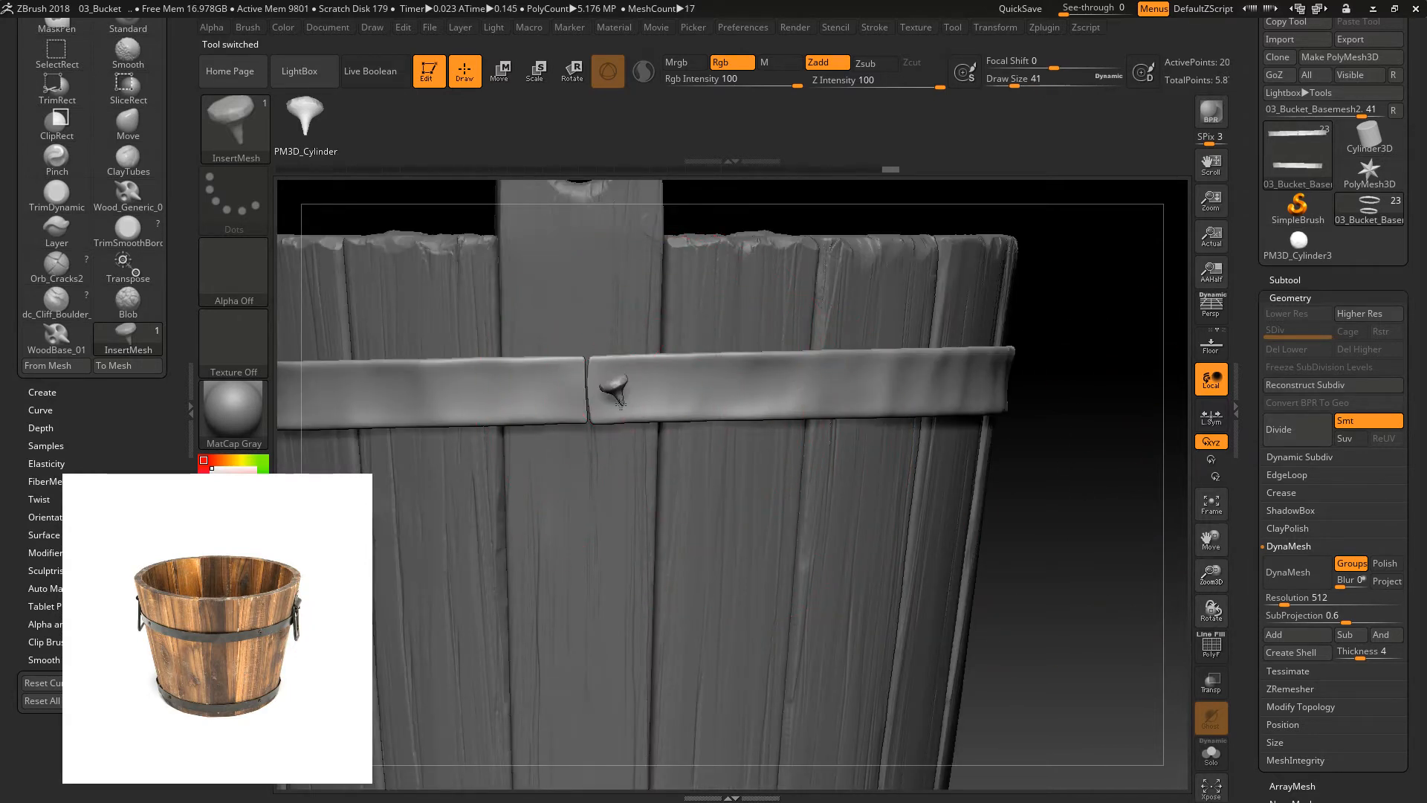
# - Rotate the inserted nail with the gizmo so its head faces outward and its shank points into the upper band
pyautogui.press('r')
pyautogui.moveTo(1047, 425); pyautogui.dragTo(795, 425)
pyautogui.moveTo(564, 341); pyautogui.dragTo(565, 446)
pyautogui.moveTo(555, 332); pyautogui.dragTo(563, 306)
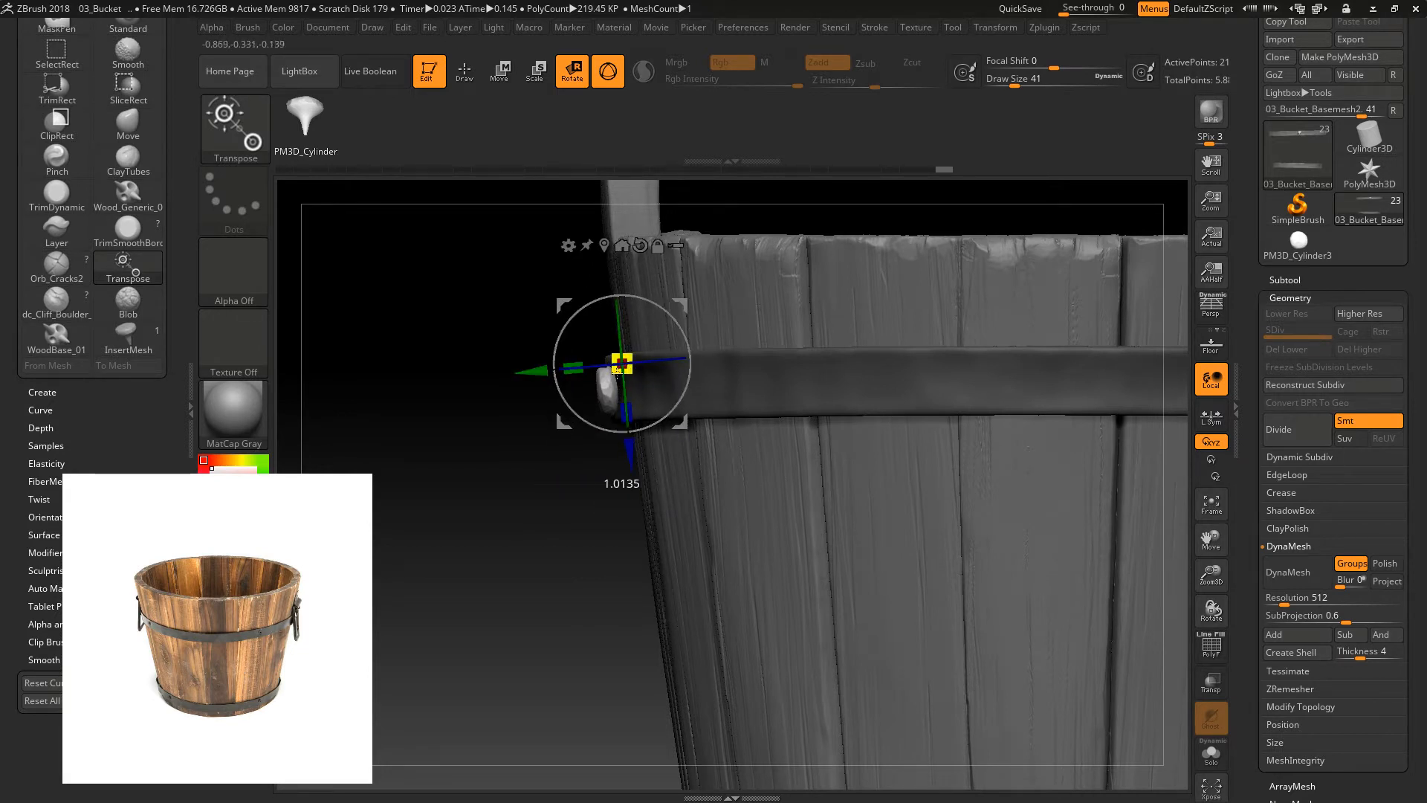
pyautogui.moveTo(683, 306); pyautogui.dragTo(680, 313)
pyautogui.moveTo(479, 407); pyautogui.dragTo(756, 359)
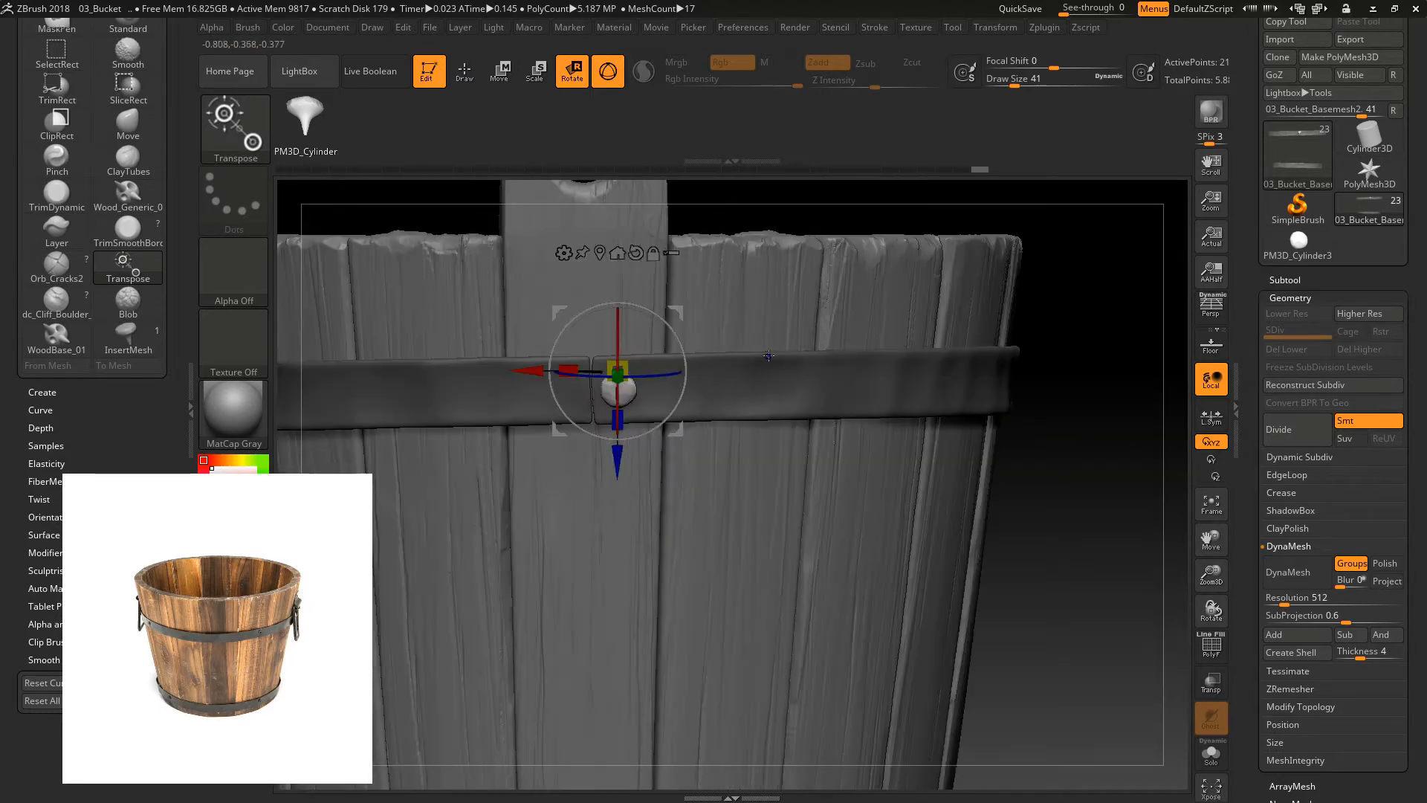
# - Switch from the gizmo to the Transpose line and scale down the nail on the upper band
pyautogui.keyDown('alt'); pyautogui.moveTo(1193, 505); pyautogui.dragTo(1051, 482); pyautogui.keyUp('alt')
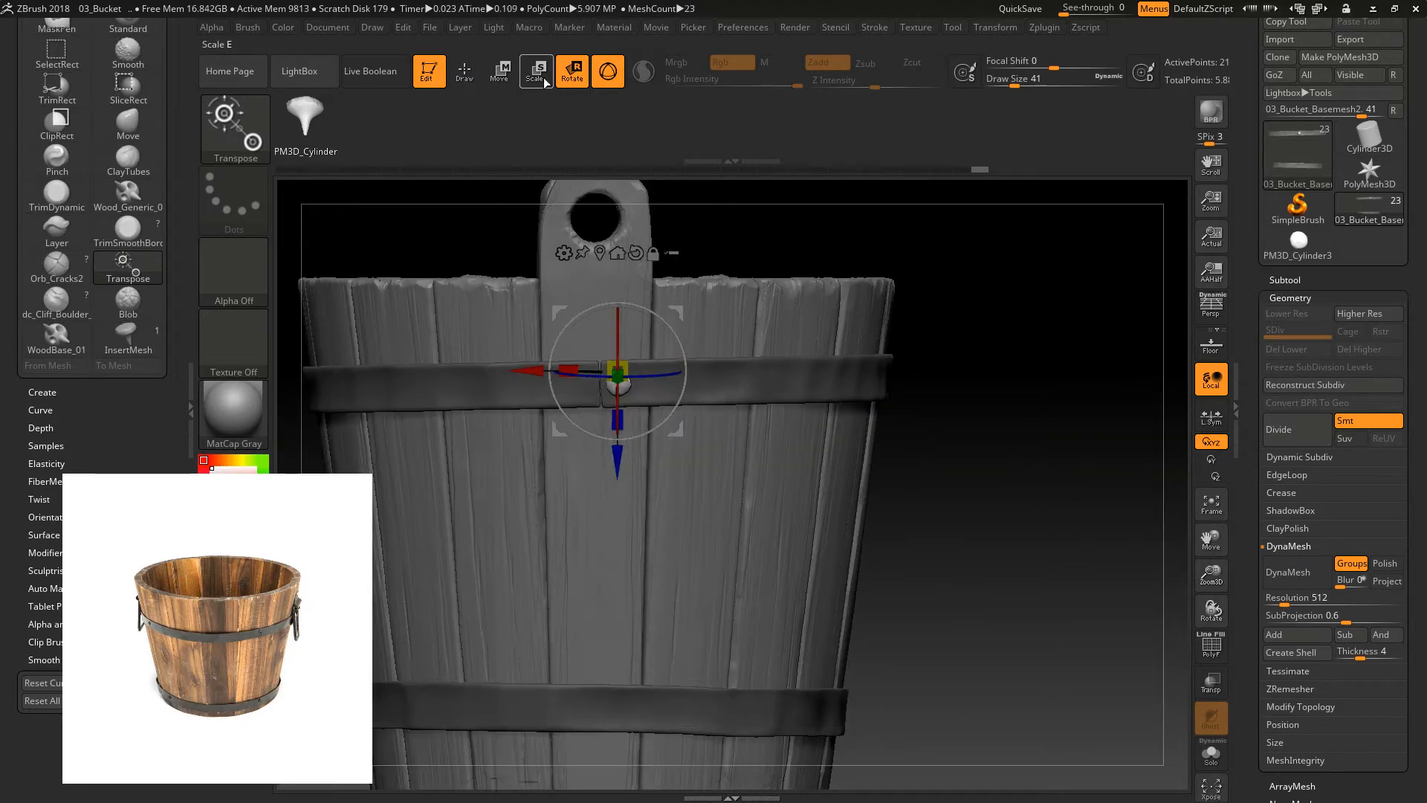
pyautogui.click(610, 78)
pyautogui.keyDown('alt'); pyautogui.moveTo(713, 353); pyautogui.dragTo(716, 325); pyautogui.keyUp('alt')
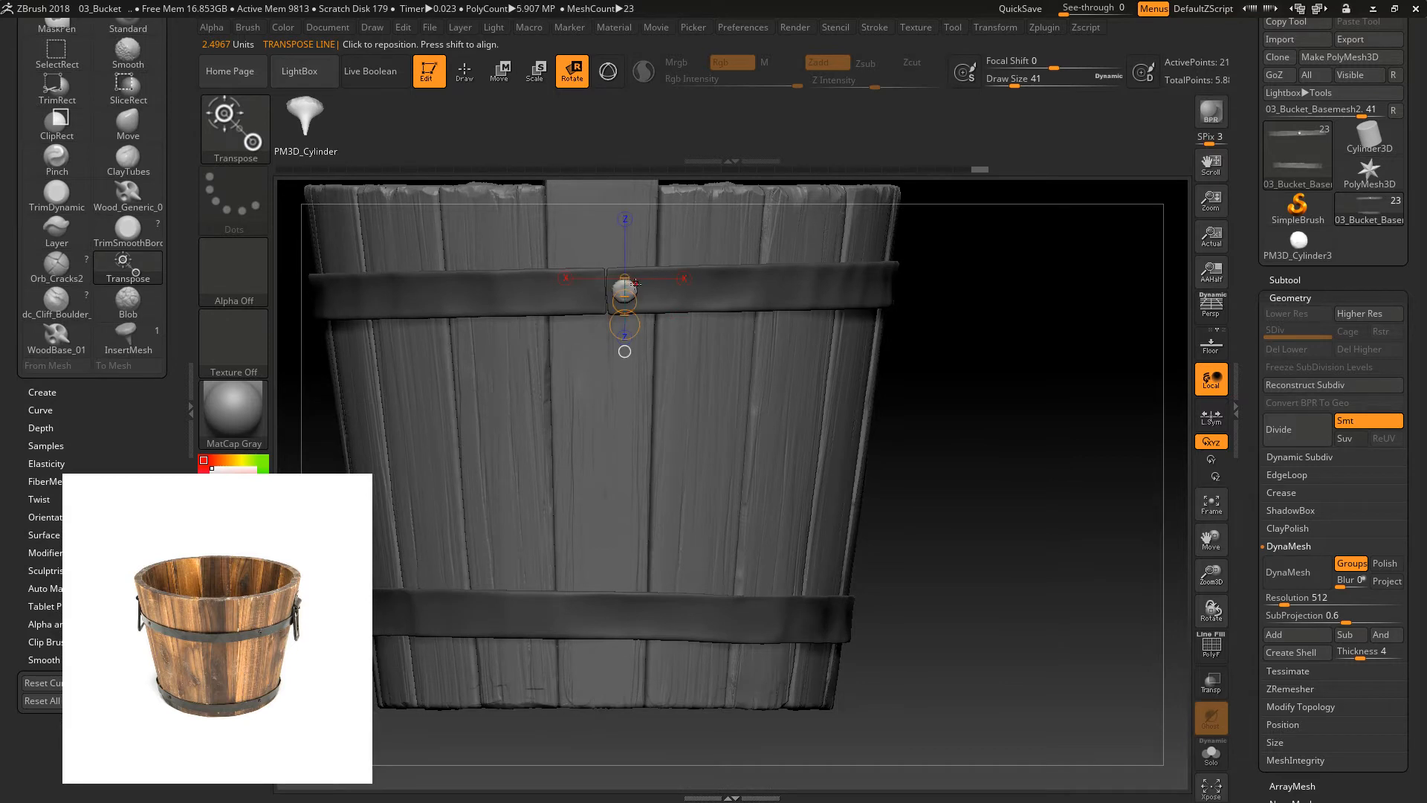
pyautogui.moveTo(946, 385); pyautogui.dragTo(513, 296)
pyautogui.press('e')
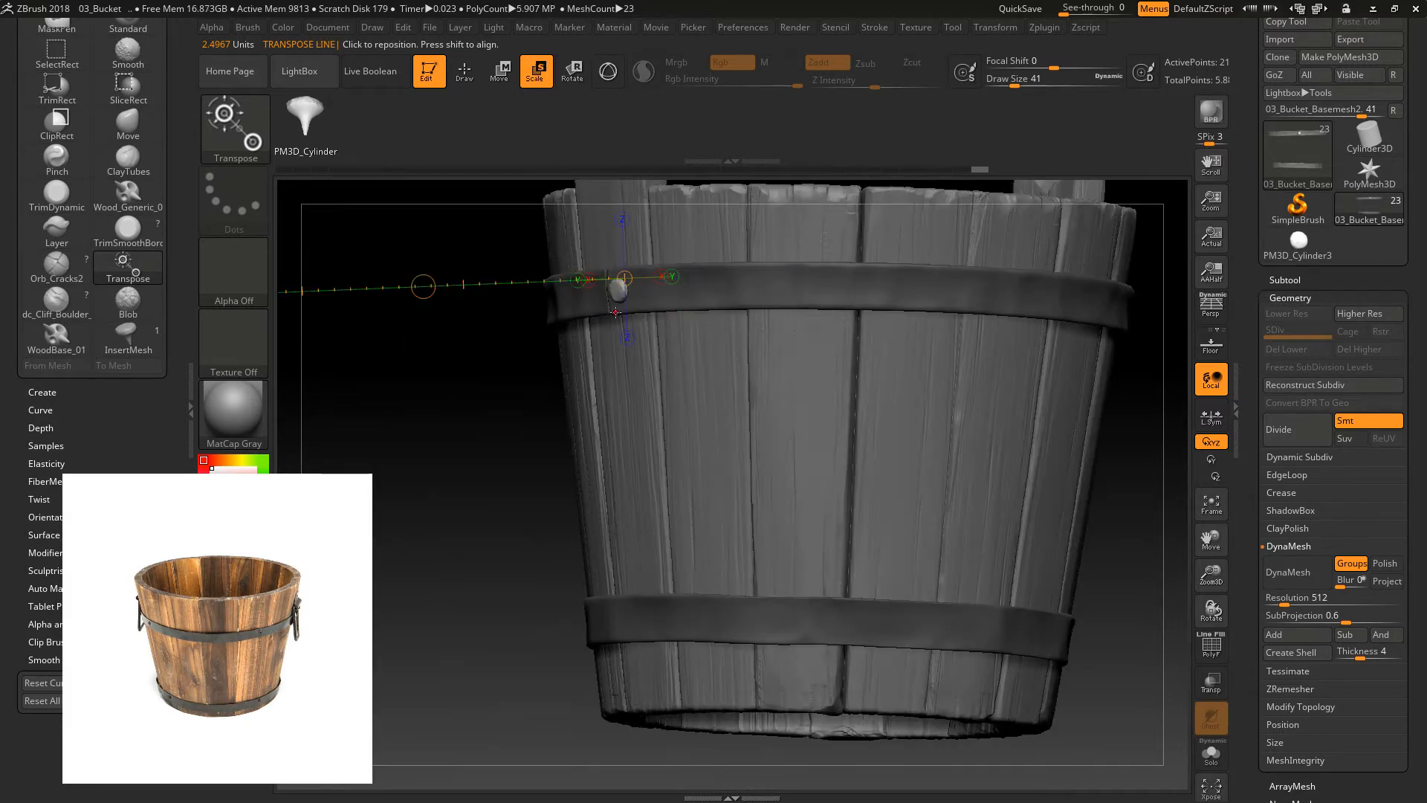
pyautogui.moveTo(627, 289)
pyautogui.mouseDown()
pyautogui.moveTo(707, 319)
pyautogui.moveTo(711, 342)
pyautogui.mouseUp()
pyautogui.moveTo(480, 327); pyautogui.dragTo(714, 310)
# - Duplicate the nail to the other side of the upper band's seam
pyautogui.press('w')
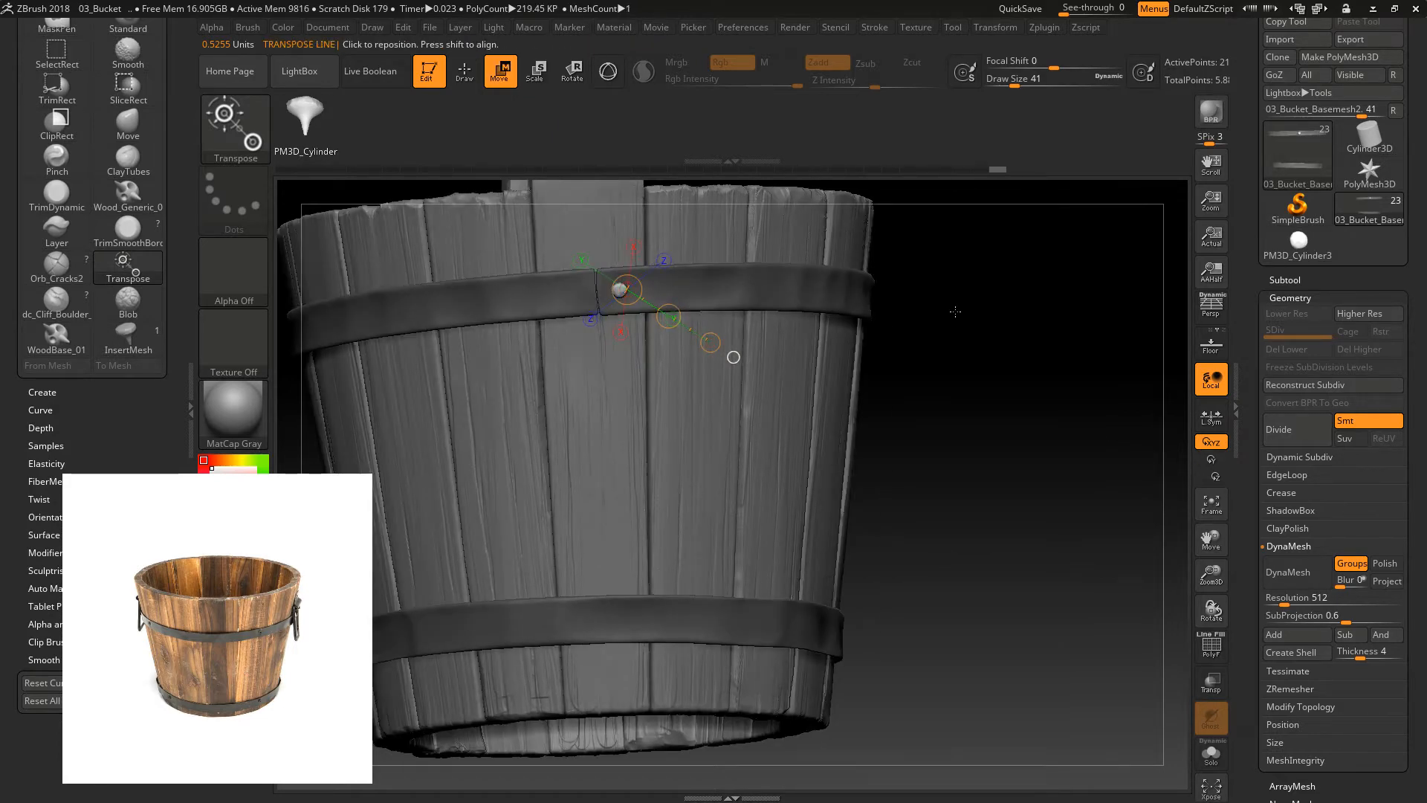
pyautogui.moveTo(955, 308); pyautogui.dragTo(946, 338)
pyautogui.moveTo(671, 321); pyautogui.dragTo(624, 315)
pyautogui.moveTo(922, 349); pyautogui.dragTo(776, 364)
# - Rotate the duplicated nail for variation and shift it slightly toward the upper band's seam with the Transpose line
pyautogui.press('r')
pyautogui.moveTo(577, 289); pyautogui.dragTo(616, 299)
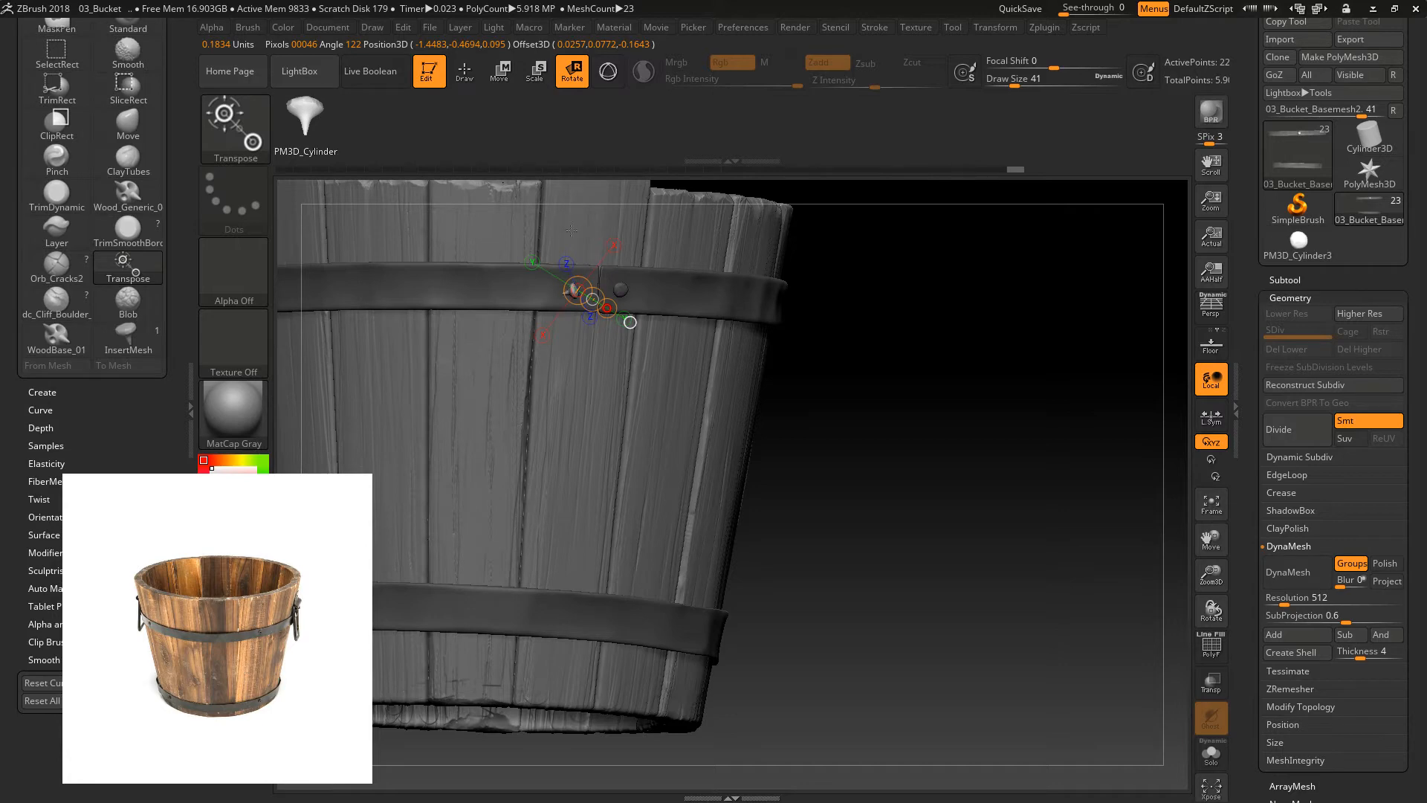
pyautogui.press('w')
pyautogui.moveTo(844, 319); pyautogui.dragTo(1033, 456)
pyautogui.moveTo(1214, 576); pyautogui.dragTo(1148, 613)
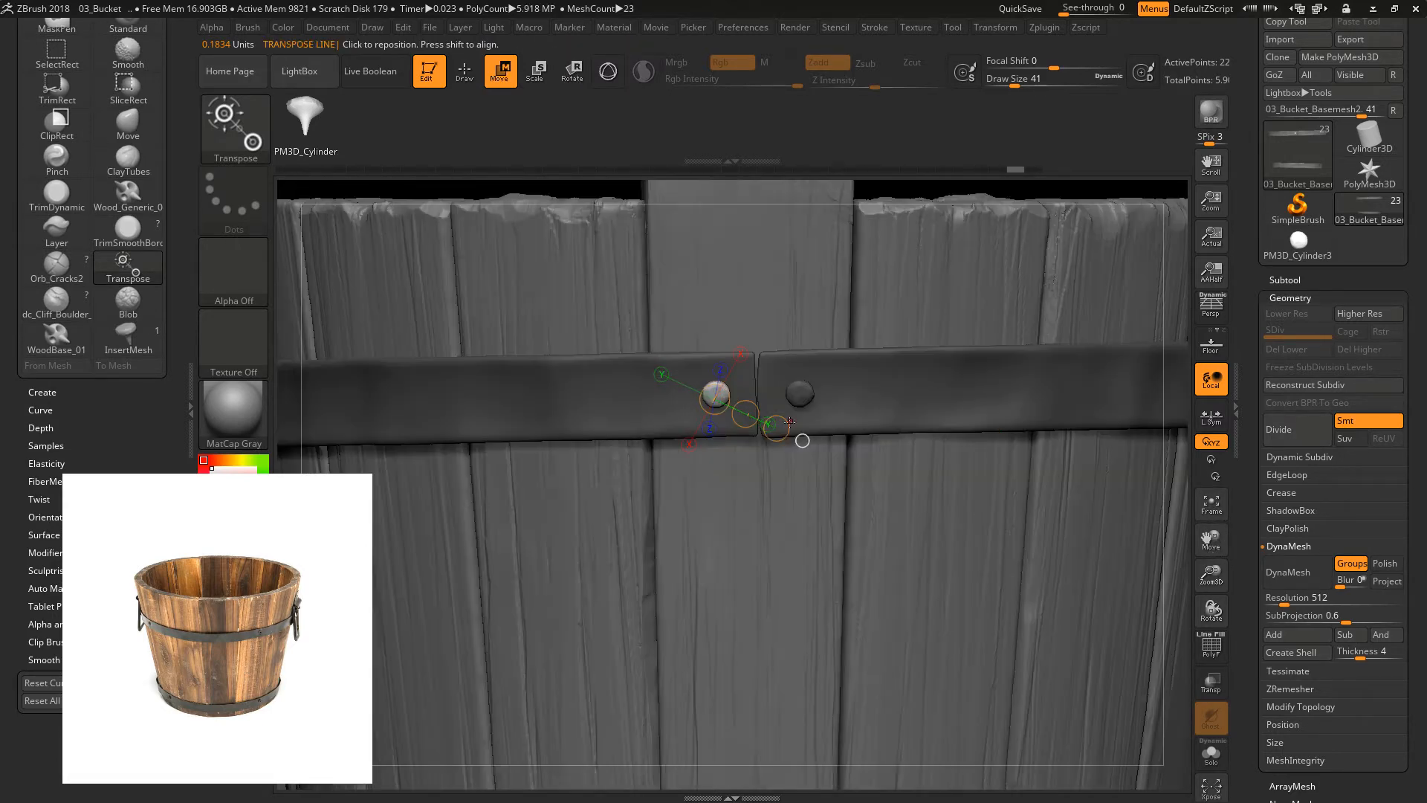
pyautogui.moveTo(1211, 575); pyautogui.dragTo(1120, 624)
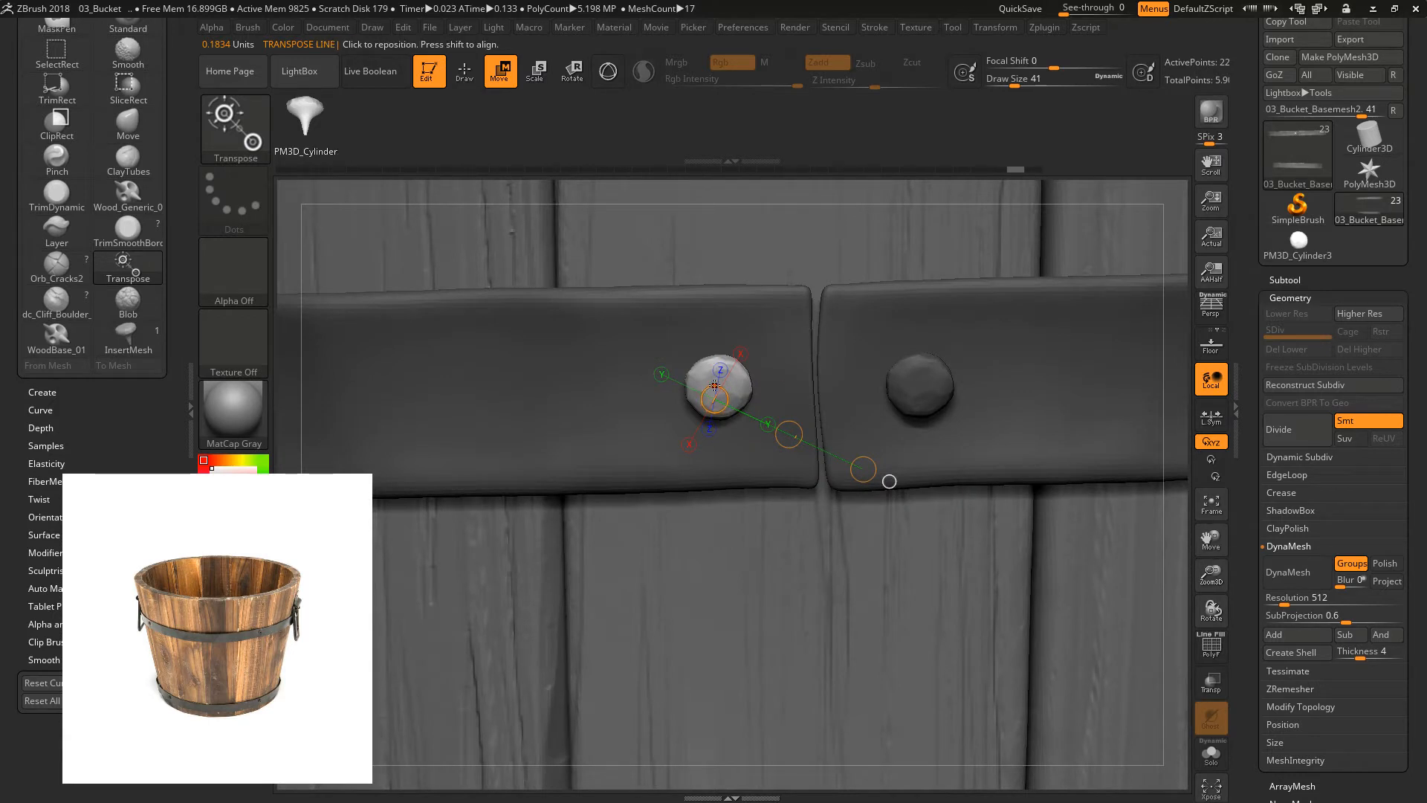
pyautogui.moveTo(715, 380); pyautogui.dragTo(866, 519)
pyautogui.press('r')
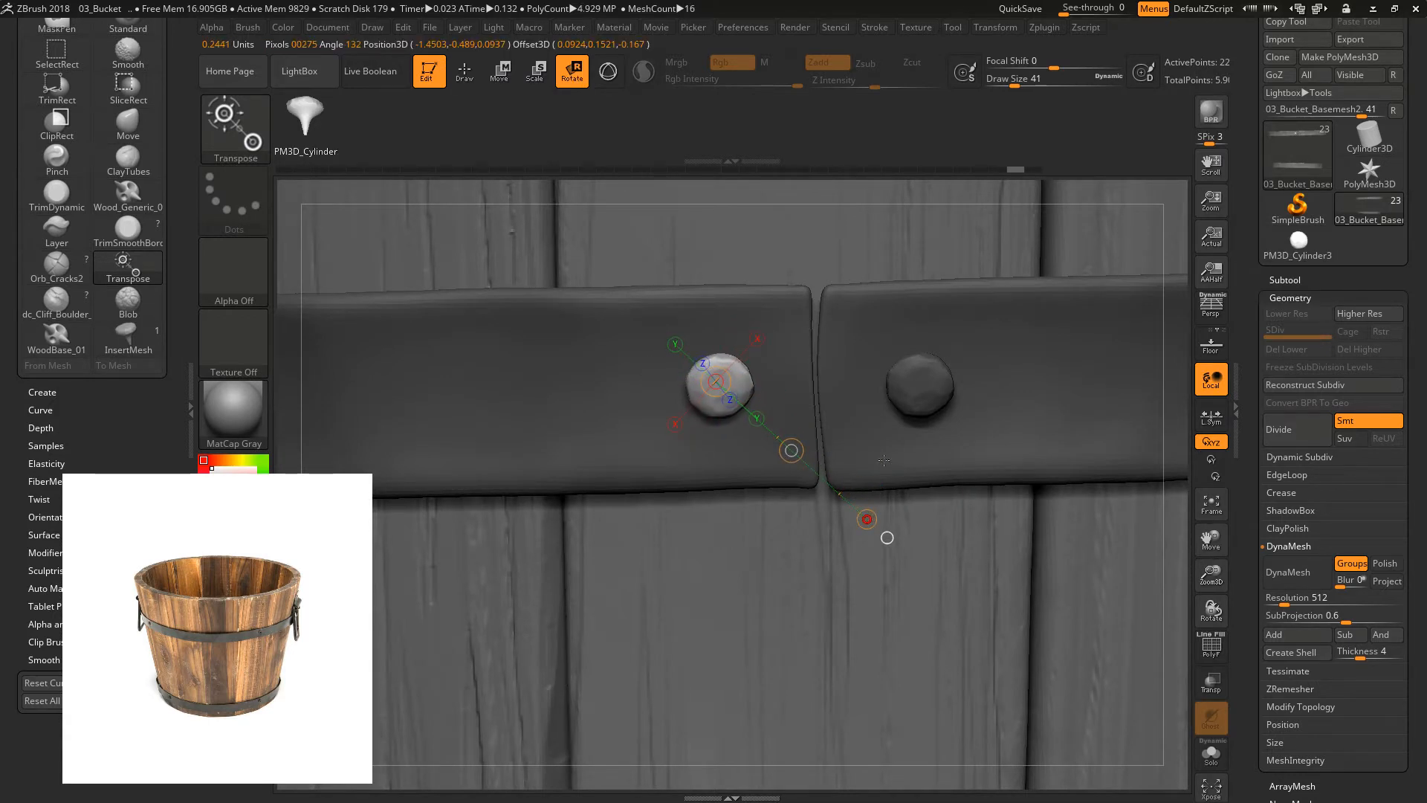
pyautogui.moveTo(737, 391)
pyautogui.keyDown('shift'); pyautogui.mouseDown()
pyautogui.moveTo(822, 392)
pyautogui.moveTo(765, 405)
pyautogui.moveTo(782, 398)
pyautogui.moveTo(755, 374)
pyautogui.mouseUp(); pyautogui.keyUp('shift')
pyautogui.press('w')
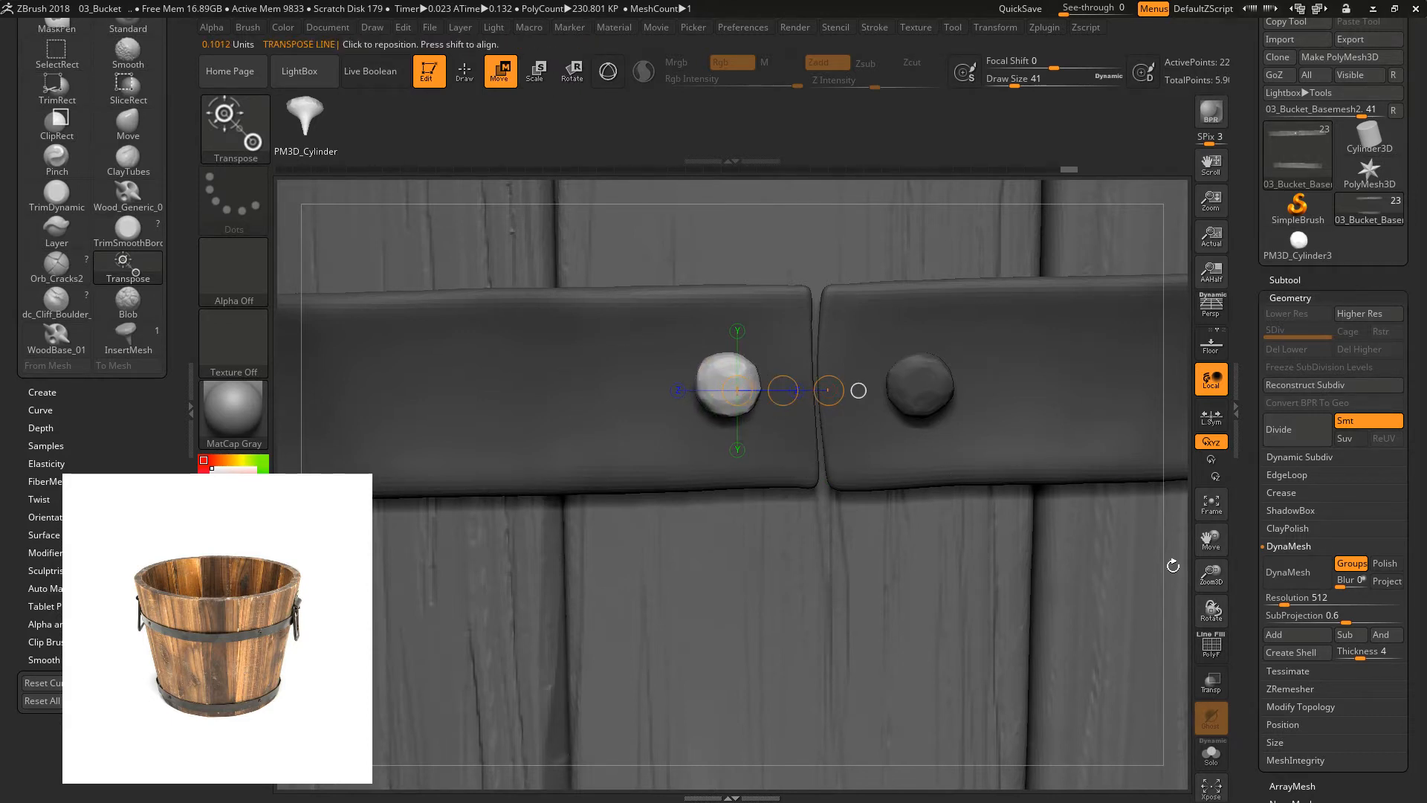
# - Insert another nail on the lower metal band, just left of its seam
pyautogui.moveTo(1212, 575); pyautogui.dragTo(1215, 541)
pyautogui.moveTo(1161, 479); pyautogui.dragTo(1115, 282)
pyautogui.moveTo(1080, 494); pyautogui.dragTo(1127, 485)
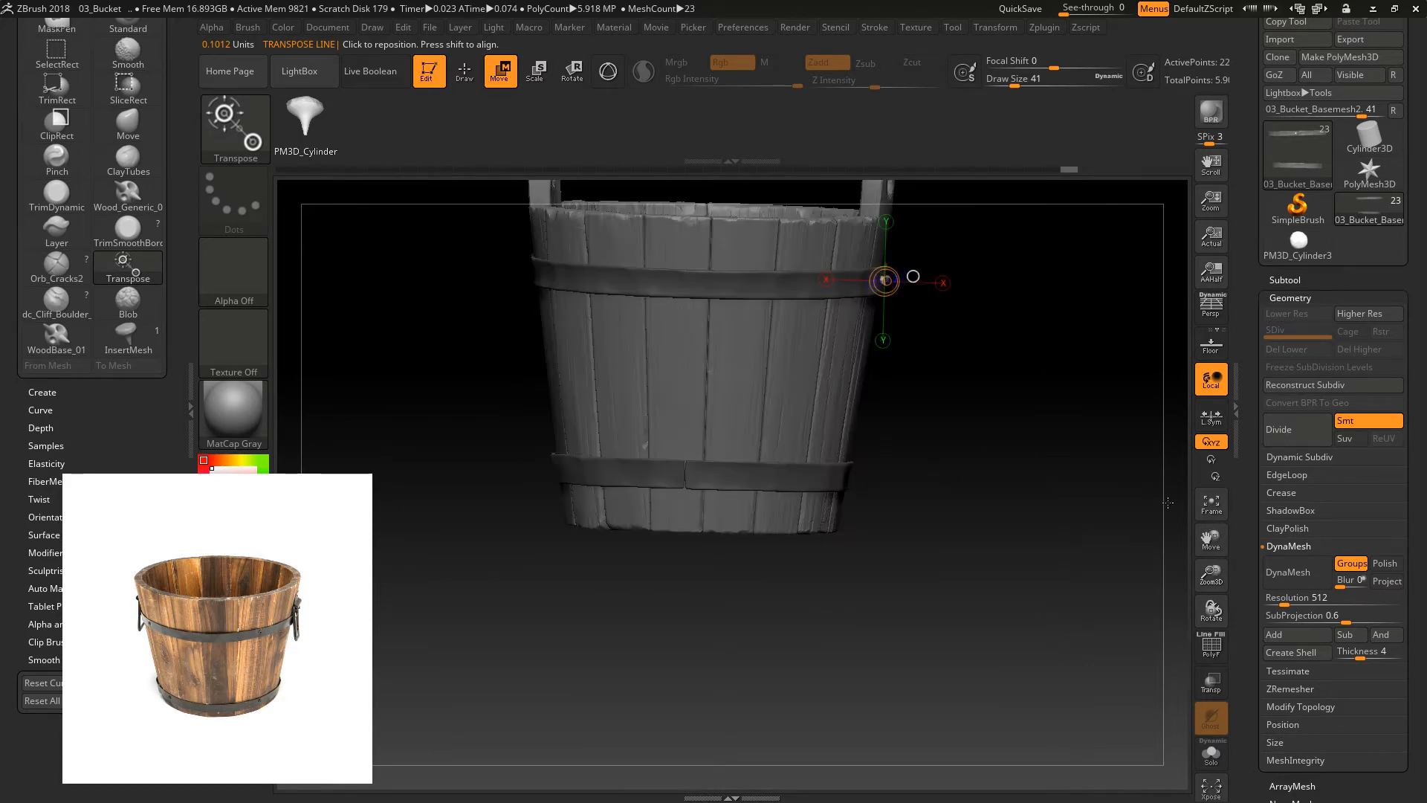
pyautogui.moveTo(1217, 563); pyautogui.dragTo(1217, 643)
pyautogui.keyDown('alt'); pyautogui.moveTo(966, 565); pyautogui.dragTo(1102, 501); pyautogui.keyUp('alt')
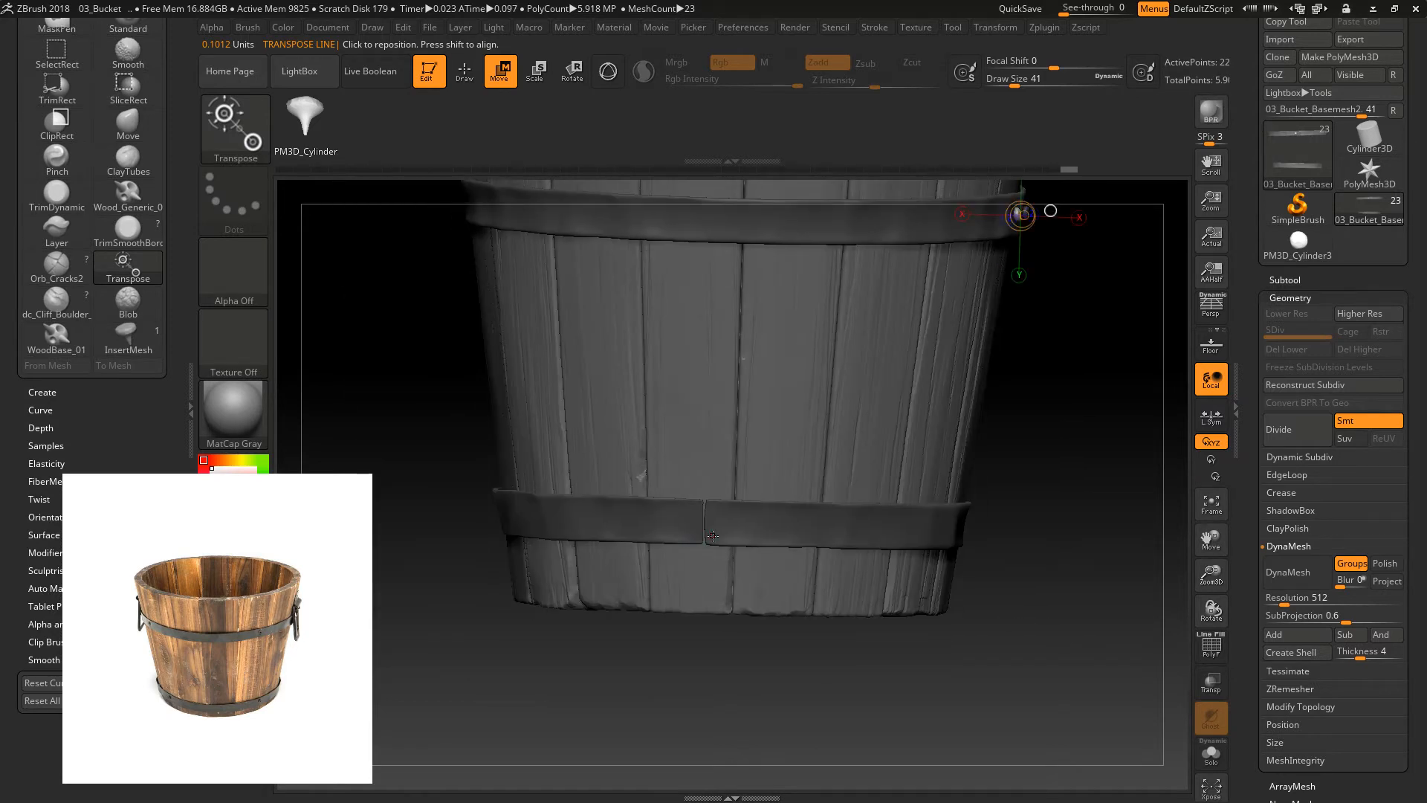
pyautogui.click(462, 72)
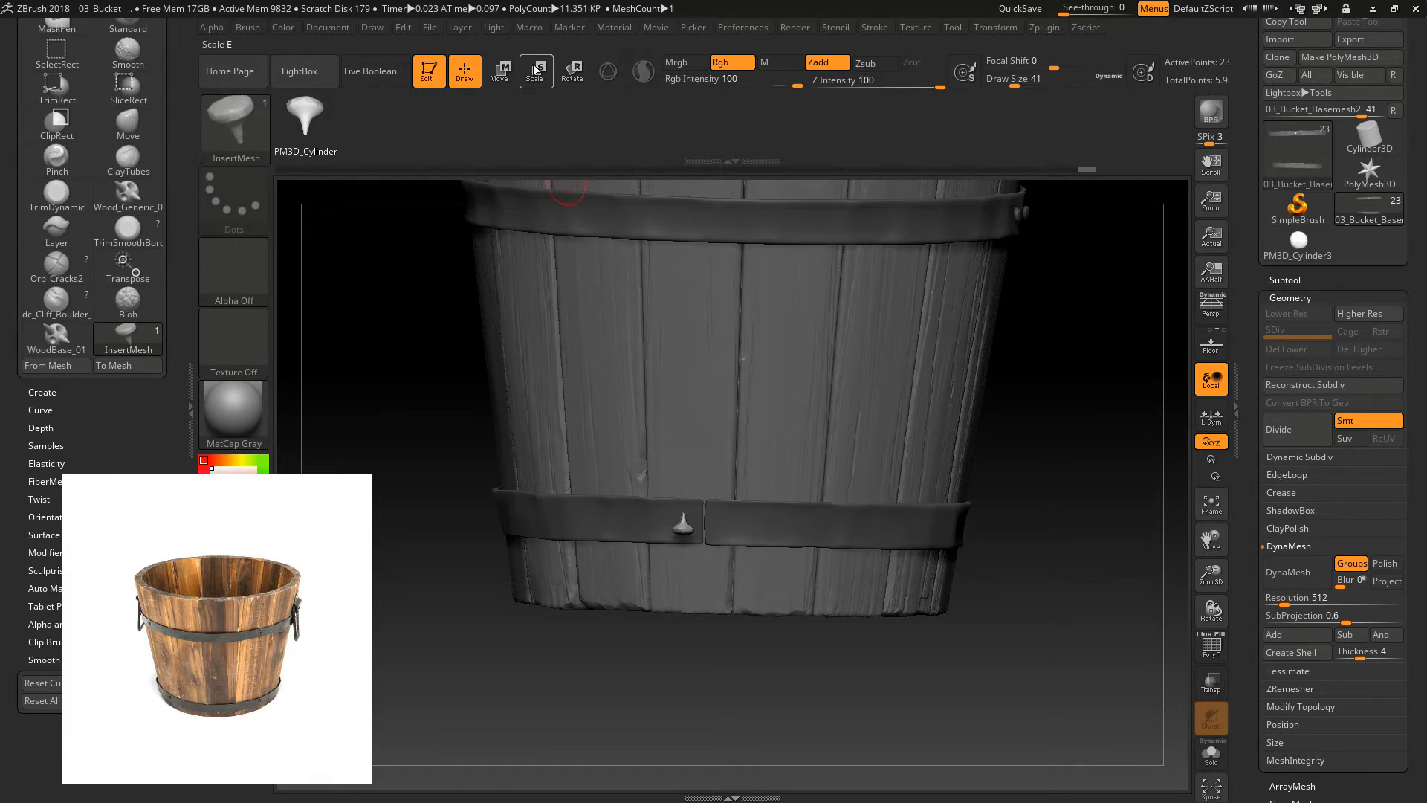
# - Rotate the lower band's nail with the gizmo so its head faces outward and its shank points into the band
pyautogui.click(570, 70)
pyautogui.moveTo(383, 421); pyautogui.dragTo(615, 415)
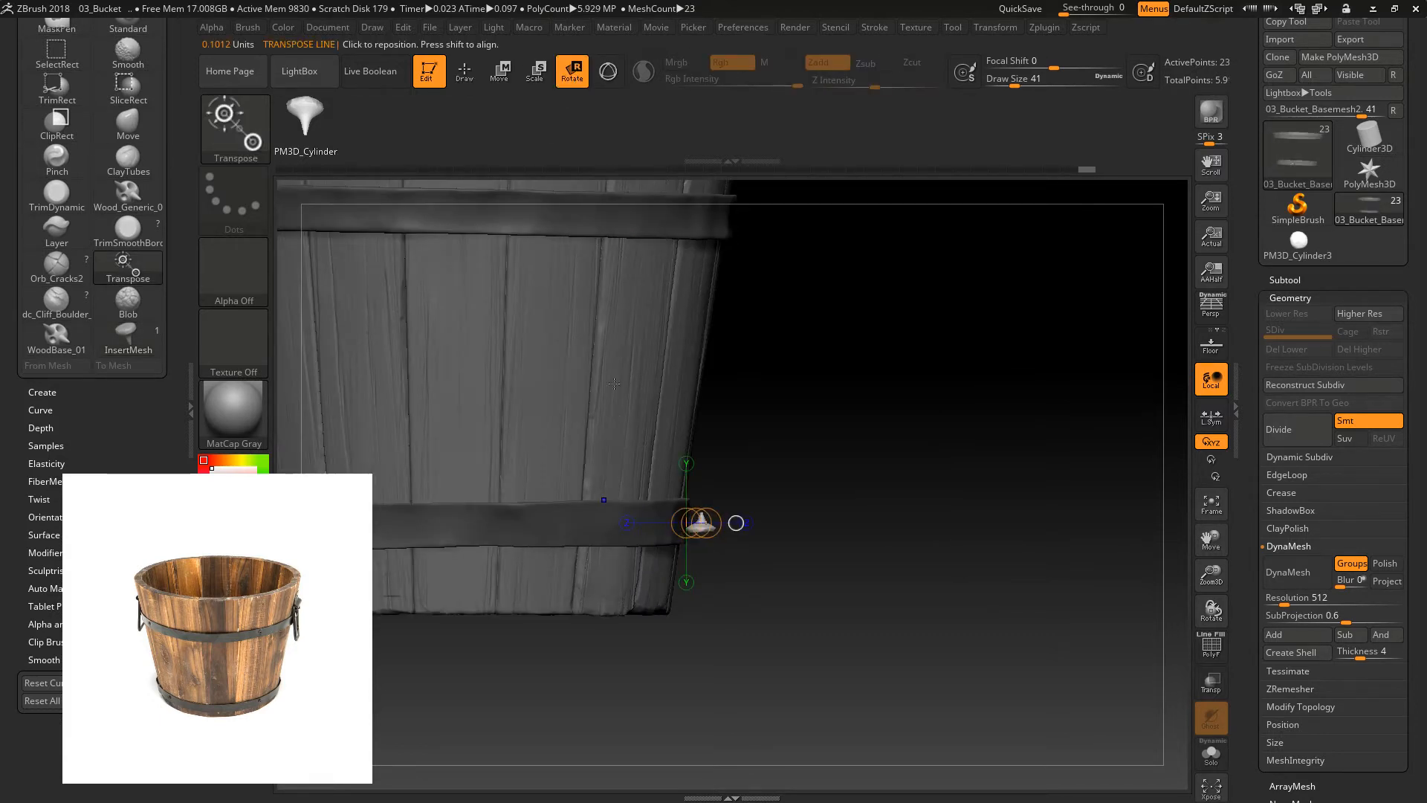
pyautogui.click(607, 71)
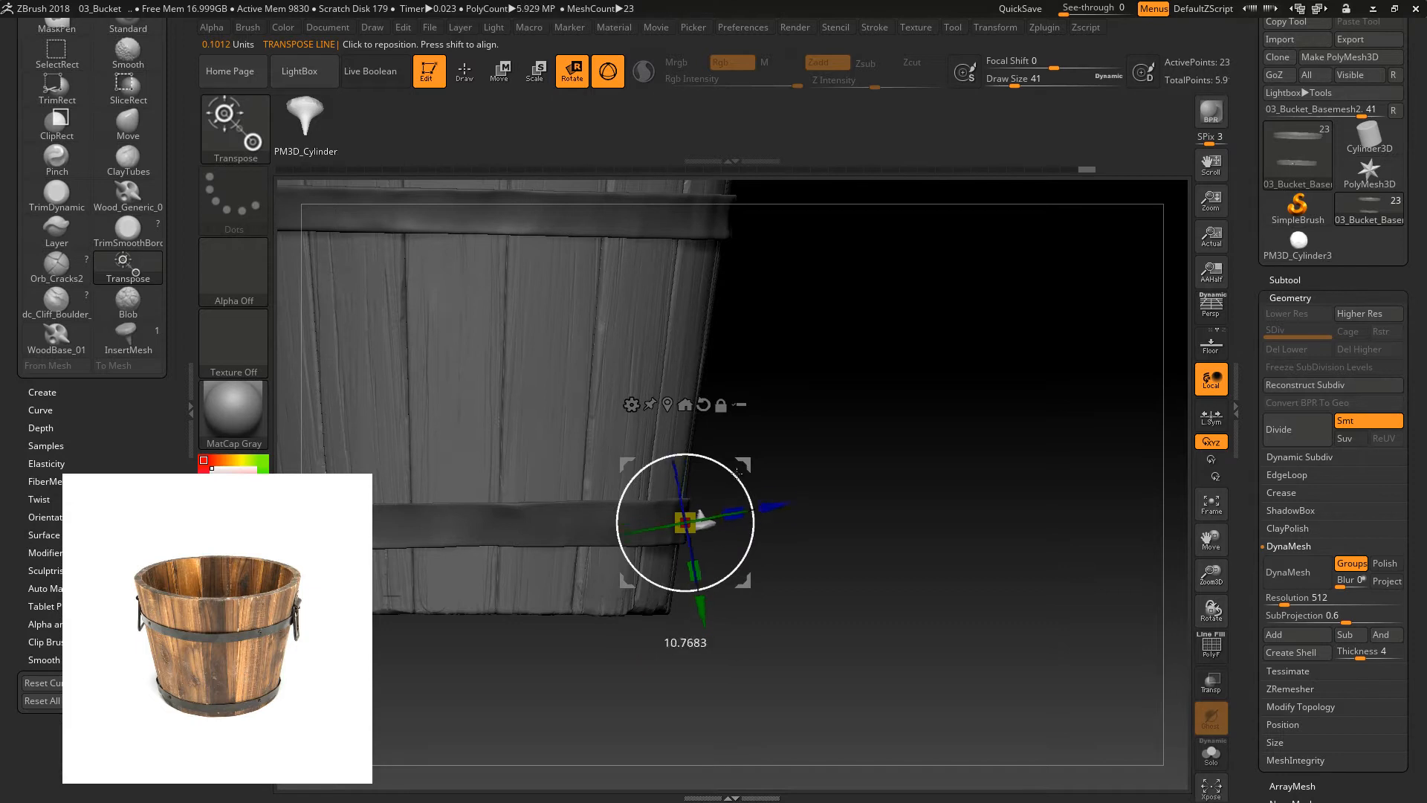
pyautogui.click(684, 404)
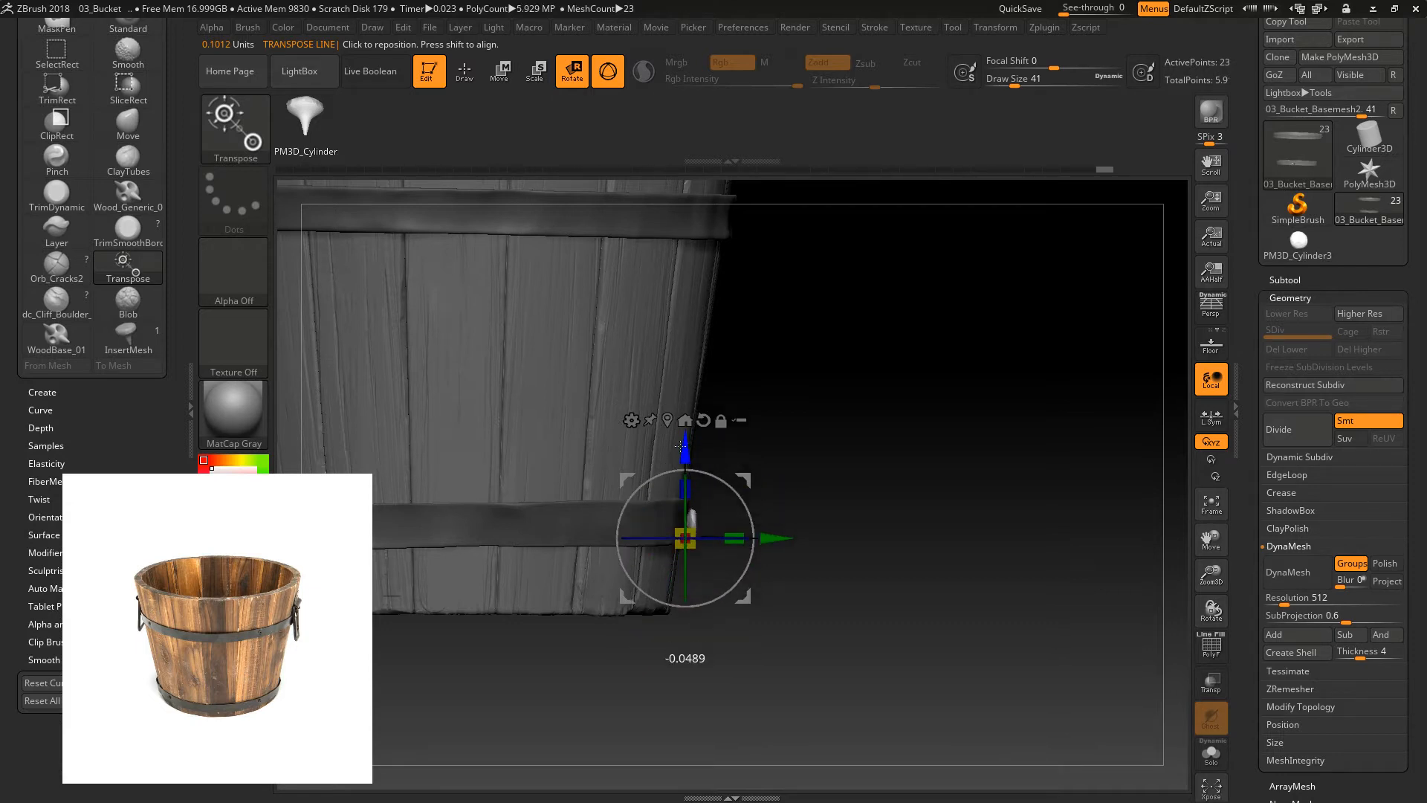
# - Fine-tune how the nail beside the lower band's seam sits against the band and undo the last unwanted adjustment
pyautogui.moveTo(729, 467); pyautogui.dragTo(732, 541)
pyautogui.keyDown('alt'); pyautogui.moveTo(1159, 603); pyautogui.dragTo(1051, 622); pyautogui.keyUp('alt')
pyautogui.moveTo(685, 491); pyautogui.dragTo(862, 460)
pyautogui.hotkey('ctrl', 'z')
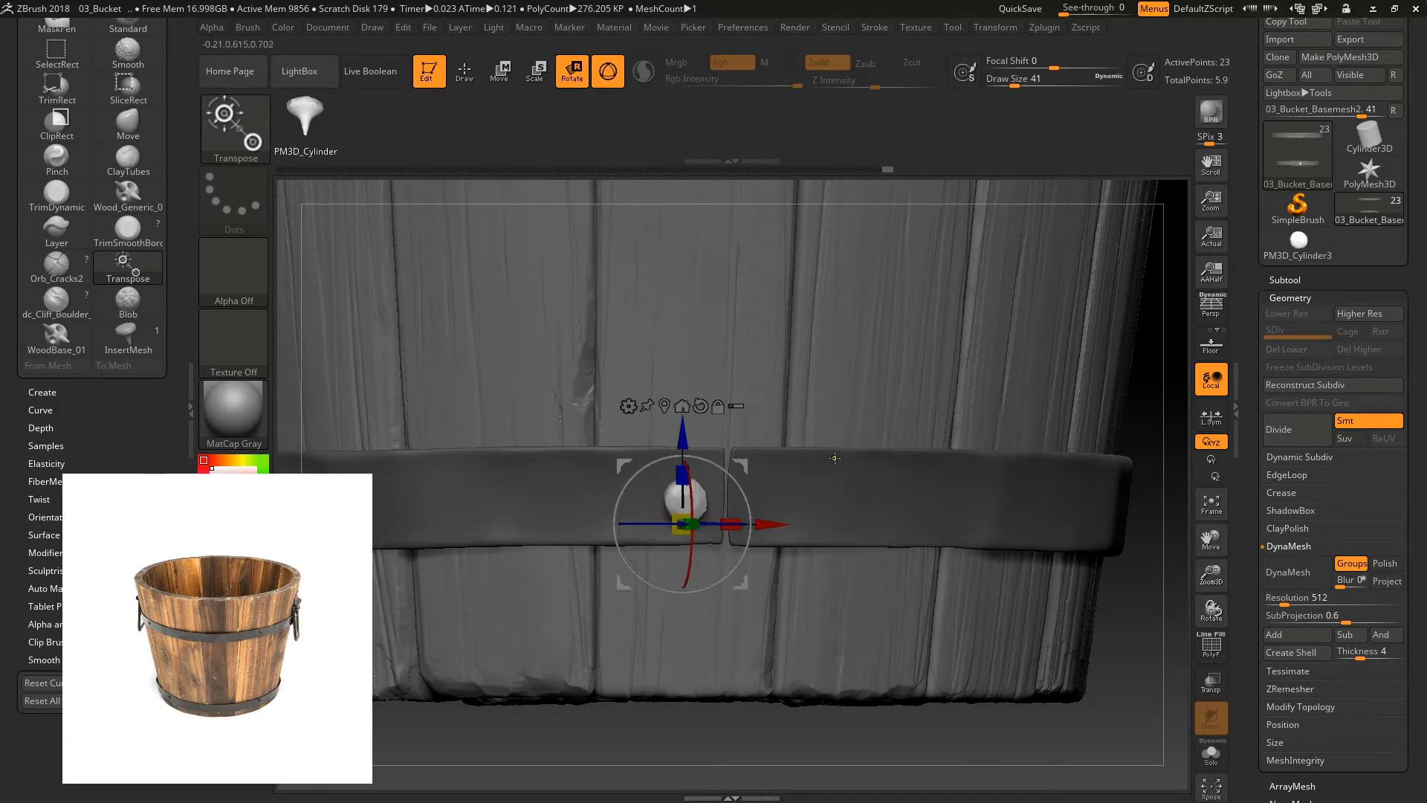
# - Duplicate the nail across to the other side of the lower band's seam with the Transpose line
pyautogui.click(515, 76)
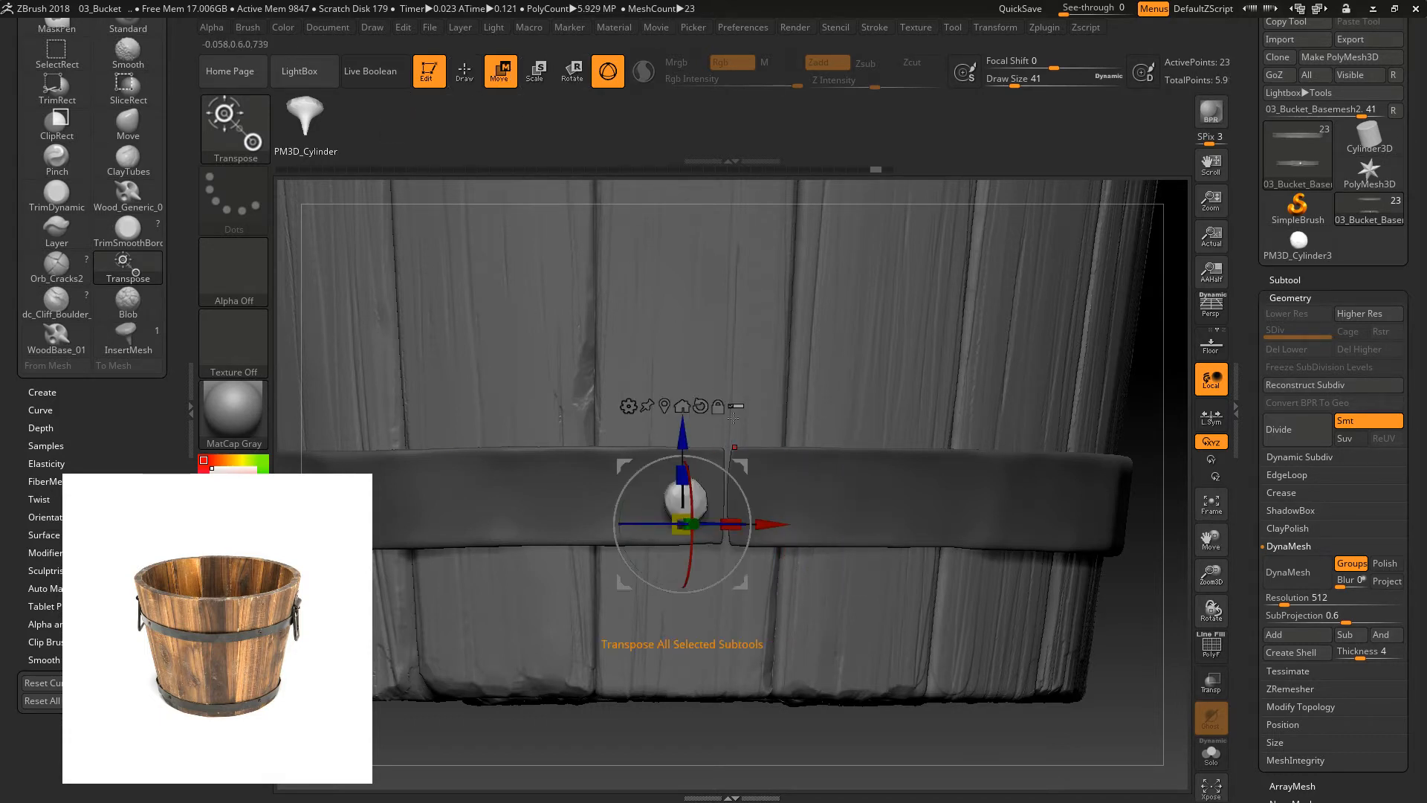
pyautogui.press('y')
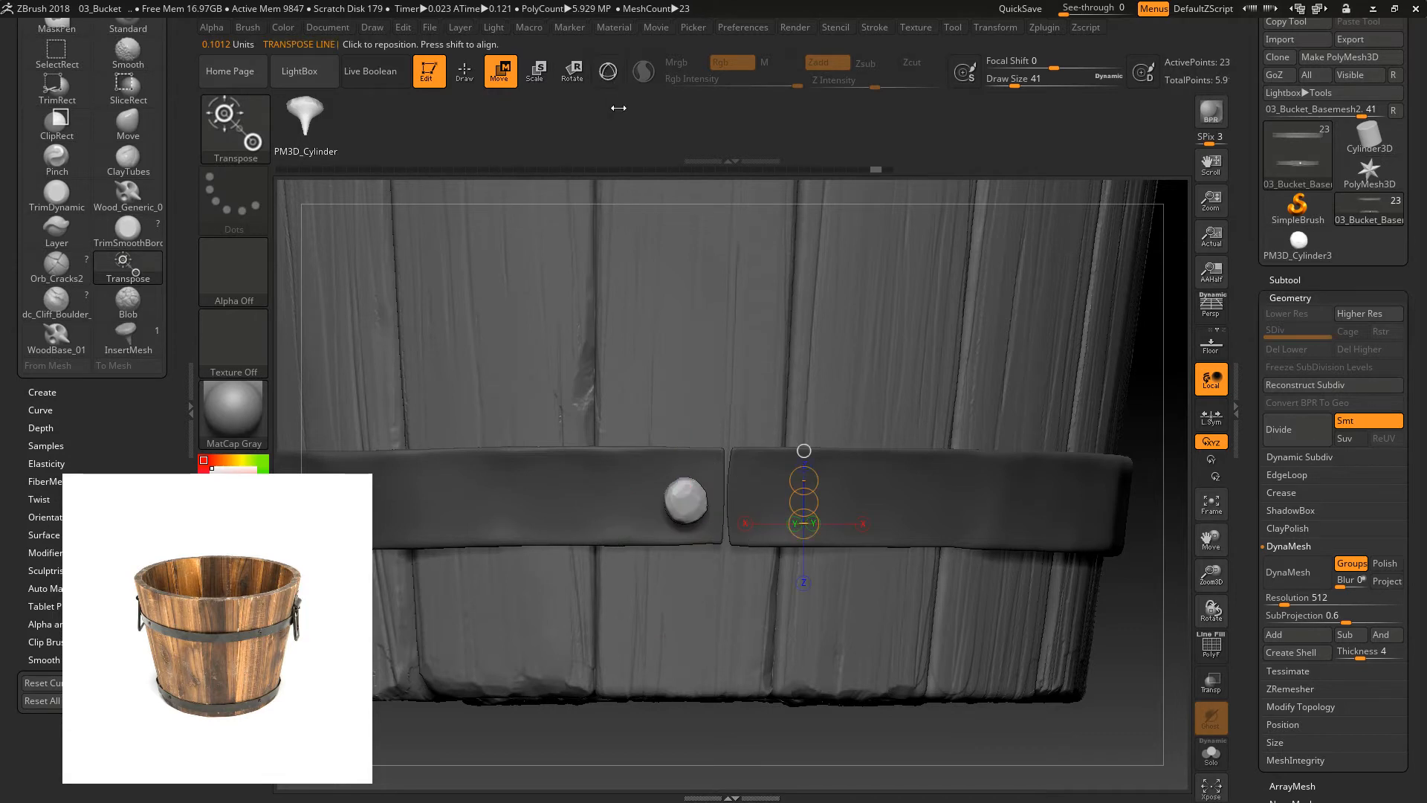
pyautogui.moveTo(684, 503); pyautogui.dragTo(807, 496)
pyautogui.click(615, 70)
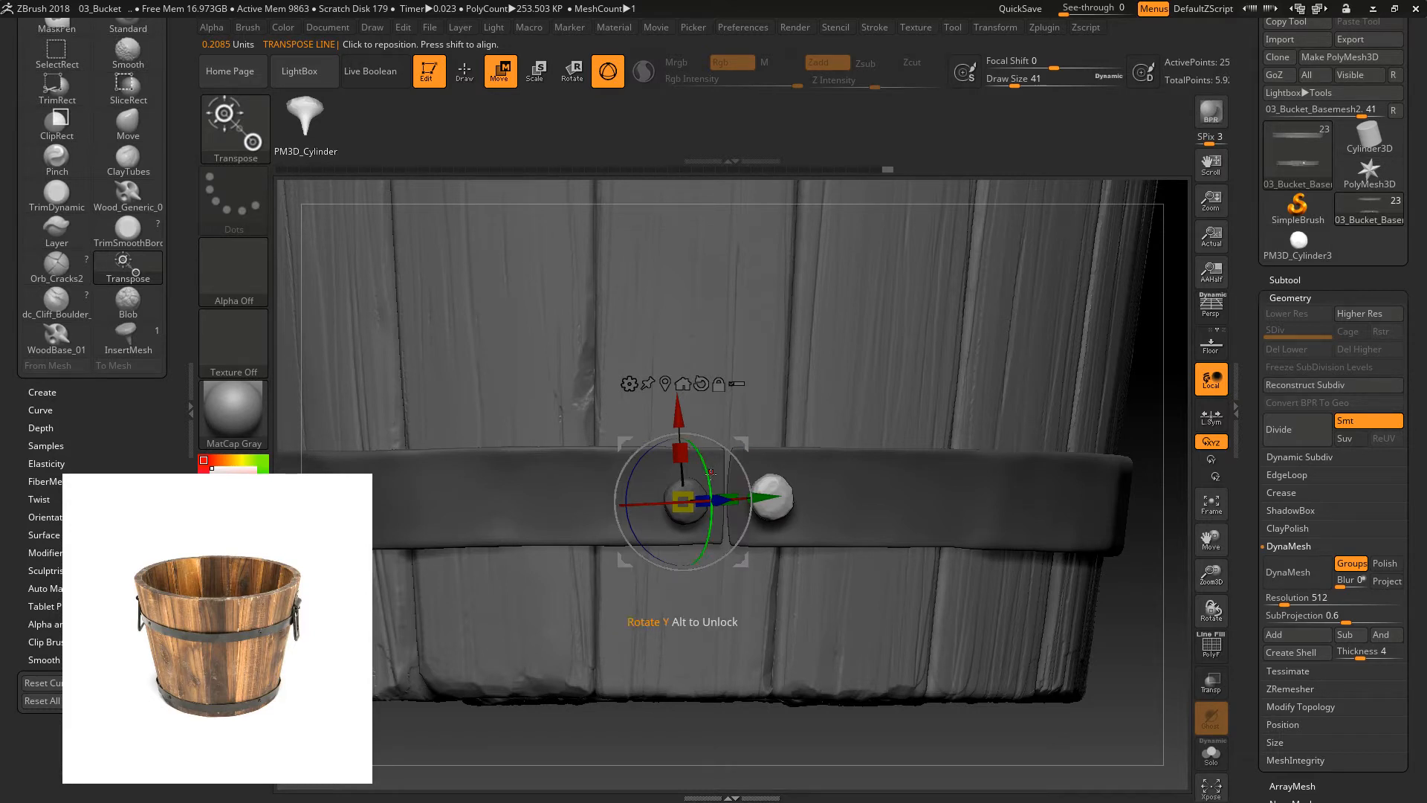
# - Centre the gizmo on the duplicated nail, then rotate and shift it so it follows the lower band's curve
pyautogui.moveTo(687, 500); pyautogui.dragTo(691, 498)
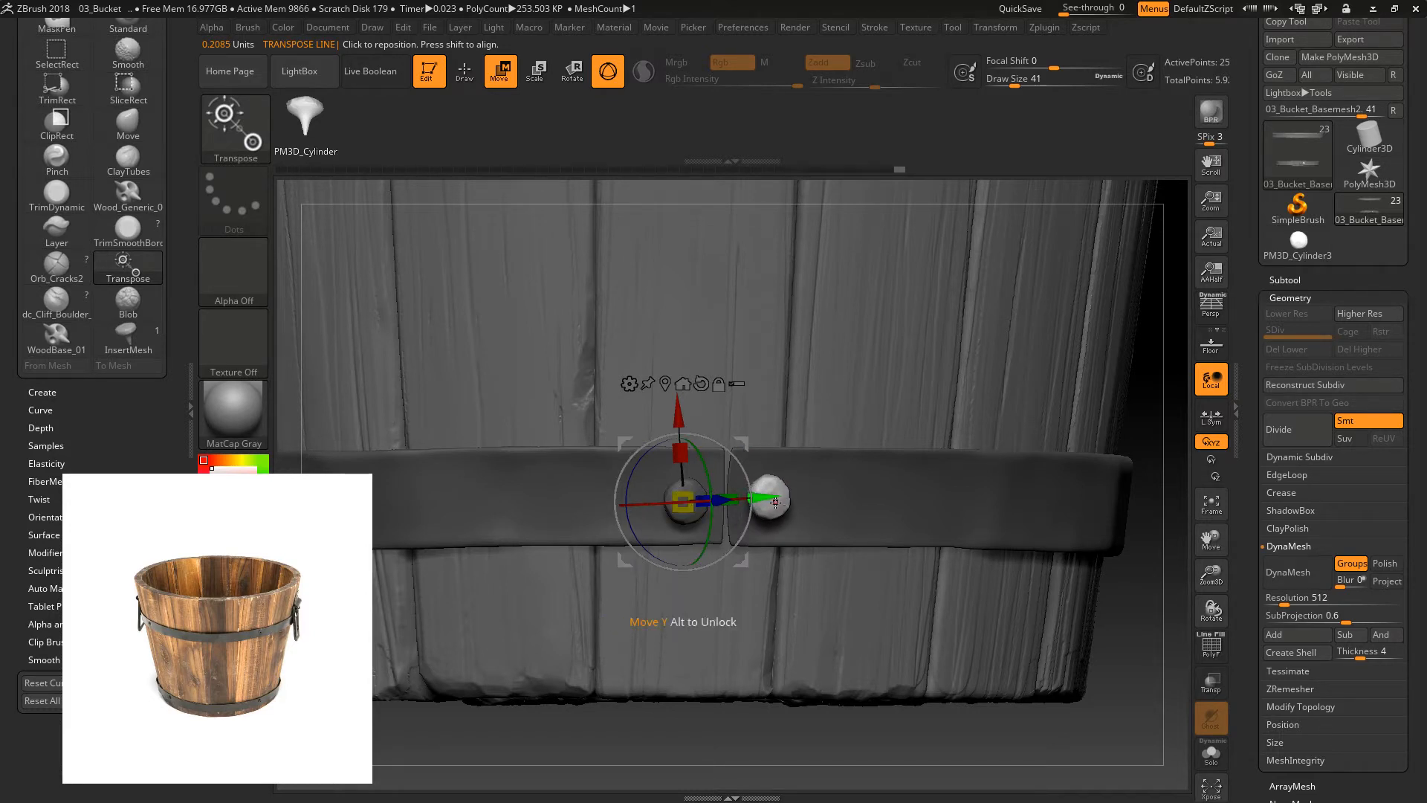
pyautogui.press('space')
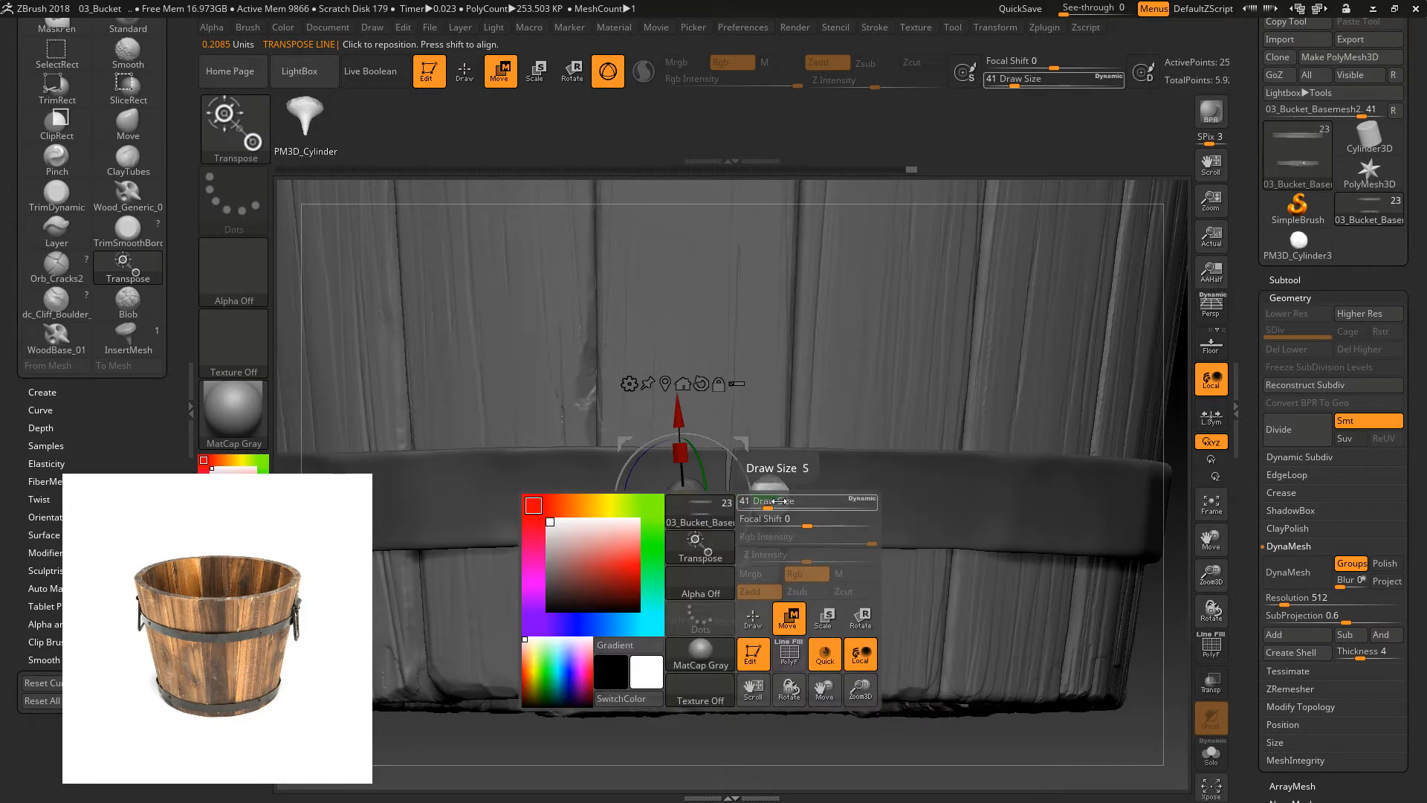
pyautogui.click(664, 383)
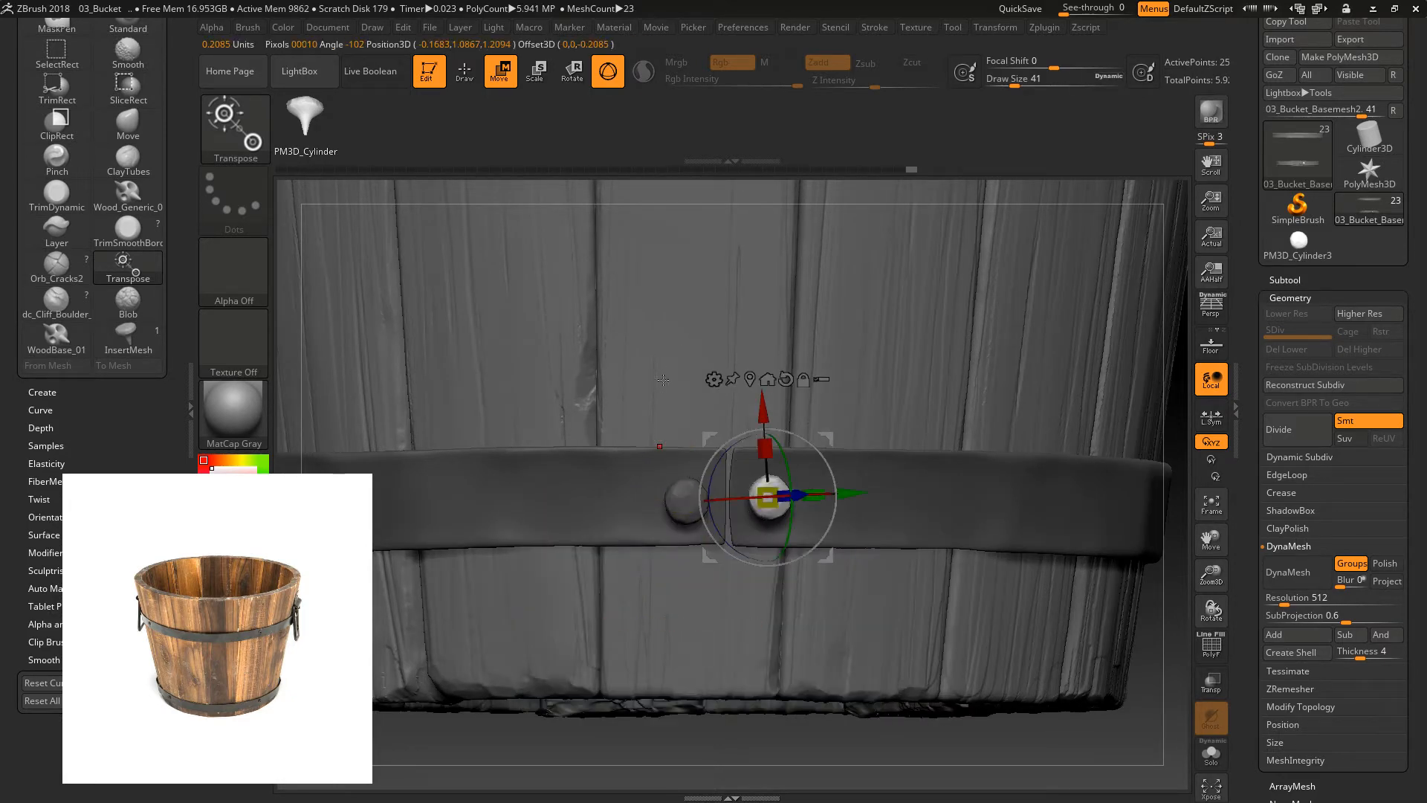
pyautogui.moveTo(753, 467); pyautogui.dragTo(925, 524)
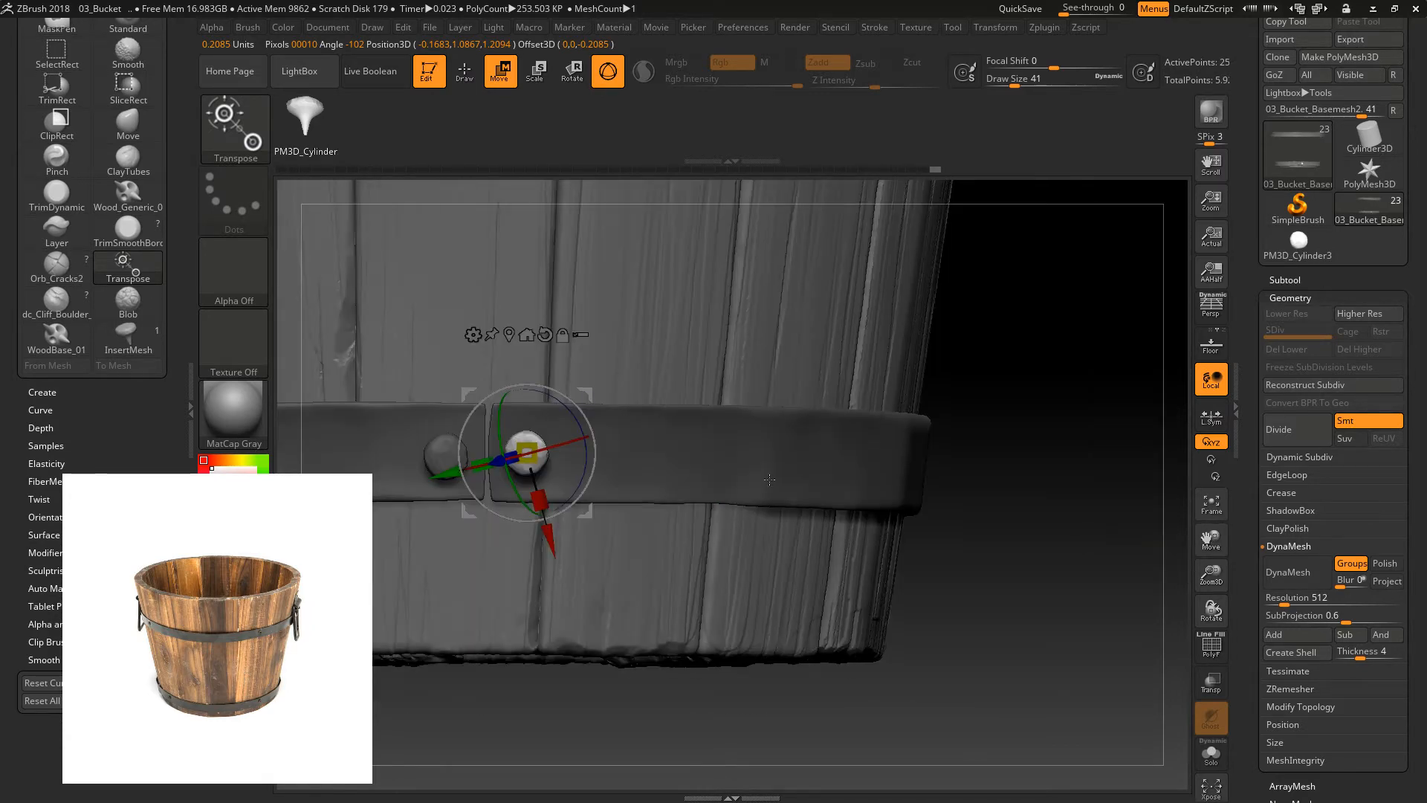
pyautogui.moveTo(1092, 526); pyautogui.dragTo(1040, 554)
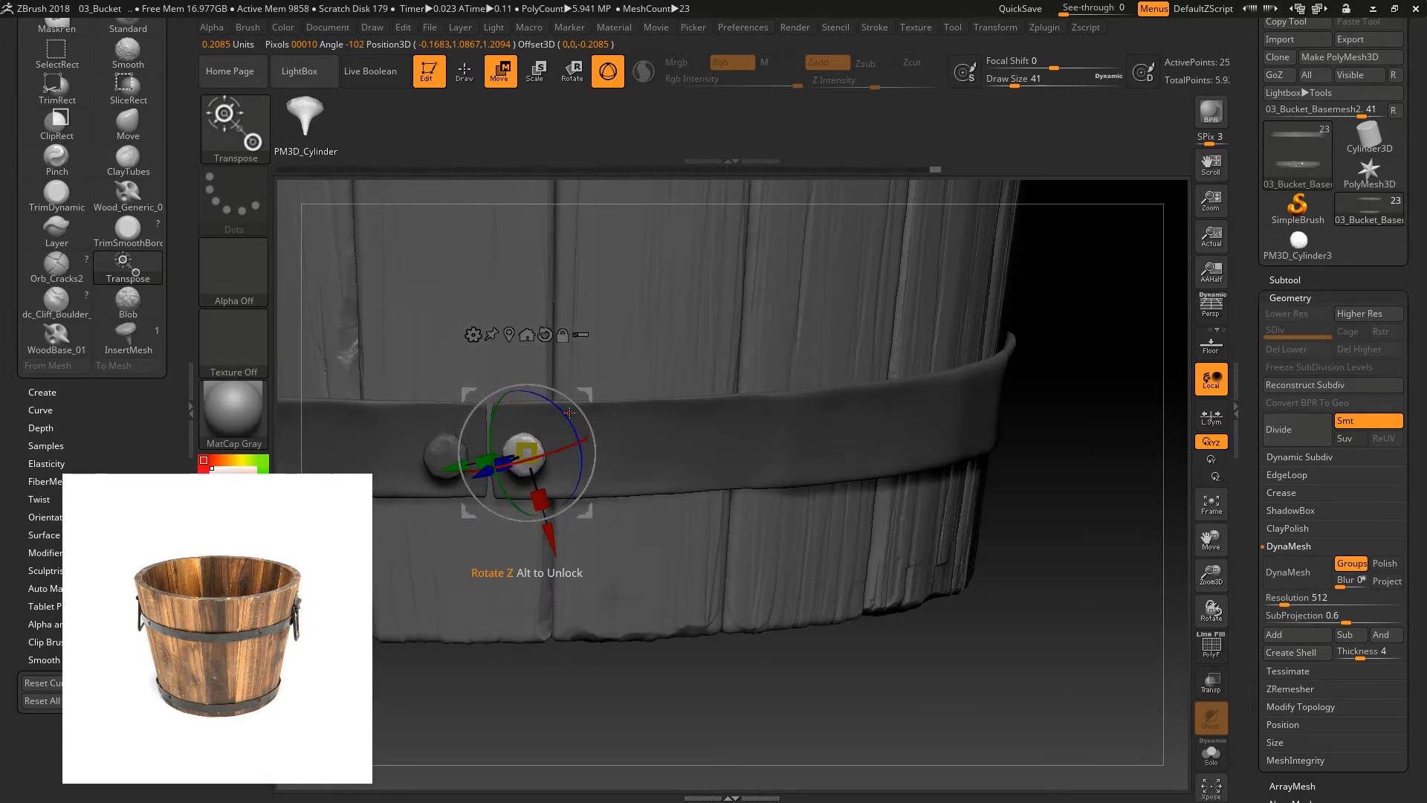
pyautogui.moveTo(586, 396); pyautogui.dragTo(597, 394)
pyautogui.moveTo(970, 649); pyautogui.dragTo(973, 429)
pyautogui.moveTo(514, 387); pyautogui.dragTo(596, 415)
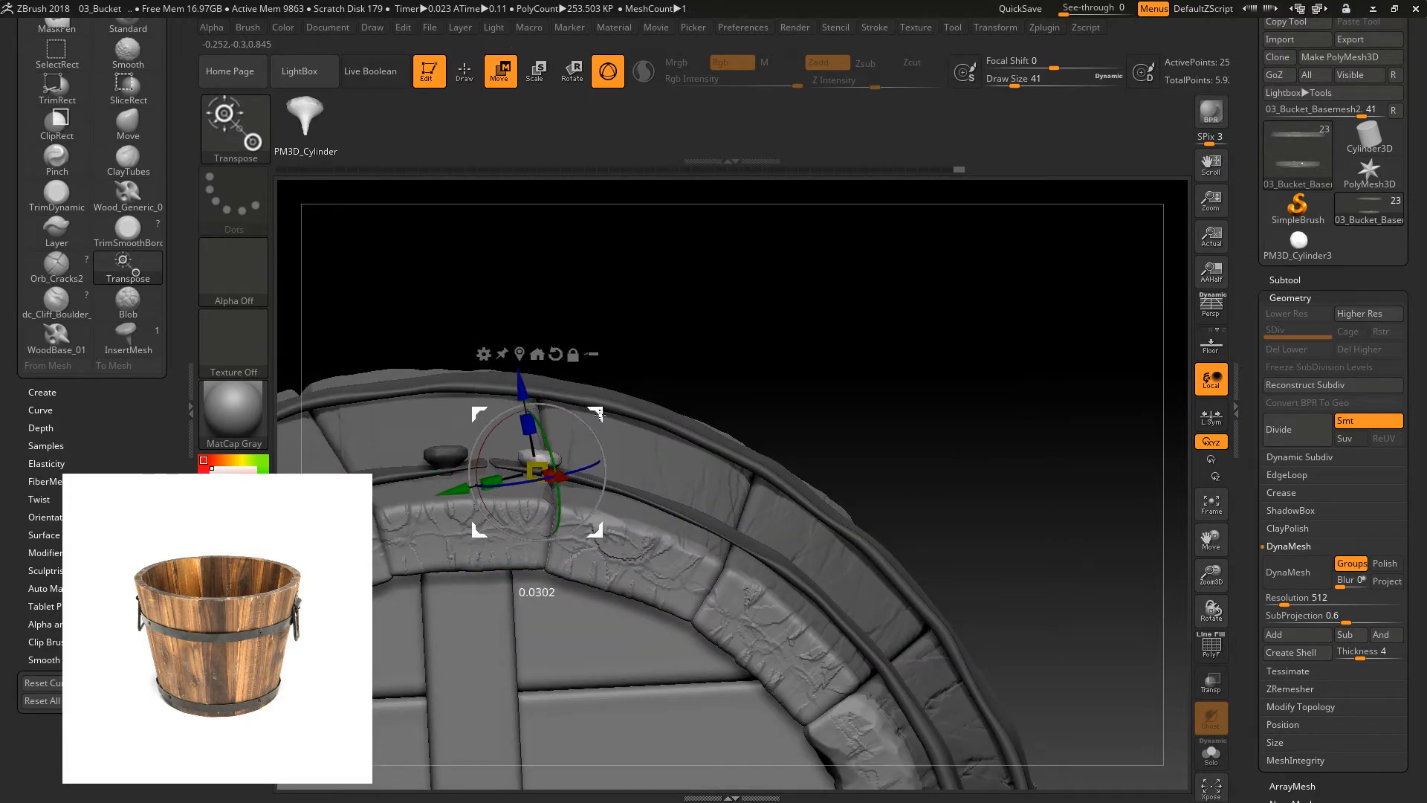
pyautogui.moveTo(654, 327); pyautogui.dragTo(712, 559)
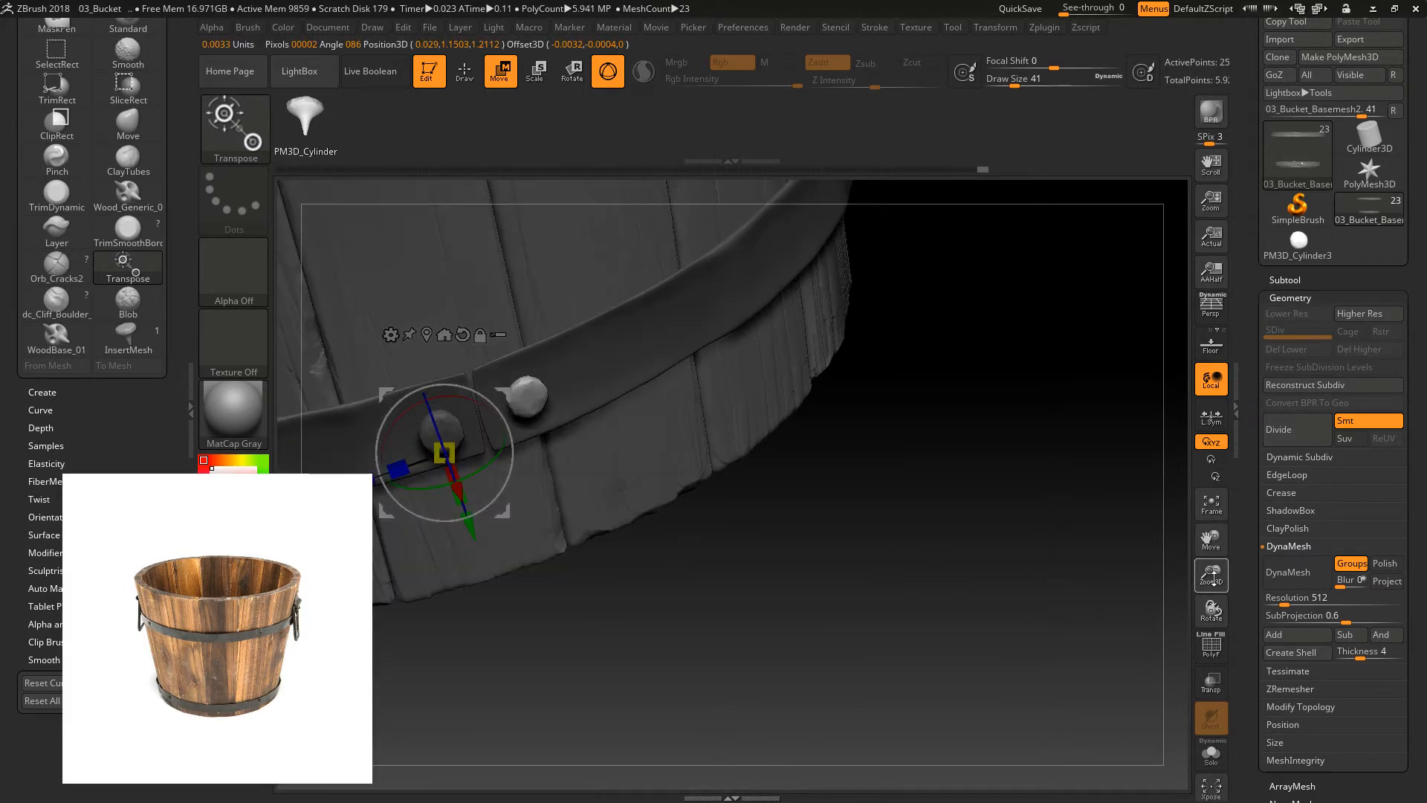
# - Recentre the gizmo on the duplicated lower-band nail, scale the nail down slightly and return to Draw mode
pyautogui.moveTo(1210, 576); pyautogui.dragTo(1000, 430)
pyautogui.keyDown('alt'); pyautogui.moveTo(882, 452); pyautogui.dragTo(1027, 522); pyautogui.keyUp('alt')
pyautogui.moveTo(1027, 522); pyautogui.dragTo(1055, 506)
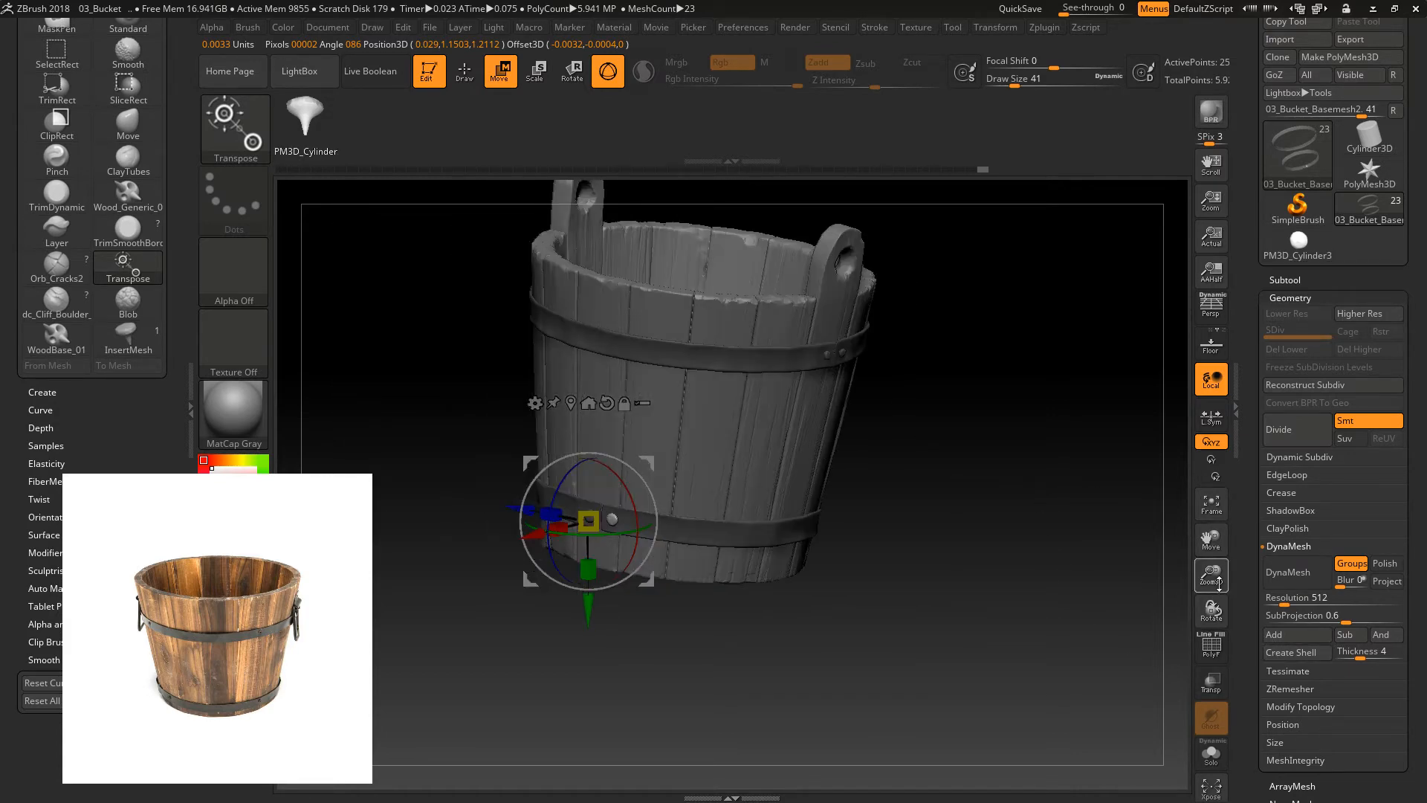
pyautogui.moveTo(1219, 588); pyautogui.dragTo(1163, 531)
pyautogui.moveTo(597, 518)
pyautogui.mouseDown()
pyautogui.moveTo(576, 524)
pyautogui.moveTo(590, 518)
pyautogui.mouseUp()
pyautogui.hotkey('ctrl', 'z')
pyautogui.click(571, 403)
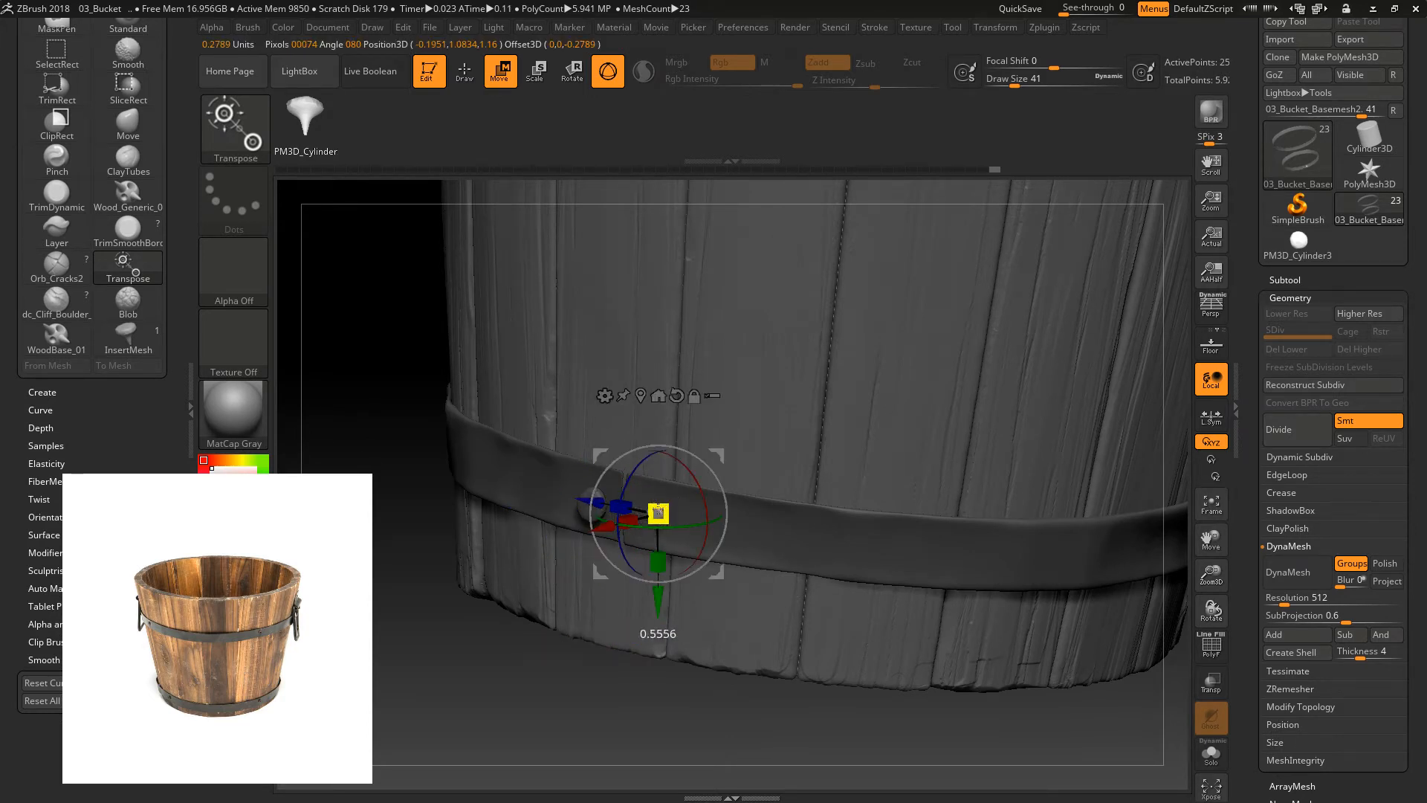
pyautogui.keyDown('alt'); pyautogui.click(580, 511); pyautogui.keyUp('alt')
pyautogui.moveTo(494, 654); pyautogui.dragTo(559, 650)
pyautogui.keyDown('alt'); pyautogui.click(601, 500); pyautogui.keyUp('alt')
pyautogui.click(480, 71)
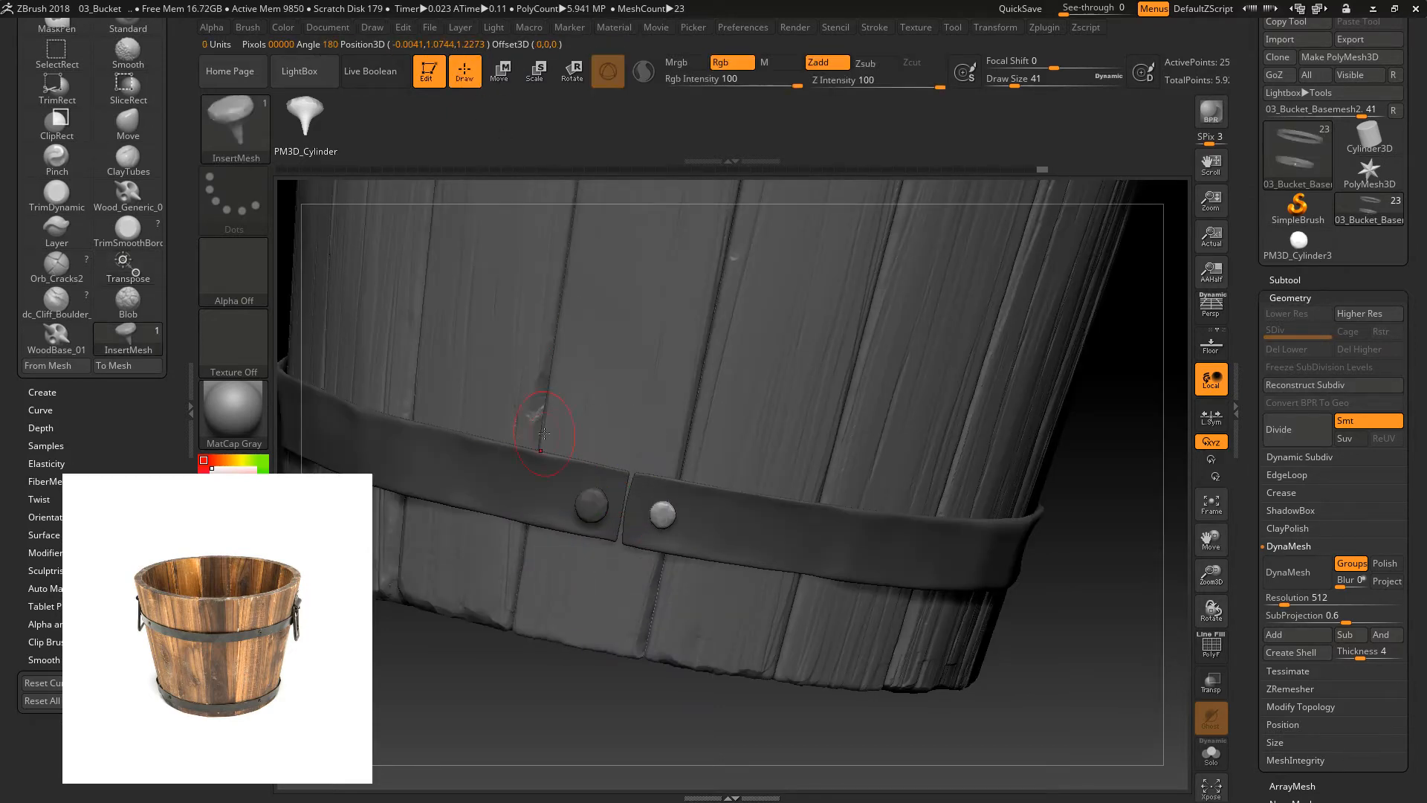
# - Try to isolate the original nail on the lower band by polygroup, then restore full visibility
pyautogui.keyDown('alt'); pyautogui.click(587, 506); pyautogui.keyUp('alt')
pyautogui.moveTo(562, 640); pyautogui.dragTo(484, 628)
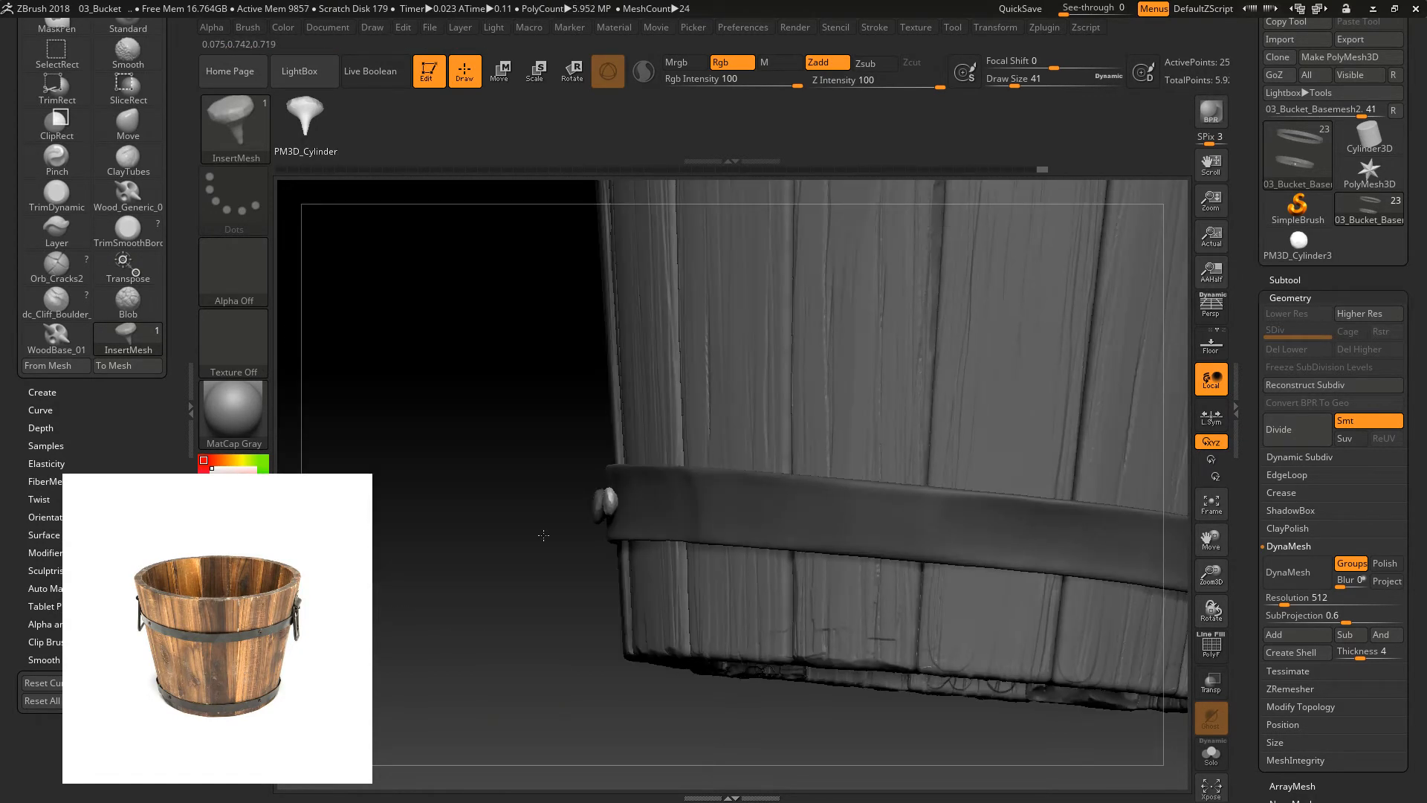
pyautogui.moveTo(542, 535); pyautogui.dragTo(571, 531)
pyautogui.keyDown('ctrl'); pyautogui.keyDown('shift'); pyautogui.click(597, 512); pyautogui.keyUp('shift'); pyautogui.keyUp('ctrl')
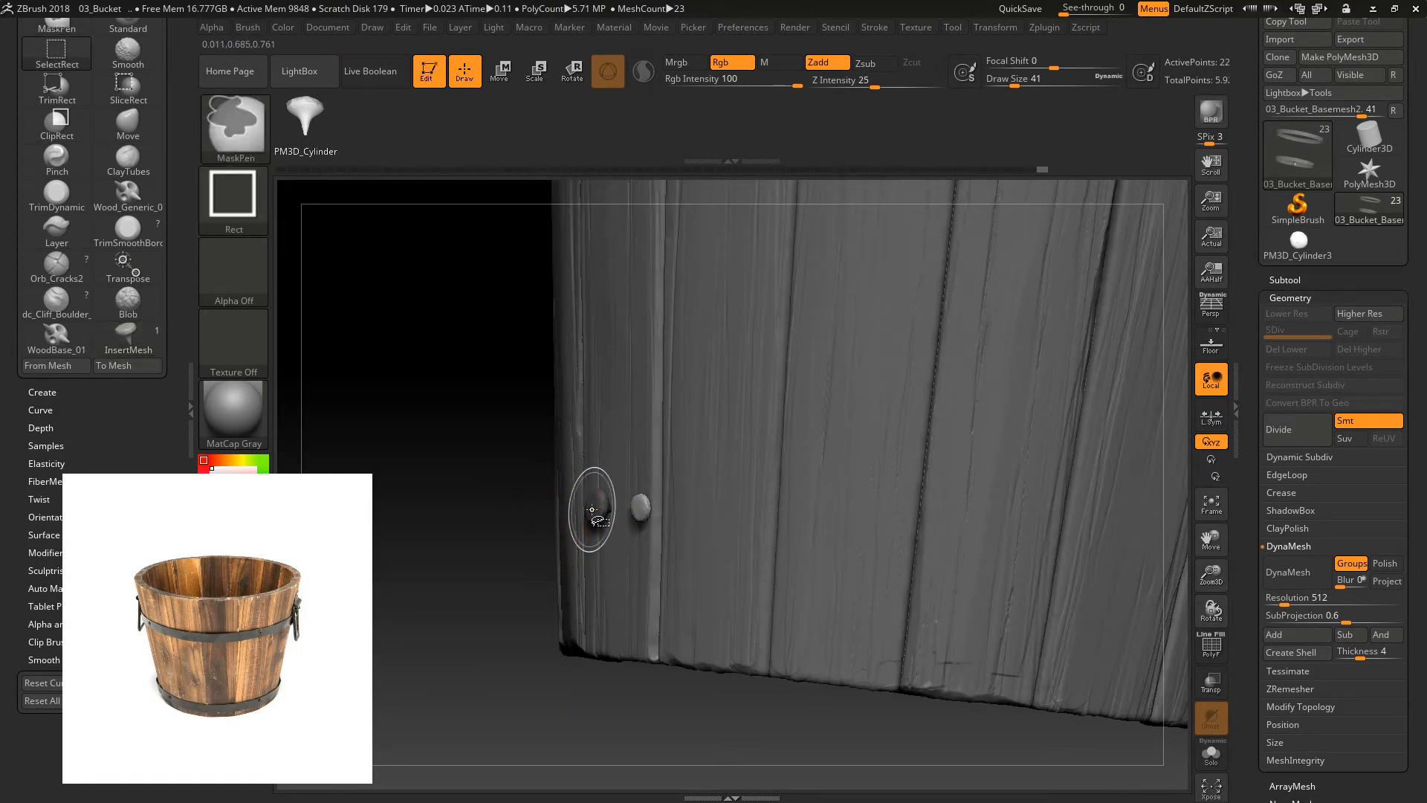
pyautogui.keyDown('ctrl'); pyautogui.keyDown('shift'); pyautogui.click(592, 513); pyautogui.keyUp('shift'); pyautogui.keyUp('ctrl')
pyautogui.keyDown('ctrl'); pyautogui.keyDown('shift'); pyautogui.click(487, 588); pyautogui.keyUp('shift'); pyautogui.keyUp('ctrl')
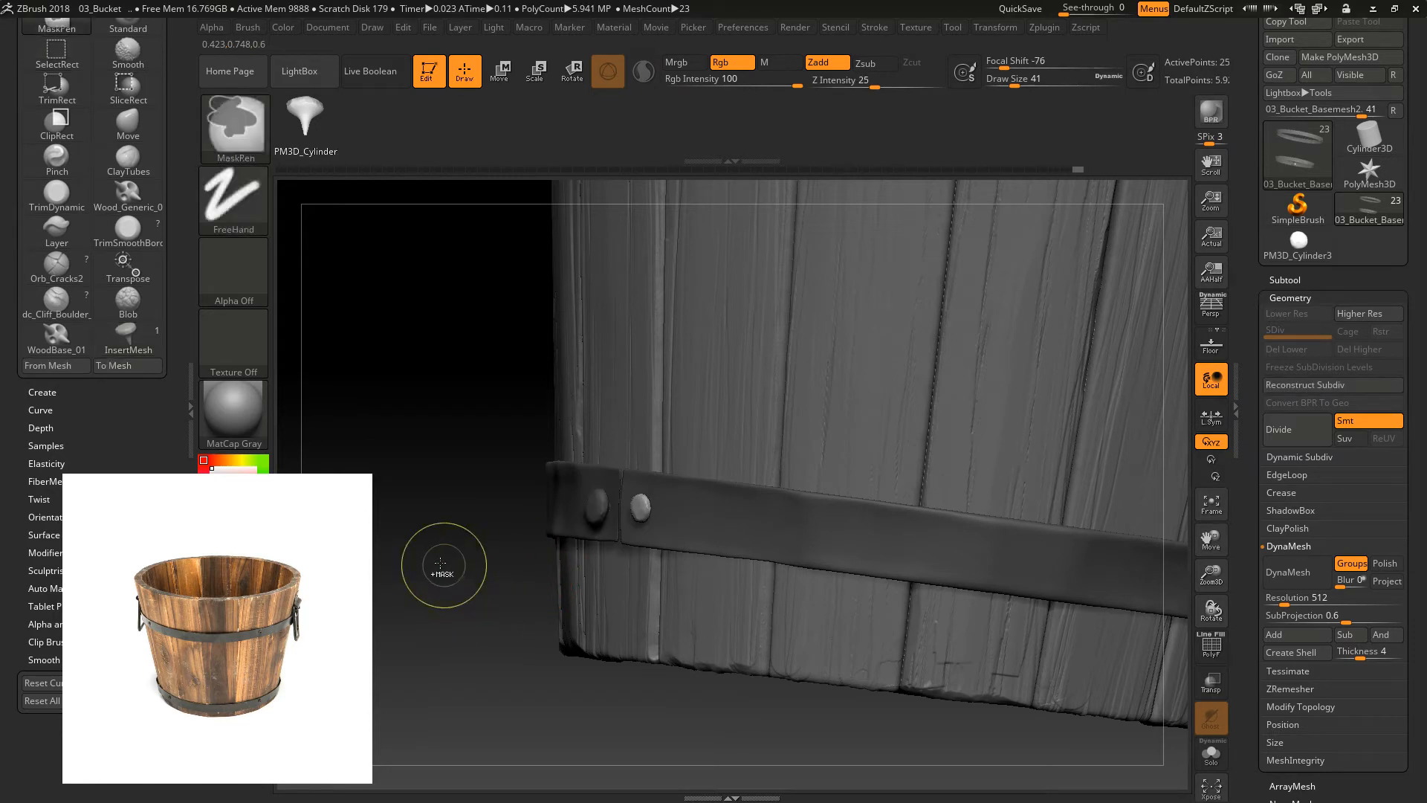
# - Display the polyframe and give the metal bands and nails separate polygroups with Auto Groups
pyautogui.press('f')
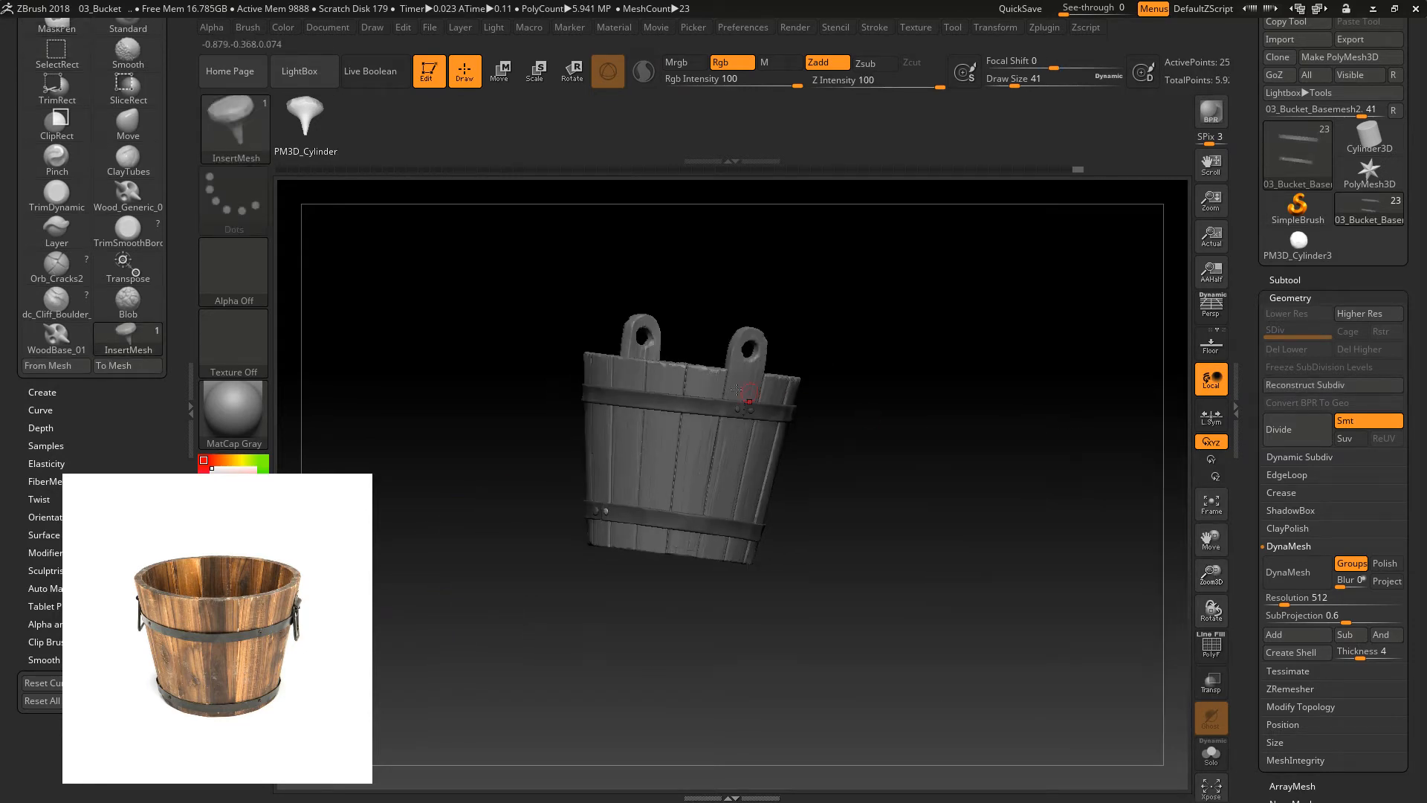
pyautogui.moveTo(972, 574); pyautogui.dragTo(1078, 647)
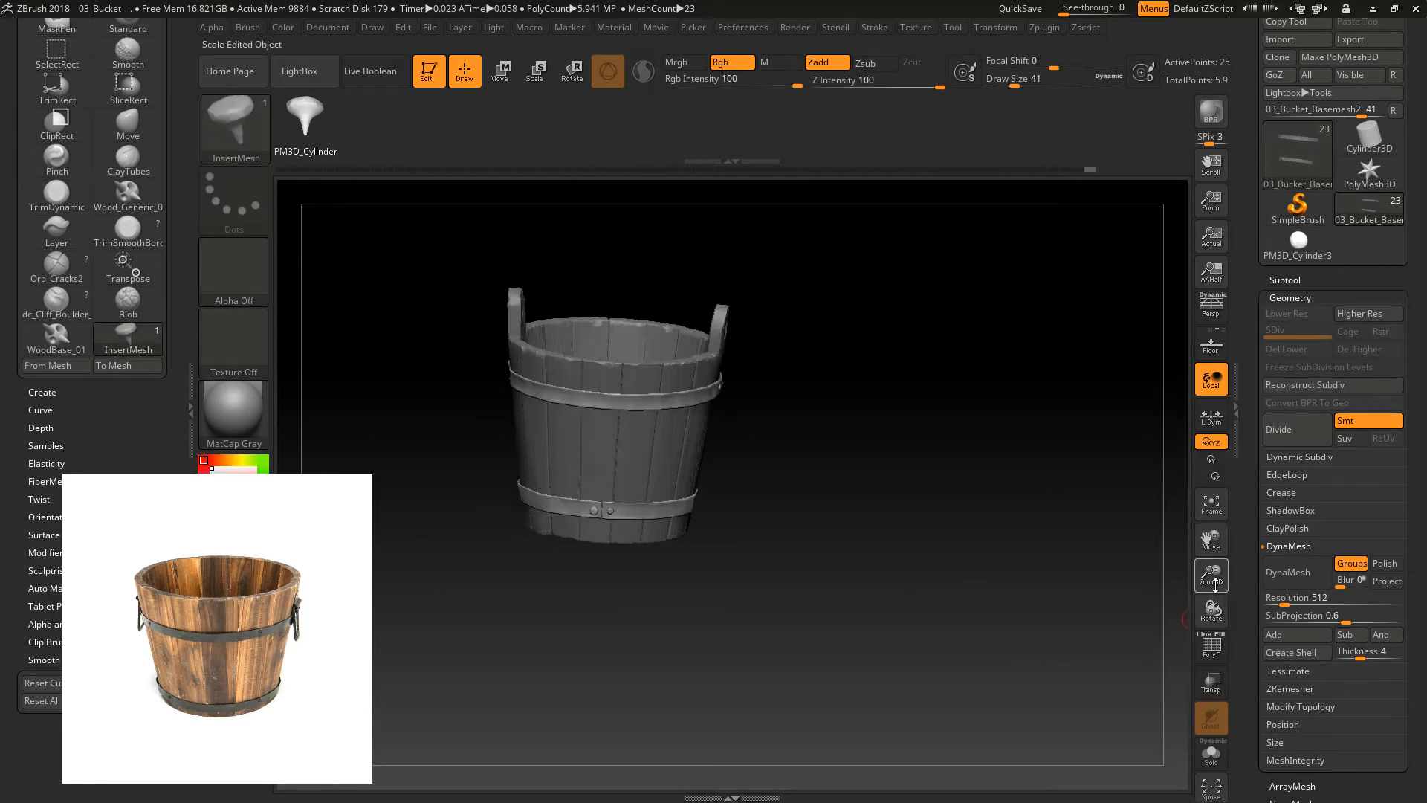
pyautogui.moveTo(1210, 580); pyautogui.dragTo(1181, 680)
pyautogui.click(1211, 644)
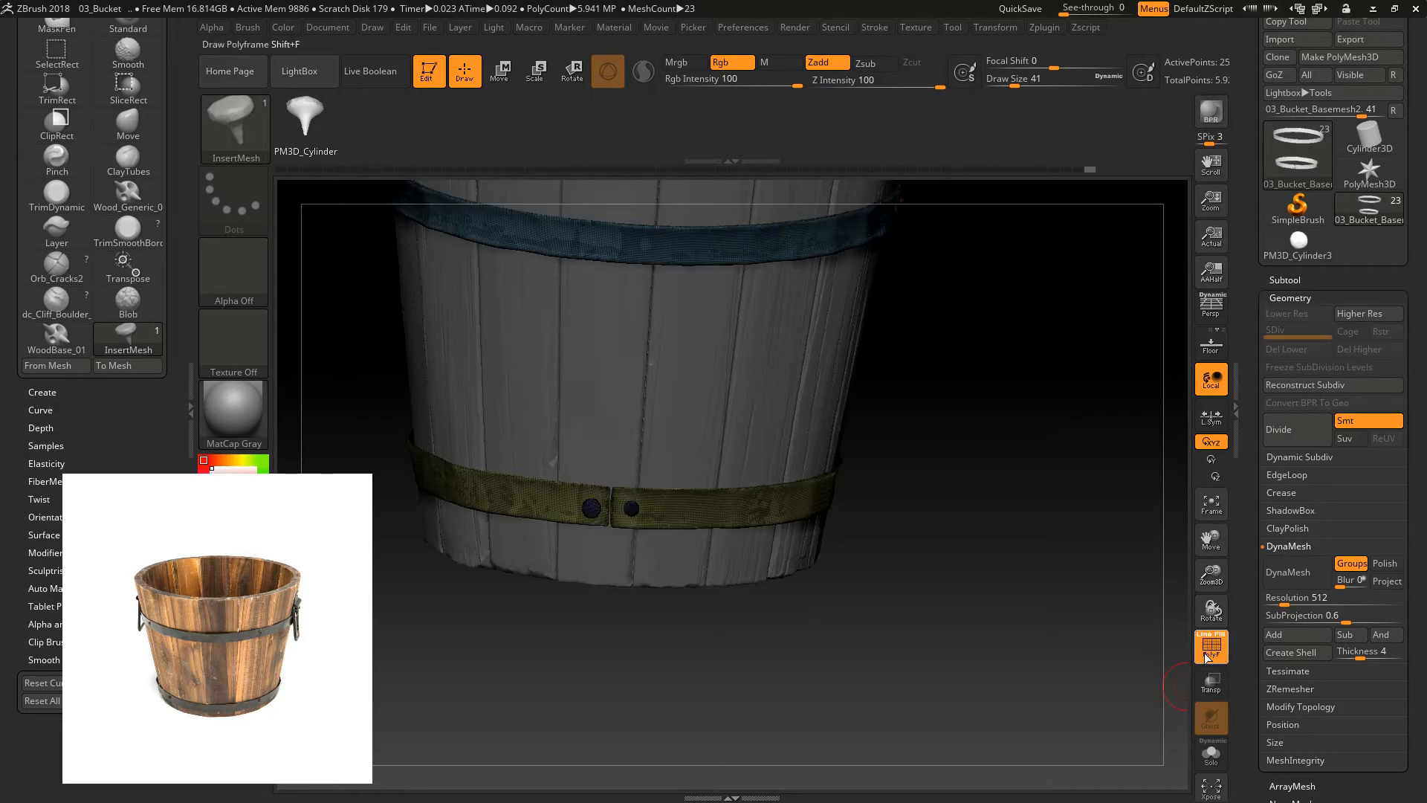
pyautogui.moveTo(976, 553); pyautogui.dragTo(1261, 490)
pyautogui.moveTo(1330, 634); pyautogui.dragTo(1341, 603)
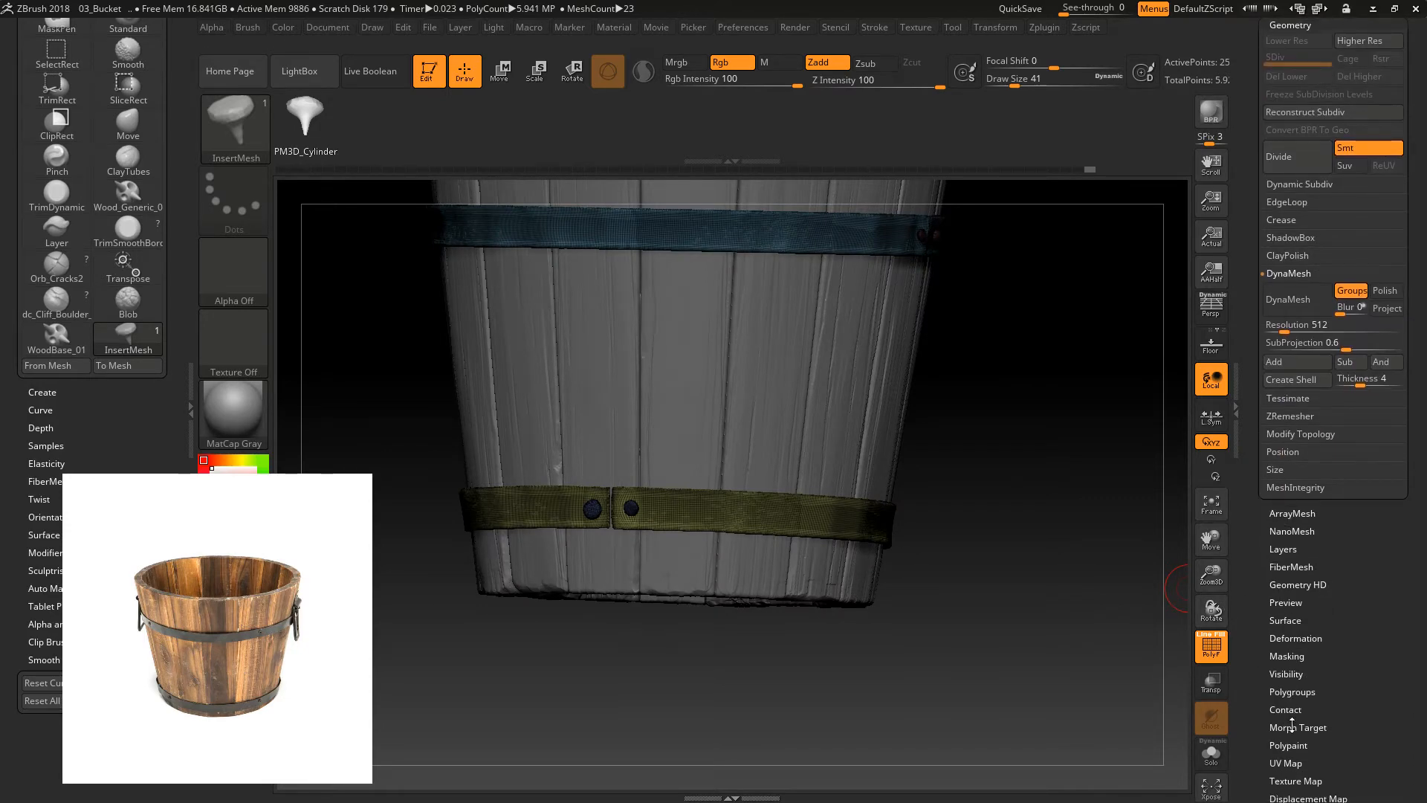
pyautogui.moveTo(1294, 713); pyautogui.dragTo(1300, 691)
pyautogui.click(1299, 666)
pyautogui.click(1293, 213)
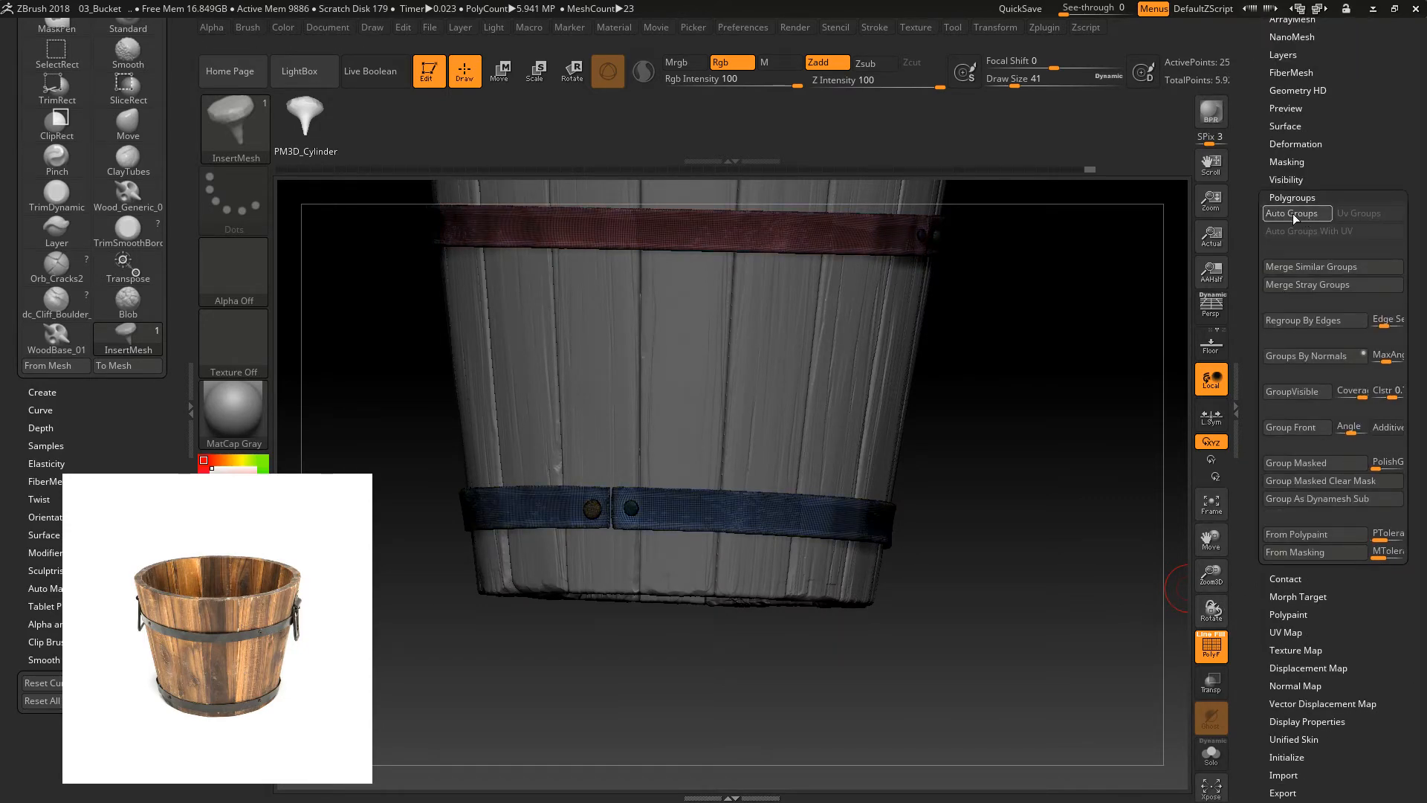
# - Activate the Move gizmo on the lower band's original nail and turn off the polyframe display
pyautogui.moveTo(1217, 576); pyautogui.dragTo(987, 592)
pyautogui.keyDown('ctrl'); pyautogui.keyDown('shift'); pyautogui.click(590, 505); pyautogui.keyUp('shift'); pyautogui.keyUp('ctrl')
pyautogui.keyDown('ctrl'); pyautogui.keyDown('shift'); pyautogui.click(627, 424); pyautogui.keyUp('shift'); pyautogui.keyUp('ctrl')
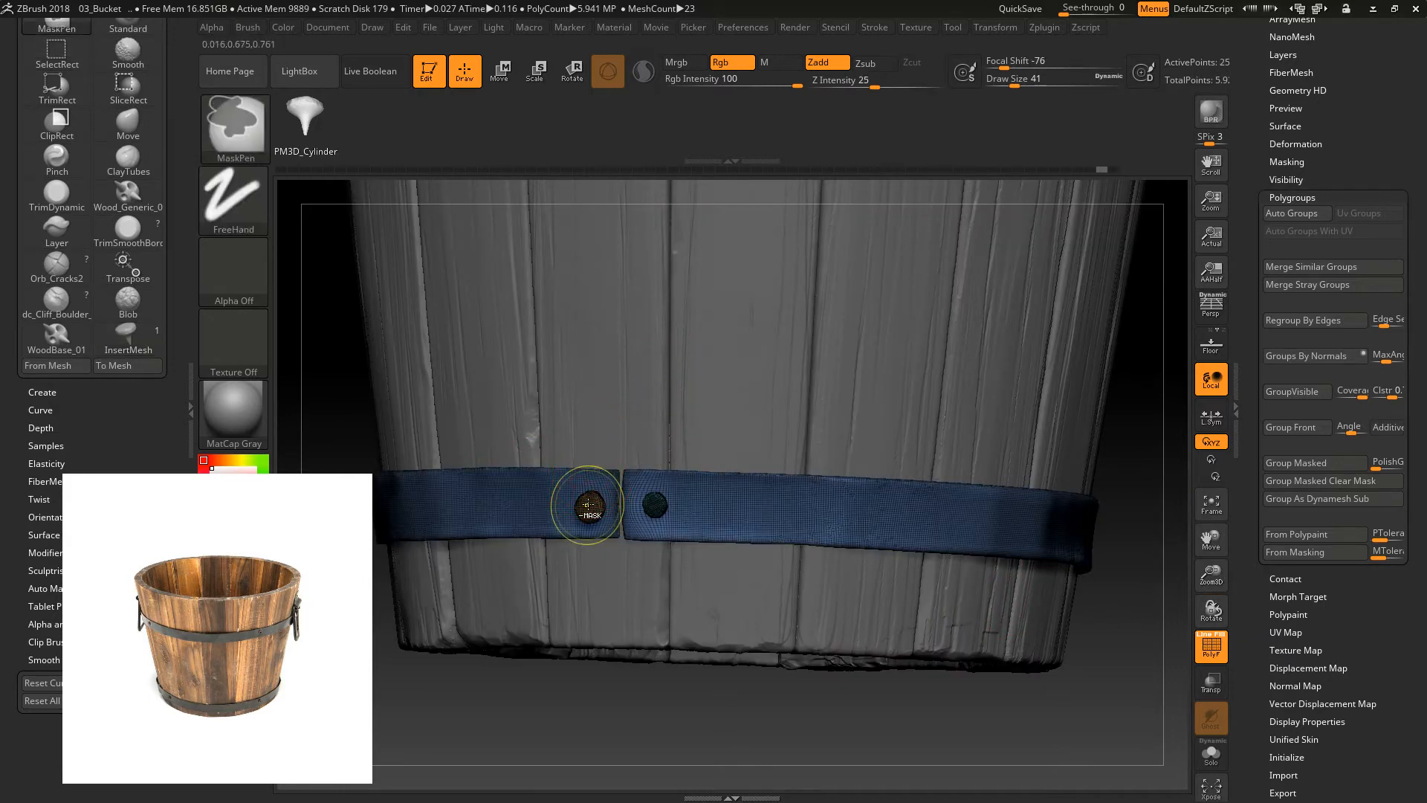
pyautogui.press('w')
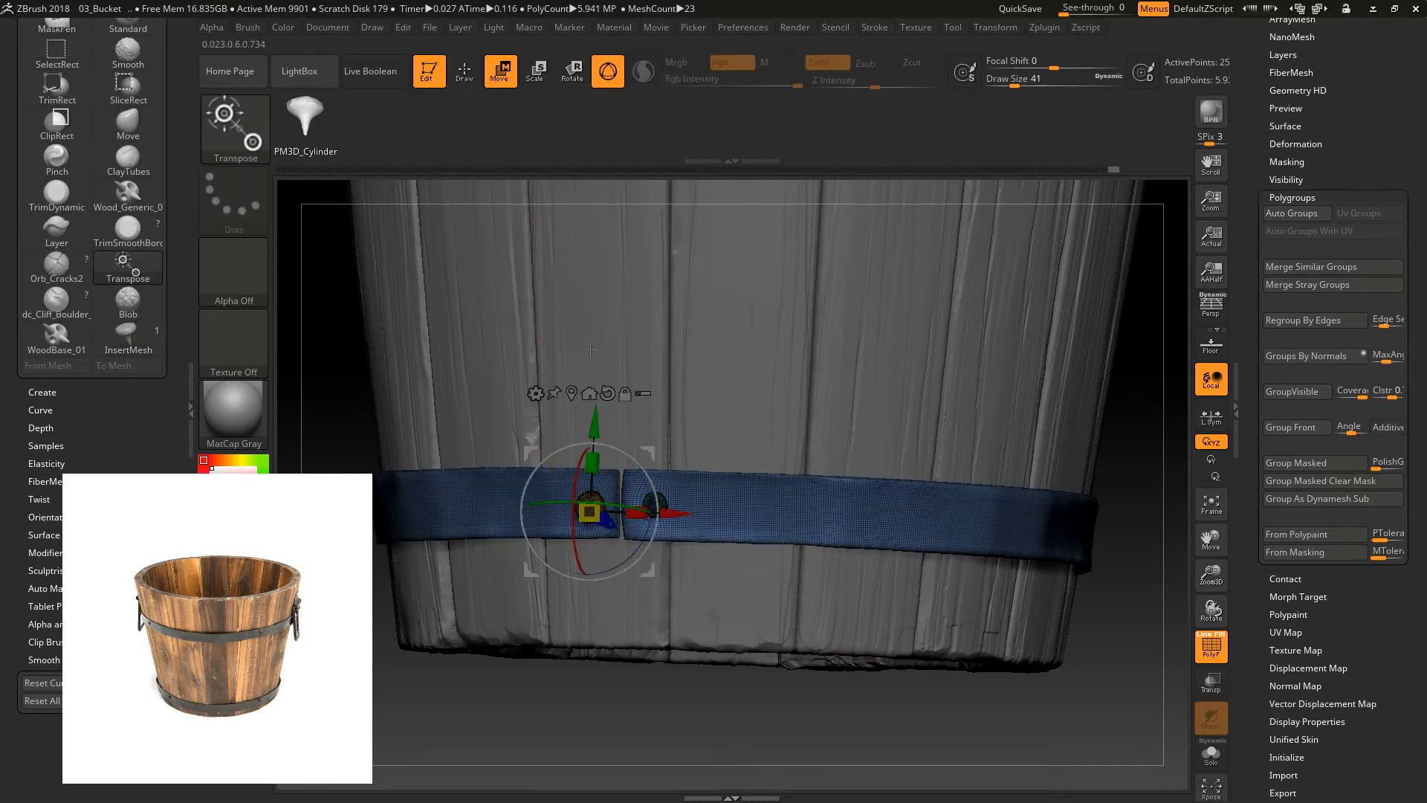
pyautogui.click(1210, 647)
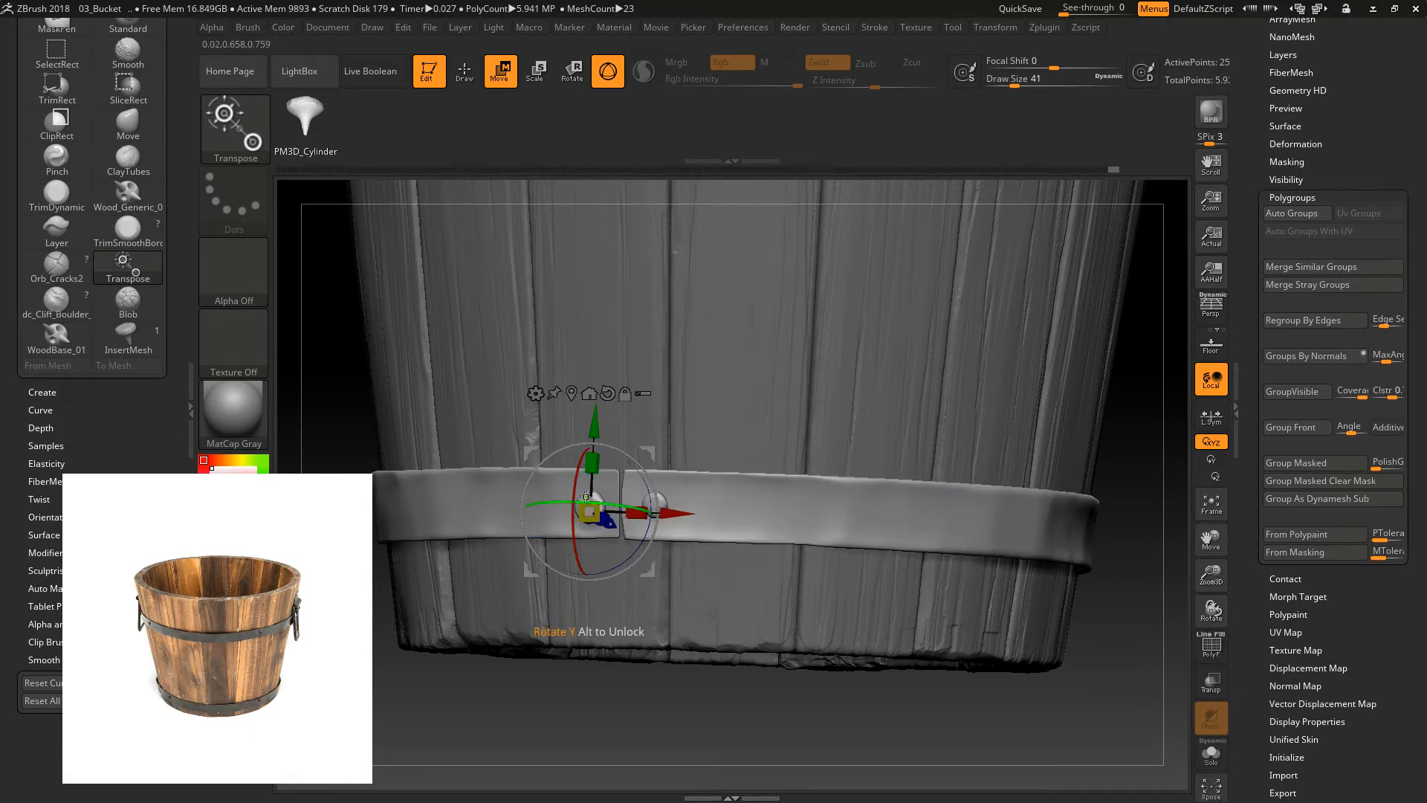
# - Mask everything except the original nail beside the lower band's seam and scale that nail down slightly
pyautogui.moveTo(591, 480); pyautogui.dragTo(582, 527, button='right')
pyautogui.keyDown('ctrl'); pyautogui.click(733, 506); pyautogui.keyUp('ctrl')
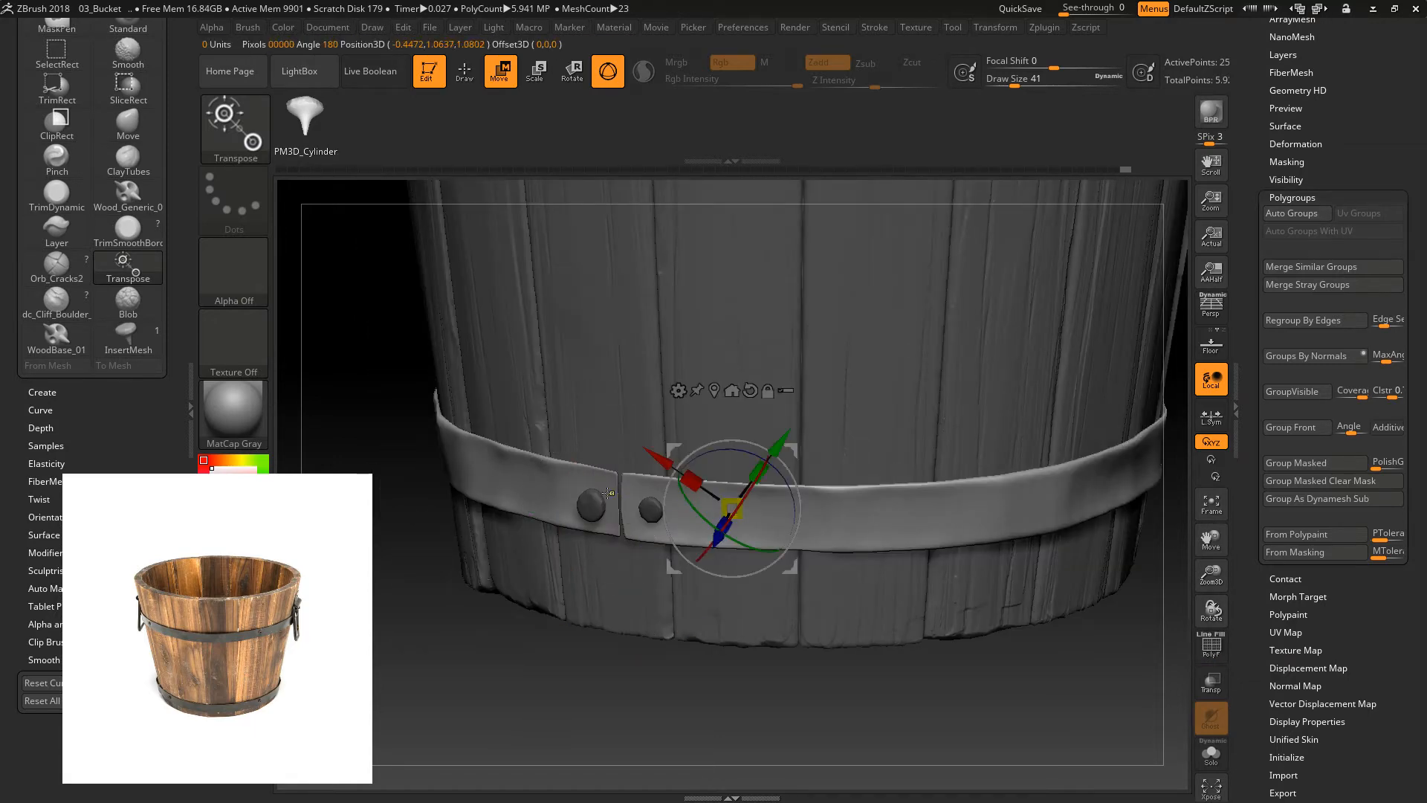
pyautogui.keyDown('ctrl'); pyautogui.click(594, 505); pyautogui.keyUp('ctrl')
pyautogui.keyDown('ctrl'); pyautogui.moveTo(443, 631); pyautogui.dragTo(476, 631); pyautogui.keyUp('ctrl')
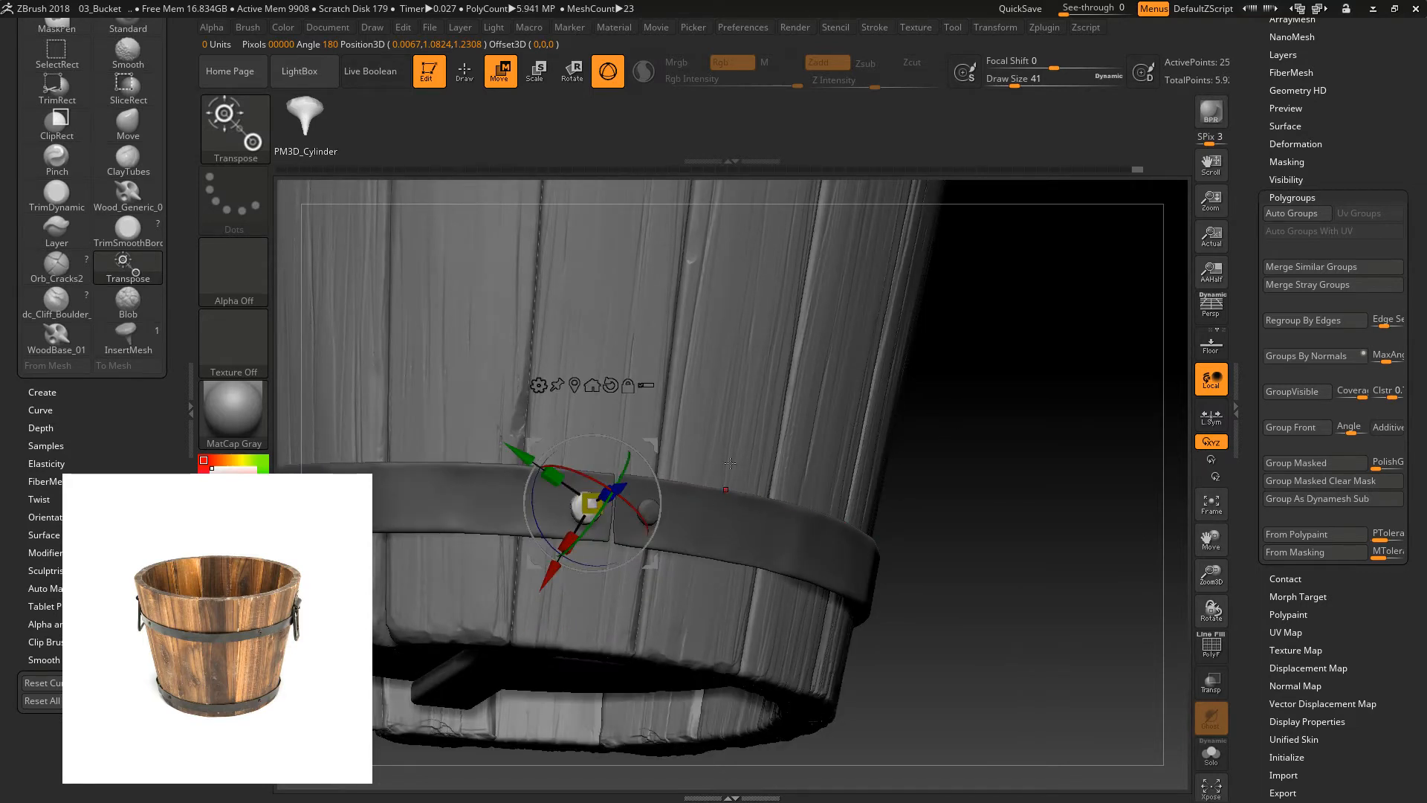
pyautogui.moveTo(590, 510); pyautogui.dragTo(595, 508)
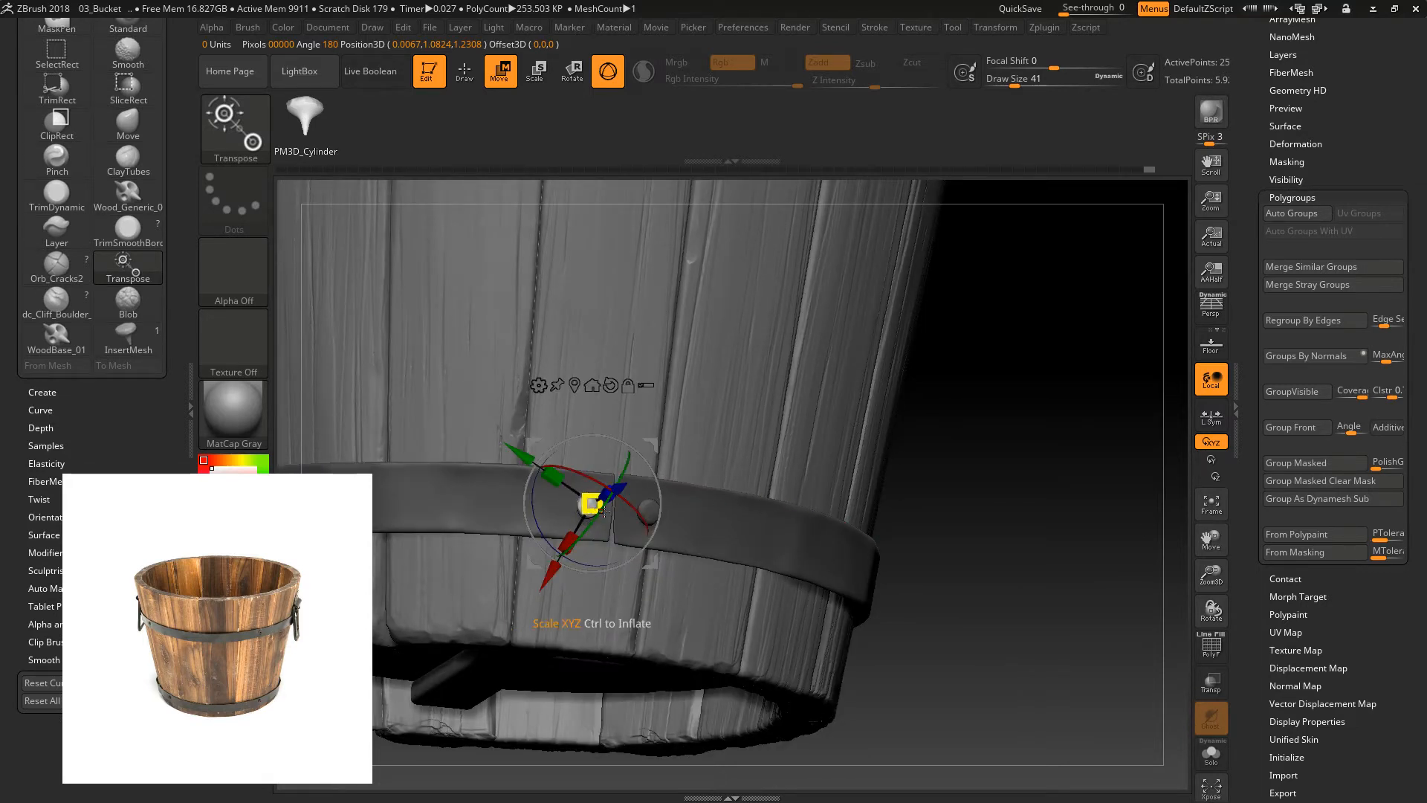
pyautogui.click(466, 78)
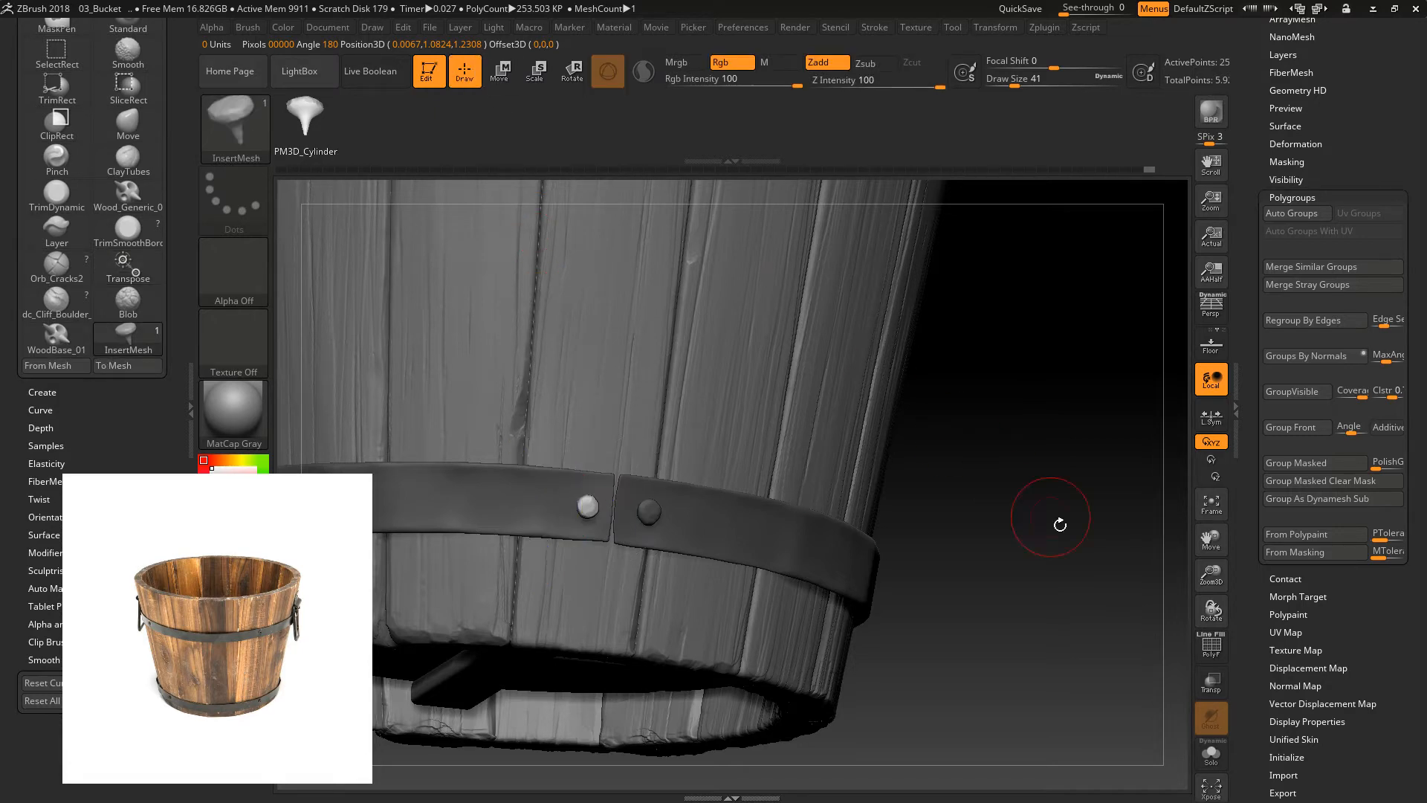
# - Clear the mask and examine the whole bucket and its band nails from several sides
pyautogui.moveTo(1212, 577); pyautogui.dragTo(1007, 399)
pyautogui.keyDown('ctrl'); pyautogui.keyDown('alt'); pyautogui.moveTo(468, 254); pyautogui.dragTo(715, 551); pyautogui.keyUp('alt'); pyautogui.keyUp('ctrl')
pyautogui.moveTo(886, 567); pyautogui.dragTo(817, 617)
pyautogui.moveTo(825, 465); pyautogui.dragTo(918, 436)
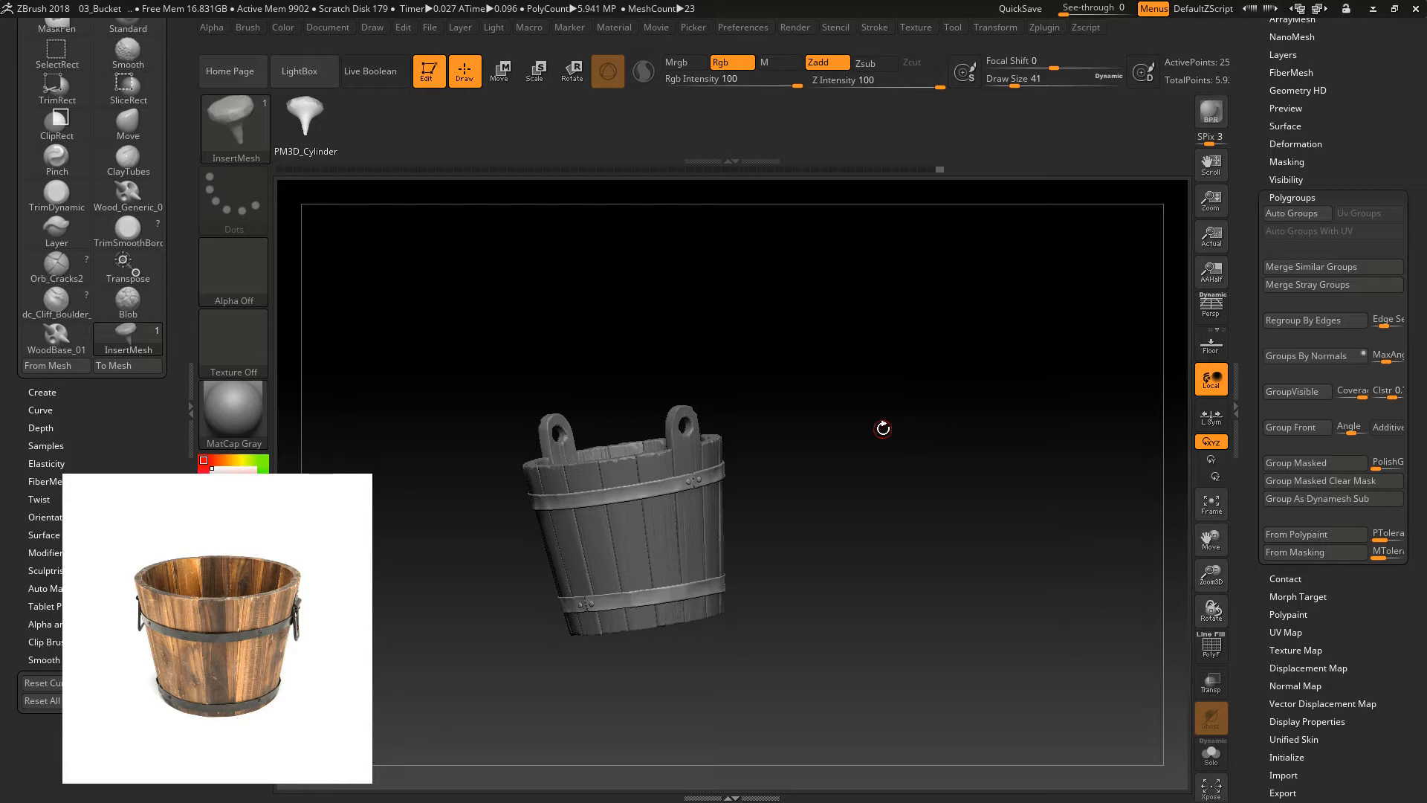
pyautogui.moveTo(865, 351); pyautogui.dragTo(1088, 362)
pyautogui.moveTo(1398, 121); pyautogui.dragTo(1398, 468)
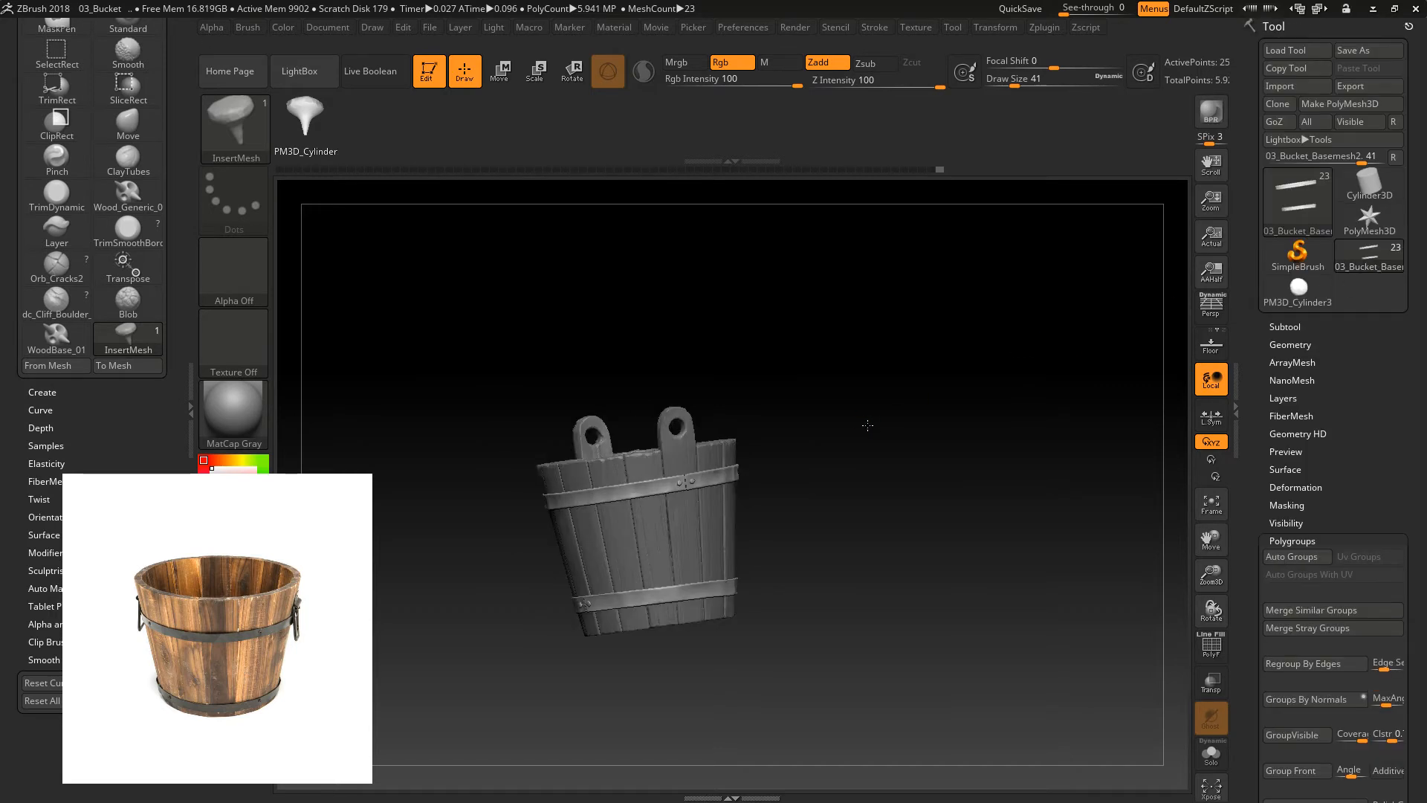
pyautogui.moveTo(866, 424); pyautogui.dragTo(894, 460)
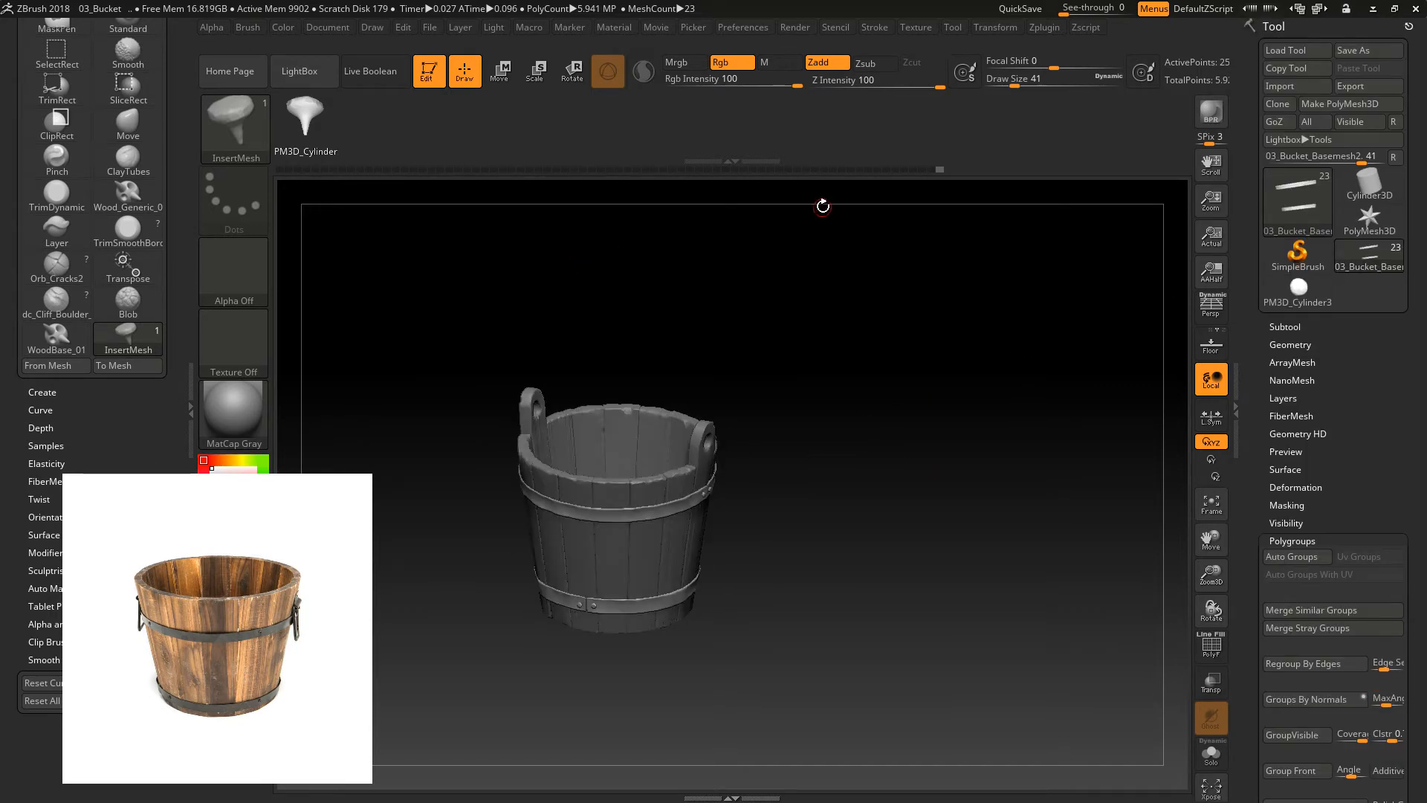
# - Save the bucket project and collapse the brush list
pyautogui.press('ctrl')
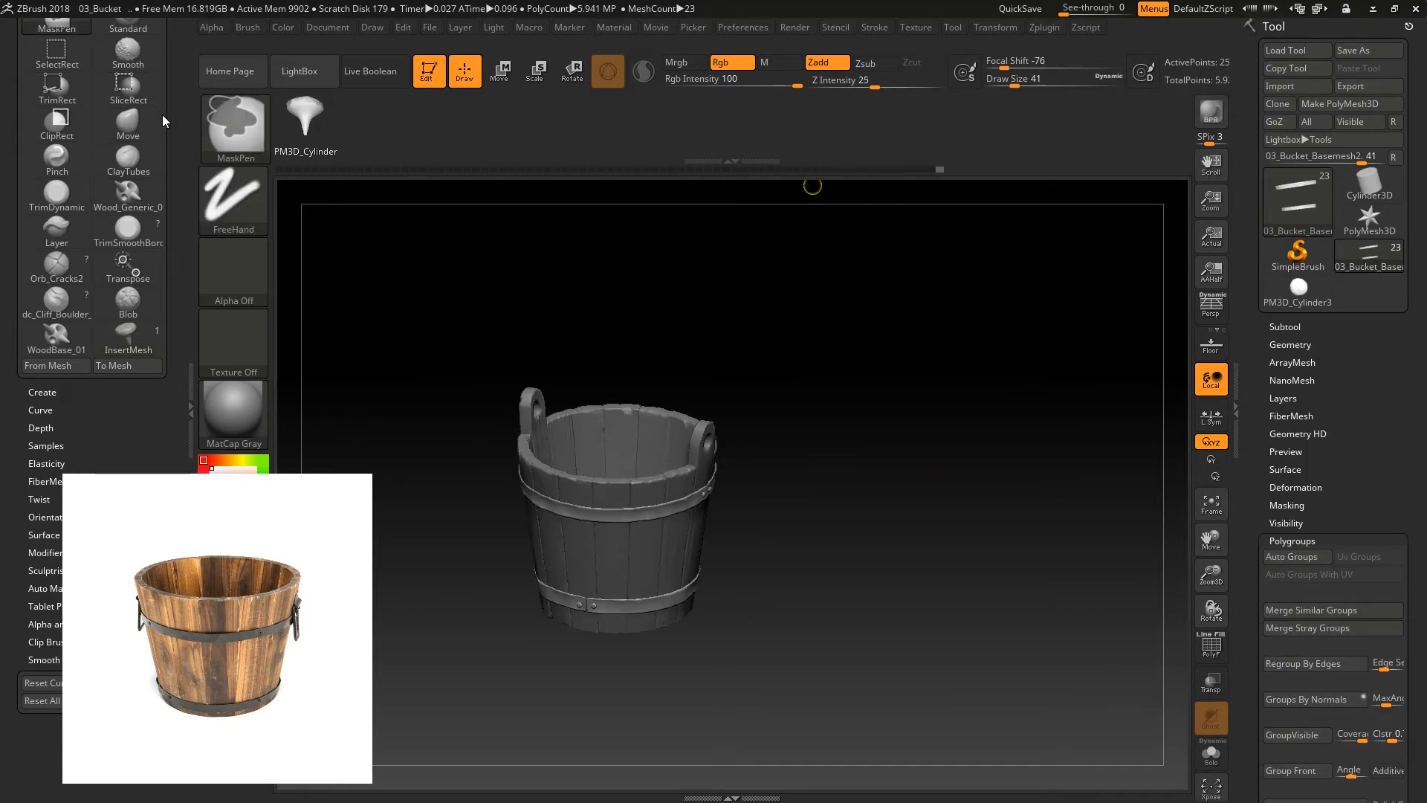
pyautogui.hotkey('ctrl', 's')
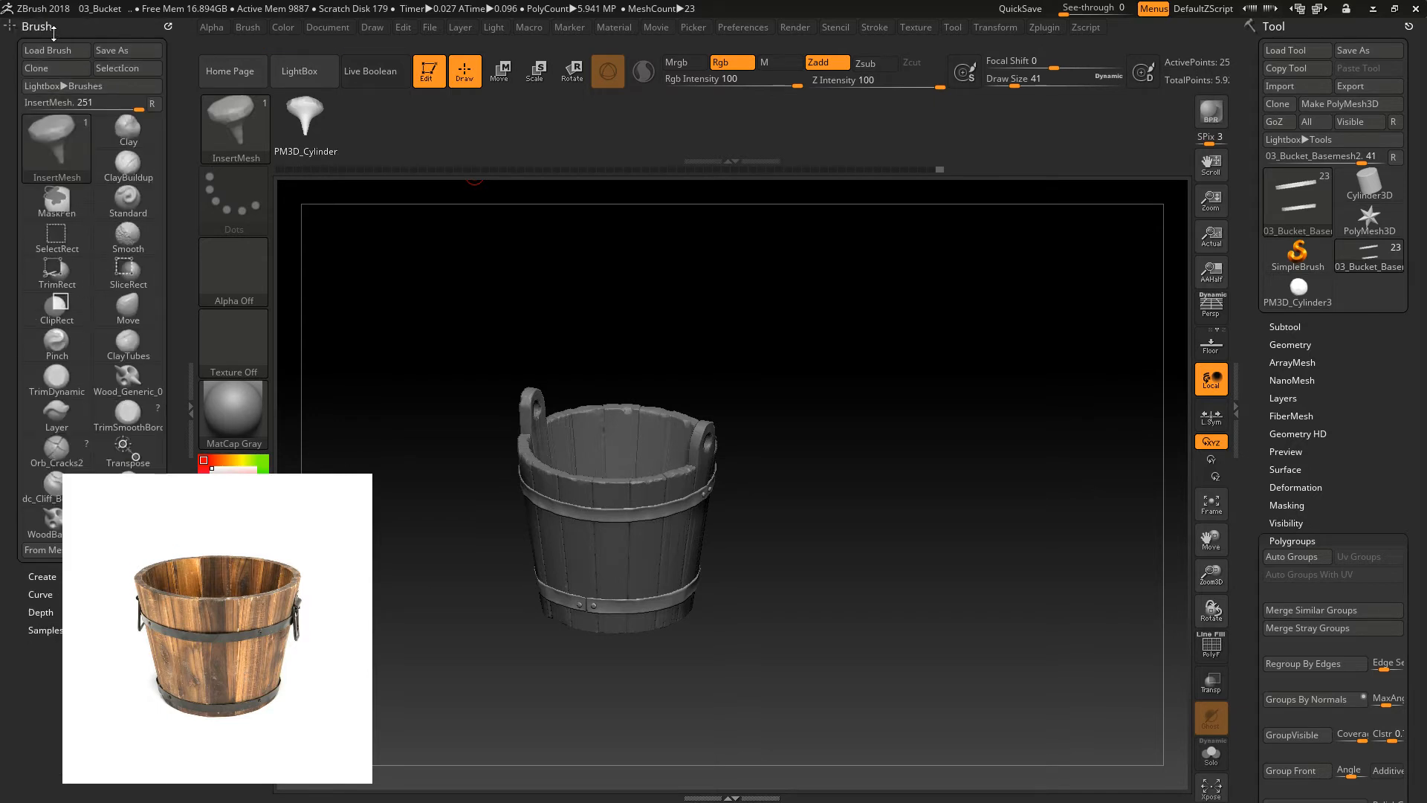
pyautogui.click(998, 27)
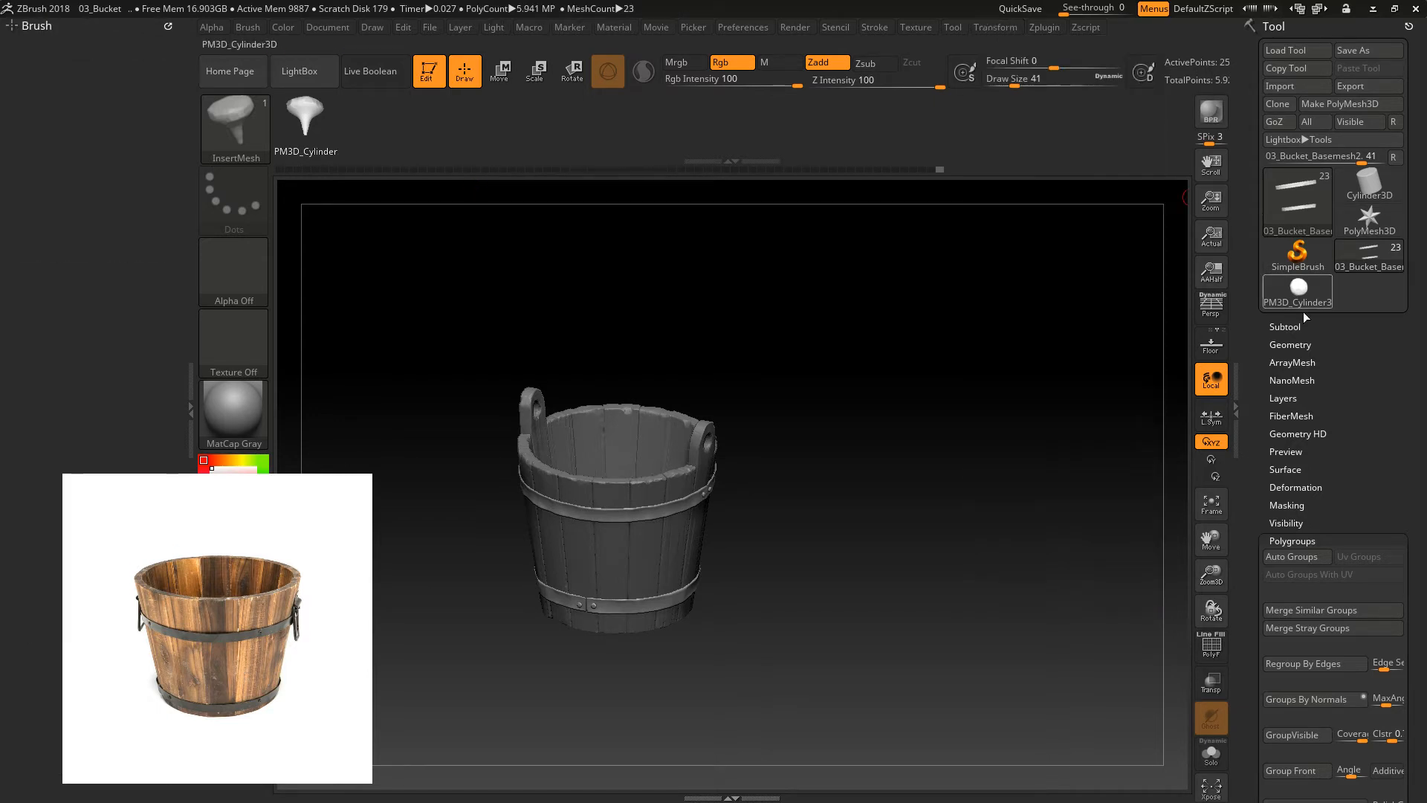
# - Merge all visible bucket subtools into a single mesh and switch to the merged tool
pyautogui.click(1285, 327)
pyautogui.click(1241, 499)
pyautogui.scroll(-5, 1302, 691)
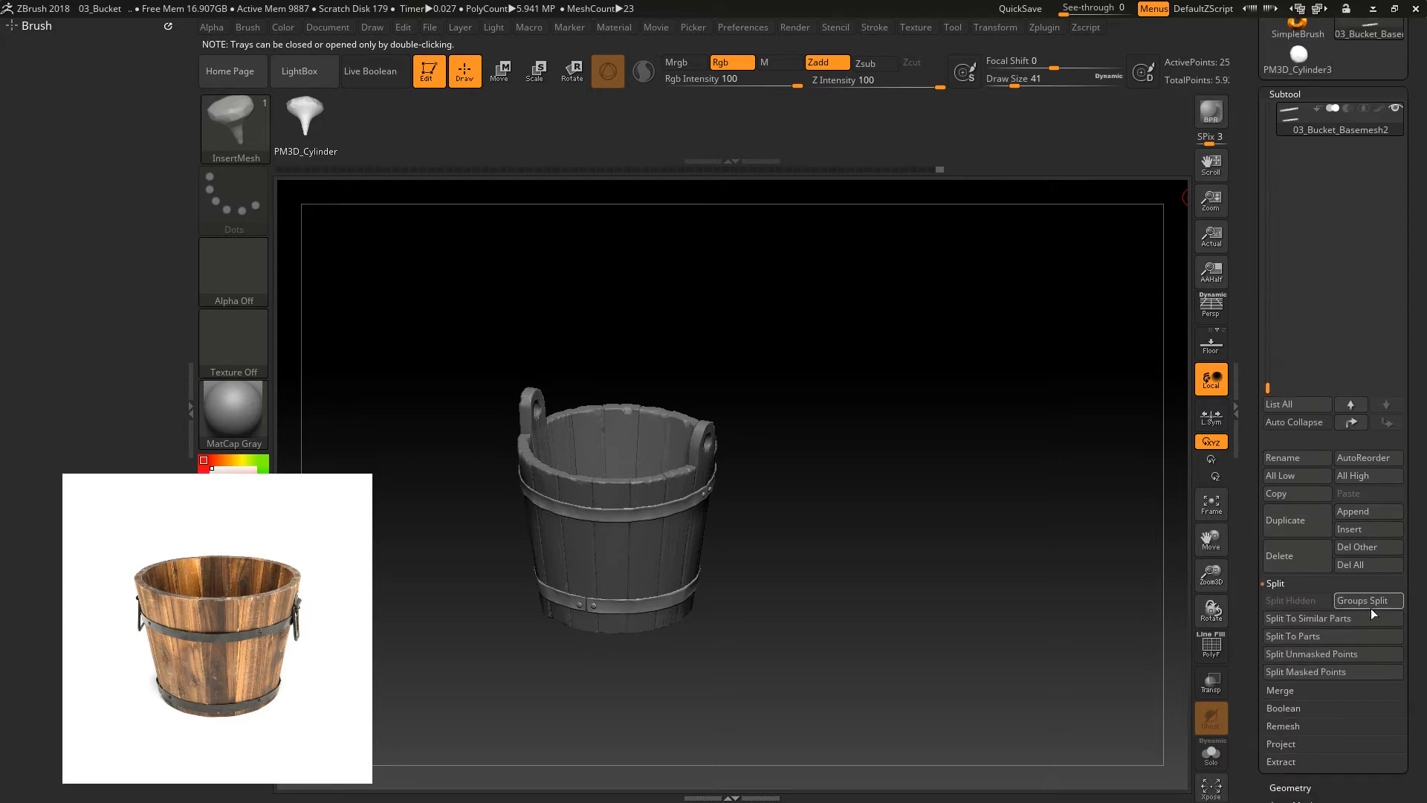
pyautogui.click(1286, 584)
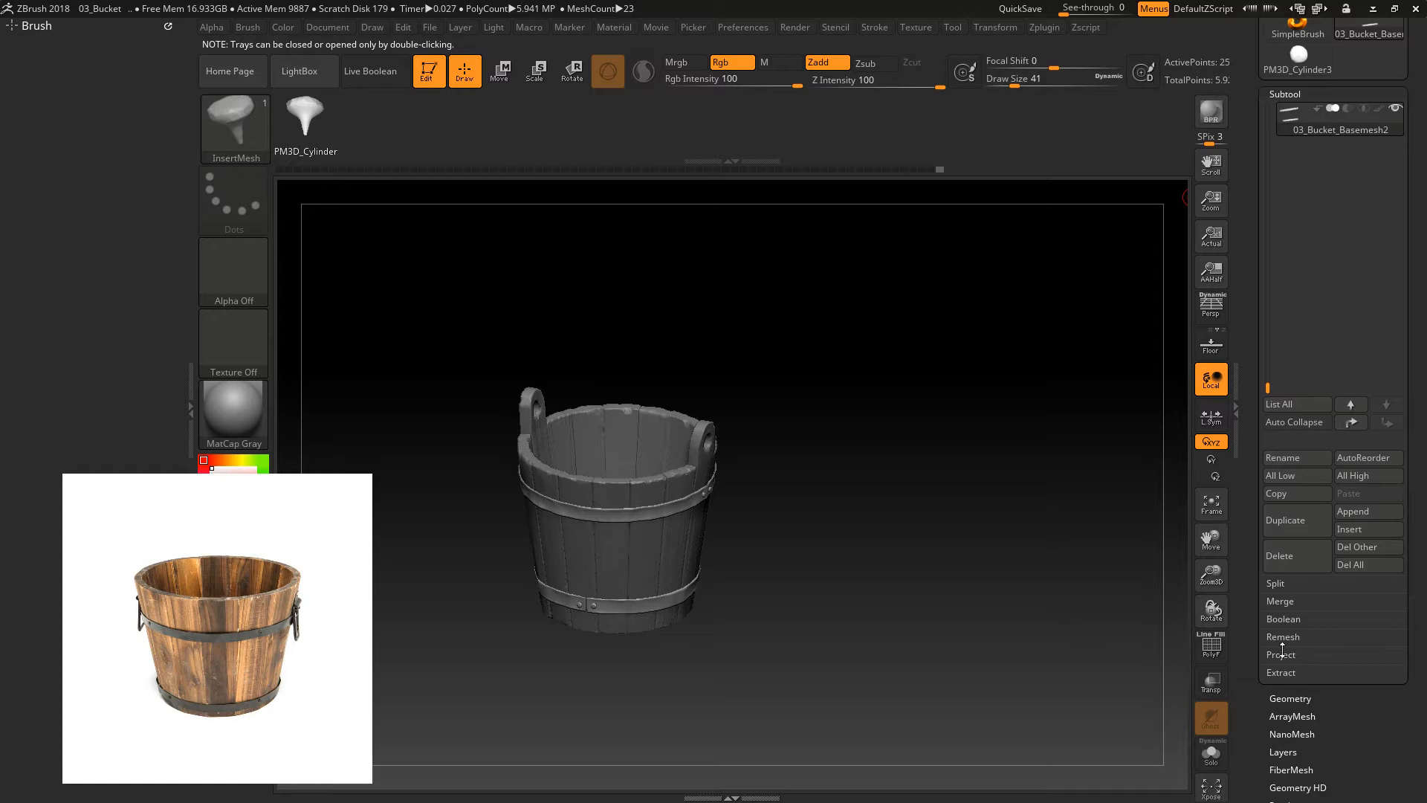
pyautogui.click(1286, 602)
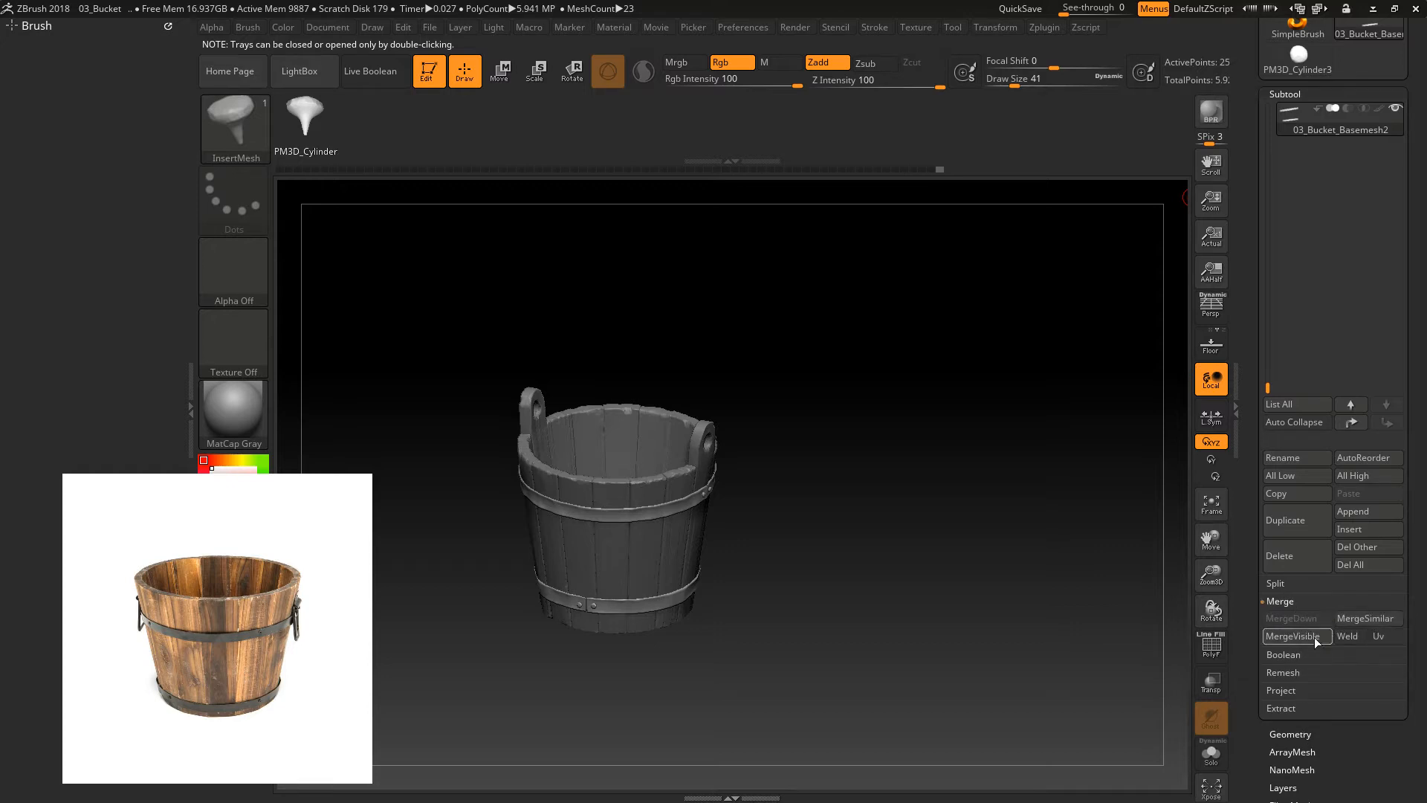
pyautogui.click(1314, 636)
pyautogui.moveTo(1417, 187); pyautogui.dragTo(1417, 327)
pyautogui.click(1366, 265)
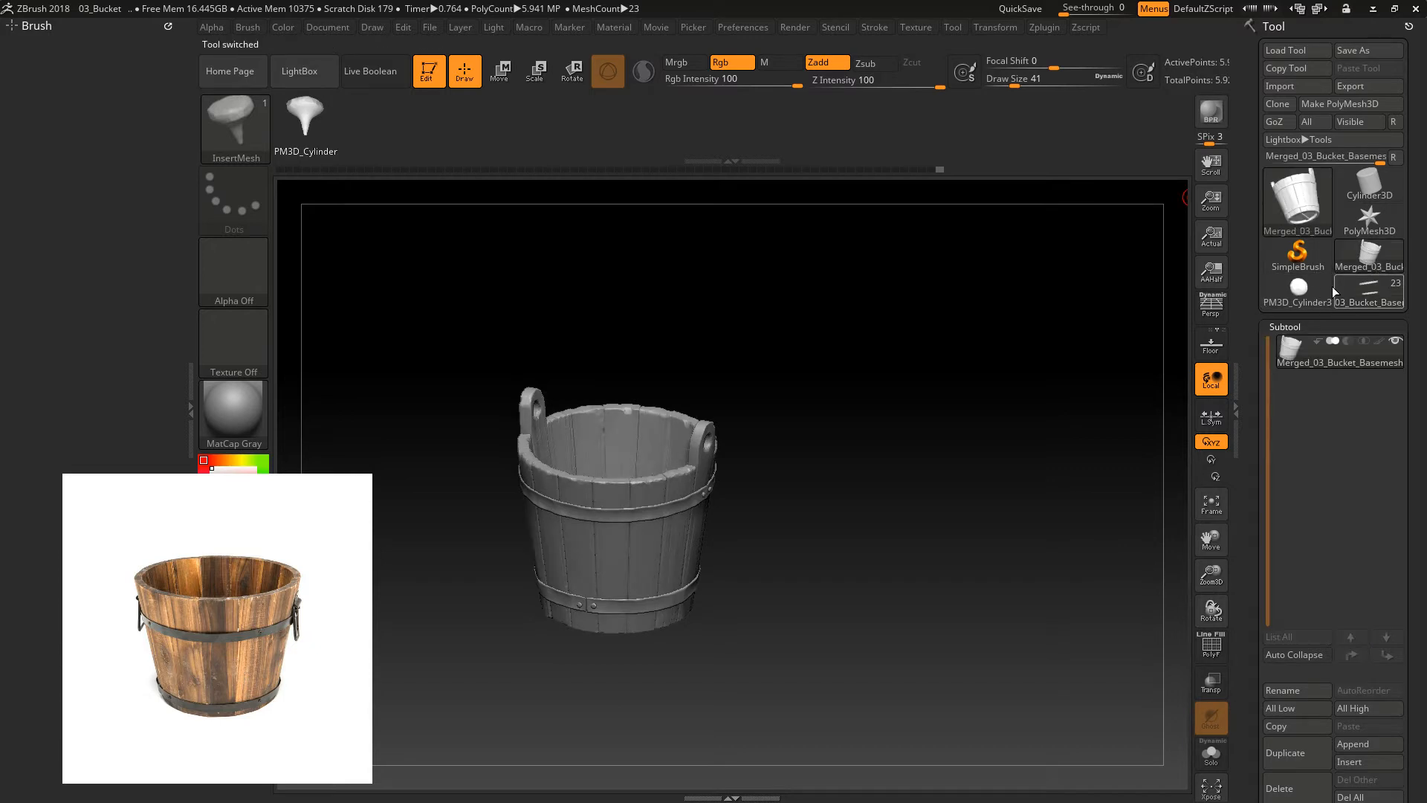
pyautogui.moveTo(877, 483); pyautogui.dragTo(829, 425)
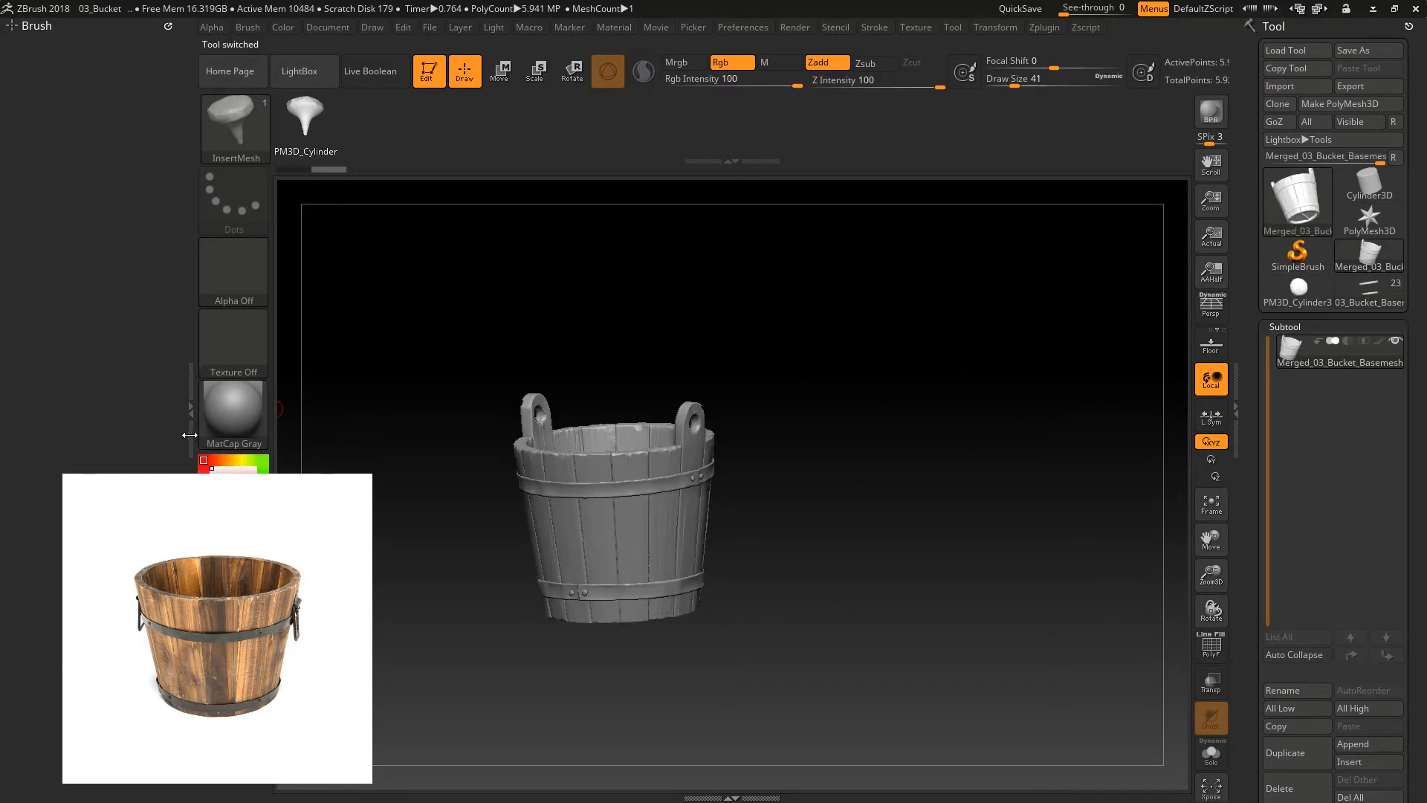
# - Pre-process the merged bucket with Decimation Master, keeping the Zplugin options docked beside the canvas
pyautogui.click(1042, 28)
pyautogui.moveTo(1037, 48); pyautogui.dragTo(52, 71)
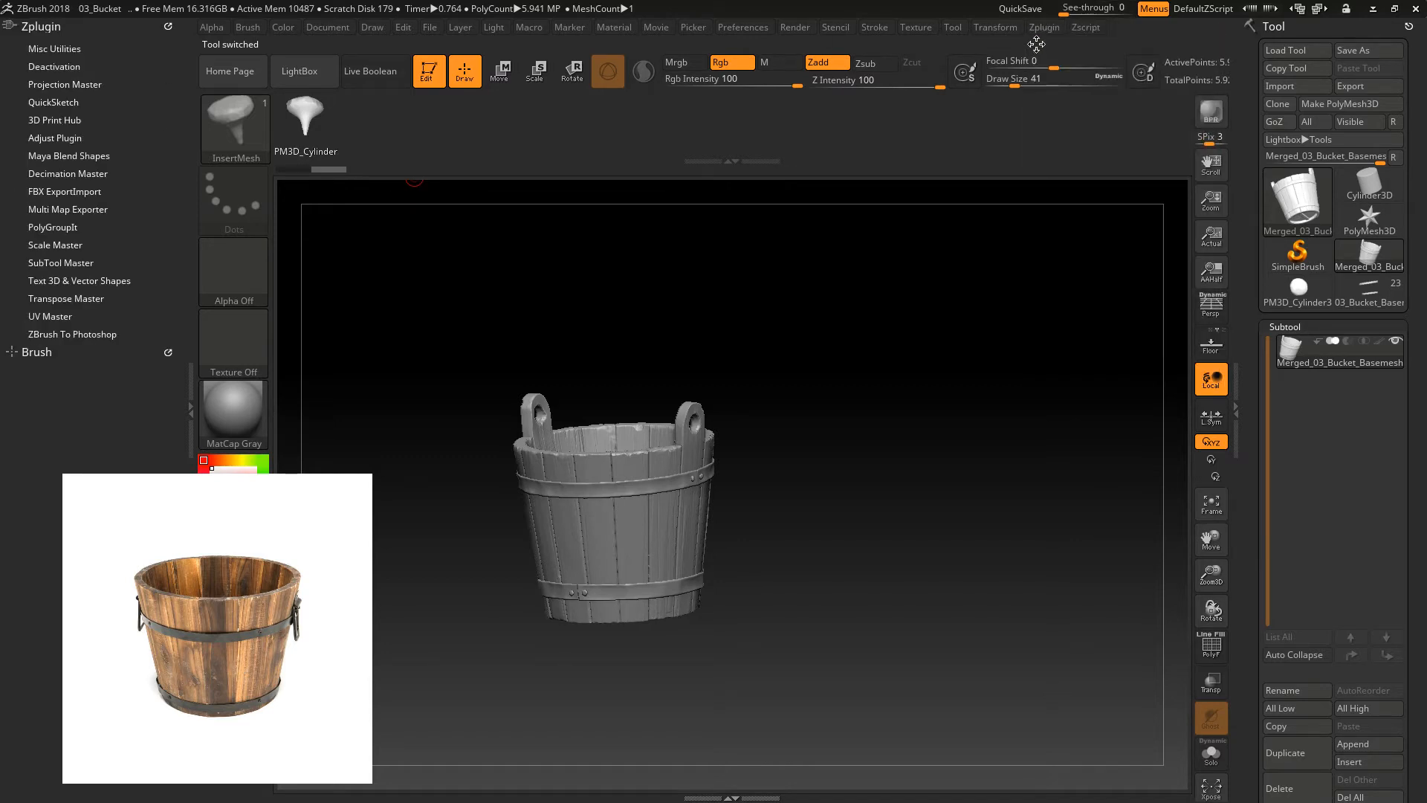
pyautogui.click(62, 173)
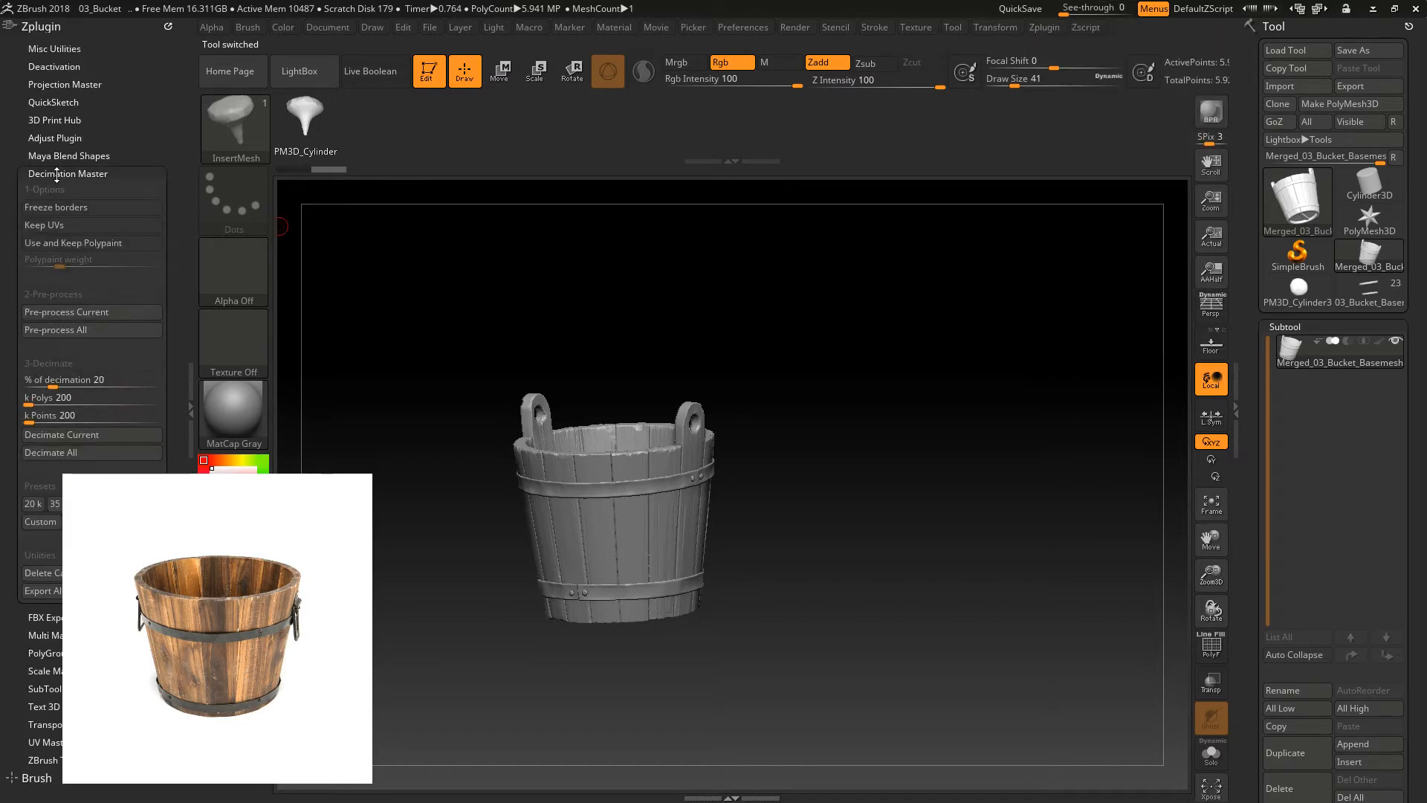
pyautogui.click(79, 313)
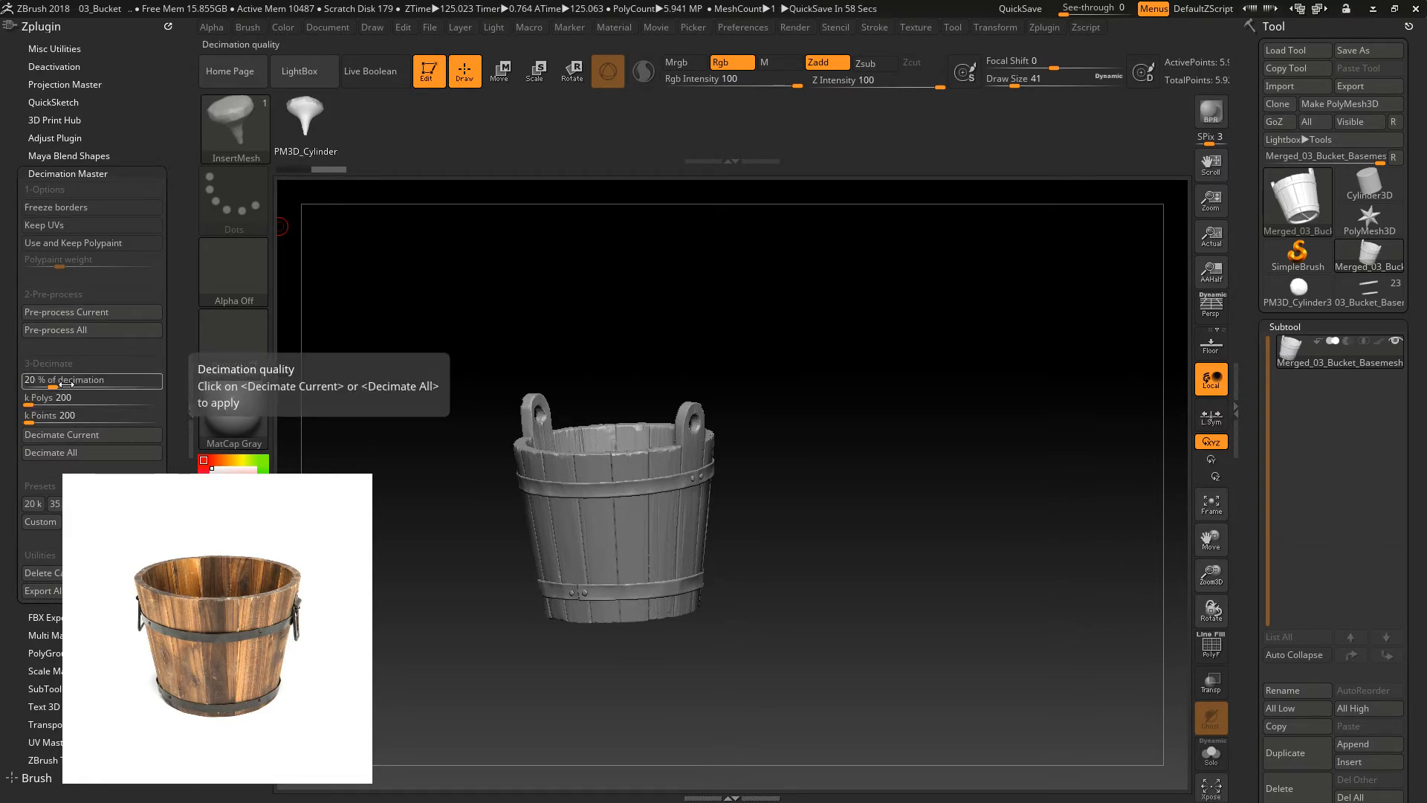
# - Set the decimation target to 1000 k polys and decimate the merged bucket
pyautogui.click(40, 405)
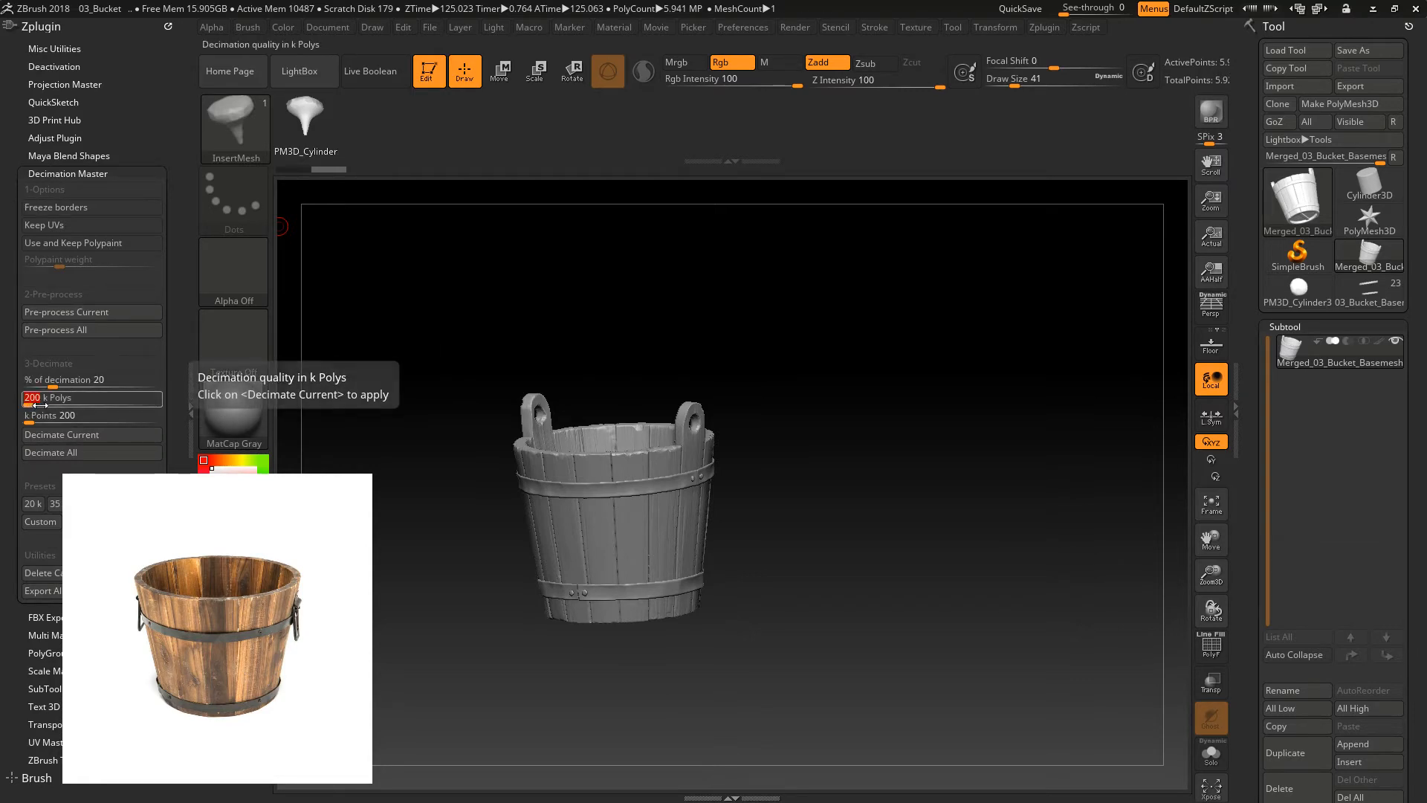
pyautogui.write('100')
pyautogui.press('Return')
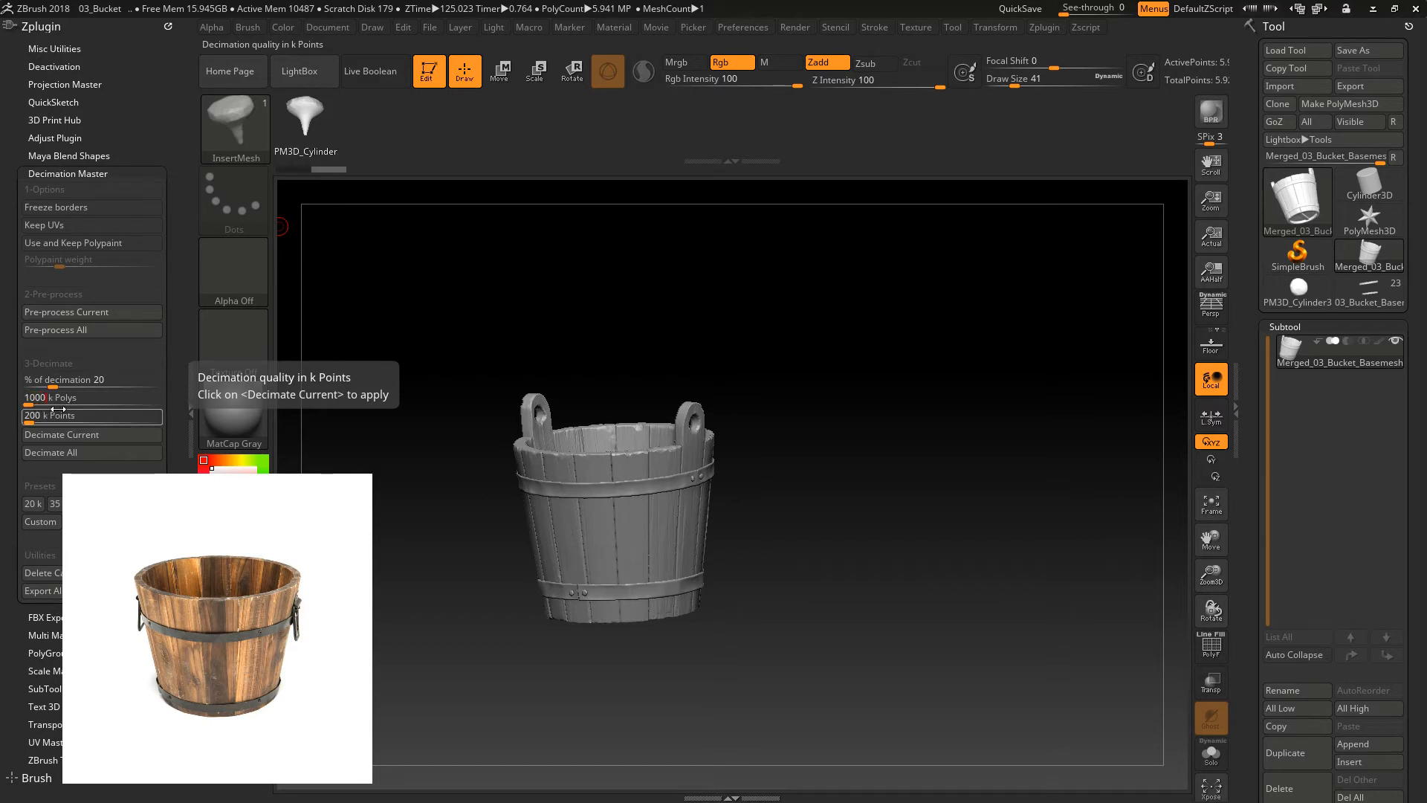
pyautogui.click(72, 435)
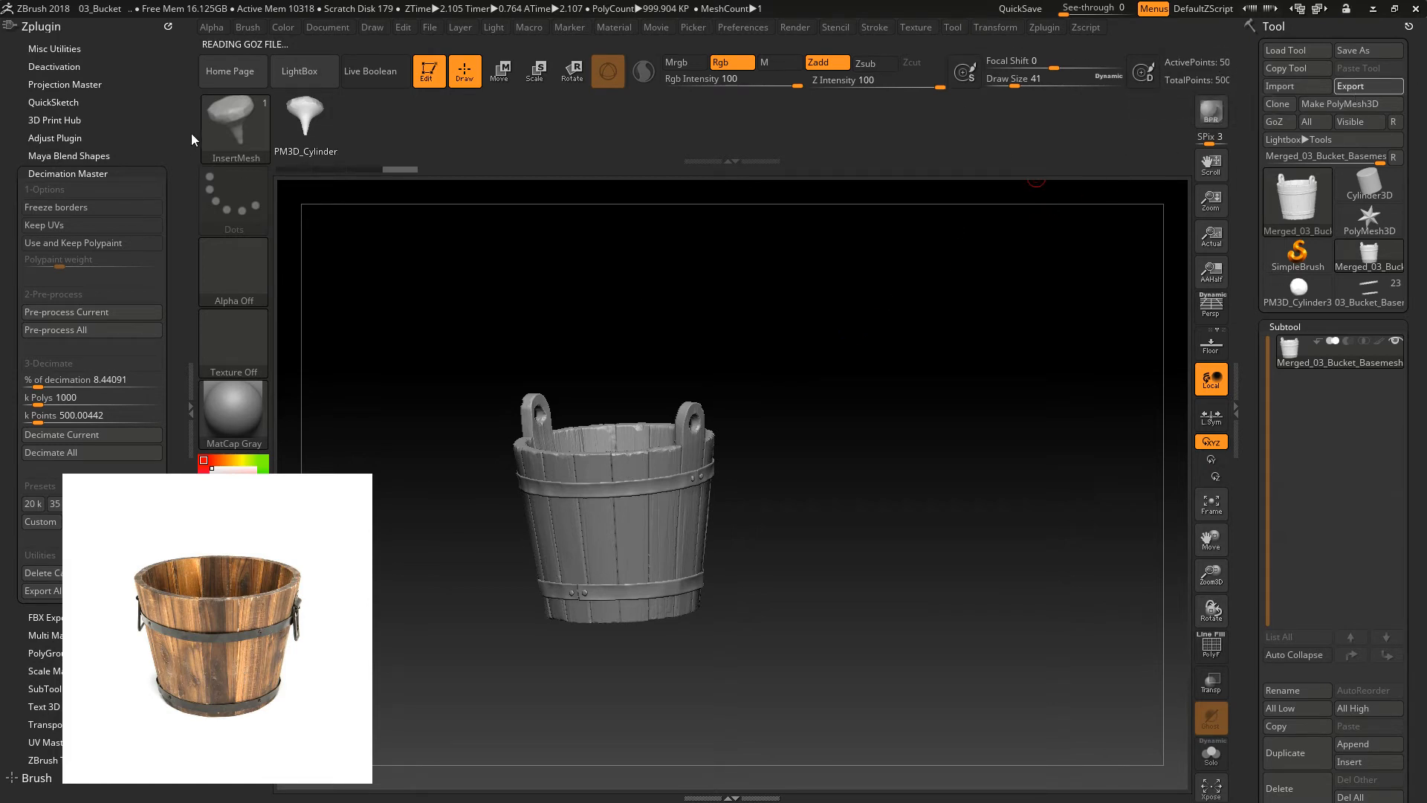
# - Examine the decimated bucket up close and briefly check its polyframe
pyautogui.moveTo(1212, 576)
pyautogui.mouseDown()
pyautogui.moveTo(949, 543)
pyautogui.moveTo(1197, 558)
pyautogui.moveTo(1152, 524)
pyautogui.mouseUp()
pyautogui.keyDown('alt'); pyautogui.moveTo(947, 480); pyautogui.dragTo(954, 418); pyautogui.keyUp('alt')
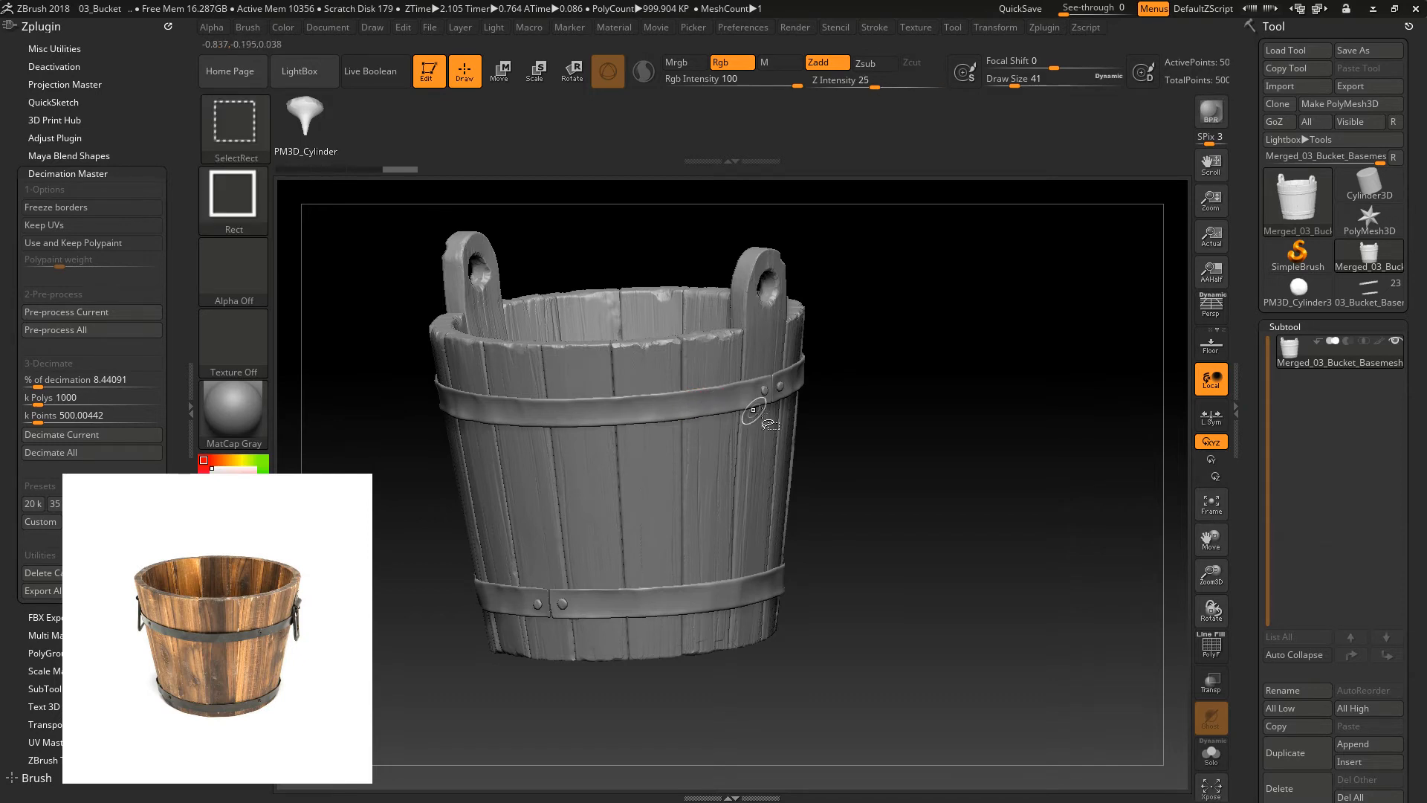
pyautogui.click(1211, 647)
pyautogui.click(1210, 647)
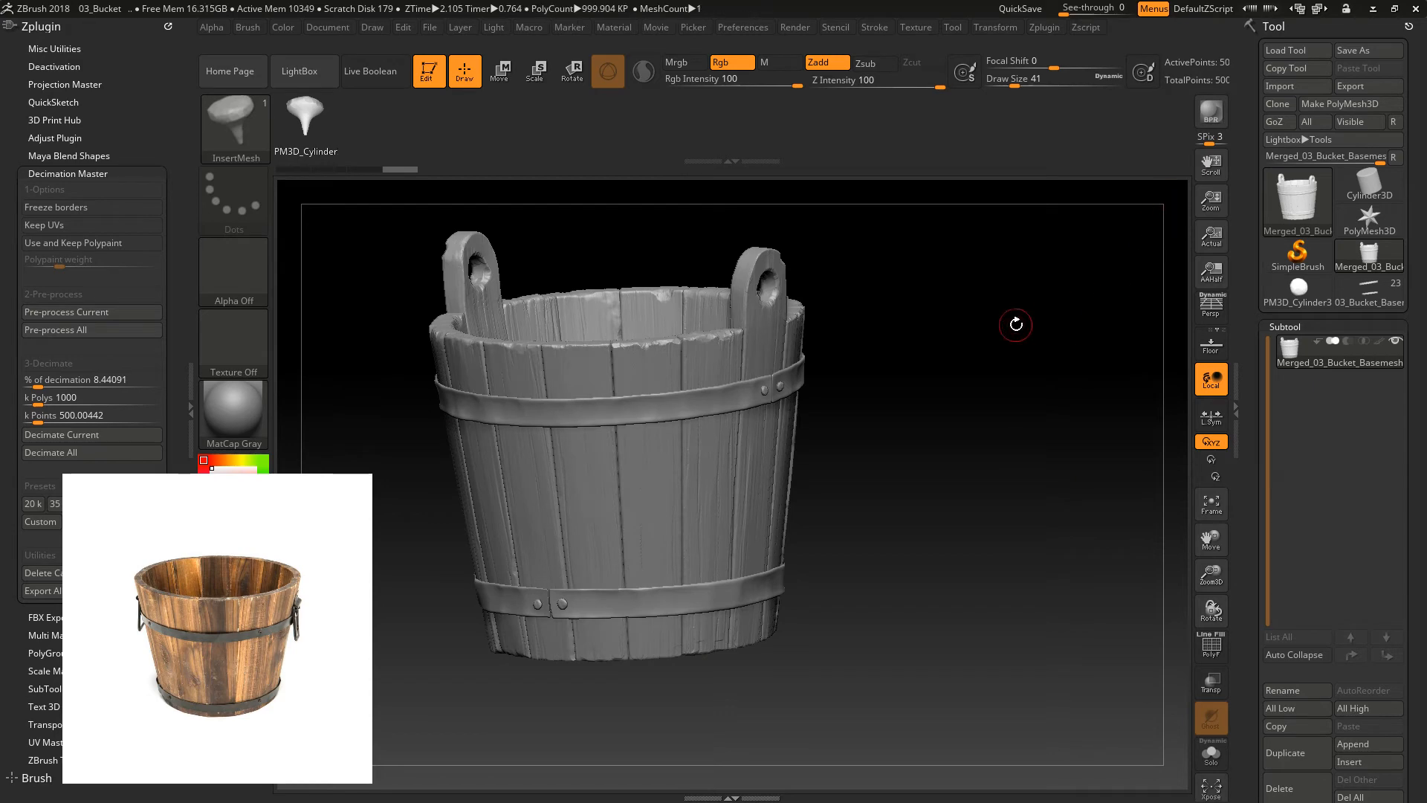
# - Auto-group the merged bucket and hide both metal bands and their nails, leaving only the wooden body visible
pyautogui.moveTo(1013, 322); pyautogui.dragTo(1093, 375)
pyautogui.scroll(-5, 1271, 394)
pyautogui.scroll(-3, 1330, 584)
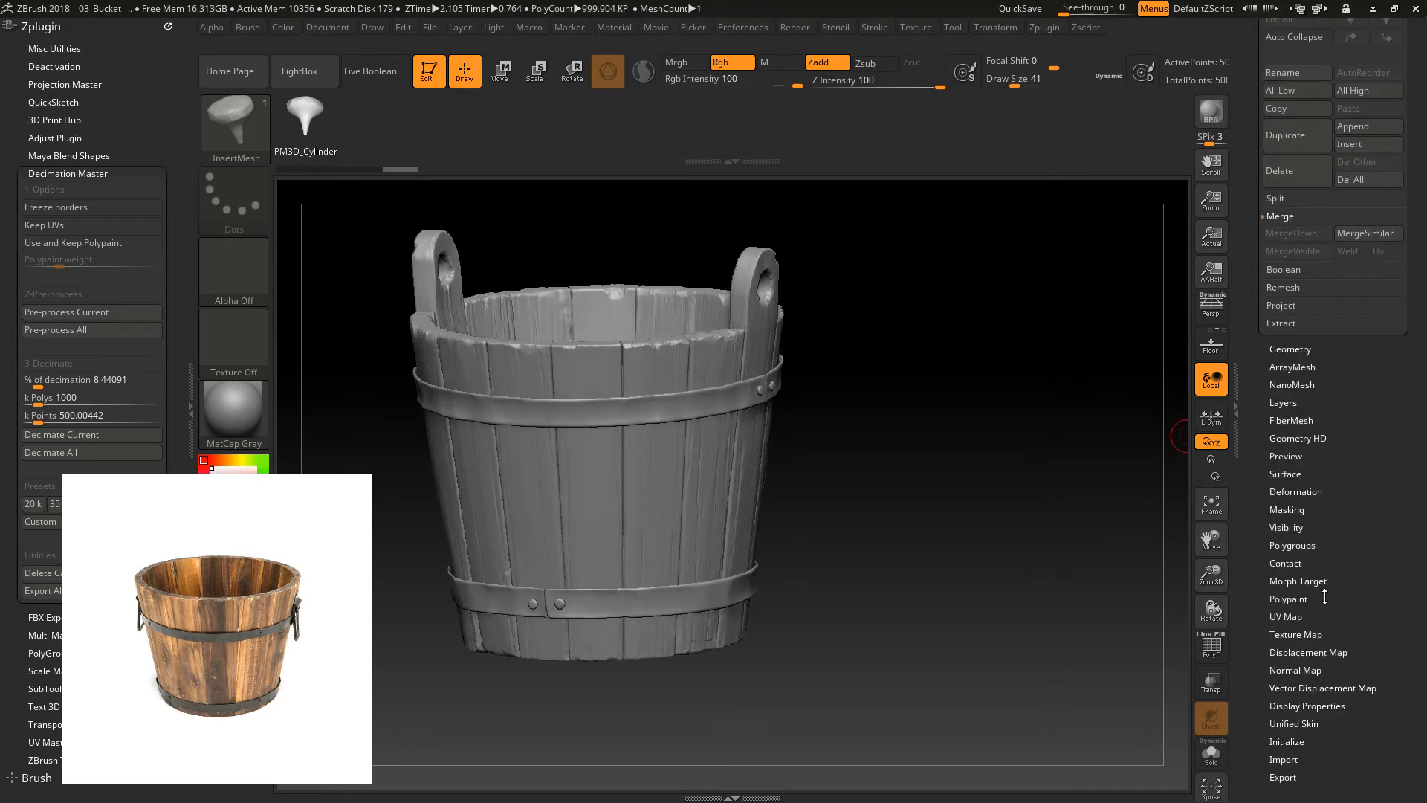
pyautogui.click(1291, 545)
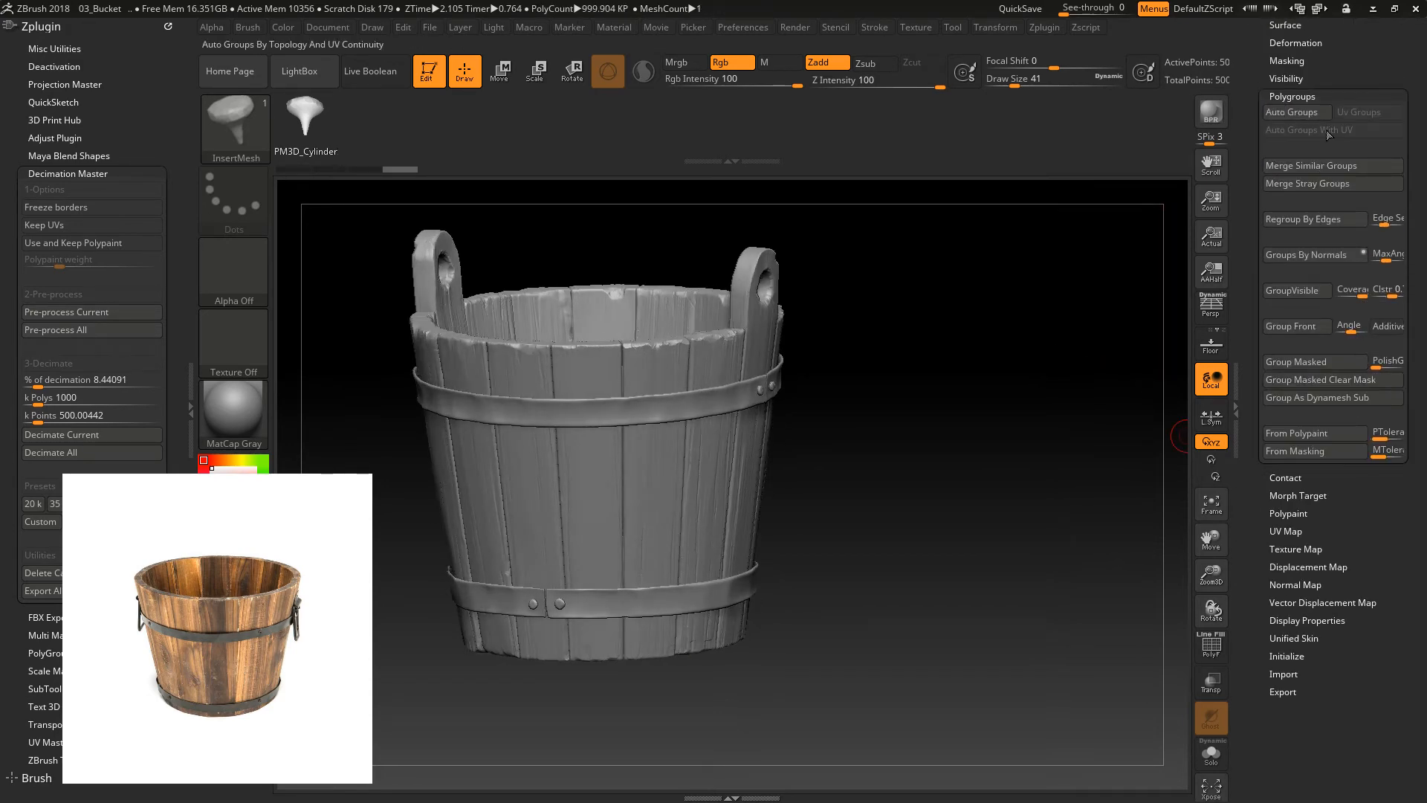
pyautogui.keyDown('ctrl'); pyautogui.keyDown('shift'); pyautogui.click(678, 405); pyautogui.keyUp('shift'); pyautogui.keyUp('ctrl')
pyautogui.moveTo(870, 444)
pyautogui.keyDown('ctrl'); pyautogui.keyDown('shift'); pyautogui.mouseDown()
pyautogui.moveTo(999, 573)
pyautogui.moveTo(1033, 740)
pyautogui.mouseUp(); pyautogui.keyUp('shift'); pyautogui.keyUp('ctrl')
pyautogui.keyDown('ctrl'); pyautogui.keyDown('shift'); pyautogui.click(646, 587); pyautogui.keyUp('shift'); pyautogui.keyUp('ctrl')
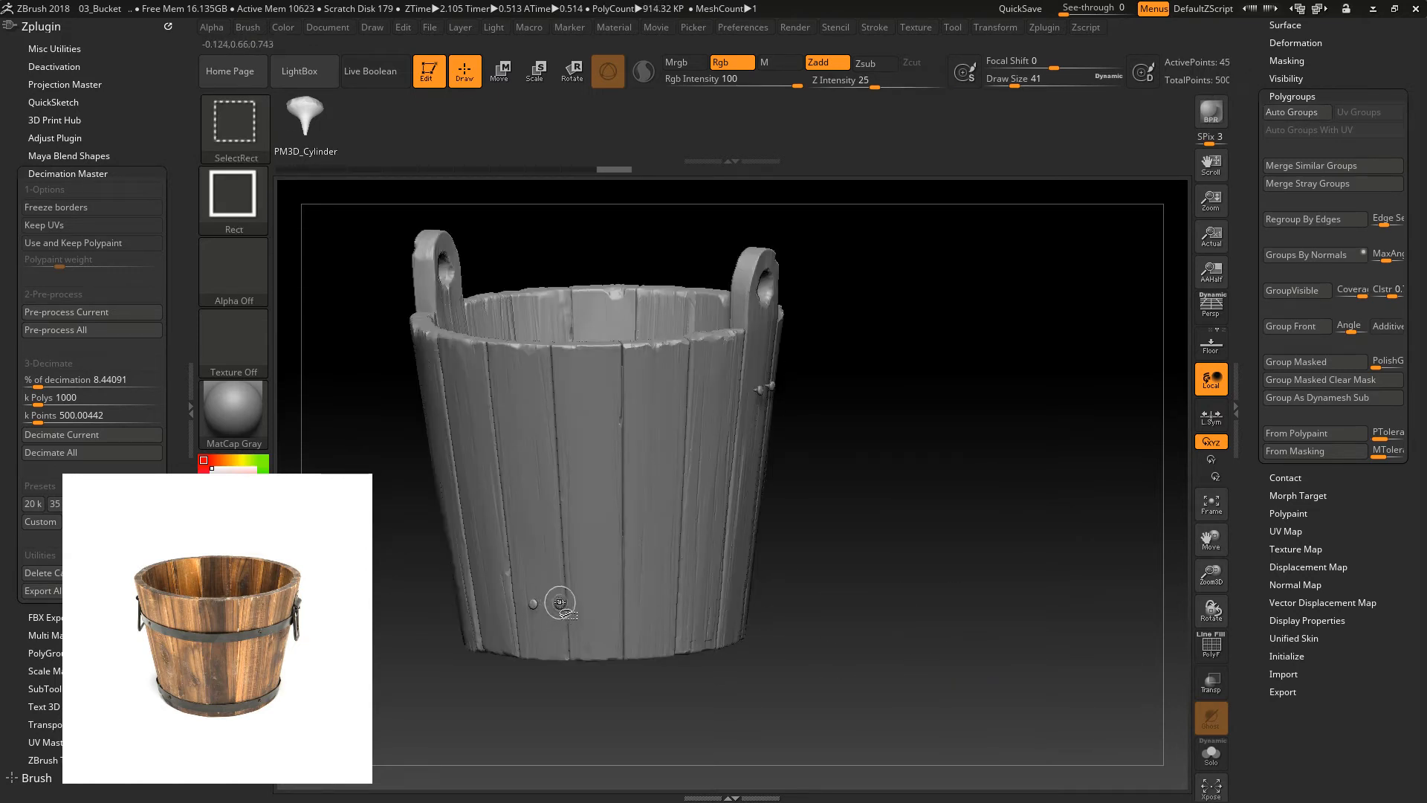
pyautogui.moveTo(612, 599); pyautogui.dragTo(742, 408, button='right')
pyautogui.keyDown('ctrl'); pyautogui.keyDown('shift'); pyautogui.click(740, 392); pyautogui.keyUp('shift'); pyautogui.keyUp('ctrl')
pyautogui.keyDown('ctrl'); pyautogui.keyDown('shift'); pyautogui.click(763, 387); pyautogui.keyUp('shift'); pyautogui.keyUp('ctrl')
pyautogui.moveTo(937, 422); pyautogui.dragTo(972, 430)
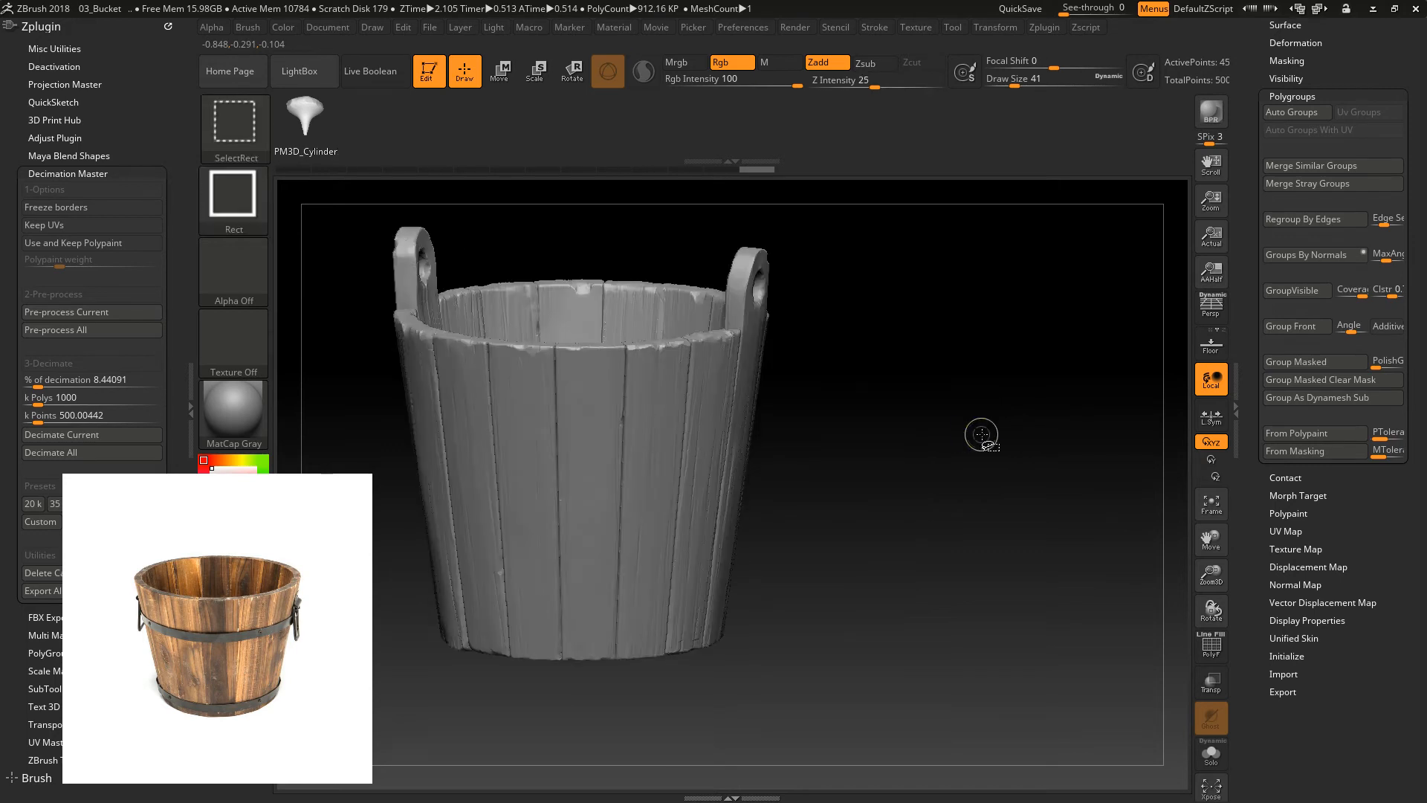
# - Split the hidden bands and nails from the wooden body into their own subtool
pyautogui.scroll(5, 1386, 75)
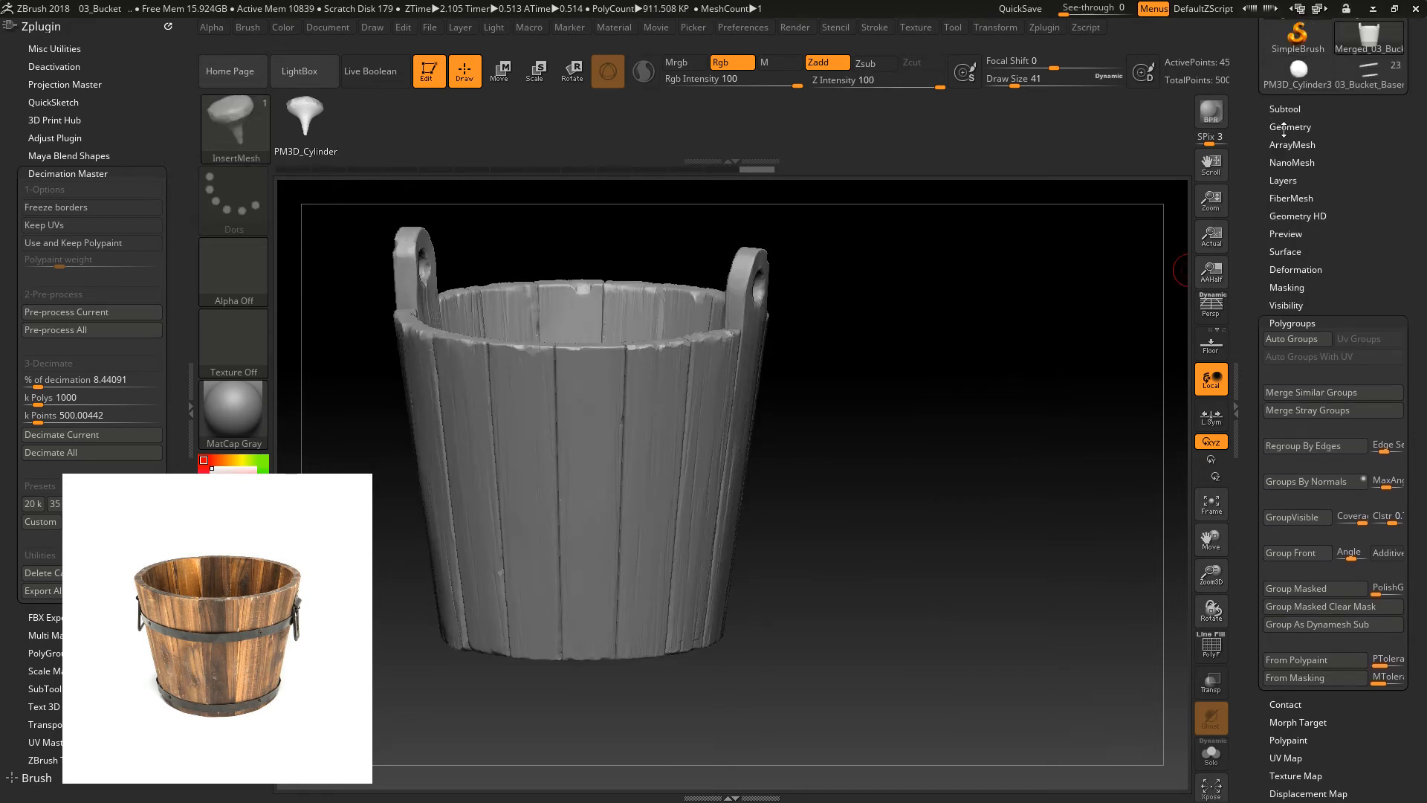
pyautogui.click(1287, 111)
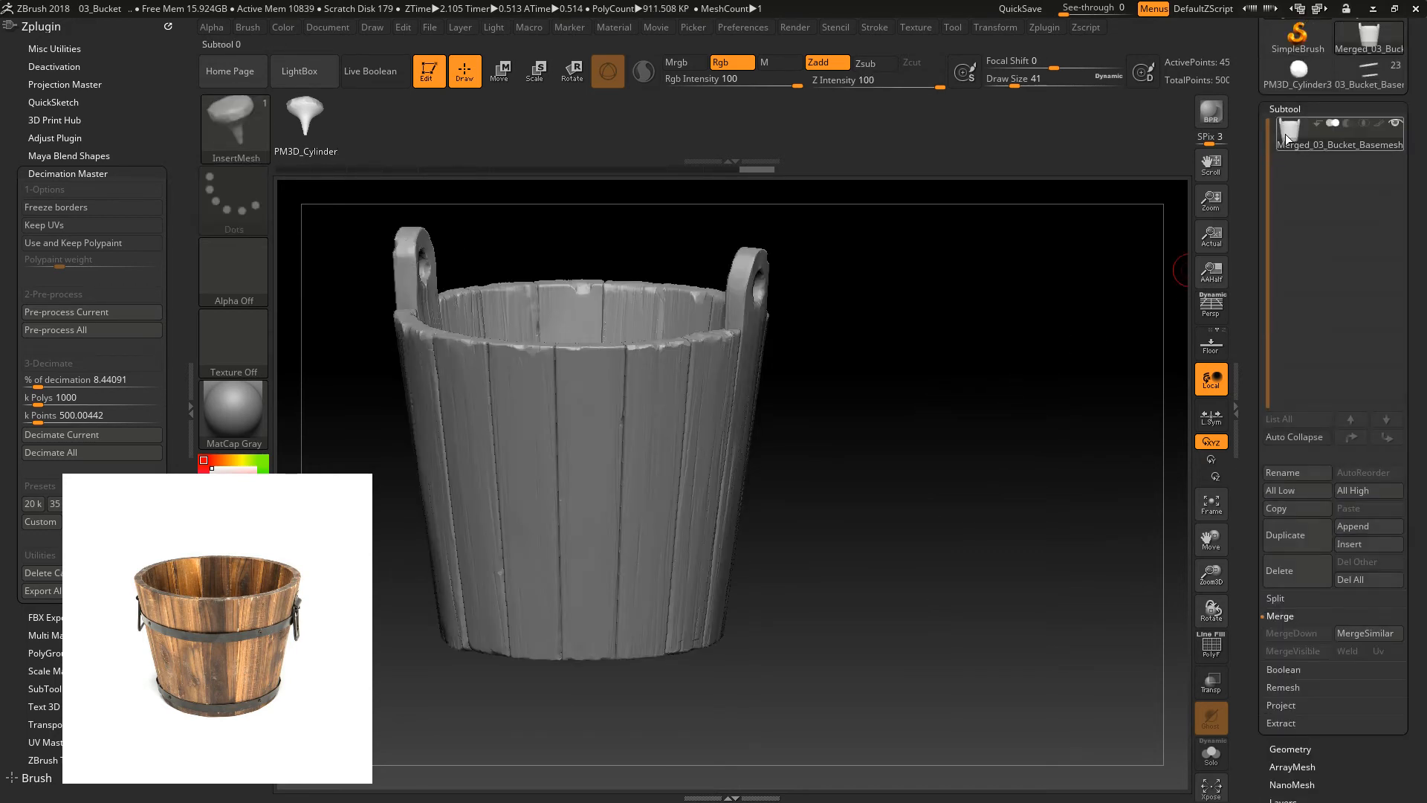
pyautogui.click(1284, 598)
pyautogui.click(1304, 617)
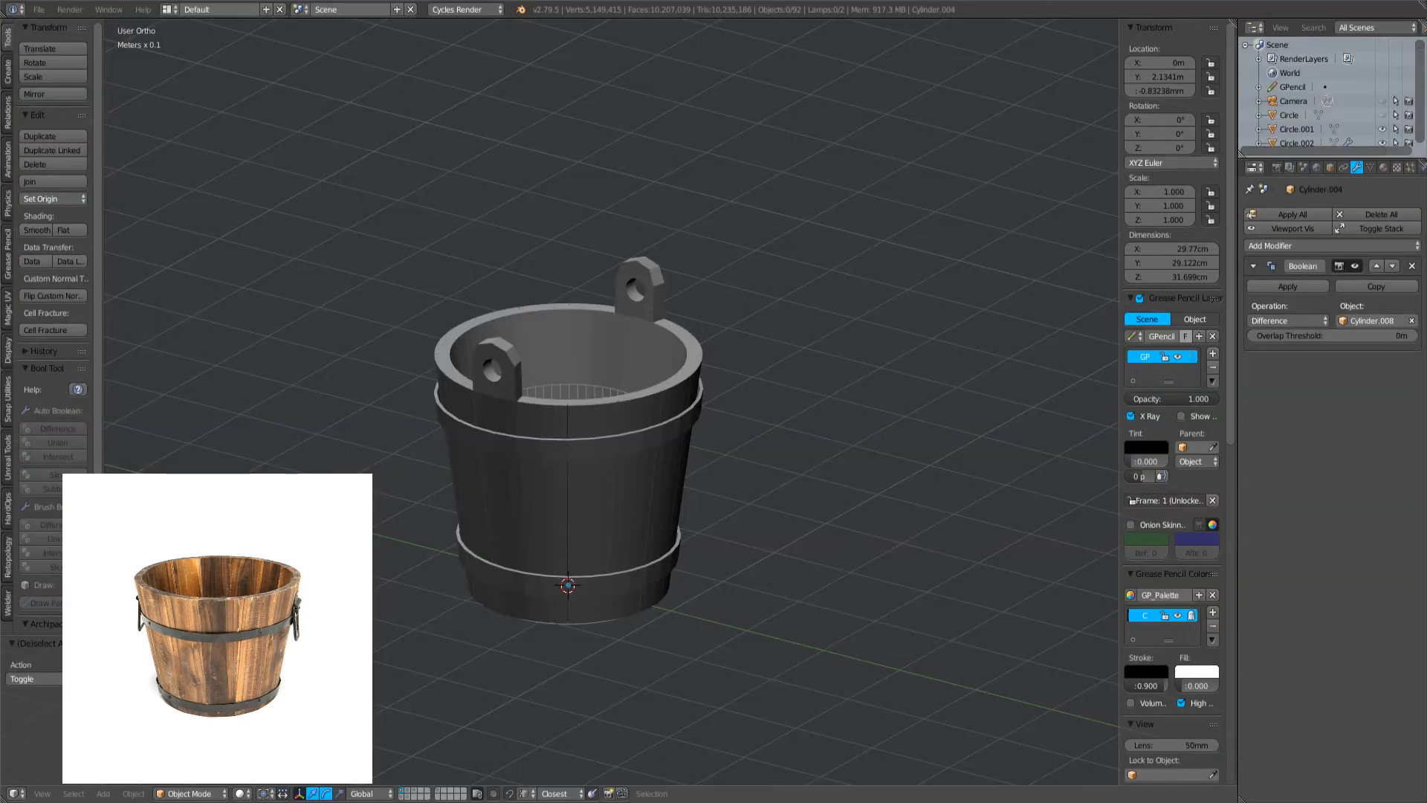
# - Switch to Blender, clear the selection and import 03_Bucket_HP.obj
pyautogui.press('a')
pyautogui.click(38, 10)
pyautogui.moveTo(118, 274)
pyautogui.click(239, 300)
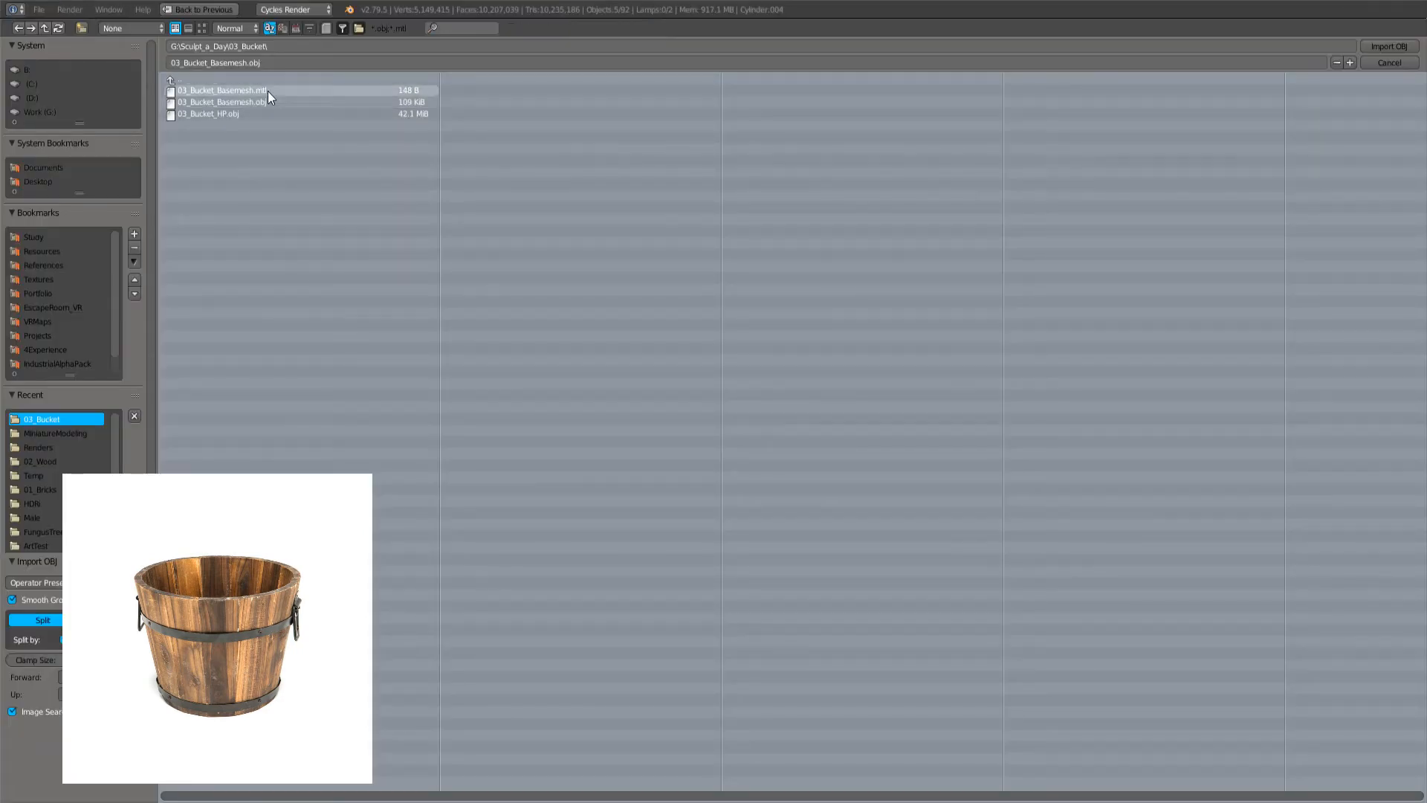
pyautogui.doubleClick(265, 115)
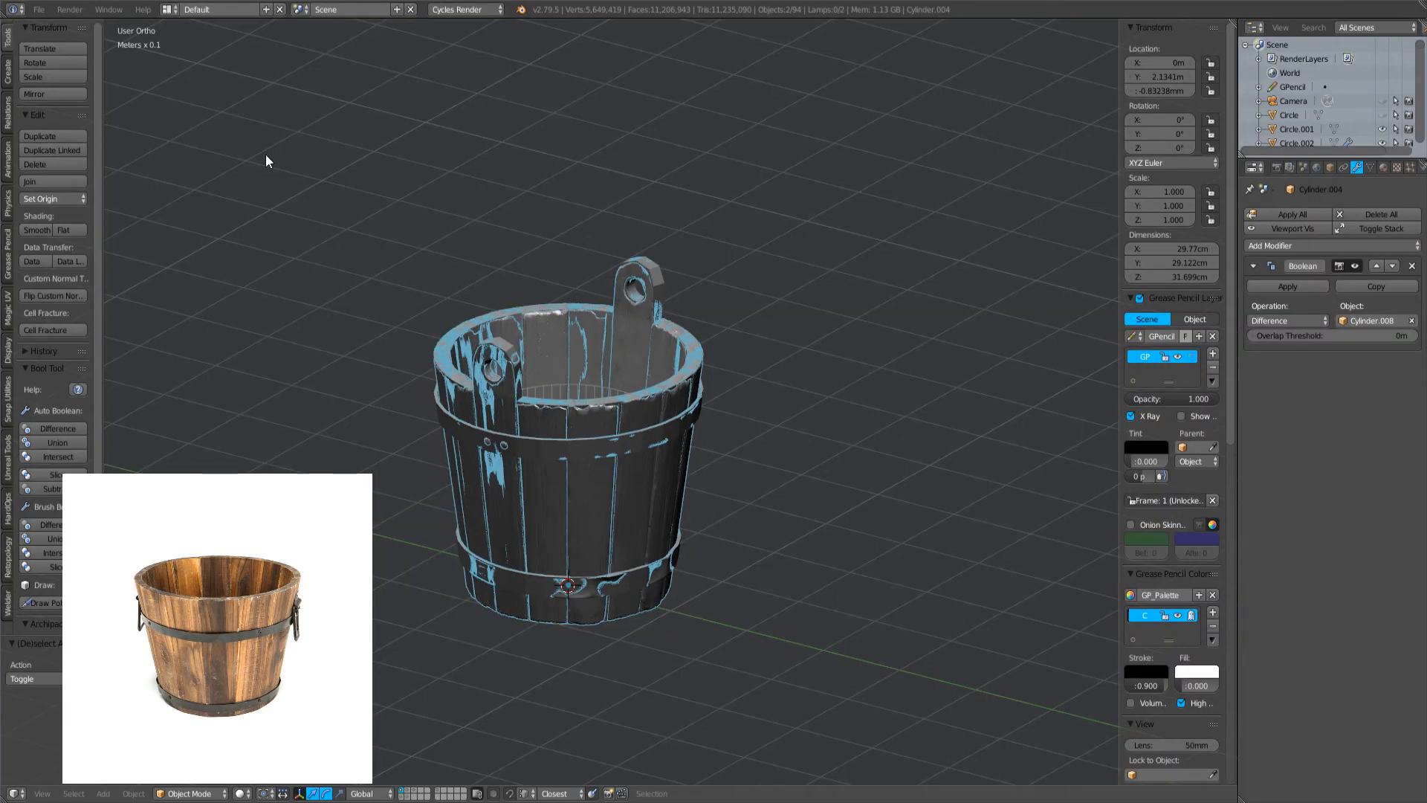
# - Move the imported sculpted bucket along the Y axis beside the base mesh bucket and deselect it
pyautogui.moveTo(282, 101); pyautogui.dragTo(671, 457, button='middle')
pyautogui.scroll(-5, 677, 501)
pyautogui.press('g')
pyautogui.press('y')
pyautogui.click(859, 462)
pyautogui.keyDown('shift'); pyautogui.moveTo(833, 497); pyautogui.dragTo(690, 440, button='middle'); pyautogui.keyUp('shift')
pyautogui.scroll(5, 690, 440)
pyautogui.press('a')
# - Reveal all hidden objects of the well scene and clear the selection
pyautogui.moveTo(818, 425); pyautogui.dragTo(720, 402, button='middle')
pyautogui.scroll(-4, 639, 458)
pyautogui.keyDown('shift'); pyautogui.moveTo(639, 458); pyautogui.dragTo(677, 477, button='middle'); pyautogui.keyUp('shift')
pyautogui.scroll(-3, 159, 428)
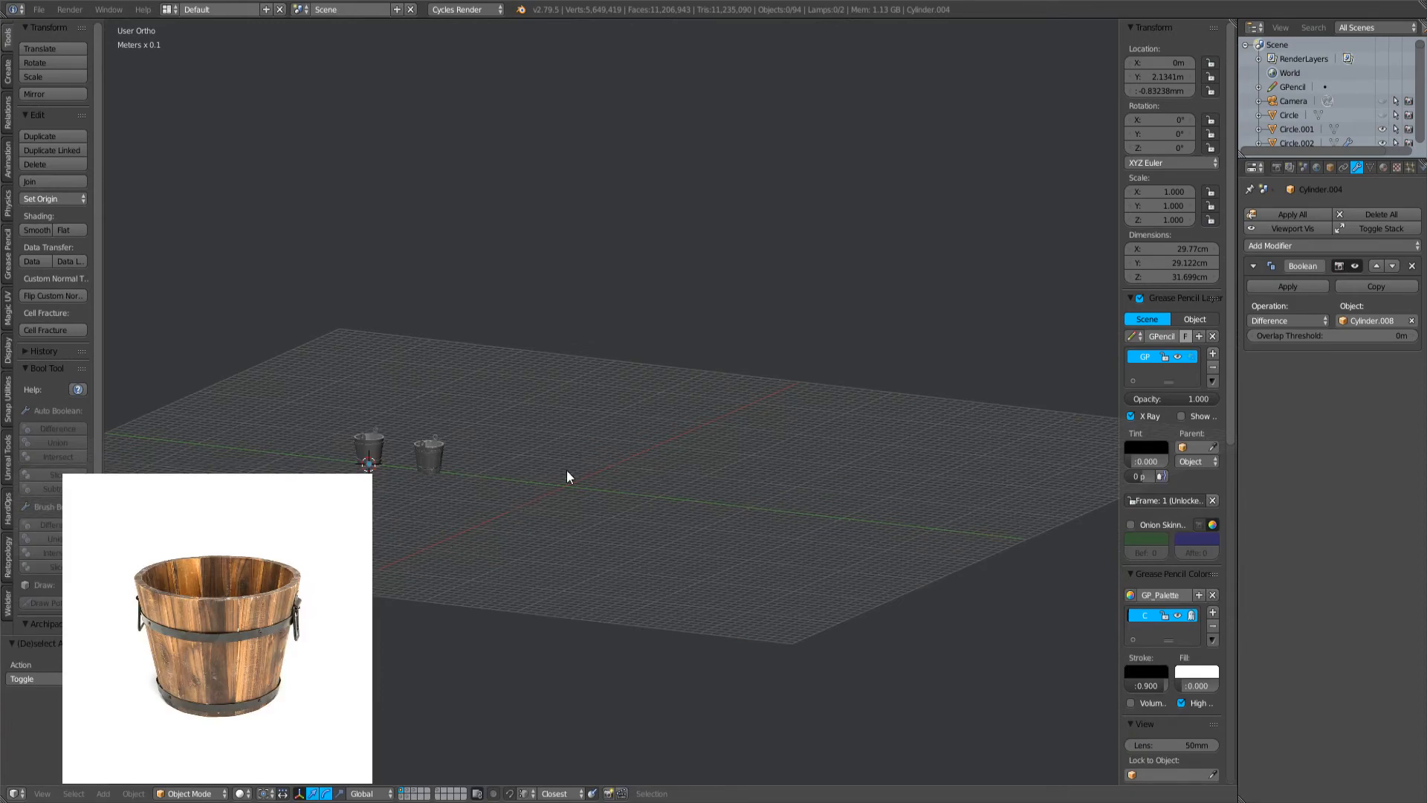
pyautogui.hotkey('alt', 'h')
pyautogui.scroll(-3, 614, 437)
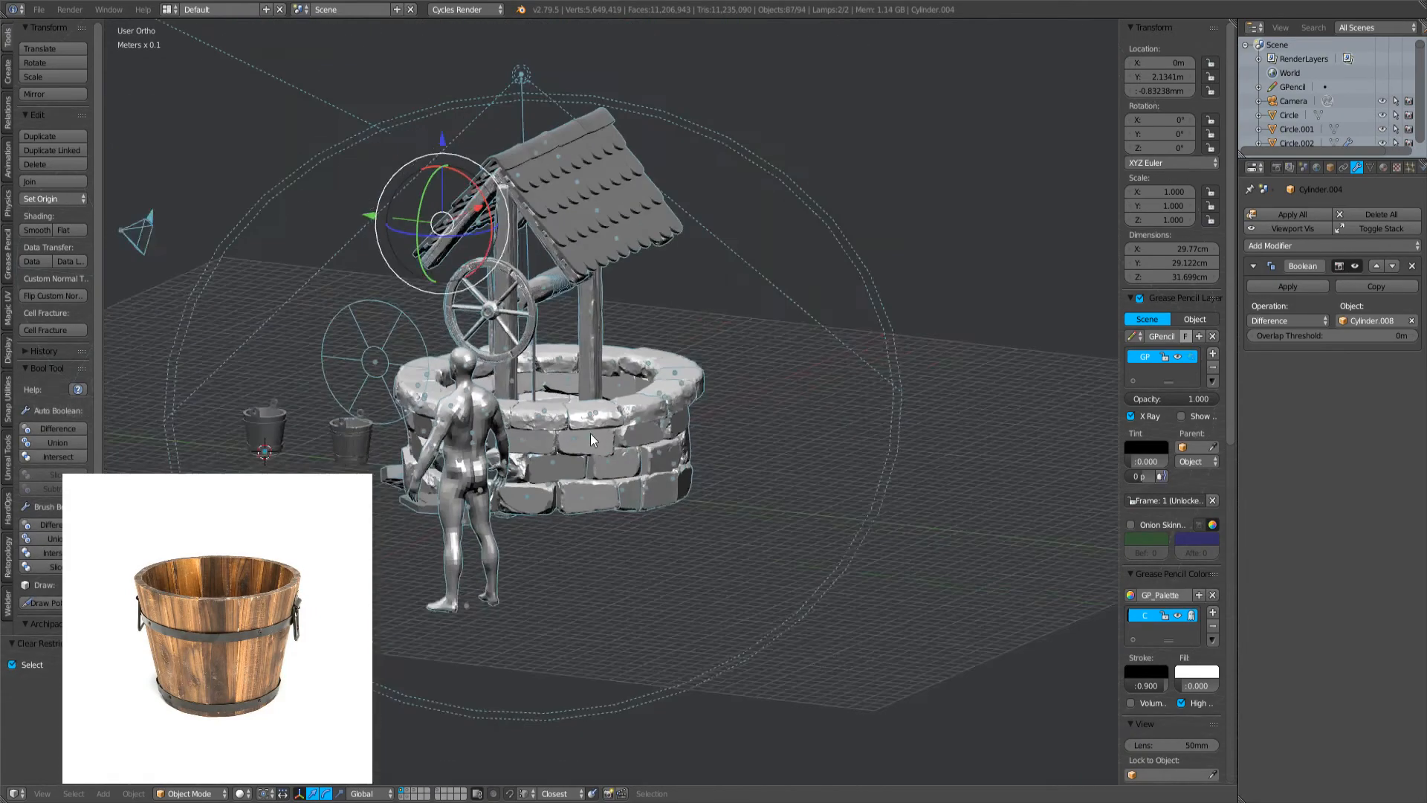
pyautogui.scroll(5, 669, 417)
pyautogui.moveTo(685, 406); pyautogui.dragTo(513, 513, button='middle')
pyautogui.scroll(4, 626, 452)
pyautogui.press('a')
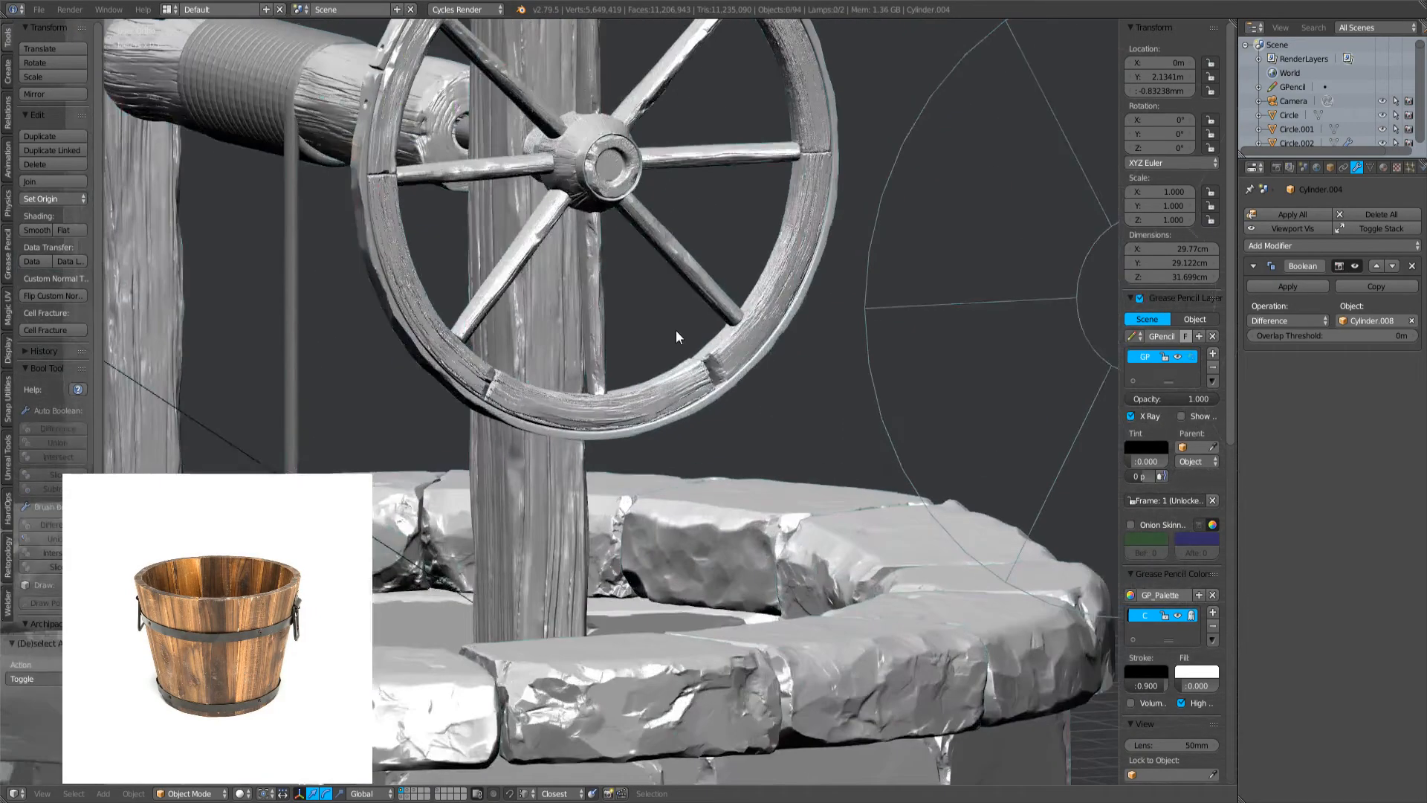
# - Select both parts of the sculpted bucket and move them along the Z axis towards the well rim's height
pyautogui.scroll(5, 676, 332)
pyautogui.keyDown('shift'); pyautogui.moveTo(675, 332); pyautogui.dragTo(618, 496, button='middle'); pyautogui.keyUp('shift')
pyautogui.scroll(-9, 618, 497)
pyautogui.keyDown('shift'); pyautogui.moveTo(535, 545); pyautogui.dragTo(684, 446, button='middle'); pyautogui.keyUp('shift')
pyautogui.scroll(-4, 766, 370)
pyautogui.scroll(8, 684, 451)
pyautogui.press('b')
pyautogui.moveTo(669, 242); pyautogui.dragTo(776, 497)
pyautogui.moveTo(776, 498); pyautogui.dragTo(490, 591, button='middle')
pyautogui.press('g')
pyautogui.press('z')
pyautogui.click(579, 290)
# - Reset the selected bucket parts' origins and move the bucket along Y and Z towards the well
pyautogui.keyDown('shift'); pyautogui.moveTo(713, 240); pyautogui.dragTo(694, 349, button='middle'); pyautogui.keyUp('shift')
pyautogui.hotkey('ctrl', 'shift', 'alt', 'c')
pyautogui.click(684, 329)
pyautogui.scroll(5, 664, 342)
pyautogui.press('g')
pyautogui.press('y')
pyautogui.click(530, 391)
pyautogui.press('g')
pyautogui.press('z')
pyautogui.click(533, 380)
# - Shift the bucket horizontally over the well's front rim and lower it until it rests on the stones
pyautogui.moveTo(533, 380); pyautogui.dragTo(635, 506, button='middle')
pyautogui.press('g')
pyautogui.press('x')
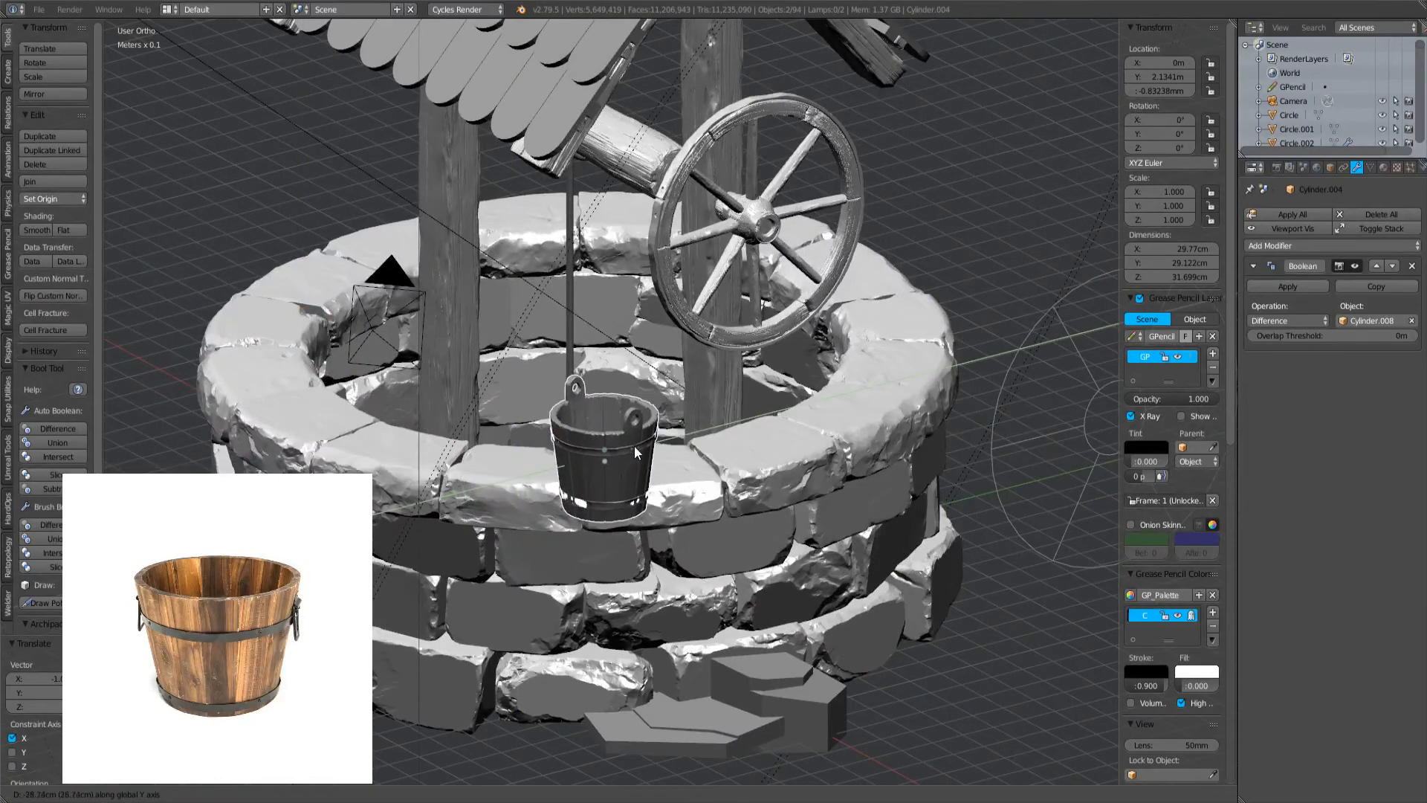
pyautogui.click(572, 417)
pyautogui.scroll(4, 572, 416)
pyautogui.press('g')
pyautogui.press('z')
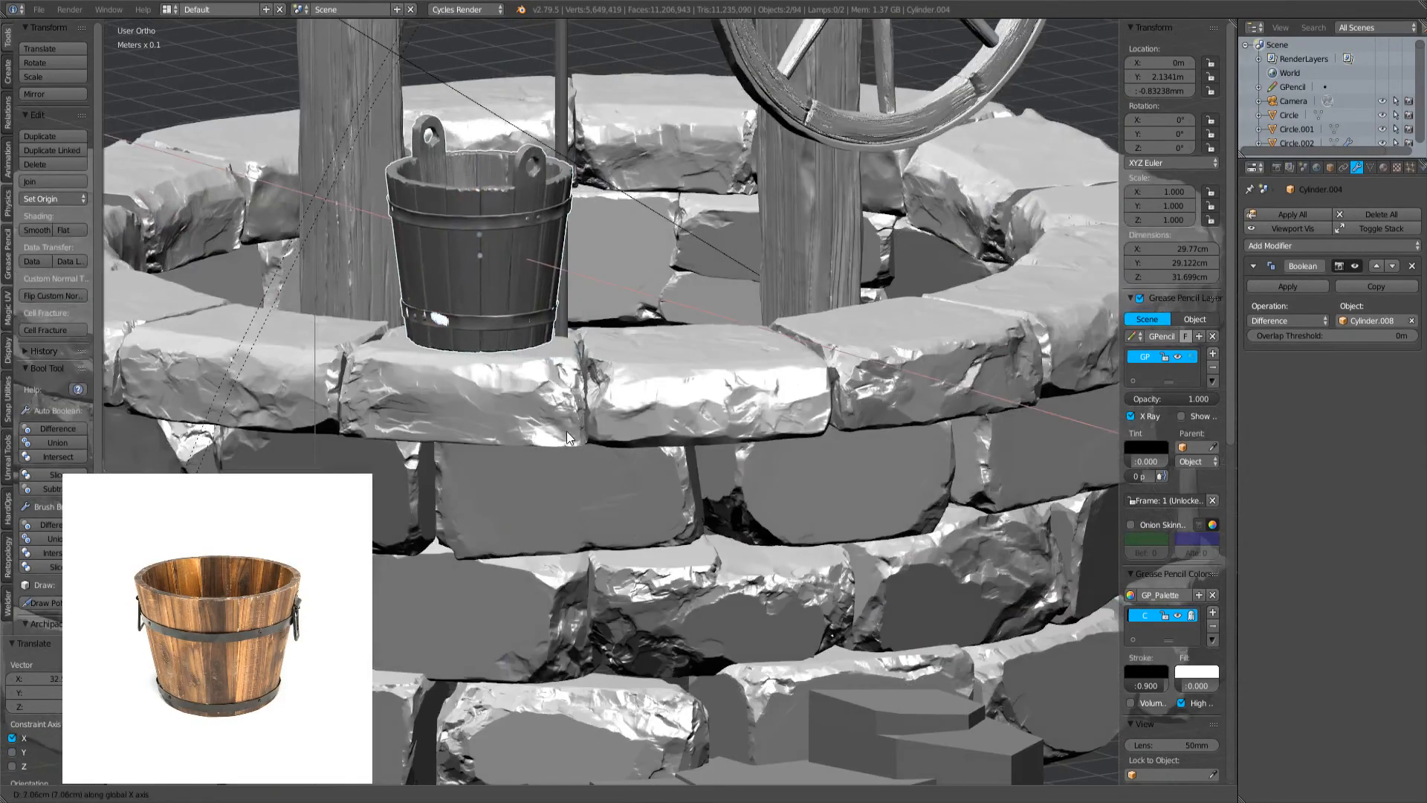
pyautogui.click(572, 438)
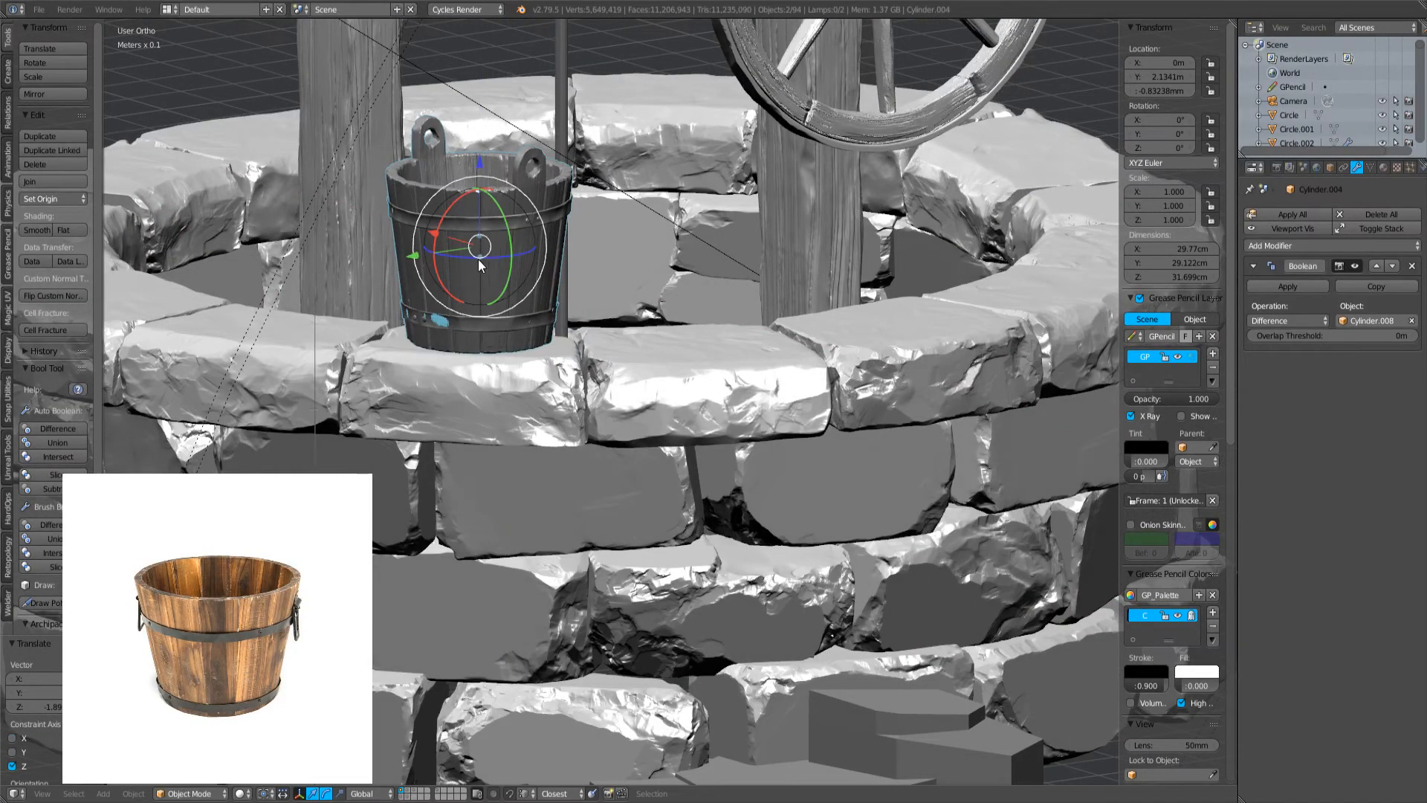
# - Look through the scene camera, select it and move it along its local Z axis closer to the well
pyautogui.press('a')
pyautogui.scroll(-3, 624, 327)
pyautogui.scroll(-2, 615, 306)
pyautogui.press('KP_0')
pyautogui.click(710, 327)
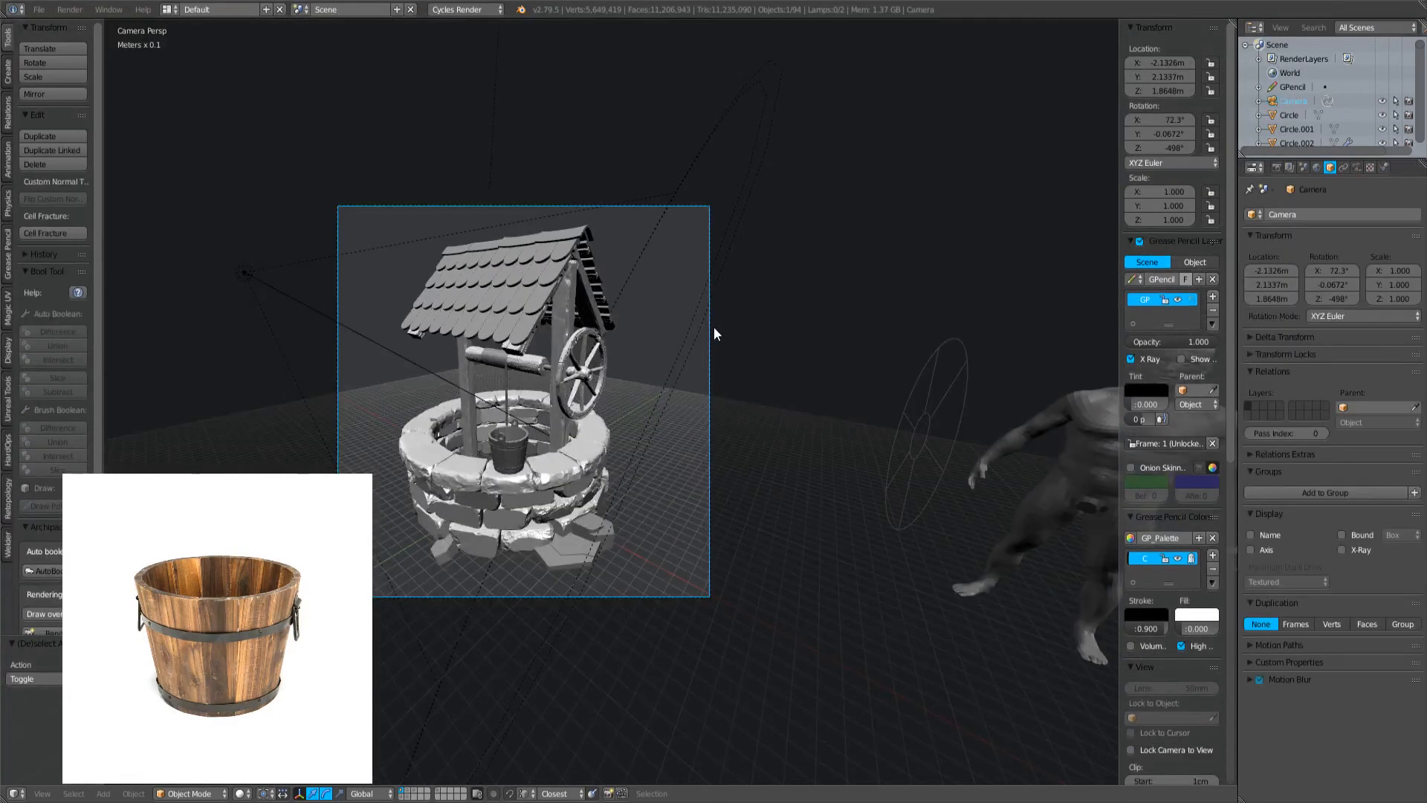
pyautogui.scroll(2, 682, 439)
pyautogui.press('g')
pyautogui.press('z')
pyautogui.press('z')
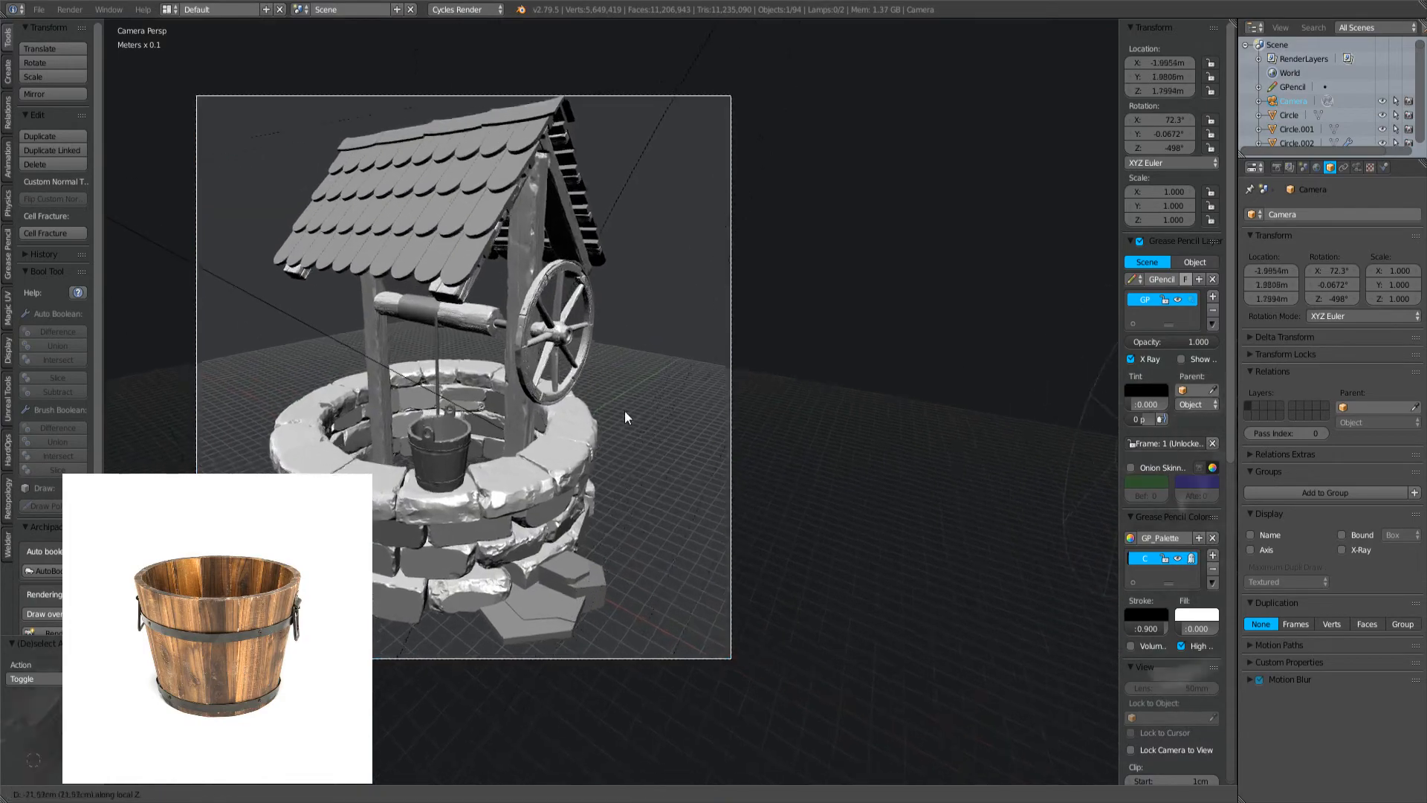
pyautogui.click(586, 326)
# - Trackball-rotate the camera and shift it along its view to bring the bucket and winch into frame
pyautogui.press('r')
pyautogui.press('r')
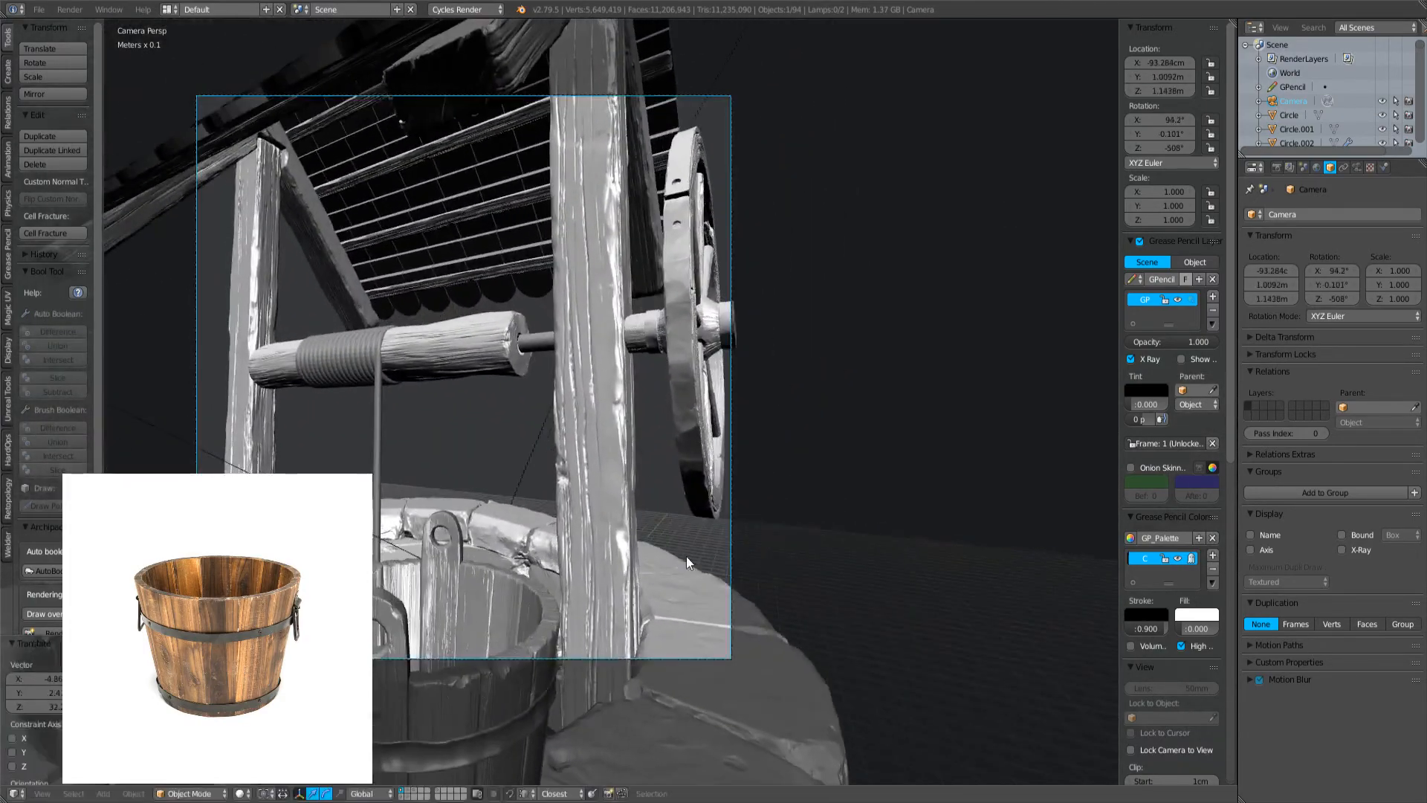
pyautogui.click(688, 555)
pyautogui.press('g')
pyautogui.click(701, 732)
pyautogui.press('g')
pyautogui.press('z')
pyautogui.press('z')
pyautogui.click(727, 703)
# - Shift the camera and move it back along its local Z axis to bring the whole bucket and well rim into view
pyautogui.press('g')
pyautogui.click(712, 591)
pyautogui.press('g')
pyautogui.press('z')
pyautogui.press('z')
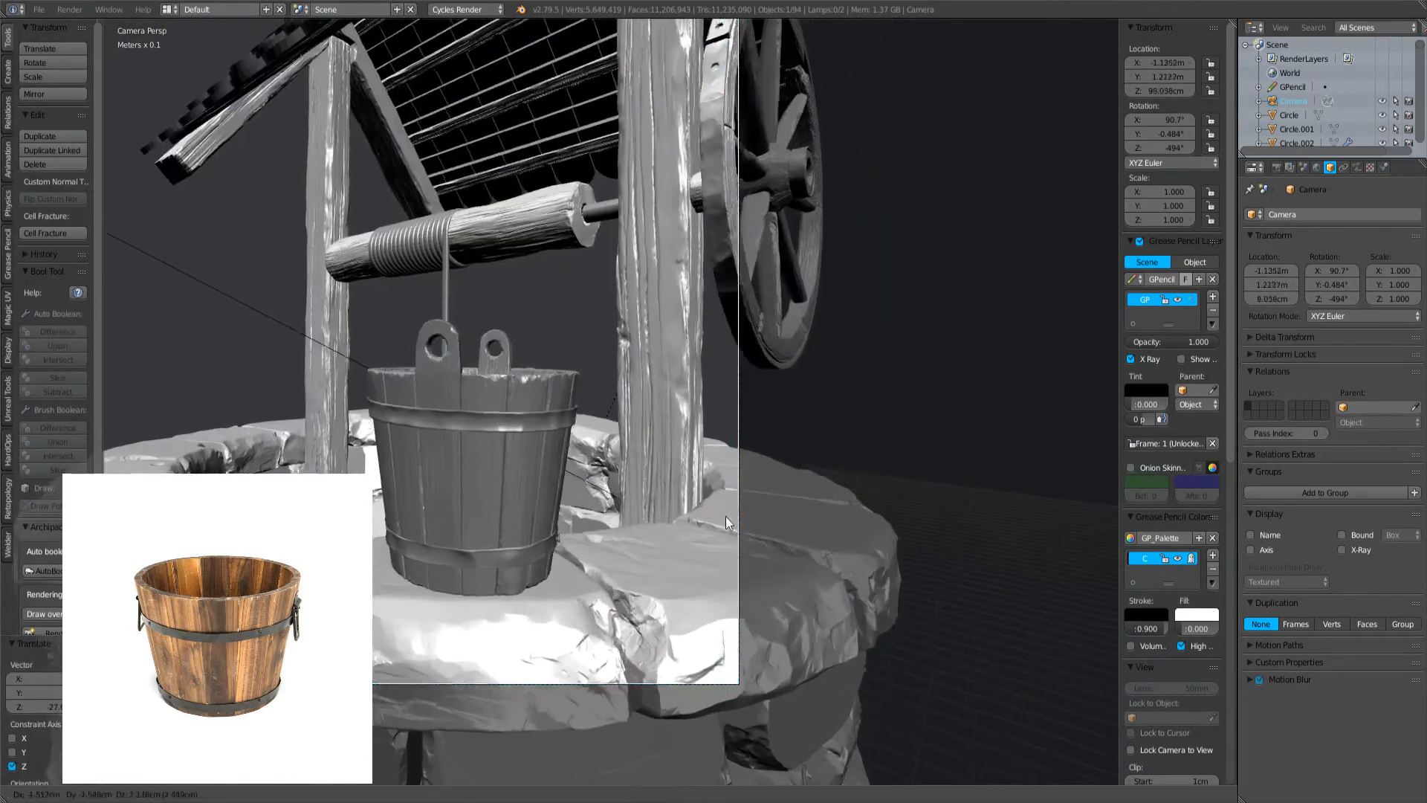
pyautogui.click(775, 502)
# - Refine the camera's framing and distance so the bucket sits near the centre, below the winch and between the well posts
pyautogui.press('g')
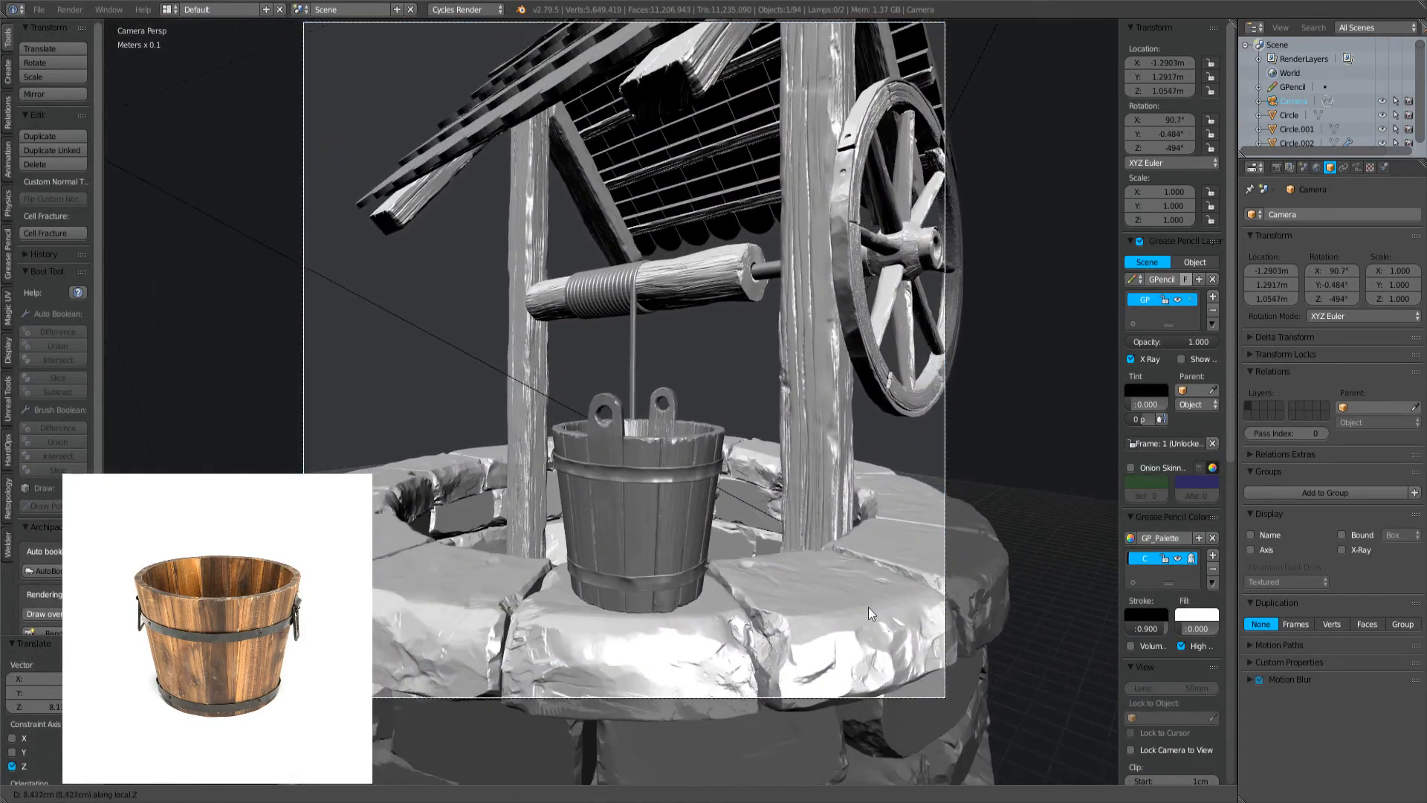
pyautogui.click(747, 588)
pyautogui.press('g')
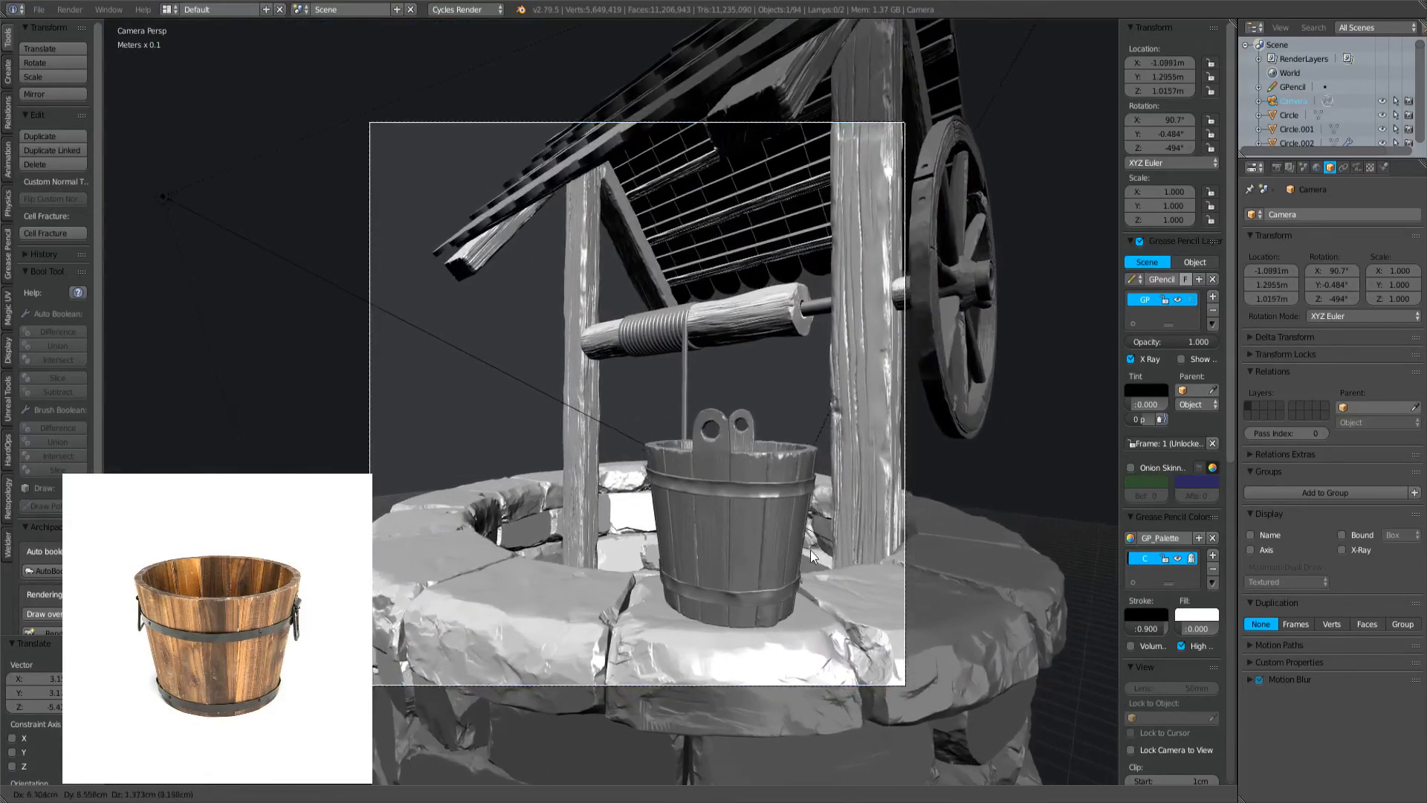
pyautogui.click(881, 596)
pyautogui.press('g')
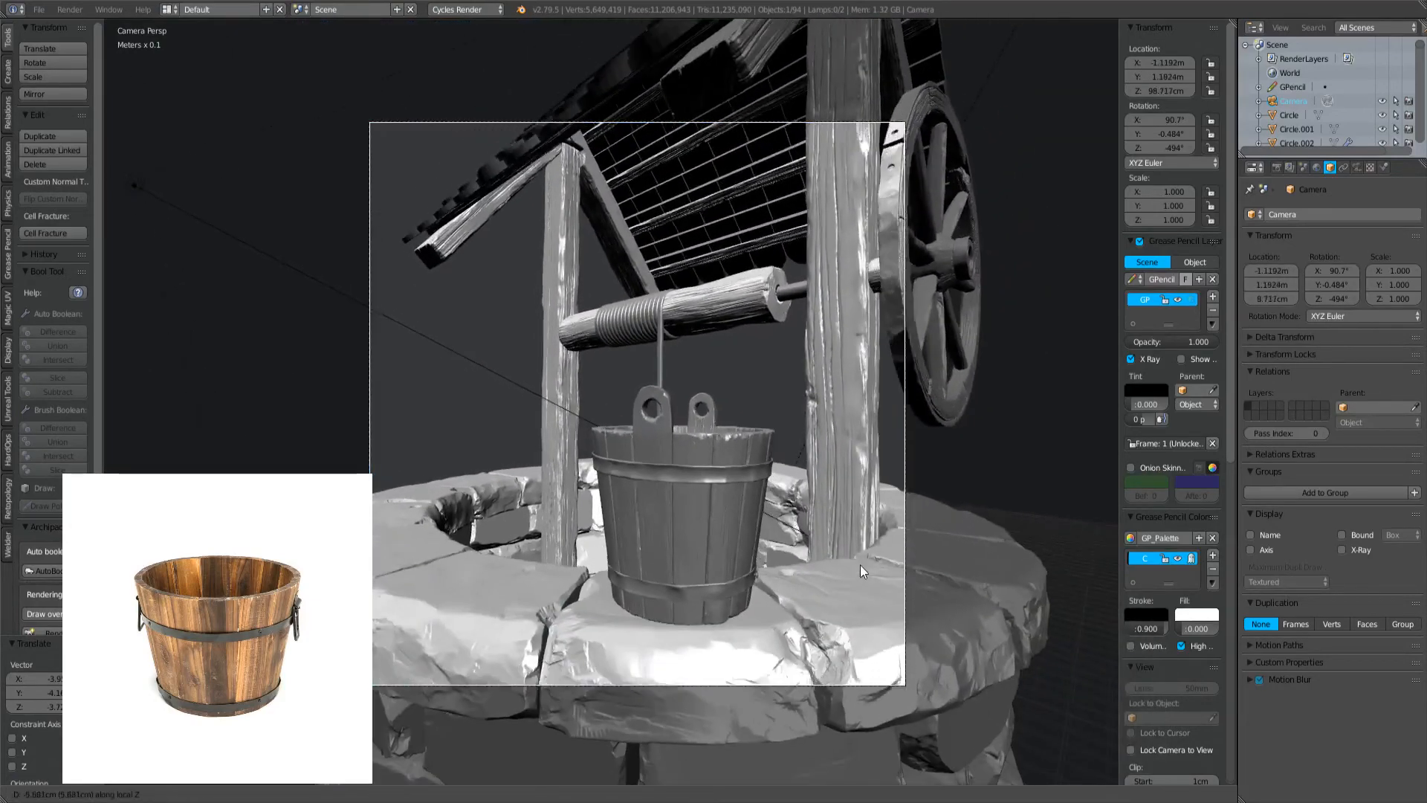
pyautogui.click(689, 542)
# - Select the bucket's wooden body and its hoops and rotate them about the vertical axis so the two handle staves sit at opposite sides
pyautogui.rightClick(706, 477)
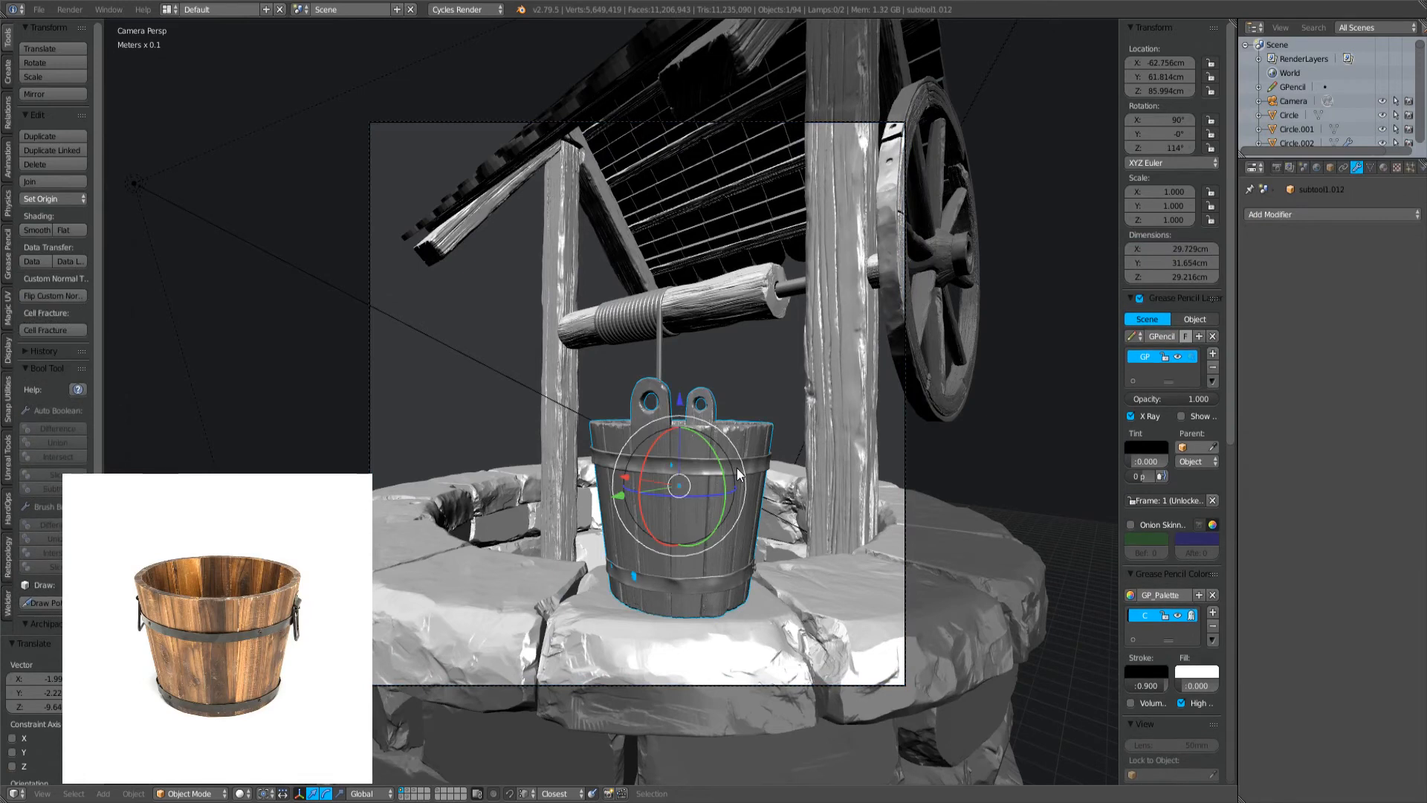
pyautogui.keyDown('shift'); pyautogui.rightClick(729, 486); pyautogui.keyUp('shift')
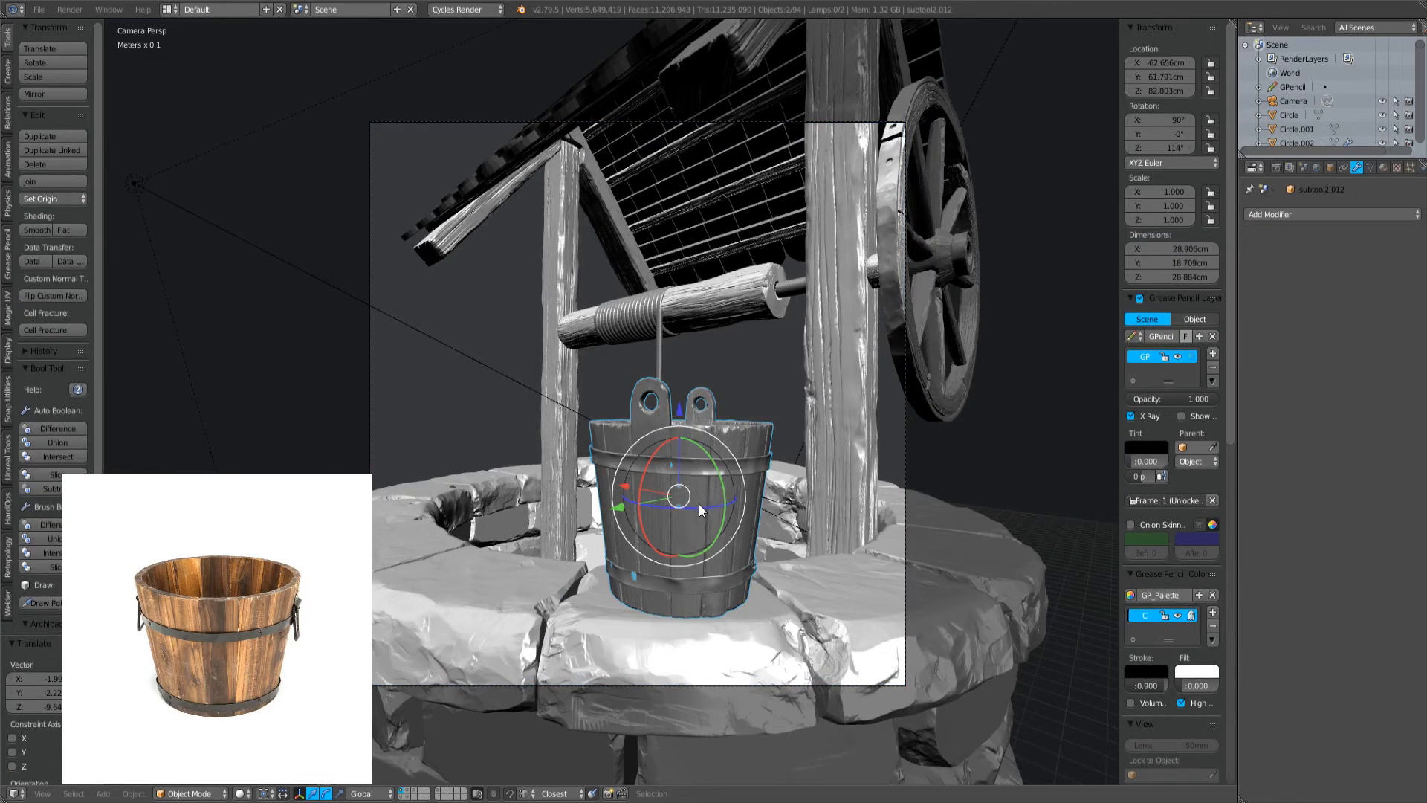
pyautogui.press('r')
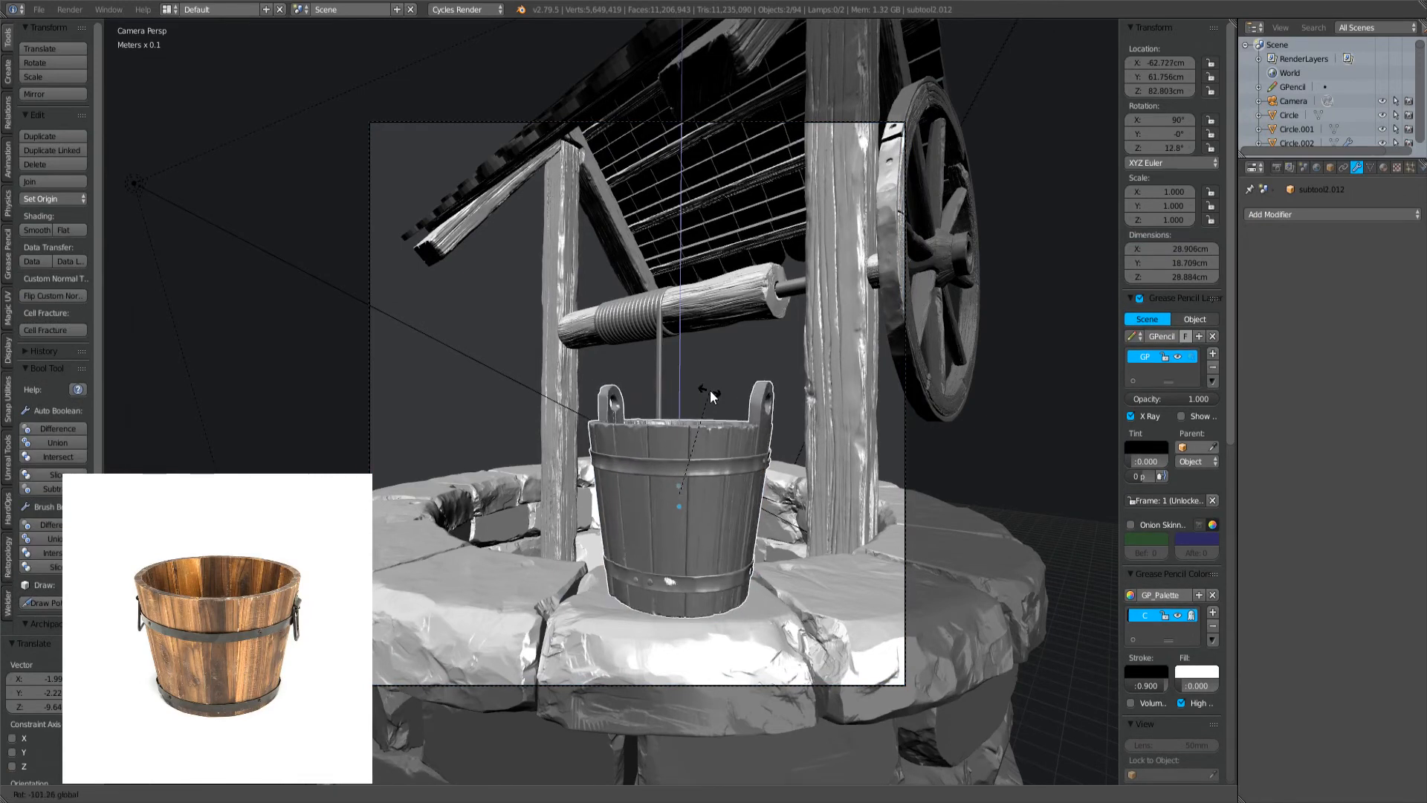
pyautogui.click(726, 479)
pyautogui.press('a')
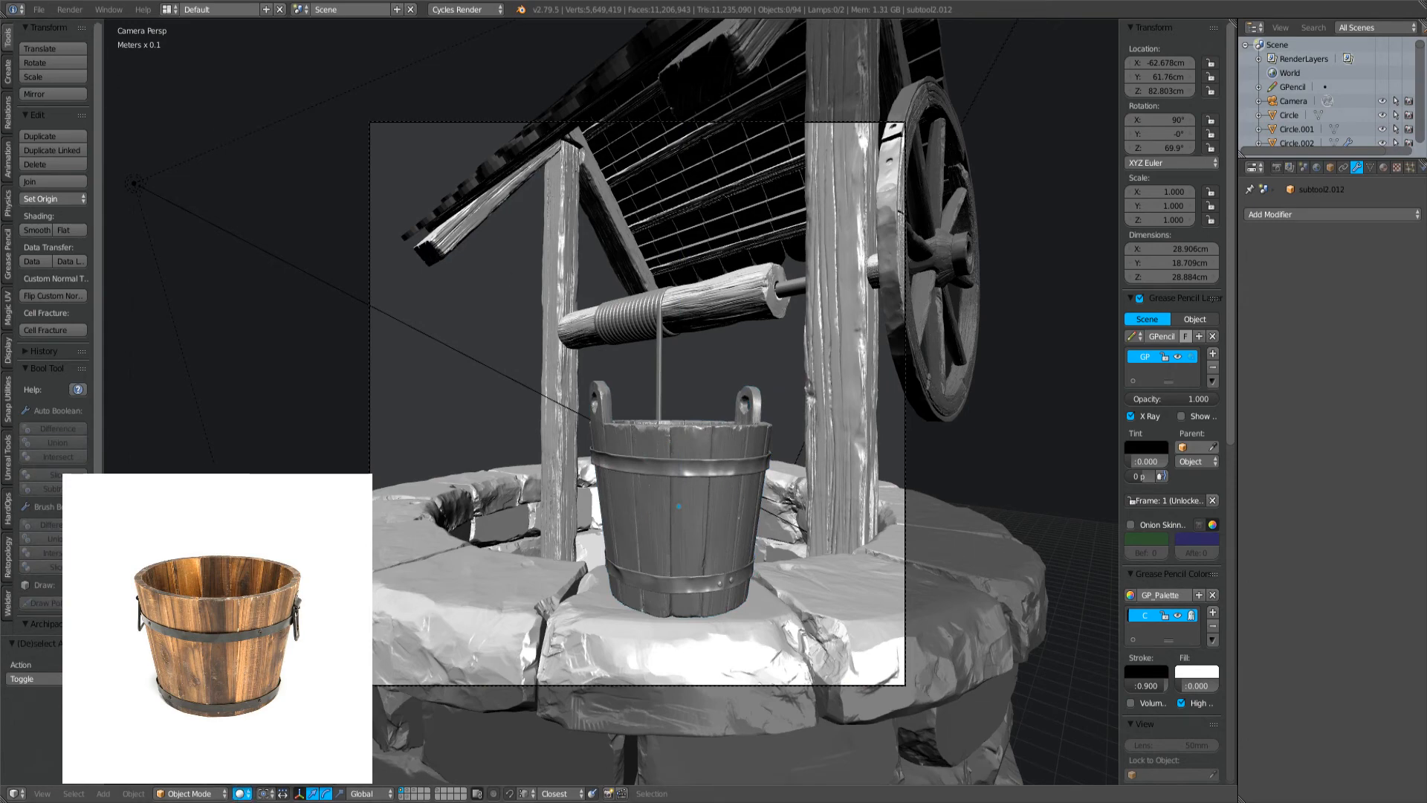
# - Preview the scene in rendered shading and assign the existing "Material" to the bucket's wooden body and hoops
pyautogui.hotkey('shift', 'z')
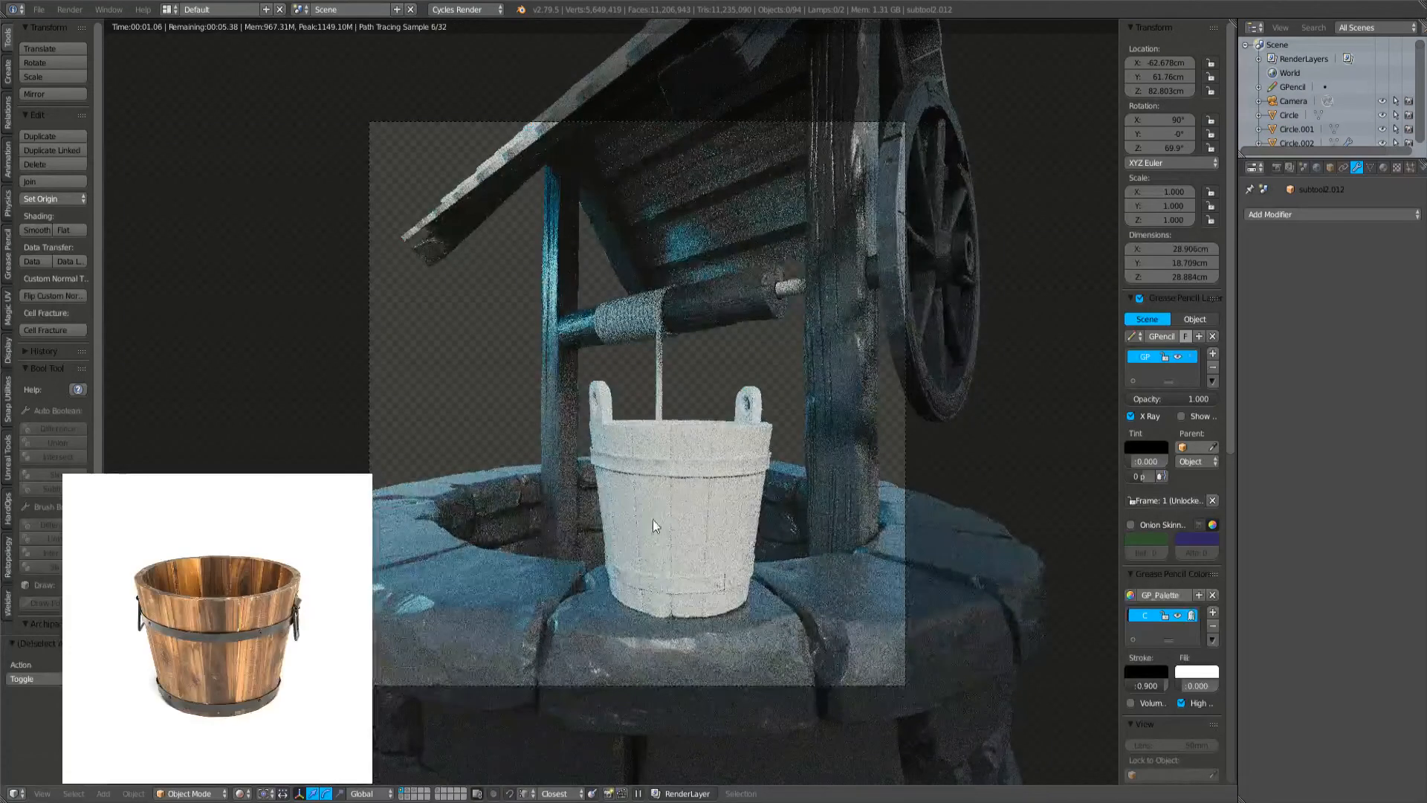
pyautogui.rightClick(859, 492)
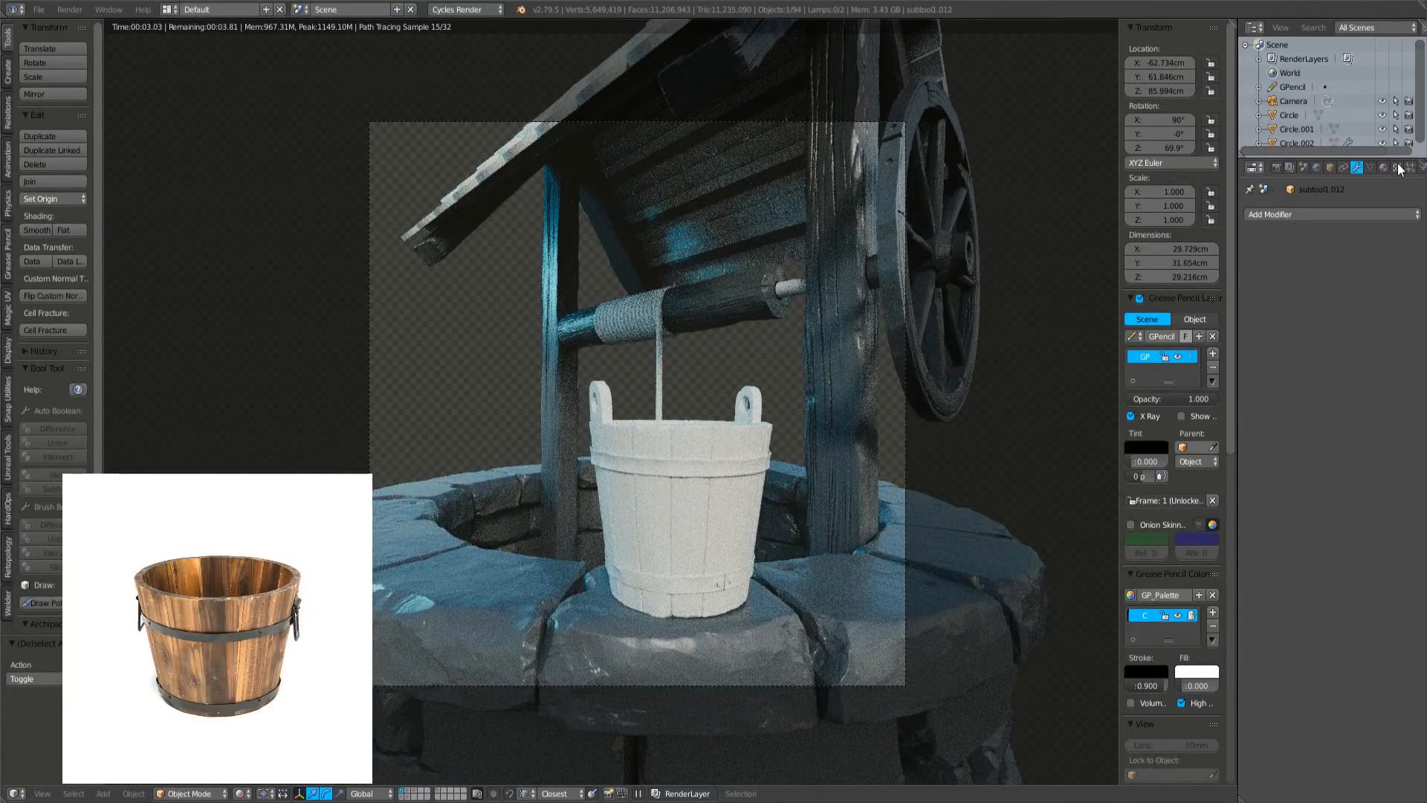
pyautogui.click(1383, 167)
pyautogui.click(1252, 259)
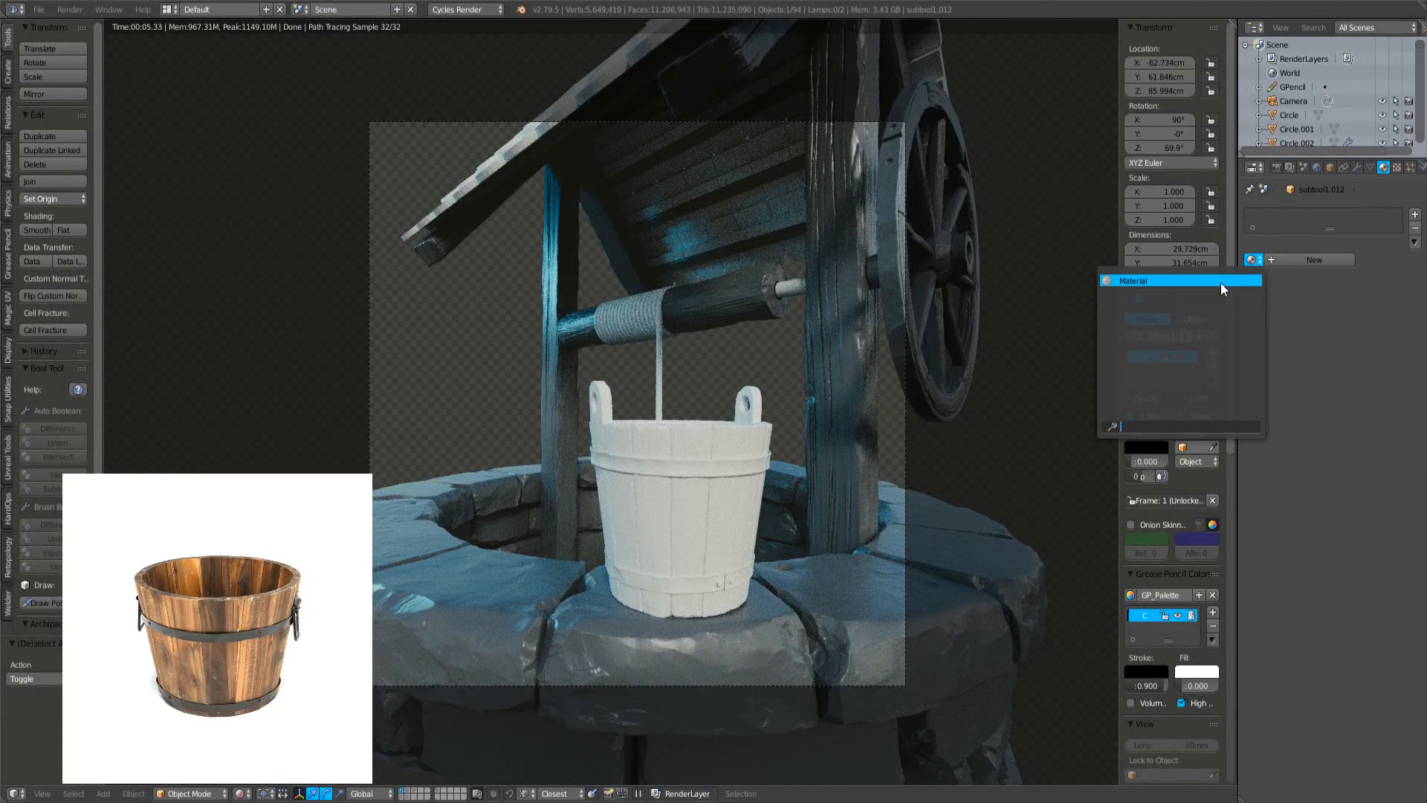
pyautogui.click(1222, 280)
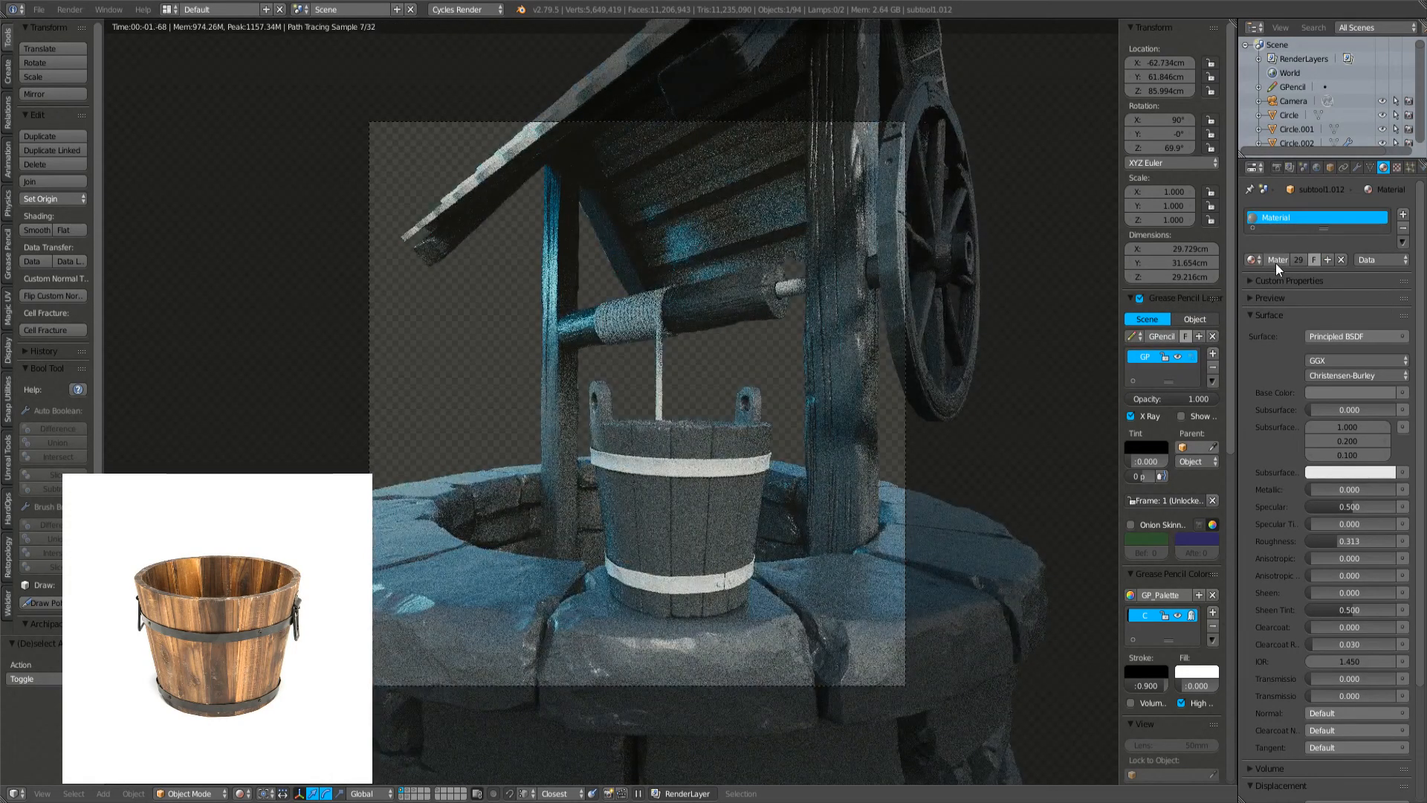
pyautogui.click(1253, 259)
pyautogui.click(1218, 280)
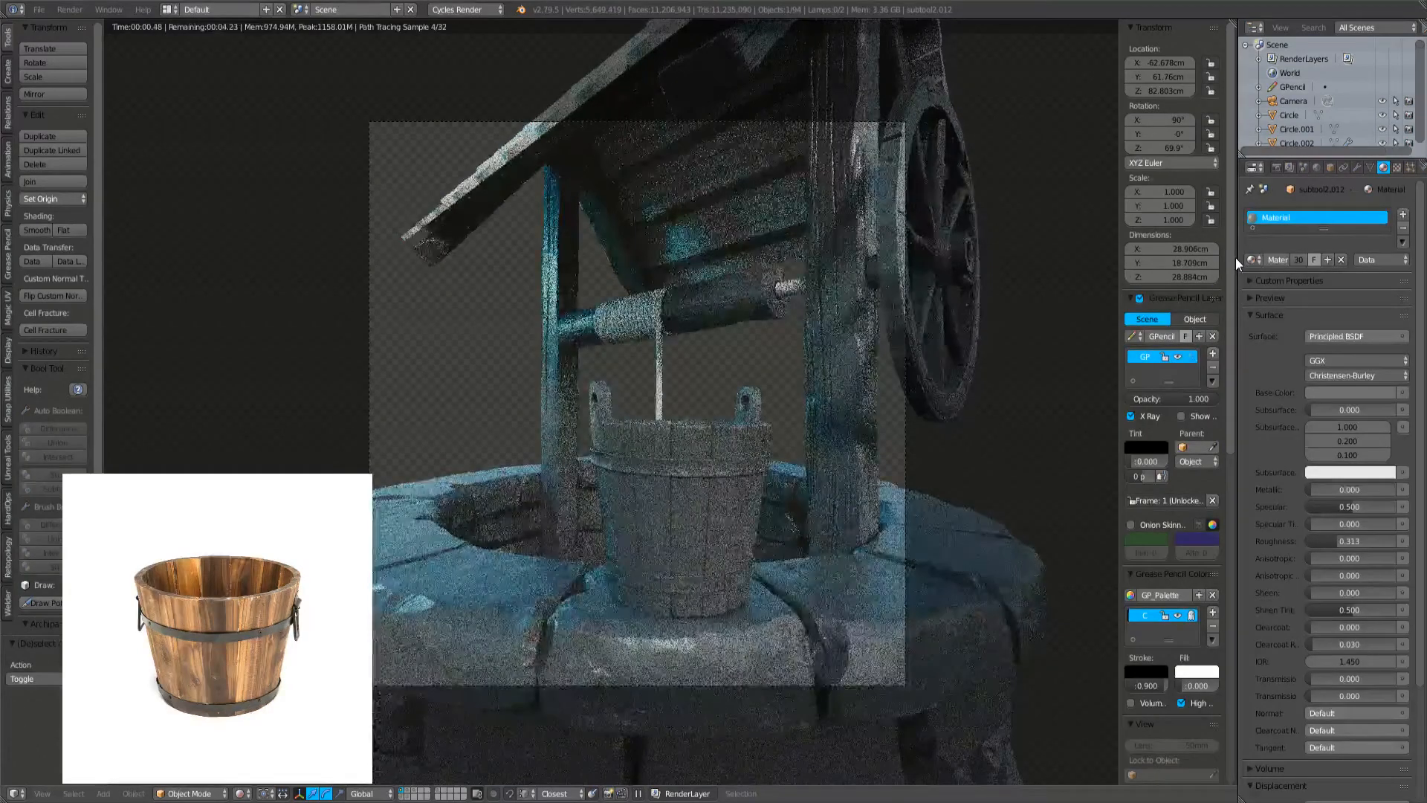
# - Lighten the shared material's base colour to a brighter grey and select the scene camera
pyautogui.click(1349, 393)
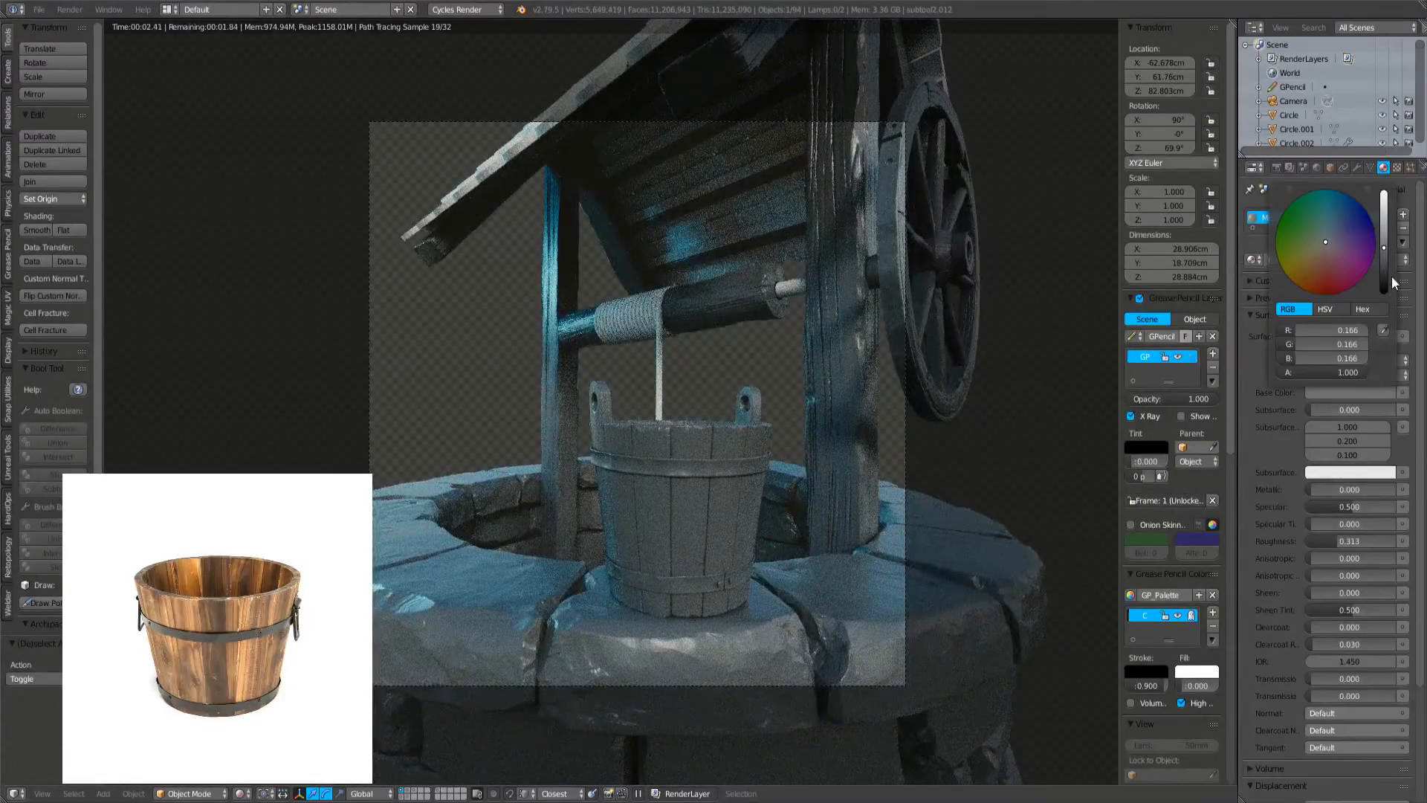
pyautogui.click(1385, 230)
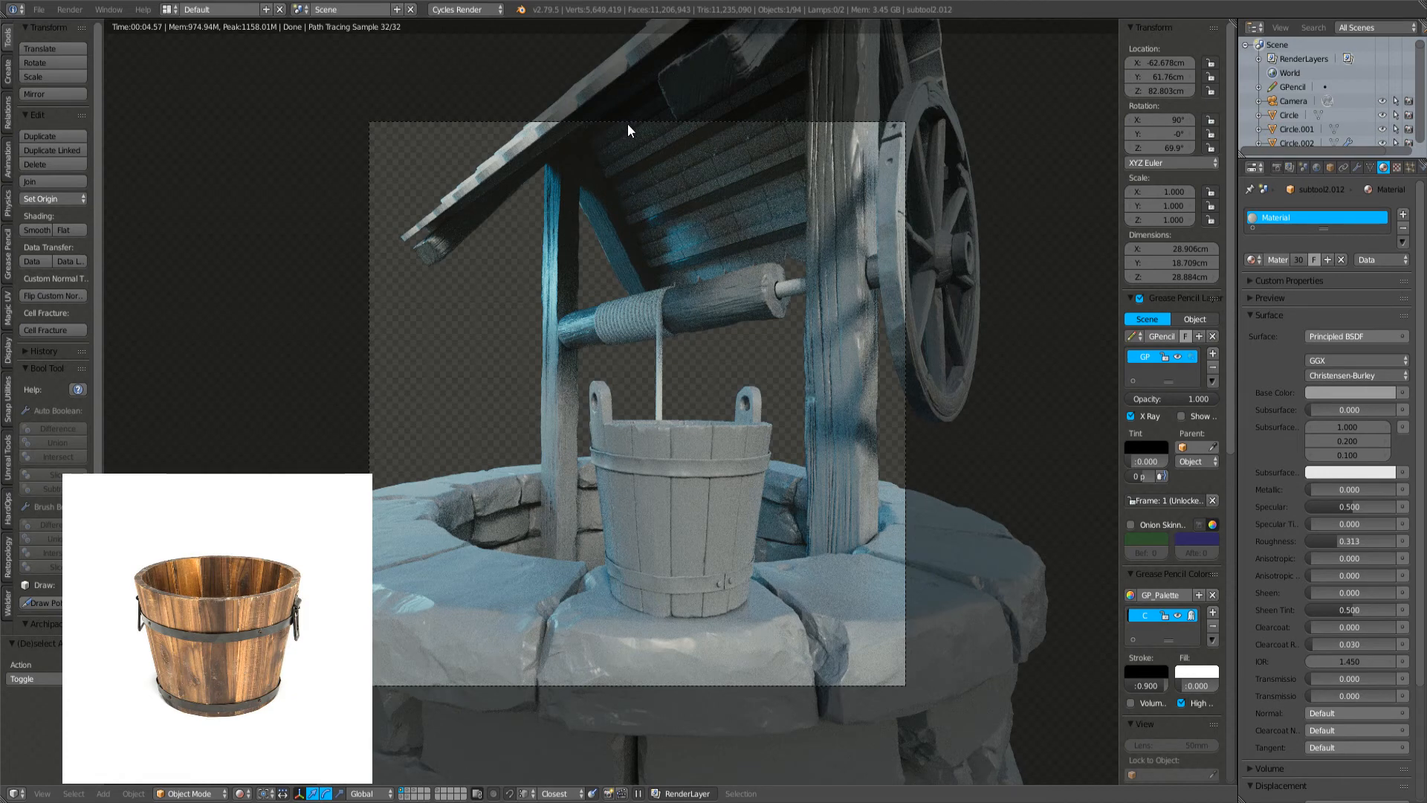
pyautogui.rightClick(412, 120)
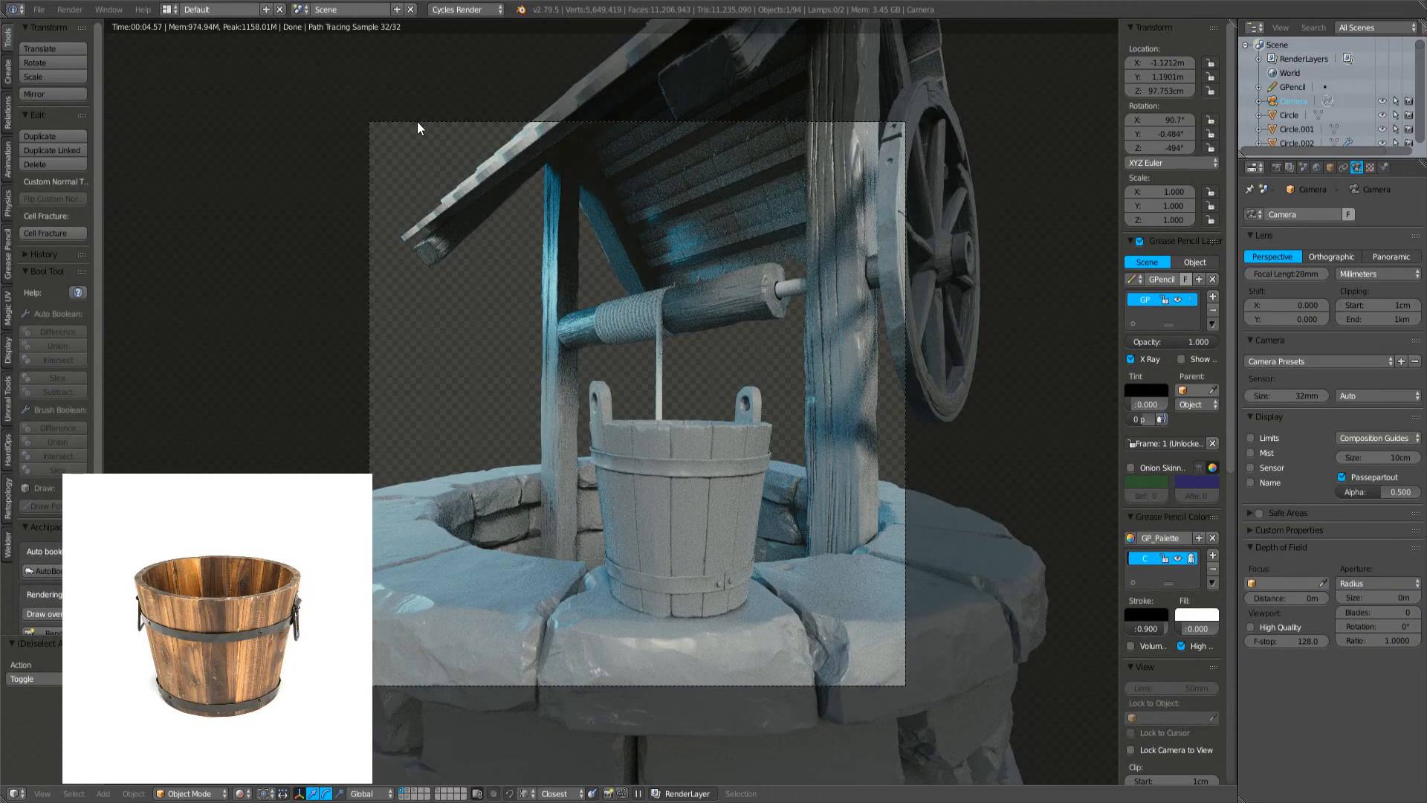
pyautogui.press('r')
pyautogui.press('r')
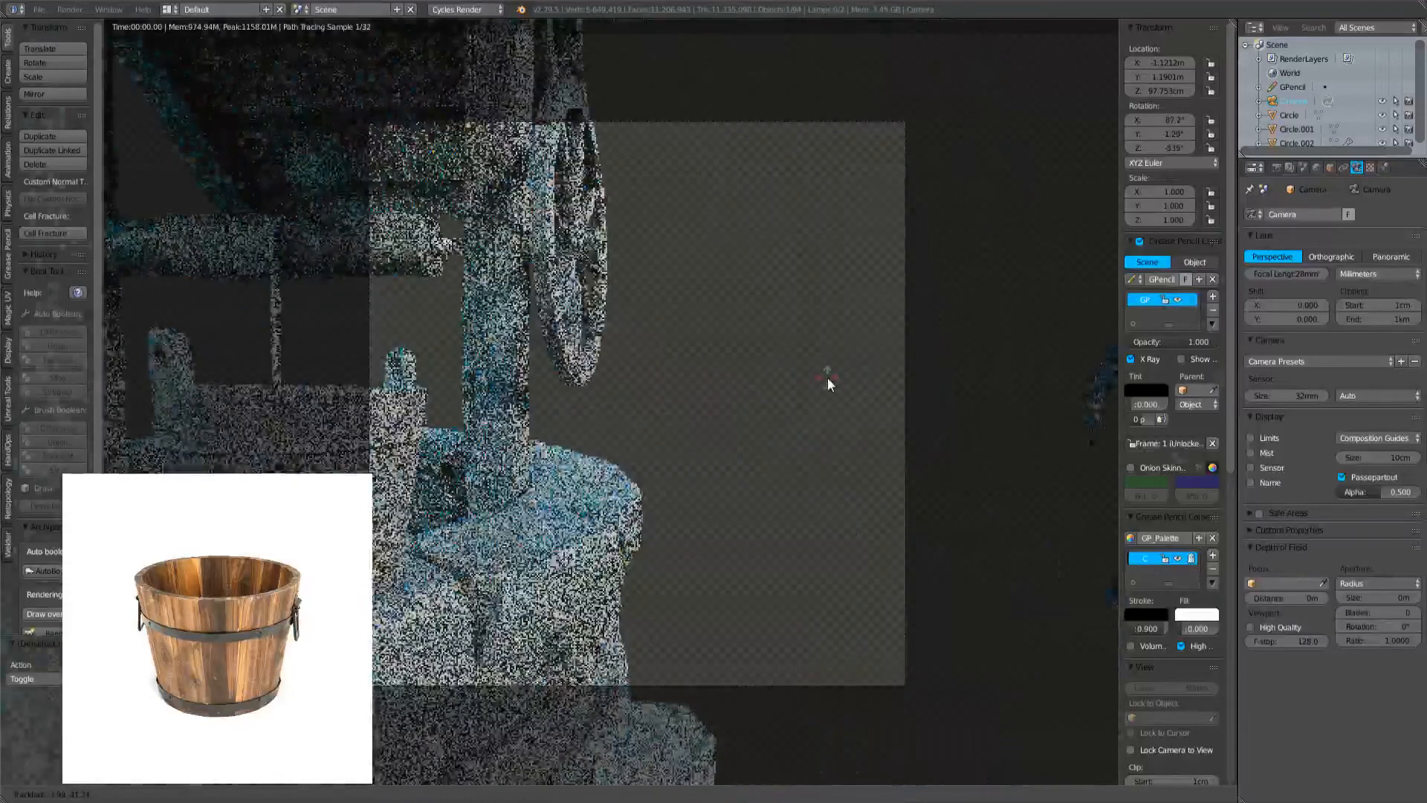
pyautogui.click(827, 376)
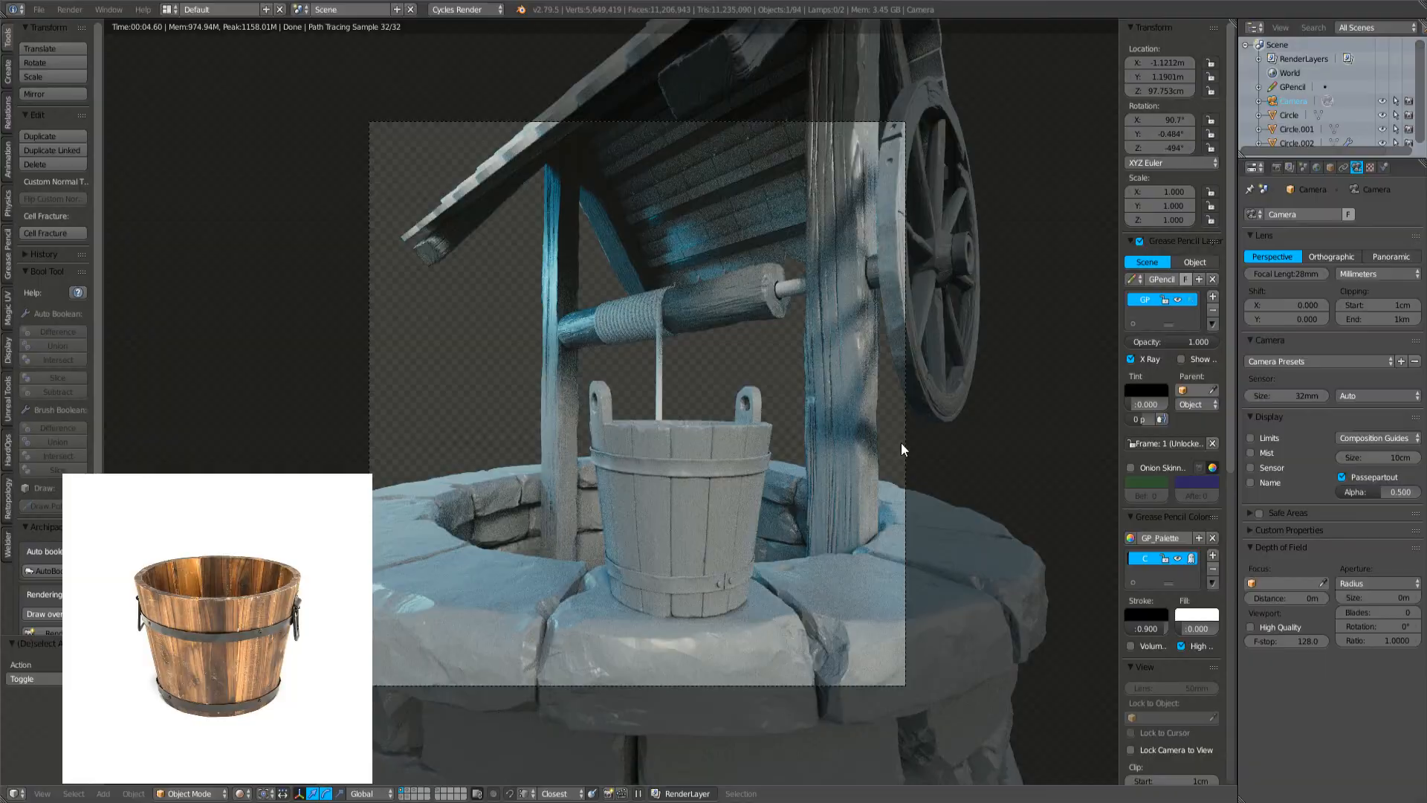
# - Lower the camera, move it closer along its local Z axis and shift it so the bucket fills more of the frame
pyautogui.press('g')
pyautogui.click(893, 537)
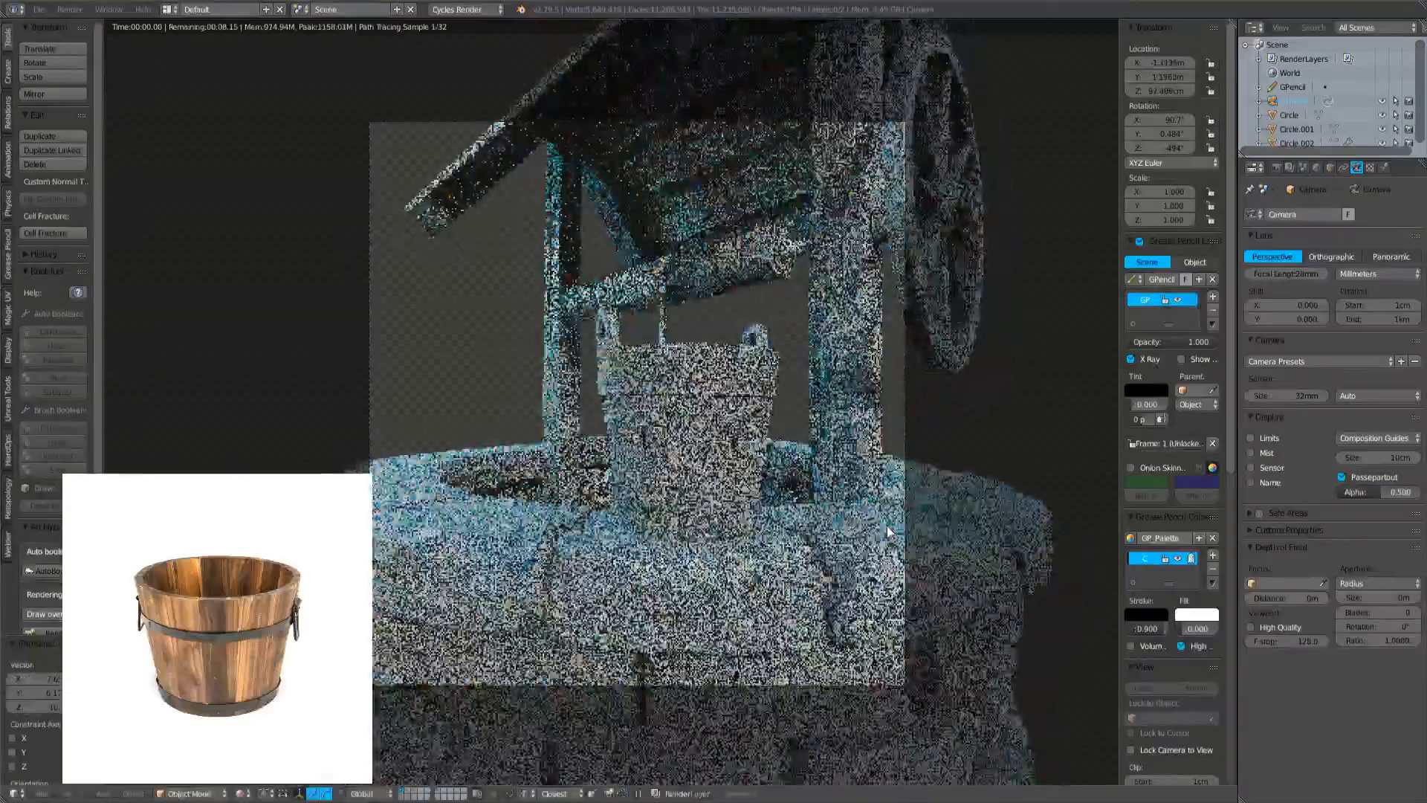
pyautogui.press('g')
pyautogui.press('z')
pyautogui.press('z')
pyautogui.click(854, 454)
pyautogui.press('g')
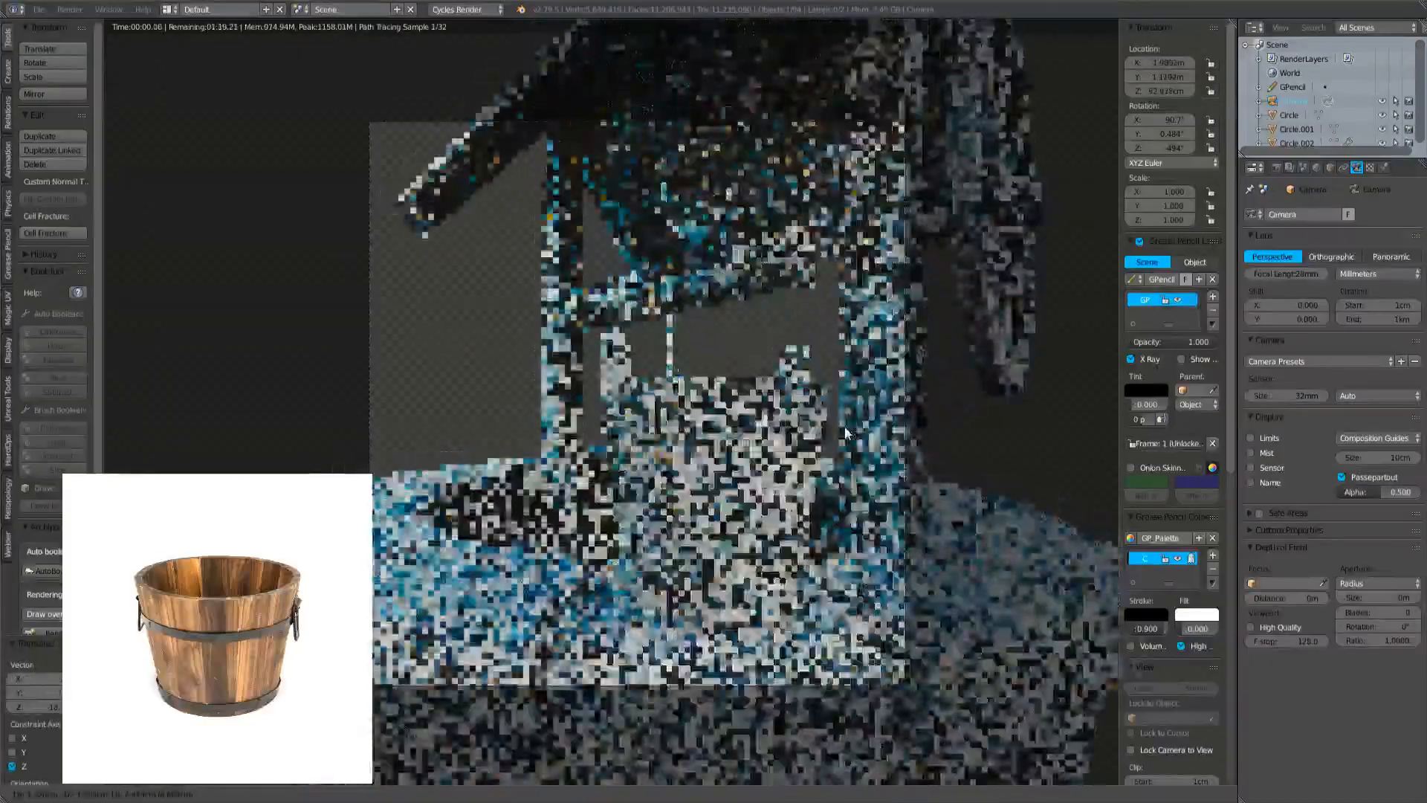
pyautogui.click(858, 427)
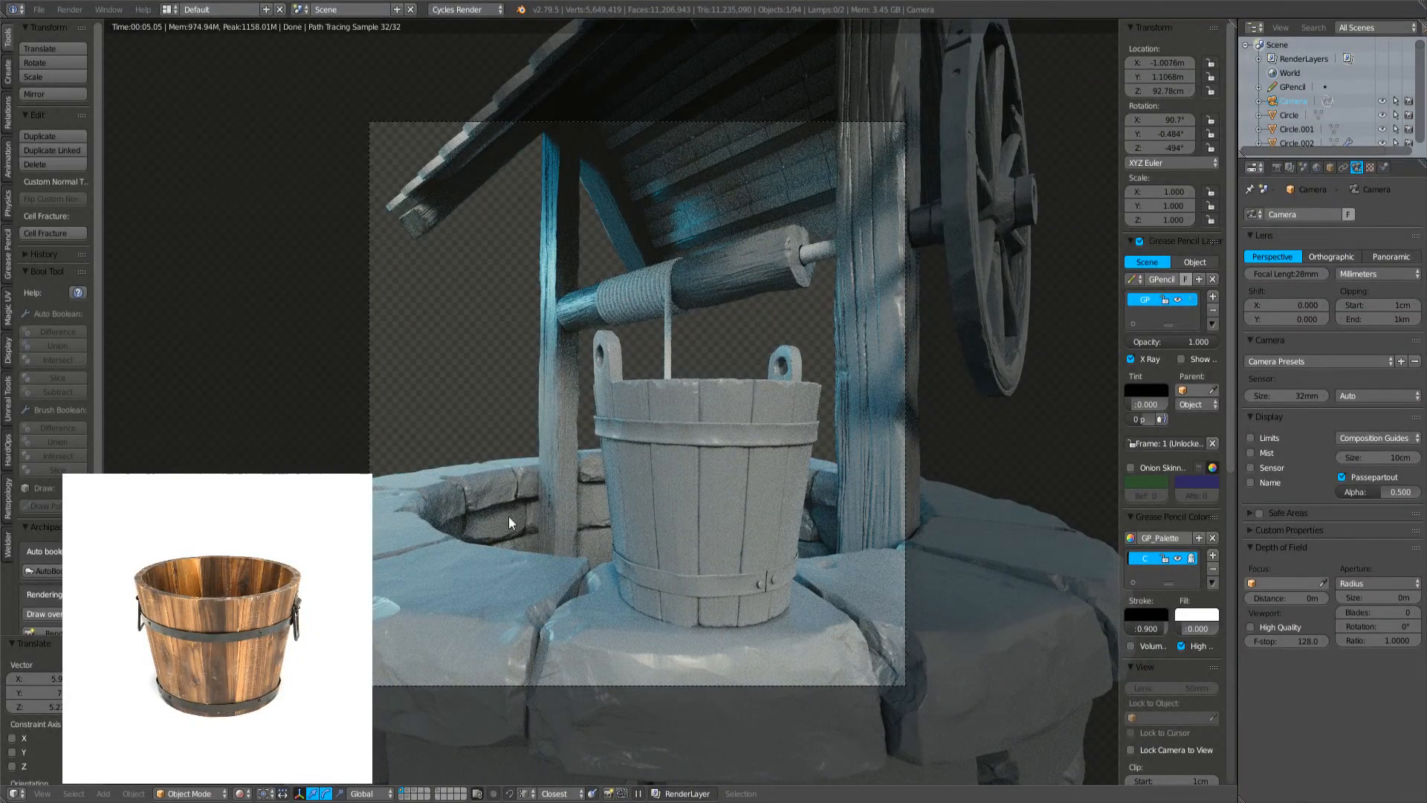
# - Render a still image of the bucket on the well from the scene camera
pyautogui.click(69, 10)
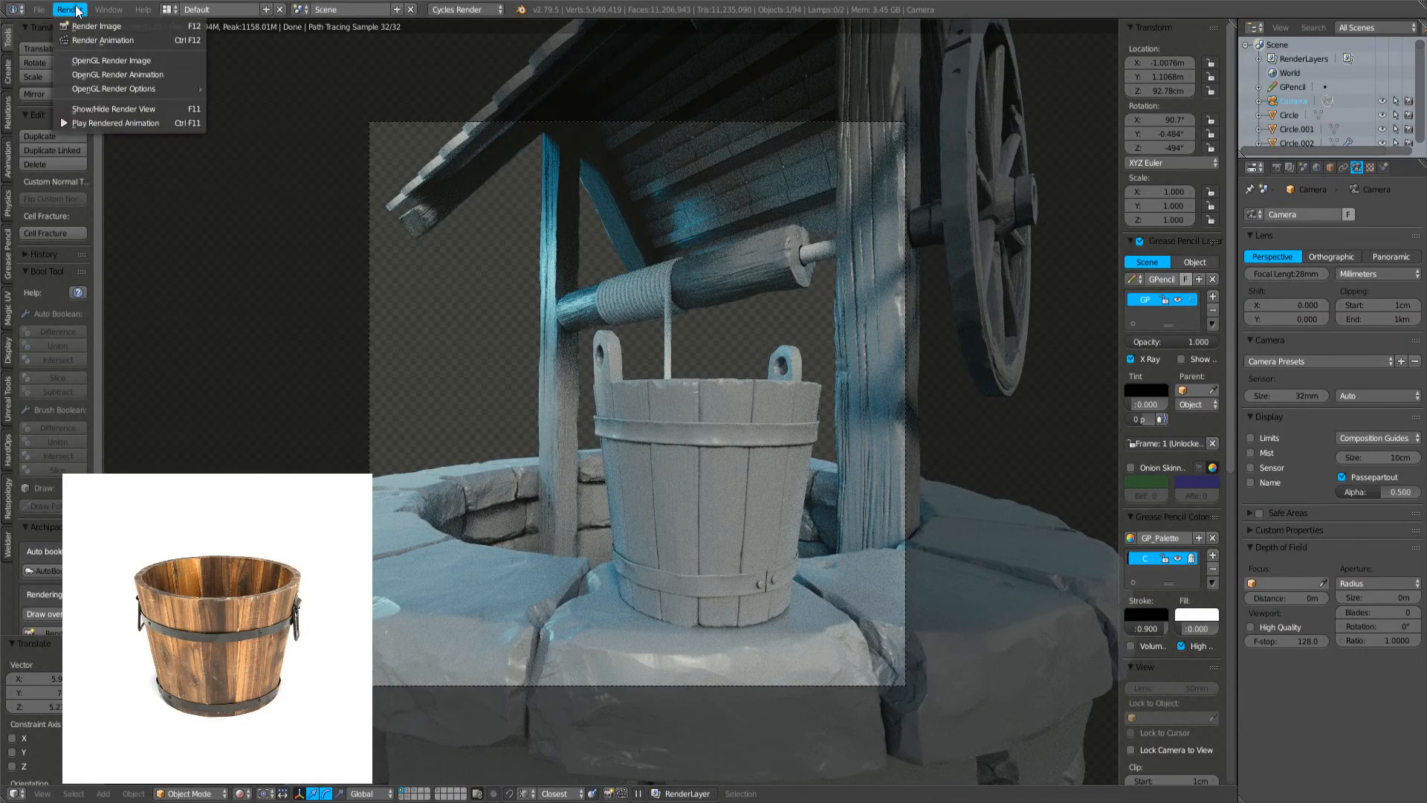
pyautogui.click(104, 27)
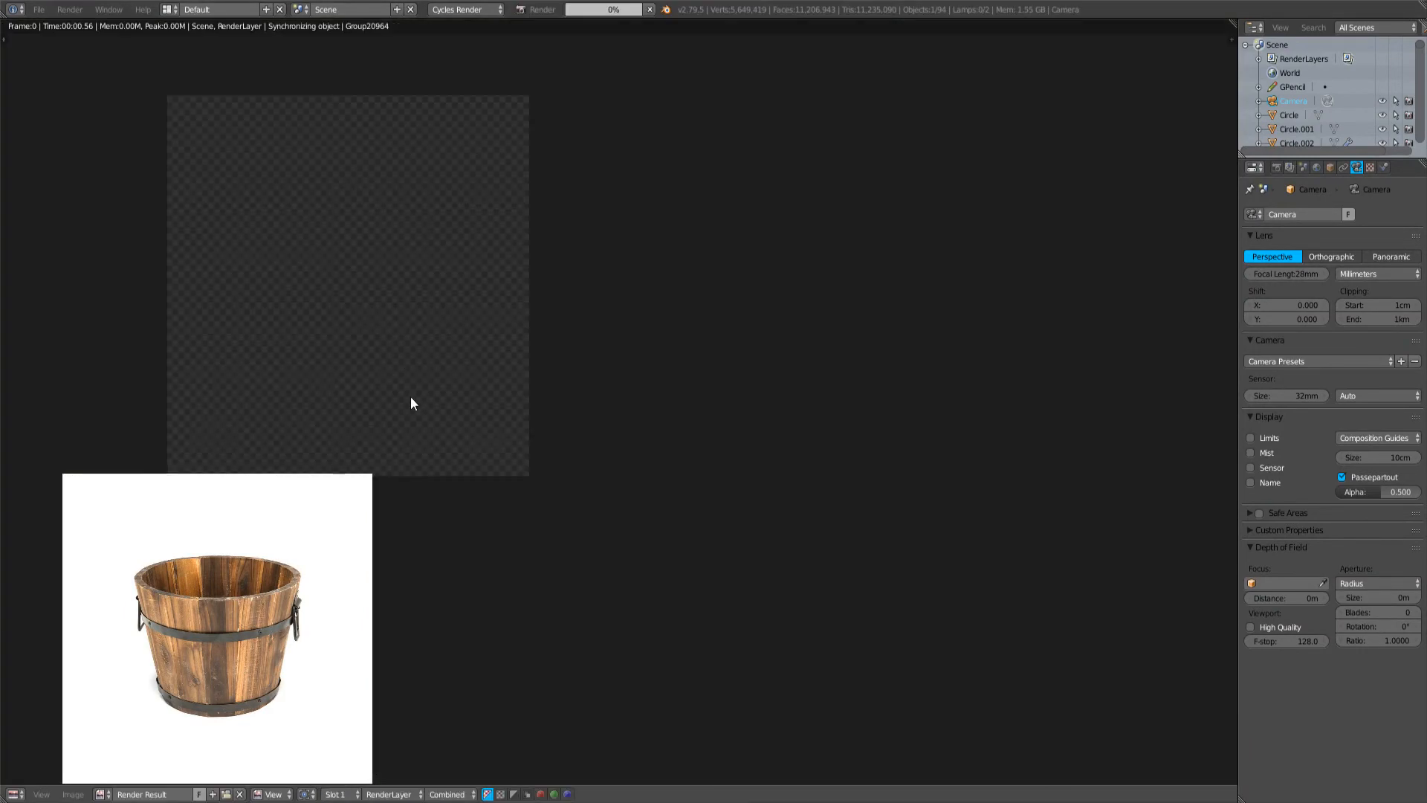
pyautogui.moveTo(414, 403); pyautogui.dragTo(459, 436, button='middle')
pyautogui.scroll(3, 516, 440)
pyautogui.scroll(-1, 613, 525)
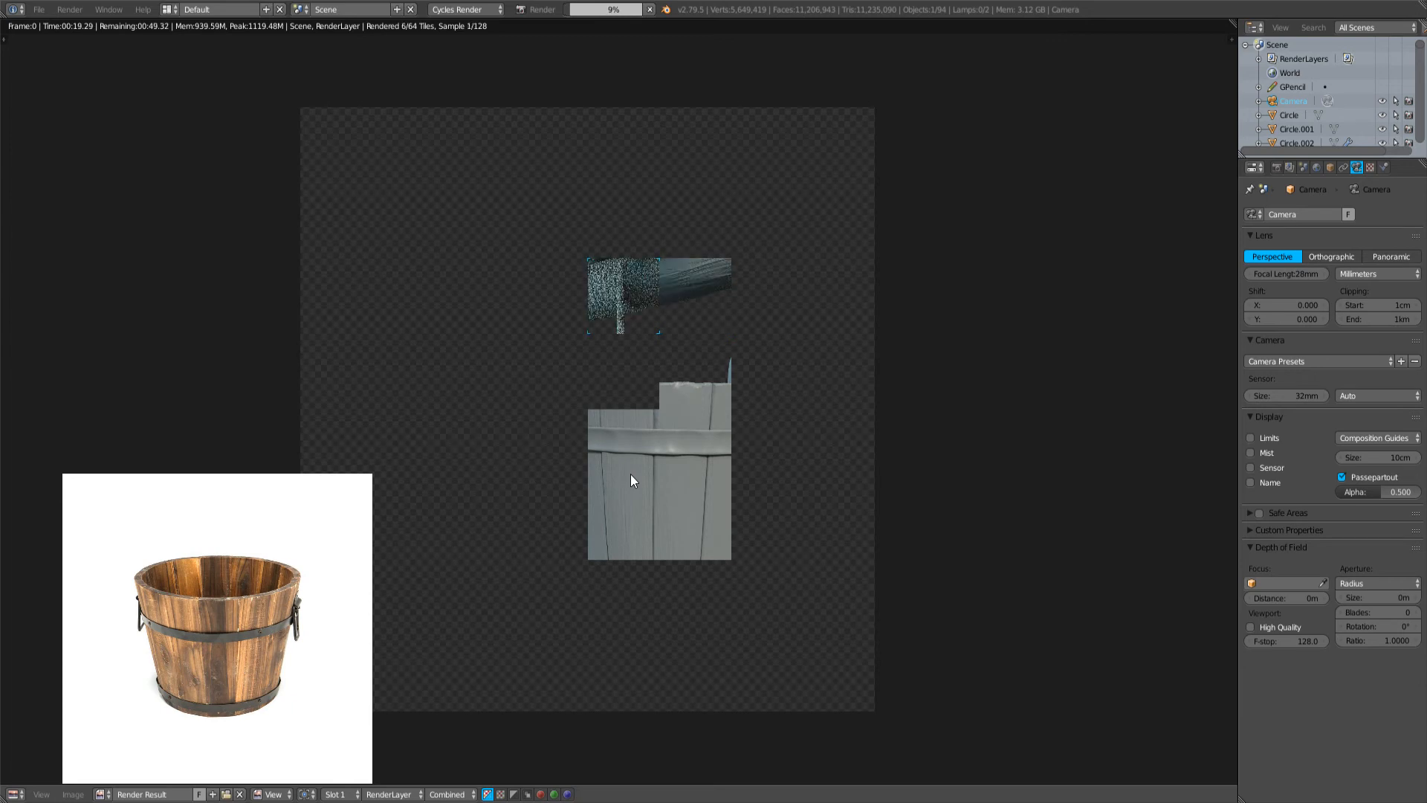
# - Examine the bucket's staves, hoops and handle, the rope and the winch up close in the progressing render
pyautogui.scroll(4, 566, 396)
pyautogui.moveTo(787, 386); pyautogui.dragTo(709, 521, button='middle')
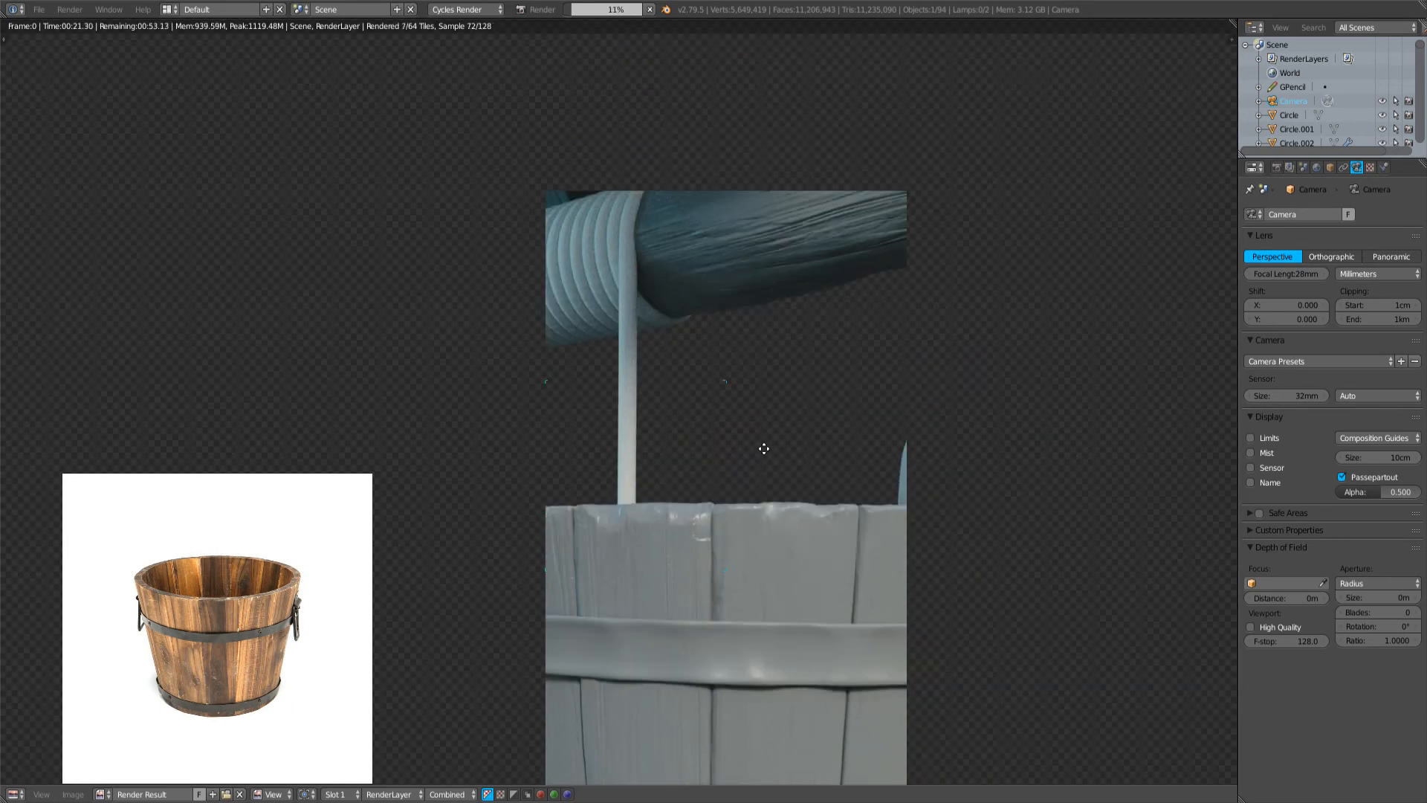
pyautogui.scroll(1, 702, 529)
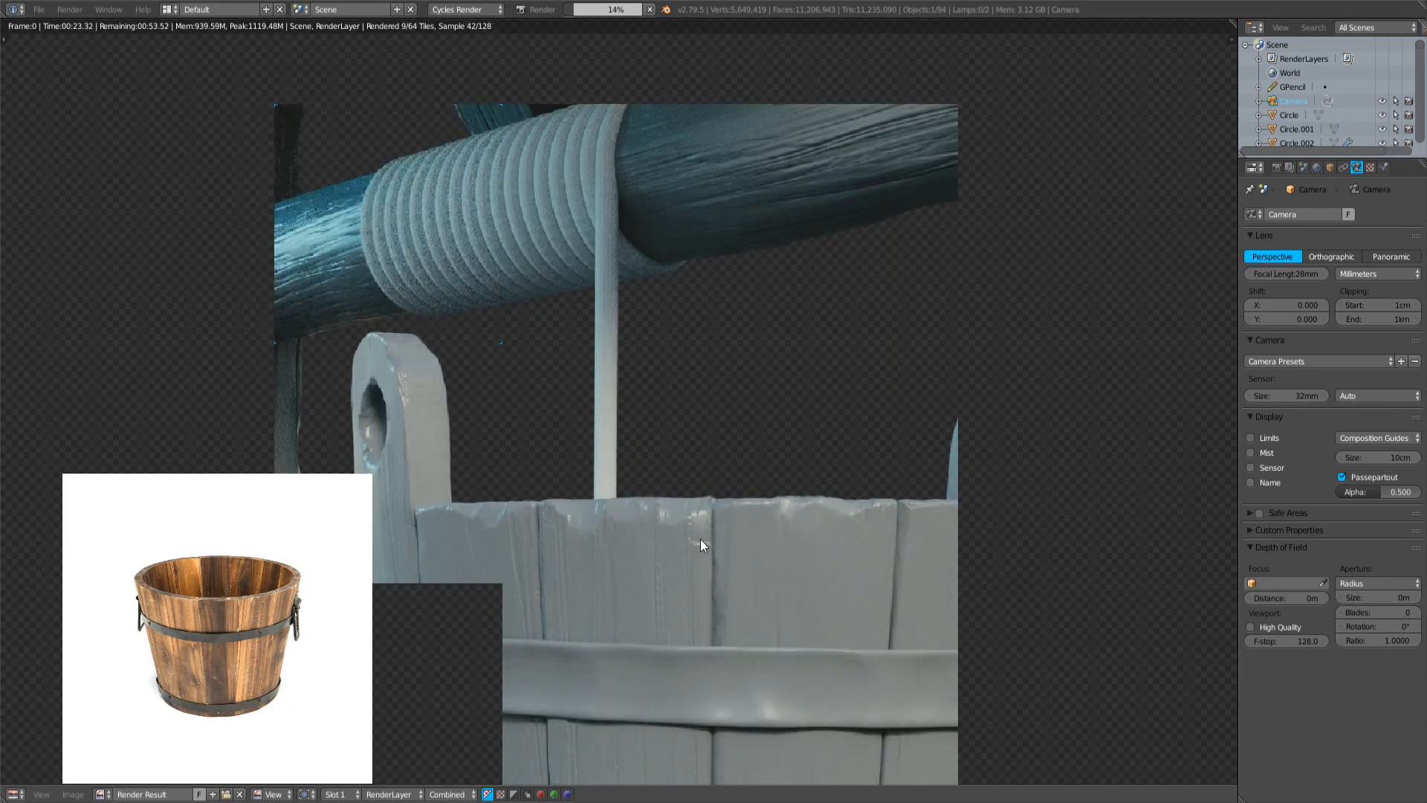
pyautogui.scroll(-2, 700, 539)
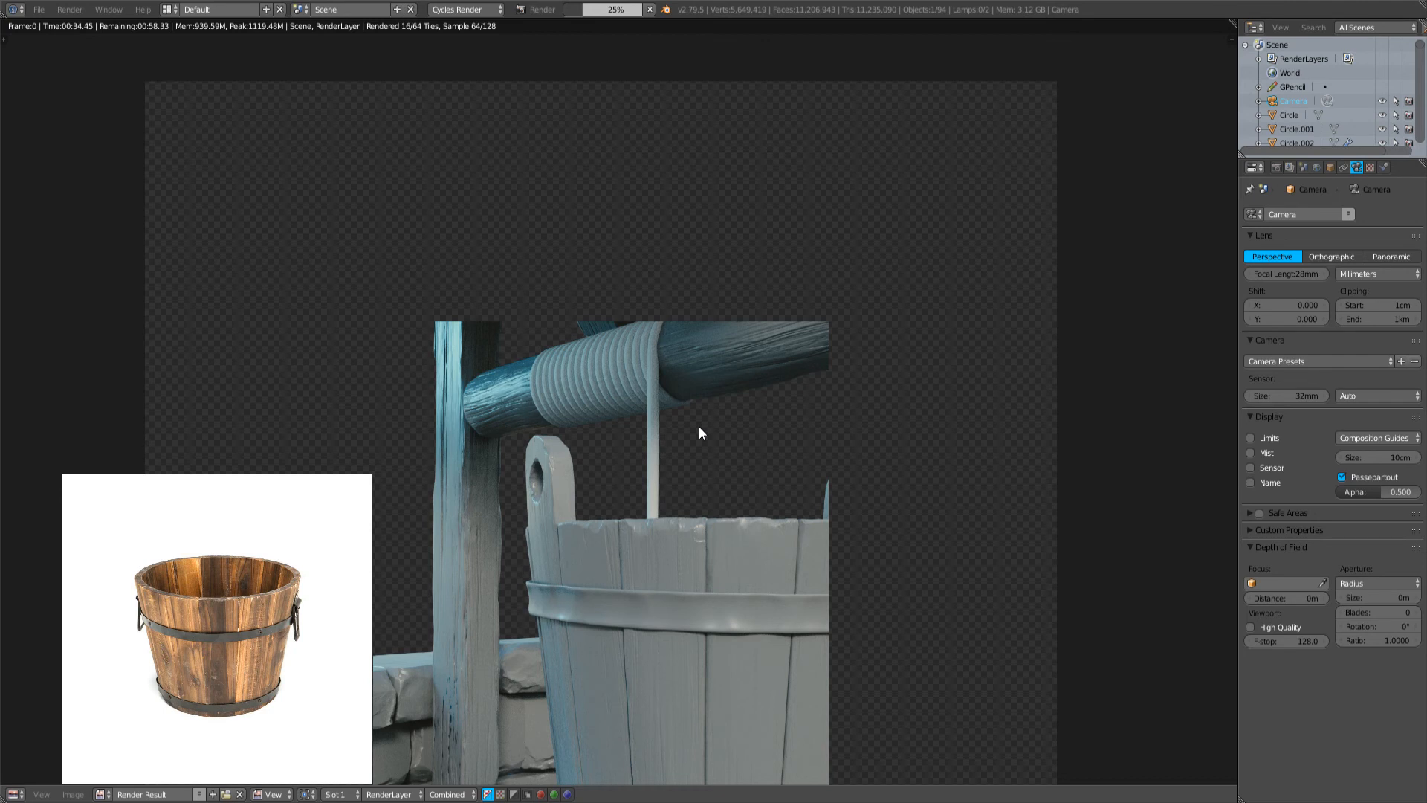
pyautogui.scroll(-2, 758, 394)
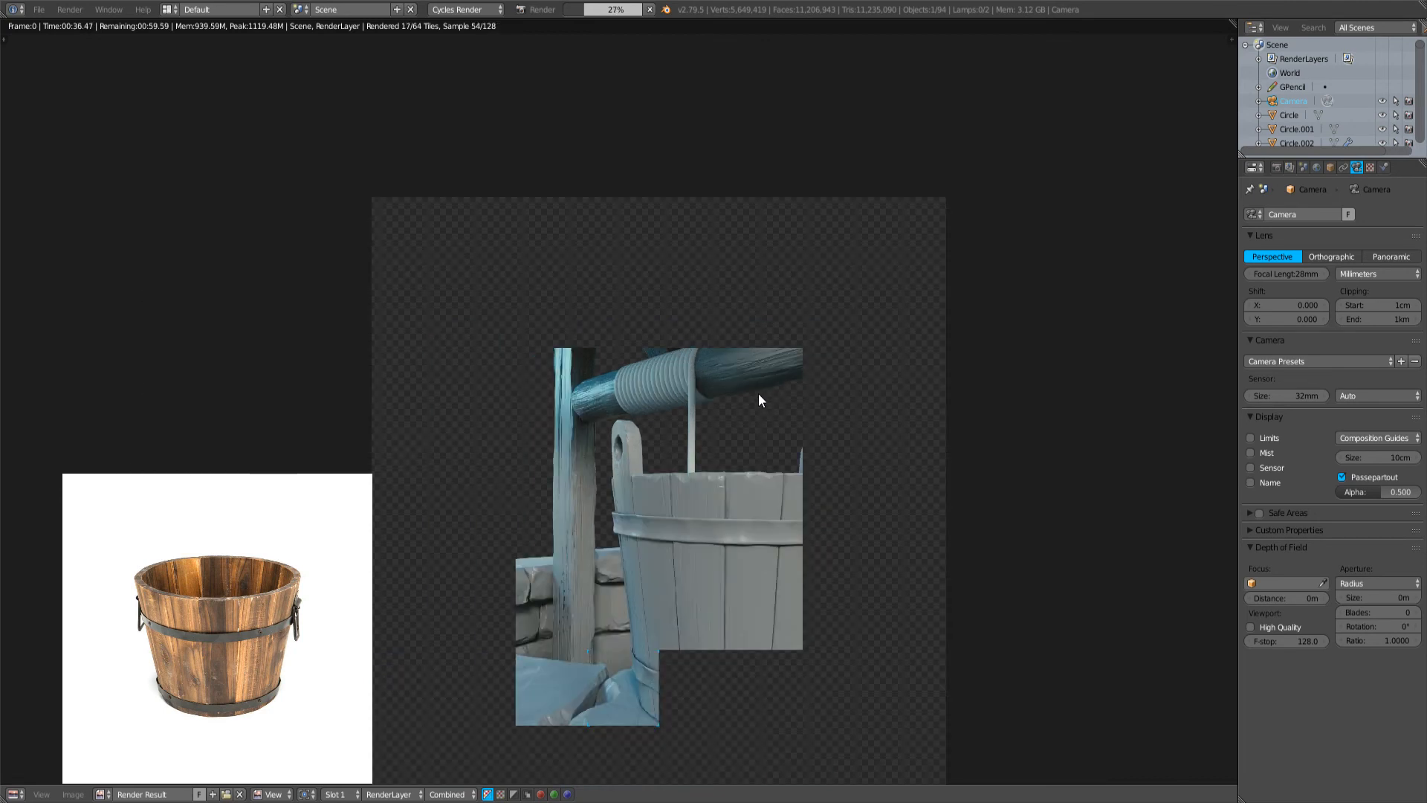
pyautogui.scroll(5, 679, 653)
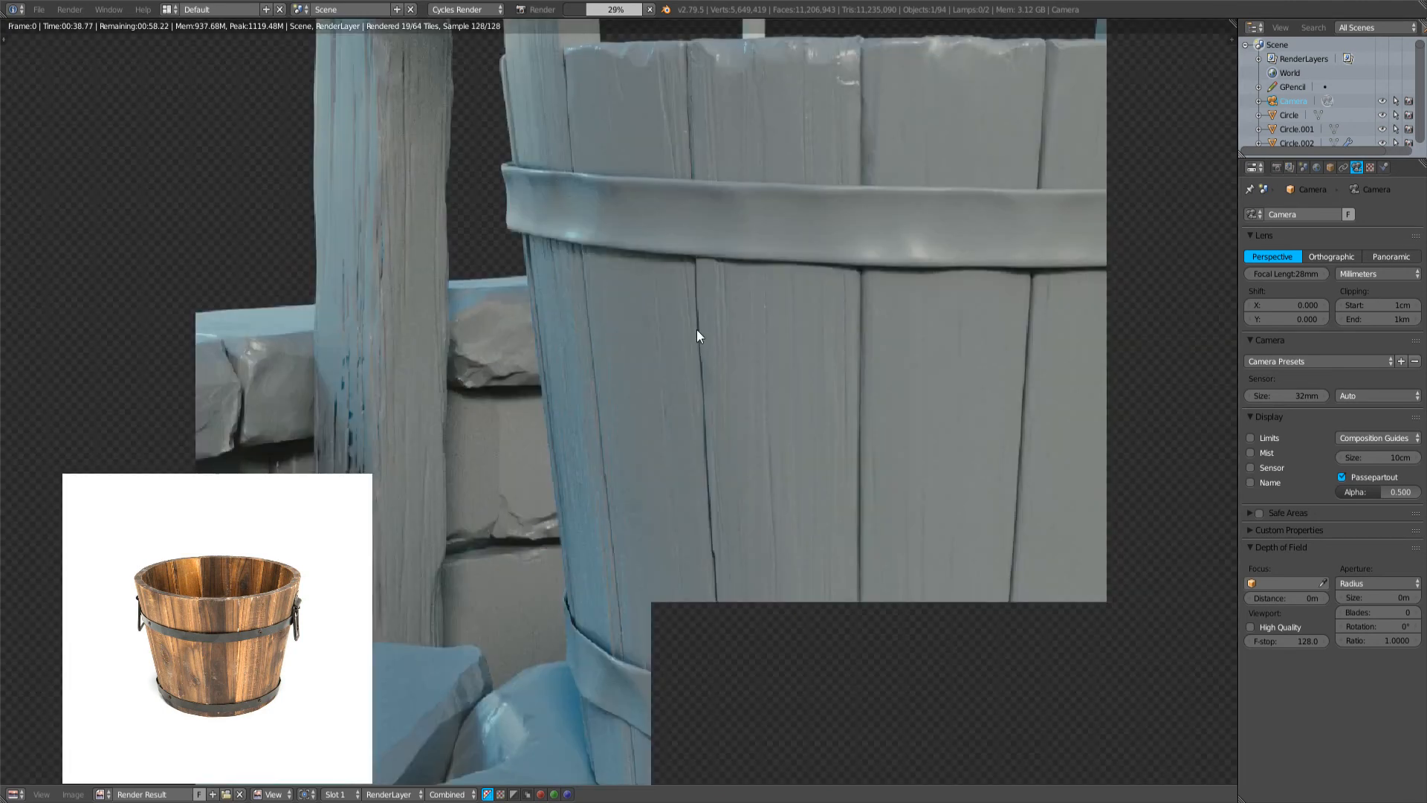
pyautogui.scroll(-3, 697, 330)
pyautogui.scroll(2, 707, 376)
pyautogui.scroll(-3, 710, 349)
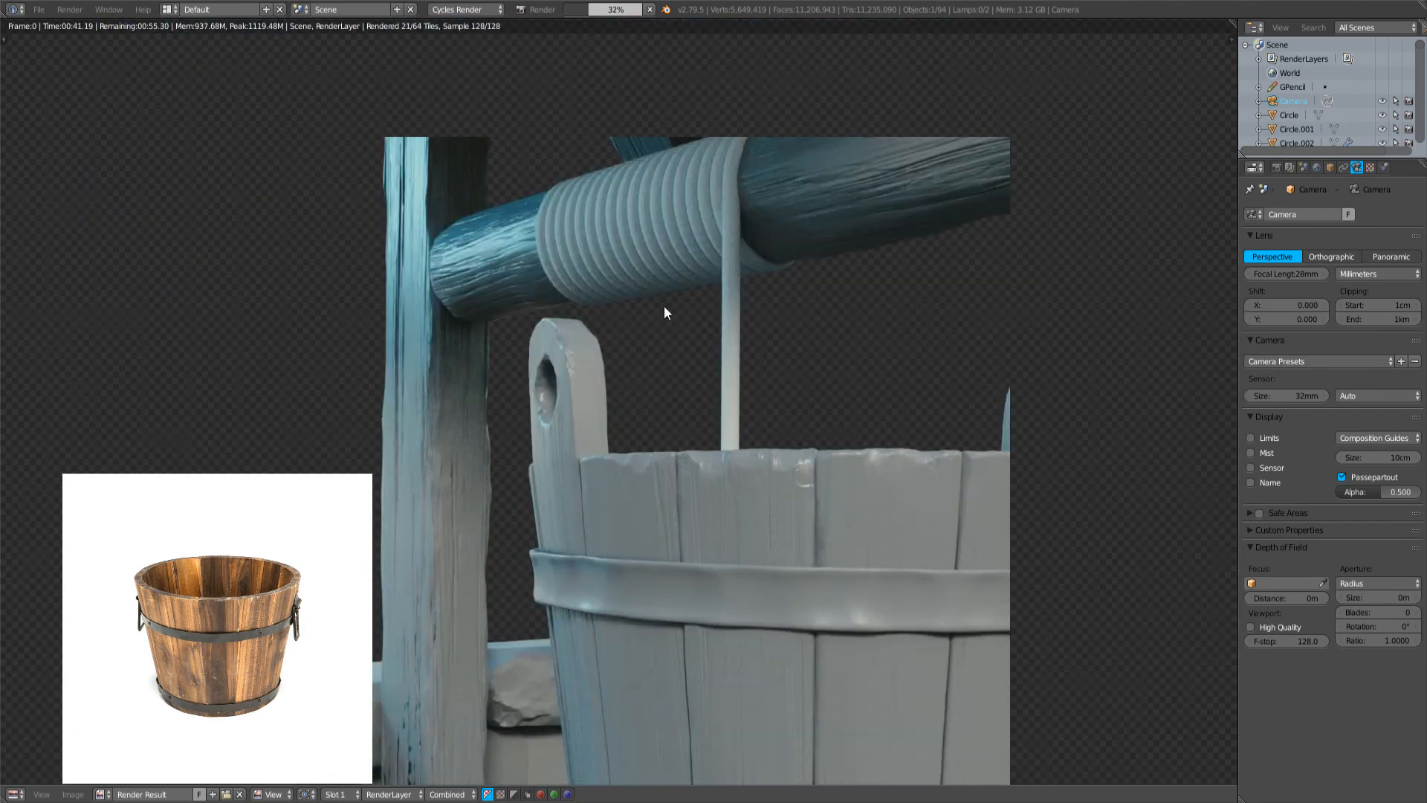
pyautogui.scroll(-4, 661, 327)
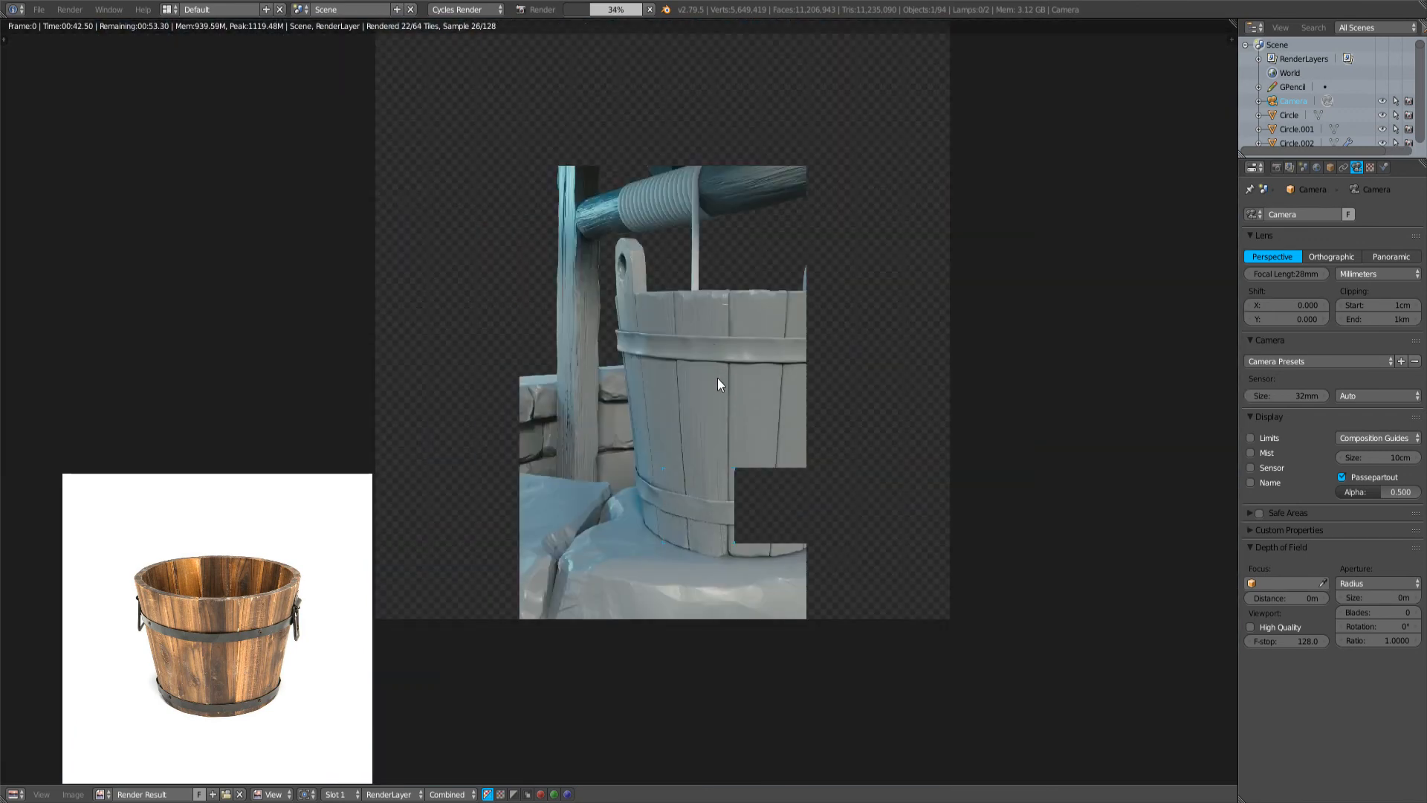
pyautogui.scroll(3, 718, 381)
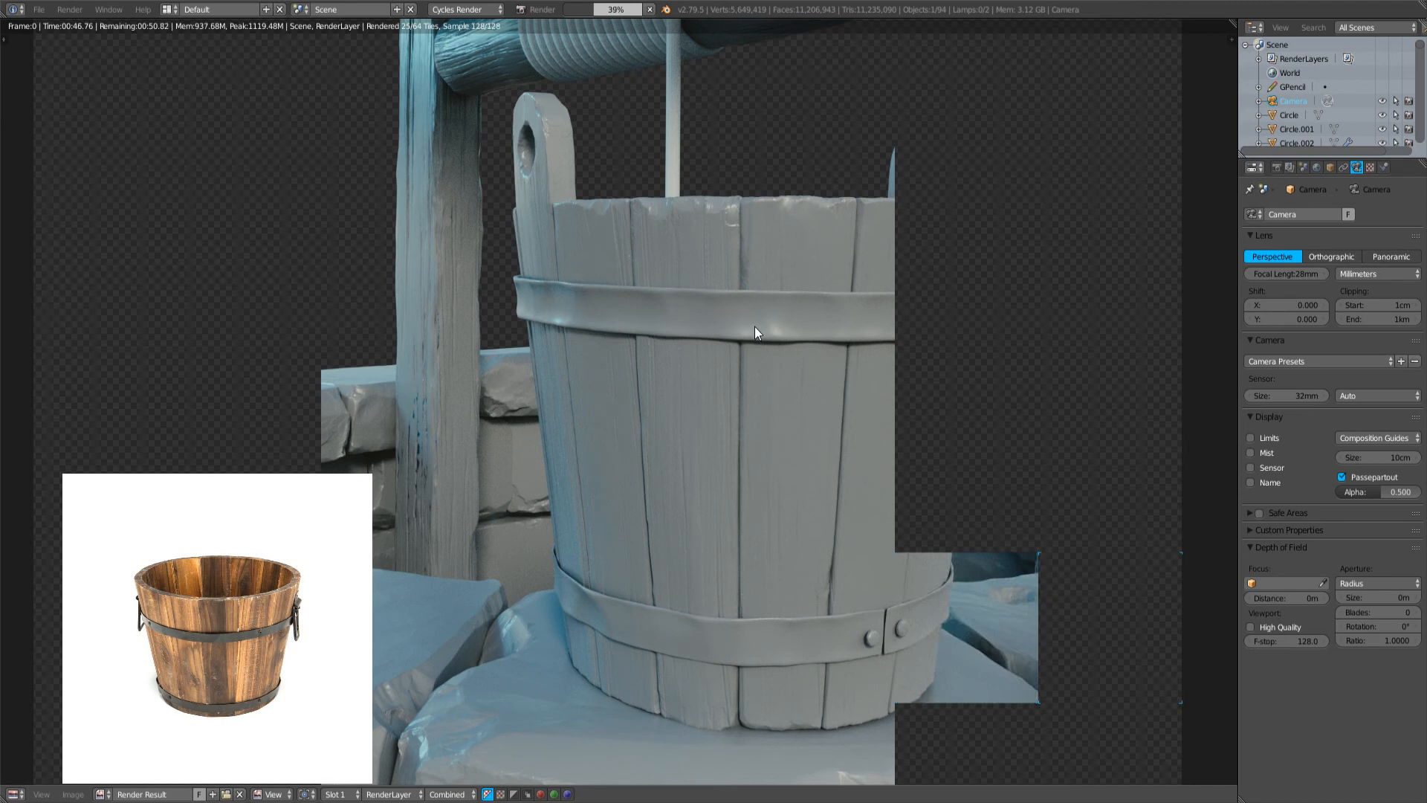
pyautogui.scroll(-1, 756, 324)
pyautogui.scroll(-2, 758, 320)
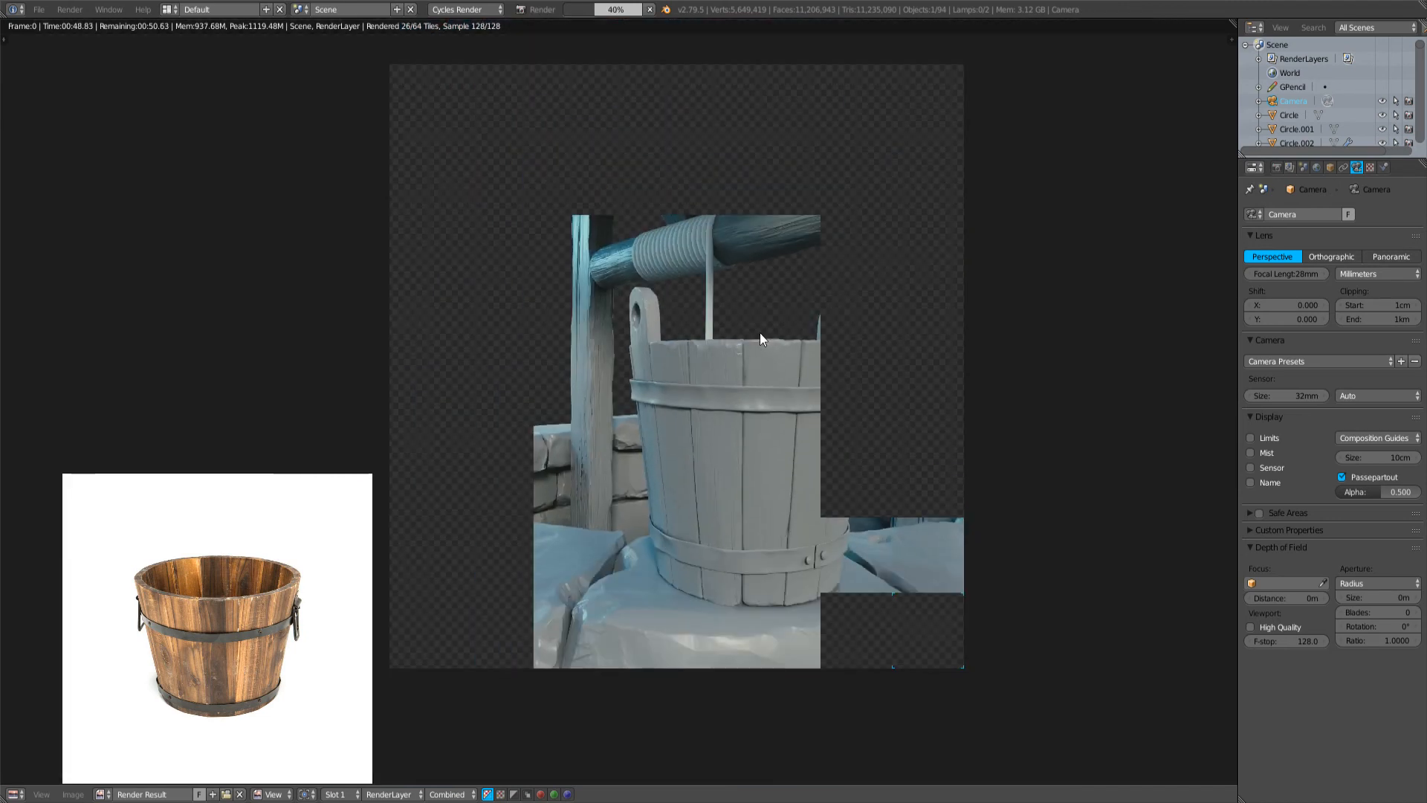
pyautogui.scroll(8, 764, 319)
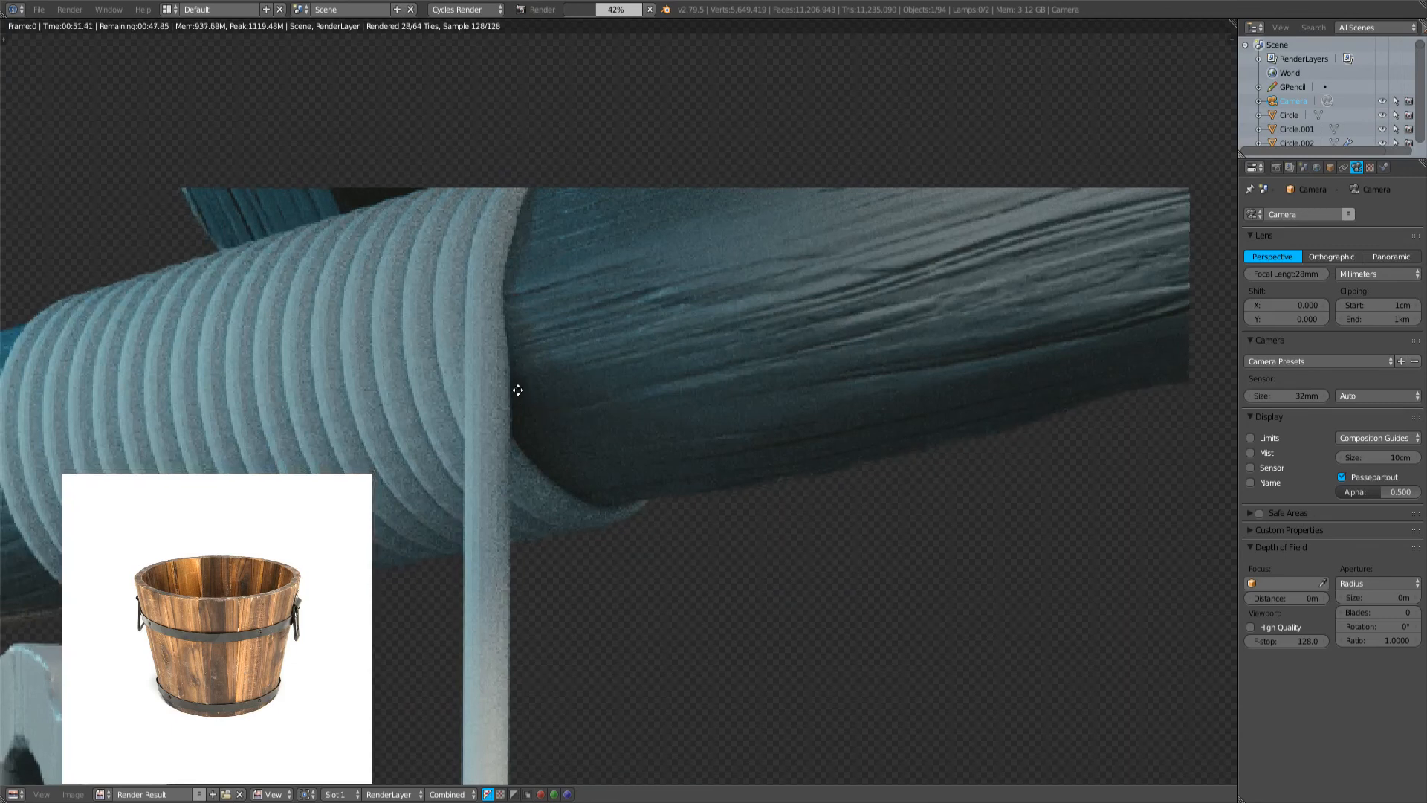
pyautogui.scroll(-5, 519, 391)
pyautogui.scroll(4, 688, 245)
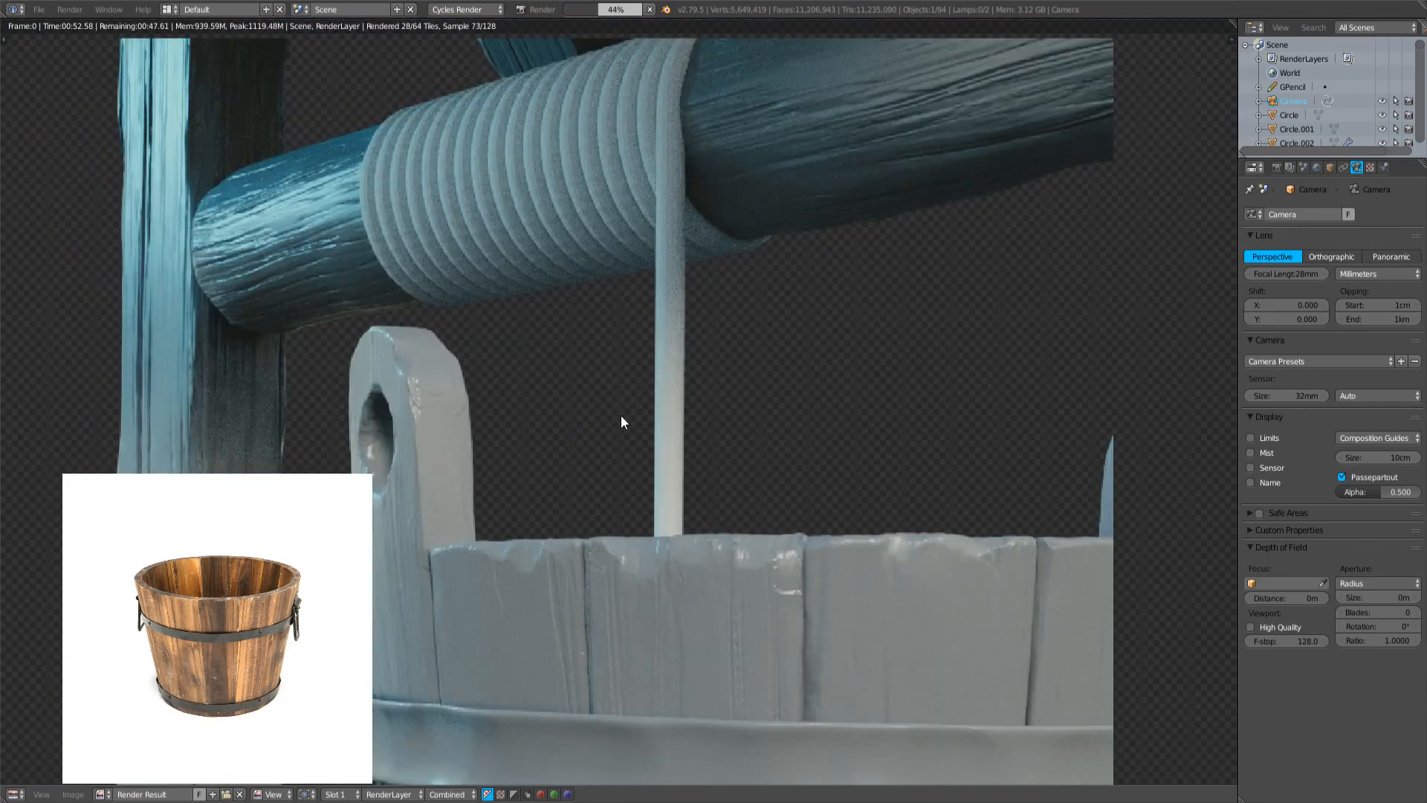
# - Examine the bucket's staves and upper hoop, the end of the winch log and the roof underside in the progressing render
pyautogui.scroll(-8, 628, 415)
pyautogui.scroll(2, 631, 416)
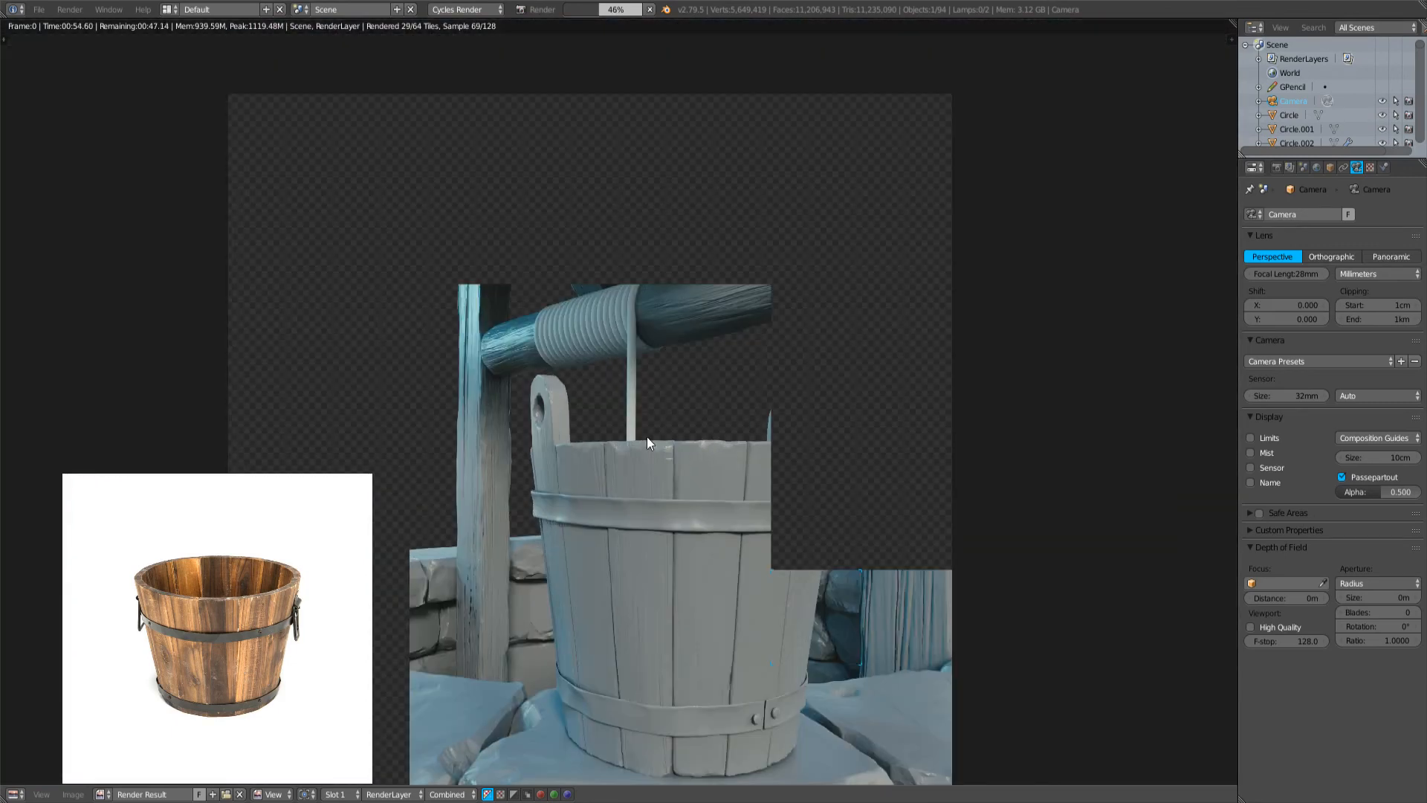
pyautogui.scroll(8, 646, 436)
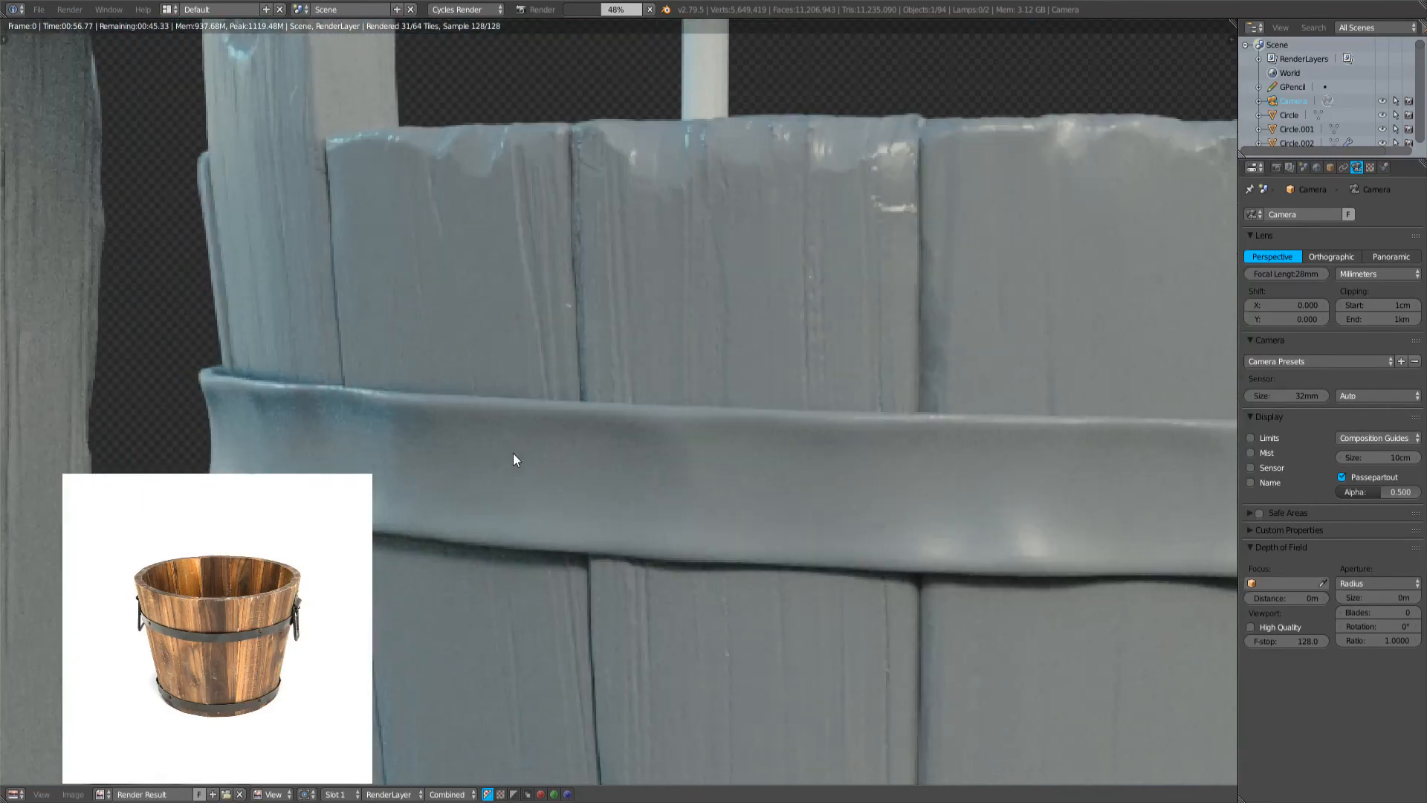
pyautogui.scroll(-9, 693, 498)
pyautogui.scroll(2, 724, 484)
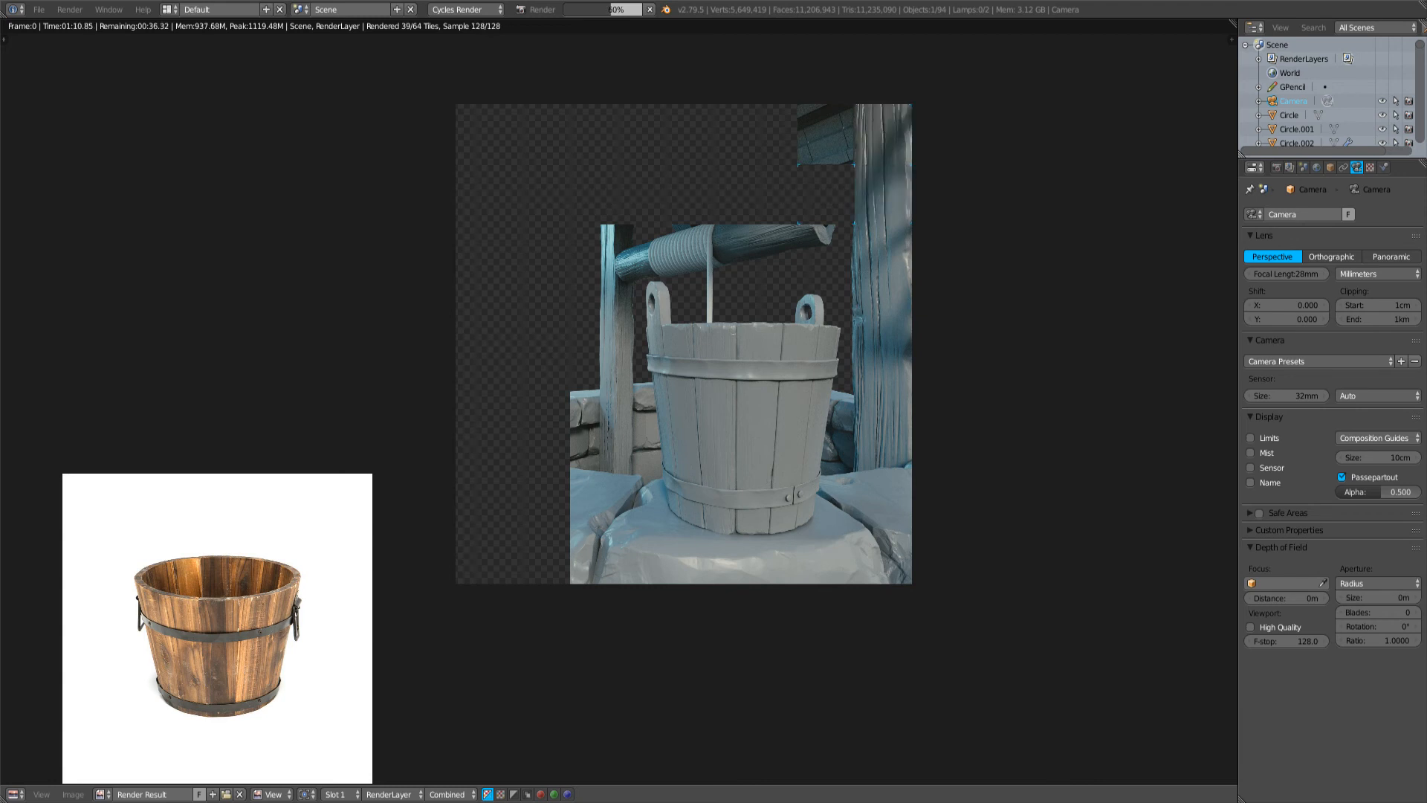
pyautogui.scroll(10, 720, 457)
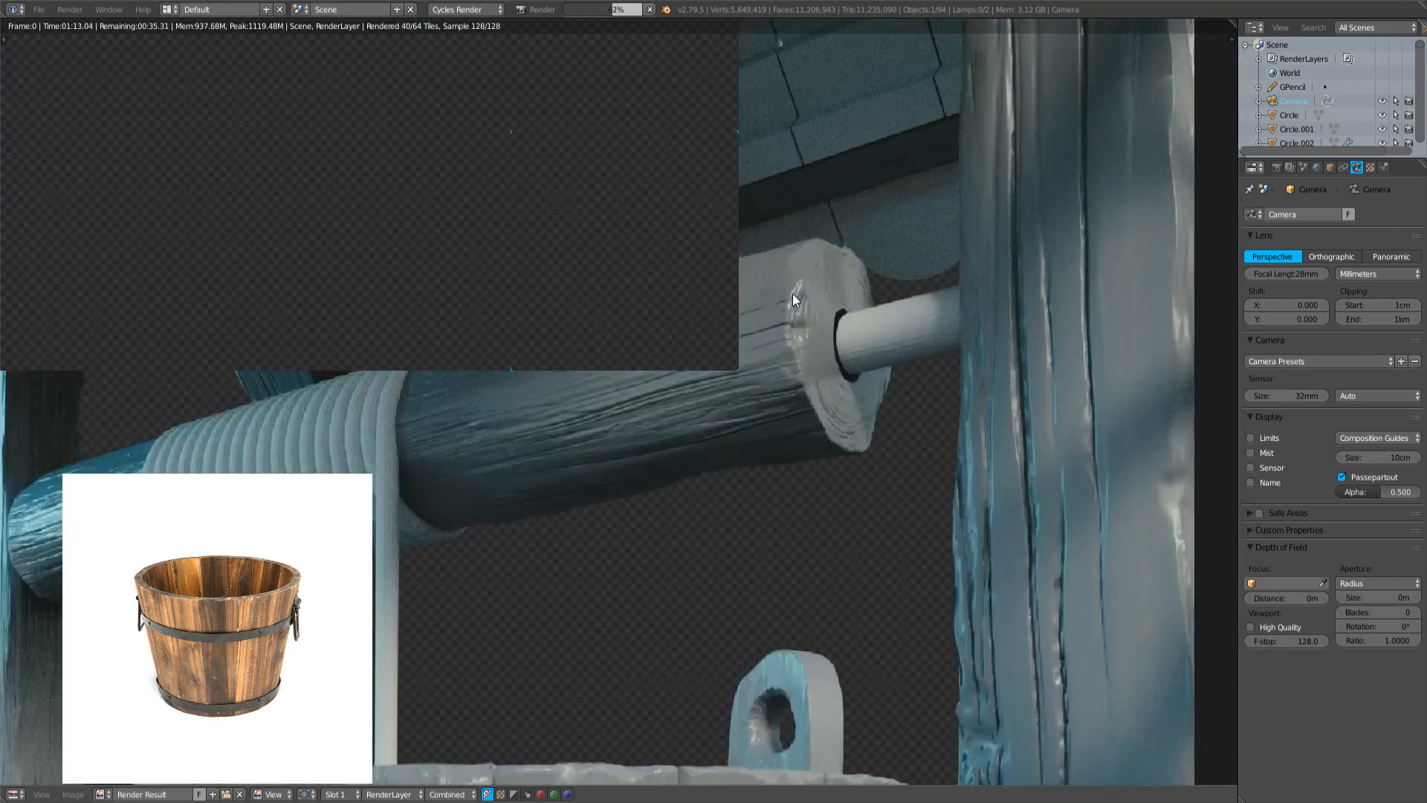
pyautogui.scroll(3, 739, 338)
pyautogui.scroll(-4, 724, 453)
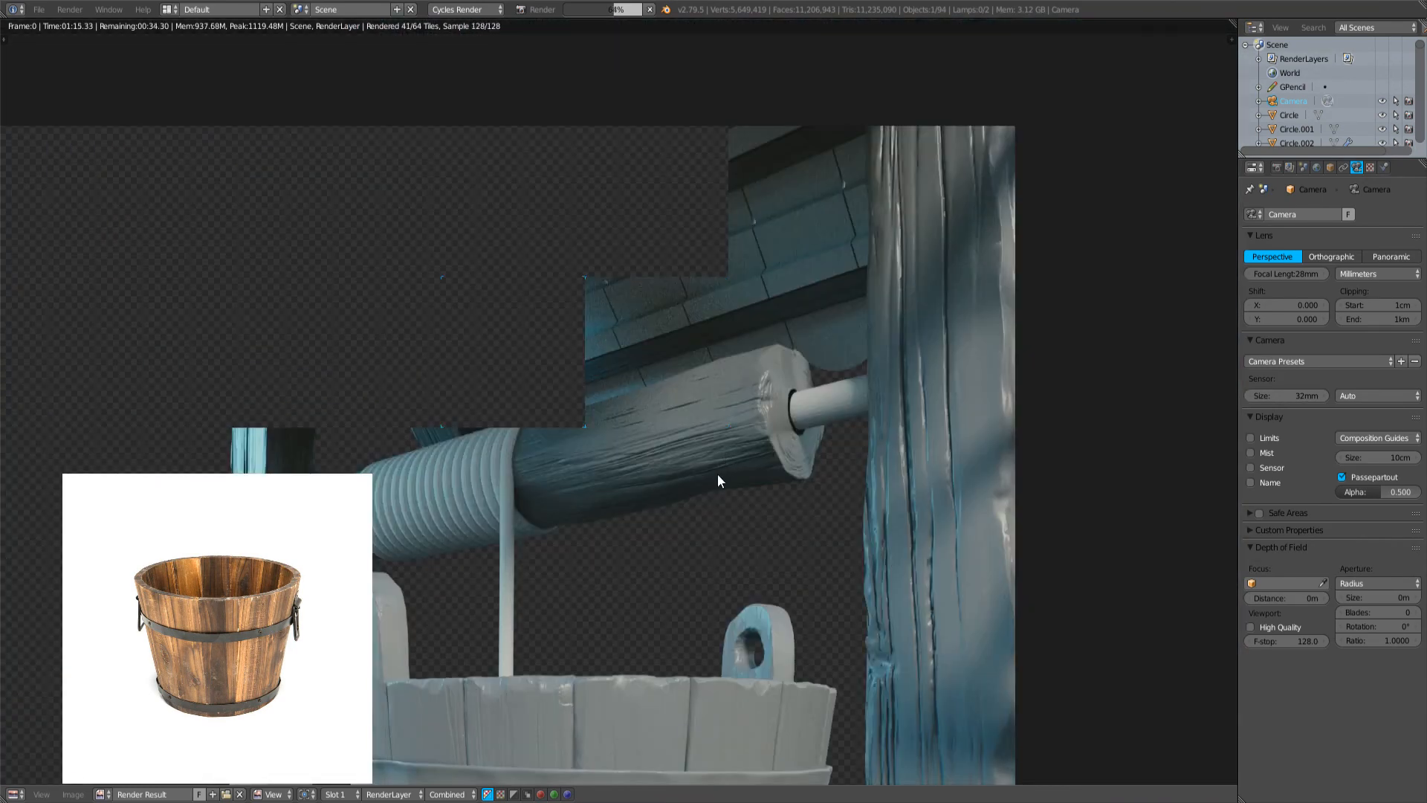
pyautogui.moveTo(702, 418); pyautogui.dragTo(709, 137, button='middle')
pyautogui.scroll(-4, 766, 469)
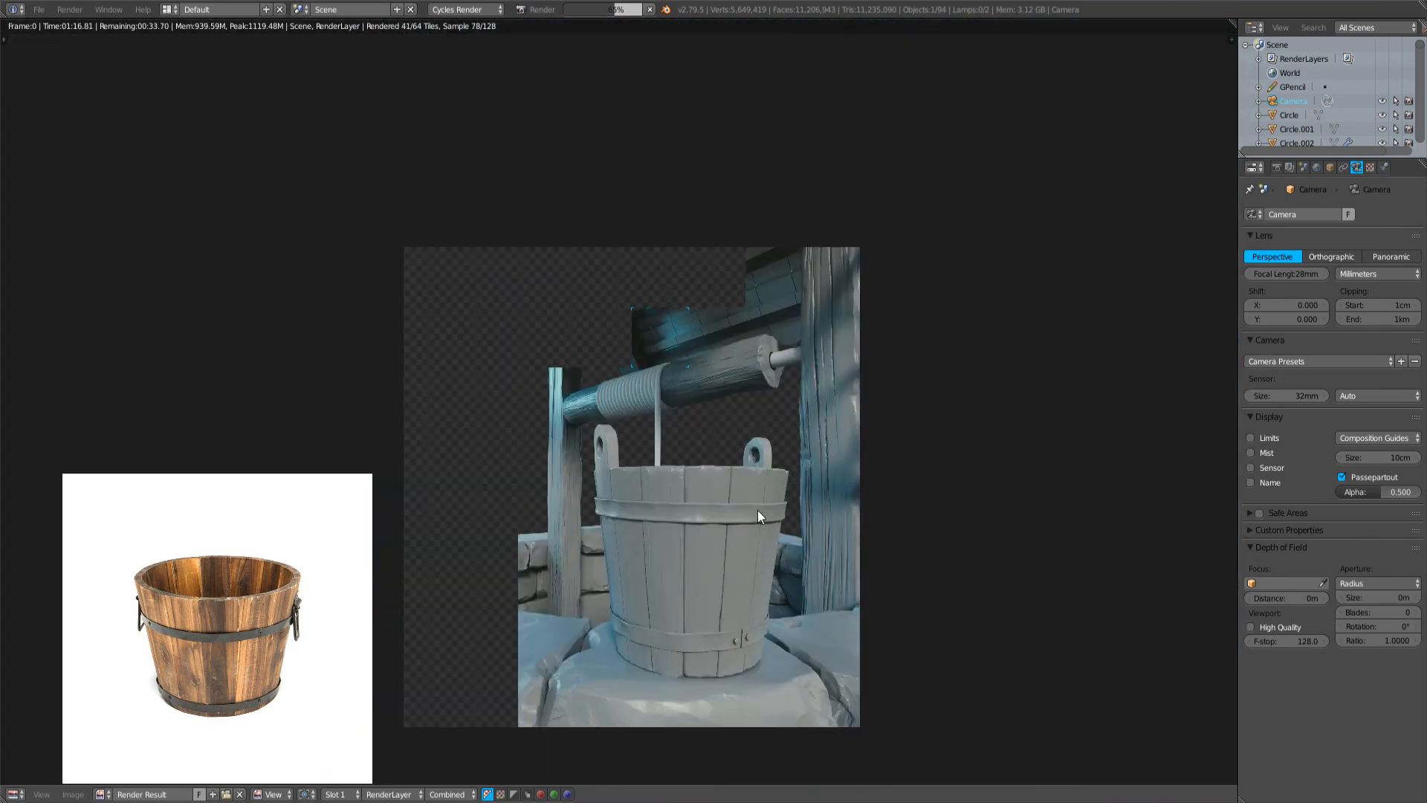
pyautogui.scroll(3, 743, 507)
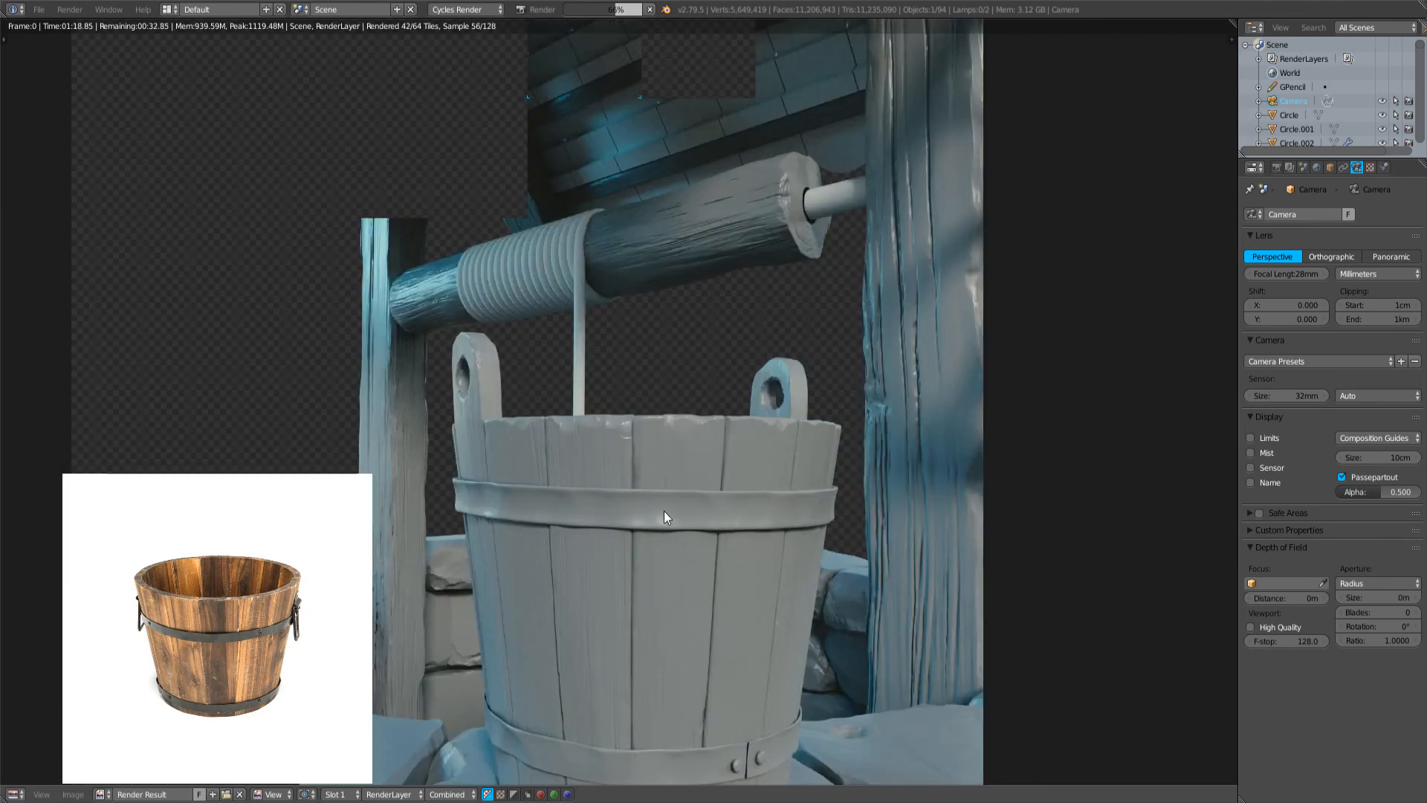
pyautogui.moveTo(648, 84); pyautogui.dragTo(644, 322, button='middle')
pyautogui.scroll(3, 596, 334)
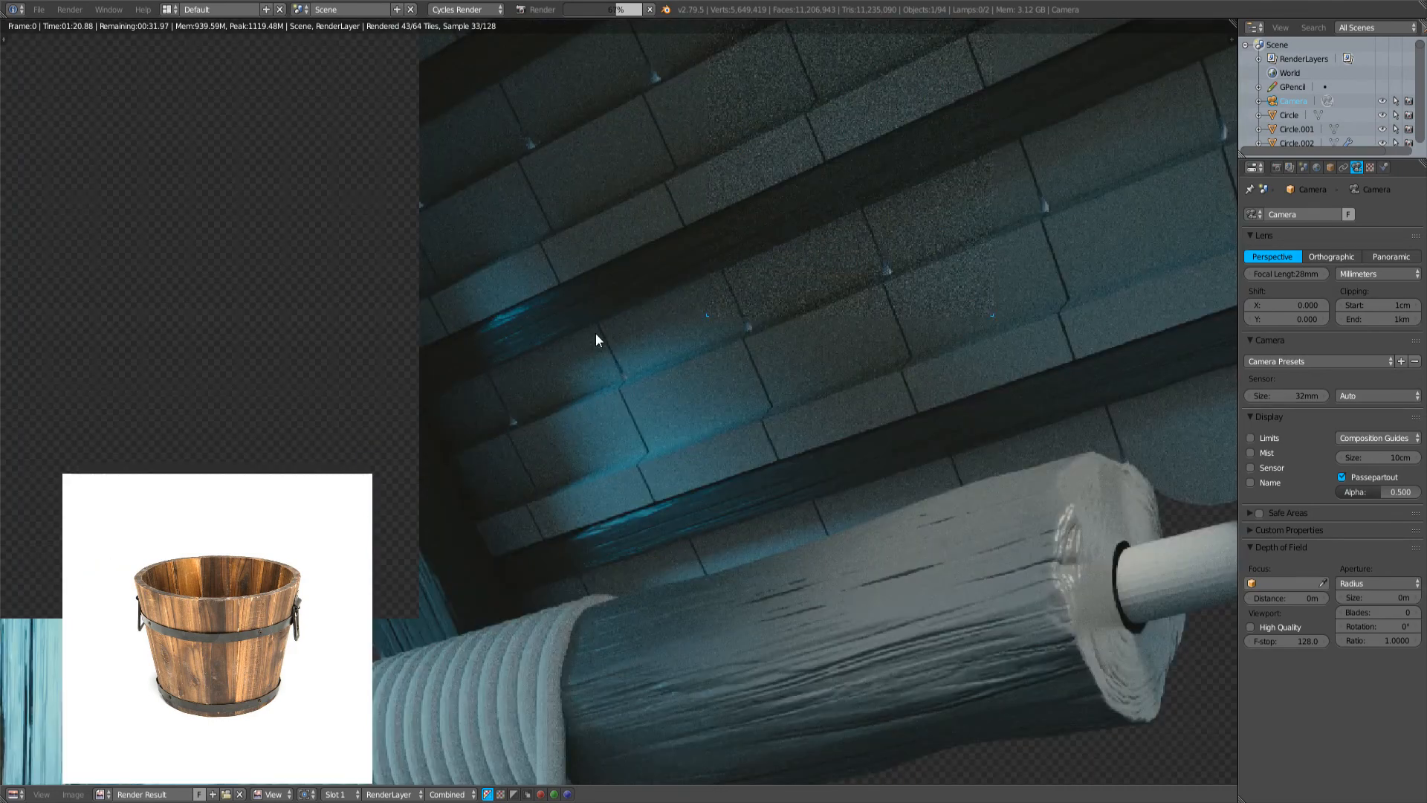
pyautogui.scroll(-11, 599, 457)
pyautogui.scroll(1, 672, 545)
pyautogui.moveTo(672, 546); pyautogui.dragTo(679, 427, button='middle')
pyautogui.scroll(2, 668, 452)
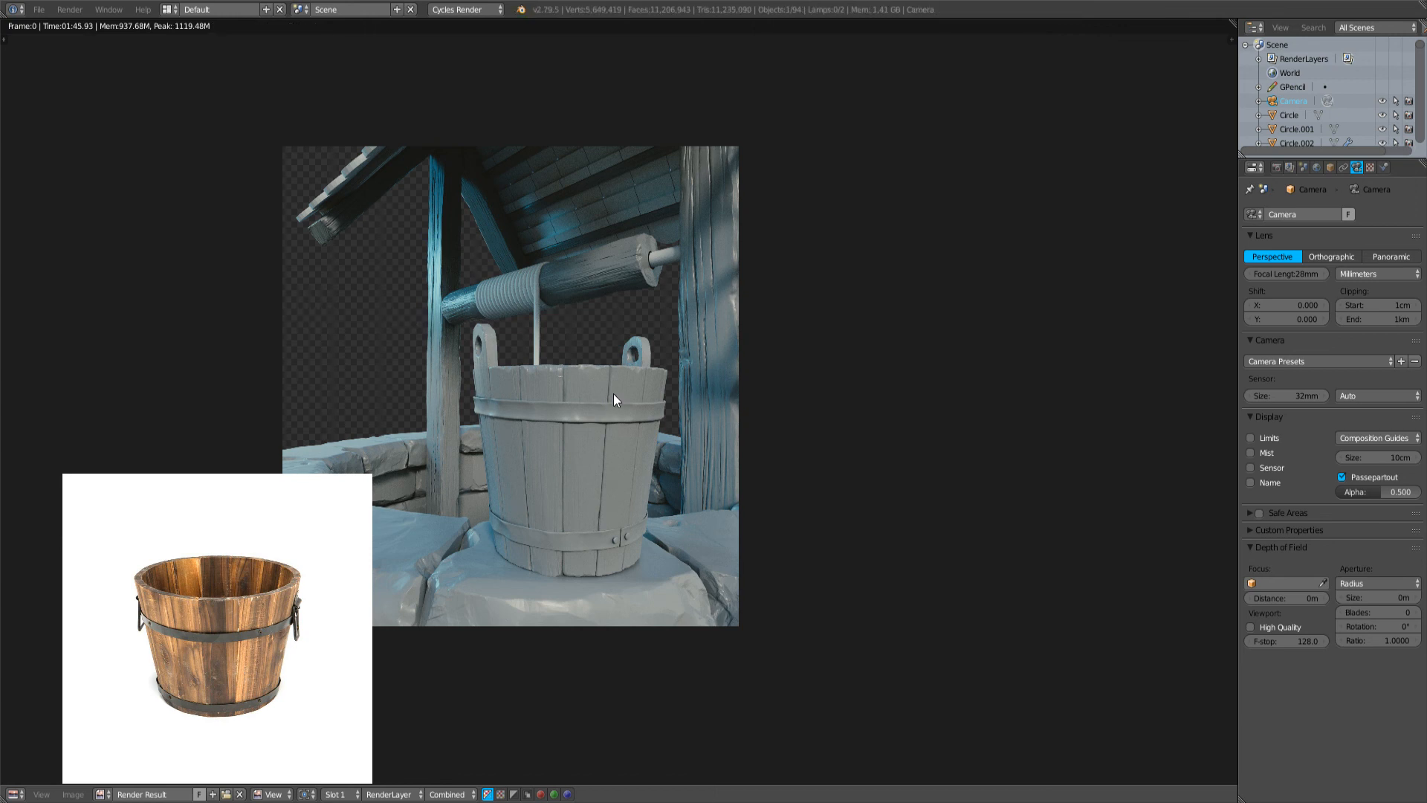
# - Inspect the finished render close up, from the bucket's upper hoop to the rope-wound winch and the roof edge
pyautogui.scroll(6, 613, 394)
pyautogui.moveTo(601, 375); pyautogui.dragTo(774, 556, button='middle')
pyautogui.scroll(1, 775, 556)
pyautogui.scroll(-5, 587, 498)
pyautogui.scroll(5, 592, 379)
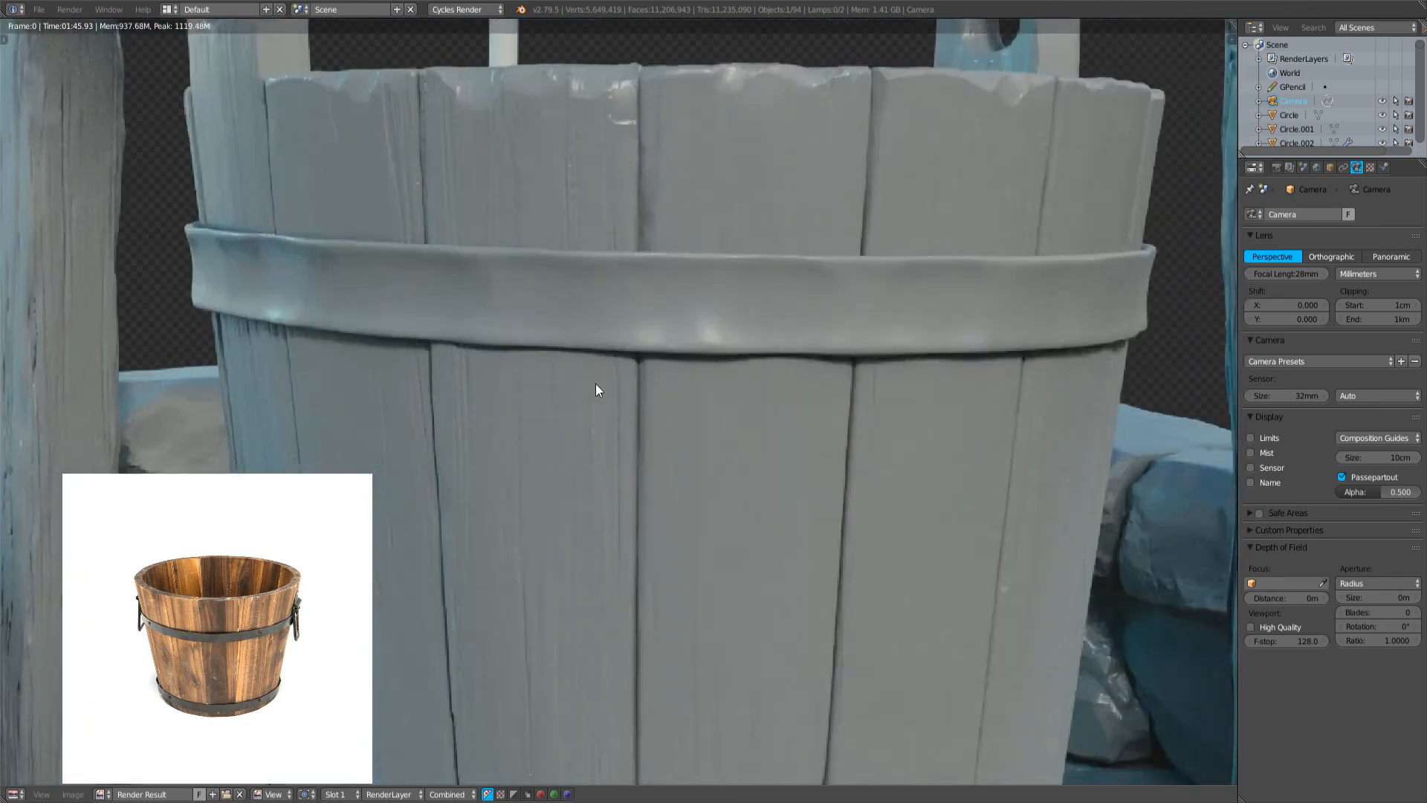
pyautogui.scroll(-2, 597, 376)
pyautogui.scroll(-5, 596, 385)
pyautogui.moveTo(597, 320); pyautogui.dragTo(590, 435, button='middle')
pyautogui.scroll(8, 557, 341)
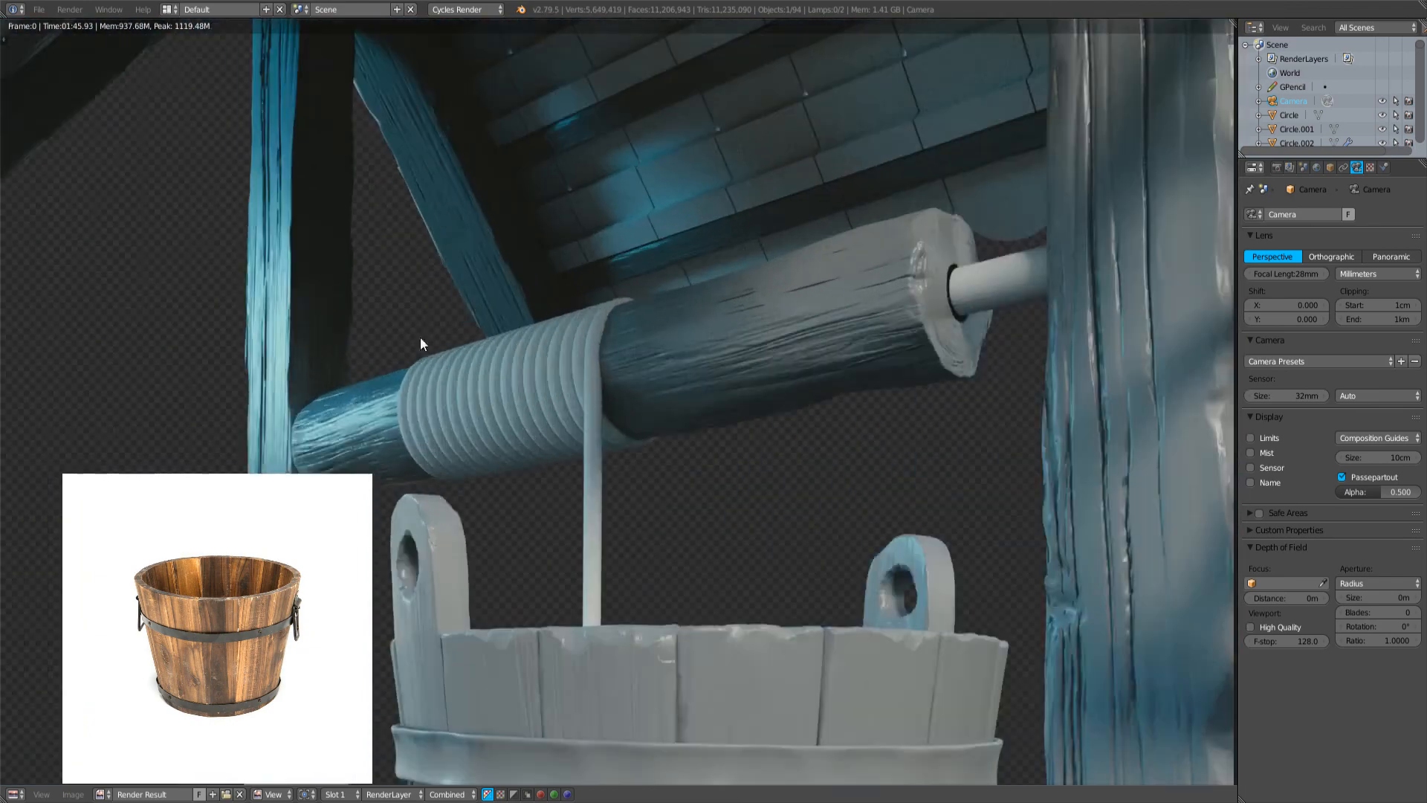
pyautogui.scroll(-1, 446, 349)
pyautogui.moveTo(431, 349); pyautogui.dragTo(774, 526, button='middle')
pyautogui.scroll(-2, 576, 283)
pyautogui.moveTo(573, 281); pyautogui.dragTo(658, 478, button='middle')
pyautogui.scroll(3, 421, 445)
pyautogui.scroll(2, 462, 358)
pyautogui.scroll(2, 469, 440)
pyautogui.scroll(-3, 594, 464)
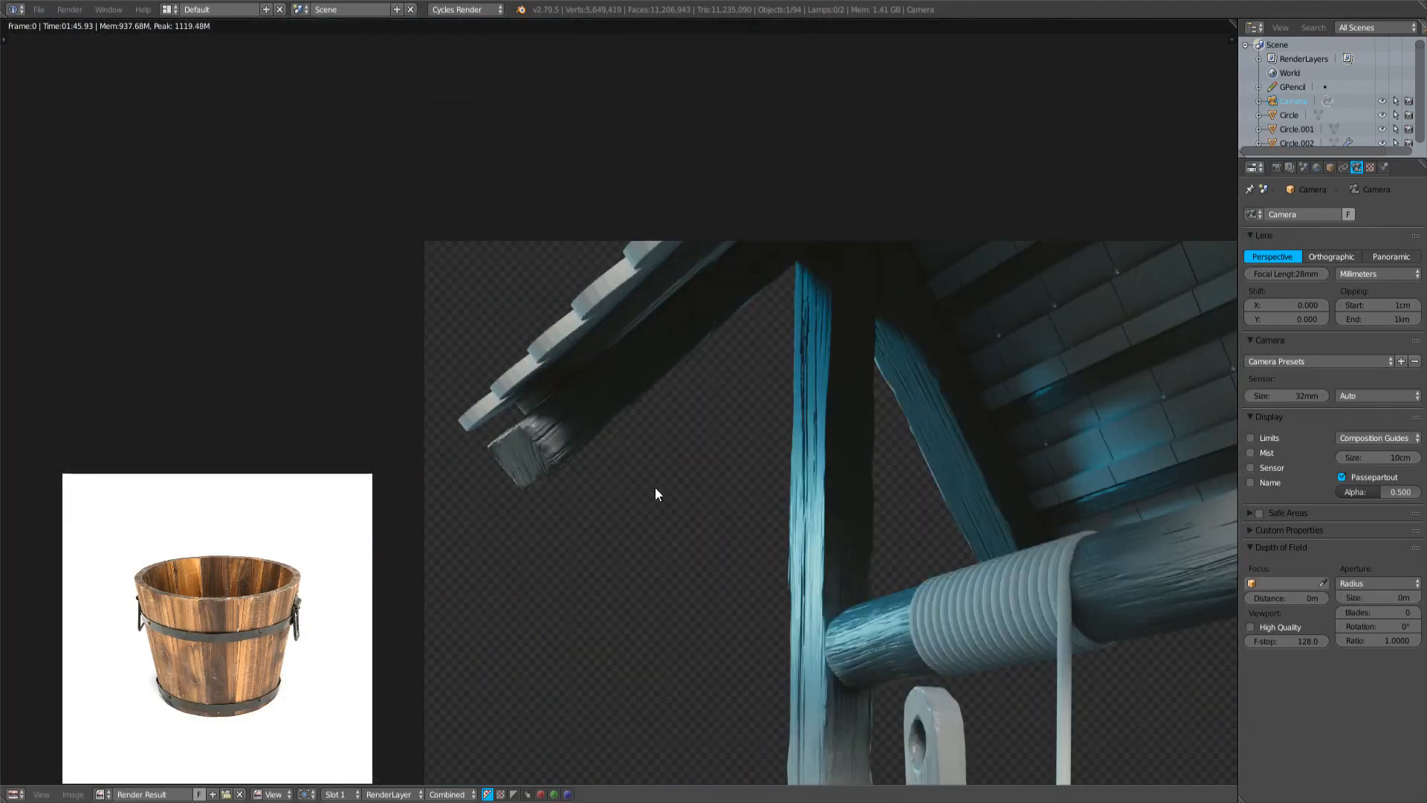
pyautogui.scroll(2, 520, 505)
pyautogui.scroll(-2, 609, 535)
pyautogui.scroll(2, 639, 536)
# - Inspect the well's stone rim, the wooden posts and the bucket's side in the finished render, including the whole composition
pyautogui.moveTo(519, 514); pyautogui.dragTo(527, 162, button='middle')
pyautogui.scroll(3, 520, 443)
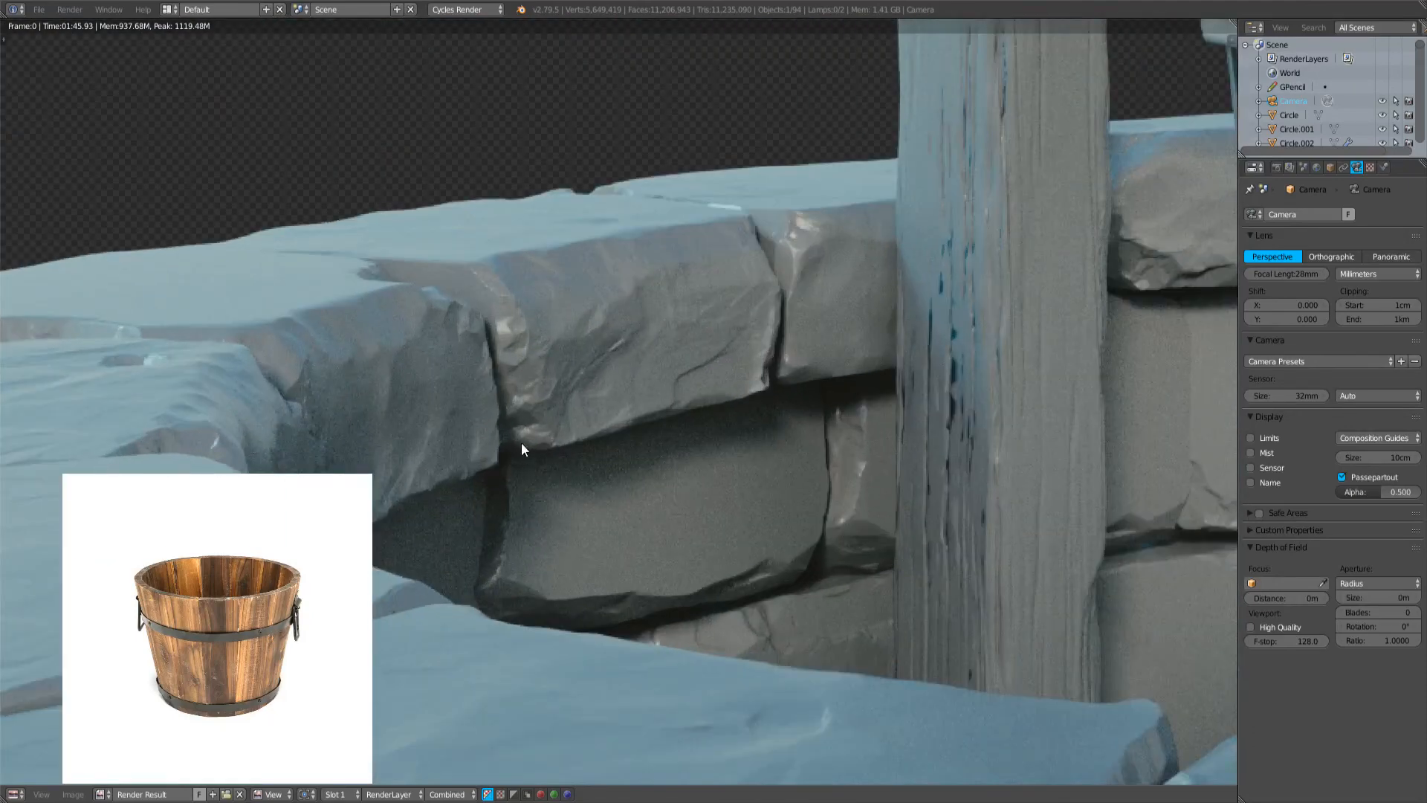
pyautogui.scroll(3, 977, 483)
pyautogui.scroll(-2, 1041, 487)
pyautogui.moveTo(1156, 483); pyautogui.dragTo(649, 479, button='middle')
pyautogui.scroll(-3, 662, 468)
pyautogui.moveTo(750, 408); pyautogui.dragTo(22, 446, button='middle')
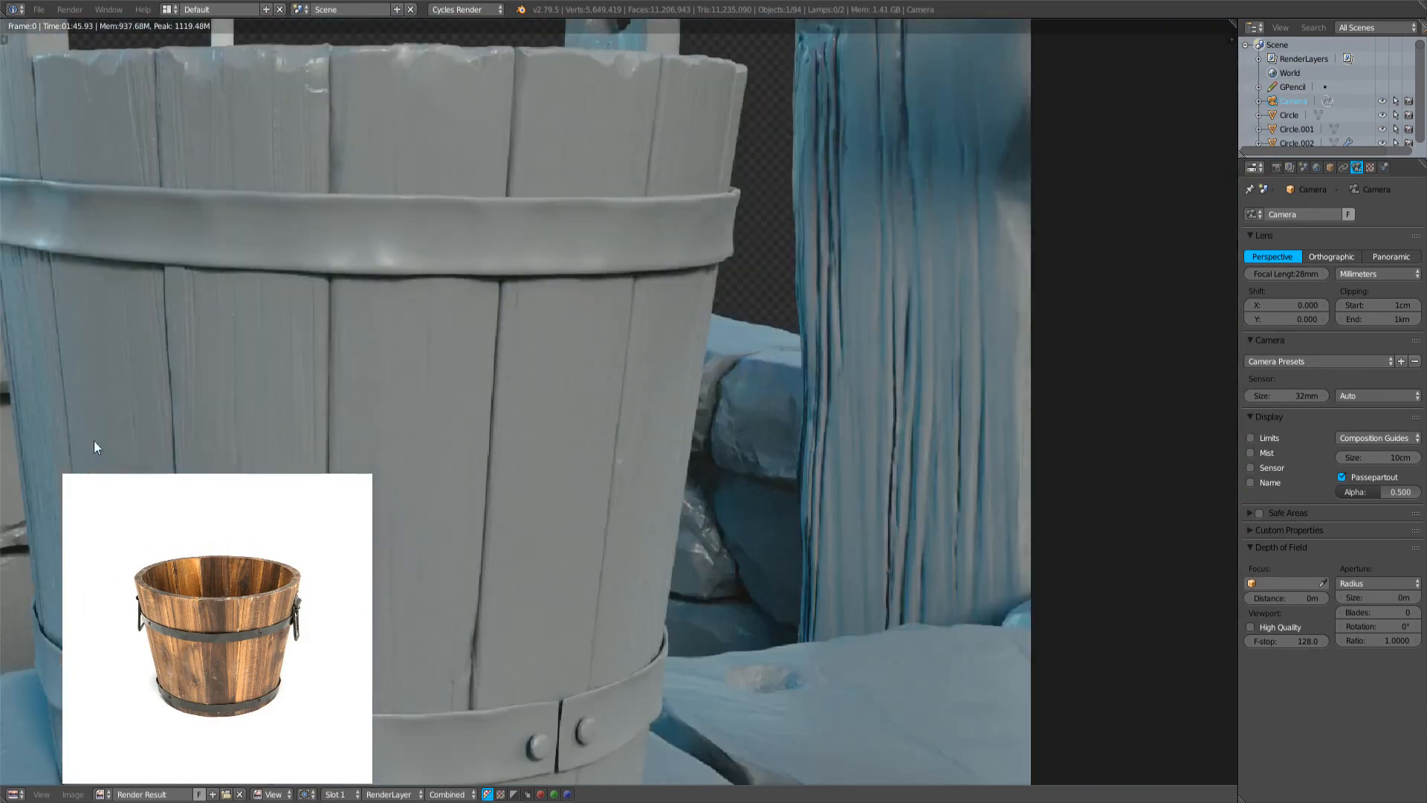
pyautogui.moveTo(872, 308); pyautogui.dragTo(560, 409, button='middle')
pyautogui.moveTo(631, 169); pyautogui.dragTo(641, 477, button='middle')
pyautogui.scroll(4, 640, 477)
pyautogui.moveTo(618, 291); pyautogui.dragTo(707, 327, button='middle')
pyautogui.scroll(4, 708, 328)
pyautogui.scroll(-9, 709, 319)
pyautogui.moveTo(619, 78); pyautogui.dragTo(653, 736, button='middle')
pyautogui.scroll(4, 644, 355)
pyautogui.moveTo(653, 103); pyautogui.dragTo(672, 348, button='middle')
pyautogui.scroll(-12, 550, 543)
pyautogui.moveTo(572, 507); pyautogui.dragTo(723, 228, button='middle')
pyautogui.scroll(4, 671, 413)
pyautogui.scroll(-2, 656, 402)
pyautogui.moveTo(655, 403); pyautogui.dragTo(675, 486, button='middle')
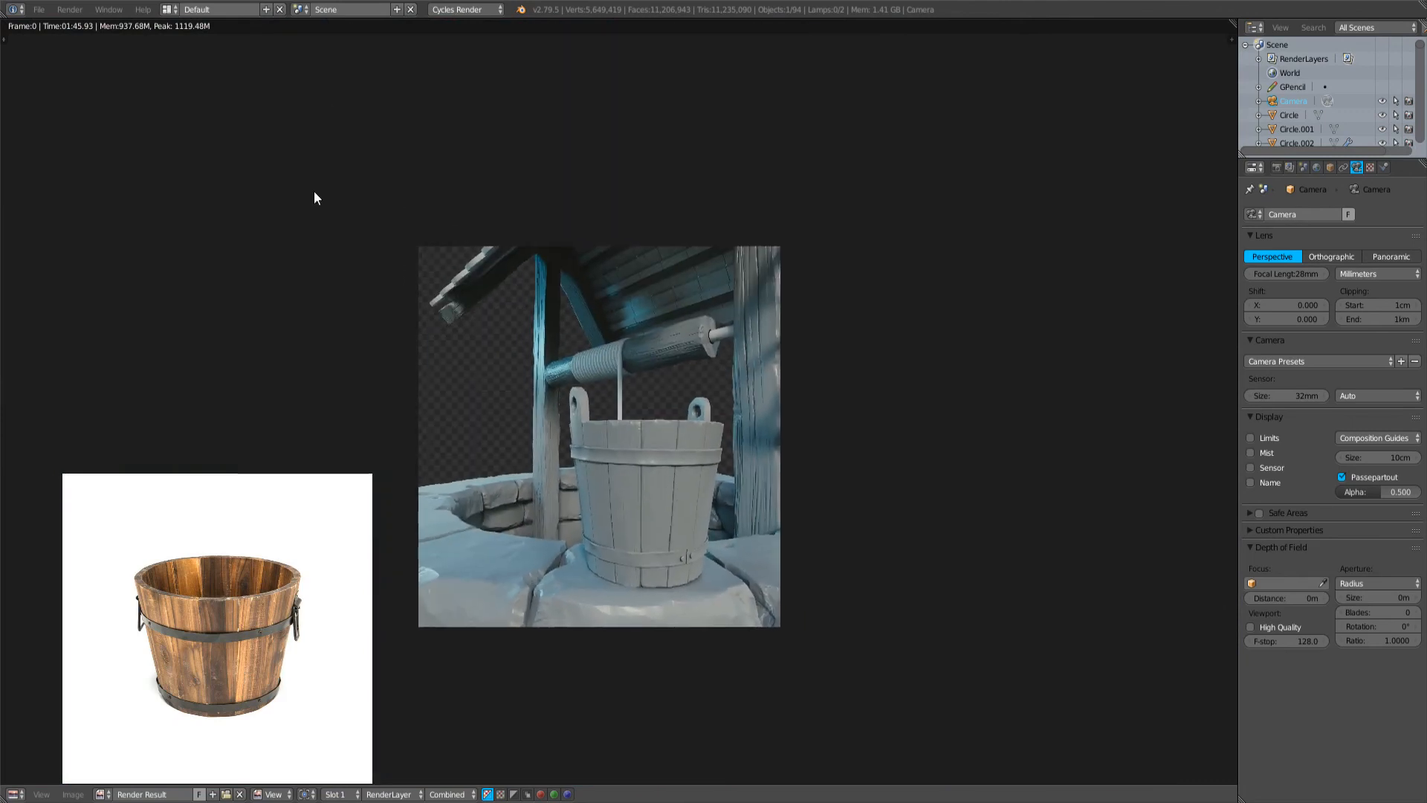
# - Check the bucket's lower hoop, stave ends and handle lugs in the finished render against the overall image
pyautogui.scroll(1, 735, 401)
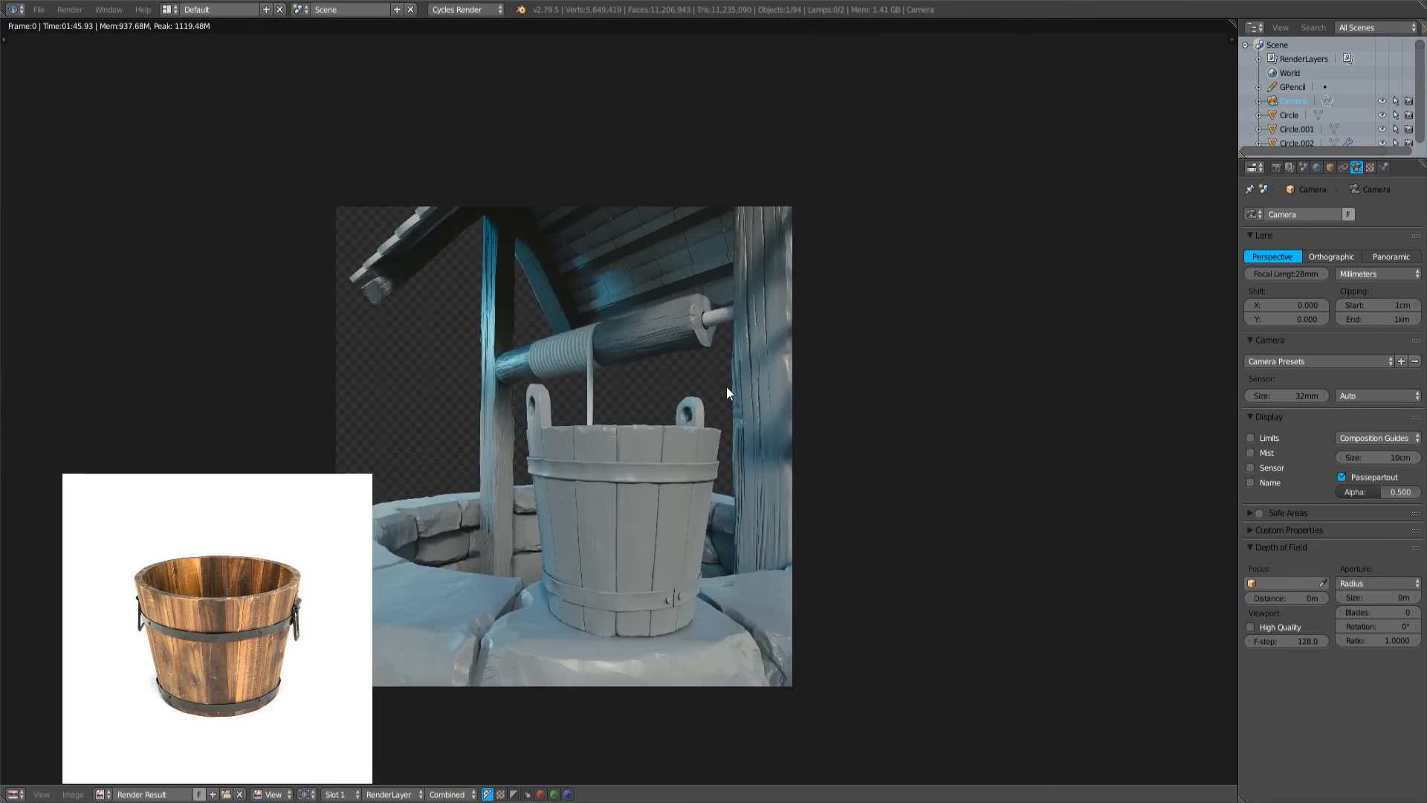
pyautogui.scroll(1, 718, 514)
pyautogui.scroll(5, 718, 514)
pyautogui.moveTo(399, 543); pyautogui.dragTo(720, 375, button='middle')
pyautogui.scroll(-4, 714, 395)
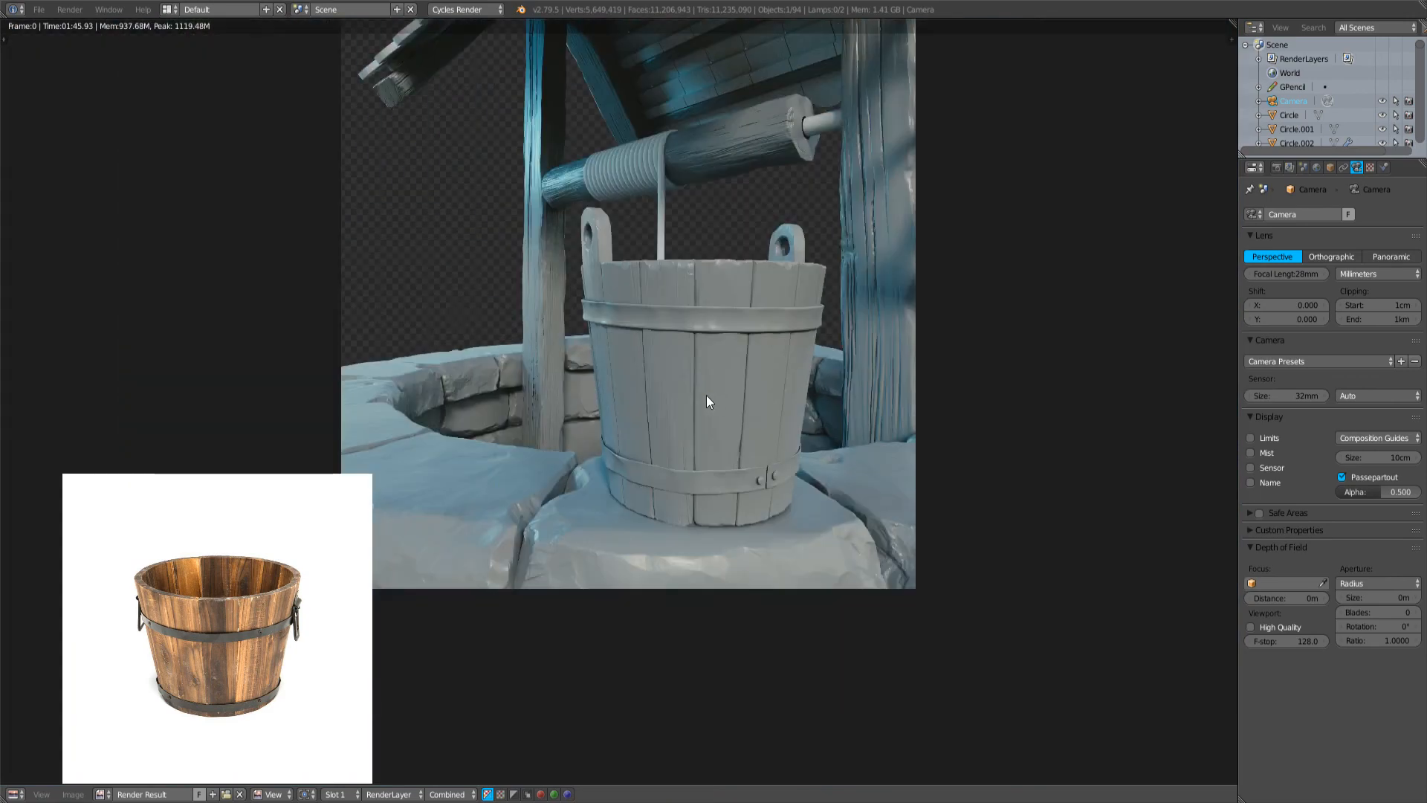
pyautogui.scroll(5, 671, 504)
pyautogui.moveTo(672, 504); pyautogui.dragTo(764, 291, button='middle')
pyautogui.scroll(3, 732, 373)
pyautogui.scroll(-1, 733, 370)
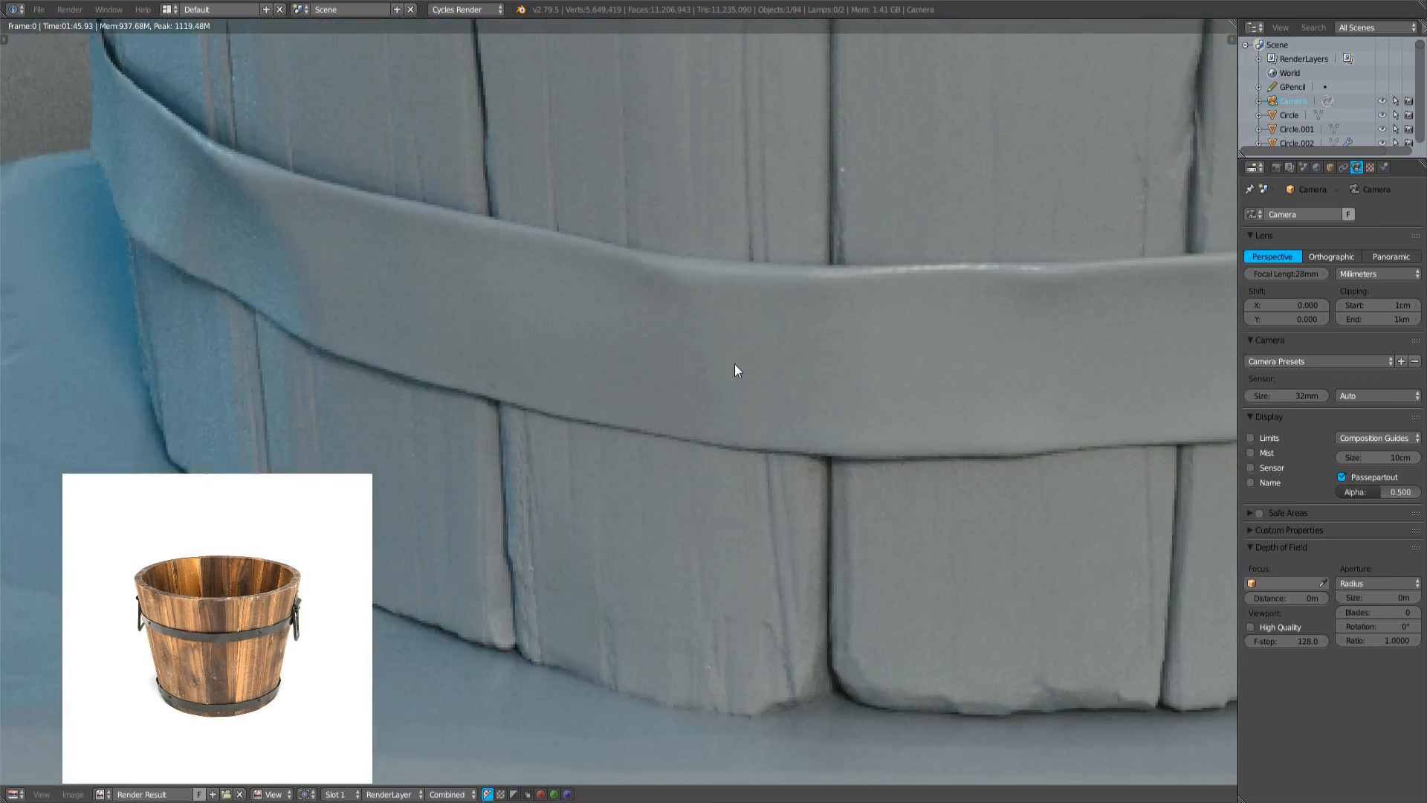
pyautogui.scroll(-6, 752, 342)
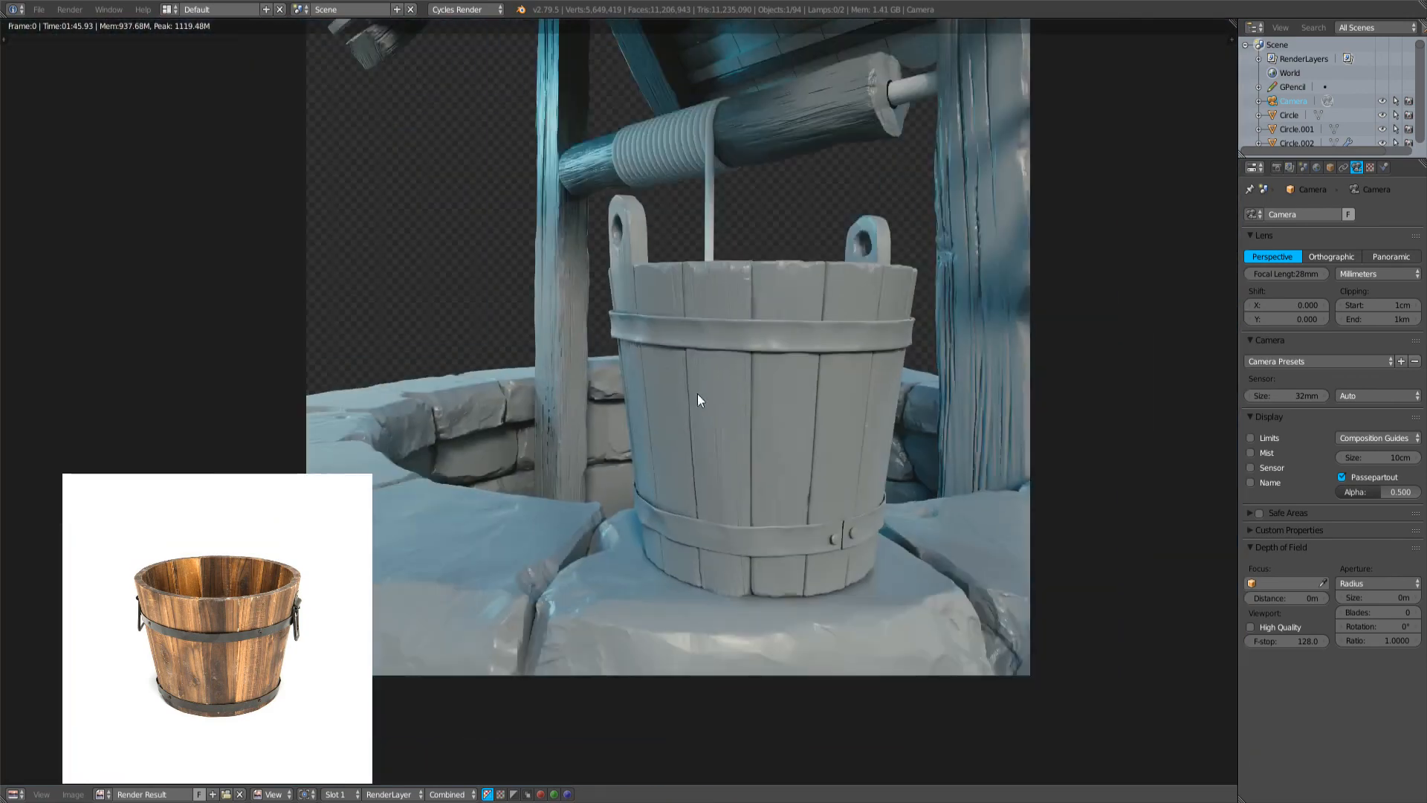
pyautogui.scroll(3, 704, 418)
pyautogui.moveTo(710, 145); pyautogui.dragTo(712, 353, button='middle')
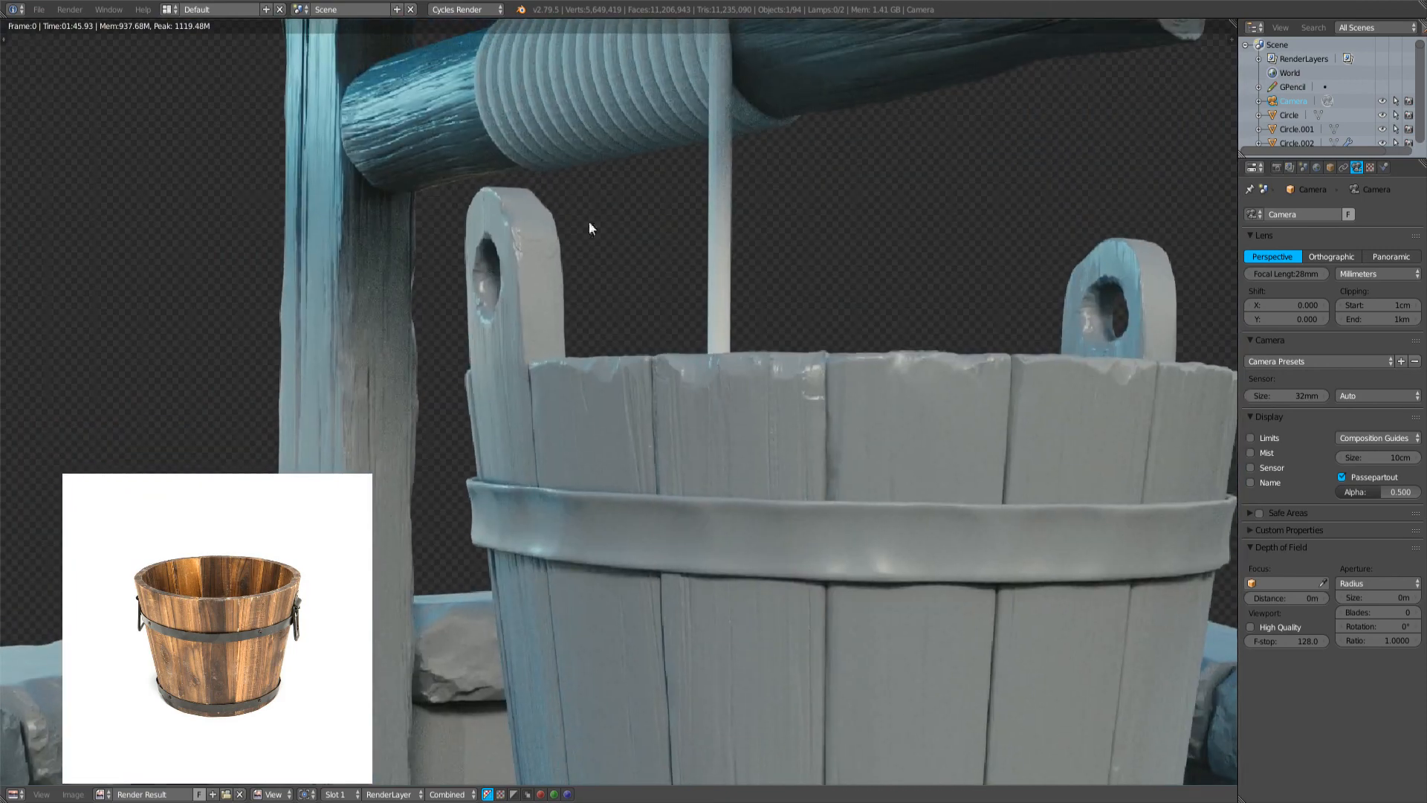
pyautogui.scroll(5, 599, 439)
pyautogui.scroll(-6, 706, 548)
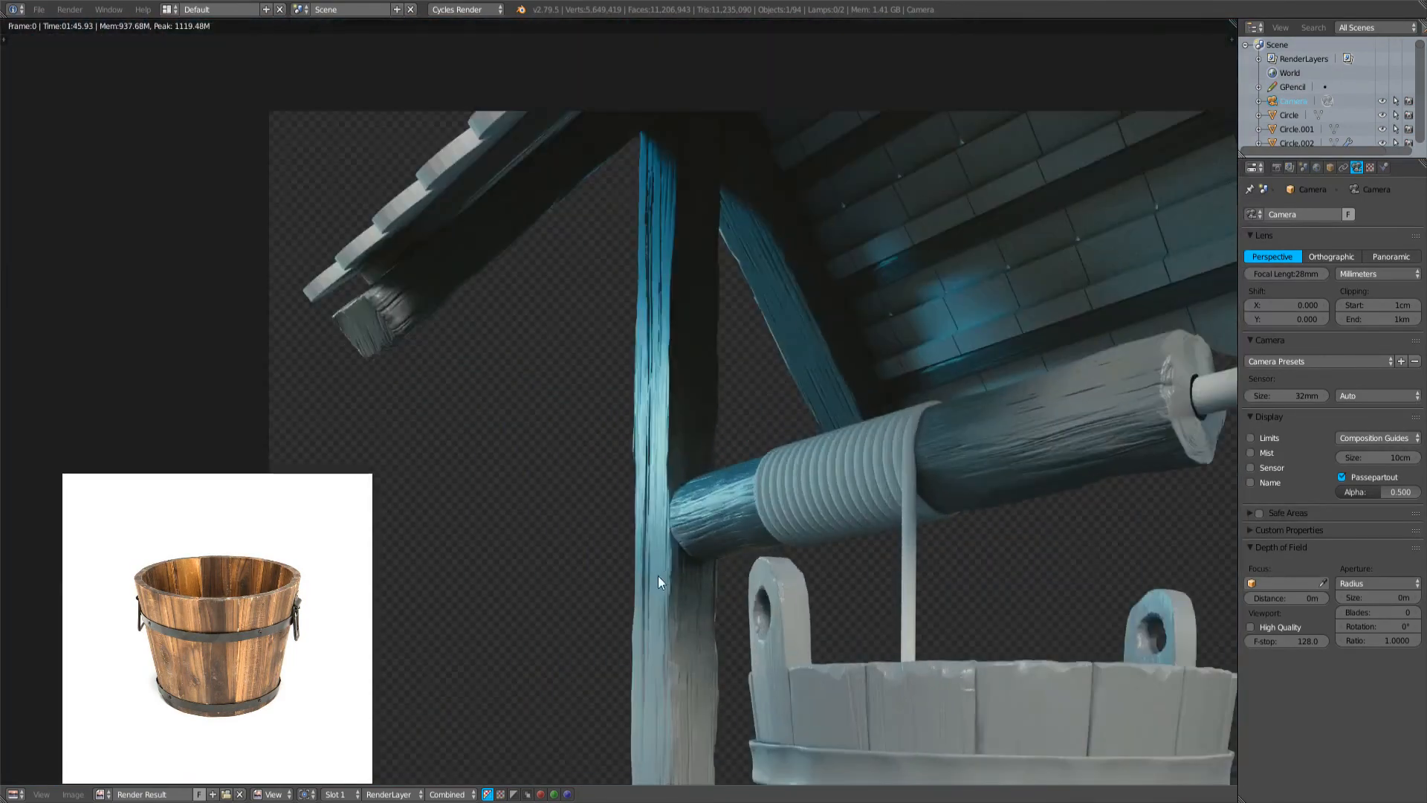
pyautogui.scroll(-4, 654, 449)
pyautogui.scroll(4, 501, 308)
pyautogui.scroll(-3, 931, 509)
pyautogui.moveTo(945, 479); pyautogui.dragTo(622, 285, button='middle')
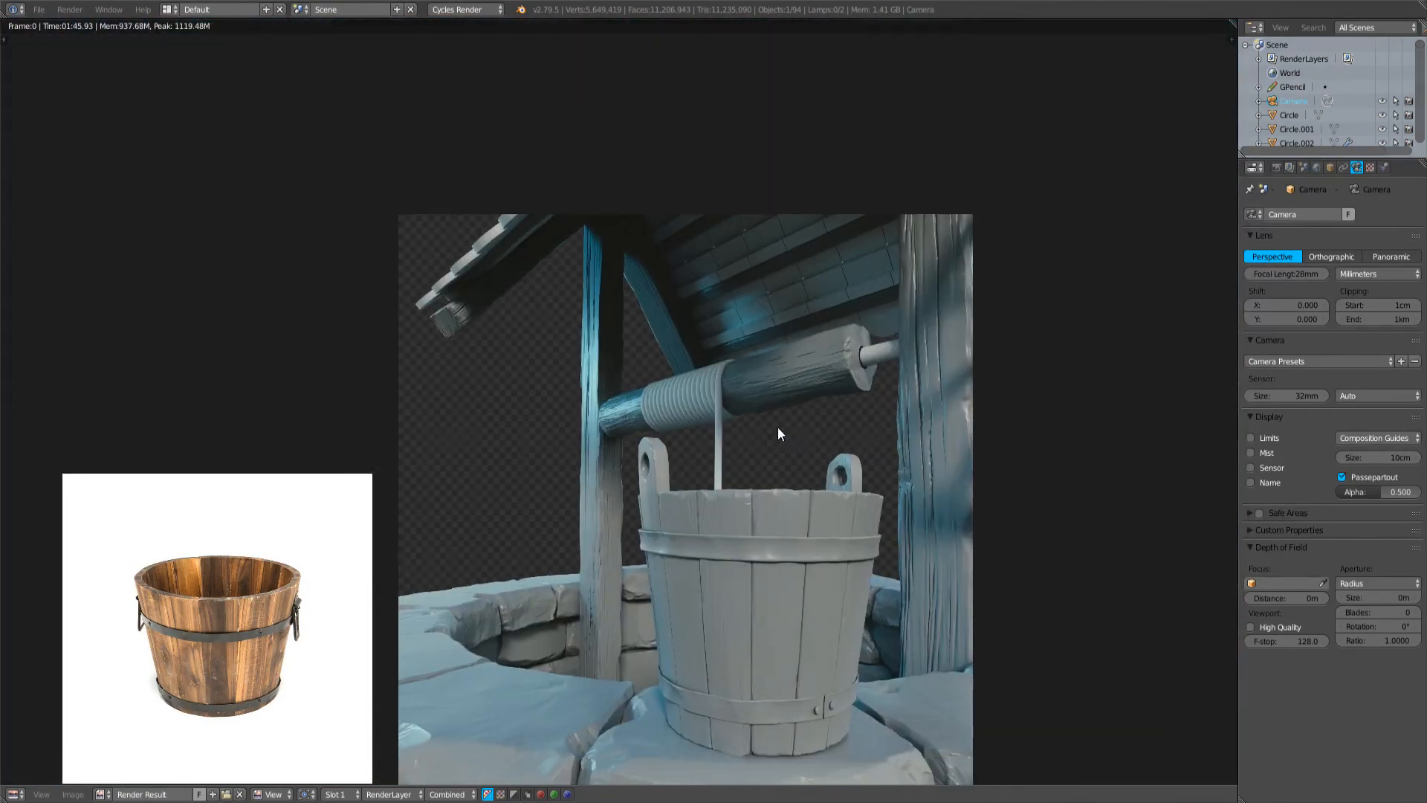
pyautogui.moveTo(780, 430); pyautogui.dragTo(702, 385, button='middle')
# - Save the rendered image as WellRender_02.png in the Renders folder of Sculpt_a_Day
pyautogui.click(73, 794)
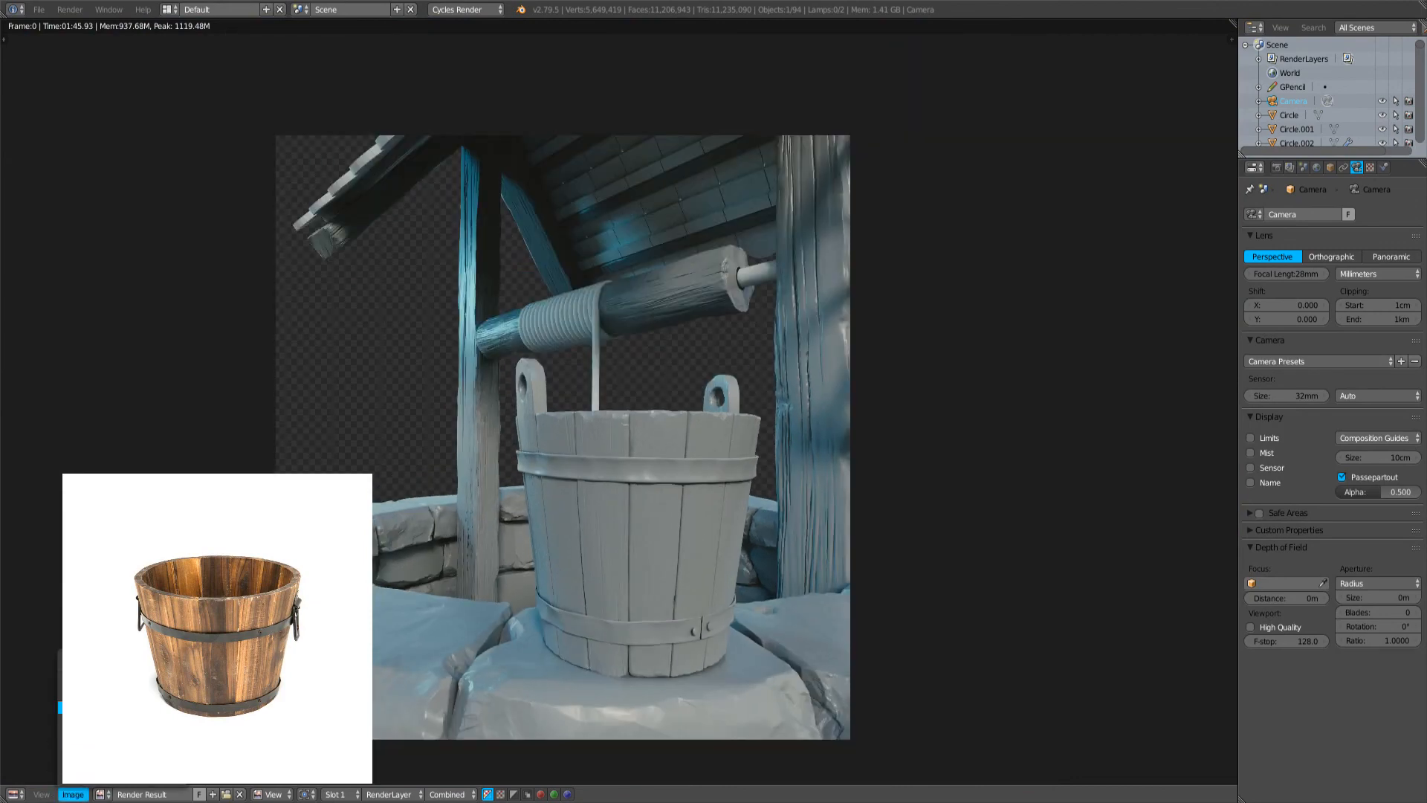
pyautogui.click(95, 703)
pyautogui.click(219, 76)
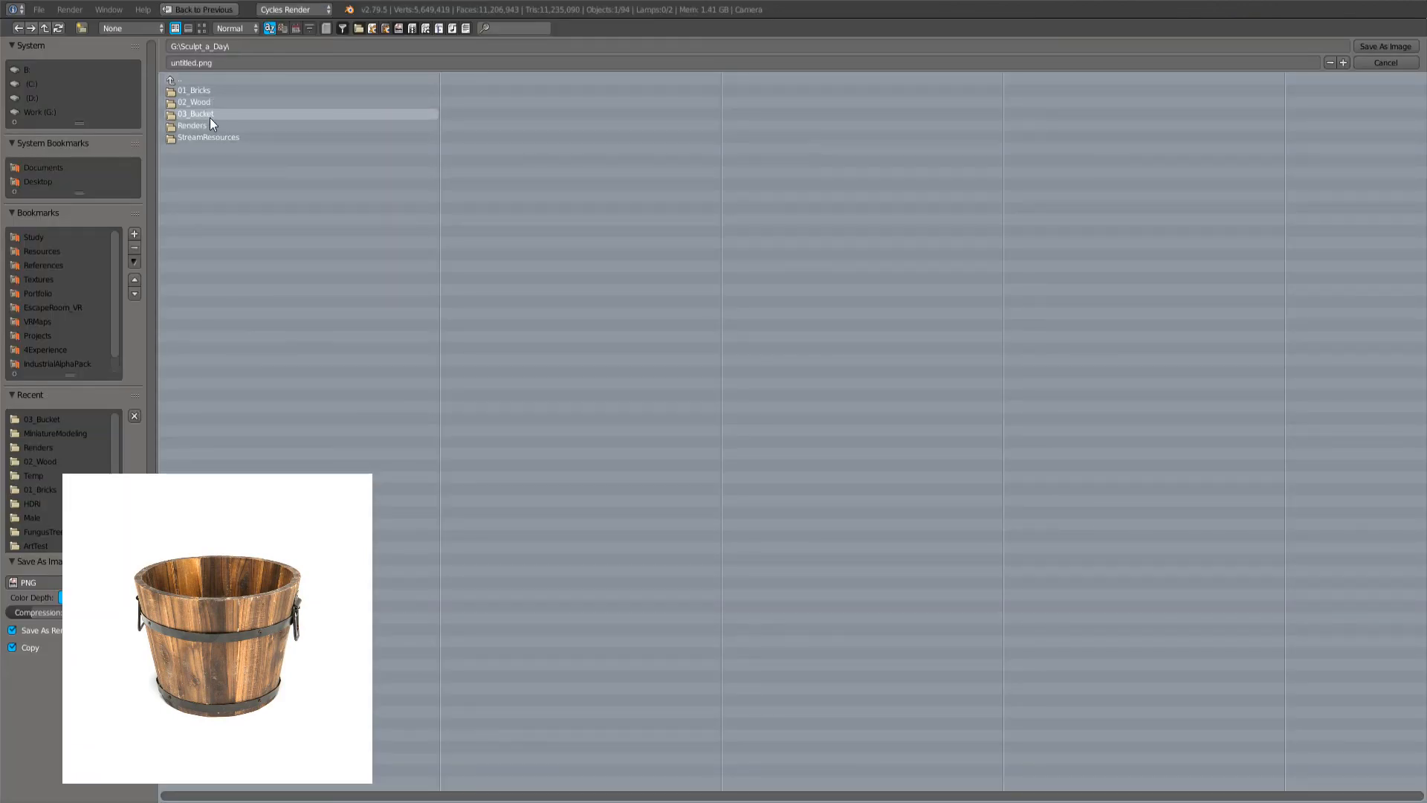
pyautogui.click(211, 125)
pyautogui.click(216, 90)
pyautogui.click(220, 64)
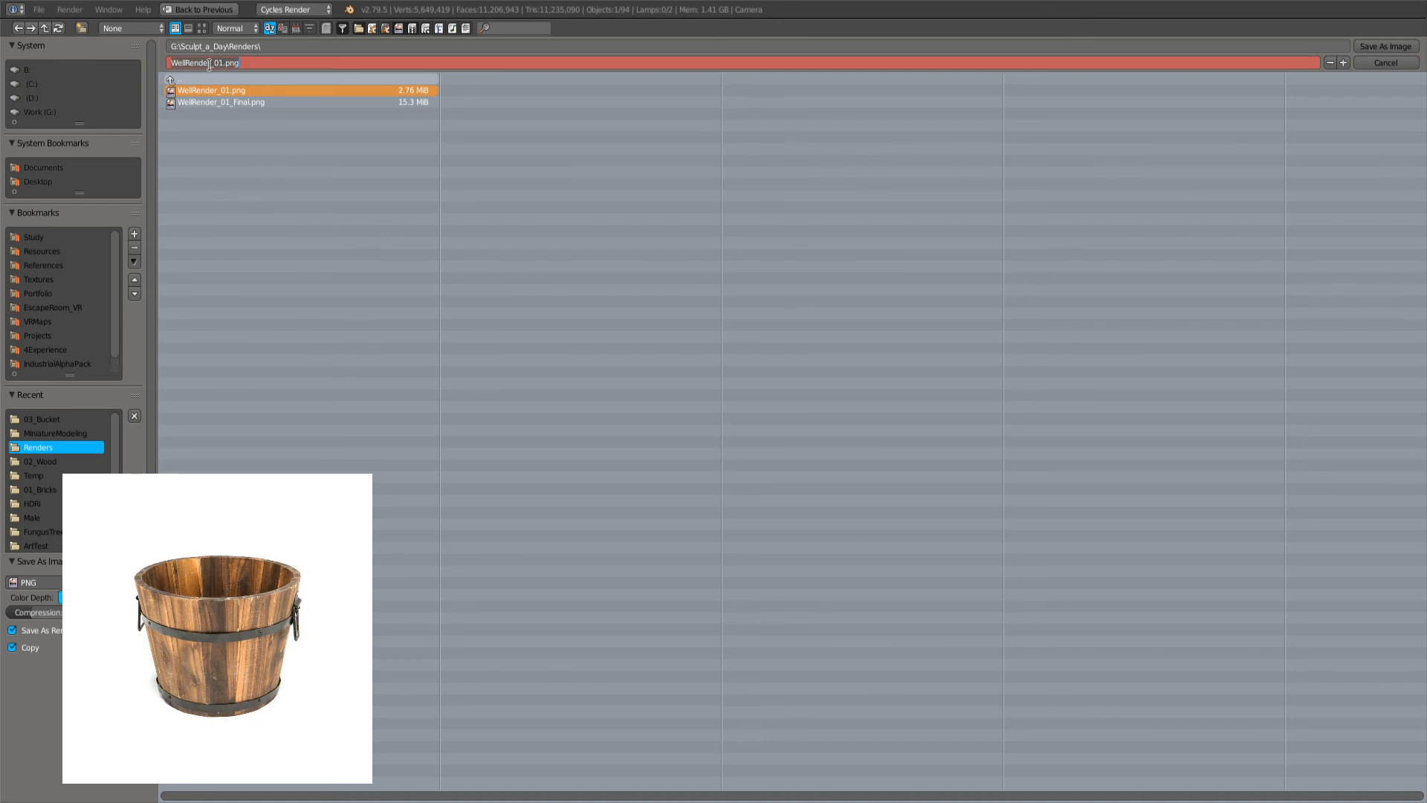
pyautogui.write('2')
pyautogui.press('Return')
pyautogui.press('Return')
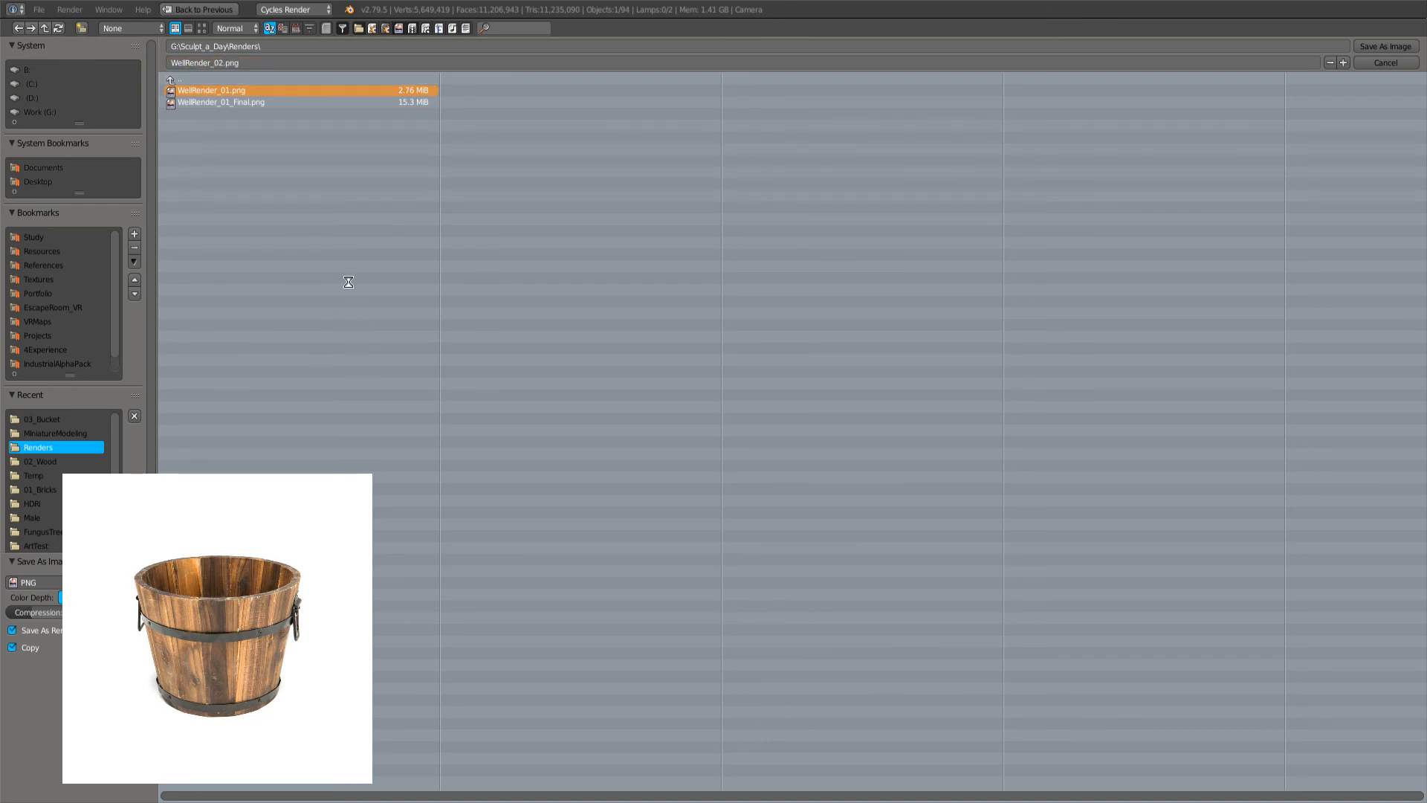